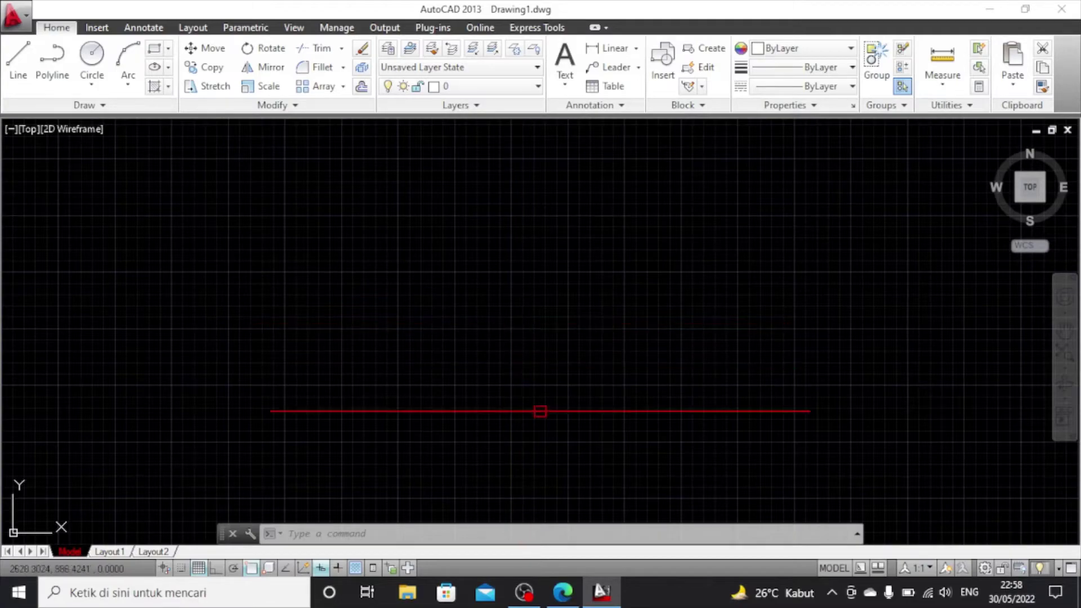
# Check the POLTEK GT drawing frame in the assignment PDF, then return to AutoCAD
pyautogui.click(562, 592)
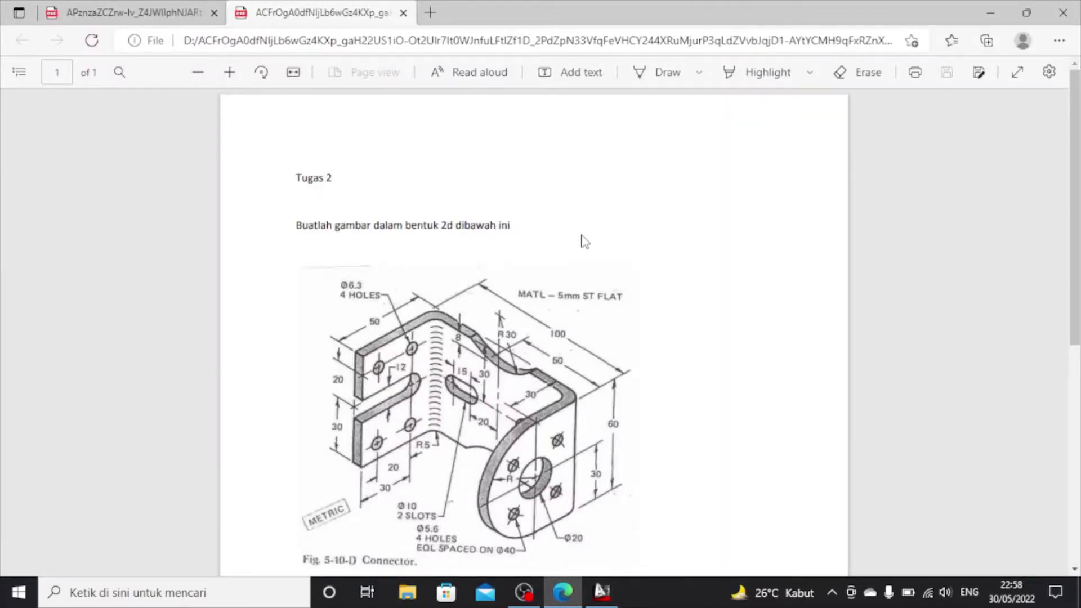
pyautogui.scroll(-2, 584, 241)
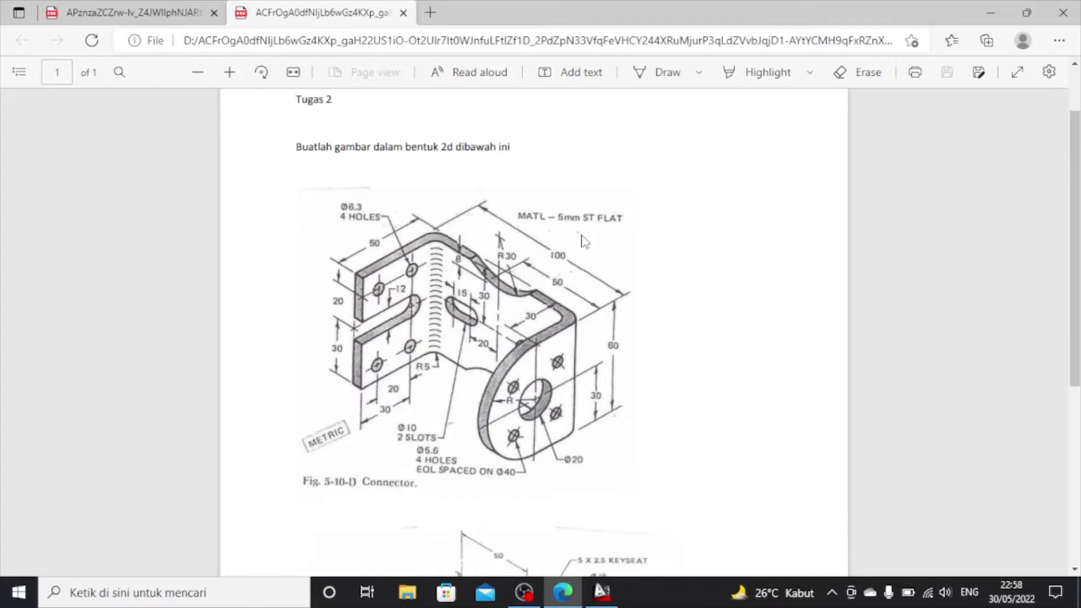
pyautogui.scroll(-8, 584, 241)
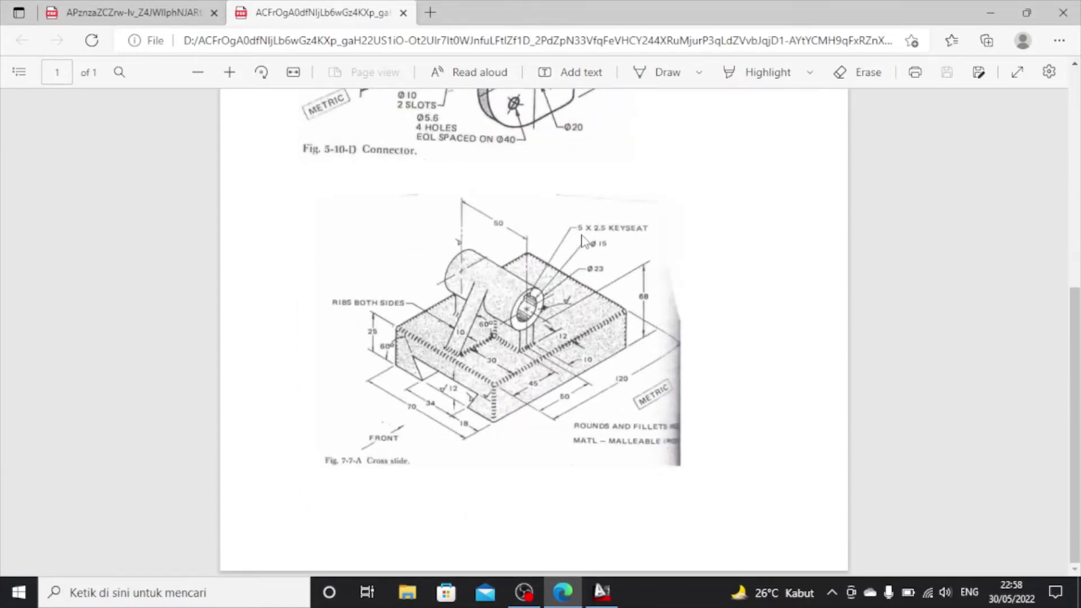
pyautogui.scroll(10, 583, 241)
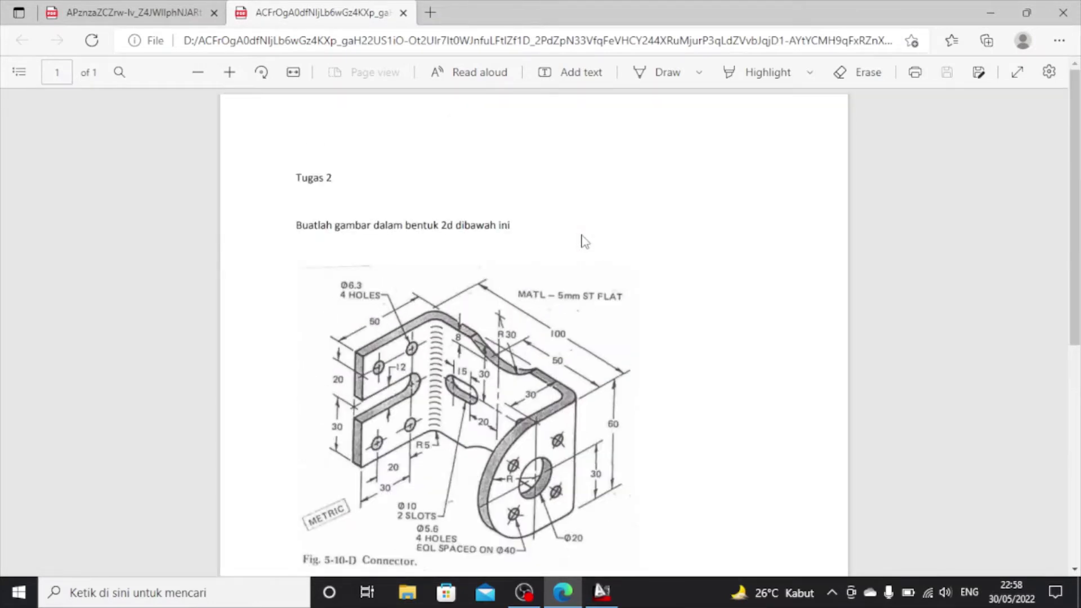
pyautogui.click(177, 6)
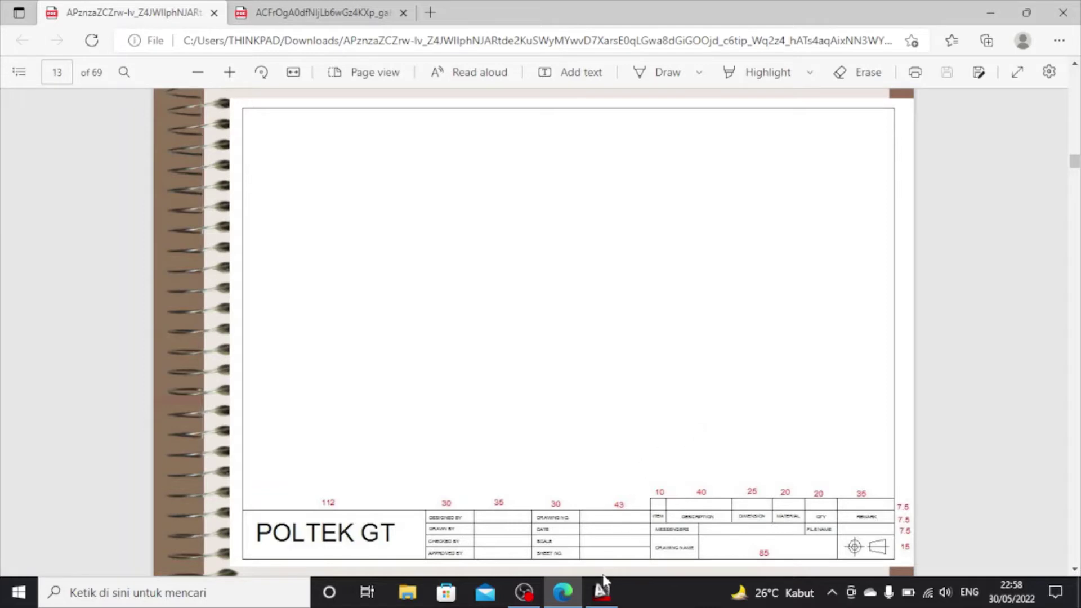
pyautogui.moveTo(597, 602)
pyautogui.click(583, 519)
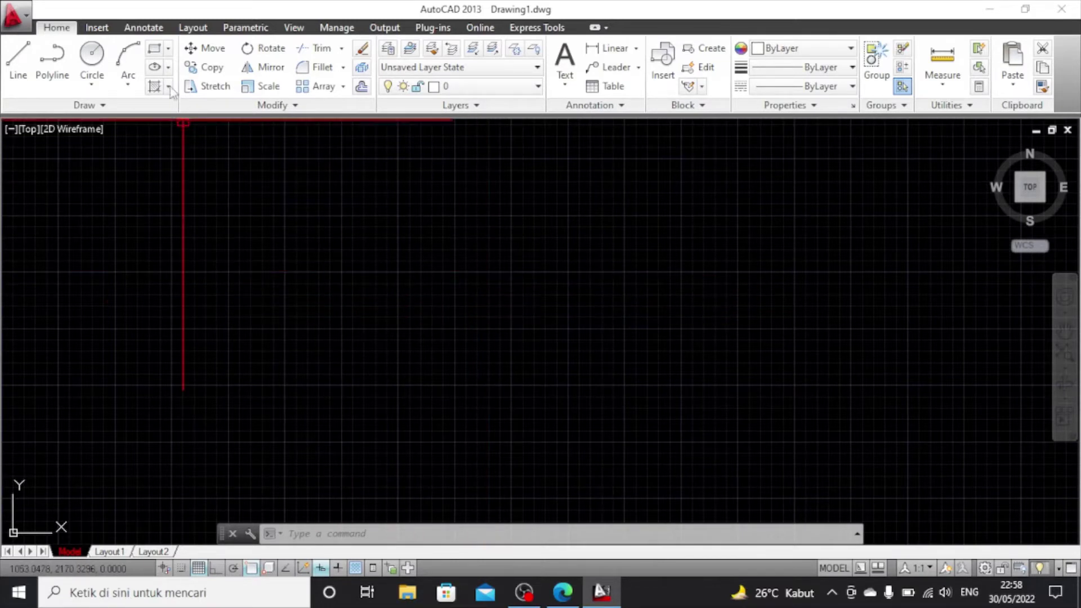
# Draw a 420 × 297 rectangle with its first corner at 0,0
pyautogui.click(155, 51)
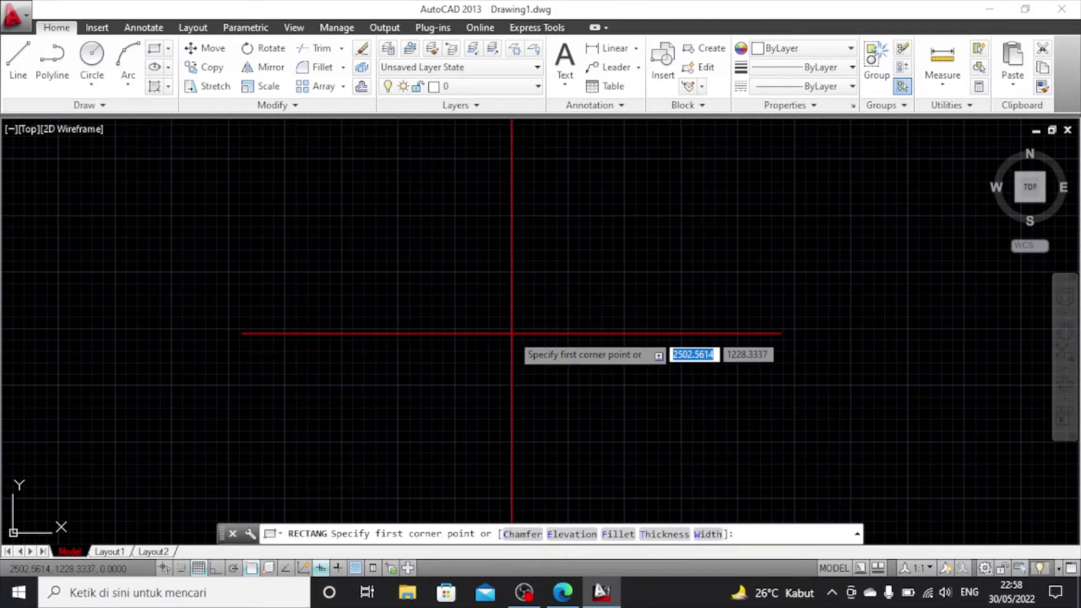
pyautogui.write('0')
pyautogui.press('Tab')
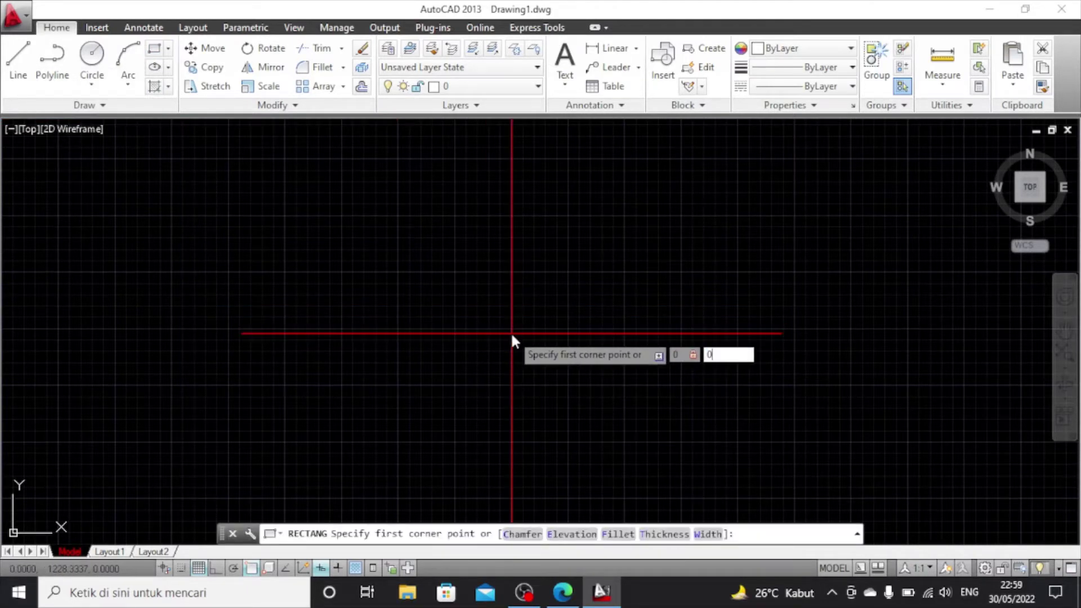
pyautogui.press('Return')
pyautogui.scroll(-2, 495, 334)
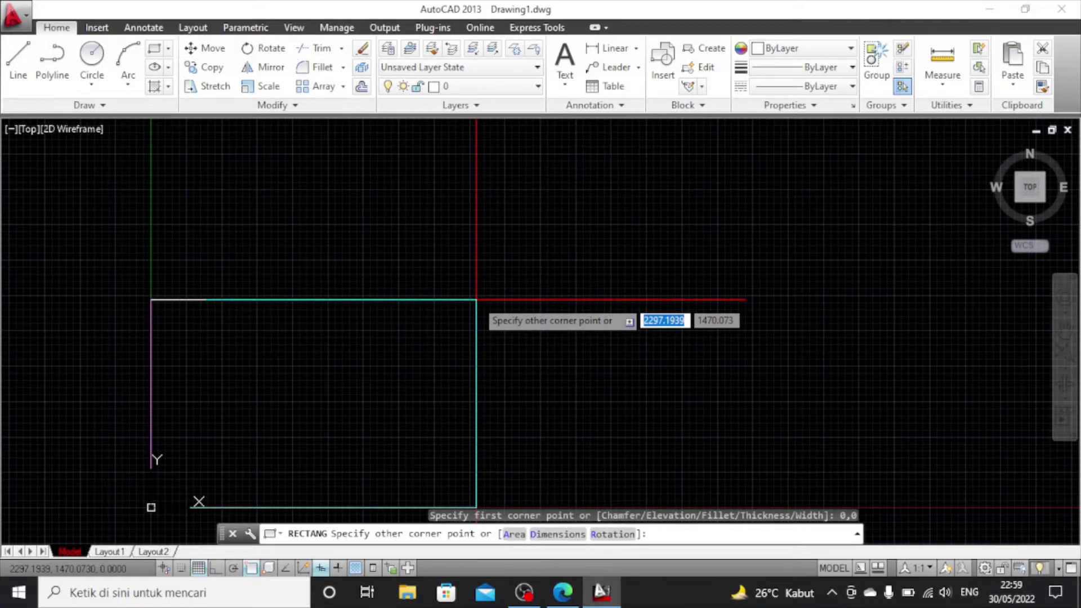
pyautogui.write('420')
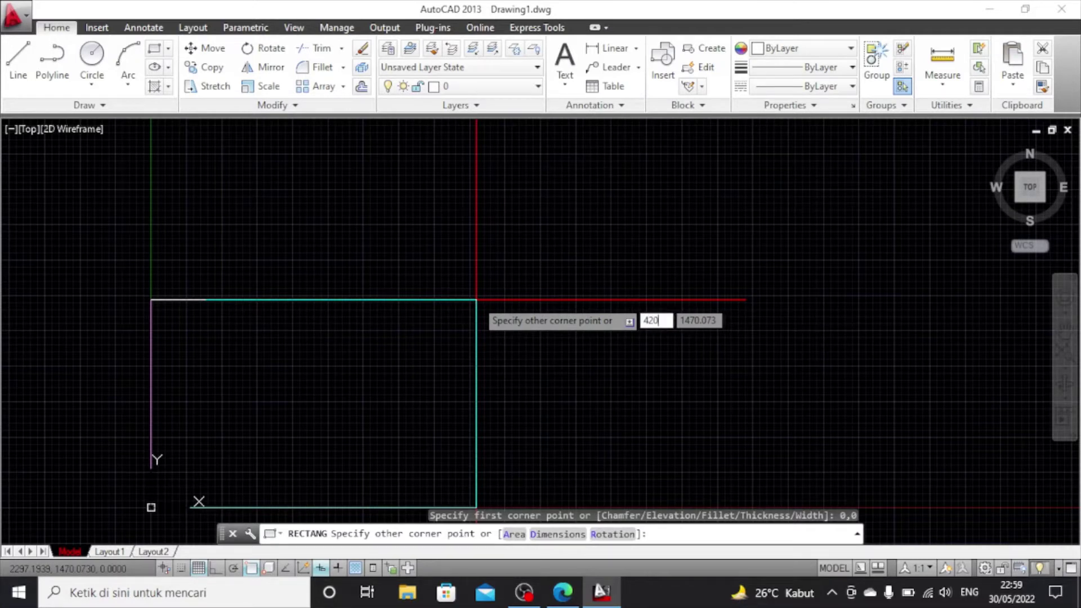
pyautogui.press('Tab')
pyautogui.write('297')
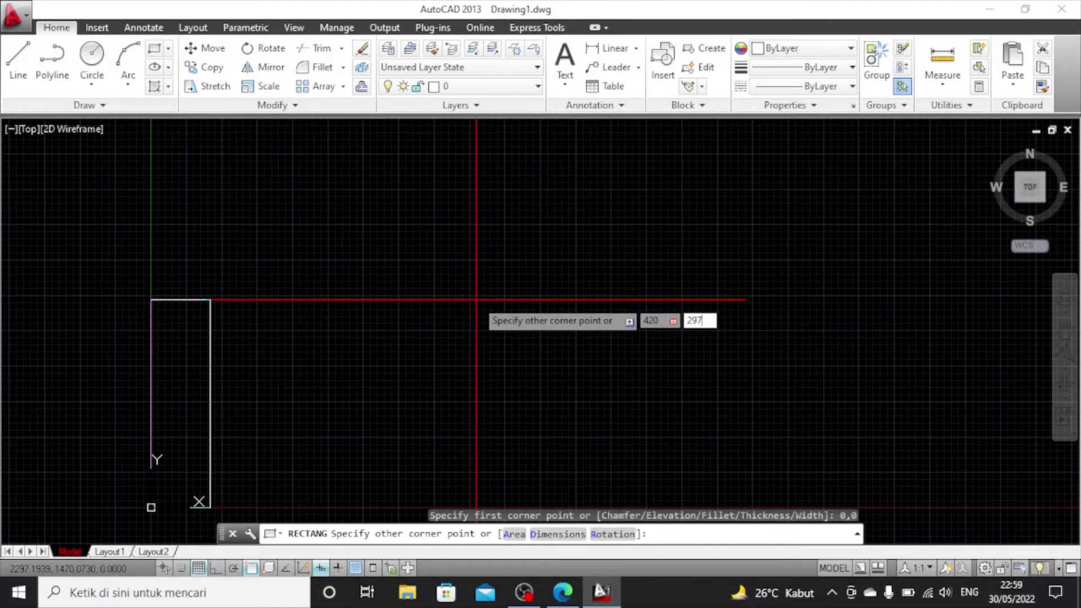
pyautogui.press('Return')
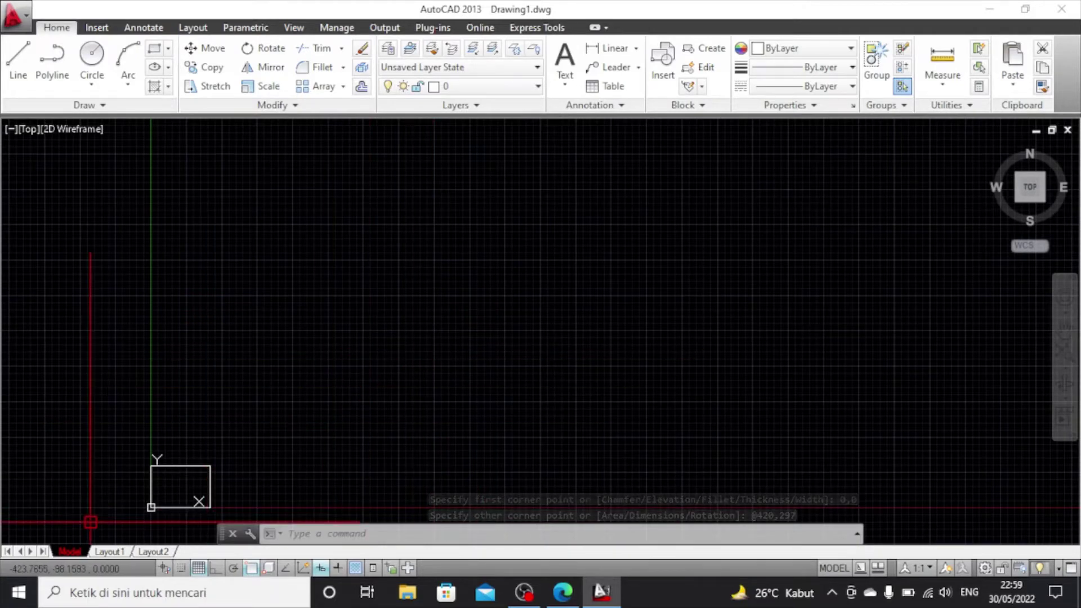
# Zoom Window around the 420 × 297 sheet rectangle so it fills the view
pyautogui.scroll(6, 95, 515)
pyautogui.scroll(4, 101, 514)
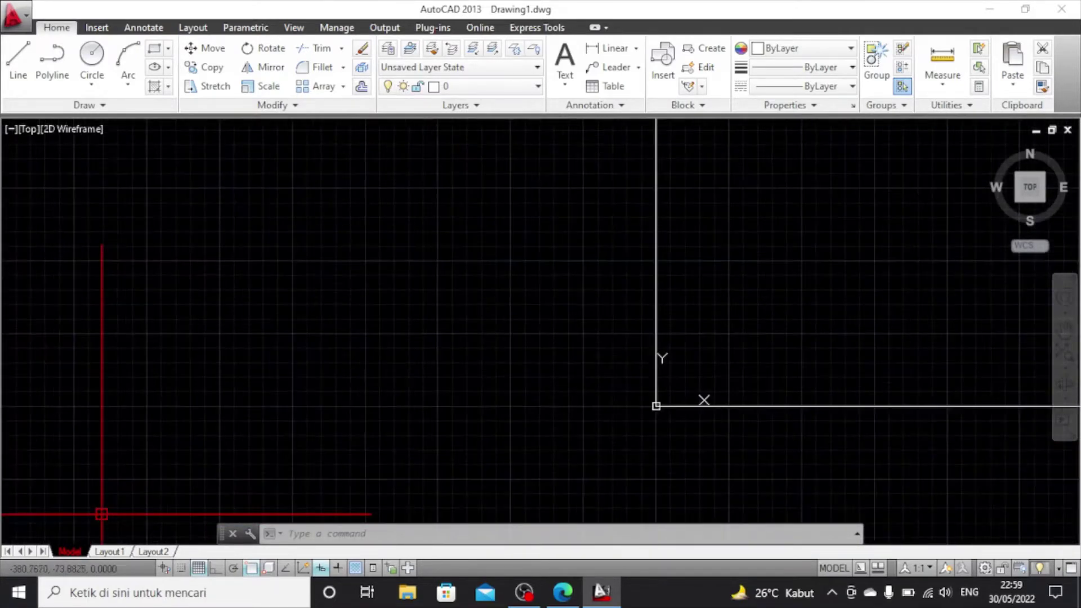
pyautogui.scroll(-4, 102, 514)
pyautogui.scroll(2, 109, 506)
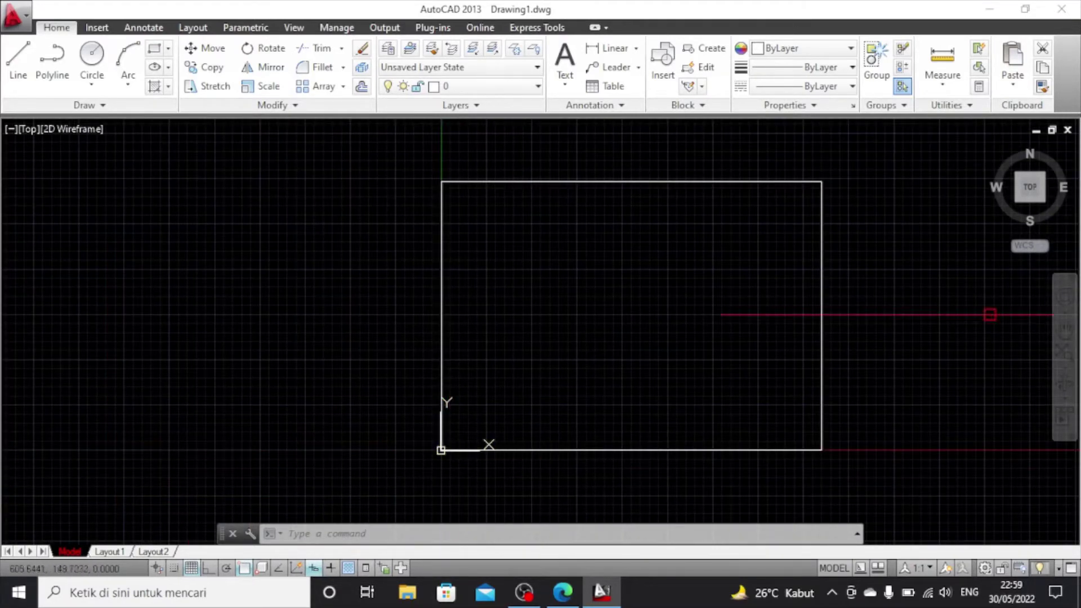
pyautogui.click(1065, 368)
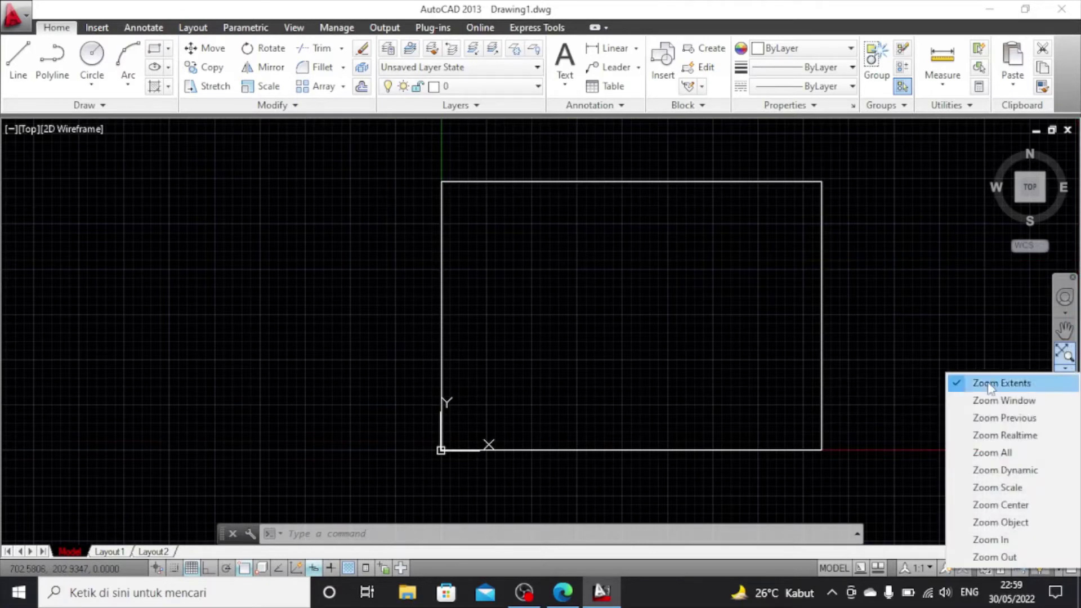
pyautogui.click(985, 400)
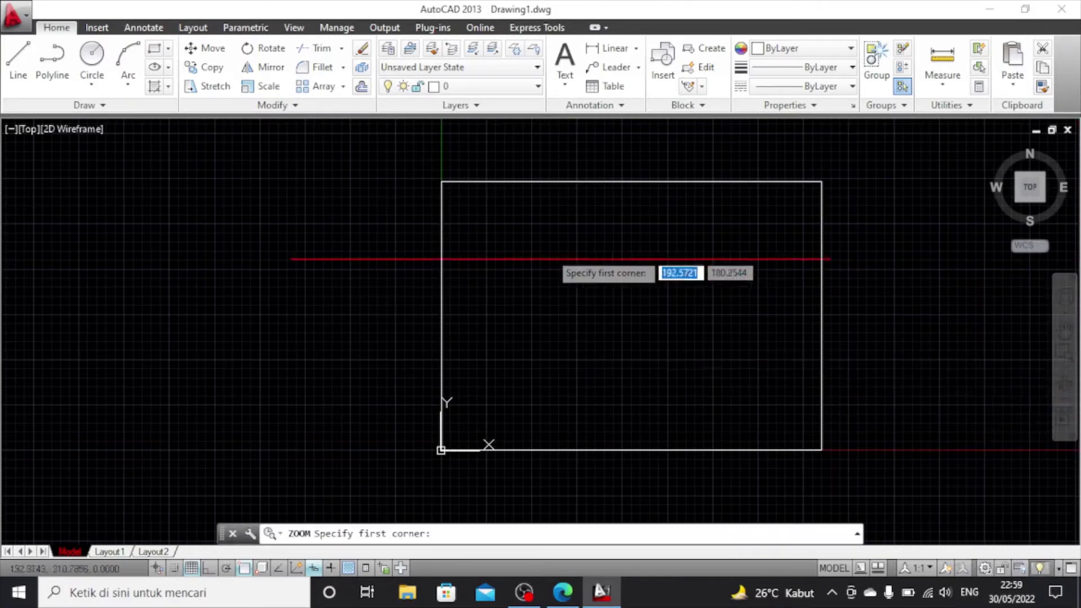
pyautogui.click(406, 169)
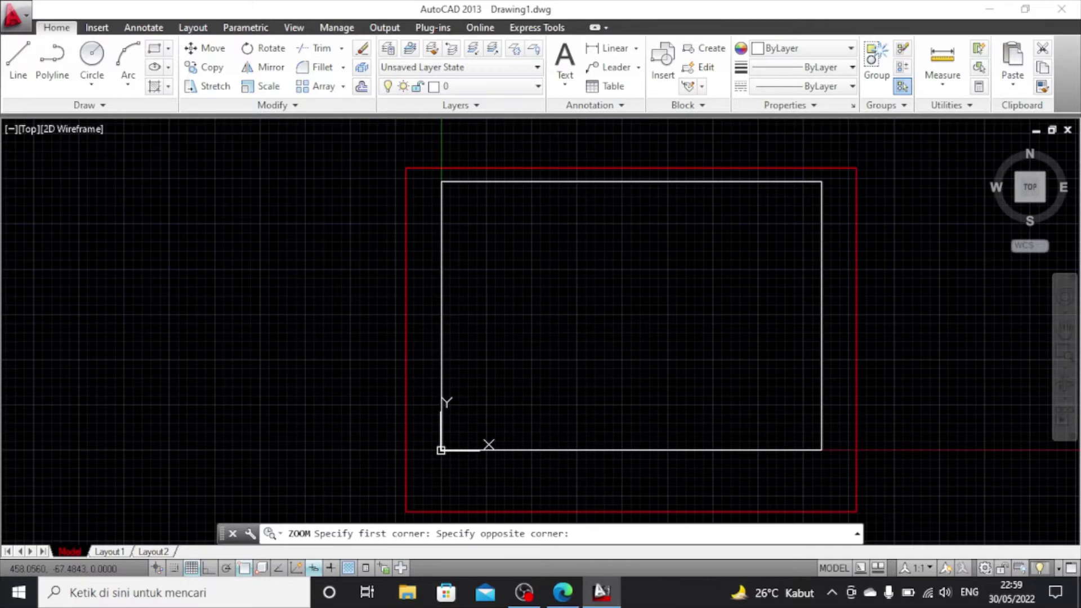
pyautogui.click(857, 511)
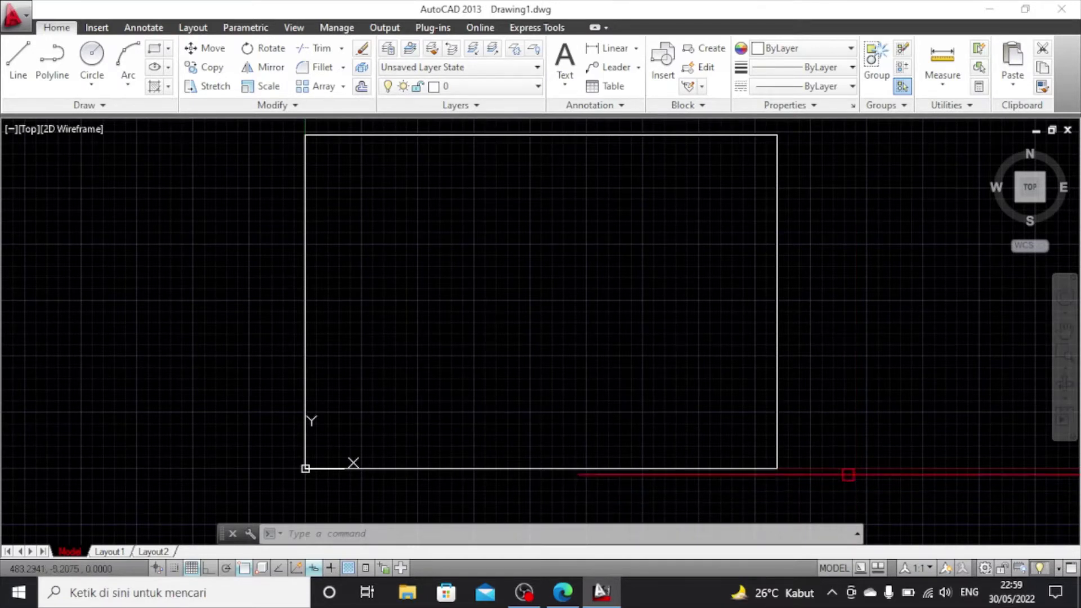
# Draw a 400 × 277 rectangle starting at 10,10 as the inner frame
pyautogui.click(28, 66)
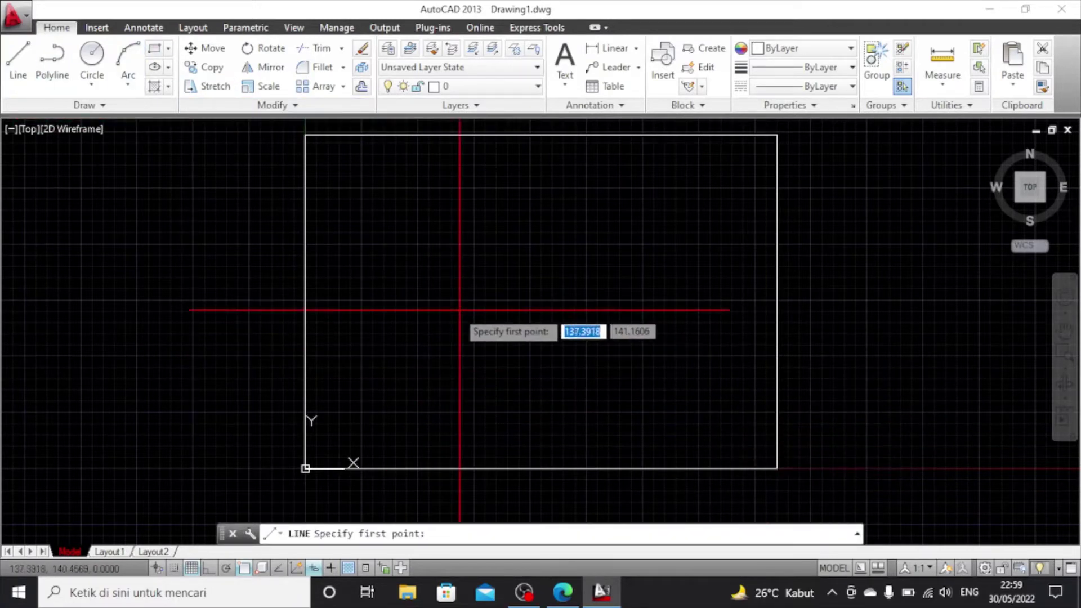
pyautogui.click(157, 52)
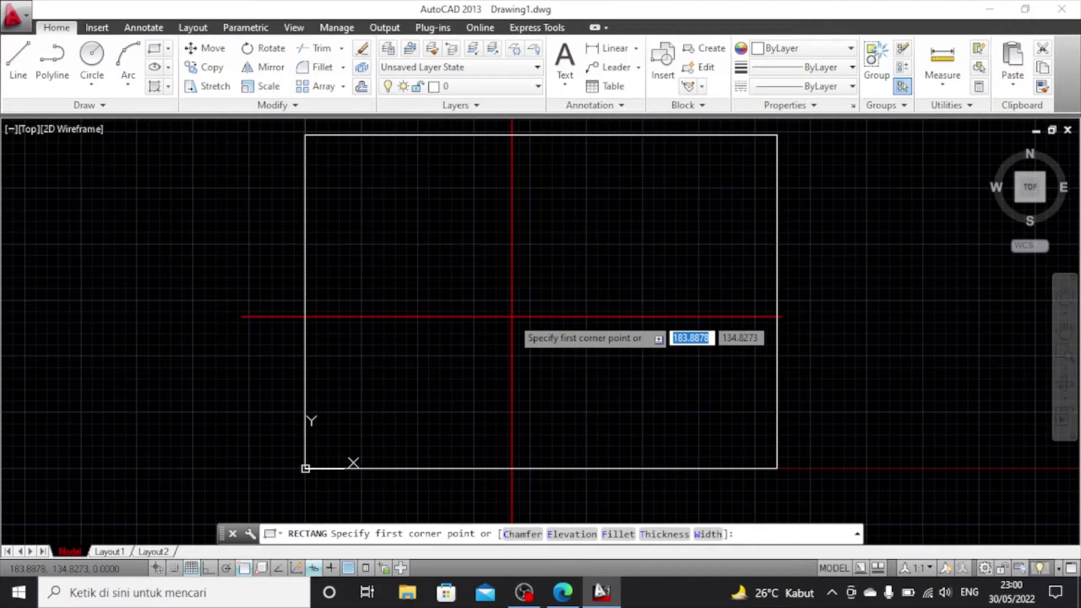
pyautogui.write('10')
pyautogui.press('Tab')
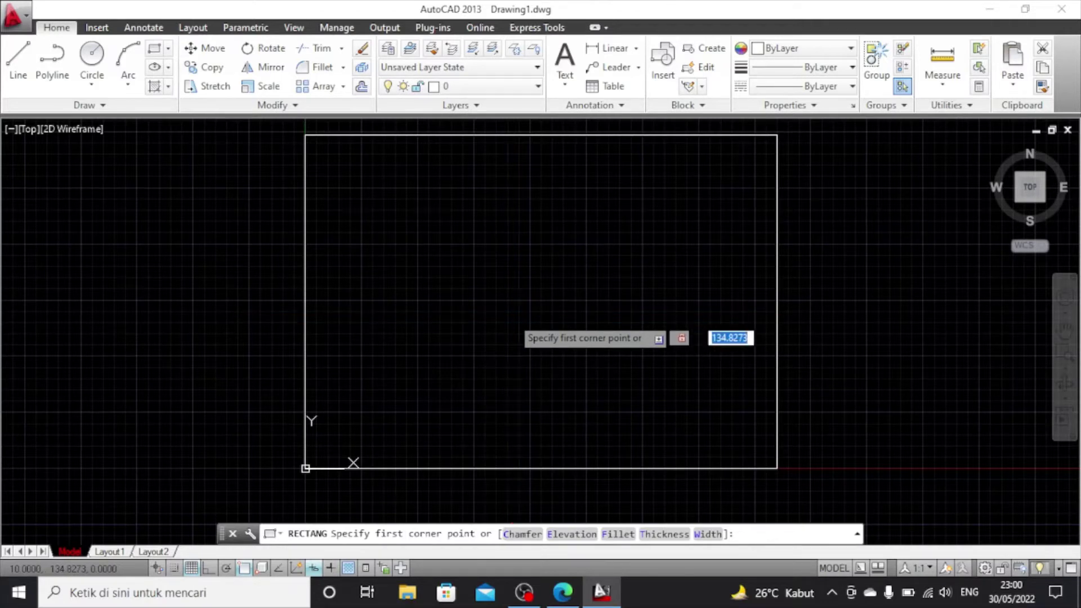
pyautogui.write('10')
pyautogui.press('Return')
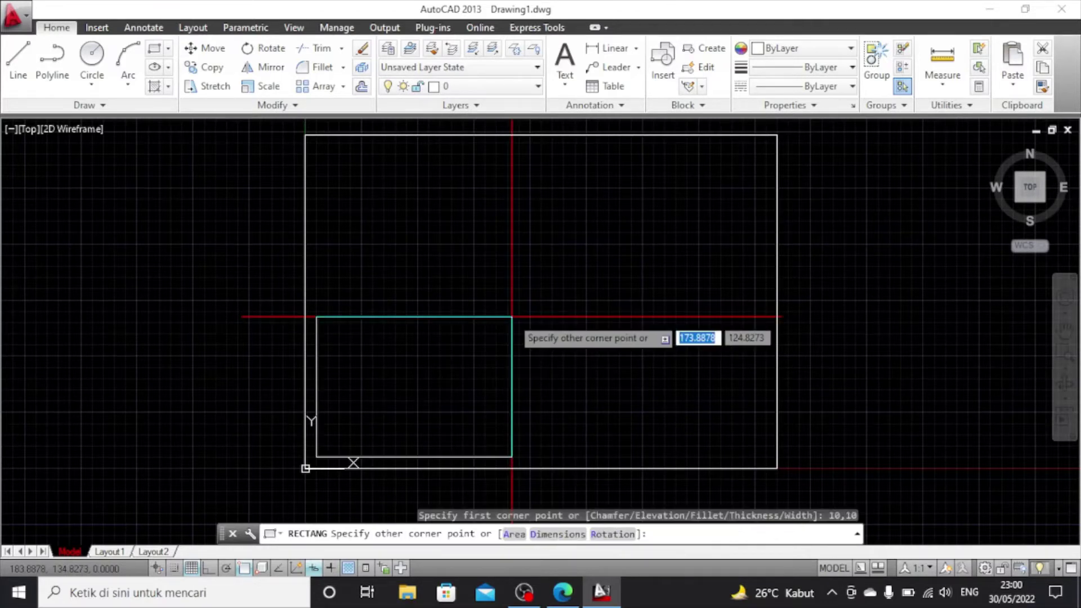
pyautogui.write('400')
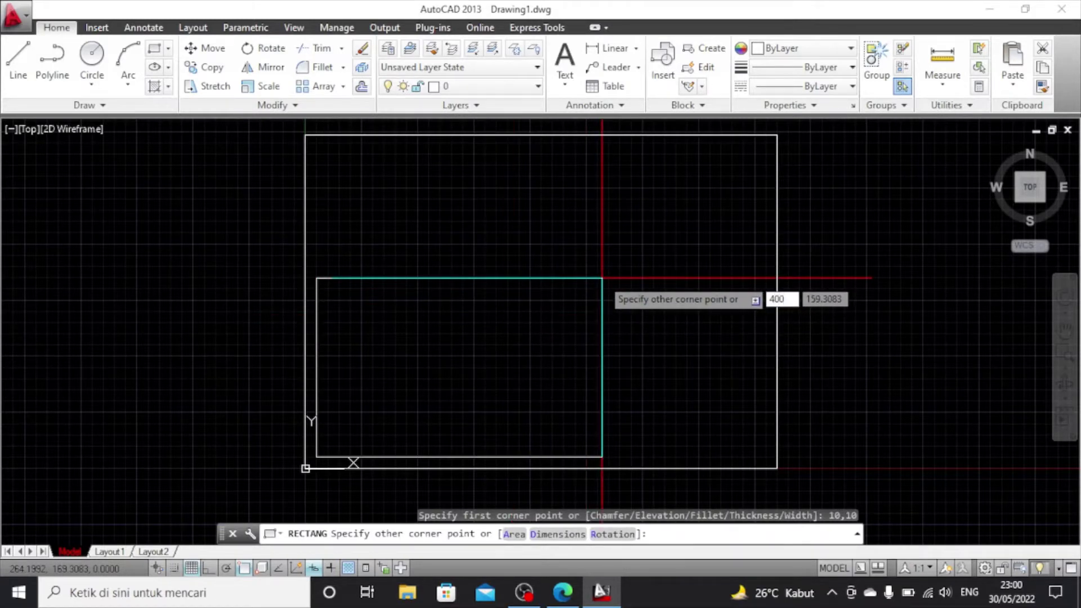
pyautogui.press('Tab')
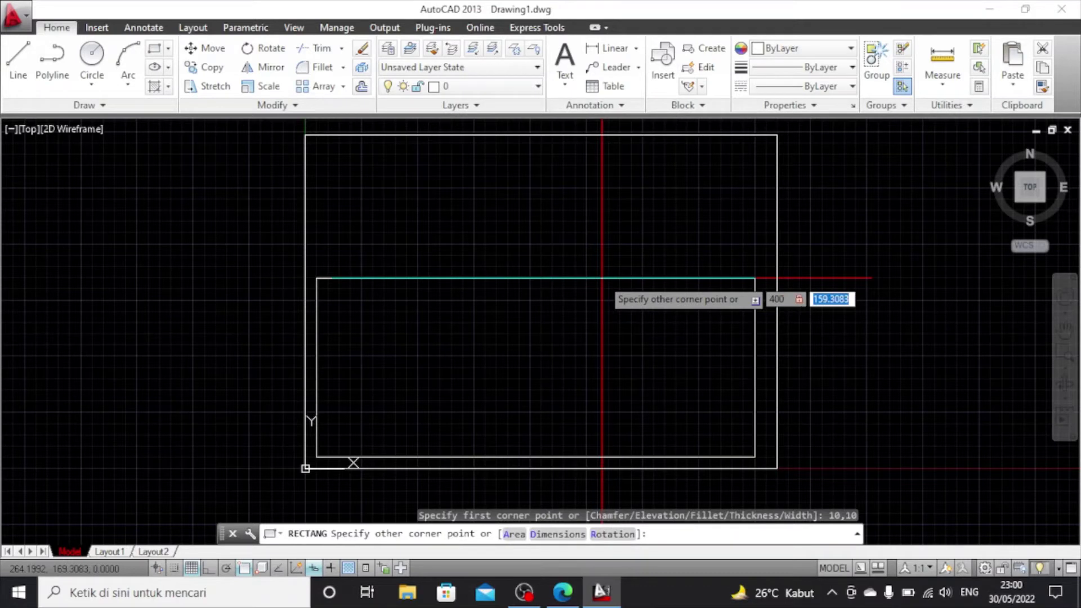
pyautogui.write('277')
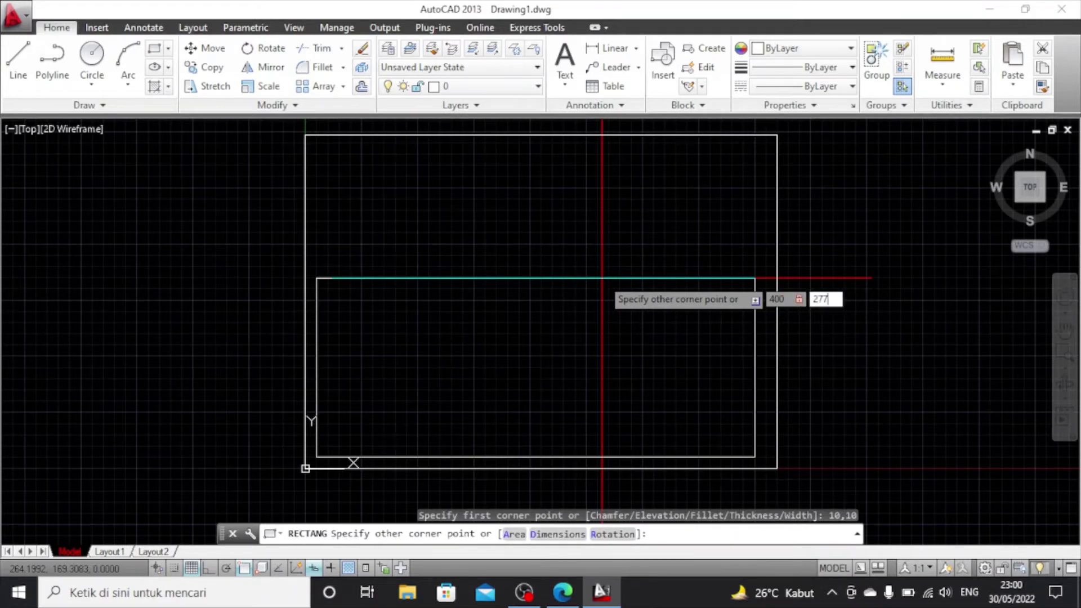
pyautogui.press('Return')
pyautogui.press('Escape')
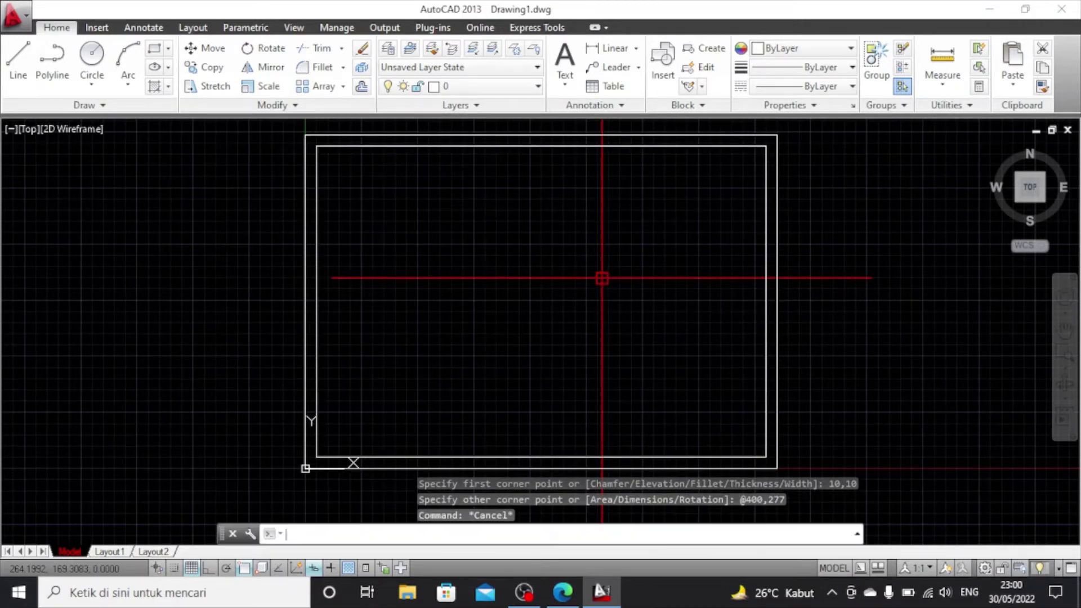
# With Ortho on, draw the strip's top edge 30 units above the inner border's bottom, across to the left frame
pyautogui.click(17, 61)
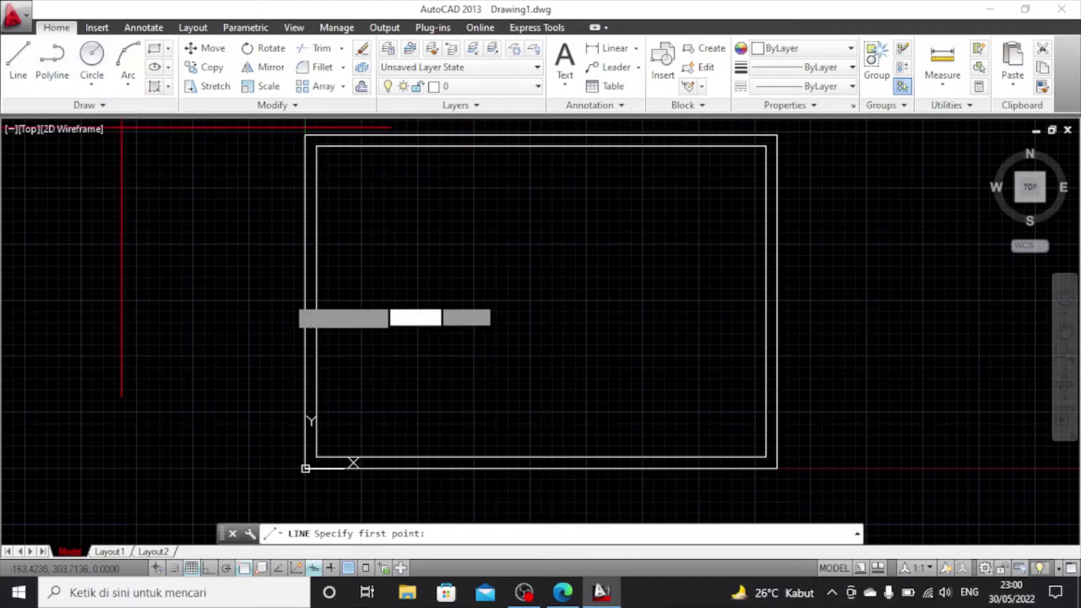
pyautogui.scroll(3, 765, 458)
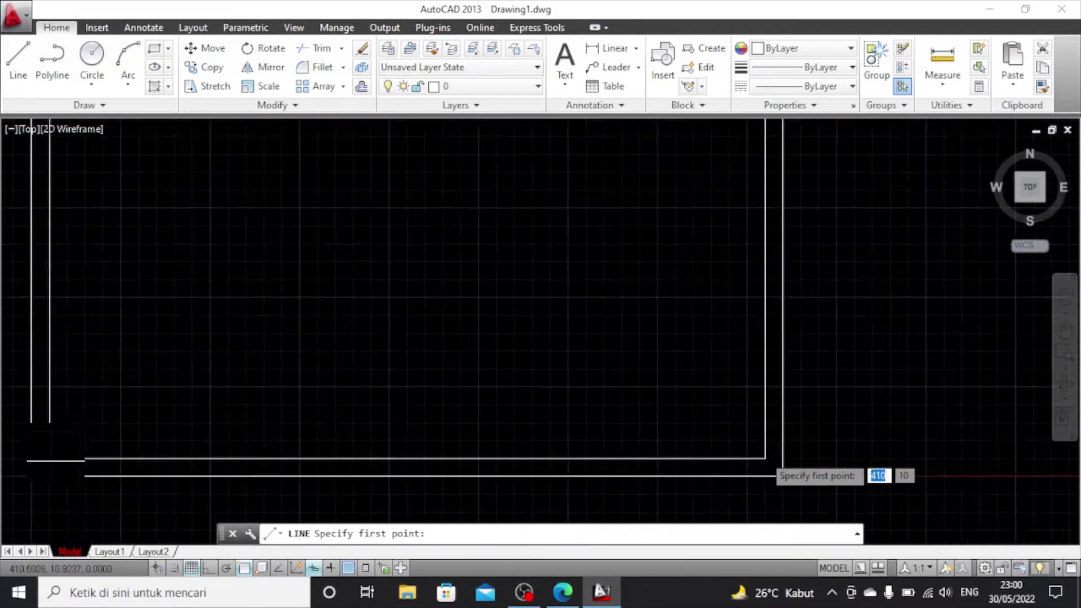
pyautogui.click(763, 459)
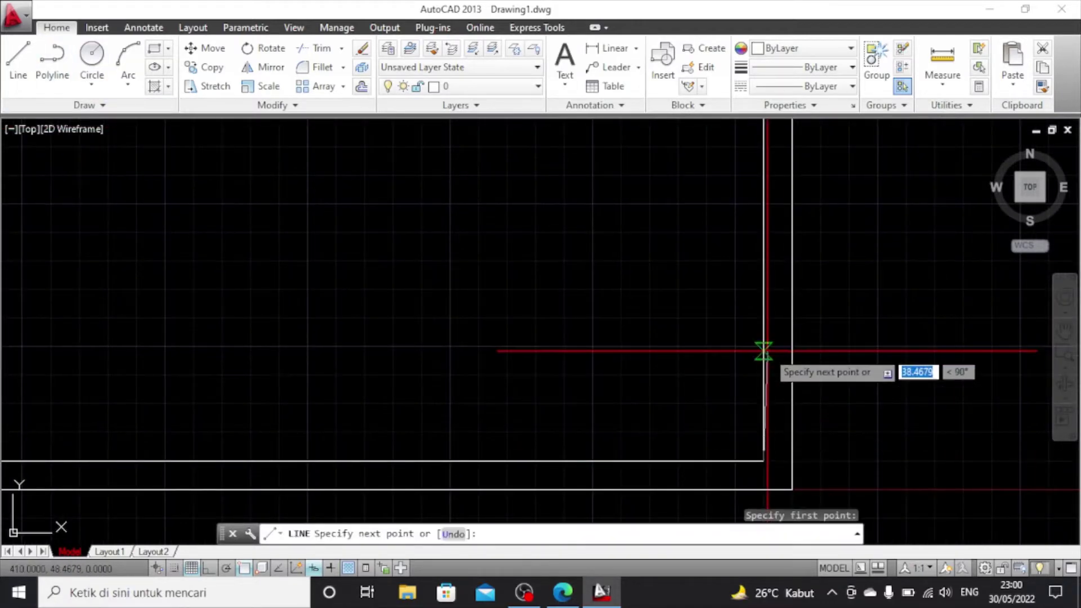
pyautogui.press('F8')
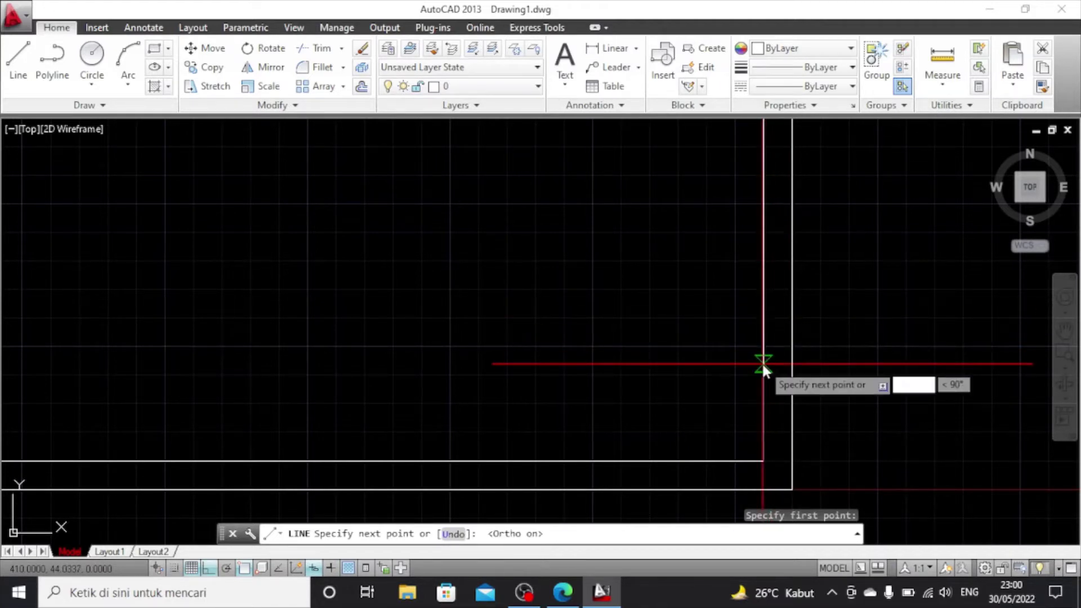
pyautogui.write('30')
pyautogui.press('Return')
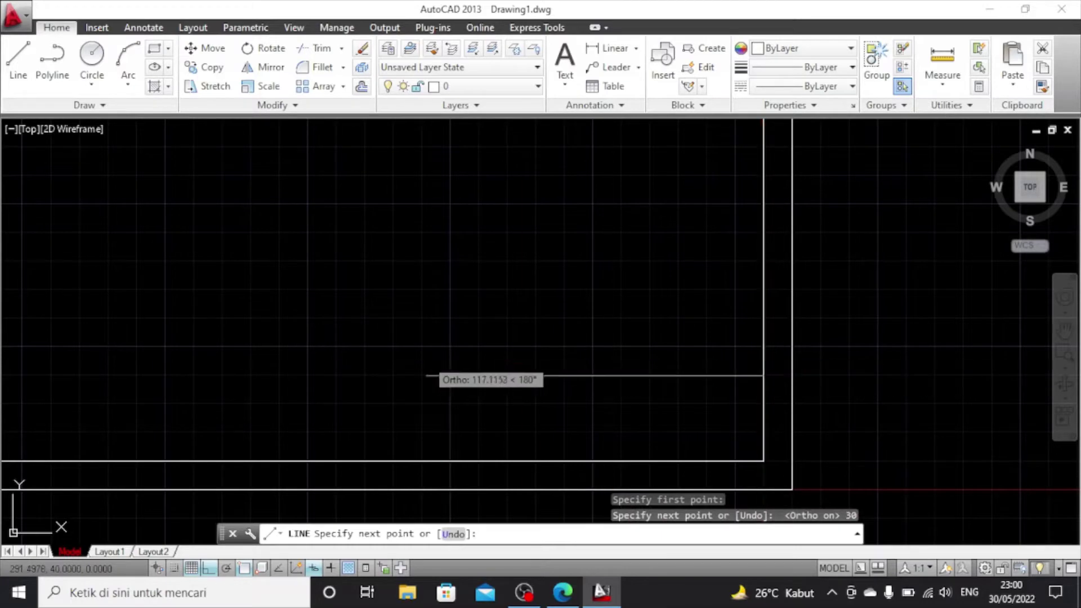
pyautogui.scroll(-4, 431, 363)
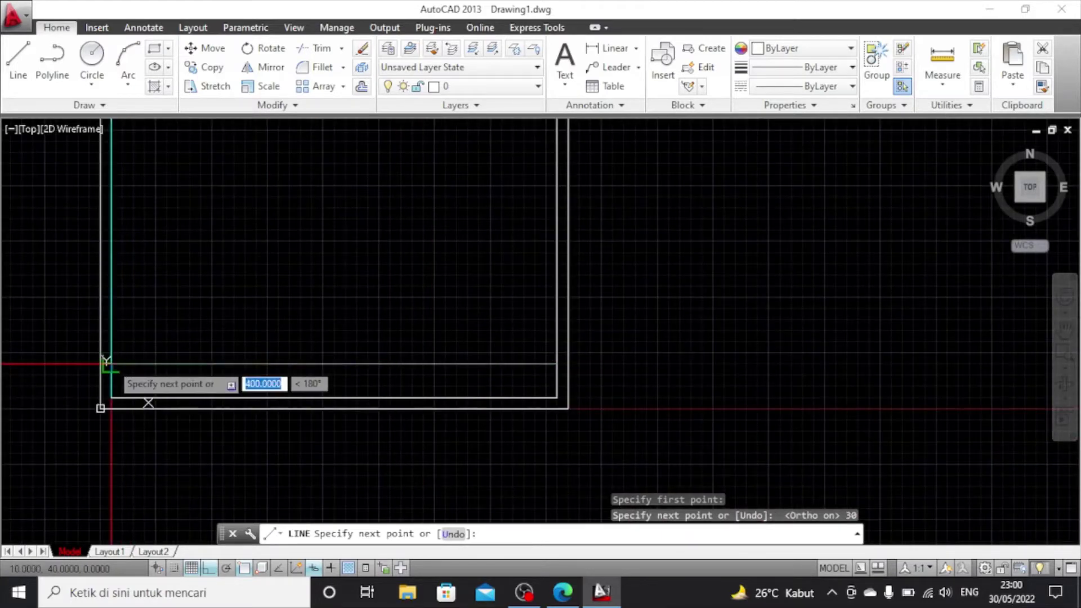
pyautogui.scroll(4, 110, 363)
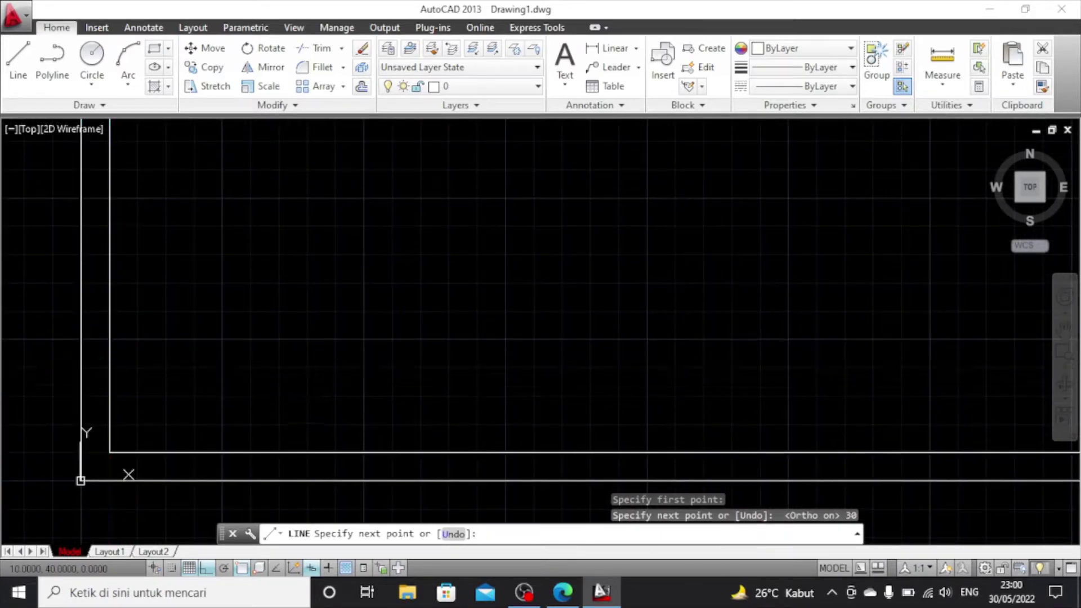
pyautogui.click(110, 451)
pyautogui.press('Escape')
# Draw a line up 7.5, left 150, then down to the bottom edge
pyautogui.scroll(-2, 126, 366)
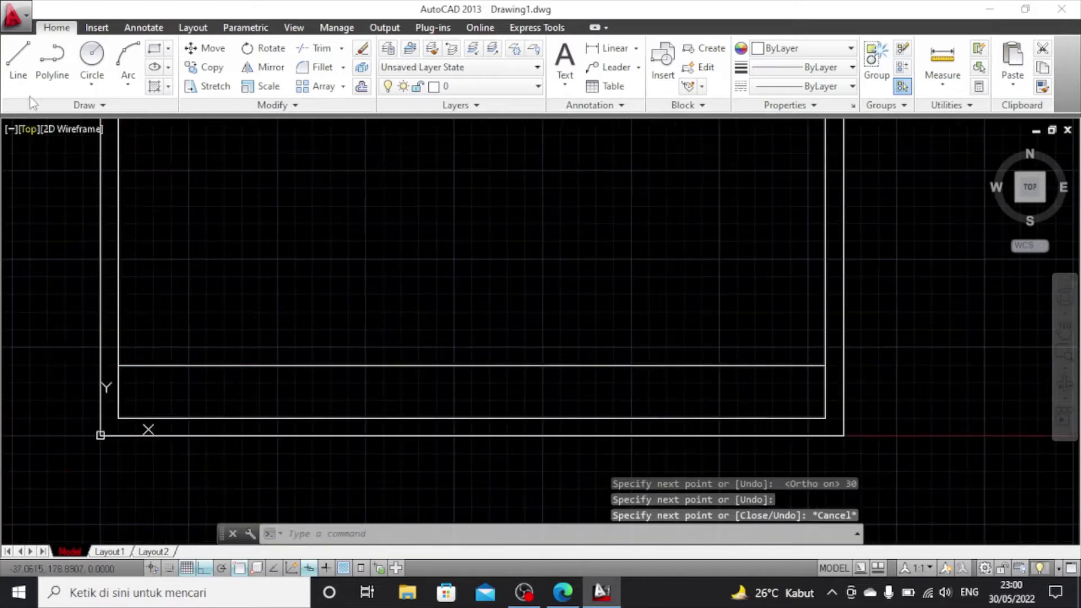
pyautogui.click(18, 59)
pyautogui.click(825, 365)
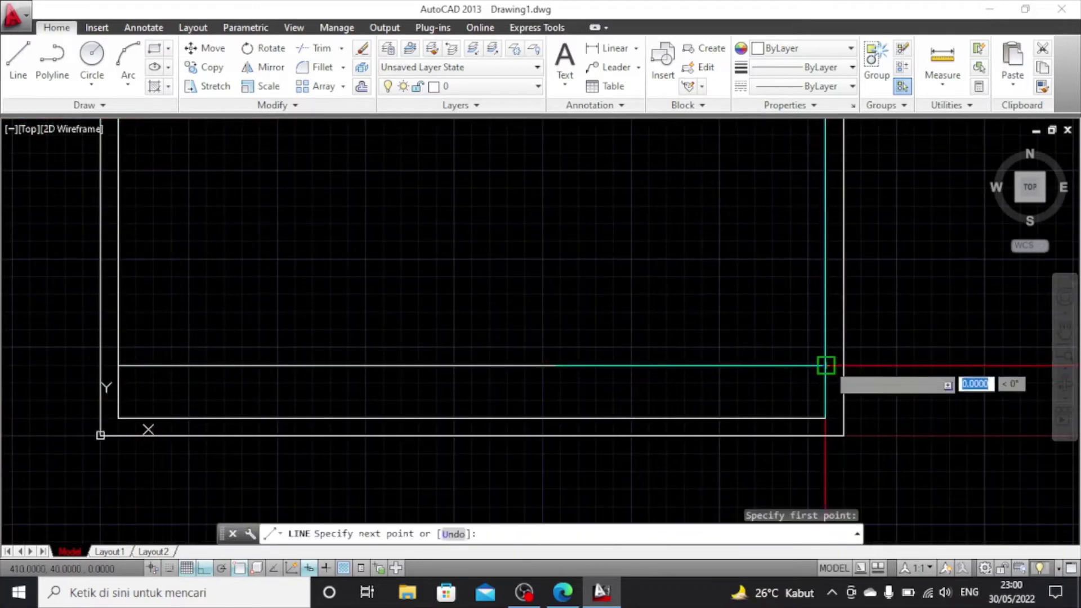
pyautogui.write('7.5')
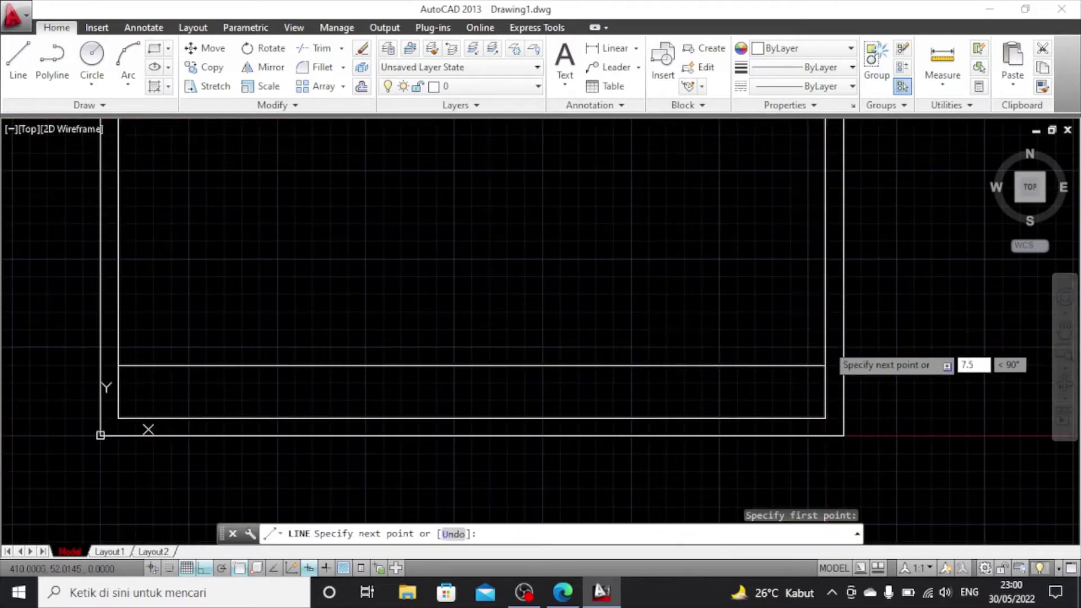
pyautogui.press('Return')
pyautogui.write('1')
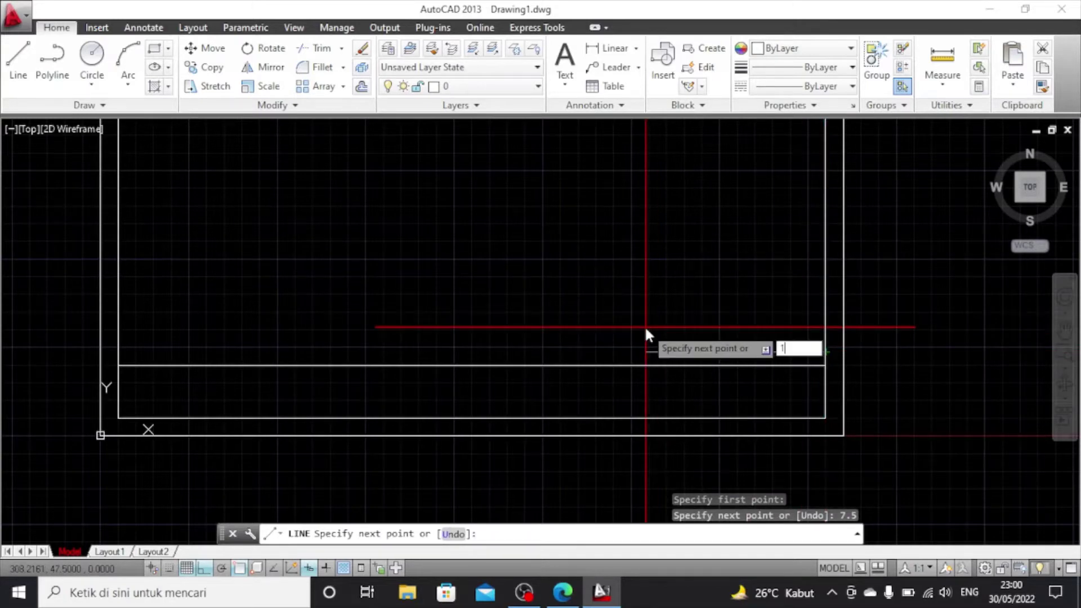
pyautogui.write('50')
pyautogui.press('Return')
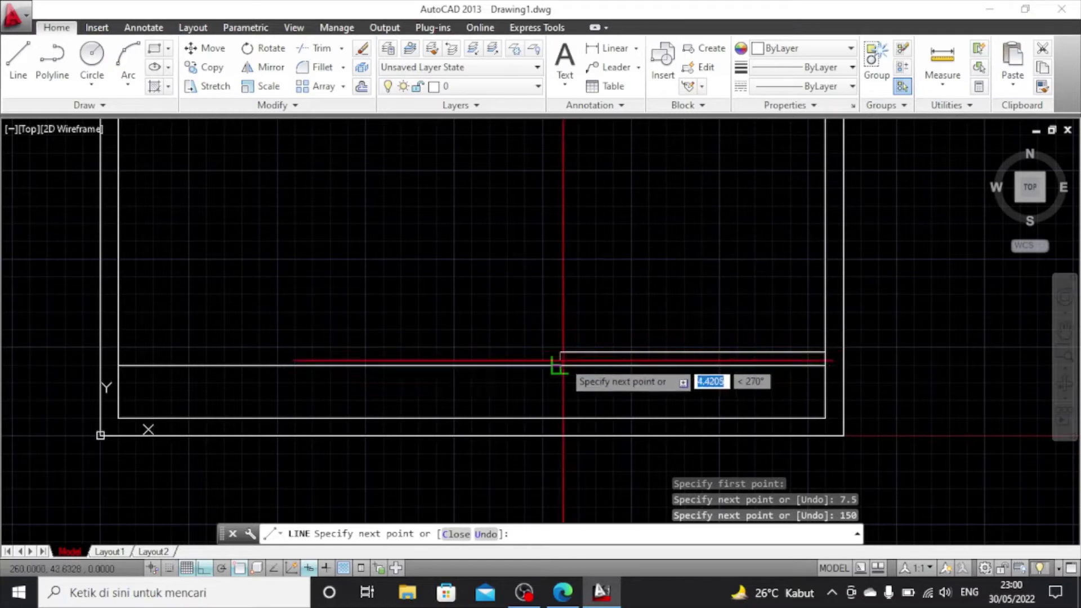
pyautogui.click(562, 417)
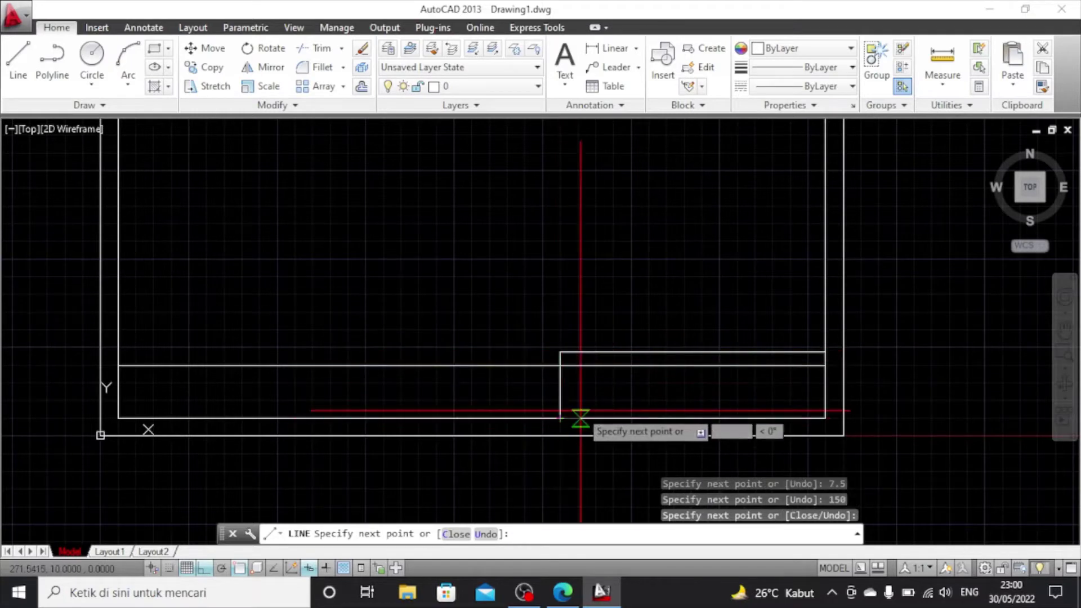
pyautogui.press('Escape')
# Add a divider 138 units further left, dropping to the bottom edge
pyautogui.click(18, 61)
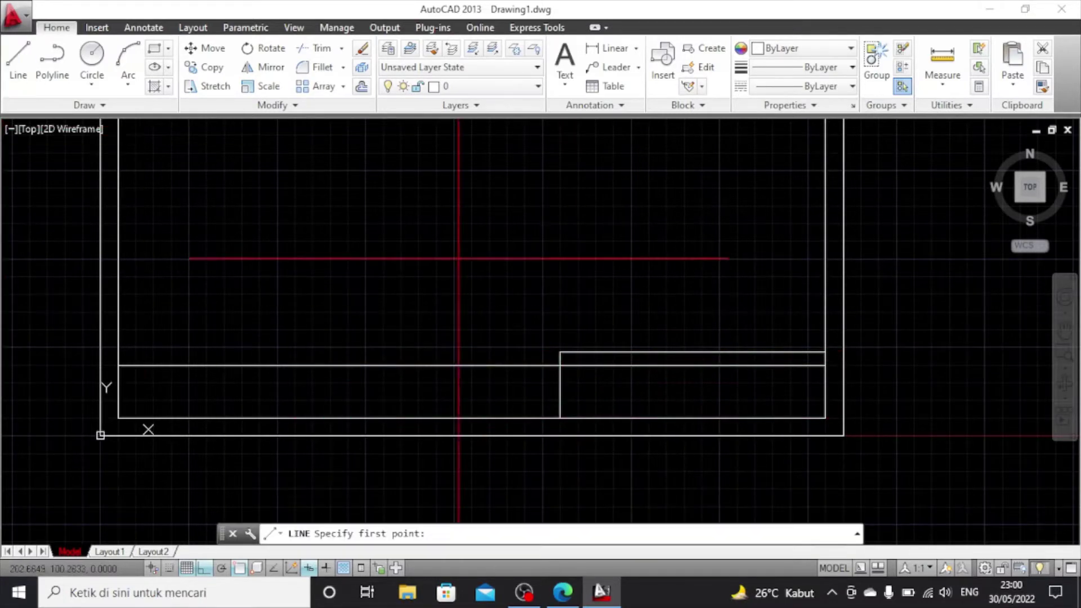
pyautogui.click(560, 365)
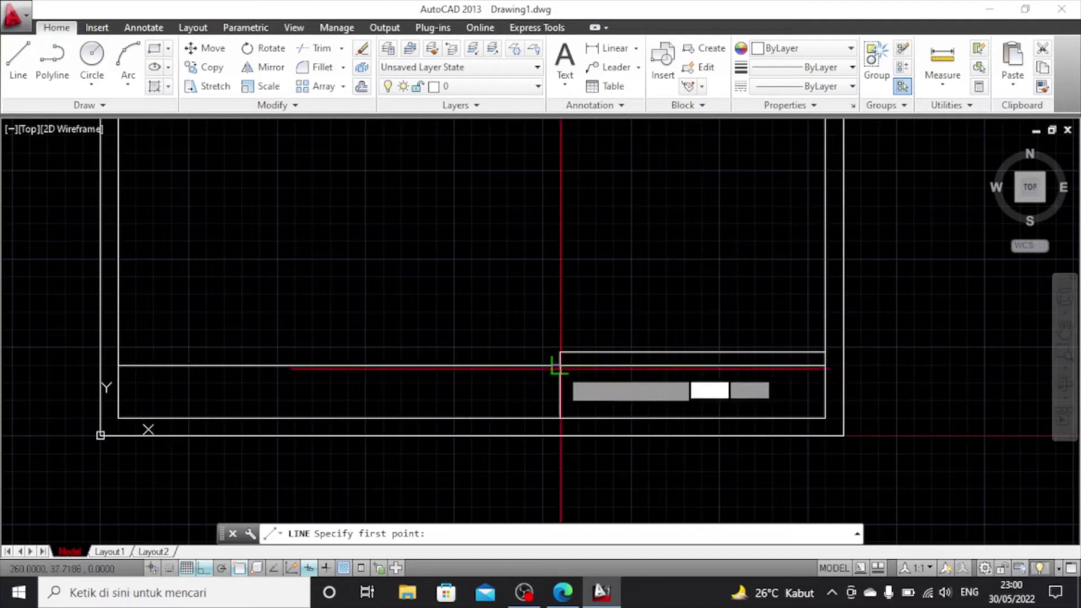
pyautogui.write('138')
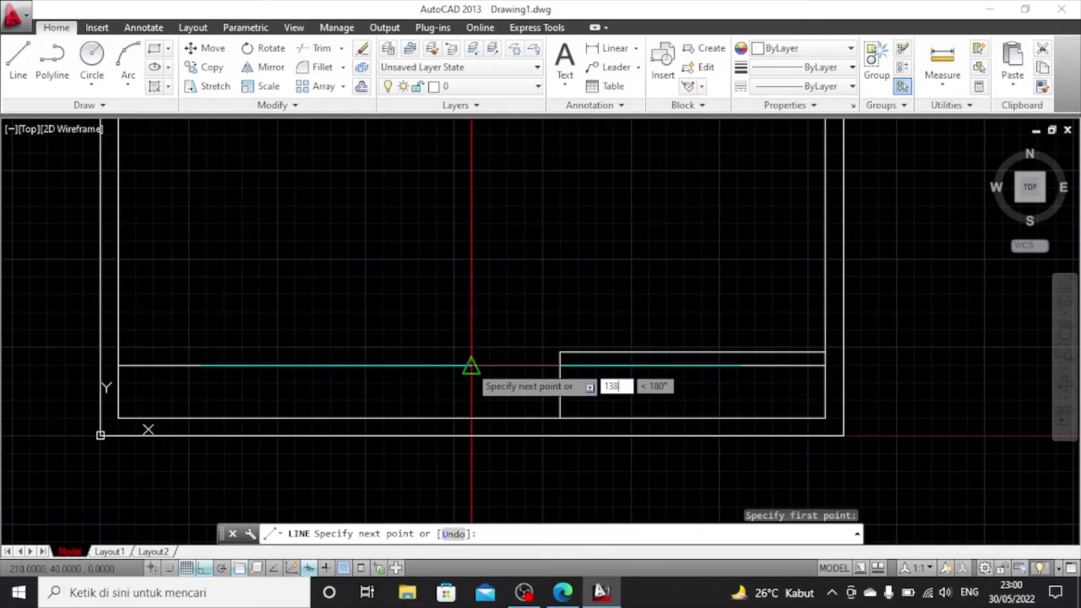
pyautogui.press('Return')
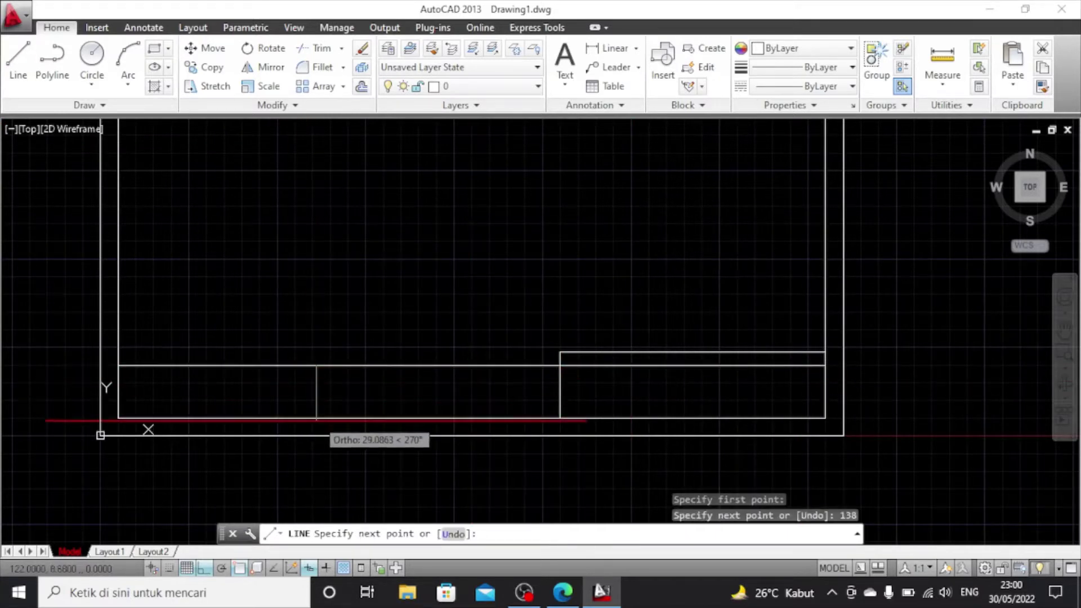
pyautogui.click(316, 418)
pyautogui.press('Escape')
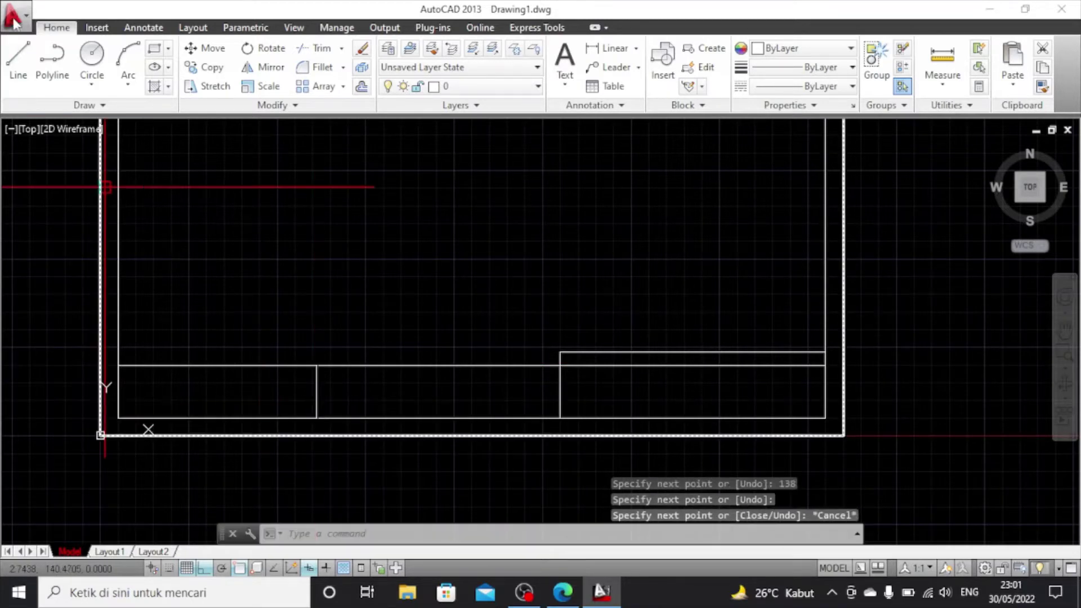
# Draw a row line 7.5 units below the title block's top, across to the left edge
pyautogui.click(19, 62)
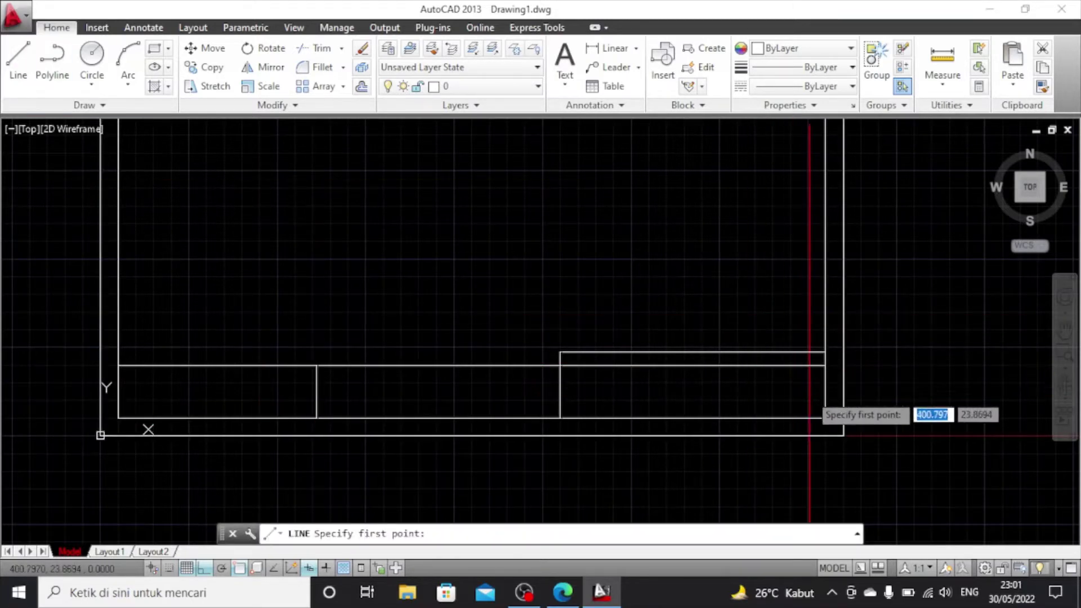
pyautogui.scroll(2, 811, 393)
pyautogui.click(832, 348)
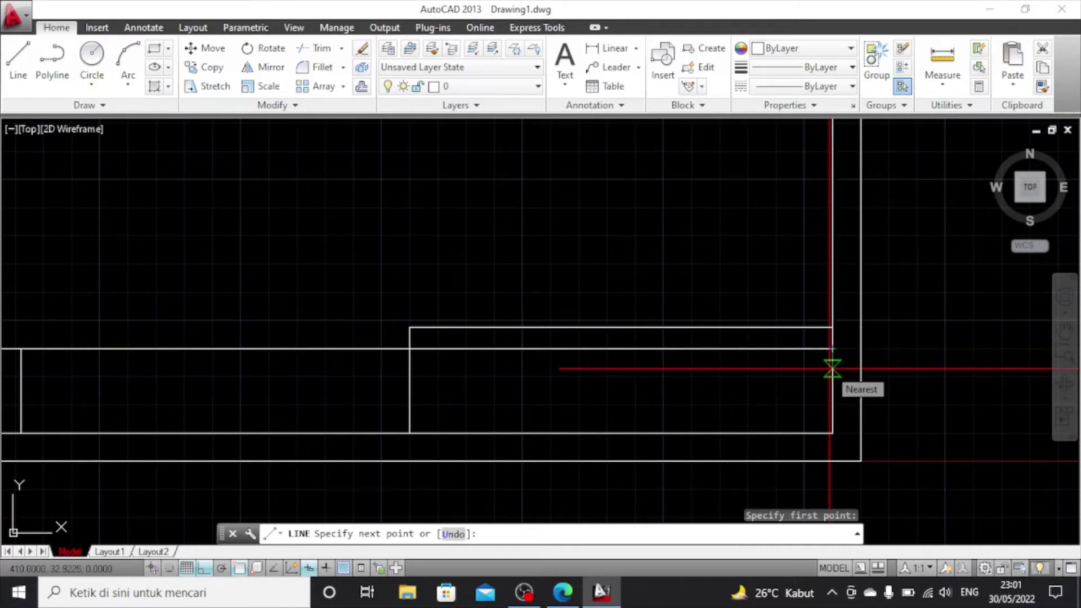
pyautogui.write('7.5')
pyautogui.press('Return')
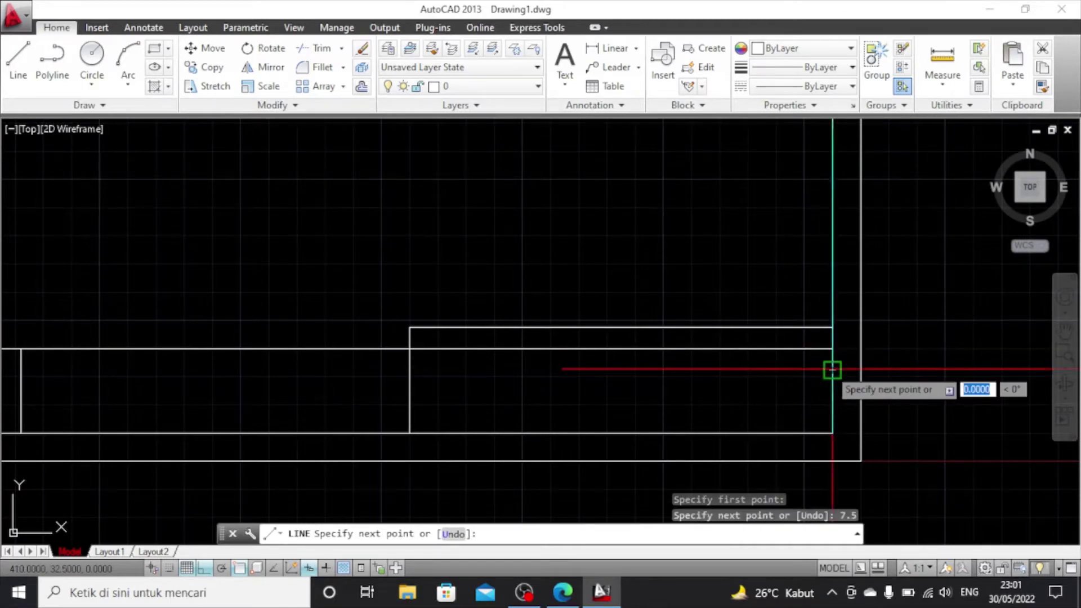
pyautogui.click(20, 370)
pyautogui.press('Escape')
# Add two more row lines, each stepped down another 7.5 units
pyautogui.click(22, 82)
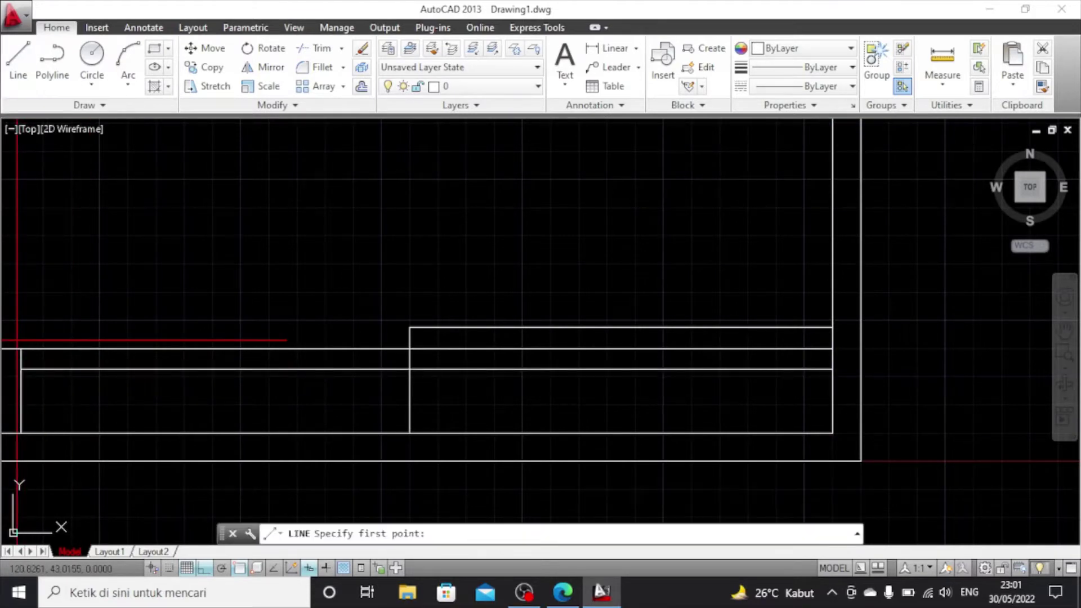
pyautogui.click(832, 370)
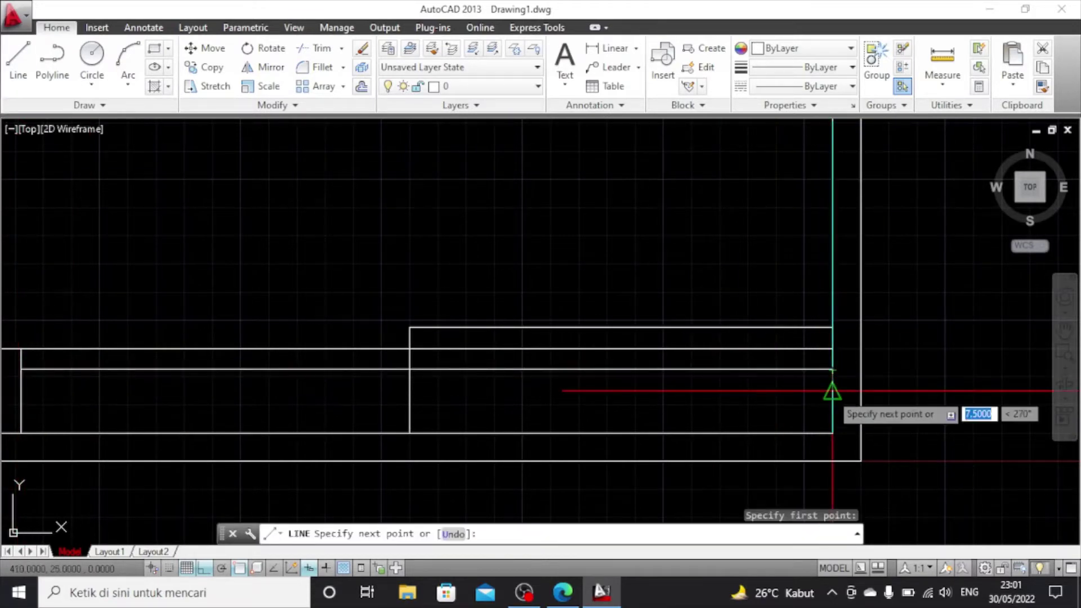
pyautogui.write('7.5')
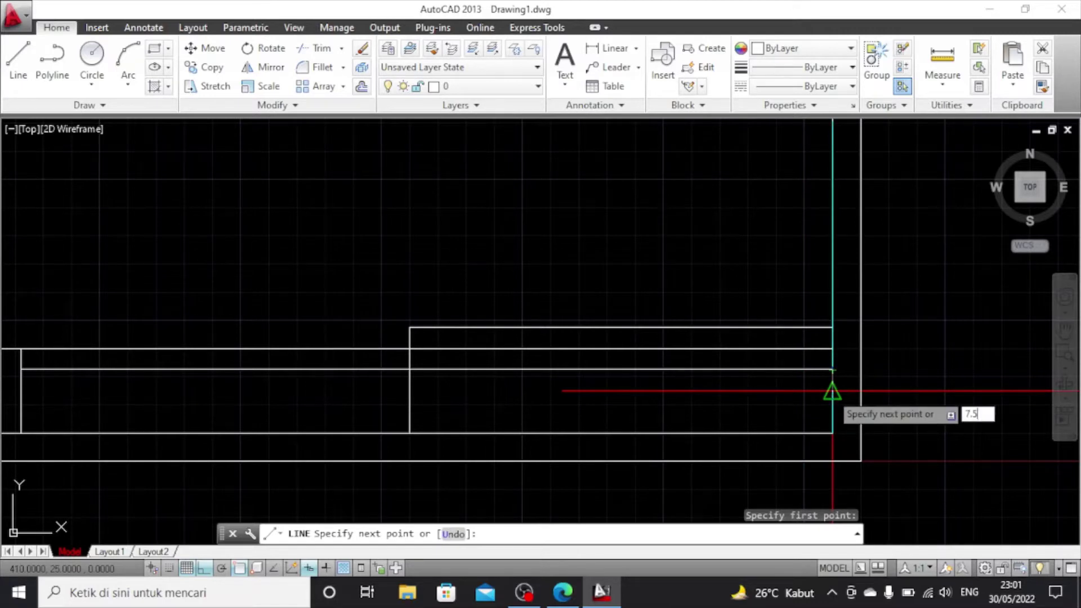
pyautogui.press('Return')
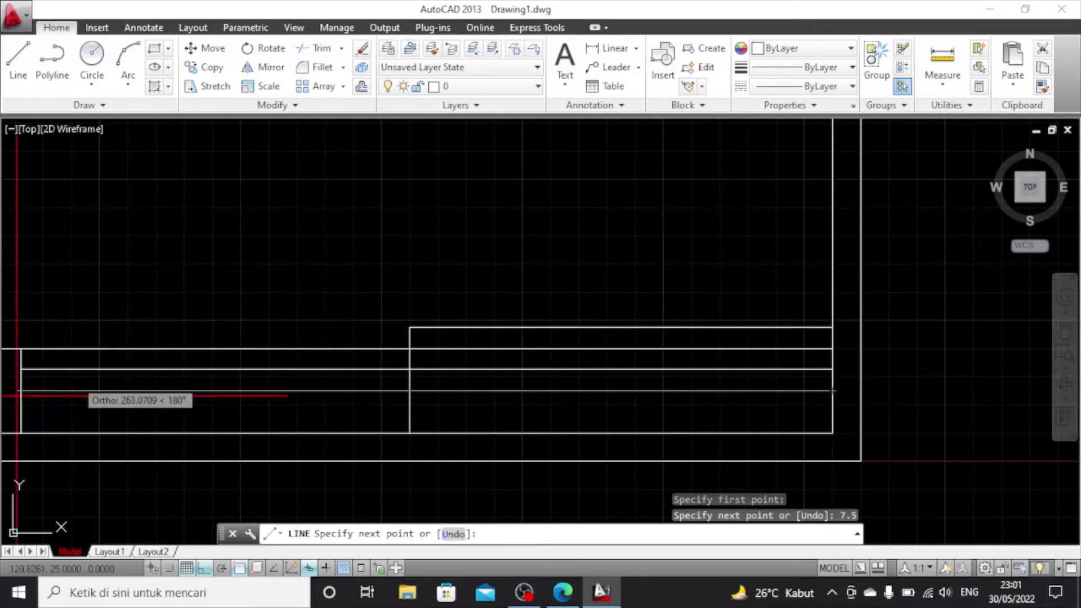
pyautogui.click(21, 391)
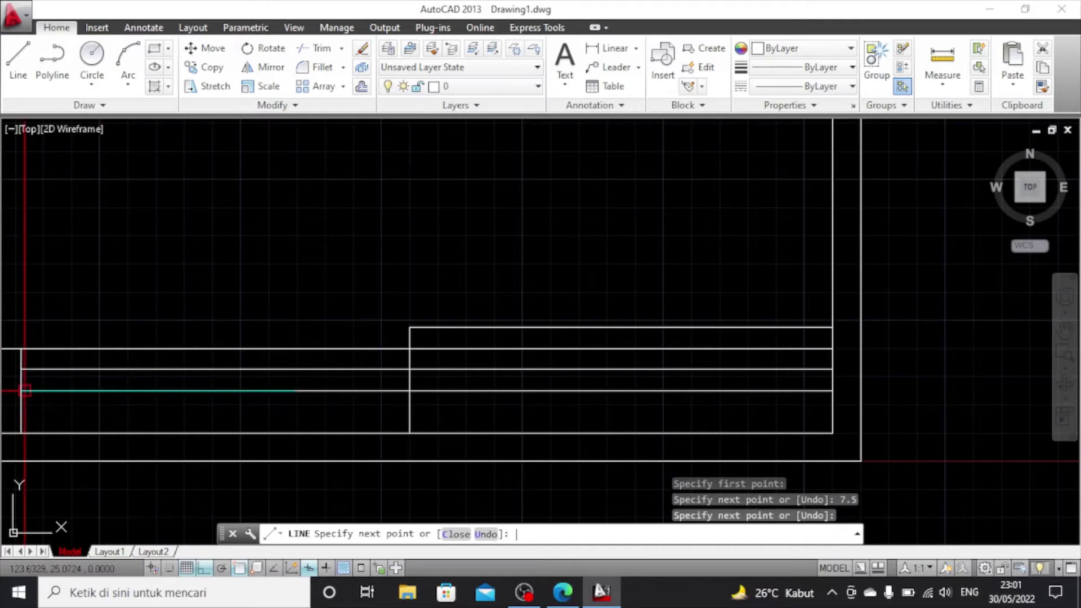
pyautogui.press('Escape')
pyautogui.click(8, 68)
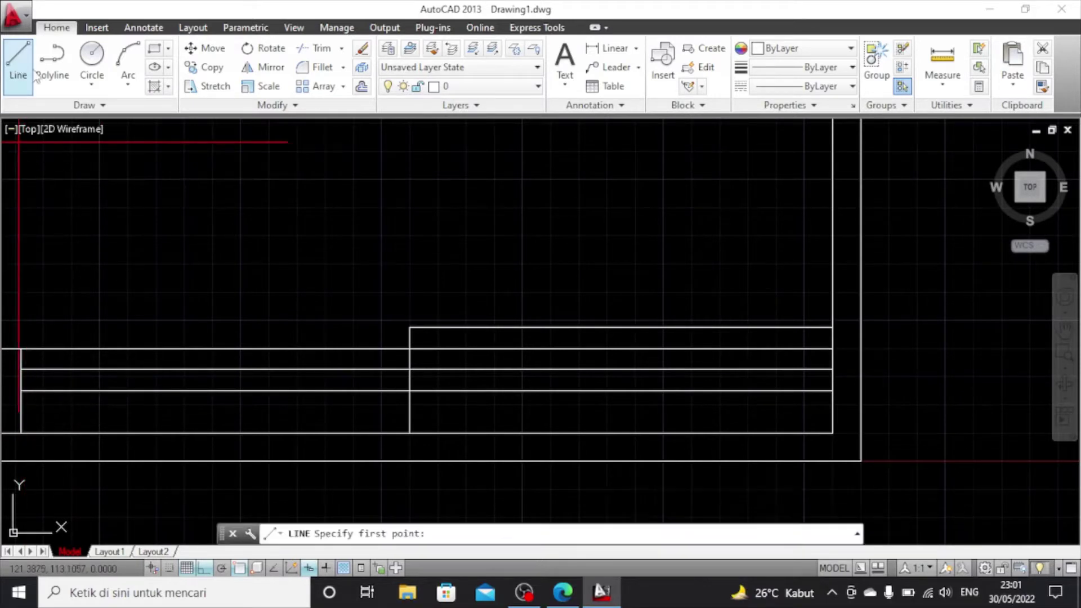
pyautogui.click(409, 391)
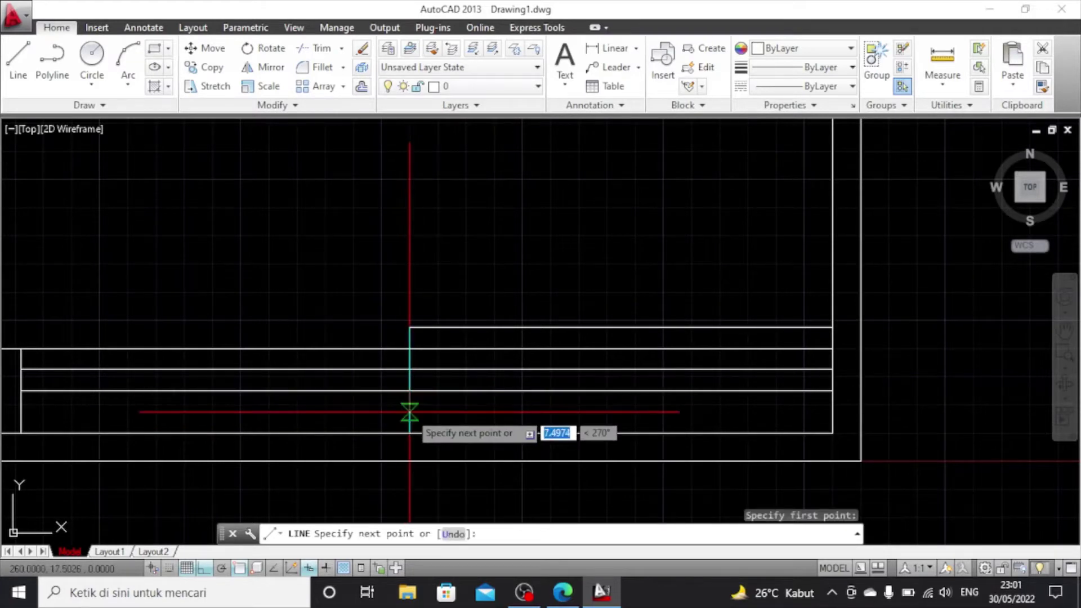
pyautogui.write('7.5')
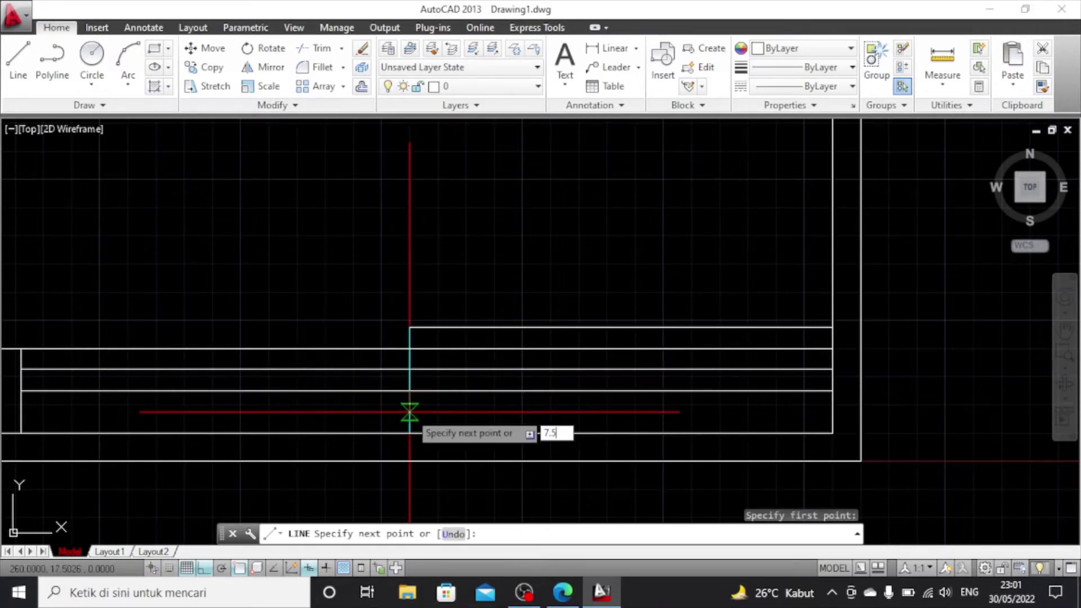
pyautogui.press('Return')
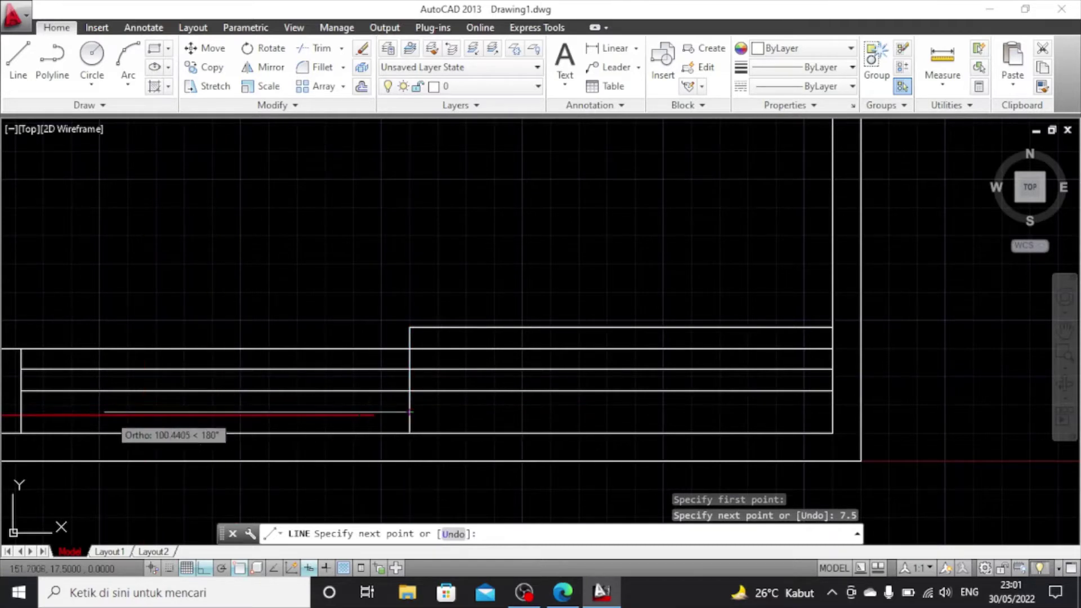
pyautogui.click(409, 412)
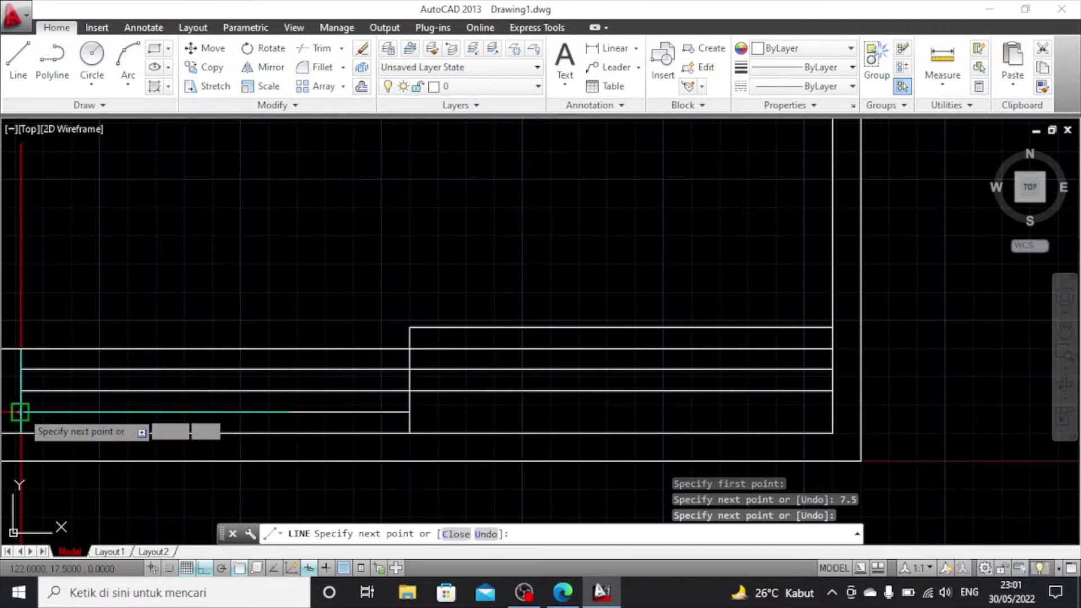
pyautogui.press('Escape')
# Draw a full-height vertical divider 35 units left of the title block's right edge
pyautogui.click(12, 56)
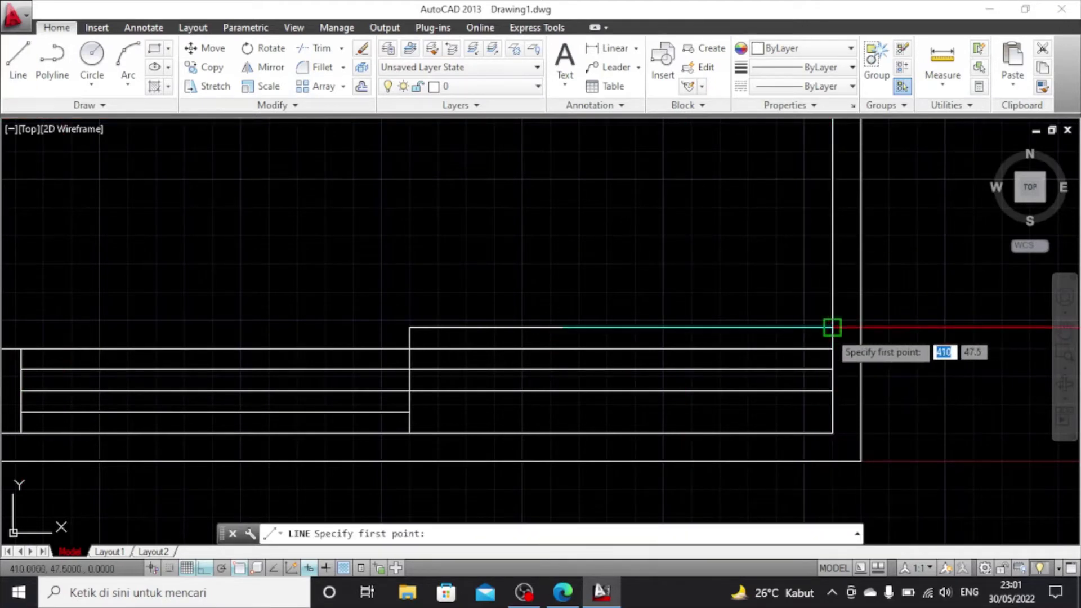
pyautogui.click(832, 328)
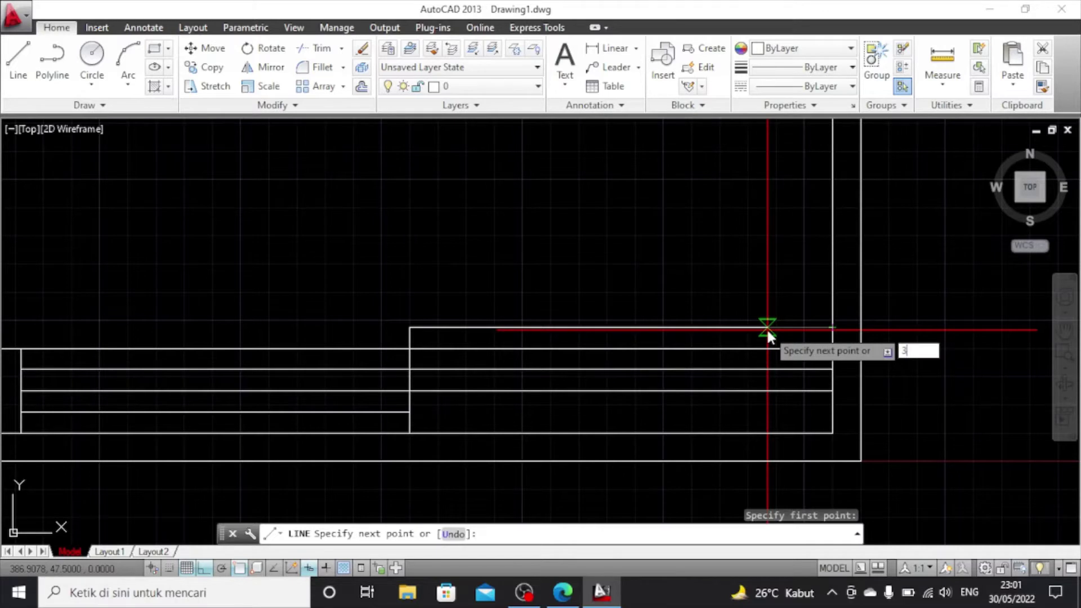
pyautogui.write('35')
pyautogui.press('Return')
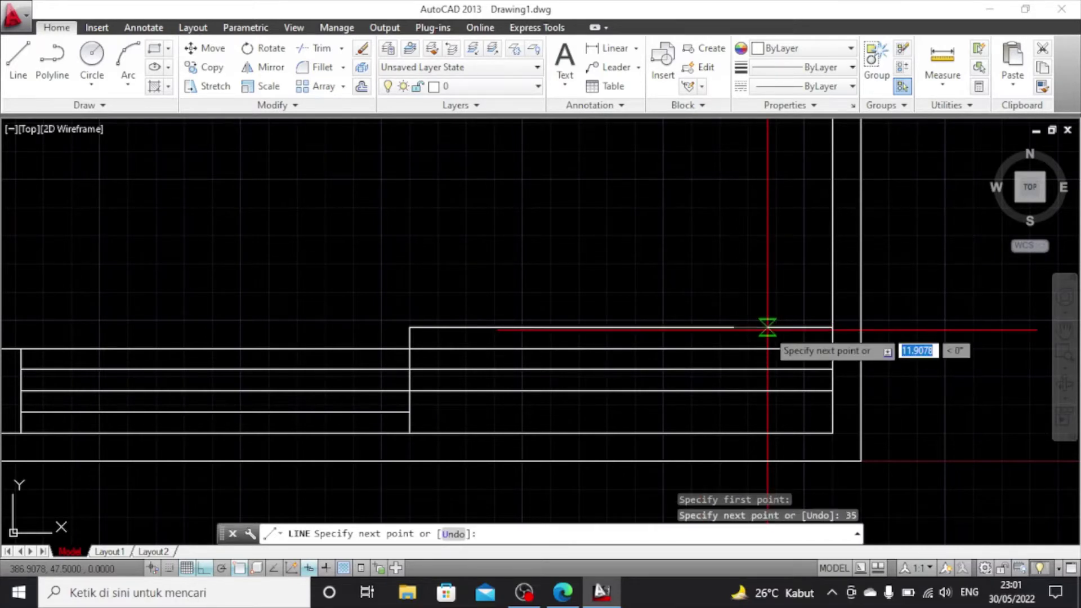
pyautogui.click(734, 433)
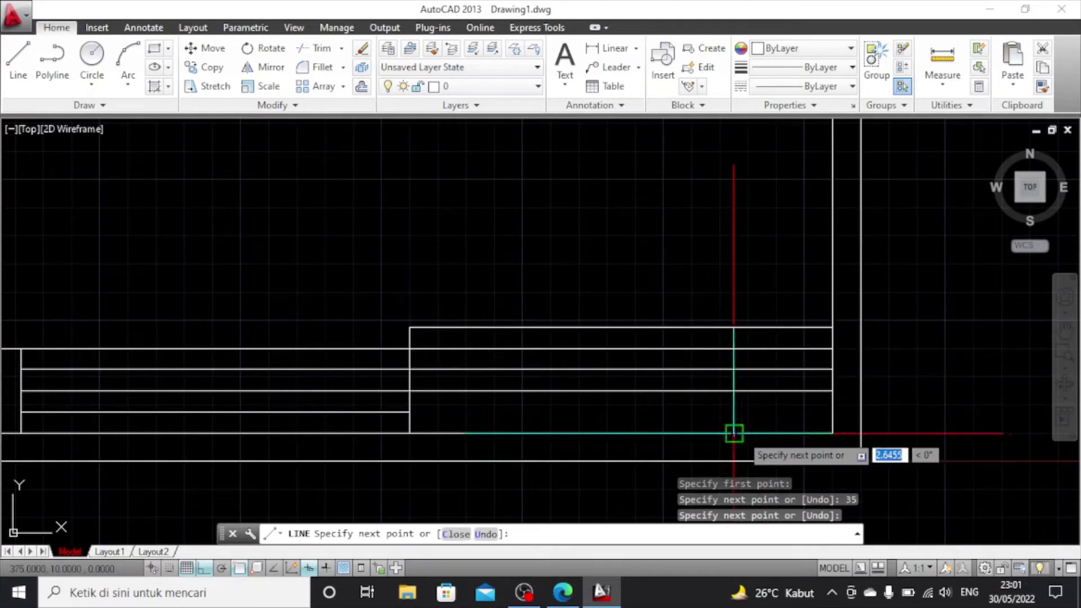
pyautogui.press('Escape')
# Add a second divider 85 units further left, running up to the row line
pyautogui.click(18, 62)
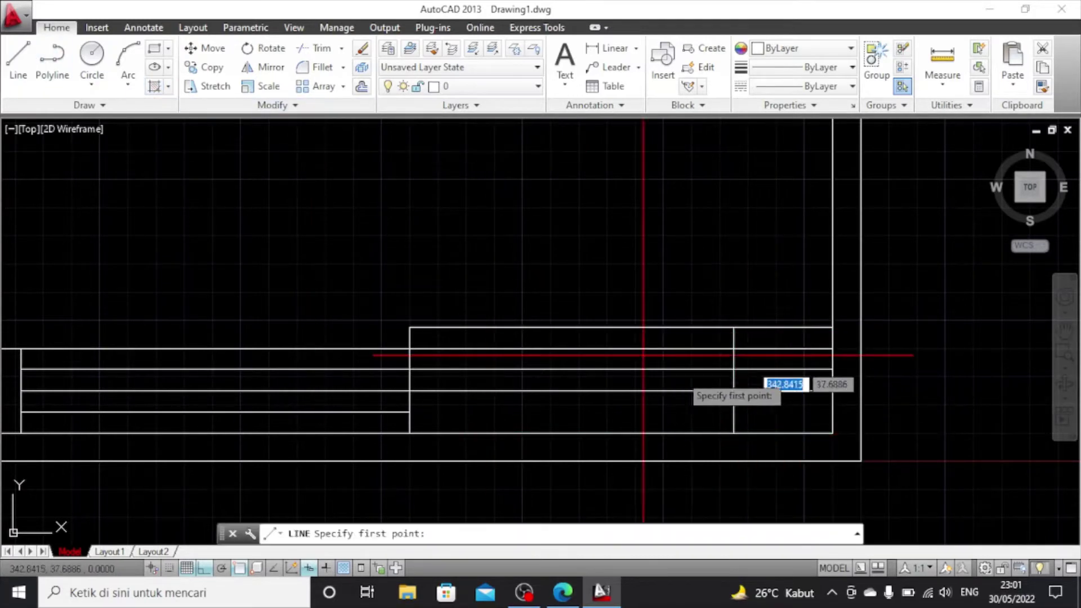
pyautogui.click(734, 433)
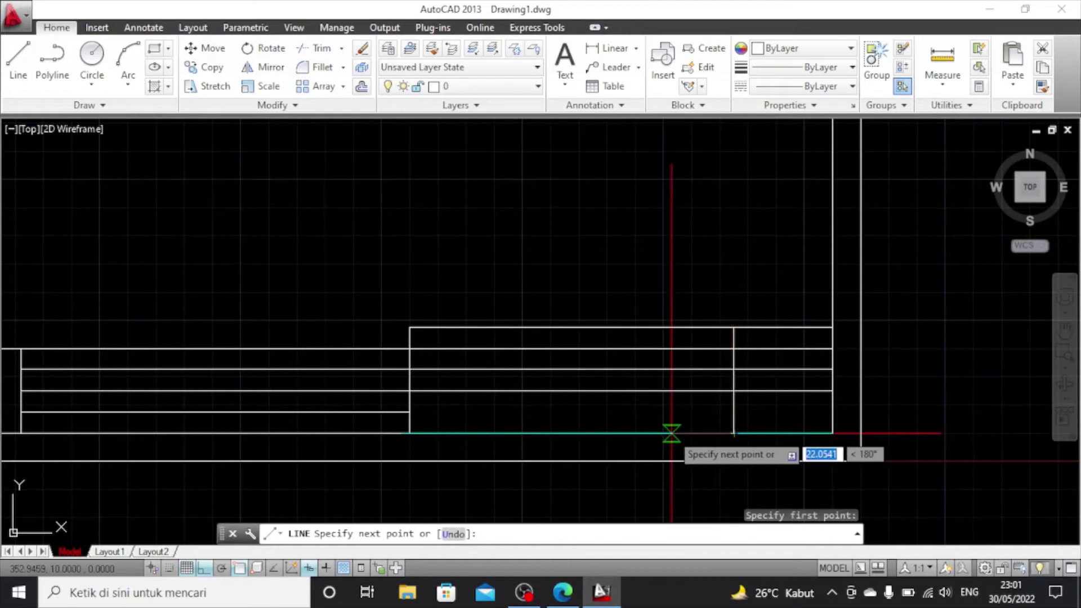
pyautogui.write('85')
pyautogui.press('Return')
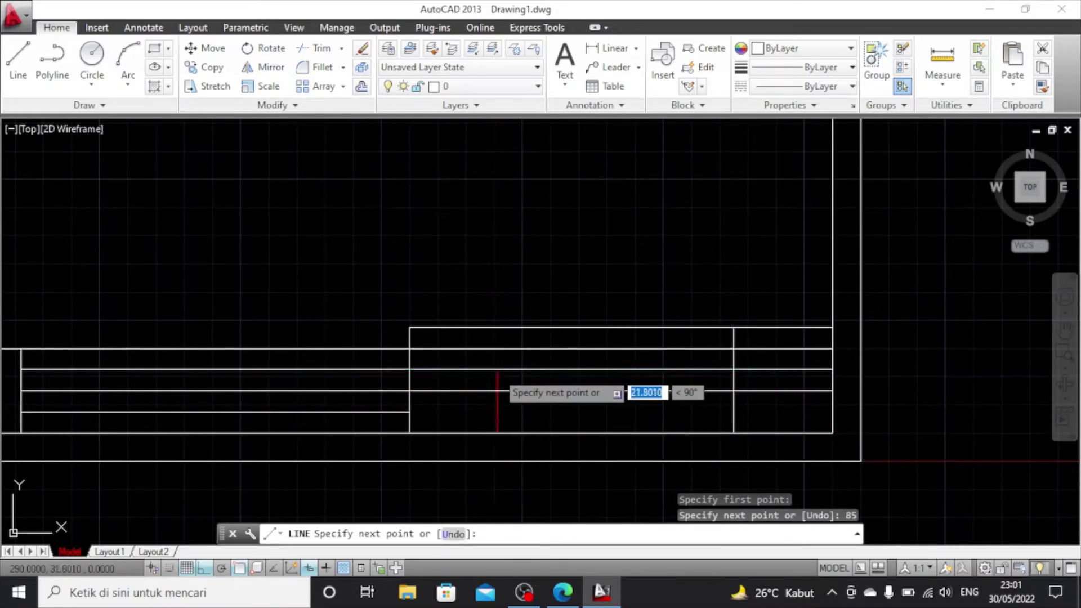
pyautogui.click(495, 369)
pyautogui.press('Escape')
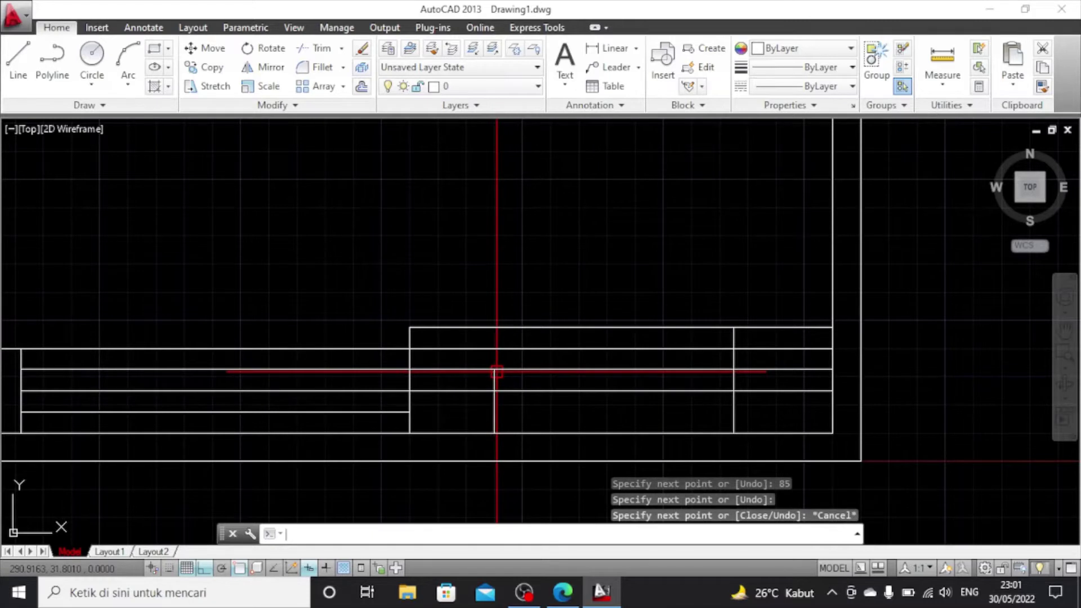
pyautogui.click(18, 56)
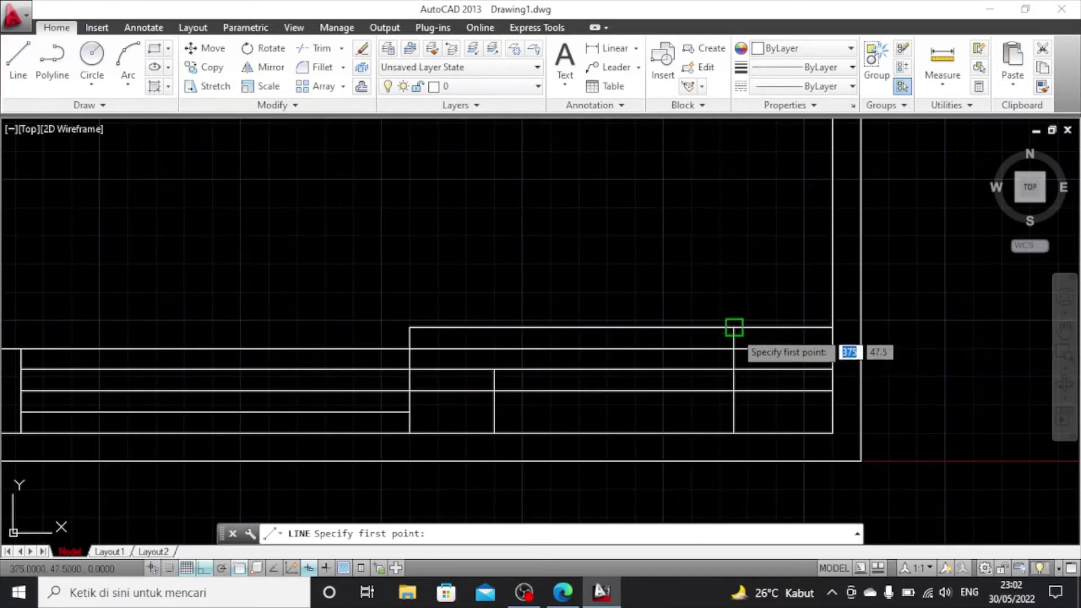
# Add two short vertical dividers, 20 and another 20 units left, down to the row lines
pyautogui.click(734, 327)
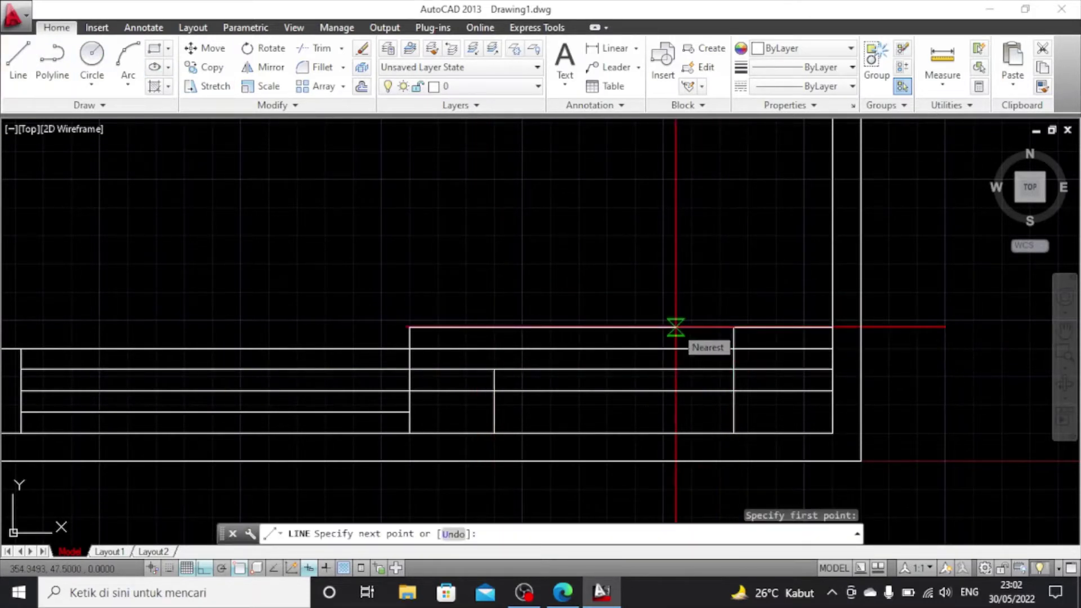
pyautogui.press('Return')
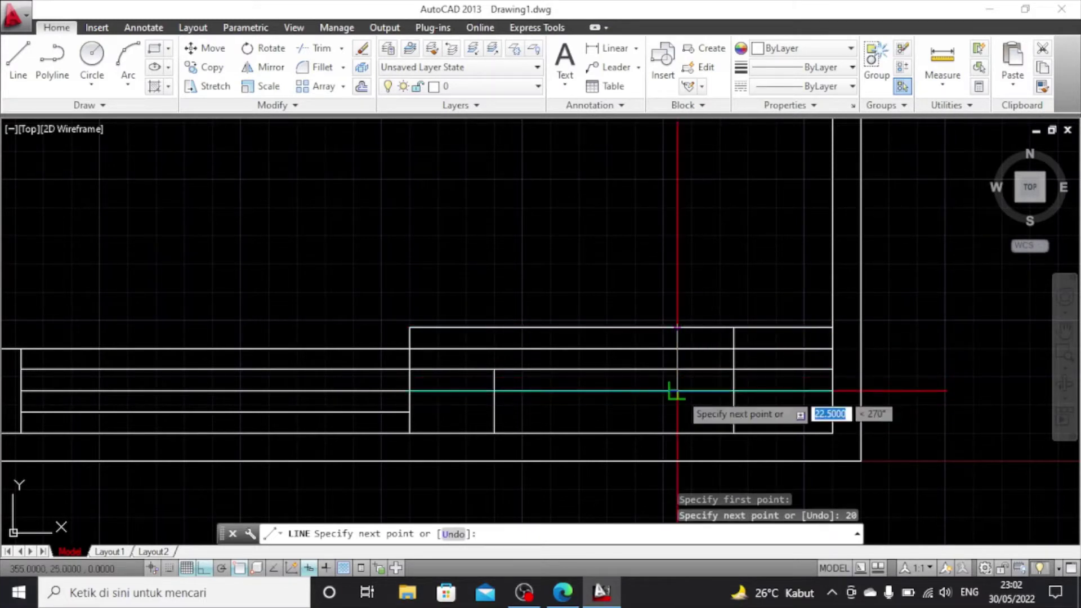
pyautogui.click(678, 390)
pyautogui.press('Escape')
pyautogui.click(18, 57)
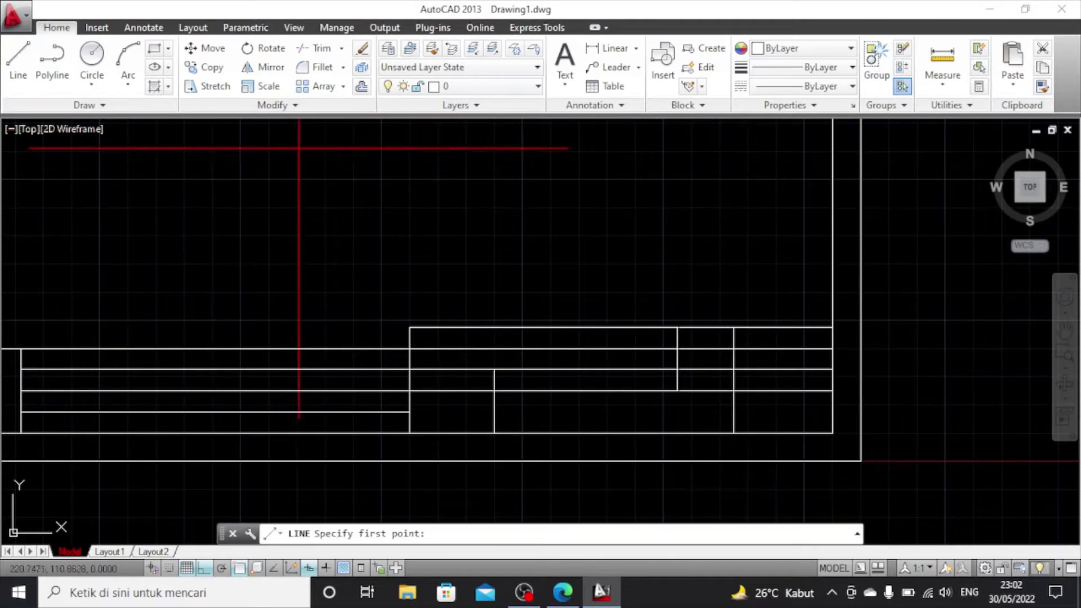
pyautogui.click(678, 328)
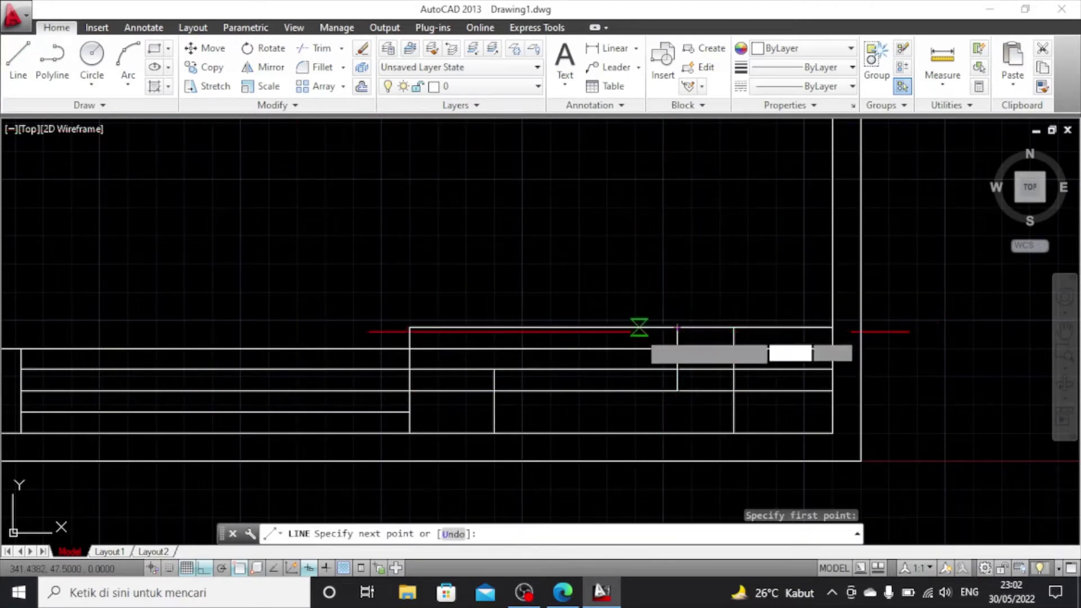
pyautogui.write('20')
pyautogui.press('Return')
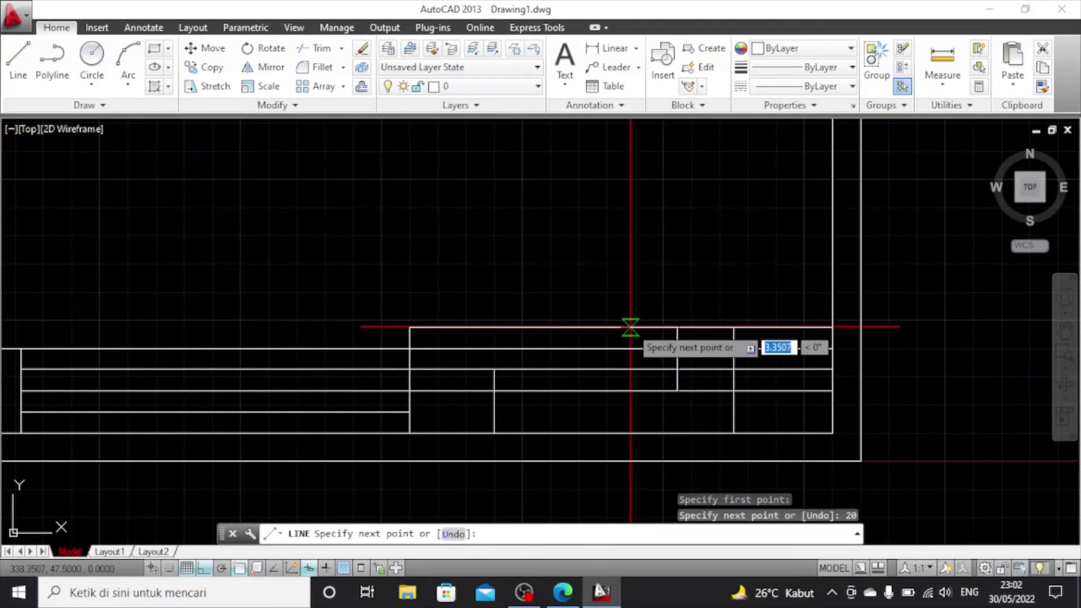
pyautogui.click(621, 369)
pyautogui.press('Escape')
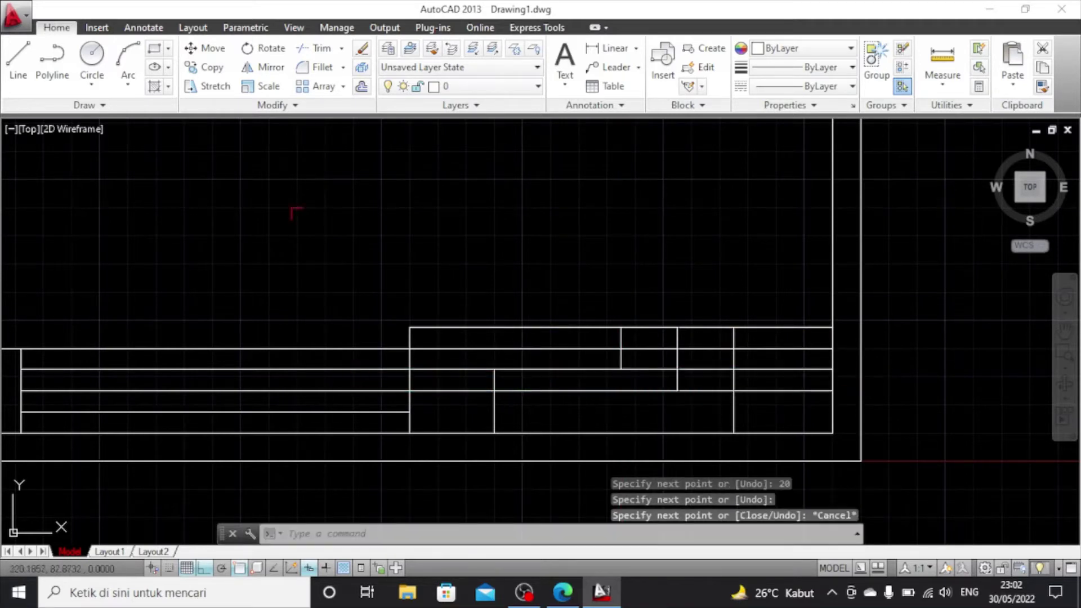
# Add two more short dividers 25 and 40 units further left, down to the second row line
pyautogui.click(18, 62)
pyautogui.click(621, 328)
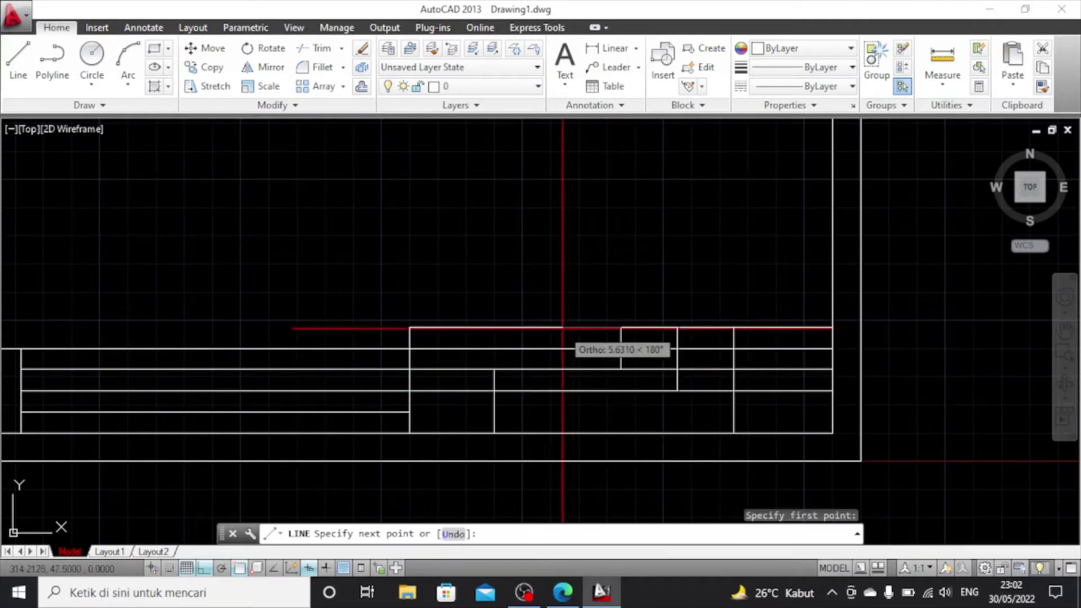
pyautogui.write('2')
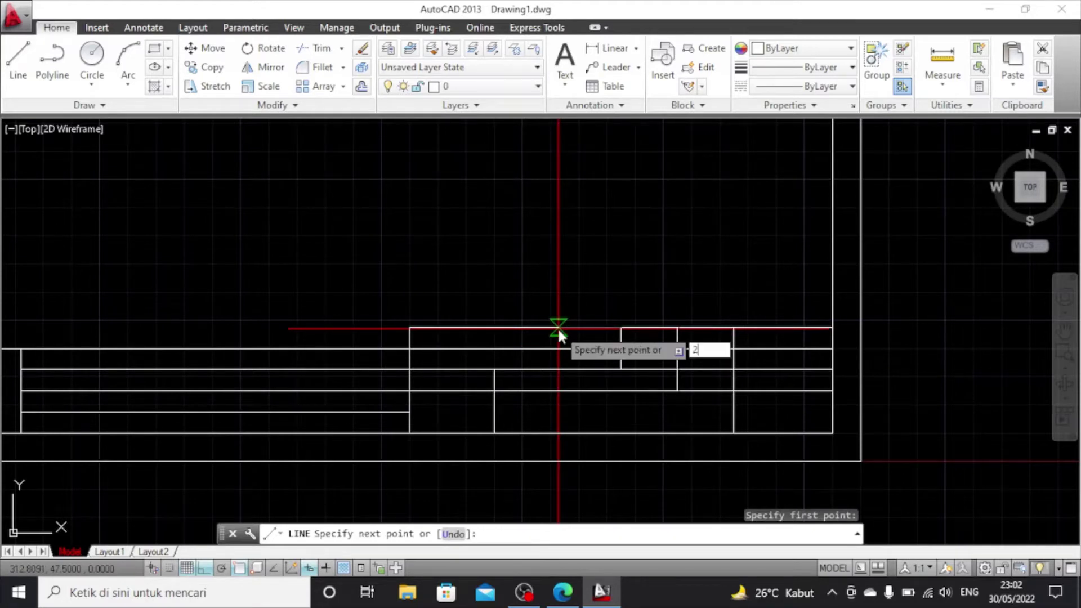
pyautogui.write('5')
pyautogui.press('Return')
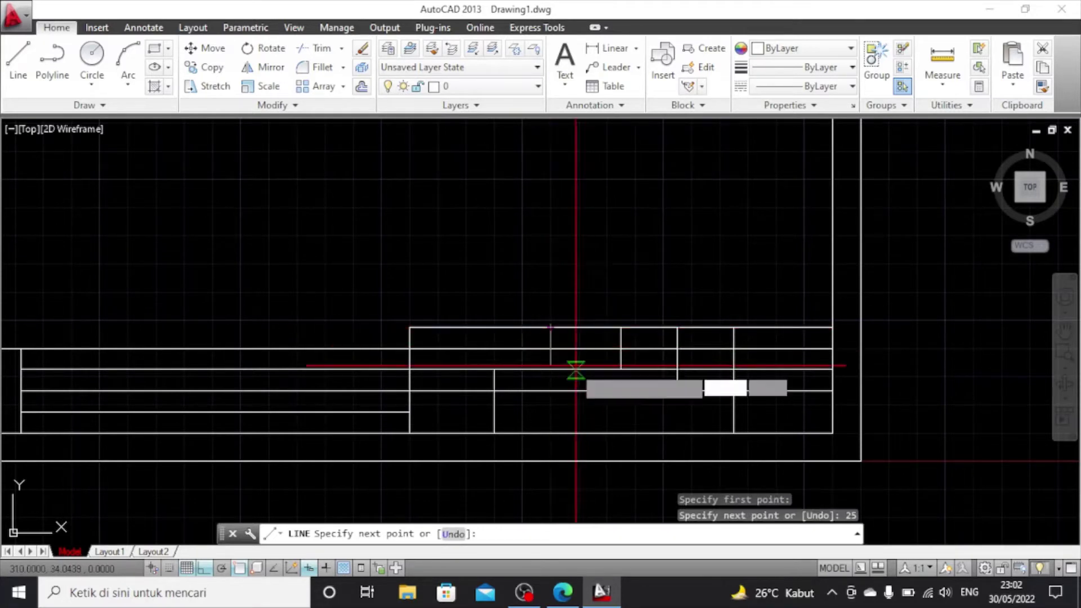
pyautogui.click(551, 369)
pyautogui.press('Escape')
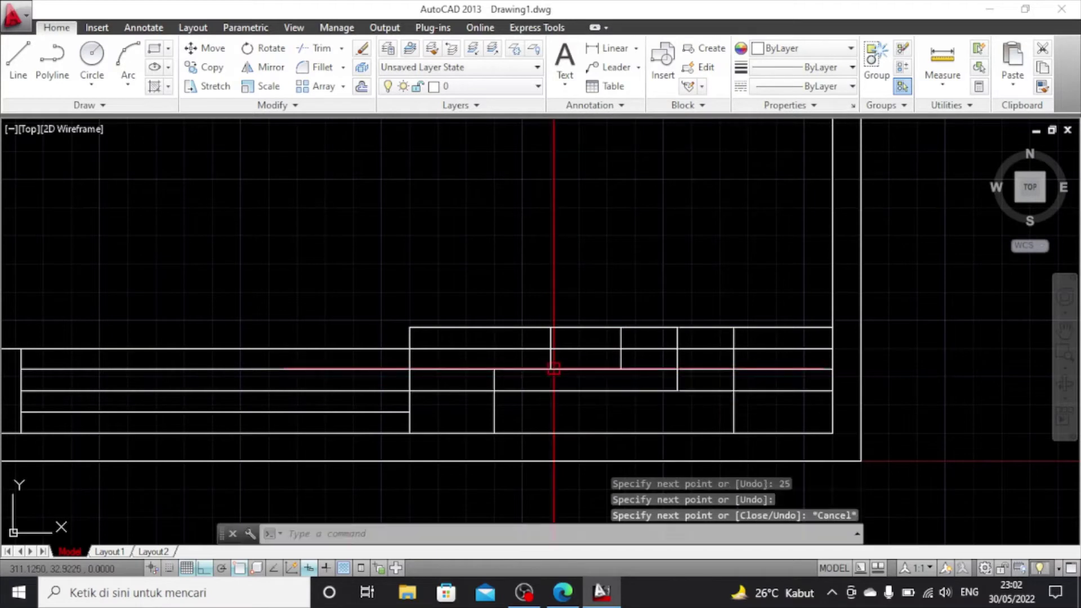
pyautogui.click(17, 56)
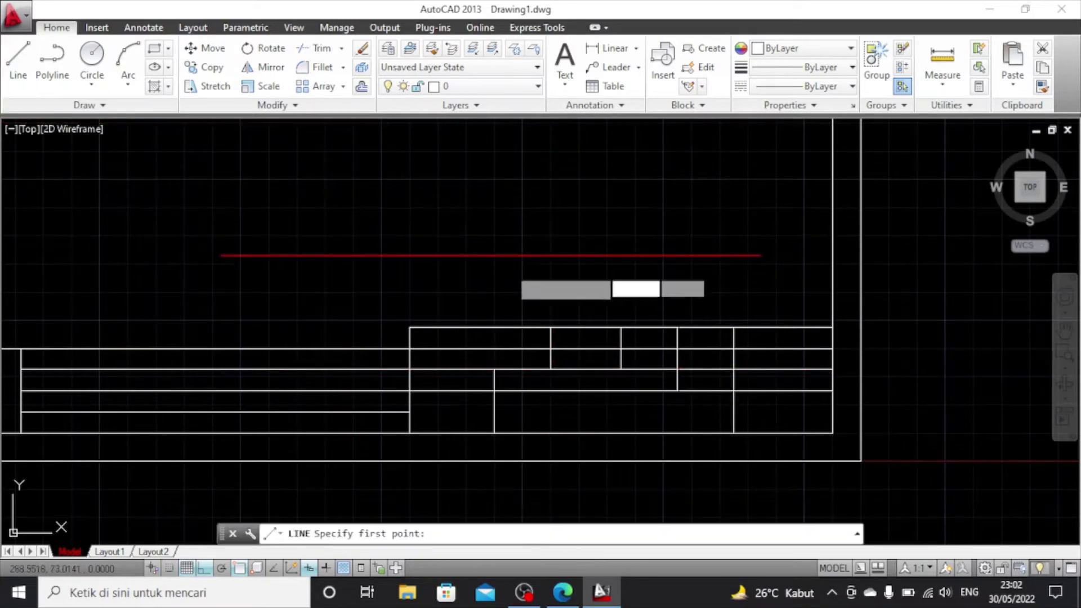
pyautogui.click(551, 328)
pyautogui.write('4')
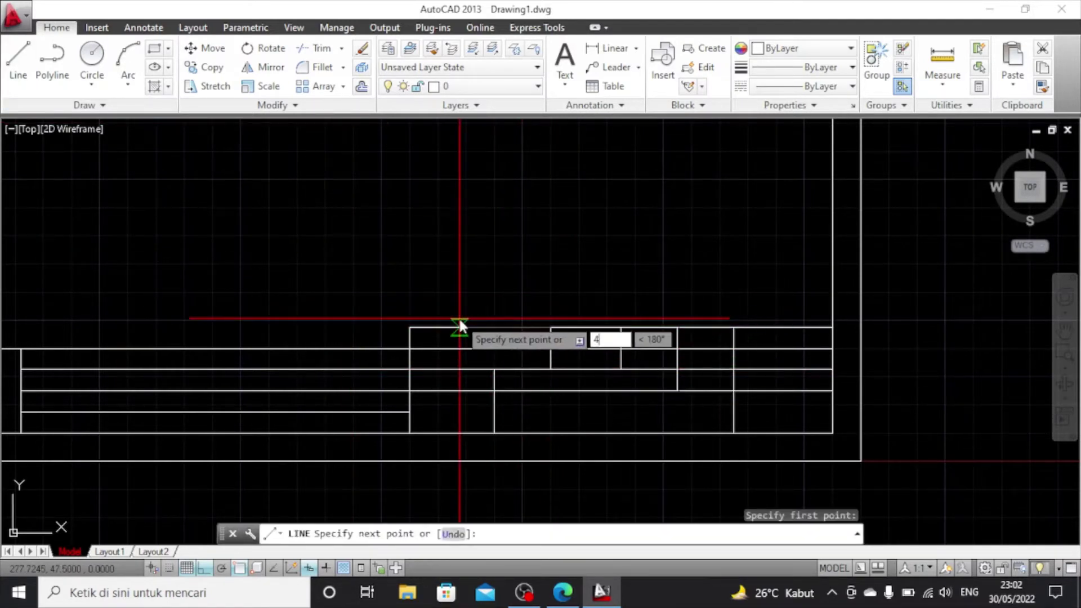
pyautogui.write('0')
pyautogui.press('Return')
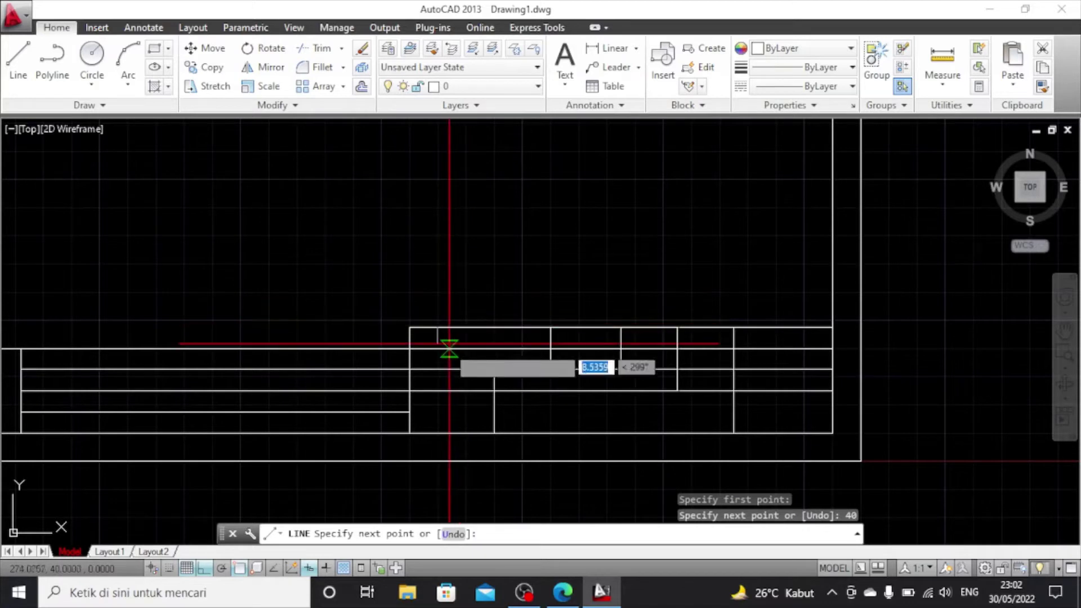
pyautogui.click(438, 370)
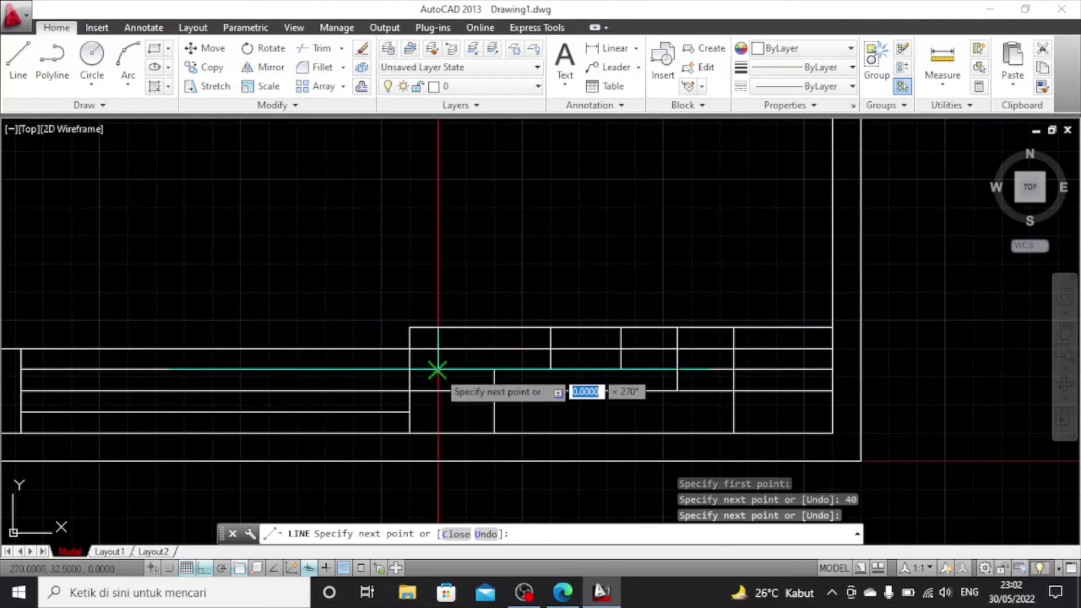
pyautogui.press('Escape')
pyautogui.scroll(2, 374, 338)
pyautogui.scroll(-2, 374, 338)
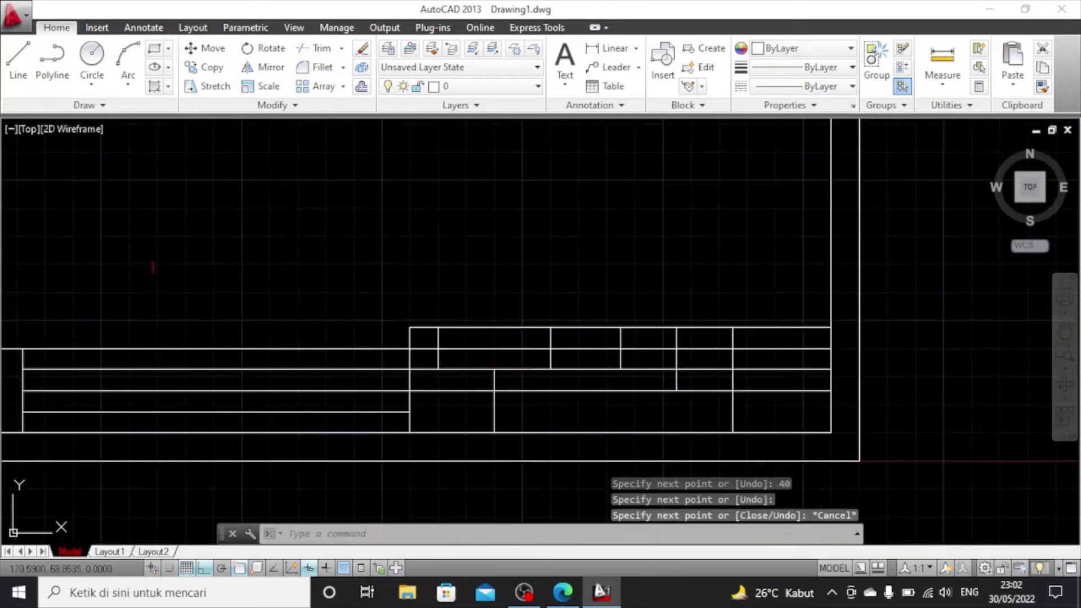
# Draw vertical dividers 43 and then 30 units left, each down to the title block's bottom
pyautogui.click(17, 73)
pyautogui.moveTo(382, 261); pyautogui.dragTo(543, 271, button='middle')
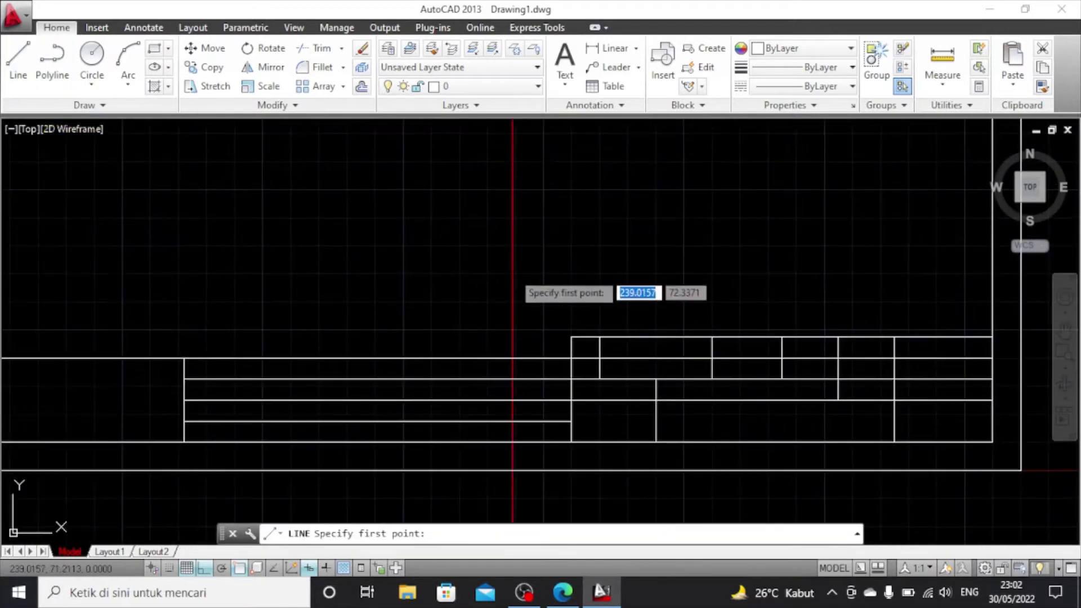
pyautogui.click(571, 358)
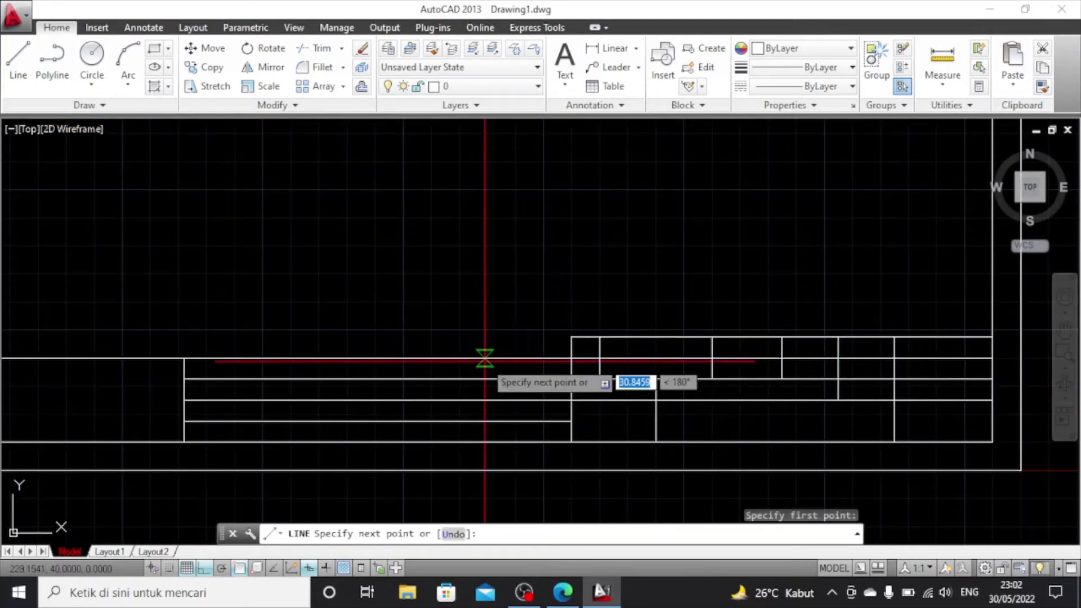
pyautogui.write('43')
pyautogui.press('Return')
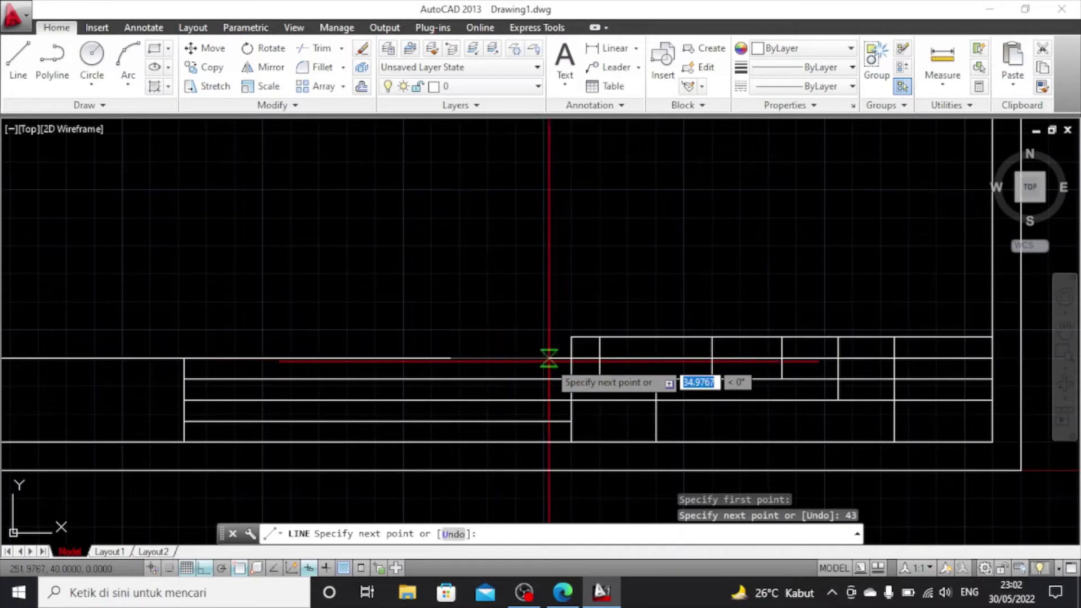
pyautogui.click(450, 442)
pyautogui.press('Escape')
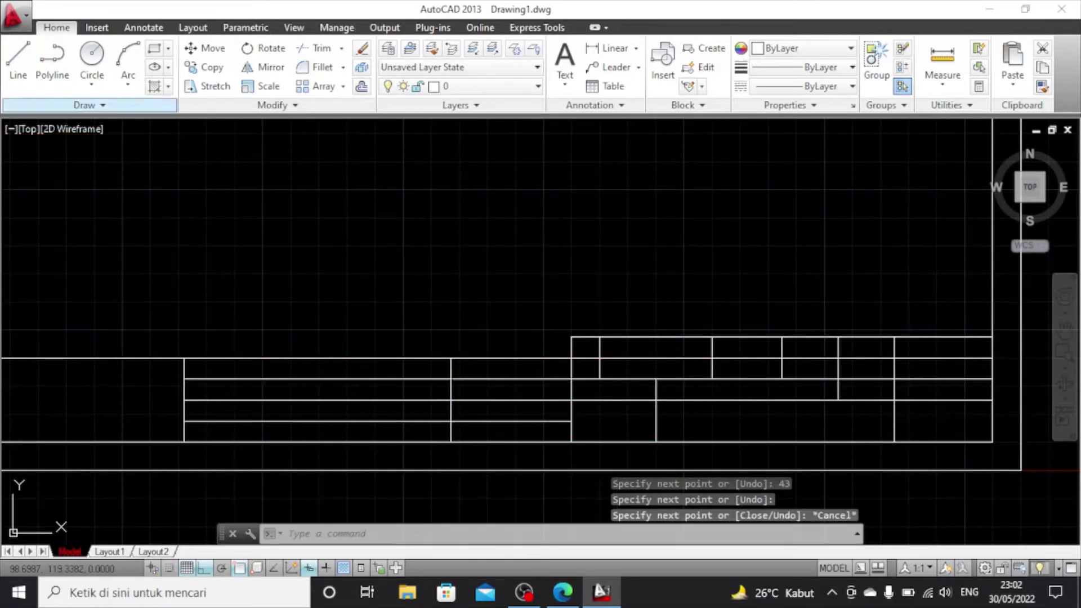
pyautogui.click(18, 56)
pyautogui.click(451, 359)
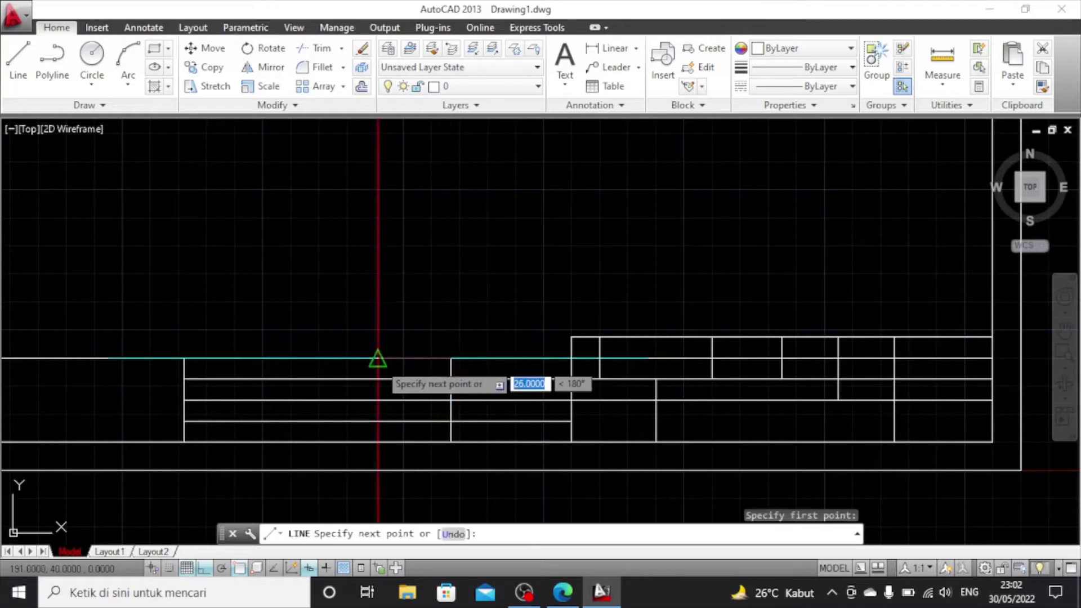
pyautogui.write('30')
pyautogui.press('Return')
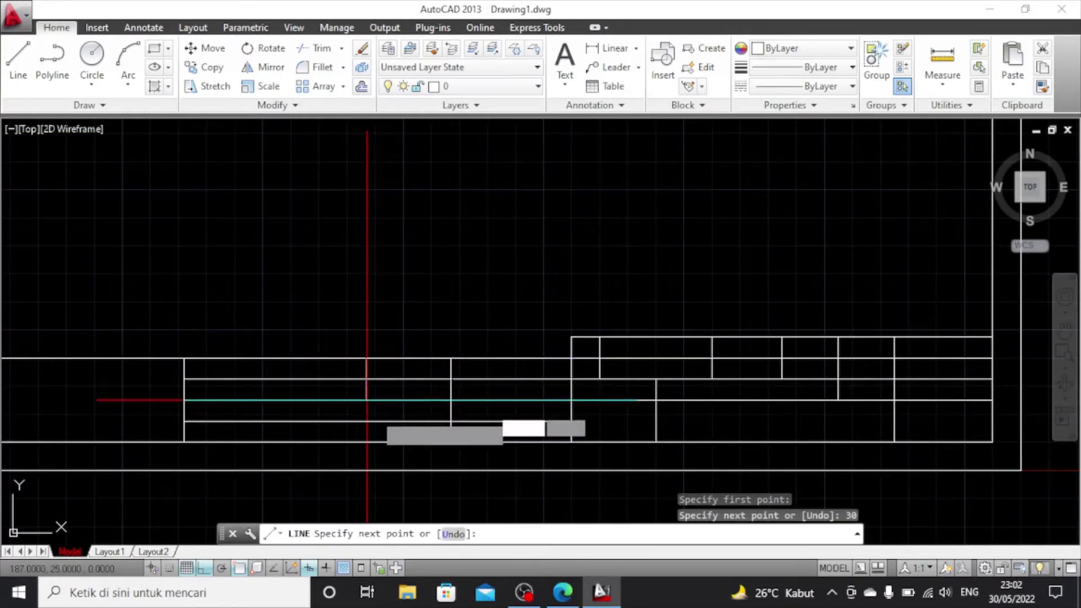
pyautogui.click(367, 442)
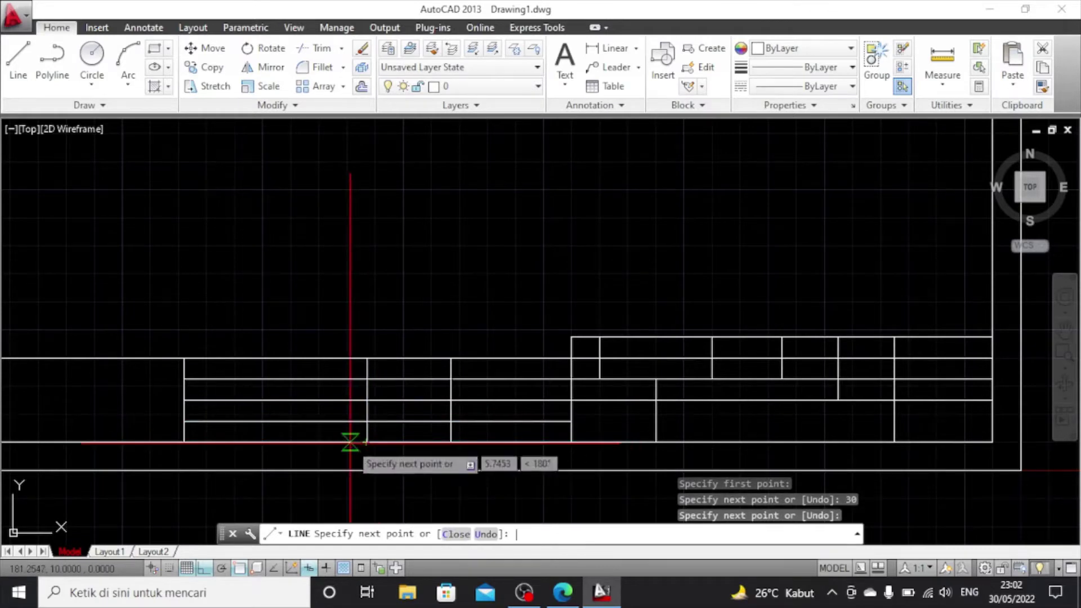
pyautogui.press('Escape')
# Add one more divider 35 units further left, down to the bottom edge
pyautogui.click(18, 56)
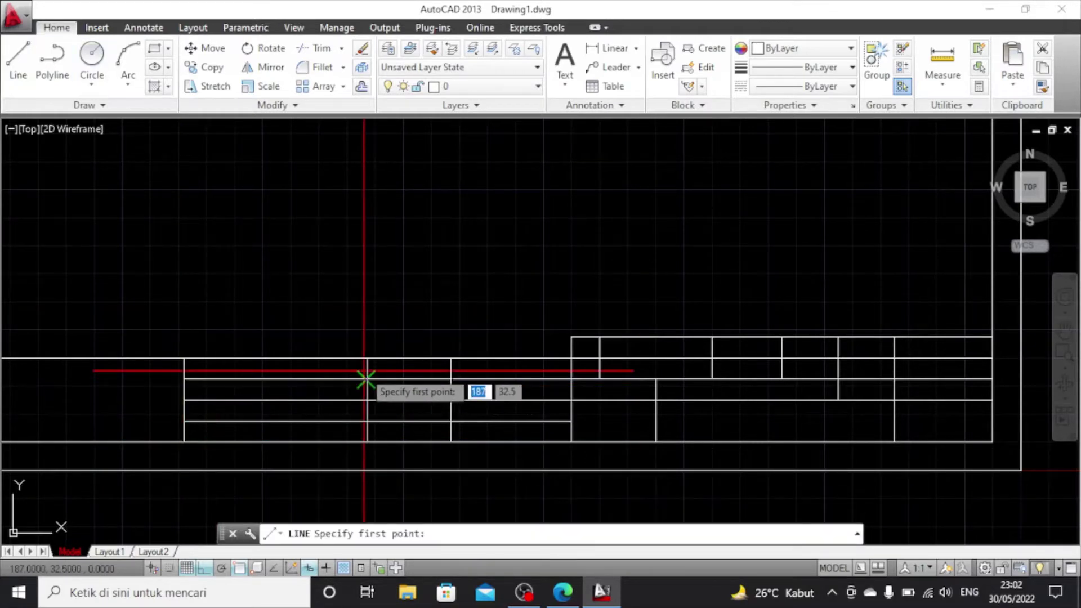
pyautogui.click(366, 358)
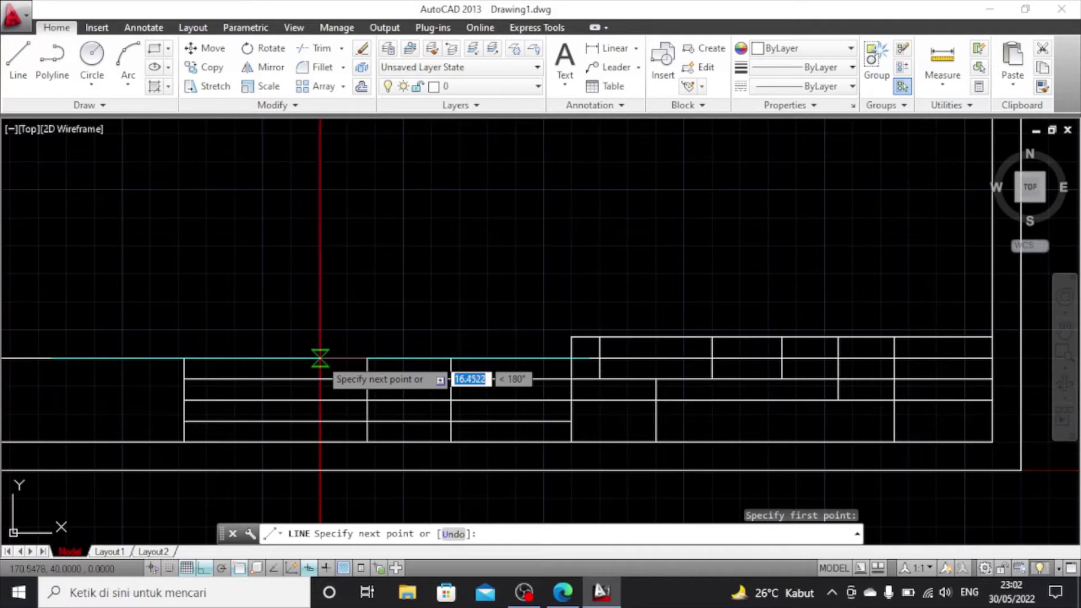
pyautogui.write('35')
pyautogui.press('Return')
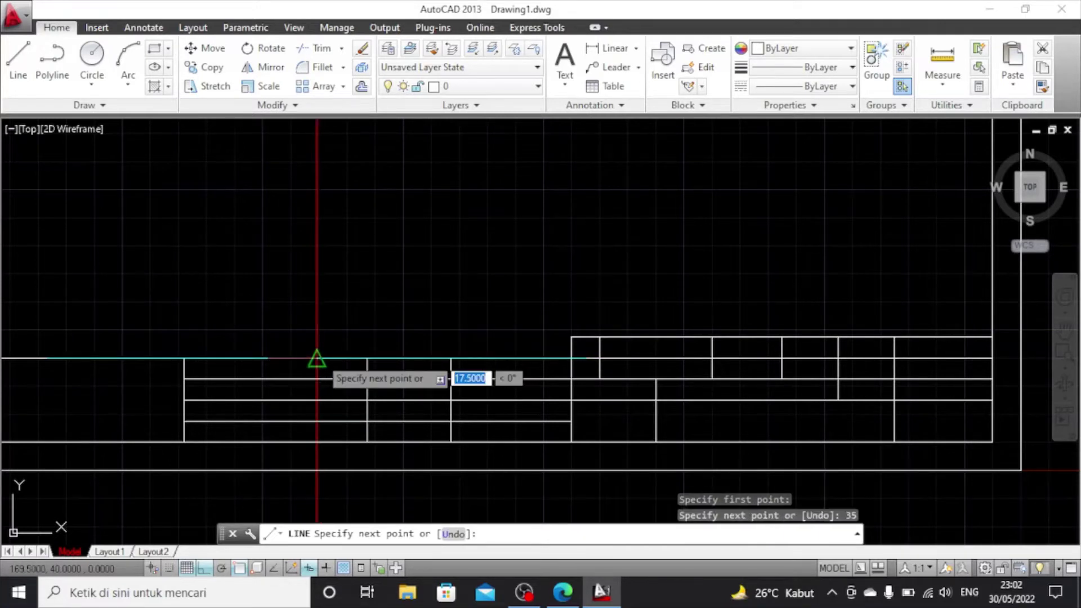
pyautogui.click(268, 442)
pyautogui.press('Escape')
pyautogui.scroll(-1, 276, 365)
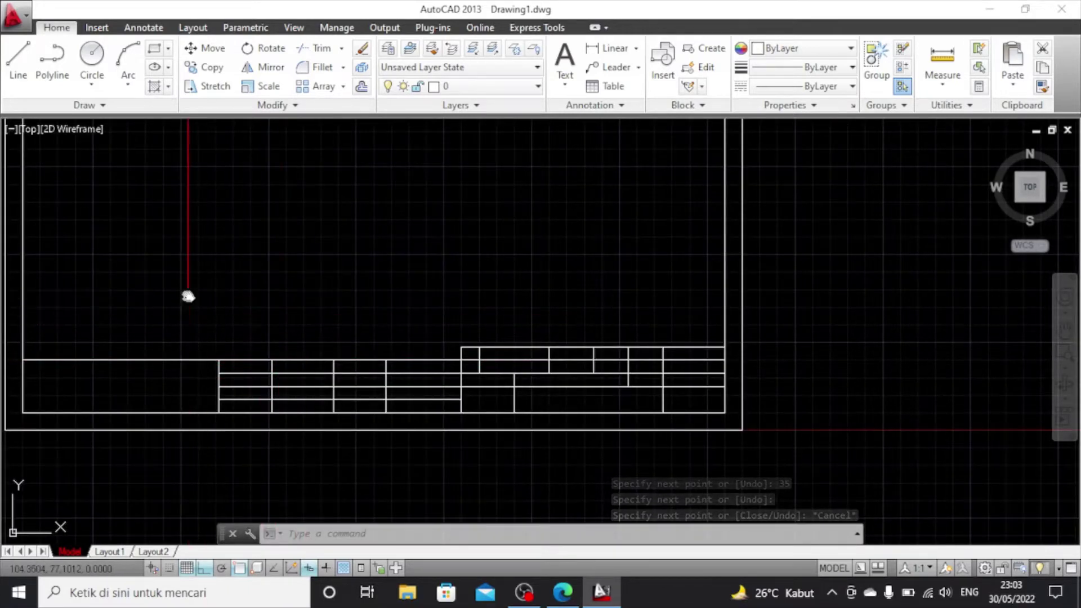
pyautogui.scroll(2, 188, 297)
pyautogui.moveTo(188, 296)
pyautogui.mouseDown(button='middle')
pyautogui.moveTo(316, 338)
pyautogui.moveTo(370, 309)
pyautogui.moveTo(406, 264)
pyautogui.mouseUp(button='middle')
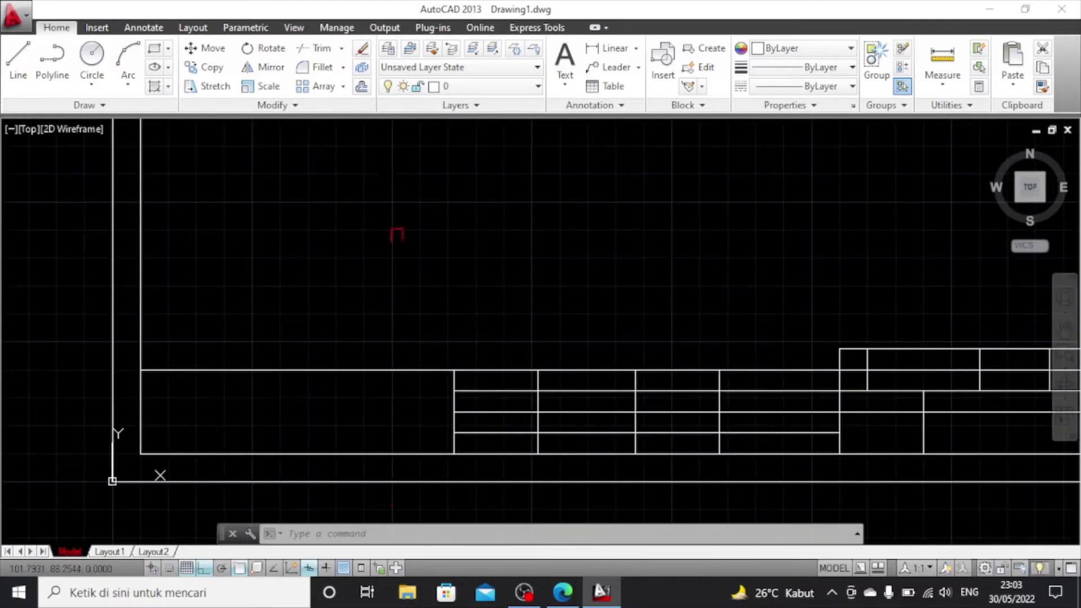
# Draw a multiline text box over the large left cell and type POLTEK GT
pyautogui.click(144, 28)
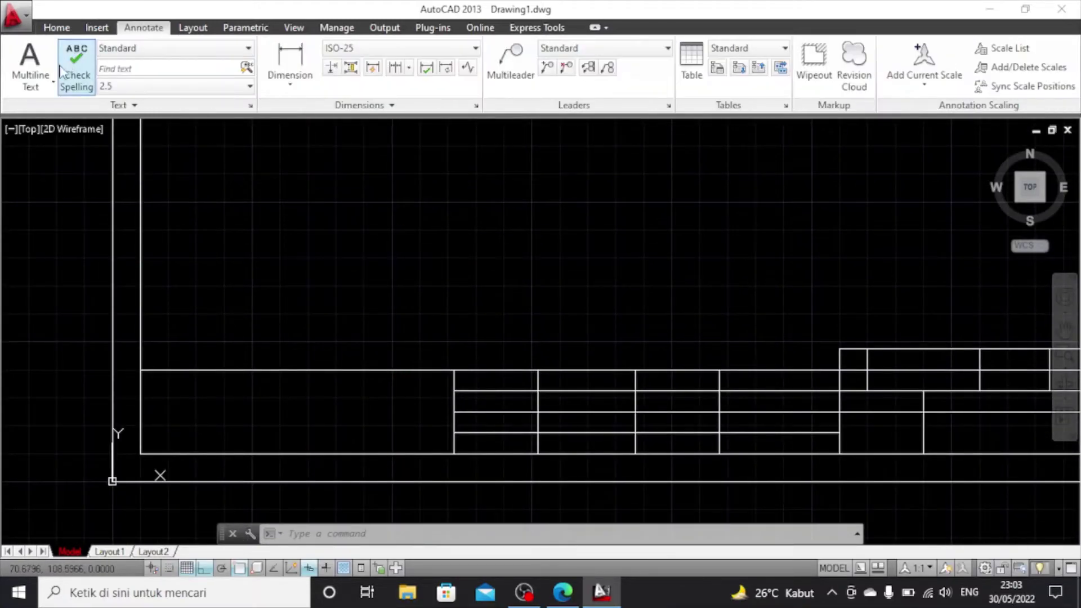
pyautogui.click(30, 63)
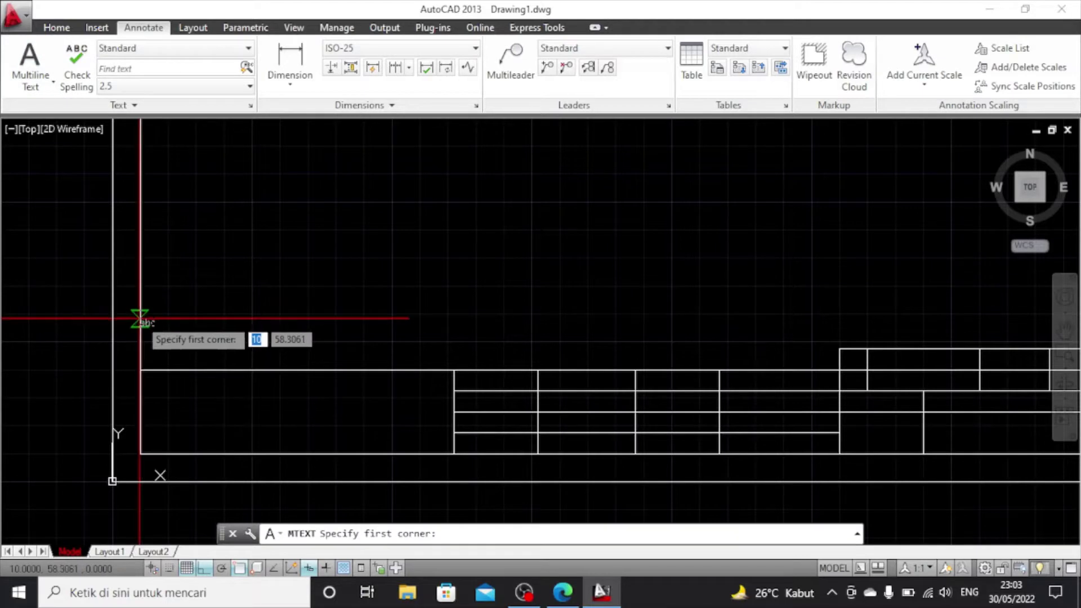
pyautogui.scroll(2, 138, 378)
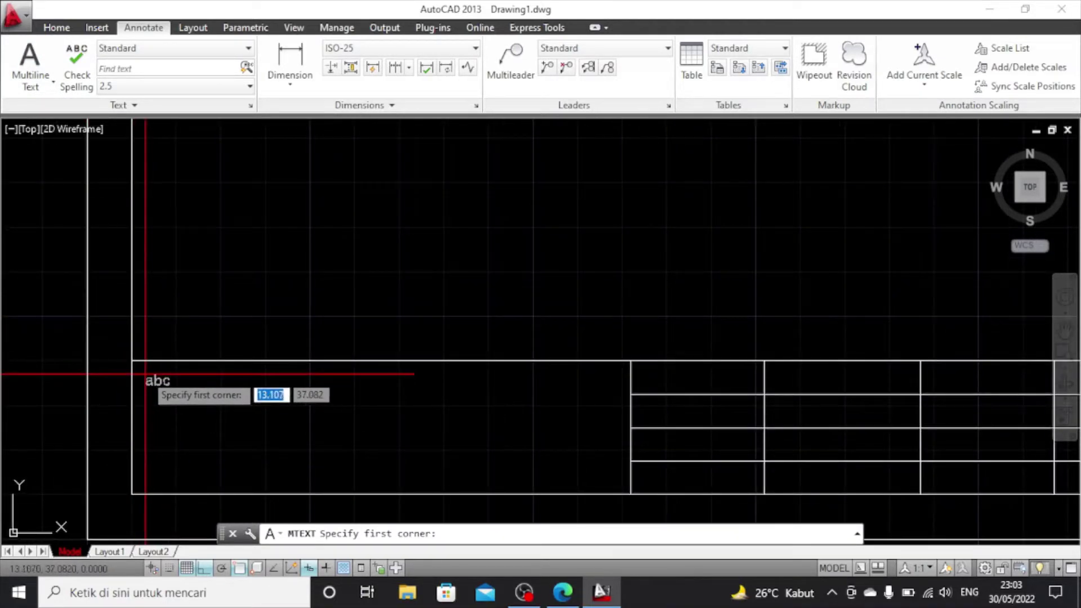
pyautogui.click(145, 373)
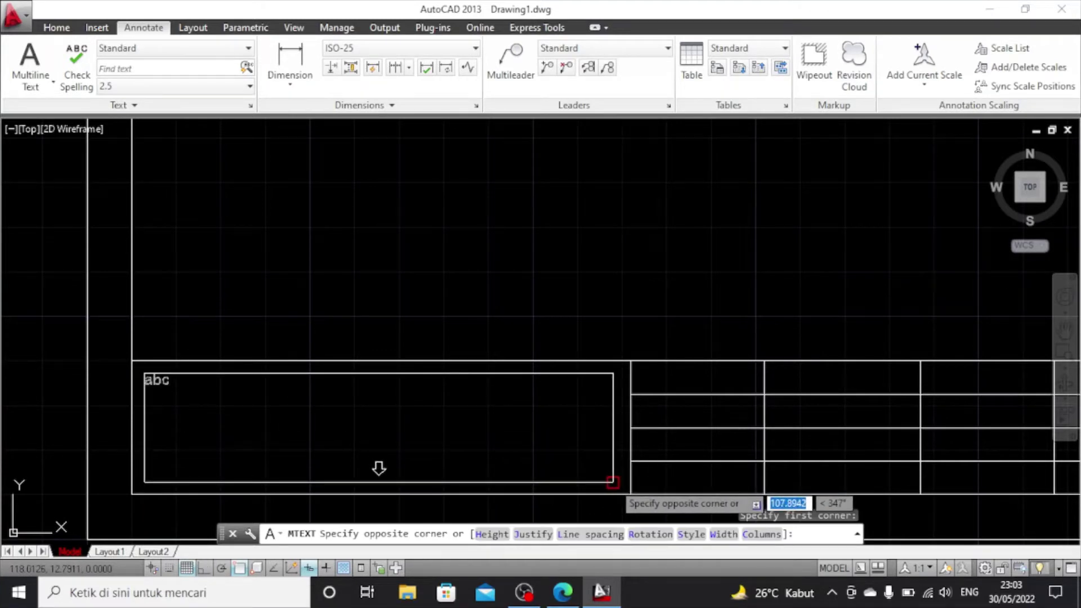
pyautogui.click(612, 482)
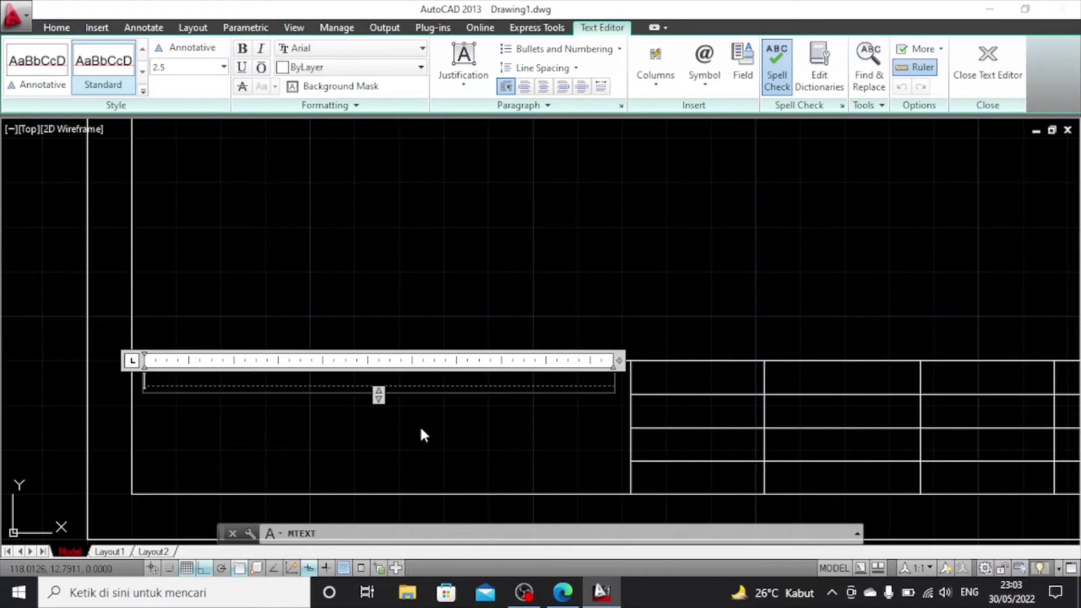
pyautogui.write('POLTEK GT')
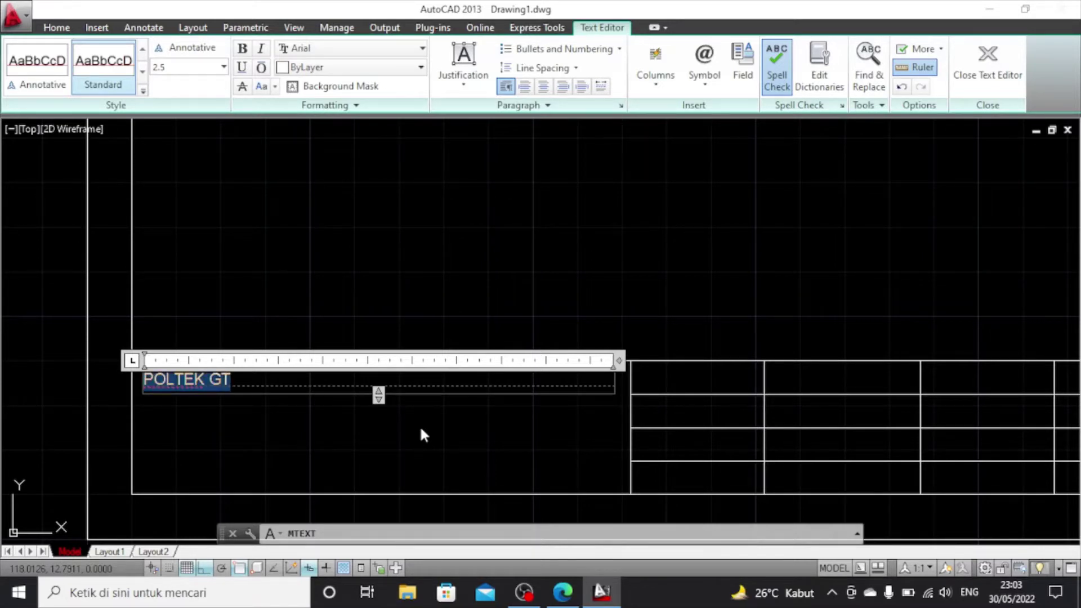
# Format POLTEK GT at height 10 in Times New Roman, centred, and keep the changes
pyautogui.click(180, 61)
pyautogui.write('10')
pyautogui.press('Return')
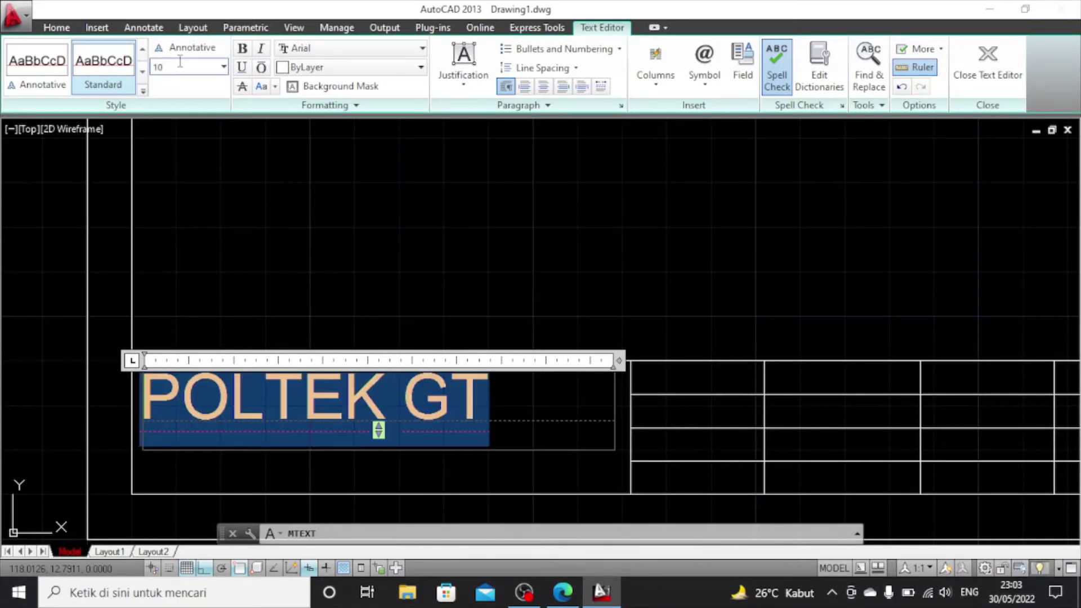
pyautogui.click(341, 51)
pyautogui.write('times')
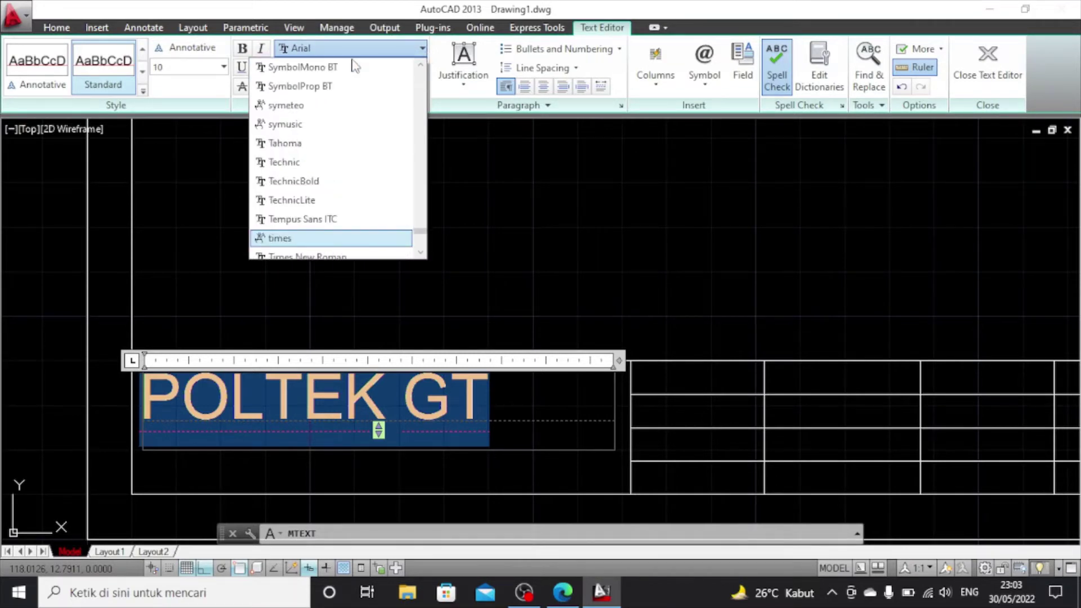
pyautogui.click(323, 238)
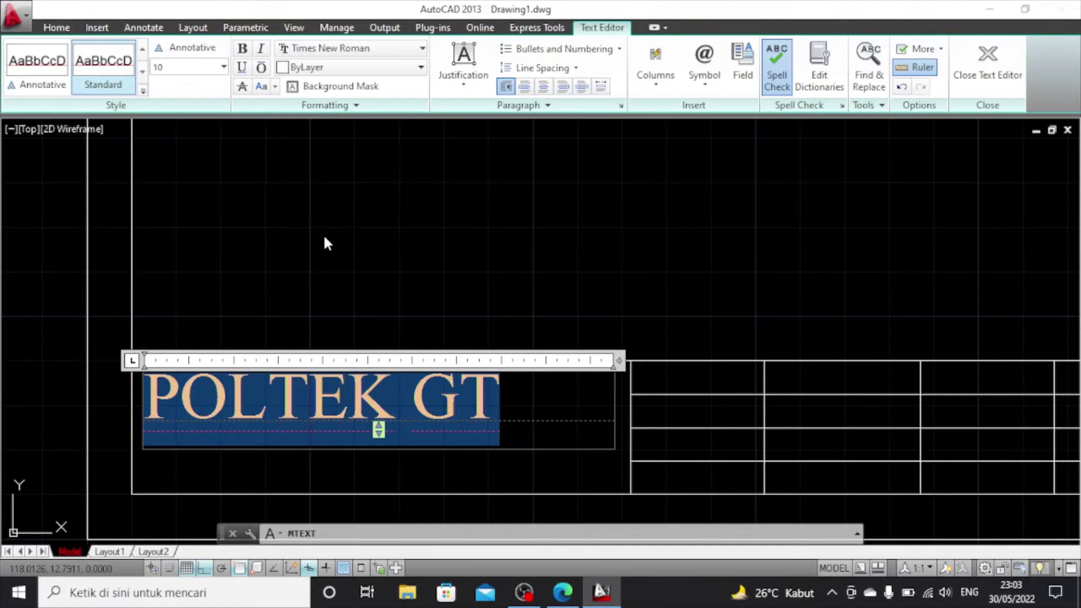
pyautogui.click(542, 89)
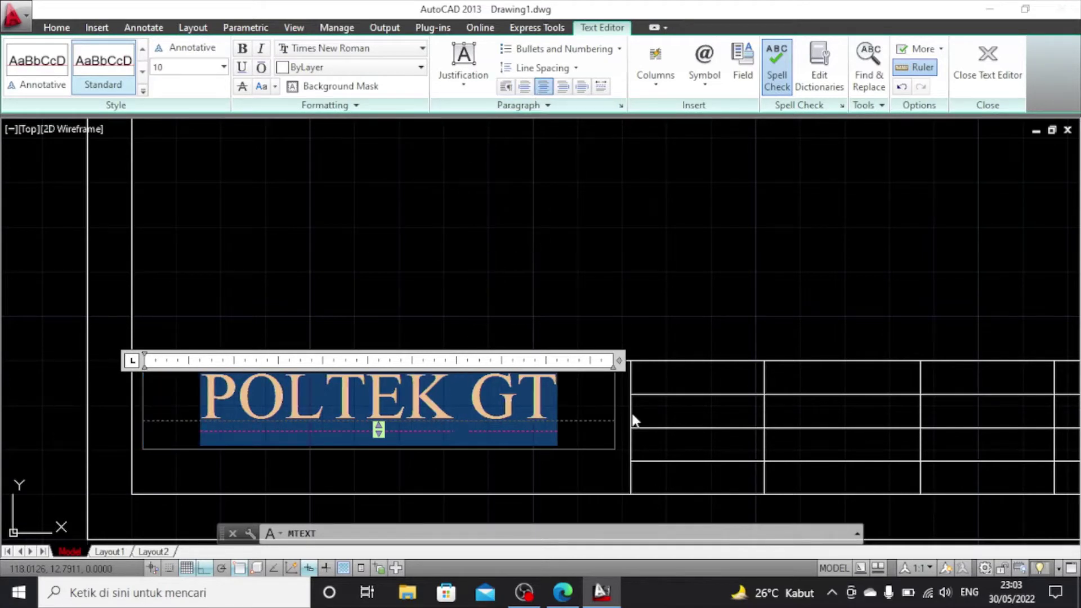
pyautogui.press('Escape')
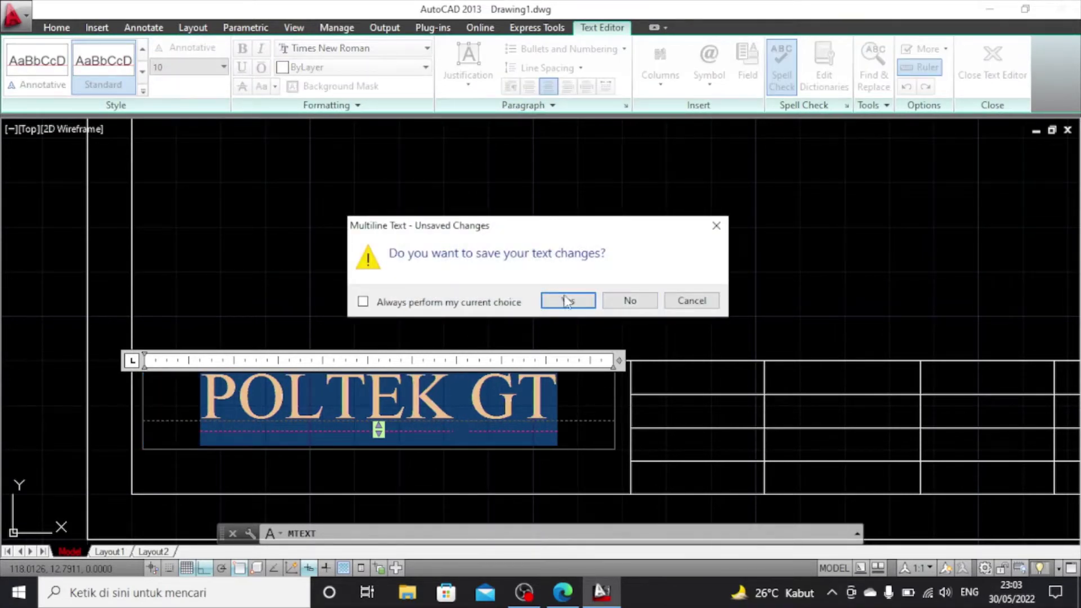
pyautogui.click(568, 301)
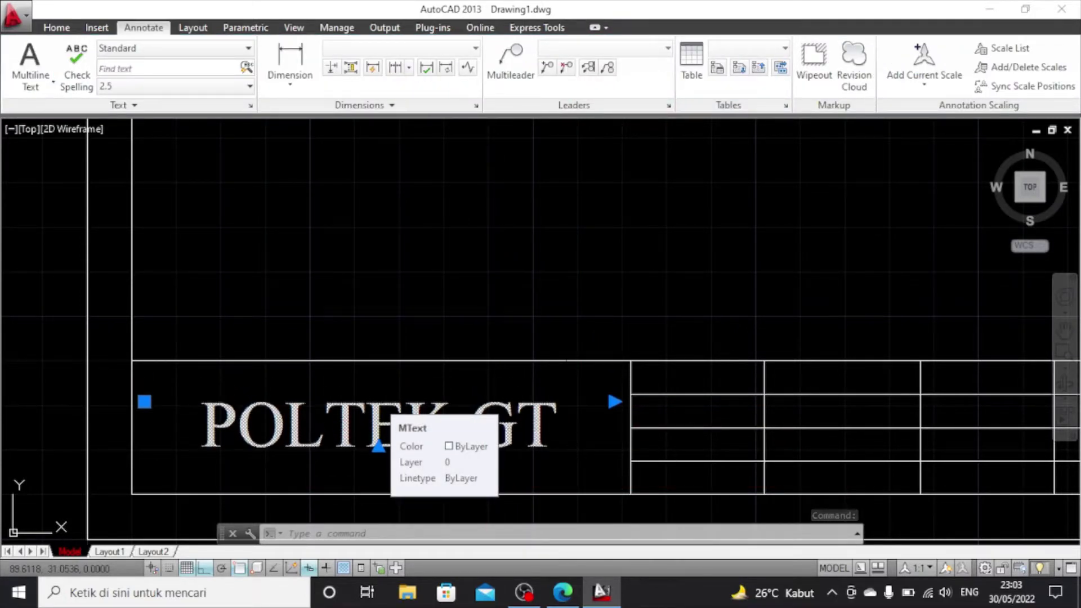
# Draw a new multiline text box in the top table cell and type DESIGNED BY
pyautogui.press('Escape')
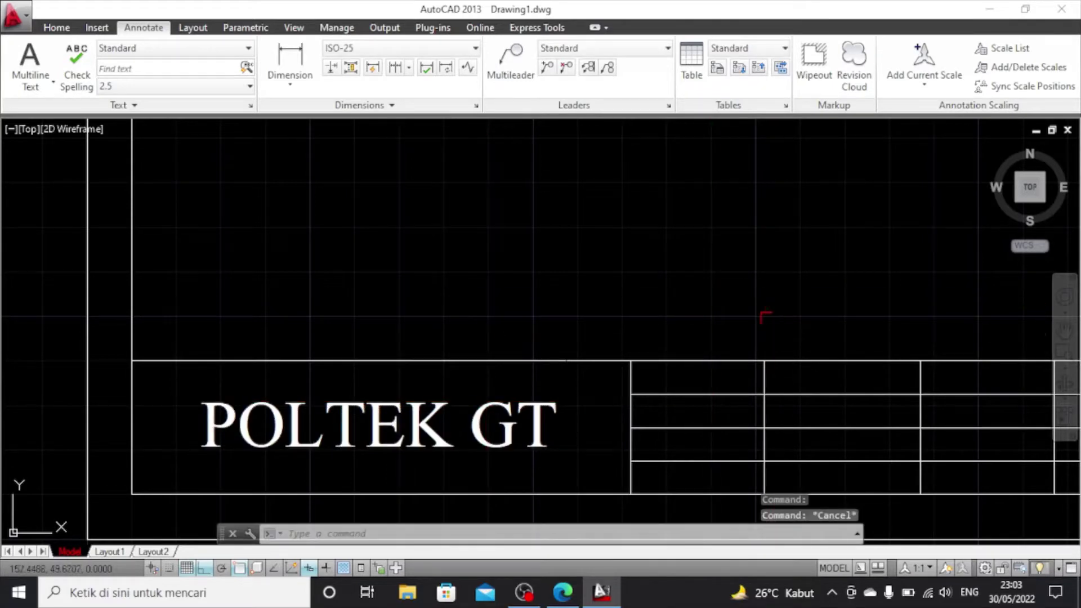
pyautogui.middleClick(700, 333)
pyautogui.middleClick(700, 332)
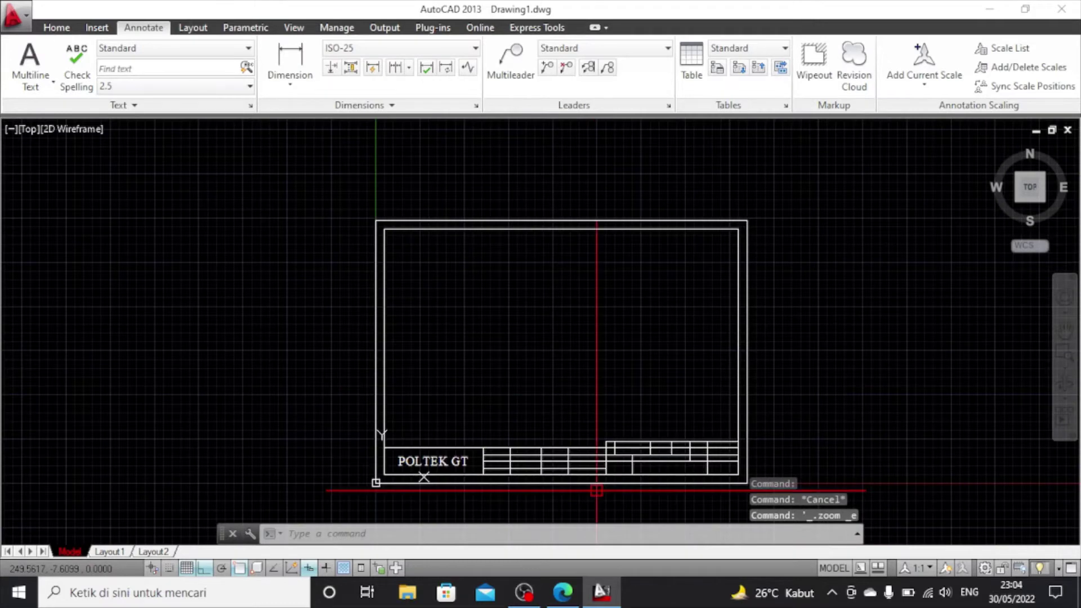
pyautogui.scroll(6, 597, 490)
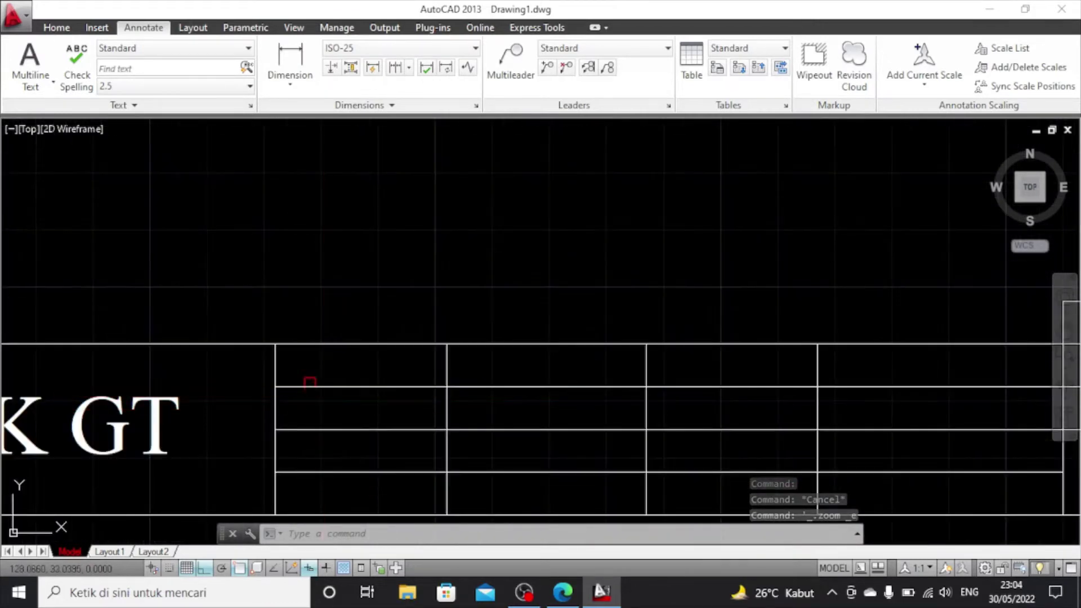
pyautogui.click(17, 56)
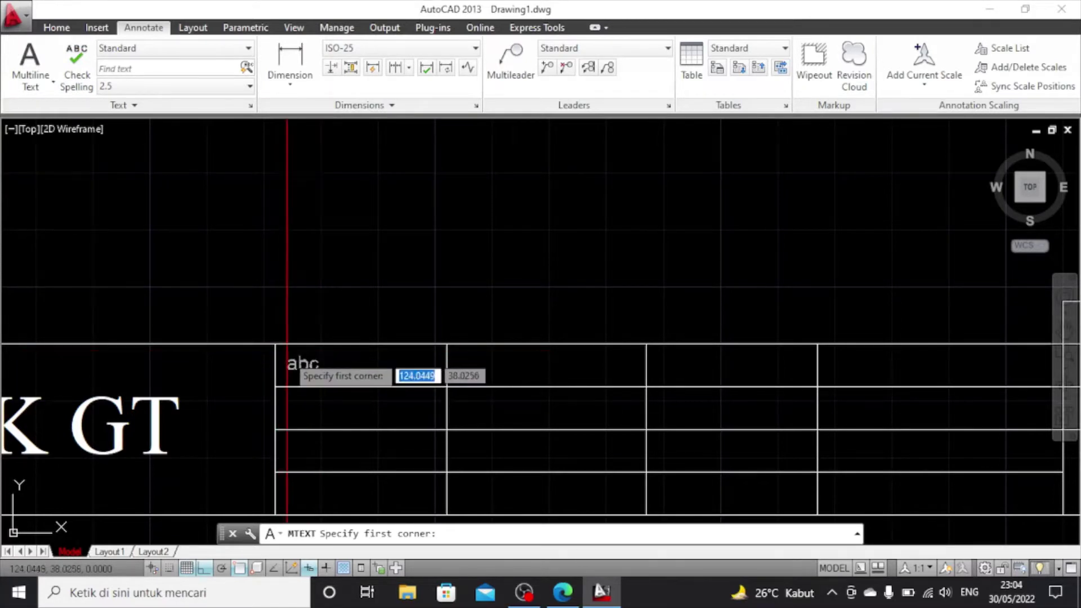
pyautogui.scroll(4, 287, 363)
pyautogui.click(278, 346)
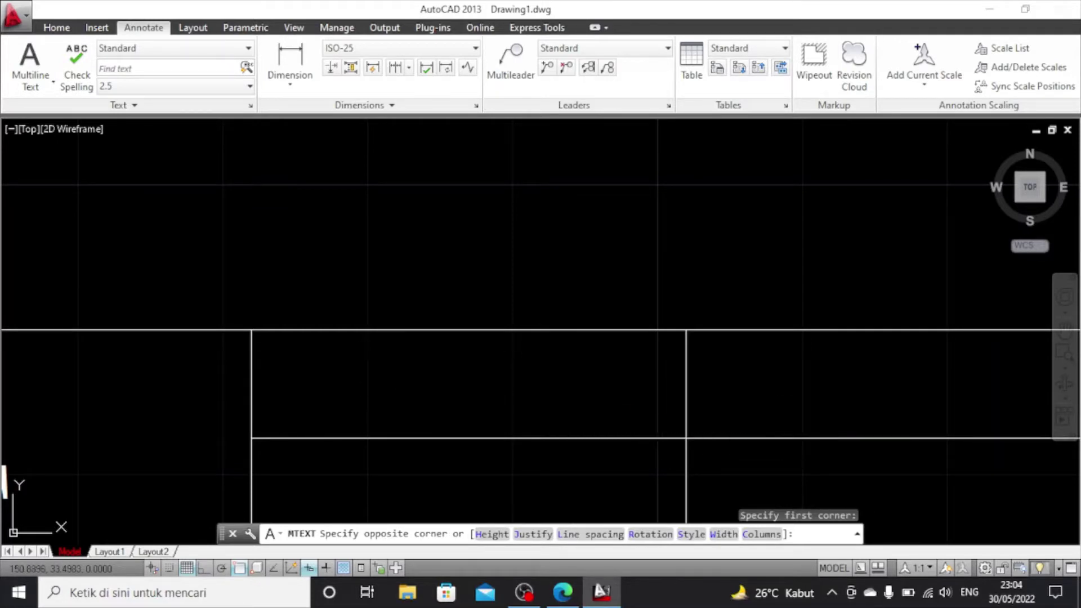
pyautogui.click(672, 386)
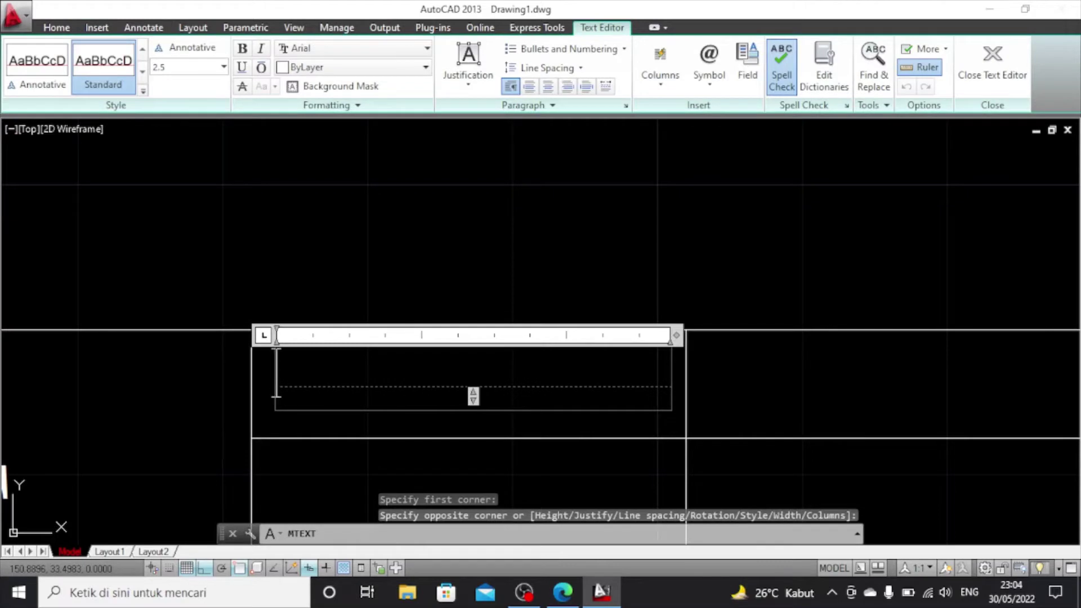
pyautogui.write('dES')
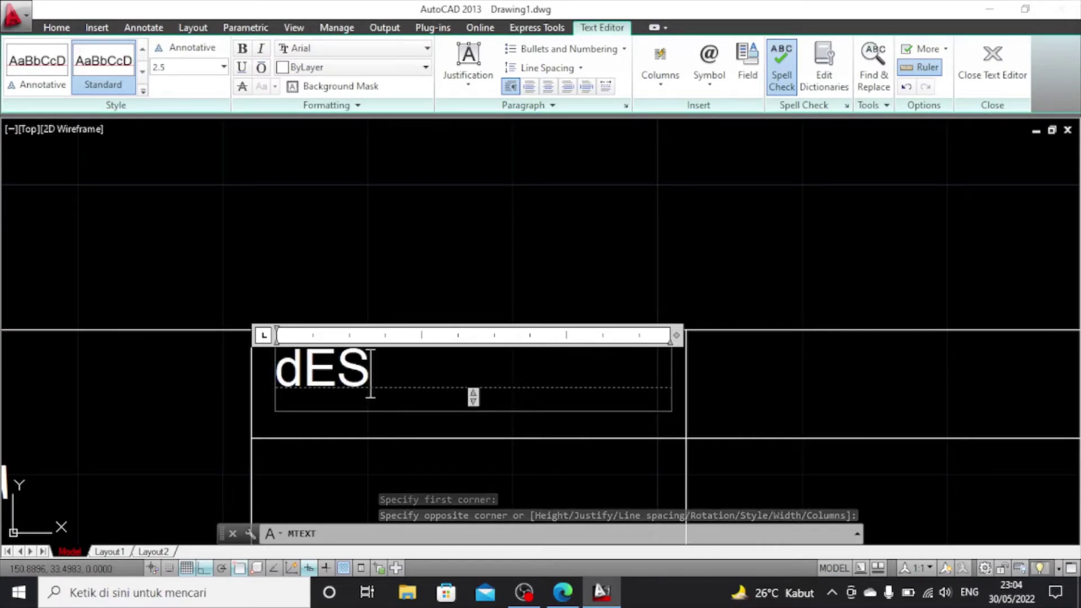
pyautogui.press('BackSpace')
pyautogui.press('BackSpace')
pyautogui.press('BackSpace')
pyautogui.write('De')
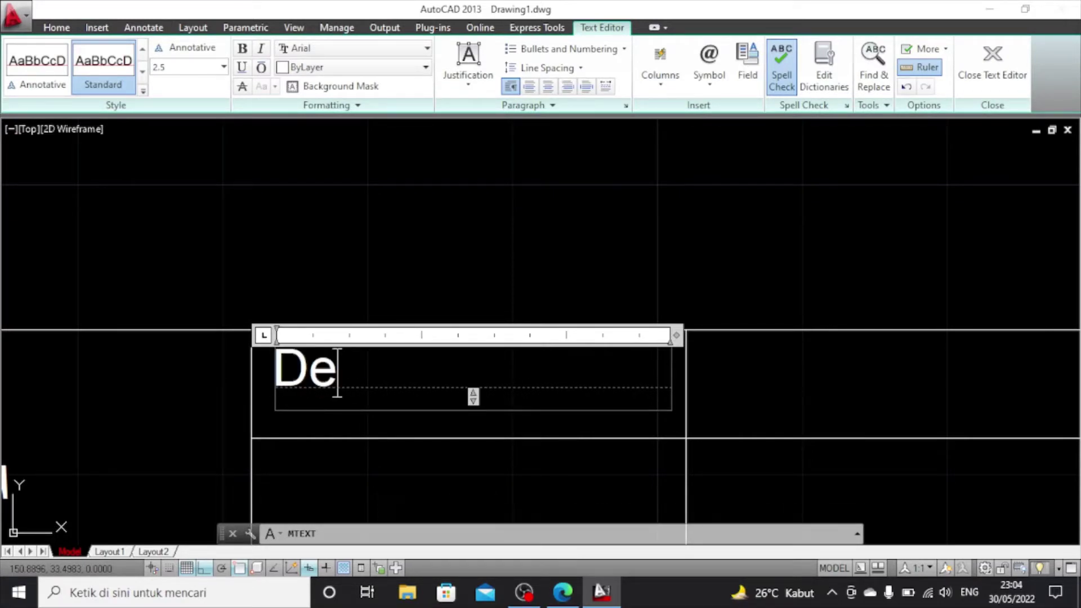
pyautogui.write('ESIGNED BY')
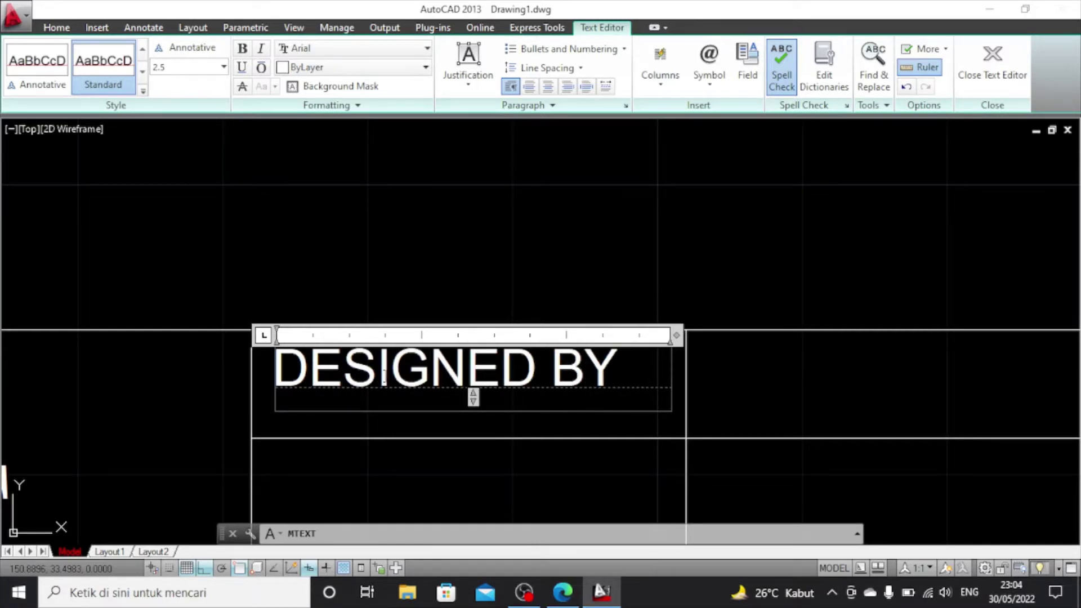
# Set the DESIGNED BY text in Times New Roman, commit it, and select the label
pyautogui.hotkey('ctrl', 'a')
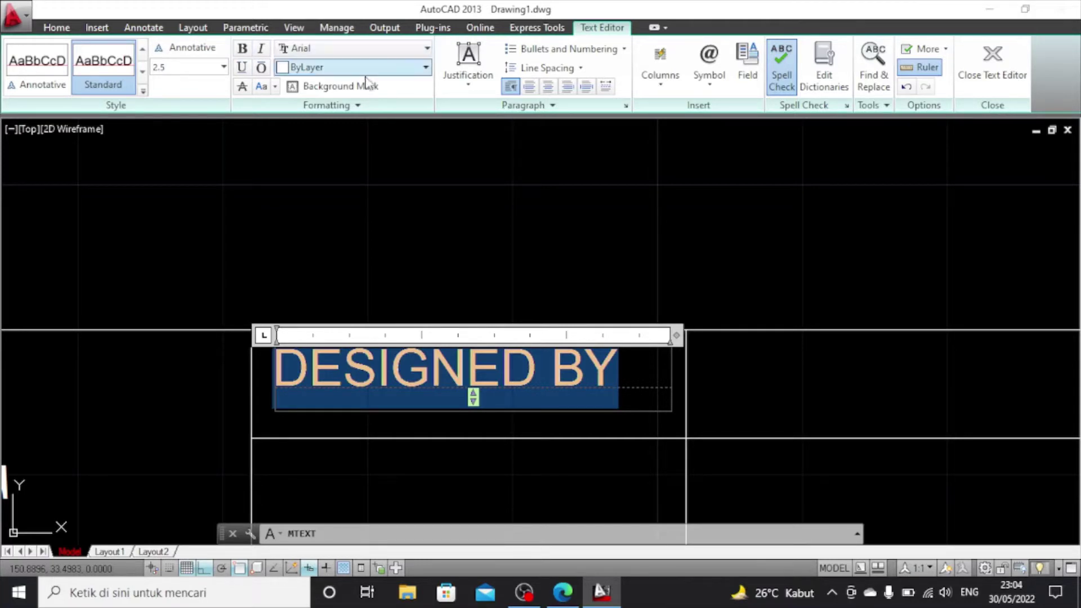
pyautogui.click(380, 50)
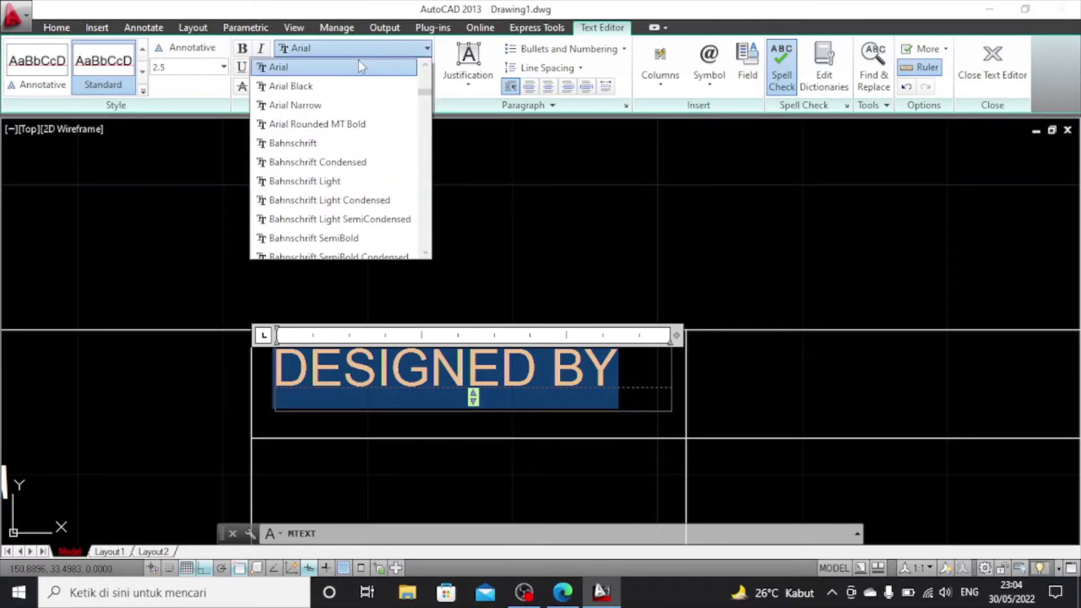
pyautogui.press('t')
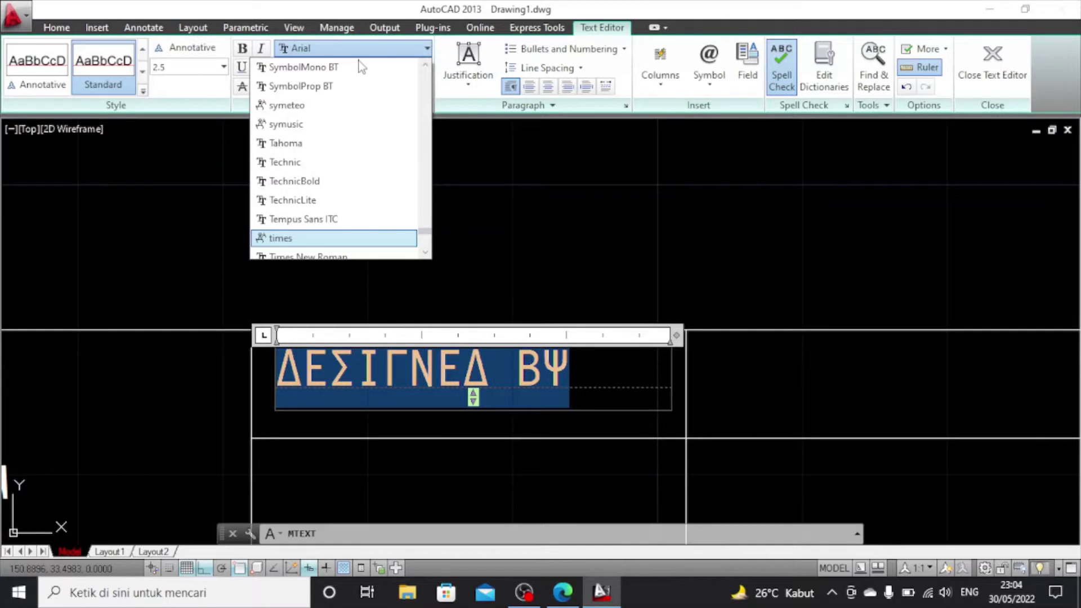
pyautogui.scroll(-1, 306, 259)
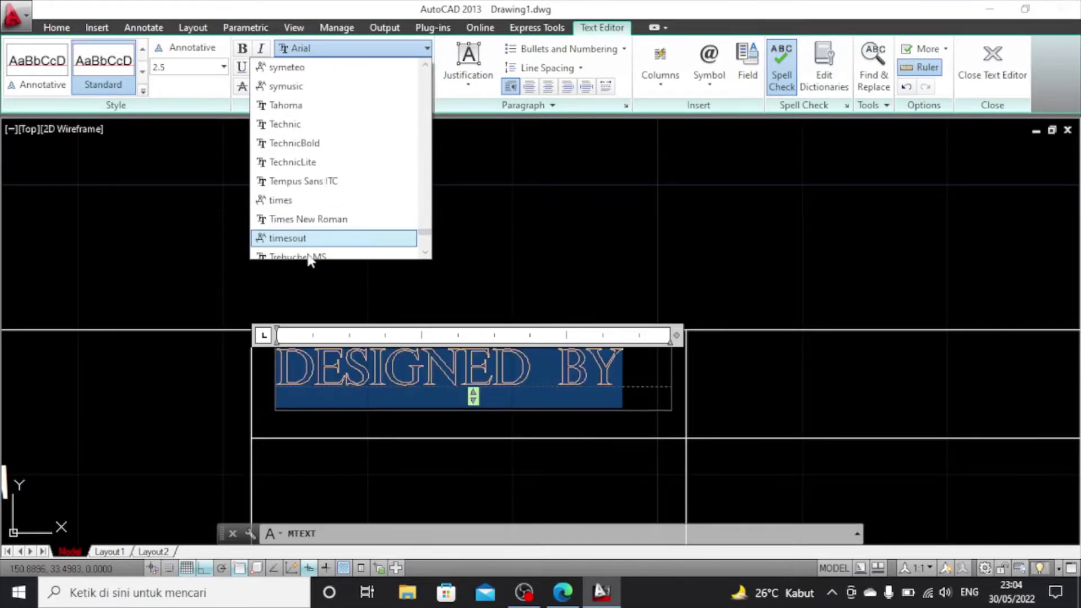
pyautogui.click(311, 220)
pyautogui.scroll(-6, 644, 414)
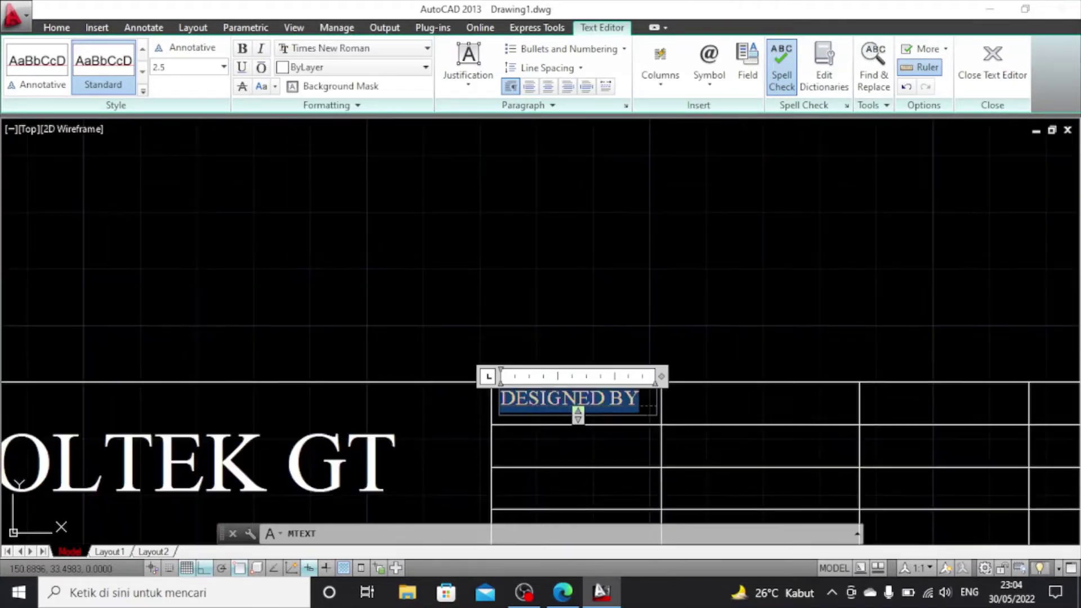
pyautogui.scroll(4, 656, 372)
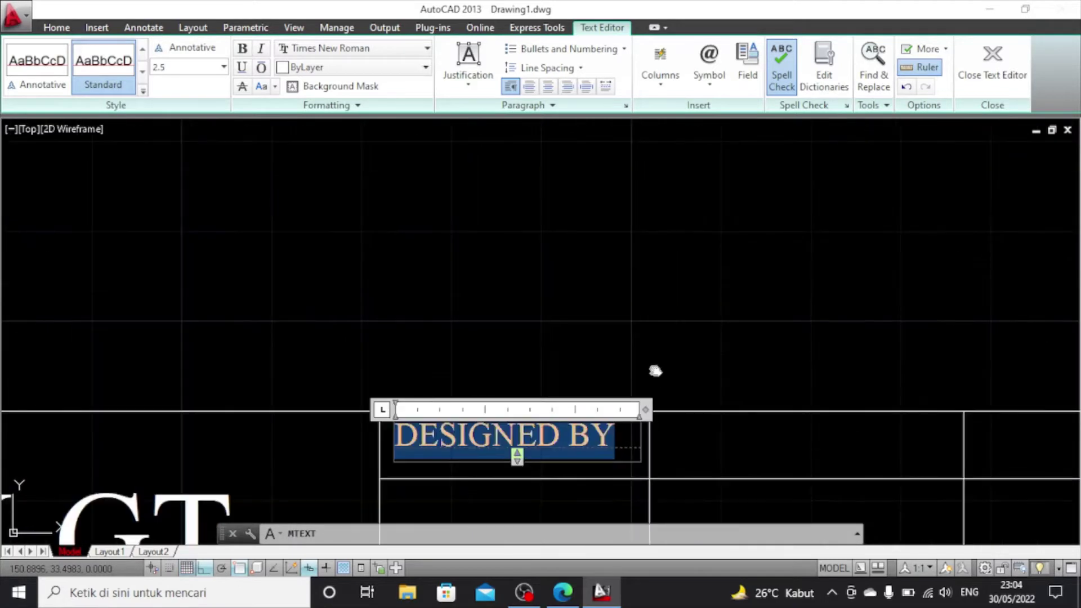
pyautogui.moveTo(654, 369); pyautogui.dragTo(647, 208, button='middle')
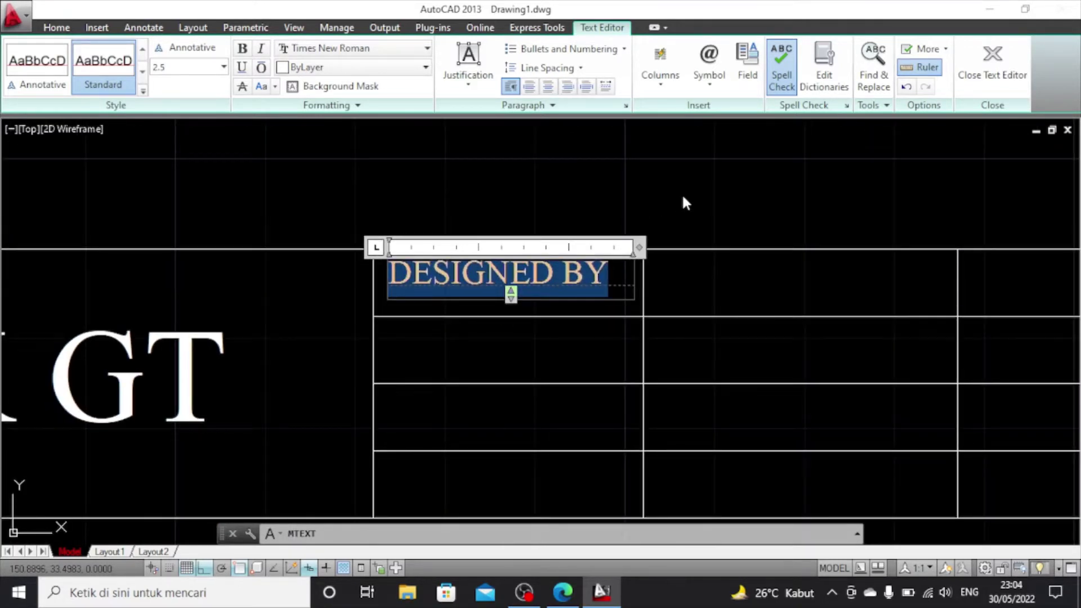
pyautogui.click(683, 197)
pyautogui.click(539, 283)
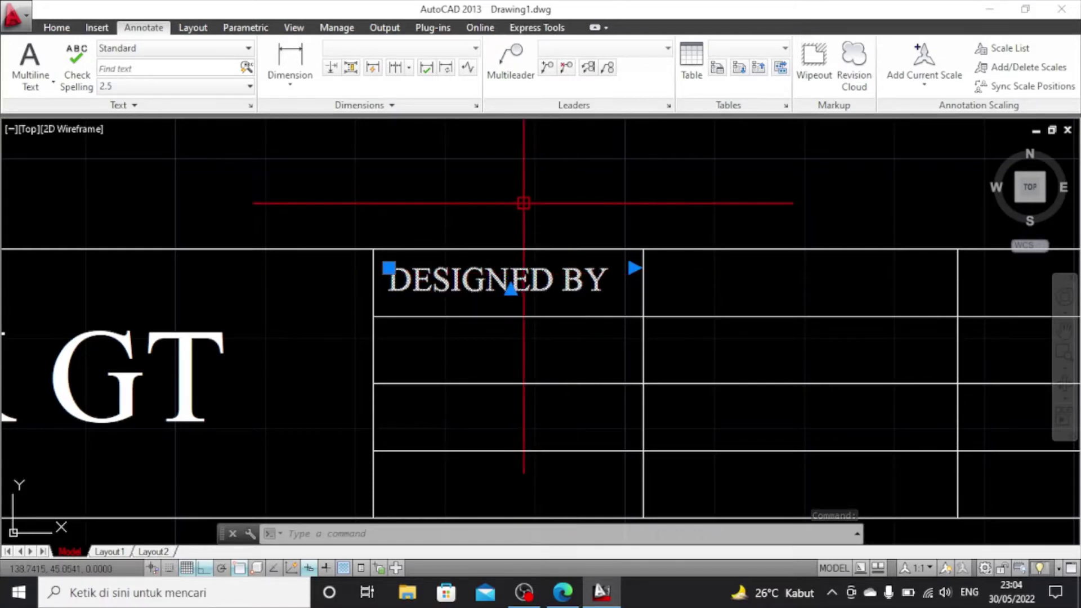
# Paste a DESIGNED BY copy into the second row and retype it as DRAWN BY
pyautogui.hotkey('ctrl', 'c')
pyautogui.hotkey('ctrl', 'v')
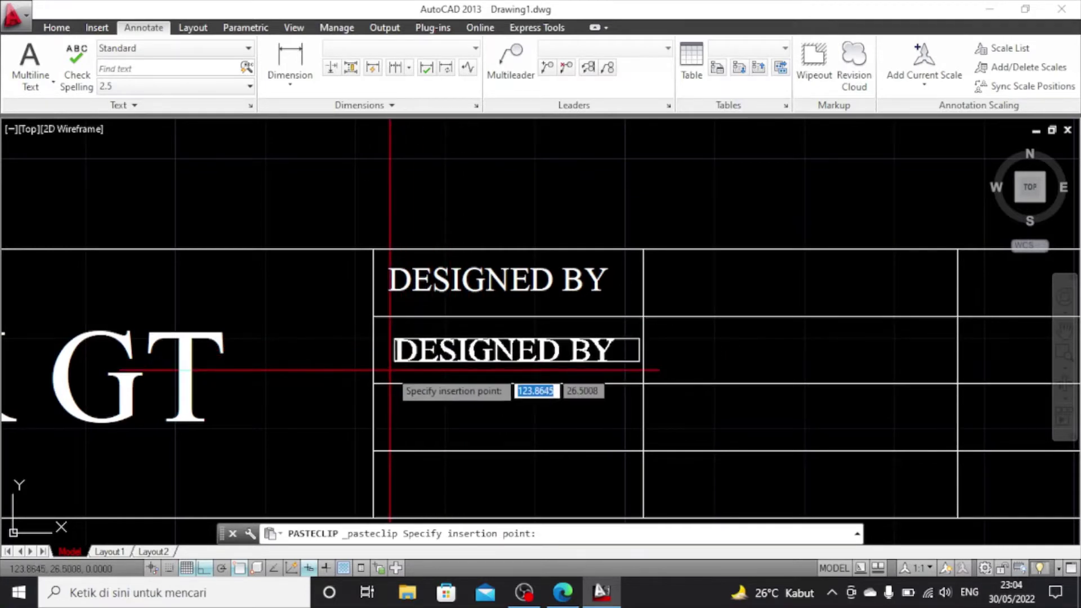
pyautogui.click(431, 362)
pyautogui.moveTo(430, 362); pyautogui.dragTo(423, 362)
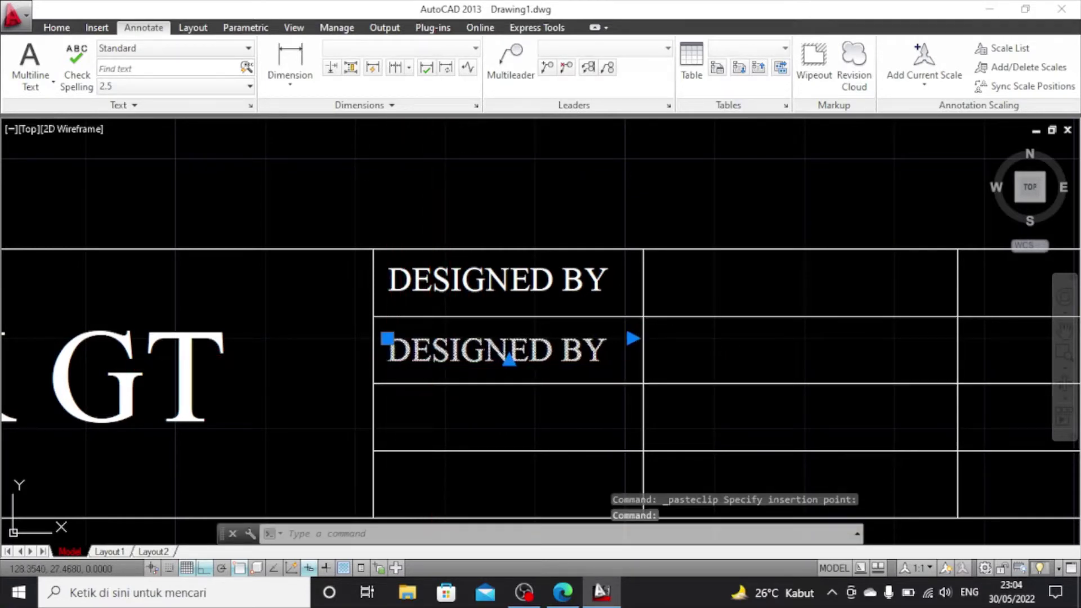
pyautogui.doubleClick(418, 361)
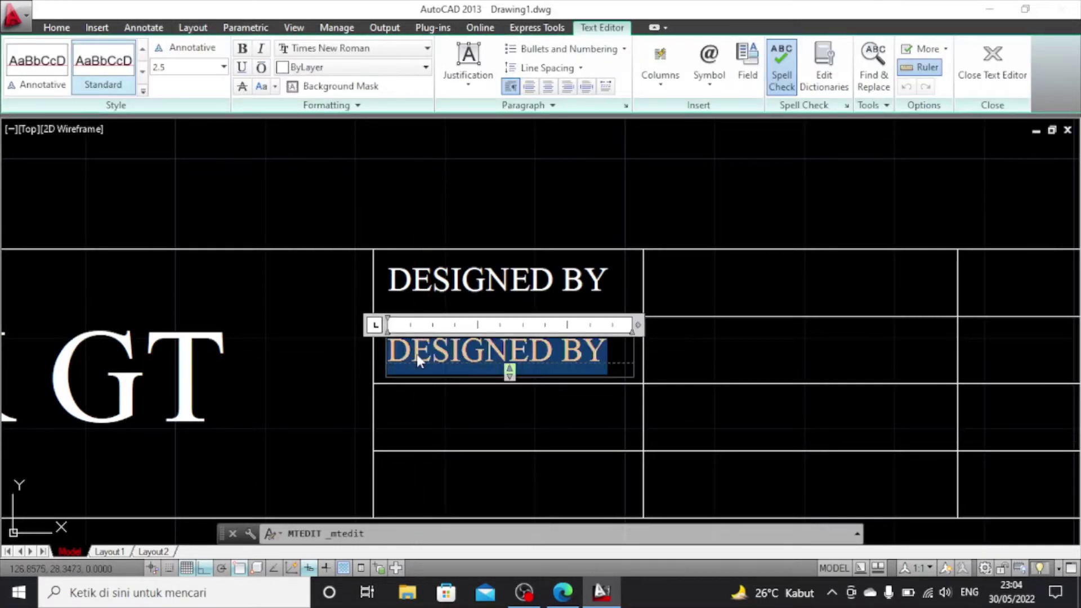
pyautogui.press('Delete')
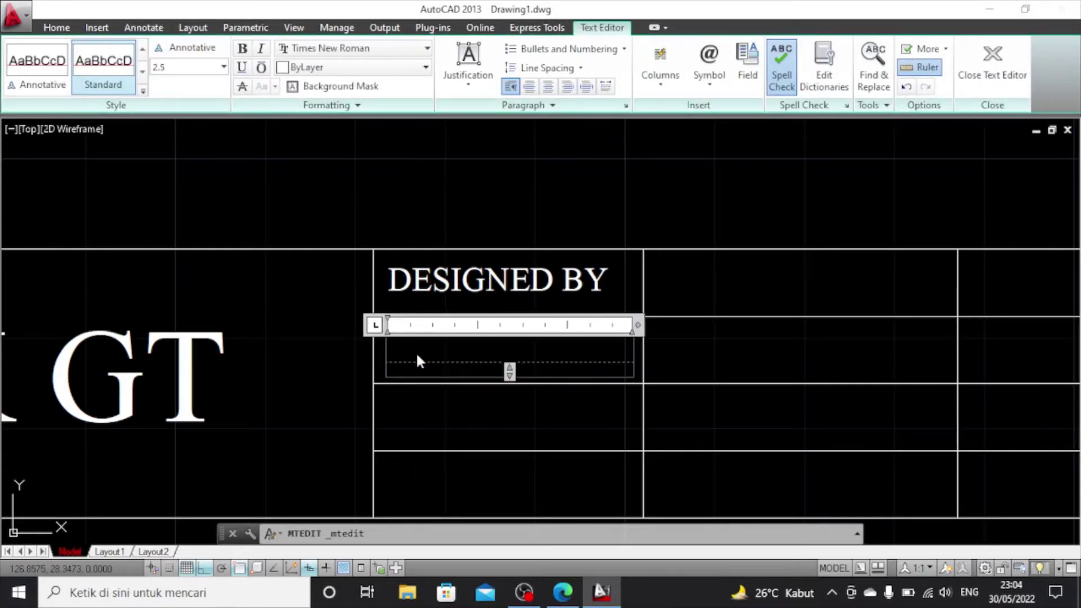
pyautogui.write('DRAWN BY')
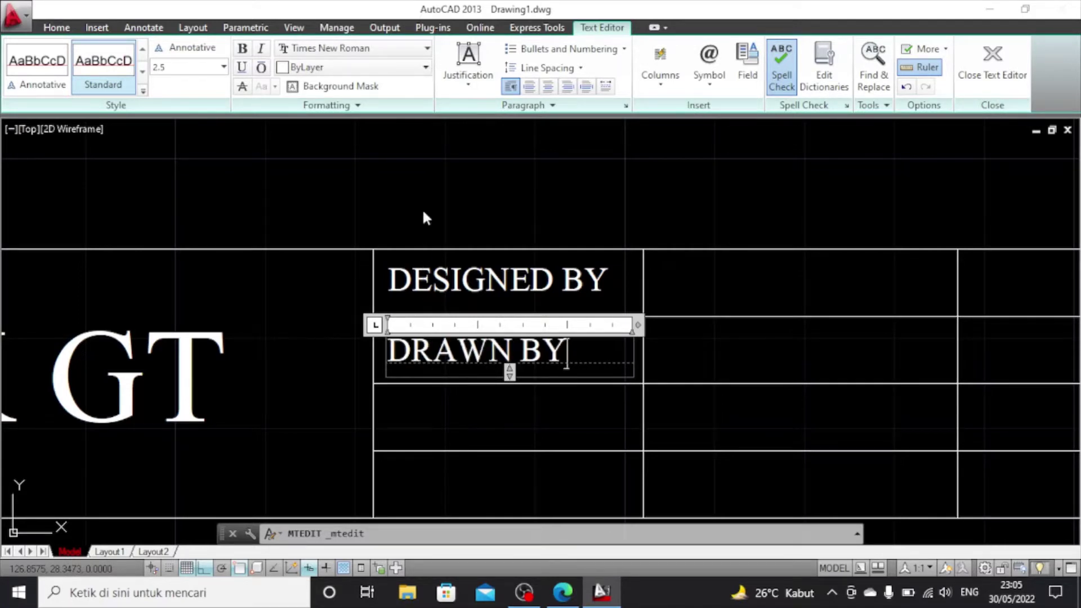
pyautogui.click(423, 214)
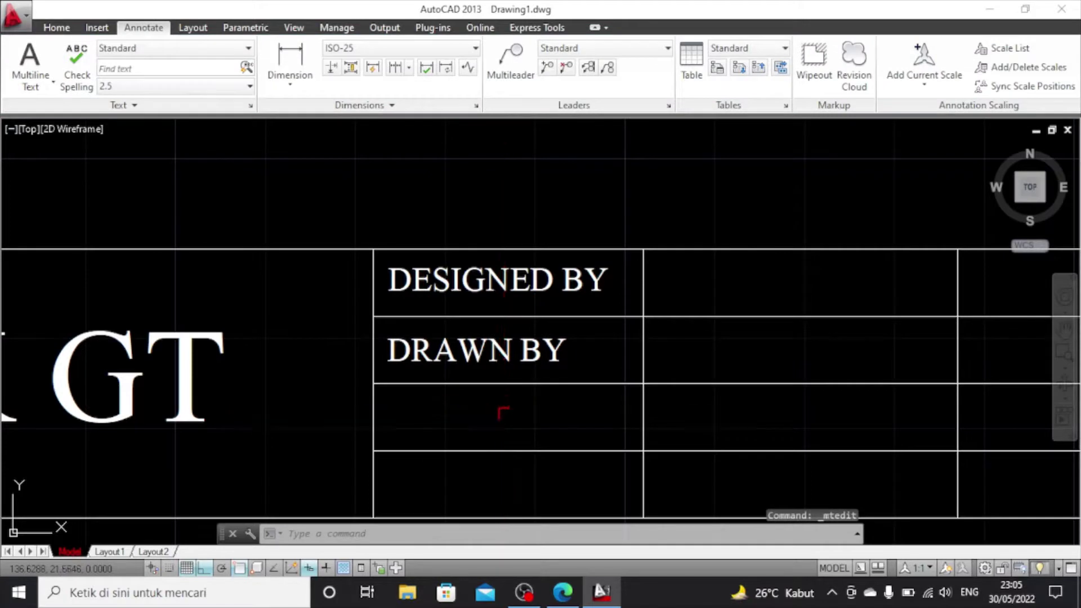
# Paste another copy into the third row and change it to CHECKED BY
pyautogui.hotkey('ctrl', 'v')
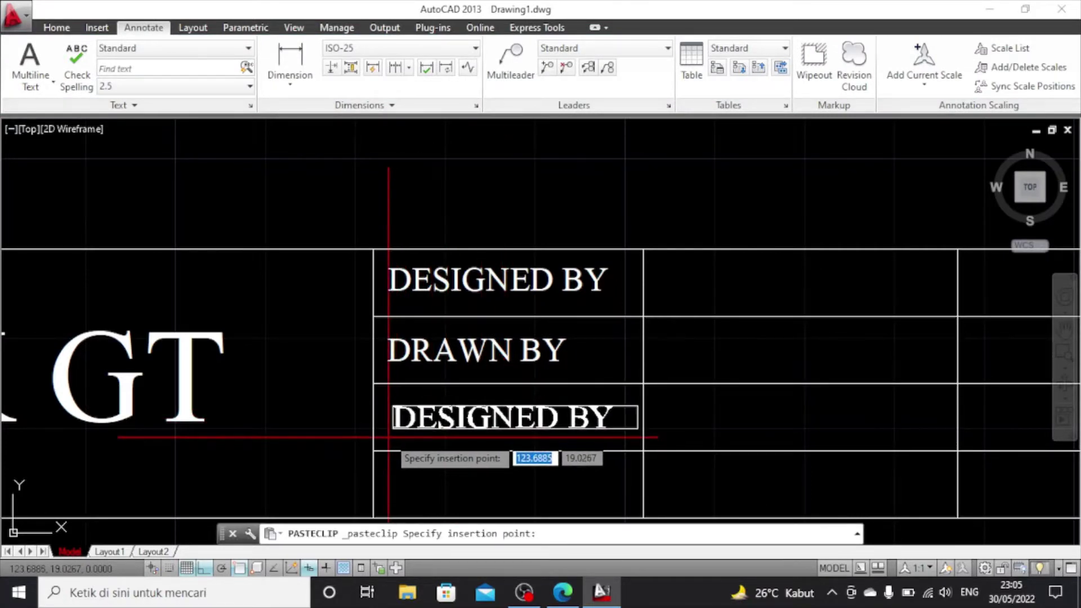
pyautogui.click(388, 438)
pyautogui.click(410, 428)
pyautogui.press('Escape')
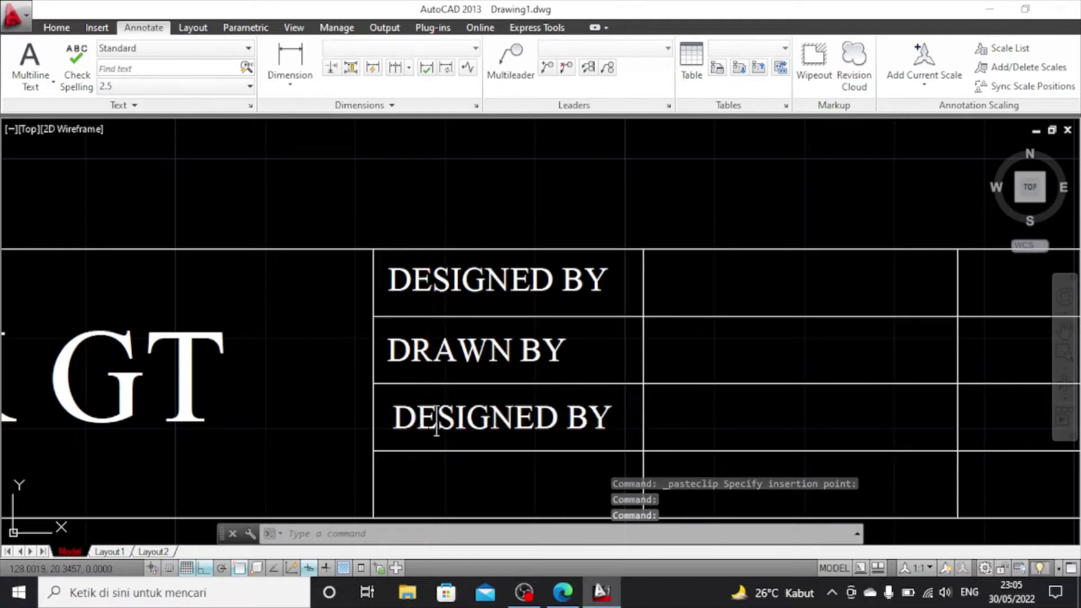
pyautogui.doubleClick(437, 420)
pyautogui.hotkey('ctrl', 'a')
pyautogui.press('BackSpace')
pyautogui.write('C')
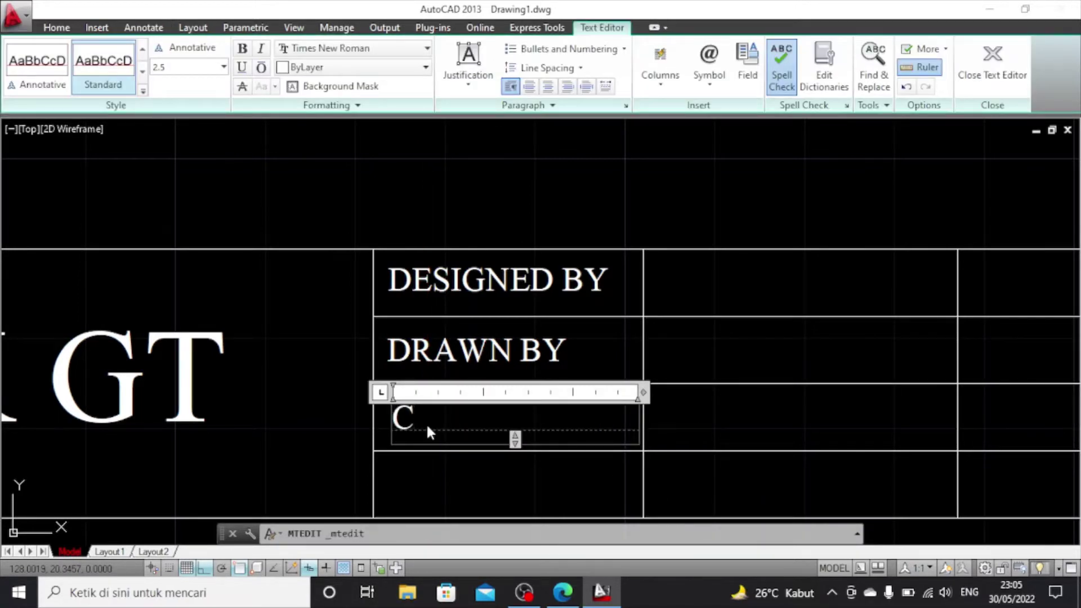
pyautogui.write('HECKED ')
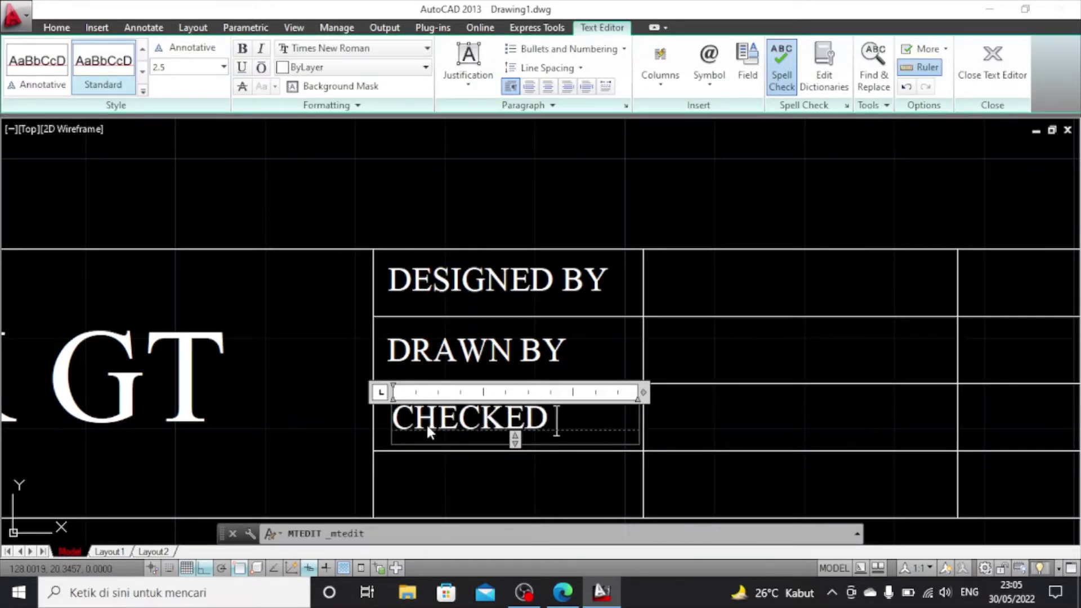
pyautogui.write('BY')
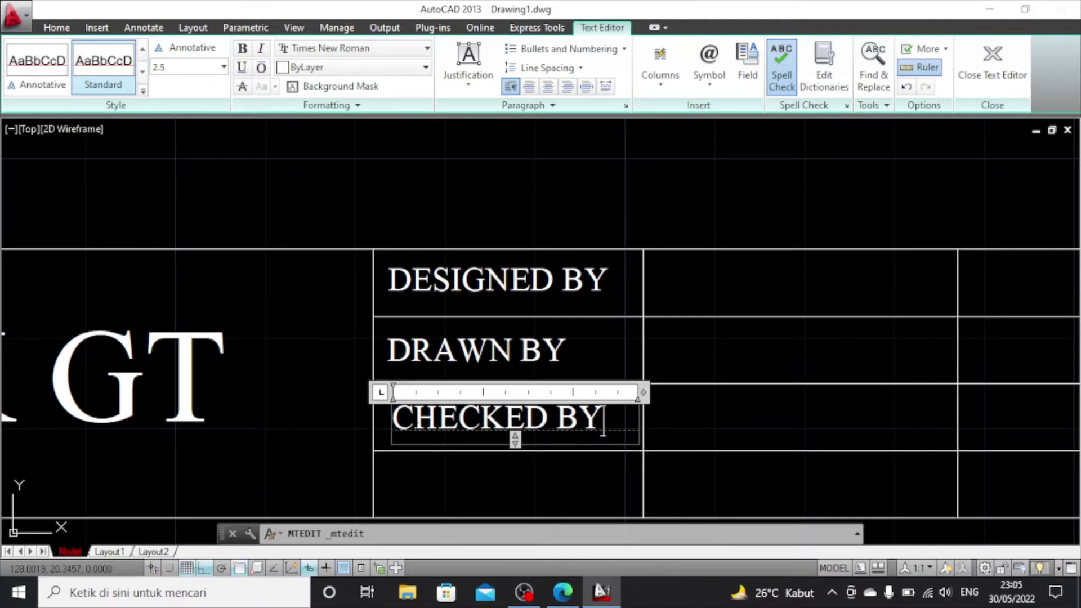
pyautogui.click(465, 245)
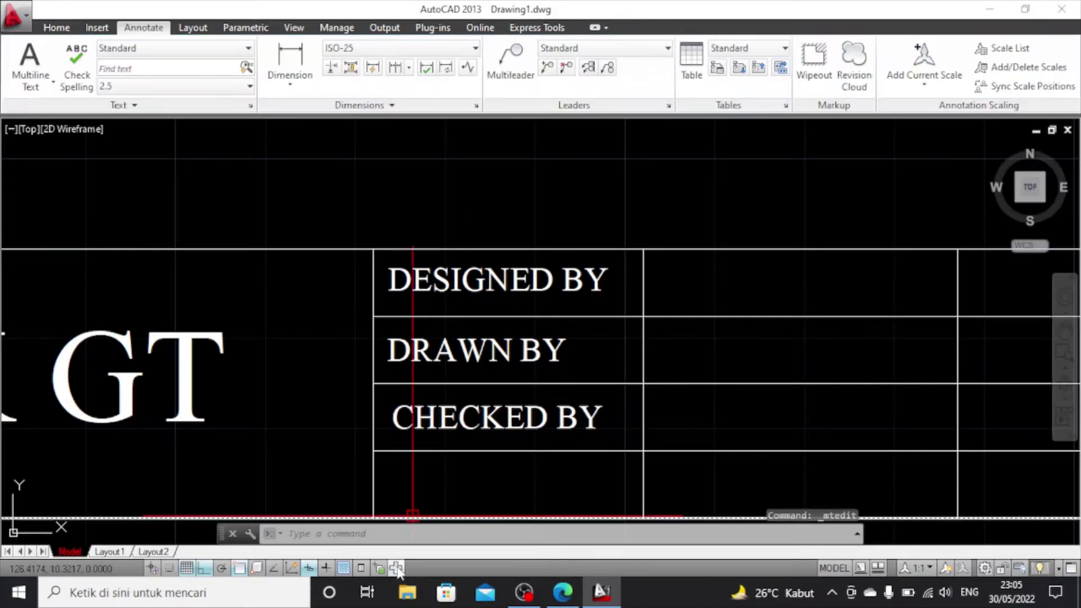
pyautogui.click(426, 420)
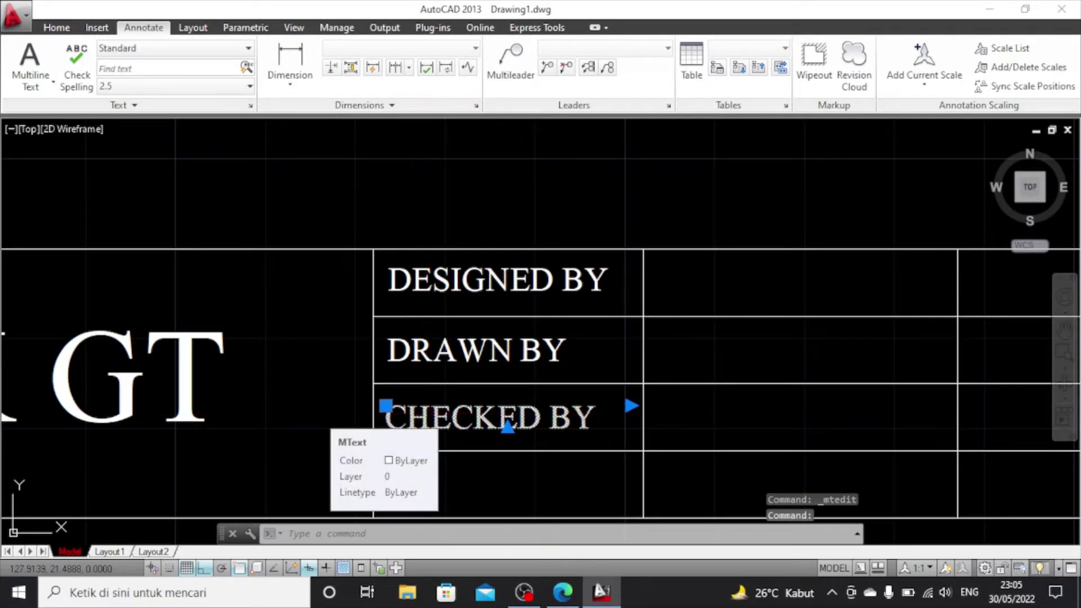
# Paste a copy into the fourth row and retype it as APPROVED BY
pyautogui.scroll(-2, 654, 387)
pyautogui.scroll(2, 654, 388)
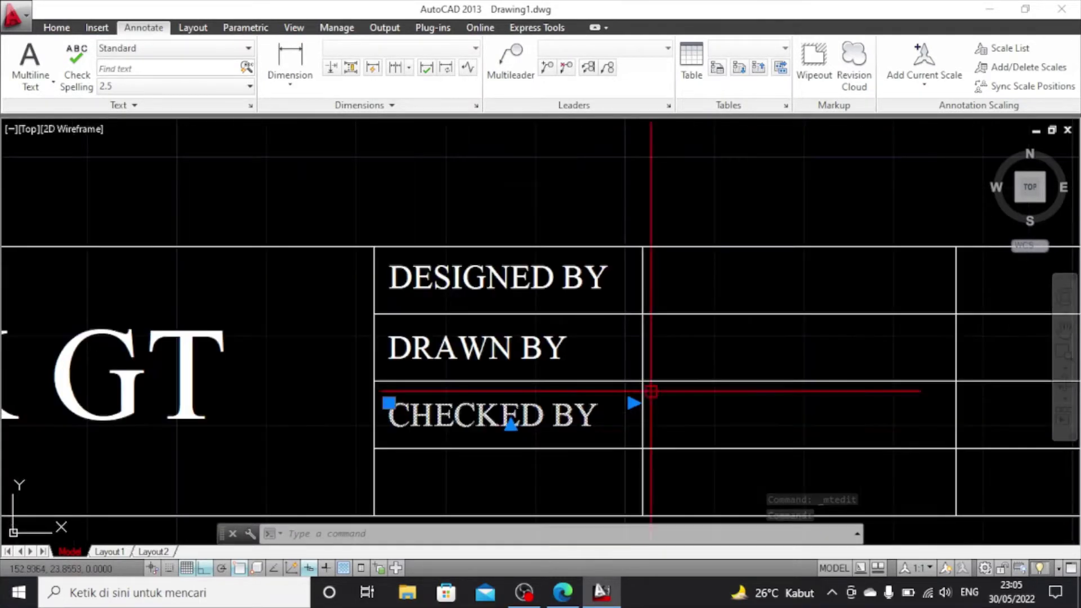
pyautogui.scroll(-2, 620, 453)
pyautogui.moveTo(625, 472); pyautogui.dragTo(622, 325, button='middle')
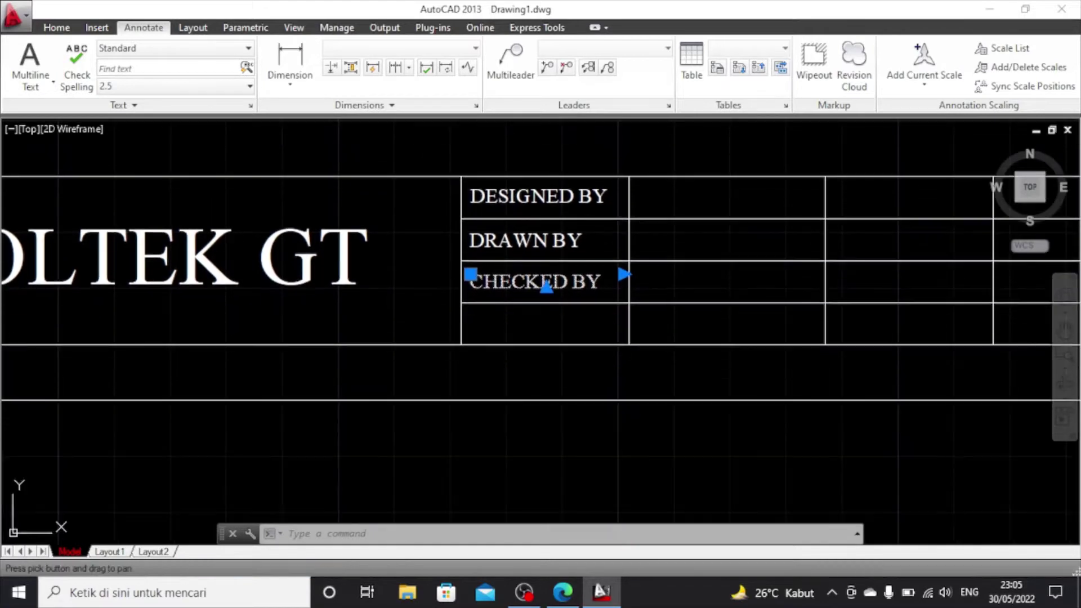
pyautogui.click(583, 400)
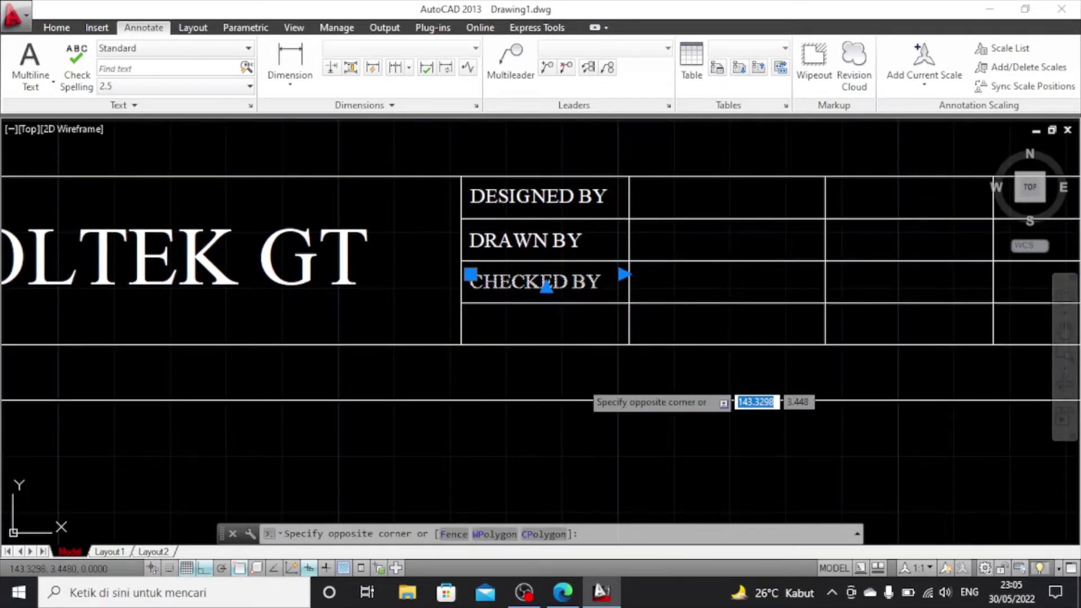
pyautogui.hotkey('ctrl', 'v')
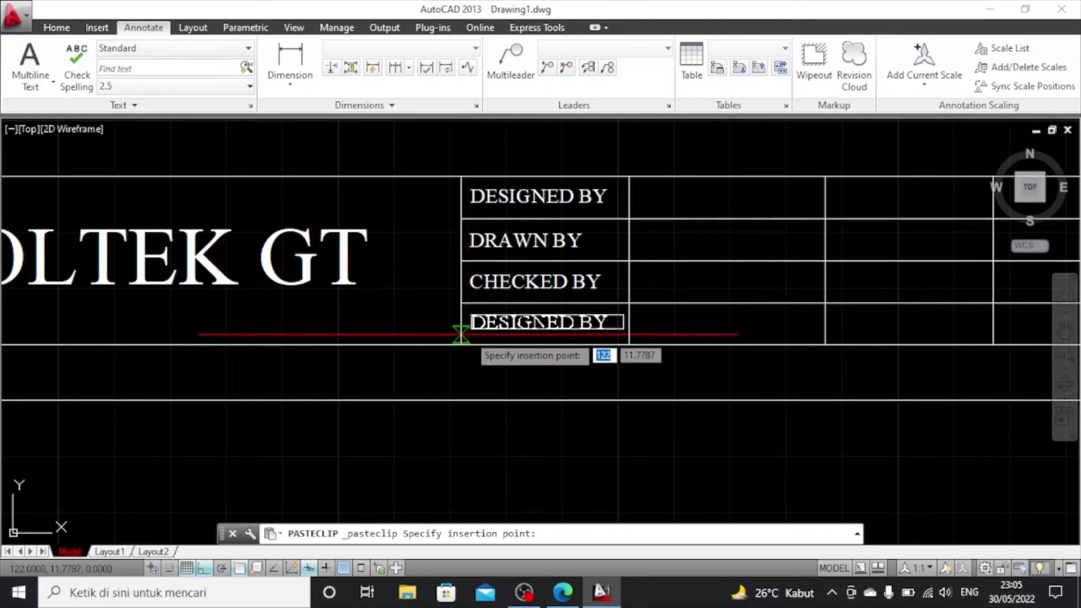
pyautogui.click(461, 334)
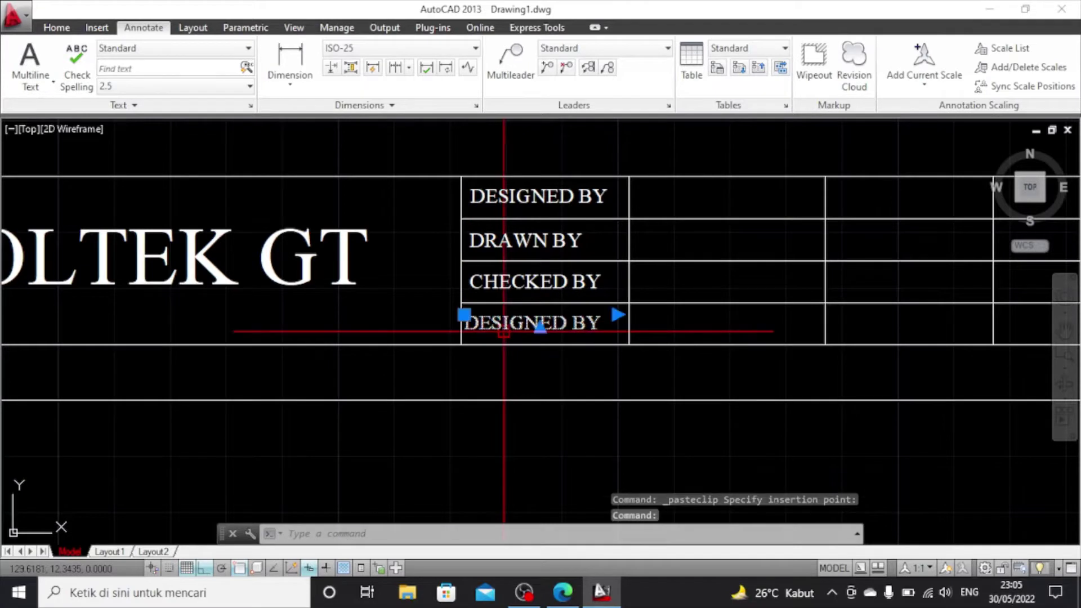
pyautogui.hotkey('ctrl', 'Right')
pyautogui.hotkey('ctrl', 'Right')
pyautogui.hotkey('ctrl', 'Right')
pyautogui.hotkey('ctrl', 'Right')
pyautogui.hotkey('ctrl', 'Right')
pyautogui.hotkey('ctrl', 'Right')
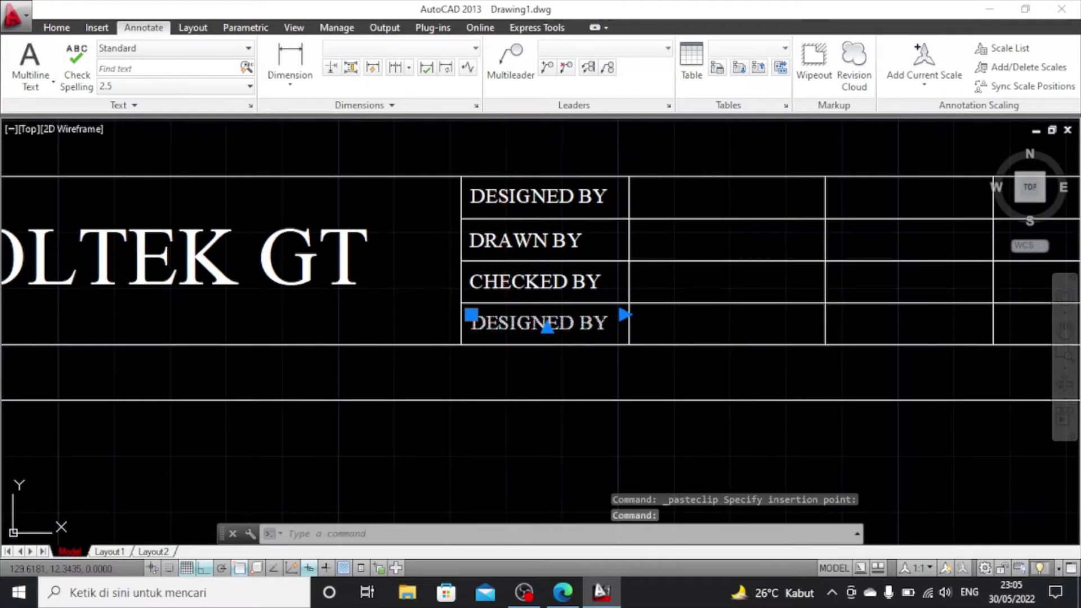
pyautogui.doubleClick(500, 329)
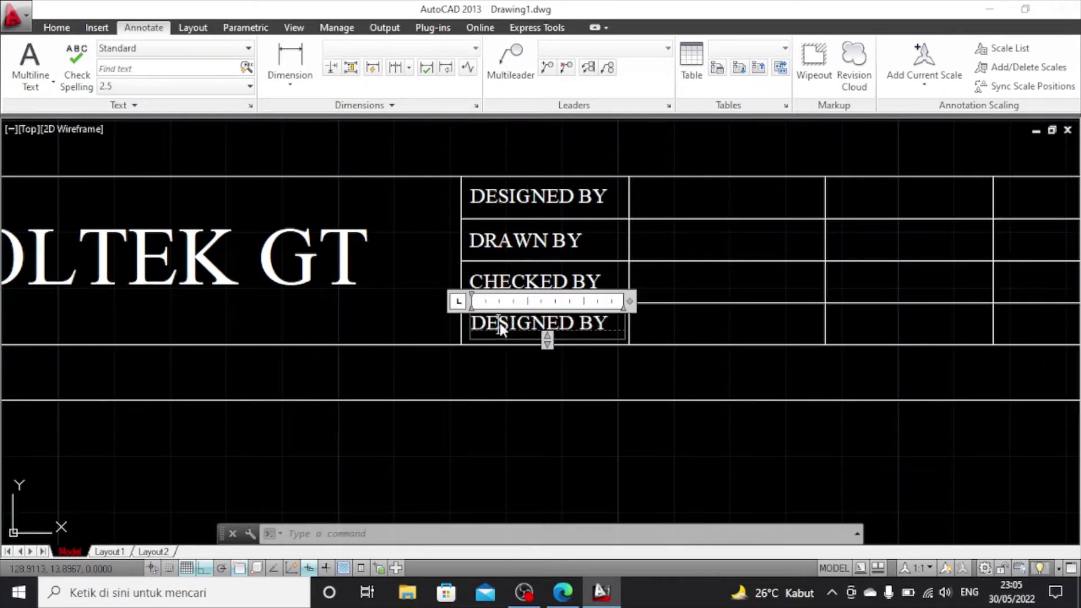
pyautogui.press('Delete')
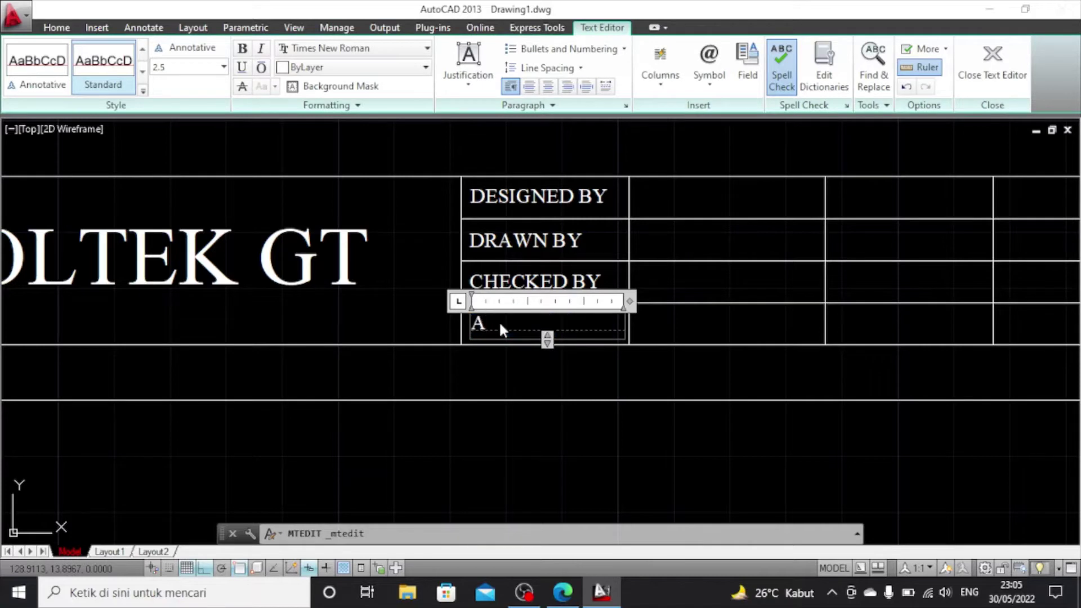
pyautogui.write('APPROVED BY')
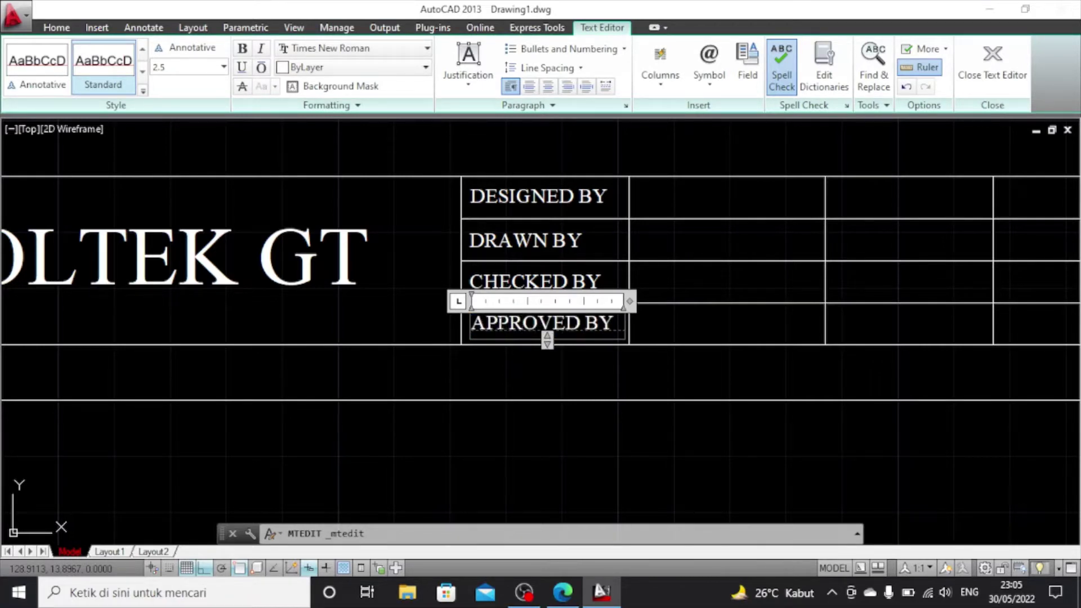
pyautogui.click(558, 373)
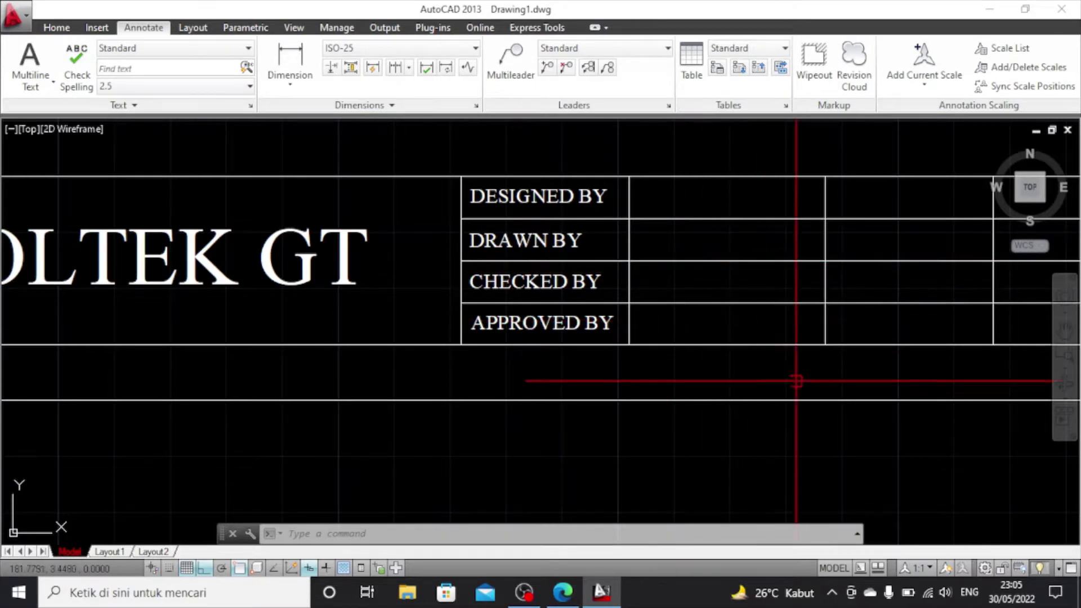
# Paste a DESIGNED BY copy into the top right-column cell and retype it as DRAWING NO
pyautogui.moveTo(780, 364); pyautogui.dragTo(622, 372, button='middle')
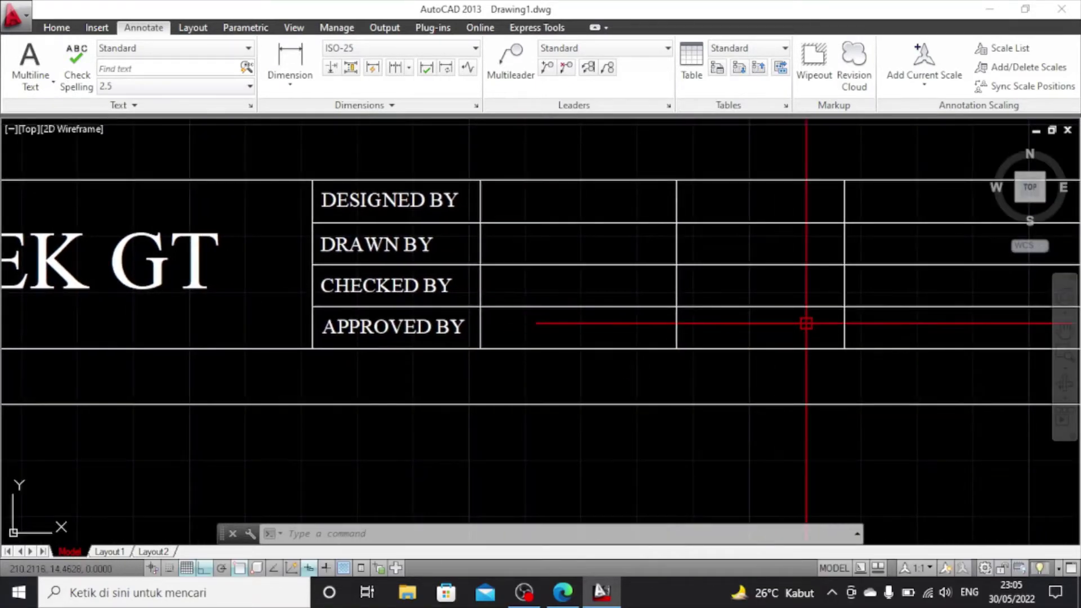
pyautogui.hotkey('ctrl', 'v')
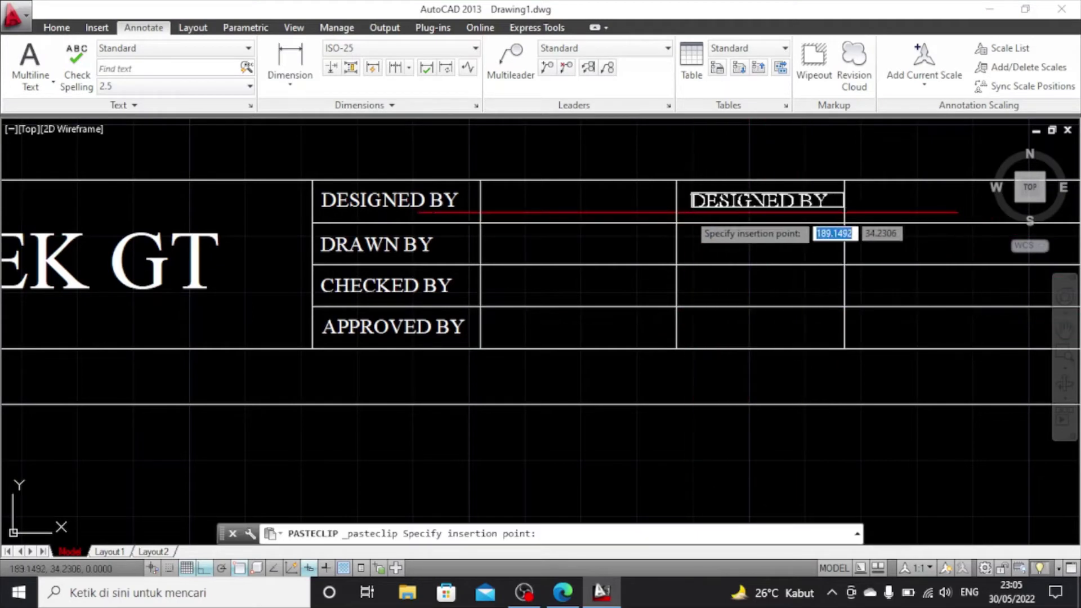
pyautogui.click(681, 212)
pyautogui.doubleClick(726, 204)
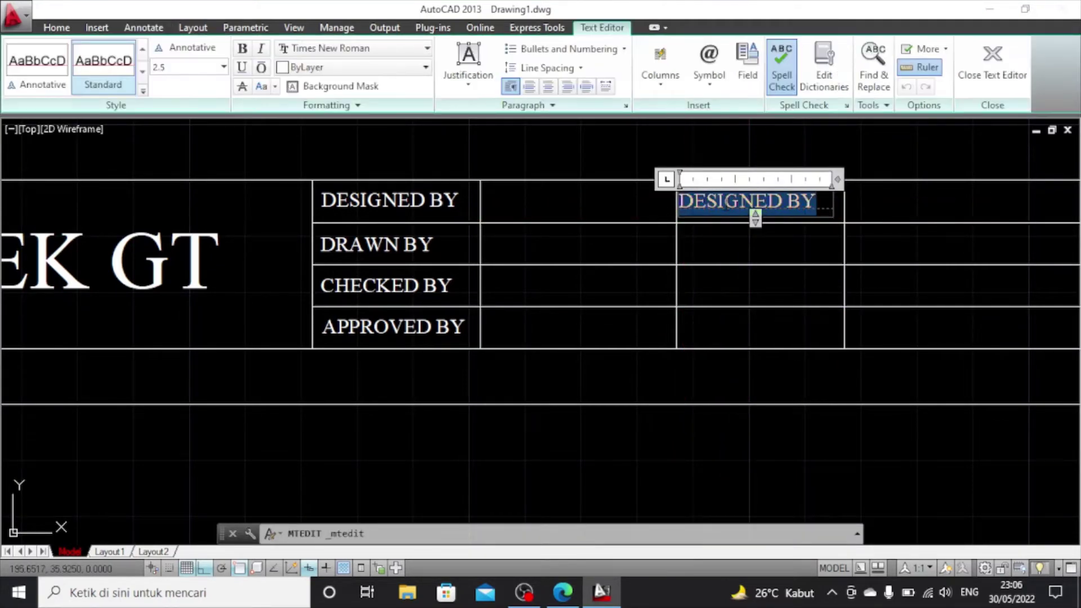
pyautogui.write('DRAWING NO.')
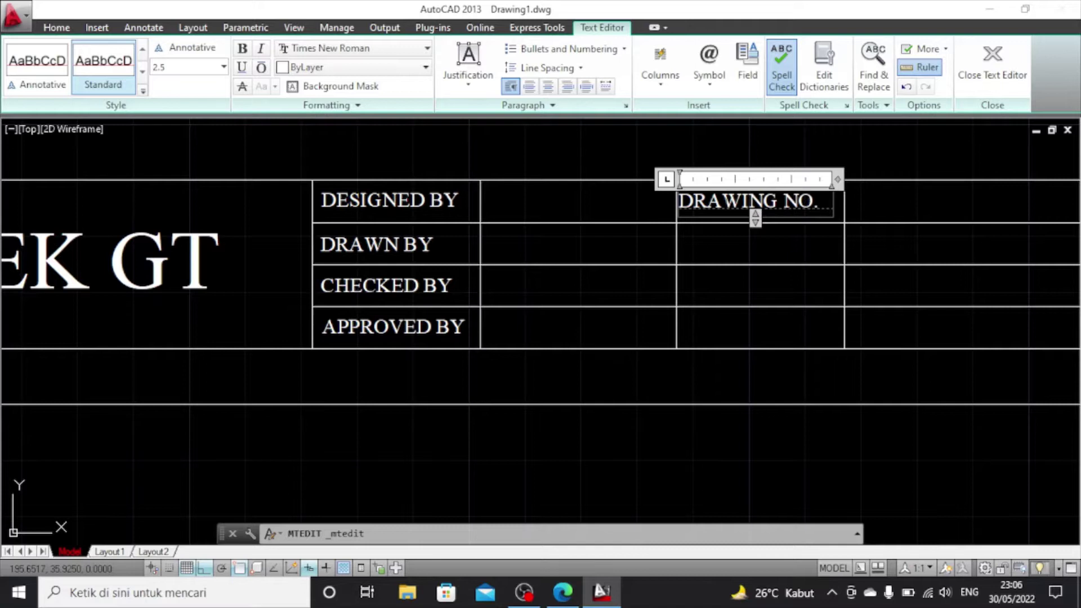
pyautogui.hotkey('ctrl', 'a')
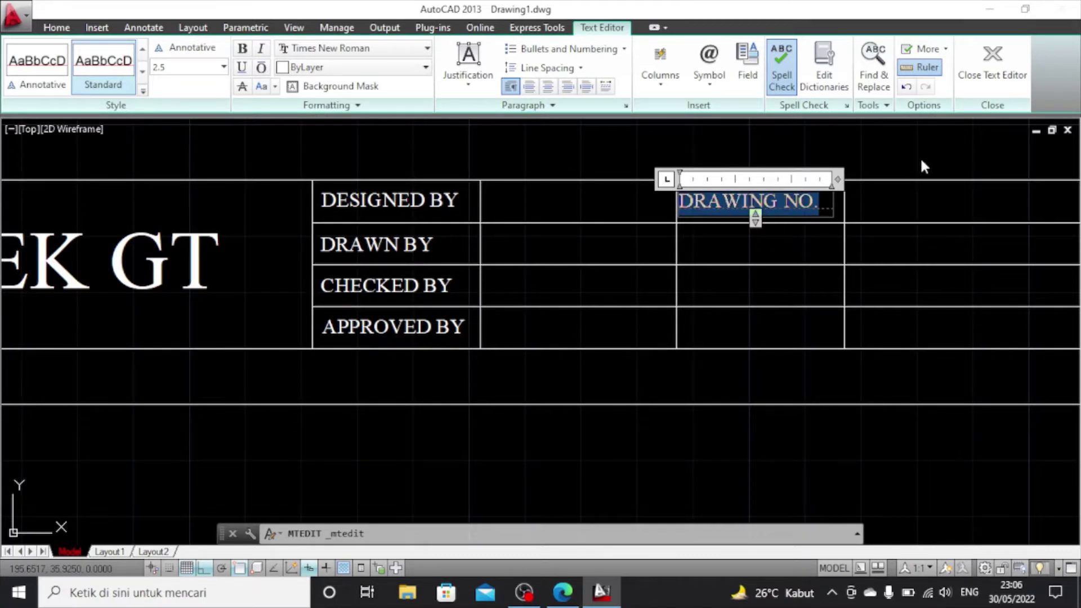
pyautogui.click(849, 176)
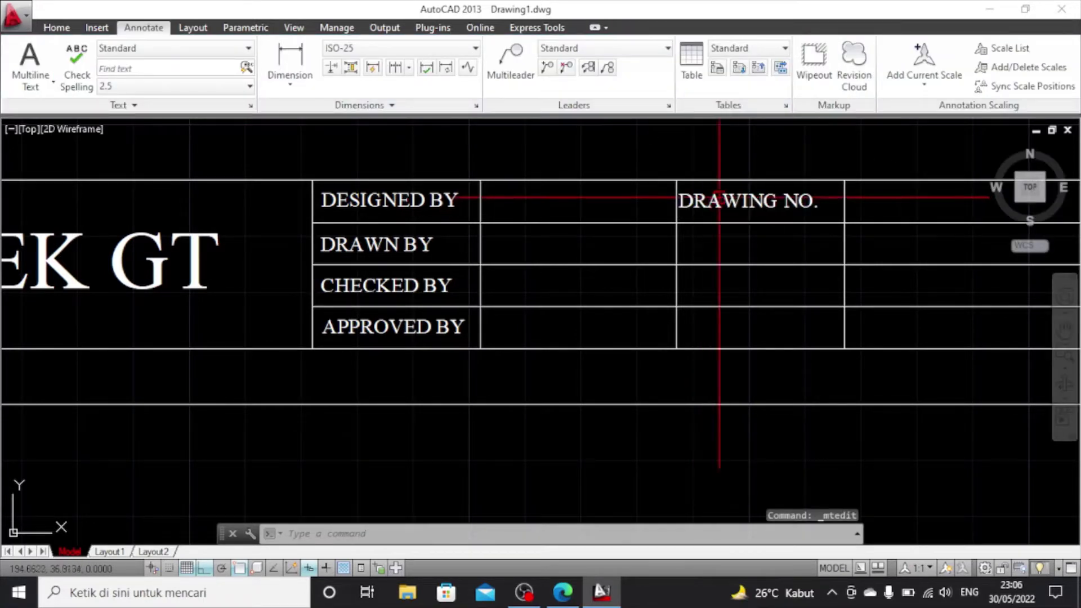
pyautogui.click(719, 197)
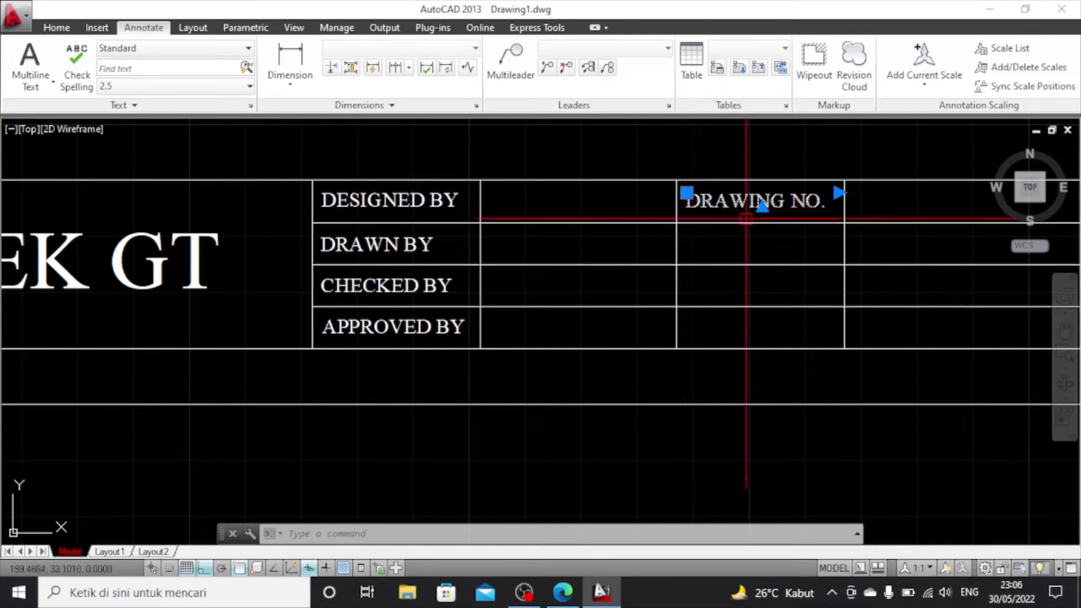
# Paste another copy below DRAWING NO., retype it as DATE, and nudge it right
pyautogui.hotkey('ctrl', 'v')
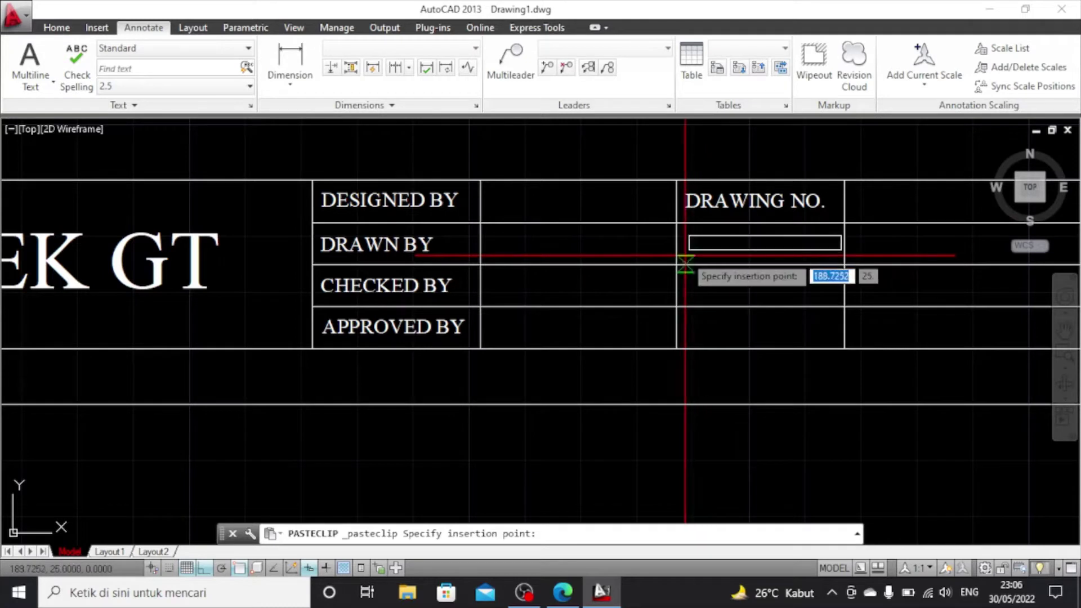
pyautogui.click(677, 264)
pyautogui.doubleClick(725, 242)
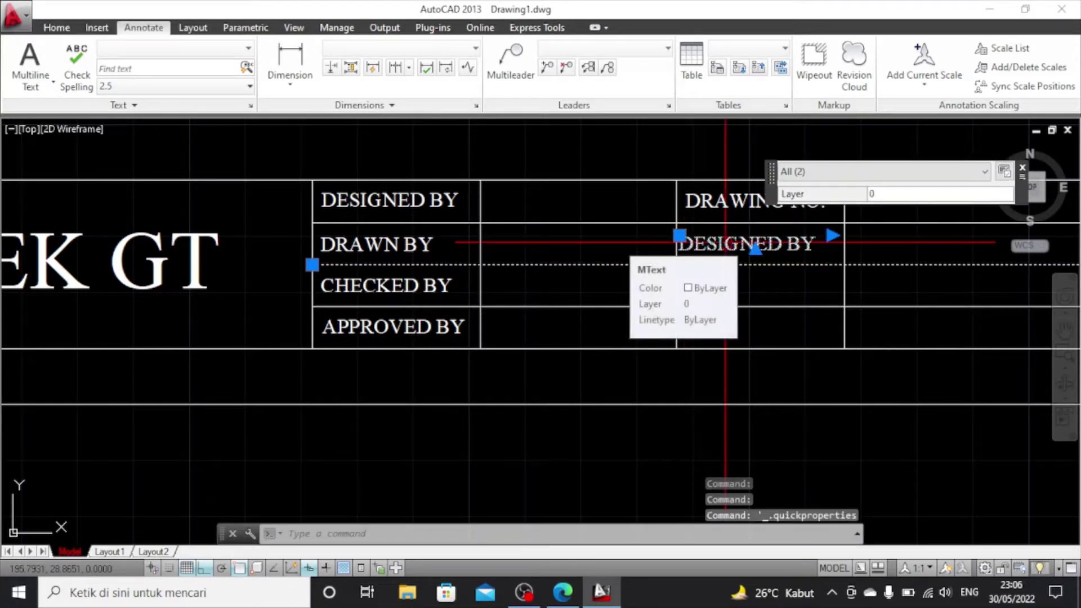
pyautogui.press('Escape')
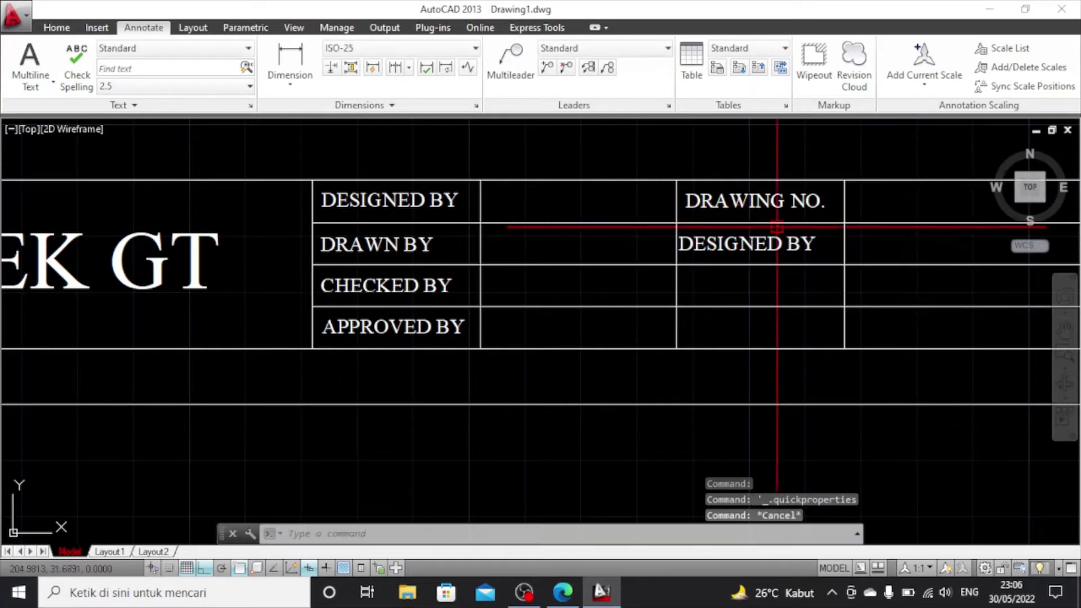
pyautogui.doubleClick(751, 245)
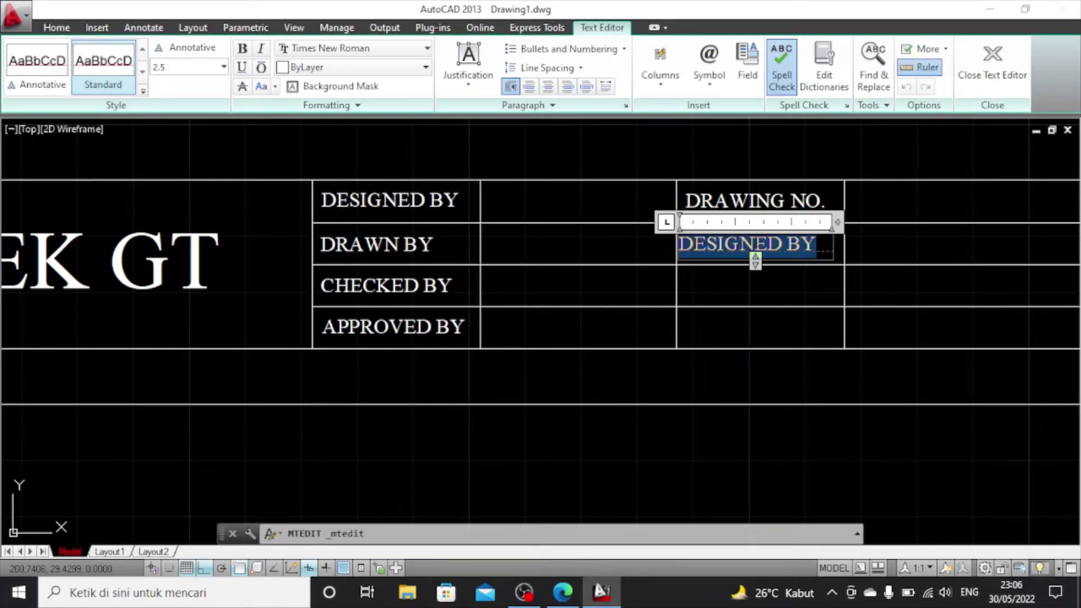
pyautogui.write('DATE')
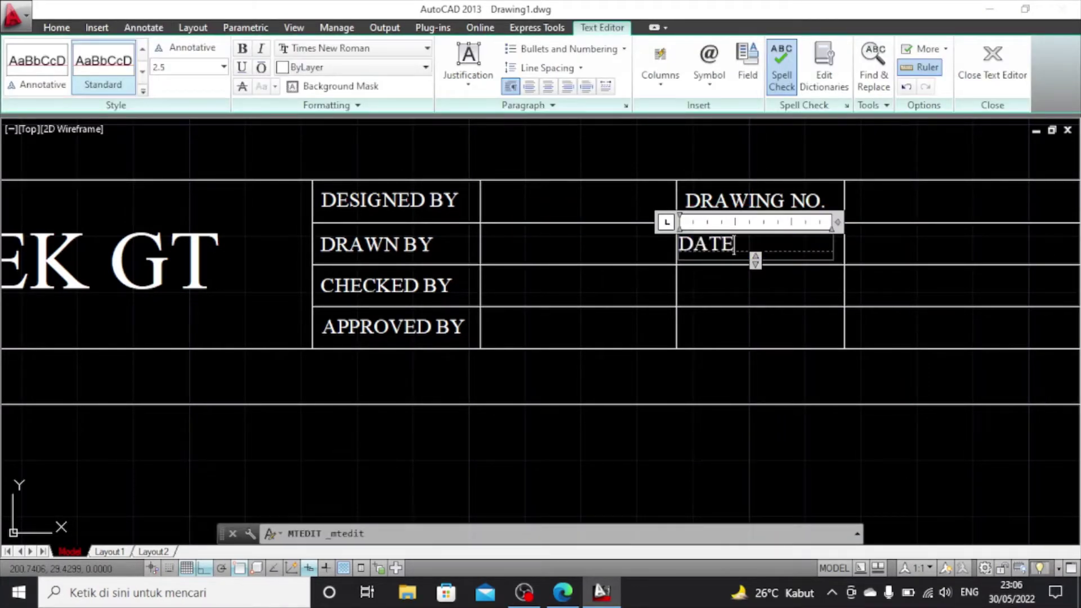
pyautogui.click(740, 175)
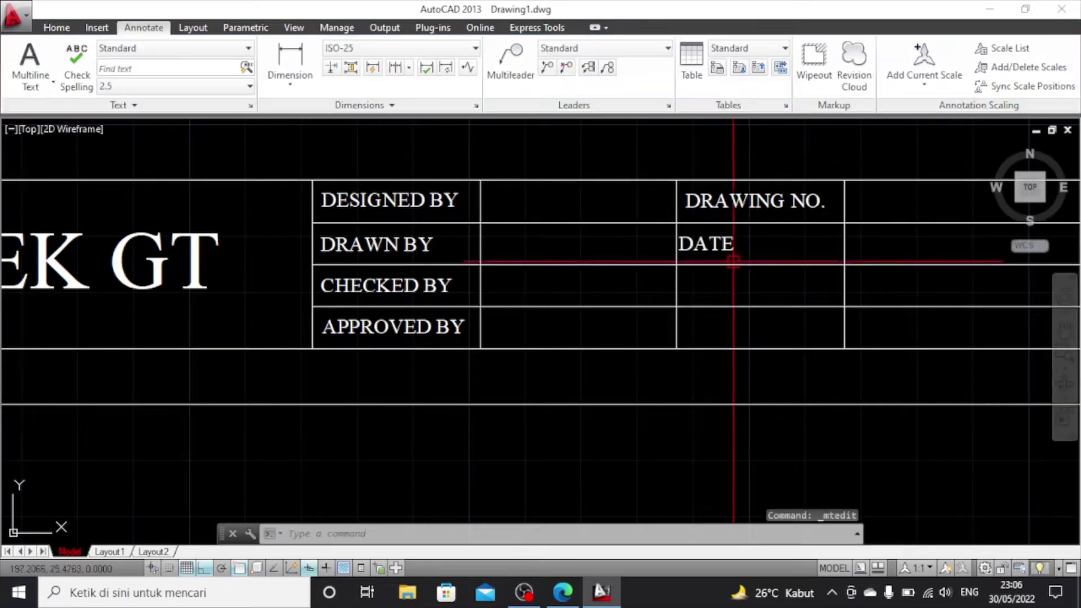
pyautogui.click(710, 243)
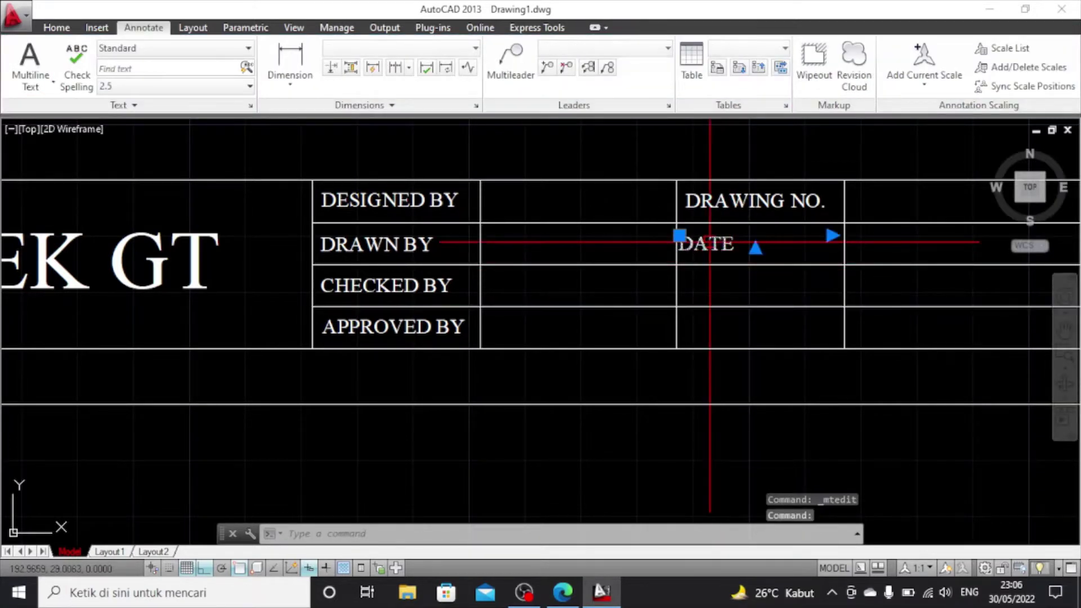
pyautogui.moveTo(710, 244); pyautogui.dragTo(711, 243)
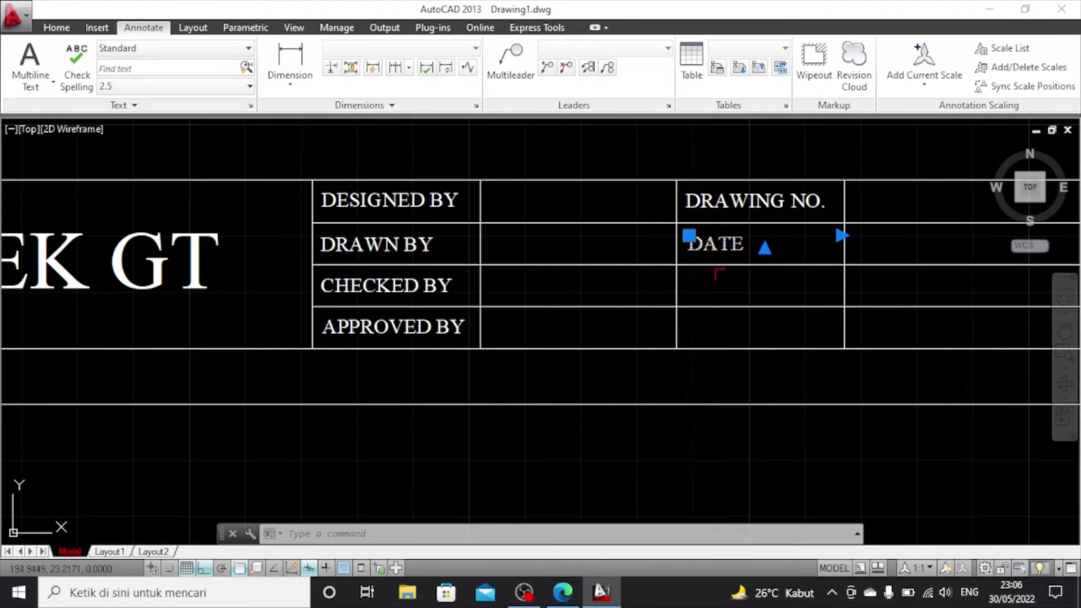
# Paste a DESIGNED BY copy below DATE and retype it as SCALE
pyautogui.click(696, 284)
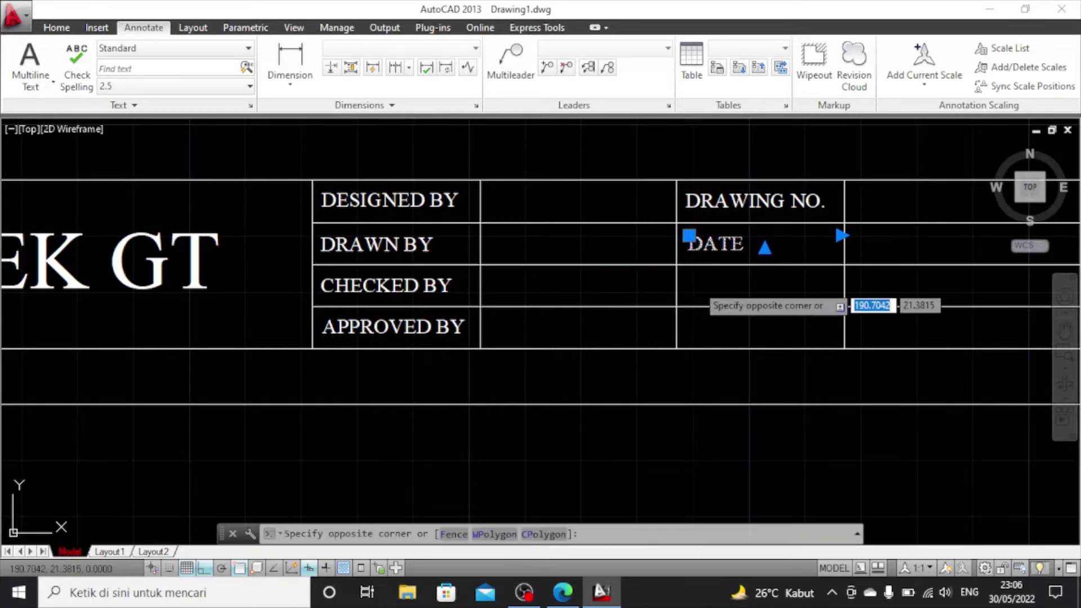
pyautogui.hotkey('ctrl', 'v')
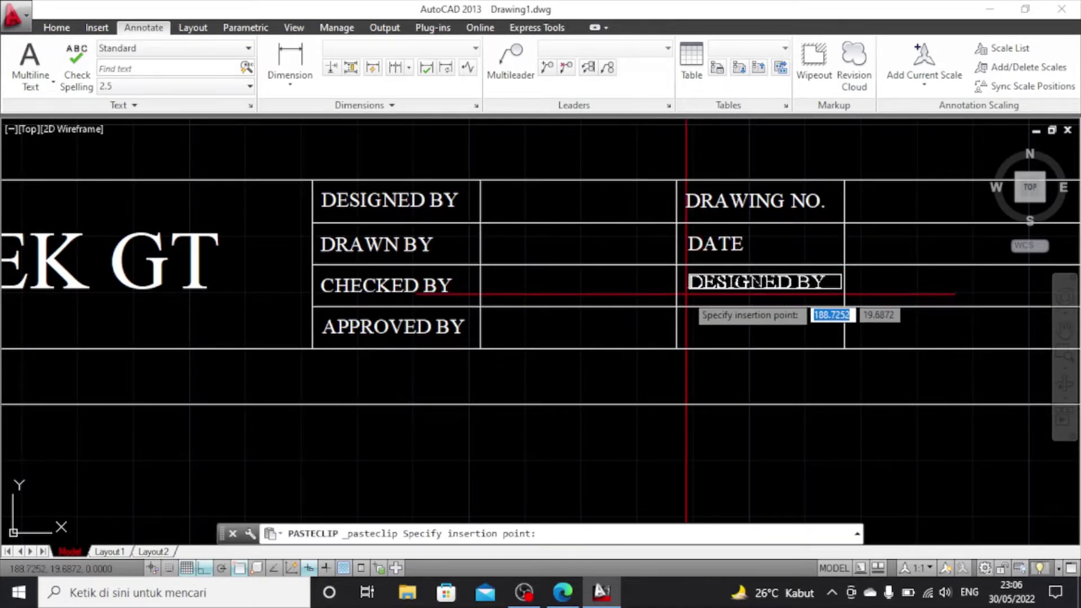
pyautogui.click(686, 295)
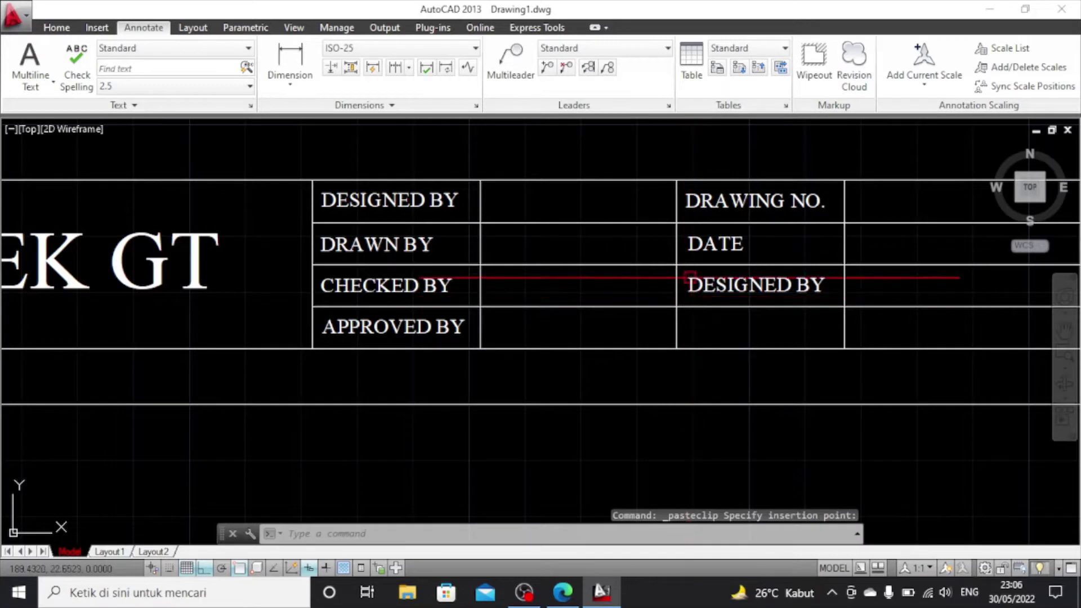
pyautogui.doubleClick(709, 288)
pyautogui.write('A')
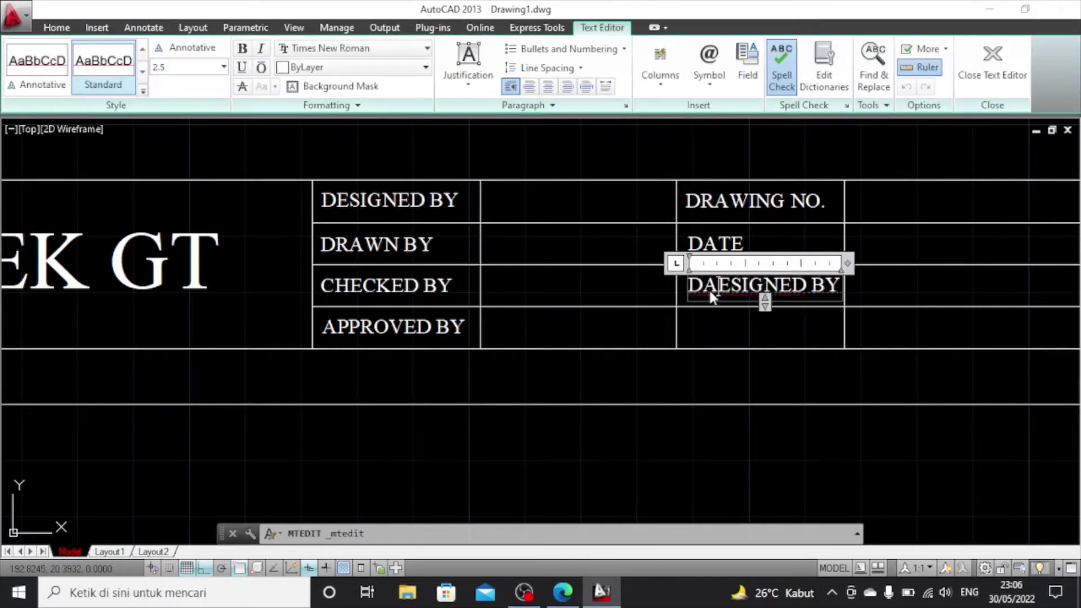
pyautogui.hotkey('ctrl', 'a')
pyautogui.write('S')
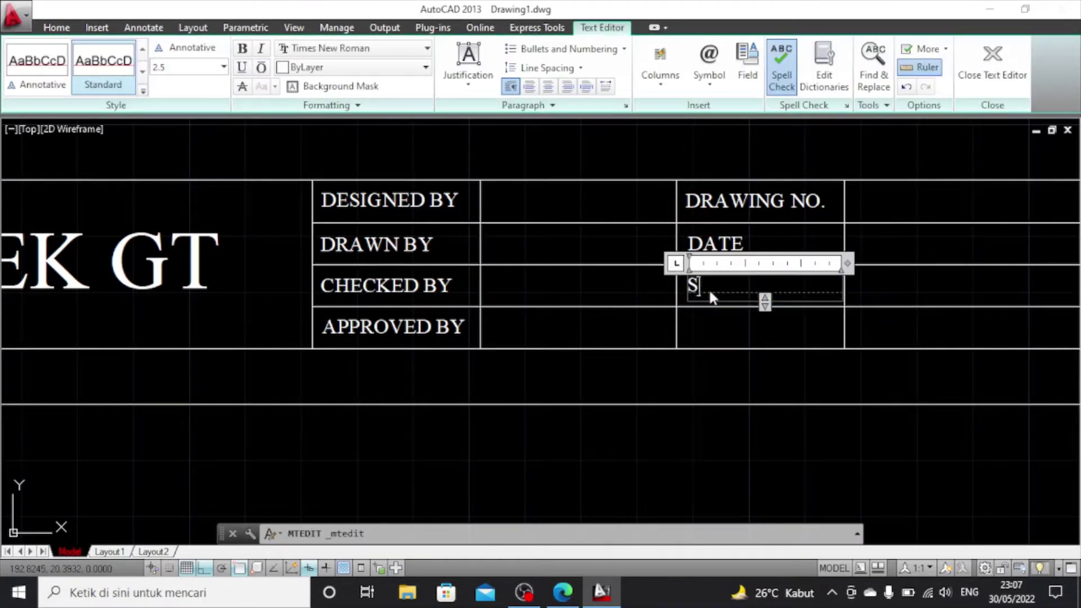
pyautogui.write('CALE')
pyautogui.click(725, 365)
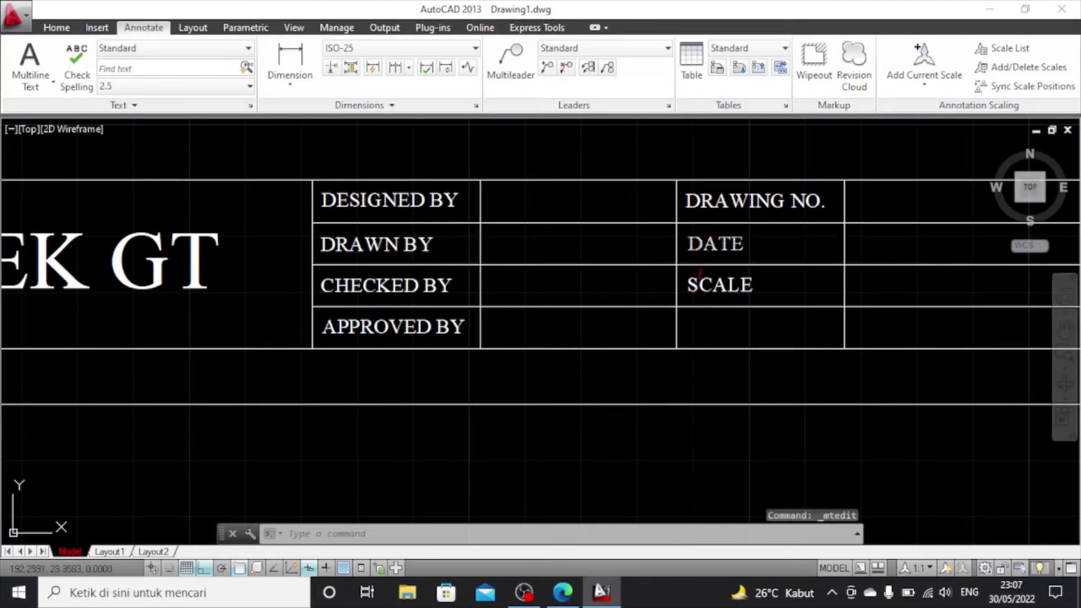
pyautogui.click(702, 251)
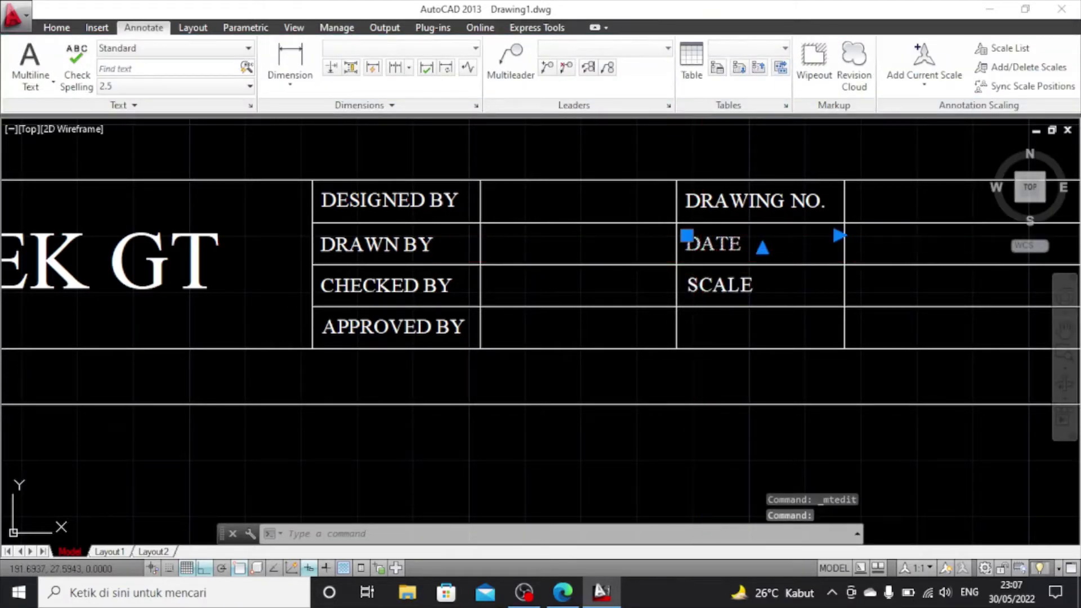
pyautogui.click(709, 287)
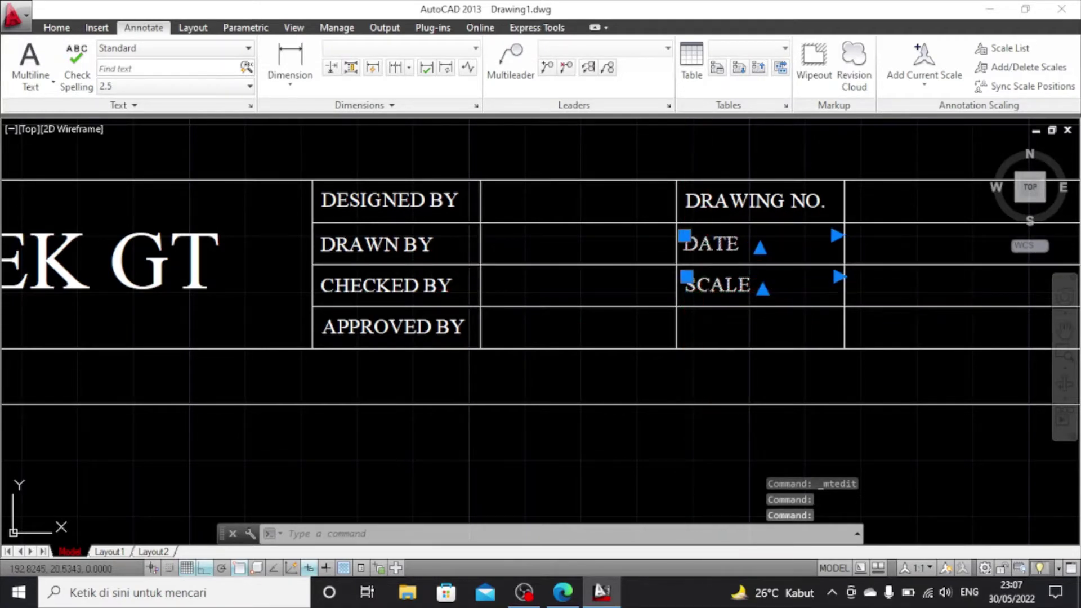
pyautogui.press('Escape')
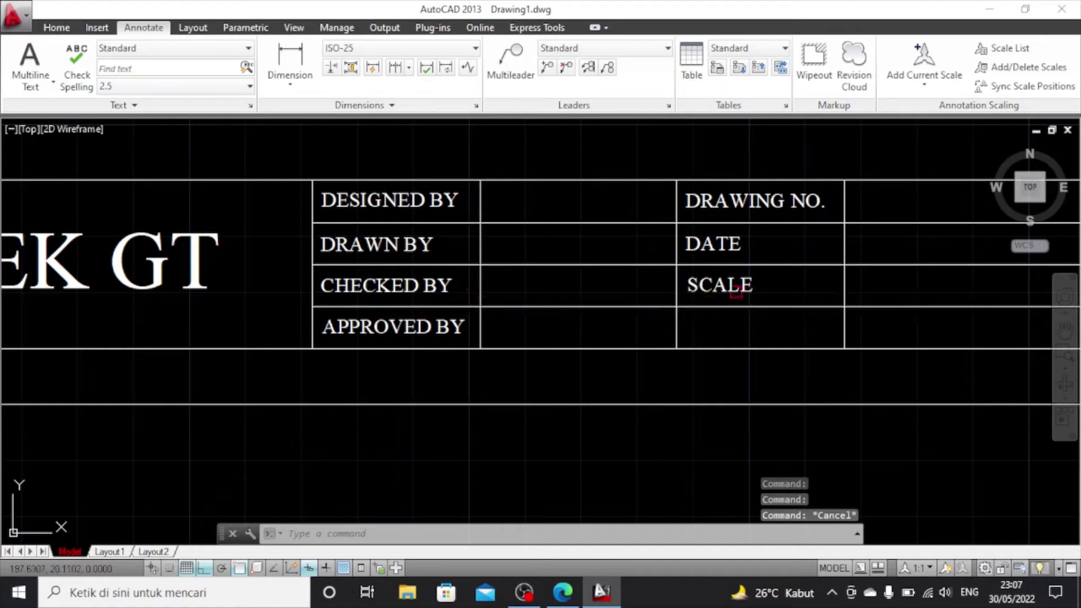
pyautogui.click(737, 290)
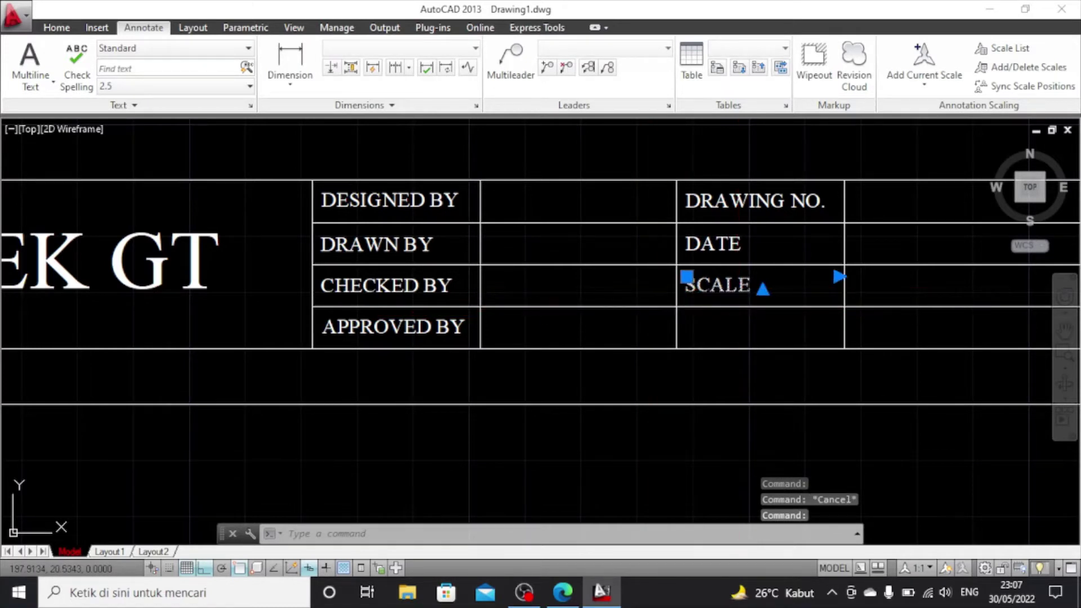
pyautogui.press('Escape')
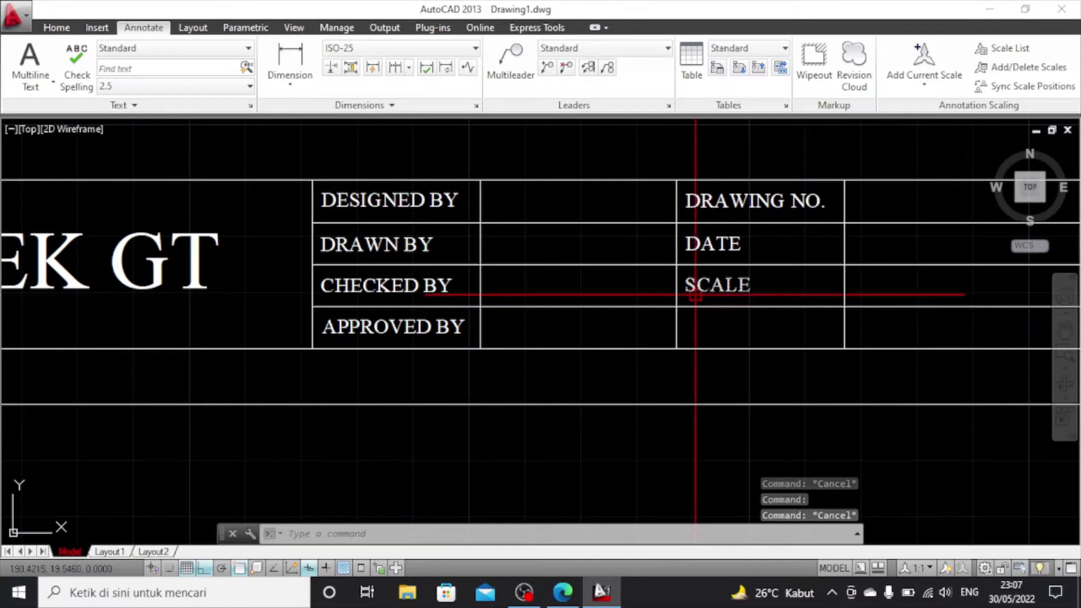
# Paste another copy below SCALE, retype it as SHEET NO., and nudge it up
pyautogui.hotkey('ctrl', 'v')
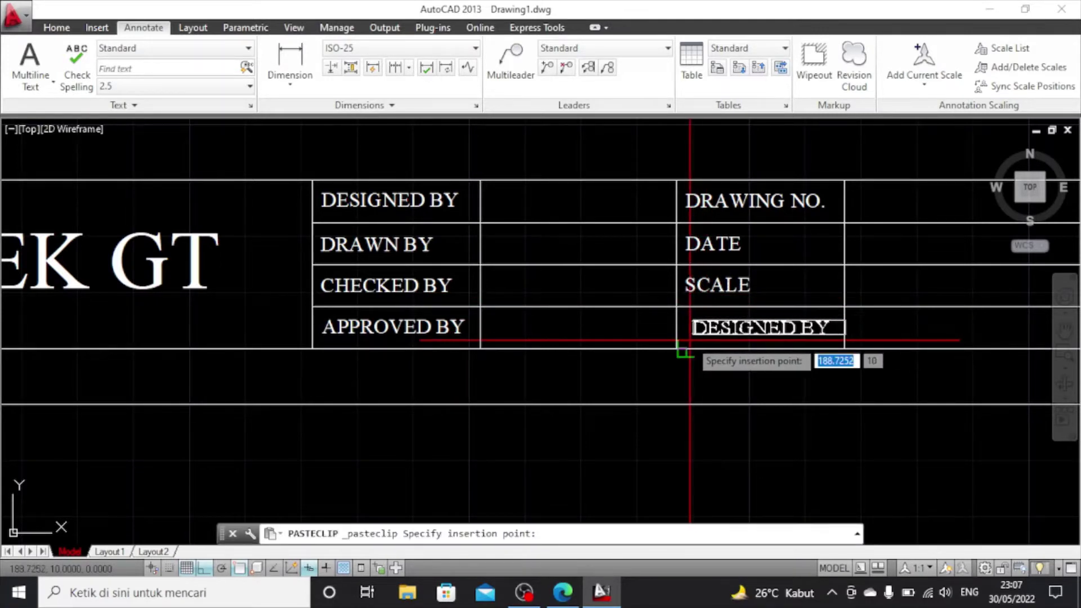
pyautogui.click(688, 340)
pyautogui.doubleClick(719, 337)
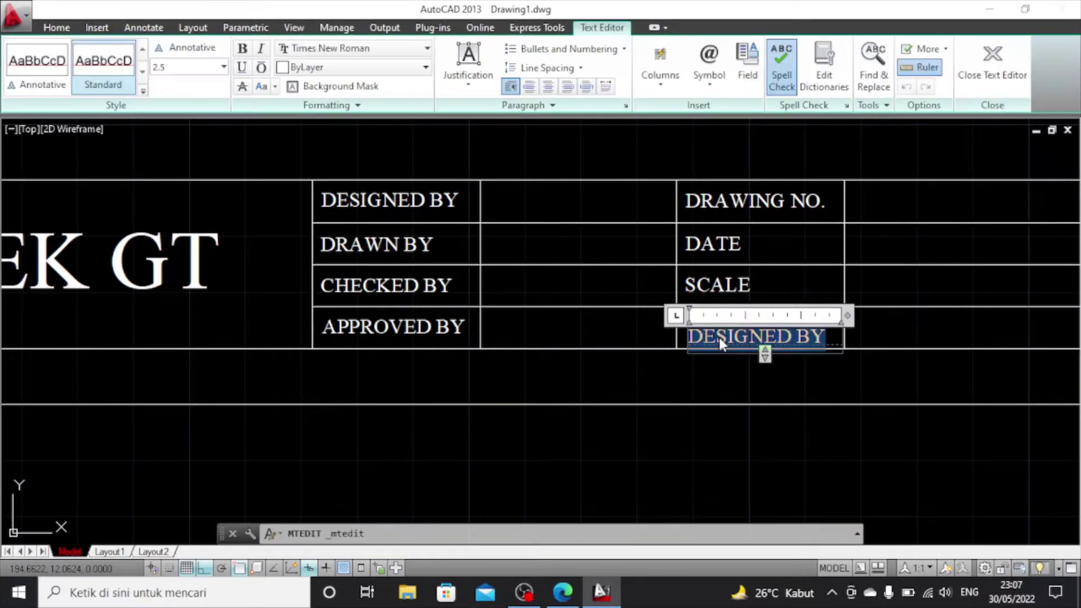
pyautogui.write('SHEET ')
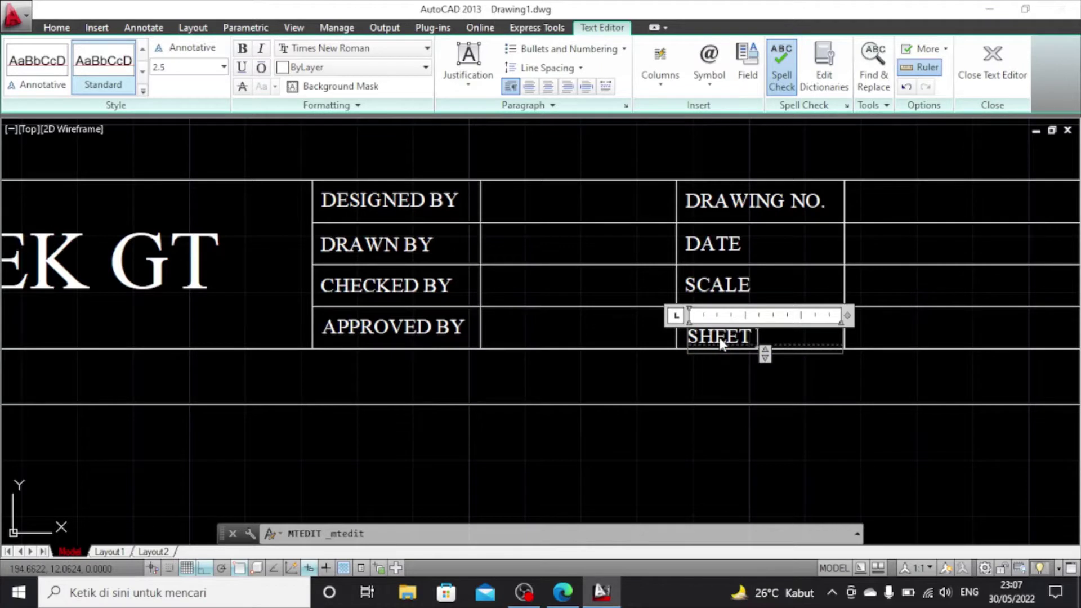
pyautogui.write('NO.')
pyautogui.click(727, 345)
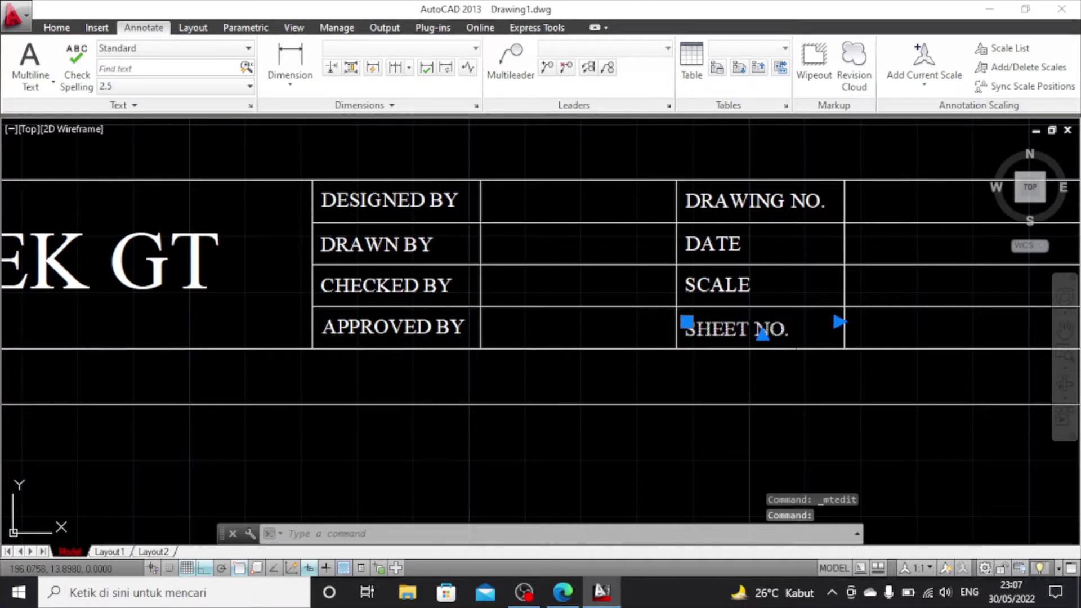
pyautogui.hotkey('ctrl', 'Up')
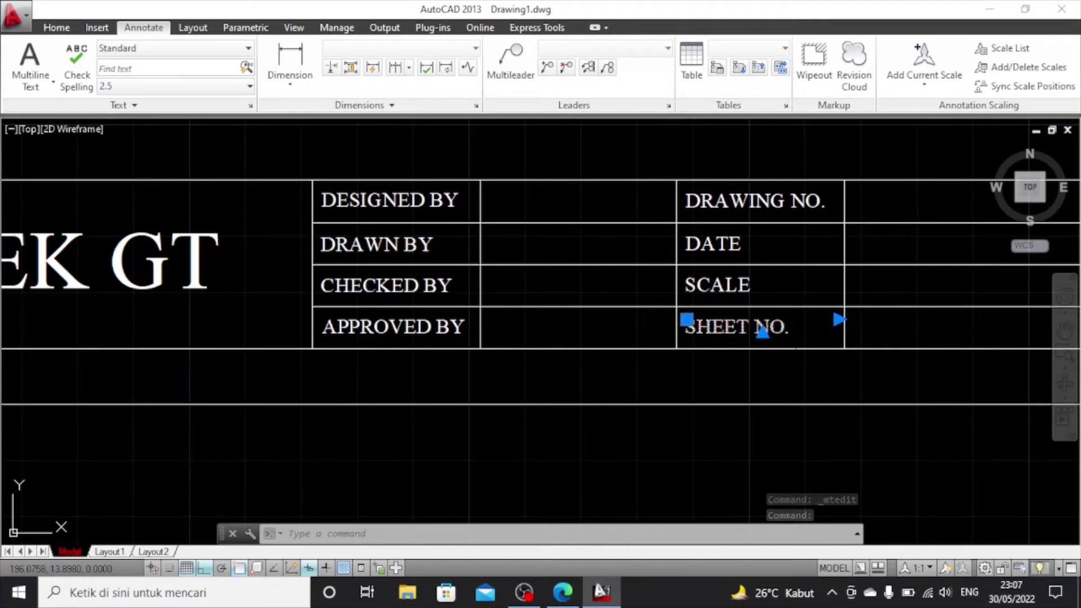
pyautogui.click(764, 389)
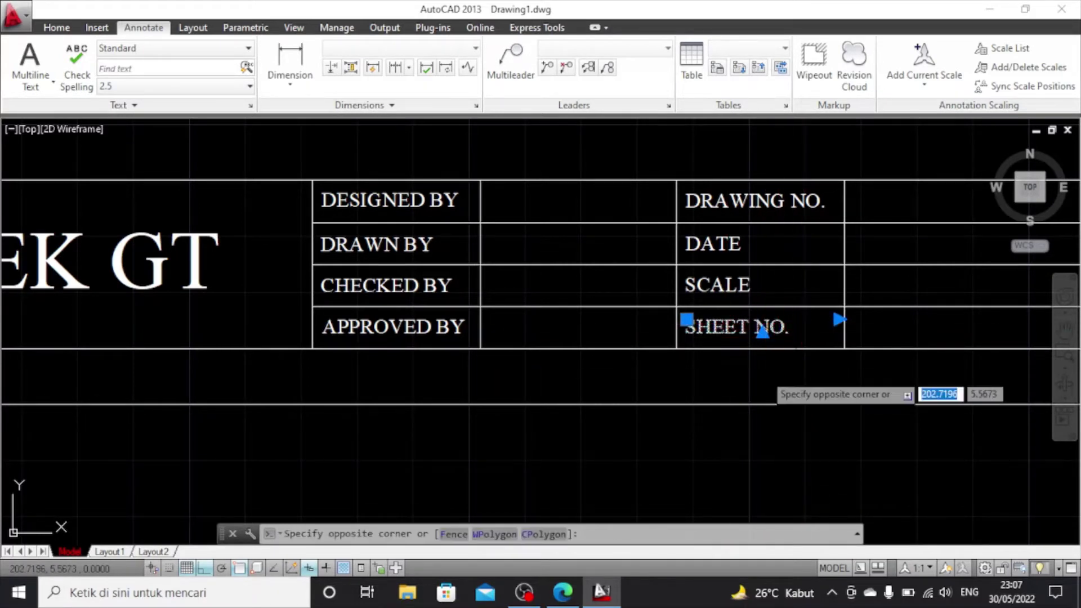
pyautogui.press('Escape')
pyautogui.press('Escape')
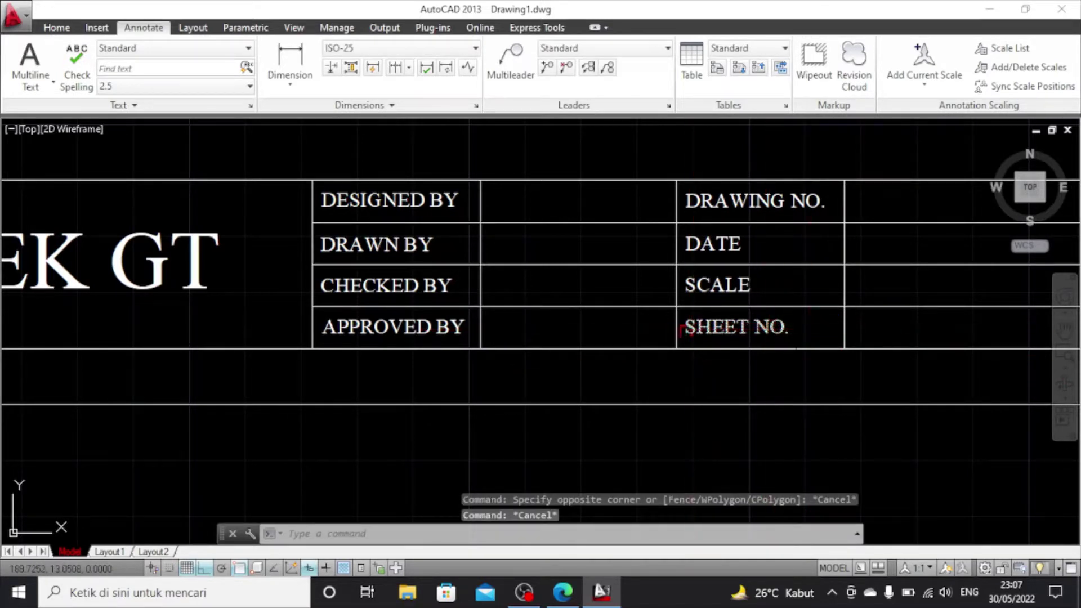
pyautogui.moveTo(685, 332)
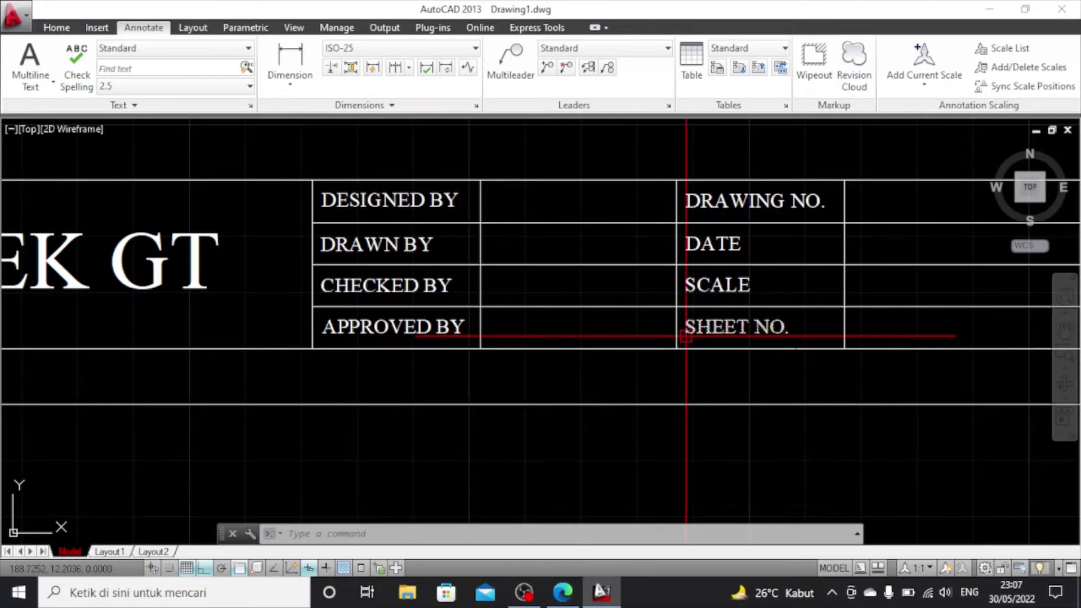
# Paste a DESIGNED BY copy into the empty cell further right and retype it as ITEM
pyautogui.moveTo(864, 391); pyautogui.dragTo(640, 375, button='middle')
pyautogui.scroll(2, 896, 362)
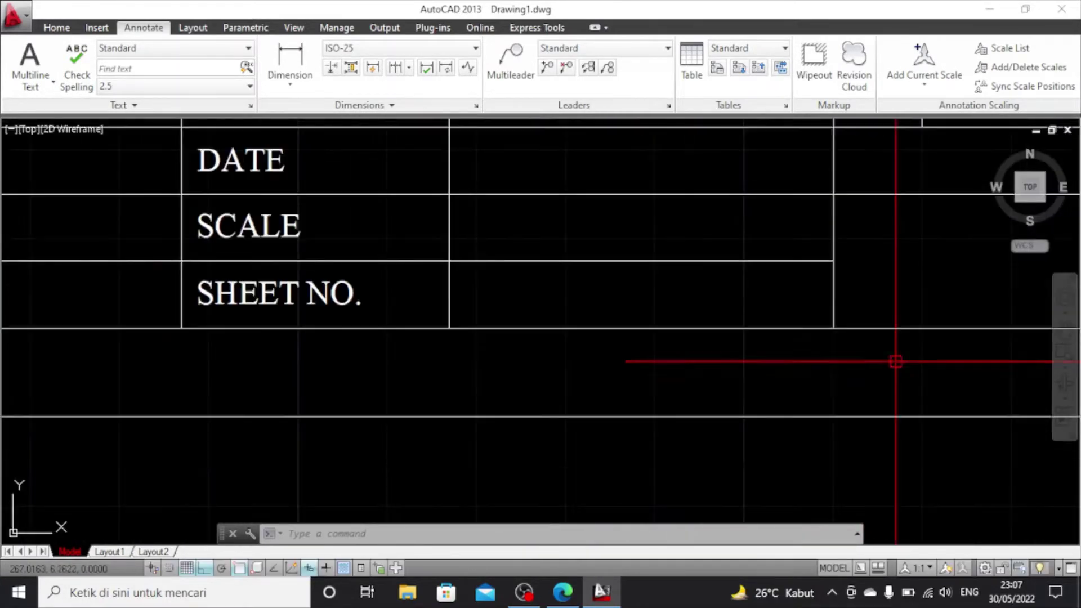
pyautogui.scroll(-3, 893, 361)
pyautogui.moveTo(892, 360); pyautogui.dragTo(767, 316, button='middle')
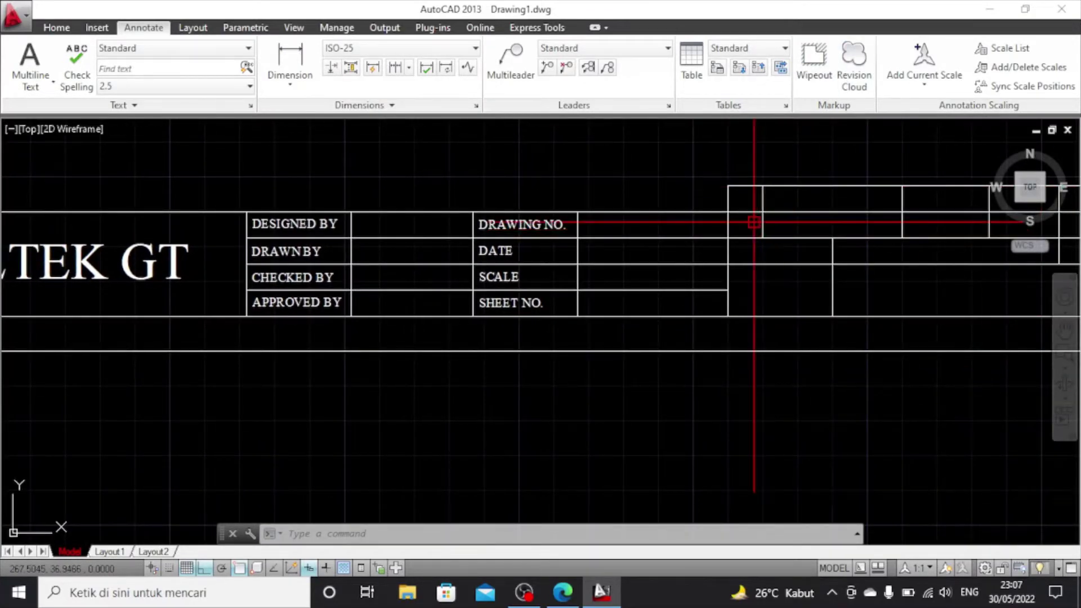
pyautogui.rightClick(754, 225)
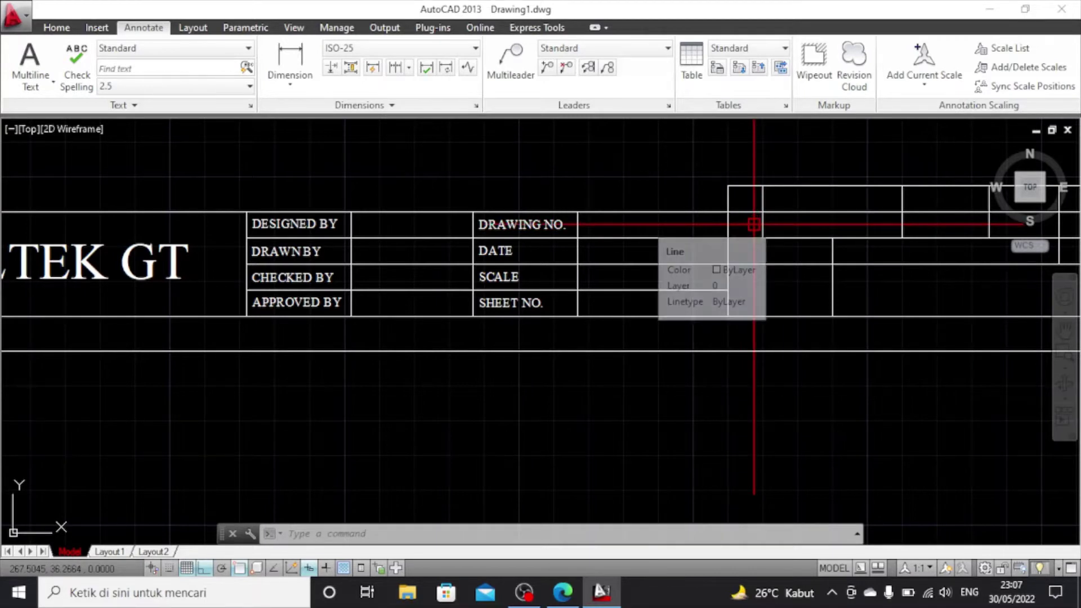
pyautogui.click(732, 271)
pyautogui.scroll(3, 747, 231)
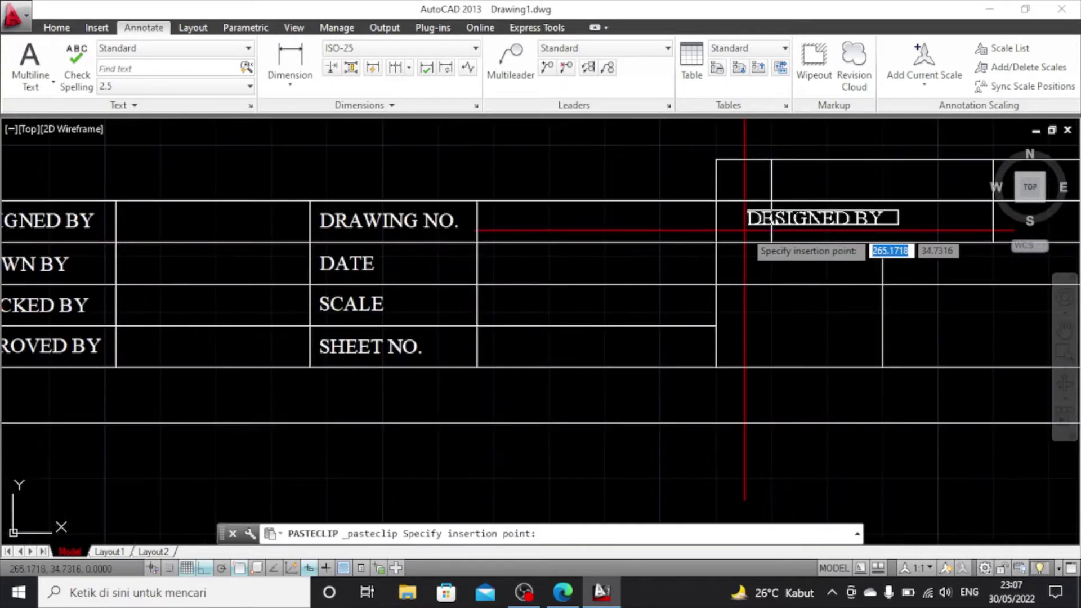
pyautogui.click(699, 233)
pyautogui.doubleClick(744, 220)
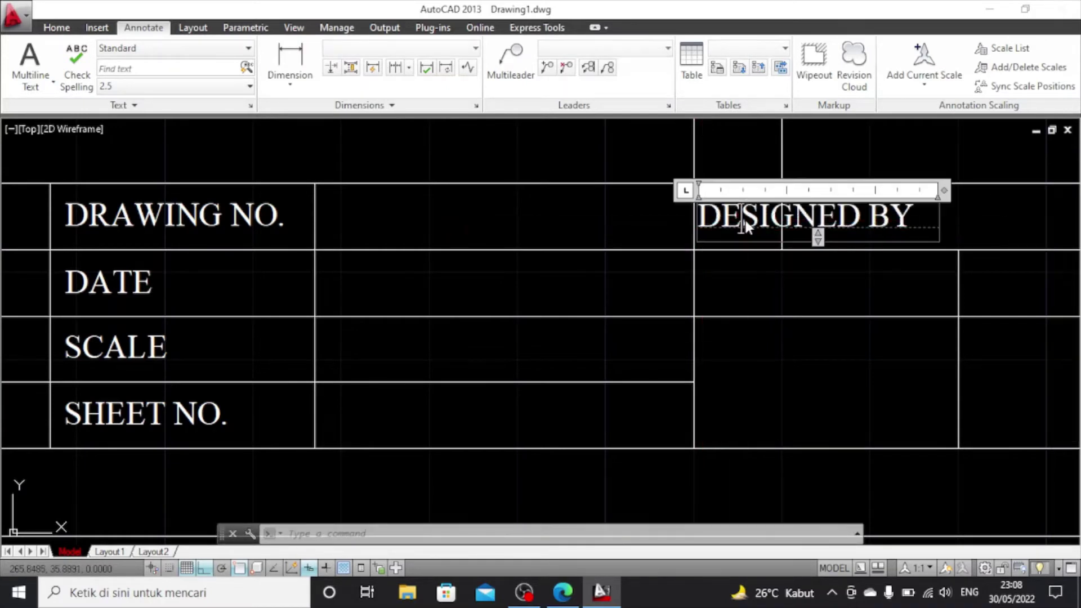
pyautogui.write('ITEM')
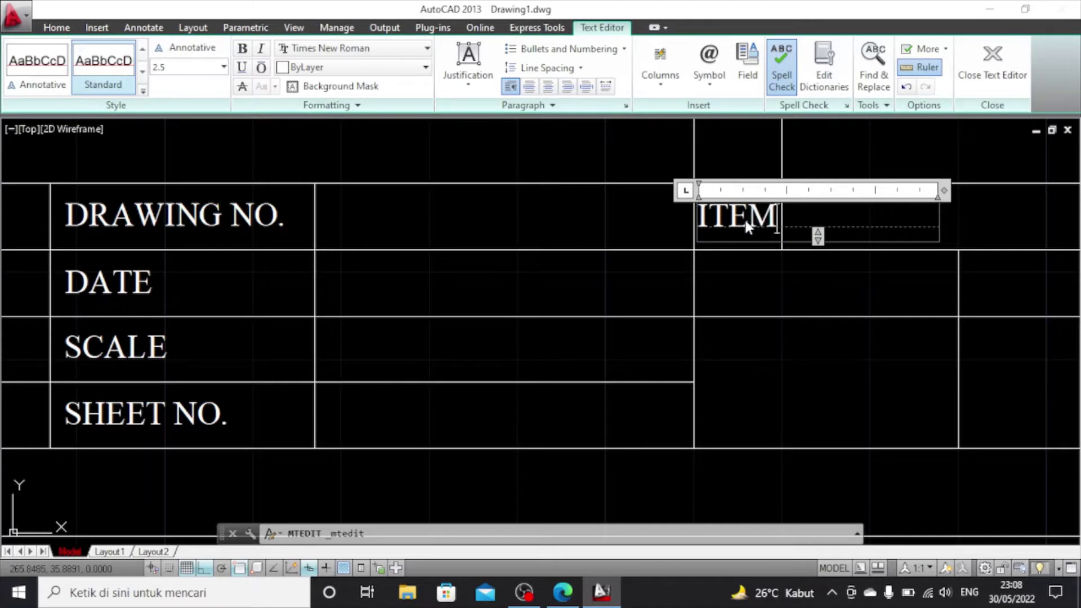
pyautogui.click(894, 257)
# Narrow the ITEM text box and paste another DESIGNED BY copy below it
pyautogui.click(943, 213)
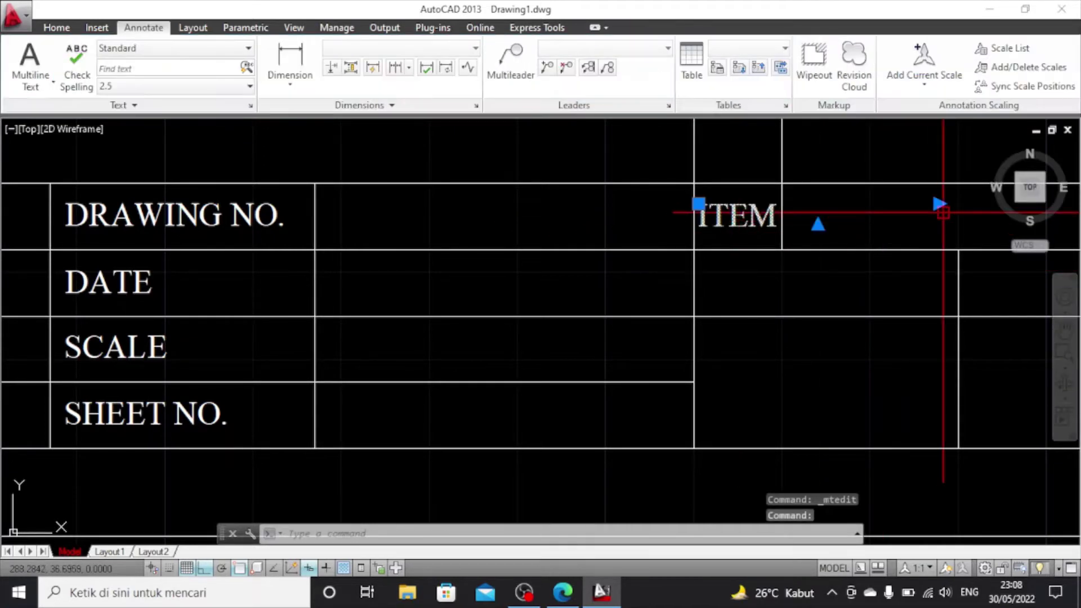
pyautogui.click(939, 204)
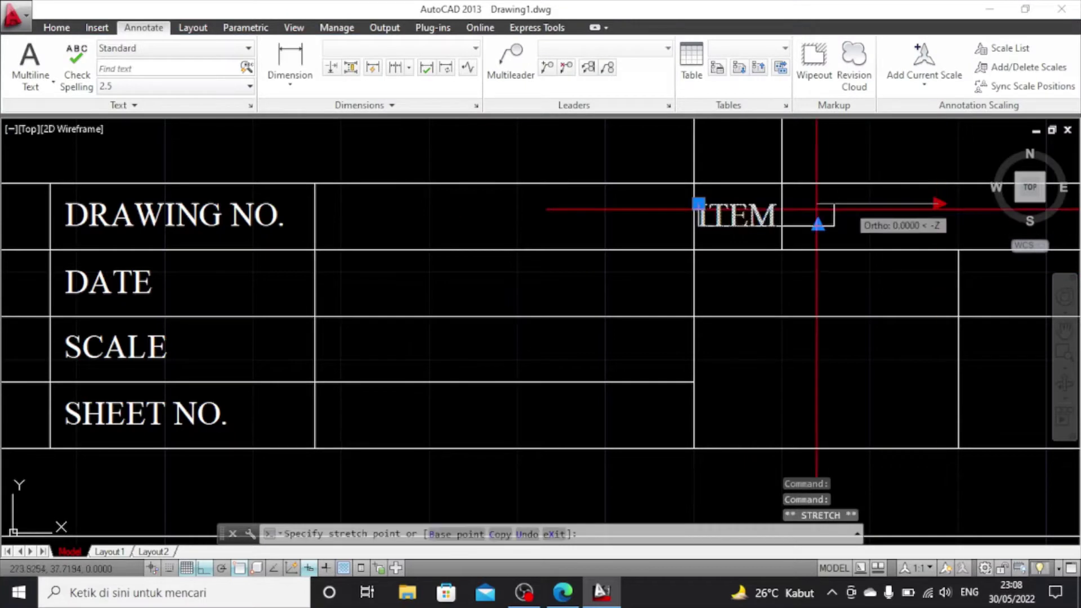
pyautogui.click(783, 206)
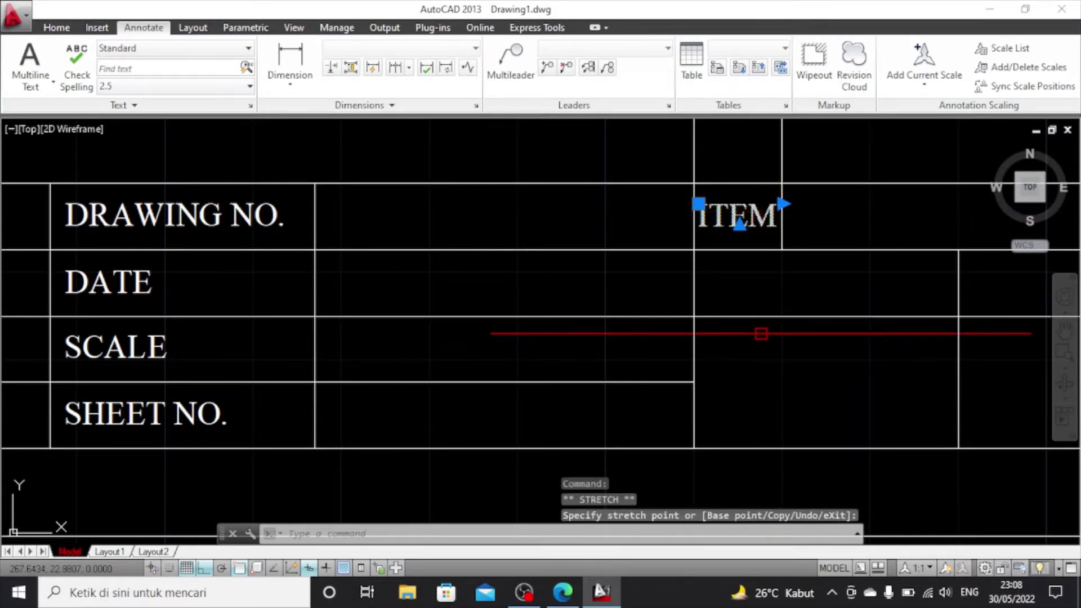
pyautogui.press('Escape')
pyautogui.hotkey('ctrl', 'c')
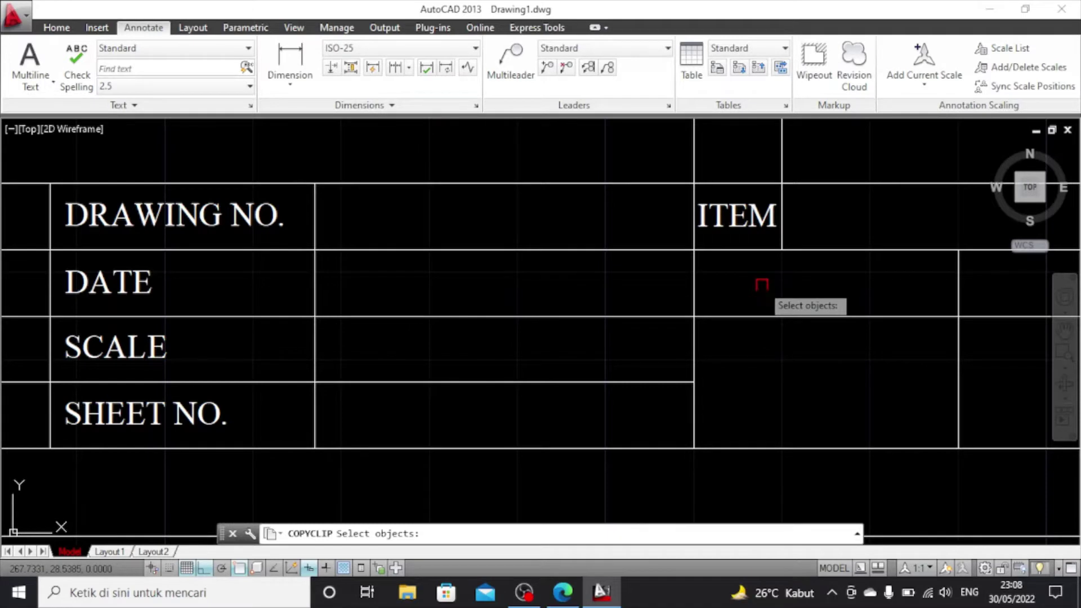
pyautogui.hotkey('ctrl', 'v')
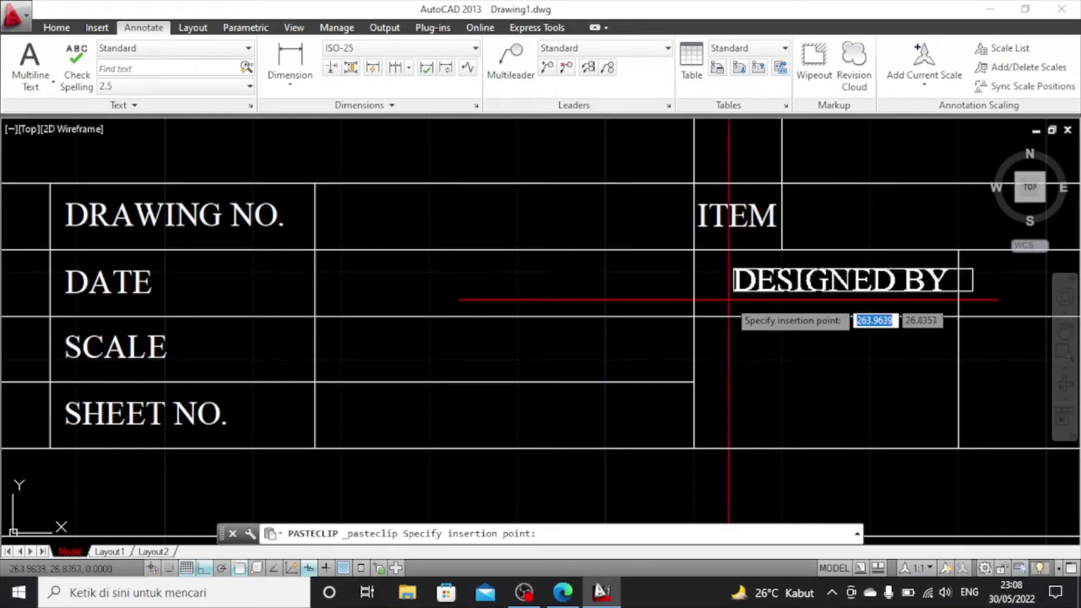
pyautogui.click(693, 304)
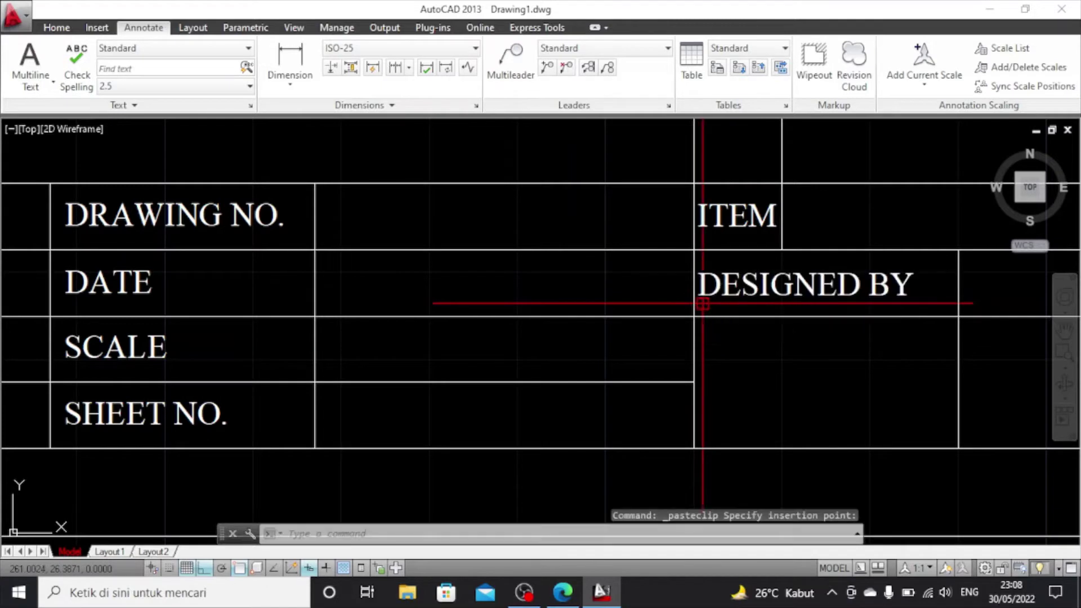
pyautogui.doubleClick(758, 290)
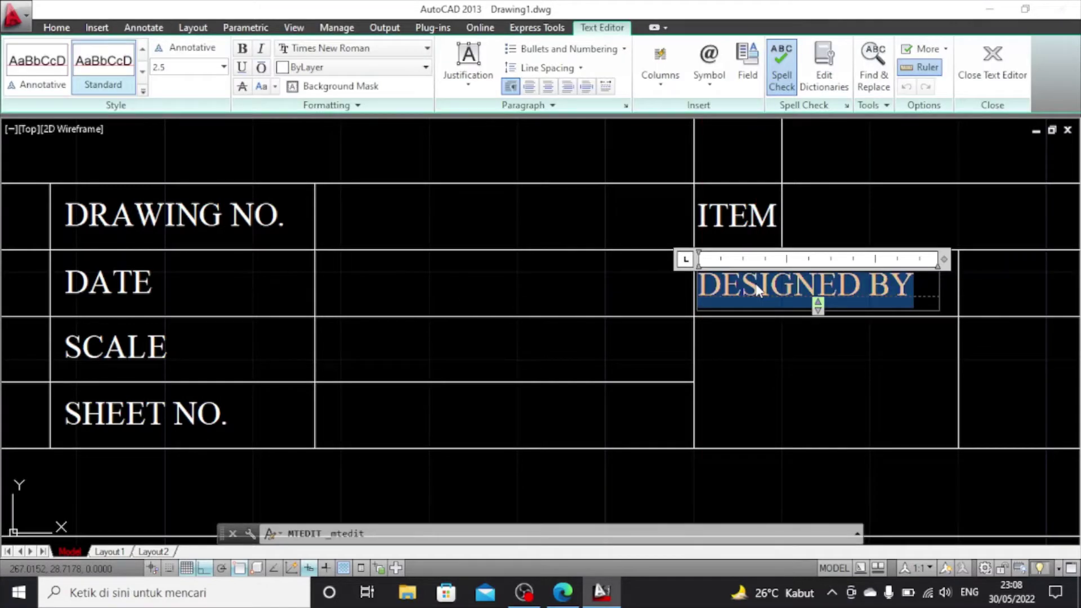
# Retype the label as MESSENGERS, widen its box to the cell edge, and centre it
pyautogui.write('M')
pyautogui.write('ESSA')
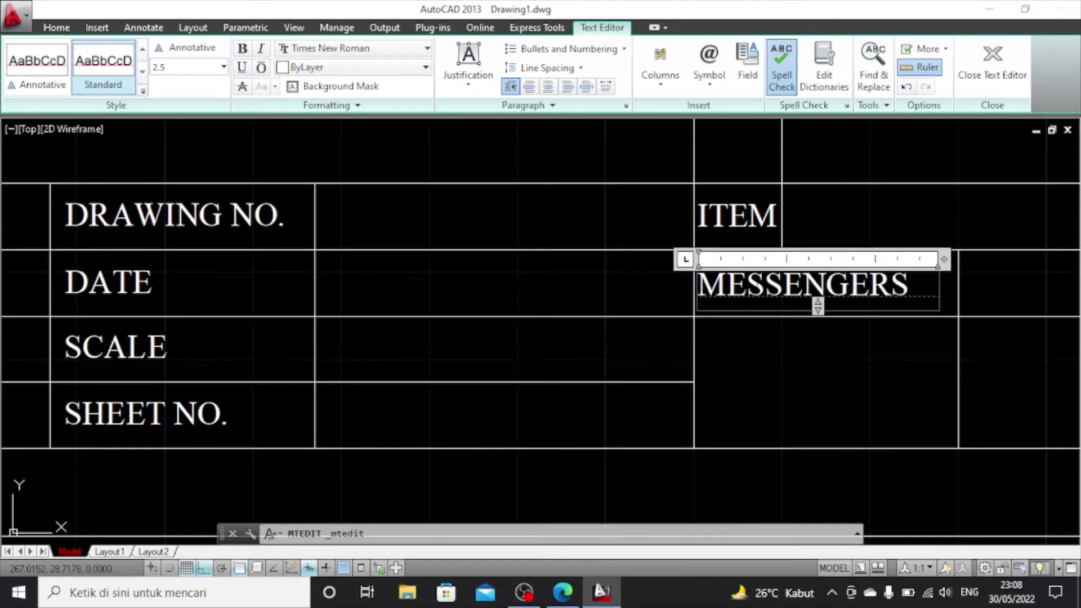
pyautogui.click(857, 333)
pyautogui.click(835, 278)
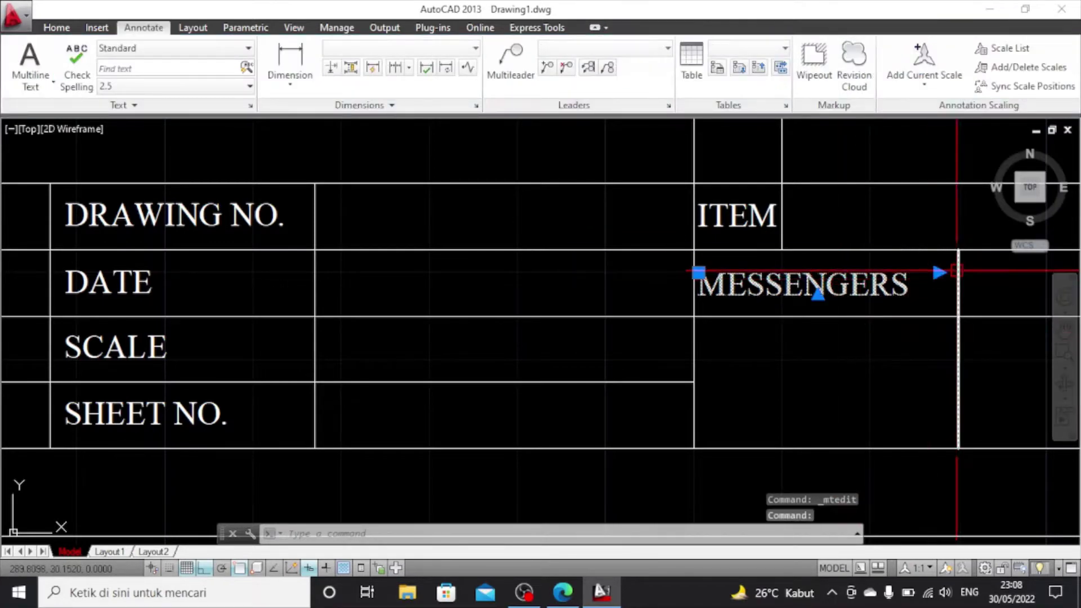
pyautogui.click(939, 273)
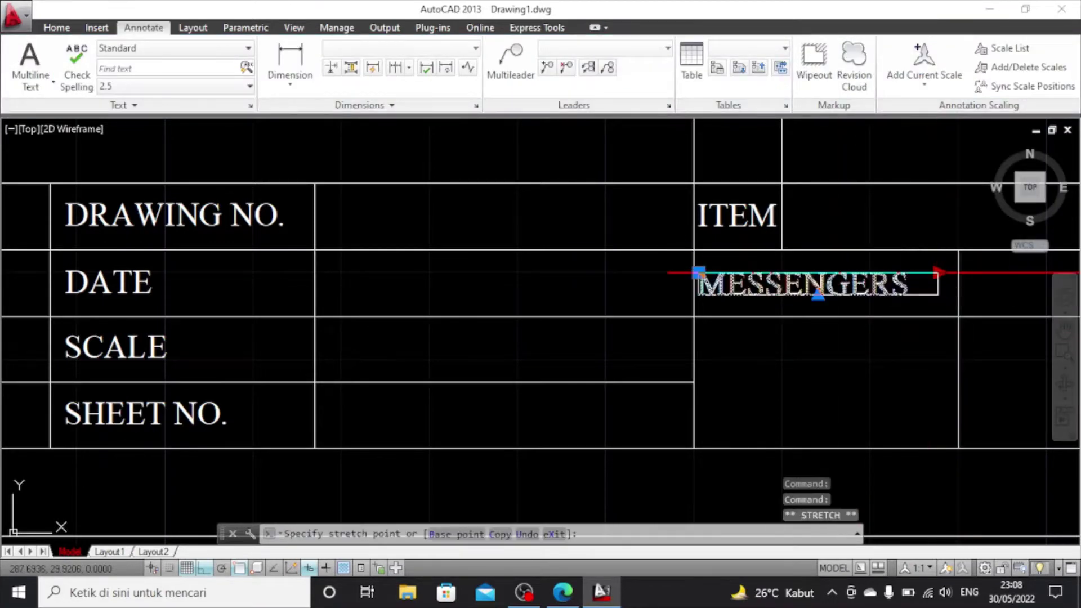
pyautogui.click(956, 274)
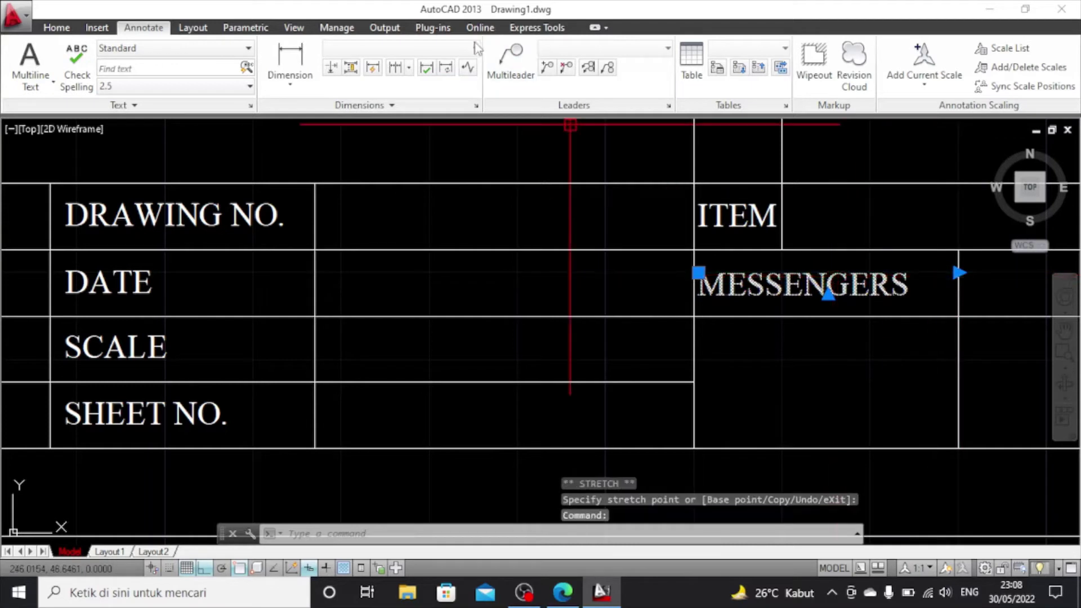
pyautogui.doubleClick(734, 290)
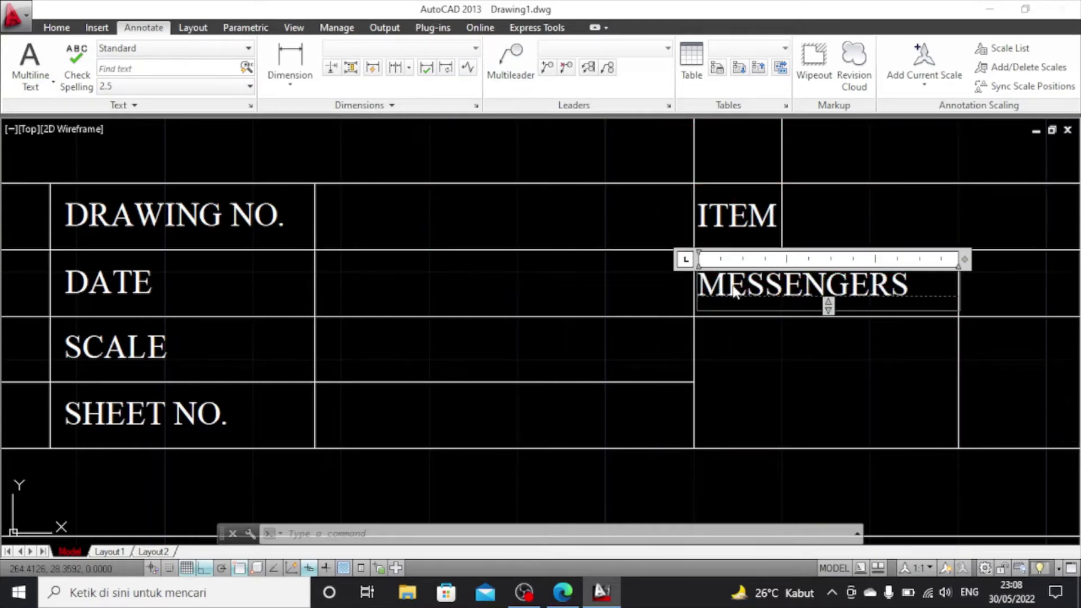
pyautogui.click(548, 86)
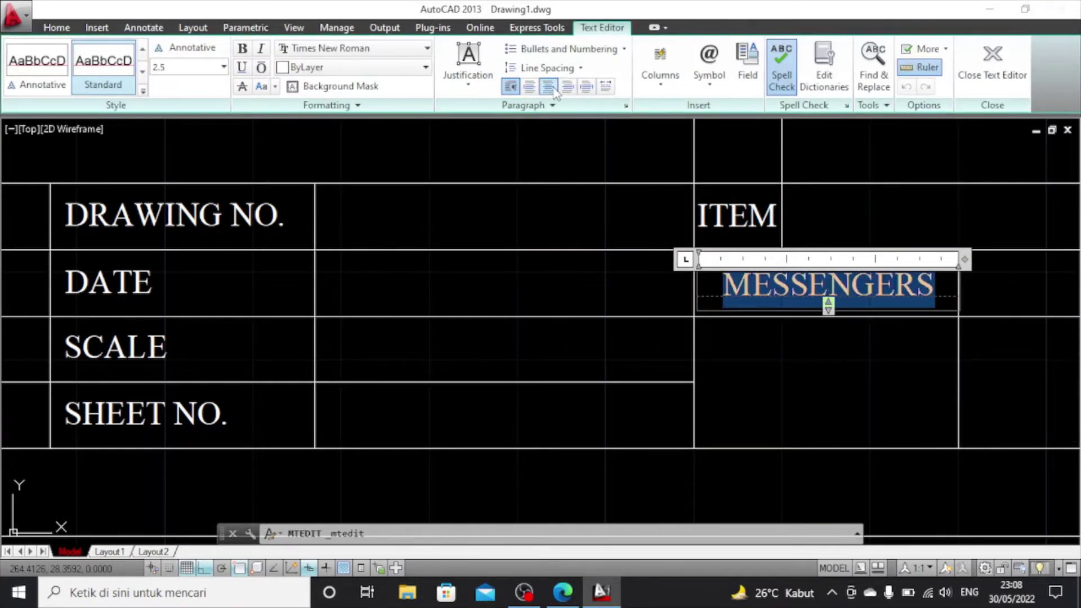
pyautogui.click(799, 347)
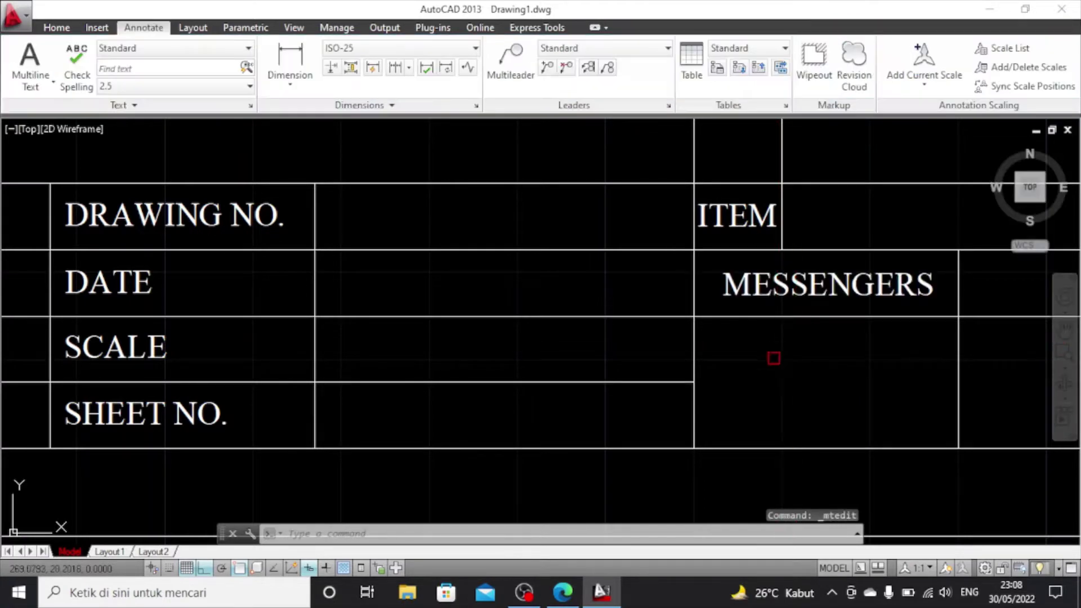
# Paste a copy of the DESIGNED BY label beside ITEM and widen its text box
pyautogui.hotkey('ctrl', 'v')
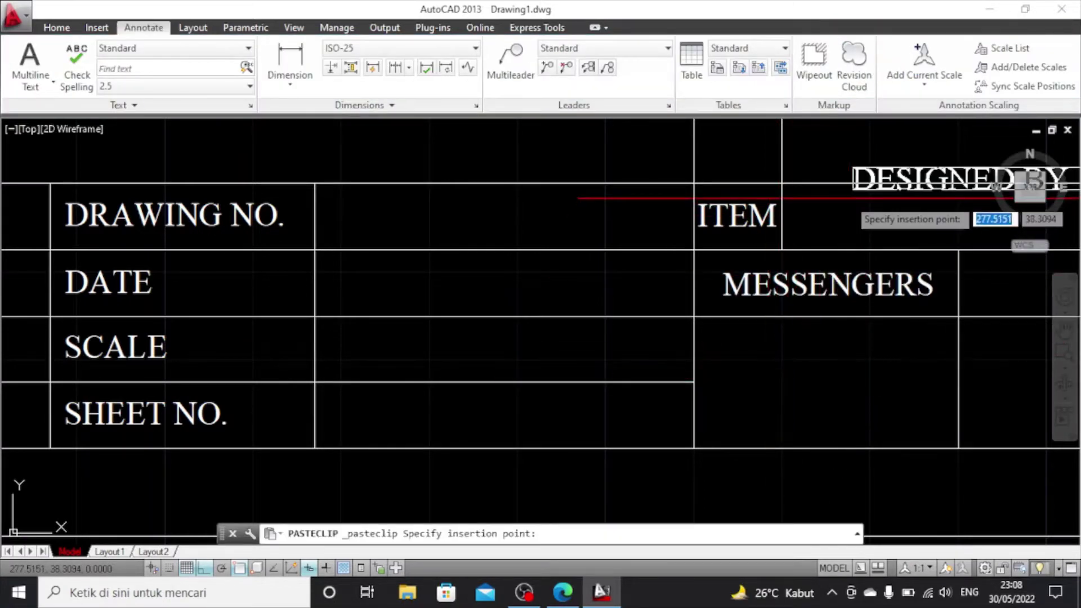
pyautogui.click(798, 229)
pyautogui.scroll(-2, 805, 234)
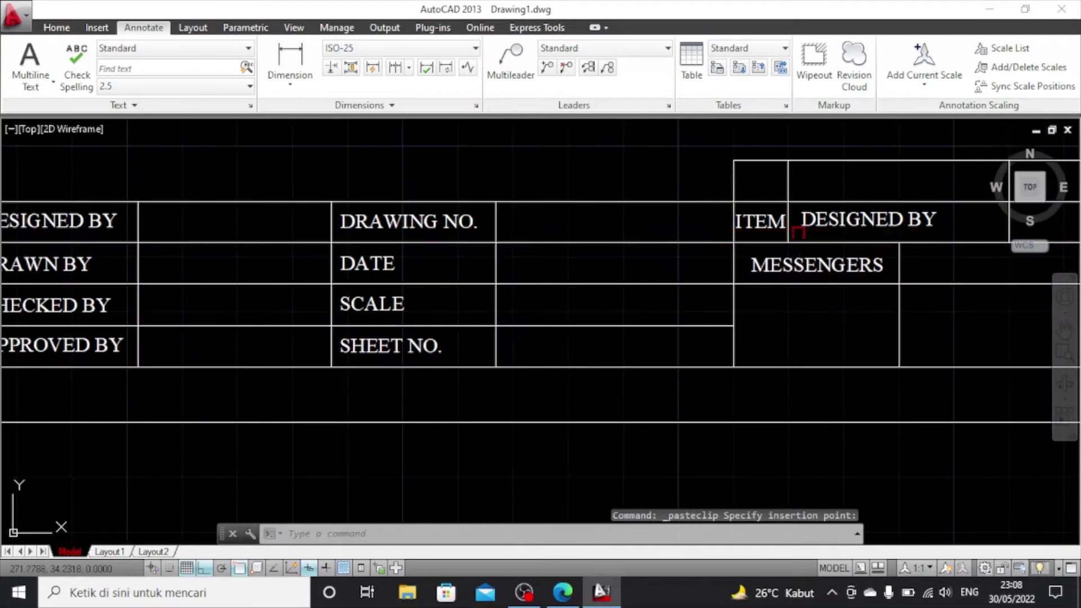
pyautogui.scroll(2, 980, 296)
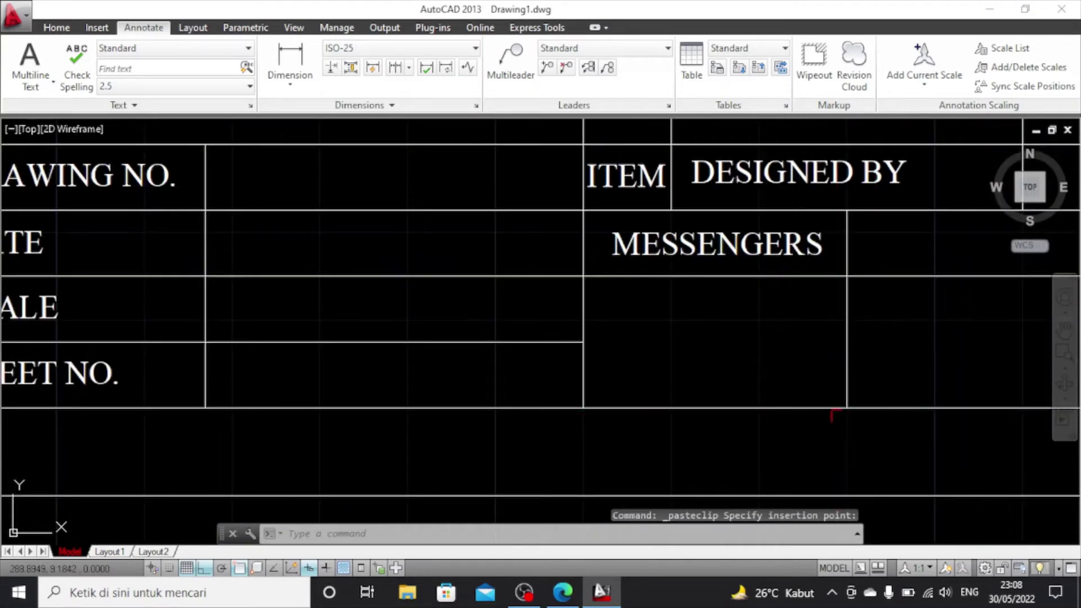
pyautogui.click(1064, 329)
pyautogui.moveTo(985, 287); pyautogui.dragTo(935, 369)
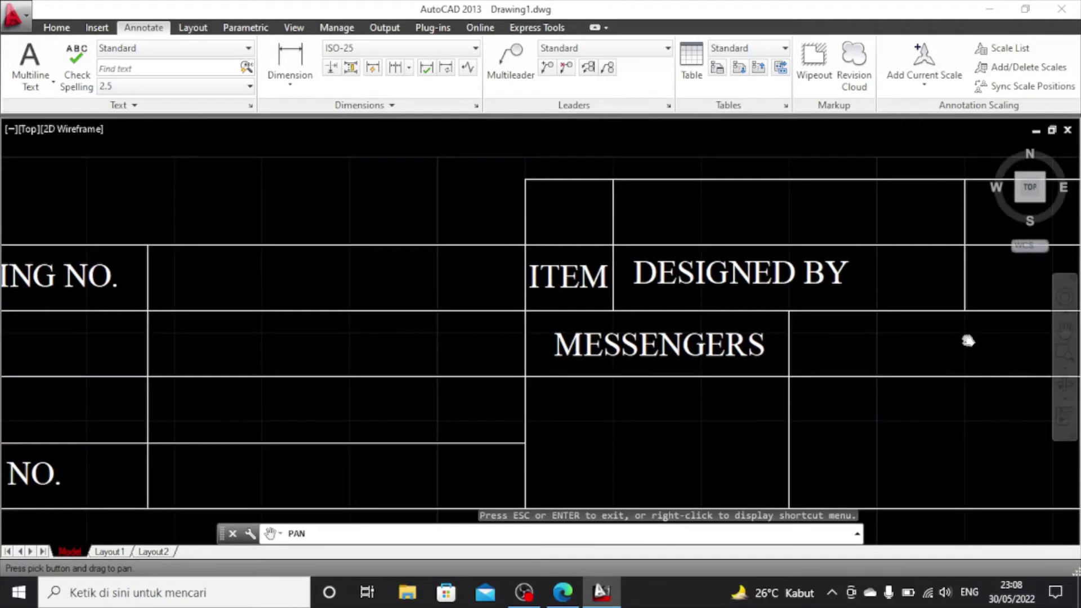
pyautogui.rightClick(982, 345)
pyautogui.click(983, 353)
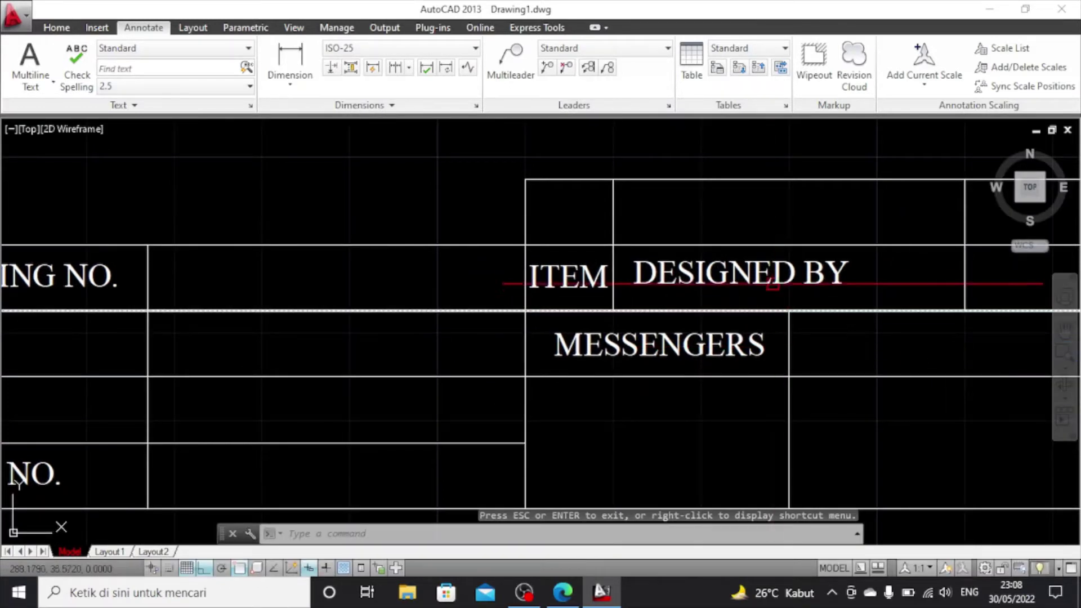
pyautogui.click(771, 276)
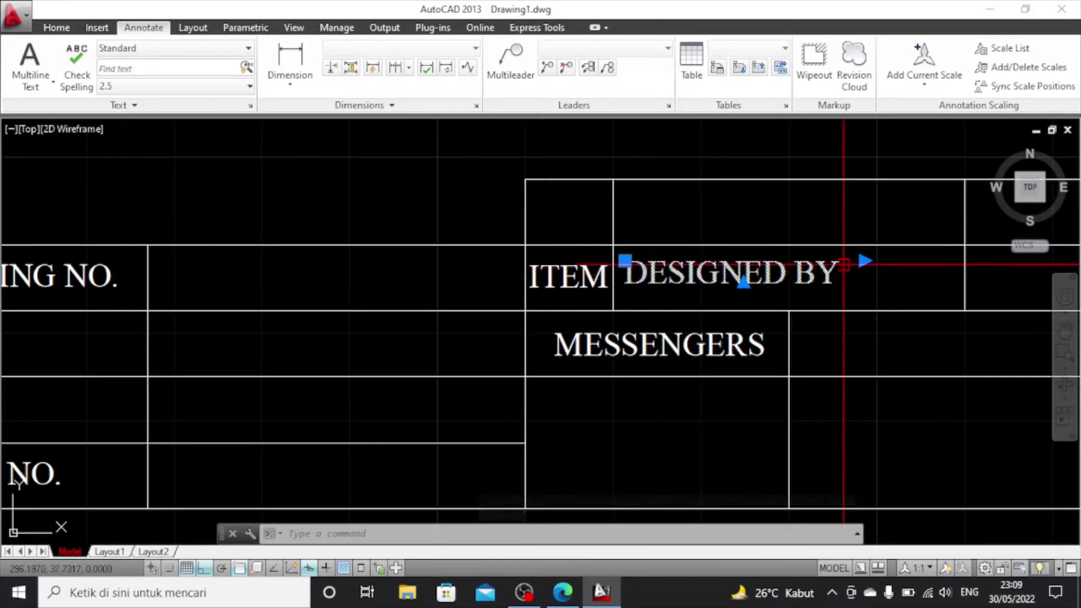
pyautogui.click(863, 260)
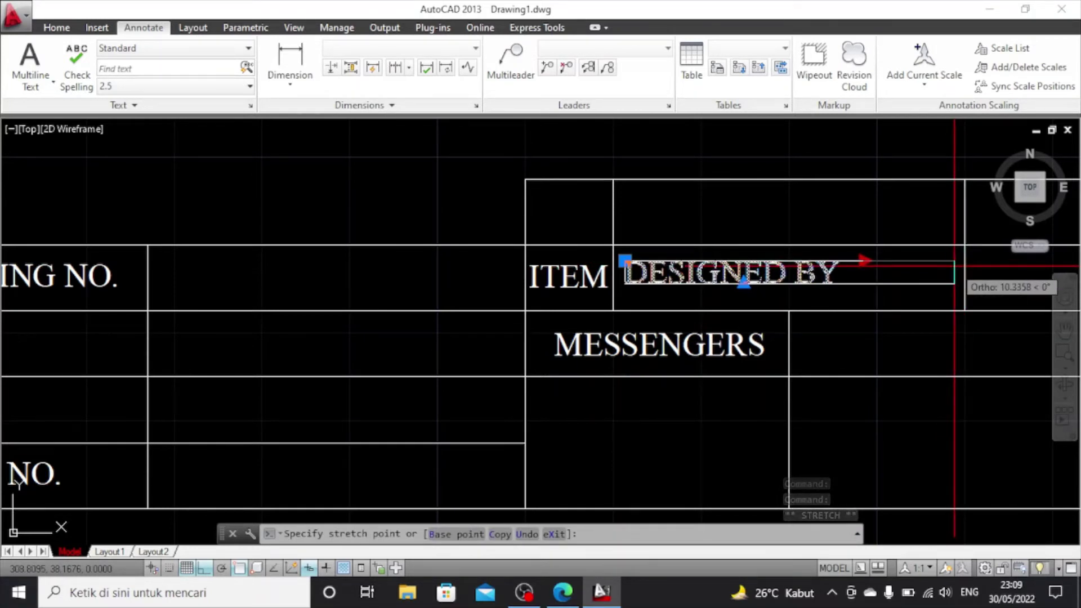
pyautogui.click(955, 266)
# Retype the label as DESCRIPTION, centre-align it, and close the text editor
pyautogui.doubleClick(810, 275)
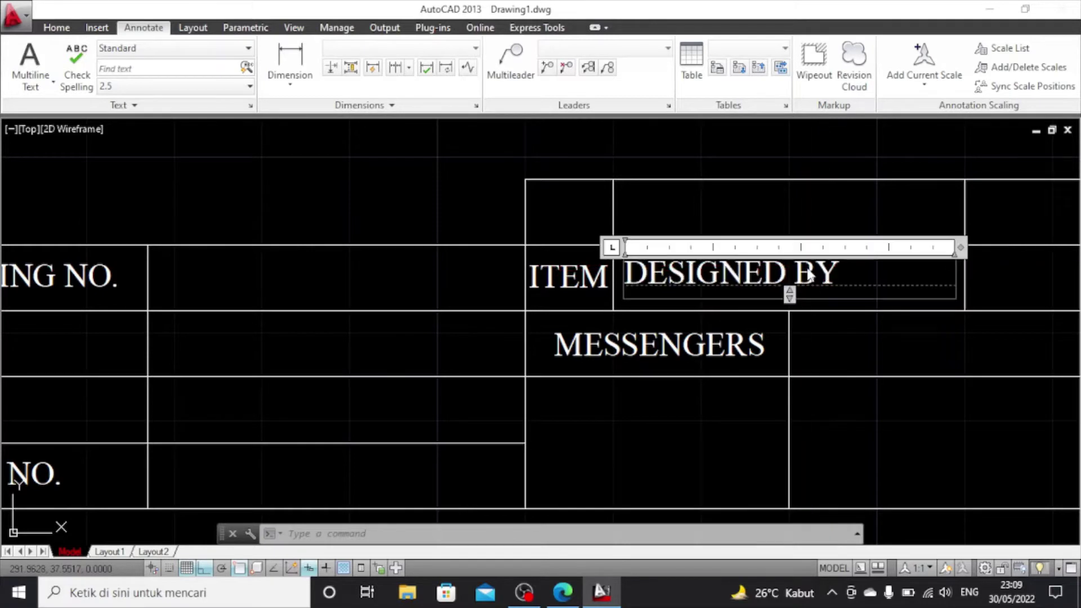
pyautogui.write('A')
pyautogui.hotkey('ctrl', 'a')
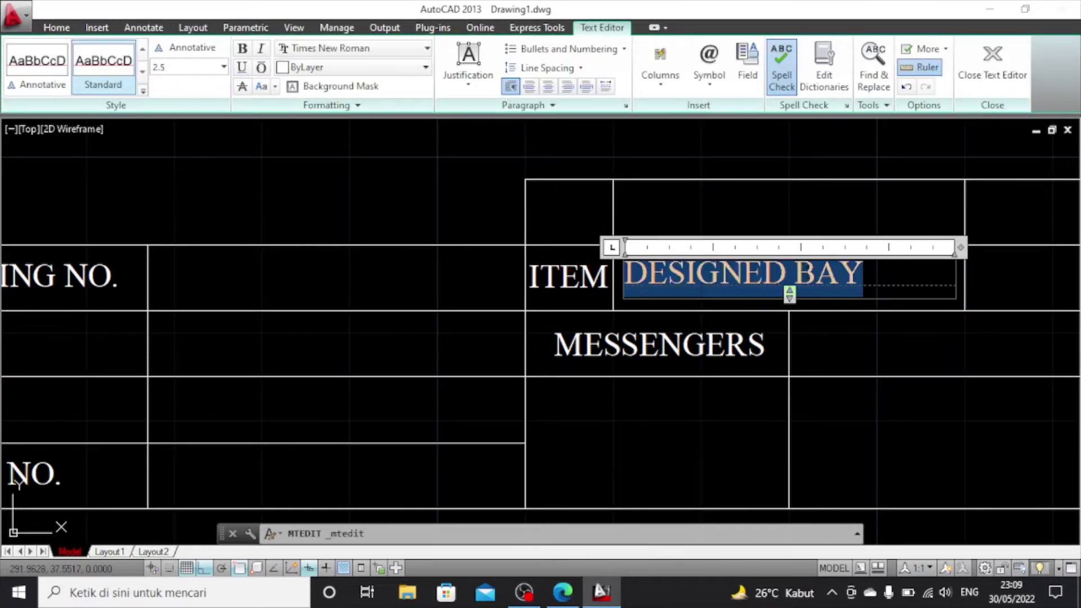
pyautogui.write('DESCRIPTION')
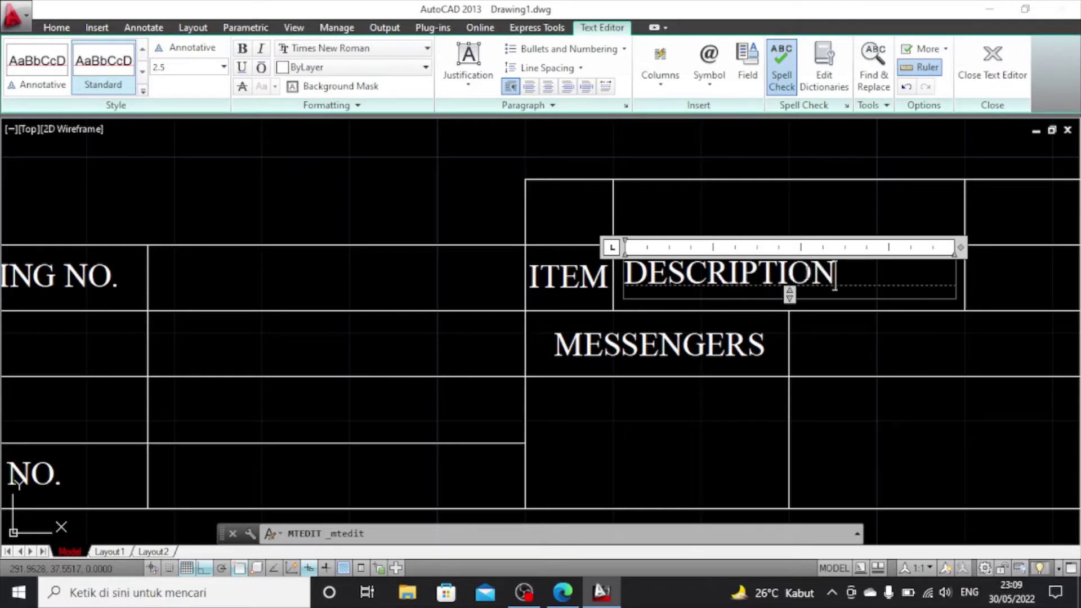
pyautogui.hotkey('ctrl', 'a')
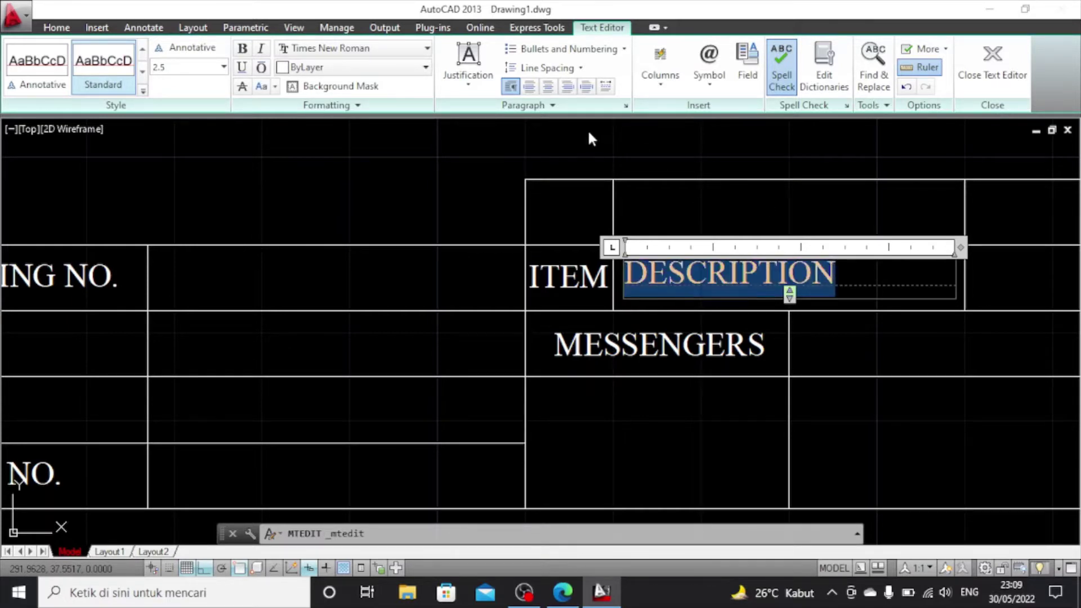
pyautogui.click(550, 88)
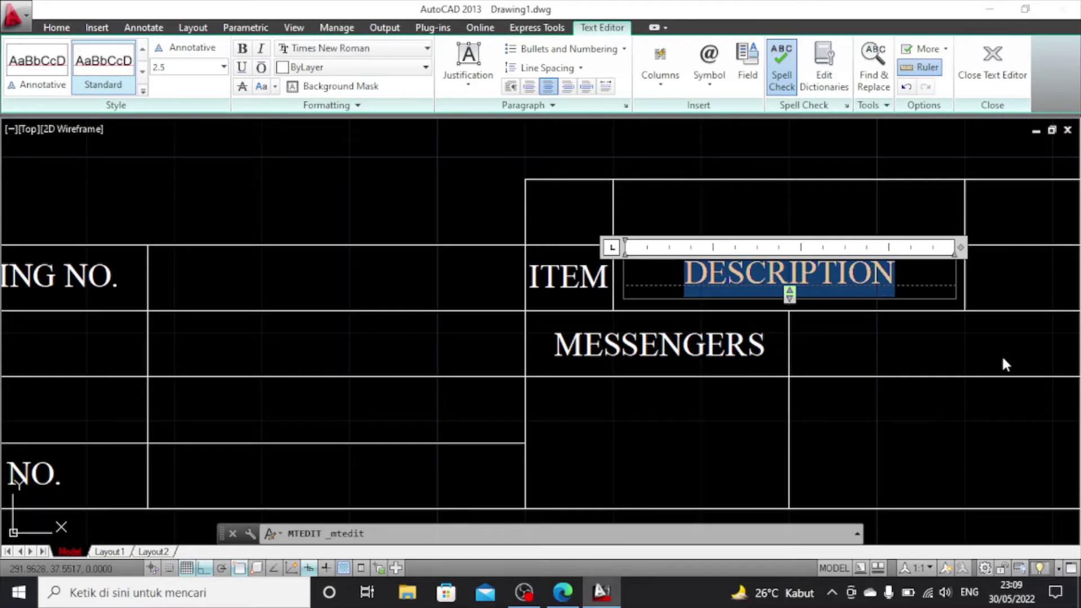
pyautogui.click(1001, 399)
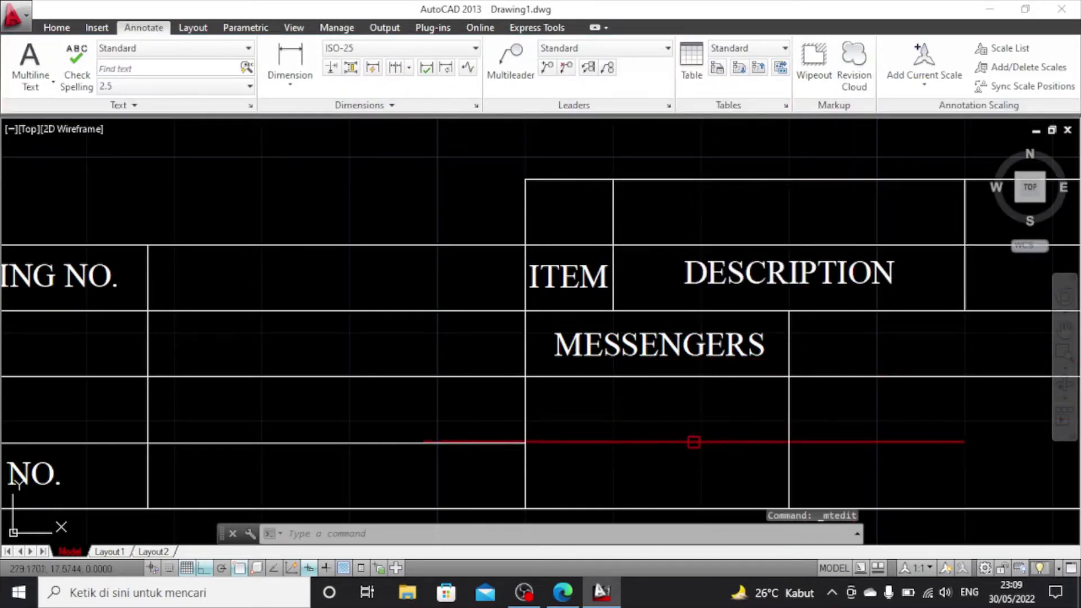
# Paste another DESIGNED BY label below MESSENGERS and resize its width
pyautogui.hotkey('ctrl', 'v')
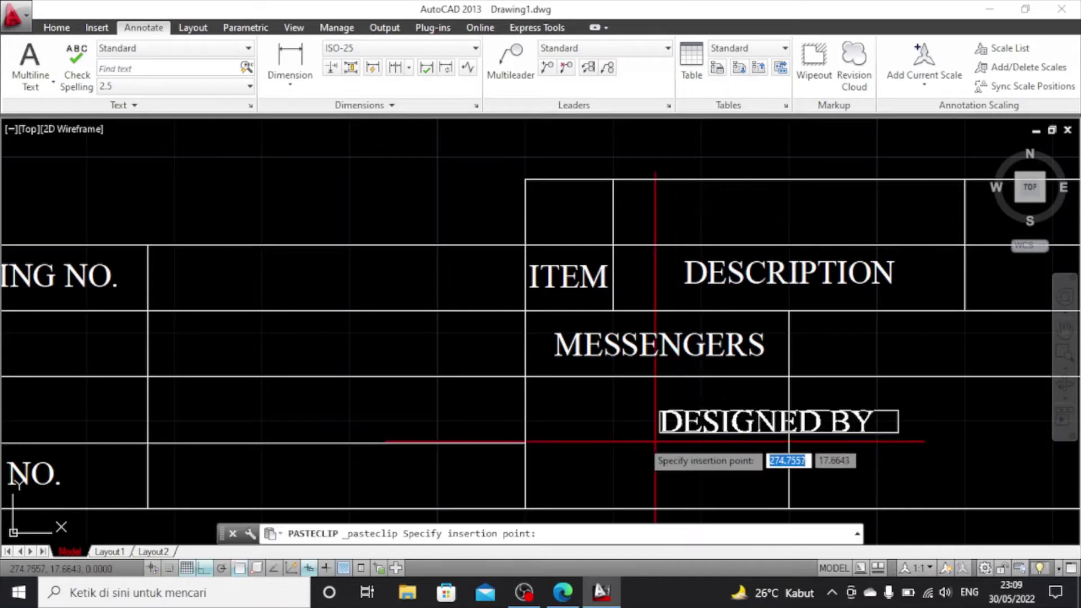
pyautogui.click(524, 462)
pyautogui.click(575, 448)
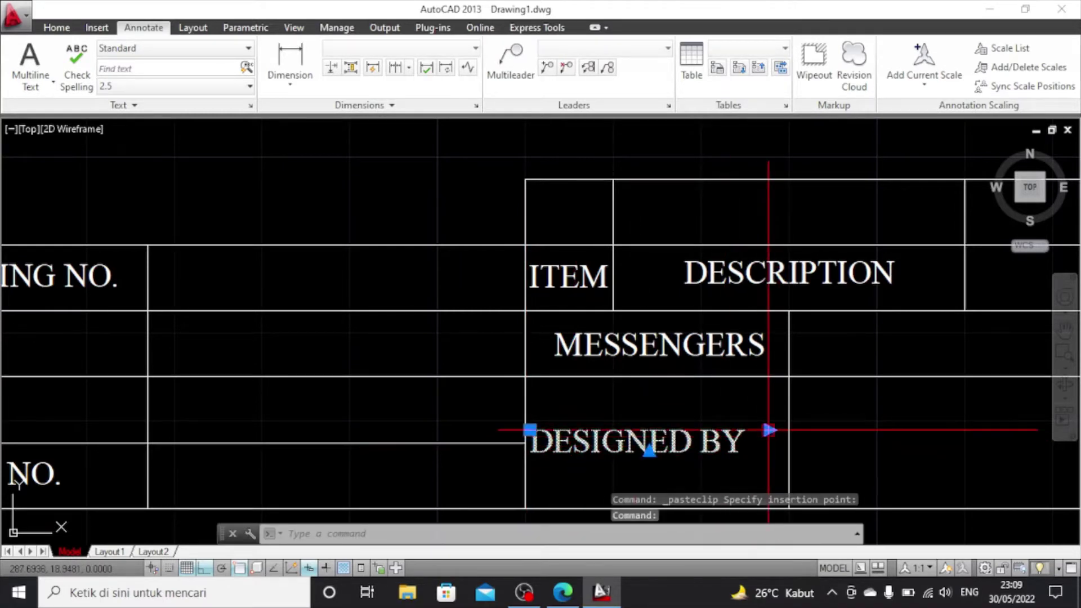
pyautogui.click(769, 430)
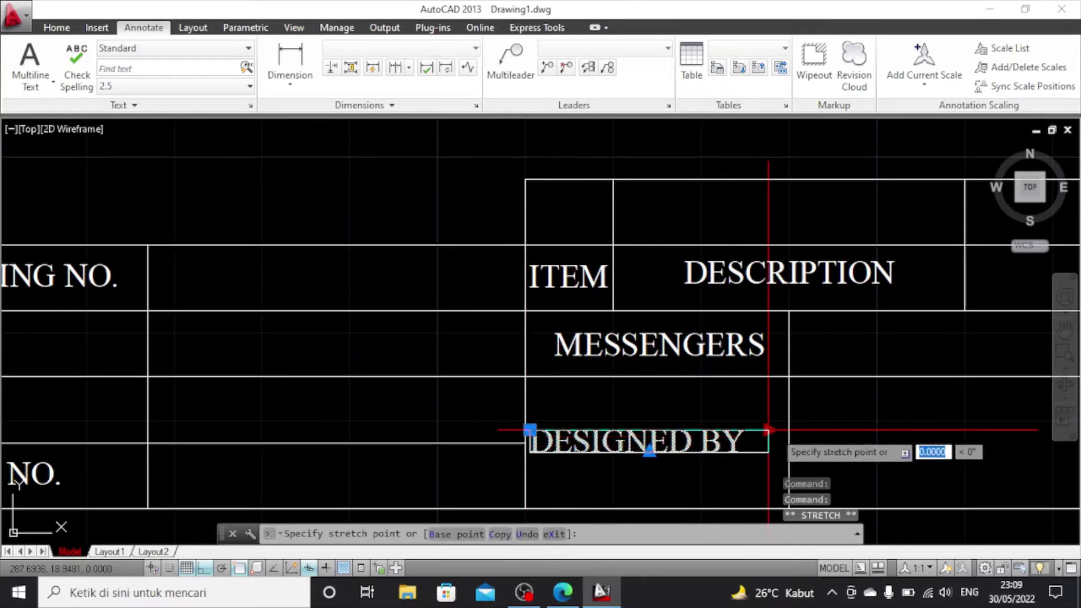
pyautogui.click(527, 430)
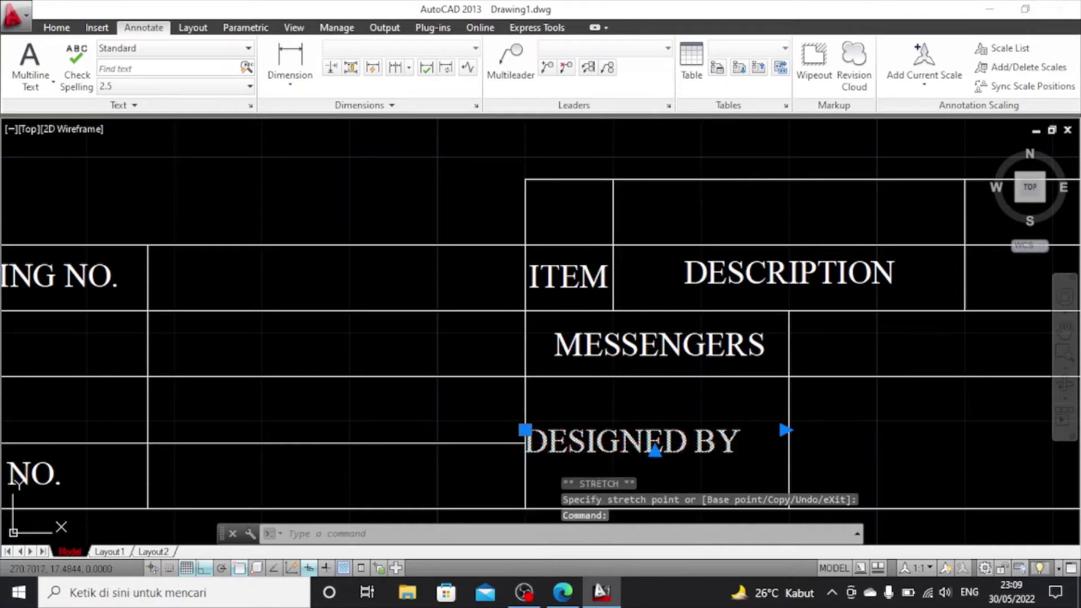
# Retype the pasted label as DRAWING NAME, centre it, and save the text changes
pyautogui.doubleClick(620, 442)
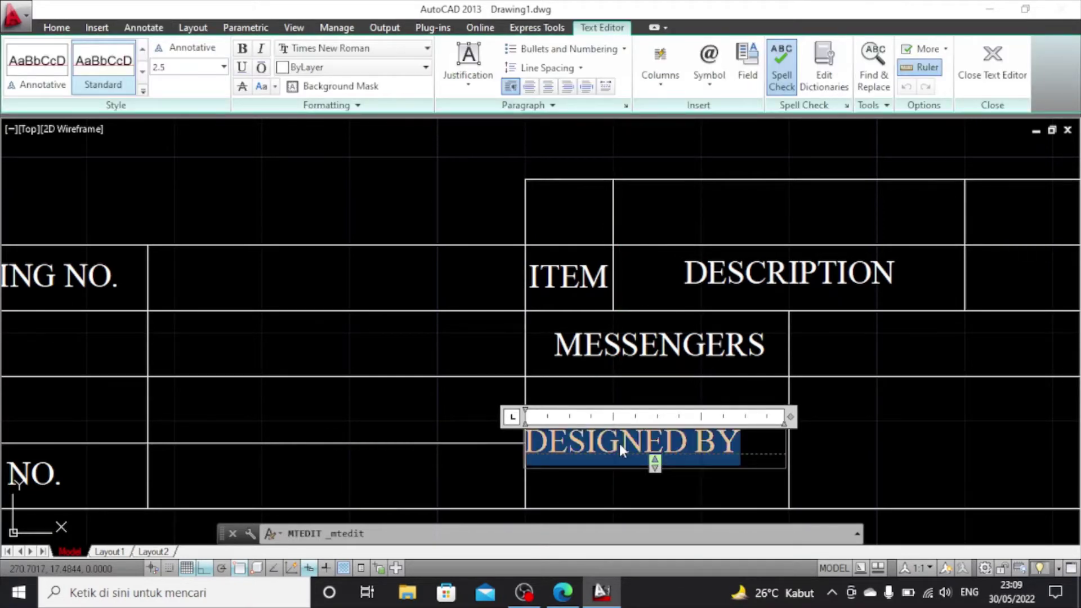
pyautogui.write('DRWA')
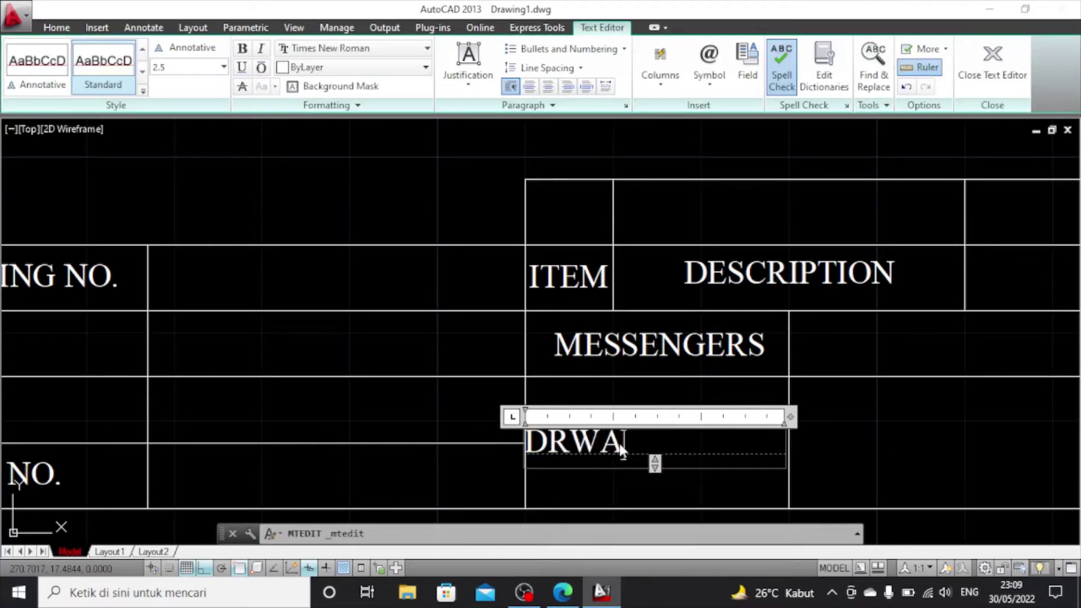
pyautogui.write('WI')
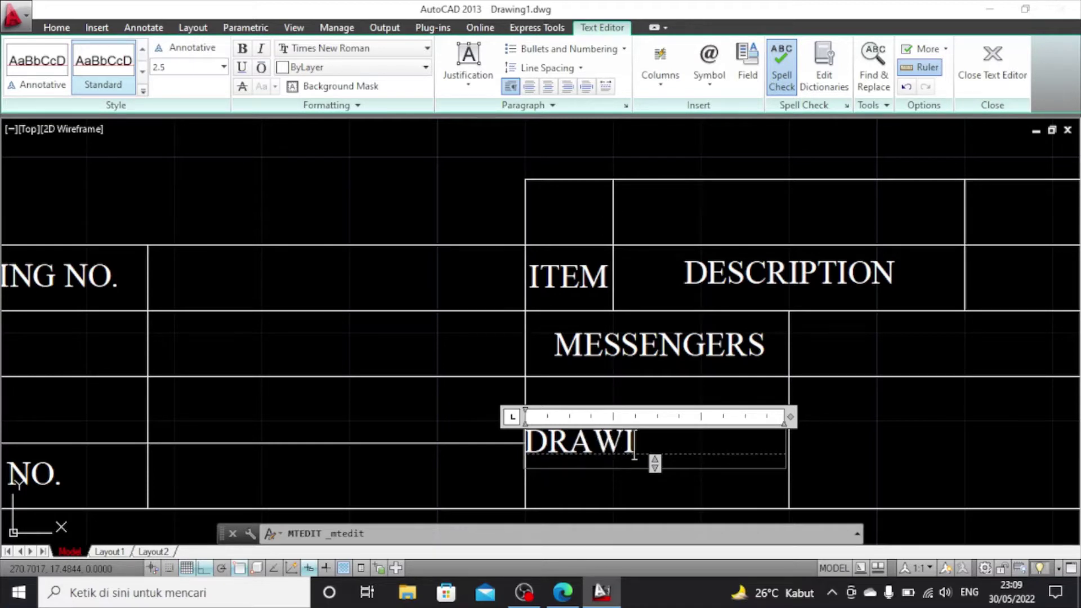
pyautogui.write('NG NAMW')
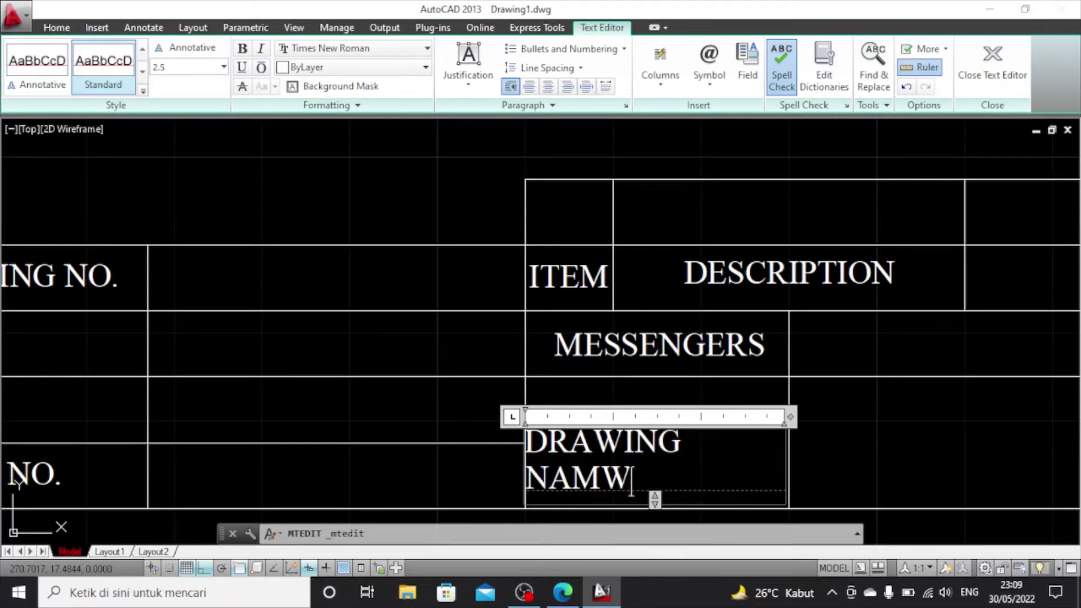
pyautogui.press('BackSpace')
pyautogui.write('E')
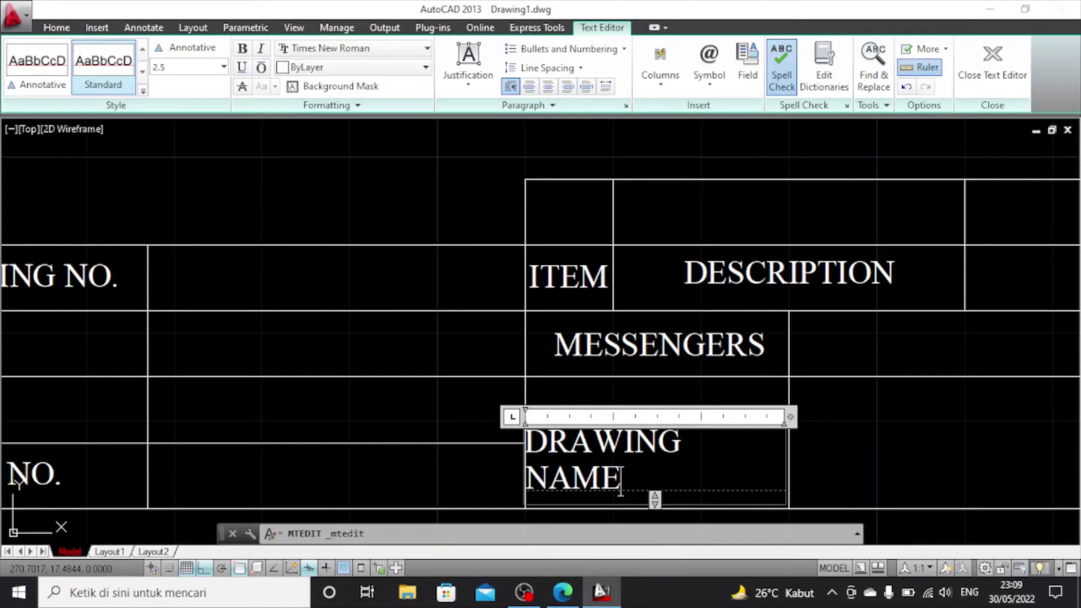
pyautogui.hotkey('ctrl', 'a')
pyautogui.click(550, 88)
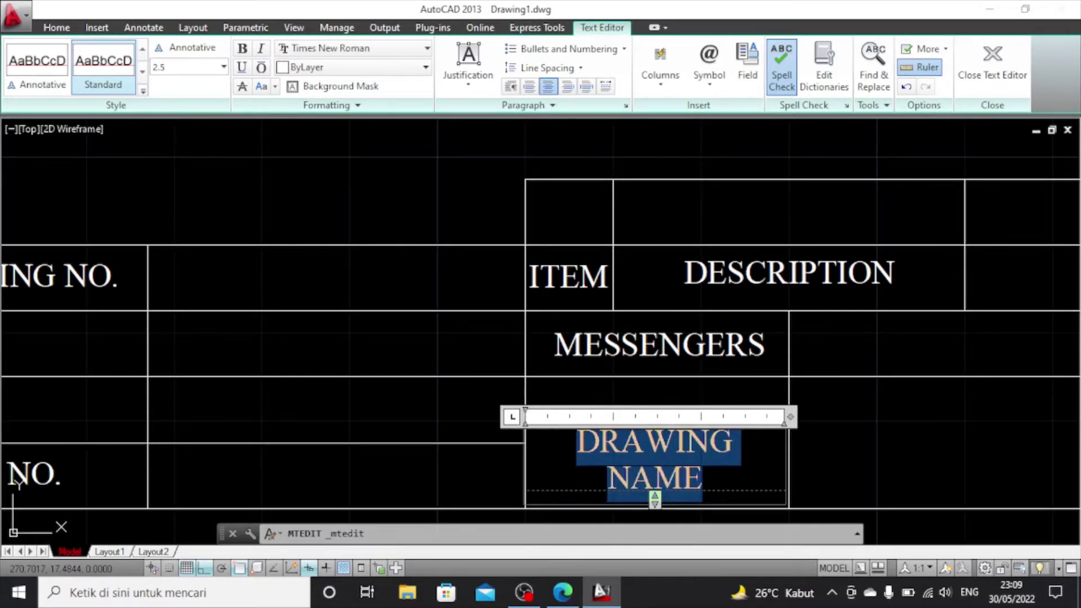
pyautogui.press('Escape')
pyautogui.click(562, 299)
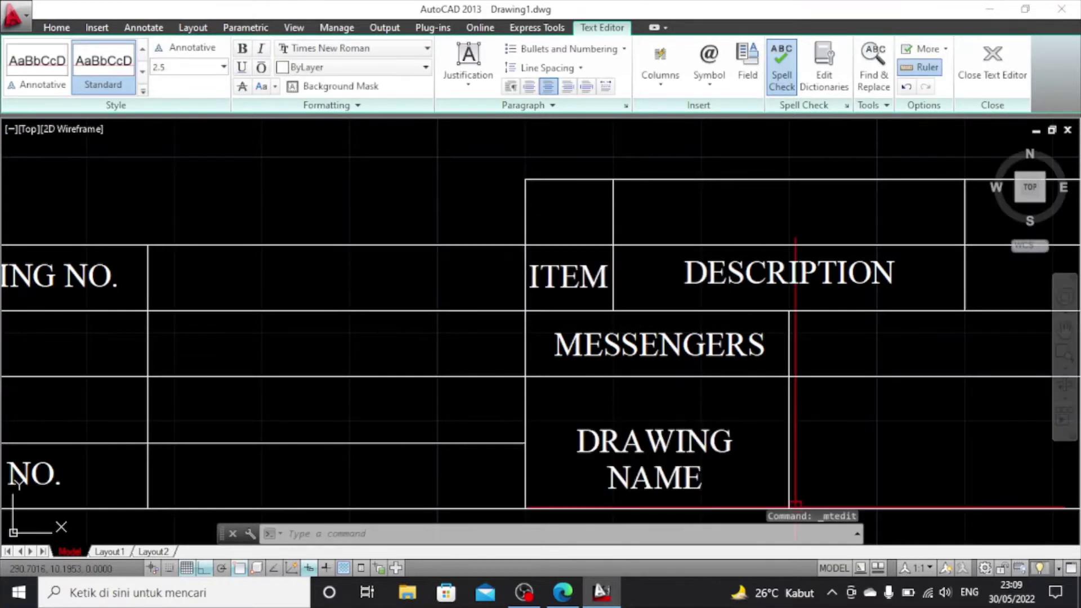
# Grip-stretch the DRAWING NAME label wider so it fits on one line
pyautogui.click(653, 431)
pyautogui.click(785, 431)
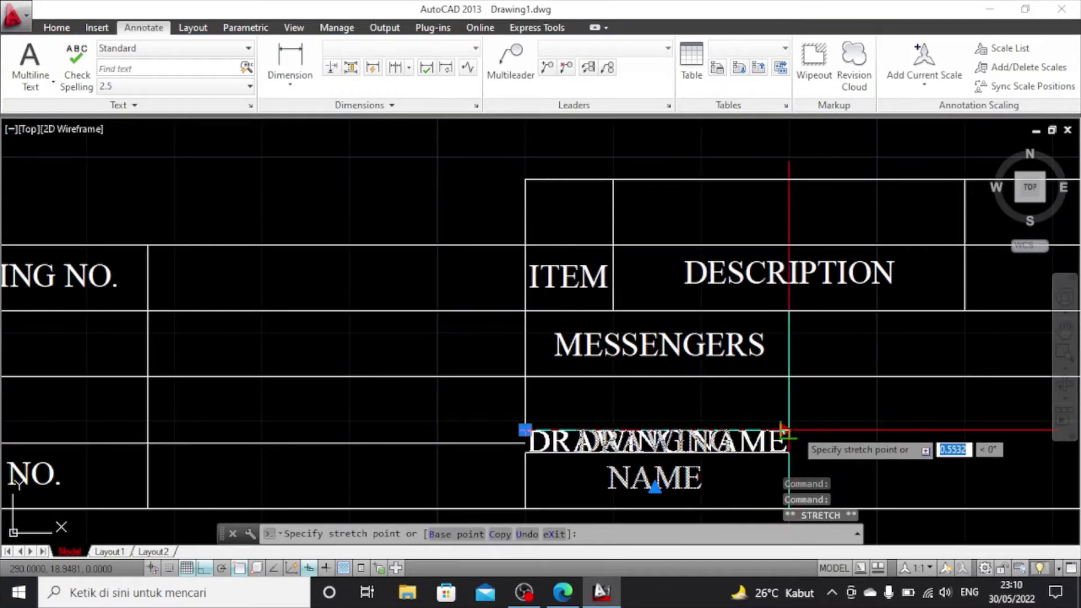
pyautogui.click(789, 430)
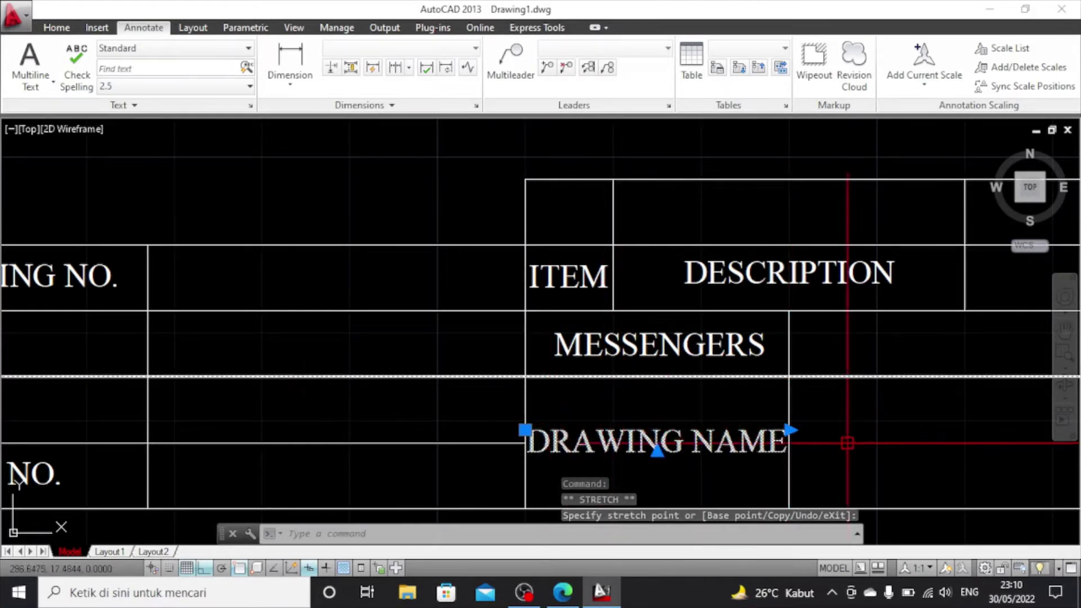
pyautogui.scroll(-3, 847, 443)
pyautogui.scroll(3, 867, 428)
pyautogui.press('Escape')
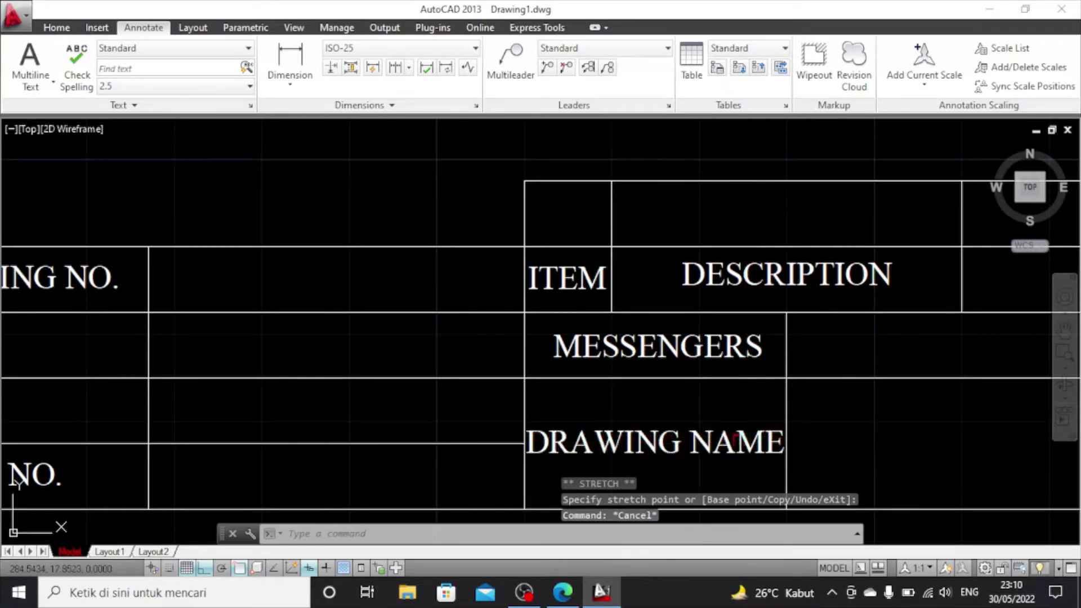
pyautogui.click(735, 440)
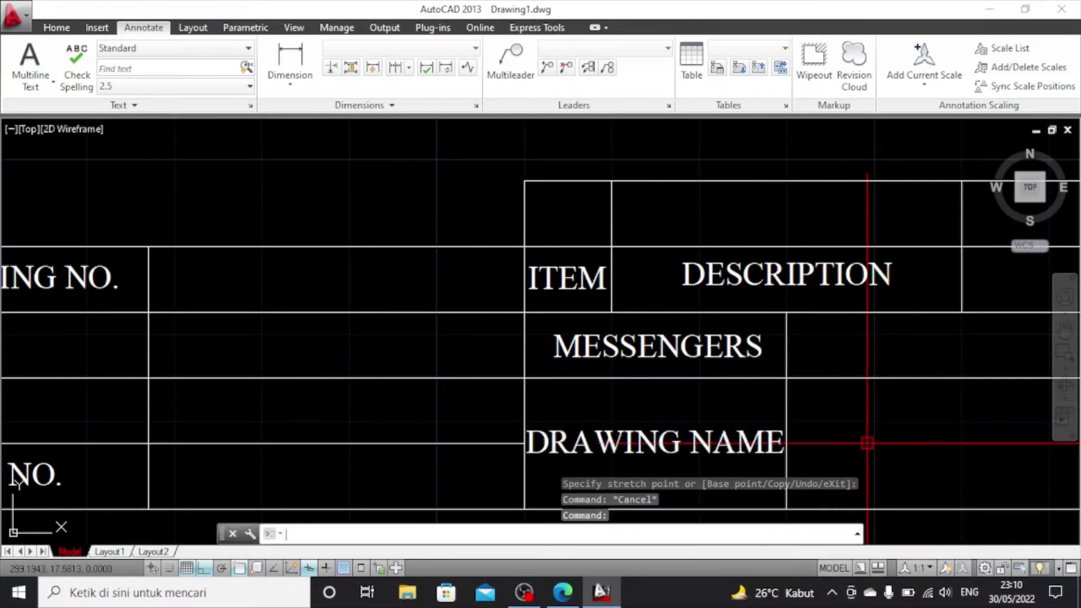
pyautogui.press('Escape')
# Pan the ITEM and DESCRIPTION table to the centre and paste the copied label
pyautogui.scroll(-2, 867, 442)
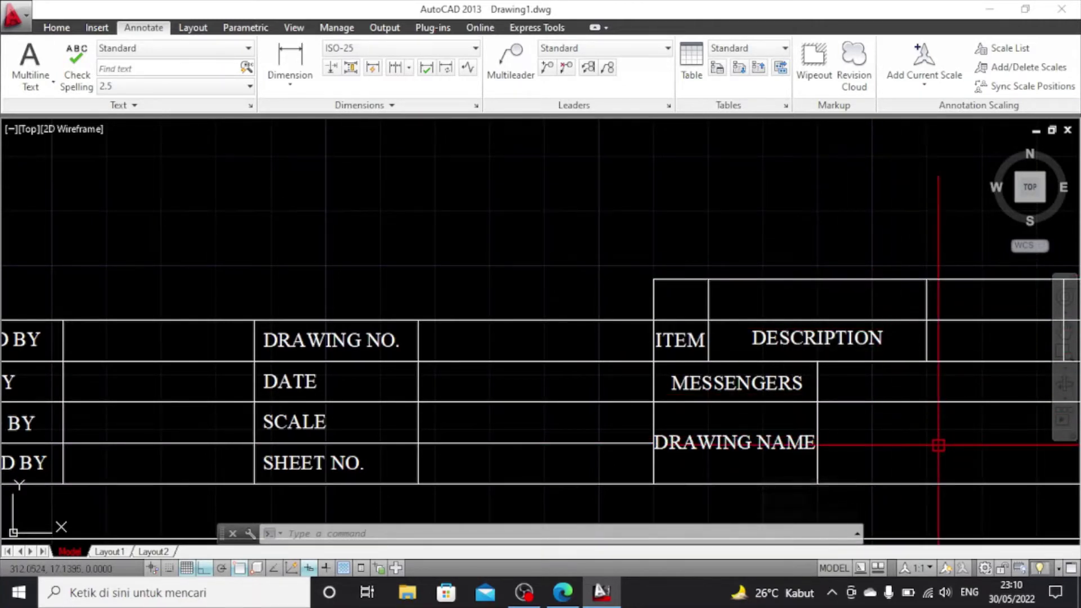
pyautogui.click(1065, 331)
pyautogui.moveTo(974, 397); pyautogui.dragTo(602, 394)
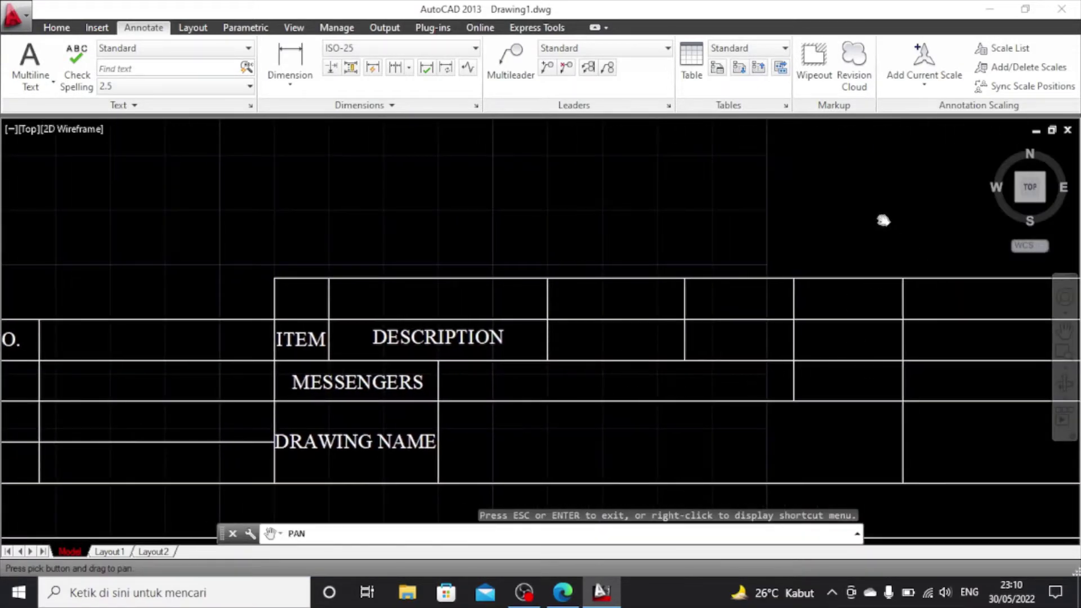
pyautogui.rightClick(883, 220)
pyautogui.click(893, 230)
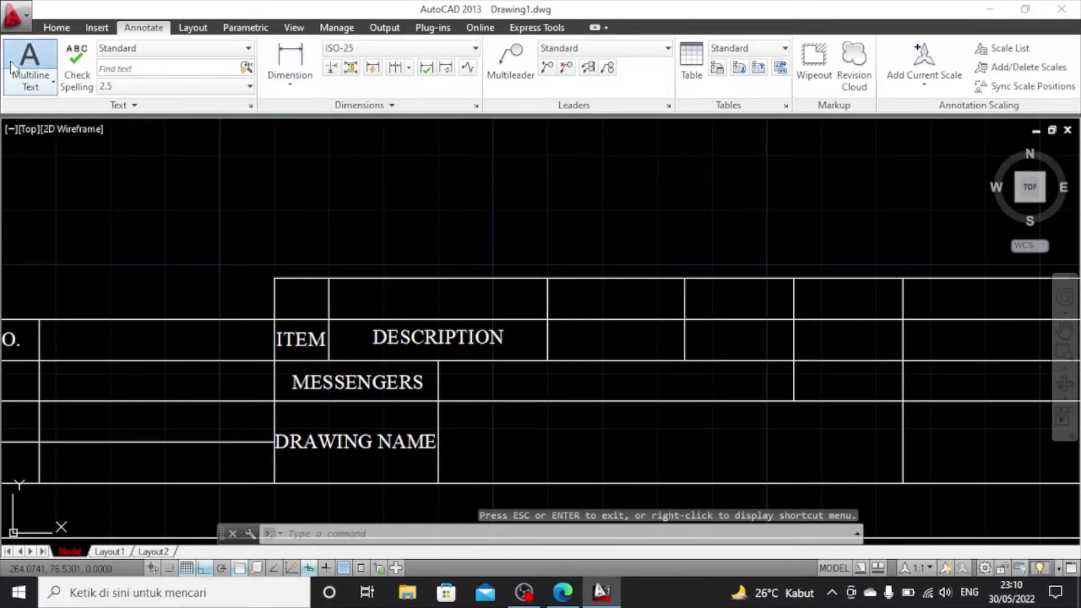
pyautogui.click(30, 62)
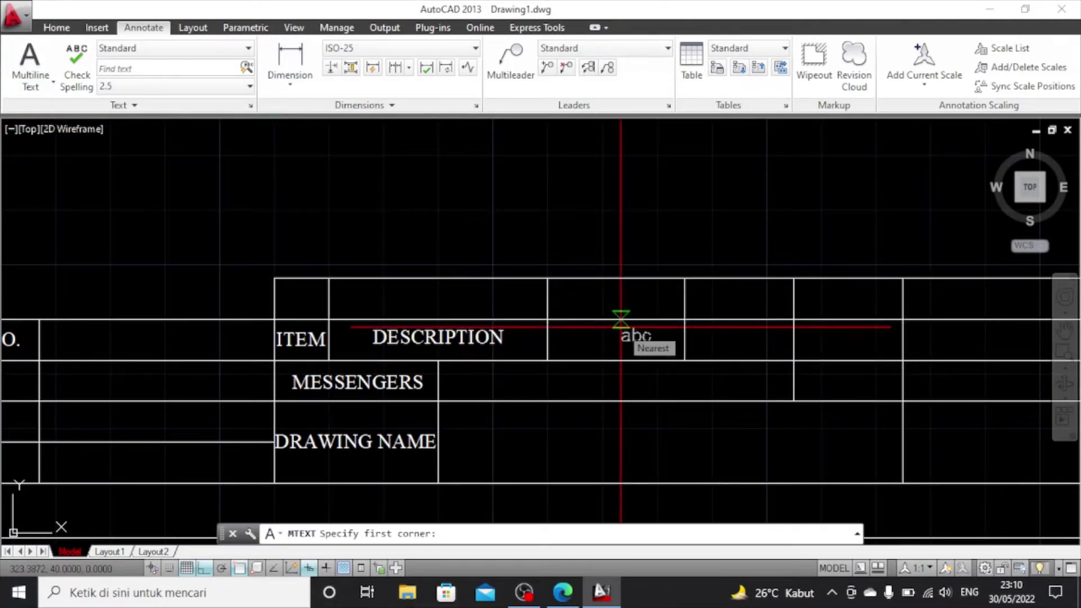
pyautogui.hotkey('ctrl', 'z')
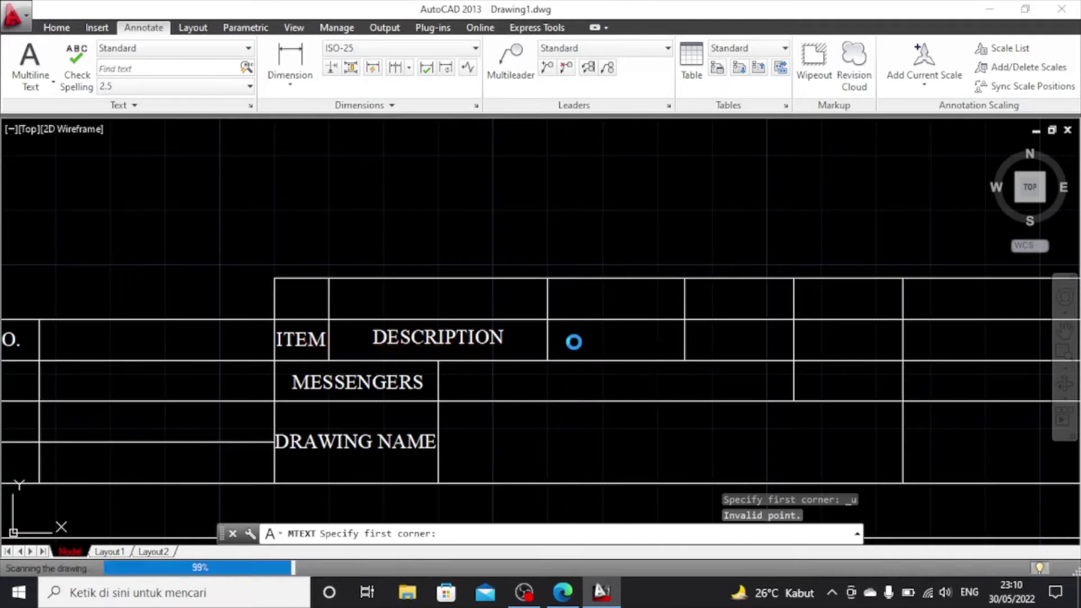
pyautogui.hotkey('ctrl', 'v')
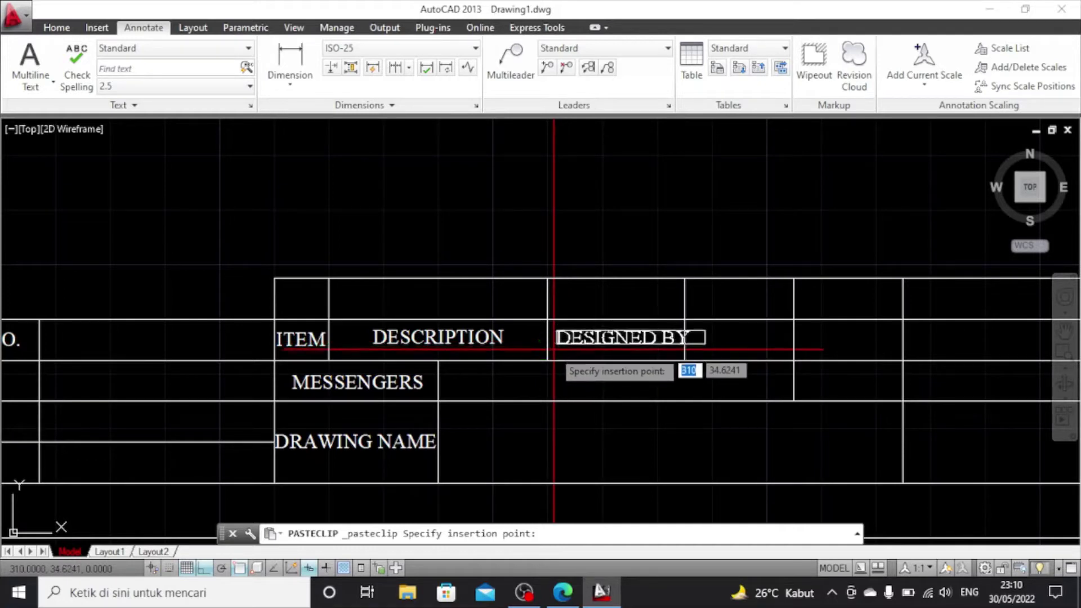
# Place the pasted label right of DESCRIPTION and retype it, so far reading 'DIMENSI'
pyautogui.scroll(2, 551, 350)
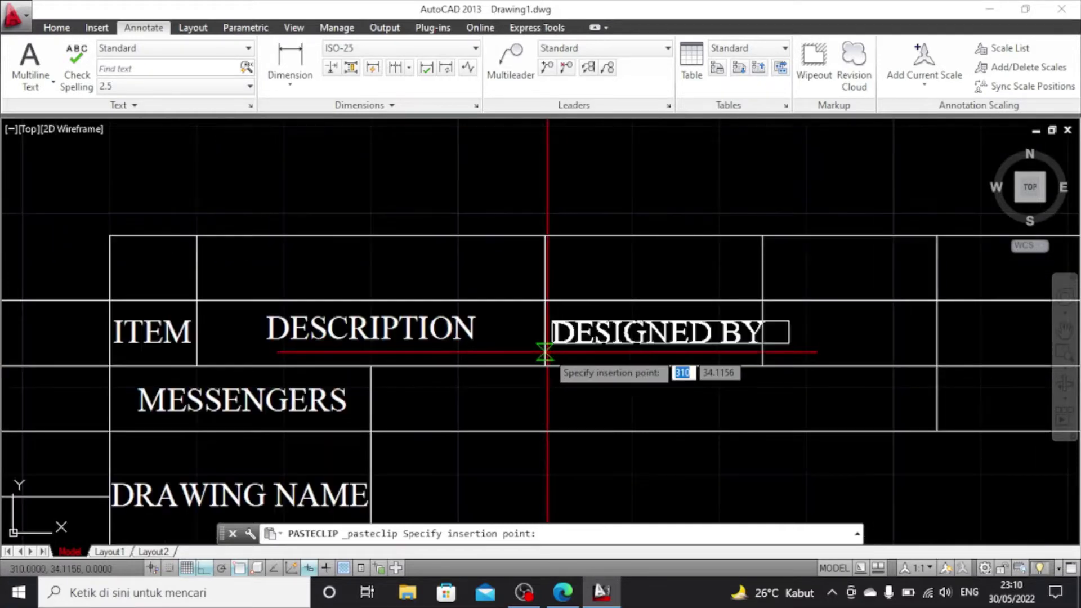
pyautogui.click(546, 351)
pyautogui.click(601, 338)
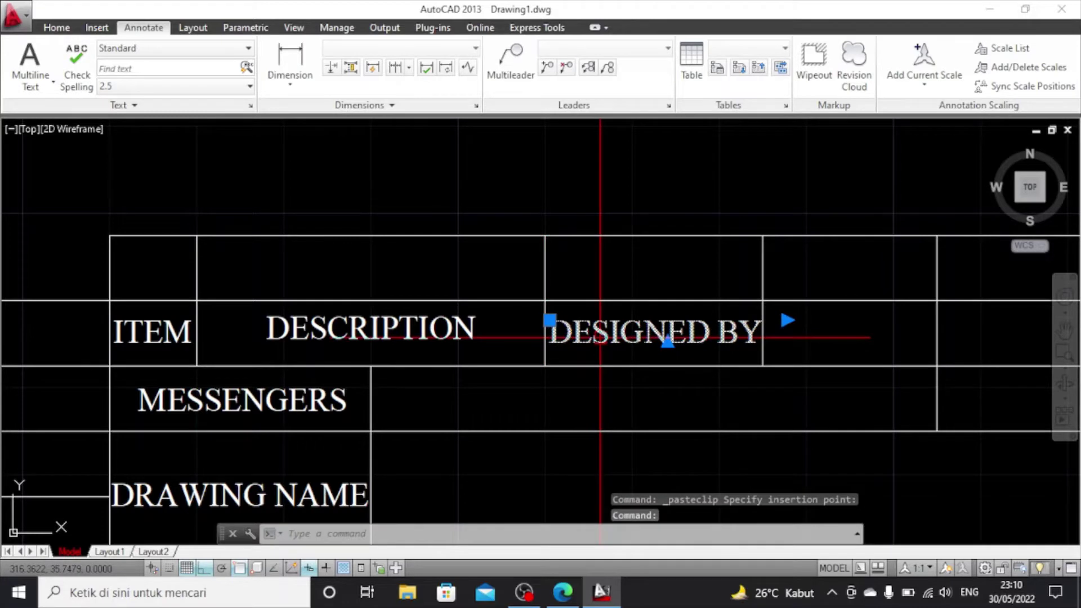
pyautogui.doubleClick(599, 336)
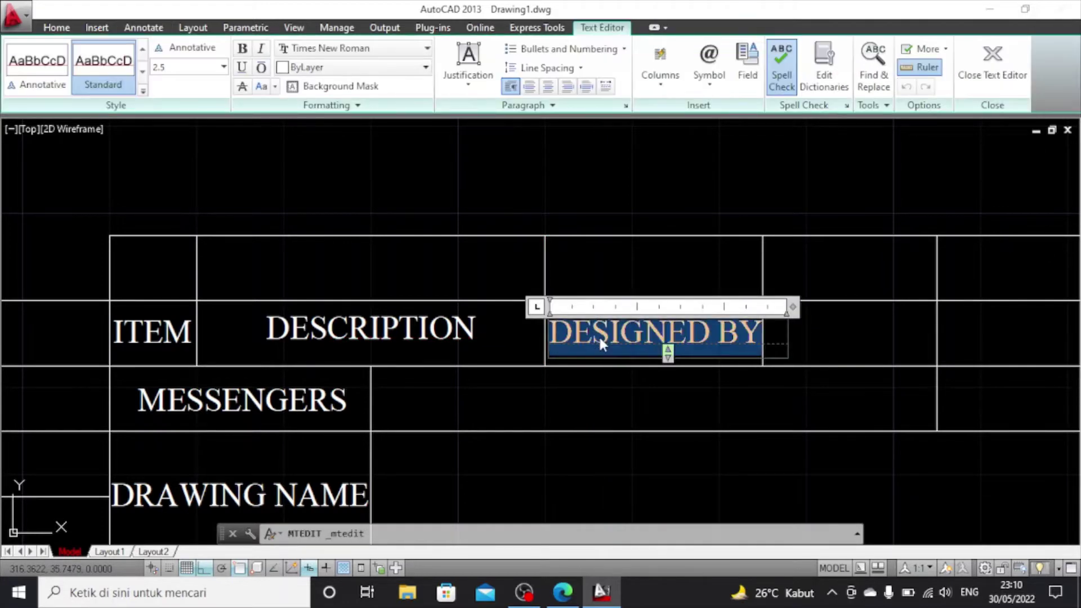
pyautogui.write('DIMENSION')
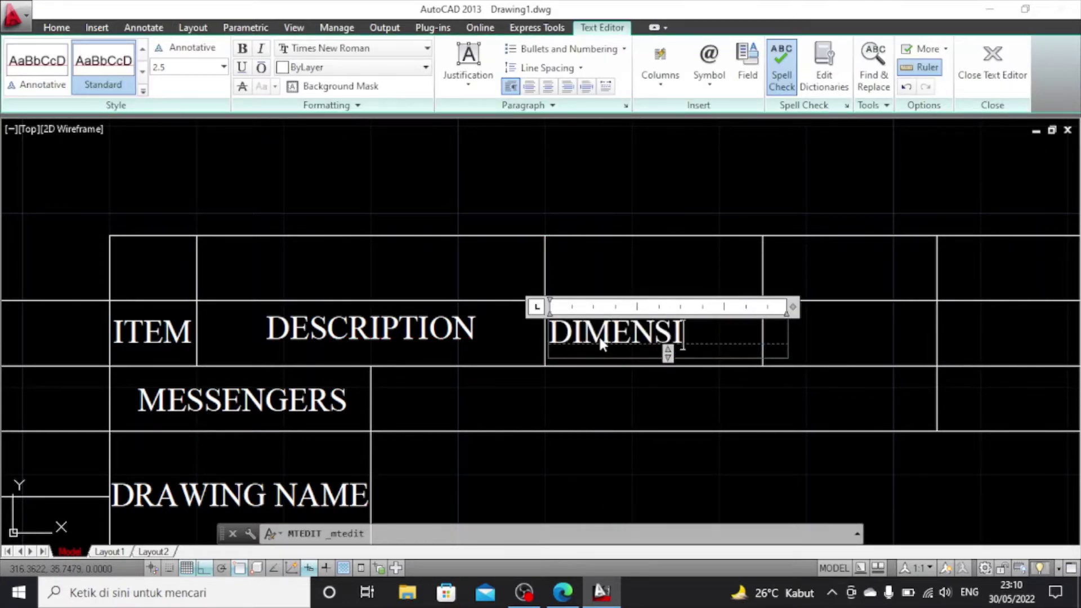
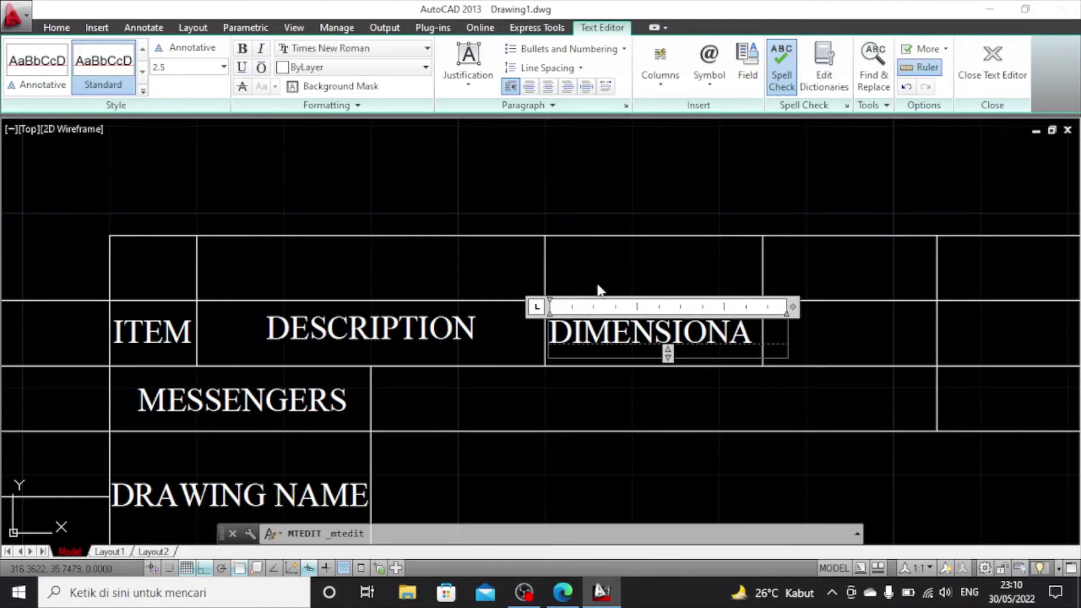
# Stretch the DIMENSION text's width to the cell's right edge and apply Center justification
pyautogui.click(651, 413)
pyautogui.click(635, 329)
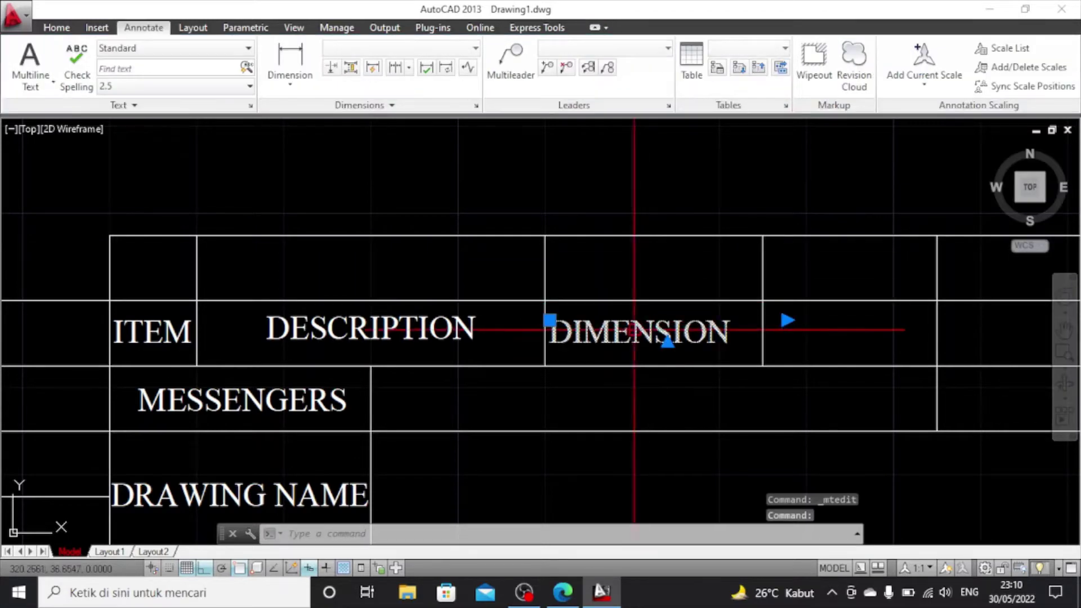
pyautogui.click(777, 316)
pyautogui.click(784, 321)
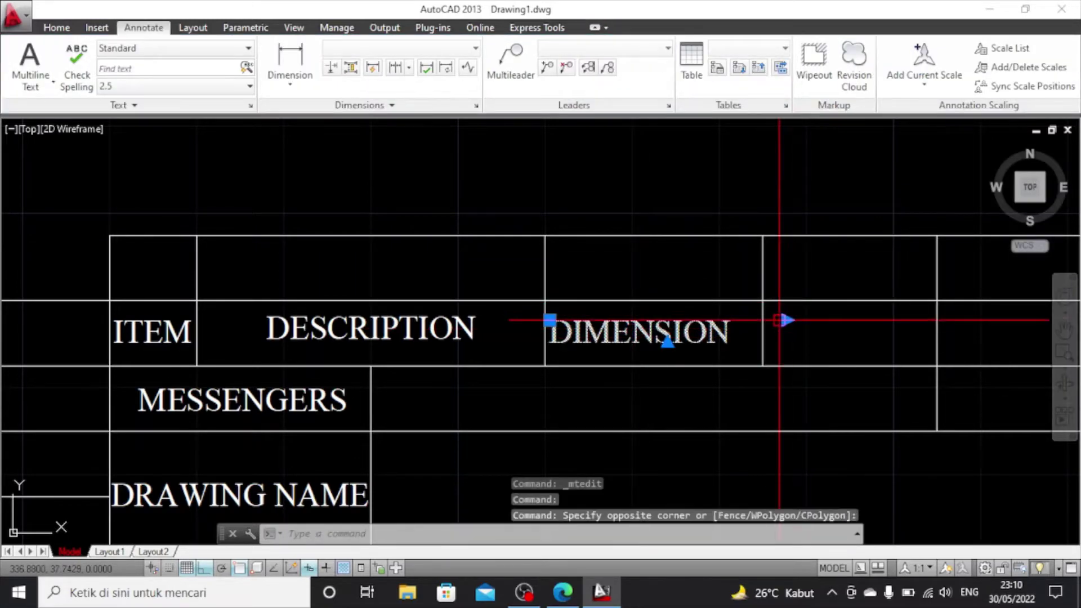
pyautogui.click(788, 320)
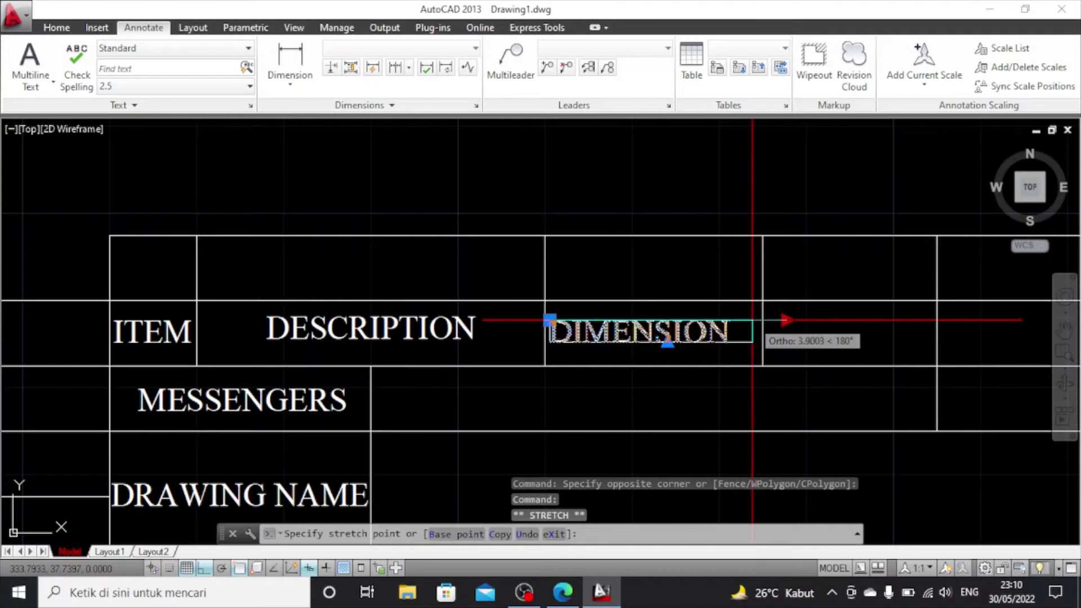
pyautogui.click(755, 321)
pyautogui.doubleClick(652, 332)
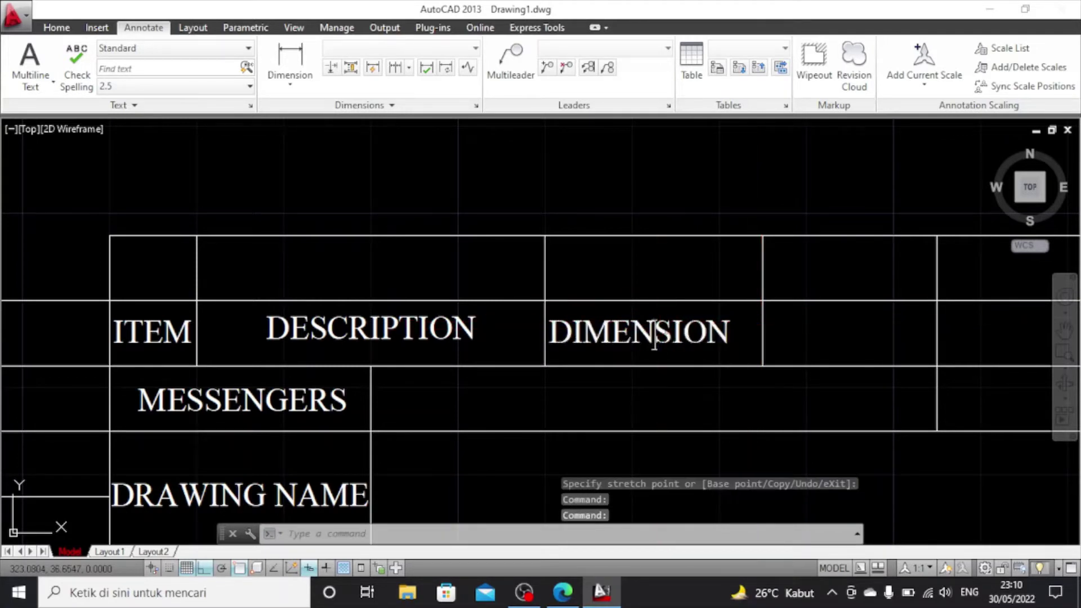
pyautogui.click(548, 86)
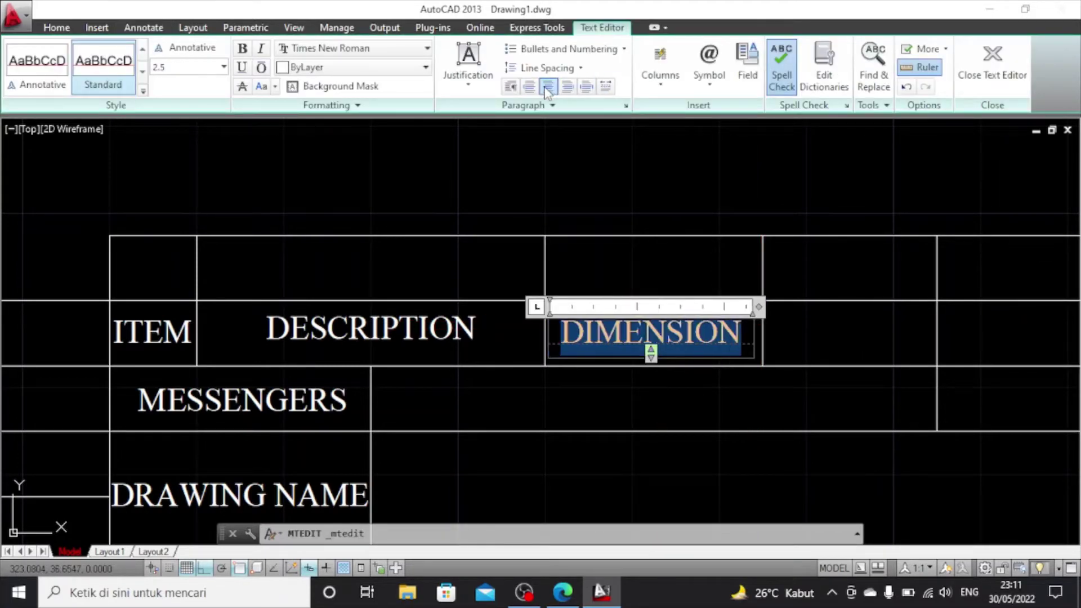
pyautogui.click(668, 373)
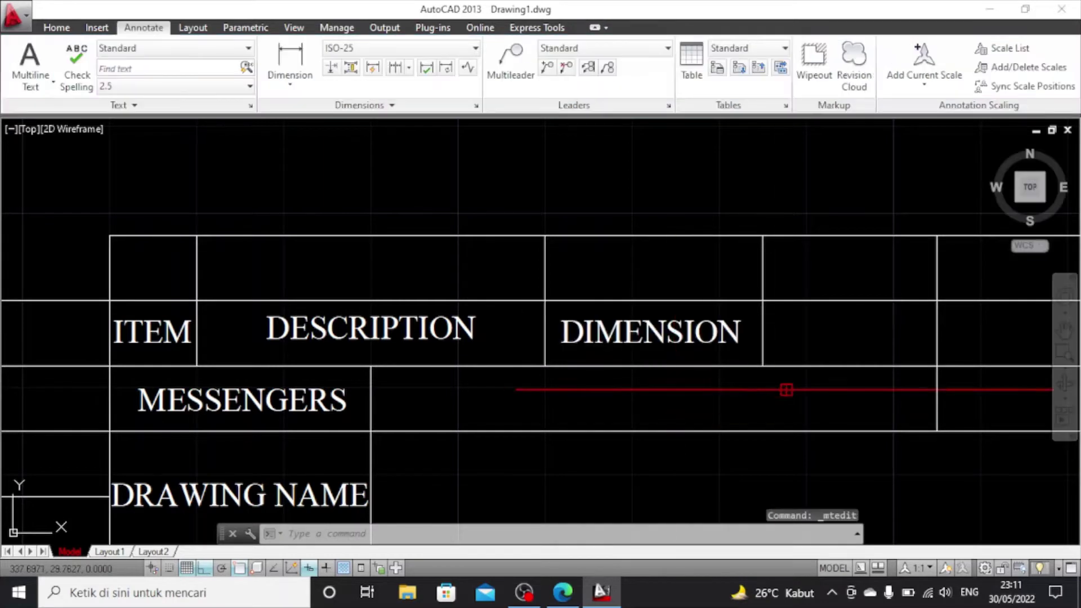
# Paste the DESIGNED BY label into the cell after DIMENSION and retype it as MATERIAL
pyautogui.write('DESIGNED BY')
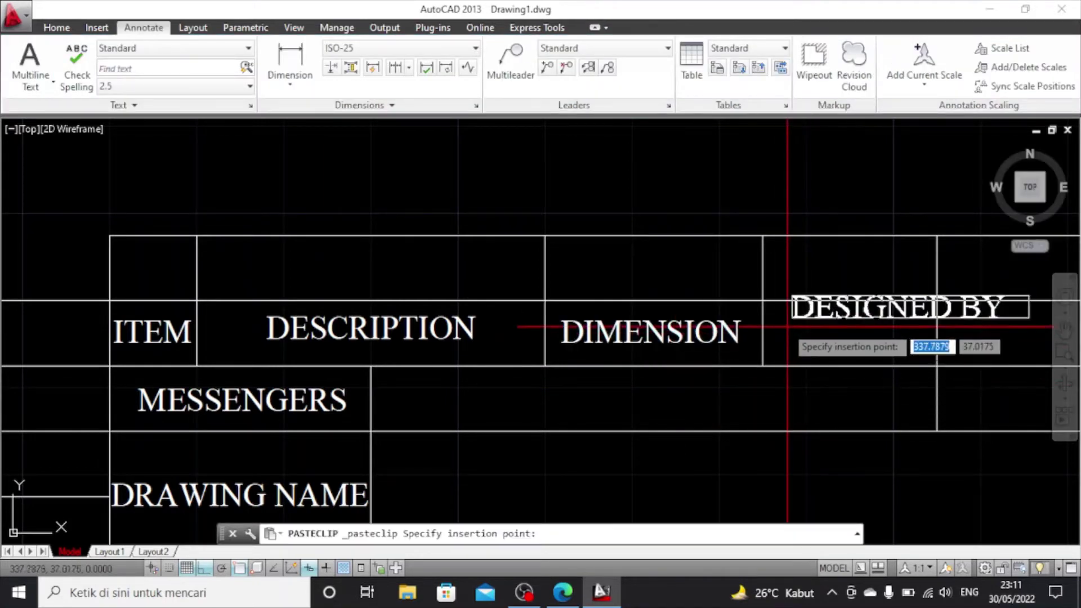
pyautogui.click(763, 352)
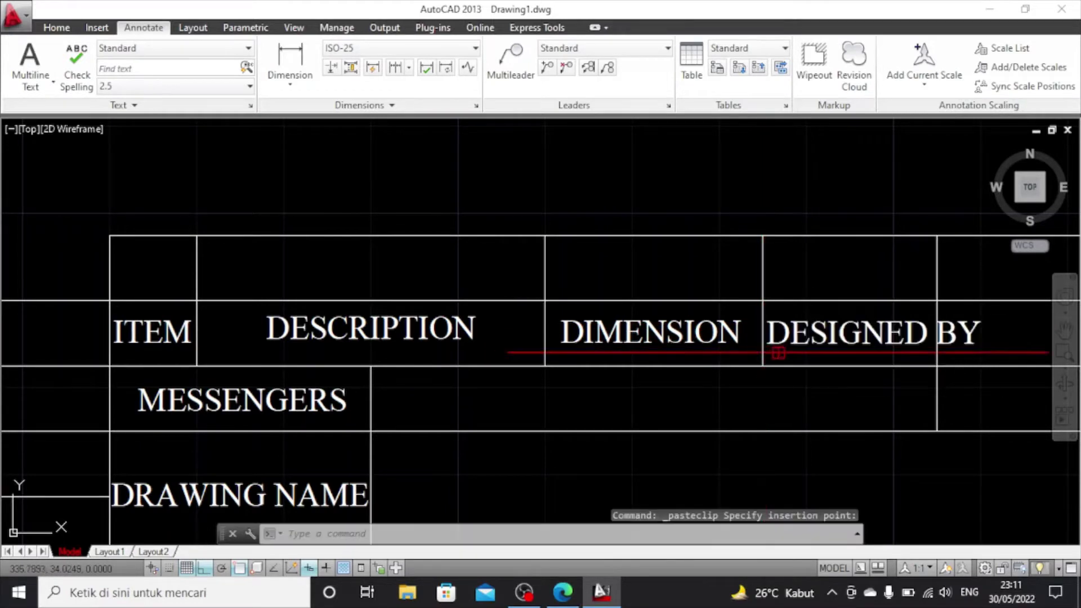
pyautogui.doubleClick(822, 337)
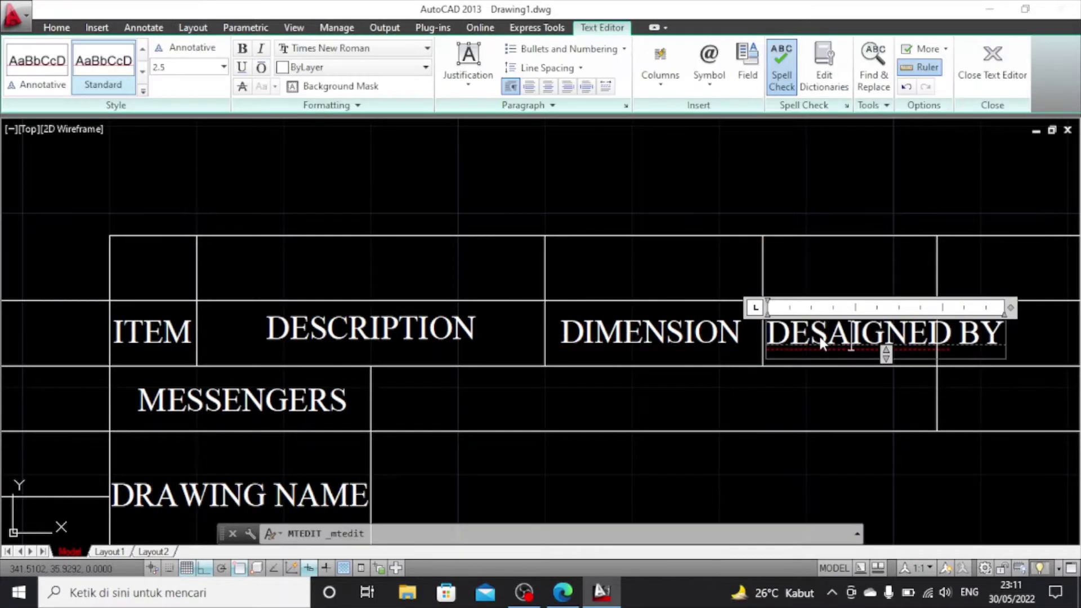
pyautogui.hotkey('ctrl', 'a')
pyautogui.write('MATERIAL')
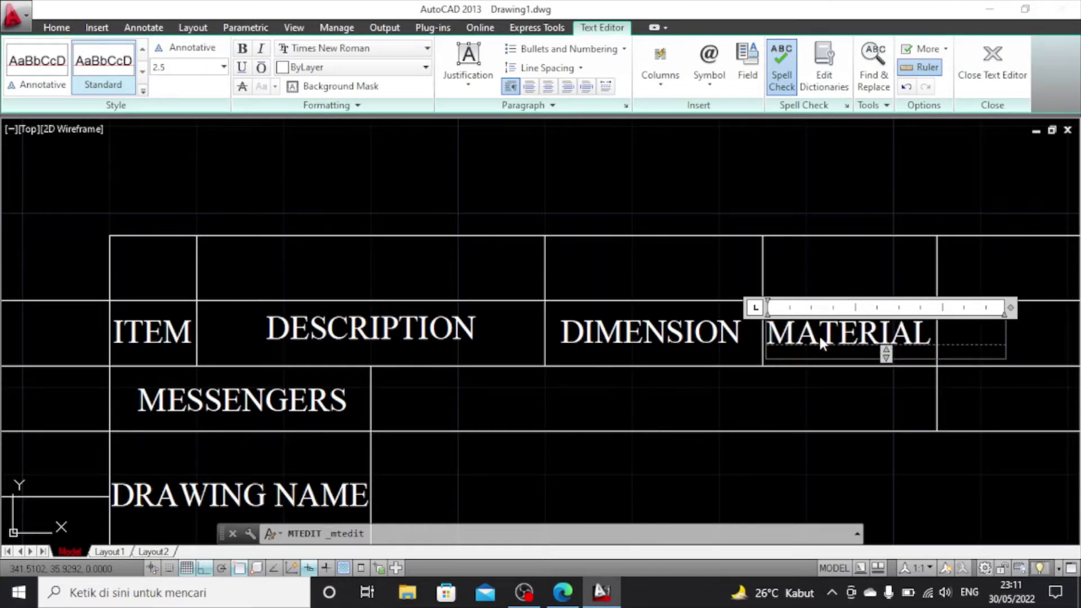
pyautogui.click(981, 414)
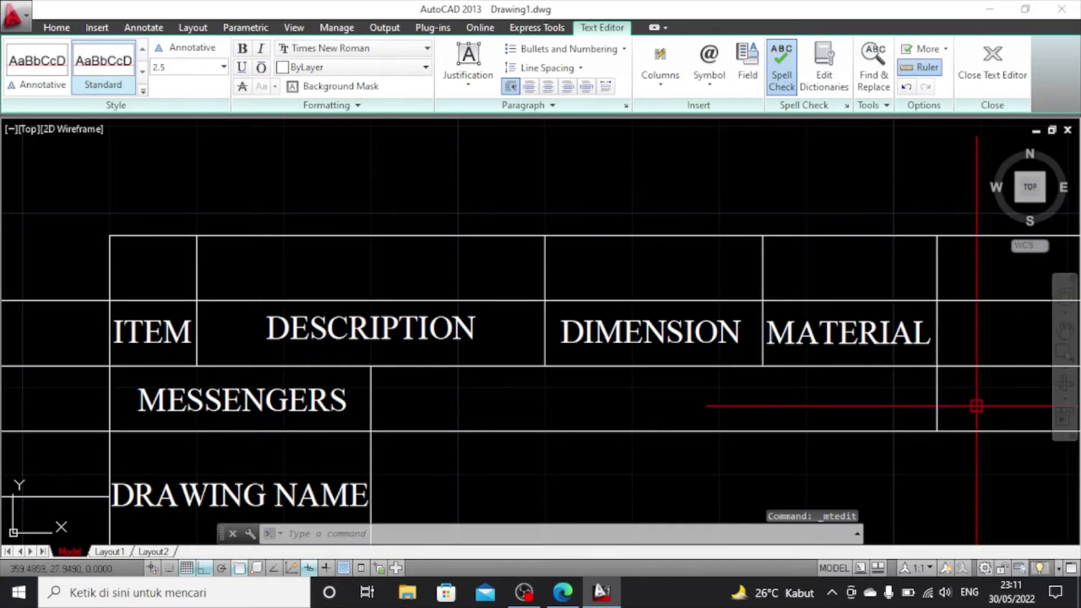
# Recheck the MATERIAL label's width grip and text, leaving it unchanged
pyautogui.click(884, 343)
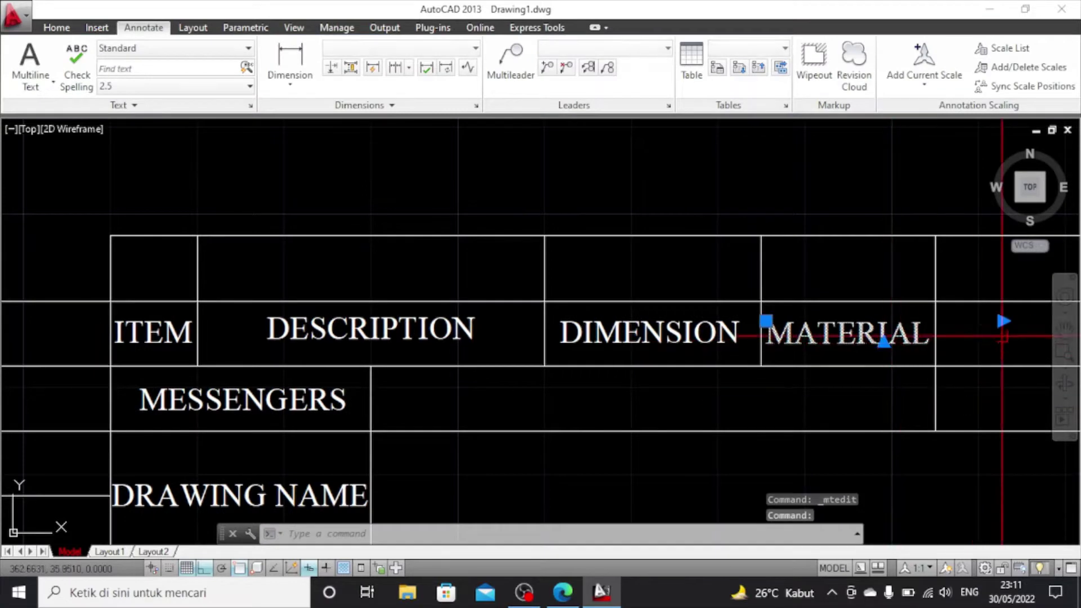
pyautogui.click(766, 321)
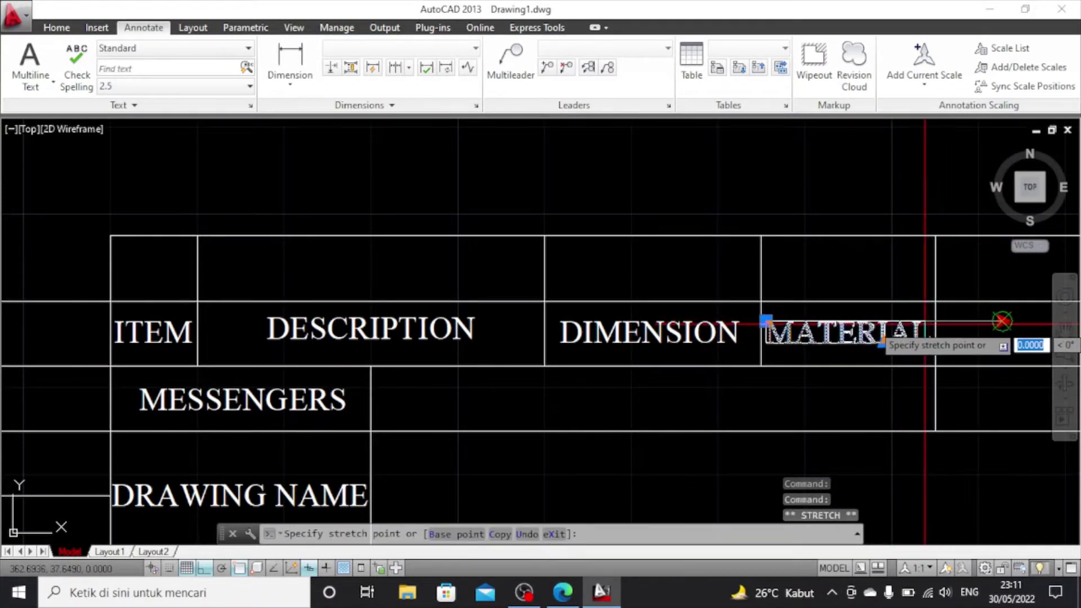
pyautogui.press('Escape')
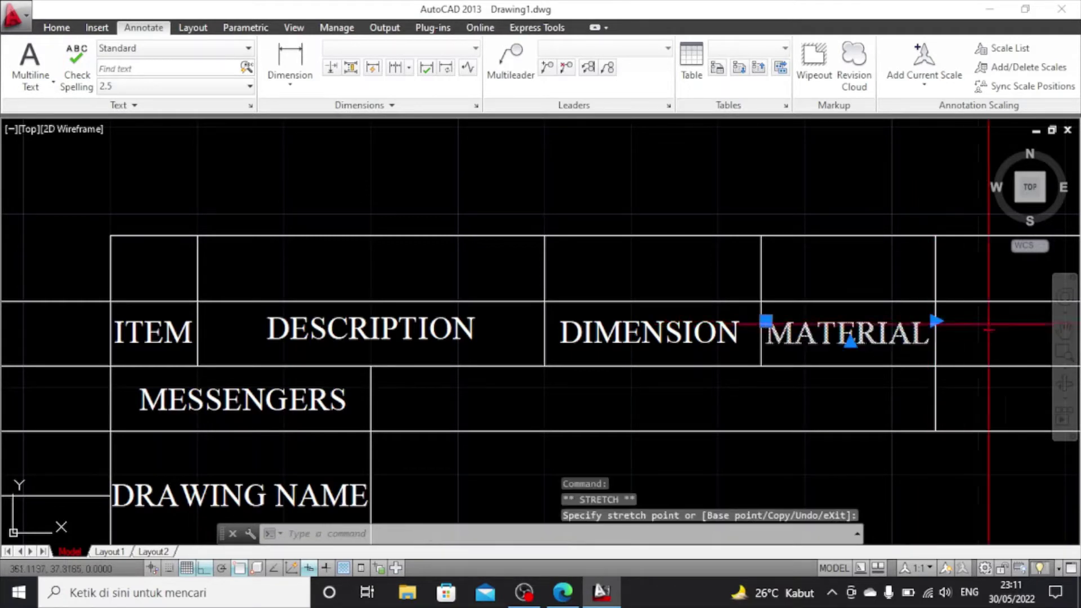
pyautogui.doubleClick(863, 336)
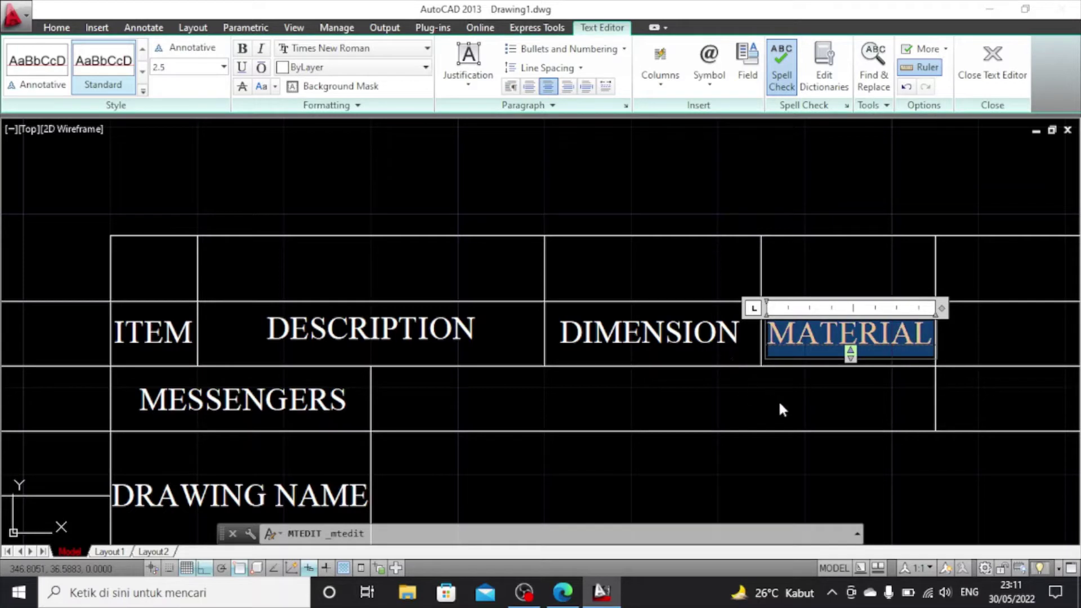
pyautogui.click(795, 423)
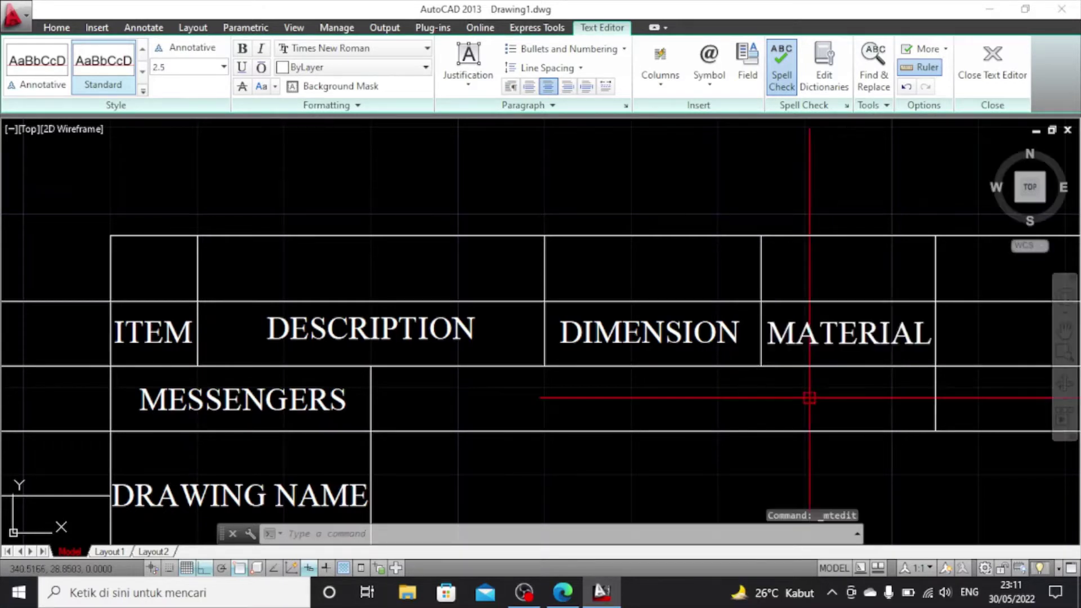
pyautogui.click(826, 335)
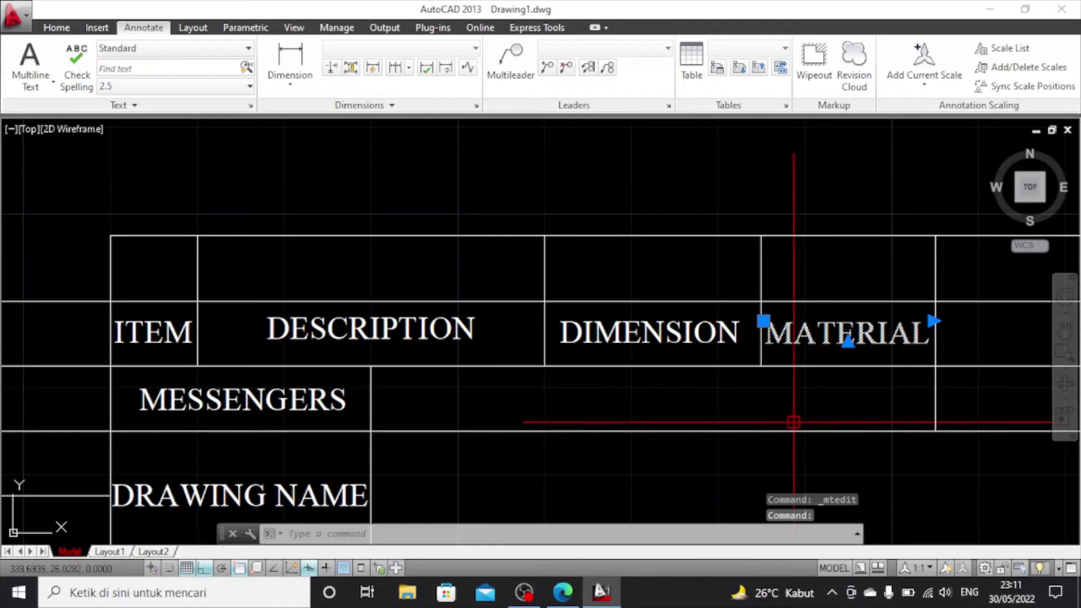
pyautogui.press('Escape')
# Bring the table's right side into view and paste another DESIGNED BY copy
pyautogui.scroll(-2, 832, 407)
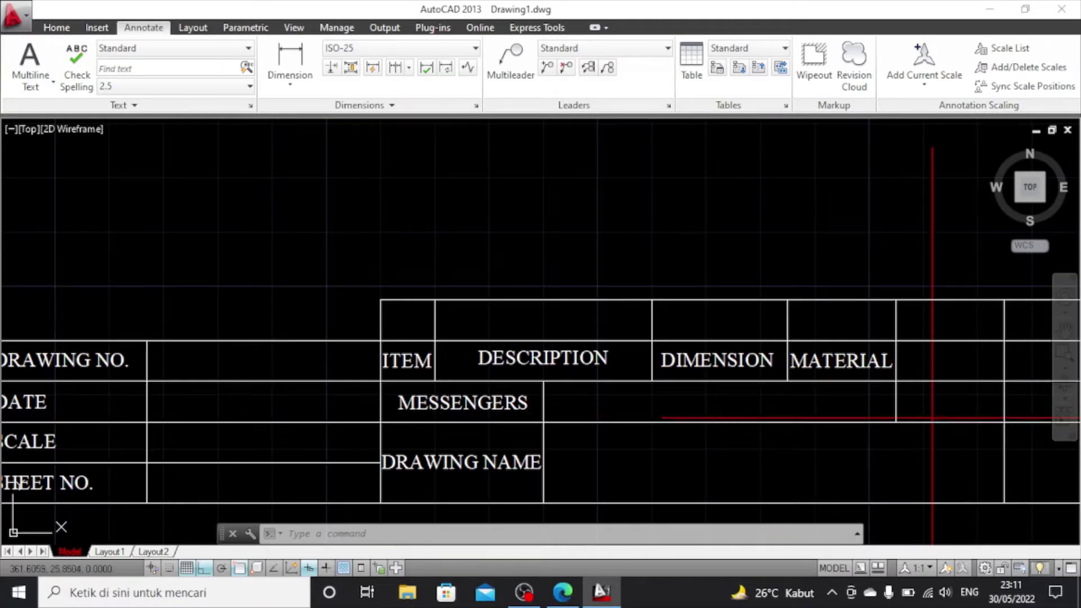
pyautogui.scroll(-1, 1036, 414)
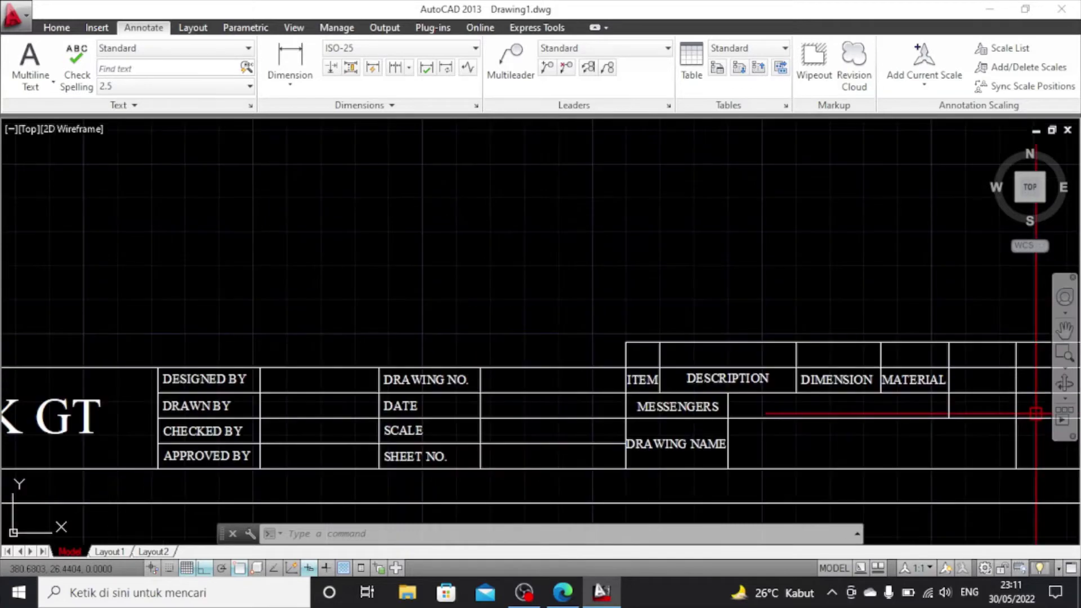
pyautogui.scroll(-2, 1037, 414)
pyautogui.scroll(6, 1019, 414)
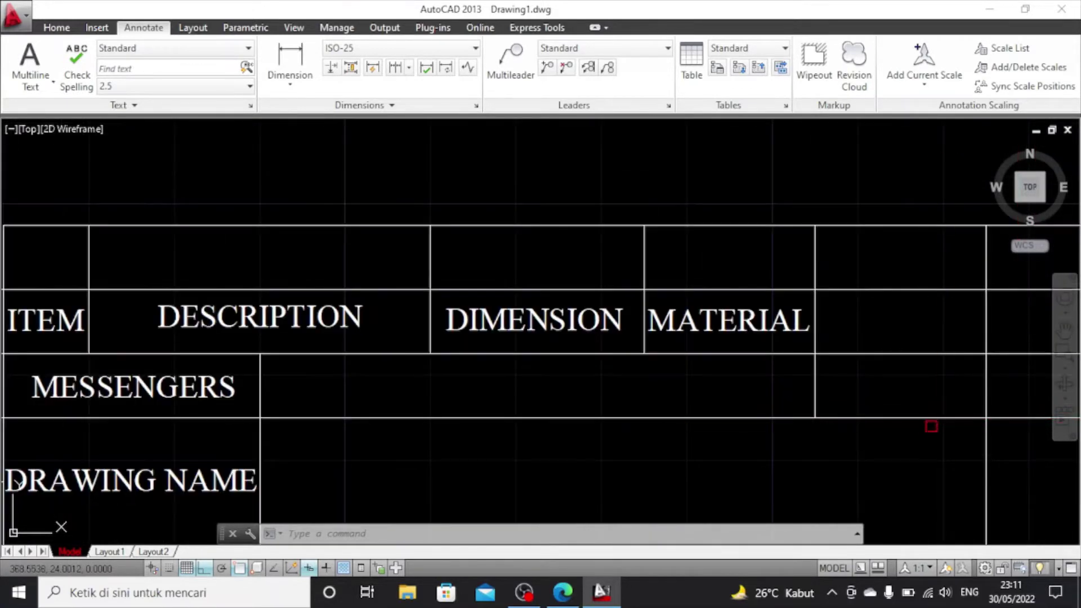
pyautogui.click(1064, 332)
pyautogui.moveTo(947, 368); pyautogui.dragTo(622, 357)
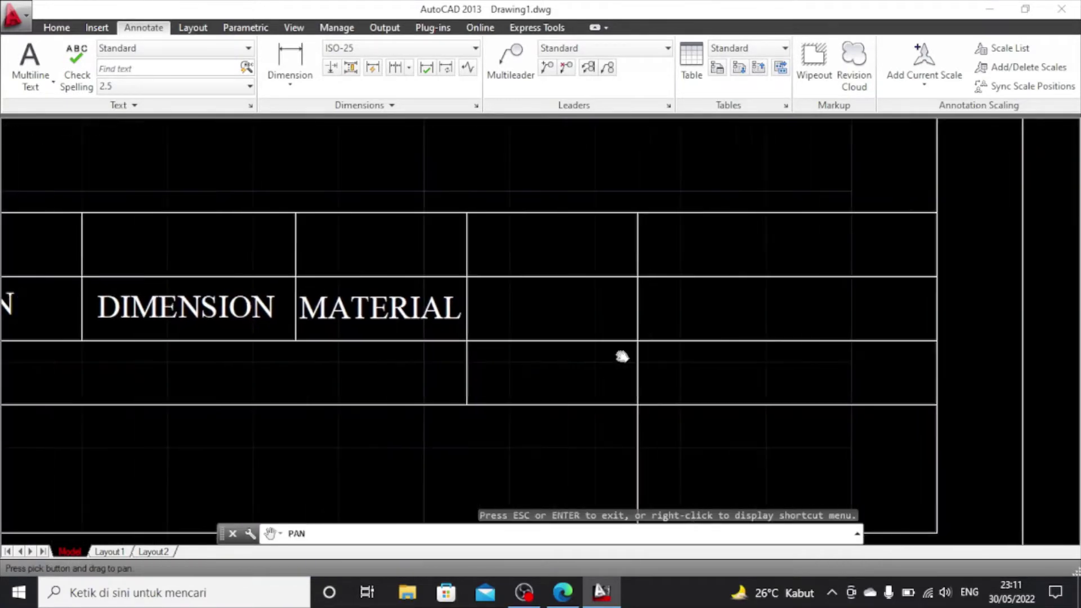
pyautogui.scroll(-2, 701, 338)
pyautogui.rightClick(817, 366)
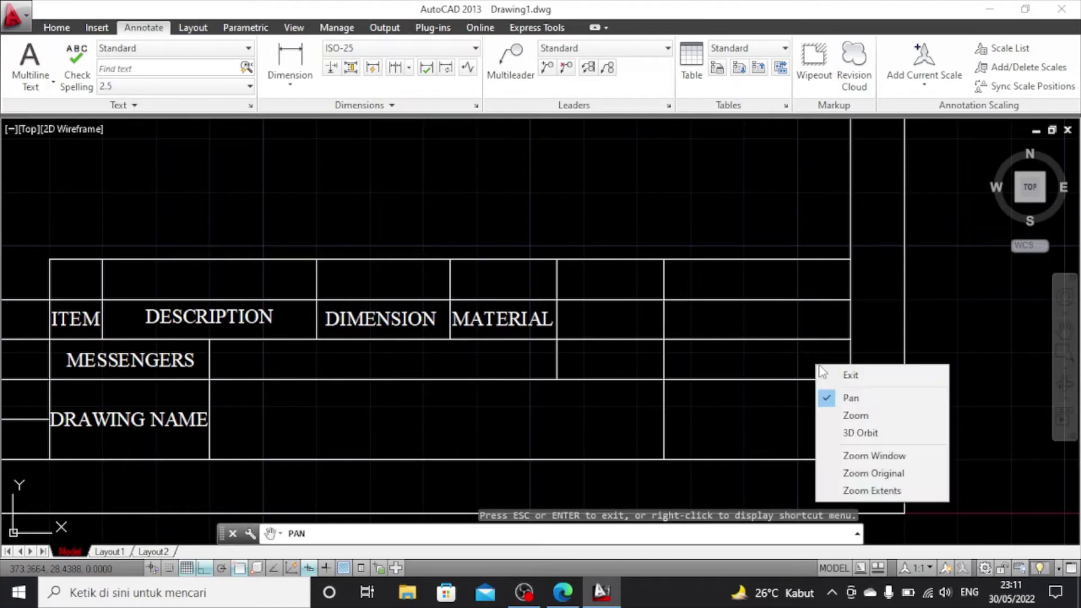
pyautogui.click(843, 377)
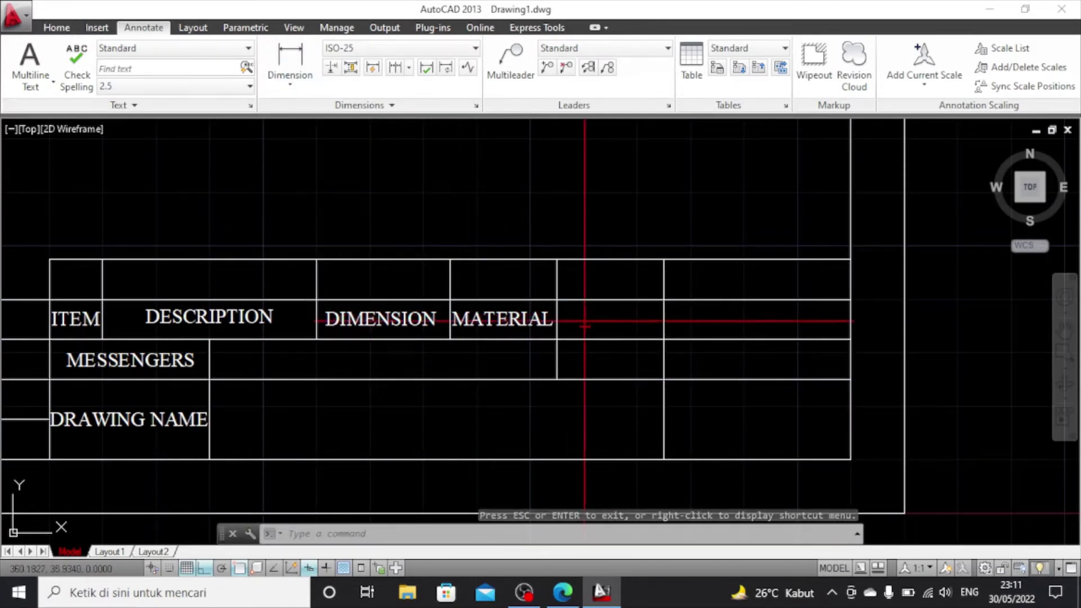
pyautogui.hotkey('ctrl', 'v')
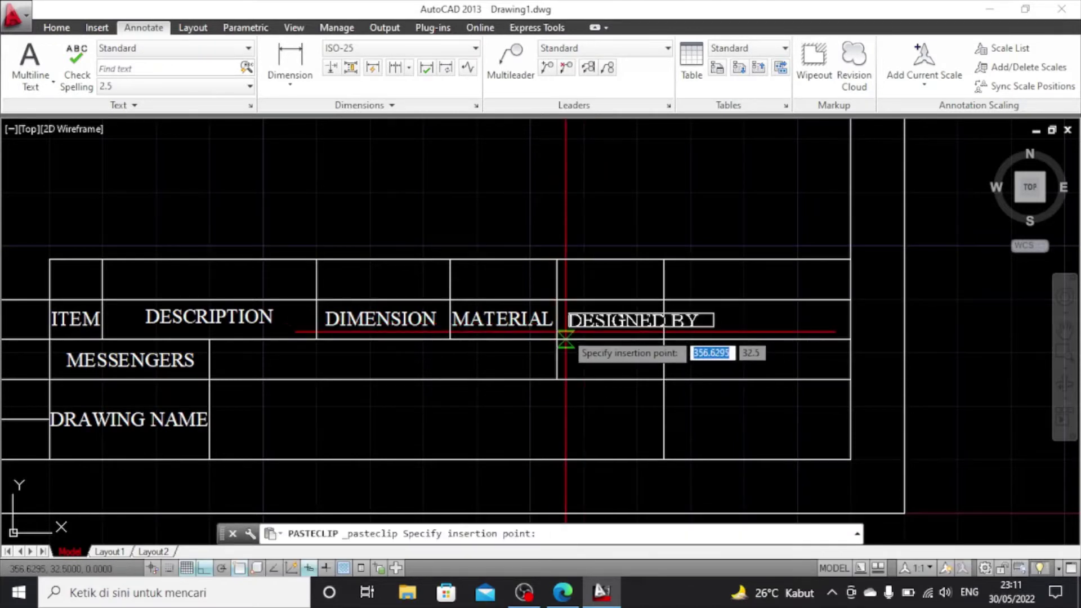
# Place the pasted label right of MATERIAL and retype it as QTY
pyautogui.scroll(4, 564, 331)
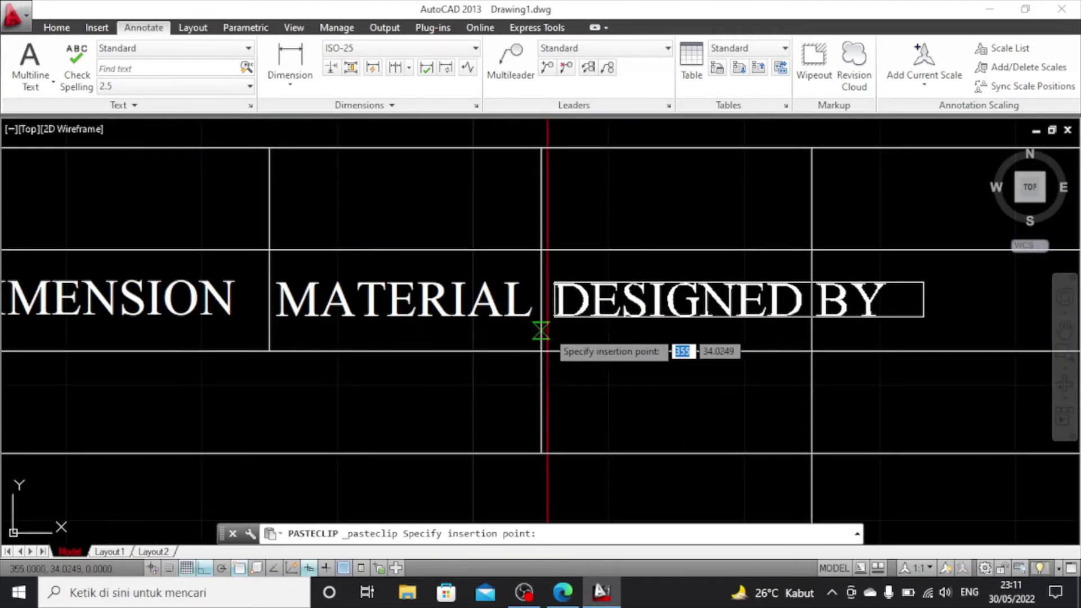
pyautogui.click(542, 330)
pyautogui.click(611, 313)
pyautogui.doubleClick(618, 313)
pyautogui.hotkey('ctrl', 'c')
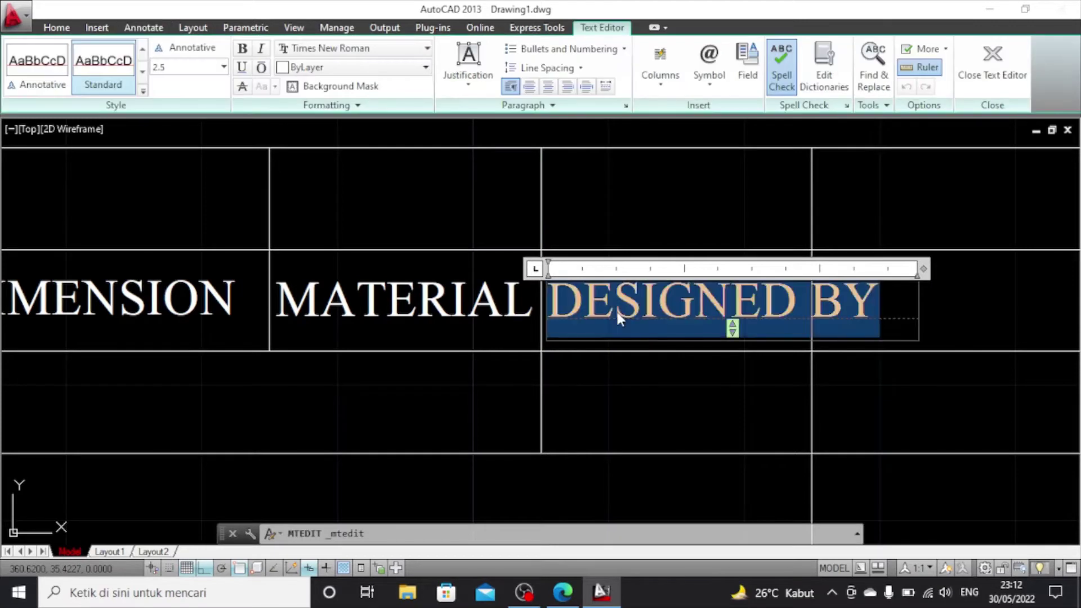
pyautogui.write('QTY')
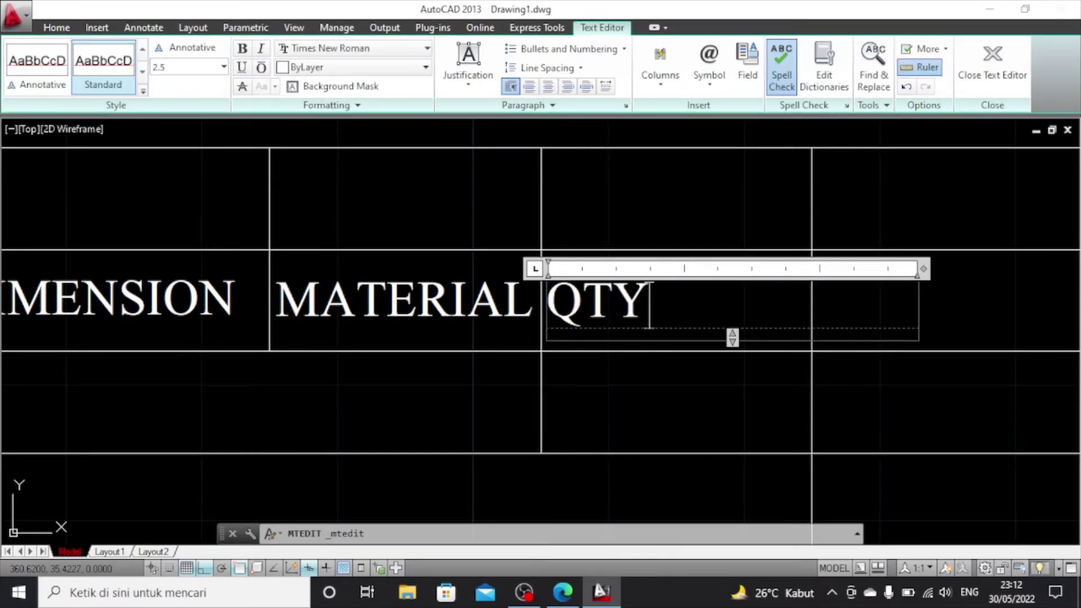
pyautogui.click(935, 364)
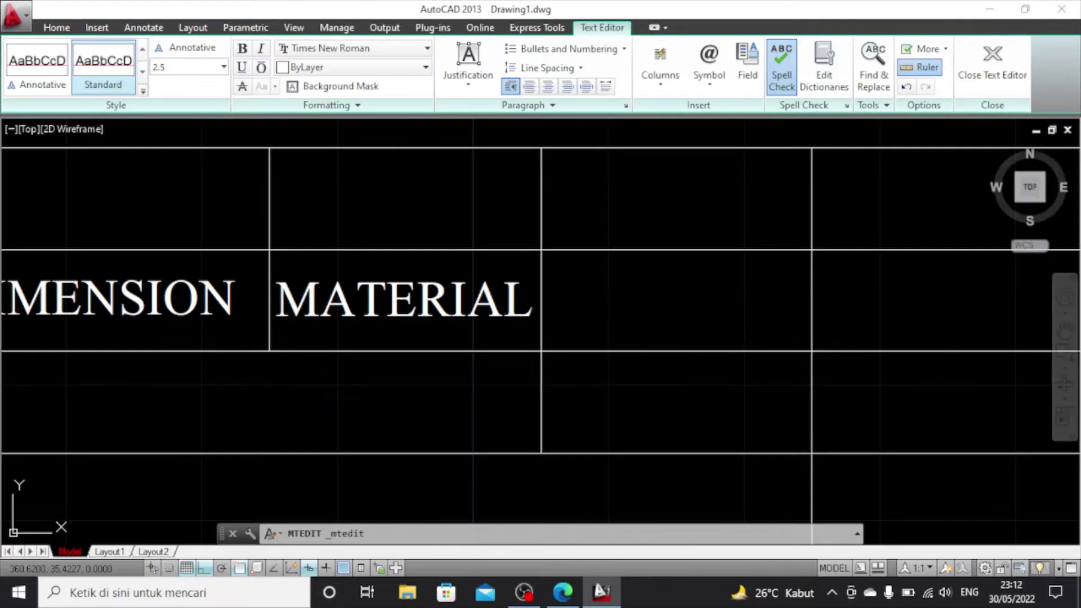
# Narrow the QTY text box by moving its right-edge width grip
pyautogui.click(647, 313)
pyautogui.click(644, 293)
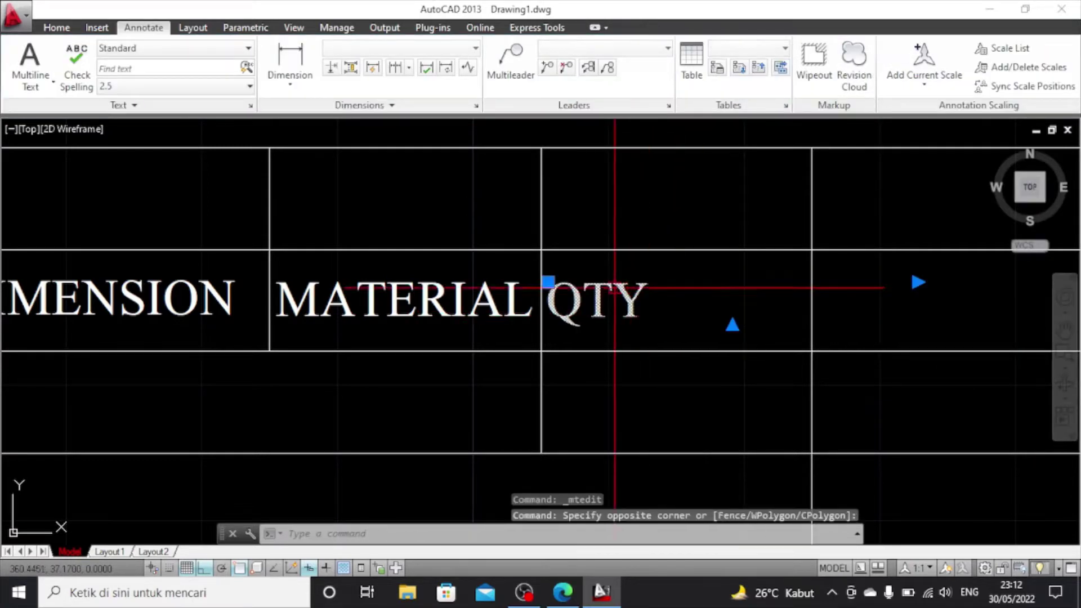
pyautogui.click(919, 281)
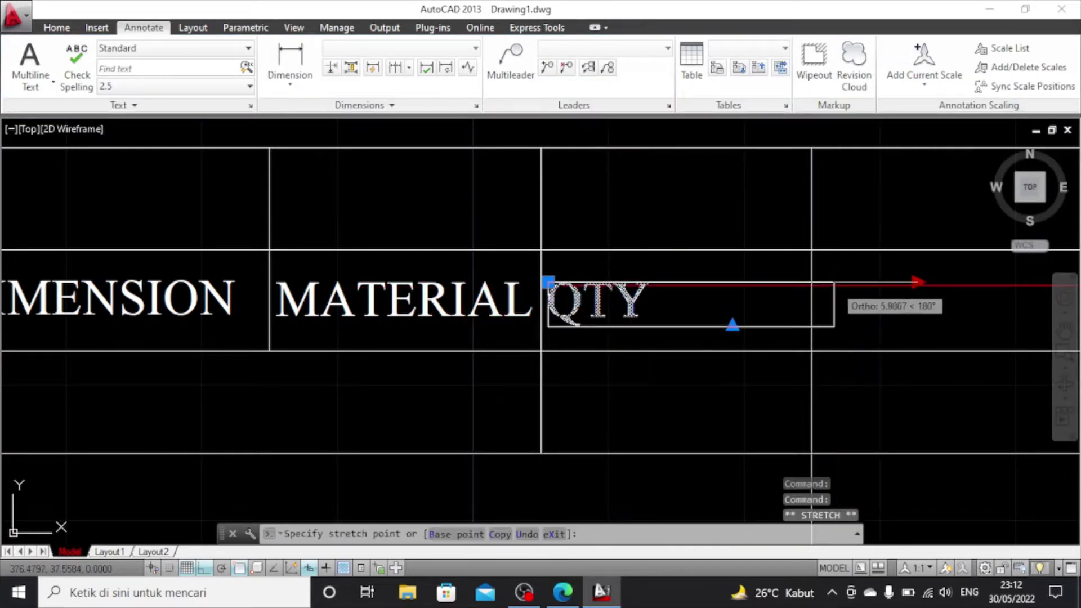
pyautogui.click(801, 282)
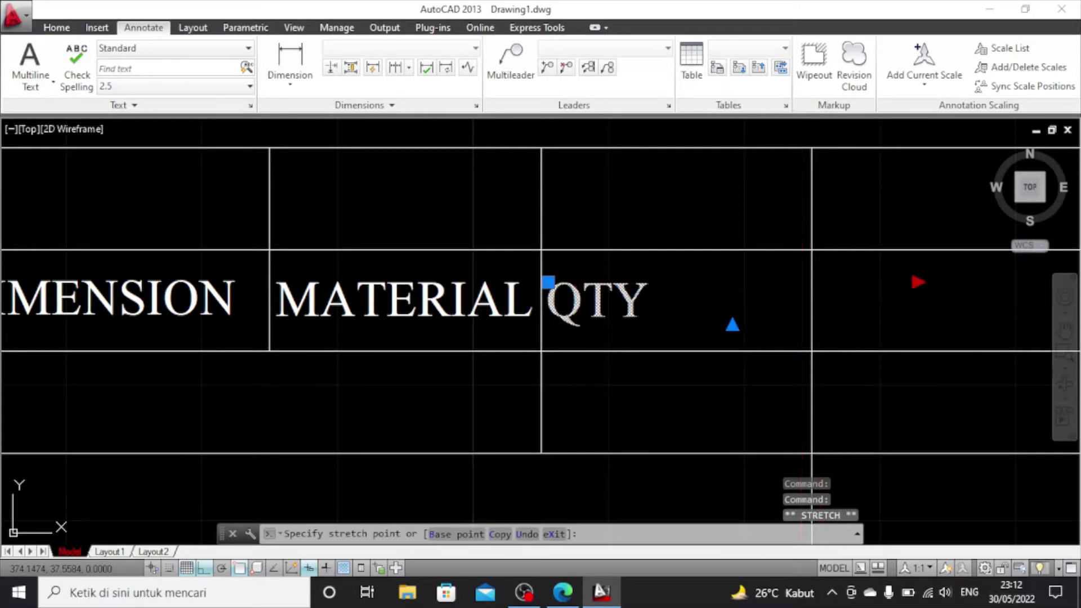
pyautogui.click(619, 310)
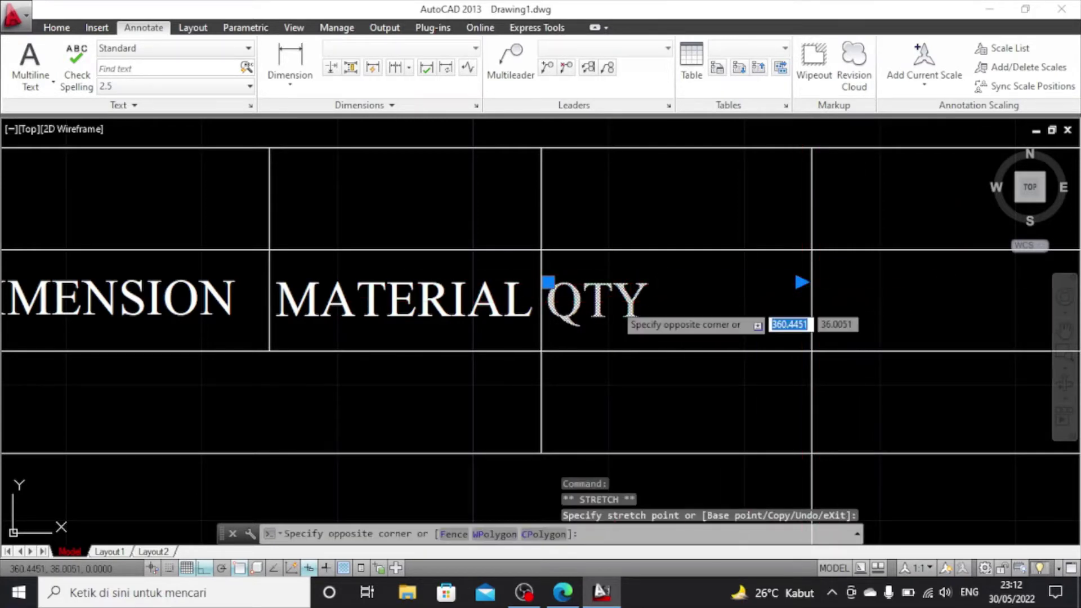
pyautogui.press('Escape')
pyautogui.hotkey('ctrl', 'a')
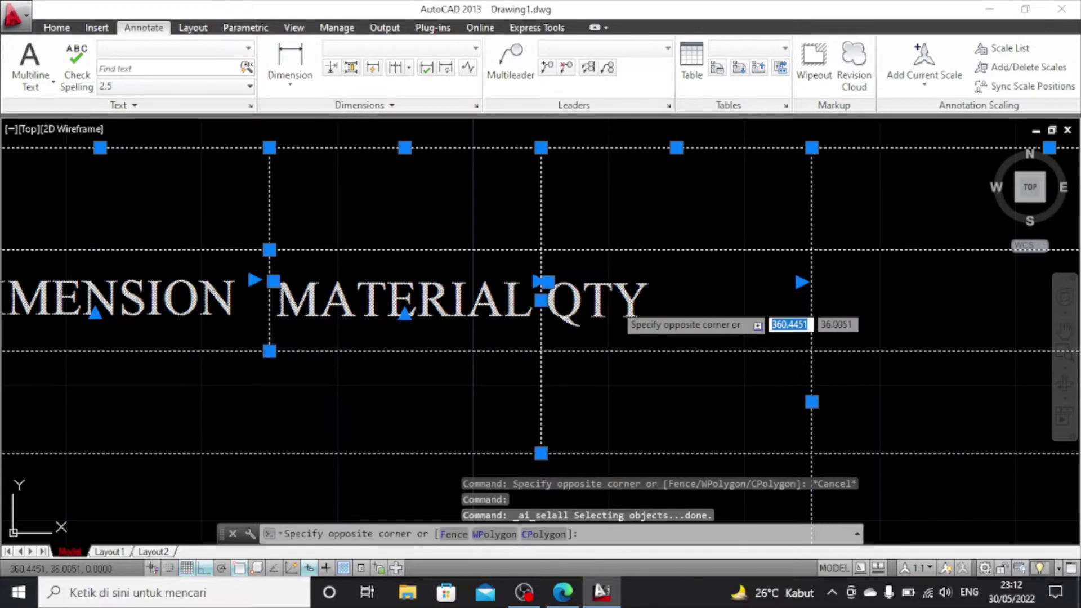
pyautogui.scroll(-4, 620, 310)
pyautogui.press('Escape')
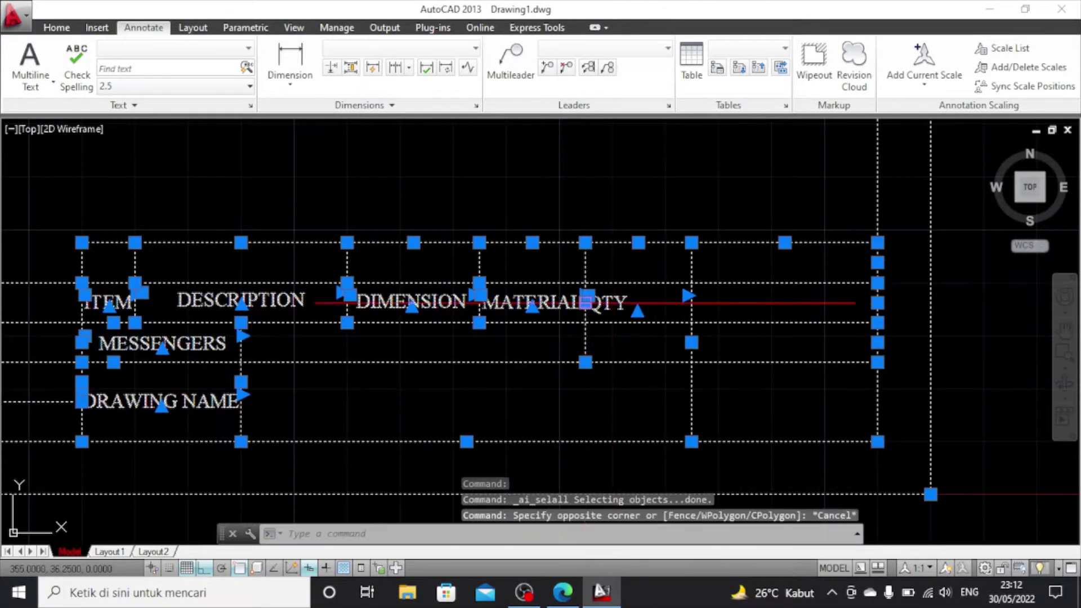
pyautogui.press('Escape')
# Centre the QTY heading in its column and paste another DESIGNED BY copy
pyautogui.click(608, 303)
pyautogui.doubleClick(608, 303)
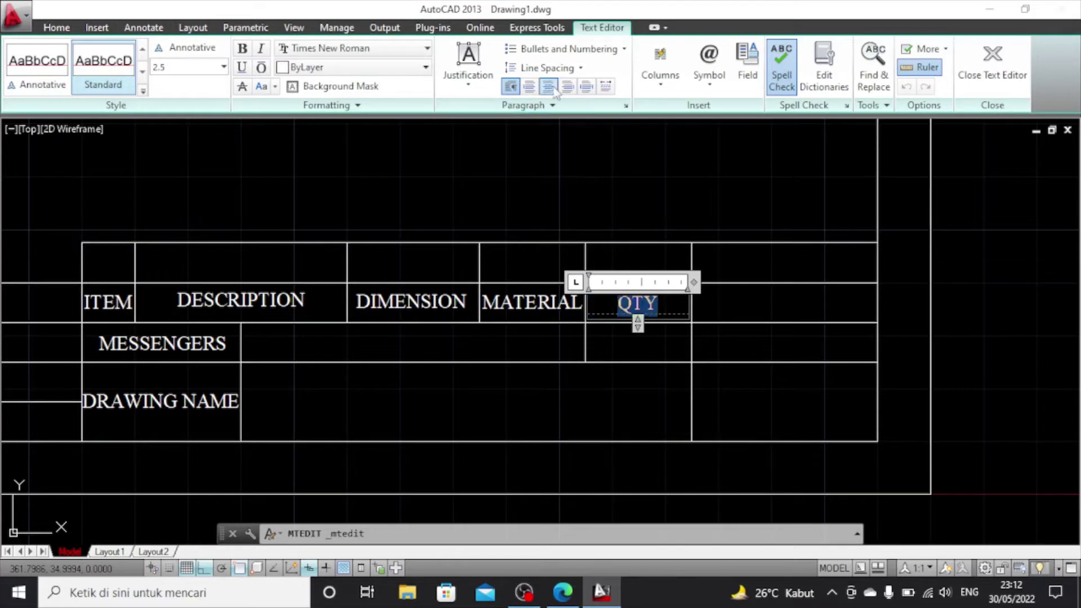
pyautogui.click(708, 307)
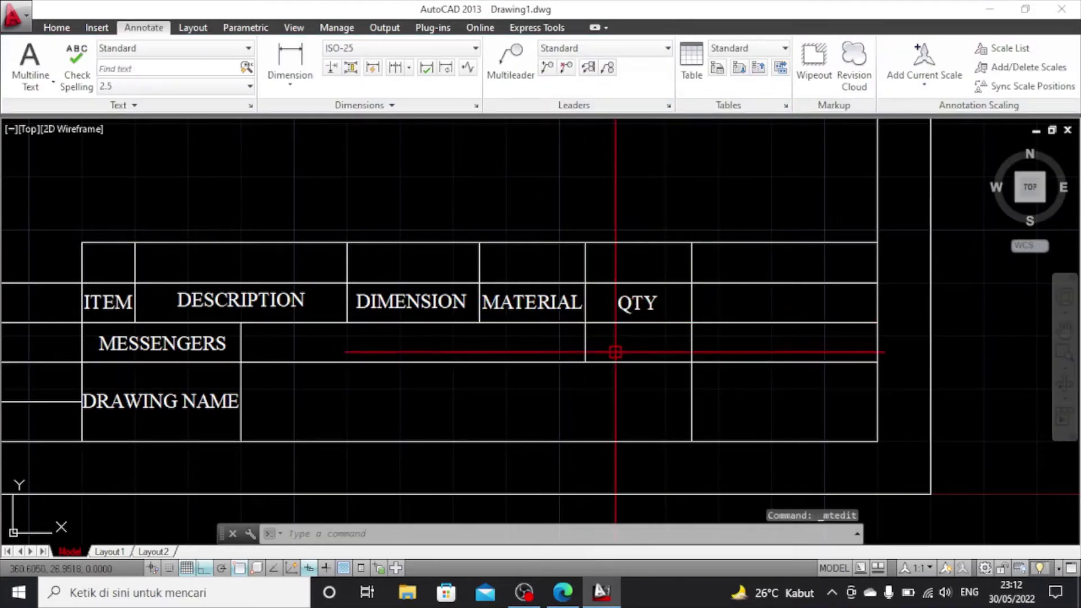
pyautogui.hotkey('ctrl', 'v')
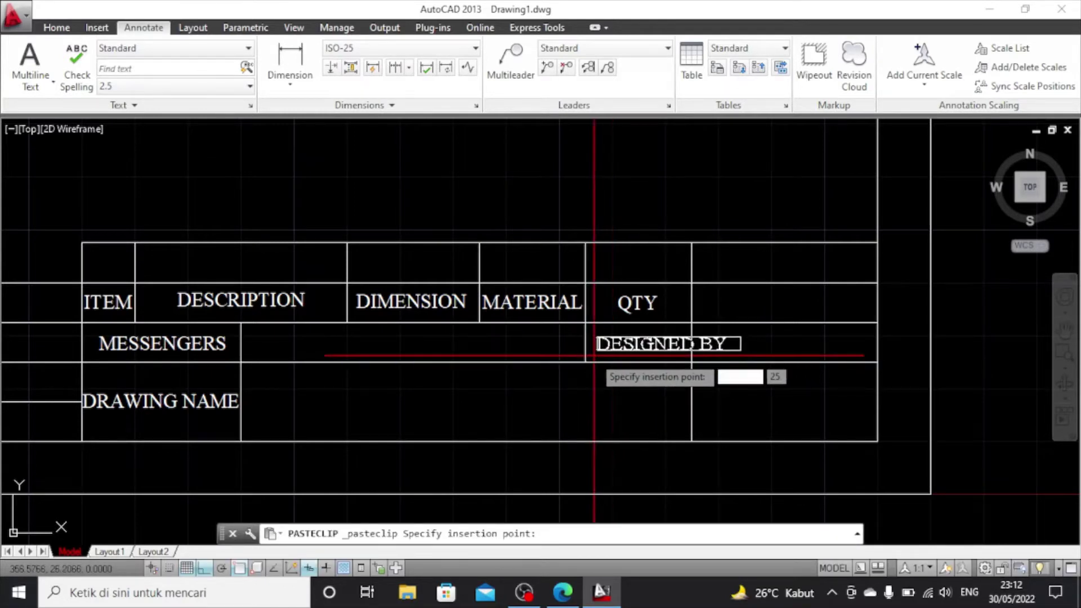
# Place the pasted text in the cell under QTY and retype it as FILE NAME
pyautogui.scroll(2, 585, 357)
pyautogui.scroll(2, 593, 357)
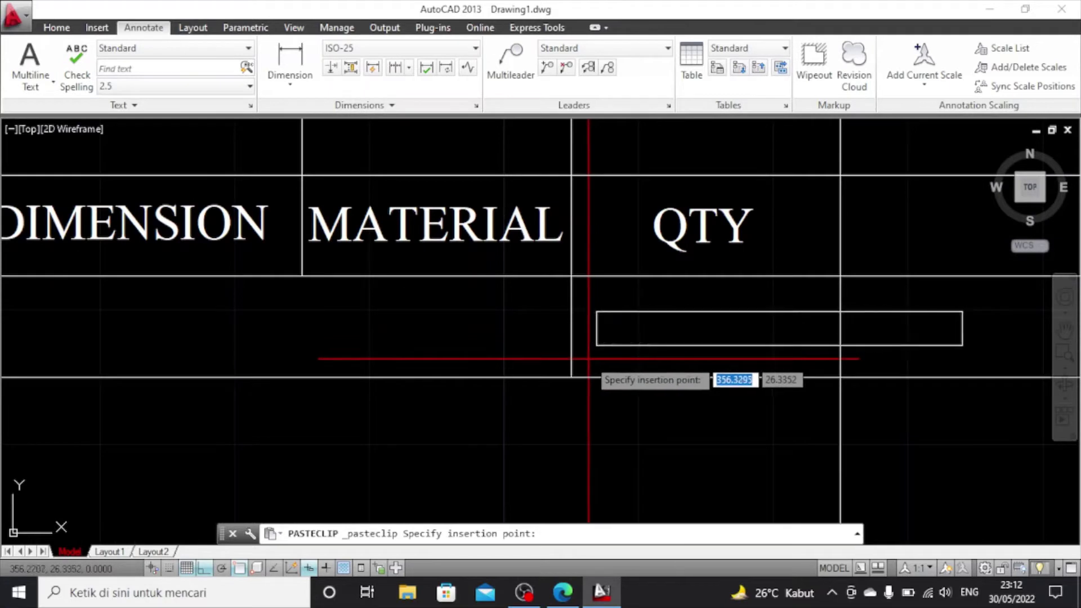
pyautogui.click(587, 357)
pyautogui.doubleClick(662, 338)
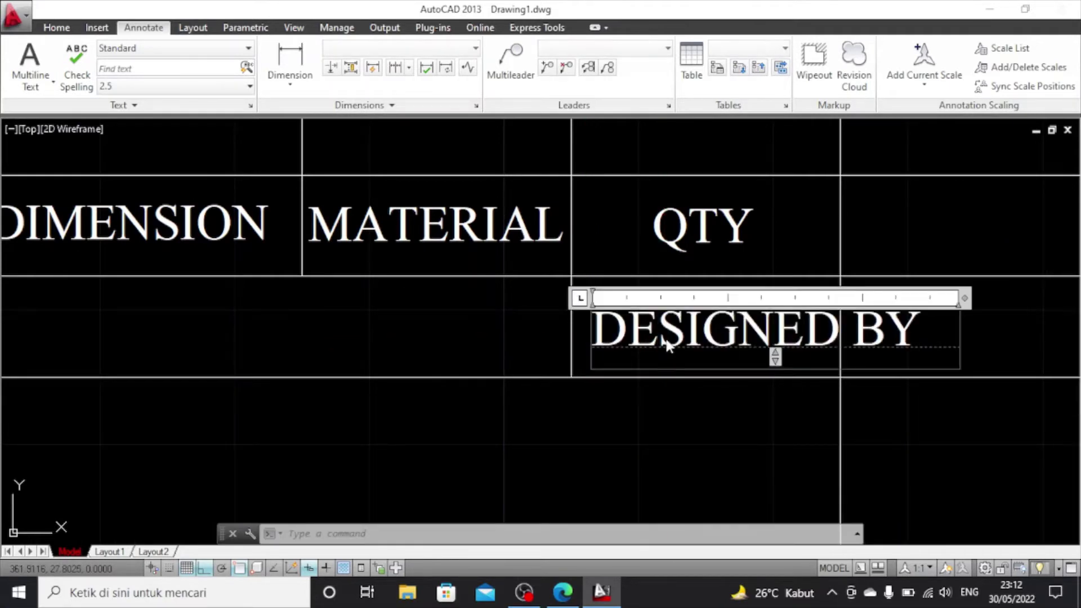
pyautogui.write('A')
pyautogui.hotkey('ctrl', 'a')
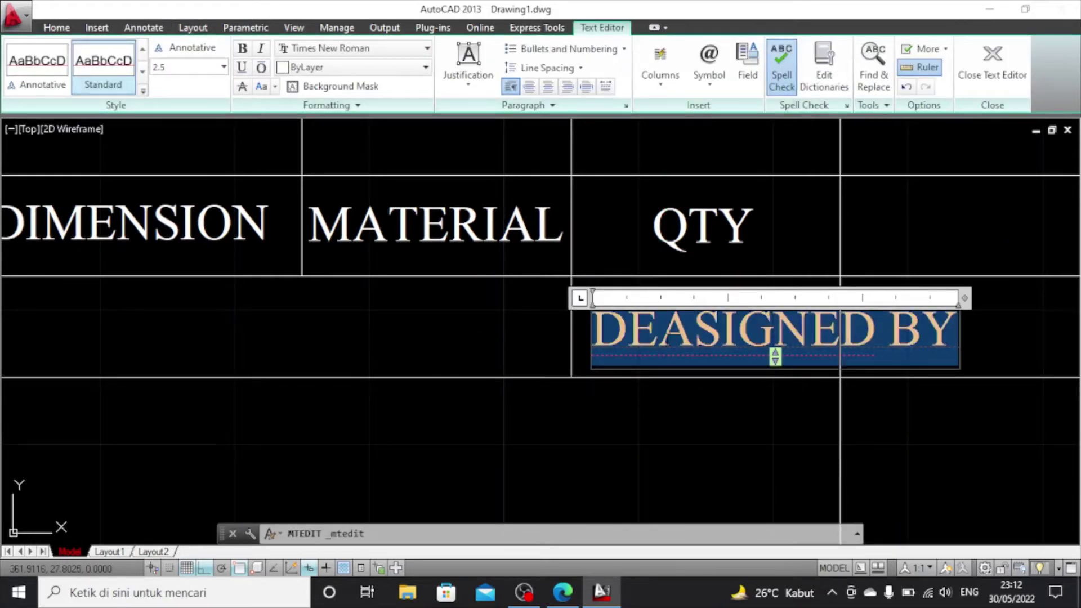
pyautogui.write('FILE NAME')
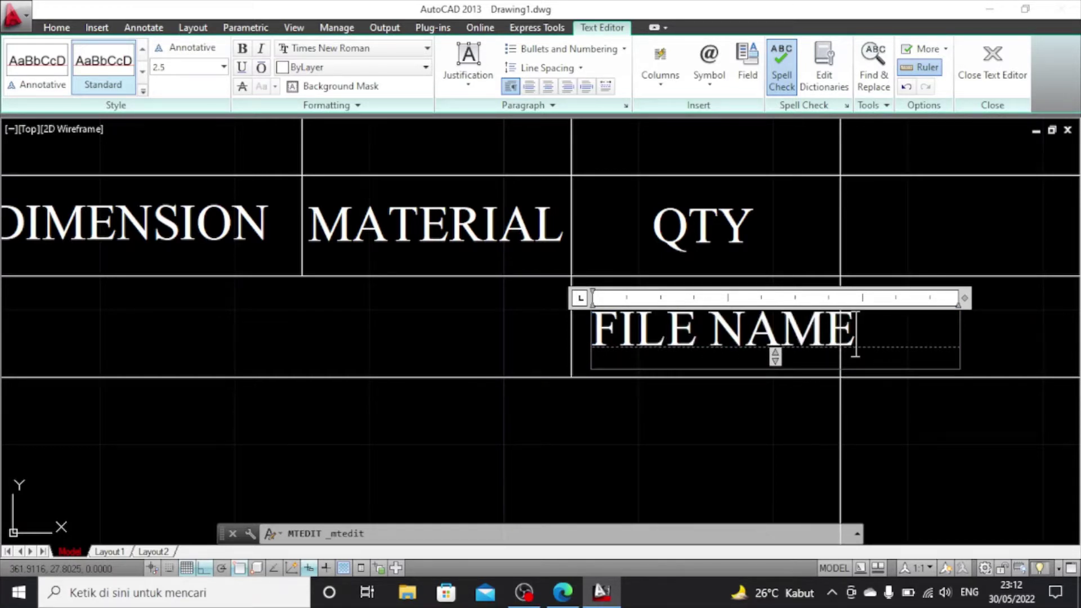
pyautogui.hotkey('ctrl', 'a')
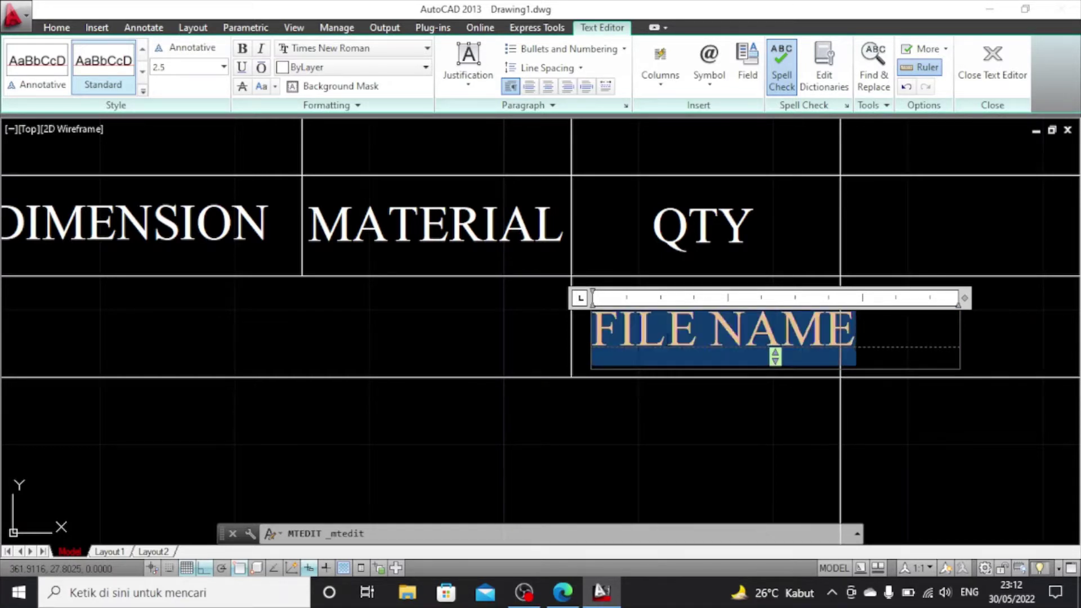
pyautogui.click(911, 455)
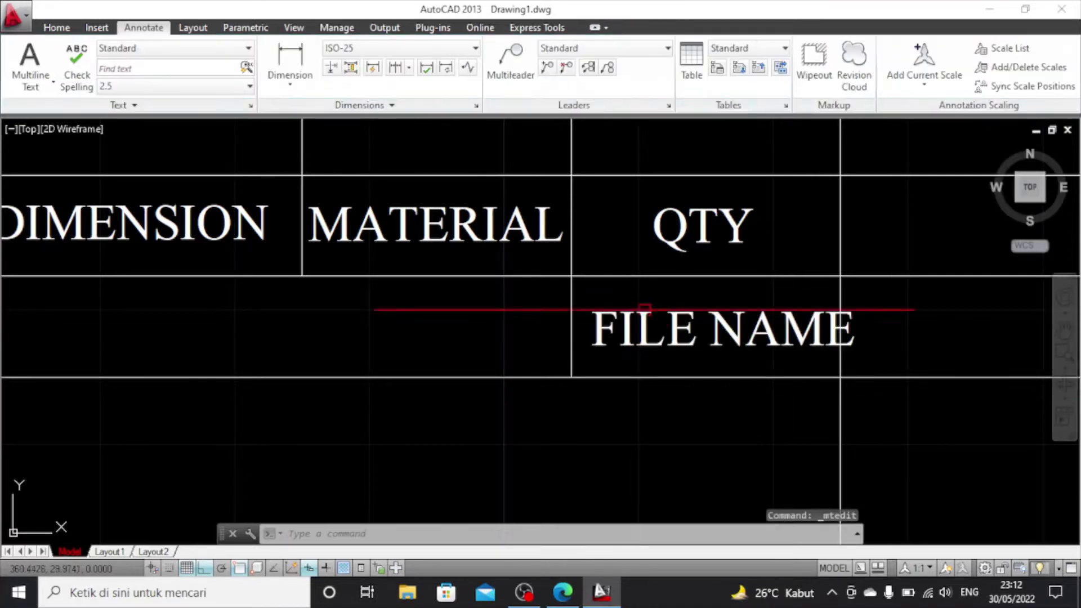
# Trim the FILE NAME text box width and move it against the cell's left edge
pyautogui.click(669, 332)
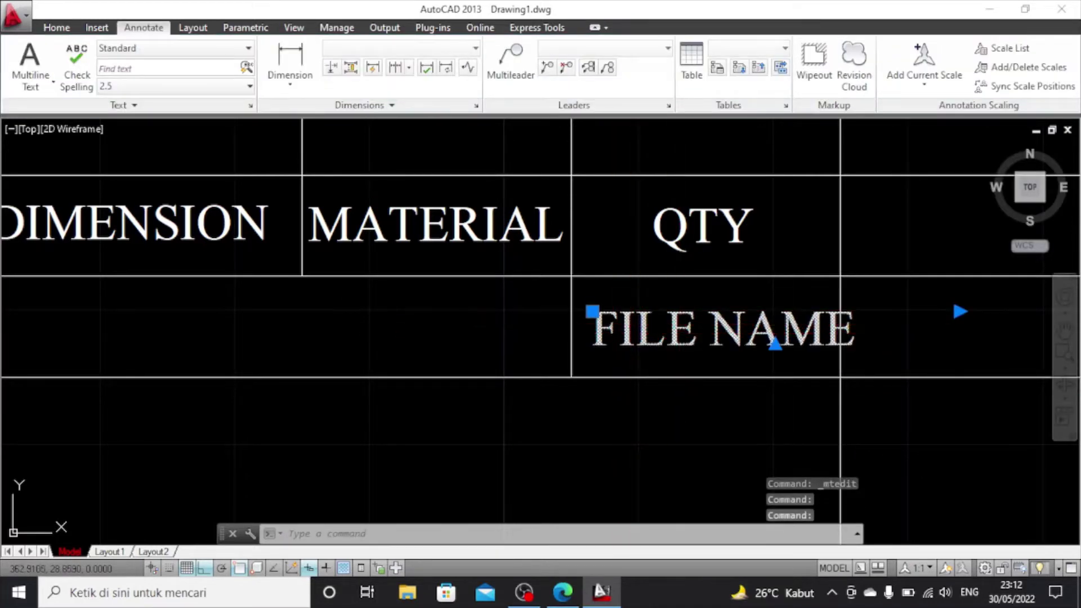
pyautogui.moveTo(681, 324); pyautogui.dragTo(665, 322)
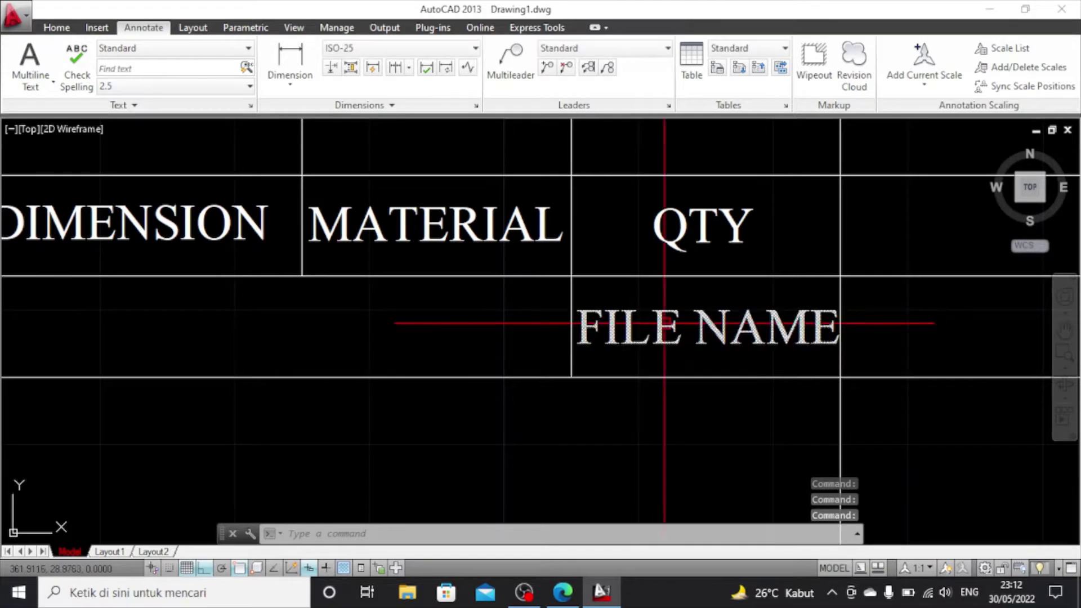
pyautogui.click(786, 330)
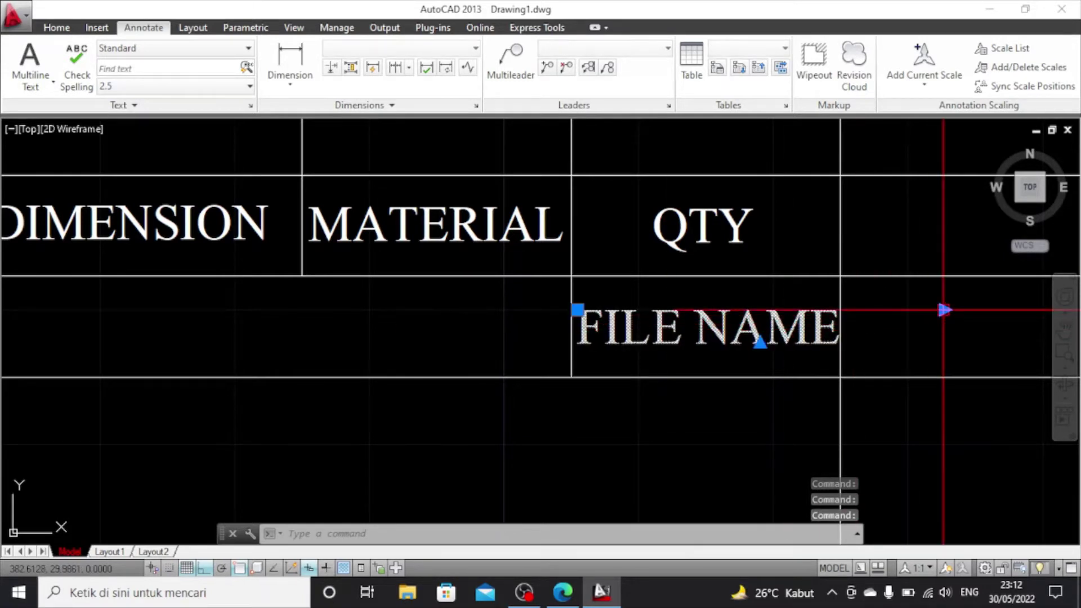
pyautogui.click(945, 310)
pyautogui.click(843, 309)
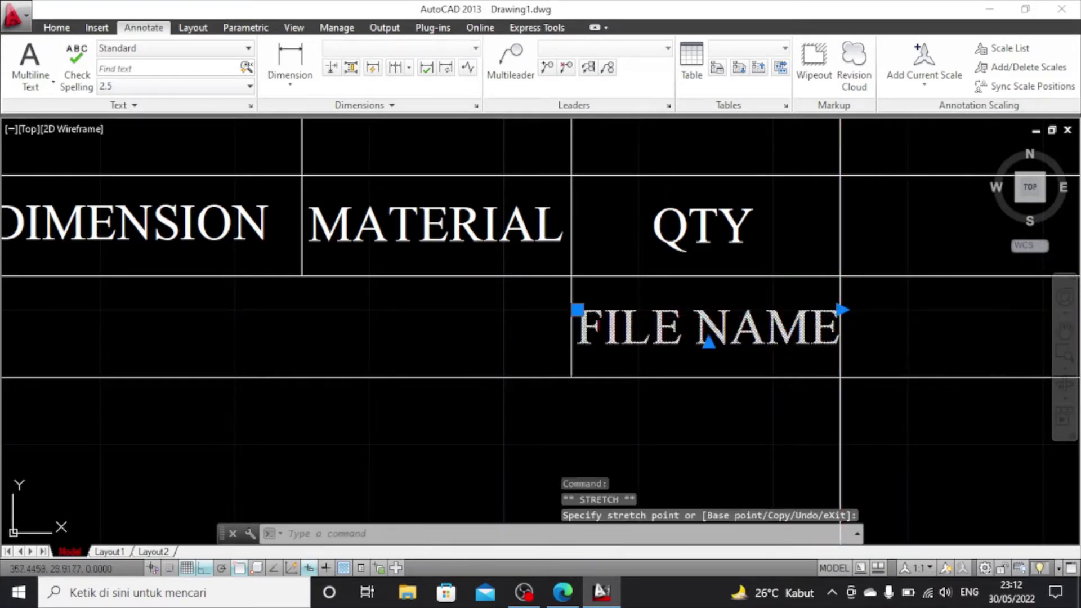
pyautogui.click(579, 312)
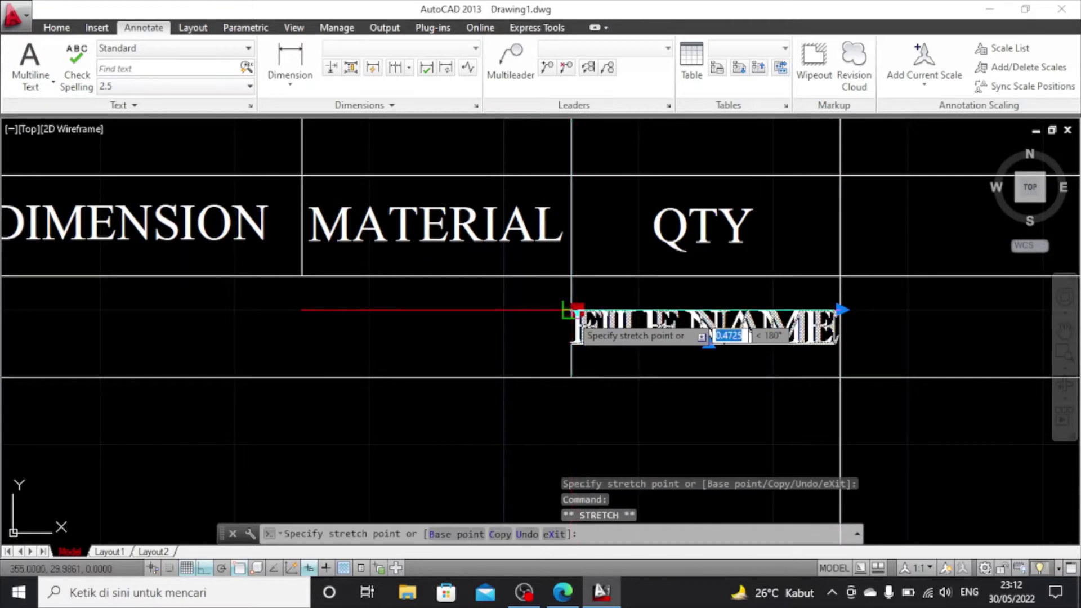
pyautogui.click(571, 310)
# Reopen the FILE NAME label to recheck its text, then reselect it
pyautogui.click(637, 330)
pyautogui.click(635, 330)
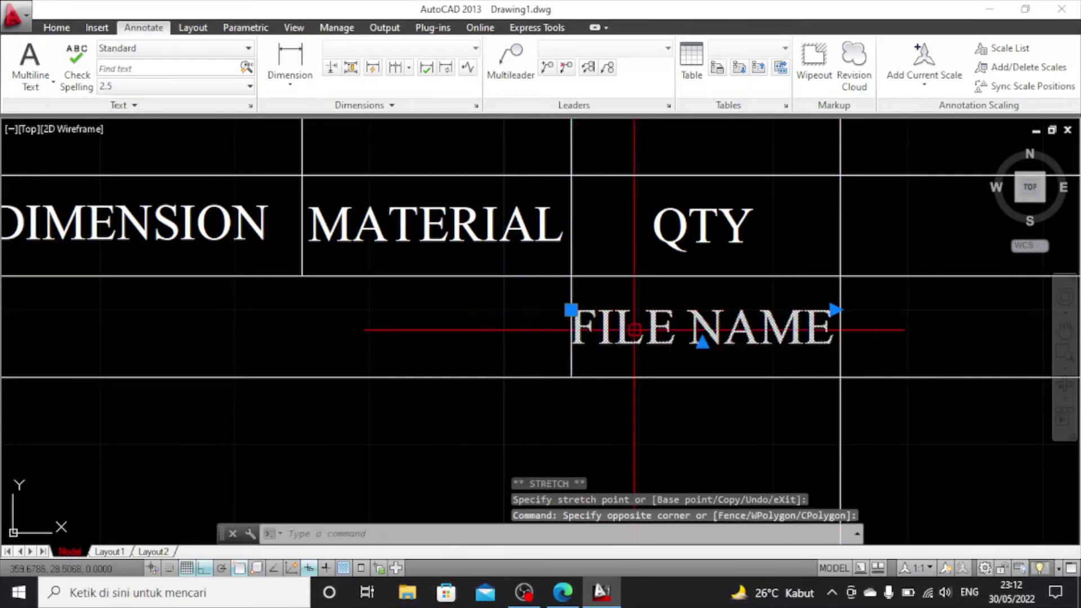
pyautogui.click(635, 330)
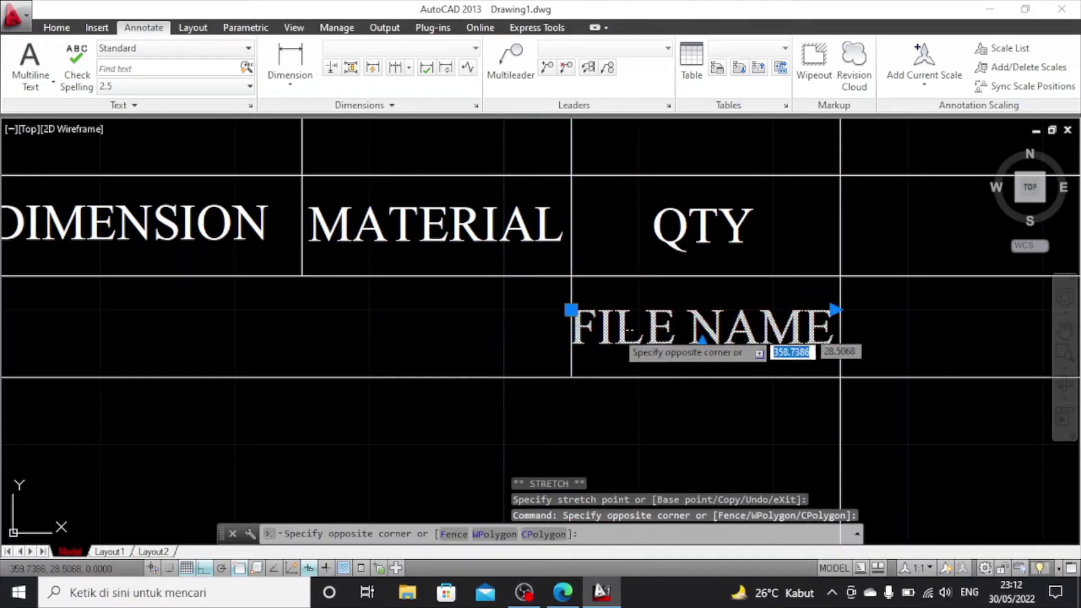
pyautogui.click(635, 332)
pyautogui.doubleClick(619, 332)
pyautogui.hotkey('ctrl', 'a')
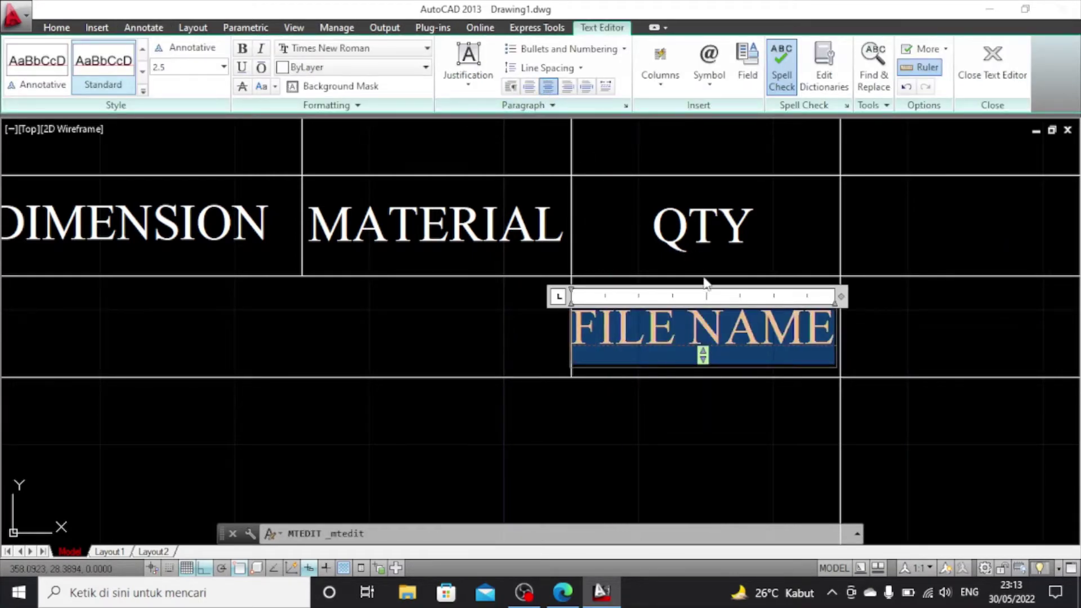
pyautogui.click(952, 352)
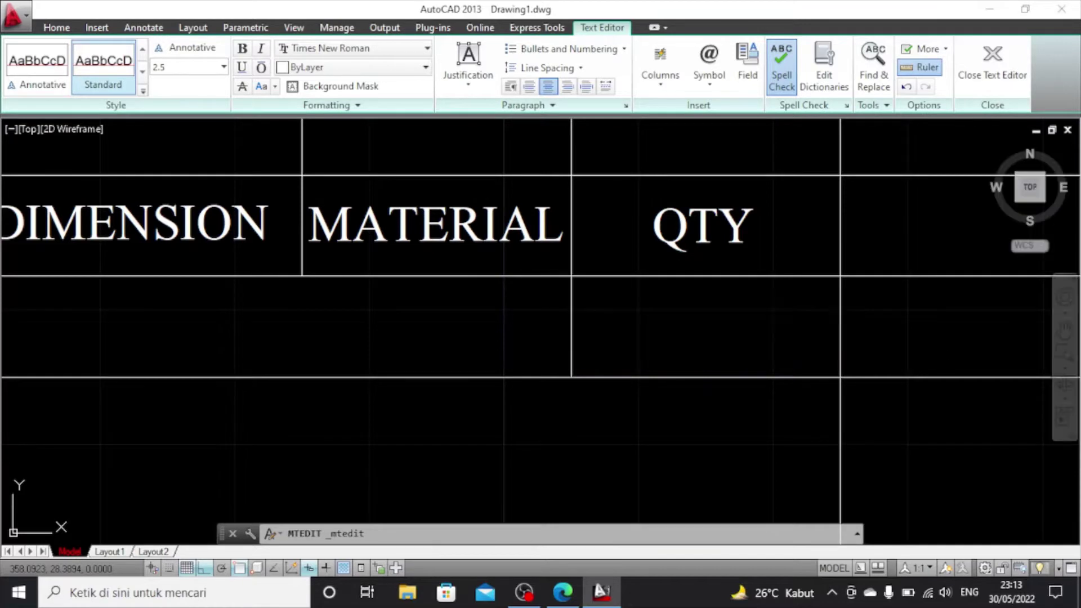
pyautogui.click(772, 328)
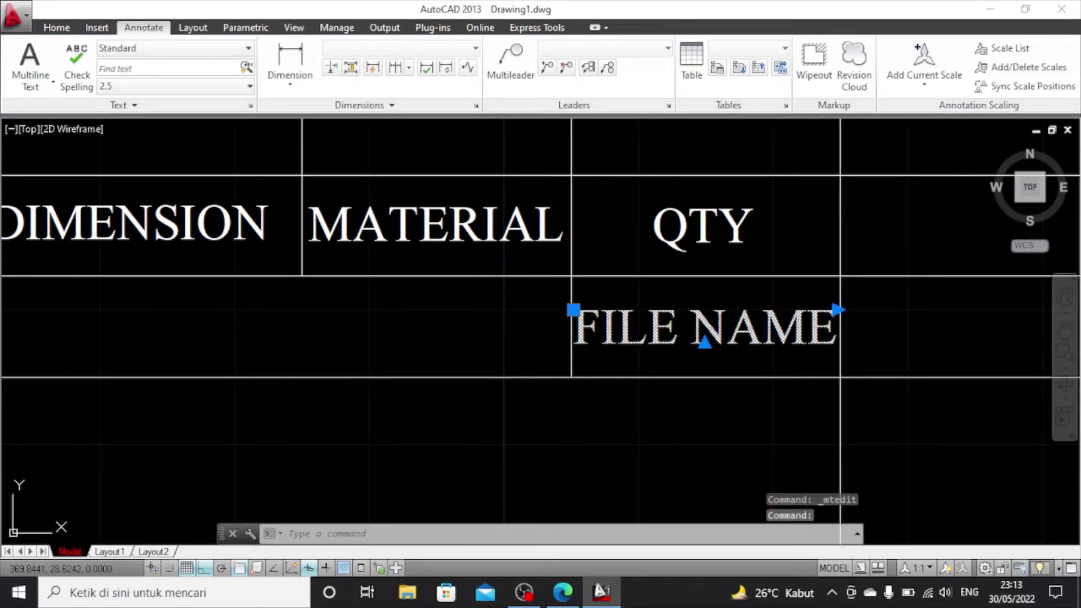
# Paste a DESIGNED BY copy into the header cell right of QTY and pan the whole table into view
pyautogui.press('Escape')
pyautogui.scroll(-2, 876, 322)
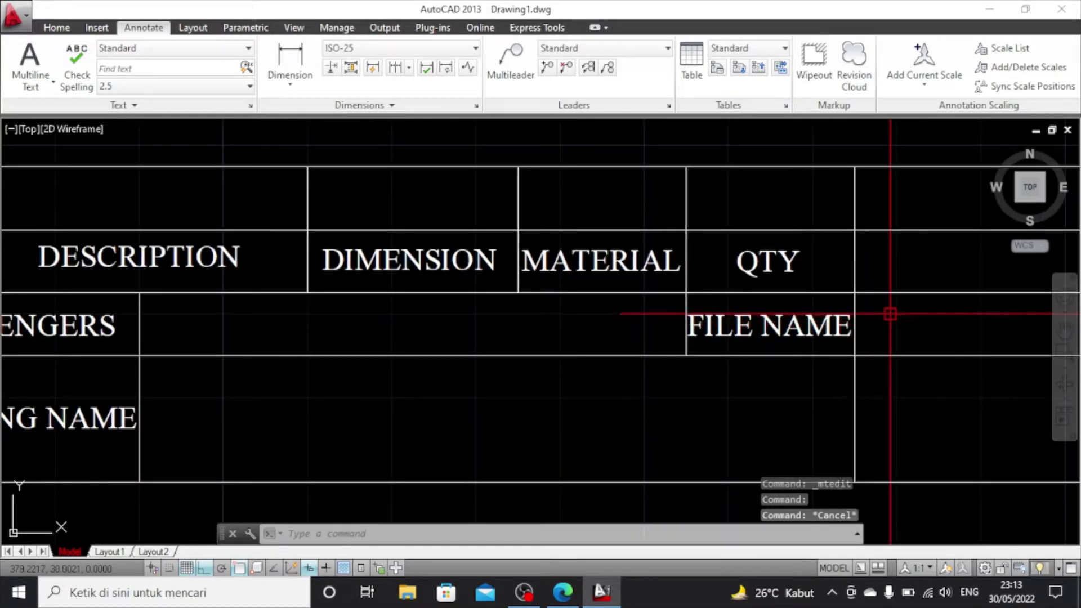
pyautogui.hotkey('ctrl', 'v')
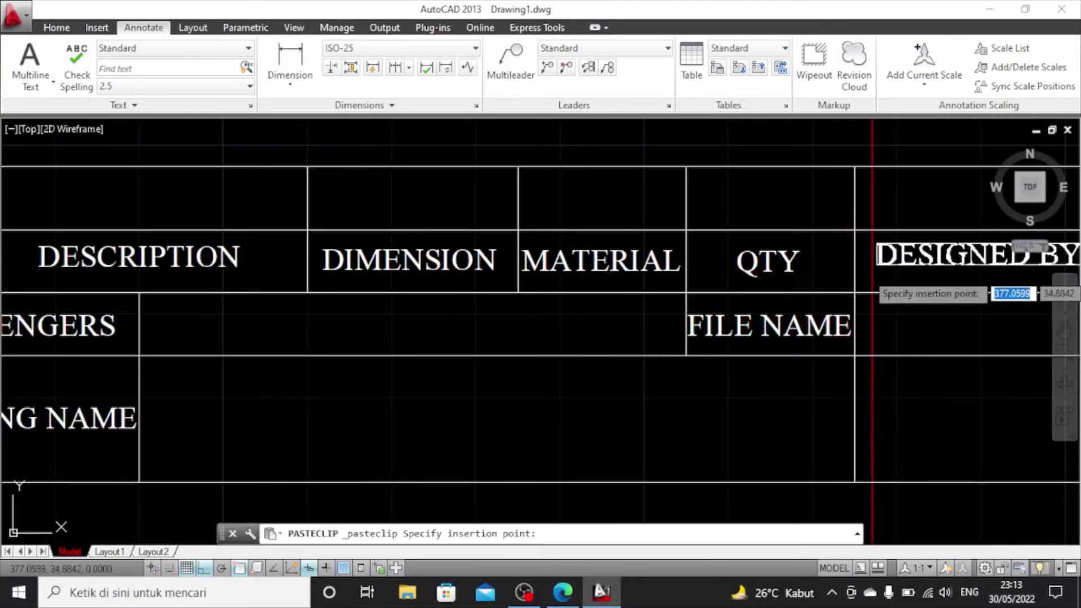
pyautogui.click(869, 274)
pyautogui.scroll(-2, 866, 275)
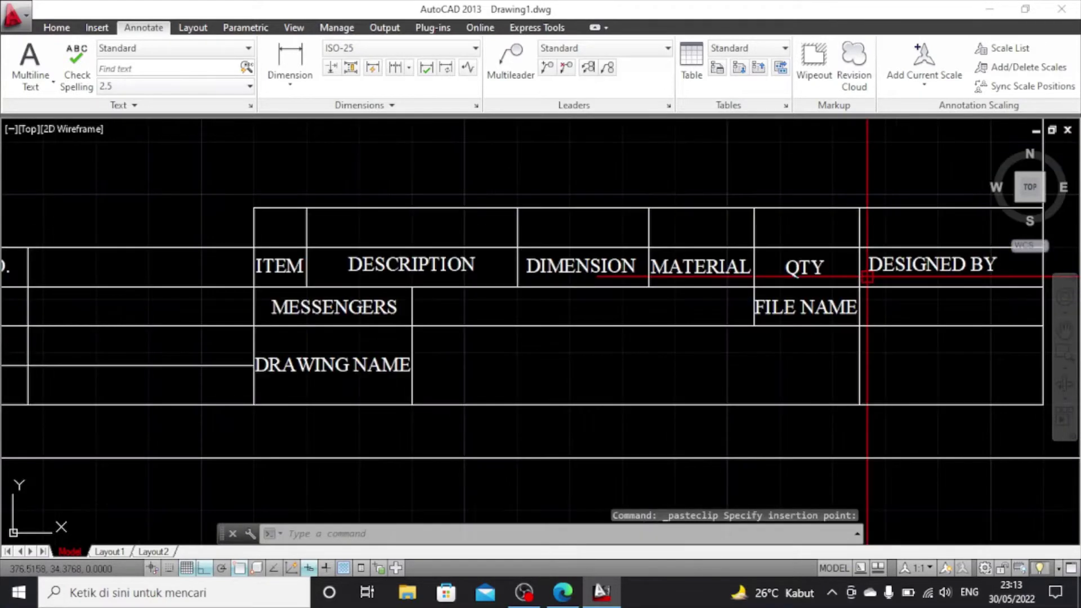
pyautogui.scroll(2, 866, 275)
pyautogui.scroll(-1, 867, 276)
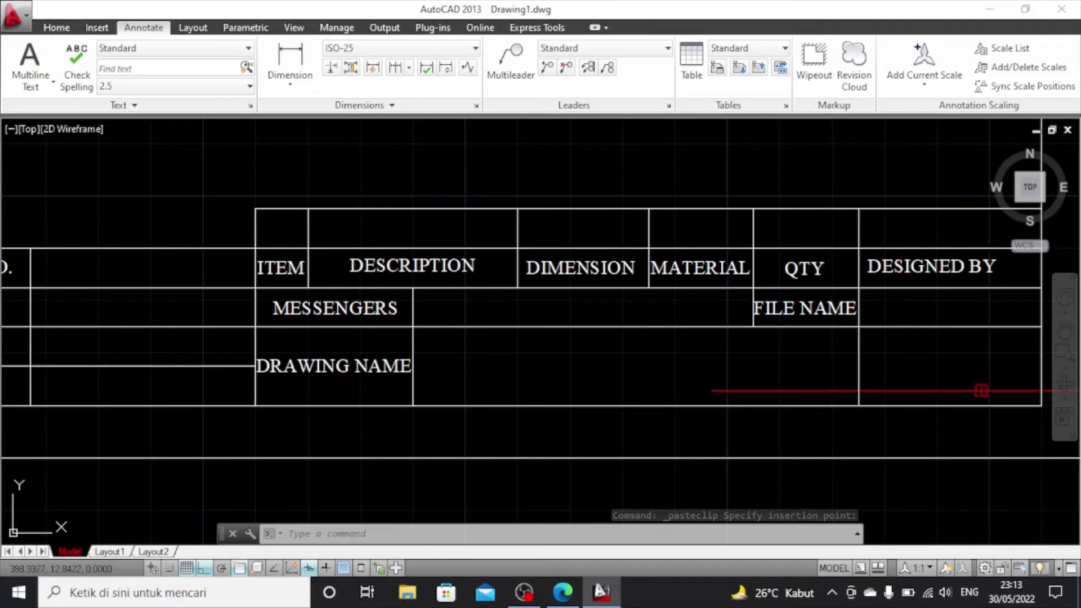
pyautogui.click(1066, 332)
pyautogui.moveTo(990, 345); pyautogui.dragTo(765, 379)
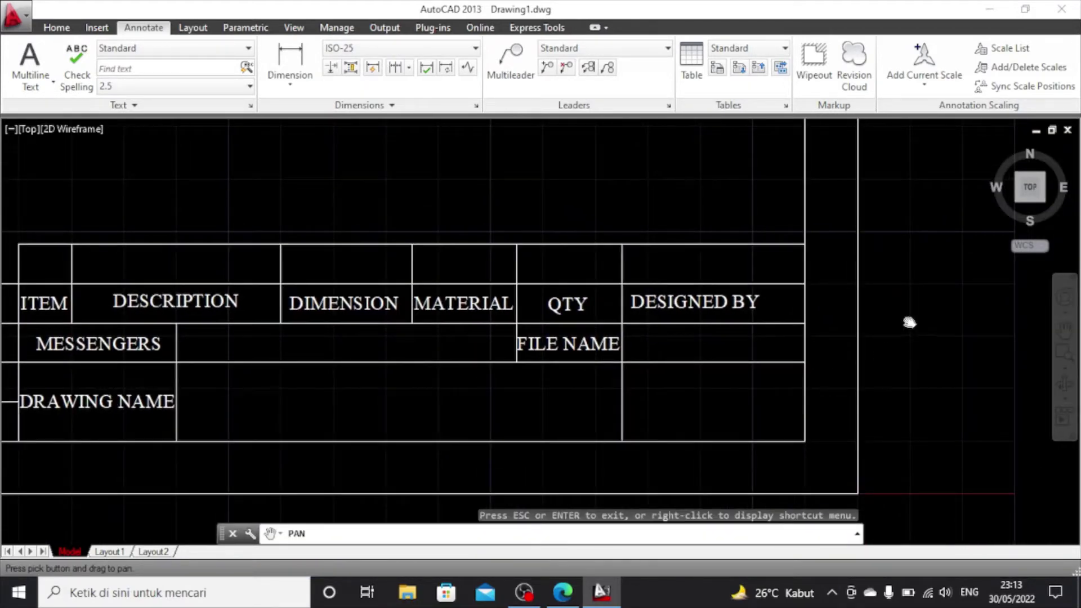
pyautogui.rightClick(910, 322)
pyautogui.click(928, 323)
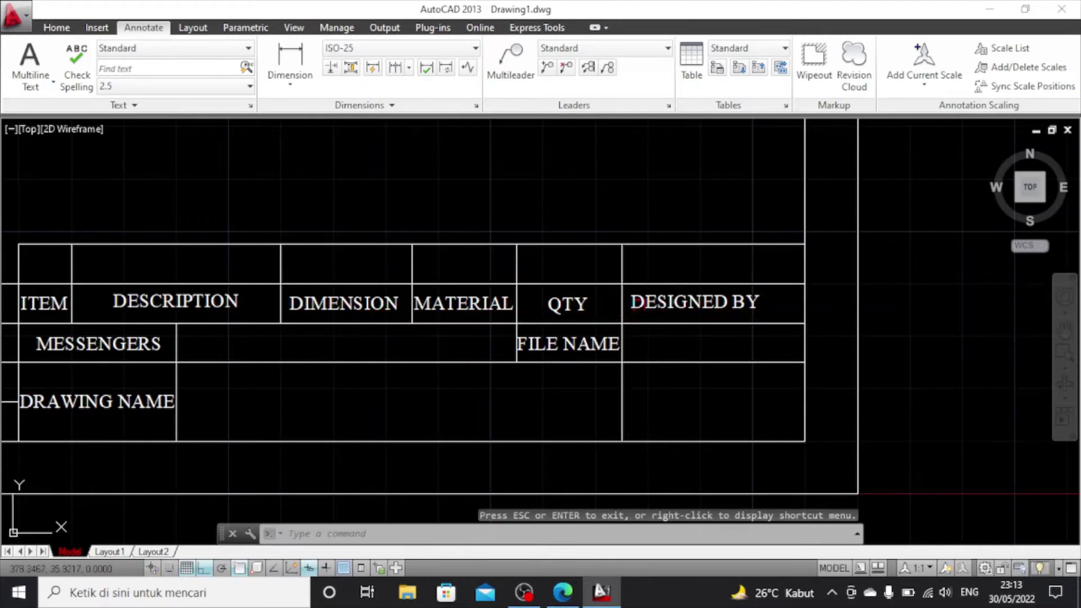
# Retype the new heading as REMARK and stretch its width grip to fit the cell
pyautogui.doubleClick(645, 304)
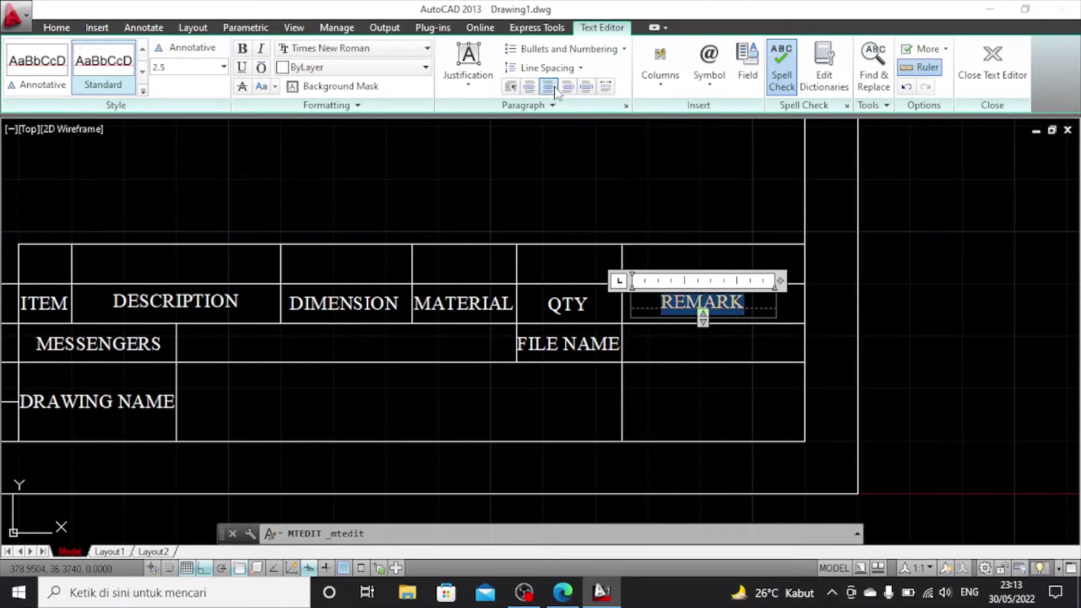
pyautogui.click(789, 315)
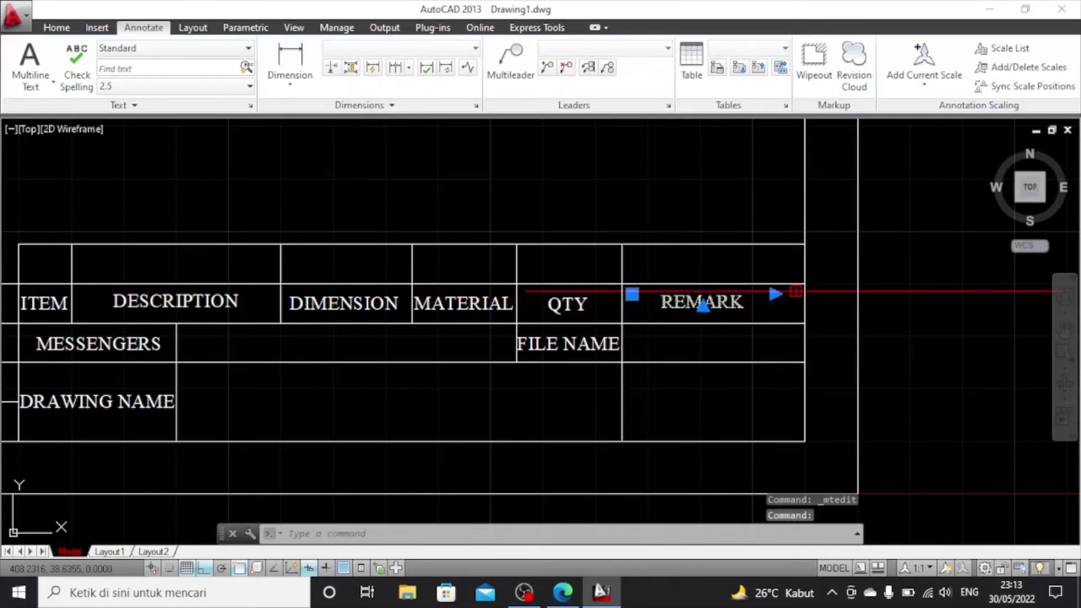
pyautogui.click(775, 294)
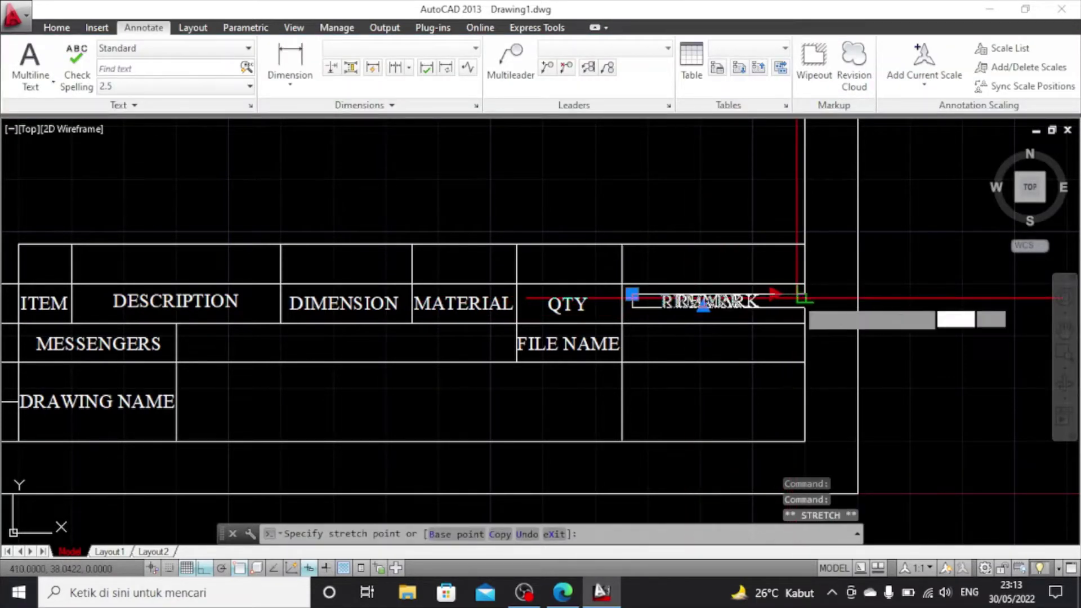
pyautogui.click(798, 296)
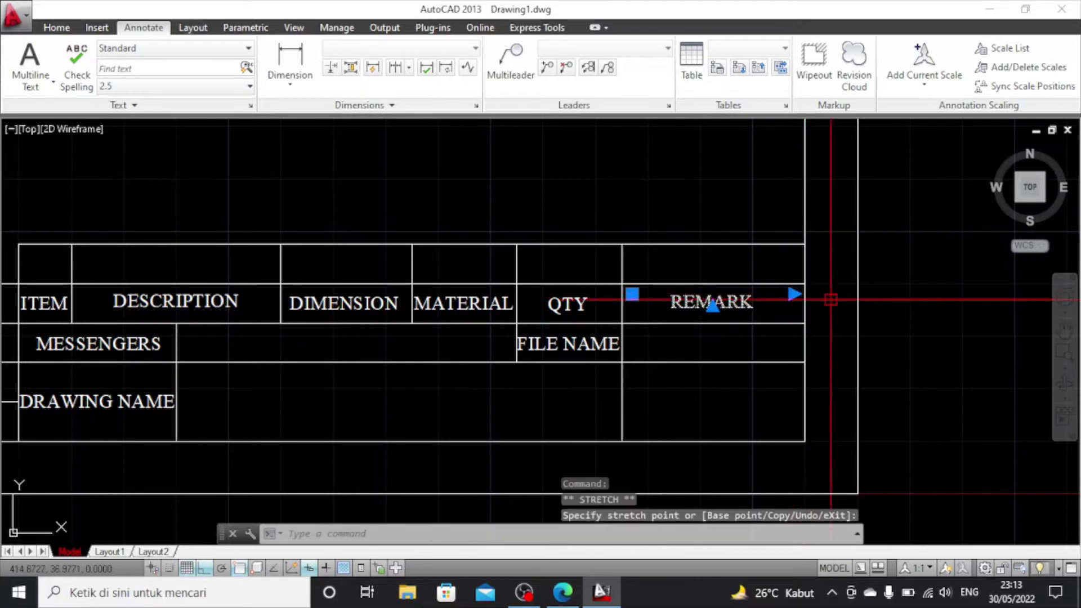
pyautogui.press('Escape')
pyautogui.scroll(-2, 804, 341)
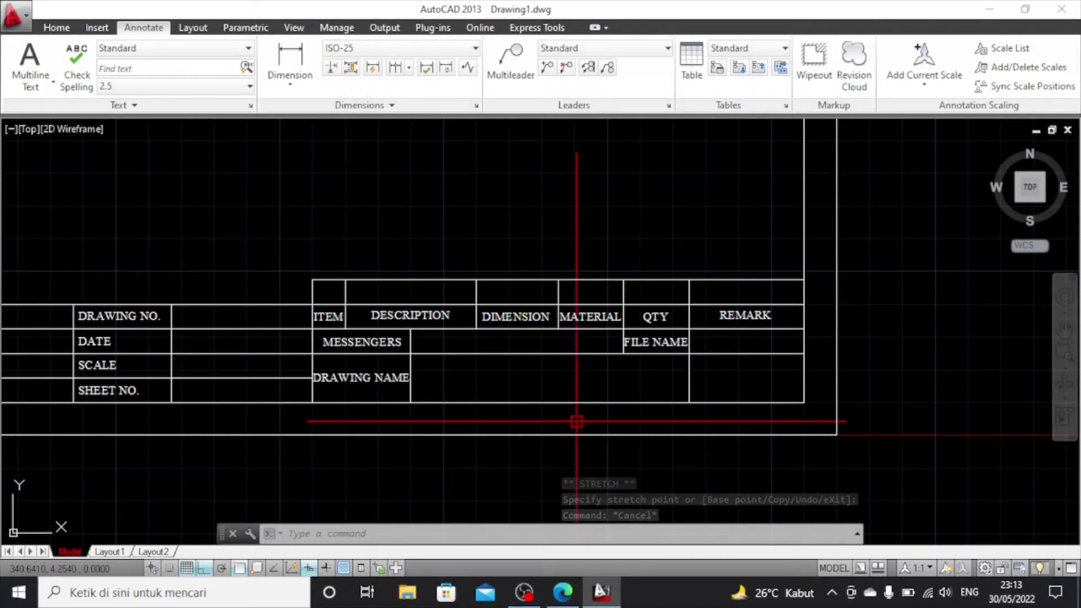
# Draw a vertical line from the cell's bottom edge down to the lower cell corner
pyautogui.click(56, 27)
pyautogui.click(101, 55)
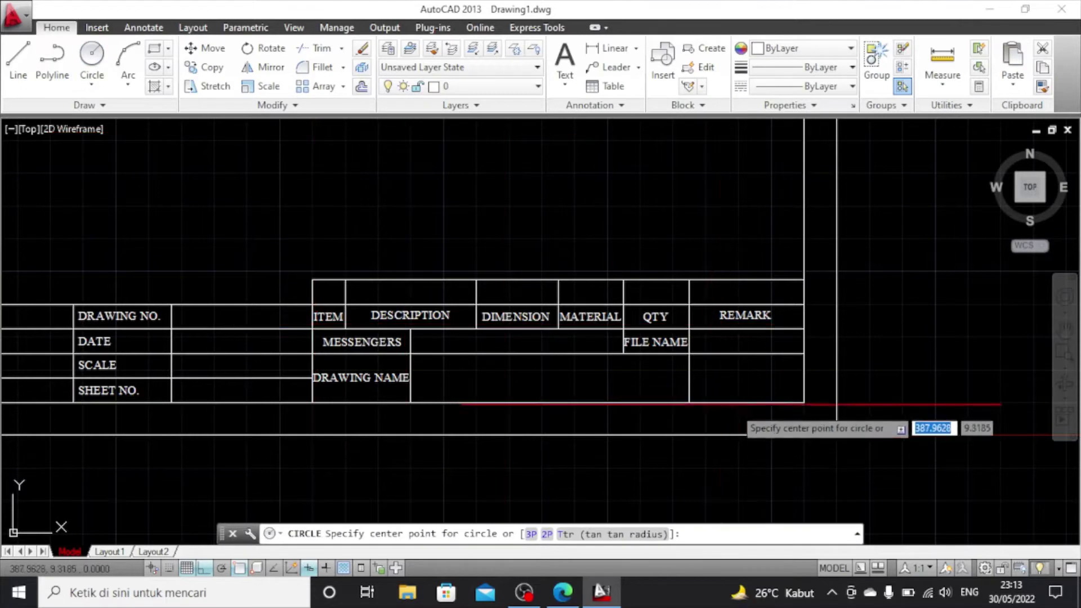
pyautogui.click(17, 62)
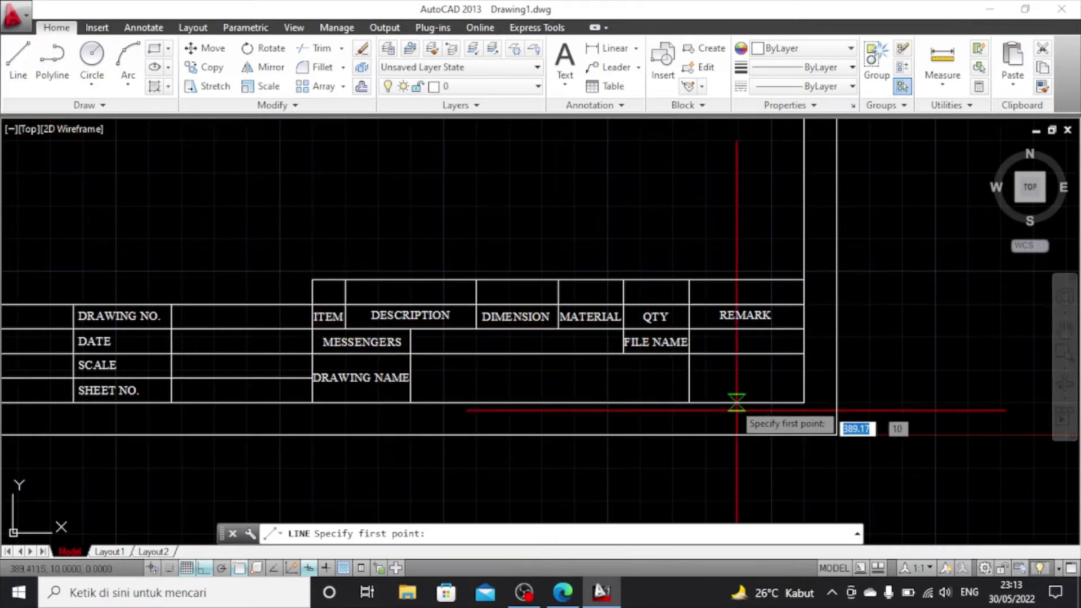
pyautogui.click(689, 353)
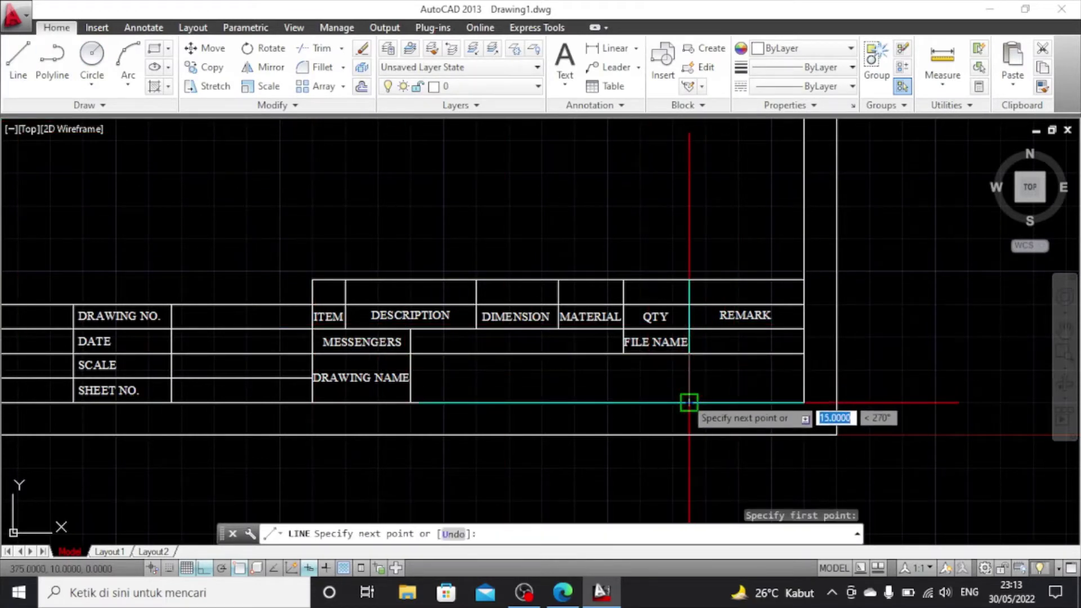
pyautogui.click(689, 402)
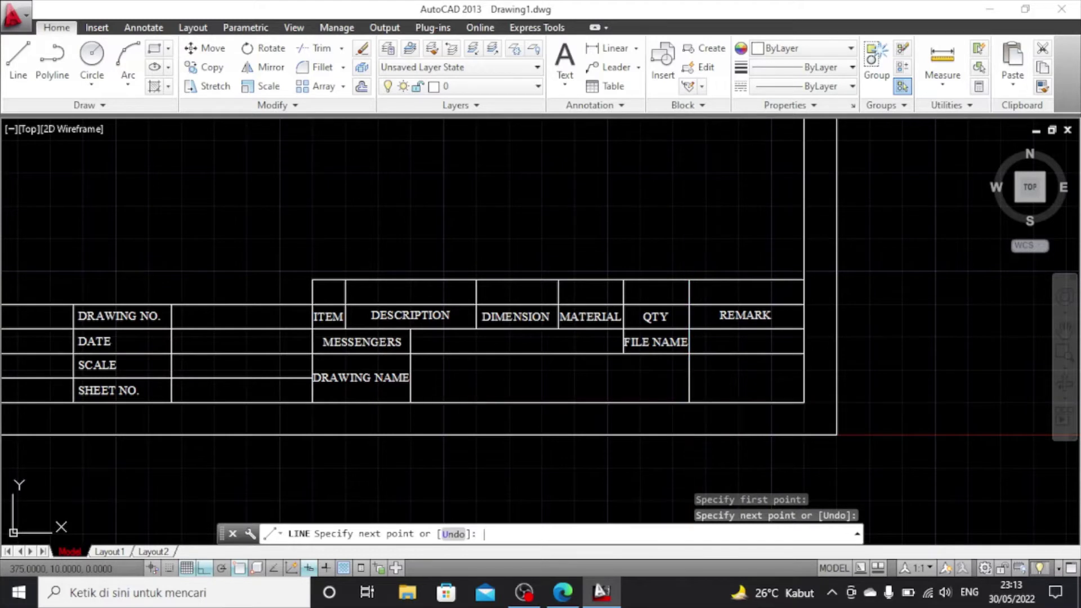
pyautogui.press('Escape')
# Draw a horizontal line from the cell's left edge to the table's right edge
pyautogui.click(12, 70)
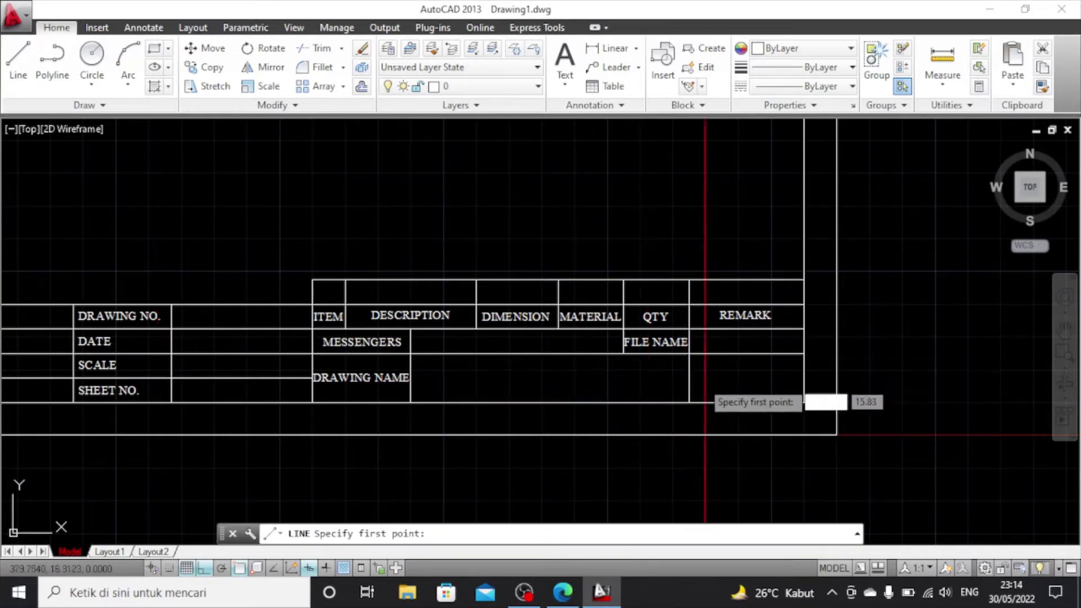
pyautogui.click(689, 378)
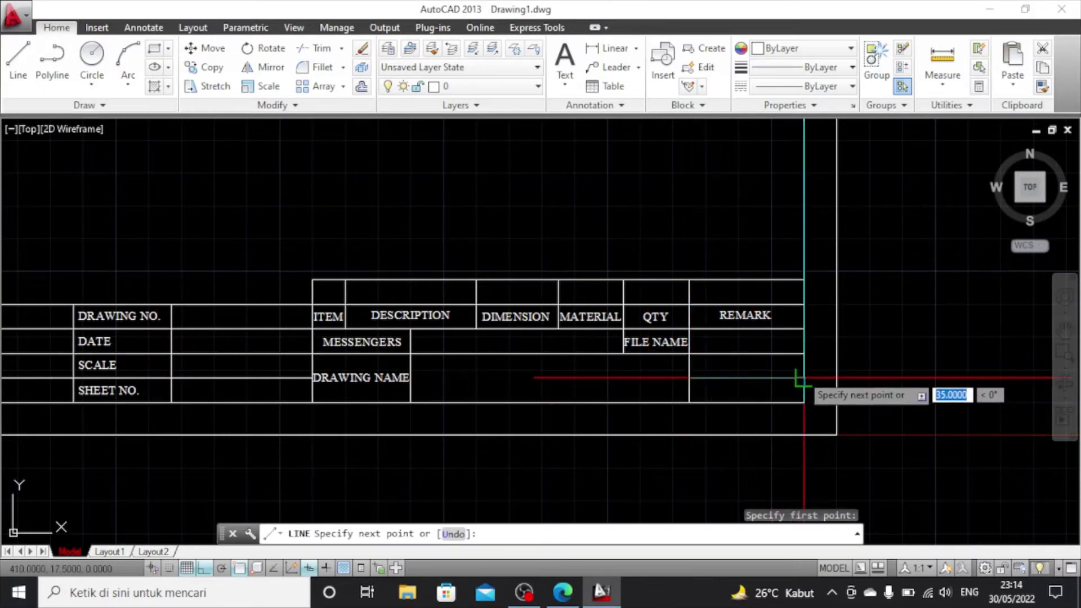
pyautogui.click(804, 377)
pyautogui.press('Escape')
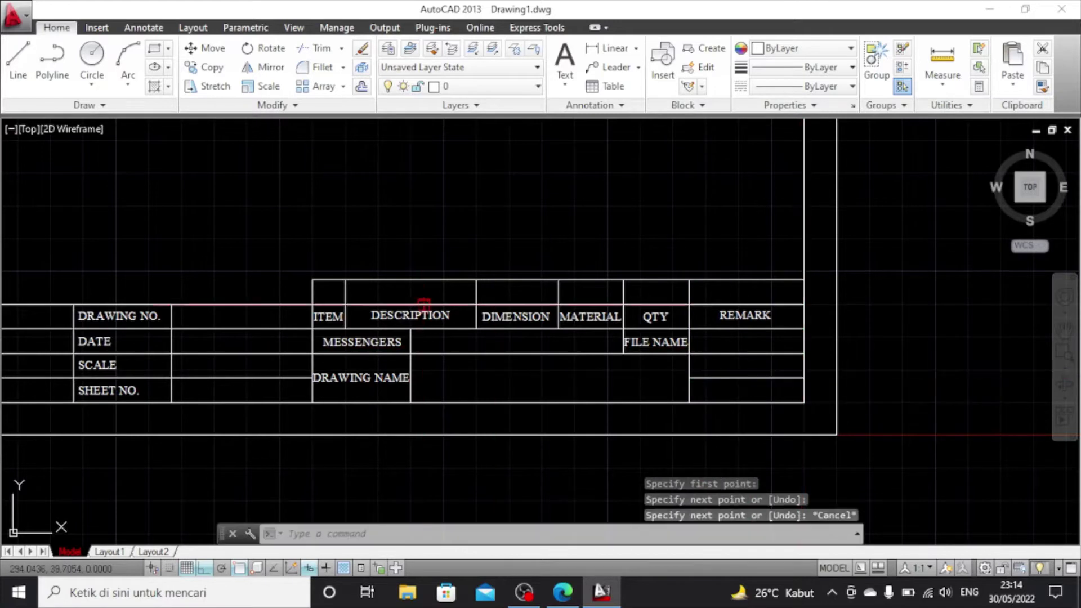
pyautogui.click(99, 79)
pyautogui.click(87, 143)
# Draw a circle of diameter 12 centred on the new dividing line
pyautogui.scroll(2, 794, 388)
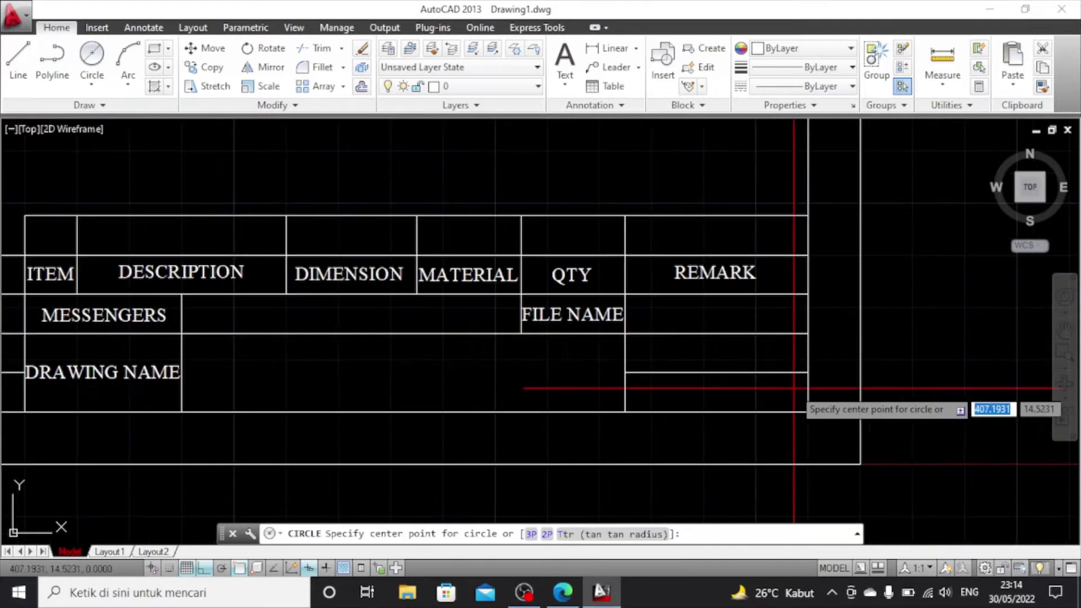
pyautogui.click(657, 371)
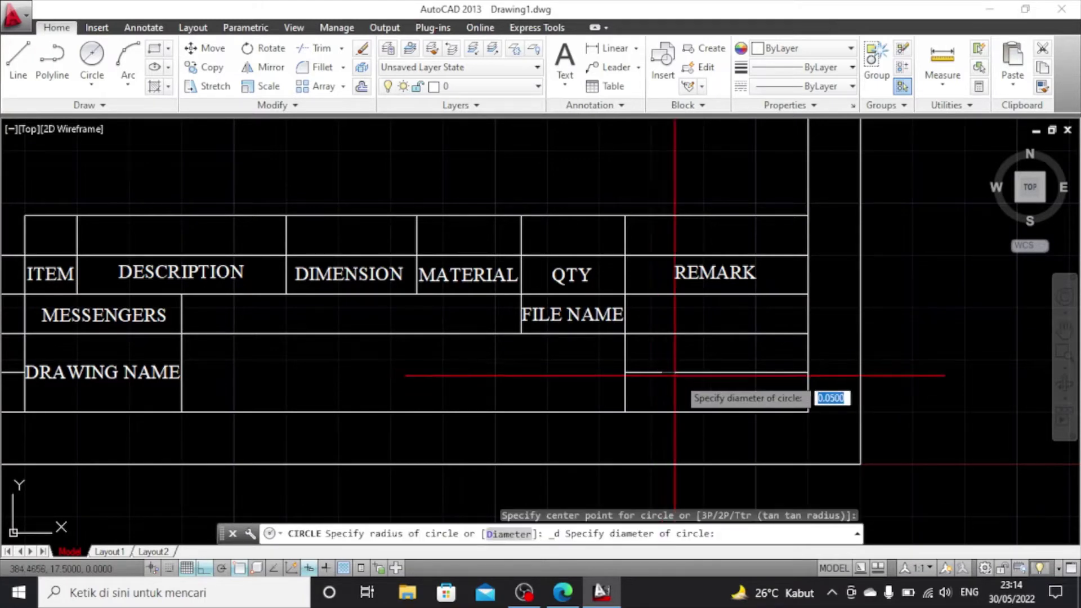
pyautogui.write('12')
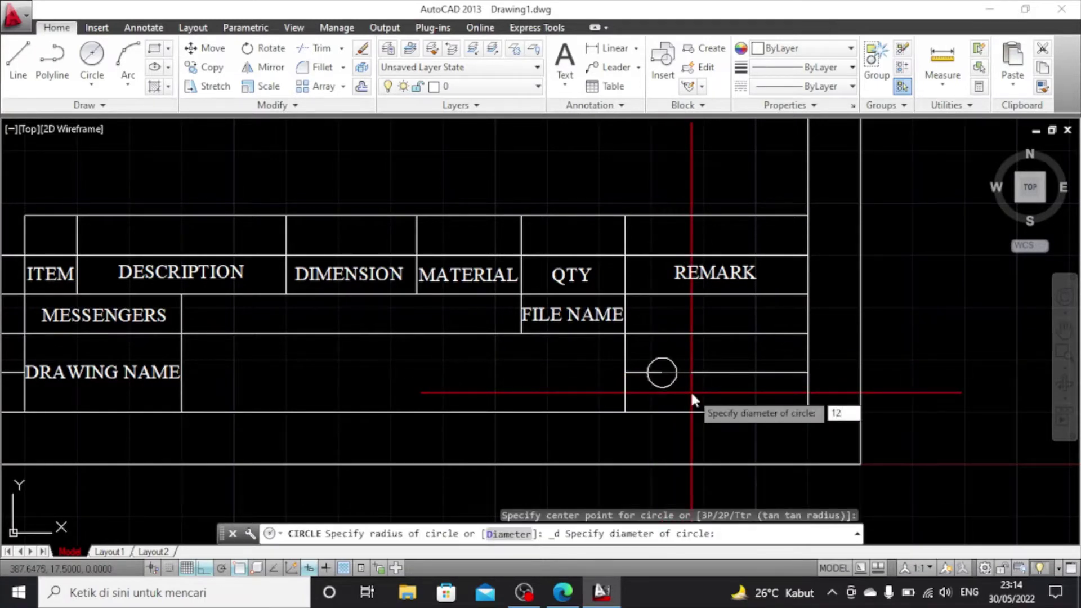
pyautogui.press('Return')
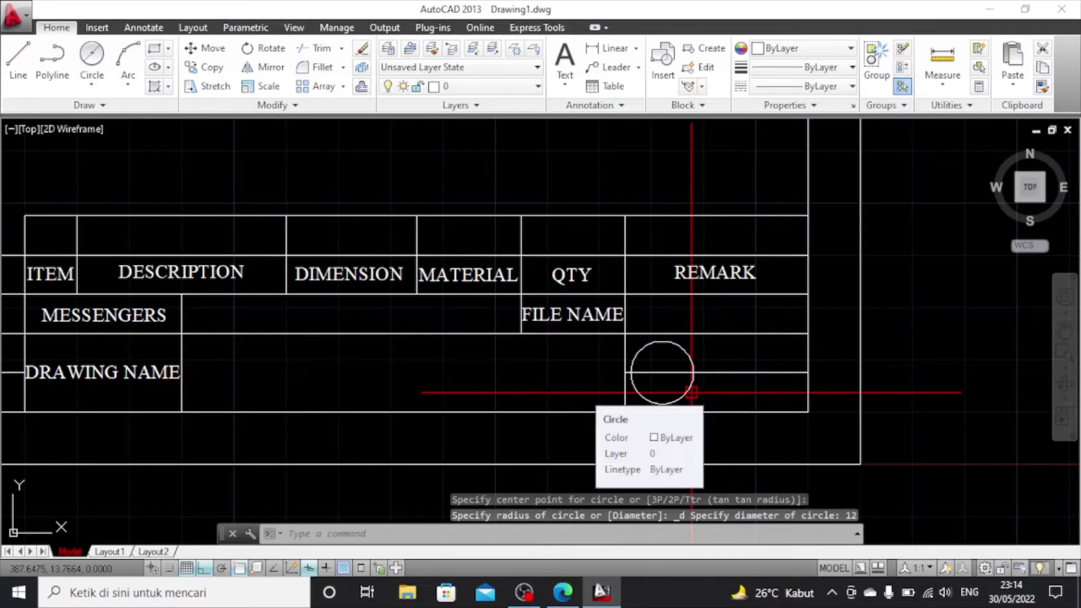
pyautogui.press('Escape')
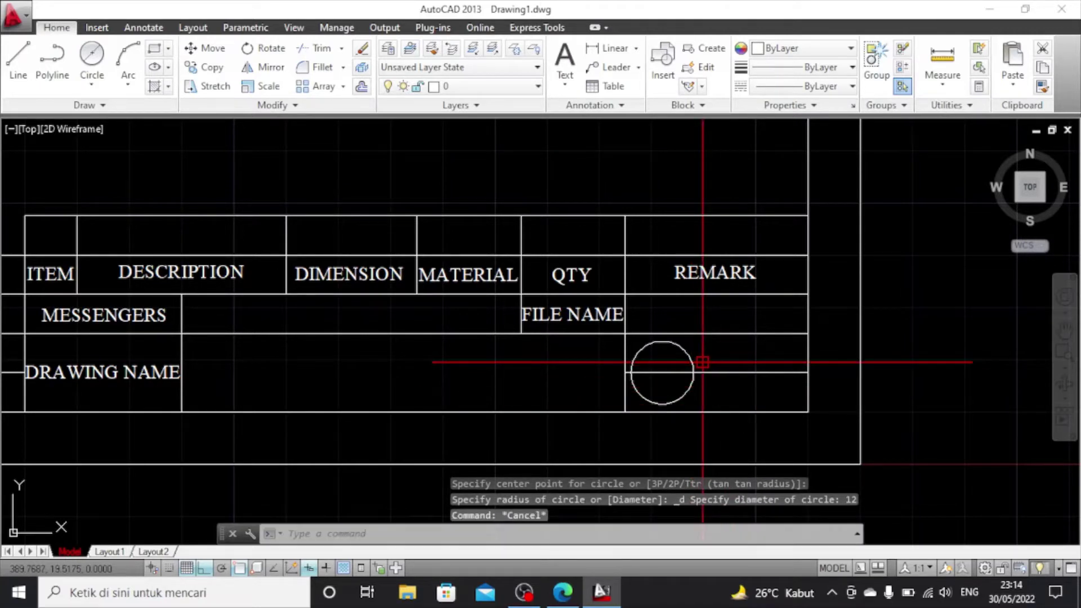
# Add a concentric circle of diameter 6 at the same centre
pyautogui.click(89, 59)
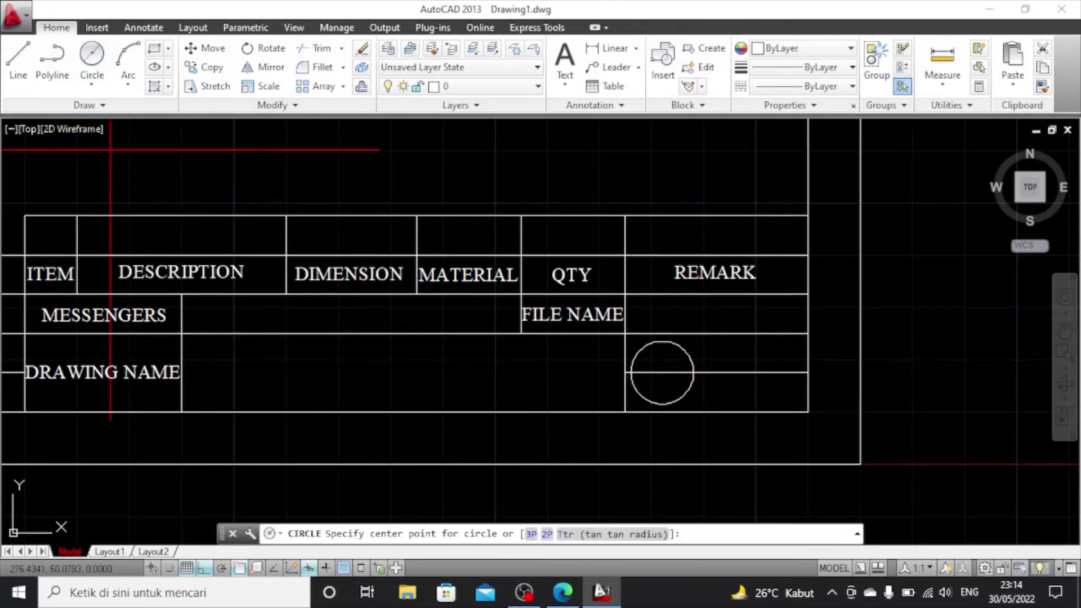
pyautogui.click(662, 373)
pyautogui.write('d')
pyautogui.press('Return')
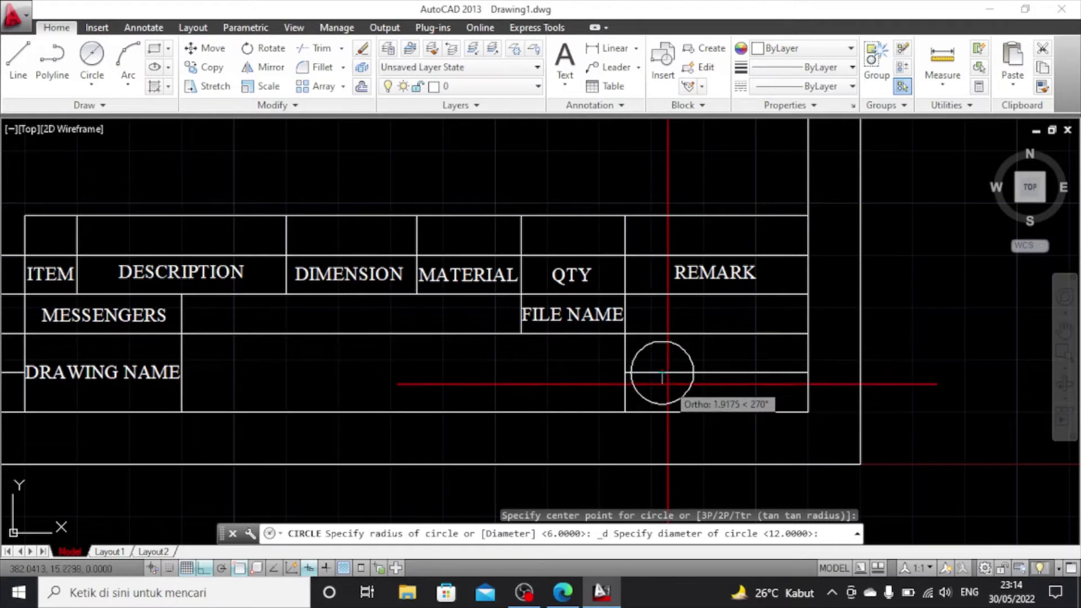
pyautogui.write('6')
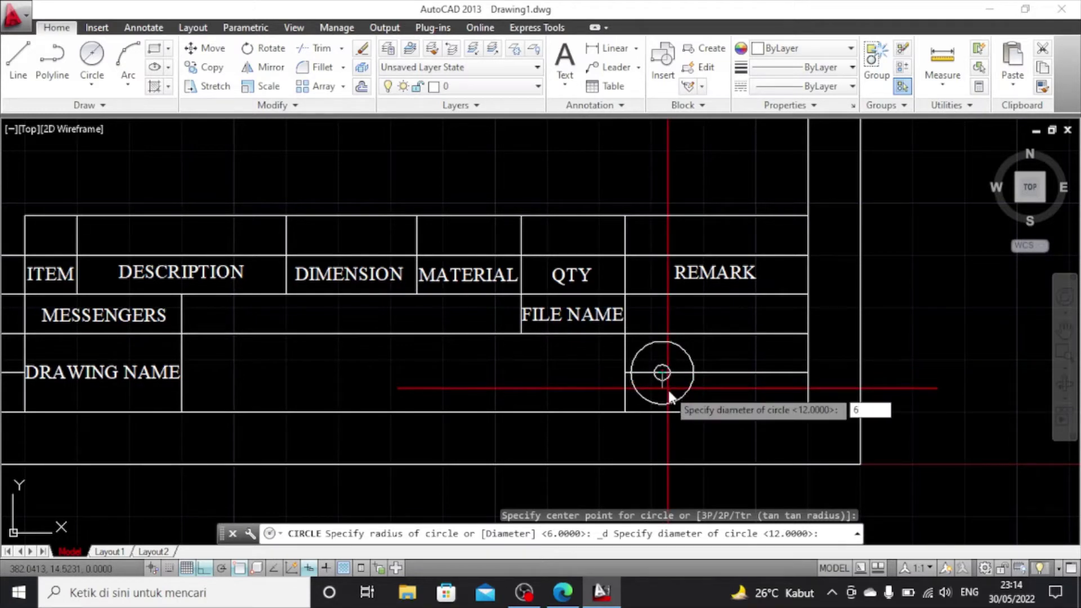
pyautogui.press('Return')
pyautogui.press('Escape')
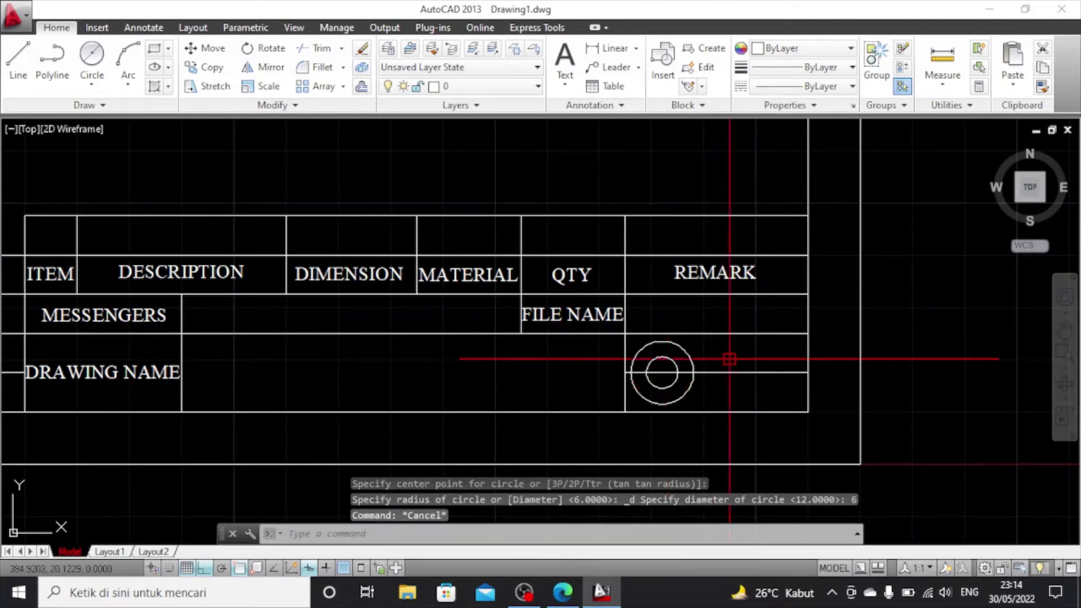
pyautogui.scroll(2, 723, 365)
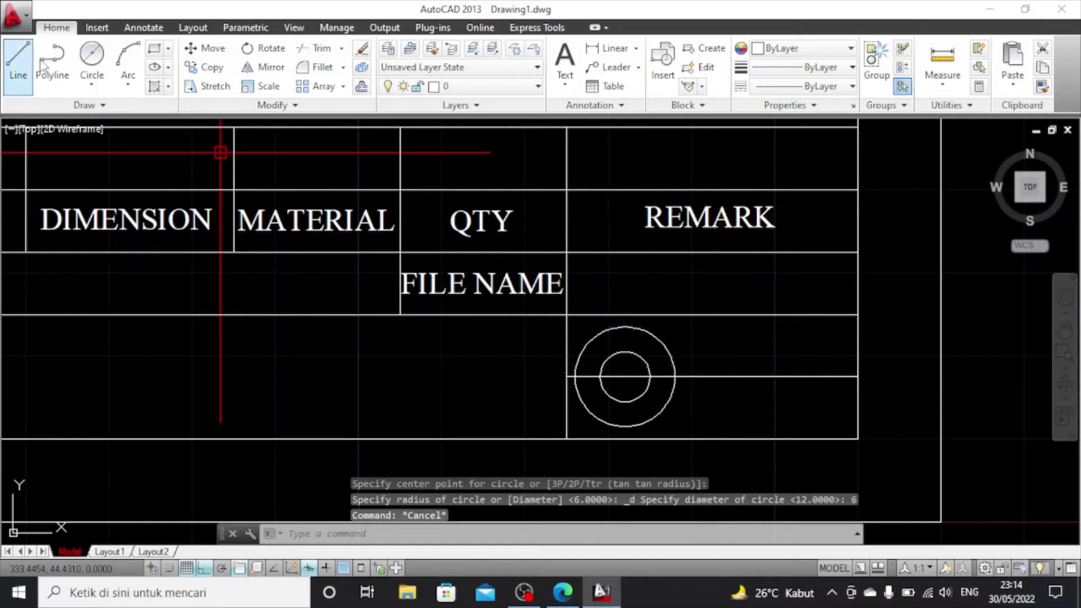
# Draw 15-unit horizontal lines right from the inner circle's top and bottom points
pyautogui.click(18, 56)
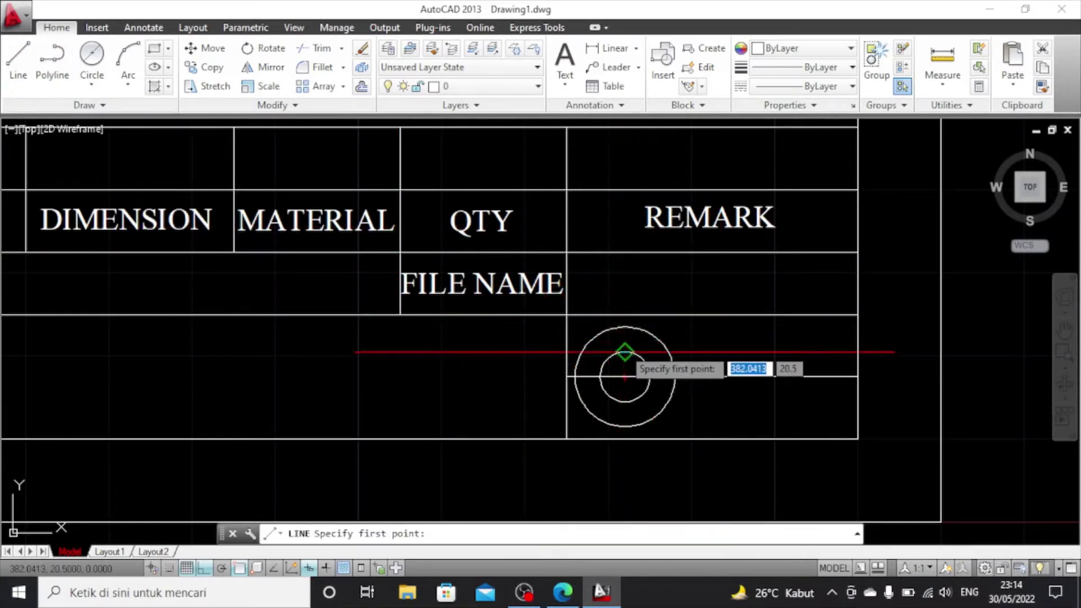
pyautogui.click(625, 353)
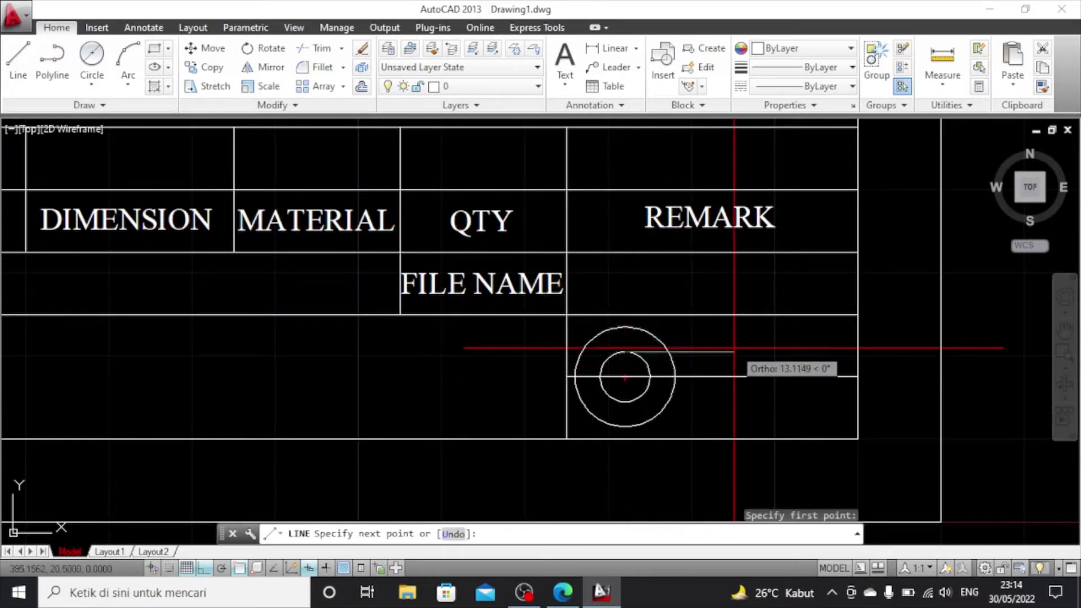
pyautogui.write('15')
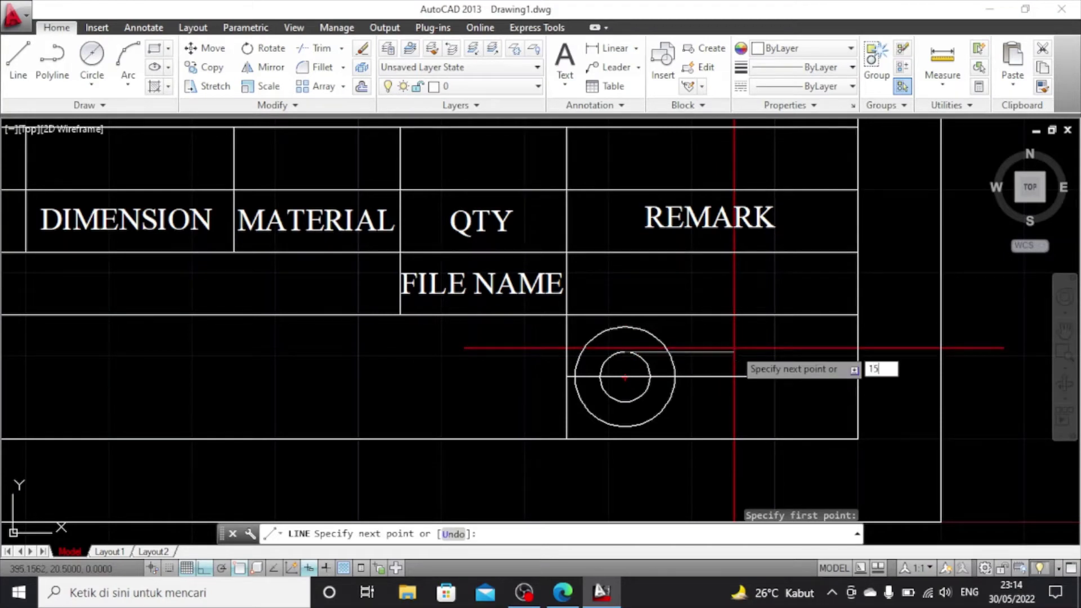
pyautogui.press('Return')
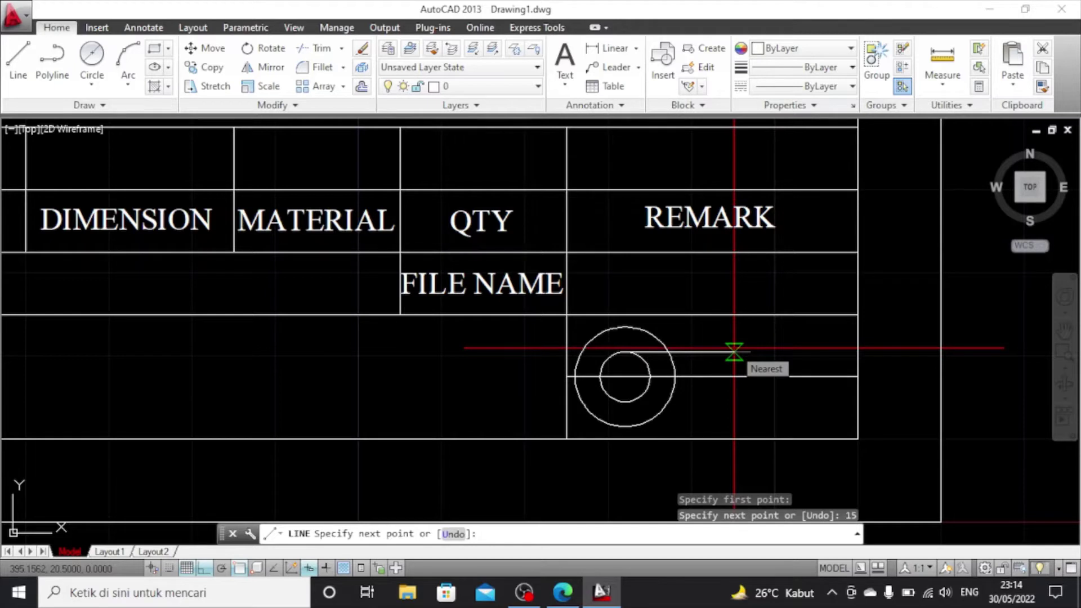
pyautogui.press('Escape')
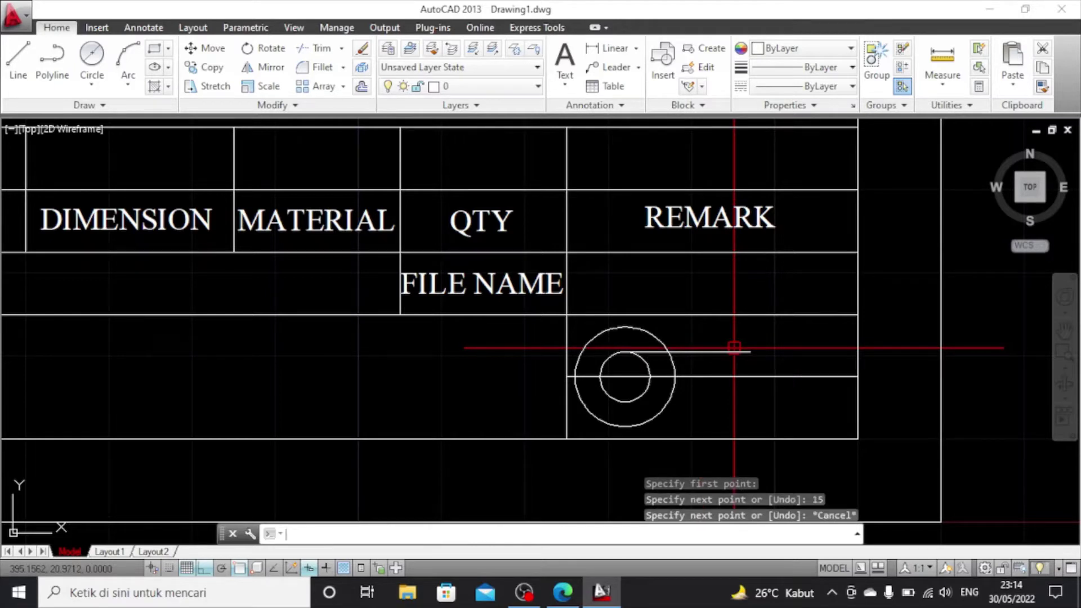
pyautogui.click(18, 59)
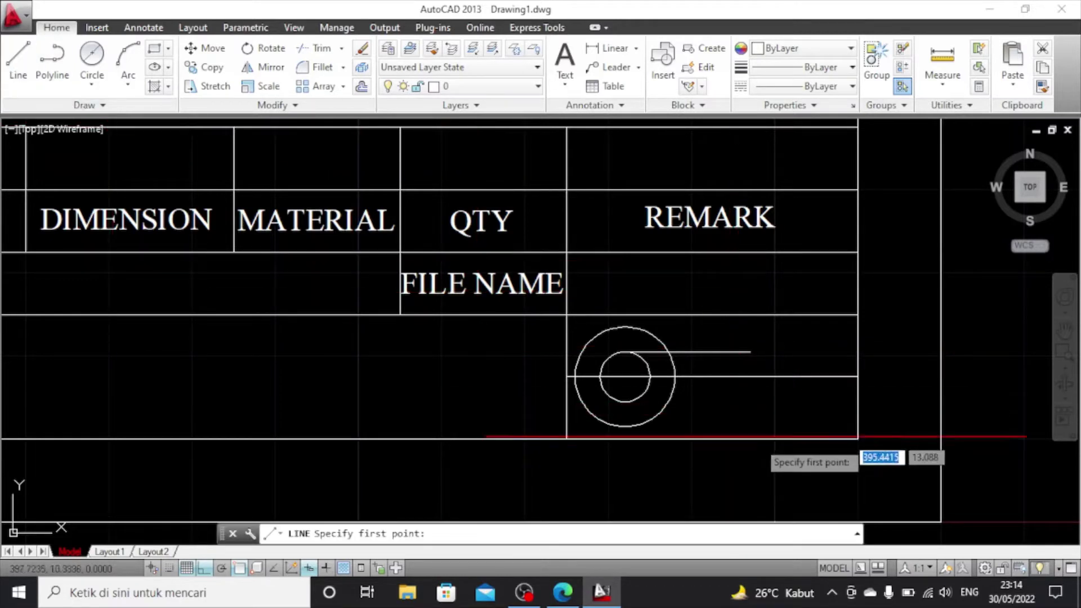
pyautogui.click(624, 401)
pyautogui.write('15')
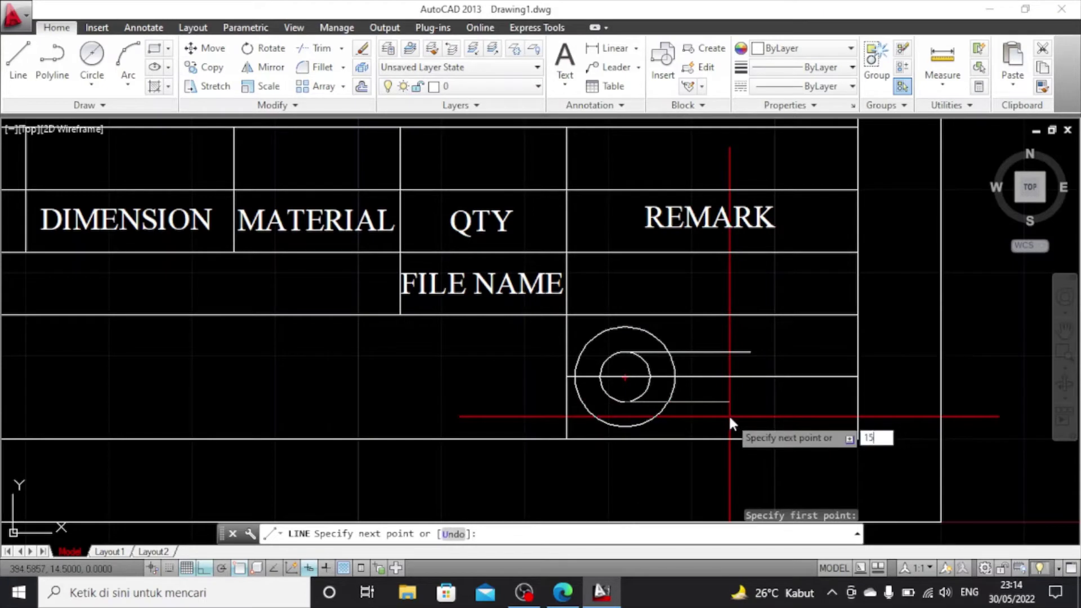
pyautogui.press('Return')
pyautogui.press('Escape')
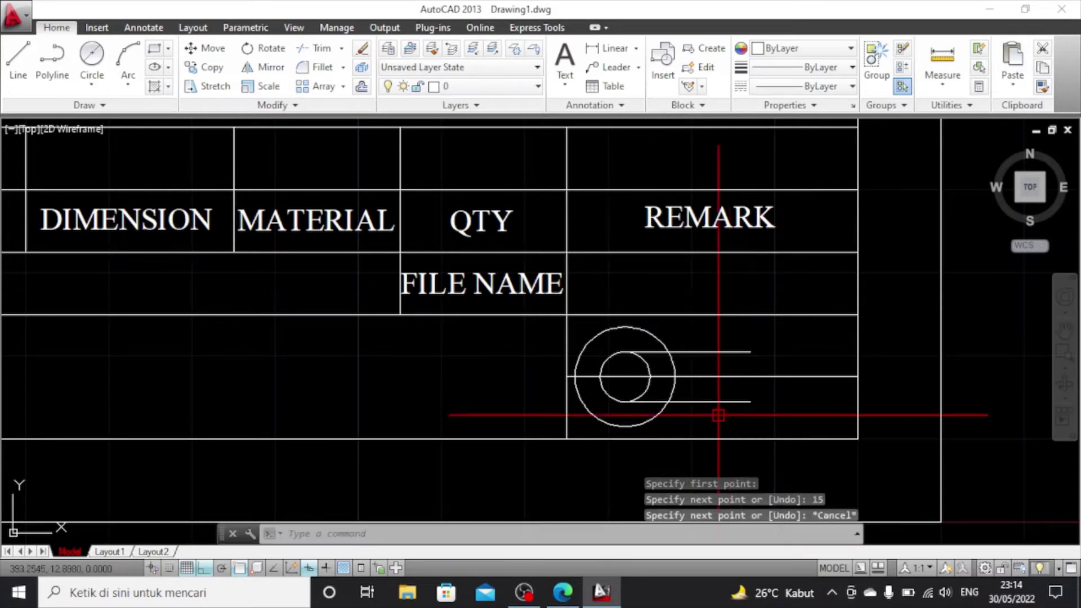
# Draw 27-unit horizontal lines right from the large circle's top and bottom quadrants
pyautogui.press('Return')
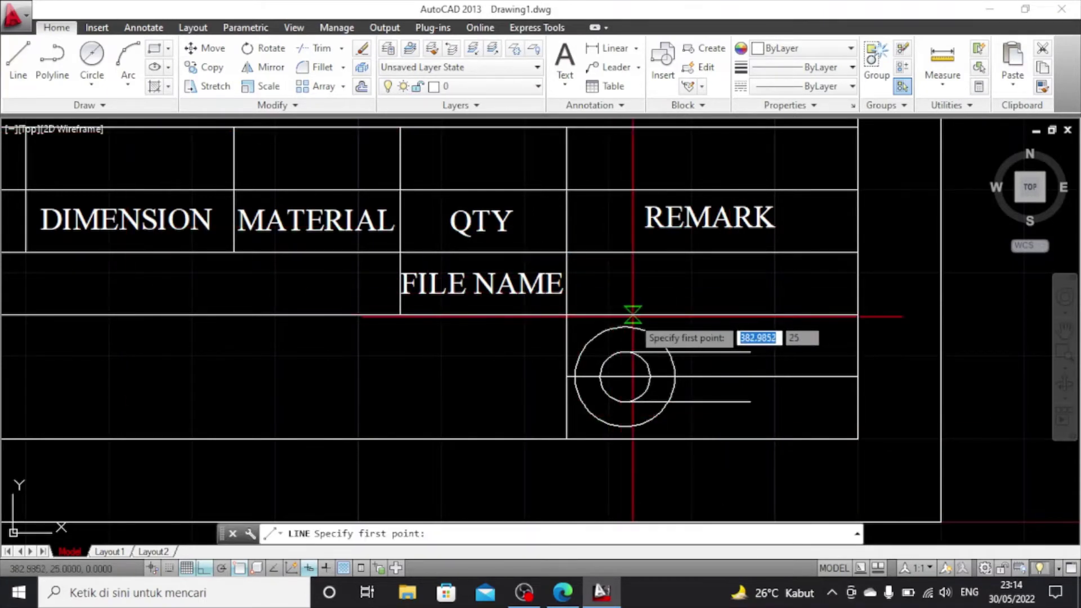
pyautogui.click(626, 326)
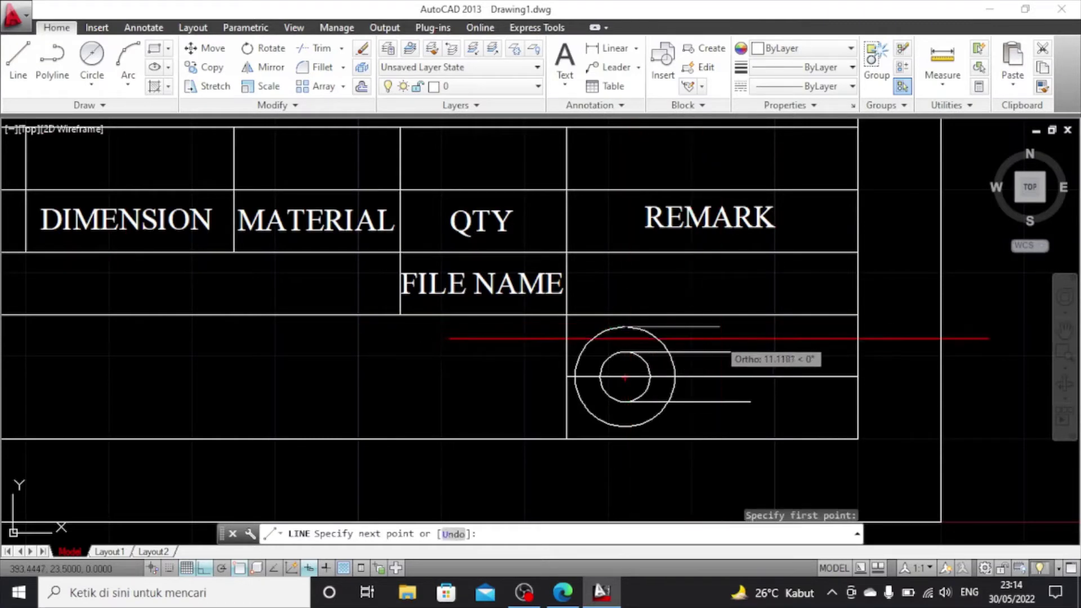
pyautogui.write('27')
pyautogui.press('Return')
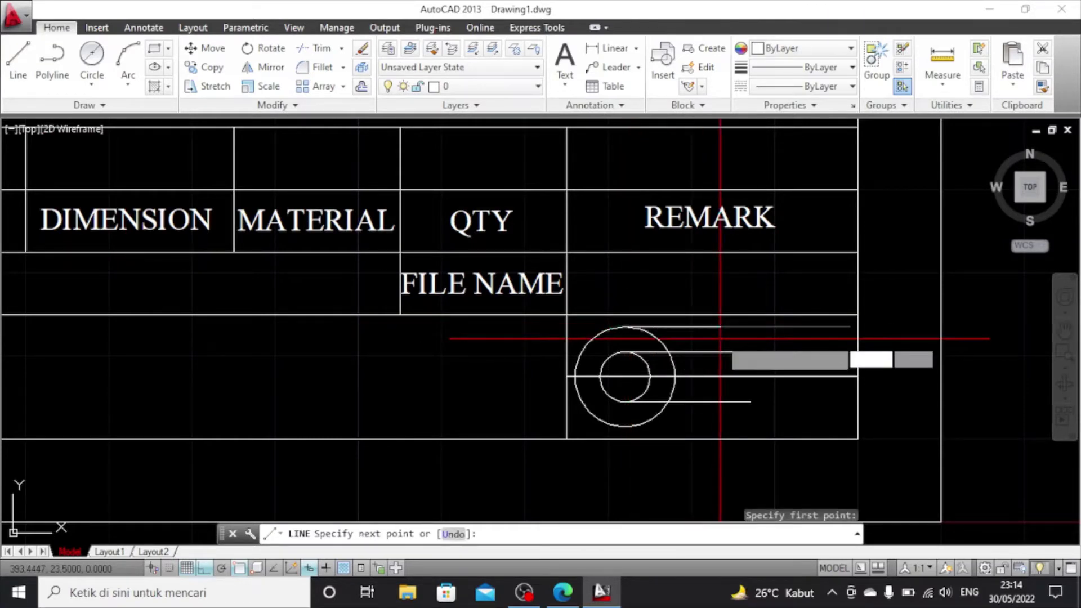
pyautogui.press('Escape')
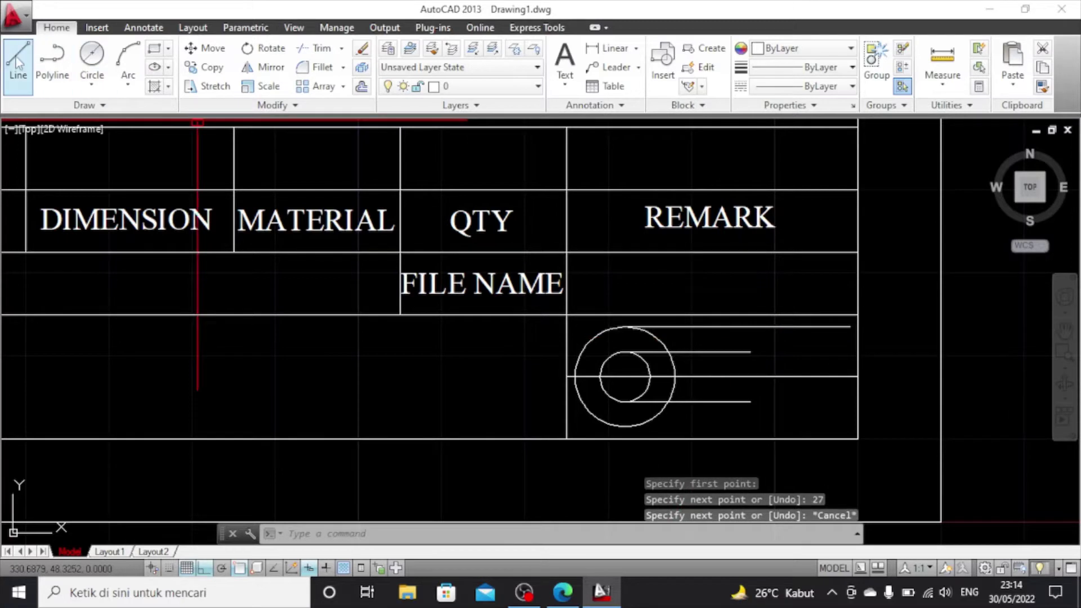
pyautogui.click(18, 56)
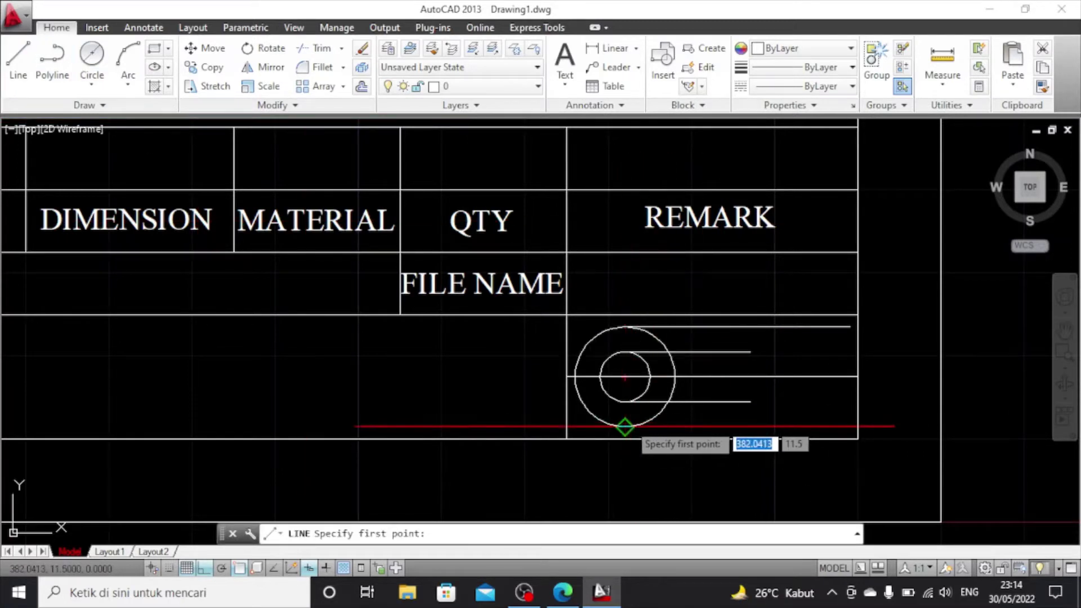
pyautogui.click(625, 426)
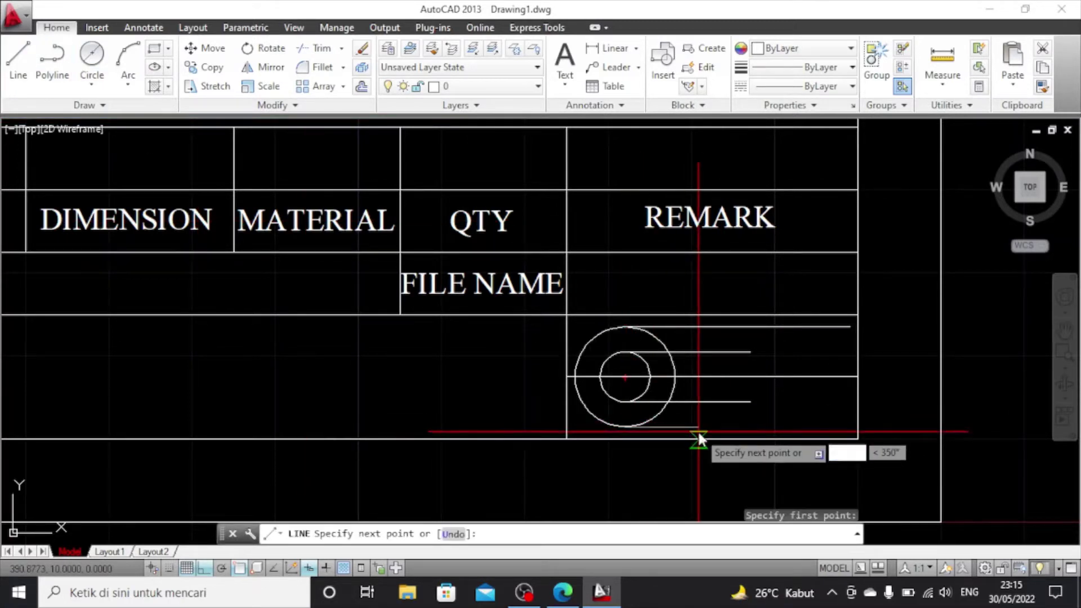
pyautogui.write('27')
pyautogui.press('Return')
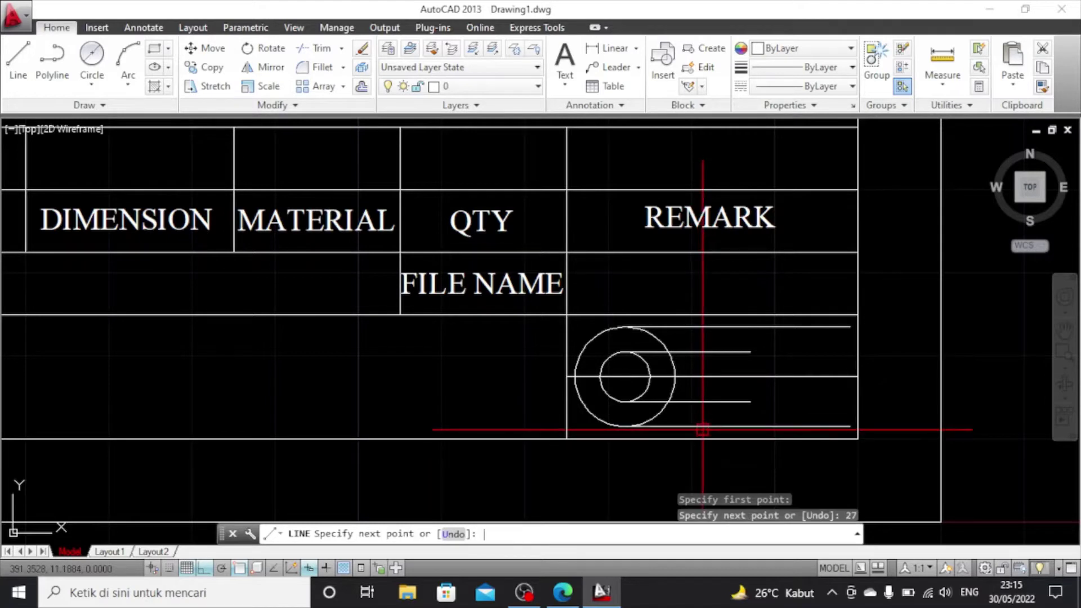
pyautogui.press('Escape')
# With Ortho off, draw the tapered end's trapezoid outline between the short and long lines
pyautogui.click(18, 56)
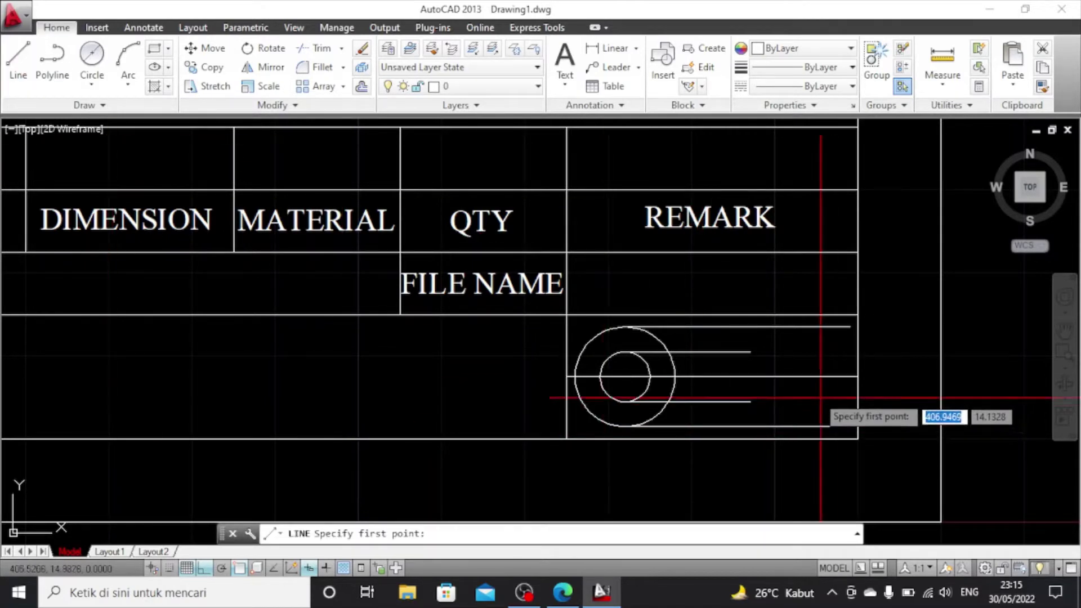
pyautogui.click(750, 352)
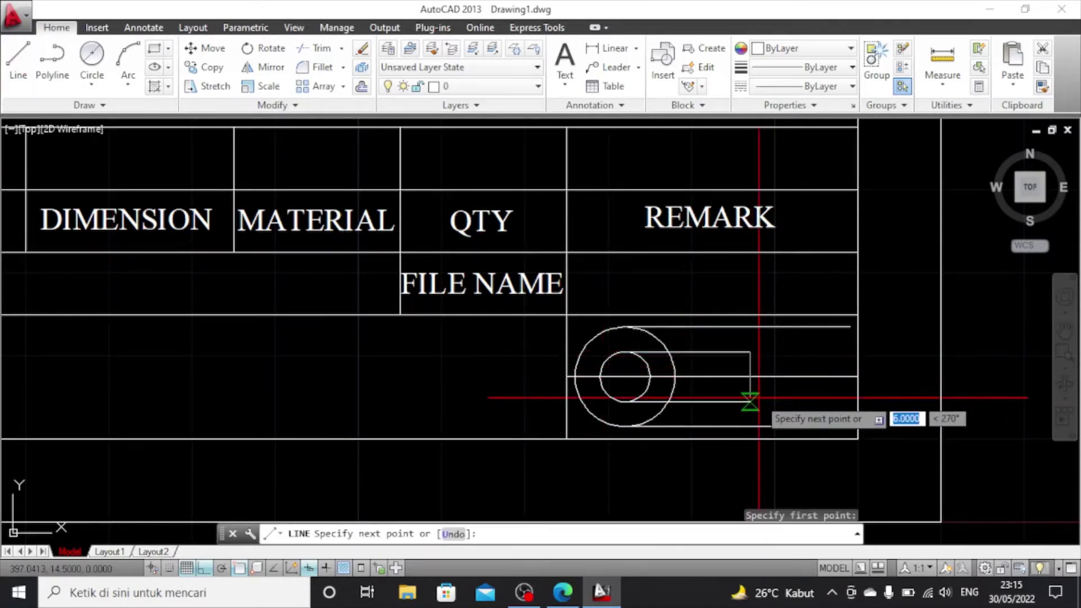
pyautogui.click(750, 401)
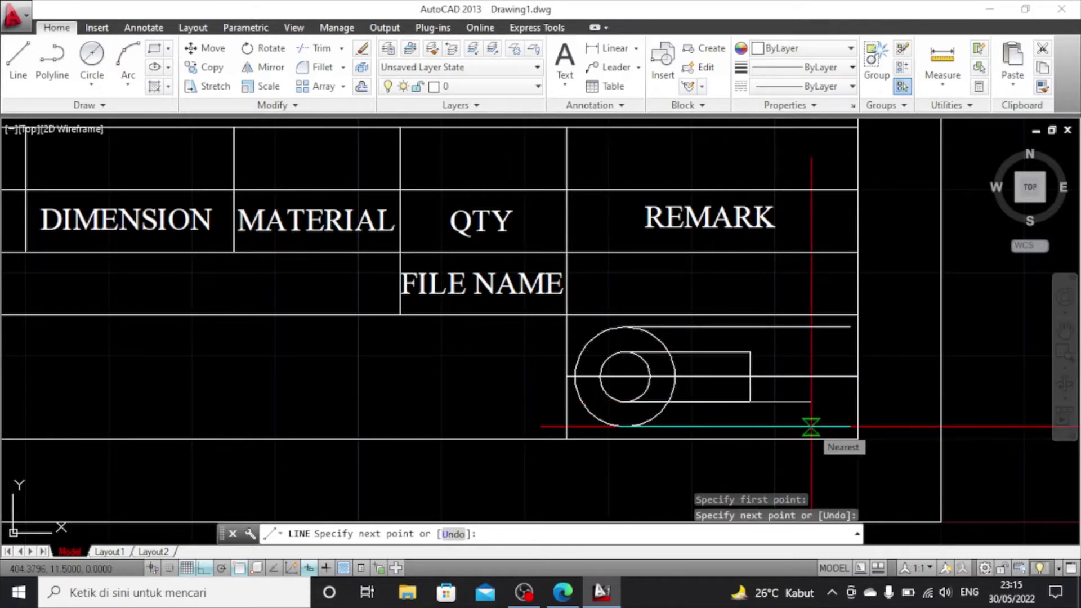
pyautogui.press('F8')
pyautogui.click(850, 426)
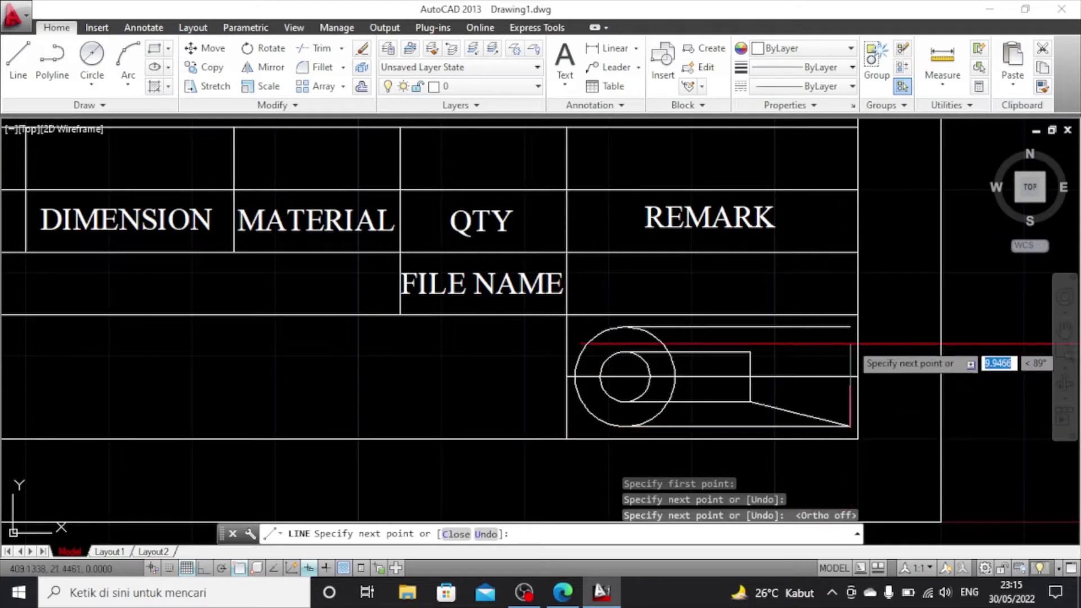
pyautogui.click(850, 326)
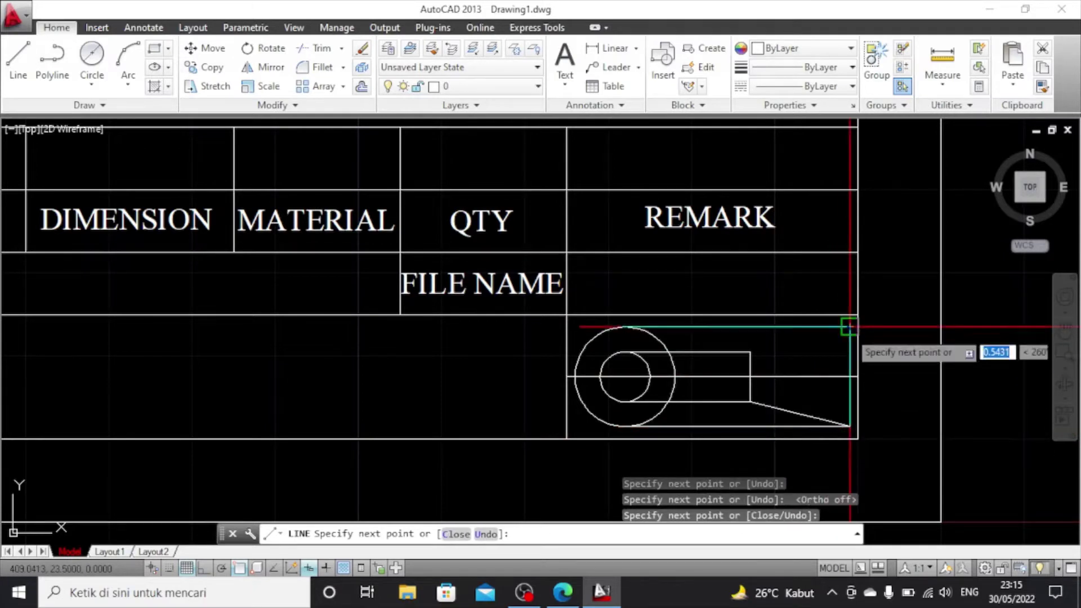
pyautogui.click(750, 353)
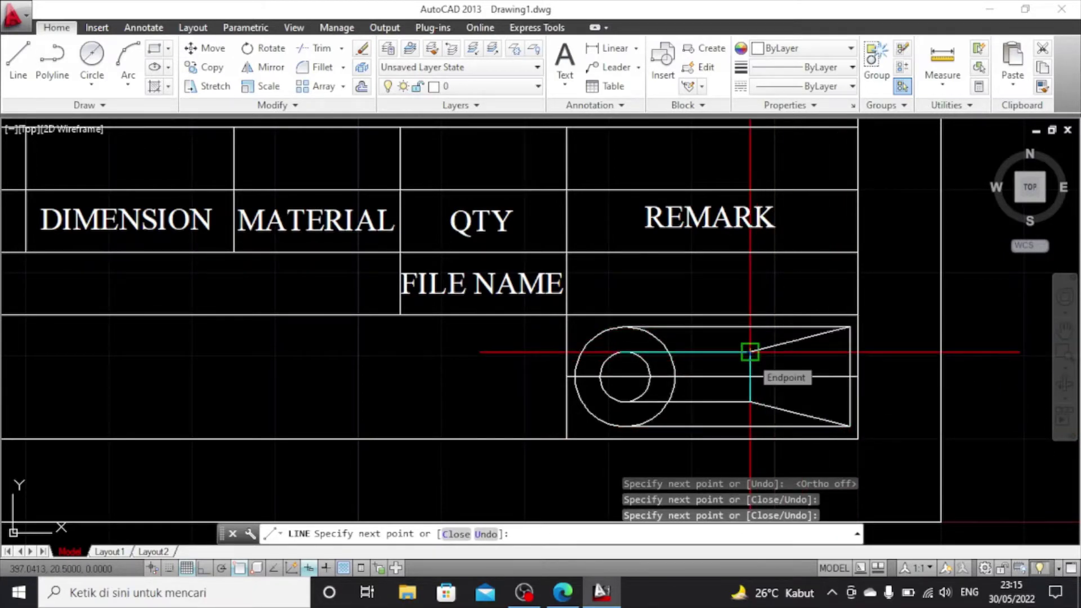
pyautogui.press('Escape')
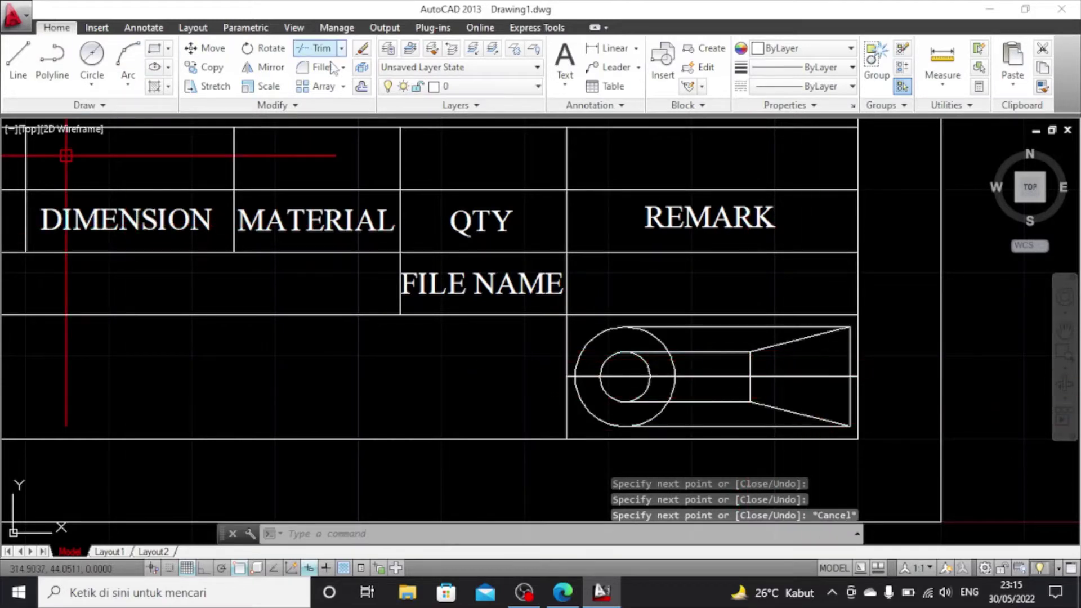
# Delete the three horizontal connecting lines and the long horizontal centre line
pyautogui.click(726, 327)
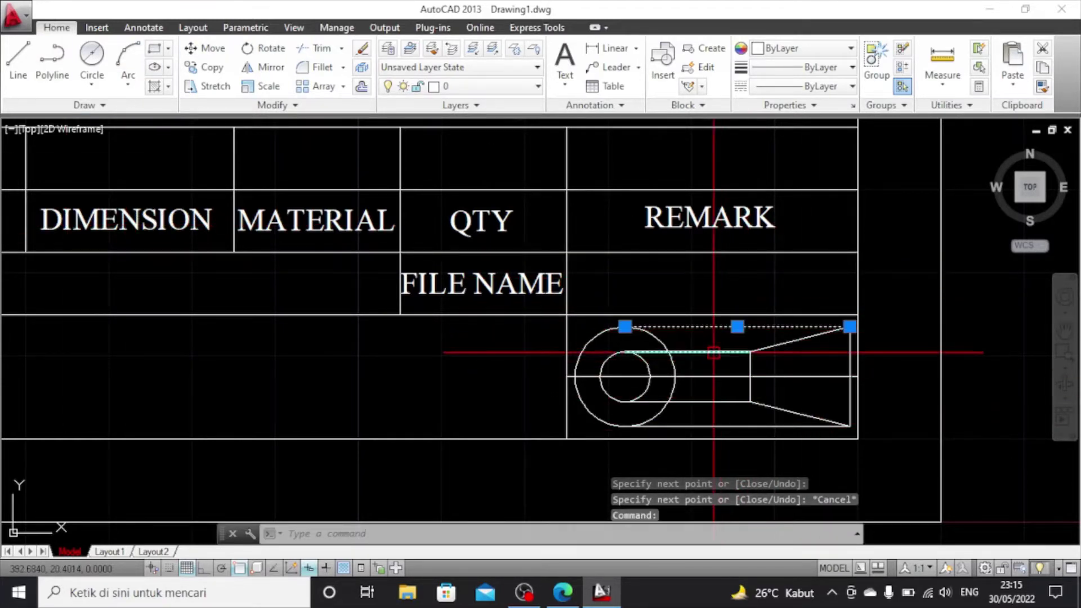
pyautogui.click(713, 353)
pyautogui.click(709, 401)
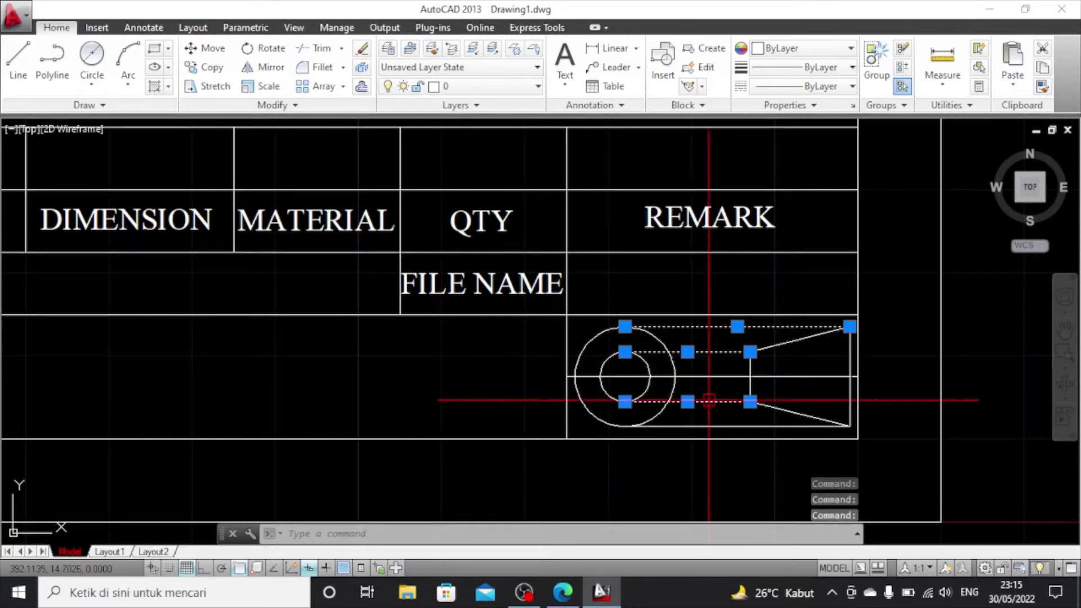
pyautogui.press('Delete')
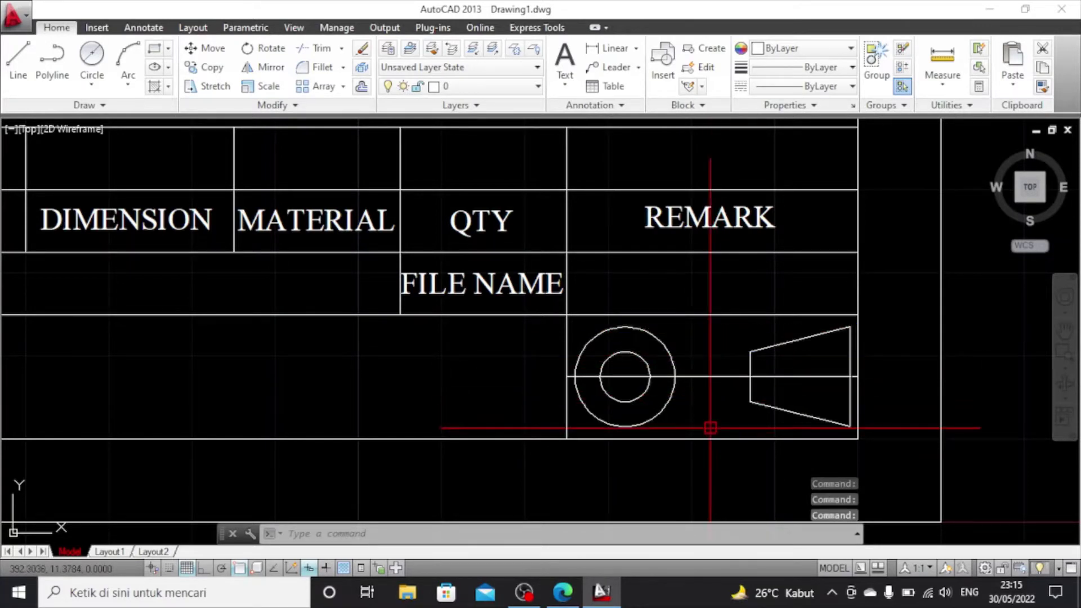
pyautogui.click(702, 376)
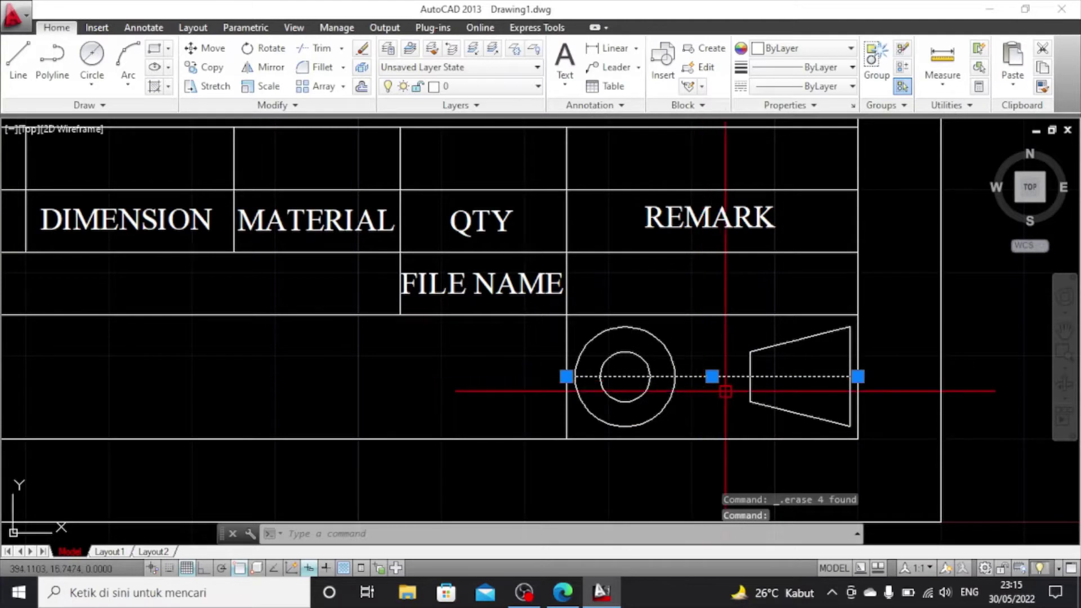
pyautogui.press('Delete')
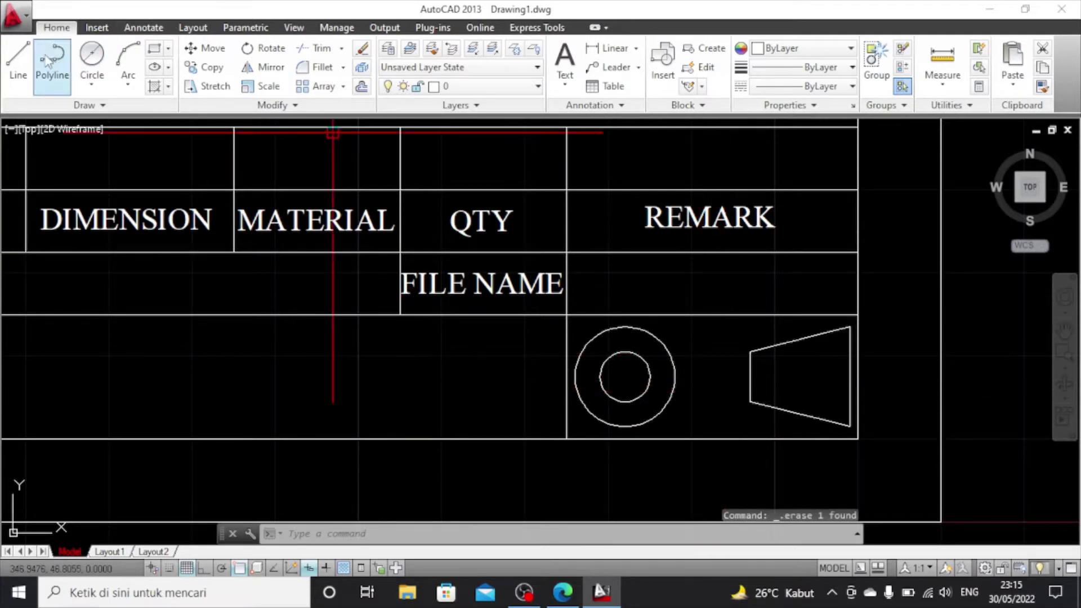
# Draw a horizontal centre line through the ring starting at the table border
pyautogui.click(18, 56)
pyautogui.scroll(2, 642, 392)
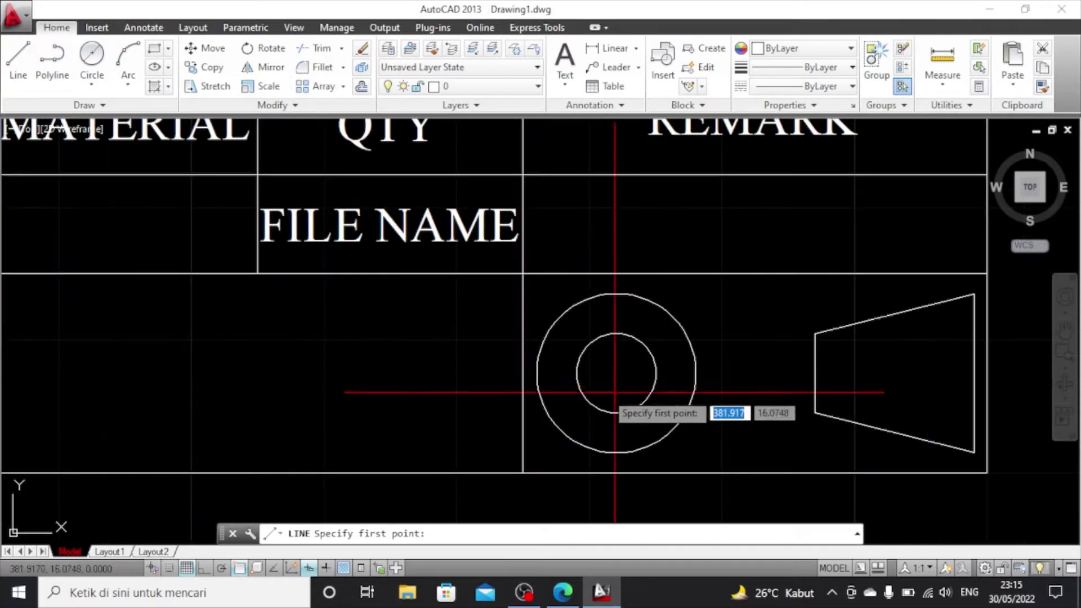
pyautogui.click(523, 374)
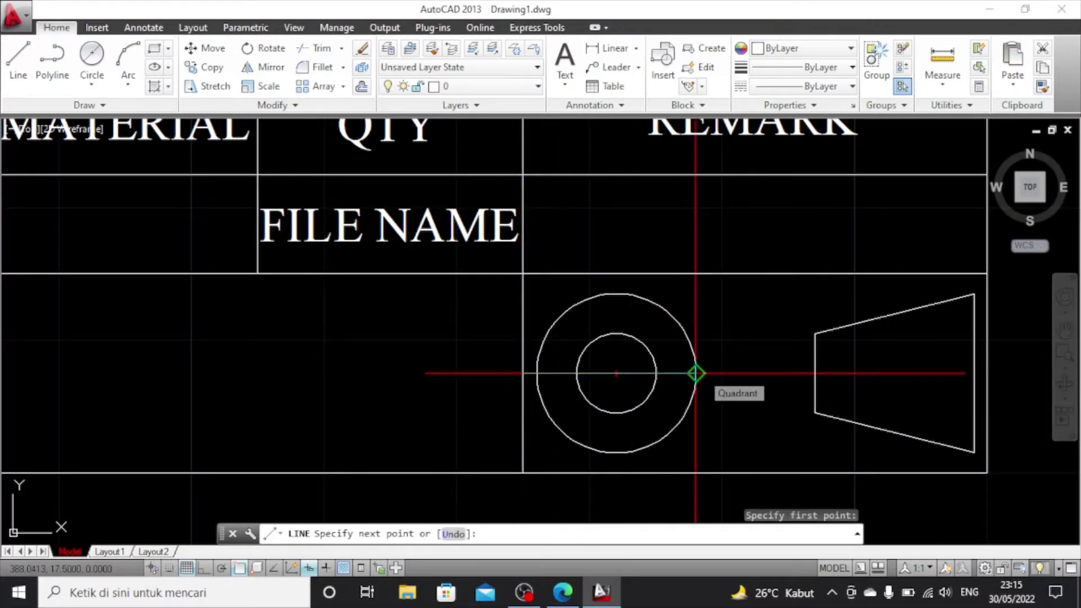
pyautogui.press('F8')
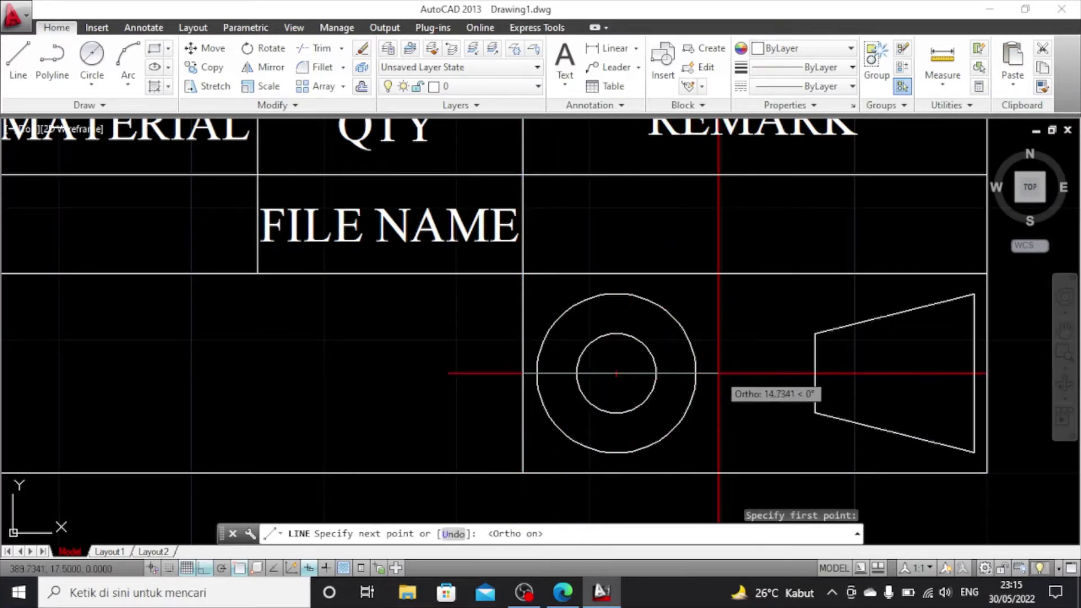
pyautogui.press('Escape')
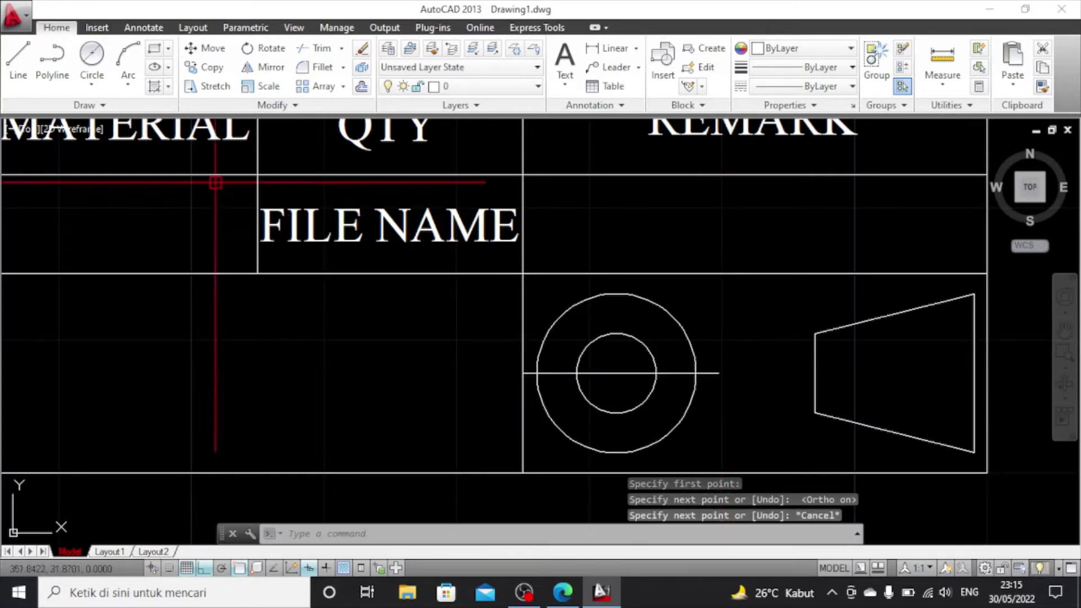
# Draw a vertical centre line through the ring spanning the cell's full height, then select both centre lines
pyautogui.click(25, 62)
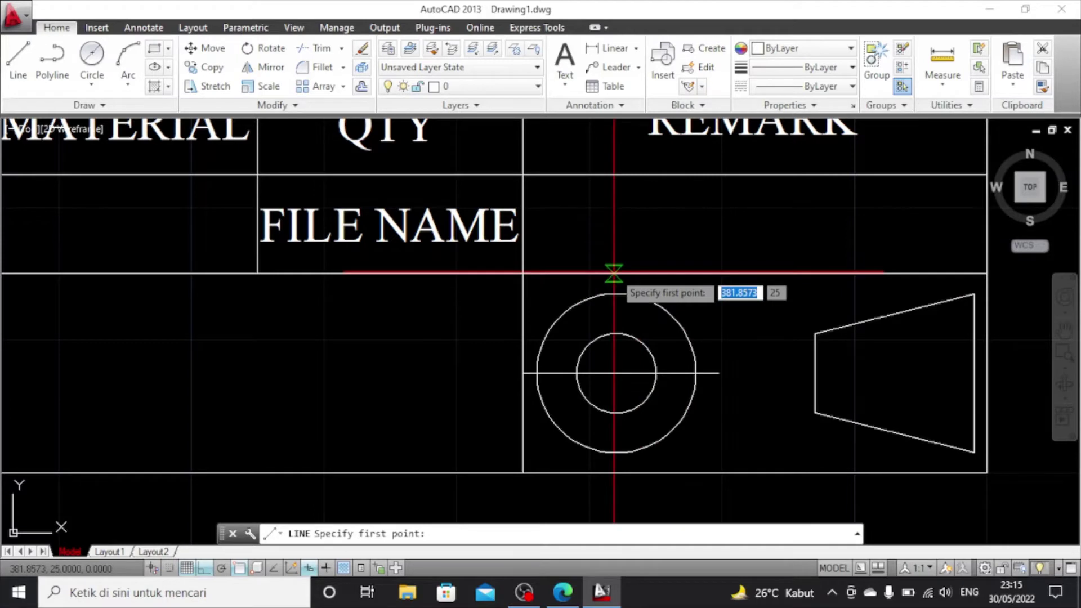
pyautogui.click(615, 293)
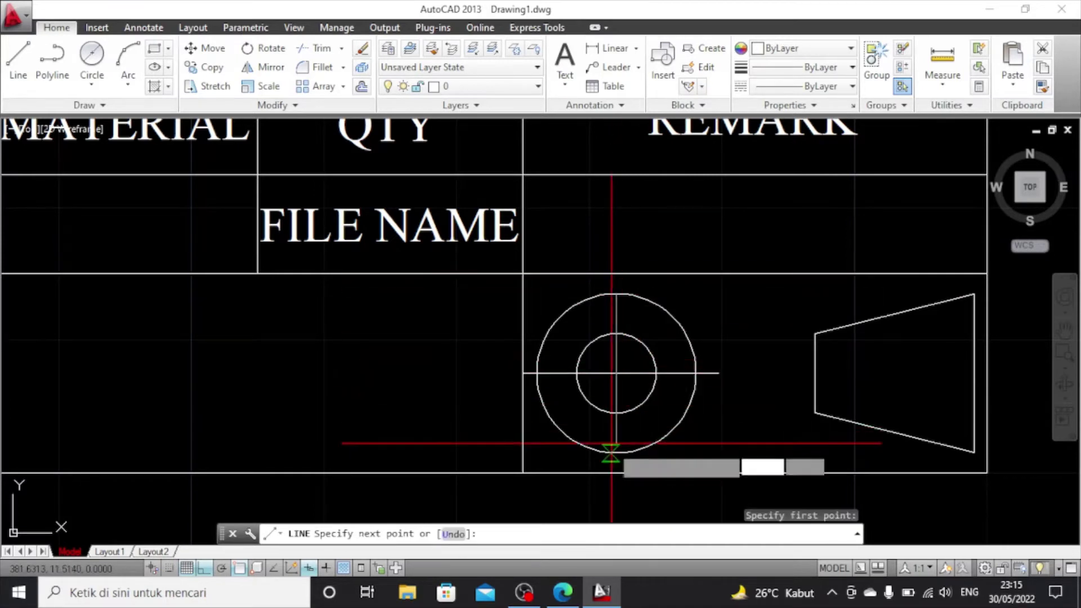
pyautogui.click(616, 471)
pyautogui.press('Escape')
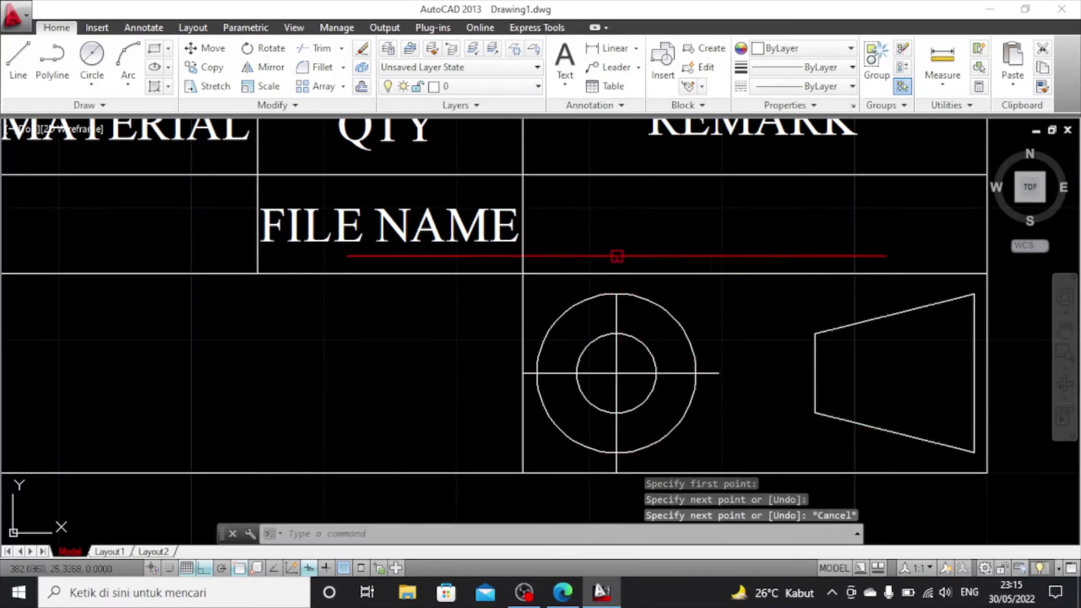
pyautogui.click(617, 302)
pyautogui.click(616, 294)
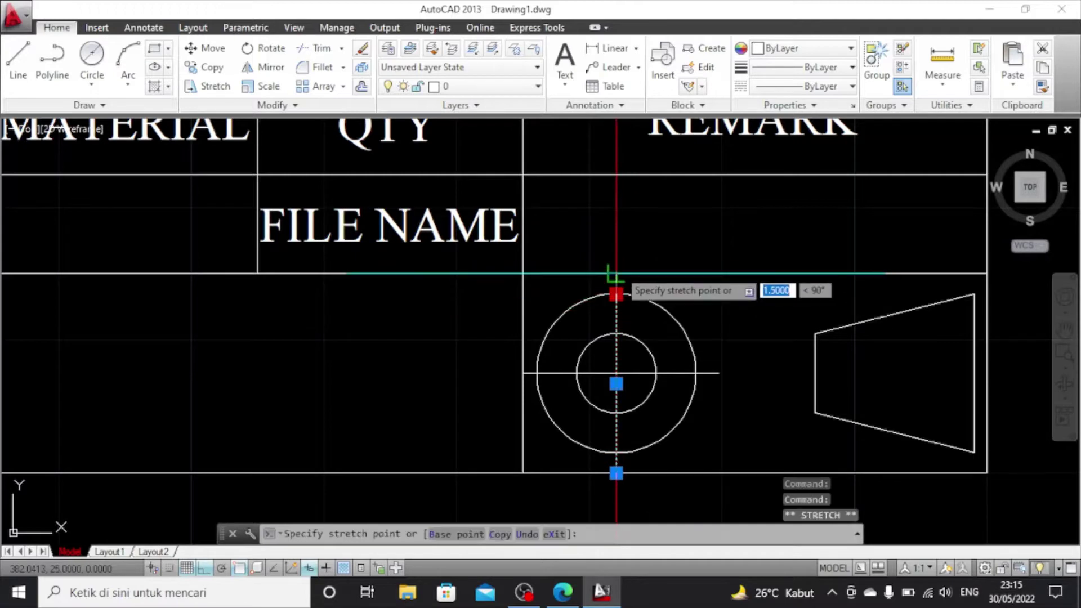
pyautogui.click(616, 273)
pyautogui.press('Escape')
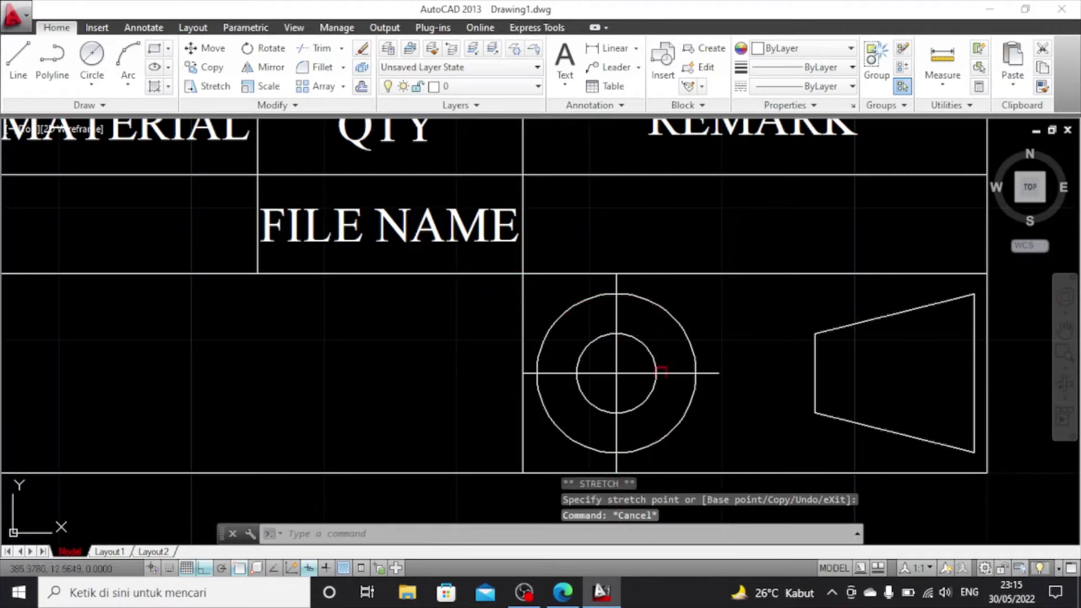
pyautogui.click(580, 373)
pyautogui.click(616, 279)
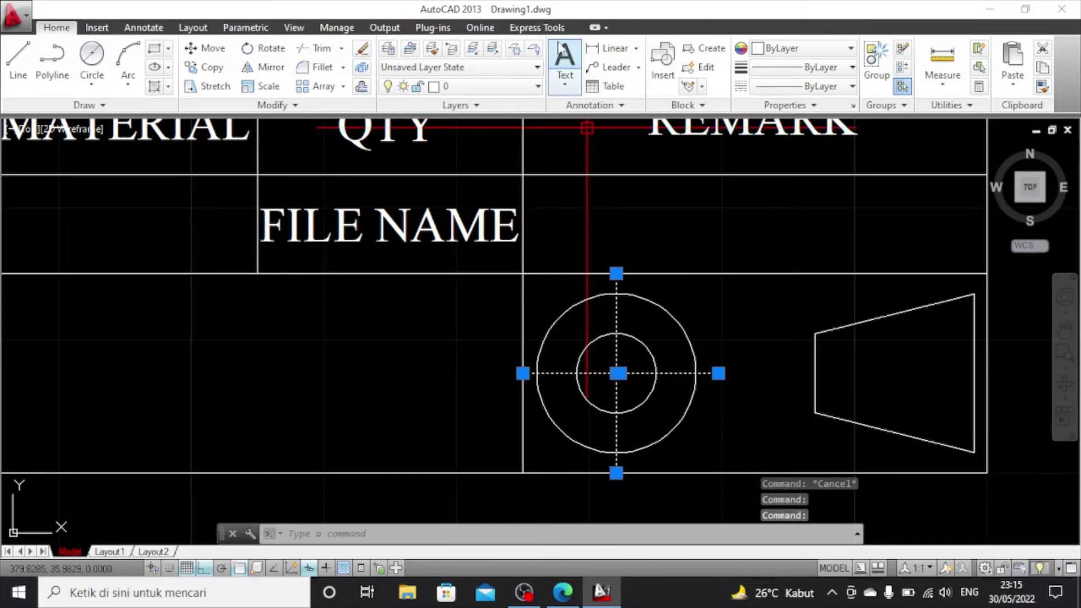
# Load the ACAD_ISO04W100 linetype through the Linetype Manager
pyautogui.click(825, 86)
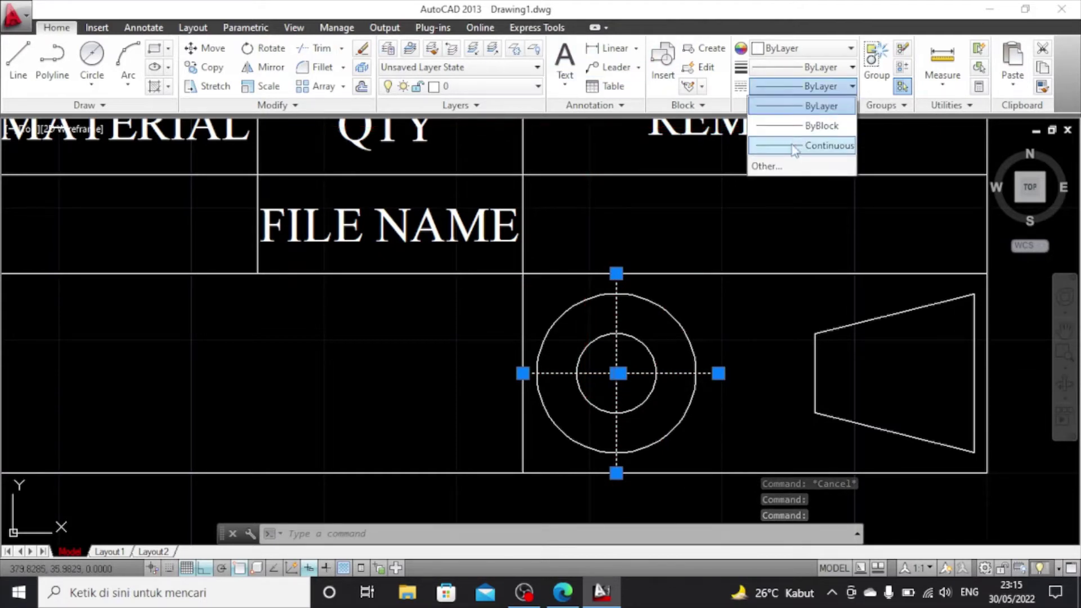
pyautogui.click(790, 166)
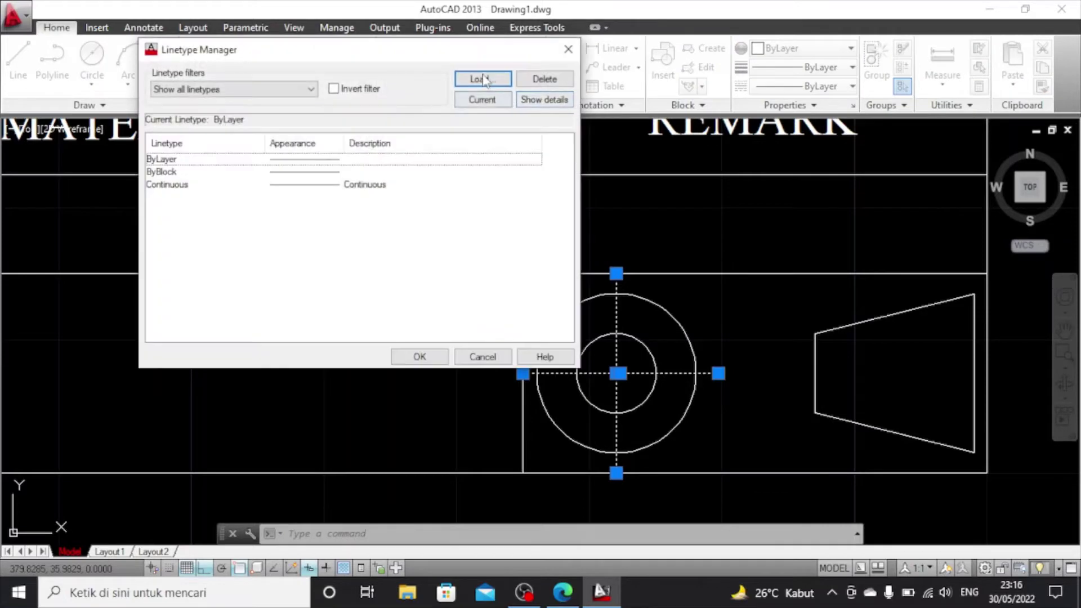
pyautogui.click(484, 79)
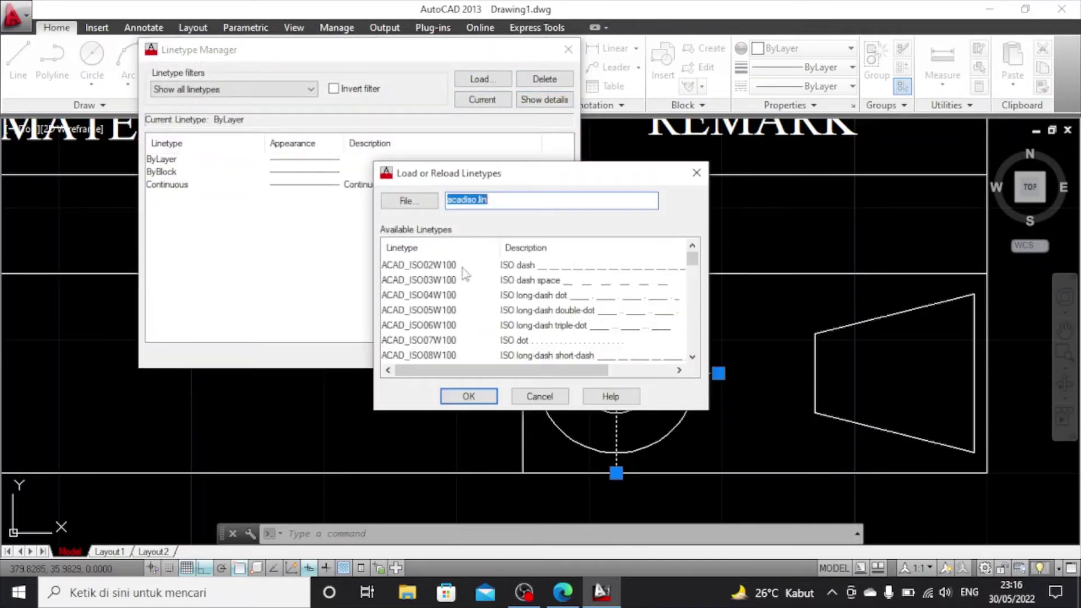
pyautogui.click(609, 301)
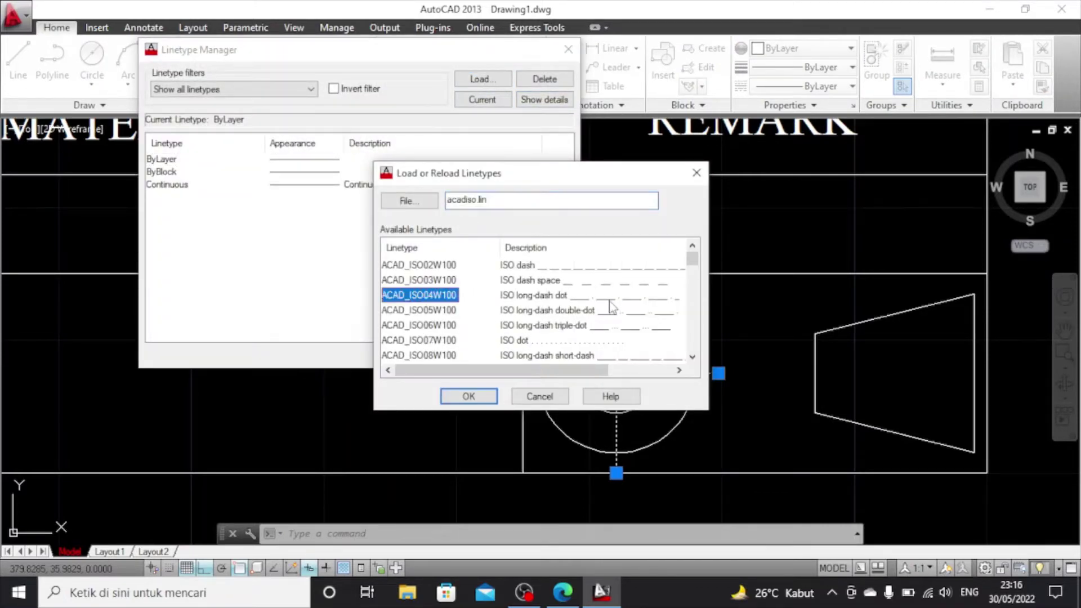
pyautogui.click(476, 396)
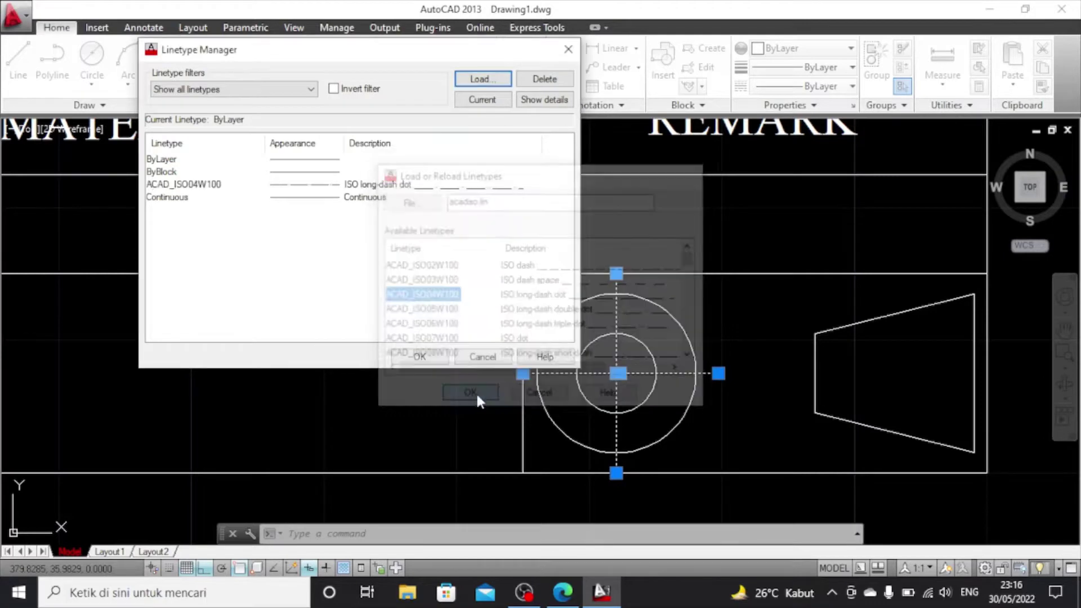
pyautogui.click(431, 360)
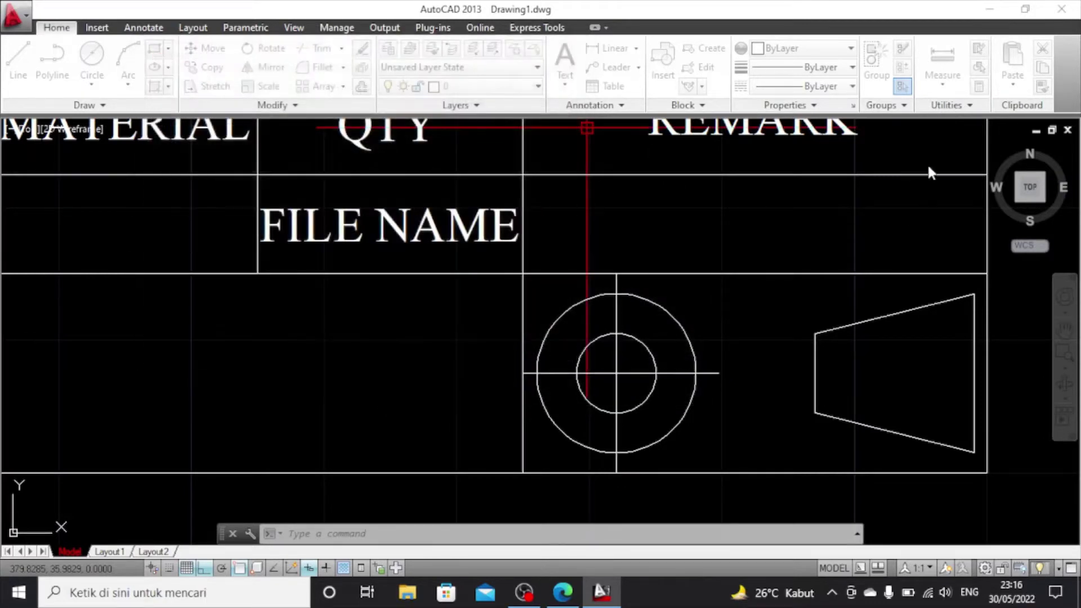
# Give both centre lines the ACAD_ISO04W100 linetype with linetype scale 0.2
pyautogui.click(676, 374)
pyautogui.click(616, 326)
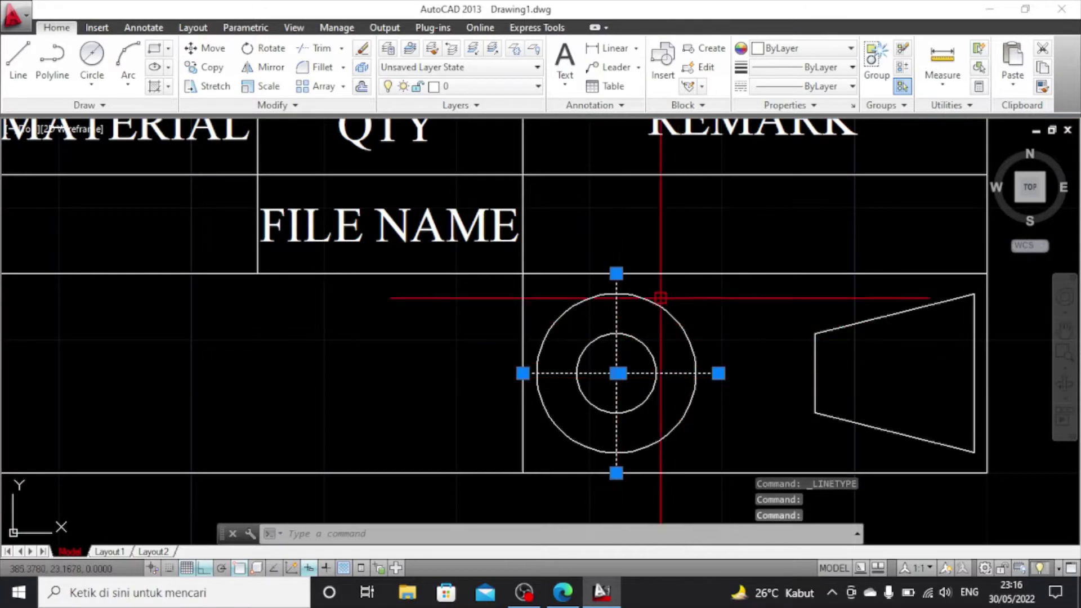
pyautogui.click(834, 87)
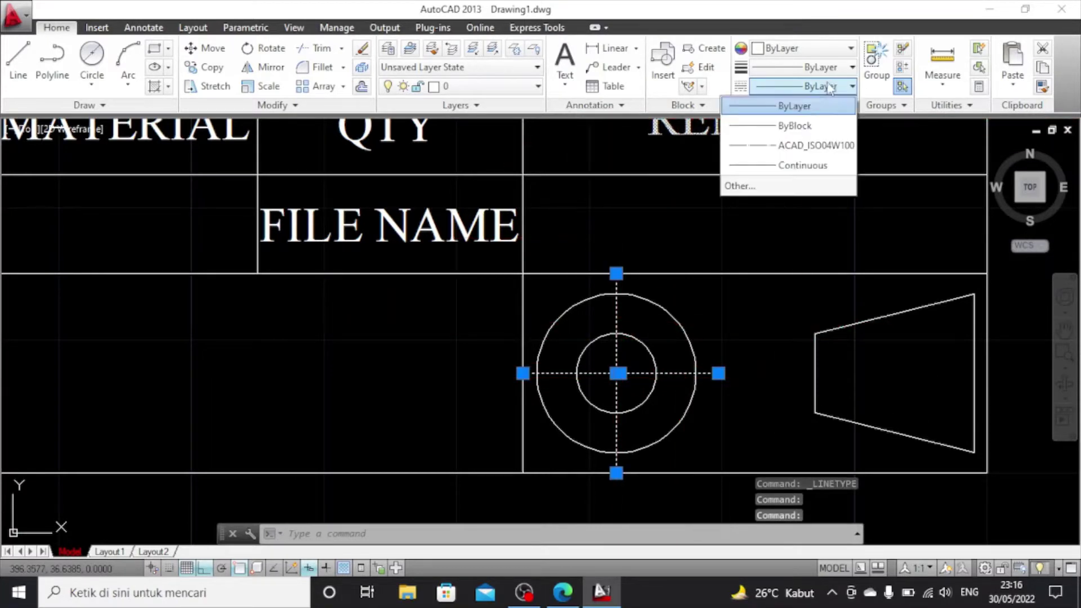
pyautogui.click(788, 143)
pyautogui.hotkey('ctrl', '1')
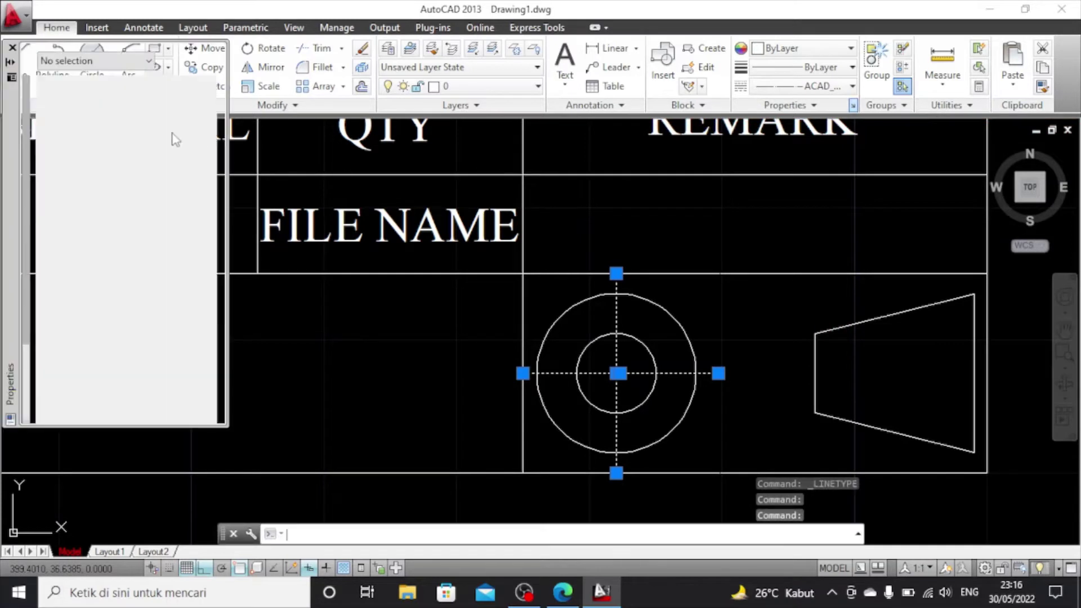
pyautogui.click(145, 144)
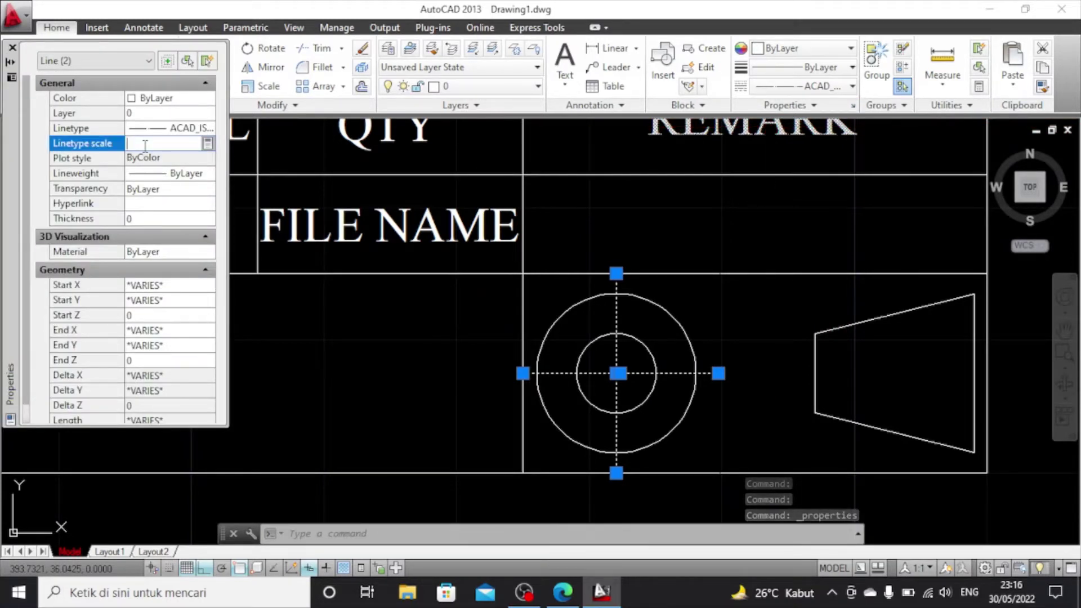
pyautogui.press('Return')
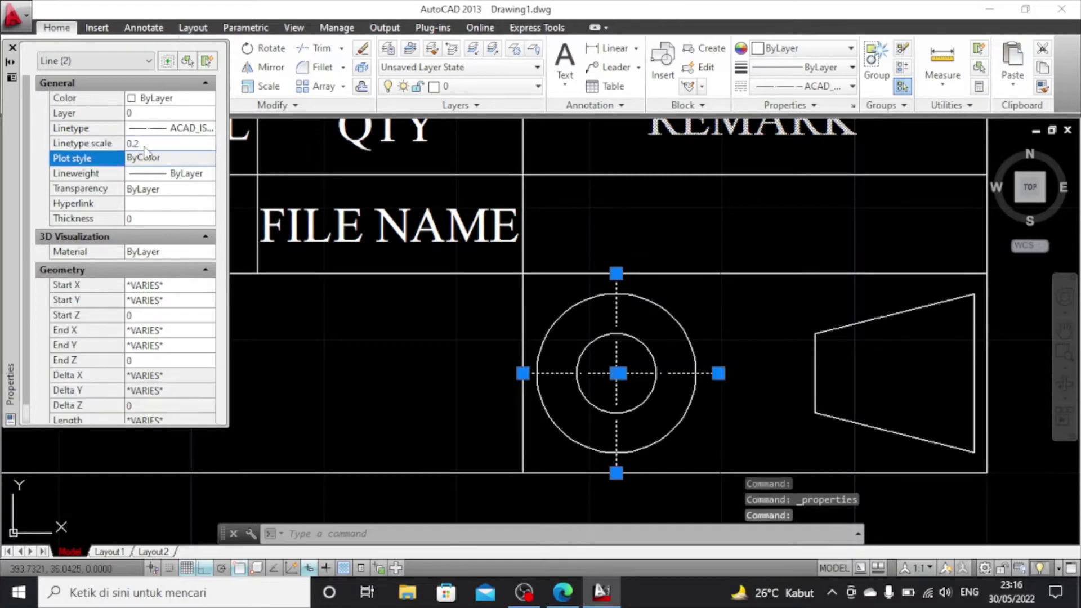
pyautogui.click(11, 49)
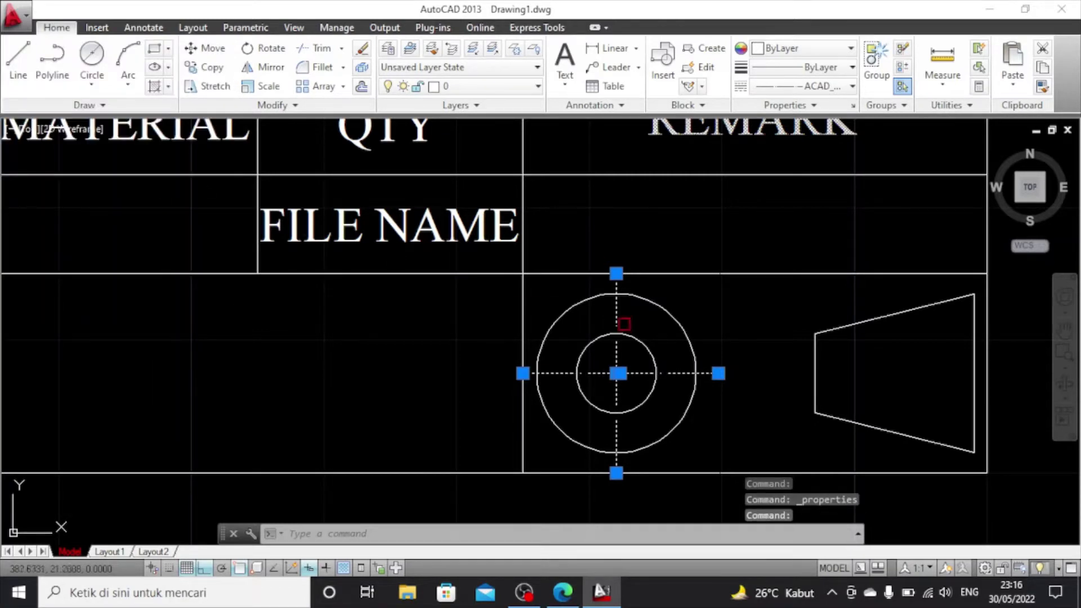
pyautogui.press('Escape')
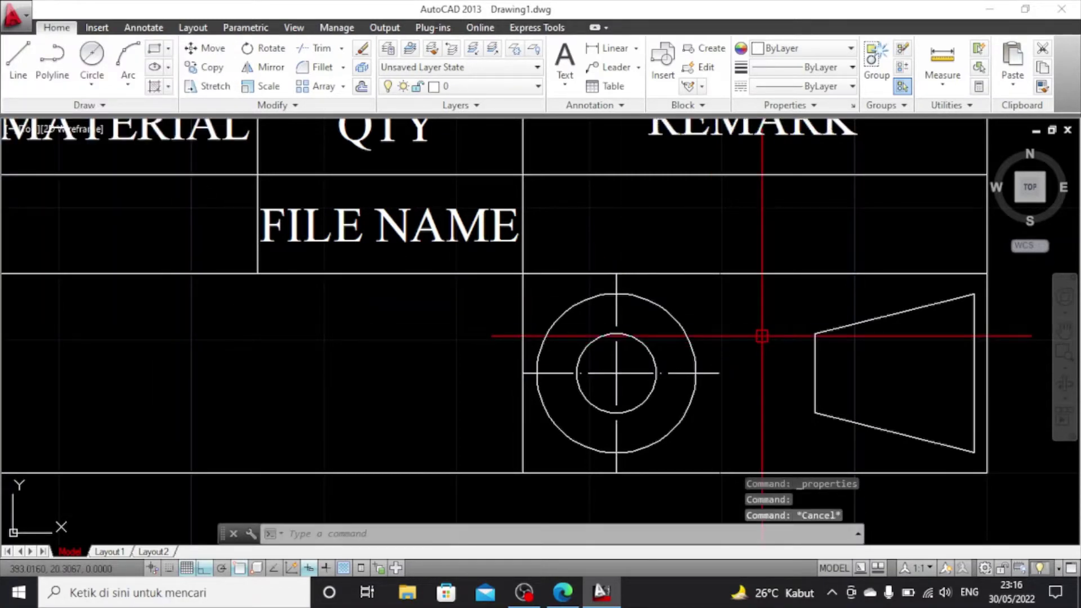
# Draw a horizontal line 17.2227 left from the trapezoid's right-edge midpoint
pyautogui.click(18, 56)
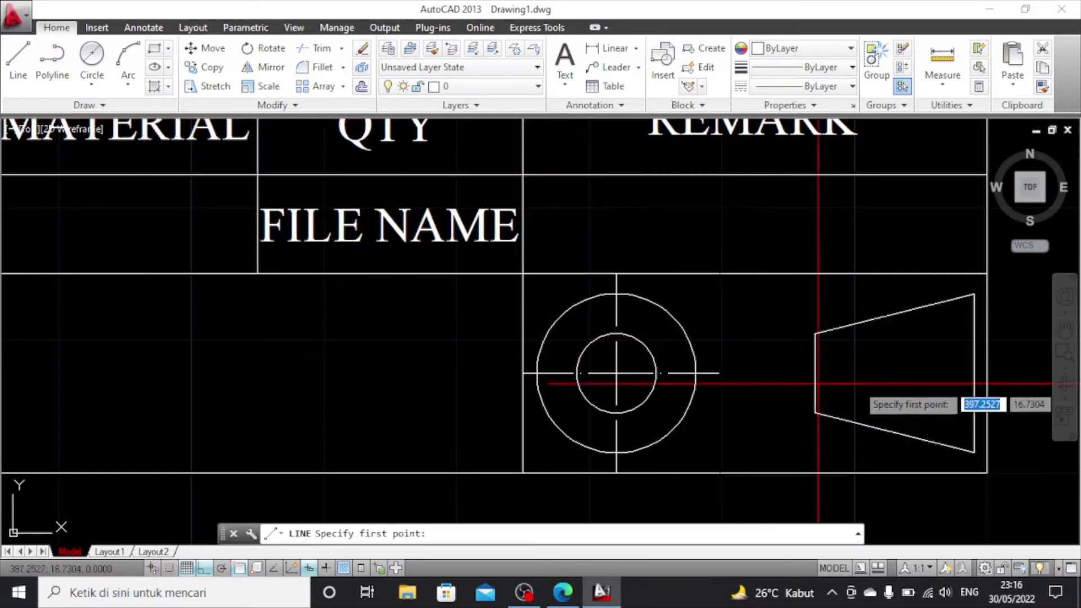
pyautogui.click(994, 376)
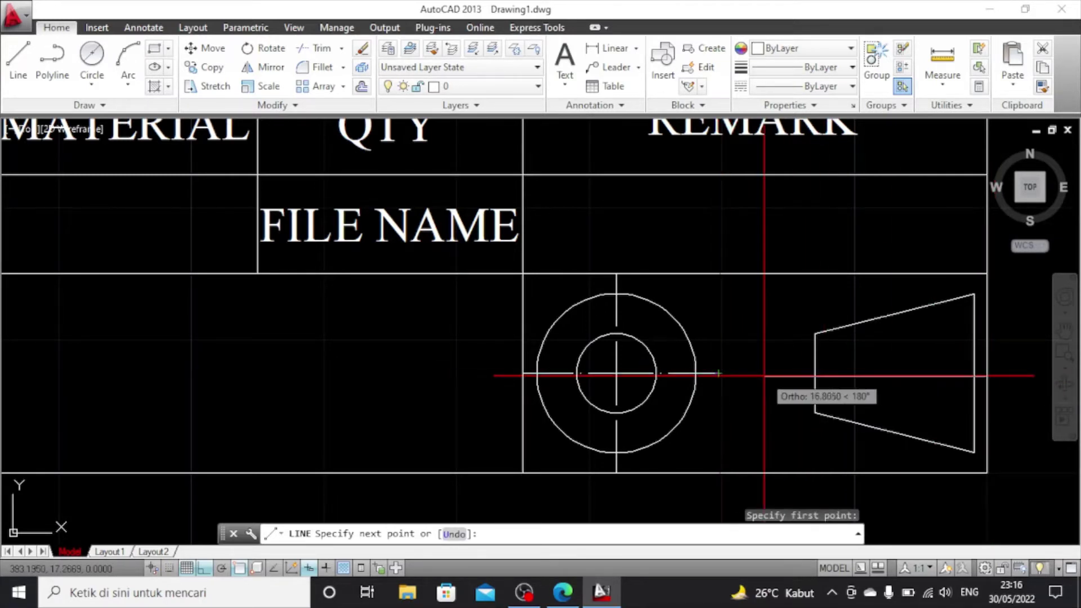
pyautogui.press('Escape')
pyautogui.click(18, 56)
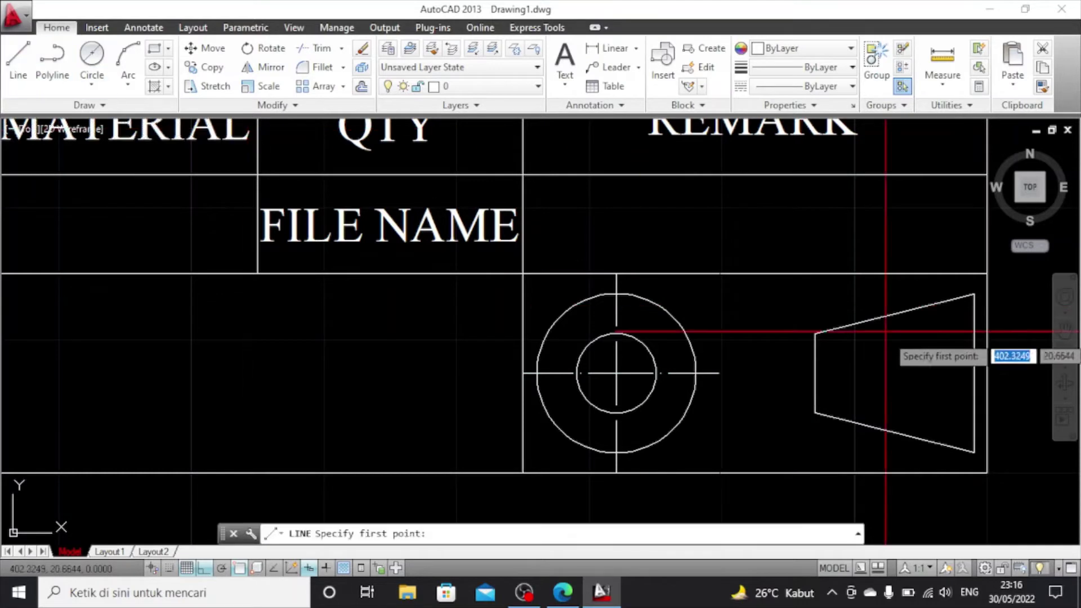
pyautogui.click(974, 373)
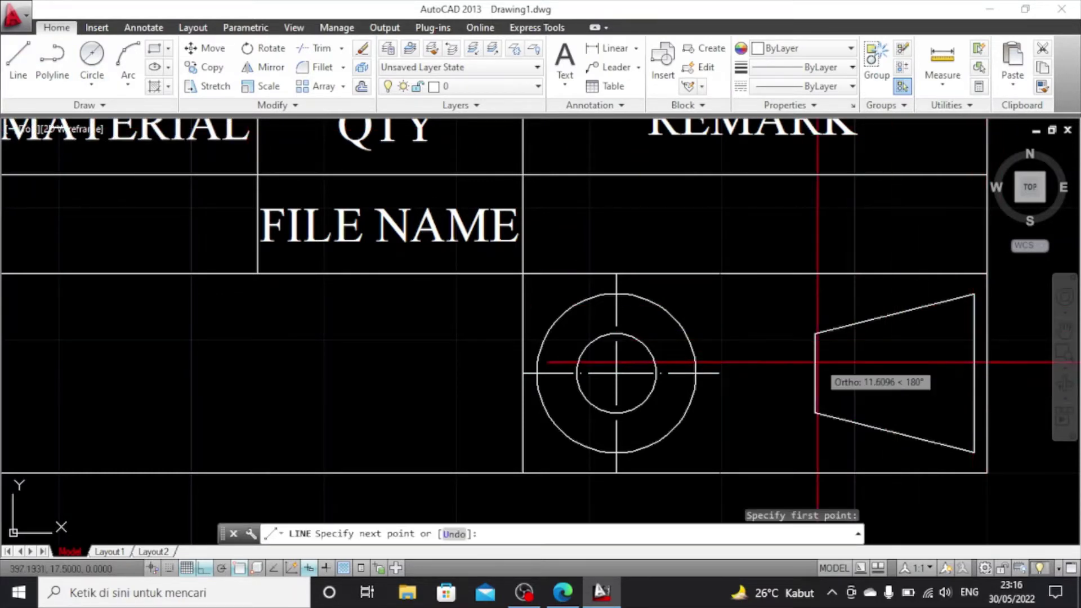
pyautogui.click(759, 372)
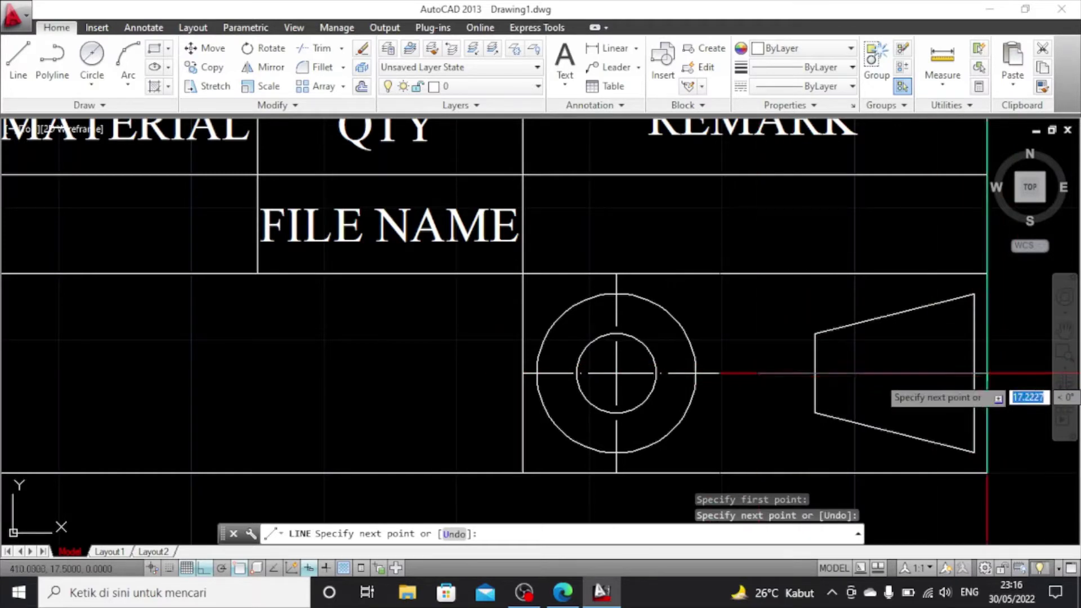
pyautogui.press('Escape')
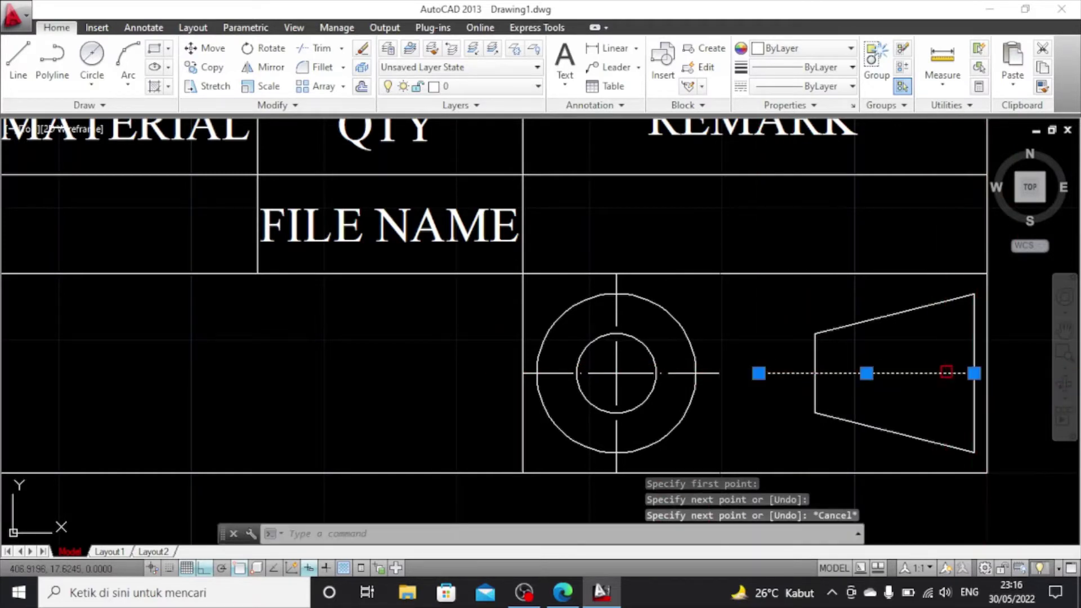
# Set the new line's linetype to ACAD_ISO04W100 with linetype scale 0.2
pyautogui.click(974, 374)
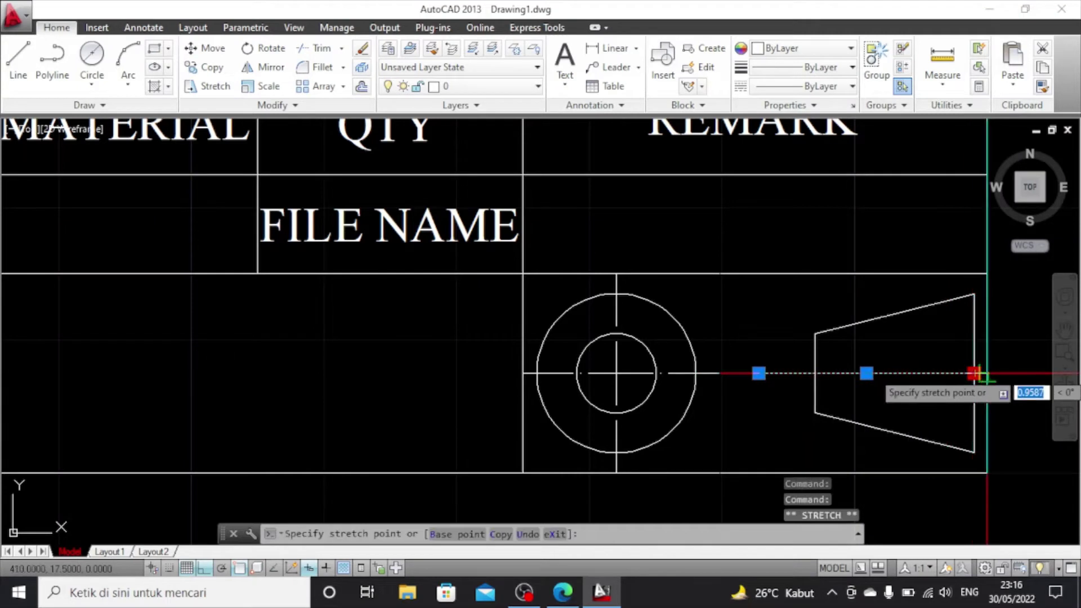
pyautogui.press('Escape')
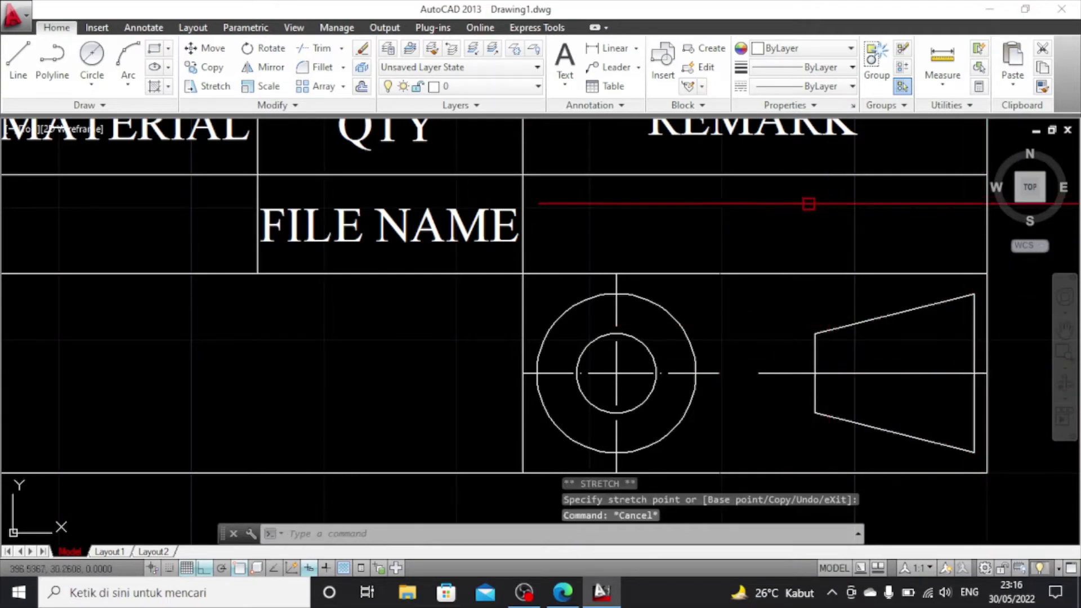
pyautogui.click(765, 377)
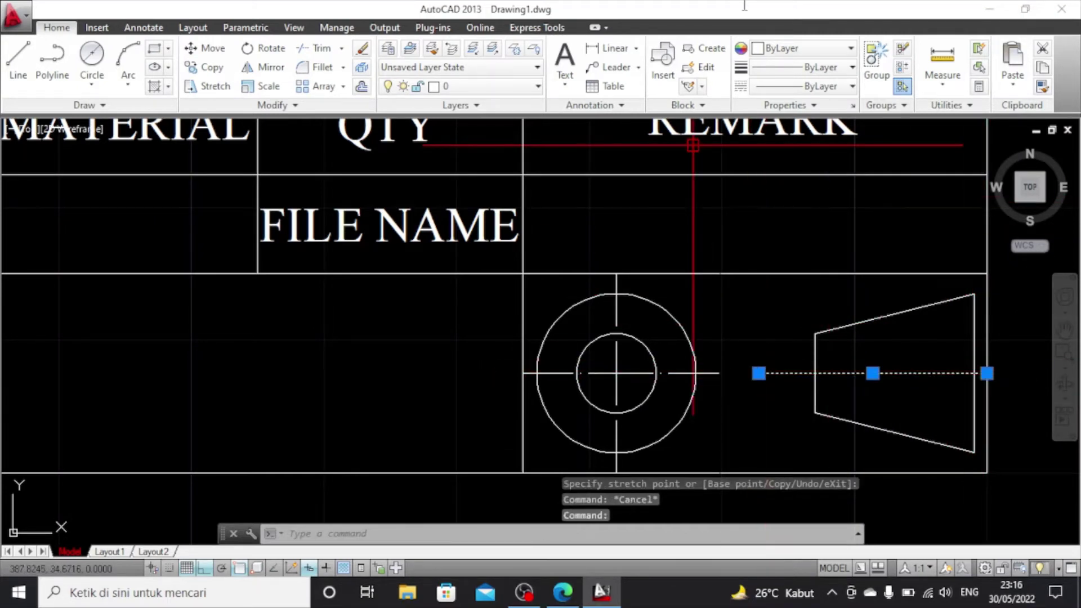
pyautogui.click(822, 86)
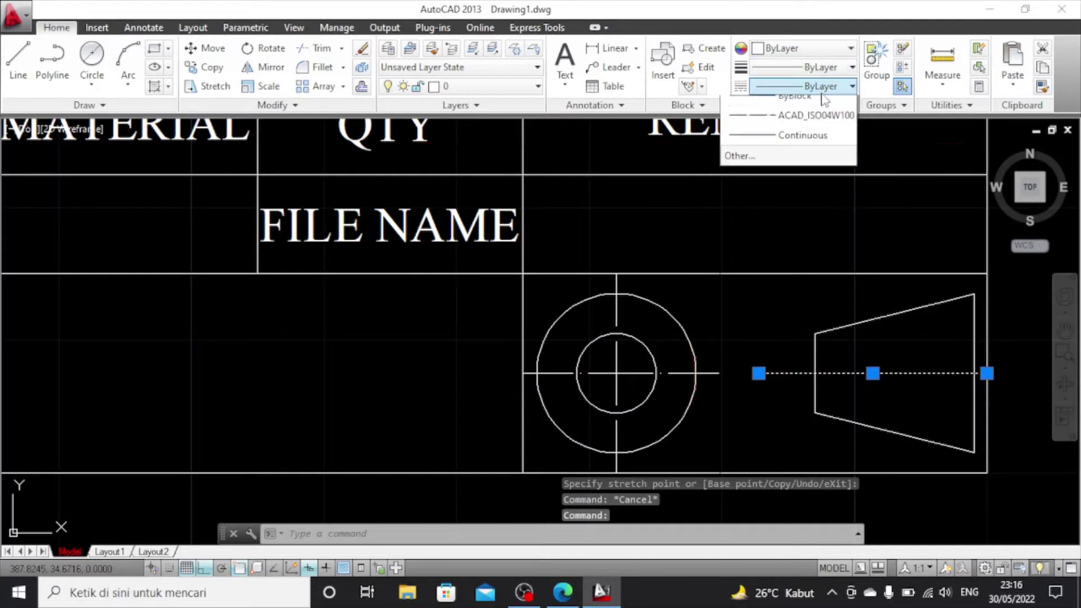
pyautogui.click(817, 146)
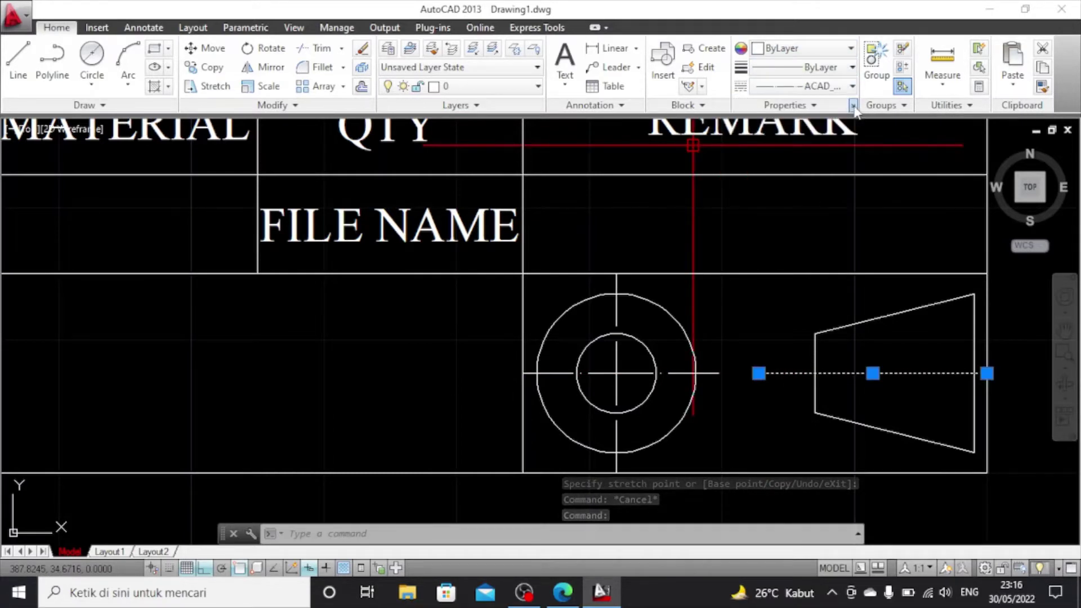
pyautogui.hotkey('ctrl', '1')
pyautogui.click(142, 144)
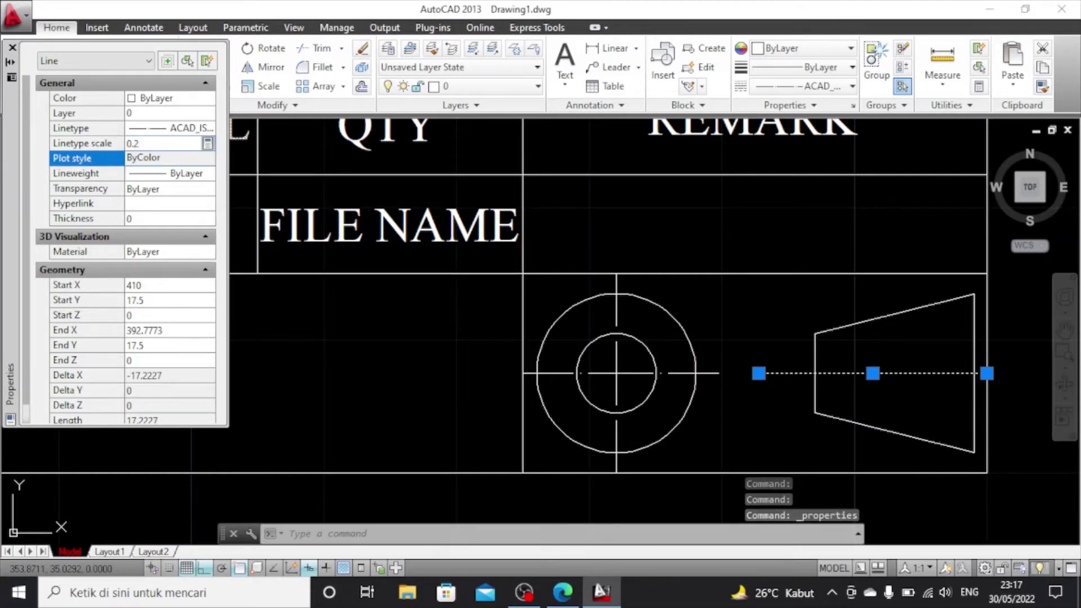
pyautogui.click(12, 48)
# Zoom the view onto the title block's DESIGNED BY and DRAWN BY rows
pyautogui.press('Escape')
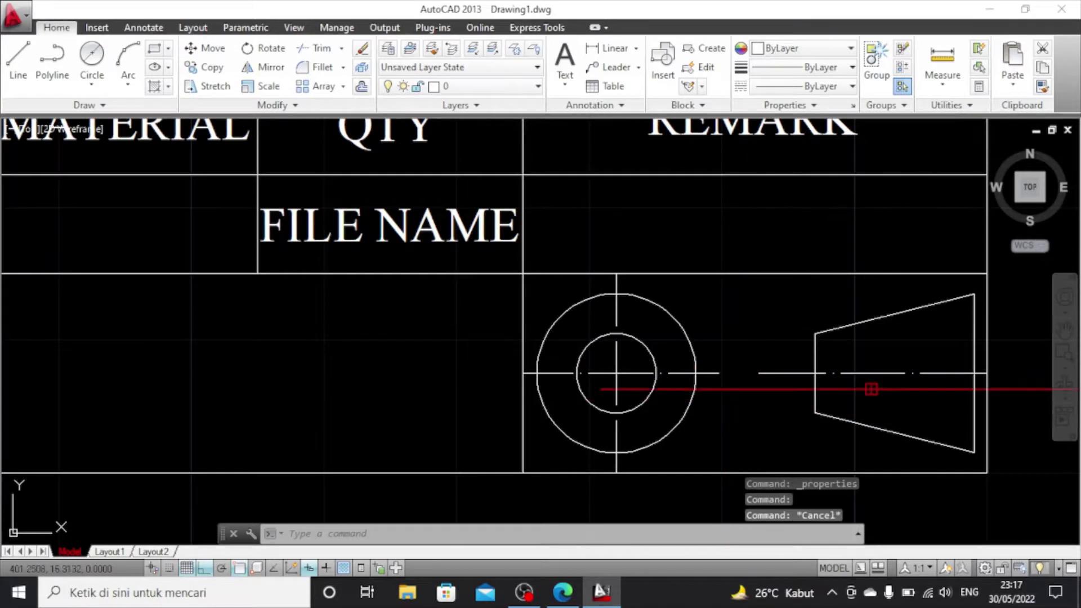
pyautogui.scroll(-2, 871, 389)
pyautogui.scroll(2, 827, 393)
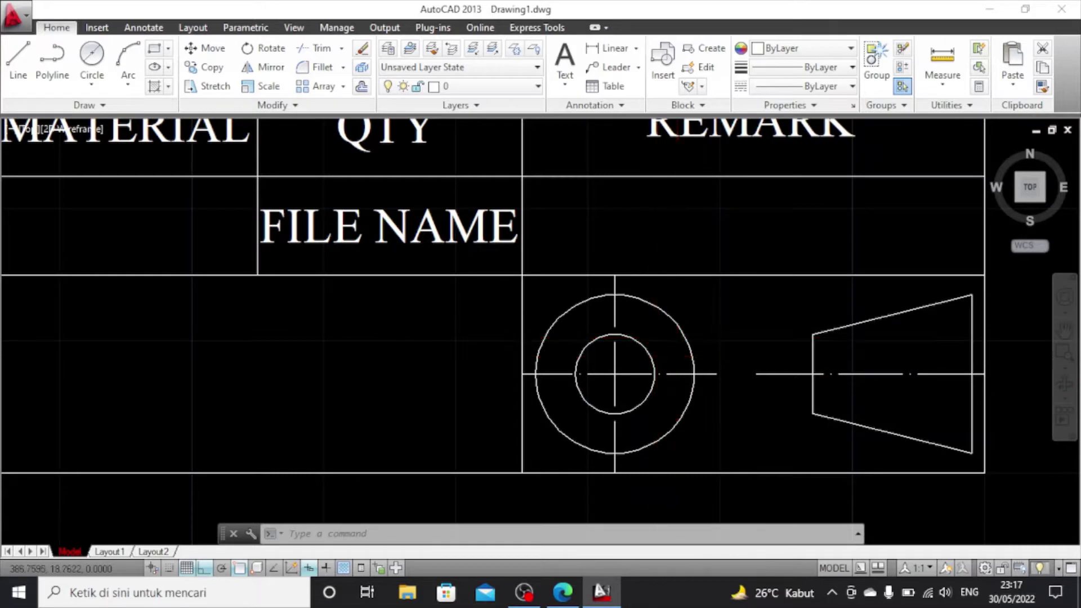
pyautogui.scroll(-3, 495, 357)
pyautogui.scroll(-2, 253, 368)
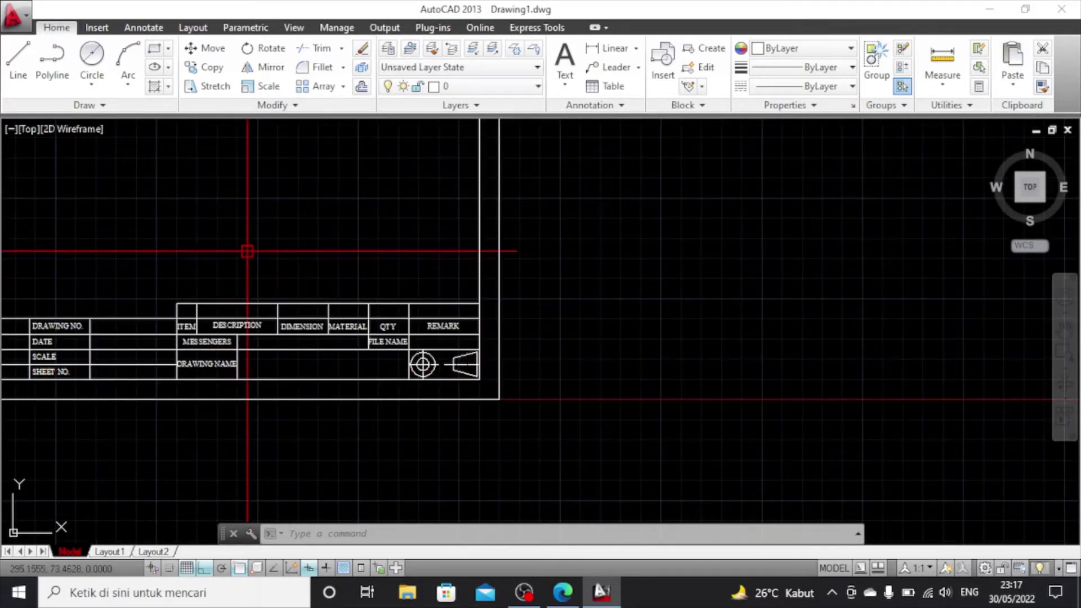
pyautogui.scroll(-4, 323, 251)
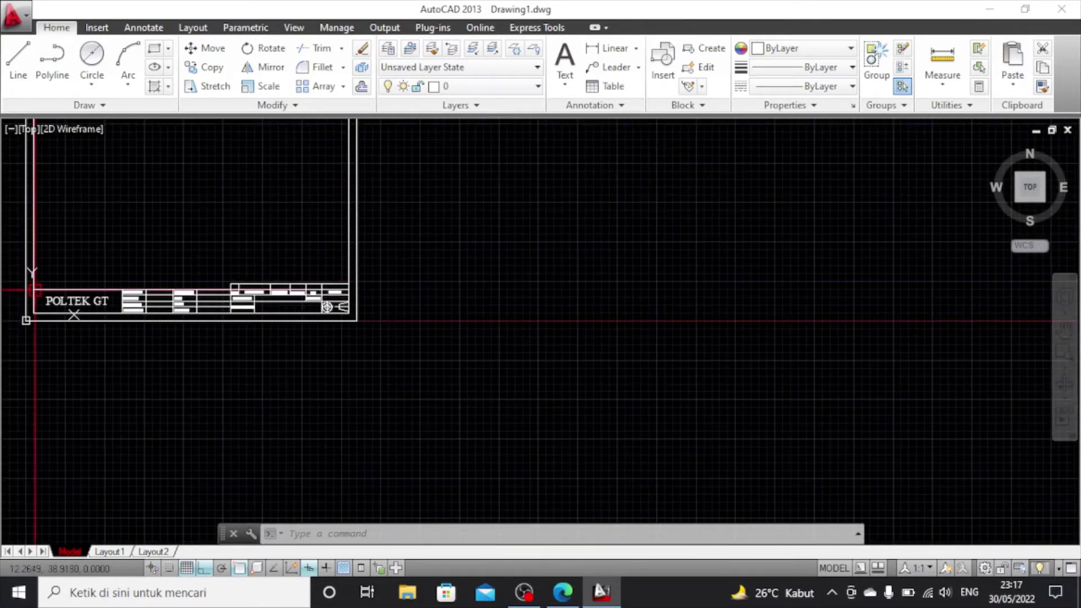
pyautogui.scroll(5, 34, 291)
pyautogui.scroll(3, 398, 292)
pyautogui.scroll(-2, 571, 327)
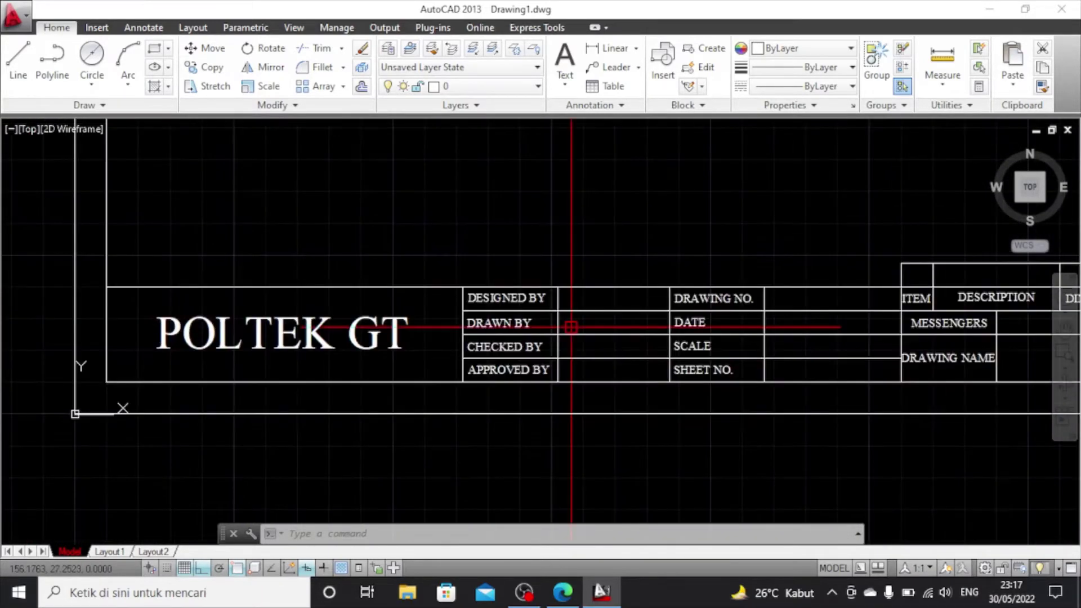
pyautogui.scroll(2, 571, 326)
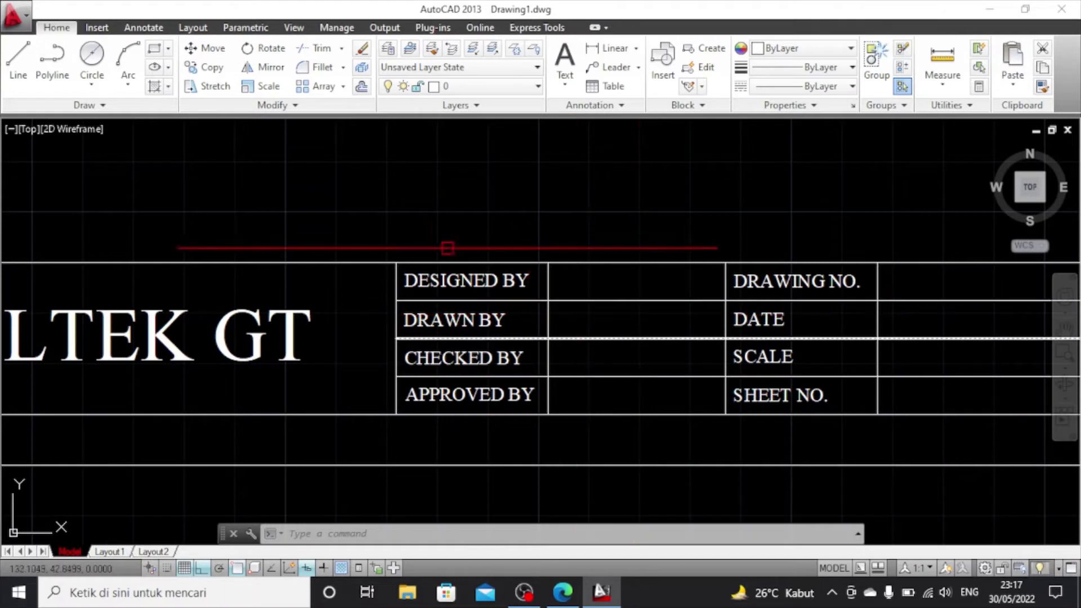
# Create a multiline text box beside DESIGNED BY containing the designer's name
pyautogui.click(145, 28)
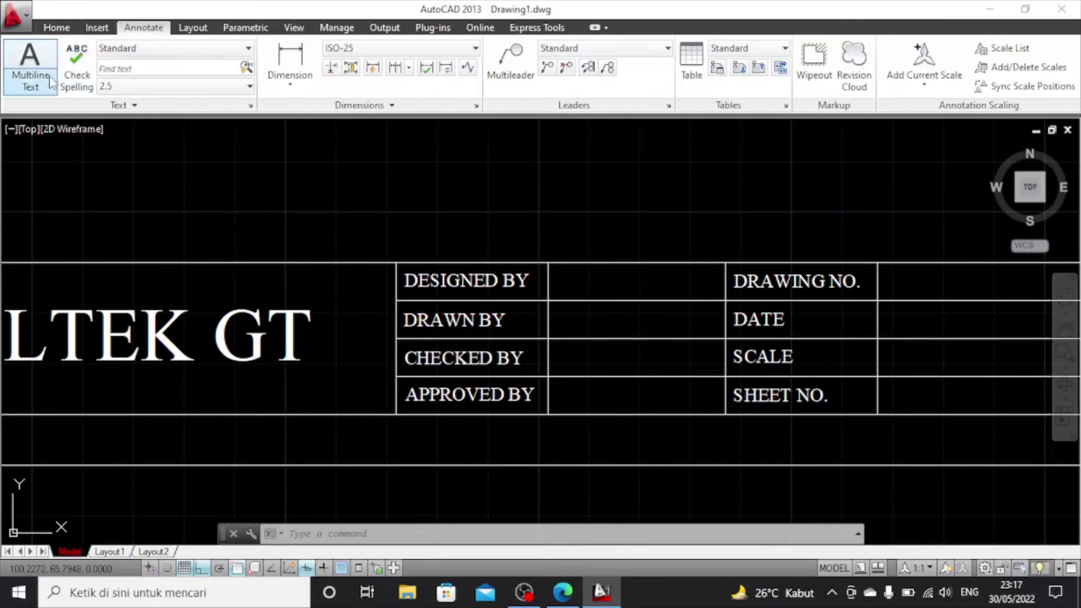
pyautogui.click(41, 64)
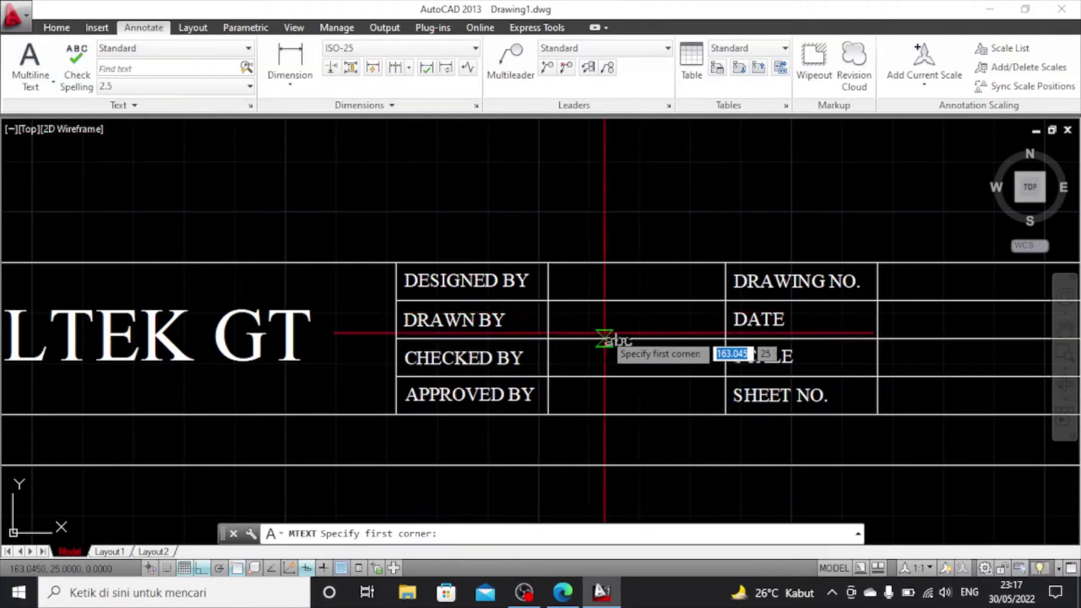
pyautogui.scroll(3, 574, 284)
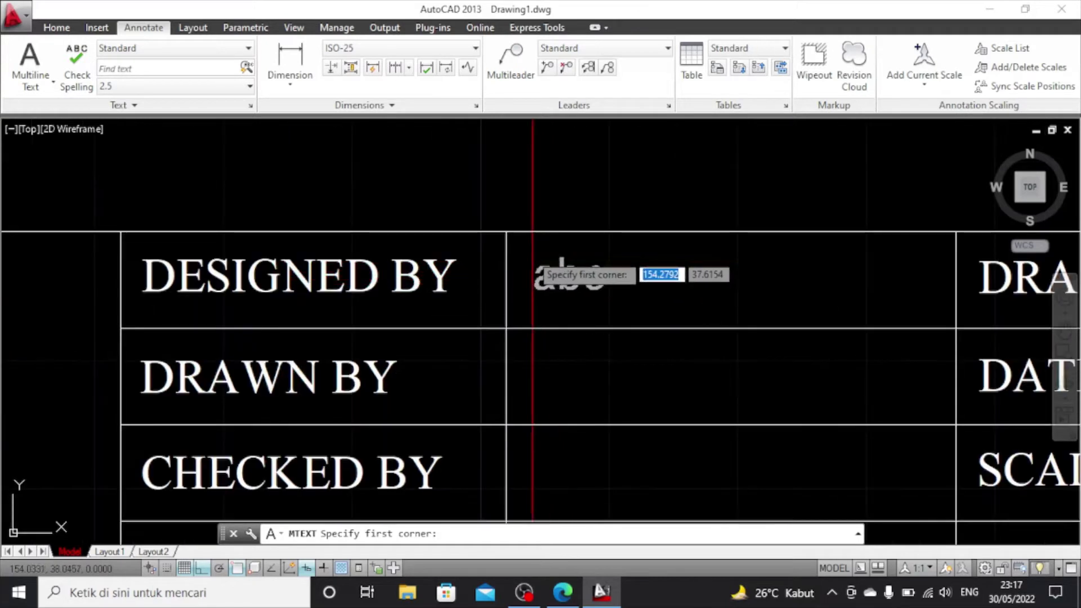
pyautogui.click(525, 246)
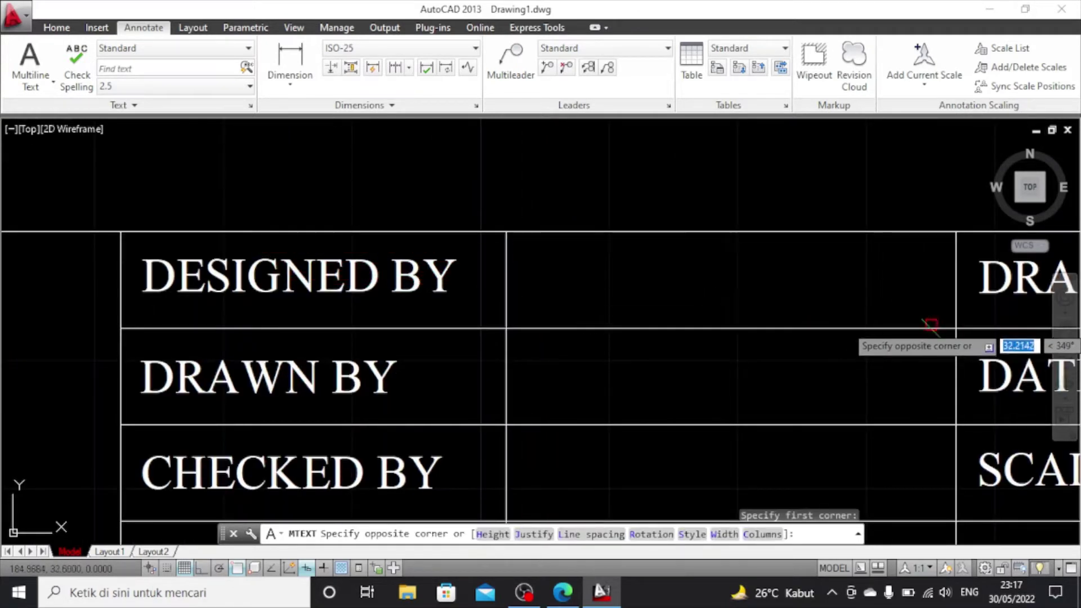
pyautogui.click(940, 315)
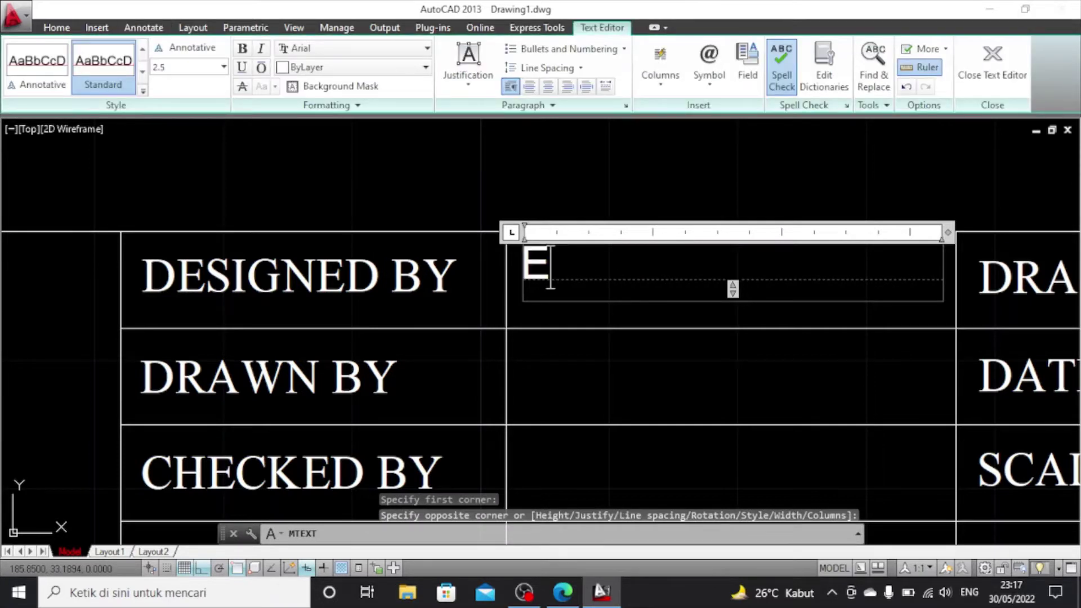
pyautogui.write('EKA BIMA SA')
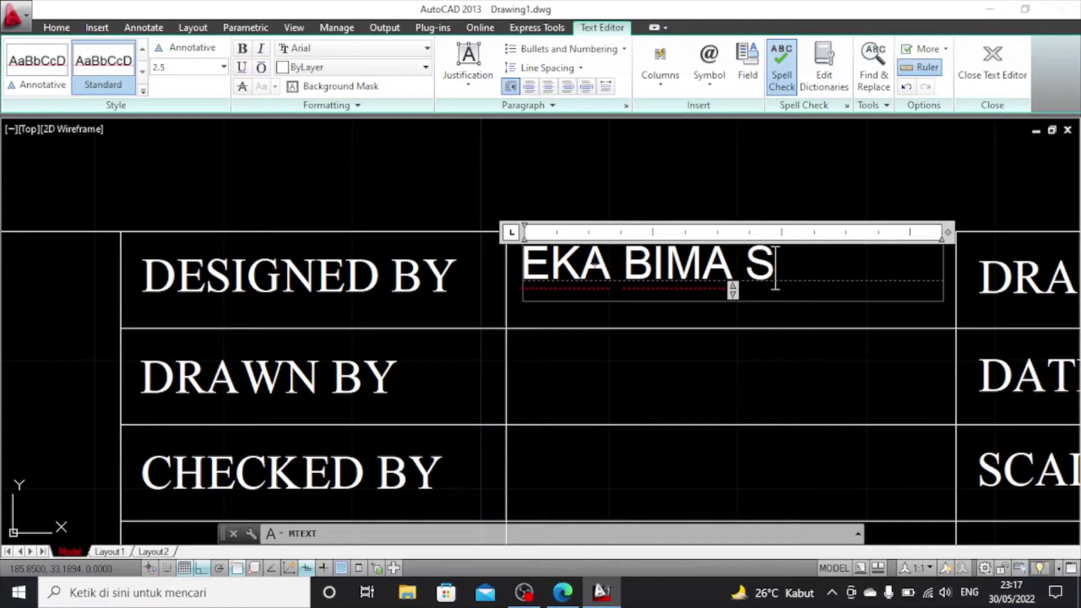
# Change the name text's font to Times New Roman and keep the change
pyautogui.hotkey('ctrl', 'a')
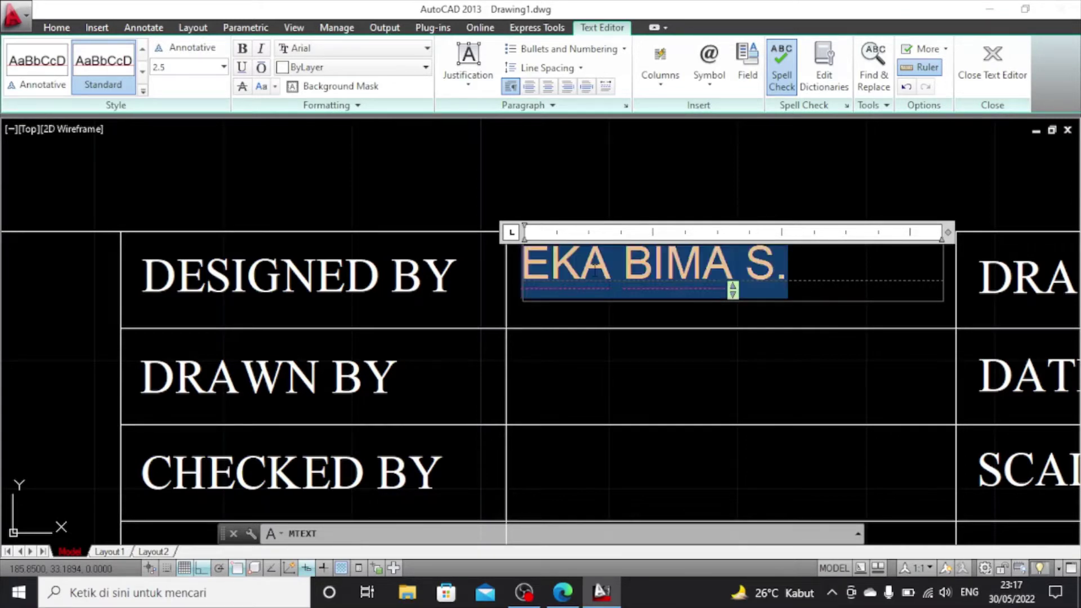
pyautogui.click(405, 50)
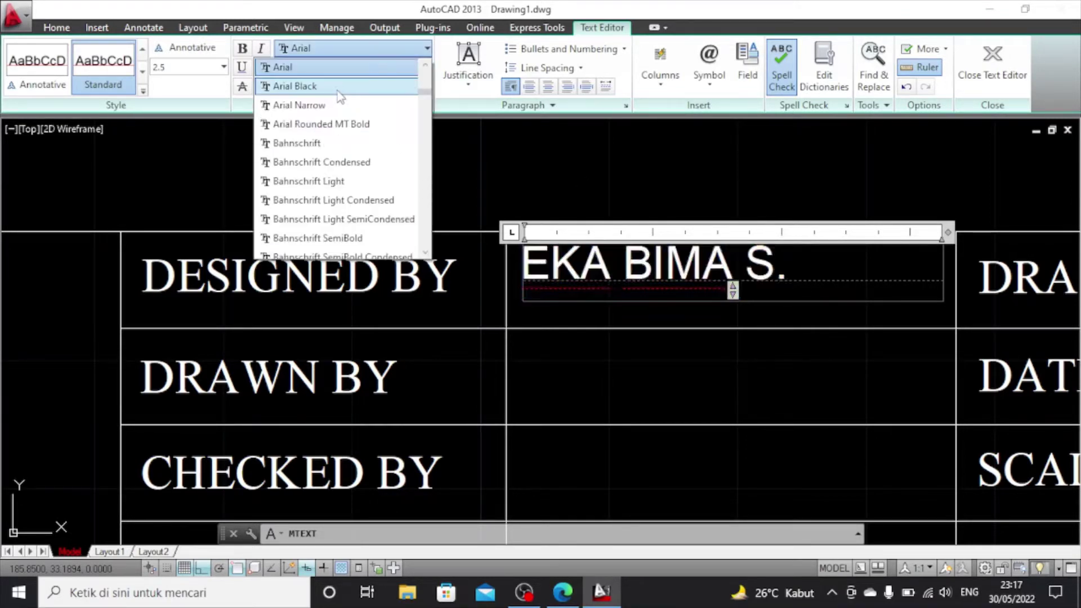
pyautogui.write('times')
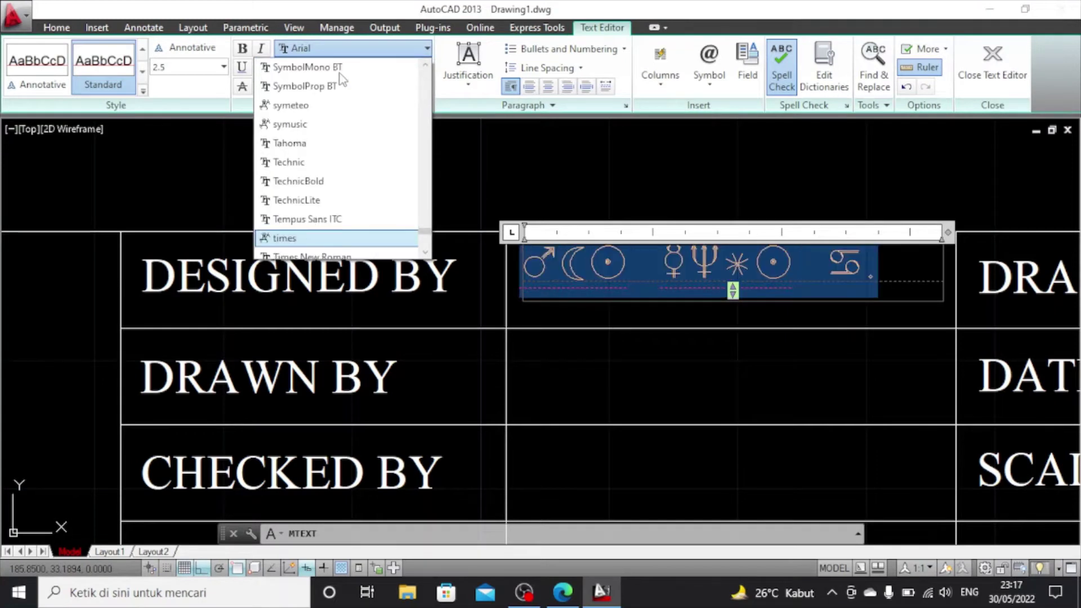
pyautogui.scroll(-2, 328, 183)
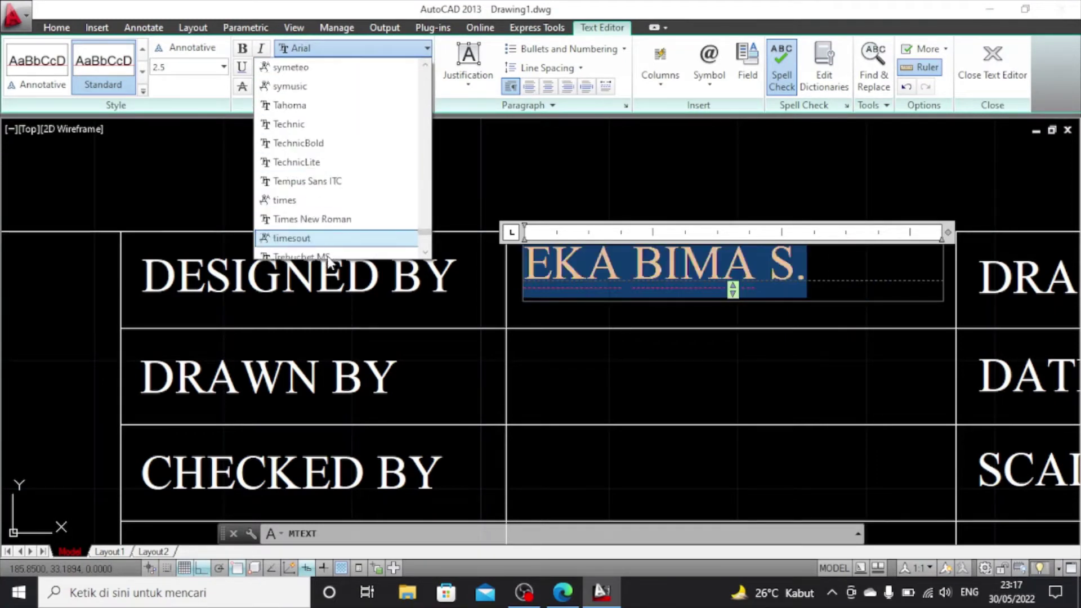
pyautogui.click(328, 183)
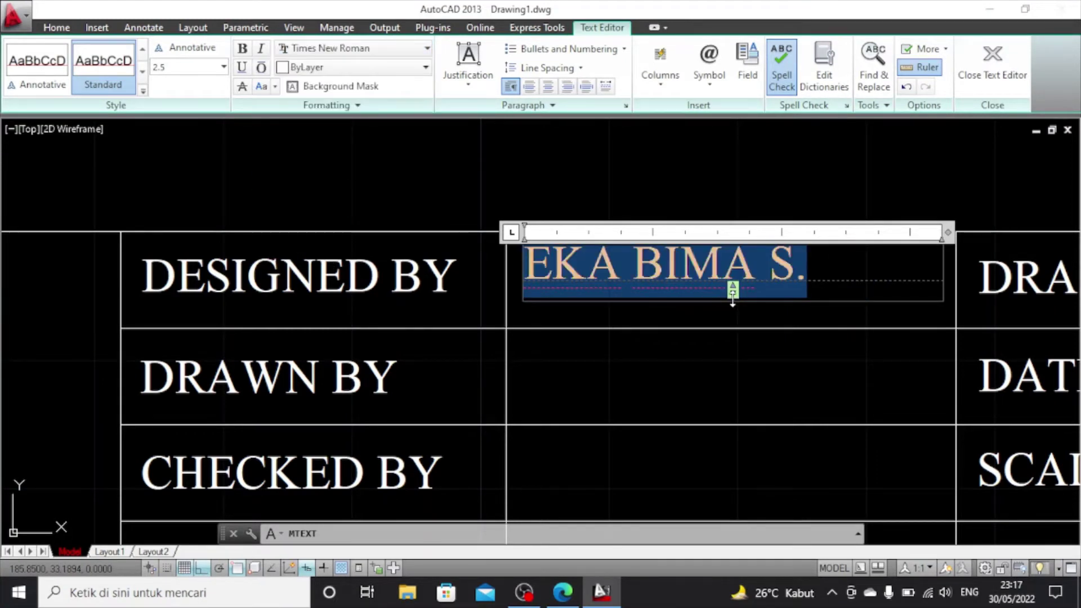
pyautogui.press('Escape')
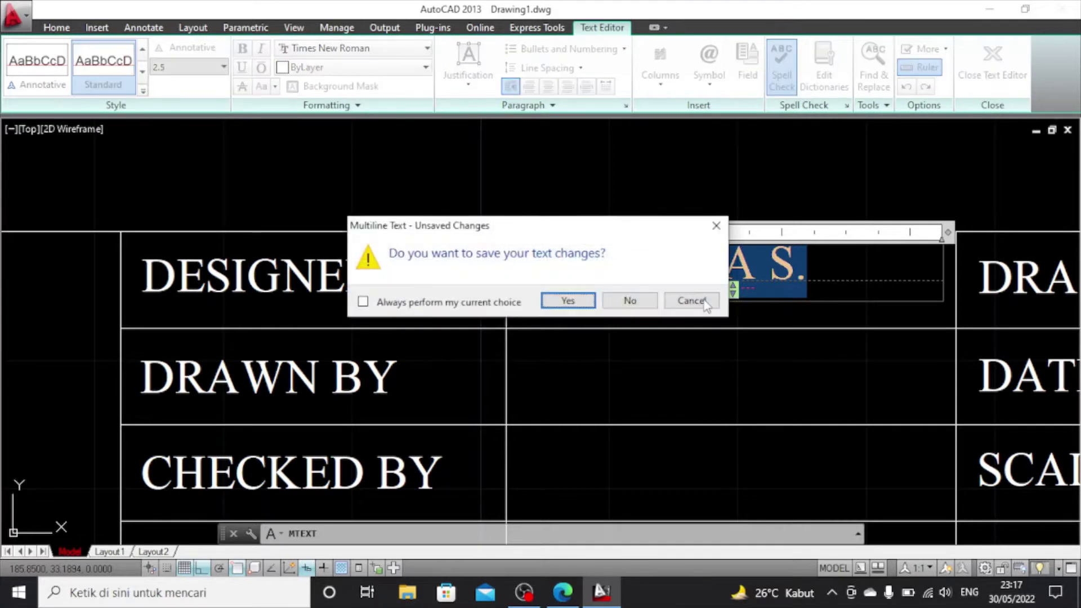
pyautogui.click(567, 301)
pyautogui.click(720, 274)
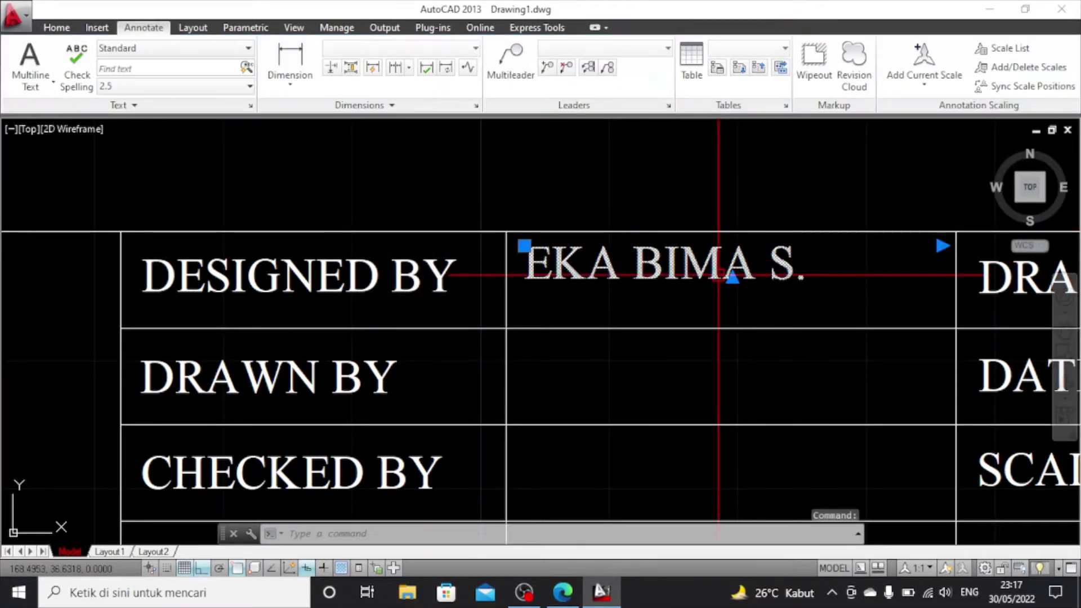
pyautogui.moveTo(719, 275)
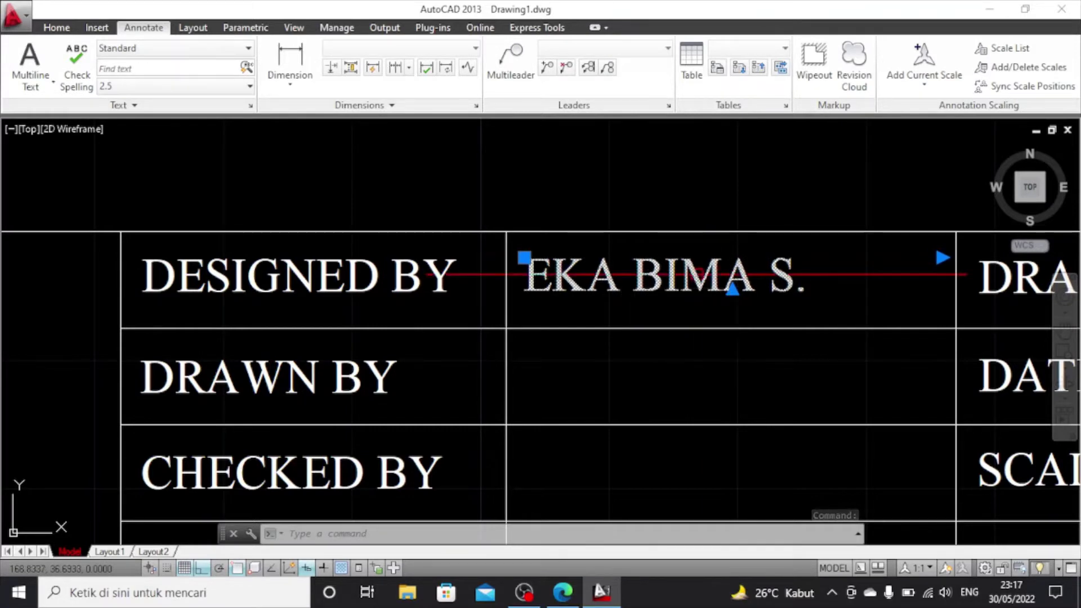
pyautogui.scroll(-2, 712, 284)
pyautogui.press('Escape')
# Copy the designer's name into the DRAWN BY cell and nudge it into position
pyautogui.click(695, 282)
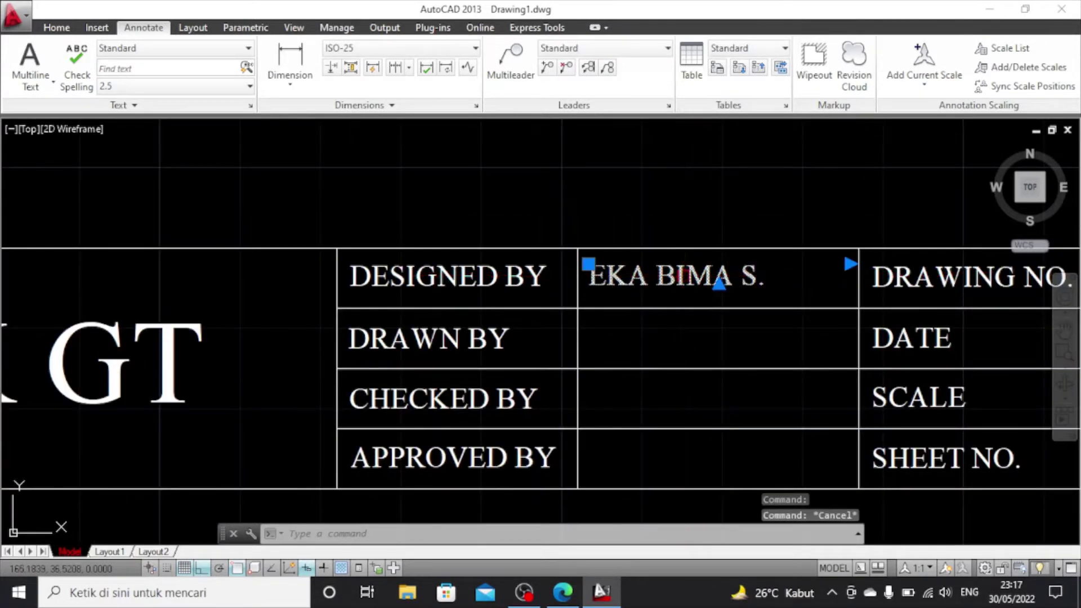
pyautogui.hotkey('ctrl', 'c')
pyautogui.hotkey('ctrl', 'v')
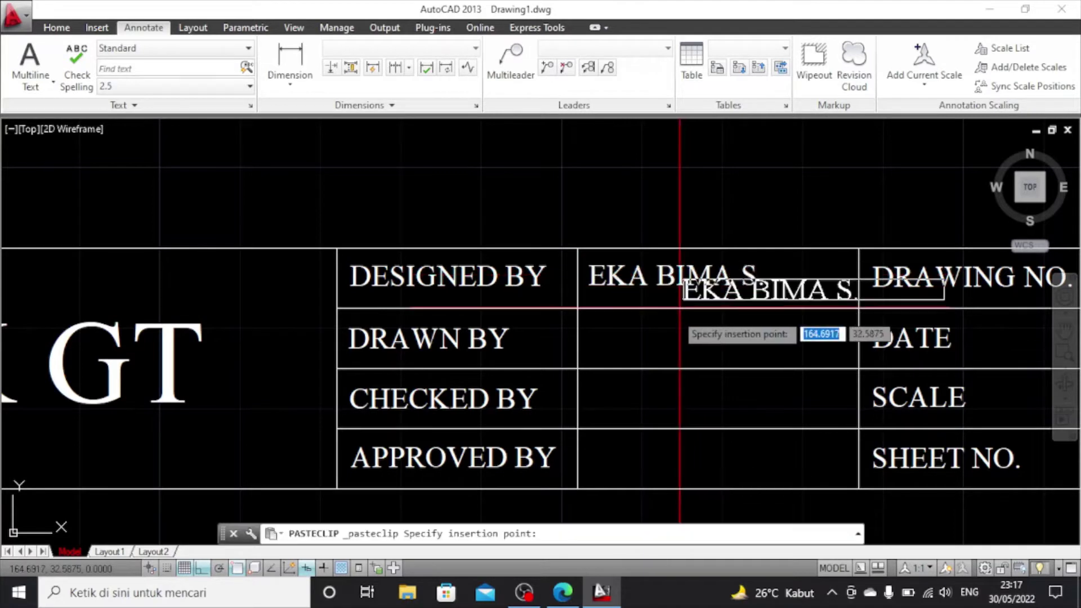
pyautogui.click(589, 355)
pyautogui.click(663, 340)
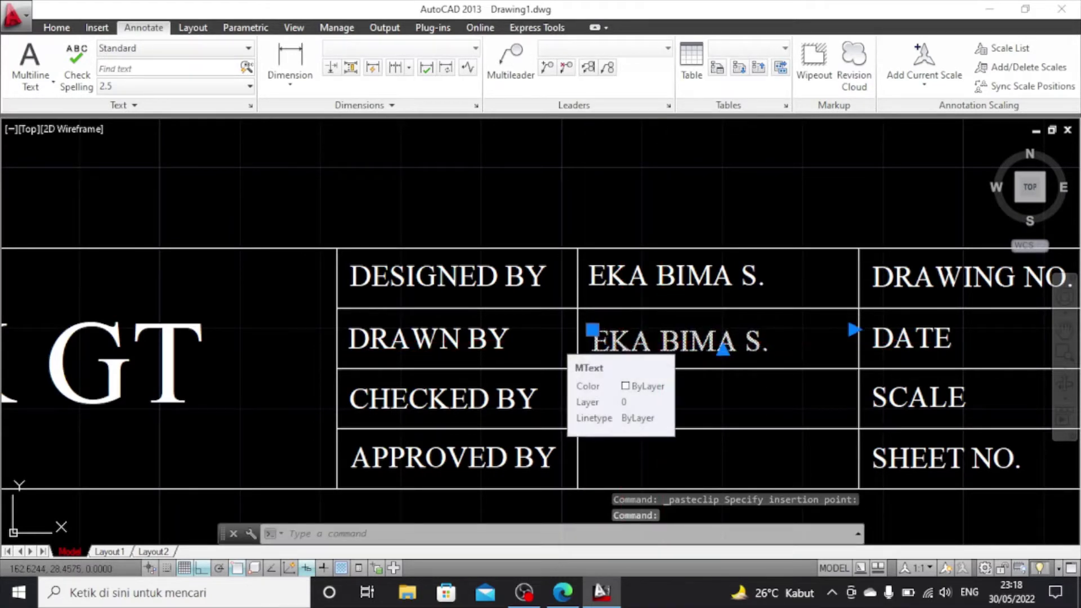
pyautogui.hotkey('ctrl', 'Left')
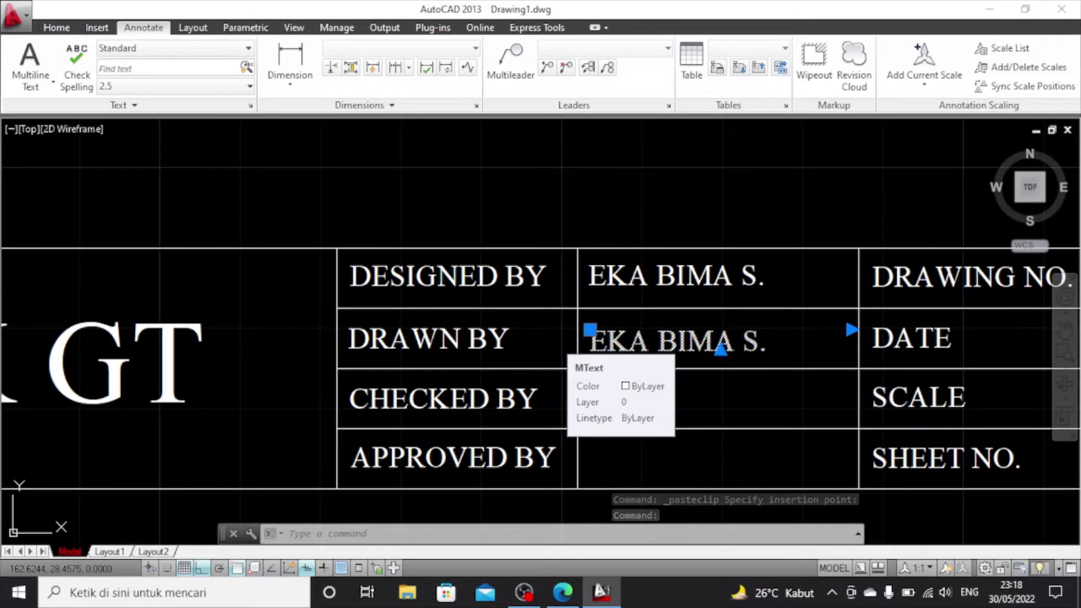
pyautogui.press('Escape')
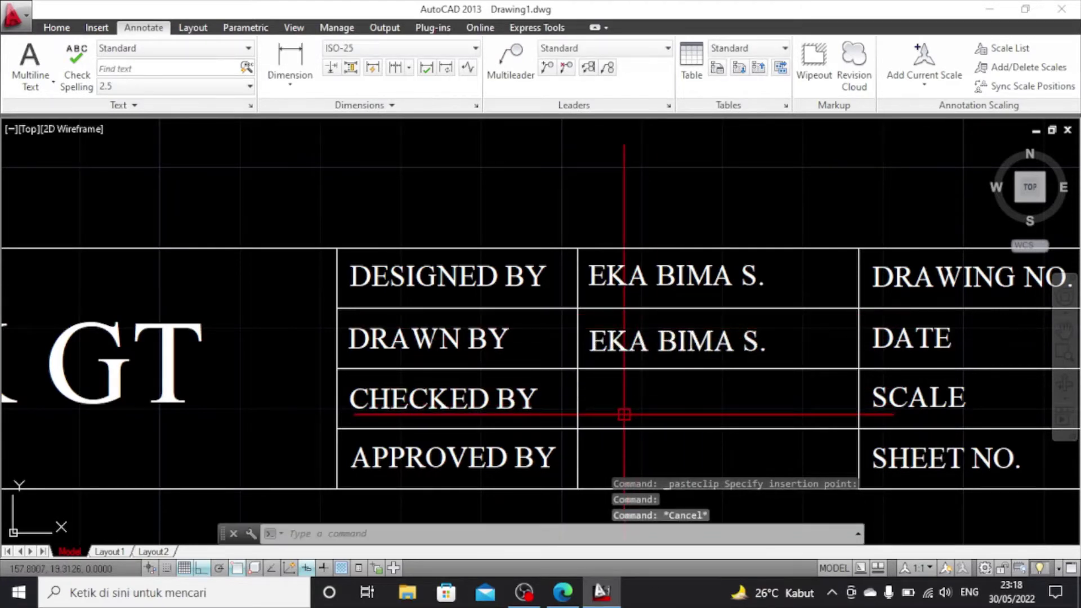
pyautogui.hotkey('ctrl', 'v')
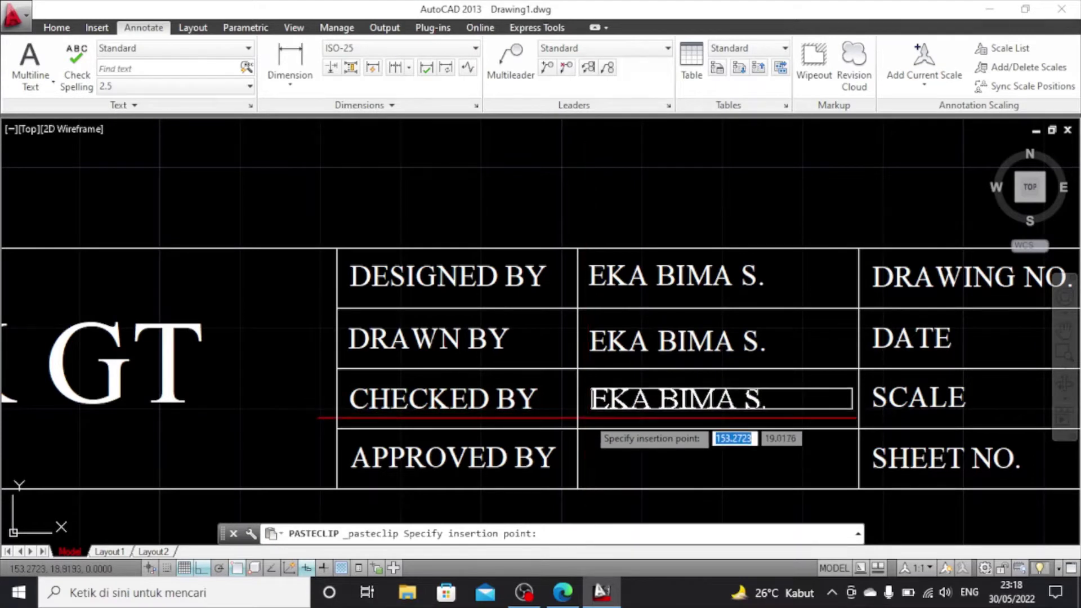
# Place the copied text in CHECKED BY and replace it with the checker's name
pyautogui.click(588, 417)
pyautogui.doubleClick(616, 406)
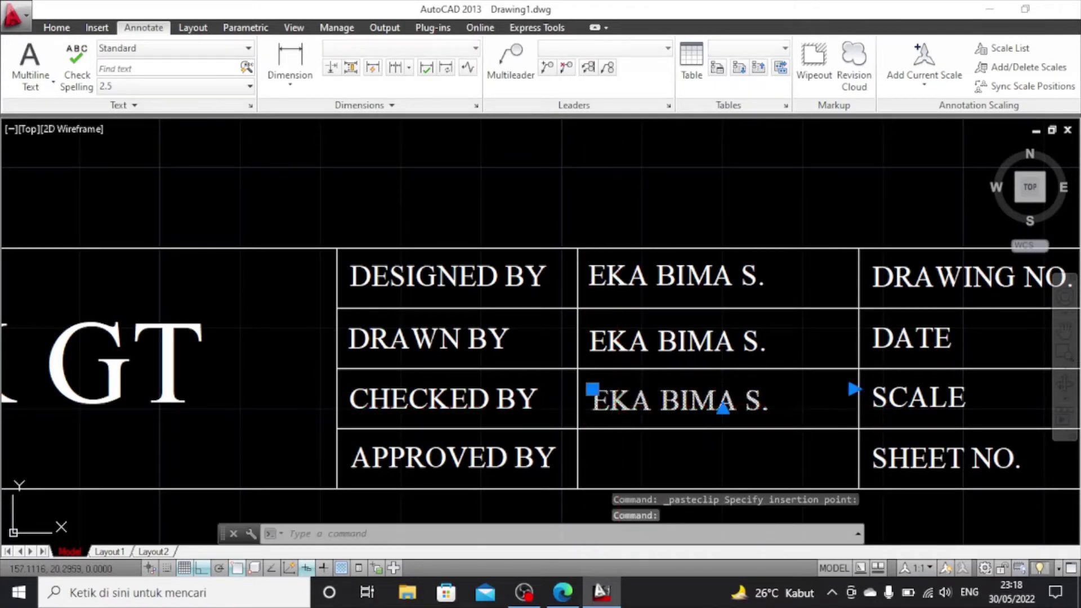
pyautogui.write('A')
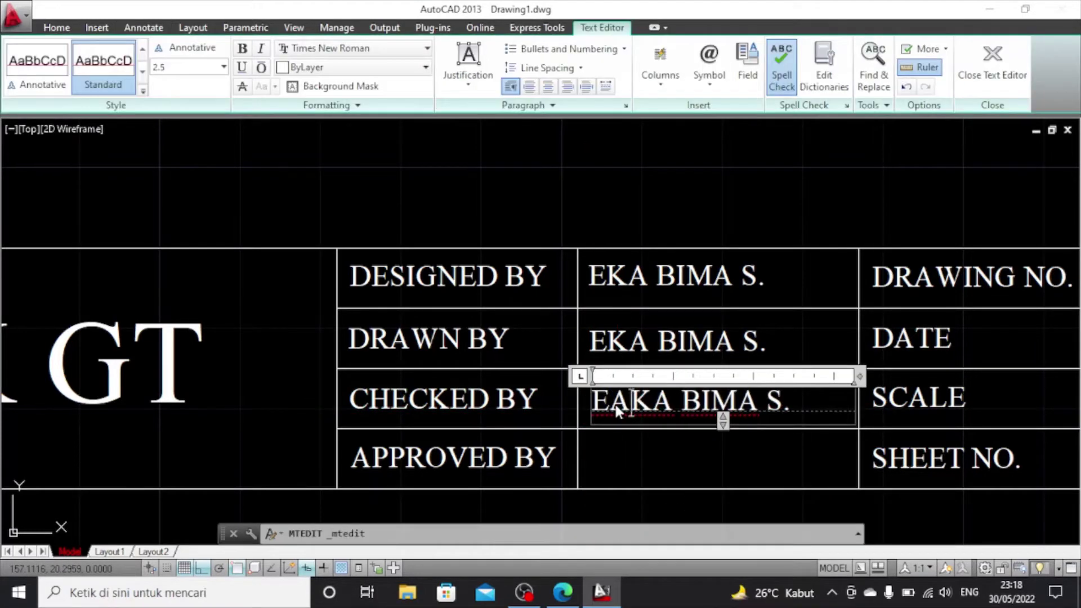
pyautogui.hotkey('ctrl', 'a')
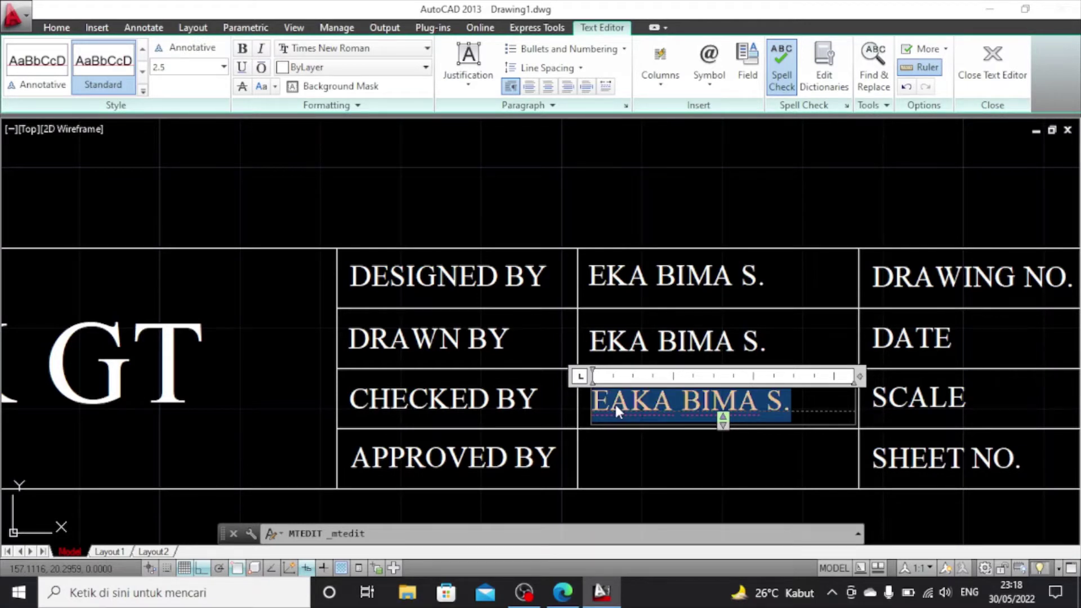
pyautogui.write('PUG')
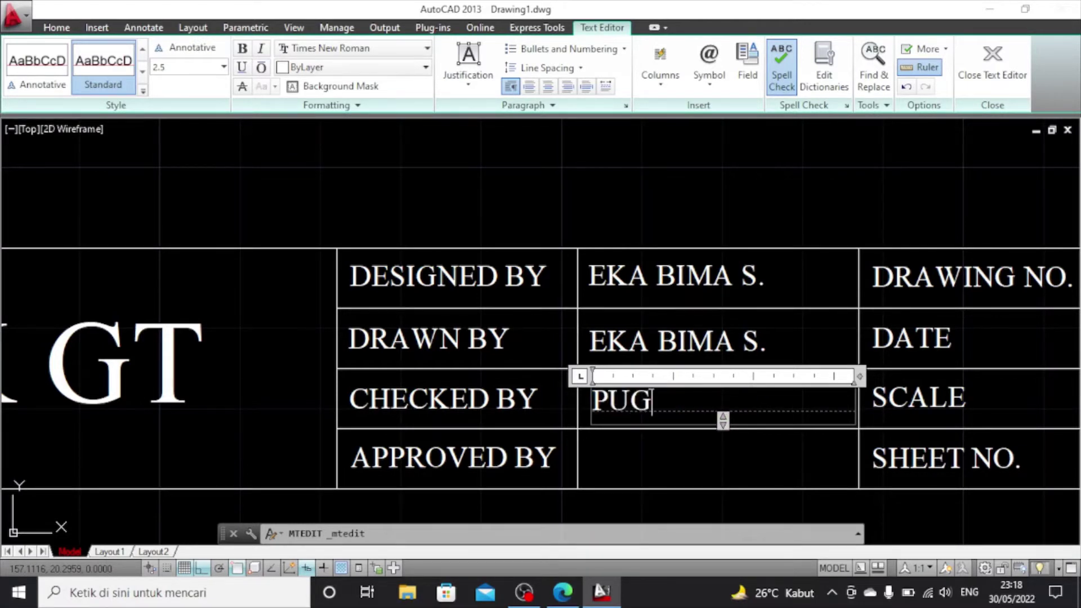
pyautogui.write('UH E.')
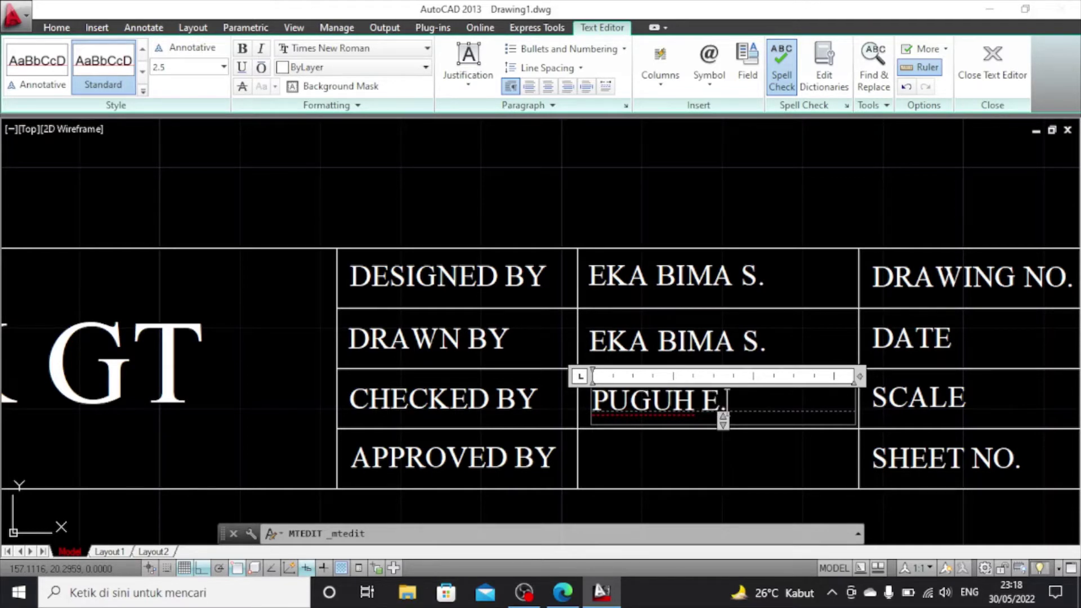
pyautogui.hotkey('ctrl', 'Return')
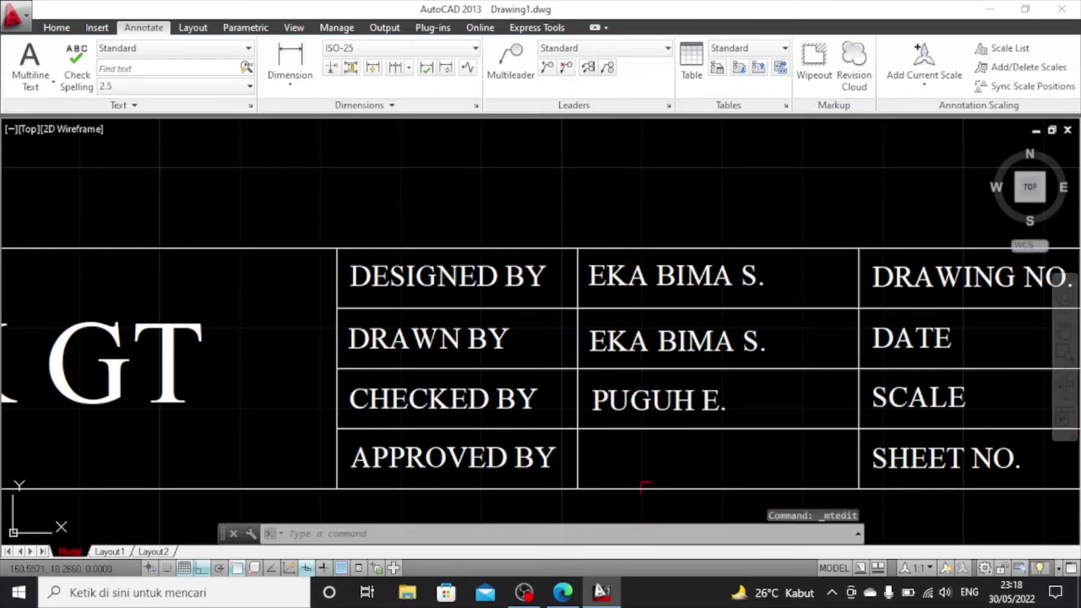
pyautogui.click(625, 401)
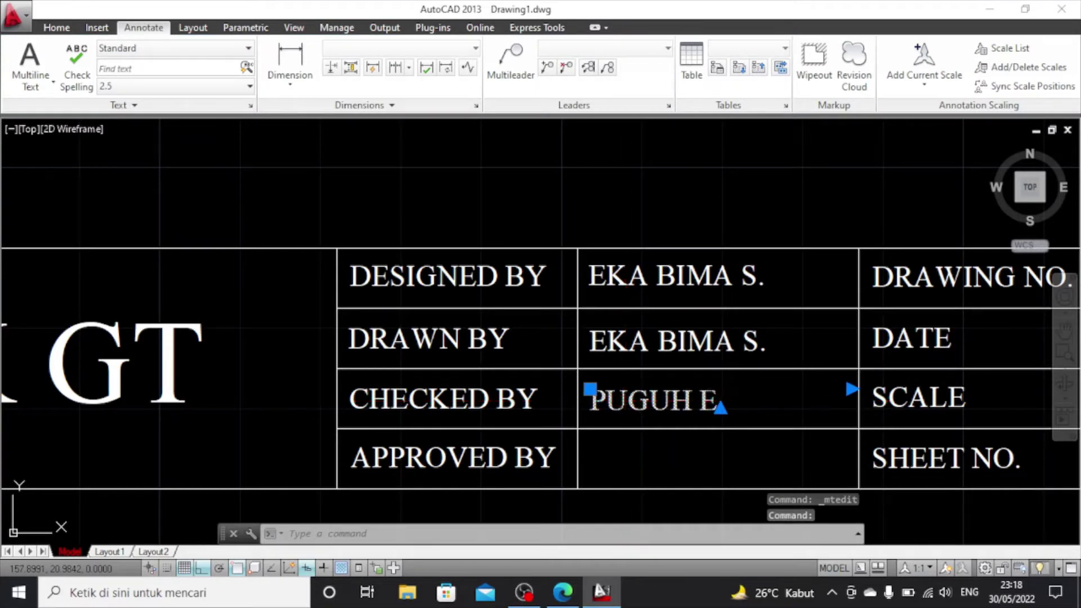
pyautogui.hotkey('ctrl', 'c')
pyautogui.hotkey('ctrl', 'v')
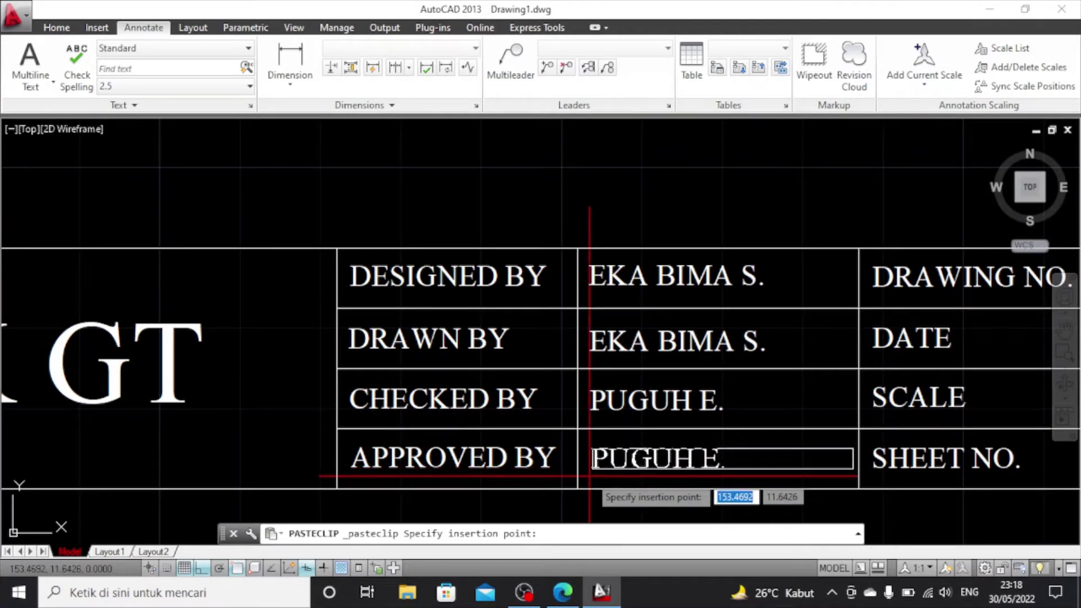
# Place a copy of the checker's name in the APPROVED BY cell
pyautogui.click(590, 476)
pyautogui.click(613, 461)
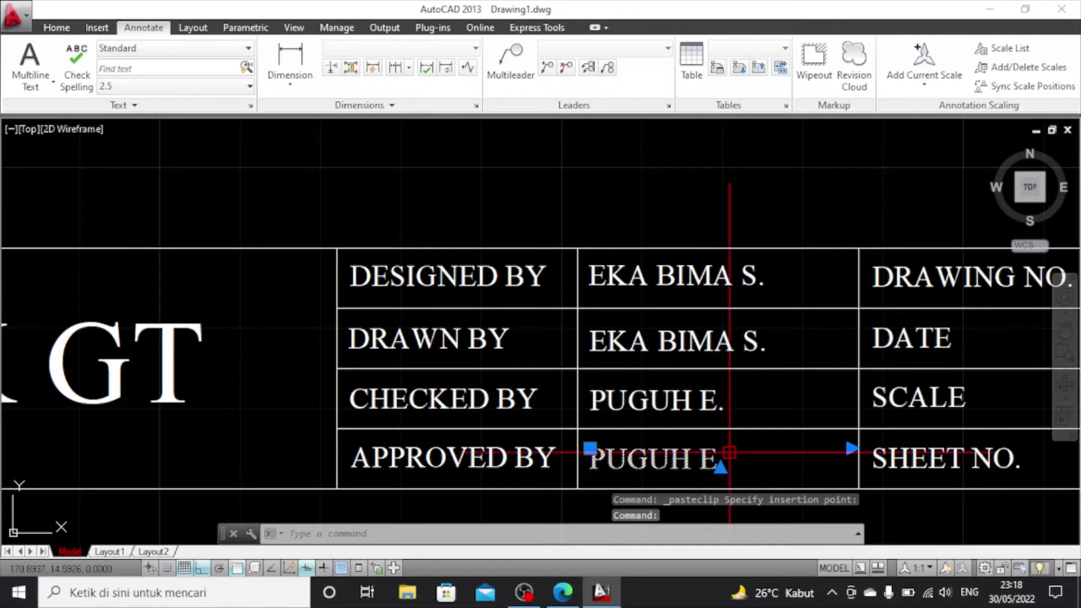
pyautogui.press('Escape')
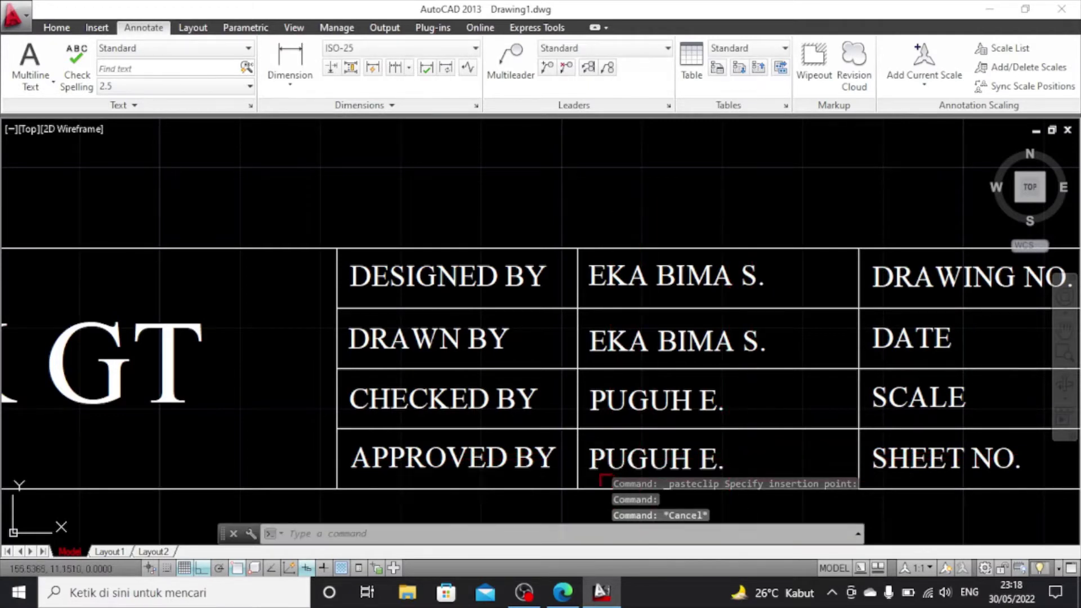
# Copy the designer's name and pan right to the cells beside DRAWING NO. to paste it
pyautogui.click(645, 281)
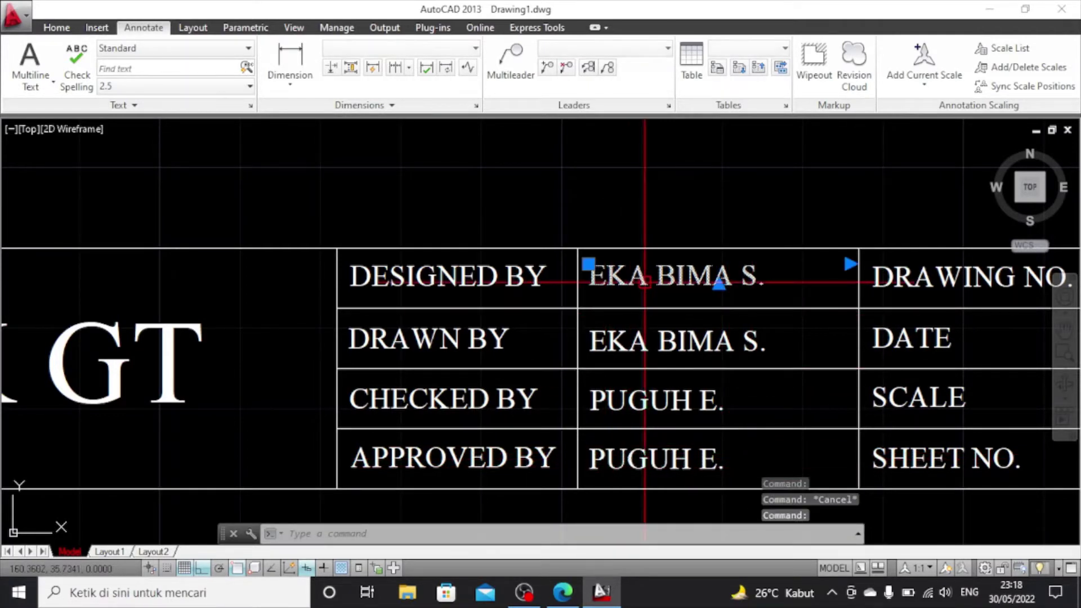
pyautogui.hotkey('ctrl', 'c')
pyautogui.scroll(-2, 730, 301)
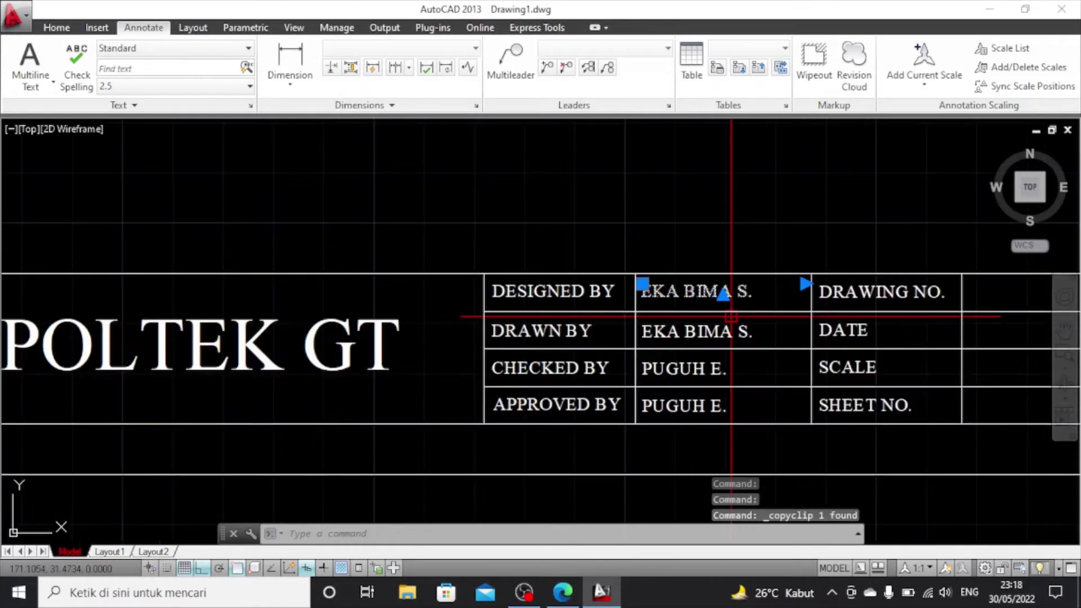
pyautogui.scroll(3, 965, 388)
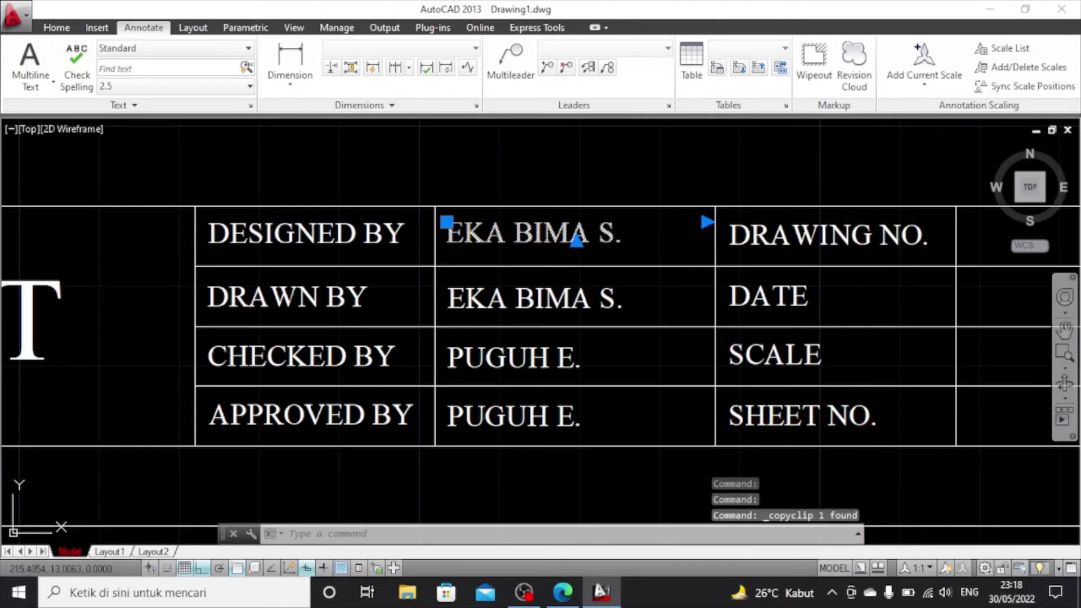
pyautogui.click(1066, 332)
pyautogui.moveTo(990, 340)
pyautogui.mouseDown()
pyautogui.moveTo(509, 367)
pyautogui.moveTo(545, 366)
pyautogui.mouseUp()
pyautogui.rightClick(722, 202)
pyautogui.click(755, 205)
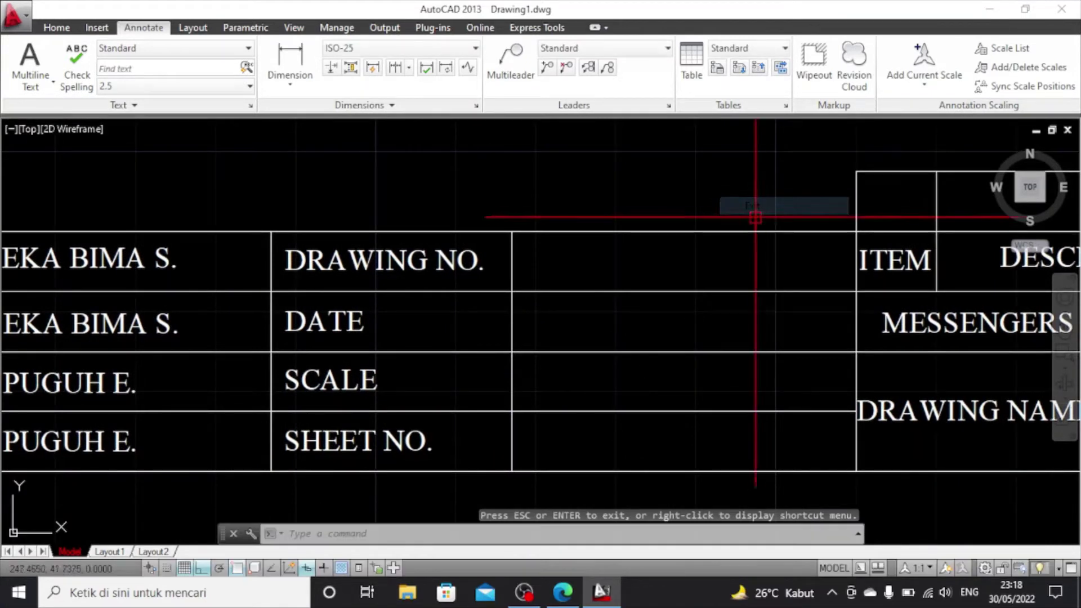
pyautogui.hotkey('ctrl', 'v')
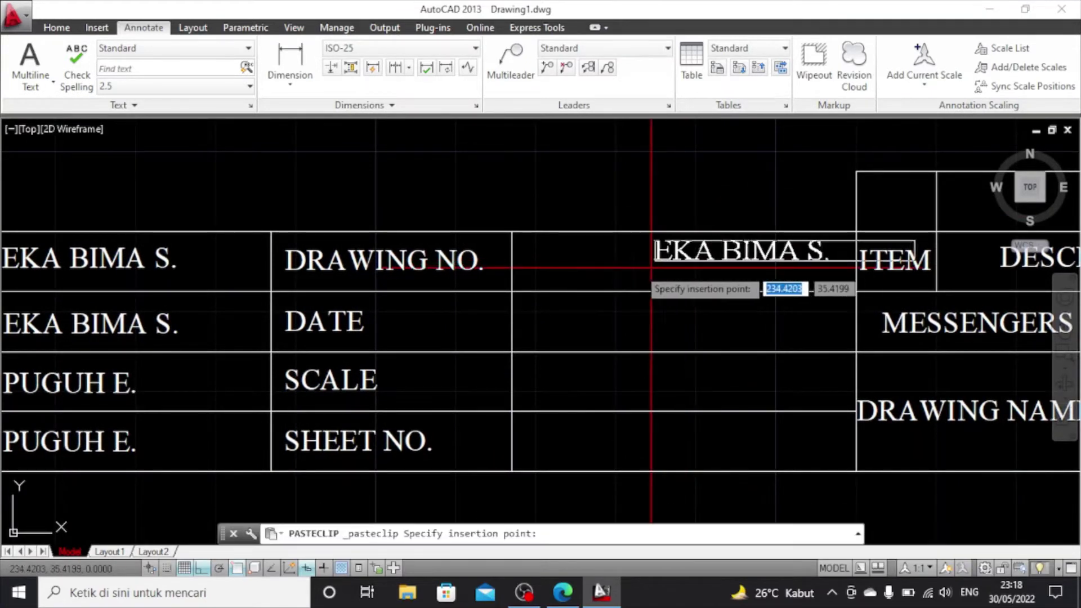
# Place the pasted name copy in the DRAWING NO. cell and nudge it right
pyautogui.click(515, 273)
pyautogui.click(609, 264)
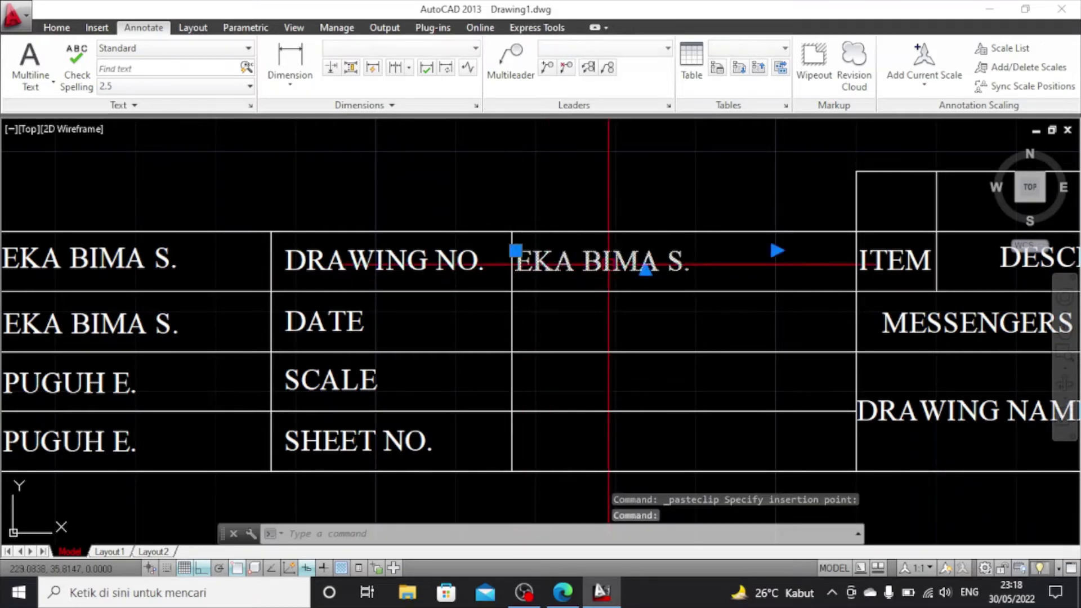
pyautogui.hotkey('ctrl', 'Right')
pyautogui.hotkey('ctrl', 'Right')
pyautogui.hotkey('ctrl', 'Right')
pyautogui.hotkey('ctrl', 'Right')
pyautogui.hotkey('ctrl', 'Right')
pyautogui.hotkey('ctrl', 'Right')
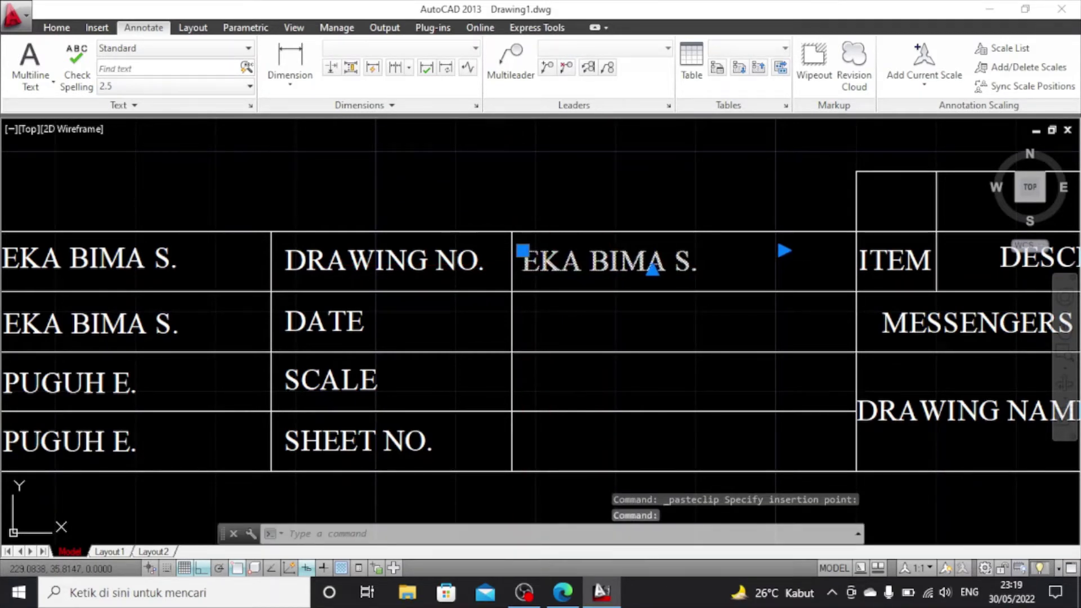
# Replace the DRAWING NO. cell's placeholder text with 3
pyautogui.doubleClick(609, 265)
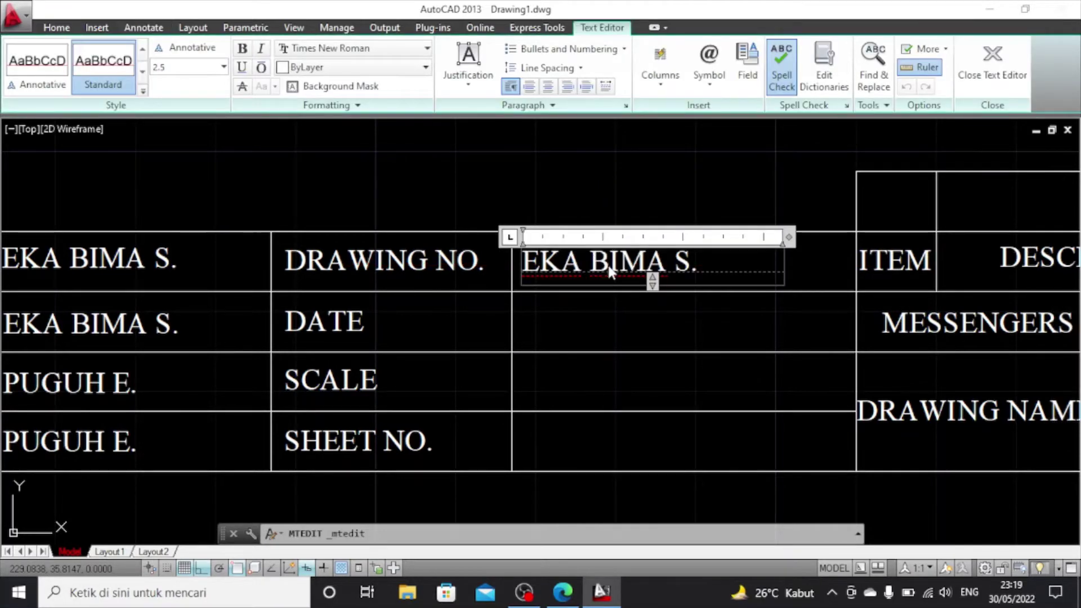
pyautogui.tripleClick(609, 268)
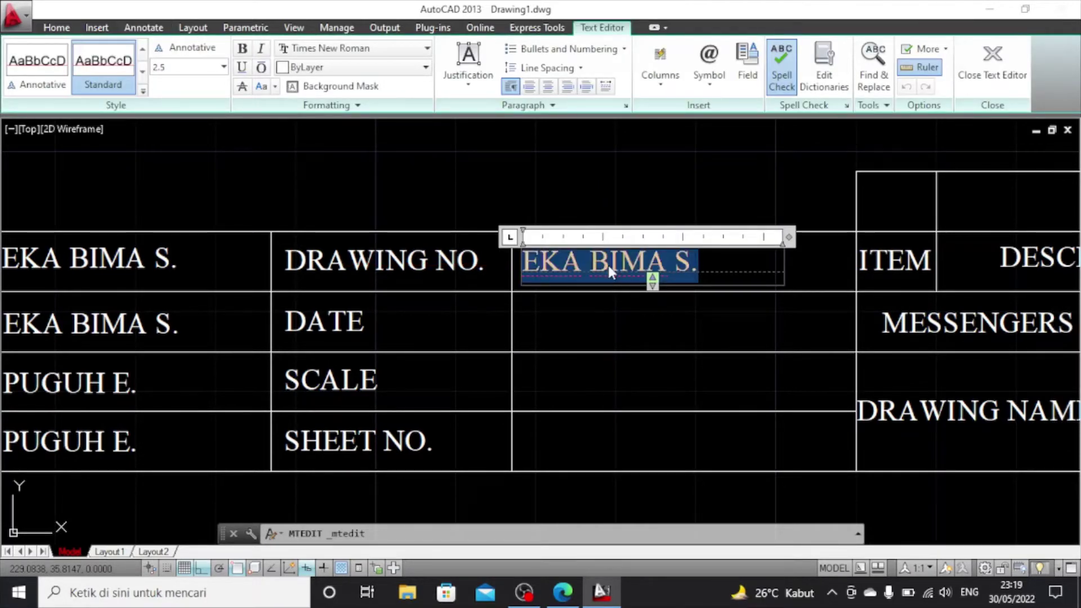
pyautogui.write('3')
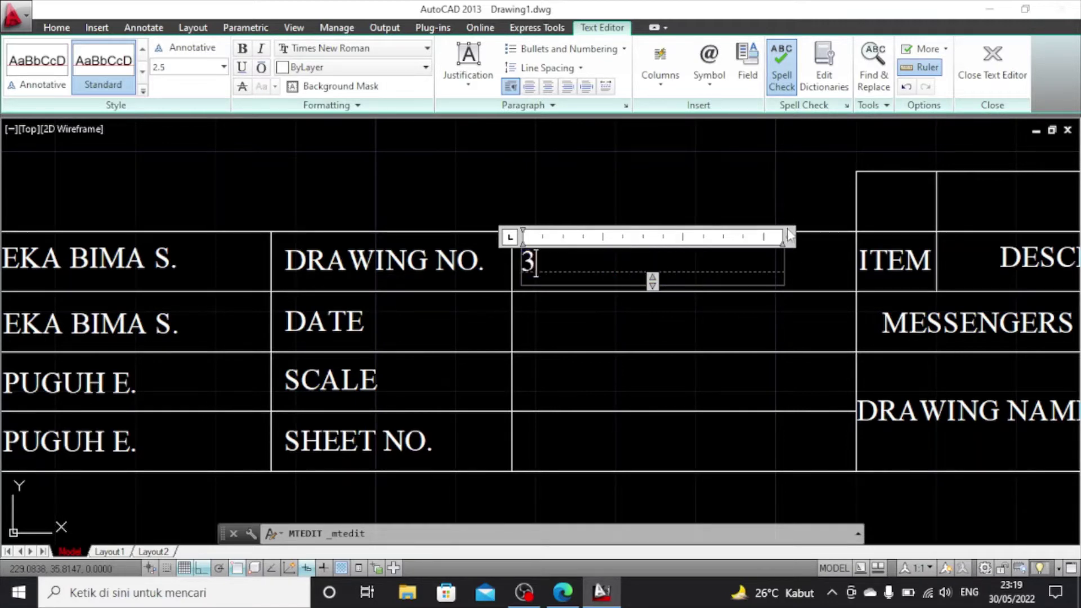
pyautogui.click(798, 203)
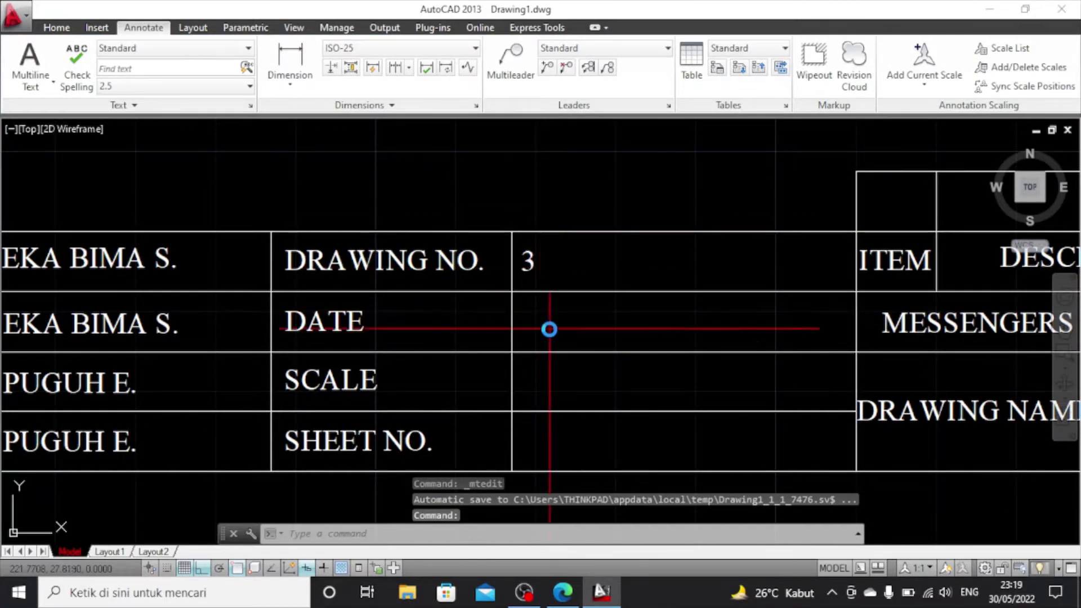
pyautogui.hotkey('ctrl', 'v')
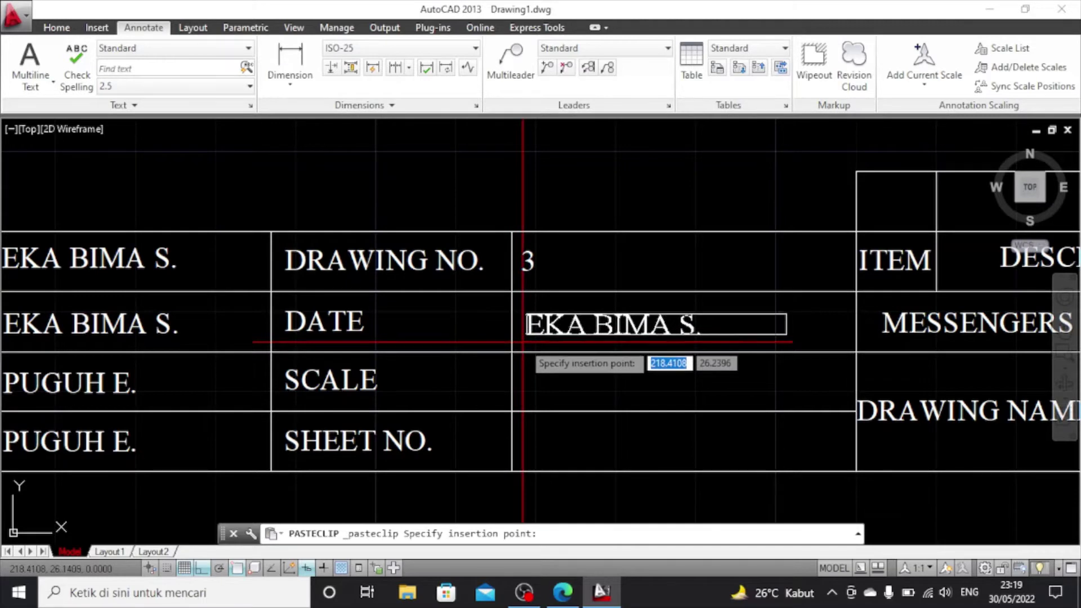
# Place the pasted text copy in the DATE cell and change it to 30 MEI 2022
pyautogui.click(520, 350)
pyautogui.click(540, 334)
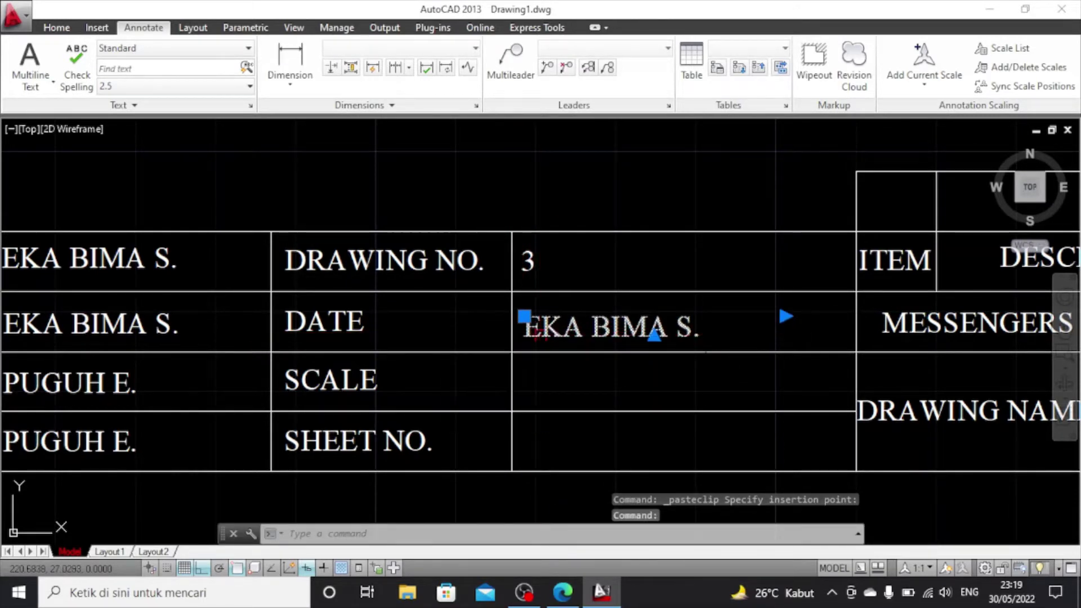
pyautogui.doubleClick(553, 327)
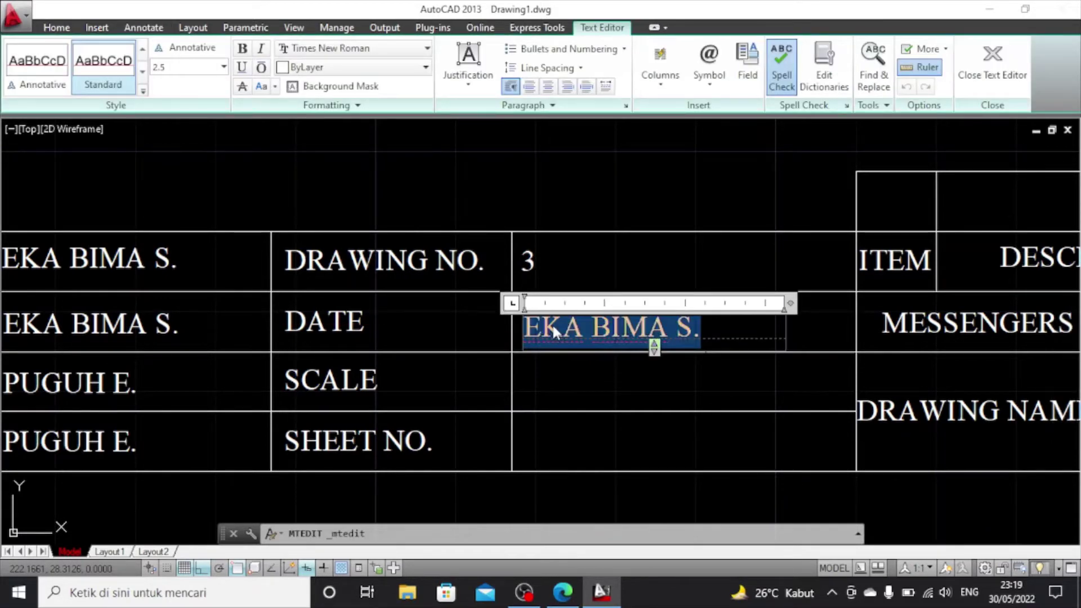
pyautogui.write('3')
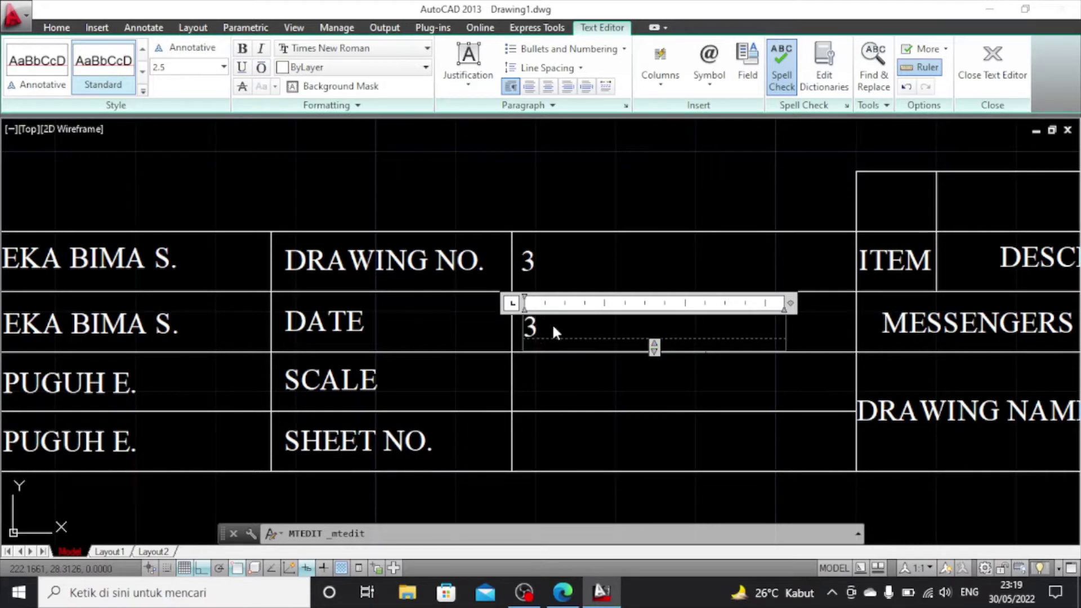
pyautogui.write('0 m')
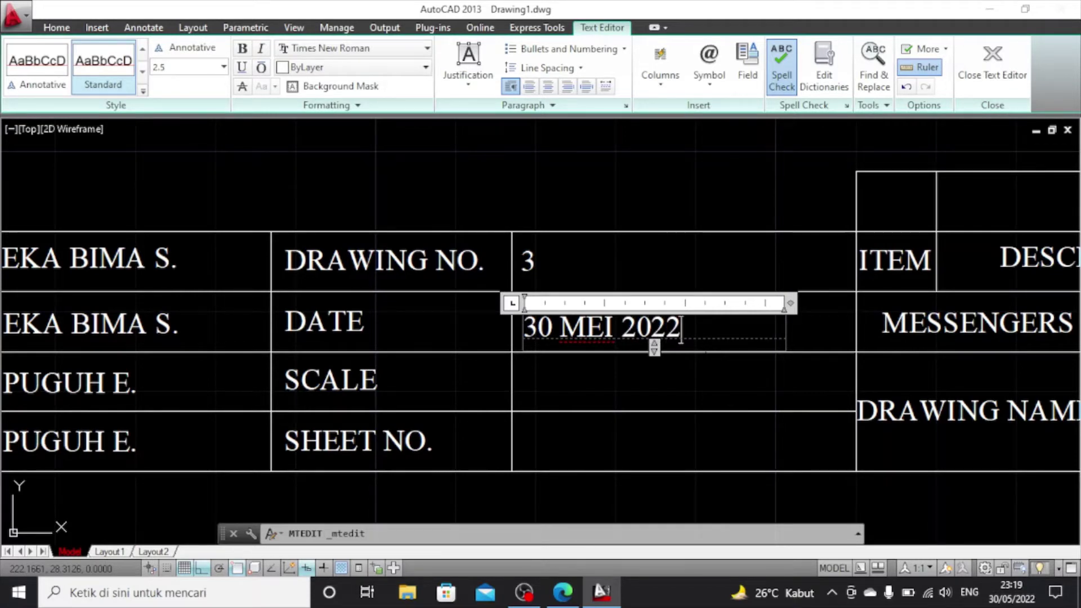
pyautogui.hotkey('ctrl', 'Return')
pyautogui.click(571, 322)
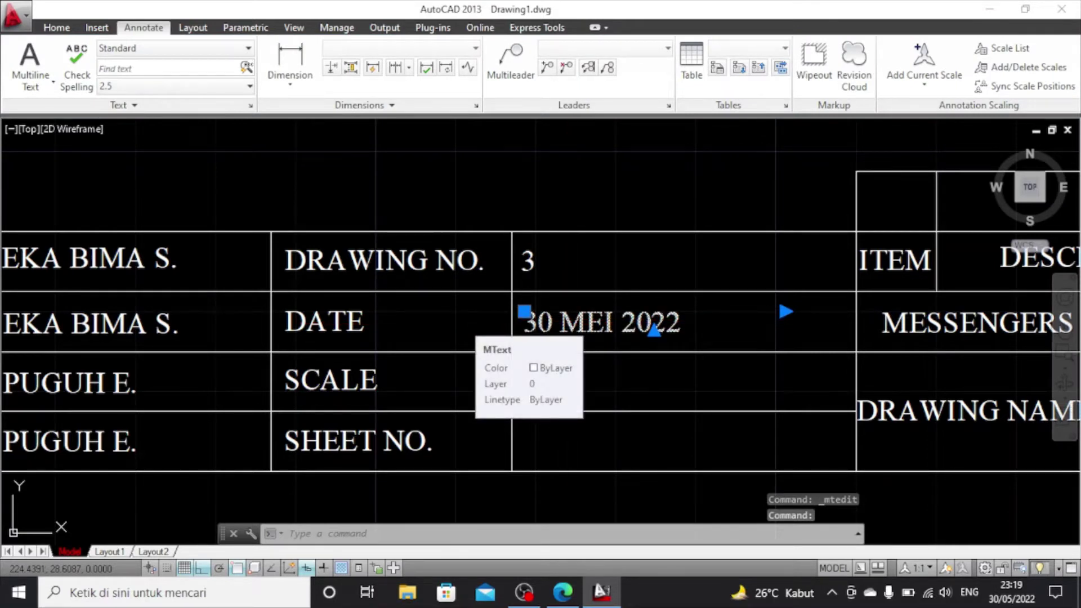
# Select the drawing number and date texts, then cancel two attempted pastes
pyautogui.click(580, 355)
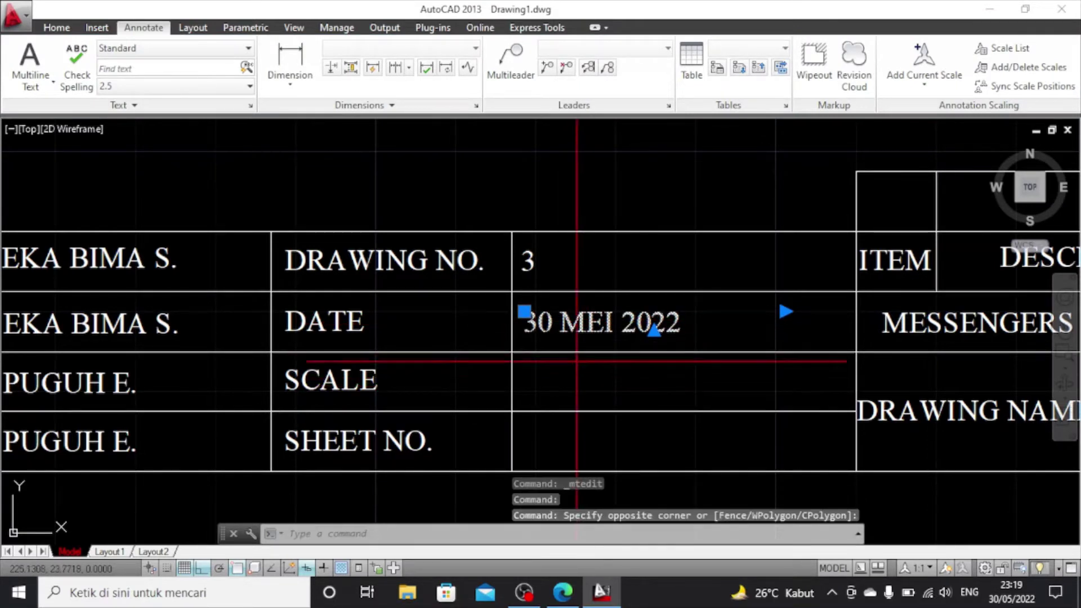
pyautogui.click(538, 265)
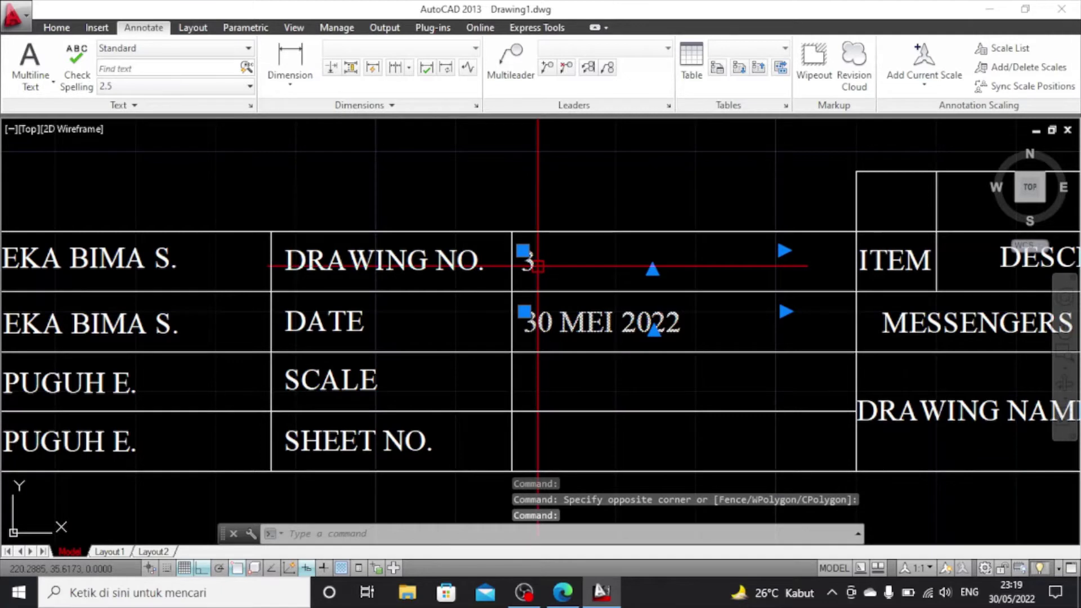
pyautogui.hotkey('ctrl', 'v')
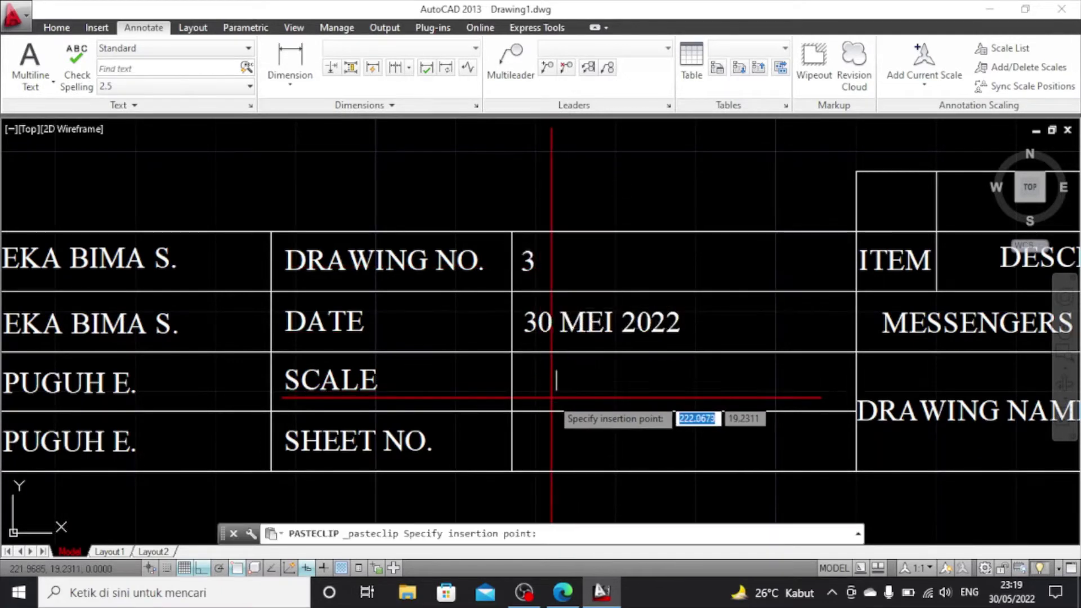
pyautogui.hotkey('ctrl', 'z')
pyautogui.hotkey('ctrl', 'z')
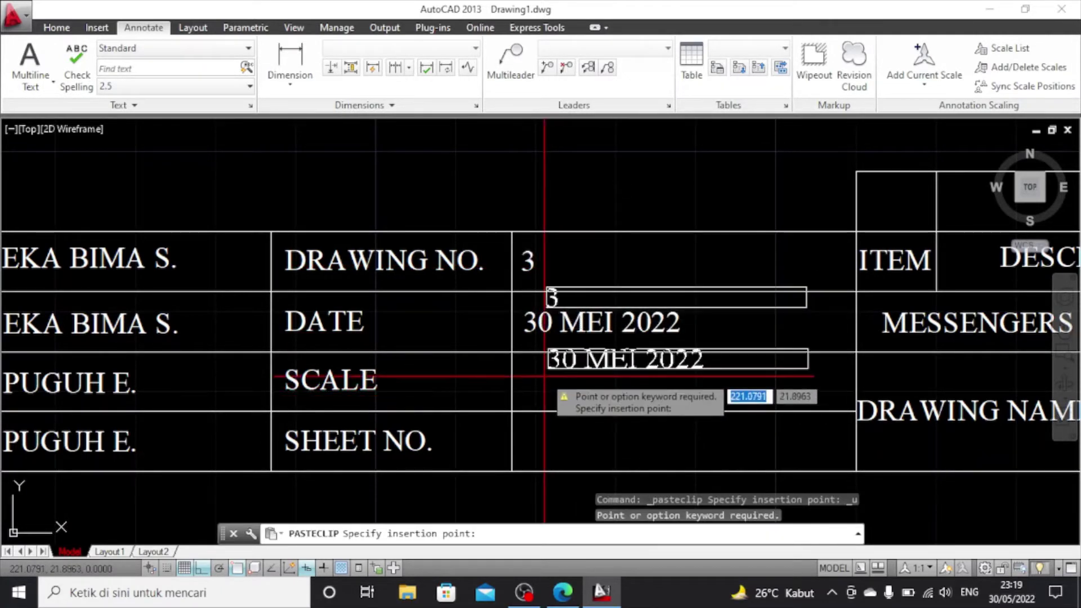
pyautogui.press('Escape')
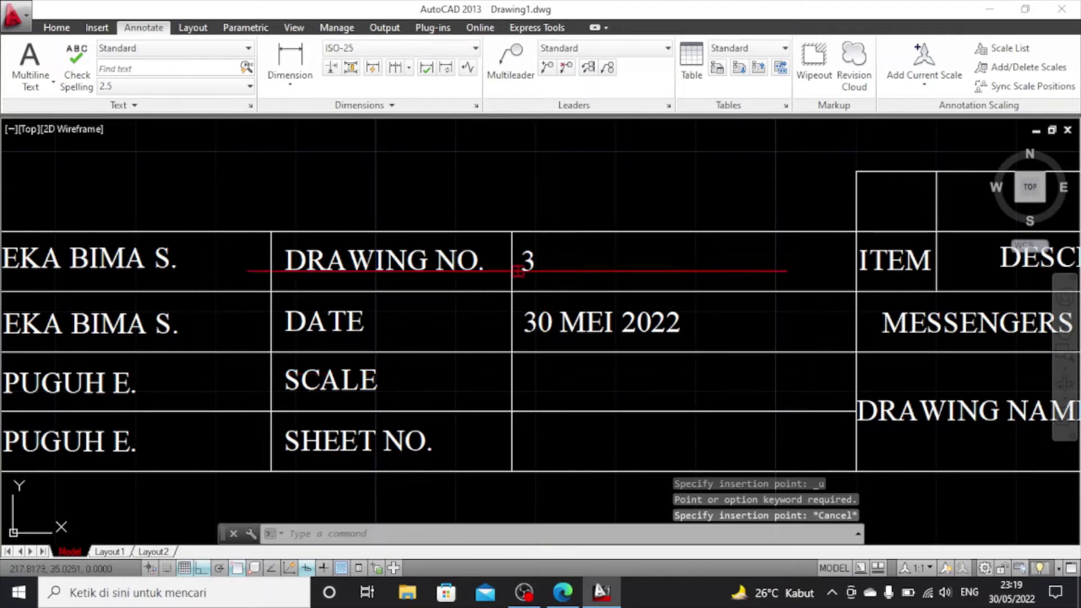
pyautogui.click(525, 262)
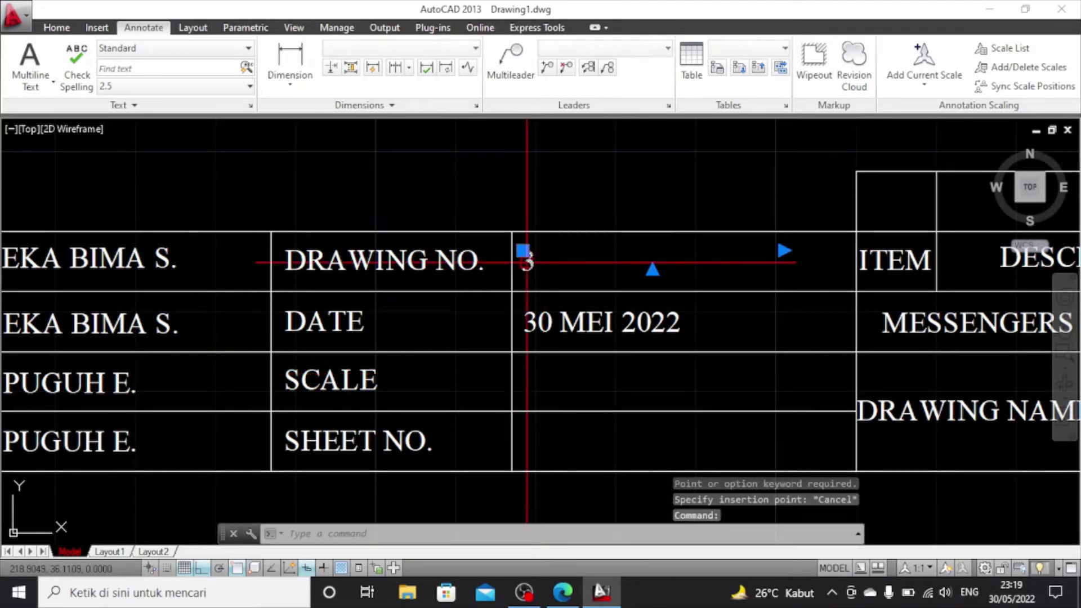
pyautogui.click(561, 386)
pyautogui.hotkey('ctrl', 'v')
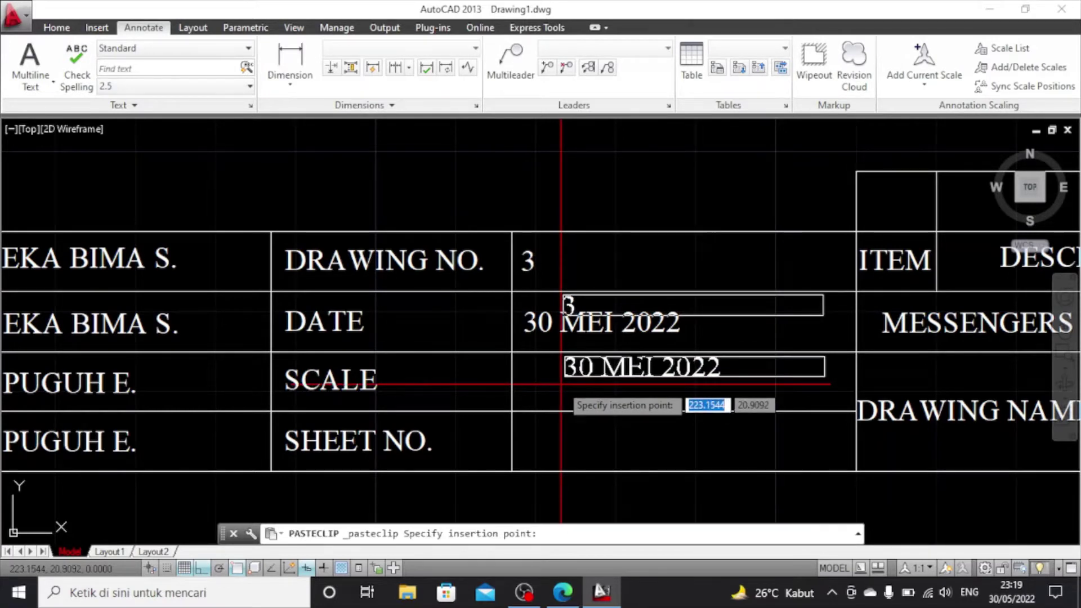
pyautogui.press('Escape')
# Copy the drawing number 3 text into the SCALE cell
pyautogui.click(529, 270)
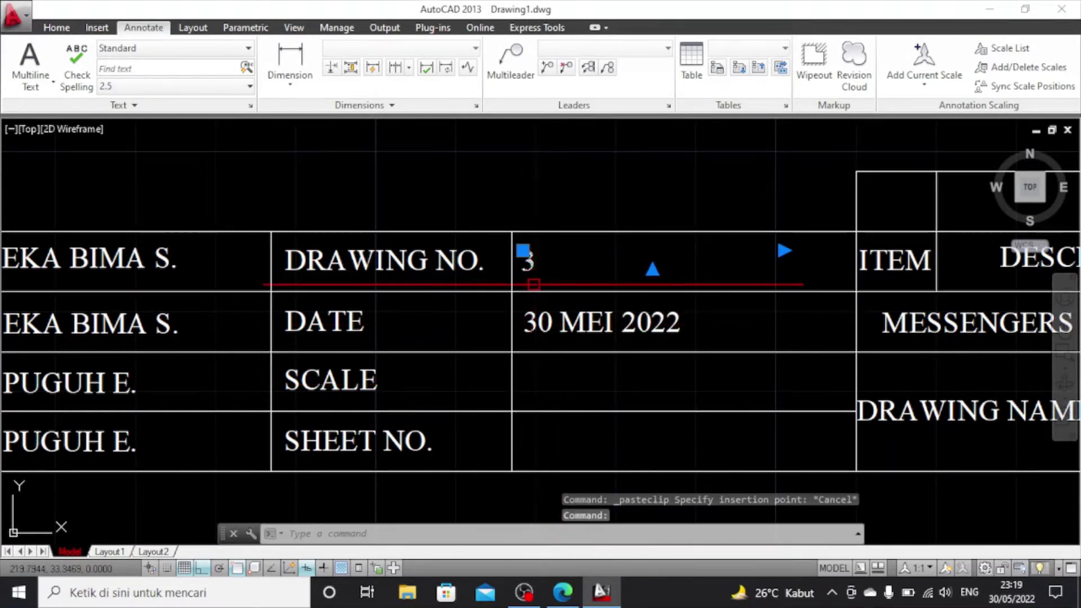
pyautogui.hotkey('ctrl', 'c')
pyautogui.hotkey('ctrl', 'v')
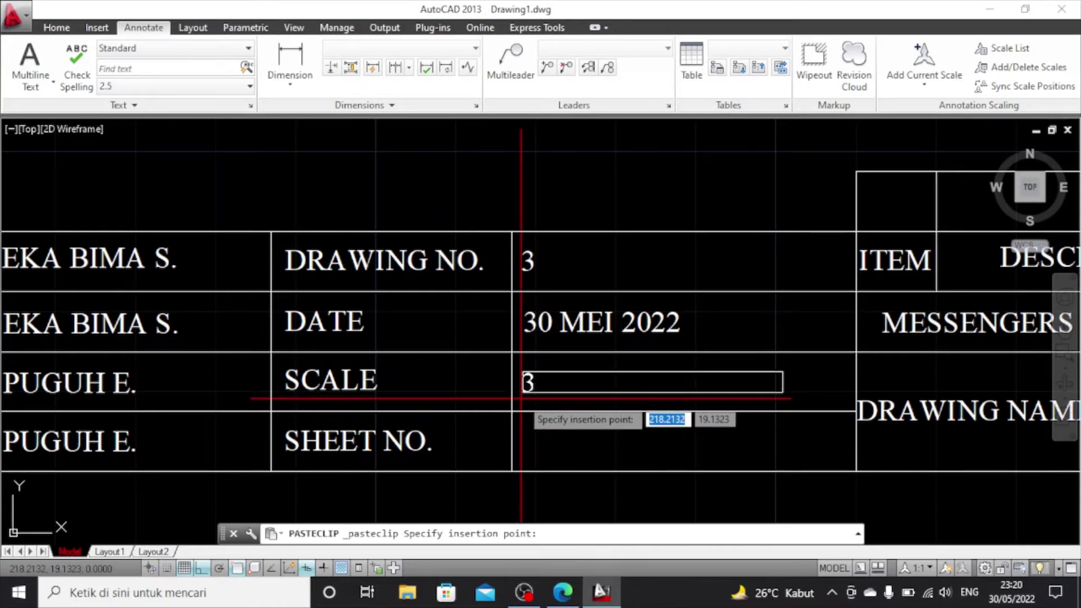
pyautogui.click(522, 398)
pyautogui.click(552, 324)
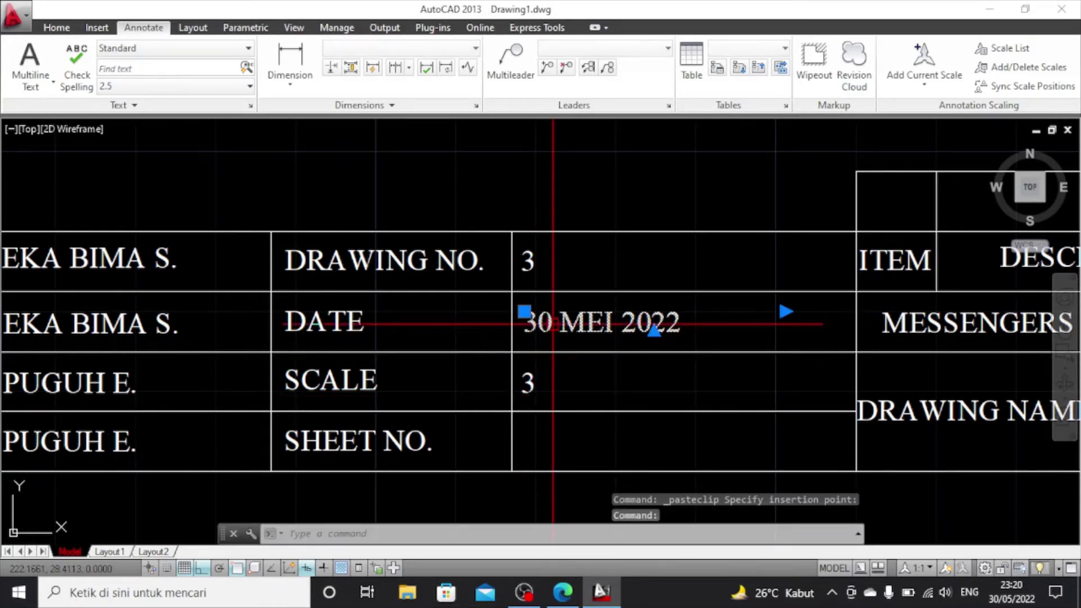
pyautogui.moveTo(553, 324); pyautogui.dragTo(550, 324)
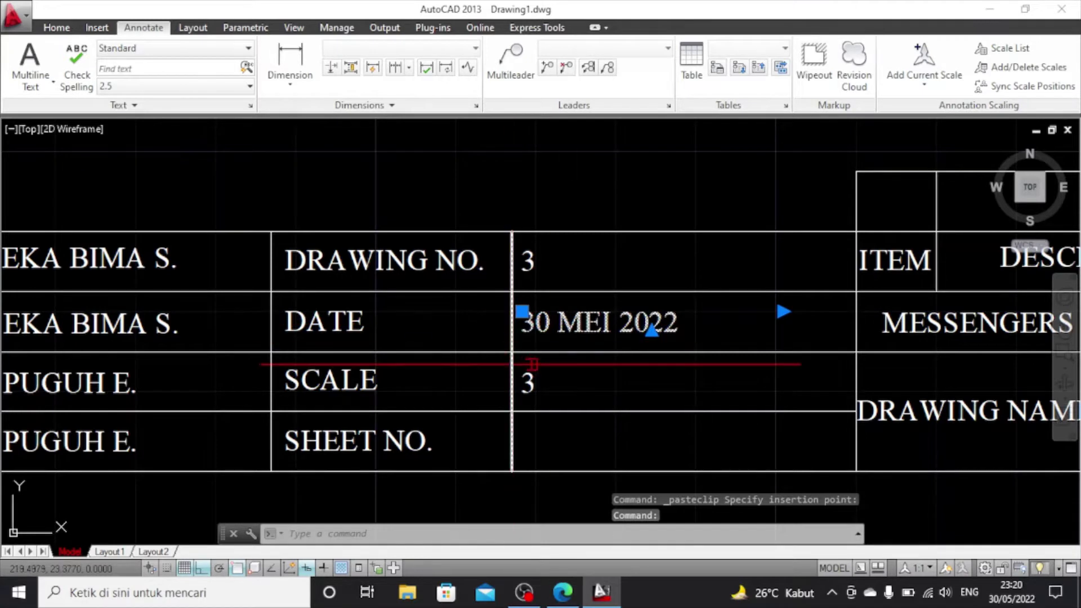
pyautogui.click(531, 375)
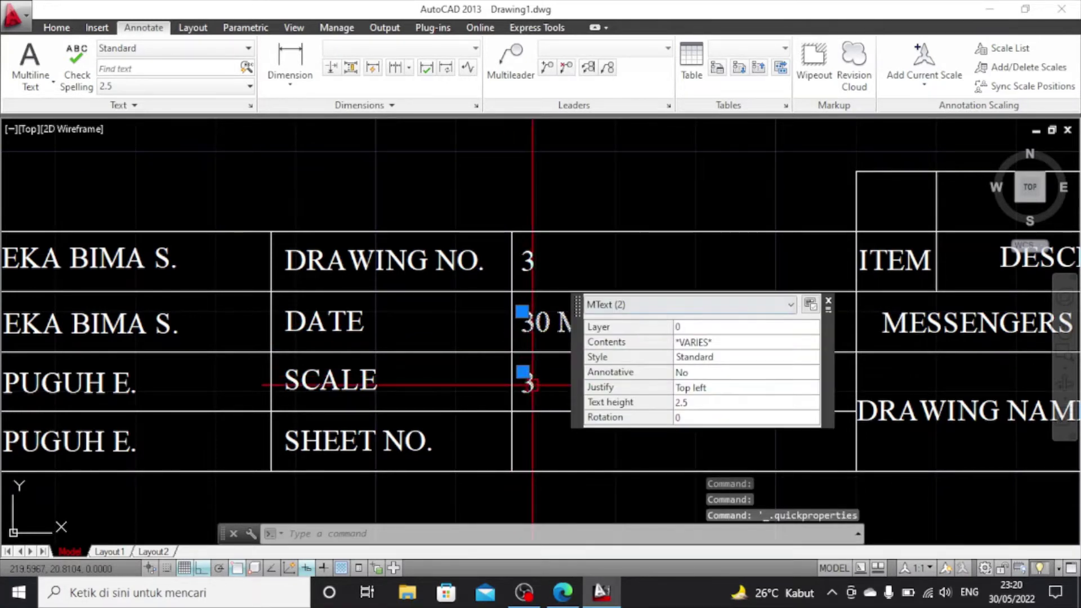
pyautogui.click(829, 302)
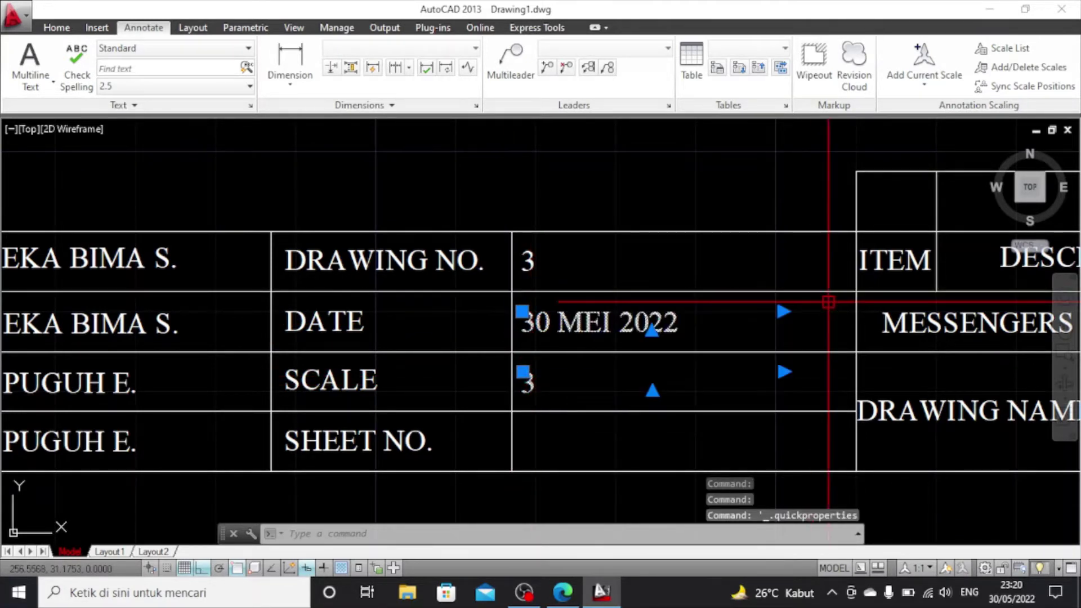
pyautogui.press('Escape')
# Change the SCALE cell's text to 1:1
pyautogui.doubleClick(533, 381)
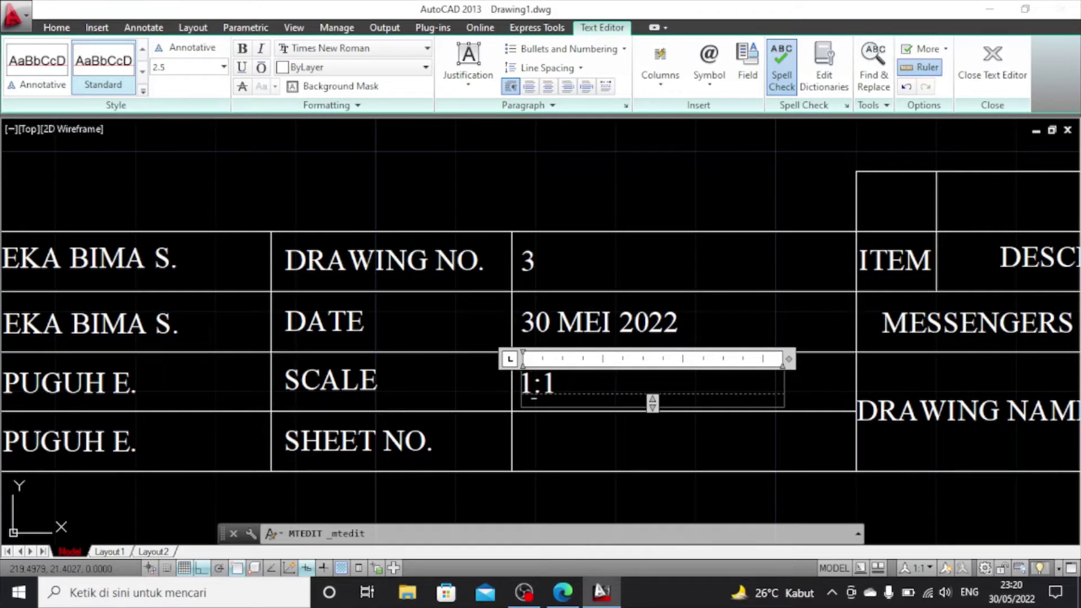
pyautogui.click(562, 444)
pyautogui.hotkey('ctrl', 'v')
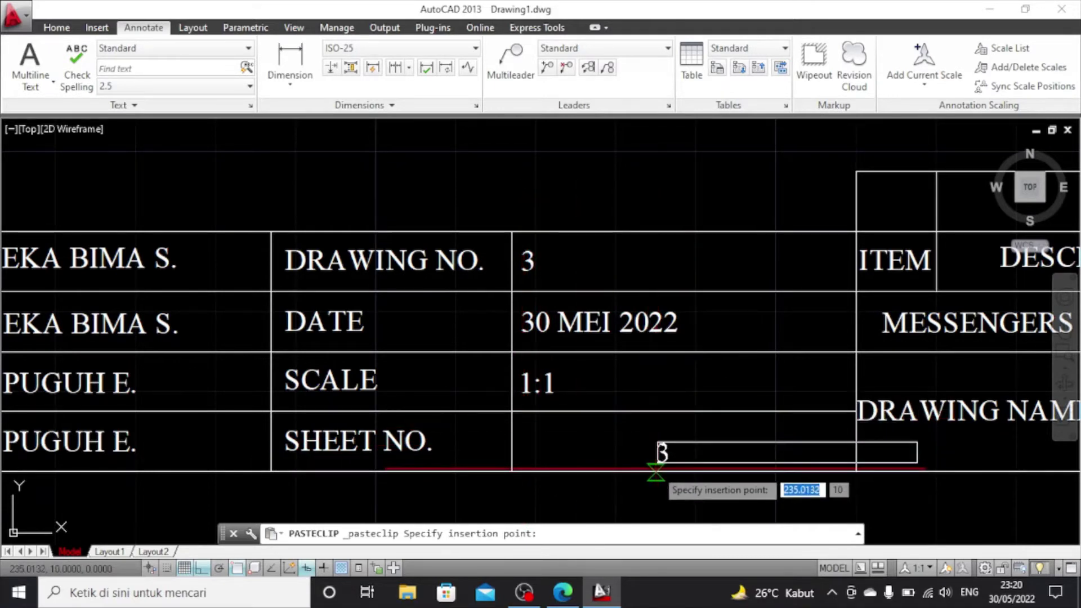
pyautogui.press('Escape')
pyautogui.click(654, 394)
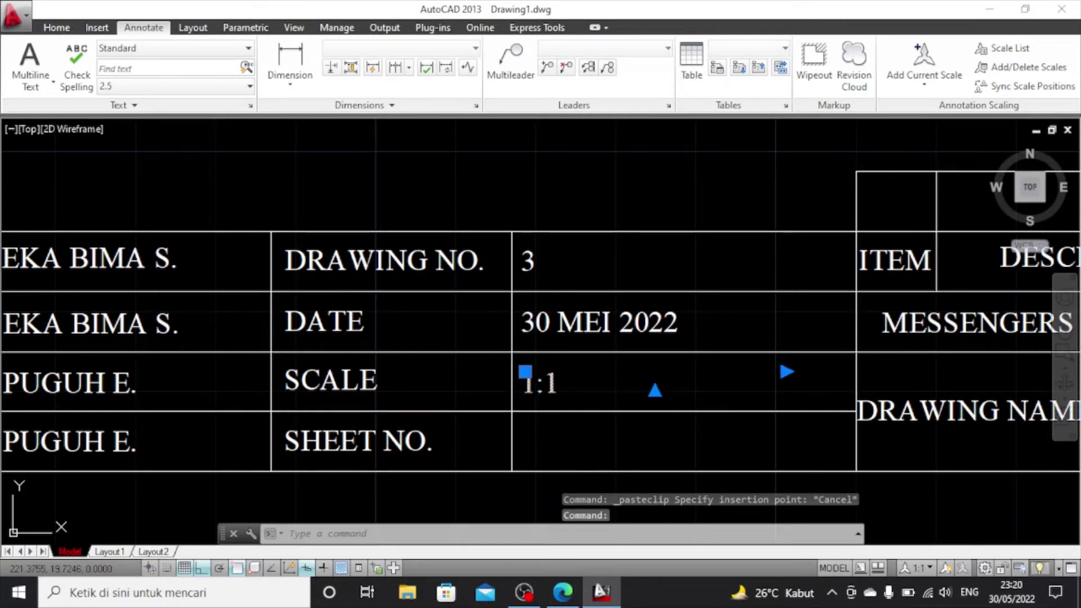
# Bring the DRAWING NAME row into view and start the Multiline Text tool
pyautogui.scroll(-2, 761, 384)
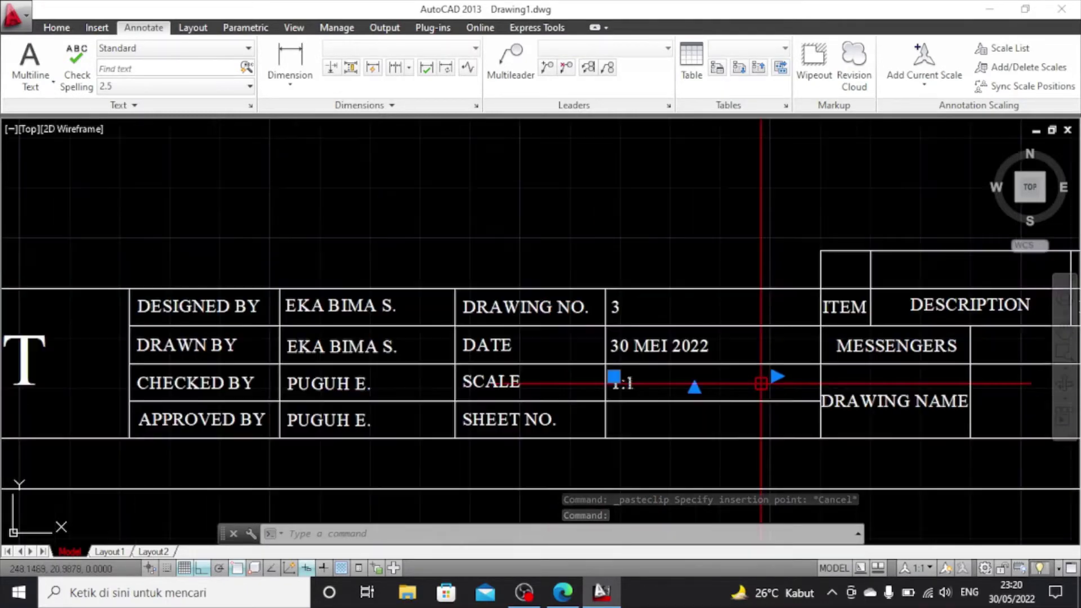
pyautogui.scroll(-2, 760, 389)
pyautogui.scroll(2, 929, 406)
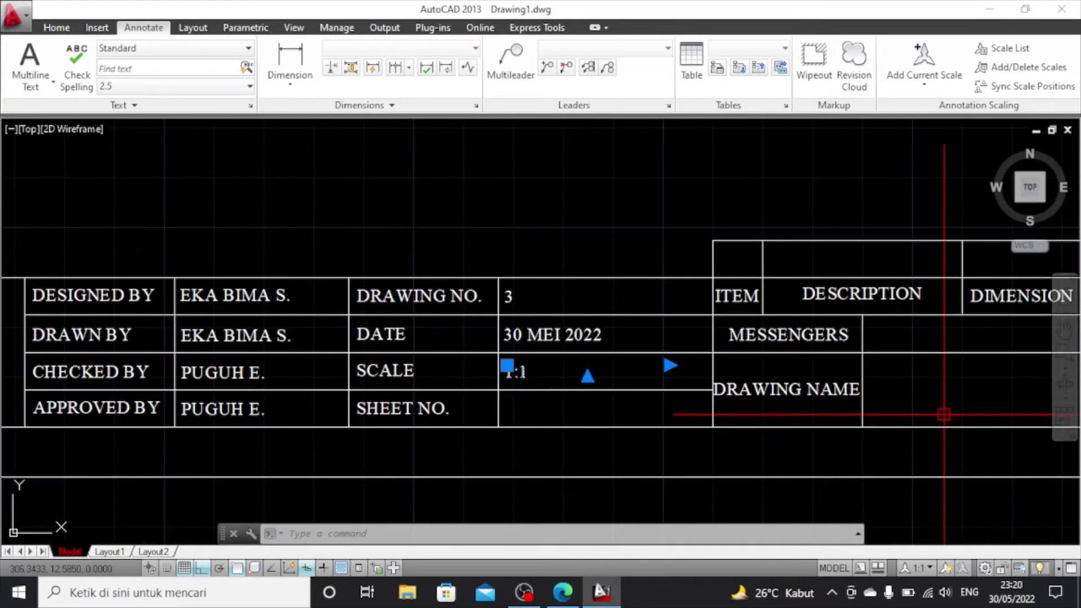
pyautogui.scroll(-2, 923, 409)
pyautogui.moveTo(921, 410); pyautogui.dragTo(614, 400, button='middle')
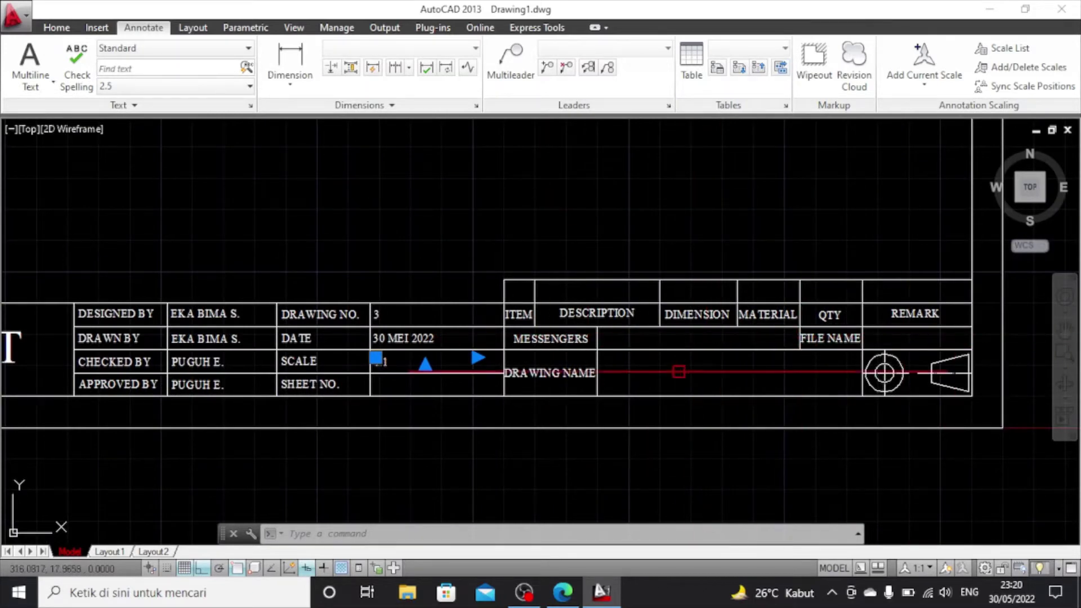
pyautogui.scroll(2, 665, 374)
pyautogui.scroll(-2, 662, 374)
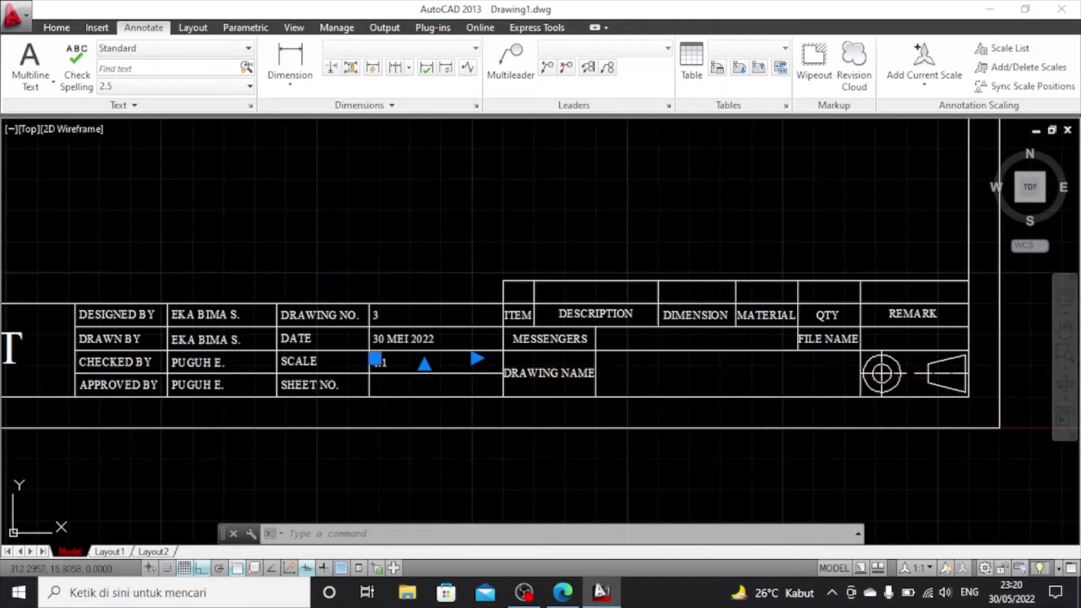
pyautogui.click(631, 367)
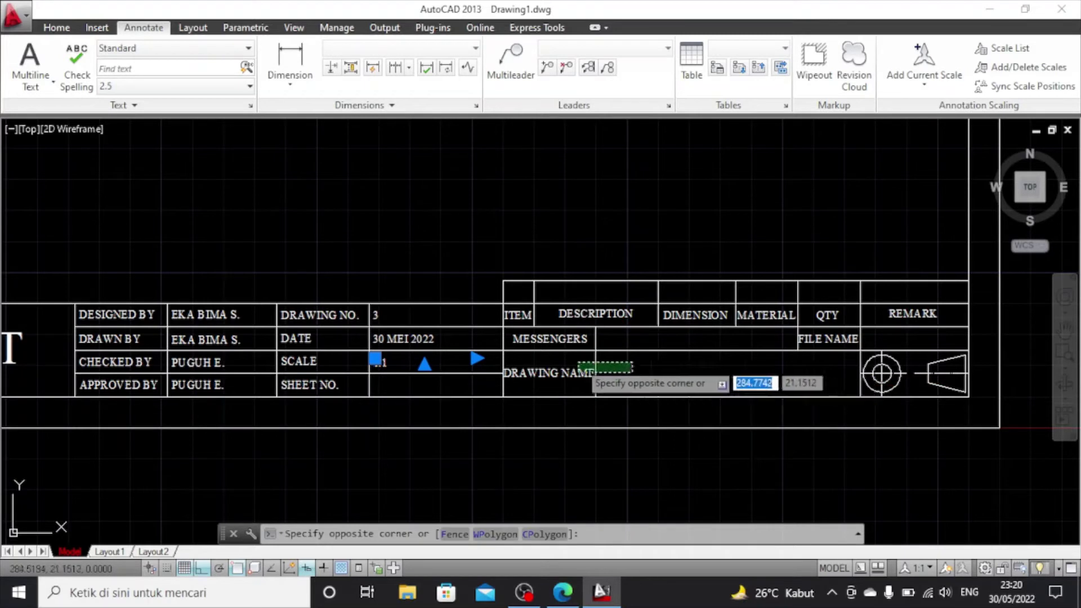
pyautogui.press('Escape')
pyautogui.press('Escape')
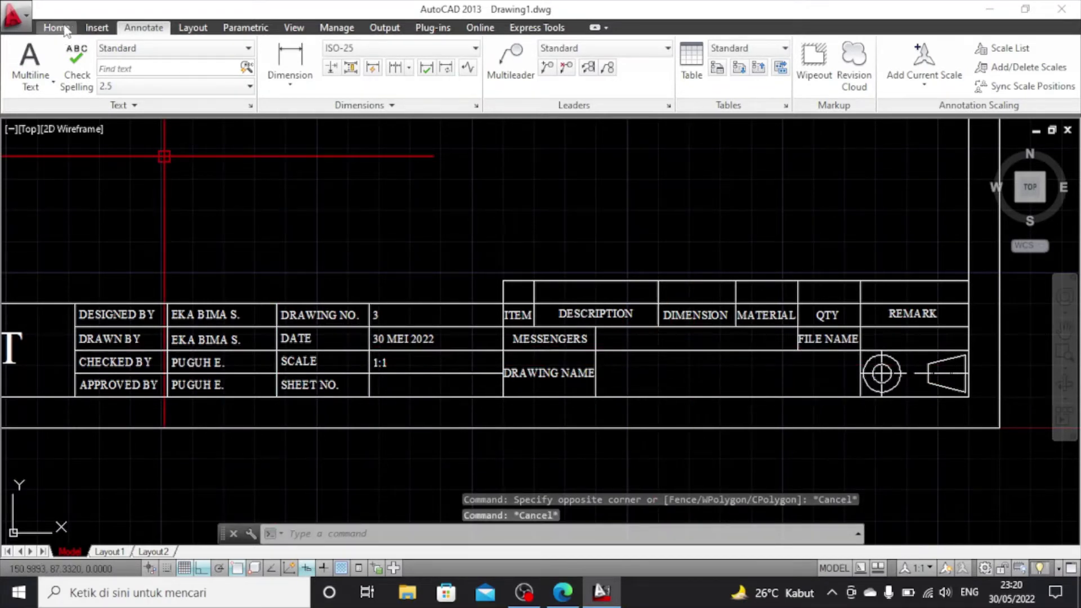
pyautogui.click(29, 65)
pyautogui.scroll(4, 716, 346)
pyautogui.scroll(-2, 704, 321)
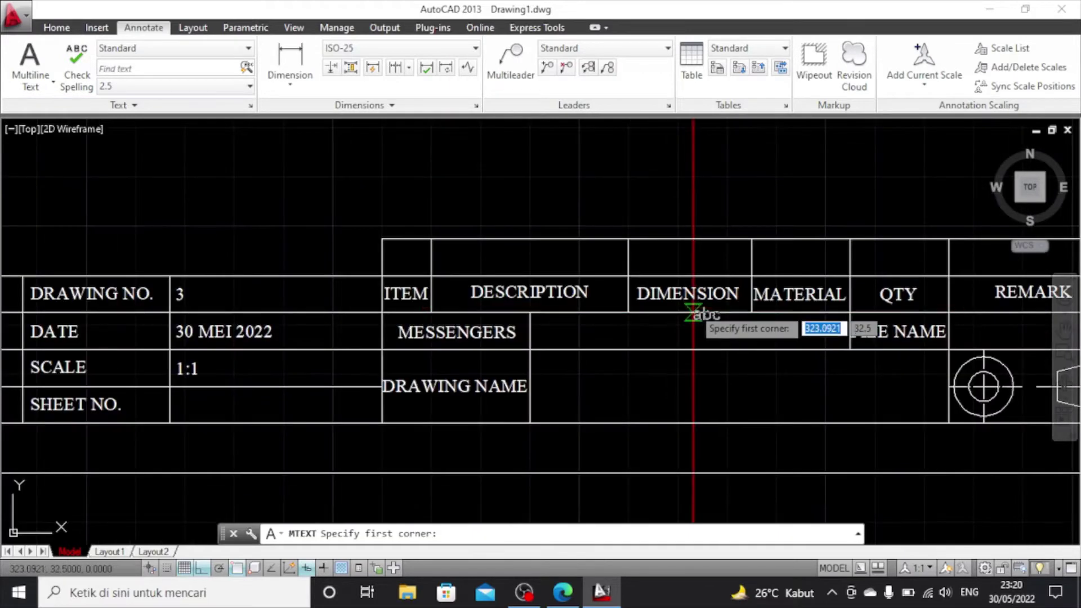
# Draw a text box across the DRAWING NAME row and type CONNECTOR
pyautogui.click(540, 361)
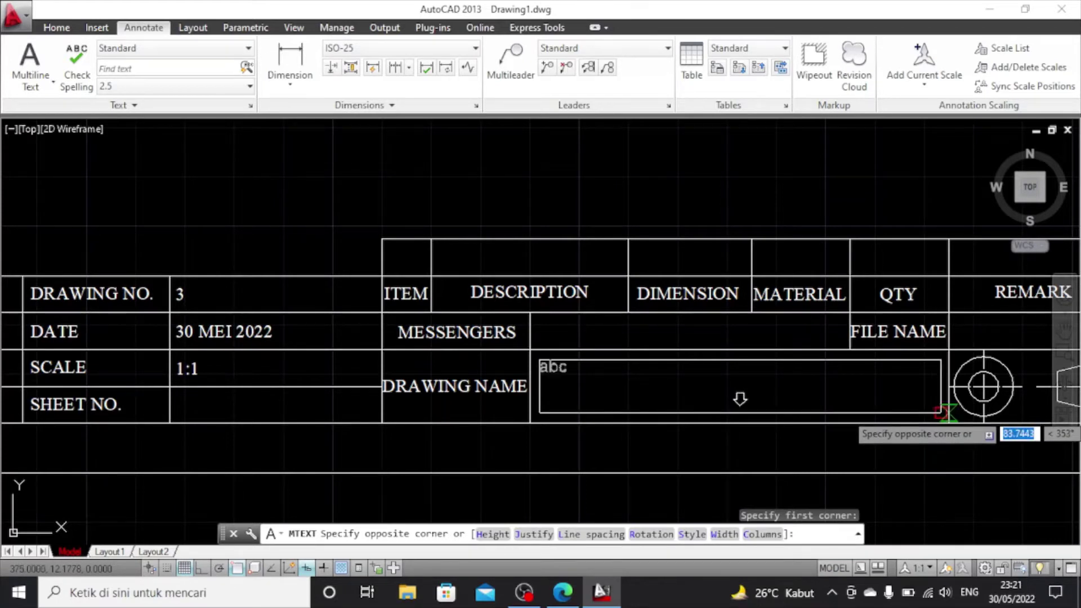
pyautogui.click(946, 414)
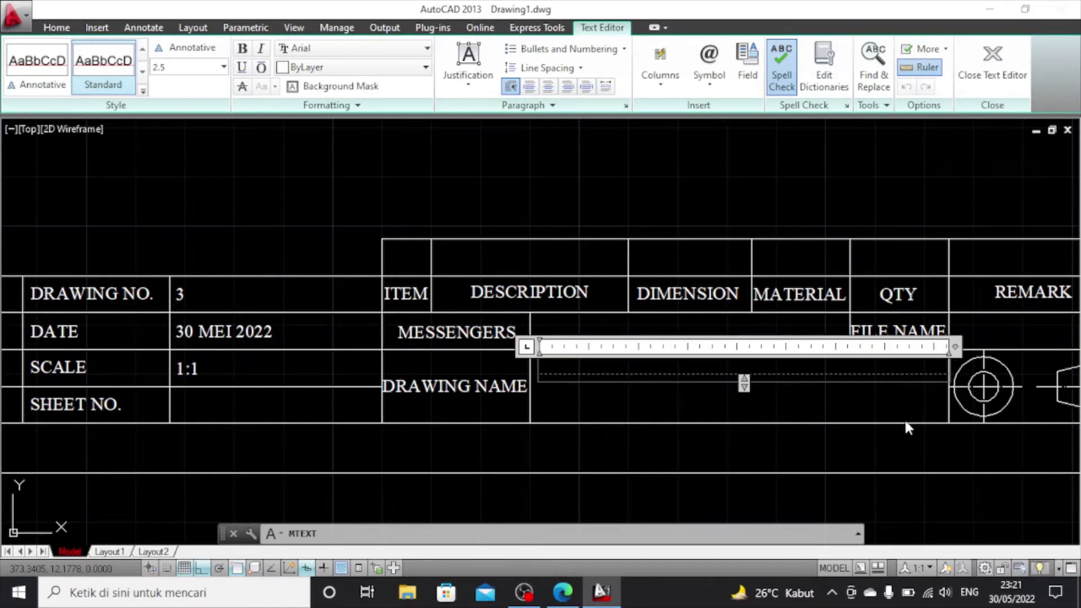
pyautogui.write('CONNECTOR')
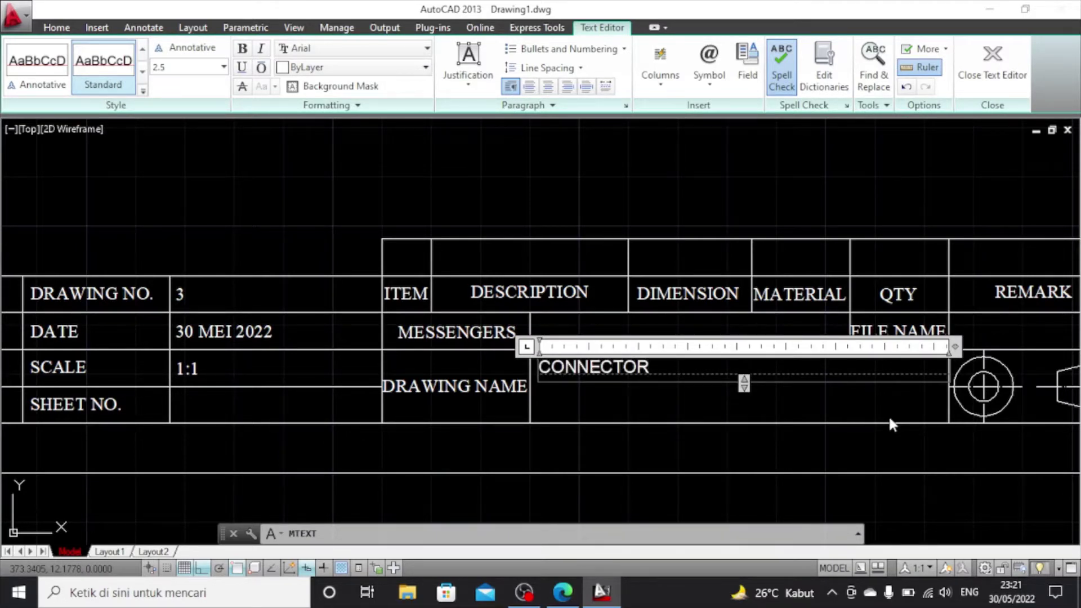
pyautogui.hotkey('ctrl', 'a')
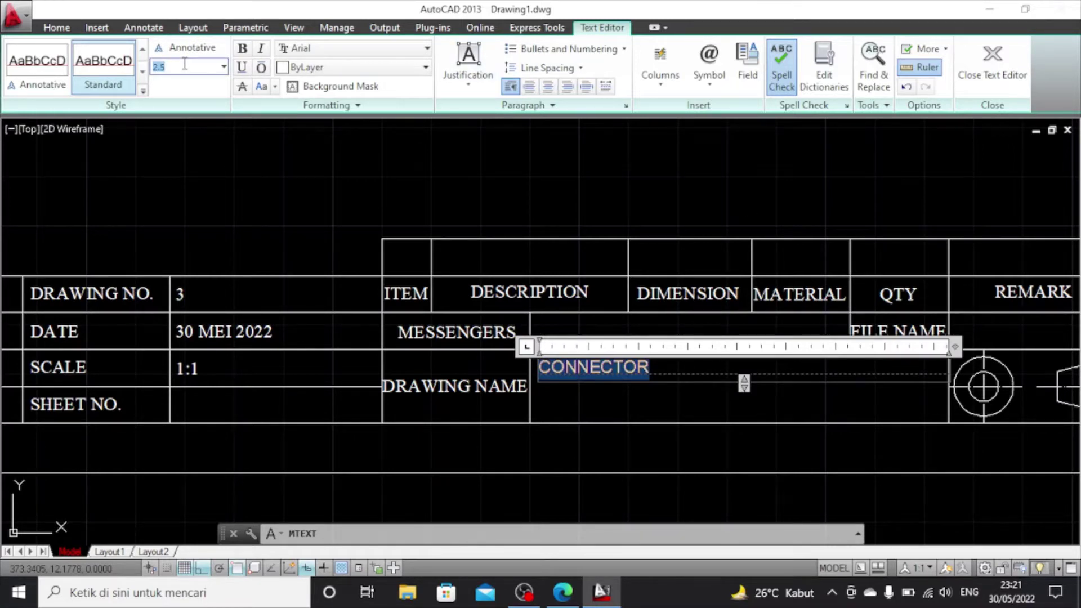
# Set the CONNECTOR text height to 5 and centre it
pyautogui.click(185, 64)
pyautogui.write('4')
pyautogui.press('Return')
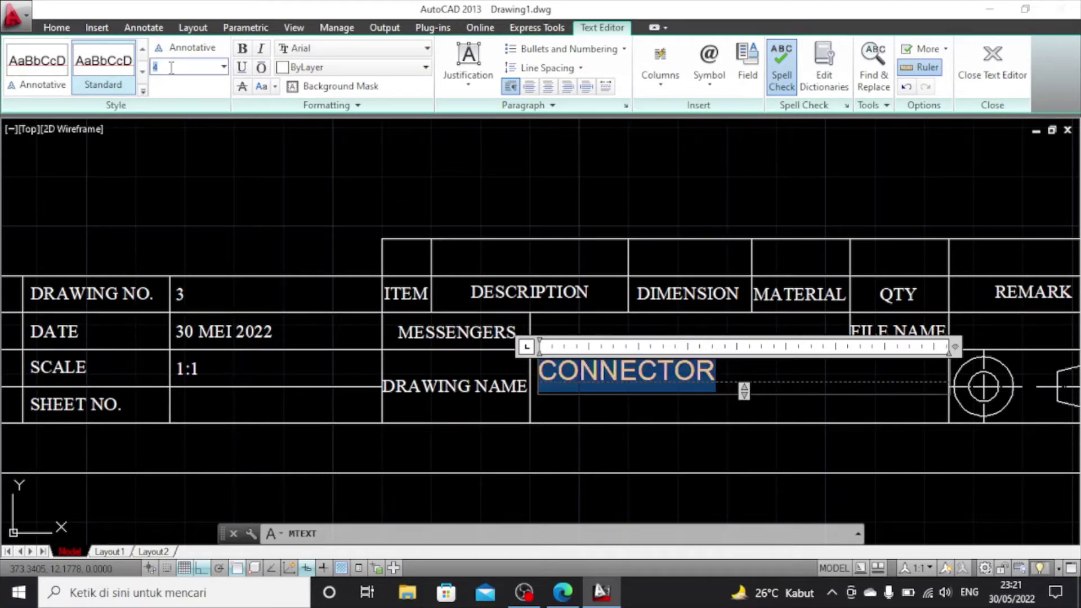
pyautogui.click(171, 68)
pyautogui.write('5')
pyautogui.press('Return')
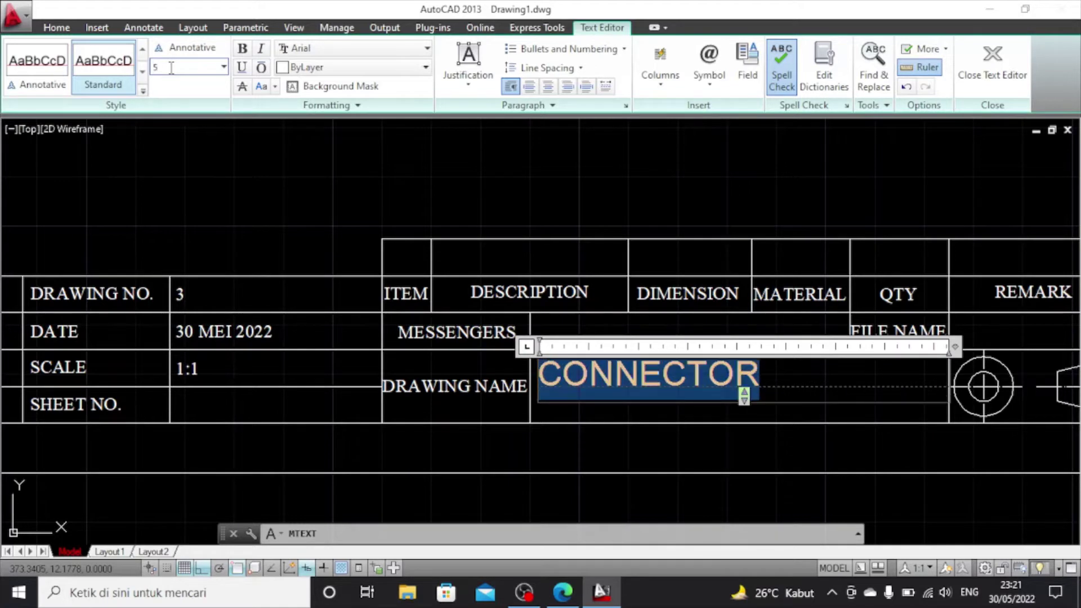
pyautogui.click(552, 89)
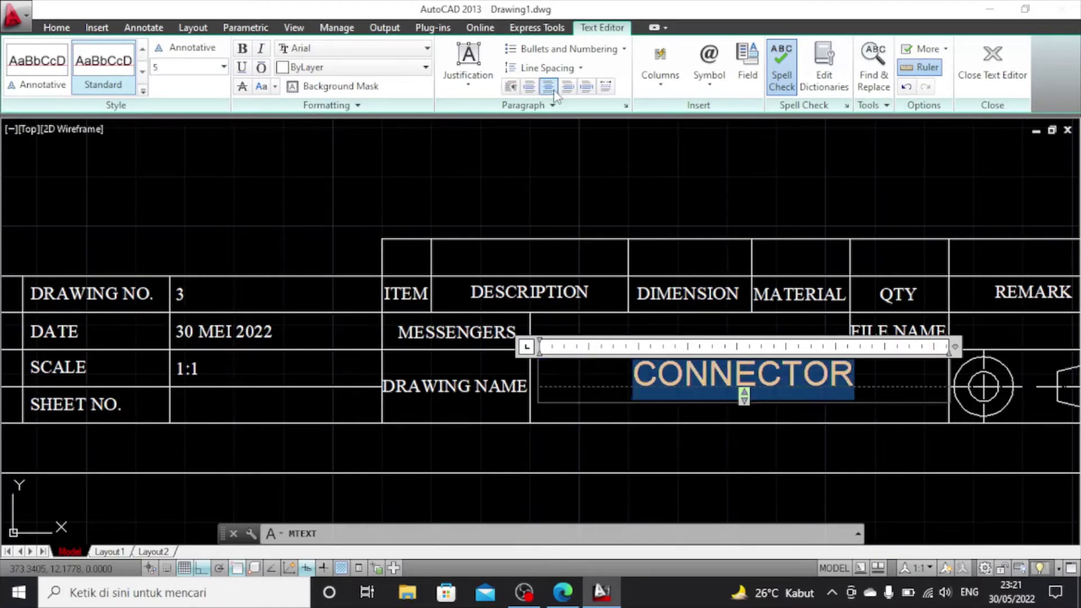
# Change the font to Times New Roman, close the editor, and move CONNECTOR down into its row
pyautogui.click(335, 49)
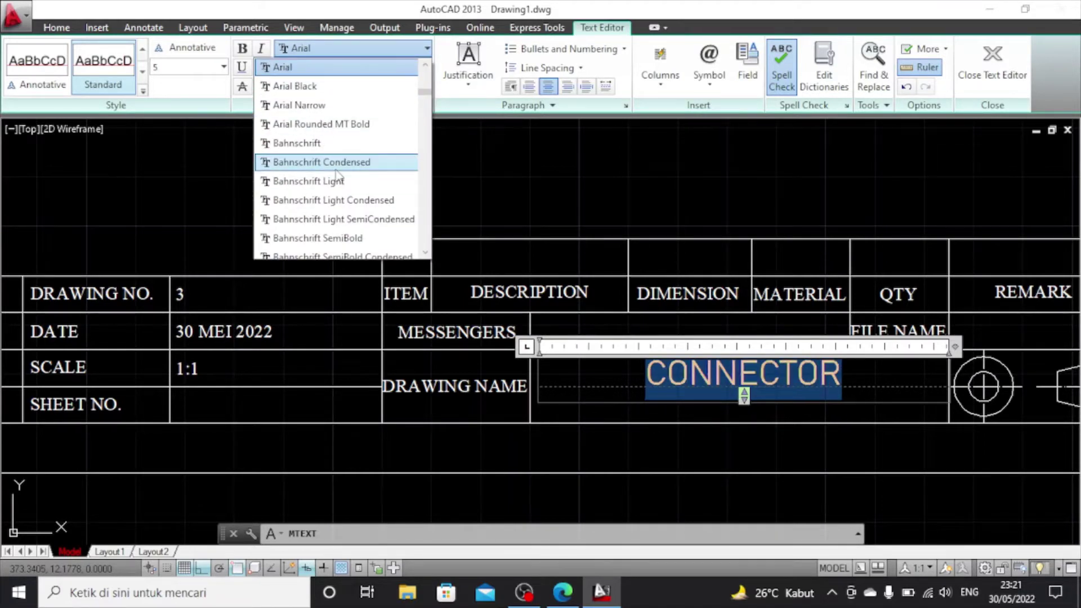
pyautogui.scroll(-10, 336, 181)
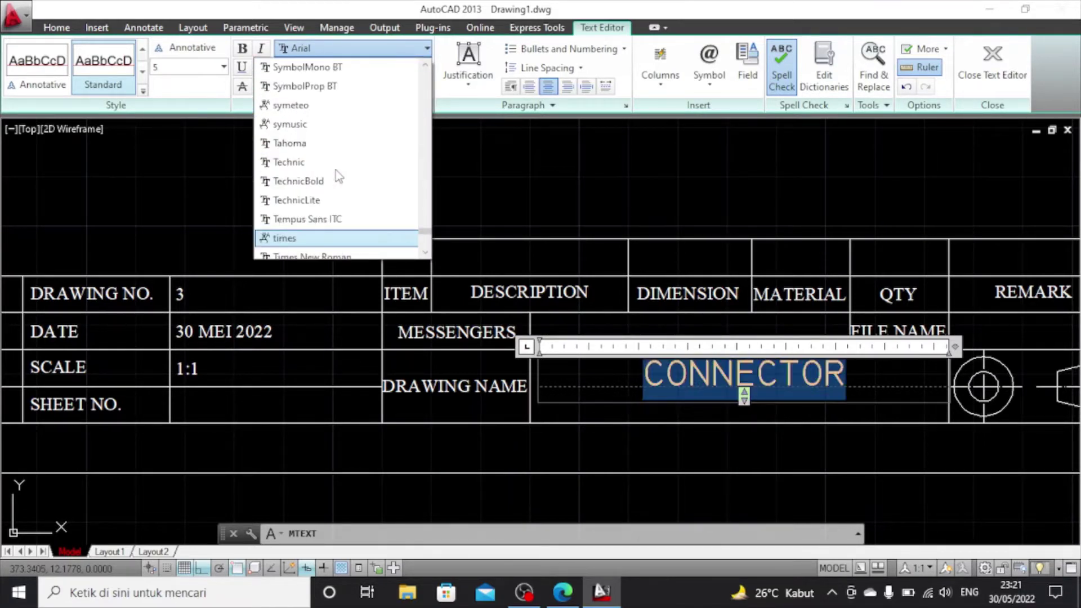
pyautogui.scroll(-2, 341, 242)
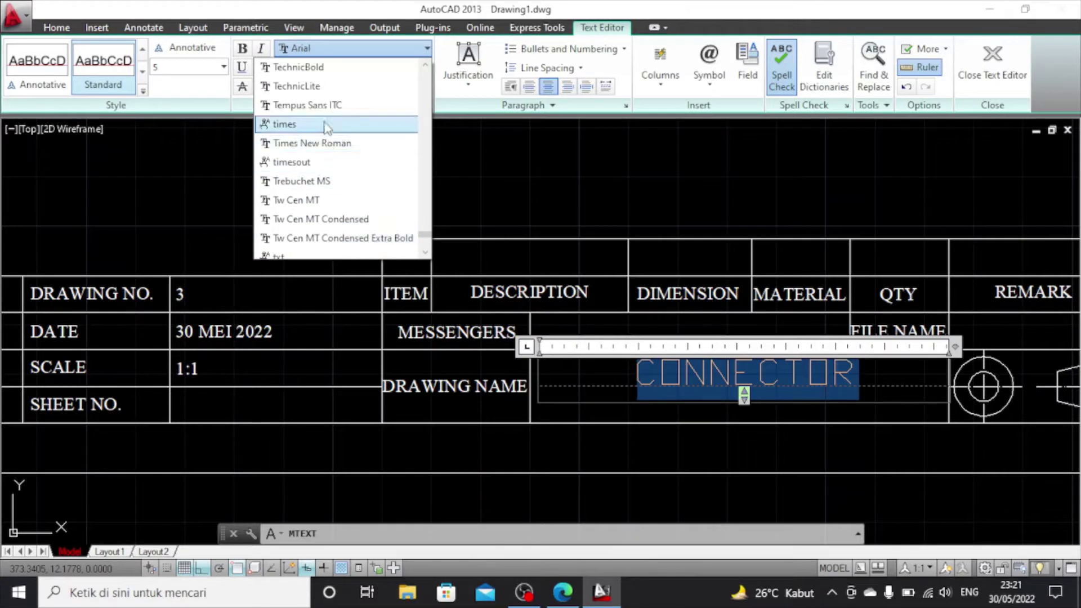
pyautogui.click(328, 144)
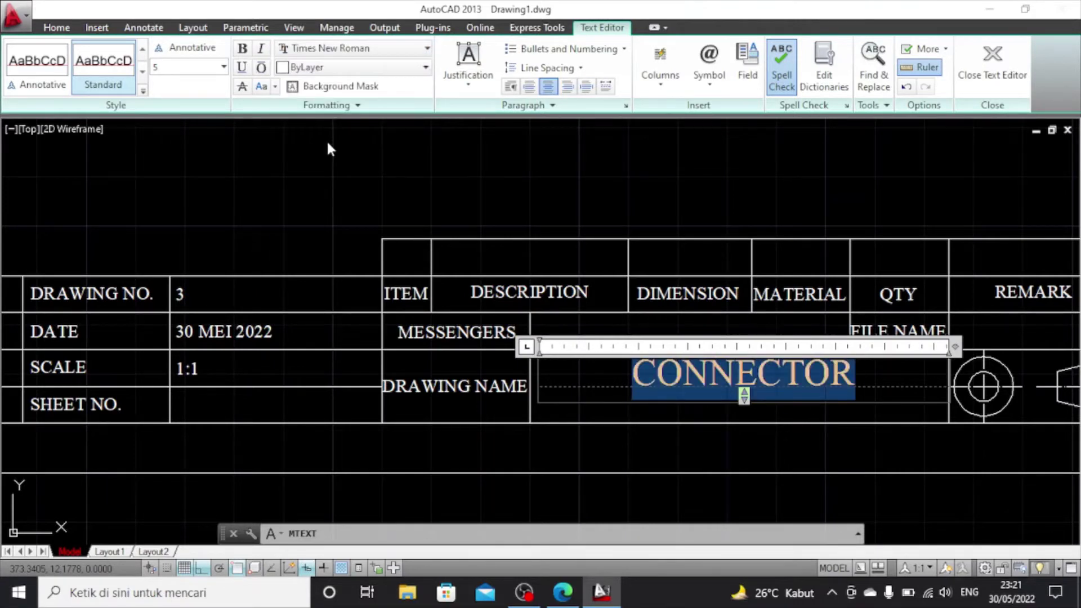
pyautogui.click(854, 442)
pyautogui.click(699, 368)
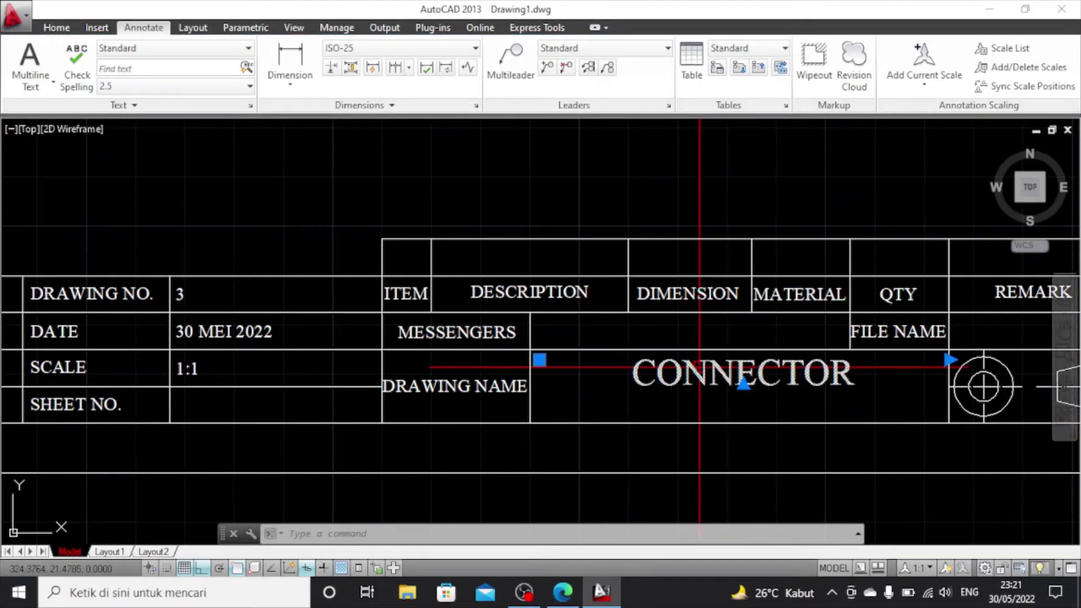
pyautogui.moveTo(699, 367); pyautogui.dragTo(700, 379)
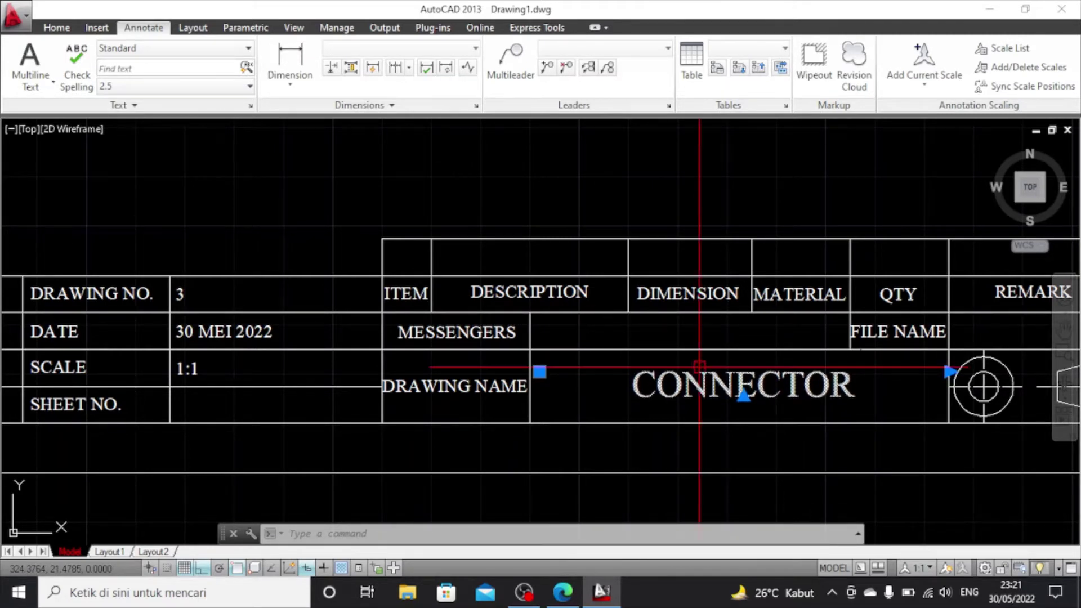
# Zoom out and window-zoom around the whole title block sheet frame
pyautogui.press('Escape')
pyautogui.scroll(-3, 797, 414)
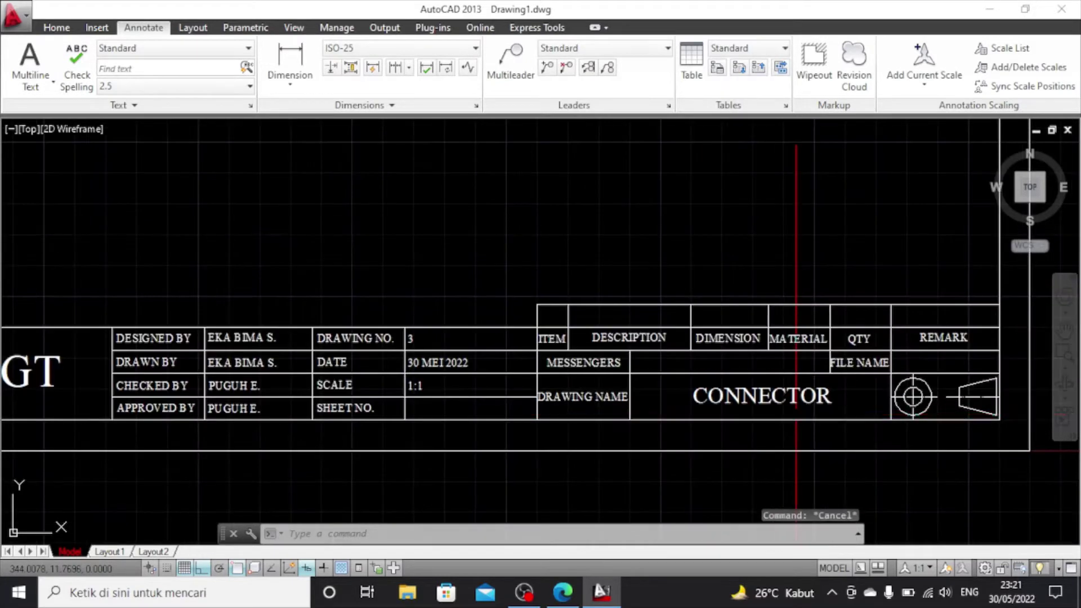
pyautogui.scroll(1, 801, 415)
pyautogui.scroll(-2, 801, 416)
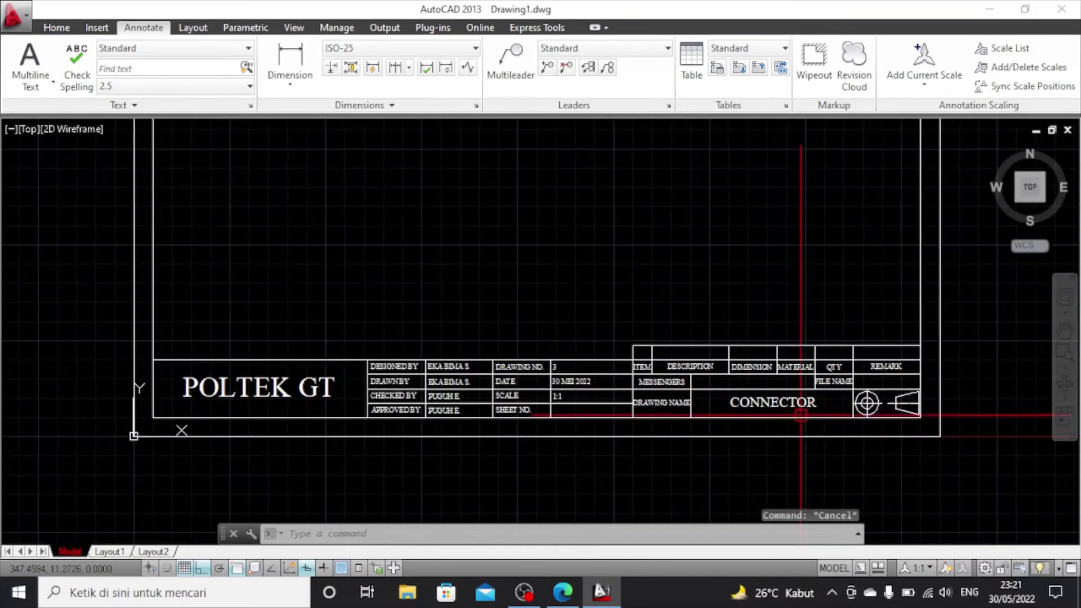
pyautogui.scroll(-2, 801, 416)
pyautogui.scroll(-2, 913, 294)
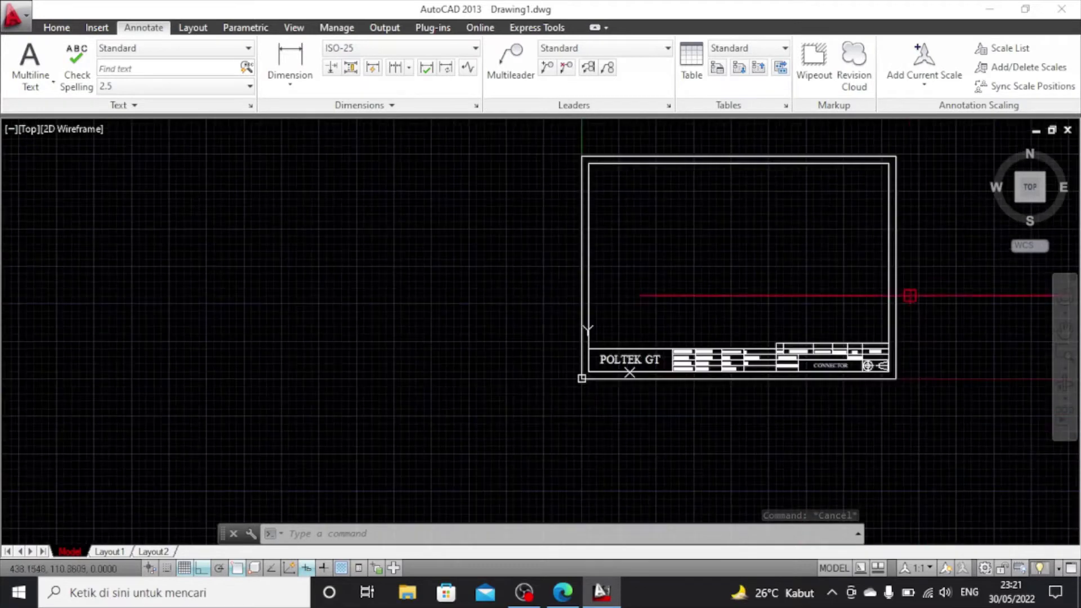
pyautogui.moveTo(917, 284)
pyautogui.mouseDown(button='middle')
pyautogui.moveTo(847, 364)
pyautogui.moveTo(760, 393)
pyautogui.moveTo(748, 357)
pyautogui.mouseUp(button='middle')
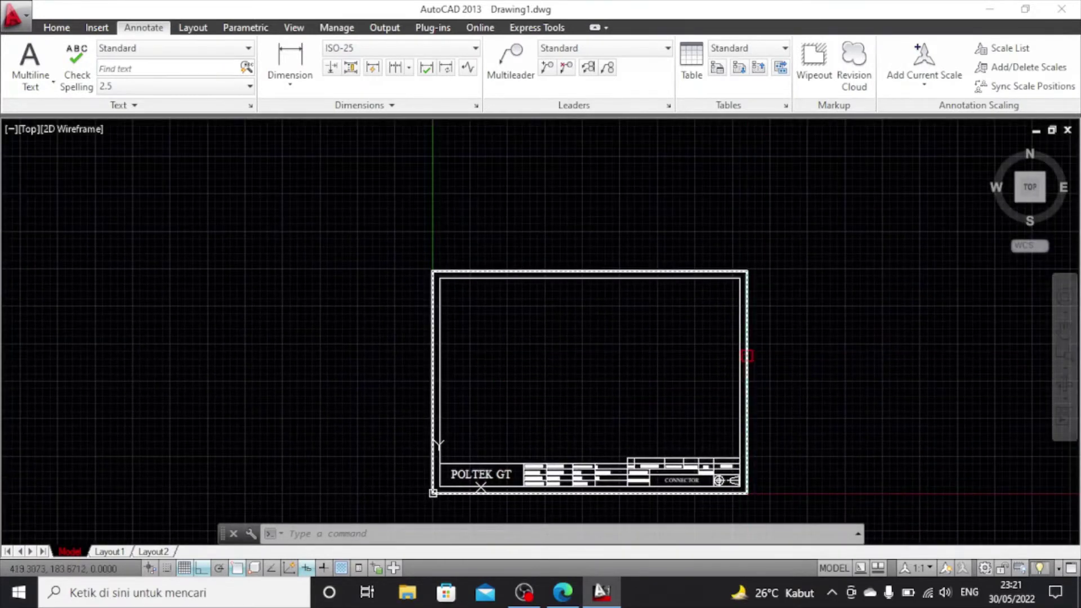
pyautogui.scroll(2, 787, 424)
pyautogui.scroll(-2, 786, 424)
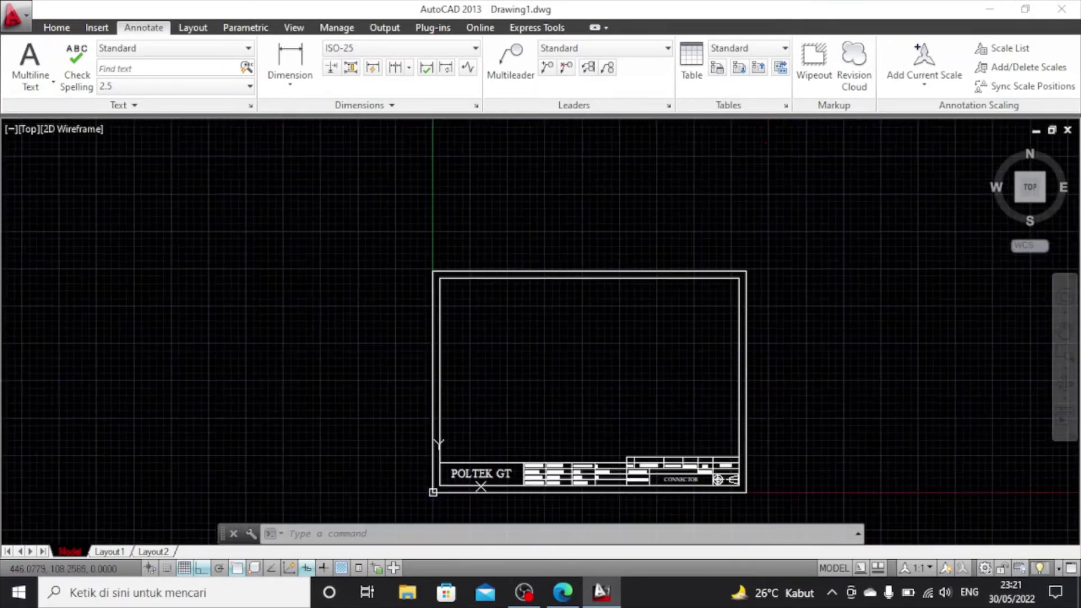
pyautogui.click(1064, 368)
pyautogui.click(1004, 400)
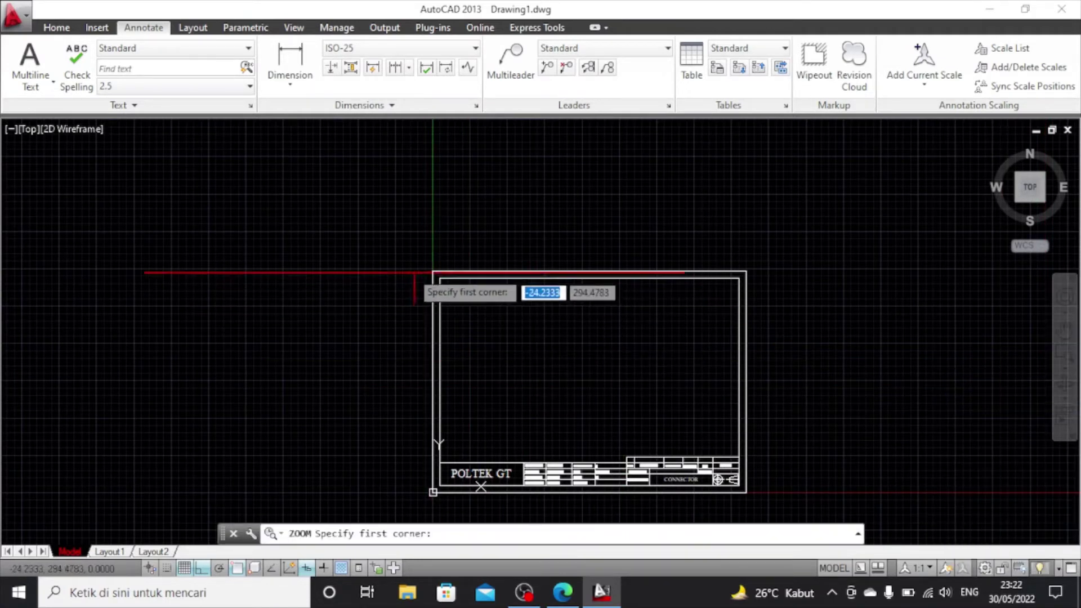
pyautogui.click(407, 261)
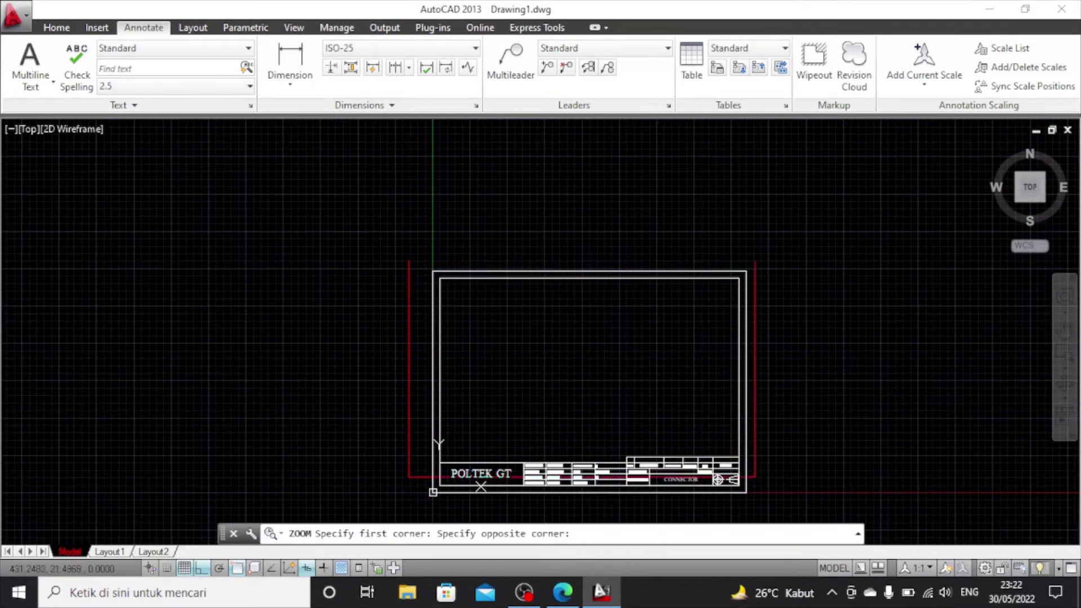
pyautogui.click(765, 505)
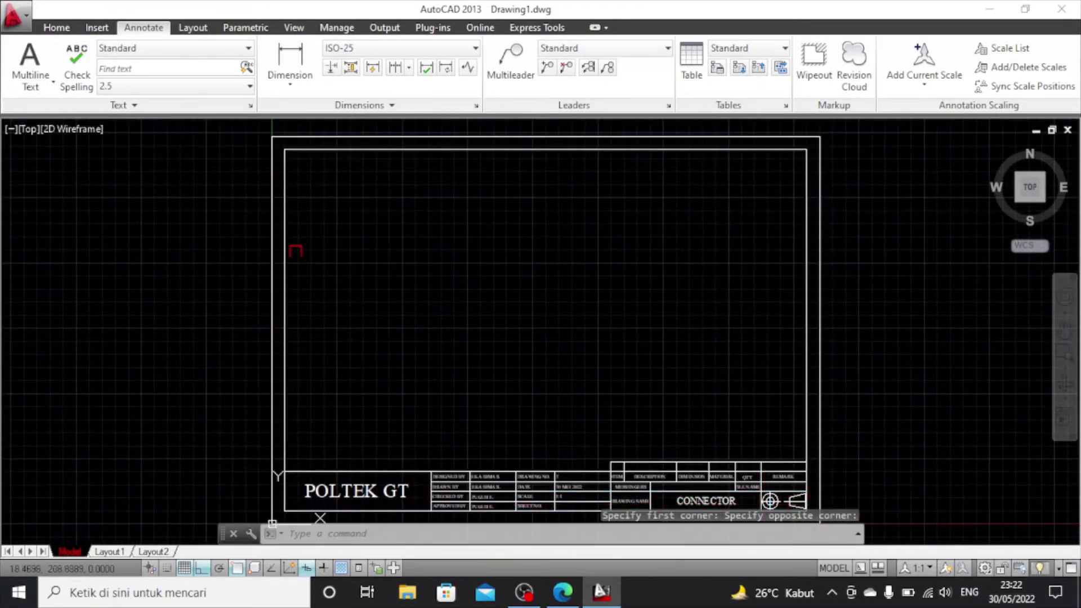
pyautogui.scroll(-2, 303, 284)
# Window-select the whole title block sheet and copy it to the clipboard
pyautogui.click(253, 196)
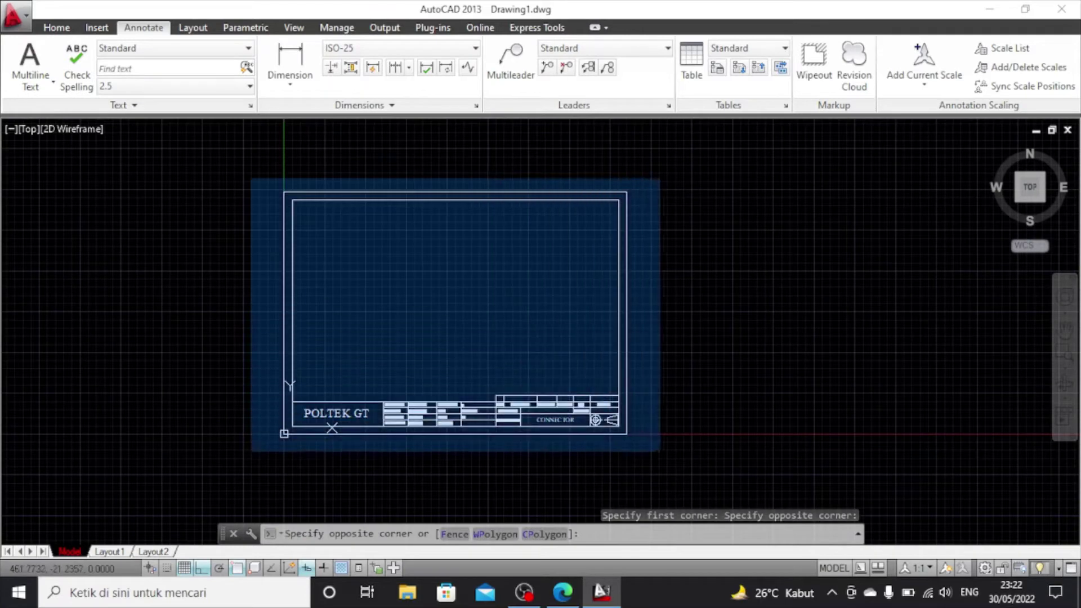
pyautogui.click(663, 452)
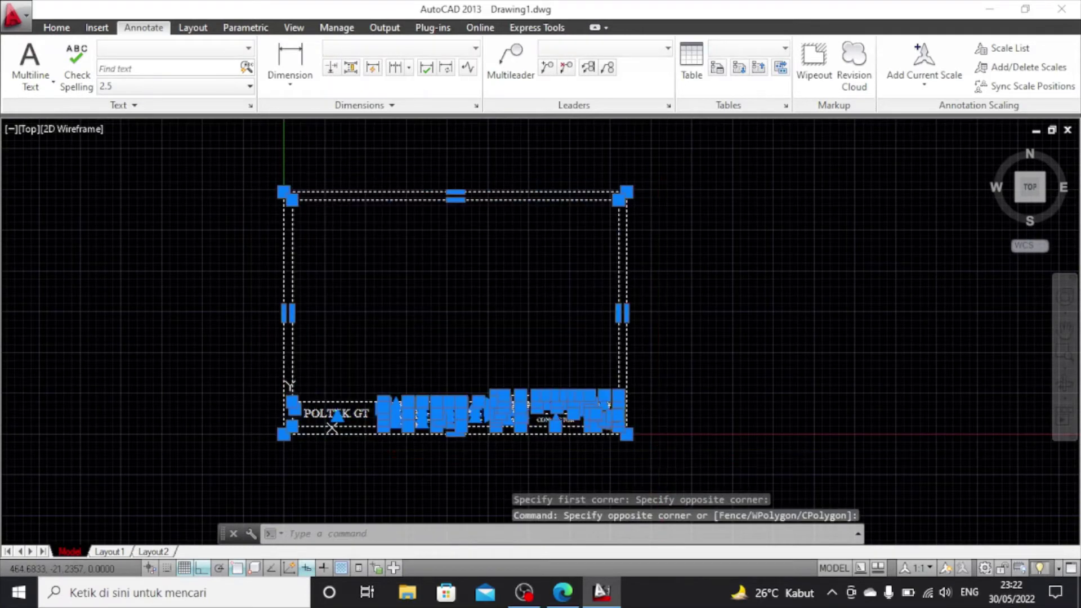
pyautogui.hotkey('ctrl', 'c')
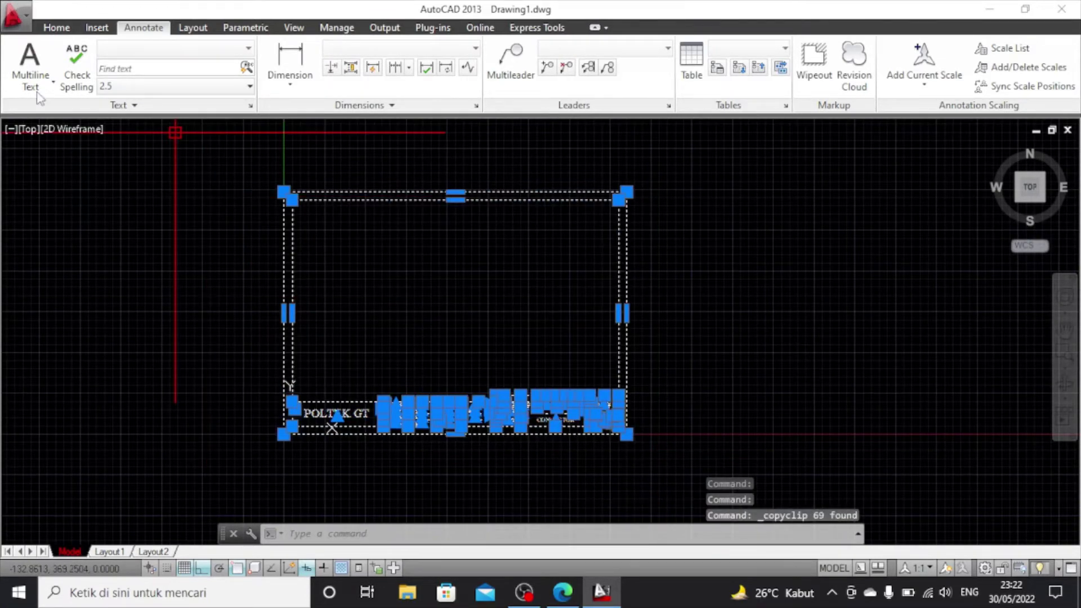
# Create a new drawing from the acadiso.dwt template
pyautogui.click(14, 14)
pyautogui.moveTo(54, 101)
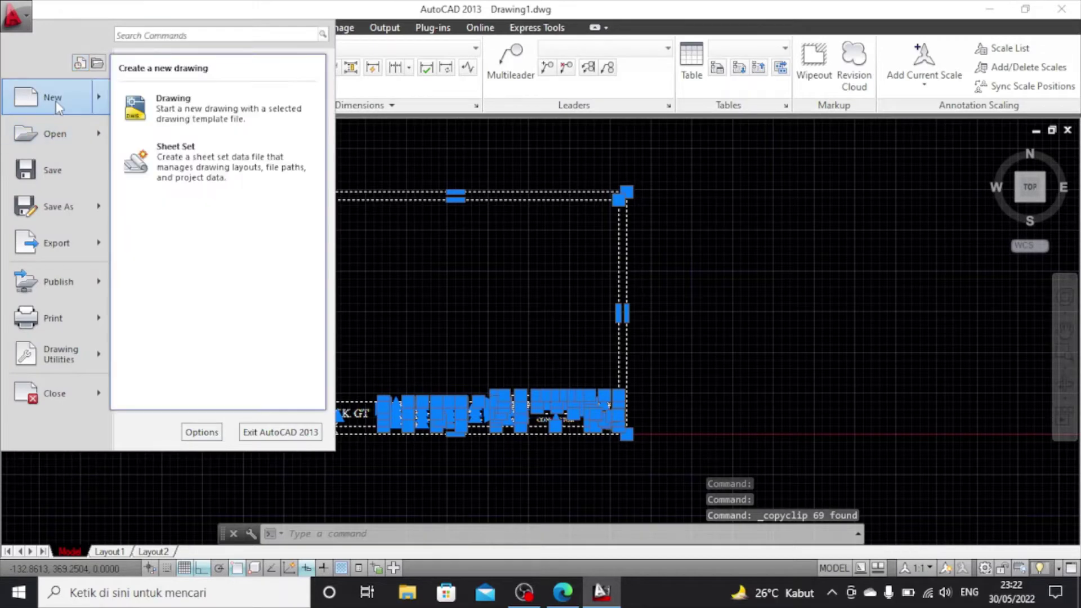
pyautogui.press('Escape')
pyautogui.press('Escape')
pyautogui.hotkey('ctrl', 'n')
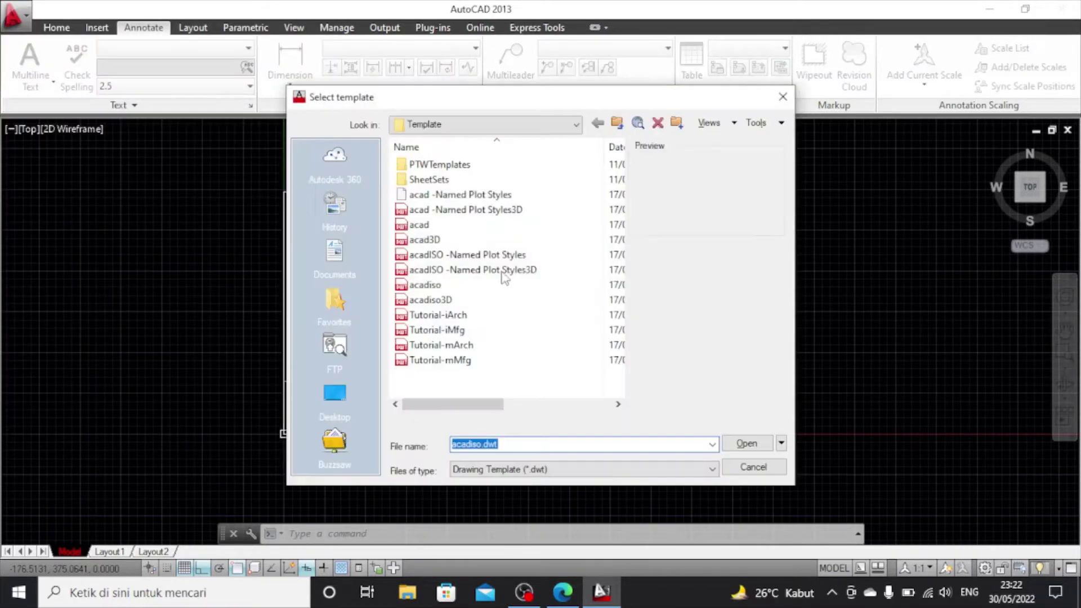
pyautogui.click(749, 443)
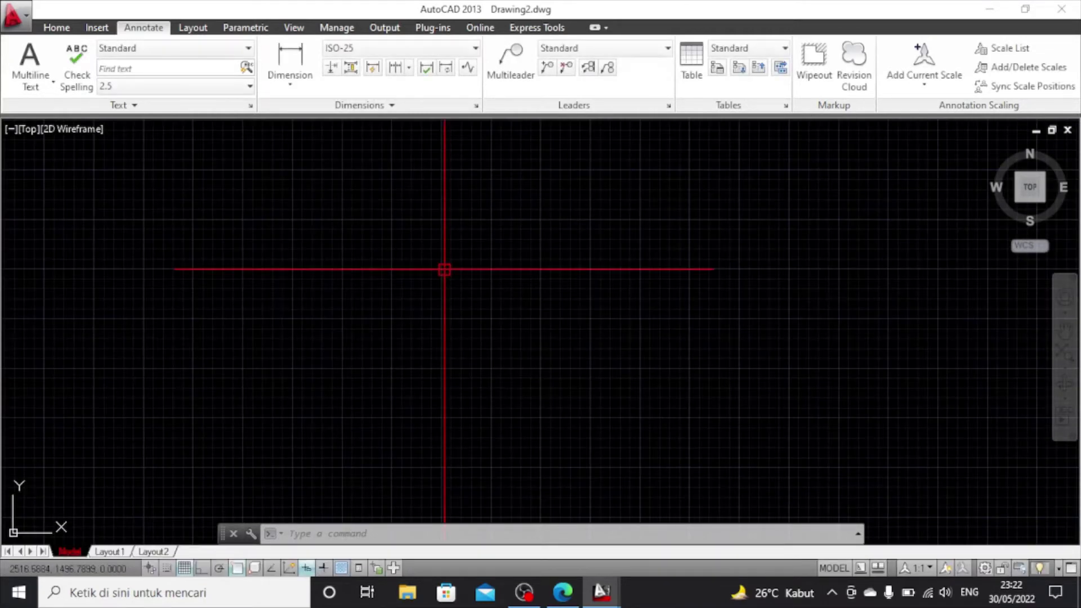
# Paste the copied sheet at insertion point 0,0 and zoom to its title block
pyautogui.hotkey('ctrl', 'v')
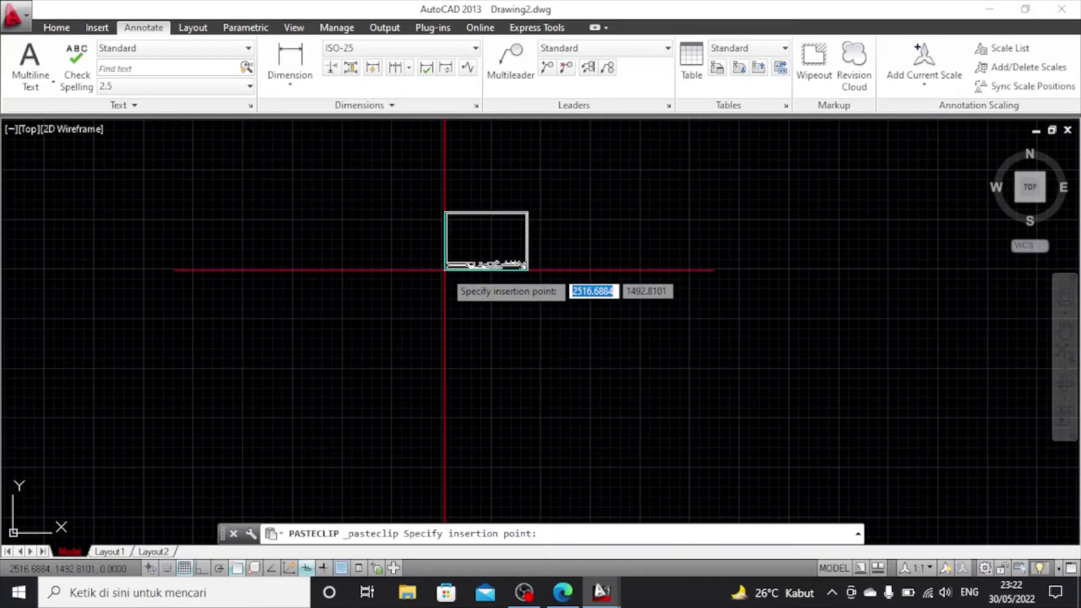
pyautogui.write('0,0')
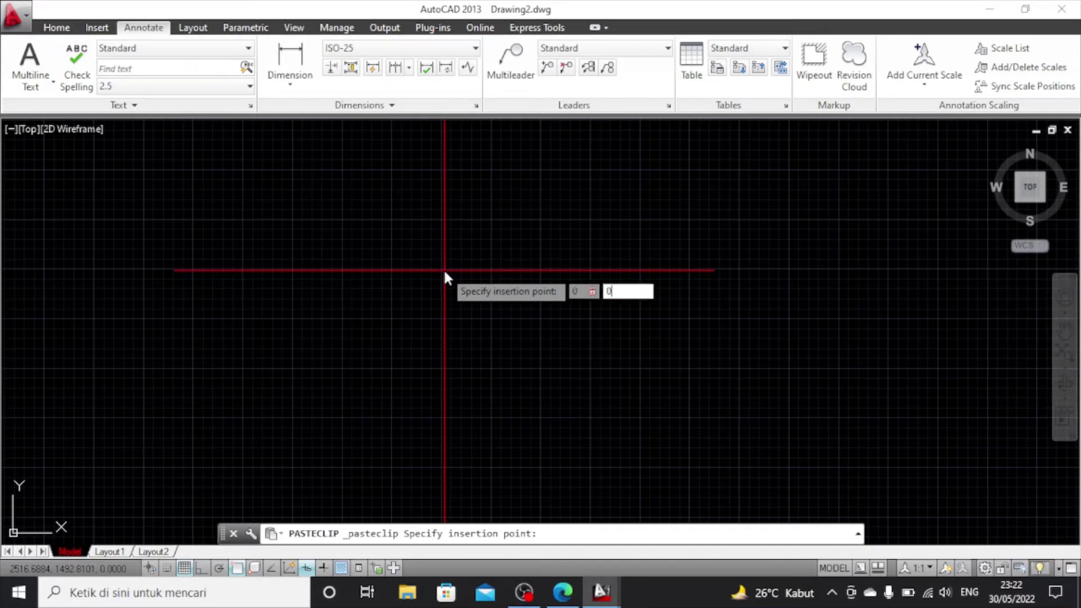
pyautogui.press('Return')
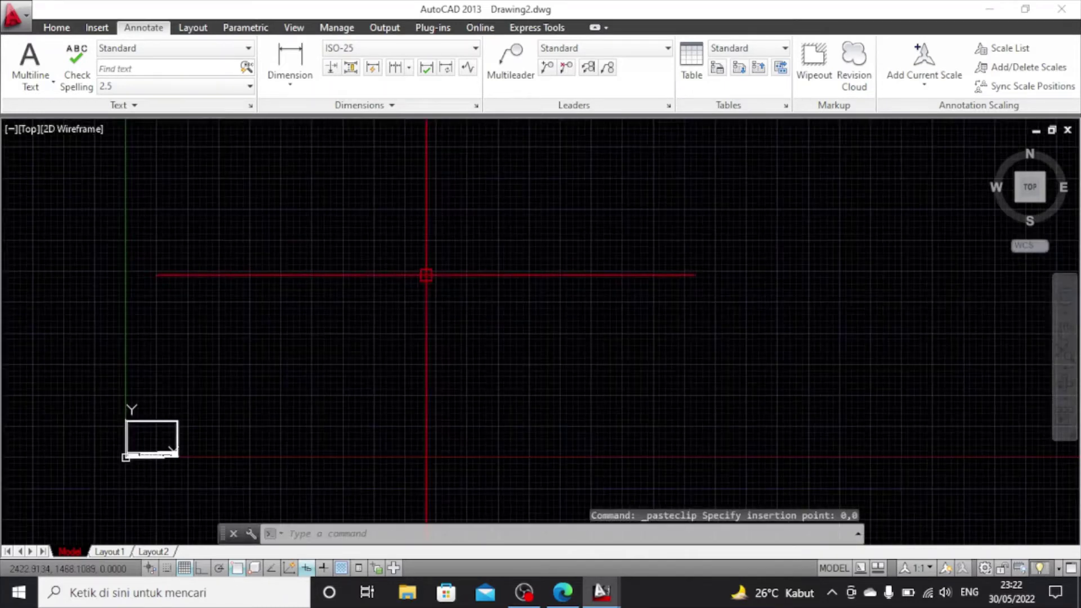
pyautogui.scroll(5, 149, 460)
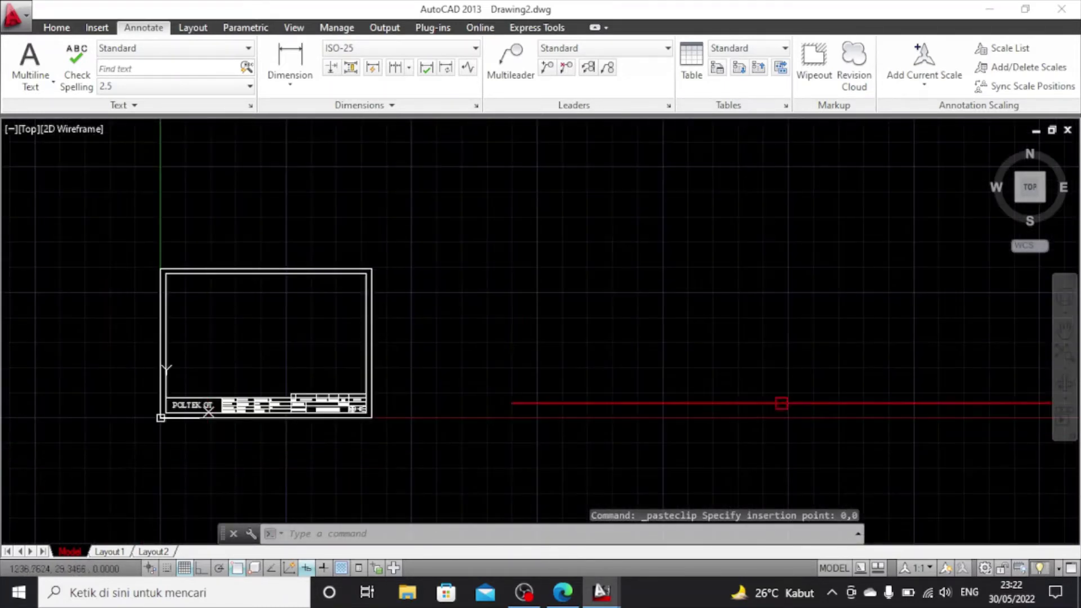
pyautogui.click(1060, 352)
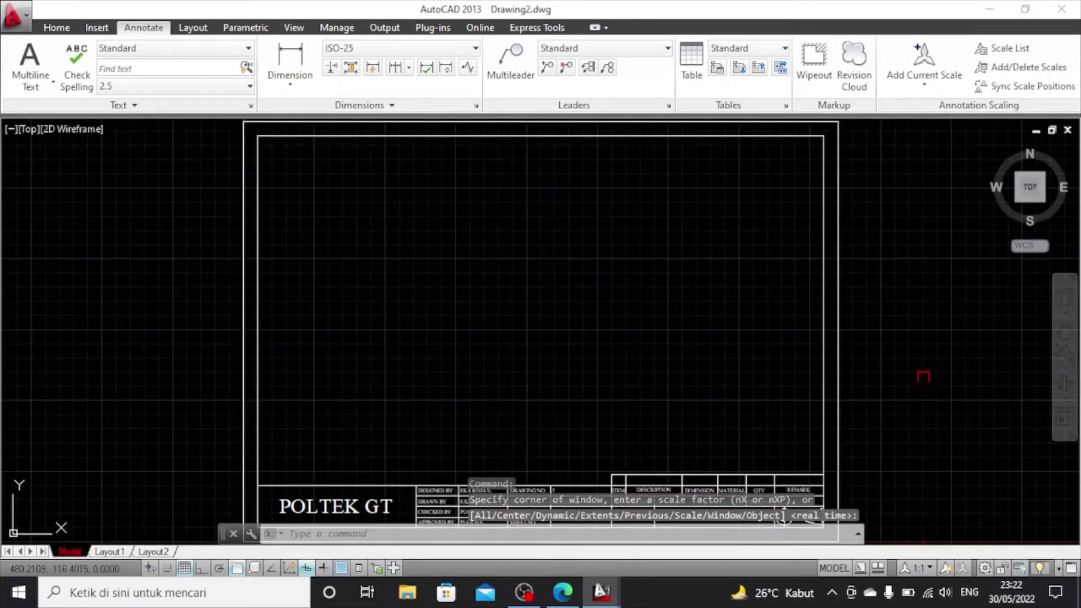
pyautogui.scroll(-1, 908, 421)
pyautogui.scroll(2, 833, 470)
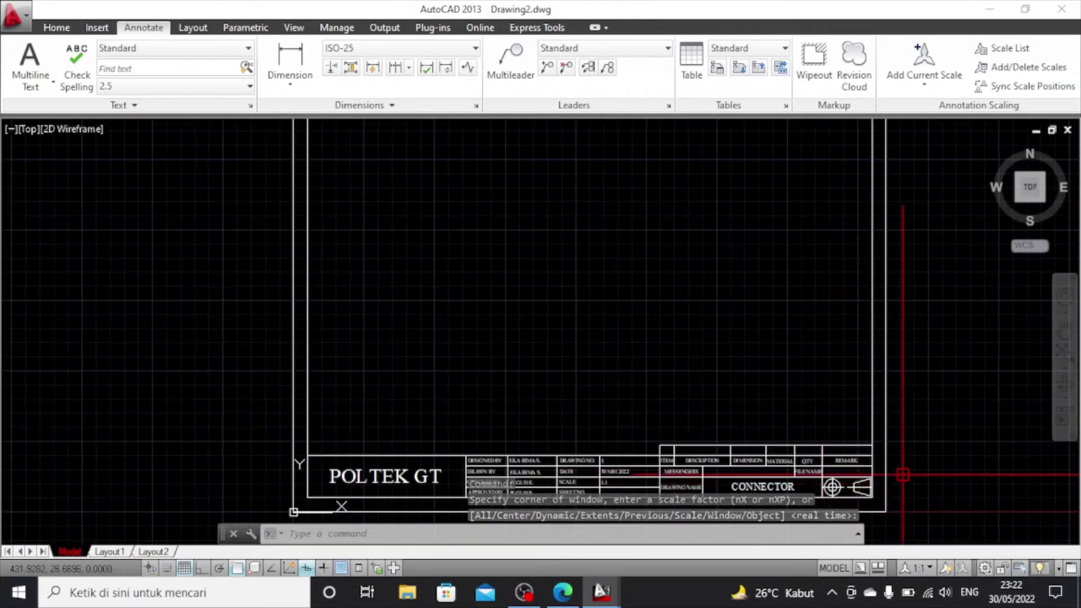
pyautogui.moveTo(901, 399); pyautogui.dragTo(914, 309, button='middle')
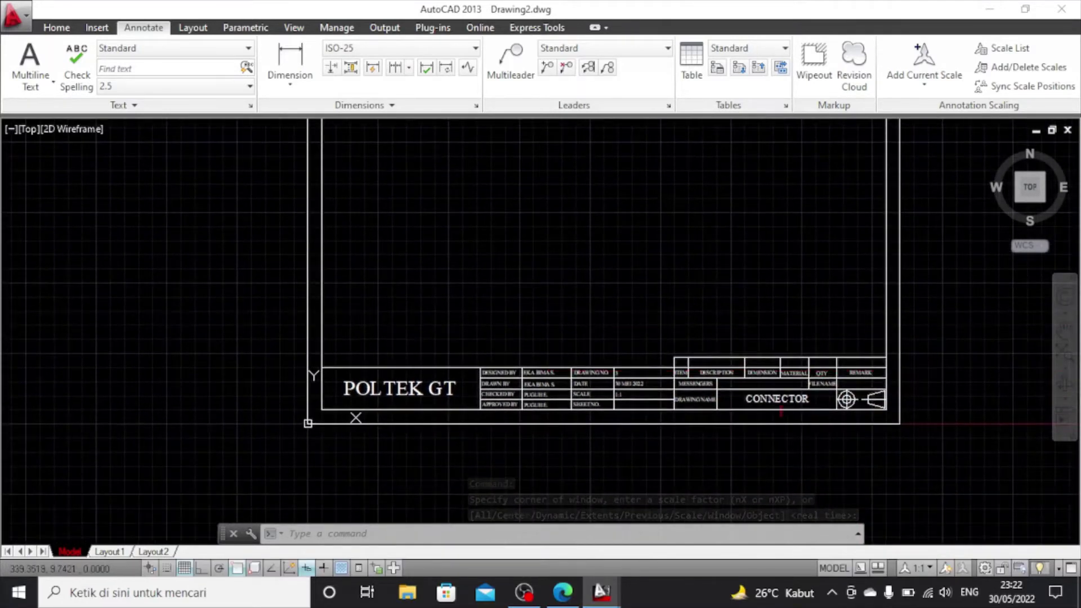
pyautogui.scroll(4, 790, 421)
# Replace the drawing name text CONNECTOR with CROSS SLIDE
pyautogui.doubleClick(785, 384)
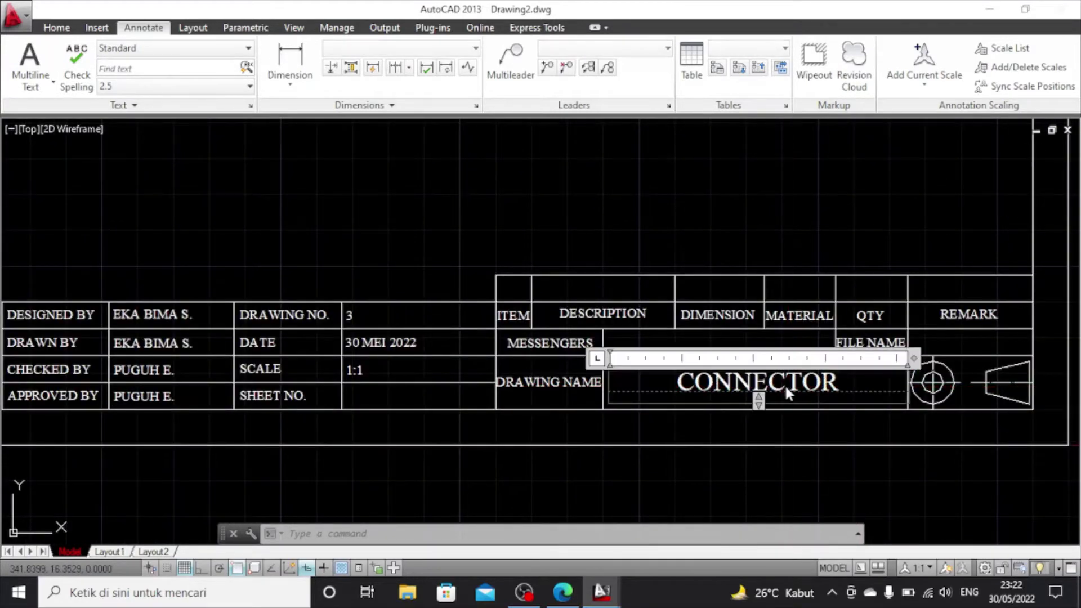
pyautogui.doubleClick(786, 387)
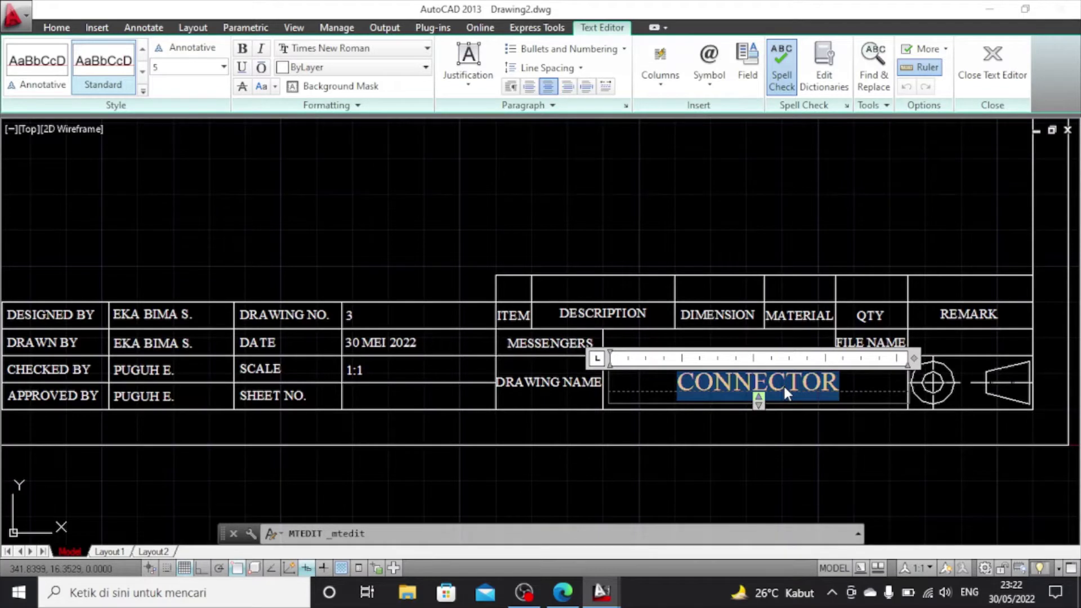
pyautogui.write('CR')
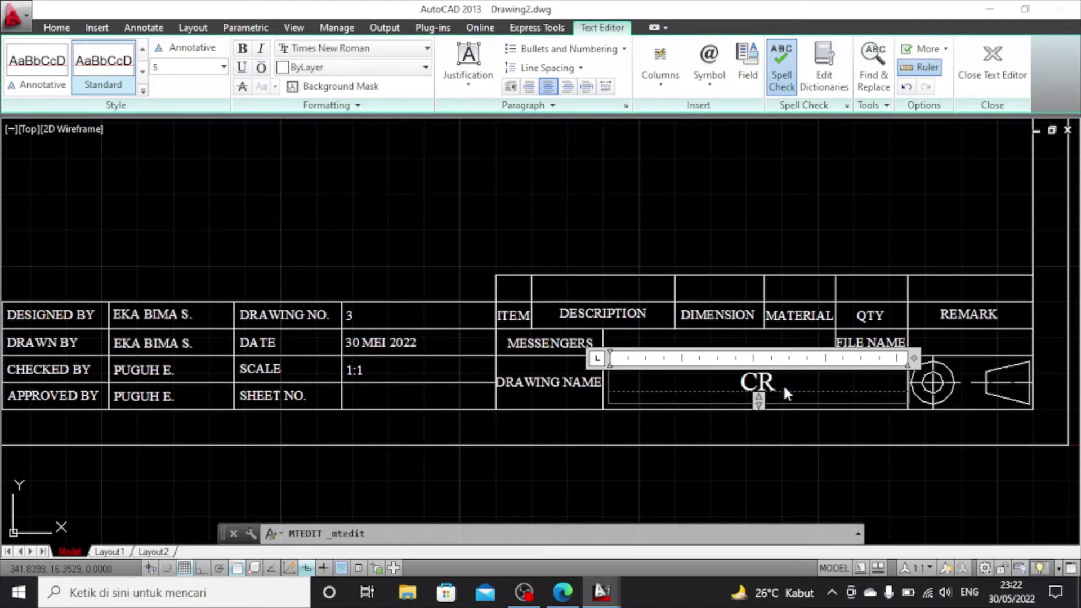
pyautogui.write('OSS SLIDE')
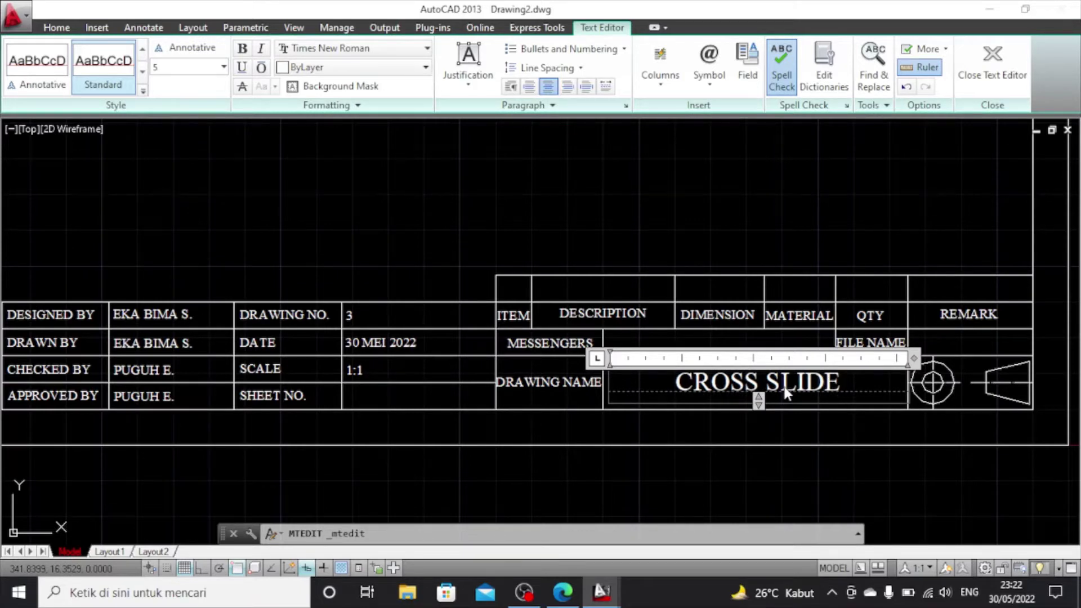
pyautogui.click(852, 182)
pyautogui.scroll(-2, 862, 237)
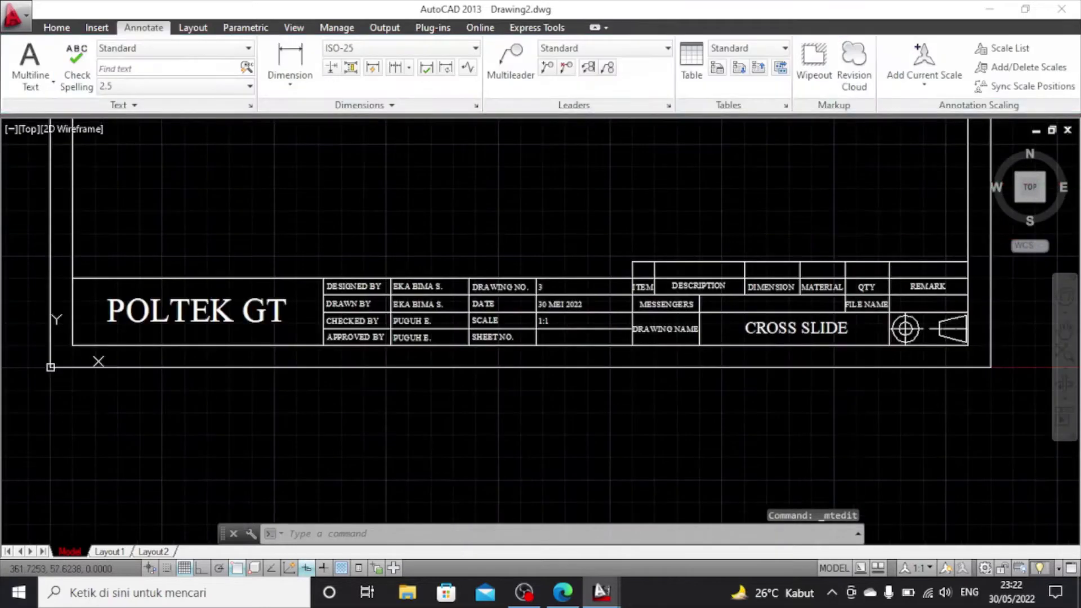
pyautogui.scroll(-2, 718, 242)
pyautogui.scroll(2, 718, 242)
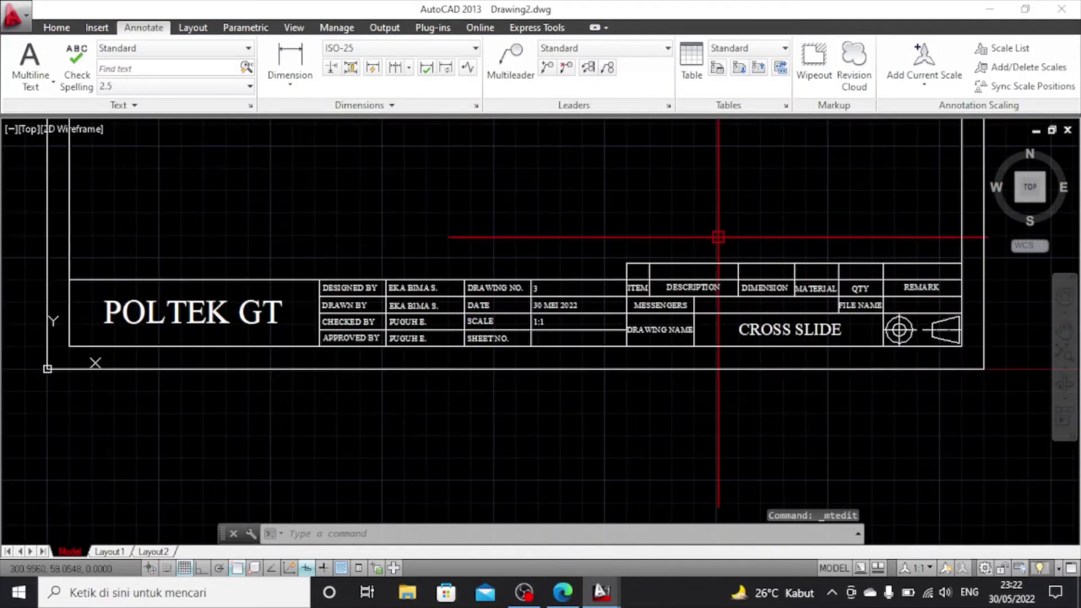
pyautogui.scroll(-2, 1039, 310)
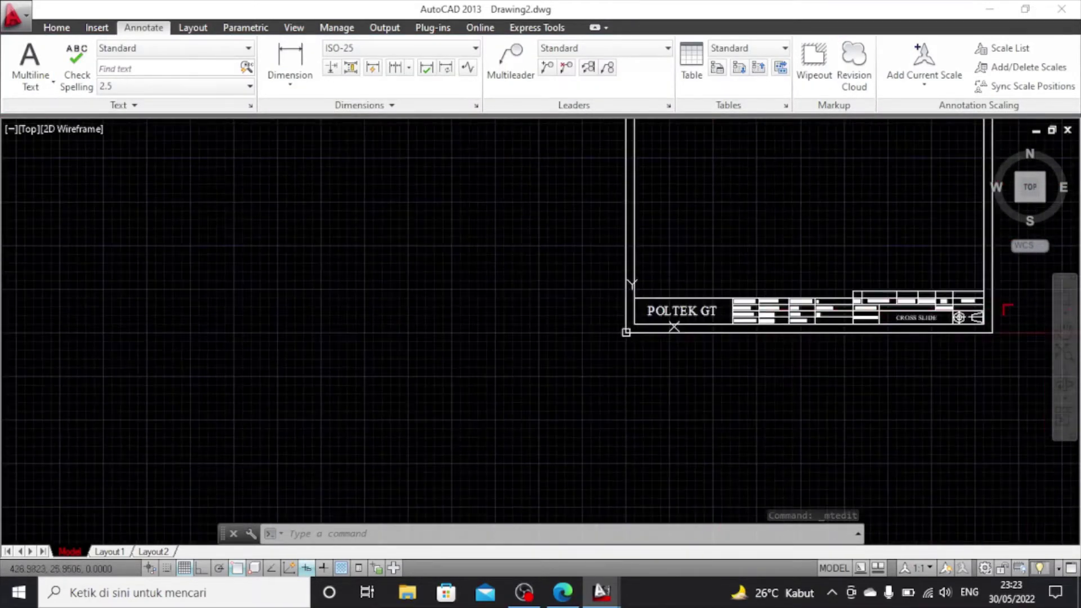
pyautogui.scroll(1, 1039, 310)
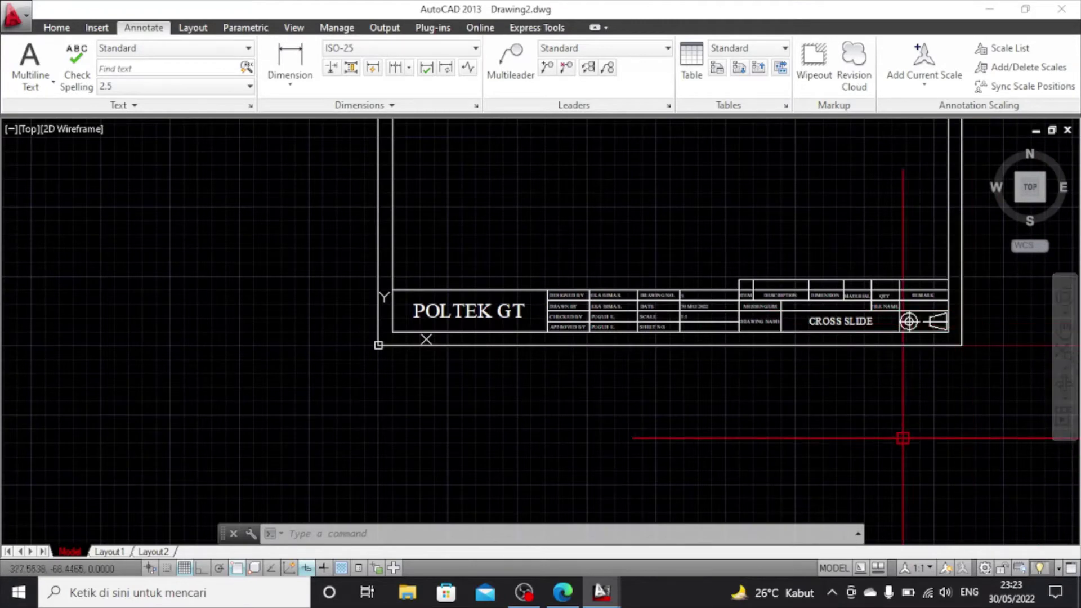
pyautogui.click(1065, 329)
pyautogui.moveTo(1020, 311); pyautogui.dragTo(918, 428)
pyautogui.scroll(-2, 929, 403)
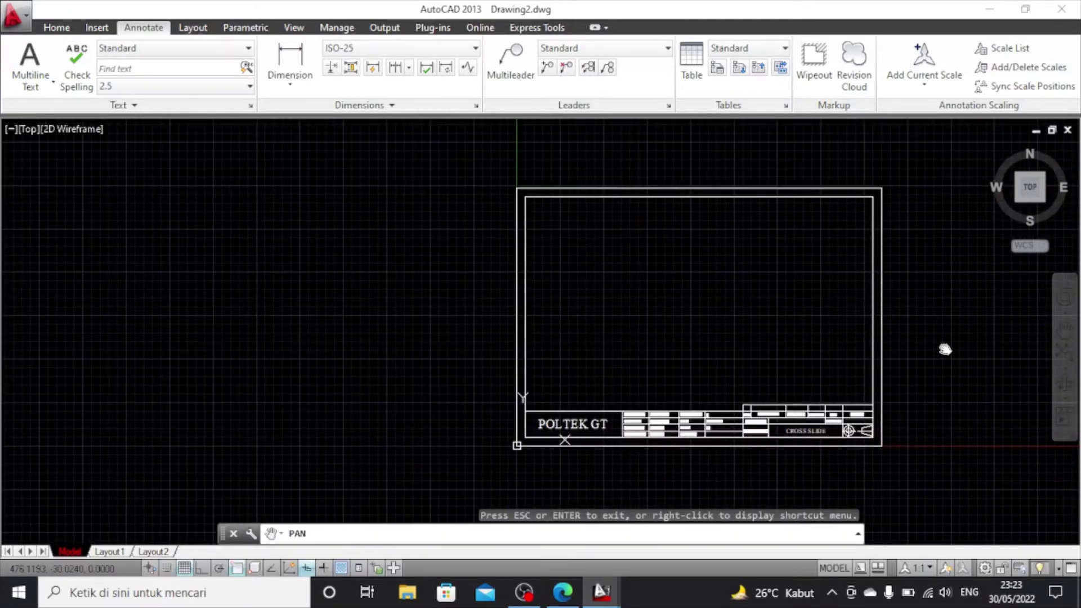
pyautogui.rightClick(992, 336)
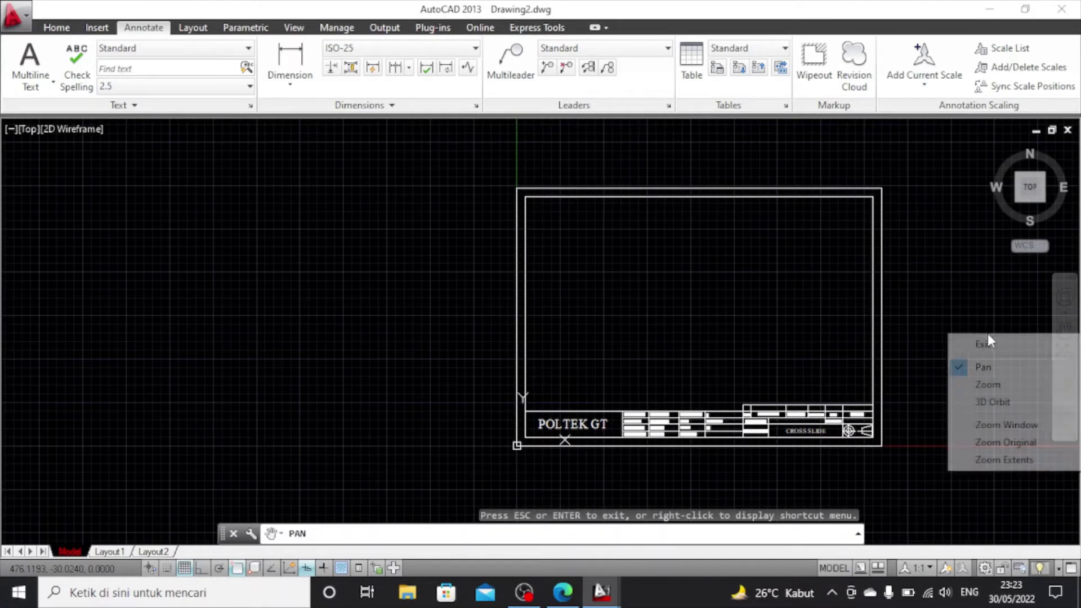
pyautogui.click(991, 385)
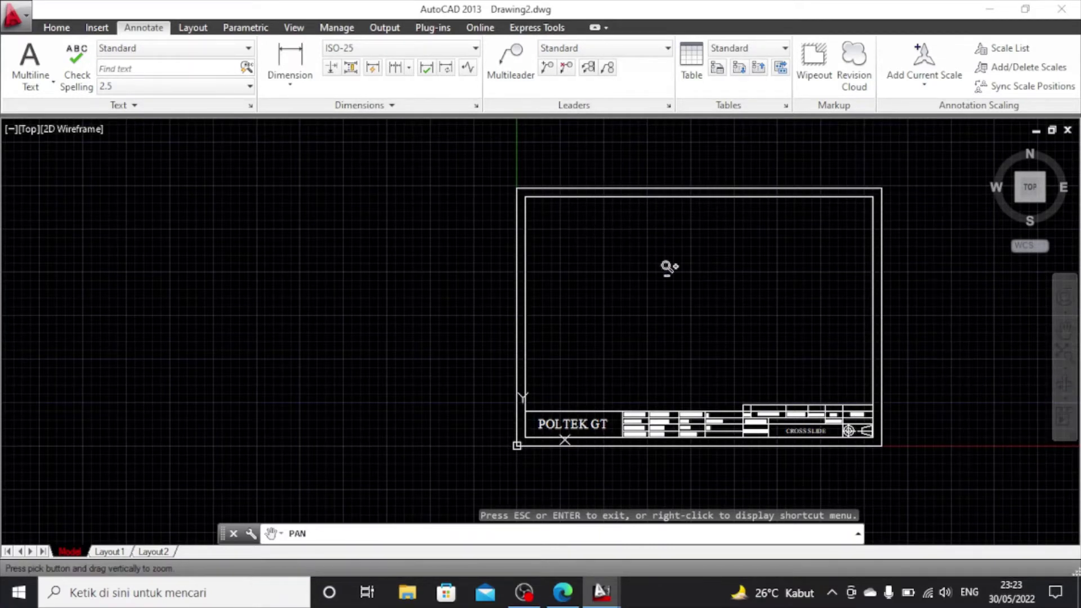
pyautogui.rightClick(937, 306)
pyautogui.click(957, 311)
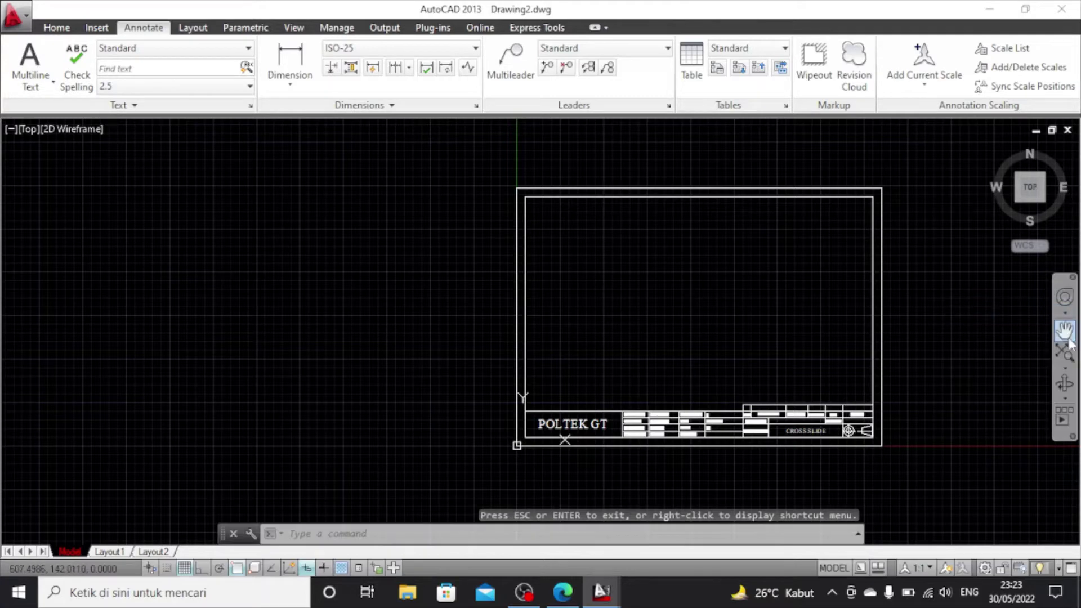
pyautogui.click(1066, 365)
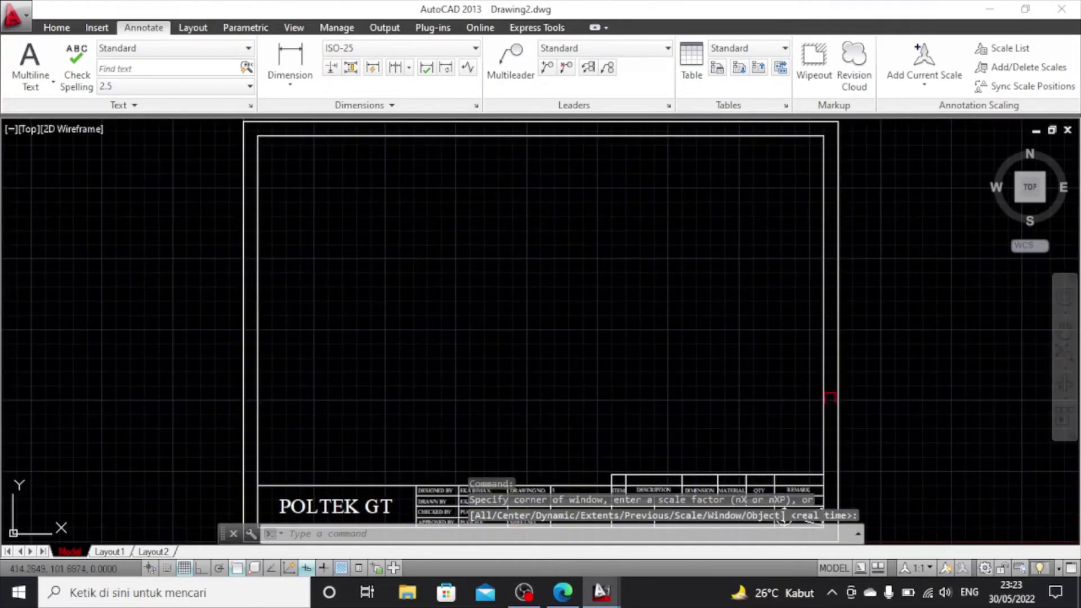
pyautogui.moveTo(599, 596)
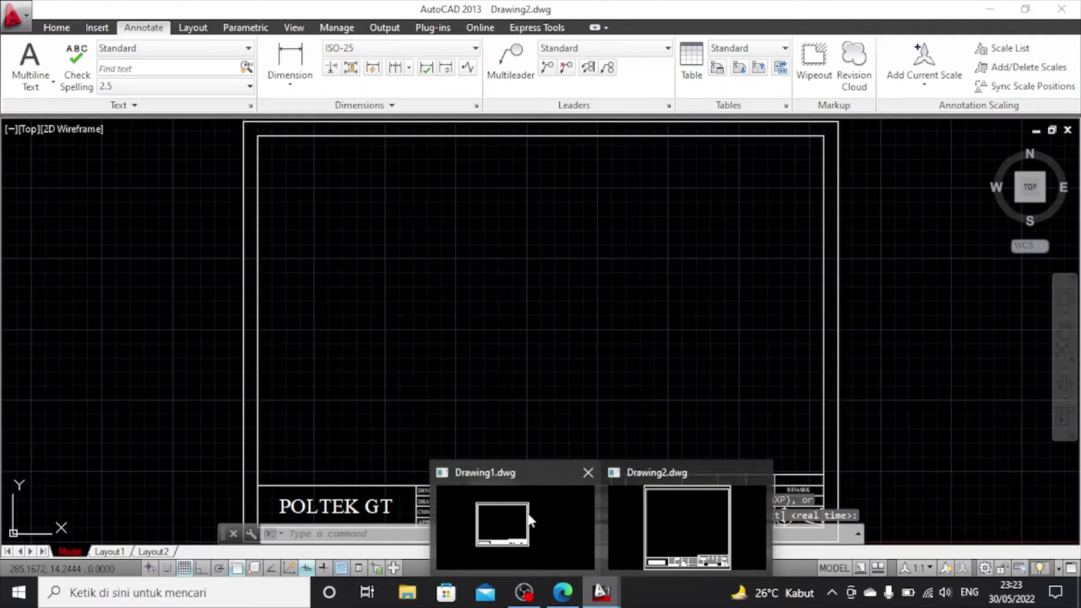
# Switch to Drawing1 and window-zoom around its title block sheet
pyautogui.click(567, 550)
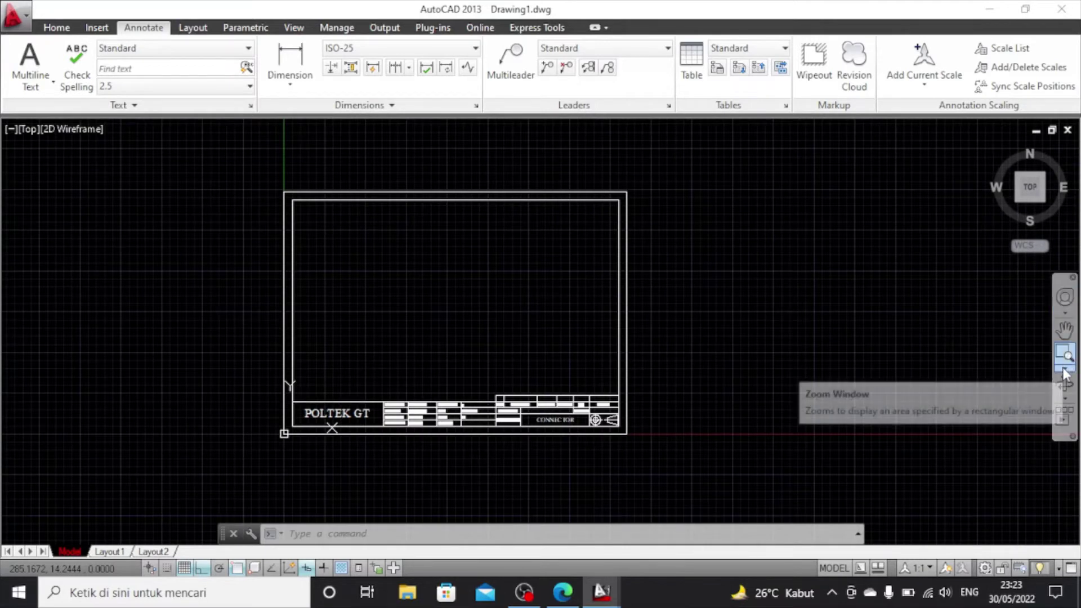
pyautogui.click(1067, 373)
pyautogui.click(998, 400)
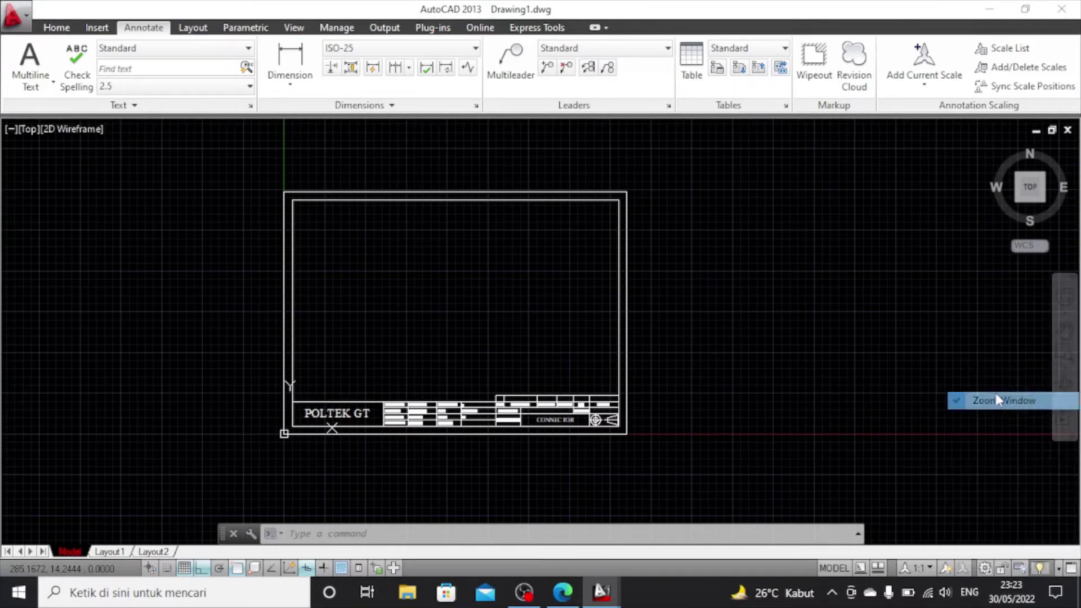
pyautogui.click(249, 179)
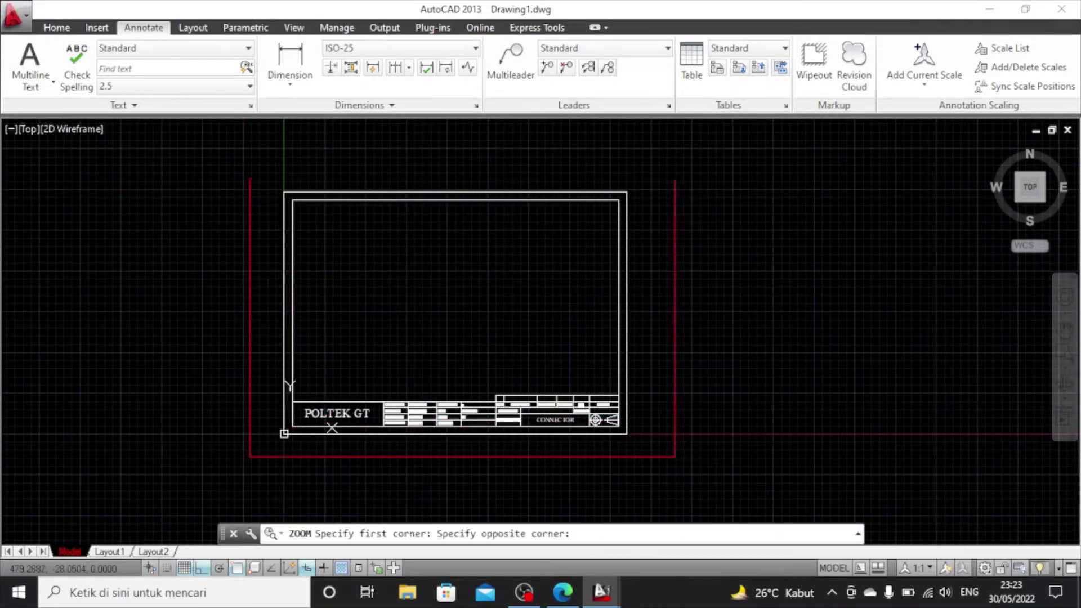
pyautogui.click(669, 460)
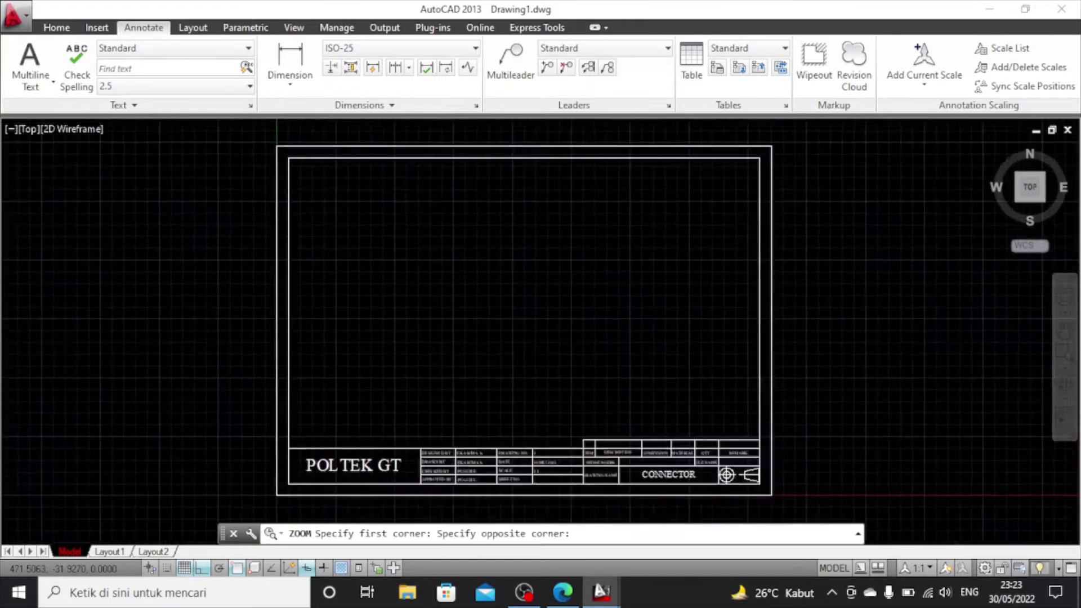
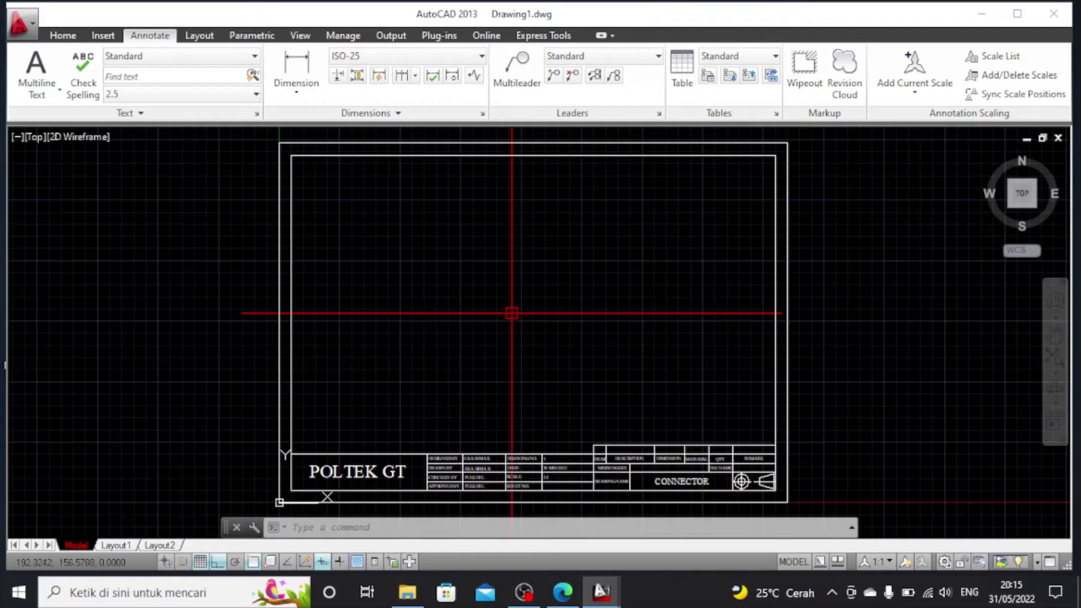
# Draw a vertical line from the top border's midpoint down to just above the title block
pyautogui.click(63, 36)
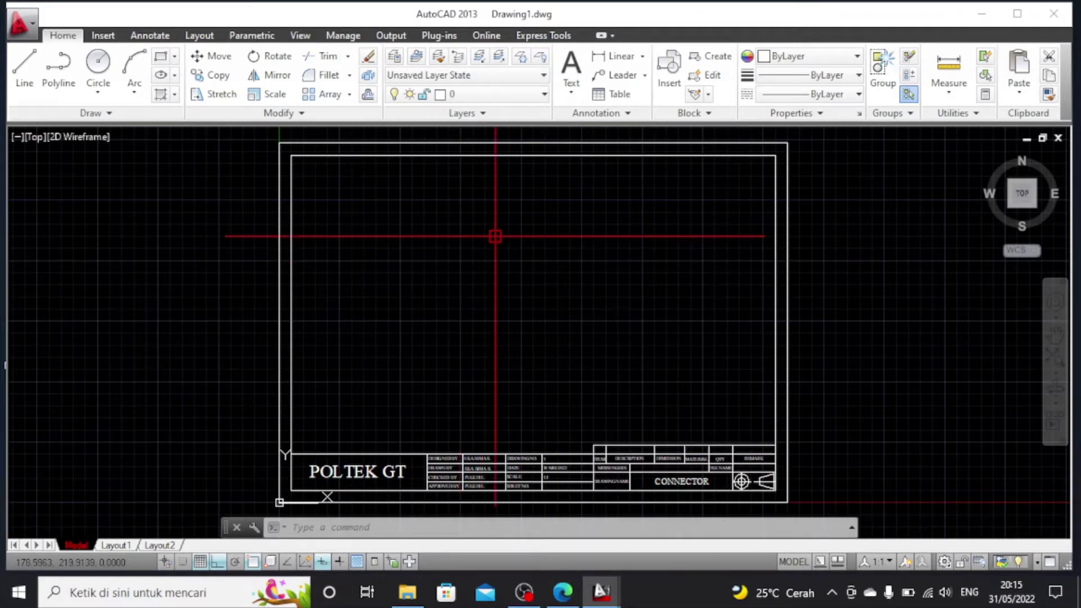
pyautogui.click(24, 70)
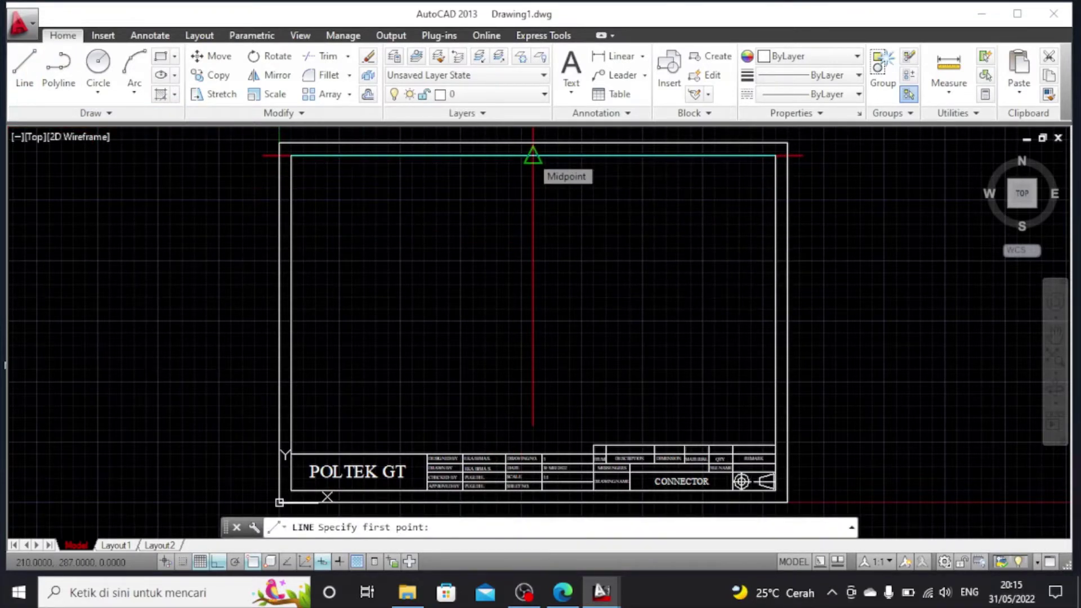
pyautogui.click(534, 156)
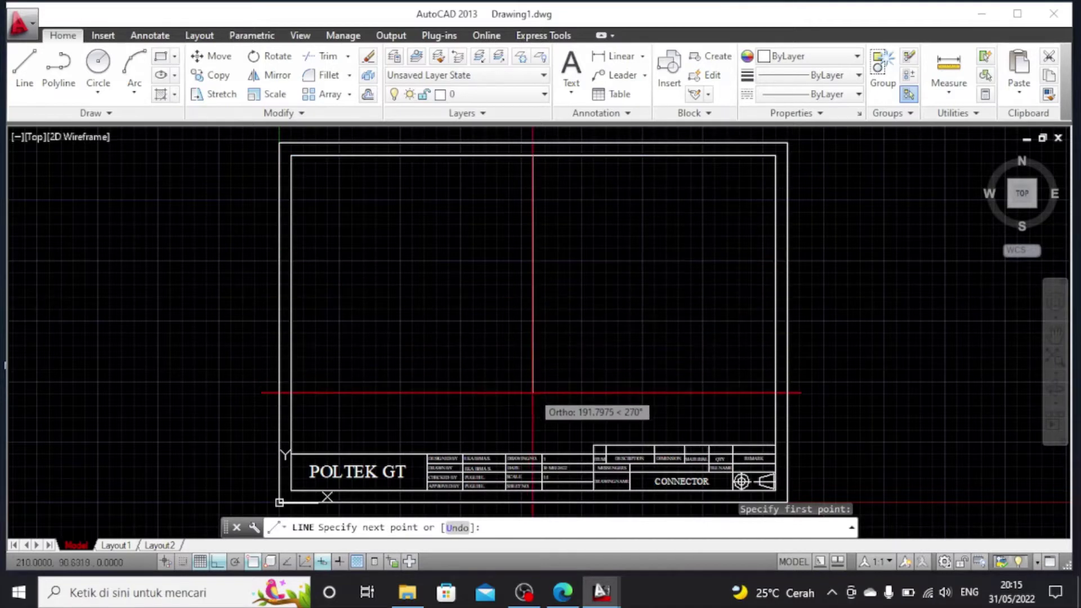
pyautogui.click(533, 421)
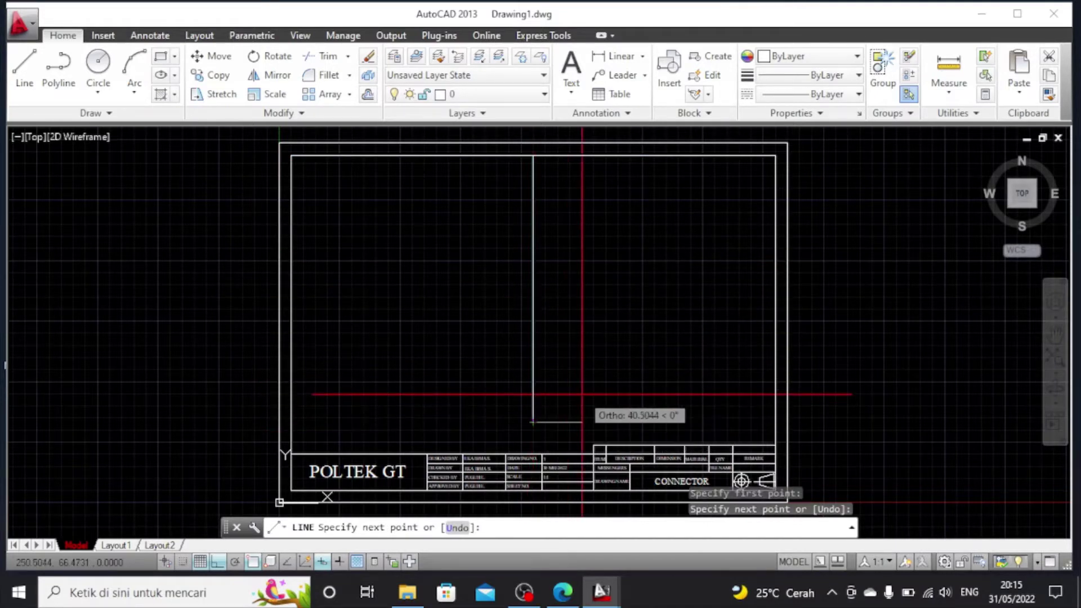
pyautogui.press('Escape')
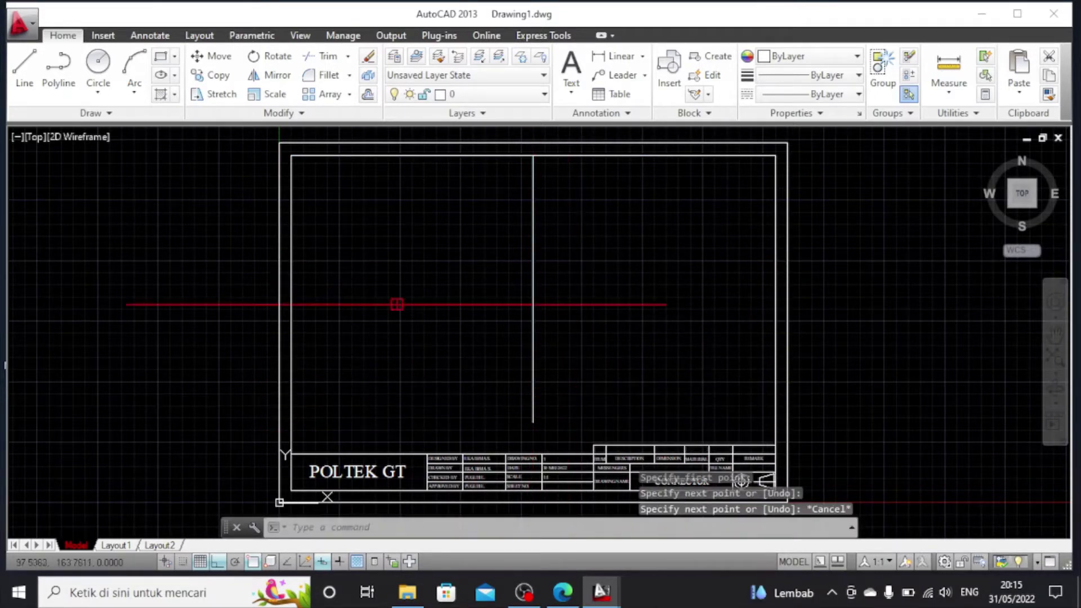
# Draw a horizontal line across the frame from the left border to the right border
pyautogui.click(24, 66)
pyautogui.click(291, 322)
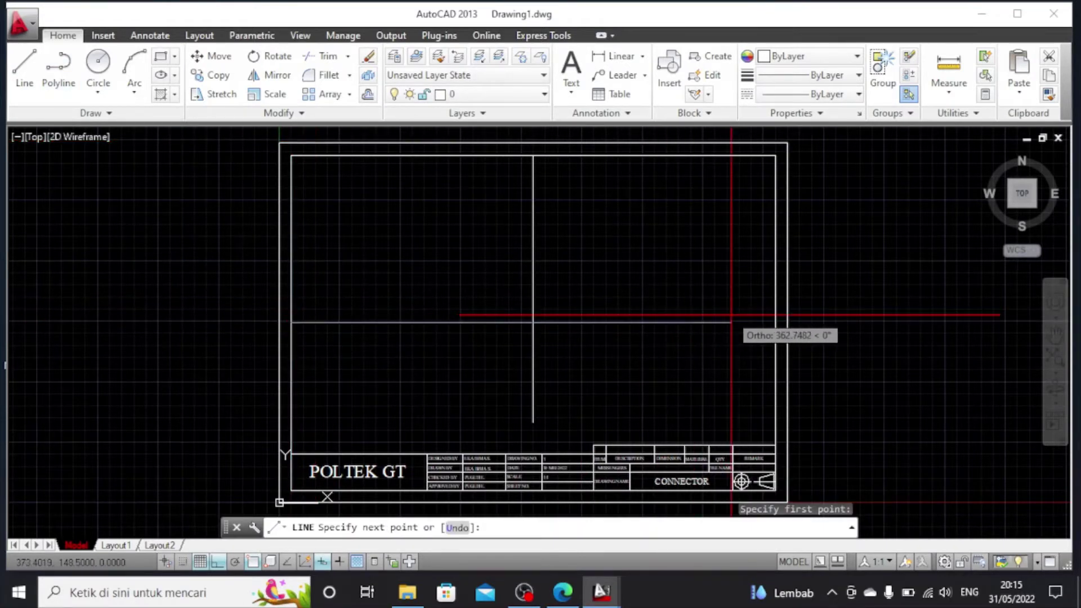
pyautogui.click(775, 322)
pyautogui.press('Escape')
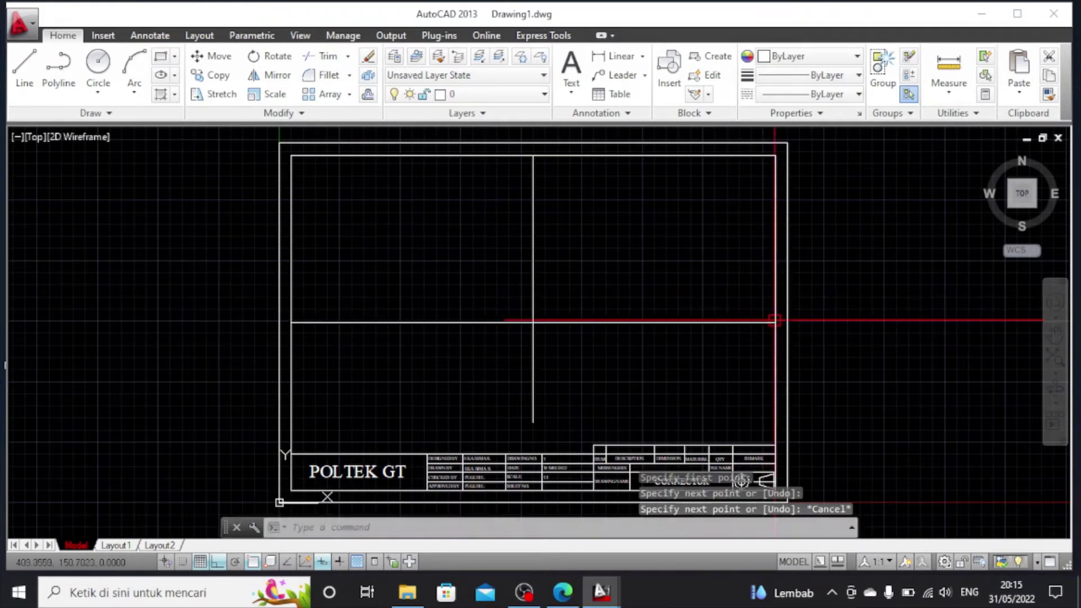
pyautogui.scroll(2, 458, 304)
pyautogui.scroll(-2, 459, 304)
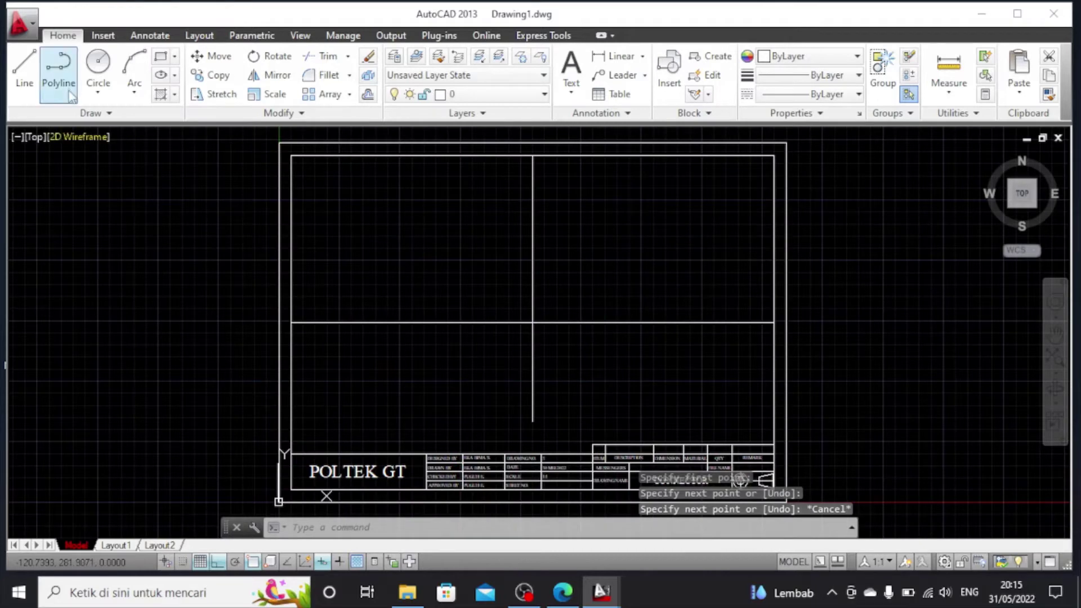
pyautogui.click(28, 63)
# Draw a closed rectangle below the divider from line segments 100, 60, 100 long
pyautogui.scroll(2, 357, 413)
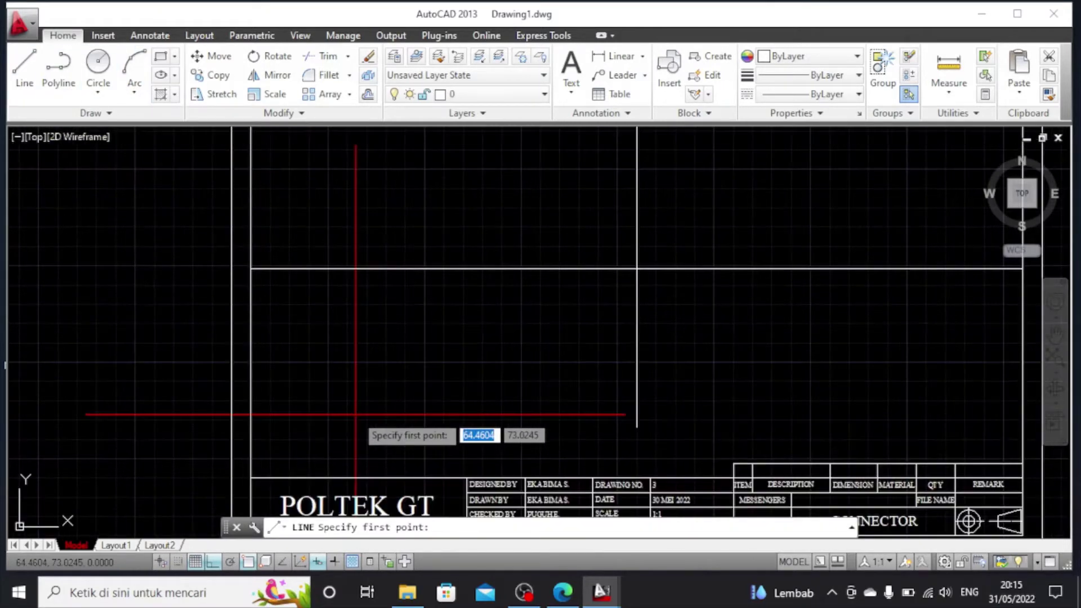
pyautogui.scroll(-2, 357, 415)
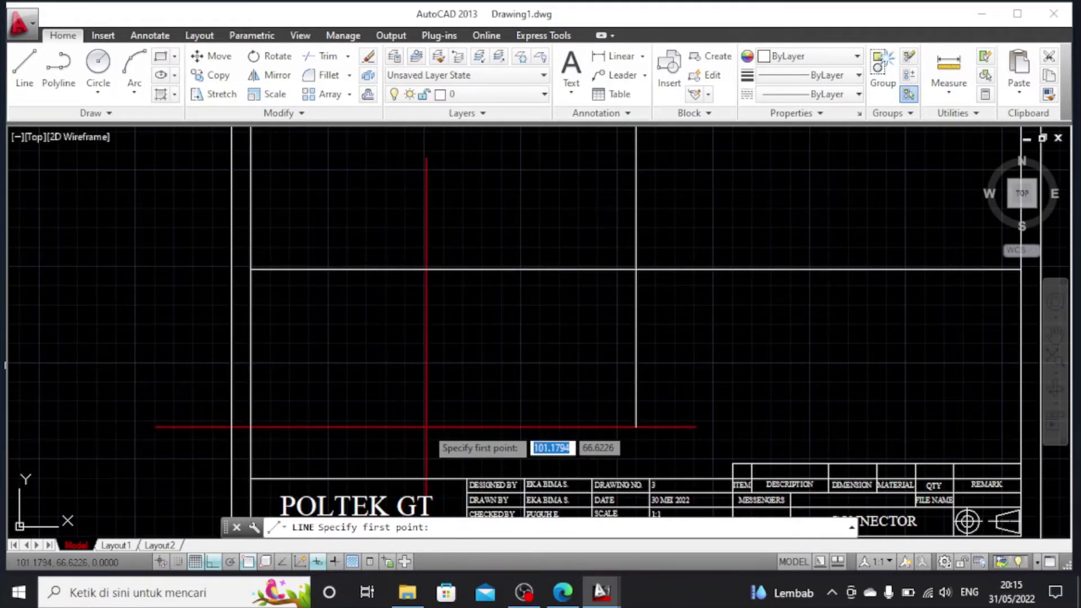
pyautogui.click(369, 425)
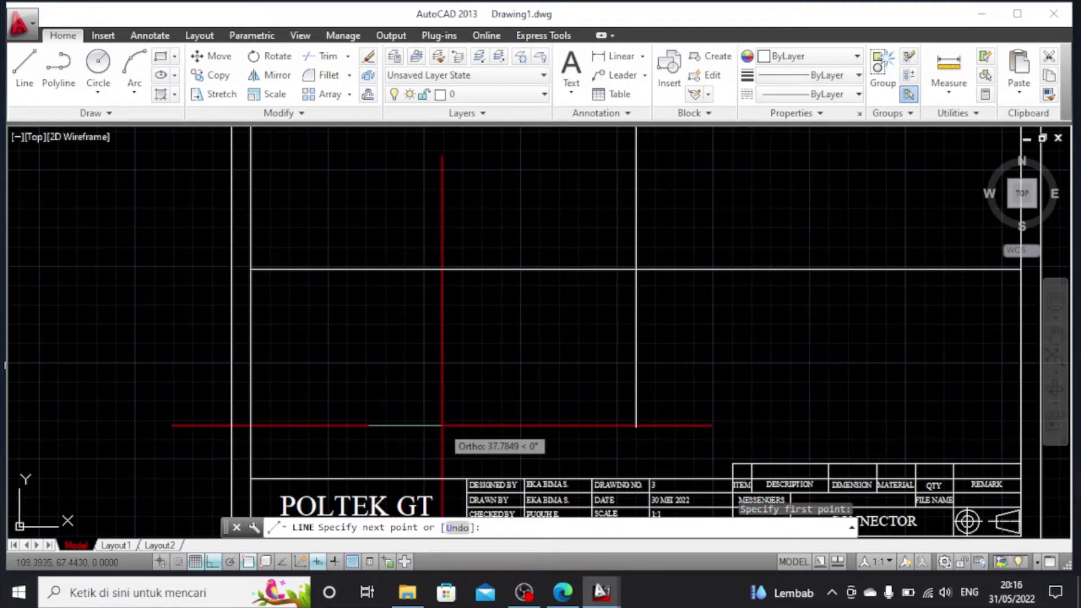
pyautogui.write('1')
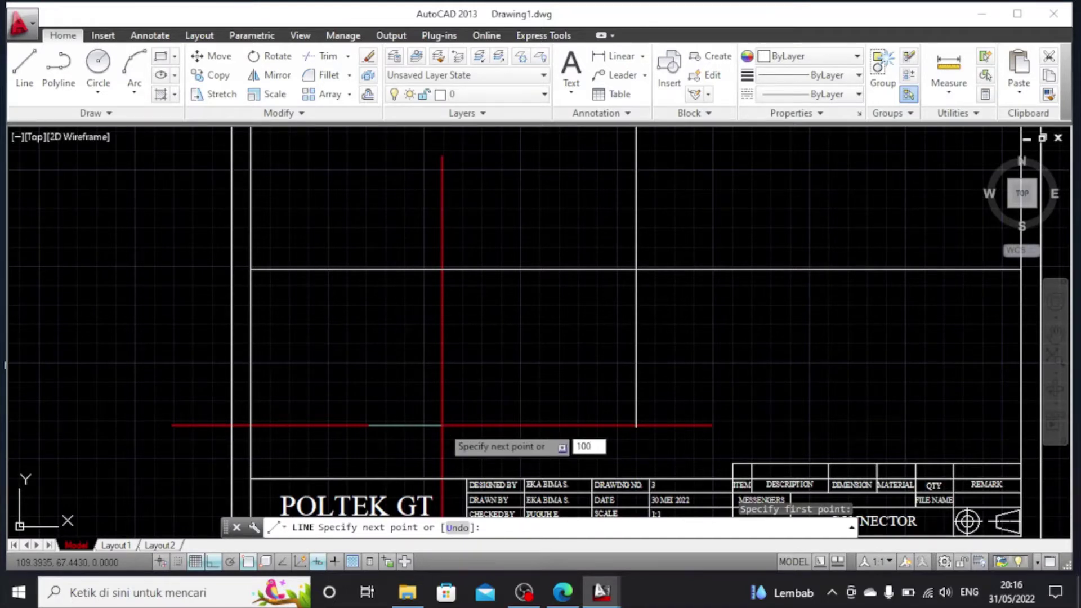
pyautogui.write('00')
pyautogui.press('Return')
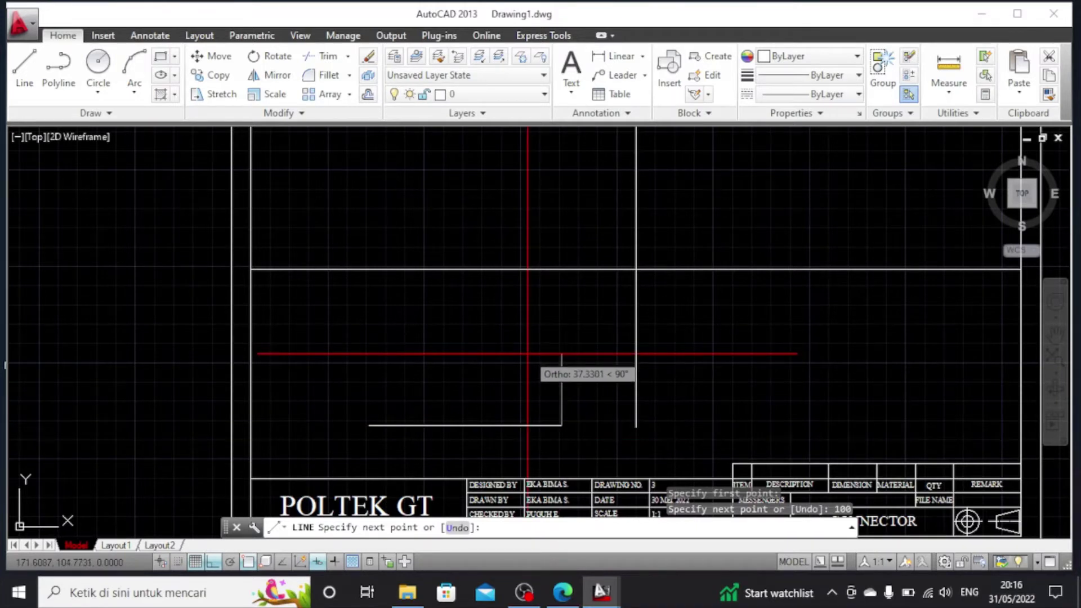
pyautogui.write('6')
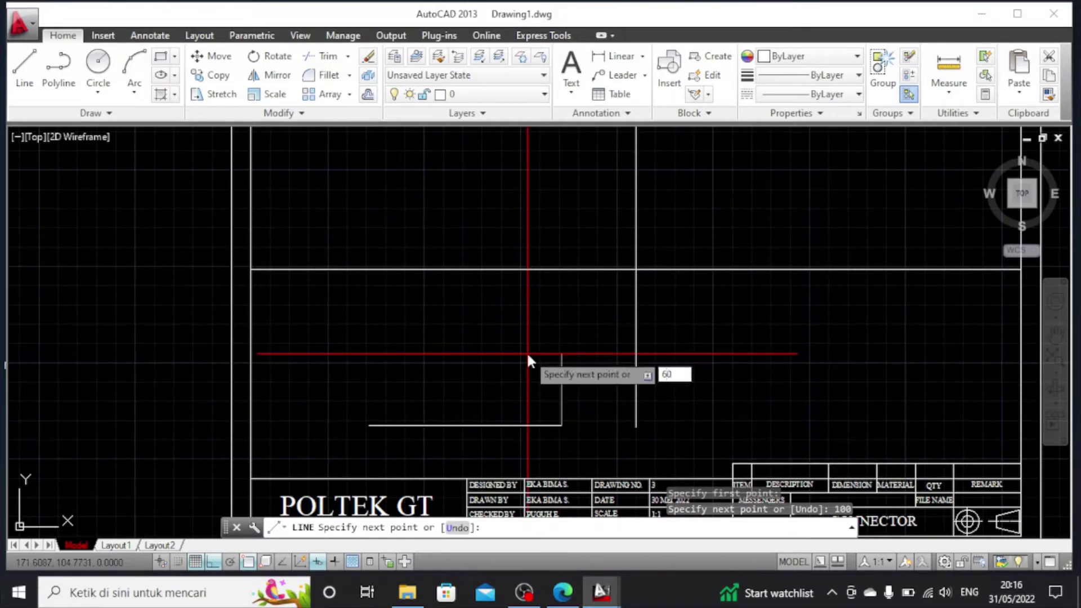
pyautogui.write('0')
pyautogui.press('Return')
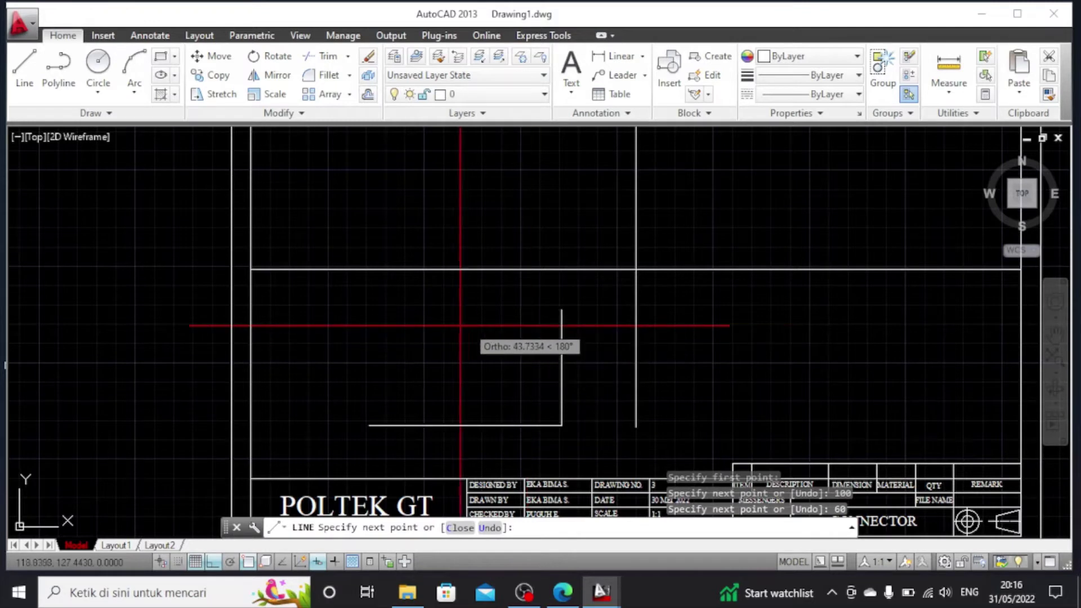
pyautogui.write('1')
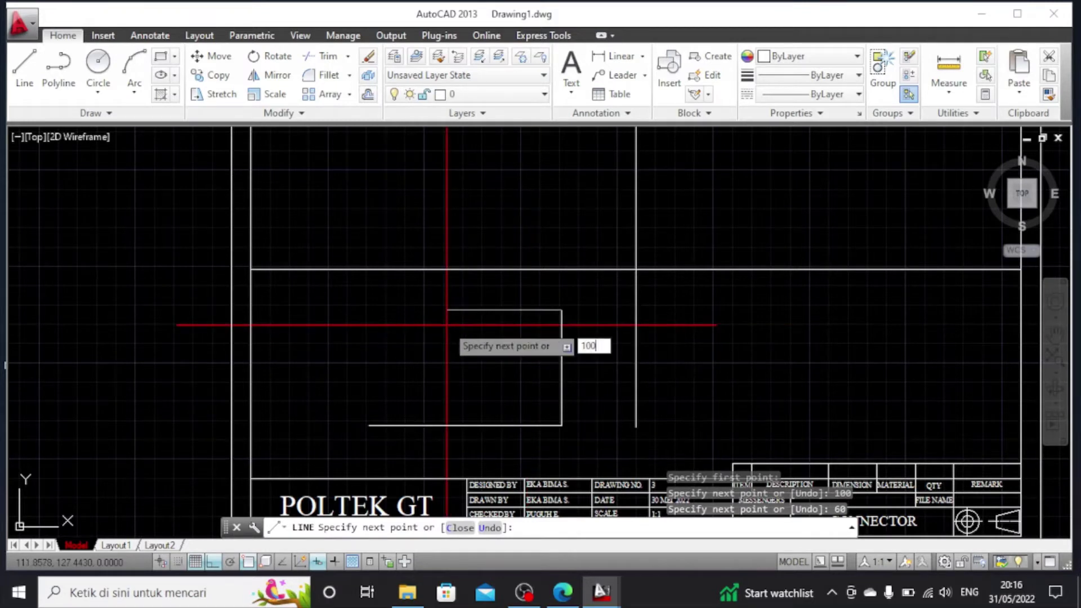
pyautogui.write('00')
pyautogui.press('Return')
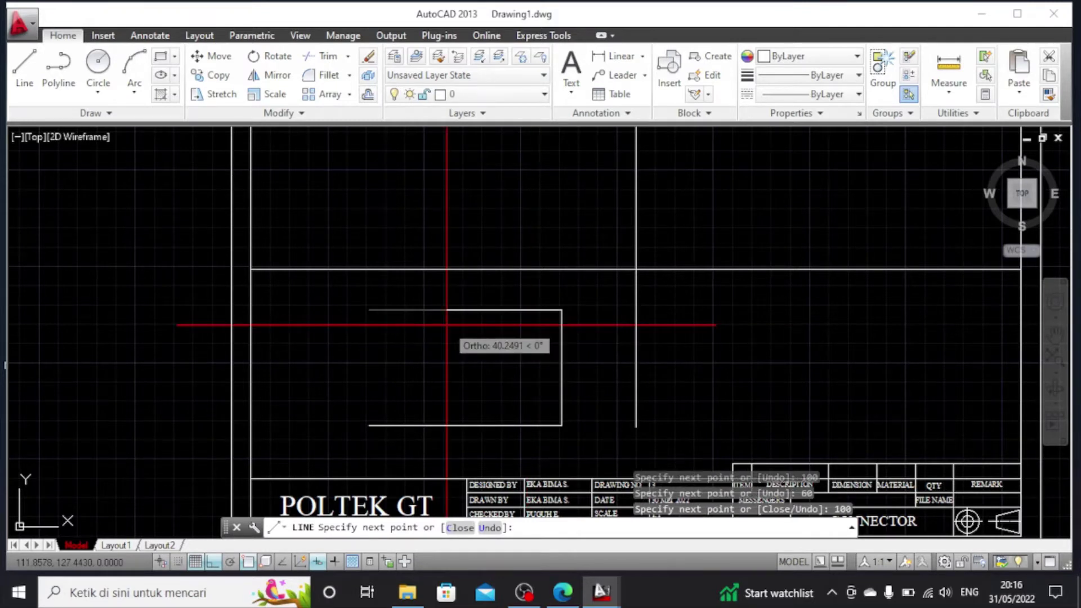
pyautogui.click(369, 425)
pyautogui.scroll(2, 369, 425)
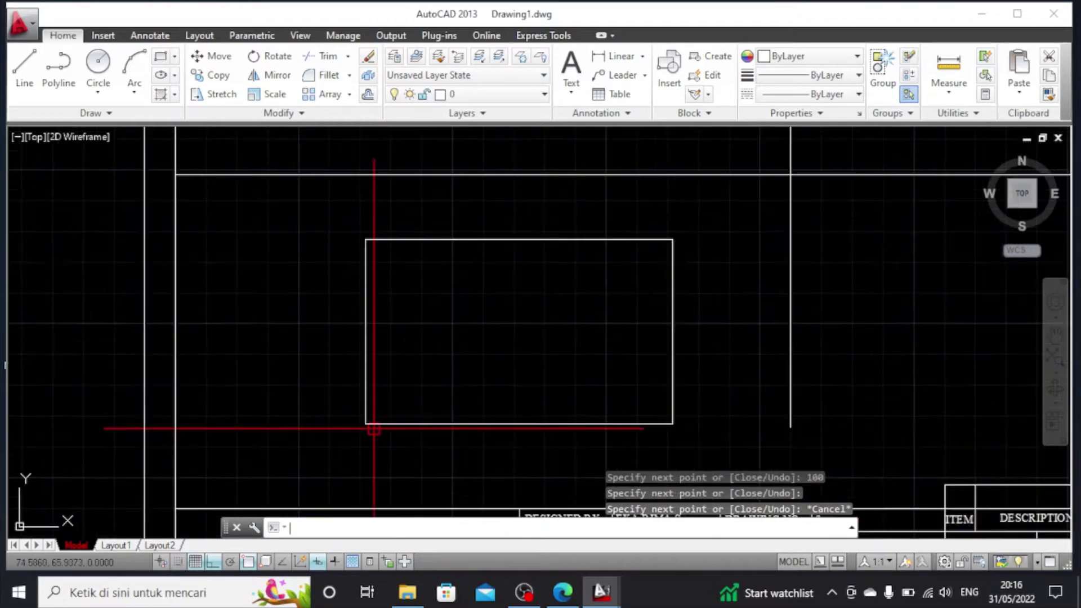
pyautogui.press('Escape')
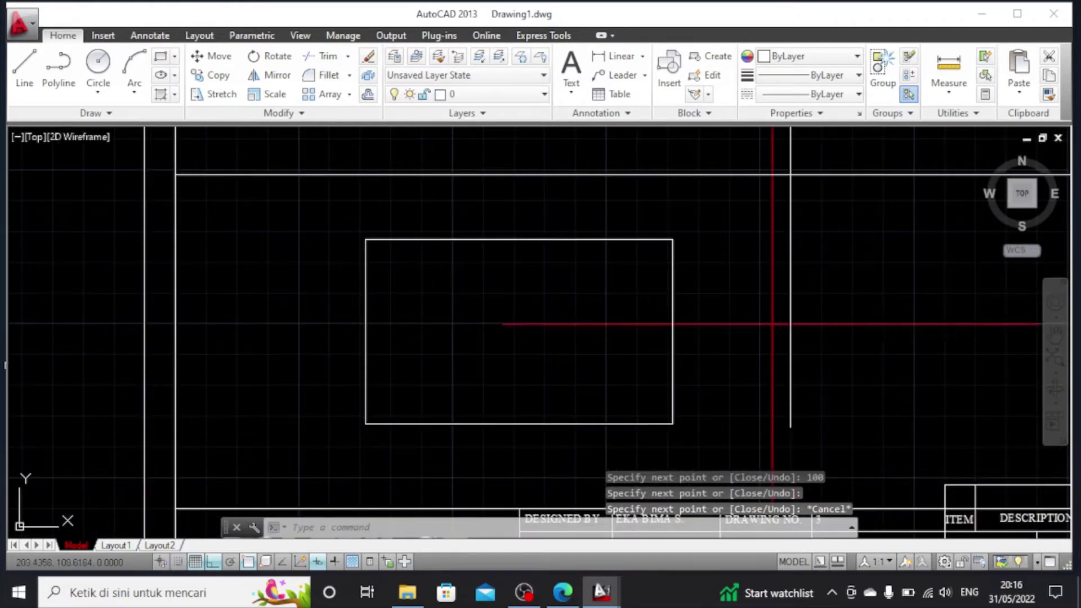
# Pan the view to bring the rectangle lower into view
pyautogui.moveTo(735, 390); pyautogui.dragTo(732, 397, button='middle')
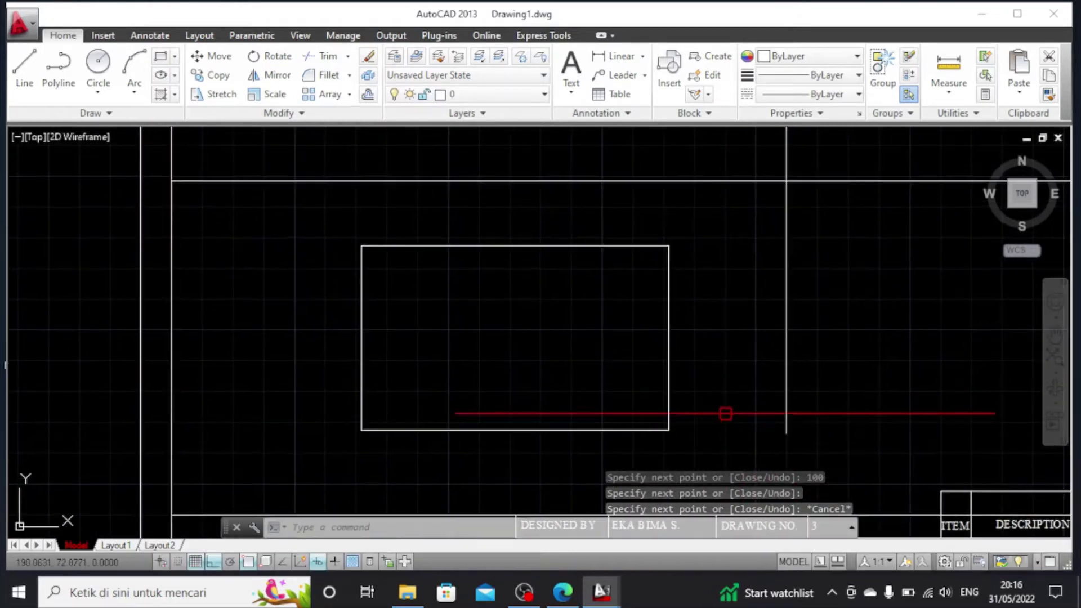
pyautogui.scroll(-2, 715, 405)
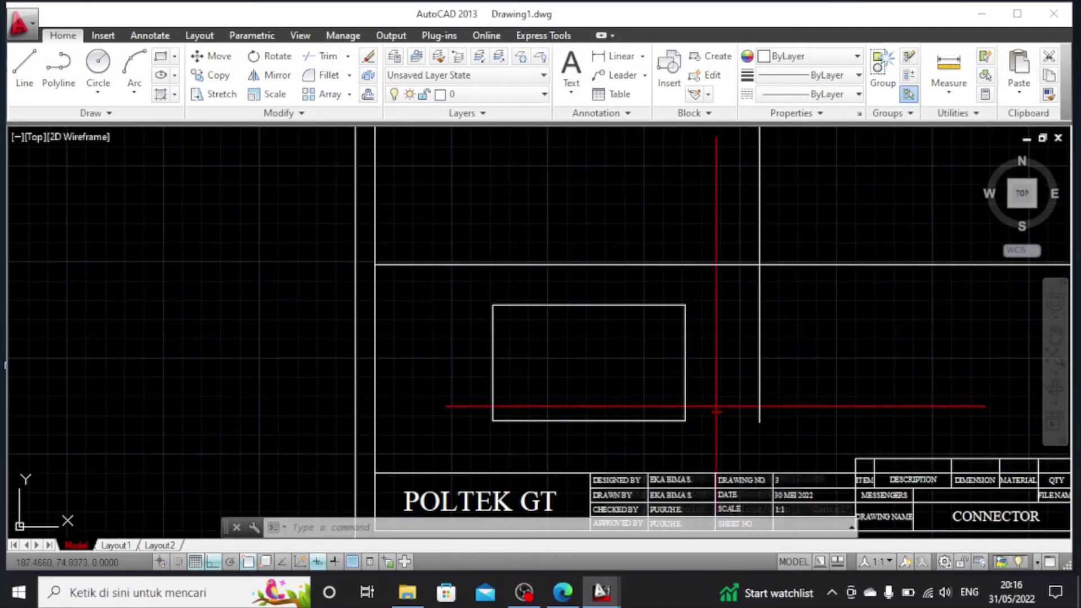
pyautogui.scroll(4, 717, 411)
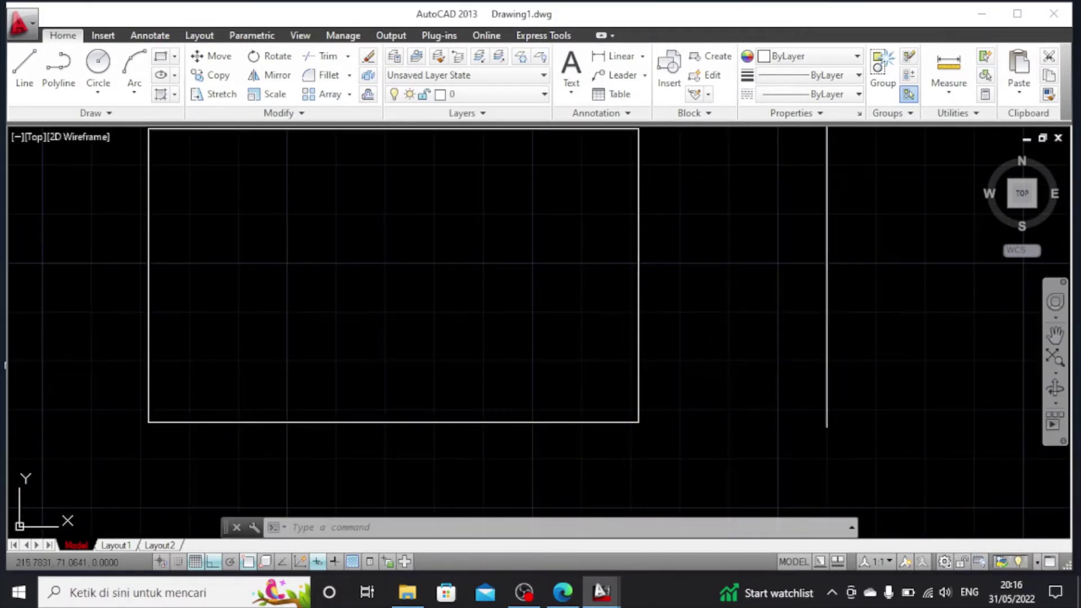
pyautogui.click(1055, 337)
pyautogui.moveTo(788, 281); pyautogui.dragTo(776, 331)
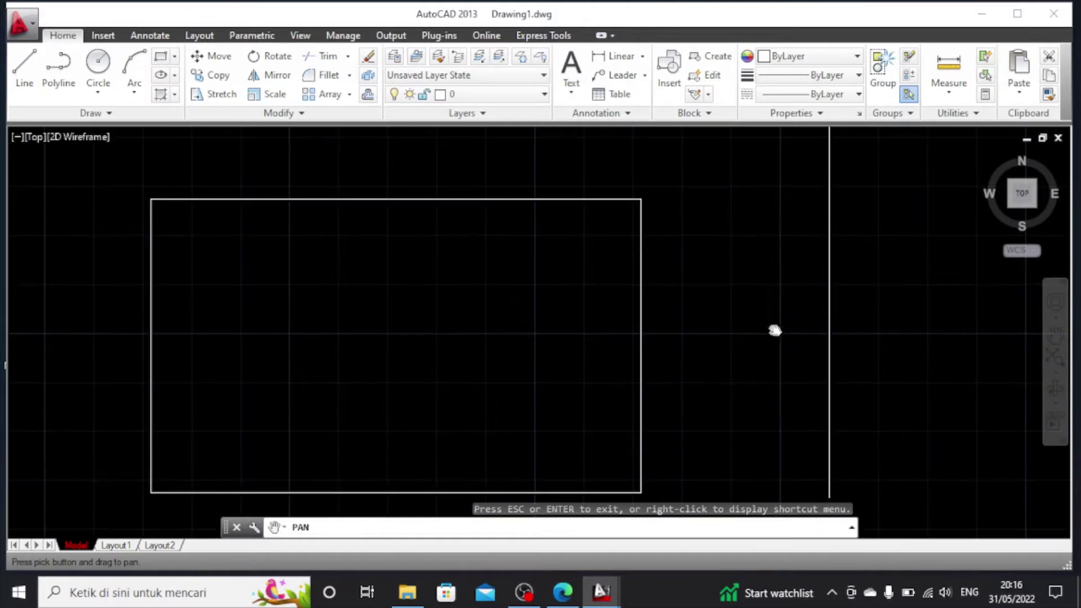
pyautogui.scroll(-2, 754, 304)
pyautogui.scroll(2, 743, 307)
pyautogui.rightClick(733, 309)
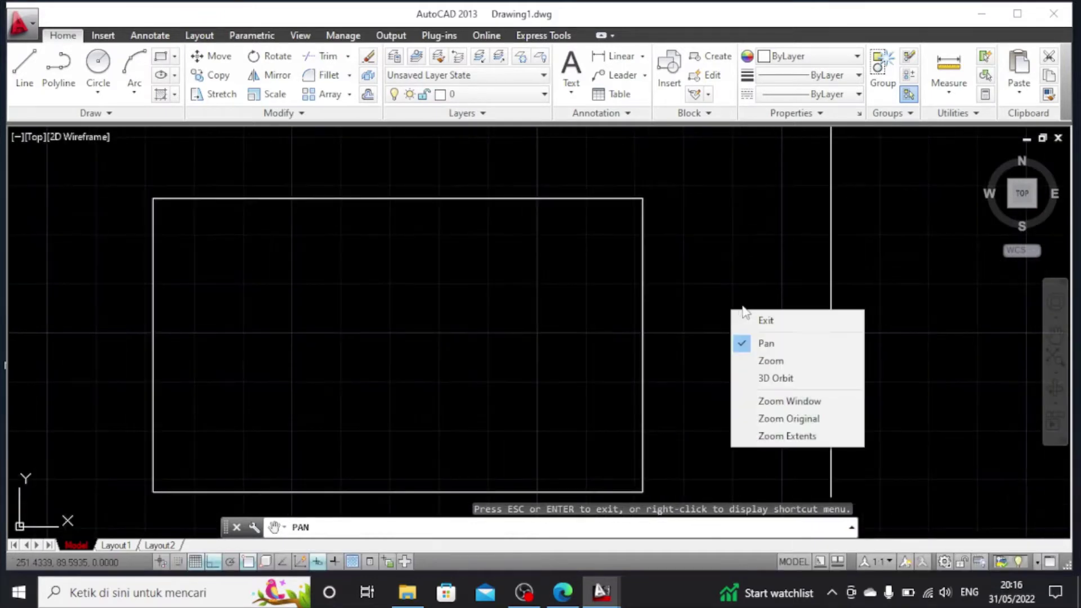
pyautogui.click(766, 319)
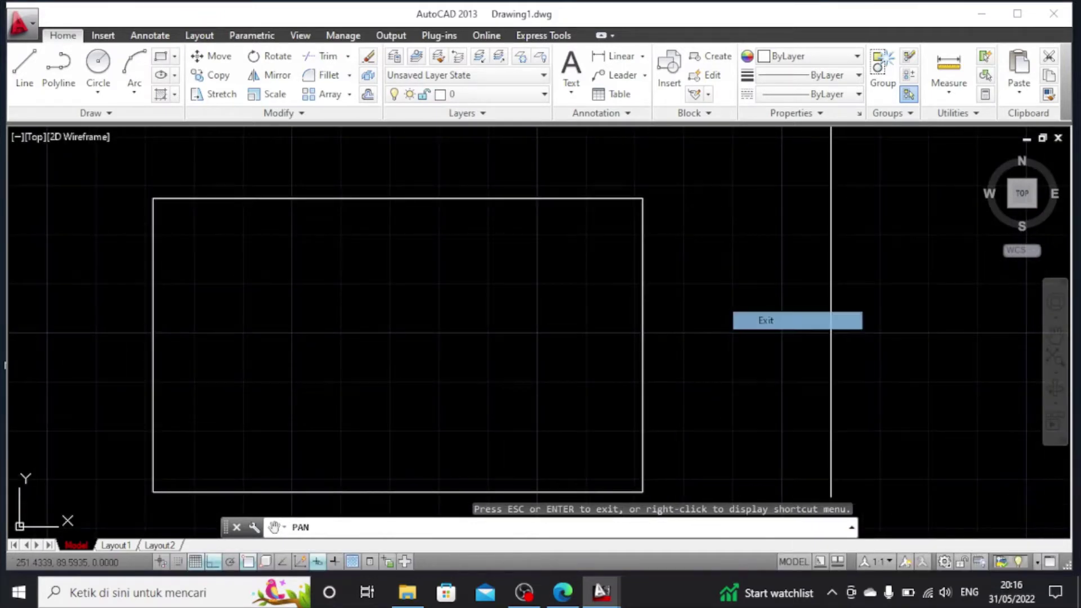
# Draw a vertical line 5 units in from the rectangle's top-left corner down to its bottom edge
pyautogui.click(22, 73)
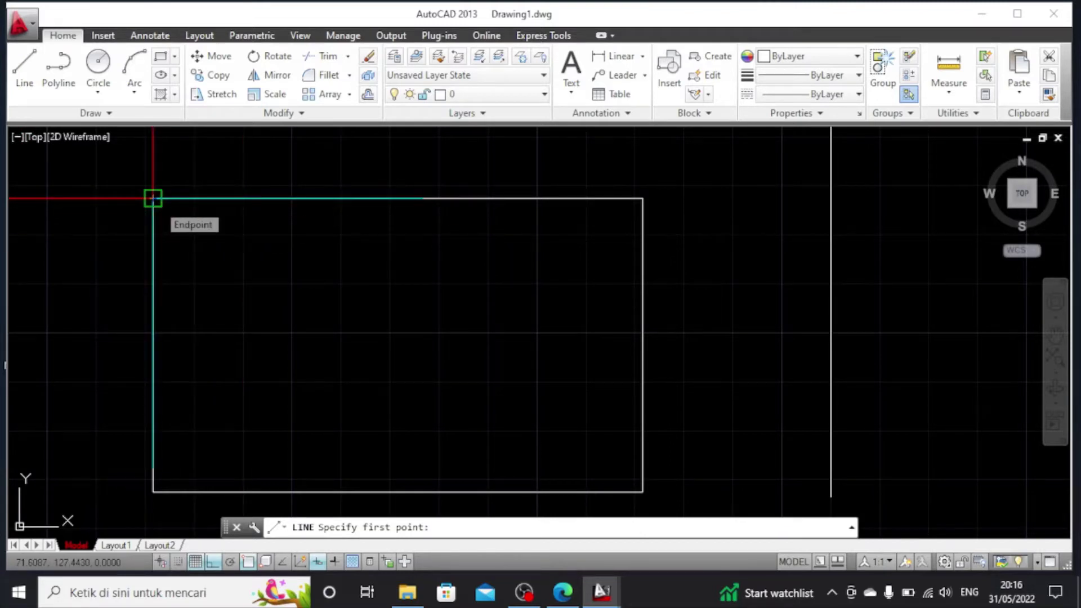
pyautogui.click(152, 198)
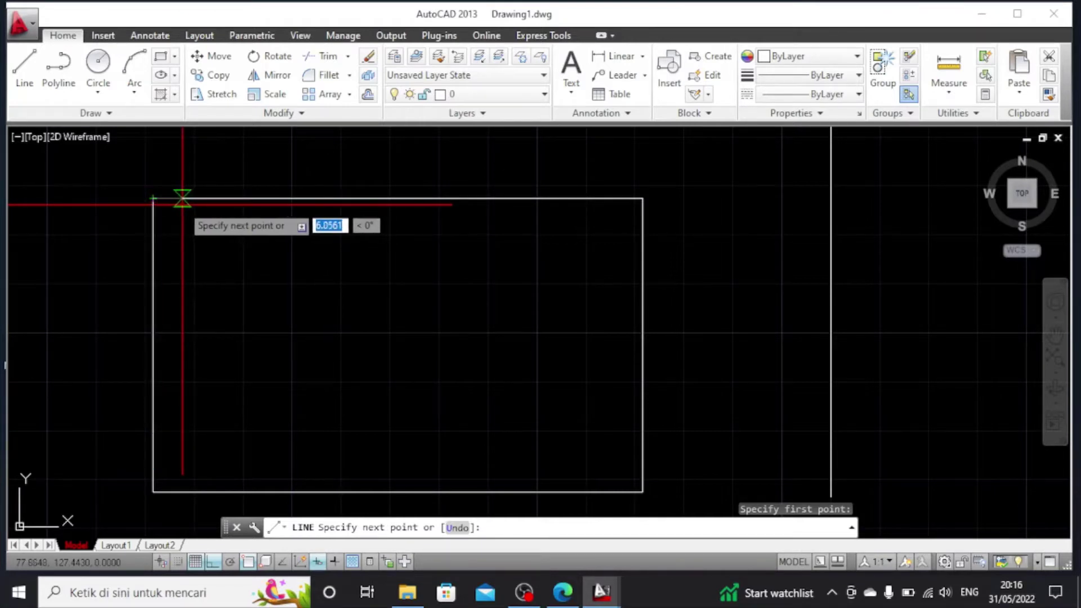
pyautogui.write('5')
pyautogui.press('Return')
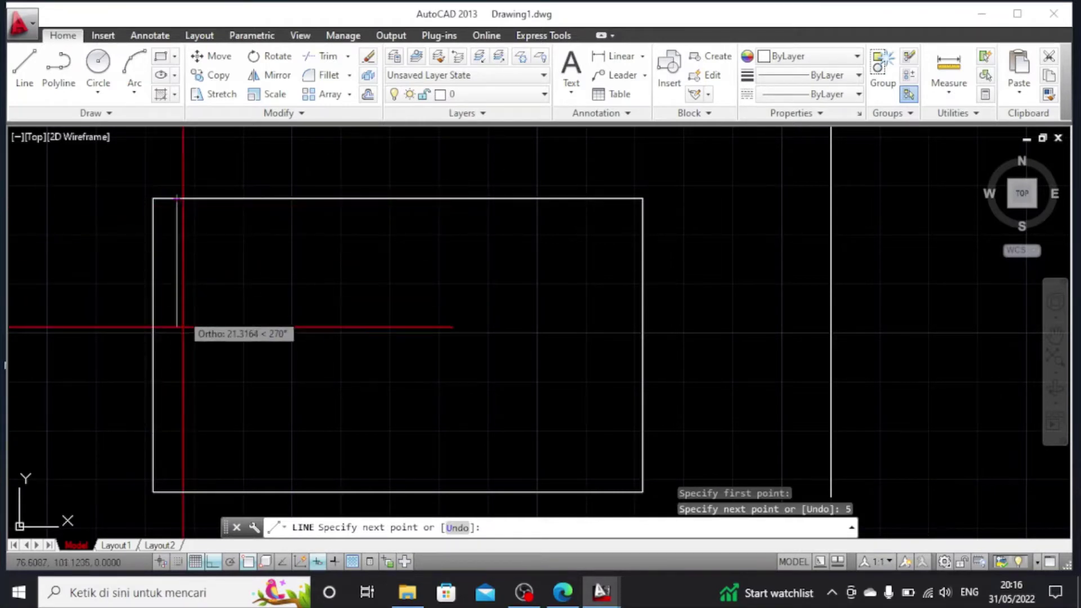
pyautogui.click(178, 492)
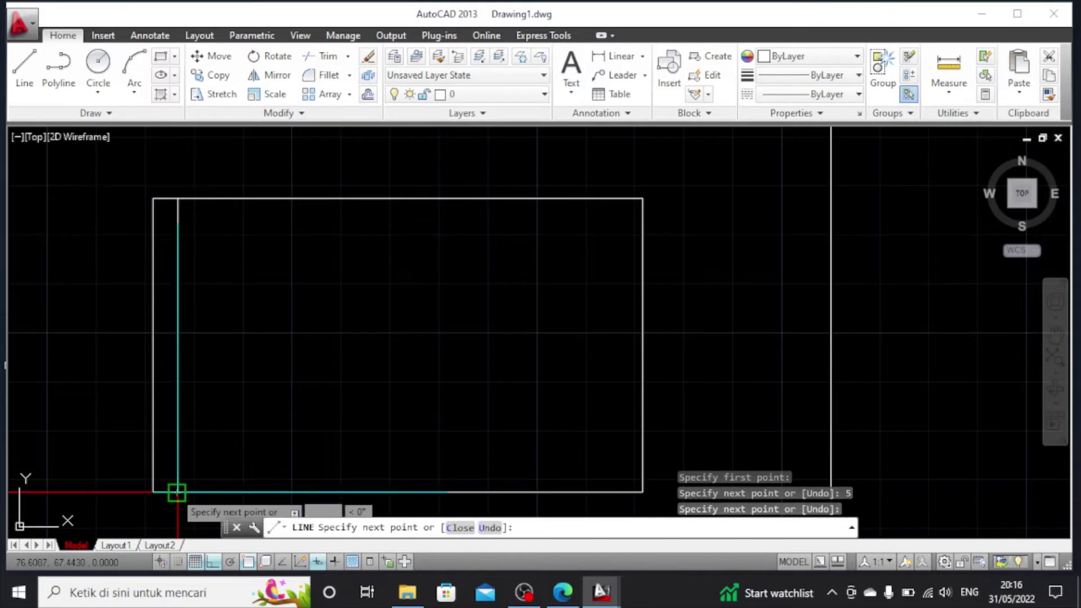
pyautogui.press('Escape')
pyautogui.click(178, 261)
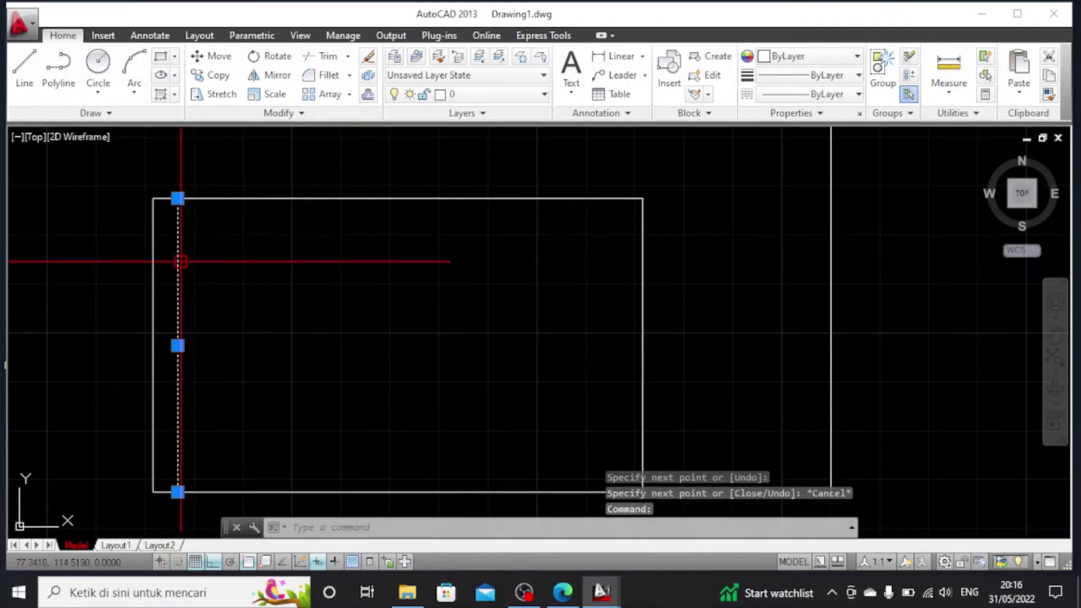
pyautogui.click(368, 94)
# Offset the inner left line 95 units to close the right edge, plus extra 90-unit copies
pyautogui.click(179, 338)
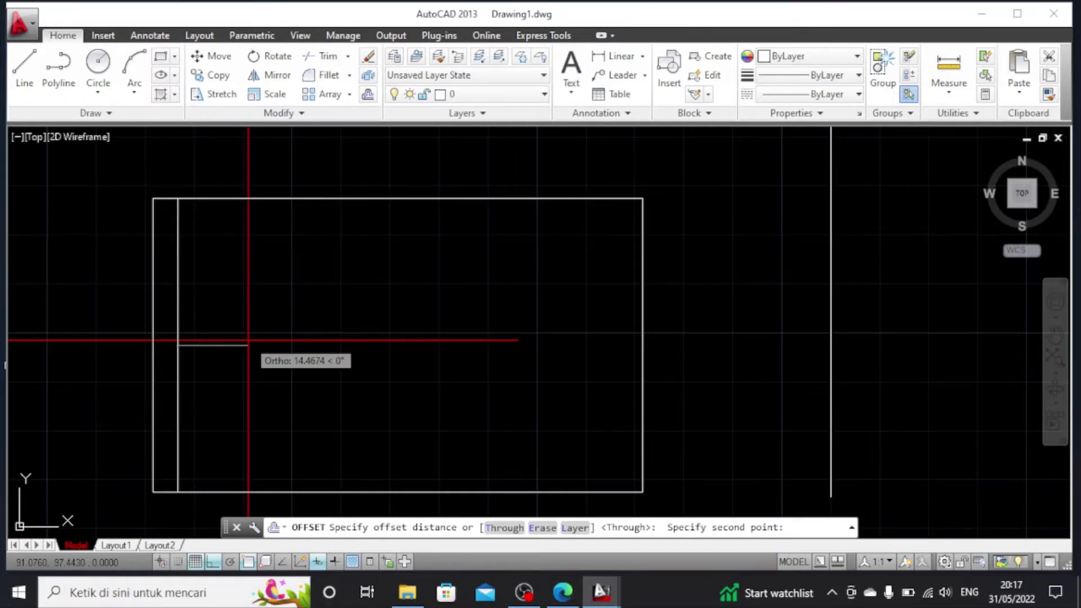
pyautogui.press('Return')
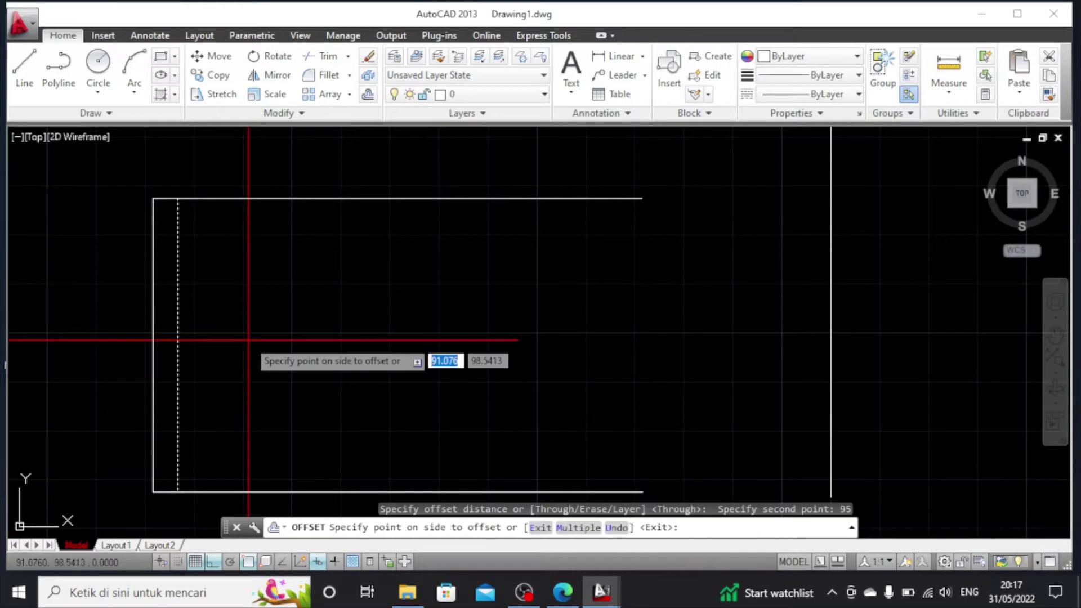
pyautogui.click(386, 330)
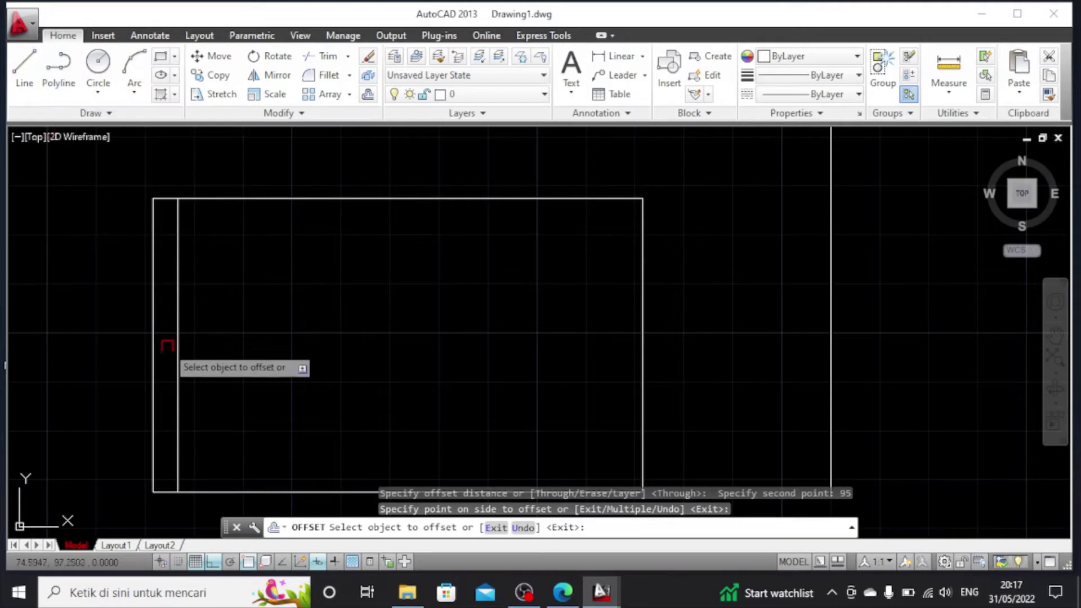
pyautogui.click(177, 349)
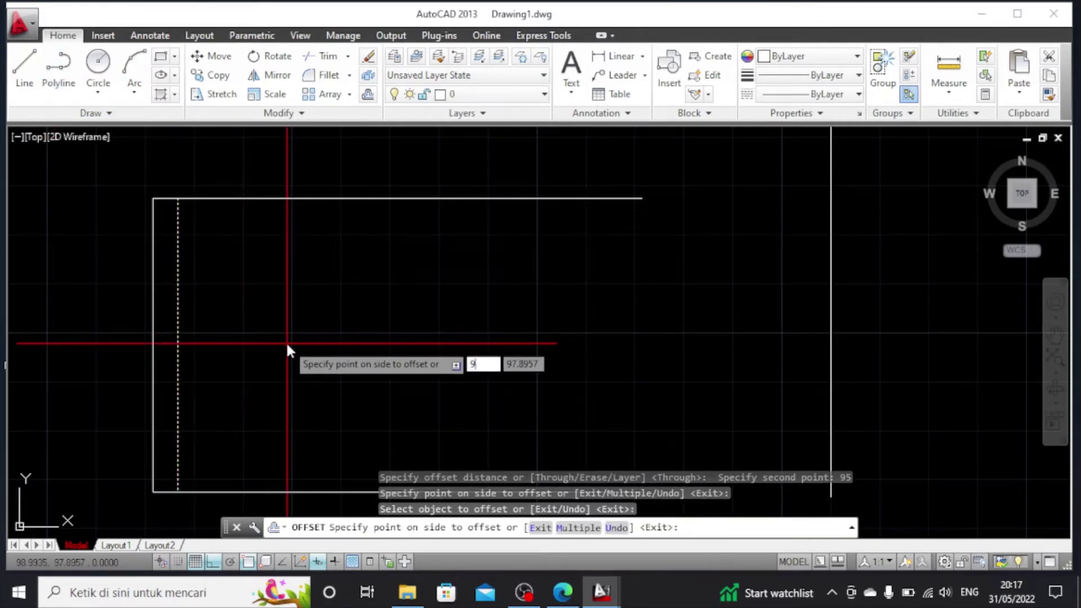
pyautogui.press('Return')
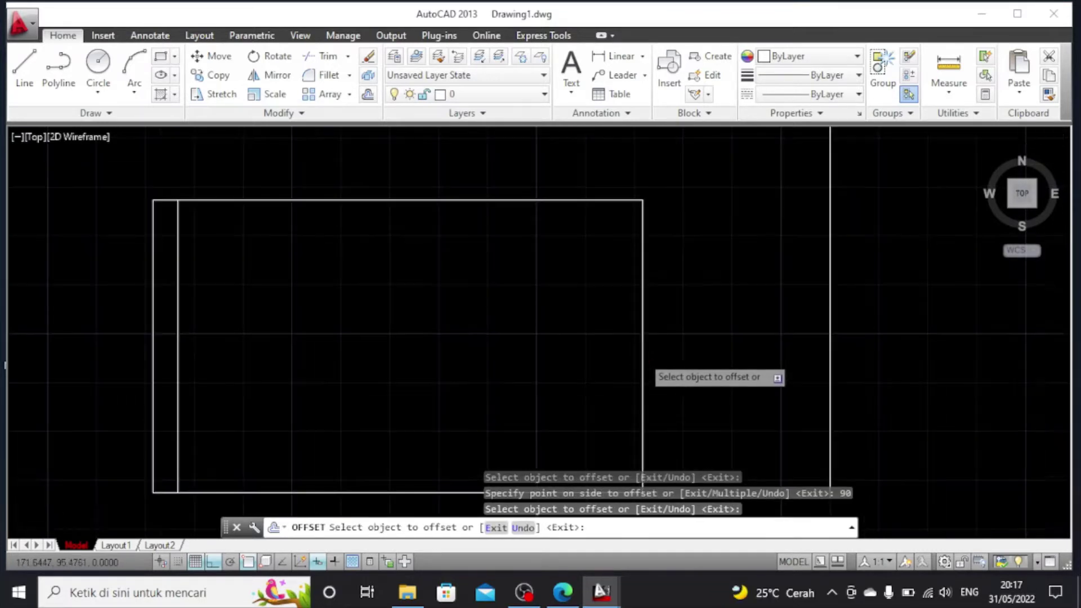
pyautogui.click(178, 347)
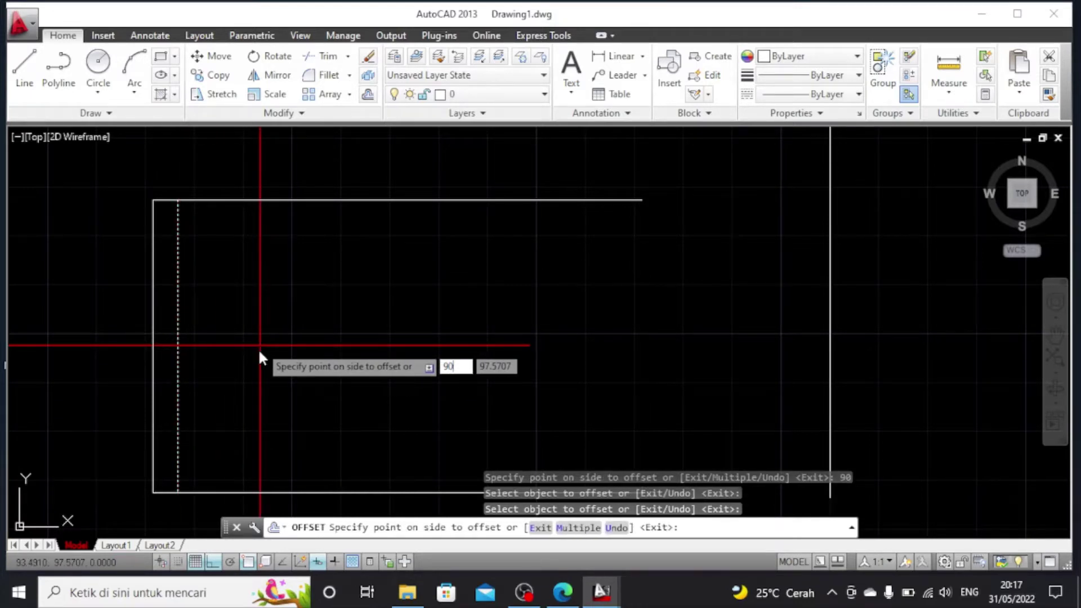
pyautogui.press('Return')
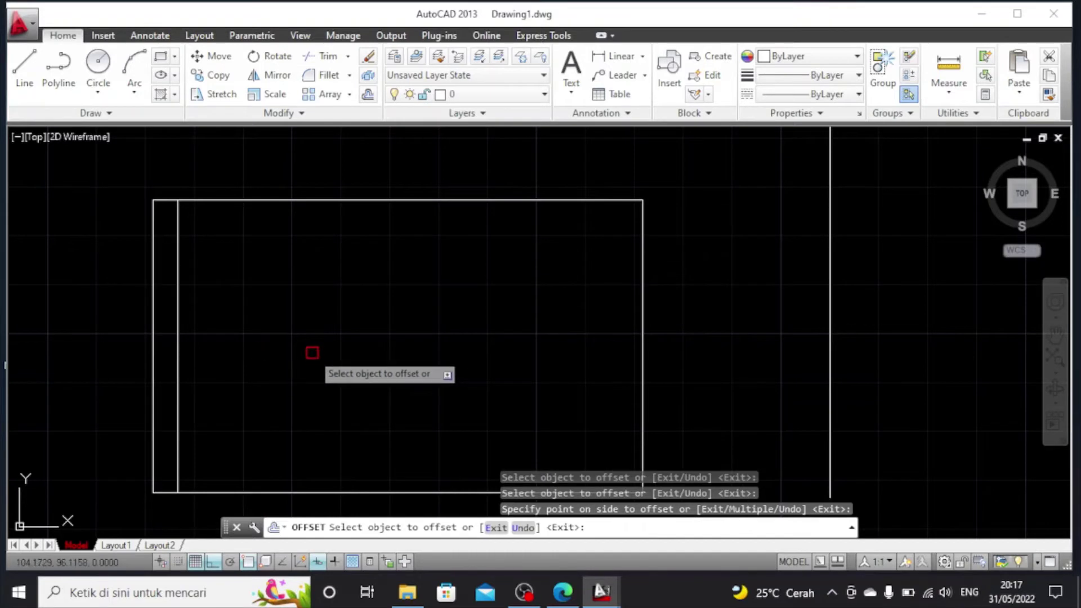
pyautogui.press('Escape')
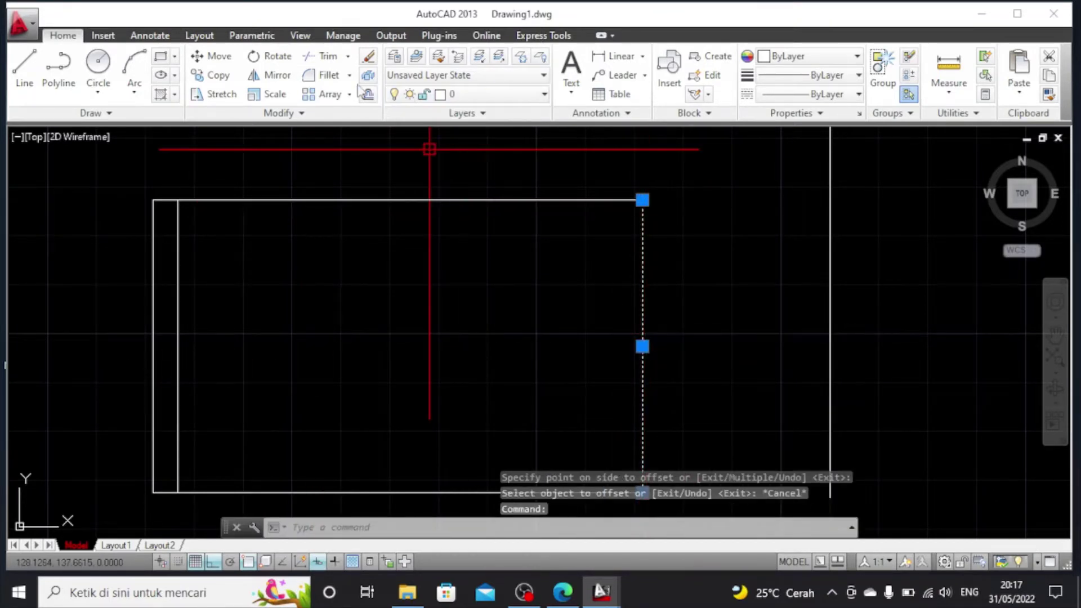
# Delete the duplicate copy of the rectangle's right edge
pyautogui.press('Escape')
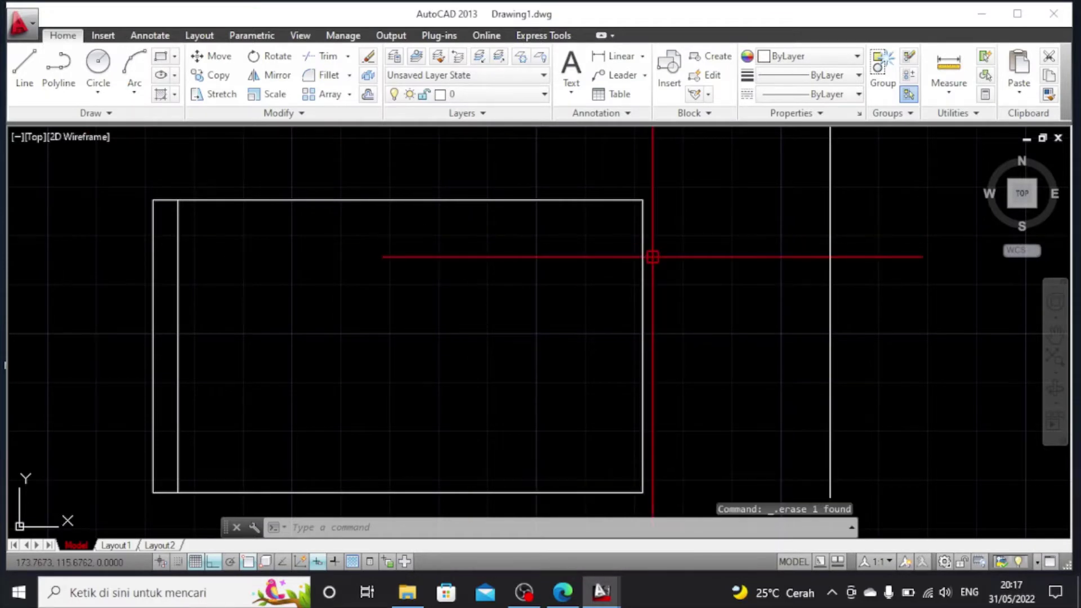
pyautogui.click(641, 271)
pyautogui.press('Delete')
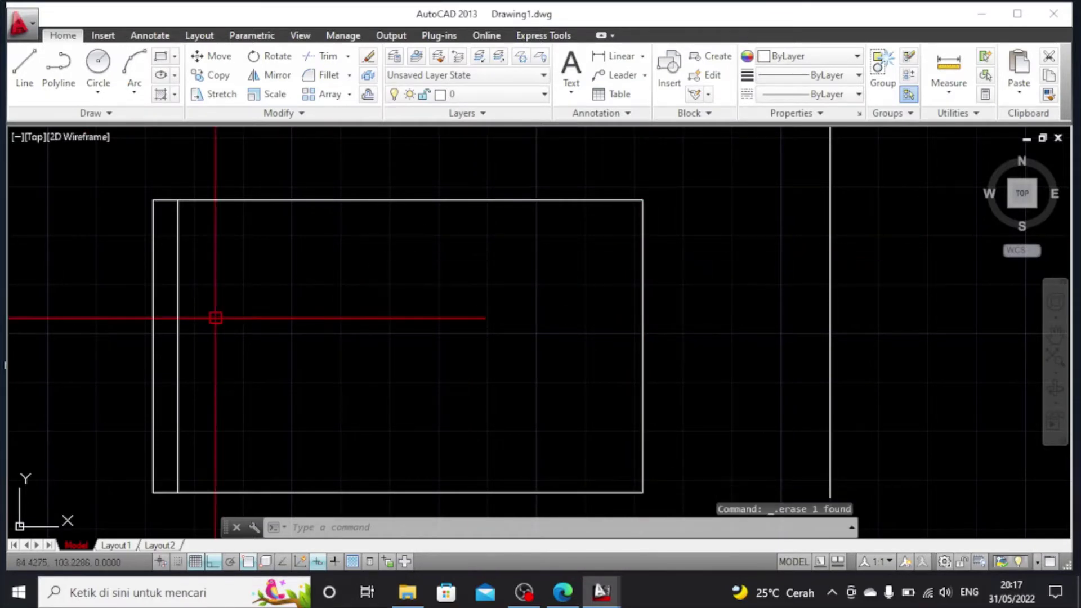
# Offset the inner left line 90 units to make an inner line near the right edge
pyautogui.click(177, 322)
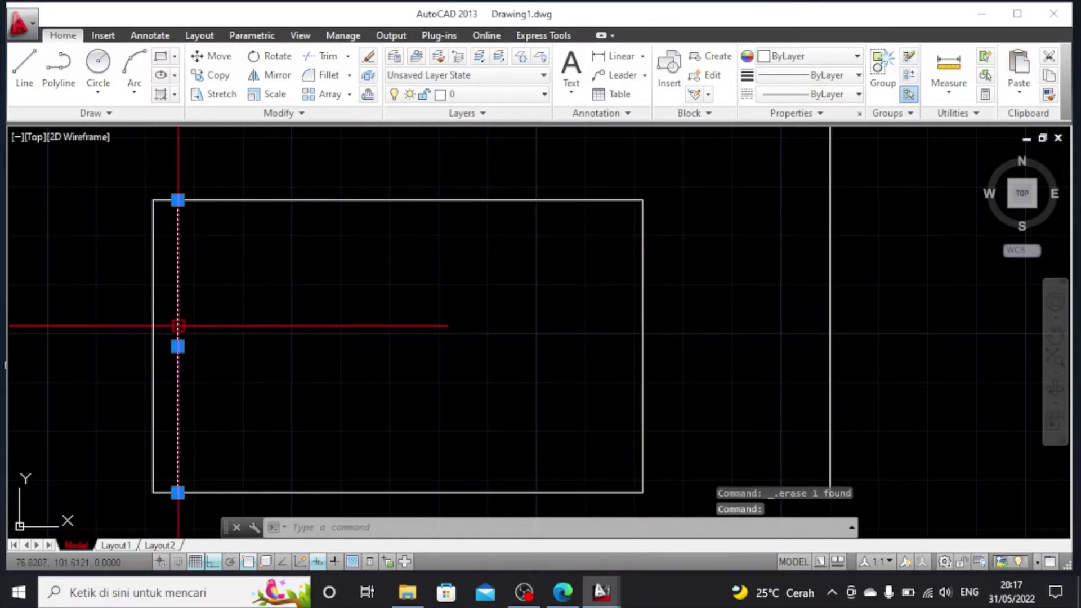
pyautogui.click(368, 94)
pyautogui.click(179, 346)
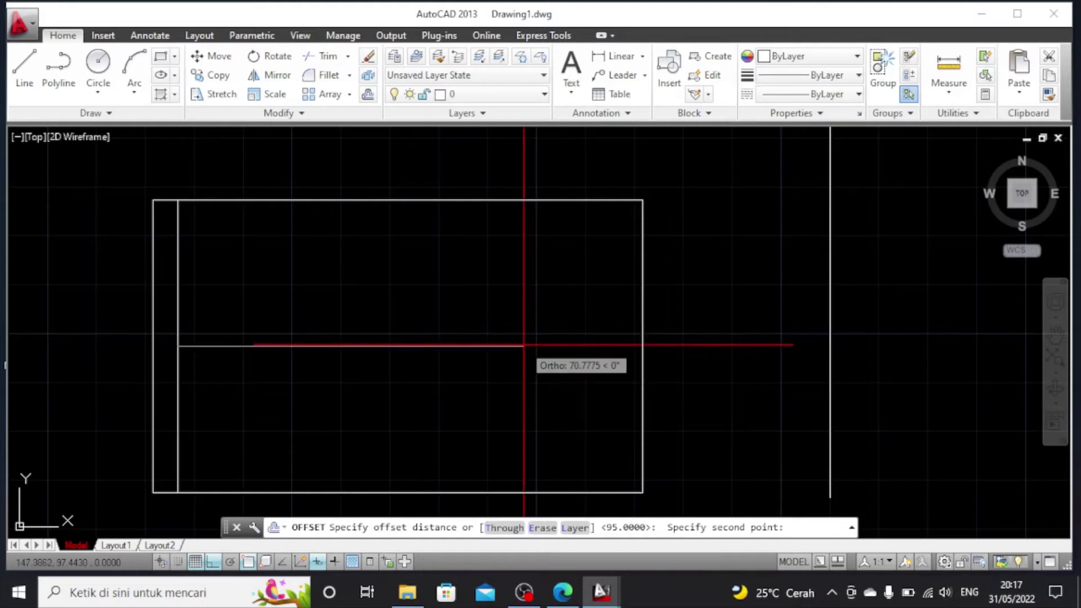
pyautogui.write('9')
pyautogui.press('Return')
pyautogui.click(178, 345)
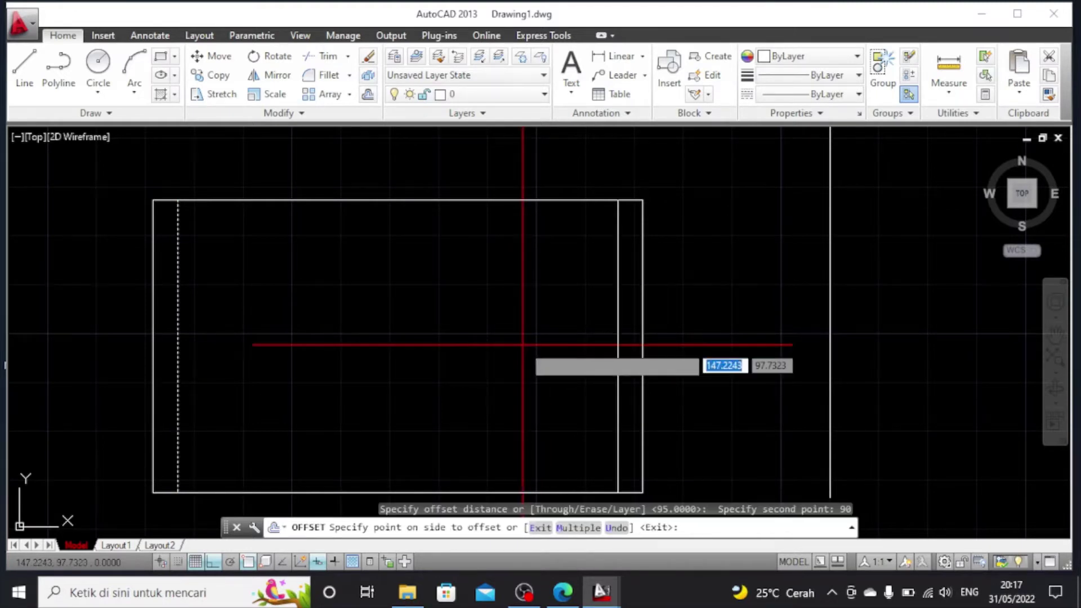
pyautogui.click(524, 345)
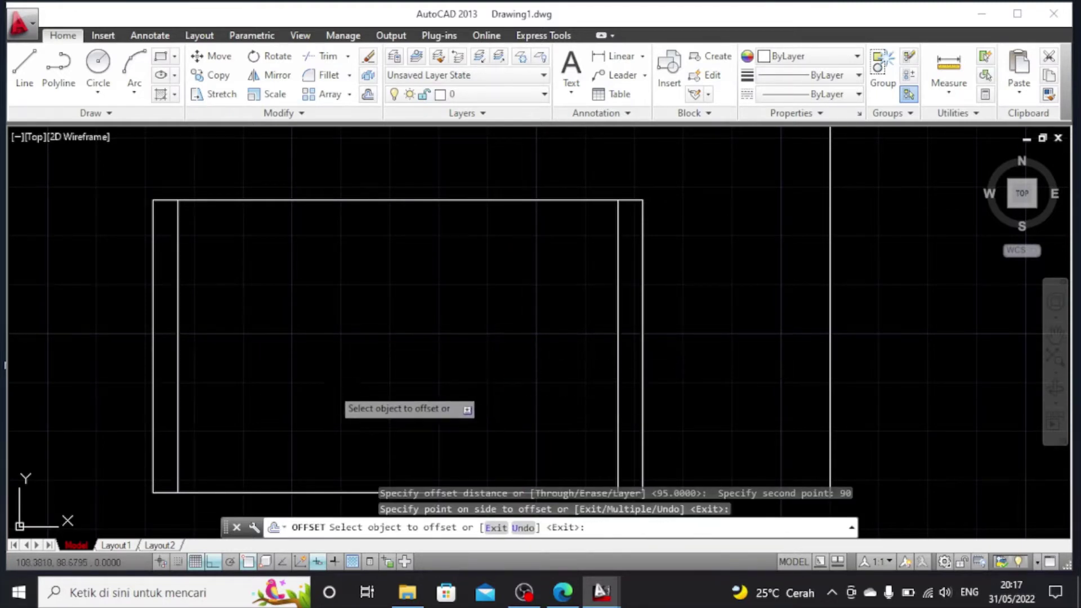
pyautogui.scroll(-2, 330, 377)
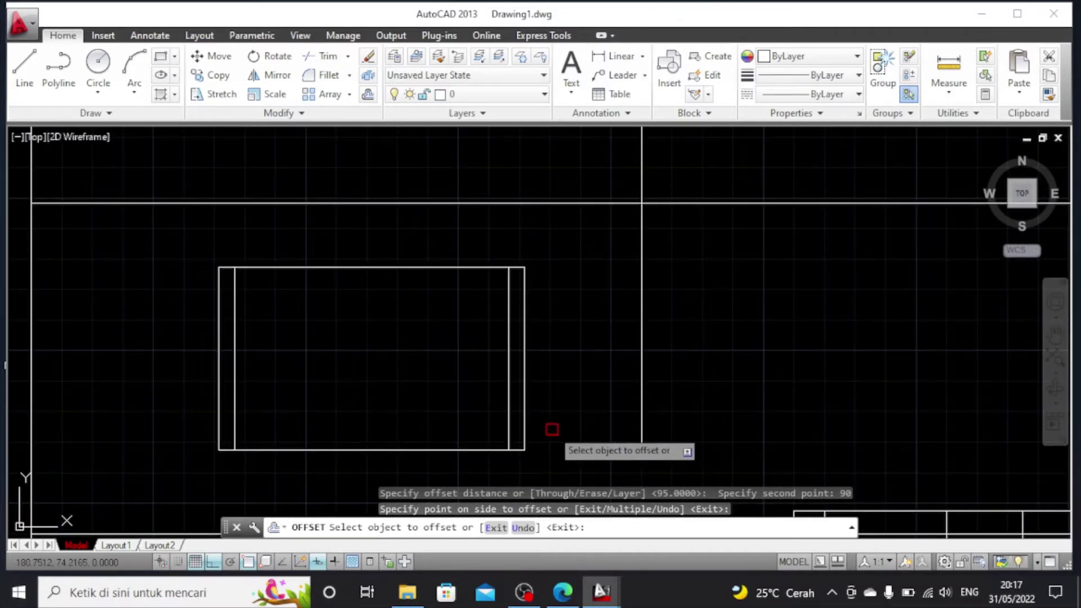
pyautogui.scroll(1, 551, 430)
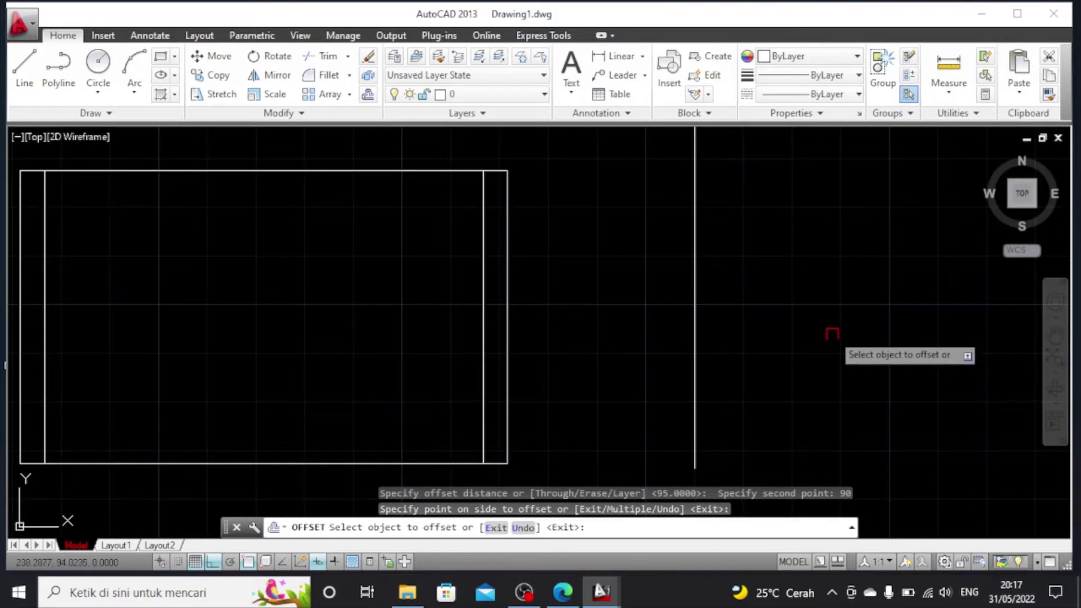
pyautogui.press('Escape')
pyautogui.click(595, 394)
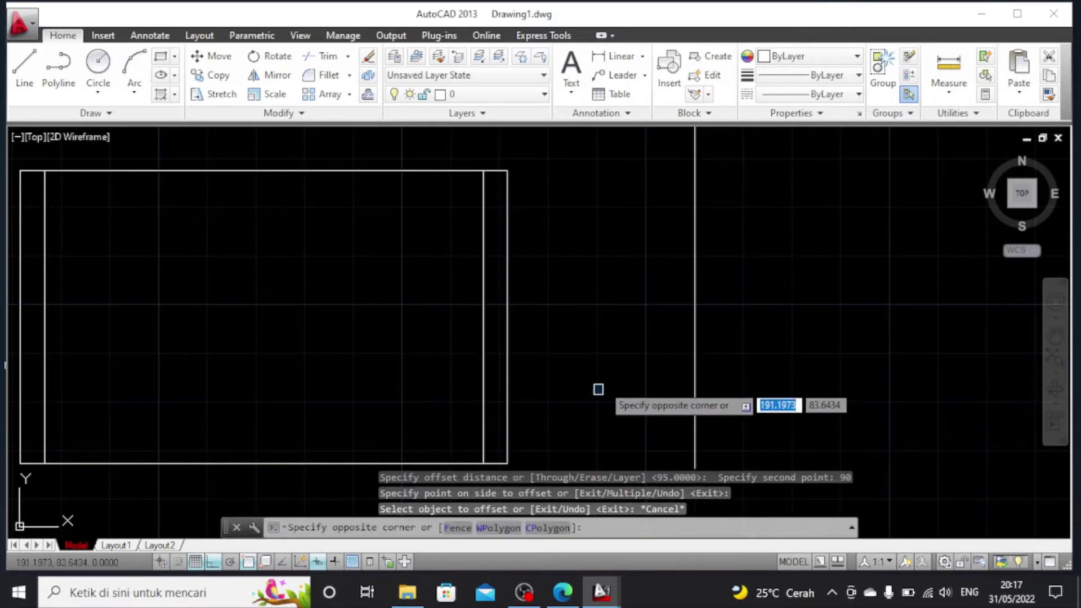
# Pan the drawing right so the top-view rectangle sits in the middle of the view
pyautogui.press('Escape')
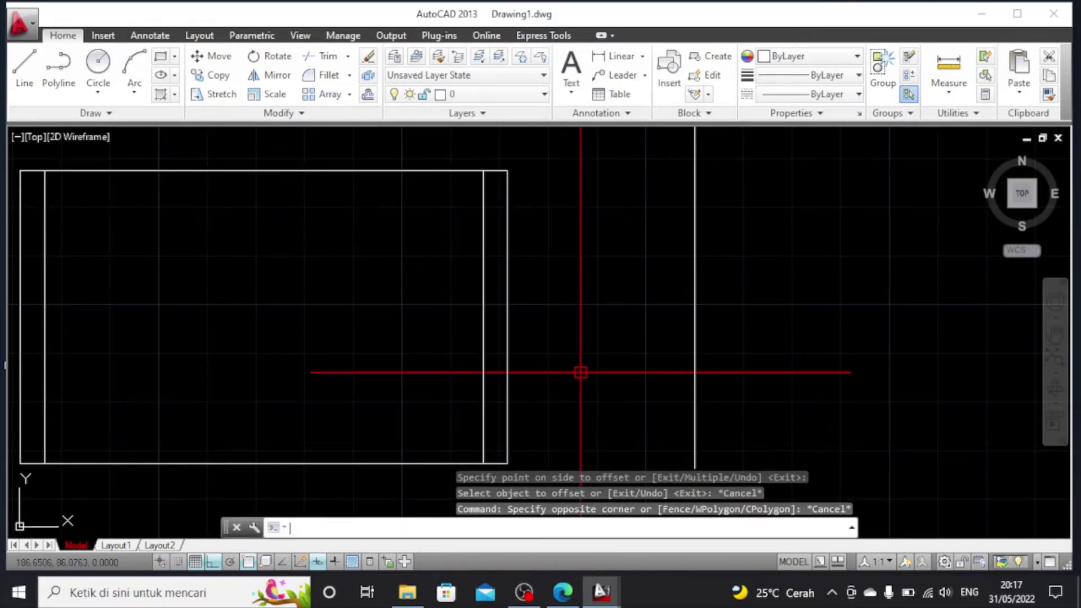
pyautogui.moveTo(673, 374); pyautogui.dragTo(702, 376, button='middle')
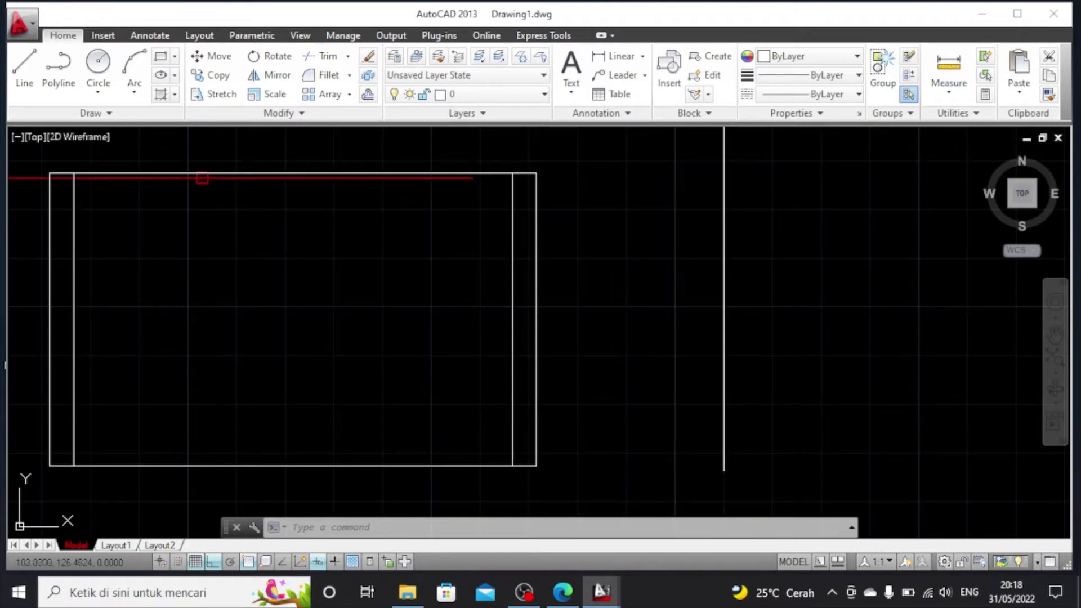
pyautogui.click(1055, 373)
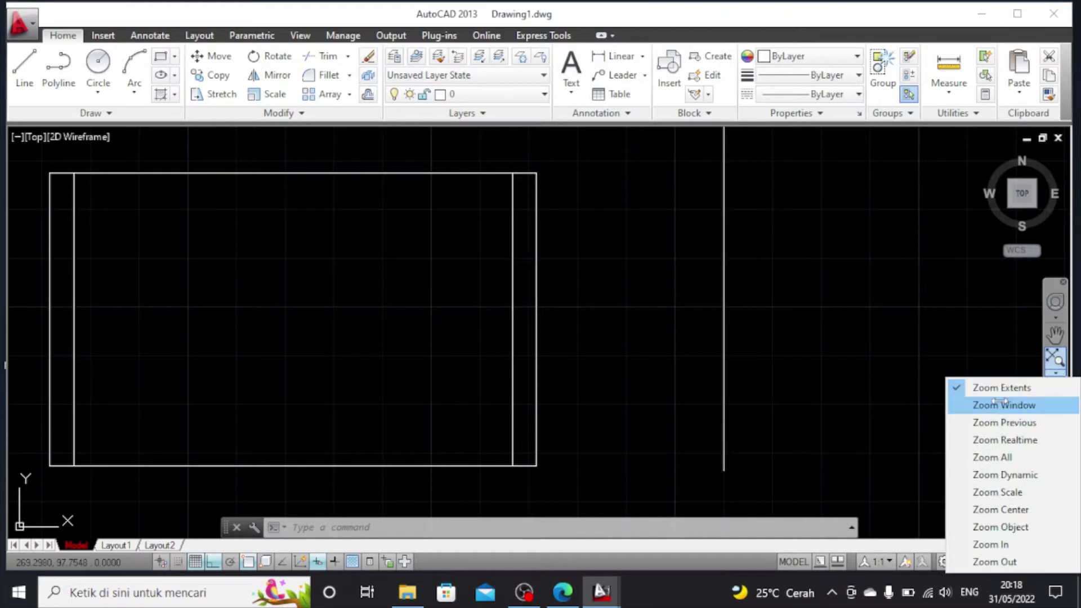
pyautogui.click(1055, 334)
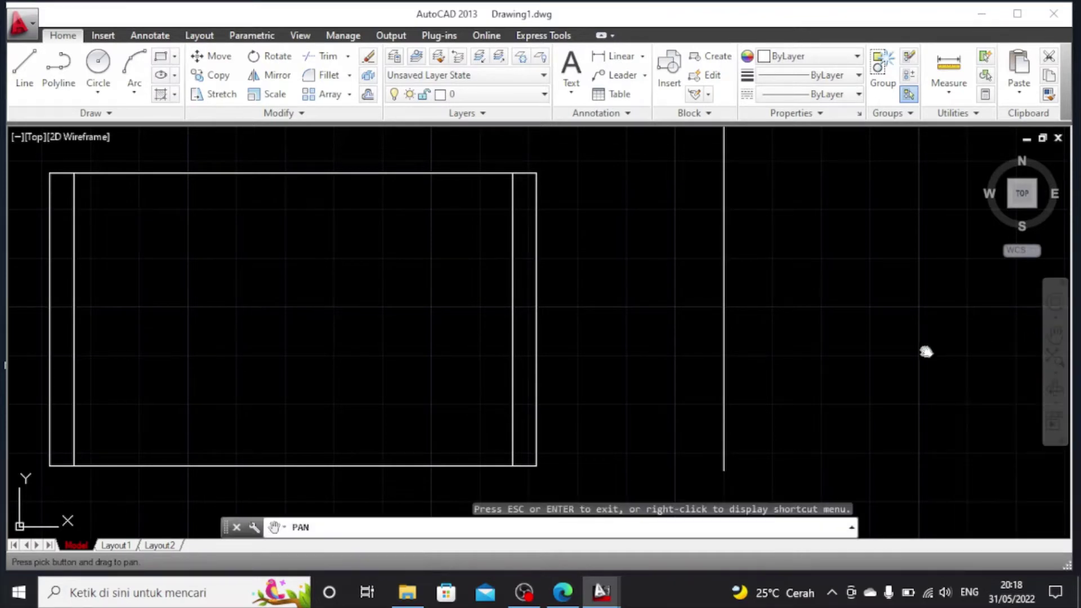
pyautogui.moveTo(564, 318); pyautogui.dragTo(812, 319)
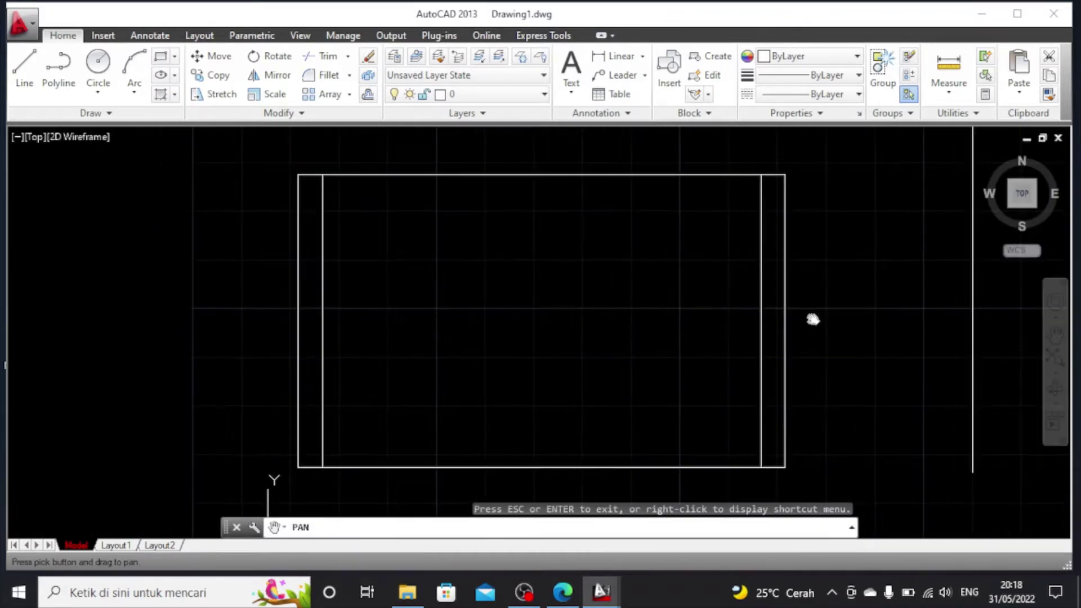
pyautogui.rightClick(841, 321)
pyautogui.click(867, 329)
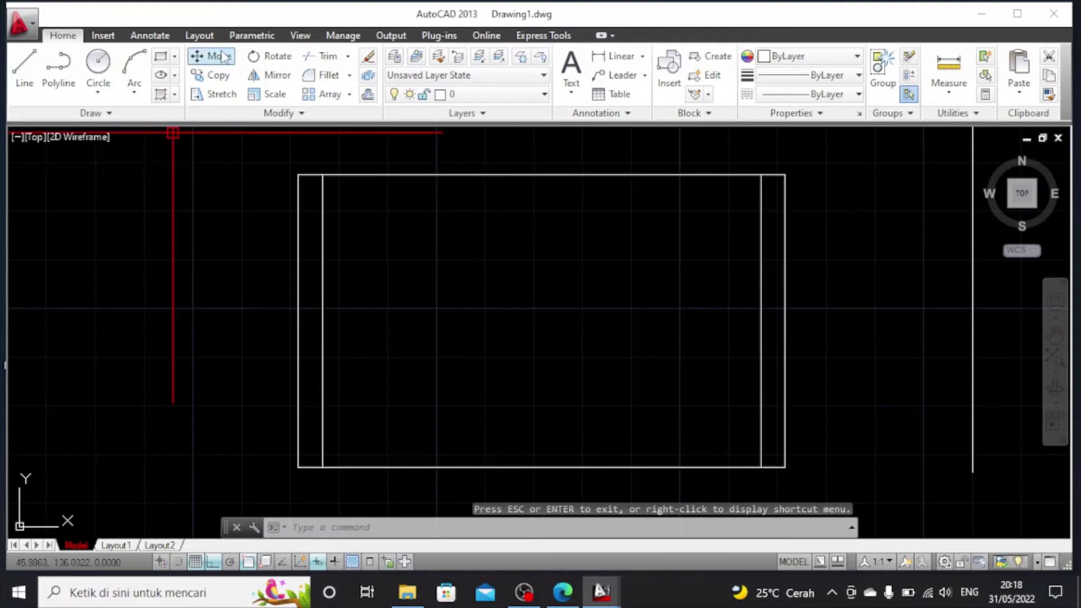
# Draw an 8-unit line down from the top edge, 50 units right of the top-left corner
pyautogui.click(66, 76)
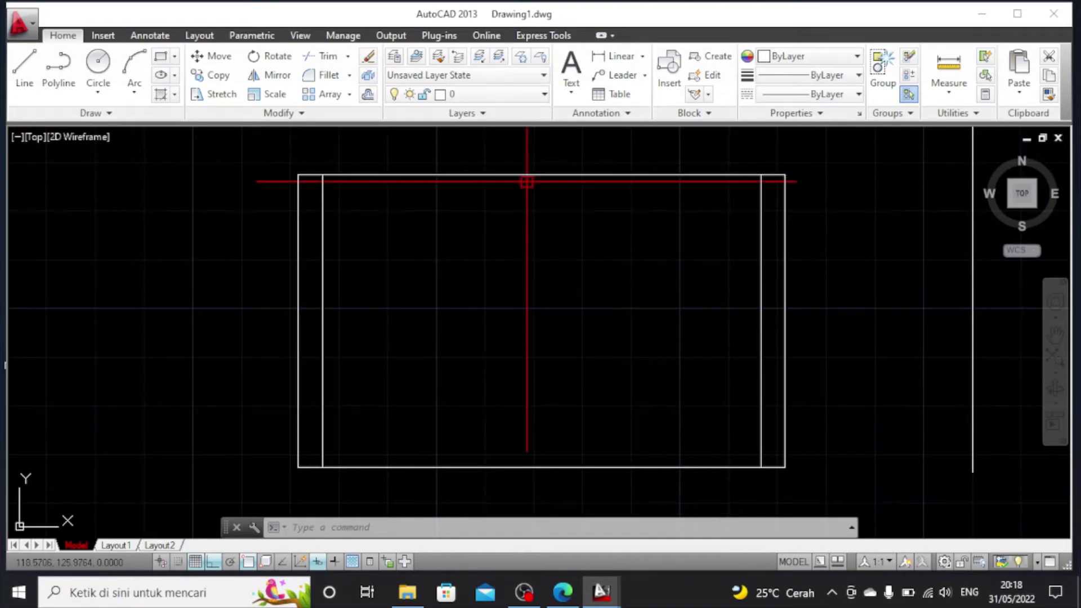
pyautogui.click(24, 72)
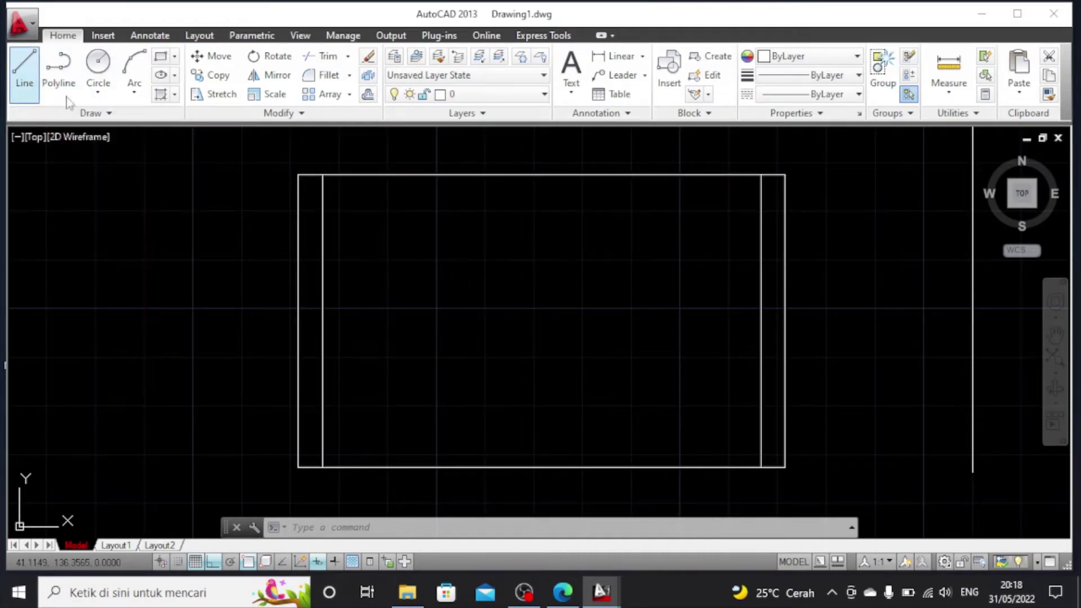
pyautogui.click(298, 175)
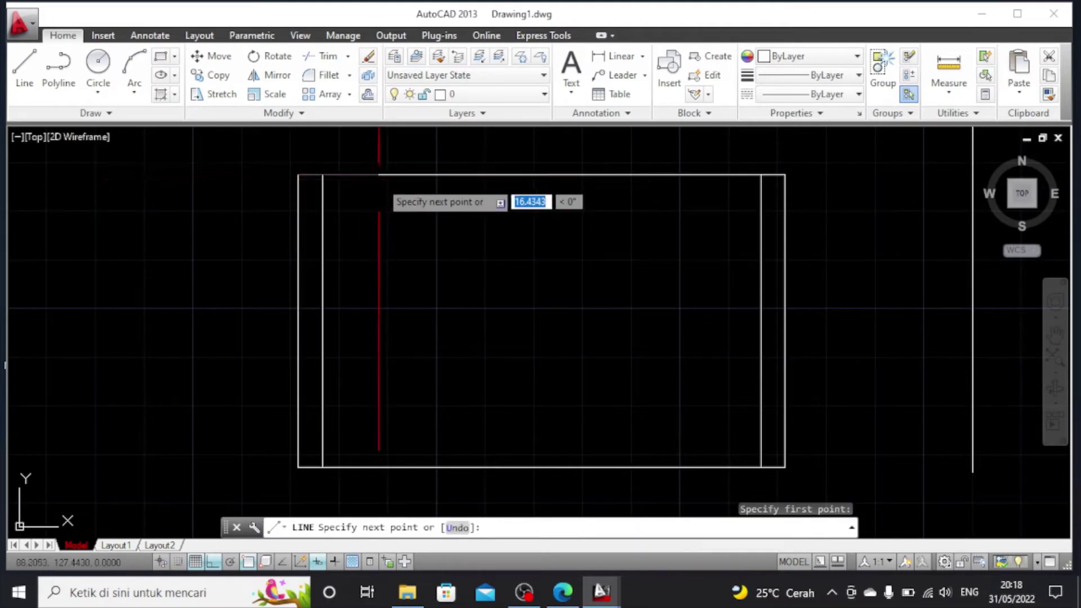
pyautogui.write('50')
pyautogui.press('Return')
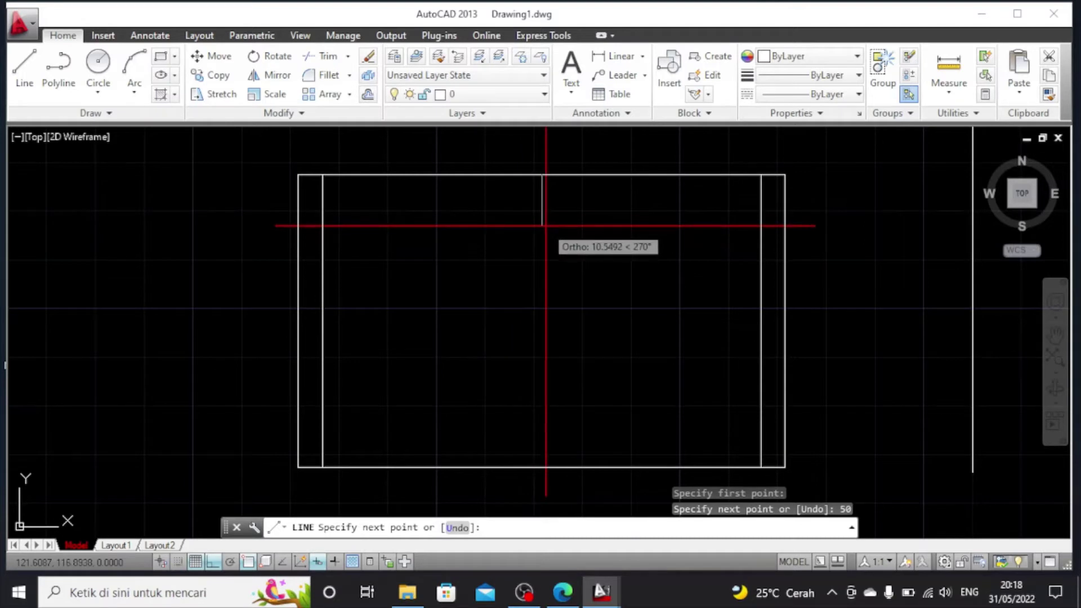
pyautogui.press('Return')
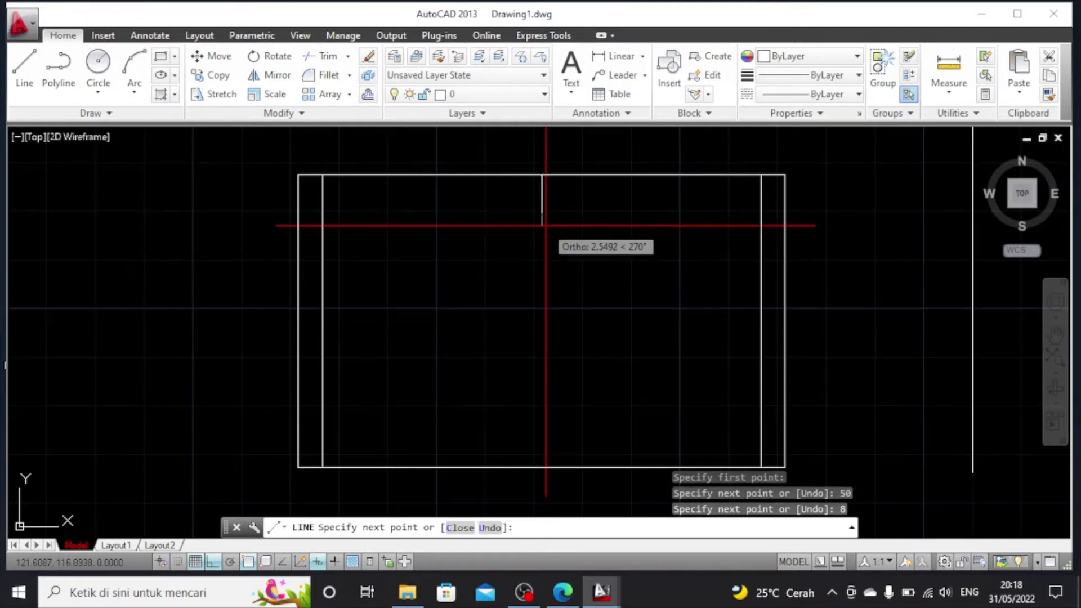
pyautogui.press('Escape')
pyautogui.scroll(2, 572, 231)
pyautogui.scroll(-2, 572, 231)
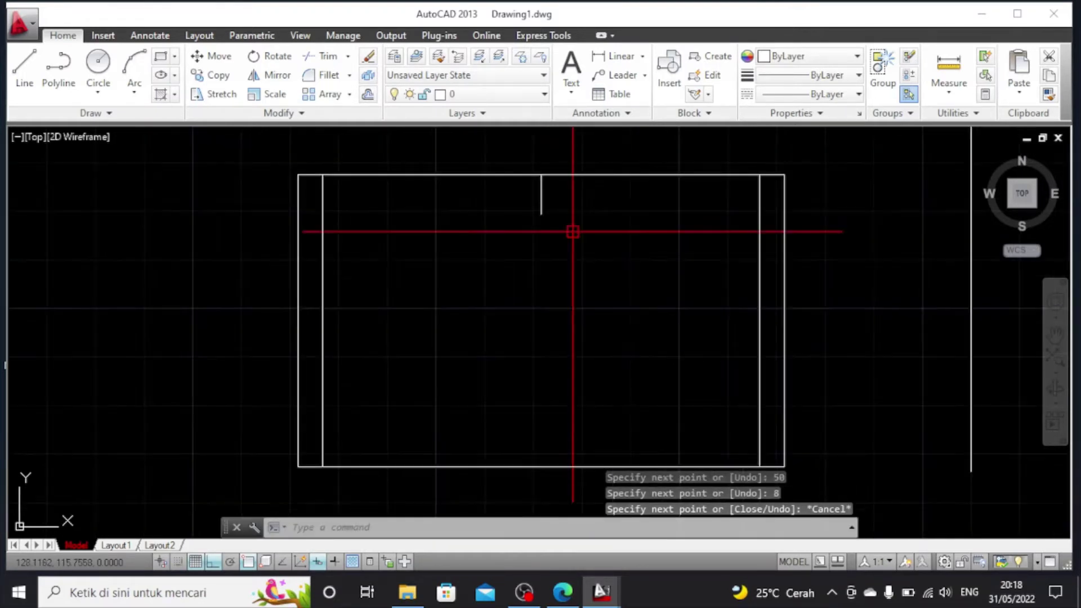
# Draw a radius-30 circle centred at the lower end of the short 8-unit line
pyautogui.click(104, 91)
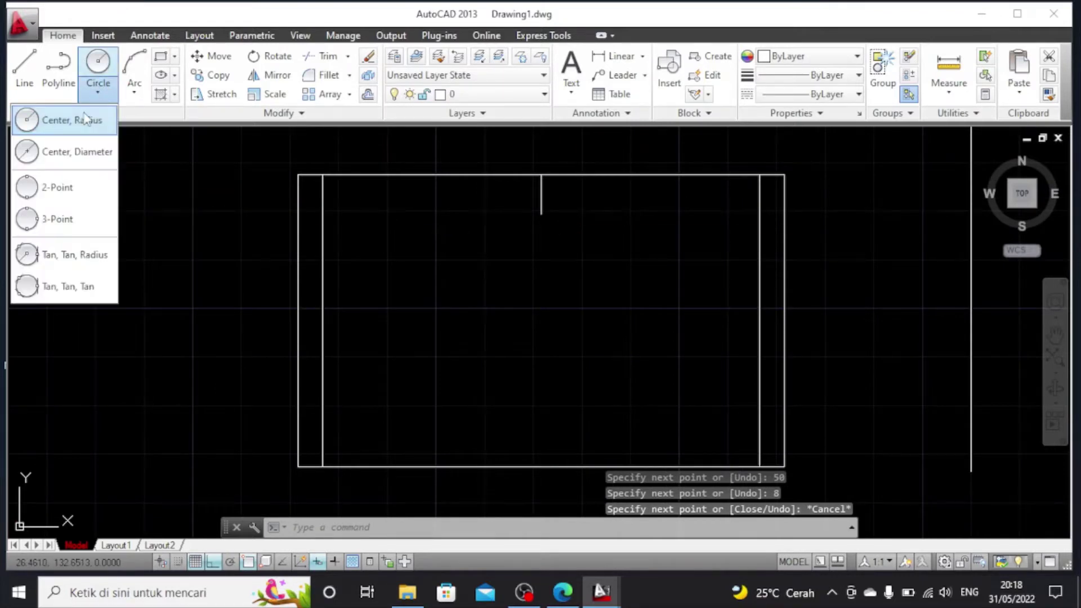
pyautogui.click(73, 150)
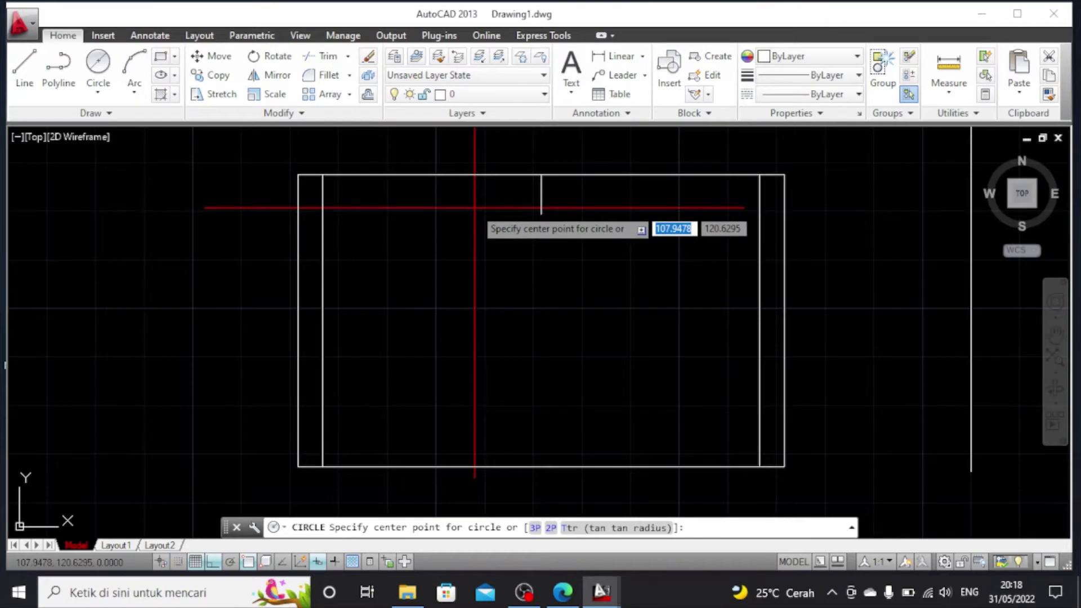
pyautogui.click(97, 84)
pyautogui.click(67, 116)
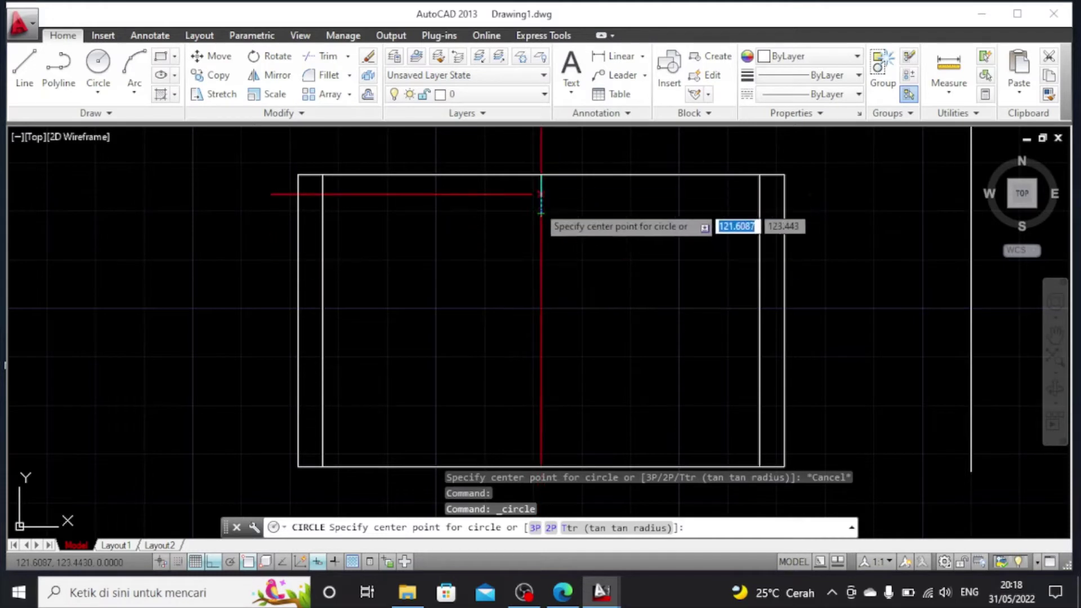
pyautogui.click(540, 213)
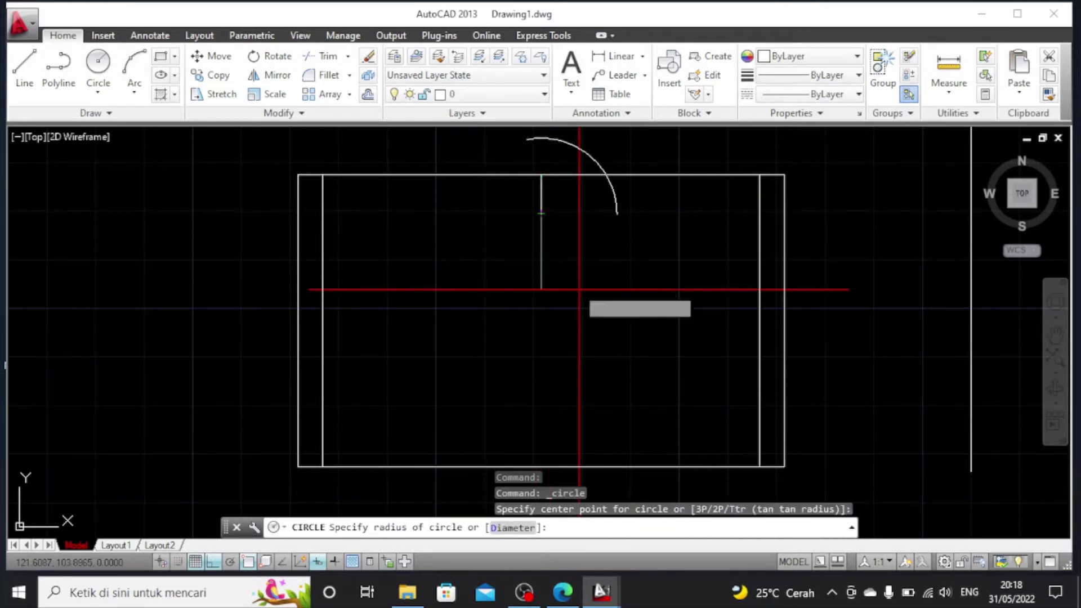
pyautogui.write('3')
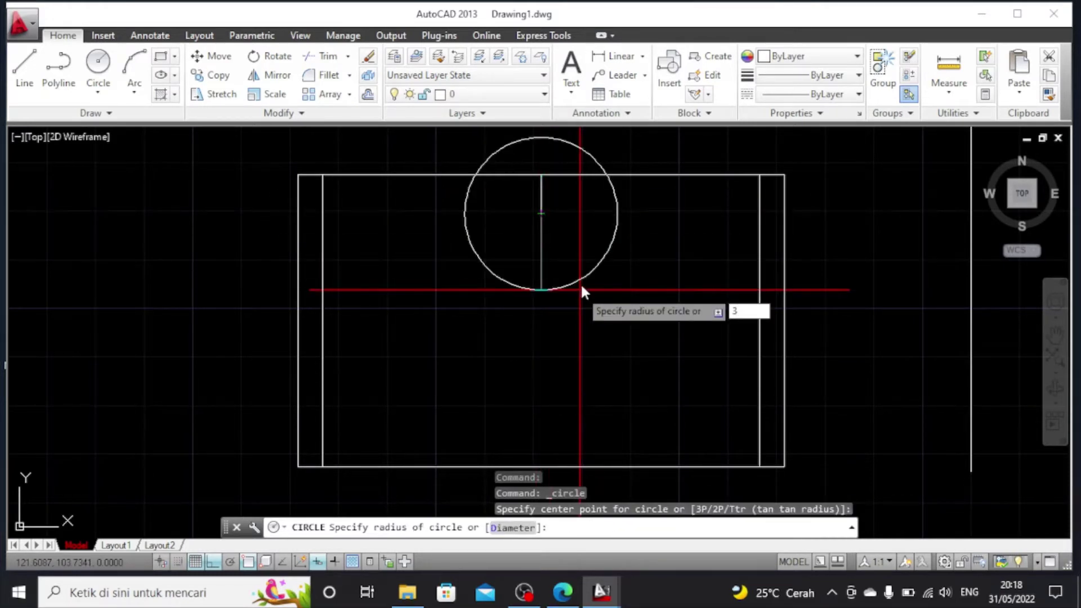
pyautogui.write('0')
pyautogui.press('Return')
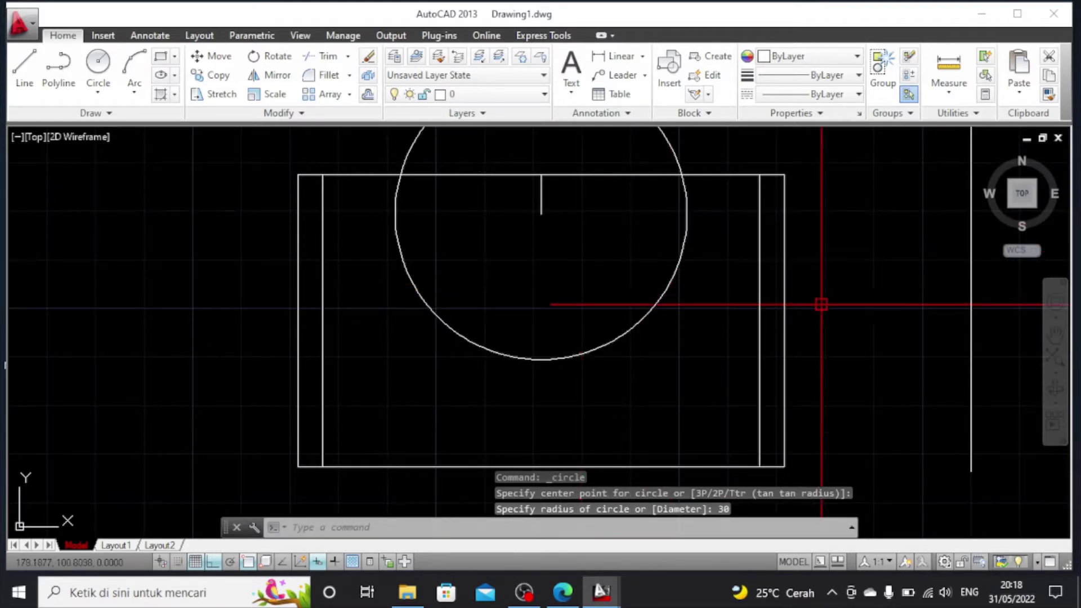
pyautogui.click(1055, 335)
pyautogui.moveTo(833, 272); pyautogui.dragTo(833, 378)
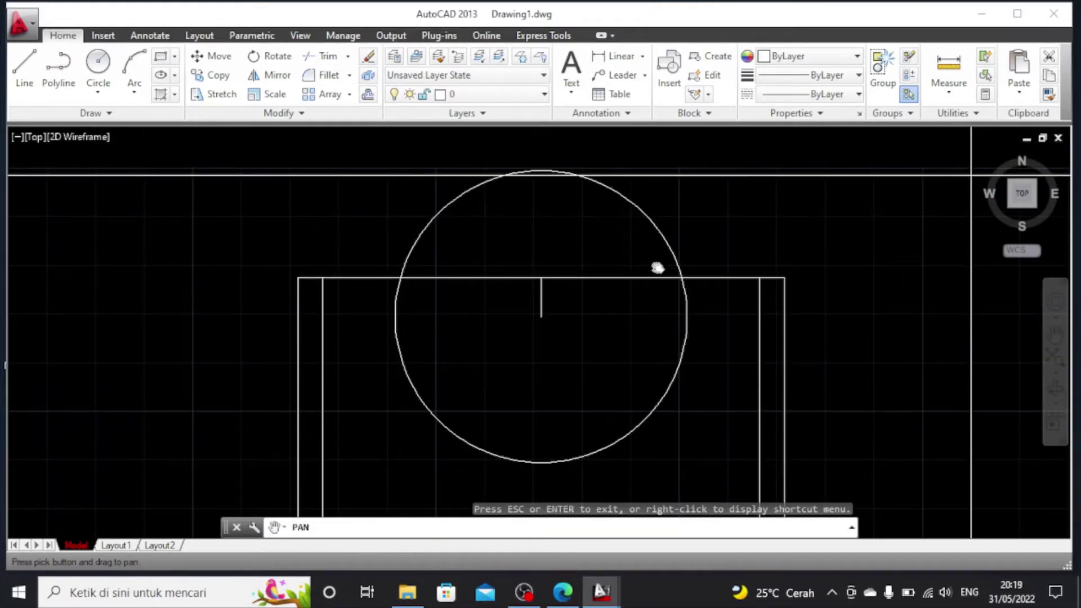
pyautogui.rightClick(680, 232)
# Move the circle so its bottom point sits on the short line's endpoint
pyautogui.click(711, 241)
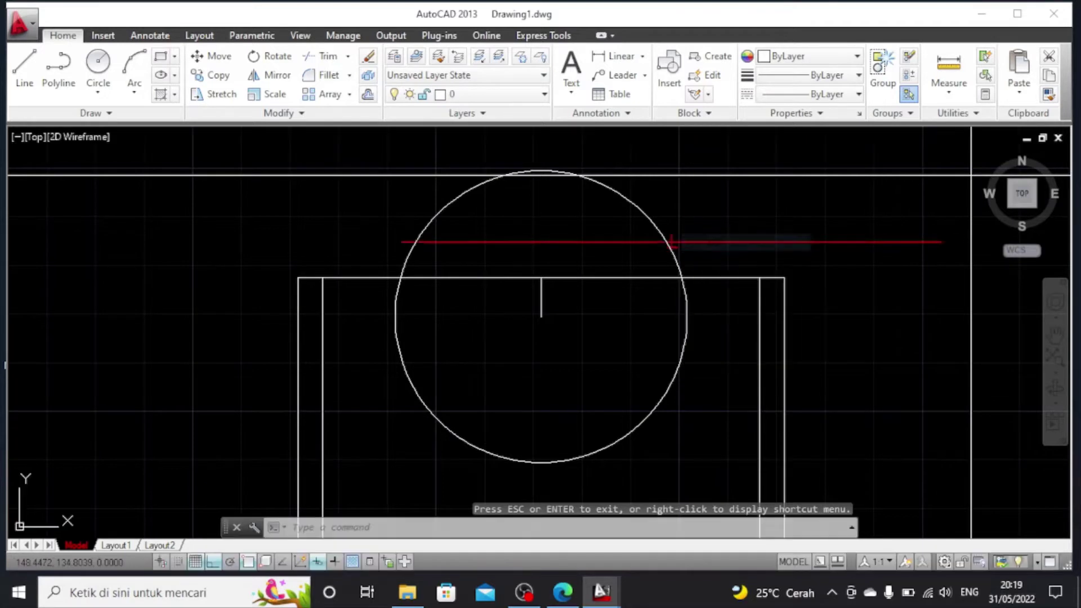
pyautogui.click(663, 235)
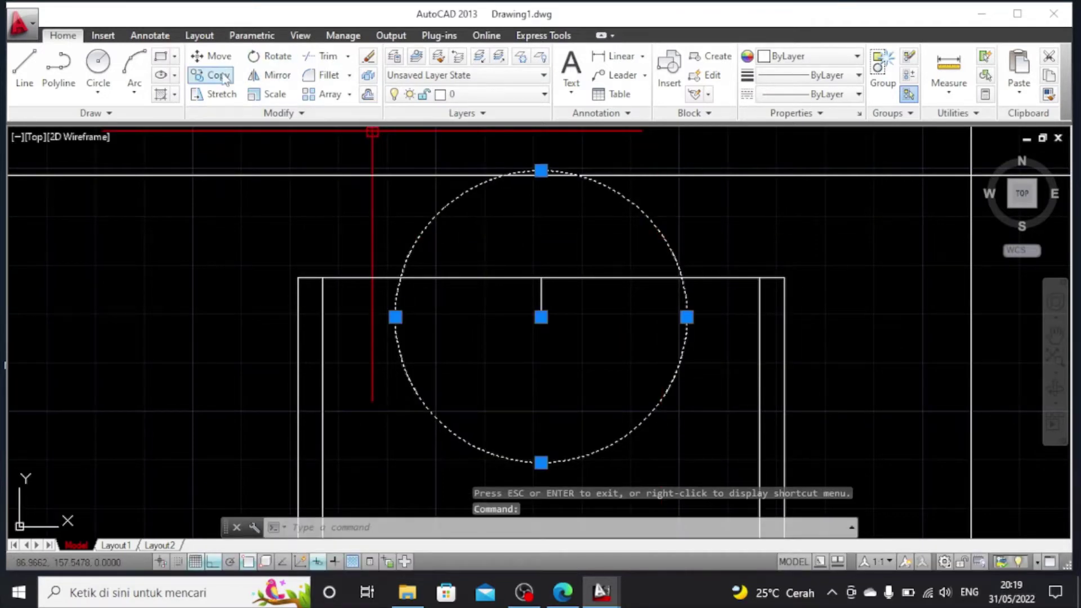
pyautogui.click(219, 56)
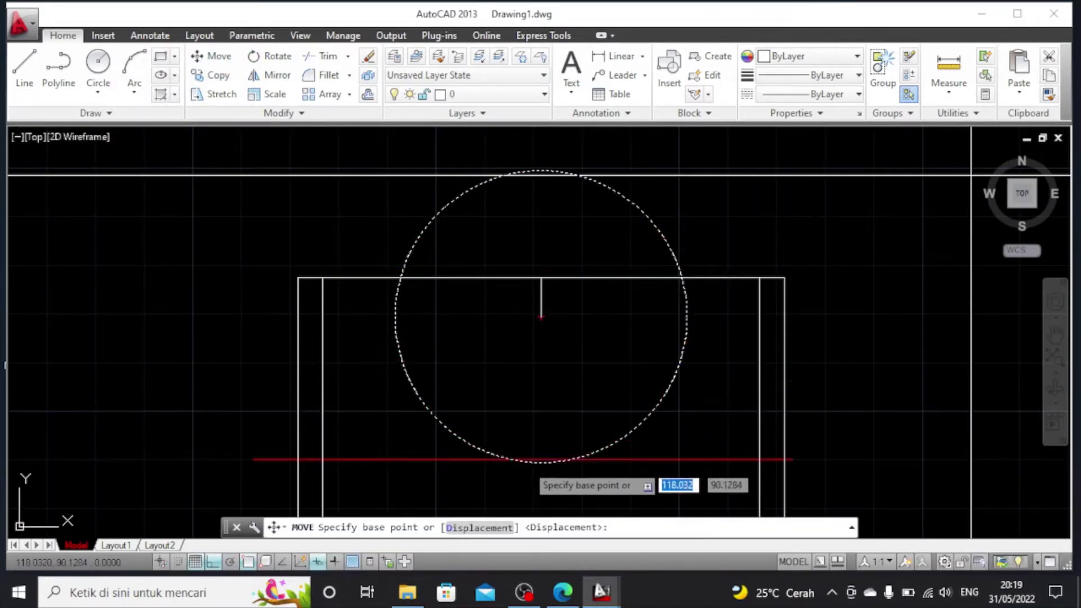
pyautogui.click(532, 465)
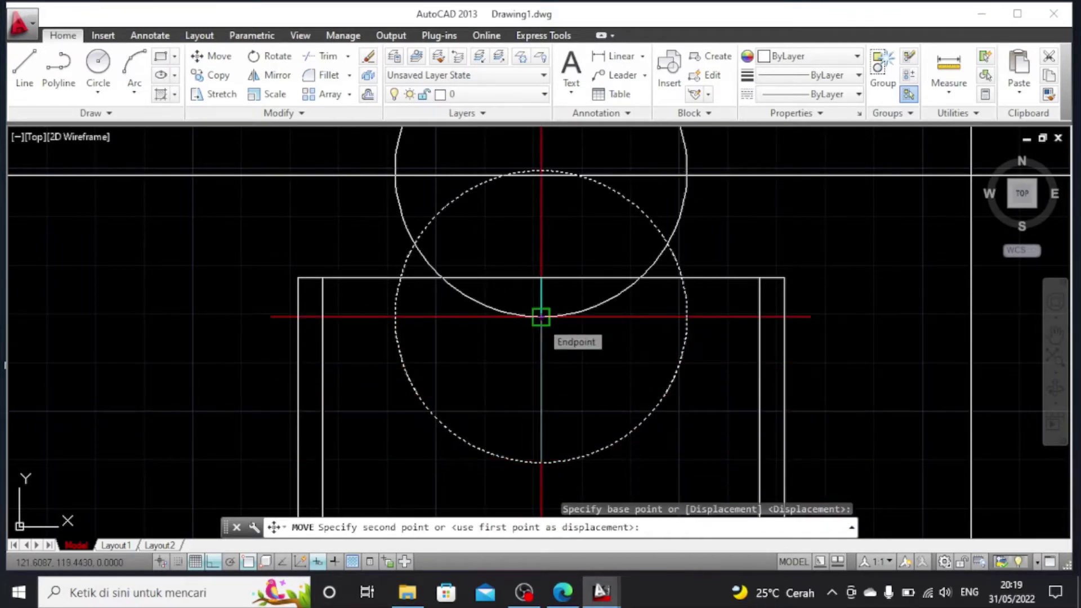
pyautogui.click(541, 316)
pyautogui.scroll(2, 541, 316)
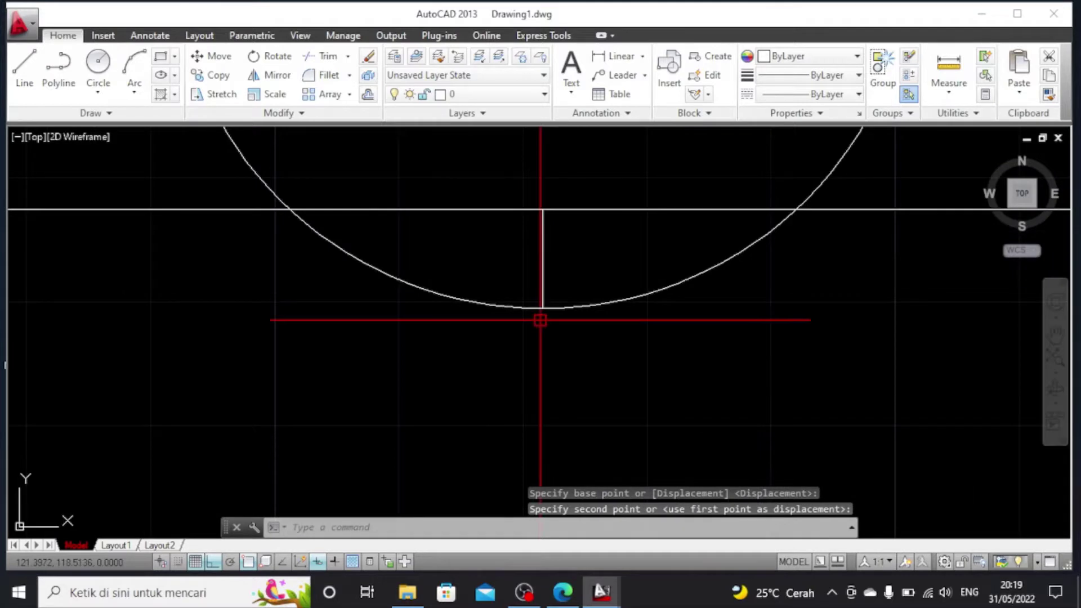
pyautogui.scroll(-1, 539, 320)
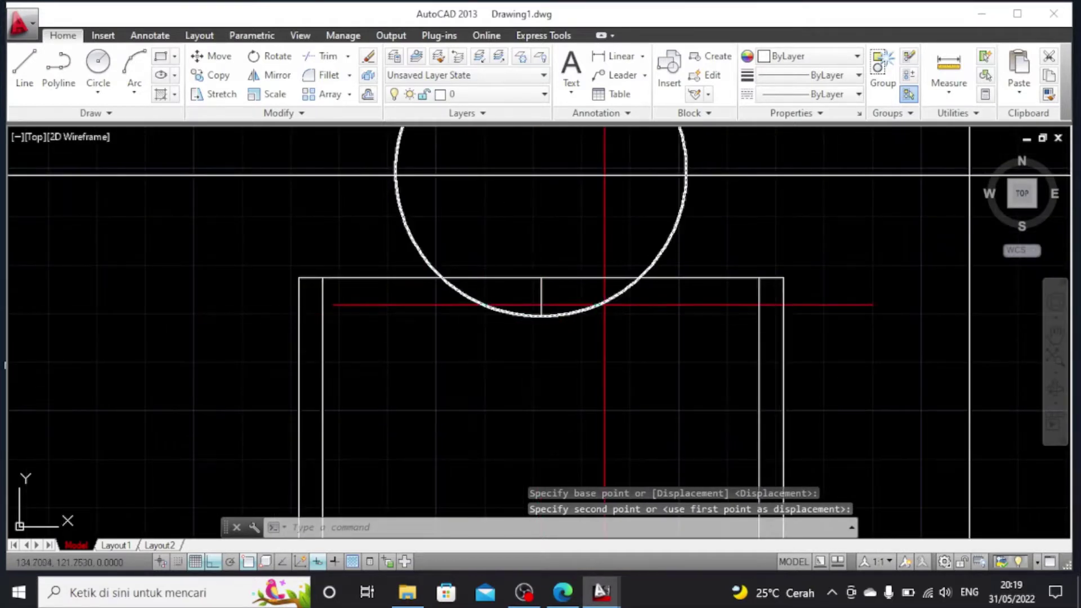
# Trim the circle and the top edge to leave a concave arc notch
pyautogui.click(321, 55)
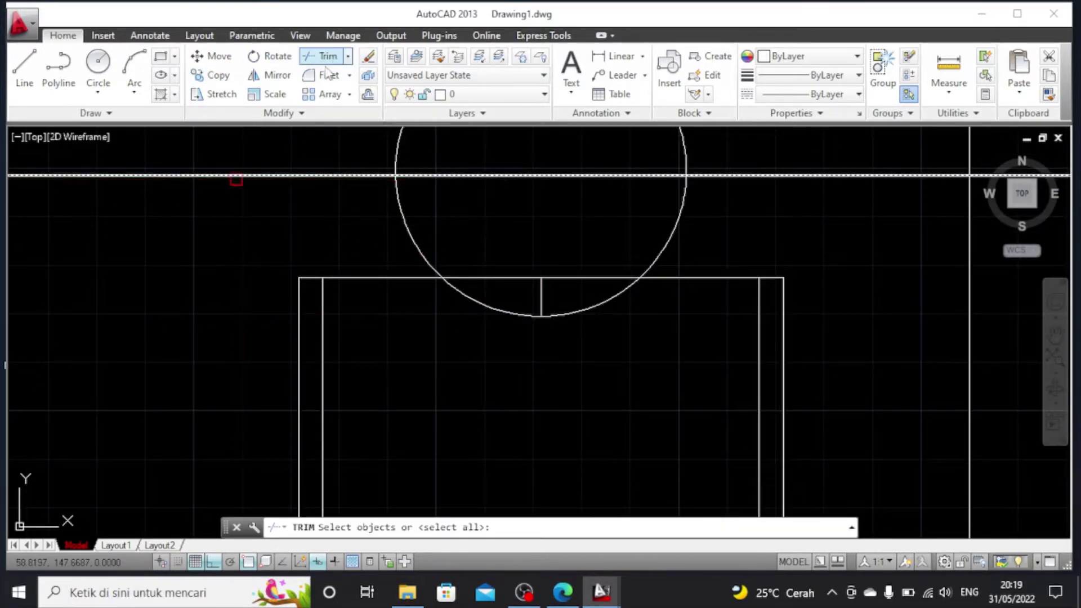
pyautogui.press('Return')
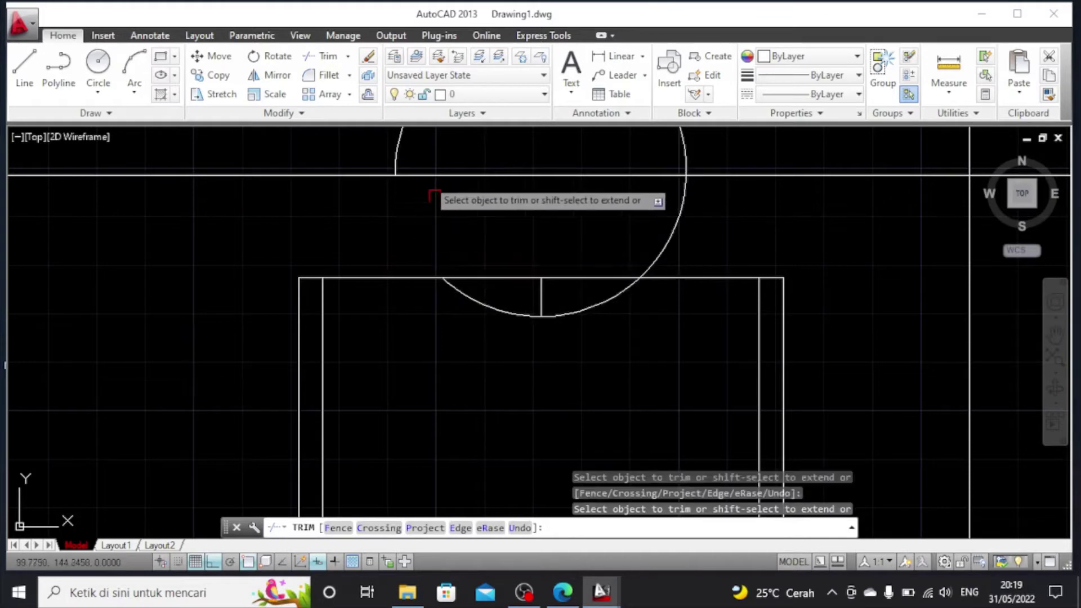
pyautogui.click(393, 136)
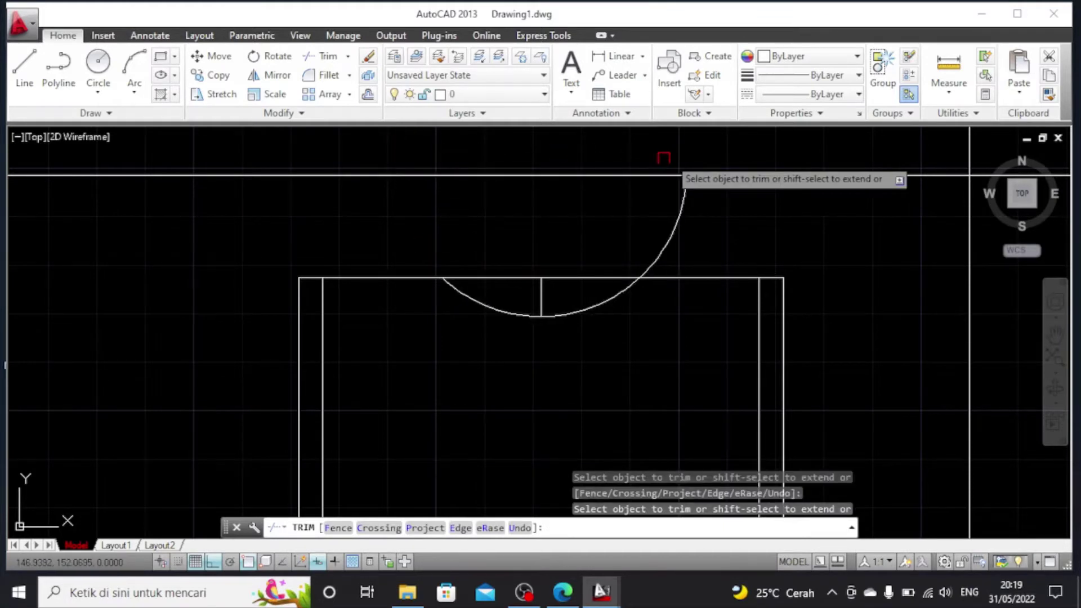
pyautogui.click(682, 192)
pyautogui.click(574, 277)
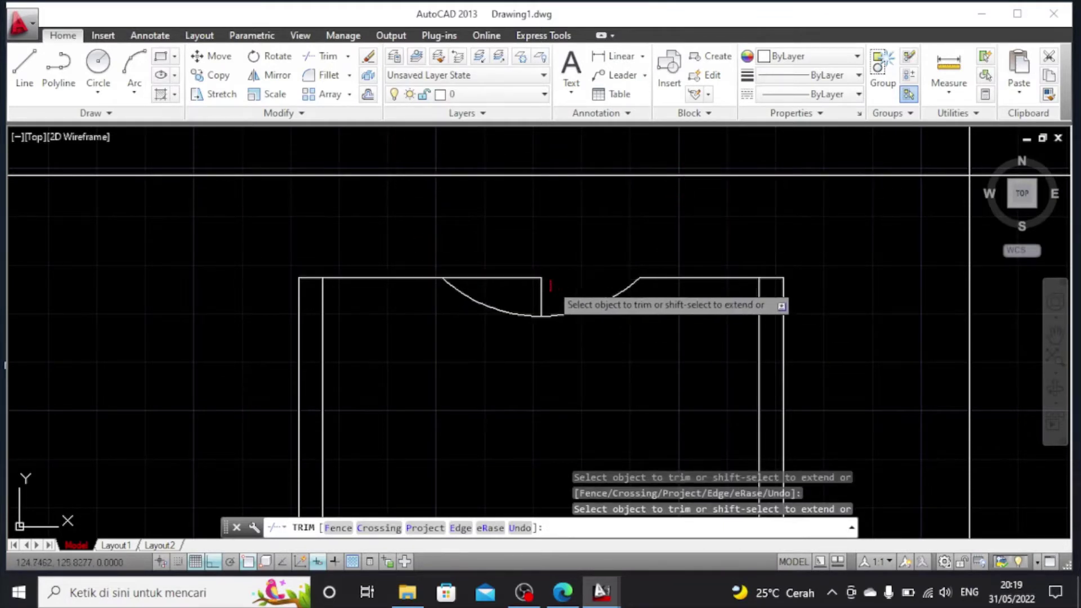
pyautogui.press('Escape')
# Delete the leftover top-edge segment and the short vertical line
pyautogui.click(510, 280)
pyautogui.click(580, 275)
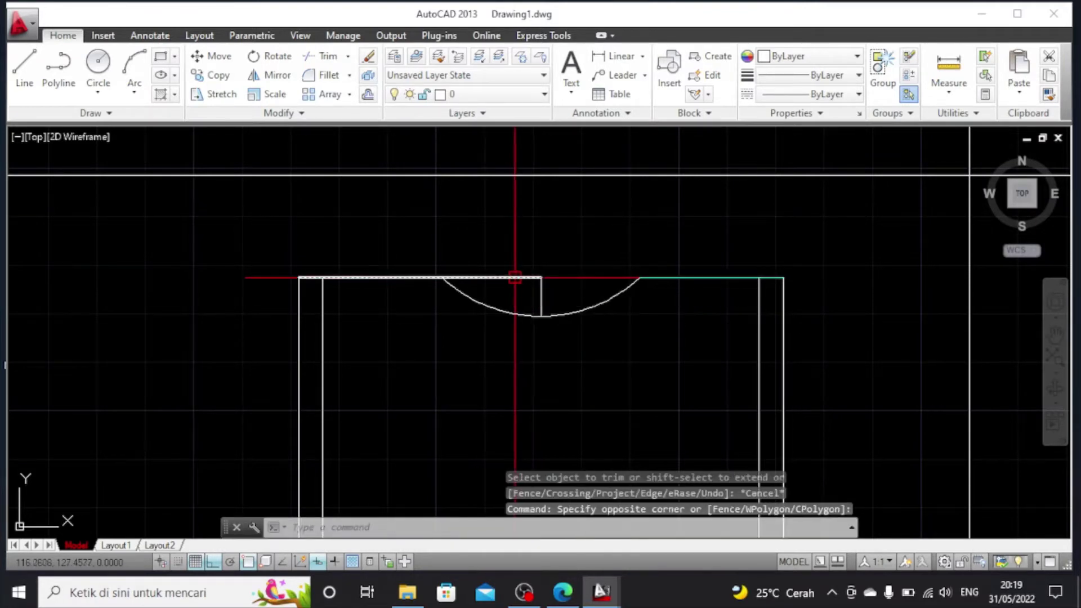
pyautogui.click(549, 300)
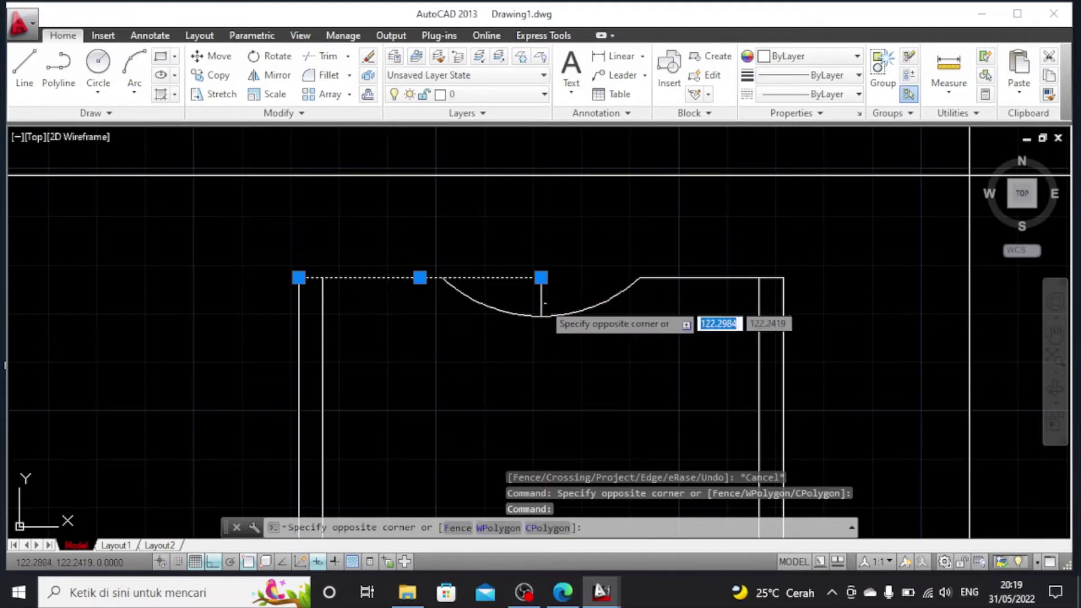
pyautogui.click(541, 297)
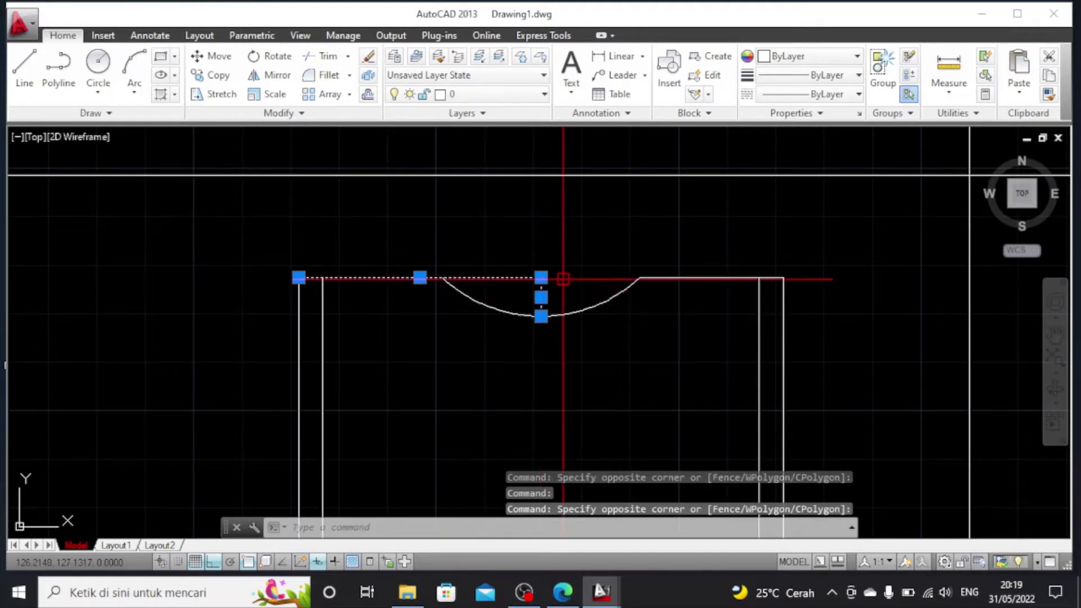
pyautogui.press('Delete')
pyautogui.scroll(-3, 483, 294)
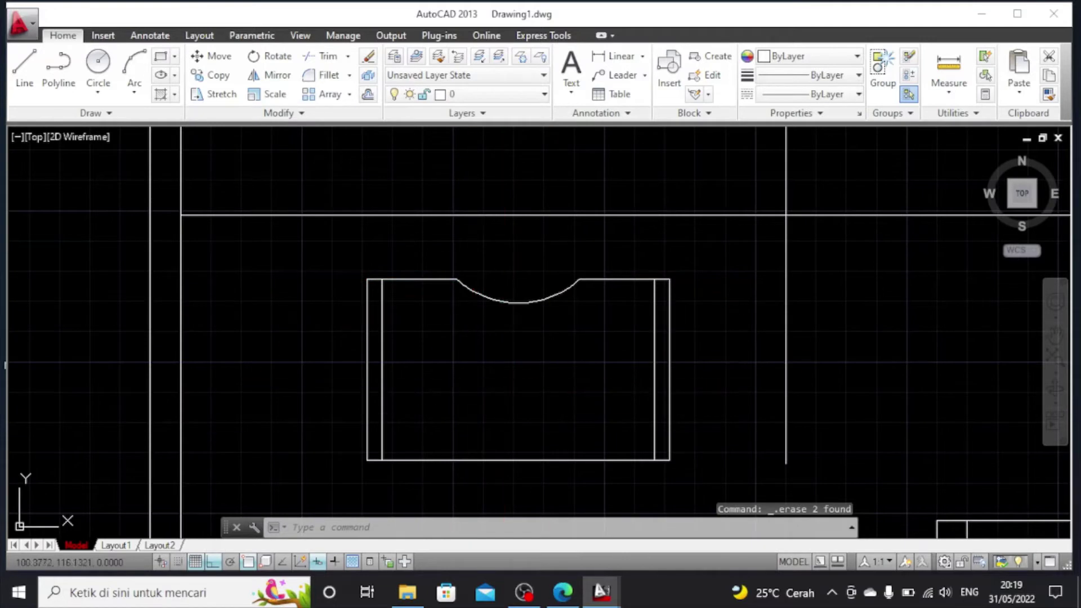
# Mirror the top arc about the rectangle's horizontal midline, keeping the original
pyautogui.click(507, 303)
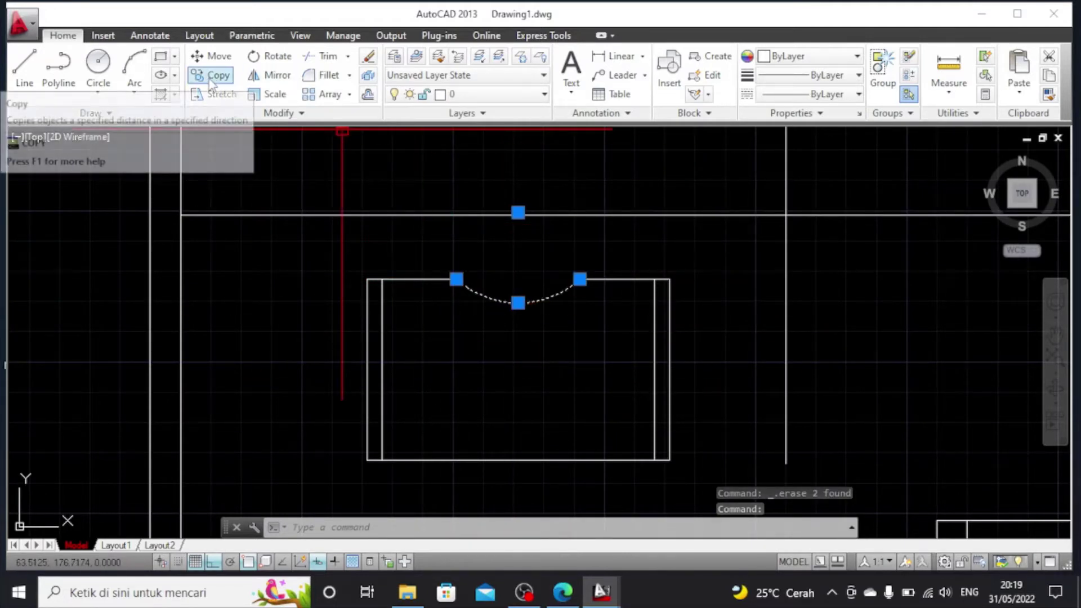
pyautogui.click(271, 75)
pyautogui.scroll(2, 360, 370)
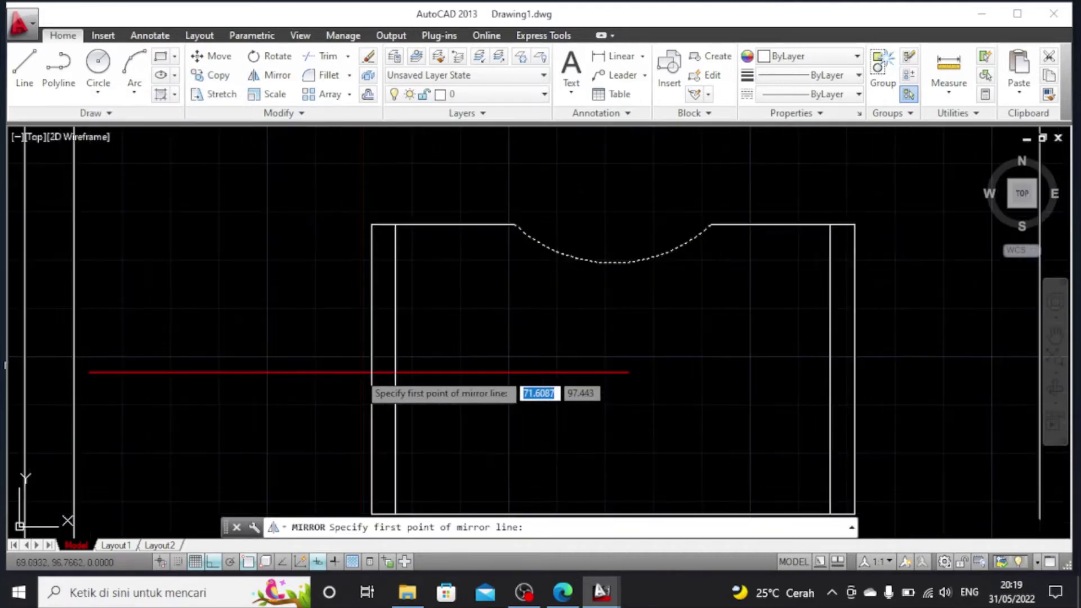
pyautogui.scroll(-2, 370, 381)
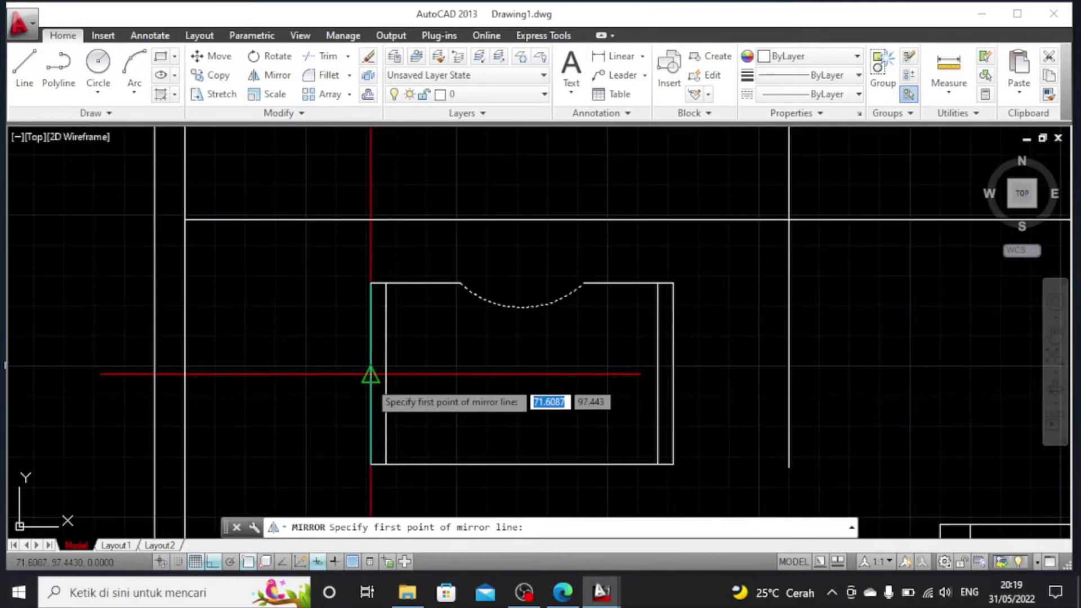
pyautogui.click(371, 376)
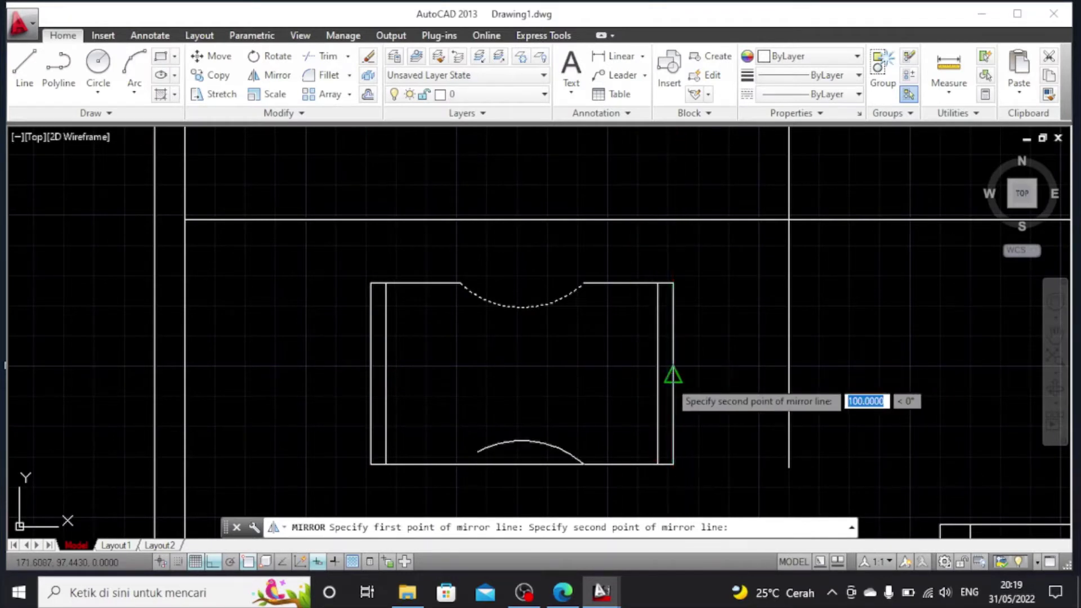
pyautogui.click(673, 374)
pyautogui.press('Return')
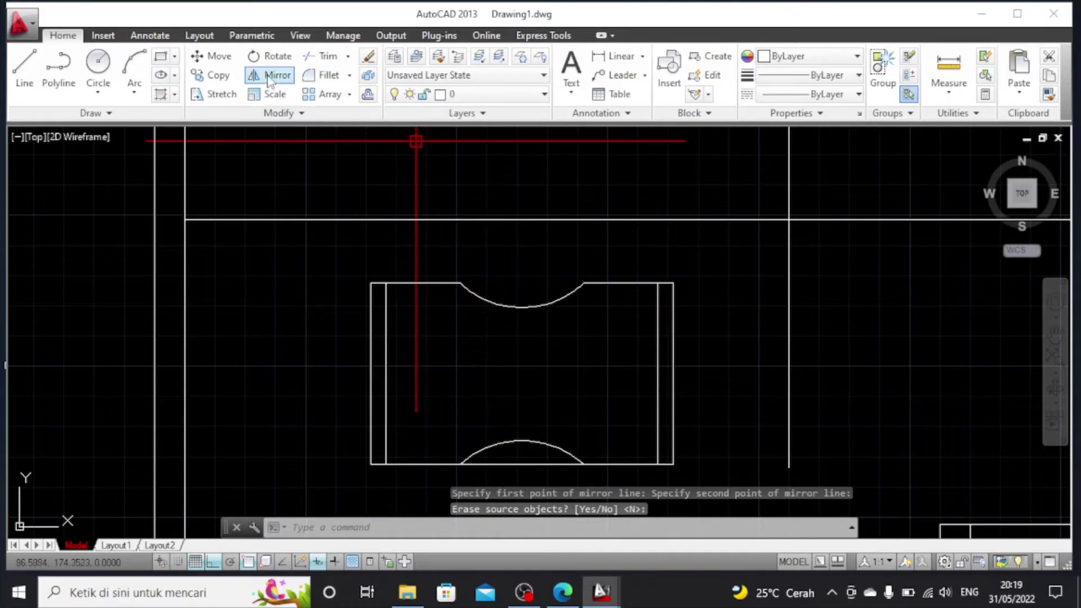
# Trim away the bottom-edge piece lying under the mirrored arc
pyautogui.click(335, 62)
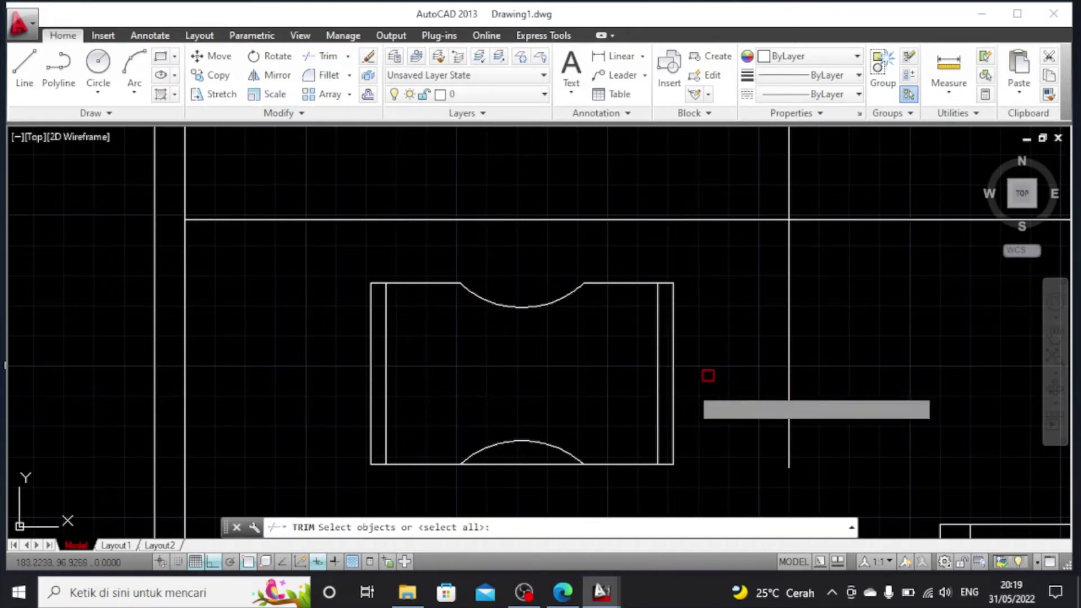
pyautogui.press('Return')
pyautogui.click(533, 471)
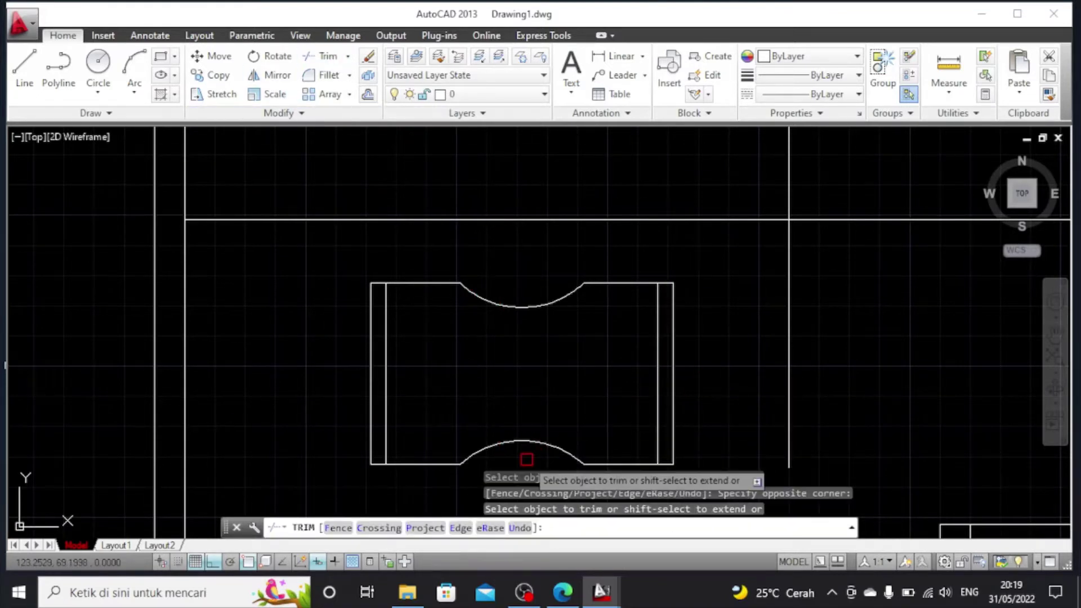
pyautogui.press('Escape')
pyautogui.scroll(2, 568, 343)
pyautogui.scroll(-2, 568, 345)
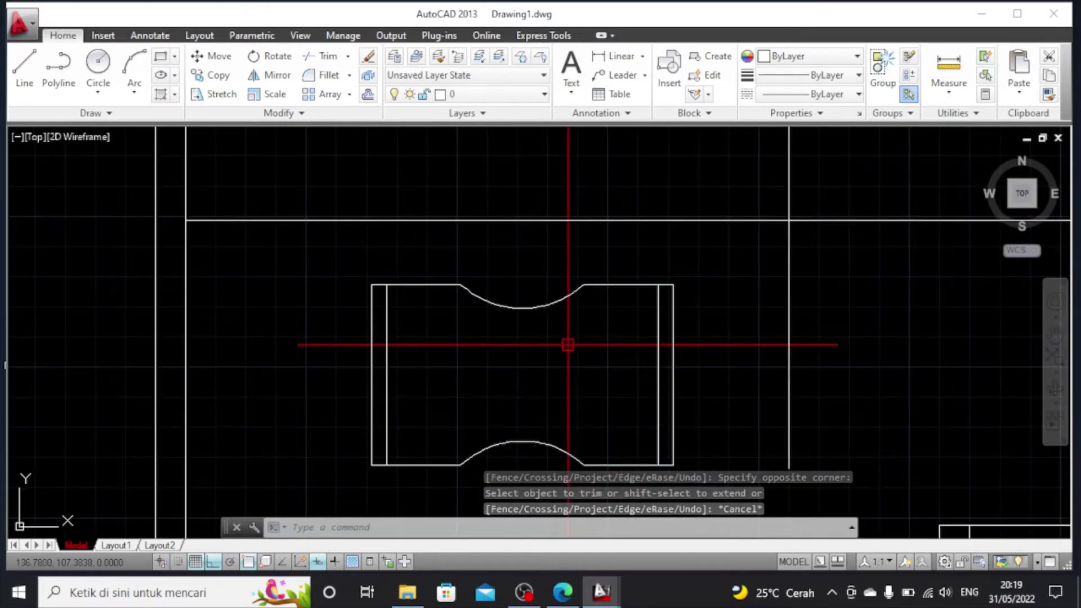
# Draw a horizontal line from the inner left edge's midpoint to the inner right edge
pyautogui.click(24, 65)
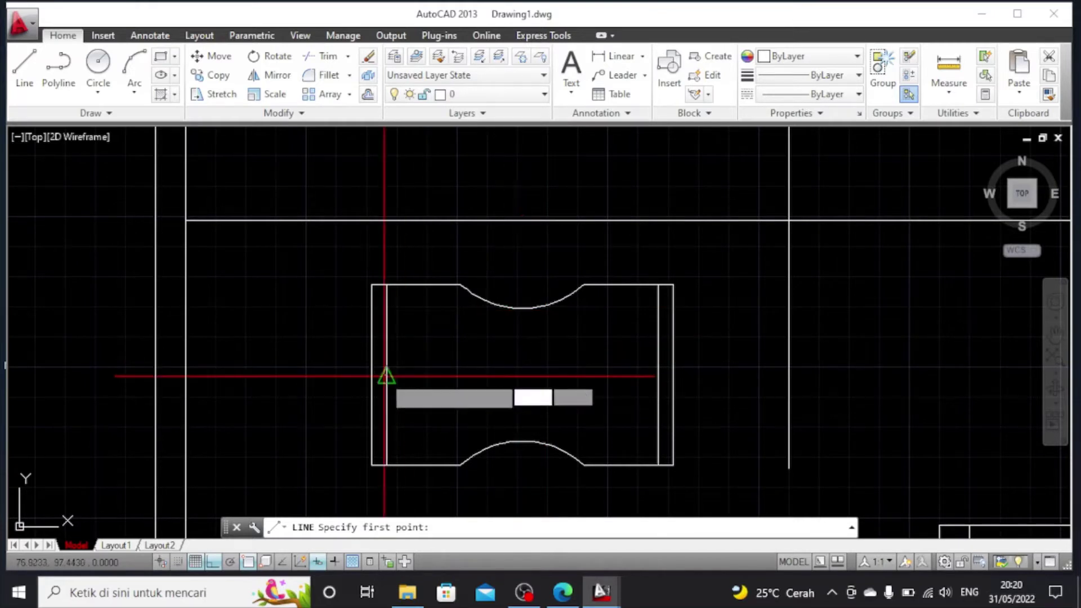
pyautogui.click(387, 375)
pyautogui.click(658, 375)
pyautogui.press('Escape')
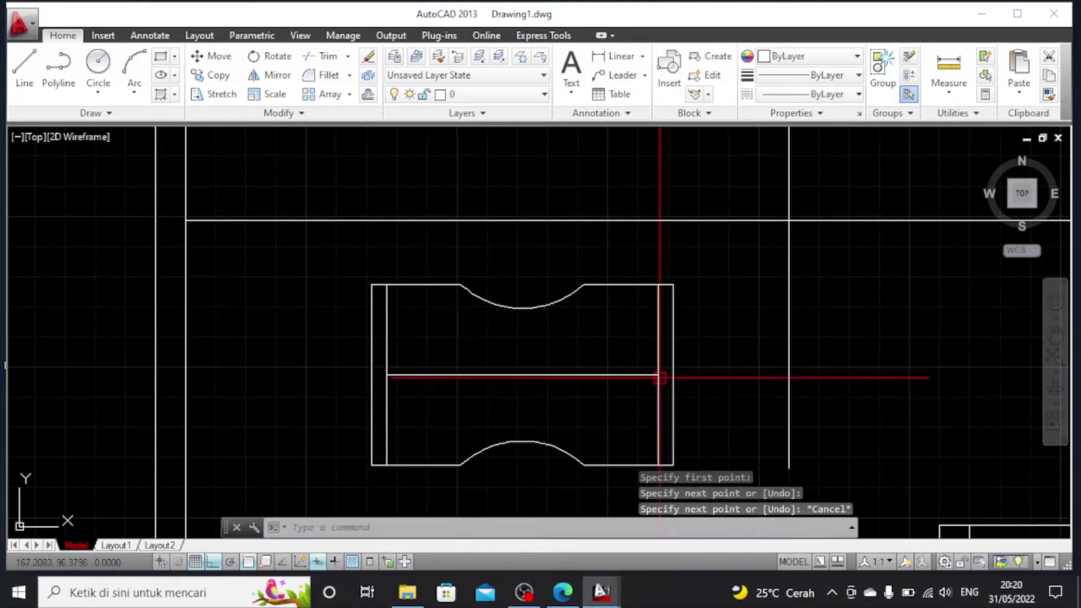
# Draw a vertical line from the upper arc's lowest point down to the lower arc's top
pyautogui.click(25, 64)
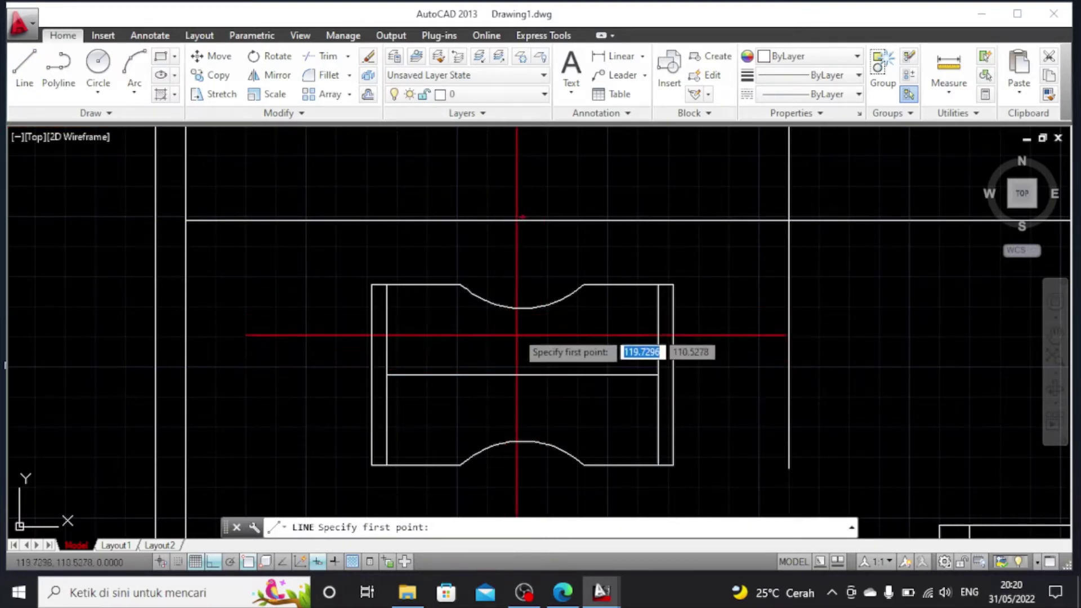
pyautogui.click(522, 308)
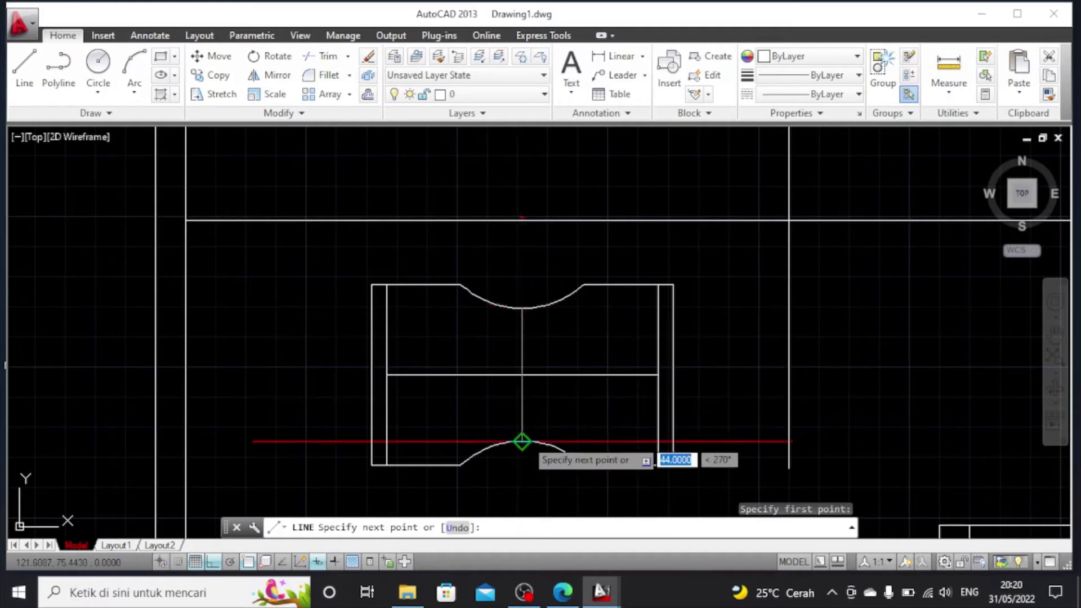
pyautogui.click(523, 441)
pyautogui.press('Escape')
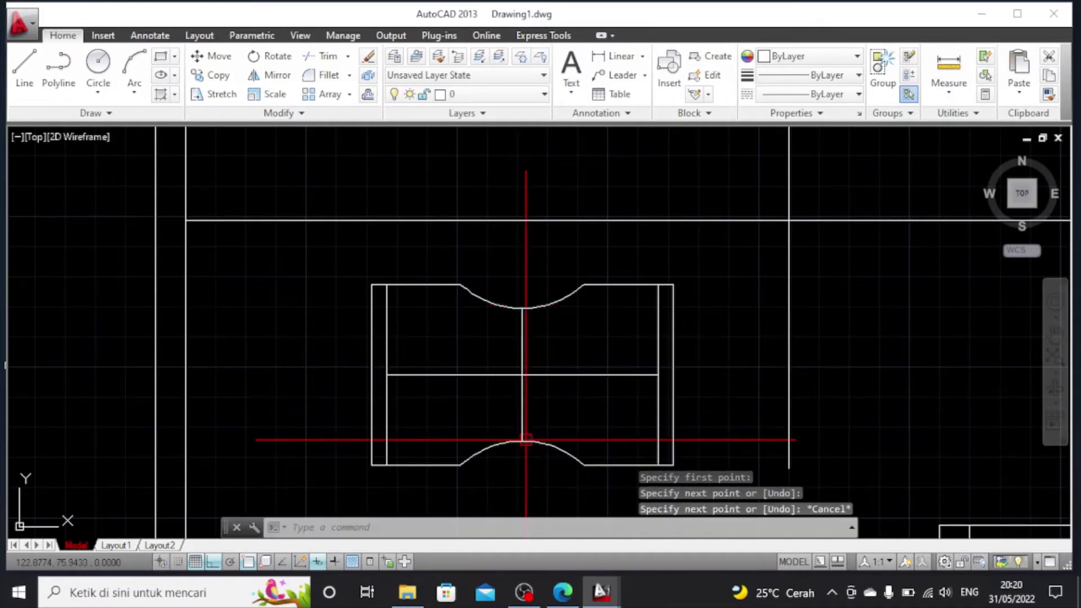
pyautogui.click(29, 74)
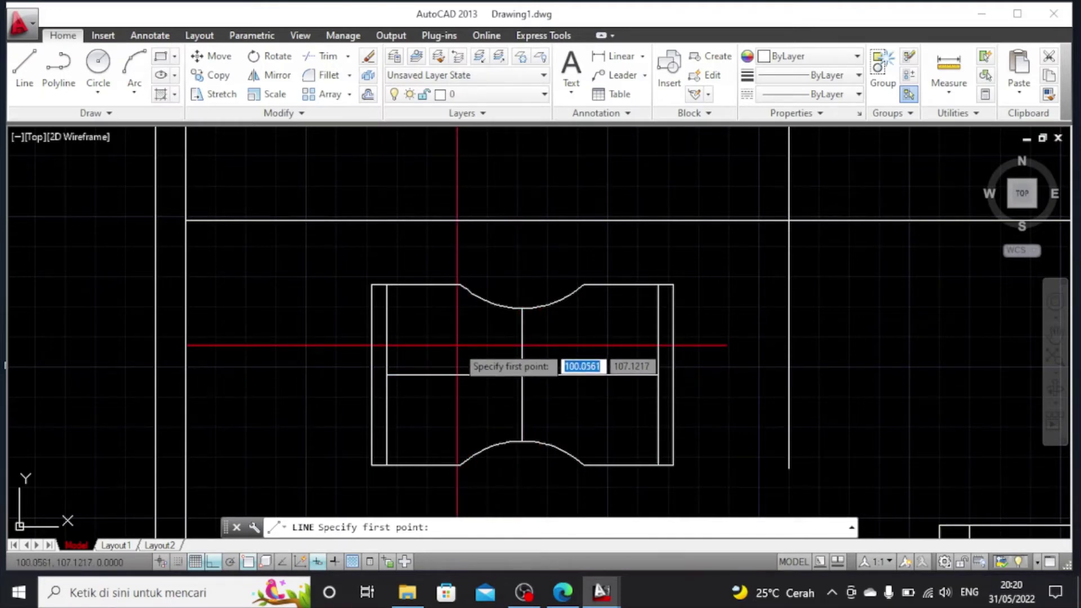
pyautogui.press('Escape')
pyautogui.click(449, 375)
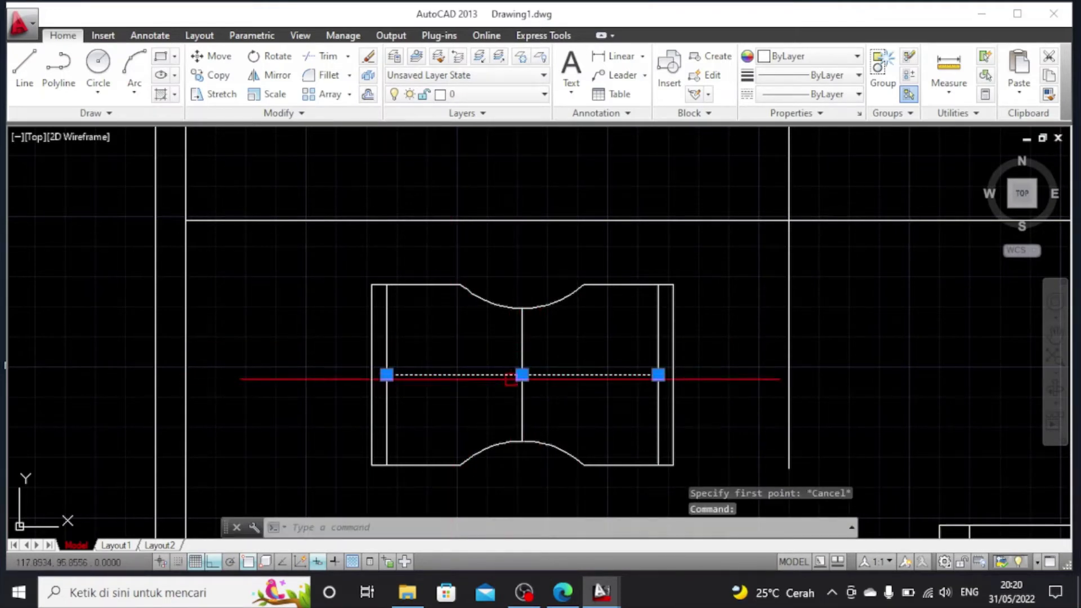
pyautogui.press('Escape')
# Trim the left half of the middle line and draw a 20-unit line leftward from the centre
pyautogui.click(340, 61)
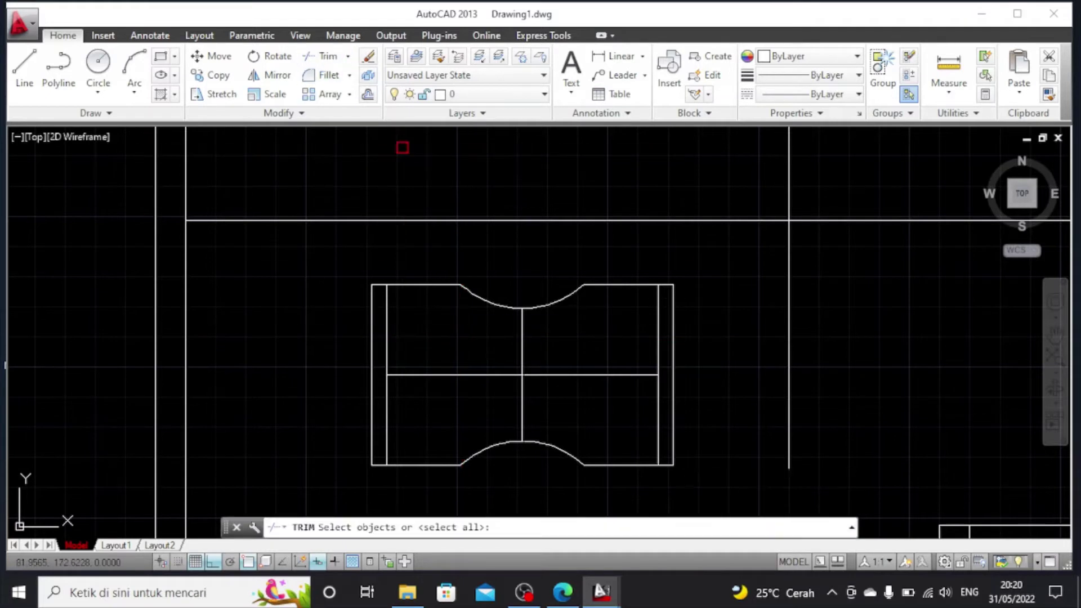
pyautogui.press('Return')
pyautogui.click(472, 375)
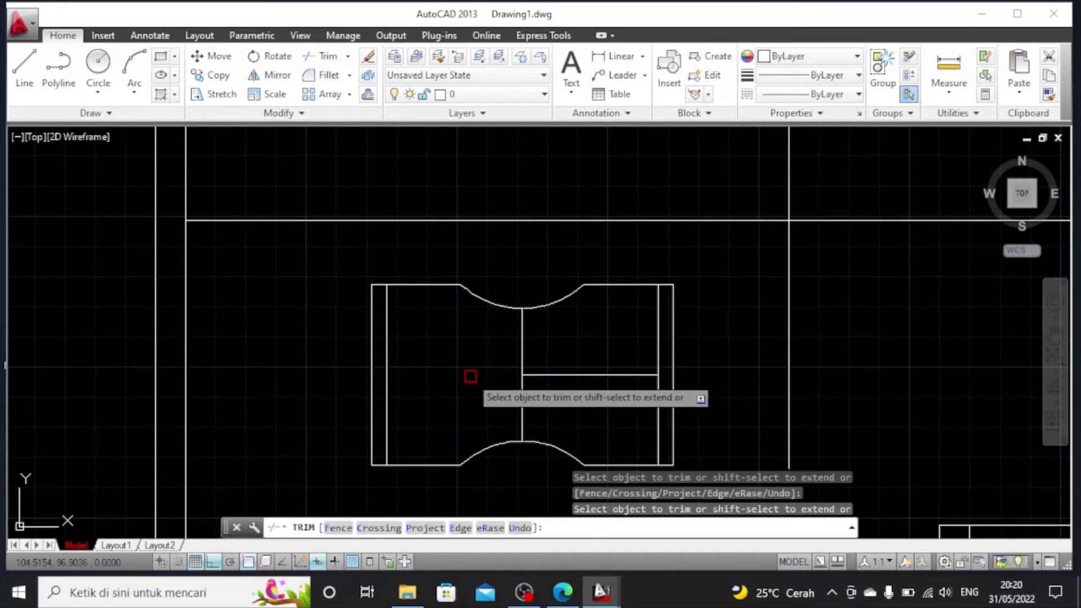
pyautogui.click(24, 66)
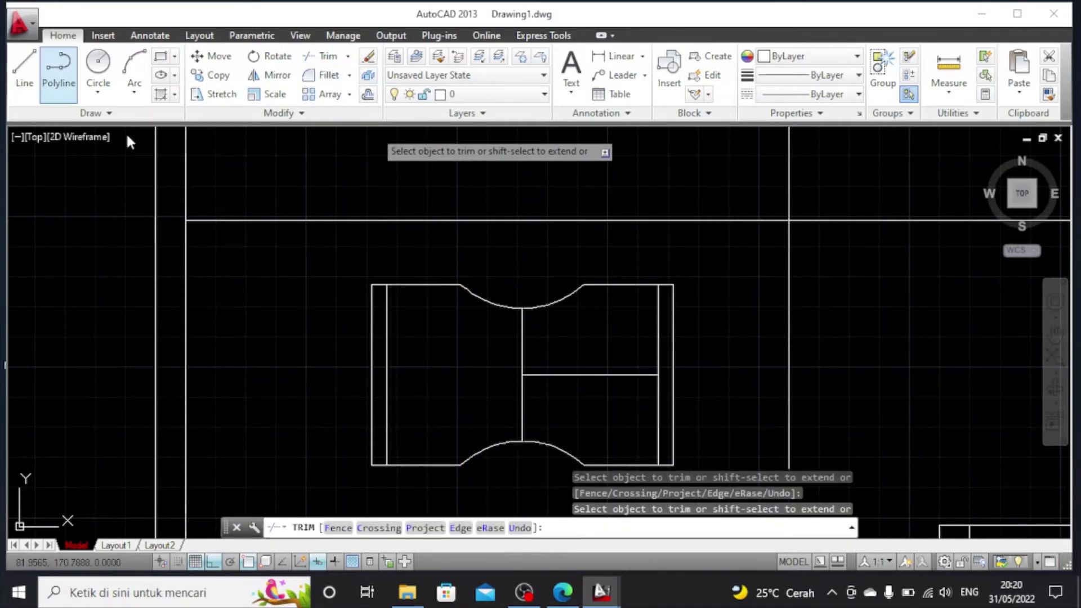
pyautogui.click(658, 374)
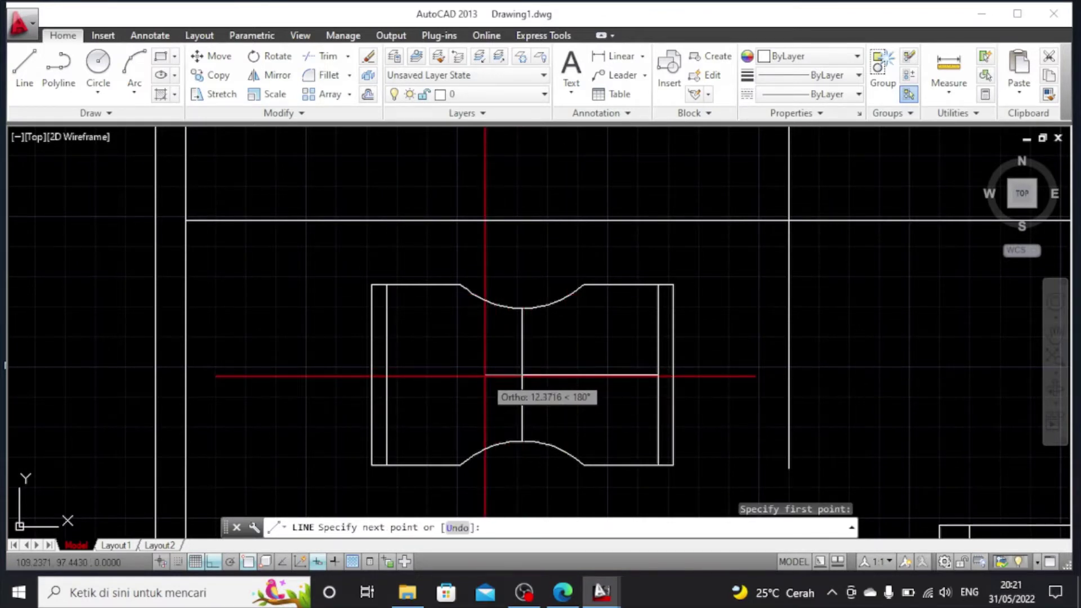
pyautogui.write('2')
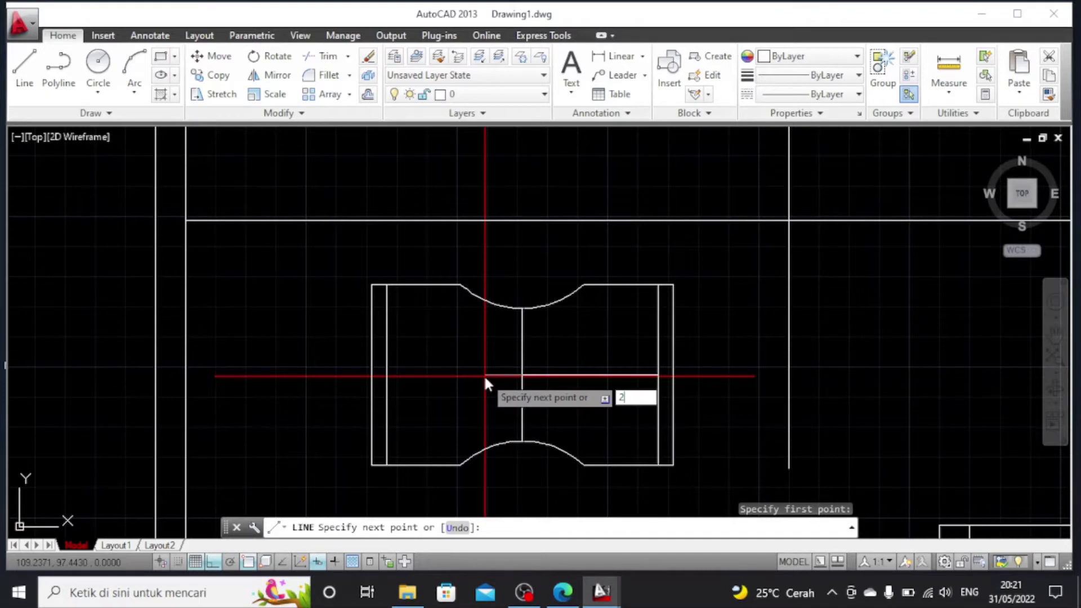
pyautogui.scroll(2, 484, 375)
pyautogui.write('0')
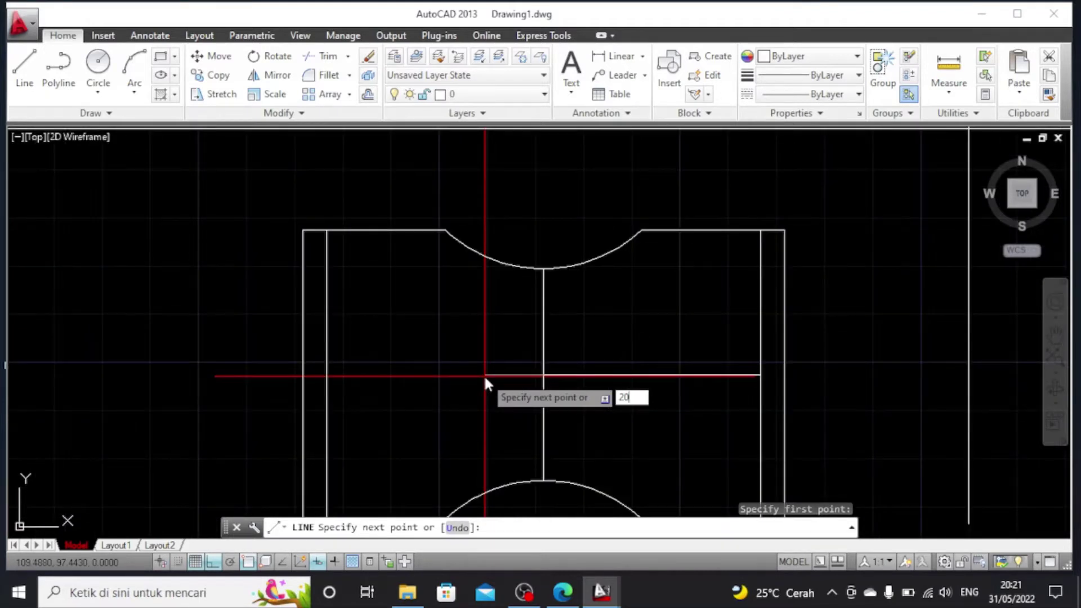
pyautogui.press('Return')
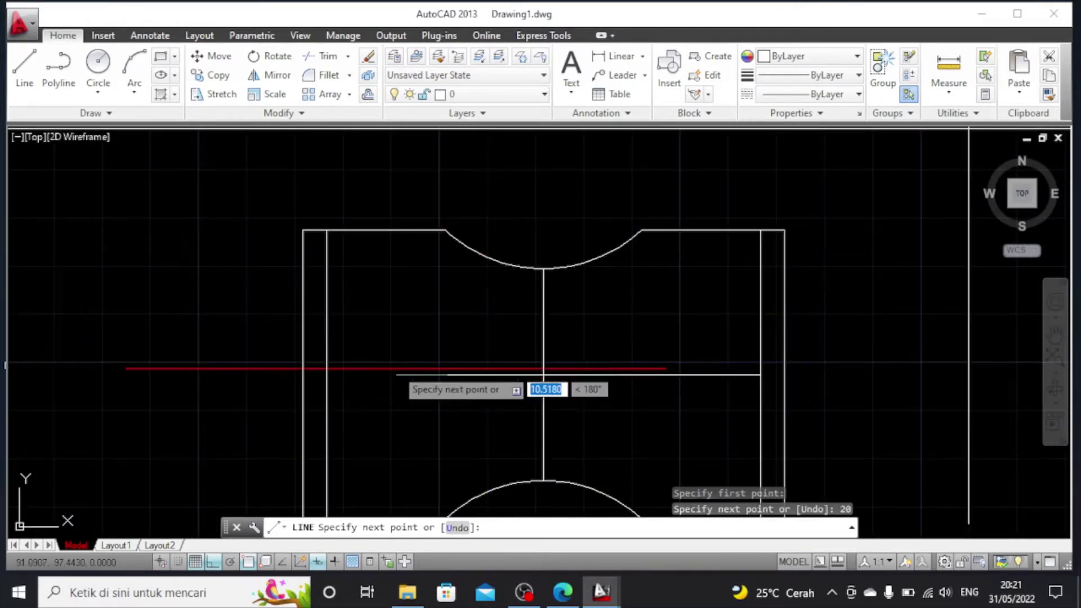
pyautogui.press('Escape')
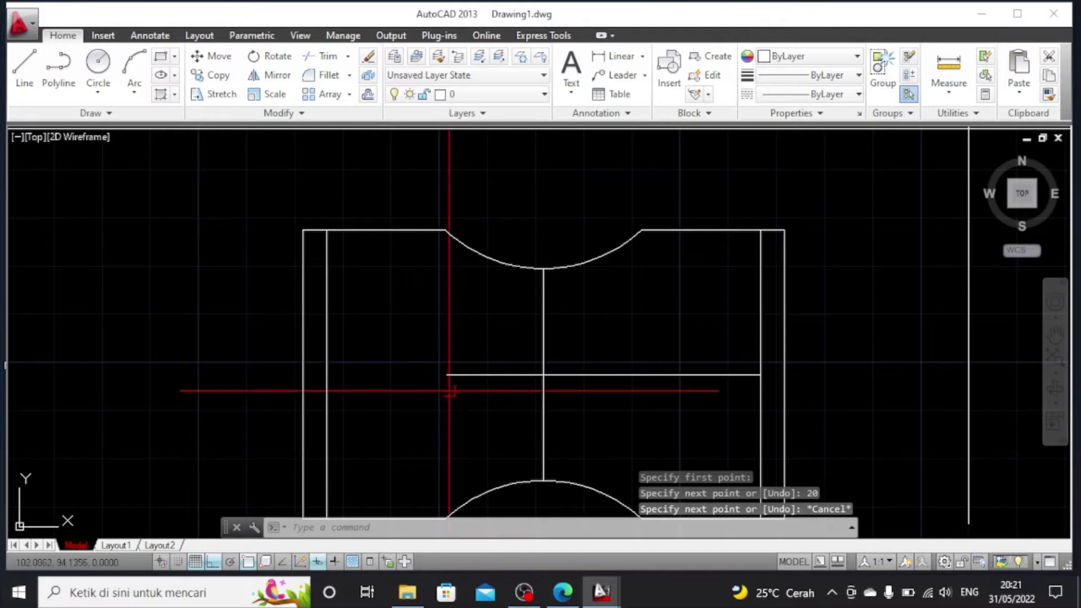
# Draw a 10-diameter circle centred on the new line's left end
pyautogui.click(98, 65)
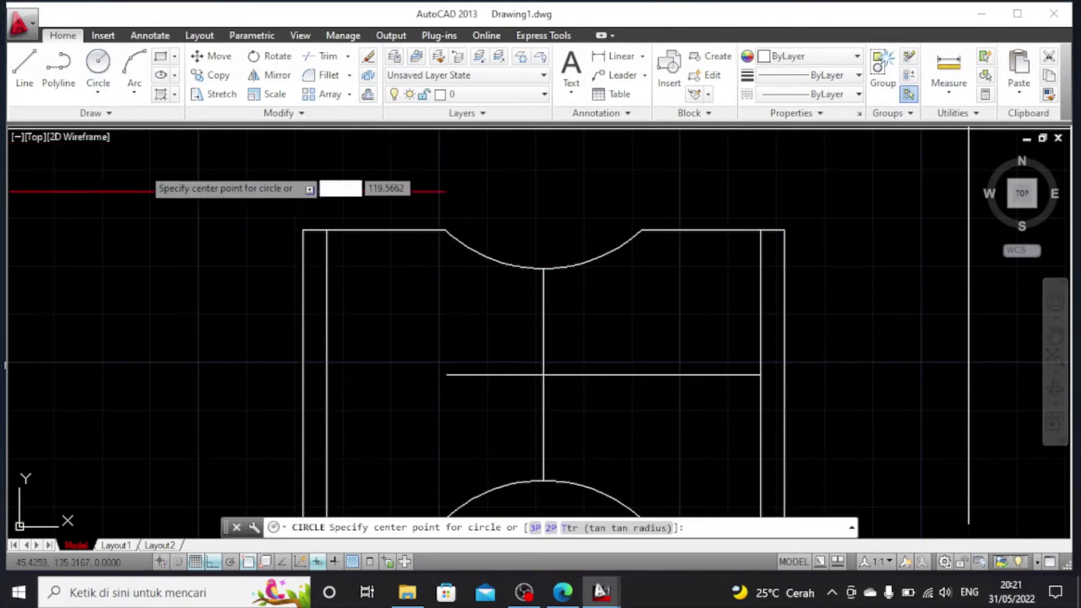
pyautogui.click(103, 93)
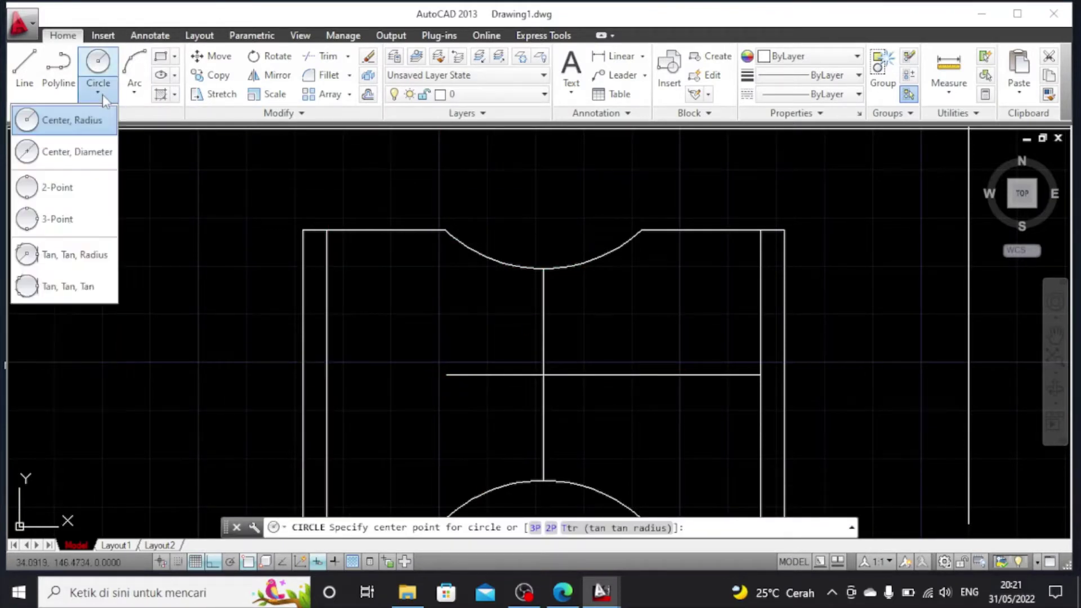
pyautogui.click(110, 149)
pyautogui.click(446, 374)
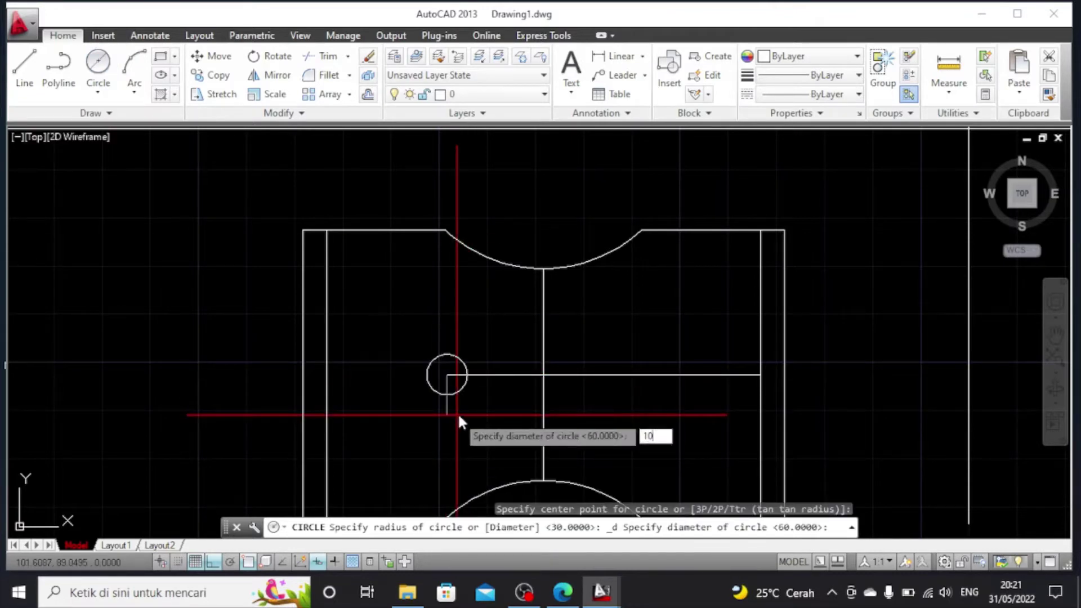
pyautogui.press('Return')
pyautogui.press('Escape')
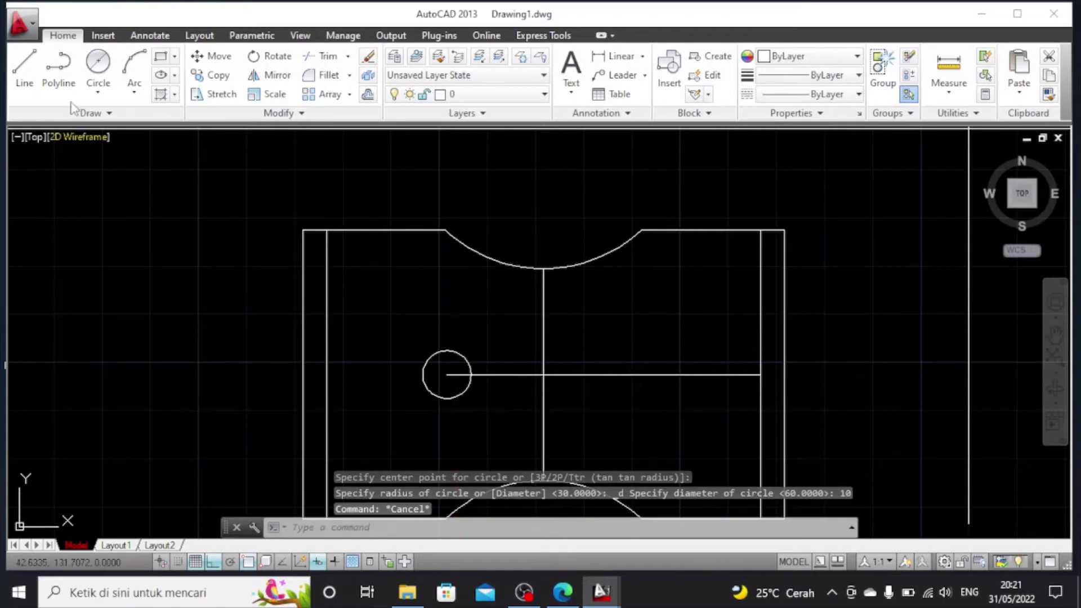
# Add a 15-unit line further left and centre a second 10-diameter circle at its end
pyautogui.click(24, 62)
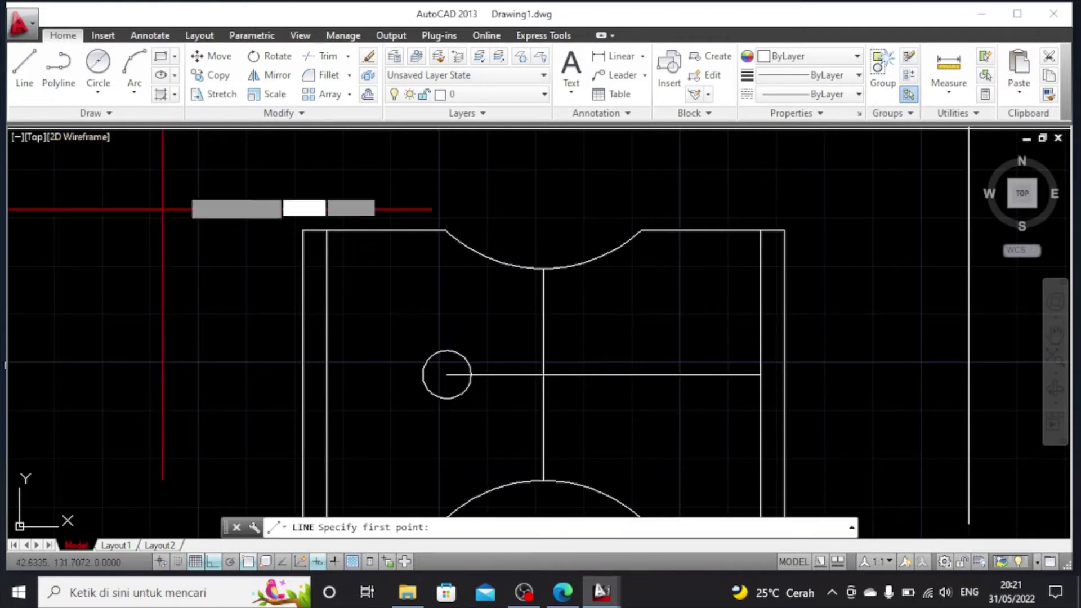
pyautogui.click(446, 375)
pyautogui.write('15')
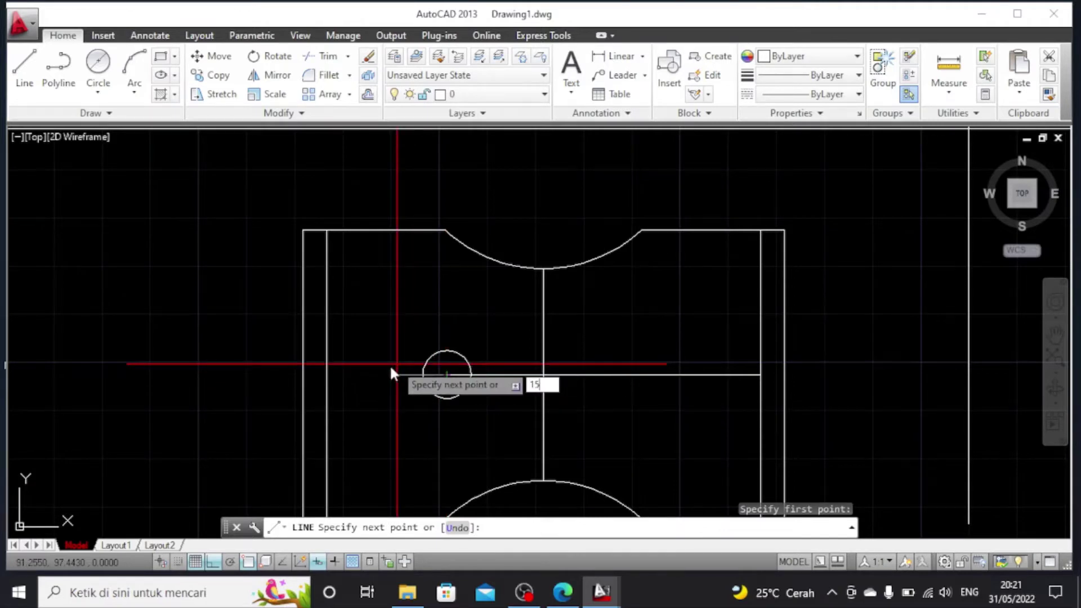
pyautogui.press('Return')
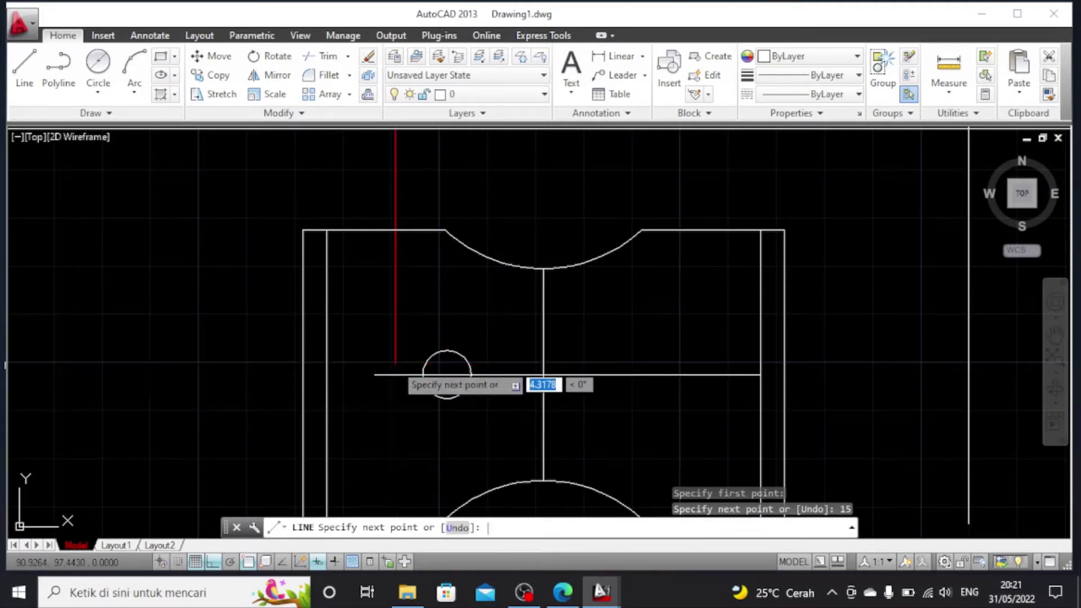
pyautogui.press('Escape')
pyautogui.click(99, 80)
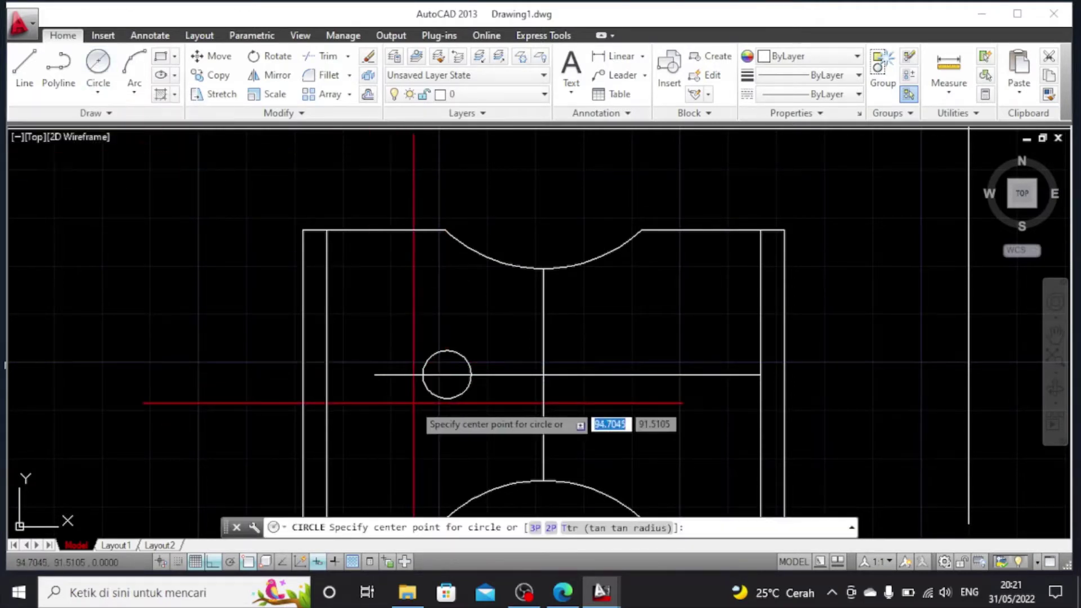
pyautogui.click(374, 374)
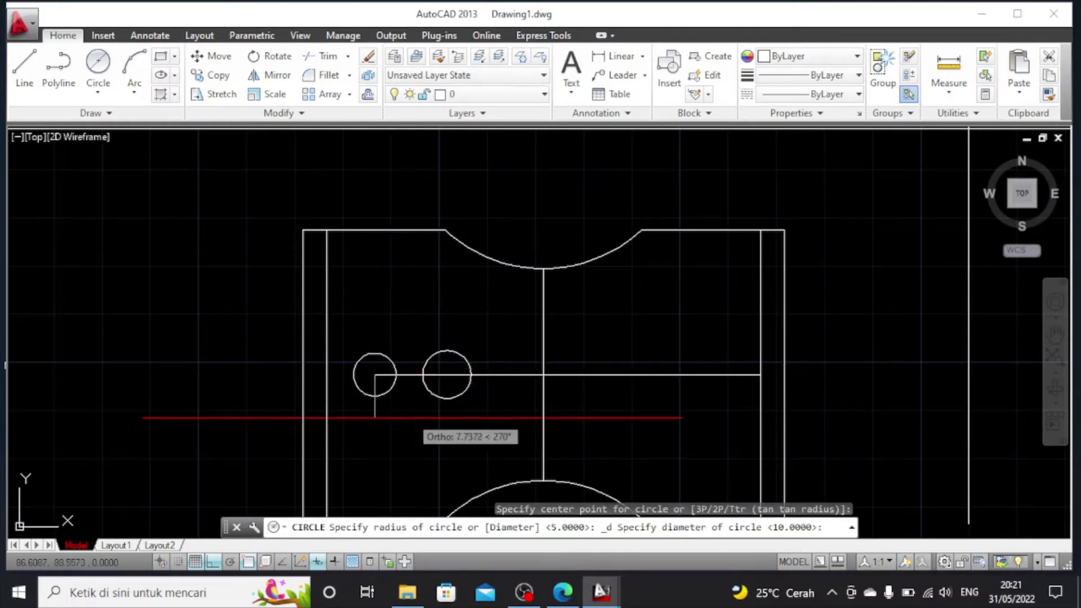
pyautogui.write('10')
pyautogui.press('Return')
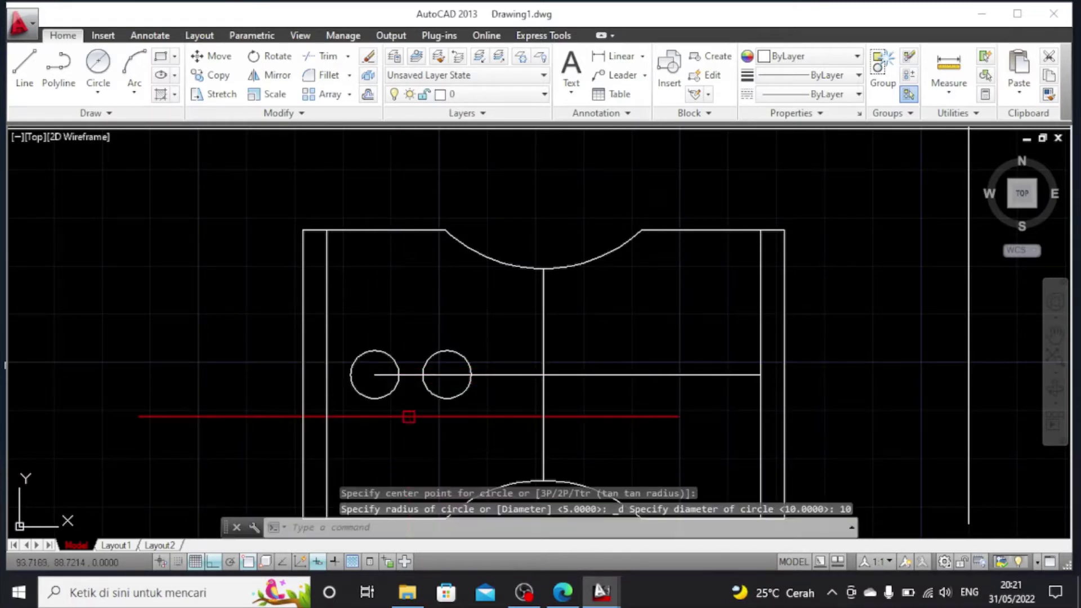
pyautogui.press('Escape')
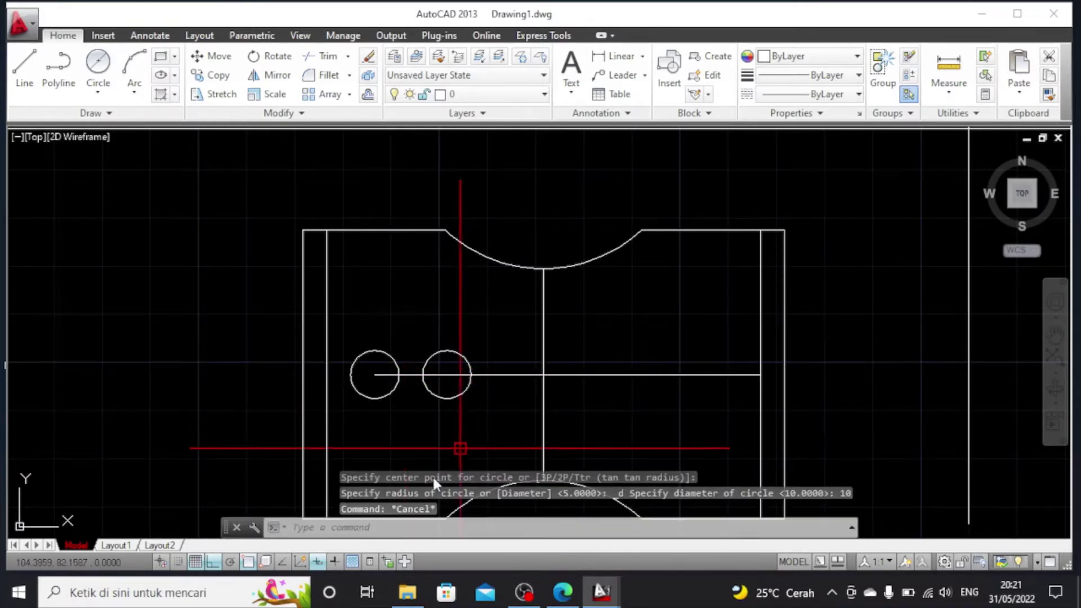
# Draw lines joining the two circles' tops and bottoms to outline the slot
pyautogui.click(31, 73)
pyautogui.scroll(5, 450, 360)
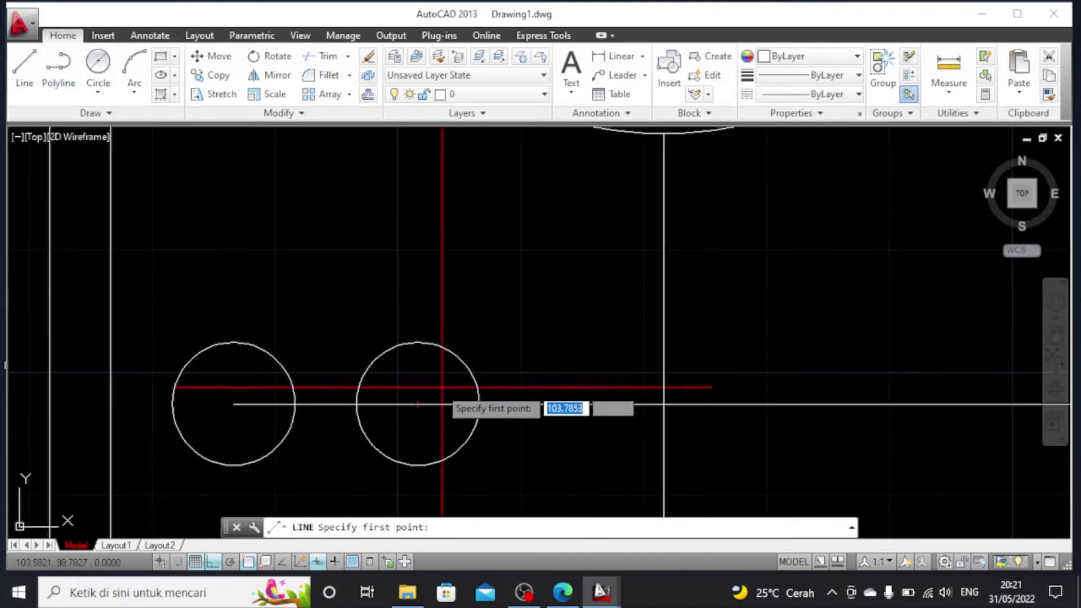
pyautogui.click(417, 342)
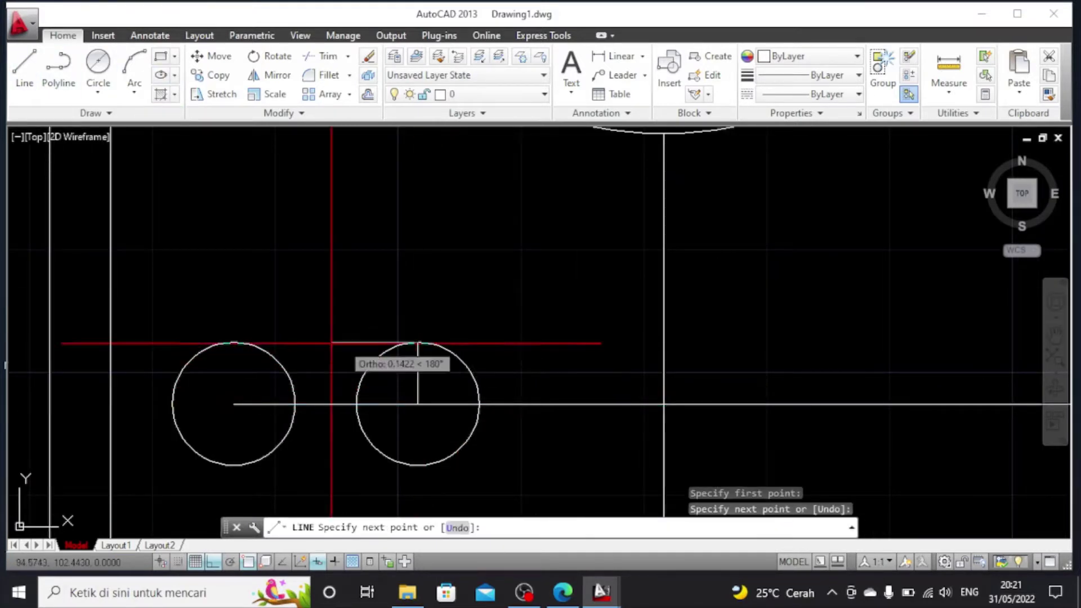
pyautogui.click(233, 342)
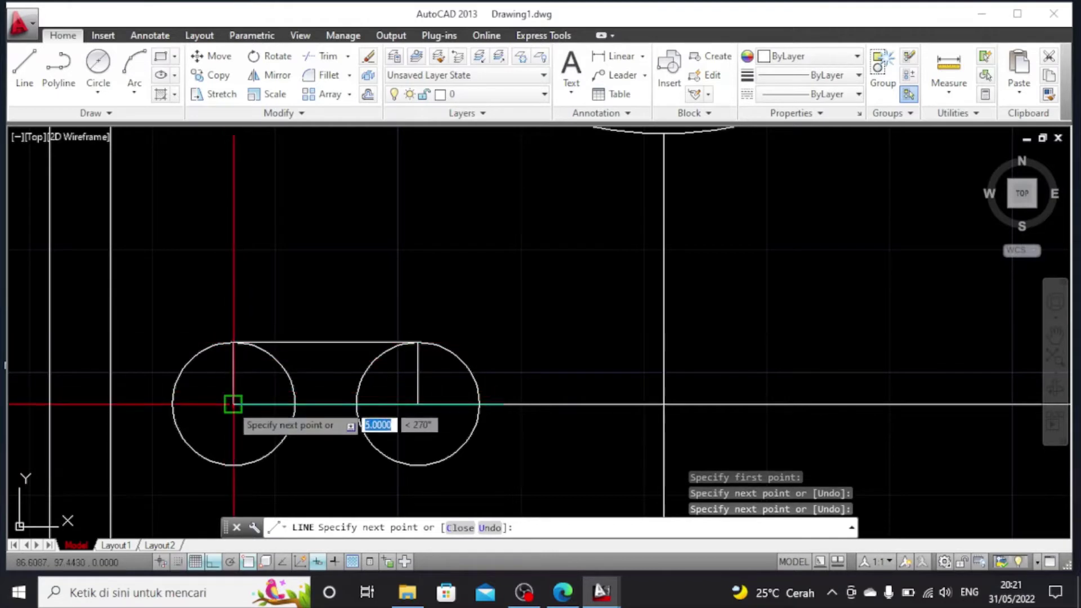
pyautogui.click(233, 465)
pyautogui.click(417, 465)
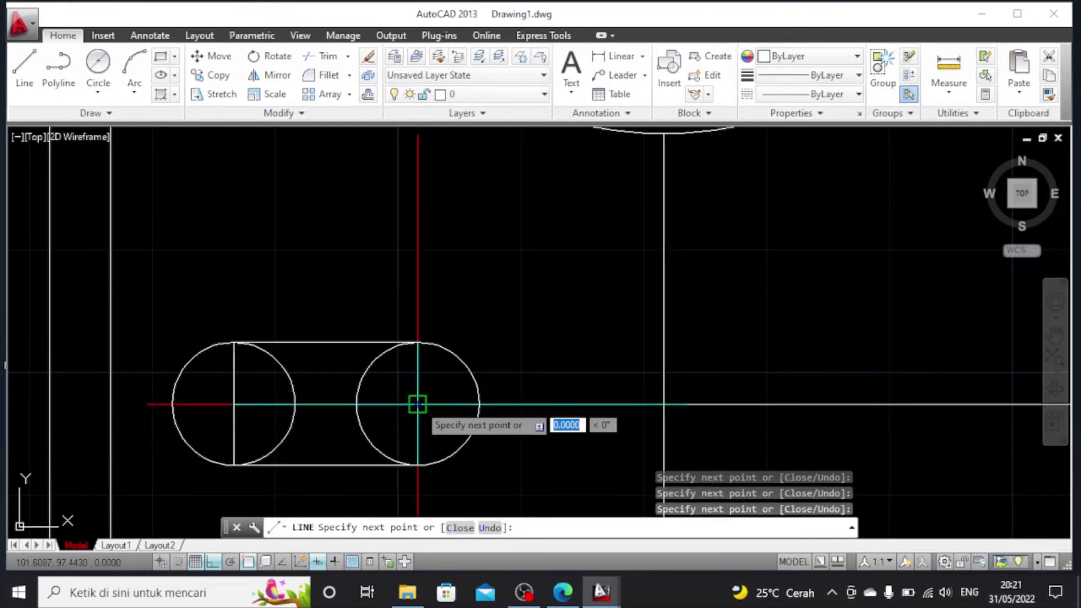
pyautogui.press('Escape')
pyautogui.scroll(2, 439, 367)
pyautogui.scroll(-4, 440, 366)
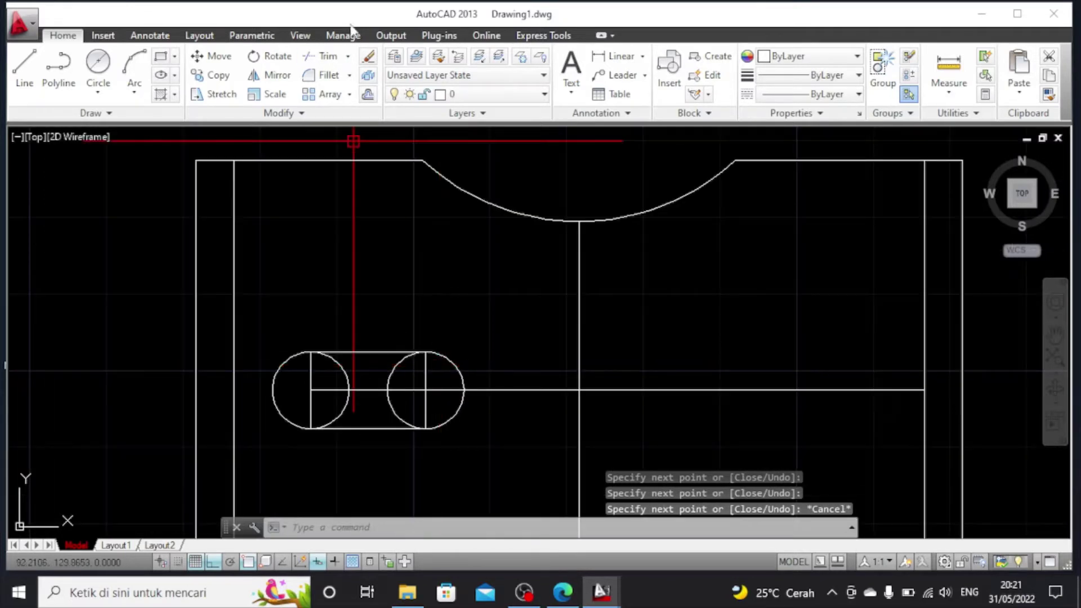
# Trim the inner circle arcs and middle-line pieces inside the slot
pyautogui.click(317, 58)
pyautogui.press('Return')
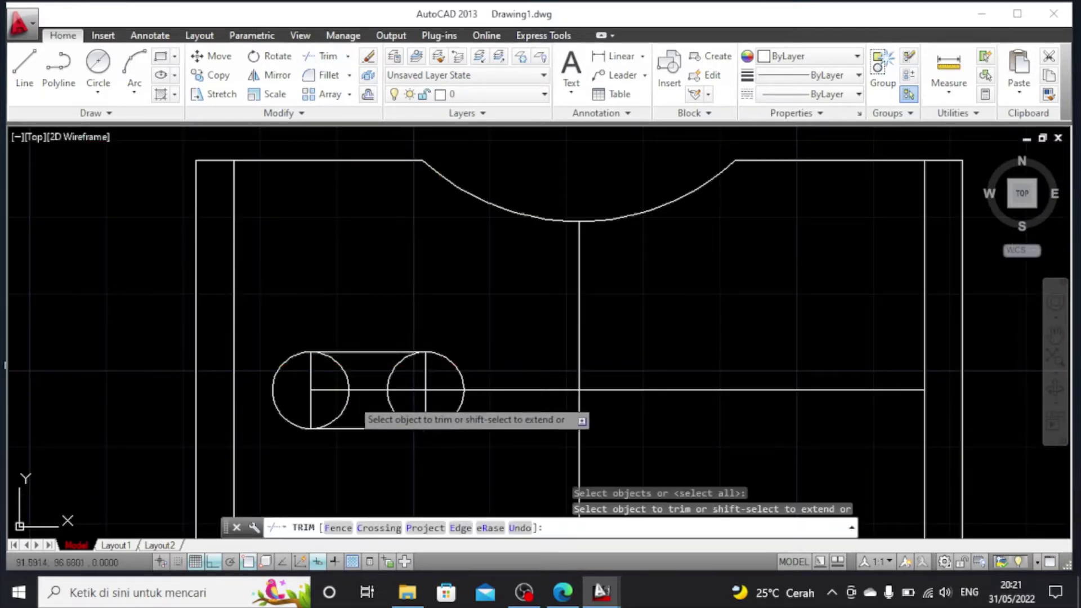
pyautogui.click(312, 369)
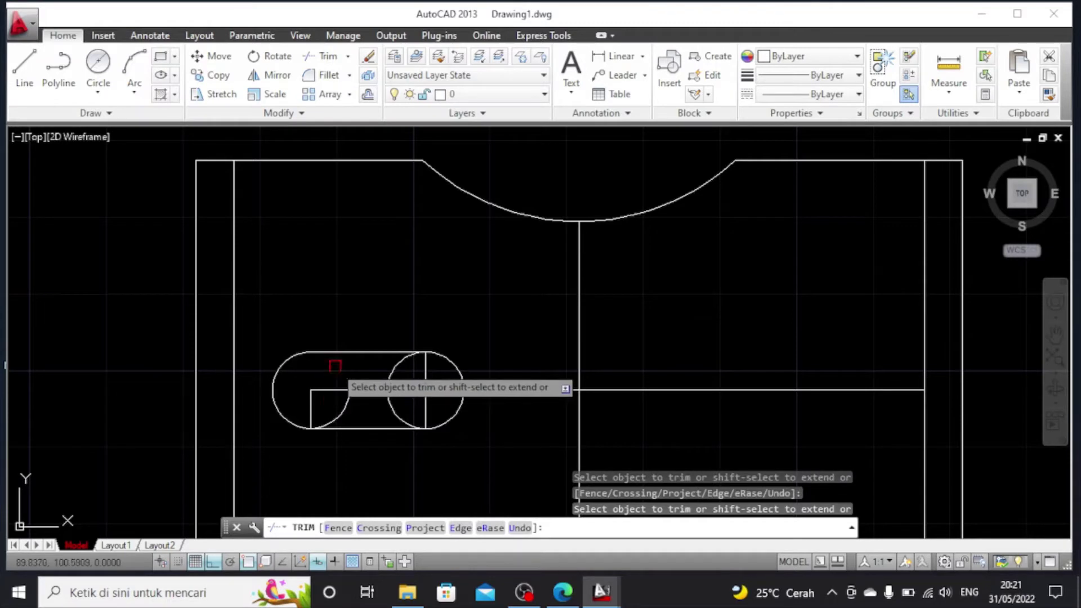
pyautogui.click(336, 367)
pyautogui.click(323, 391)
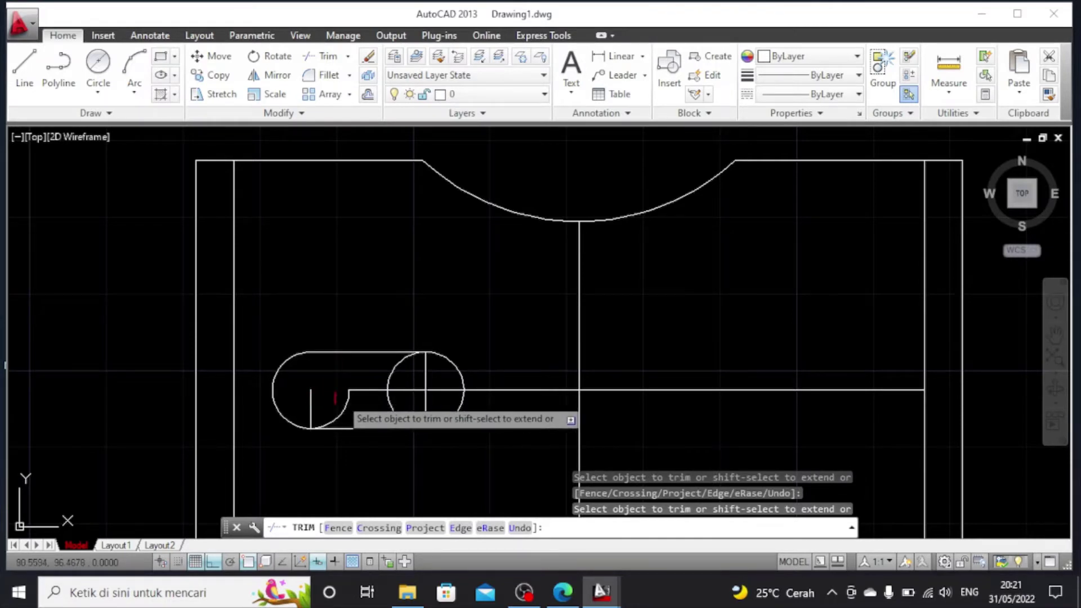
pyautogui.click(349, 402)
pyautogui.click(372, 389)
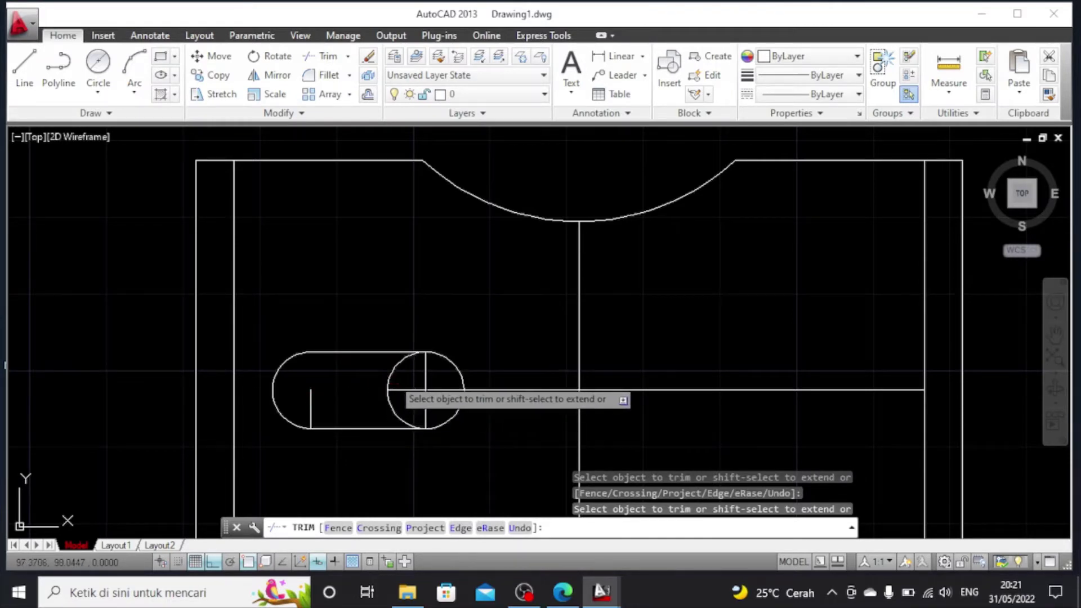
pyautogui.click(400, 364)
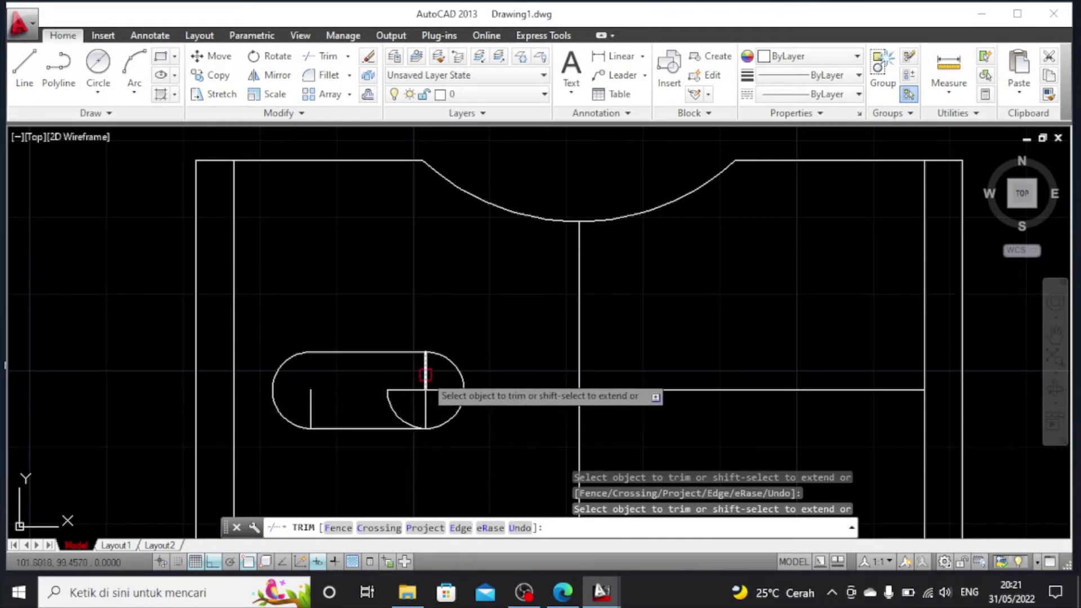
pyautogui.click(393, 404)
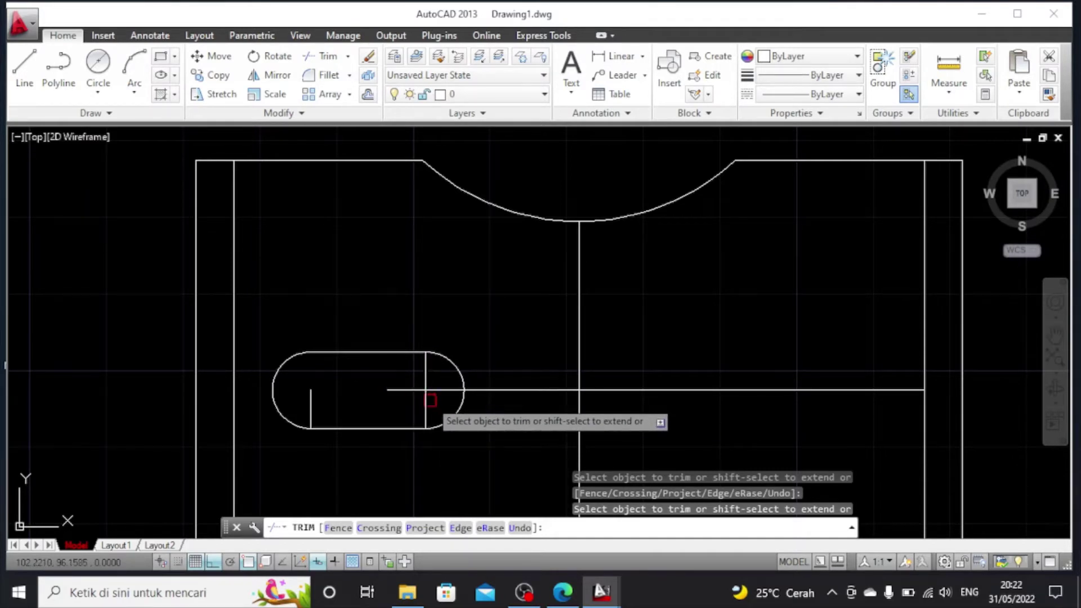
pyautogui.press('Escape')
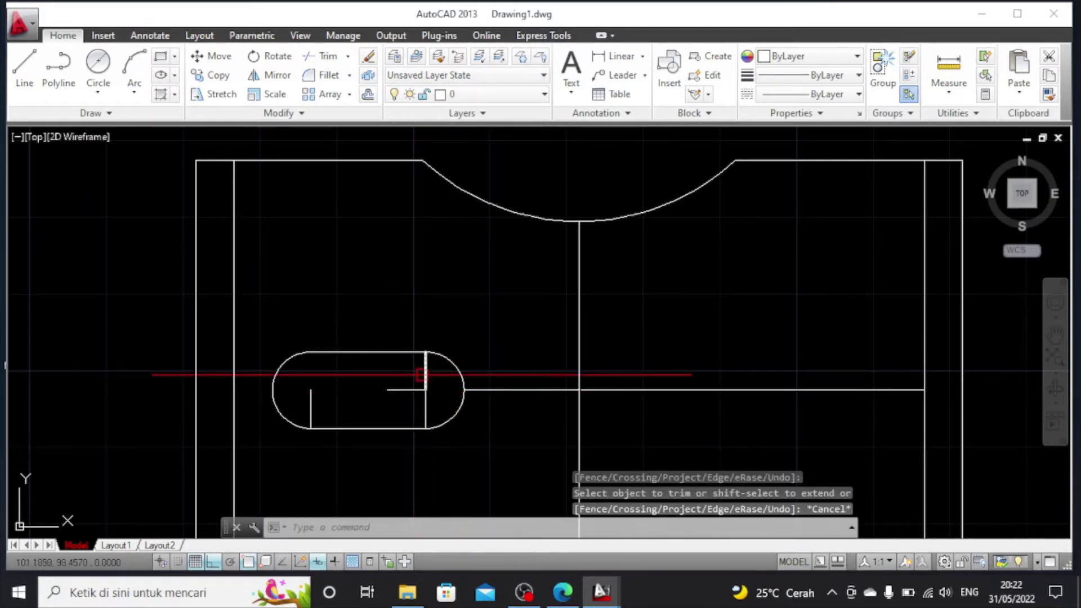
# Erase the leftover construction segments inside the slot and the short line to its right
pyautogui.click(425, 374)
pyautogui.click(407, 389)
pyautogui.click(425, 410)
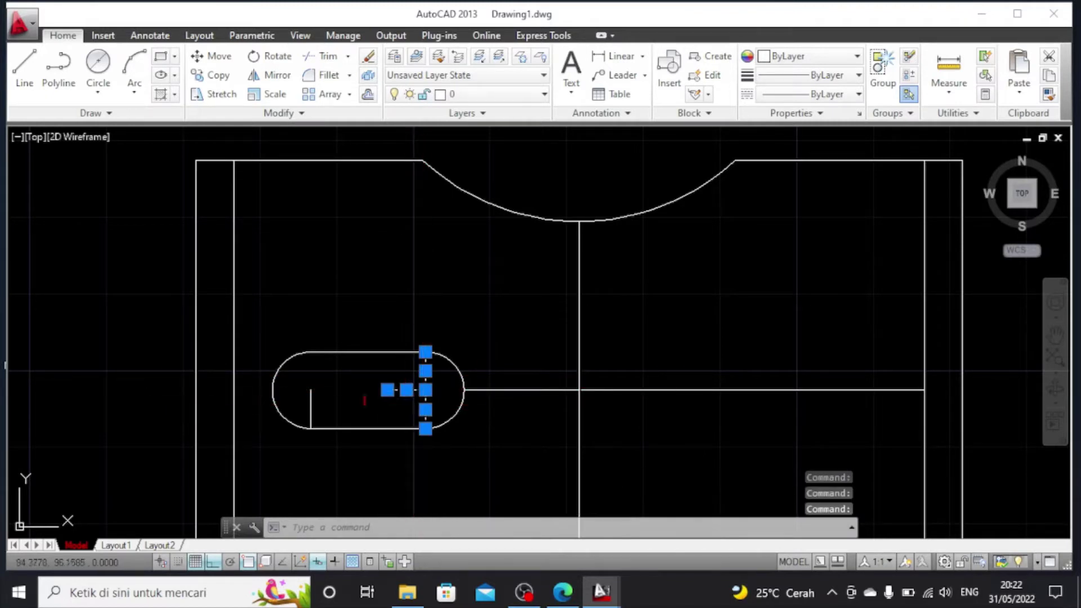
pyautogui.click(316, 408)
pyautogui.click(306, 414)
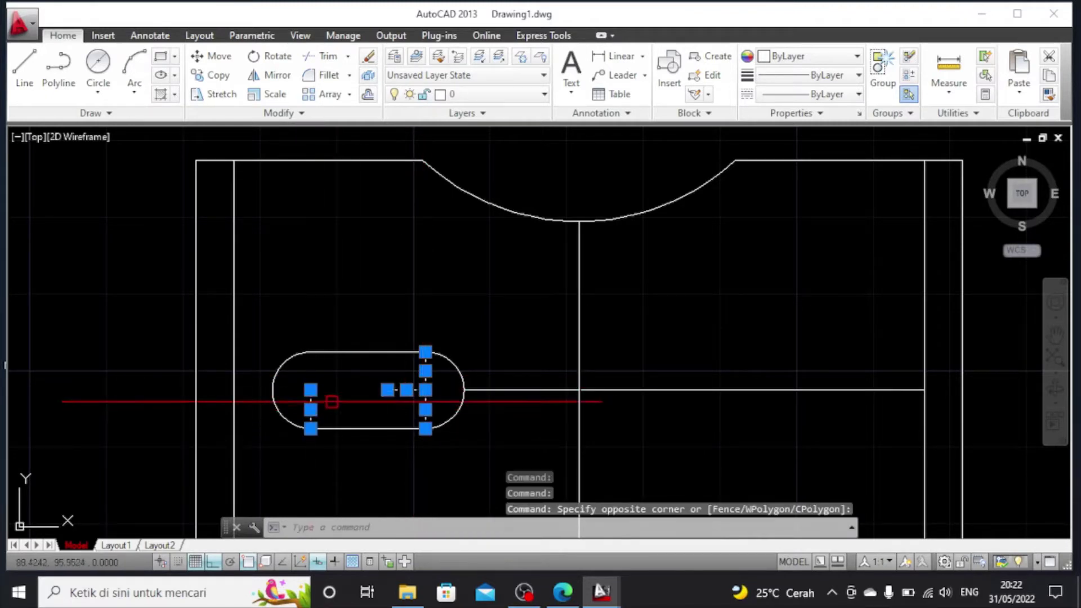
pyautogui.press('Delete')
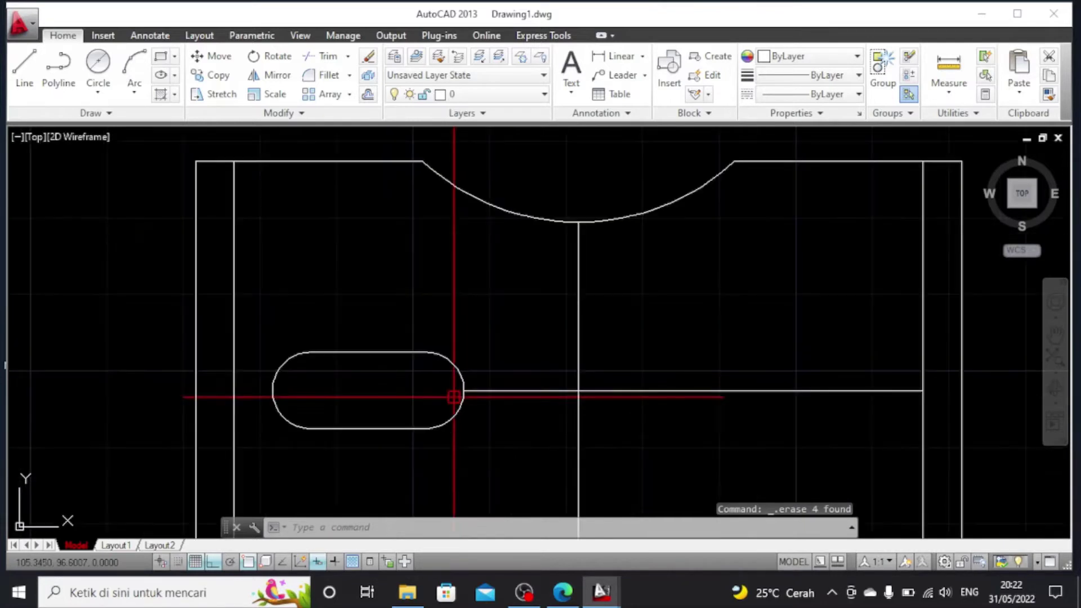
pyautogui.click(497, 391)
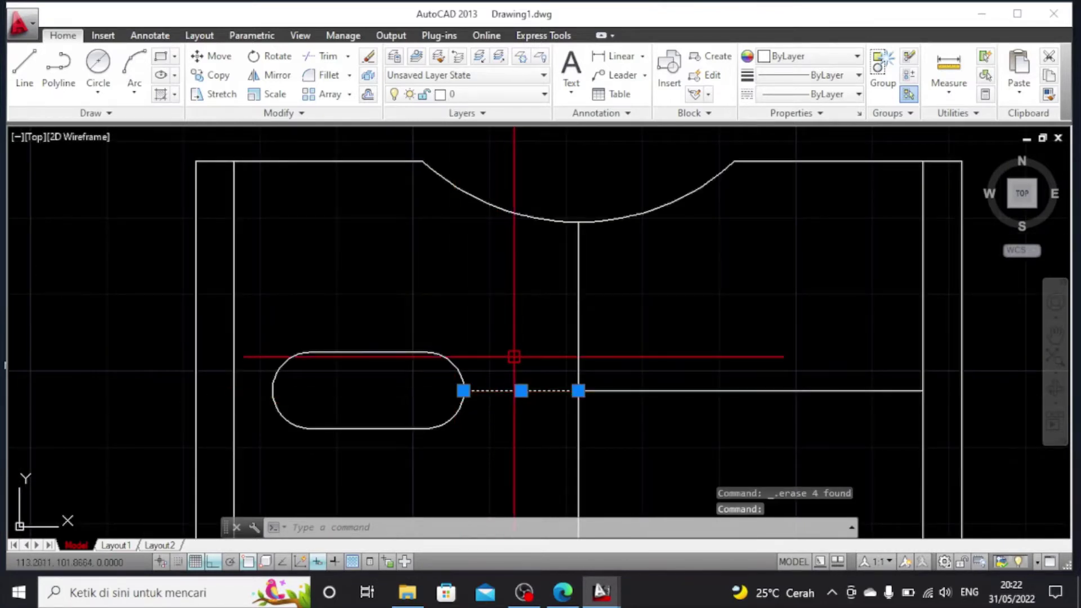
pyautogui.press('Delete')
pyautogui.scroll(-2, 371, 374)
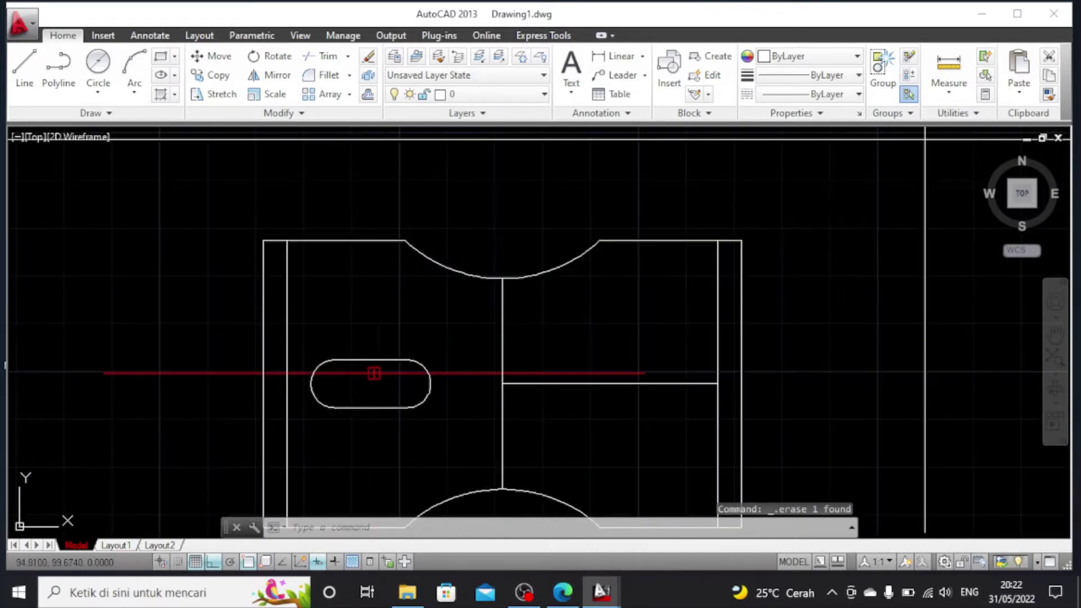
# Delete the horizontal line to the right of centre
pyautogui.click(304, 341)
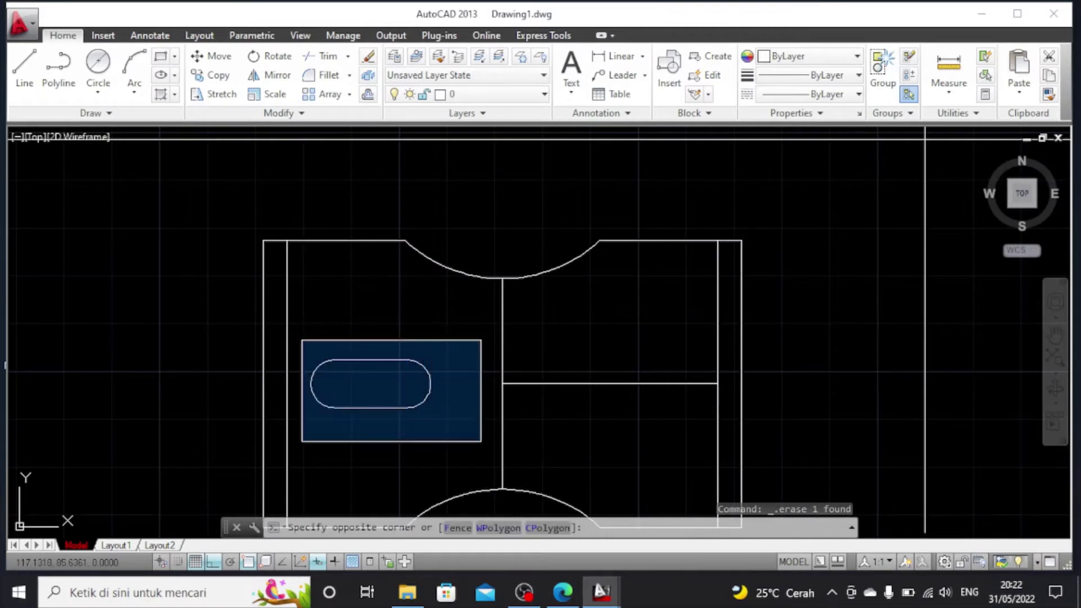
pyautogui.click(485, 445)
pyautogui.click(252, 75)
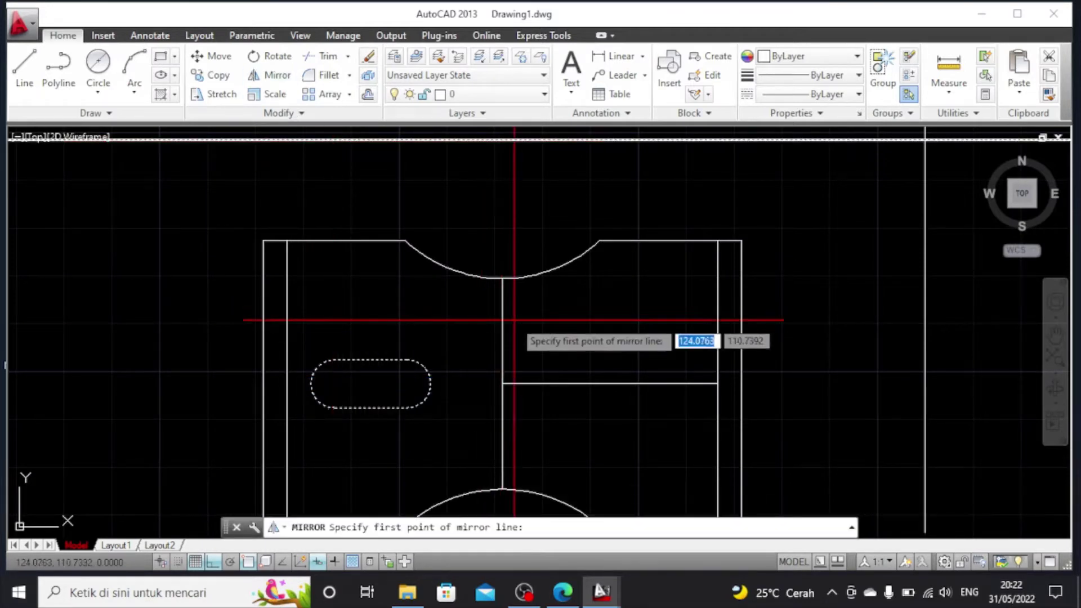
pyautogui.click(502, 280)
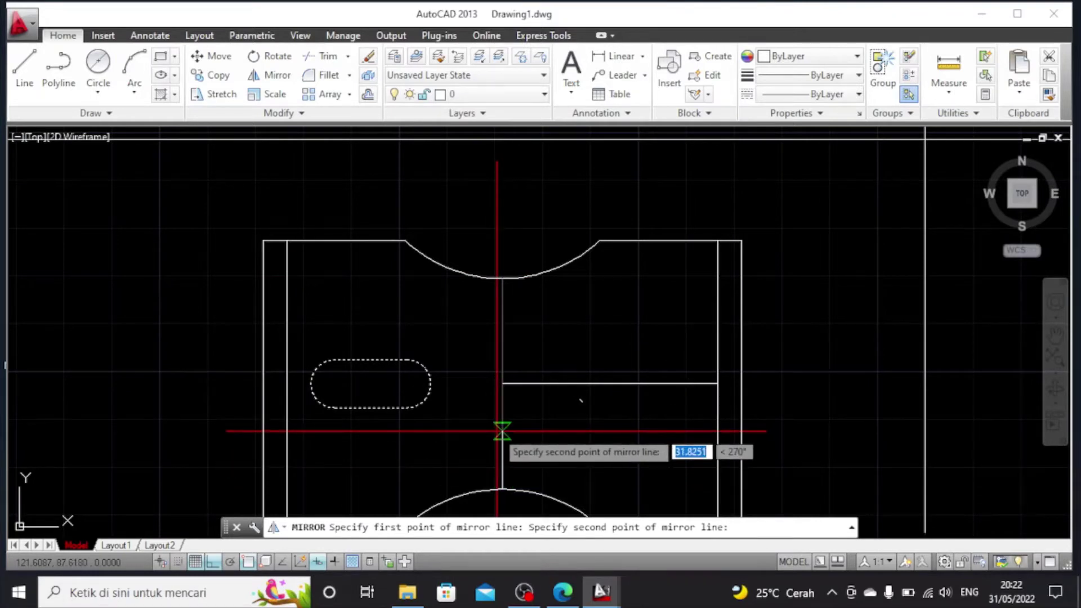
pyautogui.press('Escape')
pyautogui.click(596, 384)
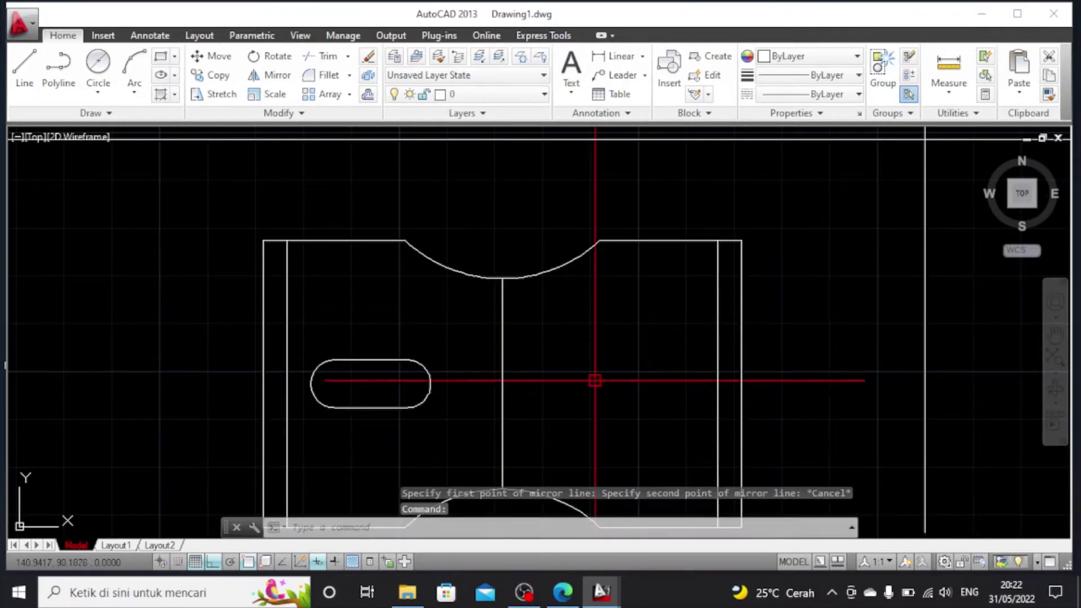
pyautogui.press('Delete')
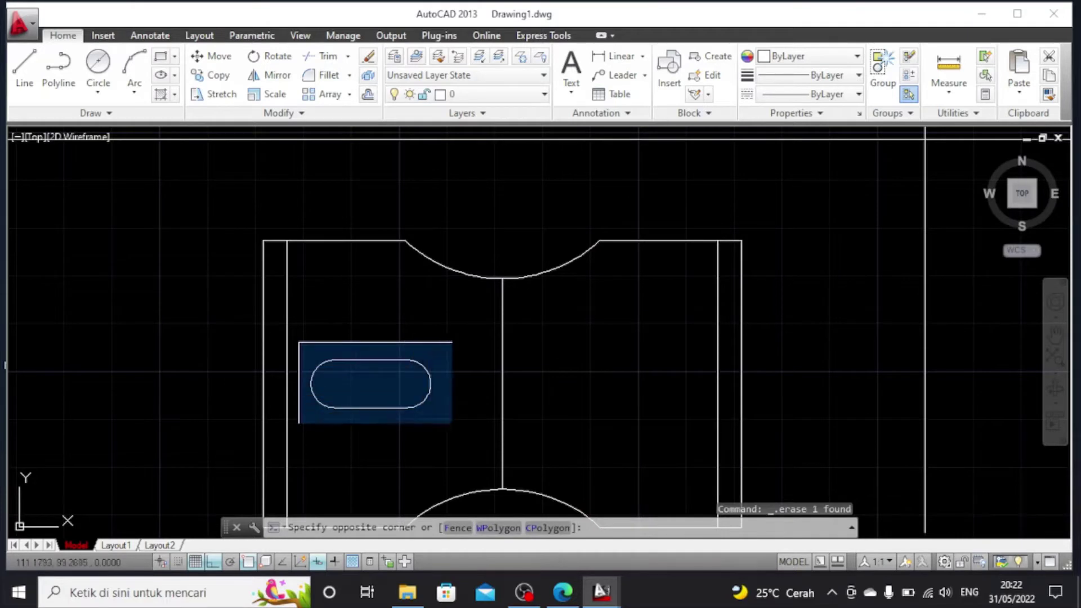
# Mirror the left slot about the vertical centre line, keeping the original
pyautogui.click(459, 434)
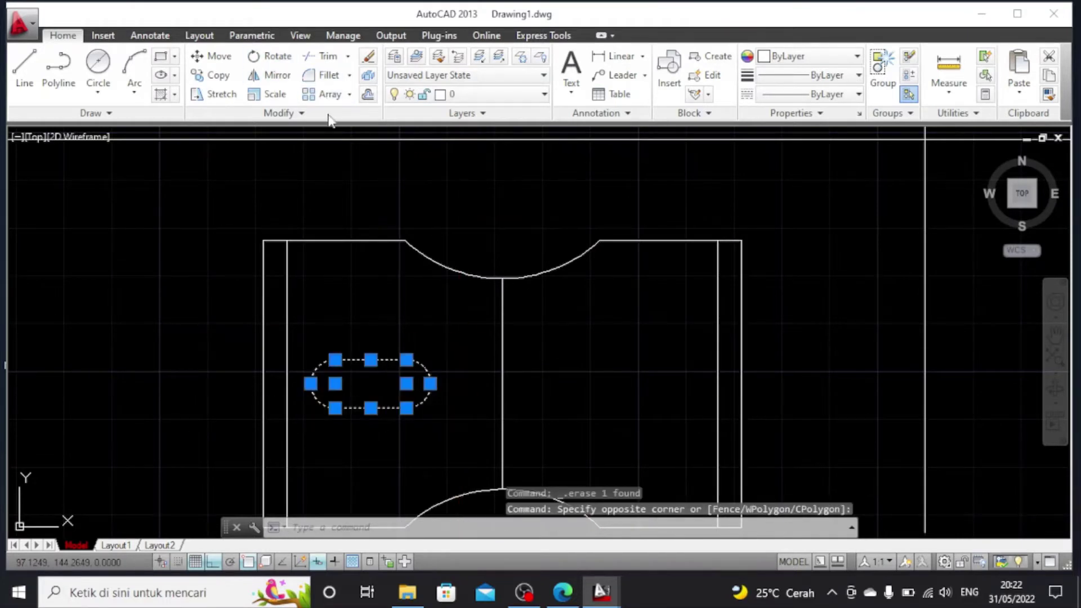
pyautogui.click(270, 75)
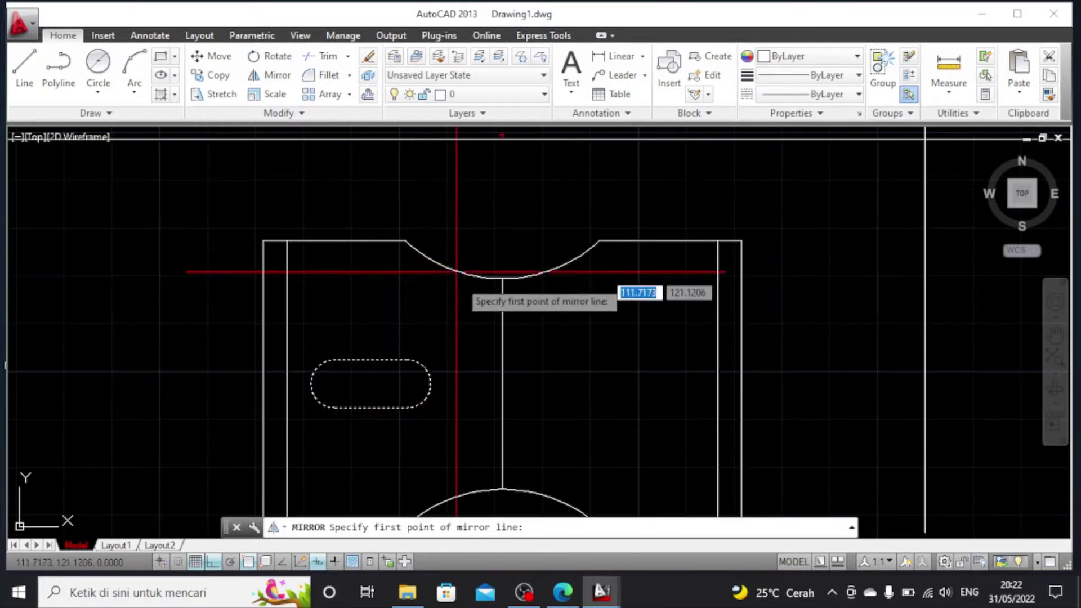
pyautogui.click(502, 278)
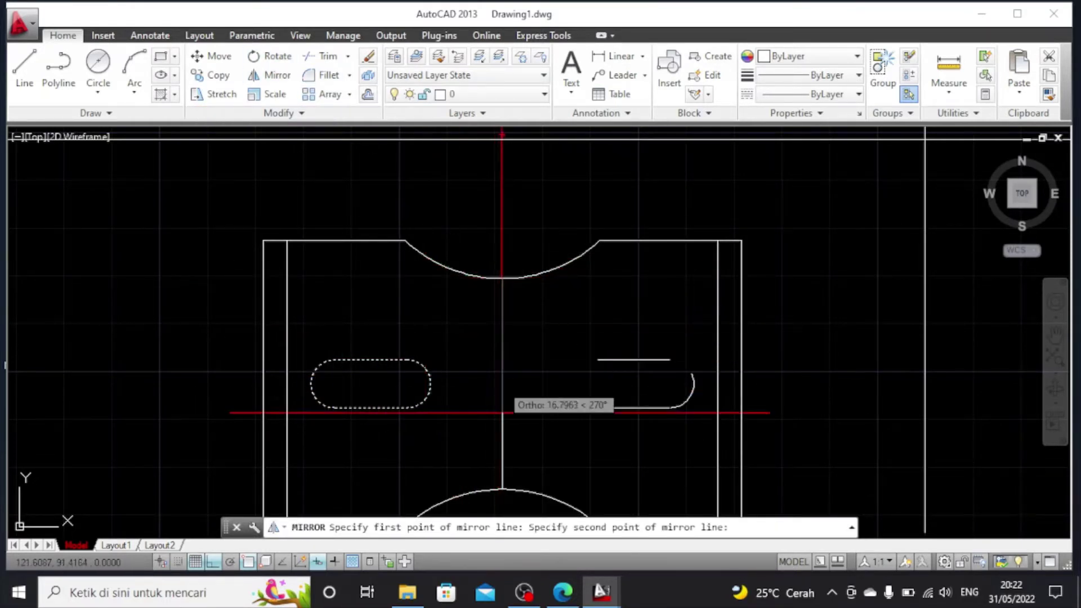
pyautogui.click(501, 489)
pyautogui.press('Return')
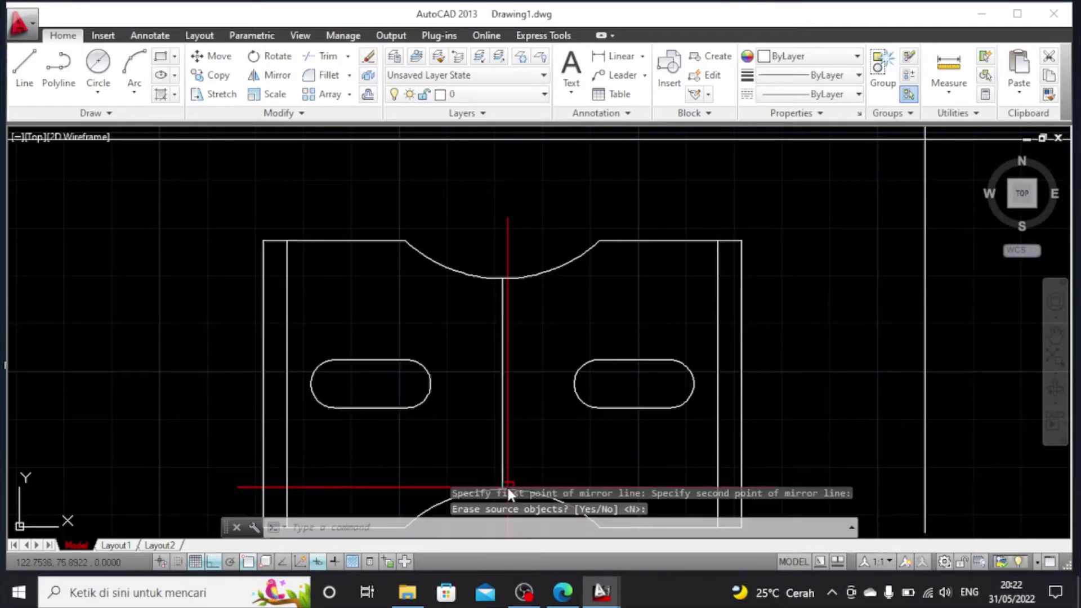
pyautogui.scroll(-3, 506, 398)
pyautogui.scroll(2, 543, 397)
pyautogui.press('Return')
# Erase the vertical centre line
pyautogui.click(517, 394)
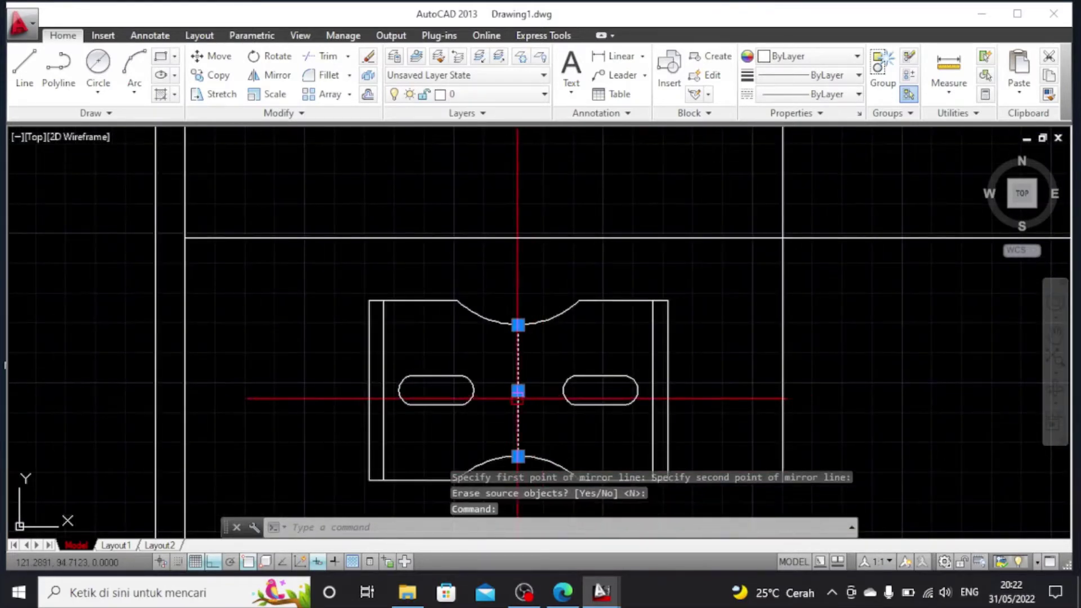
pyautogui.press('Delete')
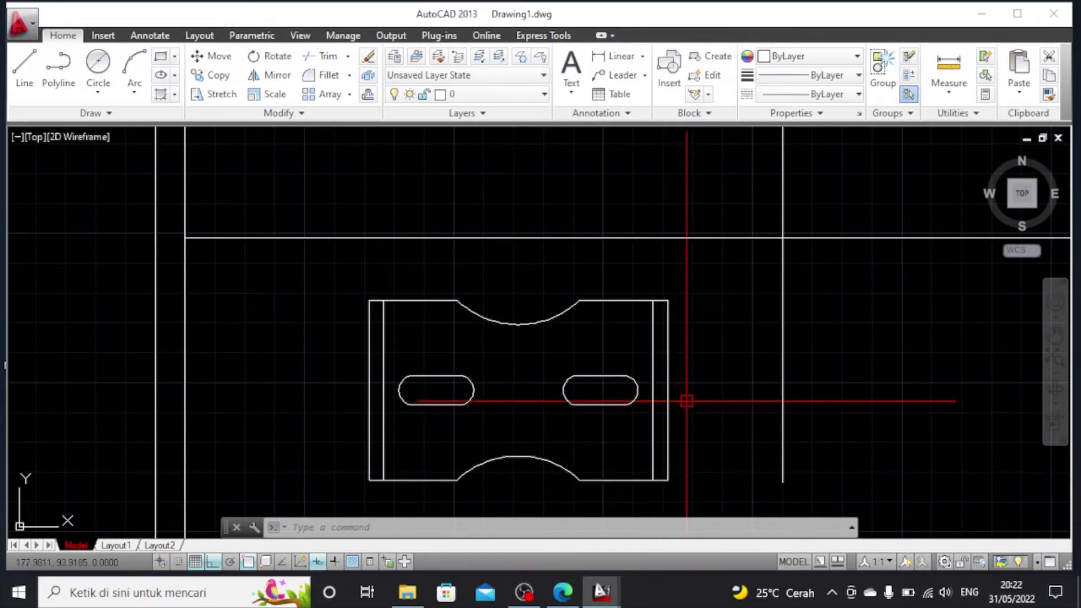
pyautogui.scroll(2, 707, 401)
pyautogui.scroll(-4, 724, 401)
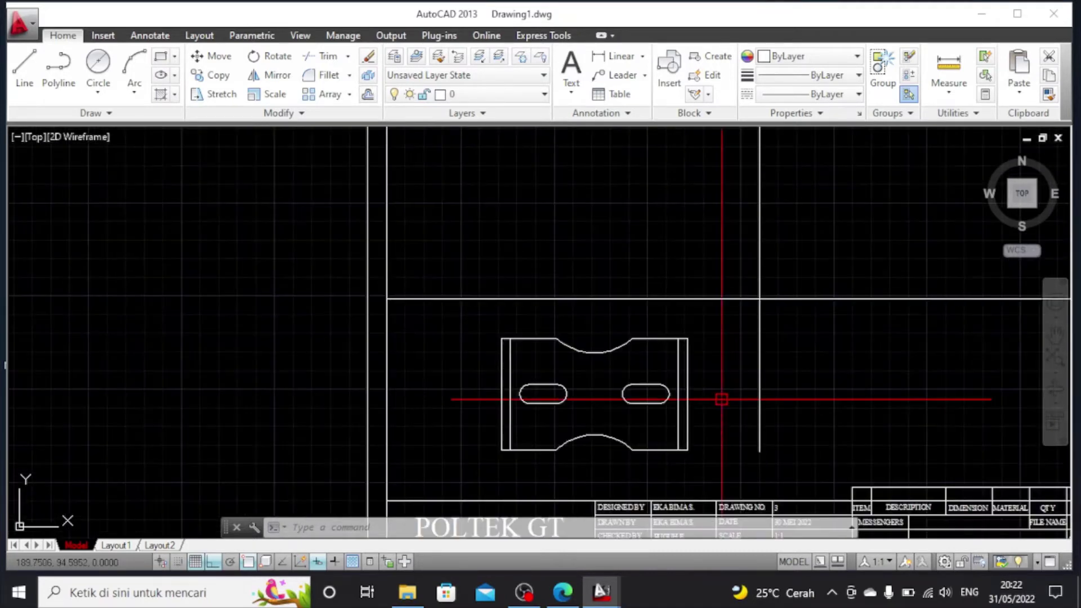
pyautogui.scroll(-2, 749, 401)
pyautogui.scroll(2, 755, 399)
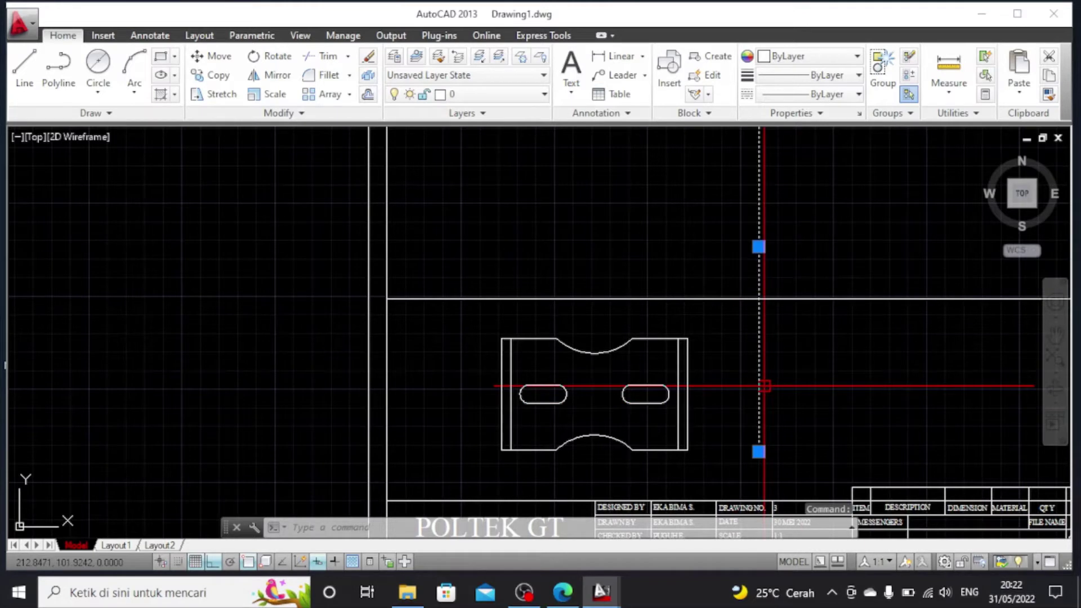
# Draw a horizontal baseline from the part's bottom-right corner well out to the right
pyautogui.click(24, 68)
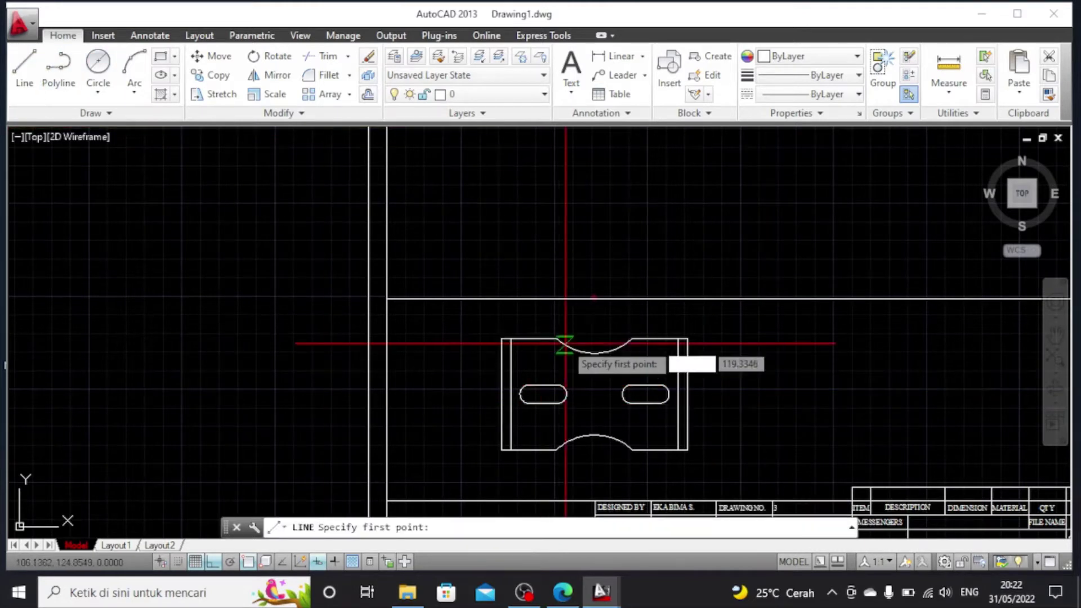
pyautogui.scroll(4, 687, 447)
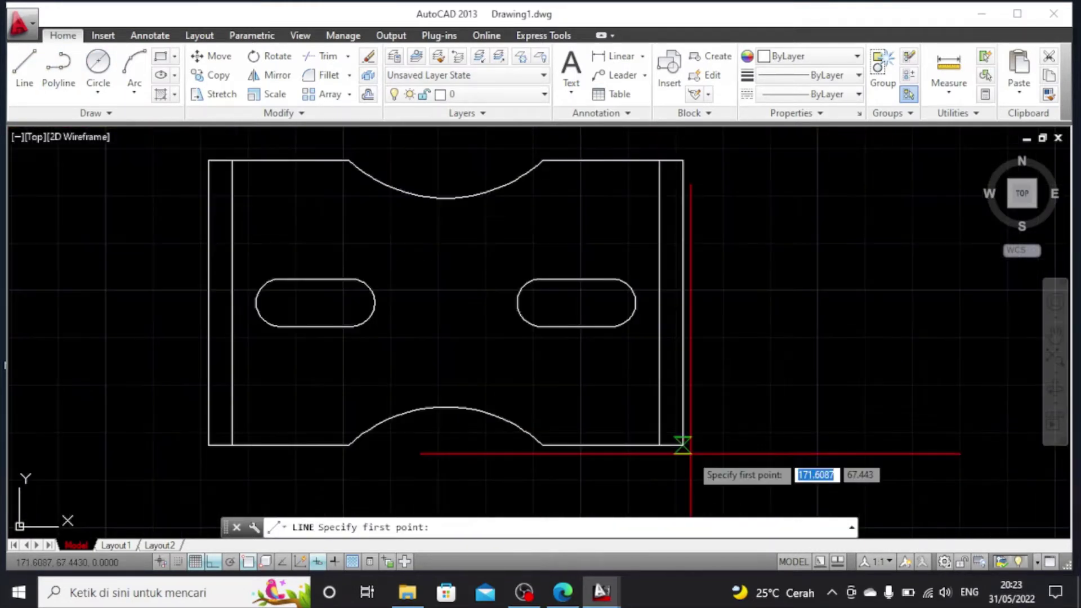
pyautogui.scroll(-2, 682, 445)
pyautogui.click(686, 449)
pyautogui.scroll(-4, 822, 454)
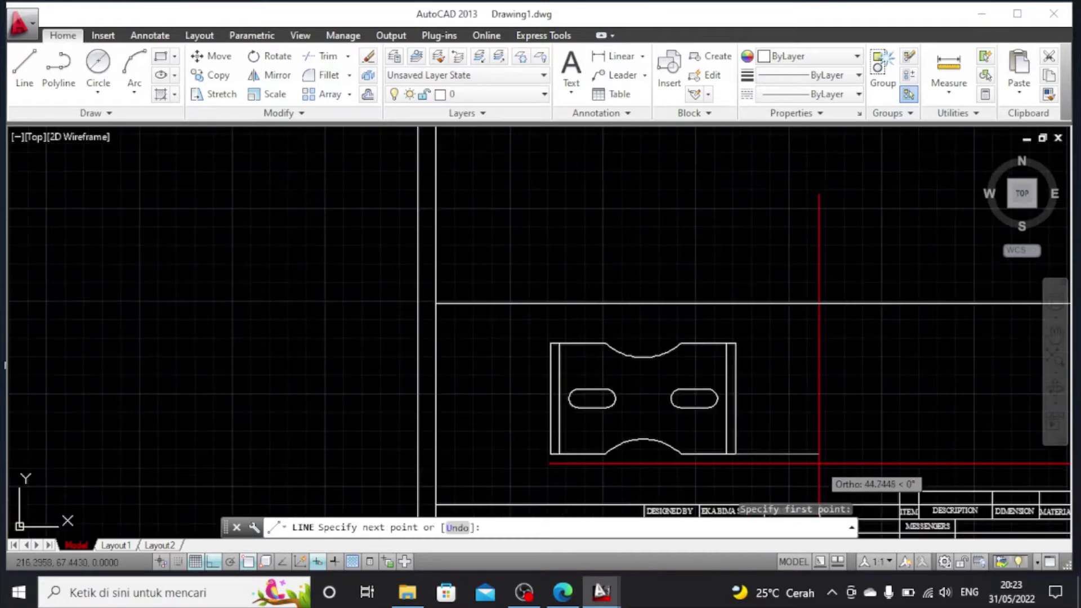
pyautogui.click(936, 456)
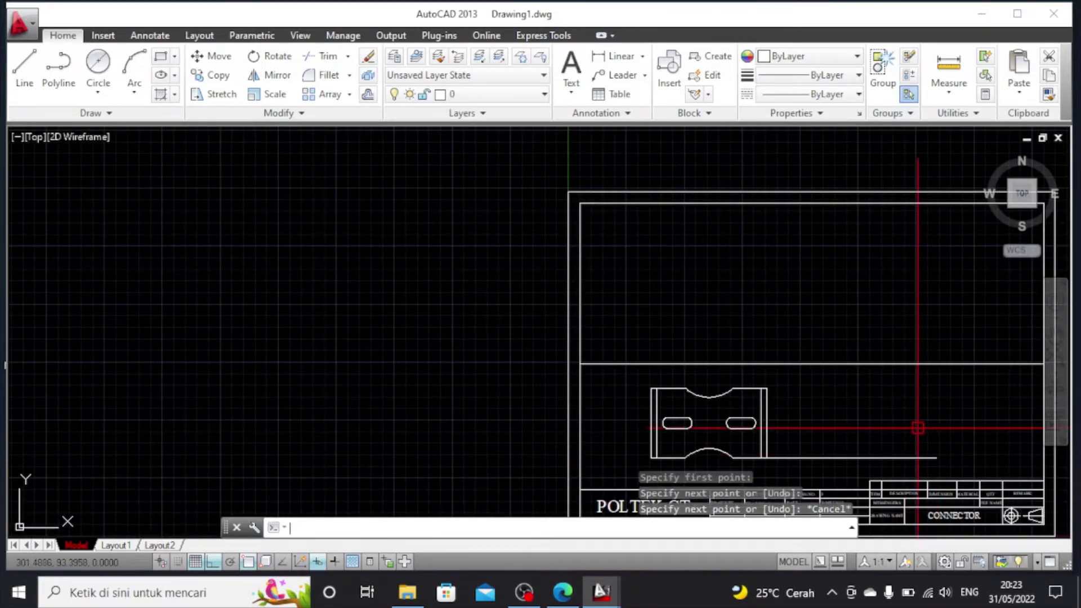
pyautogui.press('Escape')
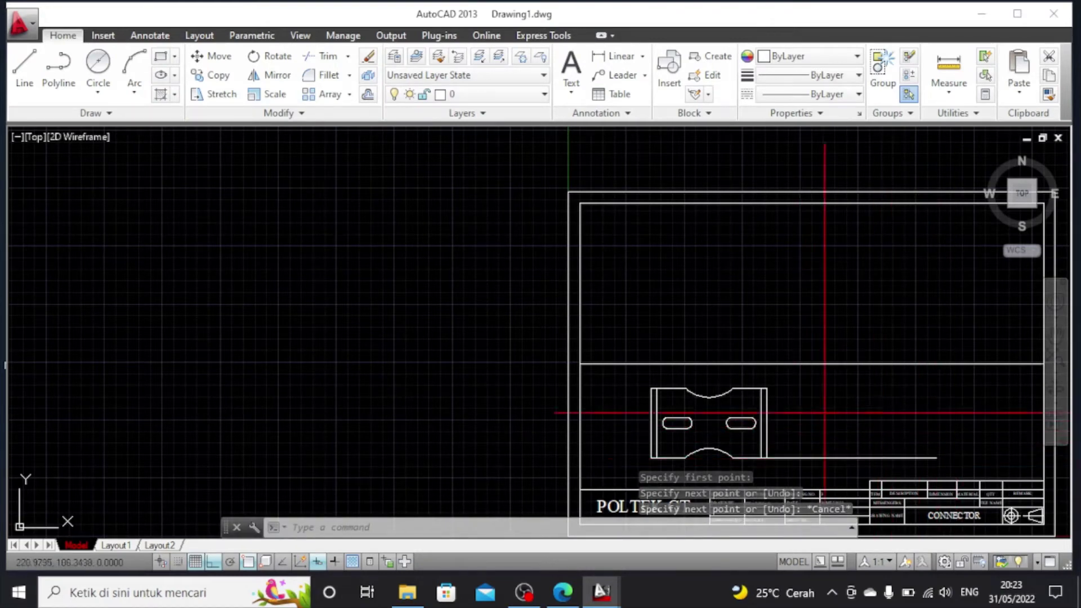
# Pan the view so the whole drawing sheet is visible
pyautogui.click(1055, 335)
pyautogui.moveTo(933, 383)
pyautogui.mouseDown()
pyautogui.moveTo(678, 366)
pyautogui.moveTo(630, 319)
pyautogui.moveTo(704, 339)
pyautogui.mouseUp()
pyautogui.rightClick(887, 343)
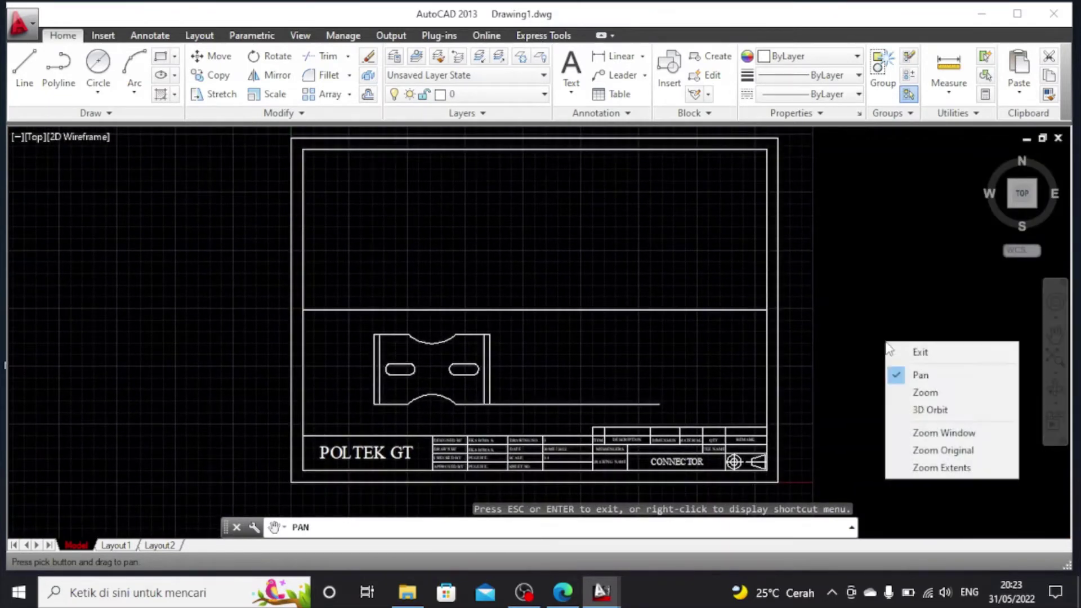
pyautogui.click(924, 352)
pyautogui.scroll(2, 597, 415)
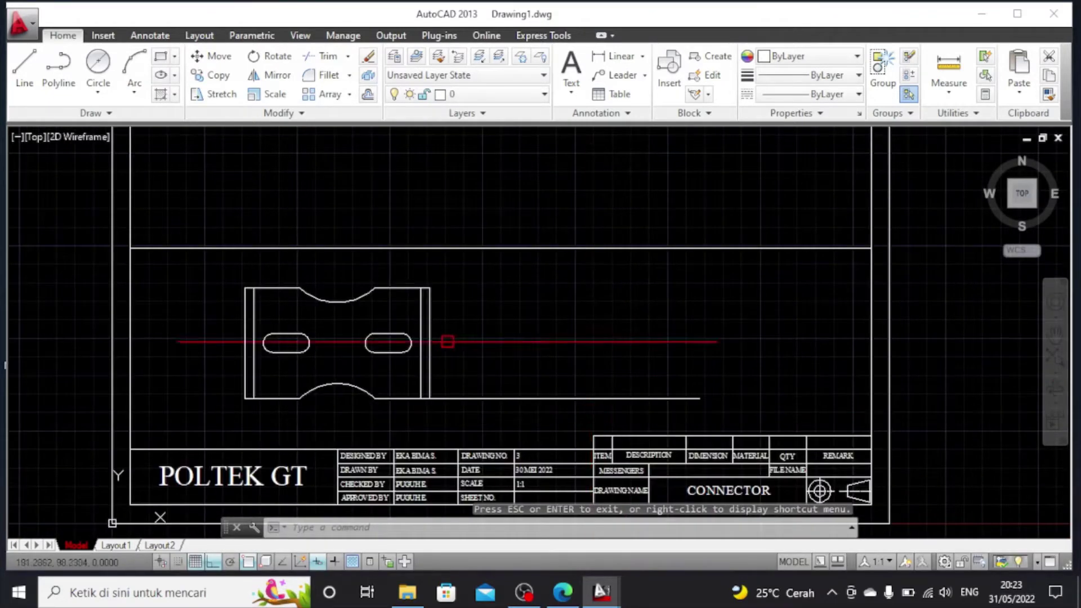
# Draw a 60 by 60 square standing on the baseline, closing its left side down to the baseline
pyautogui.click(22, 67)
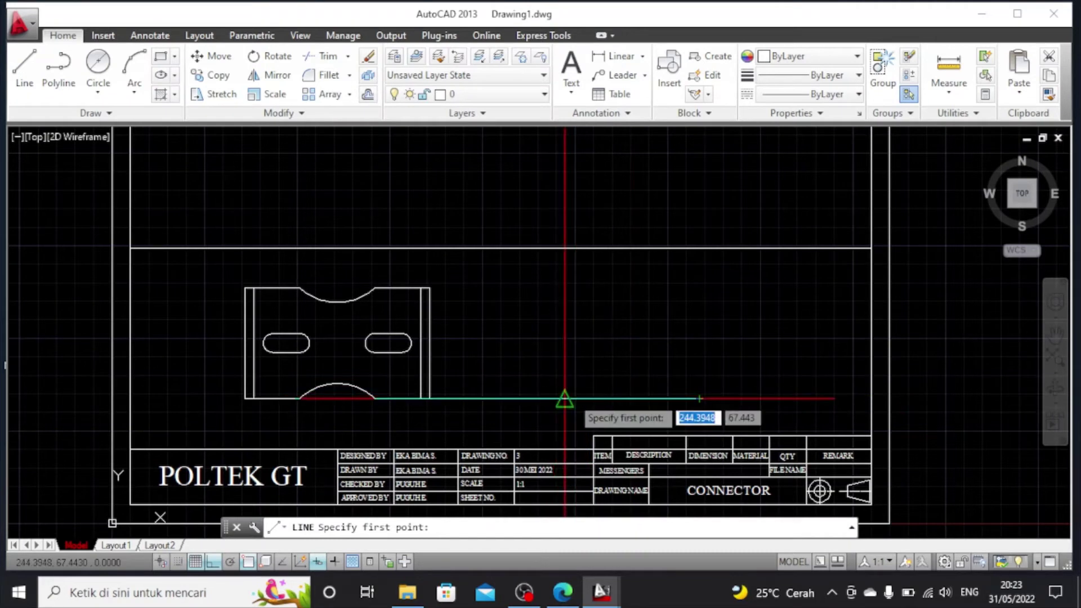
pyautogui.click(666, 398)
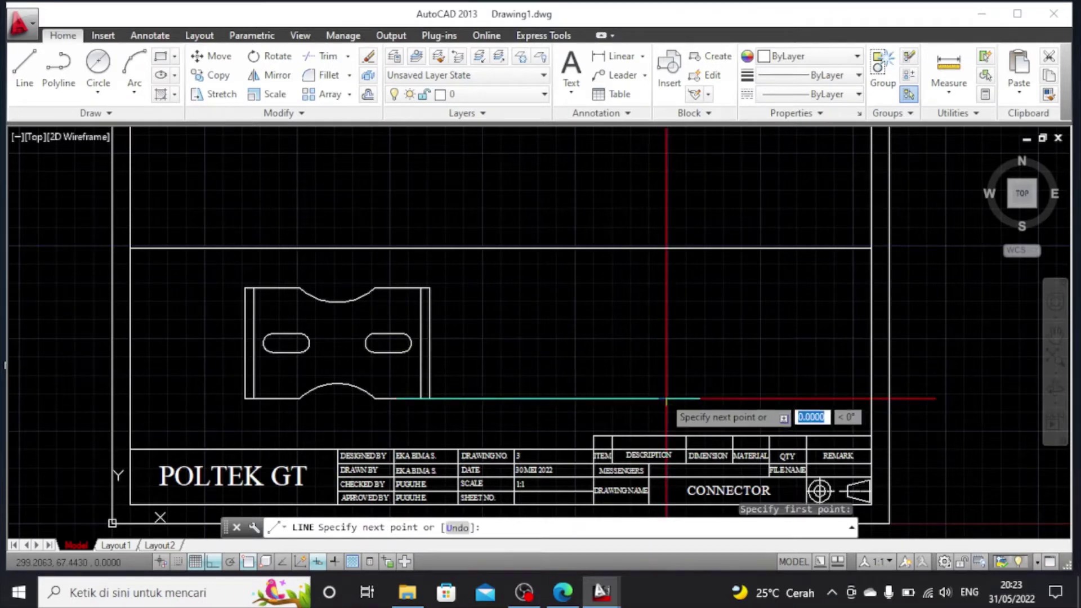
pyautogui.write('6')
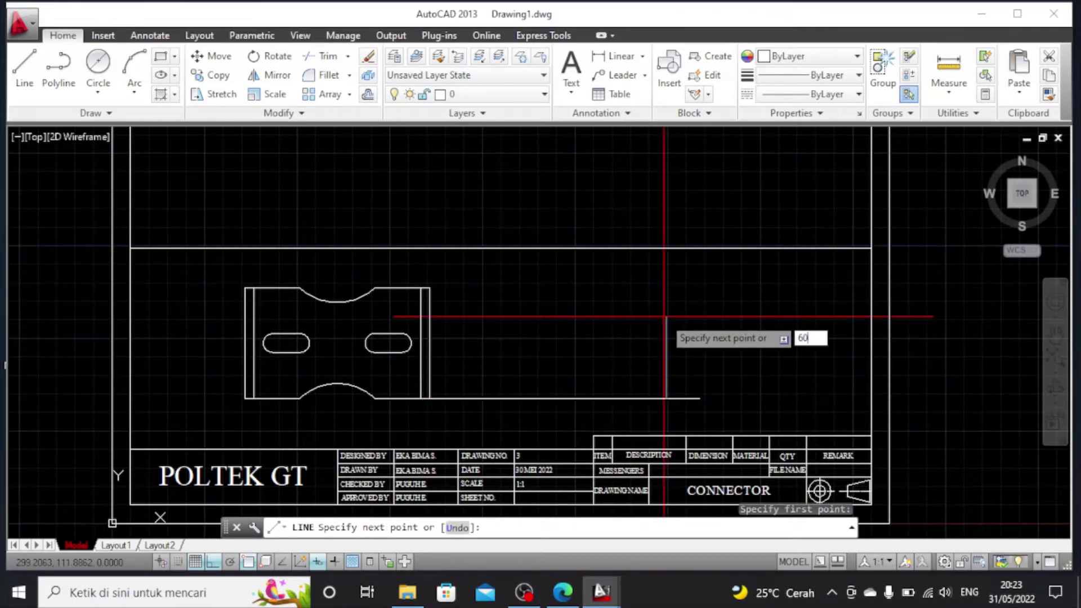
pyautogui.write('0')
pyautogui.press('Return')
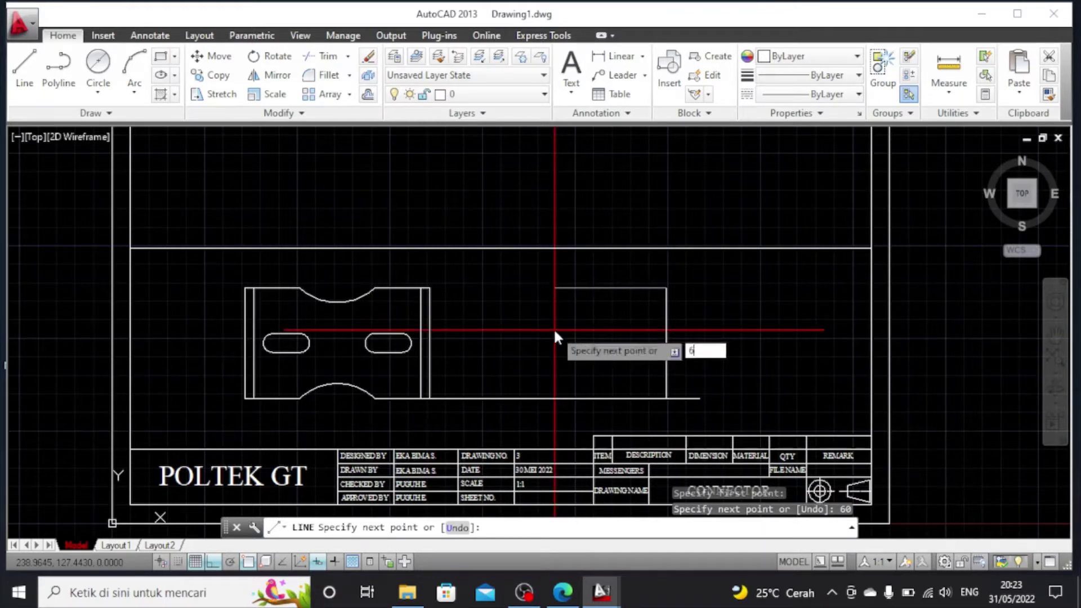
pyautogui.press('Return')
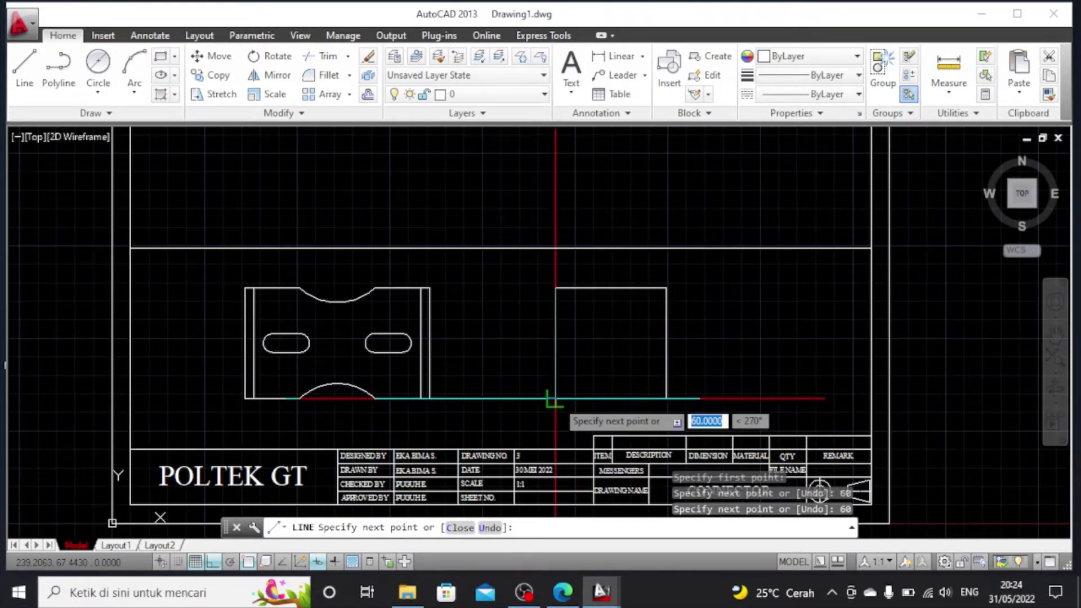
pyautogui.click(555, 399)
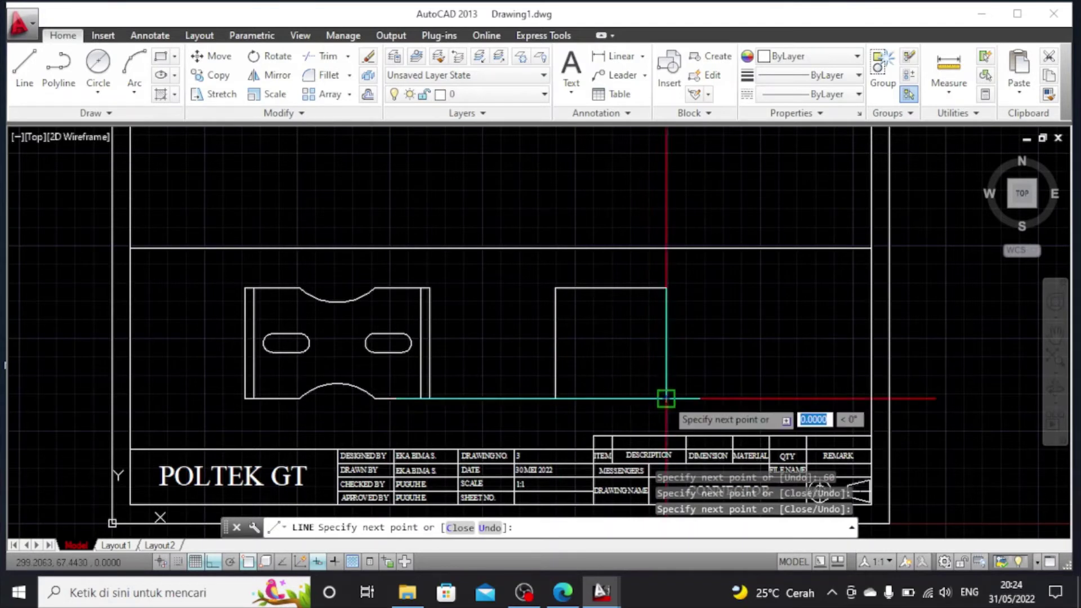
pyautogui.press('Escape')
pyautogui.scroll(2, 630, 383)
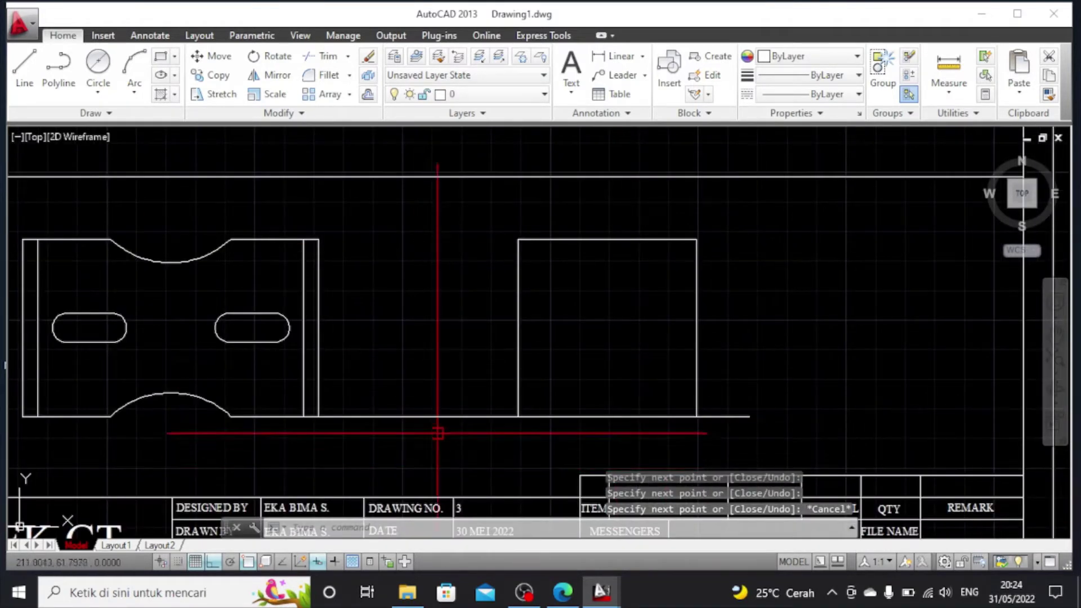
pyautogui.click(431, 416)
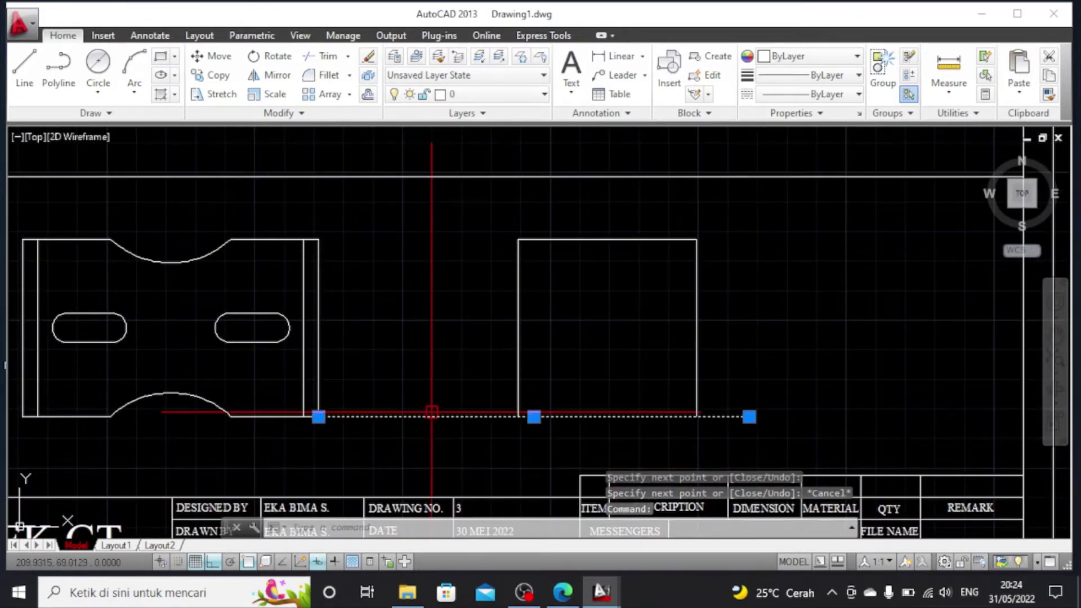
# Erase the long baseline and the square's left, top and bottom edges
pyautogui.press('Delete')
pyautogui.scroll(-4, 483, 434)
pyautogui.scroll(4, 492, 433)
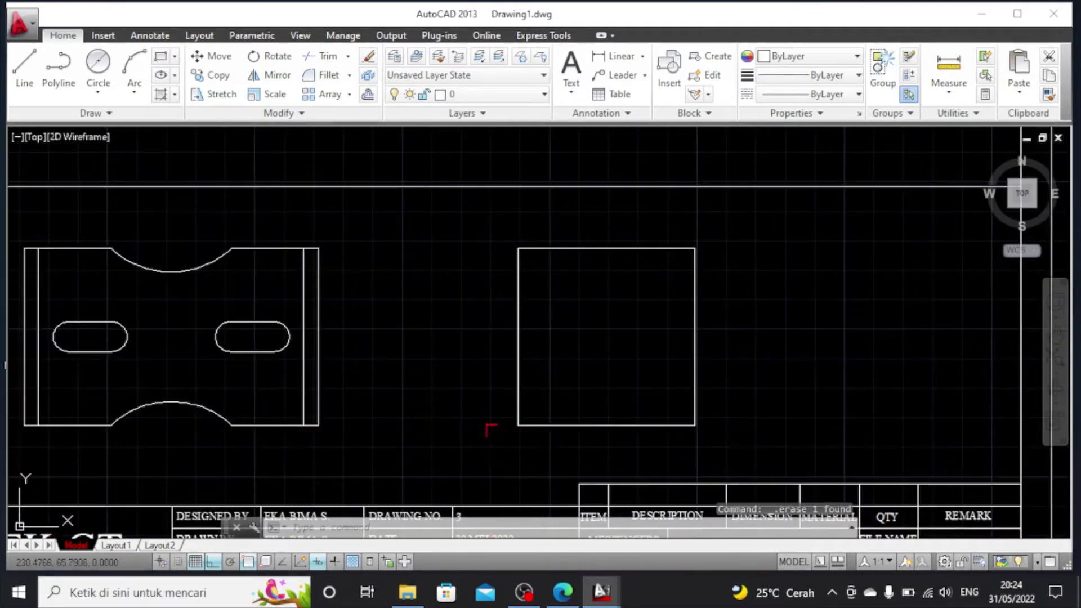
pyautogui.scroll(-3, 493, 428)
pyautogui.scroll(1, 499, 406)
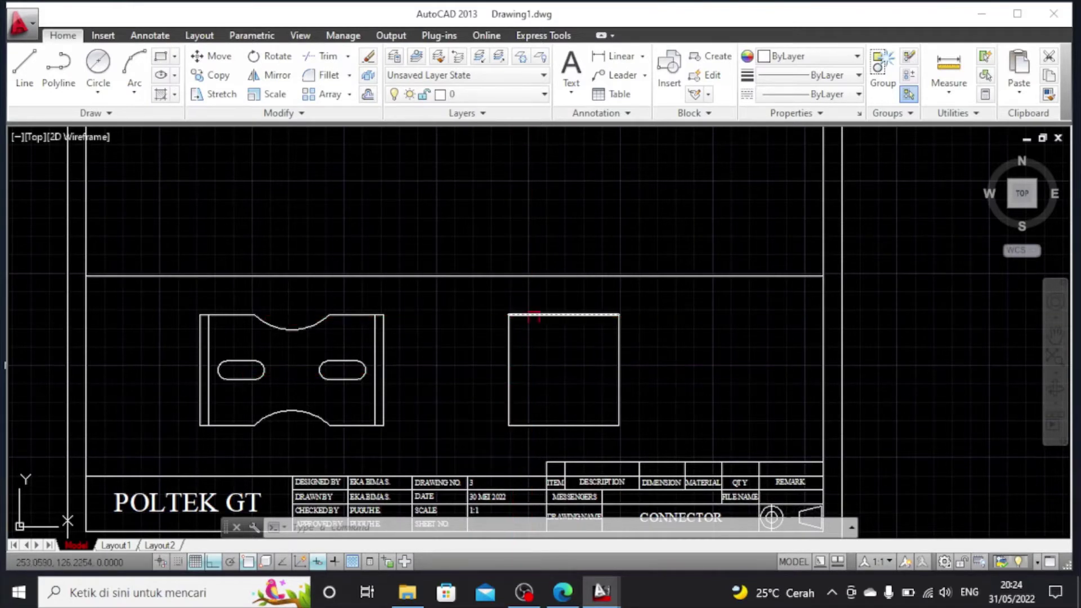
pyautogui.press('Delete')
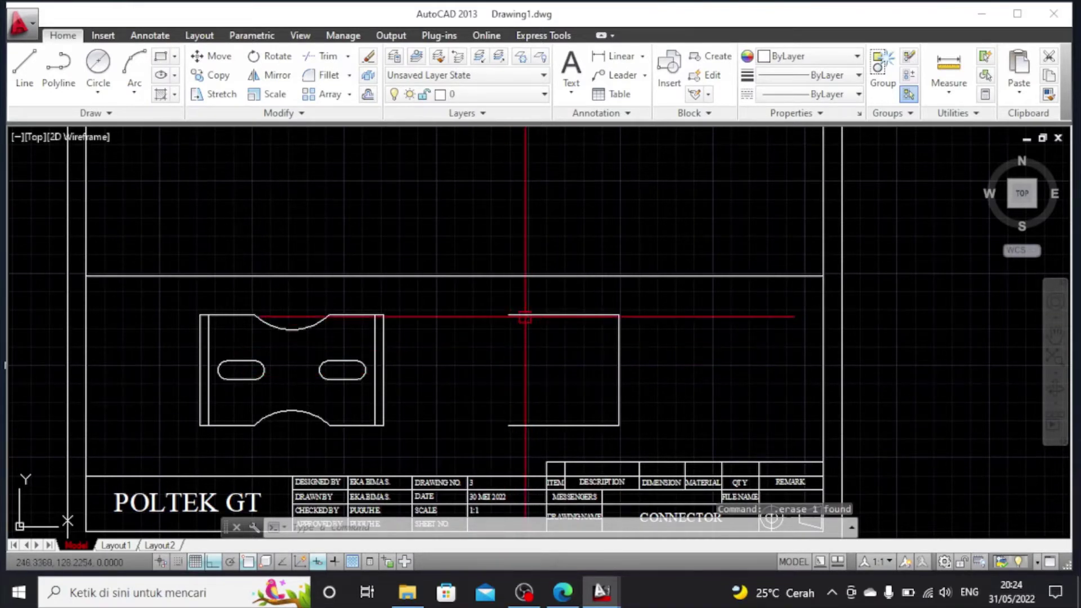
pyautogui.click(529, 314)
pyautogui.press('Delete')
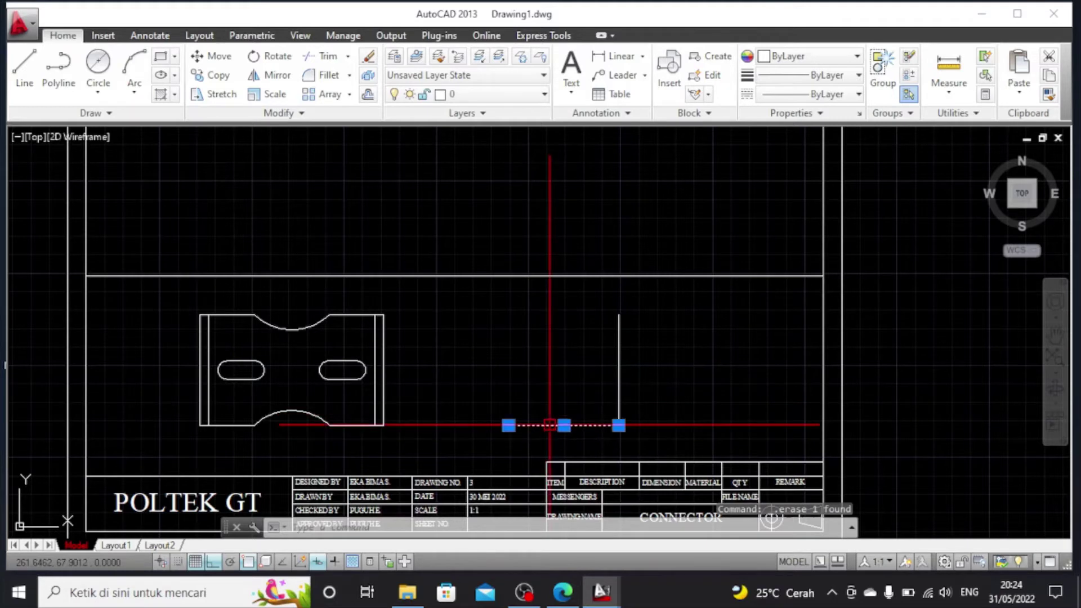
pyautogui.press('Delete')
# From the remaining edge's top endpoint, draw a 30-unit line left and a 60-unit line down
pyautogui.click(16, 70)
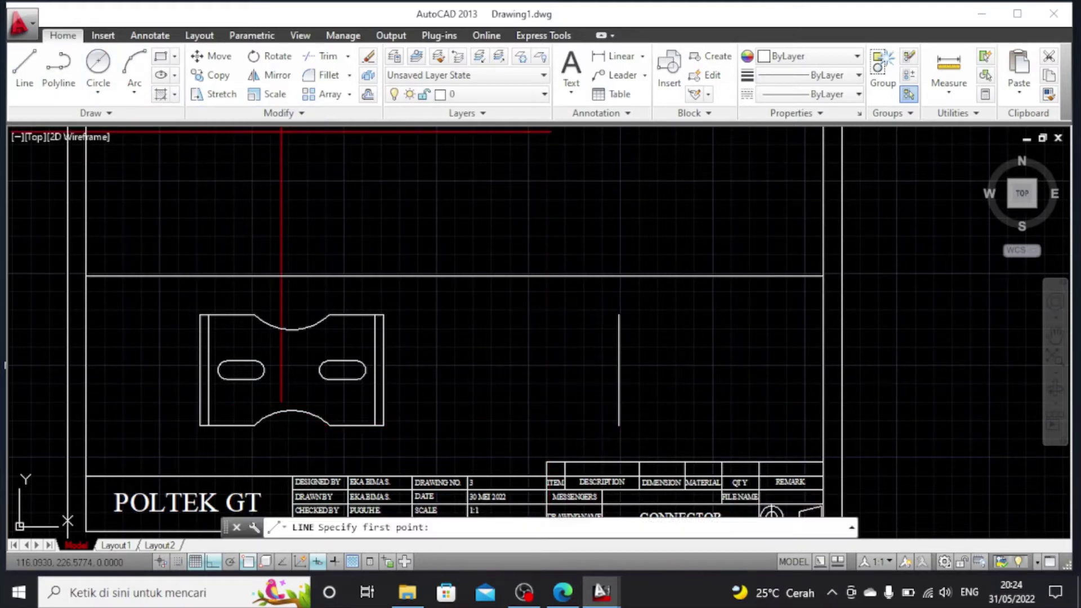
pyautogui.click(619, 315)
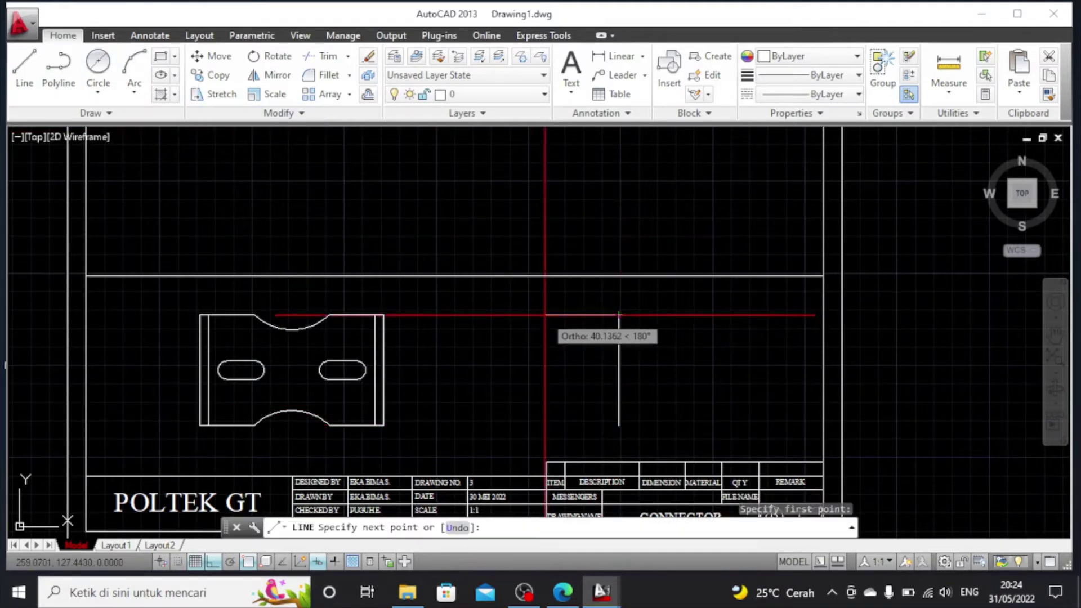
pyautogui.write('30')
pyautogui.press('Return')
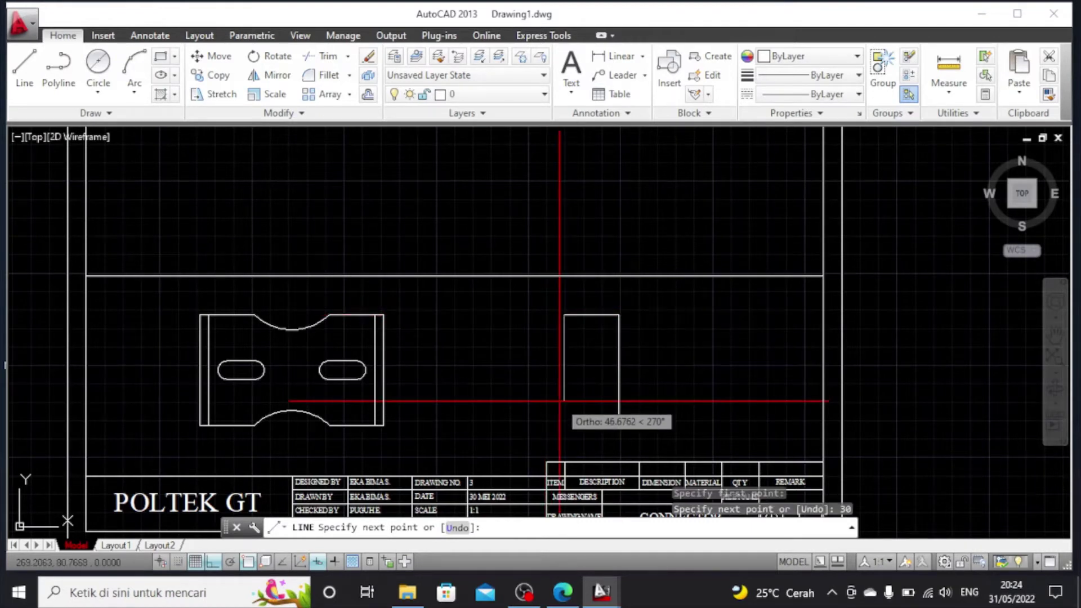
pyautogui.write('60')
pyautogui.press('Return')
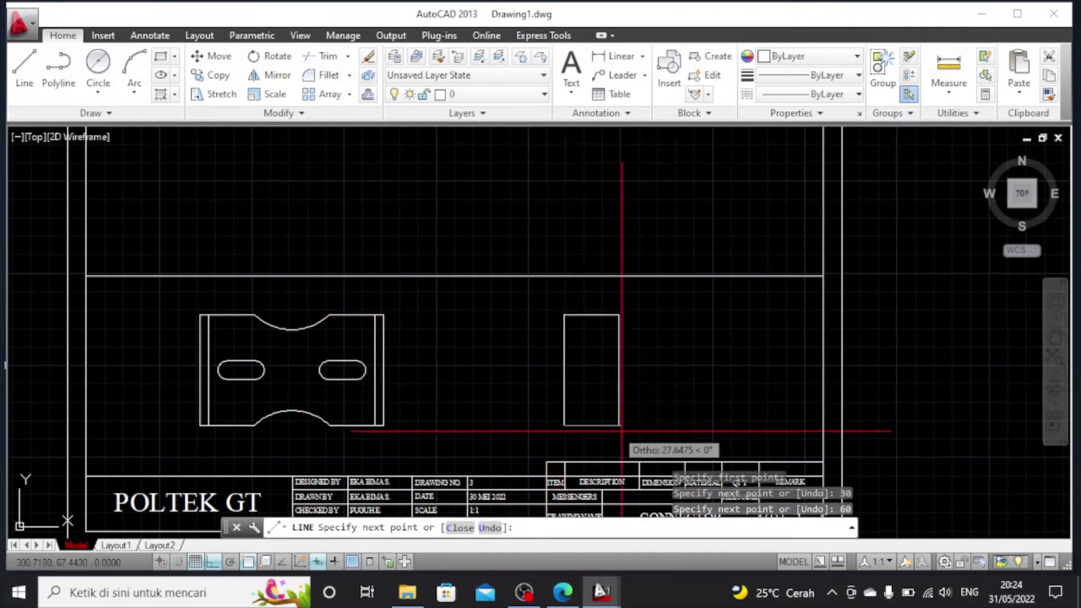
pyautogui.press('Escape')
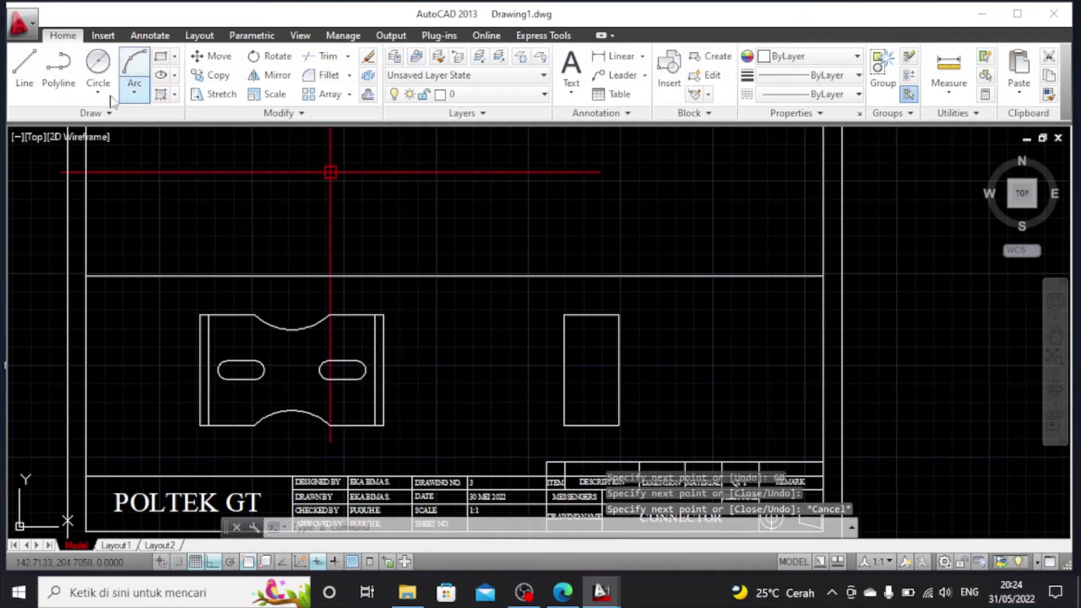
# Draw a 60-diameter circle centred on the rectangle's left edge midpoint
pyautogui.click(98, 90)
pyautogui.click(101, 153)
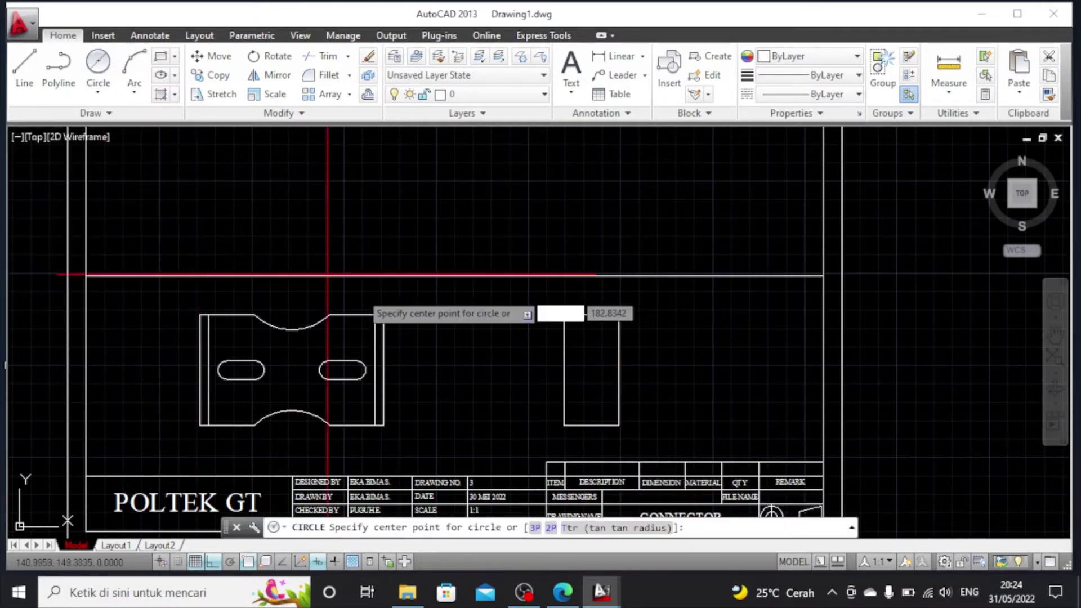
pyautogui.click(563, 370)
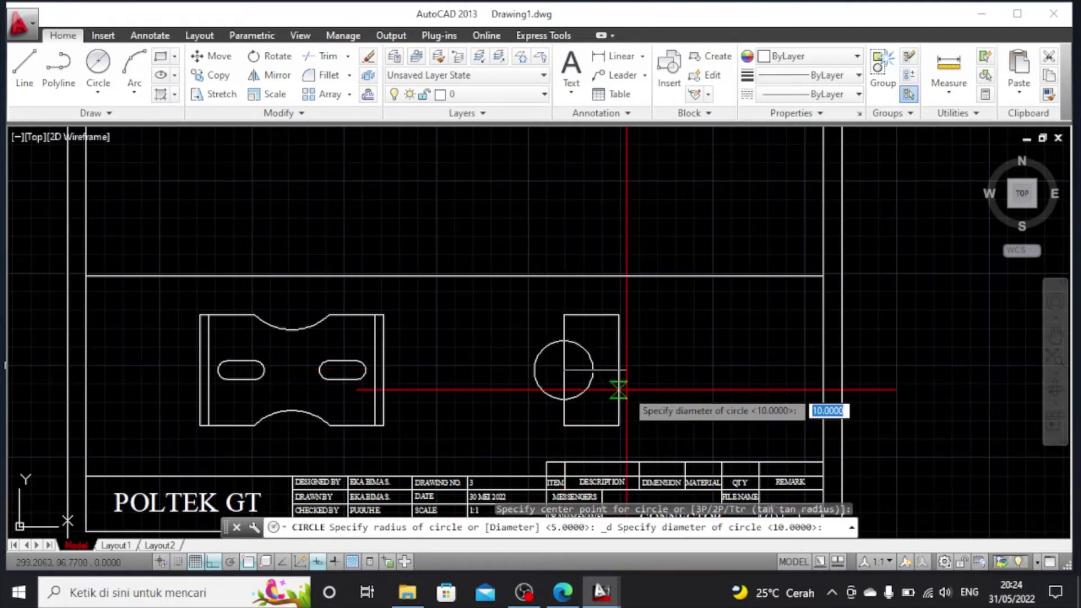
pyautogui.press('Return')
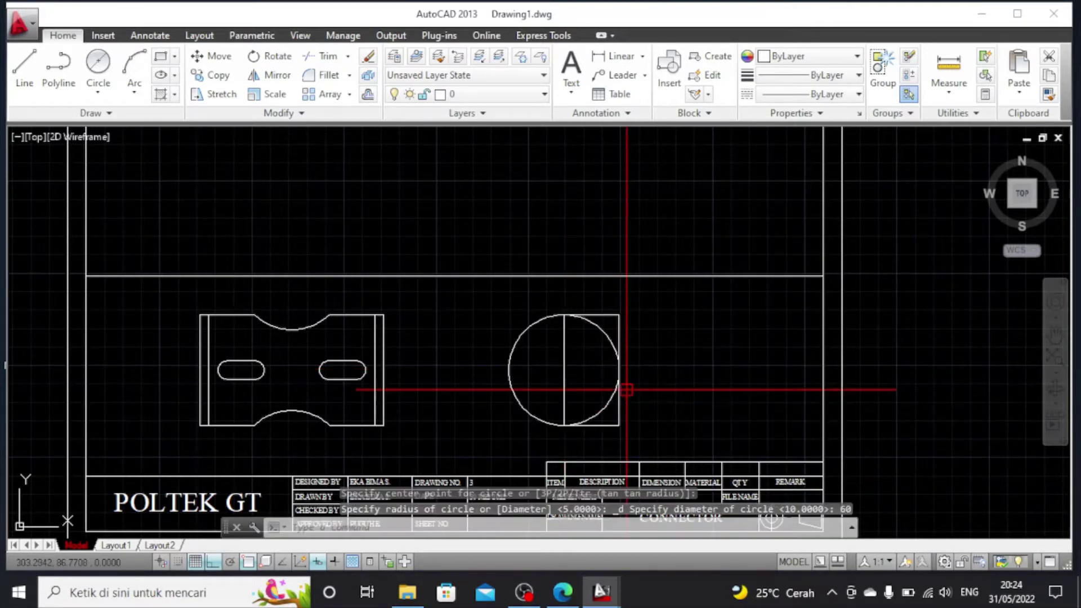
pyautogui.press('Escape')
pyautogui.scroll(4, 622, 389)
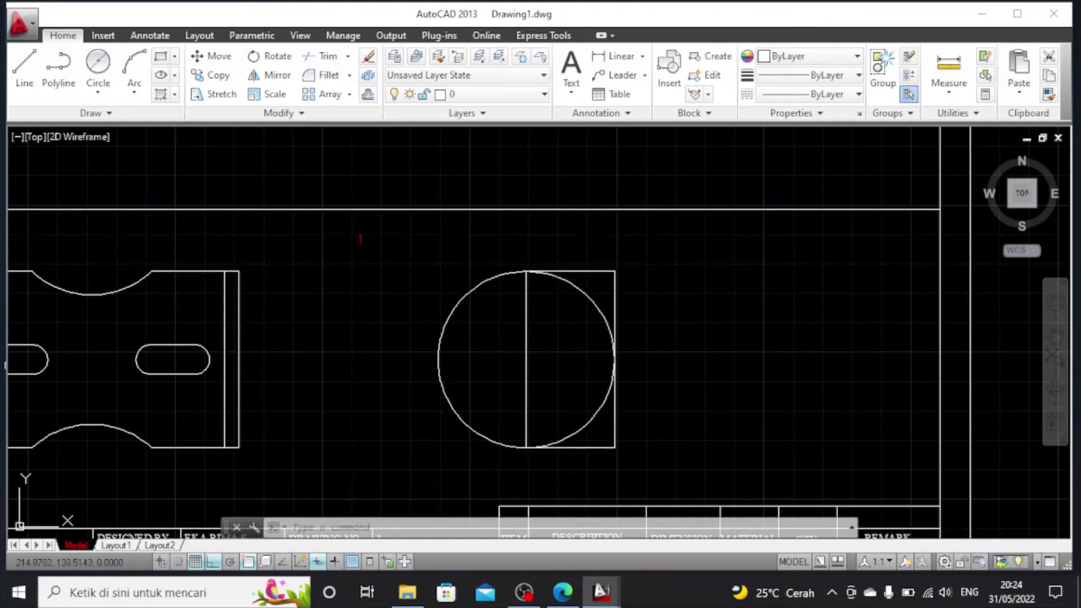
# Trim away the circle's right half and erase the straight left edge
pyautogui.click(324, 56)
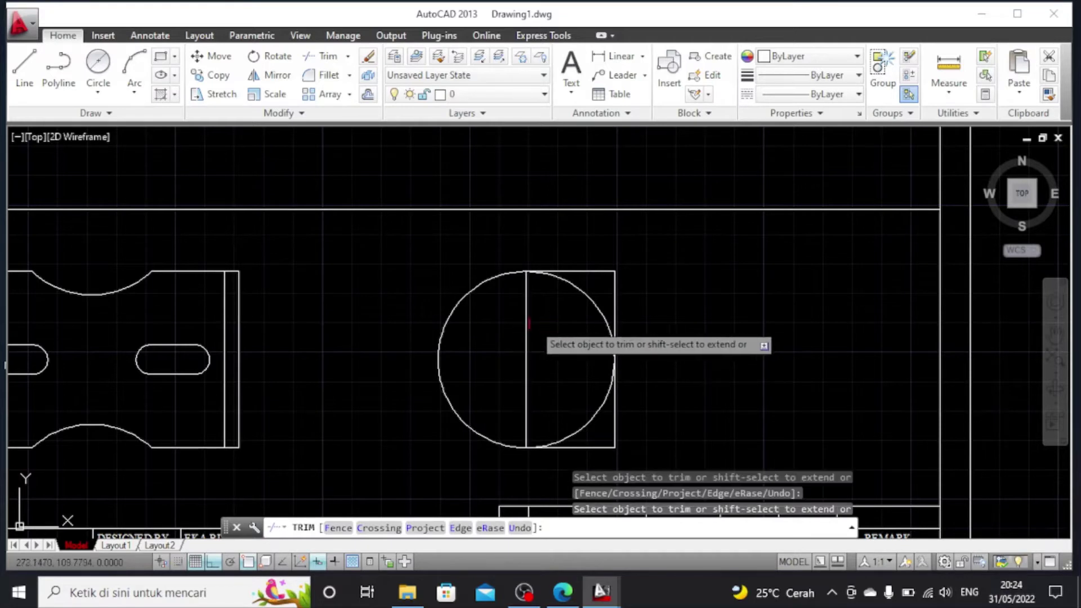
pyautogui.click(587, 298)
pyautogui.click(604, 401)
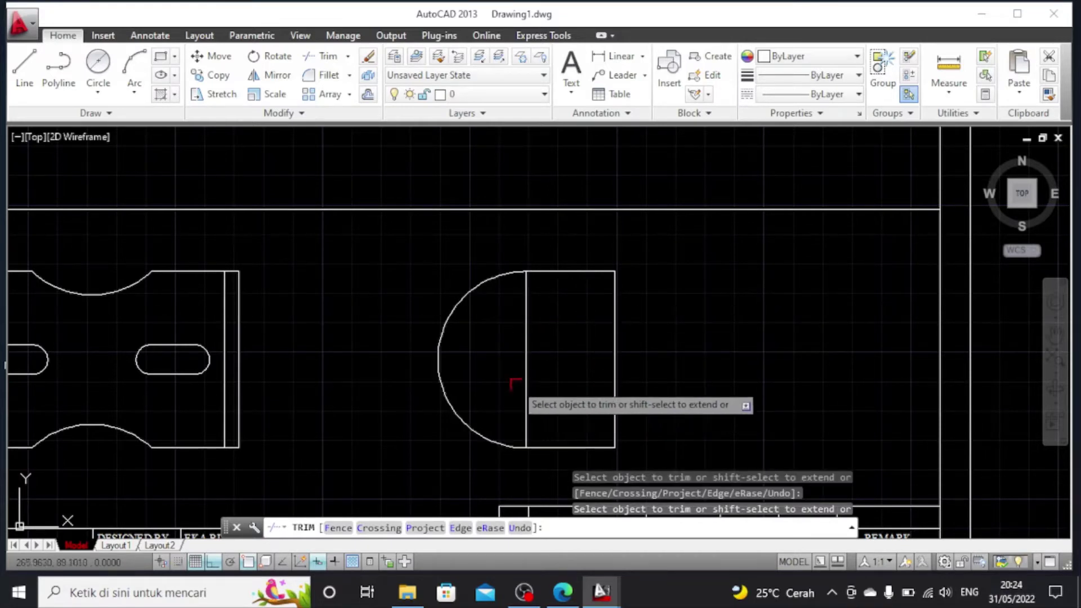
pyautogui.press('Escape')
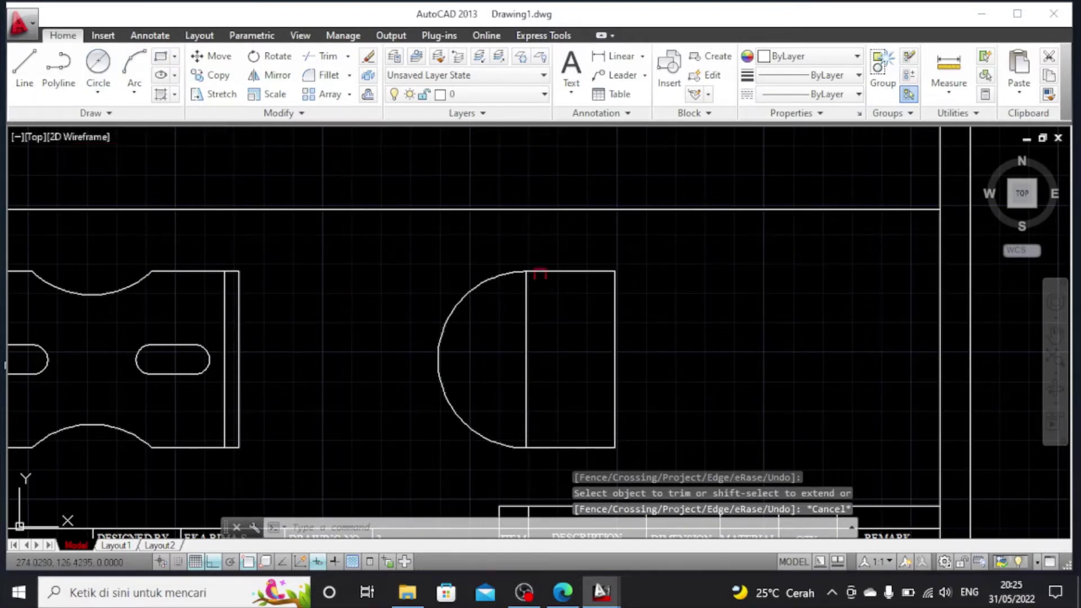
pyautogui.click(527, 327)
pyautogui.press('Delete')
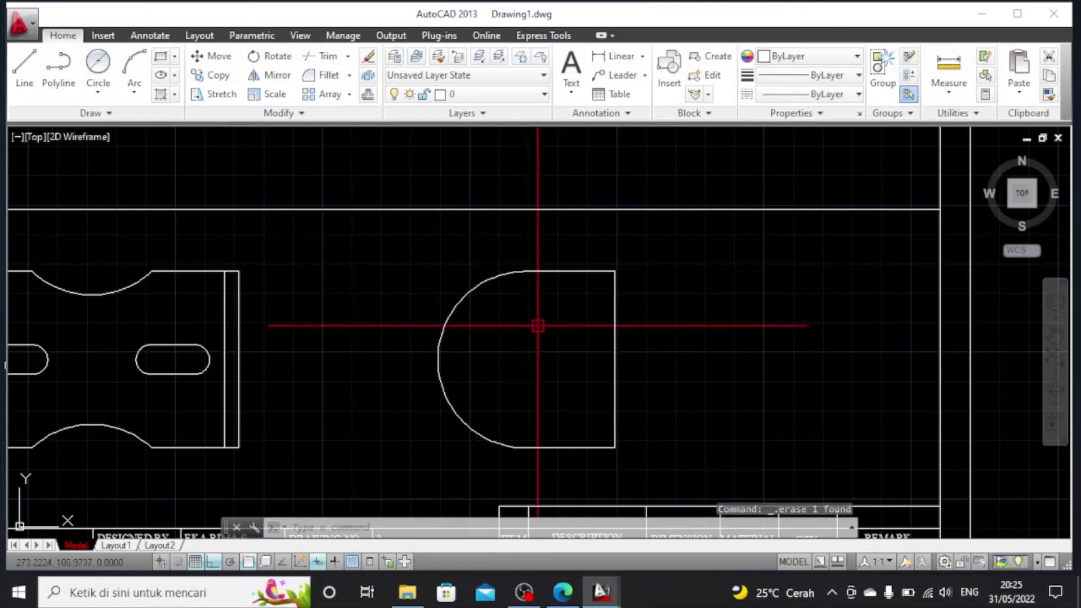
# Draw a 40-diameter circle centred on the rounded end's arc centre
pyautogui.click(98, 63)
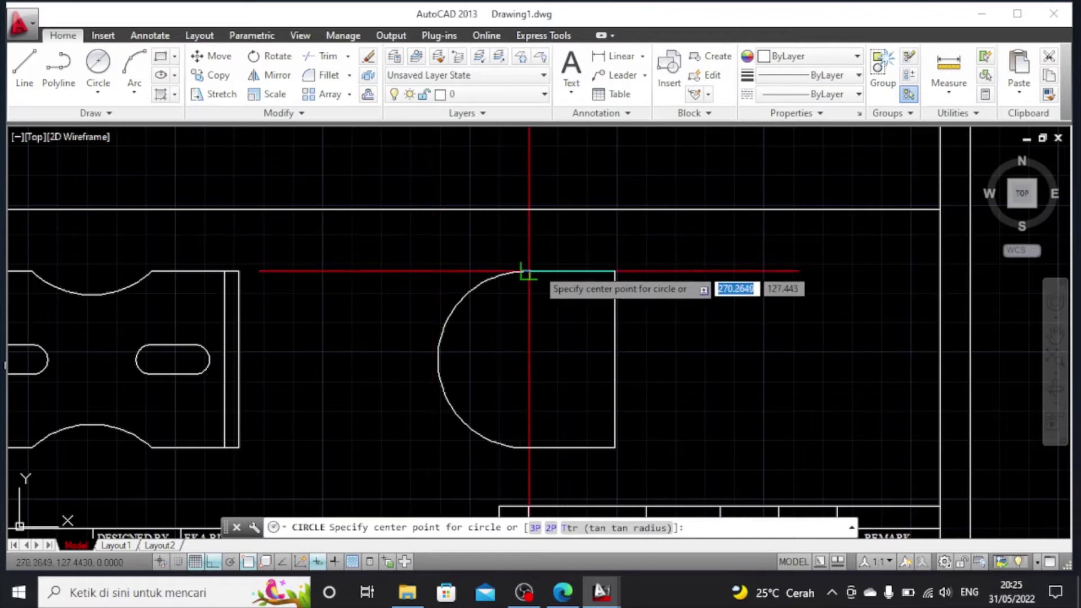
pyautogui.click(526, 358)
pyautogui.write('d')
pyautogui.press('Return')
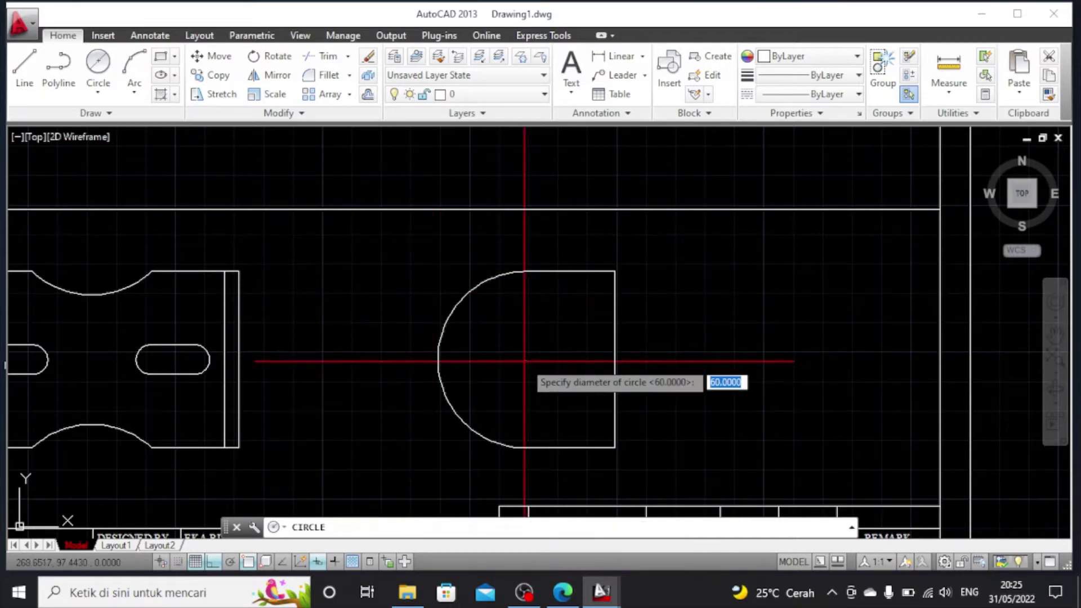
pyautogui.write('4')
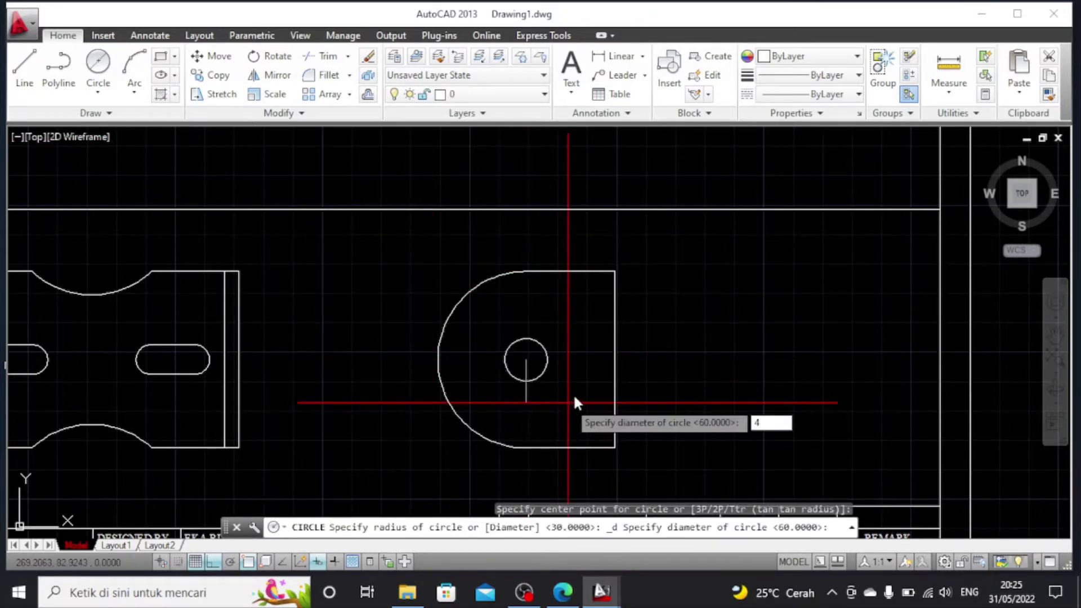
pyautogui.write('0')
pyautogui.press('Return')
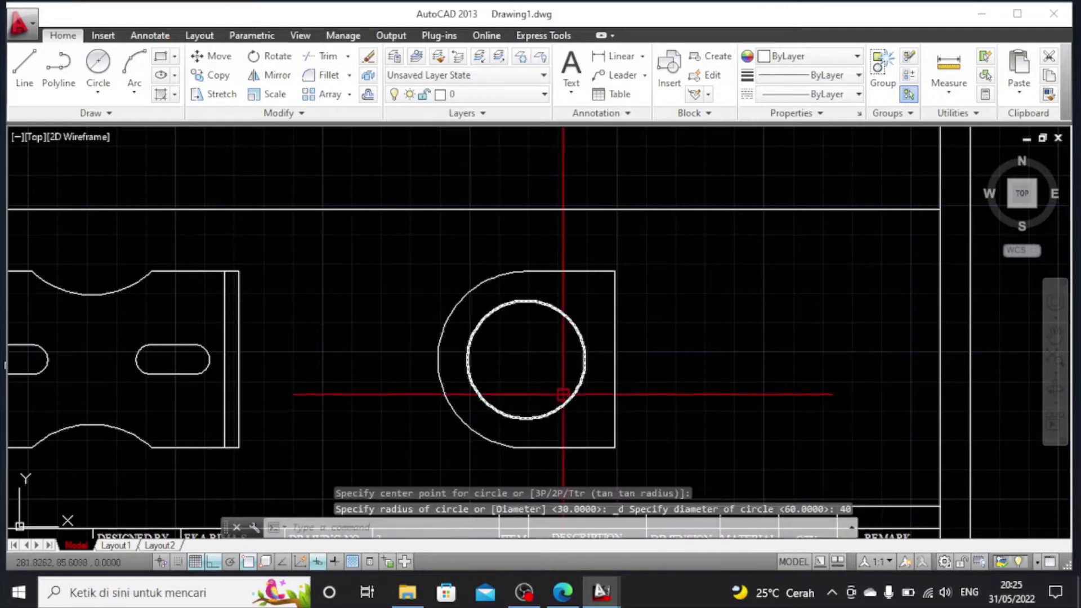
pyautogui.press('Escape')
# Add a 20-diameter circle at the same centre point
pyautogui.click(95, 72)
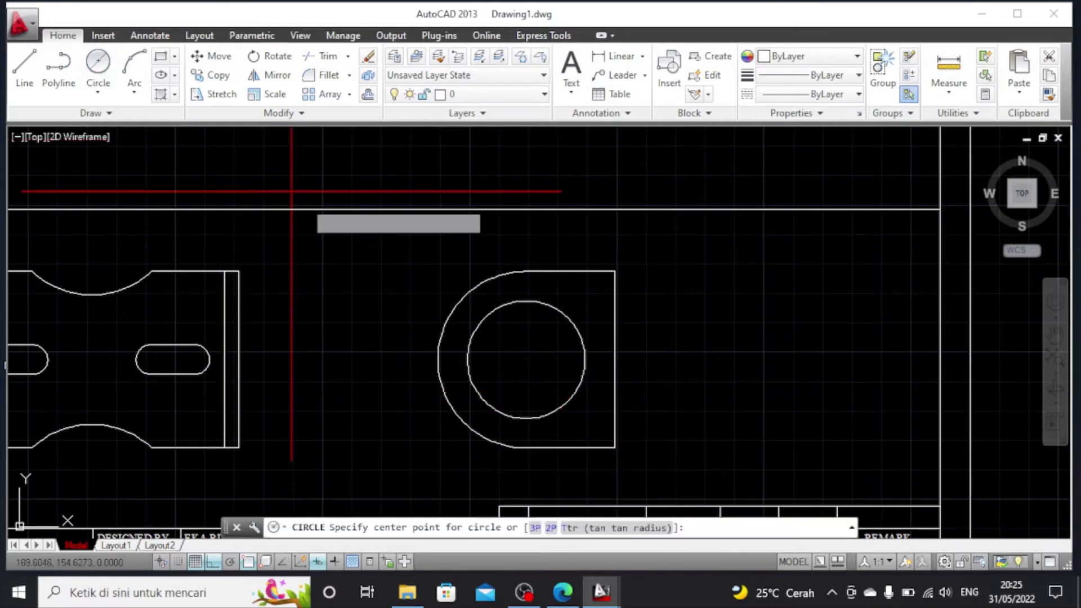
pyautogui.click(527, 360)
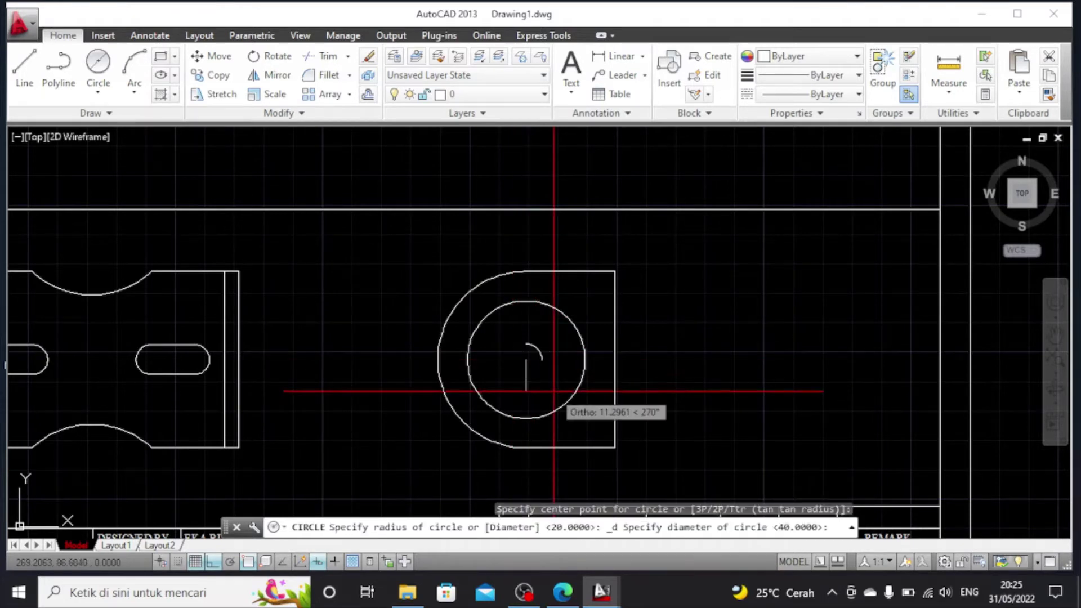
pyautogui.write('20')
pyautogui.press('Return')
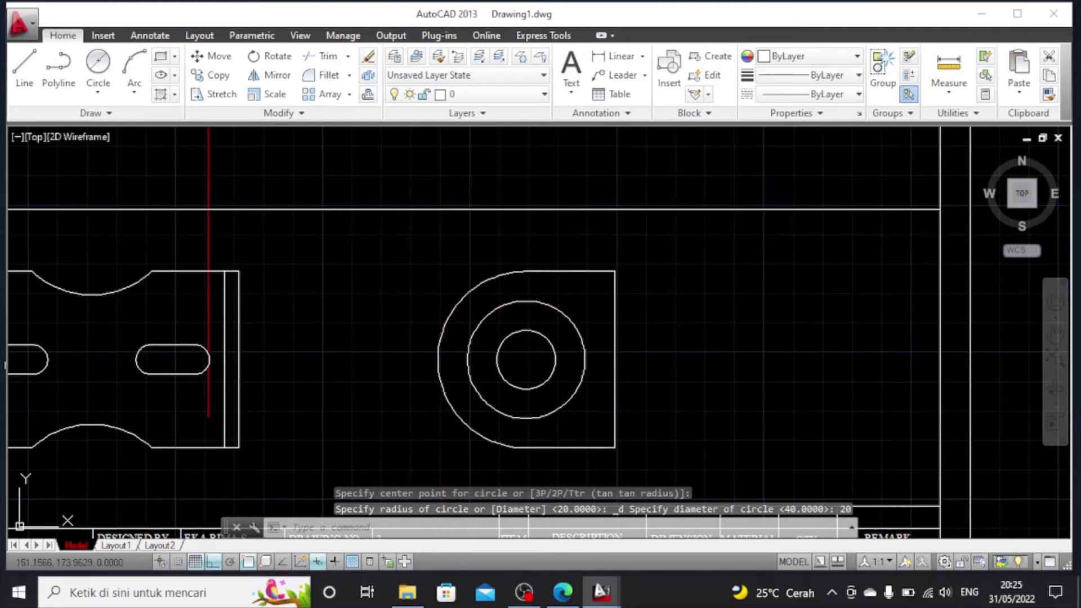
# Draw a line at 45° from the circles' centre with Ortho turned off
pyautogui.click(25, 66)
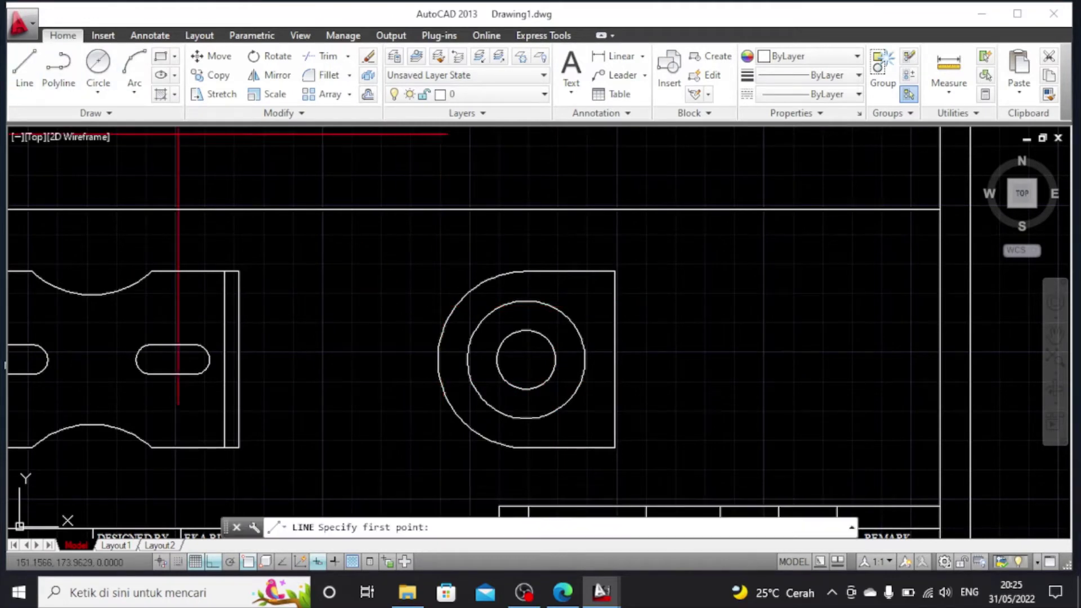
pyautogui.click(526, 359)
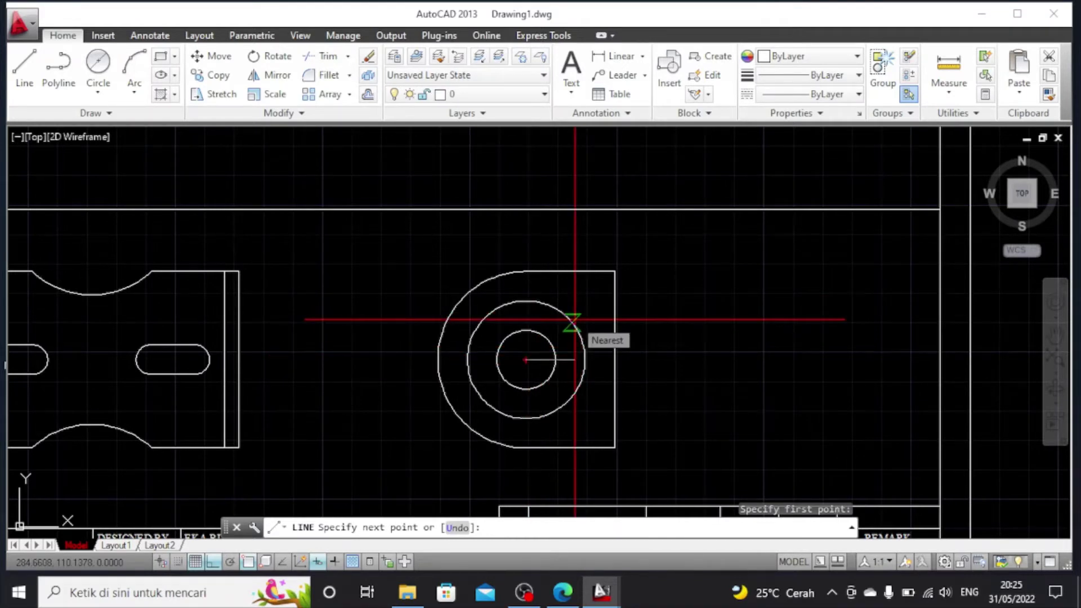
pyautogui.press('F8')
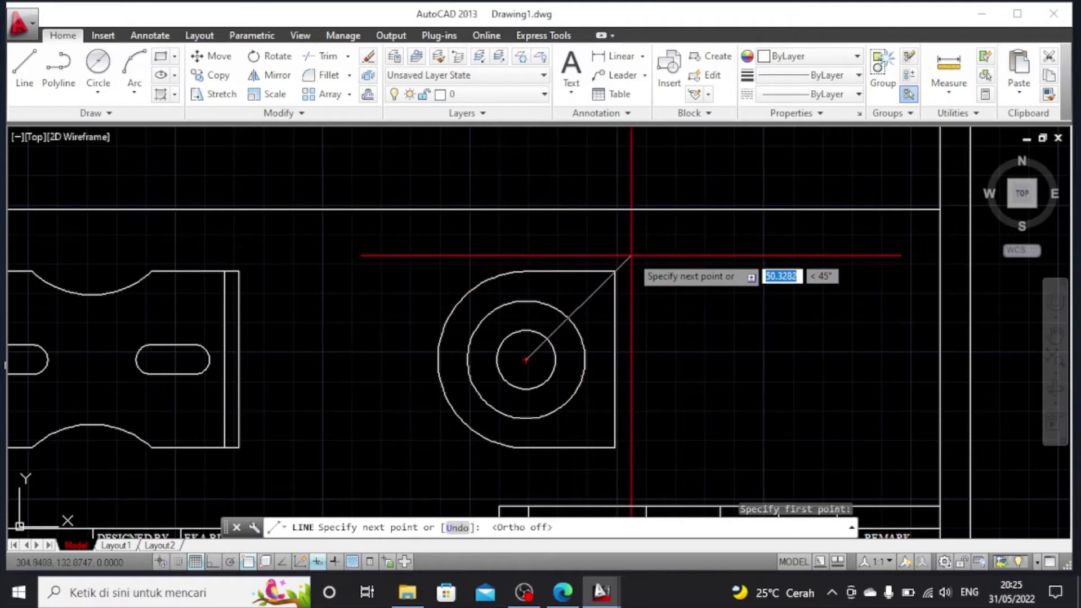
pyautogui.press('Tab')
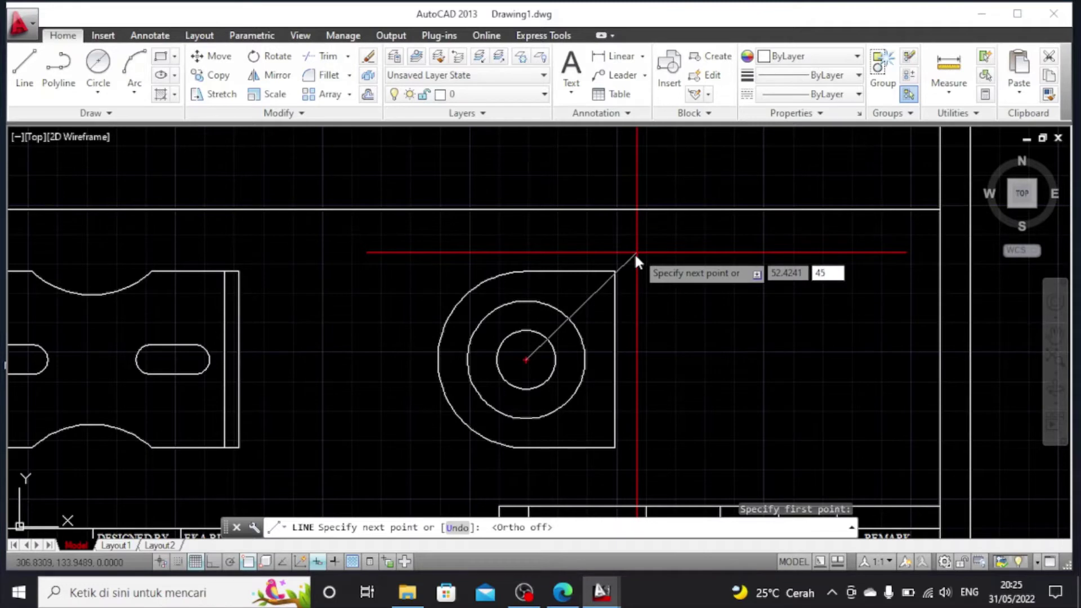
pyautogui.write('45')
pyautogui.press('Return')
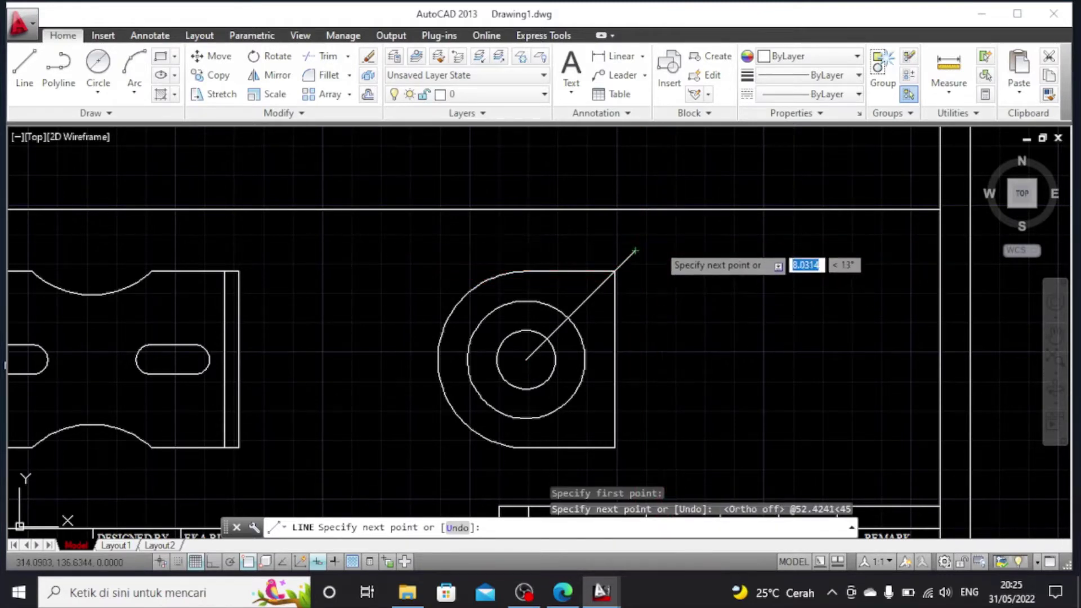
pyautogui.press('Escape')
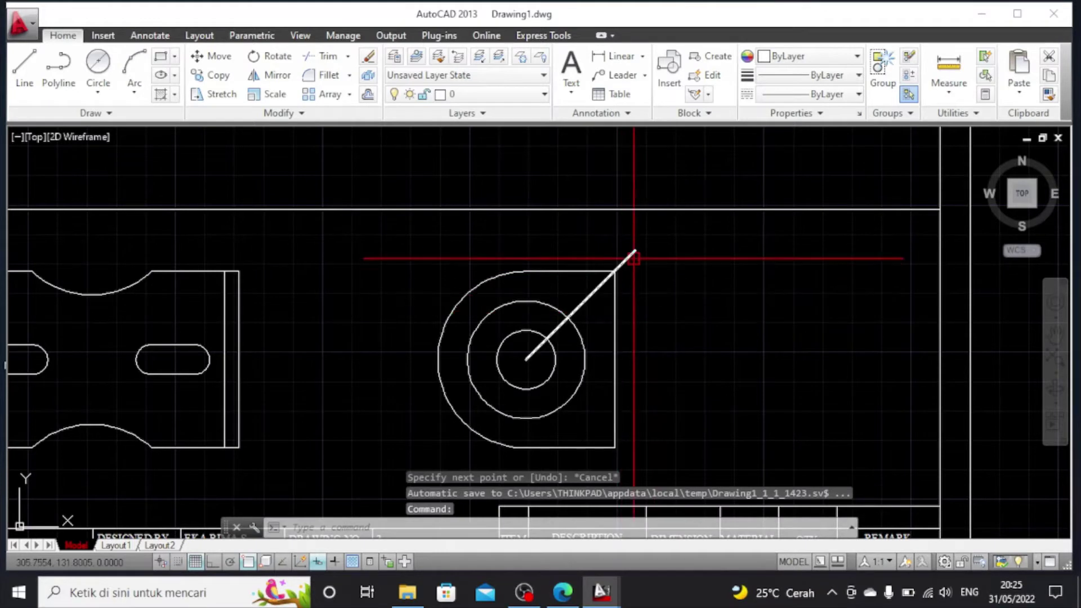
# Begin a circle centred where the 45° line crosses the 40 circle, sized by diameter
pyautogui.click(98, 63)
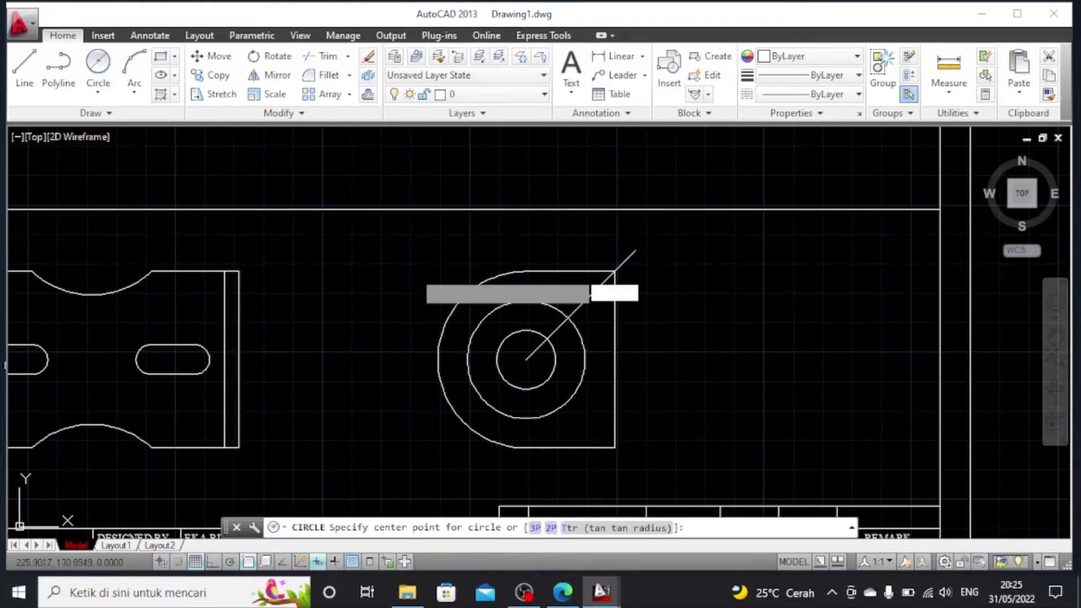
pyautogui.scroll(4, 512, 330)
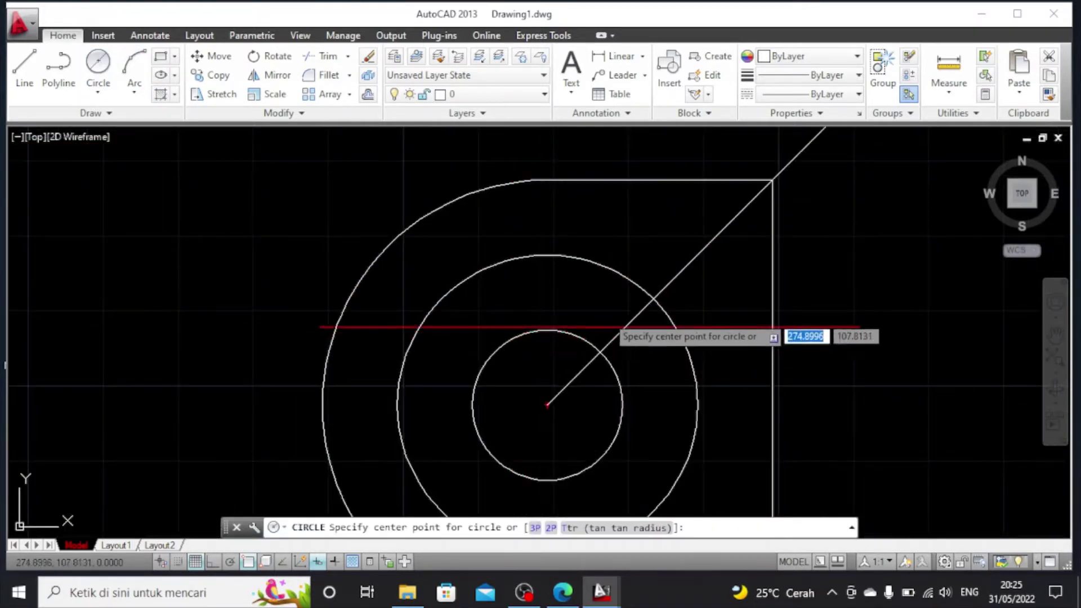
pyautogui.click(653, 299)
pyautogui.write('d')
pyautogui.press('Return')
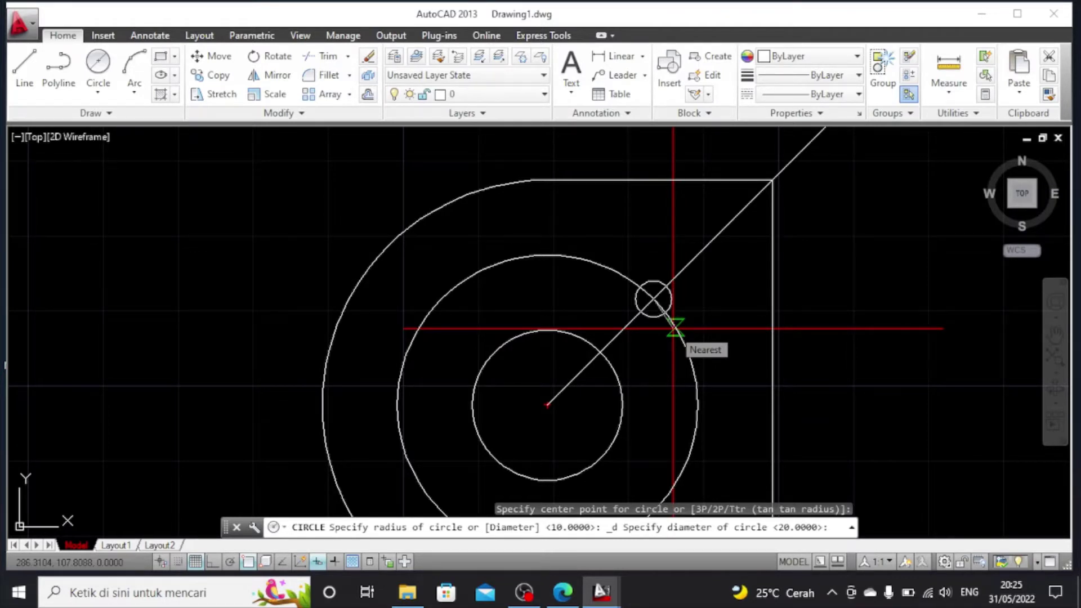
# Make the bolt hole circle 5.6 in diameter
pyautogui.write('5.6')
pyautogui.press('Return')
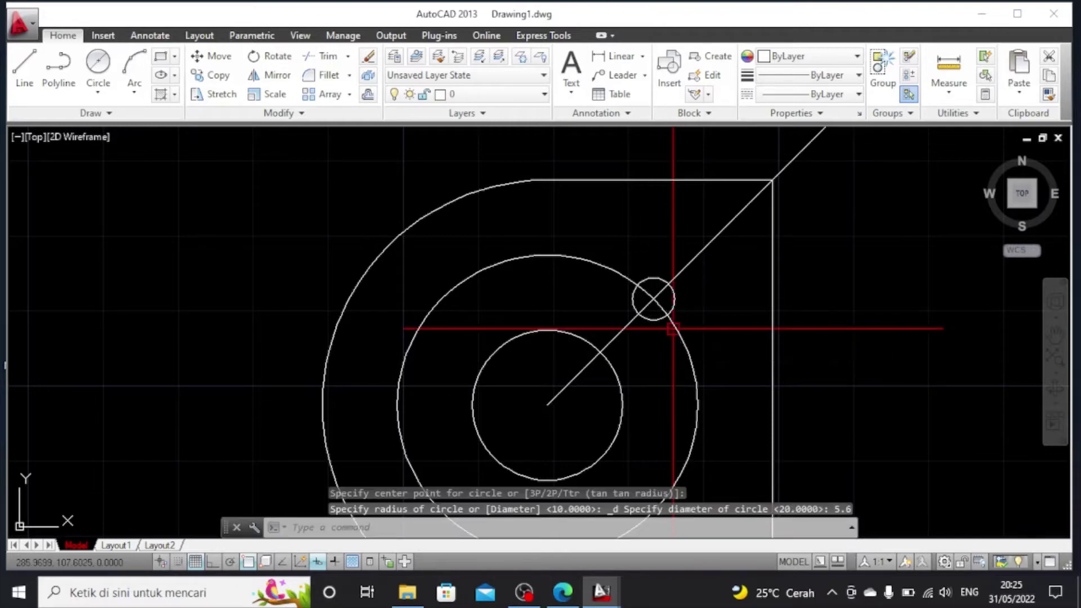
pyautogui.press('Escape')
# Polar-array the 5.6 hole about the circles' centre into 4 evenly spaced holes
pyautogui.click(653, 320)
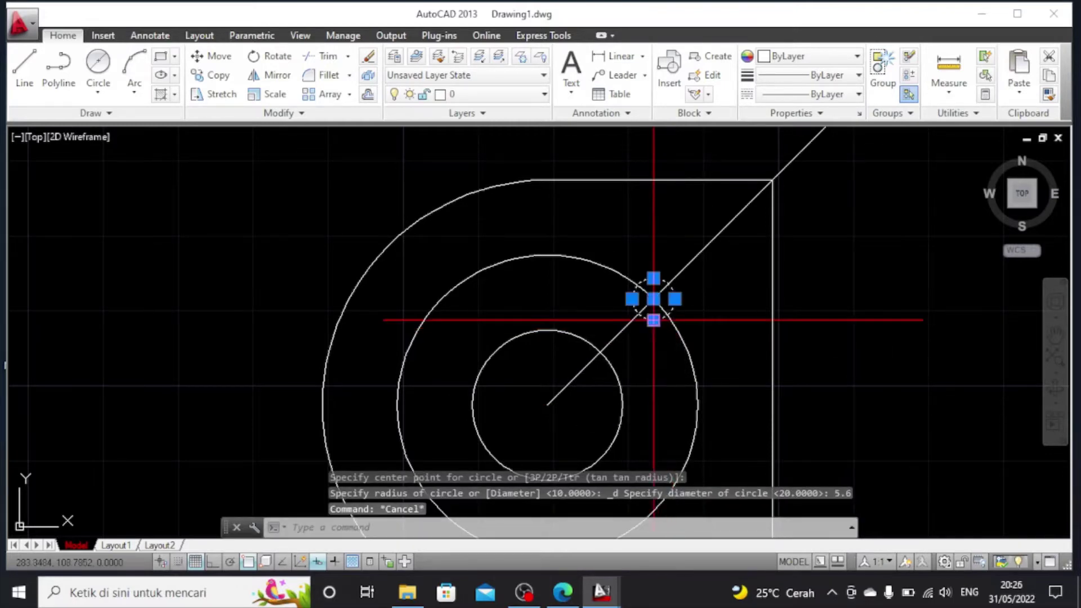
pyautogui.scroll(-3, 653, 321)
pyautogui.scroll(4, 654, 313)
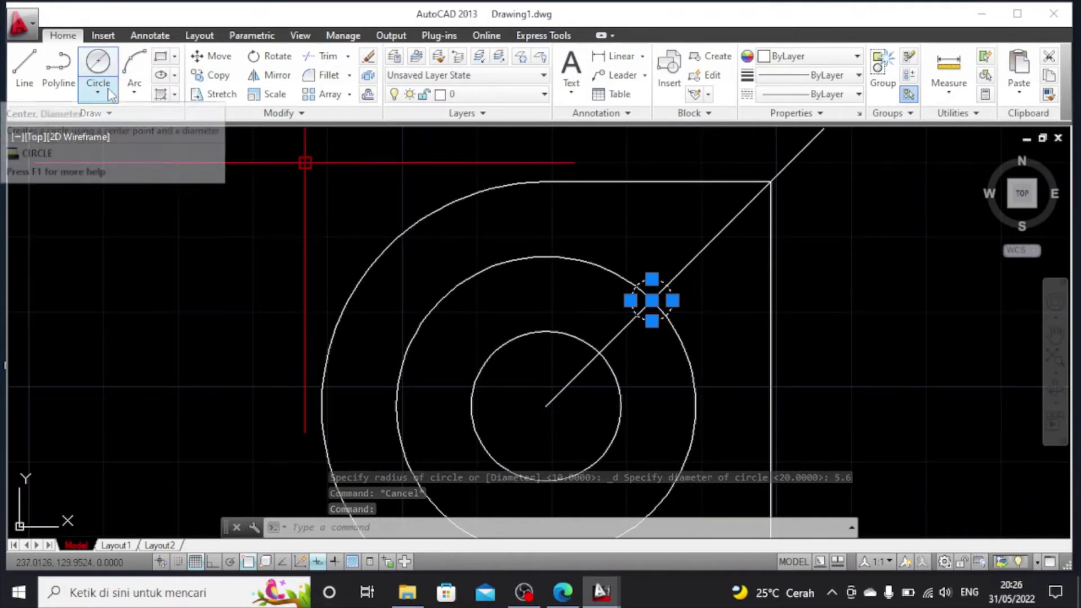
pyautogui.click(349, 94)
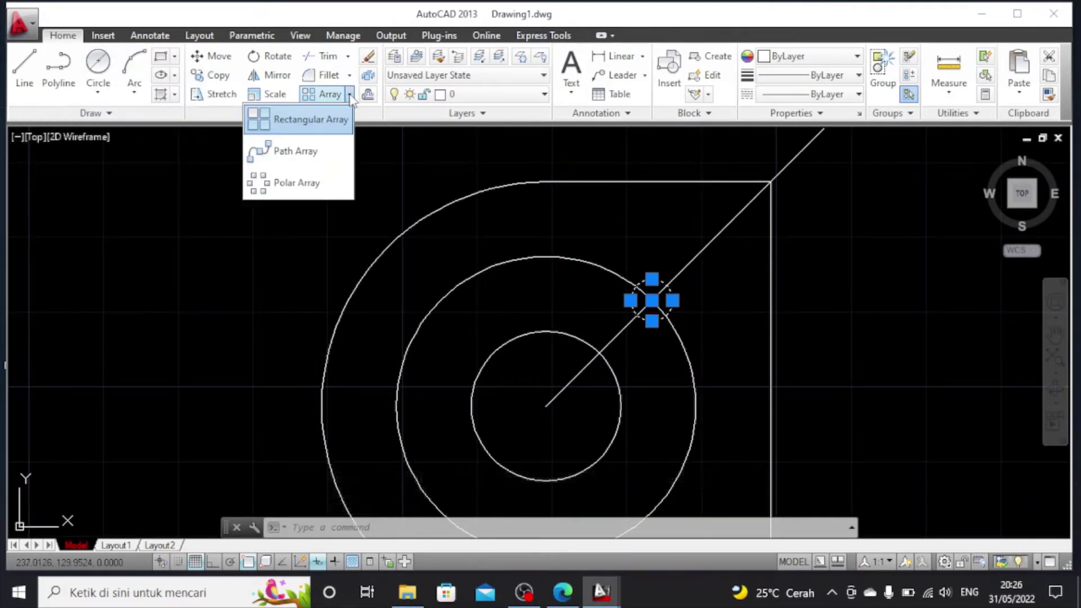
pyautogui.click(304, 182)
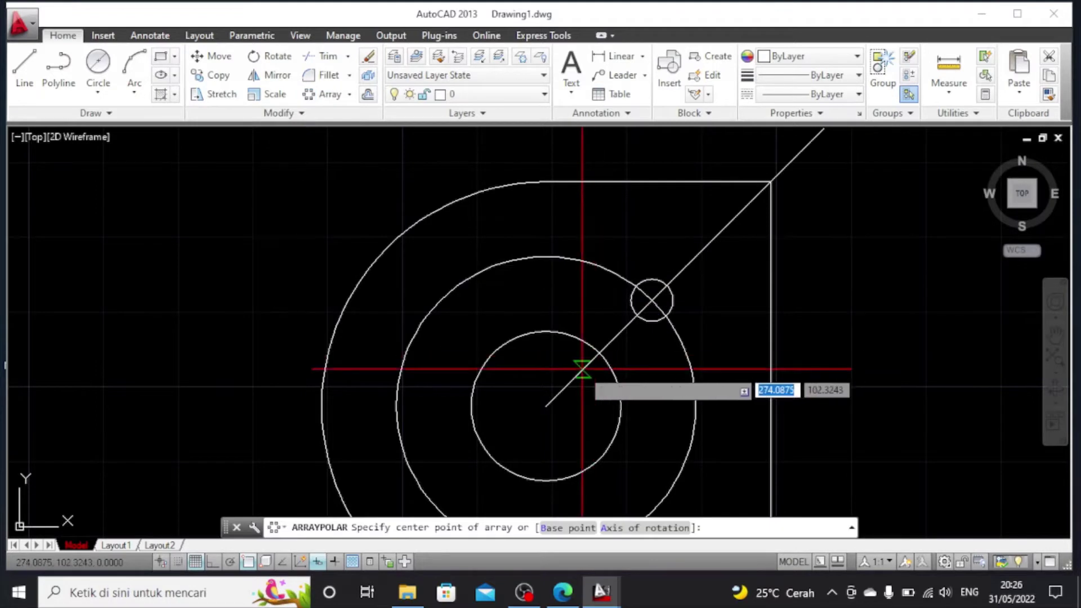
pyautogui.scroll(-2, 588, 358)
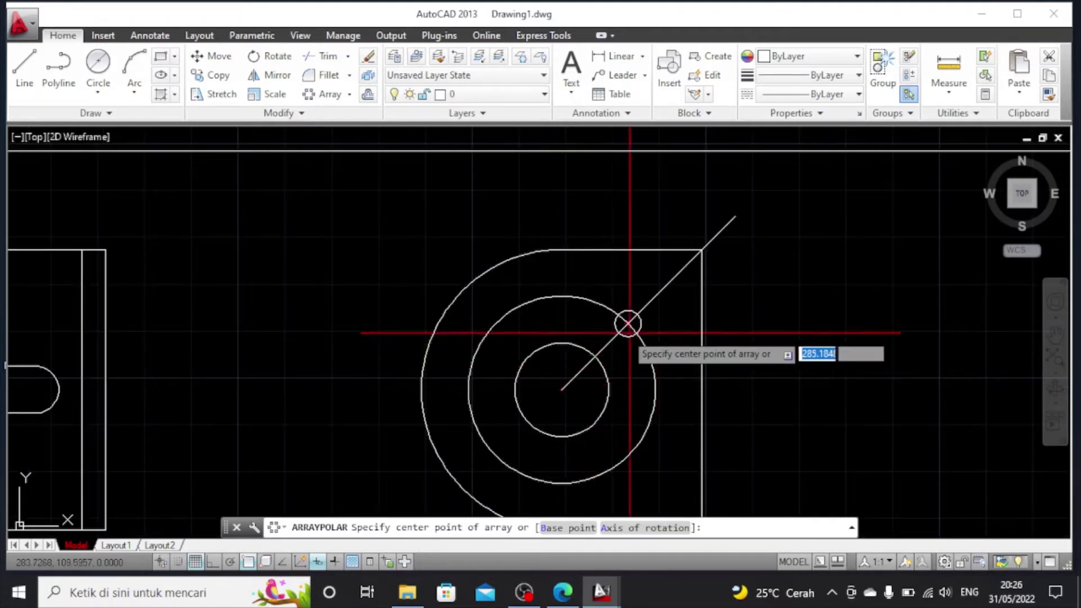
pyautogui.click(562, 390)
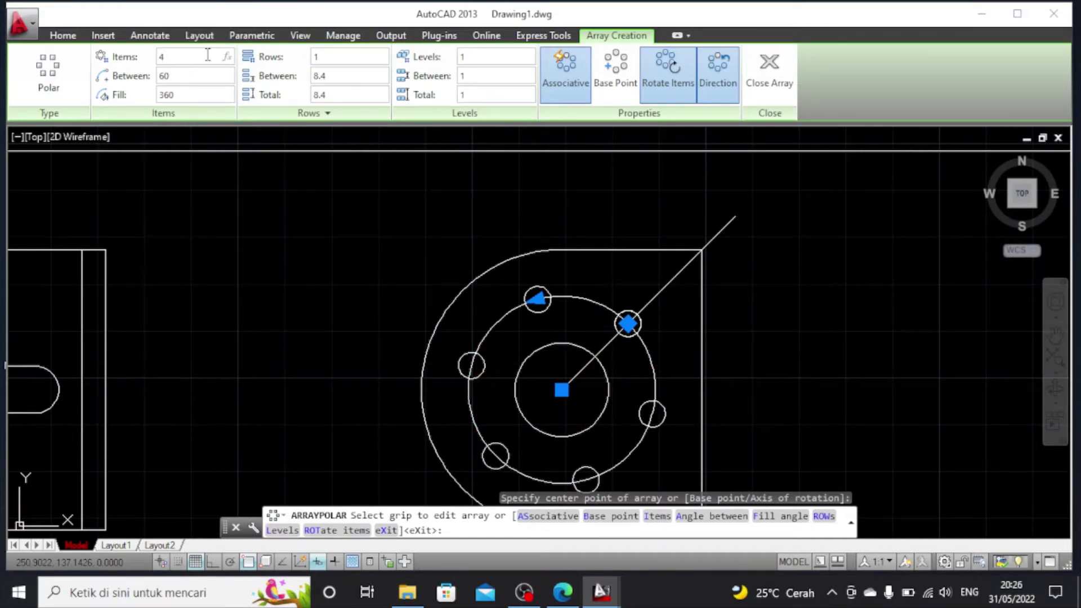
pyautogui.press('Return')
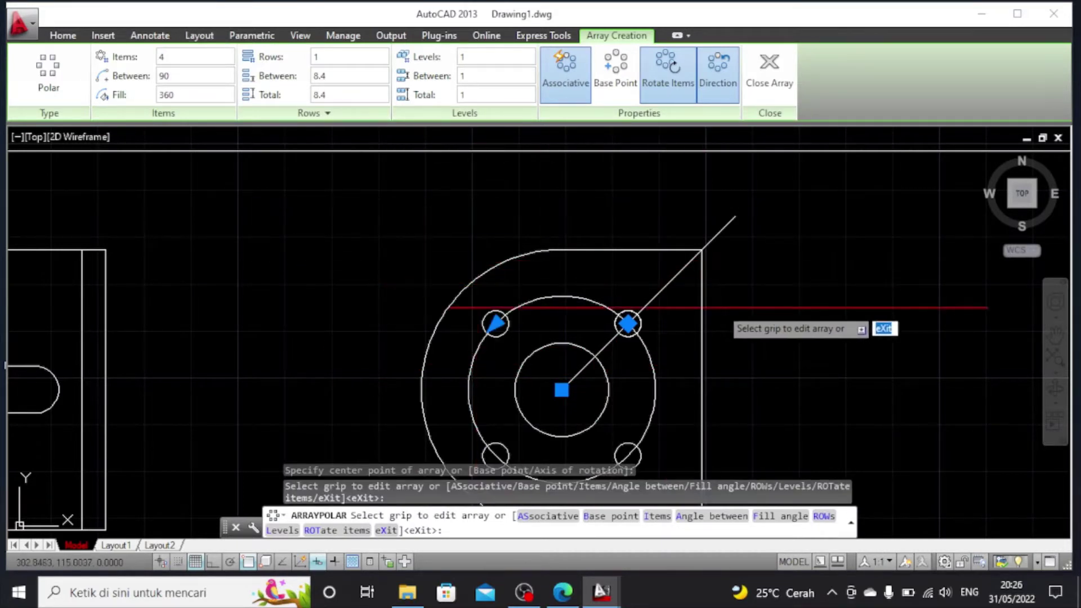
pyautogui.press('Escape')
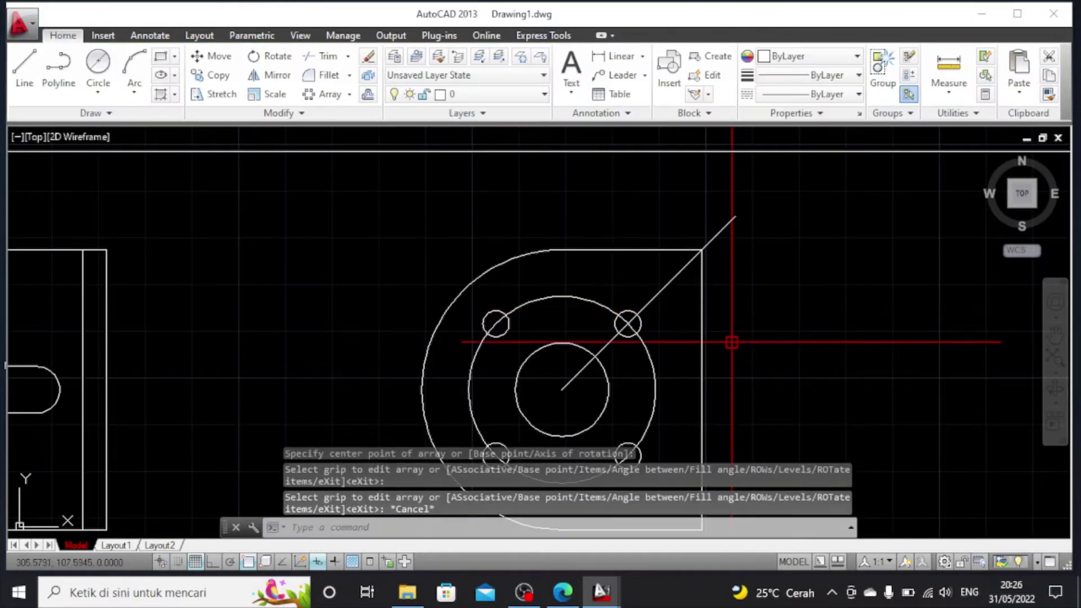
pyautogui.scroll(-2, 733, 340)
pyautogui.scroll(1, 731, 346)
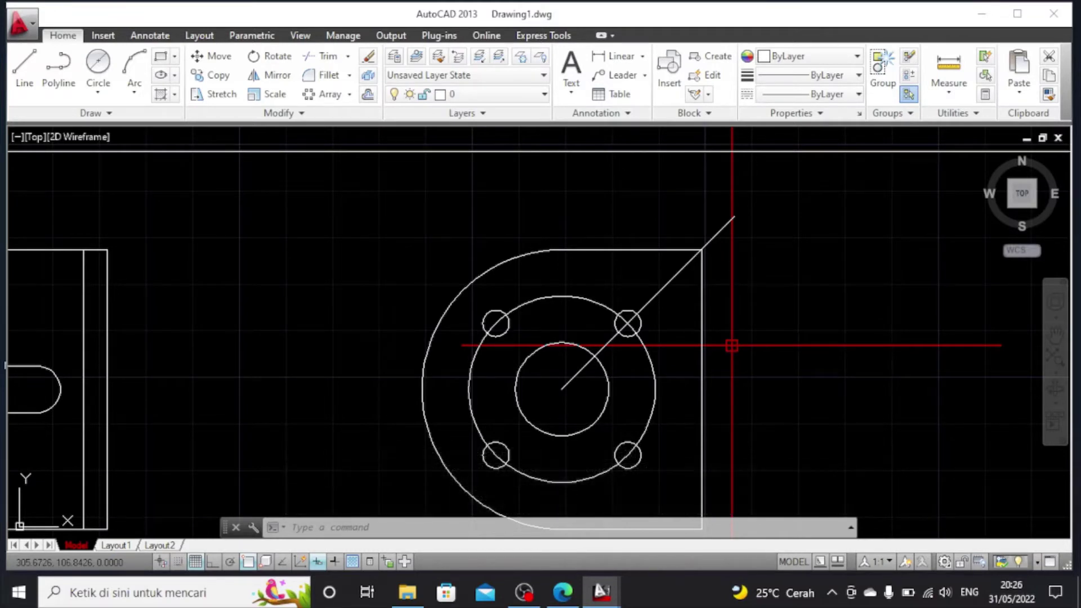
# Trim the 45° diagonal construction line away and delete its leftover segment
pyautogui.click(720, 232)
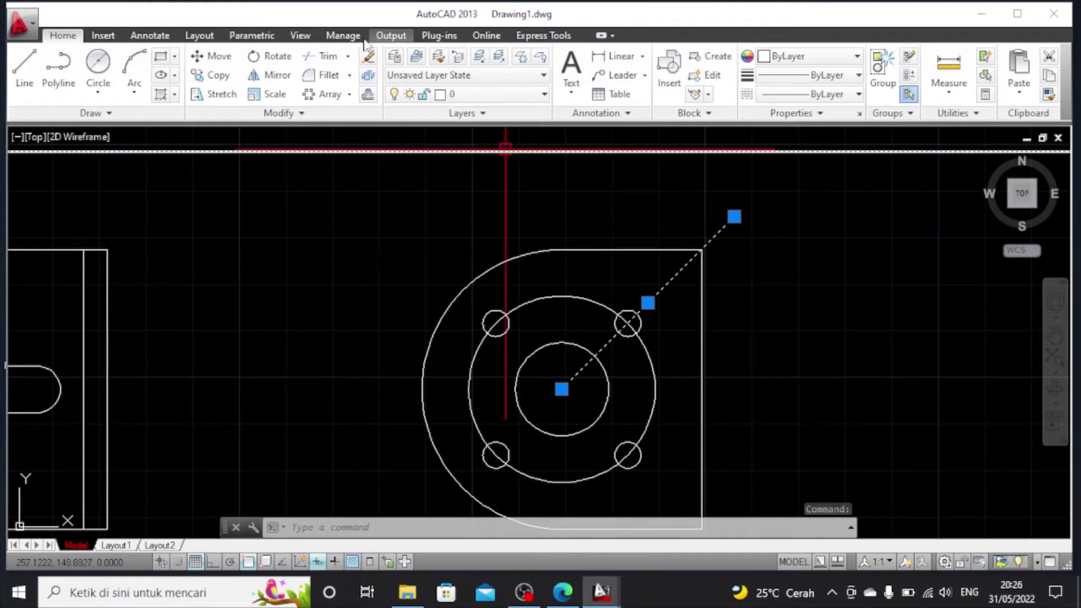
pyautogui.click(336, 59)
pyautogui.rightClick(562, 235)
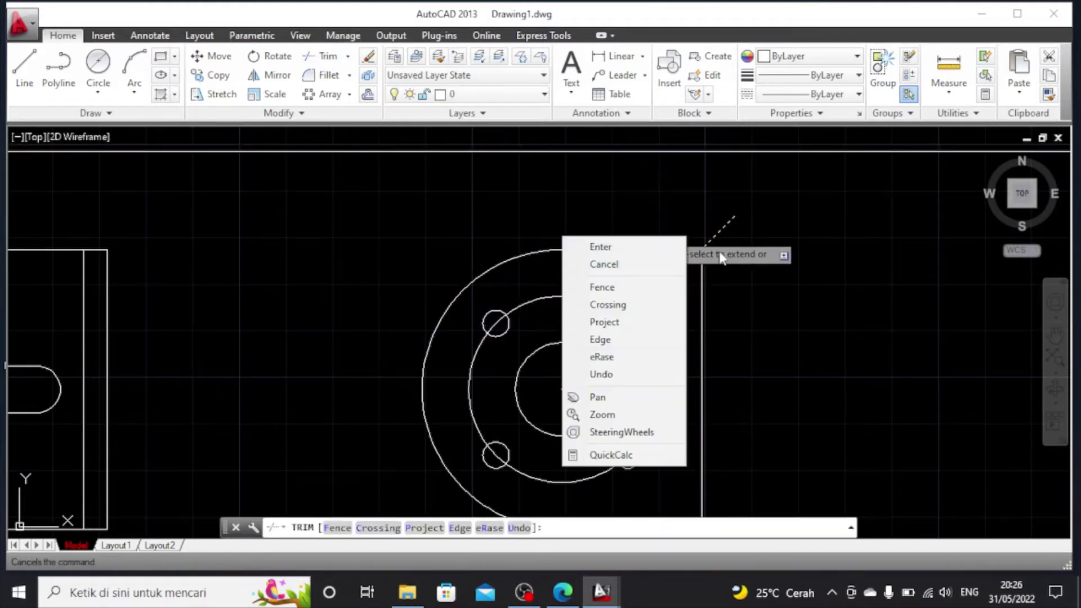
pyautogui.press('Escape')
pyautogui.press('Escape')
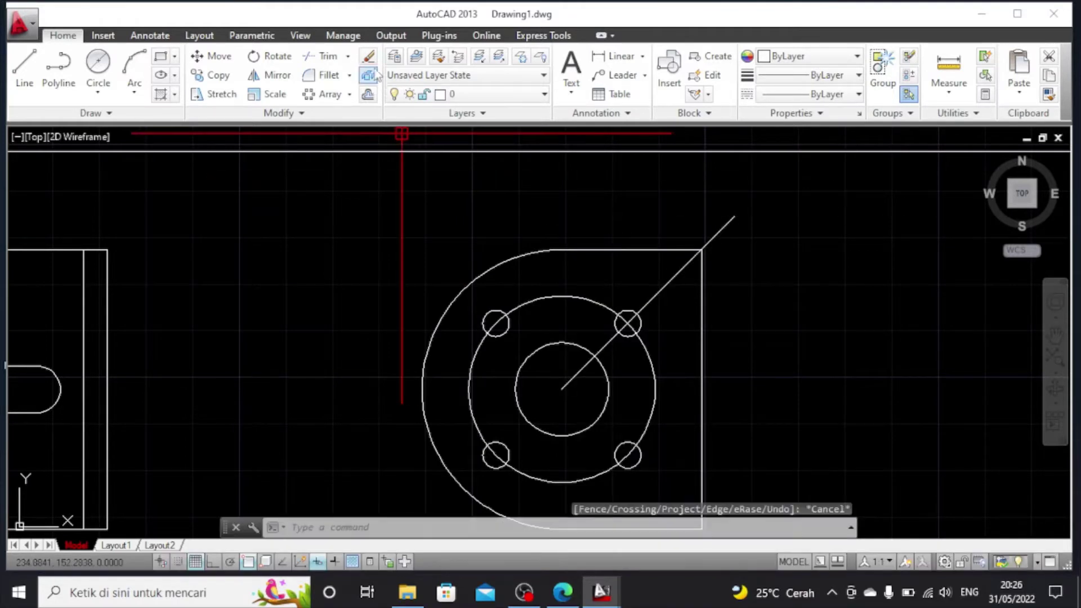
pyautogui.click(344, 58)
pyautogui.press('Return')
pyautogui.click(717, 232)
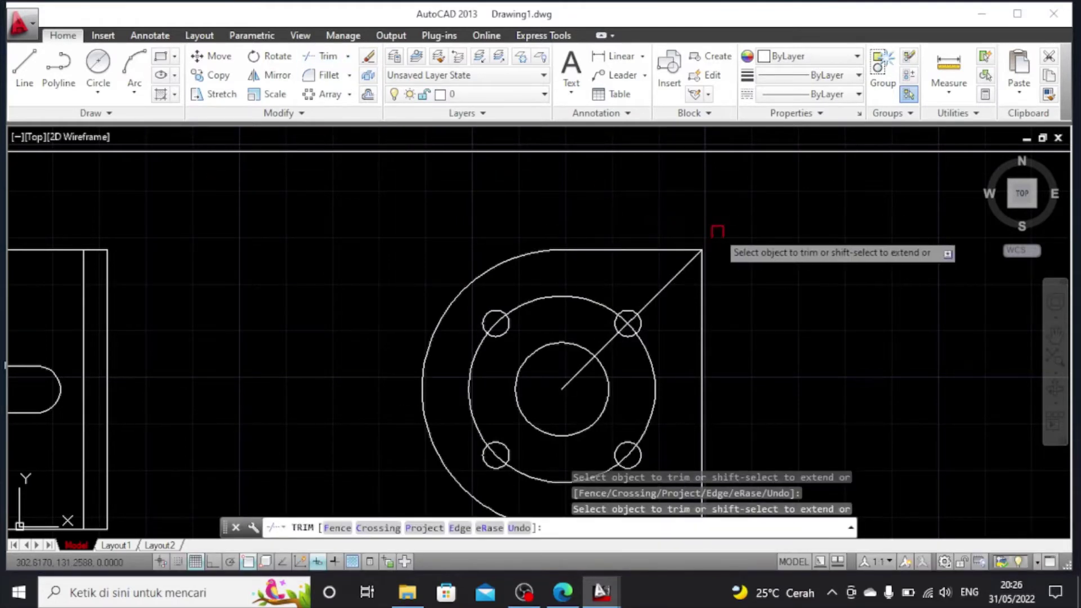
pyautogui.click(678, 270)
pyautogui.click(606, 343)
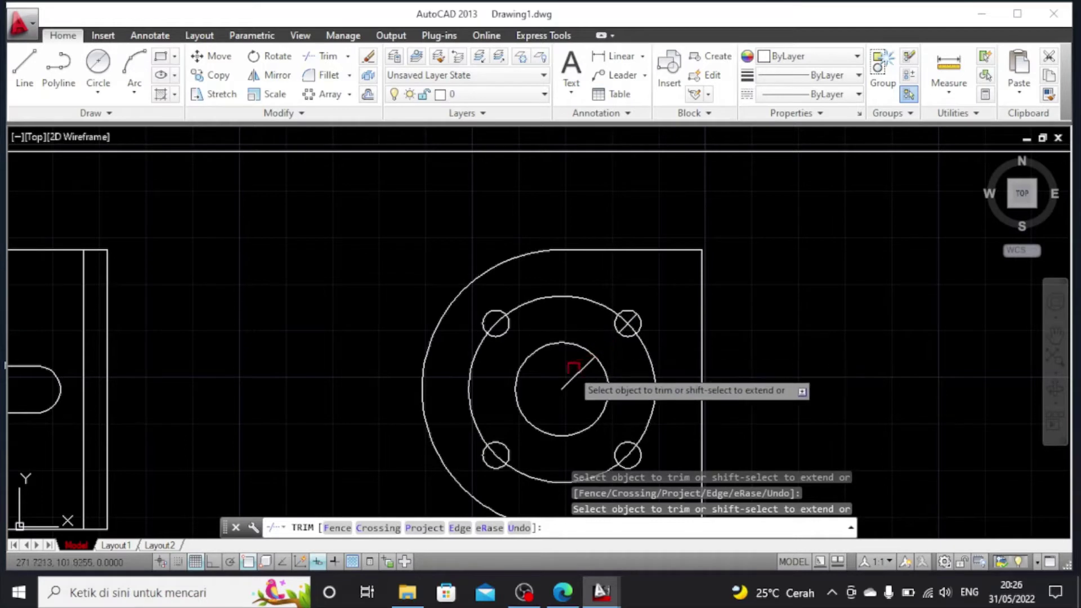
pyautogui.press('Escape')
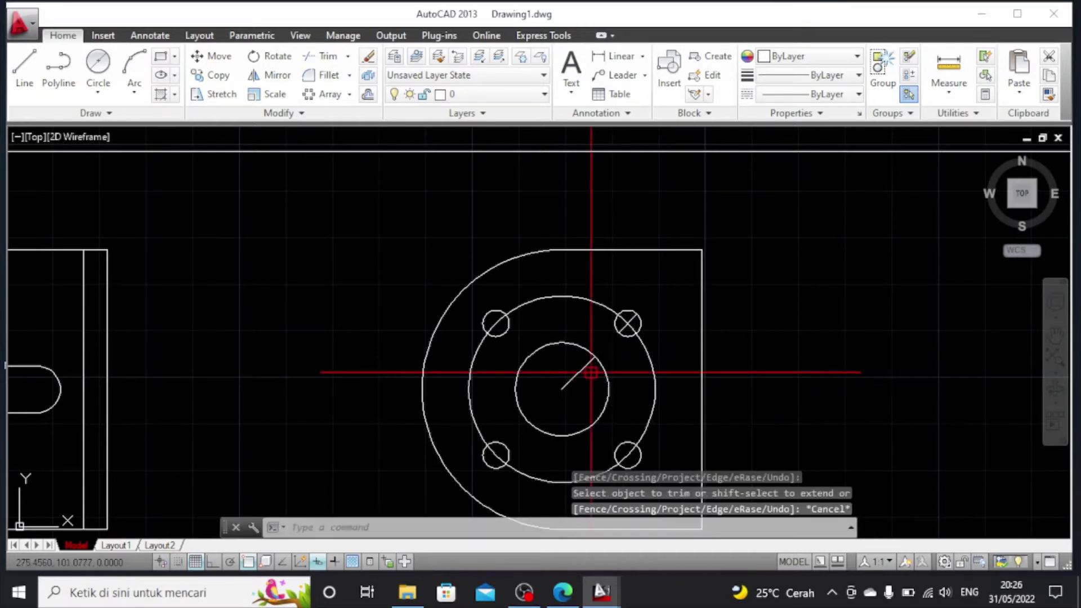
pyautogui.press('Delete')
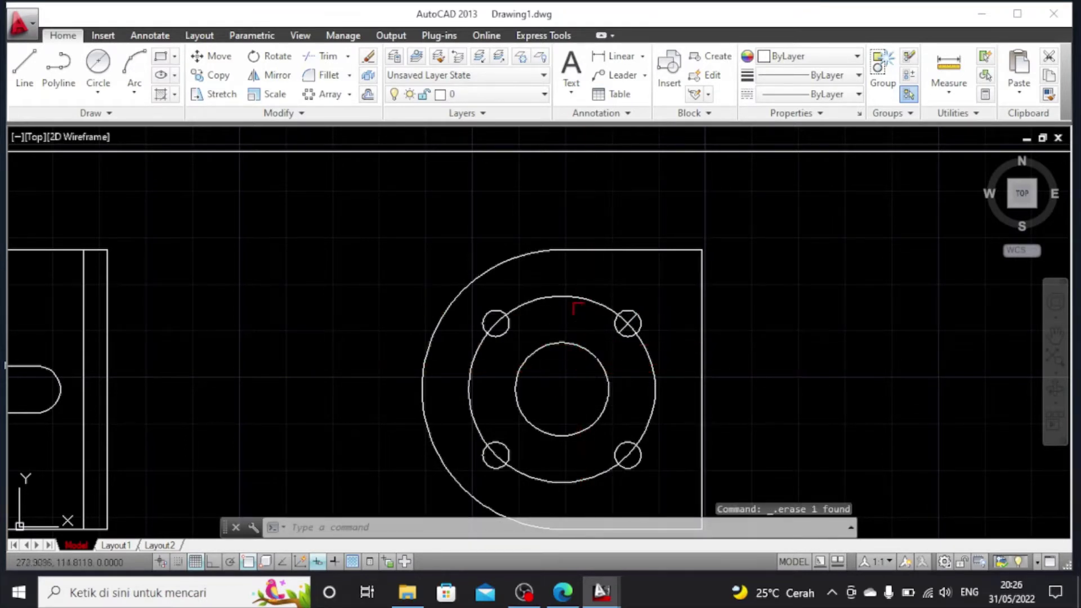
# Trim the top, left, bottom and right arcs of the 40 bolt circle between holes
pyautogui.click(329, 56)
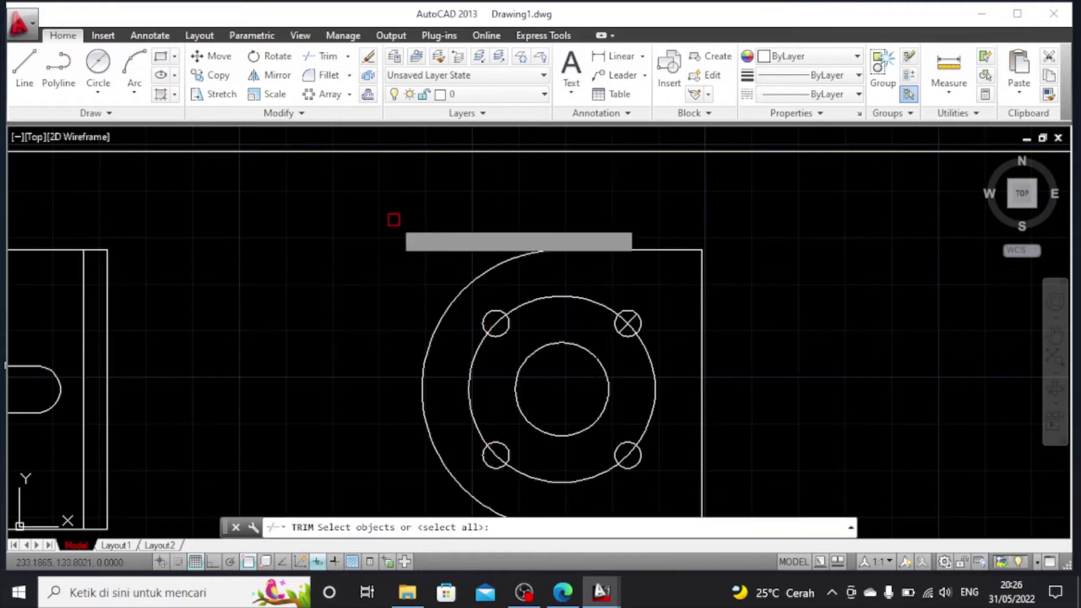
pyautogui.press('Return')
pyautogui.click(538, 299)
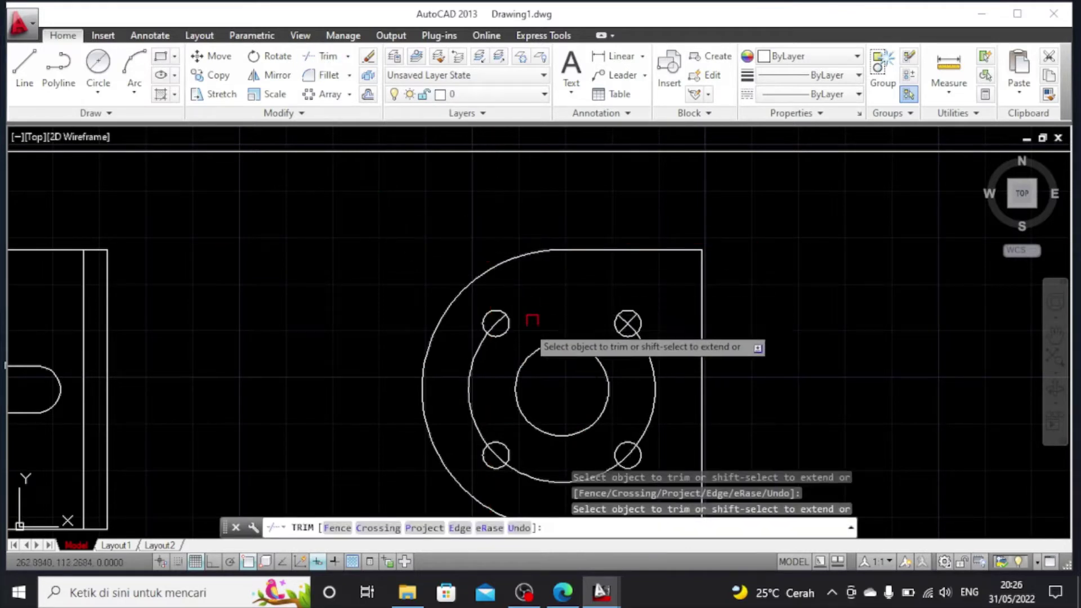
pyautogui.click(473, 364)
pyautogui.click(532, 478)
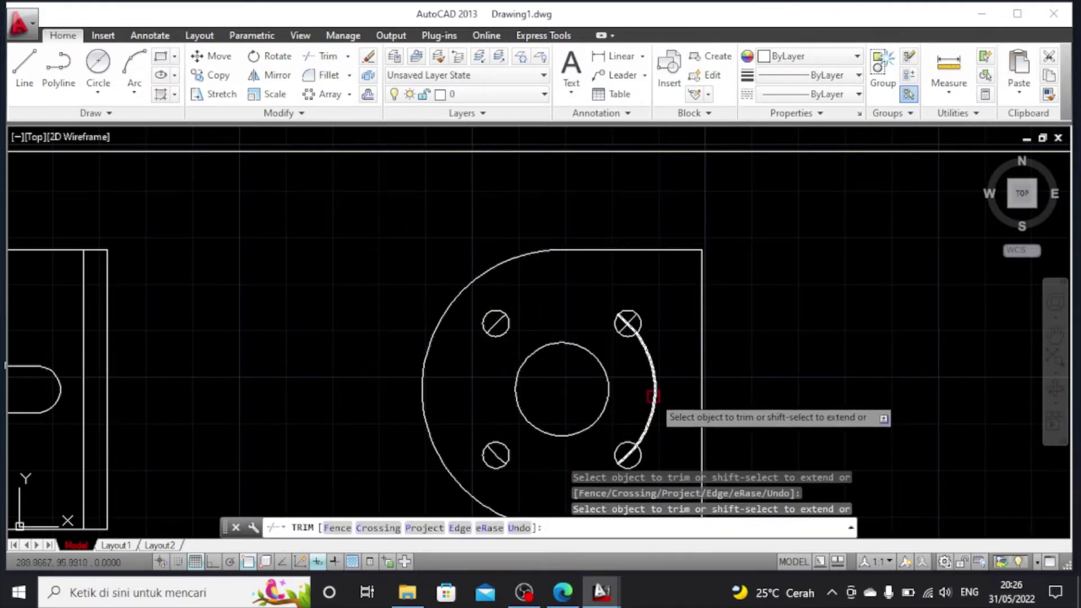
pyautogui.click(655, 394)
pyautogui.scroll(-2, 769, 340)
pyautogui.scroll(2, 770, 340)
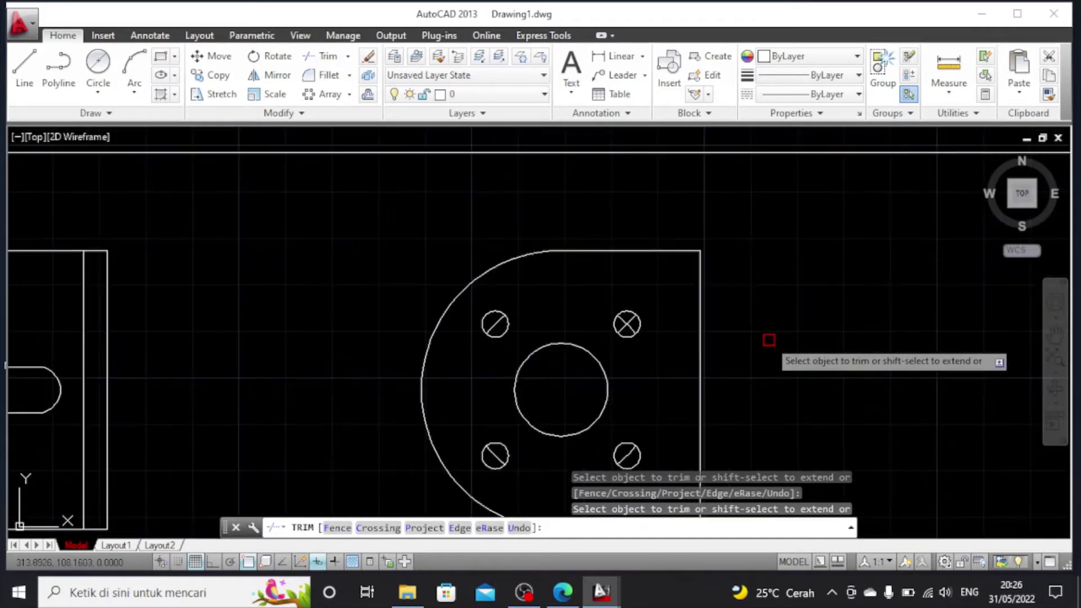
pyautogui.press('Escape')
pyautogui.scroll(-2, 738, 357)
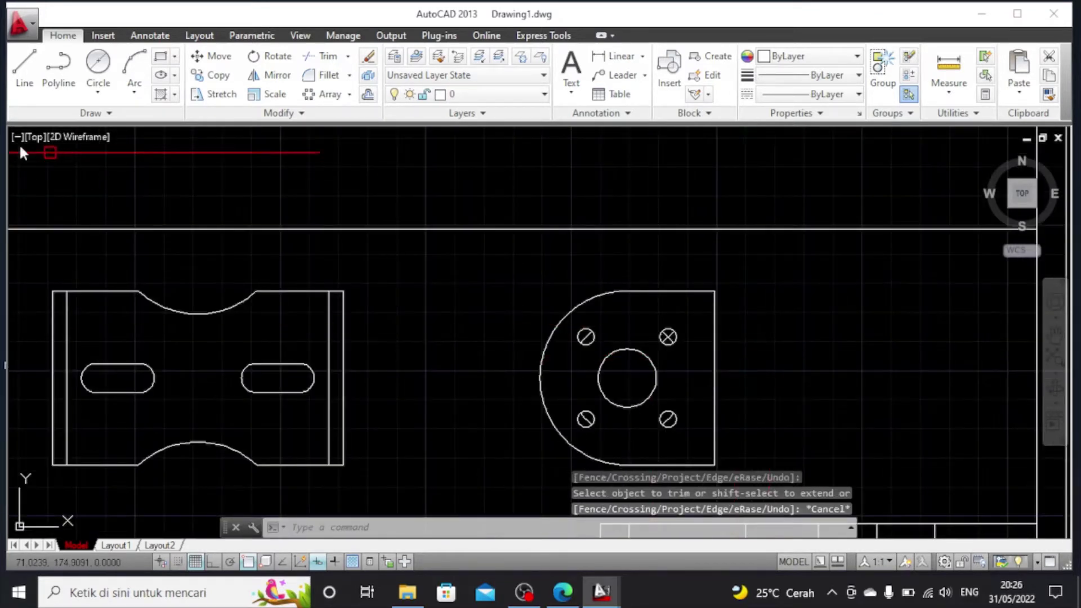
# Start a line at the flange's top-right corner with a 50-unit segment along the top edge
pyautogui.click(35, 81)
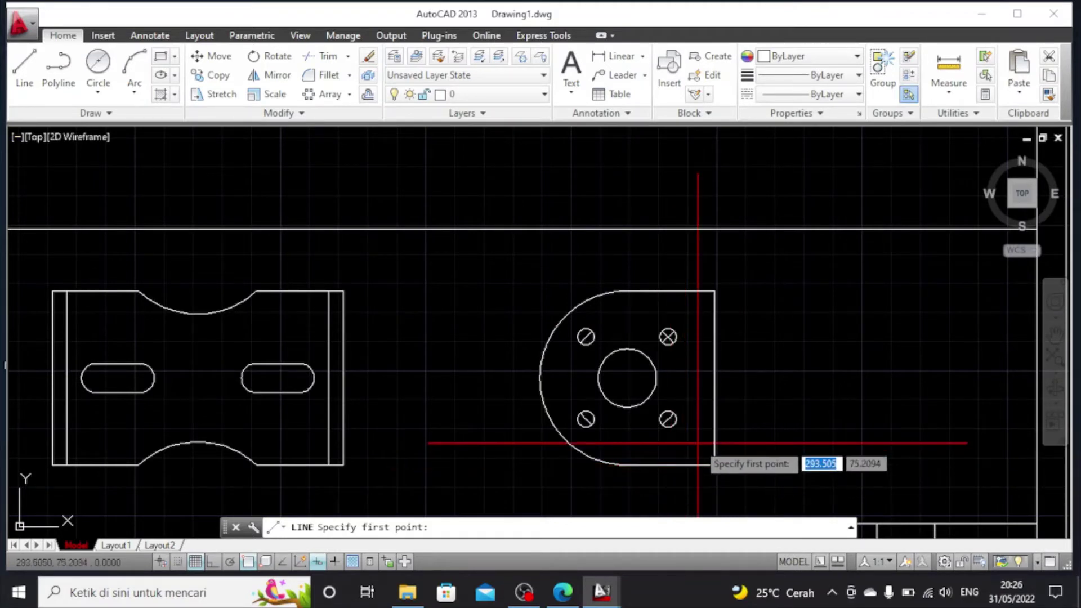
pyautogui.click(714, 291)
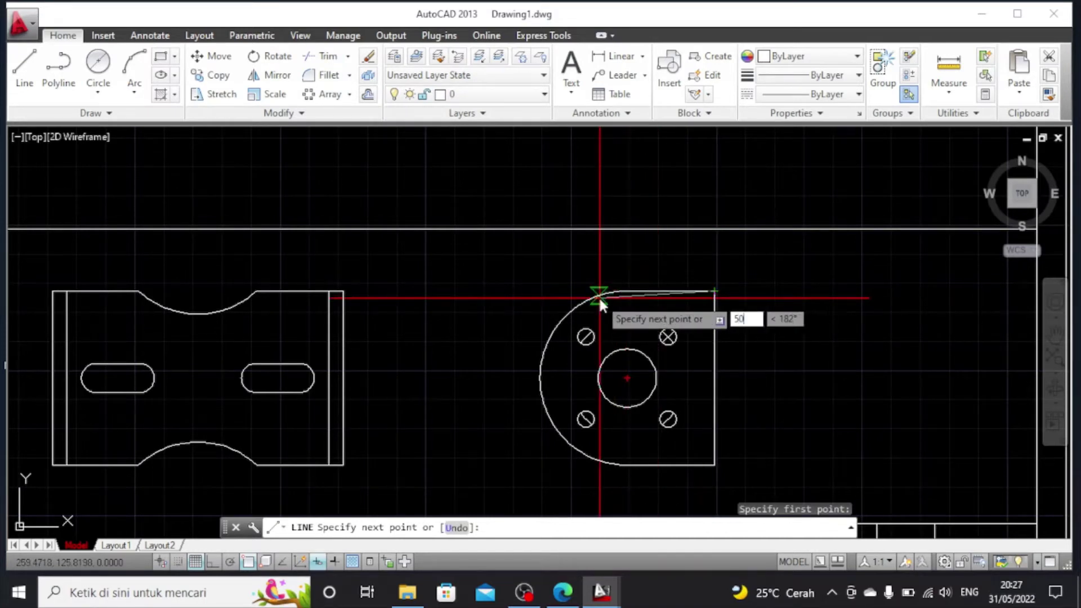
pyautogui.write('50')
pyautogui.press('Return')
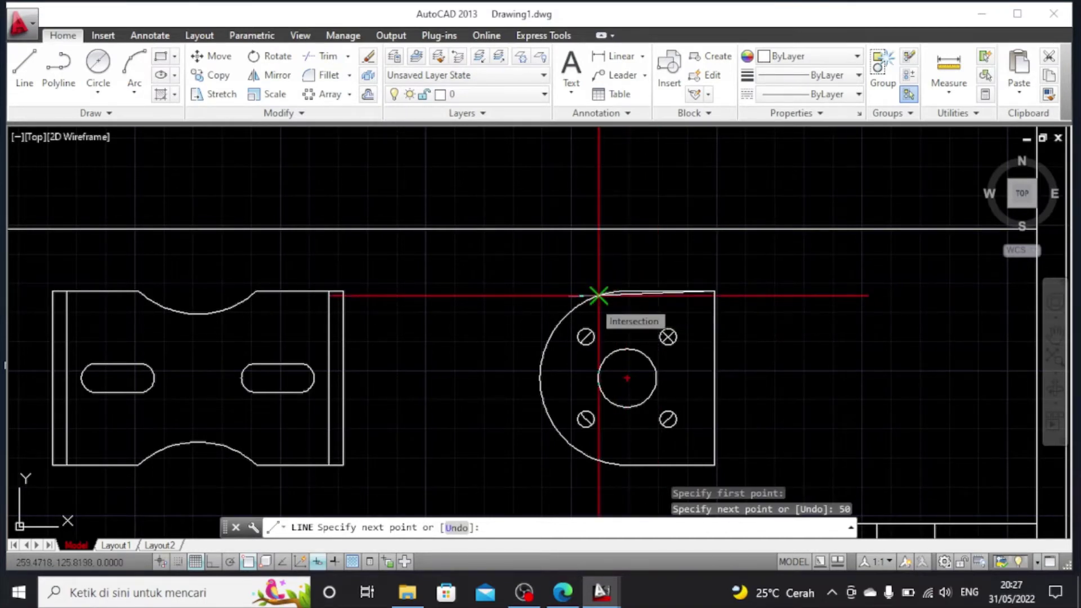
pyautogui.hotkey('ctrl', 'z')
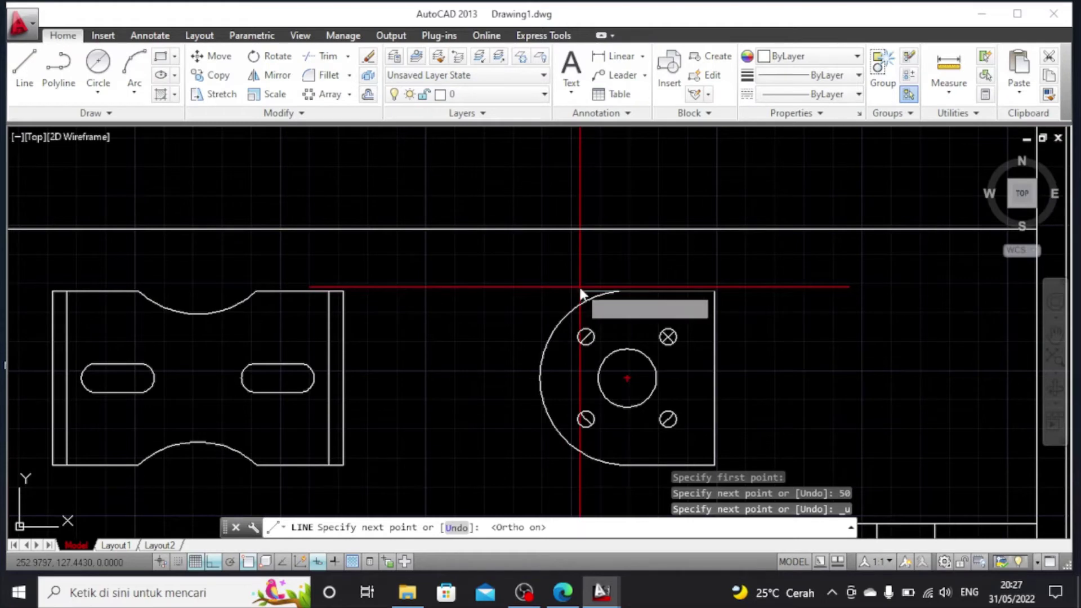
pyautogui.press('Return')
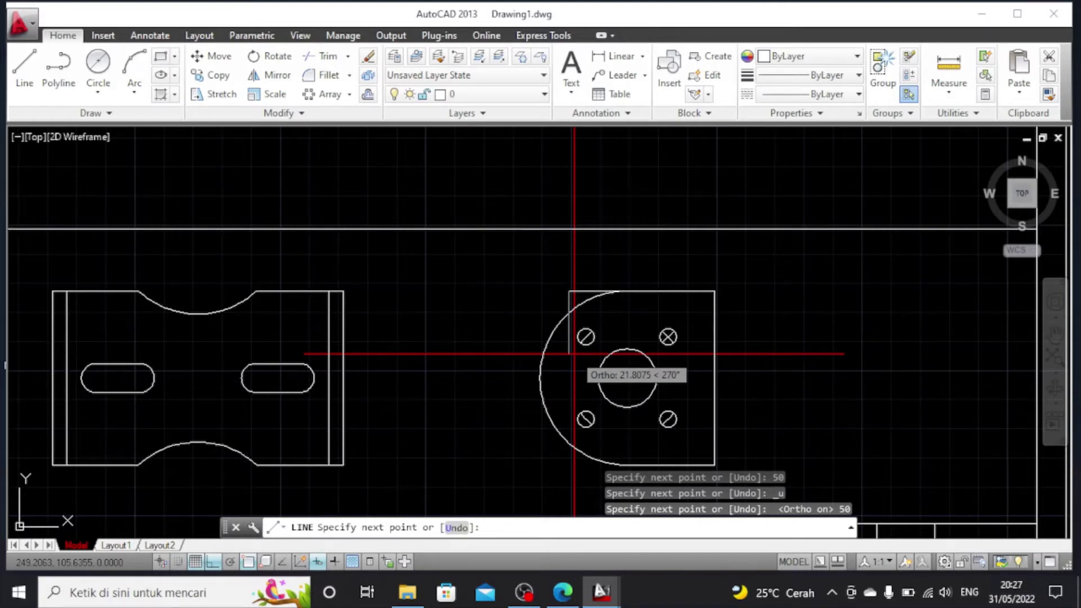
# Add 24-unit down, 30-unit right and 12-unit down segments, then undo the last one
pyautogui.write('2')
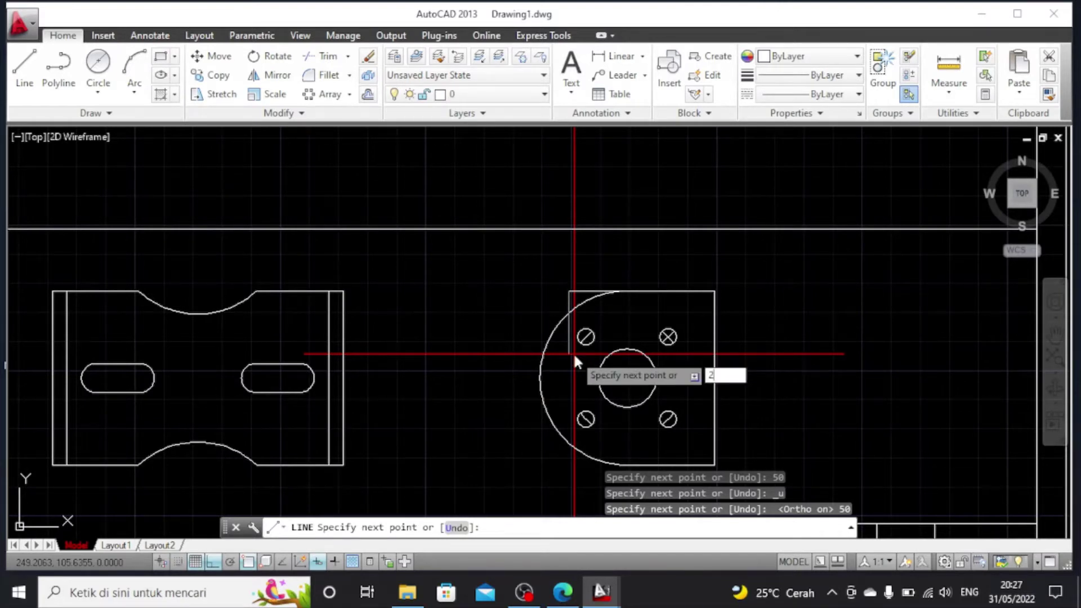
pyautogui.write('4')
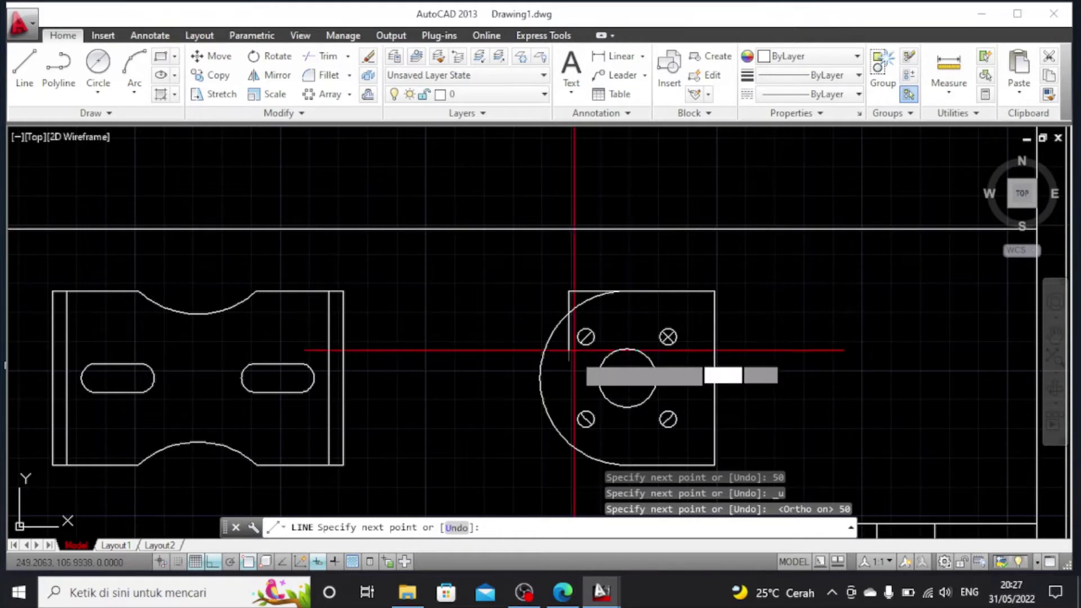
pyautogui.press('Return')
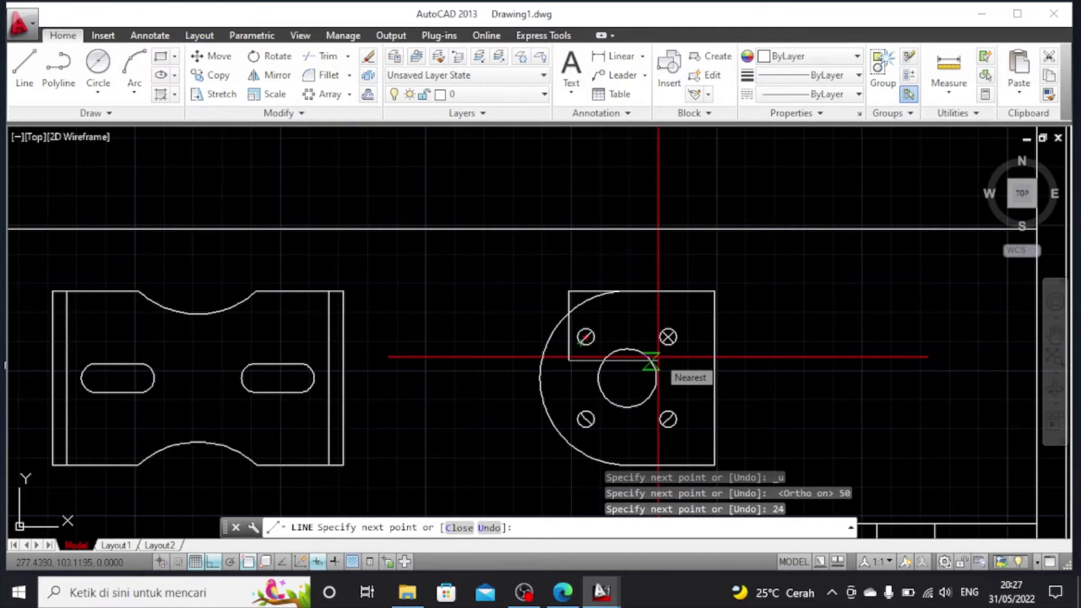
pyautogui.write('30')
pyautogui.press('Return')
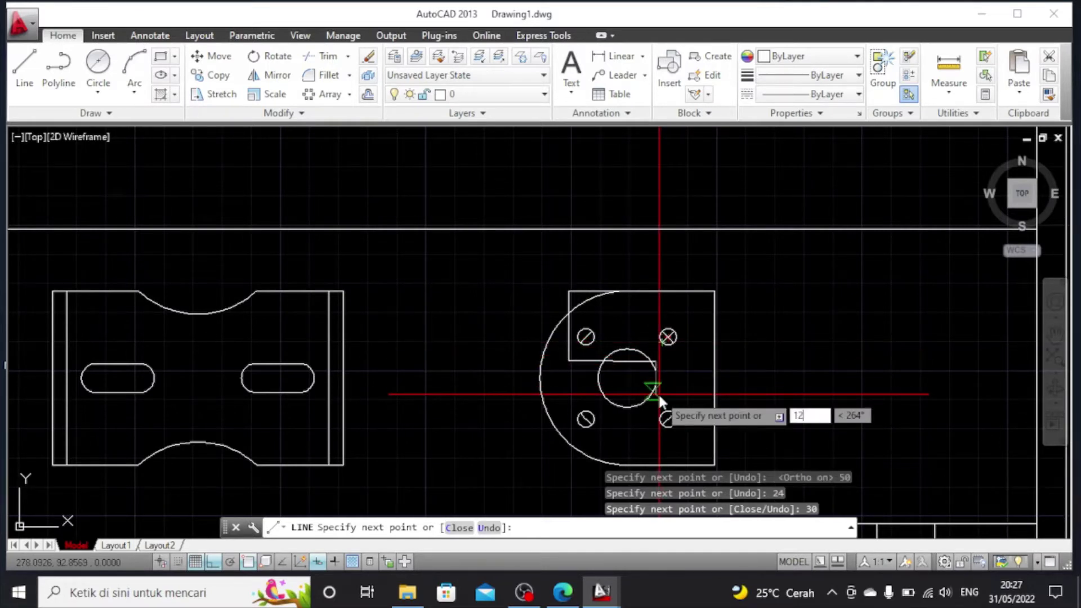
pyautogui.write('12')
pyautogui.press('Return')
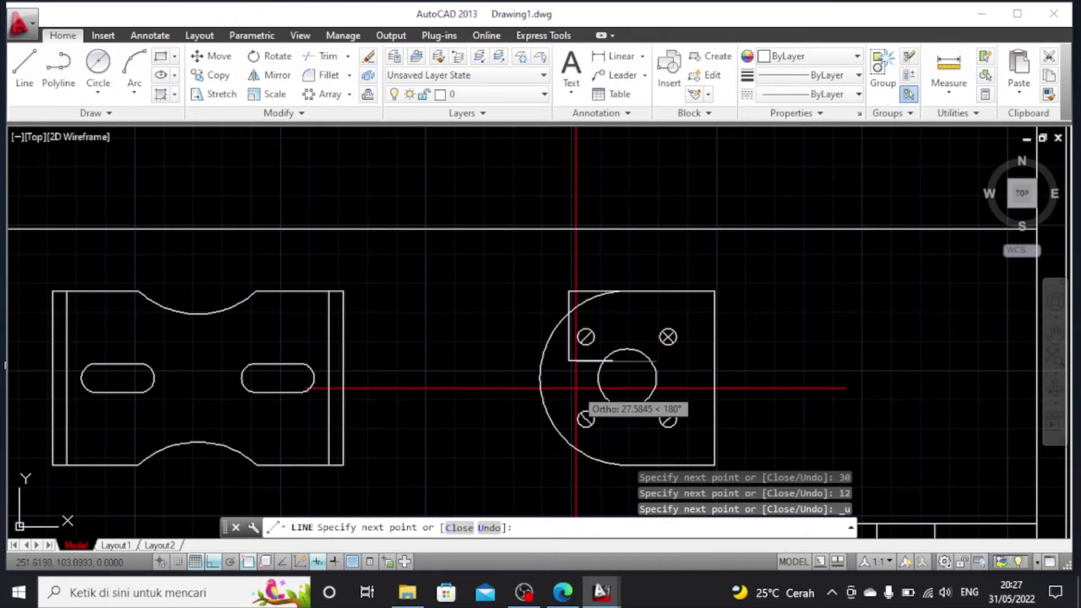
pyautogui.scroll(2, 673, 368)
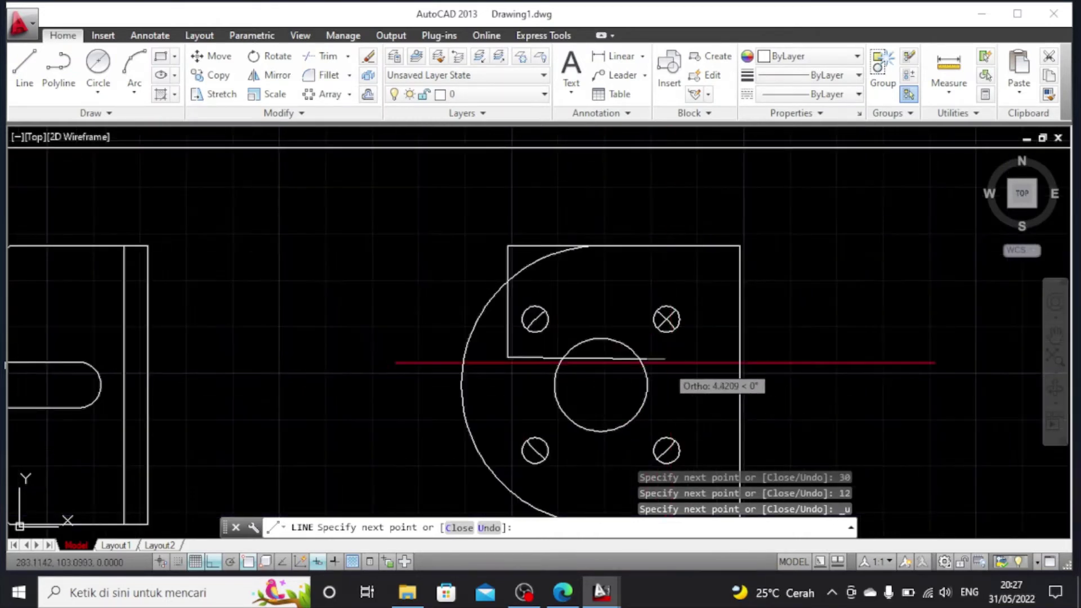
pyautogui.hotkey('ctrl', 'z')
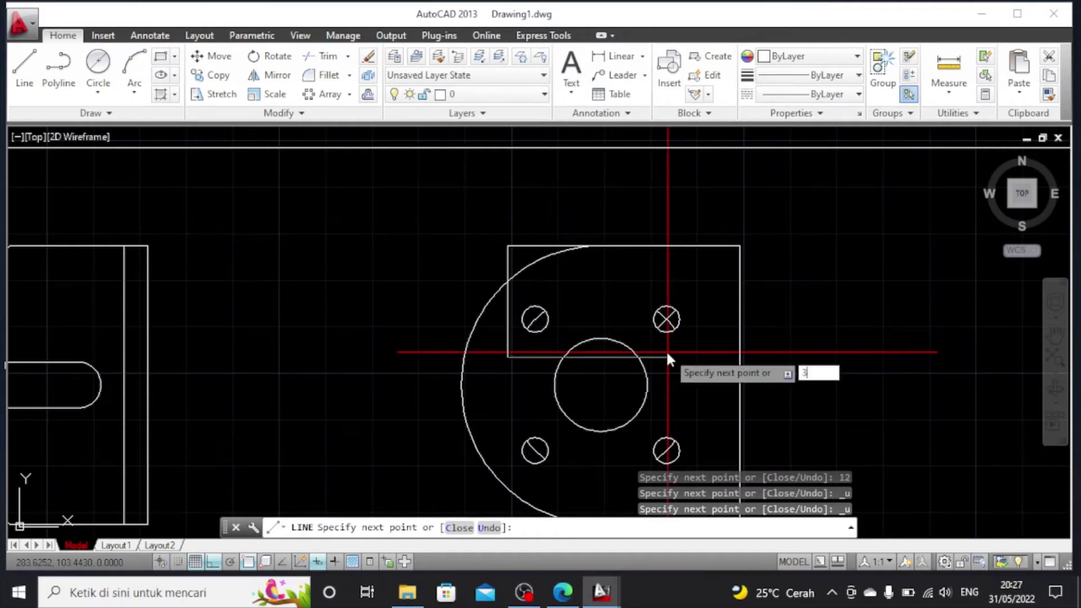
# Complete the slot outline with 30, 12, 30 and 24 unit segments
pyautogui.write('0')
pyautogui.press('Return')
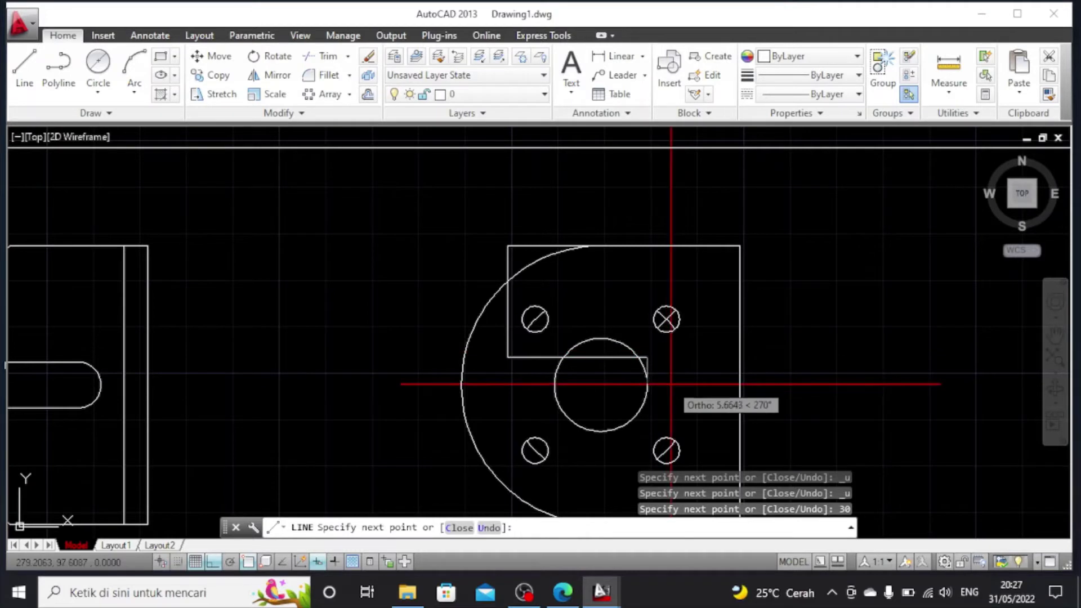
pyautogui.write('12')
pyautogui.press('Return')
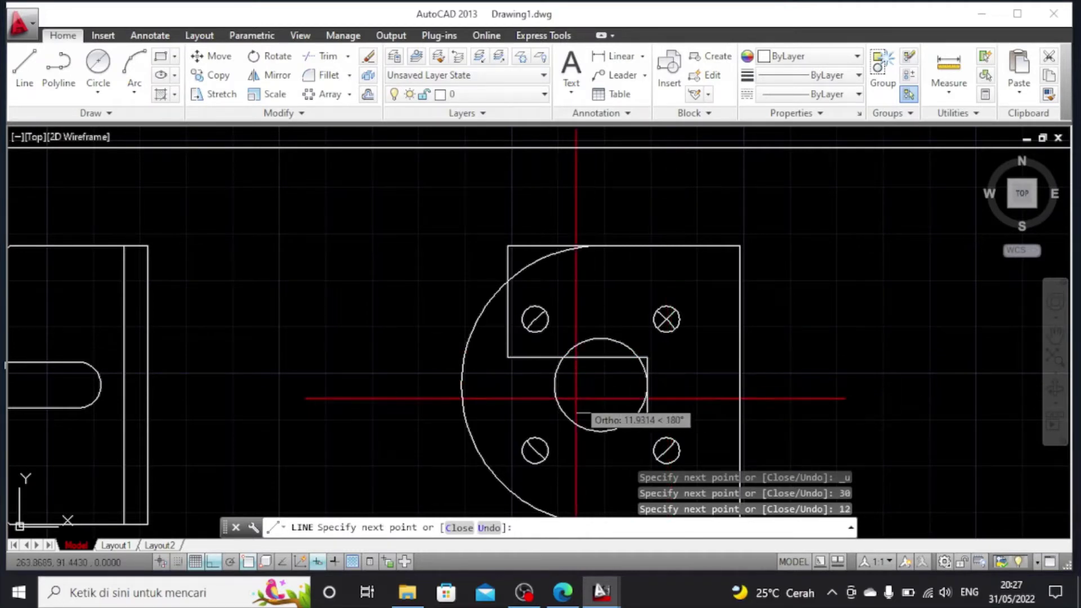
pyautogui.write('30')
pyautogui.press('Return')
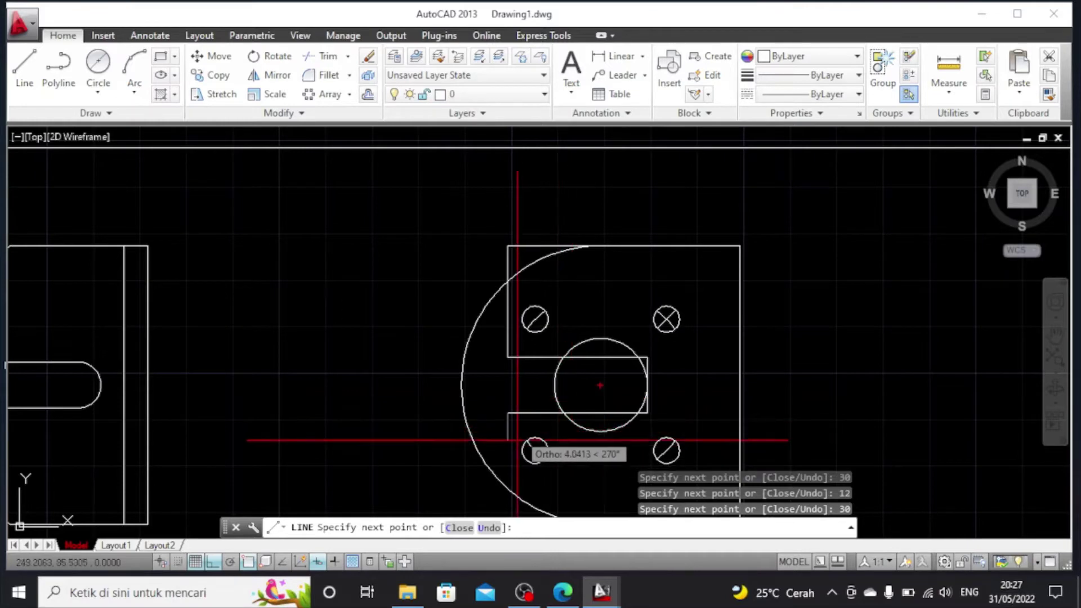
pyautogui.write('24')
pyautogui.press('Return')
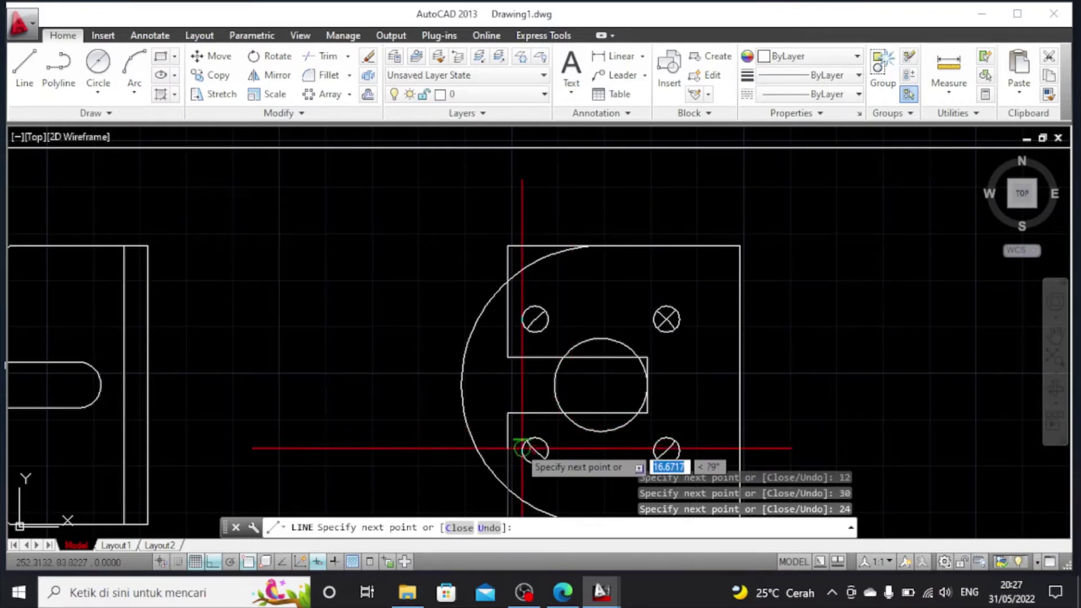
pyautogui.scroll(-2, 522, 450)
pyautogui.scroll(-2, 569, 463)
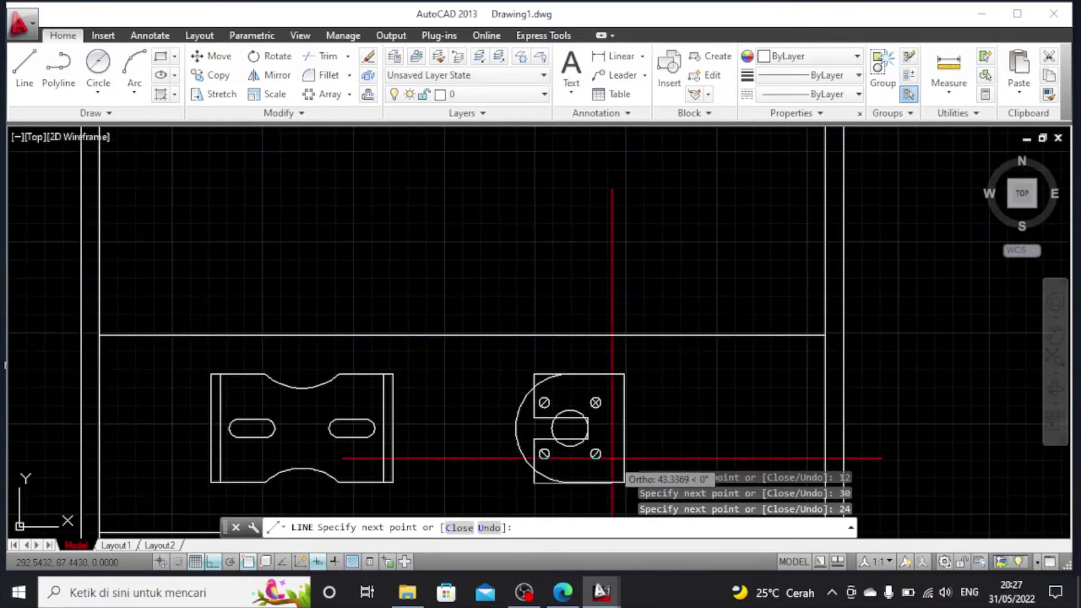
pyautogui.scroll(5, 616, 459)
pyautogui.scroll(-3, 625, 473)
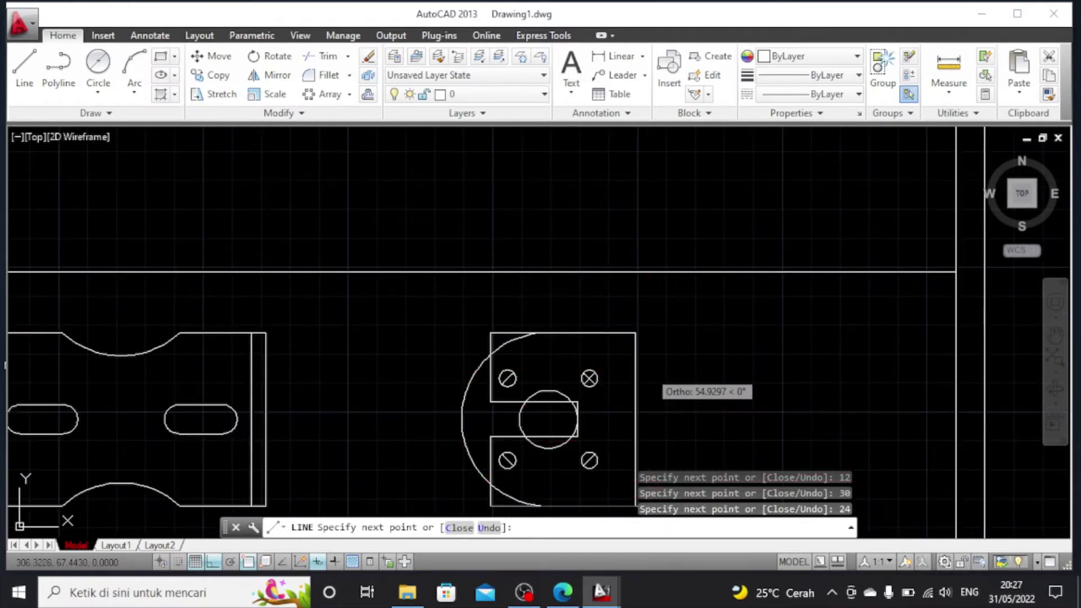
# Pan the drawing up to reveal the title block and end the line command
pyautogui.click(1055, 336)
pyautogui.moveTo(760, 407); pyautogui.dragTo(755, 301)
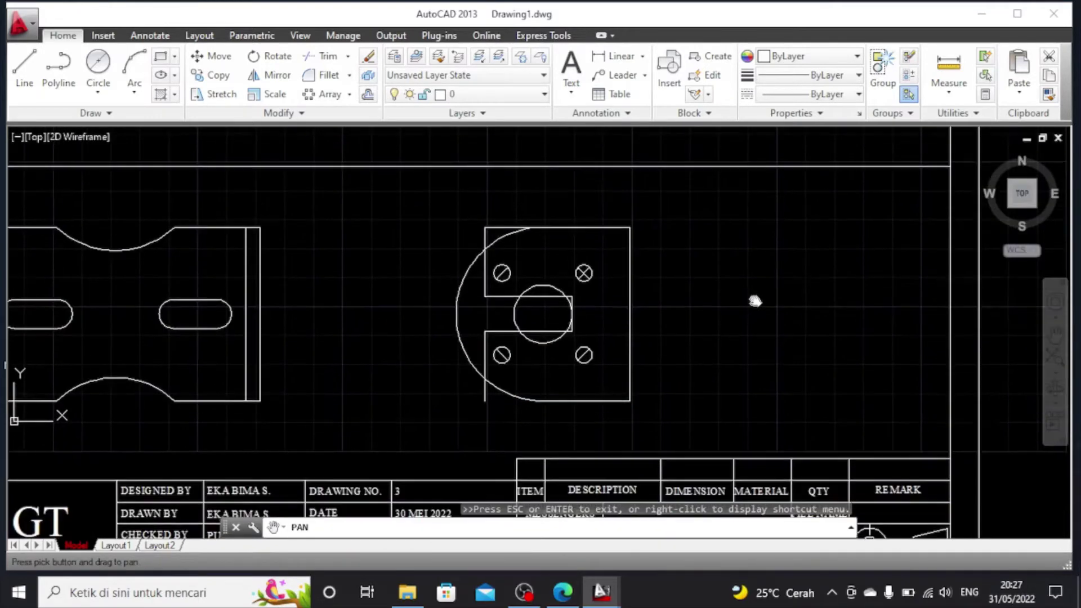
pyautogui.rightClick(711, 331)
pyautogui.click(748, 340)
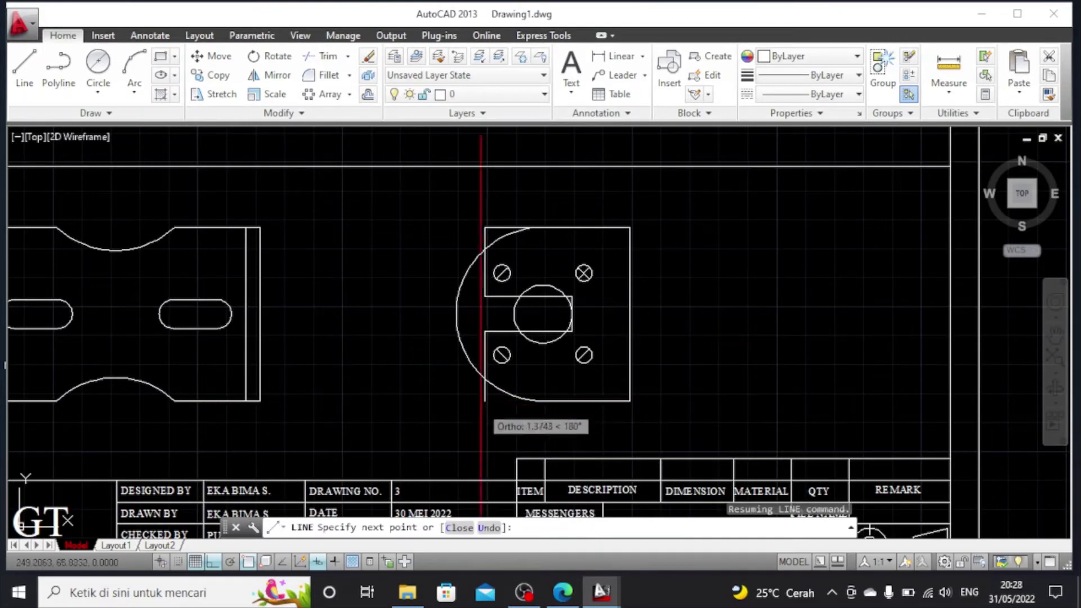
pyautogui.press('Escape')
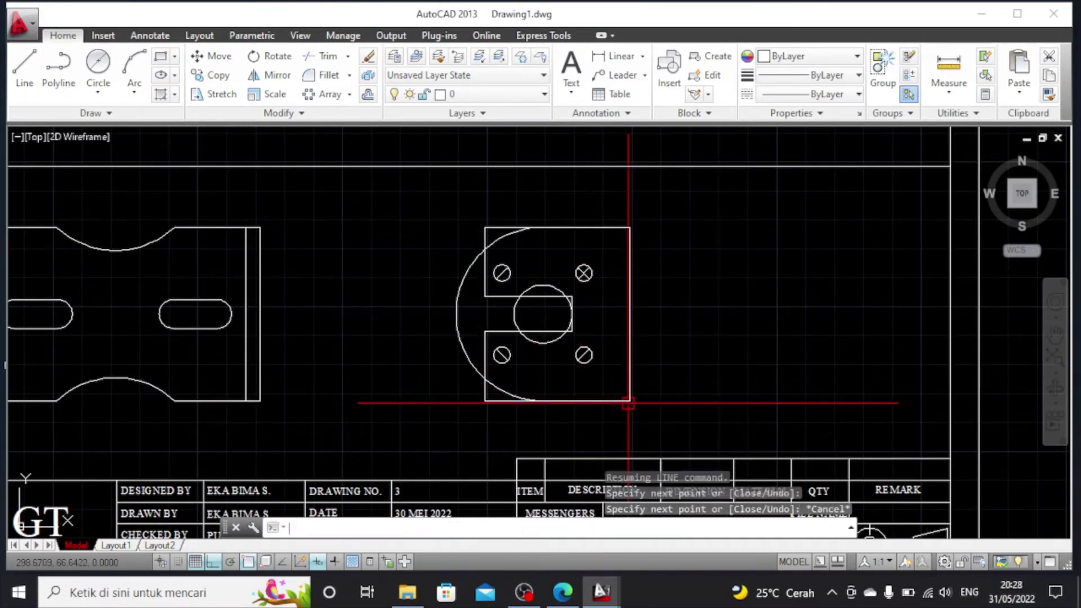
pyautogui.scroll(2, 653, 370)
pyautogui.scroll(-2, 653, 370)
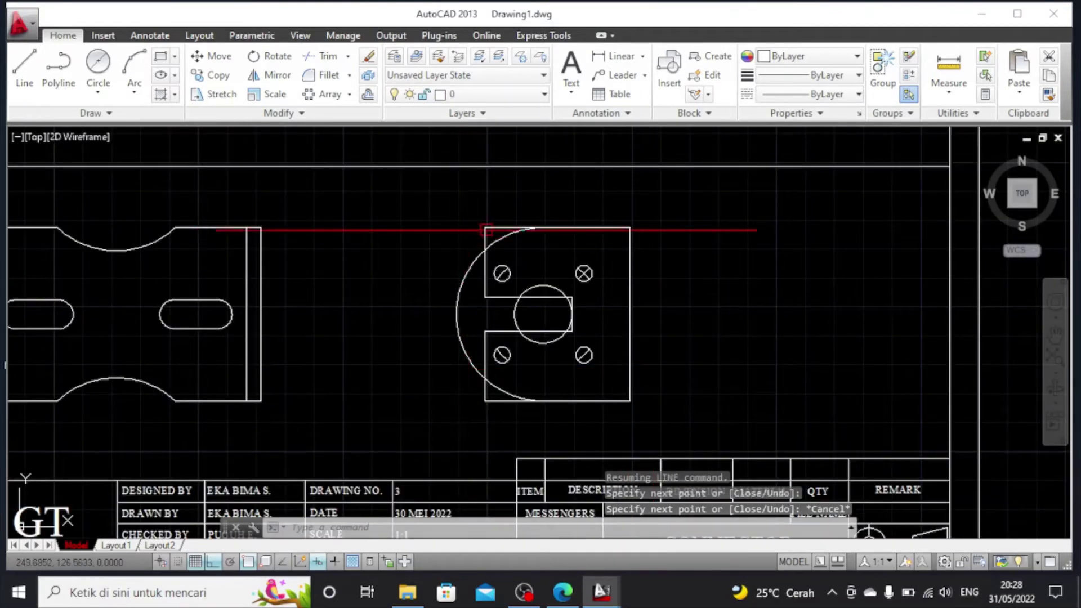
pyautogui.click(486, 229)
pyautogui.click(517, 228)
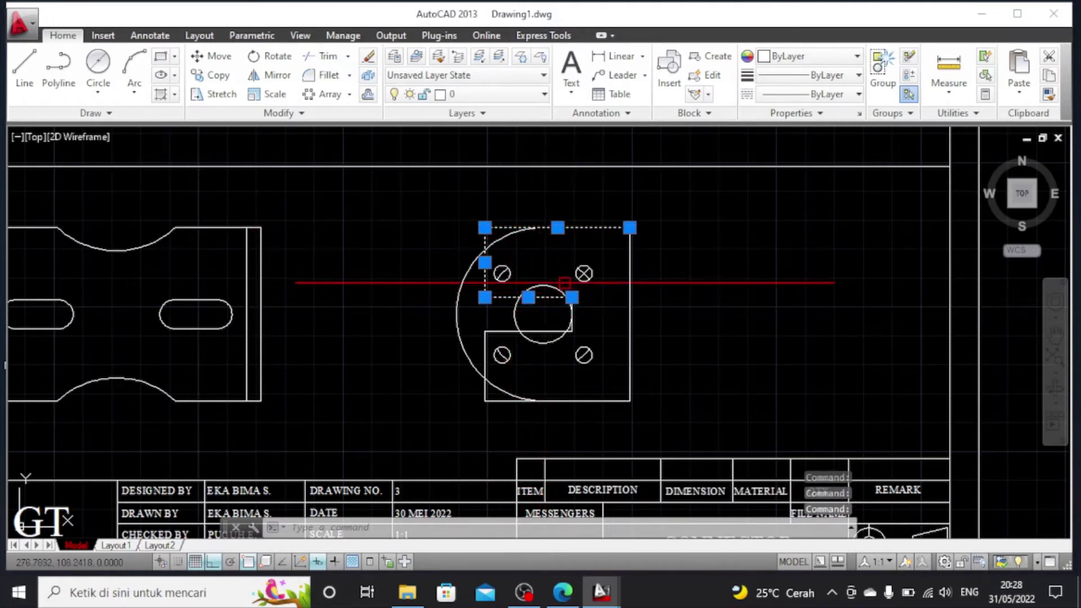
pyautogui.press('Escape')
# Draw a 12-diameter circle centred on the midpoint of the slot's end edge
pyautogui.click(97, 62)
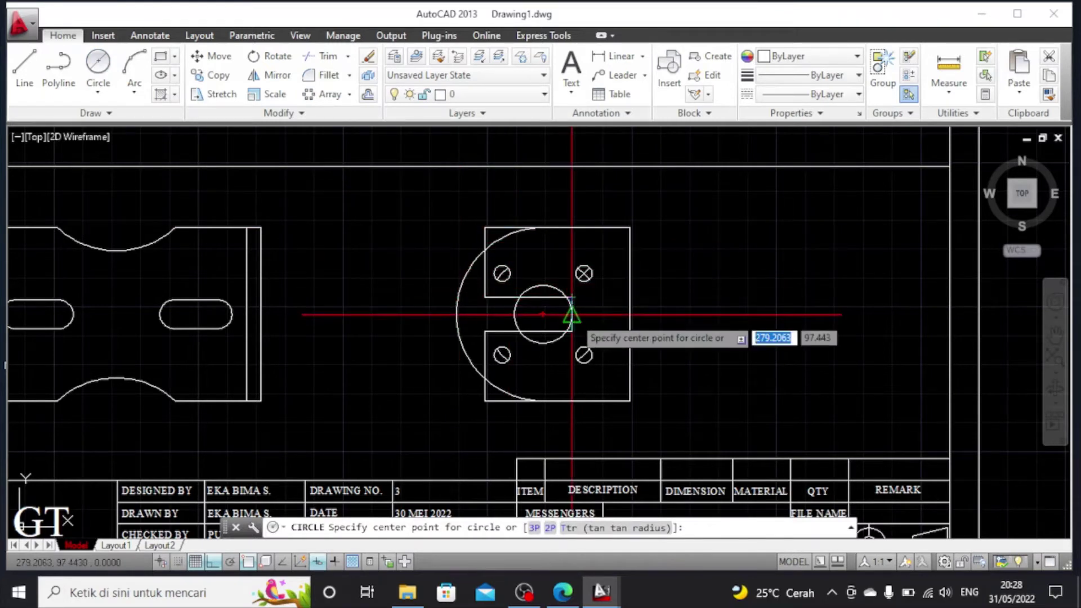
pyautogui.scroll(4, 571, 310)
pyautogui.scroll(4, 569, 310)
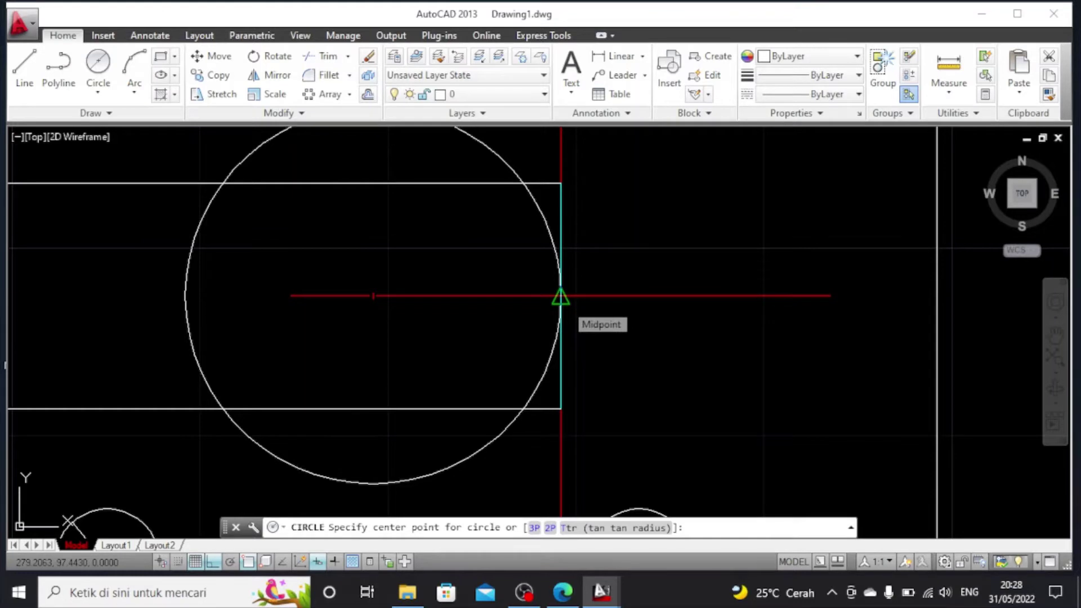
pyautogui.click(561, 295)
pyautogui.write('d')
pyautogui.press('Return')
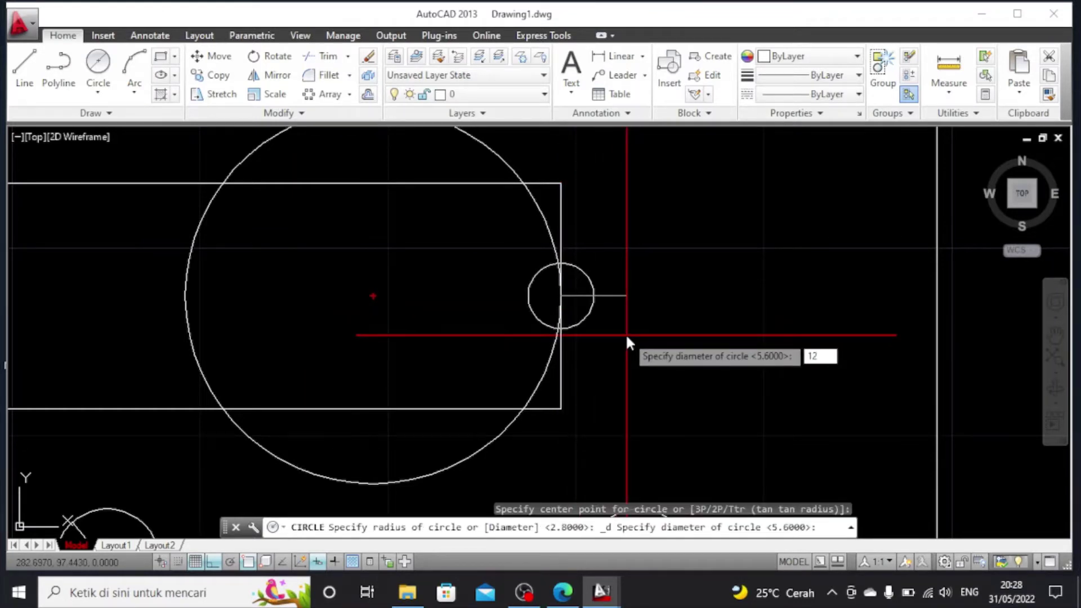
pyautogui.press('Return')
pyautogui.scroll(-1, 626, 336)
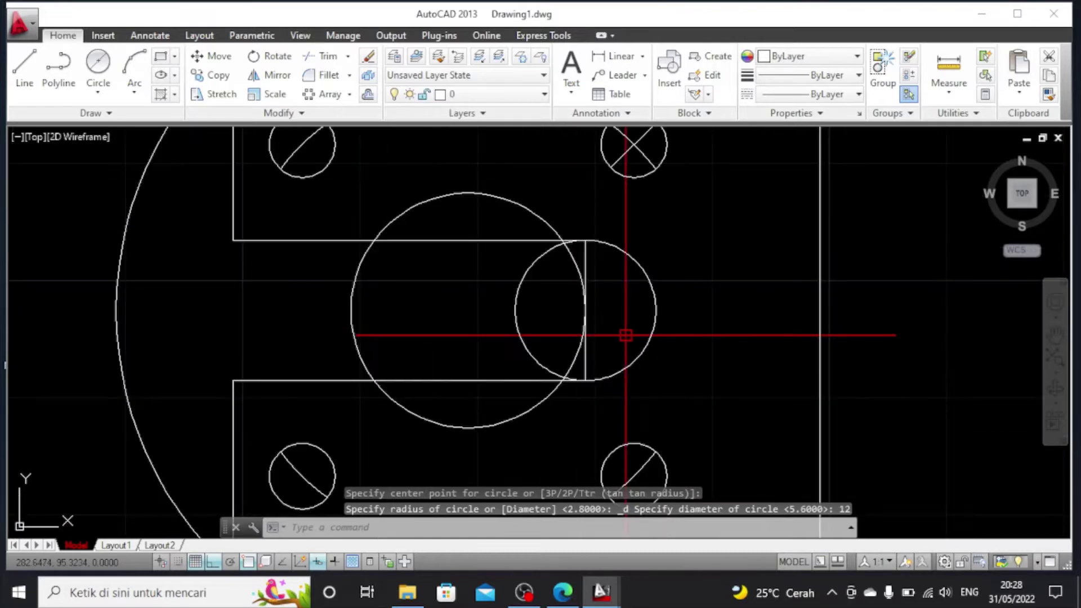
pyautogui.press('Escape')
# Trim the end line's upper part and the 12 circle's inner arc inside the slot
pyautogui.click(320, 56)
pyautogui.press('Return')
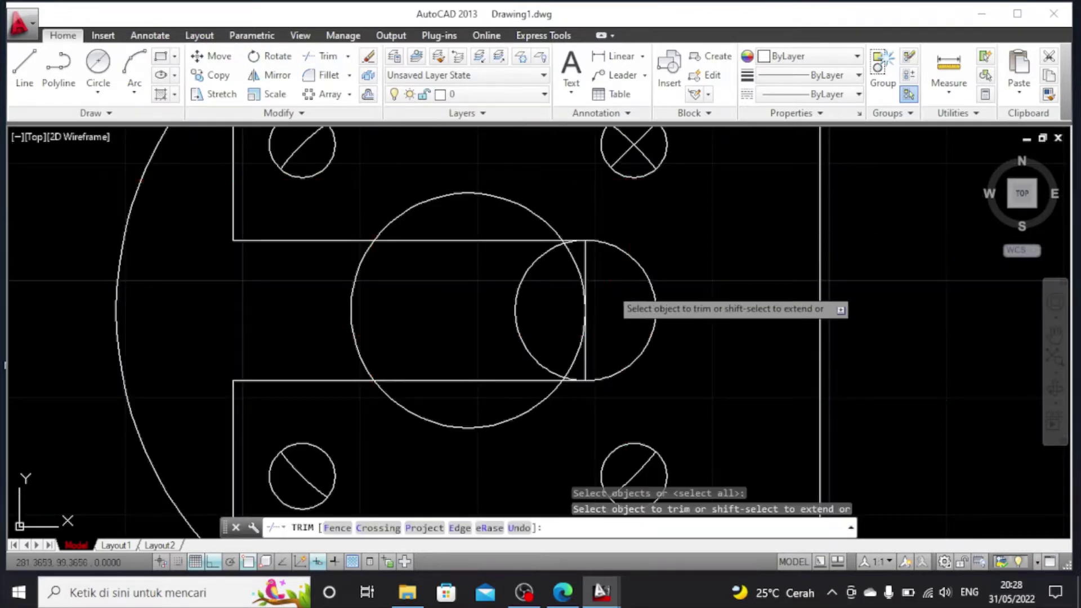
pyautogui.scroll(2, 591, 270)
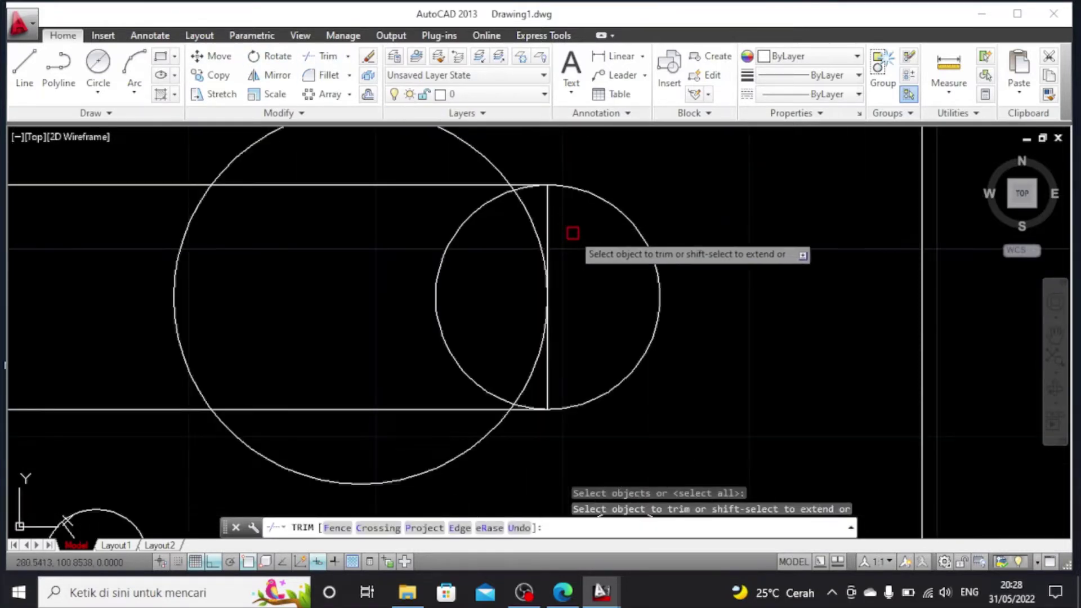
pyautogui.click(547, 208)
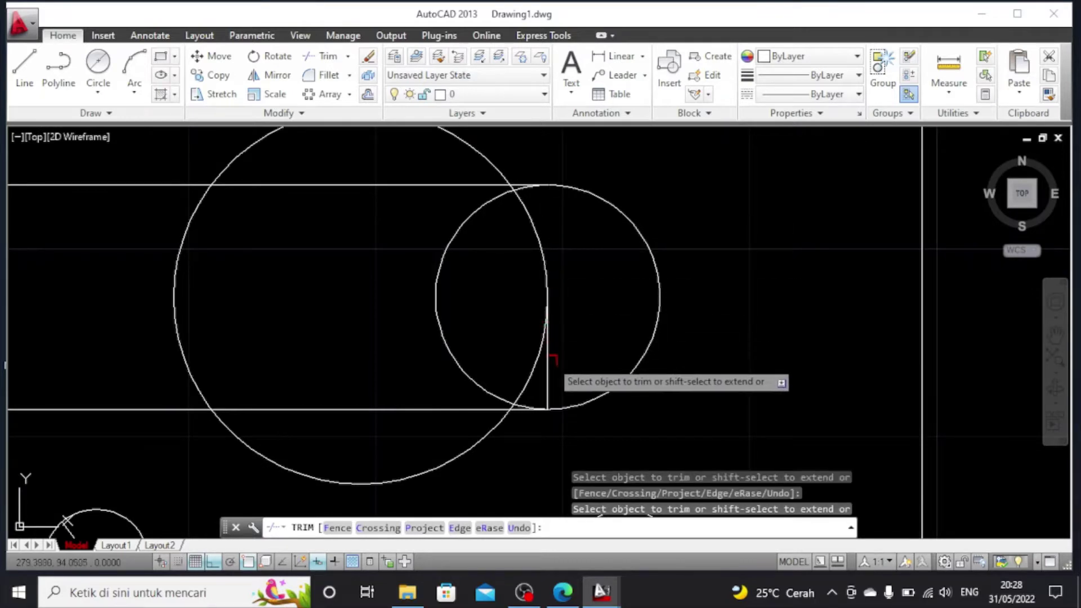
pyautogui.click(437, 309)
pyautogui.scroll(2, 568, 200)
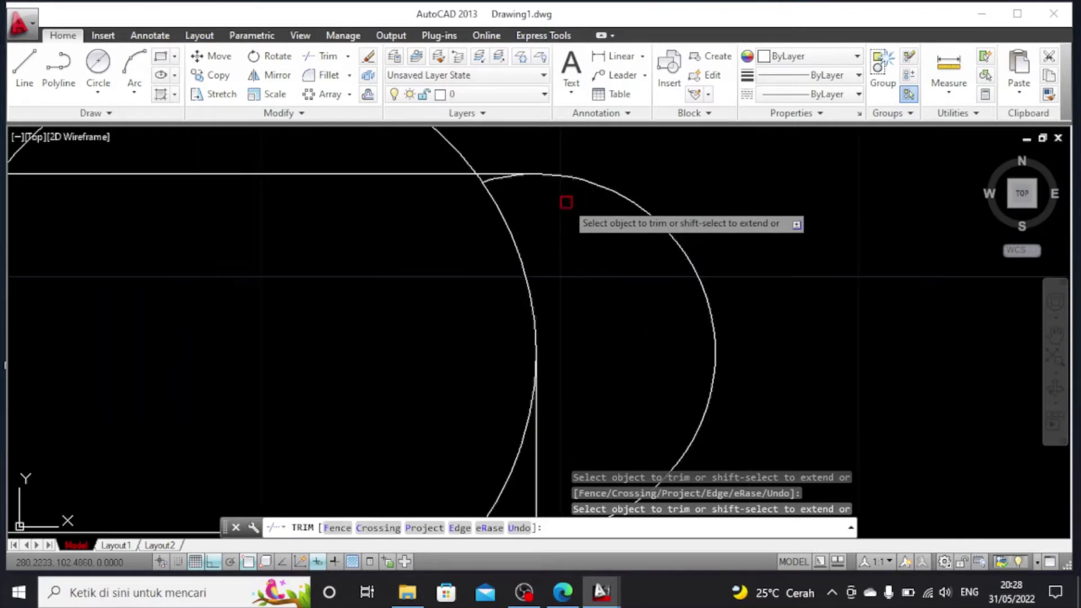
pyautogui.scroll(-2, 532, 194)
pyautogui.scroll(4, 532, 195)
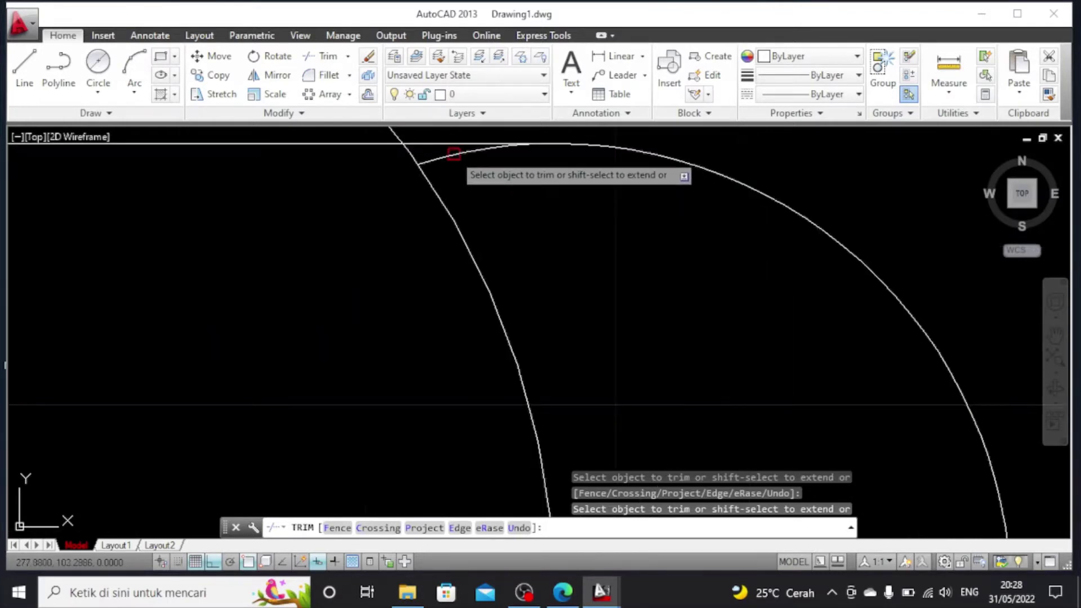
pyautogui.scroll(-6, 580, 225)
pyautogui.scroll(6, 543, 361)
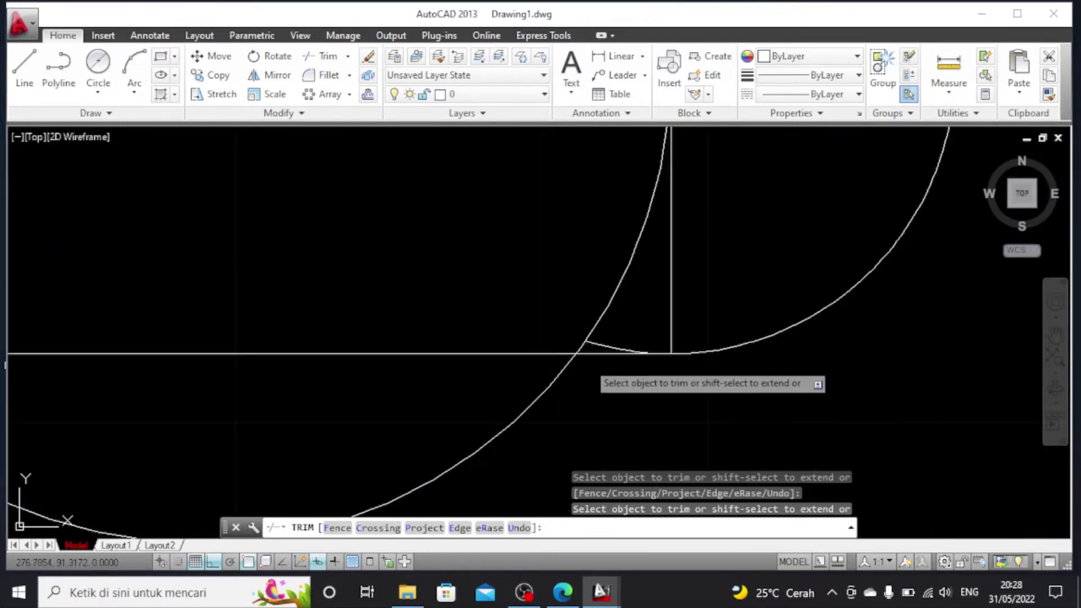
pyautogui.scroll(-5, 593, 343)
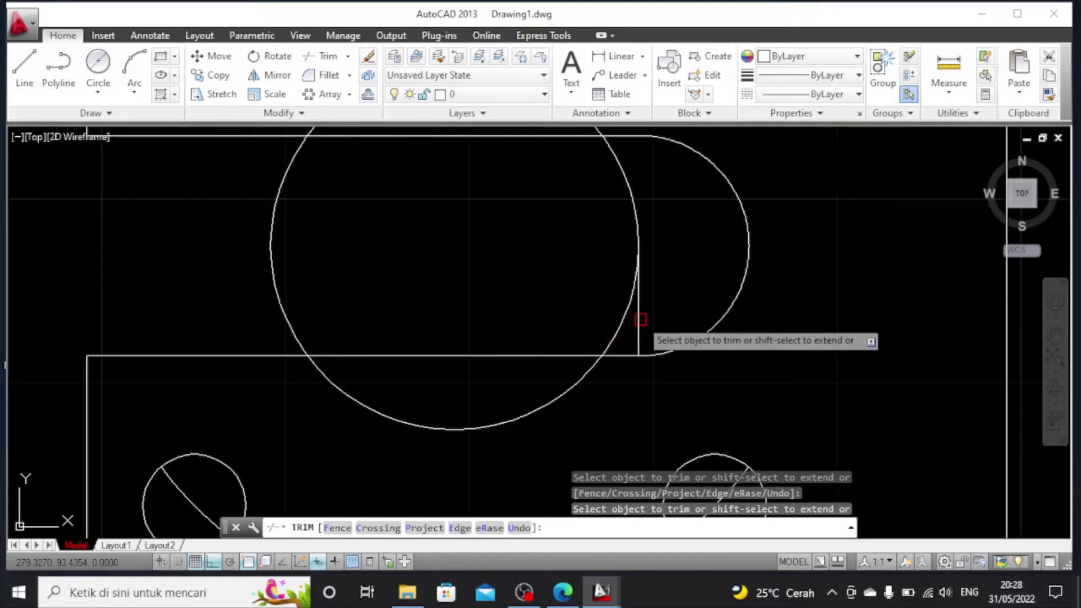
pyautogui.press('Escape')
pyautogui.click(639, 321)
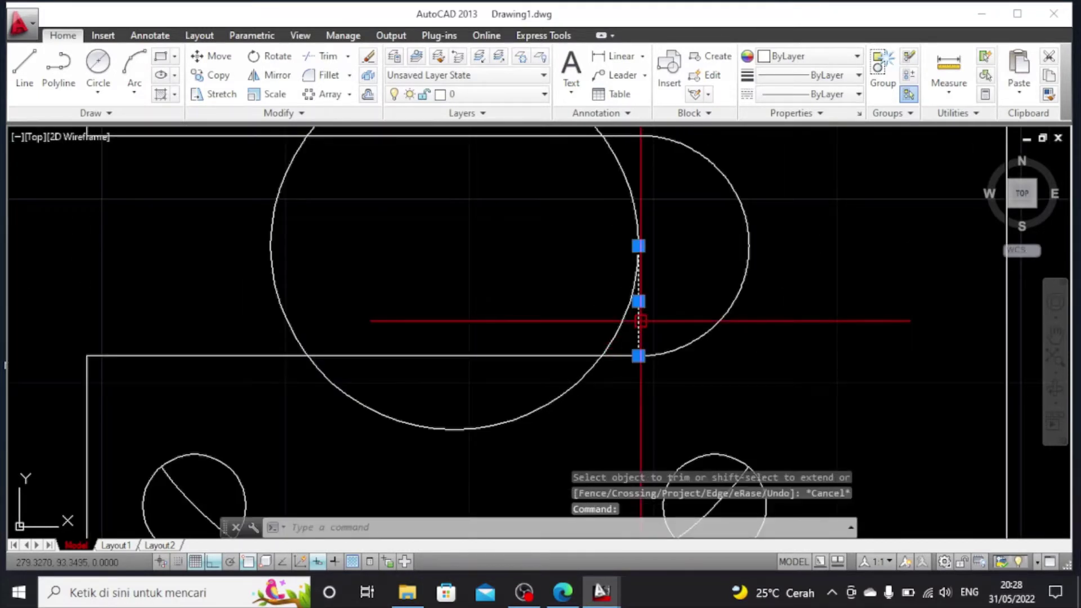
# Delete the leftover vertical end line inside the slot
pyautogui.press('Delete')
pyautogui.scroll(-4, 642, 321)
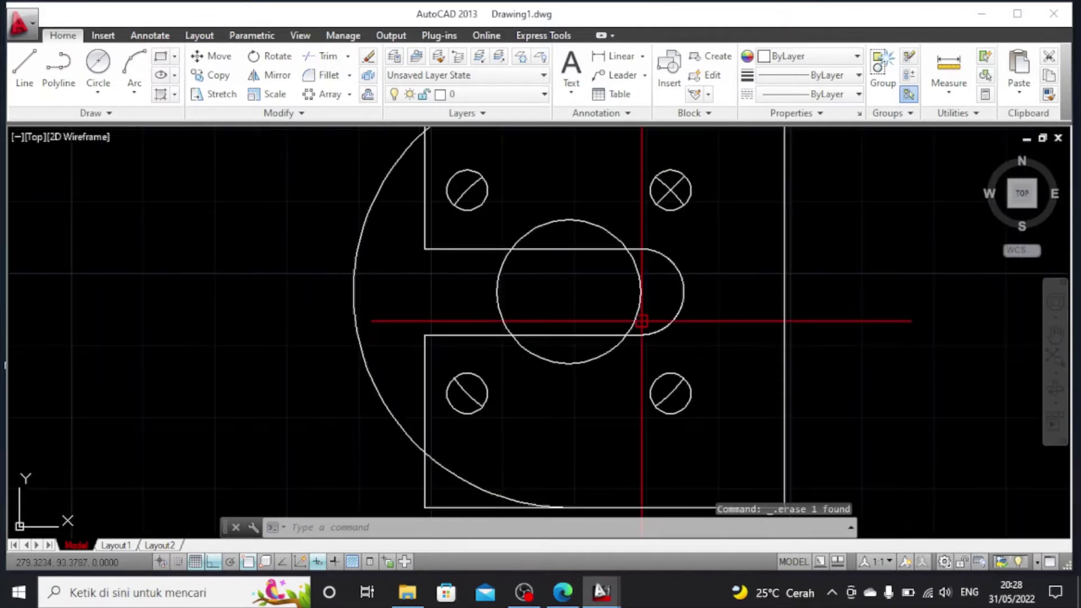
pyautogui.scroll(2, 641, 321)
pyautogui.scroll(-4, 668, 338)
# Select the slot arc, slot lines and square's edges, then bring up the Linetype list
pyautogui.click(677, 301)
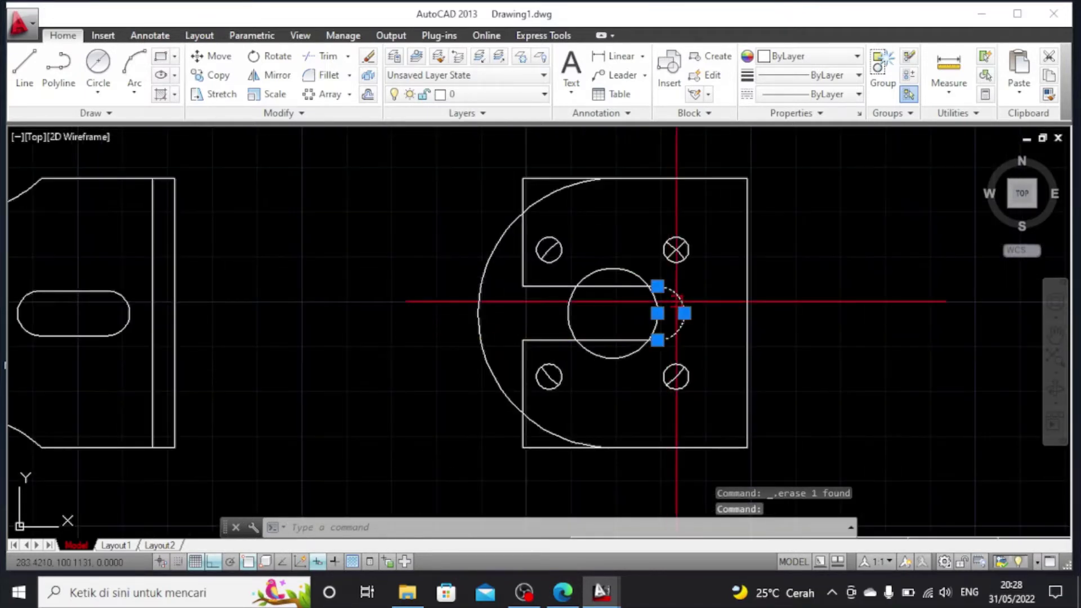
pyautogui.click(569, 287)
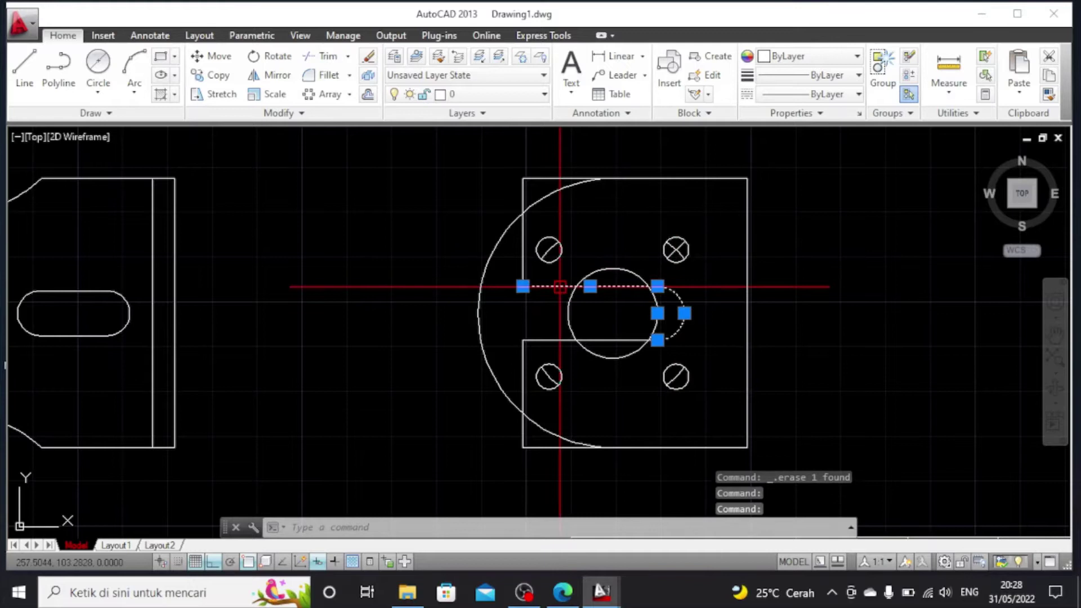
pyautogui.click(555, 340)
pyautogui.click(523, 388)
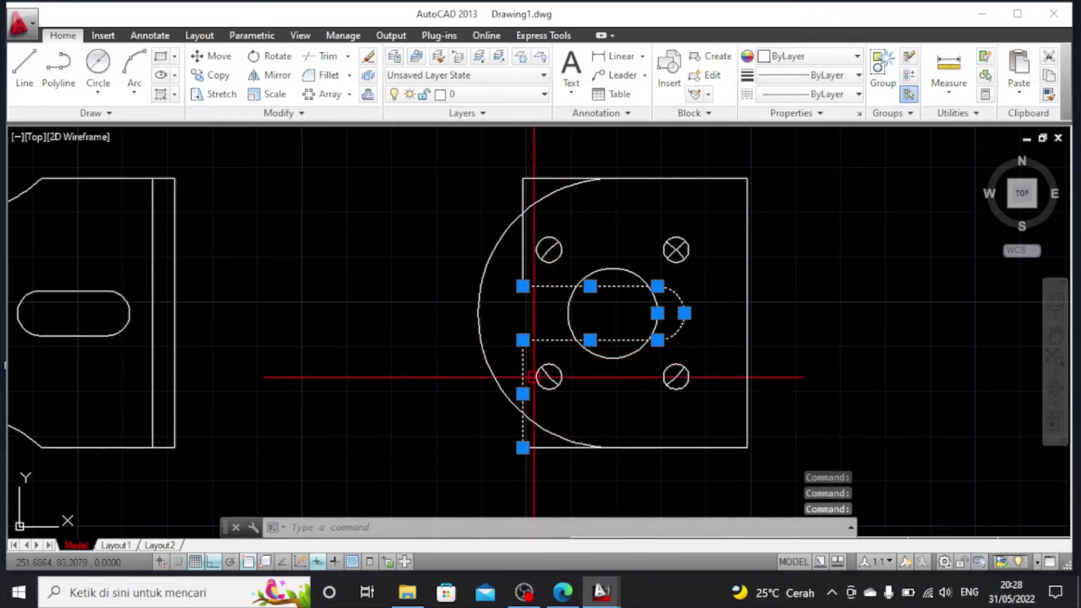
pyautogui.click(549, 450)
pyautogui.click(557, 179)
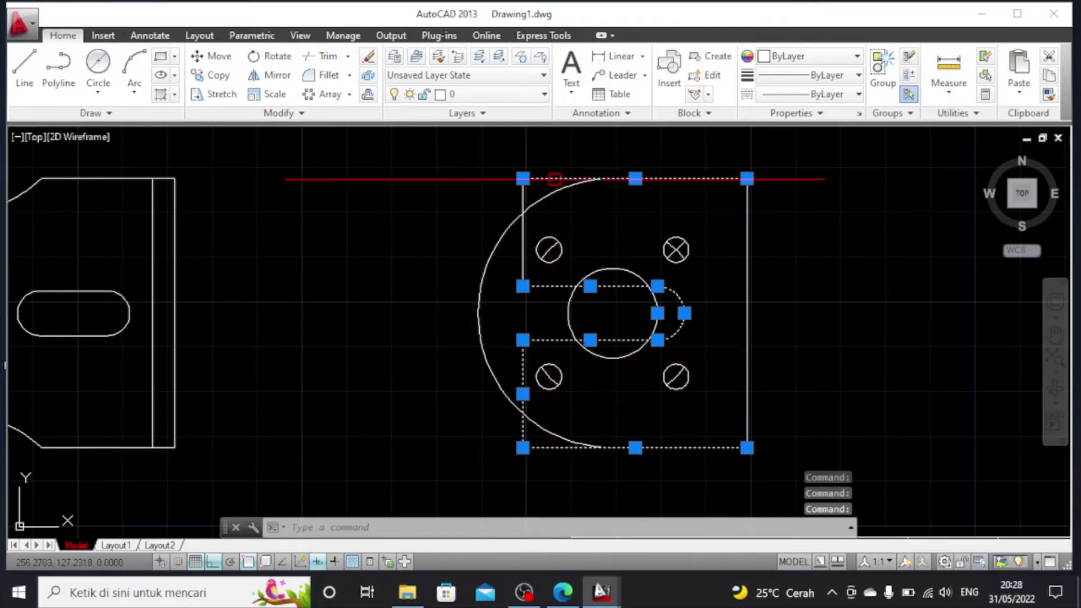
pyautogui.click(523, 194)
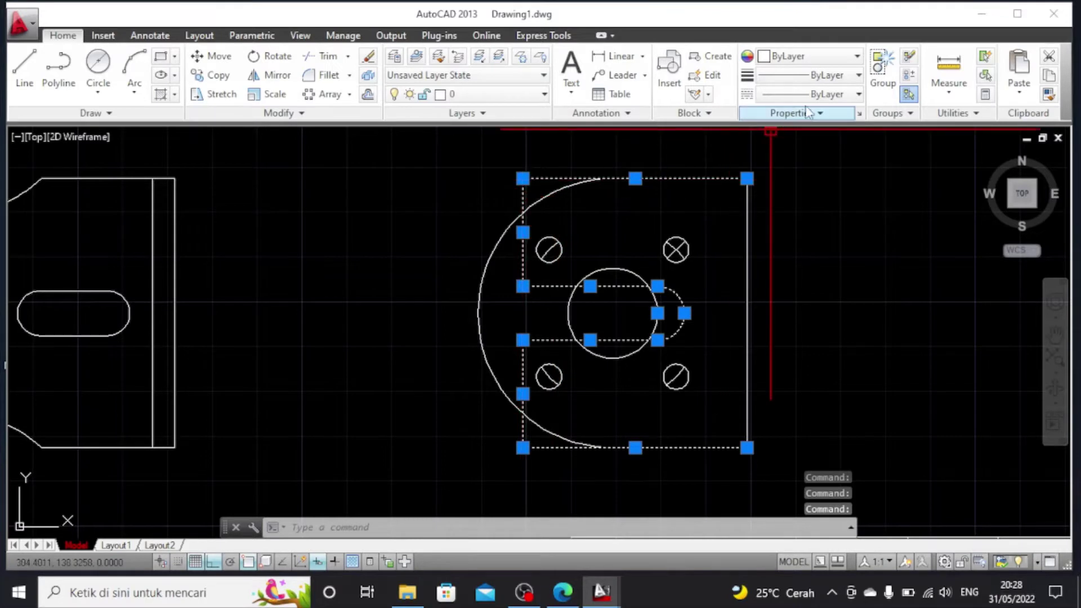
pyautogui.click(853, 97)
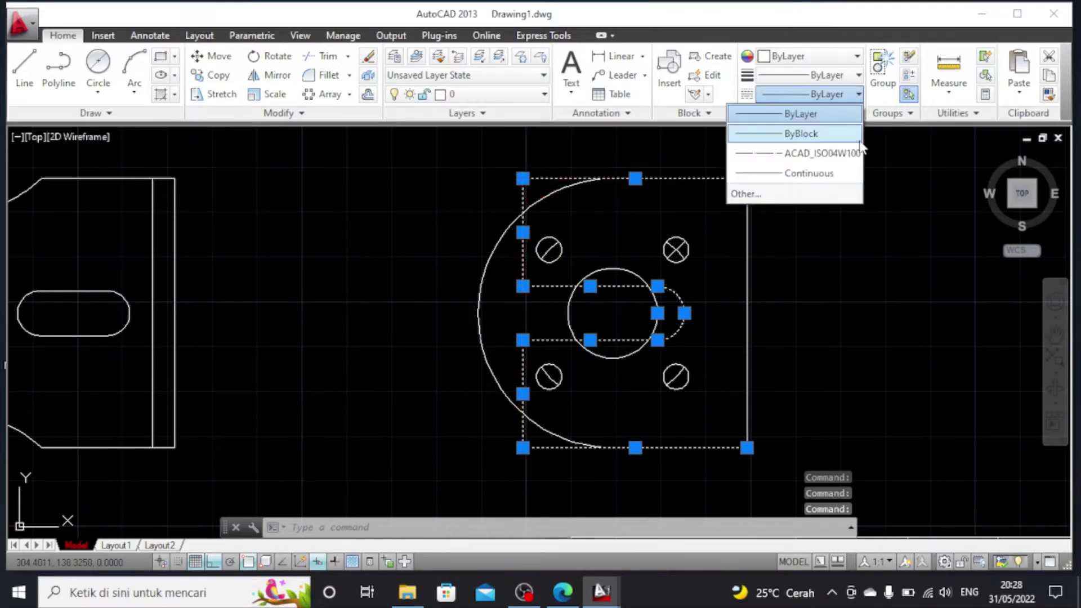
# Load the ACAD_ISO02W100 (ISO dash) linetype from acadiso.lin into the drawing
pyautogui.click(822, 194)
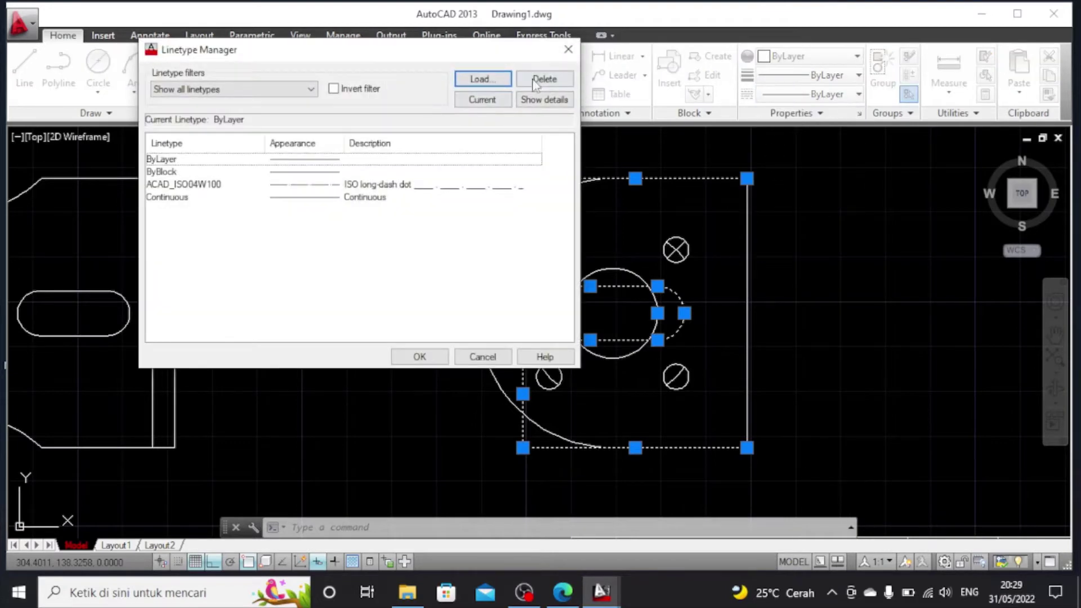
pyautogui.click(483, 79)
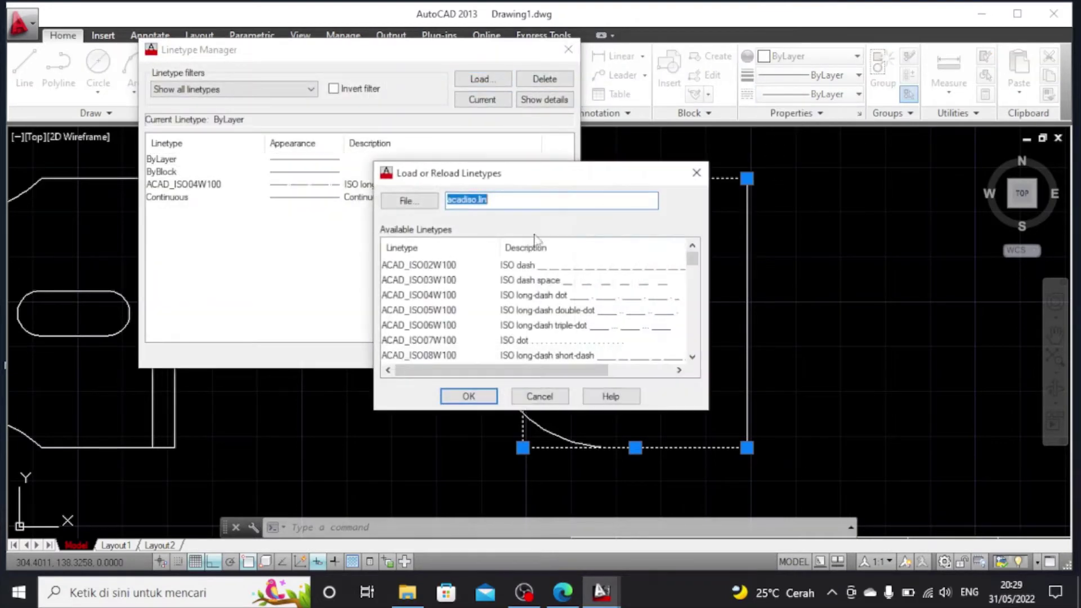
pyautogui.click(587, 282)
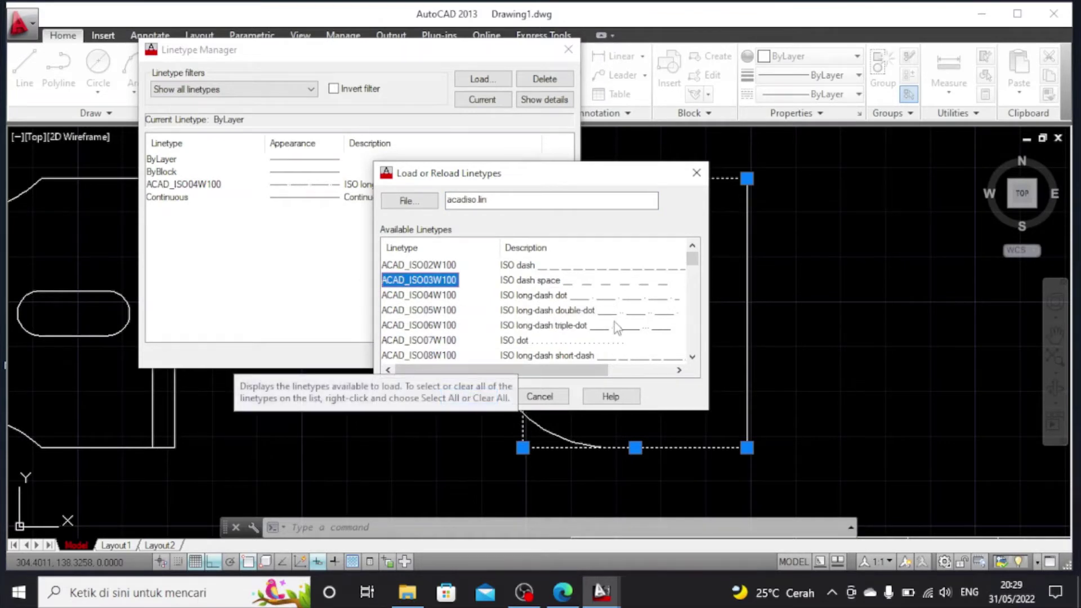
pyautogui.click(614, 269)
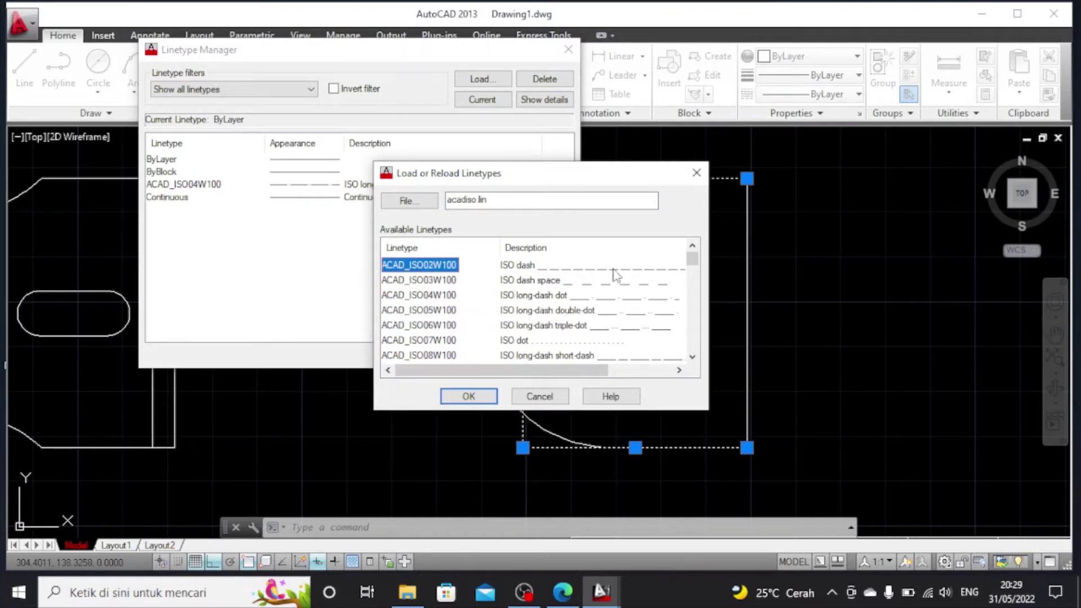
pyautogui.click(469, 397)
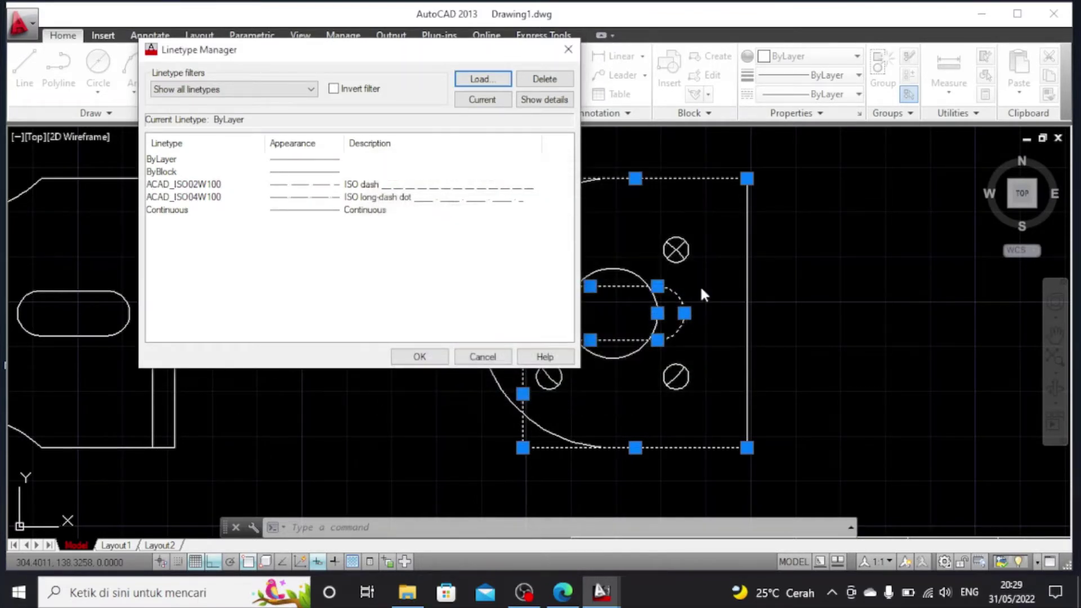
pyautogui.click(421, 357)
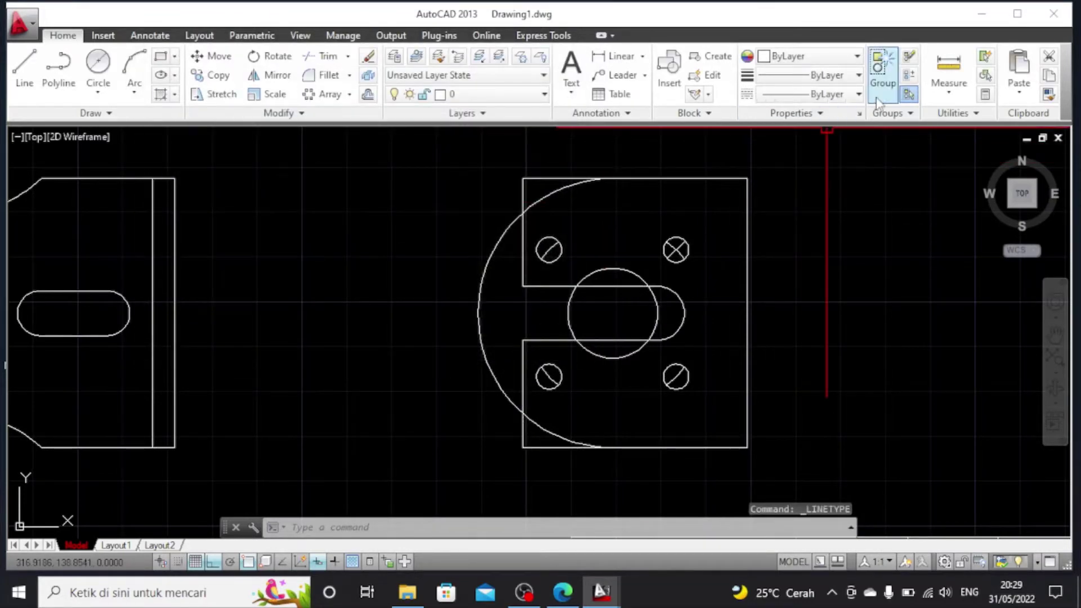
# Also load the ACAD_ISO03W100 (ISO dash space) linetype from acadiso.lin
pyautogui.click(859, 94)
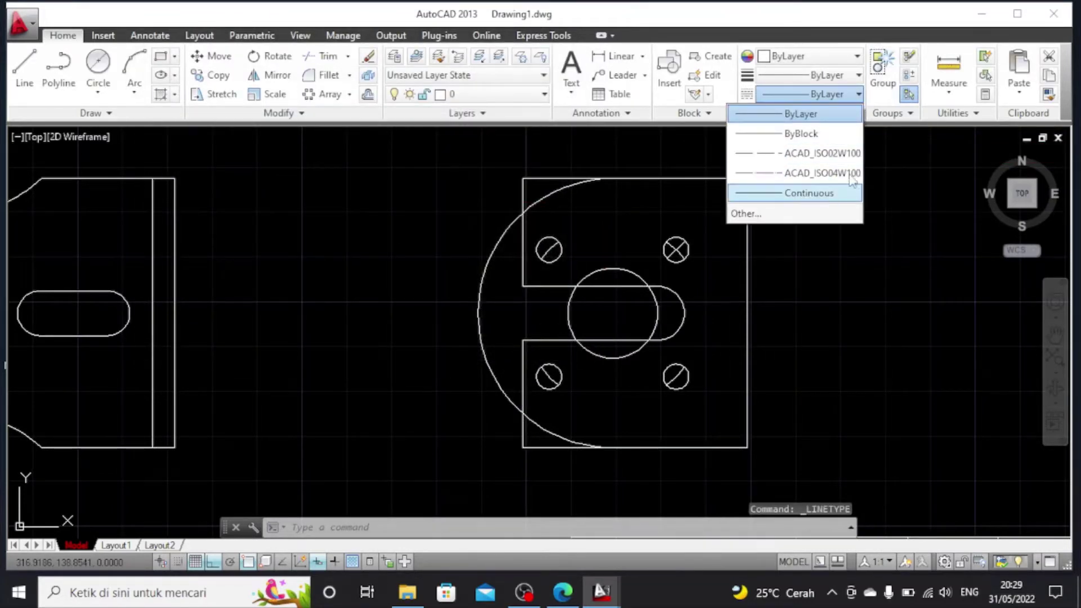
pyautogui.click(859, 114)
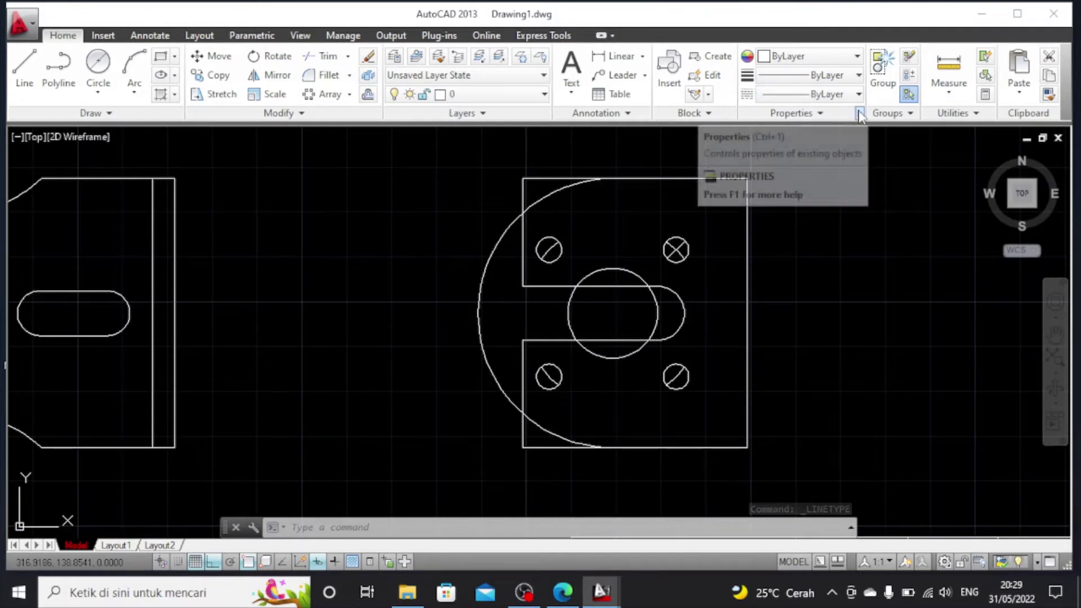
pyautogui.click(859, 115)
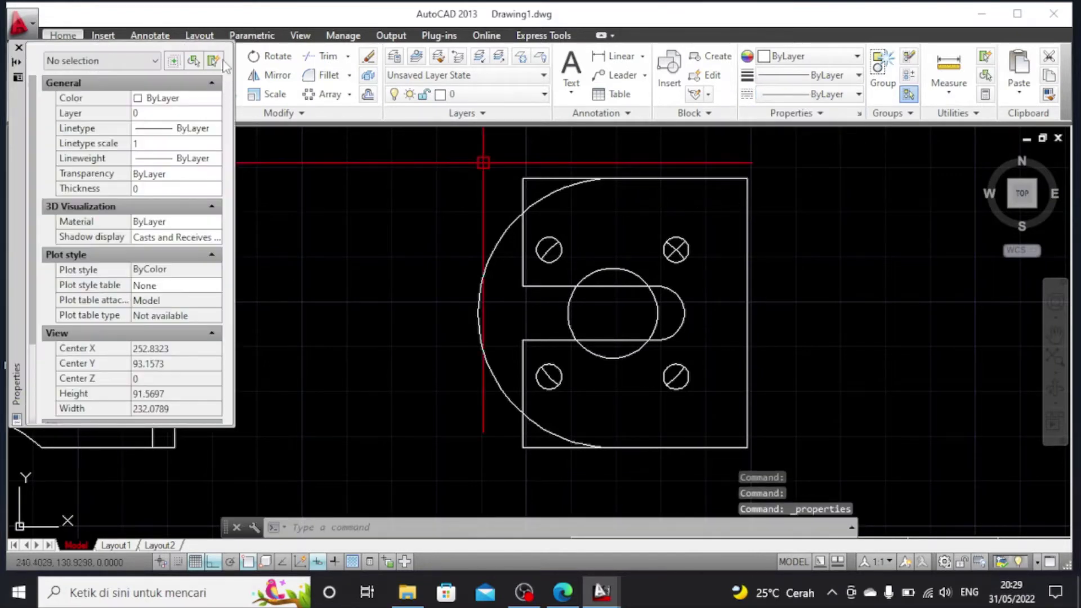
pyautogui.click(18, 48)
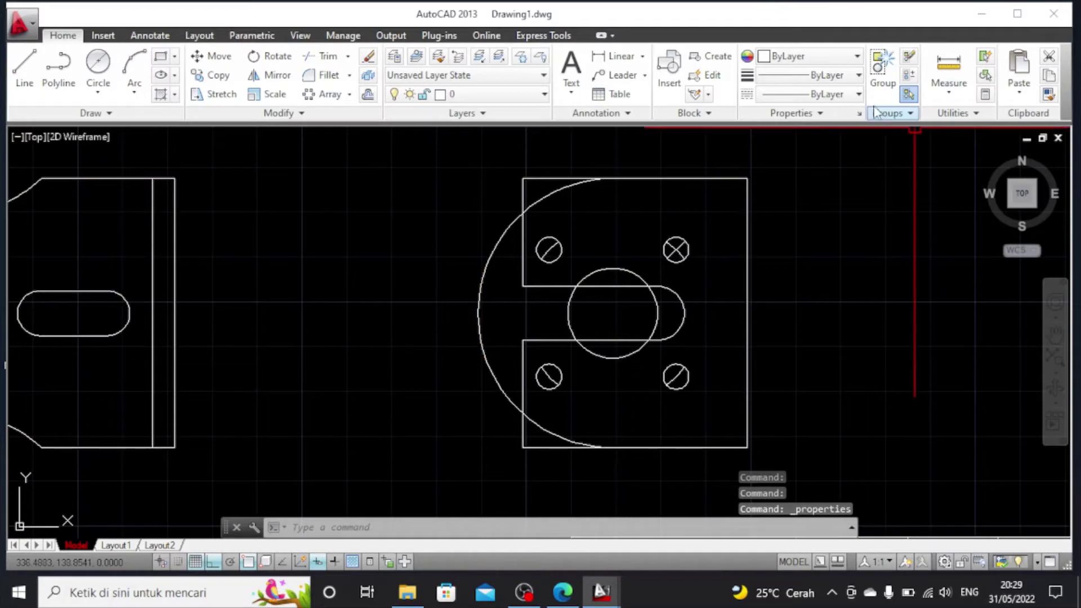
pyautogui.click(824, 94)
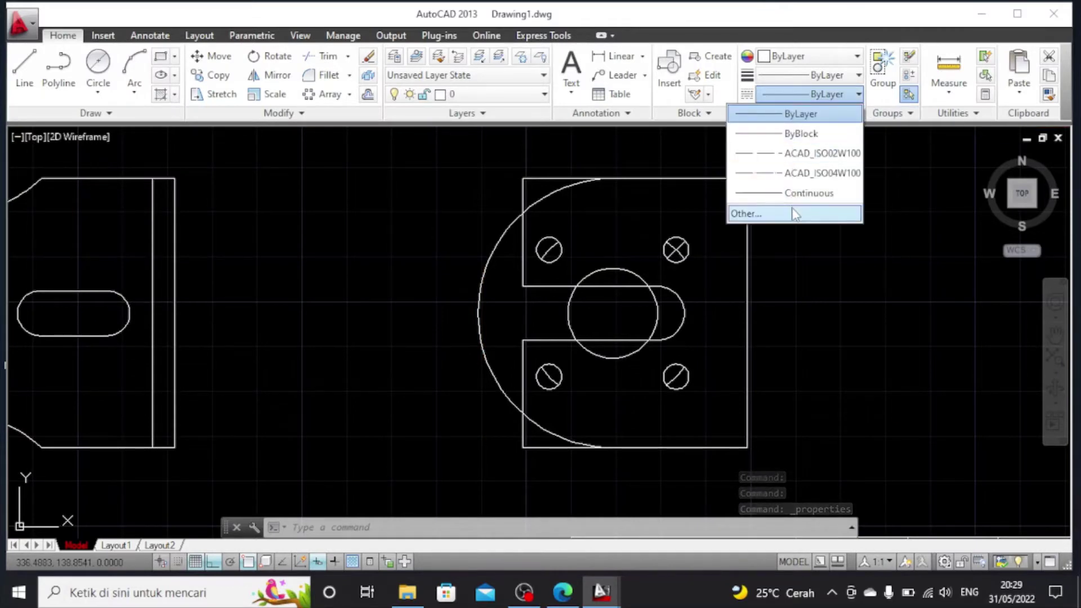
pyautogui.click(752, 213)
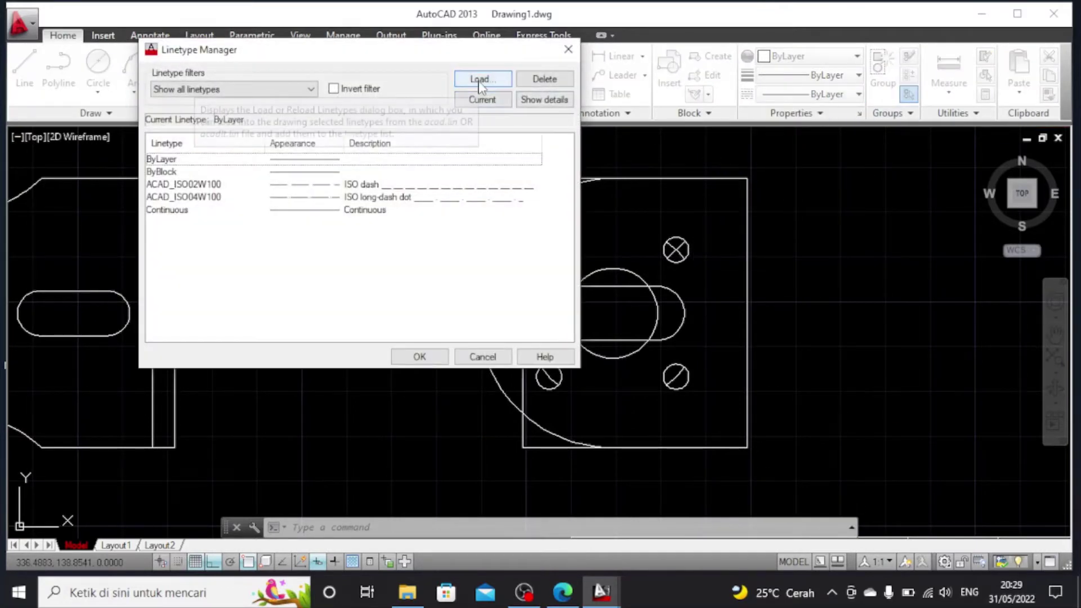
pyautogui.click(480, 79)
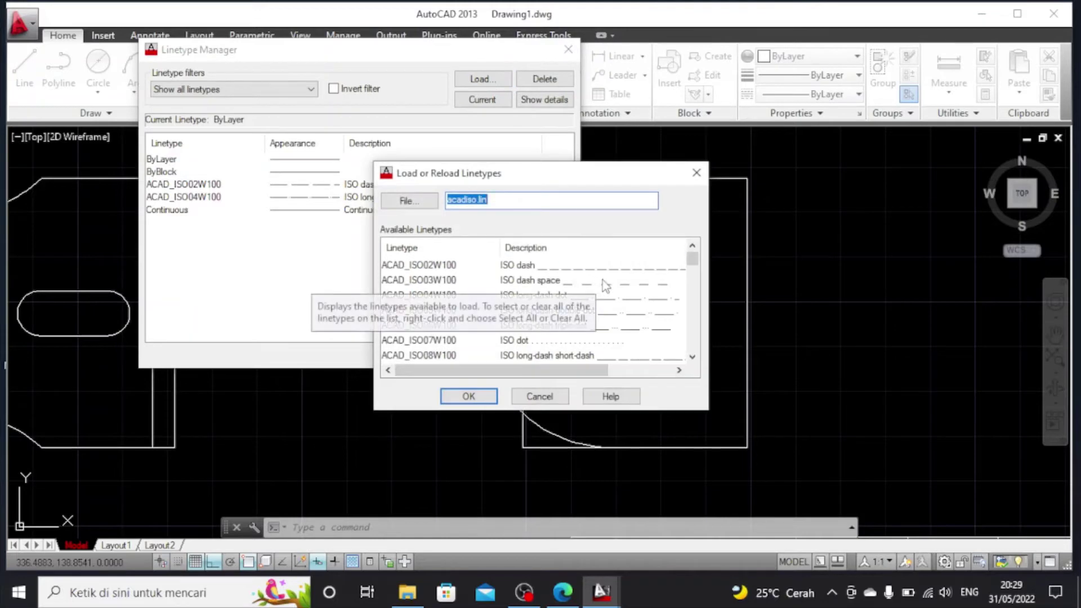
pyautogui.click(621, 284)
pyautogui.click(469, 397)
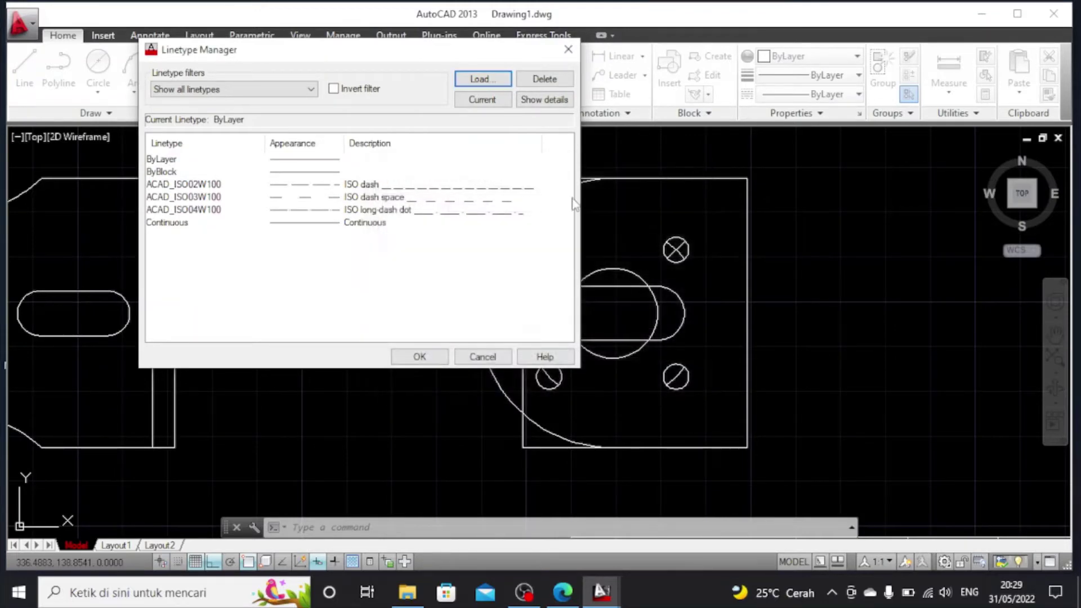
pyautogui.click(419, 357)
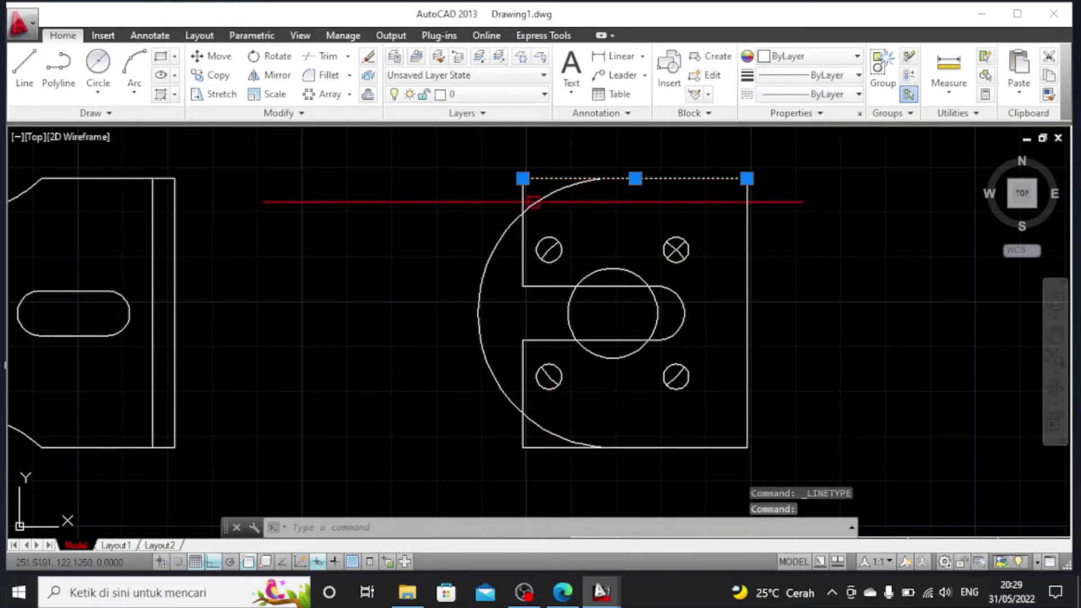
# Give the five hidden slot and notch edges of the top view the ACAD_ISO03W100 linetype
pyautogui.click(523, 247)
pyautogui.click(555, 286)
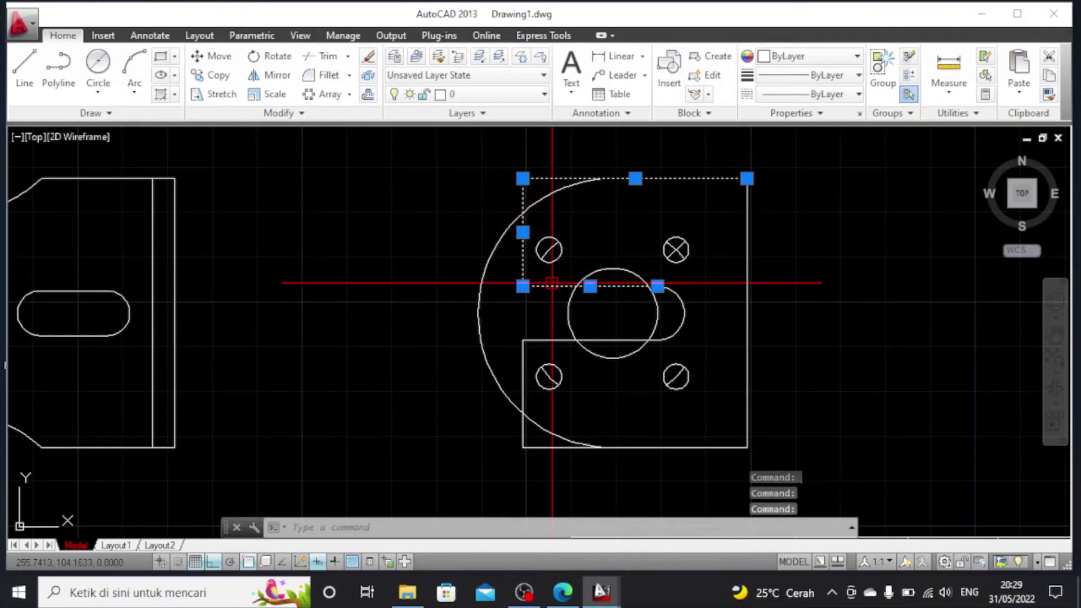
pyautogui.click(589, 339)
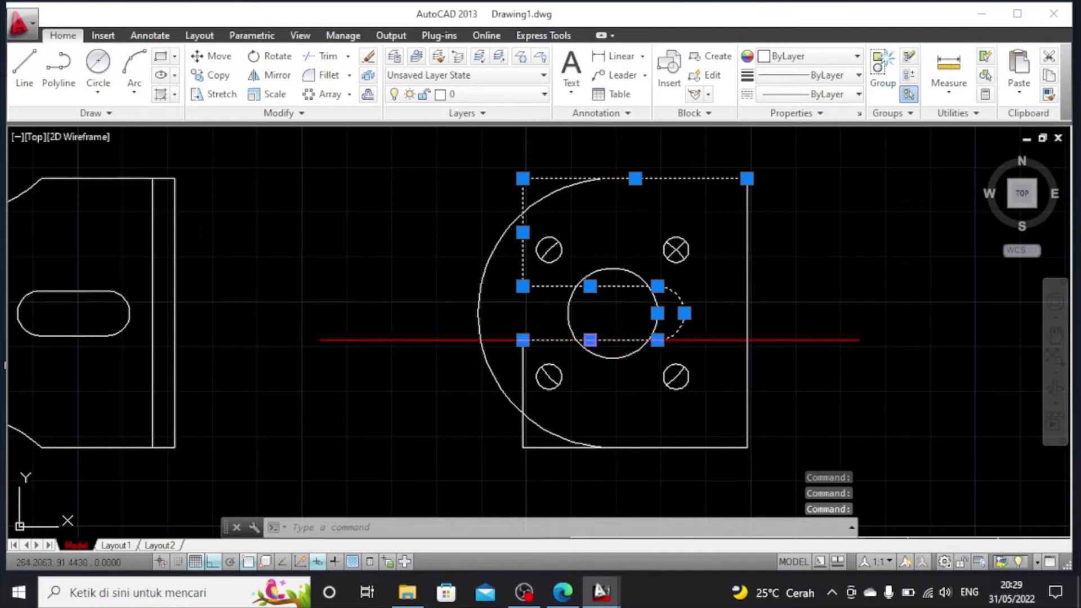
pyautogui.click(523, 367)
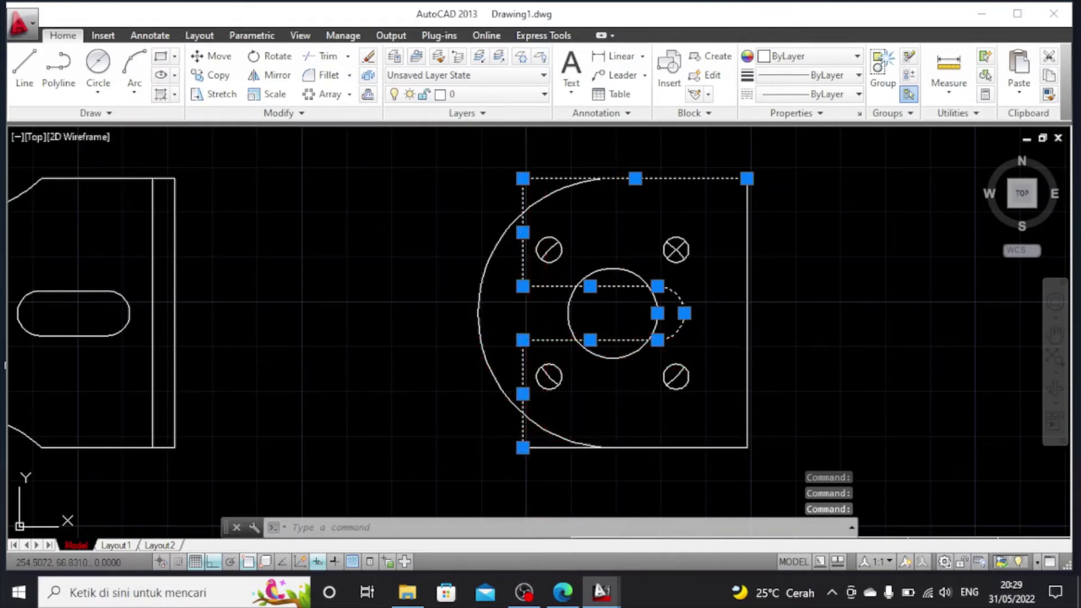
pyautogui.click(698, 447)
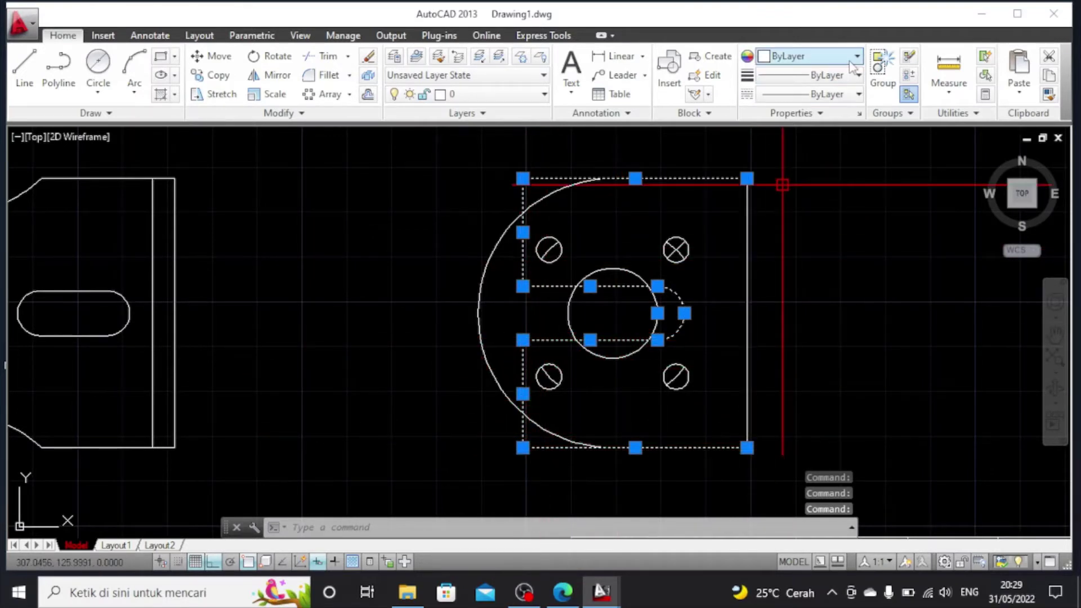
pyautogui.click(858, 95)
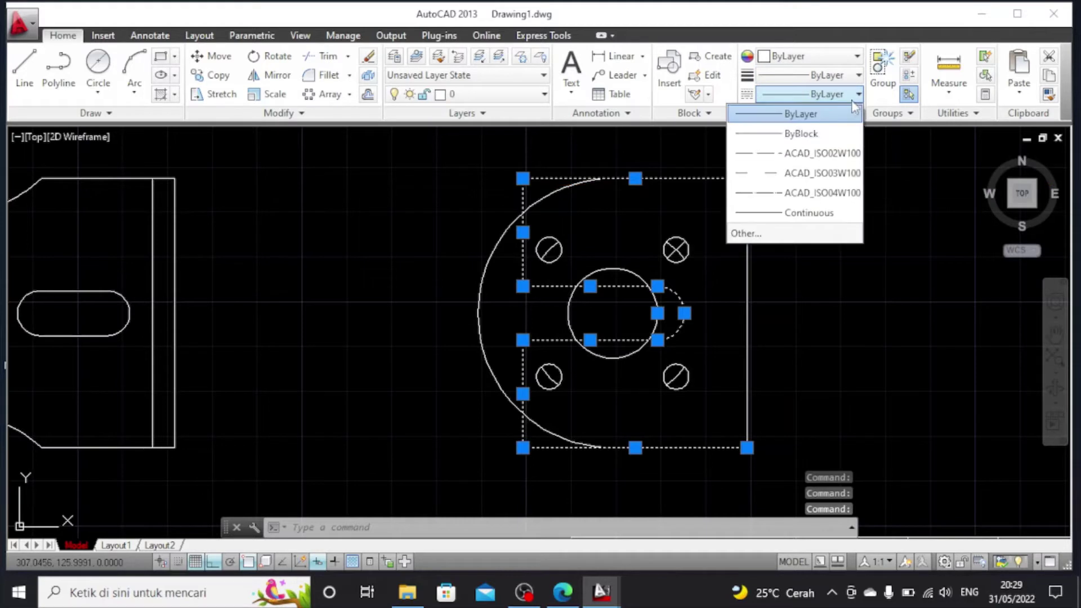
pyautogui.click(804, 174)
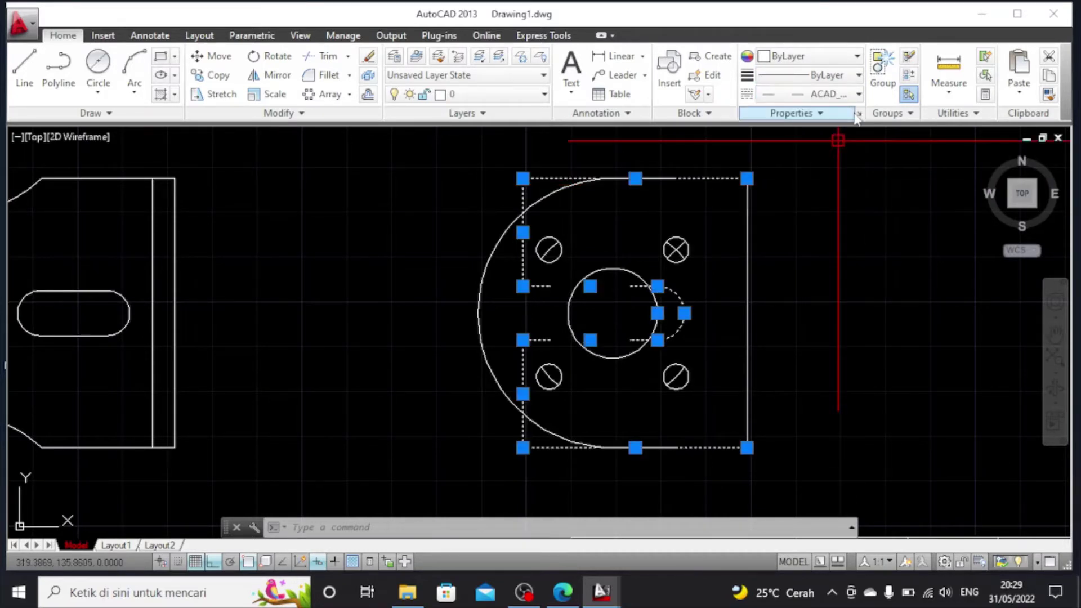
# Set those edges' linetype scale to 0.3 for finer dashes, then deselect them
pyautogui.click(860, 114)
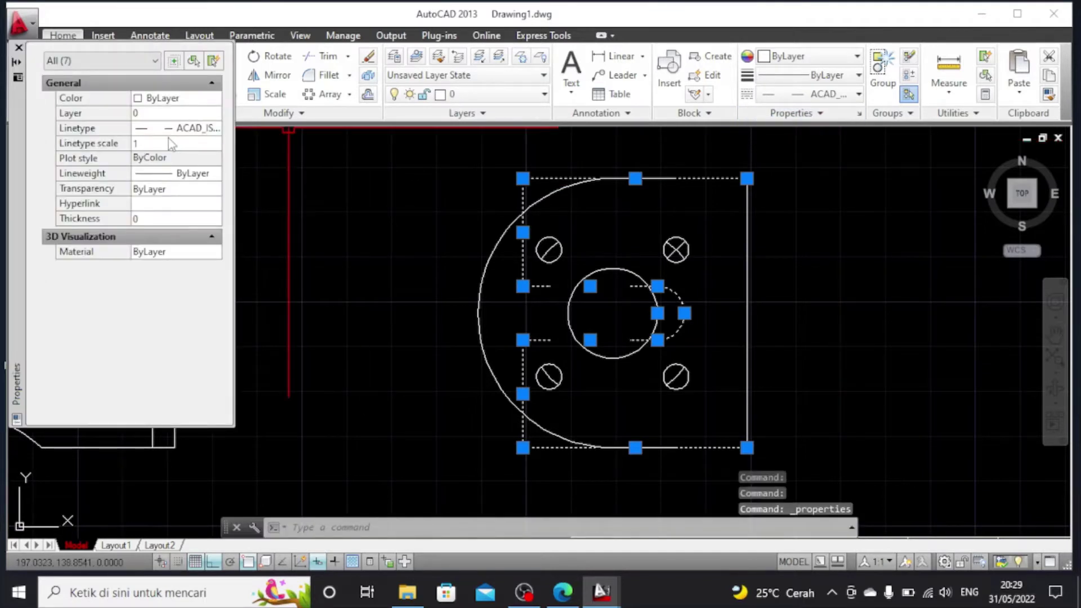
pyautogui.click(170, 147)
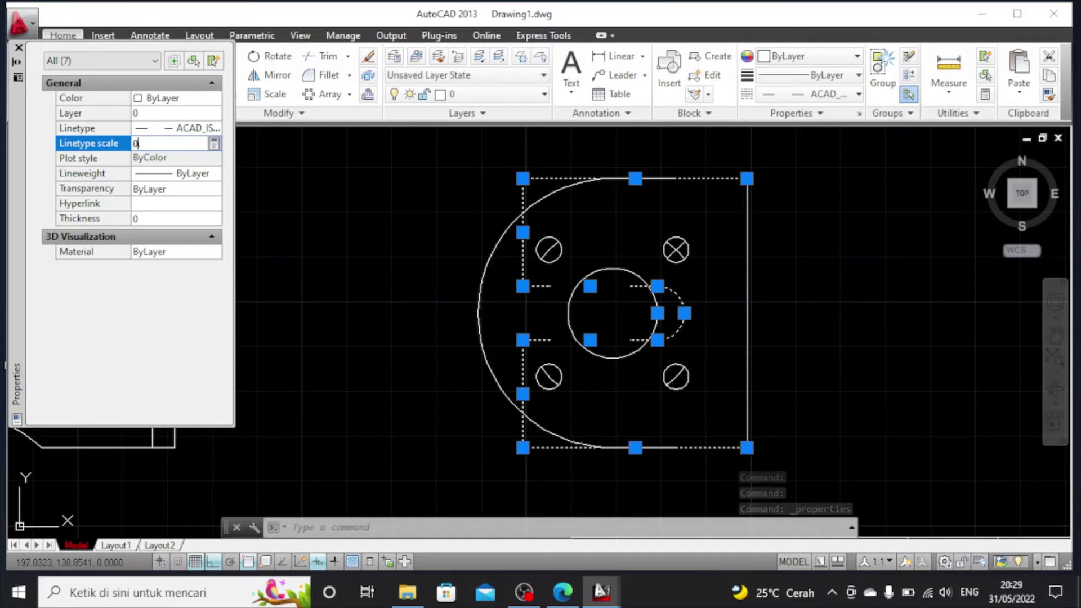
pyautogui.write('0.3')
pyautogui.click(169, 152)
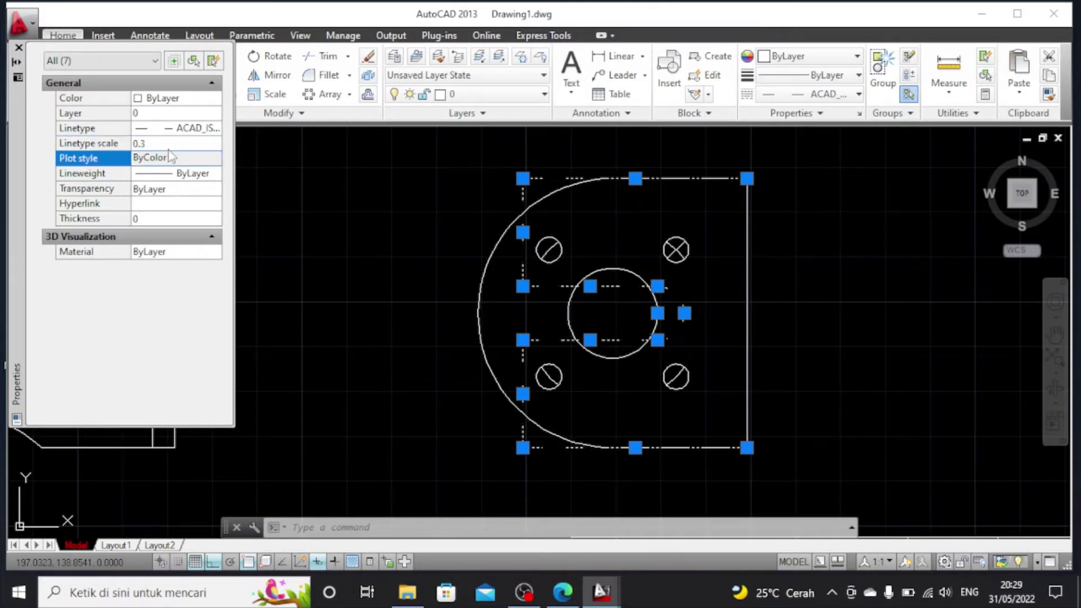
pyautogui.click(19, 48)
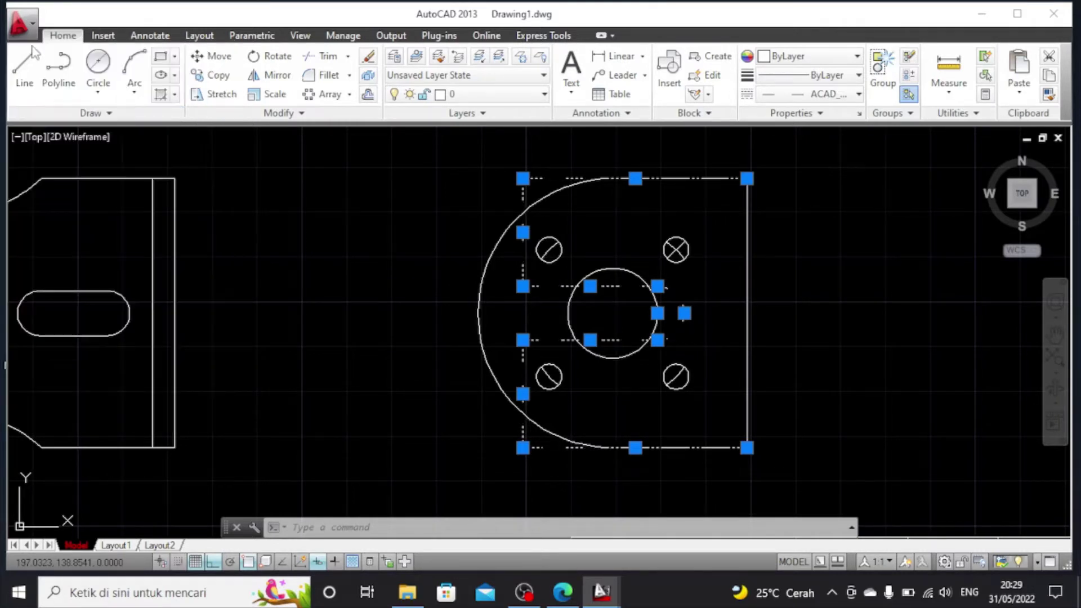
pyautogui.press('Escape')
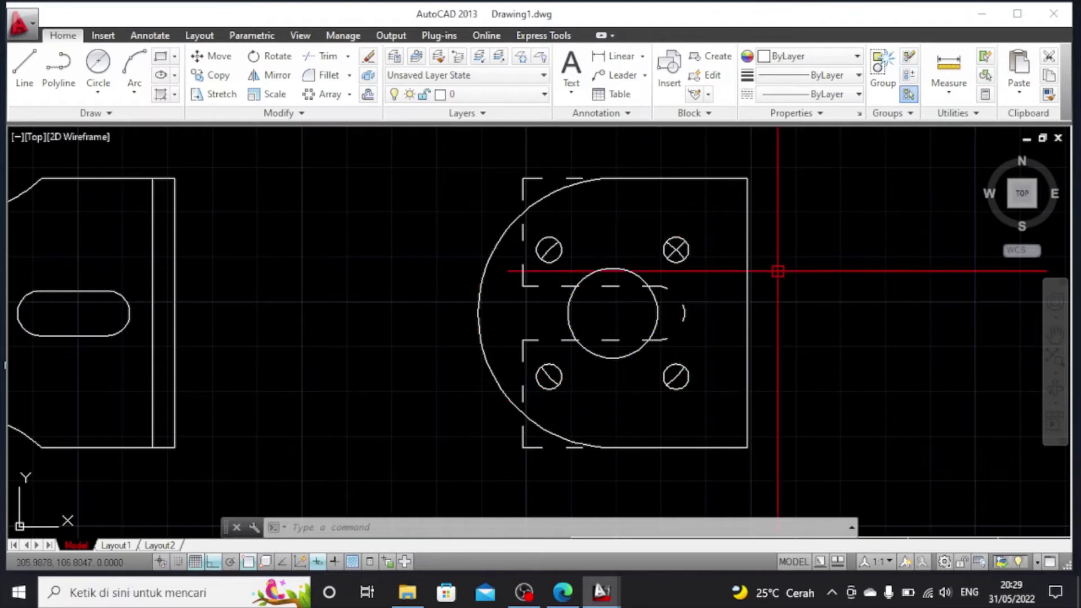
pyautogui.scroll(2, 776, 270)
pyautogui.scroll(-2, 776, 271)
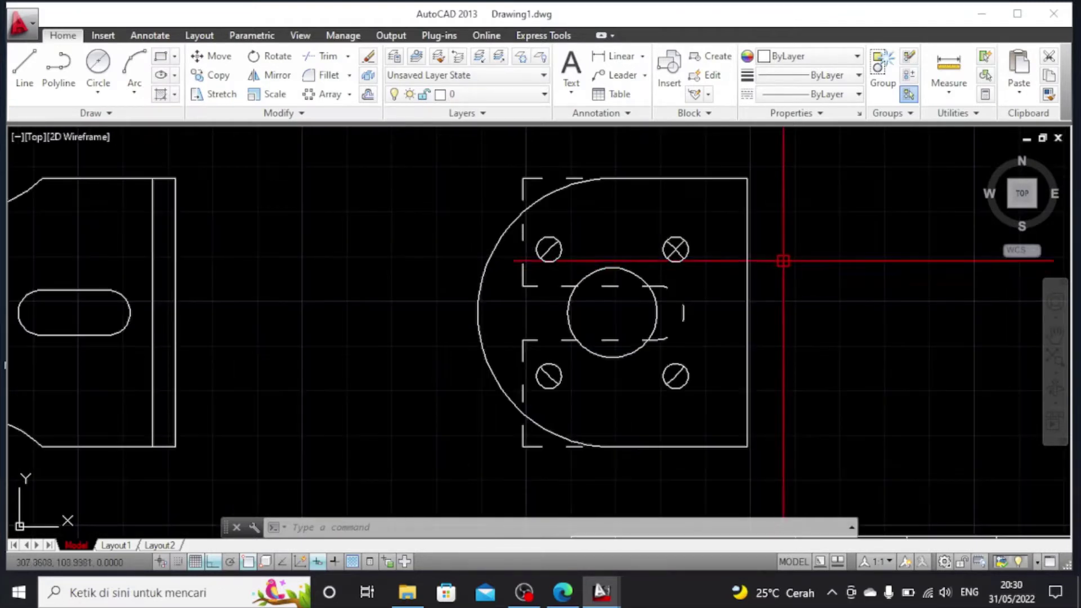
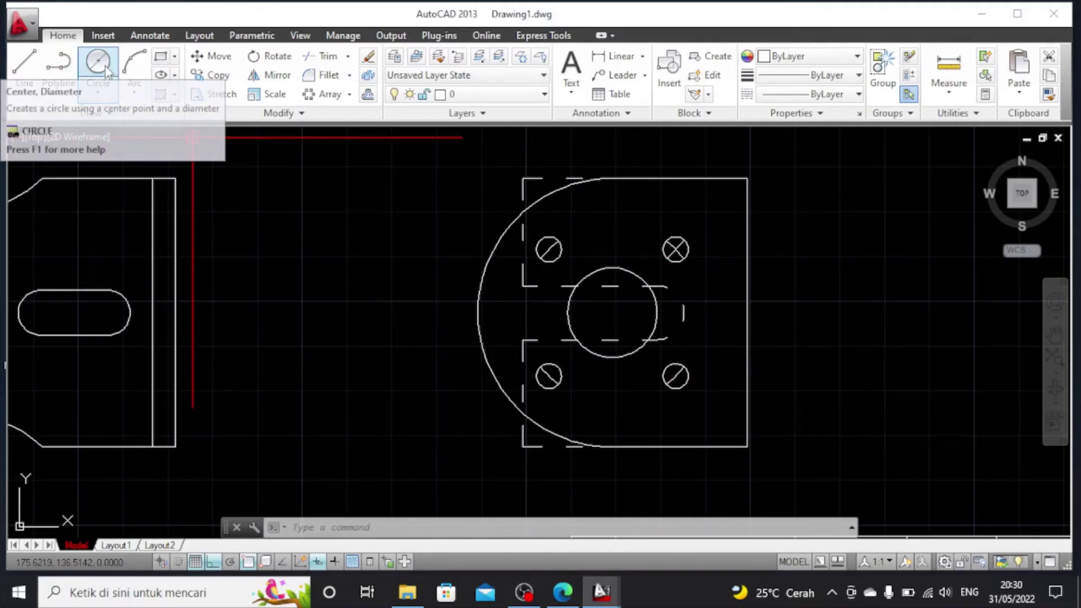
# Draw a construction line from the side view's bottom-left corner, 10 up then 10 right
pyautogui.click(24, 63)
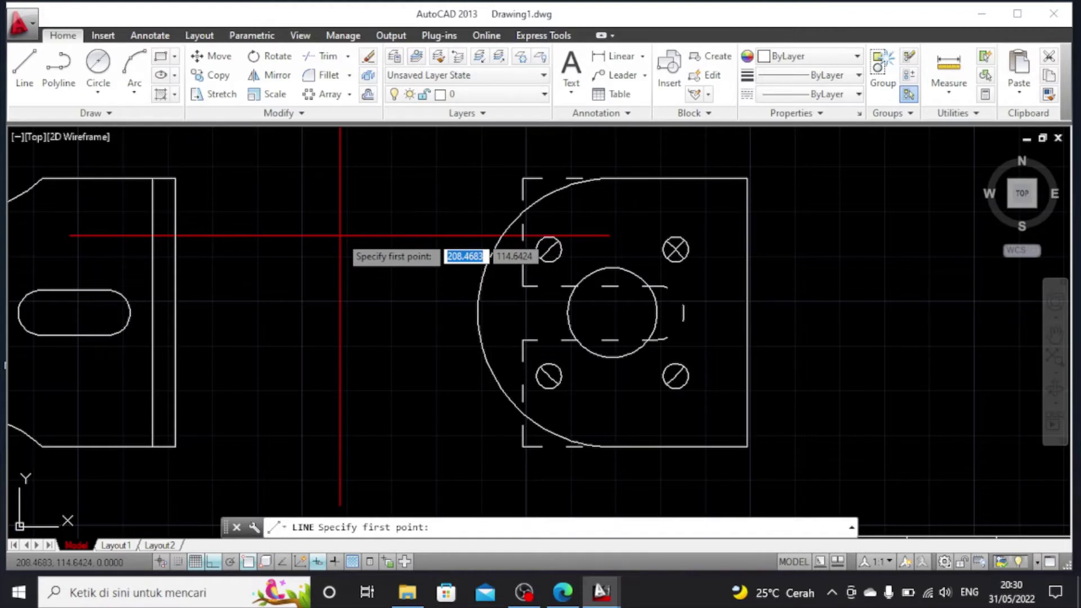
pyautogui.click(523, 447)
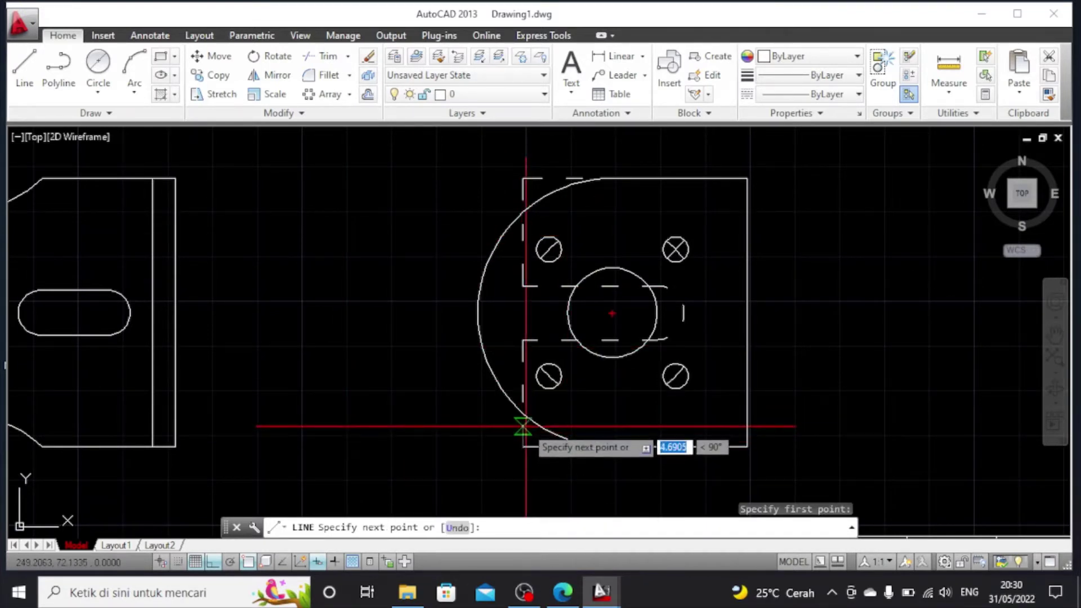
pyautogui.write('10')
pyautogui.press('Return')
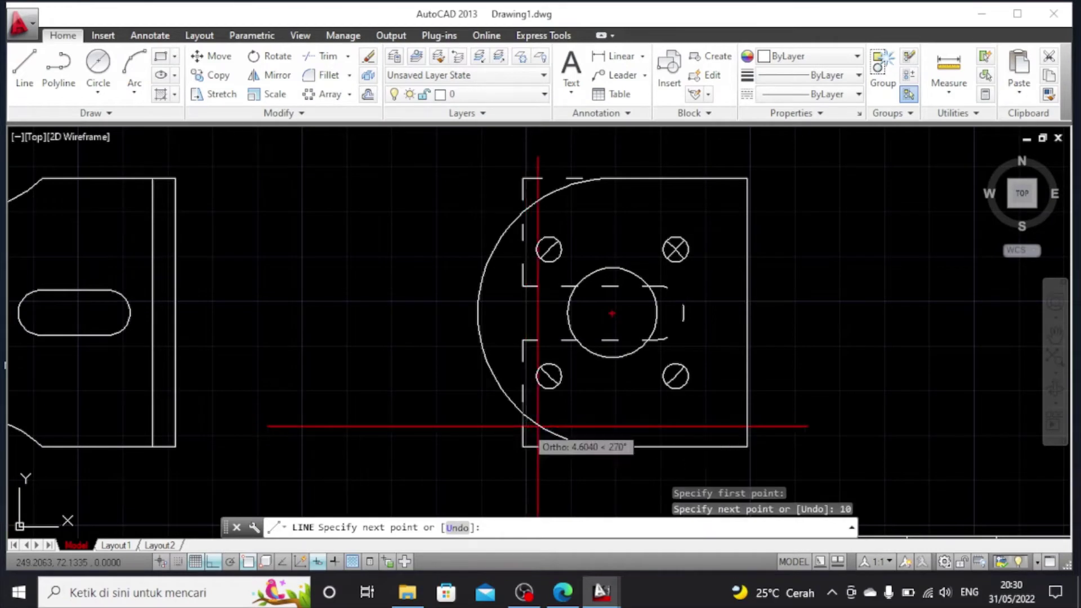
pyautogui.write('10')
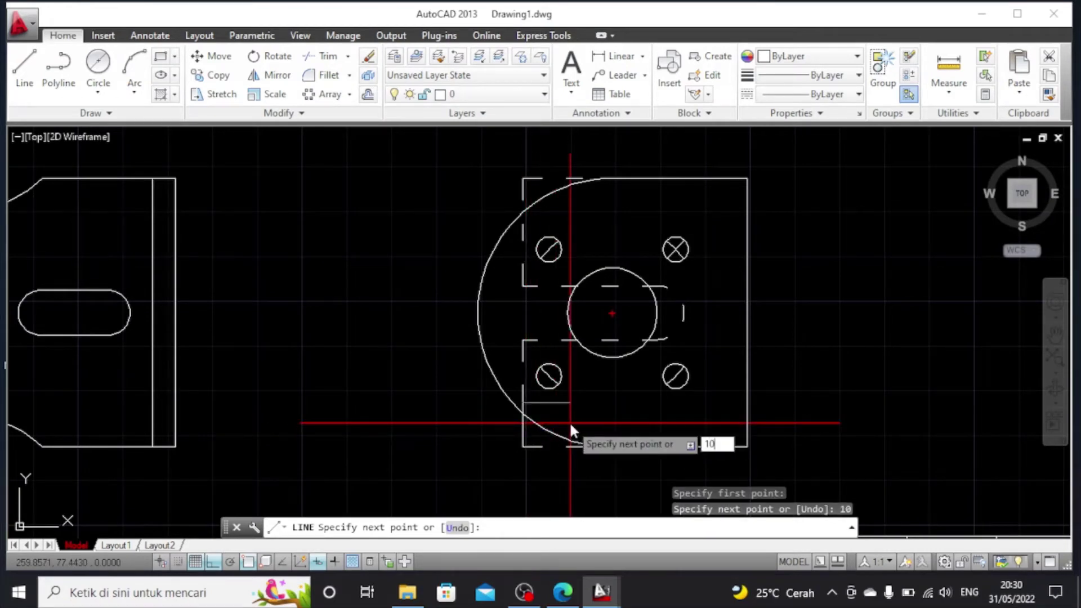
pyautogui.press('Return')
pyautogui.press('Escape')
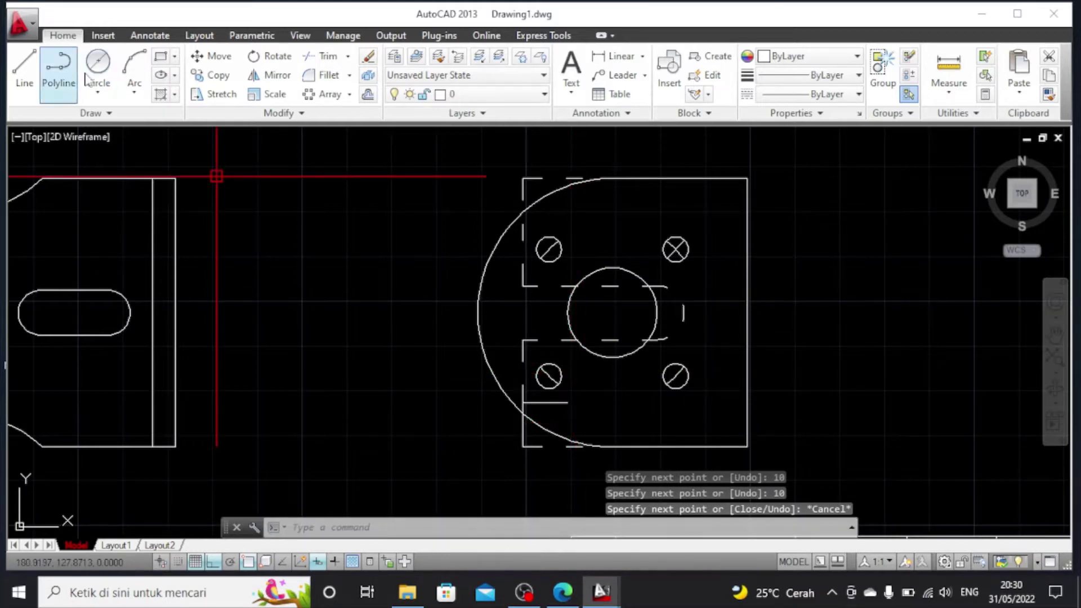
# Draw the first 6.3-diameter hole circle centred at the construction line's end
pyautogui.click(98, 63)
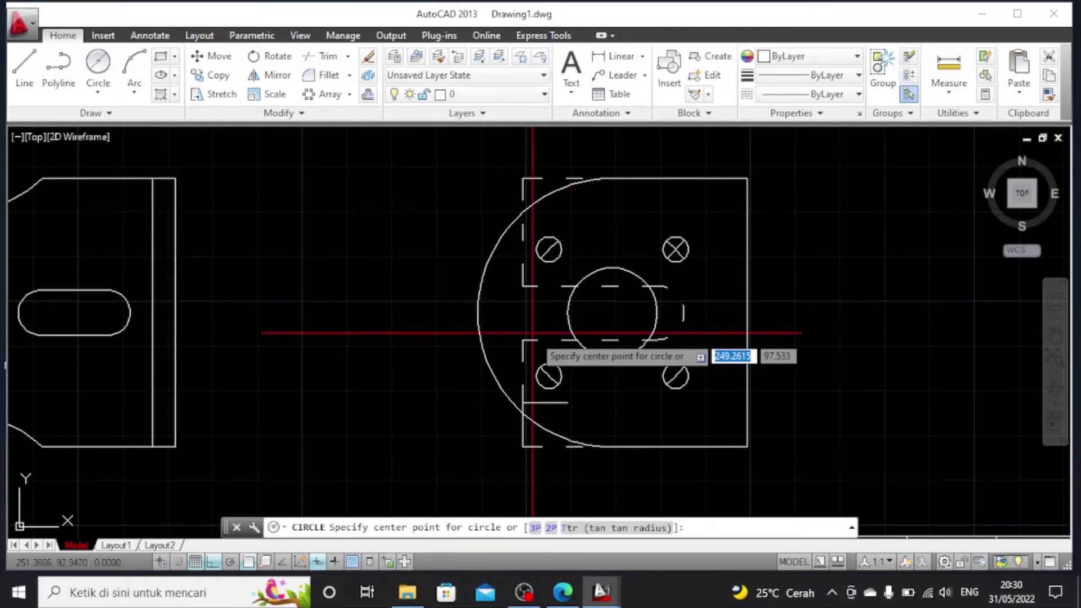
pyautogui.click(567, 403)
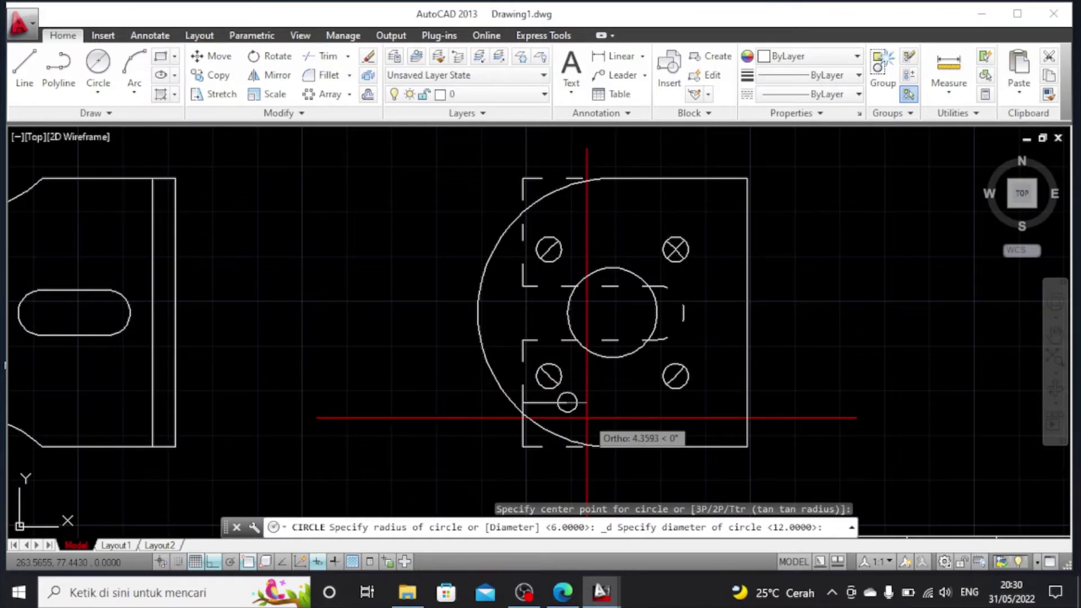
pyautogui.write('6.3')
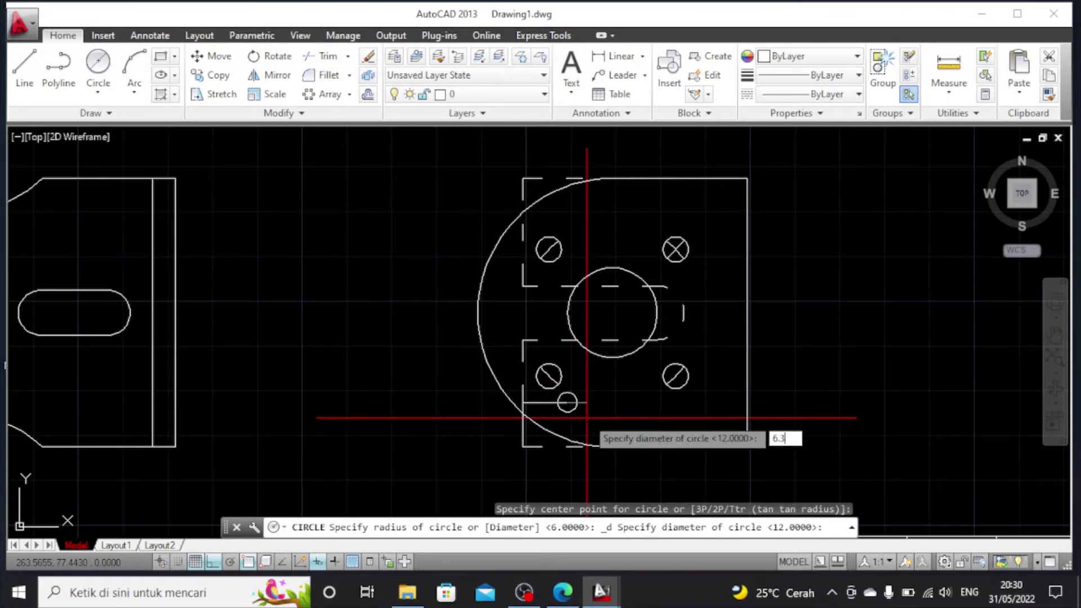
pyautogui.press('Return')
pyautogui.press('Escape')
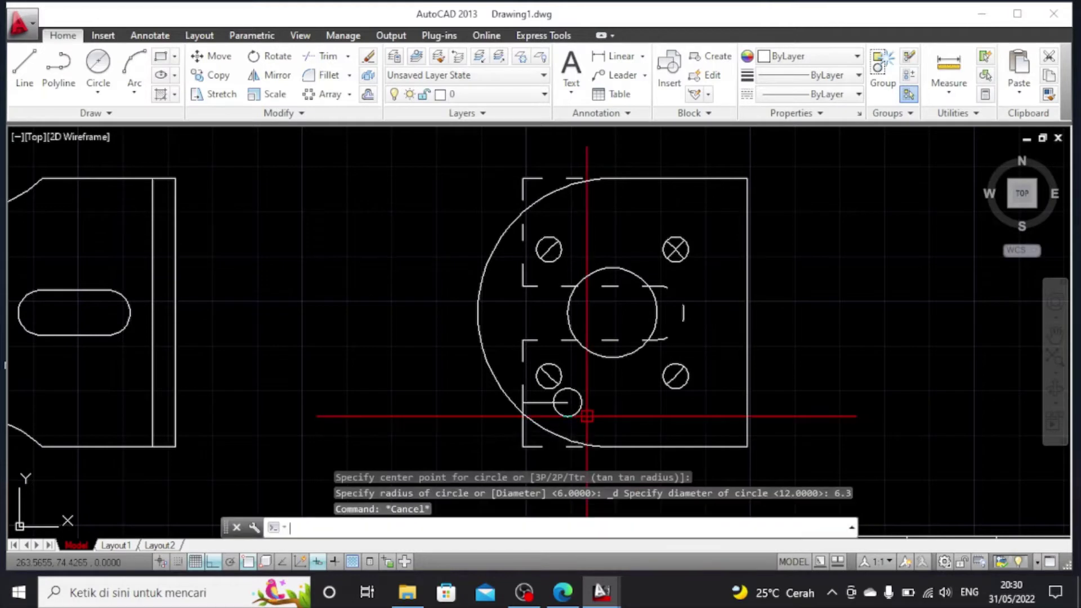
# Draw a 20-unit horizontal line to the right from the first hole's centre
pyautogui.click(24, 64)
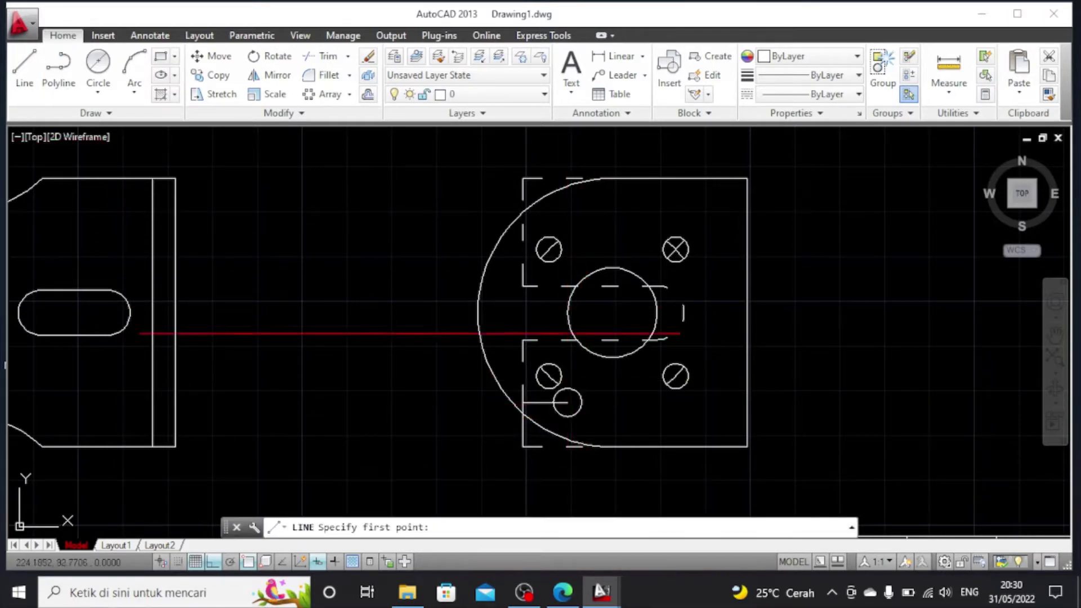
pyautogui.click(567, 403)
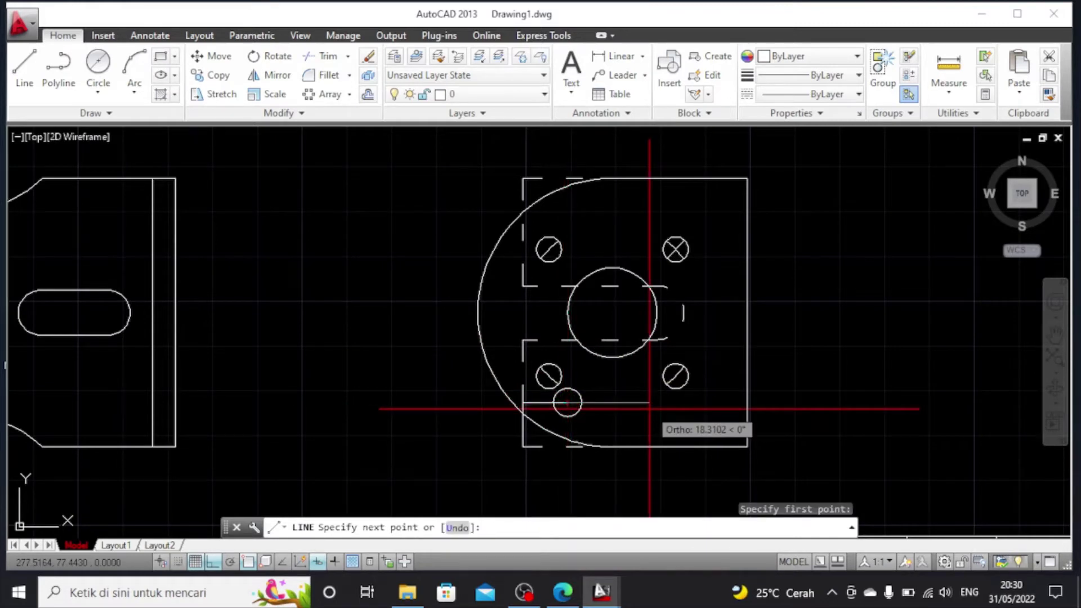
pyautogui.write('2')
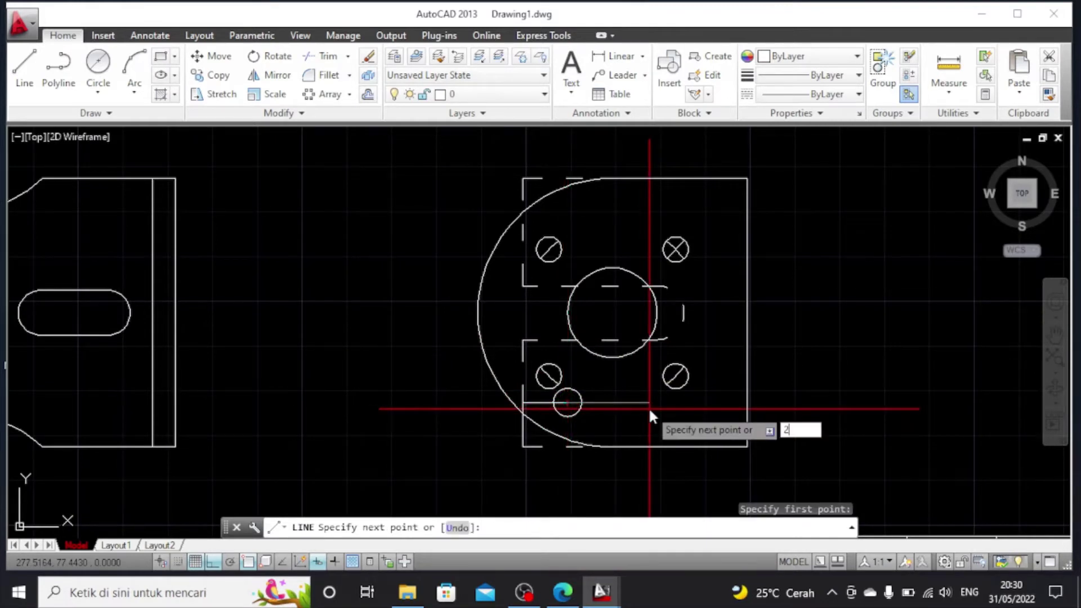
pyautogui.write('0')
pyautogui.press('Return')
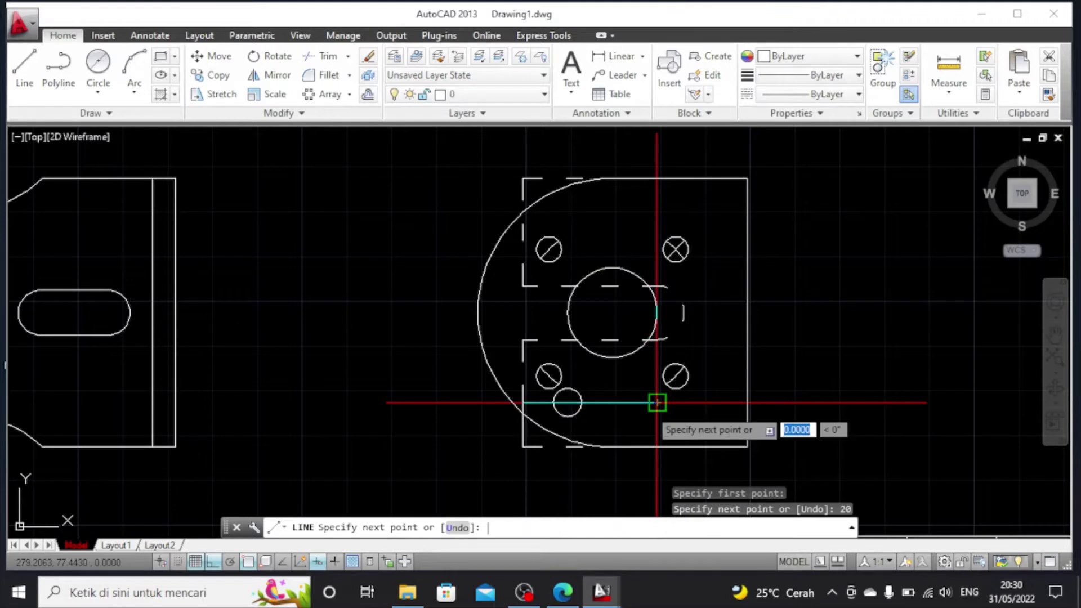
pyautogui.press('Escape')
# Draw the second 6.3-diameter hole circle centred at the 20-unit line's end
pyautogui.click(95, 59)
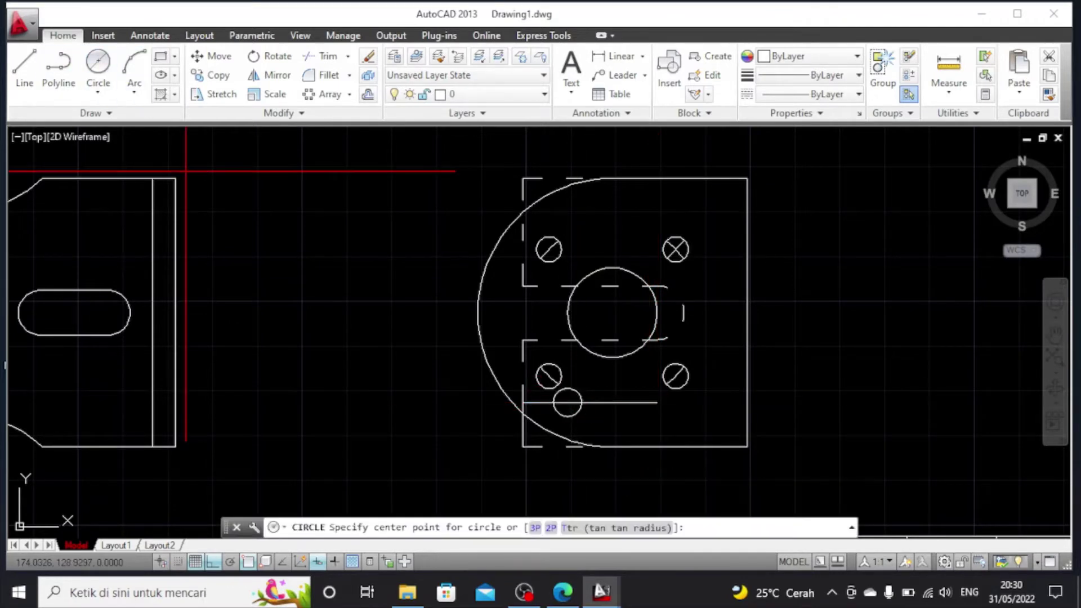
pyautogui.click(657, 403)
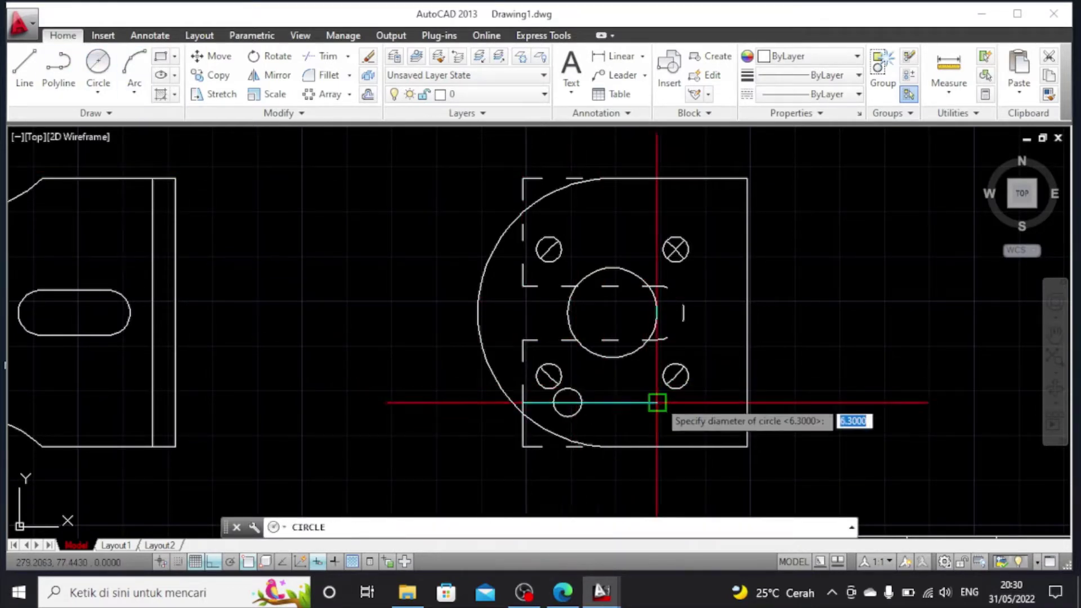
pyautogui.write('d')
pyautogui.press('Return')
pyautogui.write('6')
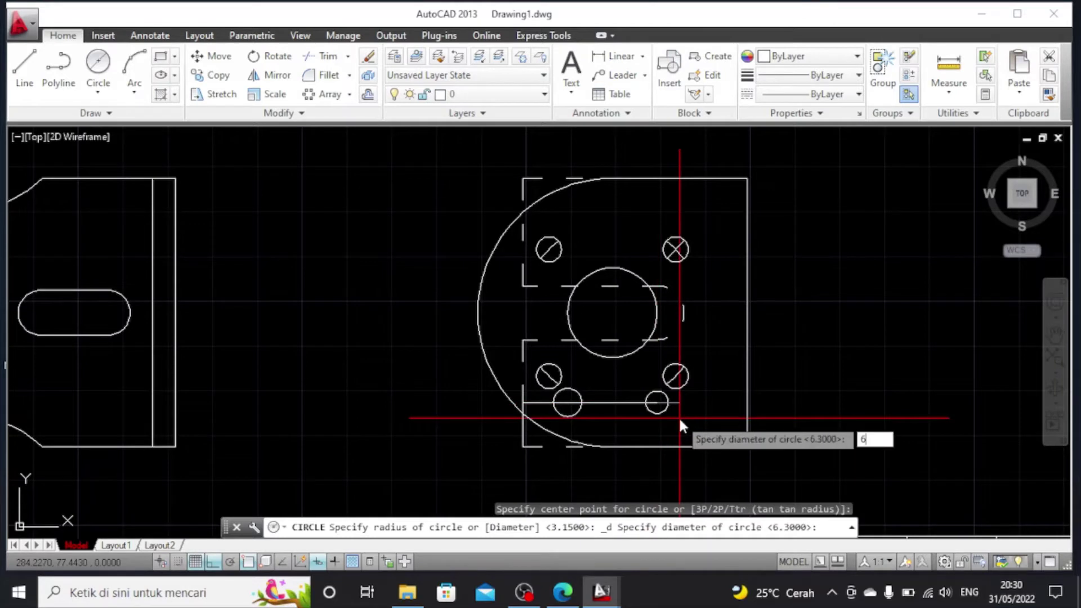
pyautogui.write('.3')
pyautogui.press('Return')
pyautogui.press('Escape')
pyautogui.scroll(2, 644, 413)
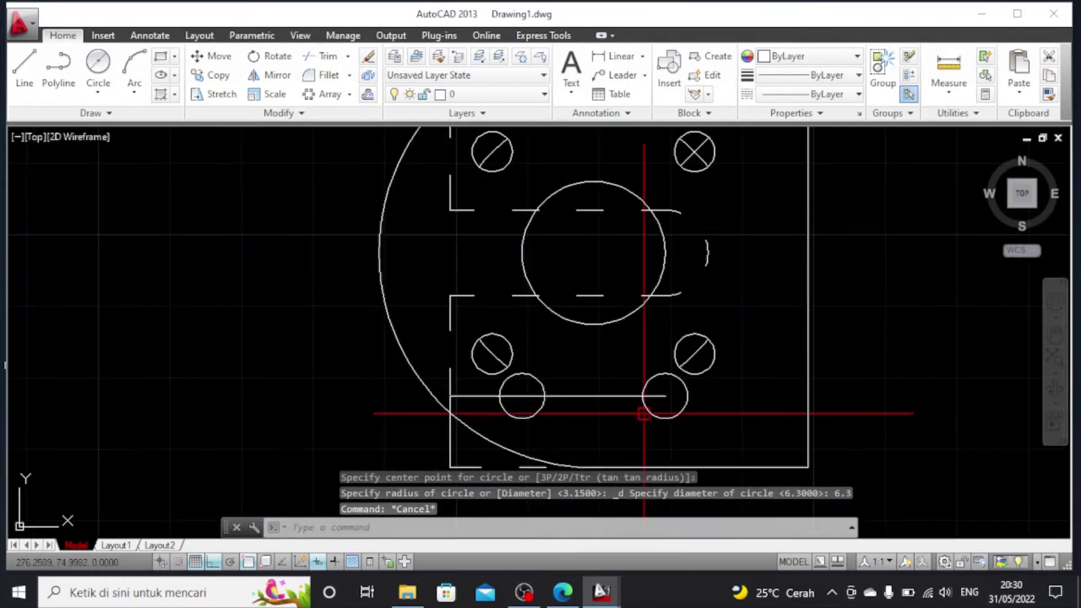
pyautogui.click(568, 397)
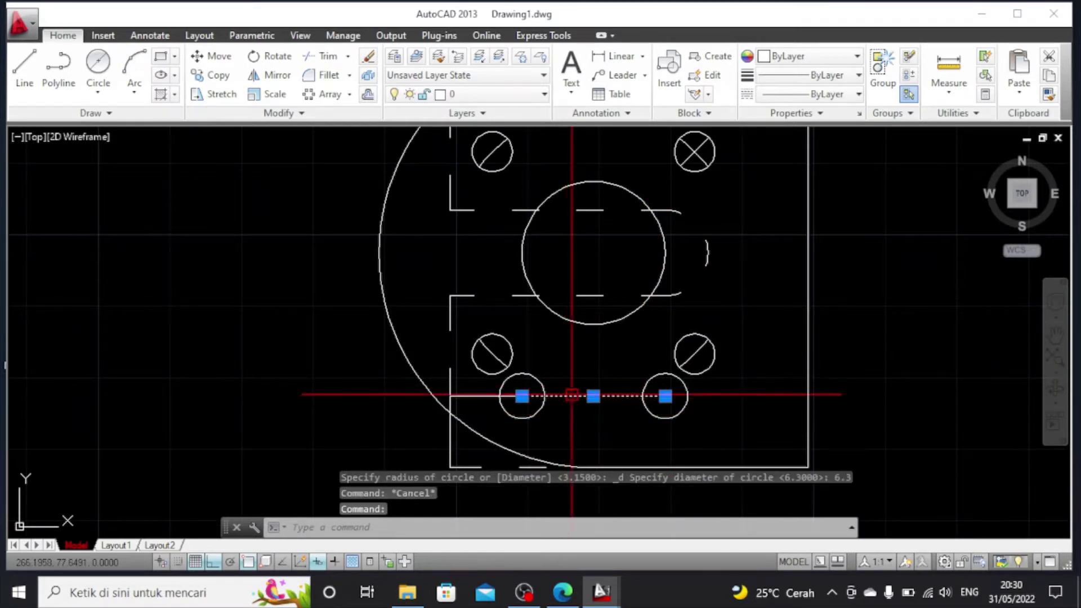
# Erase the line between the holes and the leftover short construction line
pyautogui.press('Delete')
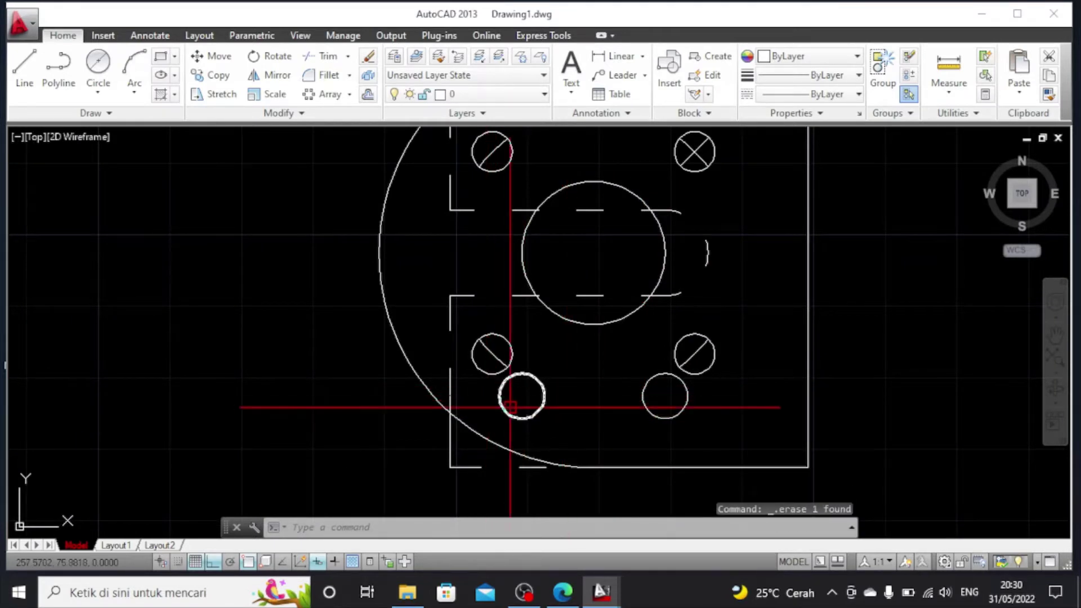
pyautogui.click(457, 445)
pyautogui.click(446, 446)
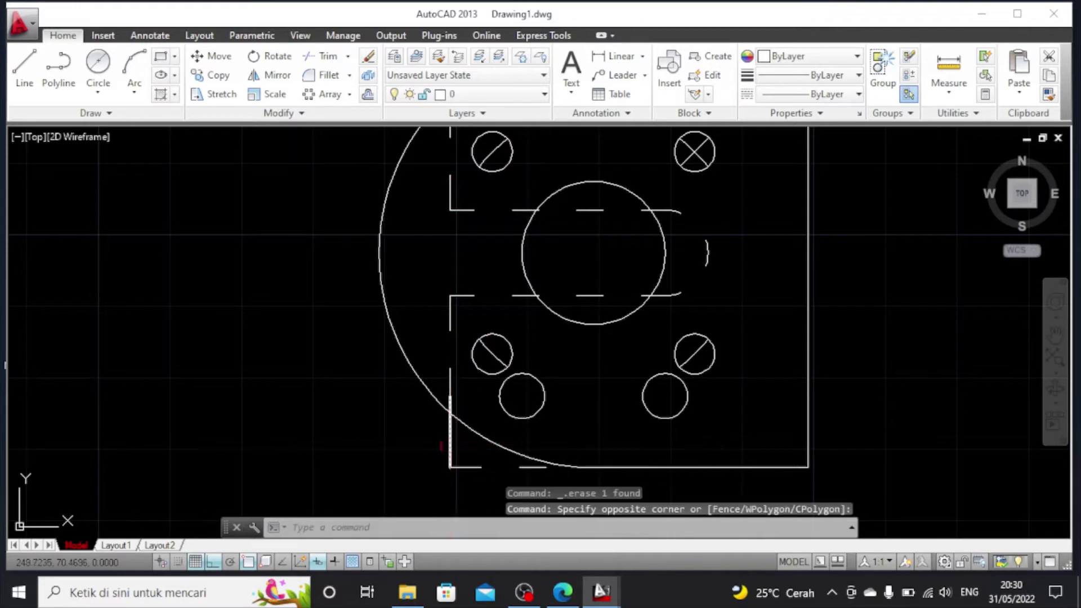
pyautogui.press('Delete')
pyautogui.scroll(-3, 447, 446)
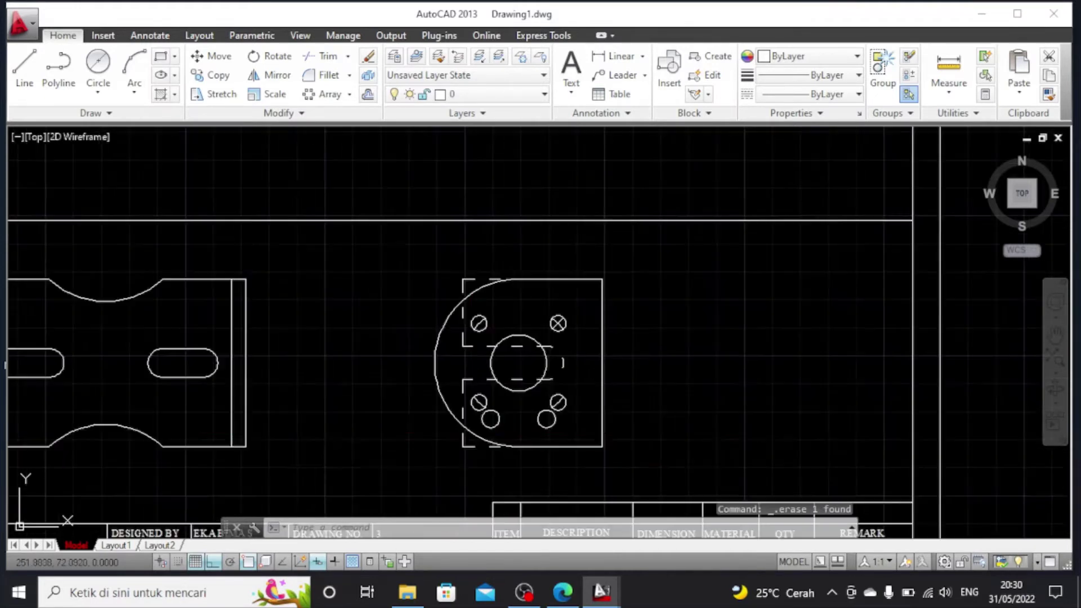
pyautogui.scroll(2, 471, 428)
# Give both new holes the ACAD_ISO03W100 hidden linetype with linetype scale 0.3
pyautogui.click(501, 401)
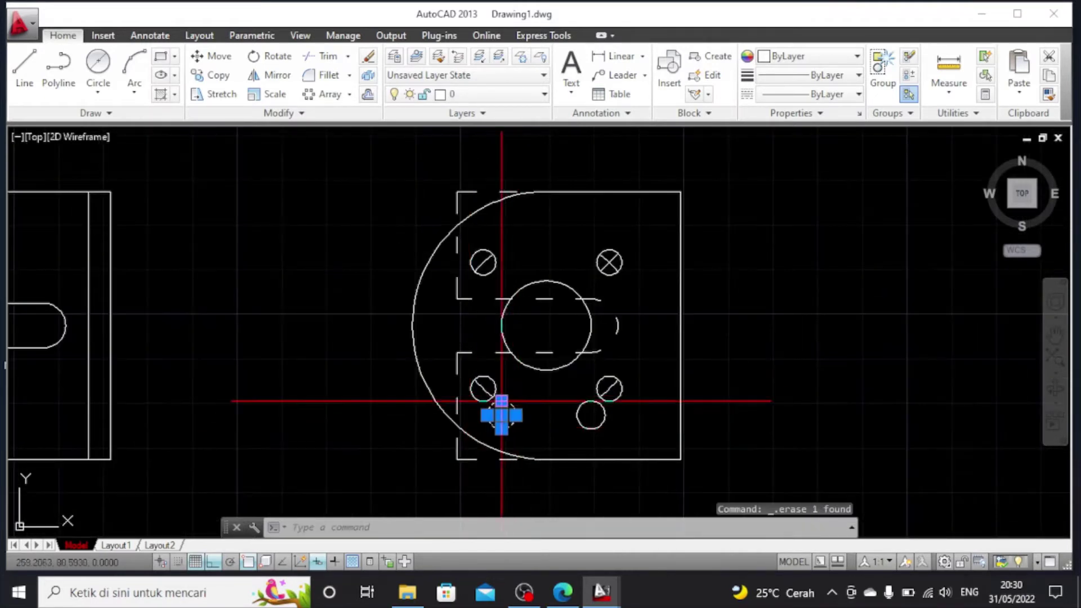
pyautogui.click(577, 418)
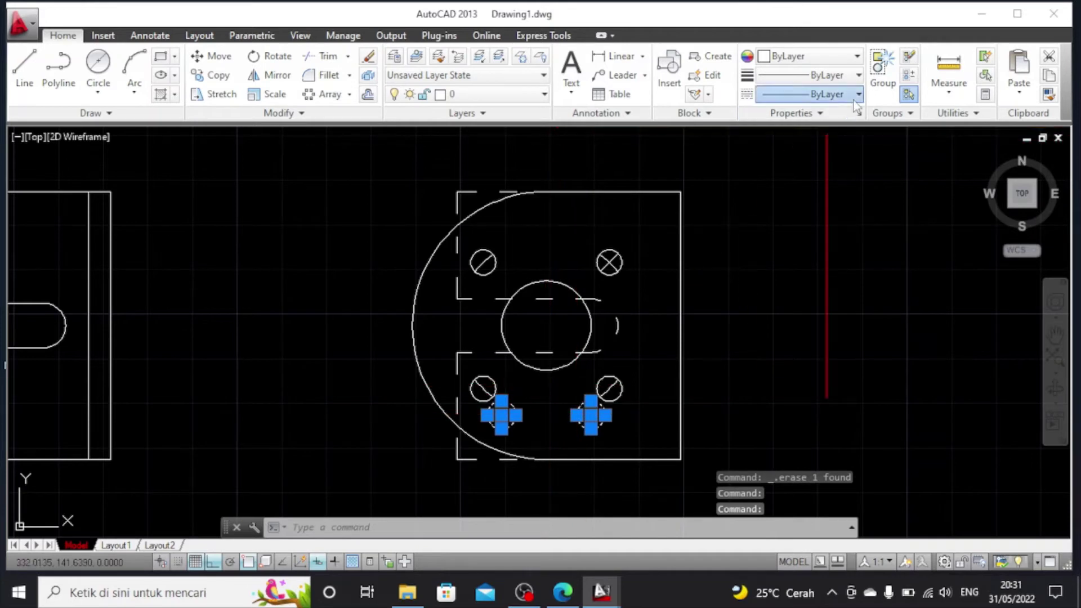
pyautogui.click(828, 94)
pyautogui.click(789, 173)
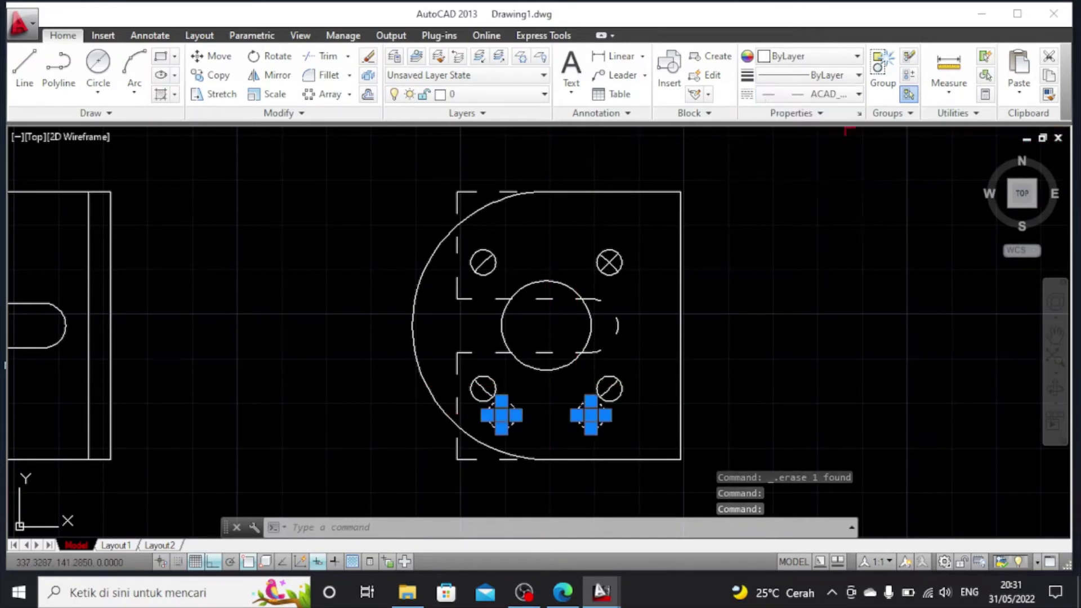
pyautogui.click(860, 115)
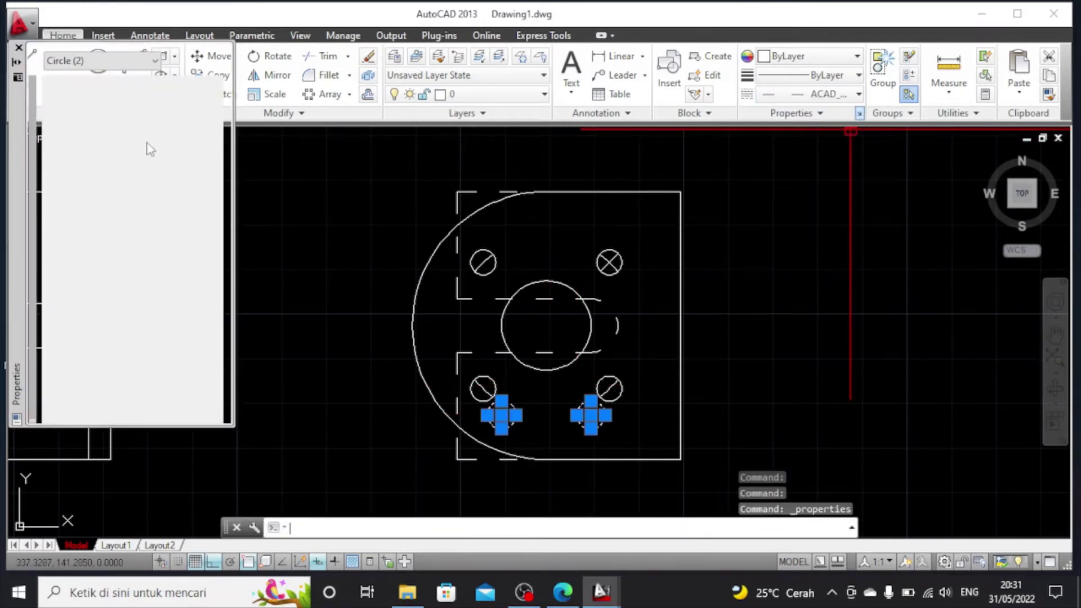
pyautogui.click(147, 142)
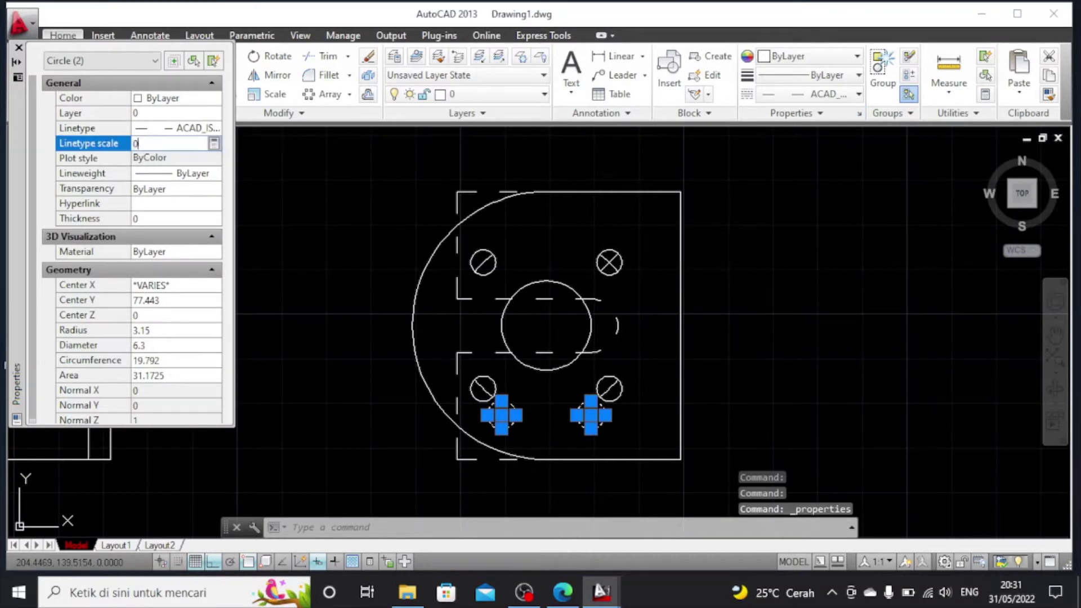
pyautogui.click(19, 47)
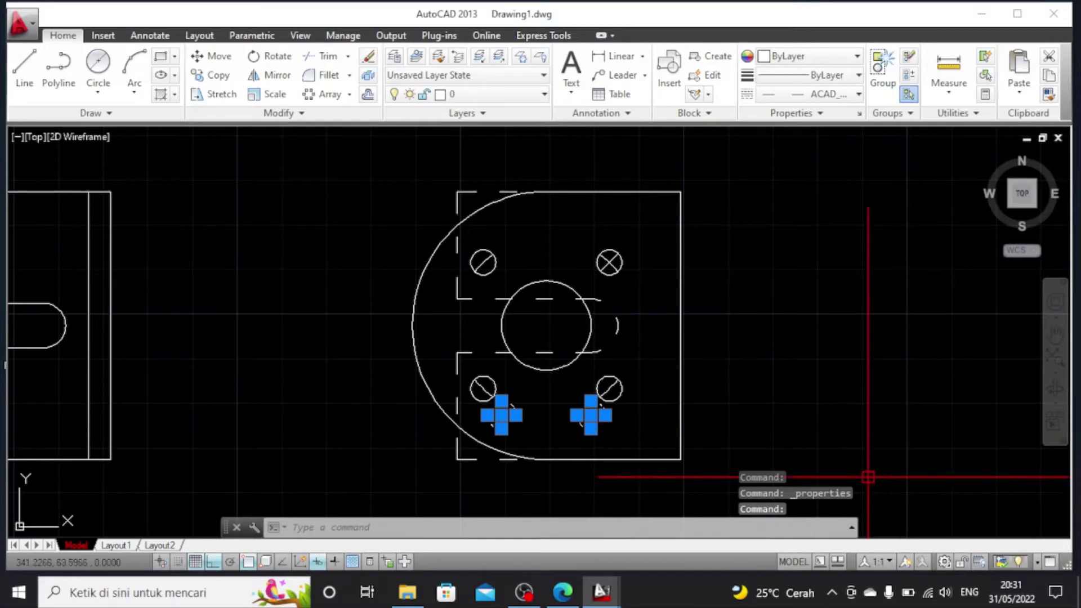
# Mirror the two dashed holes about the part's horizontal centreline, keeping the originals
pyautogui.click(271, 75)
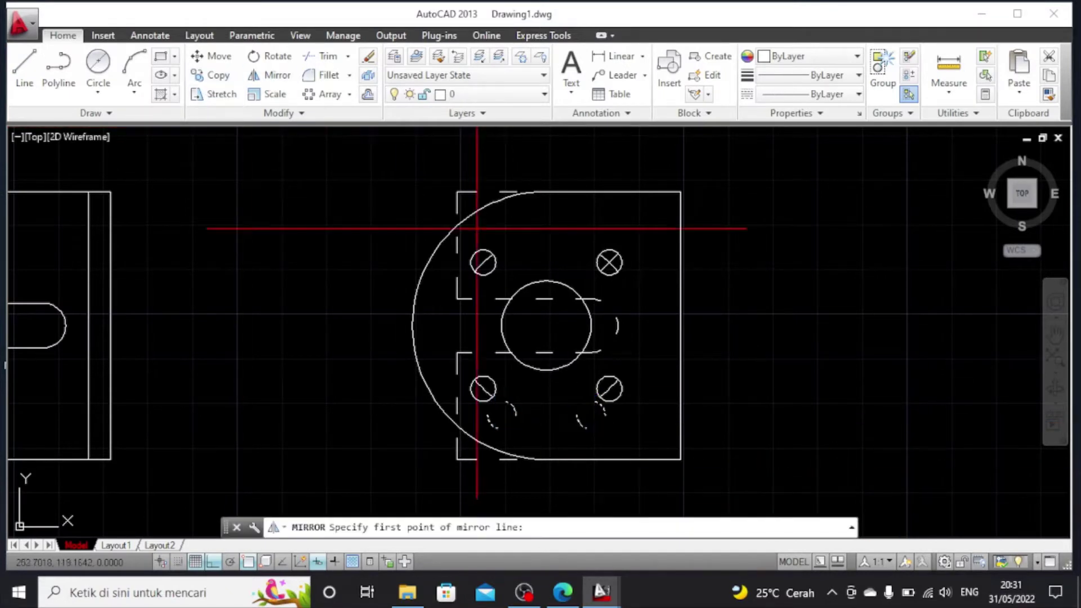
pyautogui.click(412, 322)
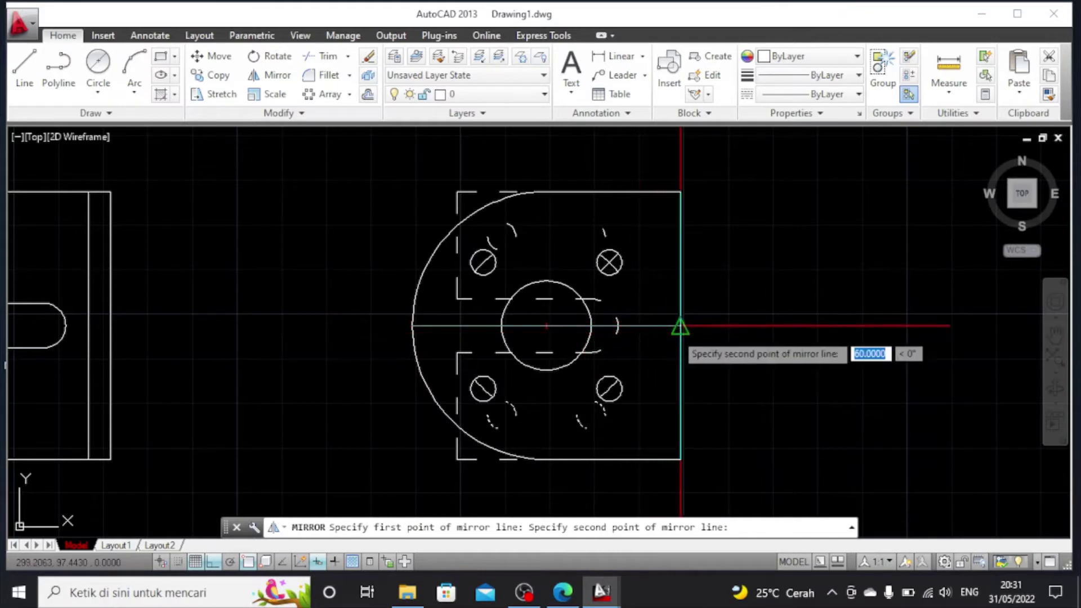
pyautogui.click(680, 326)
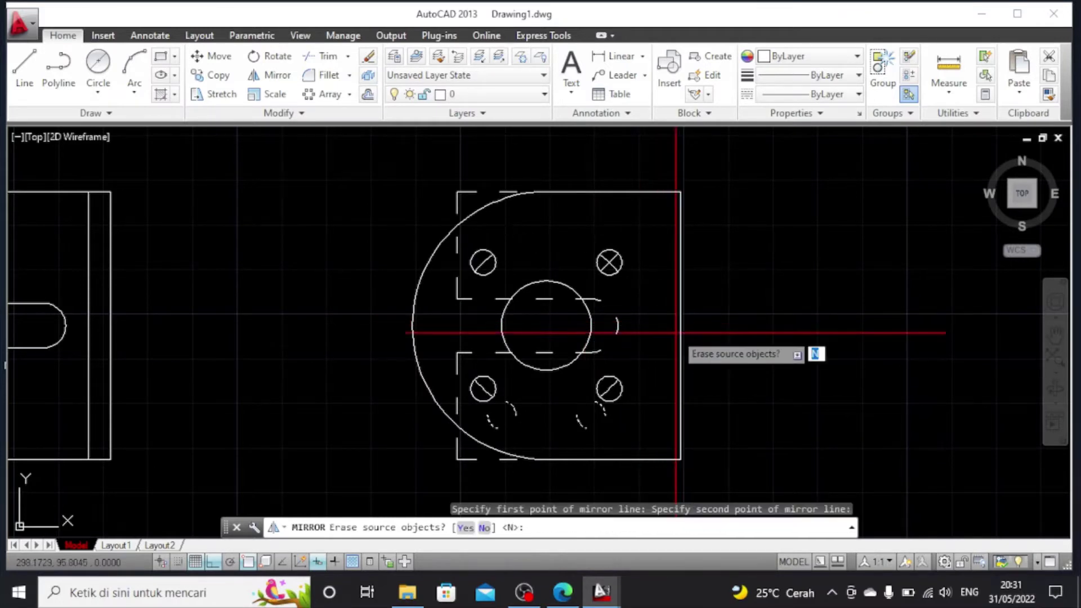
pyautogui.press('Return')
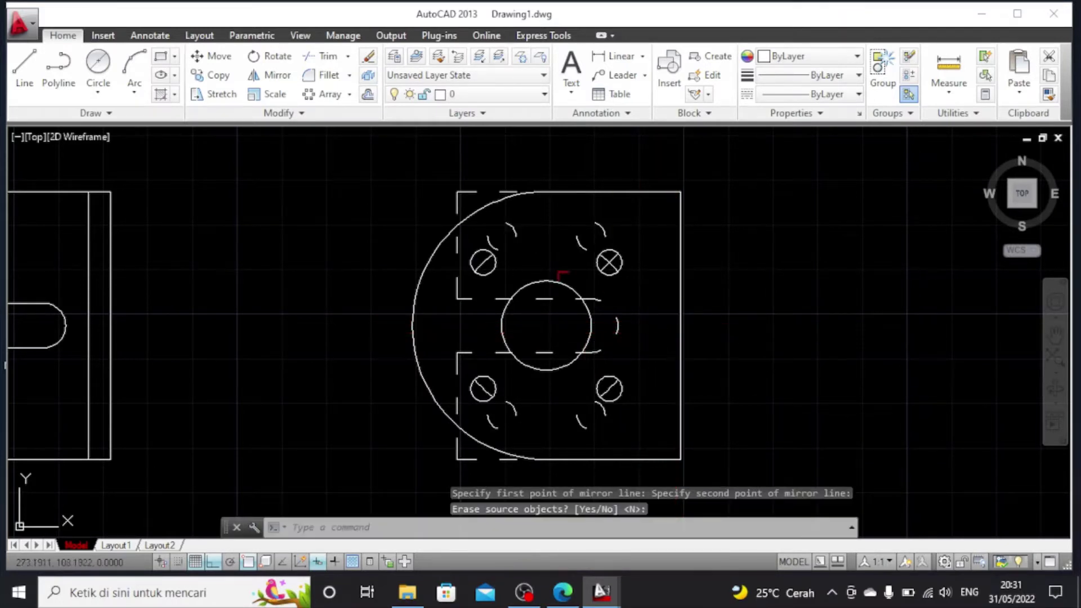
# Set linetype scale 0.1 on all four hidden hole circles
pyautogui.click(491, 245)
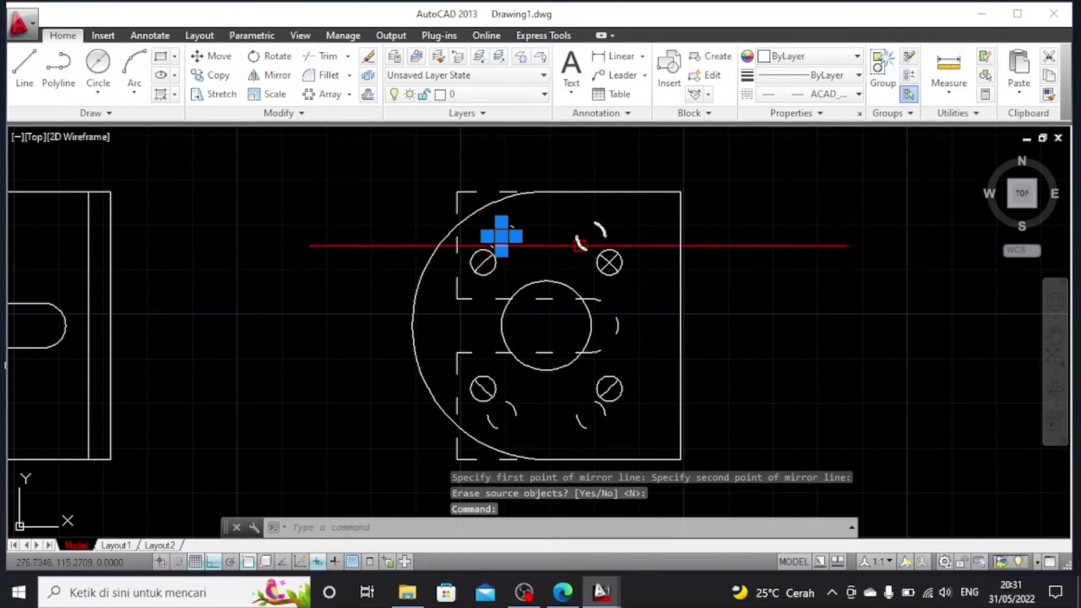
pyautogui.click(586, 243)
pyautogui.click(585, 419)
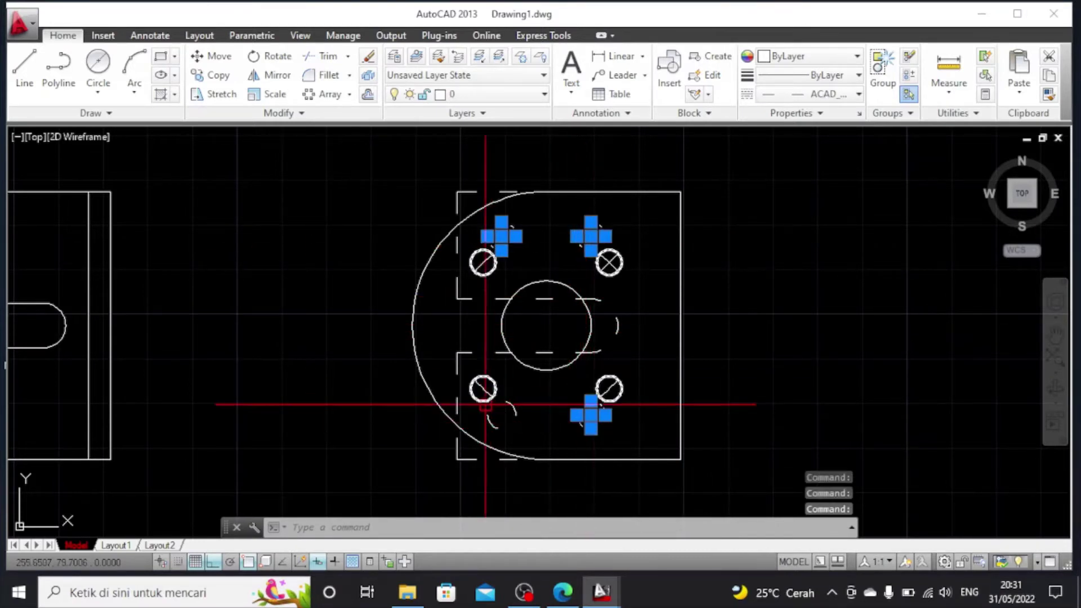
pyautogui.click(494, 417)
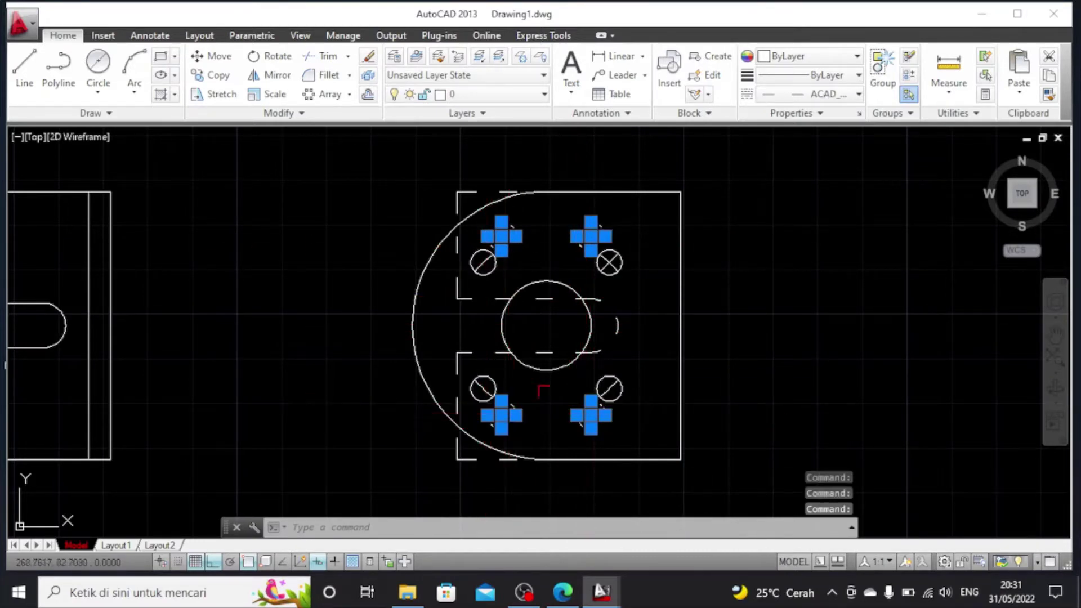
pyautogui.click(859, 114)
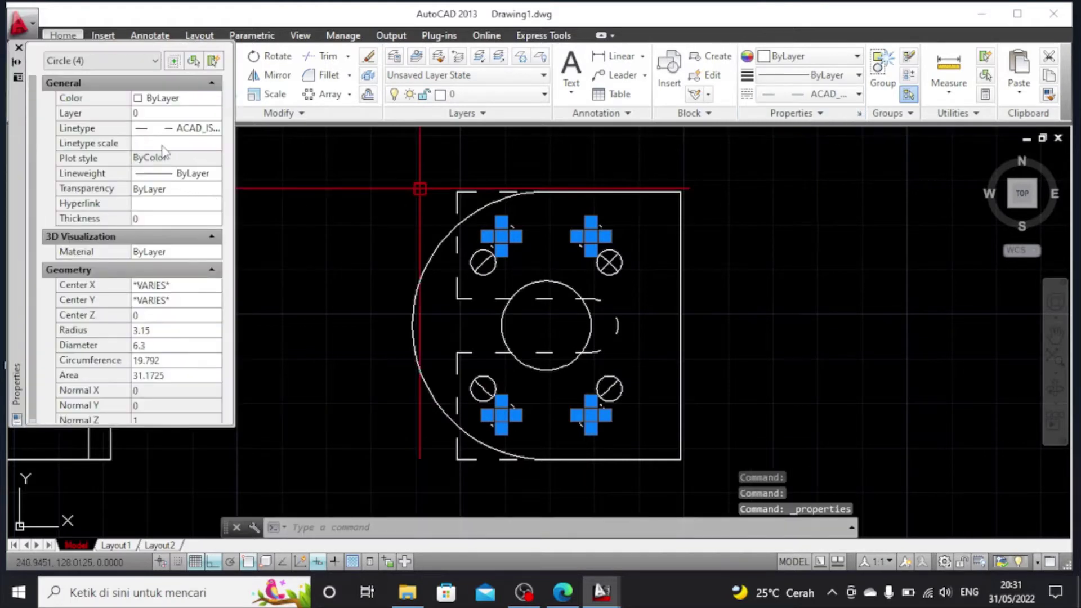
pyautogui.click(164, 145)
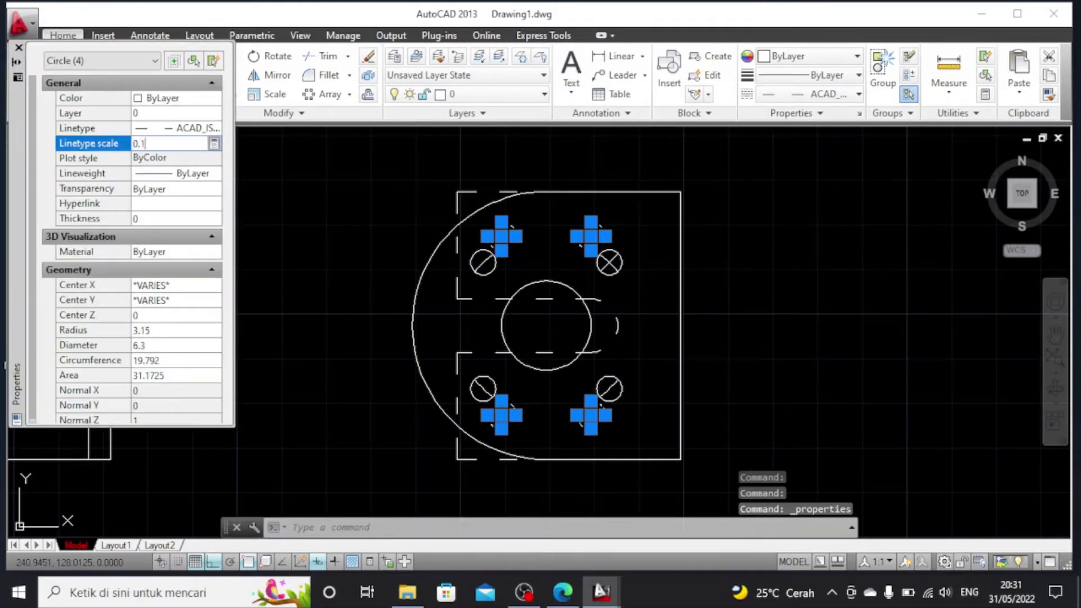
pyautogui.click(19, 48)
pyautogui.press('Escape')
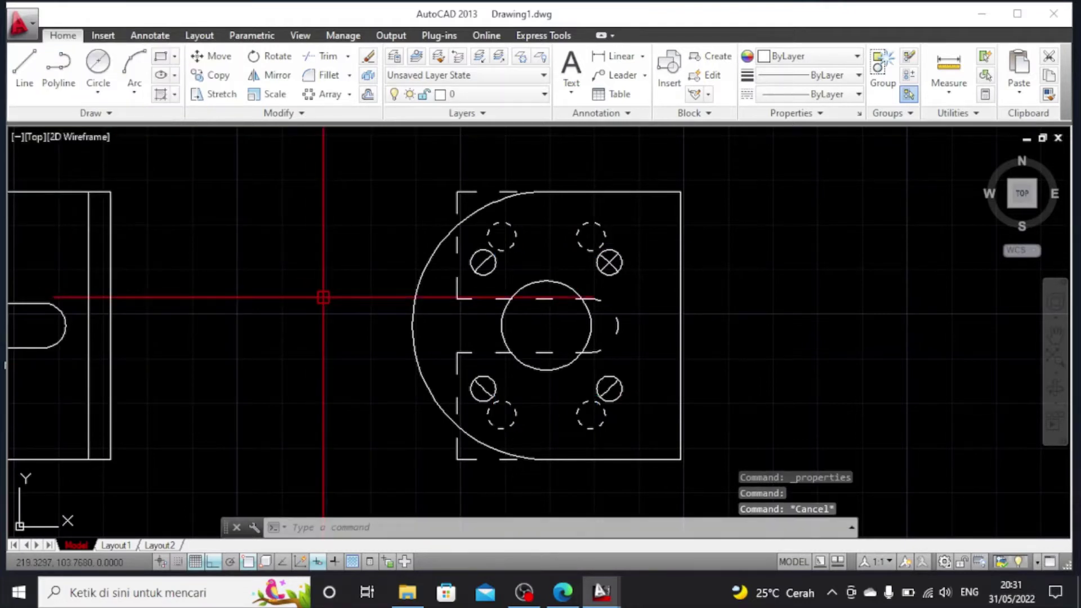
# Zoom out and pan the view to the blank upper area of the sheet
pyautogui.scroll(2, 729, 343)
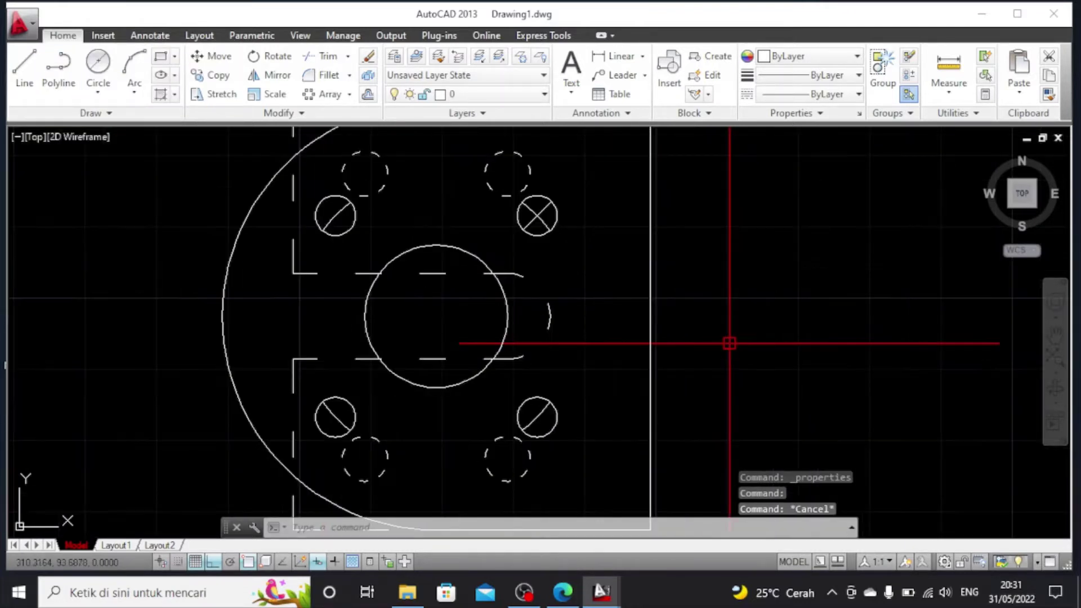
pyautogui.scroll(-2, 726, 339)
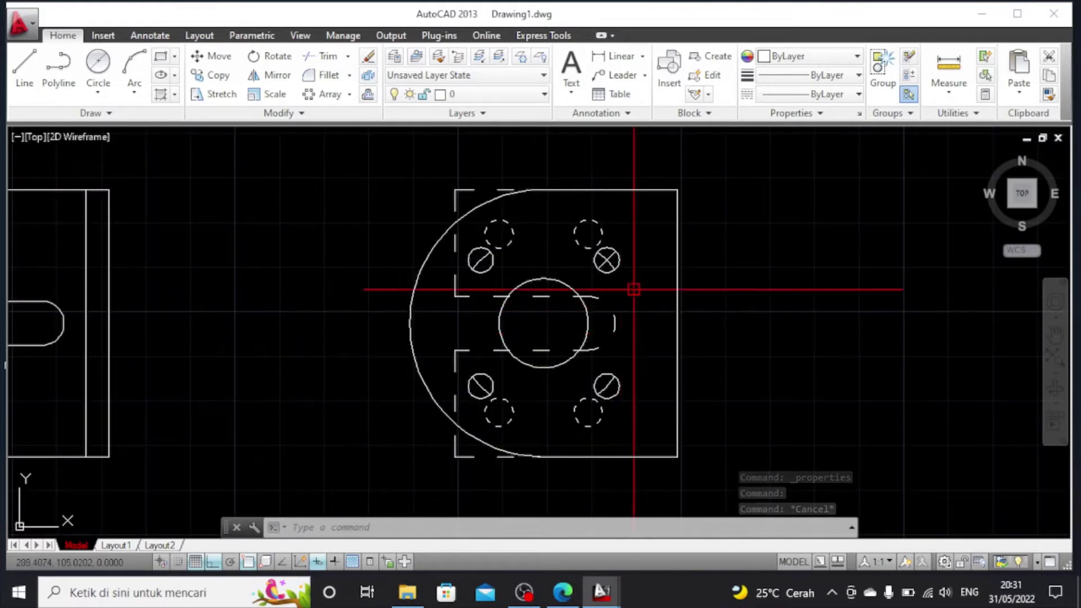
pyautogui.scroll(2, 639, 307)
pyautogui.scroll(-2, 658, 315)
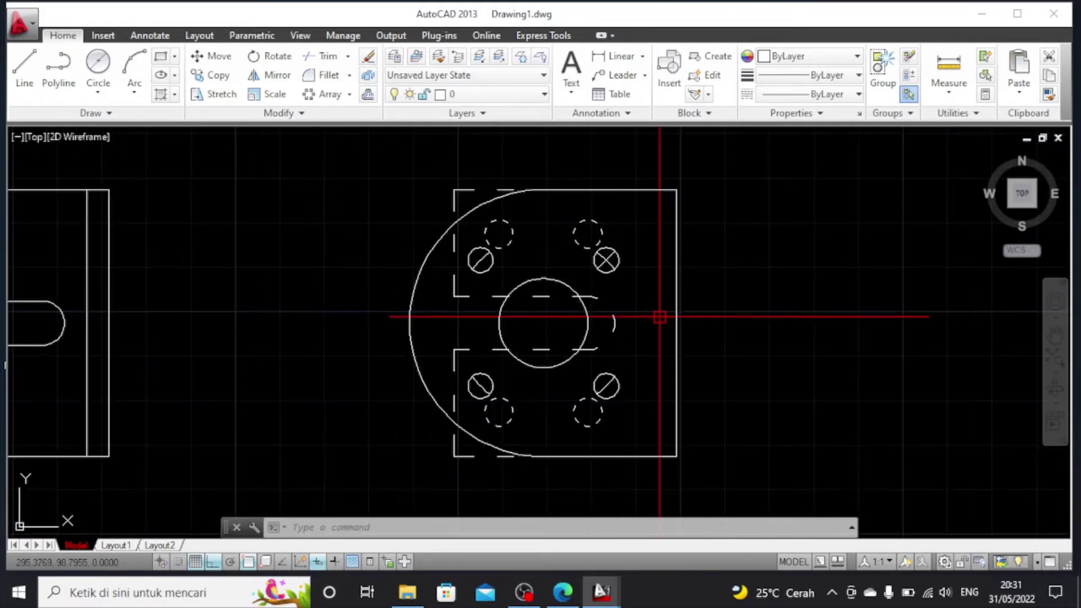
pyautogui.scroll(-2, 660, 317)
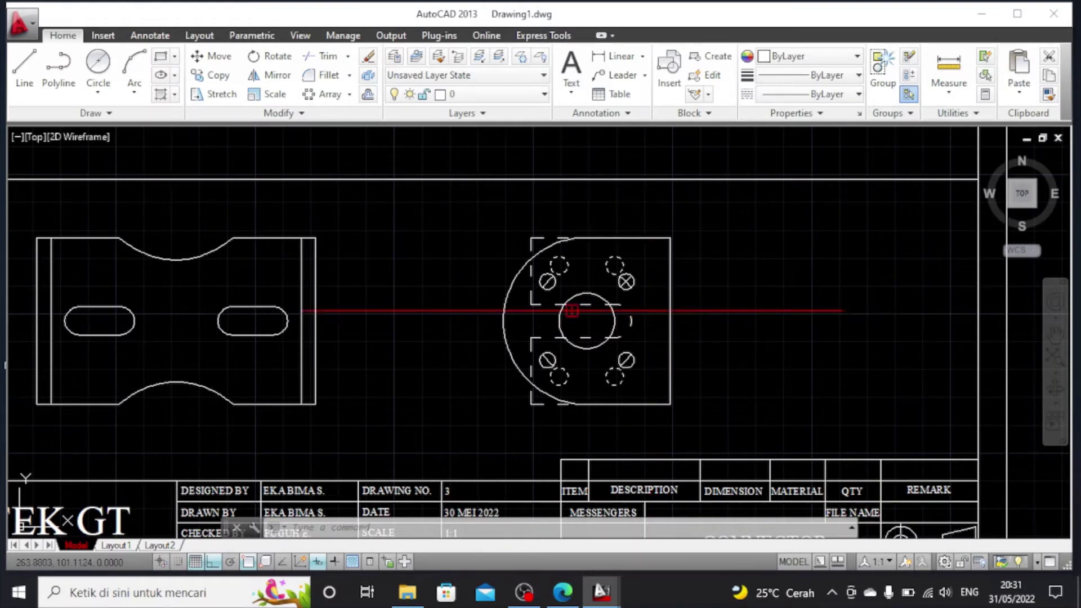
pyautogui.scroll(-2, 429, 262)
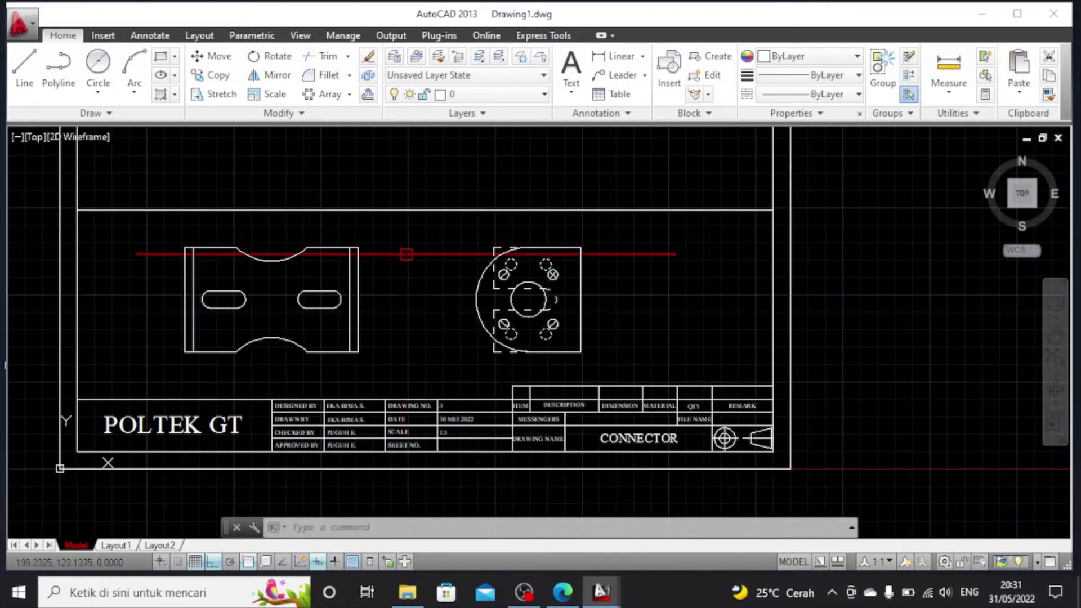
pyautogui.scroll(-2, 411, 231)
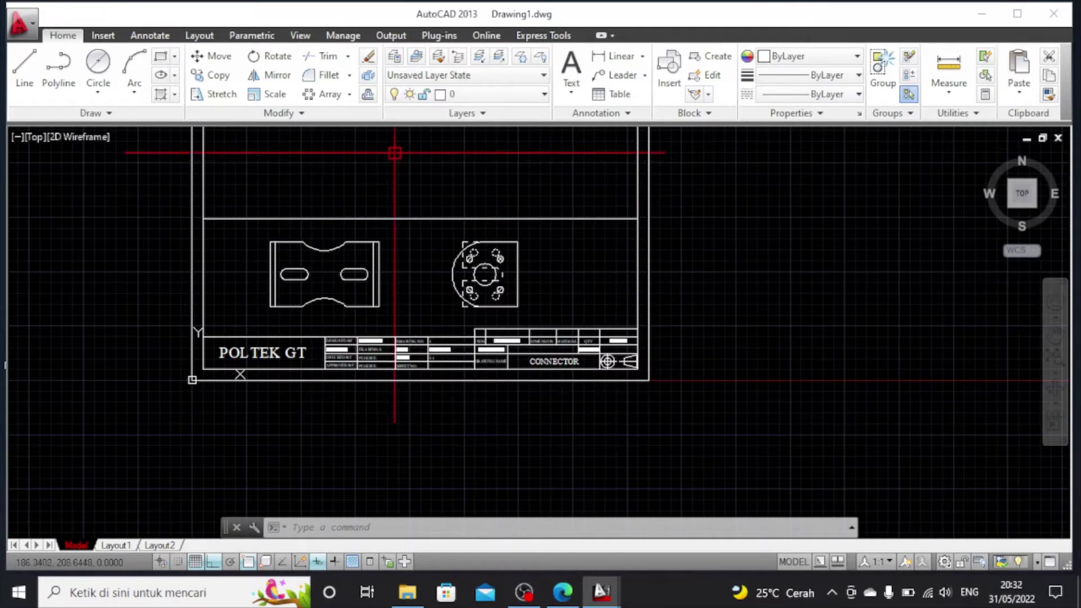
pyautogui.click(1056, 336)
pyautogui.moveTo(524, 219)
pyautogui.mouseDown()
pyautogui.moveTo(680, 371)
pyautogui.moveTo(574, 335)
pyautogui.mouseUp()
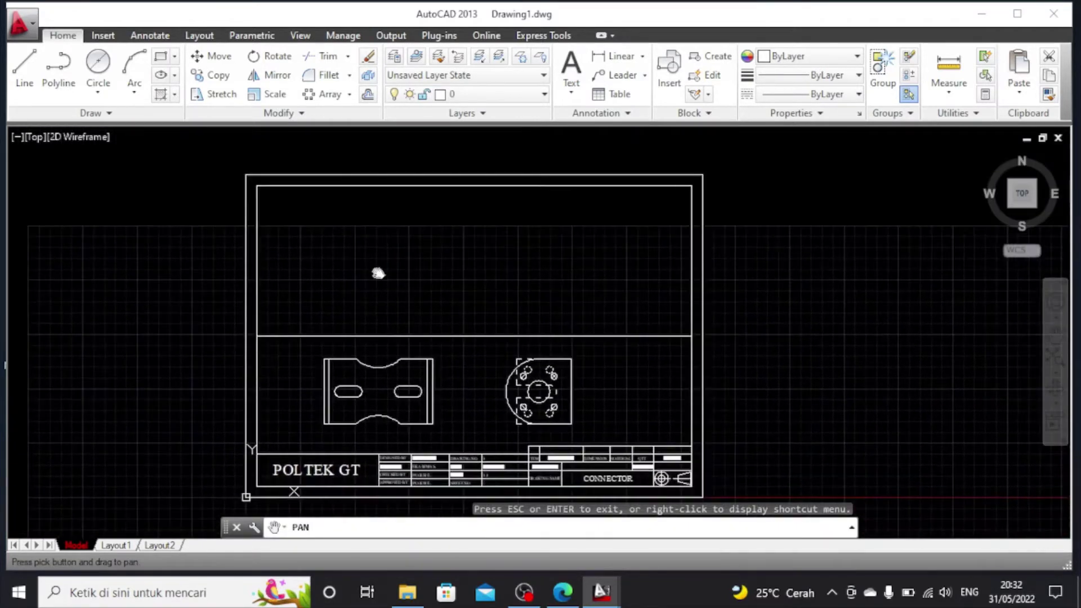
pyautogui.scroll(2, 366, 264)
pyautogui.rightClick(326, 248)
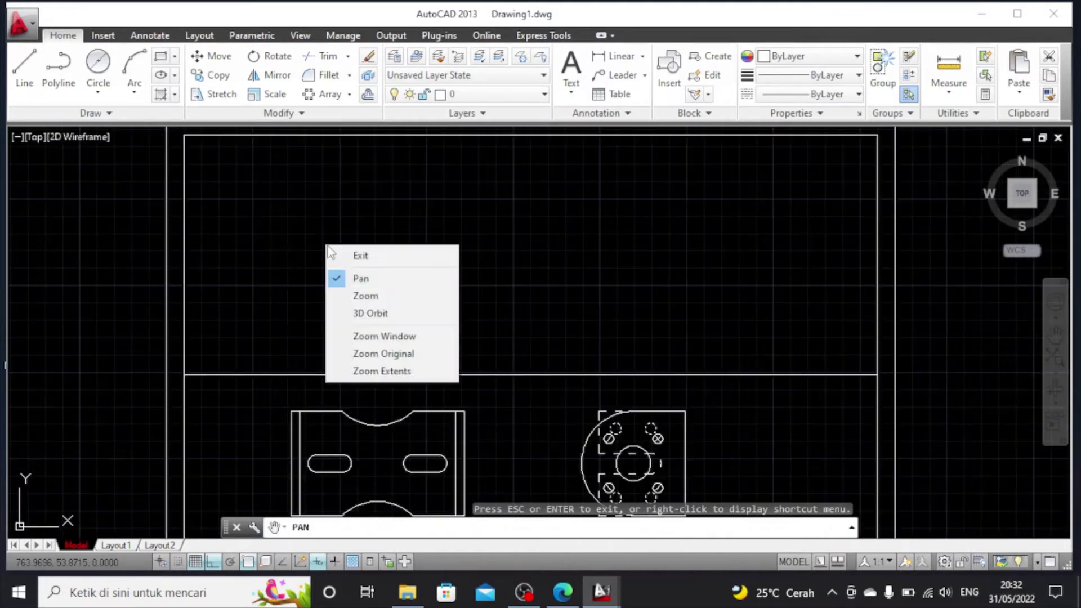
pyautogui.click(363, 255)
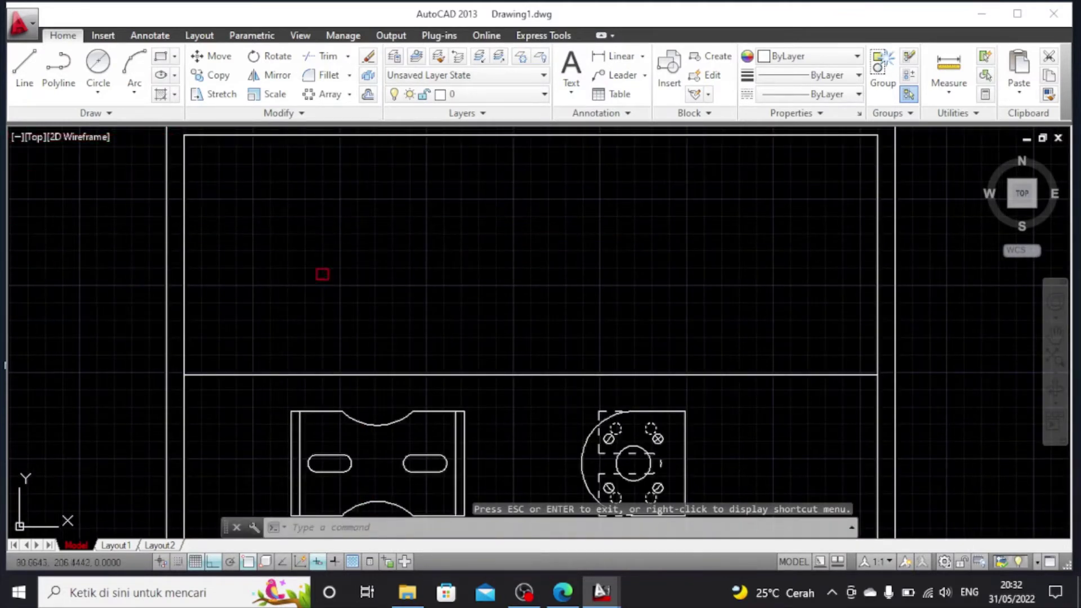
# Draw a vertical line up from the left view's top-left corner and erase the stray horizontal line
pyautogui.click(25, 64)
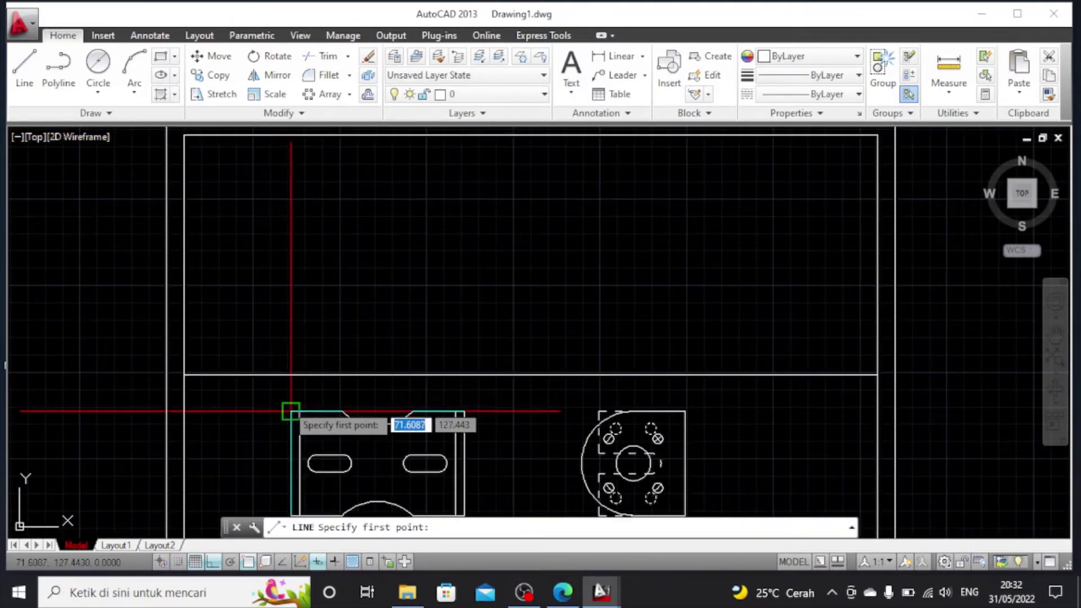
pyautogui.click(291, 411)
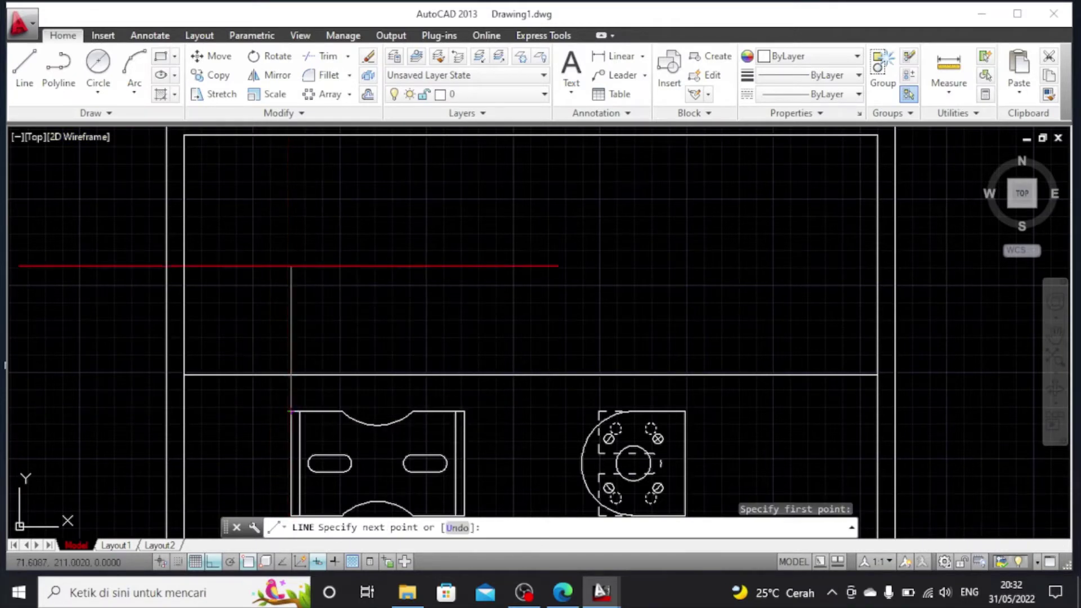
pyautogui.click(290, 229)
pyautogui.press('Escape')
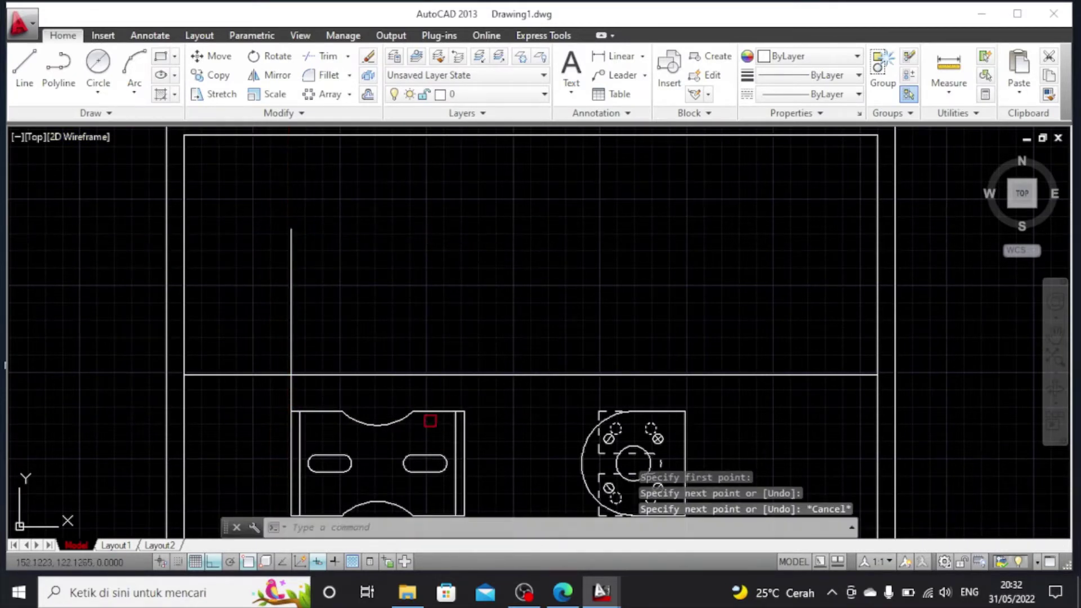
pyautogui.click(411, 375)
pyautogui.press('Delete')
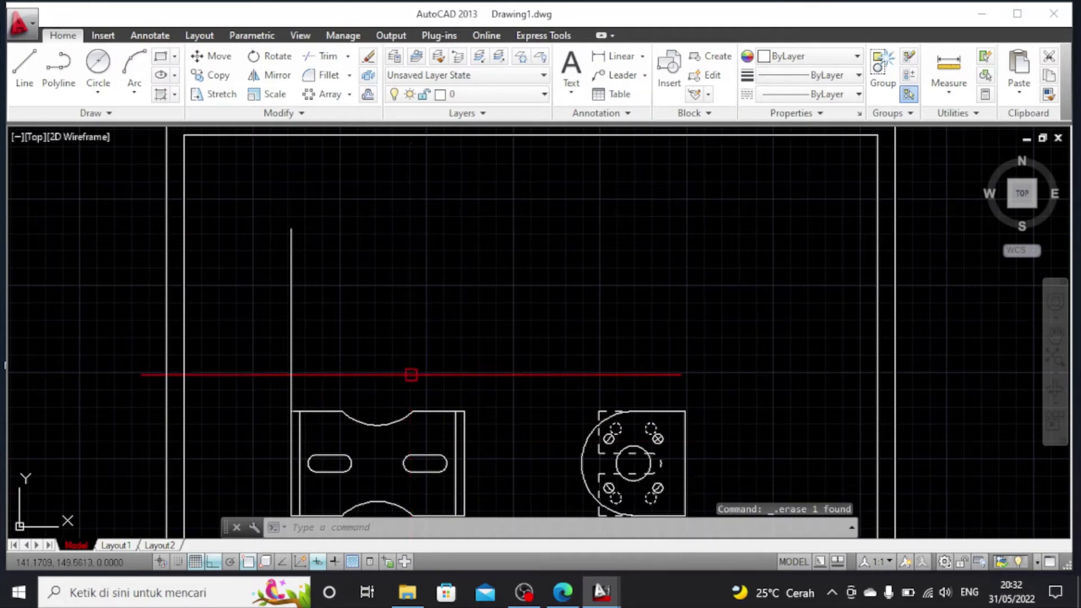
pyautogui.scroll(-2, 412, 414)
pyautogui.scroll(2, 411, 414)
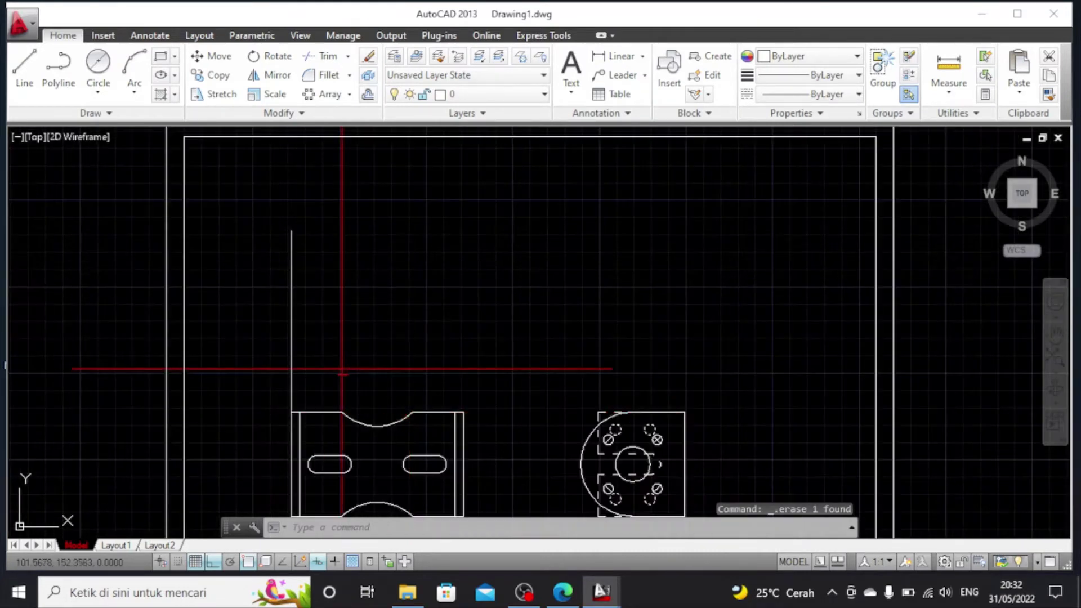
# Stretch the vertical guide line's top endpoint further upward
pyautogui.click(23, 76)
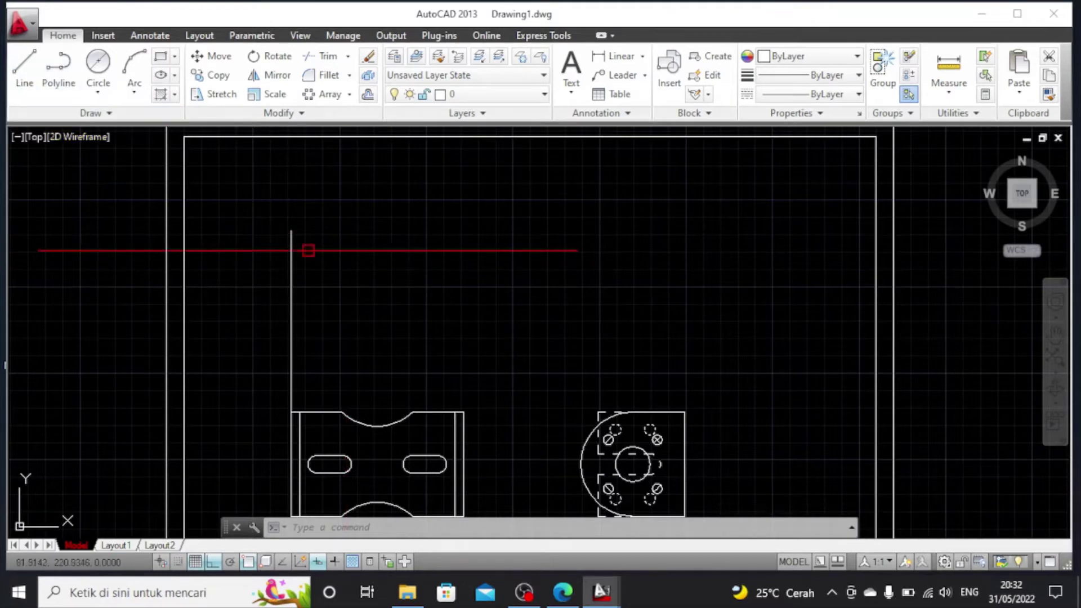
pyautogui.click(291, 242)
pyautogui.click(291, 230)
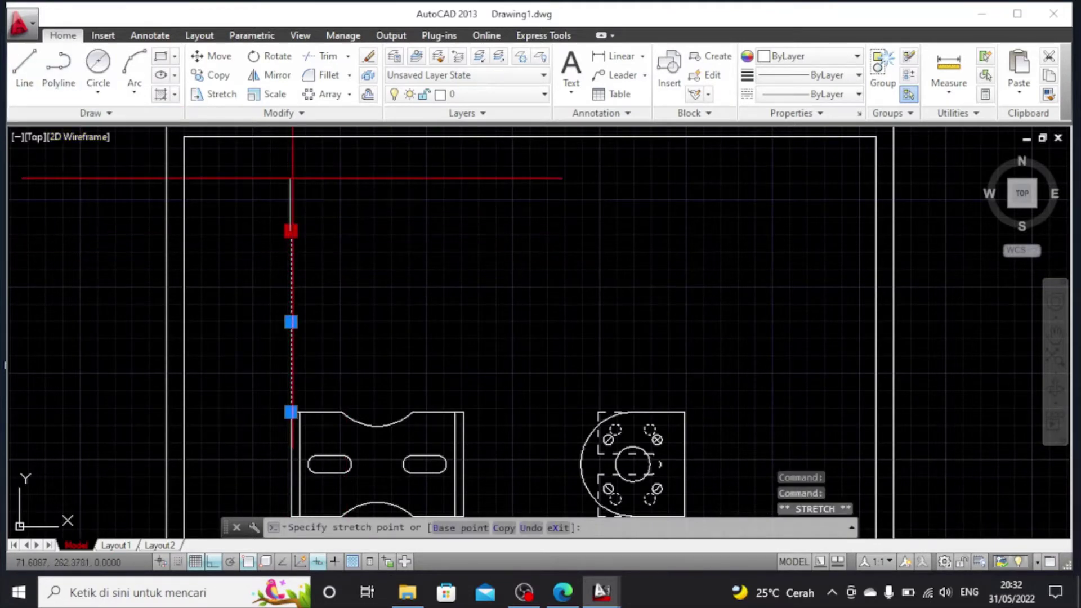
pyautogui.click(291, 161)
pyautogui.press('Escape')
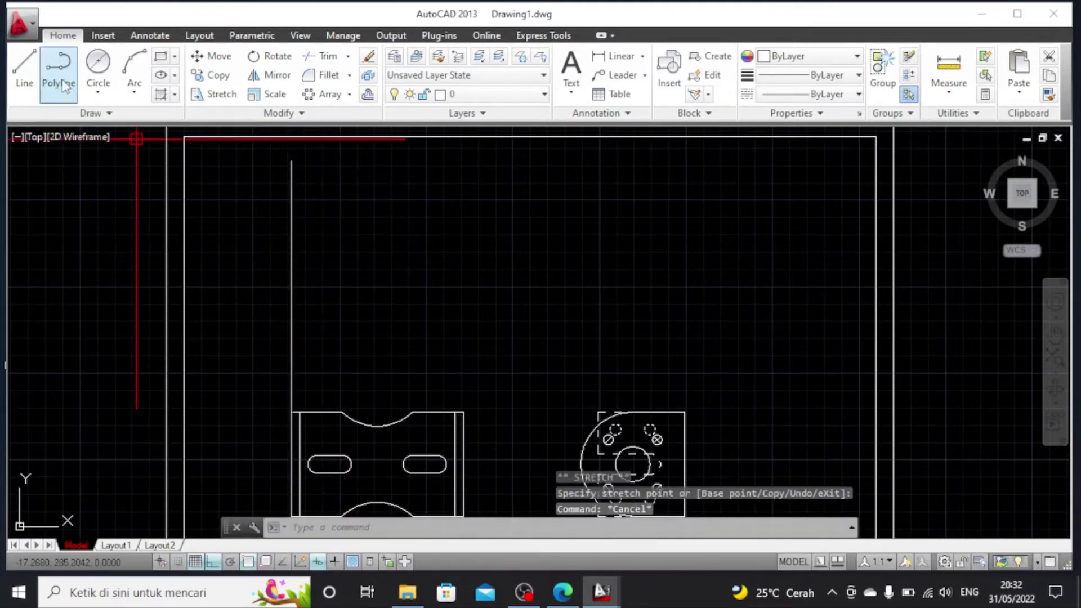
pyautogui.click(24, 73)
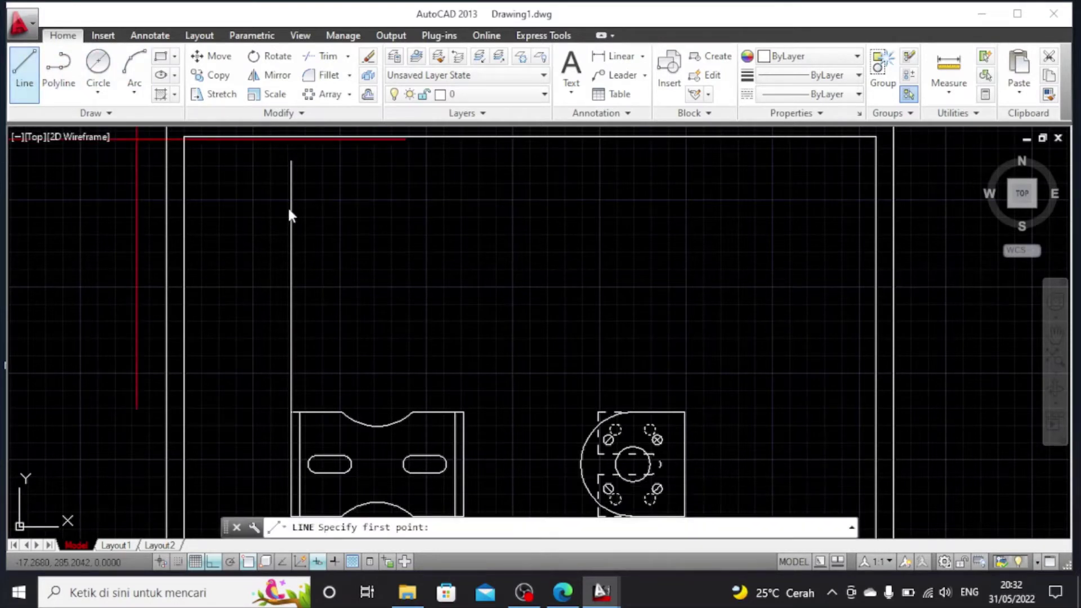
# Start the U-profile on the guide line: 100 right, 60 down, 5 left, 55 up
pyautogui.click(290, 239)
pyautogui.write('1')
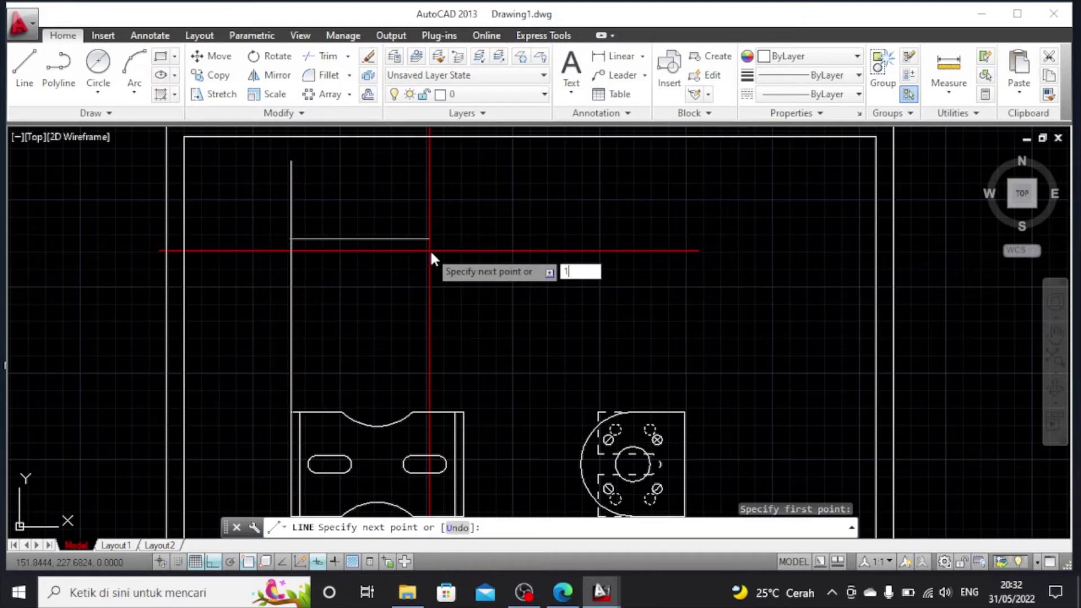
pyautogui.write('00')
pyautogui.press('Return')
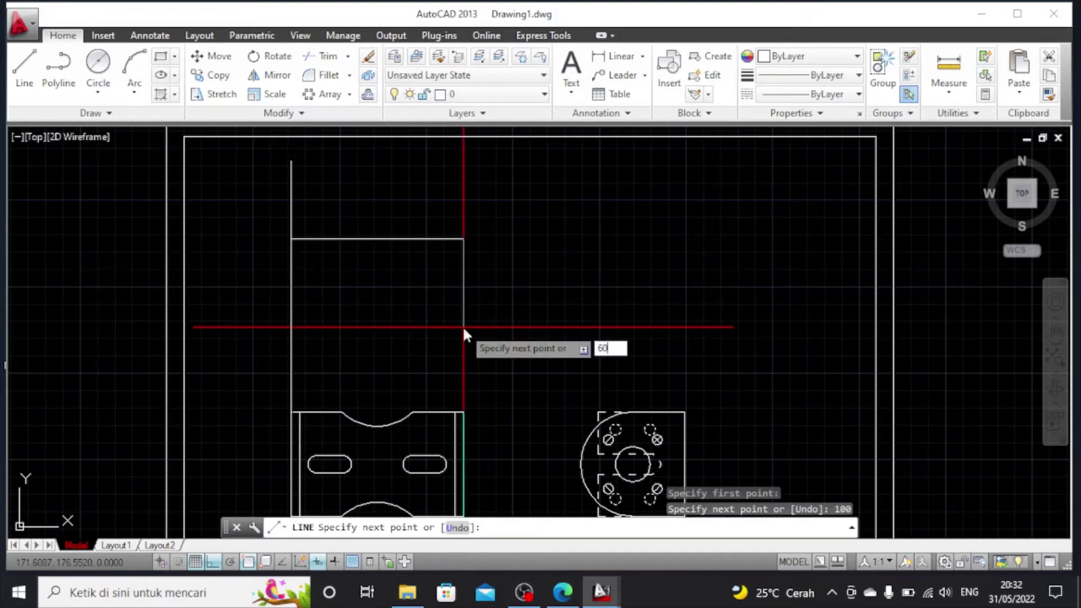
pyautogui.press('Return')
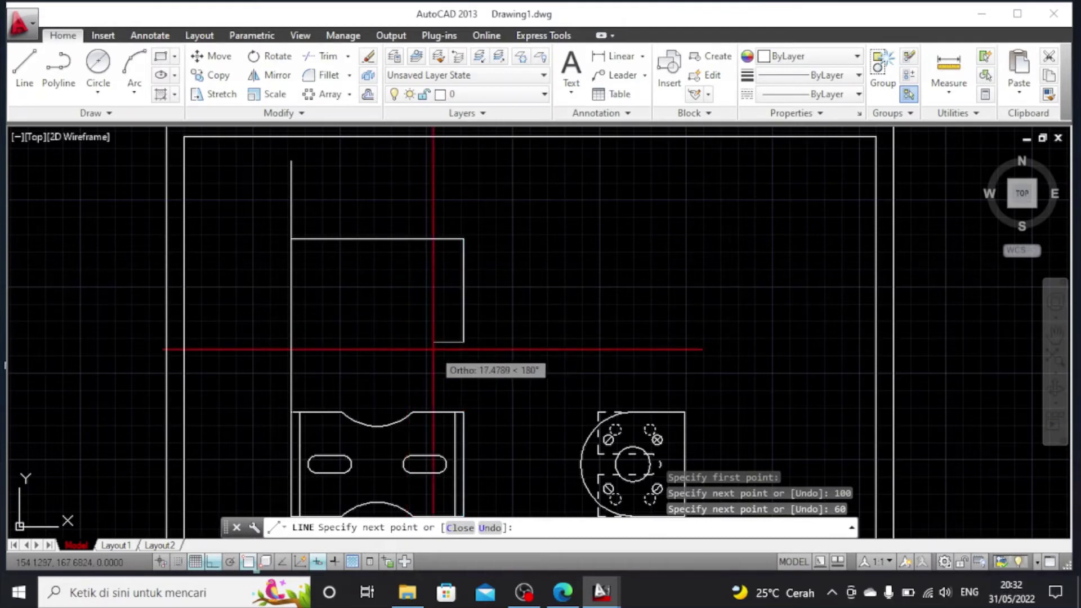
pyautogui.write('5')
pyautogui.press('Return')
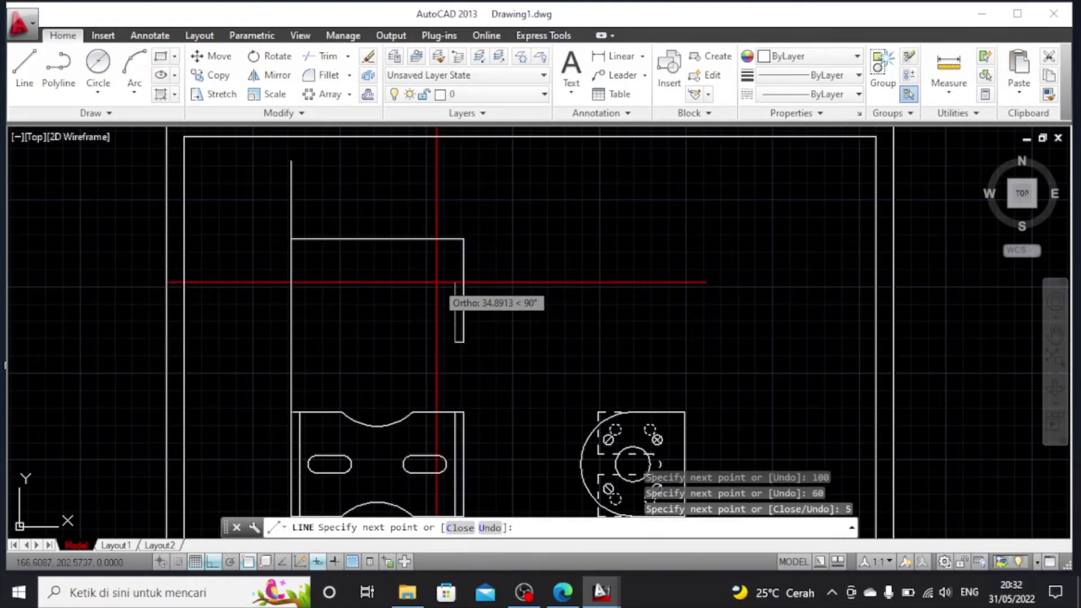
pyautogui.write('5')
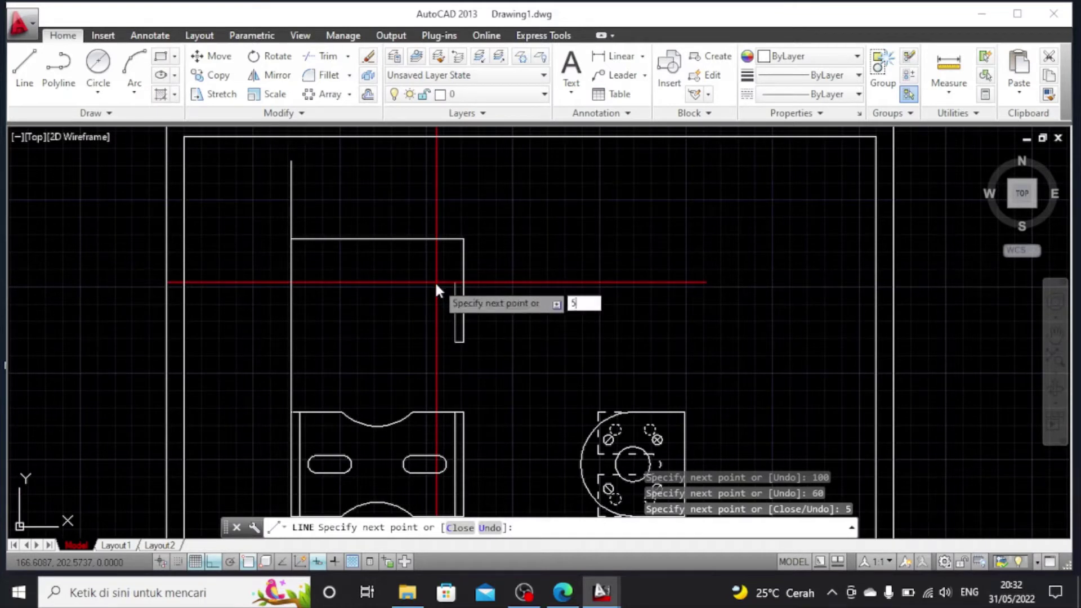
pyautogui.write('5')
pyautogui.press('Return')
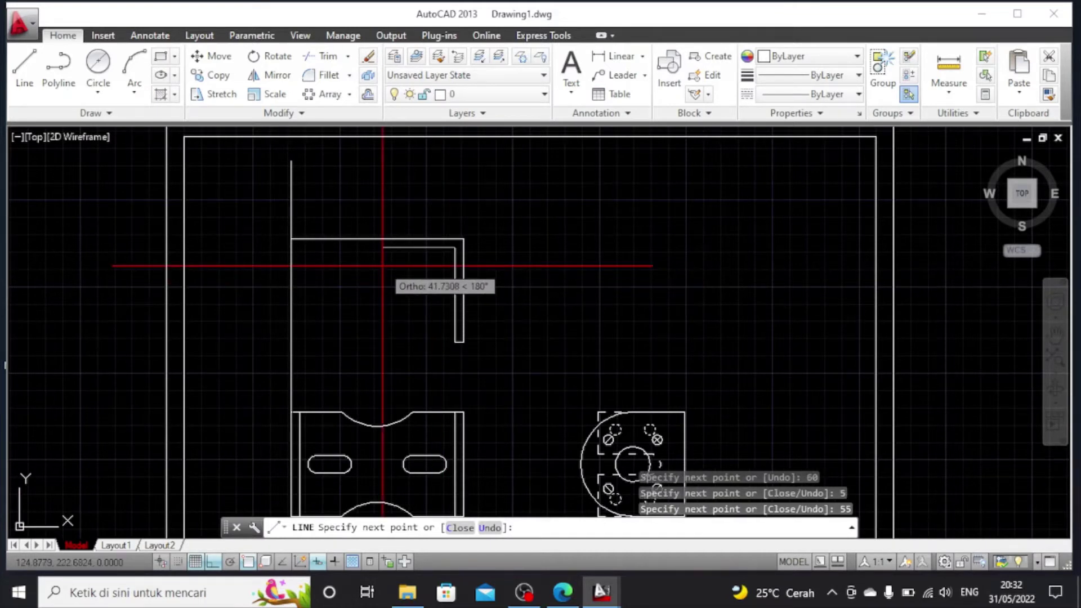
# Continue the outline 90 left and 45 down, then close it with the short bottom edge
pyautogui.scroll(4, 383, 266)
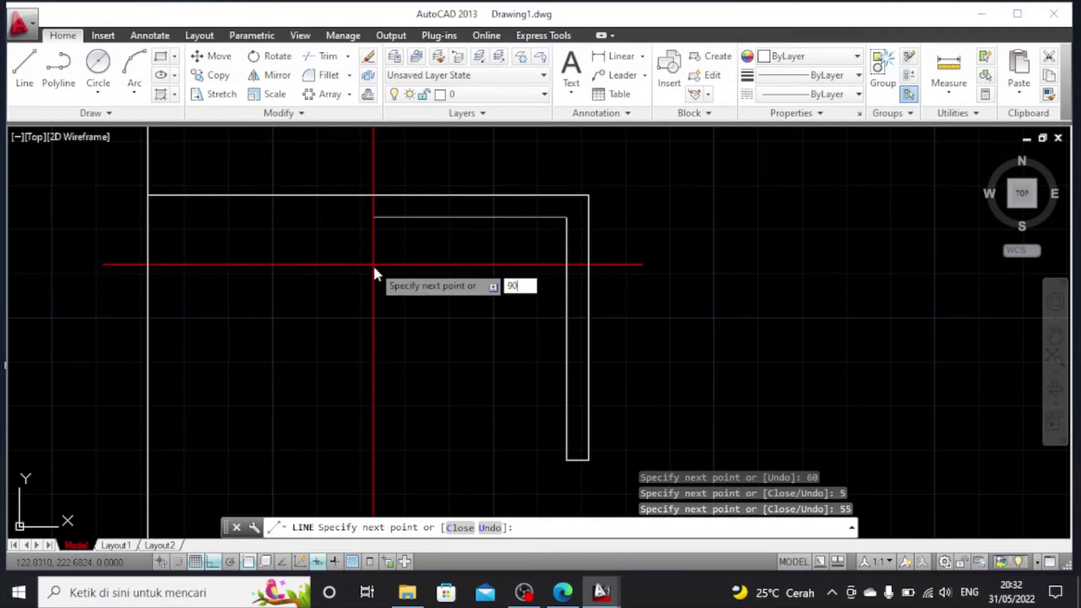
pyautogui.write('90')
pyautogui.press('Return')
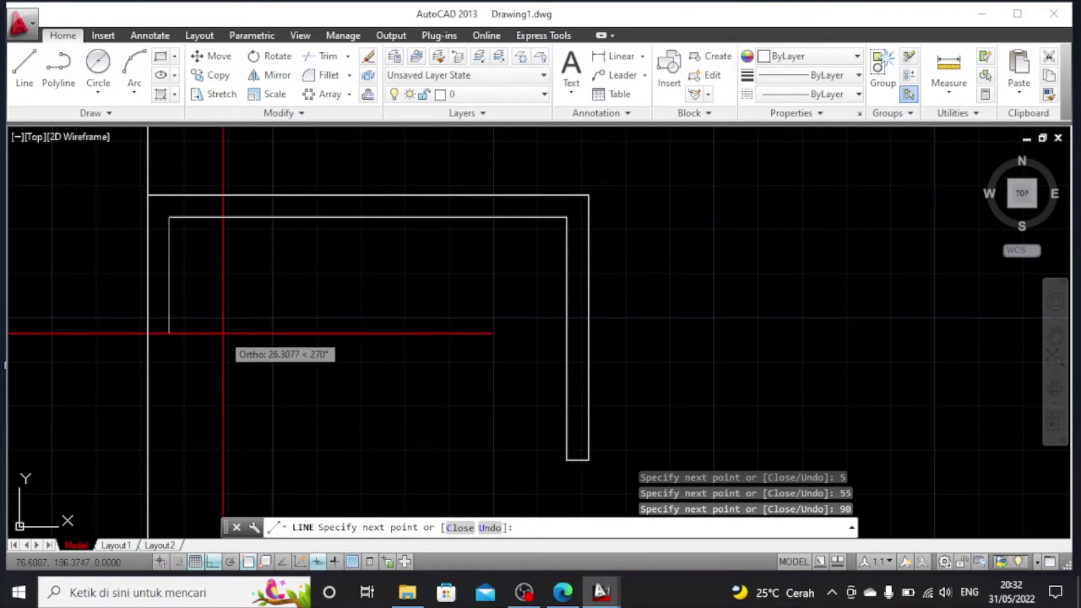
pyautogui.write('4')
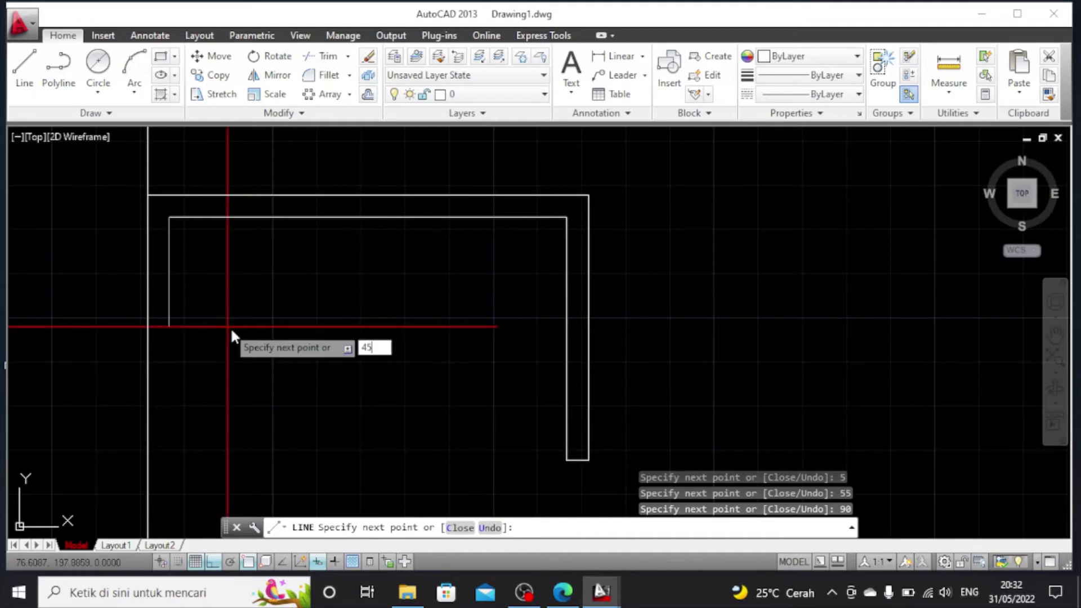
pyautogui.write('5')
pyautogui.press('Return')
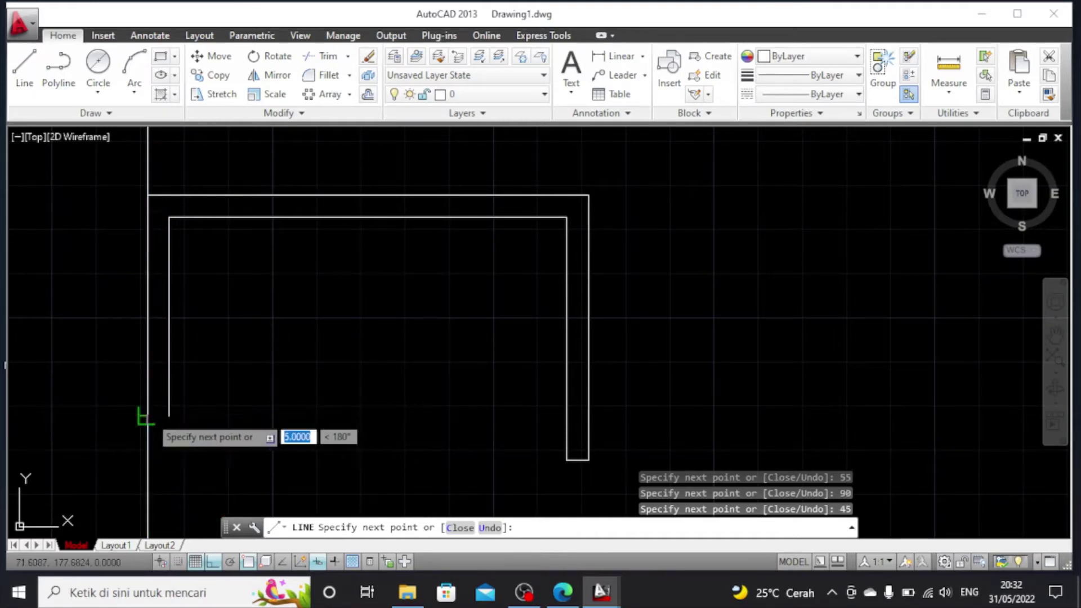
pyautogui.click(147, 415)
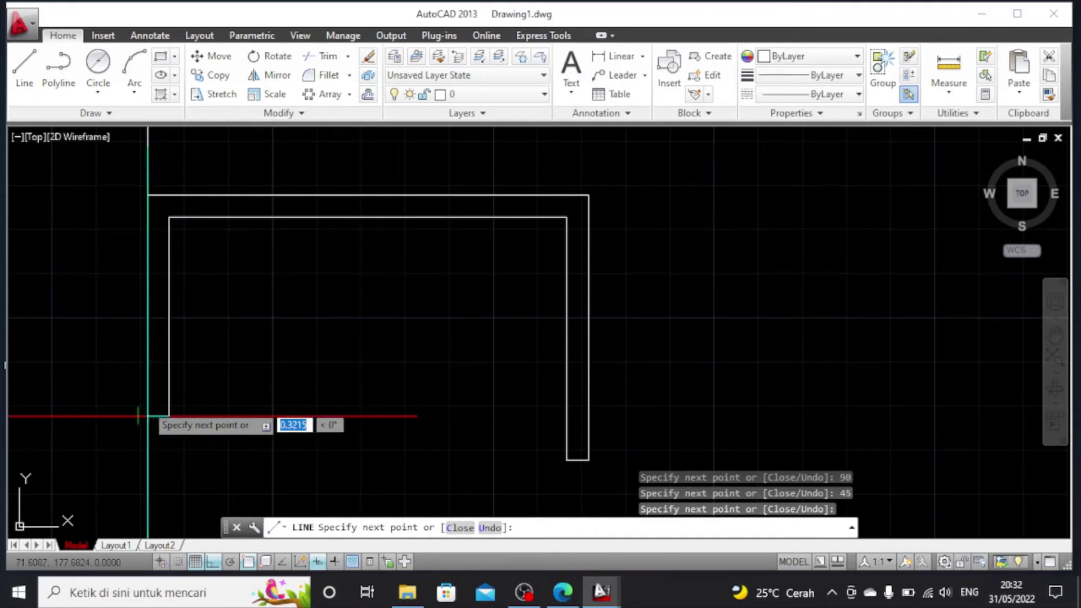
pyautogui.scroll(-4, 147, 195)
pyautogui.press('Escape')
# Erase the stray vertical line beside the U-profile
pyautogui.click(149, 179)
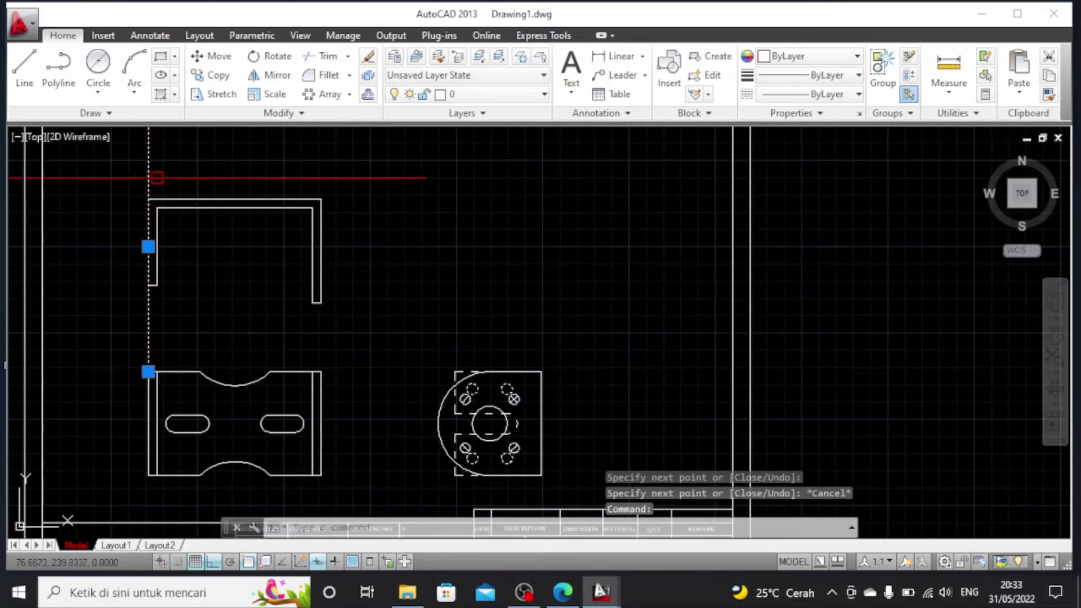
pyautogui.press('Delete')
pyautogui.scroll(2, 213, 284)
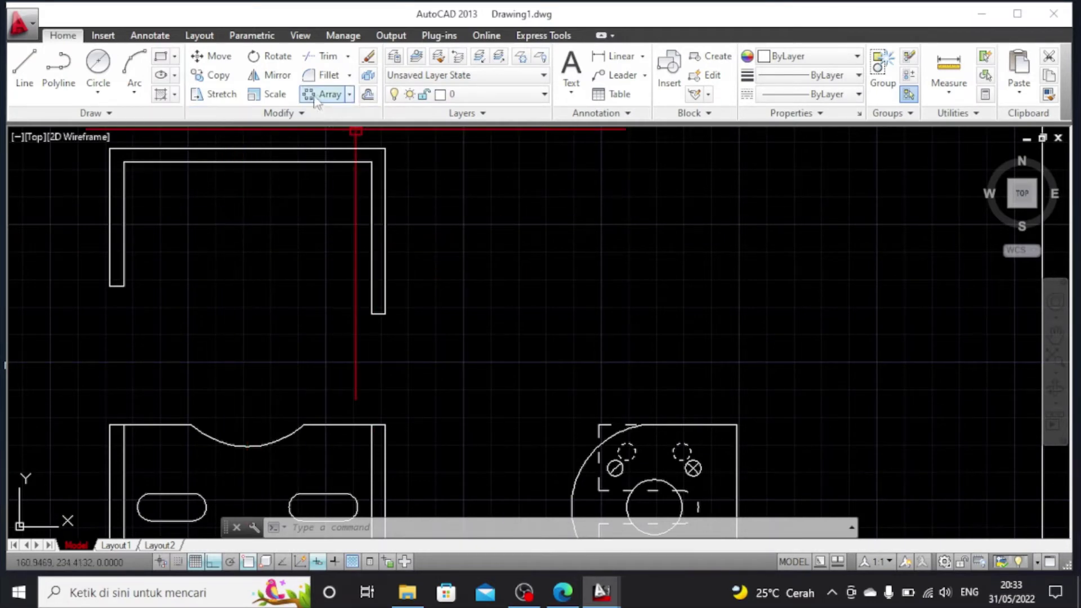
# Fillet the U-shape's outer top-left and top-right corners with radius 5
pyautogui.click(129, 148)
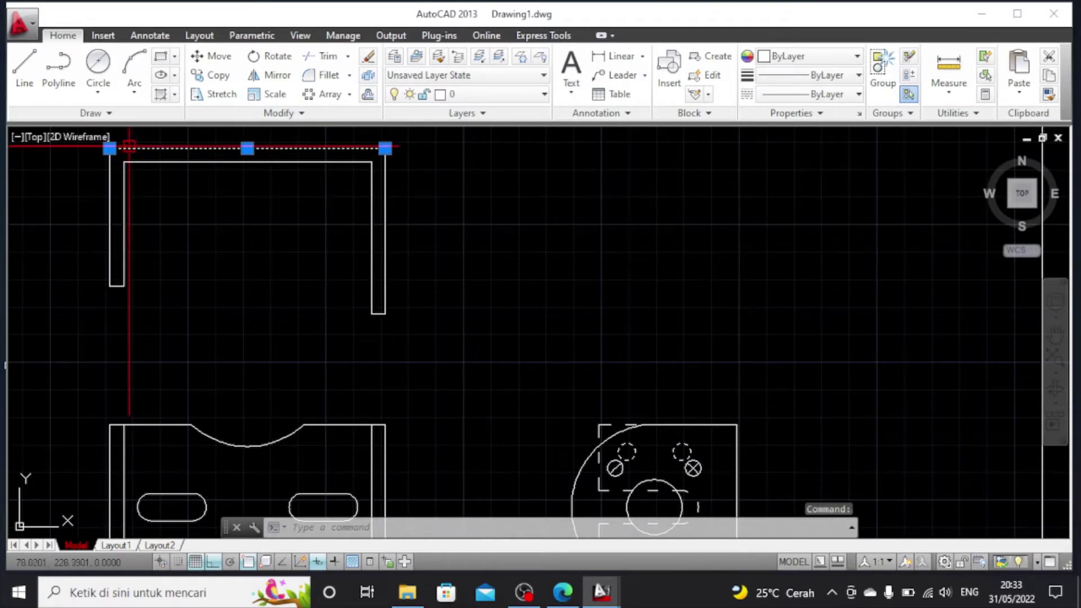
pyautogui.click(324, 76)
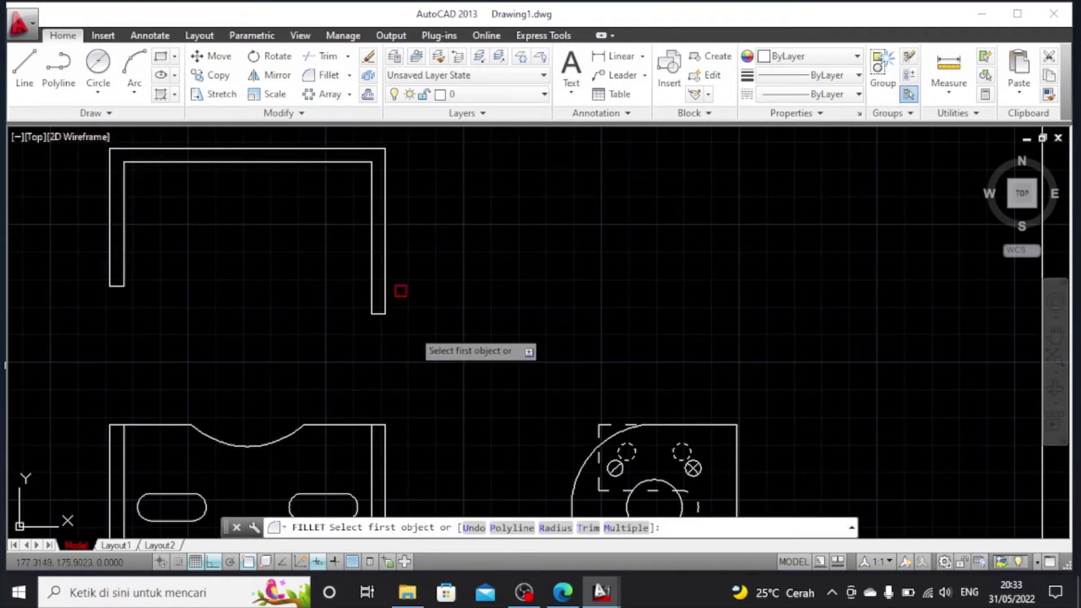
pyautogui.click(130, 148)
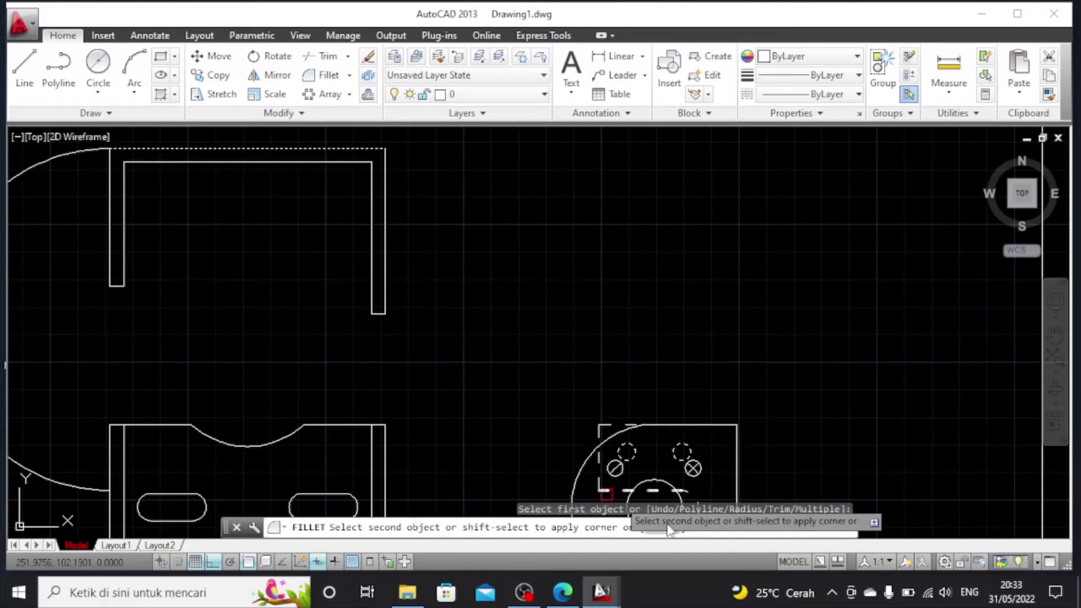
pyautogui.write('R')
pyautogui.press('Return')
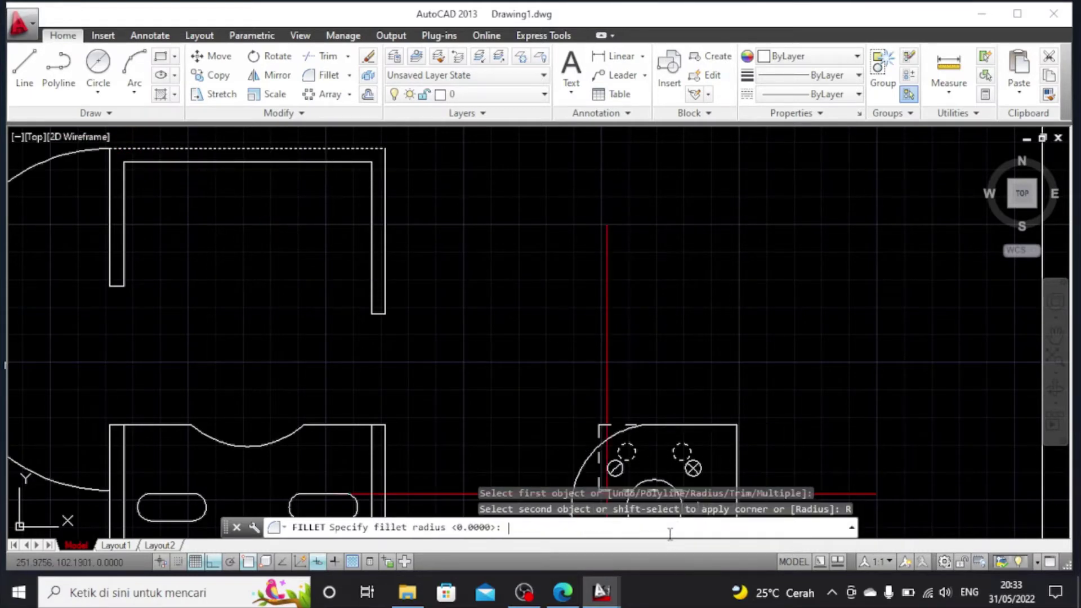
pyautogui.press('Return')
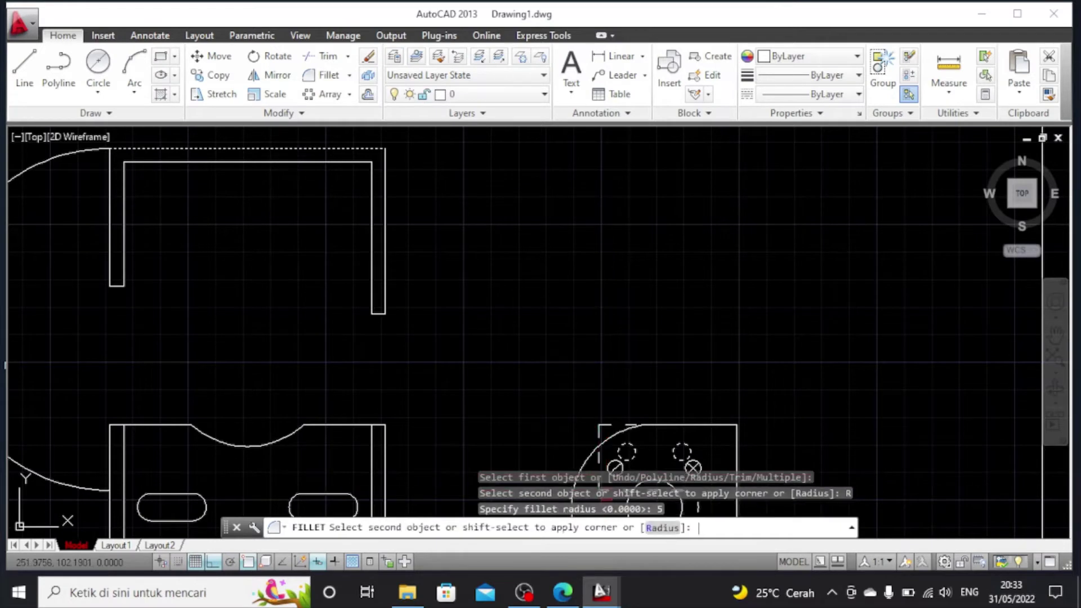
pyautogui.click(111, 190)
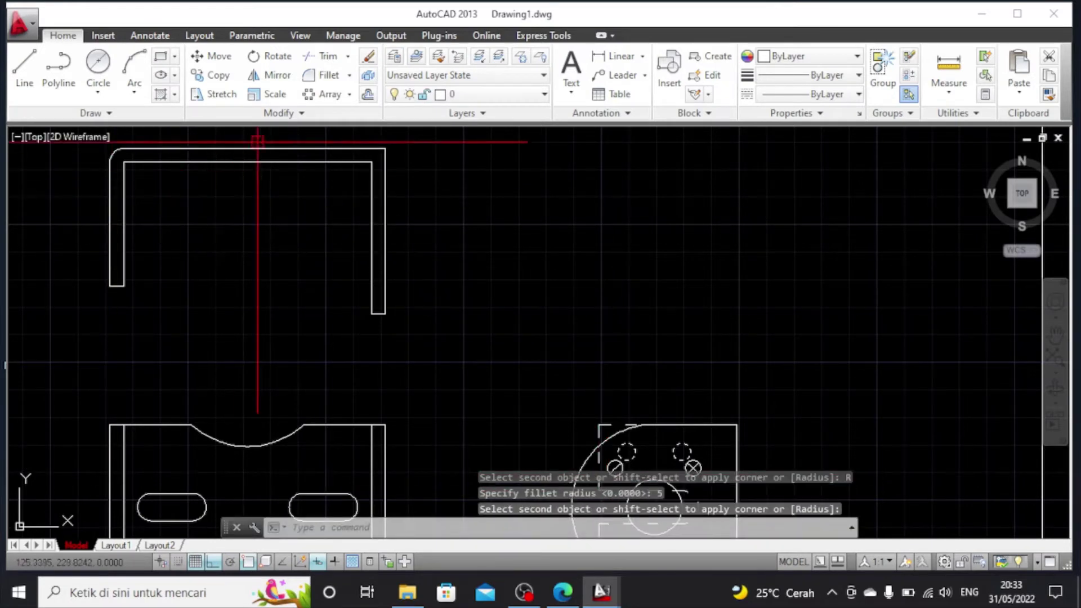
pyautogui.click(374, 149)
pyautogui.click(368, 94)
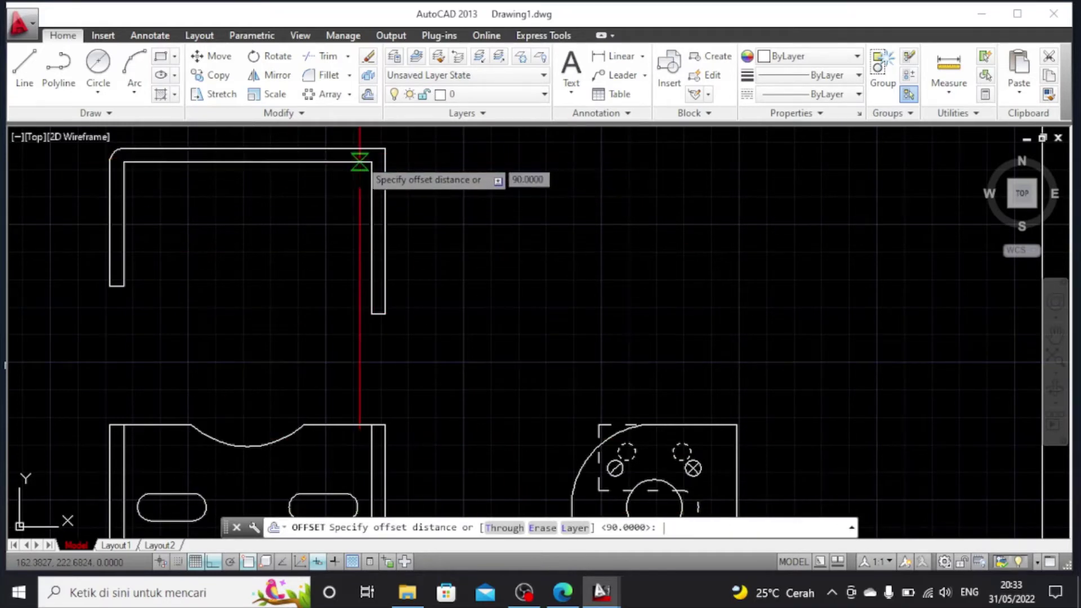
pyautogui.press('Escape')
pyautogui.click(336, 75)
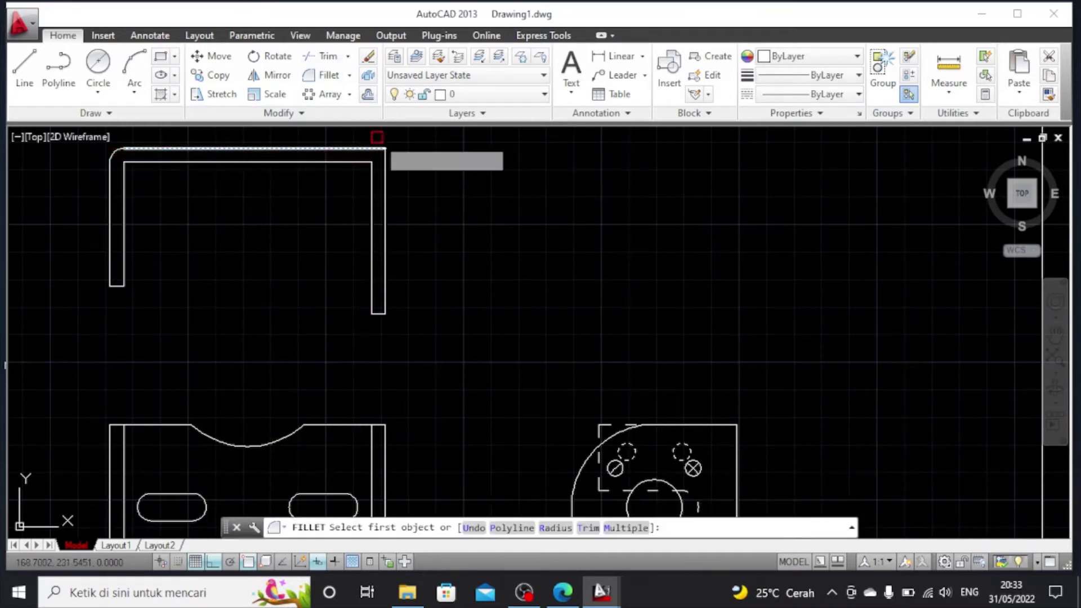
pyautogui.click(381, 149)
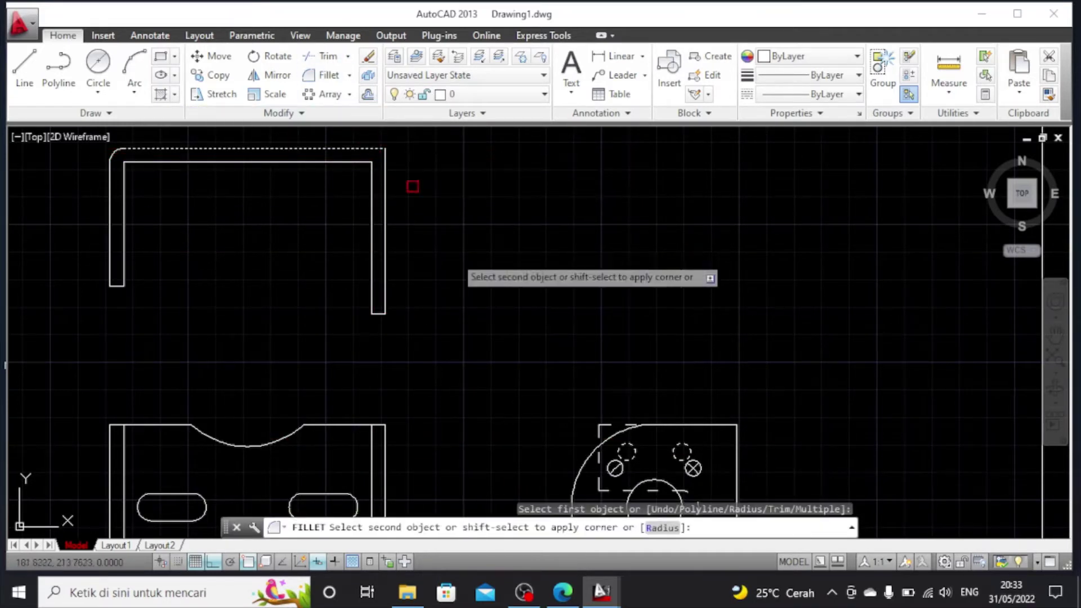
pyautogui.click(653, 529)
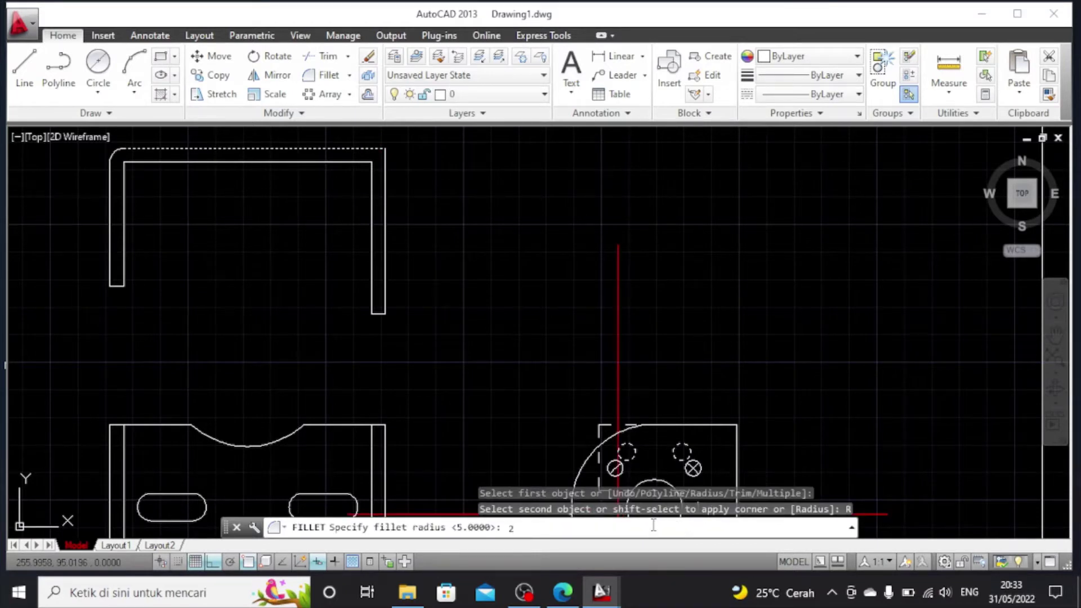
pyautogui.write('5')
pyautogui.press('Return')
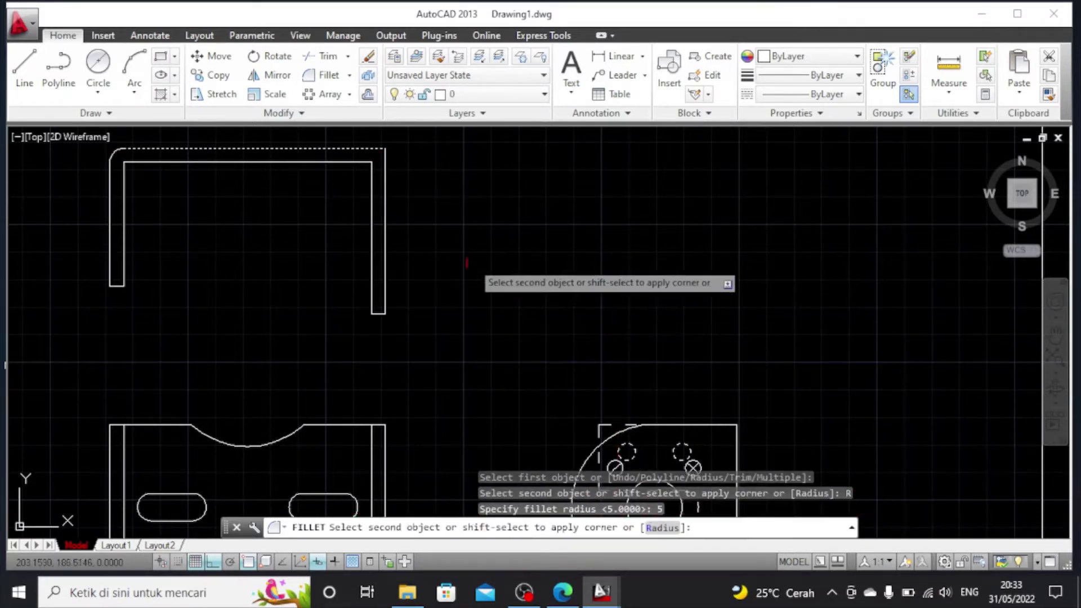
pyautogui.click(383, 187)
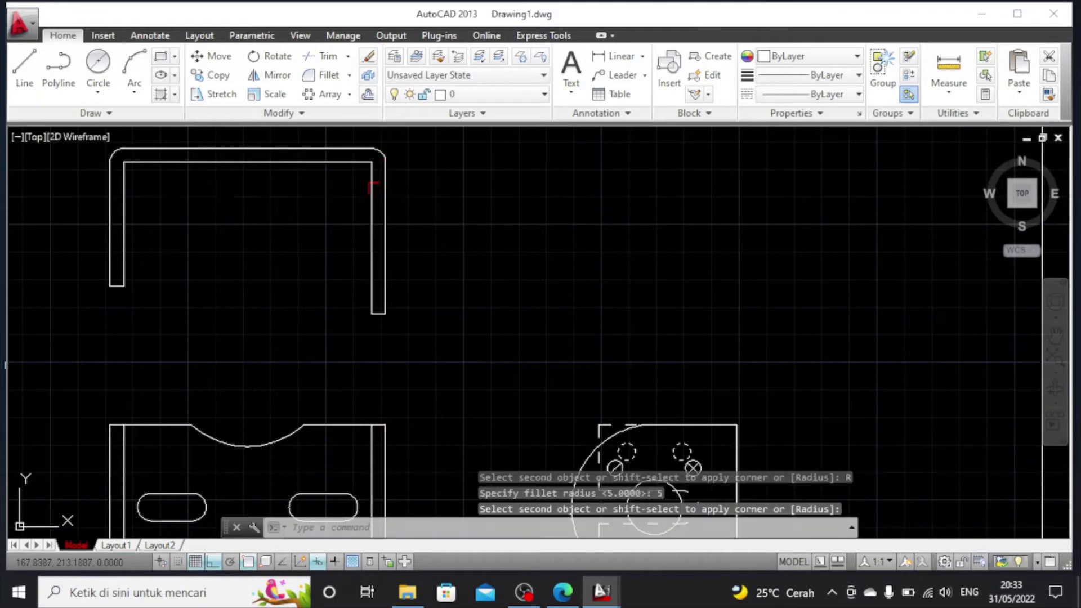
# Fillet the U-shape's inner top corners with radius 5
pyautogui.click(140, 164)
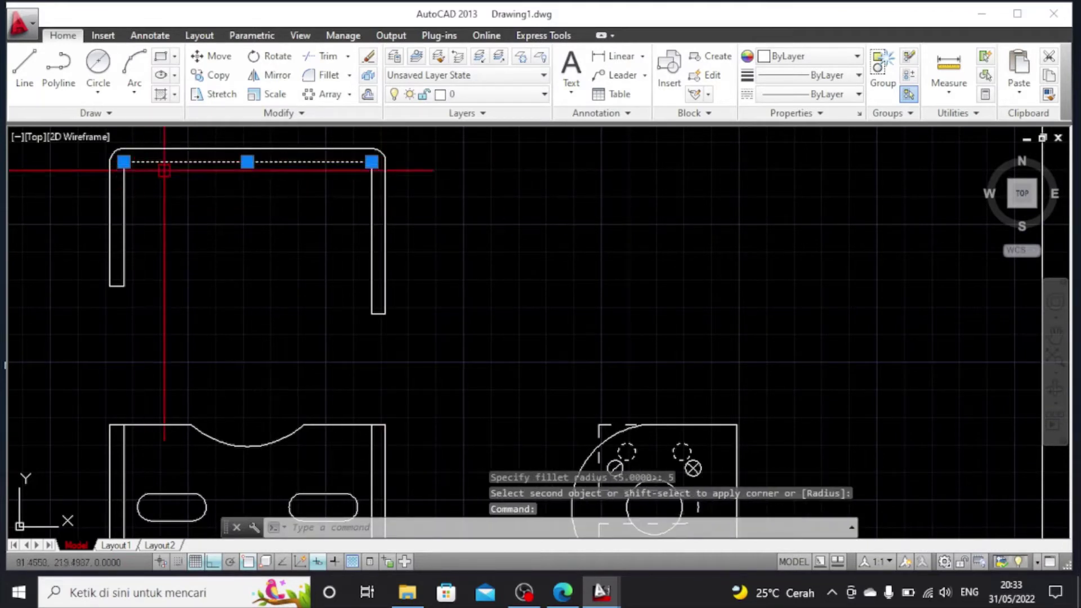
pyautogui.click(325, 77)
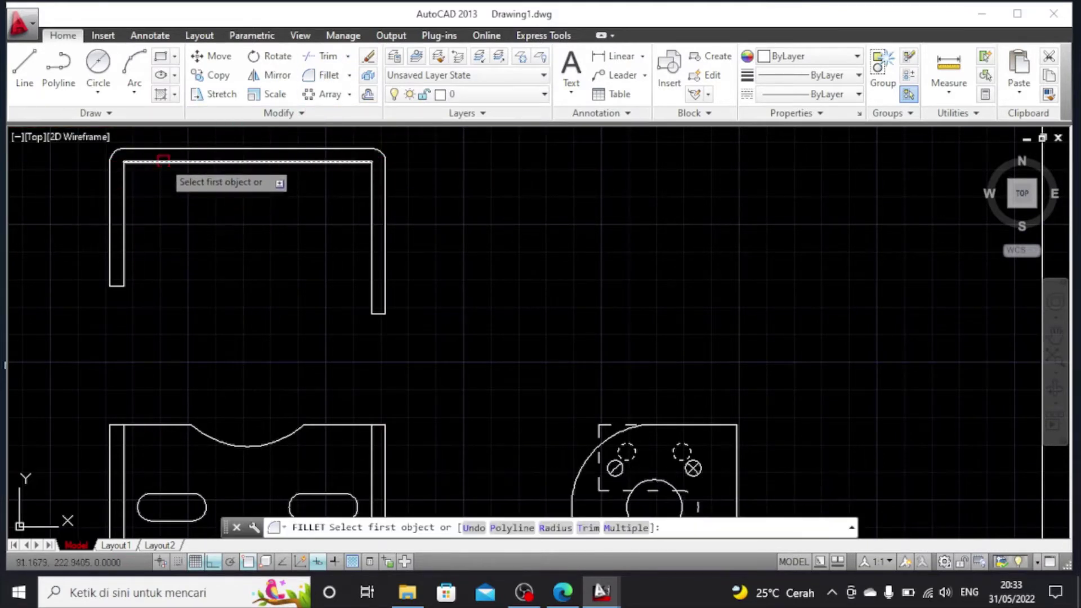
pyautogui.click(169, 162)
pyautogui.click(663, 528)
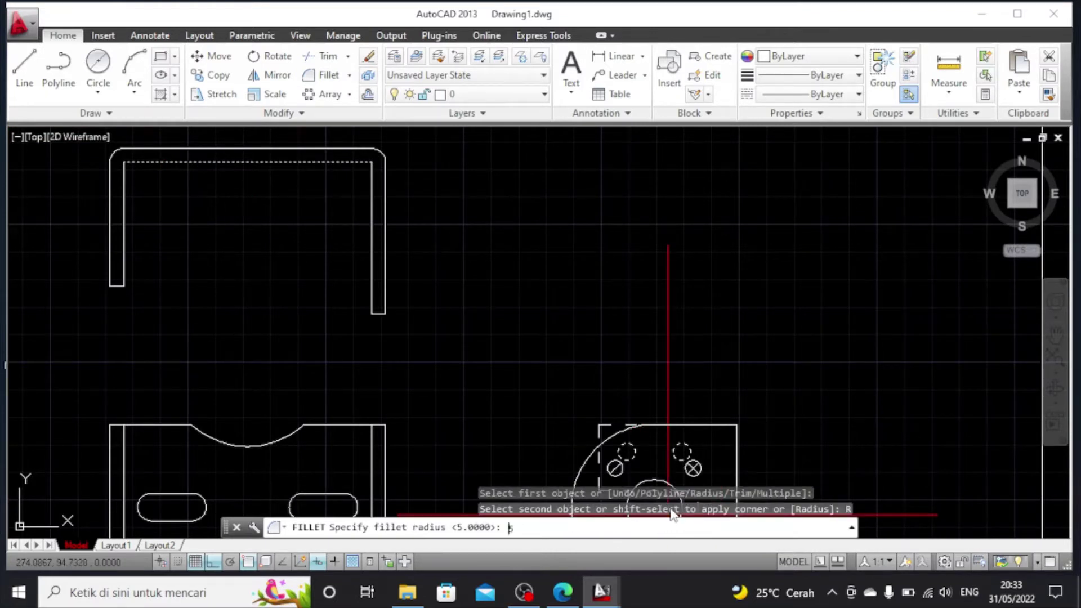
pyautogui.write('5')
pyautogui.press('Return')
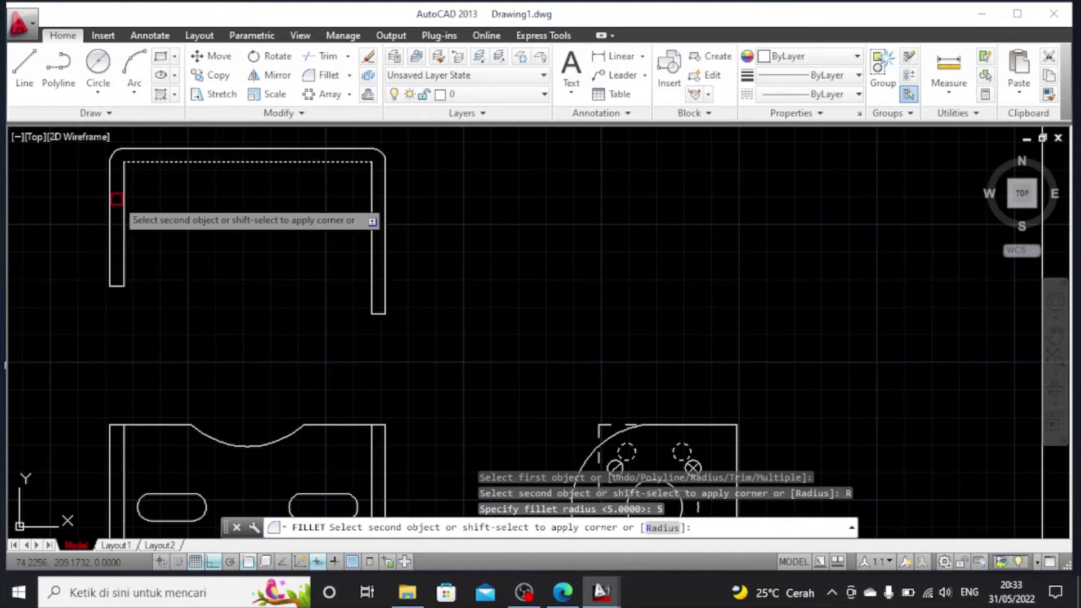
pyautogui.click(124, 202)
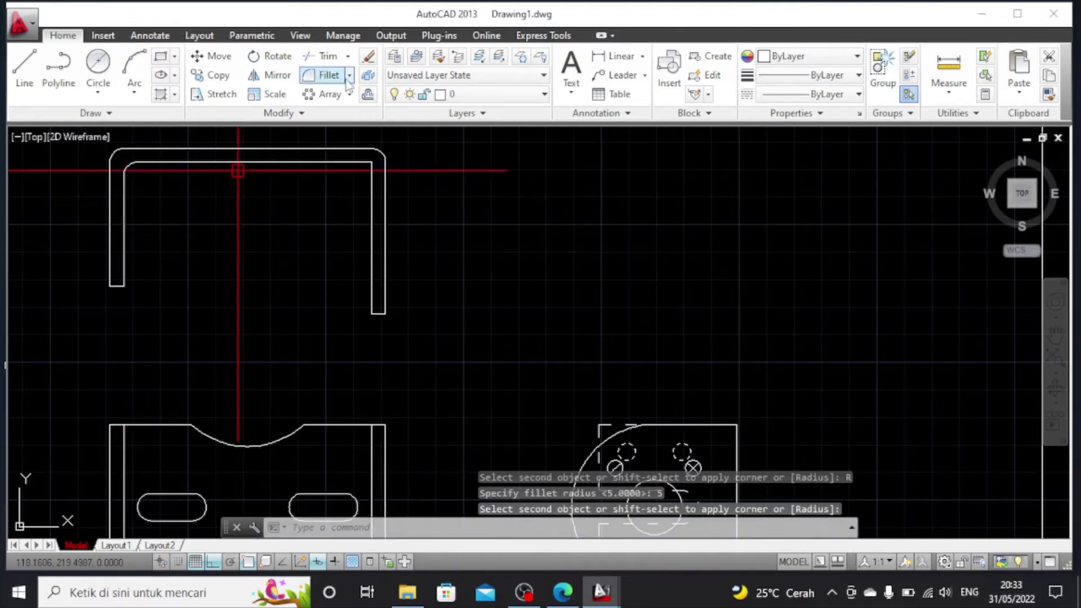
pyautogui.click(372, 189)
pyautogui.press('space')
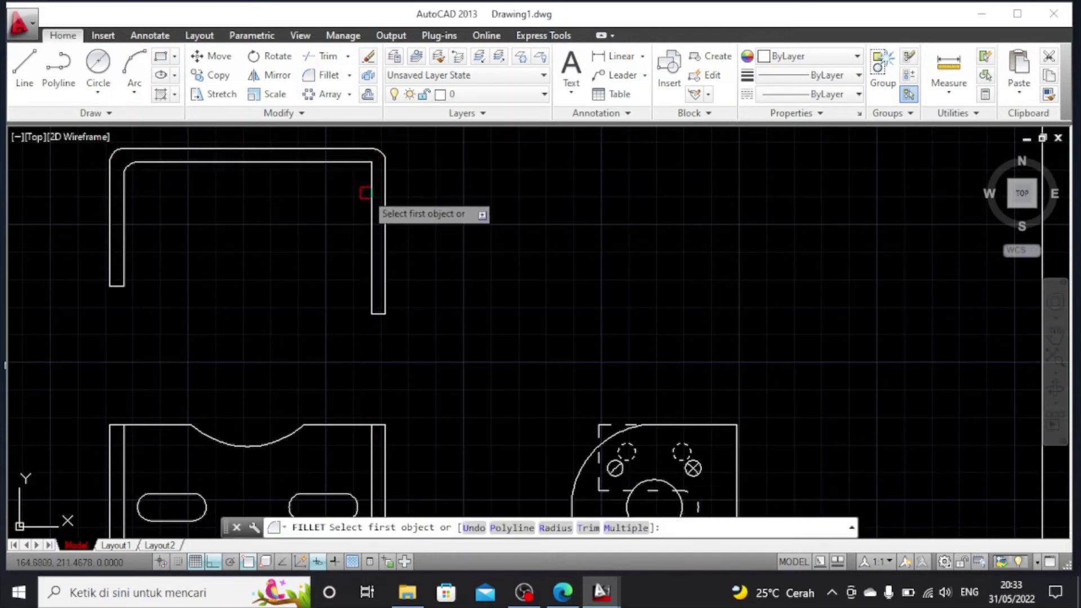
pyautogui.click(366, 194)
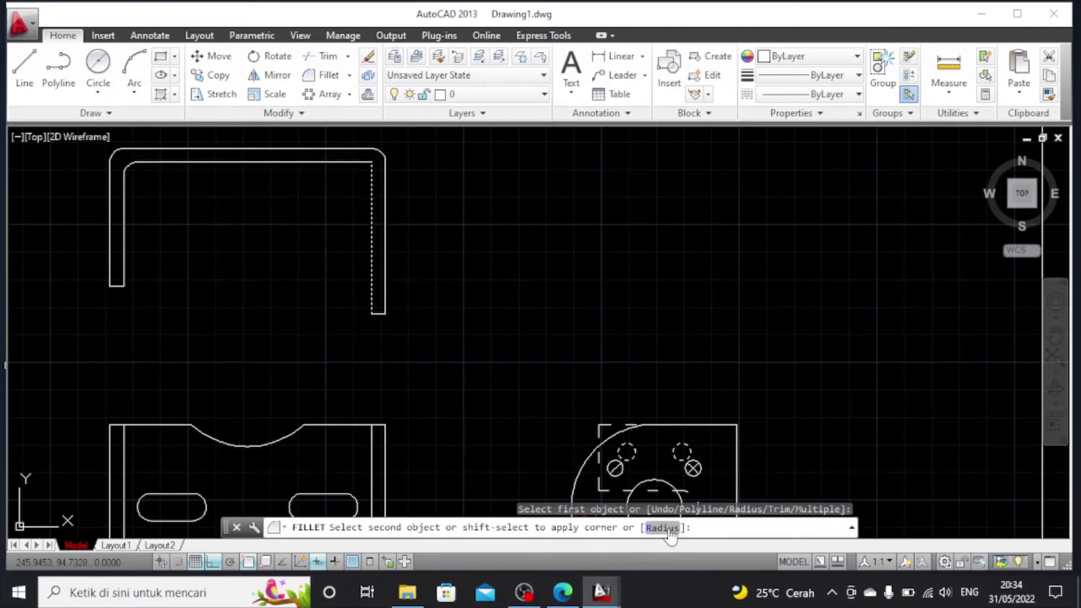
pyautogui.click(662, 528)
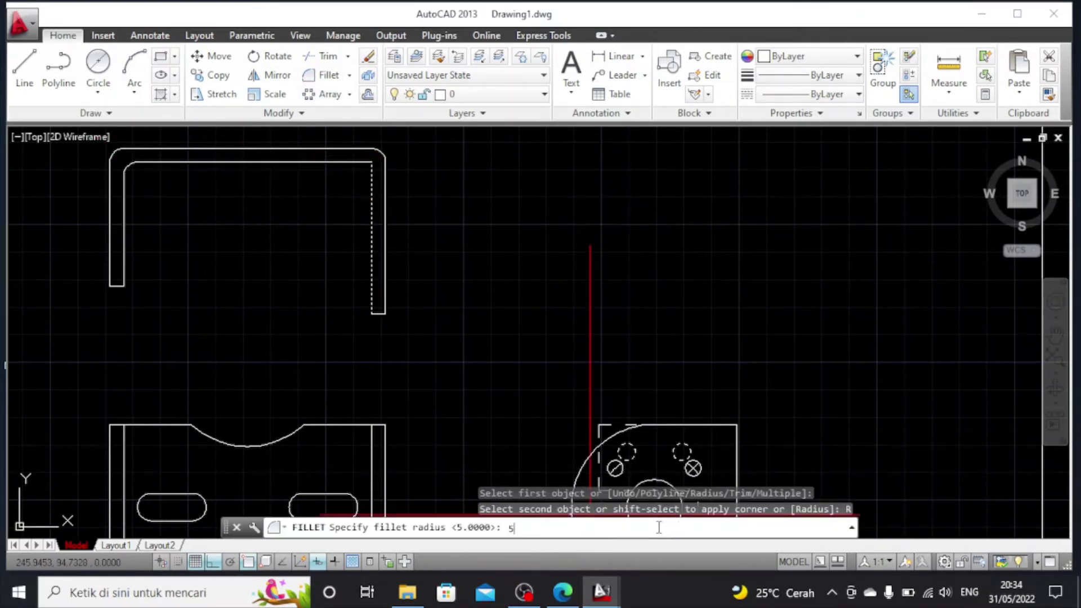
pyautogui.write('5')
pyautogui.press('Return')
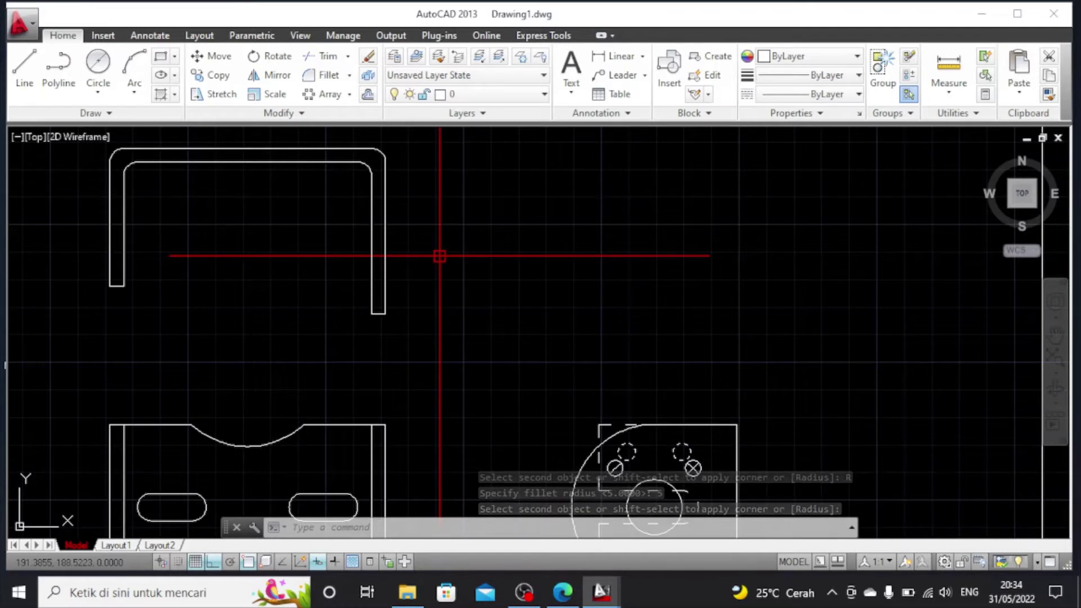
# Zoom out and window-select the three connector views above the CONNECTOR title block
pyautogui.scroll(-2, 440, 256)
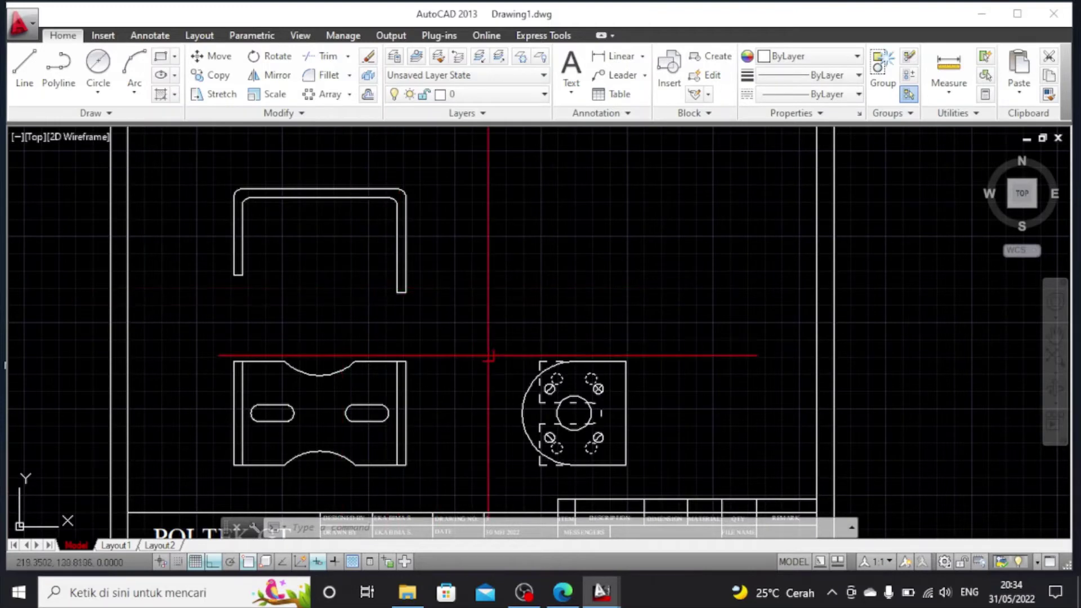
pyautogui.scroll(-2, 367, 346)
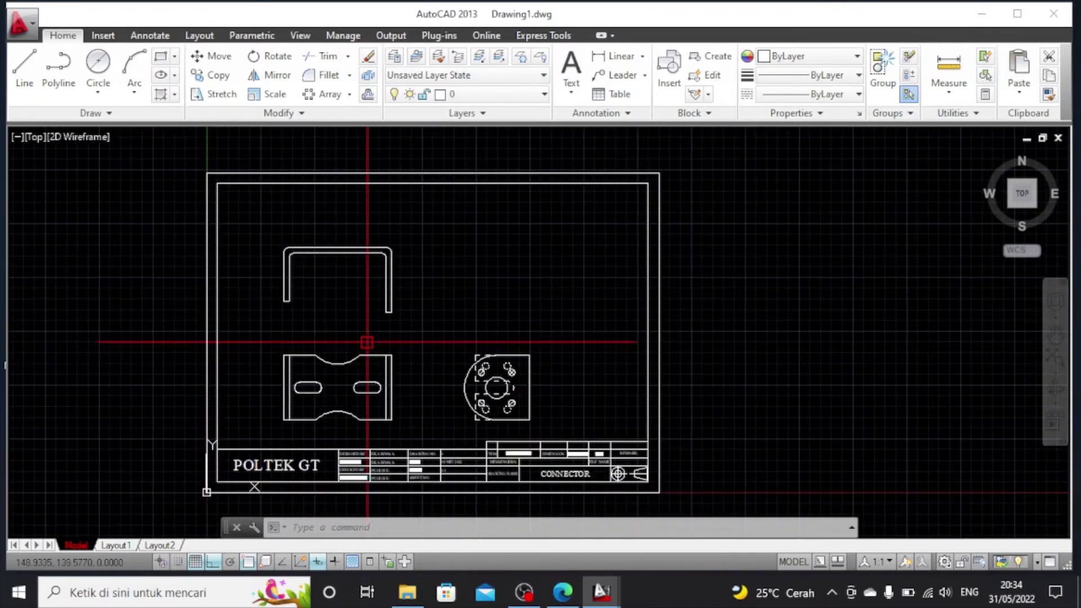
pyautogui.scroll(2, 367, 343)
pyautogui.scroll(2, 366, 342)
pyautogui.scroll(-2, 367, 342)
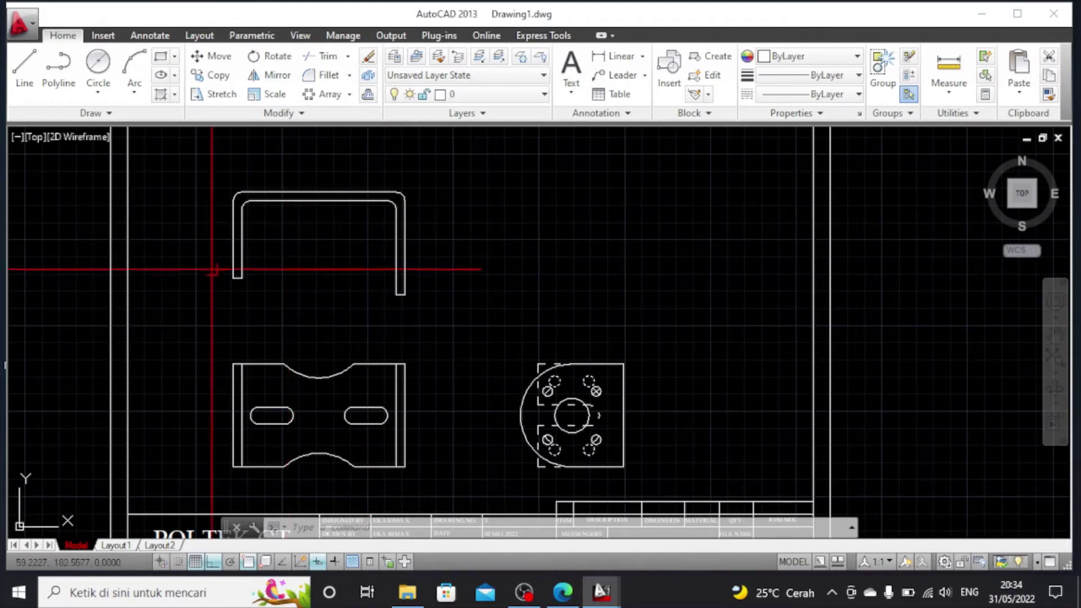
pyautogui.click(166, 172)
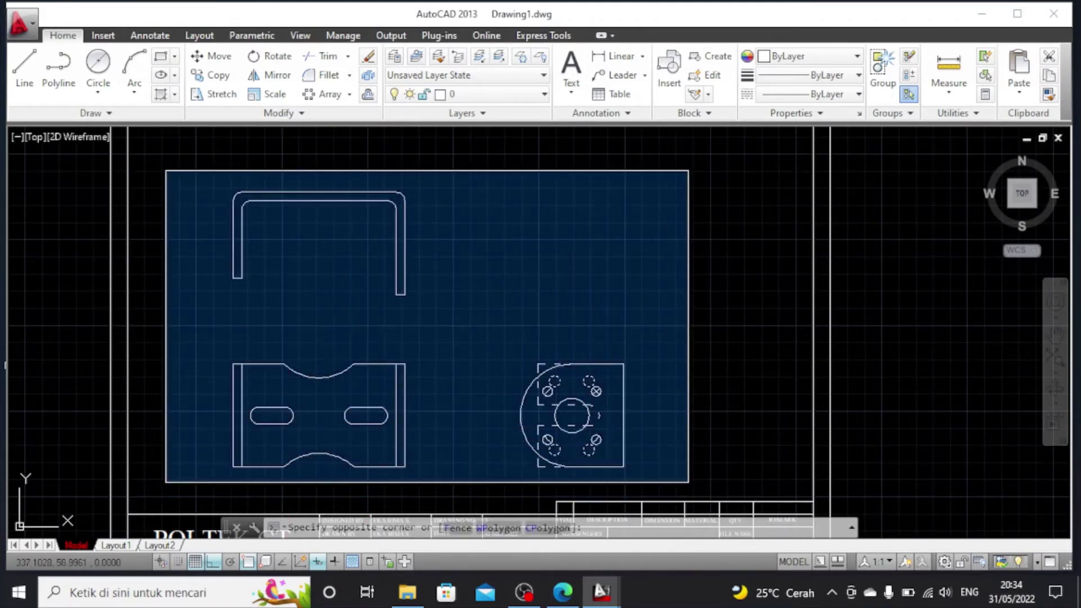
pyautogui.click(688, 482)
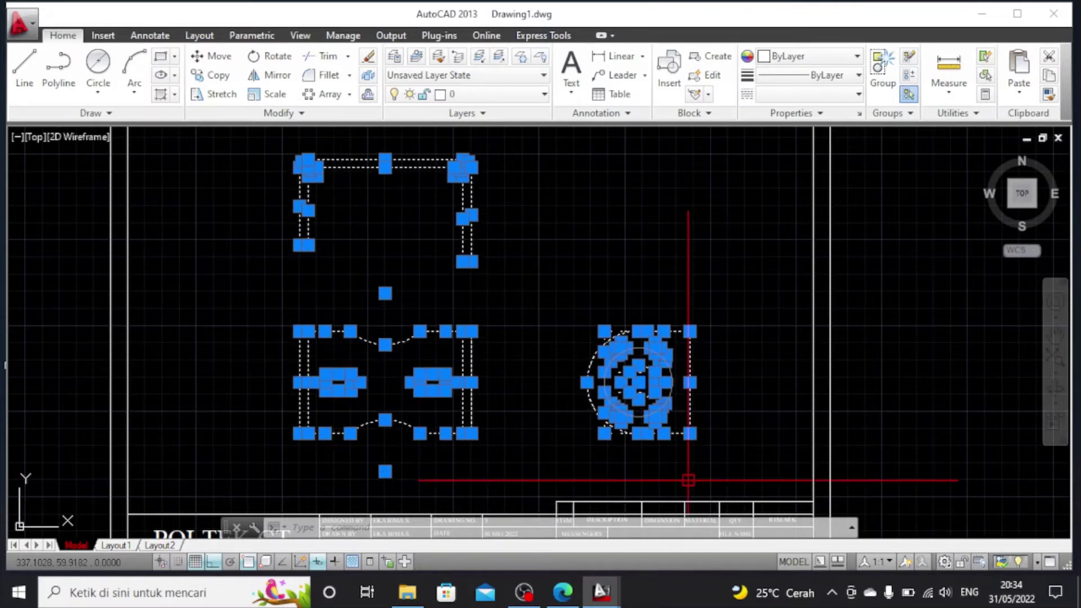
pyautogui.scroll(-2, 640, 376)
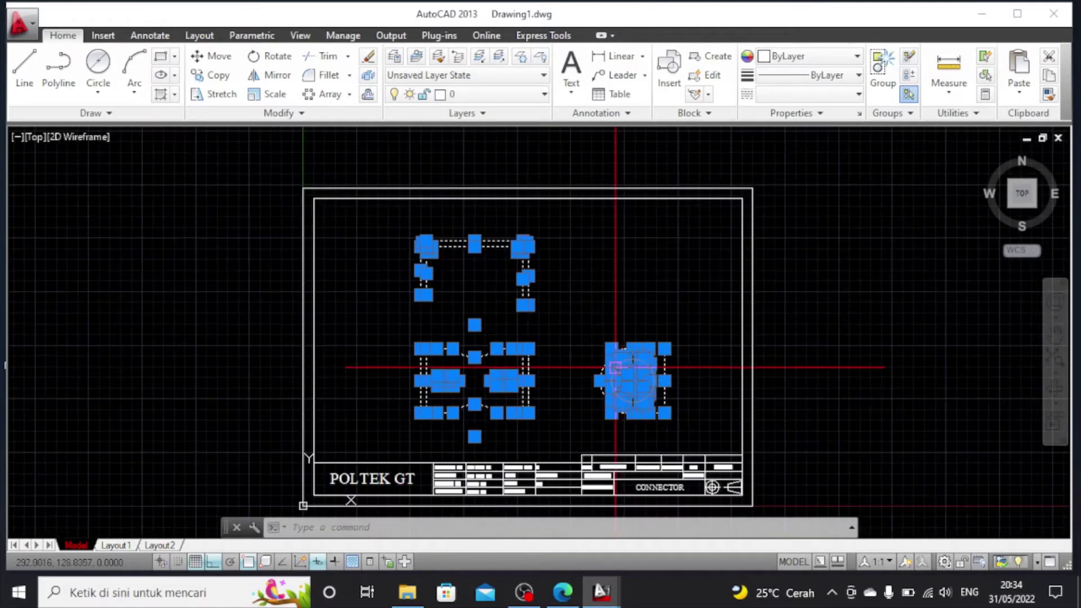
pyautogui.scroll(2, 613, 333)
# Pan the drawing so both views are fully in sight
pyautogui.scroll(-2, 615, 333)
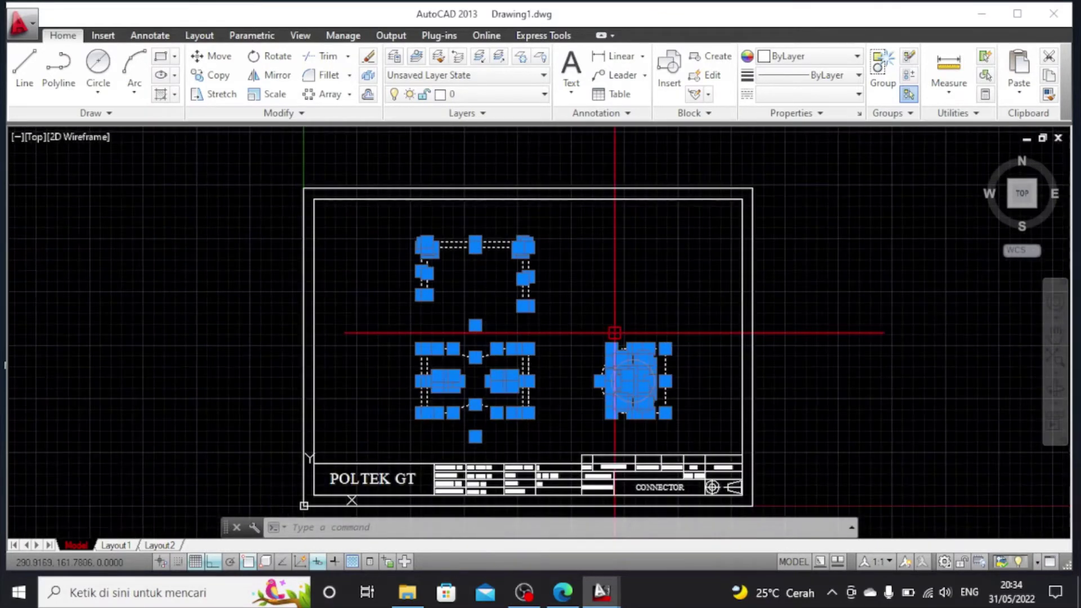
pyautogui.press('Escape')
pyautogui.scroll(4, 566, 321)
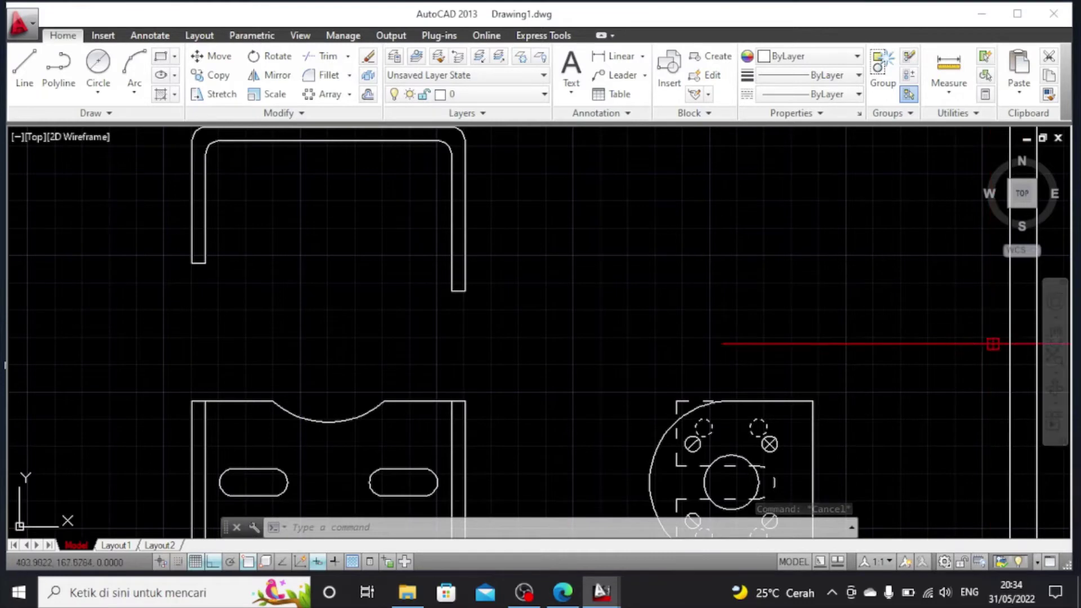
pyautogui.click(1049, 345)
pyautogui.scroll(2, 594, 425)
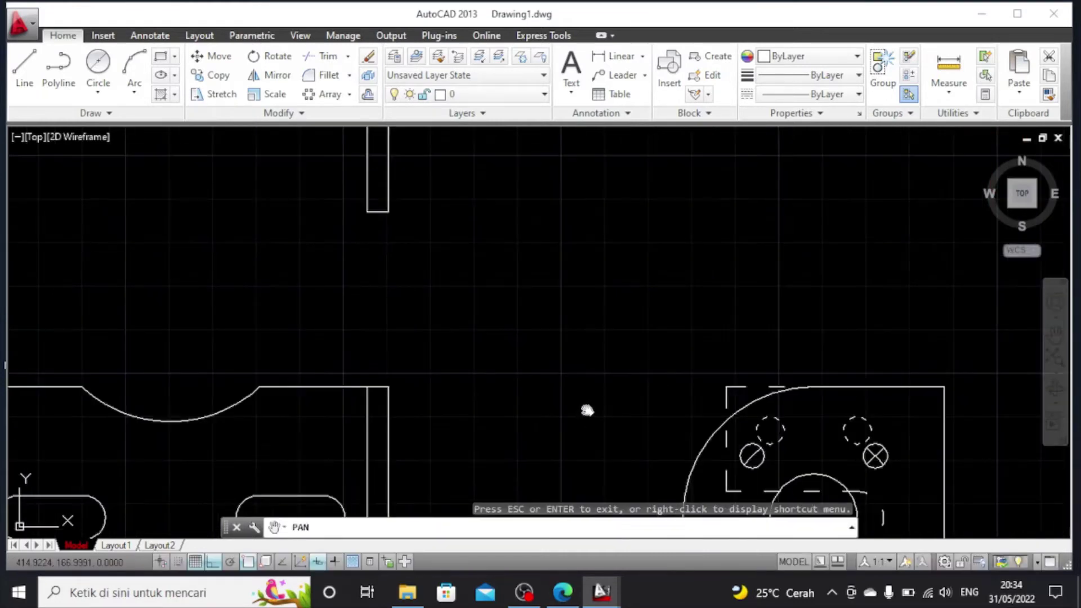
pyautogui.scroll(-2, 587, 411)
pyautogui.moveTo(579, 411); pyautogui.dragTo(671, 304)
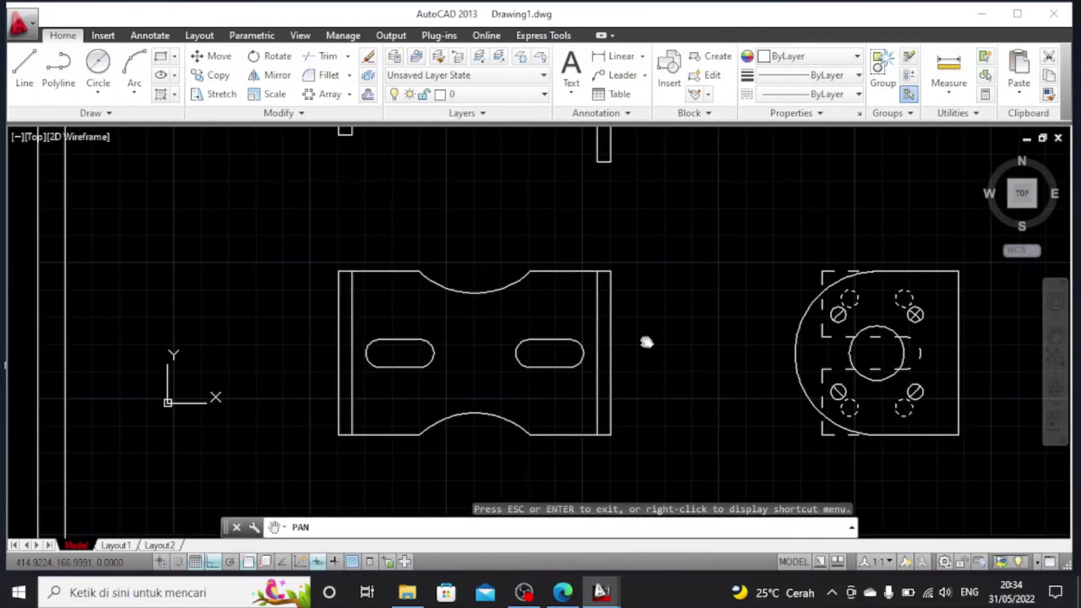
pyautogui.scroll(-2, 646, 342)
pyautogui.scroll(2, 648, 343)
pyautogui.rightClick(646, 342)
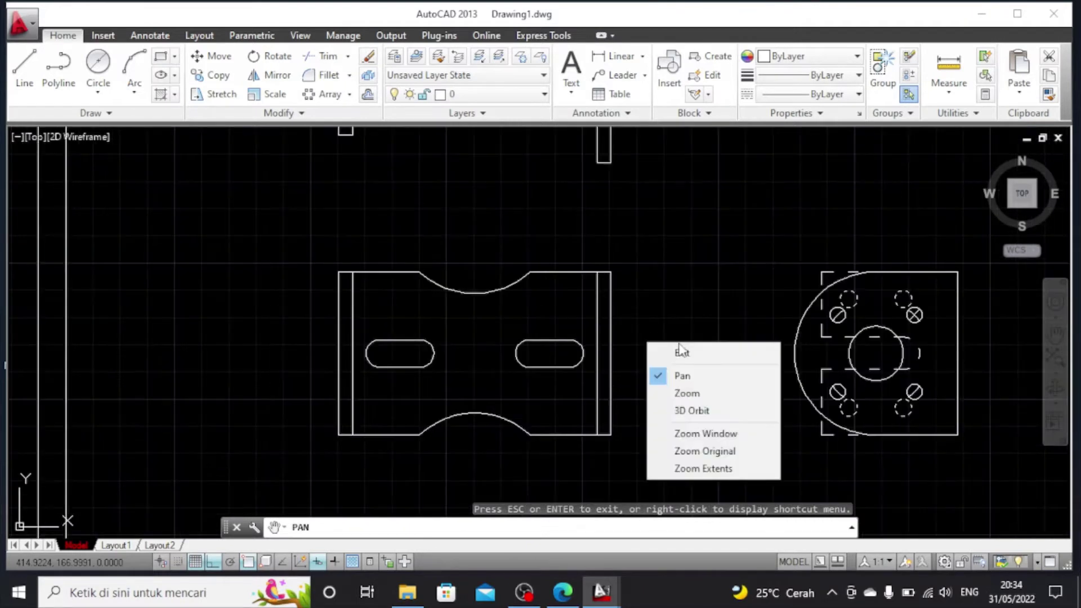
pyautogui.click(683, 350)
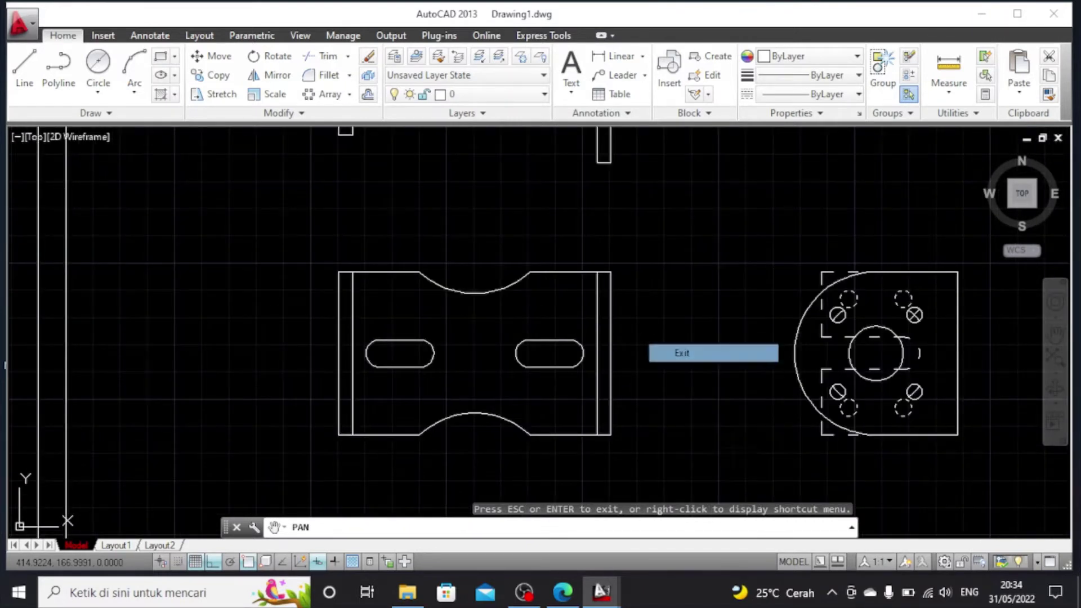
# Draw a line from the middle view's left edge midpoint to its right edge midpoint, then select it
pyautogui.click(24, 66)
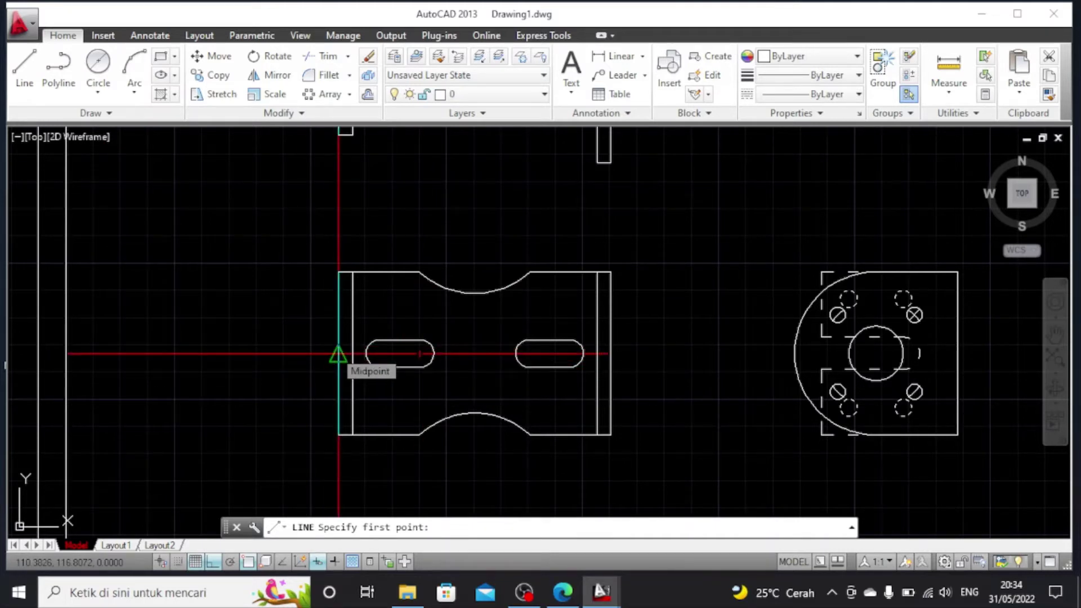
pyautogui.click(337, 353)
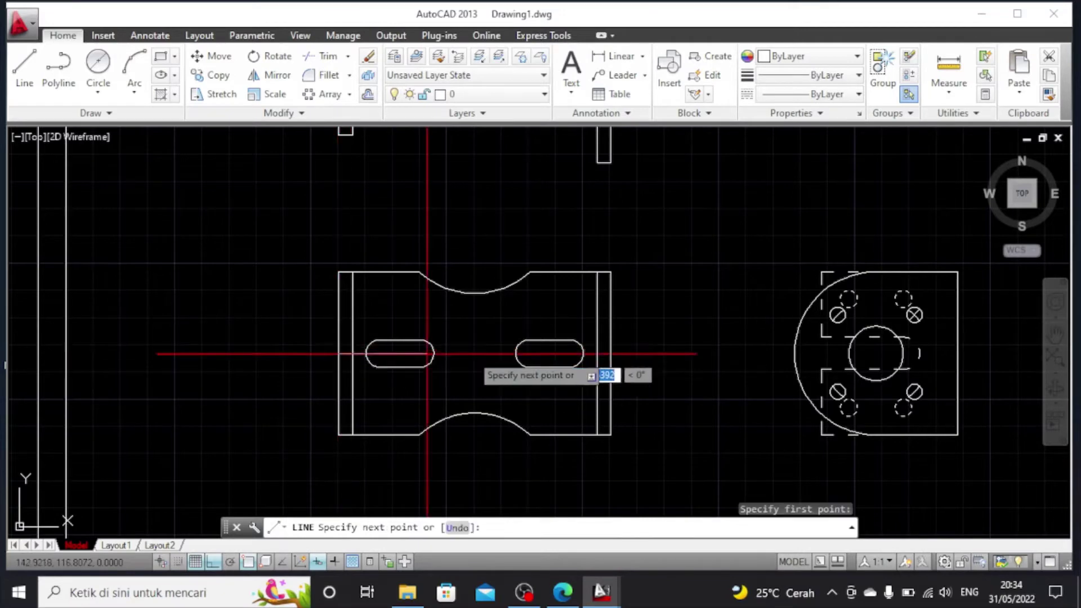
pyautogui.scroll(5, 611, 354)
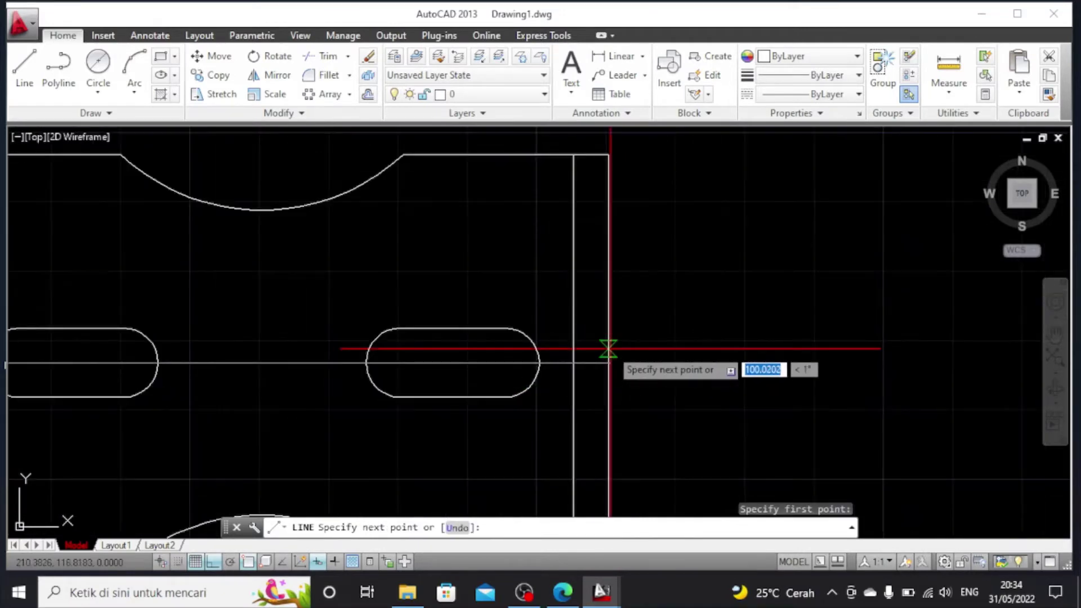
pyautogui.click(607, 363)
pyautogui.scroll(-2, 607, 364)
pyautogui.scroll(-2, 608, 362)
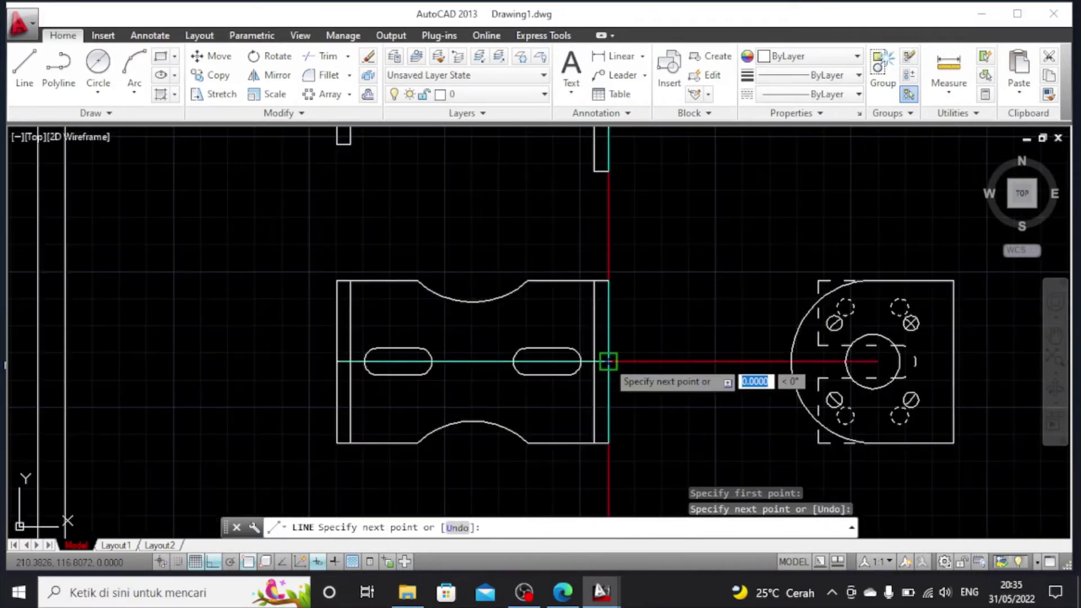
pyautogui.press('Escape')
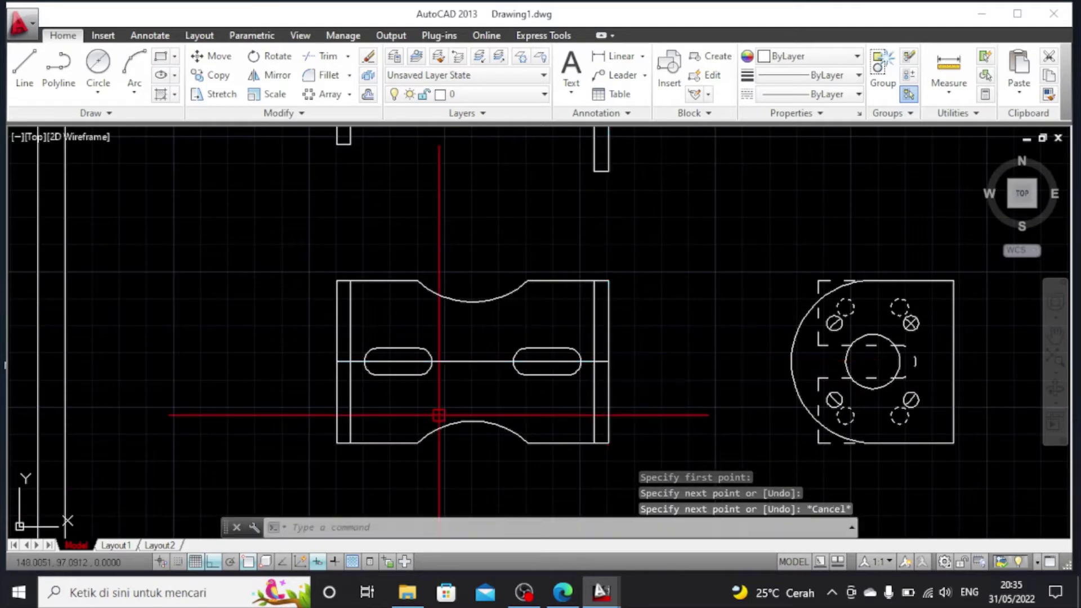
pyautogui.click(362, 360)
pyautogui.scroll(2, 361, 359)
# Grip-stretch both ends of the centerline outward by 5 units each
pyautogui.scroll(2, 362, 357)
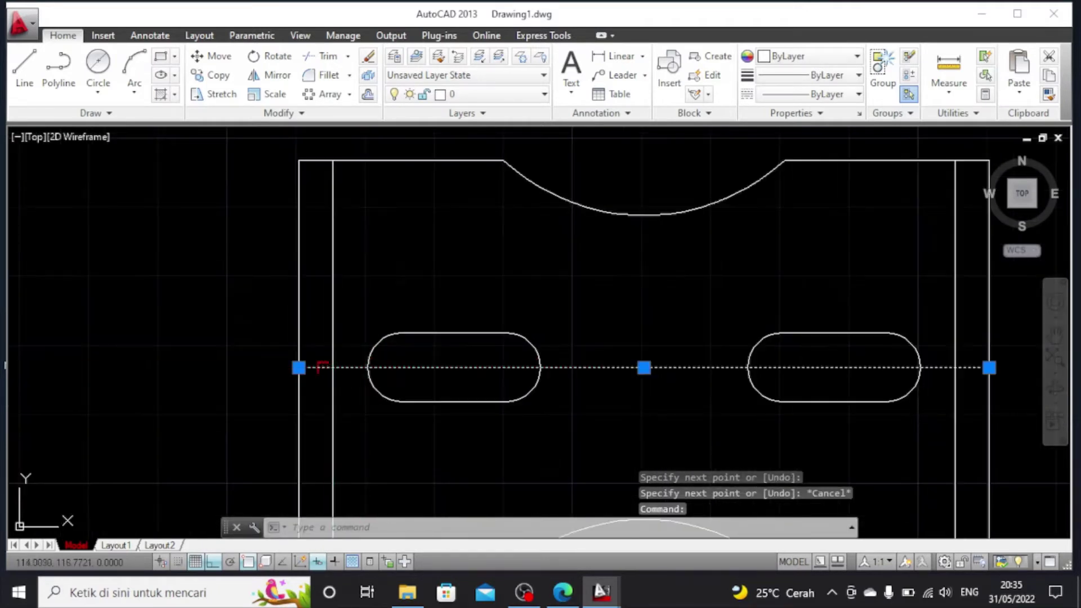
pyautogui.click(299, 368)
pyautogui.write('5')
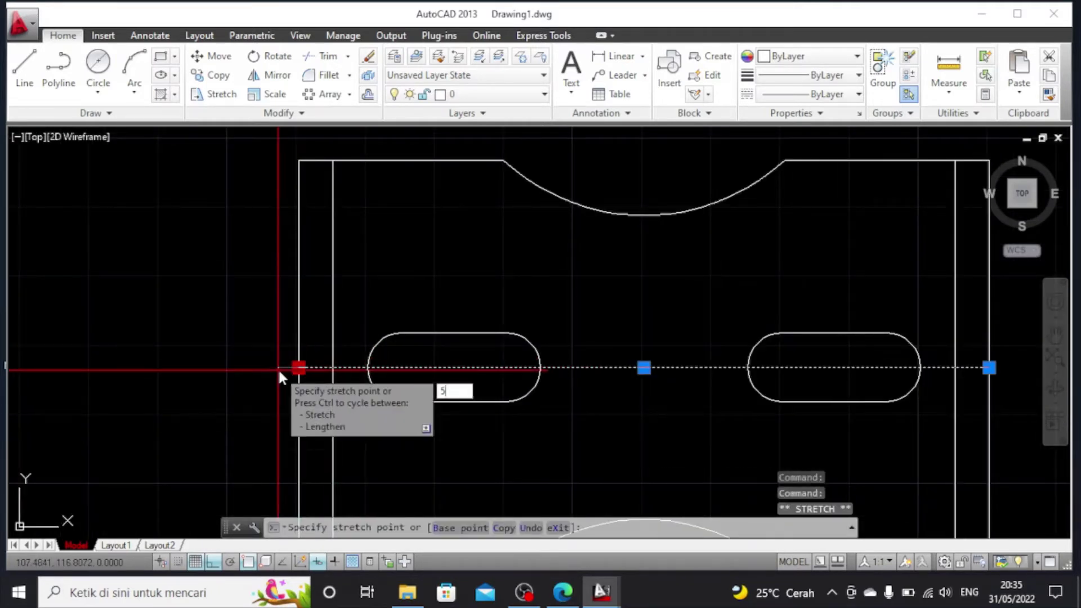
pyautogui.press('Return')
pyautogui.scroll(-2, 881, 375)
pyautogui.scroll(-2, 878, 373)
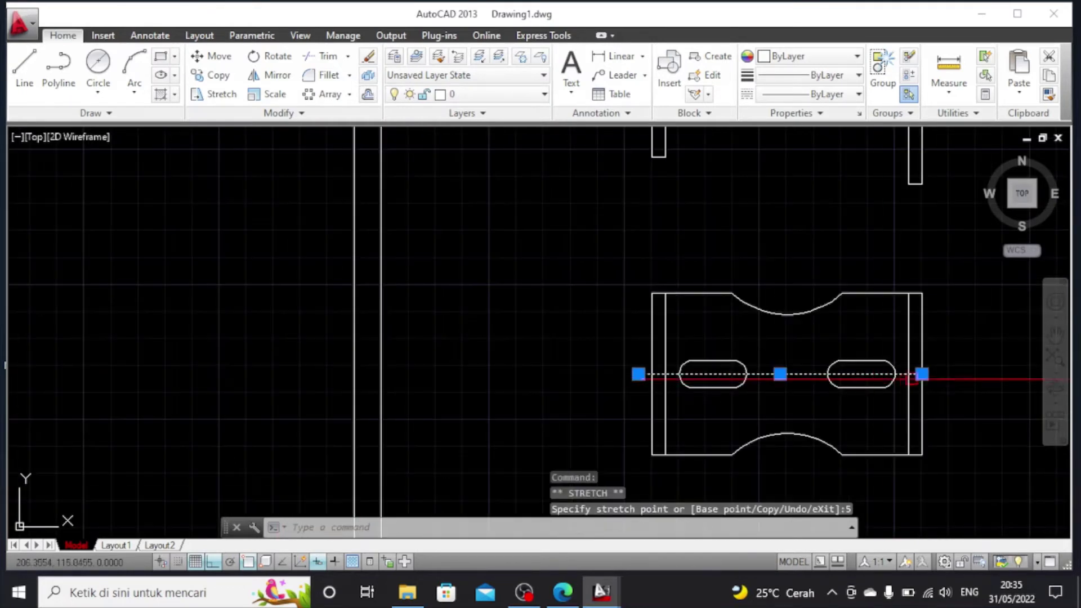
pyautogui.click(922, 374)
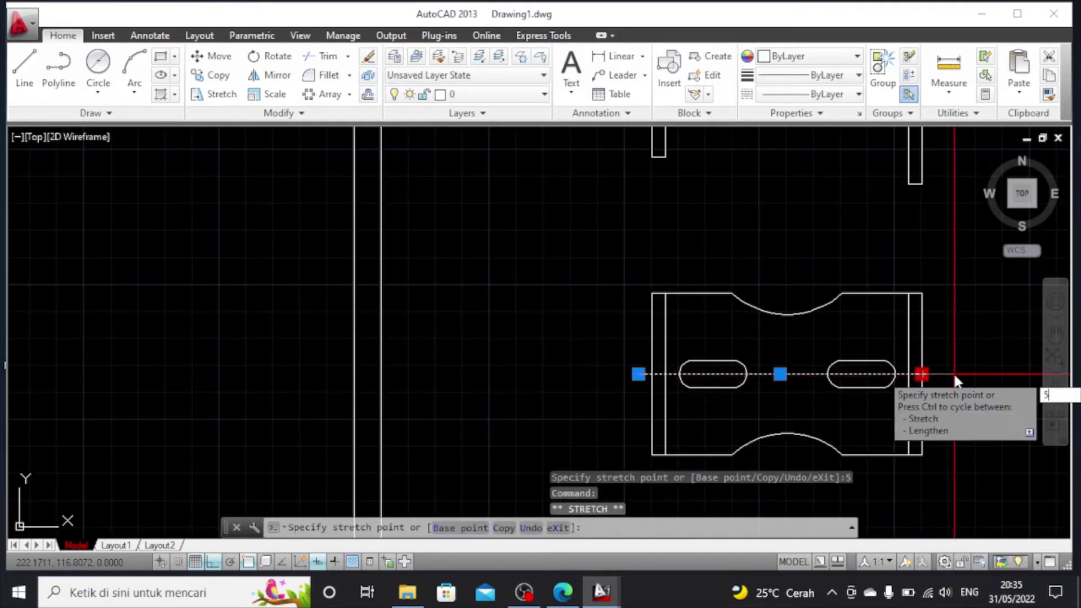
pyautogui.write('5')
pyautogui.press('Return')
pyautogui.scroll(2, 932, 372)
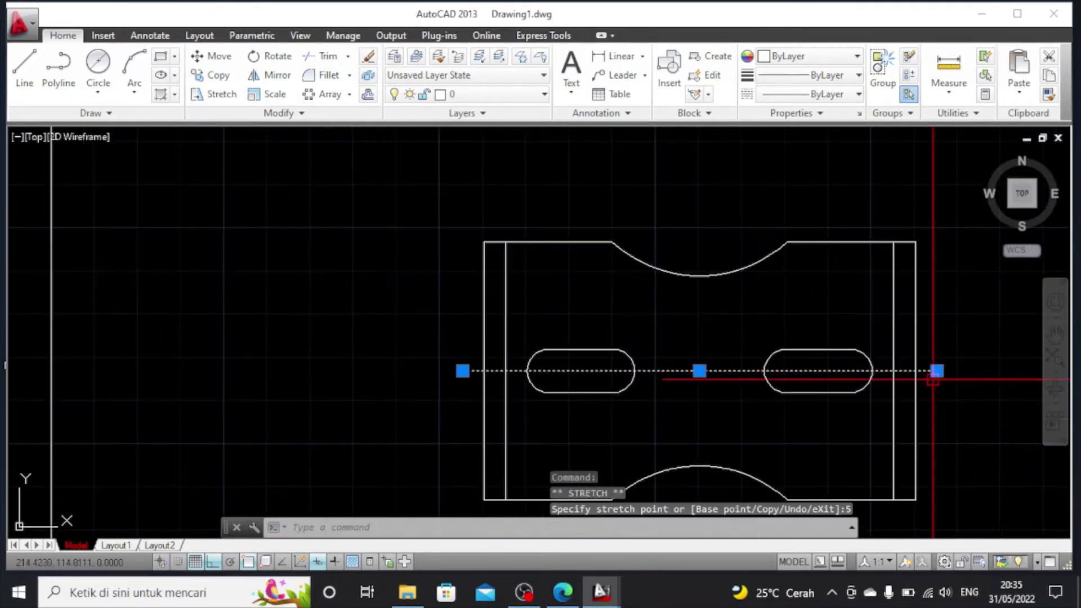
# Give the centerline a dash-dot centre linetype with linetype scale 0.5
pyautogui.click(831, 94)
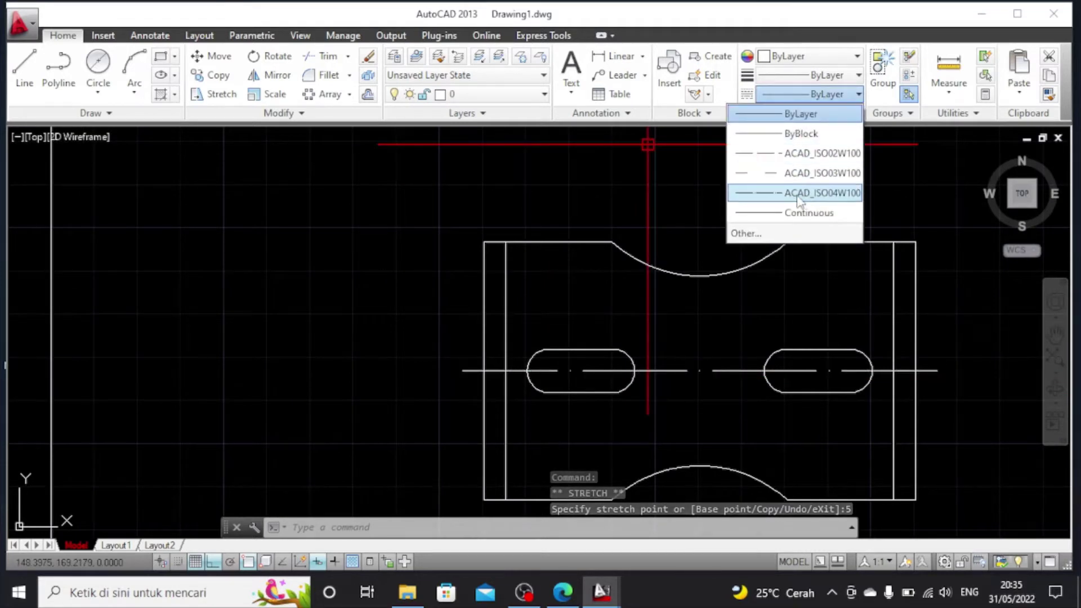
pyautogui.click(800, 174)
pyautogui.click(857, 115)
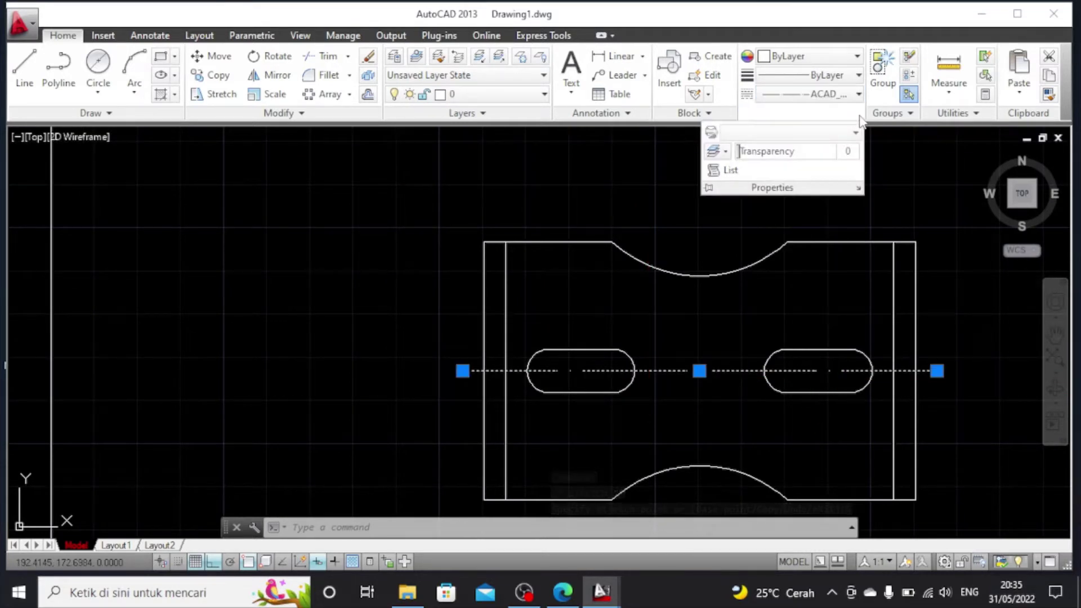
pyautogui.click(859, 188)
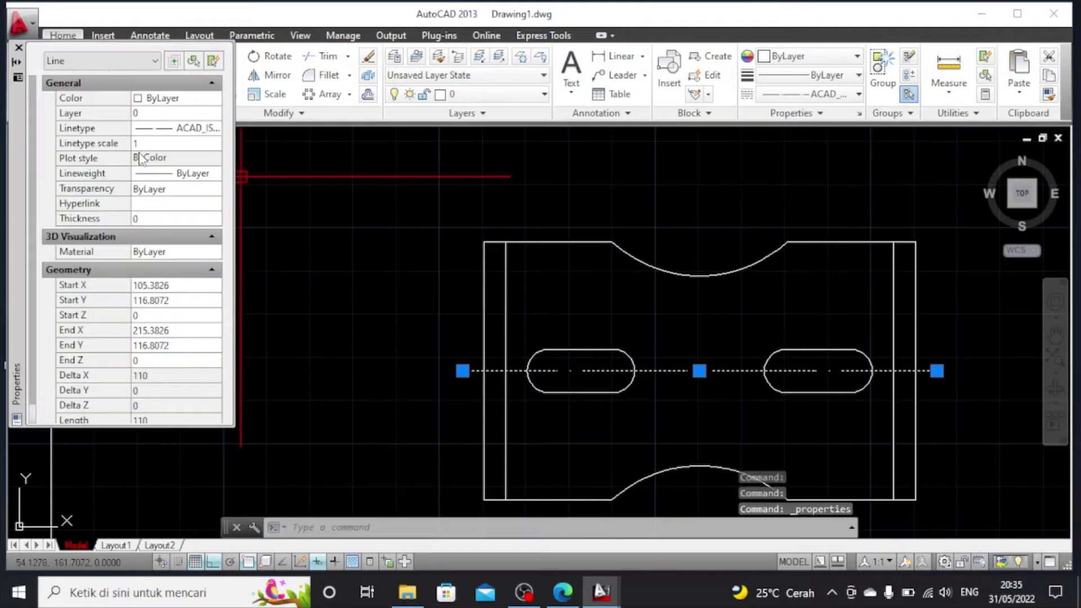
pyautogui.click(146, 143)
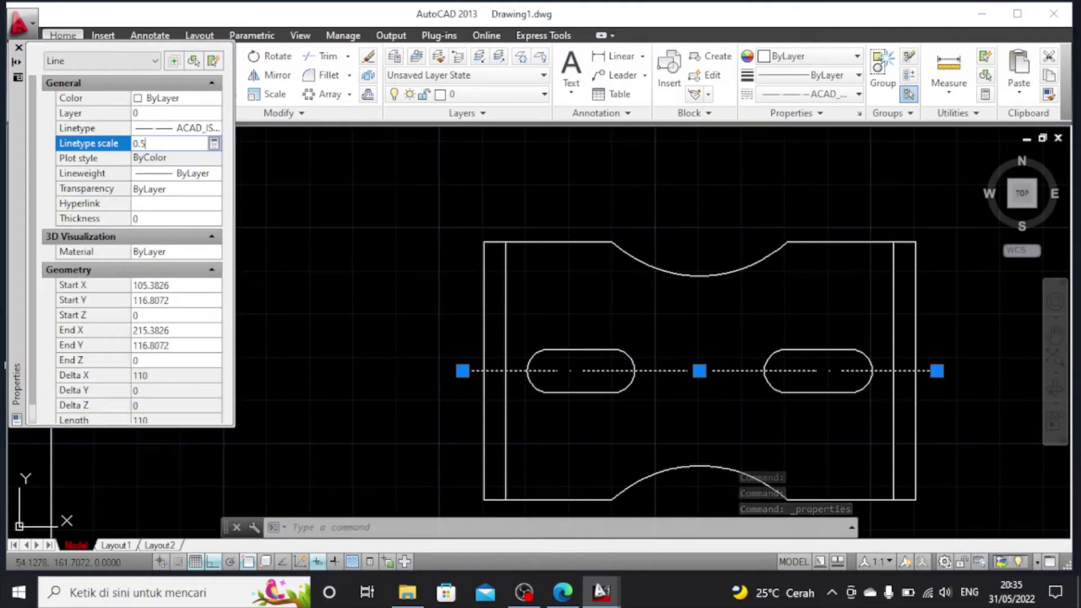
pyautogui.press('Return')
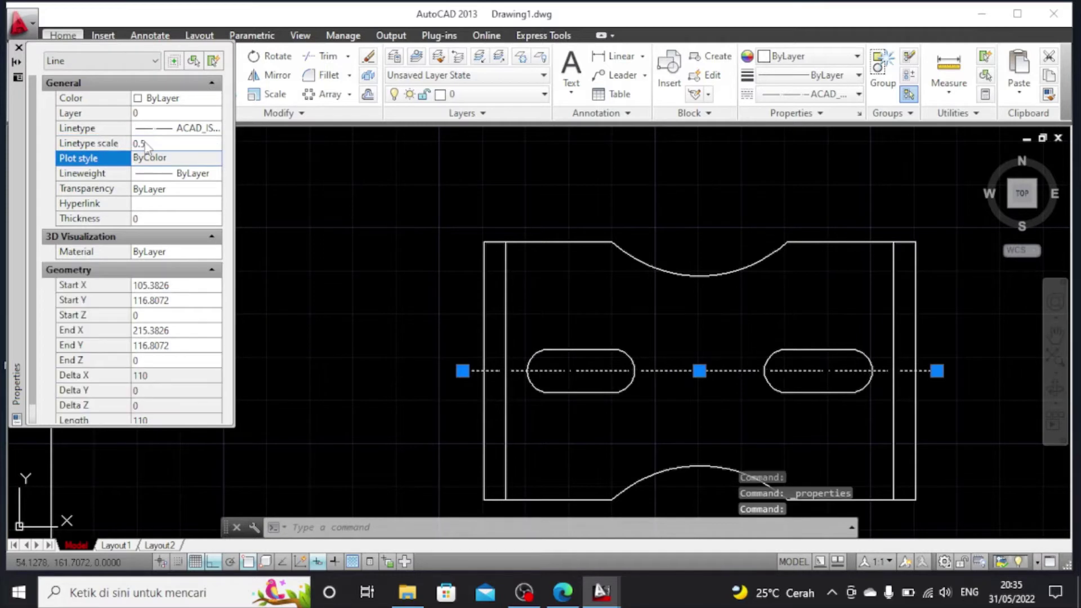
pyautogui.click(18, 48)
pyautogui.moveTo(353, 266); pyautogui.dragTo(345, 272, button='middle')
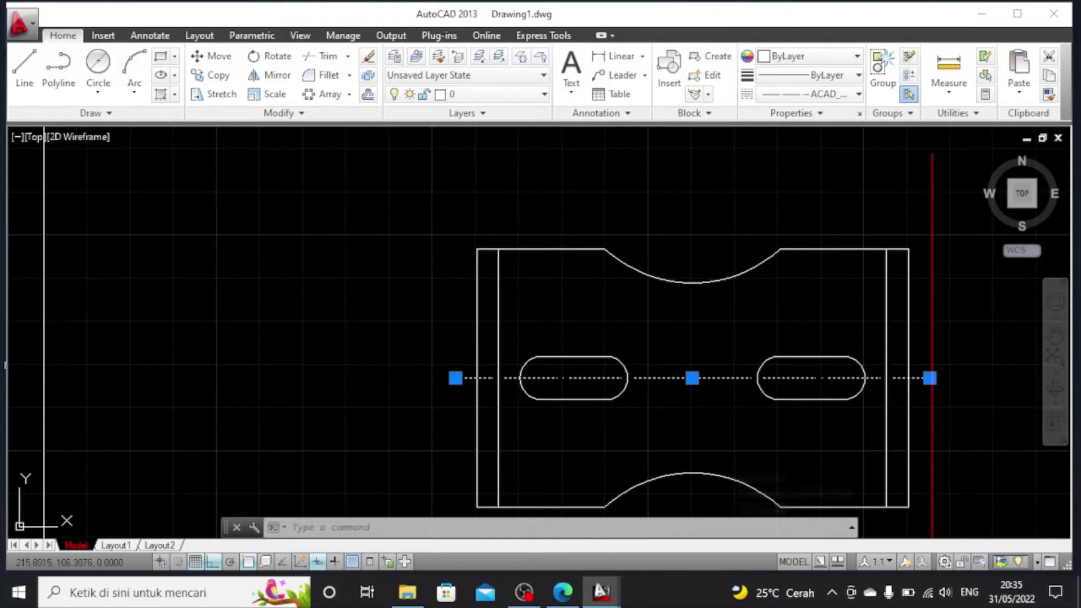
# Pan to recentre the middle view on screen
pyautogui.scroll(-2, 932, 425)
pyautogui.scroll(2, 933, 425)
pyautogui.scroll(2, 932, 426)
pyautogui.moveTo(933, 425); pyautogui.dragTo(917, 425, button='middle')
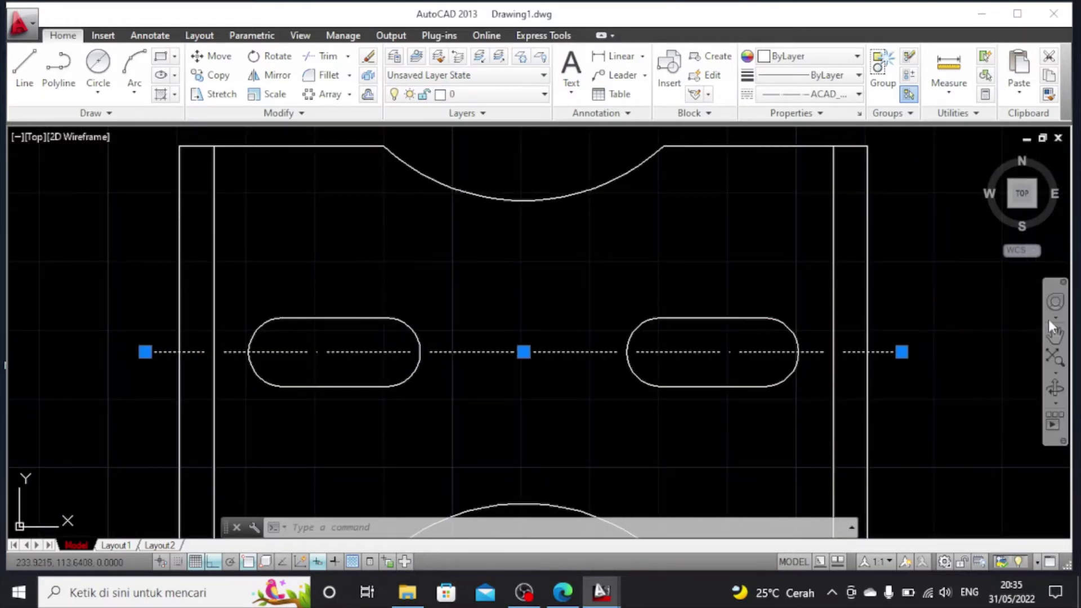
pyautogui.click(1055, 336)
pyautogui.moveTo(977, 367); pyautogui.dragTo(982, 328)
pyautogui.scroll(-2, 984, 330)
pyautogui.rightClick(984, 329)
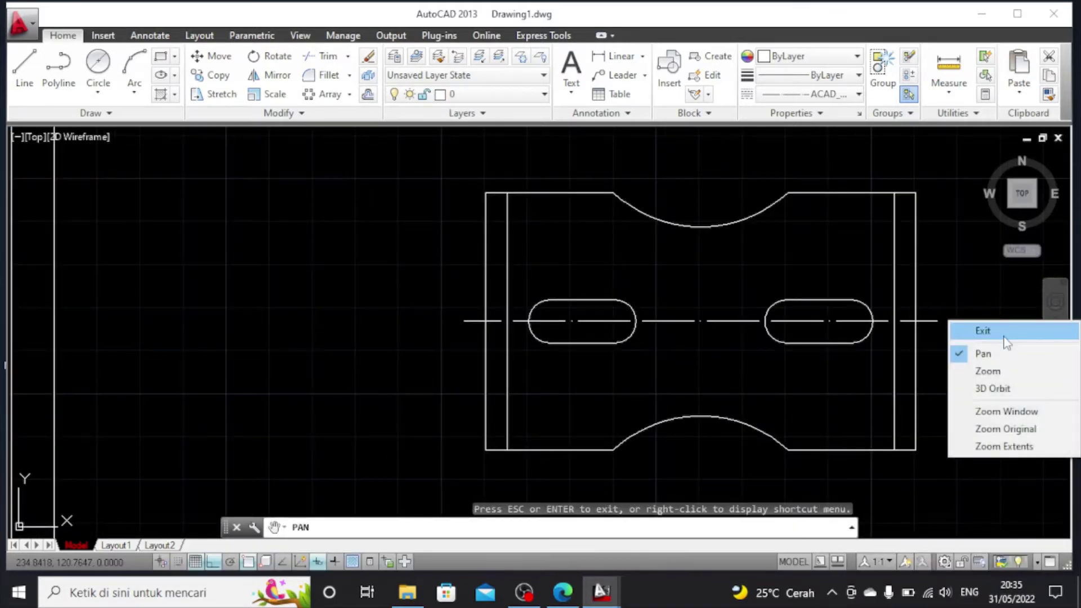
pyautogui.click(1000, 332)
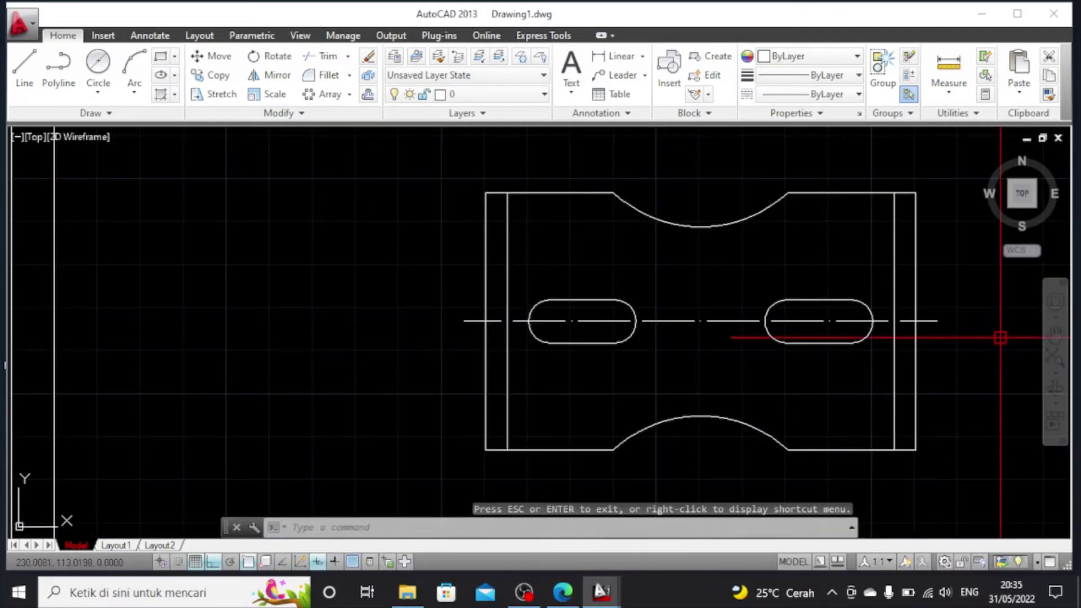
# Pan further to bring the round side view into sight
pyautogui.scroll(-2, 1000, 337)
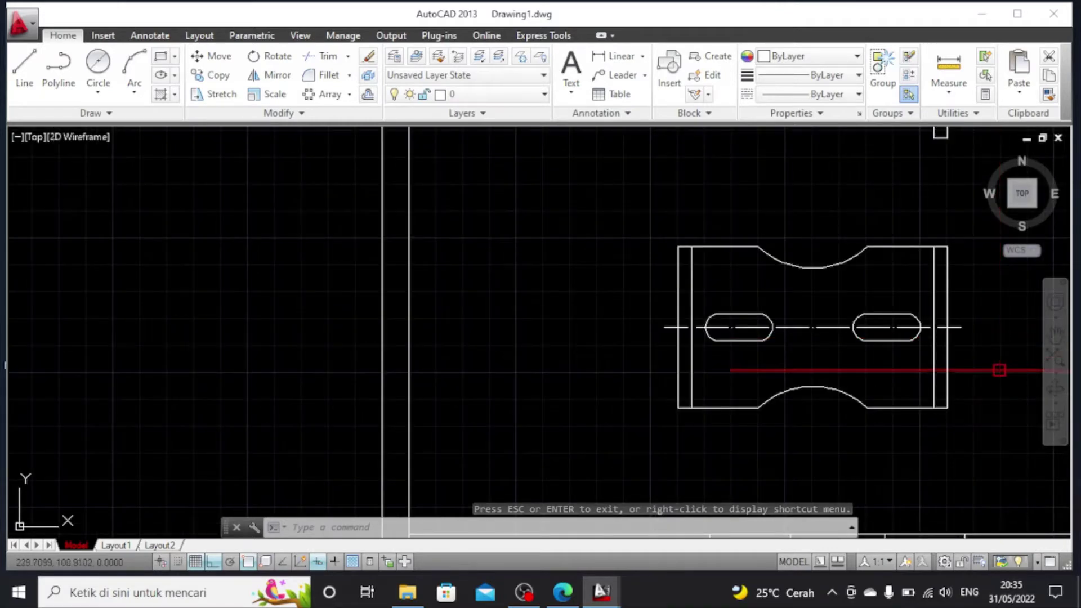
pyautogui.click(1055, 336)
pyautogui.moveTo(1023, 369)
pyautogui.mouseDown()
pyautogui.moveTo(734, 321)
pyautogui.moveTo(693, 340)
pyautogui.moveTo(691, 357)
pyautogui.mouseUp()
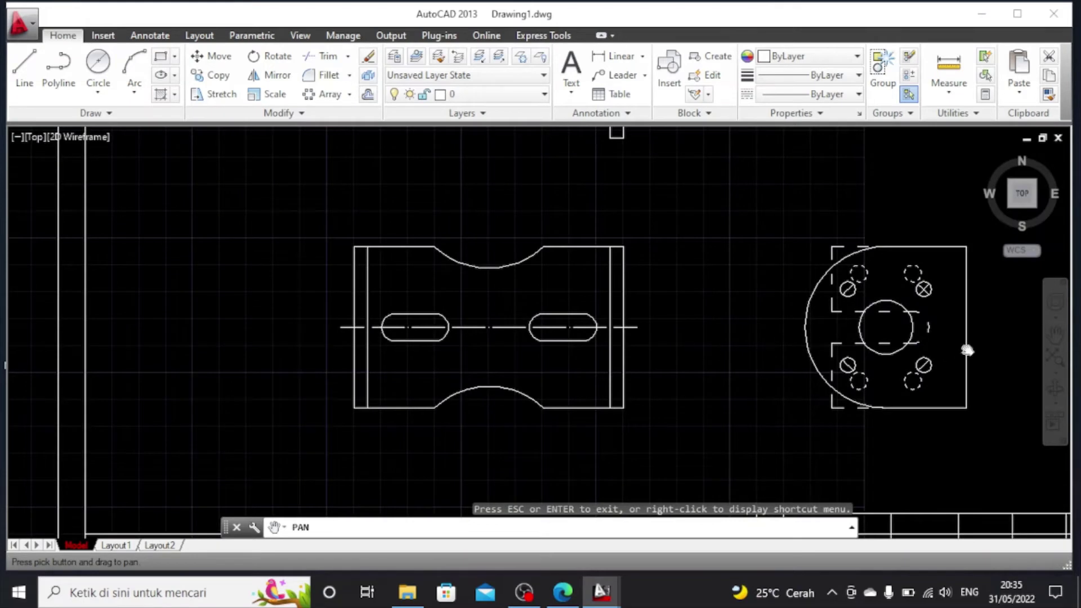
pyautogui.rightClick(753, 258)
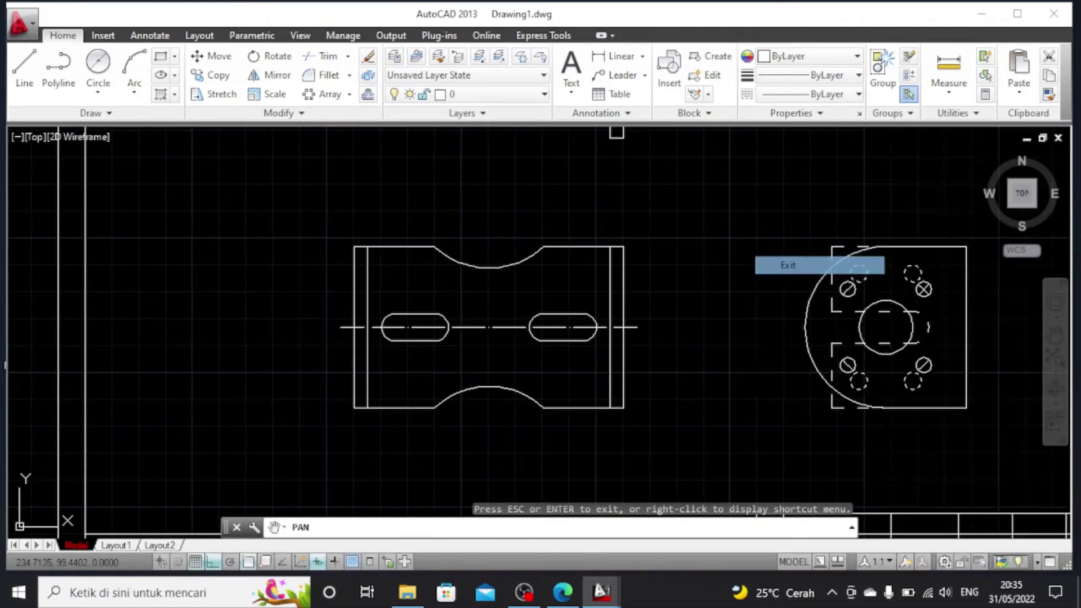
pyautogui.click(777, 265)
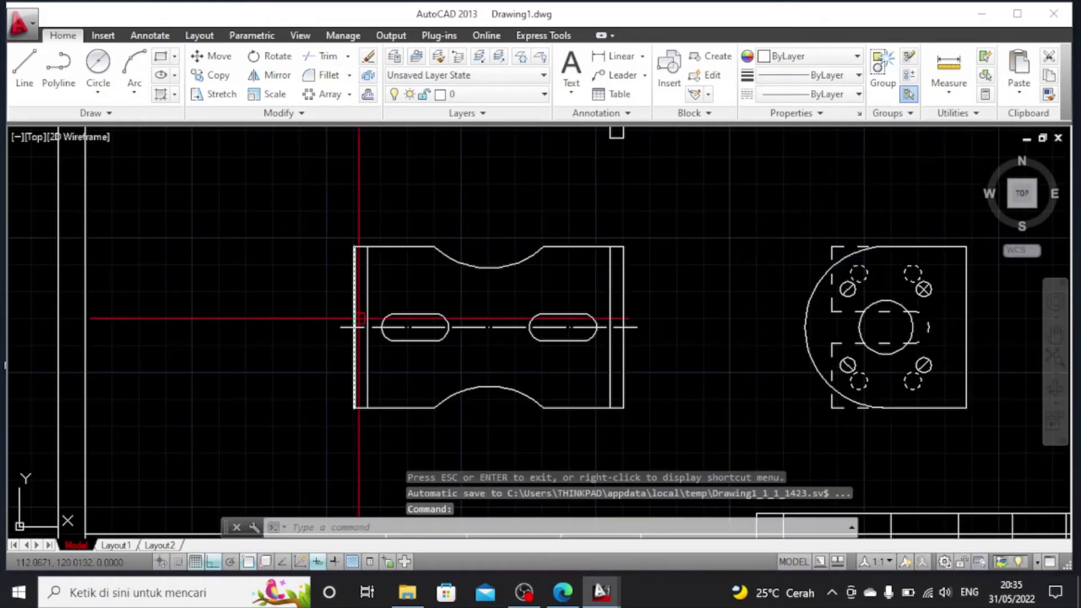
# Draw a 10-unit horizontal line near the middle view's lower-left corner
pyautogui.click(27, 67)
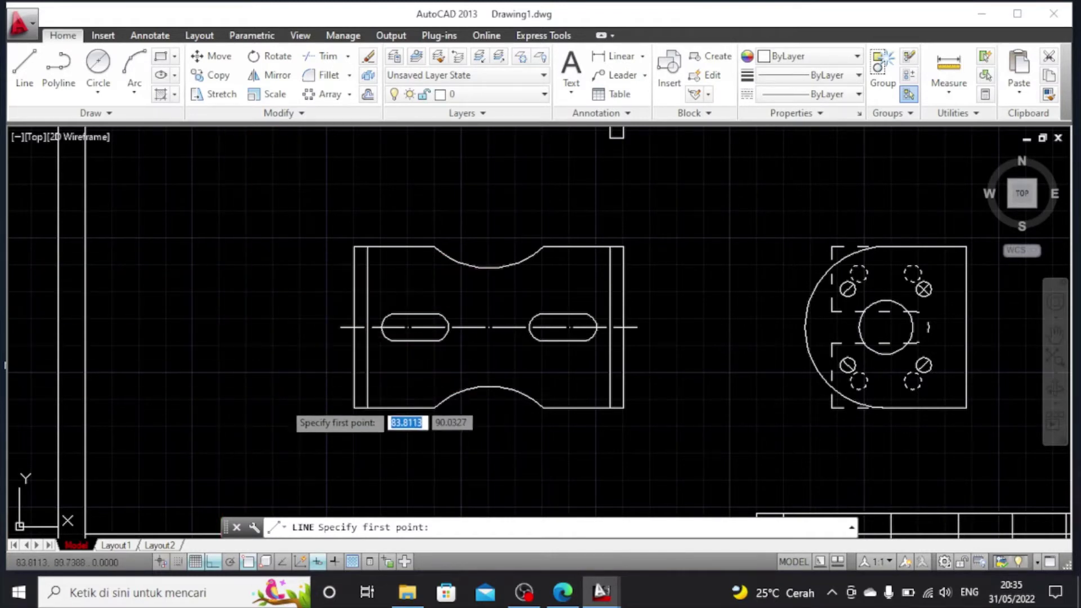
pyautogui.click(353, 407)
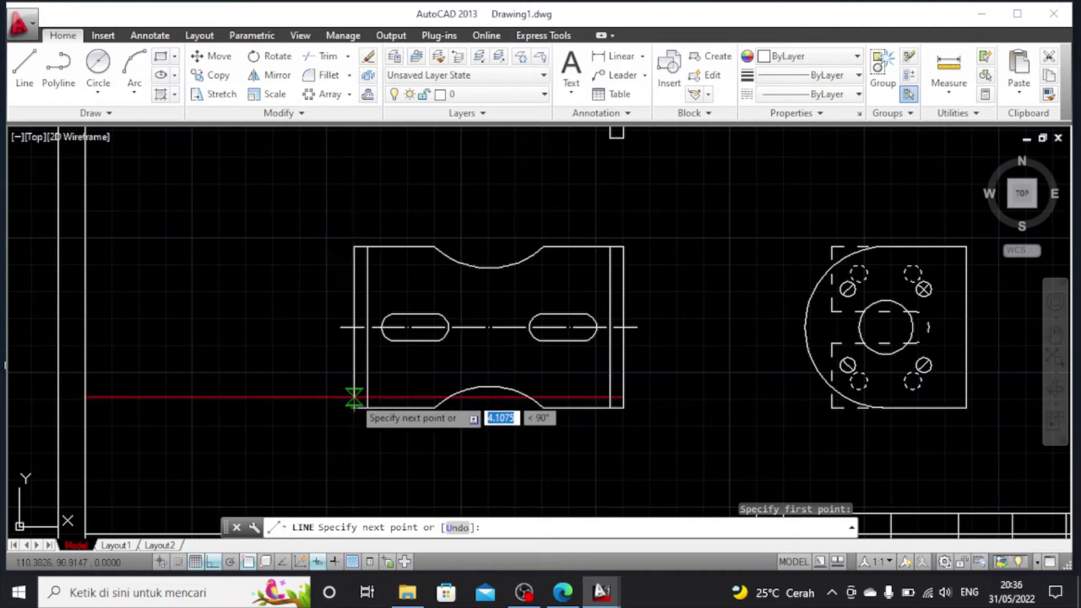
pyautogui.write('1')
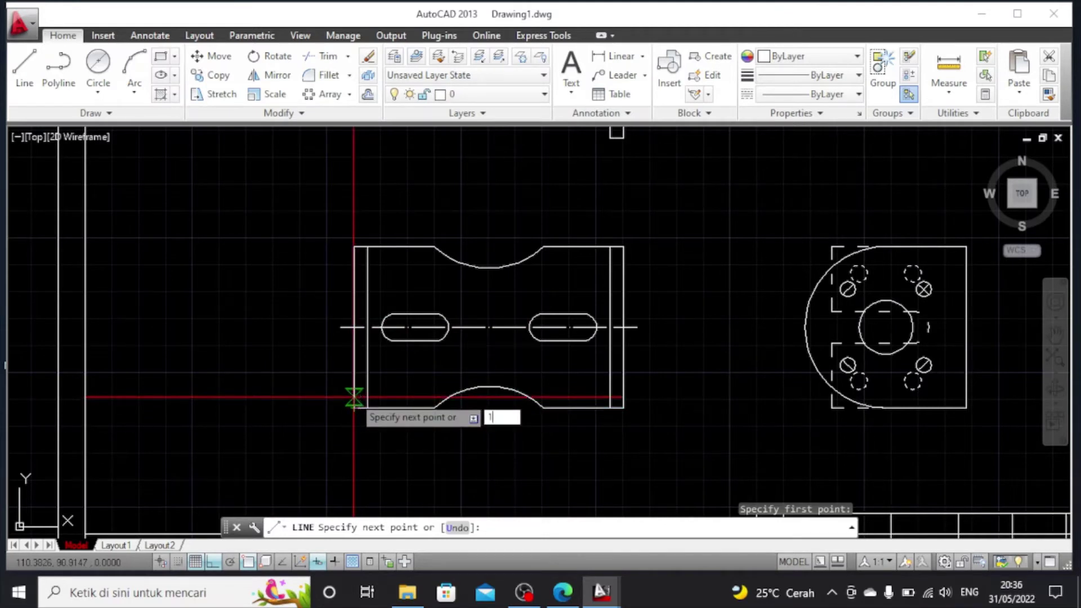
pyautogui.write('0')
pyautogui.press('Return')
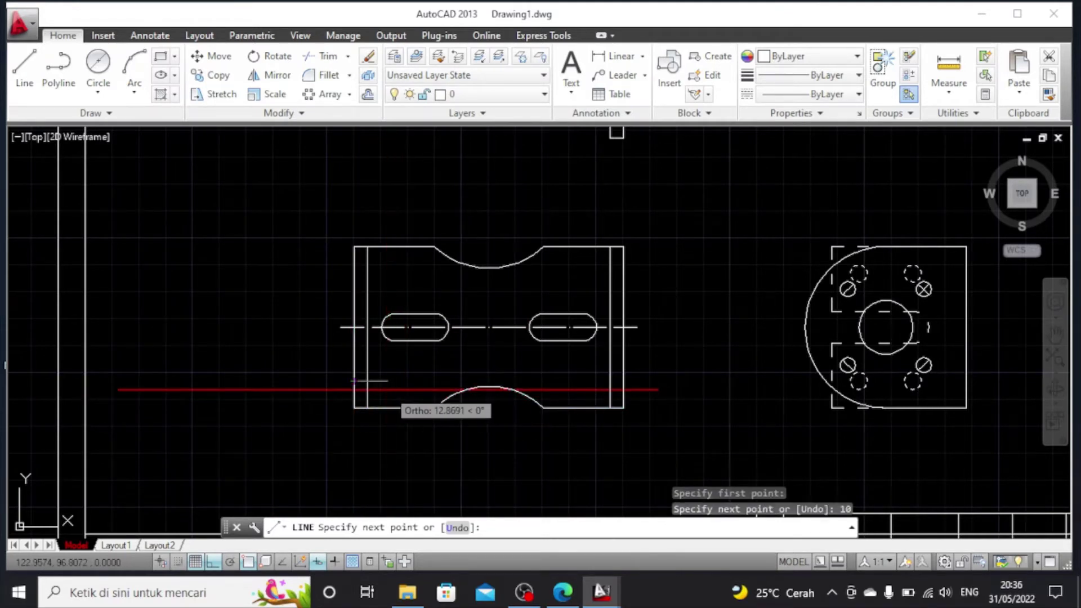
pyautogui.scroll(4, 353, 383)
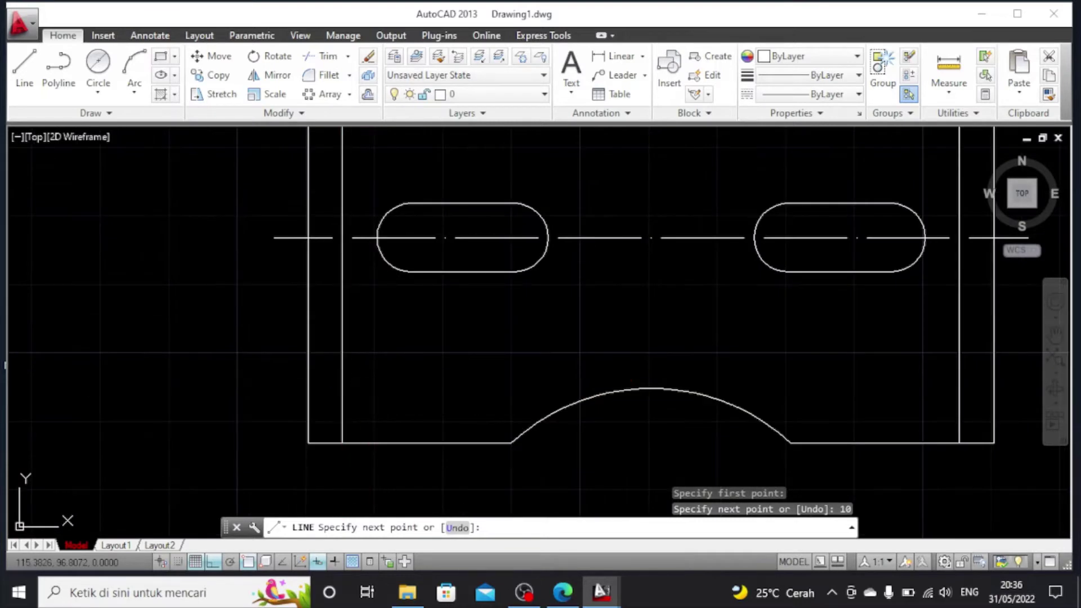
pyautogui.click(343, 374)
pyautogui.press('Escape')
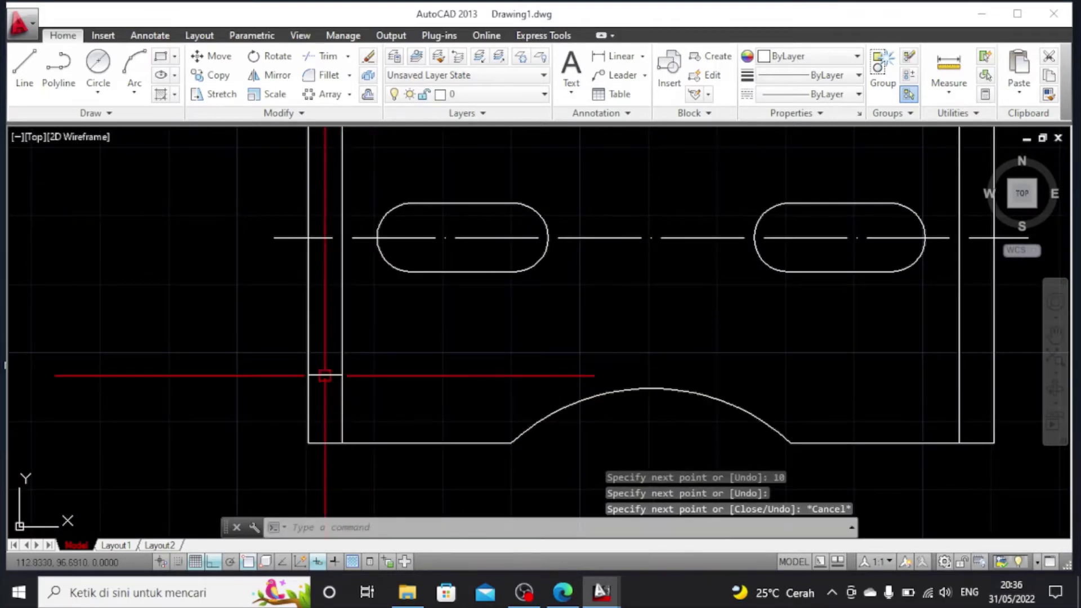
# Stretch the short line's right and left ends outward by 2 units each
pyautogui.click(324, 375)
pyautogui.click(342, 374)
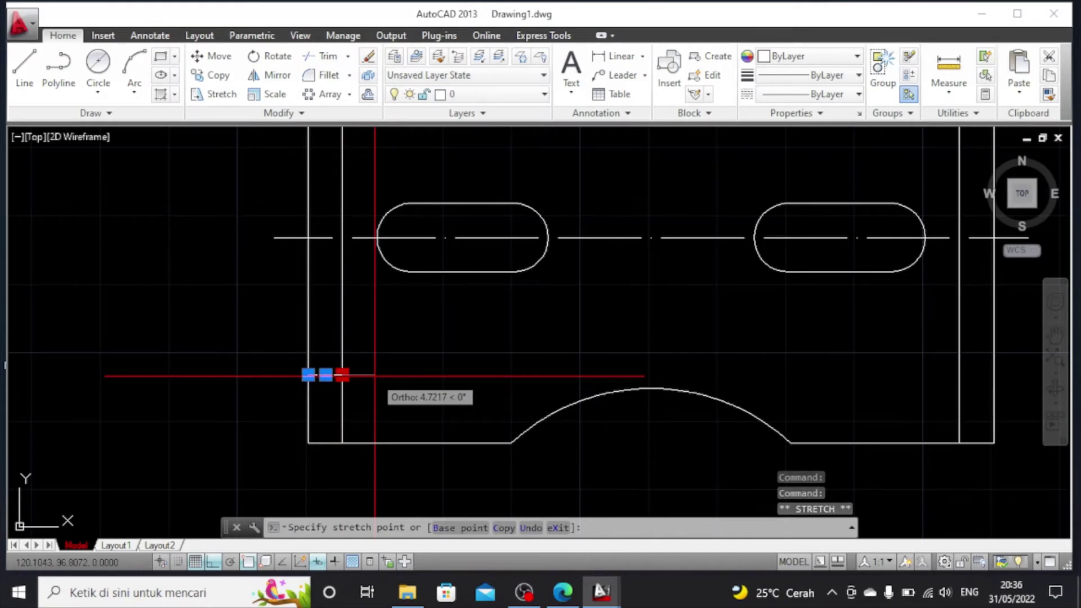
pyautogui.write('2')
pyautogui.press('Return')
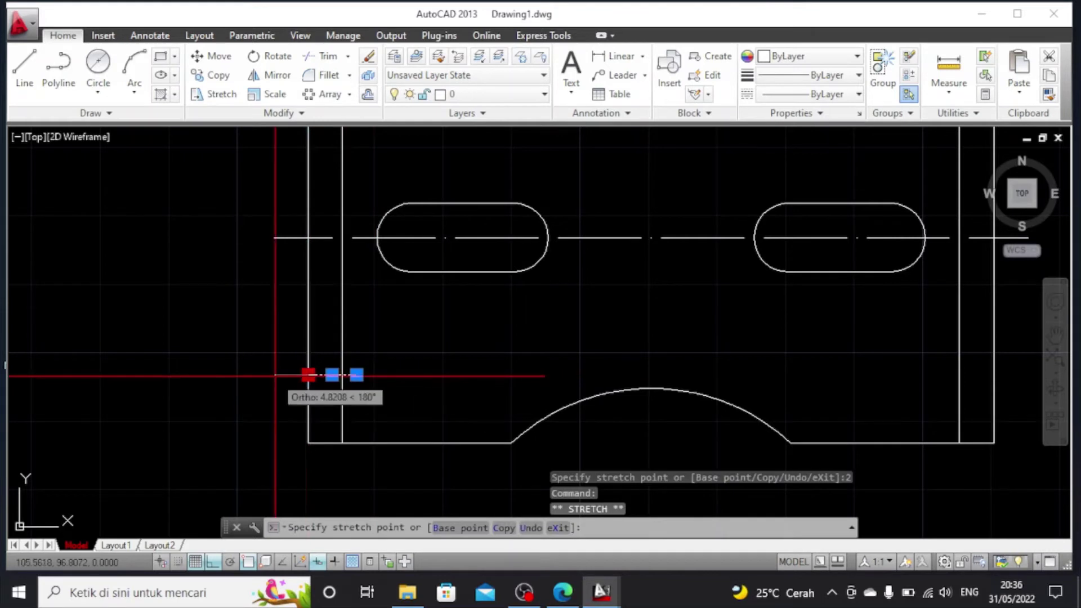
pyautogui.write('2')
pyautogui.press('Return')
pyautogui.press('Escape')
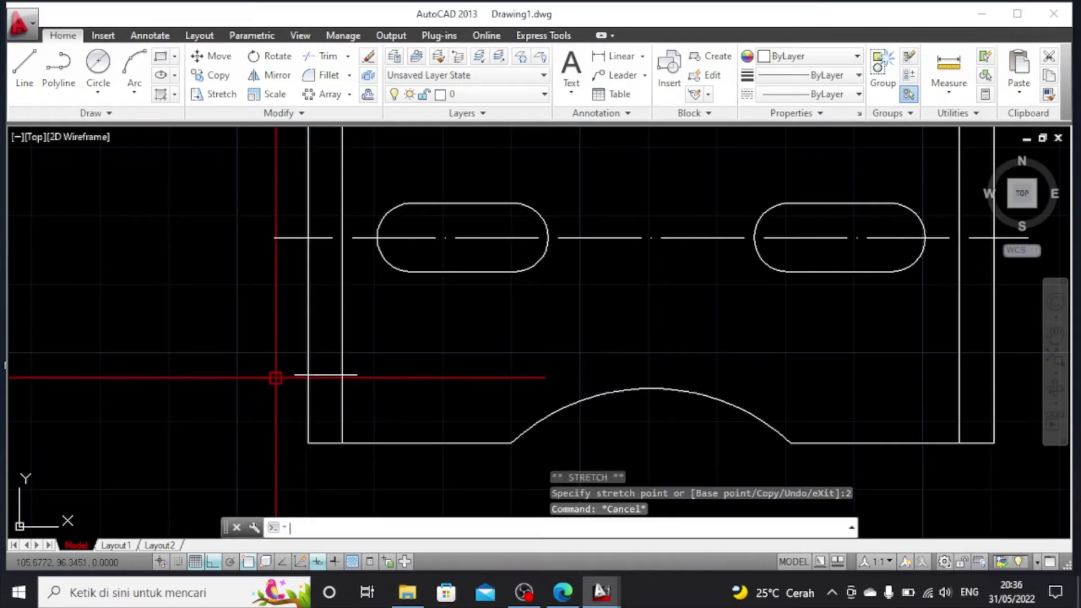
# Draw a line 3.15 up from the part's left edge, then across to the inner vertical line
pyautogui.click(25, 68)
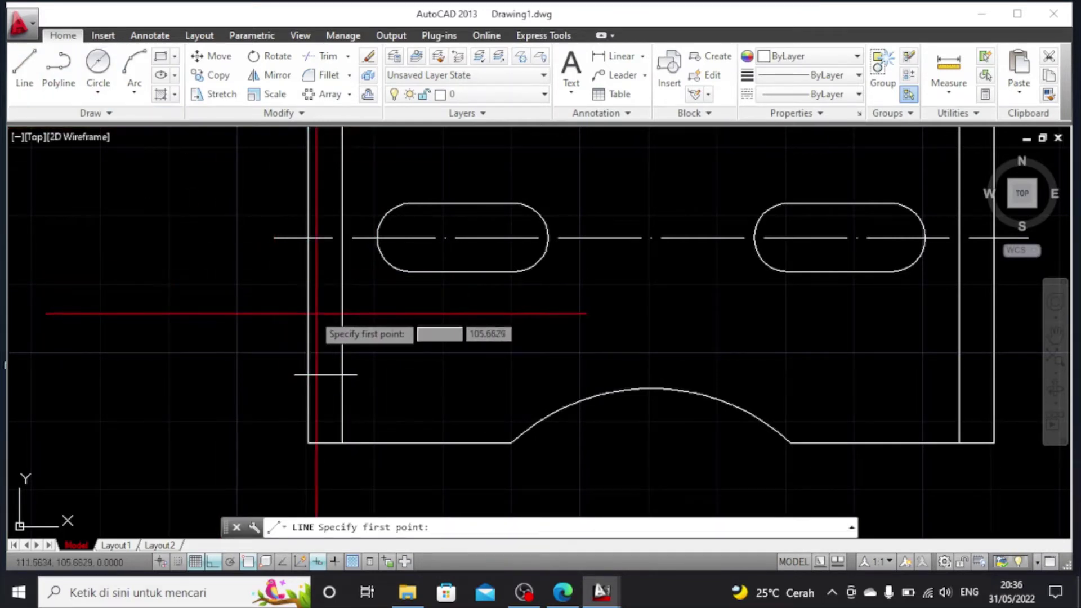
pyautogui.click(308, 375)
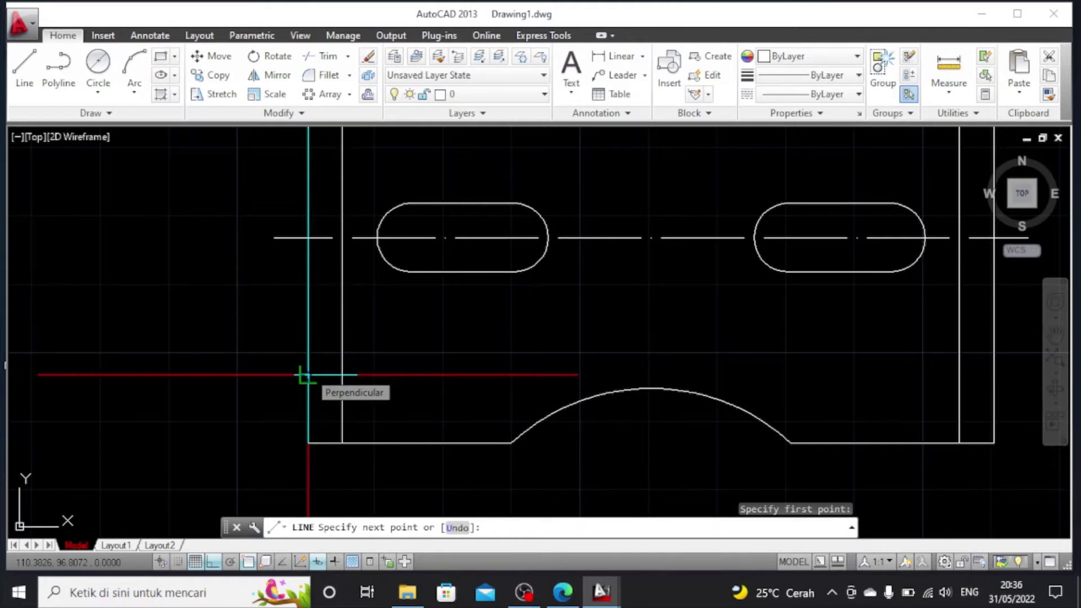
pyautogui.click(304, 375)
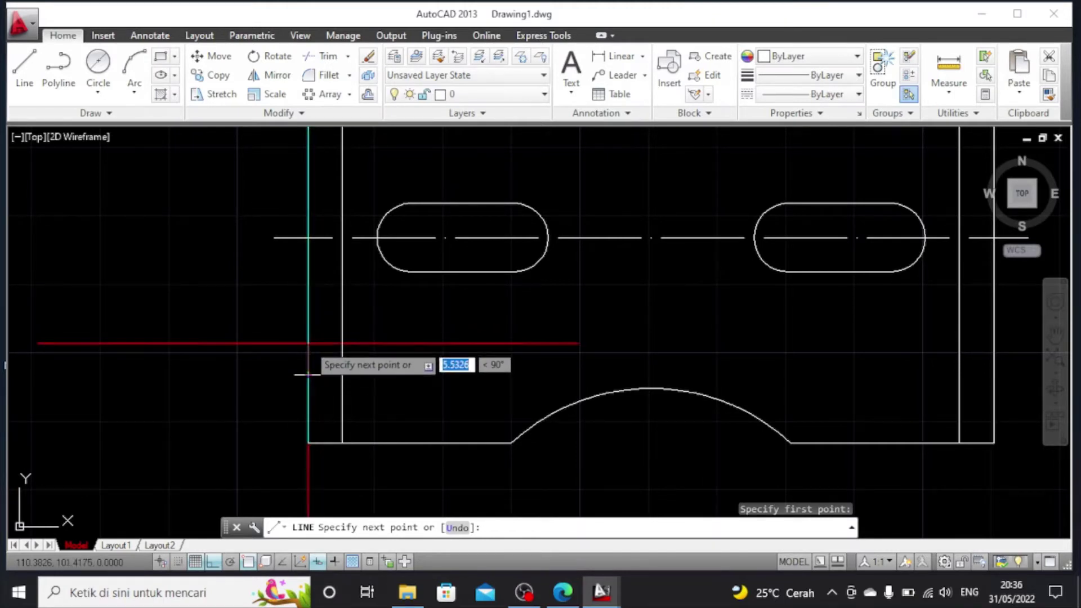
pyautogui.write('3.15')
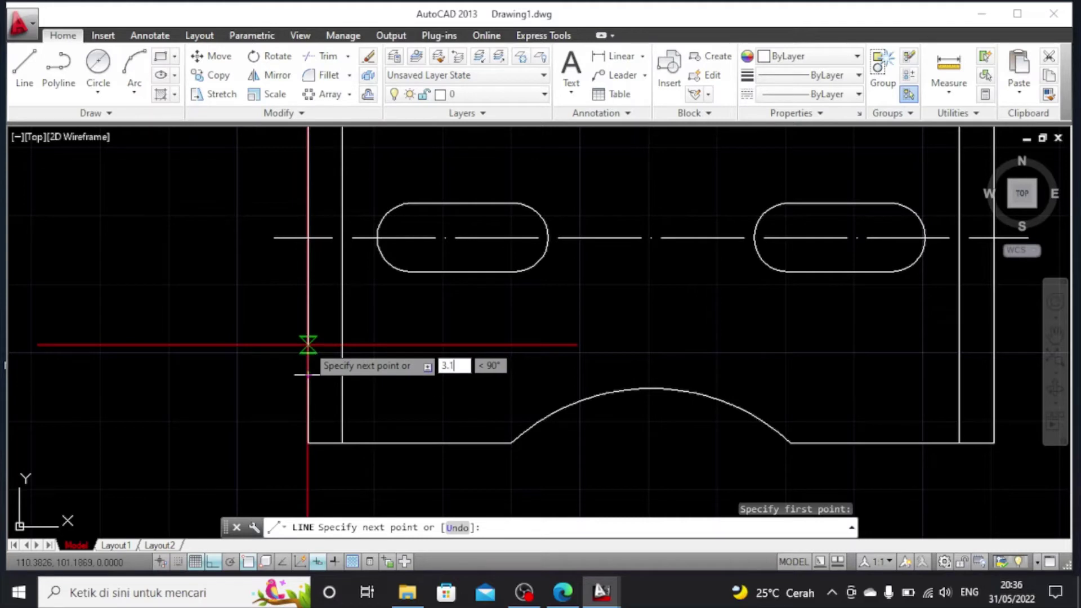
pyautogui.press('Return')
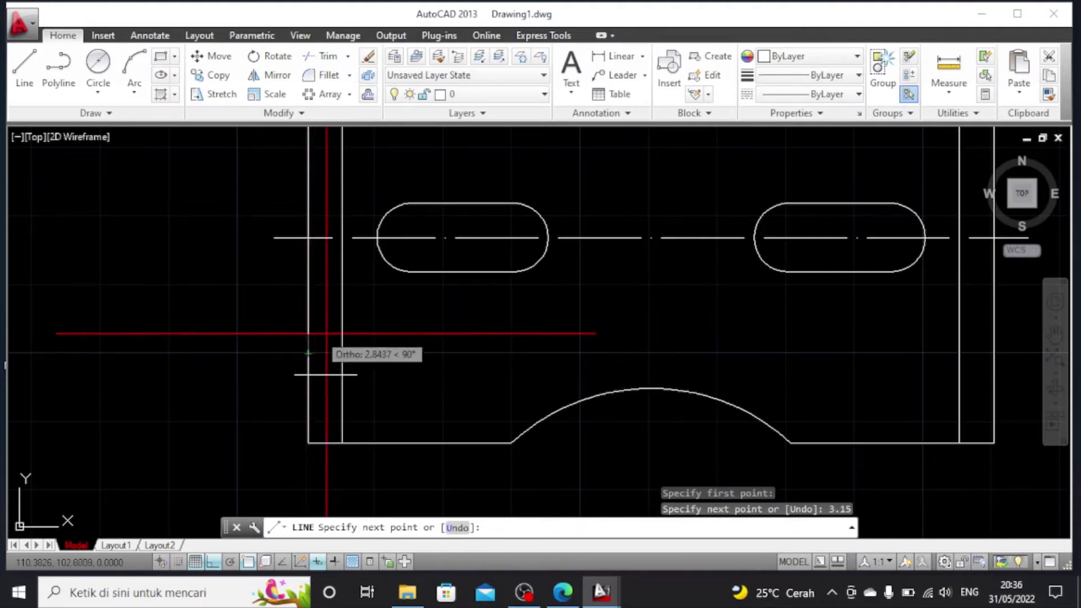
pyautogui.scroll(2, 346, 353)
pyautogui.click(342, 353)
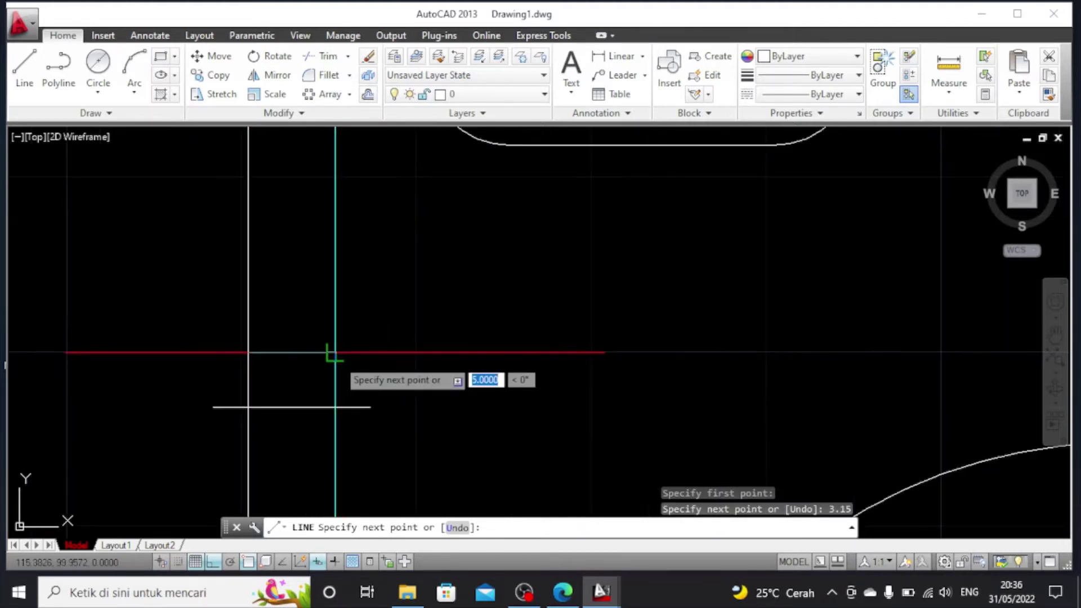
pyautogui.scroll(-2, 342, 353)
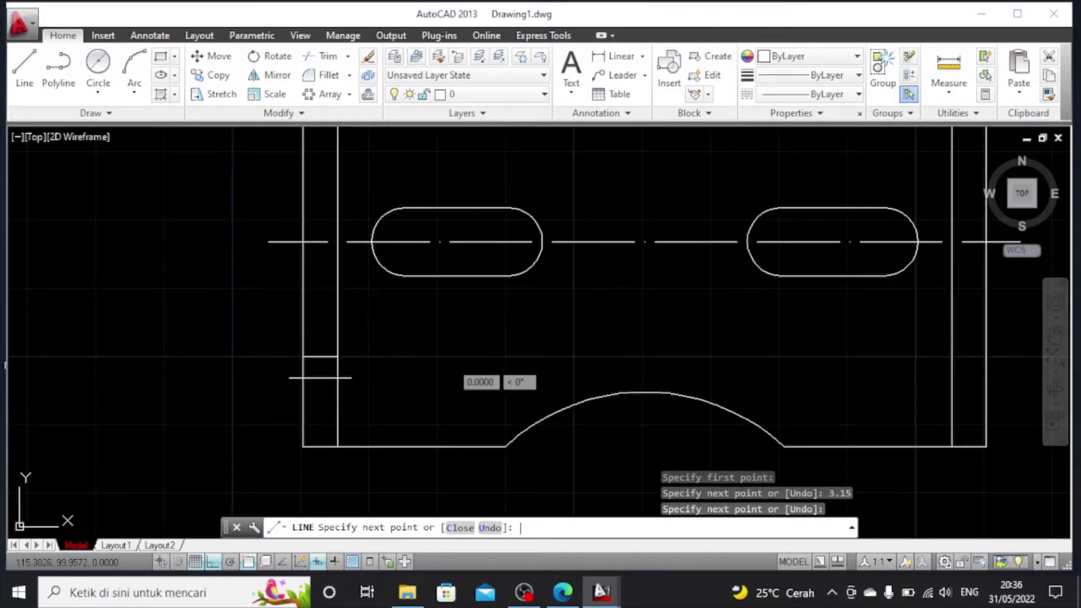
pyautogui.press('Escape')
# Offset the short line 6.3 to place a copy below the centre mark
pyautogui.click(320, 356)
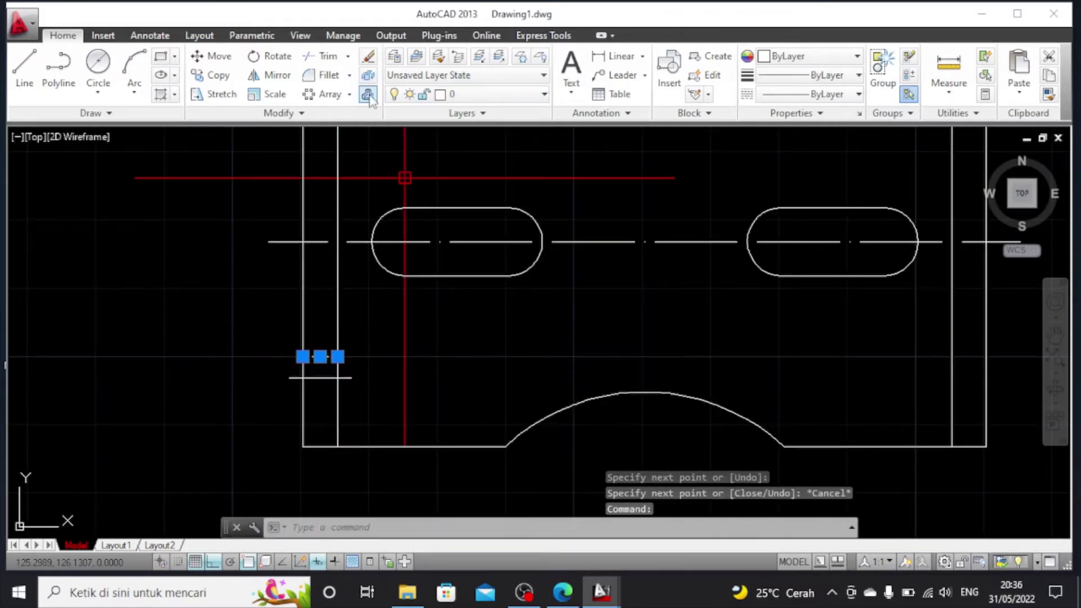
pyautogui.click(368, 95)
pyautogui.click(320, 356)
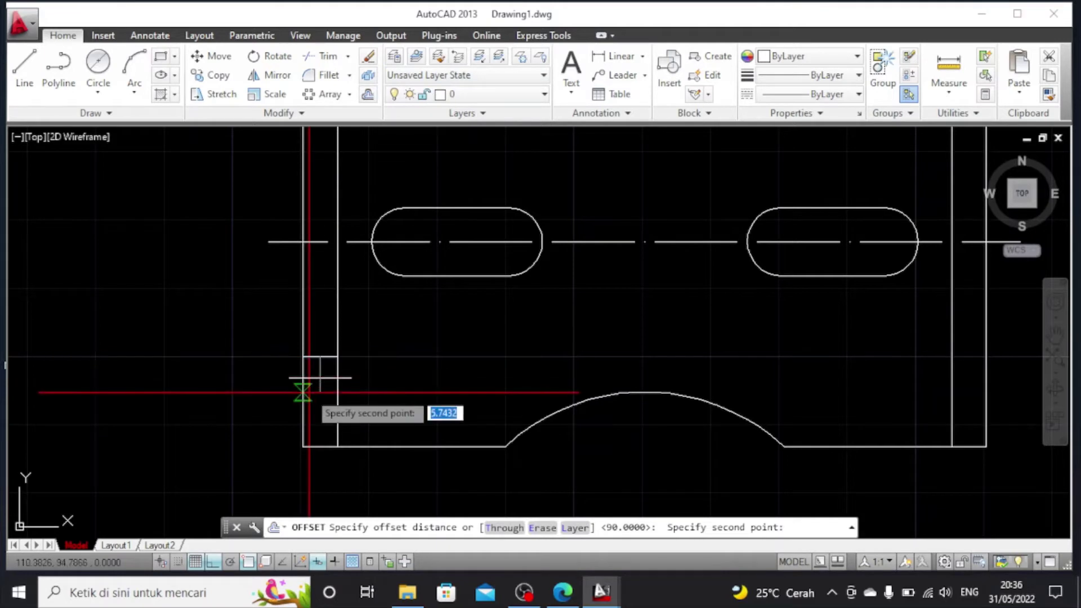
pyautogui.write('6.3')
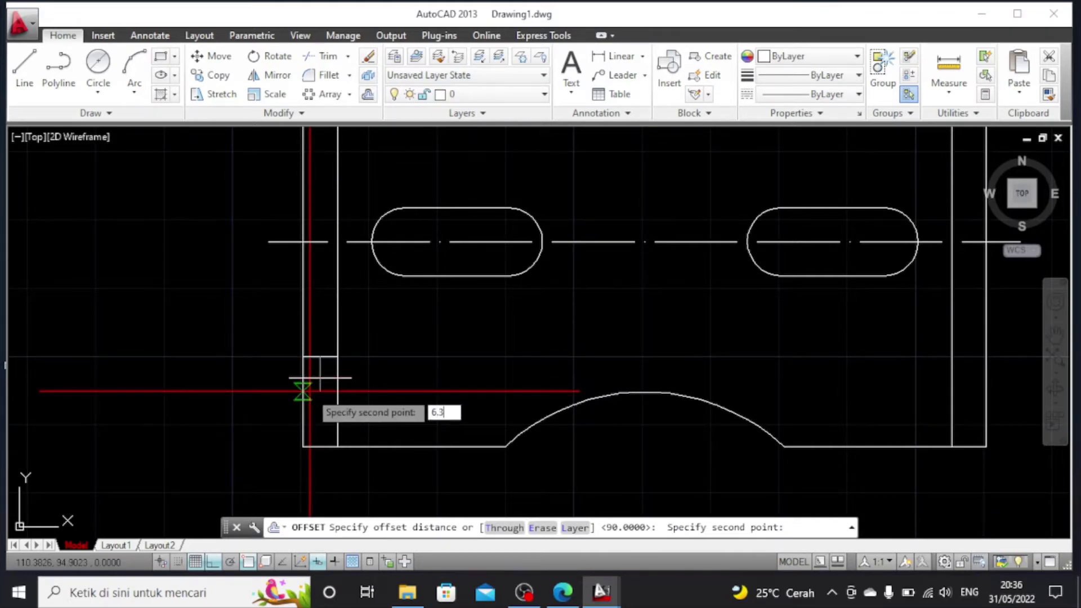
pyautogui.press('Return')
pyautogui.click(313, 387)
# End the offset and window-select the small hole lines at the left edge
pyautogui.scroll(2, 316, 384)
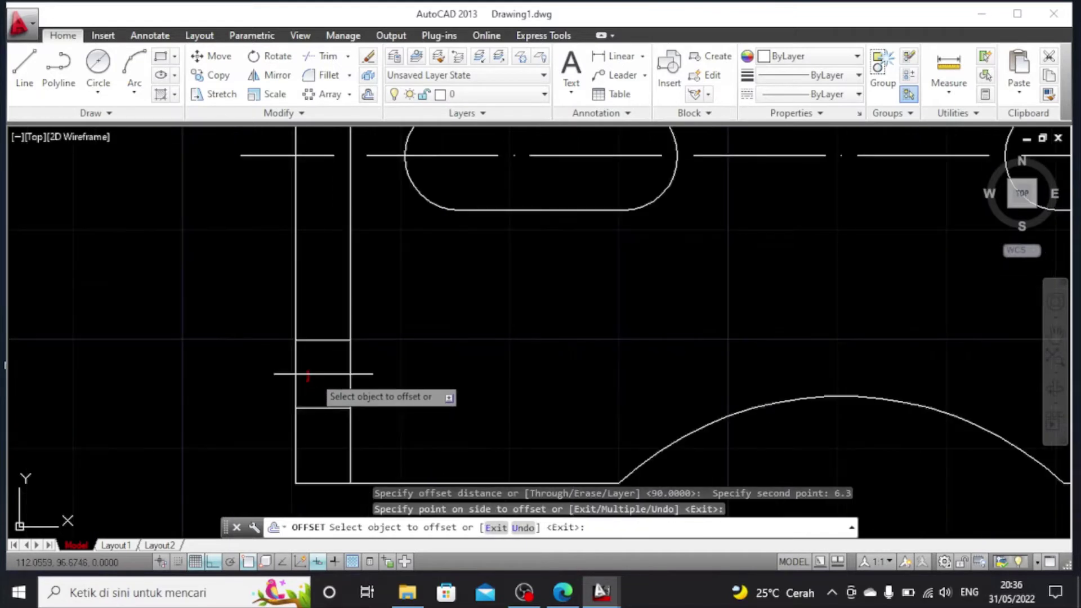
pyautogui.scroll(-2, 308, 376)
pyautogui.click(355, 386)
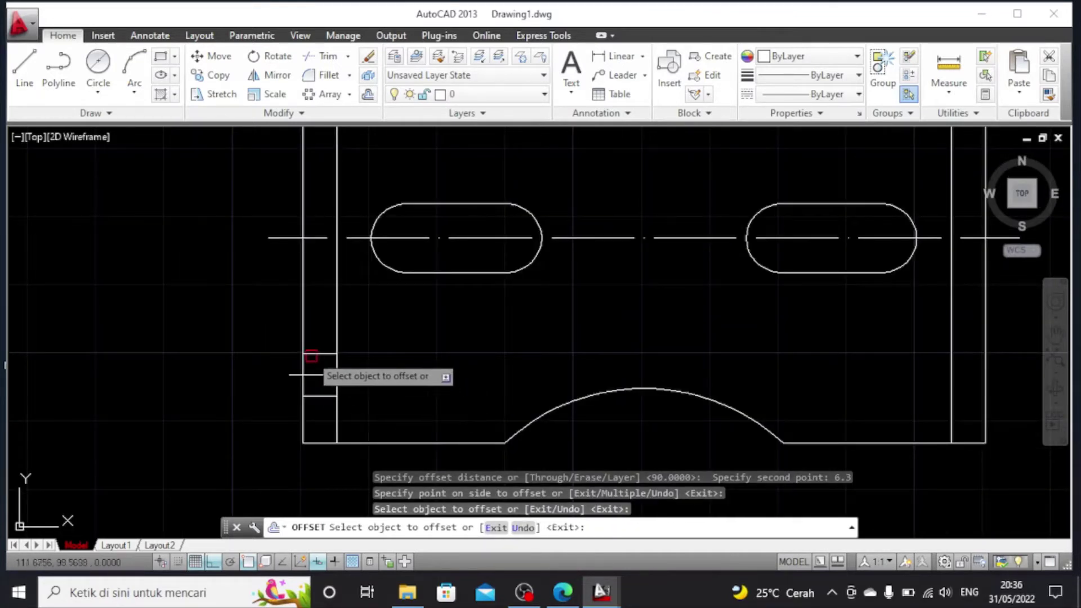
pyautogui.press('Escape')
pyautogui.click(264, 337)
pyautogui.click(375, 409)
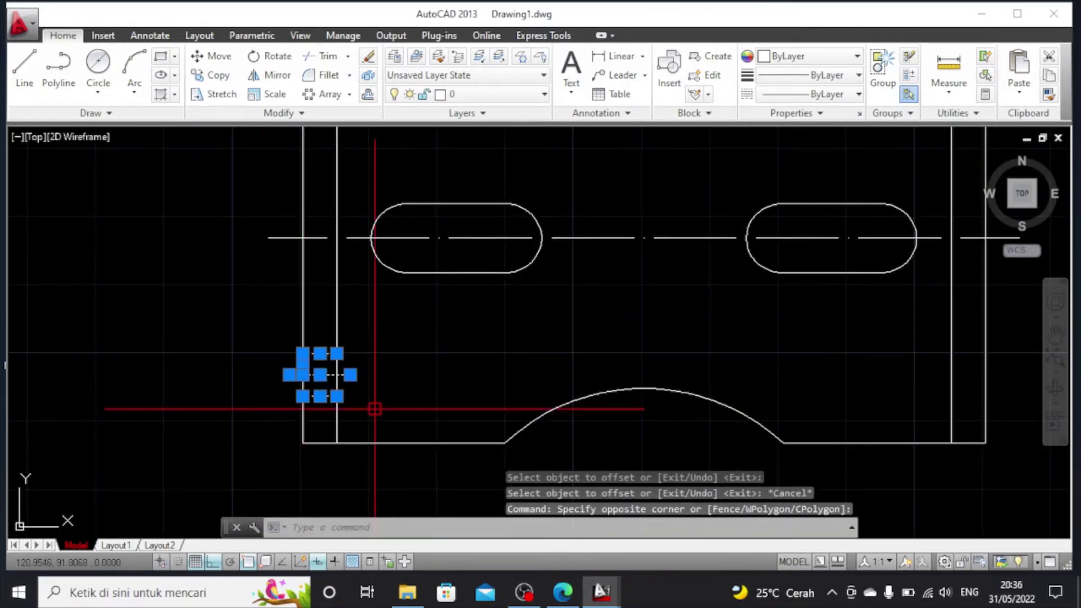
pyautogui.scroll(-2, 374, 410)
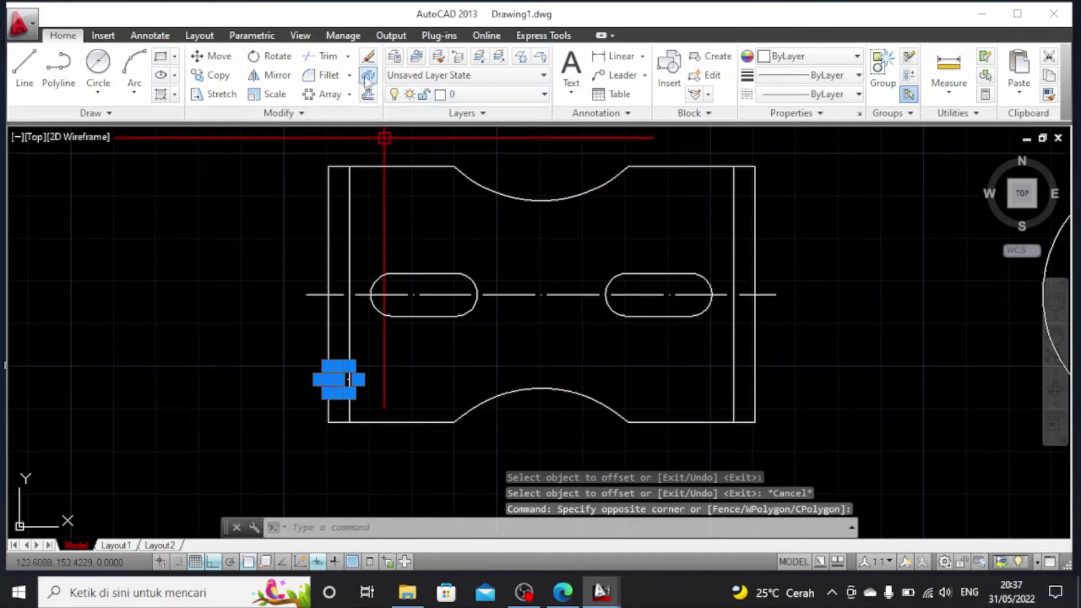
# Mirror the hole lines about the horizontal centre line, keeping the originals
pyautogui.click(270, 75)
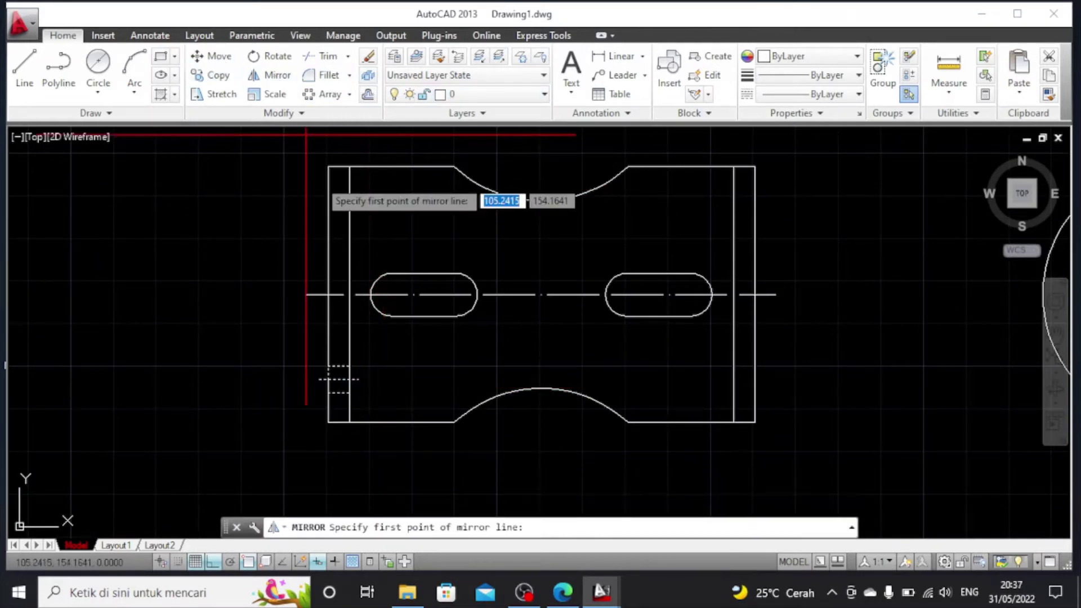
pyautogui.scroll(2, 321, 264)
pyautogui.click(367, 312)
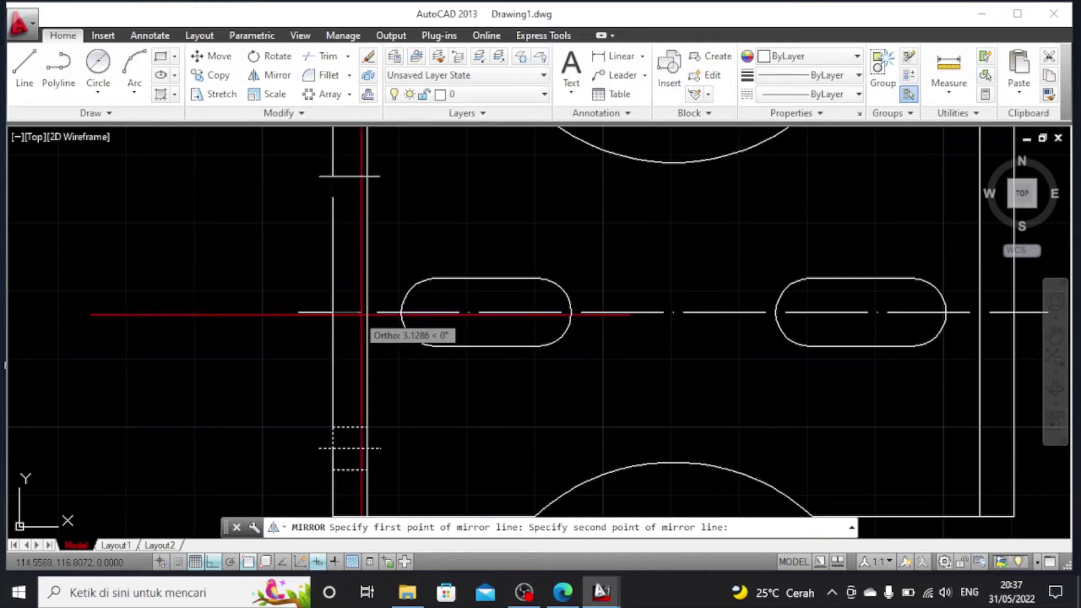
pyautogui.click(366, 314)
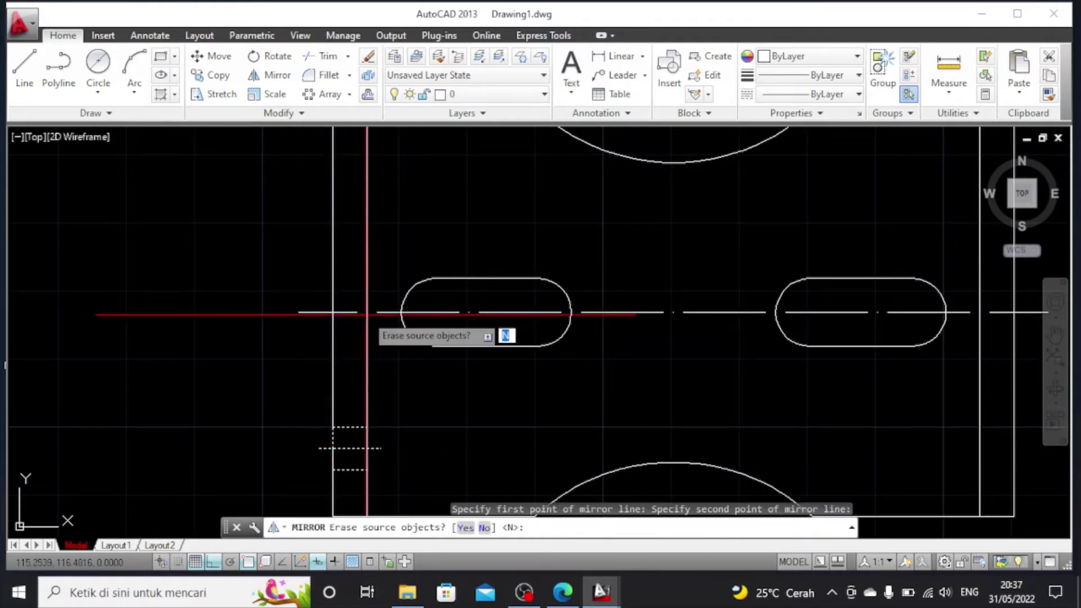
pyautogui.press('Return')
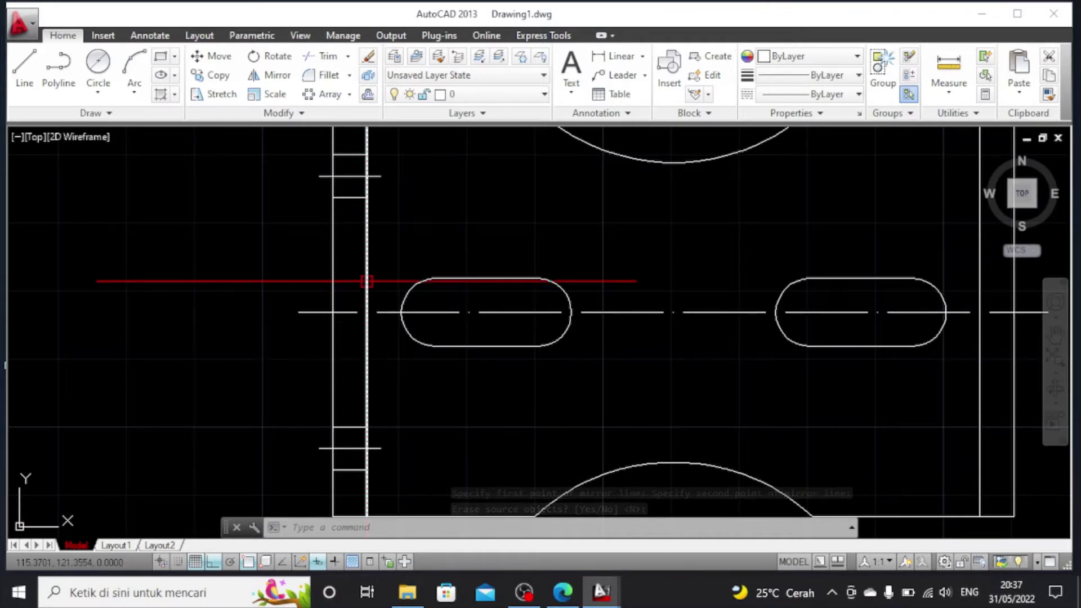
pyautogui.press('Escape')
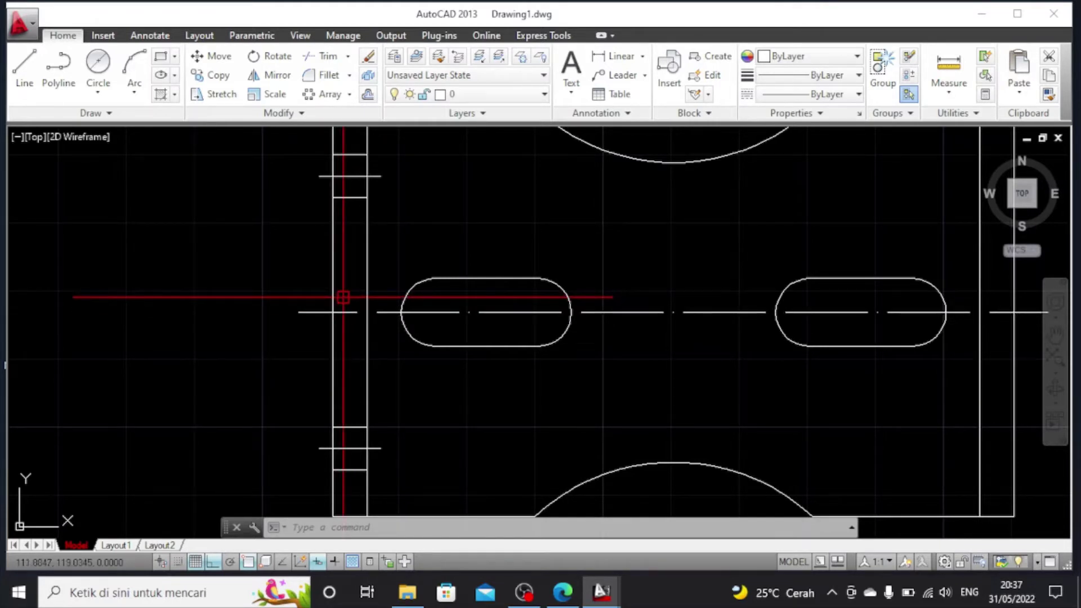
# Draw a line 6 units up from the centre line, ending on the inner vertical edge
pyautogui.click(25, 67)
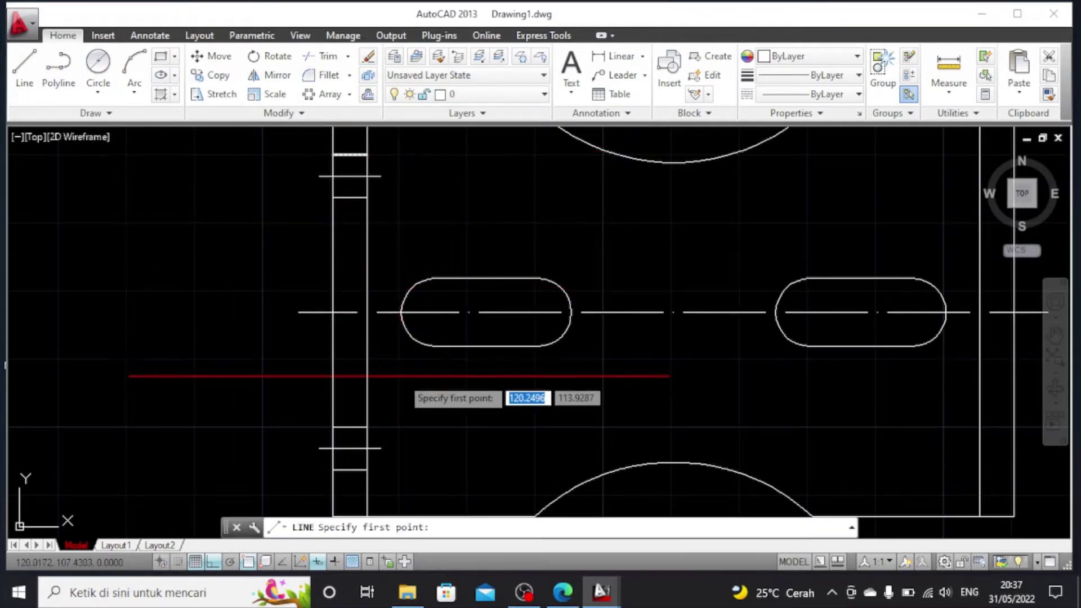
pyautogui.click(332, 312)
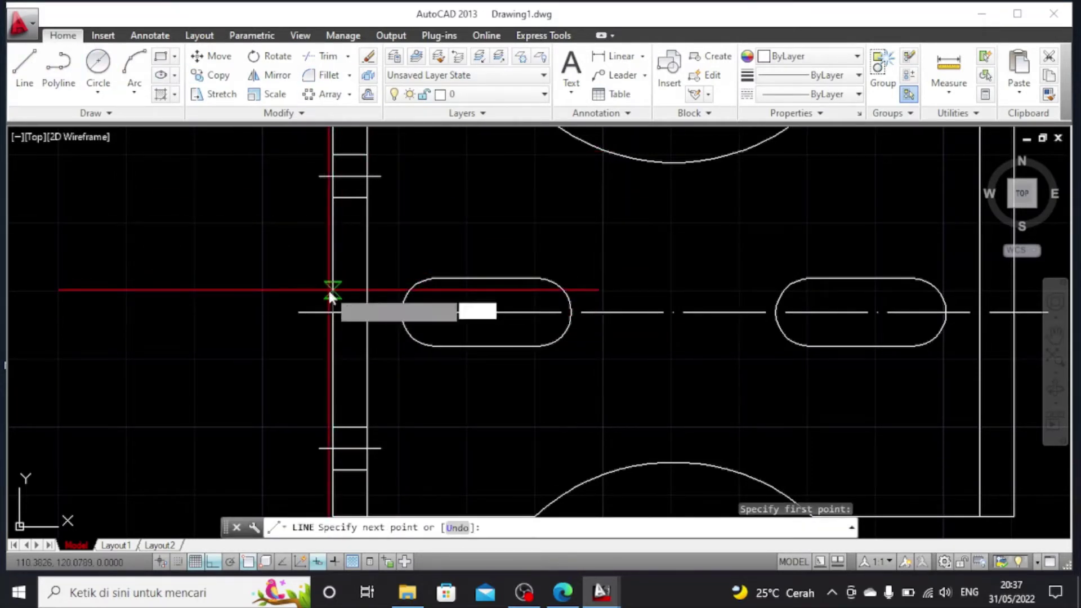
pyautogui.write('6')
pyautogui.press('Return')
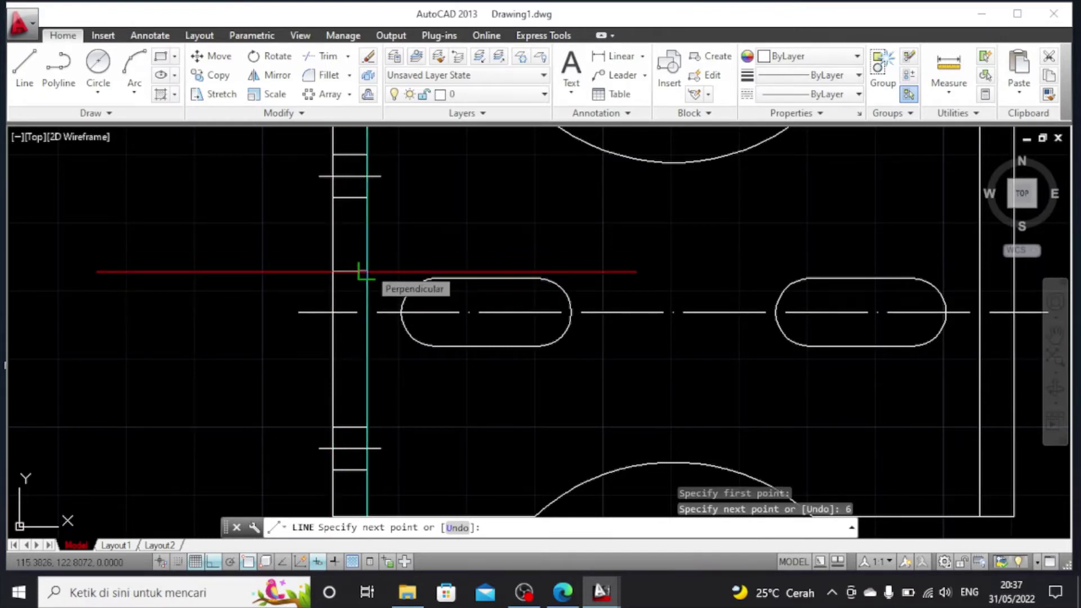
pyautogui.click(362, 272)
pyautogui.press('Escape')
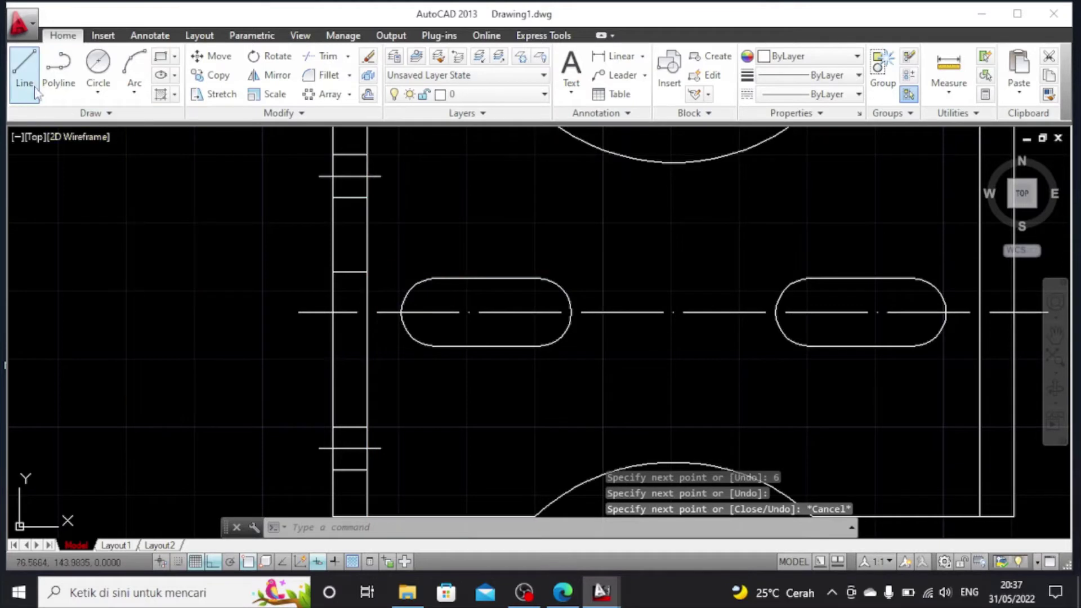
# Draw a second line 6 units down from the centre line to the inner vertical edge
pyautogui.click(24, 71)
pyautogui.click(343, 313)
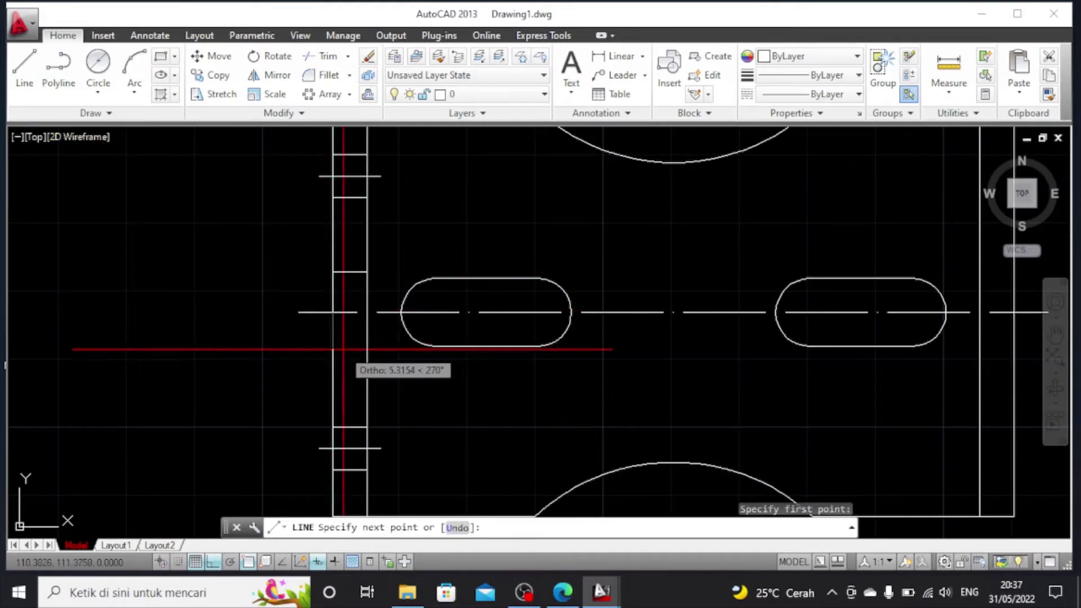
pyautogui.press('Return')
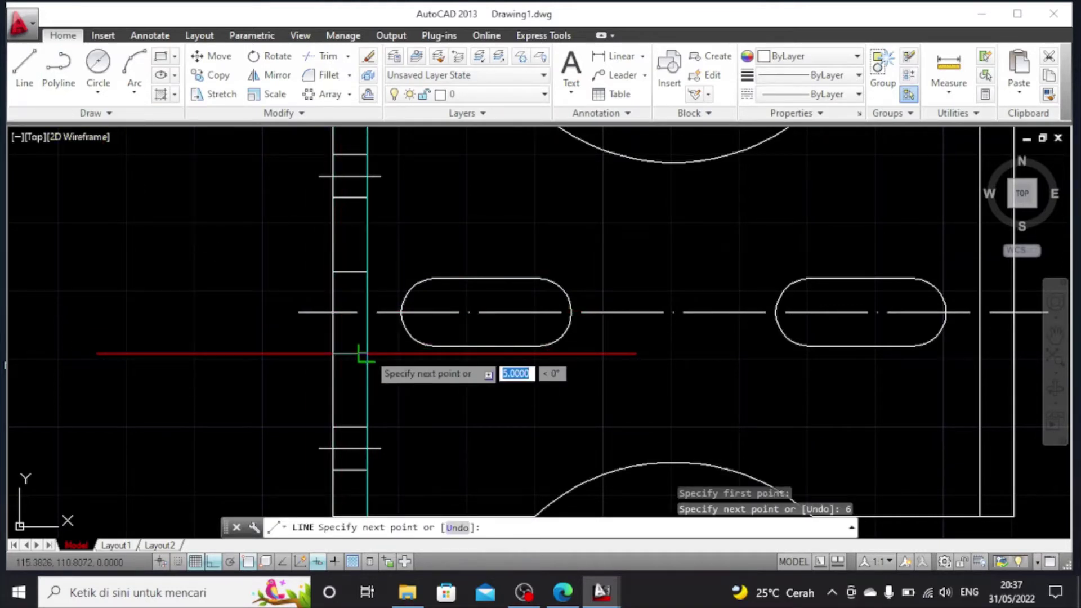
pyautogui.click(363, 353)
pyautogui.press('Escape')
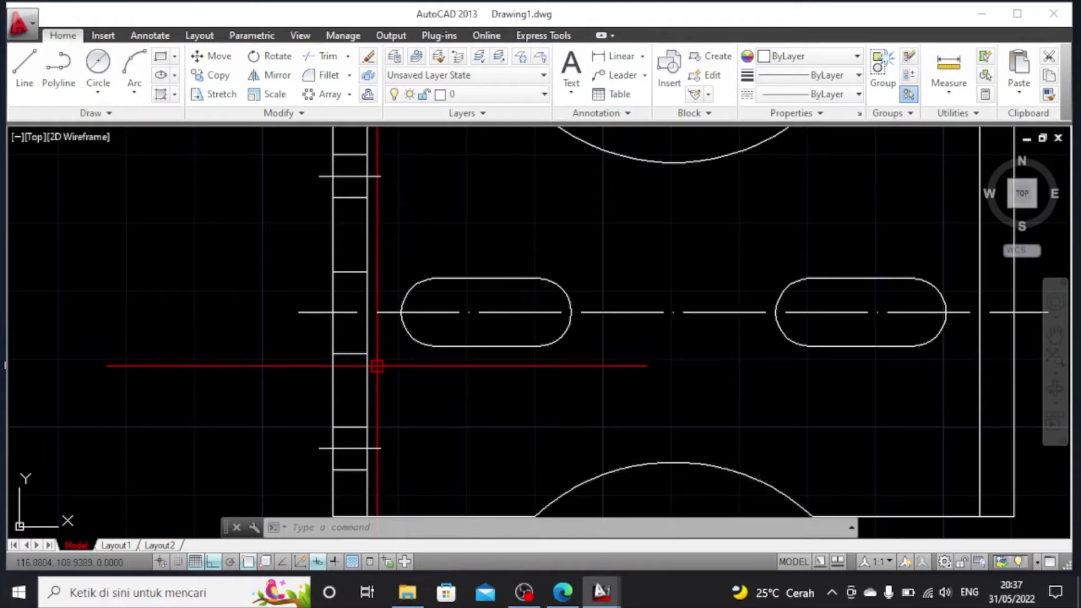
pyautogui.press('Escape')
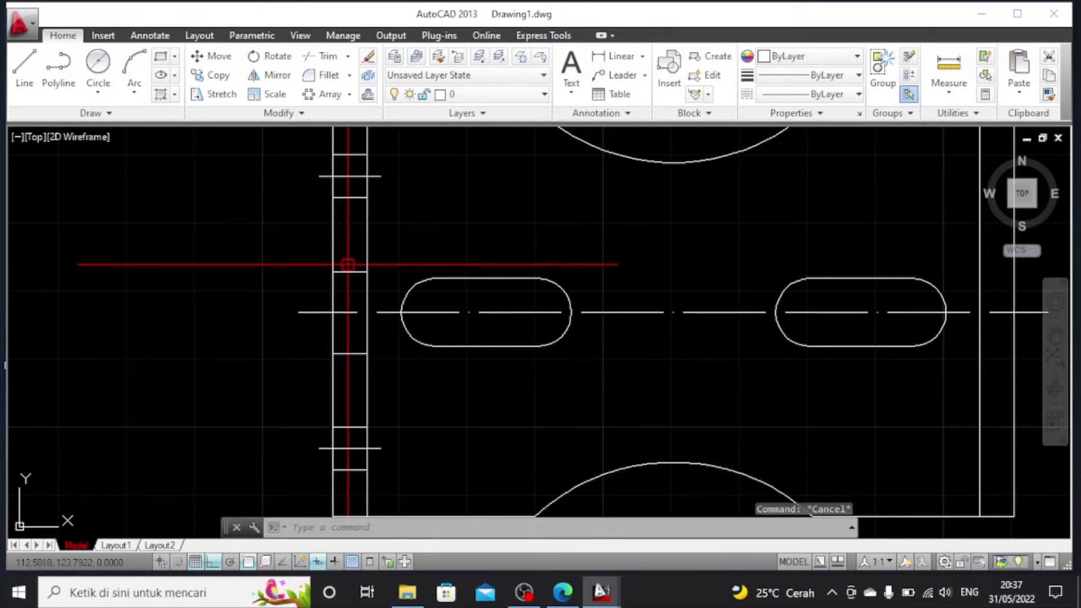
# Make the five flange hole lines ACAD_ISO02W100 dashed with linetype scale 0.1
pyautogui.click(344, 154)
pyautogui.click(345, 197)
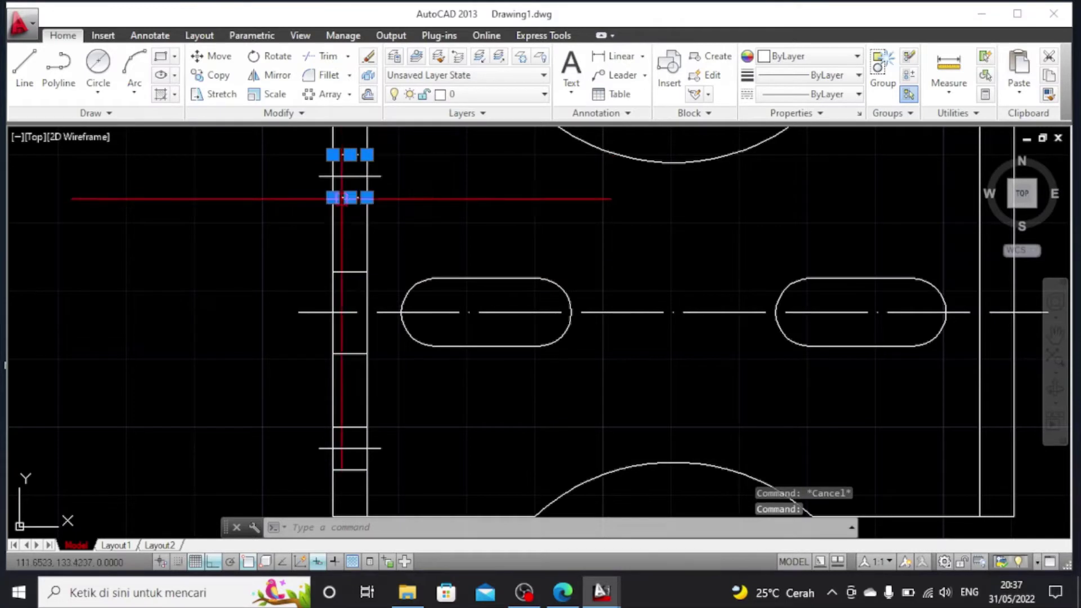
pyautogui.click(355, 273)
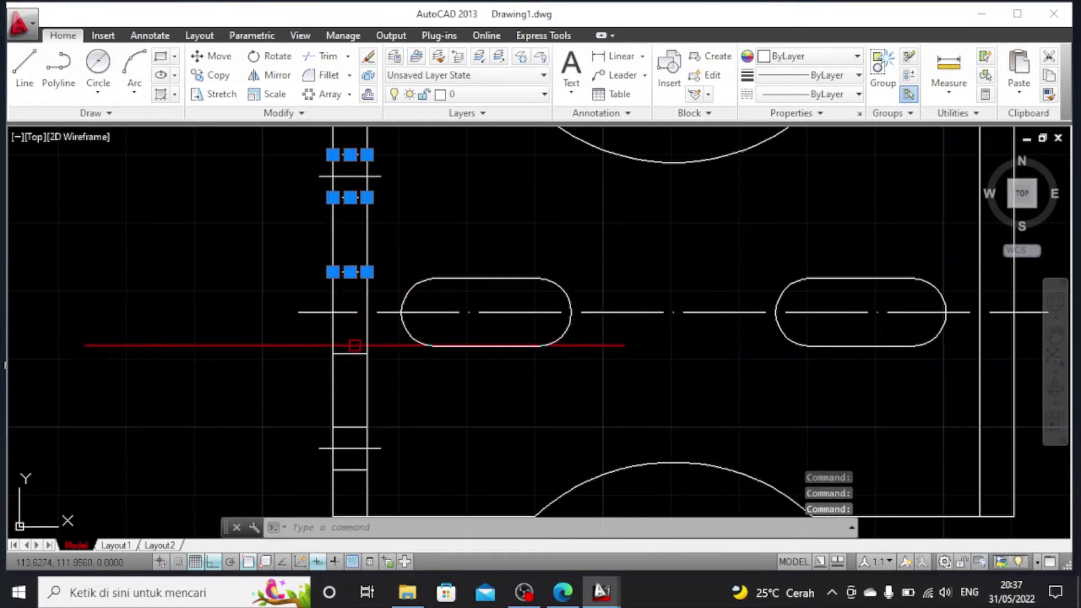
pyautogui.click(355, 353)
pyautogui.click(350, 429)
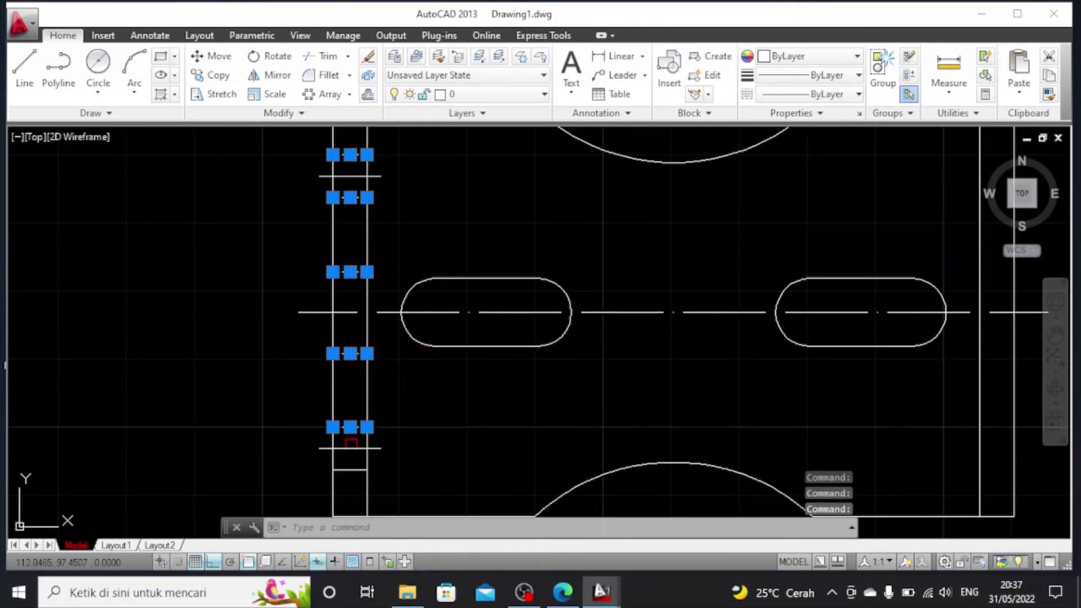
pyautogui.click(822, 94)
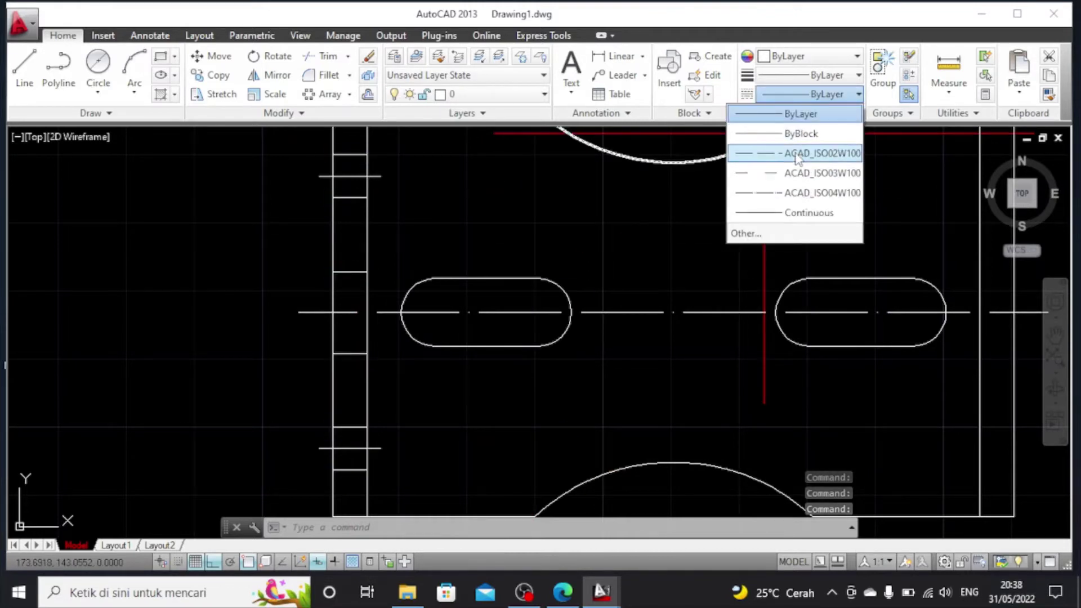
pyautogui.click(797, 155)
pyautogui.hotkey('ctrl', '1')
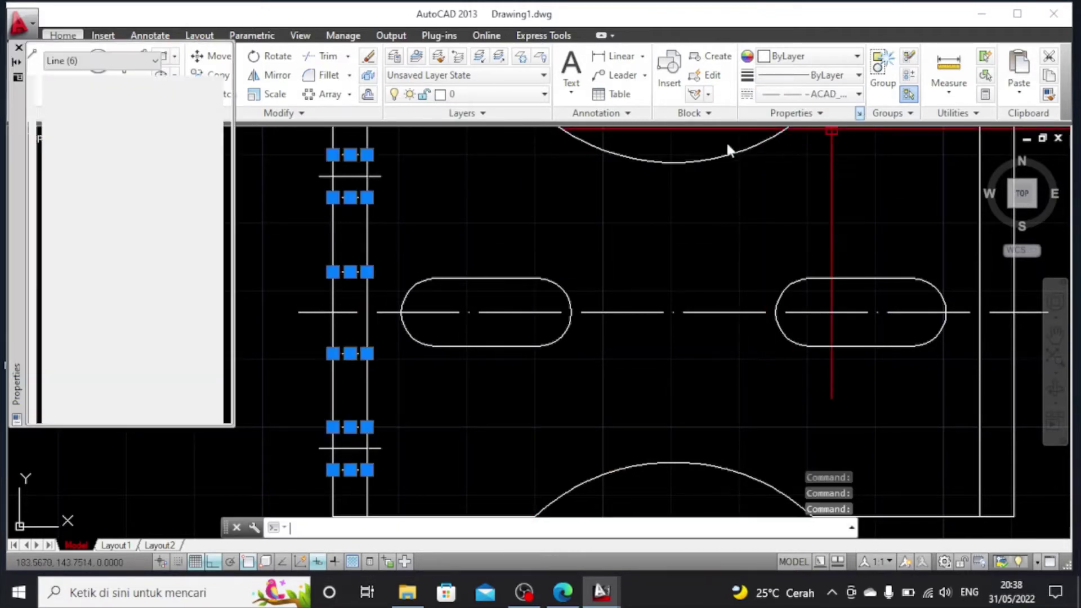
pyautogui.click(164, 143)
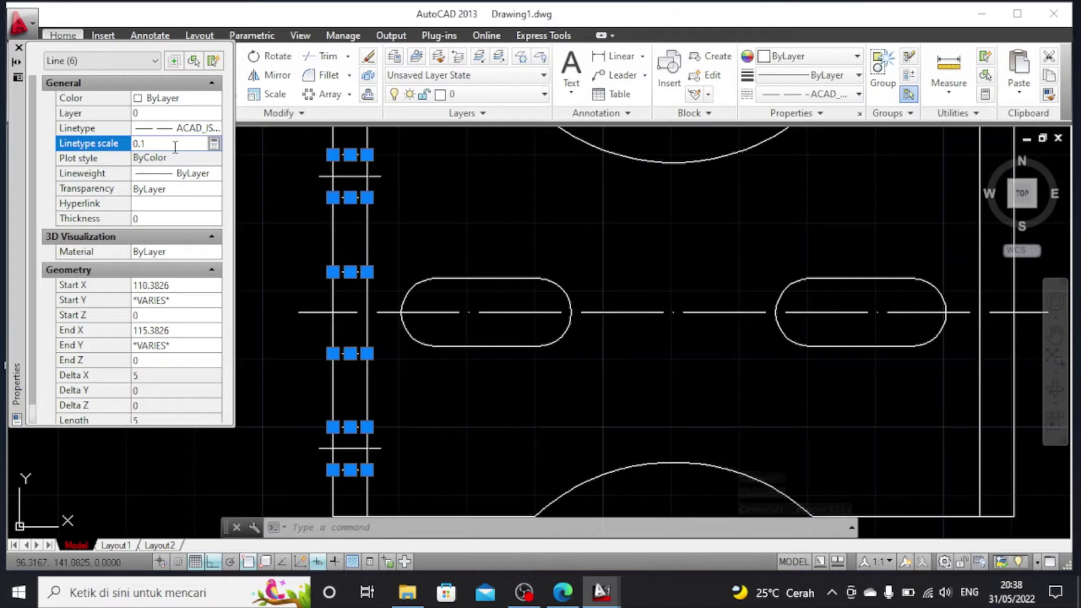
pyautogui.press('Return')
pyautogui.click(19, 48)
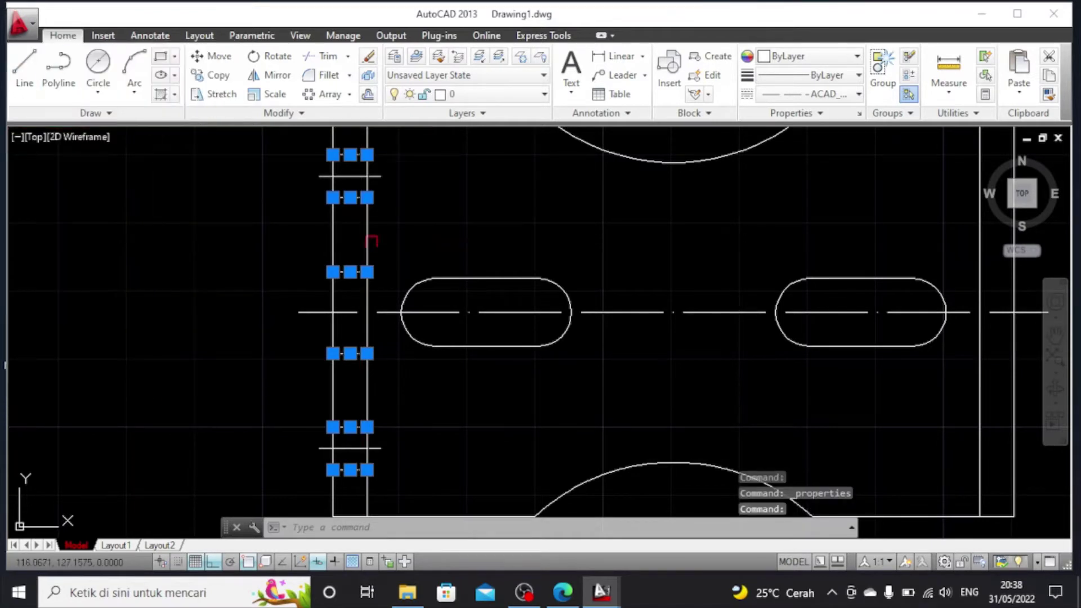
pyautogui.press('Escape')
# Give the upper and lower crossing lines a dashed linetype at linetype scale 0.1
pyautogui.click(349, 176)
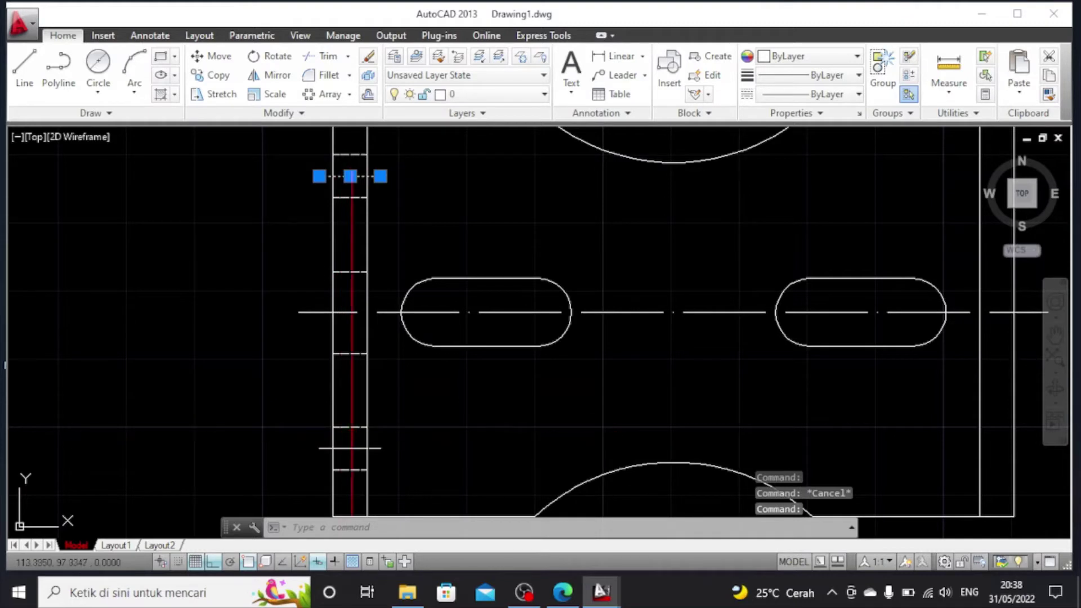
pyautogui.click(350, 448)
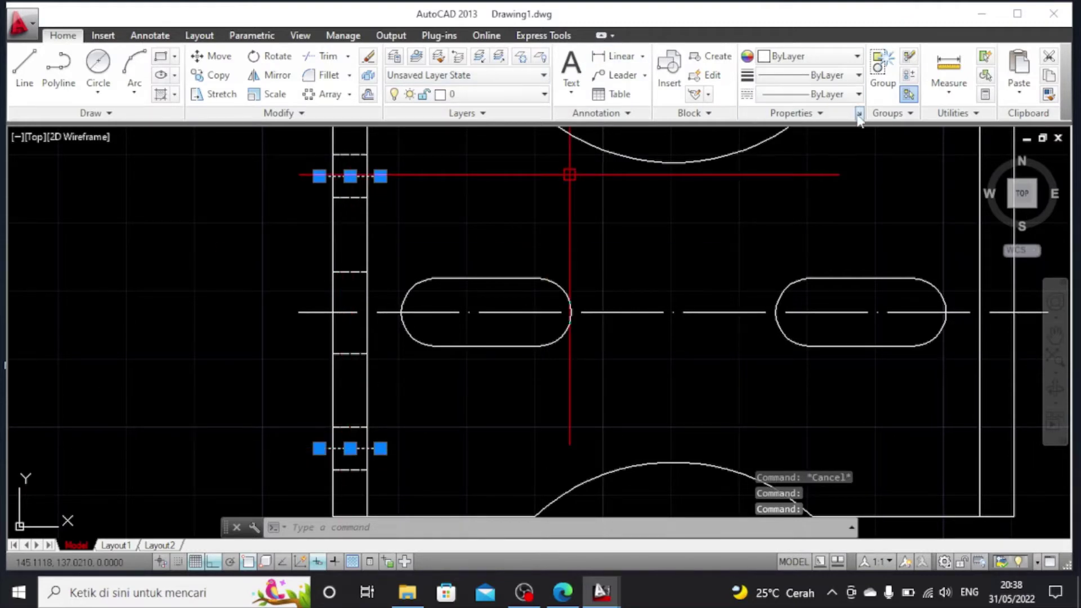
pyautogui.click(858, 95)
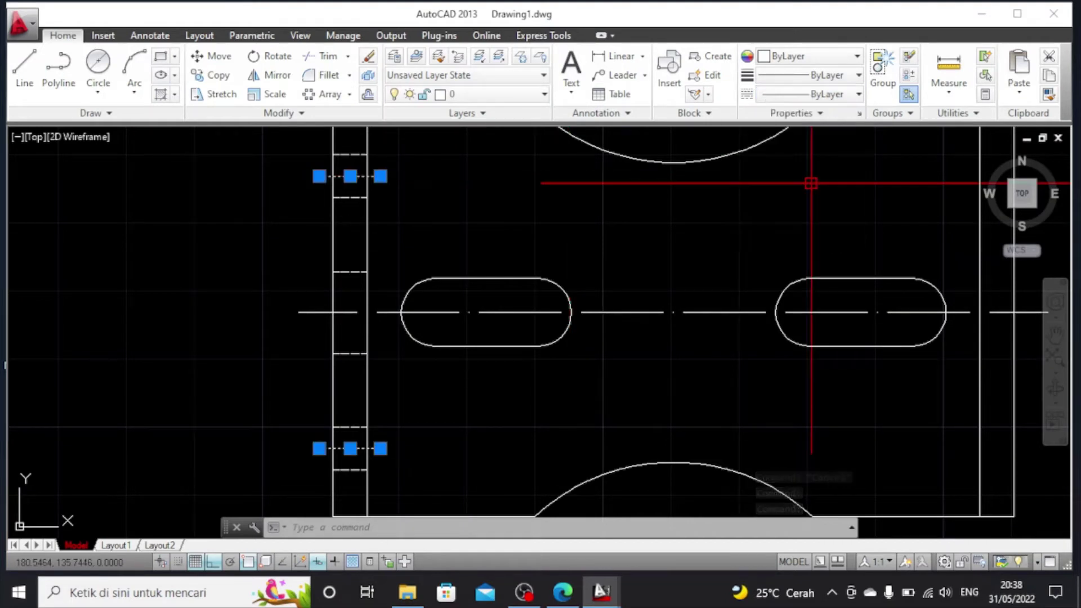
pyautogui.click(837, 95)
pyautogui.click(823, 173)
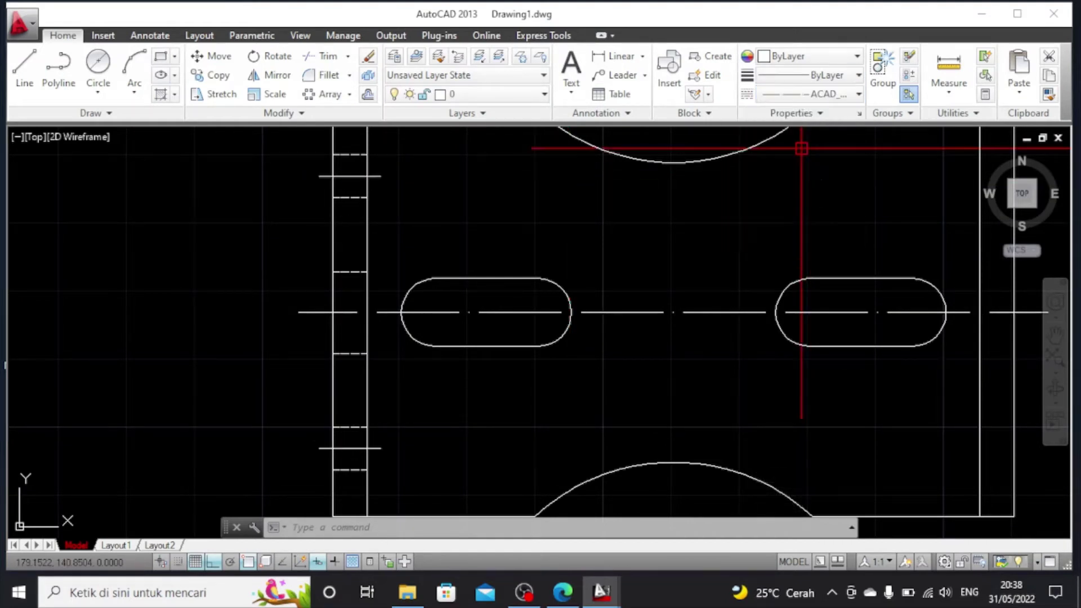
pyautogui.click(860, 115)
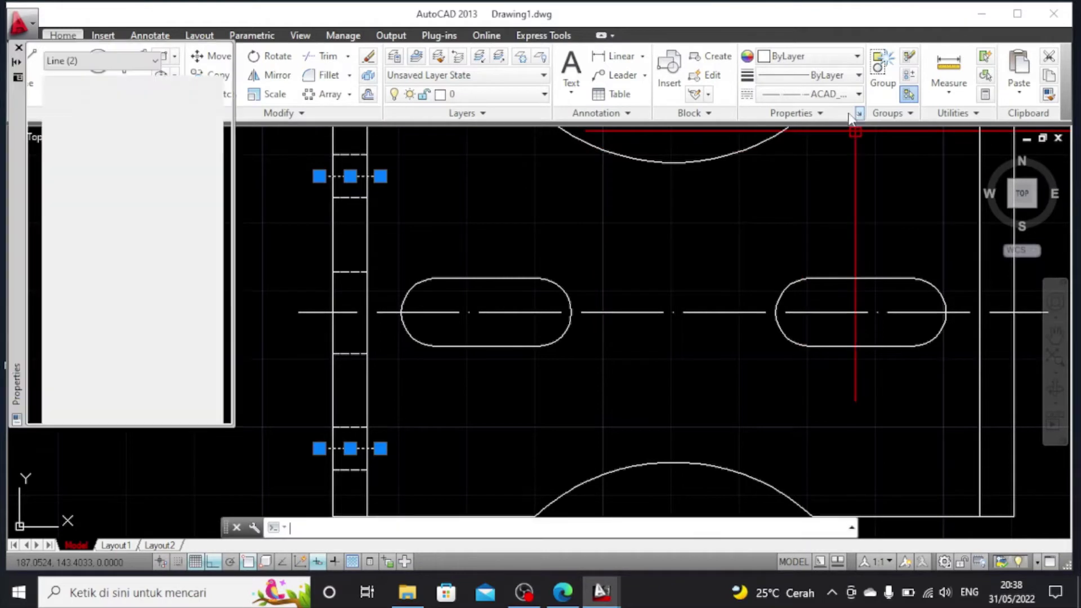
pyautogui.click(163, 143)
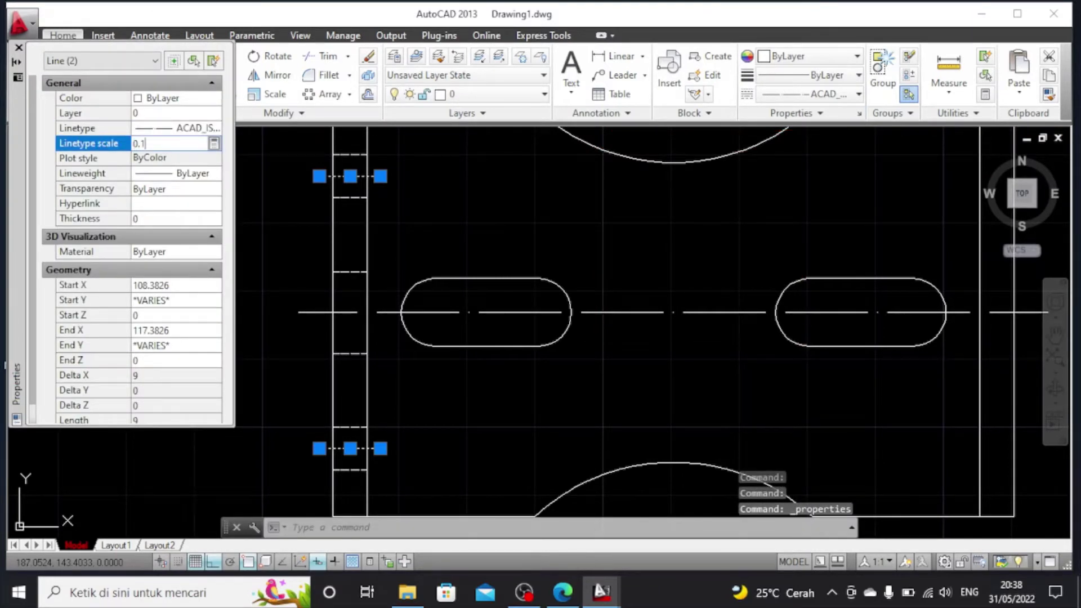
pyautogui.press('Return')
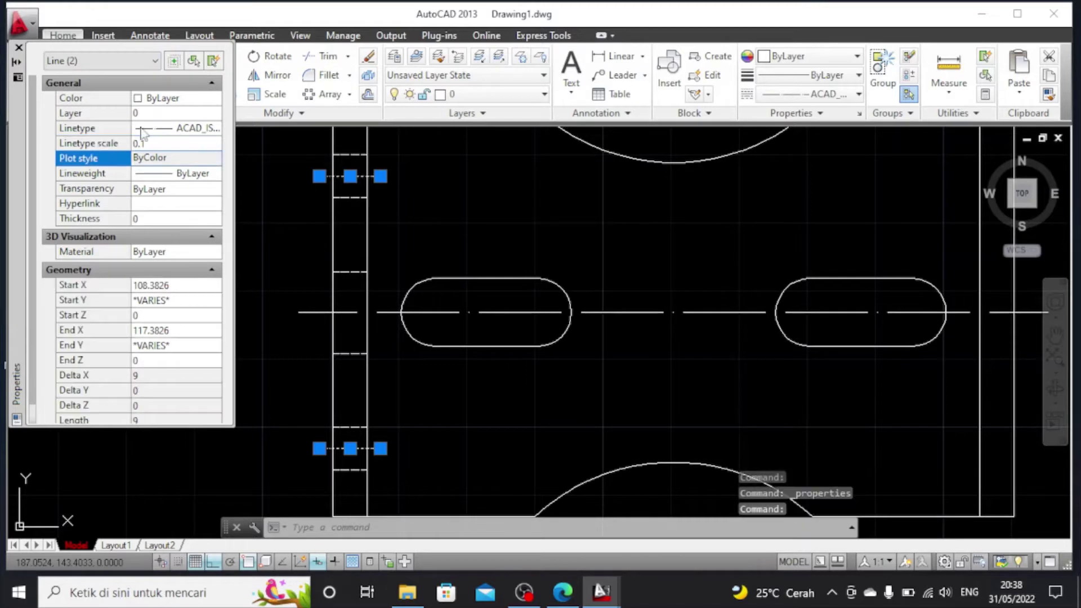
pyautogui.click(19, 48)
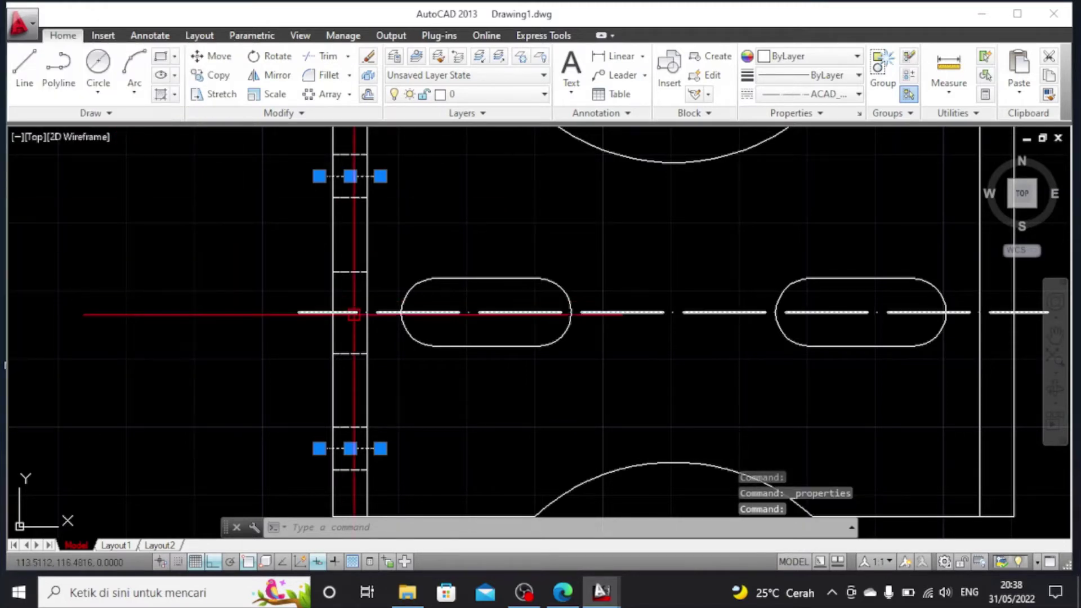
pyautogui.press('Escape')
# Draw a projection line from the side view's bolt hole edge to the front view's right edge
pyautogui.scroll(-2, 353, 329)
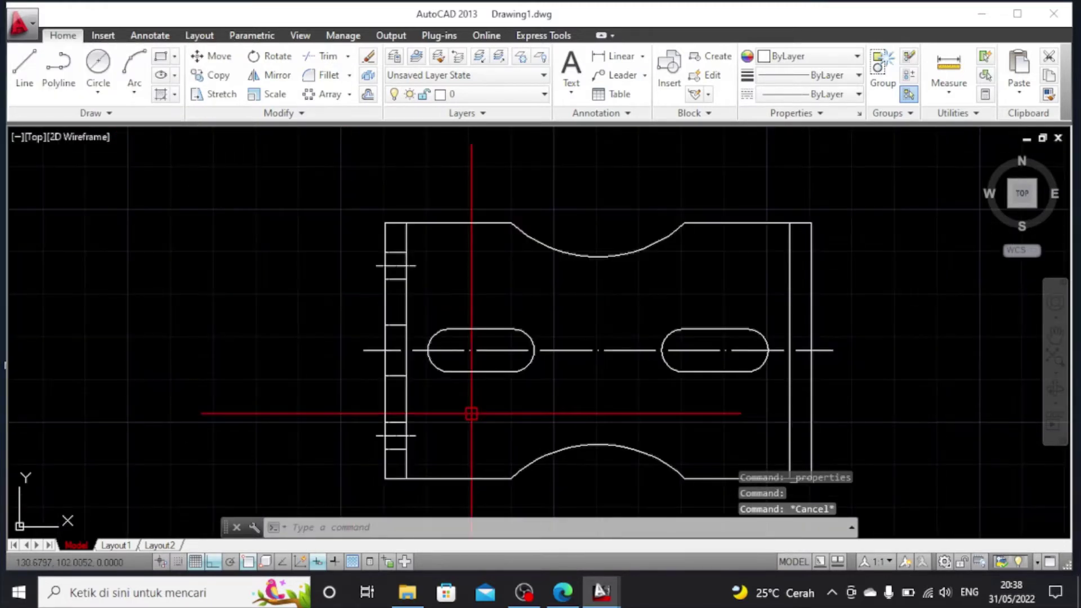
pyautogui.scroll(2, 691, 382)
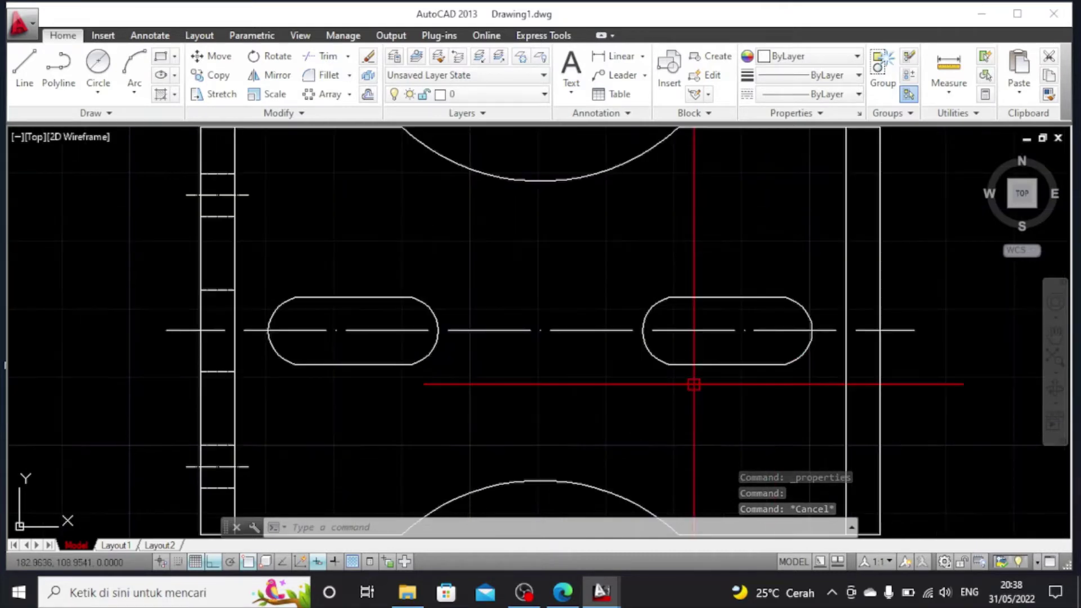
pyautogui.scroll(-2, 800, 394)
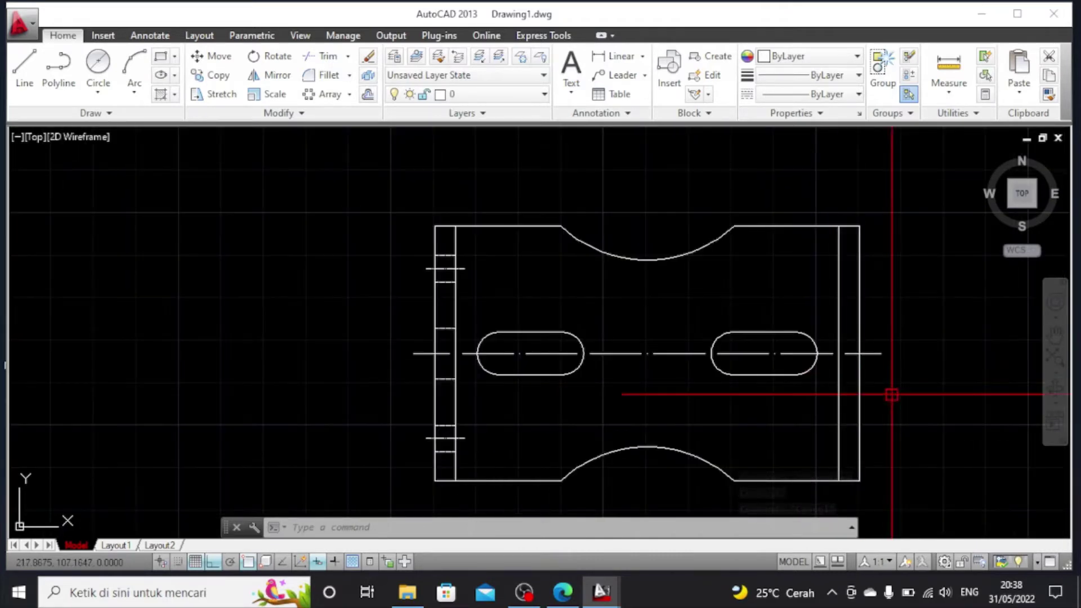
pyautogui.moveTo(862, 391); pyautogui.dragTo(546, 357, button='middle')
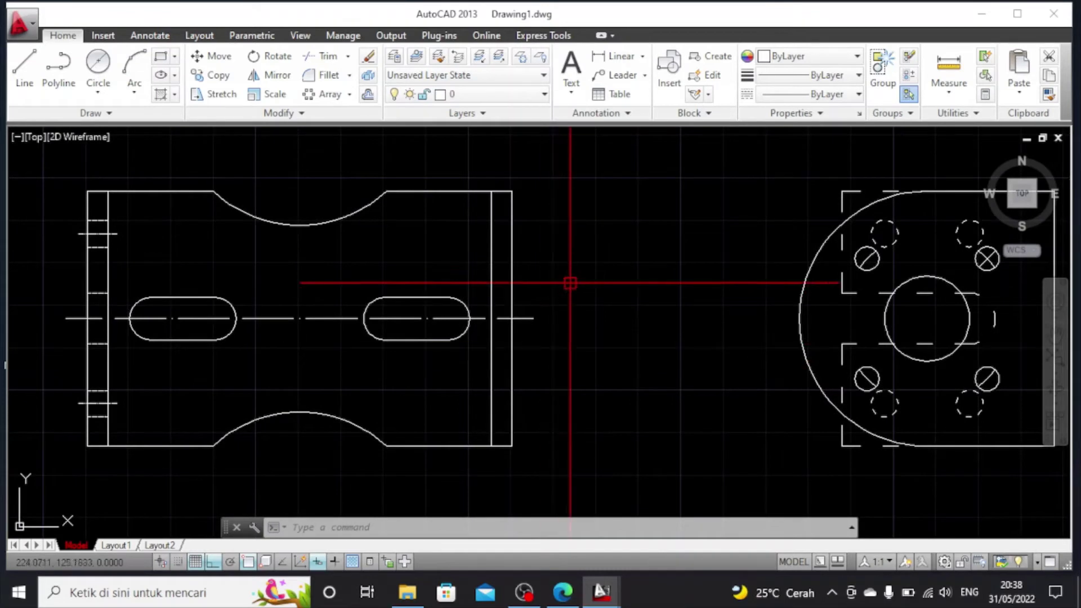
pyautogui.click(34, 81)
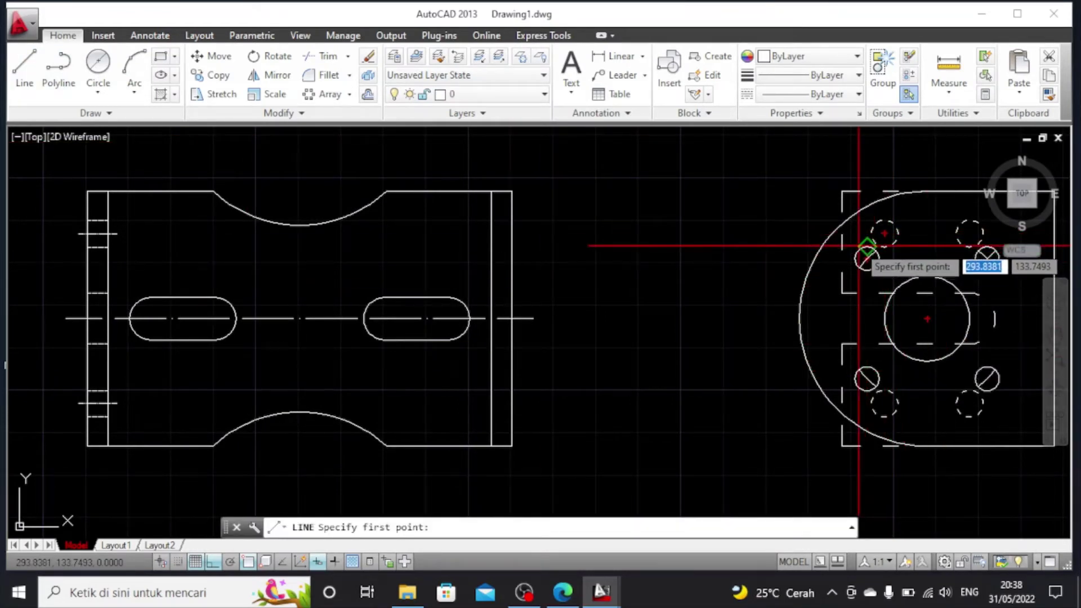
pyautogui.scroll(2, 861, 251)
pyautogui.scroll(-2, 867, 248)
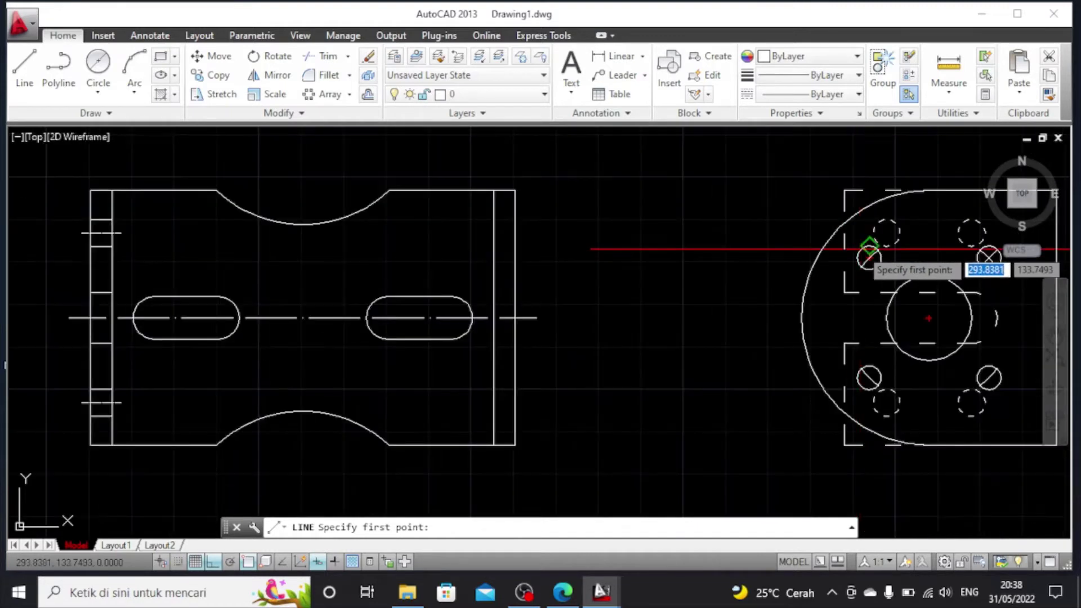
pyautogui.click(869, 246)
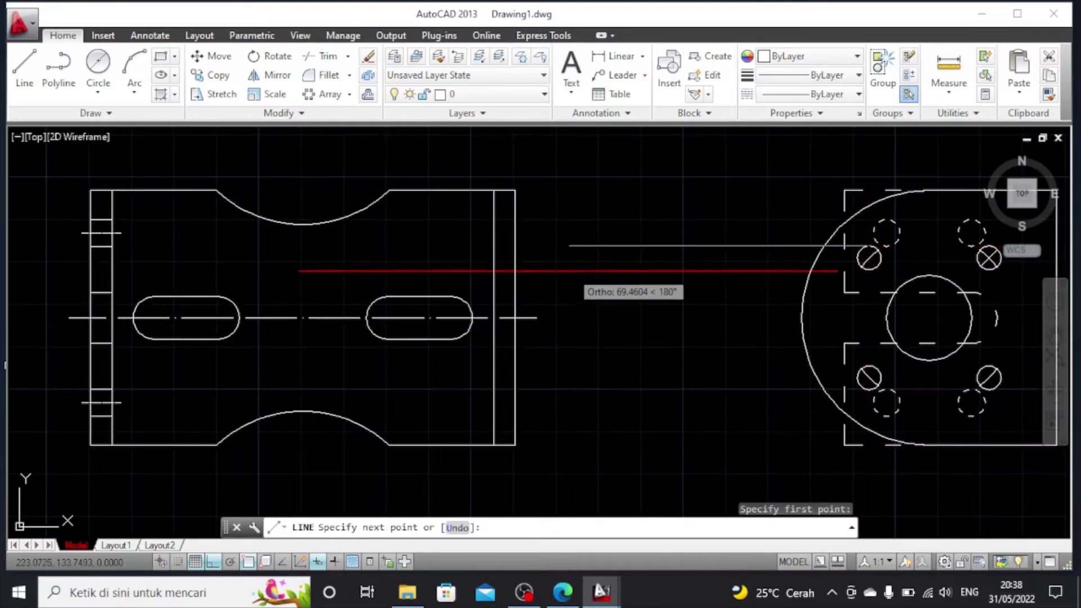
pyautogui.click(494, 245)
pyautogui.press('Escape')
# Draw two more projection lines, from the small bolt hole and the hole centre, across to the front view
pyautogui.click(25, 67)
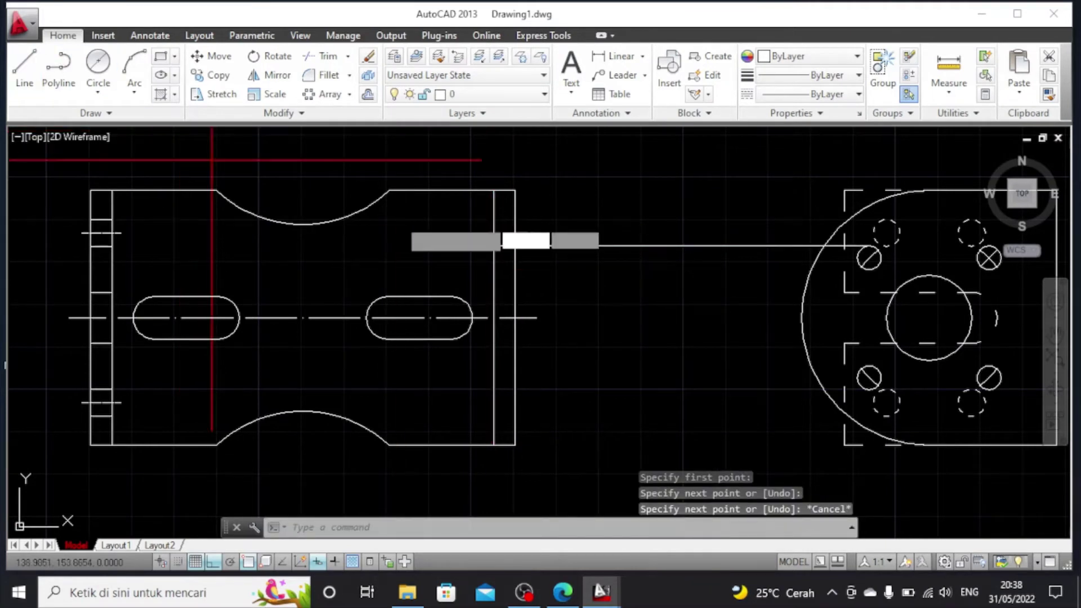
pyautogui.click(863, 268)
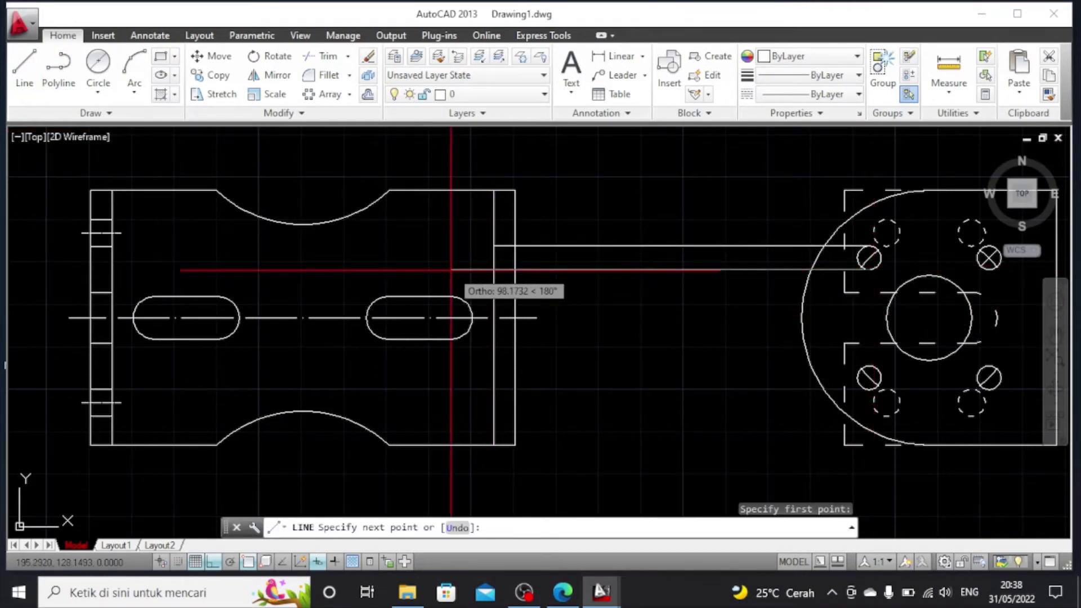
pyautogui.click(492, 270)
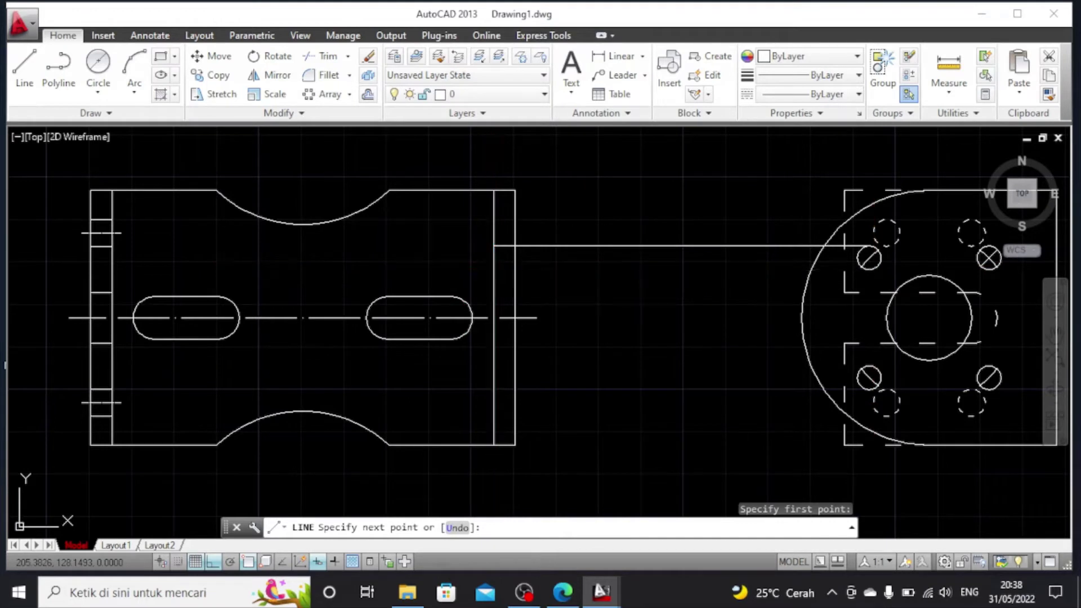
pyautogui.press('Escape')
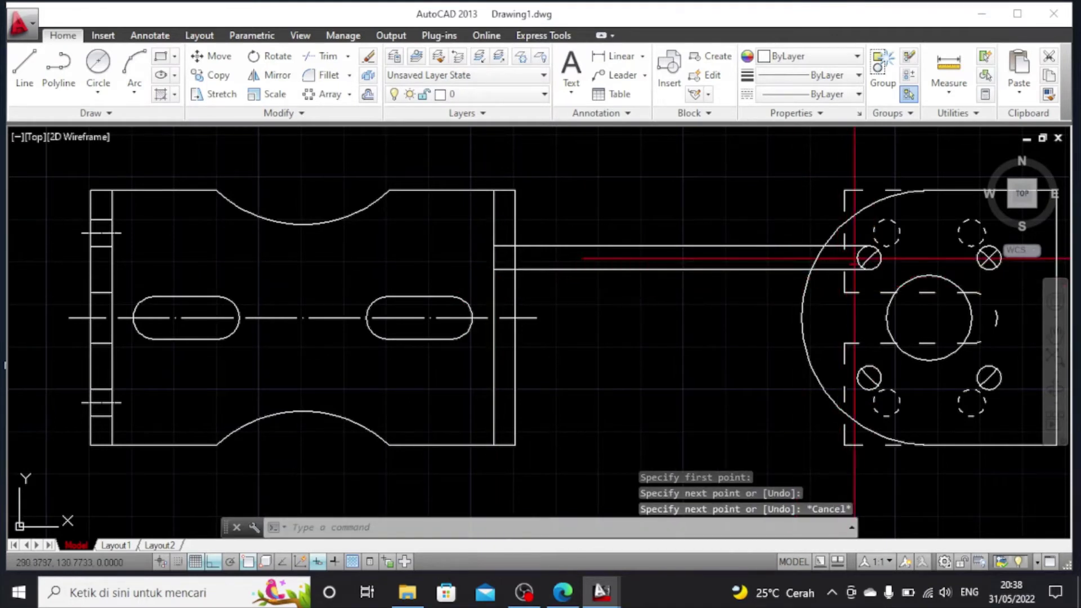
pyautogui.click(25, 68)
pyautogui.scroll(2, 853, 307)
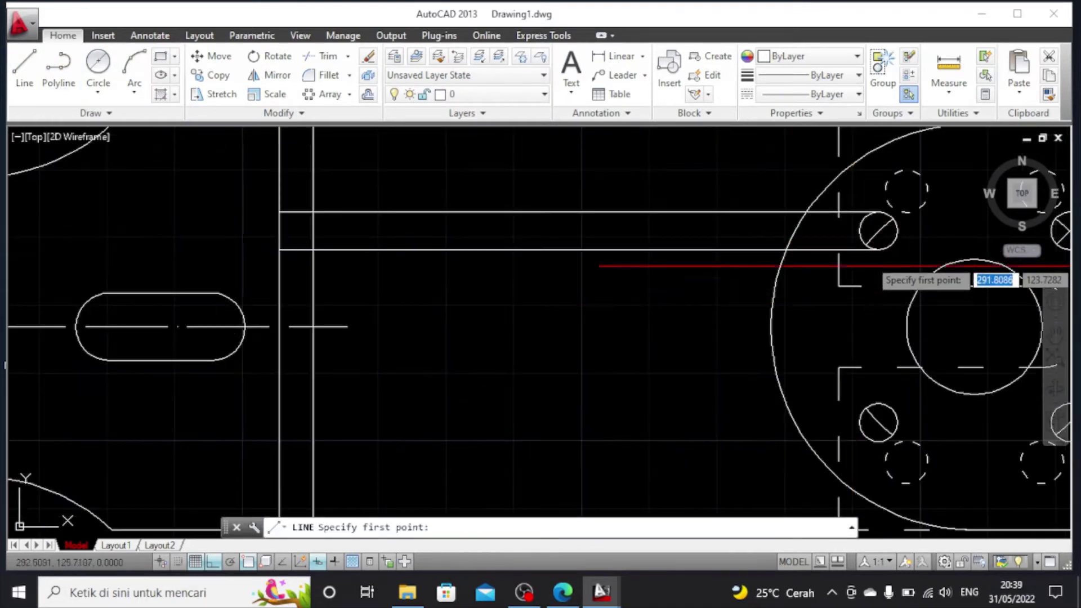
pyautogui.click(879, 231)
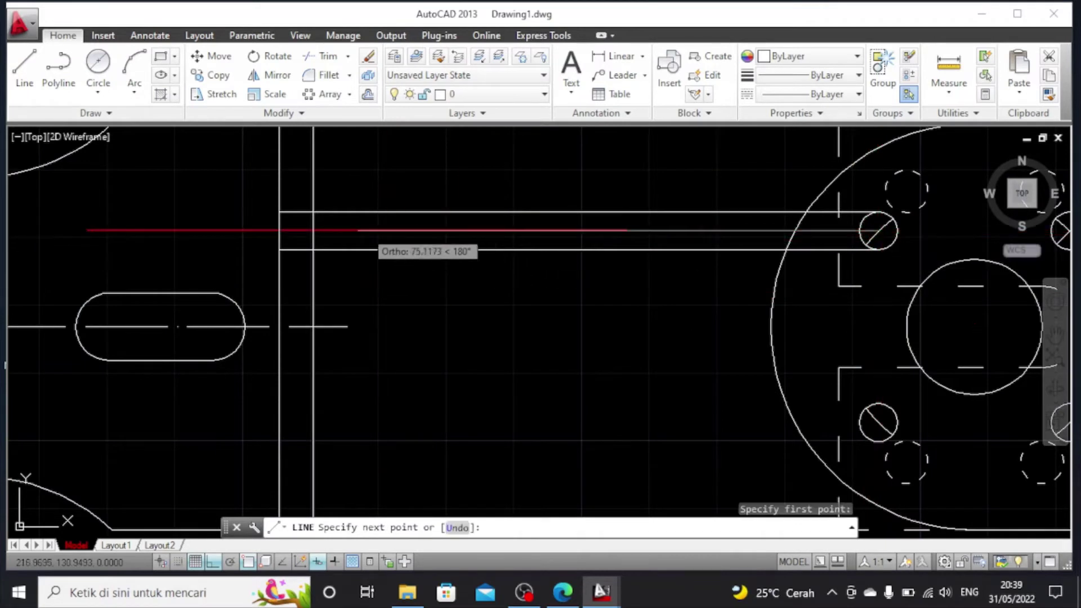
pyautogui.click(280, 230)
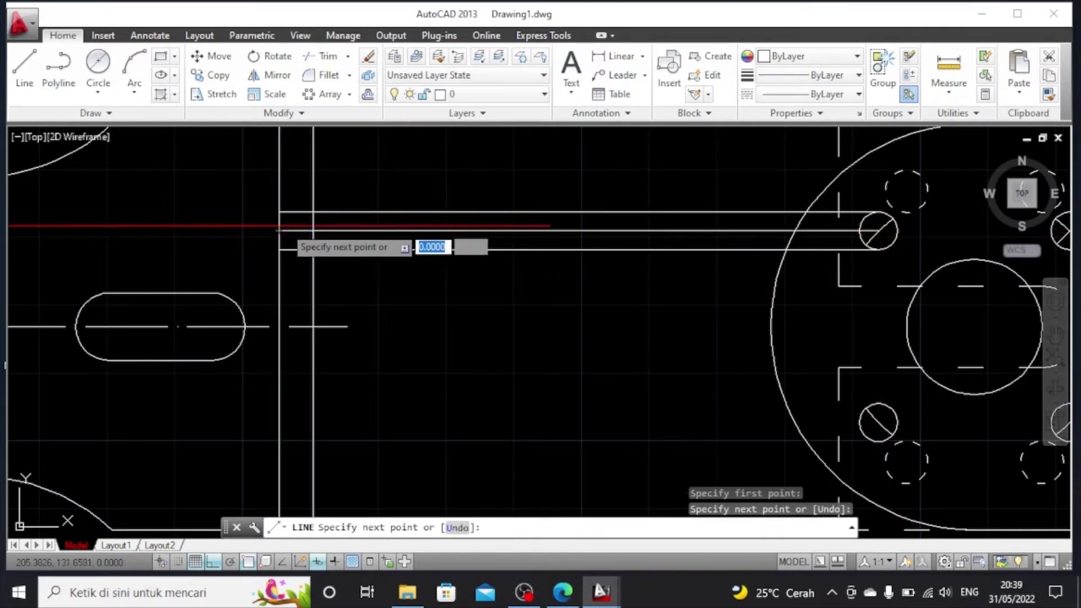
pyautogui.press('Escape')
# Trim the middle out of the three projection lines between the side view's vertical edges
pyautogui.click(332, 61)
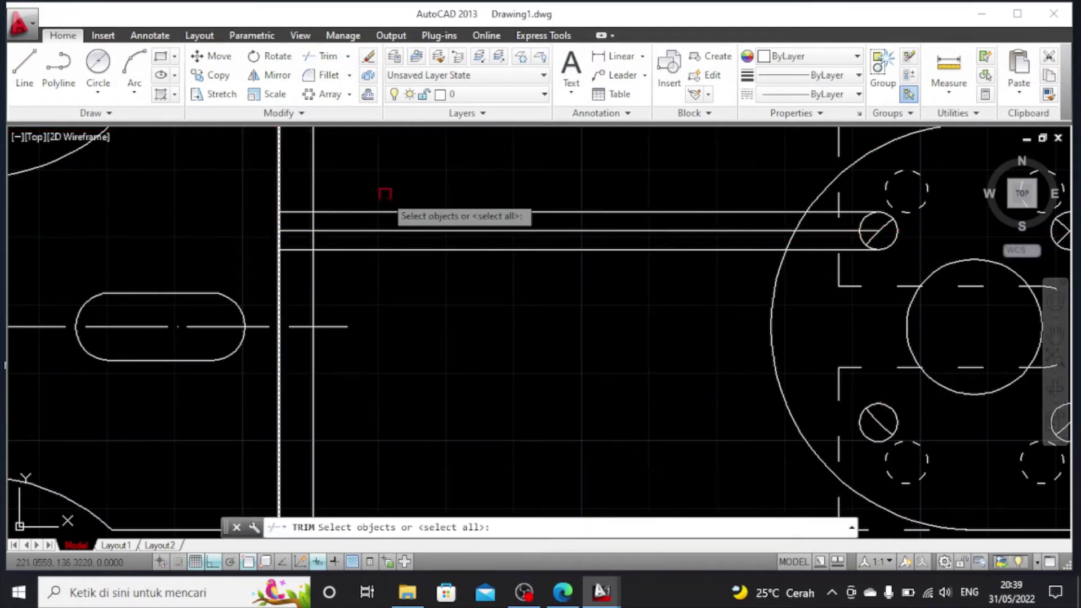
pyautogui.click(382, 212)
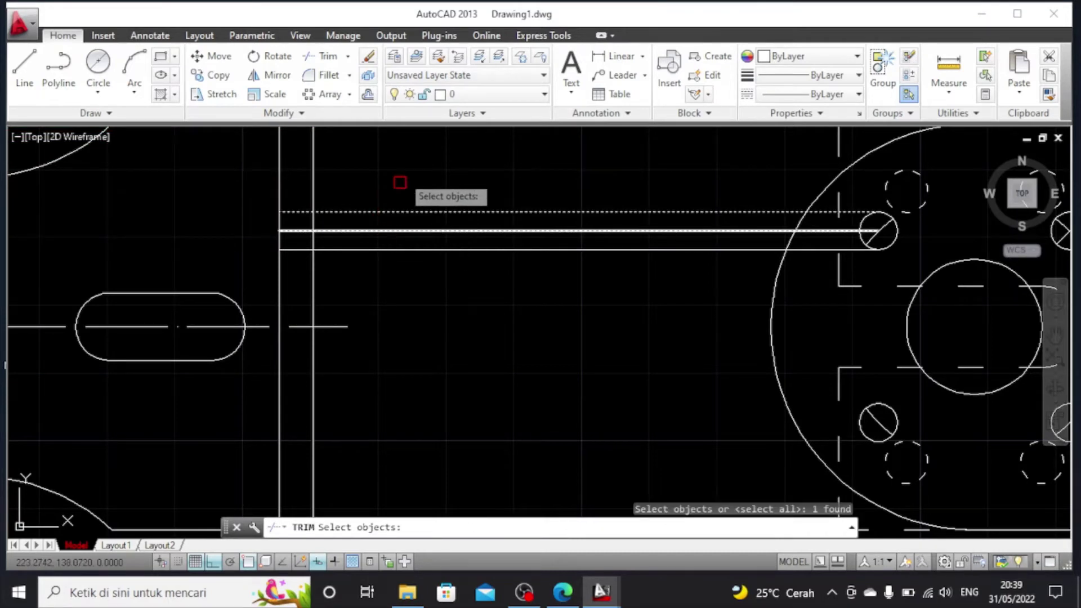
pyautogui.press('Escape')
pyautogui.press('Escape')
pyautogui.click(329, 56)
pyautogui.press('Return')
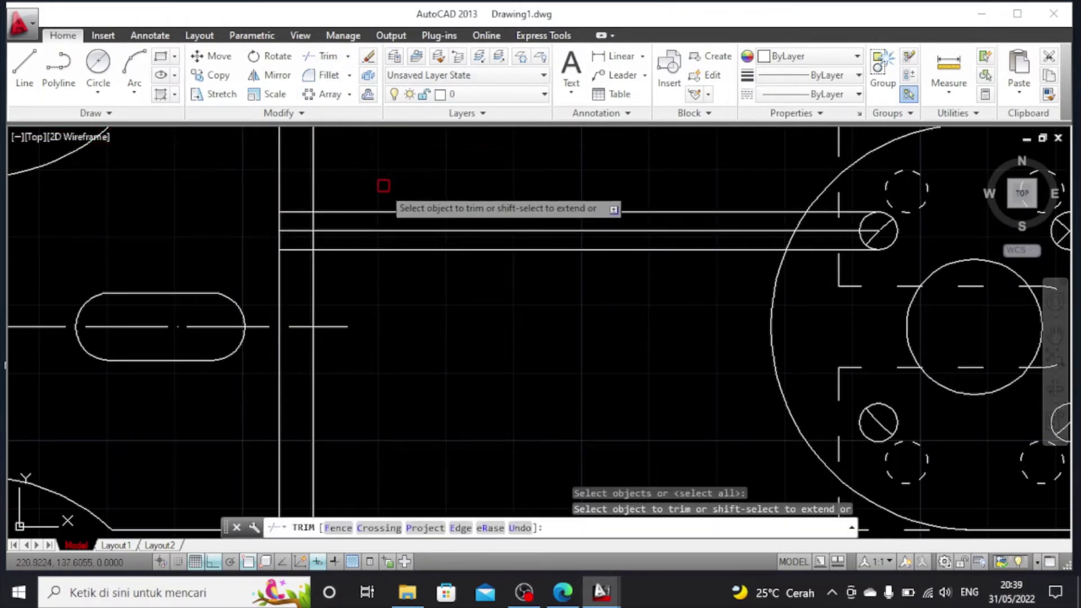
pyautogui.click(382, 211)
pyautogui.click(380, 230)
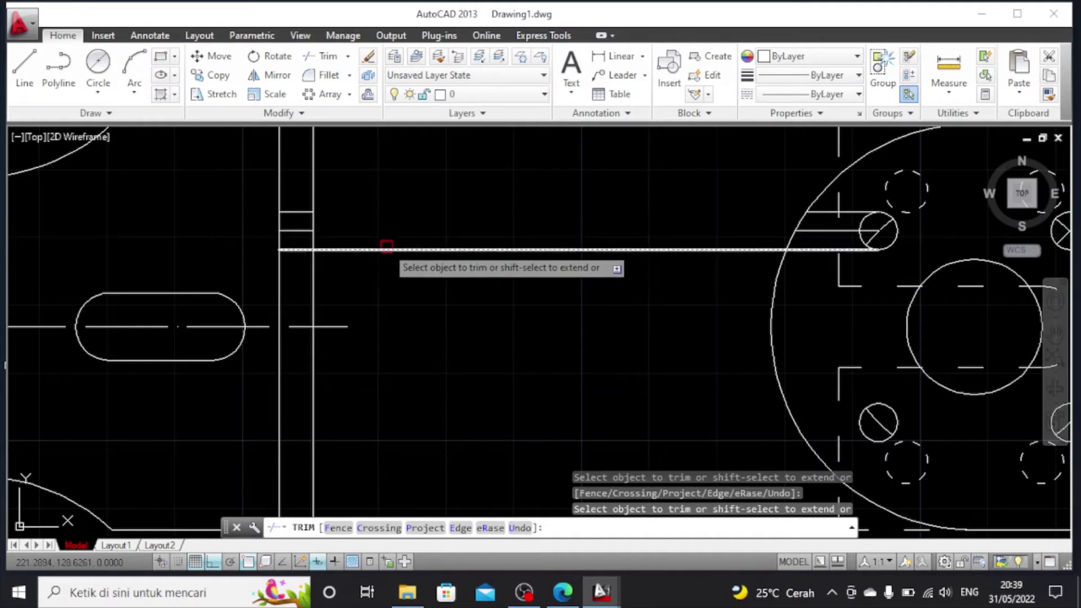
pyautogui.click(386, 248)
pyautogui.press('Escape')
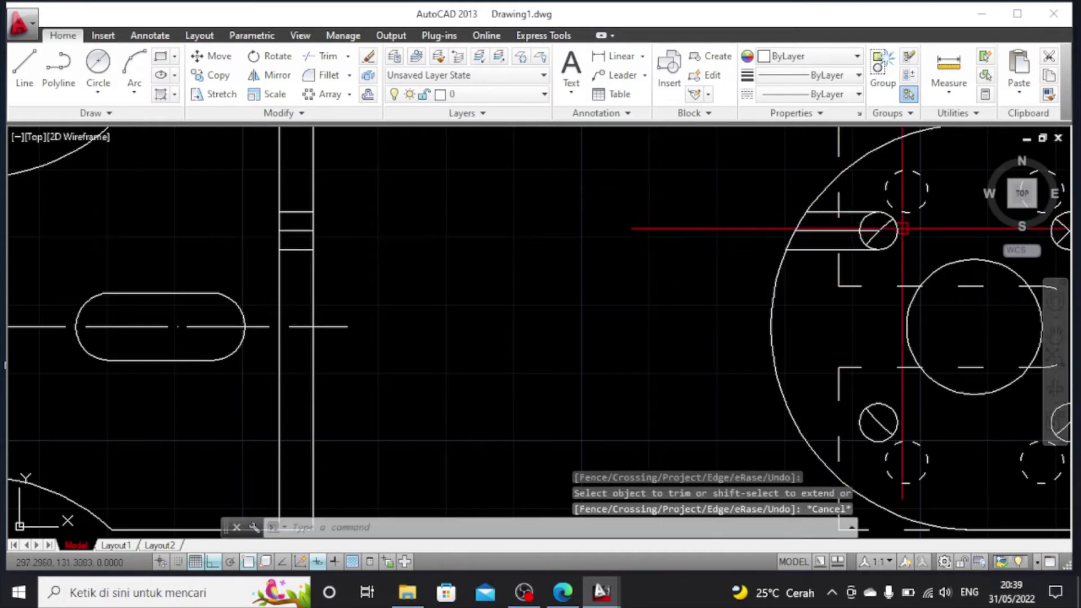
# Erase the three leftover projection-line pieces near the round view
pyautogui.click(842, 212)
pyautogui.click(831, 231)
pyautogui.click(821, 250)
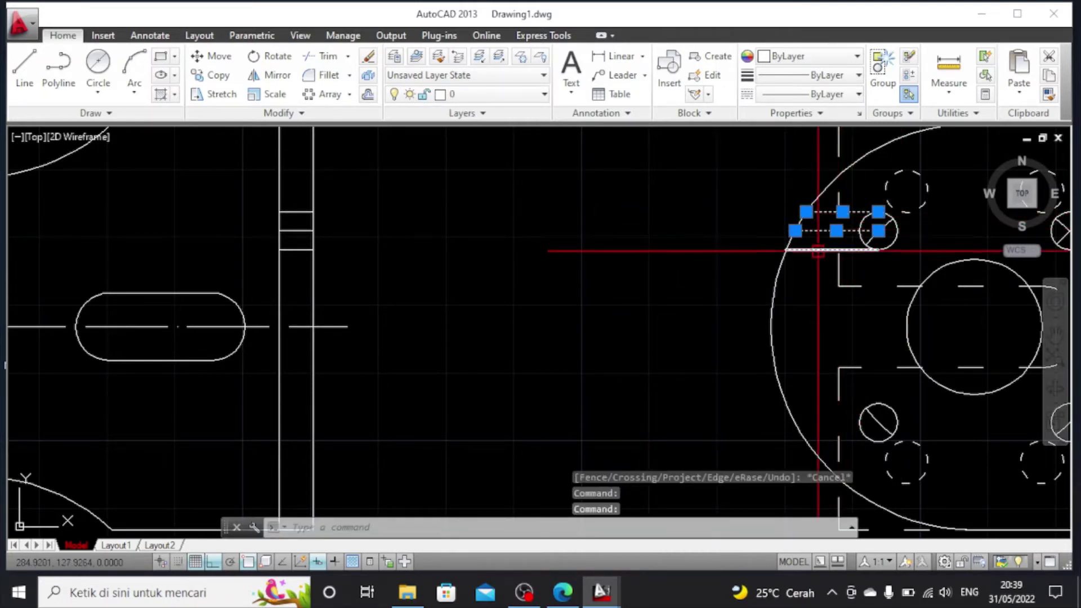
pyautogui.press('Delete')
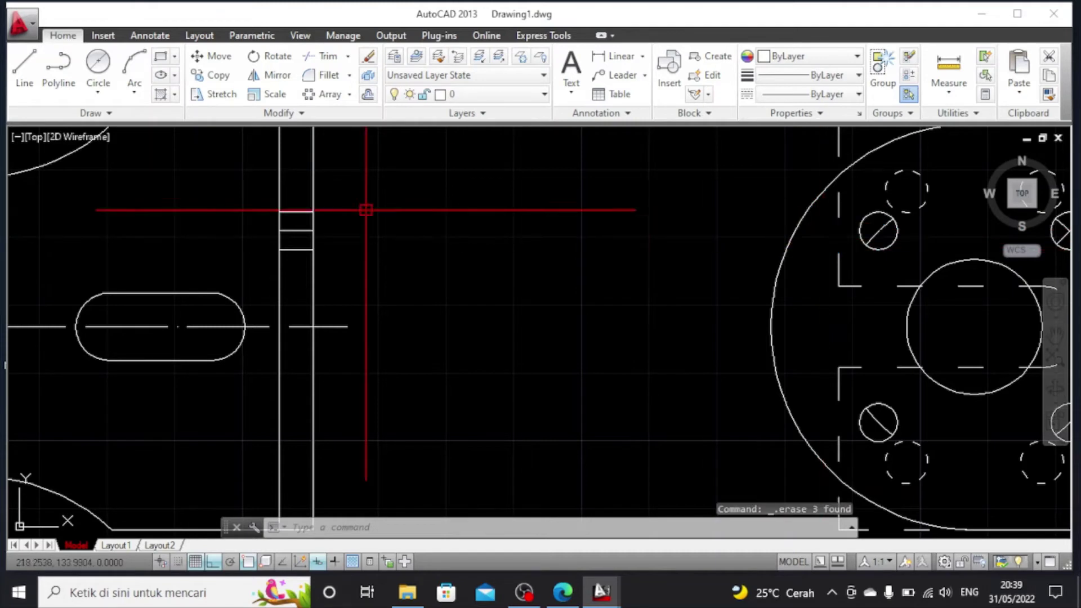
# Lengthen the hole's middle line 2 units at each end, then select its top and bottom lines
pyautogui.click(307, 230)
pyautogui.click(313, 231)
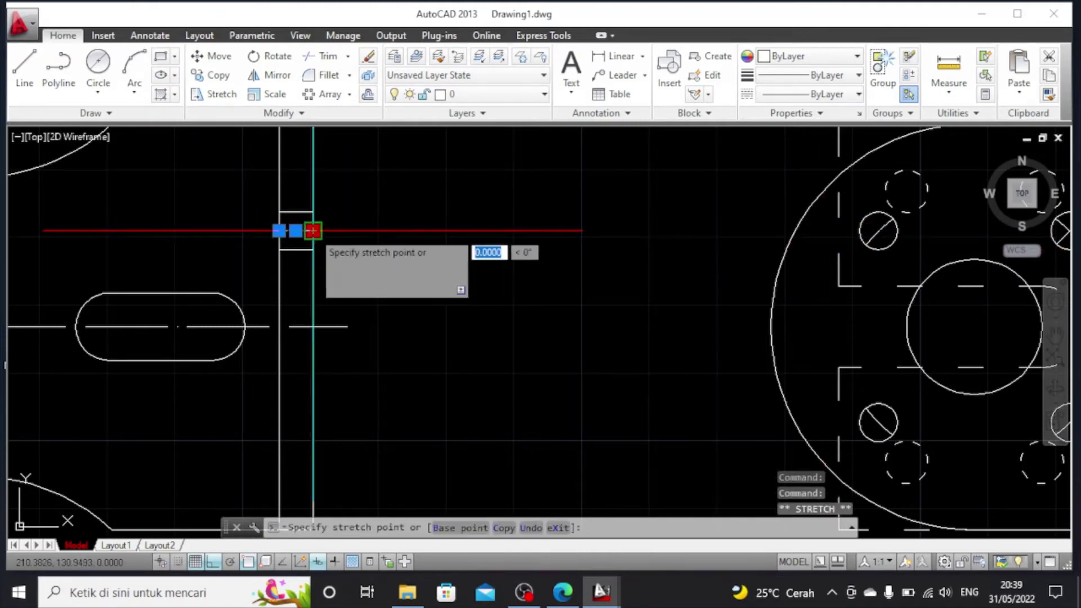
pyautogui.write('2')
pyautogui.press('Return')
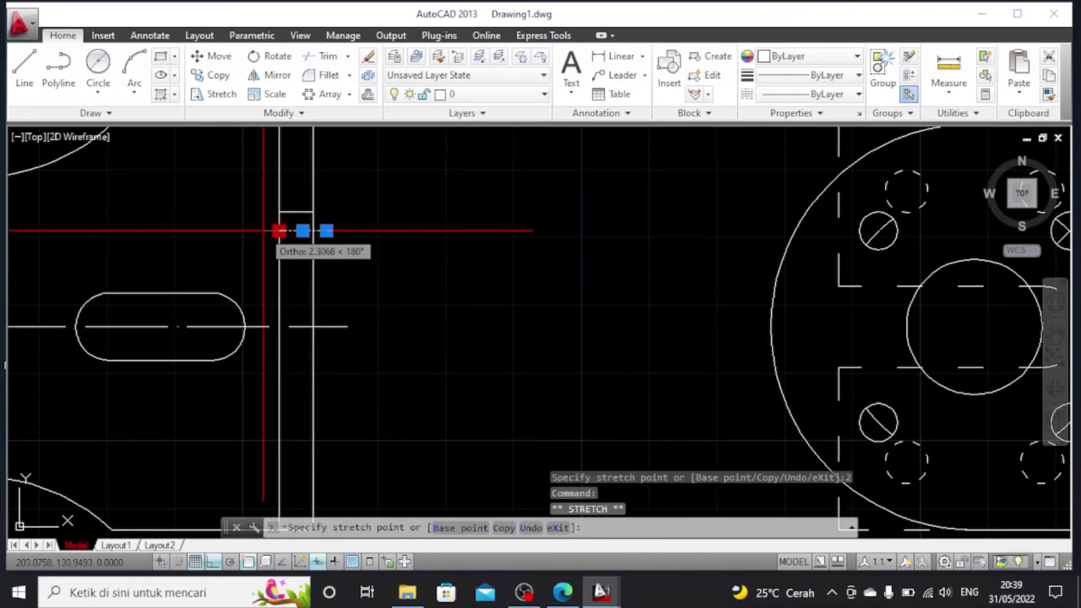
pyautogui.click(279, 231)
pyautogui.write('2')
pyautogui.press('Return')
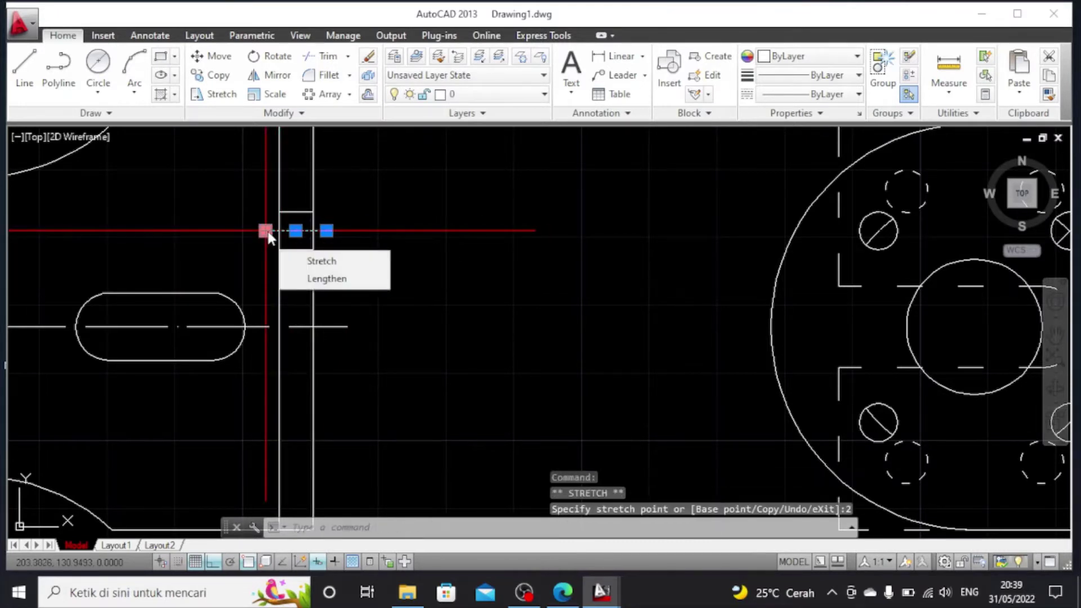
pyautogui.press('Escape')
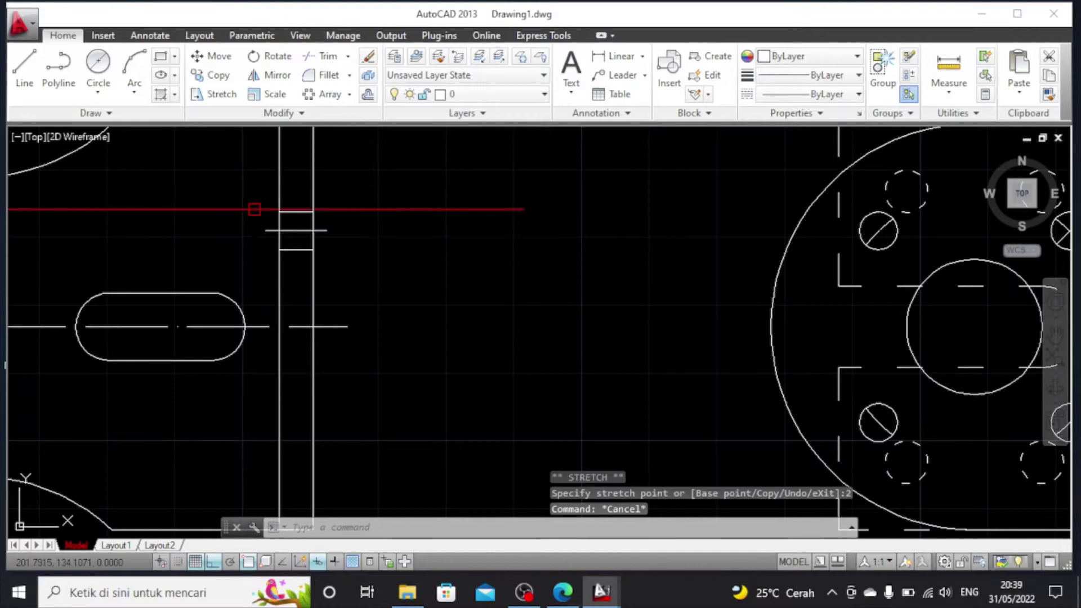
pyautogui.click(296, 213)
pyautogui.click(295, 250)
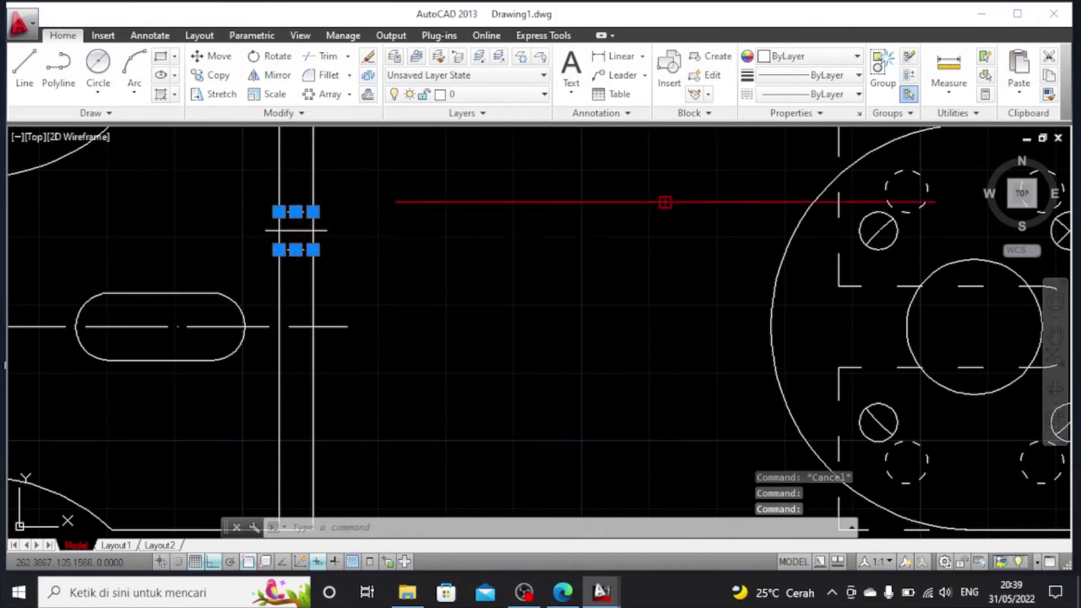
# Make the hole's top and bottom lines dashed ACAD_ISO02W100 with linetype scale 0.1
pyautogui.click(827, 94)
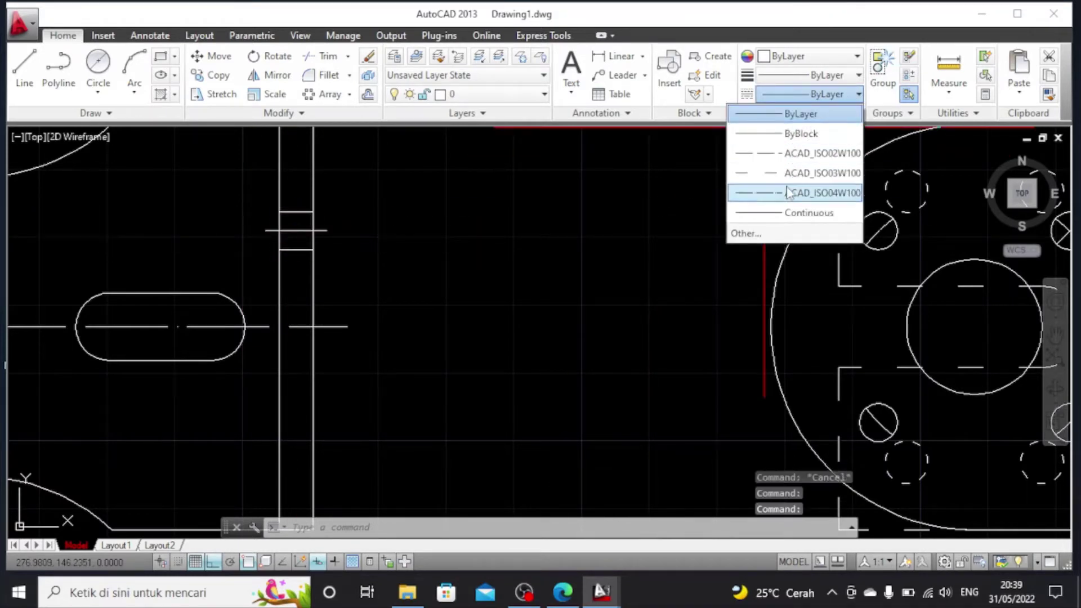
pyautogui.click(781, 154)
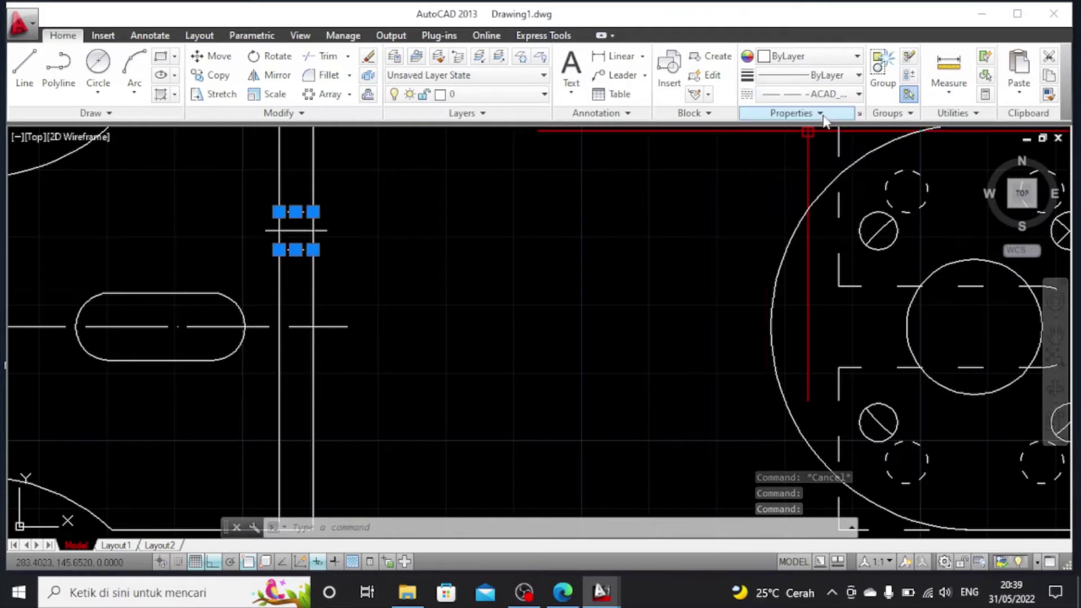
pyautogui.click(859, 115)
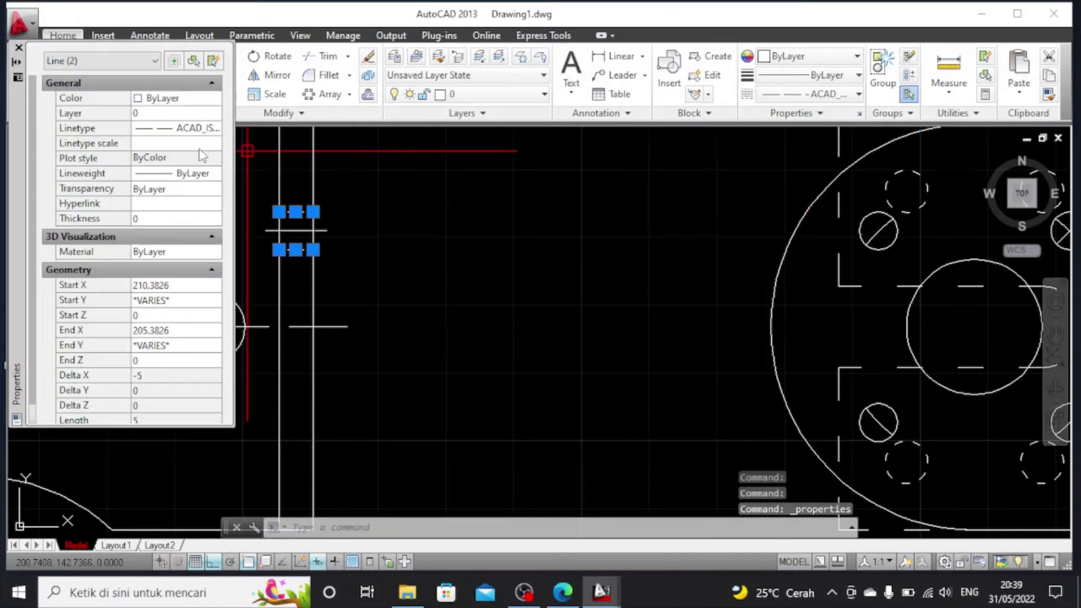
pyautogui.click(200, 144)
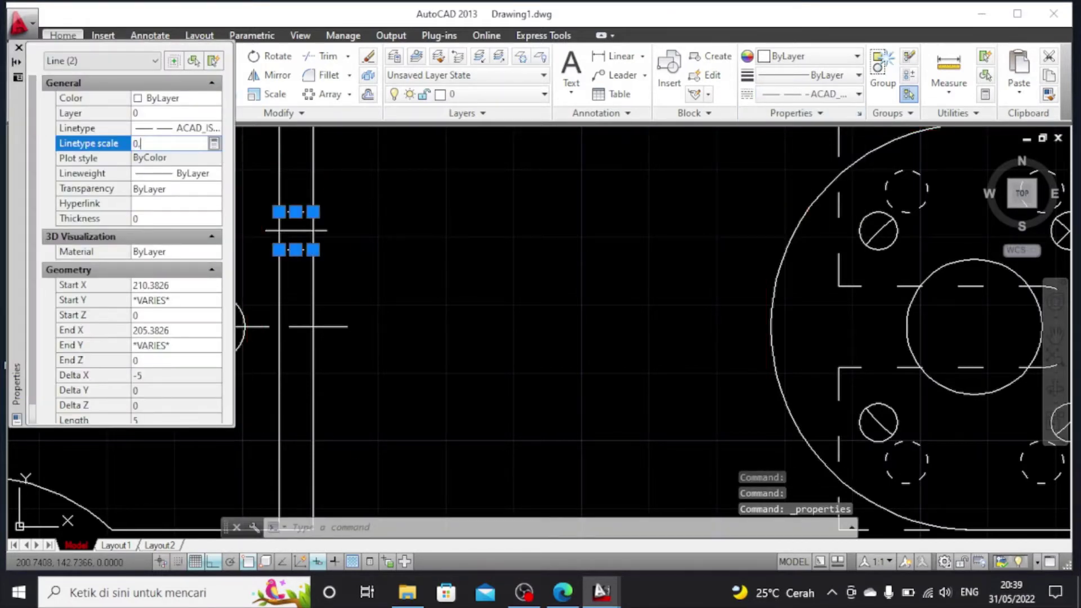
pyautogui.click(202, 157)
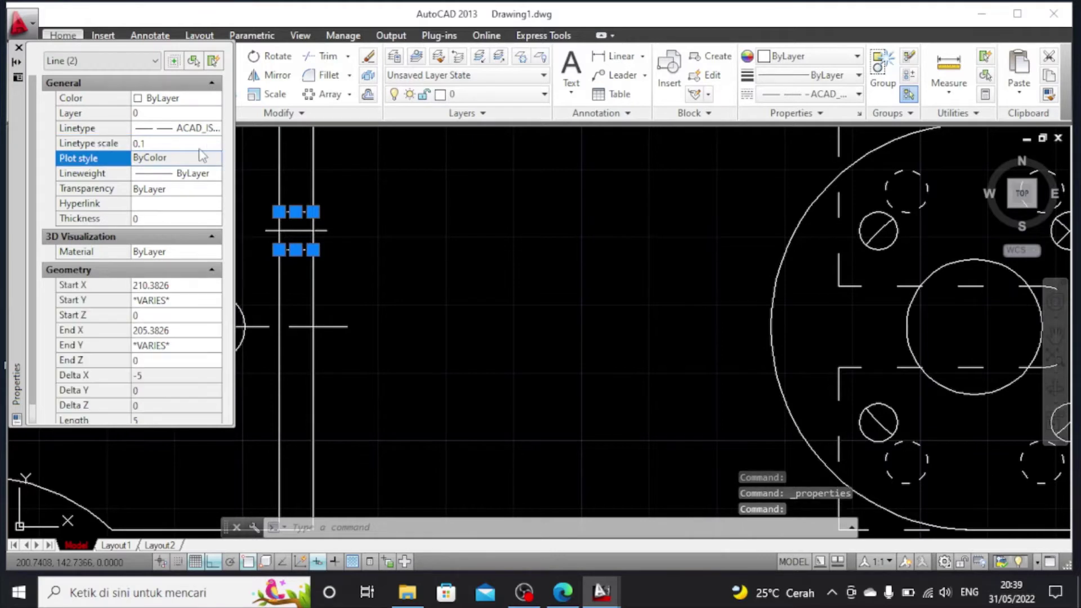
pyautogui.click(18, 48)
pyautogui.press('Escape')
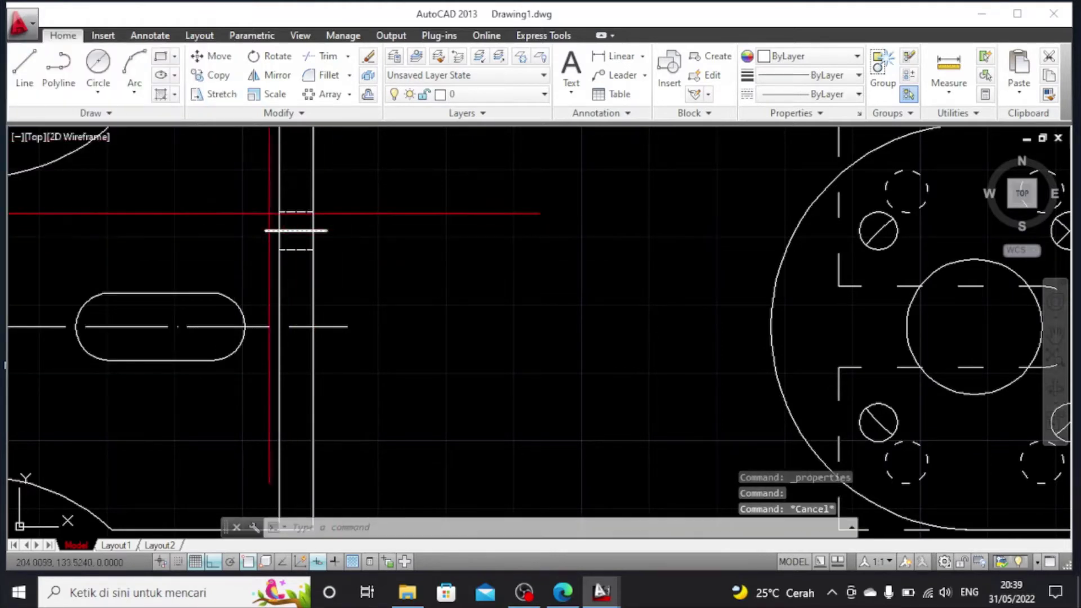
# Make the hole's middle line an ACAD_ISO04W100 centerline with linetype scale 0.1
pyautogui.click(296, 230)
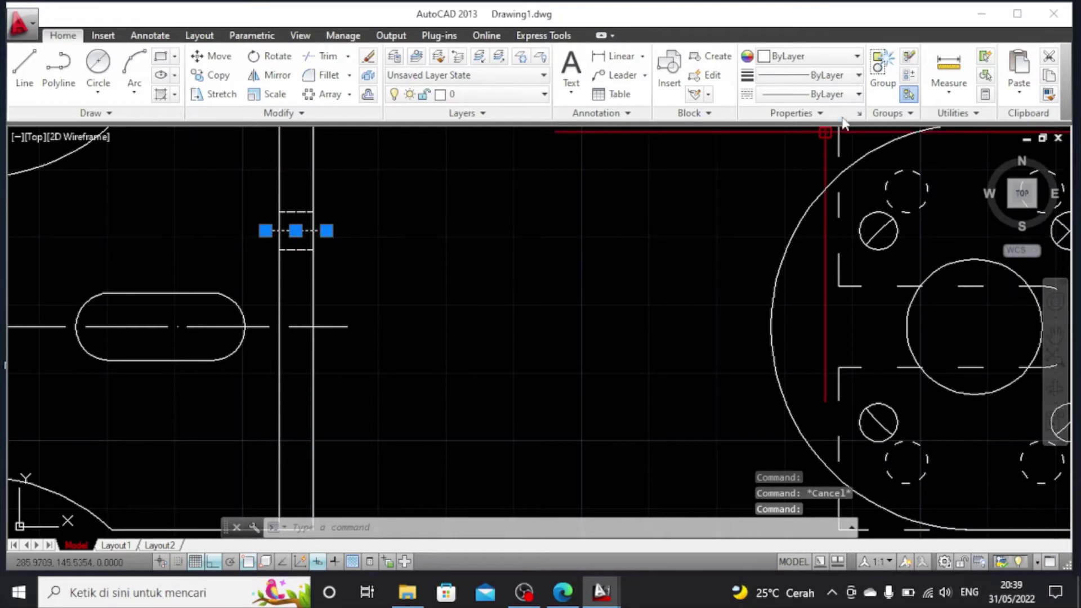
pyautogui.click(840, 95)
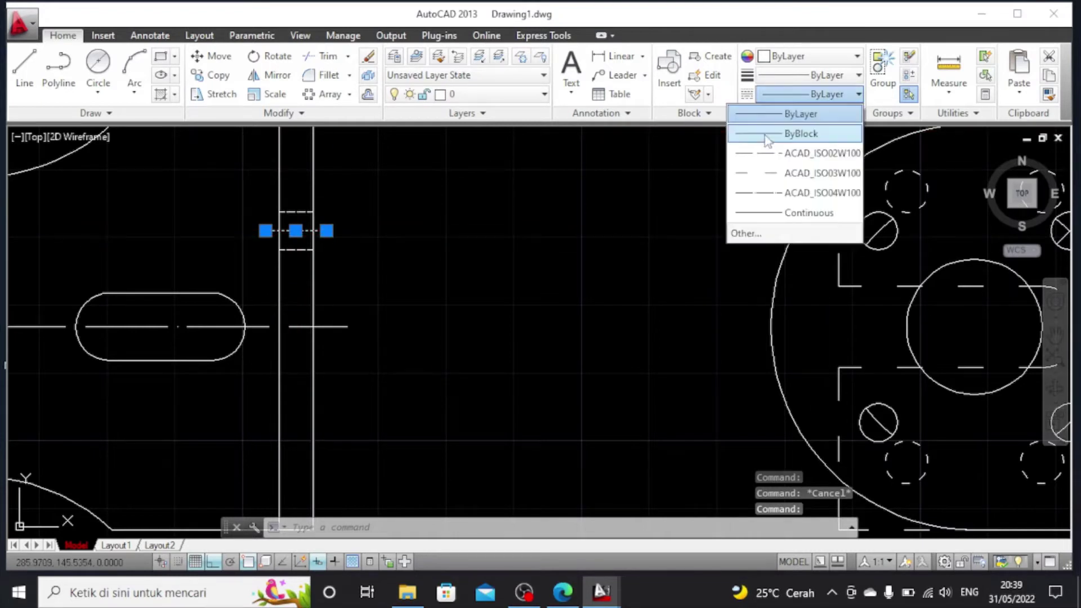
pyautogui.click(787, 203)
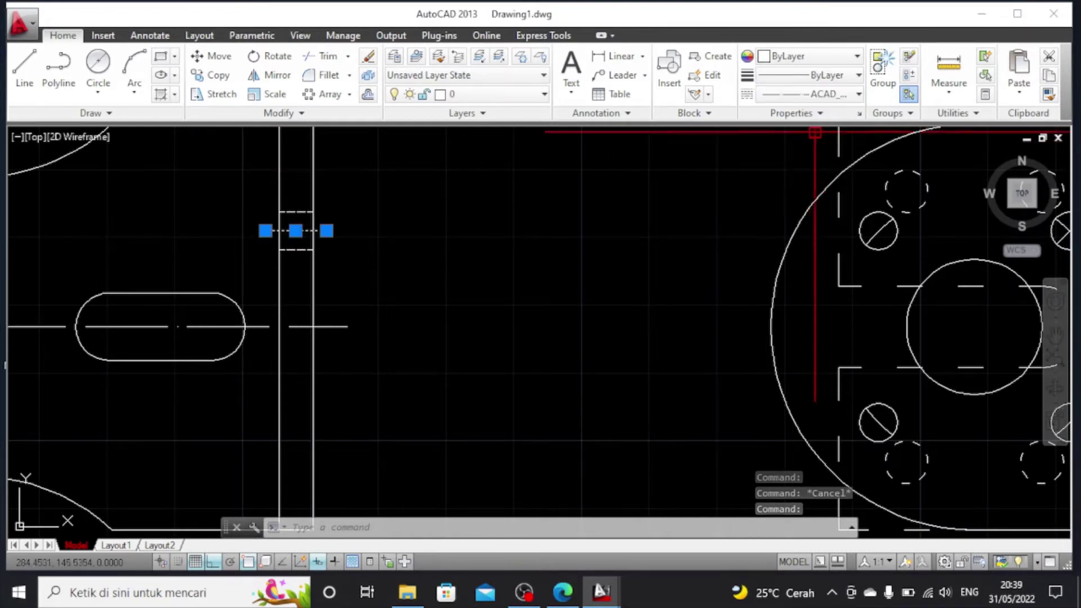
pyautogui.click(859, 115)
pyautogui.click(152, 143)
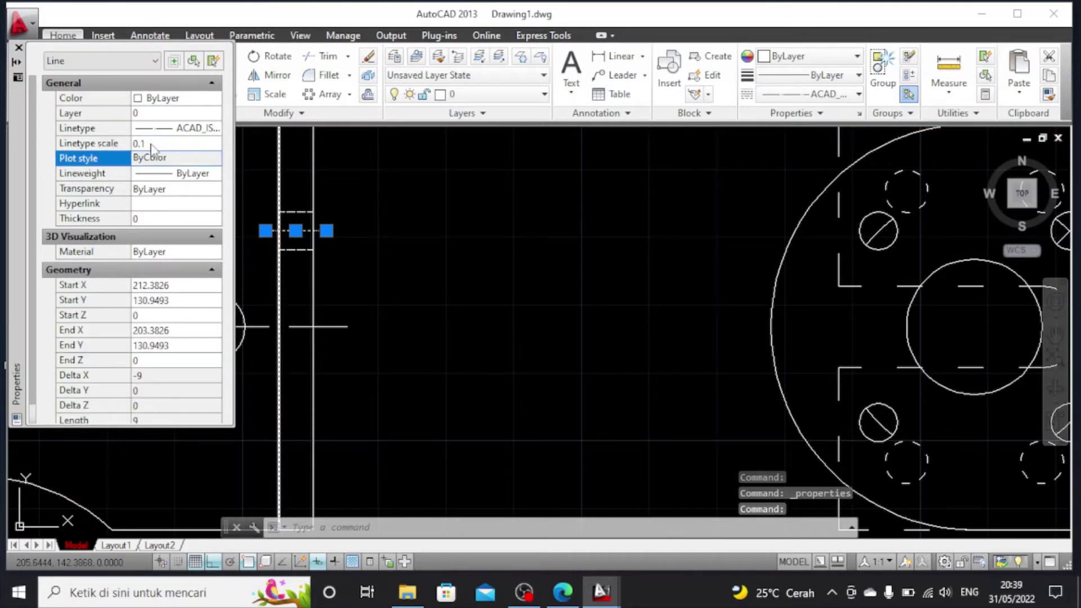
pyautogui.click(18, 47)
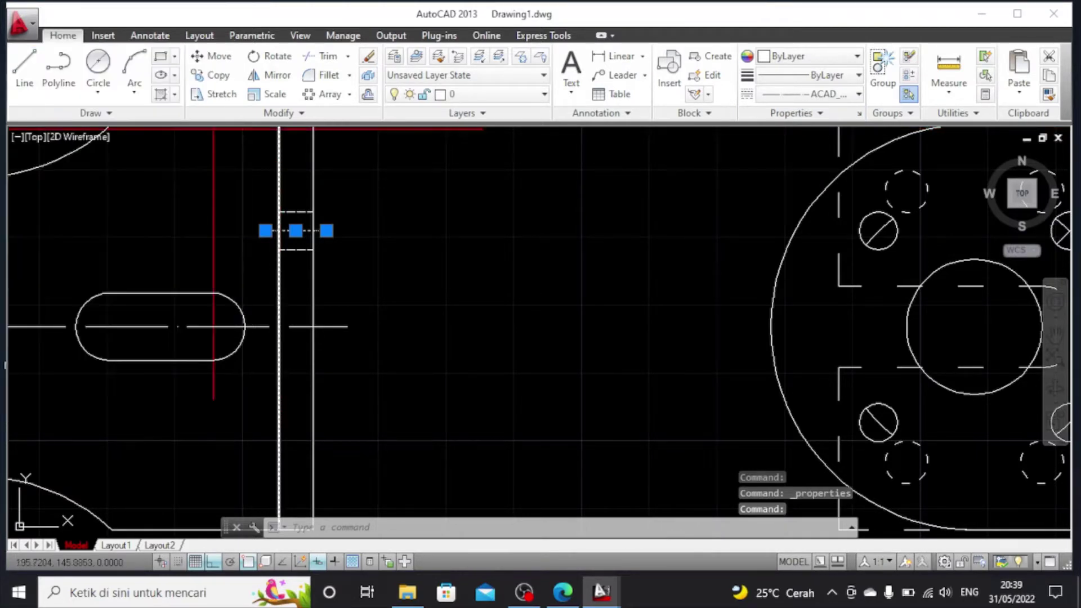
pyautogui.press('Escape')
pyautogui.click(262, 208)
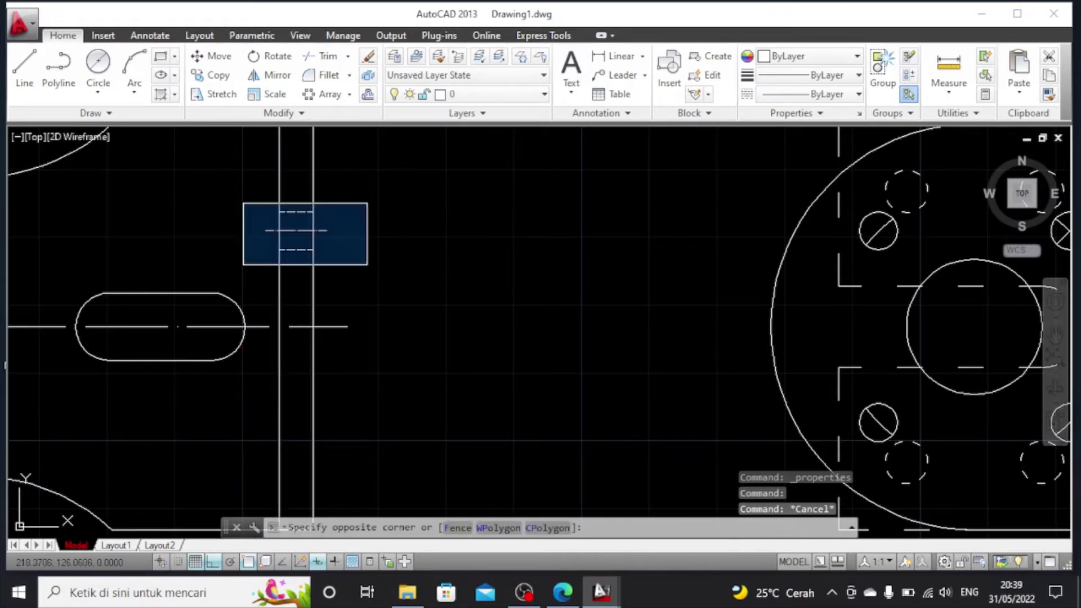
# Mirror the hole lines about the part's horizontal centerline to create the lower hole
pyautogui.click(369, 266)
pyautogui.click(269, 77)
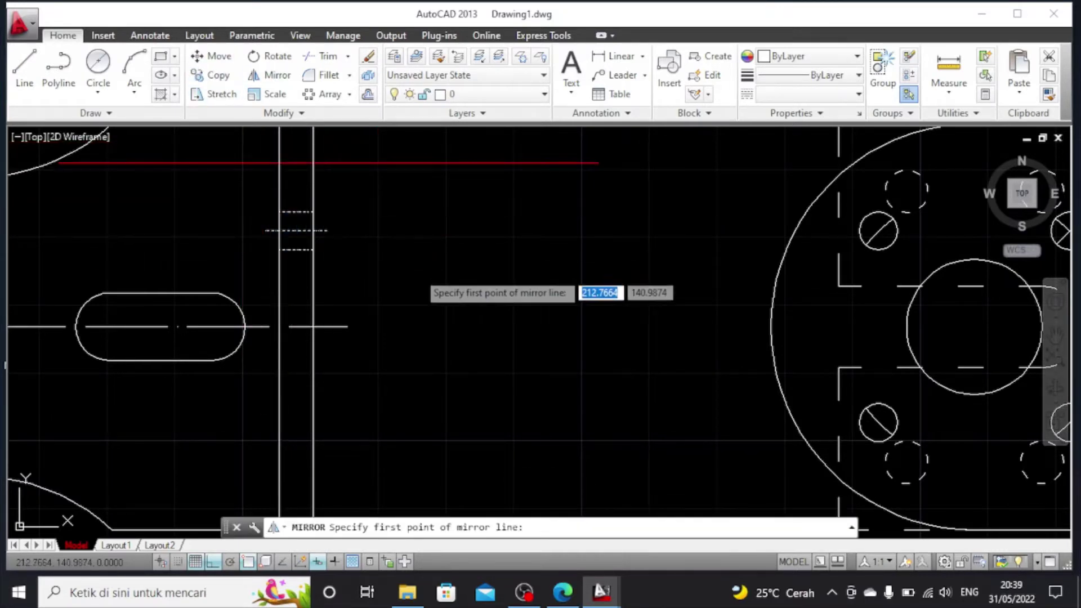
pyautogui.click(277, 326)
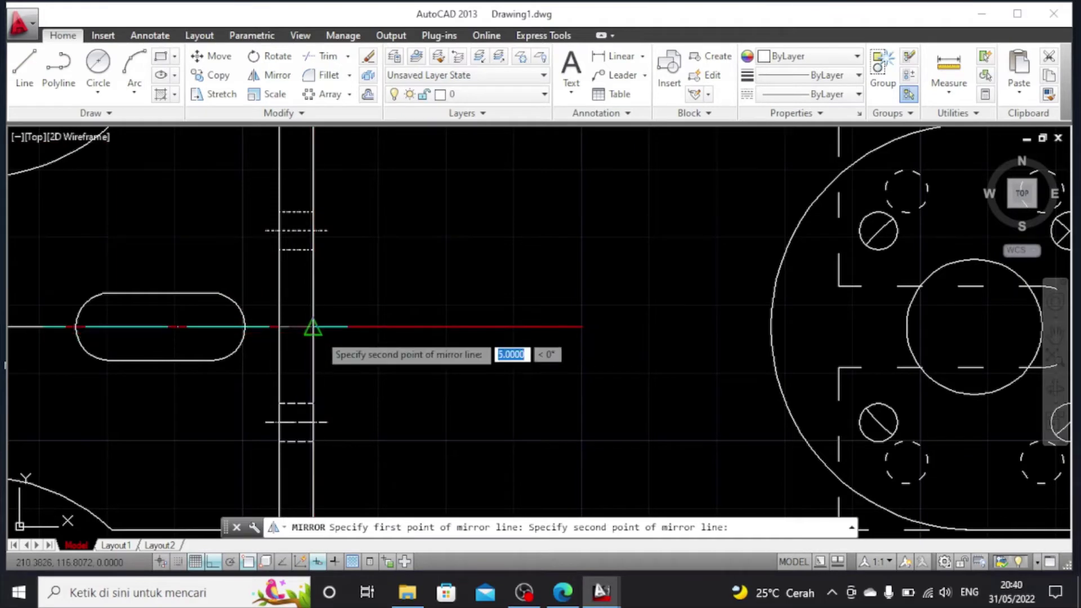
pyautogui.click(313, 327)
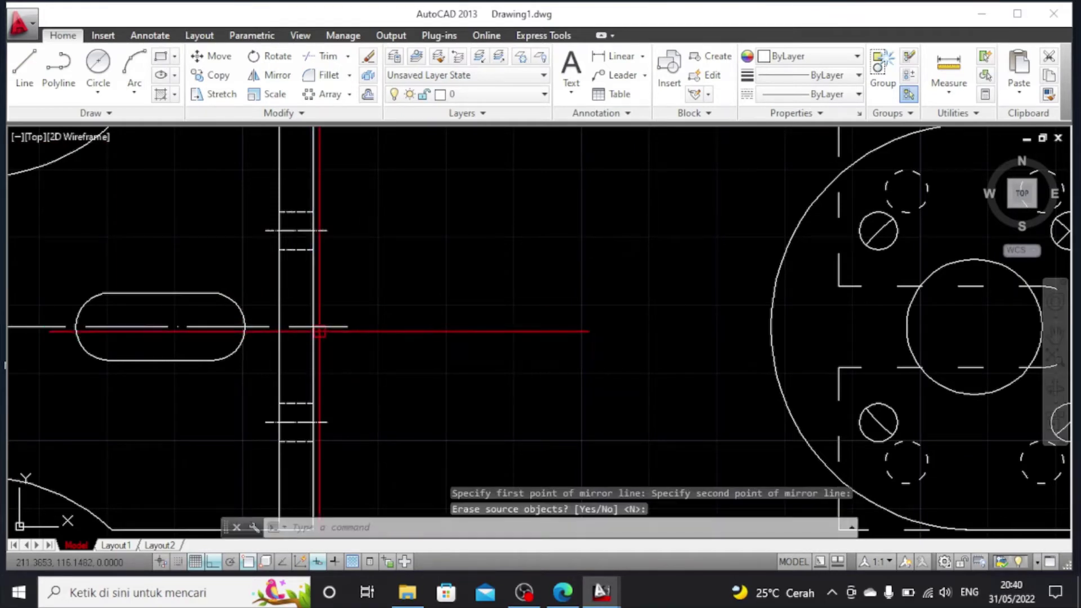
pyautogui.scroll(-2, 472, 357)
pyautogui.scroll(2, 479, 356)
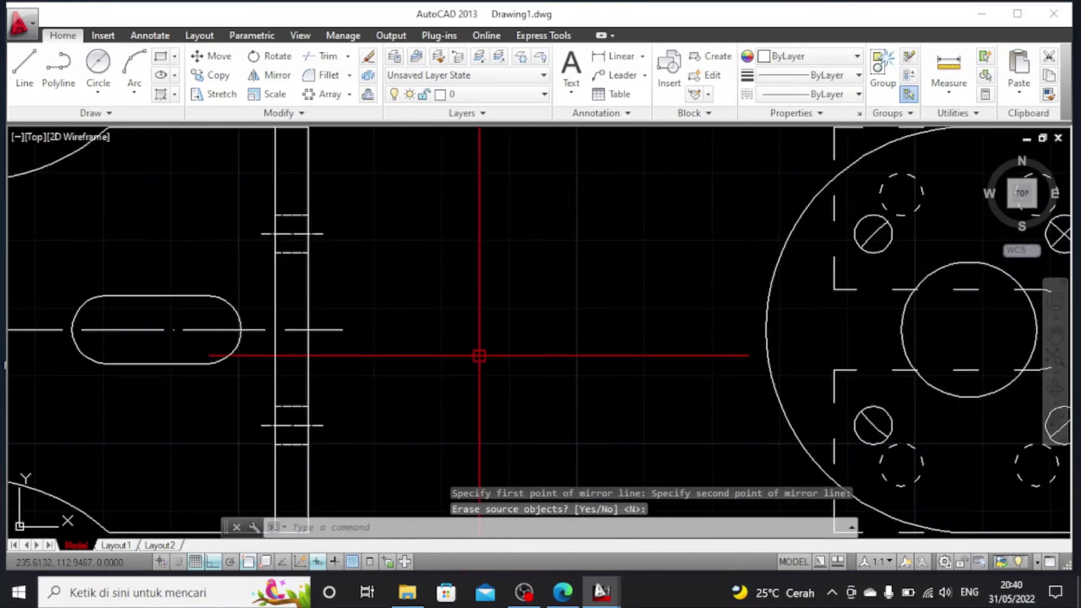
pyautogui.scroll(-1, 485, 354)
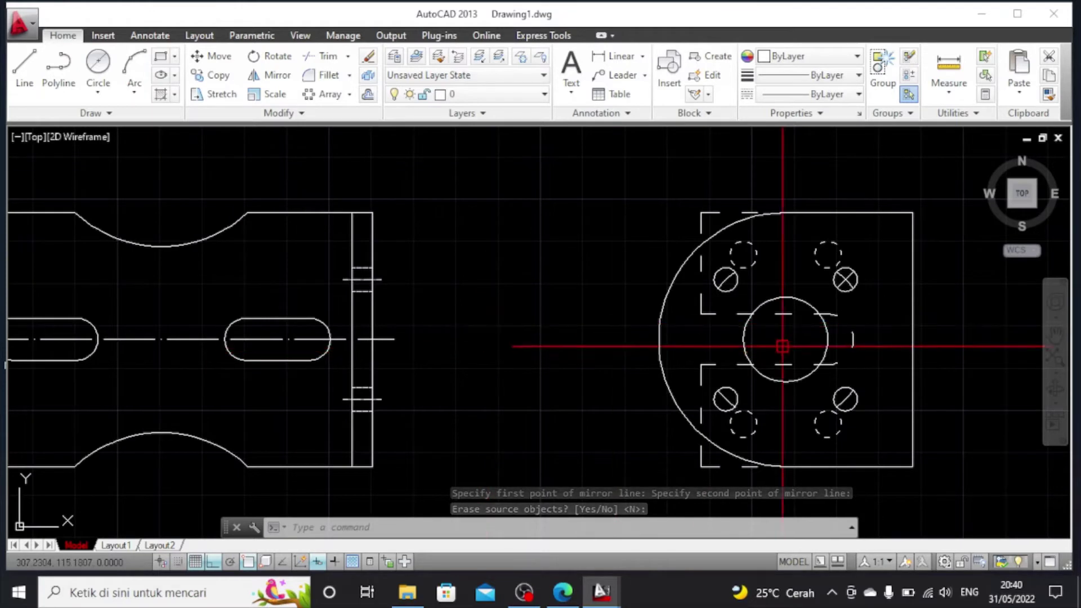
# Draw a line from the plate edge with a 10-unit segment across the left flange strip
pyautogui.click(24, 67)
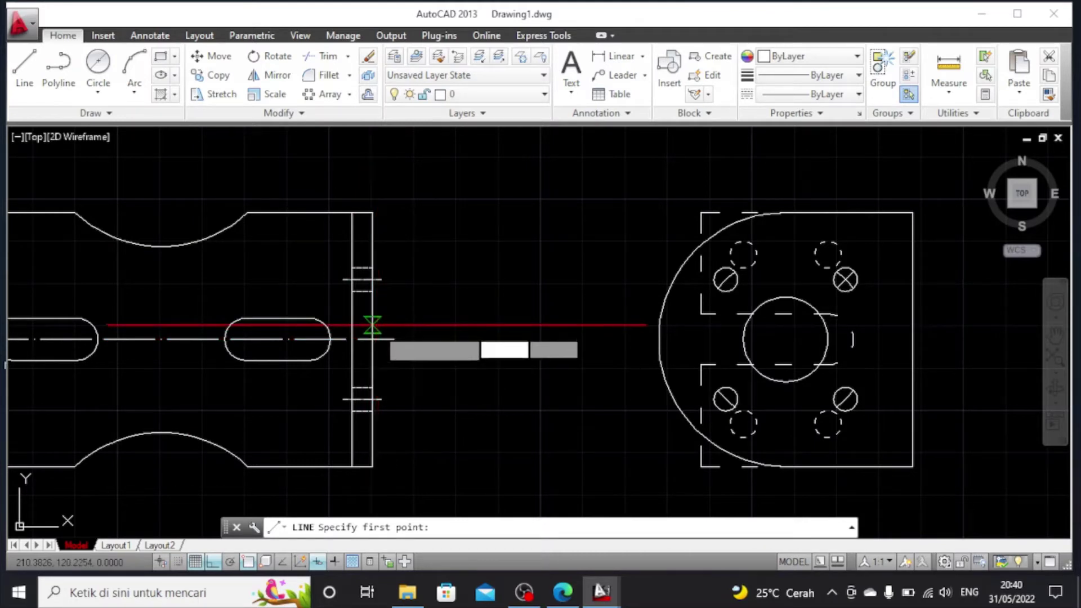
pyautogui.click(372, 339)
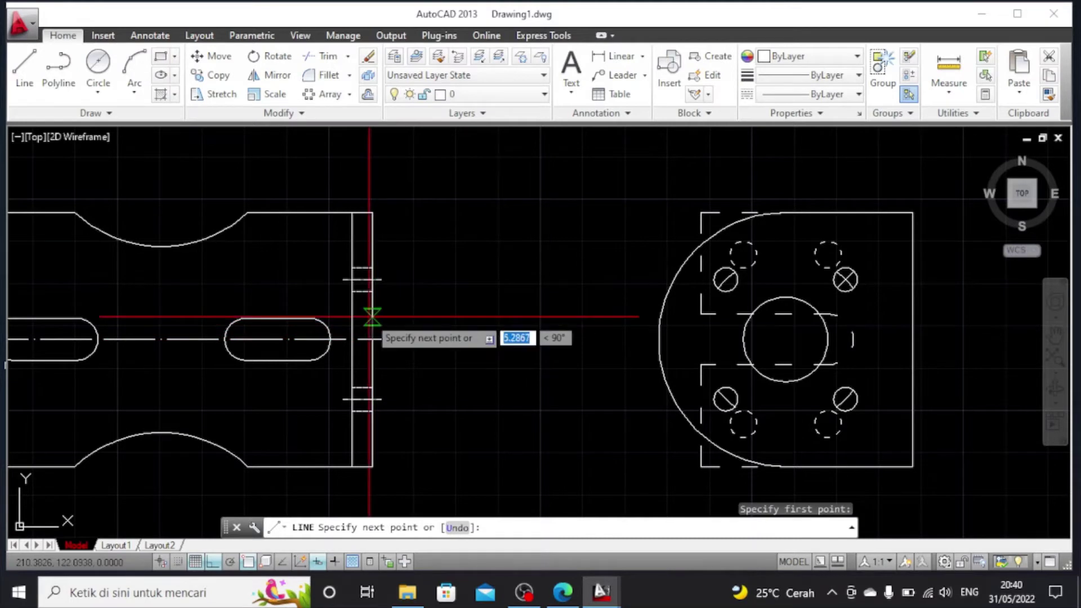
pyautogui.write('10')
pyautogui.press('Return')
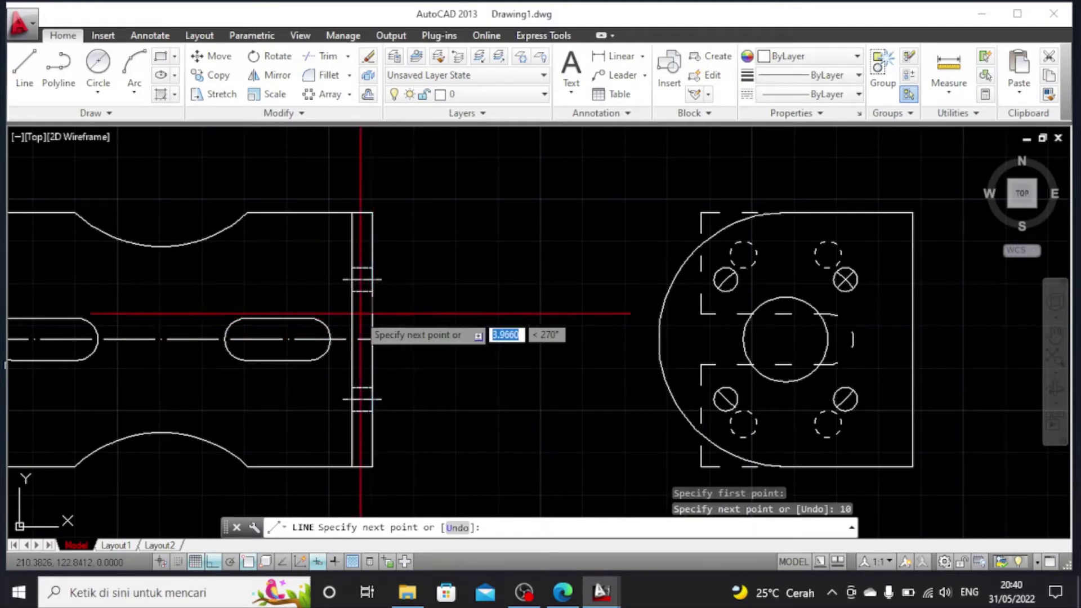
pyautogui.scroll(2, 357, 312)
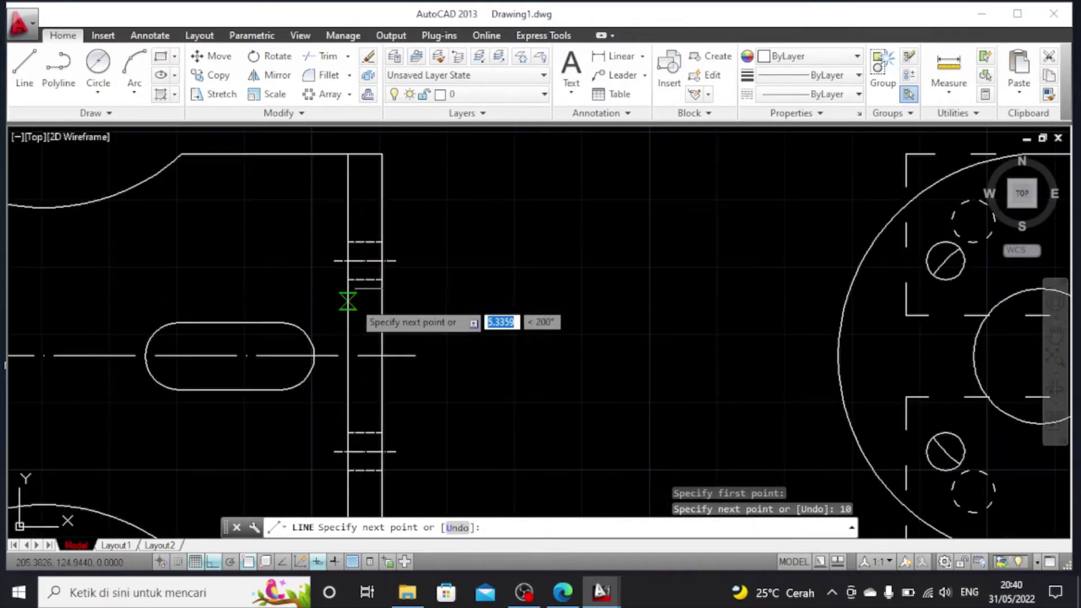
pyautogui.click(346, 289)
pyautogui.press('Escape')
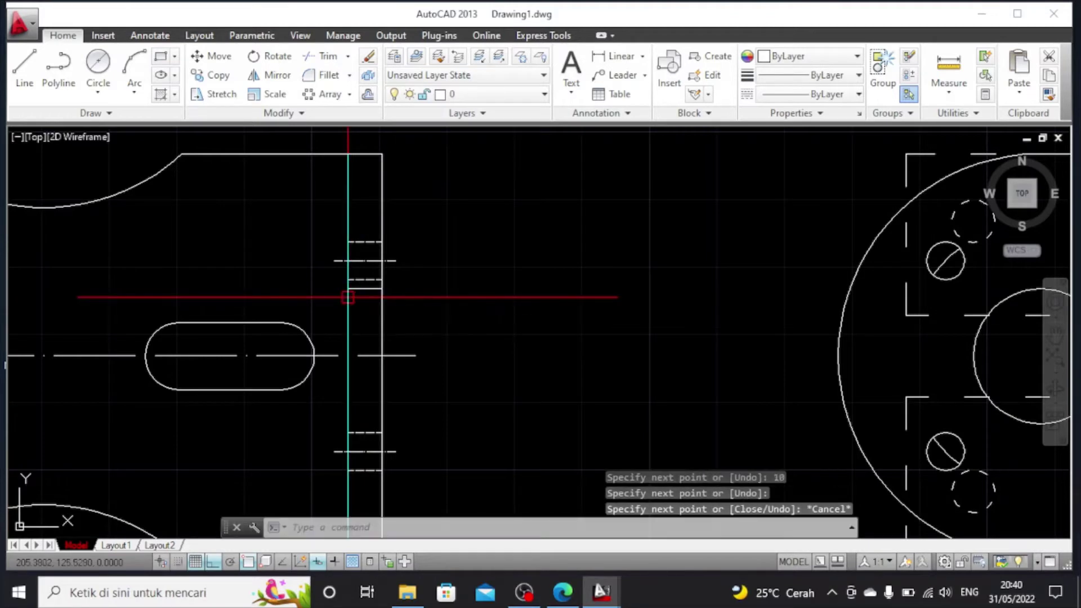
pyautogui.click(365, 289)
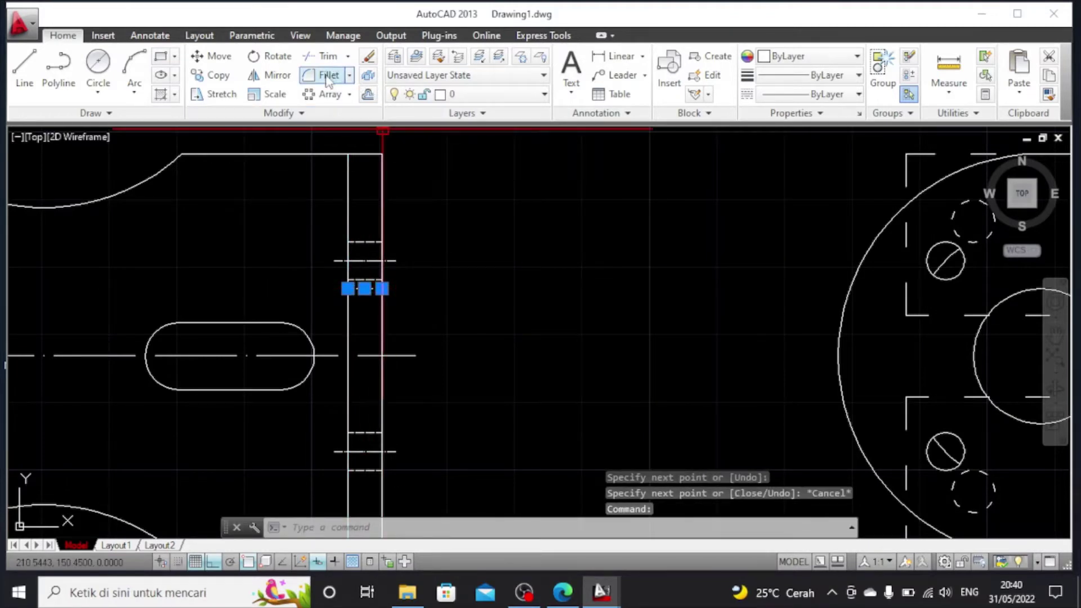
# Offset the short horizontal line by 20 and delete the unneeded extra copy
pyautogui.click(368, 75)
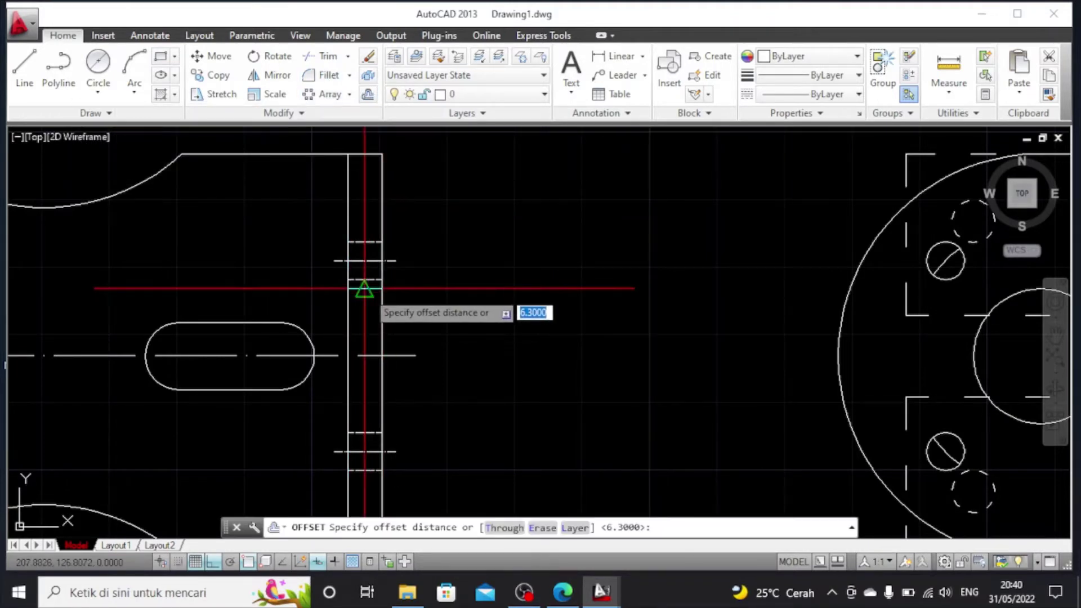
pyautogui.click(365, 289)
pyautogui.write('20')
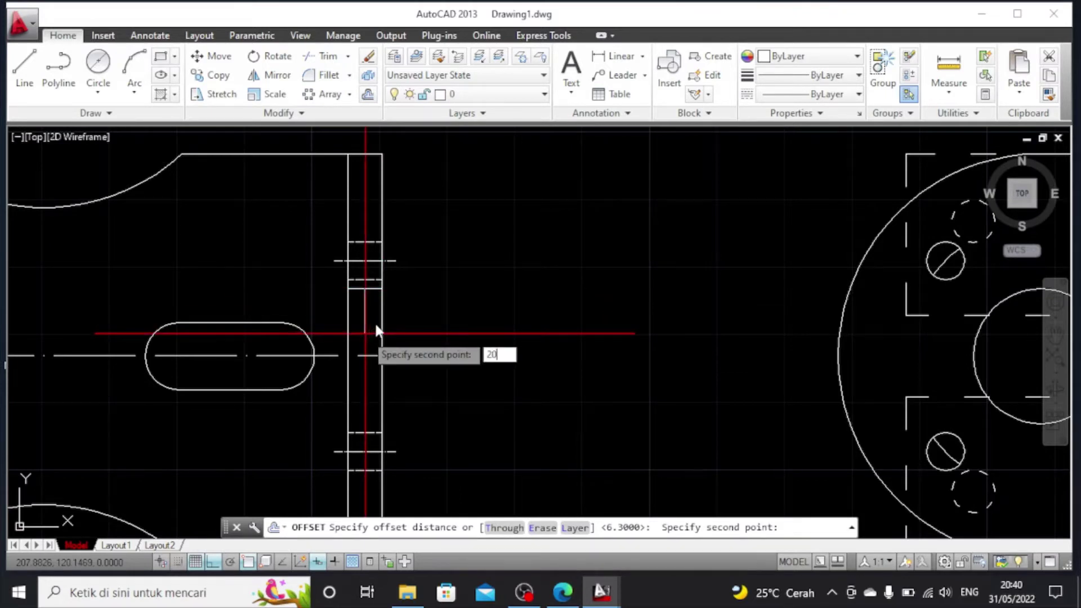
pyautogui.press('Return')
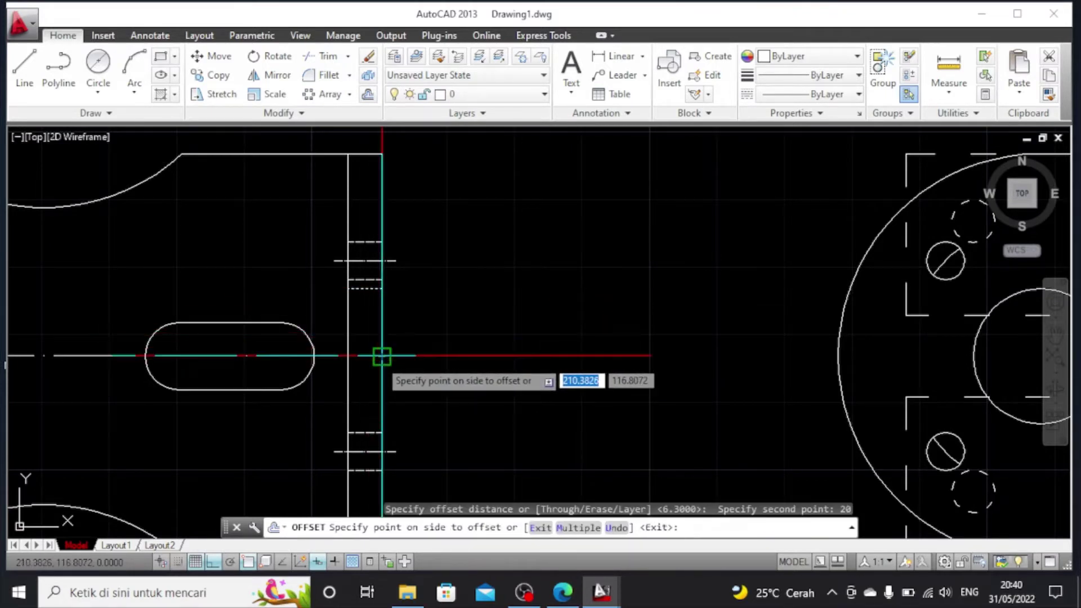
pyautogui.click(376, 357)
pyautogui.click(357, 288)
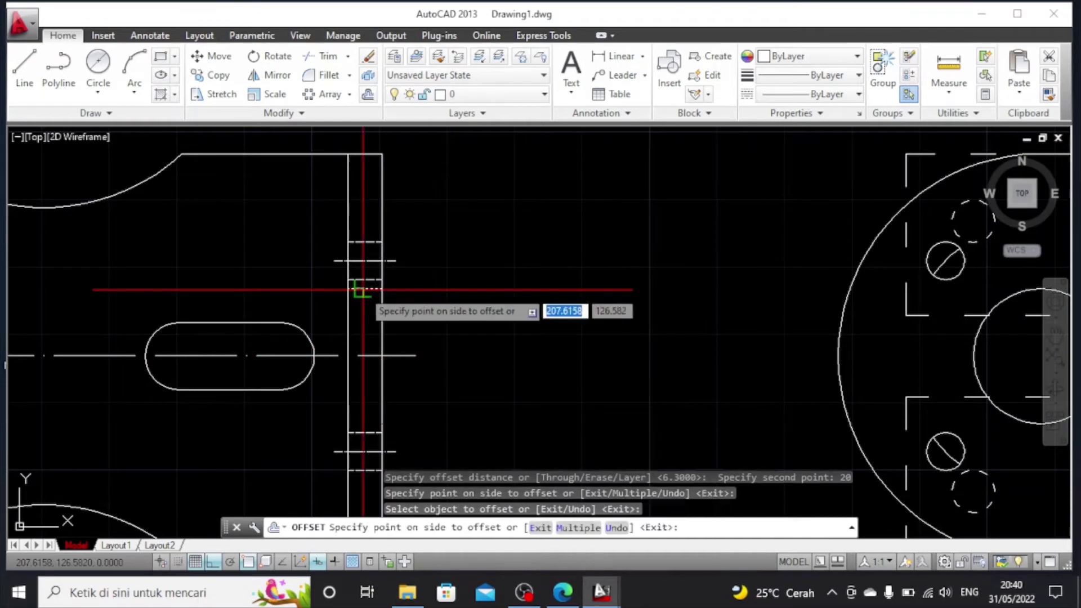
pyautogui.click(364, 423)
pyautogui.press('Escape')
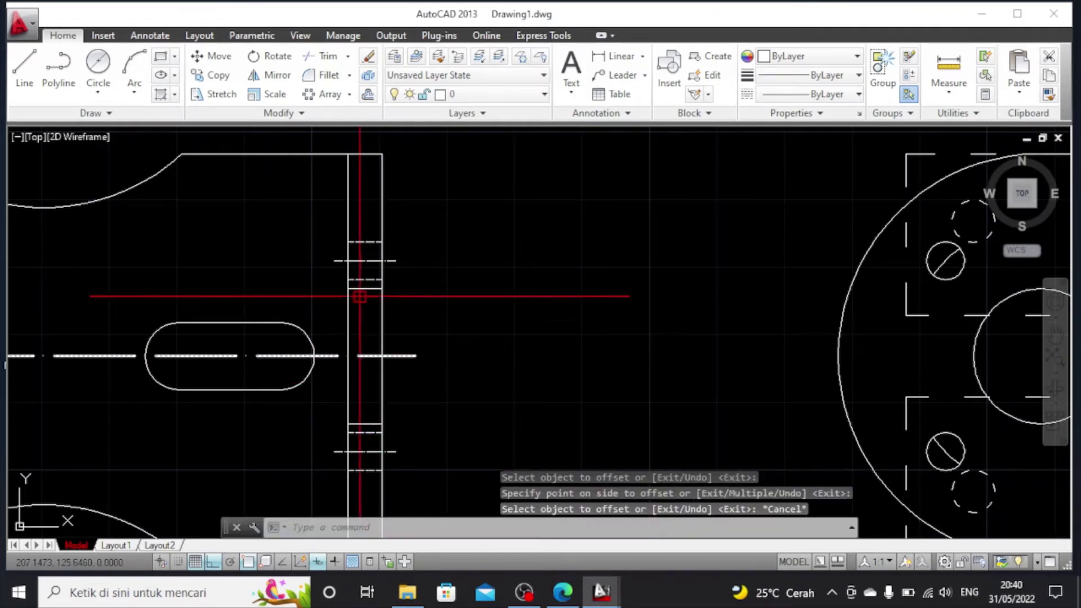
pyautogui.click(365, 423)
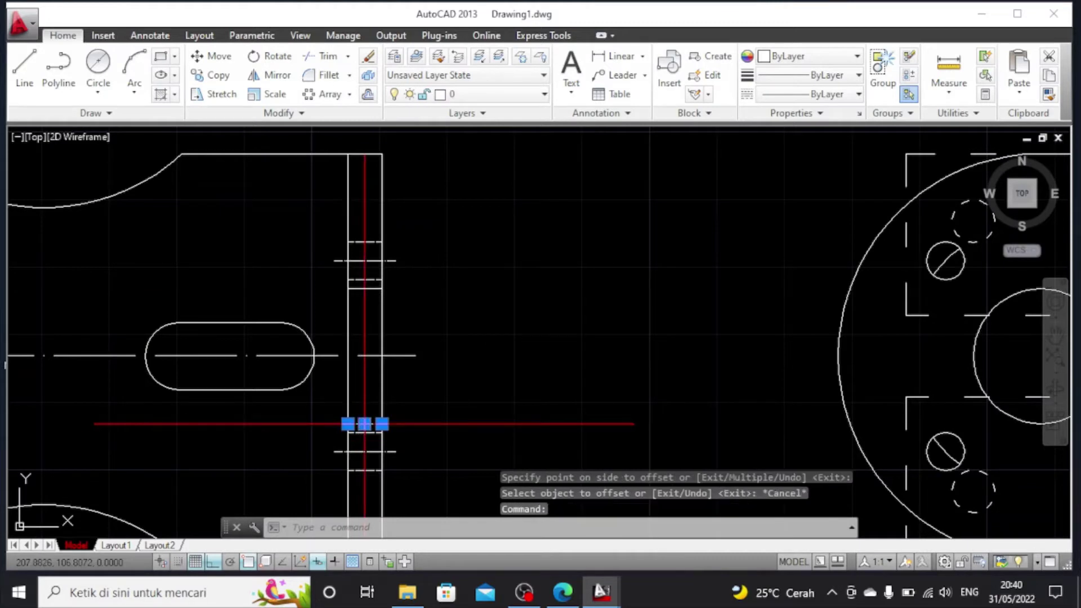
pyautogui.press('Delete')
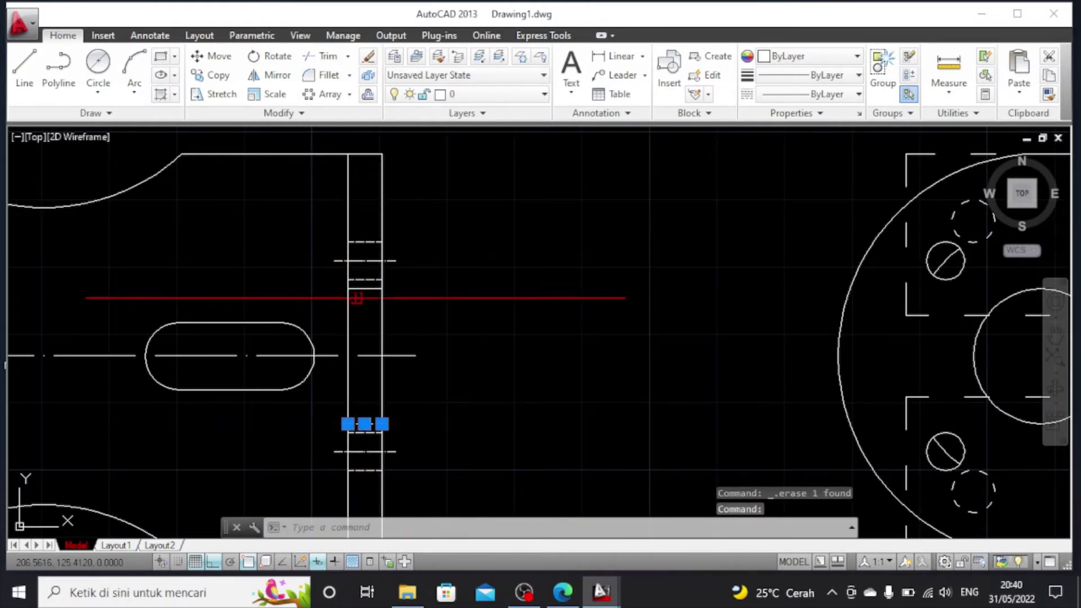
# Make both short hole lines a dashed ACAD_ISO linetype with linetype scale 0.1
pyautogui.click(365, 289)
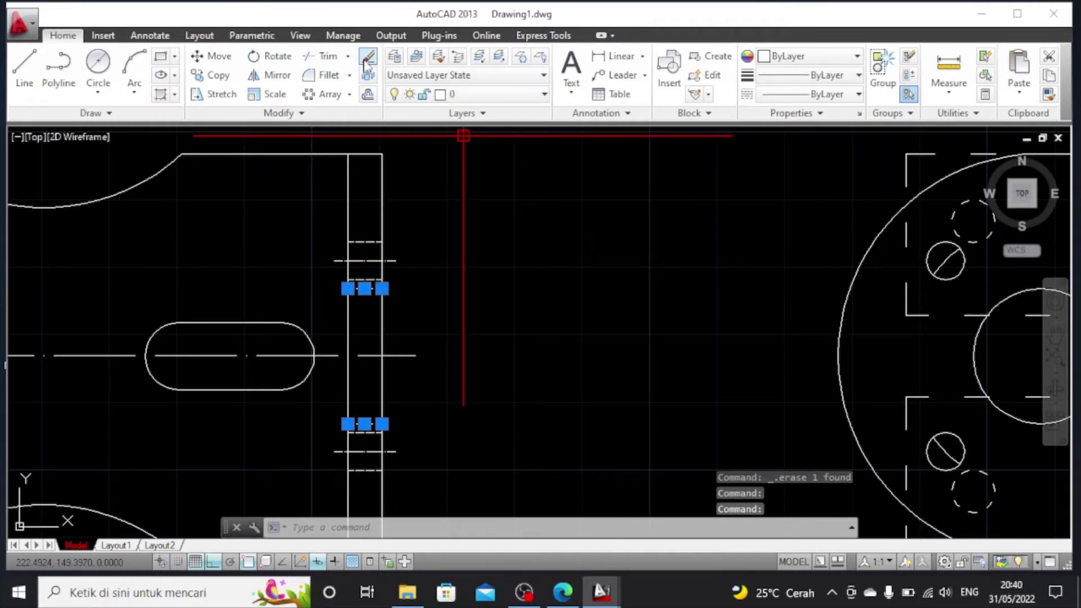
pyautogui.click(828, 94)
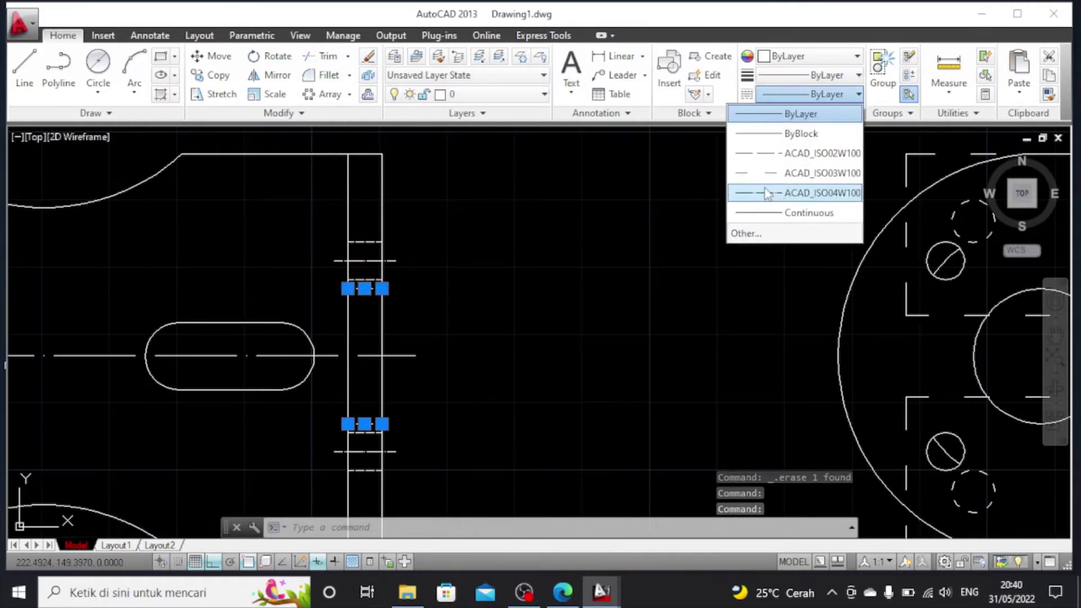
pyautogui.click(777, 153)
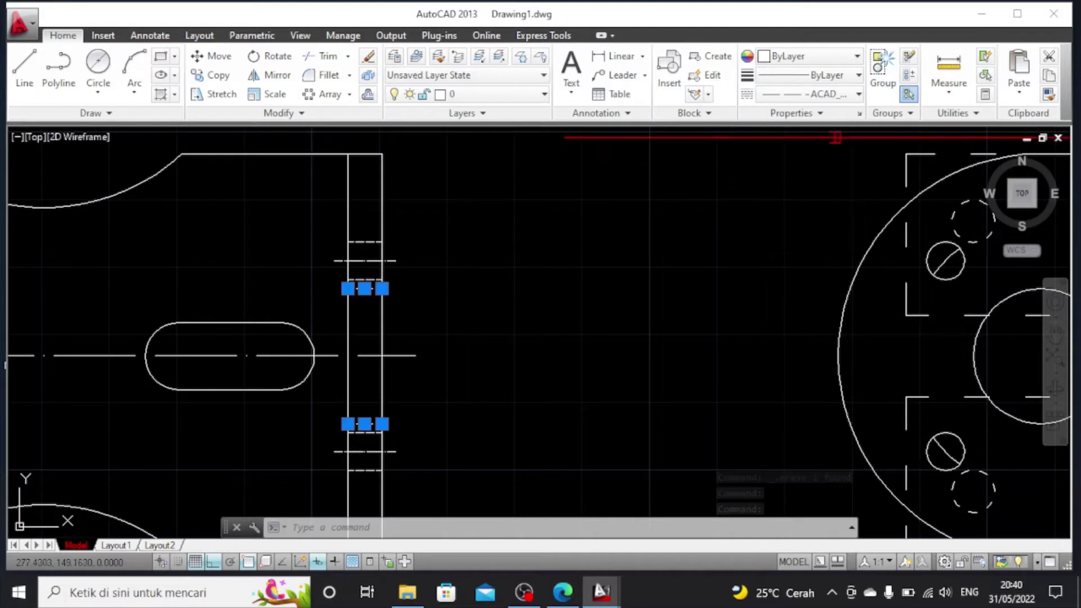
pyautogui.click(859, 115)
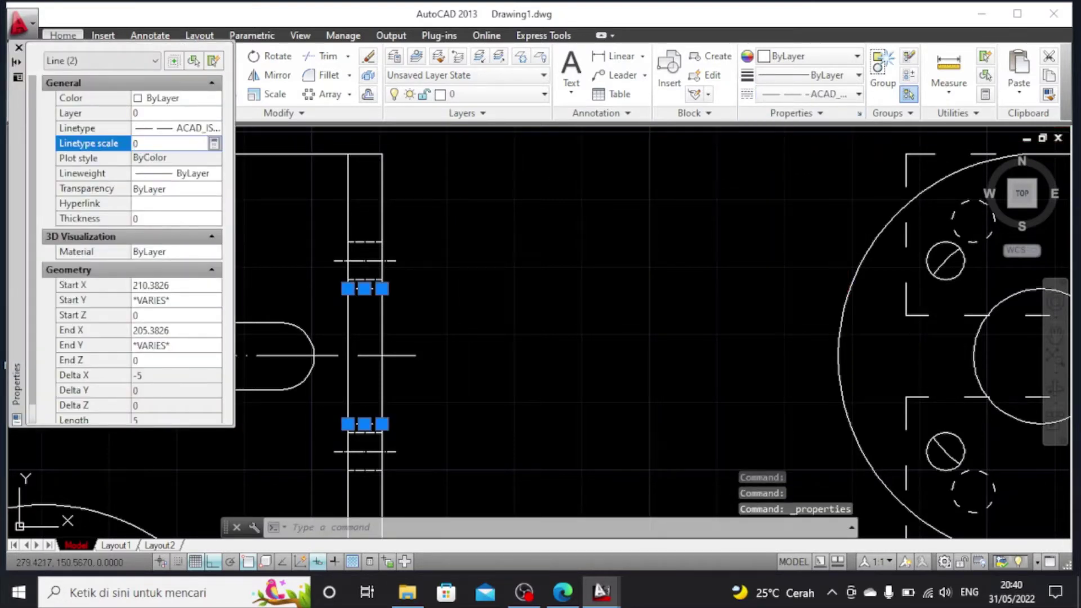
pyautogui.press('Return')
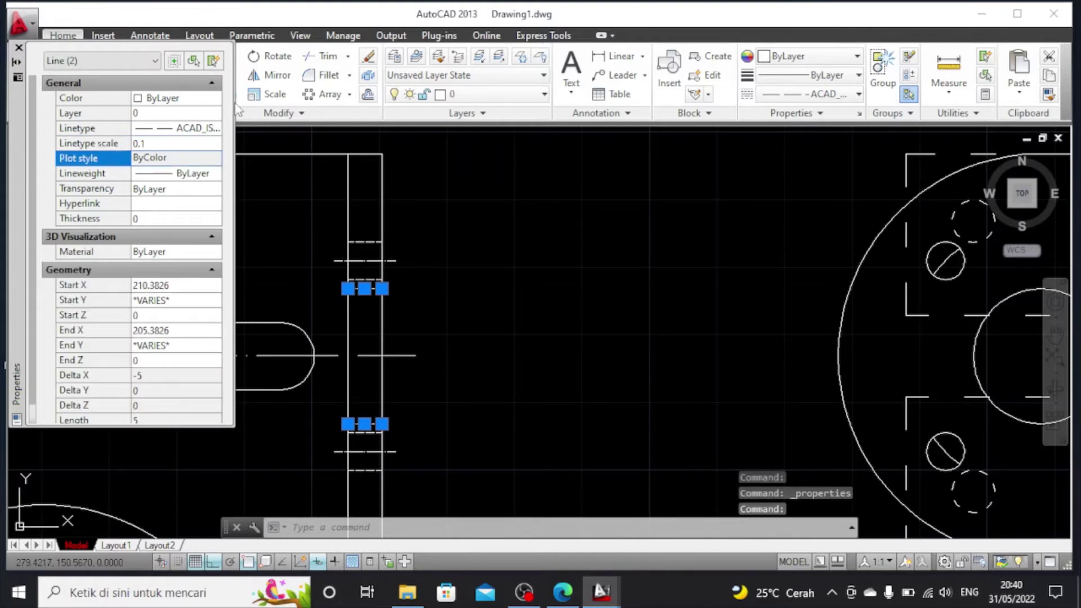
pyautogui.click(18, 49)
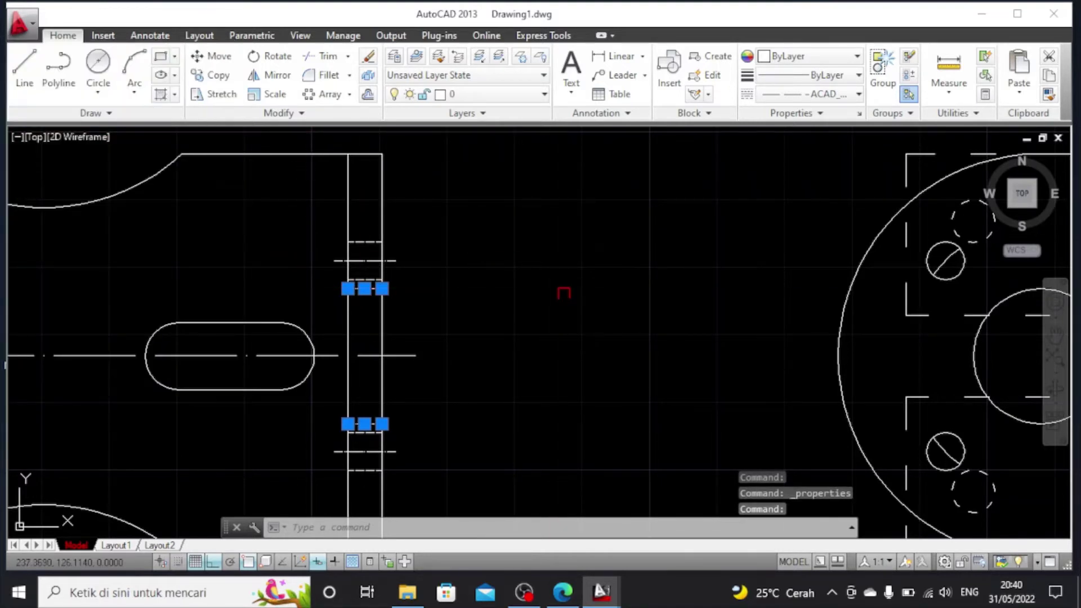
pyautogui.press('Escape')
pyautogui.scroll(-2, 574, 297)
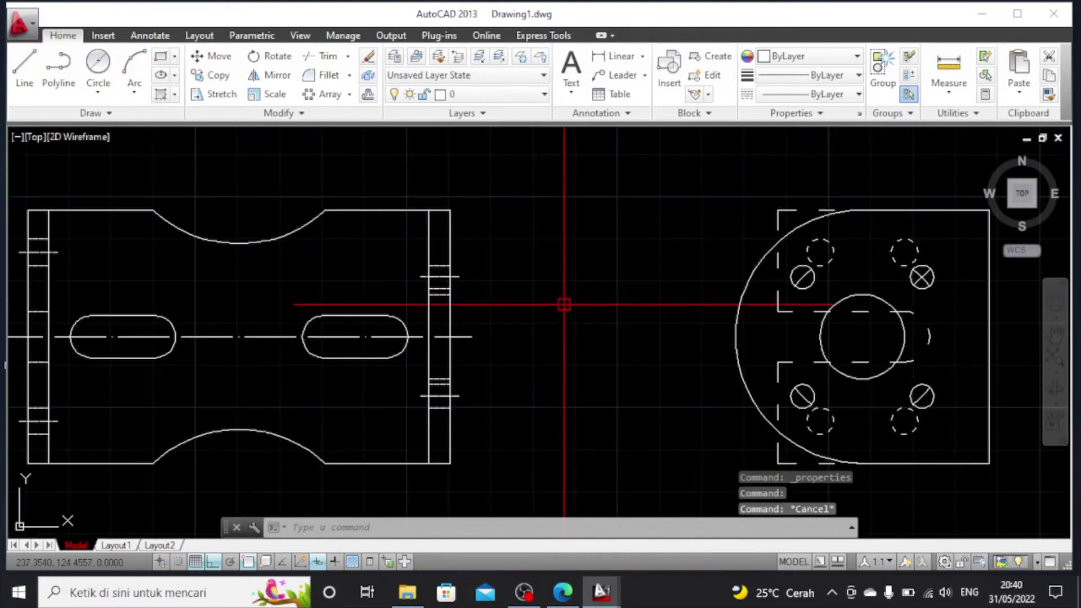
pyautogui.scroll(-2, 564, 304)
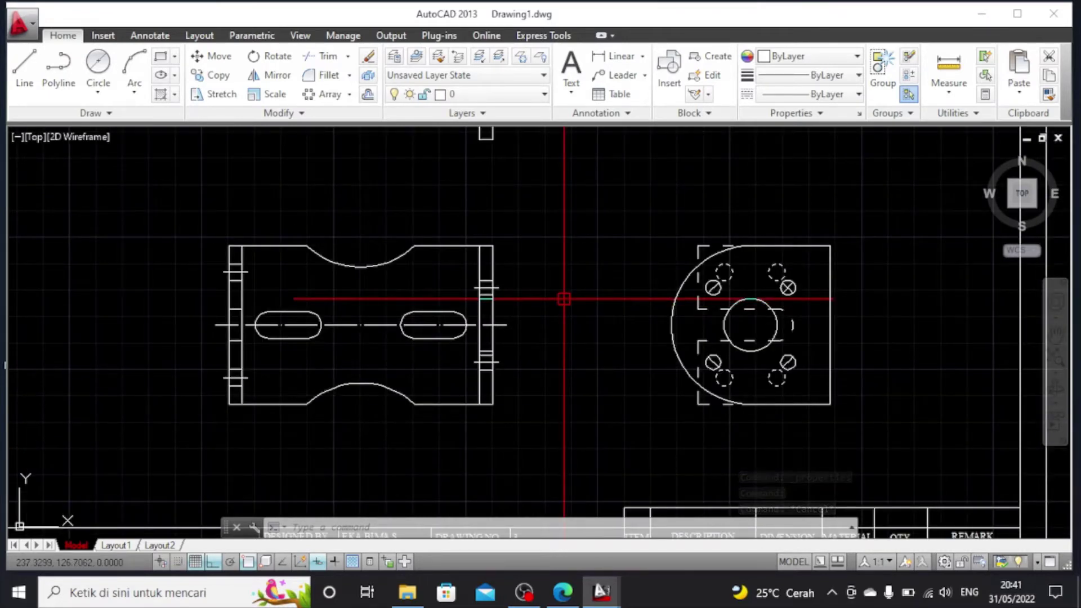
pyautogui.scroll(2, 563, 299)
pyautogui.scroll(-2, 564, 299)
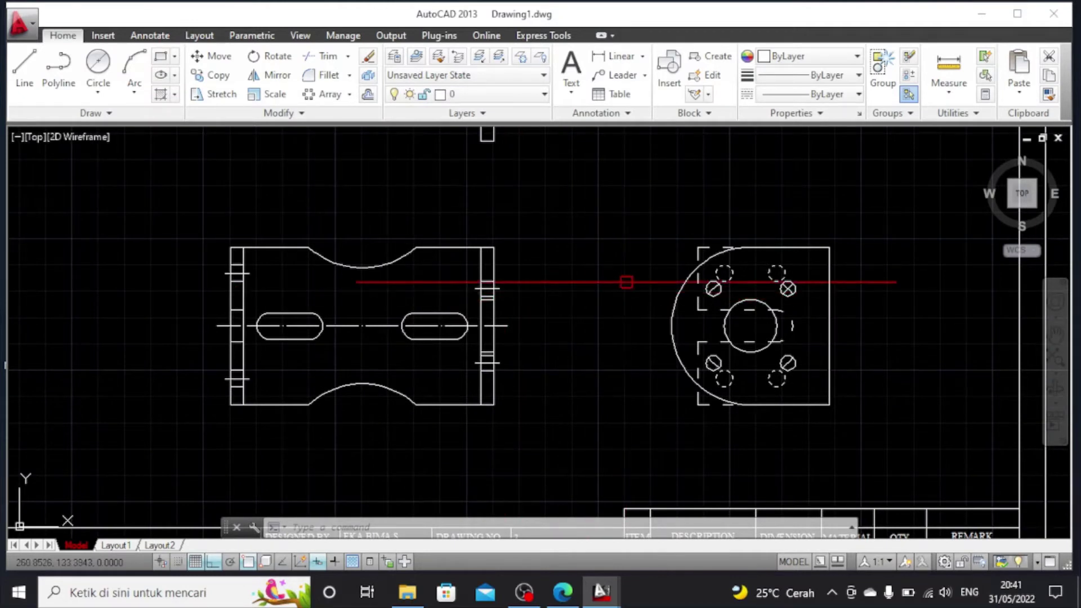
# Draw a vertical line through the upper-left dashed bolt hole in the circular side view
pyautogui.scroll(2, 867, 316)
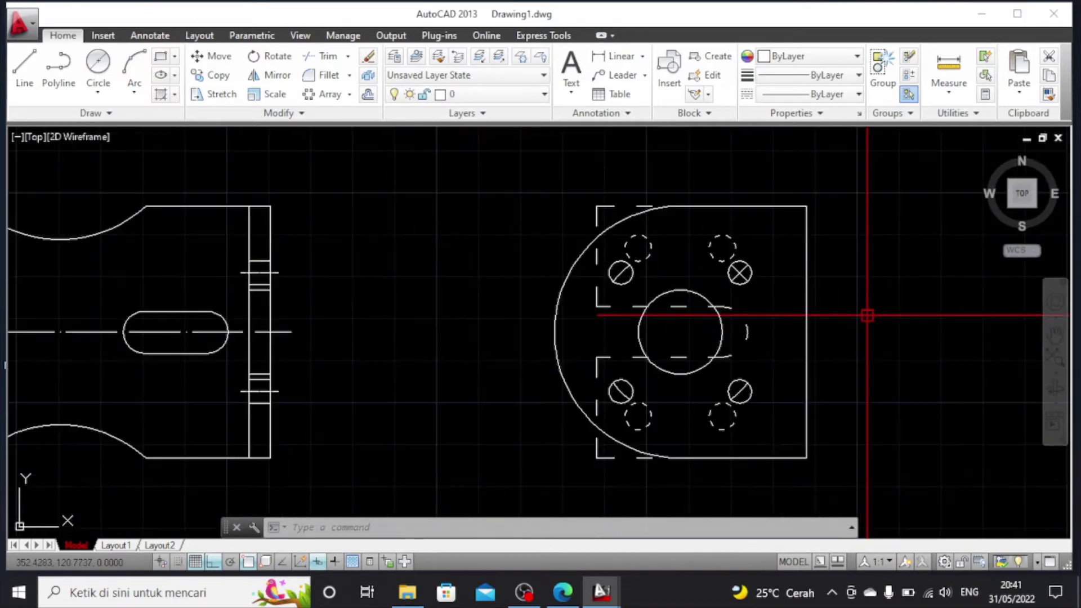
pyautogui.click(1055, 336)
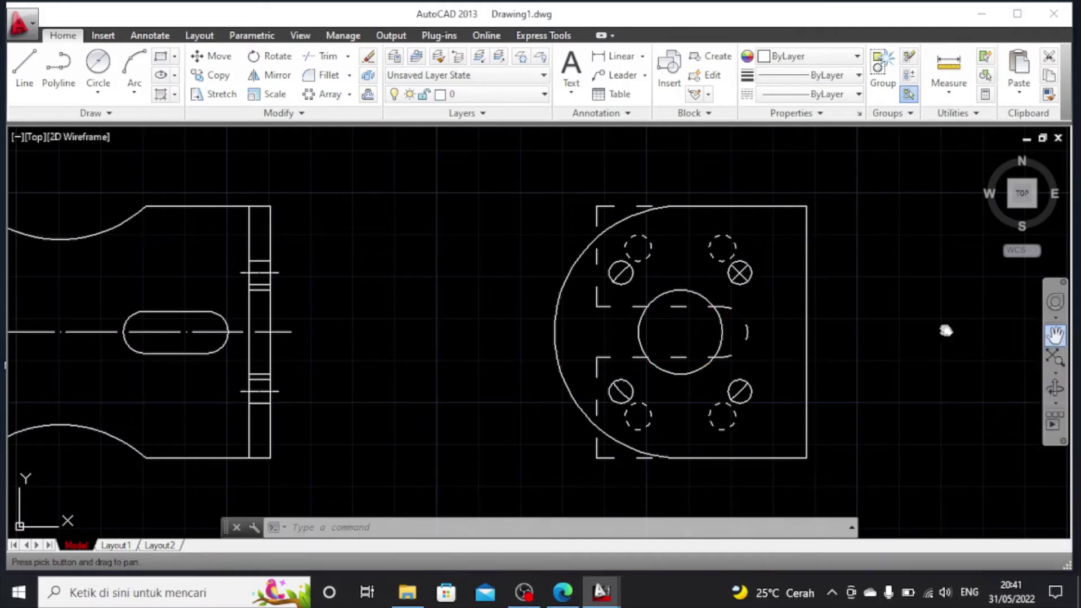
pyautogui.moveTo(920, 326)
pyautogui.mouseDown()
pyautogui.moveTo(885, 303)
pyautogui.moveTo(820, 305)
pyautogui.mouseUp()
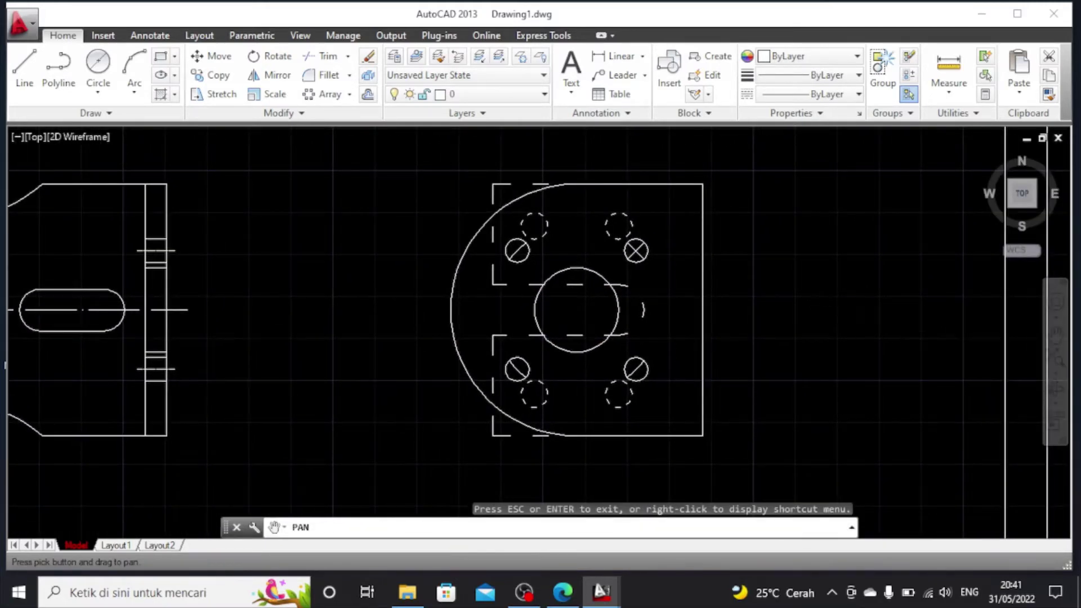
pyautogui.press('Escape')
pyautogui.click(24, 67)
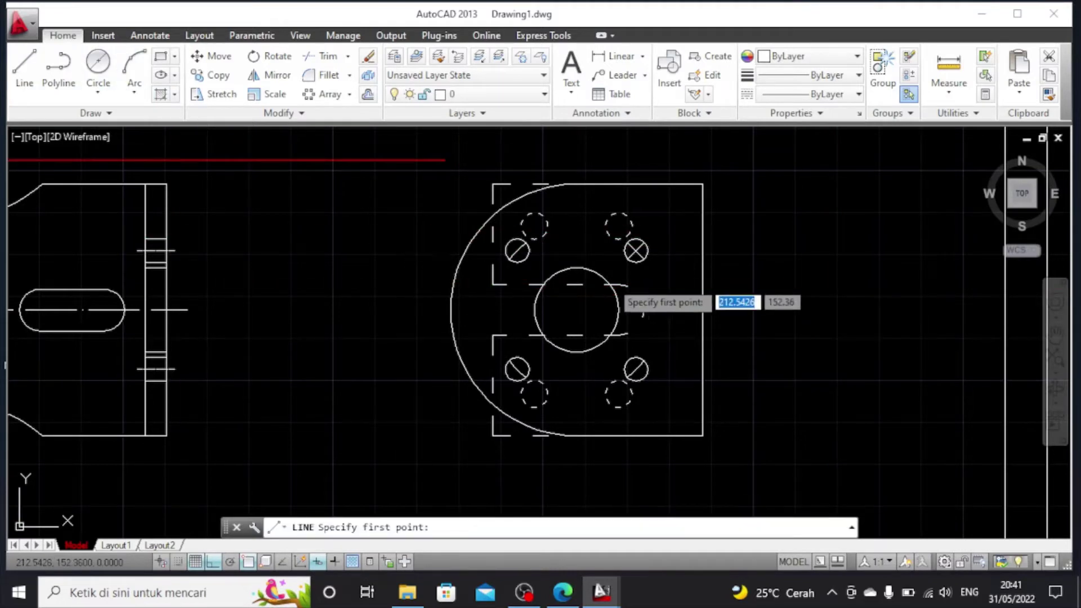
pyautogui.scroll(2, 564, 249)
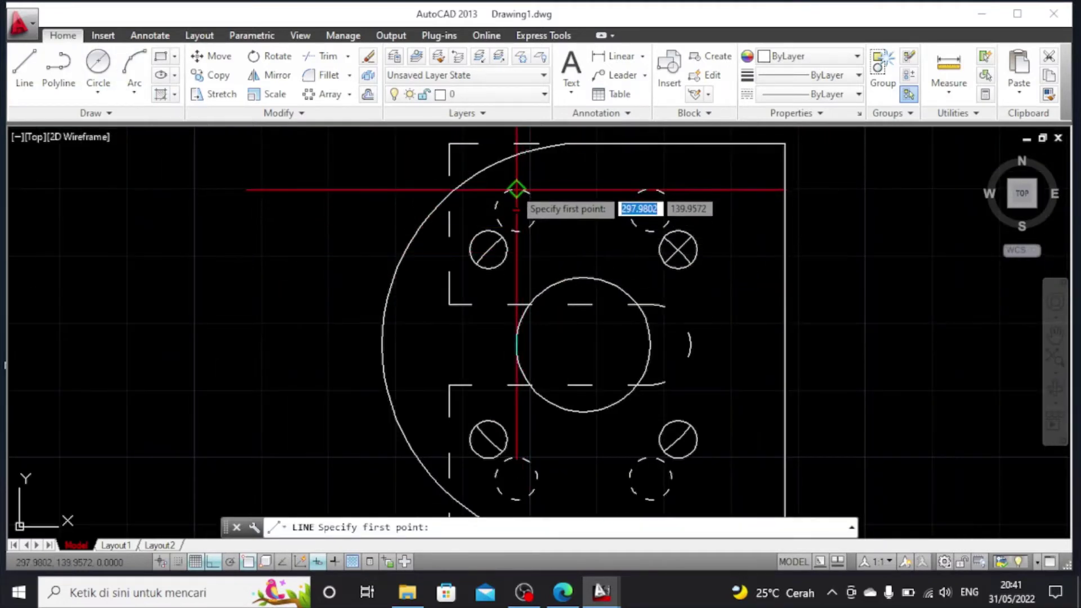
pyautogui.click(516, 190)
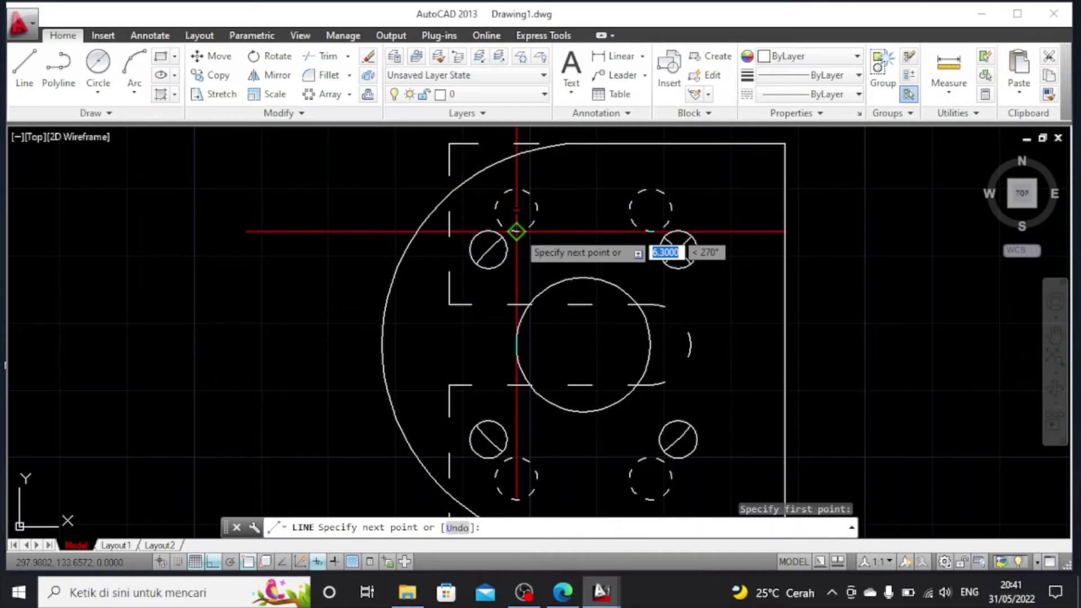
pyautogui.click(517, 231)
pyautogui.press('Escape')
# Extend the vertical hole line 2 units at both its top and bottom ends
pyautogui.click(516, 197)
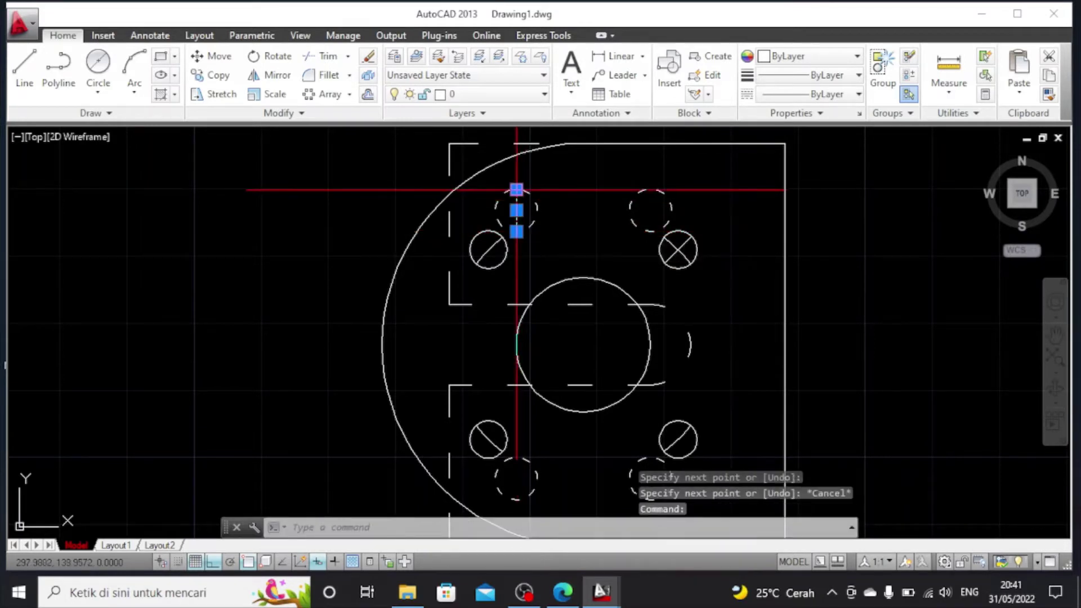
pyautogui.click(516, 190)
pyautogui.write('2')
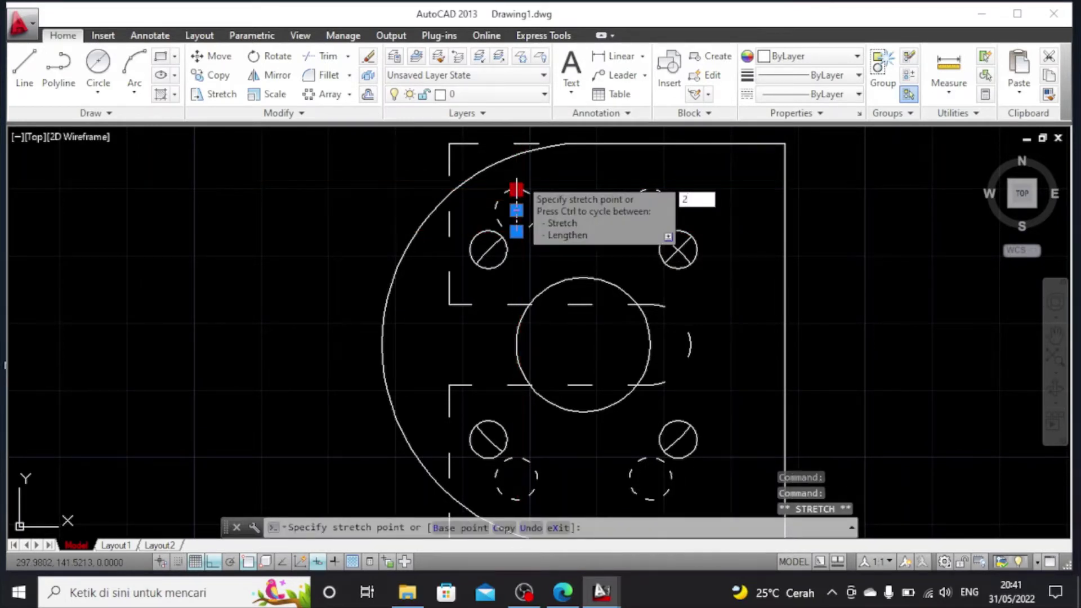
pyautogui.press('Return')
pyautogui.click(517, 231)
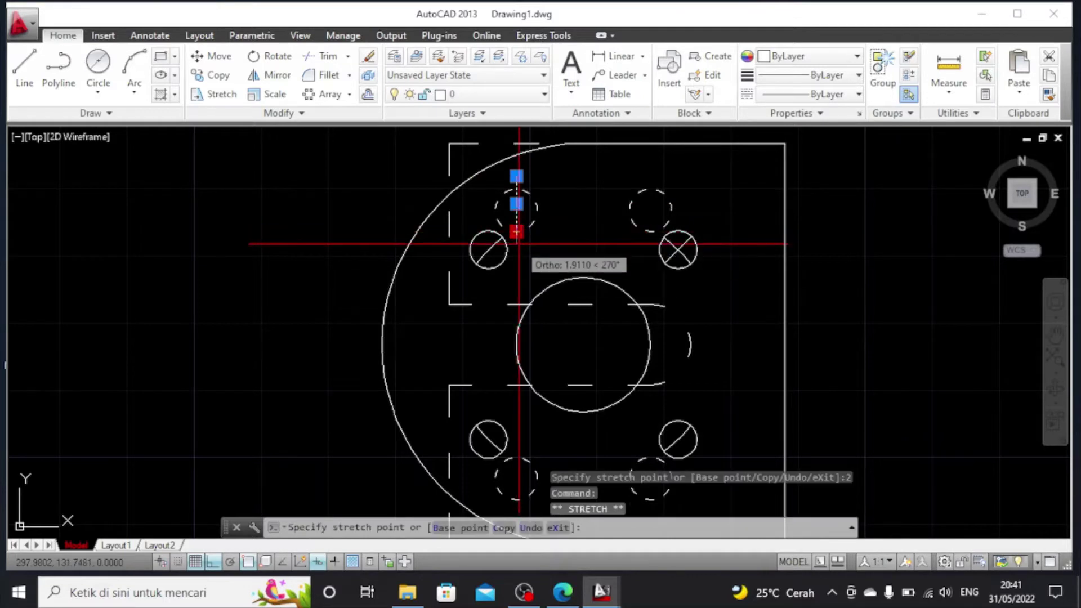
pyautogui.write('2')
pyautogui.press('Return')
pyautogui.press('Escape')
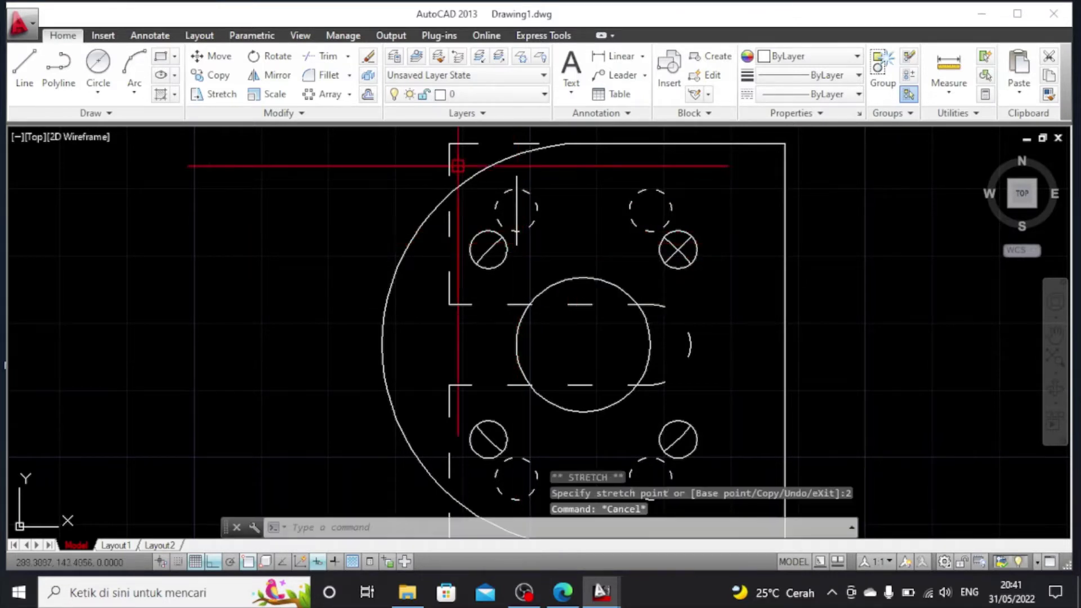
# Draw a horizontal line across the bolt hole and extend it 2 units at each end
pyautogui.click(25, 65)
pyautogui.scroll(2, 553, 214)
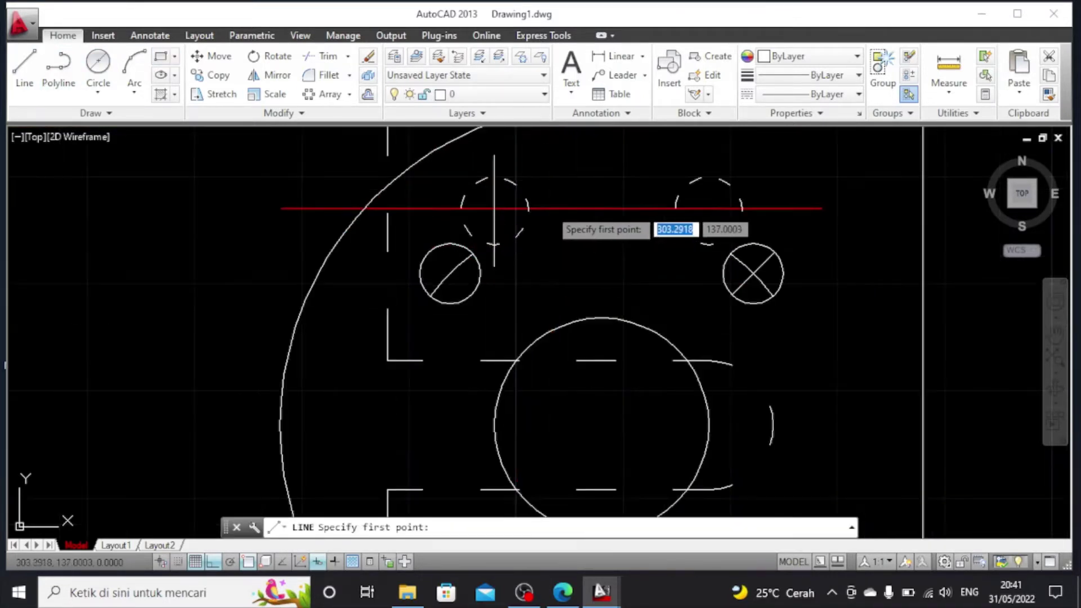
pyautogui.click(462, 210)
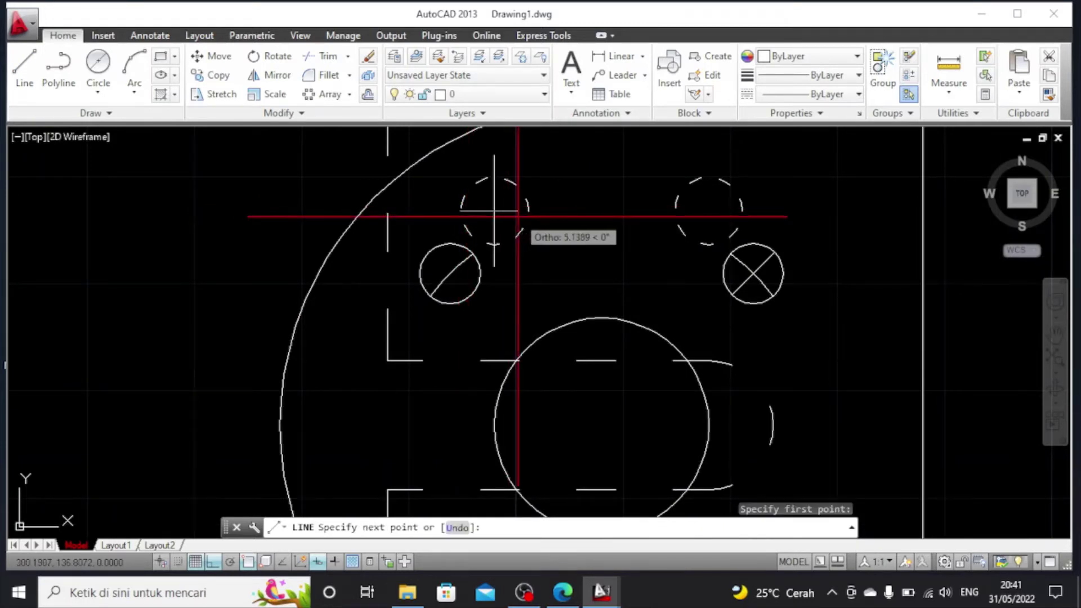
pyautogui.click(520, 210)
pyautogui.press('Escape')
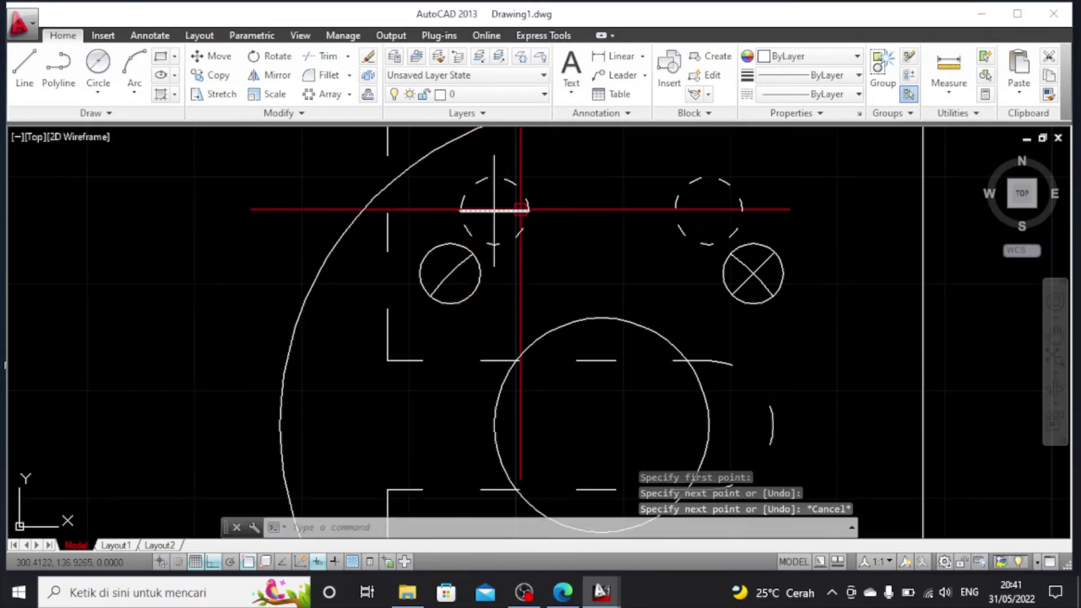
pyautogui.click(521, 210)
pyautogui.click(528, 212)
pyautogui.write('2')
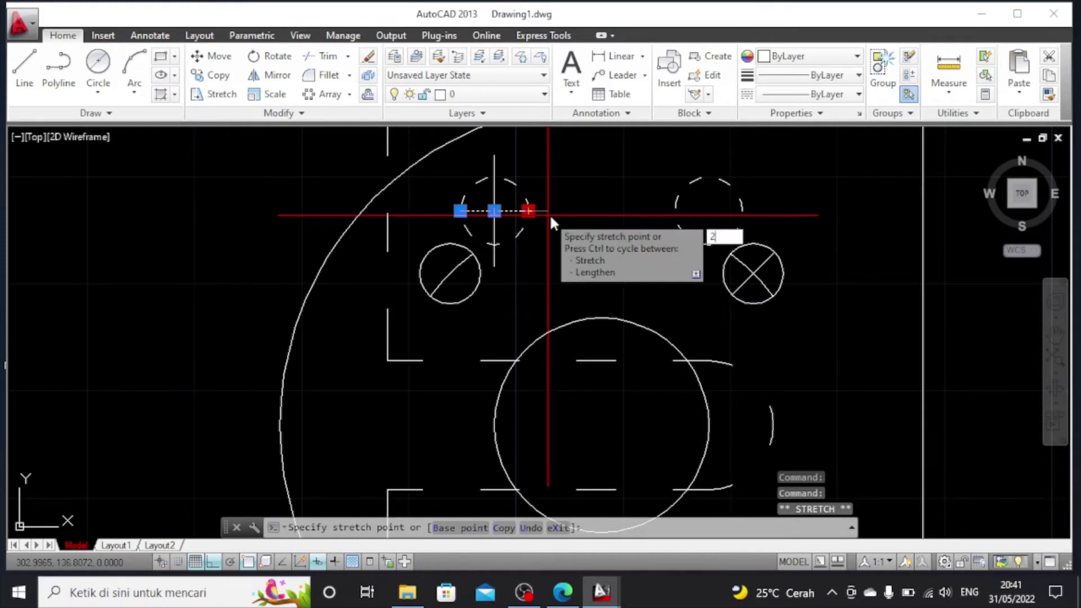
pyautogui.press('Return')
pyautogui.click(460, 210)
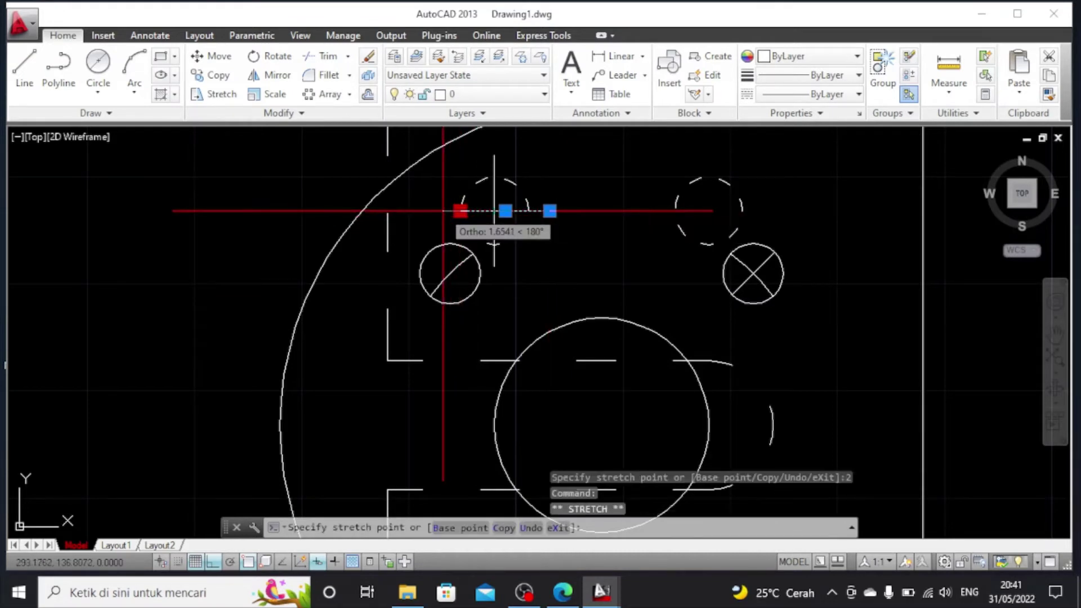
pyautogui.write('2')
pyautogui.press('Return')
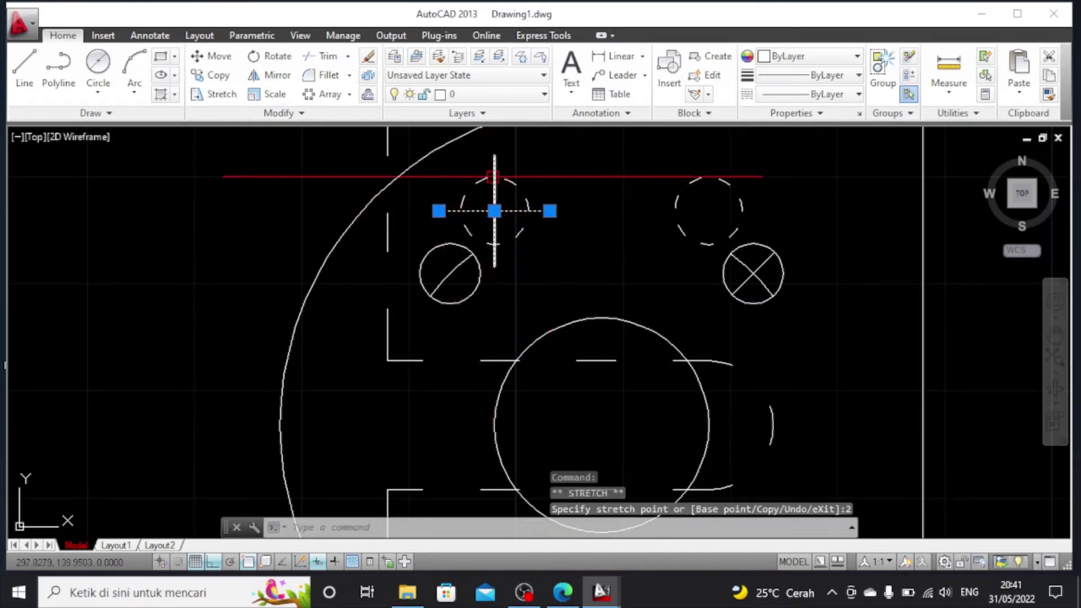
# Give the hole's cross lines the ACAD_ISO04W100 centre linetype at linetype scale 0.1
pyautogui.click(495, 176)
pyautogui.click(847, 95)
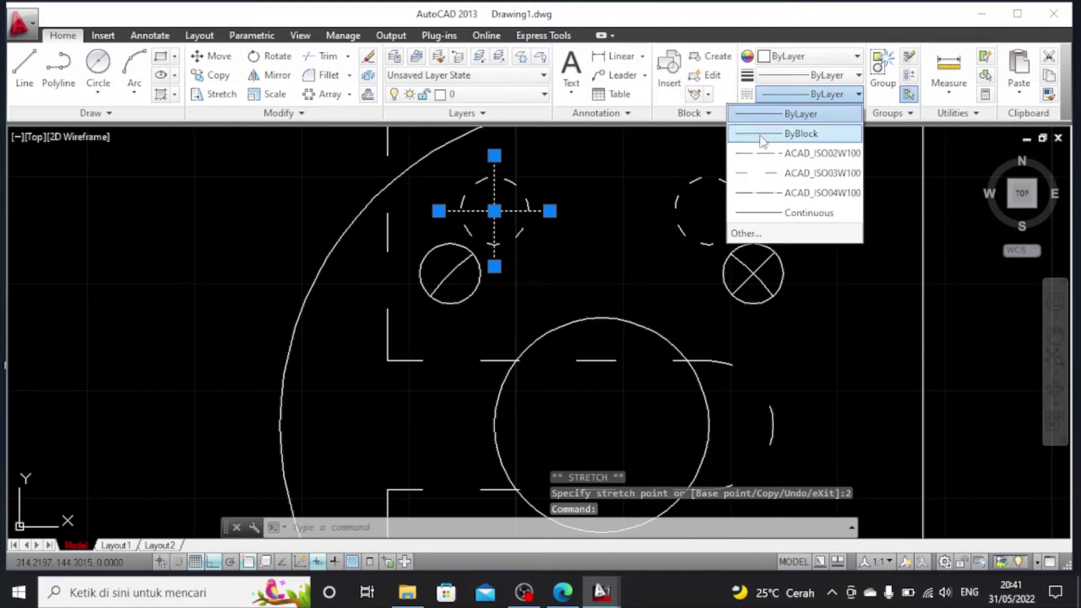
pyautogui.click(767, 193)
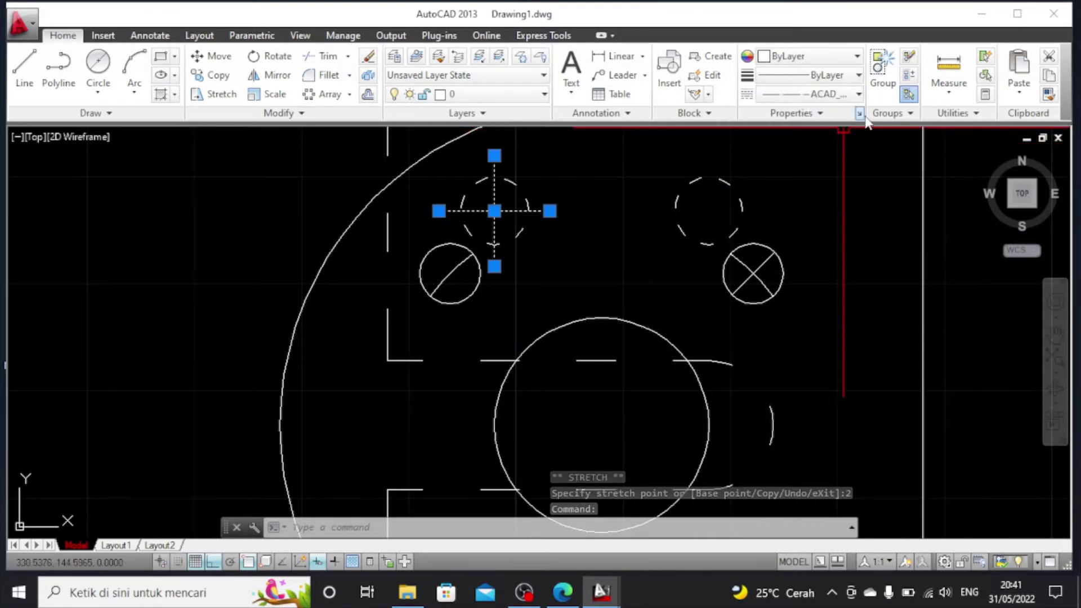
pyautogui.click(859, 114)
pyautogui.click(174, 144)
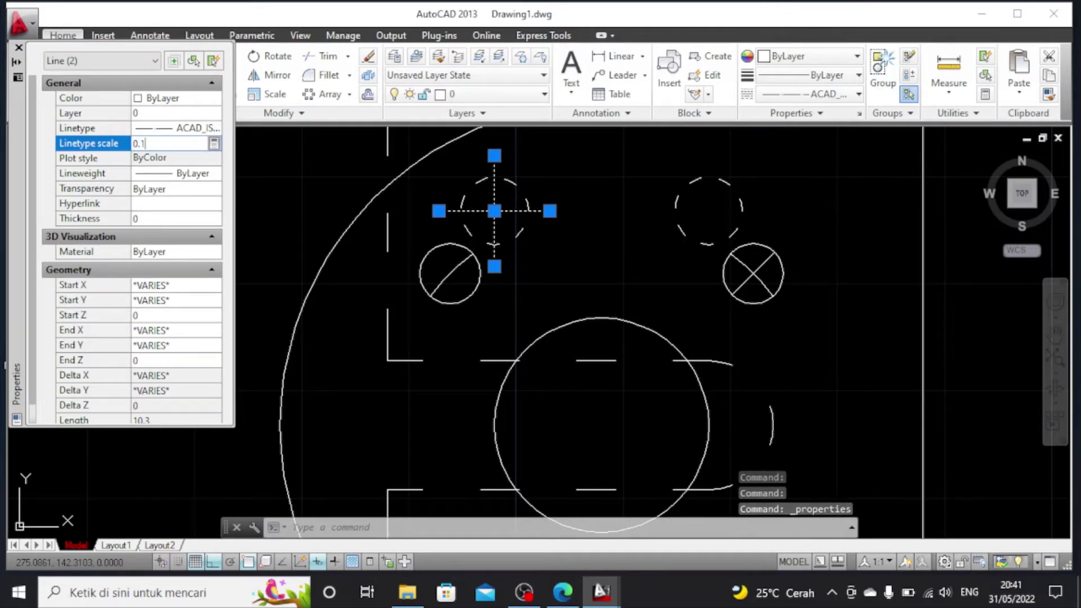
pyautogui.click(176, 153)
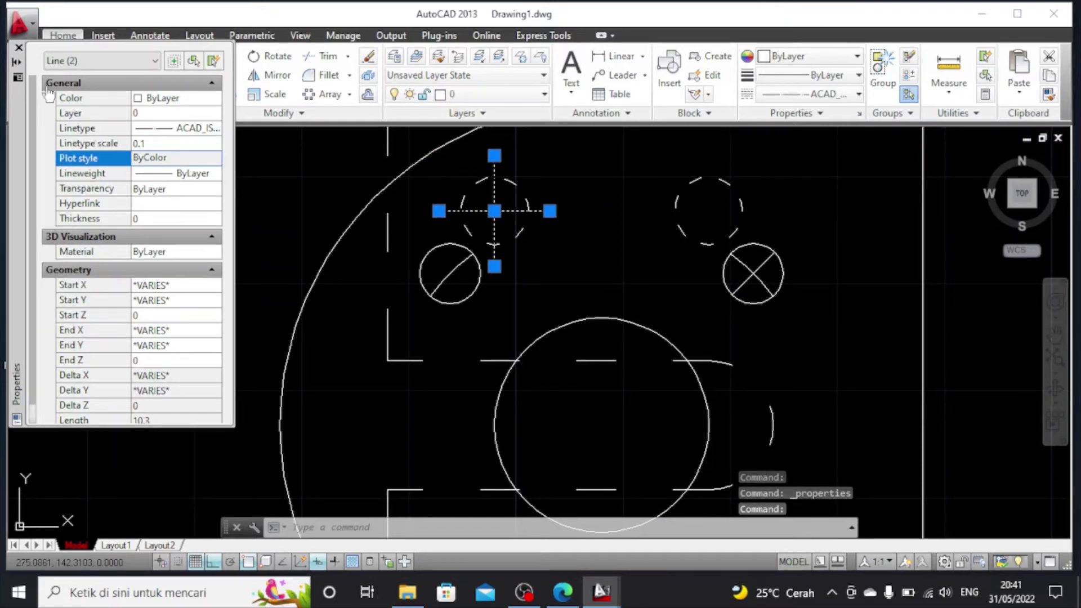
pyautogui.click(18, 48)
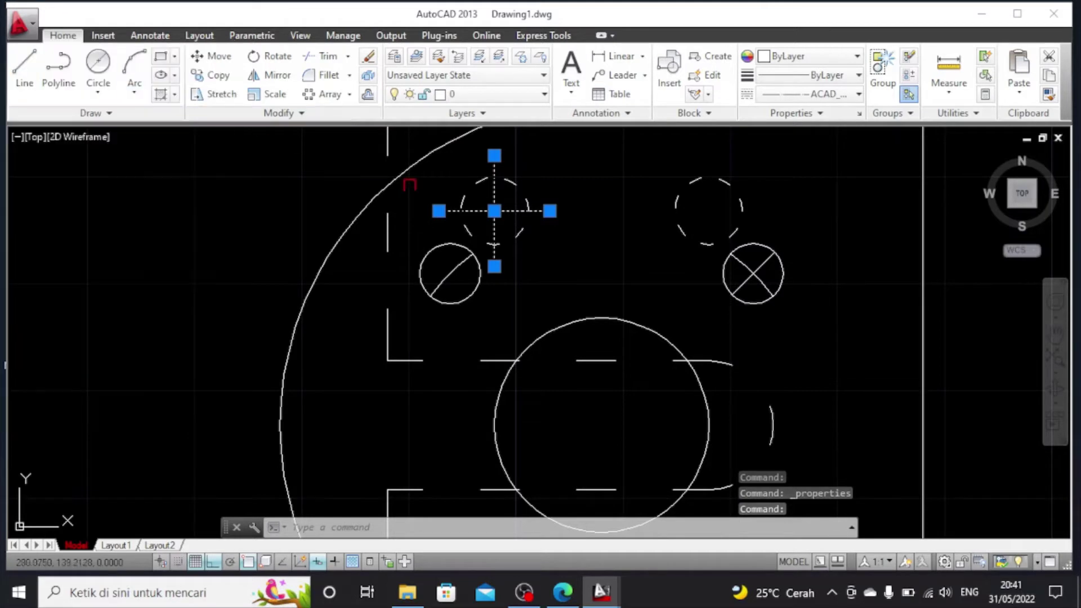
# Copy the centre-line cross from the upper-left hole onto the upper-right hole
pyautogui.click(213, 80)
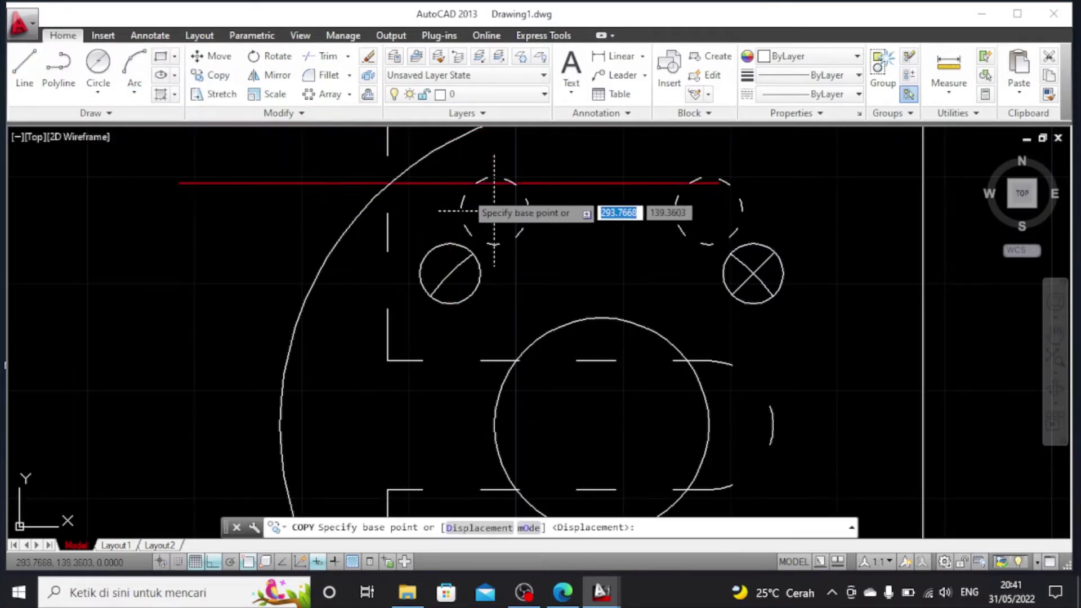
pyautogui.click(494, 211)
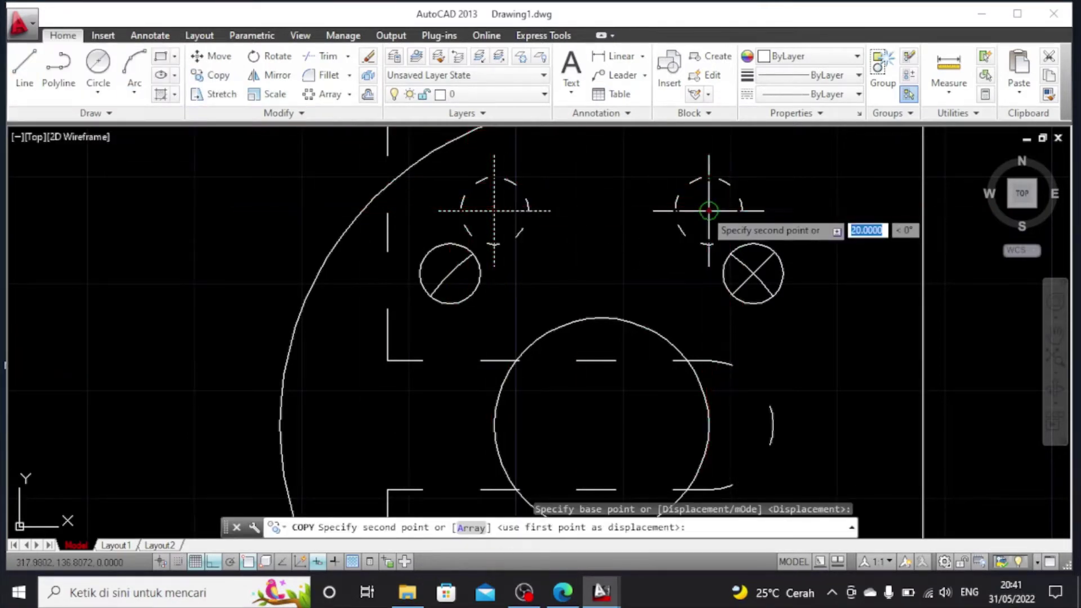
pyautogui.click(708, 212)
pyautogui.scroll(-2, 672, 314)
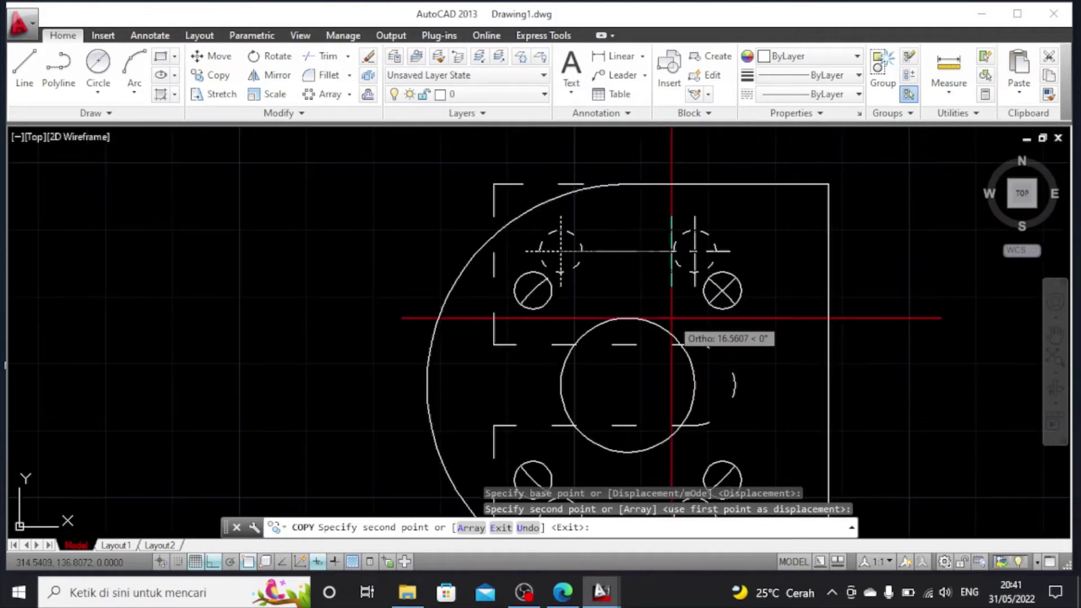
pyautogui.press('Escape')
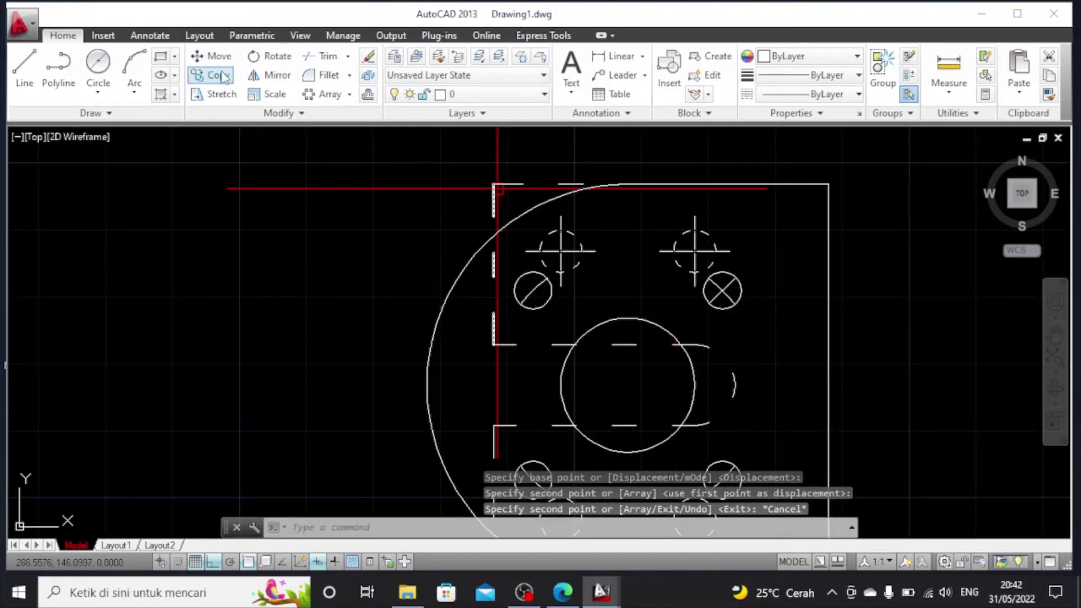
# Attempt another copy of the upper-left centre lines, then undo the misplaced copy
pyautogui.click(558, 249)
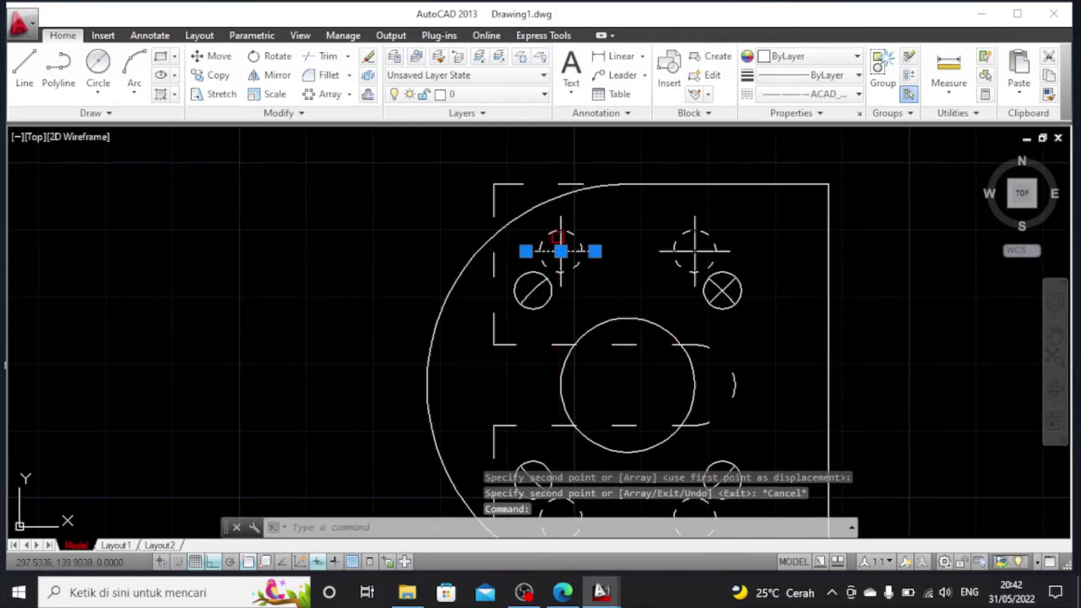
pyautogui.click(559, 231)
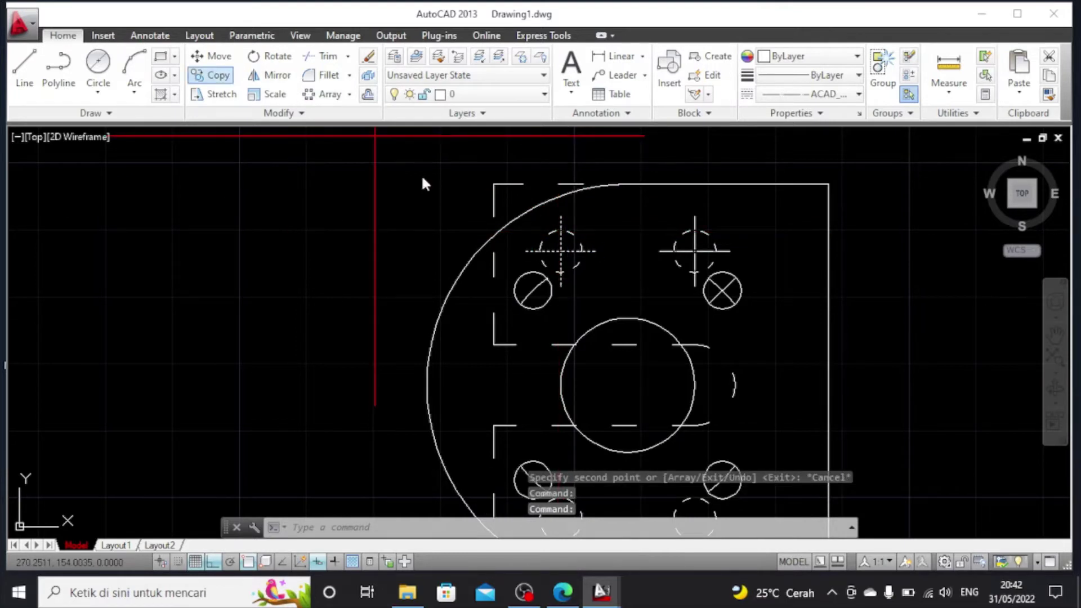
pyautogui.scroll(-2, 589, 251)
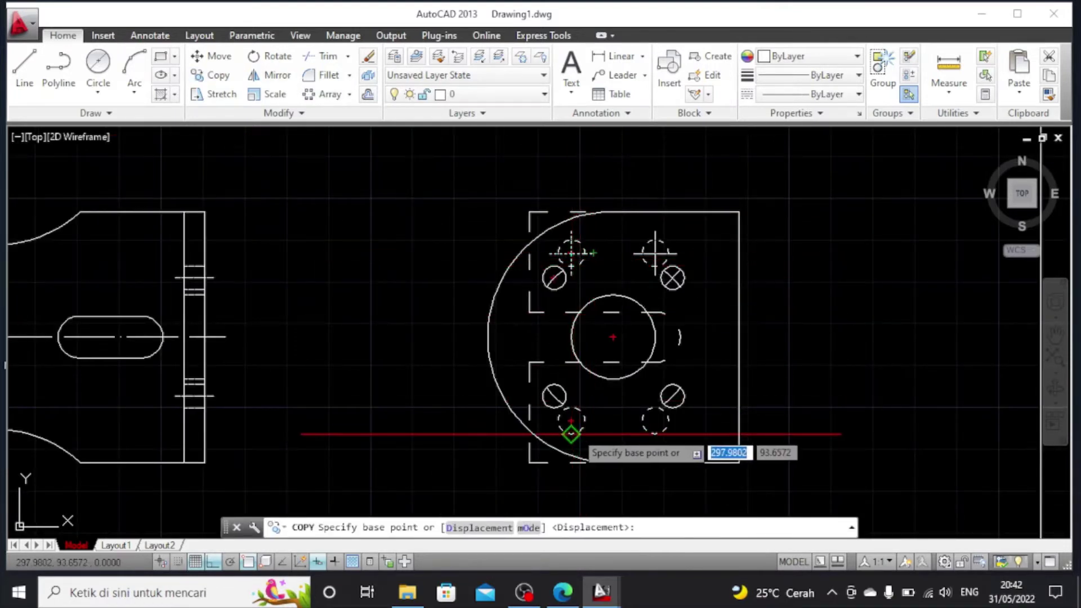
pyautogui.click(571, 420)
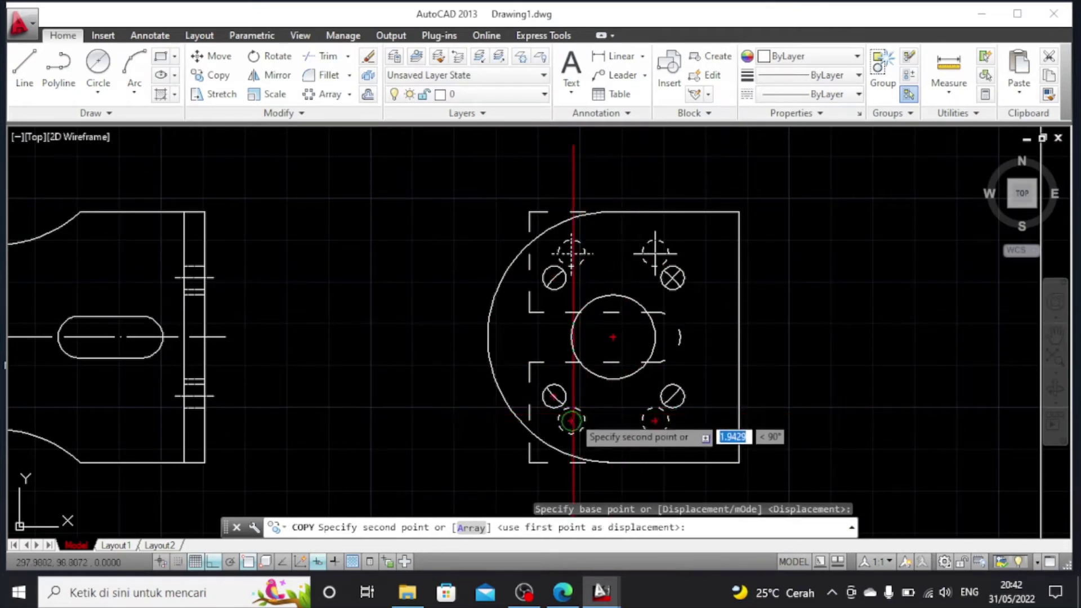
pyautogui.click(616, 420)
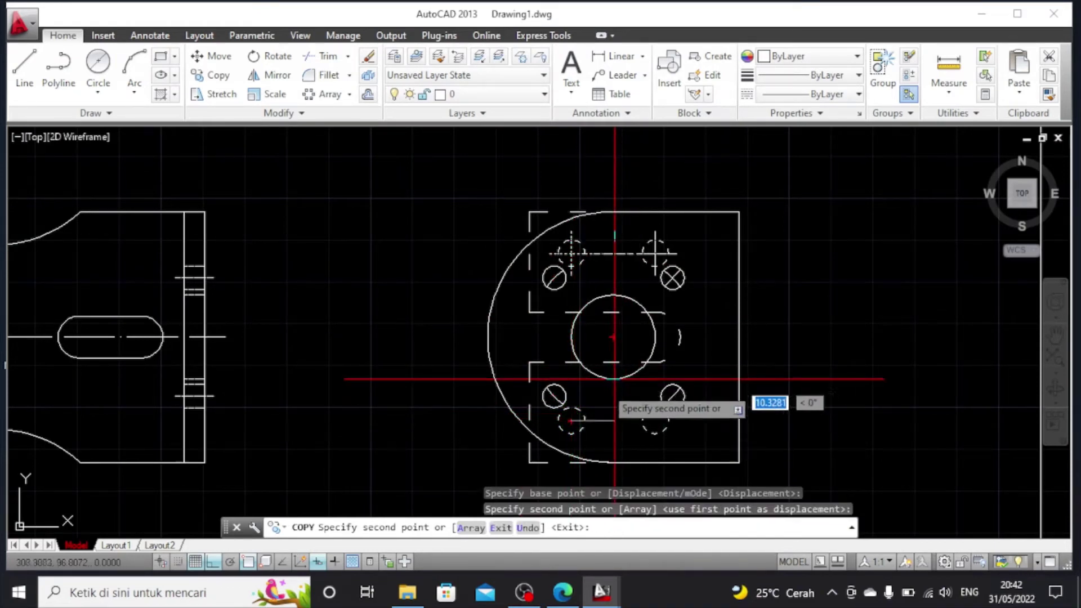
pyautogui.hotkey('ctrl', 'z')
pyautogui.scroll(2, 589, 257)
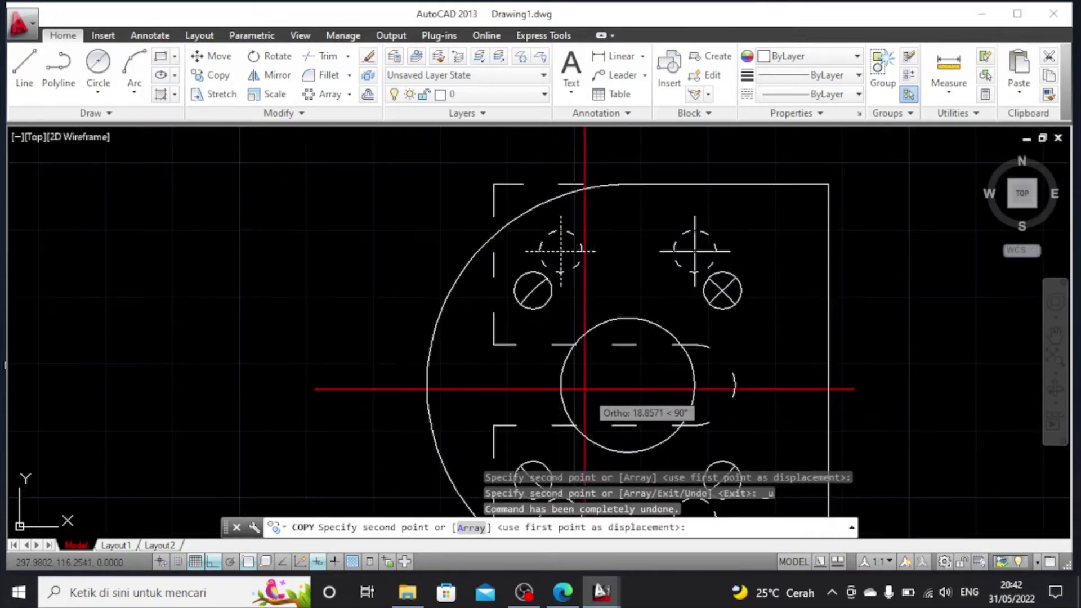
pyautogui.press('Escape')
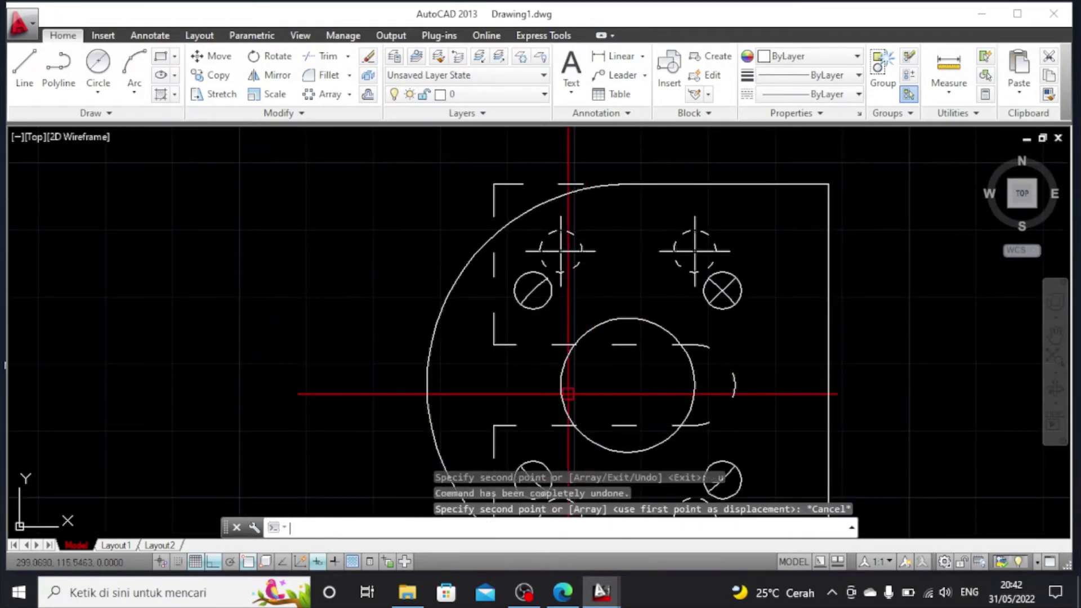
pyautogui.scroll(-3, 568, 394)
pyautogui.scroll(3, 568, 383)
# Copy the upper-left cross onto the lower-left and lower-right holes, based at its centre
pyautogui.click(555, 272)
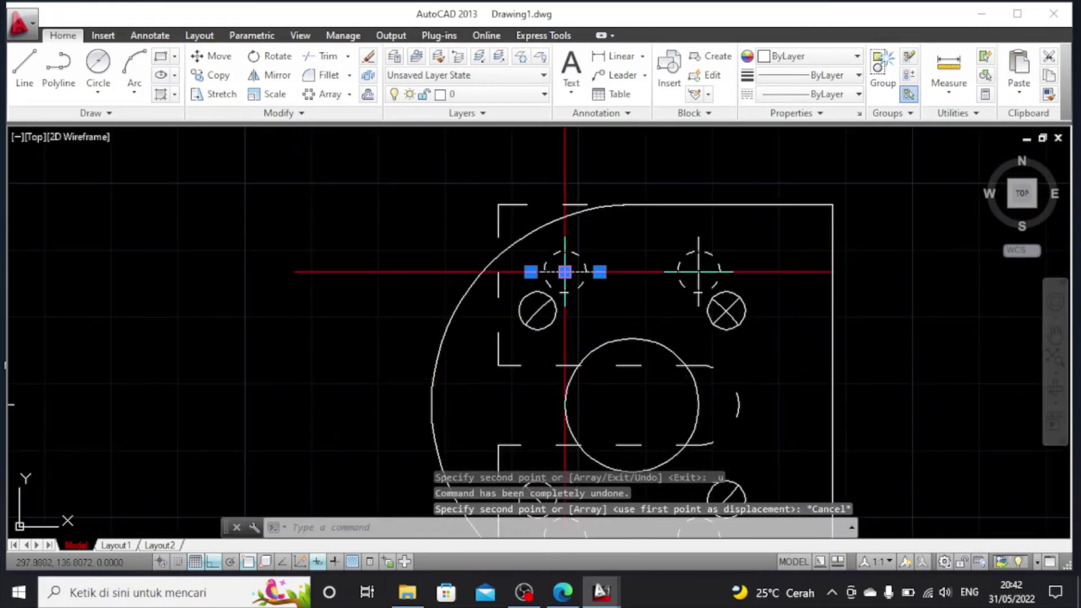
pyautogui.click(565, 262)
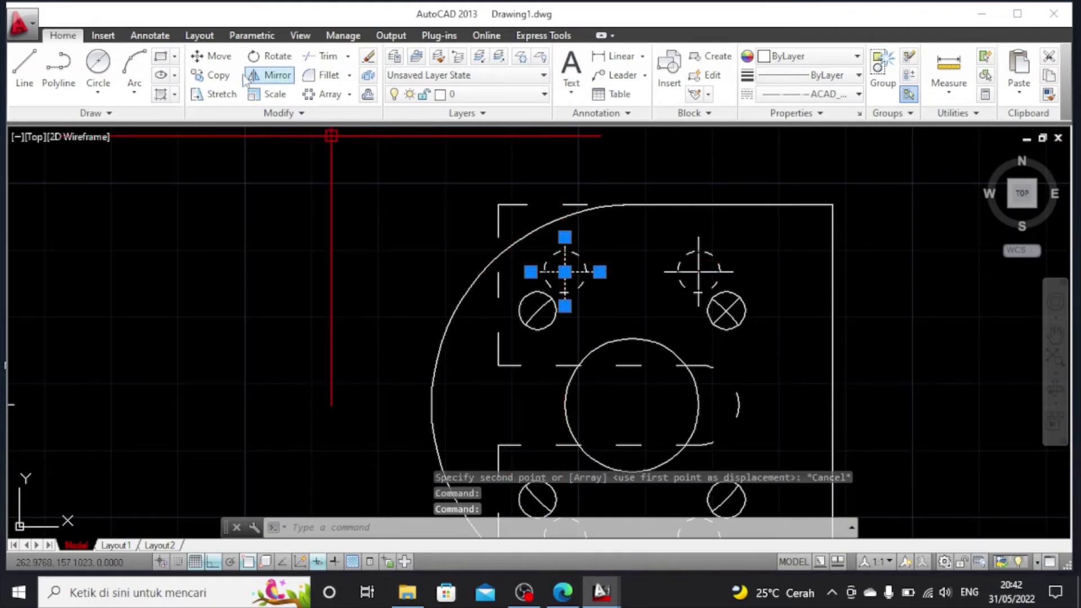
pyautogui.press('Return')
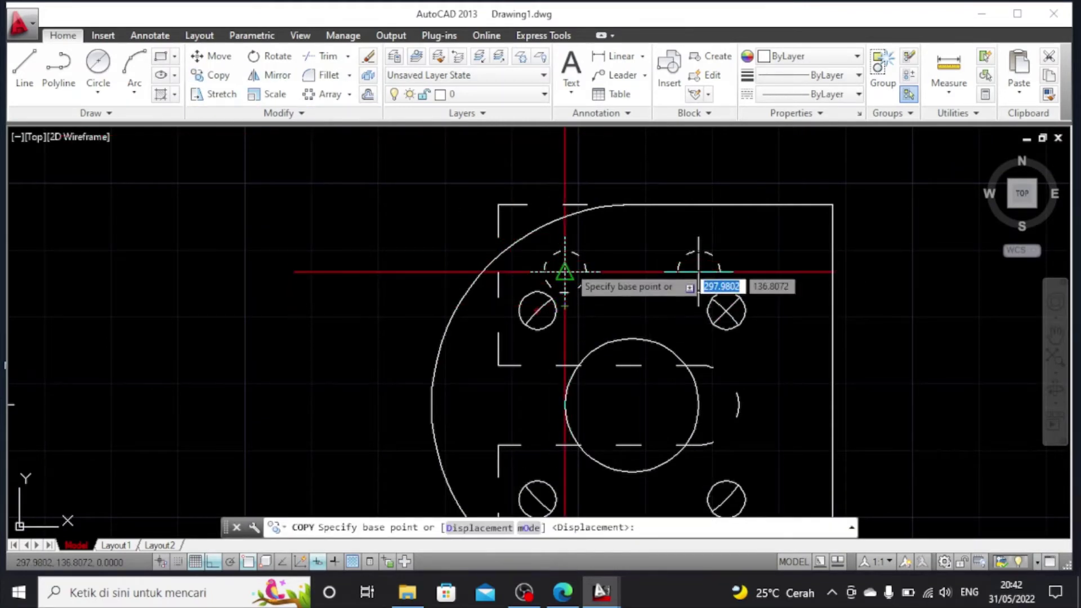
pyautogui.scroll(-2, 565, 272)
pyautogui.click(566, 270)
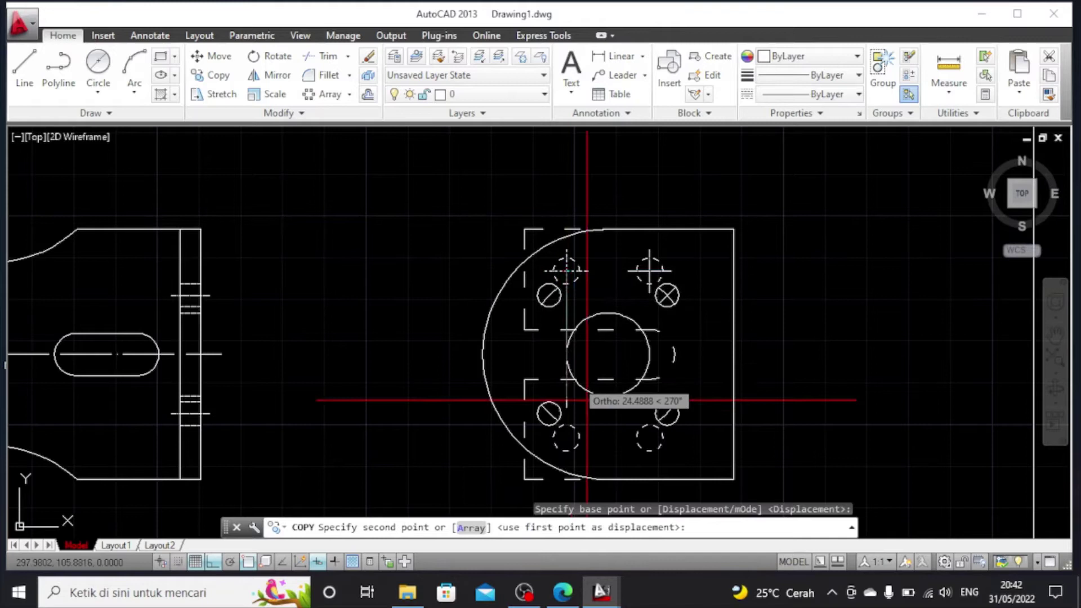
pyautogui.click(579, 438)
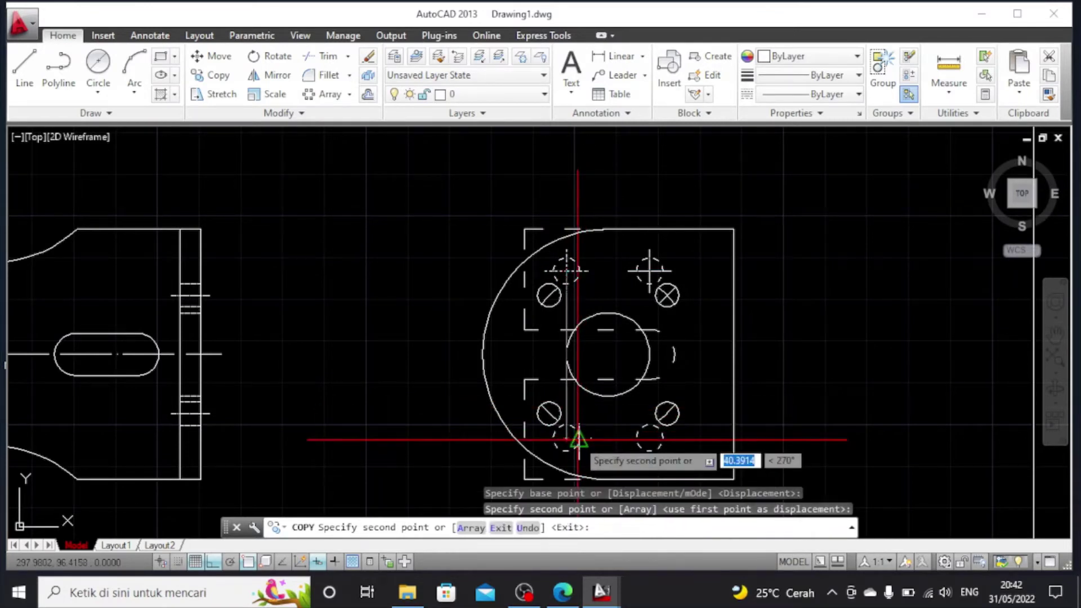
pyautogui.click(649, 438)
pyautogui.press('Return')
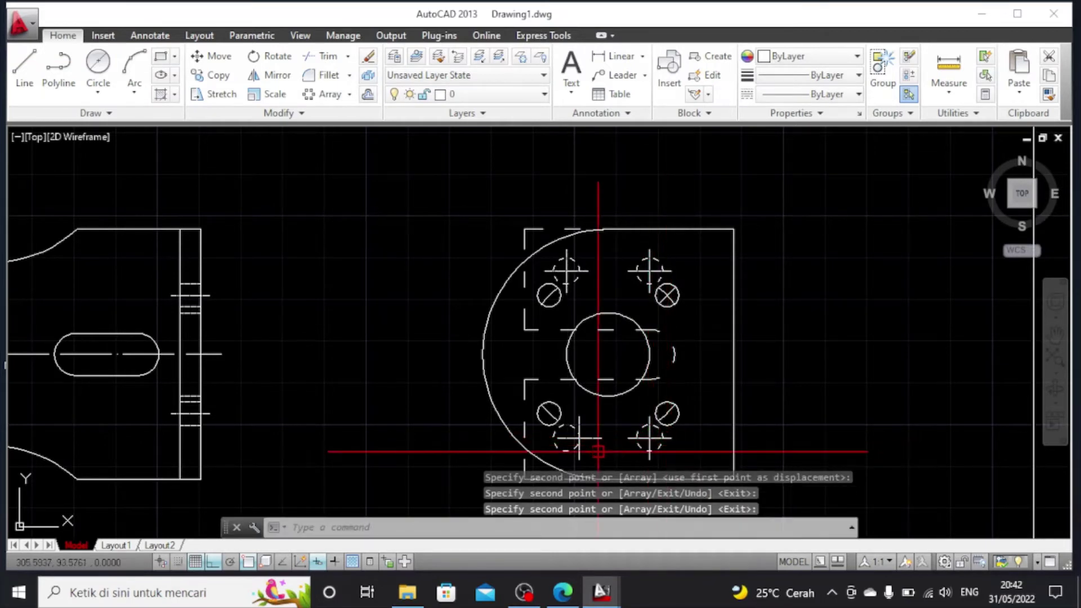
# Delete the misplaced vertical and horizontal centre lines at the lower-left hole
pyautogui.scroll(2, 586, 445)
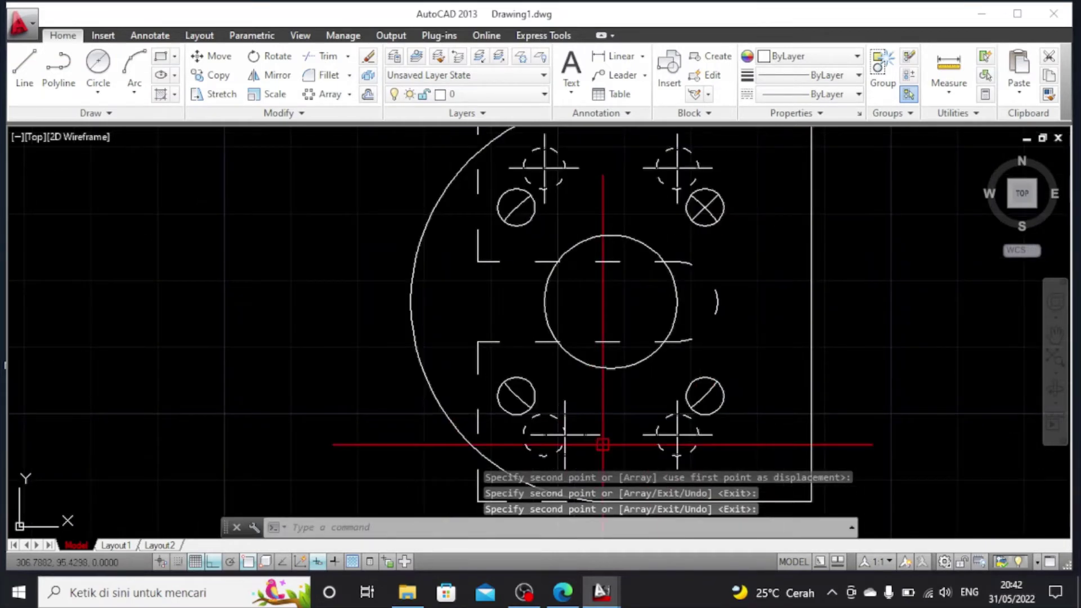
pyautogui.click(564, 408)
pyautogui.press('Delete')
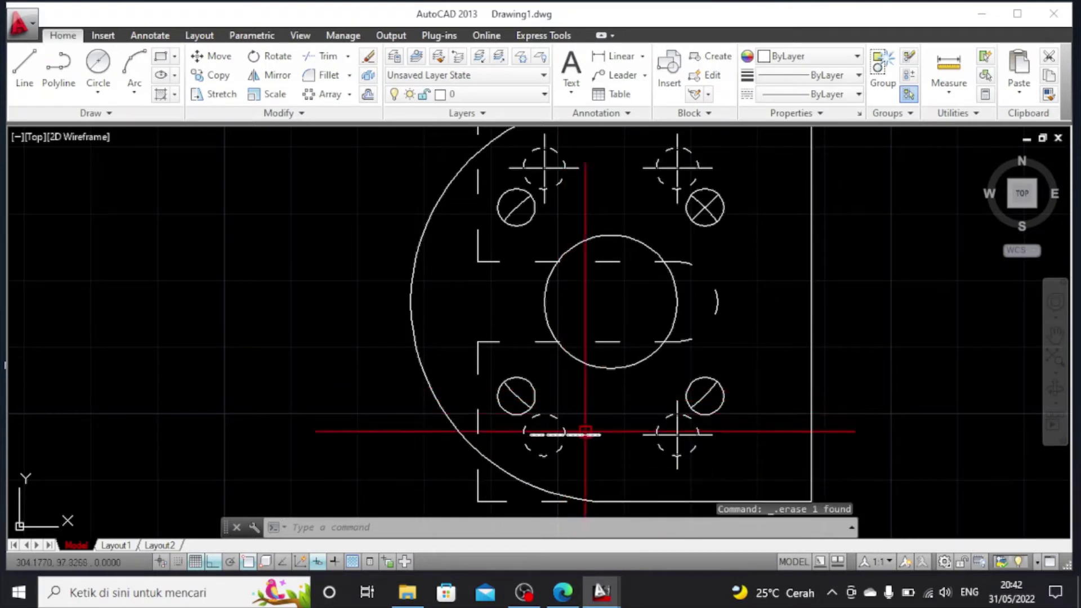
pyautogui.click(580, 435)
pyautogui.press('Delete')
# Begin copying the lower-right hole's vertical centre line from its midpoint
pyautogui.click(673, 426)
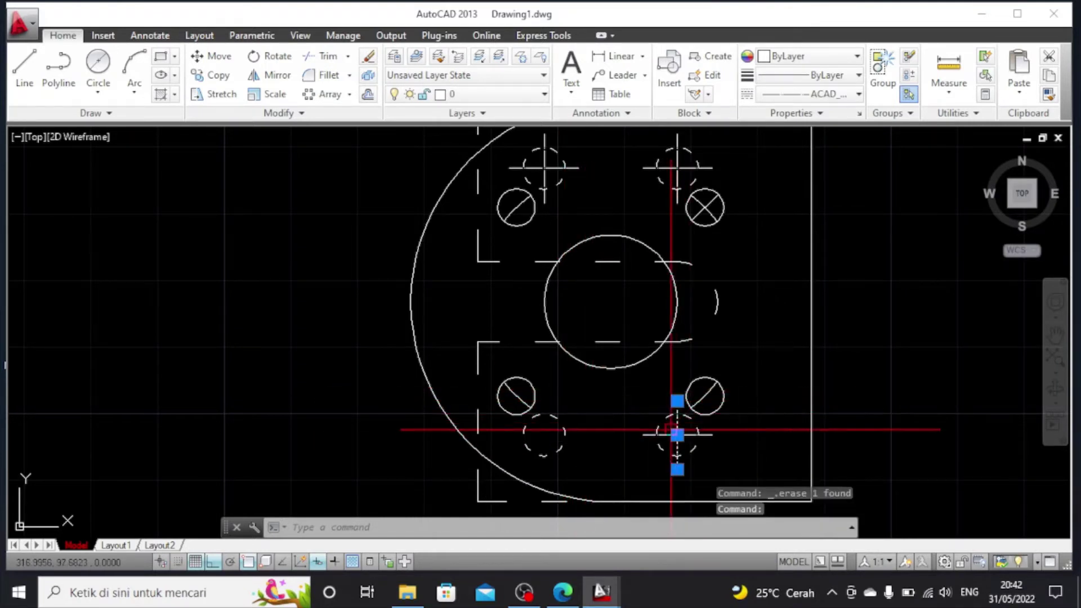
pyautogui.click(218, 75)
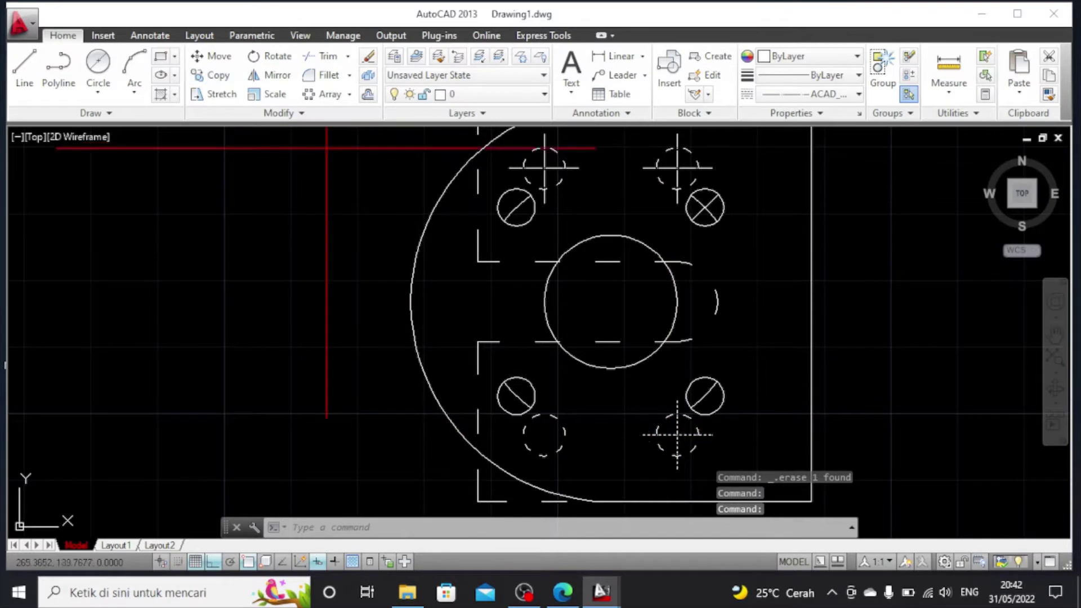
pyautogui.click(677, 435)
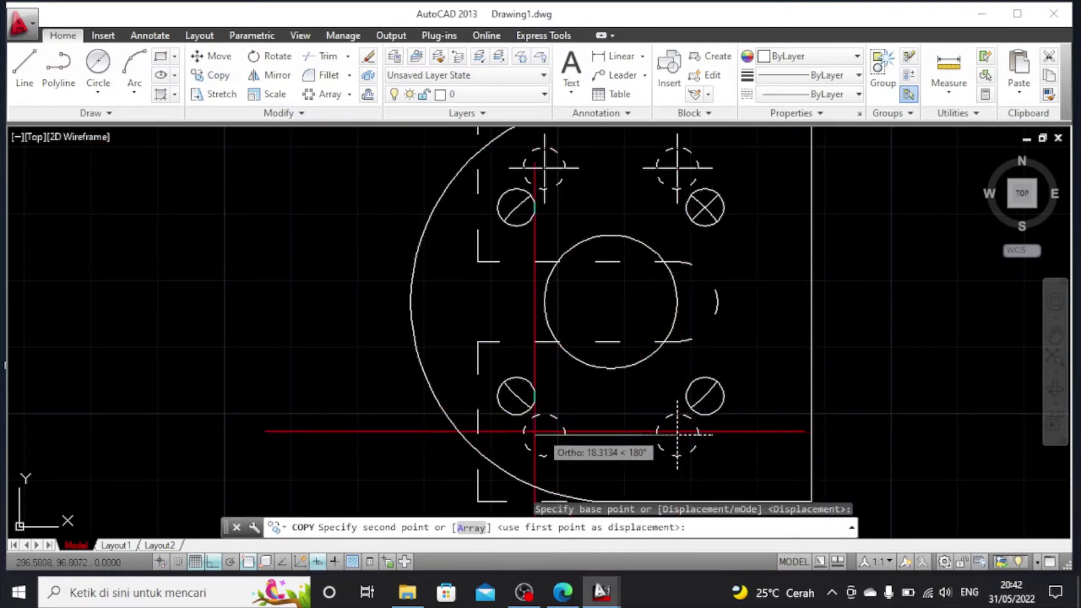
pyautogui.scroll(2, 542, 433)
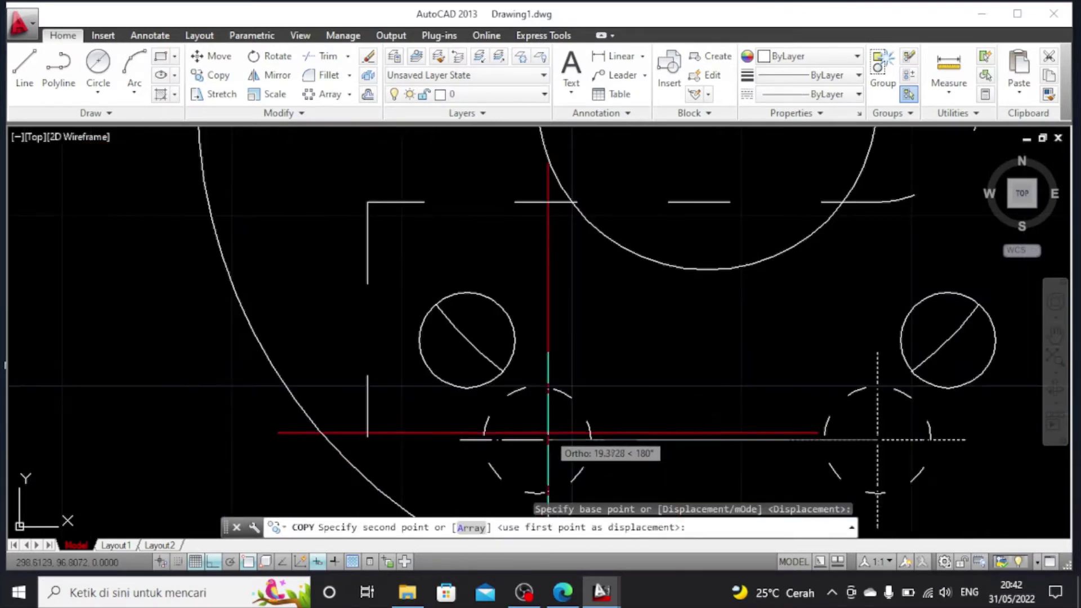
pyautogui.scroll(-2, 548, 434)
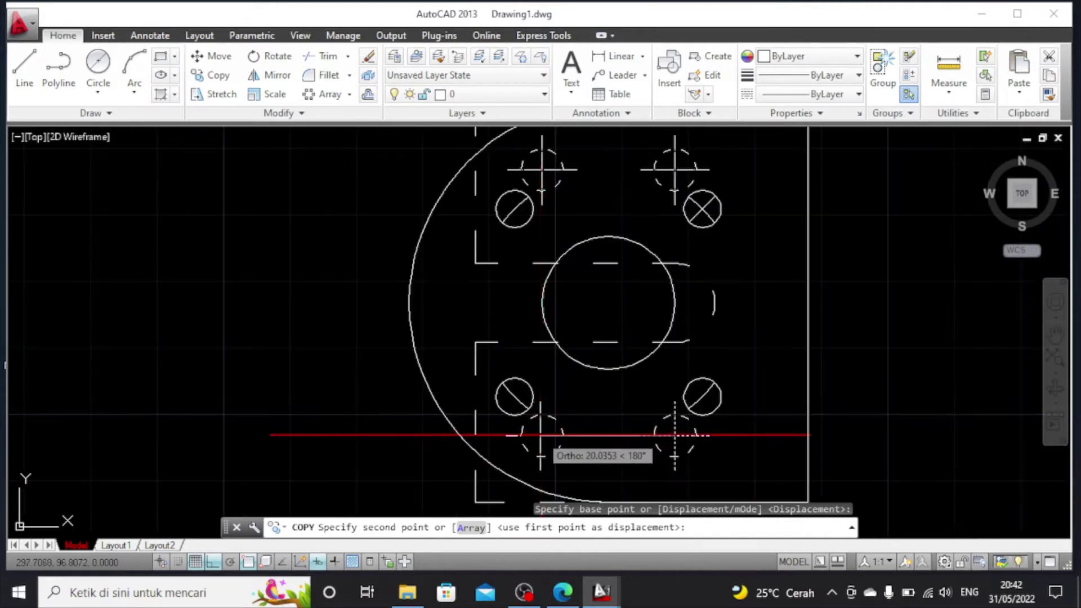
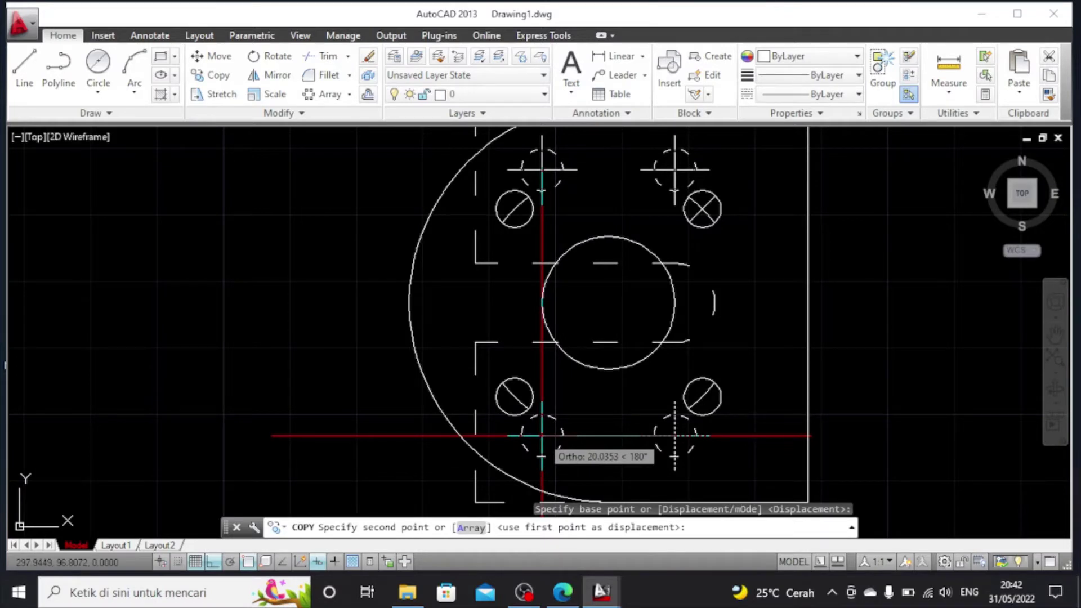
# Place the last bolt-hole centre-mark copy and end the COPY command
pyautogui.click(541, 435)
pyautogui.scroll(2, 542, 435)
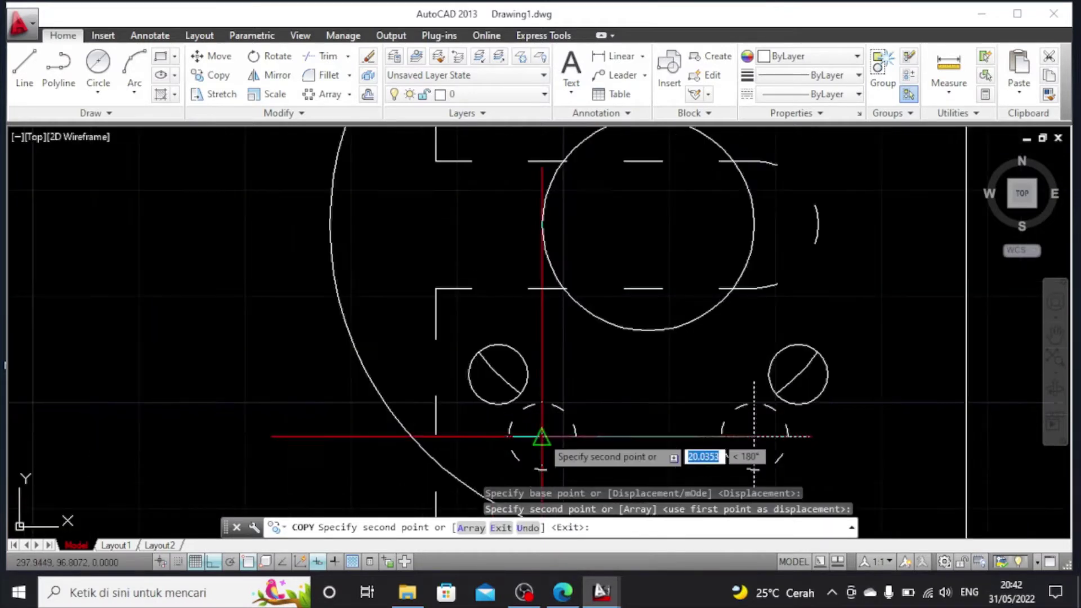
pyautogui.scroll(4, 542, 436)
pyautogui.scroll(-4, 541, 437)
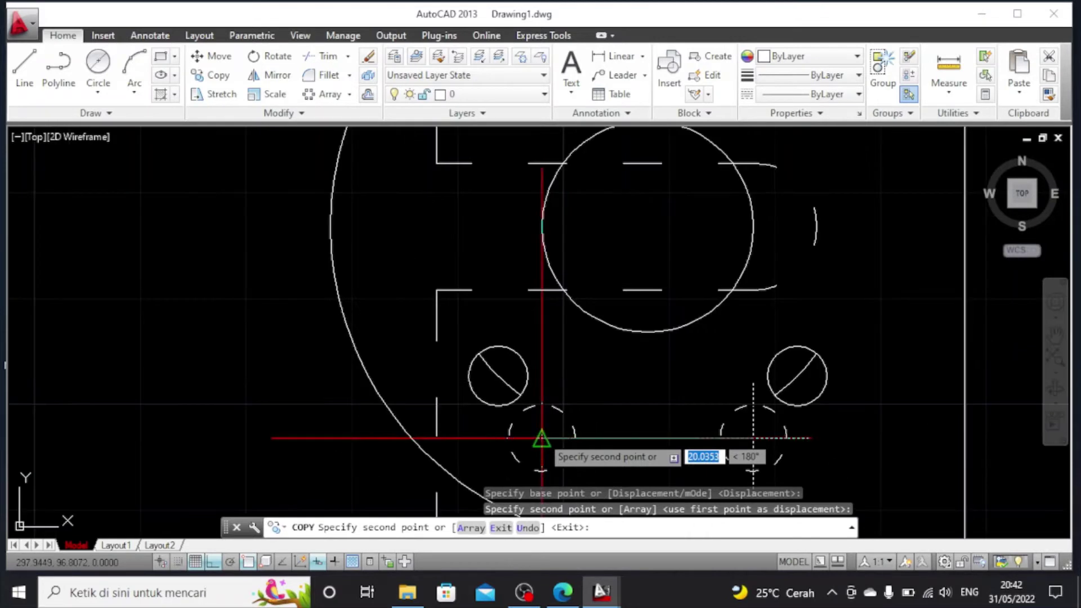
pyautogui.press('Escape')
pyautogui.scroll(-2, 649, 417)
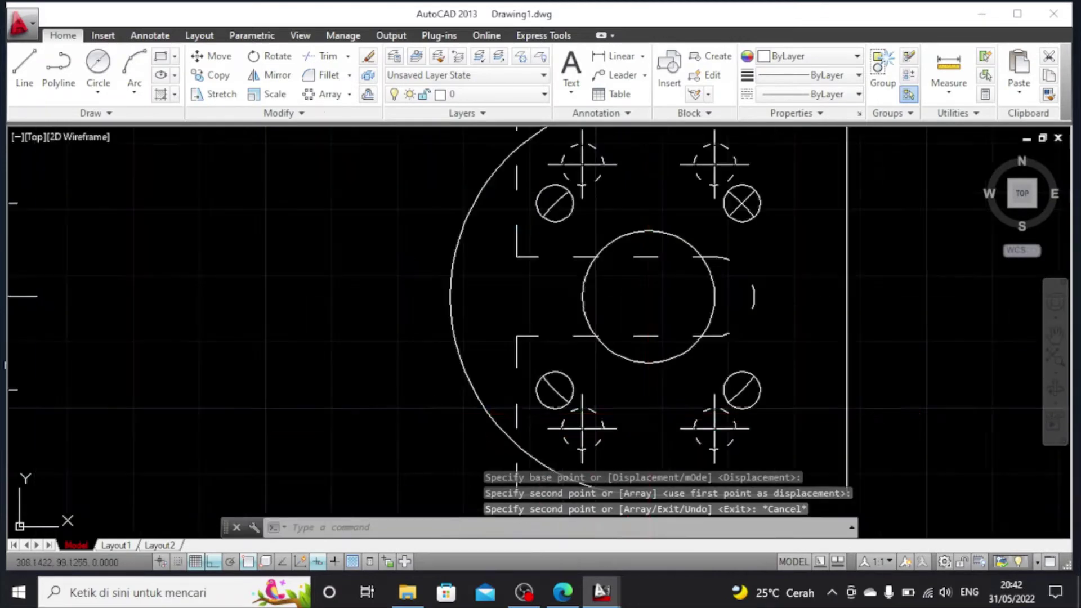
pyautogui.scroll(2, 587, 407)
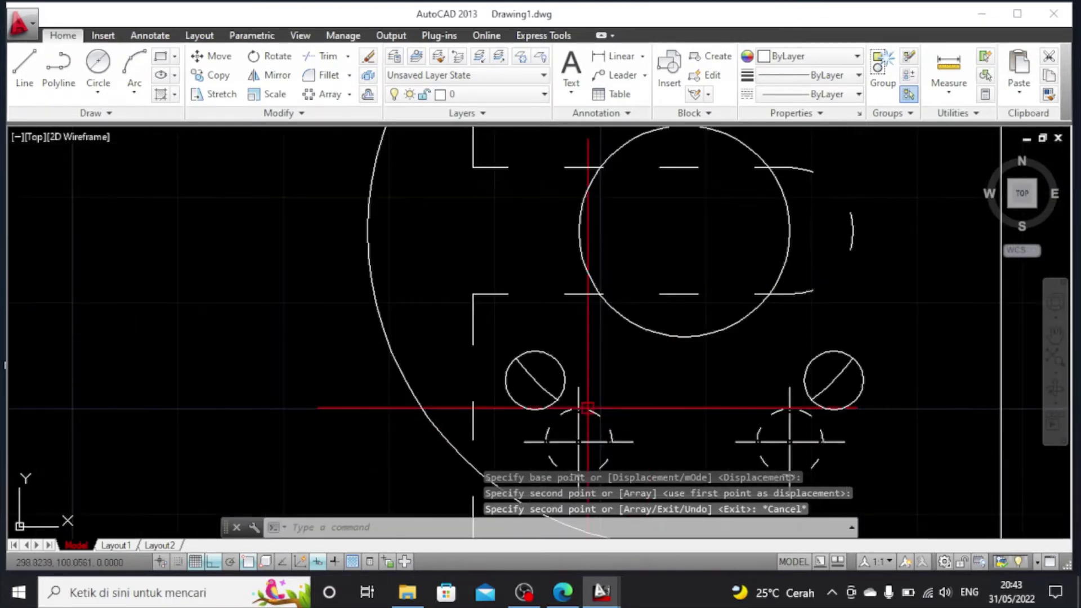
pyautogui.scroll(-3, 587, 407)
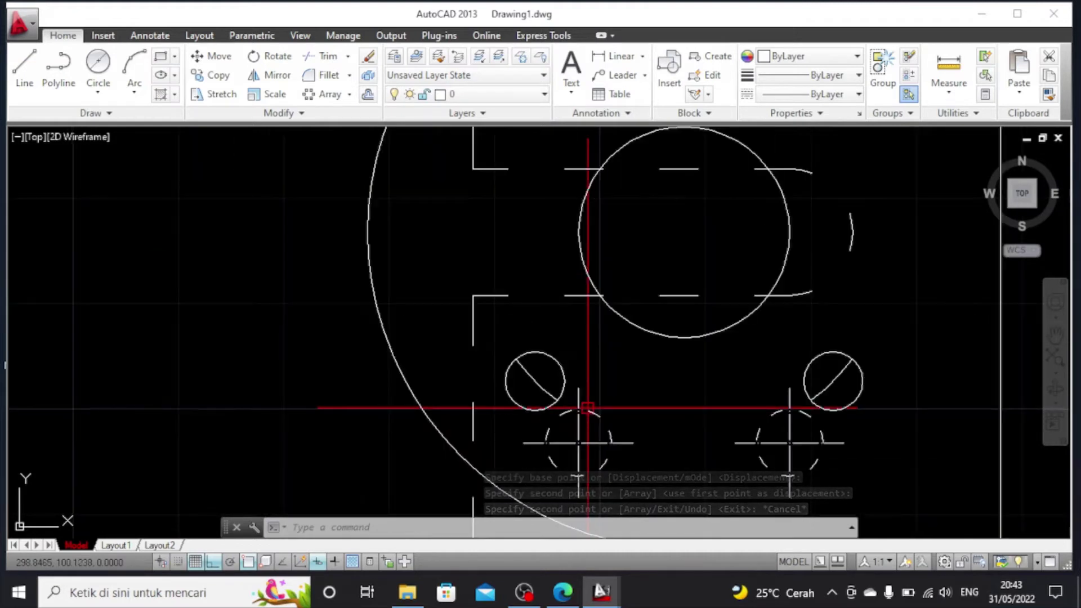
# Draw a vertical line through the central hole and extend its ends by 2
pyautogui.click(24, 67)
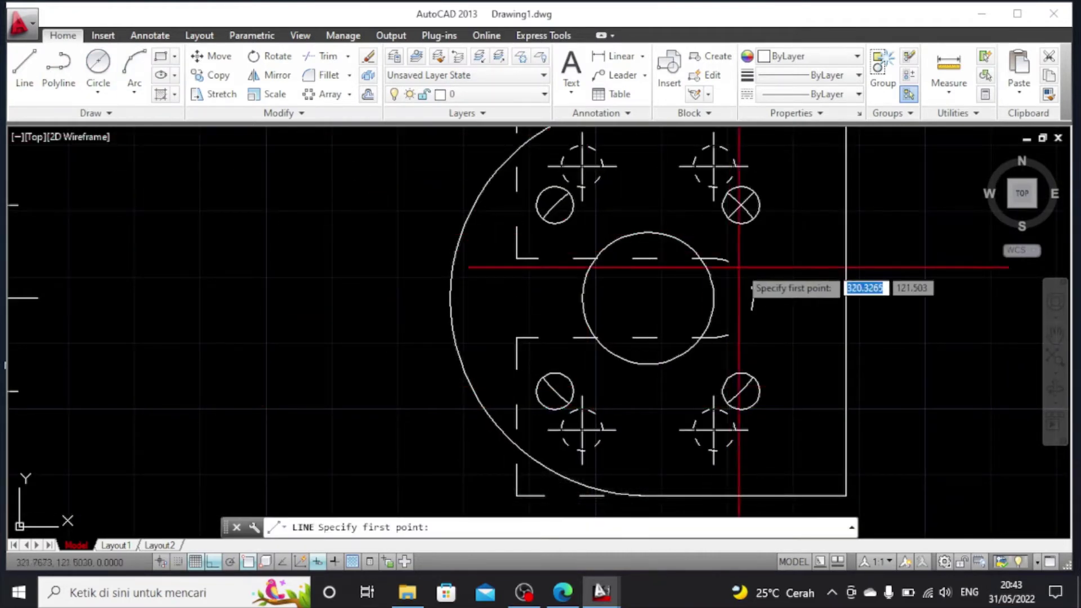
pyautogui.click(647, 232)
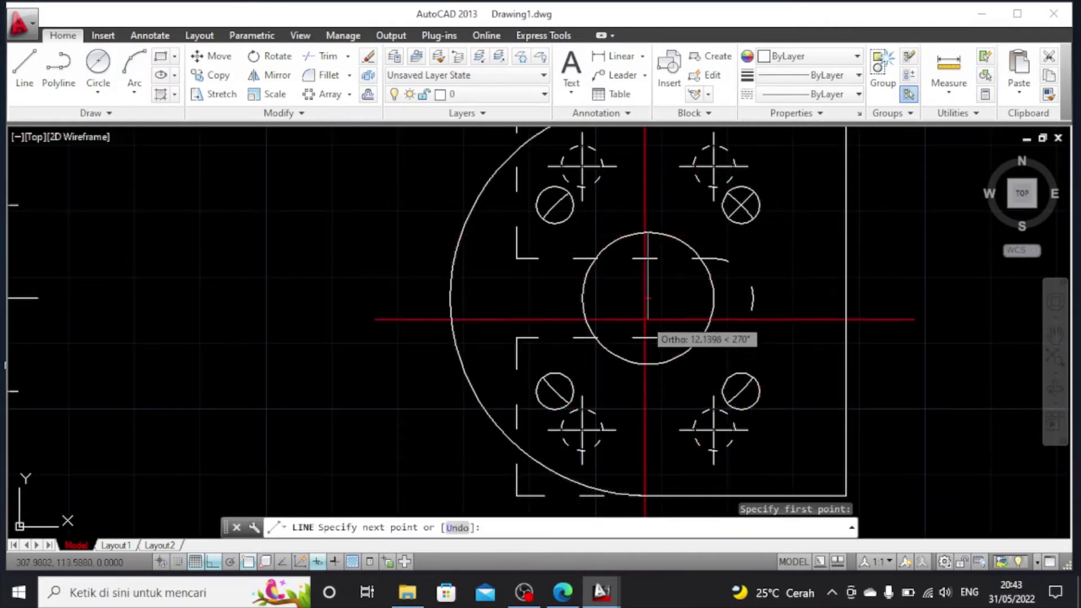
pyautogui.click(648, 365)
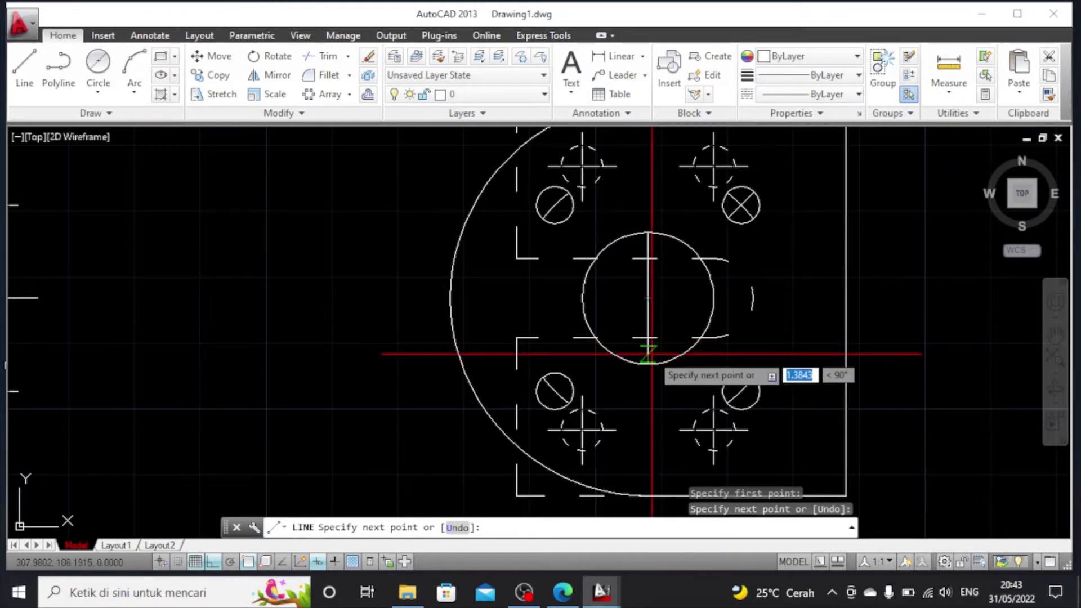
pyautogui.press('Escape')
pyautogui.click(647, 237)
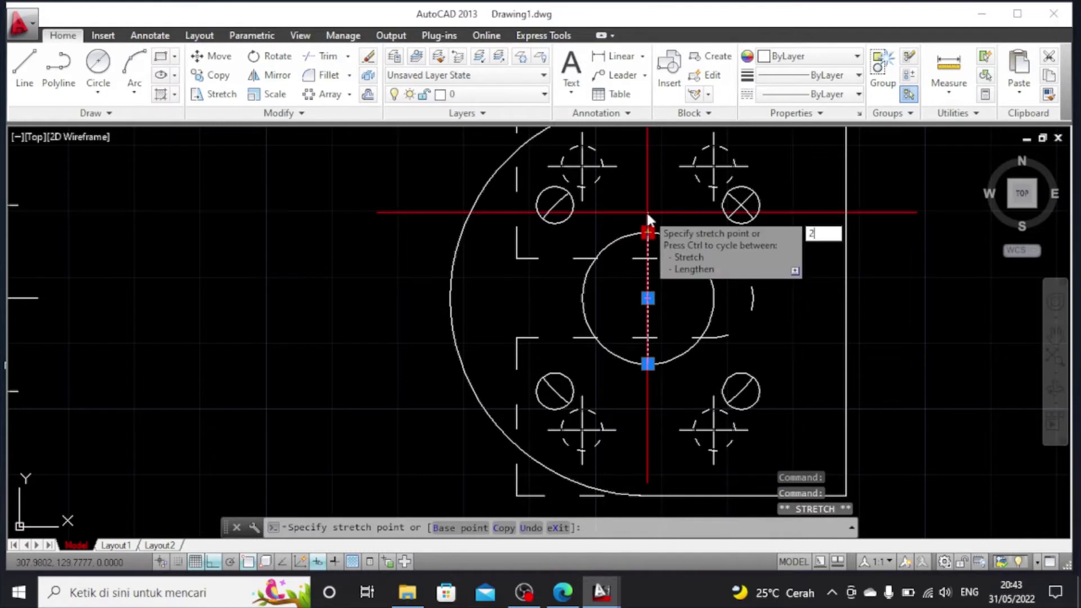
pyautogui.click(647, 231)
pyautogui.write('2')
pyautogui.press('Return')
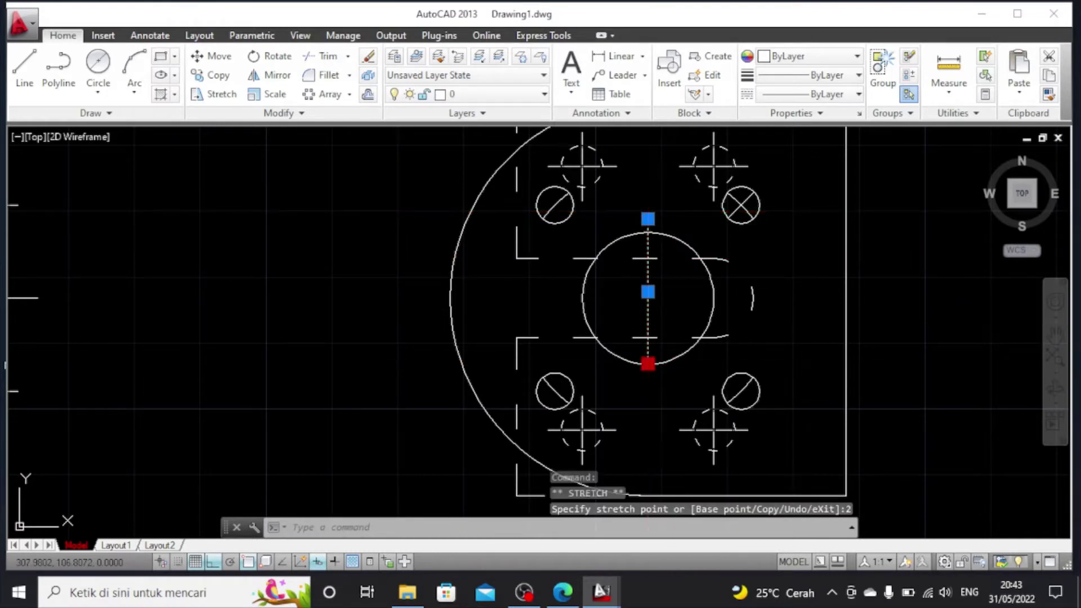
pyautogui.click(648, 364)
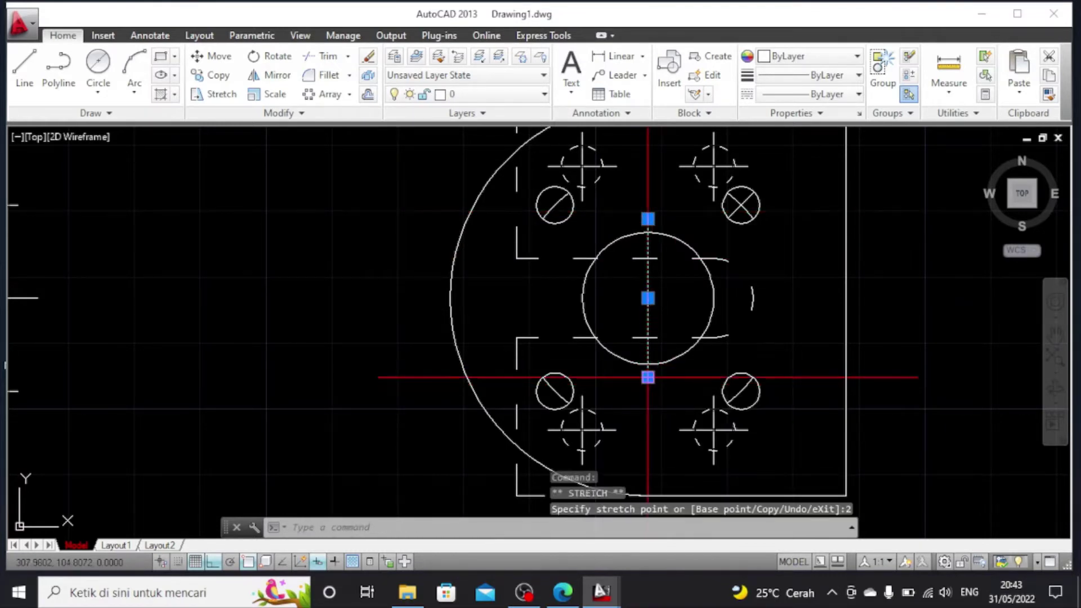
pyautogui.press('Escape')
# Draw a horizontal line across the central hole and stretch its left end by 2
pyautogui.click(26, 56)
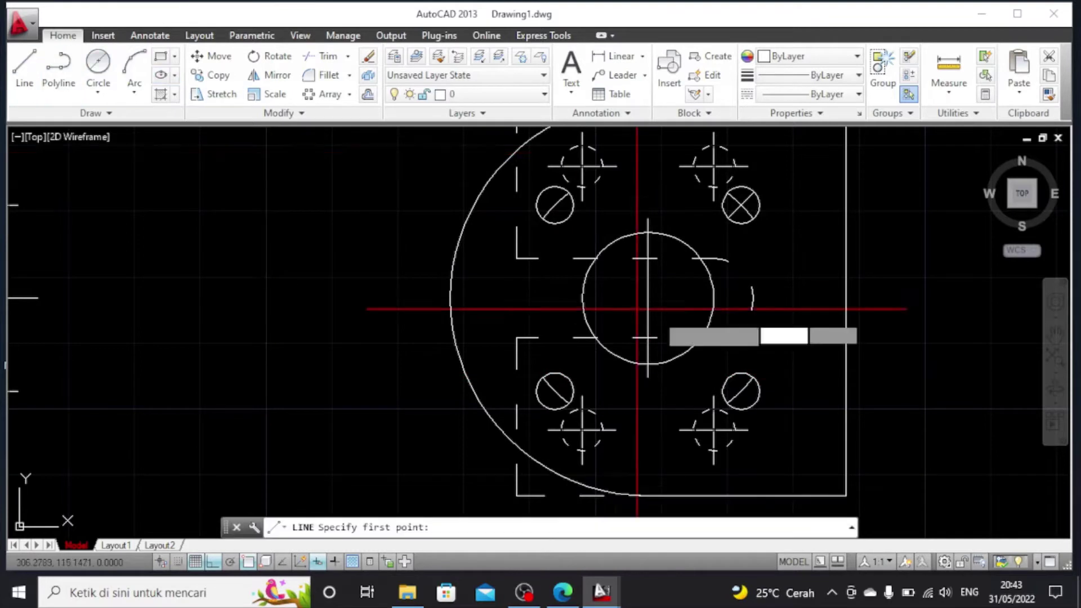
pyautogui.click(753, 298)
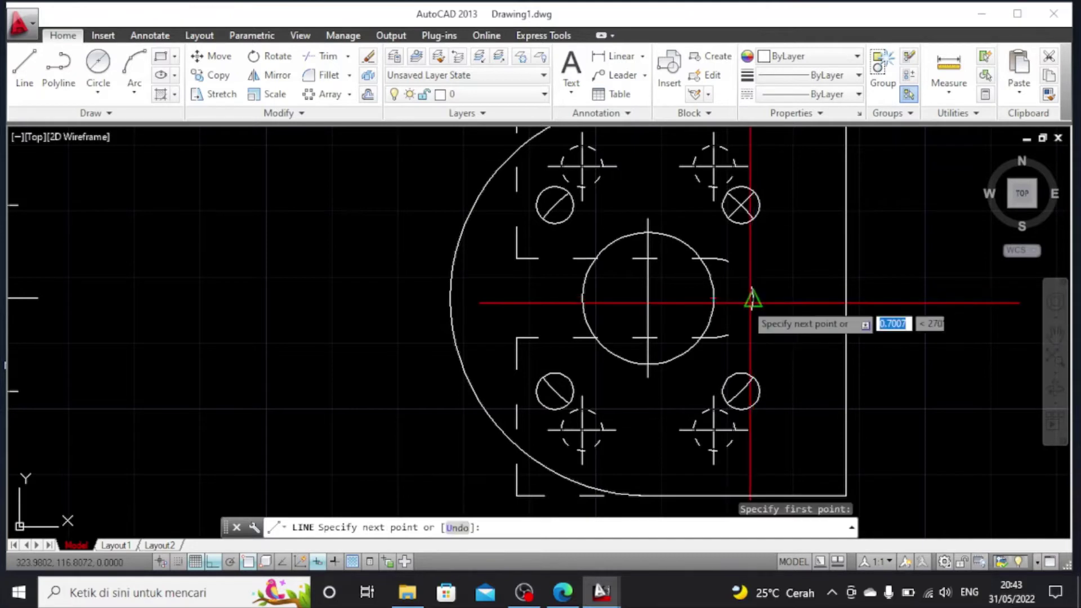
pyautogui.click(582, 298)
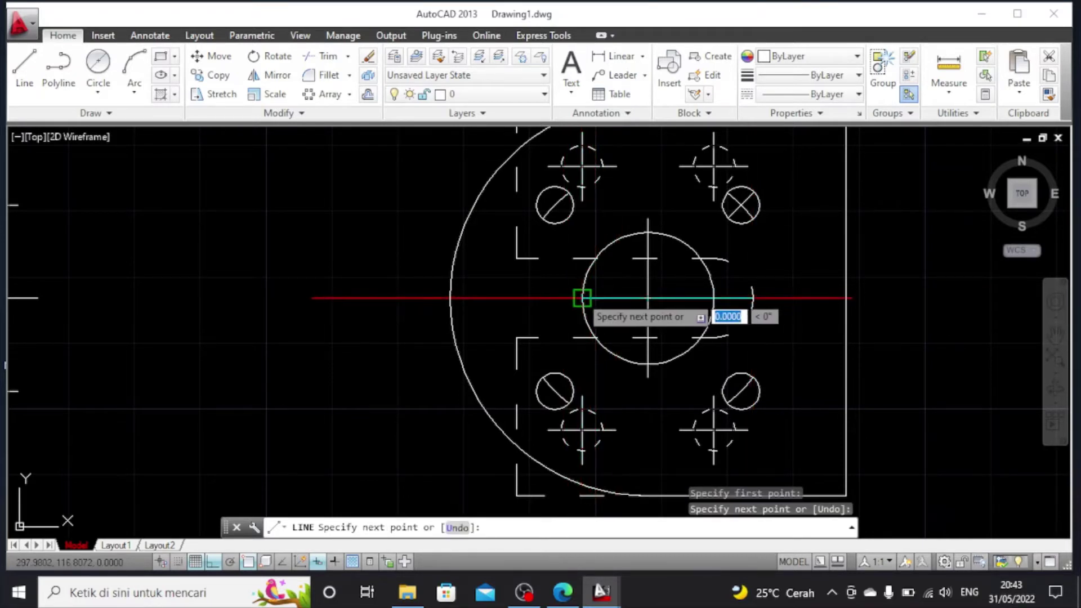
pyautogui.click(582, 298)
pyautogui.press('Escape')
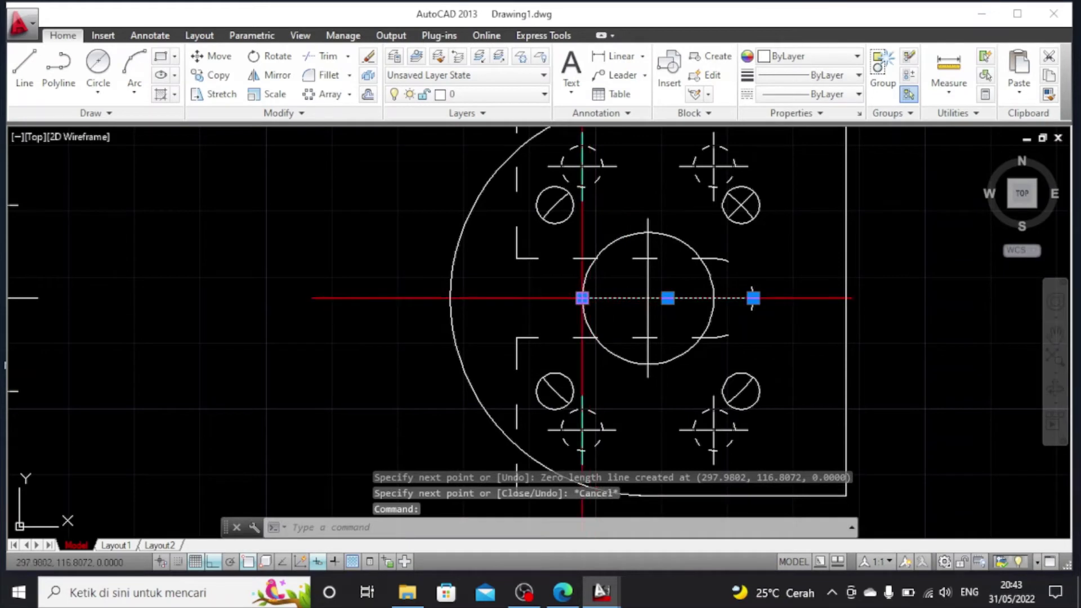
pyautogui.click(582, 297)
pyautogui.write('2')
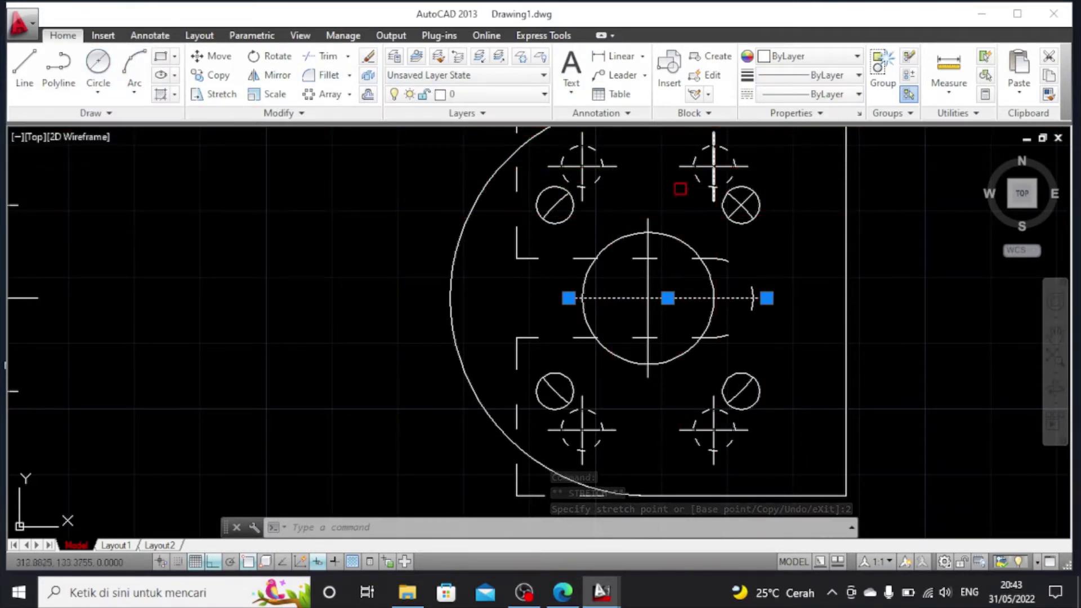
# Give both central-hole lines the ACAD_ISO04W100 linetype and a 0.1 linetype scale
pyautogui.click(649, 245)
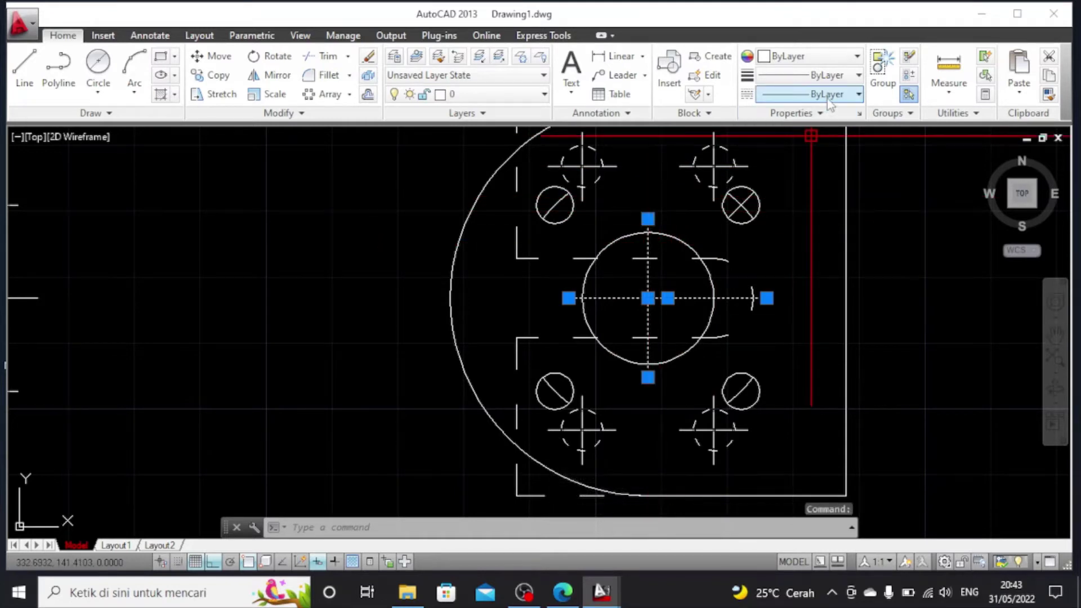
pyautogui.click(828, 98)
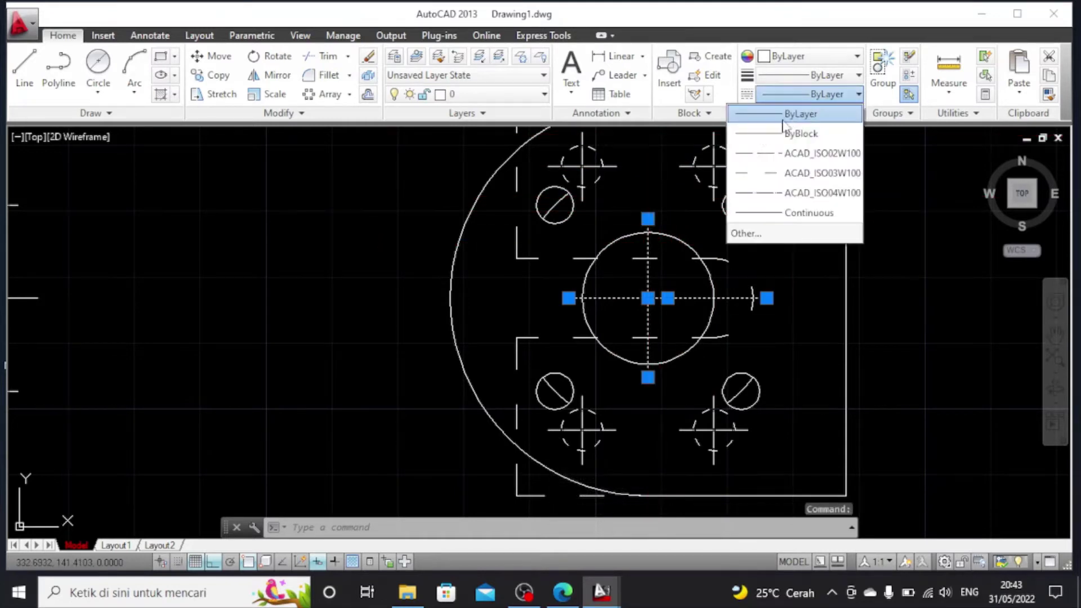
pyautogui.click(787, 194)
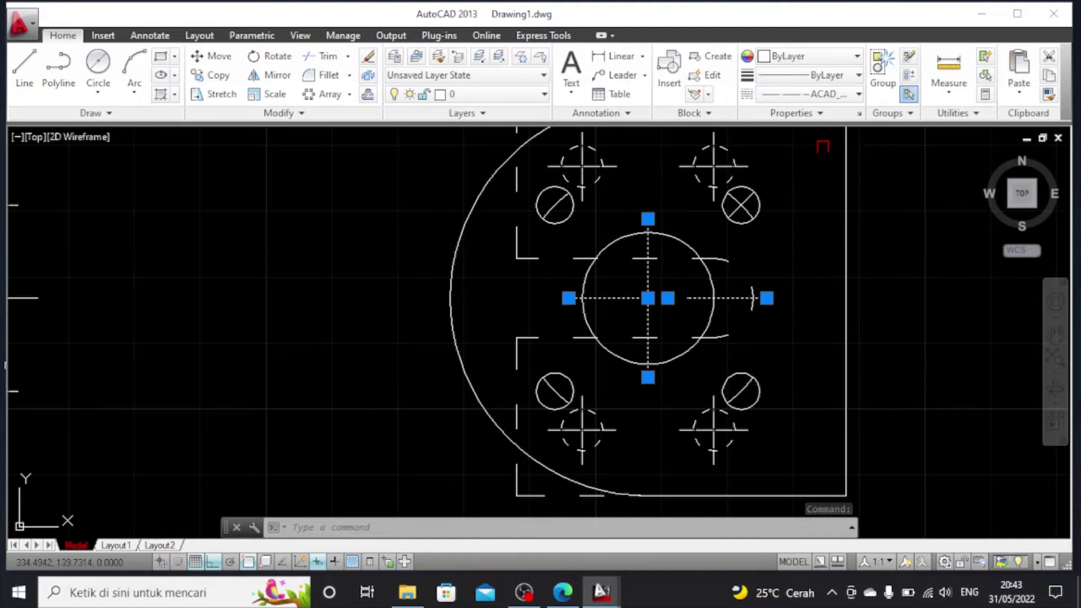
pyautogui.click(860, 114)
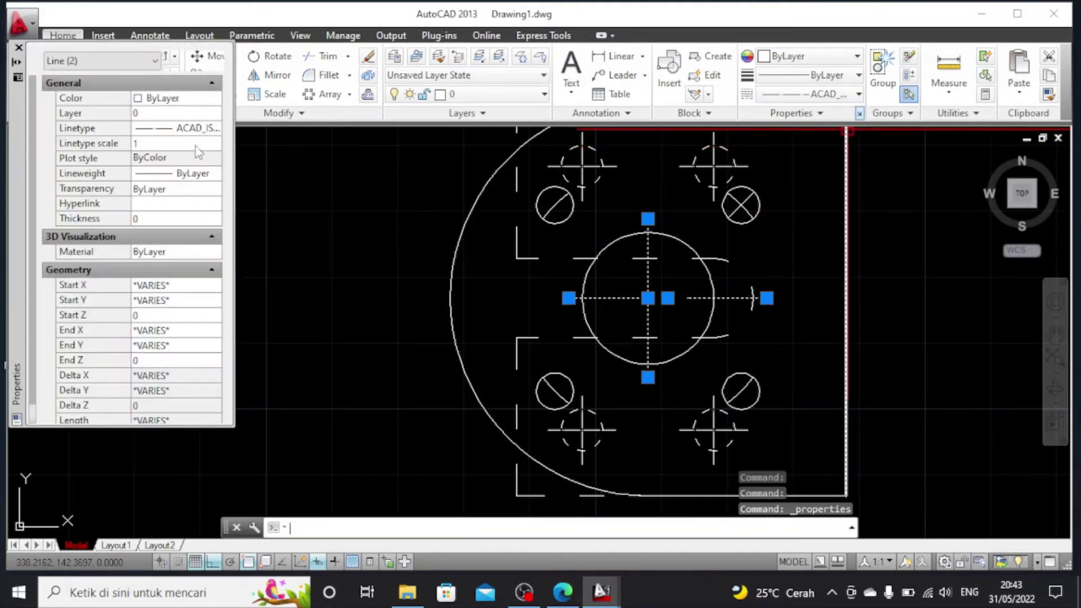
pyautogui.click(150, 144)
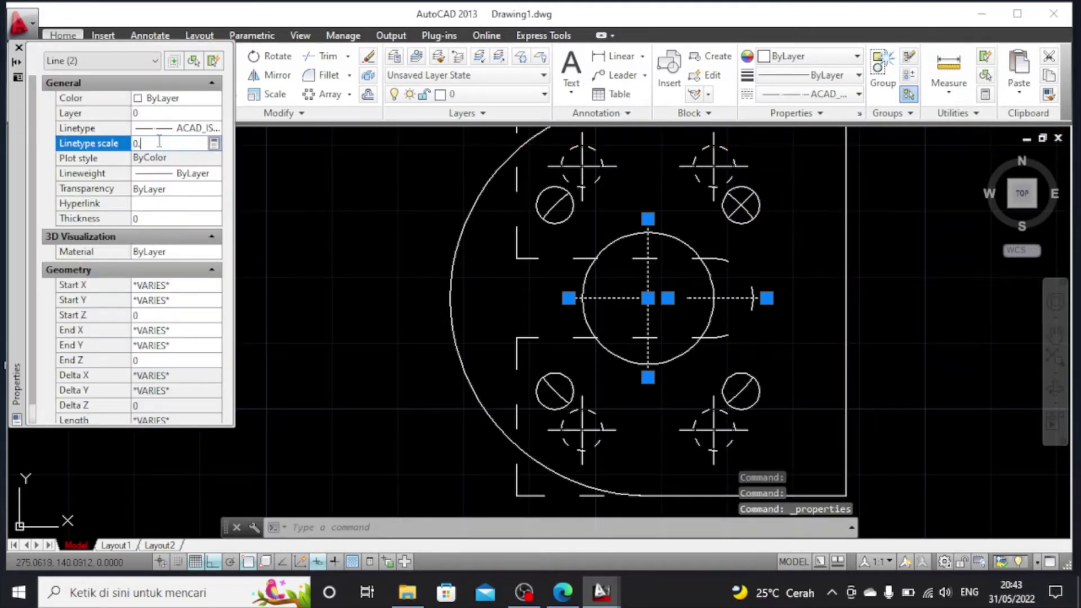
pyautogui.press('Return')
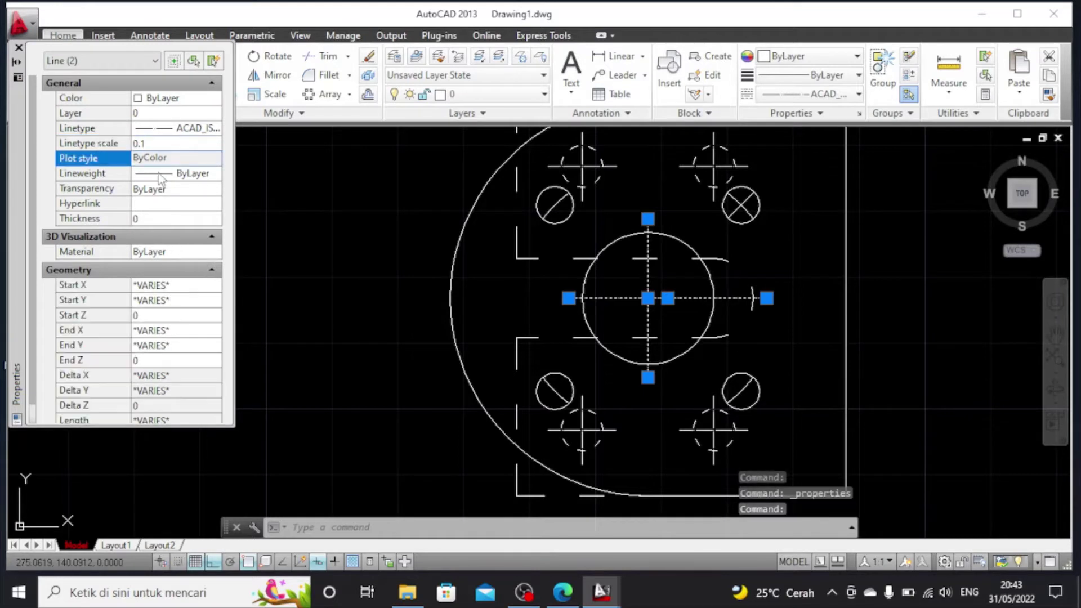
pyautogui.click(18, 48)
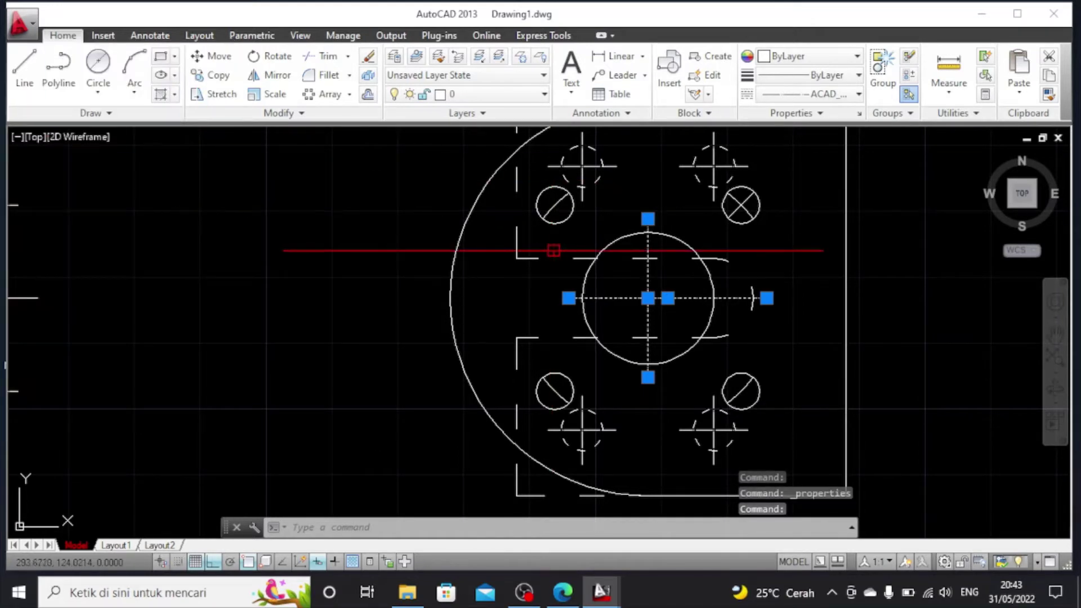
# Reselect both centre lines and set their linetype scale to 0.3 in Properties
pyautogui.press('Escape')
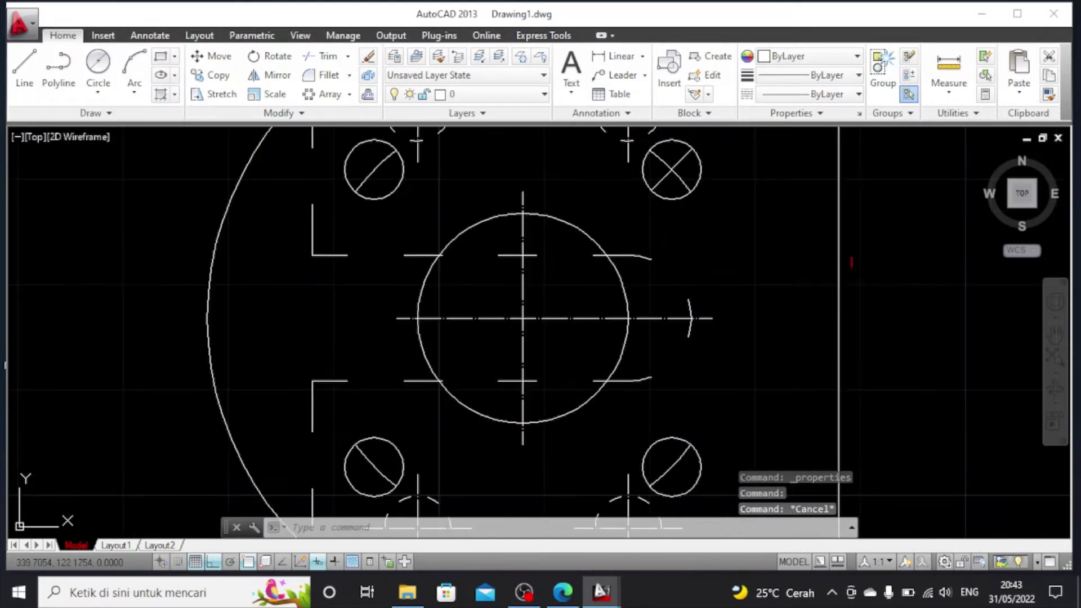
pyautogui.scroll(-3, 856, 254)
pyautogui.scroll(3, 698, 265)
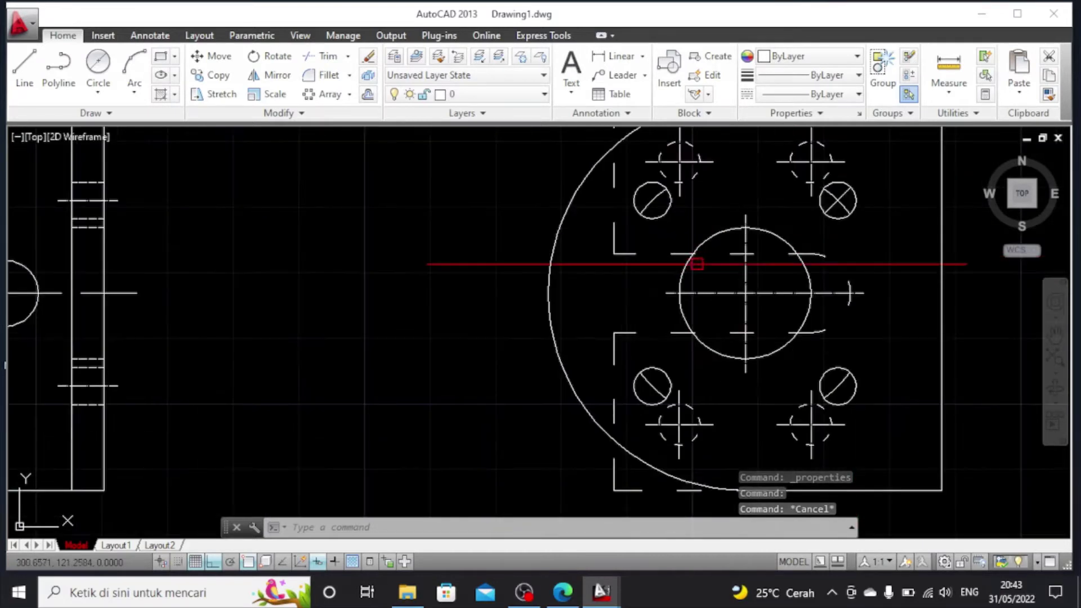
pyautogui.click(749, 263)
pyautogui.click(852, 293)
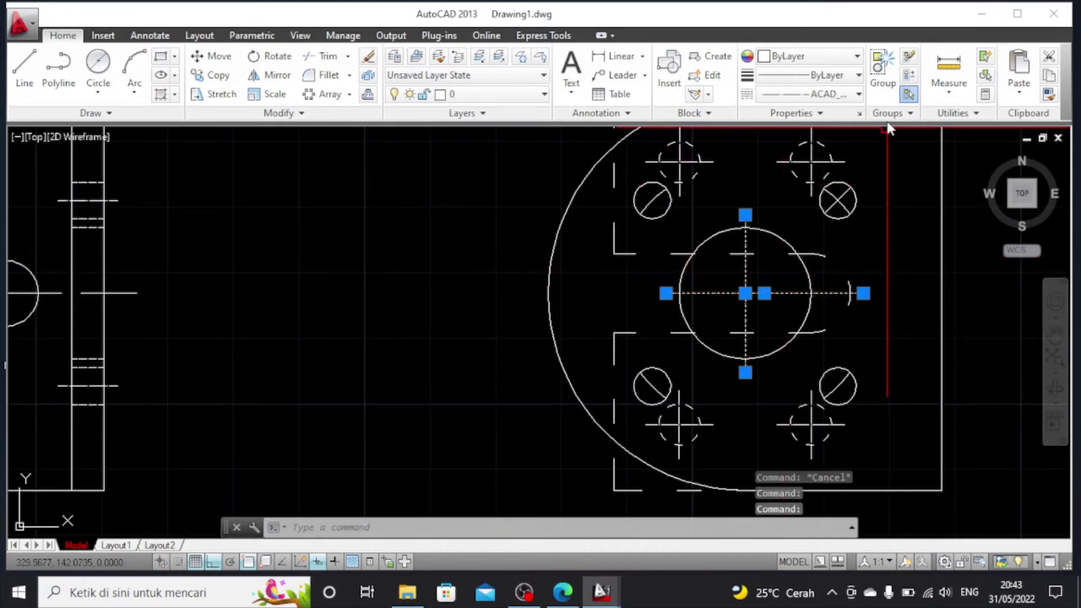
pyautogui.click(859, 115)
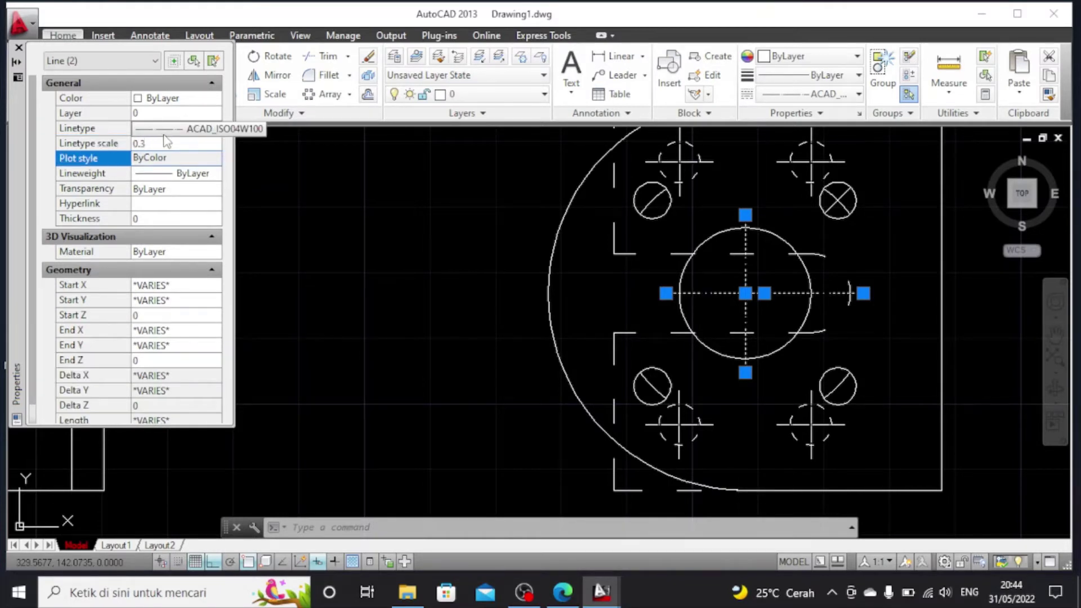
pyautogui.click(19, 47)
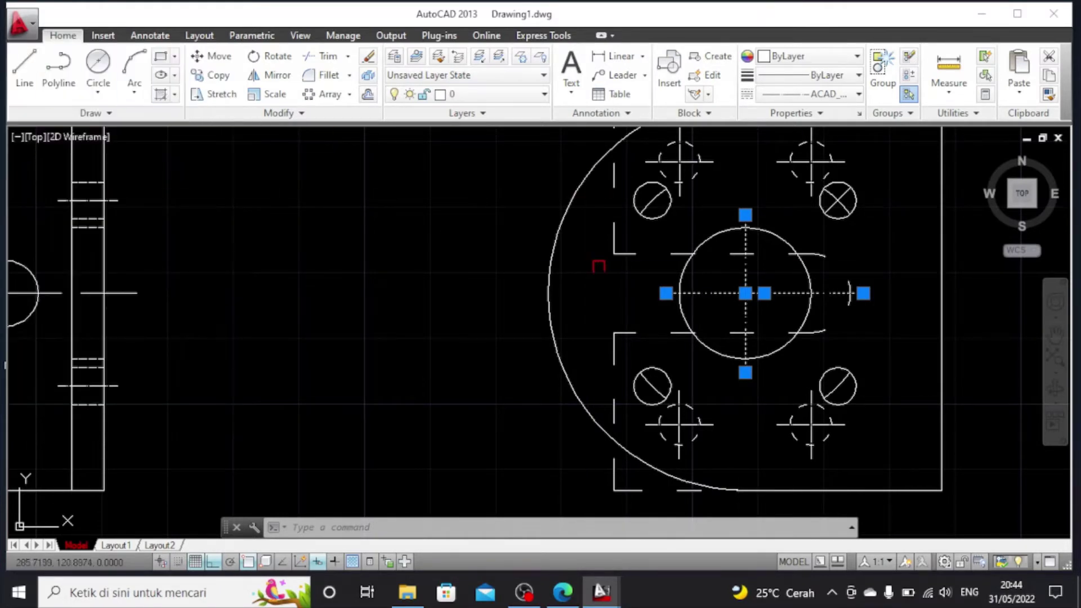
pyautogui.press('Escape')
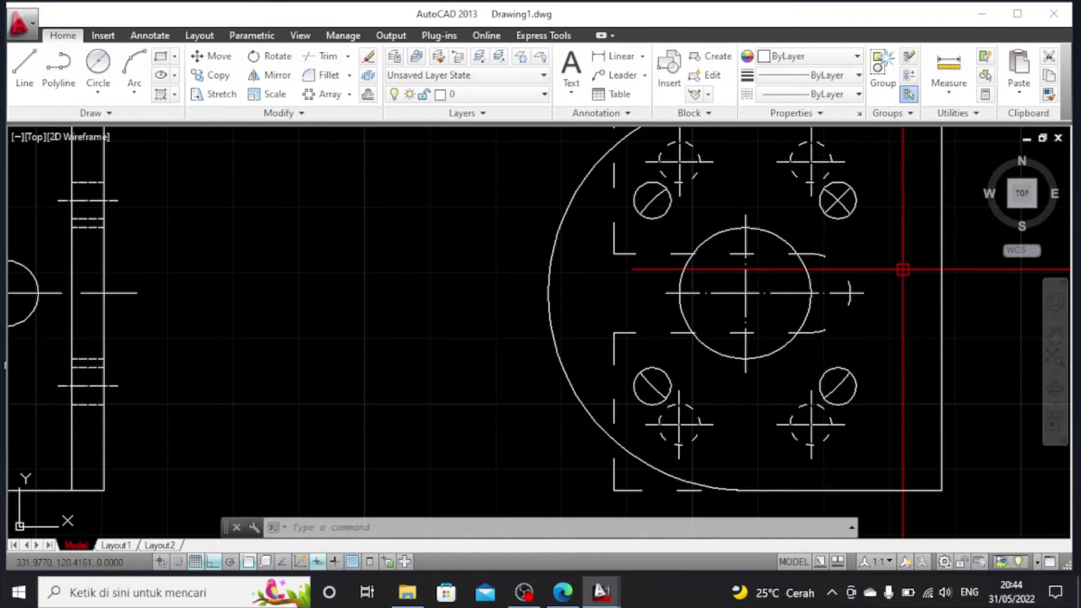
# Select the diagonal line in the upper-right bolt hole
pyautogui.scroll(2, 903, 270)
pyautogui.scroll(-4, 903, 267)
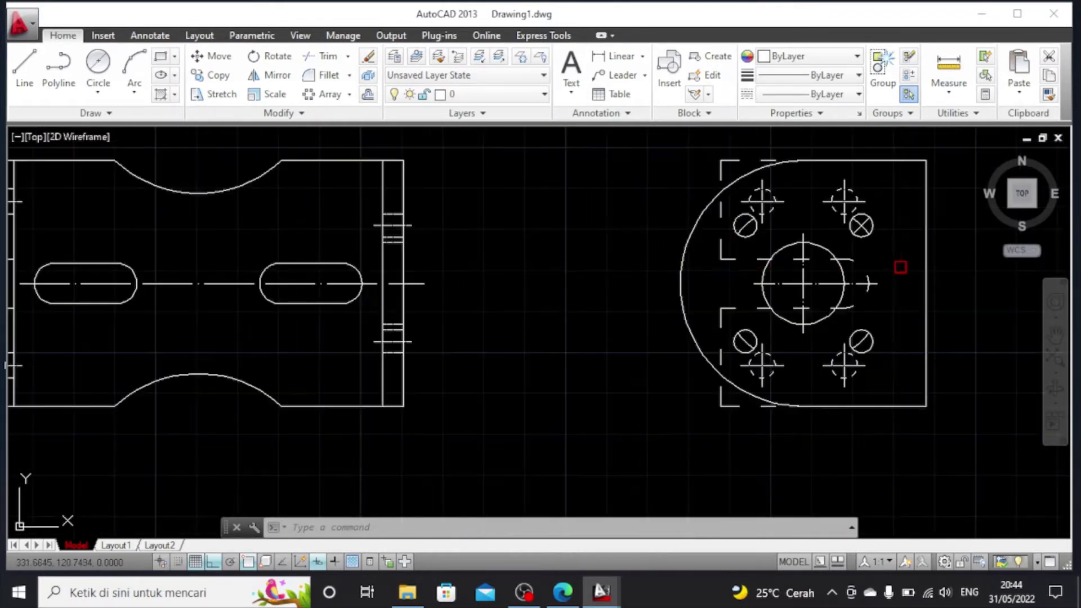
pyautogui.scroll(2, 791, 247)
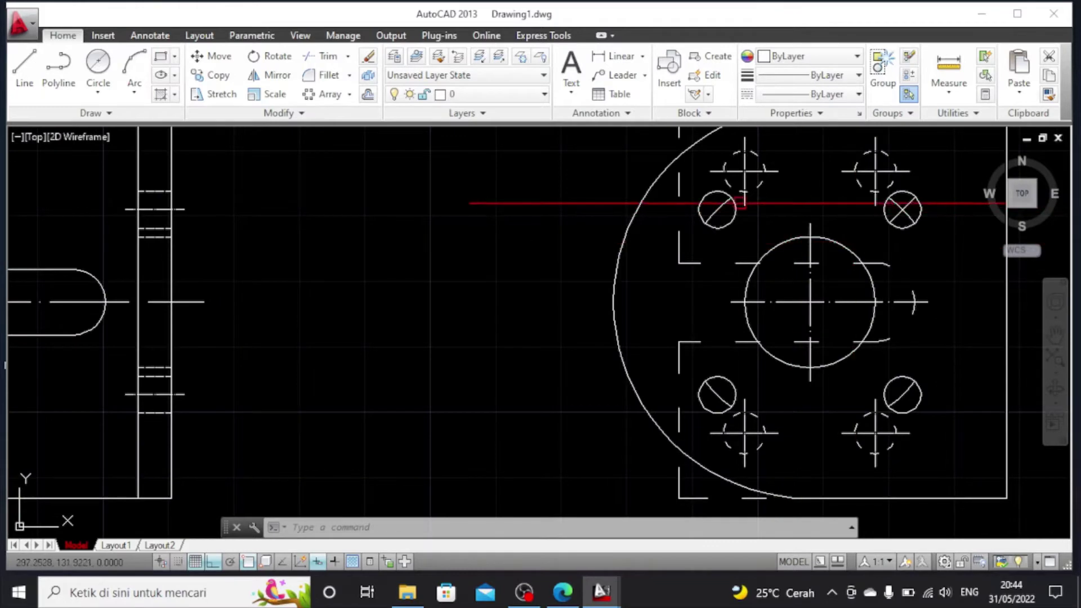
pyautogui.scroll(2, 811, 214)
pyautogui.scroll(-2, 811, 215)
pyautogui.click(922, 221)
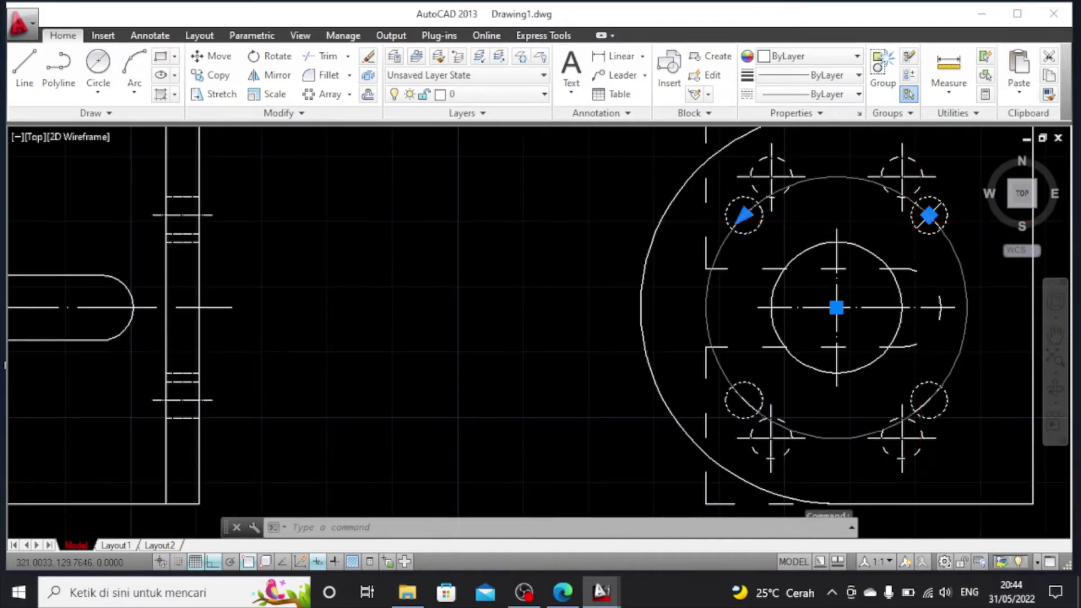
pyautogui.scroll(2, 947, 221)
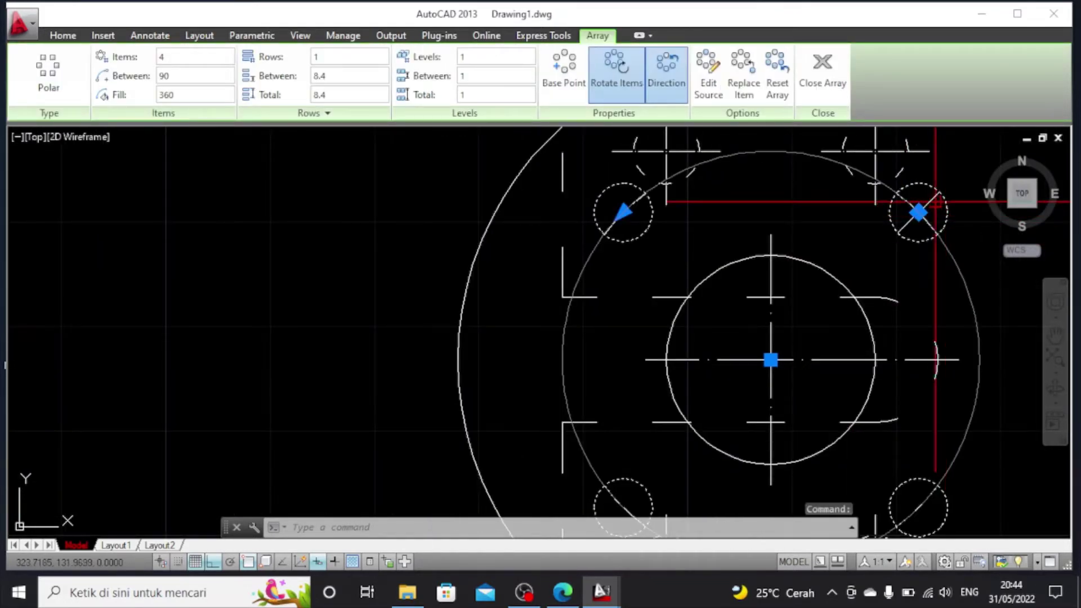
pyautogui.click(934, 200)
pyautogui.press('Escape')
pyautogui.click(936, 198)
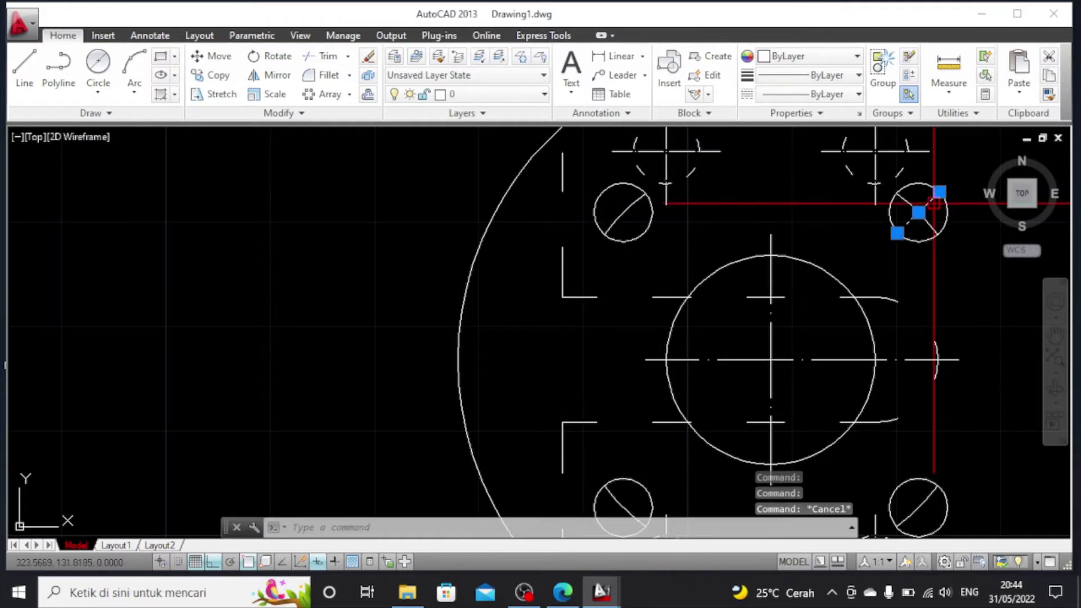
pyautogui.scroll(-2, 929, 219)
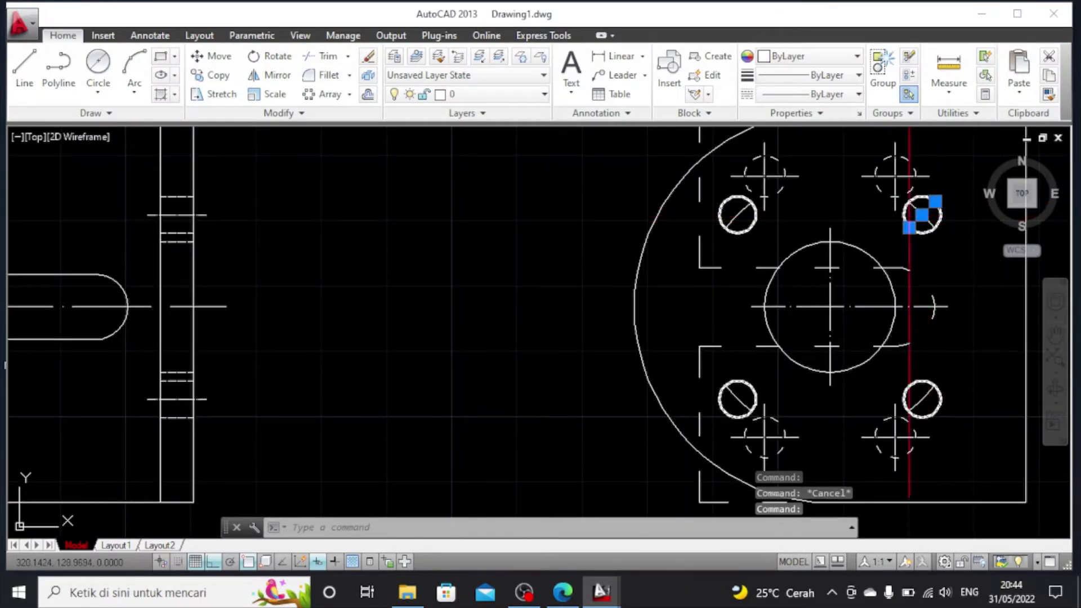
pyautogui.scroll(4, 910, 227)
pyautogui.click(908, 226)
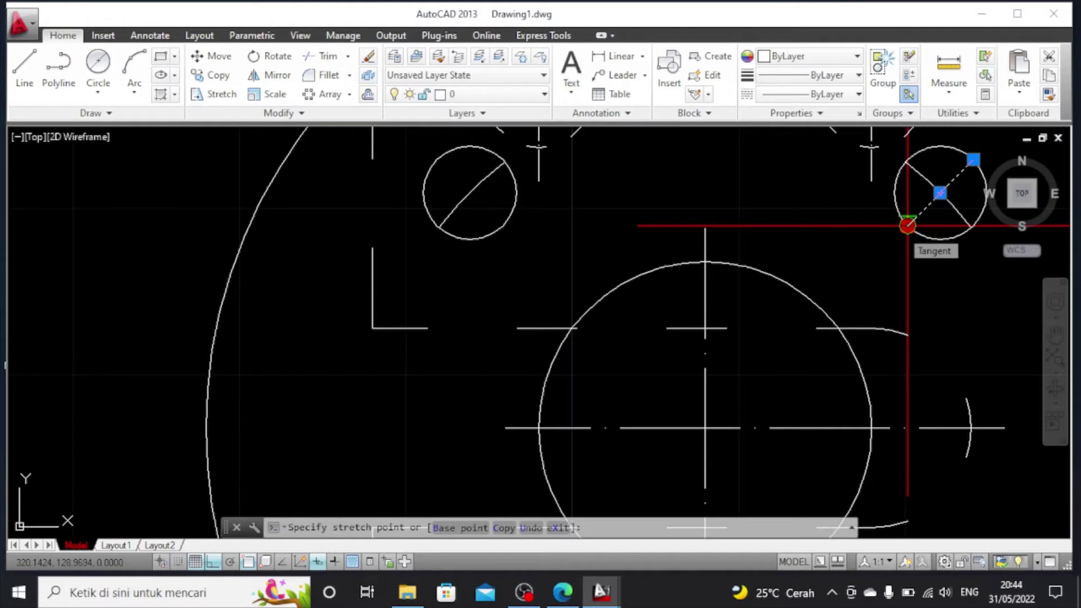
pyautogui.press('Escape')
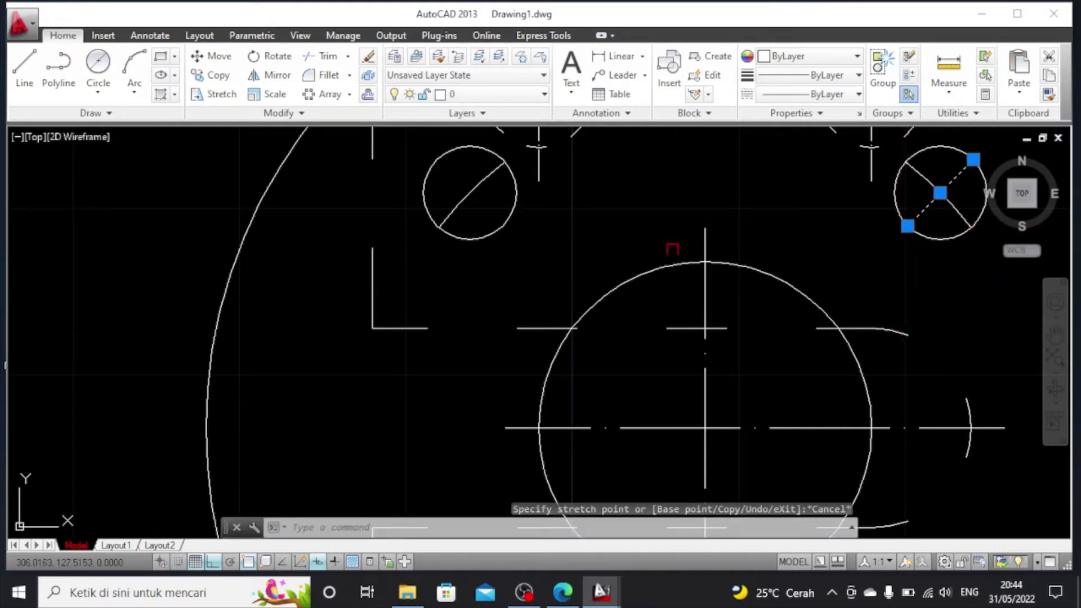
# Copy the diagonal toward the lower-left hole, then delete the misplaced duplicate
pyautogui.click(201, 83)
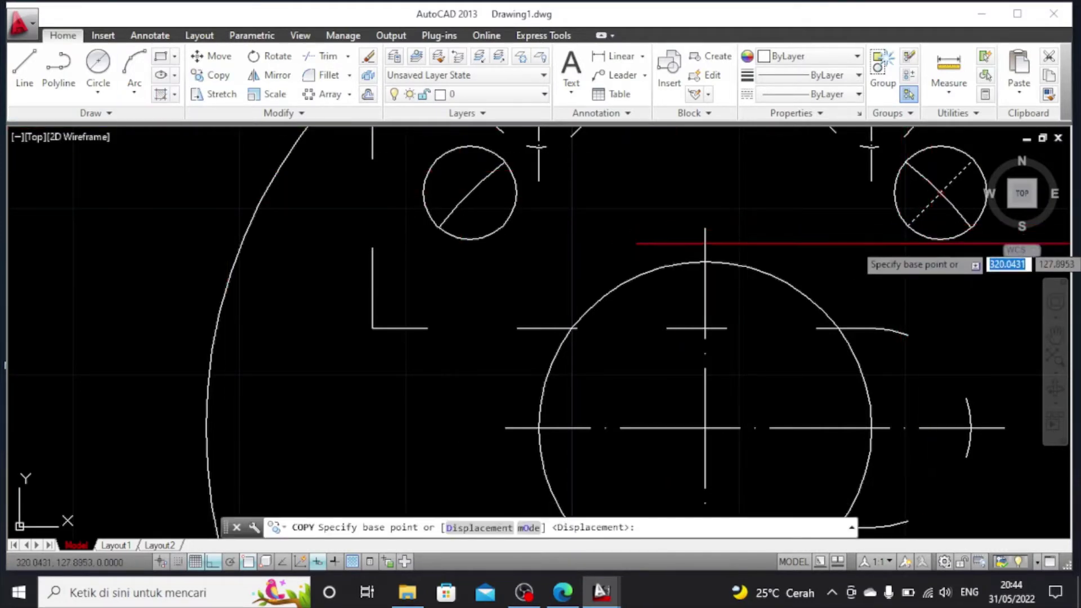
pyautogui.scroll(-4, 923, 239)
pyautogui.scroll(2, 915, 235)
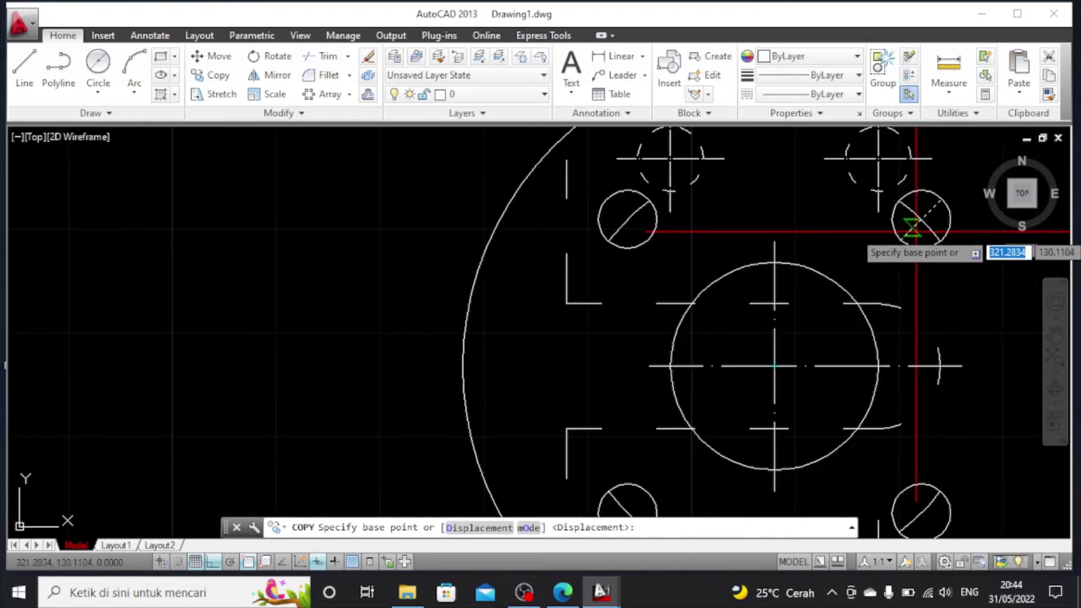
pyautogui.click(916, 230)
pyautogui.scroll(-2, 724, 400)
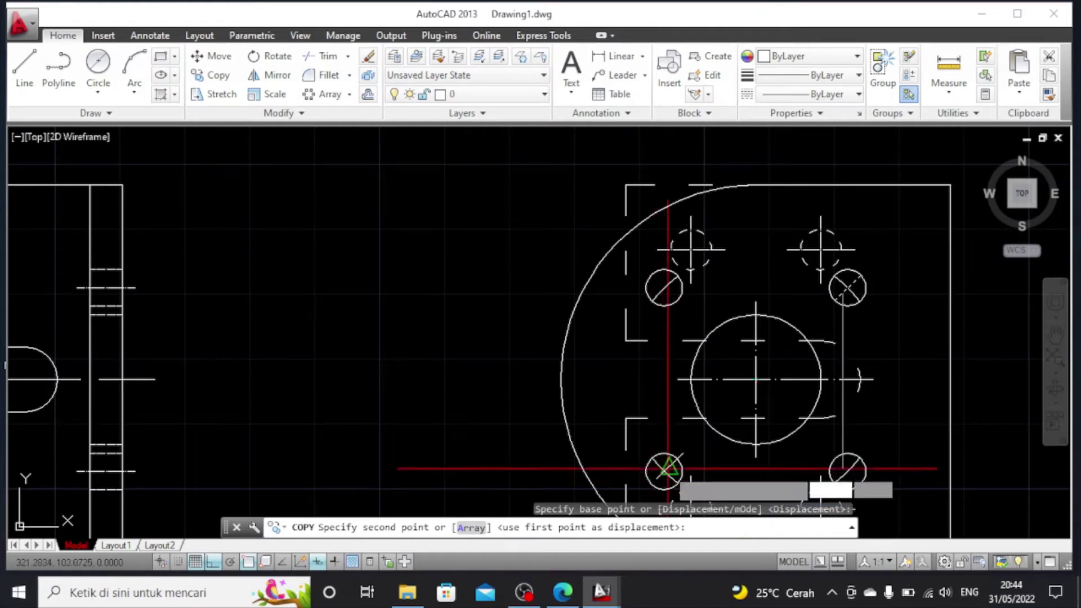
pyautogui.click(668, 468)
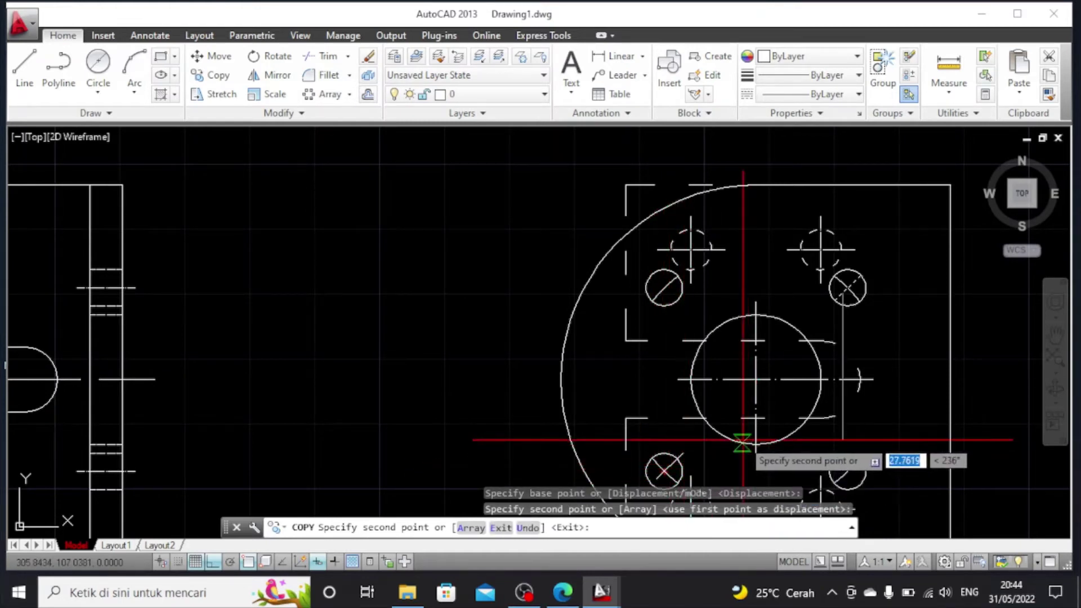
pyautogui.press('Escape')
pyautogui.scroll(-3, 692, 453)
pyautogui.scroll(3, 694, 447)
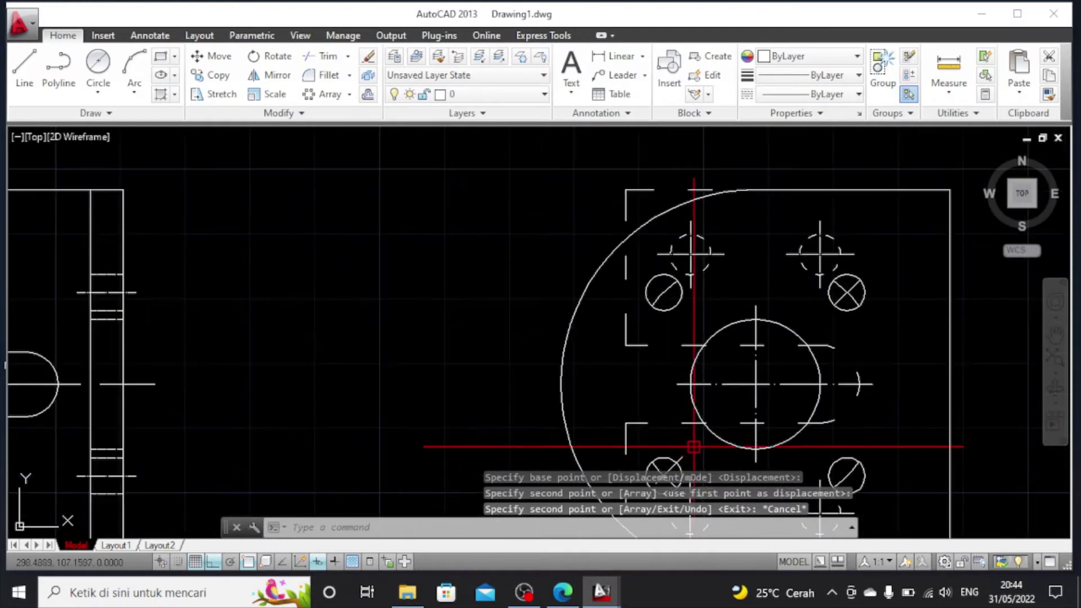
pyautogui.click(684, 457)
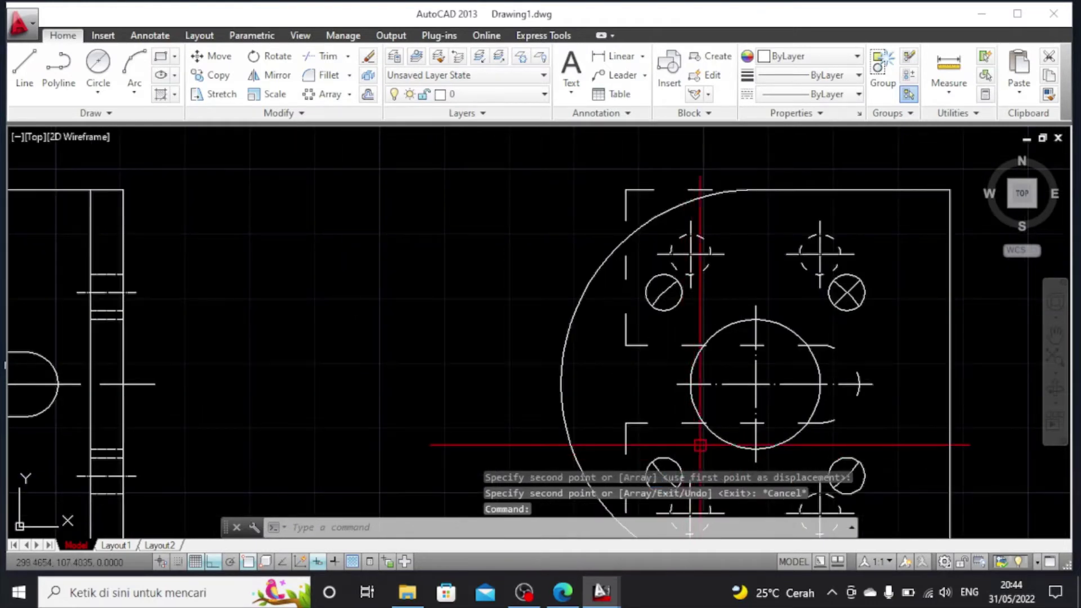
pyautogui.press('Delete')
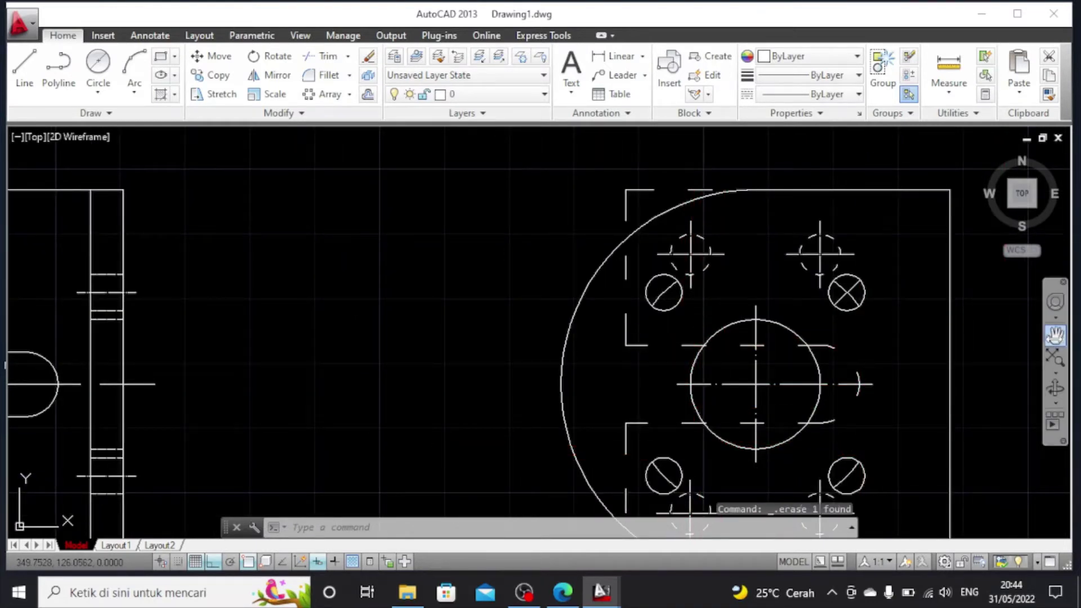
# Copy the upper-right diagonal from its hole centre to the lower-left hole's centre
pyautogui.click(1056, 335)
pyautogui.moveTo(881, 385); pyautogui.dragTo(880, 309)
pyautogui.rightClick(938, 337)
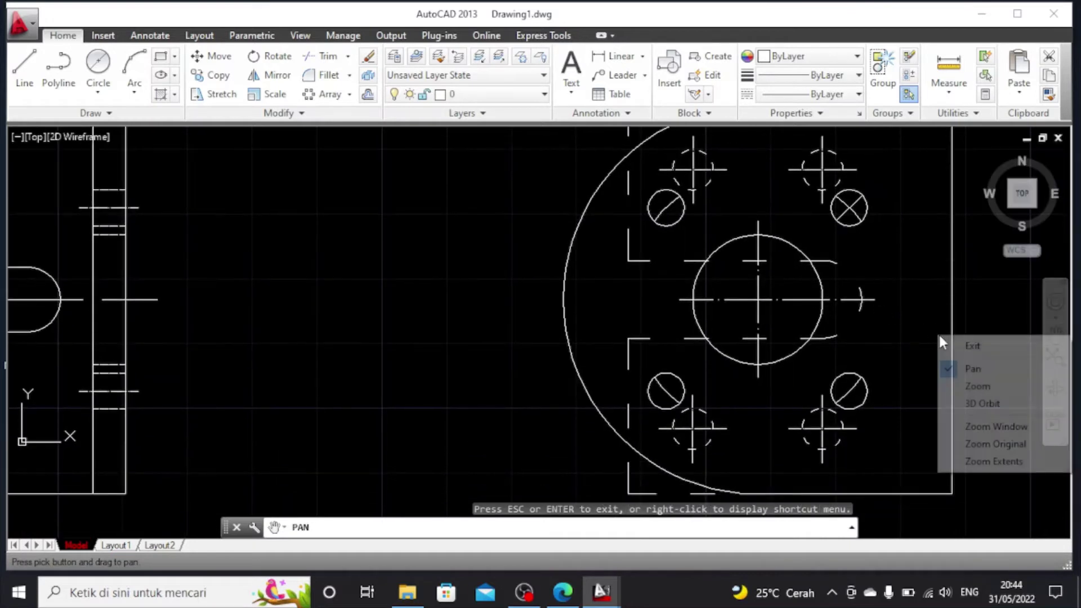
pyautogui.click(972, 345)
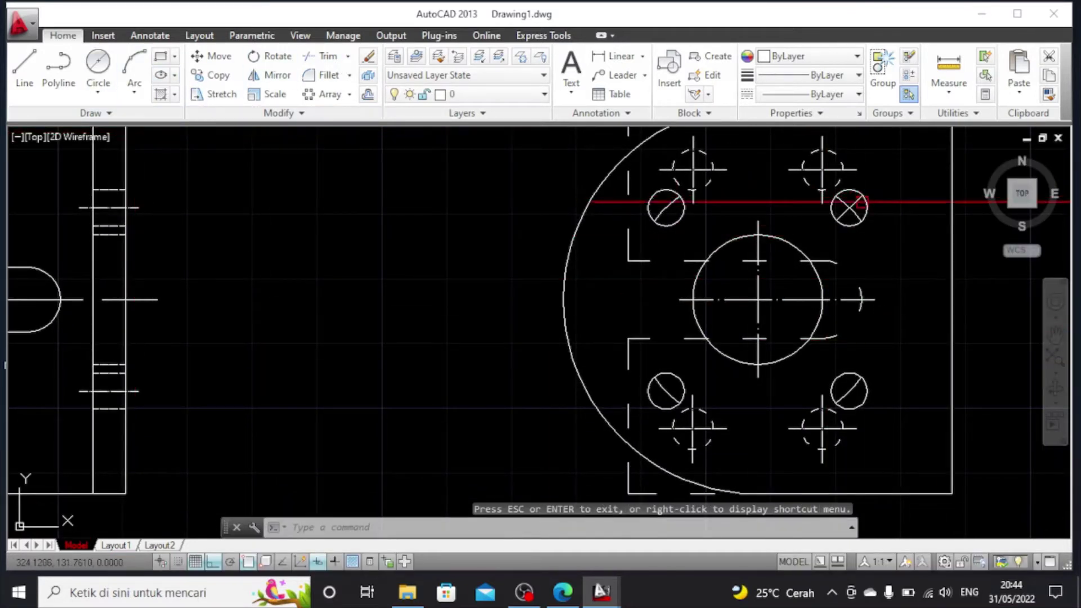
pyautogui.scroll(2, 852, 205)
pyautogui.click(854, 203)
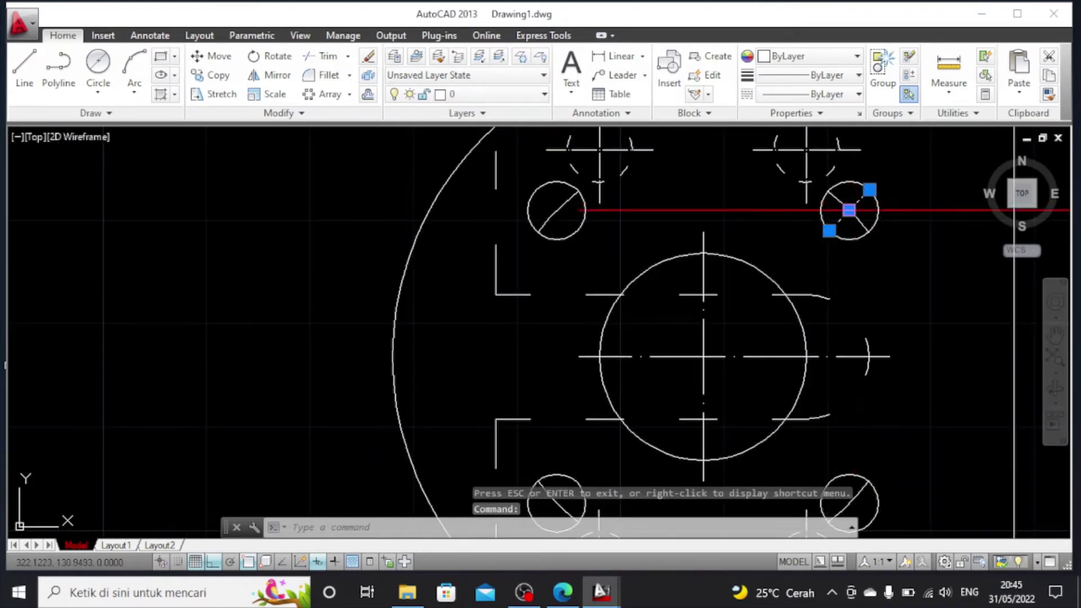
pyautogui.scroll(-2, 850, 212)
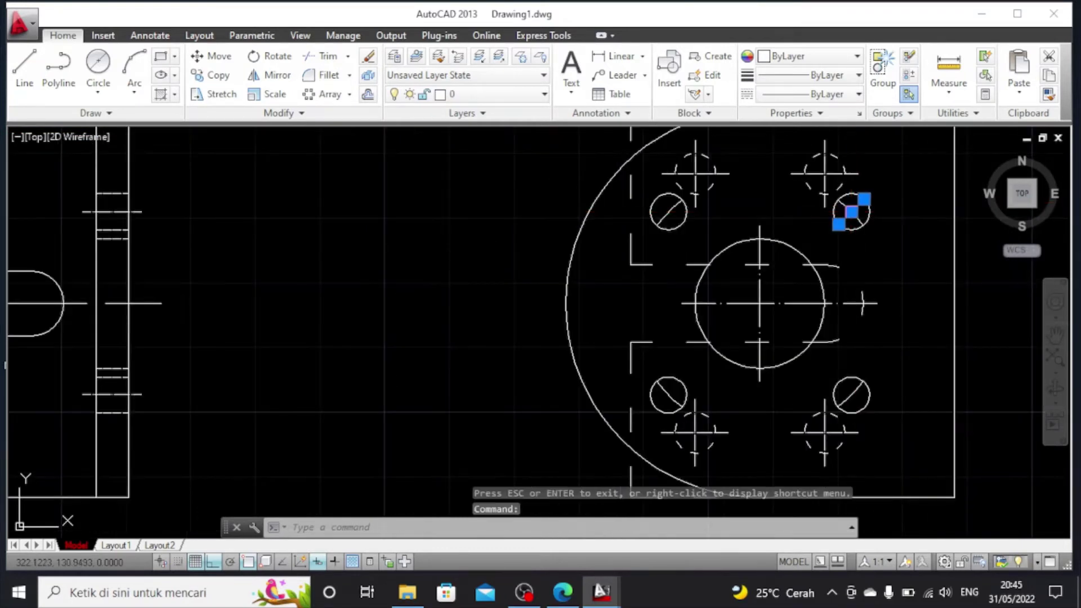
pyautogui.click(214, 74)
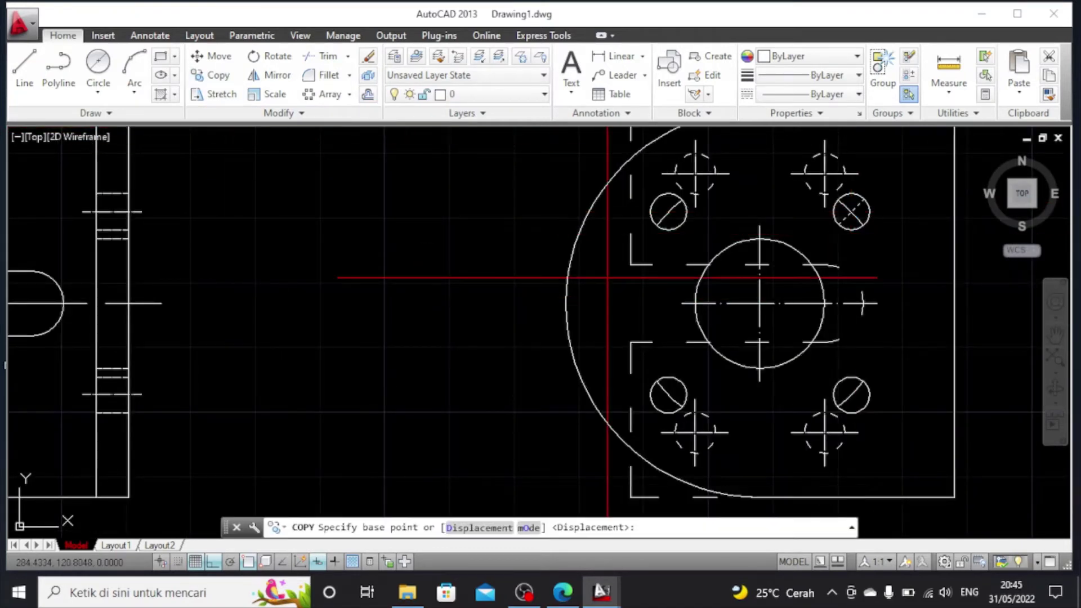
pyautogui.click(852, 212)
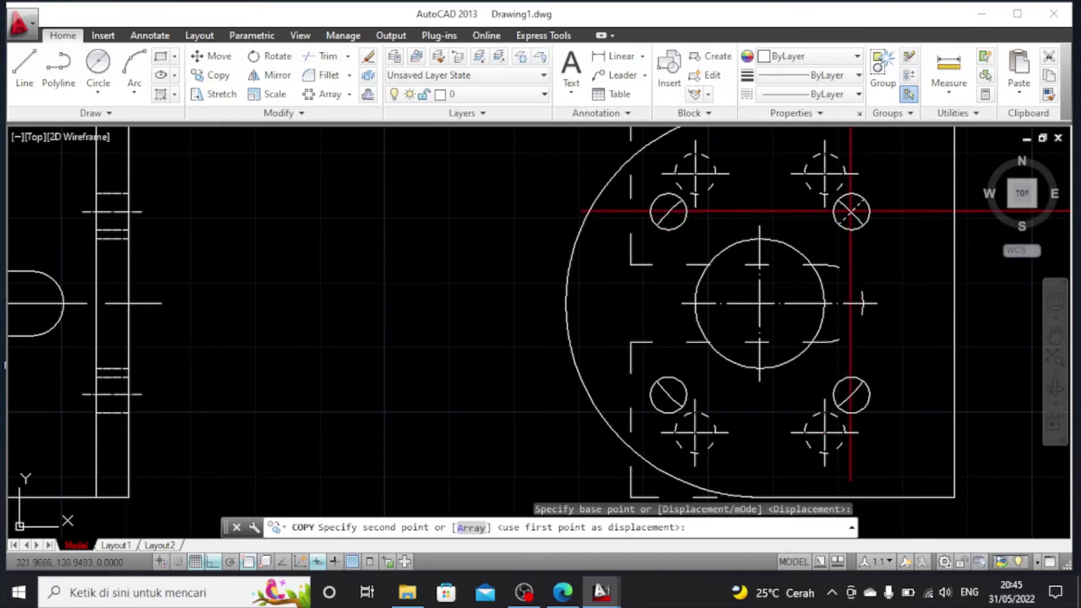
pyautogui.click(668, 394)
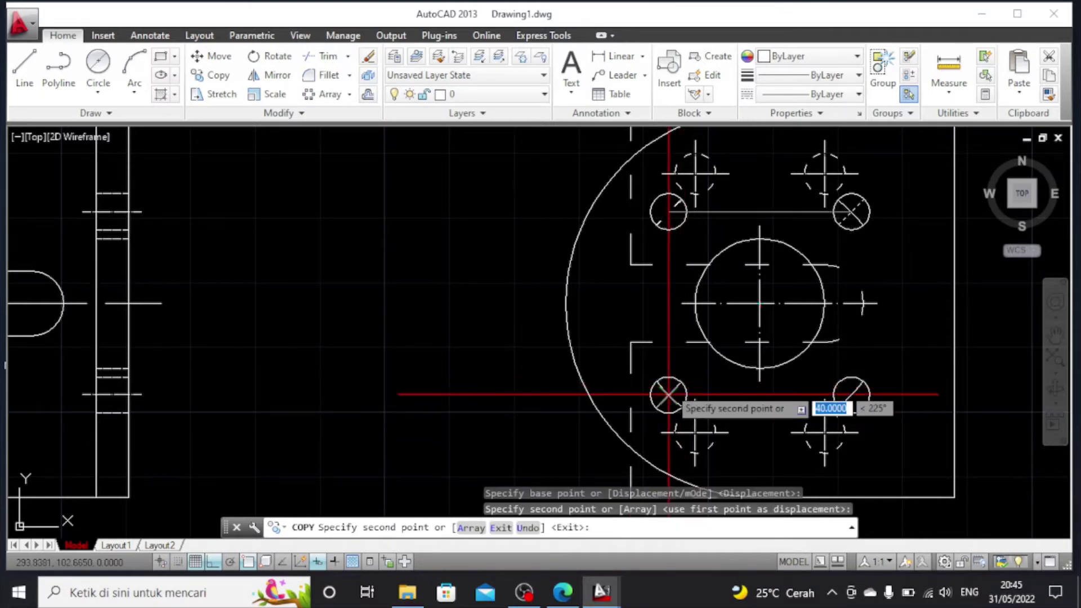
pyautogui.press('Escape')
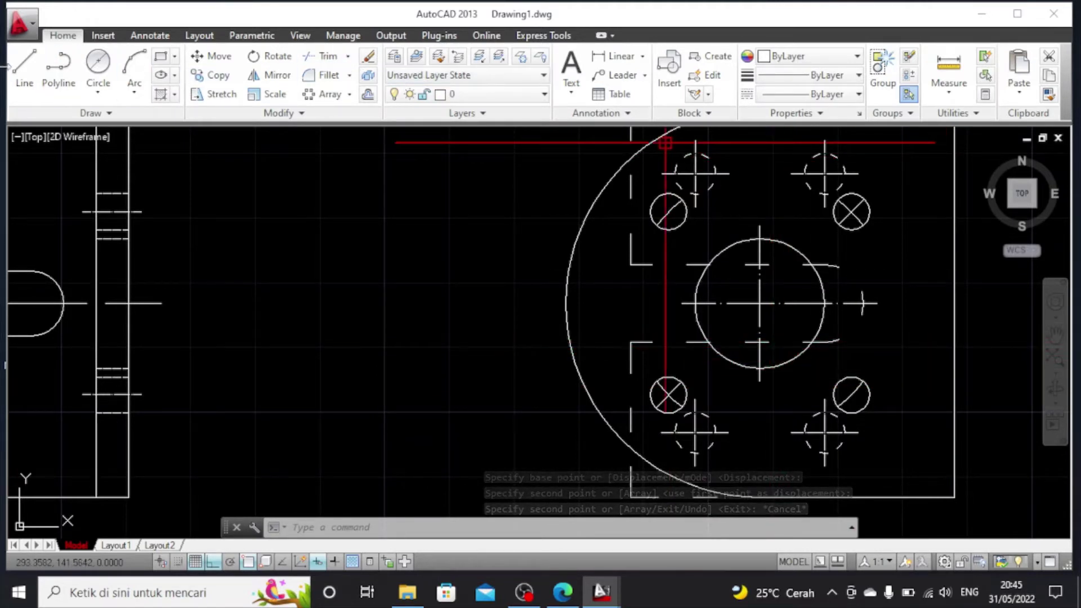
# Draw a 33.0598-unit line at 135° from the bore centre through the upper-left bolt hole
pyautogui.click(24, 68)
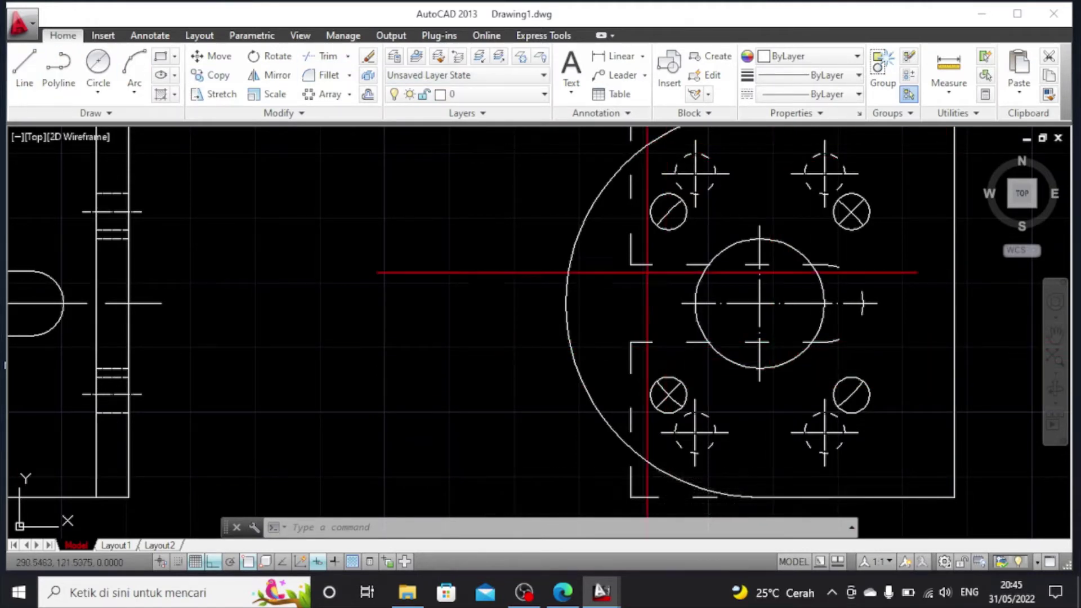
pyautogui.click(760, 304)
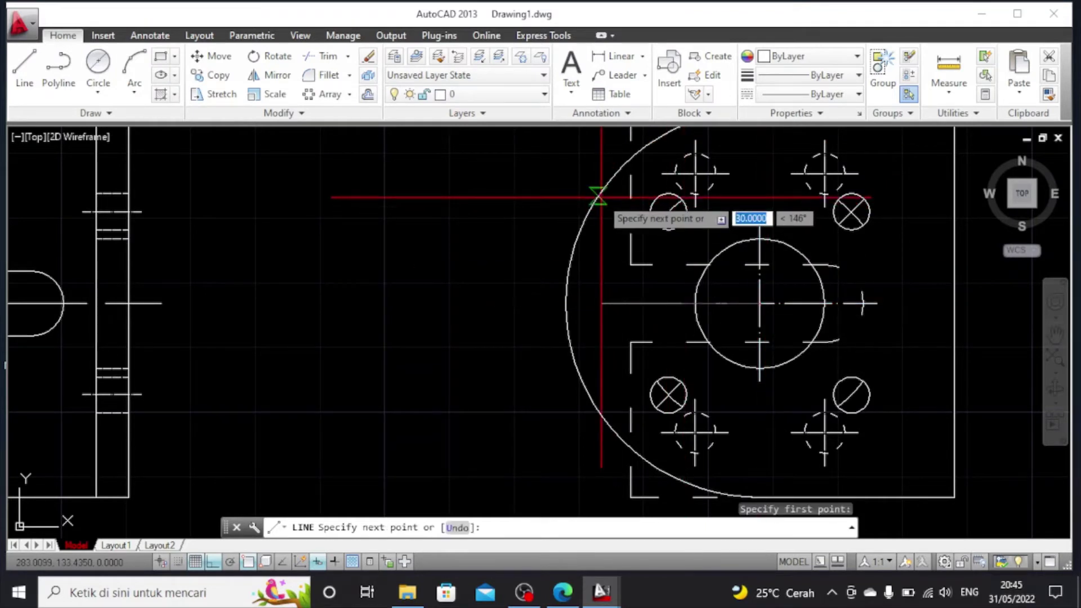
pyautogui.press('F8')
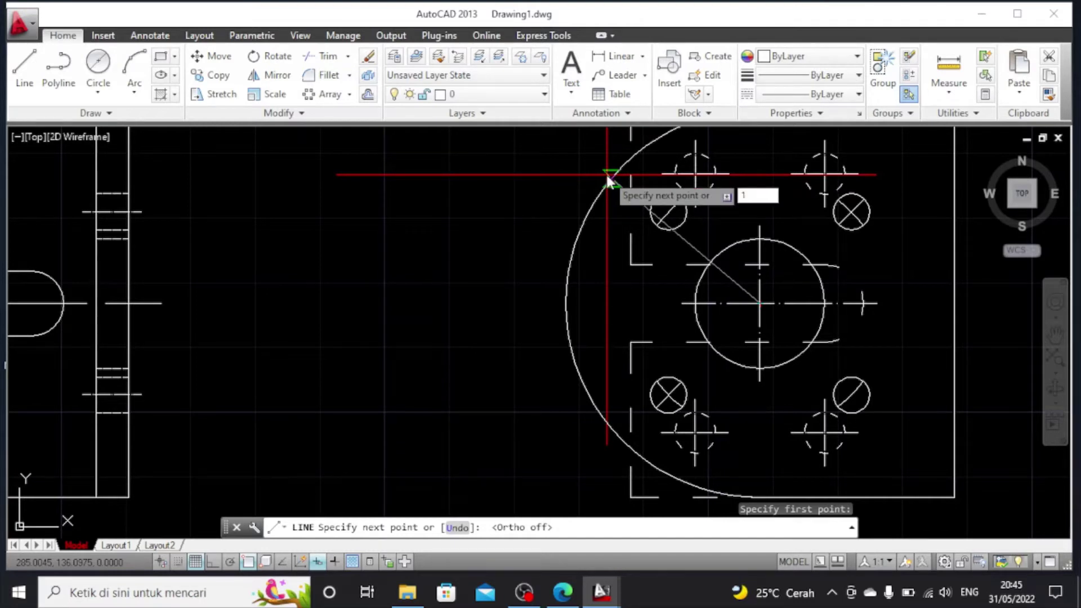
pyautogui.press('Escape')
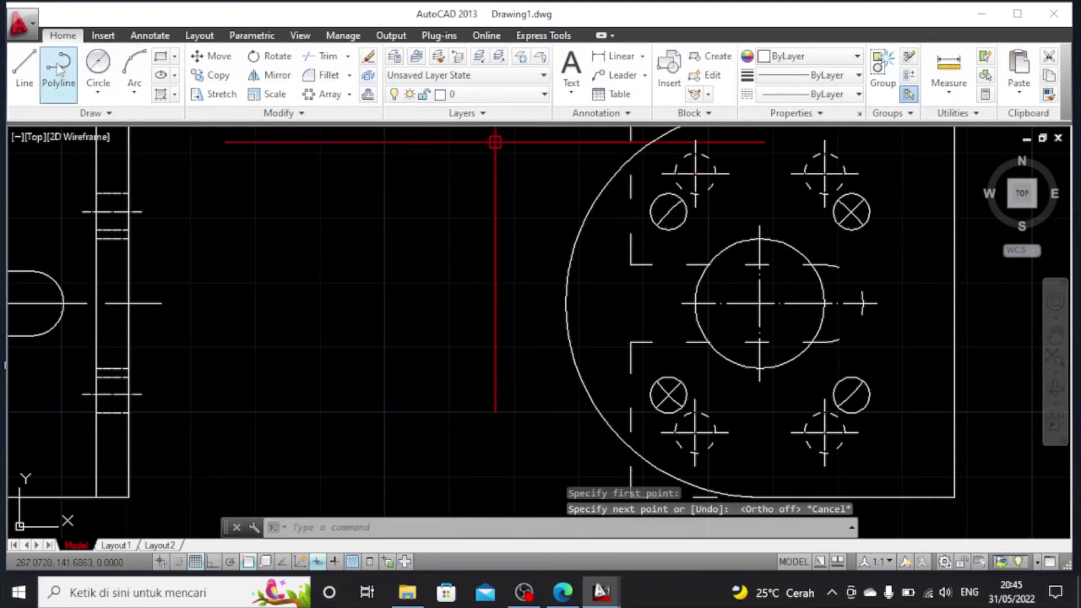
pyautogui.press('Return')
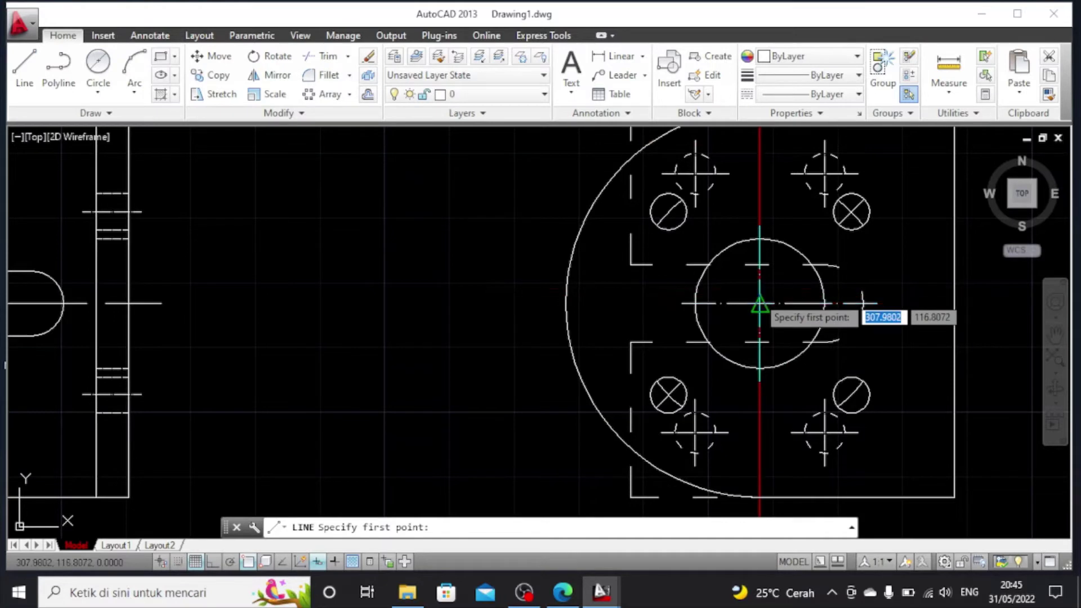
pyautogui.click(760, 304)
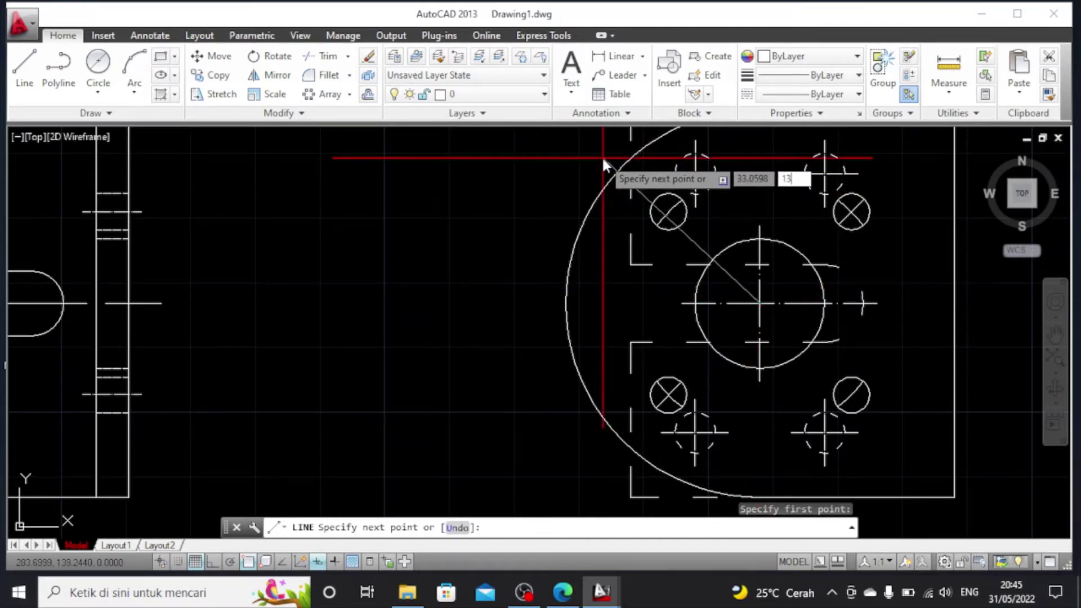
pyautogui.press('Return')
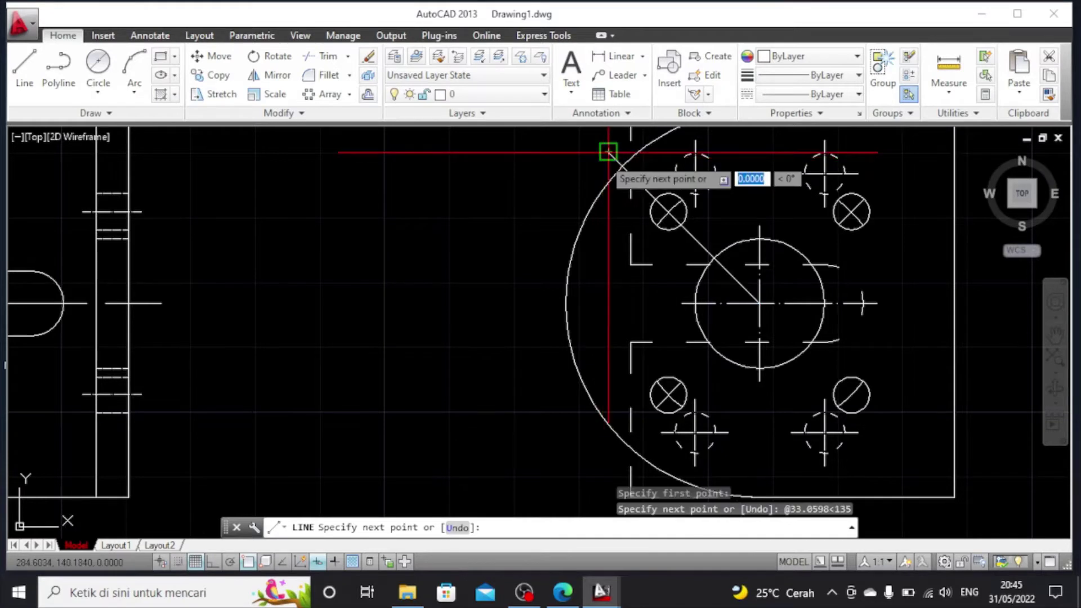
pyautogui.press('Escape')
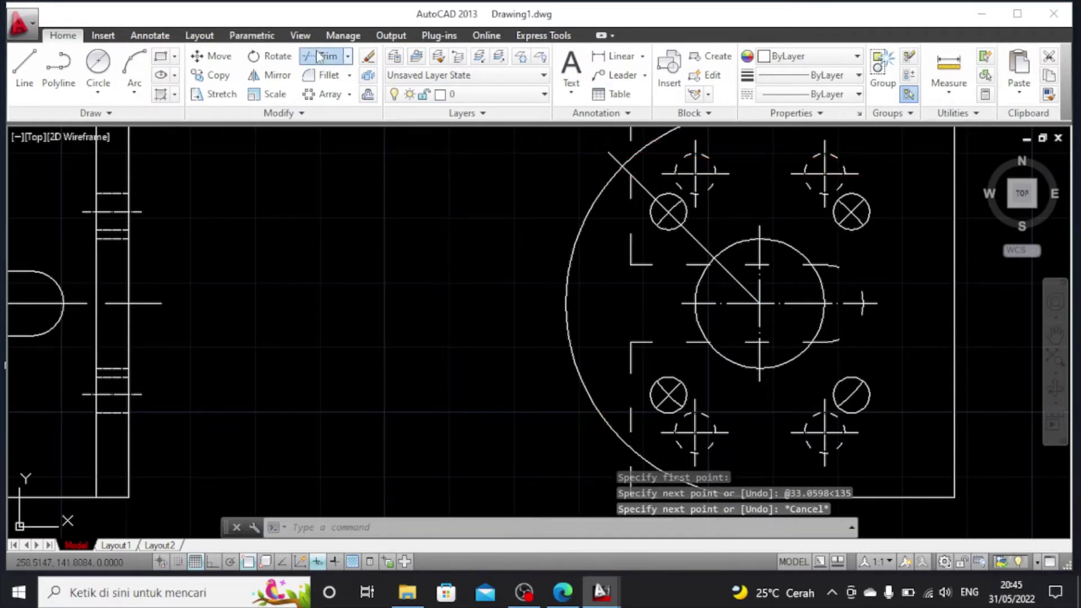
# Trim the 135° diagonal's overhangs beyond the upper-left hole and inside the other circles
pyautogui.click(323, 55)
pyautogui.press('Return')
pyautogui.click(635, 179)
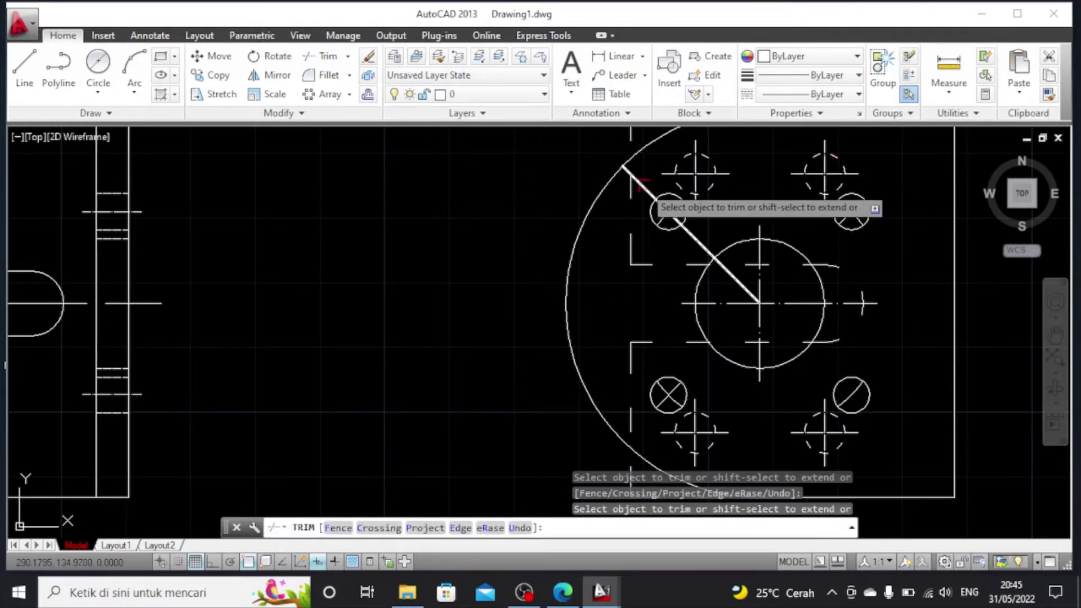
pyautogui.scroll(4, 644, 184)
pyautogui.scroll(2, 643, 185)
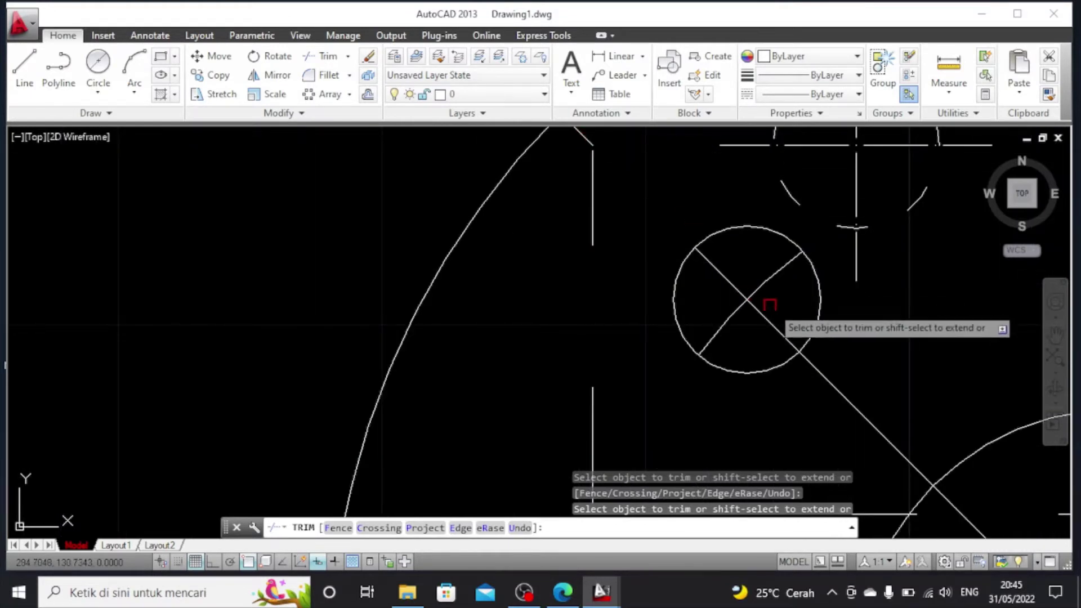
pyautogui.click(818, 369)
pyautogui.scroll(-3, 818, 370)
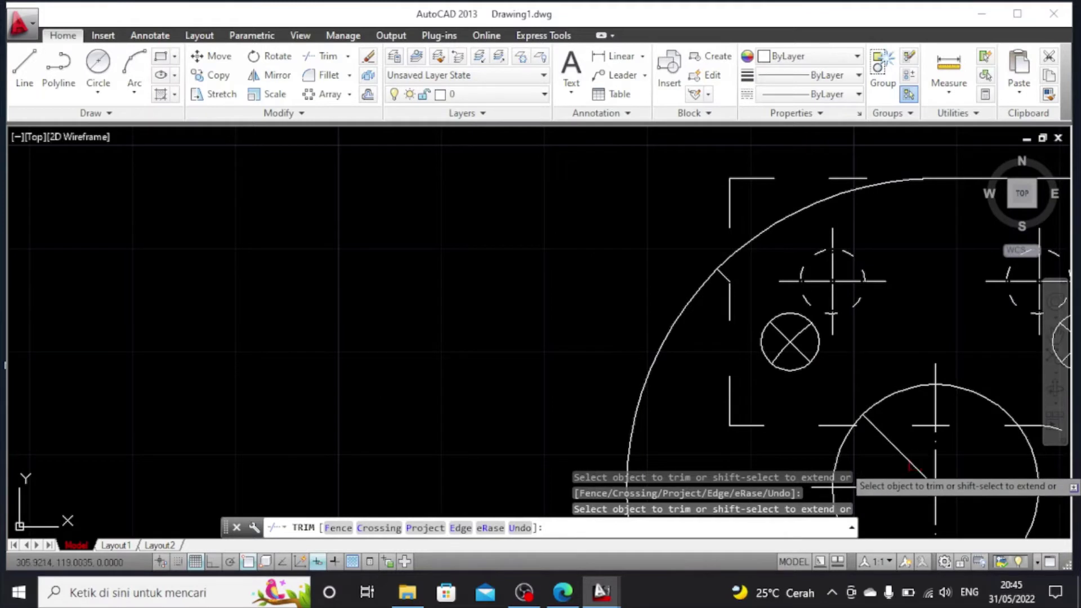
pyautogui.click(904, 455)
pyautogui.press('Escape')
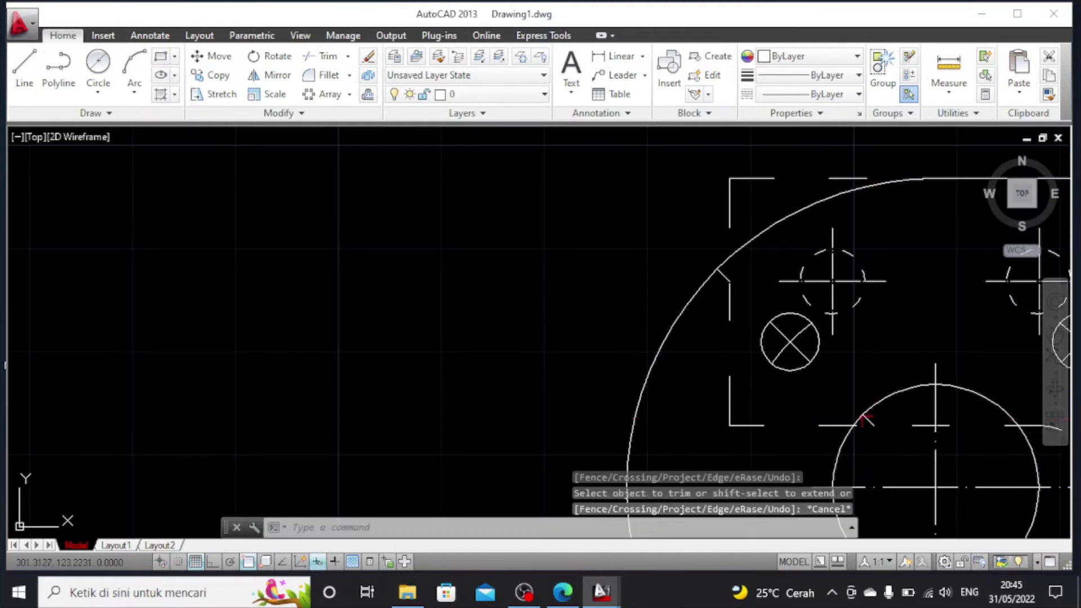
# Erase the two leftover diagonal segments
pyautogui.click(870, 419)
pyautogui.click(729, 281)
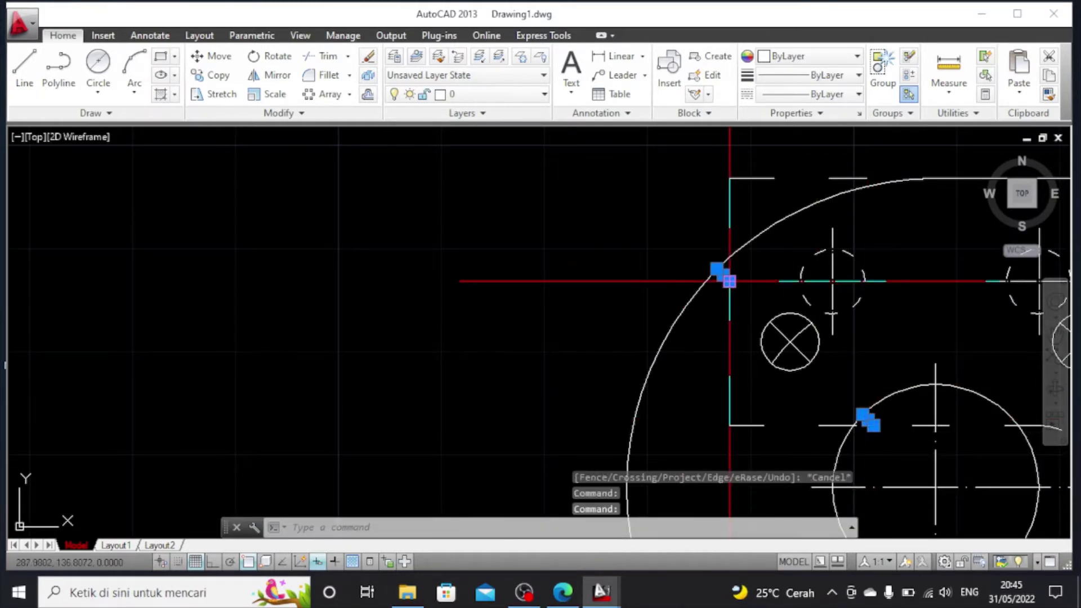
pyautogui.press('Delete')
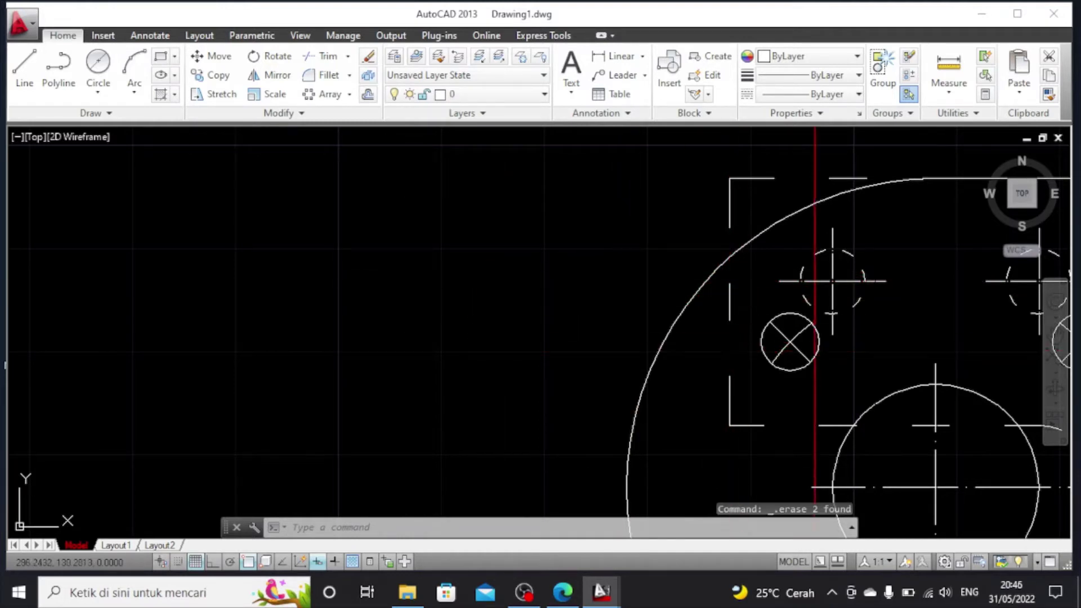
# Copy the upper-left hole's 135° diagonal to the centre of the lower-right bolt hole
pyautogui.click(803, 355)
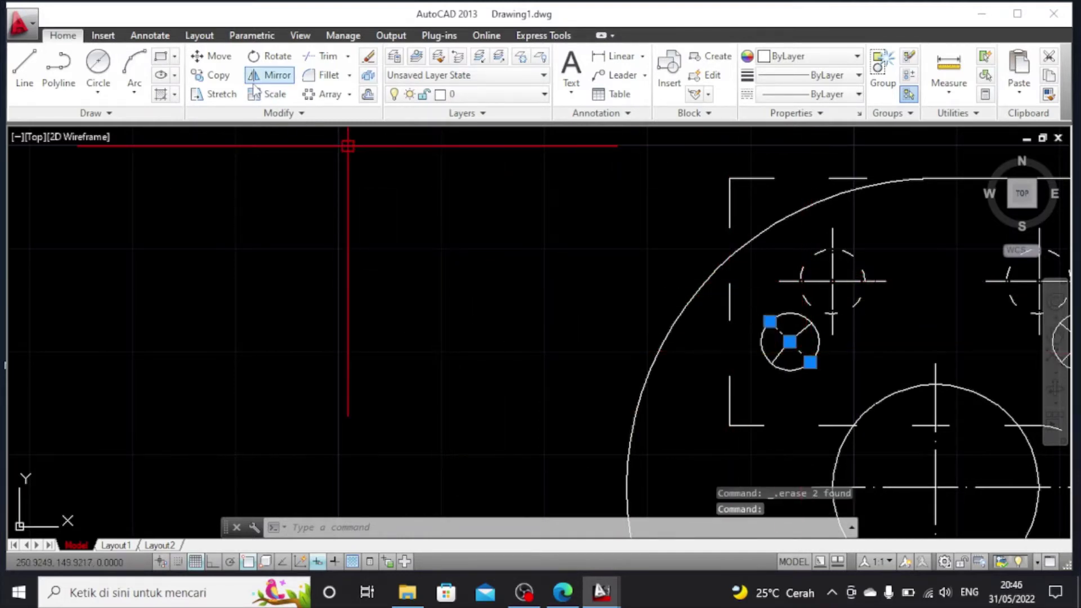
pyautogui.click(224, 81)
pyautogui.scroll(-4, 762, 355)
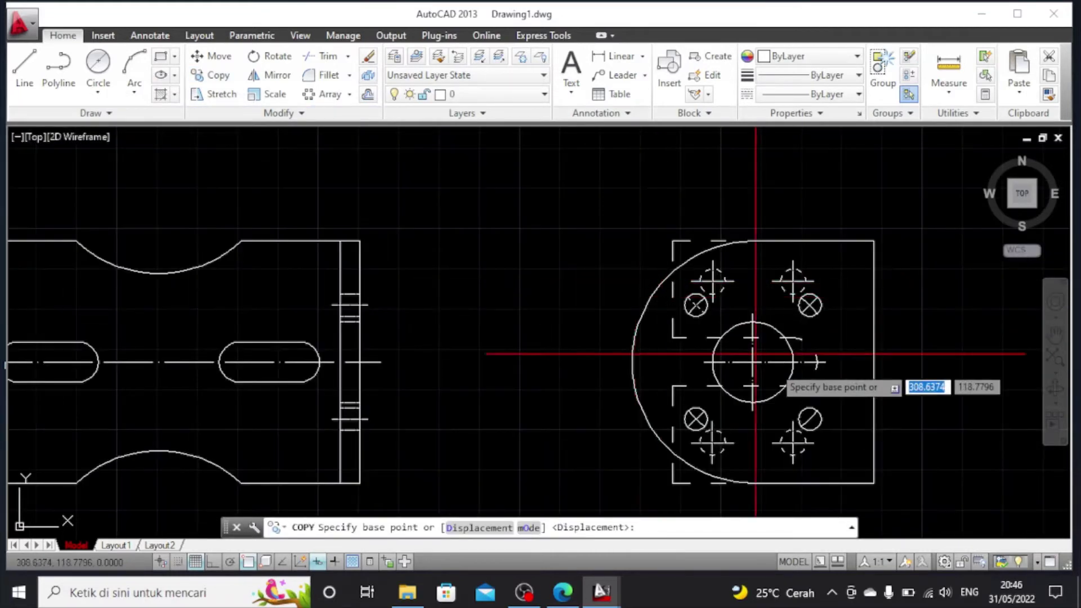
pyautogui.scroll(2, 751, 362)
pyautogui.scroll(2, 732, 359)
pyautogui.scroll(-2, 721, 358)
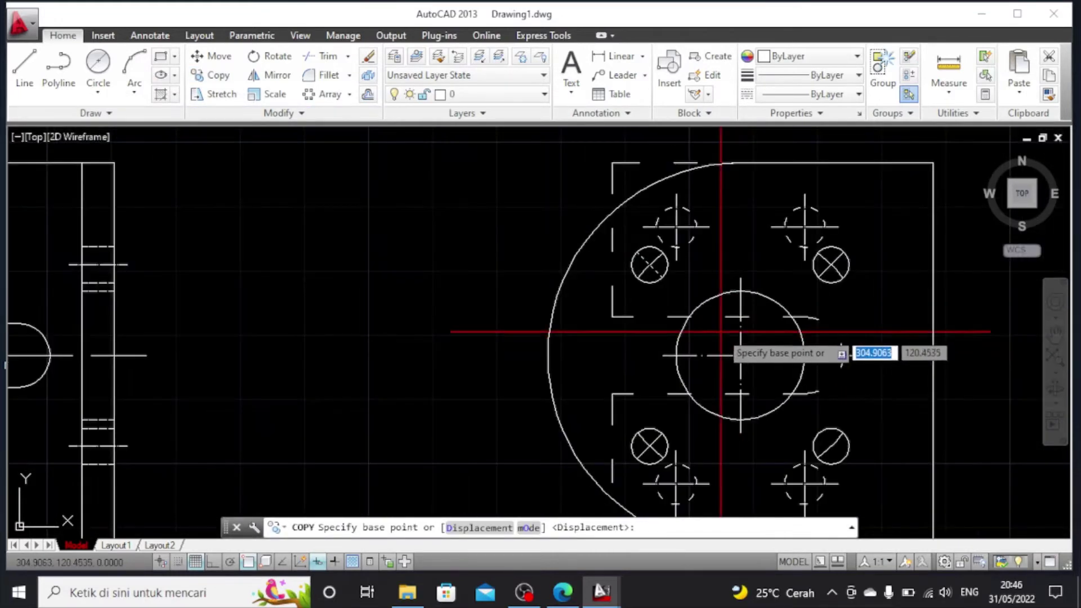
pyautogui.click(650, 264)
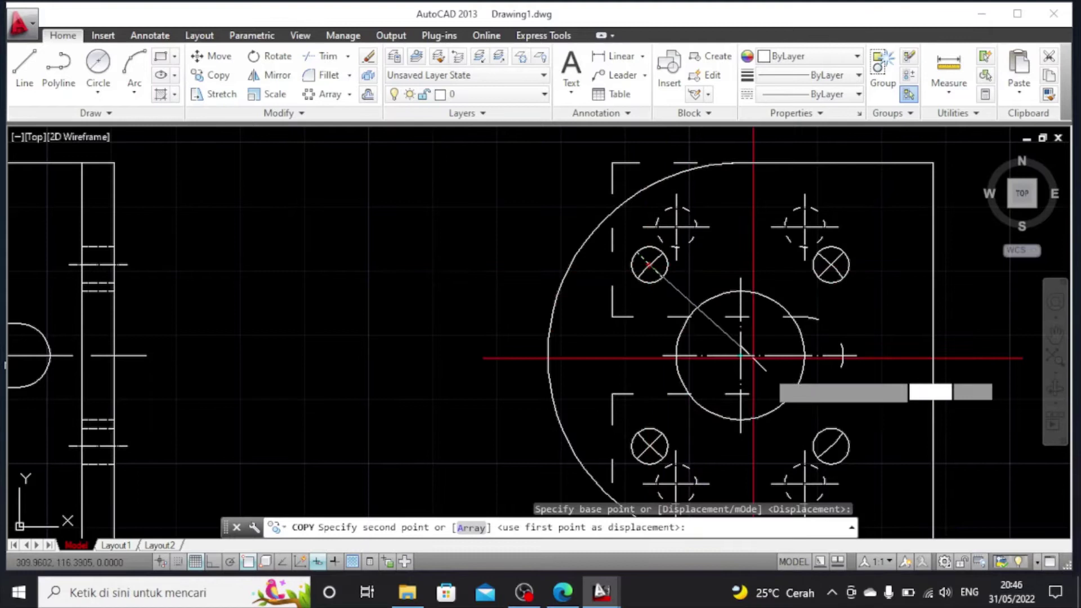
pyautogui.click(831, 446)
pyautogui.press('Return')
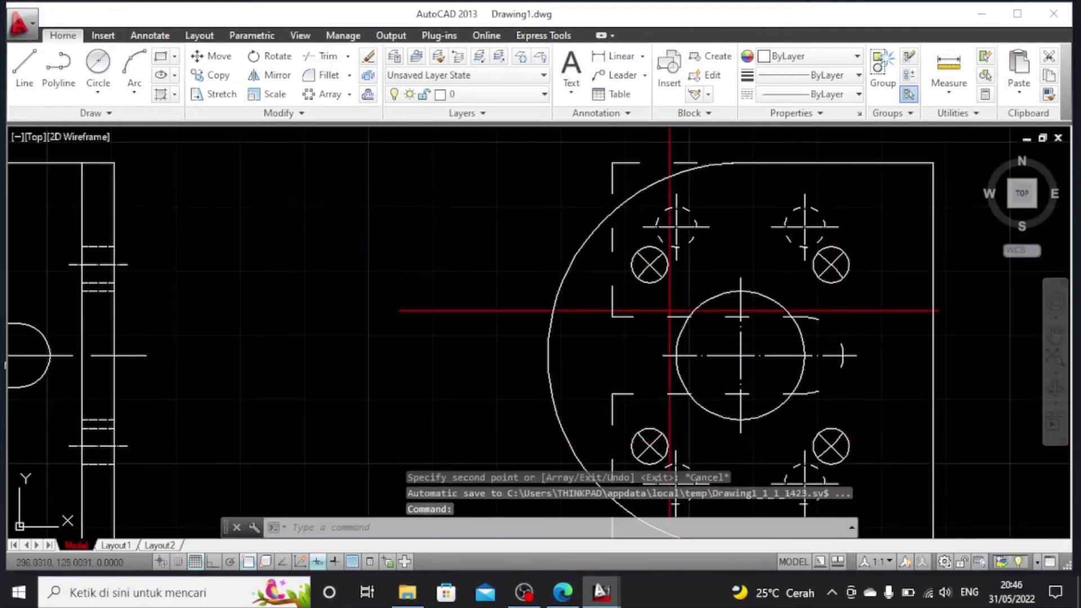
pyautogui.click(650, 264)
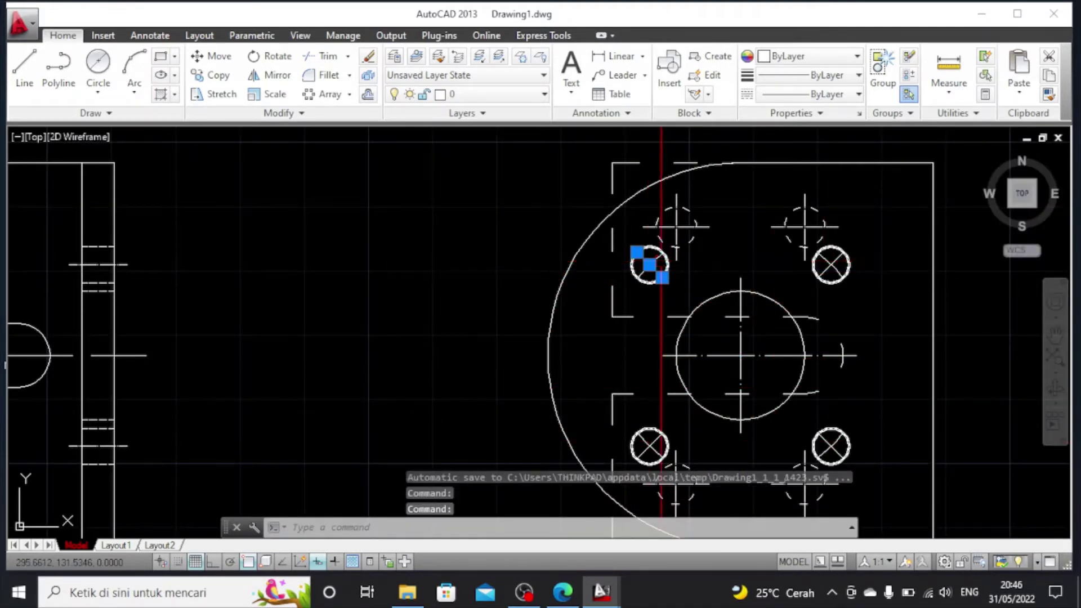
# Select the right, lower-left and lower-right bolt-hole circles
pyautogui.press('Escape')
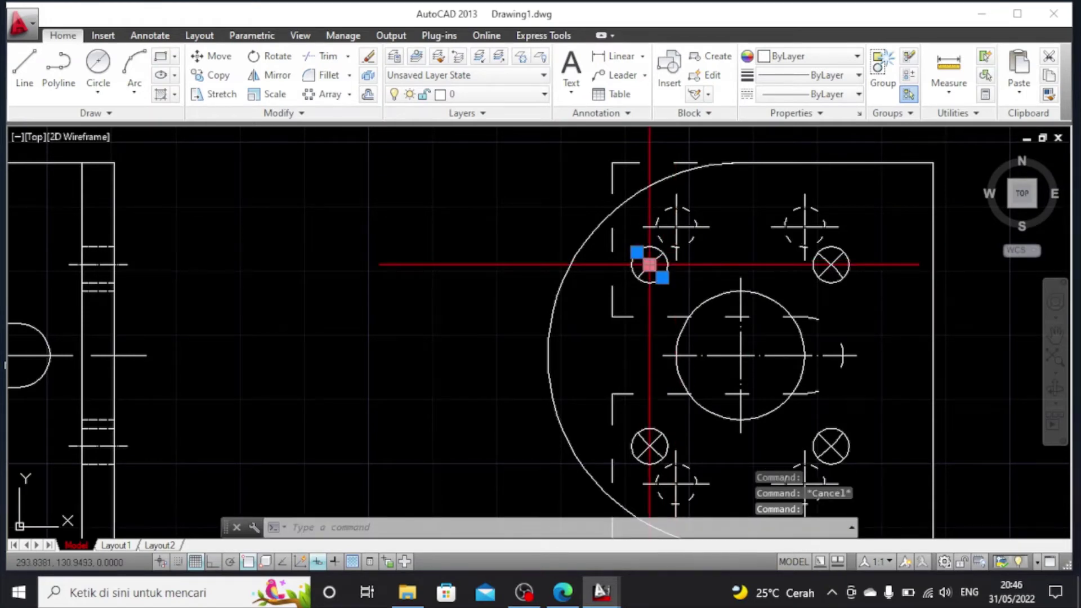
pyautogui.scroll(2, 649, 265)
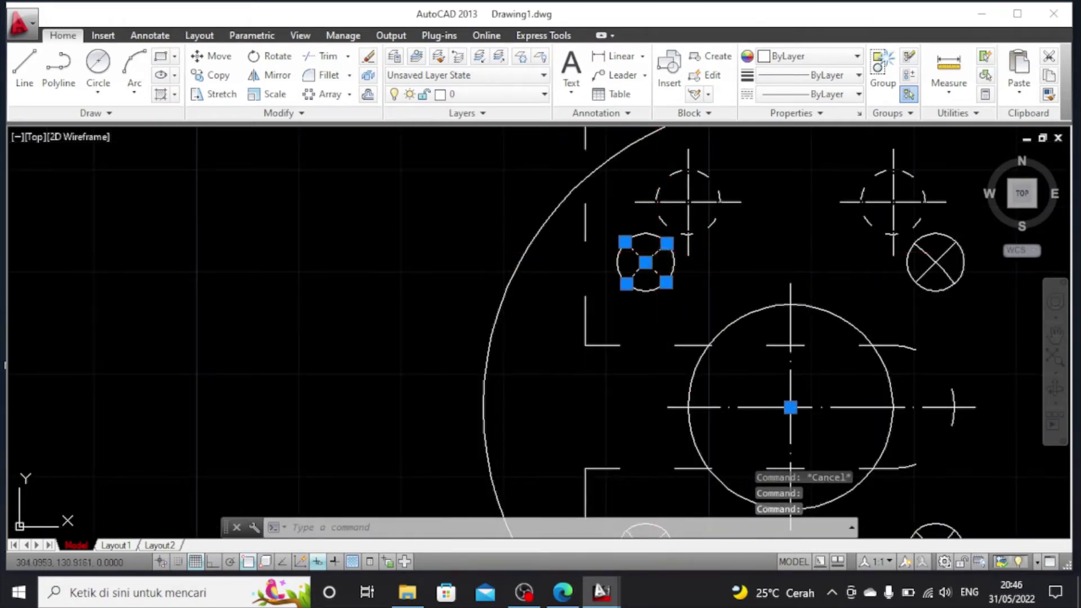
pyautogui.click(946, 237)
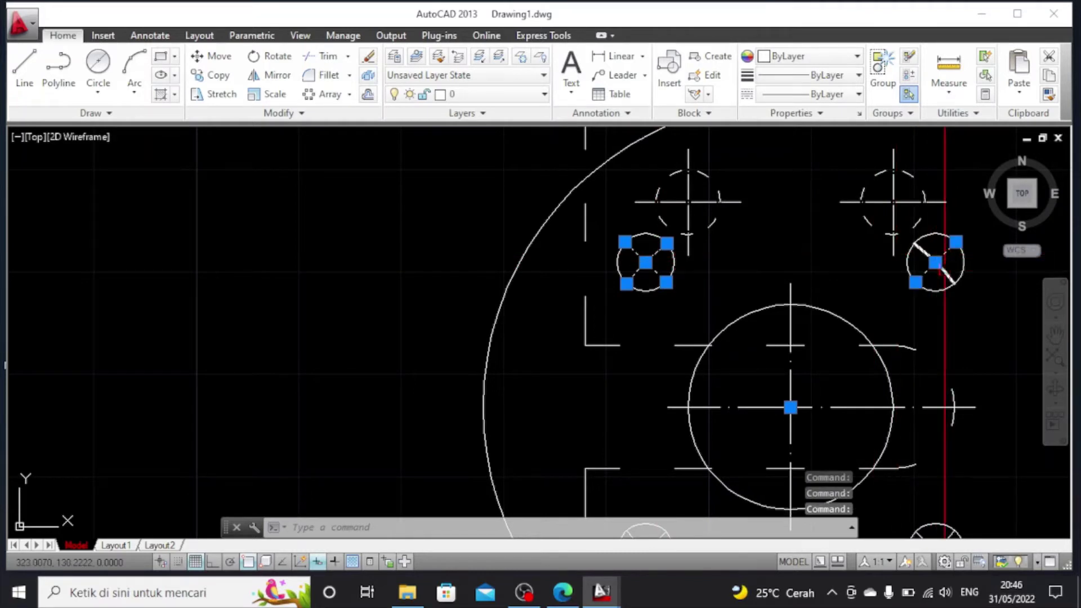
pyautogui.scroll(-2, 935, 365)
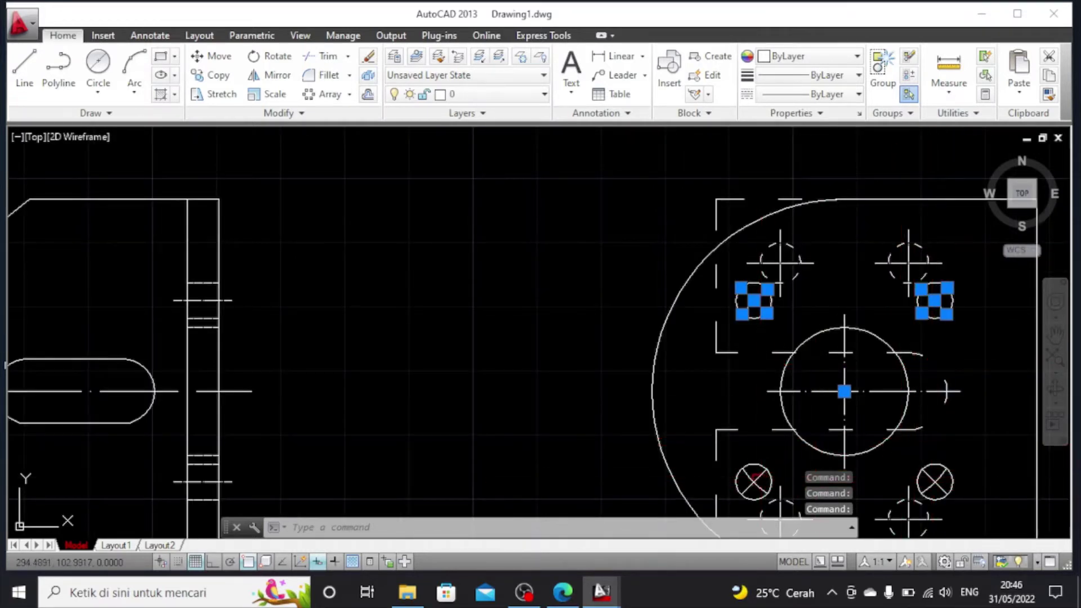
pyautogui.click(754, 479)
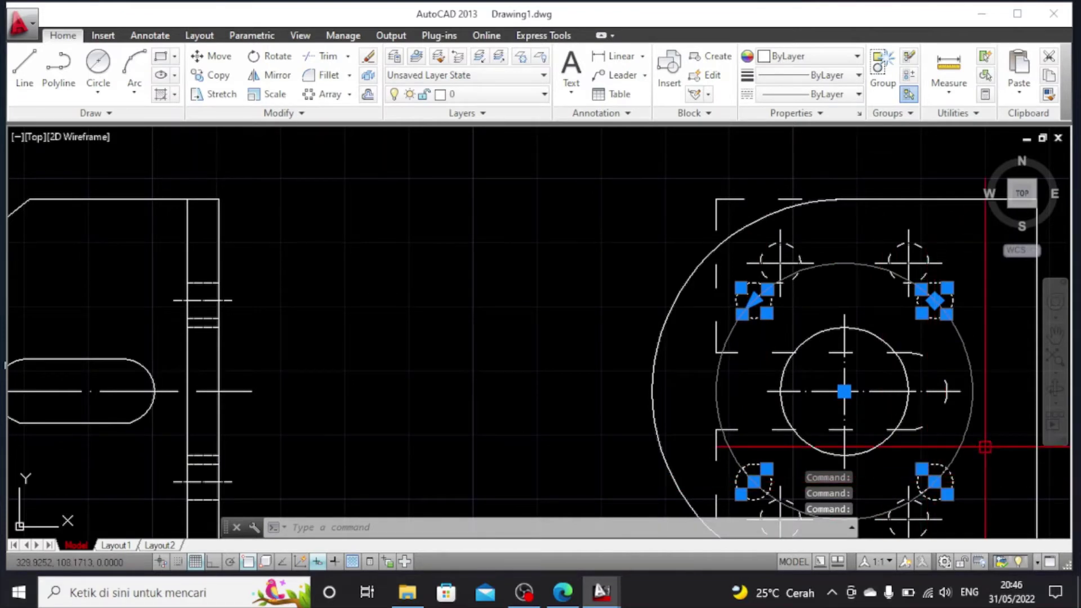
pyautogui.press('Escape')
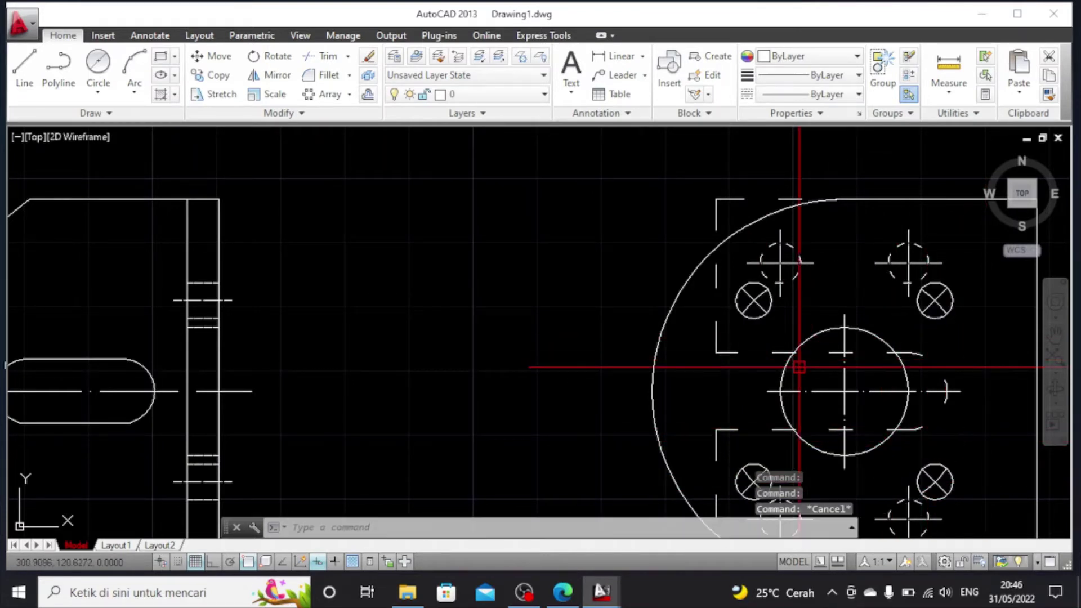
pyautogui.click(939, 478)
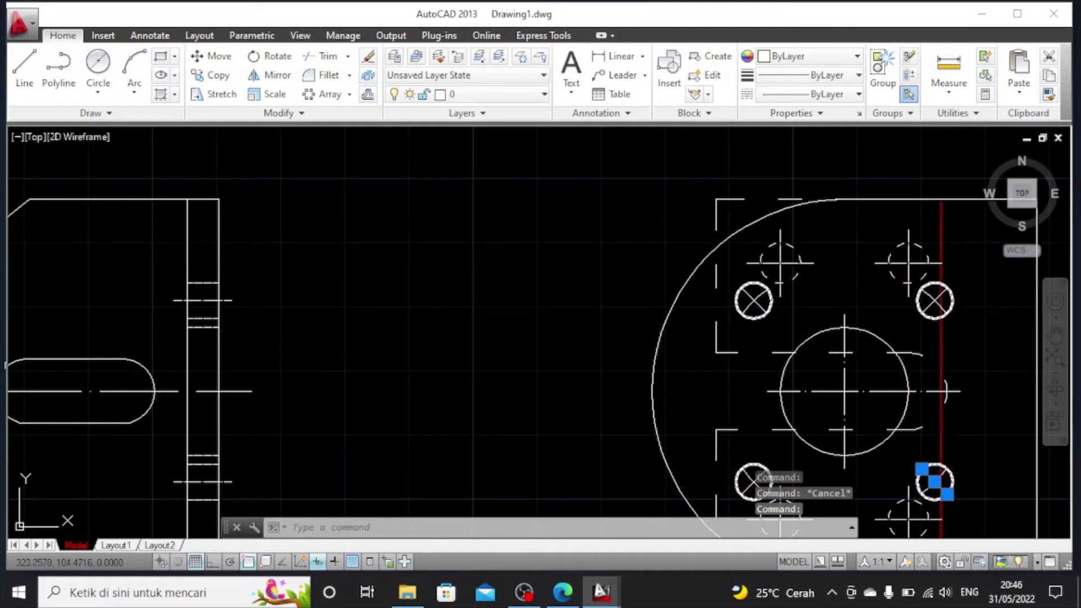
pyautogui.scroll(3, 949, 467)
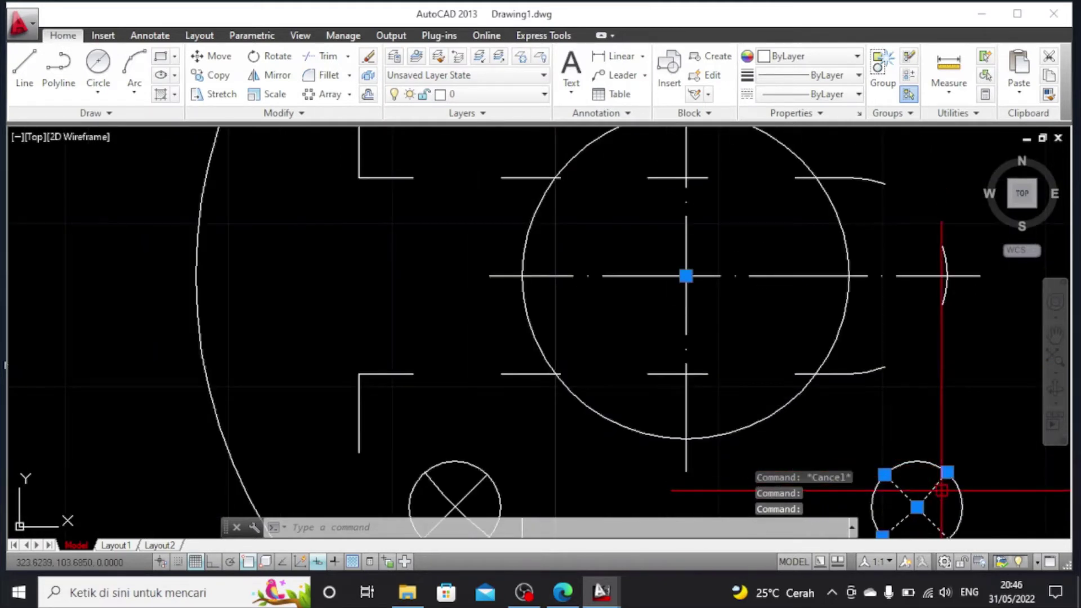
pyautogui.scroll(-4, 945, 460)
pyautogui.click(742, 459)
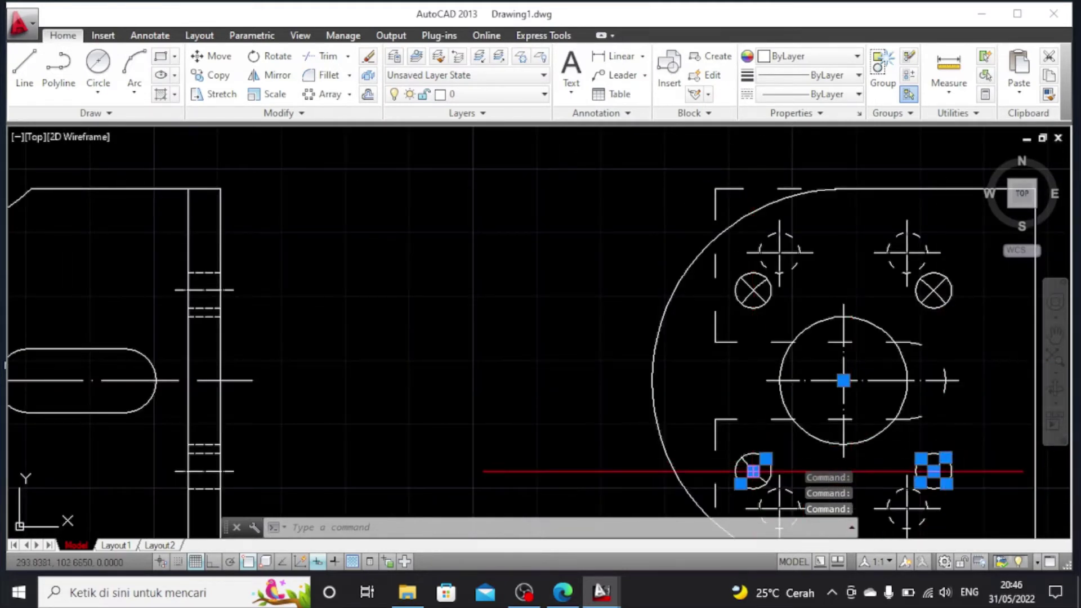
pyautogui.scroll(2, 744, 457)
pyautogui.scroll(-3, 749, 355)
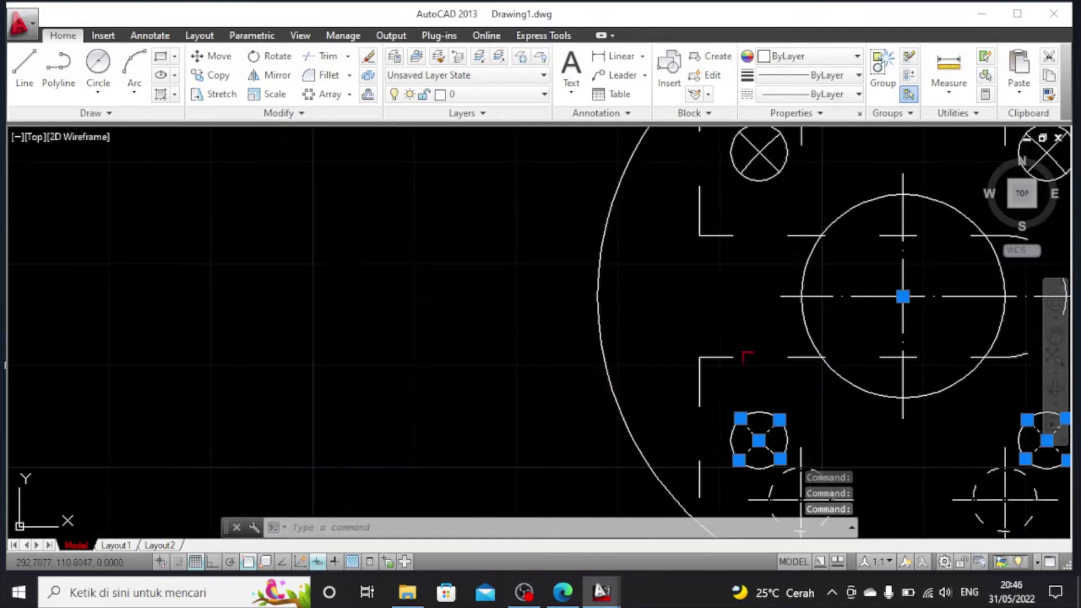
pyautogui.scroll(5, 741, 231)
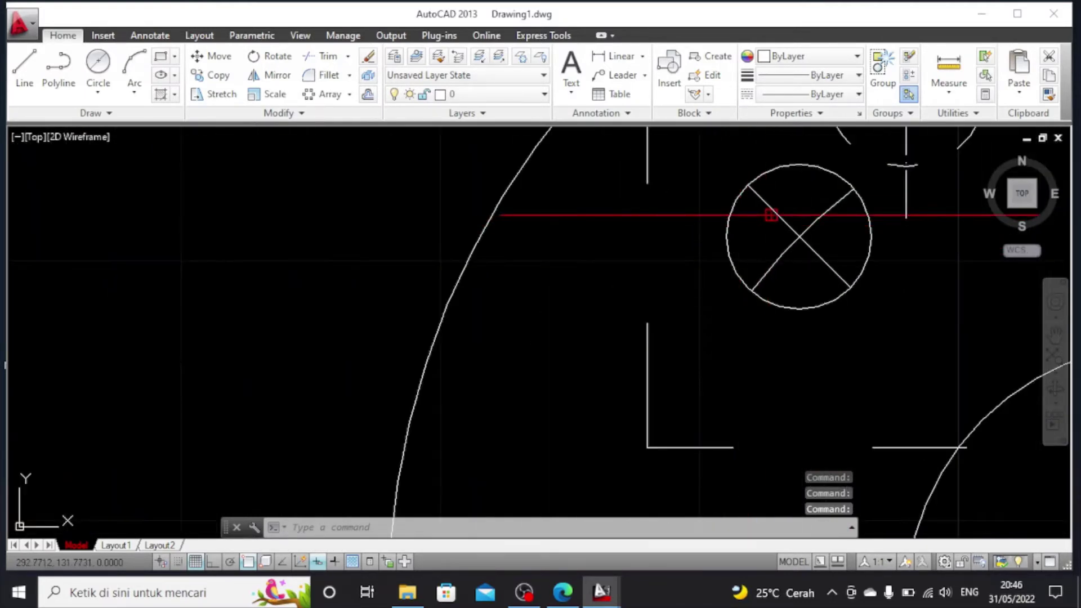
pyautogui.click(833, 210)
pyautogui.click(833, 208)
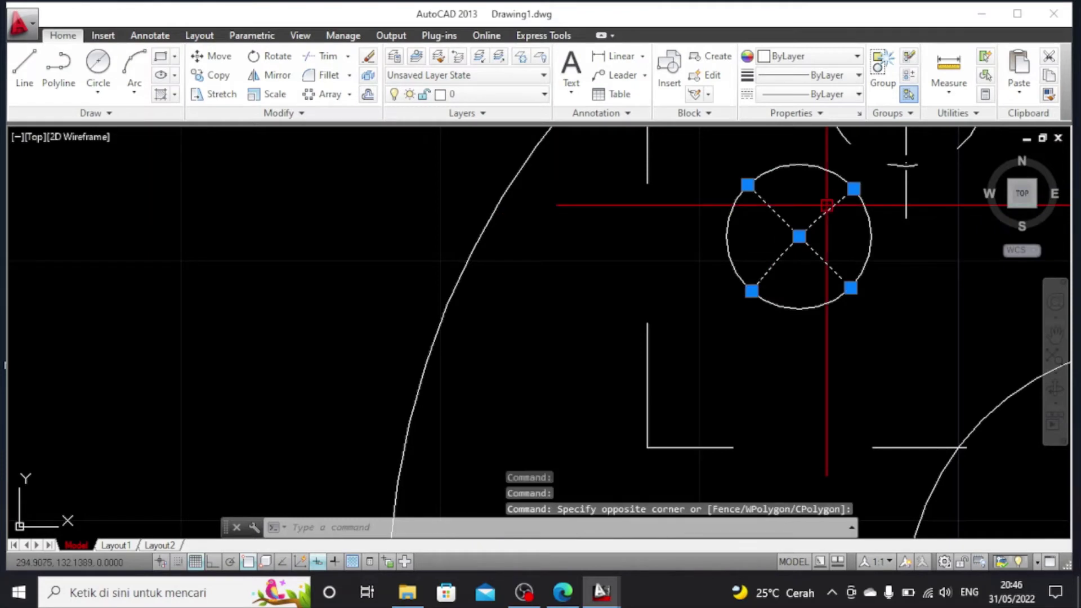
pyautogui.scroll(-5, 836, 237)
pyautogui.scroll(4, 1006, 260)
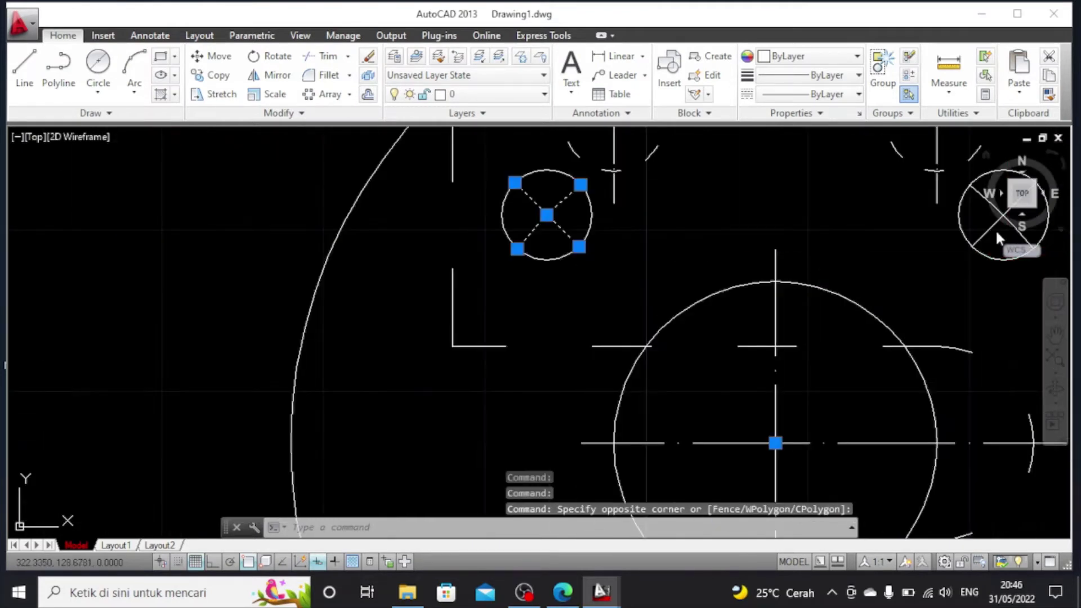
pyautogui.scroll(5, 969, 351)
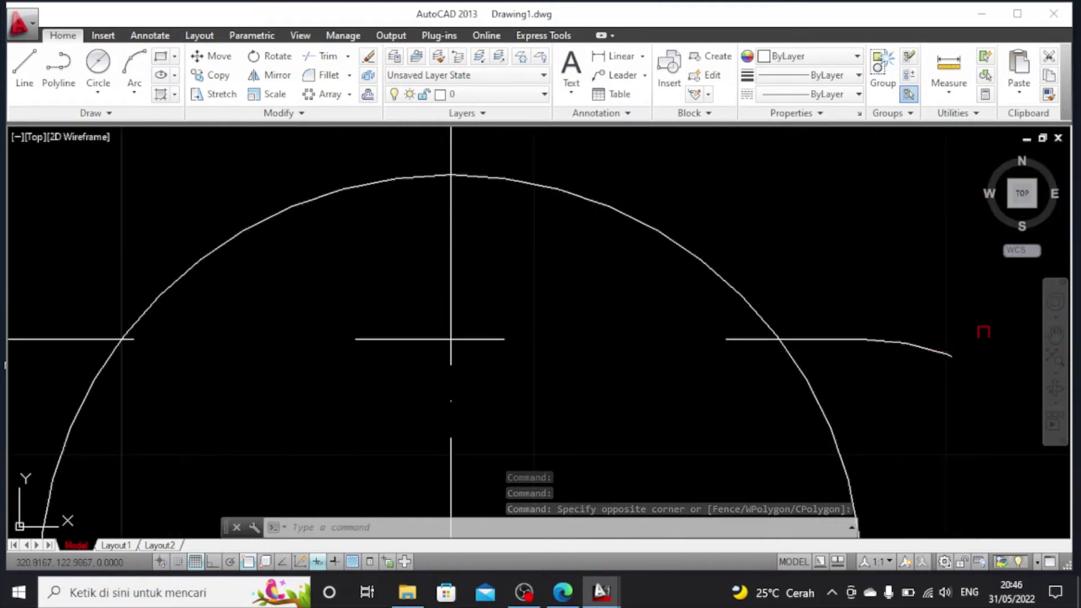
pyautogui.scroll(-4, 965, 349)
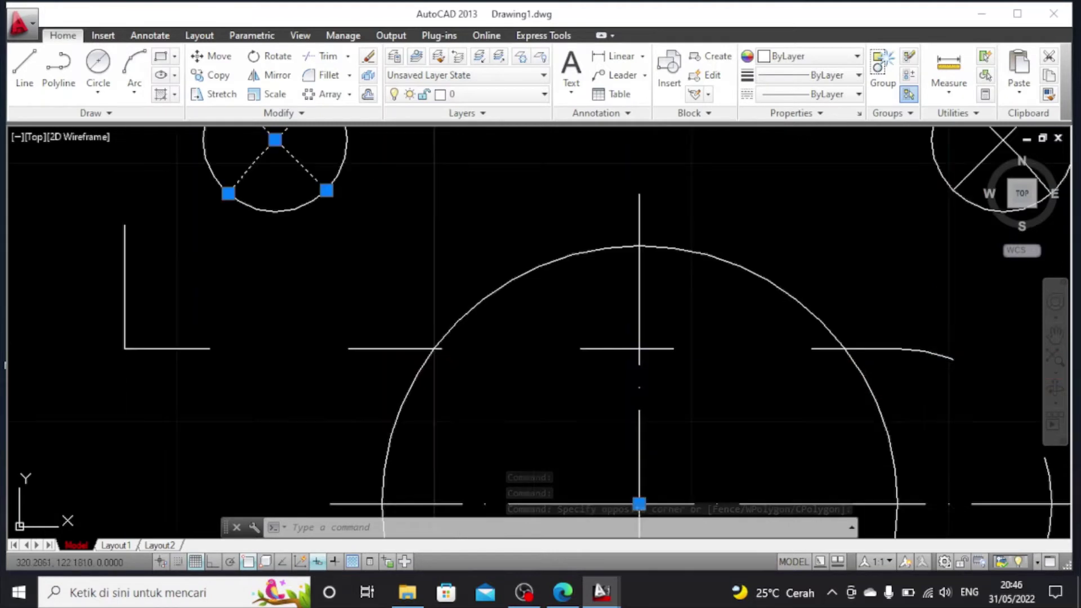
# Select the crossed diagonals in the right, left and lower-left bolt holes
pyautogui.click(1045, 332)
pyautogui.moveTo(991, 344)
pyautogui.mouseDown()
pyautogui.moveTo(905, 374)
pyautogui.moveTo(861, 347)
pyautogui.mouseUp()
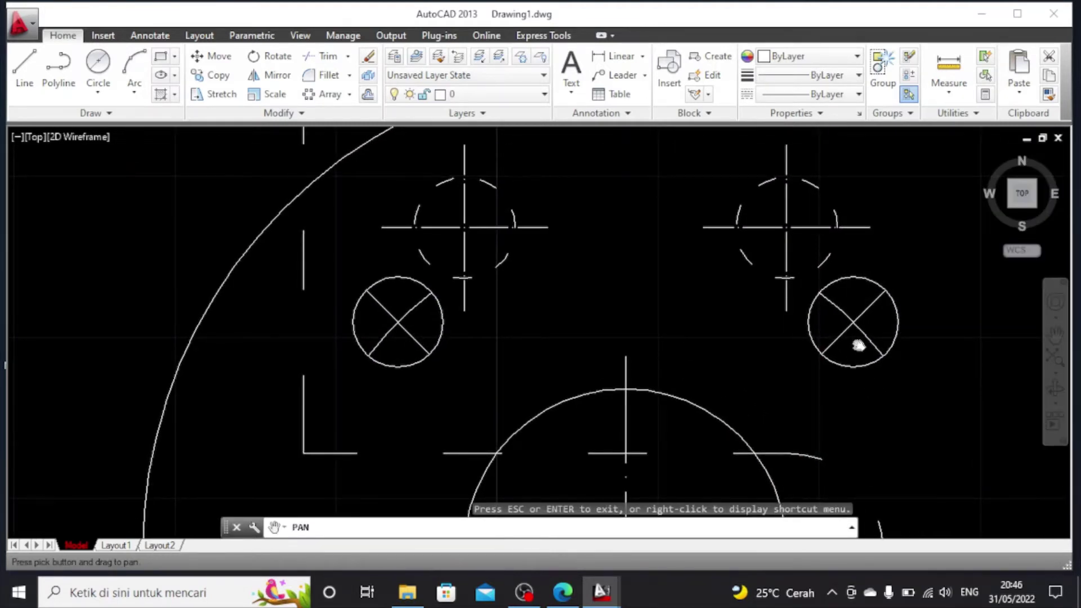
pyautogui.rightClick(859, 345)
pyautogui.click(906, 355)
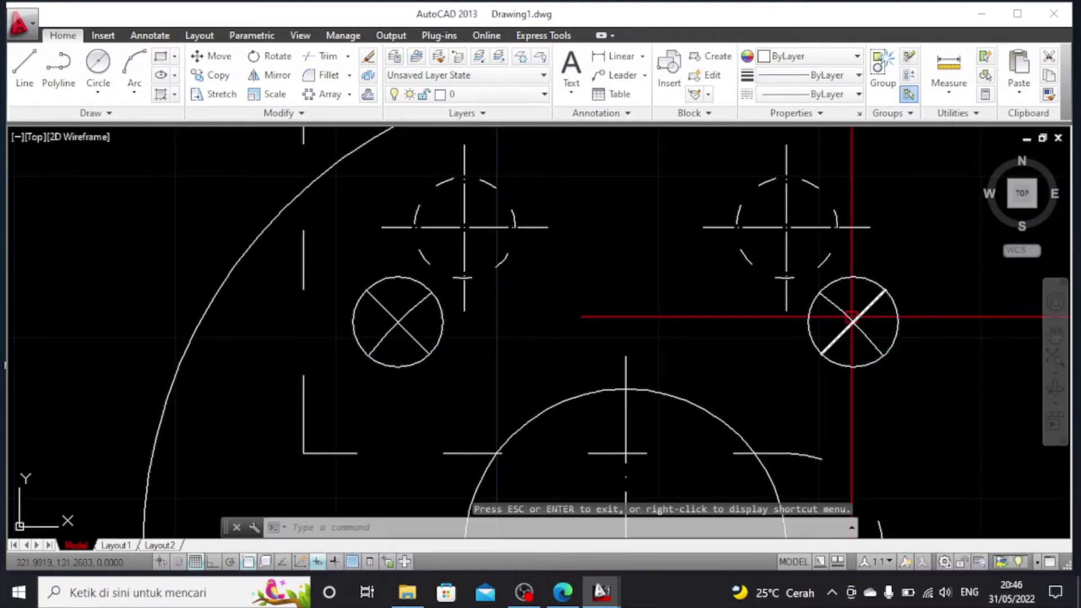
pyautogui.click(851, 317)
pyautogui.click(867, 338)
pyautogui.scroll(-4, 832, 350)
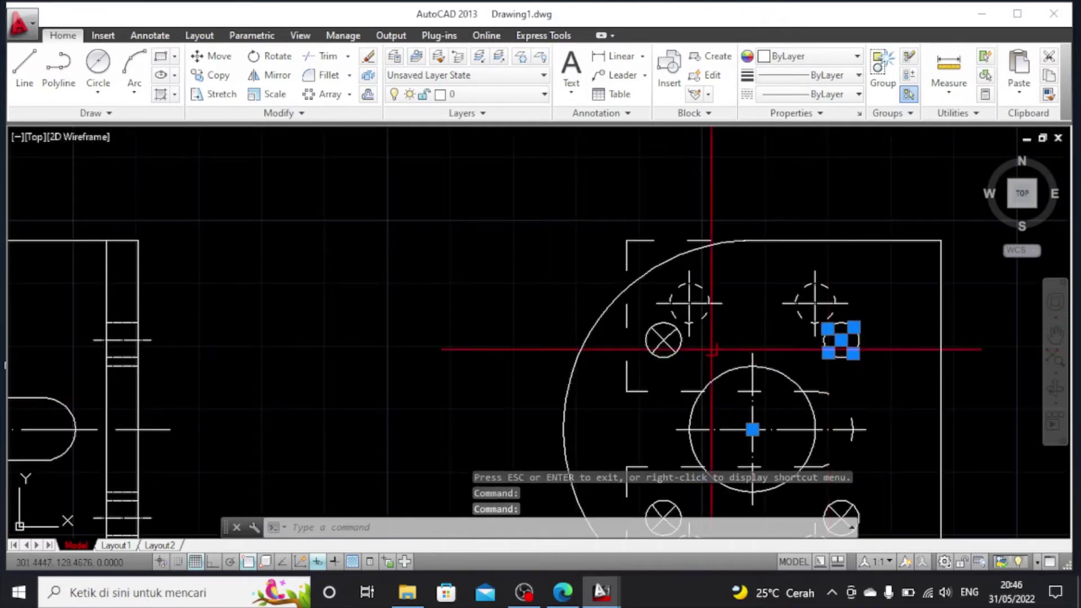
pyautogui.click(661, 338)
pyautogui.scroll(3, 669, 341)
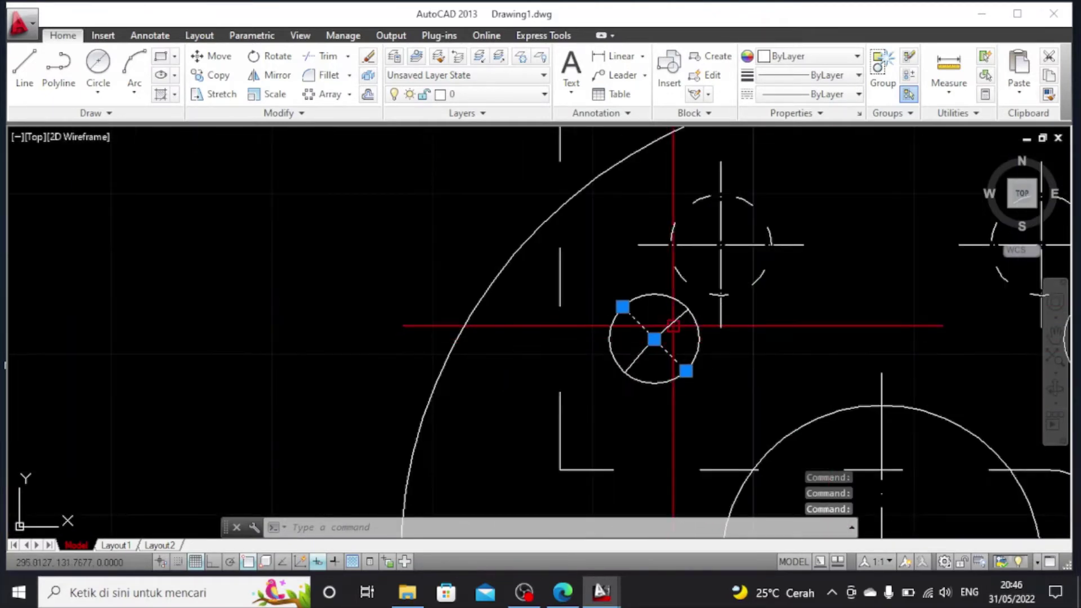
pyautogui.click(673, 325)
pyautogui.scroll(-8, 673, 332)
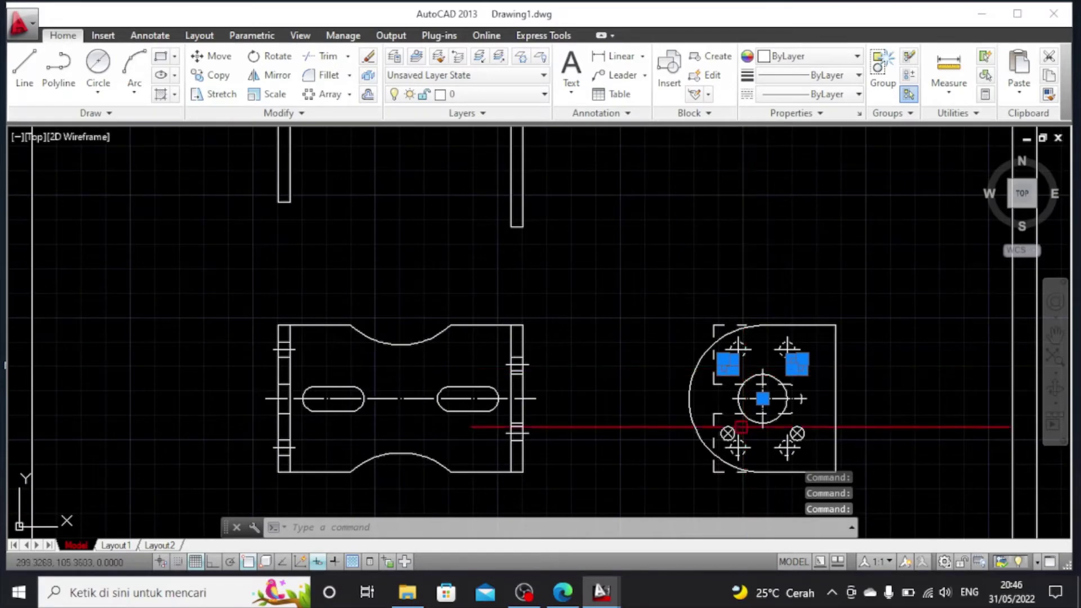
pyautogui.scroll(6, 741, 427)
pyautogui.click(715, 438)
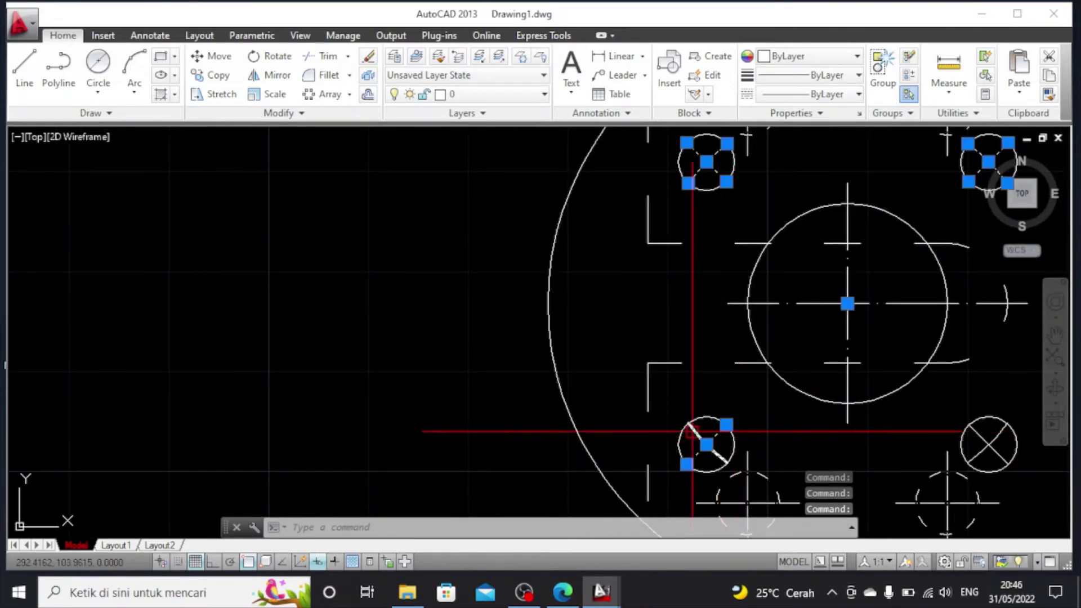
pyautogui.click(692, 432)
pyautogui.scroll(-4, 1034, 485)
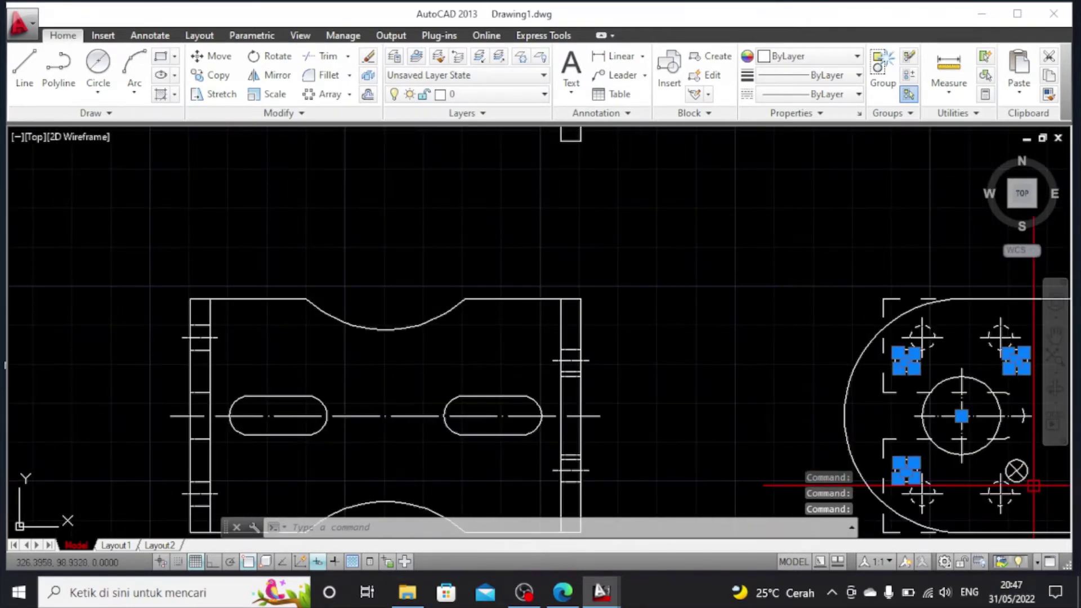
# Give the right hole's diagonal centre lines a dashed ACAD_ISO linetype
pyautogui.scroll(8, 1040, 507)
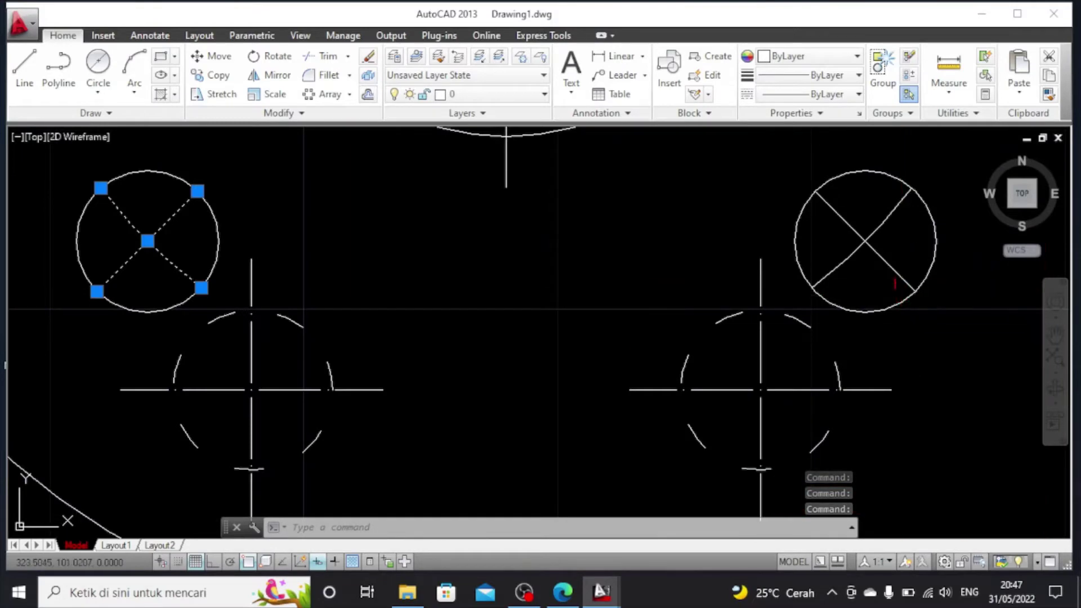
pyautogui.click(901, 277)
pyautogui.click(894, 205)
pyautogui.scroll(-7, 888, 235)
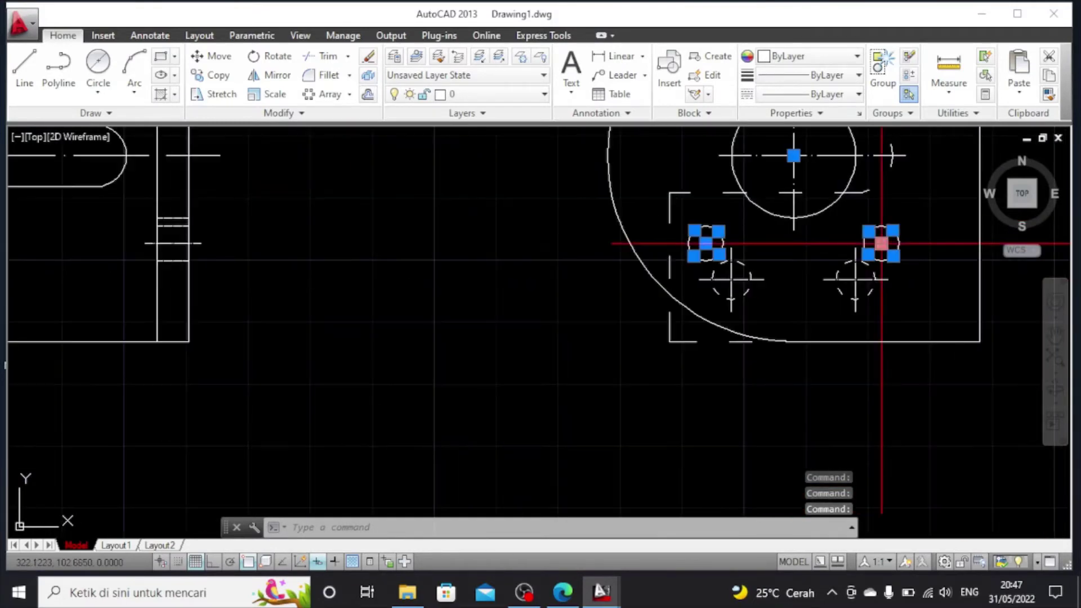
pyautogui.click(838, 95)
pyautogui.click(828, 213)
# Set the linetype scale of the right-view hole objects to 0.1
pyautogui.click(922, 140)
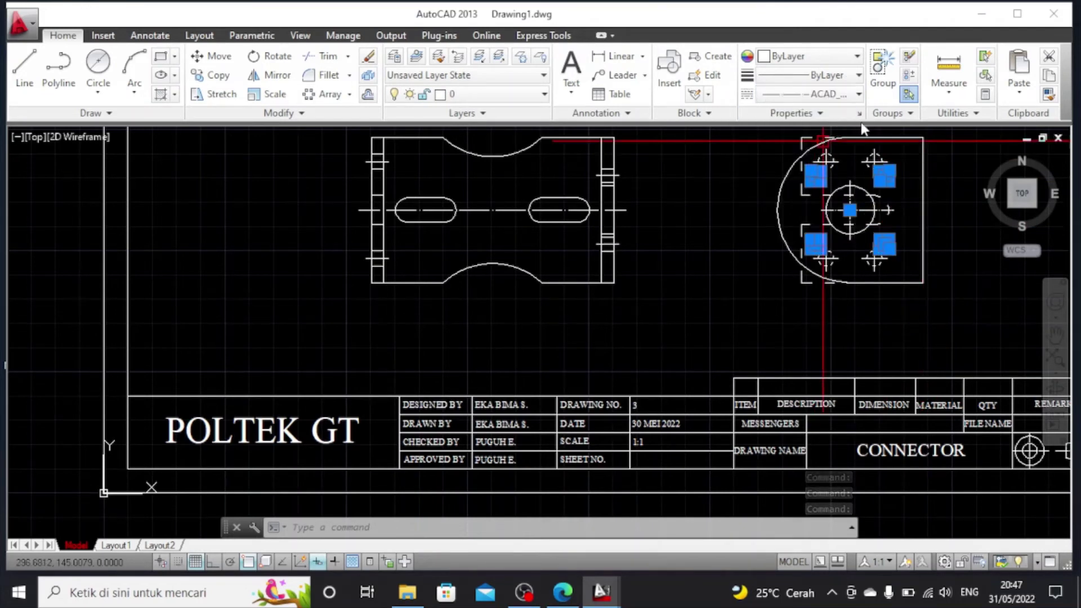
pyautogui.click(860, 113)
pyautogui.click(163, 144)
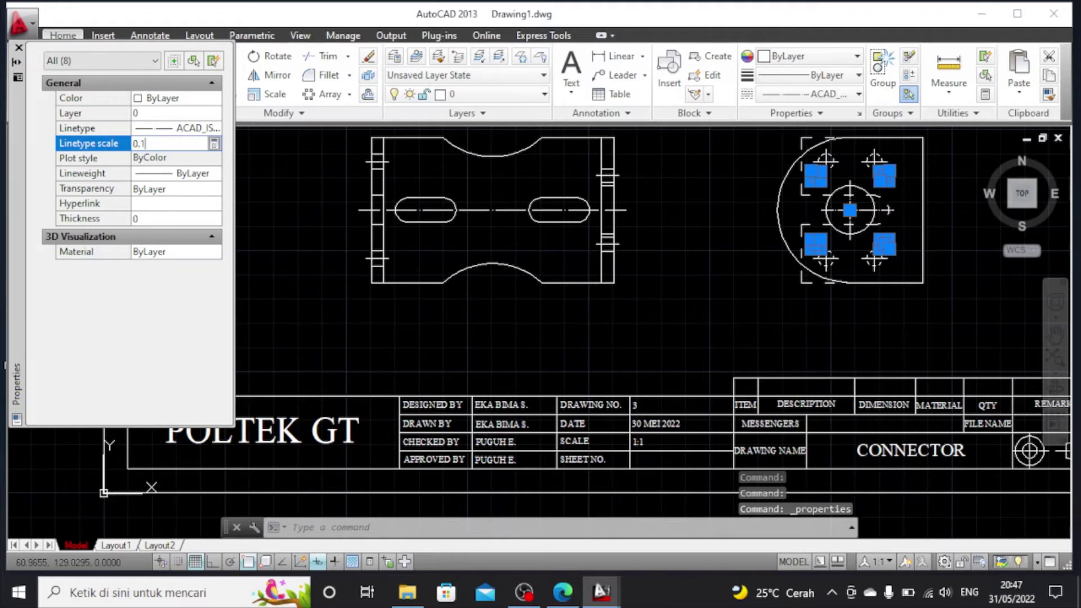
pyautogui.press('Return')
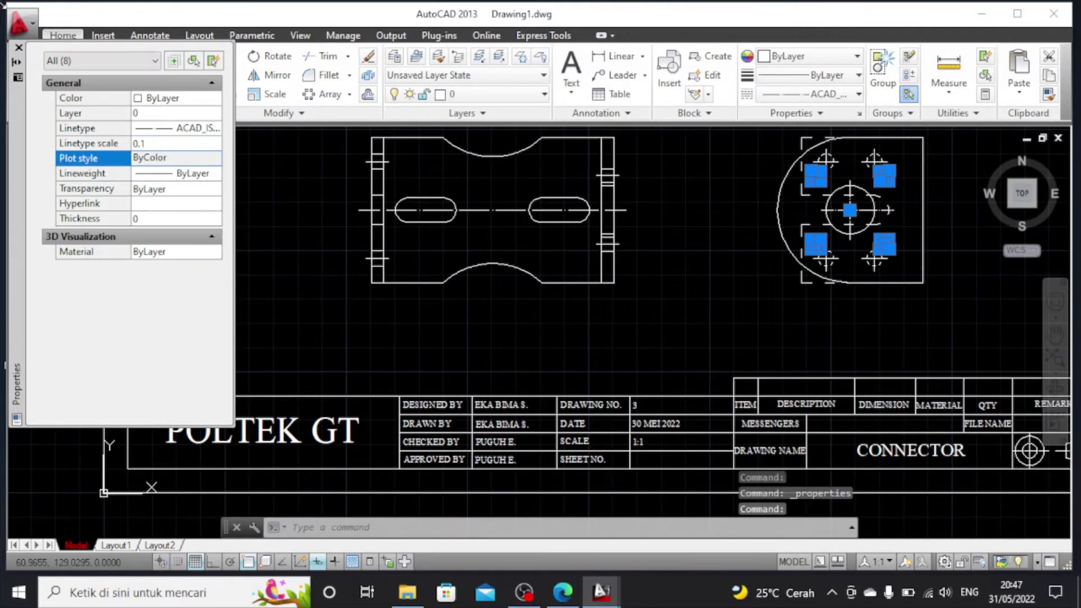
pyautogui.click(19, 47)
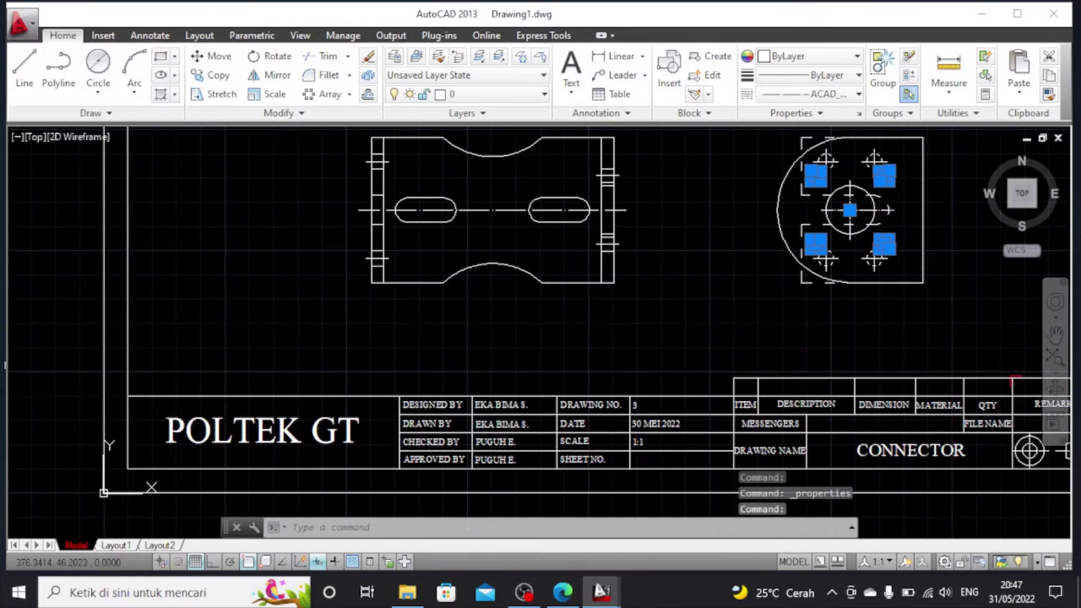
pyautogui.click(1056, 333)
pyautogui.moveTo(970, 273); pyautogui.dragTo(948, 366)
# Exit Pan and zoom in and out around the drawing views
pyautogui.rightClick(920, 340)
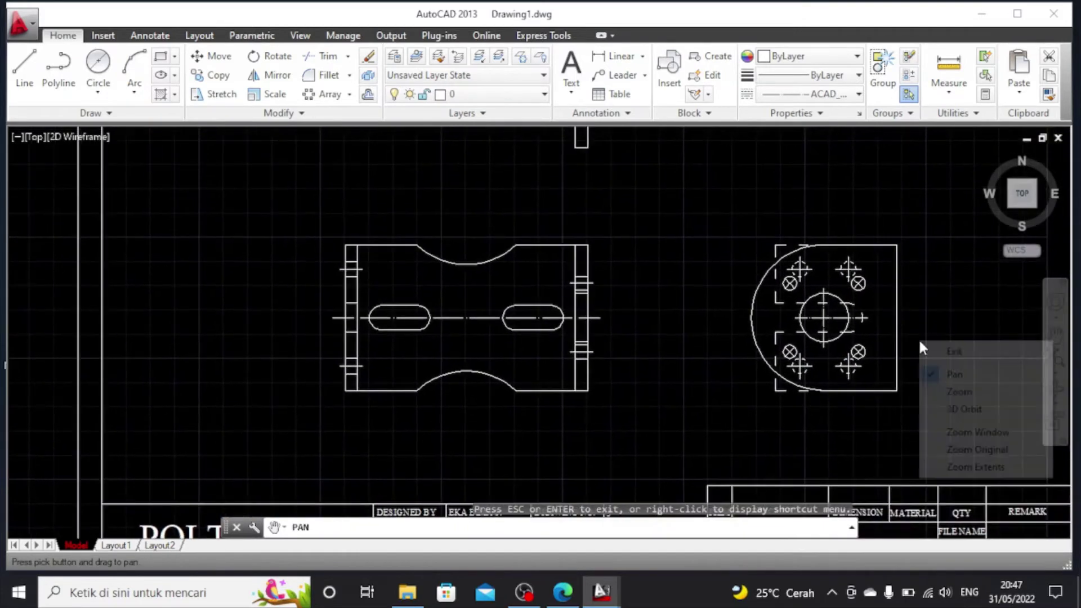
pyautogui.click(949, 352)
pyautogui.scroll(2, 895, 297)
pyautogui.scroll(2, 895, 297)
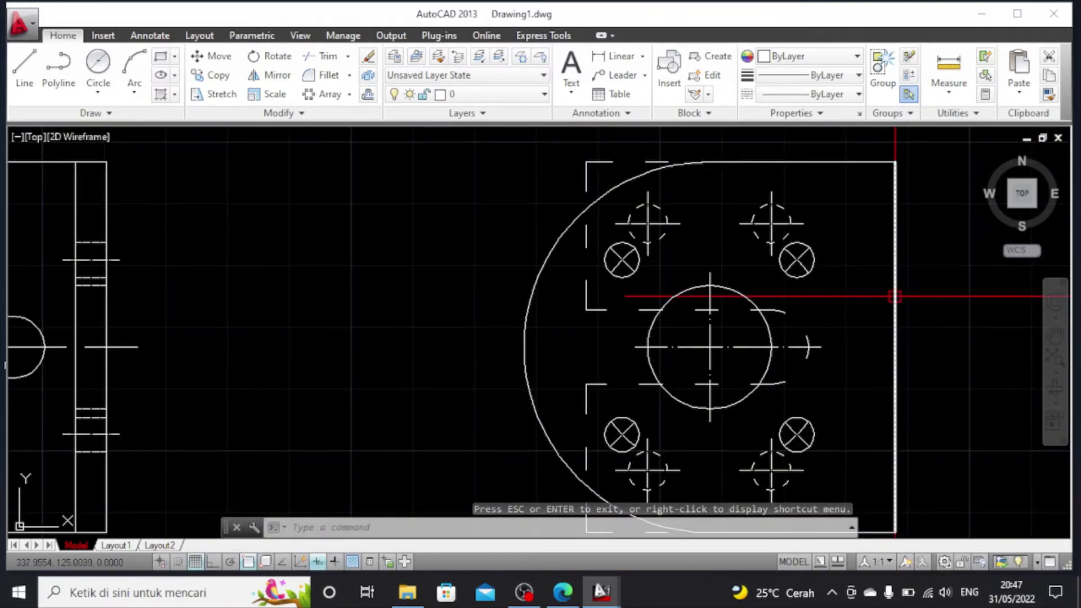
pyautogui.scroll(3, 895, 297)
pyautogui.scroll(-4, 895, 297)
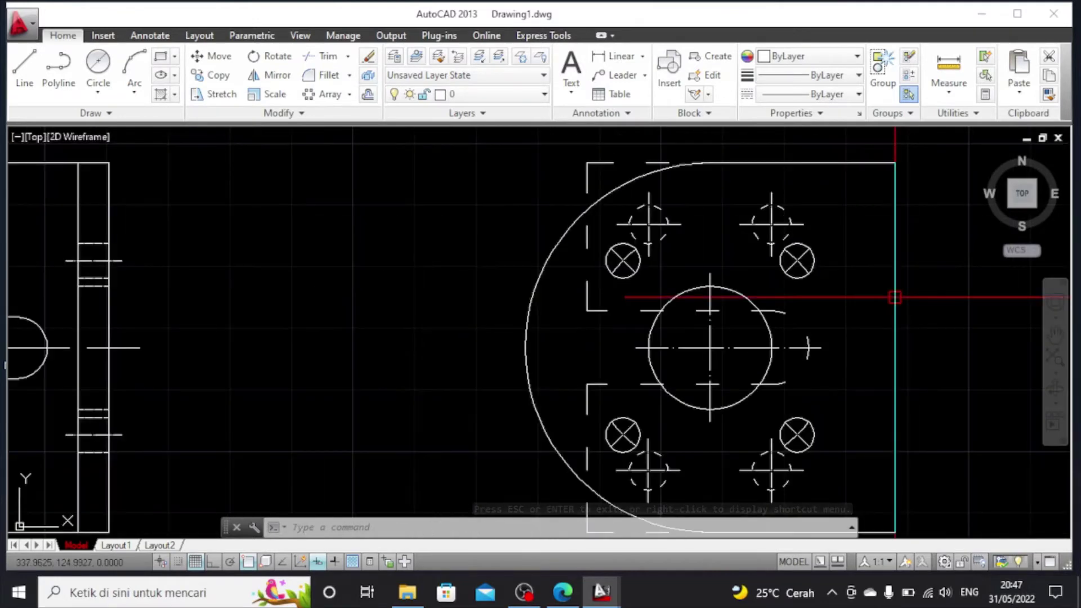
pyautogui.scroll(2, 899, 439)
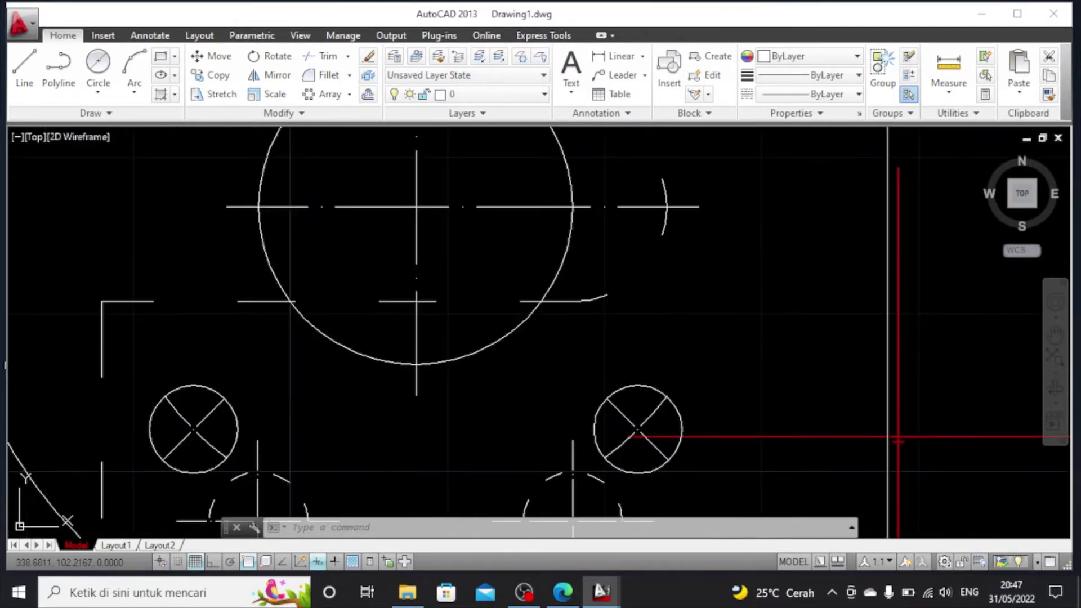
pyautogui.scroll(-4, 886, 405)
pyautogui.scroll(2, 604, 271)
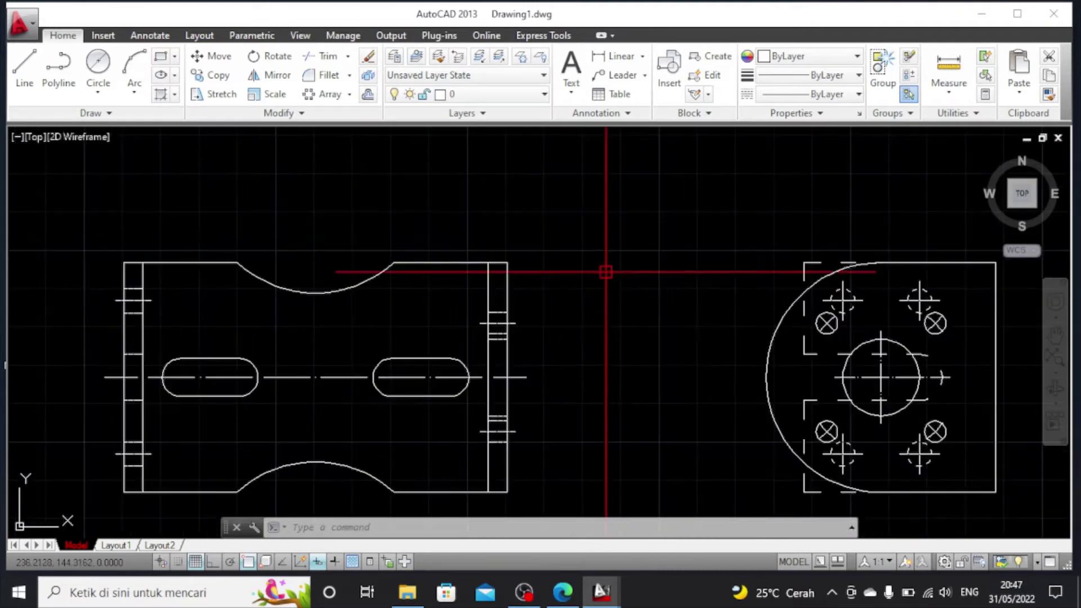
pyautogui.scroll(-2, 621, 273)
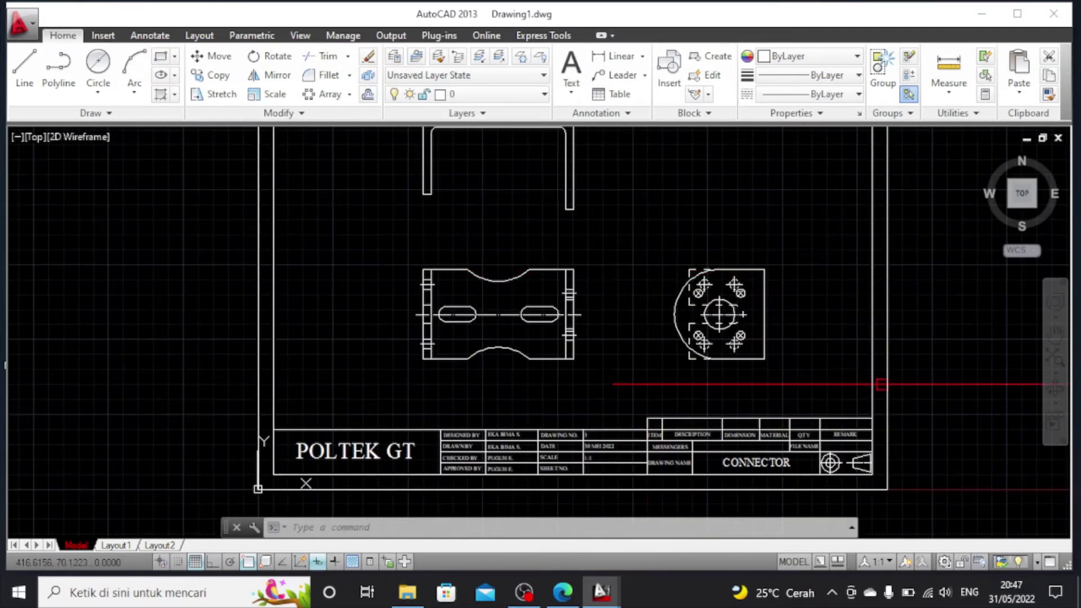
# Pan up to the bent U-shaped profile view above the other views, then exit Pan
pyautogui.click(1057, 337)
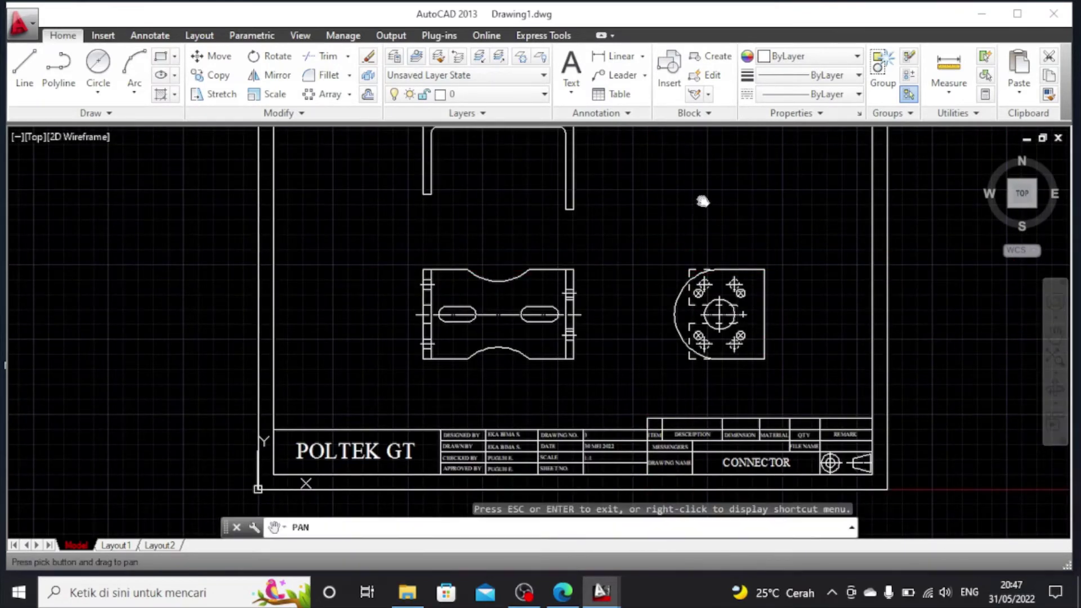
pyautogui.moveTo(700, 200); pyautogui.dragTo(811, 363)
pyautogui.scroll(4, 790, 353)
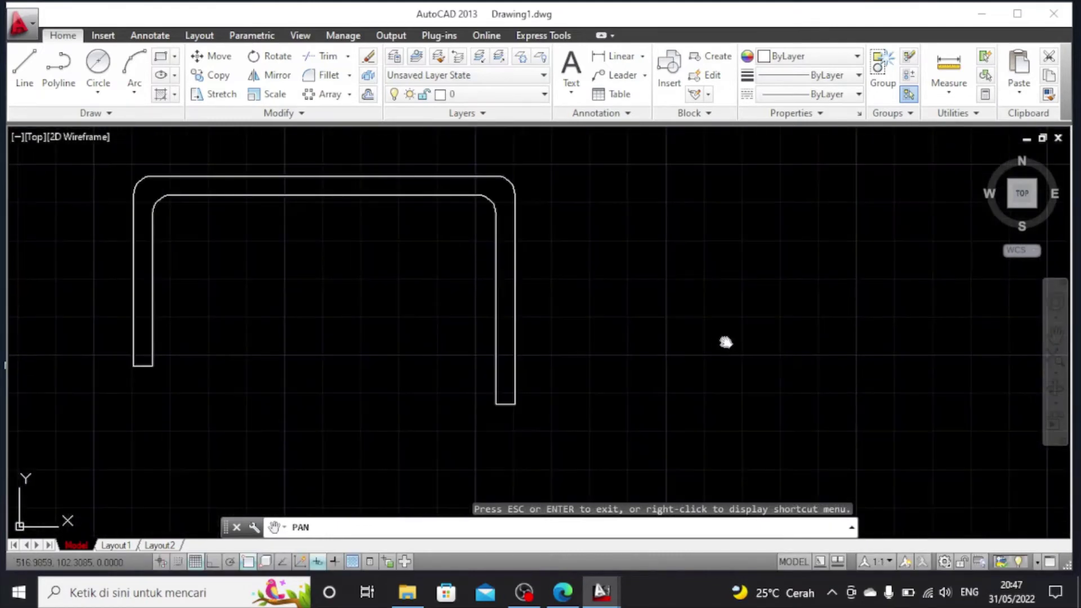
pyautogui.scroll(-2, 725, 340)
pyautogui.rightClick(698, 344)
pyautogui.click(741, 354)
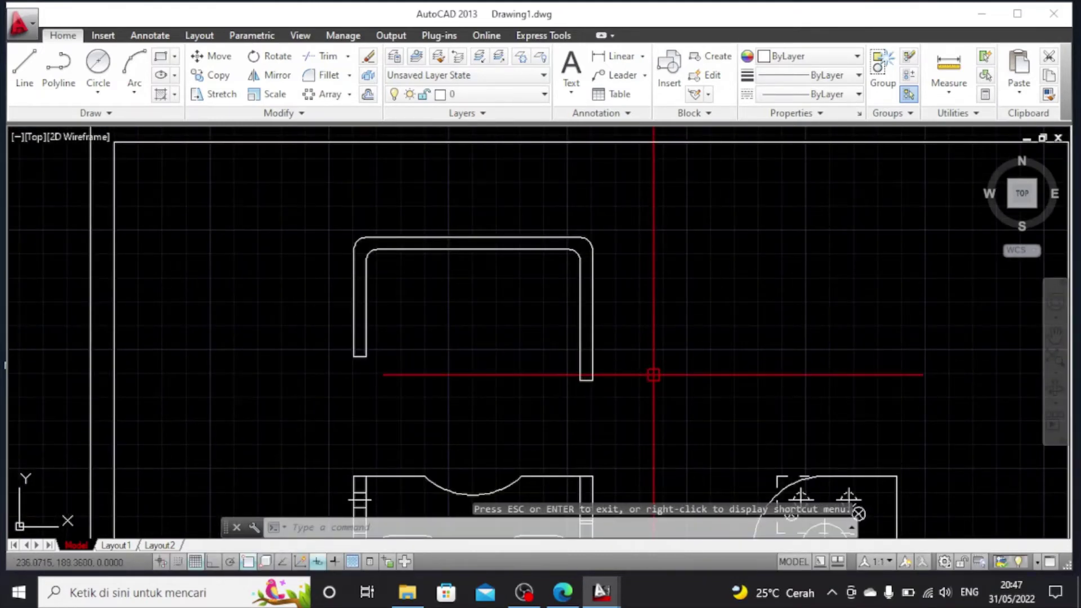
# Draw a line 10 units up the left leg, then across the leg's thickness with Ortho on
pyautogui.click(24, 63)
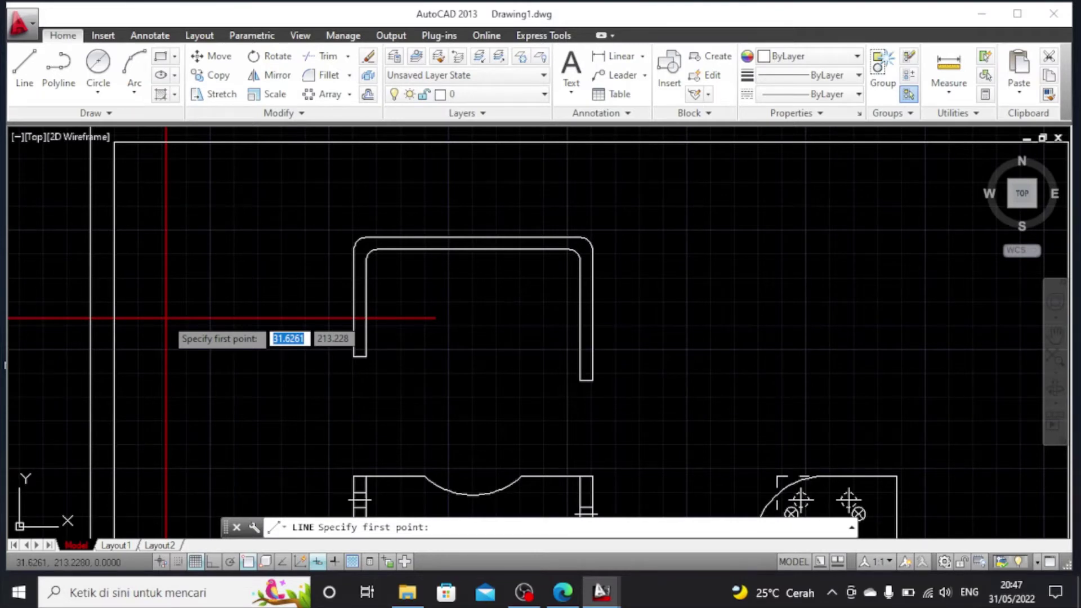
pyautogui.click(354, 356)
pyautogui.write('1')
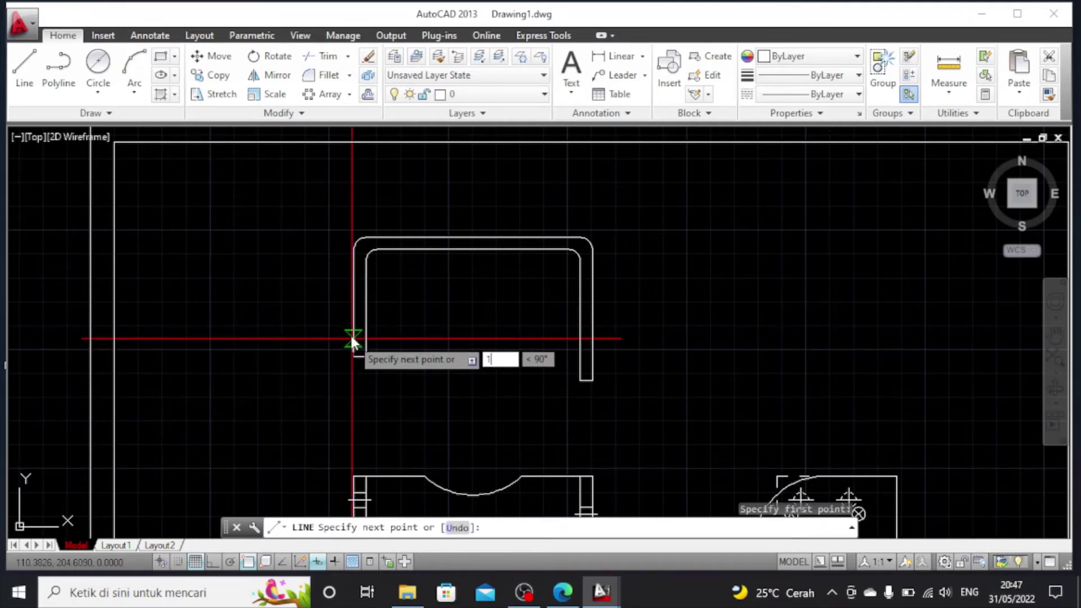
pyautogui.write('0')
pyautogui.press('Return')
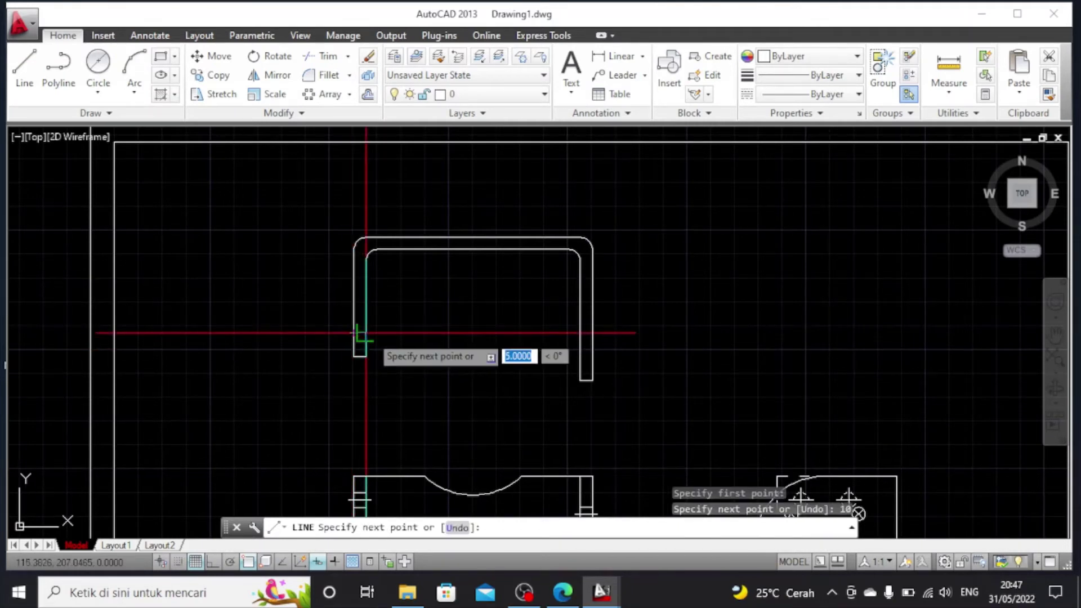
pyautogui.scroll(2, 365, 335)
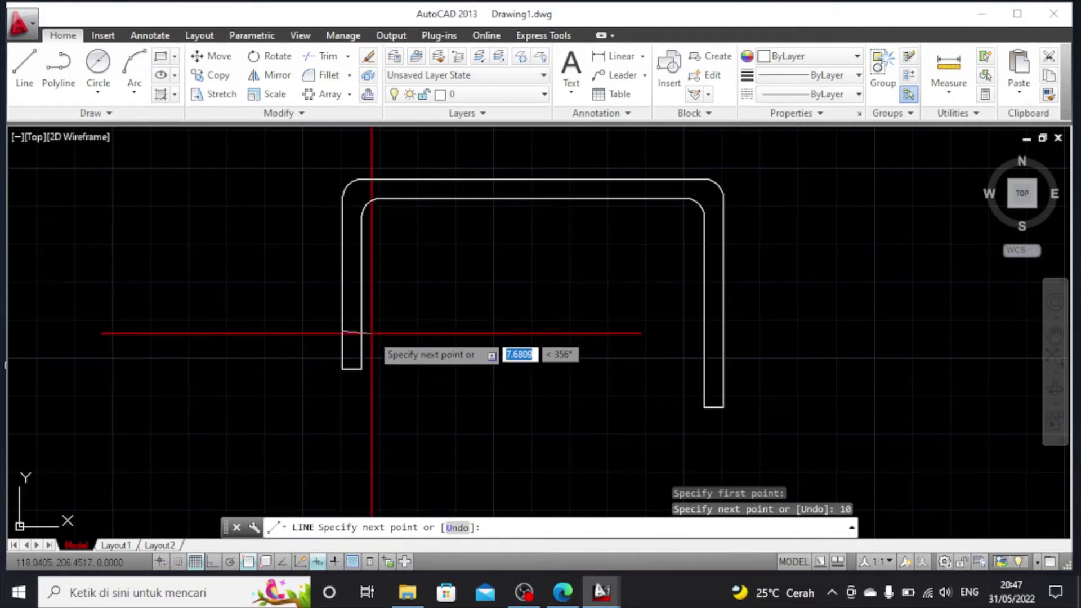
pyautogui.press('F8')
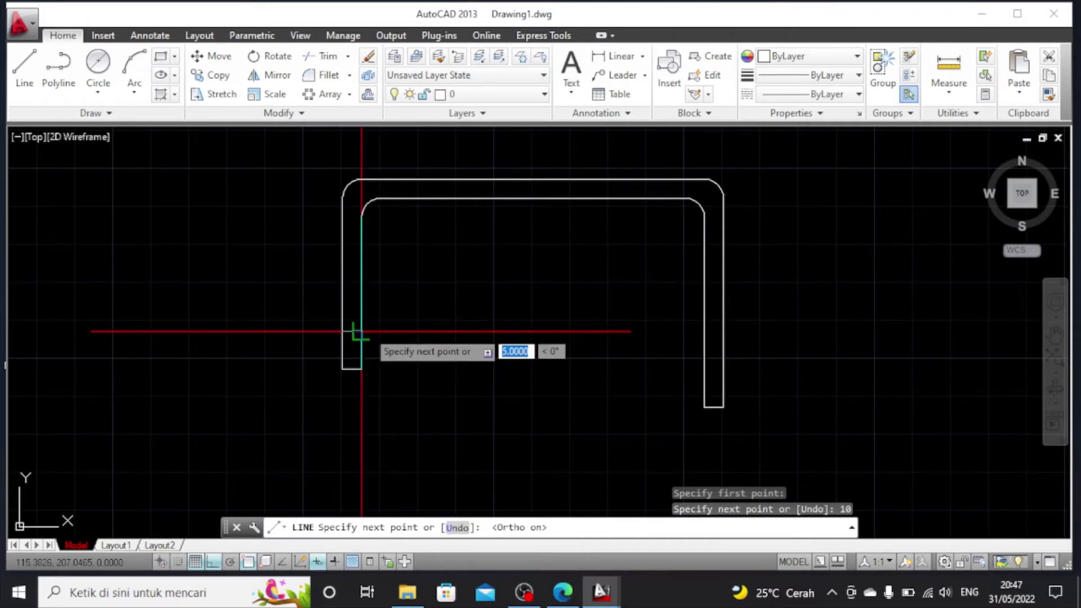
pyautogui.click(361, 332)
pyautogui.press('Escape')
# Extend the new crossing line by 2 units at each end
pyautogui.scroll(3, 349, 331)
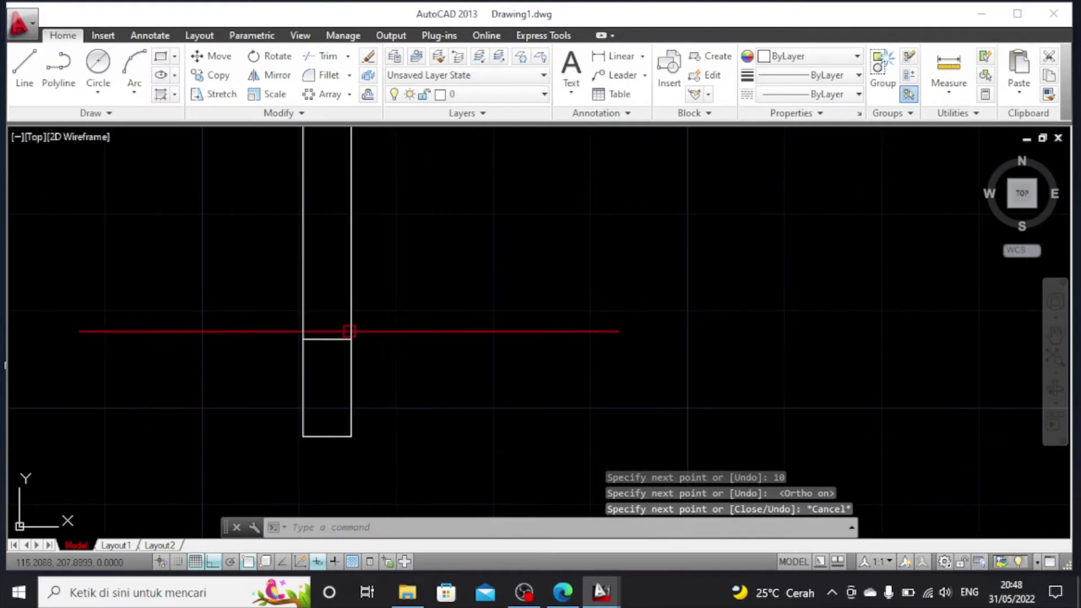
pyautogui.click(345, 339)
pyautogui.click(351, 338)
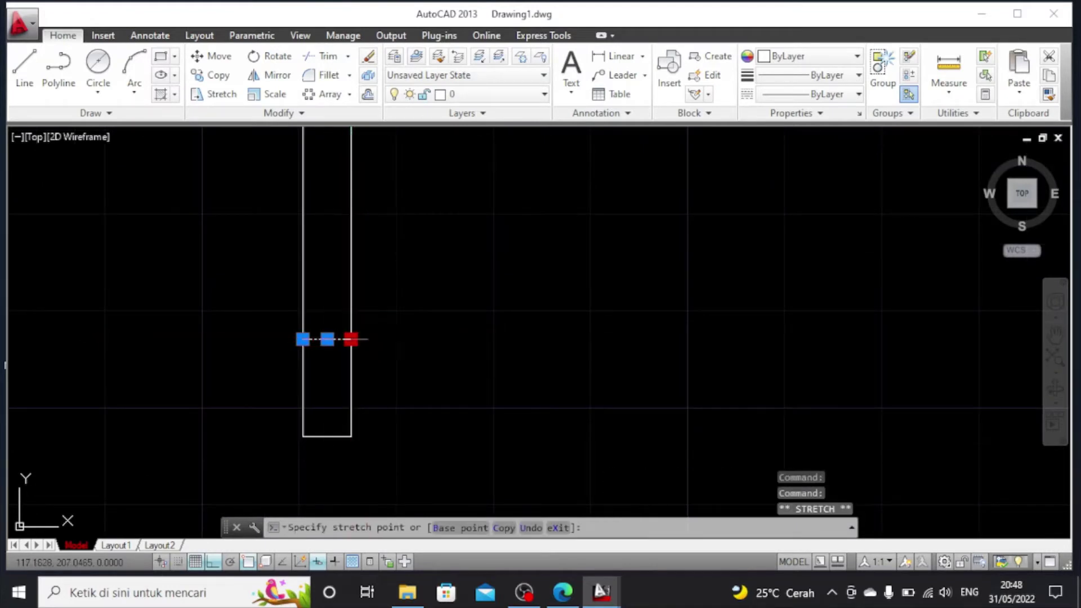
pyautogui.write('2')
pyautogui.press('Return')
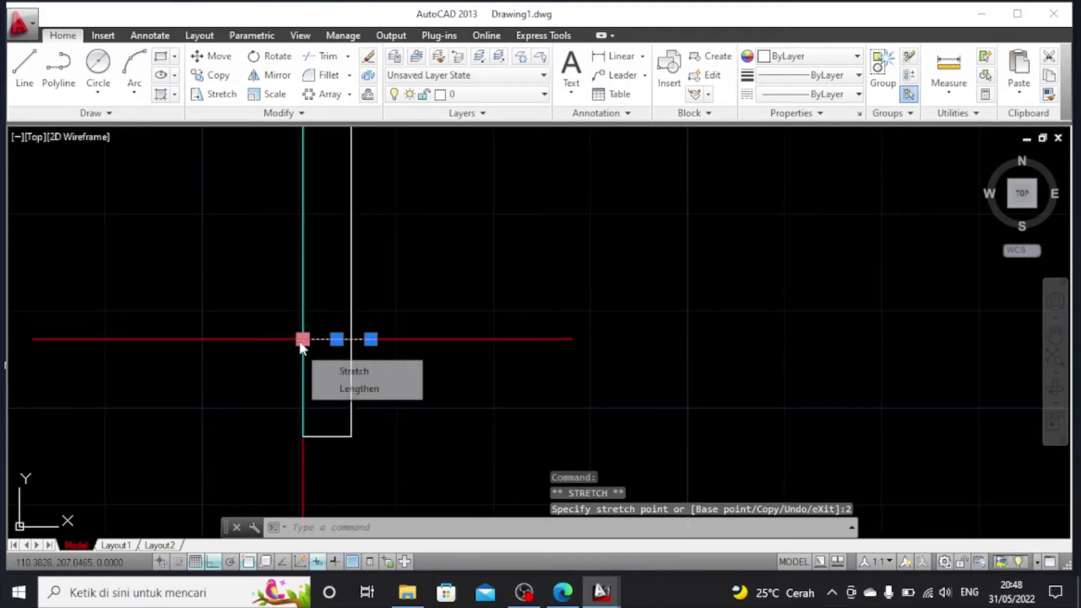
pyautogui.click(301, 340)
pyautogui.write('2')
pyautogui.press('Return')
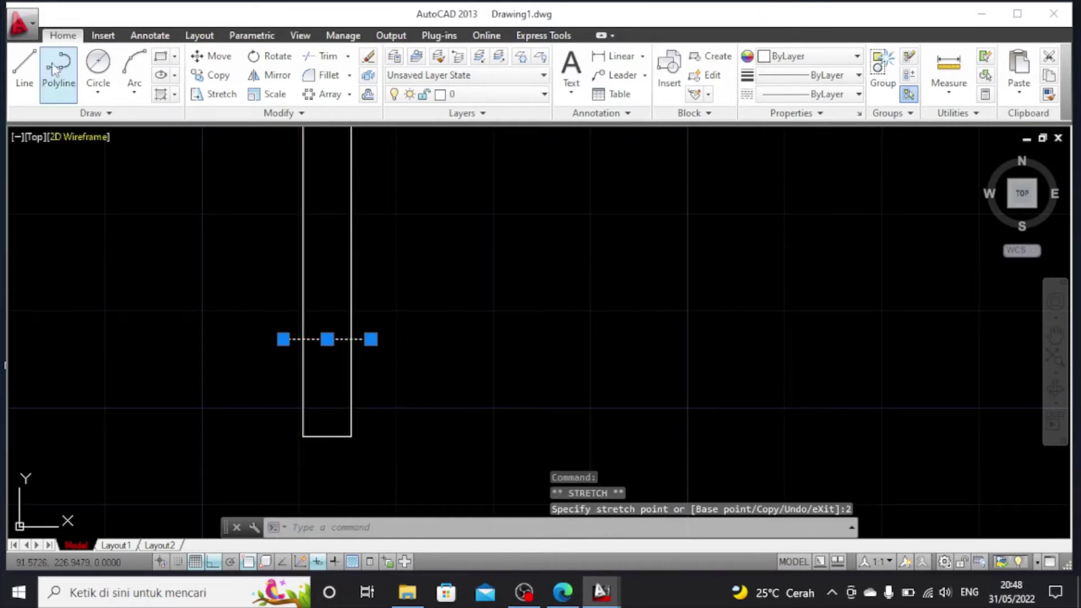
pyautogui.press('Escape')
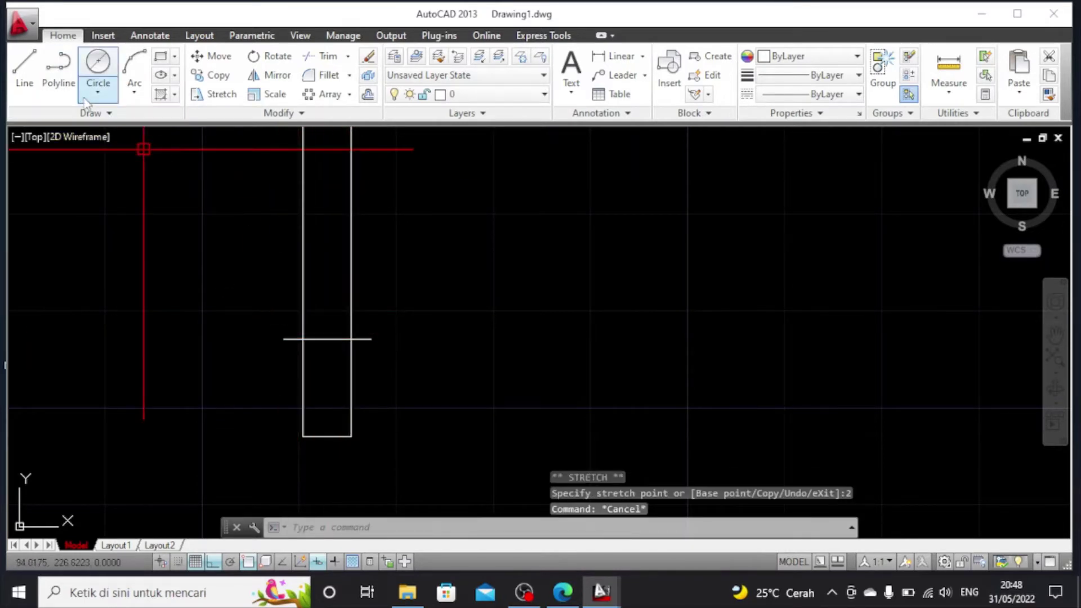
# Draw a line 3.15 units up the leg edge, then horizontally across the strip
pyautogui.click(24, 68)
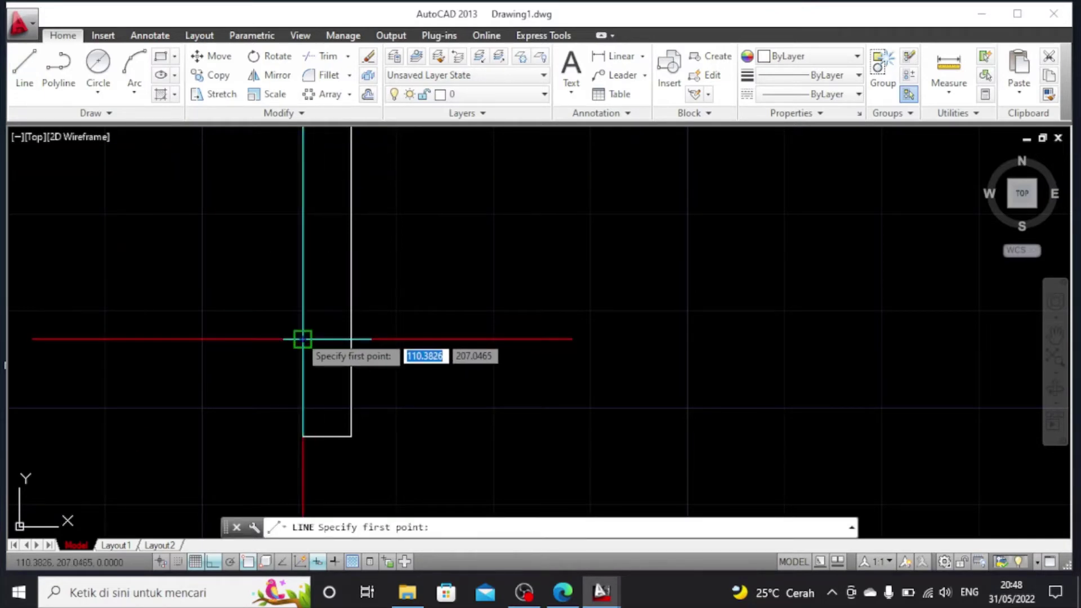
pyautogui.click(303, 339)
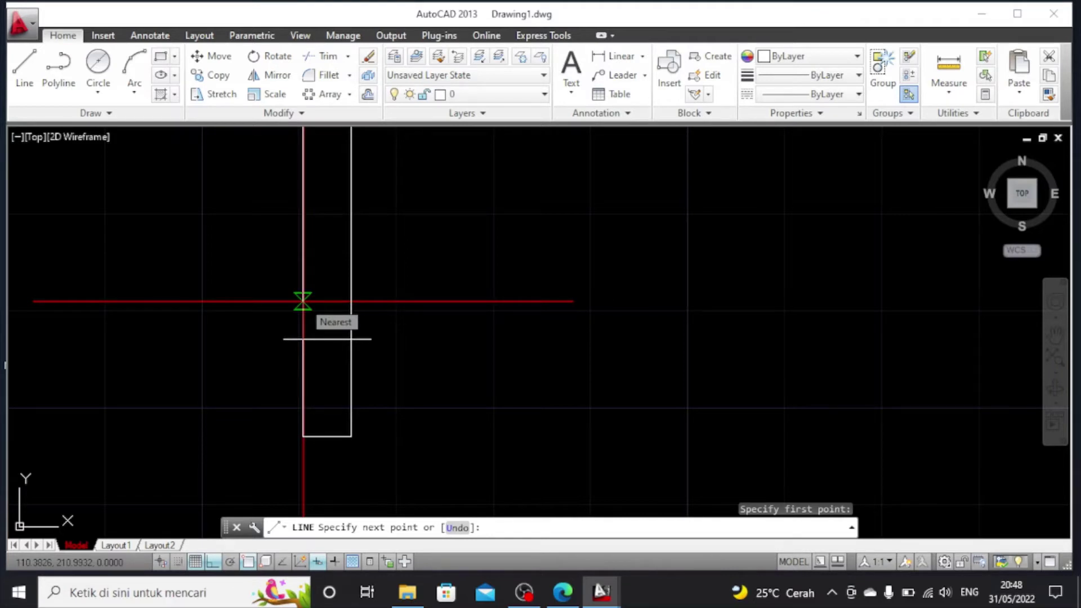
pyautogui.write('3.15')
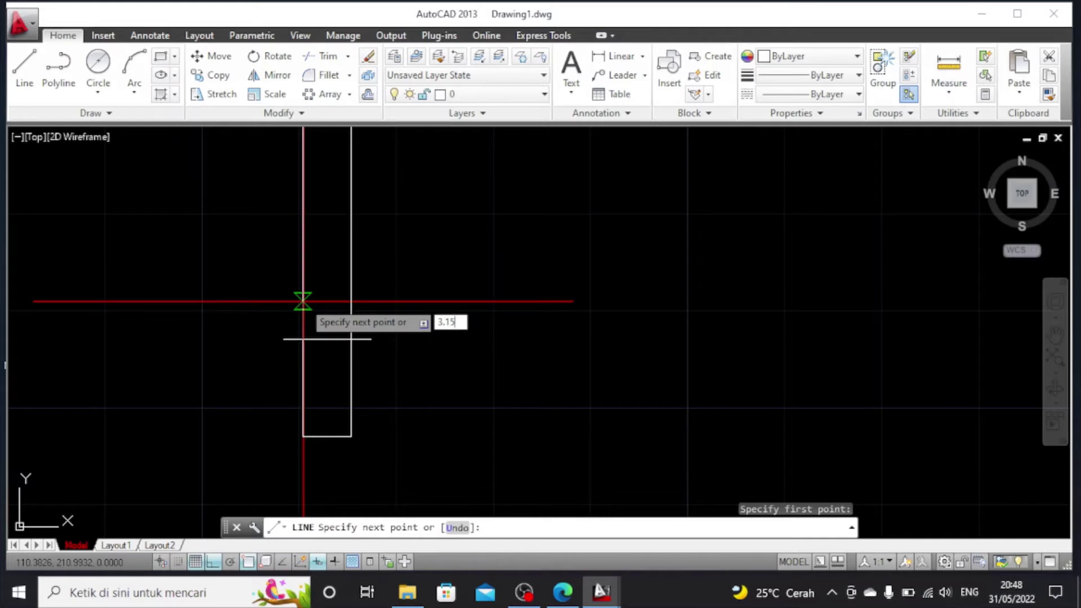
pyautogui.press('Return')
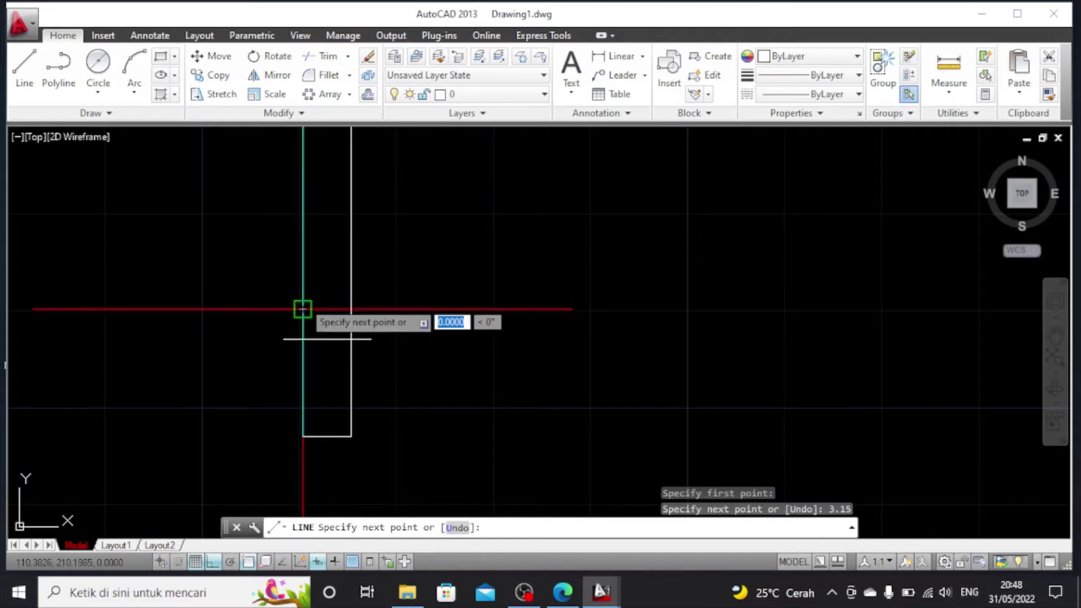
pyautogui.click(350, 309)
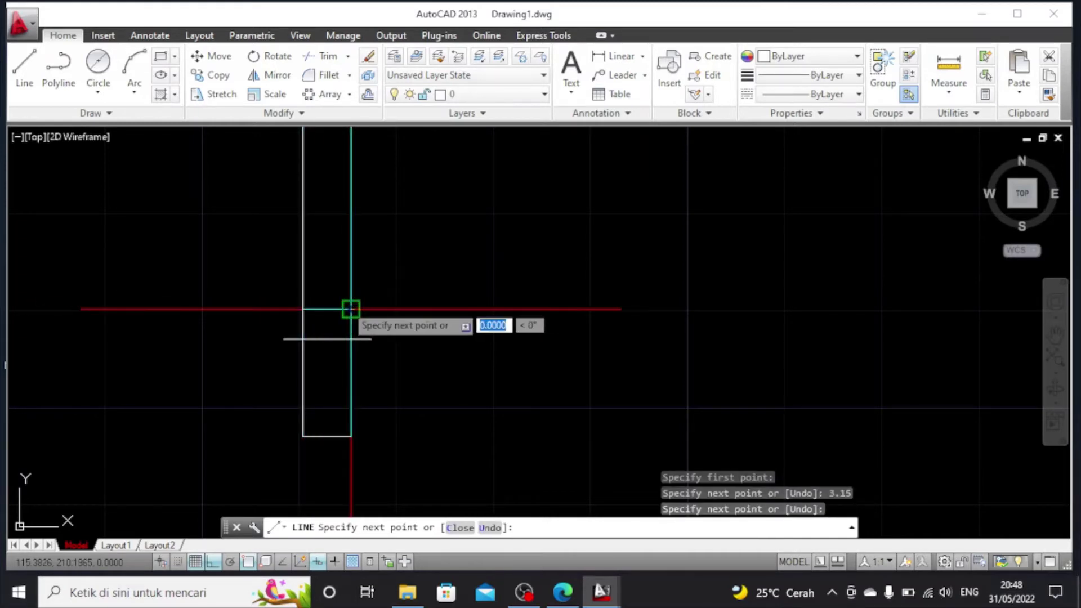
pyautogui.press('Escape')
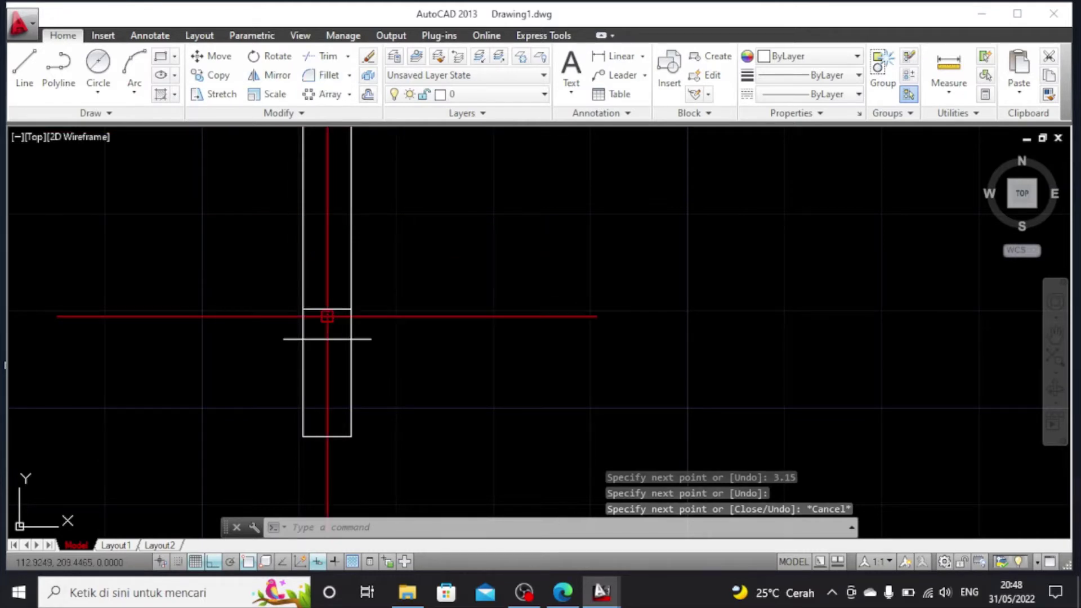
pyautogui.click(327, 309)
pyautogui.click(368, 94)
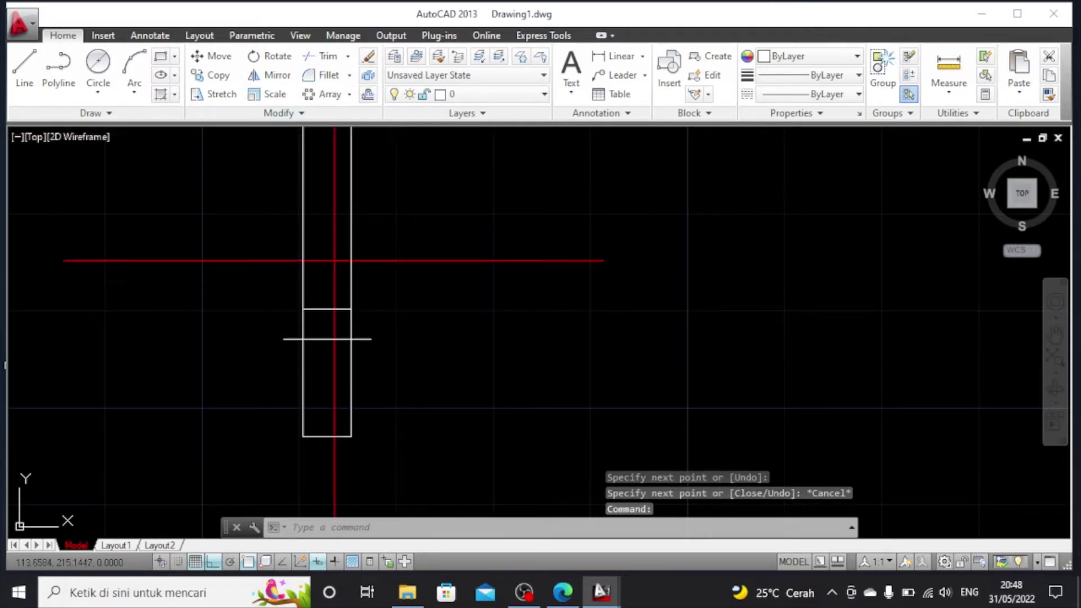
# Offset the short horizontal line 6.3 units to place a copy above it
pyautogui.click(327, 309)
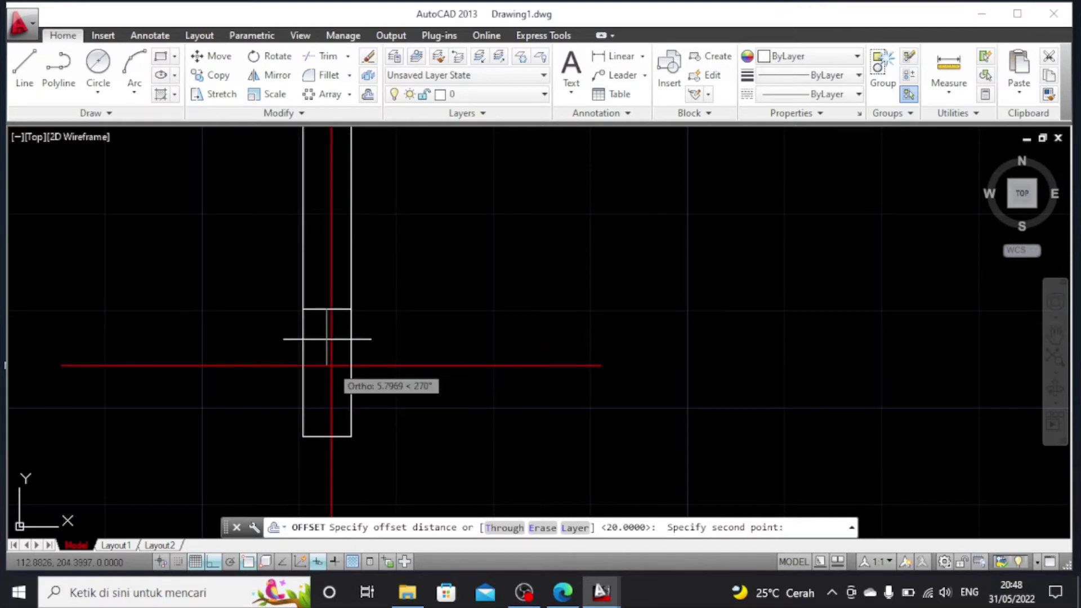
pyautogui.write('6.3')
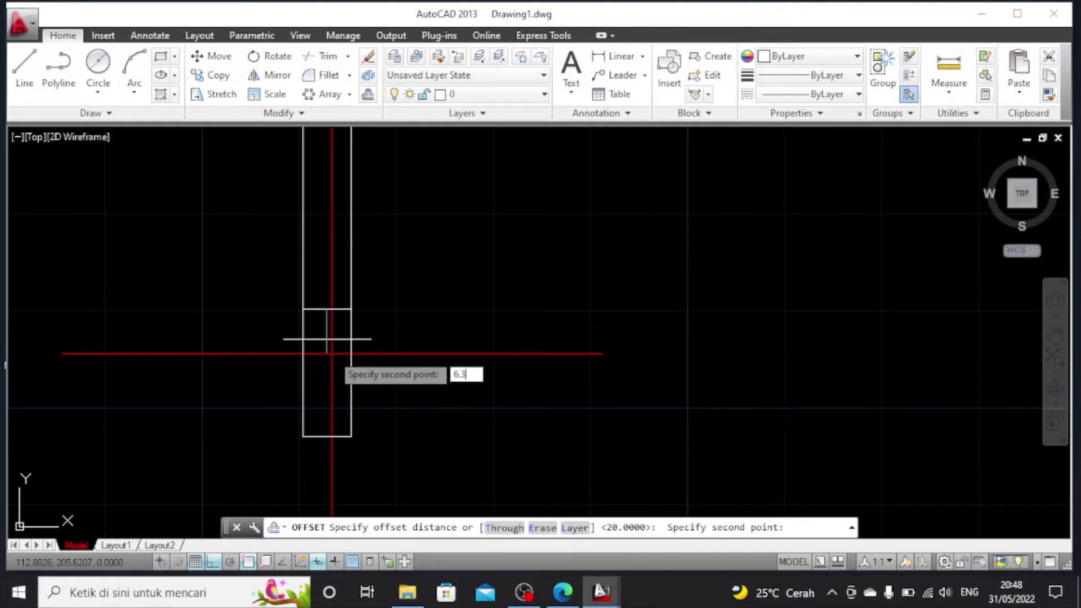
pyautogui.press('Return')
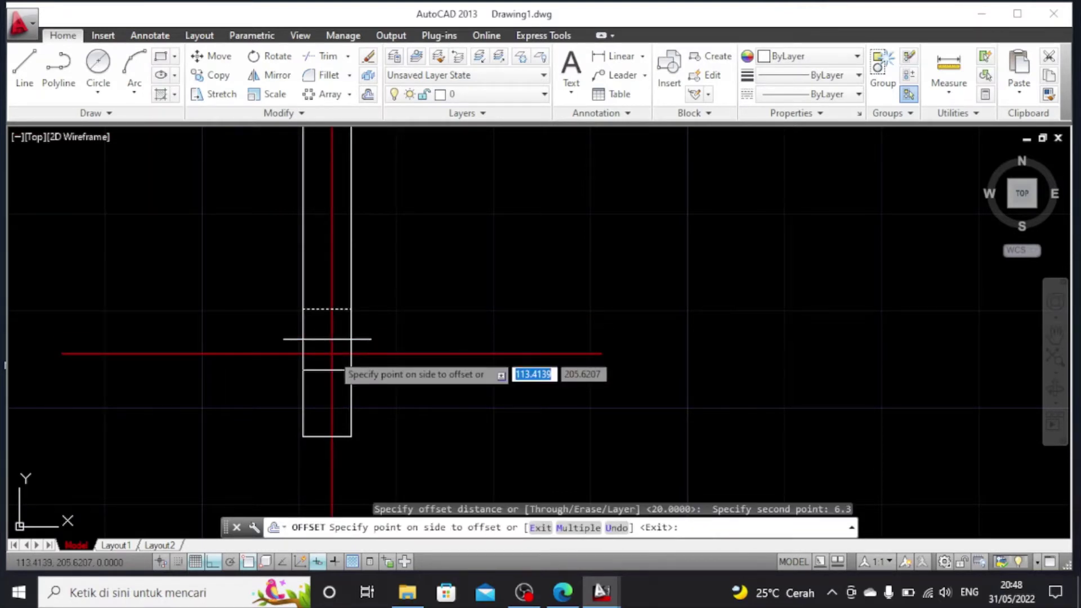
pyautogui.click(332, 353)
pyautogui.scroll(-2, 379, 338)
pyautogui.scroll(2, 383, 299)
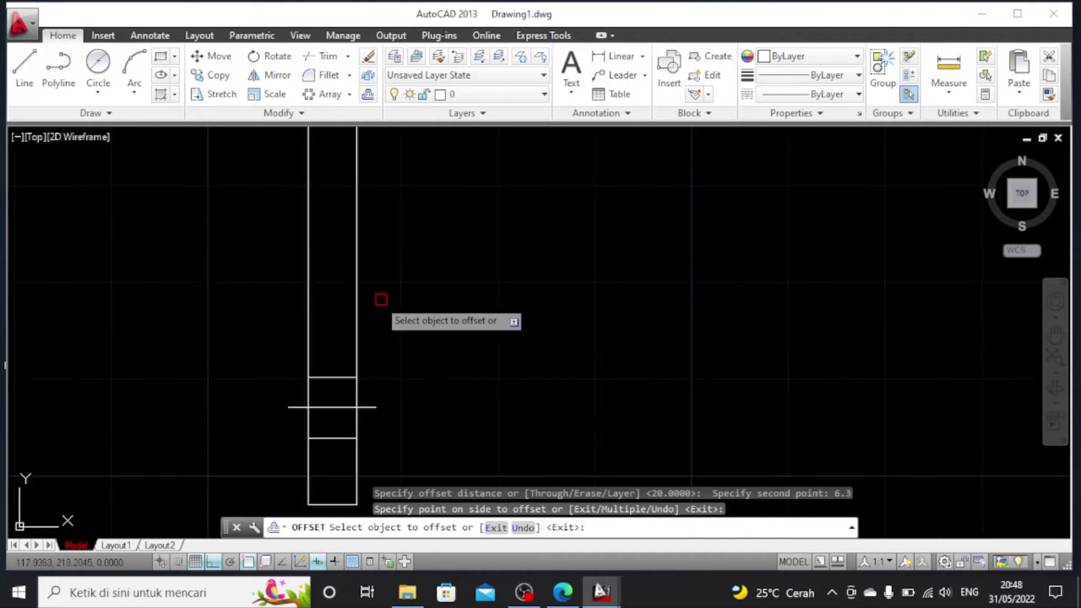
pyautogui.scroll(-2, 382, 299)
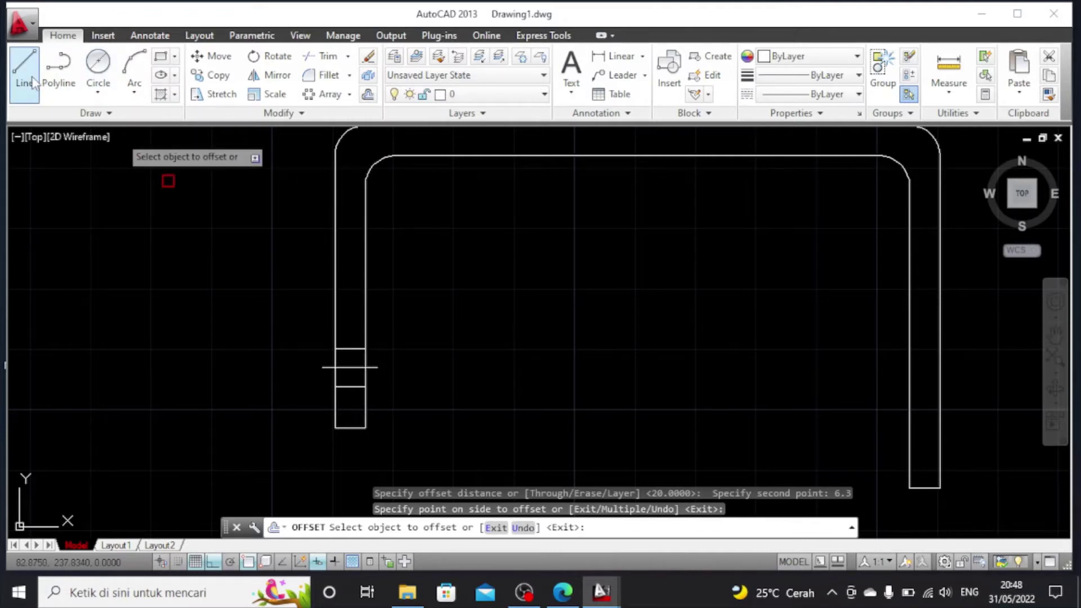
pyautogui.press('Escape')
# Draw a line 30 units up from the strip's lower-left corner then across, and undo it
pyautogui.write('l')
pyautogui.press('Return')
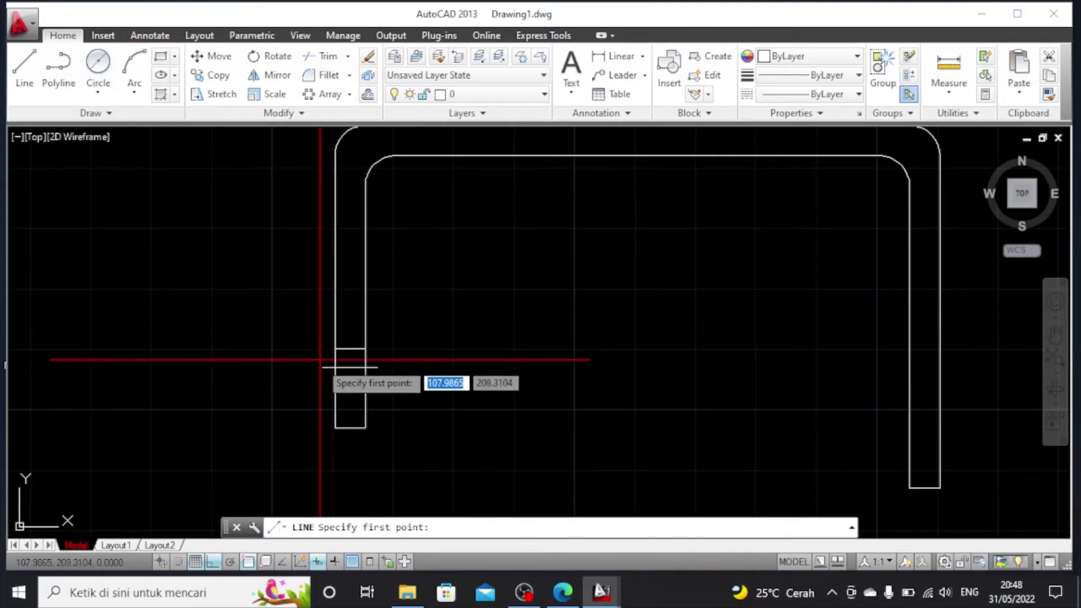
pyautogui.click(335, 428)
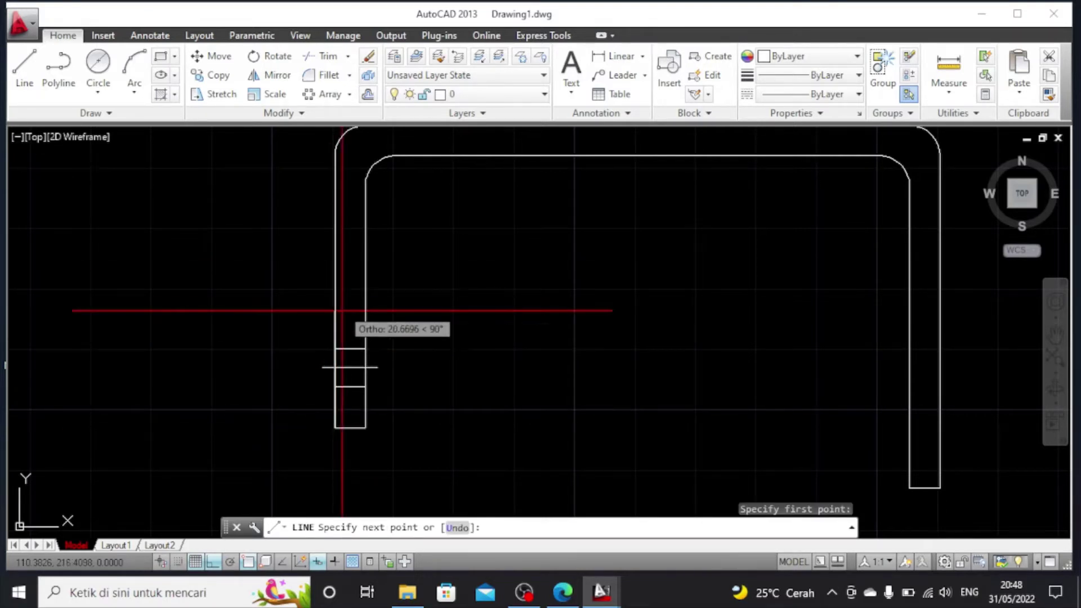
pyautogui.write('30')
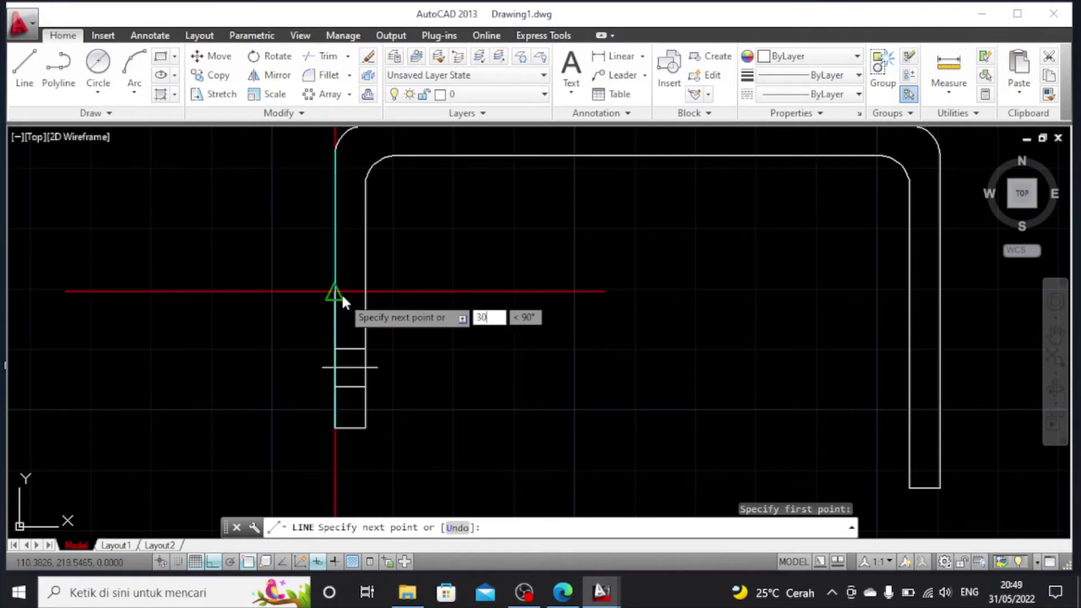
pyautogui.press('Return')
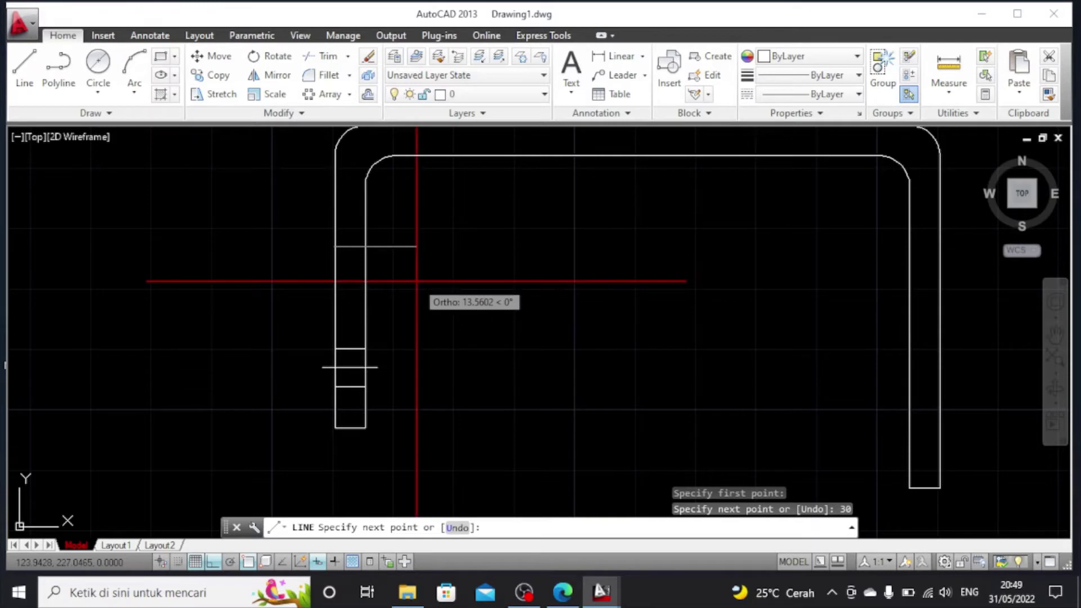
pyautogui.click(388, 246)
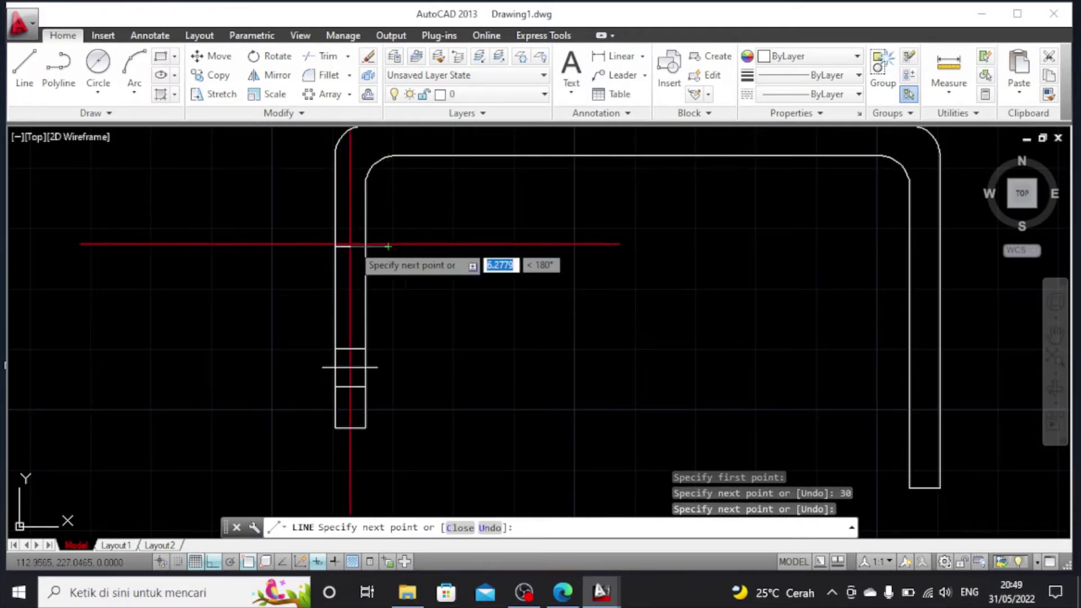
pyautogui.press('Escape')
pyautogui.click(388, 246)
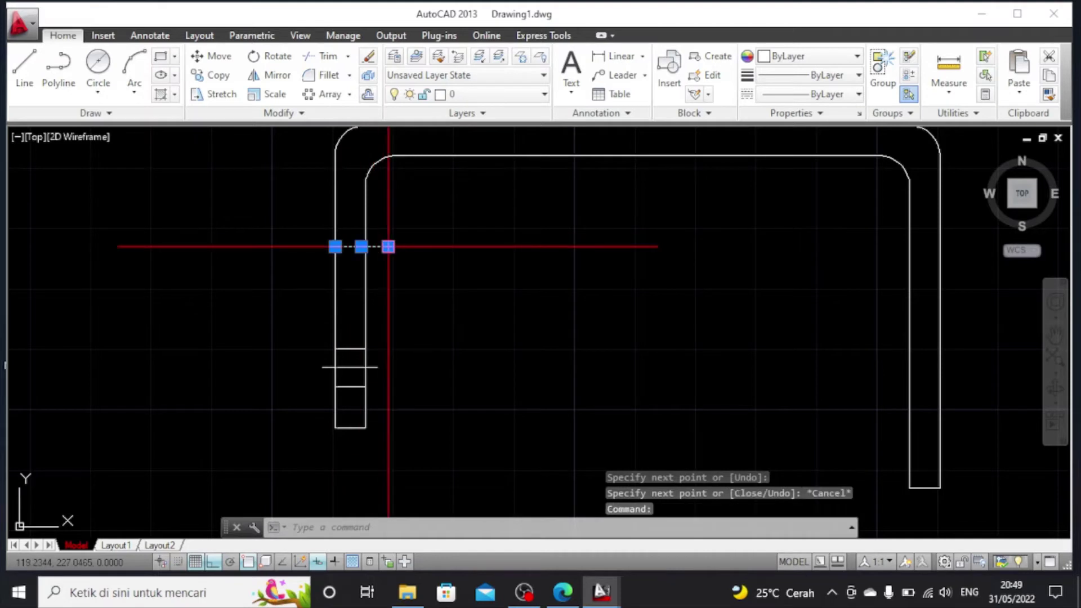
pyautogui.click(388, 247)
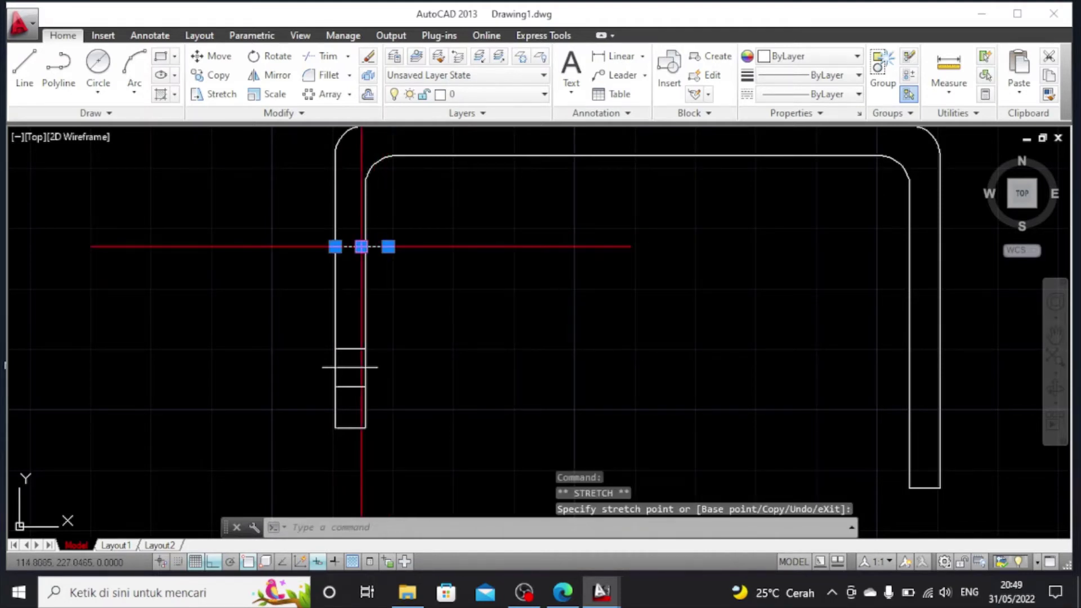
pyautogui.click(417, 268)
pyautogui.hotkey('ctrl', 'z')
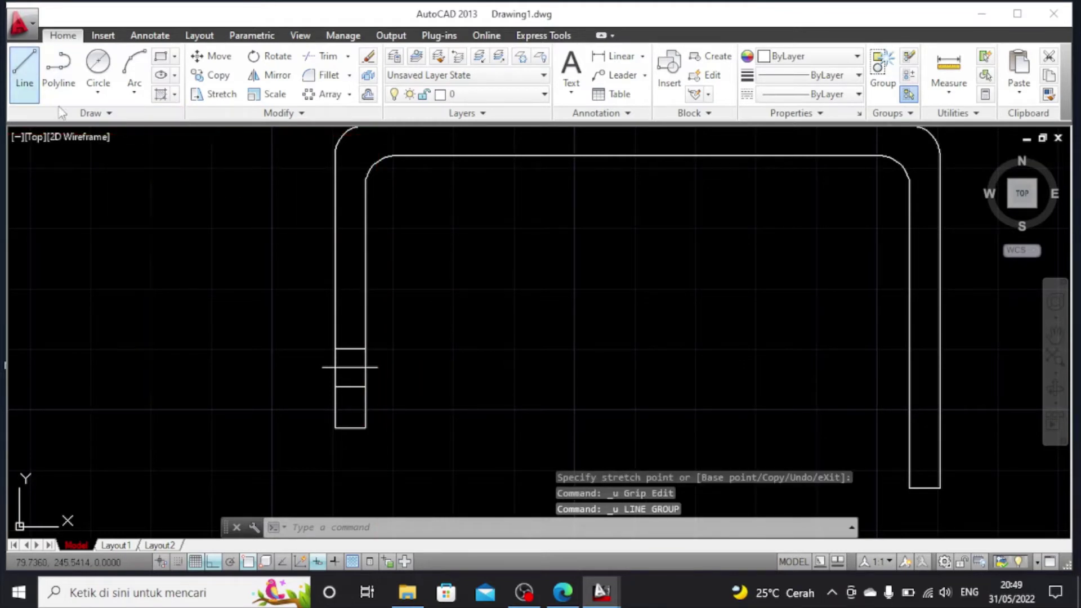
# Redraw the line from the strip's lower-left corner up, then across to its right edge
pyautogui.click(24, 65)
pyautogui.click(335, 428)
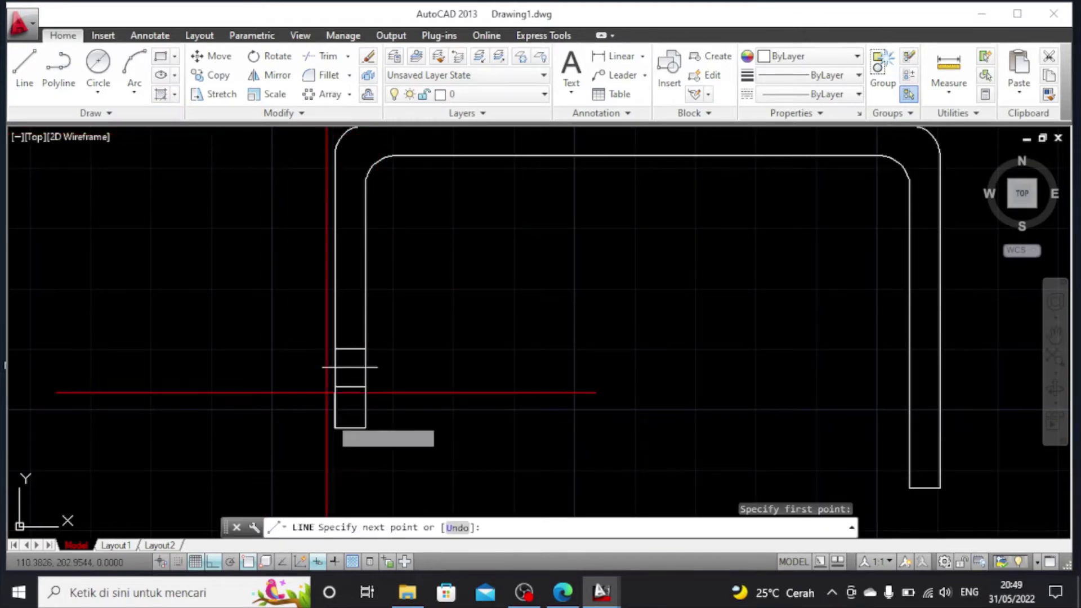
pyautogui.write('30')
pyautogui.press('Return')
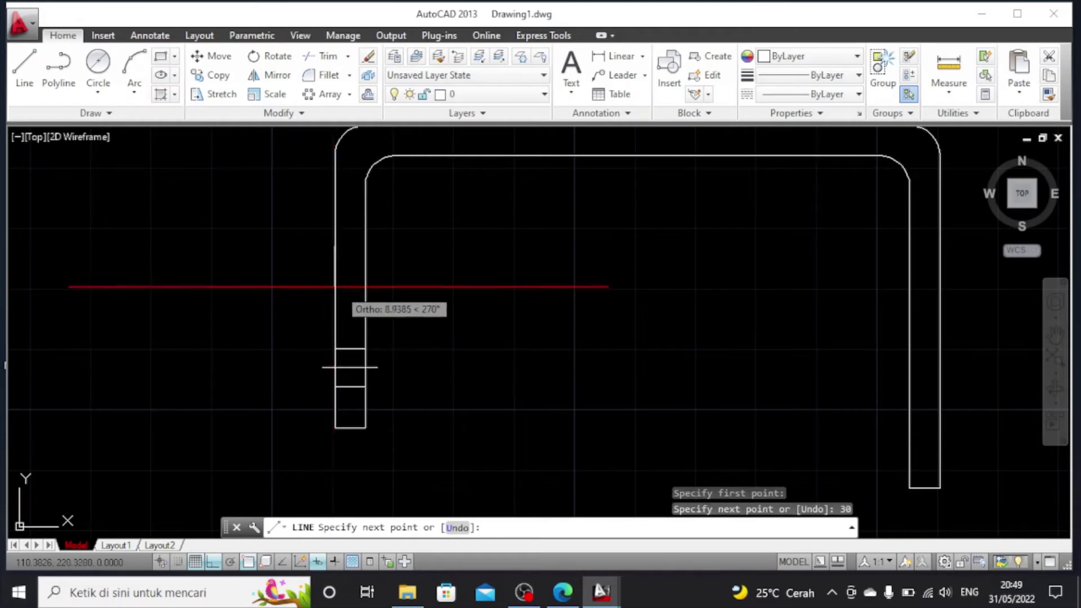
pyautogui.scroll(4, 355, 246)
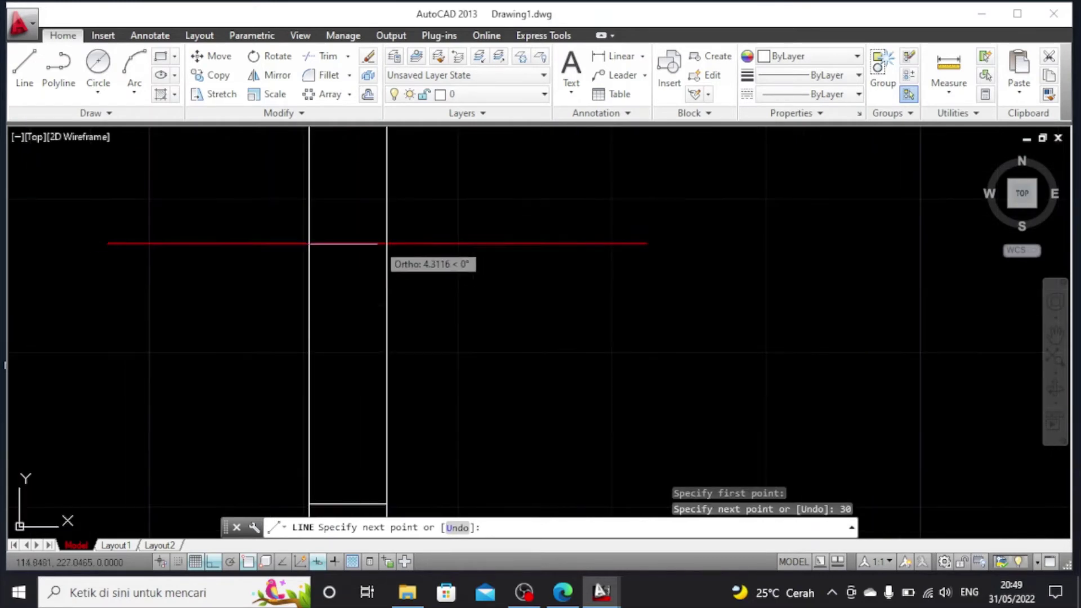
pyautogui.click(386, 245)
pyautogui.scroll(-3, 385, 243)
pyautogui.press('Escape')
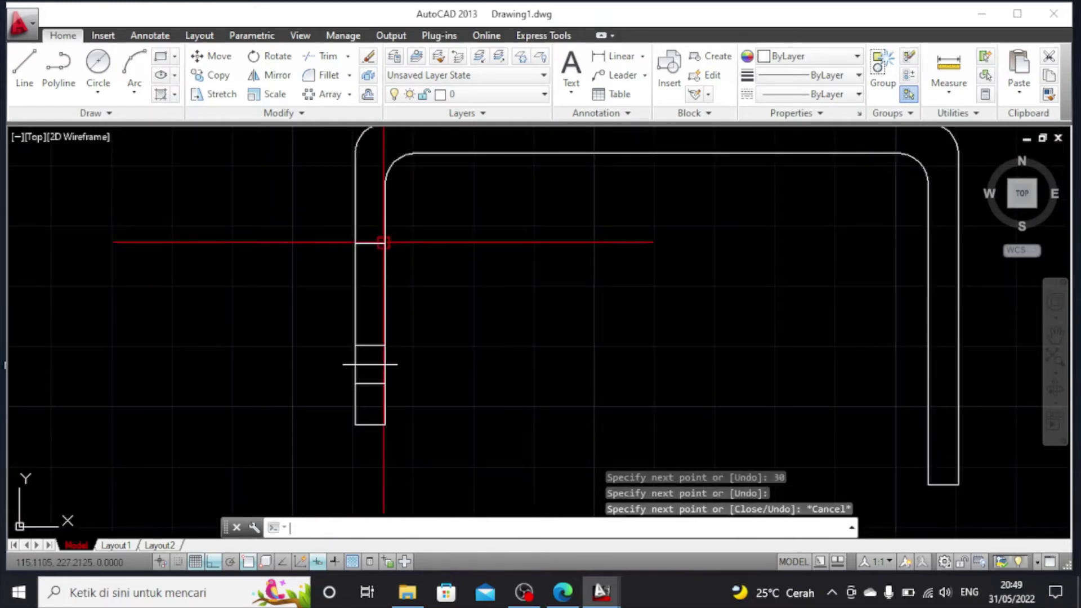
# Draw a line 6 units up from the strip's left edge, then across to its right edge
pyautogui.click(22, 65)
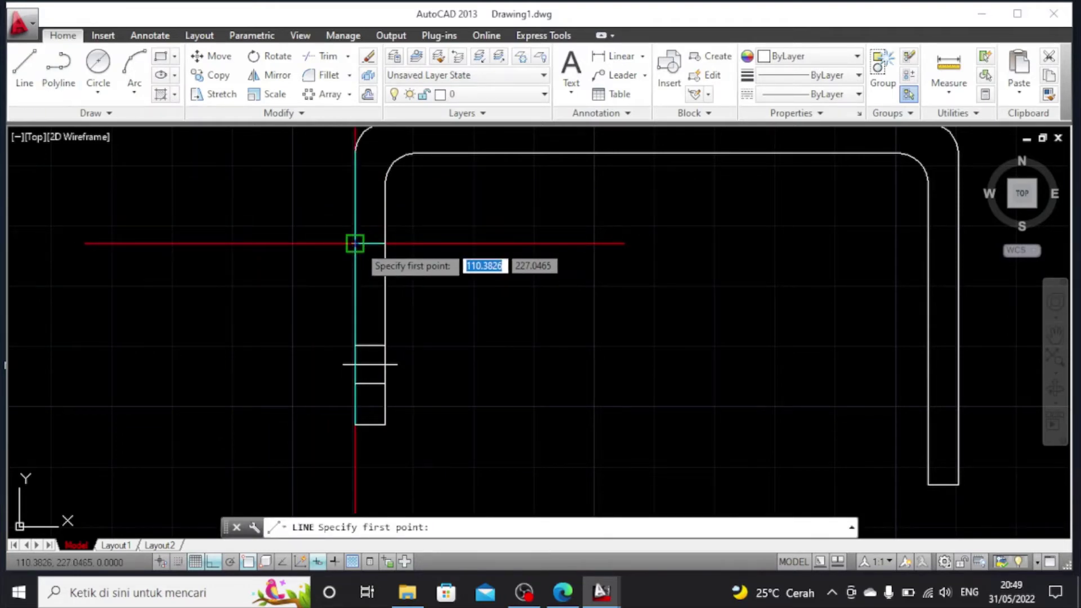
pyautogui.click(354, 243)
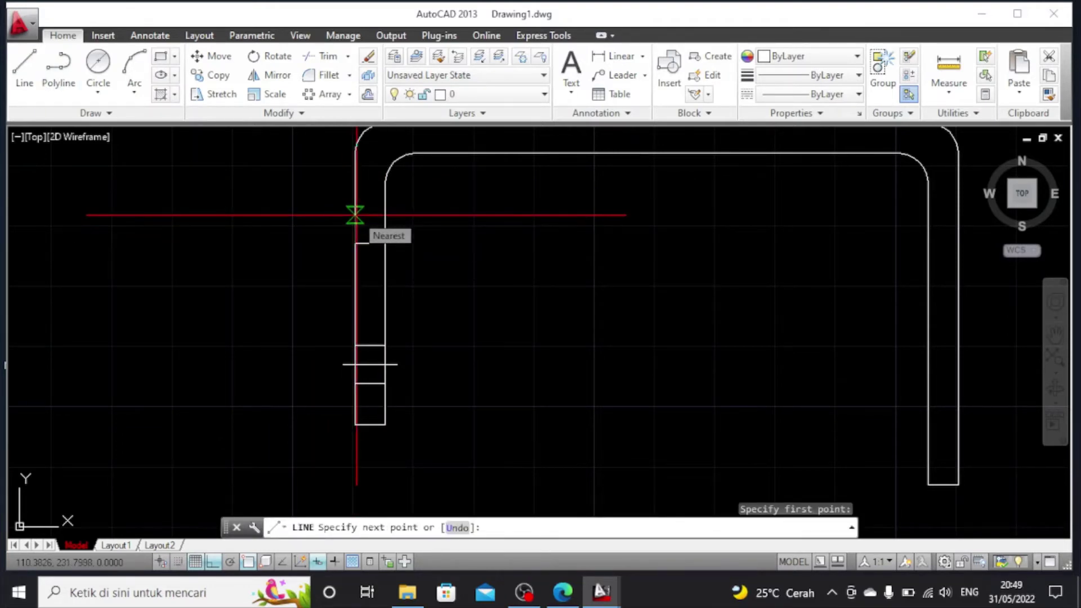
pyautogui.write('12')
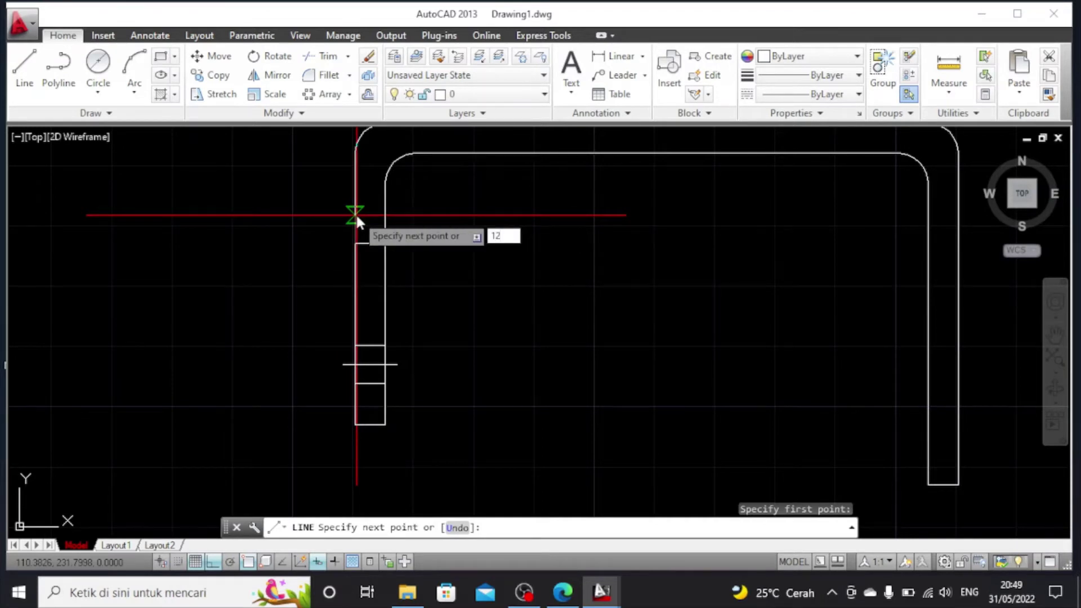
pyautogui.press('BackSpace')
pyautogui.press('BackSpace')
pyautogui.write('6')
pyautogui.press('Return')
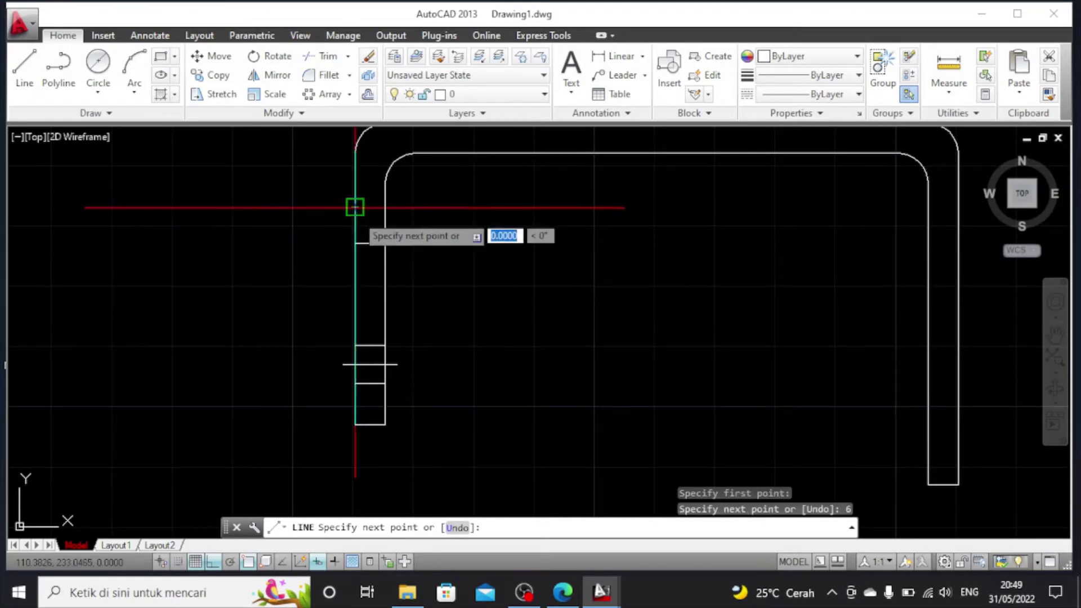
pyautogui.click(386, 207)
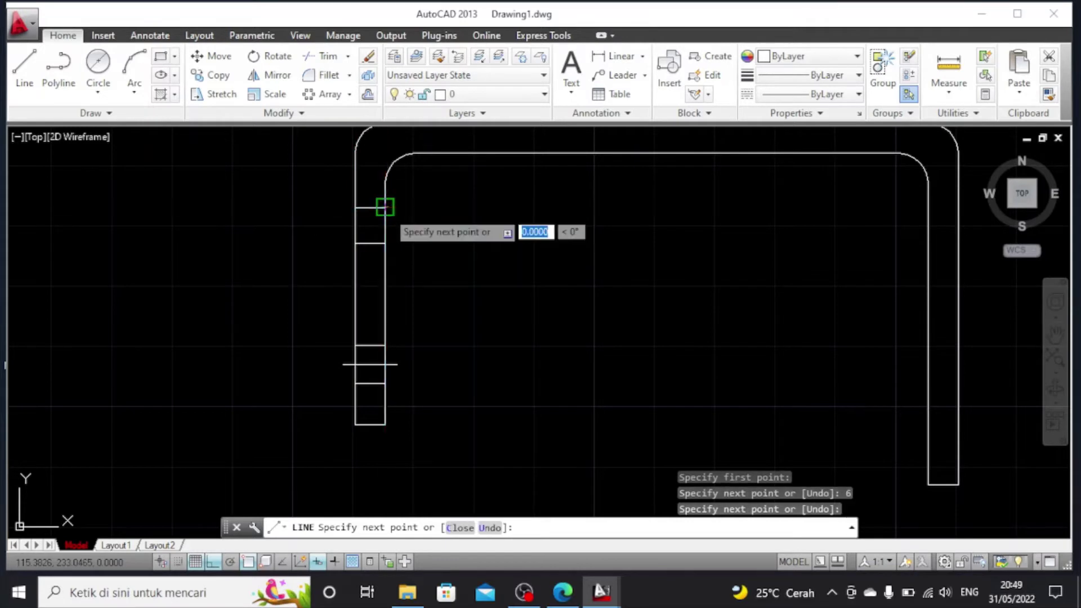
pyautogui.press('Escape')
# Attempt a 12-unit offset of the short horizontal line, then cancel it
pyautogui.scroll(2, 356, 188)
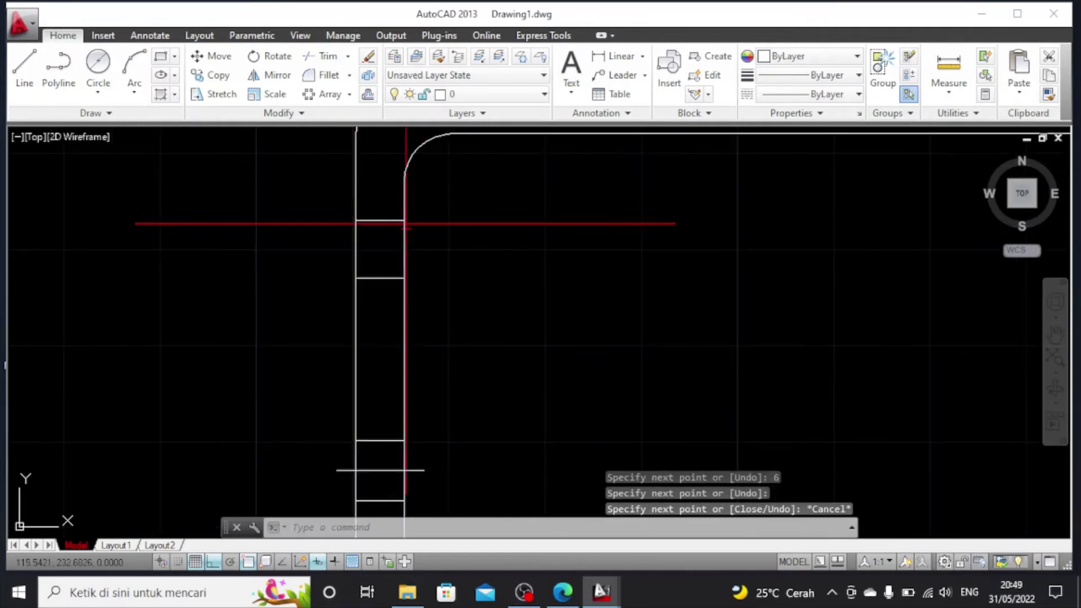
pyautogui.click(391, 220)
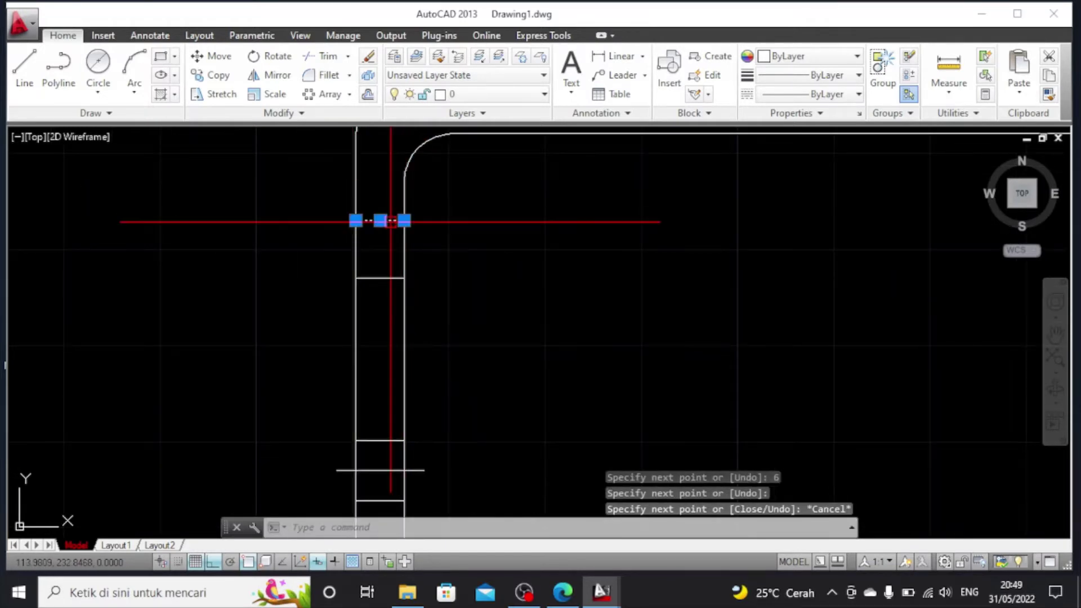
pyautogui.click(369, 97)
pyautogui.click(381, 221)
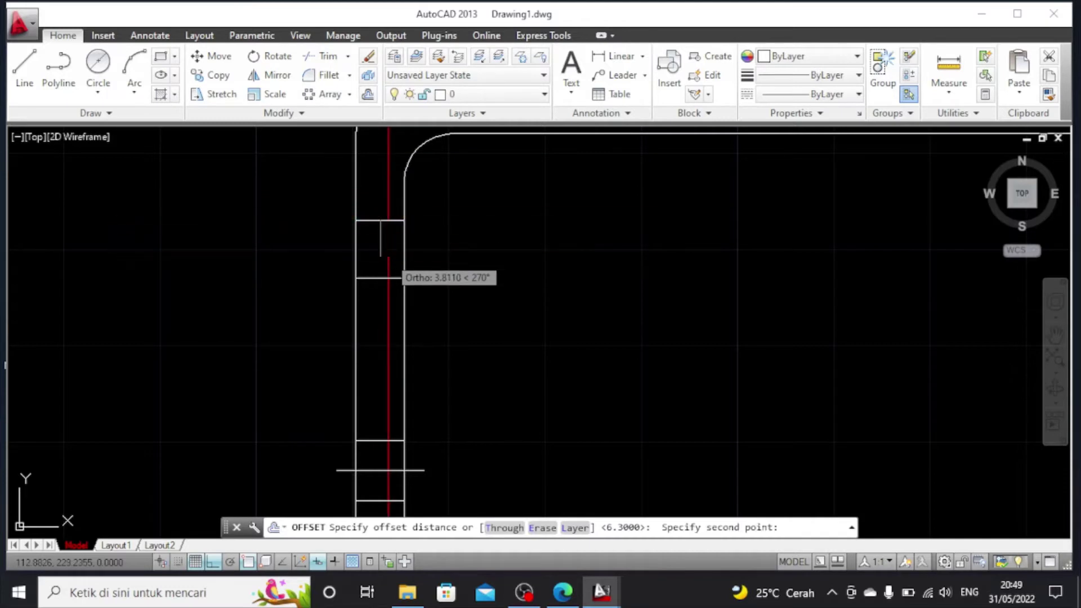
pyautogui.press('Return')
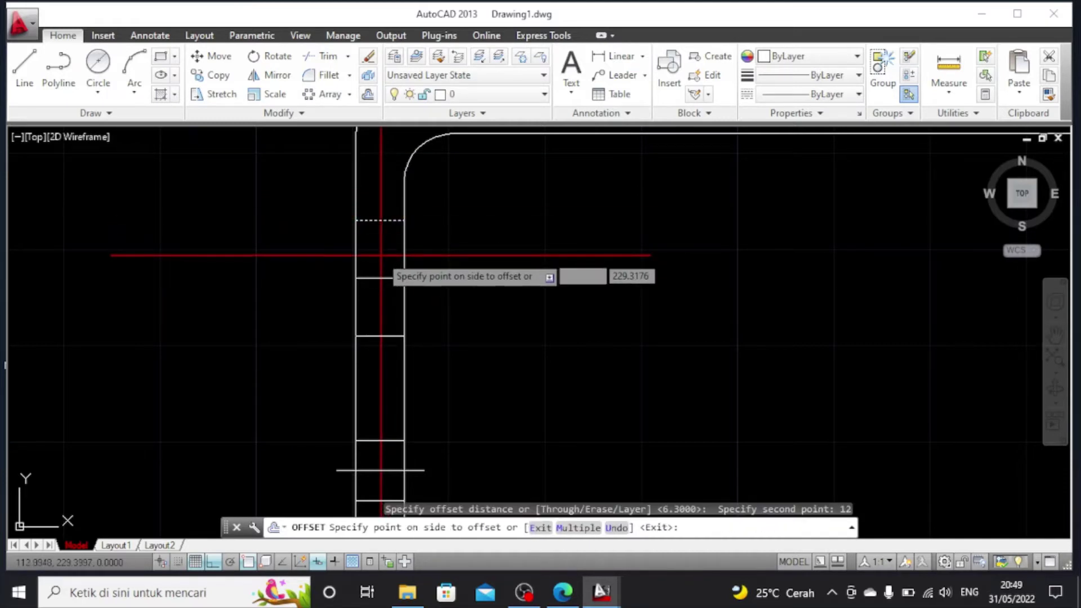
pyautogui.press('Escape')
pyautogui.click(382, 276)
pyautogui.click(382, 299)
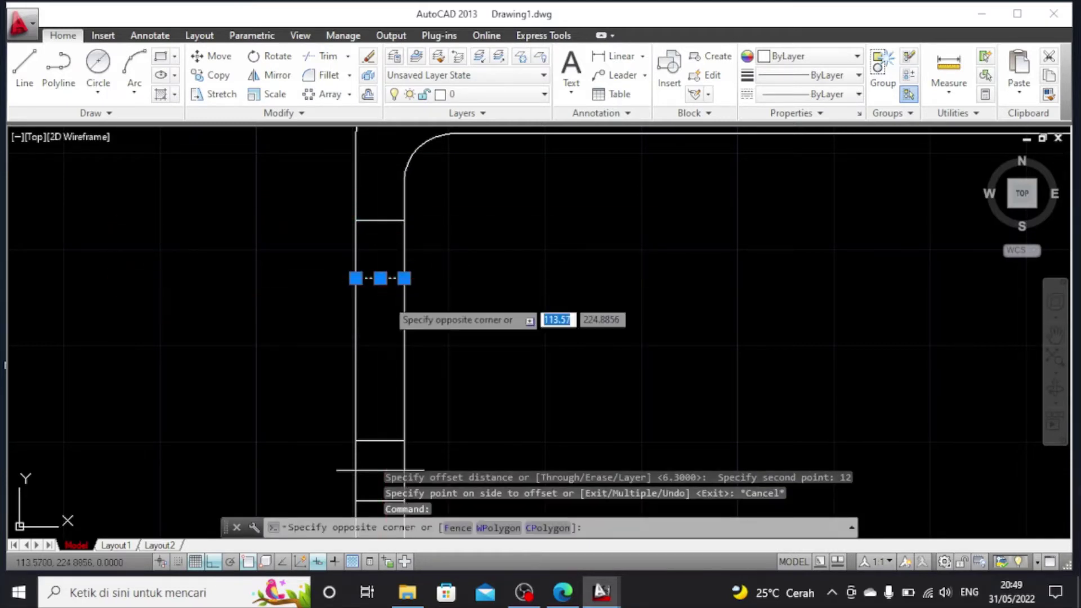
pyautogui.press('Escape')
pyautogui.press('Escape')
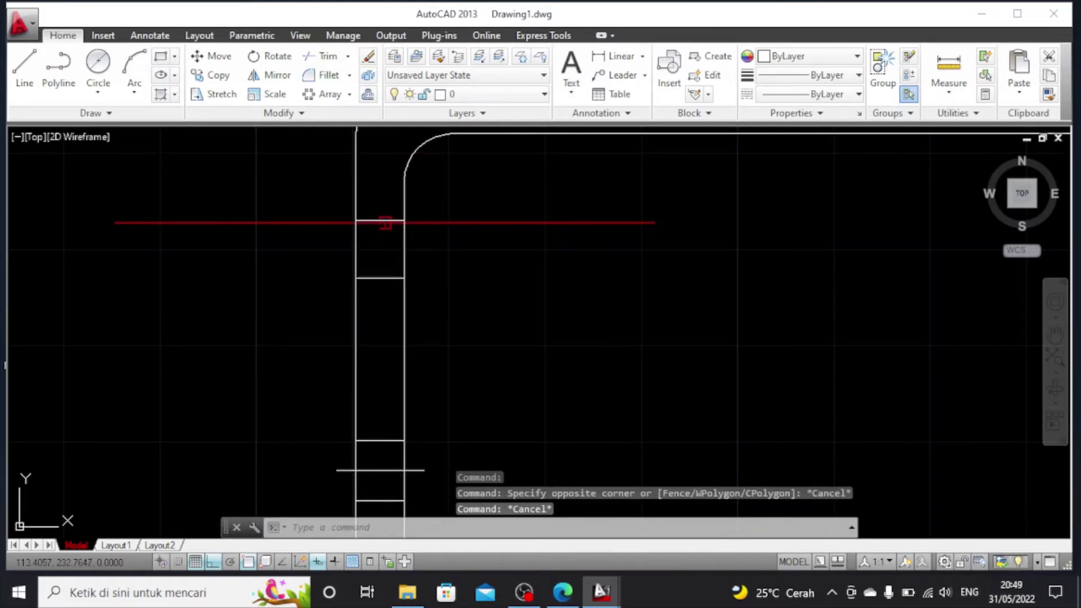
# Offset the horizontal line across the strip by 12 units to place a copy
pyautogui.click(385, 221)
pyautogui.click(368, 95)
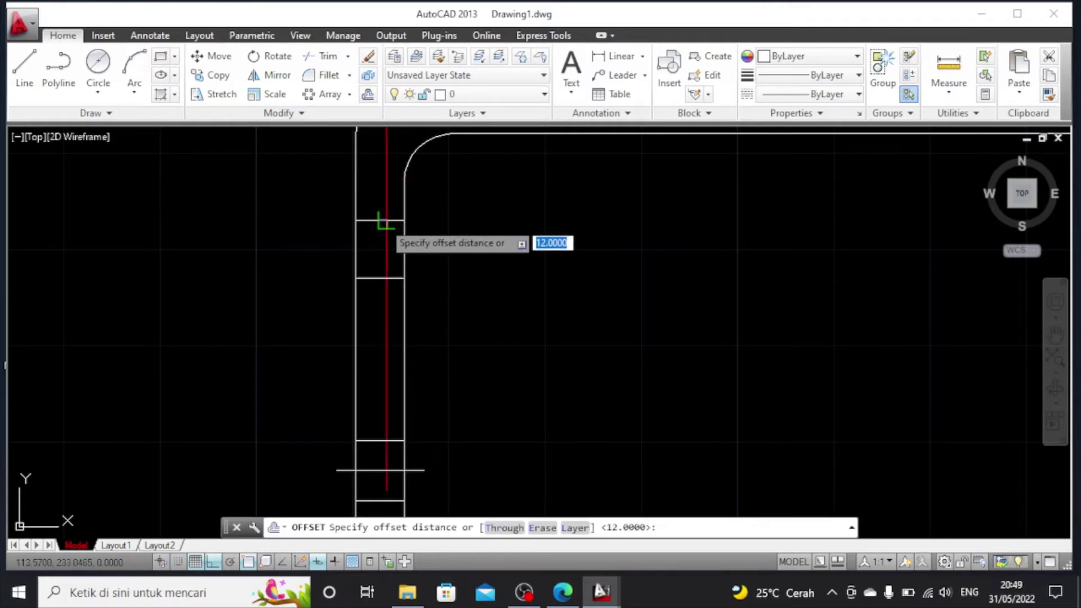
pyautogui.press('Return')
pyautogui.click(372, 298)
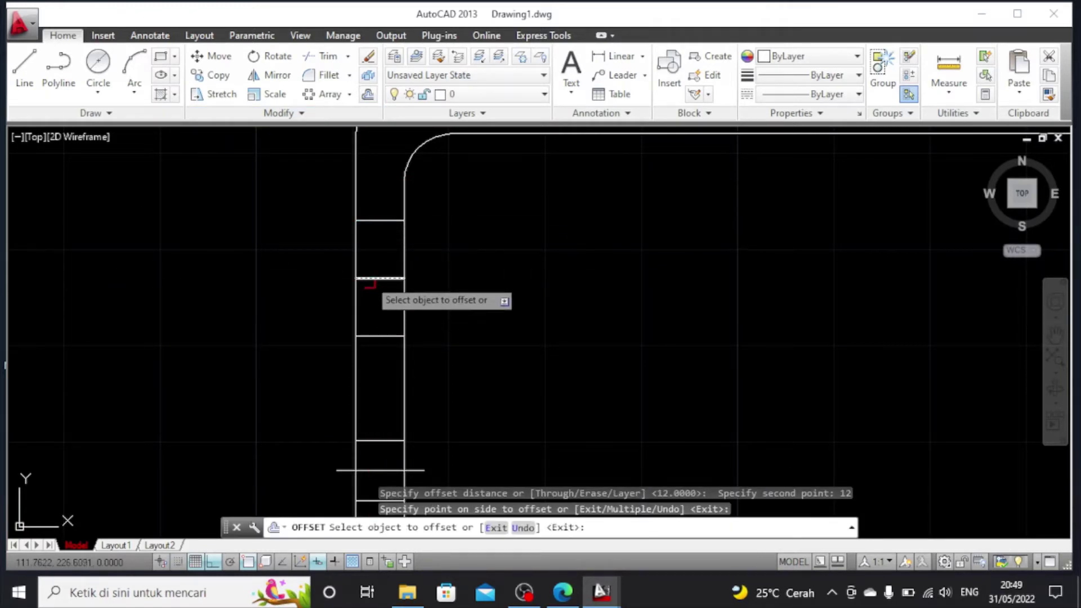
pyautogui.press('Escape')
pyautogui.click(368, 278)
# Extend the slot centre line 2 units past each side of the strip
pyautogui.click(405, 278)
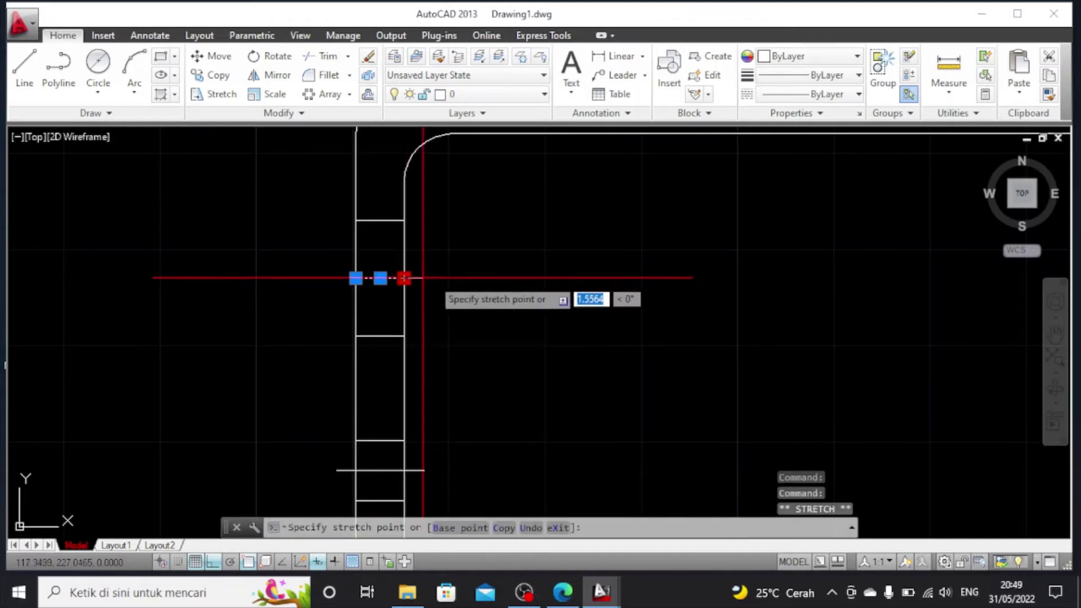
pyautogui.write('2')
pyautogui.press('Return')
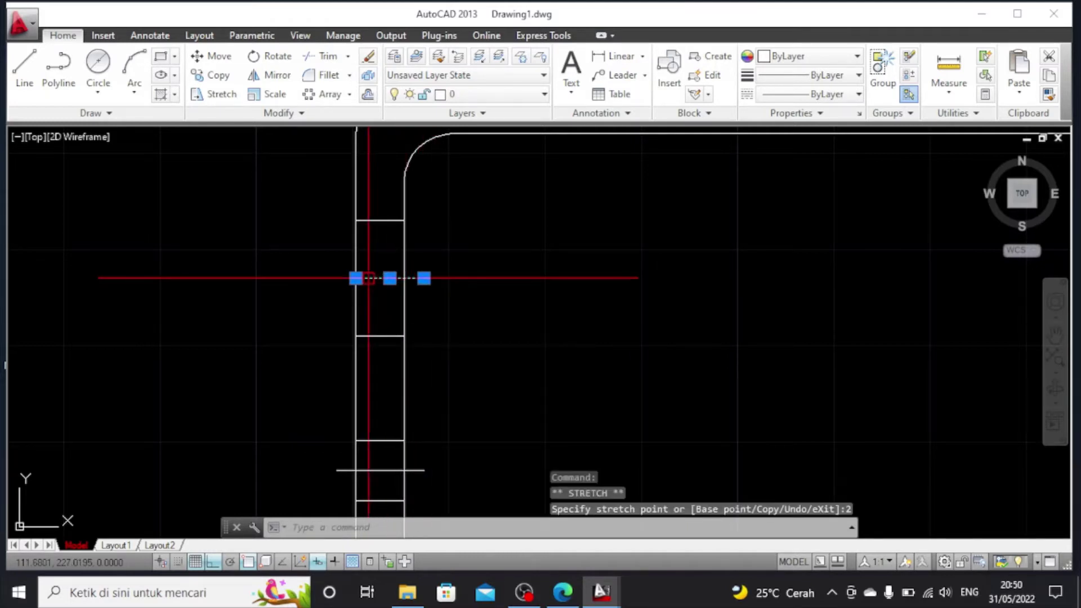
pyautogui.click(356, 277)
pyautogui.write('2')
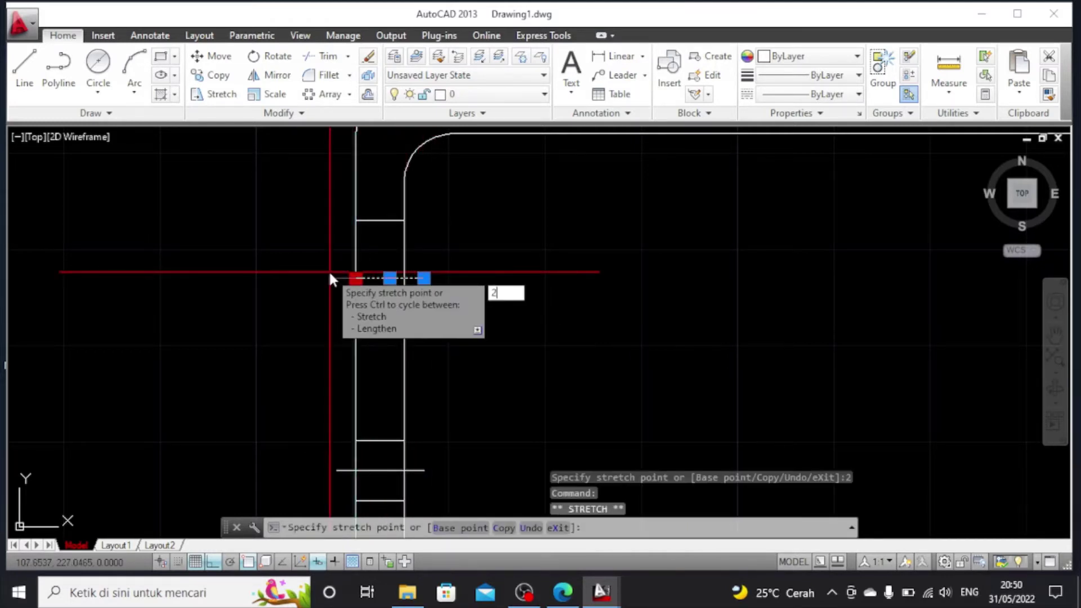
pyautogui.press('Return')
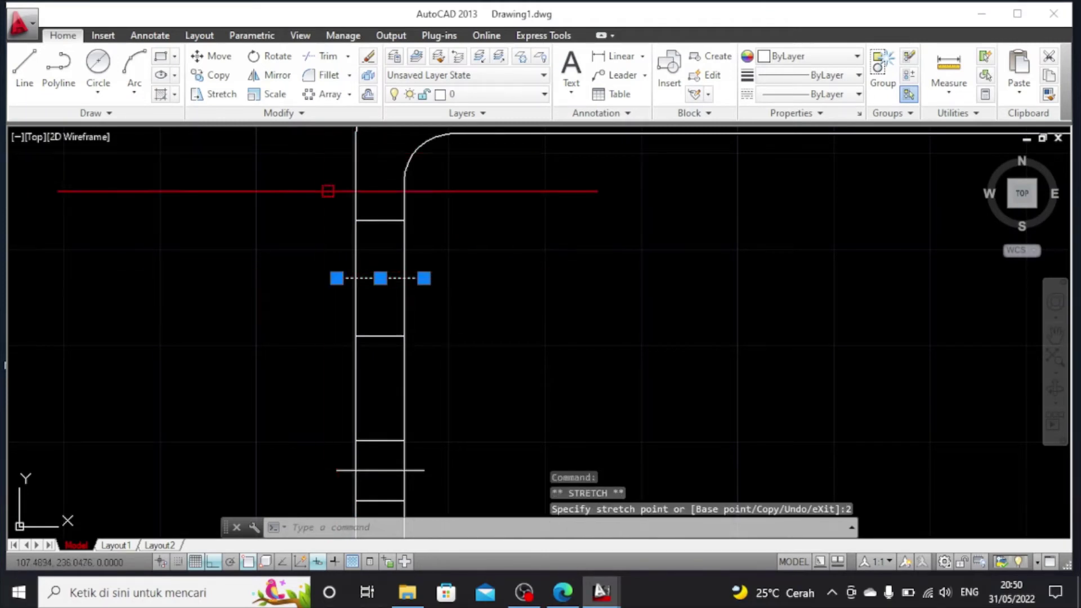
pyautogui.press('Escape')
# Draw a line 3.15 units up from the strip's left edge, then across to the right edge
pyautogui.click(24, 67)
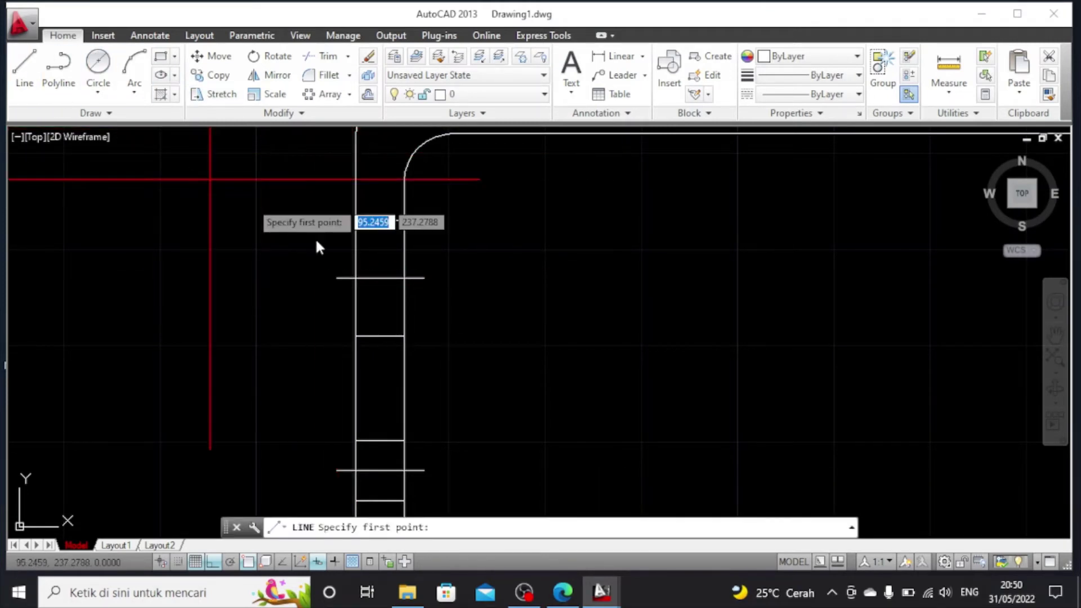
pyautogui.click(356, 277)
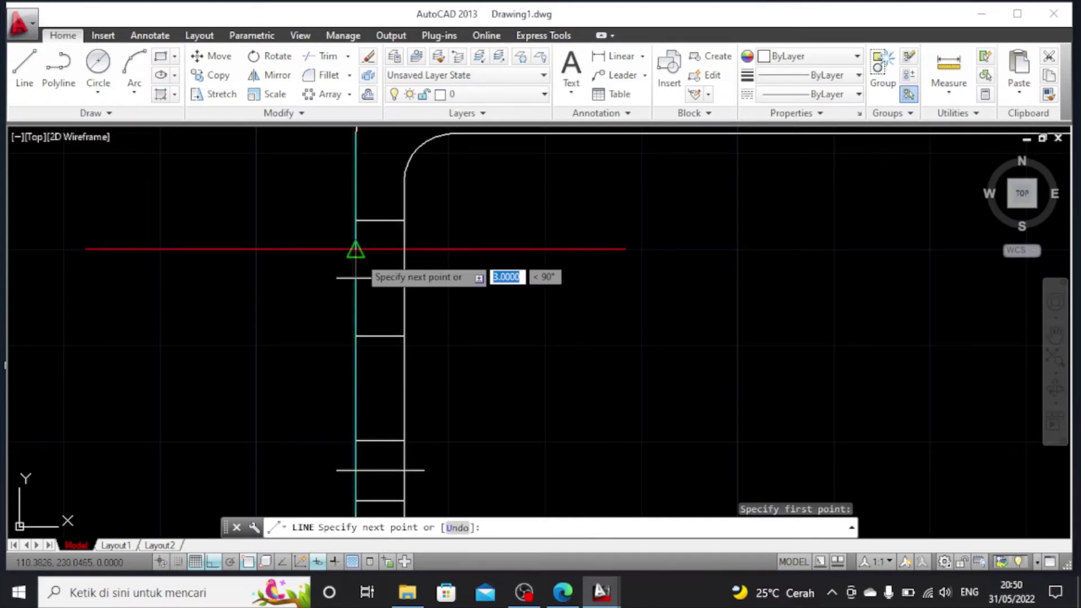
pyautogui.write('3.1')
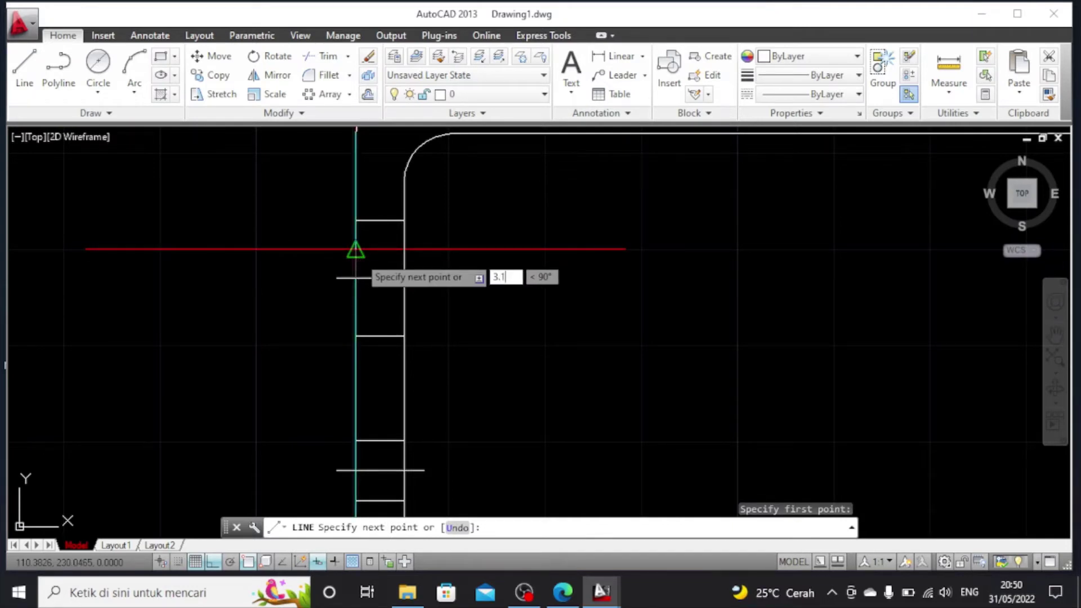
pyautogui.write('5')
pyautogui.press('Return')
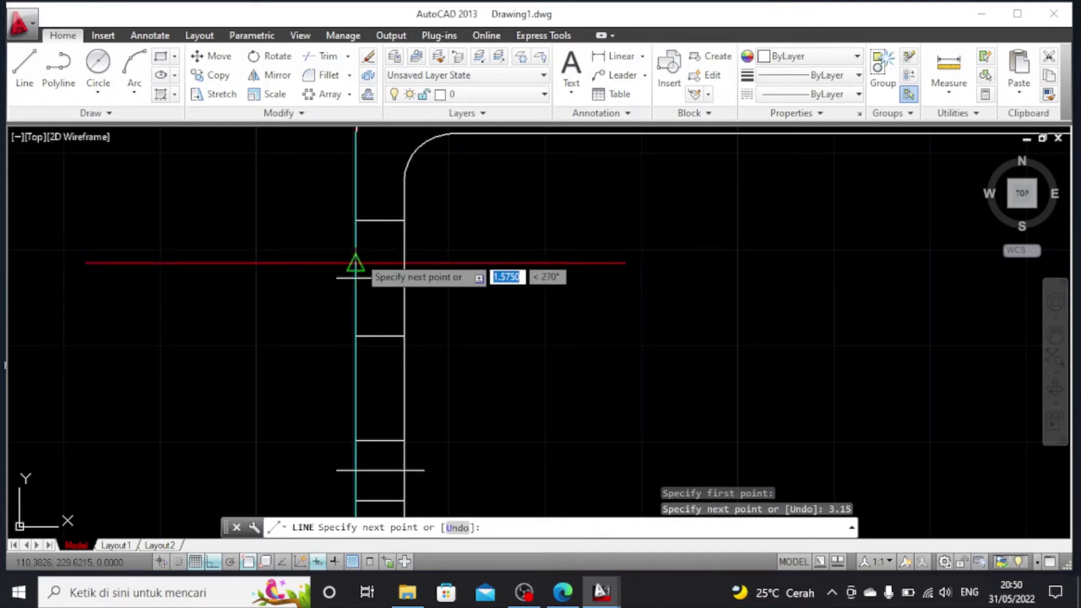
pyautogui.click(400, 246)
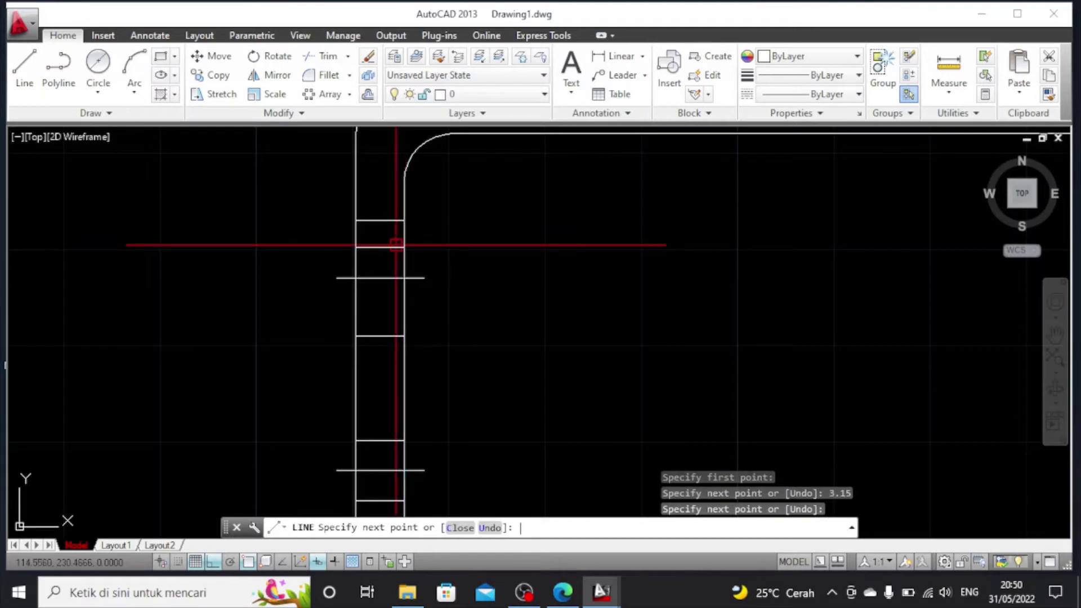
pyautogui.press('Escape')
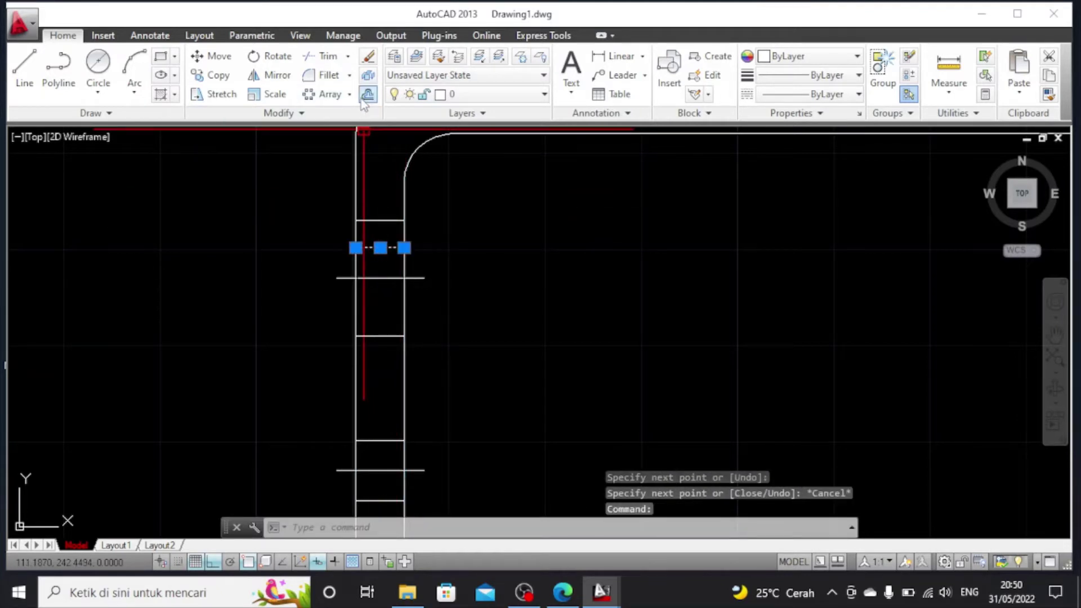
# Offset the upper edge line 6.3 units below to form the lower slot edge
pyautogui.click(368, 94)
pyautogui.click(380, 247)
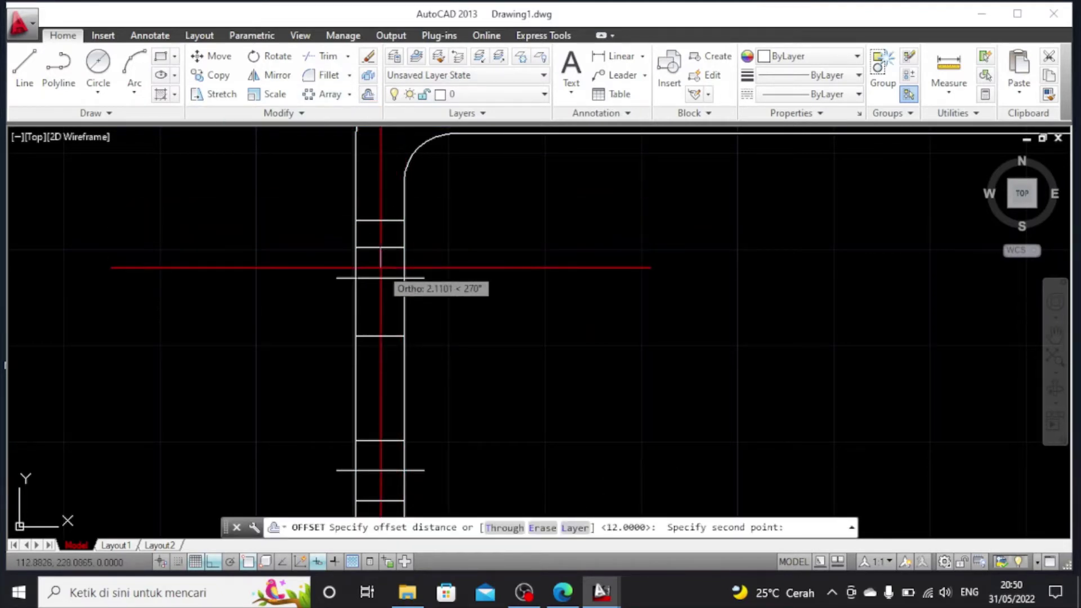
pyautogui.write('6.3')
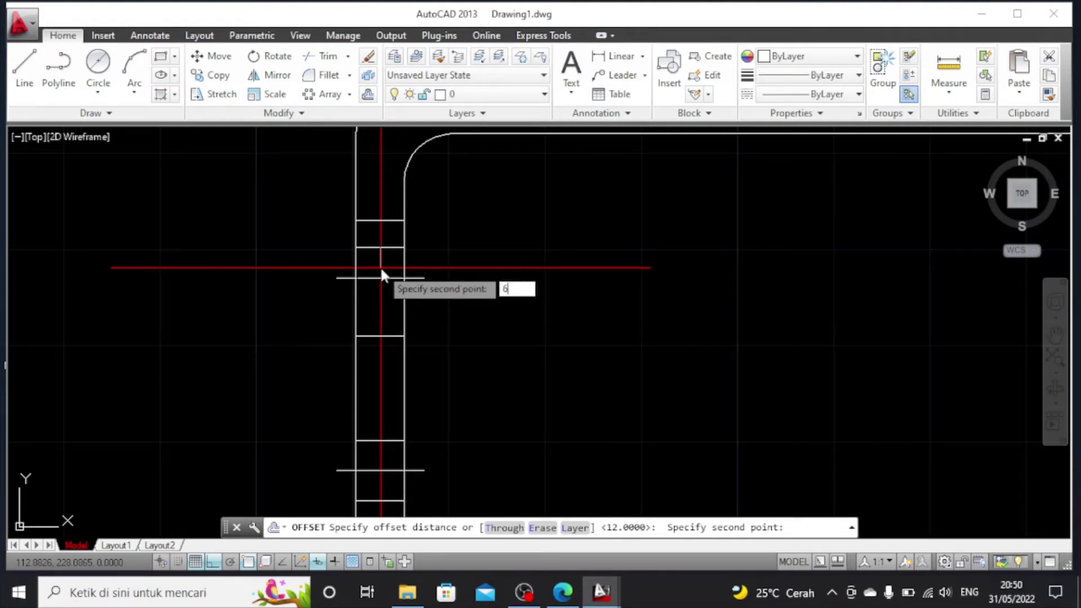
pyautogui.press('Return')
pyautogui.click(381, 247)
pyautogui.click(381, 268)
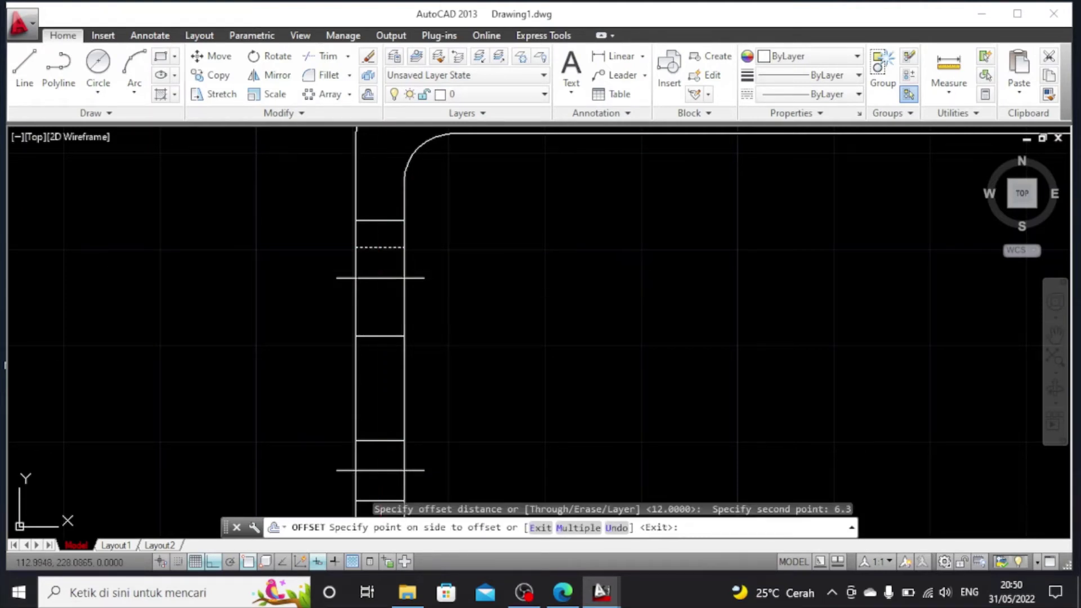
pyautogui.scroll(-2, 381, 267)
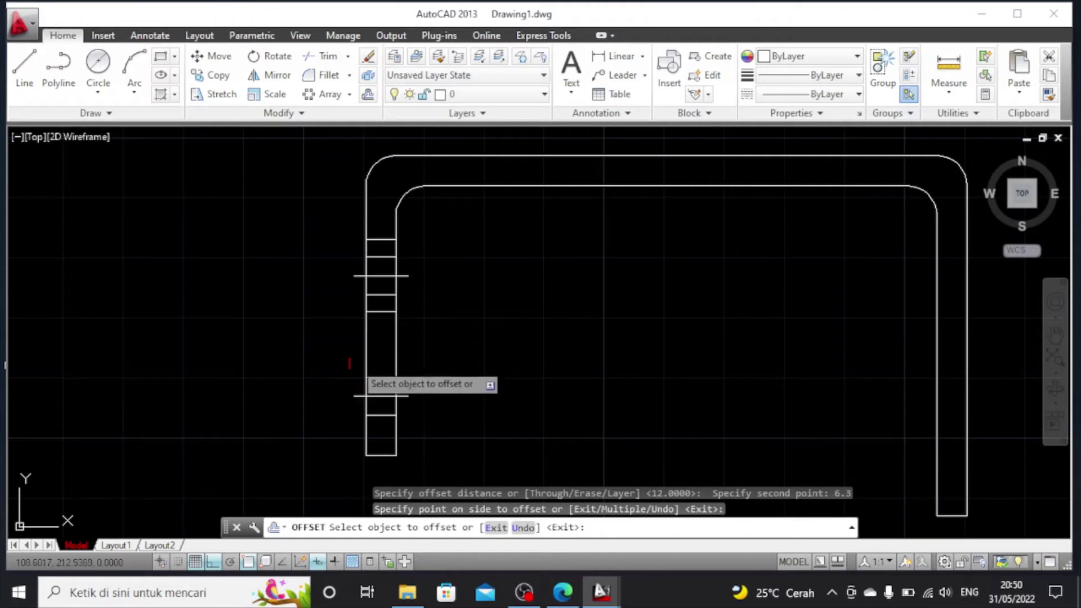
pyautogui.click(381, 255)
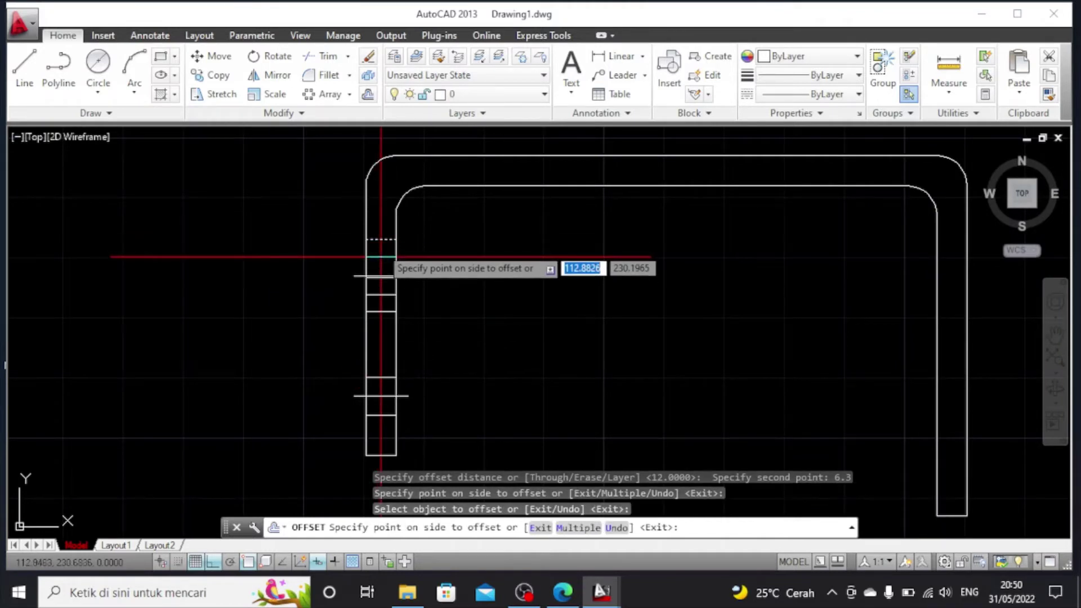
pyautogui.press('Escape')
pyautogui.rightClick(379, 244)
# Select the slot-edge lines in the strip and give them the ACAD_ISO02W100 linetype
pyautogui.click(381, 239)
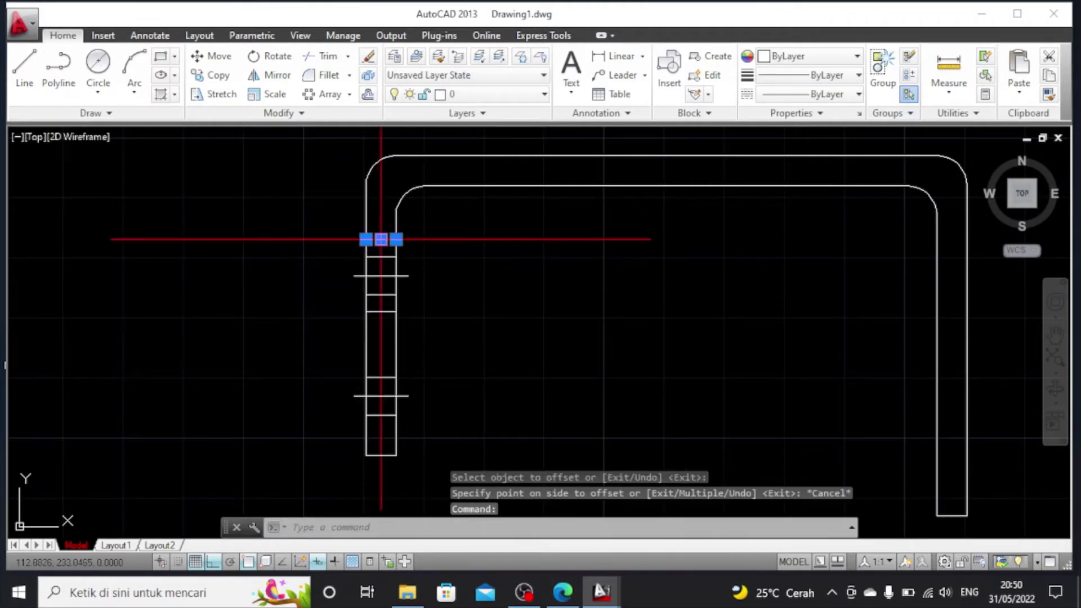
pyautogui.click(383, 256)
pyautogui.click(388, 313)
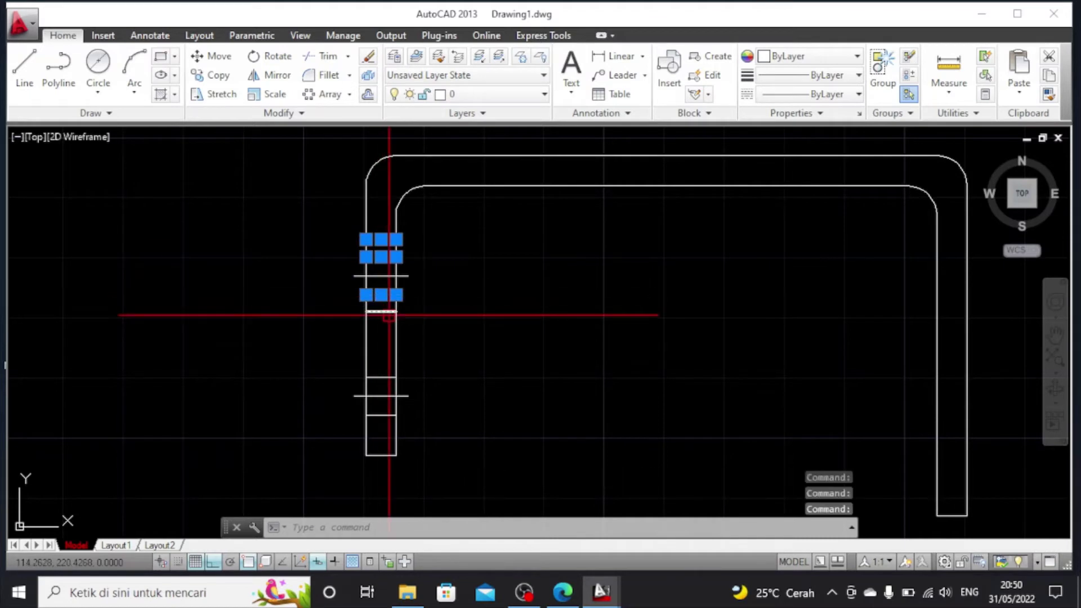
pyautogui.click(382, 378)
pyautogui.click(382, 416)
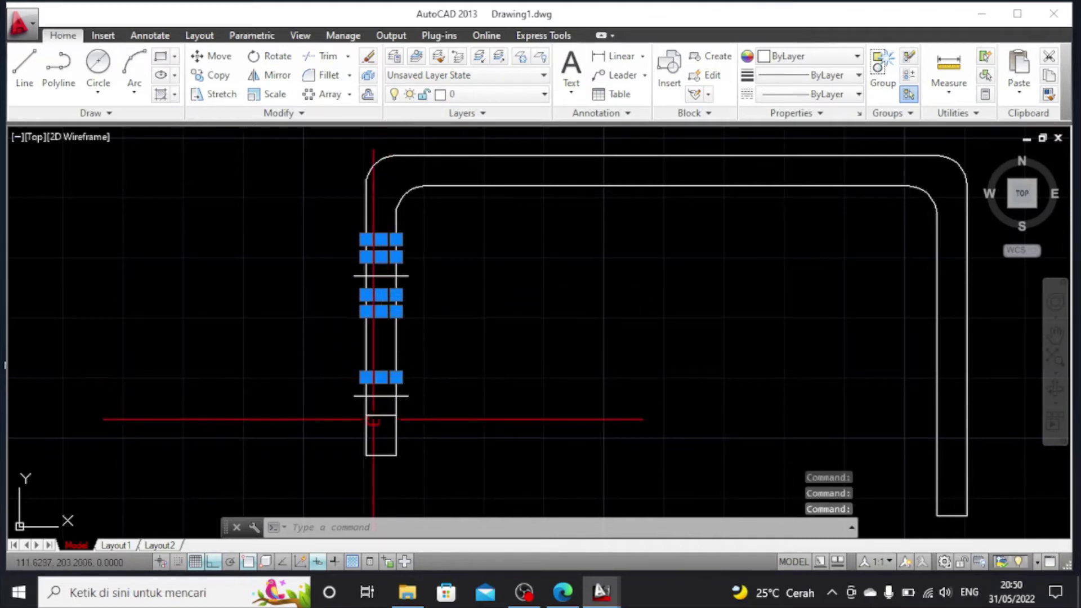
pyautogui.click(791, 99)
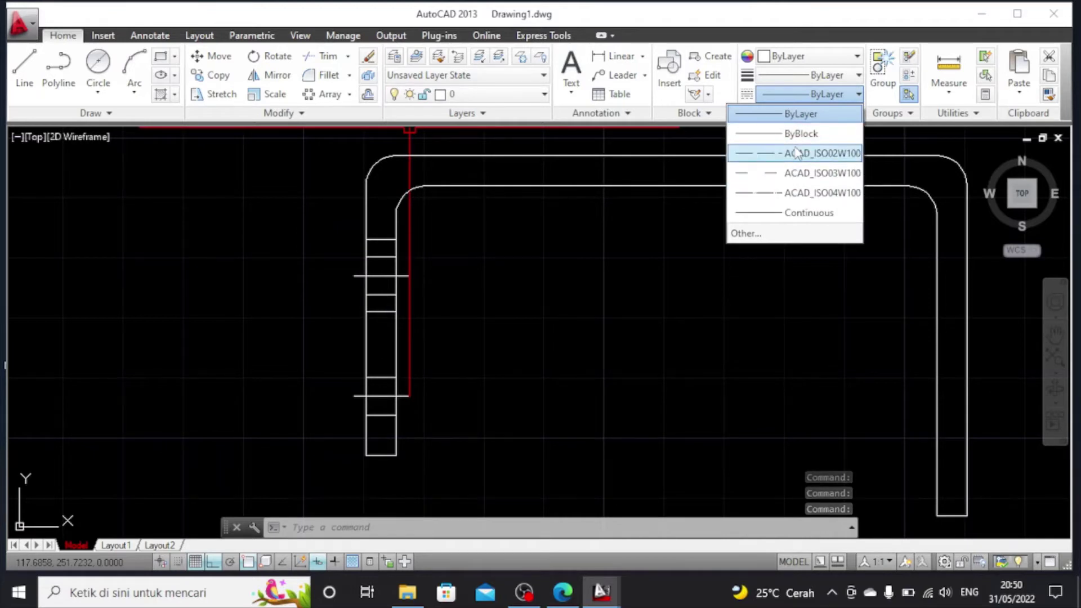
pyautogui.click(796, 153)
# Set their linetype scale to 0.1, then select both slot centre lines
pyautogui.click(859, 115)
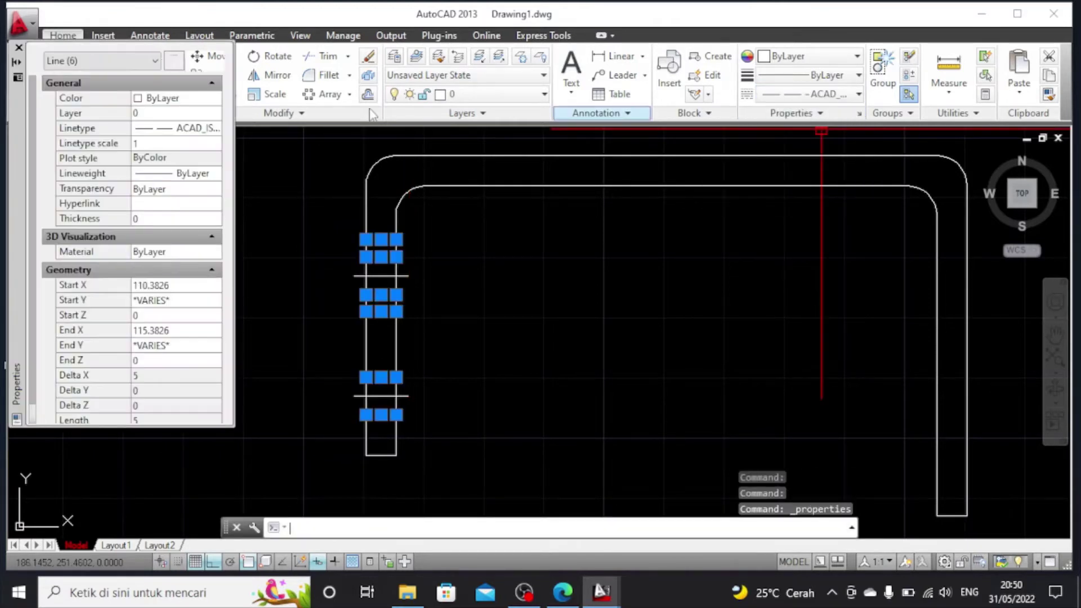
pyautogui.click(155, 143)
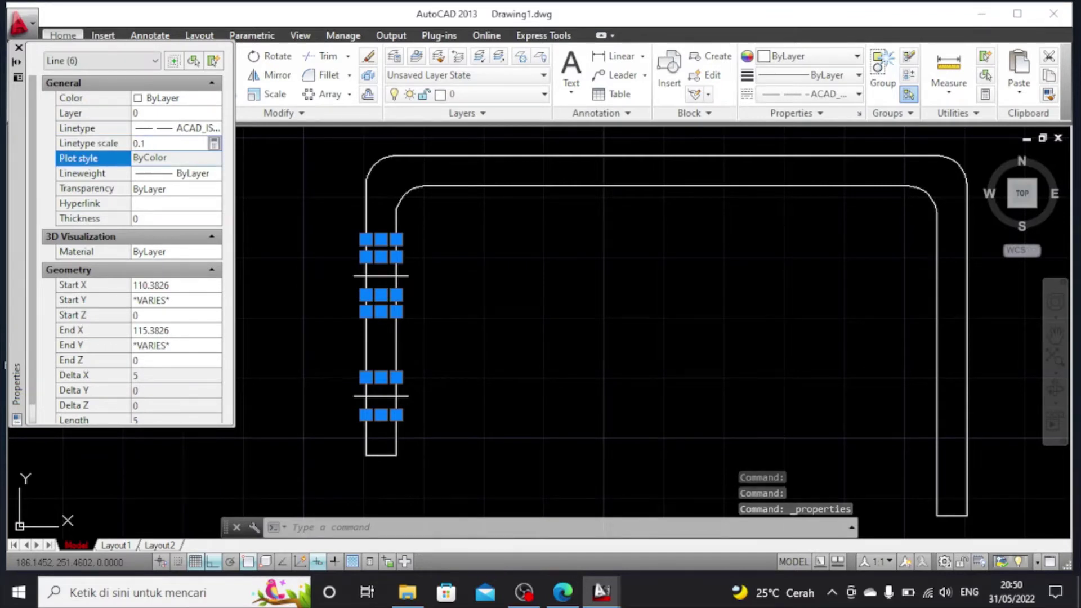
pyautogui.click(19, 47)
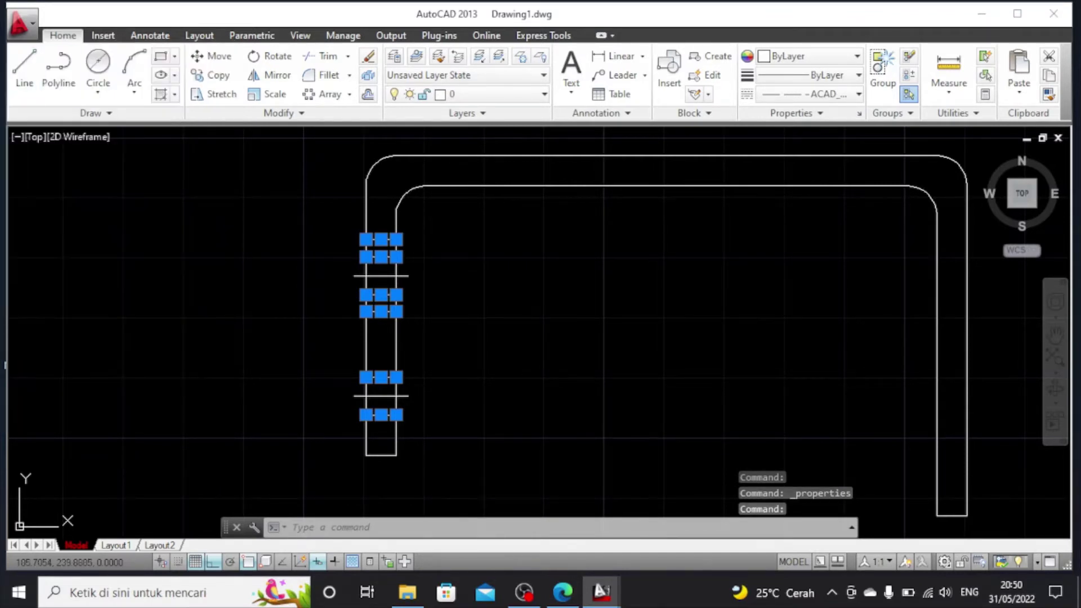
pyautogui.press('Escape')
pyautogui.click(388, 276)
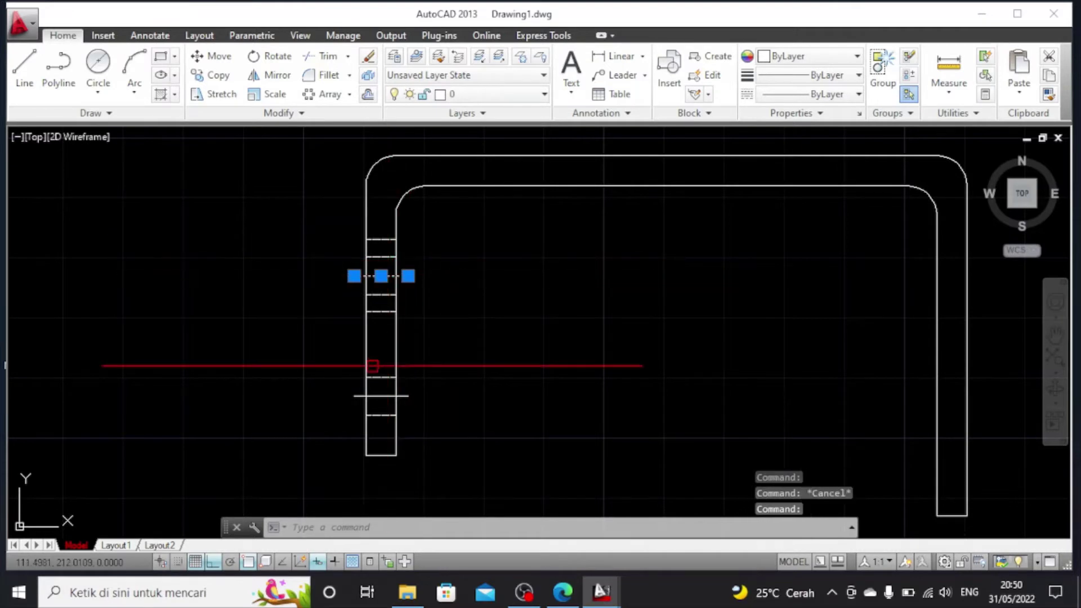
pyautogui.click(379, 395)
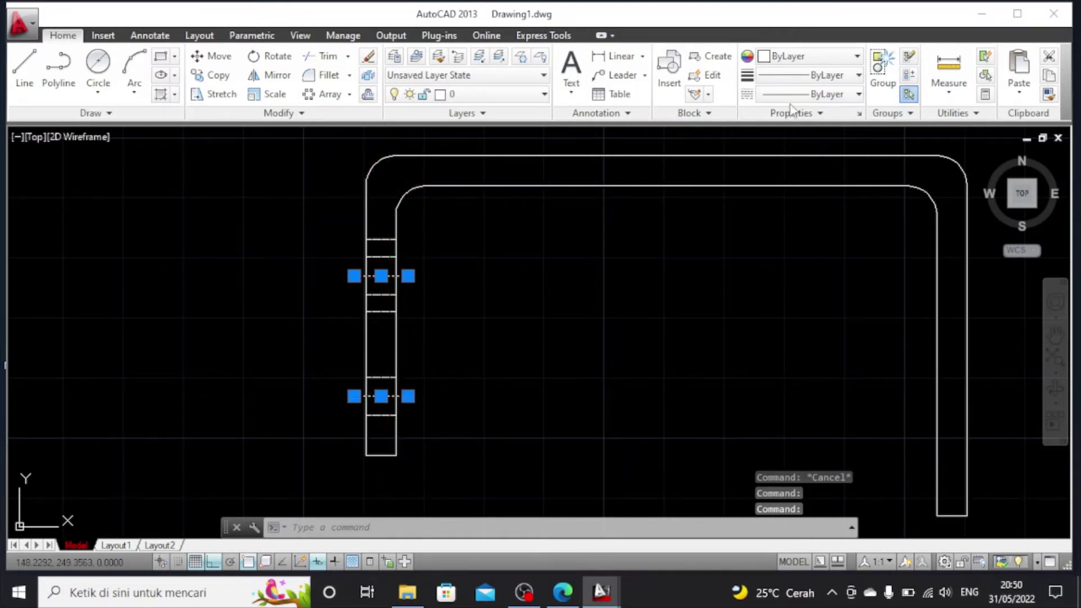
# Give the two slot centre lines the ACAD_ISO04W100 linetype at linetype scale 0.1, then deselect them
pyautogui.click(817, 95)
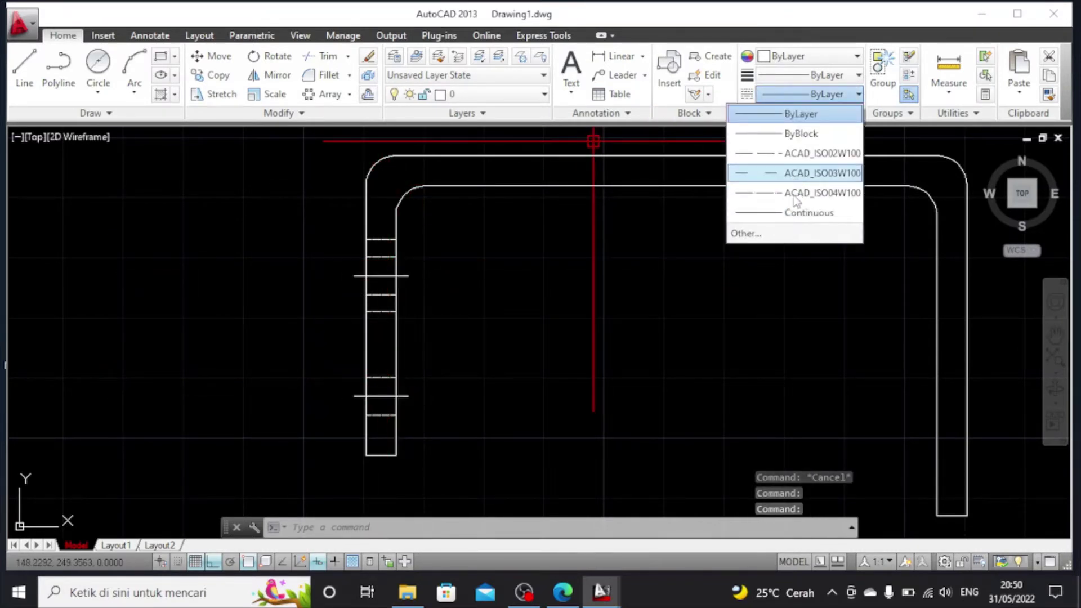
pyautogui.click(794, 193)
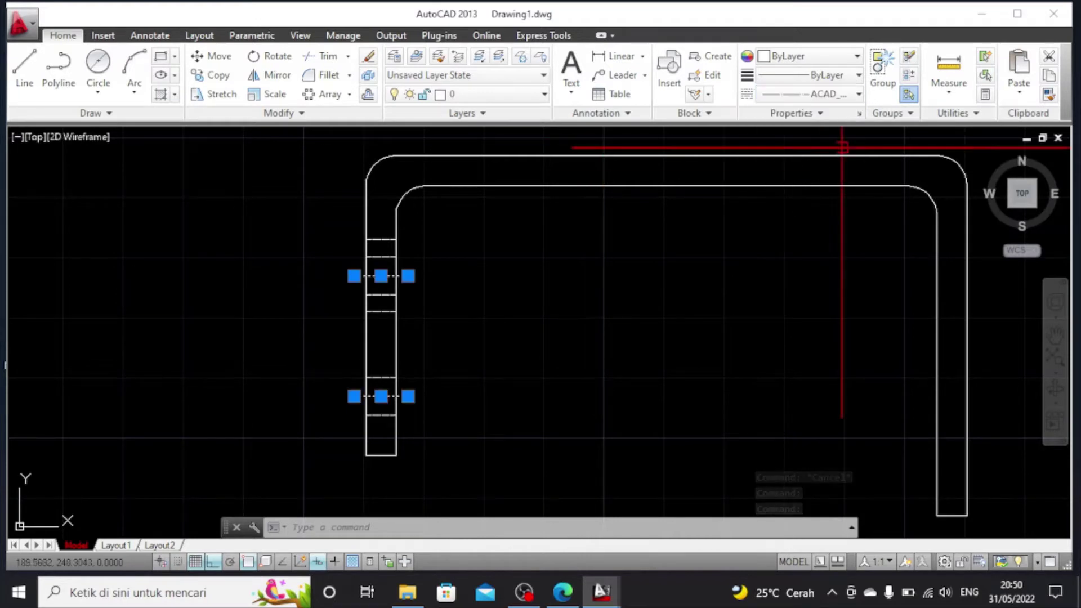
pyautogui.click(860, 114)
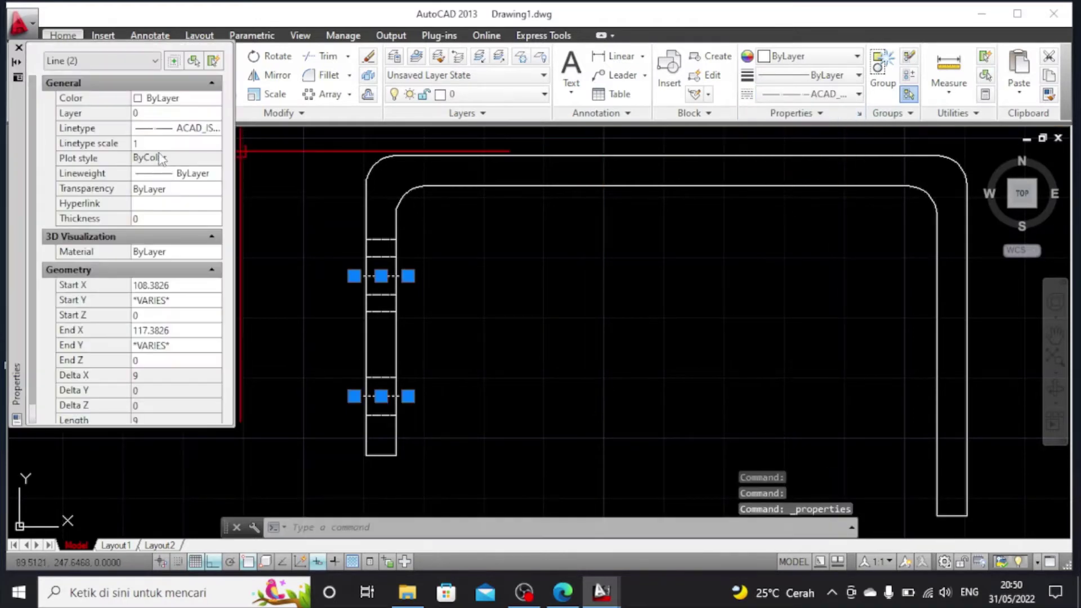
pyautogui.click(159, 143)
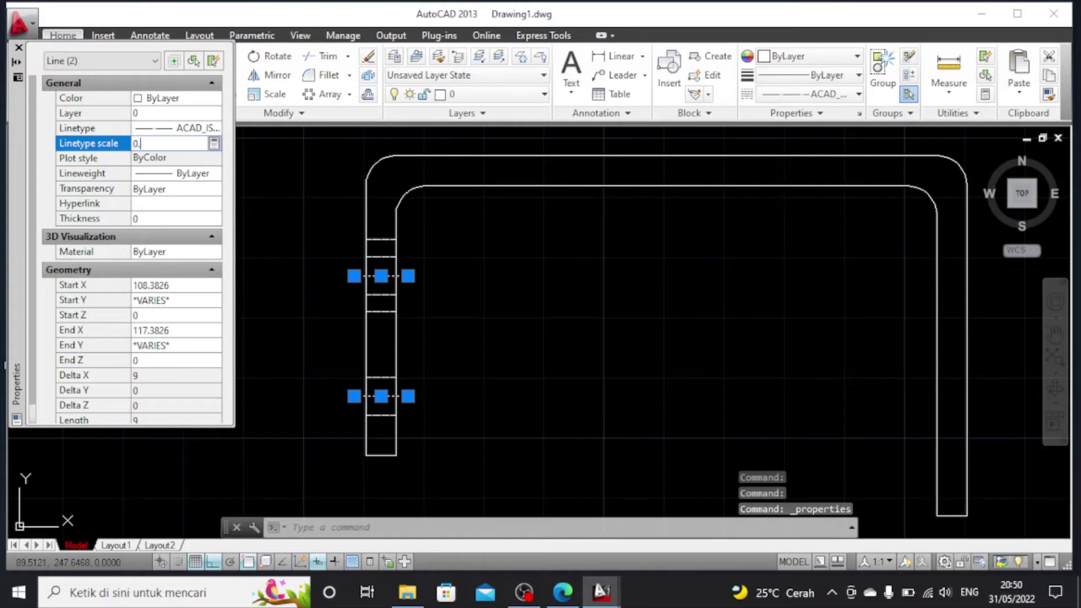
pyautogui.click(19, 48)
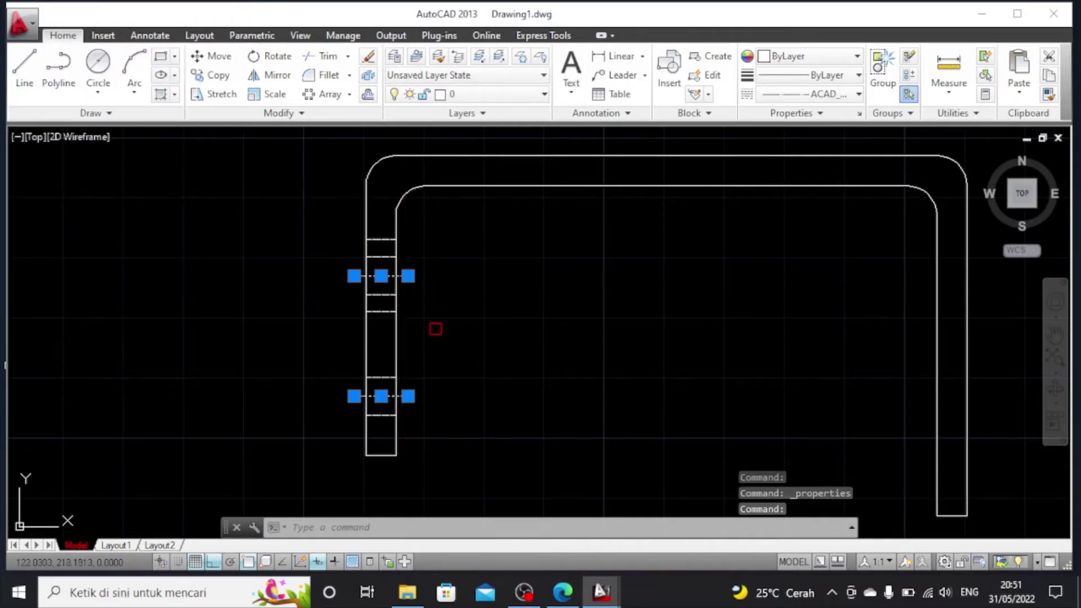
pyautogui.press('Escape')
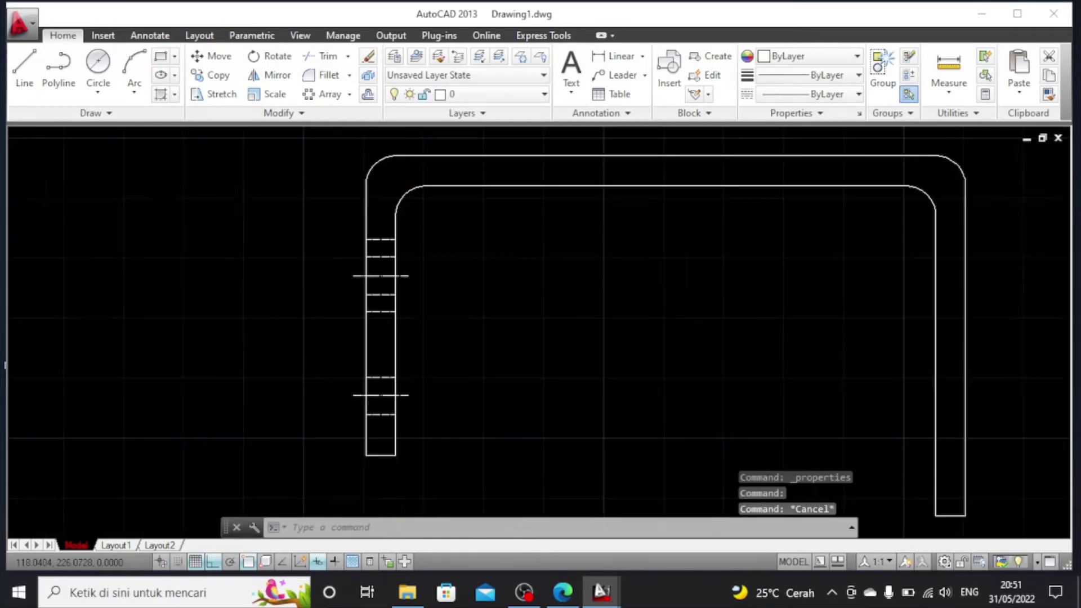
# Zoom out until the title block and all three bracket views are visible
pyautogui.moveTo(411, 281)
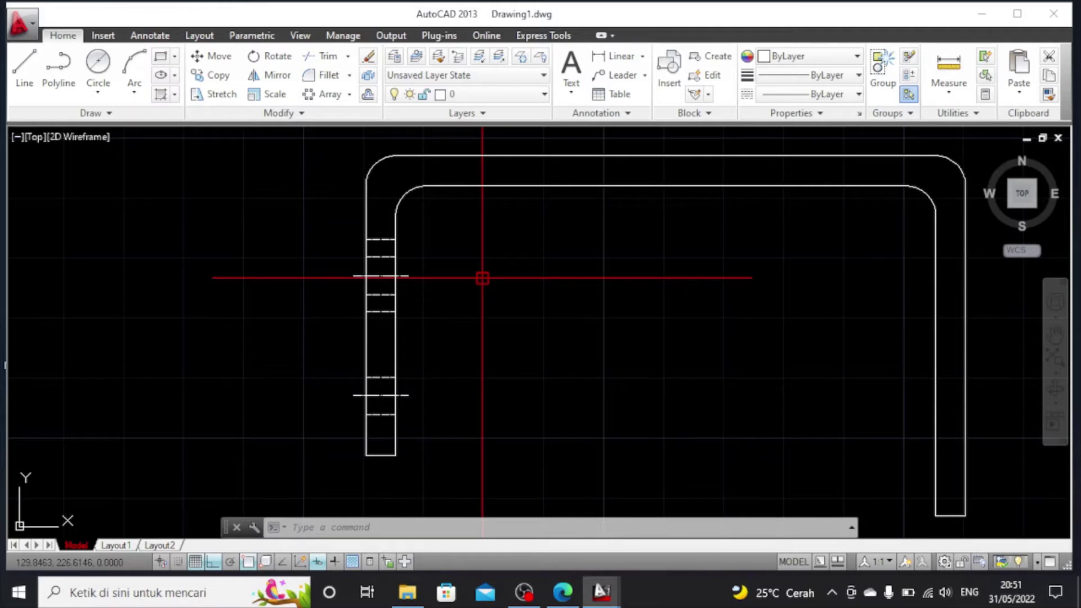
# Draw a vertical line from the left slot's left end centre up to its top edge
pyautogui.scroll(-6, 434, 331)
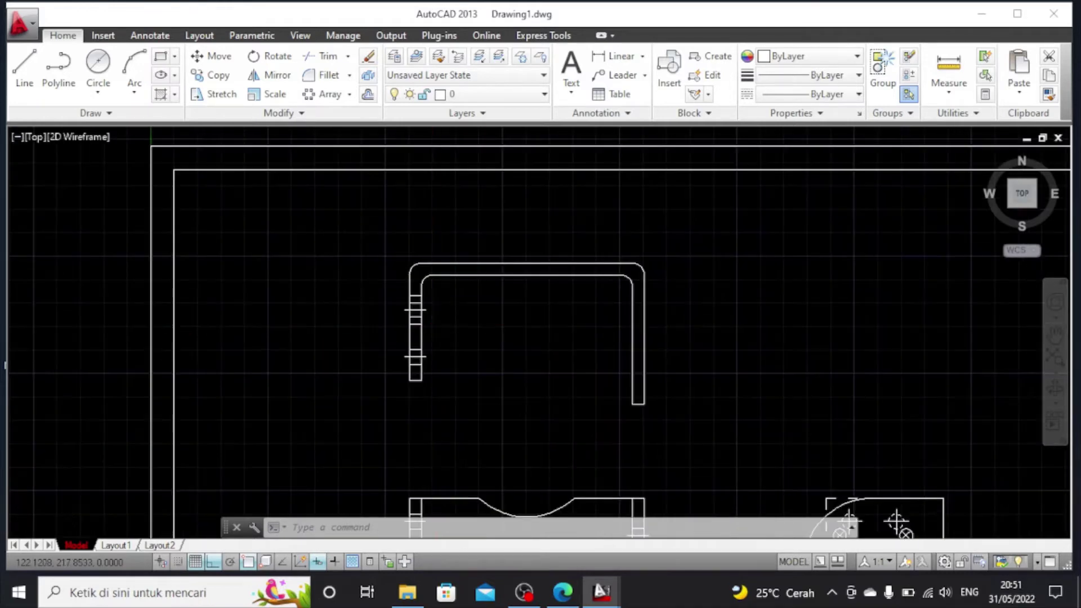
pyautogui.scroll(4, 504, 393)
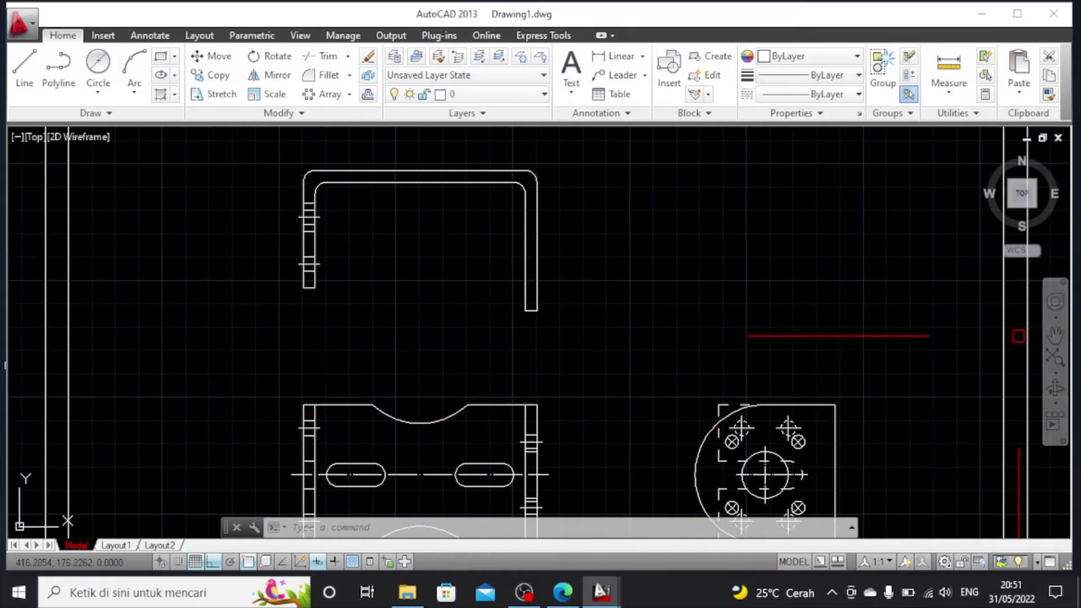
pyautogui.click(1056, 335)
pyautogui.moveTo(664, 387); pyautogui.dragTo(791, 302)
pyautogui.moveTo(614, 353); pyautogui.dragTo(638, 344)
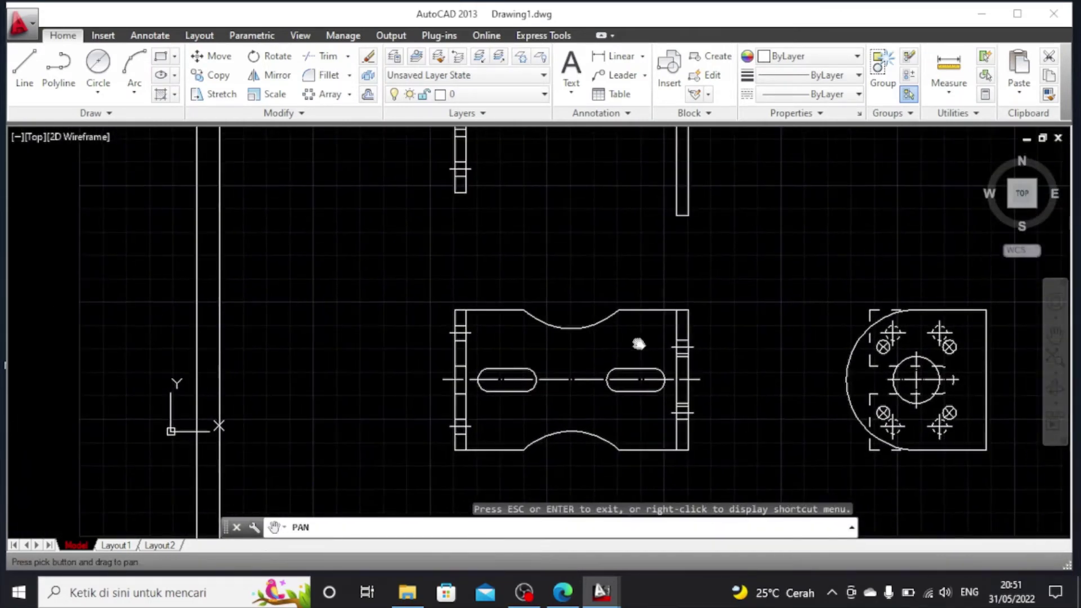
pyautogui.rightClick(722, 329)
pyautogui.click(748, 339)
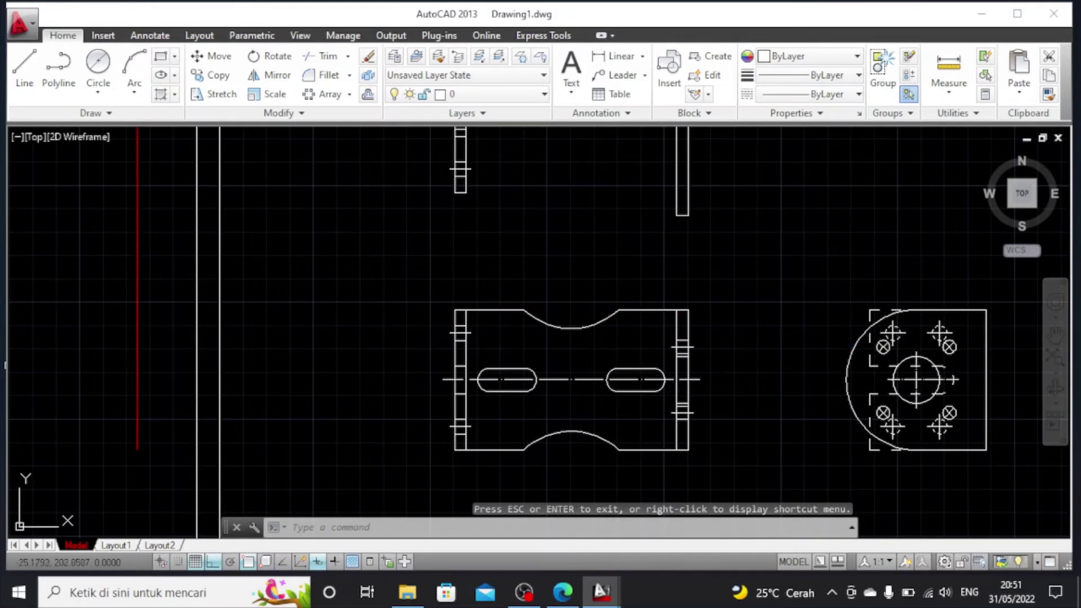
pyautogui.click(15, 79)
pyautogui.scroll(3, 476, 370)
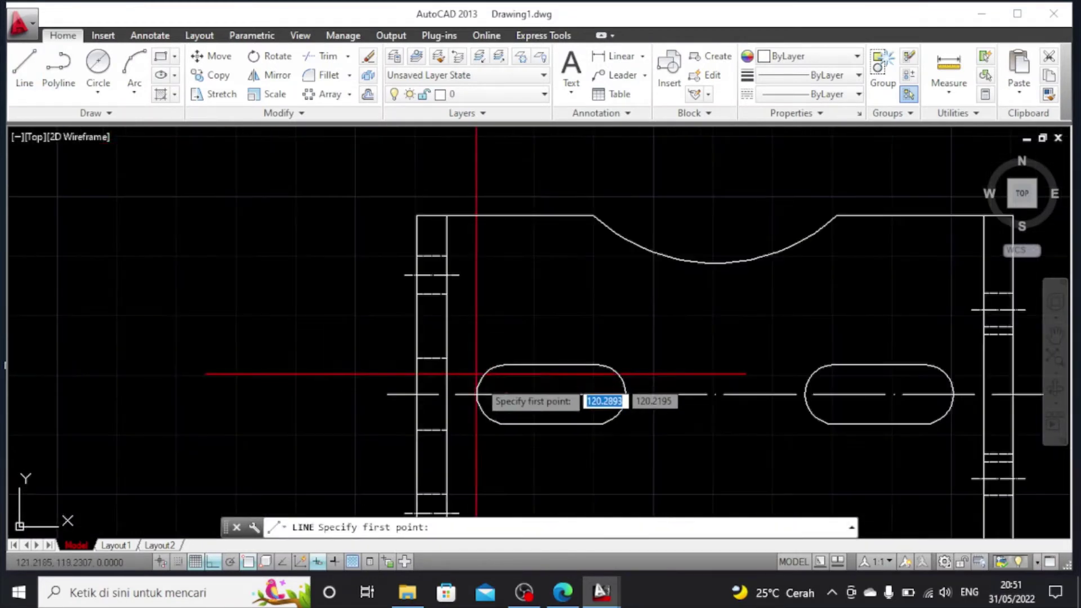
pyautogui.click(505, 394)
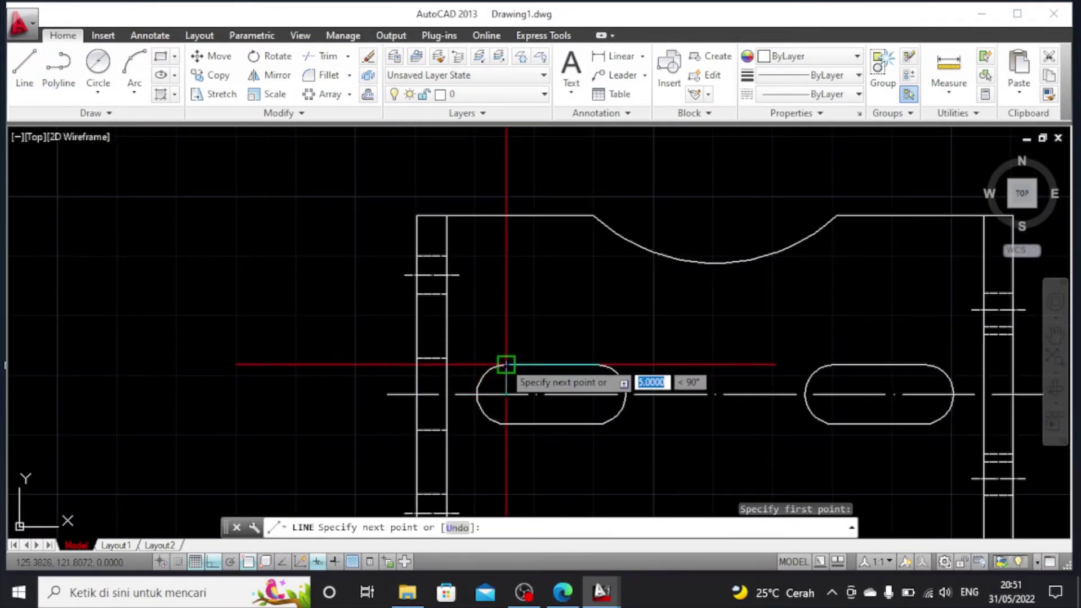
pyautogui.click(505, 365)
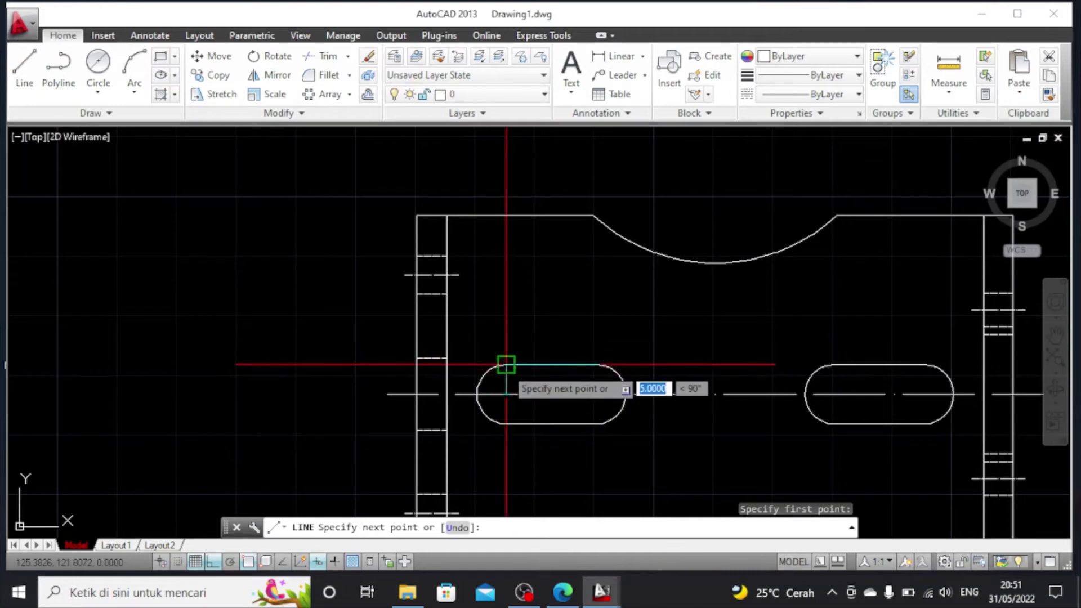
pyautogui.press('Escape')
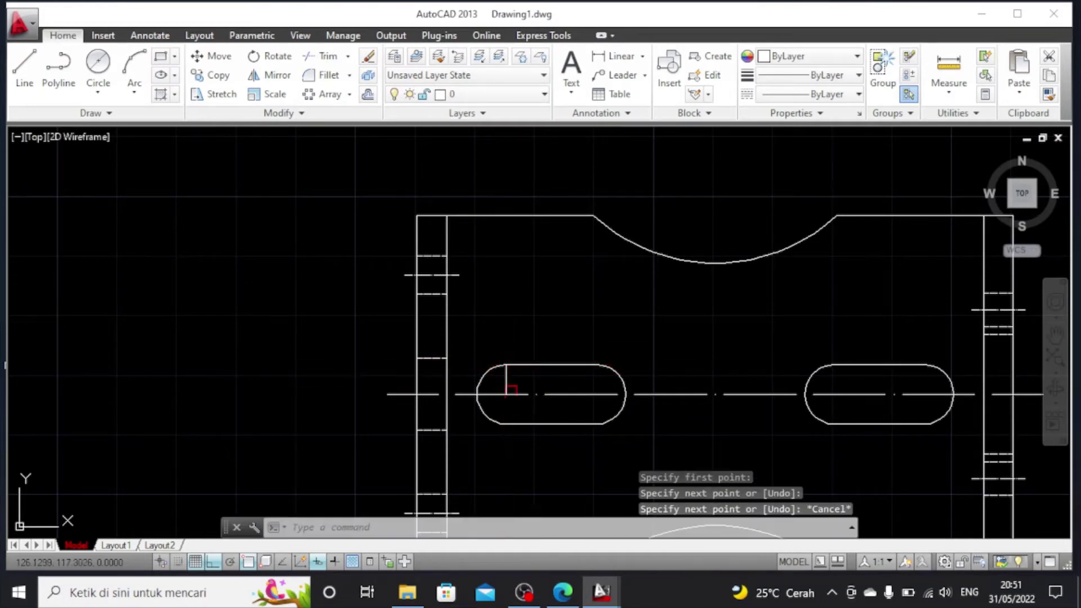
# Grip-stretch both ends of the new vertical line 2 units past the slot edges
pyautogui.click(506, 380)
pyautogui.click(506, 395)
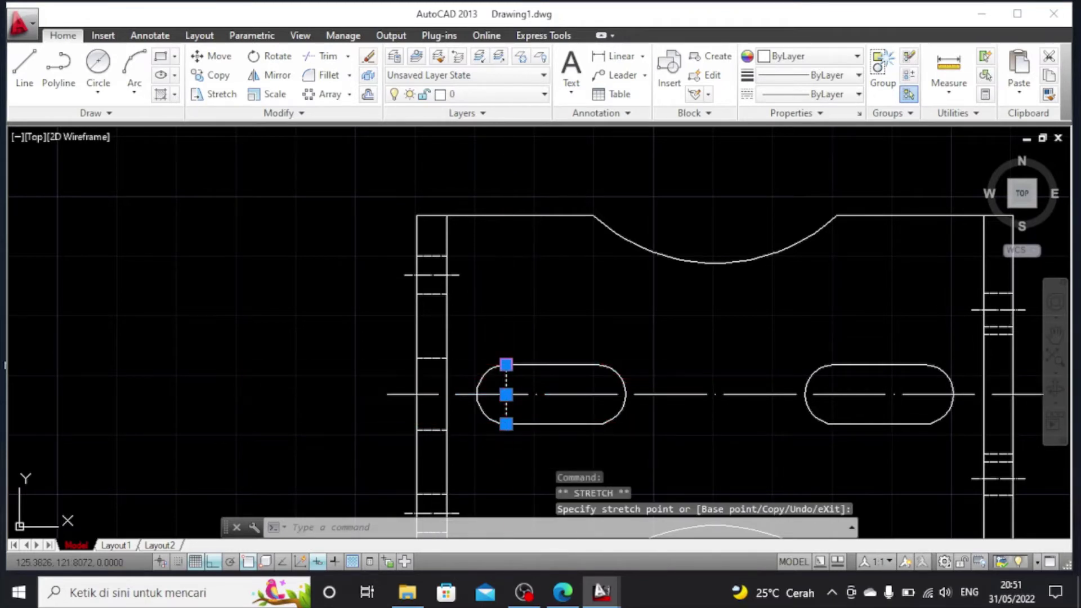
pyautogui.write('2')
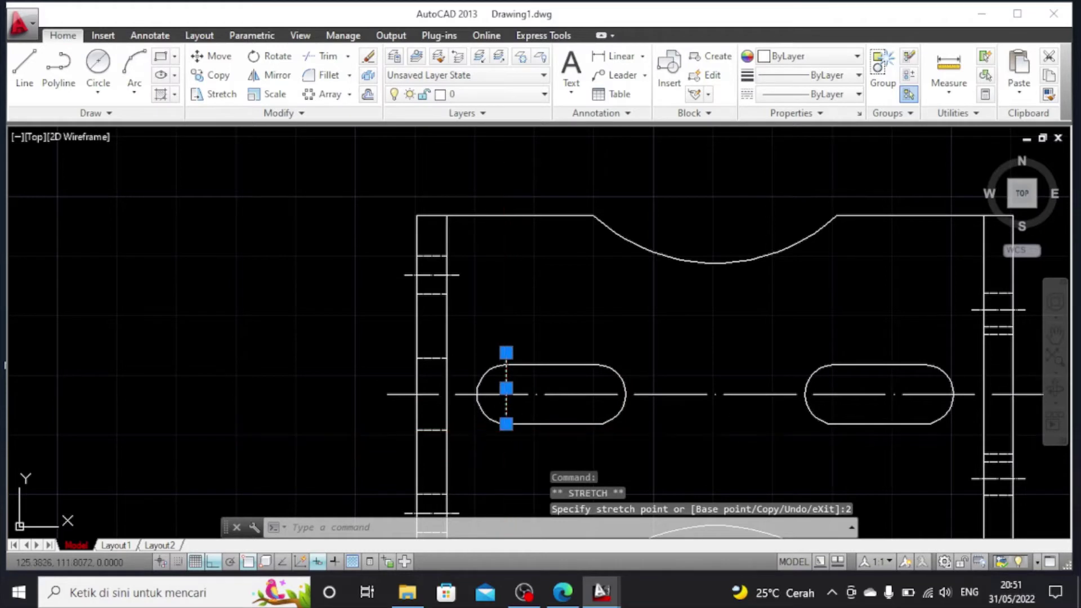
pyautogui.click(507, 424)
pyautogui.write('2')
pyautogui.press('Return')
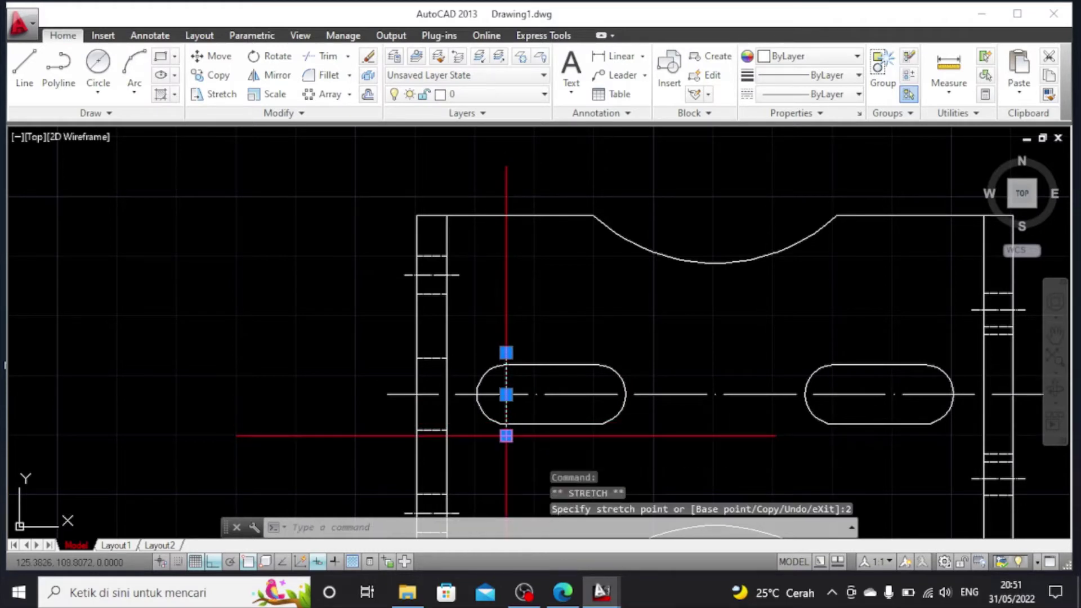
pyautogui.press('Escape')
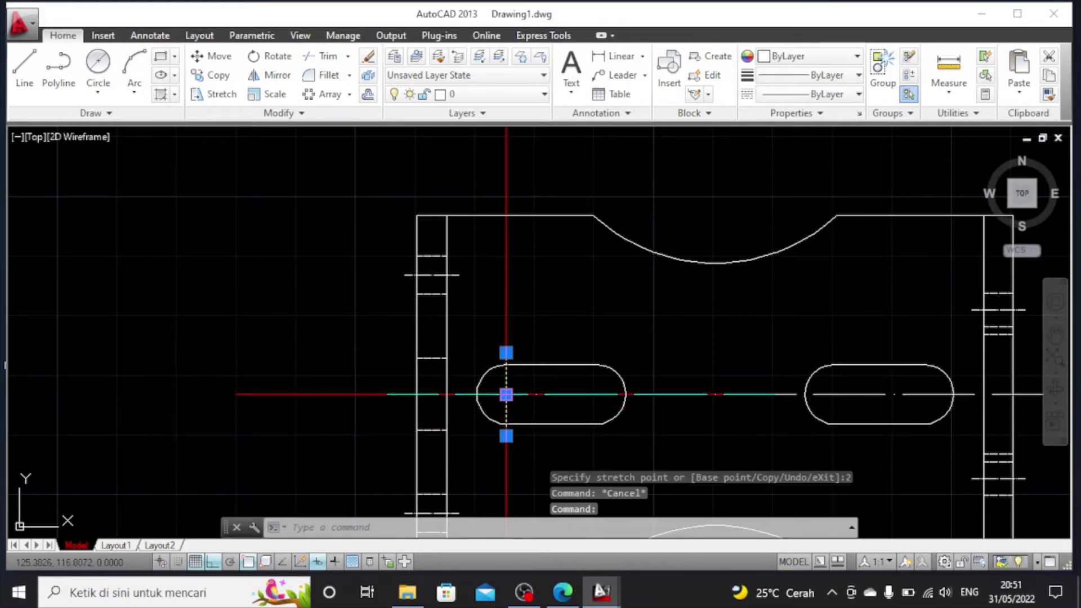
# Select the left slot's vertical centreline after cancelling misplaced mirror attempts
pyautogui.click(269, 75)
pyautogui.click(551, 365)
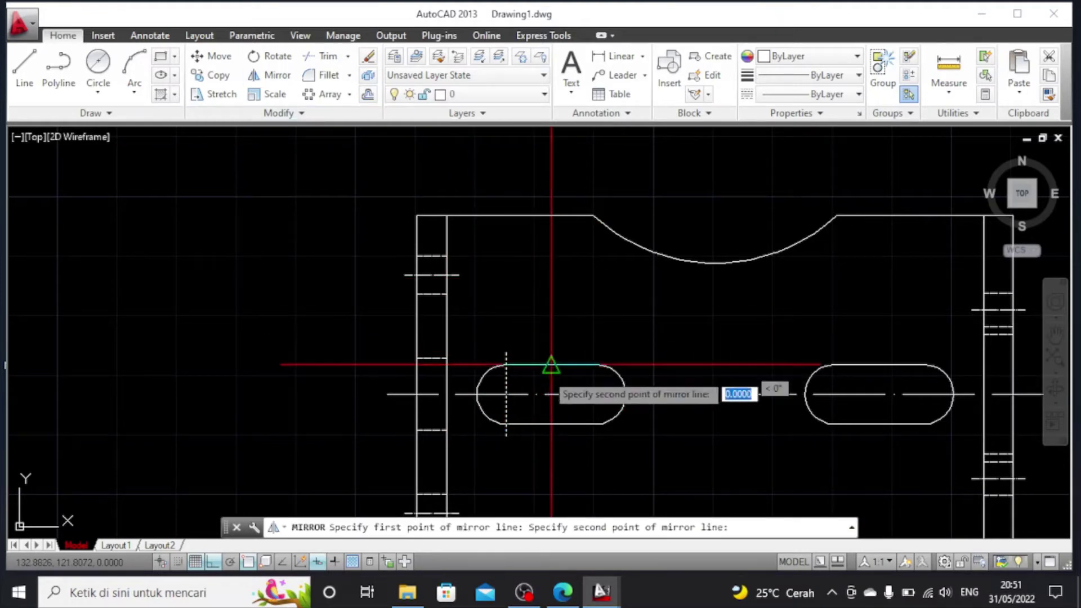
pyautogui.click(551, 424)
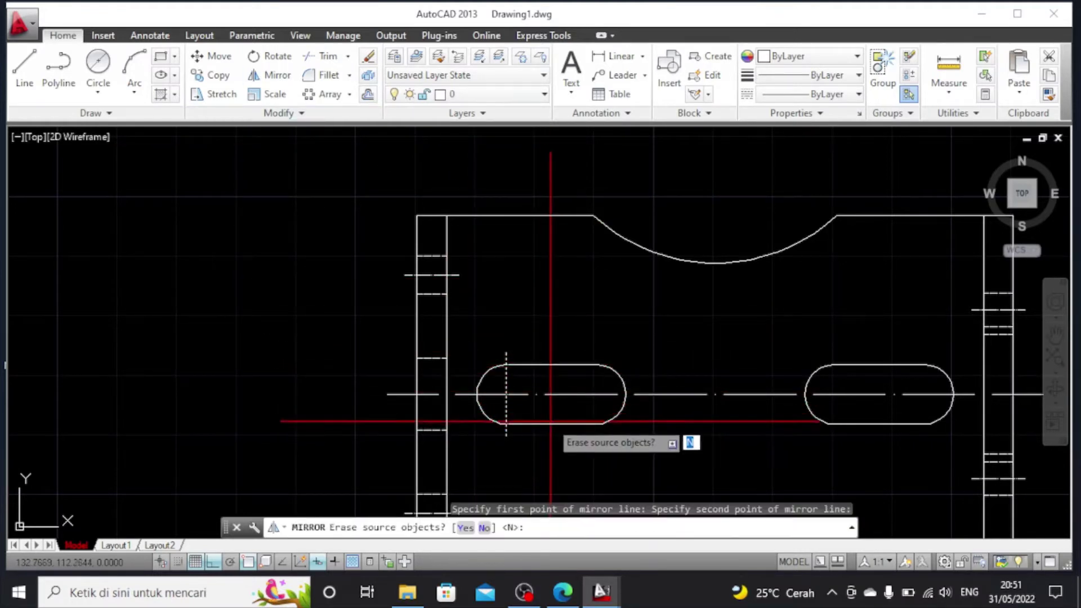
pyautogui.press('Escape')
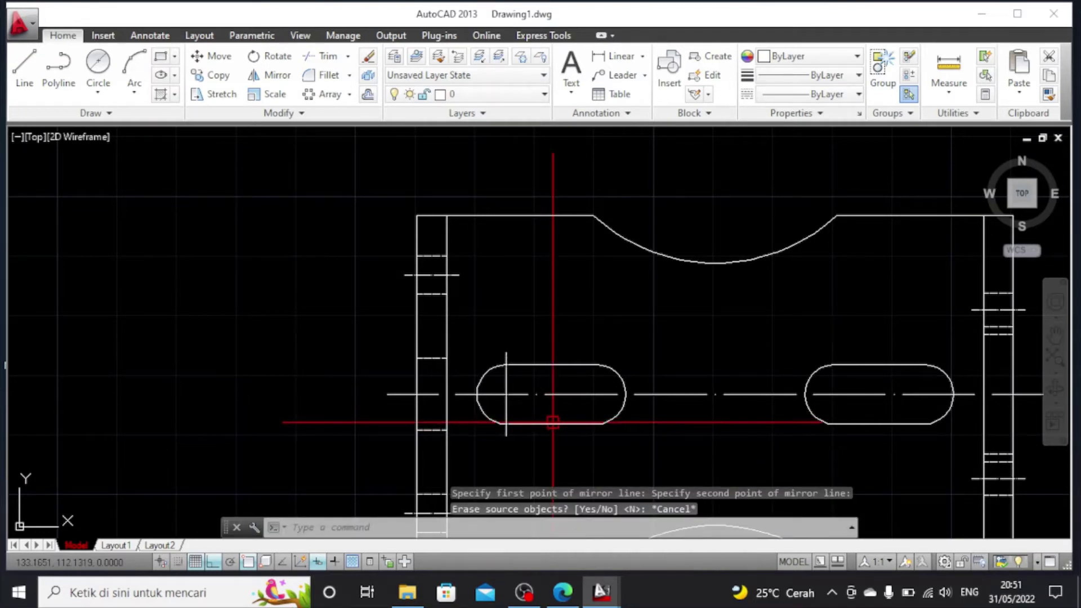
pyautogui.press('Return')
pyautogui.press('Escape')
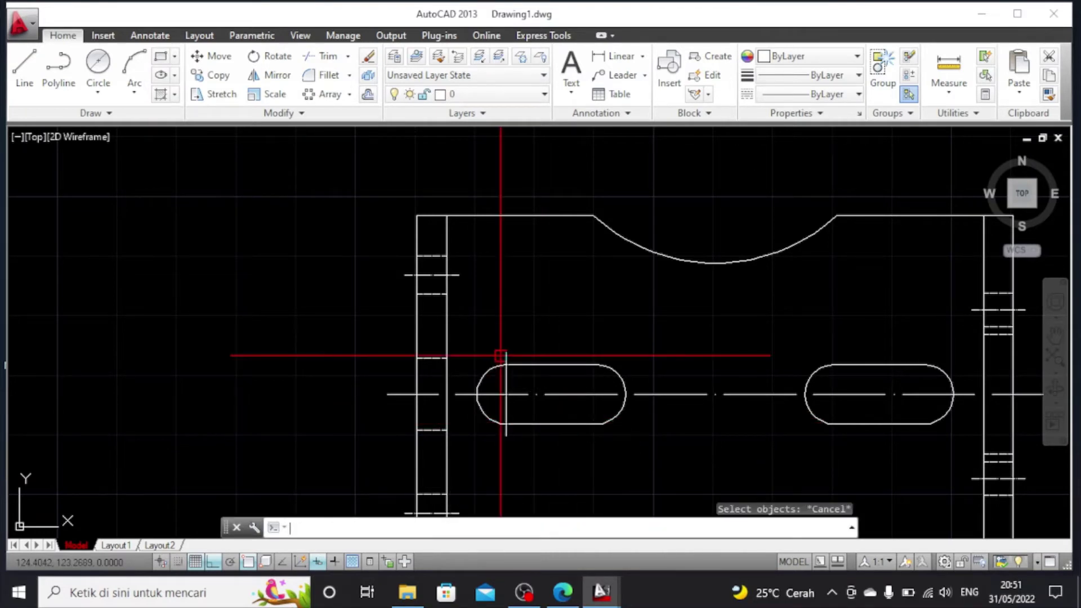
pyautogui.click(506, 358)
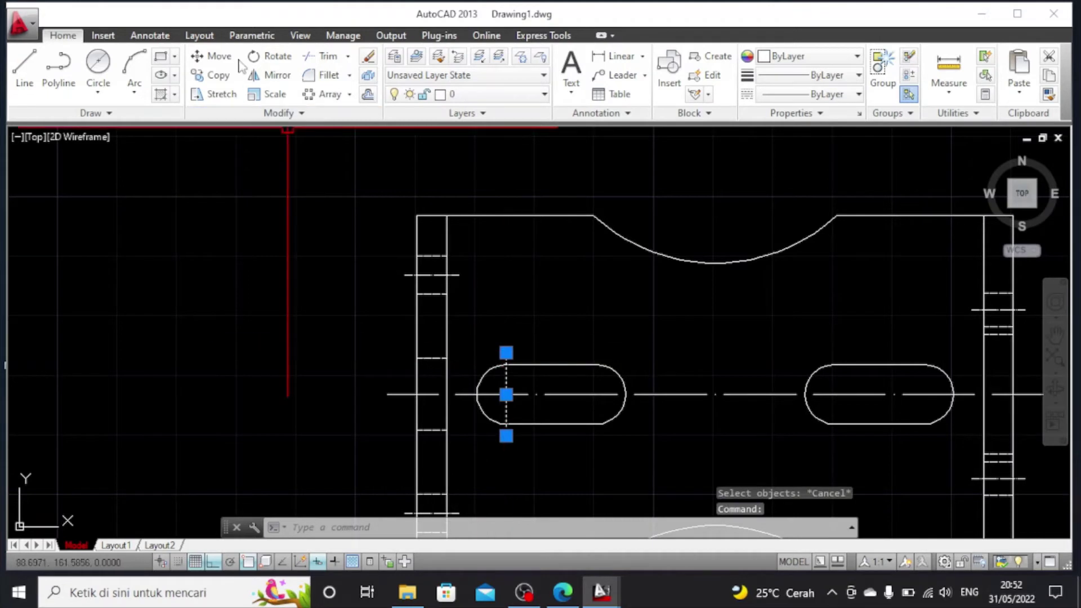
pyautogui.click(269, 75)
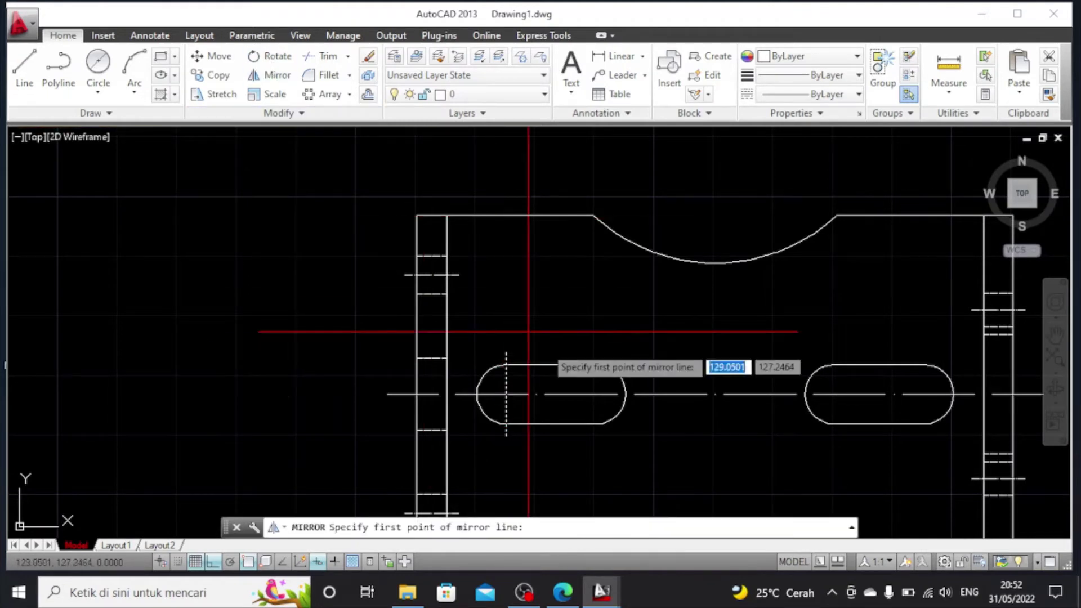
pyautogui.click(541, 365)
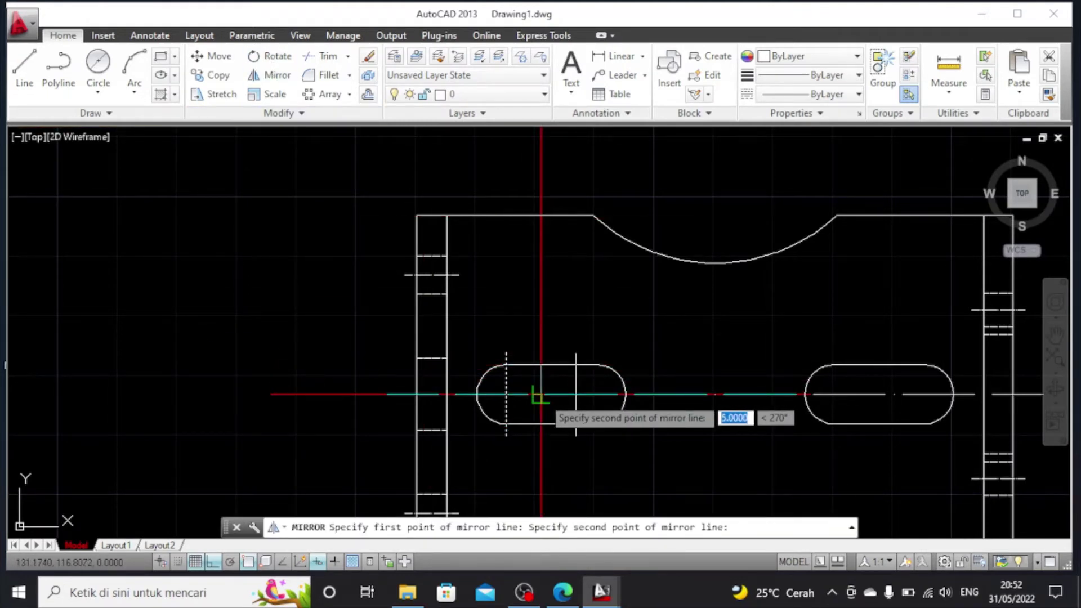
pyautogui.press('Escape')
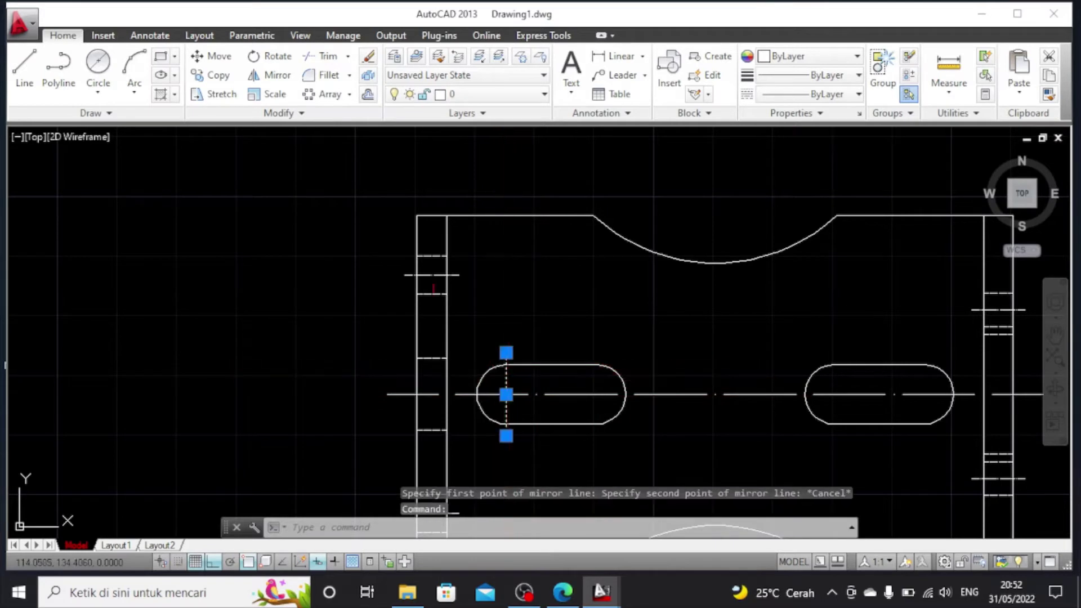
# Mirror the centreline about the slot's top and bottom midpoints, keeping the original, and select both lines
pyautogui.click(269, 75)
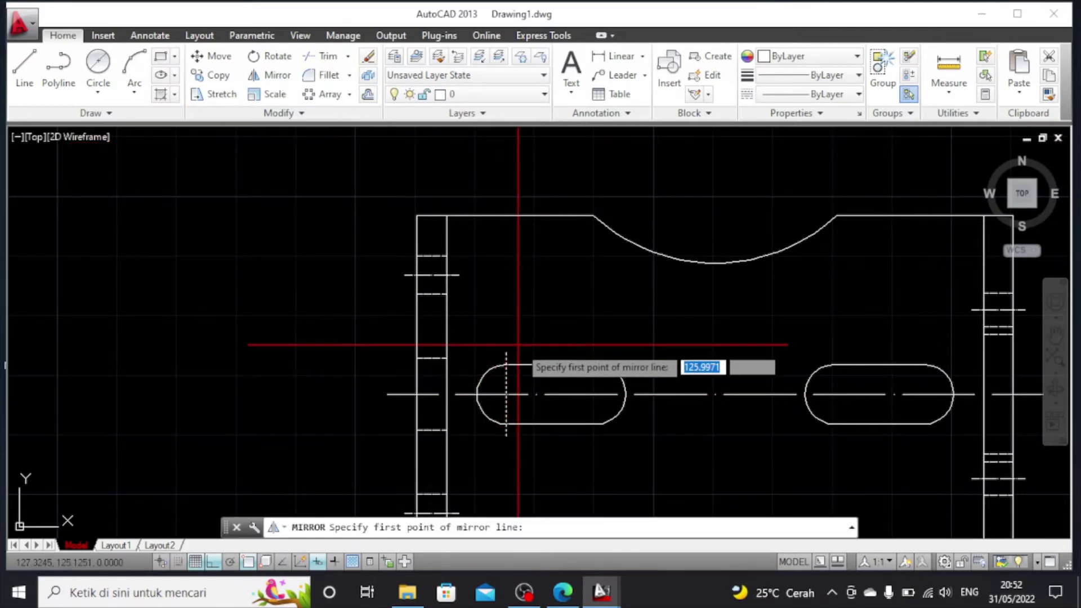
pyautogui.click(551, 365)
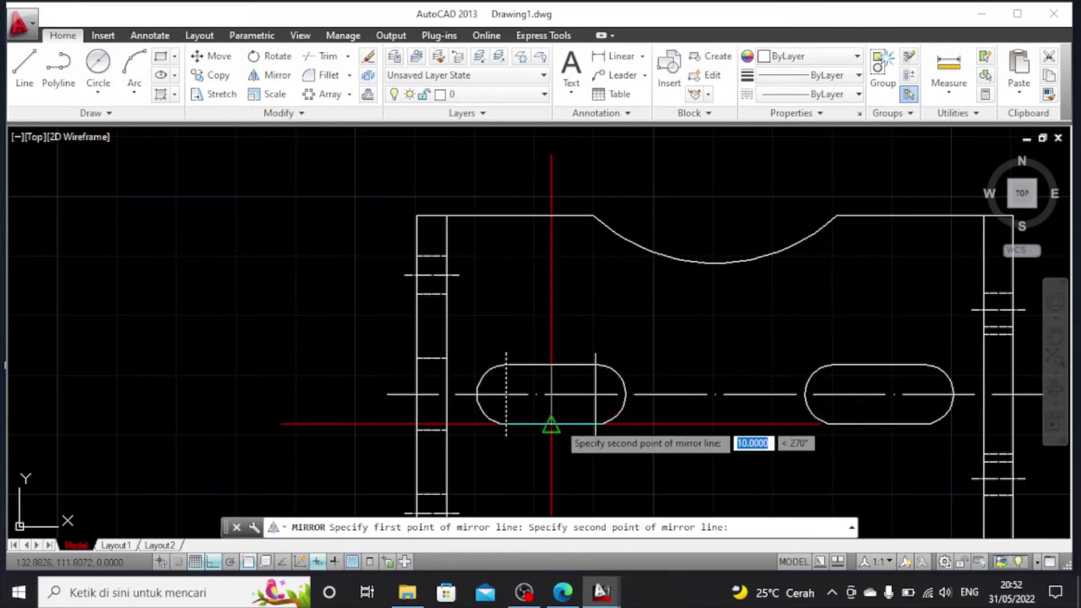
pyautogui.click(551, 423)
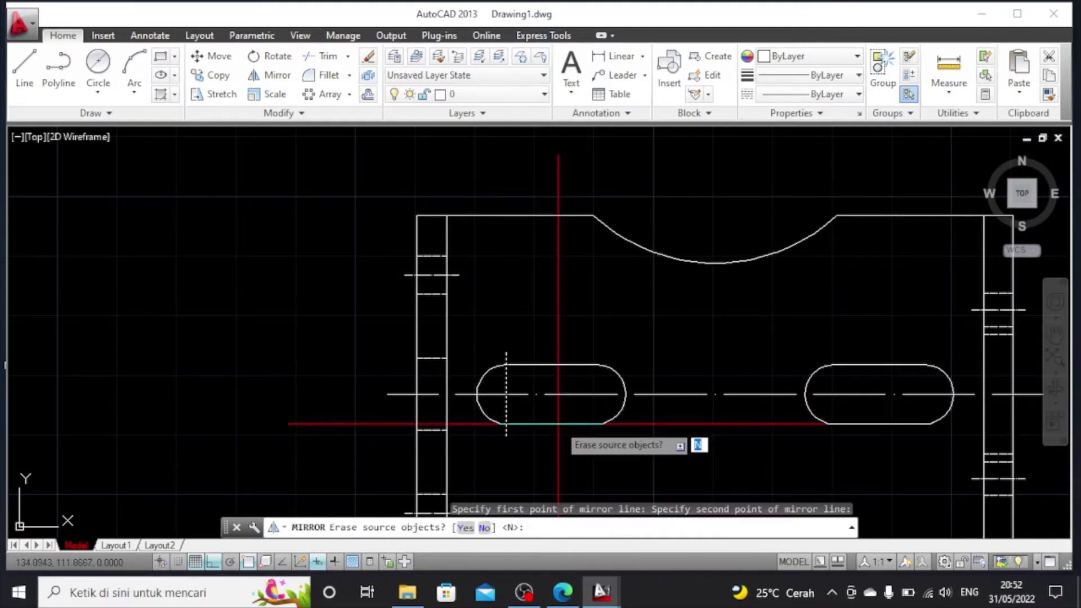
pyautogui.press('Return')
pyautogui.click(597, 387)
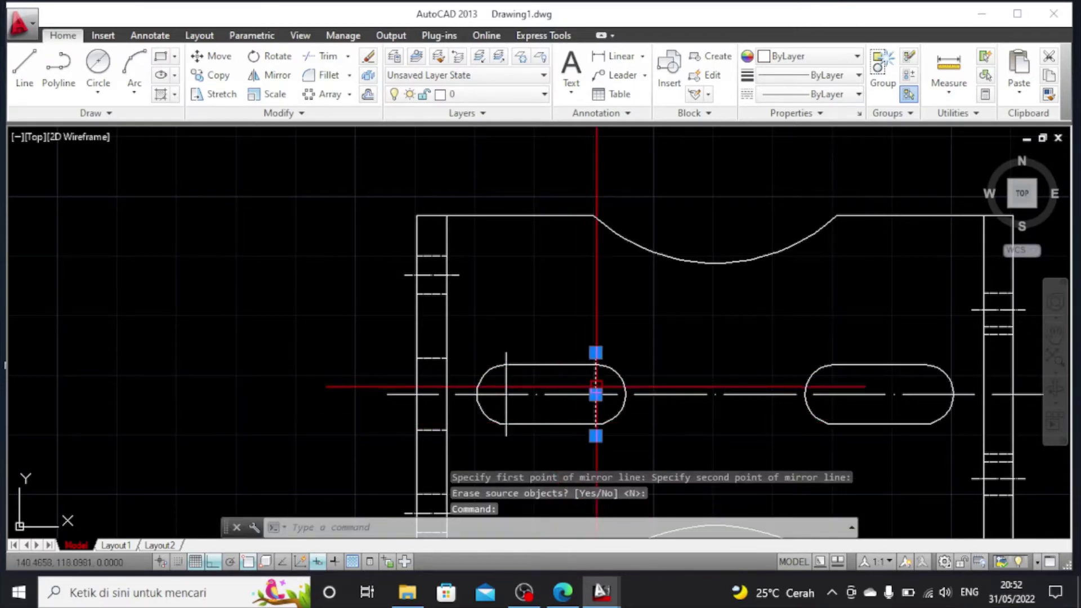
pyautogui.click(507, 389)
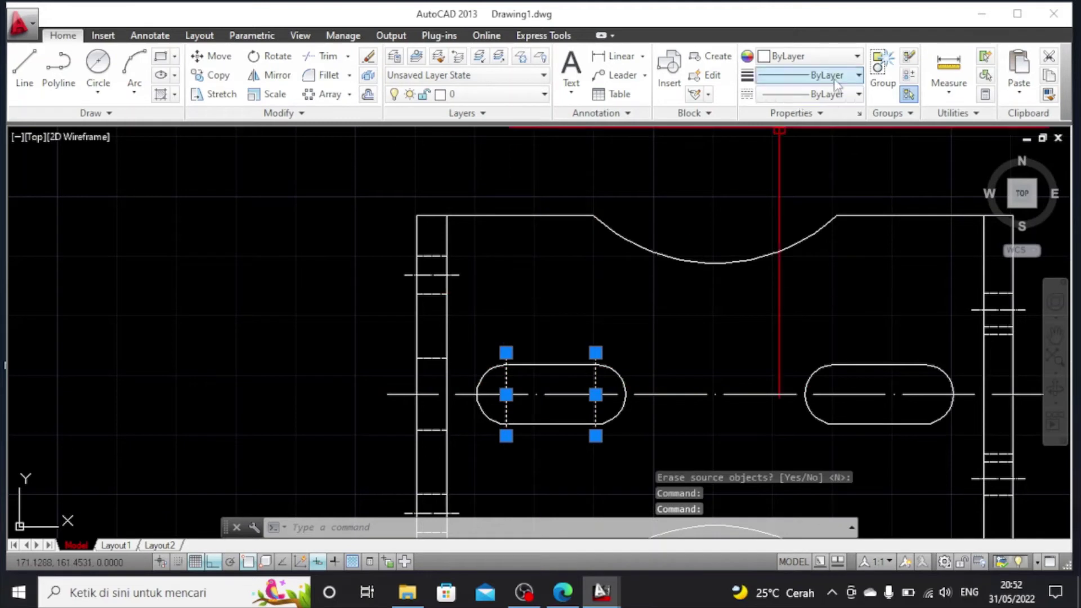
# Set both slot end lines to ACAD_ISO04W100 at linetype scale 0.1, then deselect
pyautogui.click(828, 94)
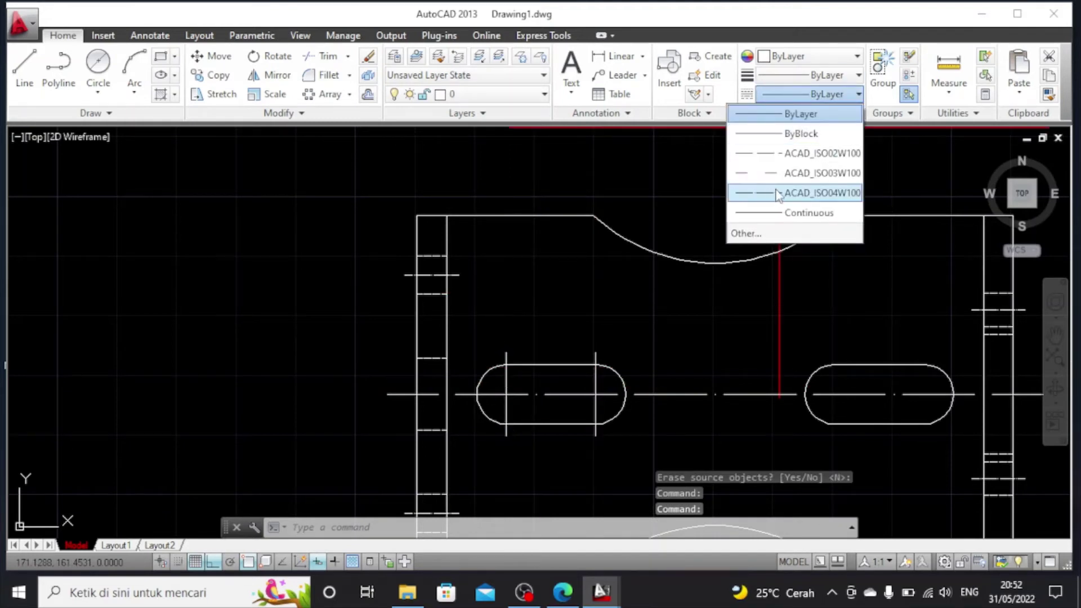
pyautogui.click(780, 193)
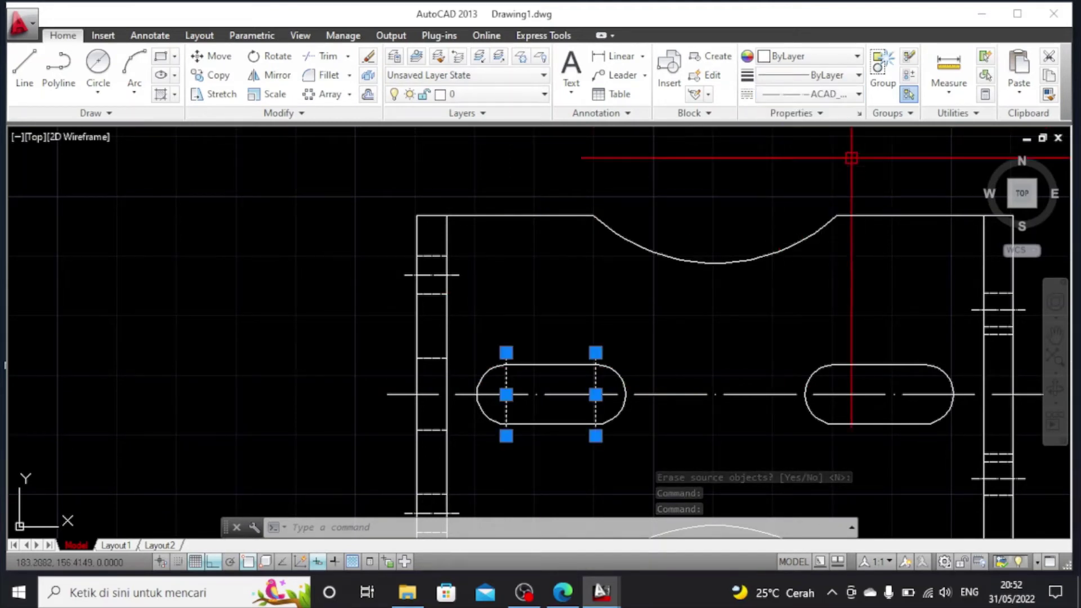
pyautogui.click(860, 113)
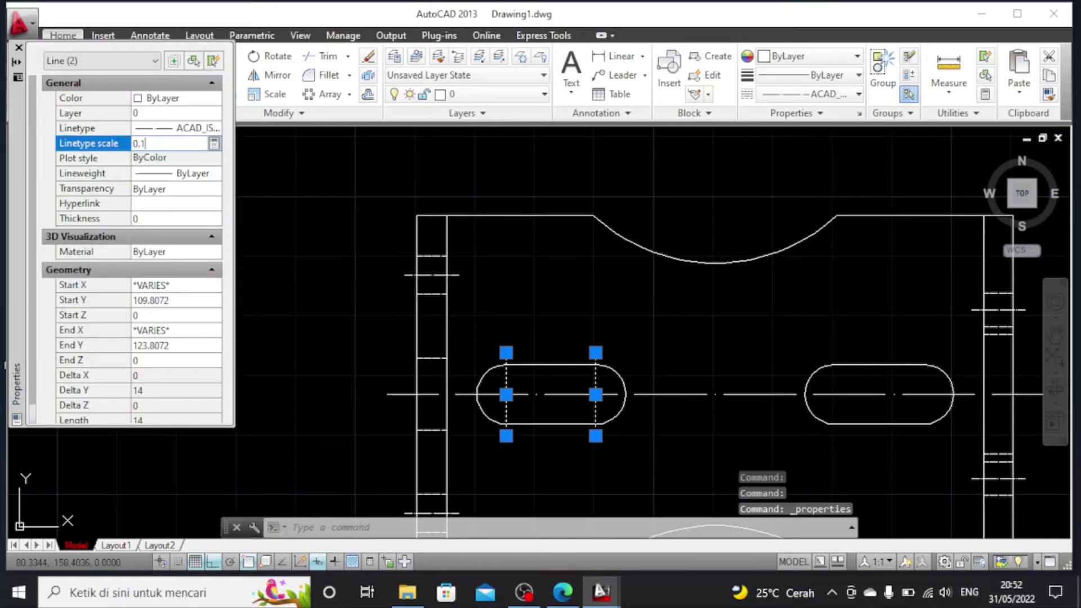
pyautogui.click(18, 48)
pyautogui.press('Escape')
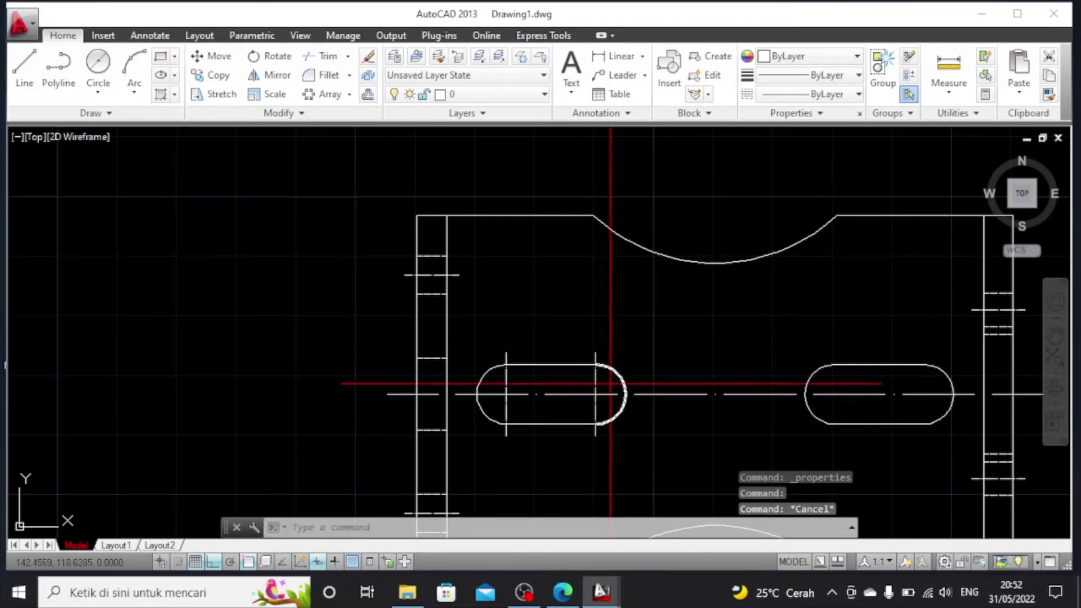
# Select the left slot's two vertical end centrelines
pyautogui.click(611, 384)
pyautogui.click(596, 380)
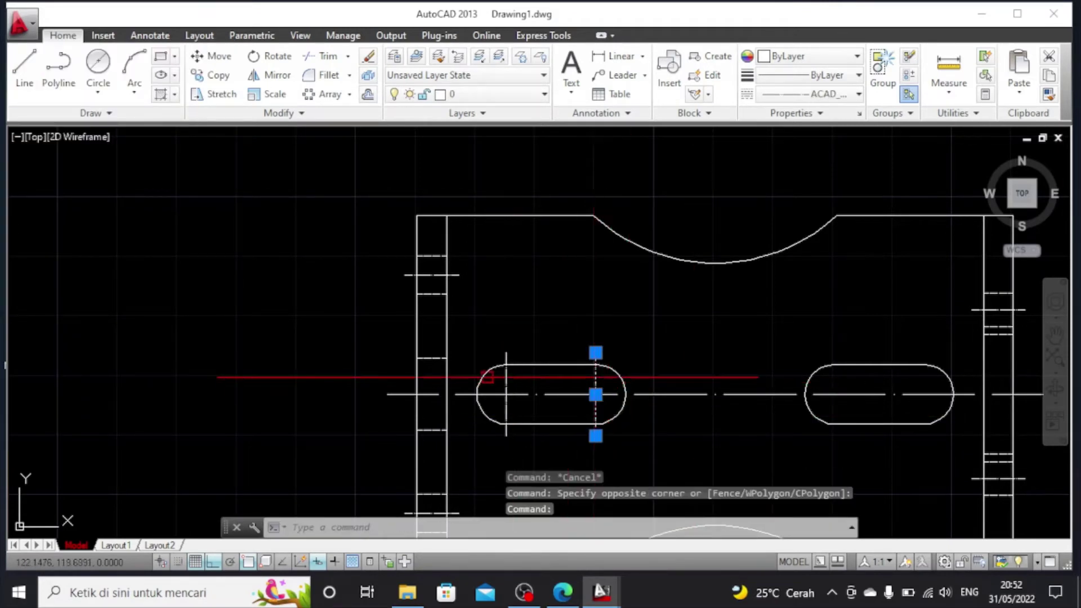
pyautogui.click(510, 384)
pyautogui.scroll(1, 523, 382)
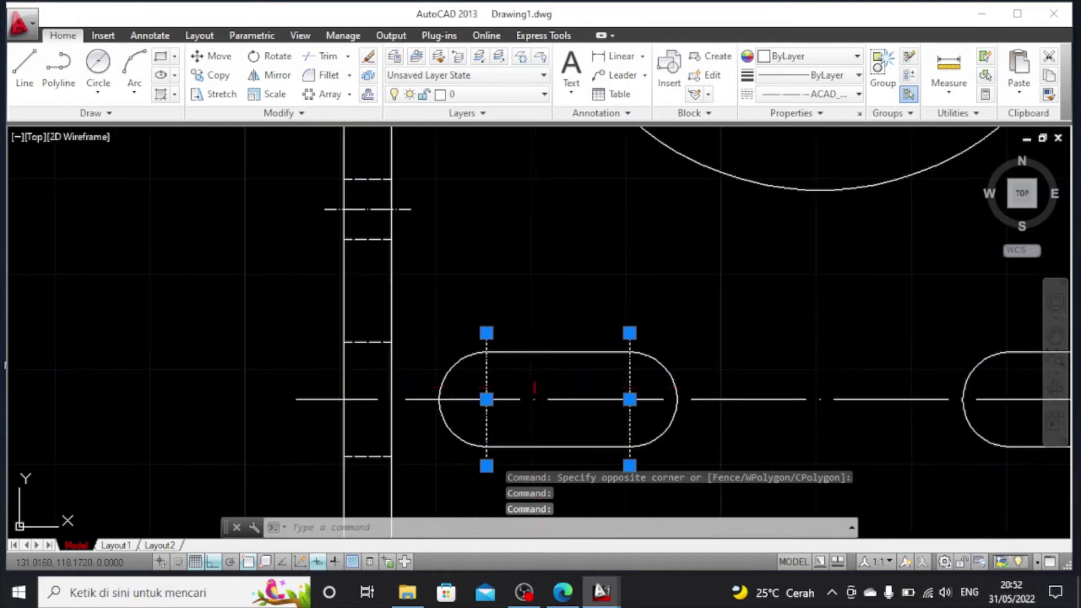
pyautogui.scroll(-3, 530, 382)
pyautogui.scroll(2, 541, 379)
pyautogui.scroll(-2, 541, 380)
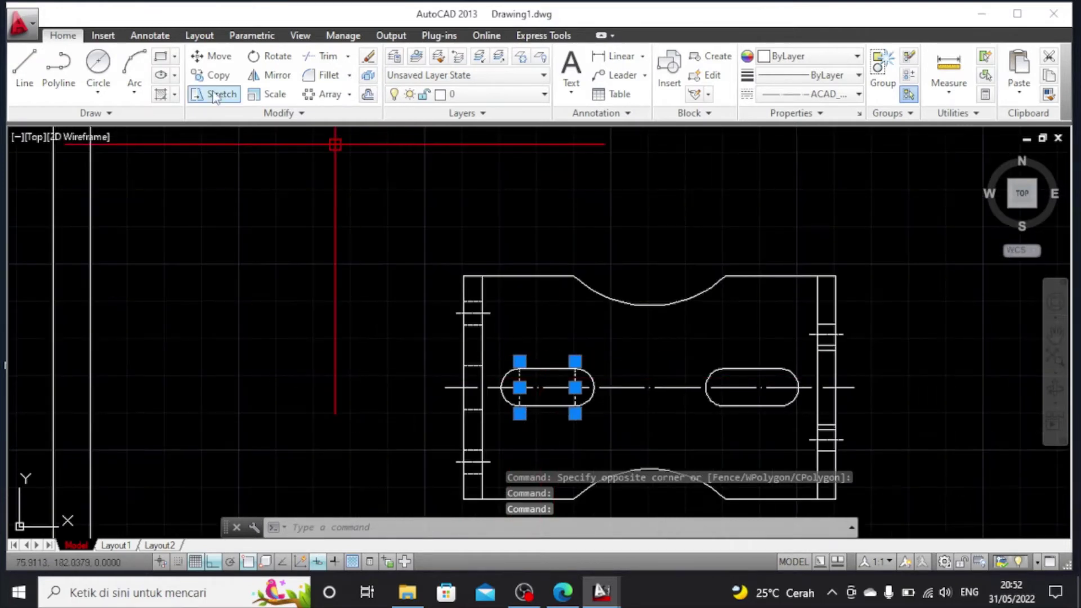
# Mirror the two end centrelines about the top and bottom arc midpoints onto the right slot, keeping the originals
pyautogui.click(270, 75)
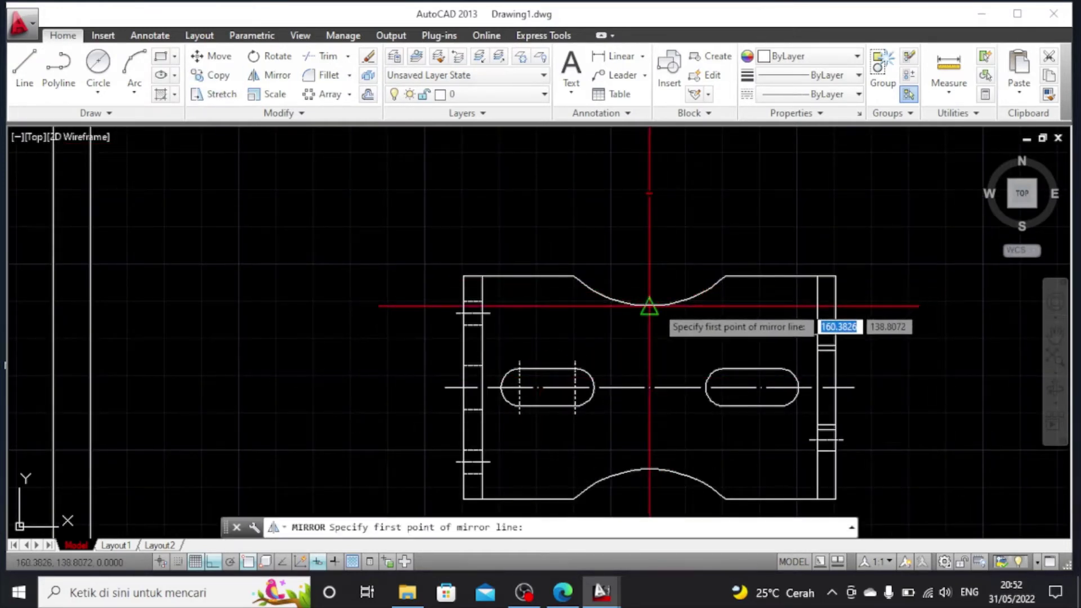
pyautogui.click(649, 305)
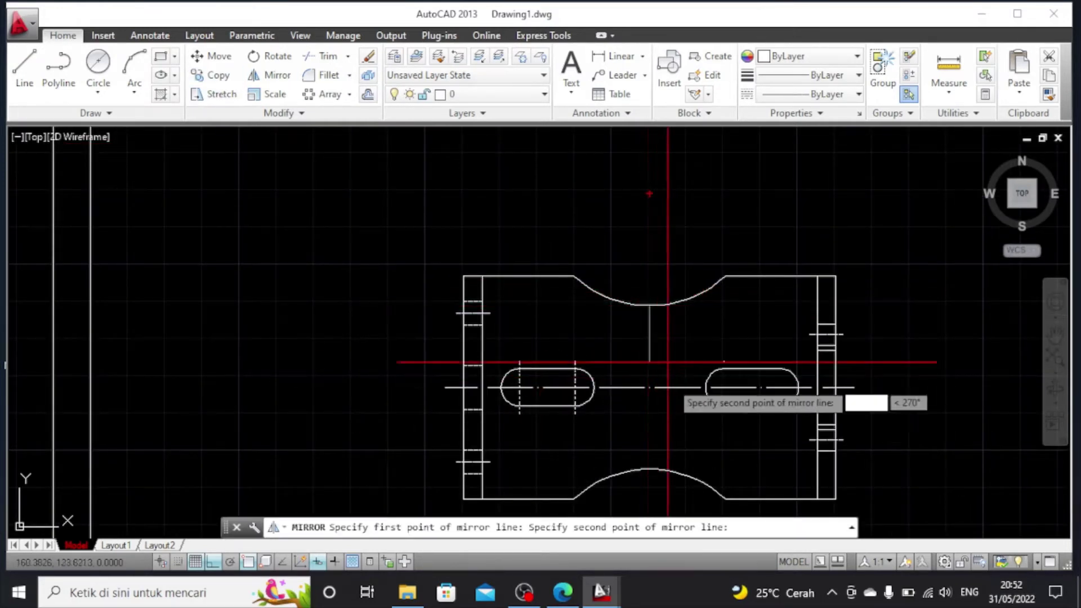
pyautogui.click(649, 470)
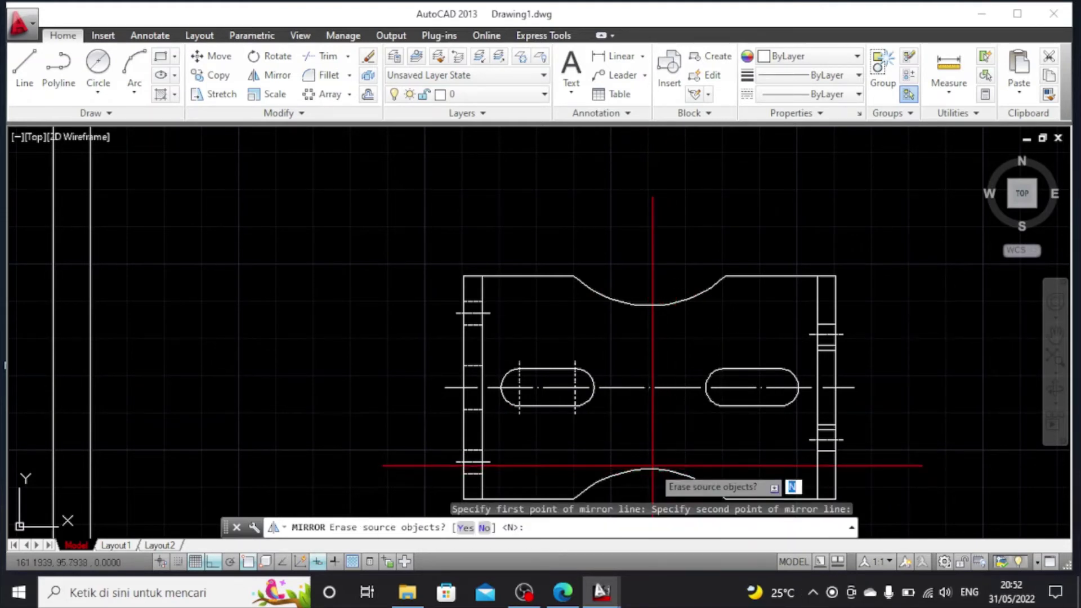
pyautogui.press('Return')
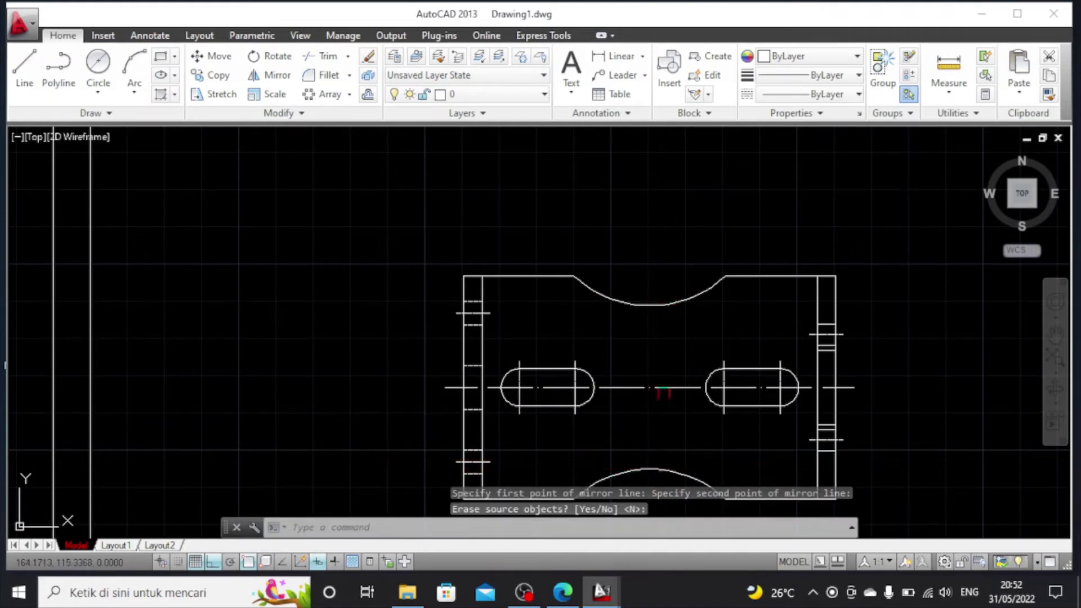
pyautogui.scroll(4, 662, 387)
pyautogui.scroll(-2, 662, 385)
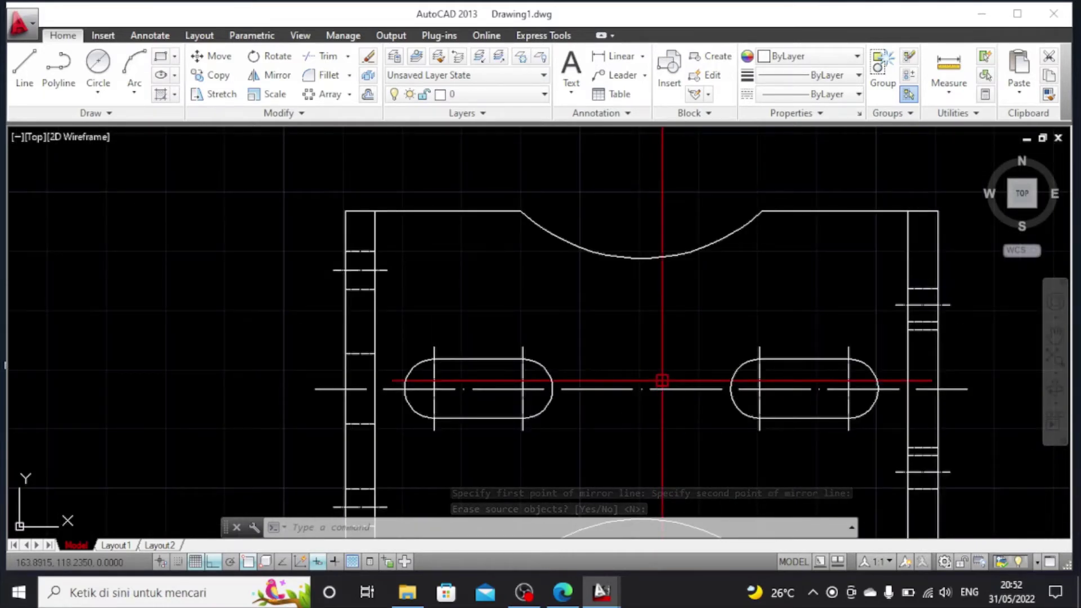
# Zoom out and pan to reveal the bent top view above the slotted plate
pyautogui.scroll(-4, 526, 253)
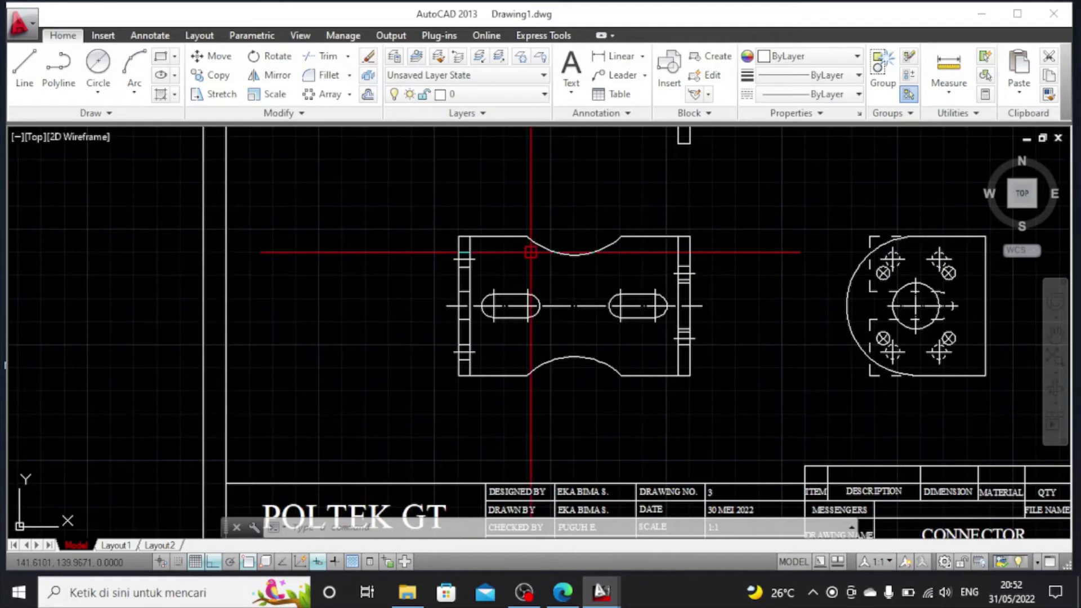
pyautogui.scroll(4, 530, 252)
pyautogui.scroll(-6, 512, 174)
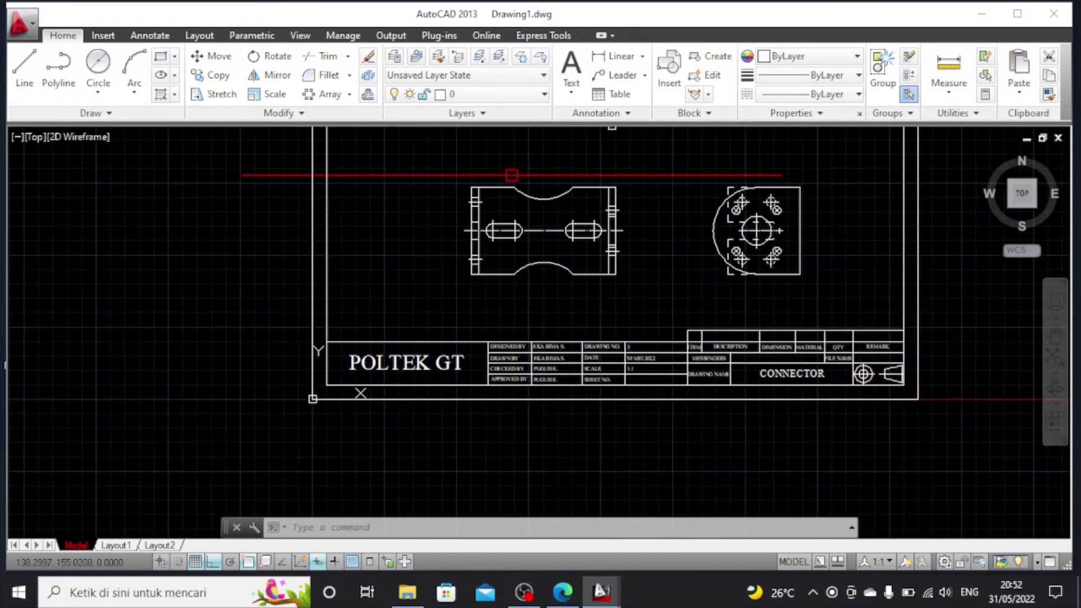
pyautogui.click(1057, 335)
pyautogui.moveTo(683, 215)
pyautogui.mouseDown()
pyautogui.moveTo(719, 310)
pyautogui.moveTo(692, 322)
pyautogui.mouseUp()
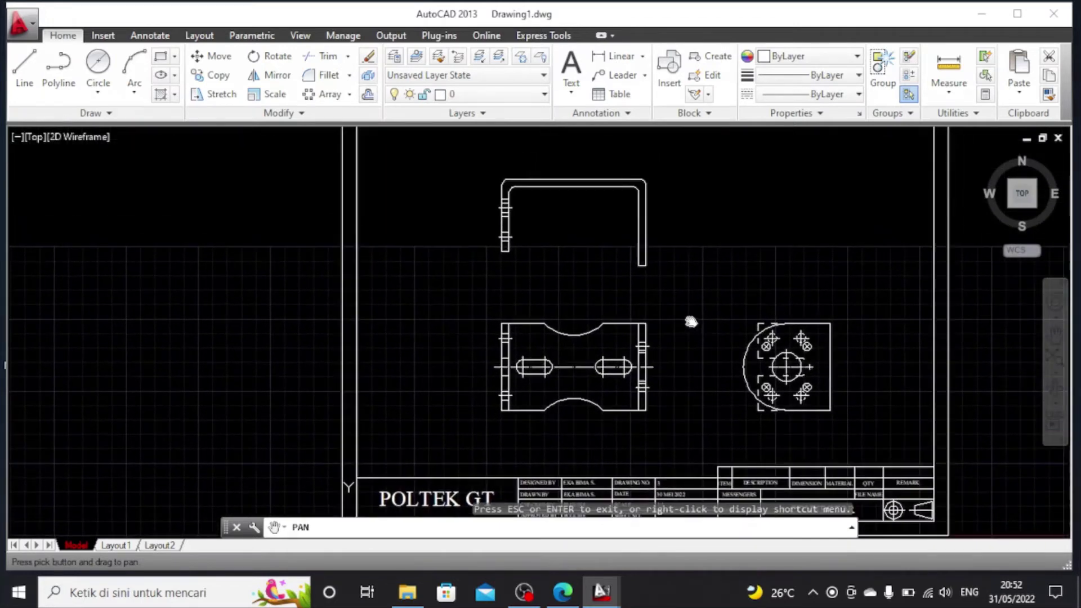
pyautogui.press('Escape')
pyautogui.scroll(-2, 600, 336)
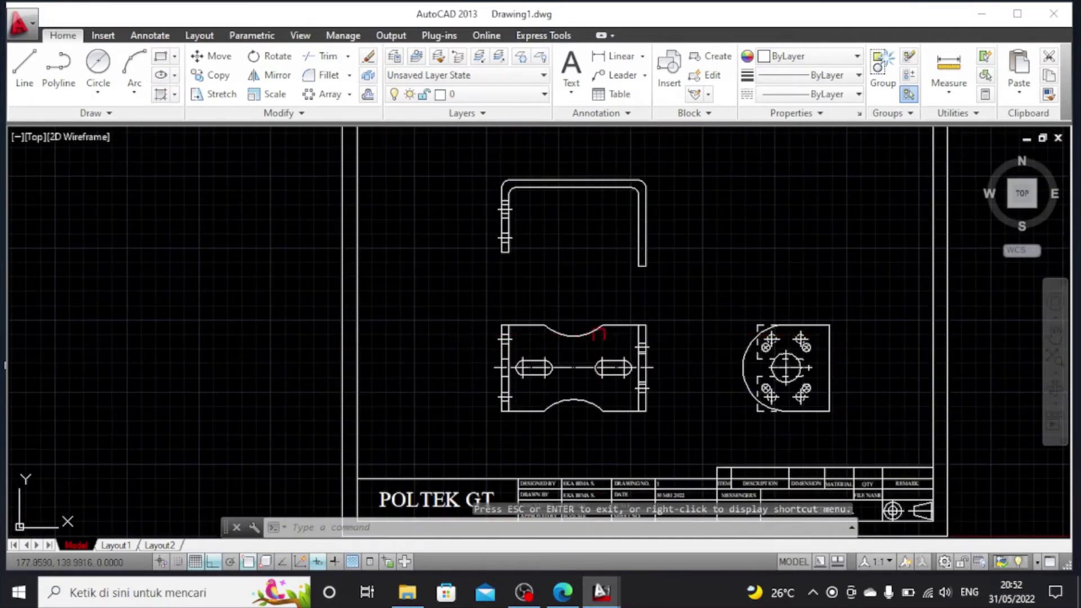
# Draw two vertical projection lines from the left slot's ends up to the top view's edge
pyautogui.click(23, 66)
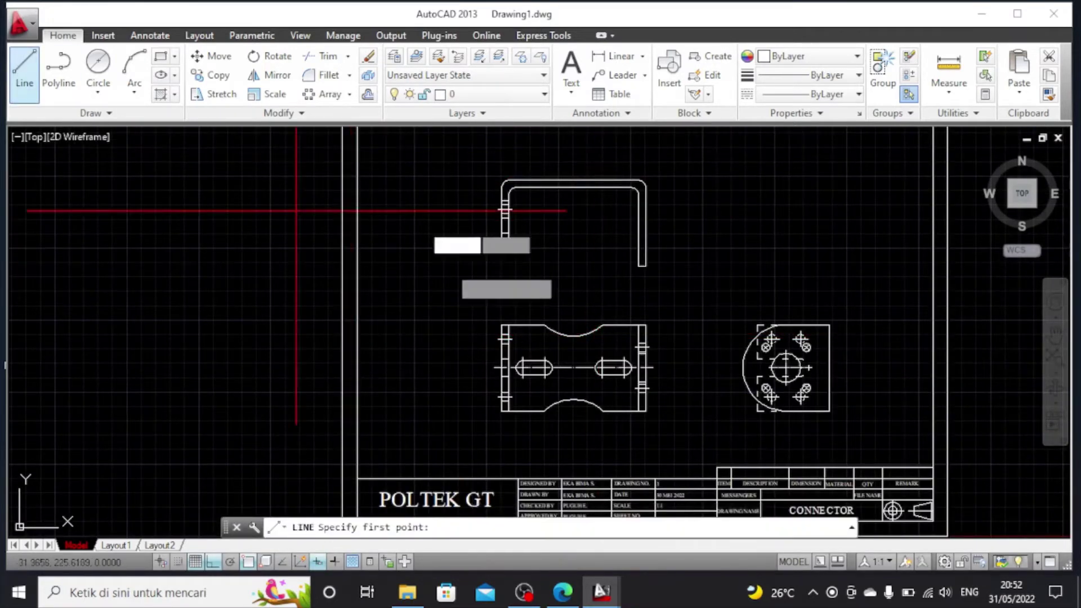
pyautogui.scroll(1, 471, 270)
pyautogui.scroll(-1, 471, 271)
pyautogui.scroll(1, 725, 258)
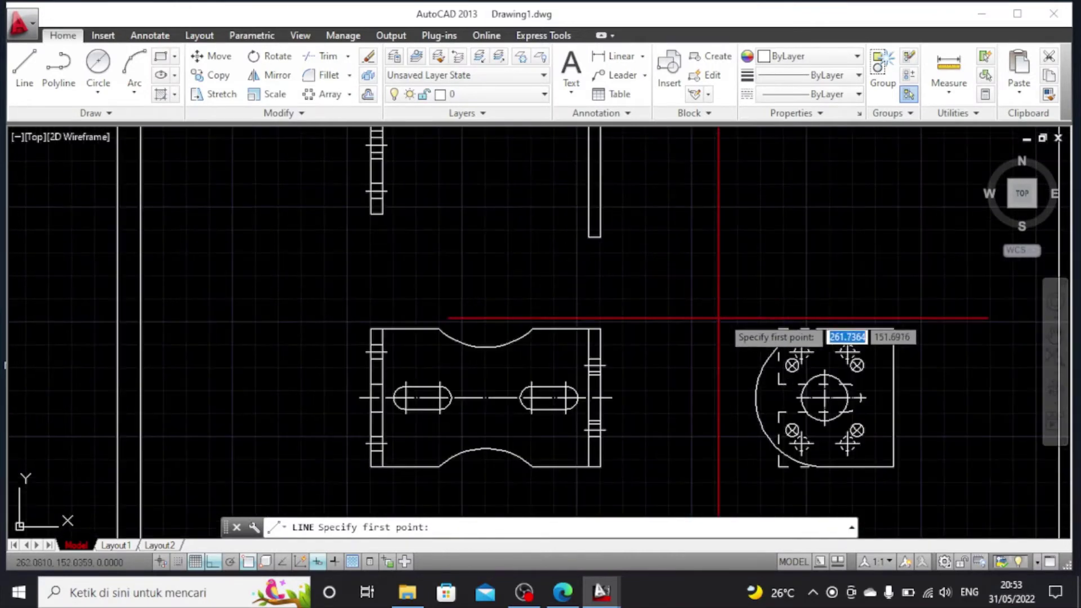
pyautogui.click(1055, 338)
pyautogui.moveTo(696, 217); pyautogui.dragTo(699, 275)
pyautogui.press('Escape')
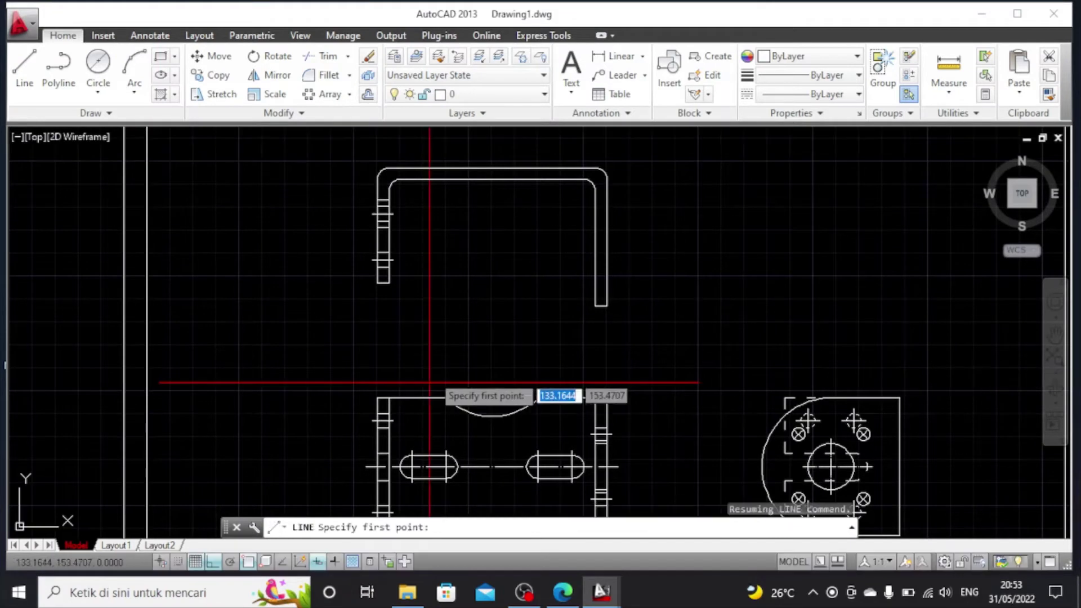
pyautogui.click(25, 85)
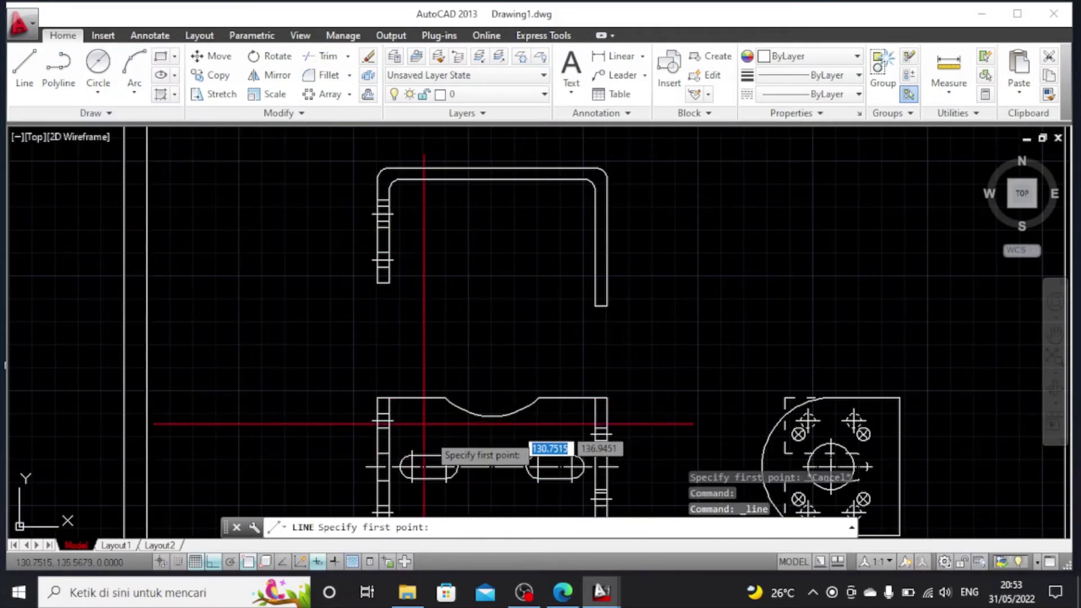
pyautogui.click(400, 467)
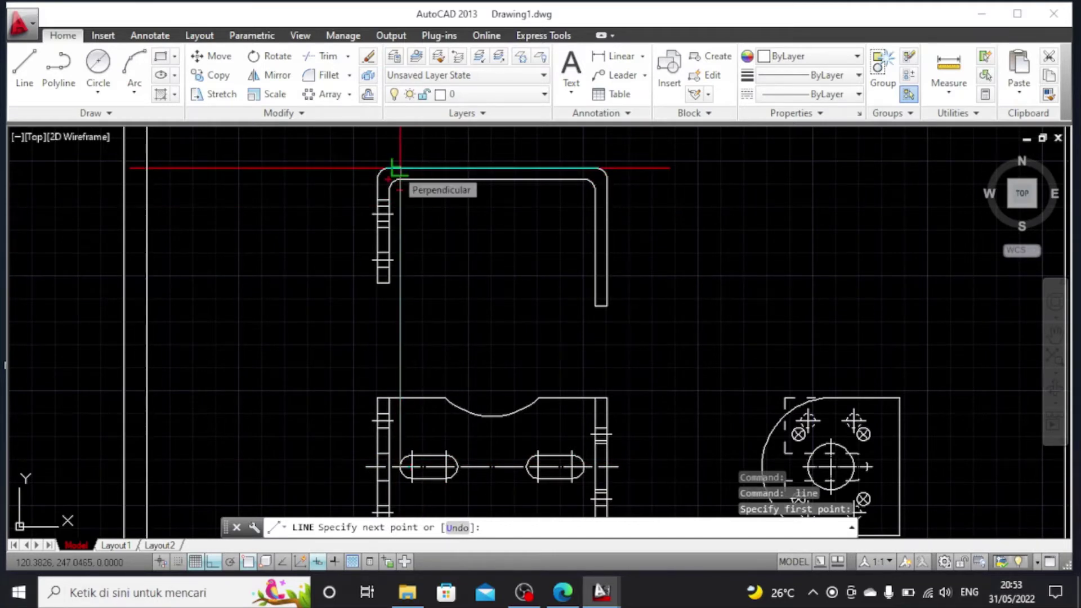
pyautogui.click(400, 167)
pyautogui.press('Escape')
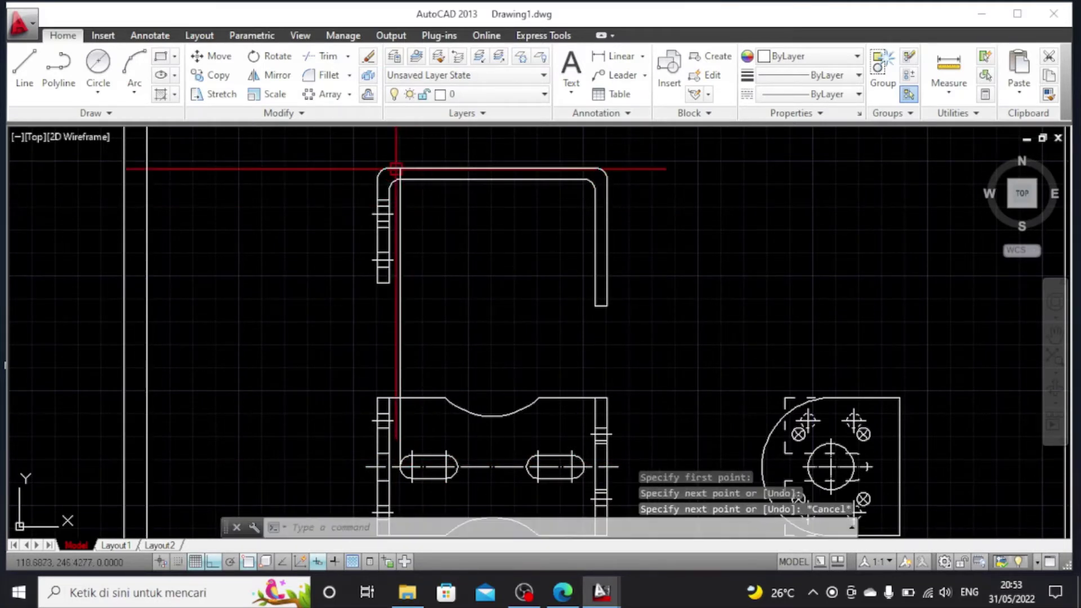
pyautogui.click(24, 79)
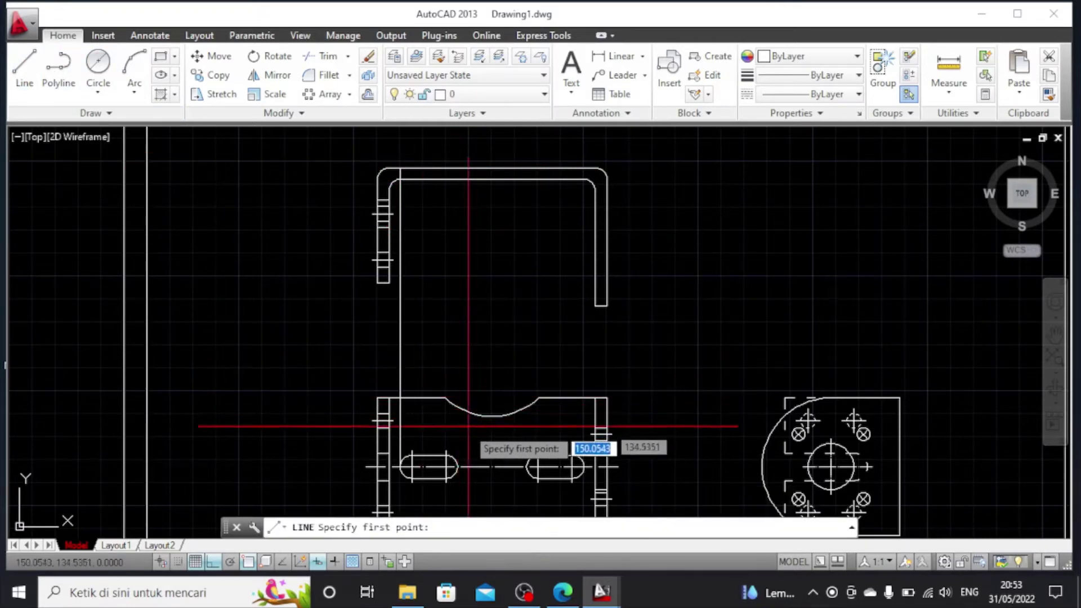
pyautogui.click(458, 466)
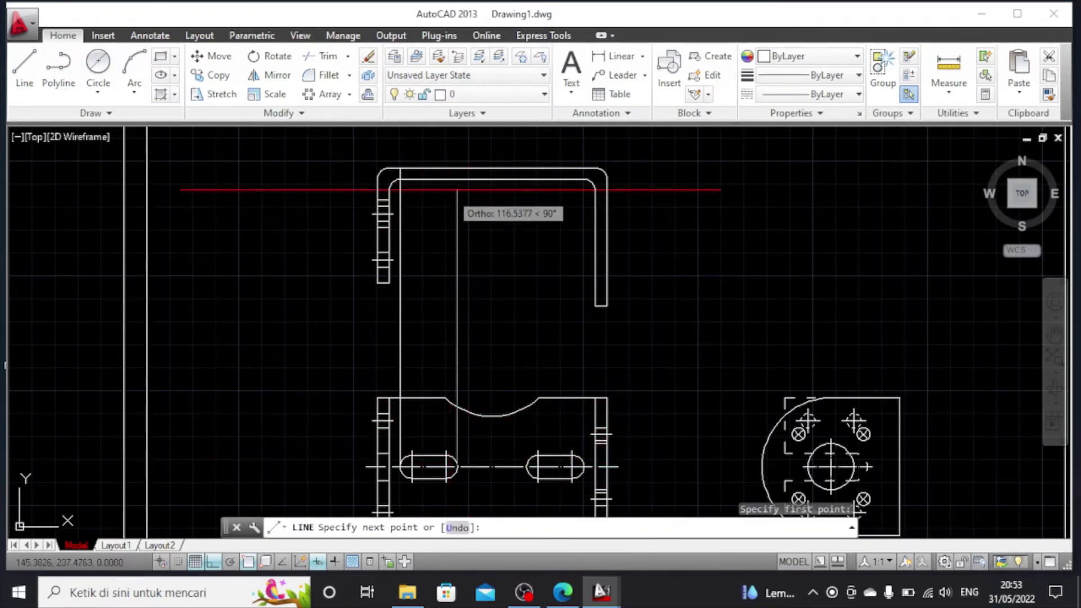
pyautogui.click(457, 168)
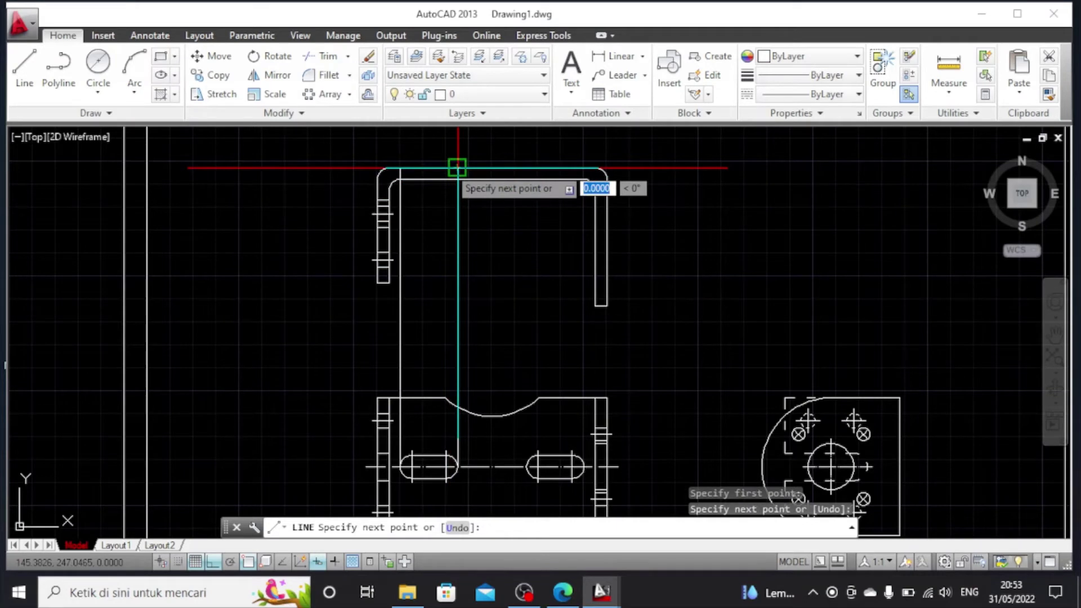
pyautogui.press('Escape')
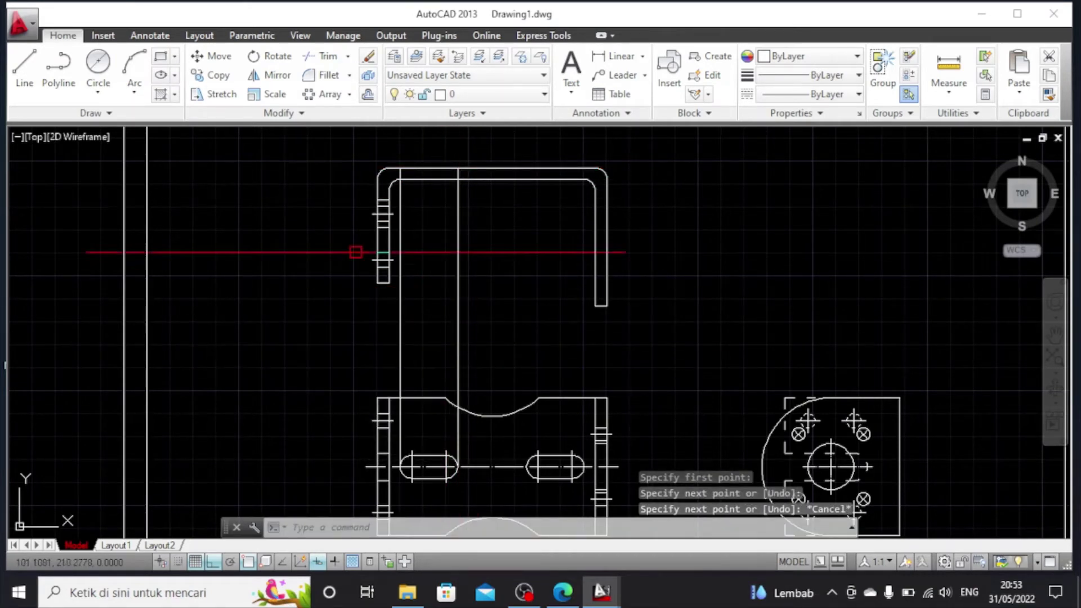
# Draw two more projection lines from the slot's snapped point and centre up to the top view
pyautogui.click(24, 65)
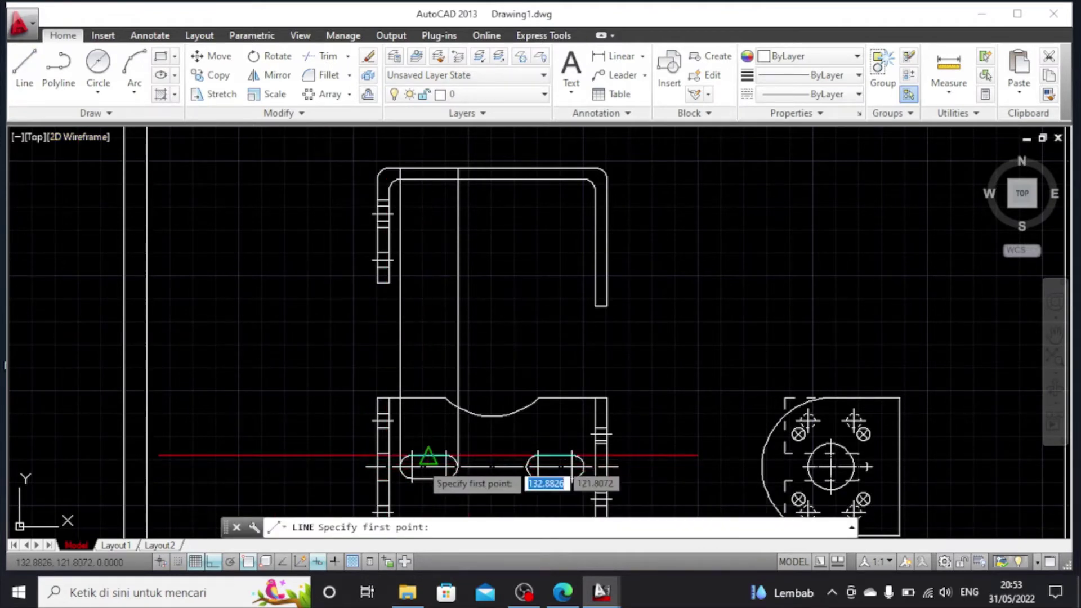
pyautogui.scroll(2, 429, 466)
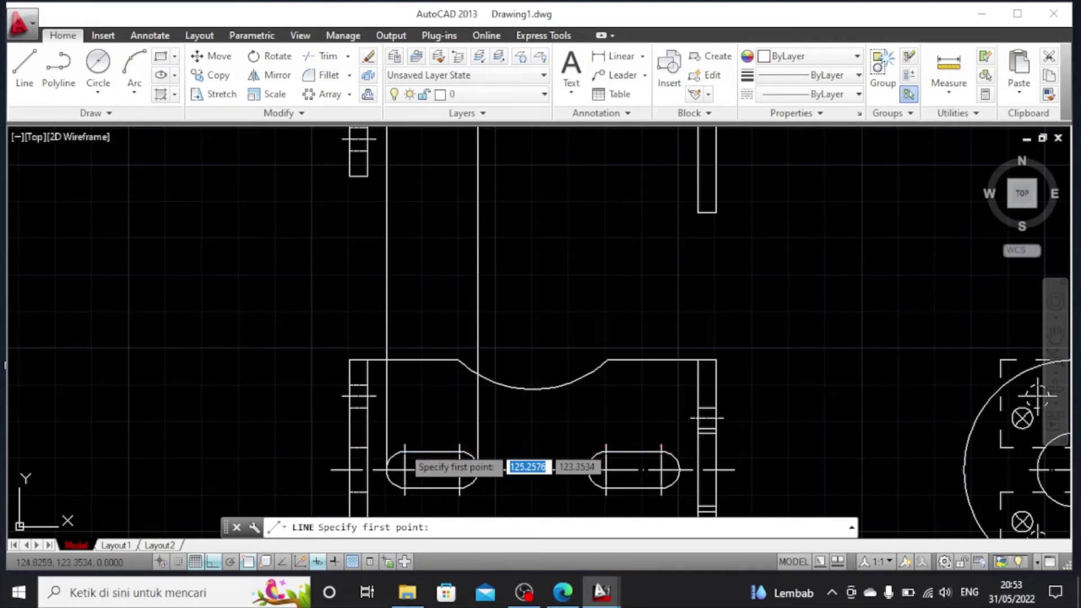
pyautogui.scroll(-2, 404, 454)
pyautogui.click(403, 454)
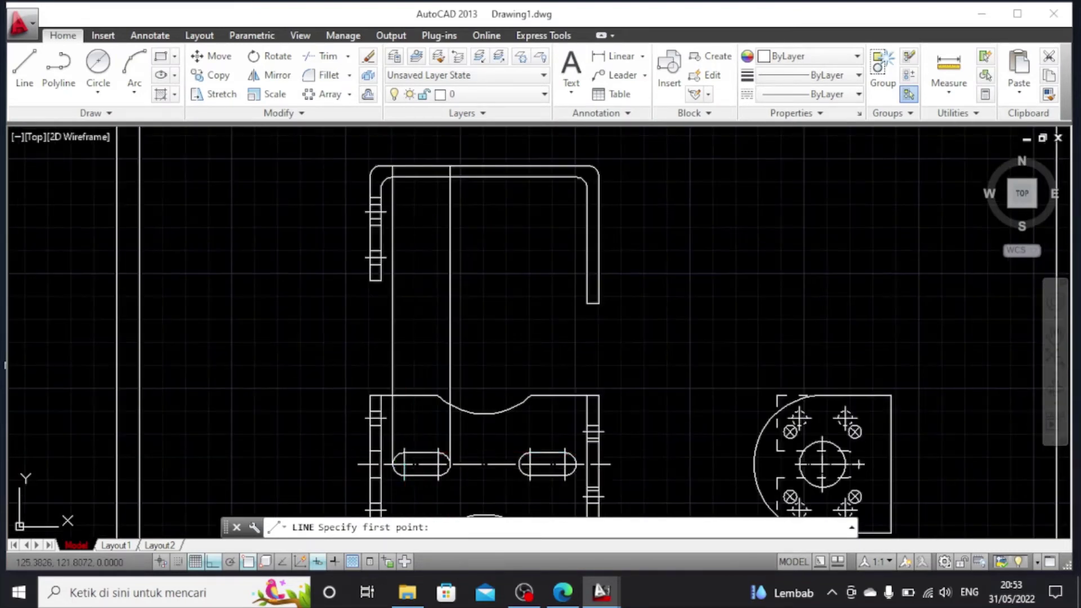
pyautogui.click(404, 166)
pyautogui.press('Escape')
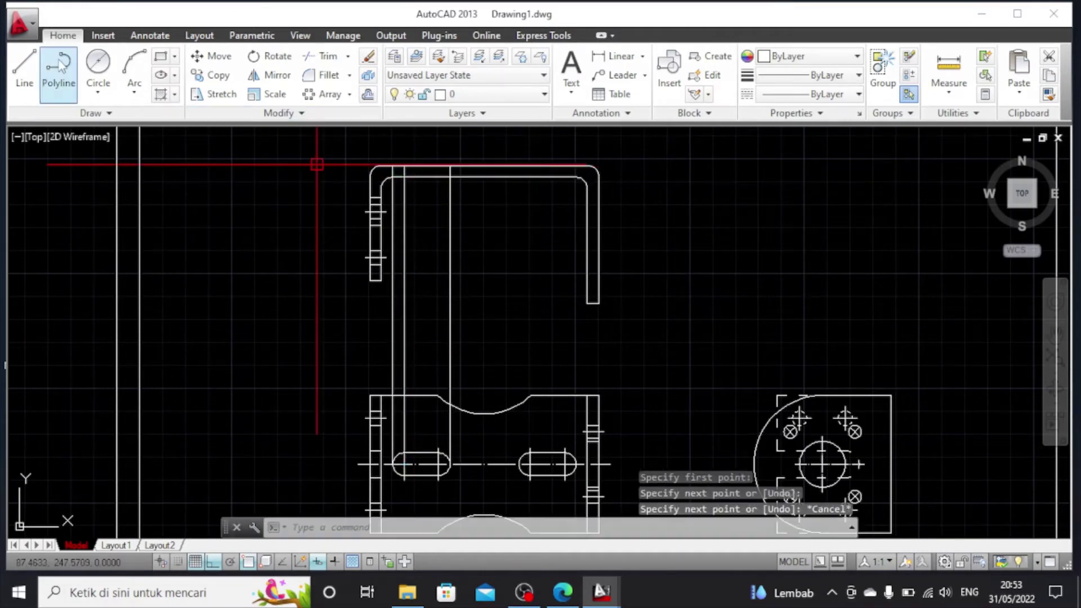
pyautogui.click(25, 67)
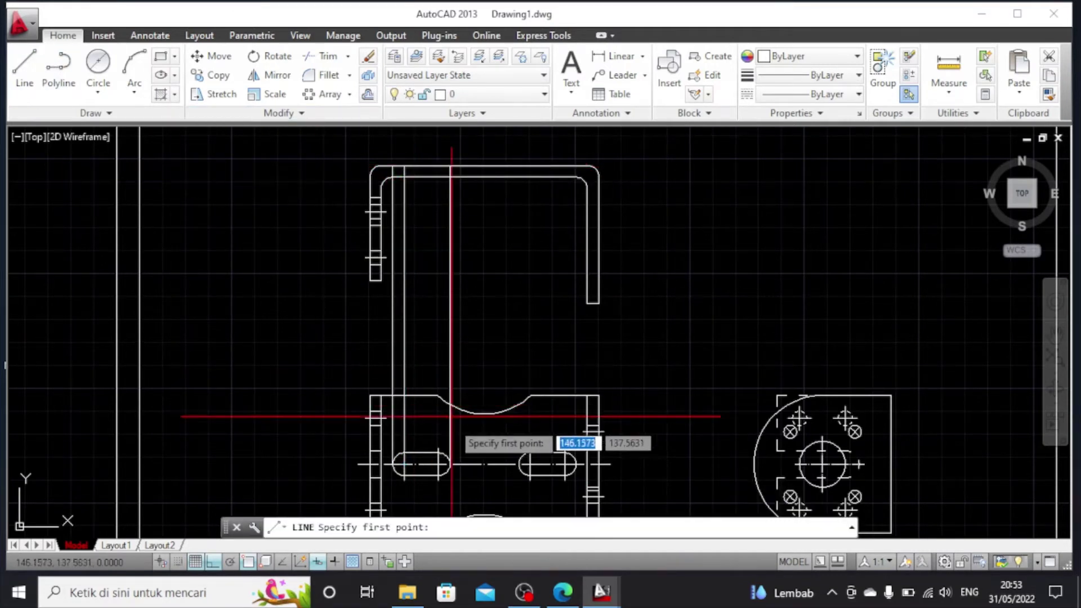
pyautogui.click(438, 452)
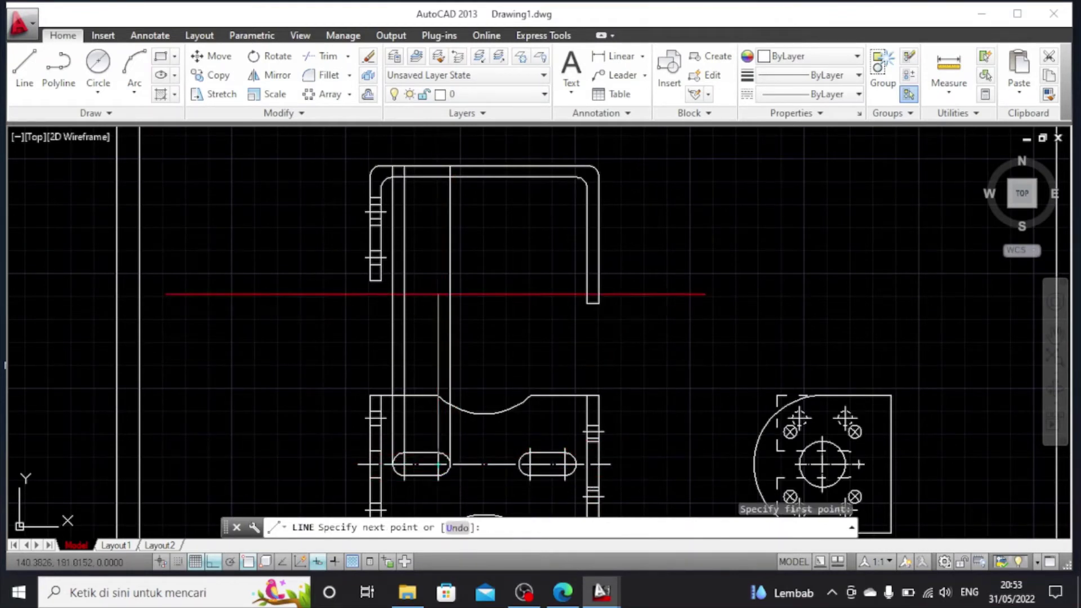
pyautogui.click(438, 166)
pyautogui.press('Escape')
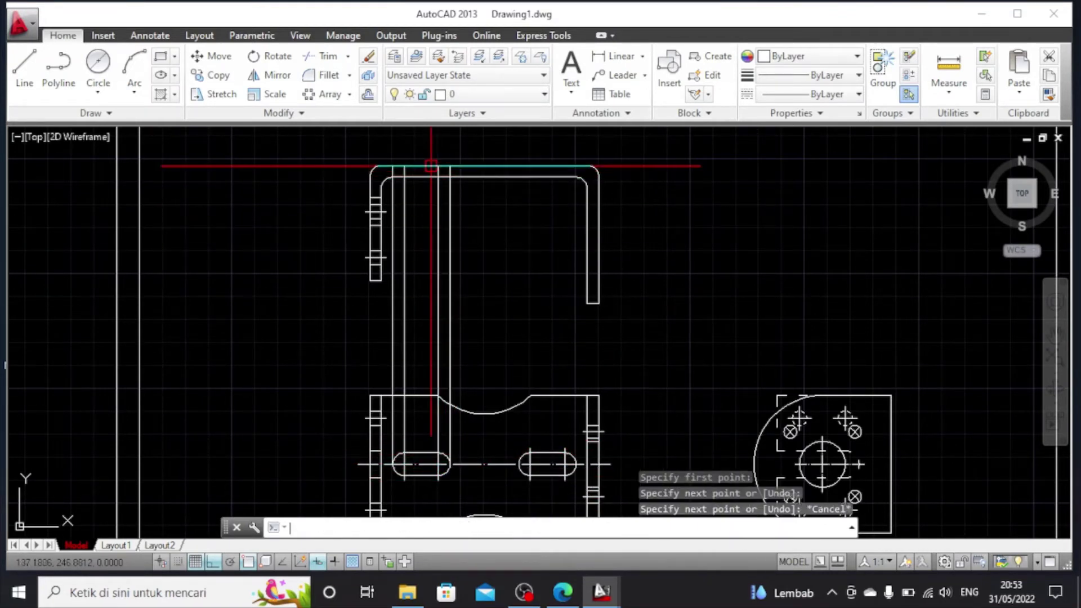
# Trim the projection lines between the top view and the slots, using all geometry as cutting edges
pyautogui.scroll(2, 405, 247)
pyautogui.scroll(-3, 404, 247)
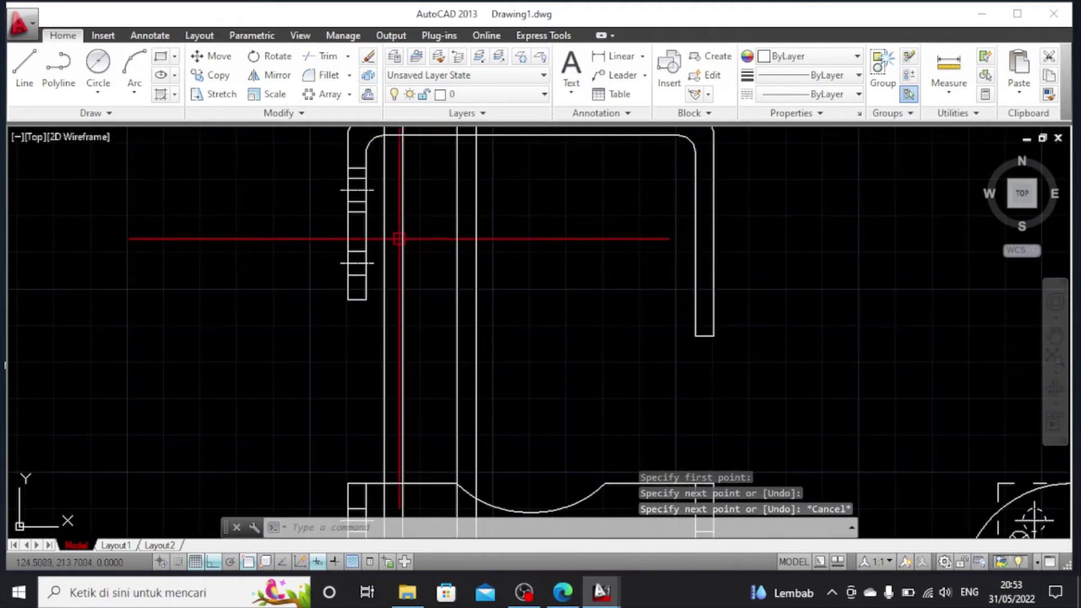
pyautogui.click(320, 56)
pyautogui.press('Return')
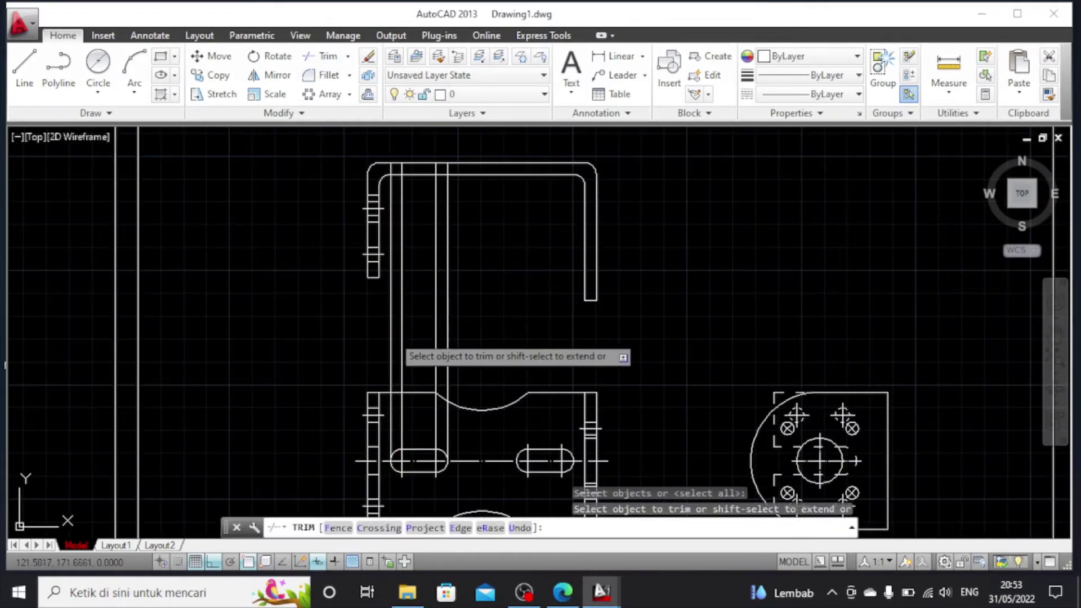
pyautogui.click(432, 337)
pyautogui.click(446, 341)
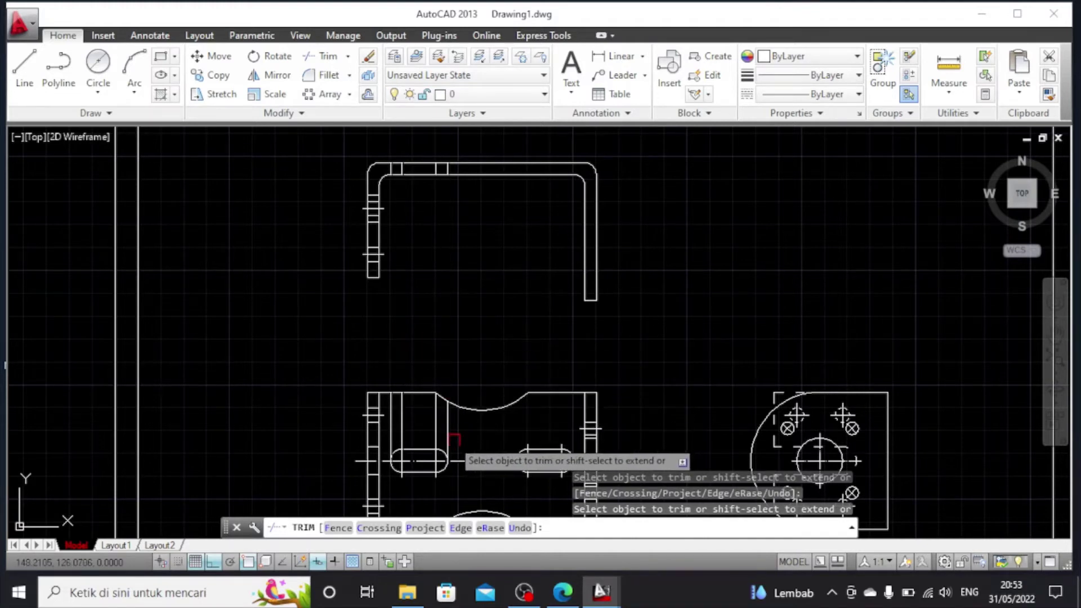
pyautogui.click(438, 429)
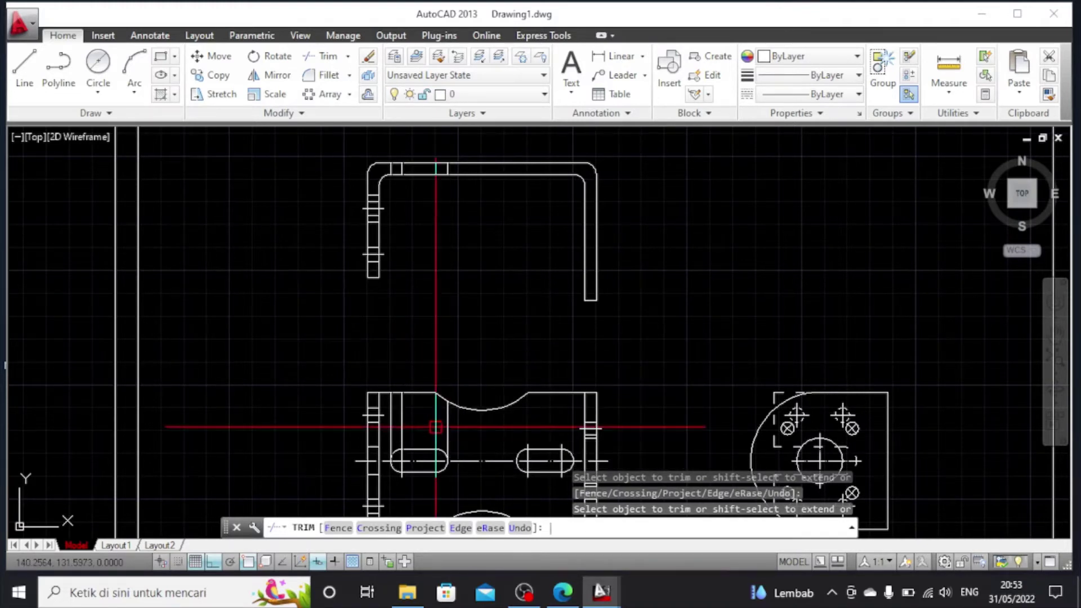
pyautogui.press('Escape')
# Delete the two leftover dashed line segments near the left slot
pyautogui.click(392, 427)
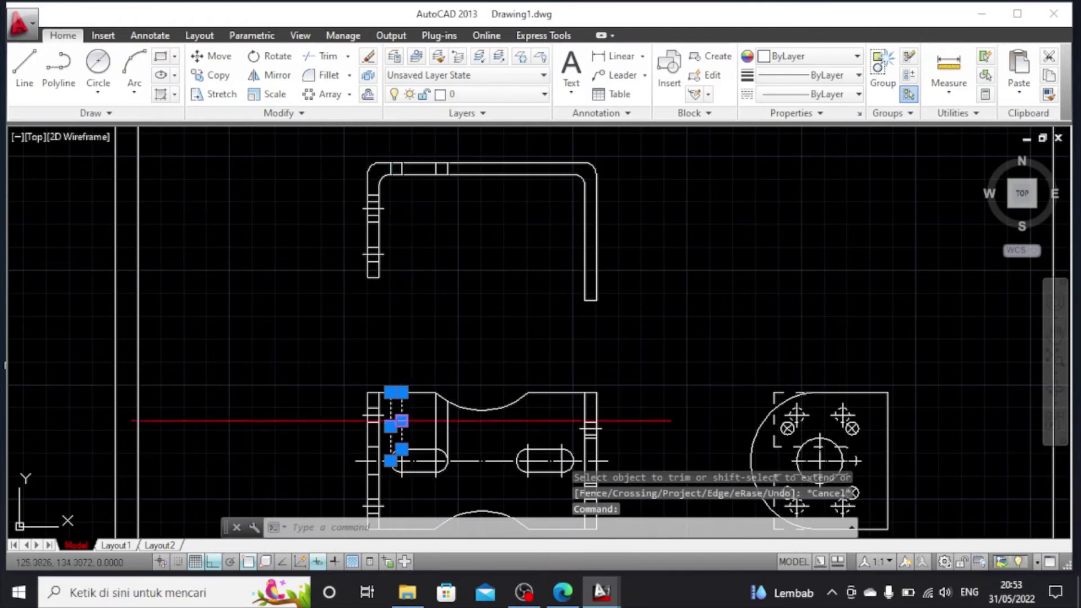
pyautogui.click(437, 427)
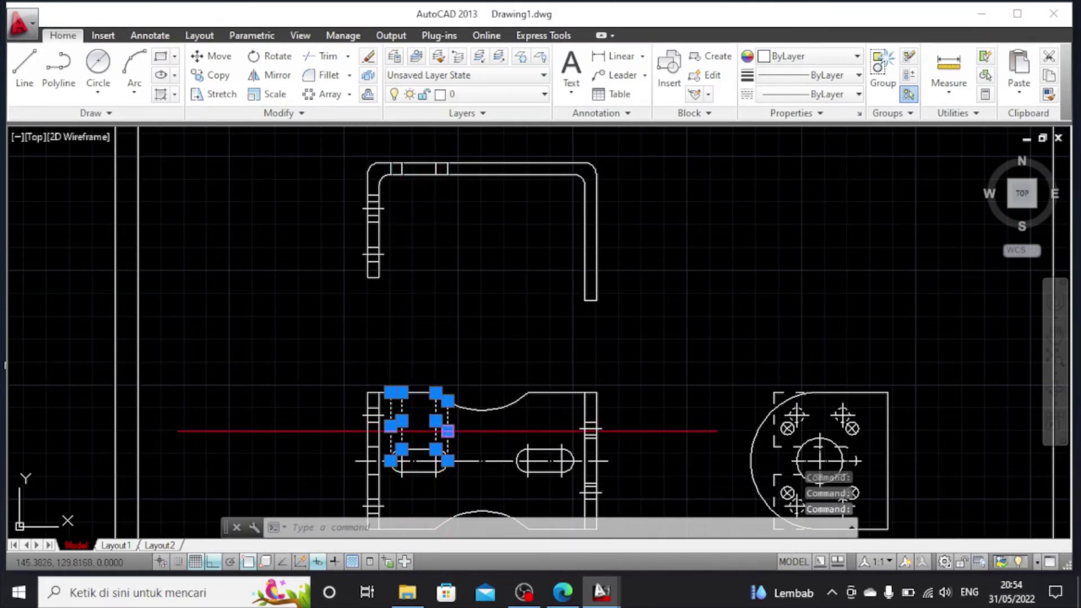
pyautogui.press('Delete')
pyautogui.scroll(3, 434, 265)
pyautogui.scroll(-3, 435, 257)
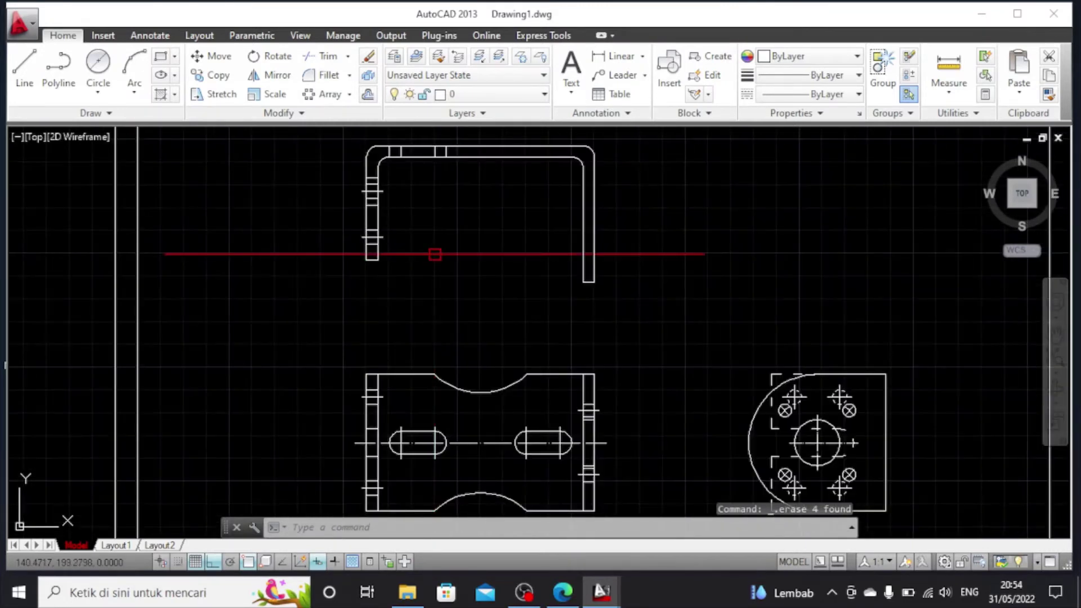
# Extend the left inner vertical line on the top view's bar 2 units at each end
pyautogui.click(1056, 341)
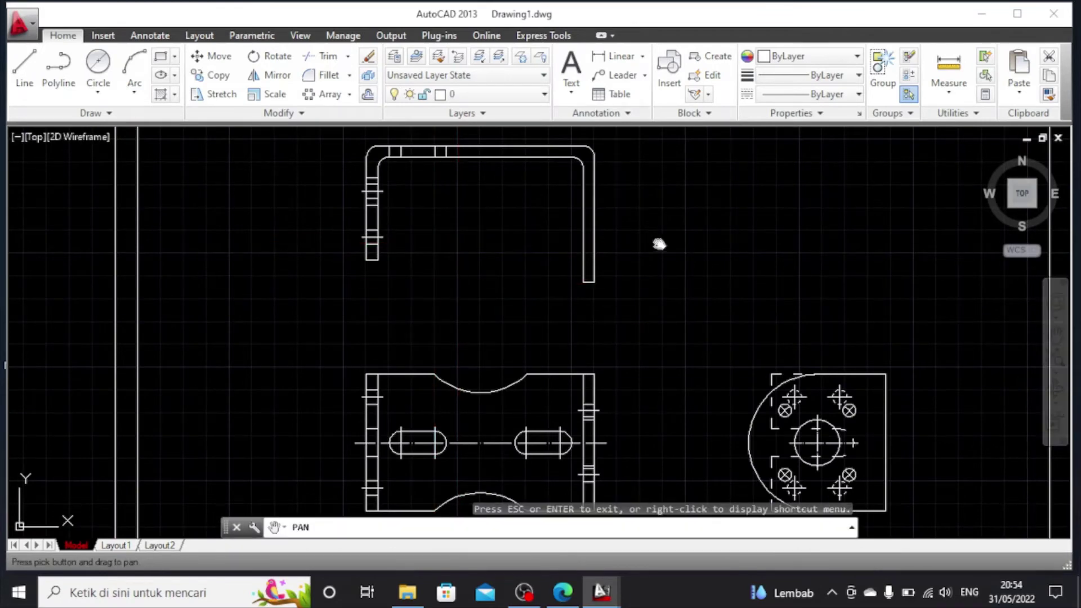
pyautogui.moveTo(659, 241); pyautogui.dragTo(726, 439)
pyautogui.scroll(2, 562, 388)
pyautogui.rightClick(559, 383)
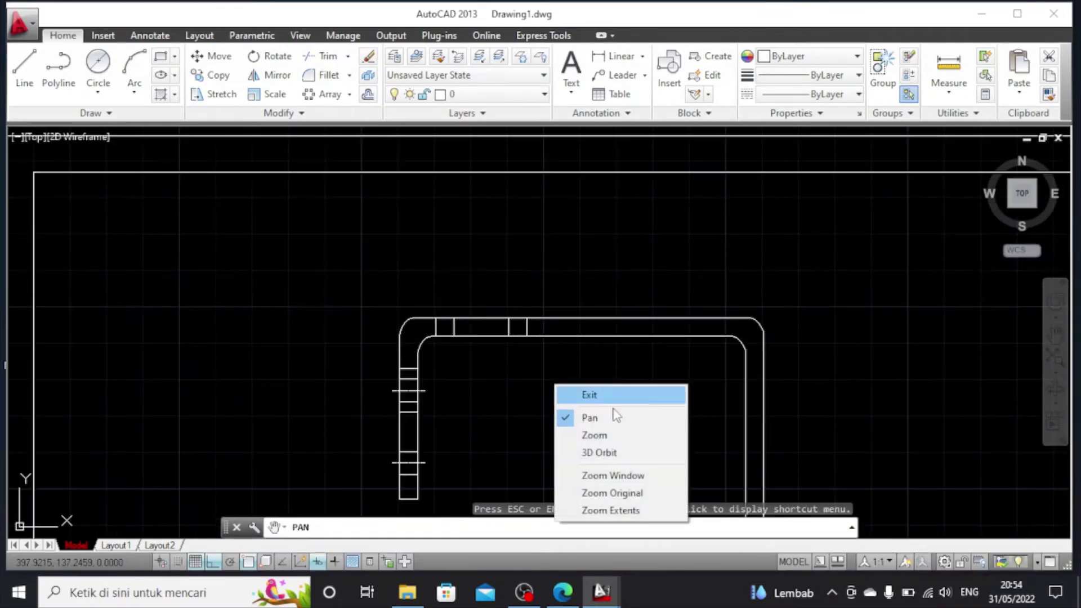
pyautogui.click(608, 395)
pyautogui.scroll(4, 463, 329)
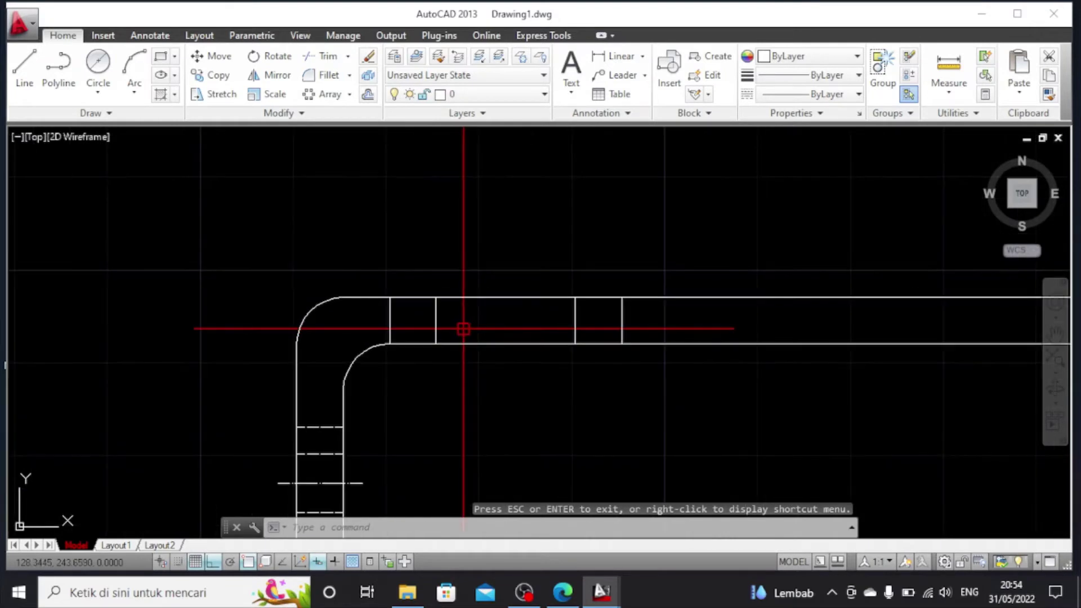
pyautogui.click(438, 329)
pyautogui.click(435, 296)
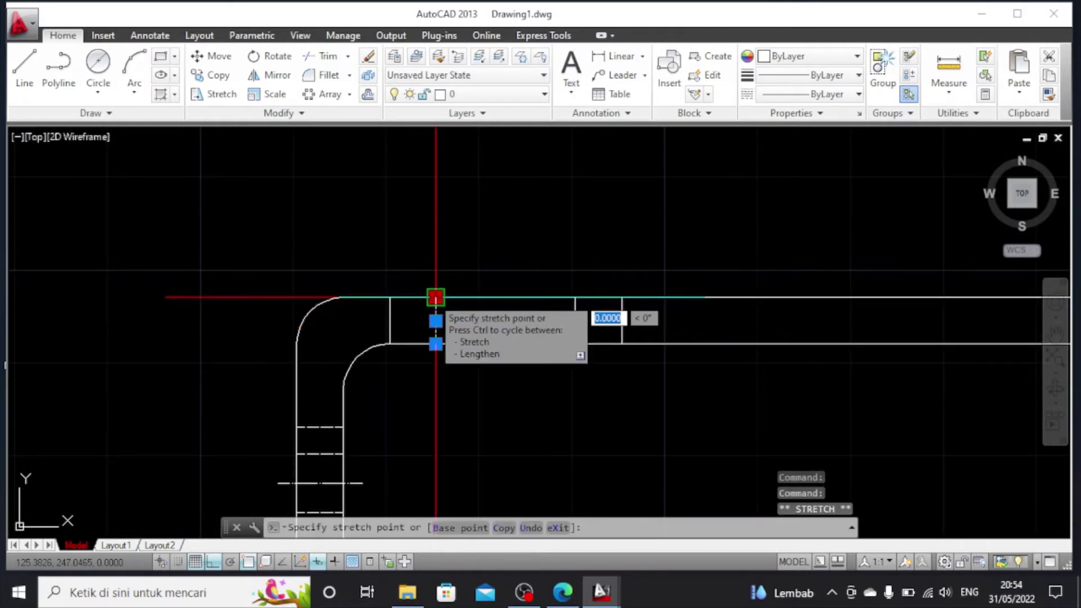
pyautogui.write('2')
pyautogui.press('Return')
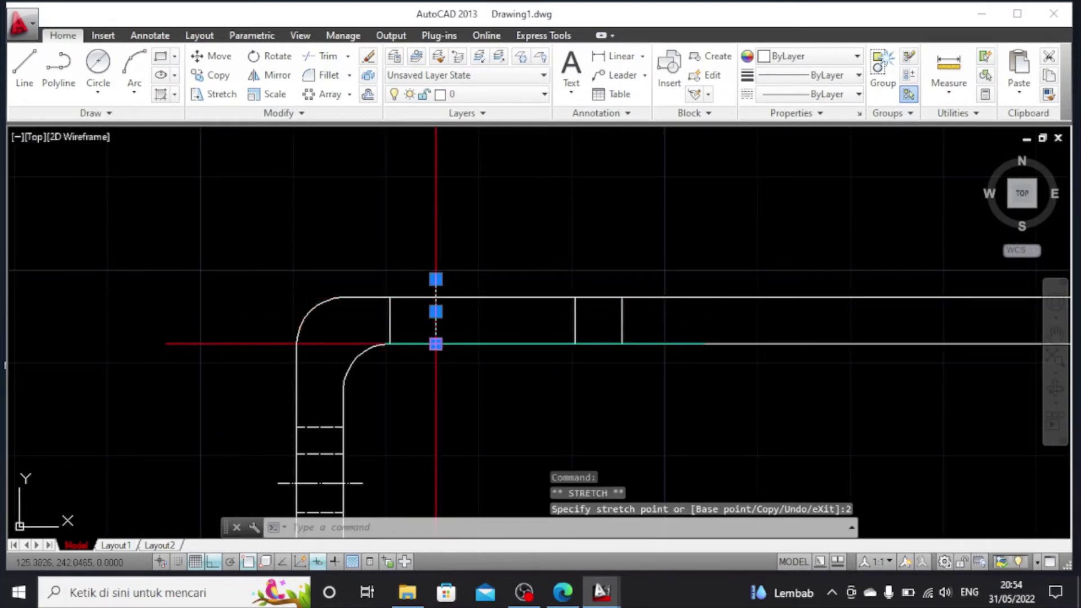
pyautogui.click(435, 343)
pyautogui.write('2')
pyautogui.press('Return')
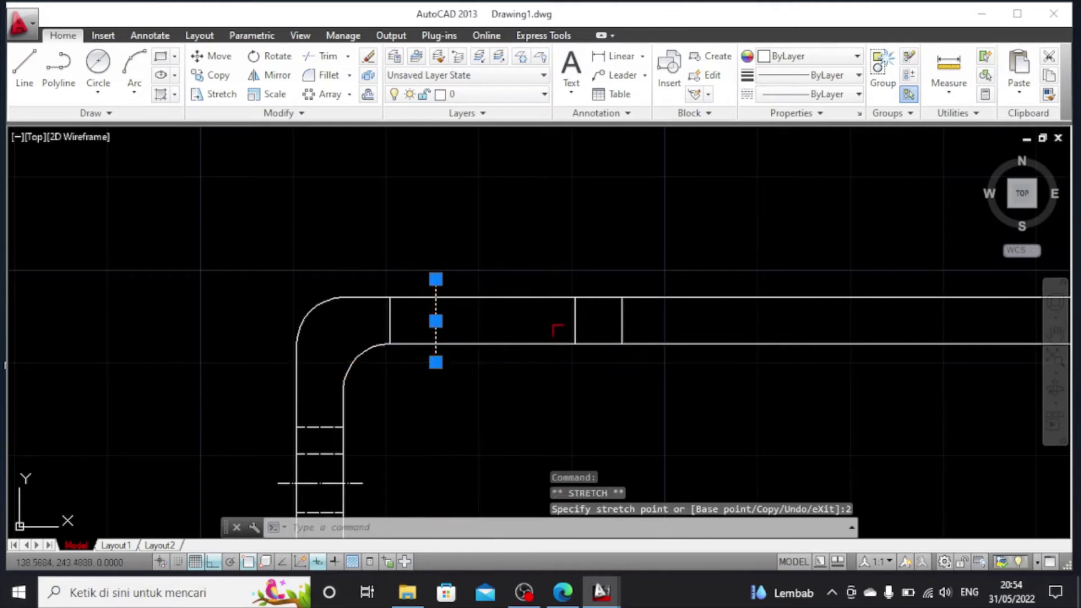
# Extend the second inner vertical line 2 units at both ends
pyautogui.click(575, 297)
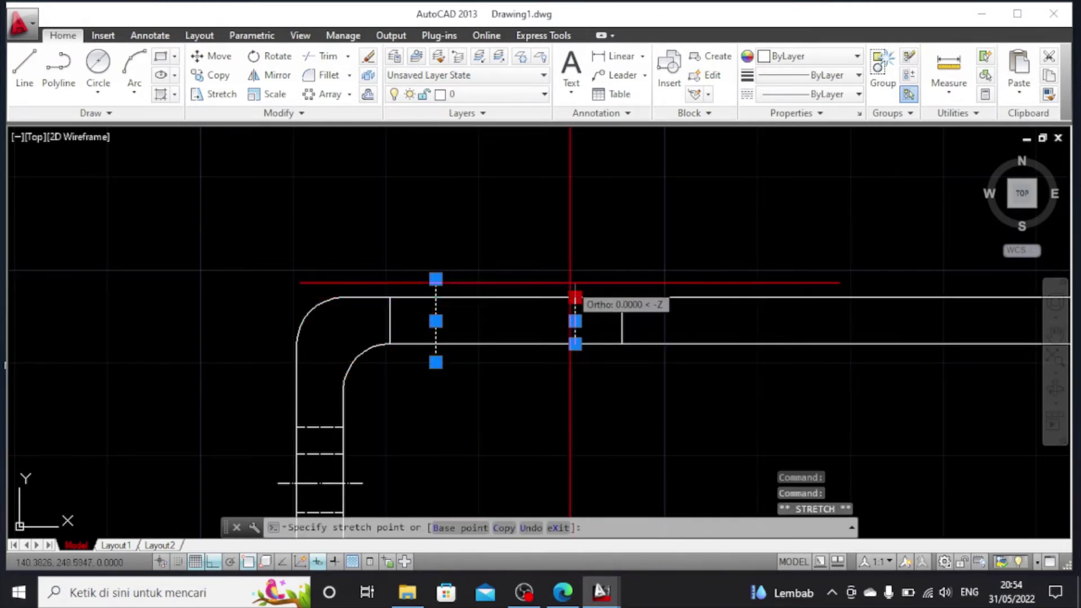
pyautogui.write('2')
pyautogui.press('Return')
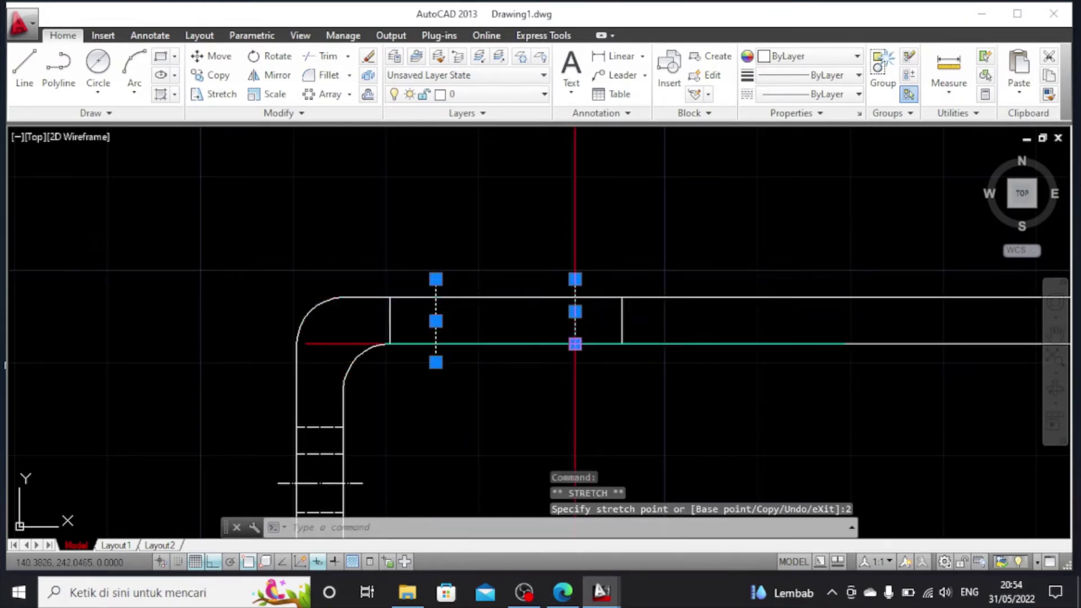
pyautogui.click(575, 343)
pyautogui.write('2')
pyautogui.press('Return')
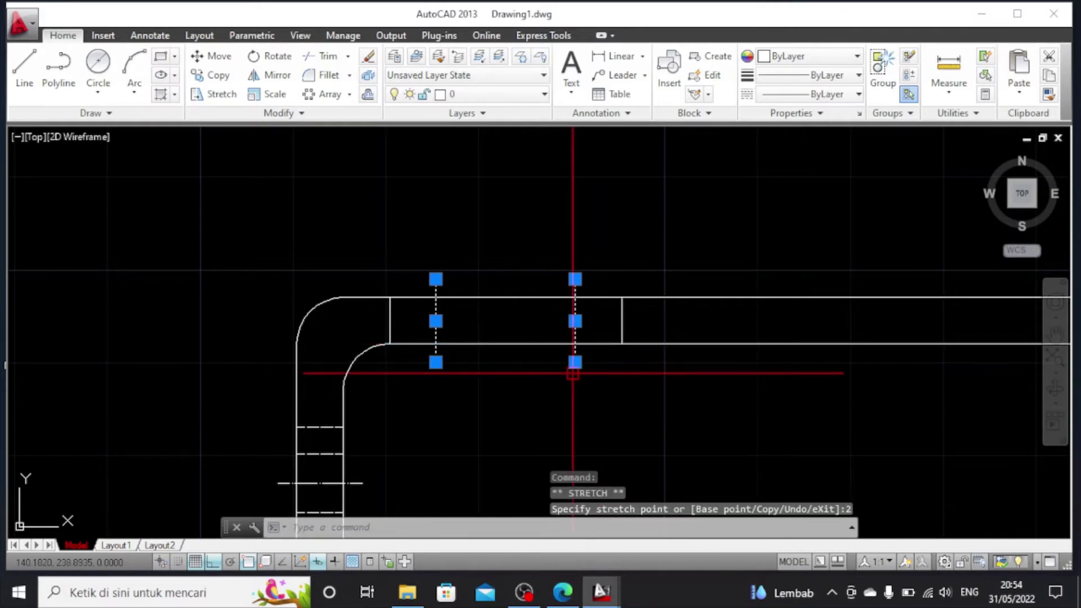
pyautogui.press('Escape')
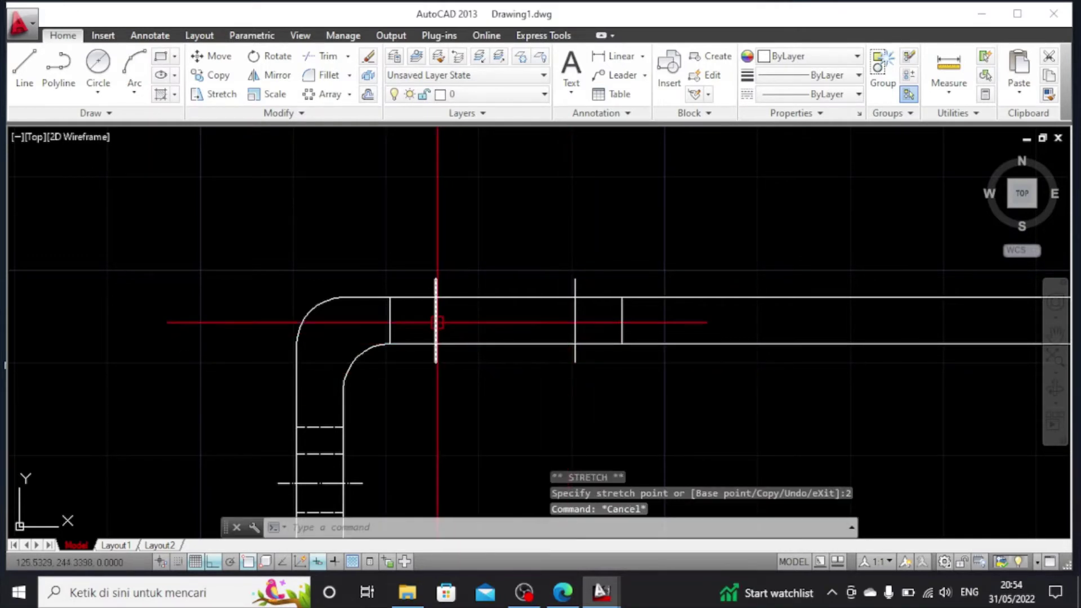
# Make the two extended lines ACAD_ISO04W100 centrelines at linetype scale 0.1
pyautogui.click(575, 321)
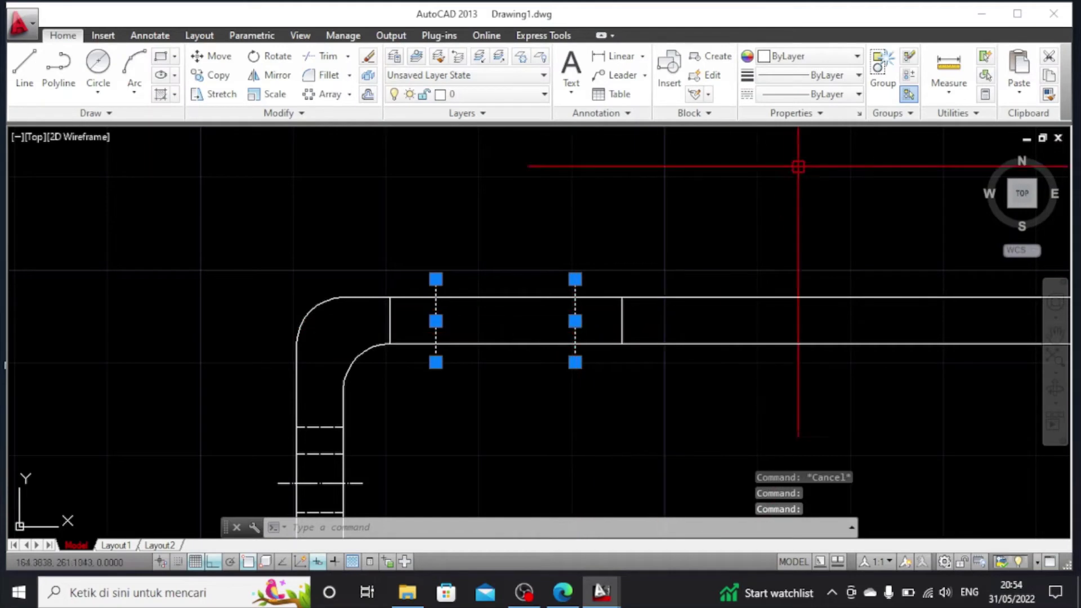
pyautogui.click(816, 94)
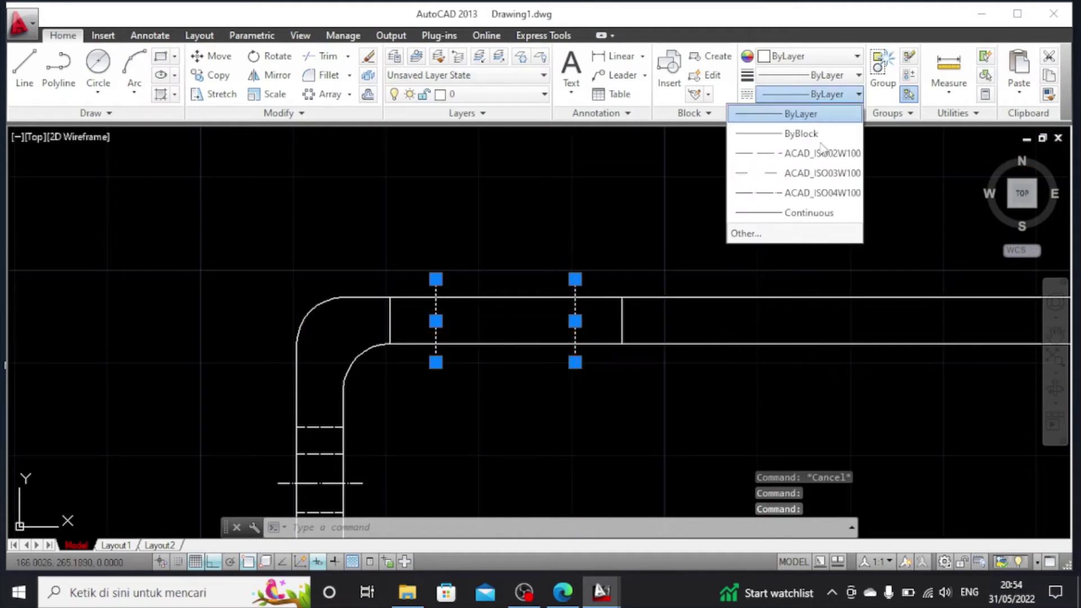
pyautogui.click(798, 179)
pyautogui.click(860, 115)
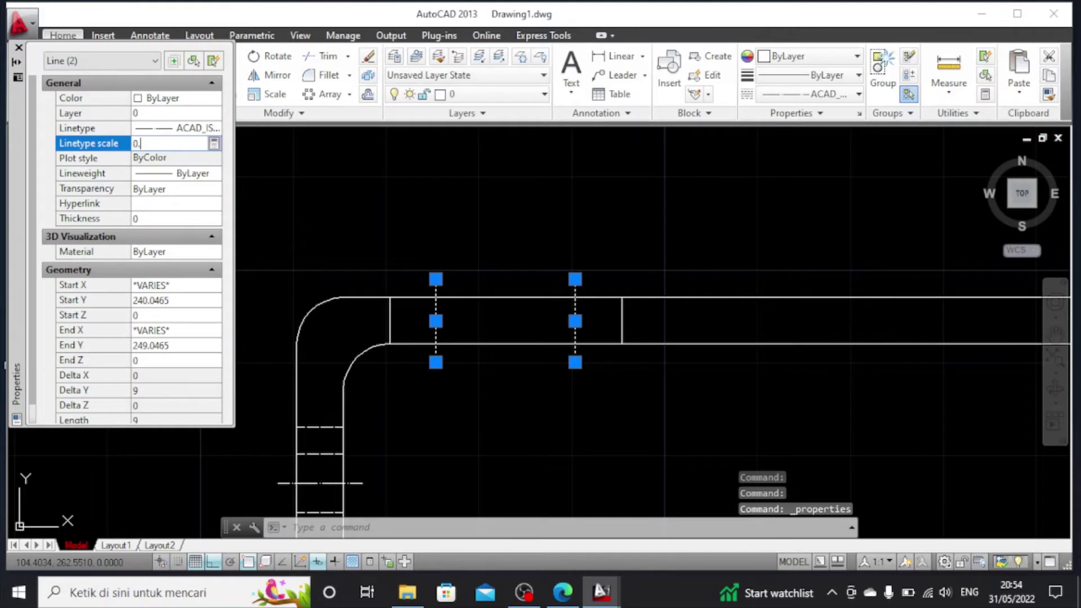
pyautogui.click(19, 47)
pyautogui.press('Escape')
# Check the two short neighbouring lines' properties, then window-select all four vertical lines on the bar
pyautogui.click(389, 329)
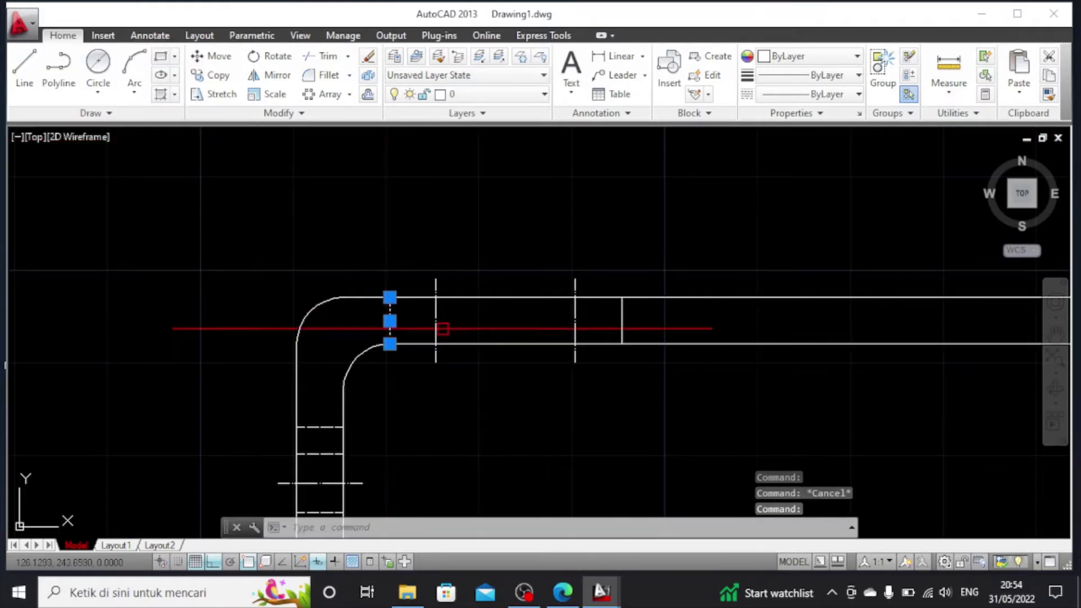
pyautogui.click(622, 322)
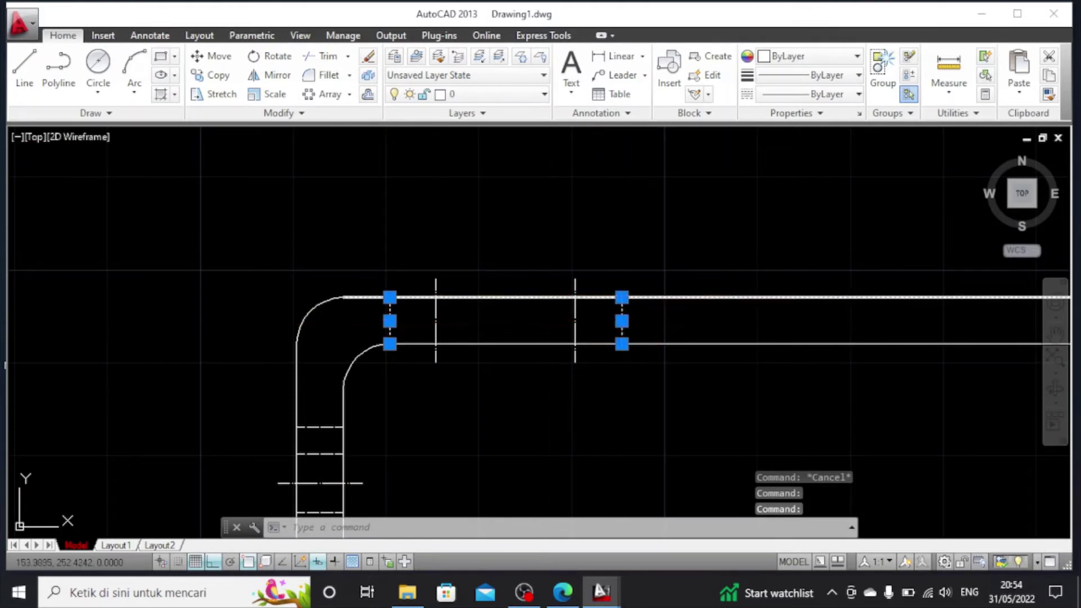
pyautogui.click(860, 112)
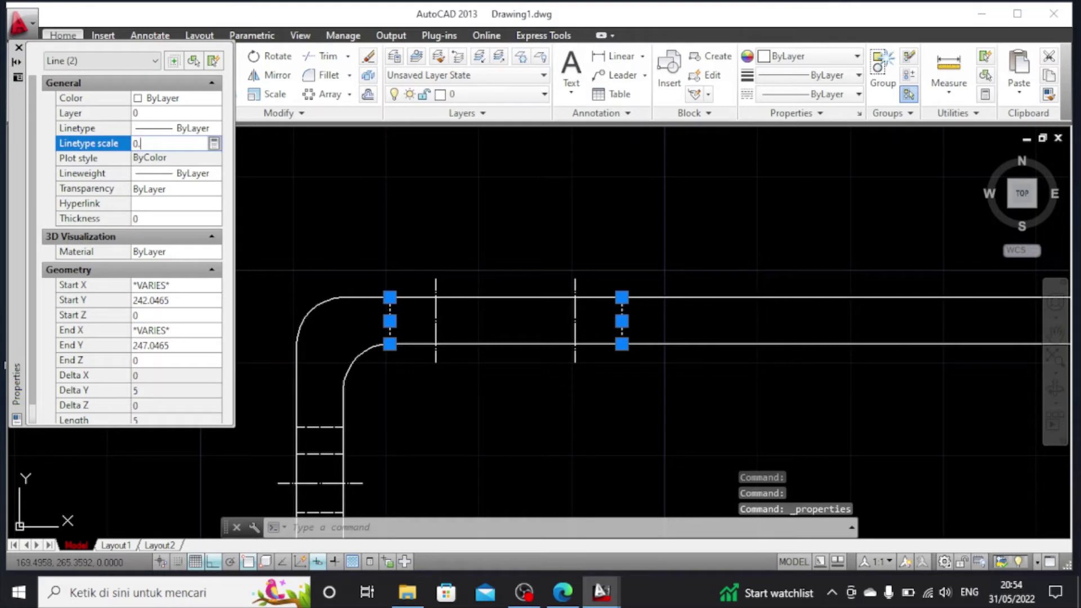
pyautogui.click(18, 49)
pyautogui.press('Escape')
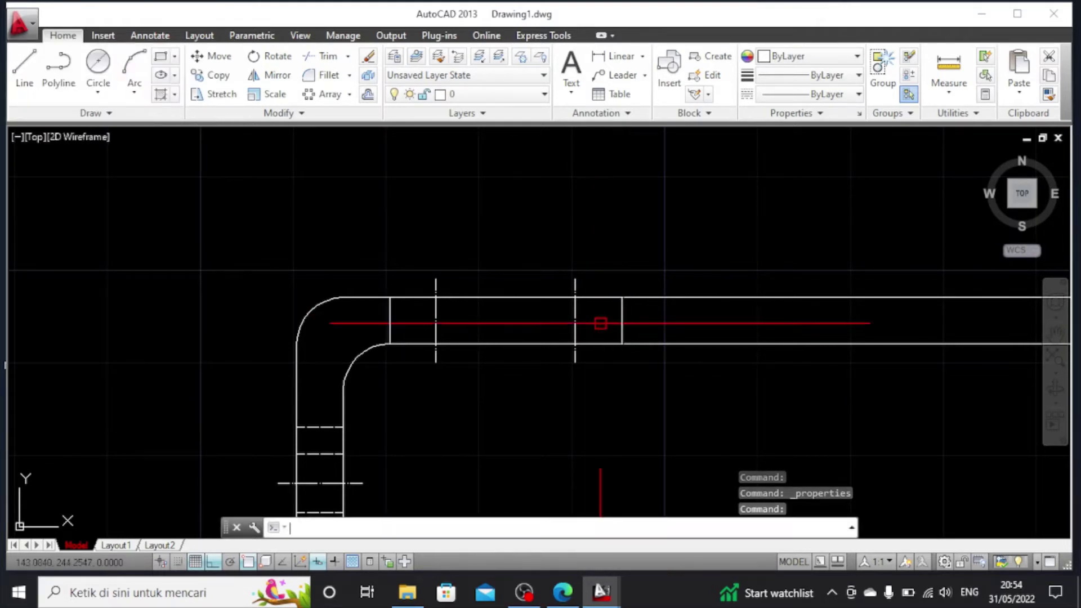
pyautogui.click(333, 255)
pyautogui.click(665, 384)
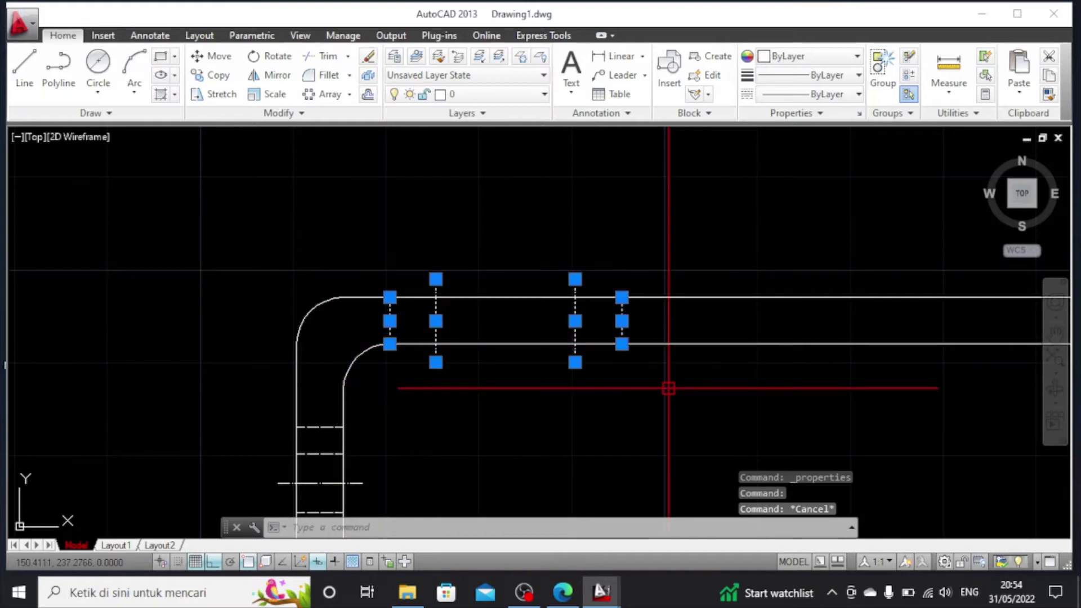
# Mirror the top flange's slot centrelines and dashed edge lines about a vertical axis through the bar's midpoint, keeping the originals
pyautogui.click(265, 75)
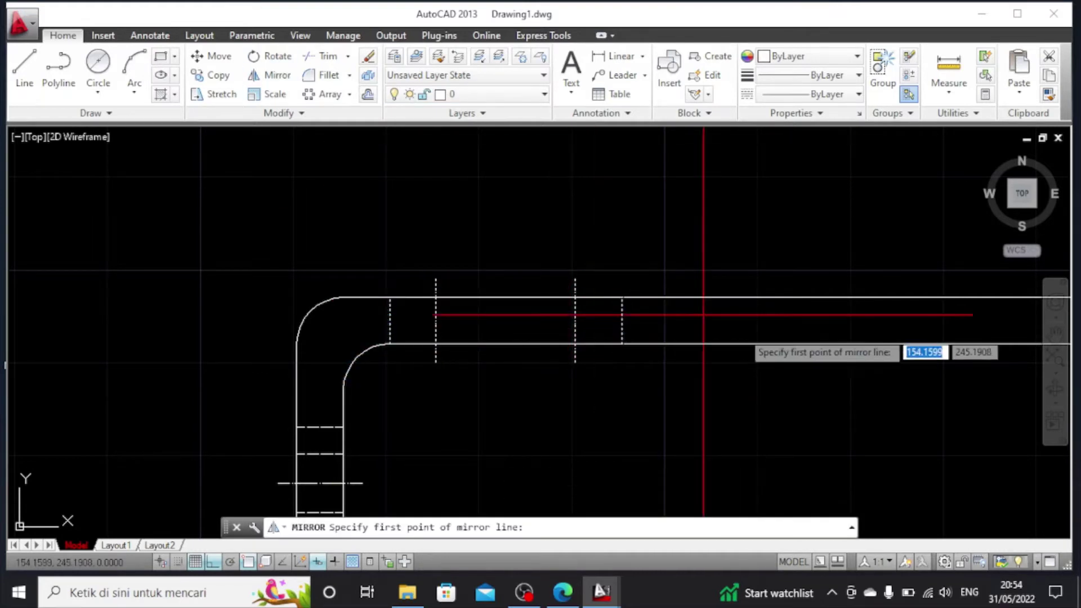
pyautogui.scroll(-4, 732, 327)
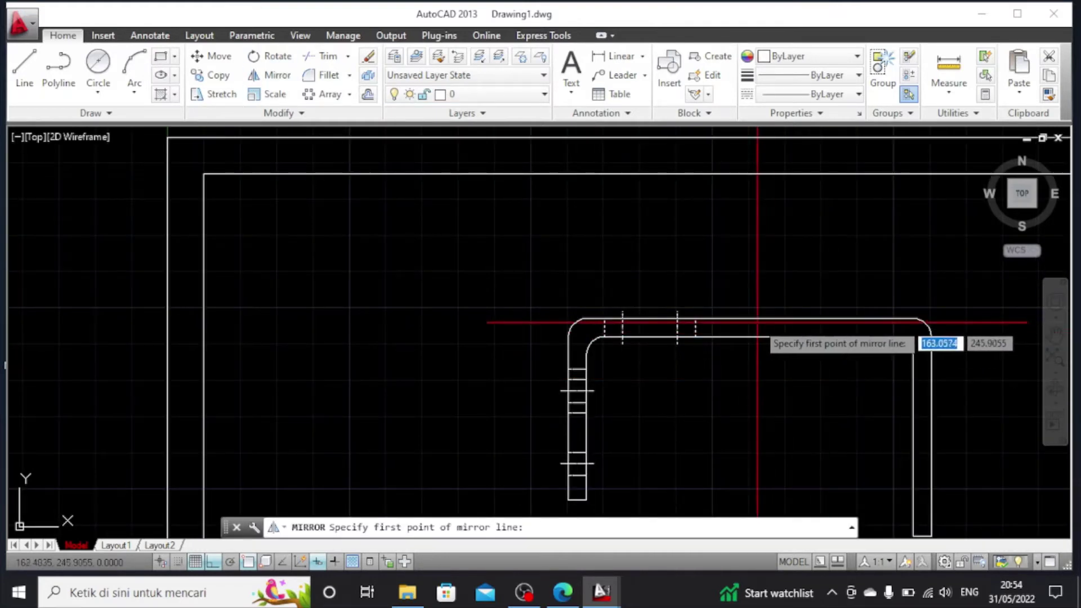
pyautogui.click(750, 319)
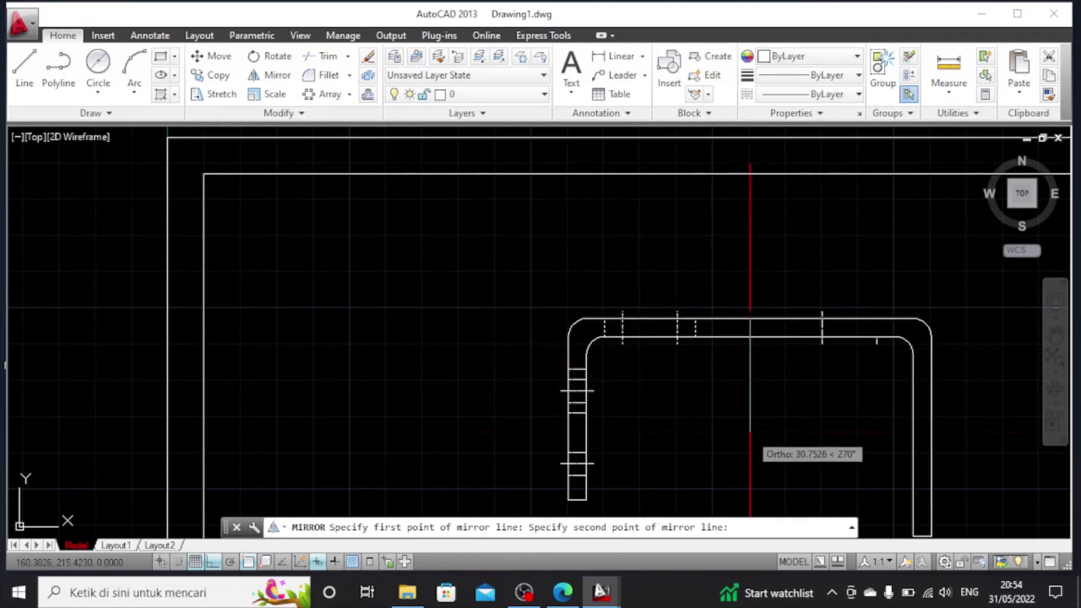
pyautogui.click(750, 433)
pyautogui.press('Return')
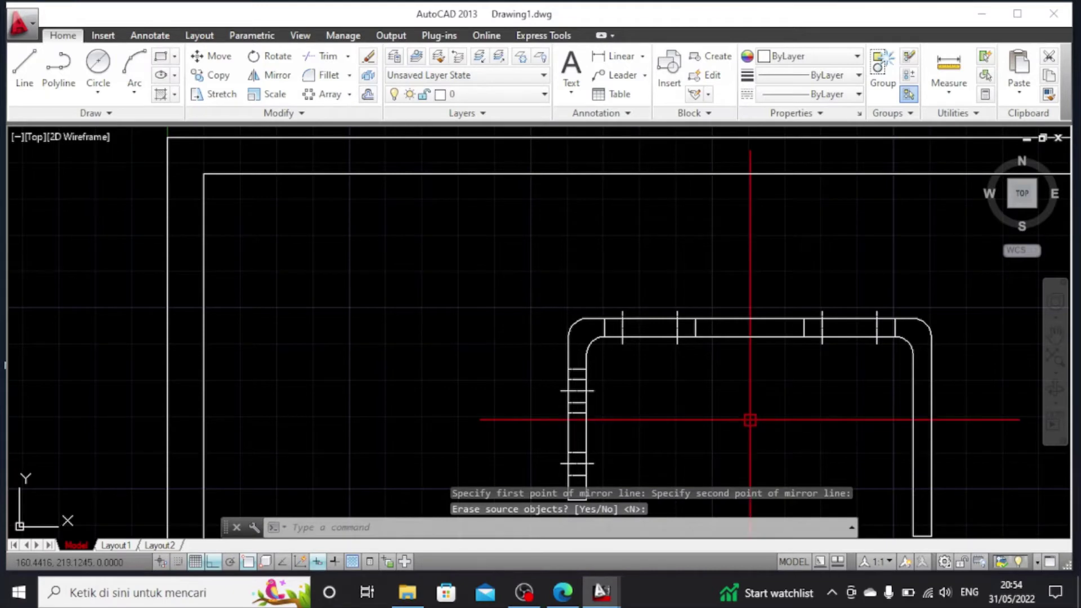
pyautogui.scroll(-5, 749, 419)
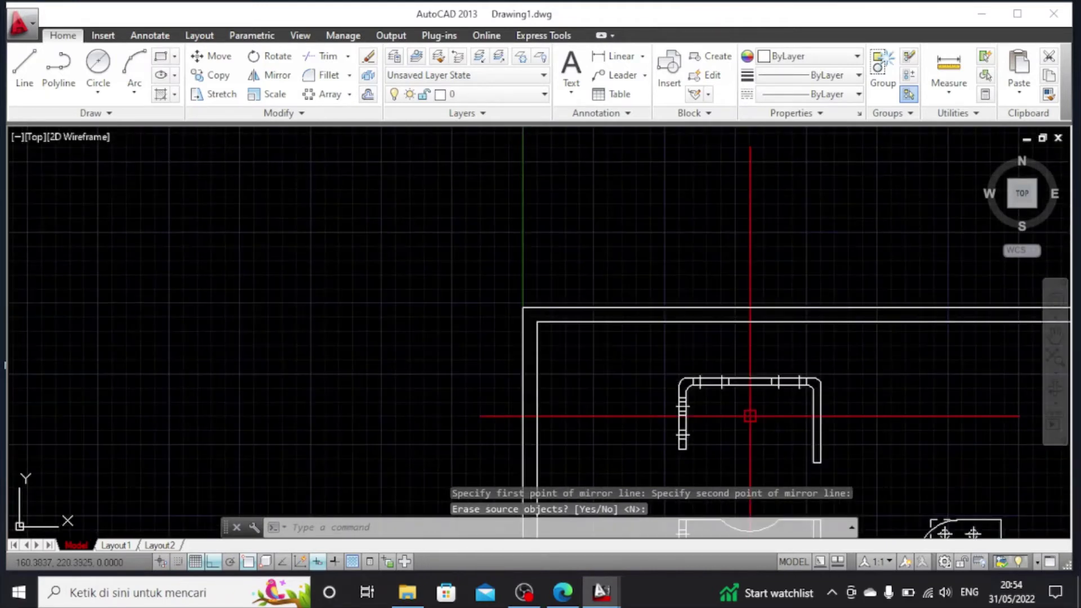
pyautogui.scroll(-2, 833, 429)
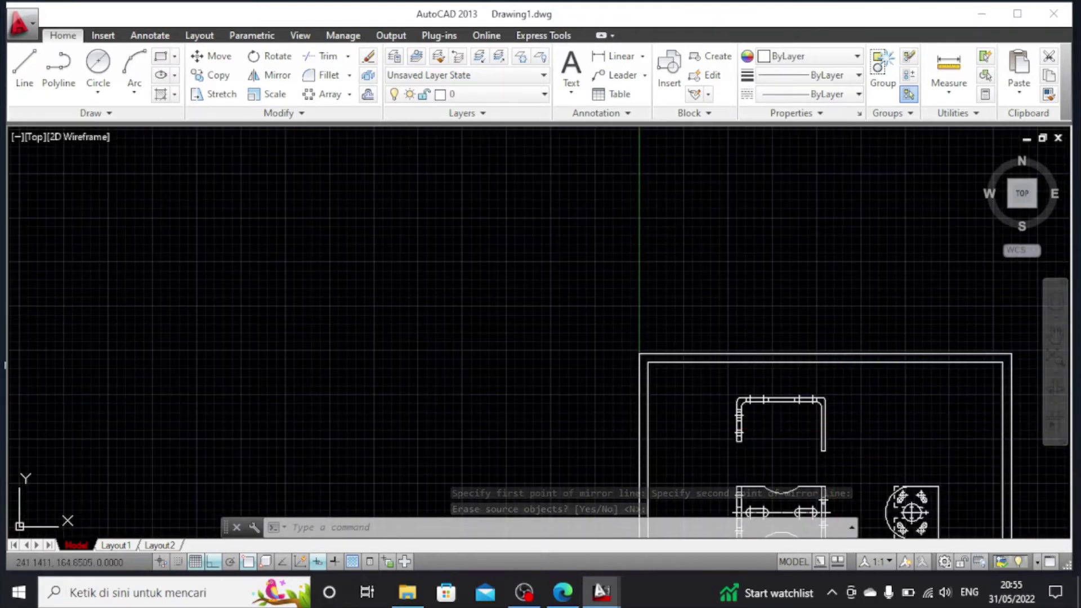
pyautogui.scroll(6, 856, 468)
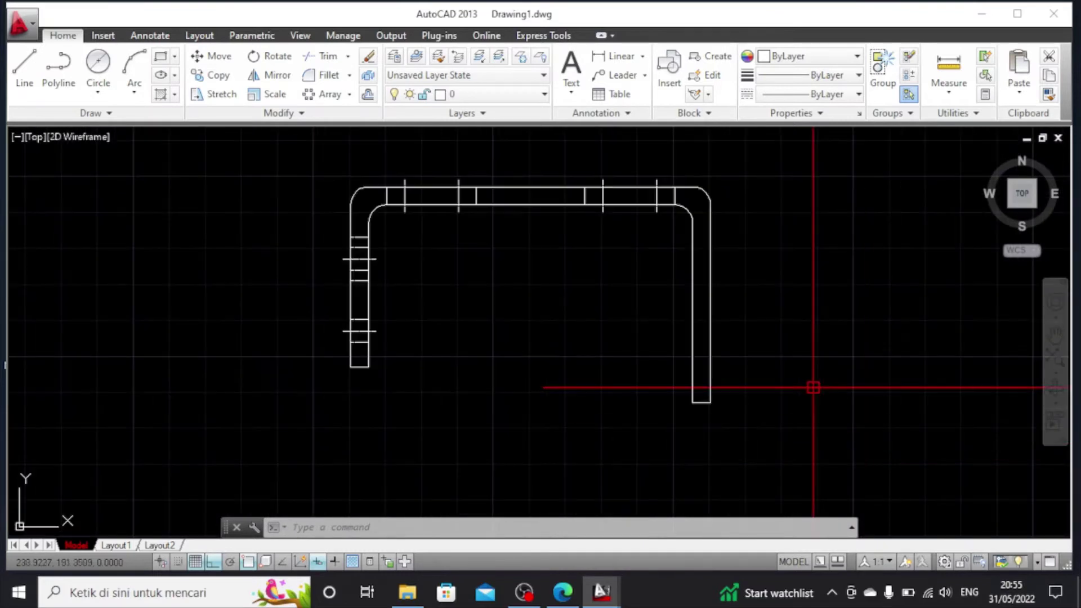
pyautogui.click(19, 72)
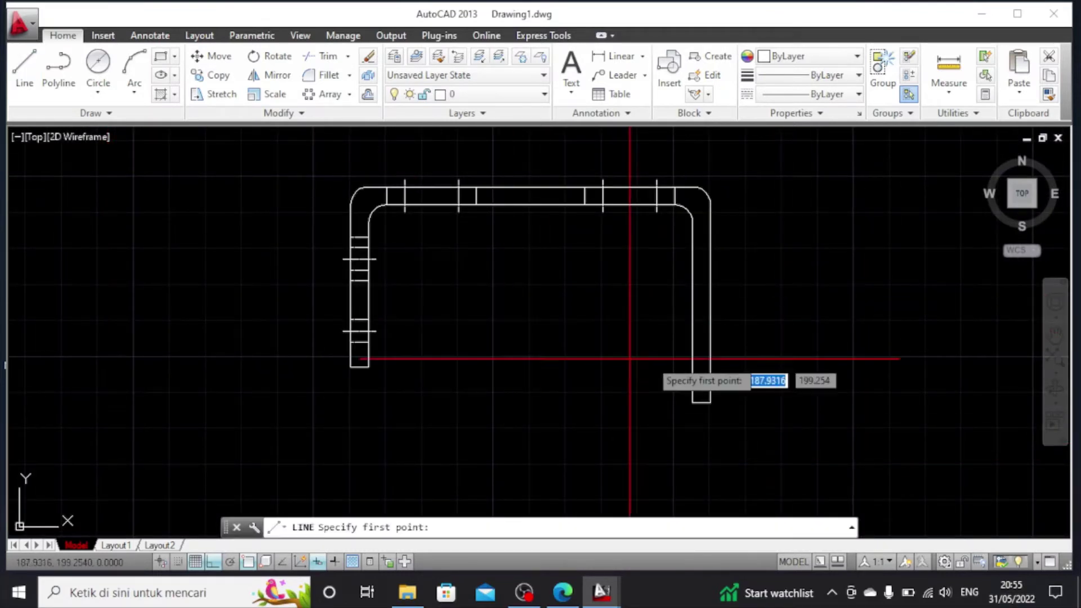
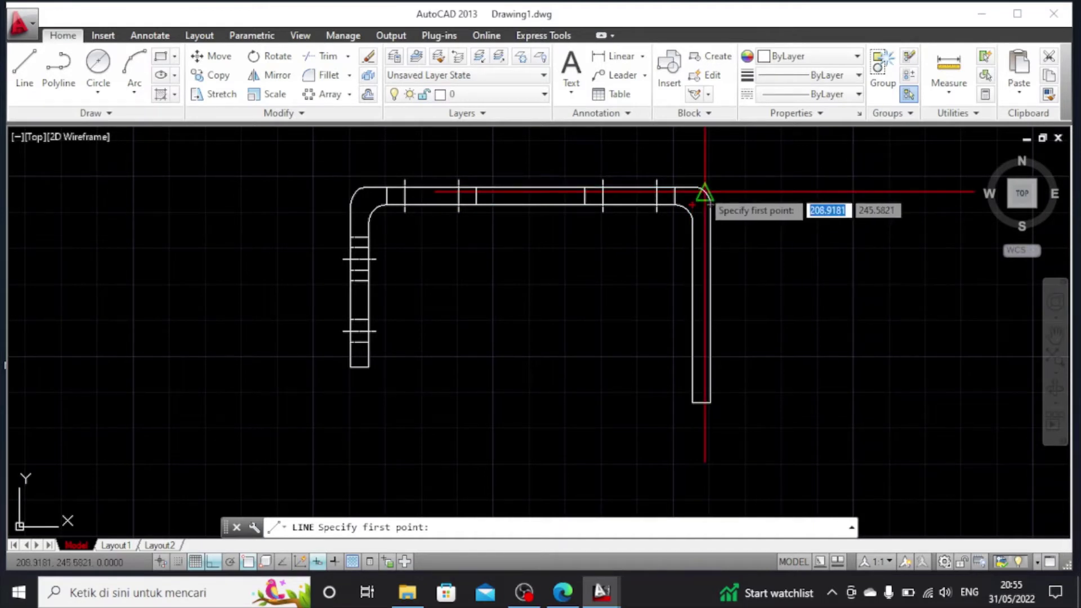
# Draw a 60-unit line upward from the right leg's bottom end
pyautogui.scroll(2, 691, 189)
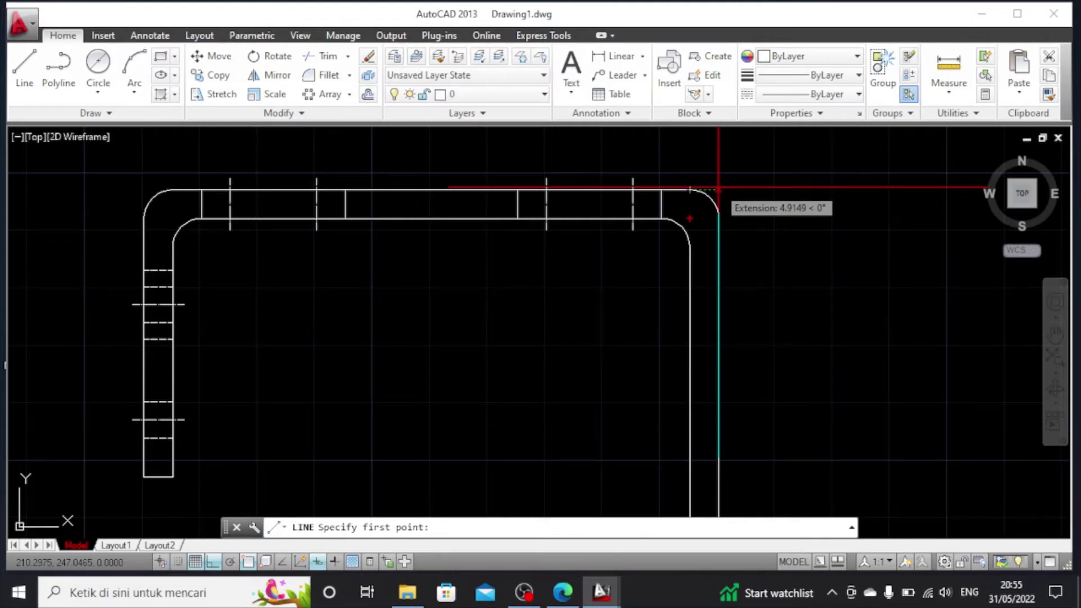
pyautogui.click(718, 189)
pyautogui.scroll(-2, 703, 337)
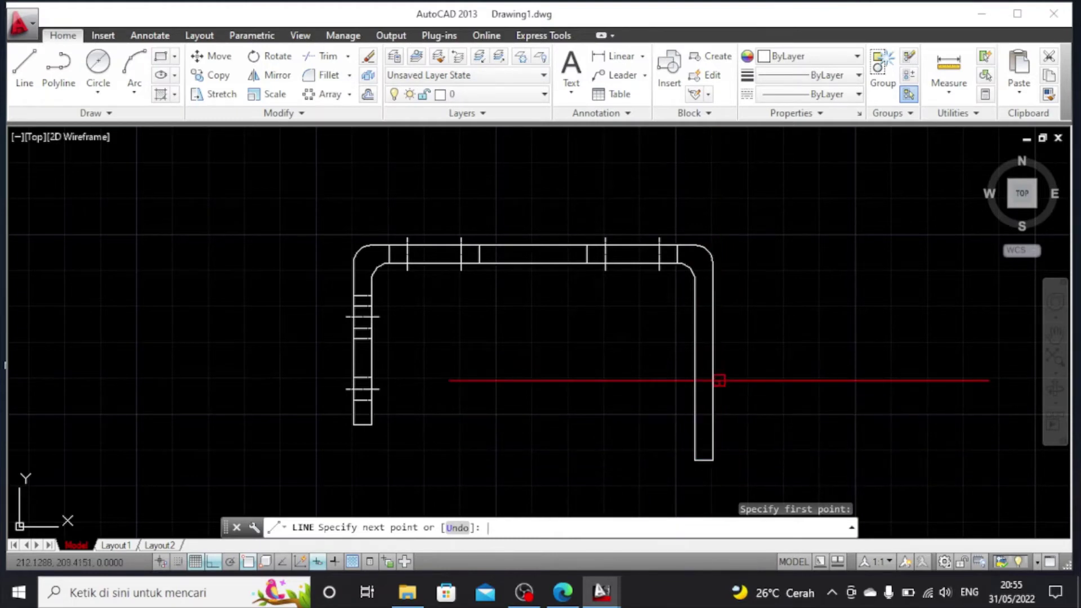
pyautogui.press('Escape')
pyautogui.click(25, 66)
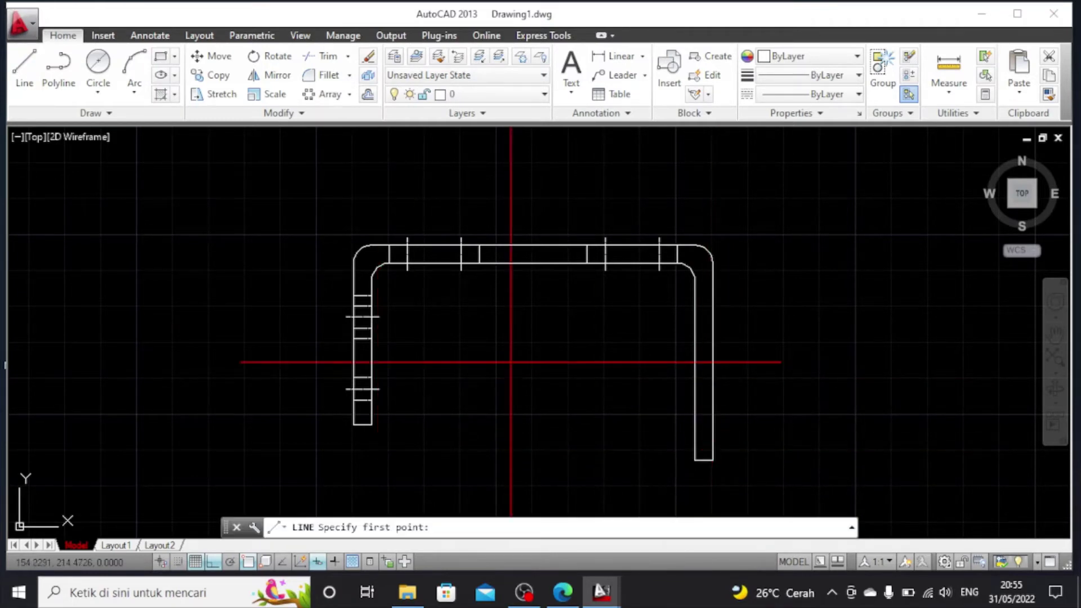
pyautogui.click(712, 460)
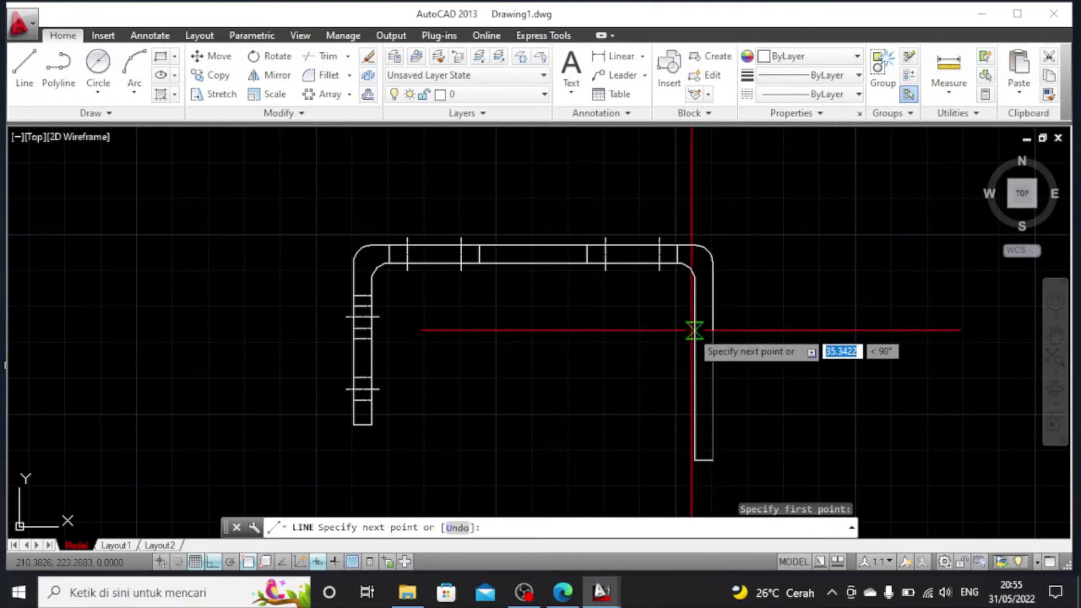
pyautogui.write('60')
pyautogui.press('Return')
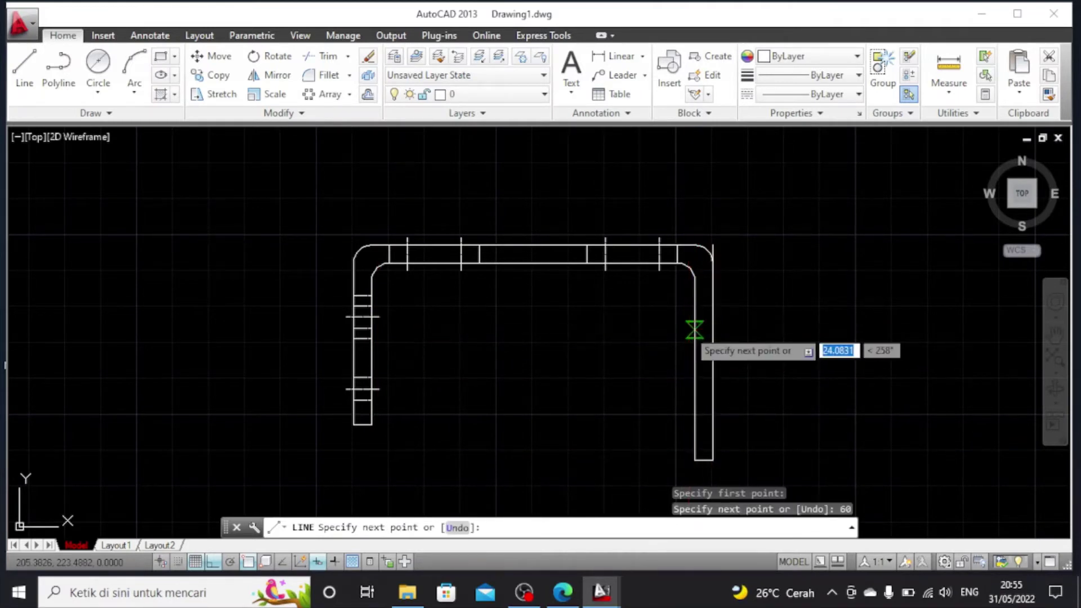
pyautogui.press('Escape')
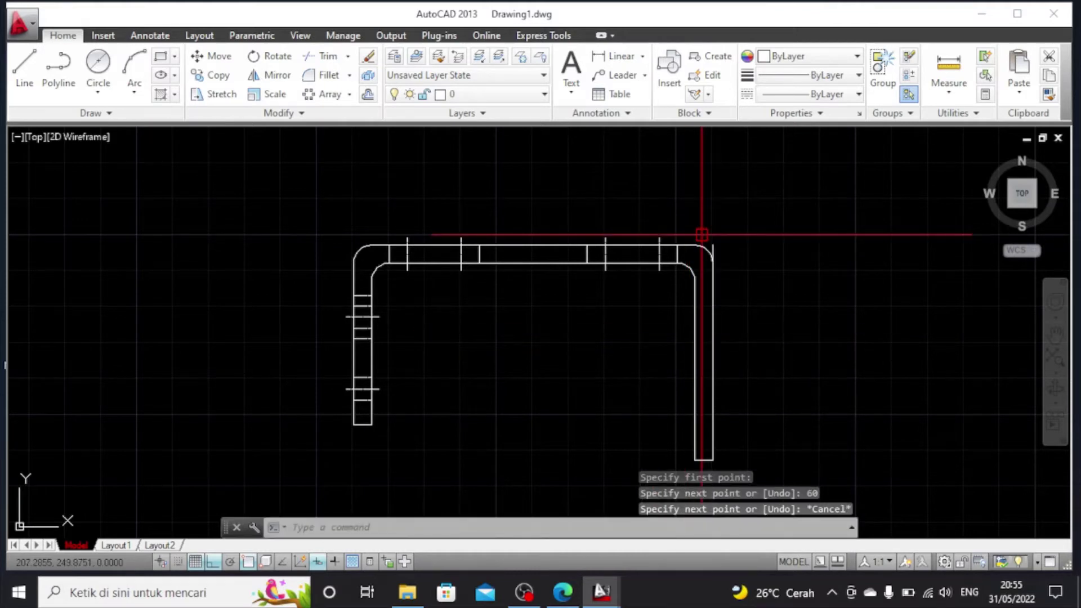
# Try a line from the right leg's midpoint, cancel it, and select the short crossbar
pyautogui.click(25, 68)
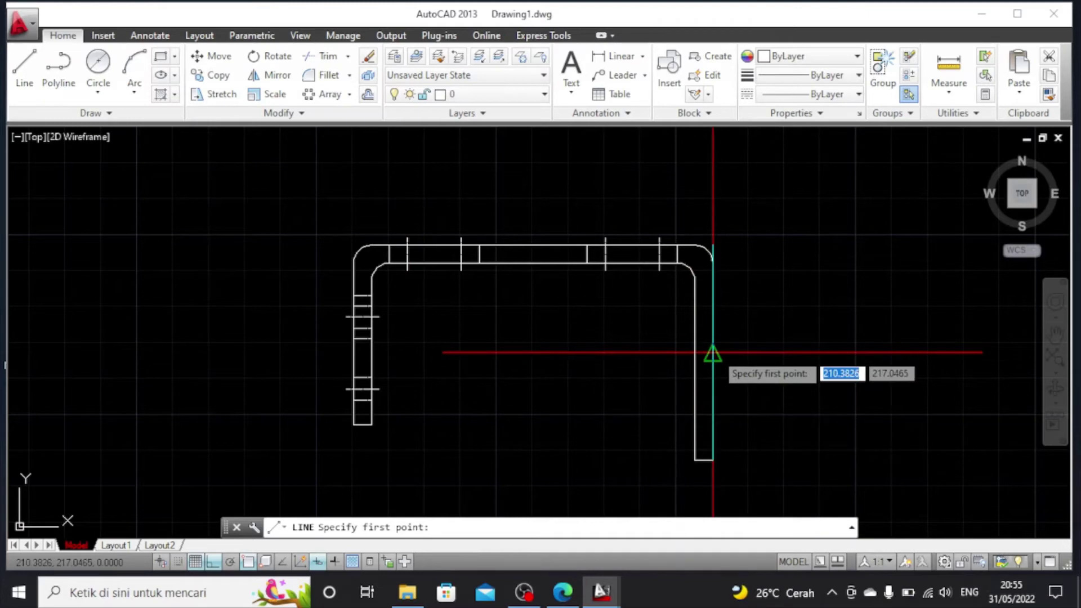
pyautogui.click(713, 353)
pyautogui.scroll(3, 695, 354)
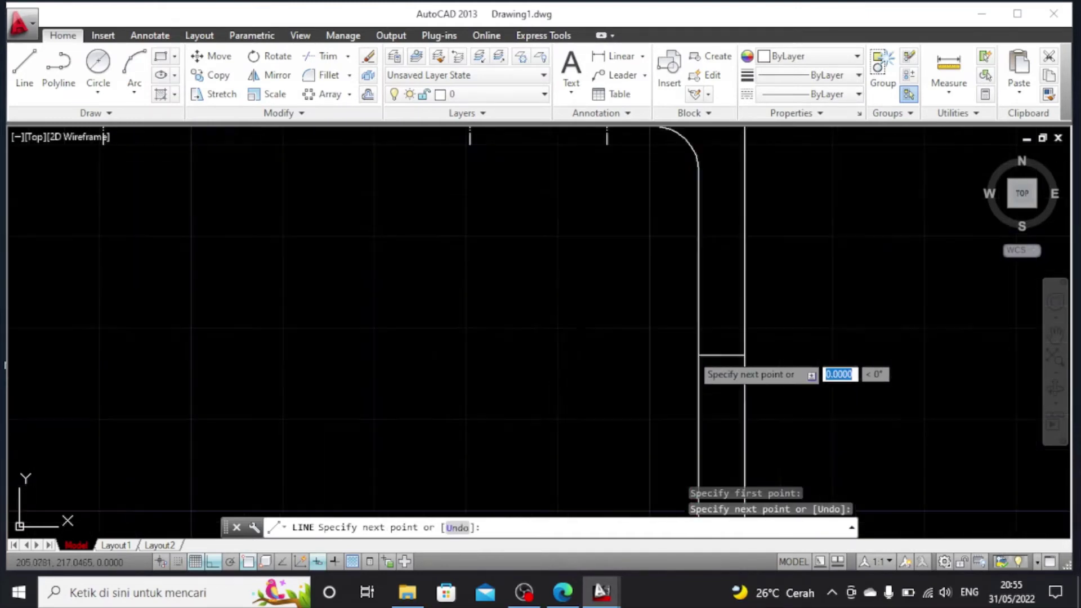
pyautogui.scroll(-6, 695, 354)
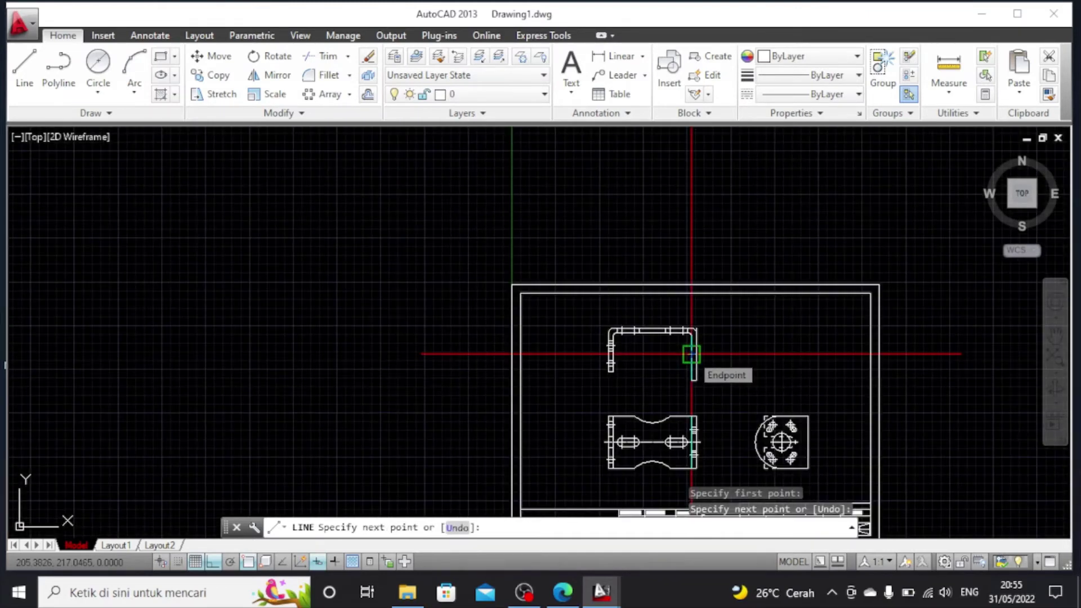
pyautogui.scroll(5, 691, 355)
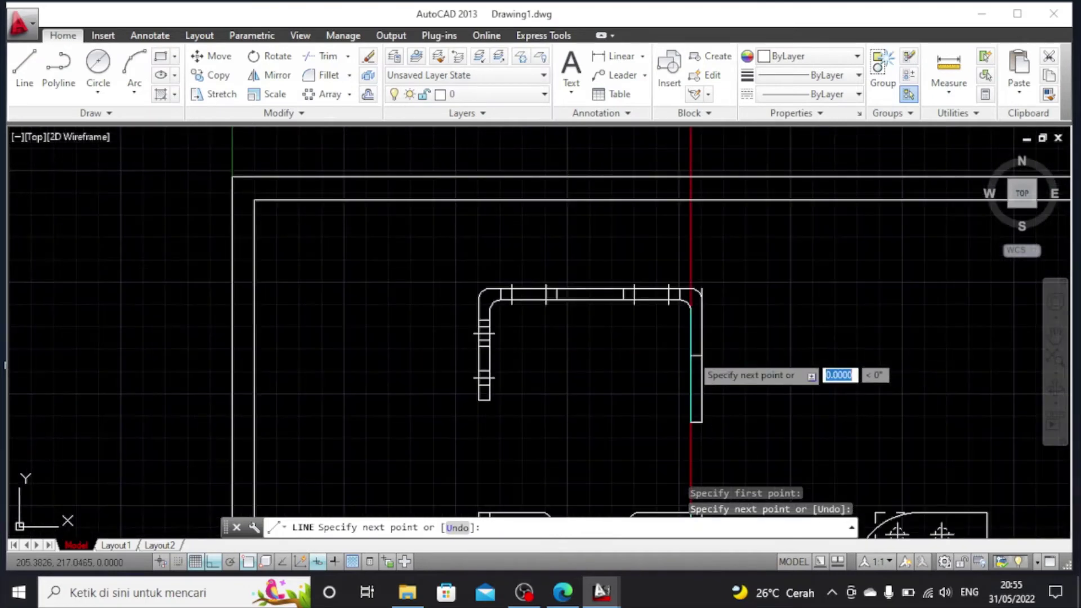
pyautogui.press('Escape')
pyautogui.click(702, 358)
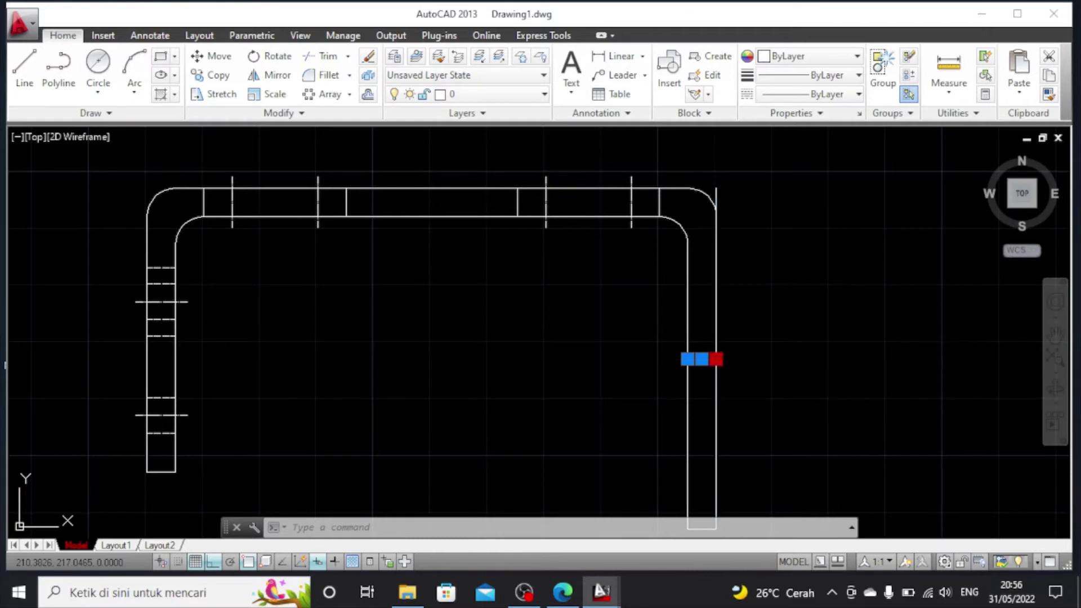
# Stretch the crossbar's end 2 units outward
pyautogui.click(716, 358)
pyautogui.write('2')
pyautogui.press('Return')
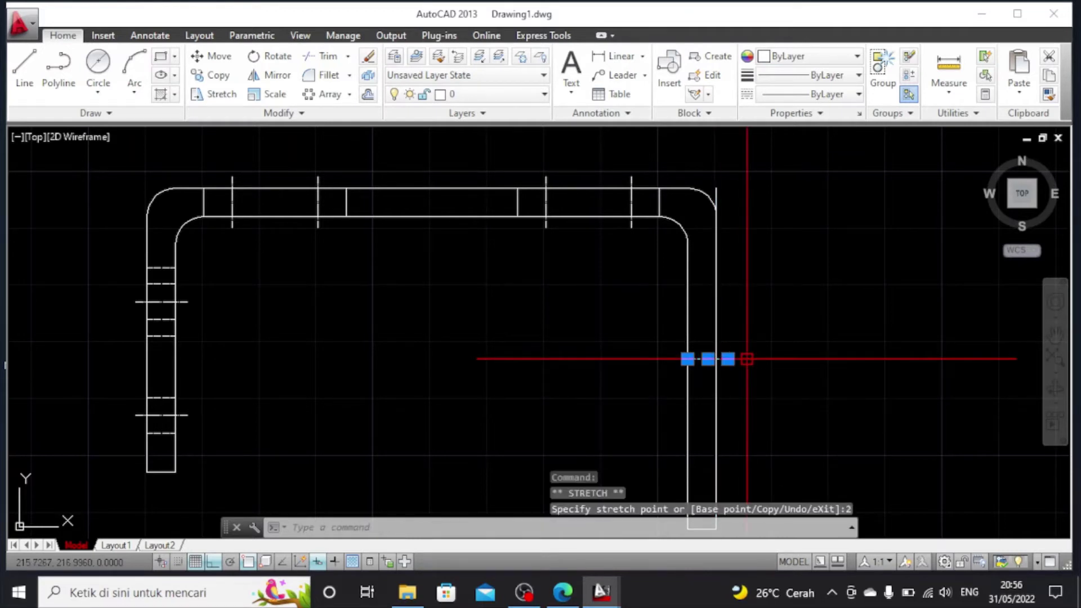
pyautogui.moveTo(688, 359)
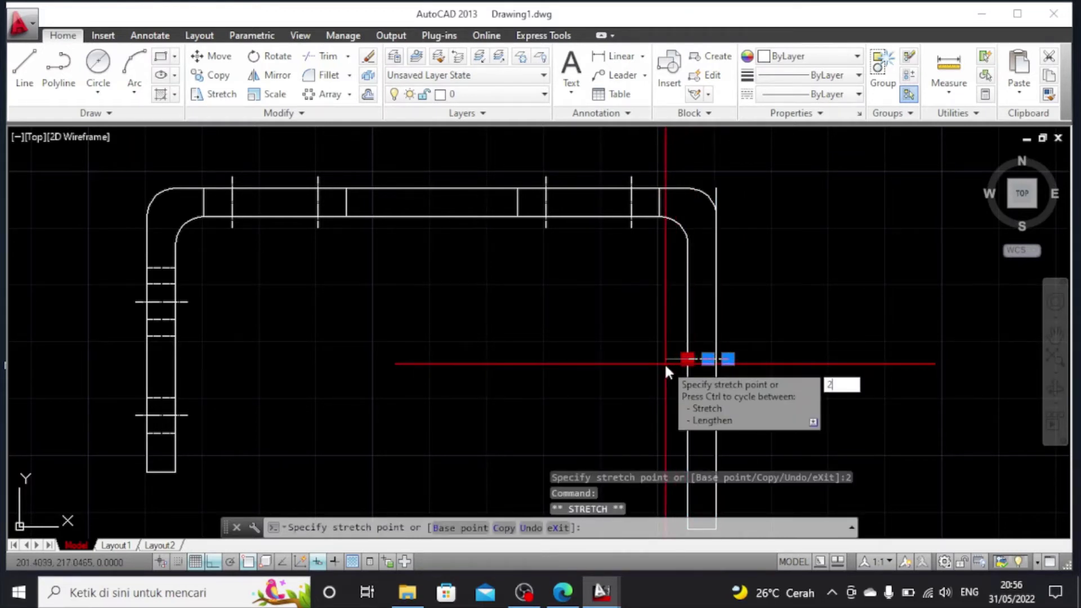
pyautogui.press('Escape')
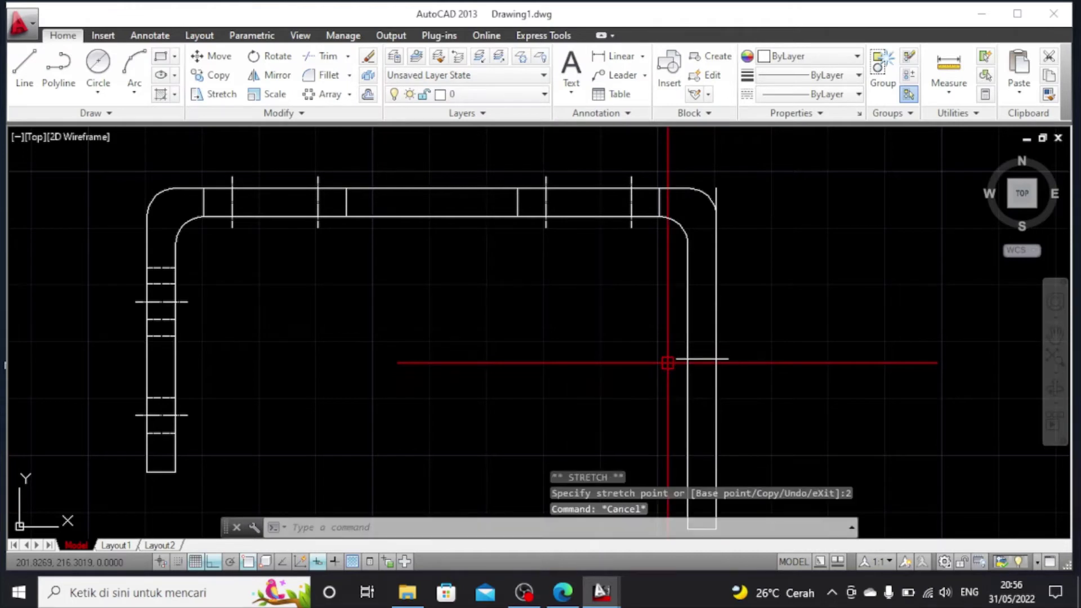
pyautogui.scroll(4, 705, 355)
pyautogui.scroll(-3, 706, 353)
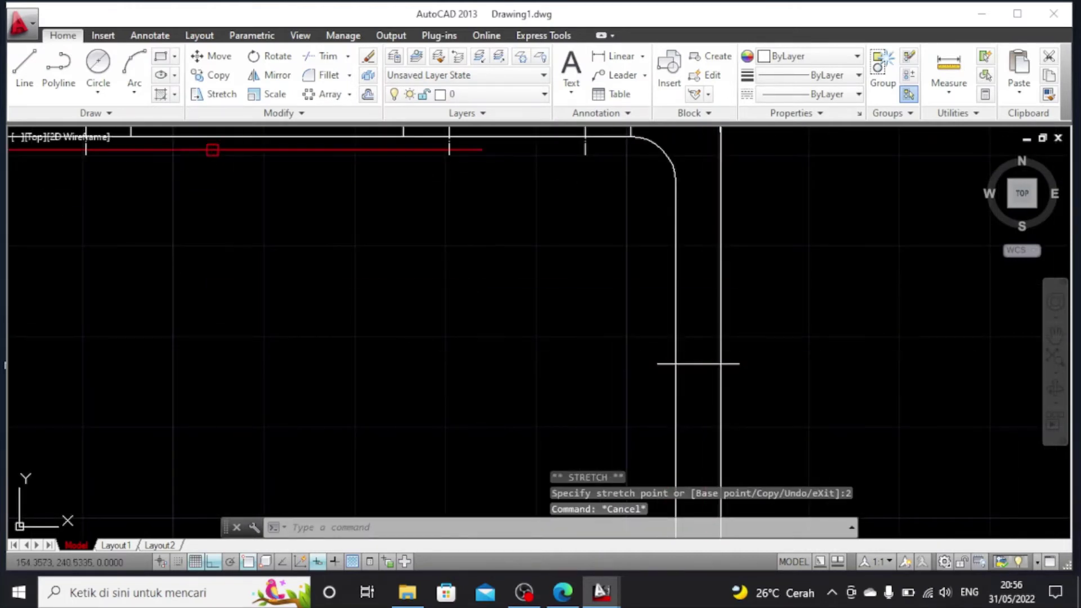
# Draw a rung 10 units above the crossbar, across to the outer edge
pyautogui.click(23, 71)
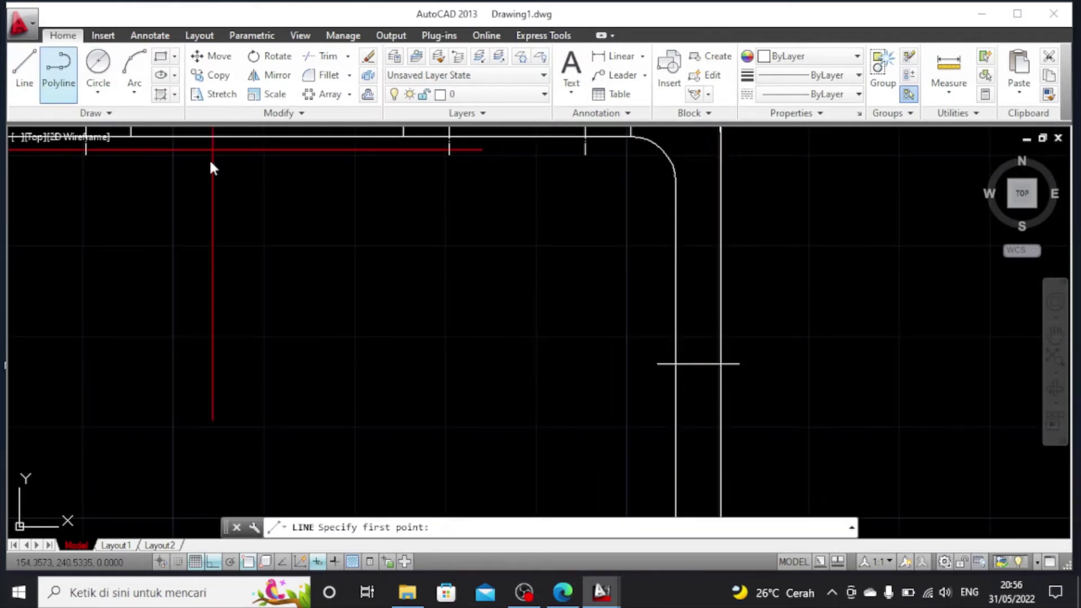
pyautogui.click(675, 363)
pyautogui.write('1')
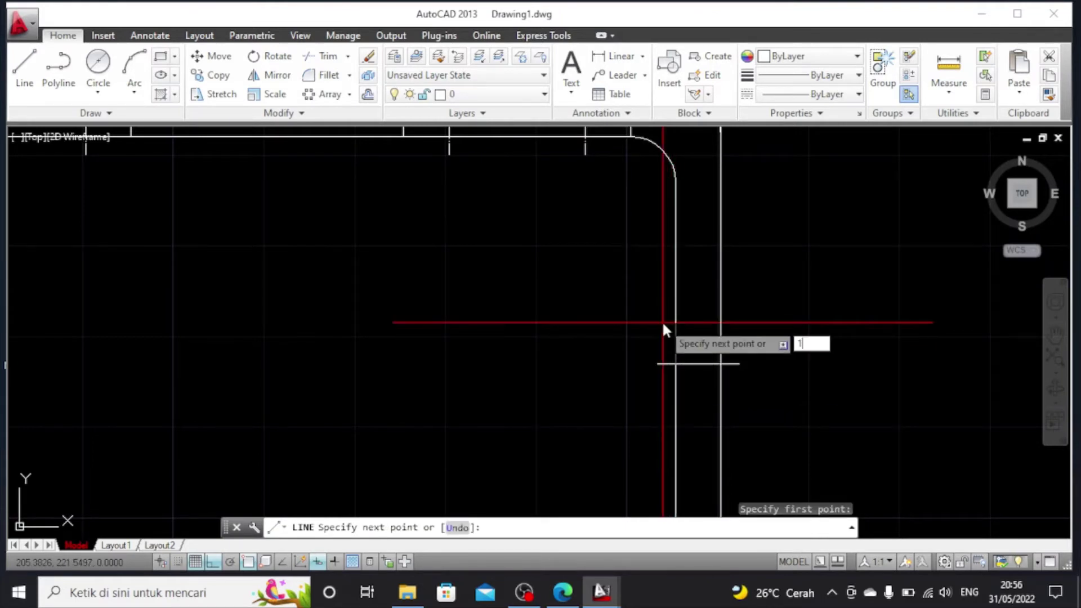
pyautogui.write('0')
pyautogui.press('Return')
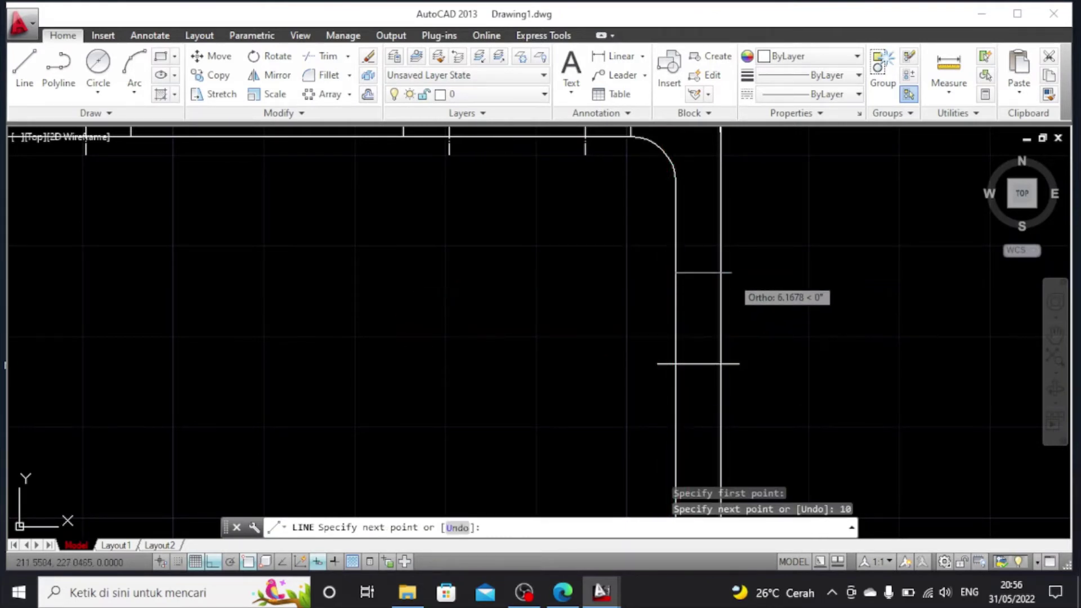
pyautogui.click(720, 273)
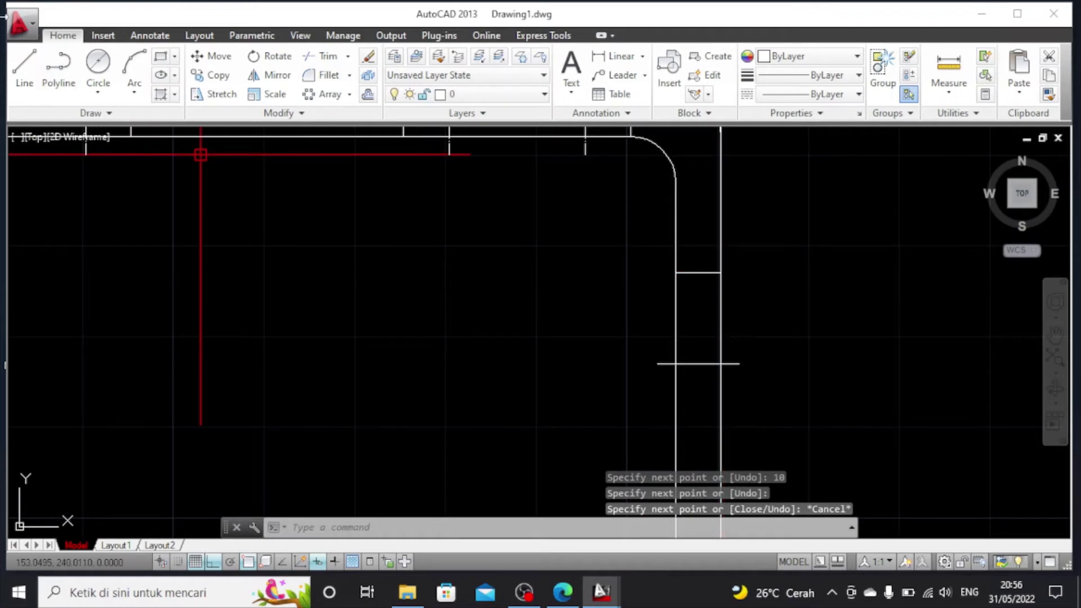
# Draw a line 10 units down from the crossbar, then a 5-unit rung right
pyautogui.click(24, 68)
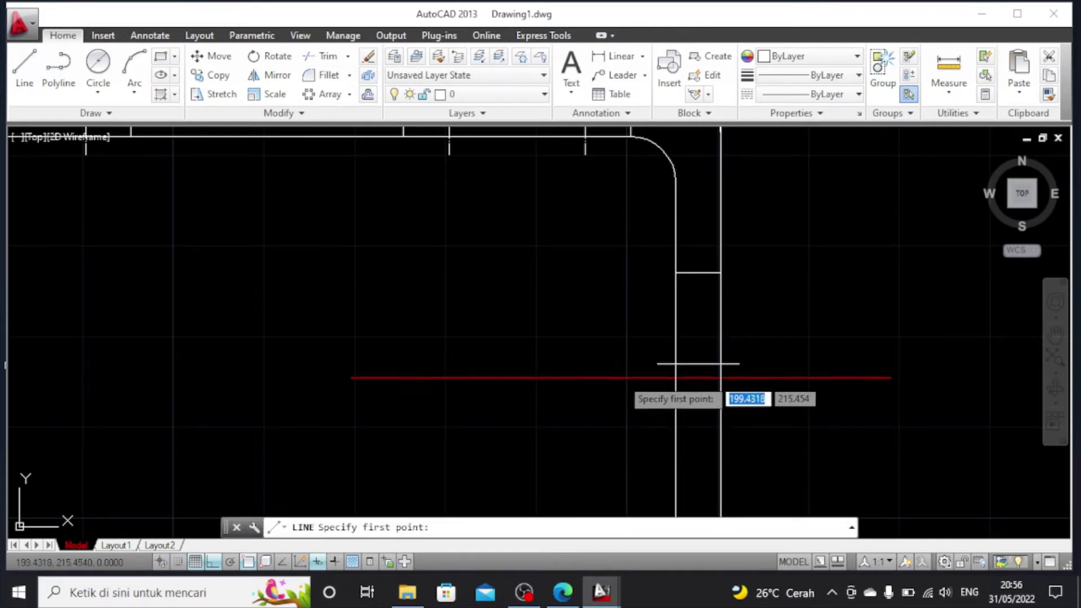
pyautogui.click(676, 364)
pyautogui.write('10')
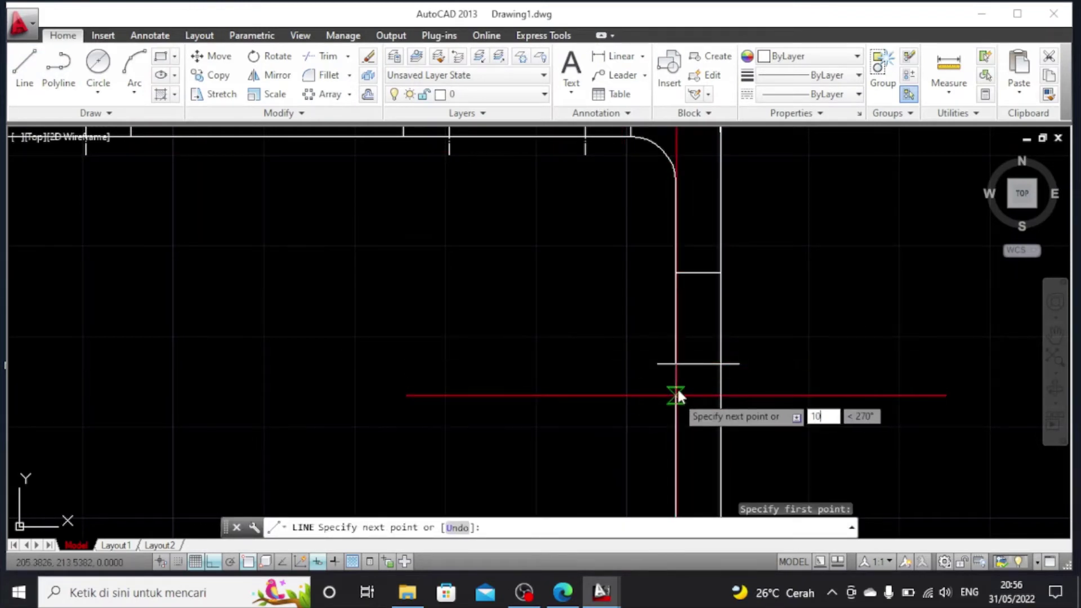
pyautogui.press('Return')
pyautogui.write('5')
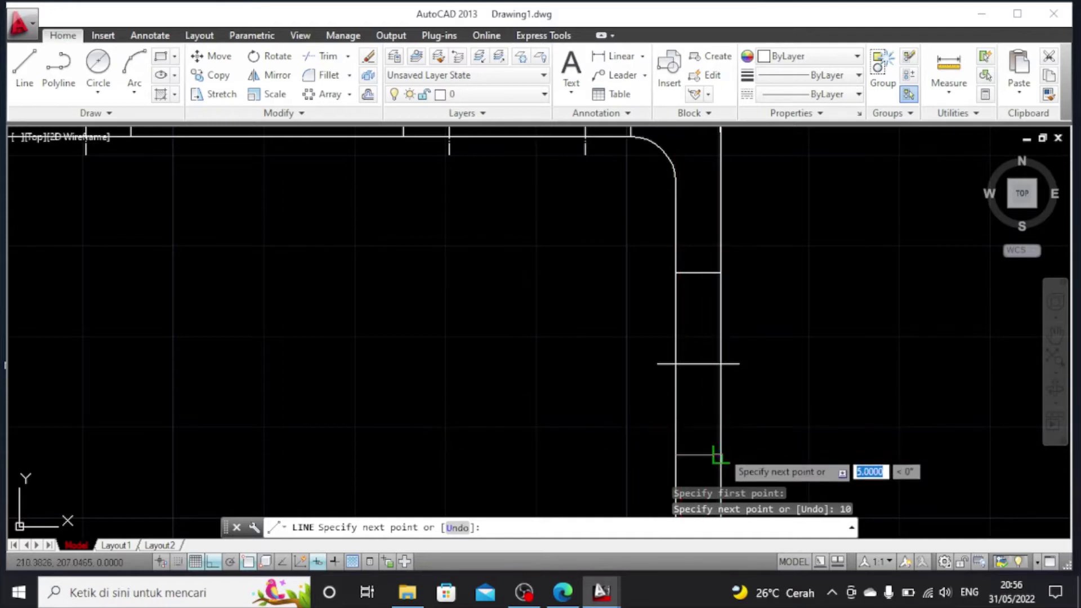
pyautogui.press('Return')
pyautogui.press('Escape')
pyautogui.scroll(-2, 713, 424)
pyautogui.scroll(-2, 712, 422)
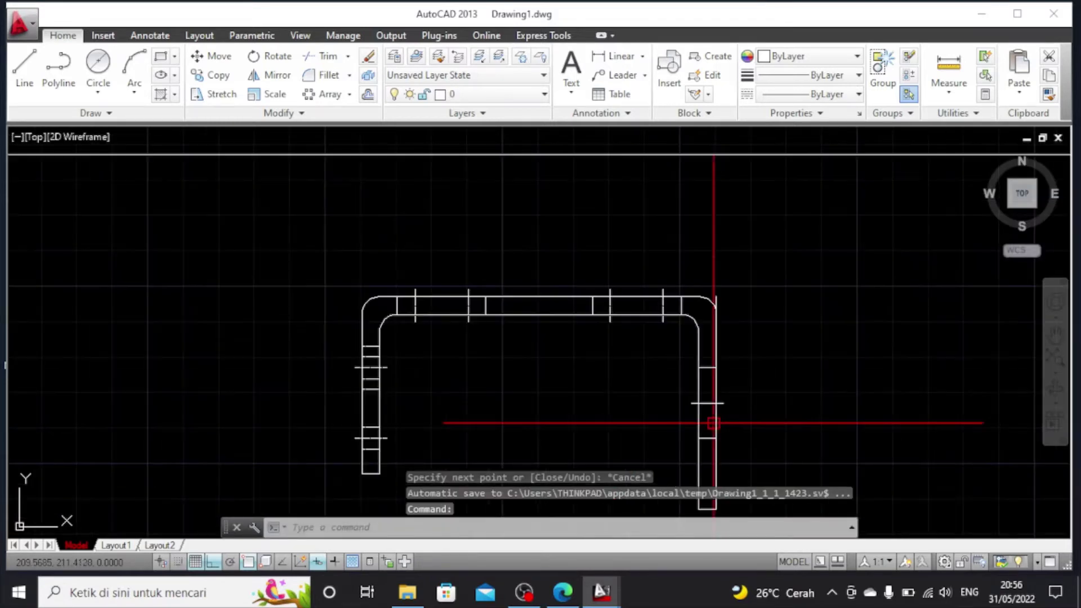
pyautogui.scroll(5, 711, 423)
pyautogui.scroll(-4, 711, 422)
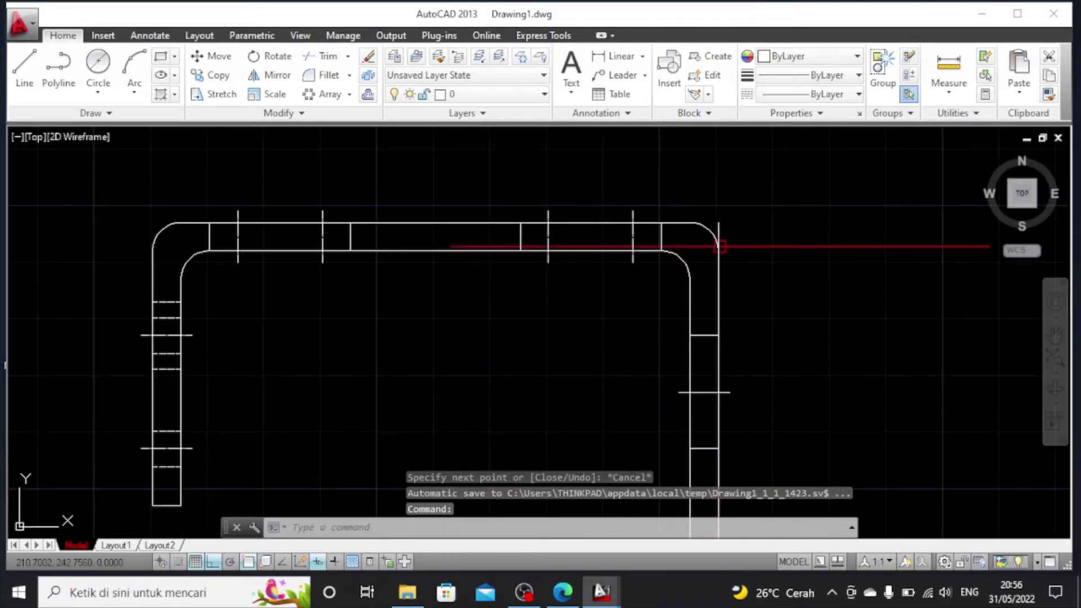
# Delete the long line on the right leg's outer edge
pyautogui.click(718, 235)
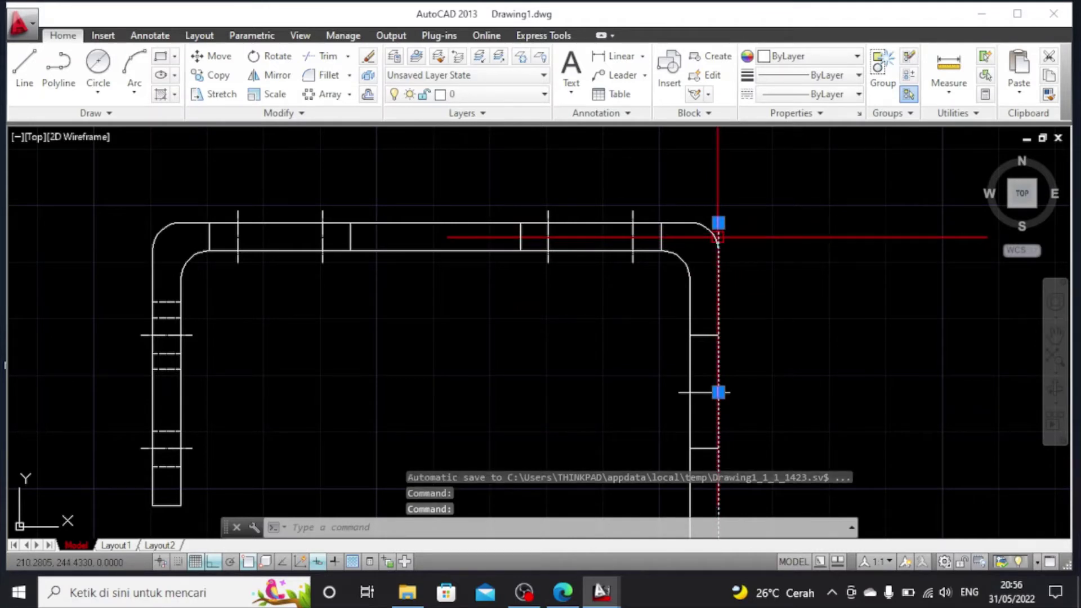
pyautogui.press('Delete')
pyautogui.scroll(-4, 772, 401)
pyautogui.scroll(4, 772, 399)
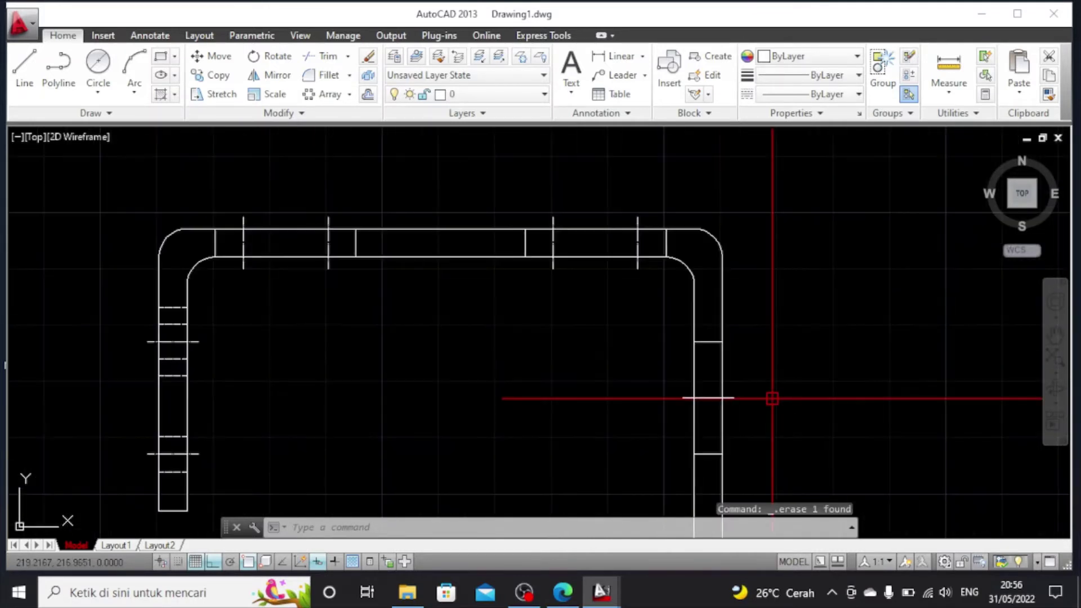
# Draw a 20-unit line upward on the right leg's outer edge
pyautogui.click(26, 70)
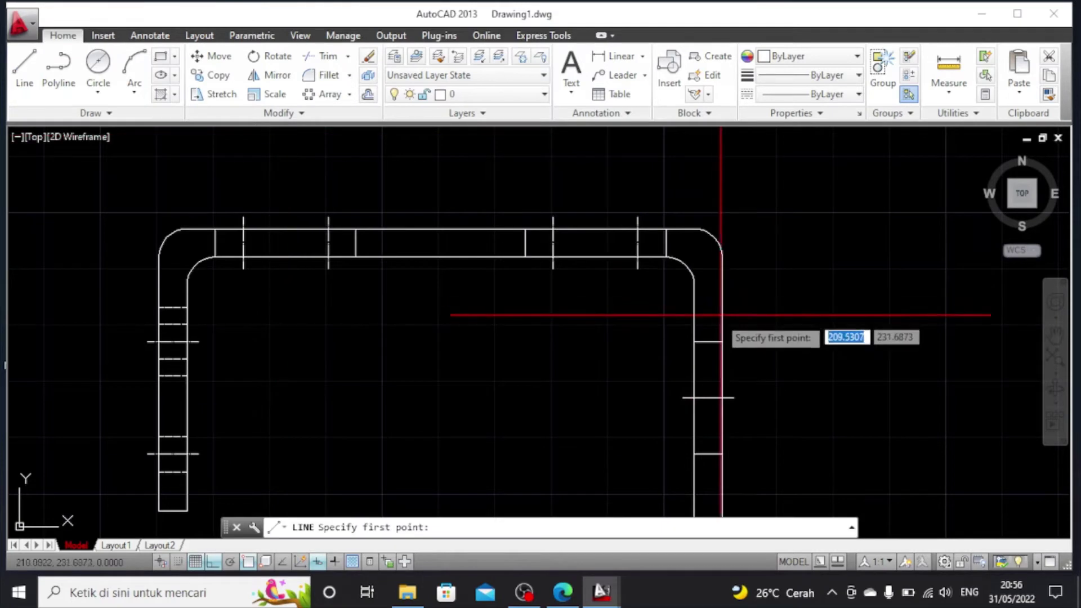
pyautogui.click(723, 342)
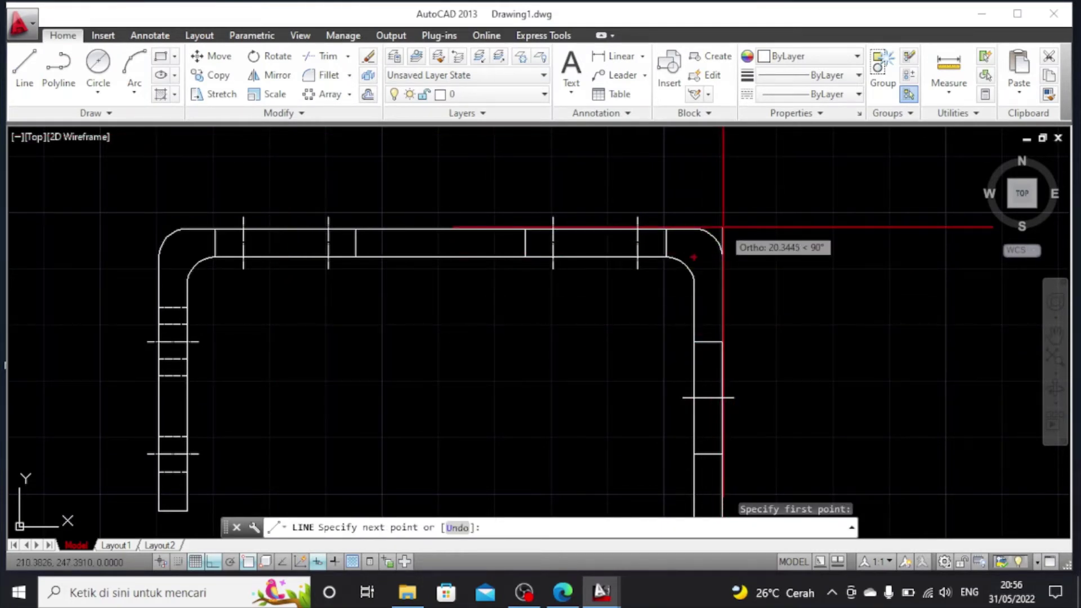
pyautogui.write('20')
pyautogui.press('Return')
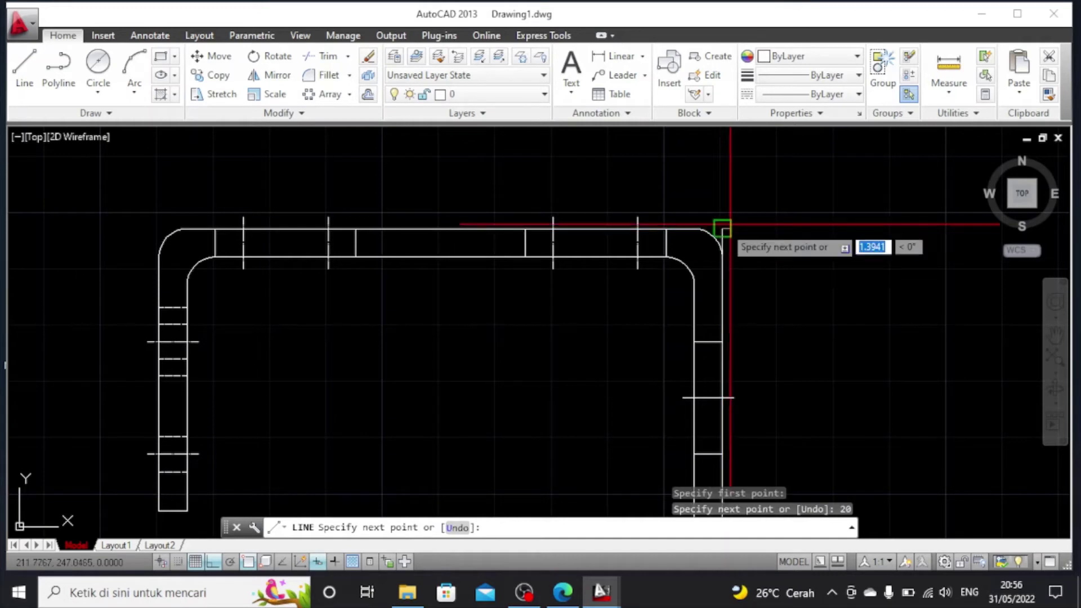
pyautogui.press('Escape')
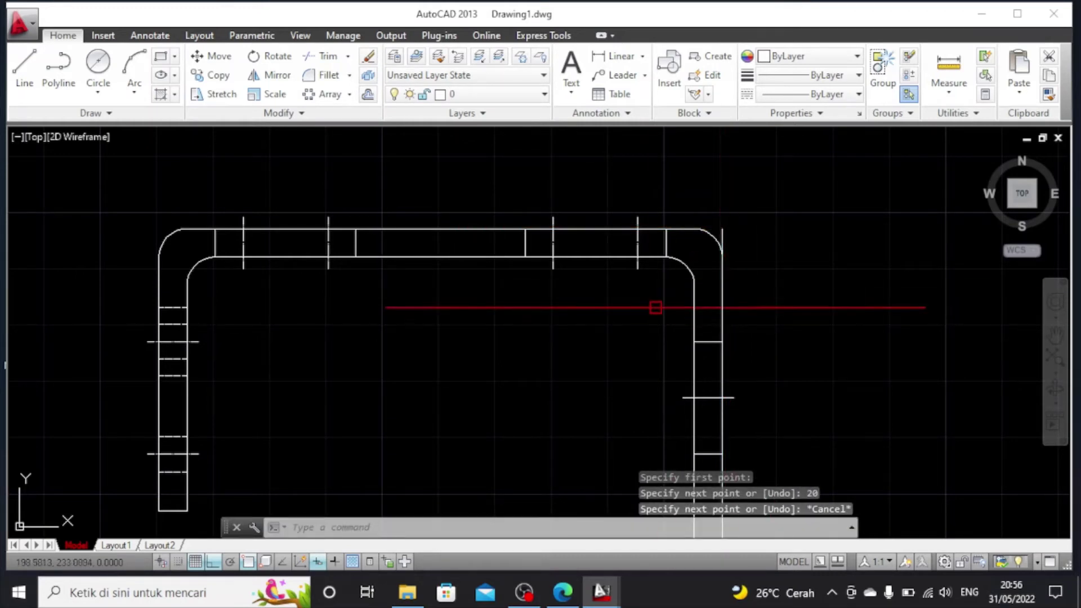
pyautogui.scroll(-3, 718, 307)
pyautogui.scroll(3, 763, 315)
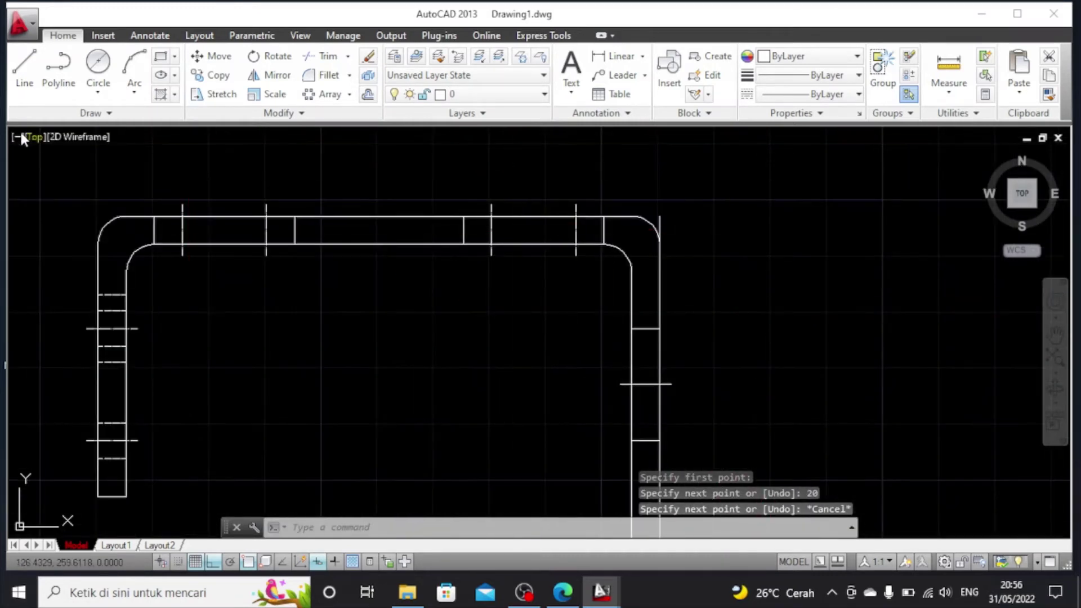
pyautogui.click(24, 65)
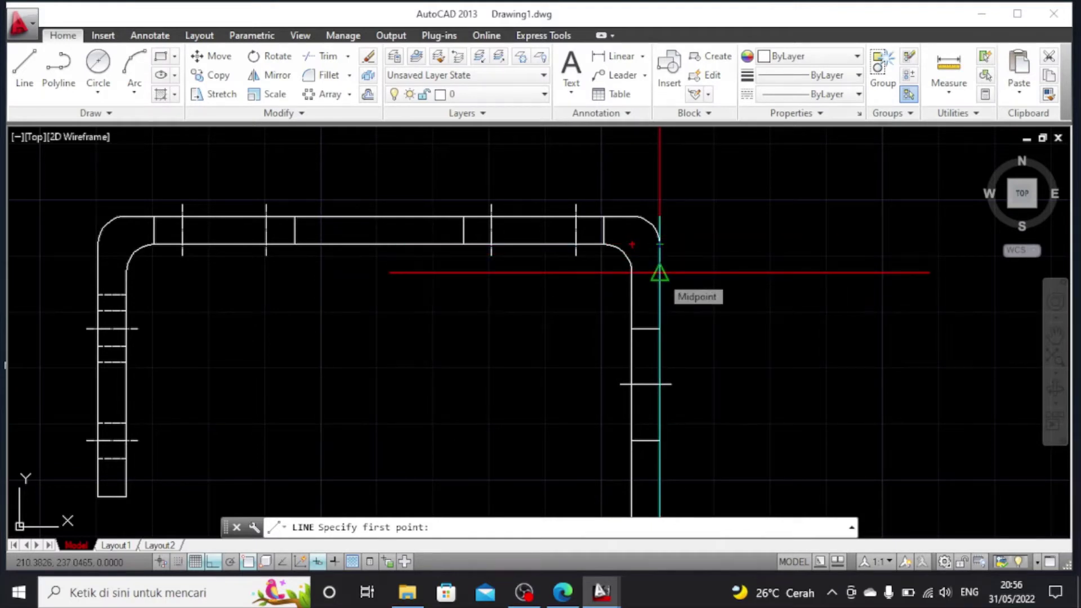
# Draw a short cross-line under the upper-right bend and extend each end by 2
pyautogui.click(660, 273)
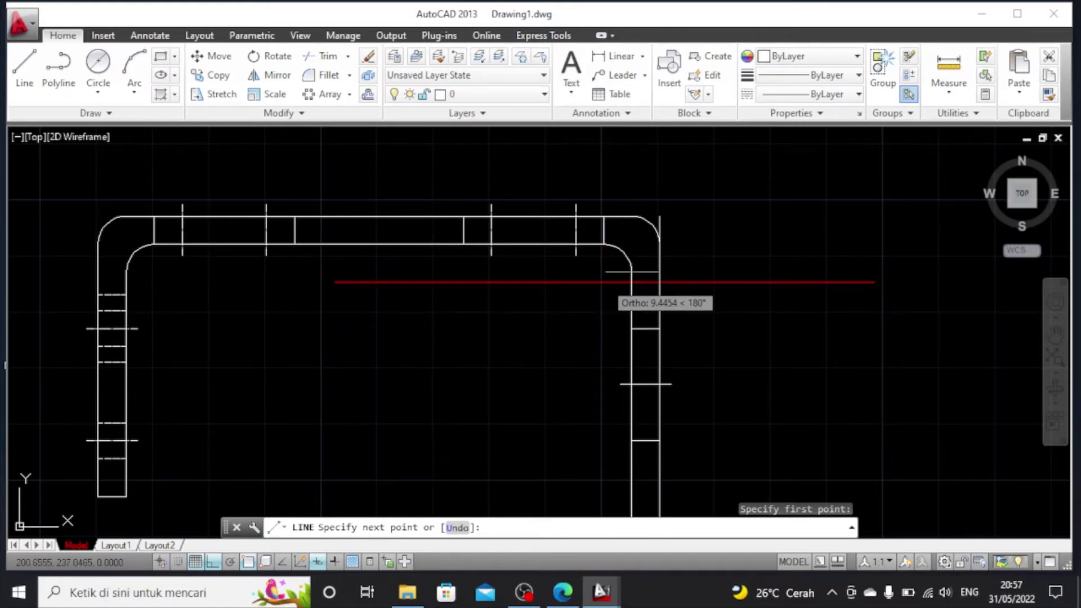
pyautogui.click(632, 272)
pyautogui.scroll(2, 632, 267)
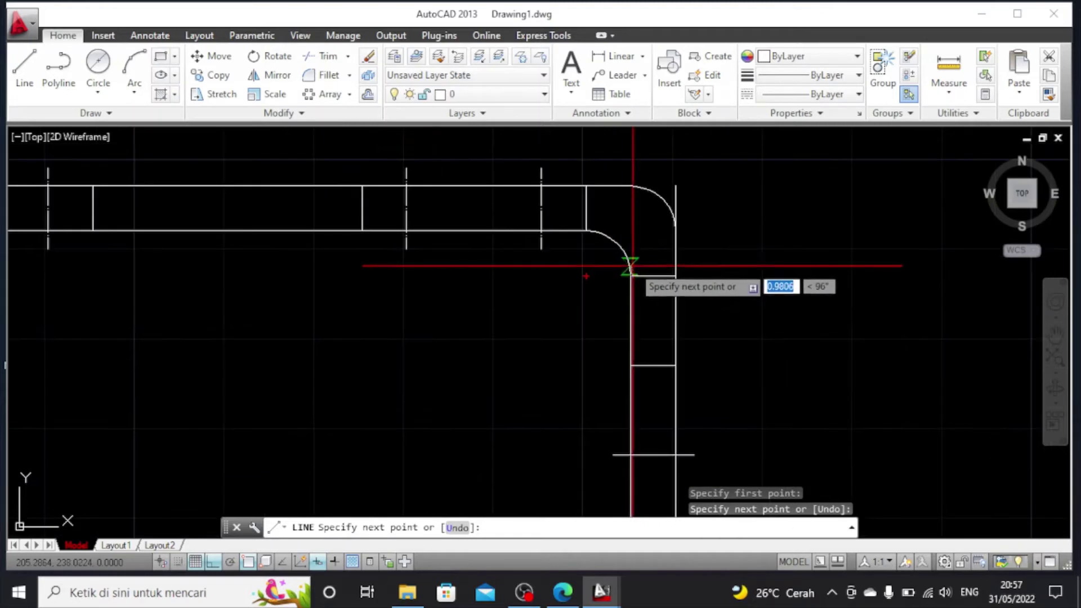
pyautogui.press('Escape')
pyautogui.click(653, 276)
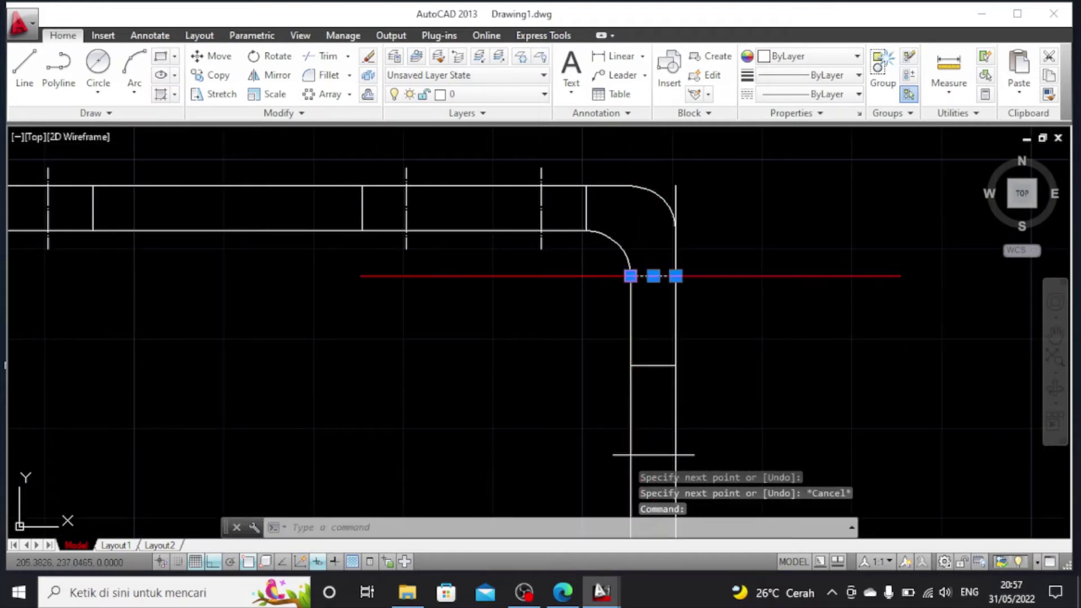
pyautogui.click(631, 276)
pyautogui.write('2')
pyautogui.press('Return')
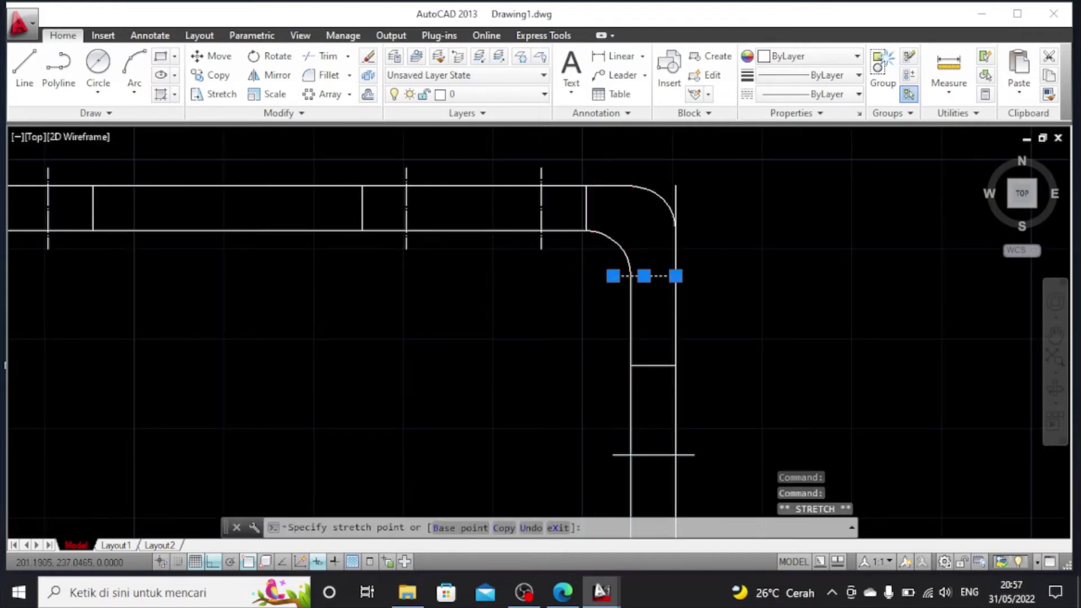
pyautogui.click(676, 276)
pyautogui.write('2')
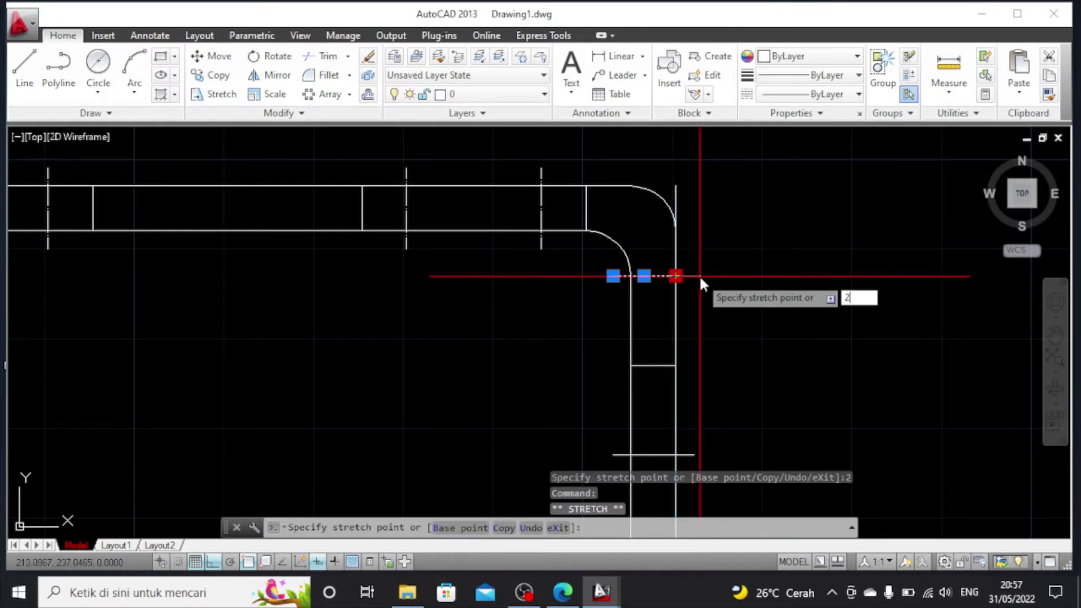
pyautogui.press('Return')
pyautogui.press('Escape')
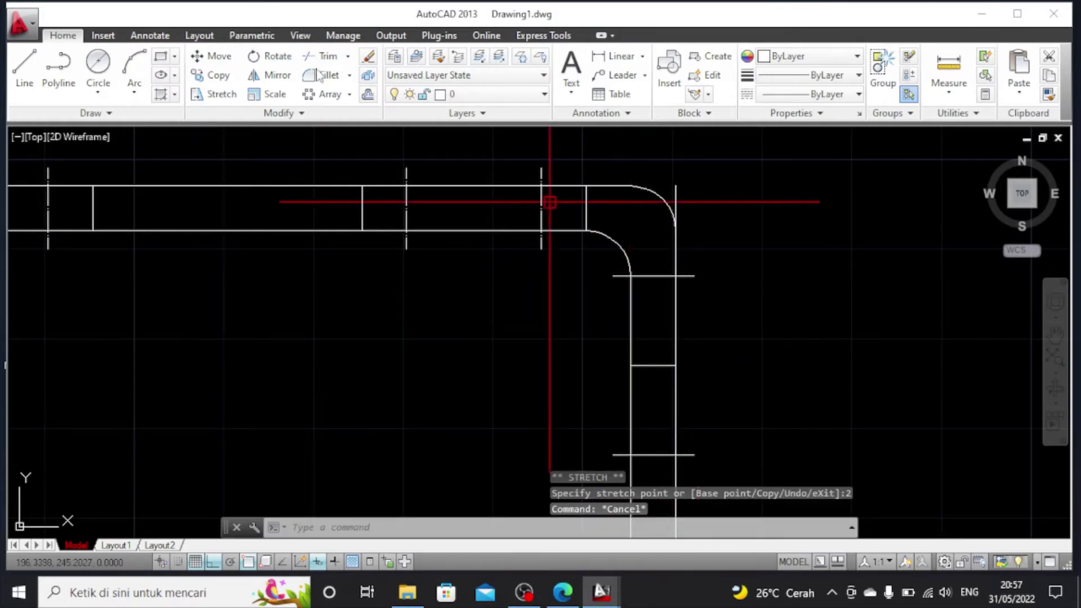
# Attempt a 2.8-unit line from the inner edge, then undo and abandon it
pyautogui.click(25, 65)
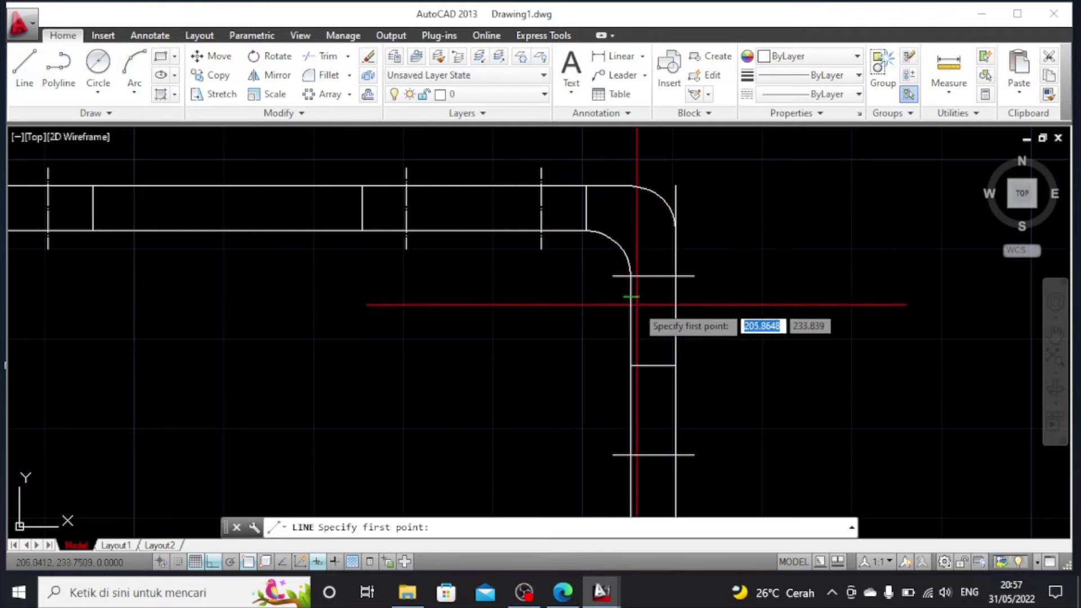
pyautogui.click(631, 276)
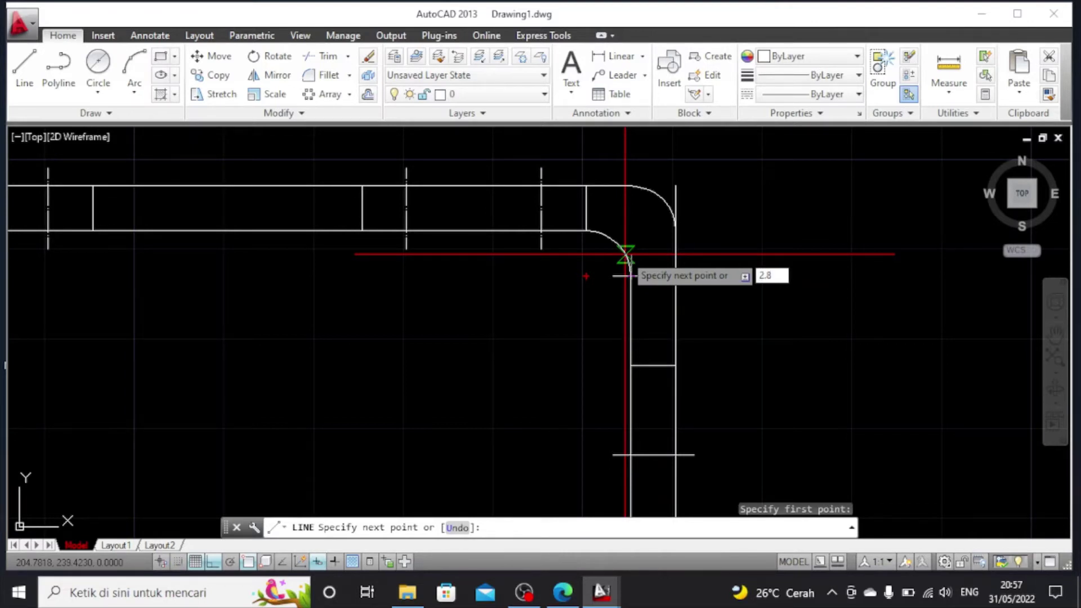
pyautogui.press('Return')
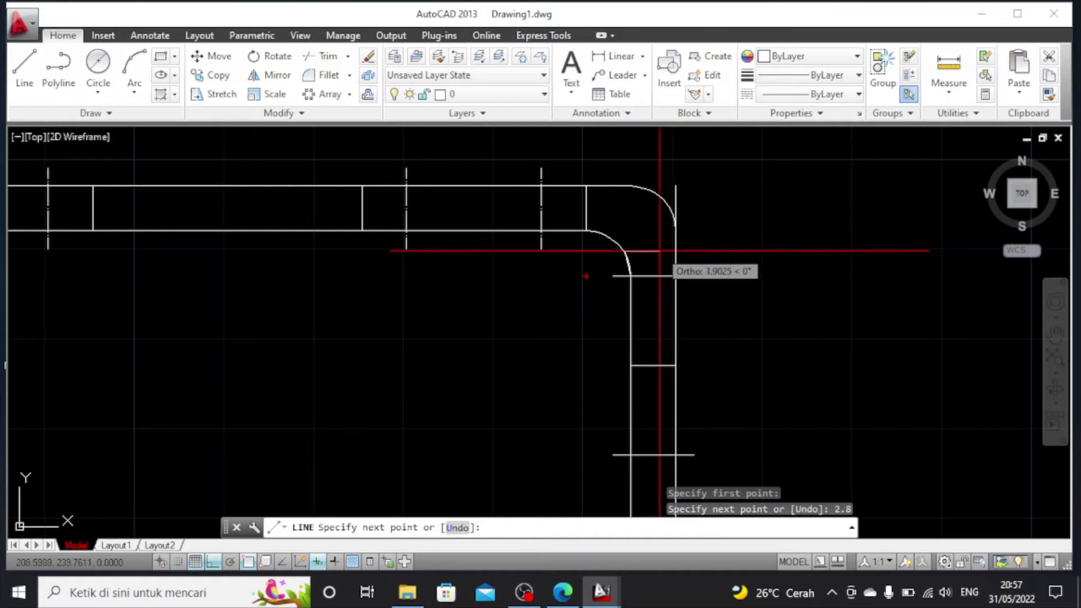
pyautogui.scroll(4, 676, 251)
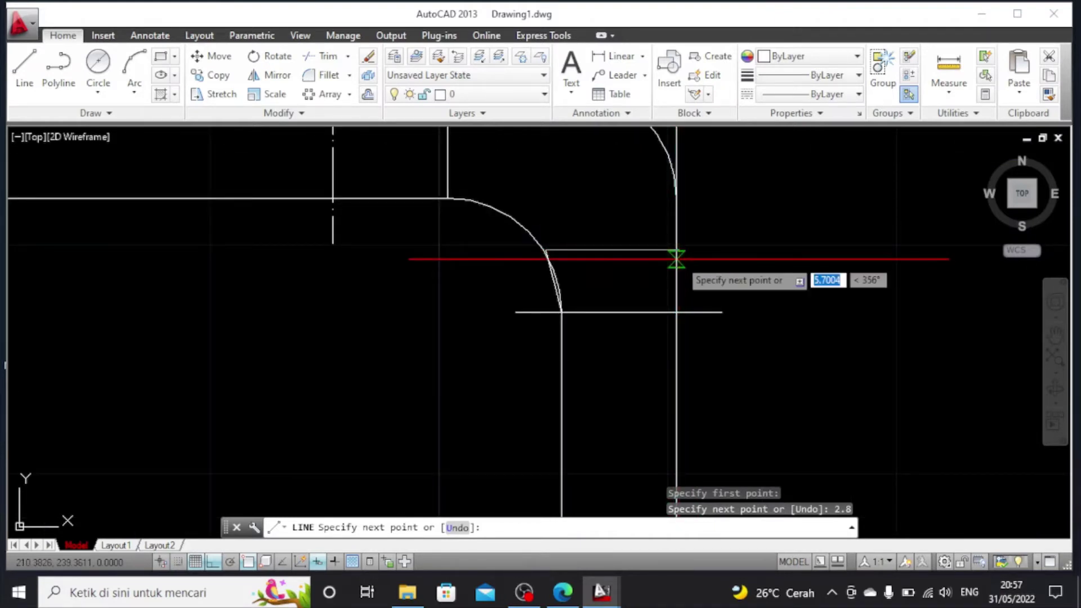
pyautogui.click(676, 259)
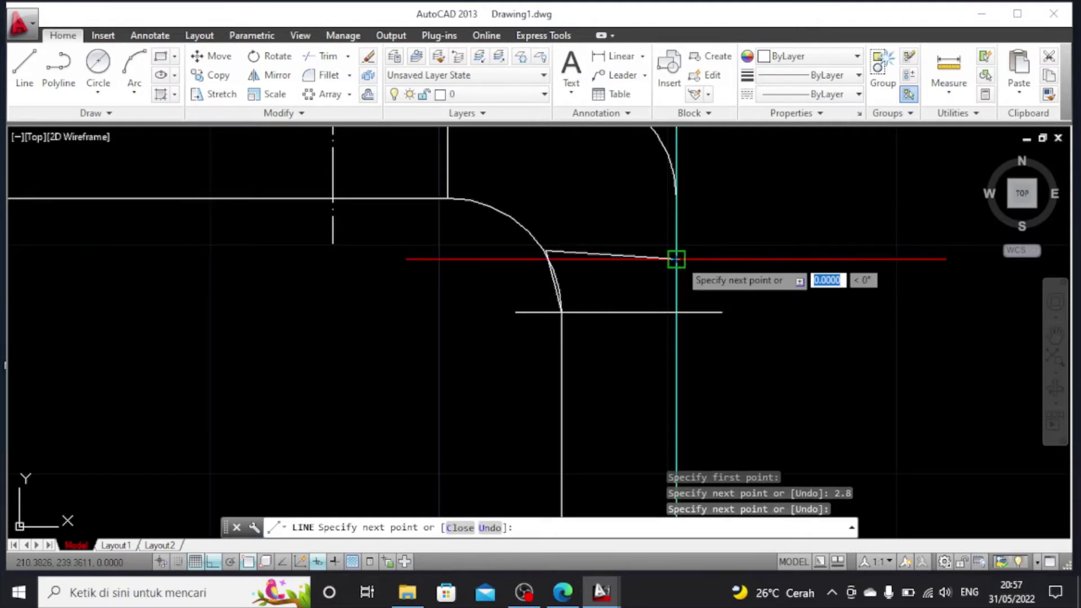
pyautogui.hotkey('ctrl', 'z')
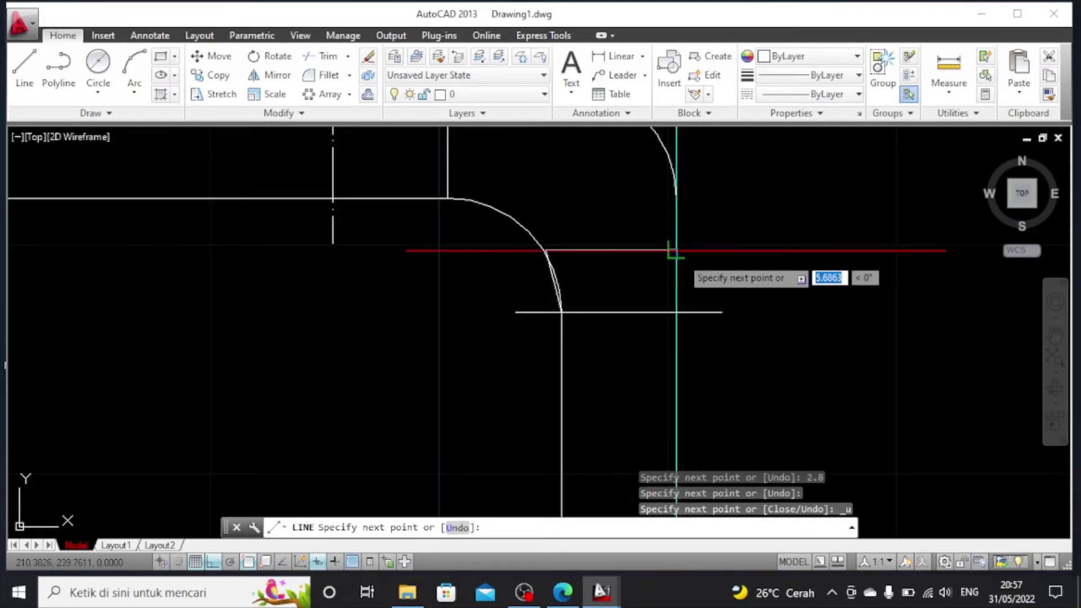
pyautogui.hotkey('ctrl', 'z')
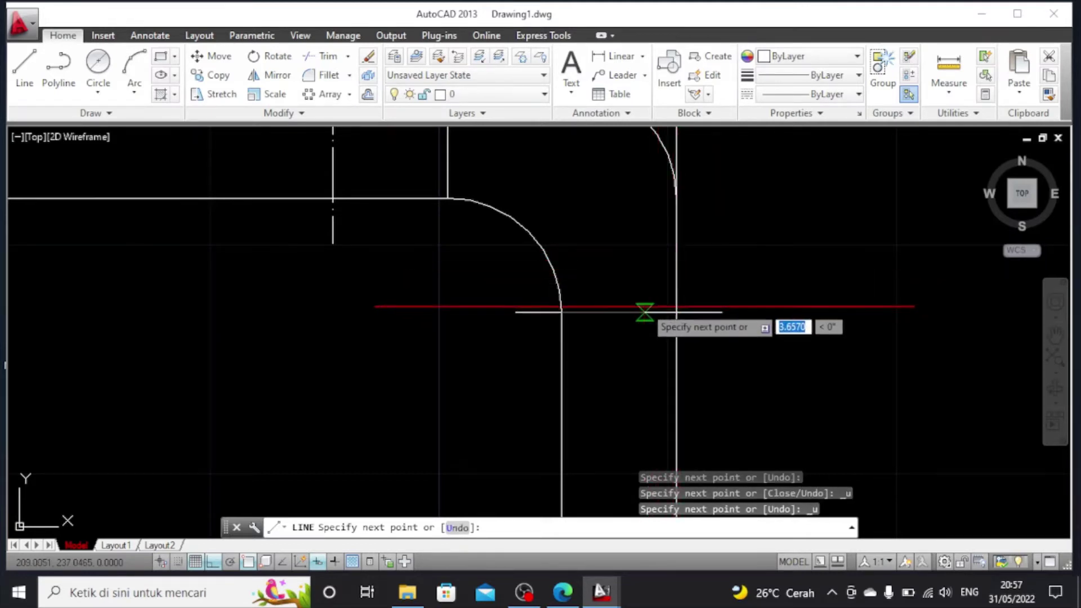
pyautogui.scroll(-2, 646, 305)
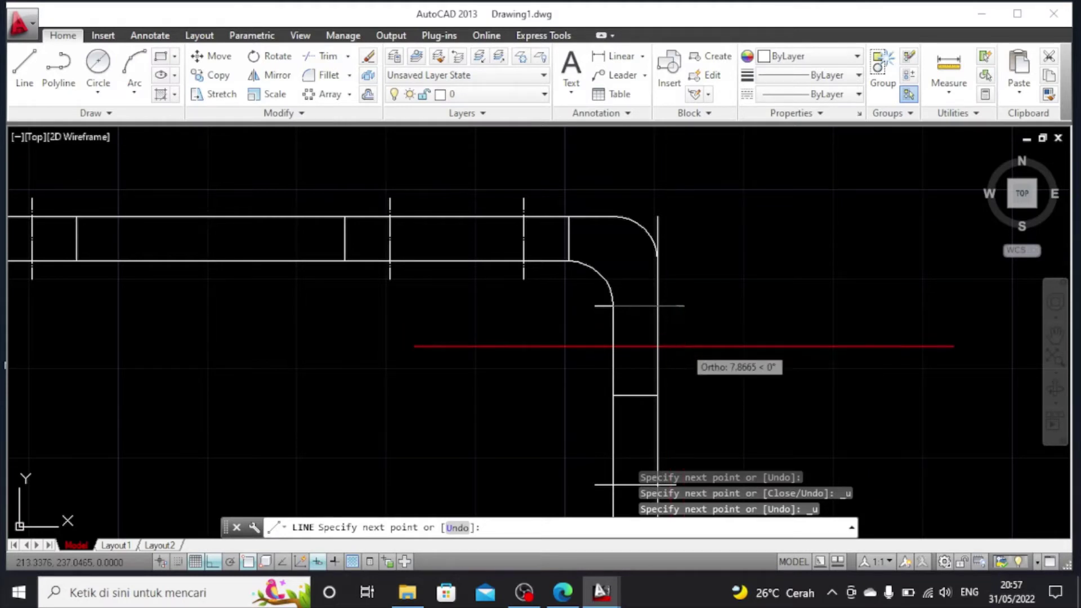
pyautogui.hotkey('ctrl', 'z')
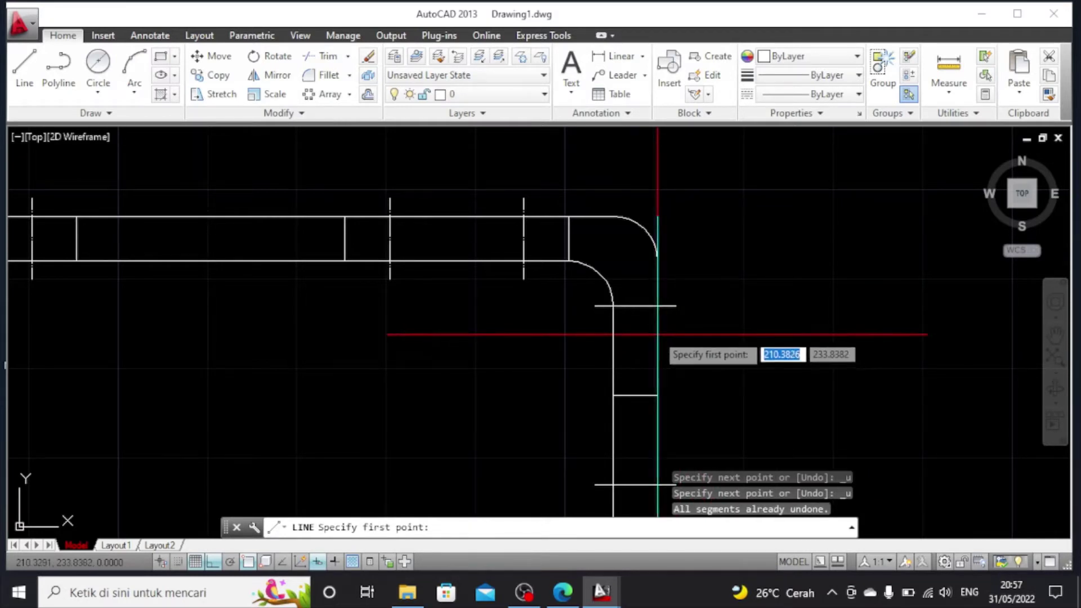
pyautogui.hotkey('ctrl', 'z')
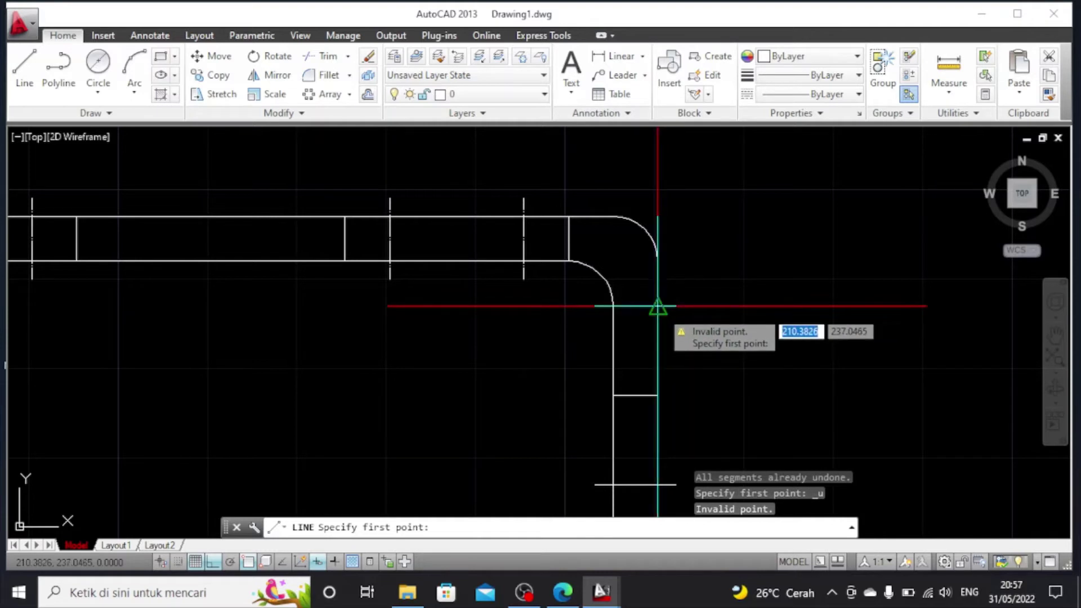
pyautogui.press('Escape')
# Erase the cross-line below the bend and the stray vertical stub
pyautogui.click(635, 305)
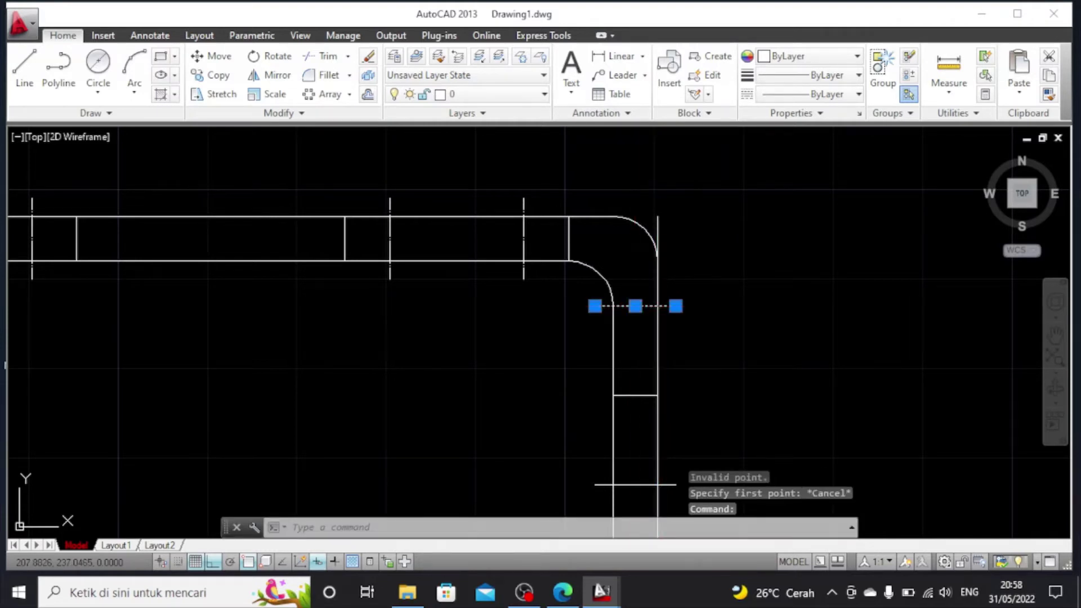
pyautogui.press('Delete')
pyautogui.click(658, 234)
pyautogui.press('Delete')
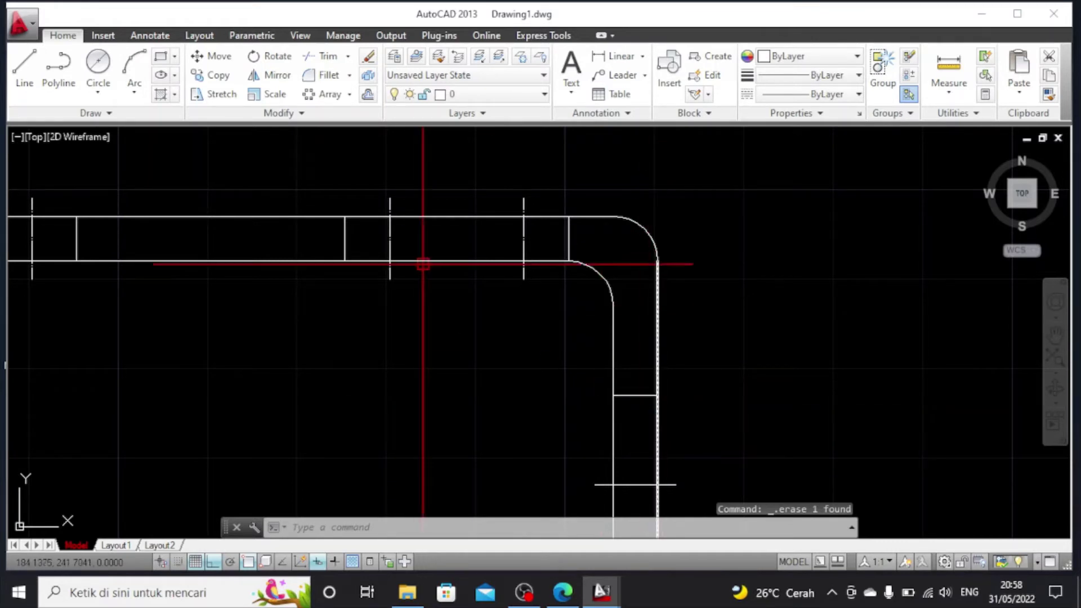
pyautogui.click(25, 70)
pyautogui.scroll(-3, 611, 405)
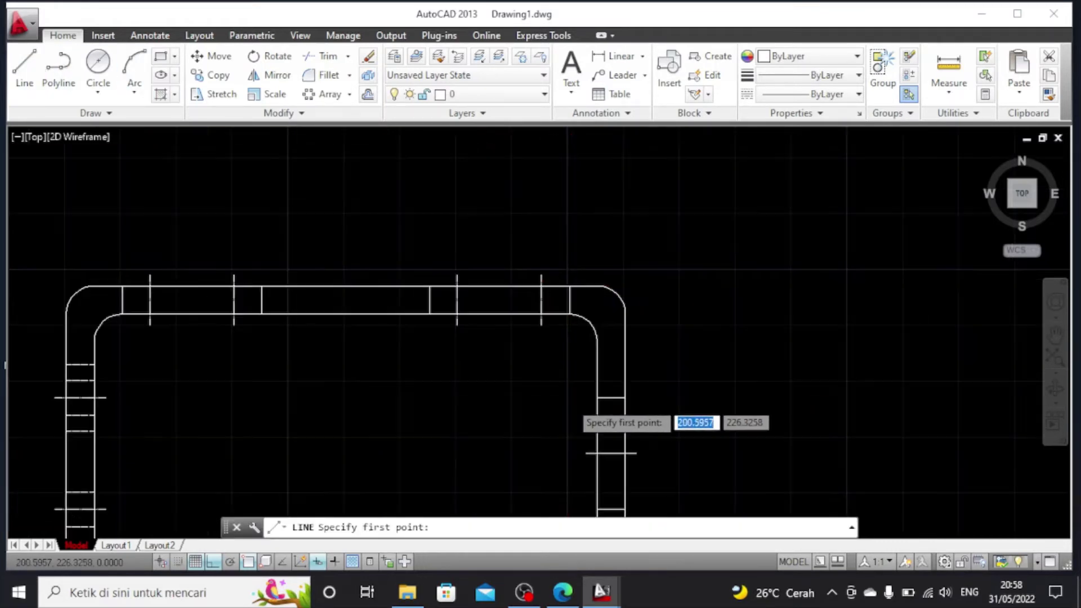
pyautogui.scroll(3, 571, 399)
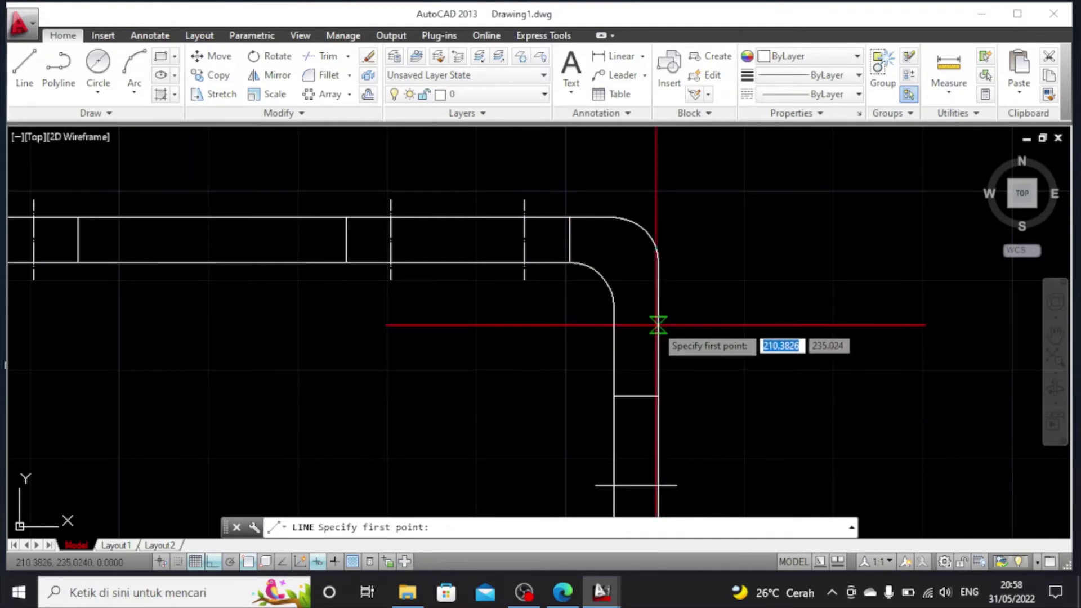
pyautogui.scroll(-2, 653, 405)
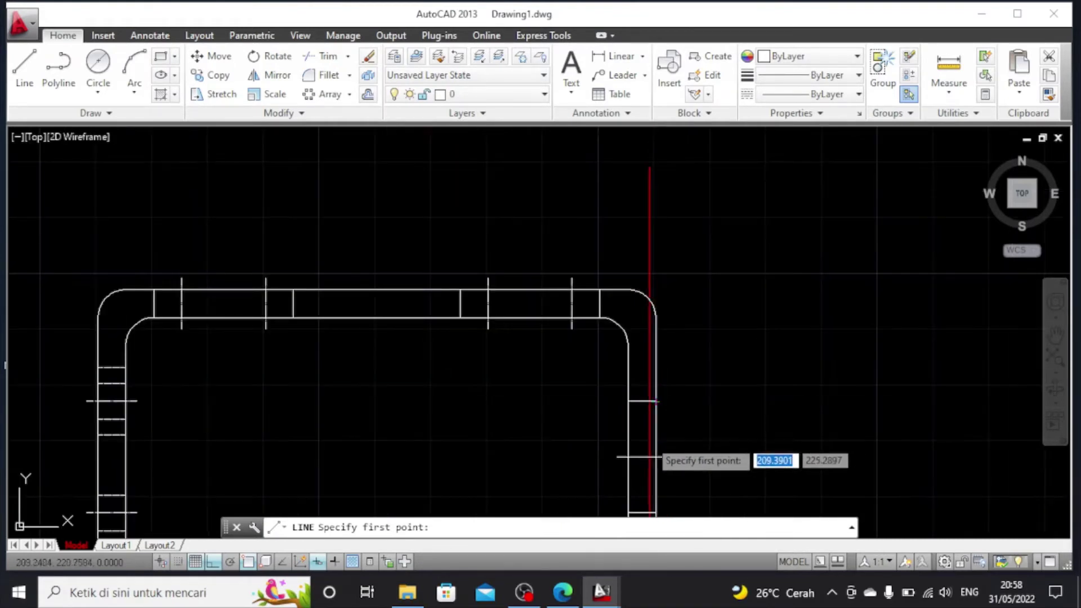
pyautogui.click(628, 456)
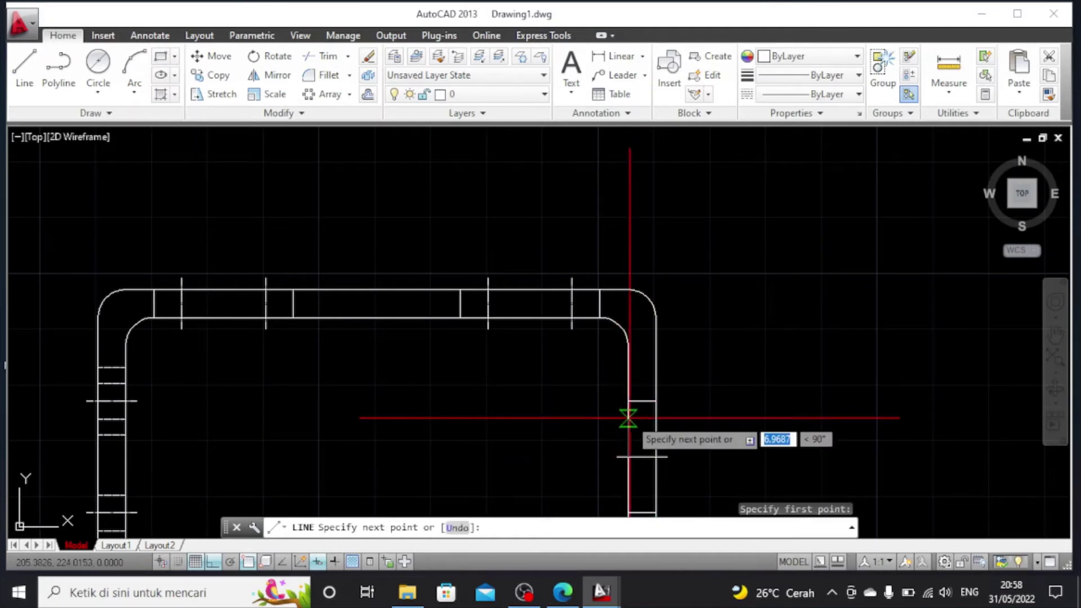
pyautogui.write('10')
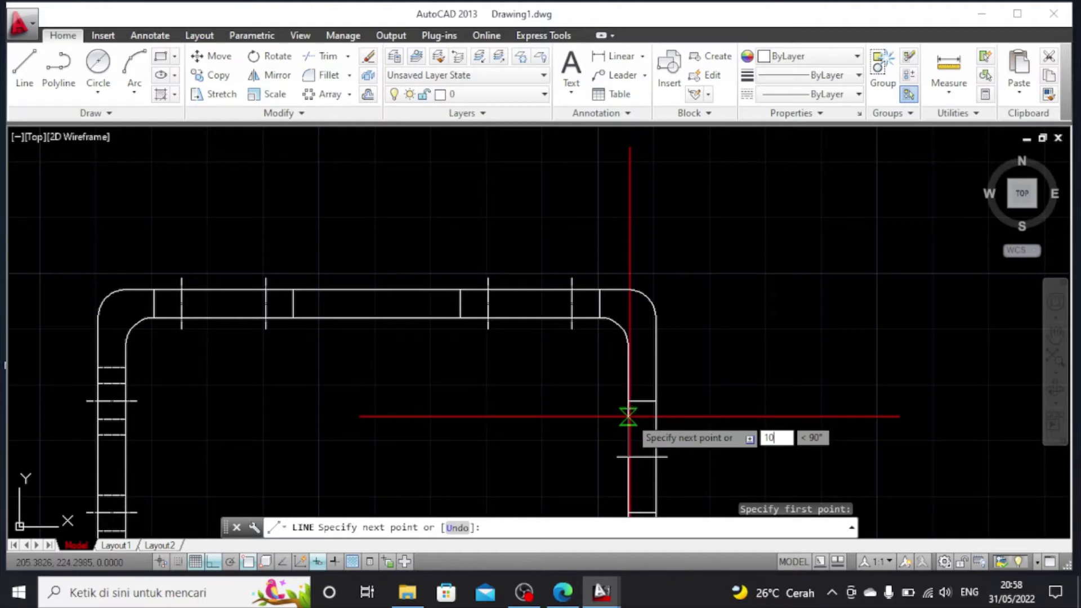
pyautogui.press('Escape')
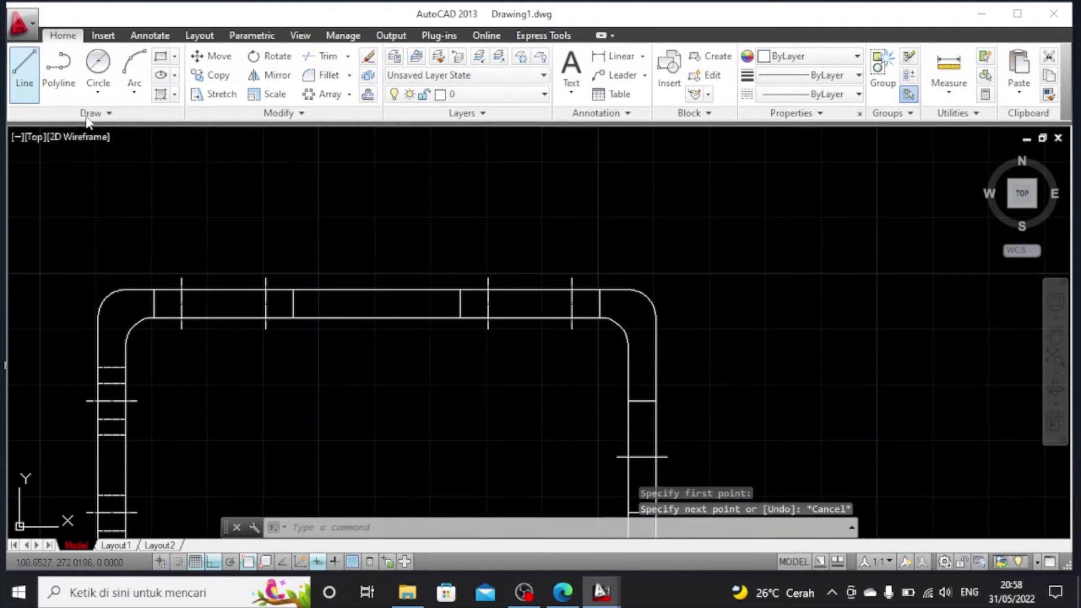
pyautogui.click(23, 66)
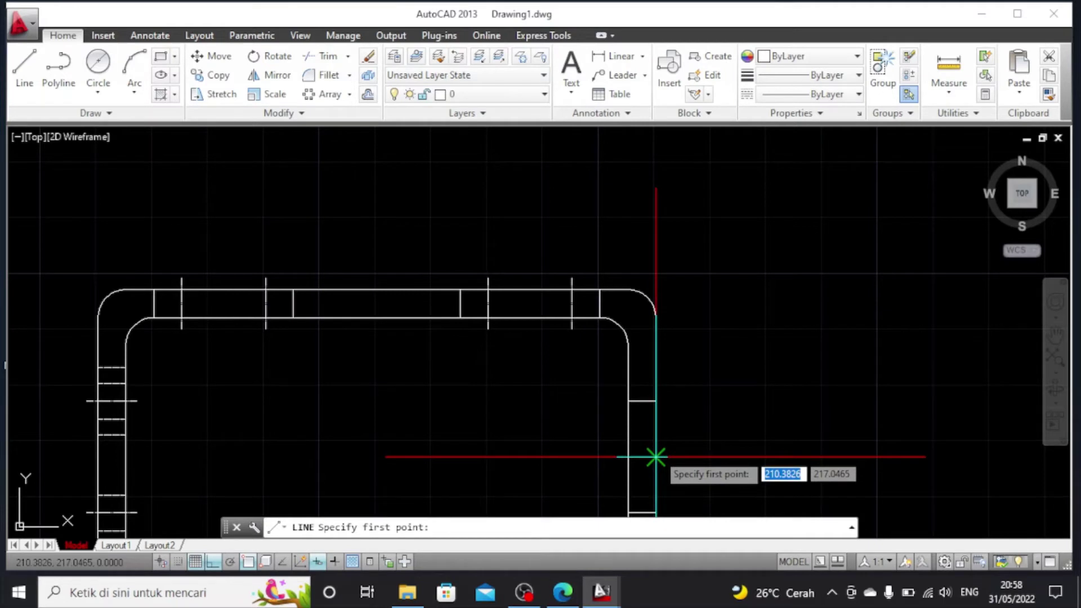
pyautogui.scroll(-2, 656, 456)
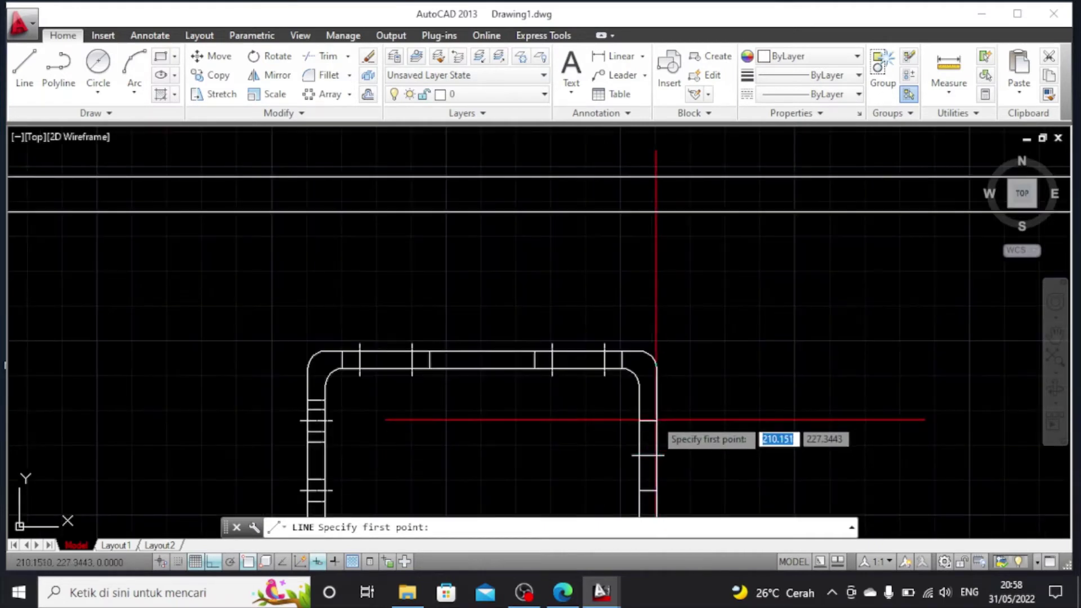
pyautogui.click(656, 454)
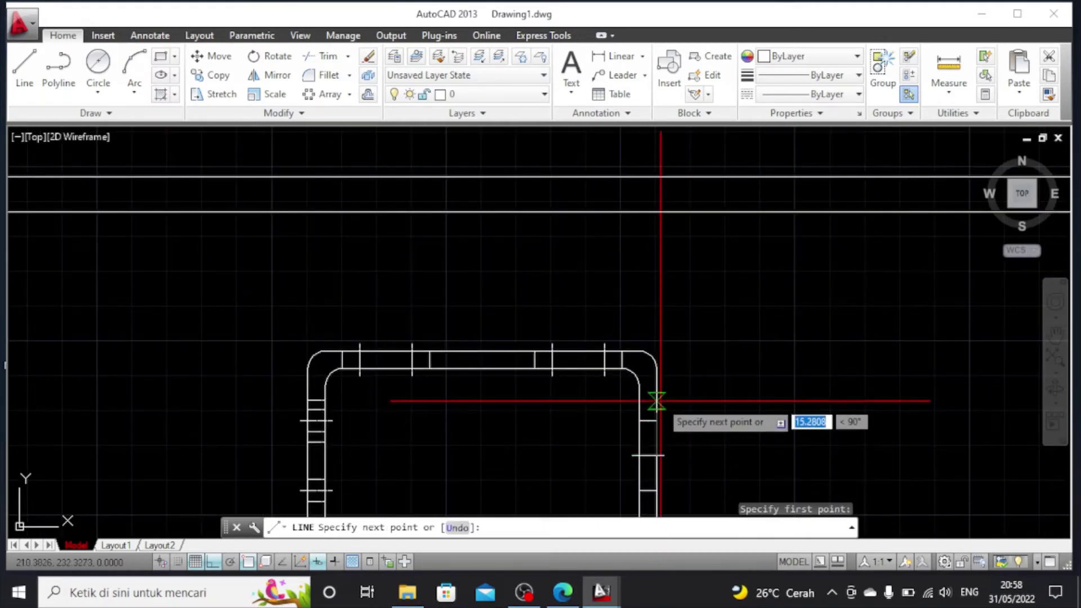
pyautogui.write('30')
pyautogui.press('Return')
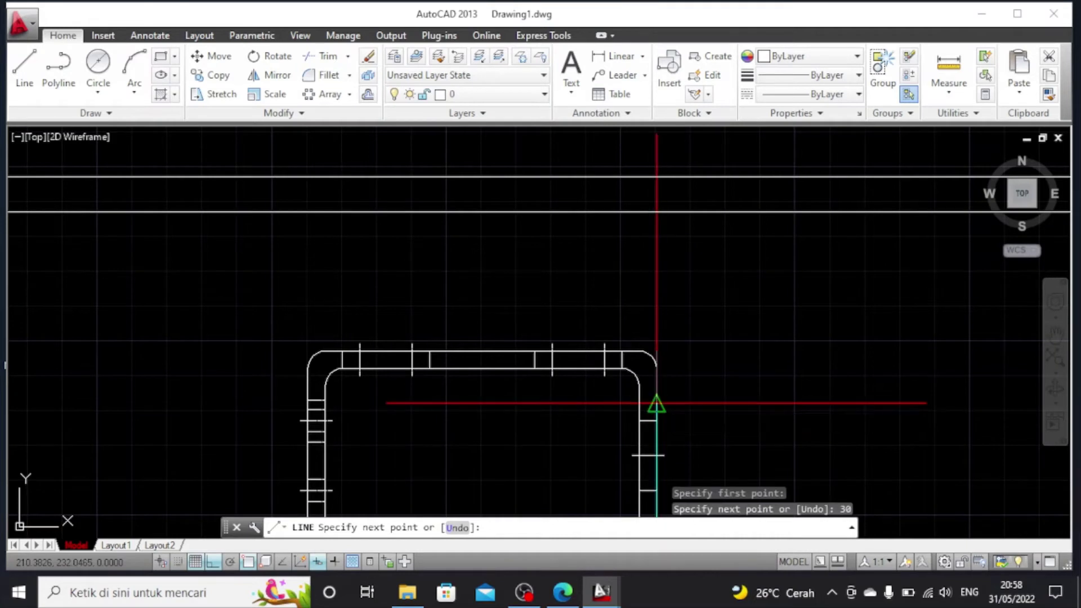
pyautogui.press('Escape')
pyautogui.scroll(2, 656, 404)
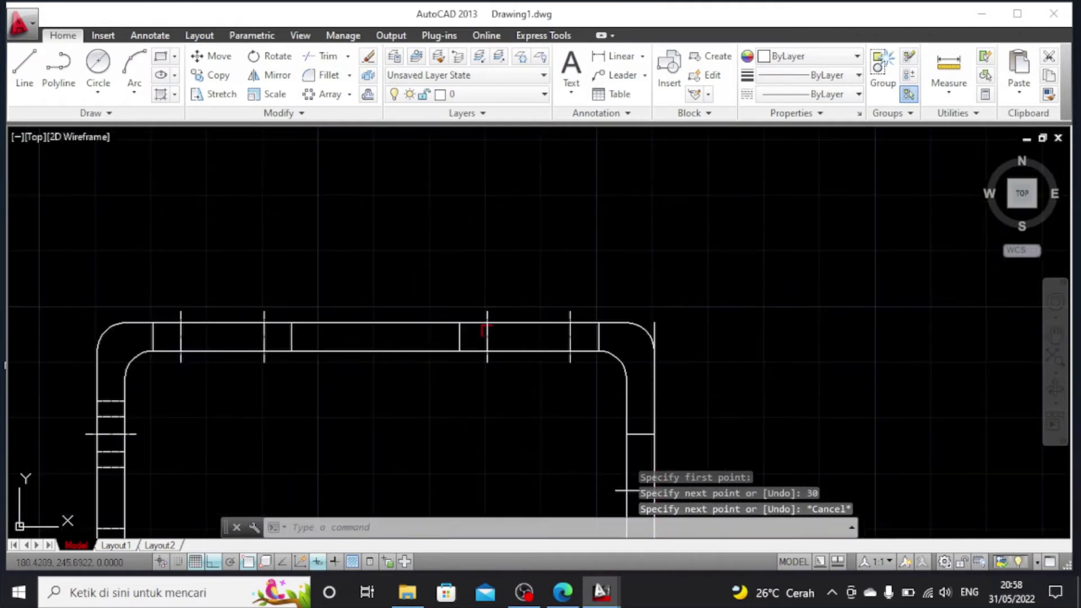
pyautogui.click(15, 75)
pyautogui.scroll(-2, 716, 388)
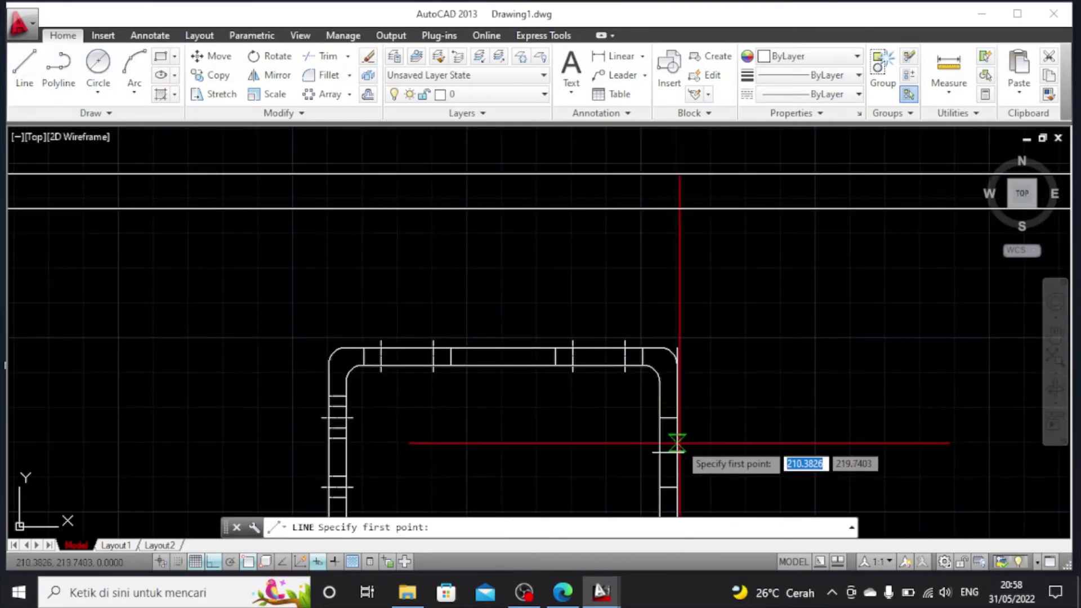
pyautogui.click(677, 400)
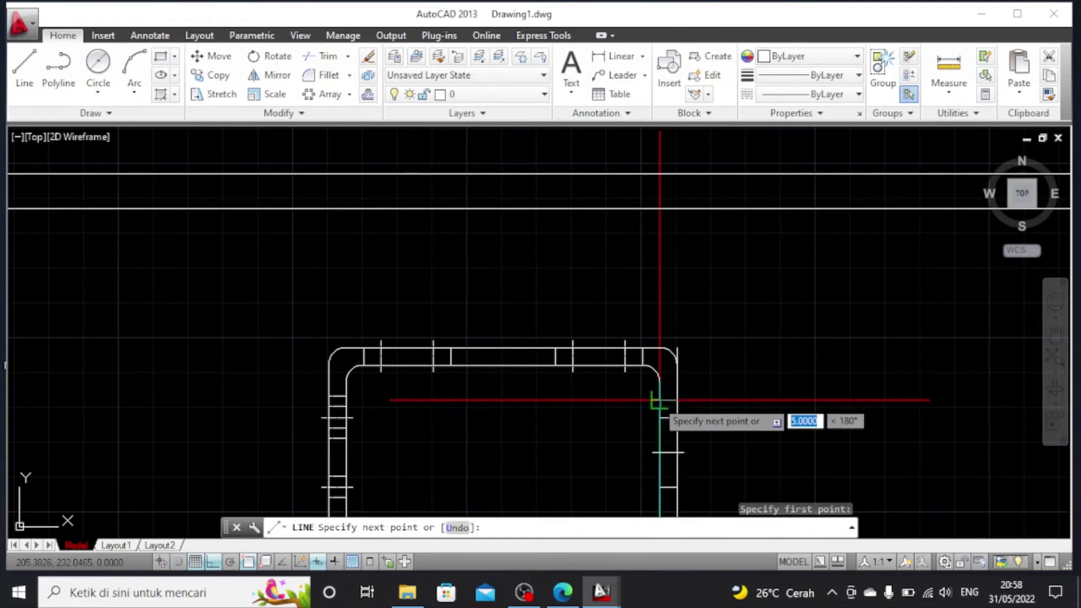
pyautogui.scroll(2, 659, 400)
pyautogui.press('Escape')
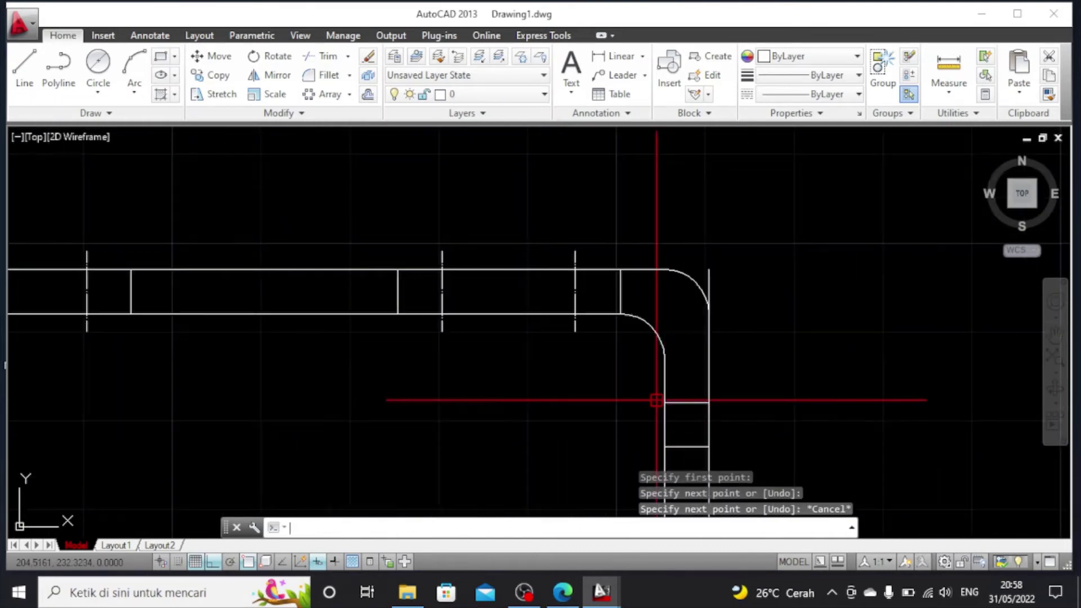
# Extend the cross line 2 units at each end and erase the stray vertical line
pyautogui.click(709, 402)
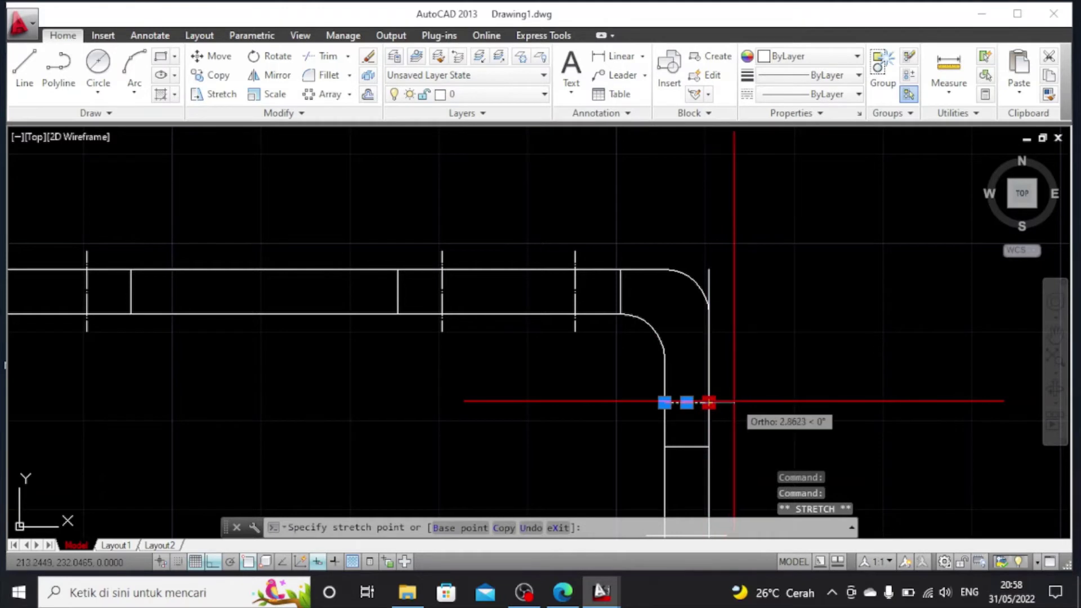
pyautogui.write('2')
pyautogui.press('Return')
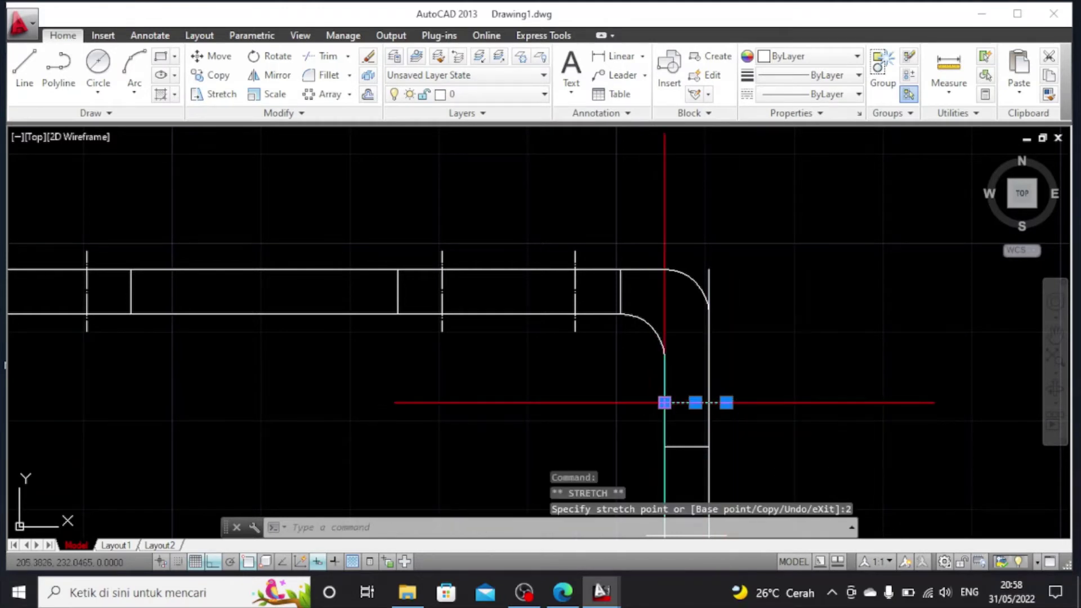
pyautogui.click(665, 402)
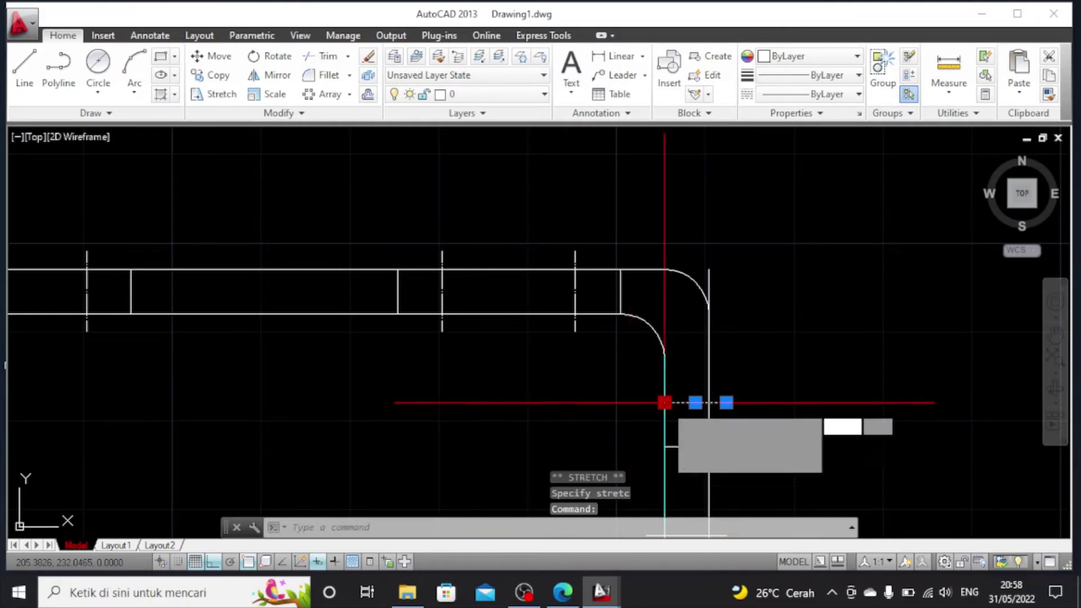
pyautogui.write('2')
pyautogui.press('Return')
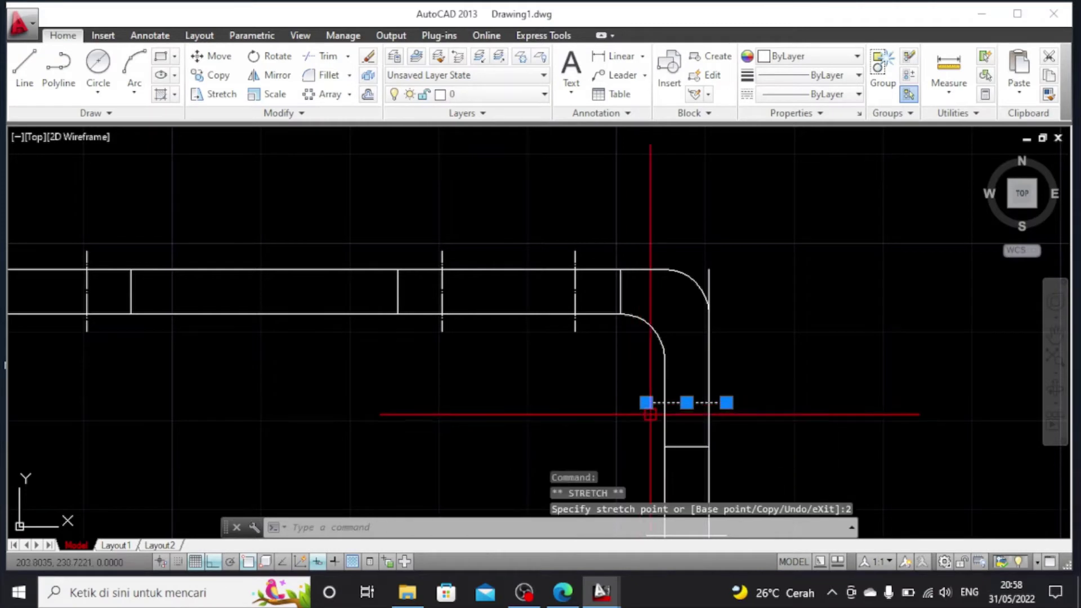
pyautogui.press('Escape')
pyautogui.press('Escape')
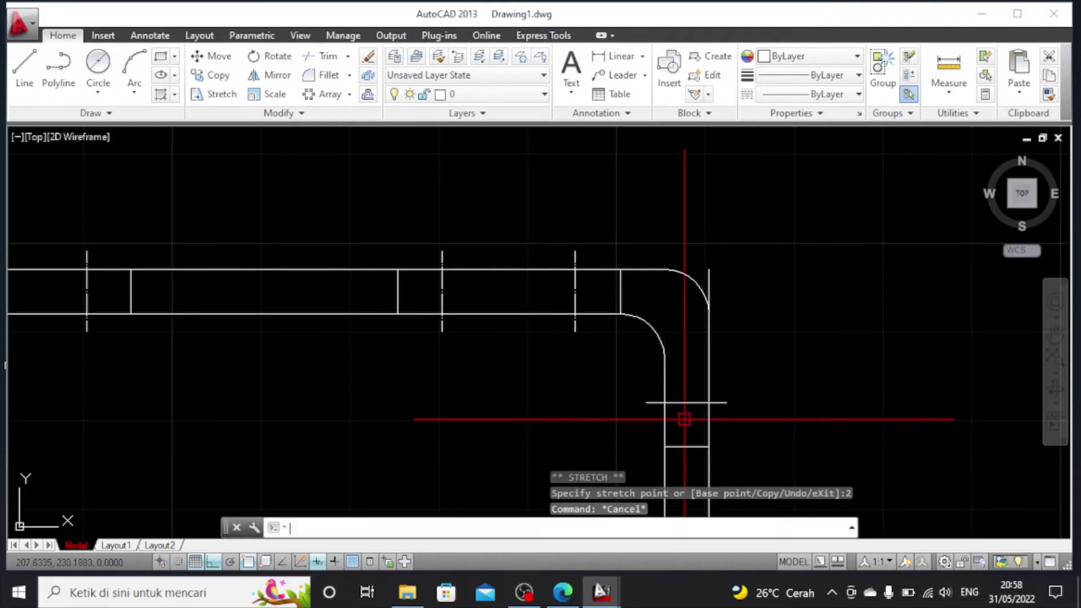
pyautogui.click(713, 291)
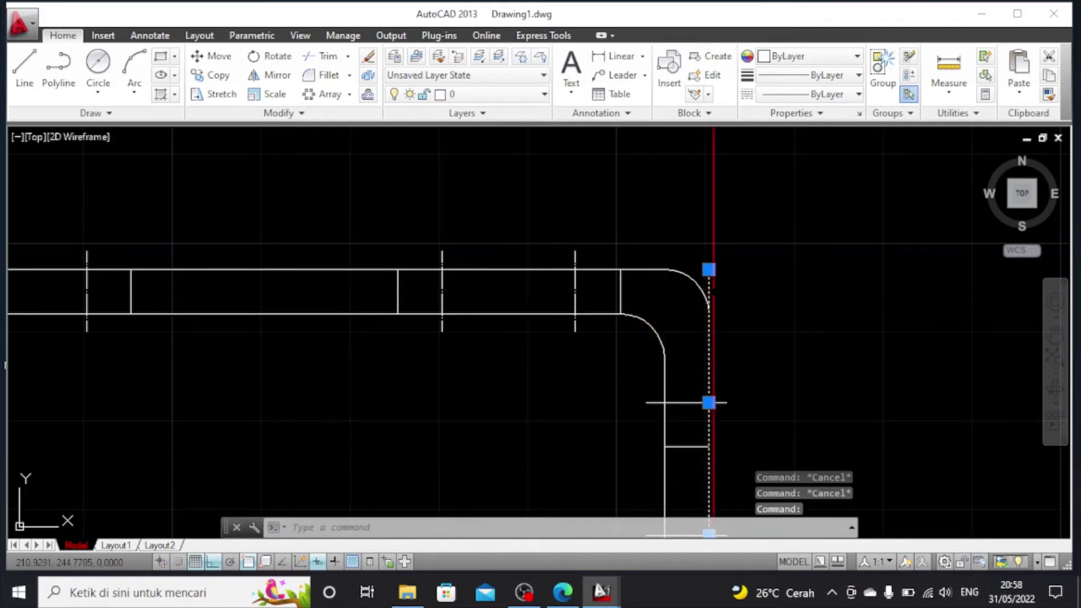
pyautogui.press('Delete')
# Draw a 2.8-unit line across the right leg below the bend
pyautogui.click(27, 64)
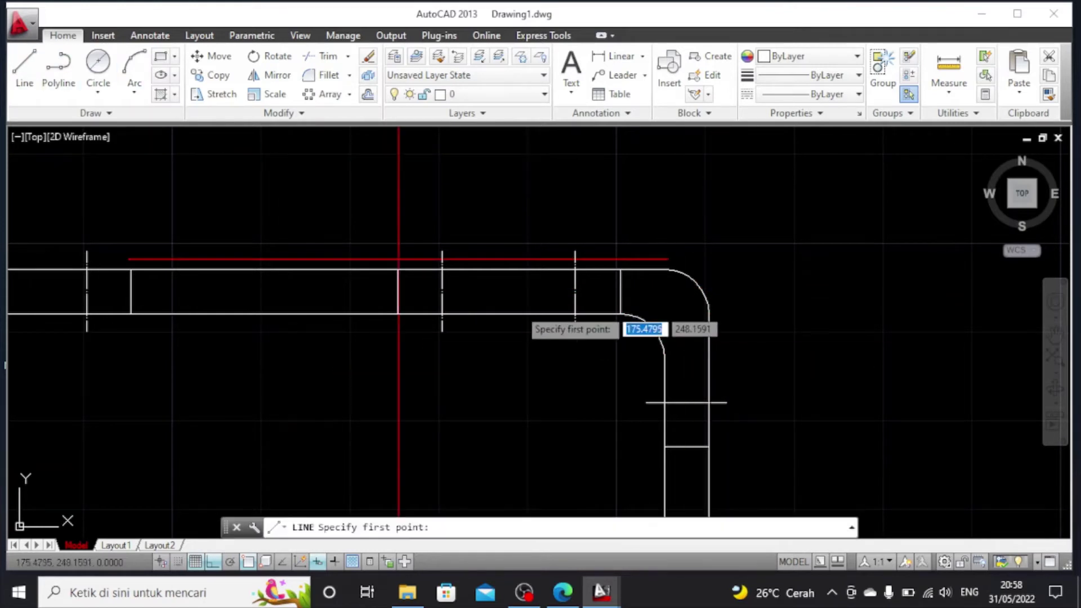
pyautogui.click(665, 402)
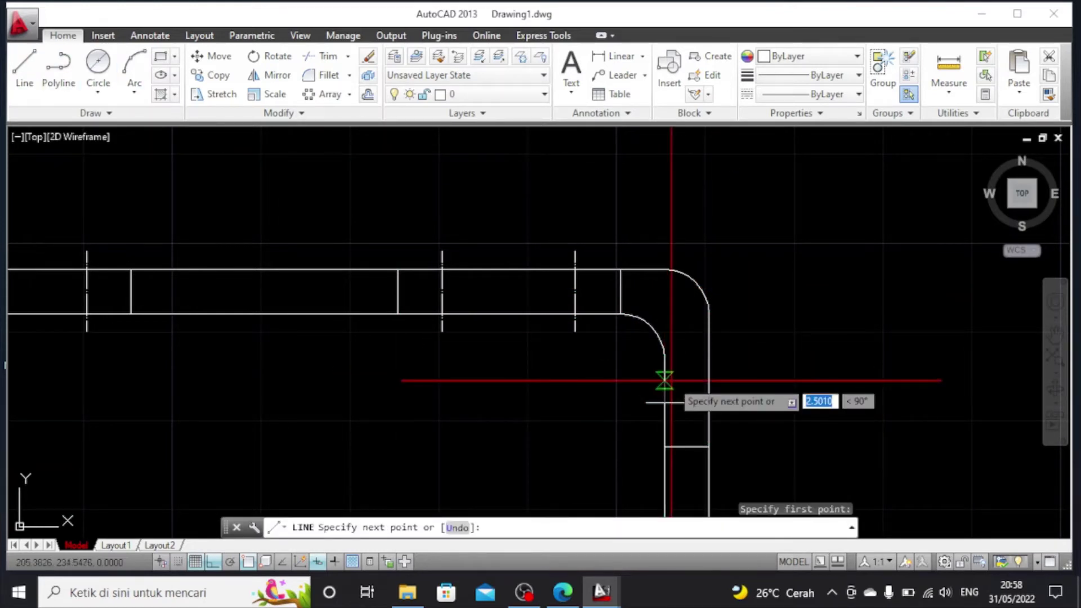
pyautogui.write('2.')
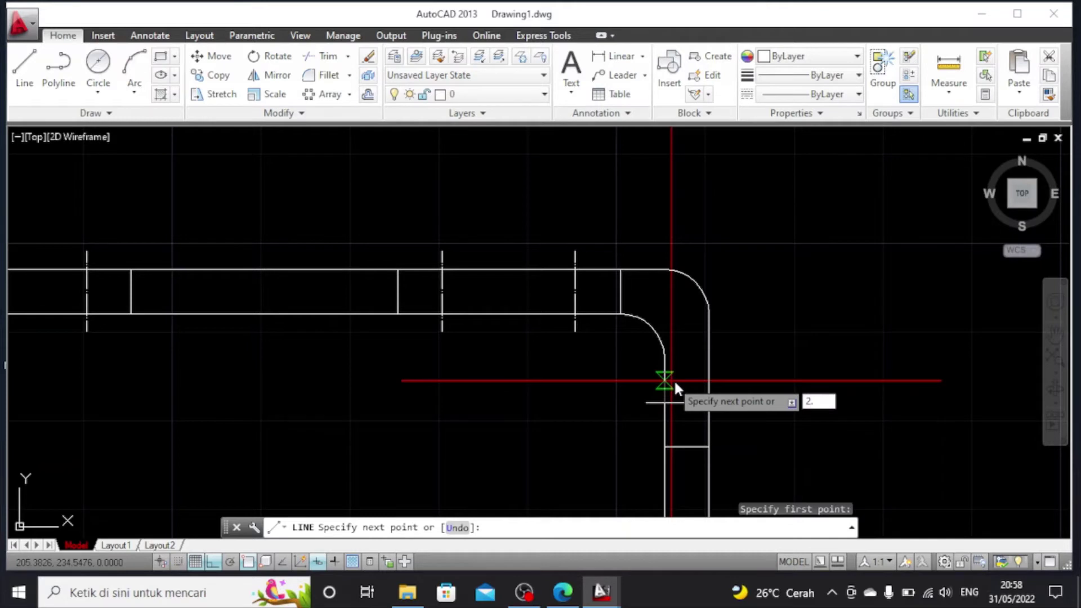
pyautogui.write('8')
pyautogui.press('Return')
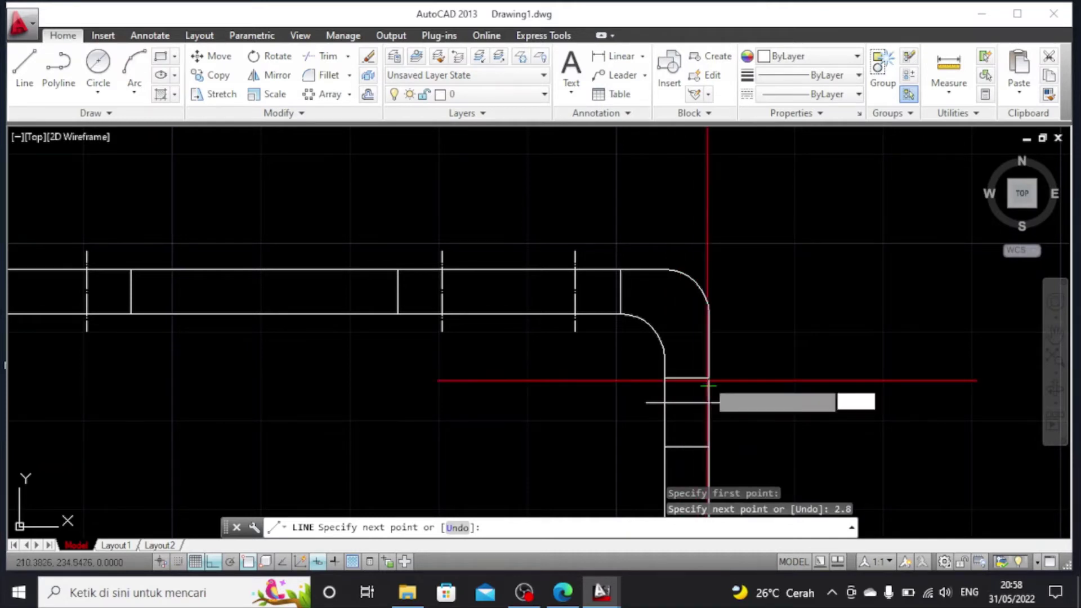
pyautogui.click(709, 379)
pyautogui.press('Escape')
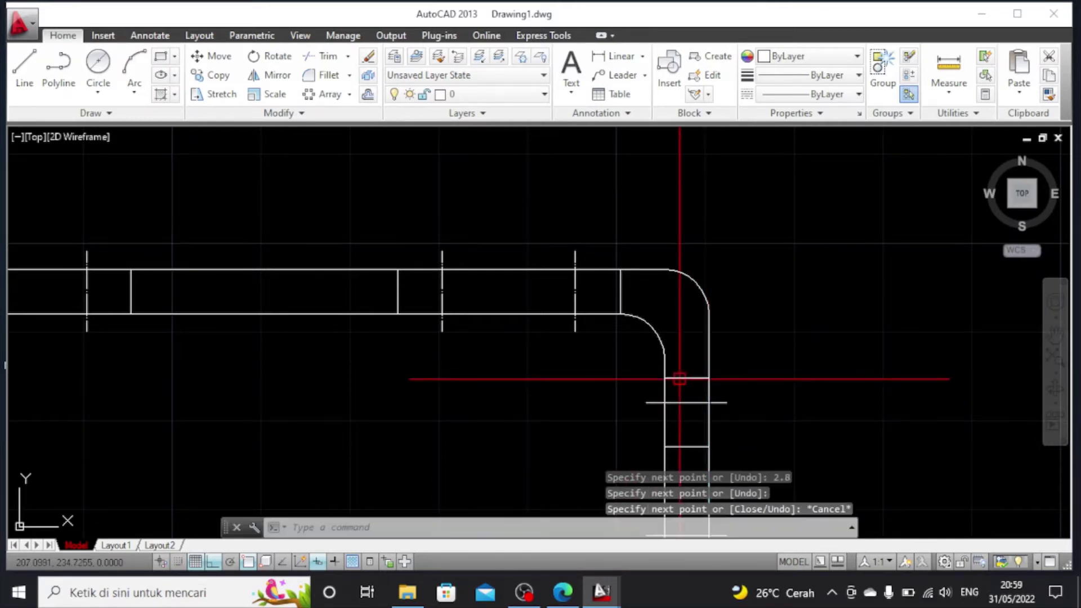
pyautogui.click(684, 378)
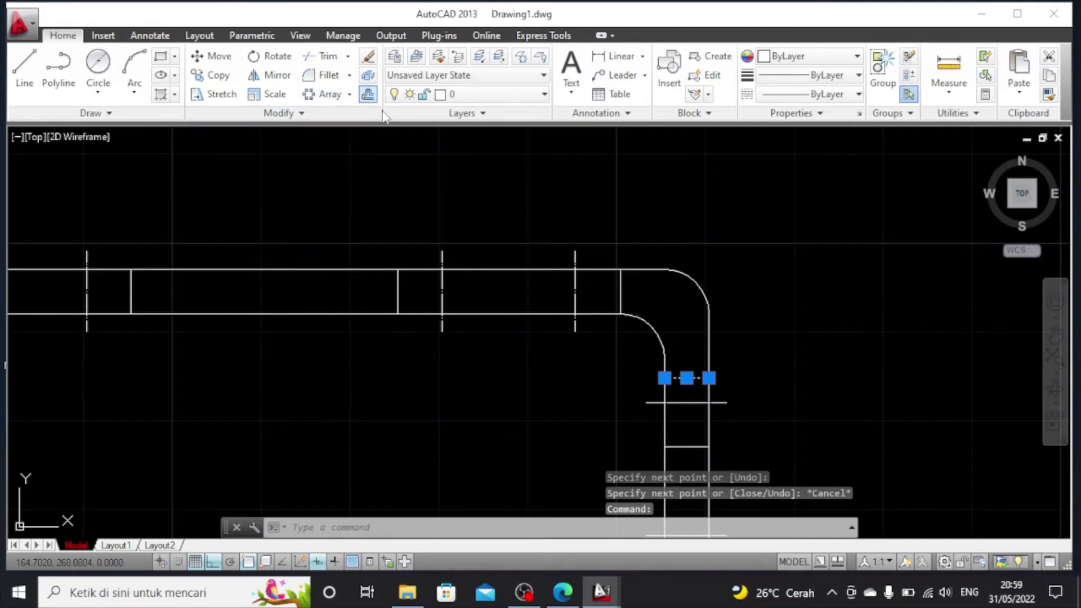
# Offset the short line 5.6 units below it
pyautogui.click(368, 94)
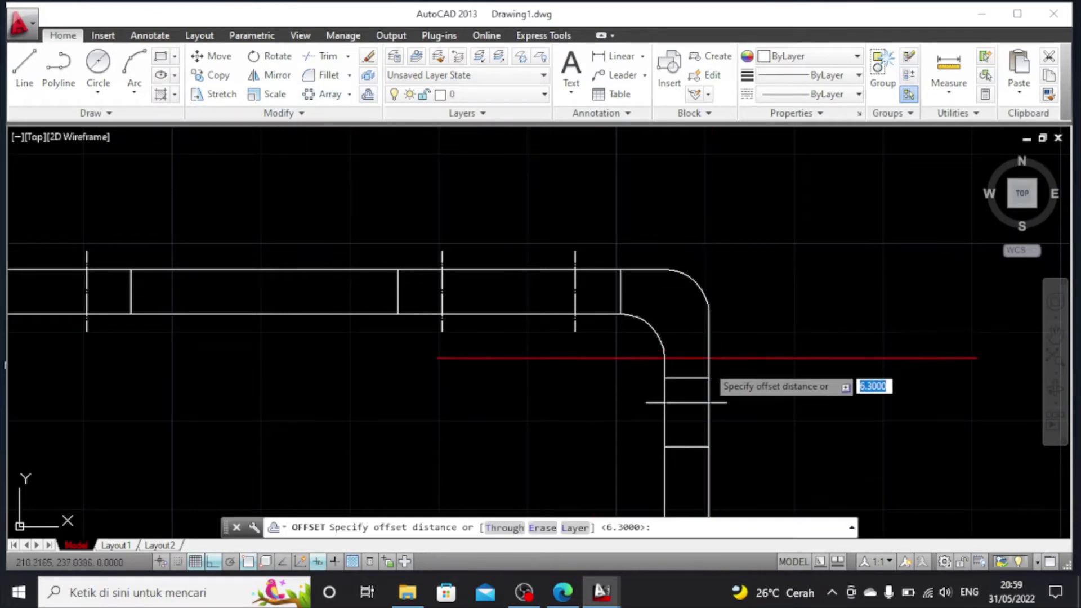
pyautogui.click(687, 378)
pyautogui.write('5.6')
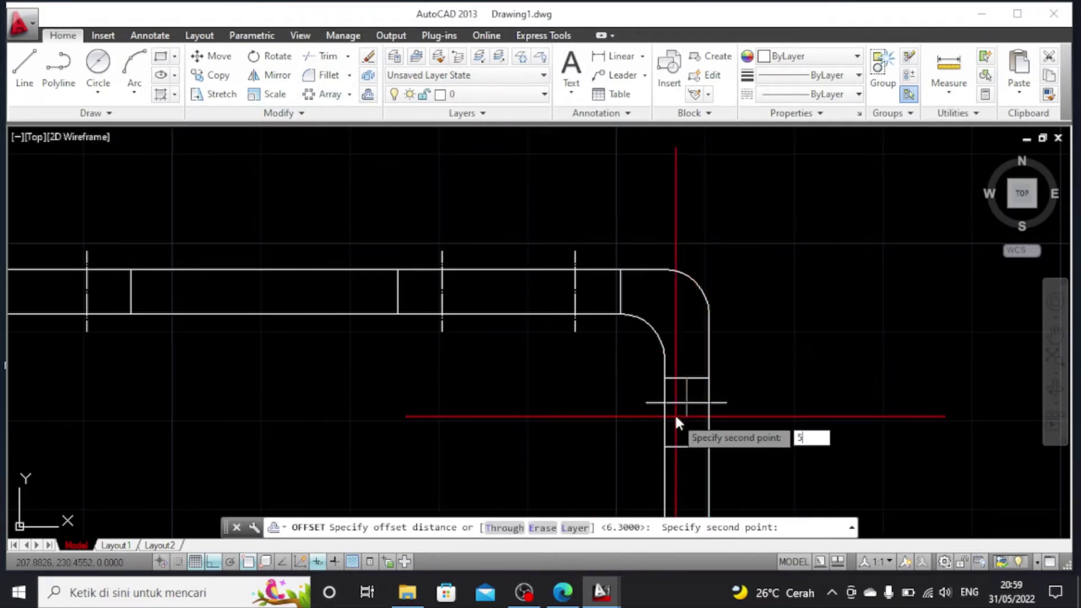
pyautogui.press('Return')
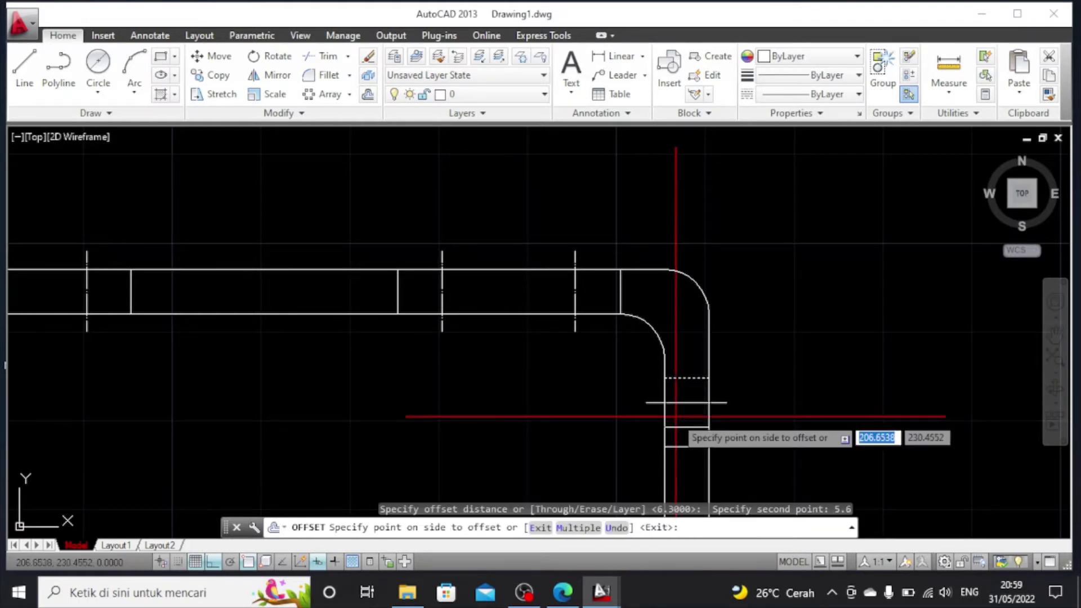
pyautogui.click(678, 420)
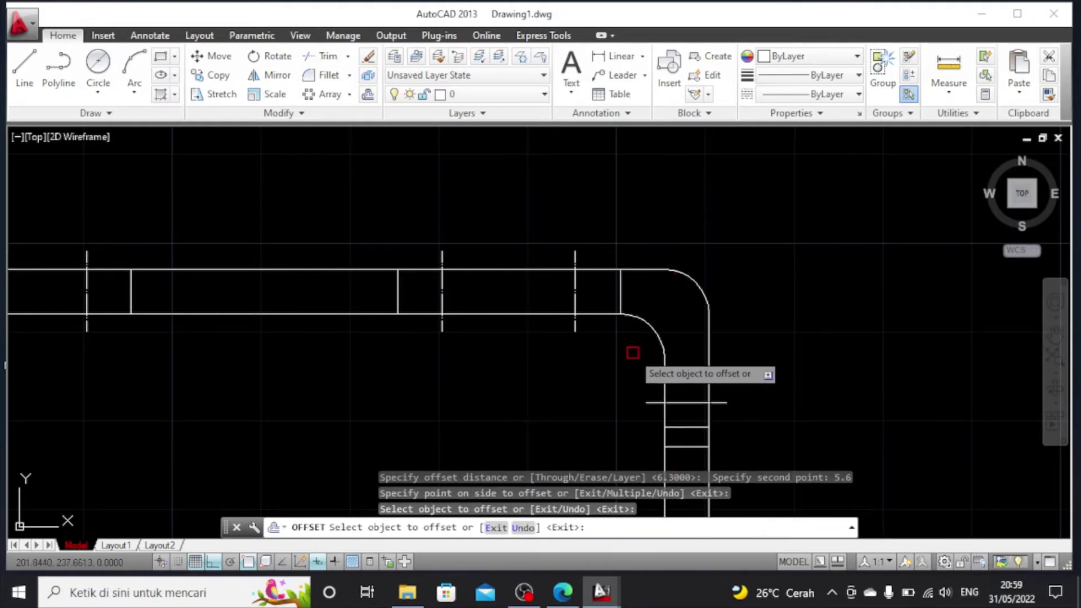
pyautogui.press('Escape')
# Window-select the three short lines, then zoom out and pan the view
pyautogui.click(619, 366)
pyautogui.click(735, 433)
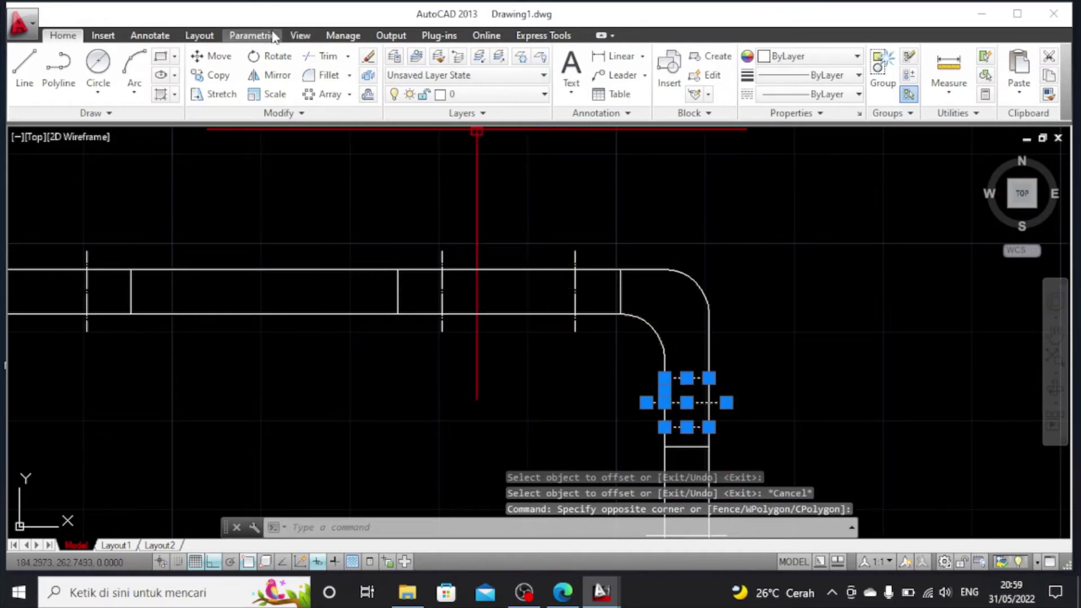
pyautogui.press('Escape')
pyautogui.scroll(-3, 780, 402)
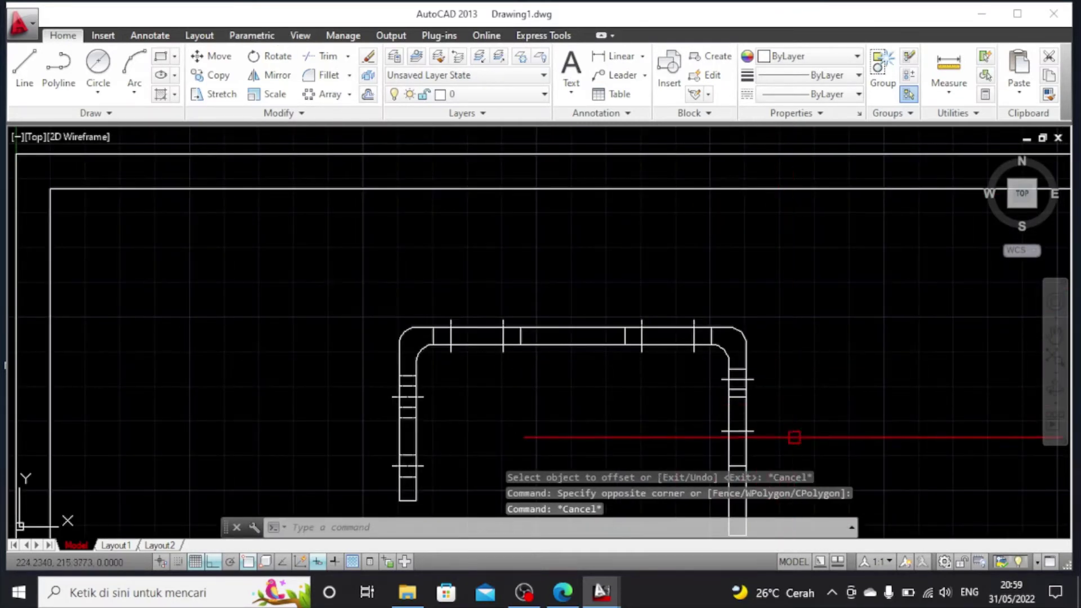
pyautogui.click(1056, 336)
pyautogui.rightClick(869, 302)
pyautogui.scroll(2, 725, 338)
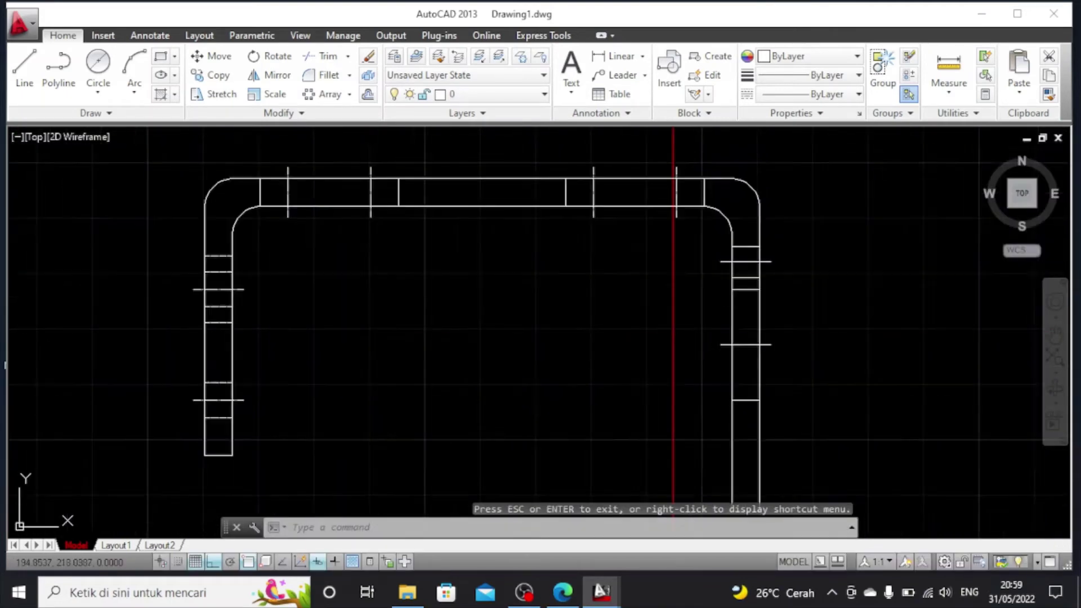
pyautogui.moveTo(672, 336); pyautogui.dragTo(674, 336)
# Make the two cross lines ACAD_ISO dashed with linetype scale 0.1
pyautogui.press('Escape')
pyautogui.click(746, 346)
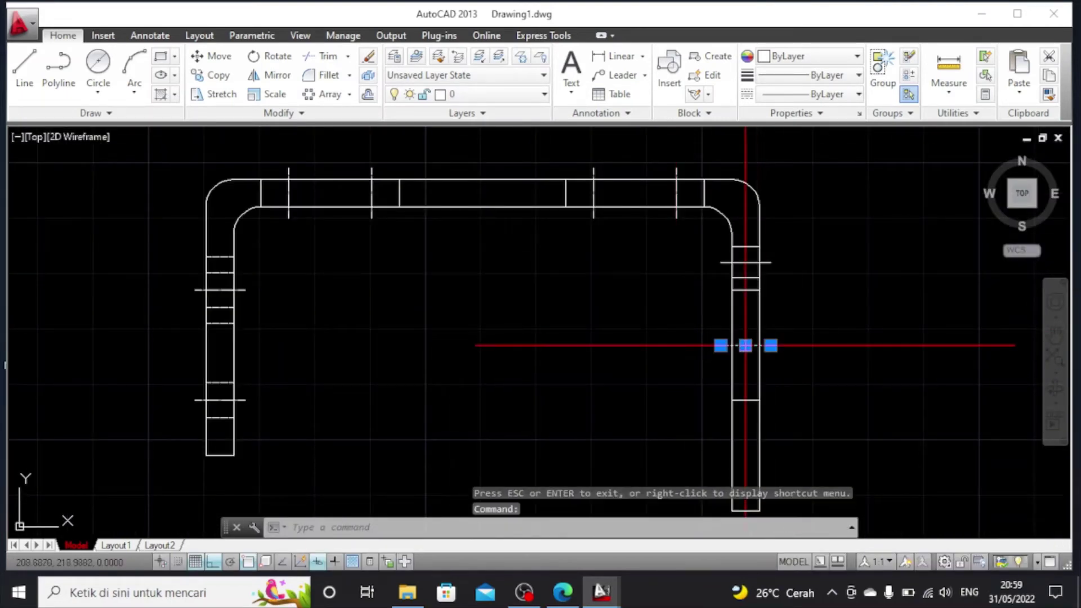
pyautogui.click(746, 263)
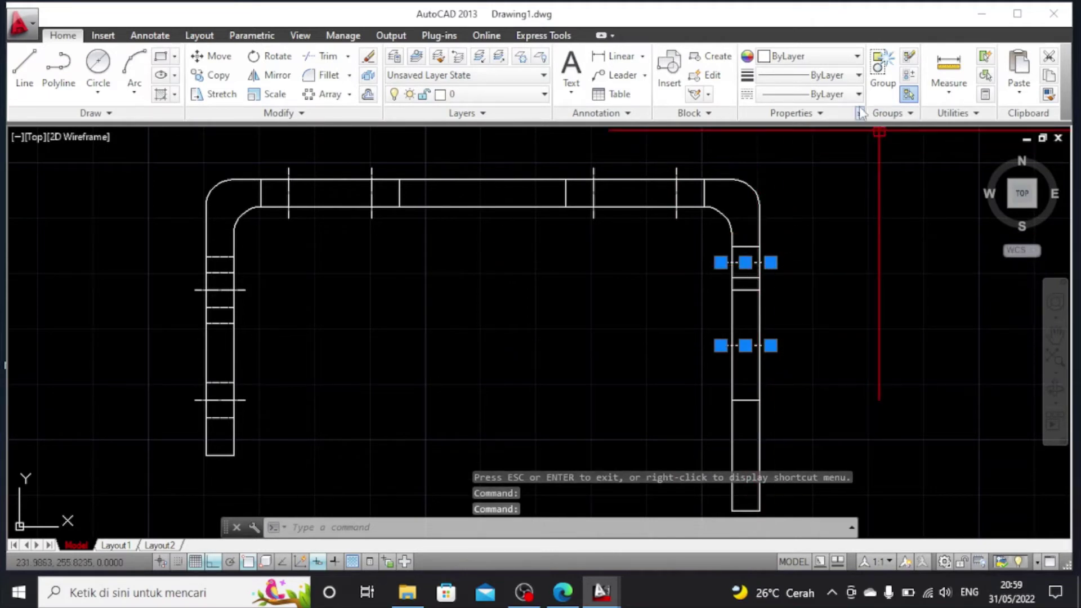
pyautogui.click(828, 94)
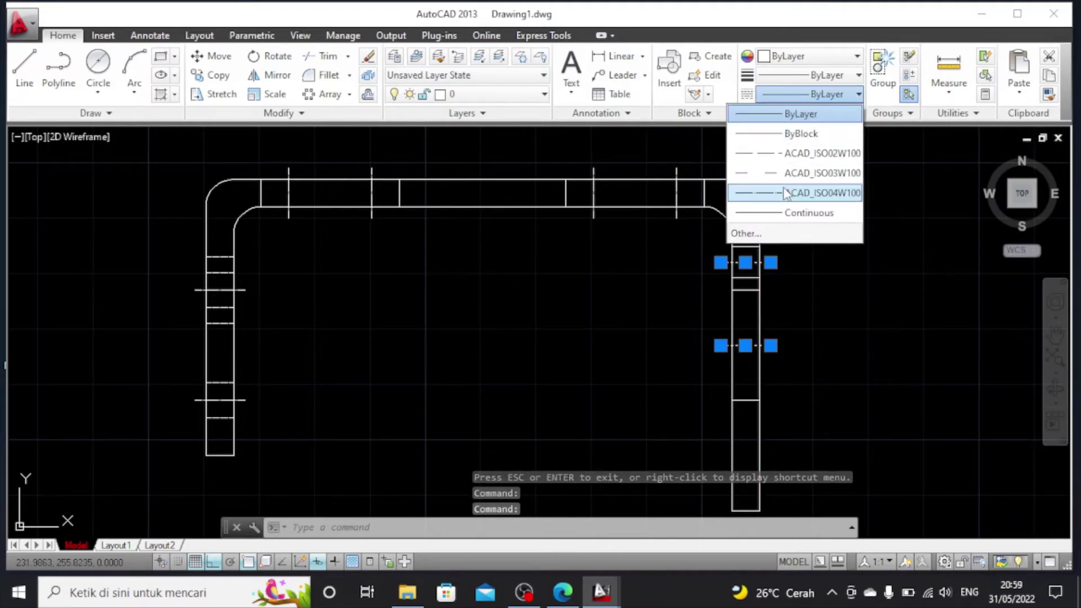
pyautogui.click(789, 193)
pyautogui.click(859, 114)
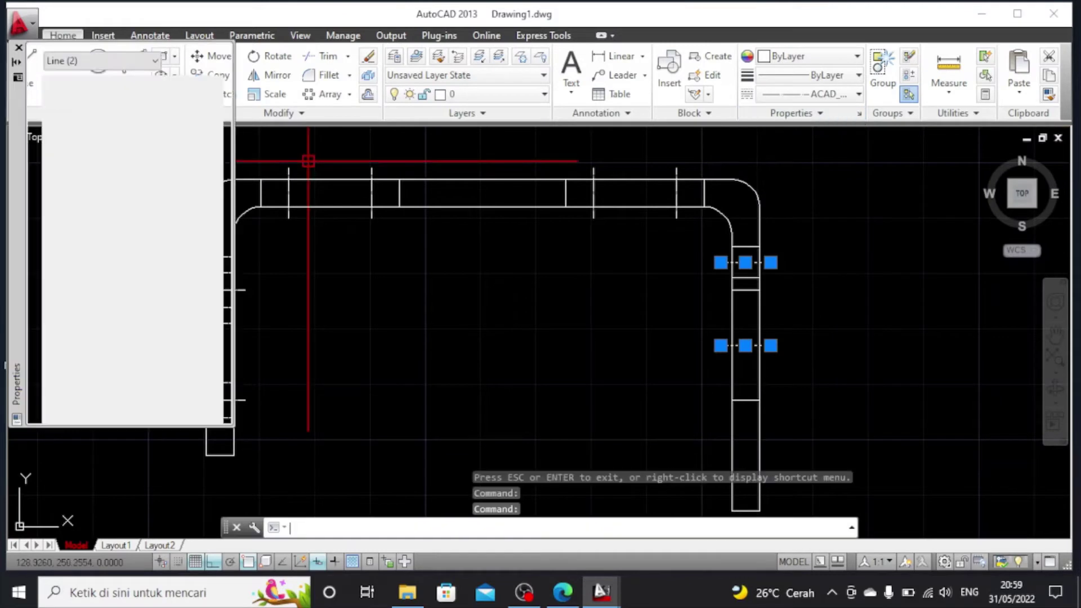
pyautogui.click(150, 144)
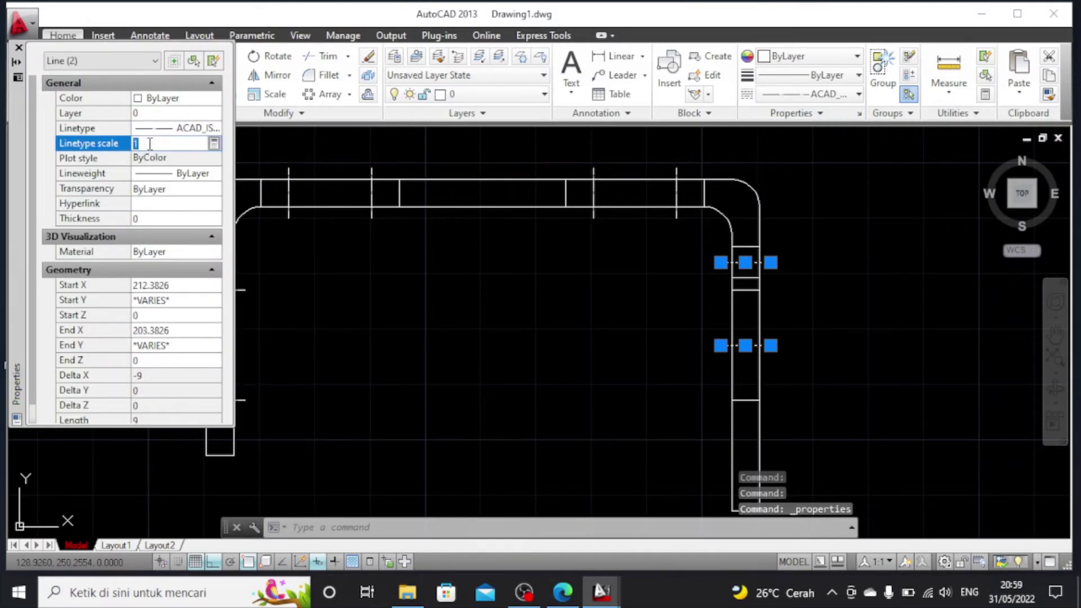
pyautogui.write('0.1')
pyautogui.press('Return')
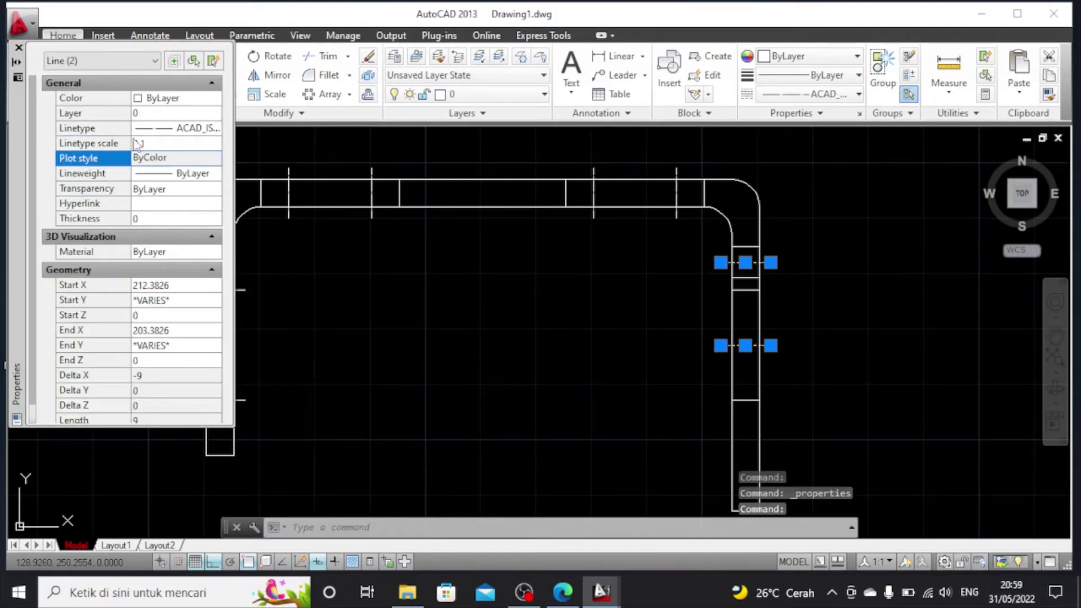
pyautogui.click(19, 48)
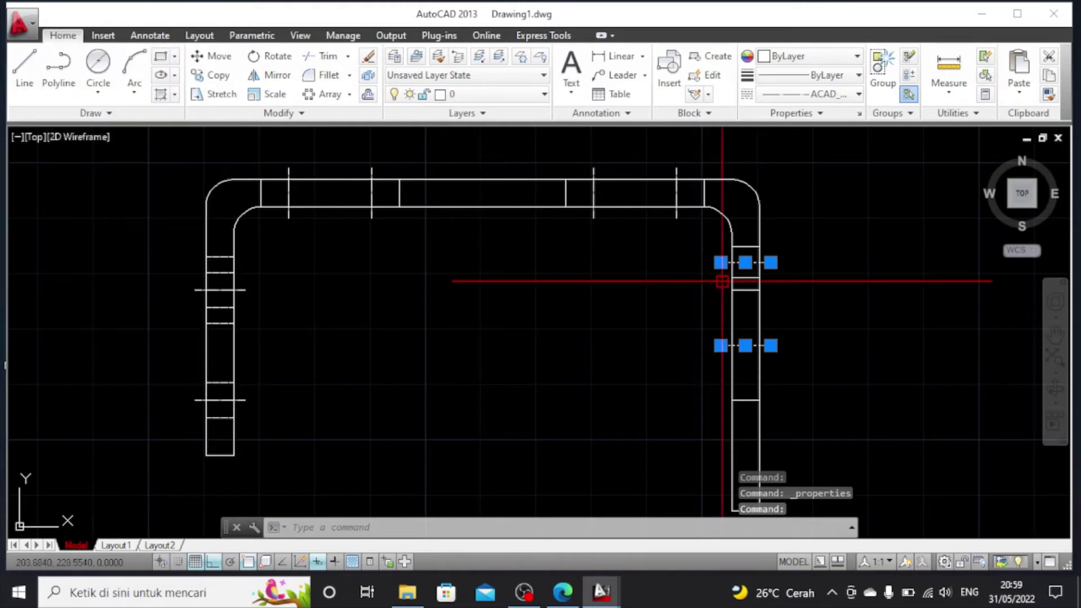
pyautogui.press('Escape')
# Give the remaining three marks the ACAD_ISO dashed linetype at scale 0.1
pyautogui.click(738, 251)
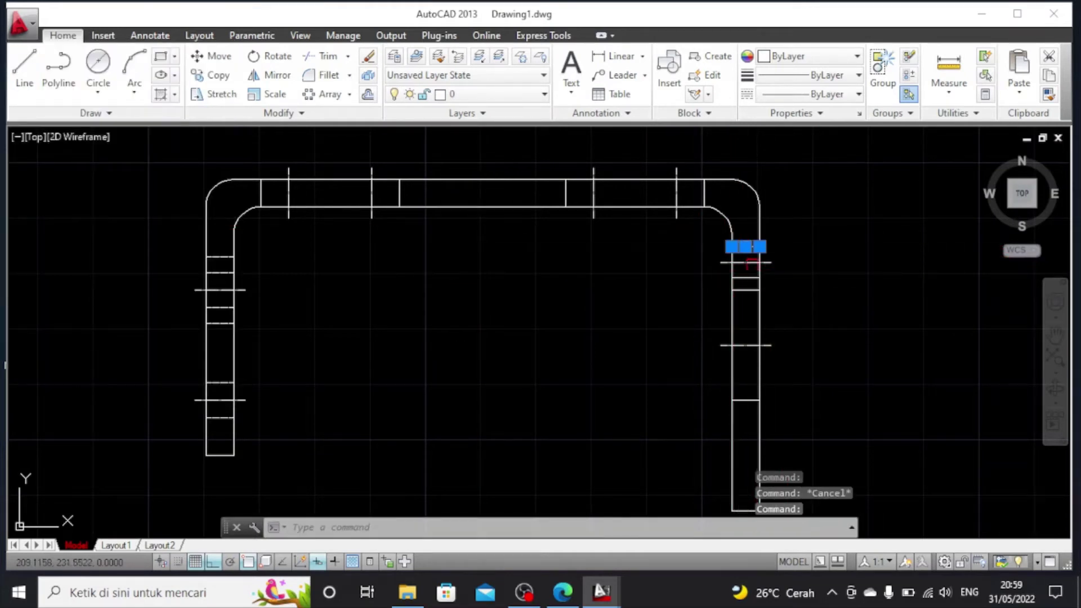
pyautogui.click(751, 276)
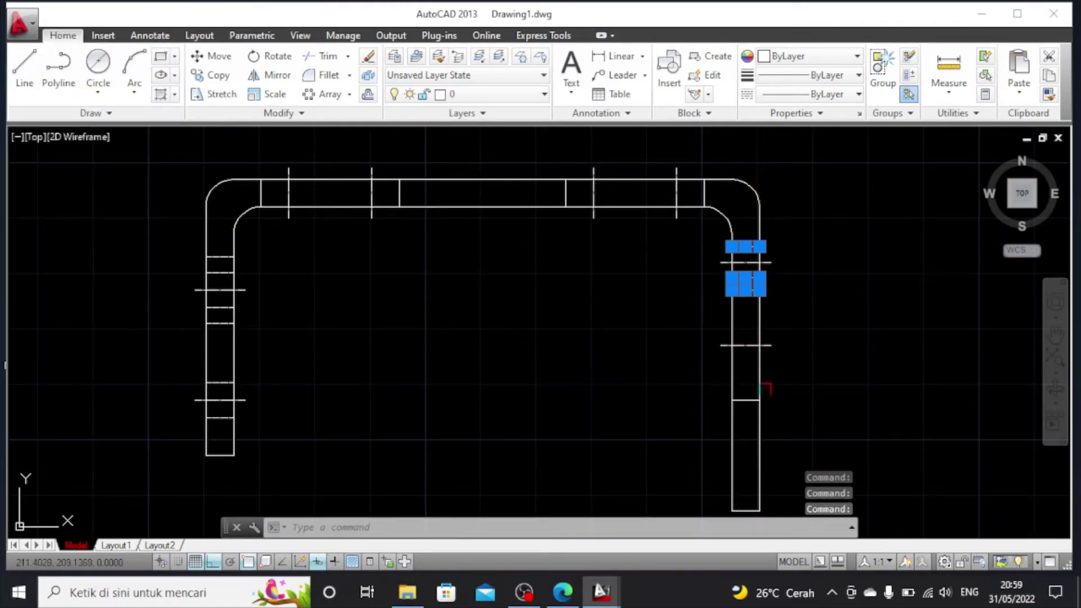
pyautogui.click(748, 400)
pyautogui.click(838, 96)
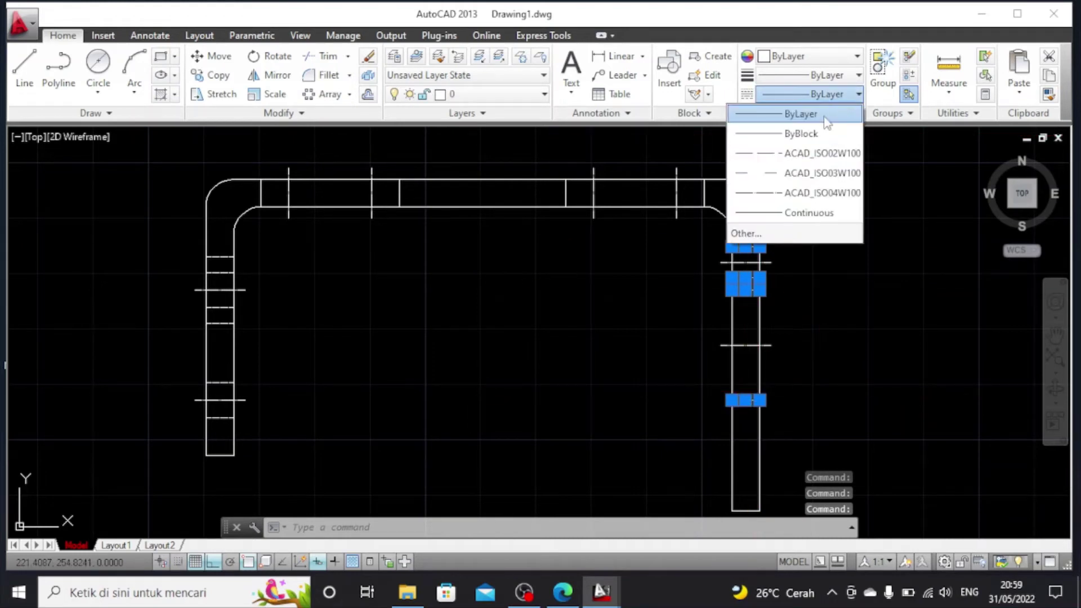
pyautogui.click(817, 193)
pyautogui.click(859, 113)
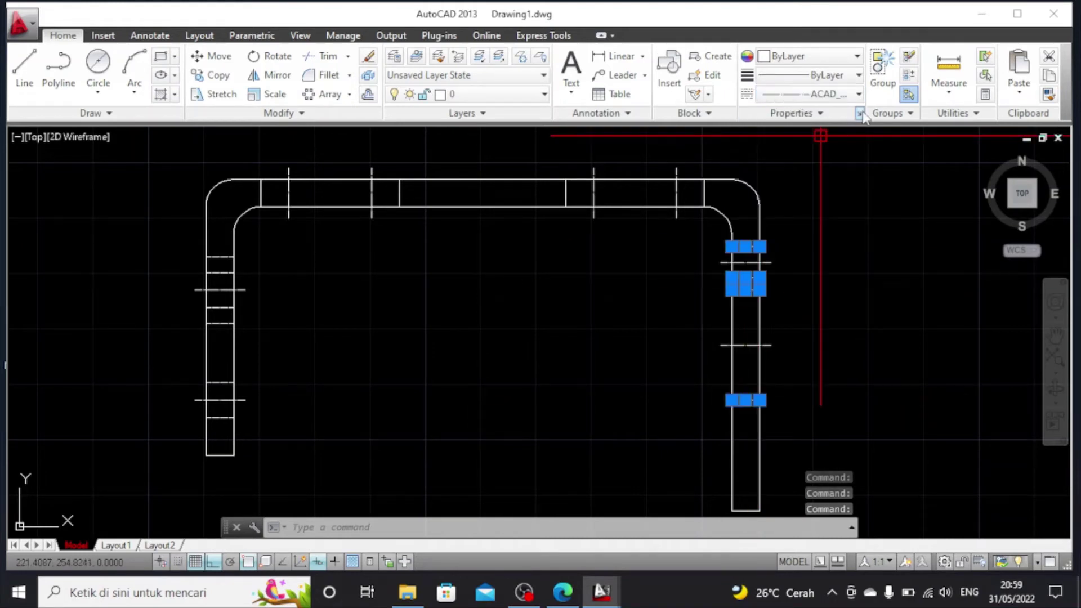
pyautogui.click(144, 143)
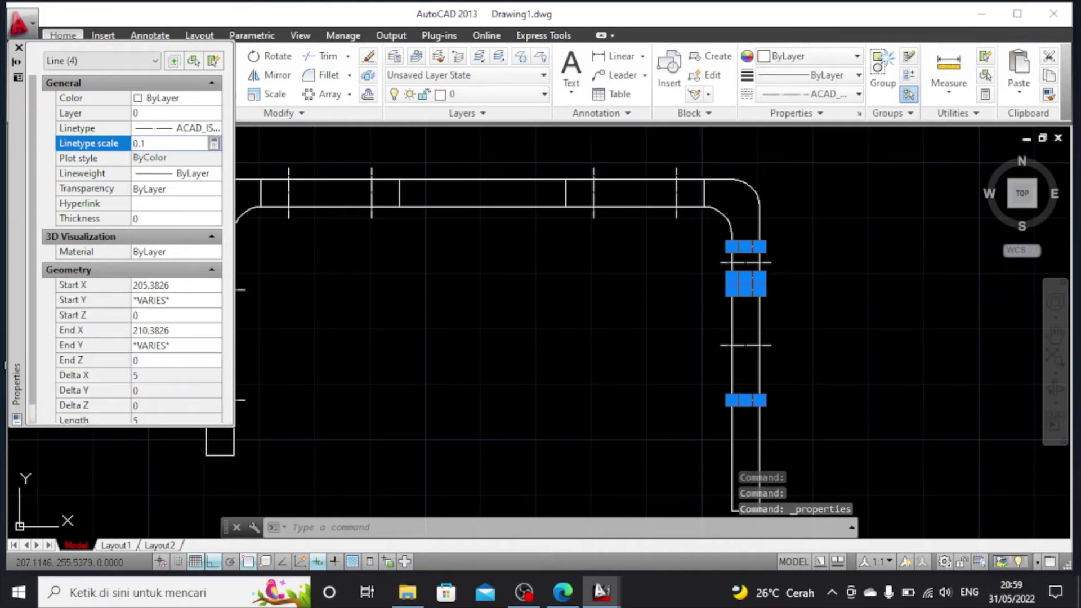
pyautogui.press('Return')
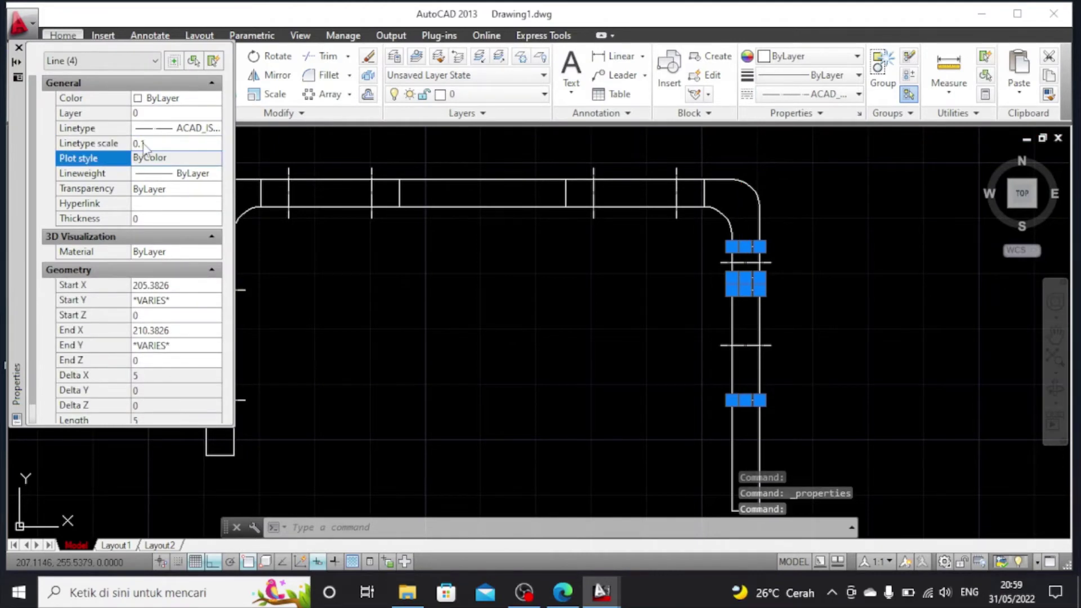
pyautogui.click(19, 48)
pyautogui.press('Escape')
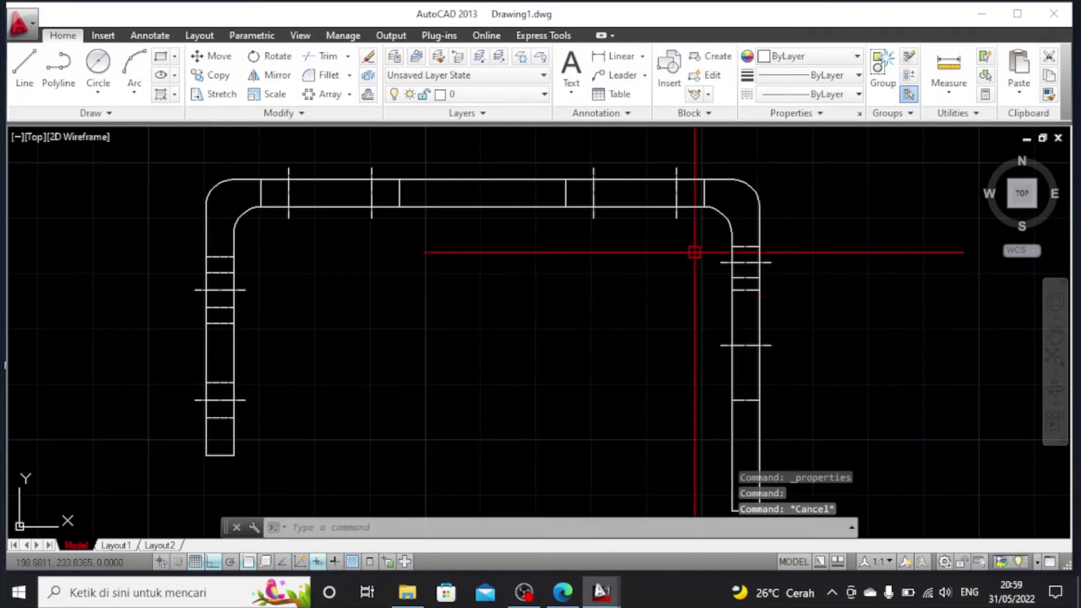
pyautogui.click(695, 233)
# Mirror the upper dashed marks about a horizontal axis on the leg, keeping the originals
pyautogui.click(789, 286)
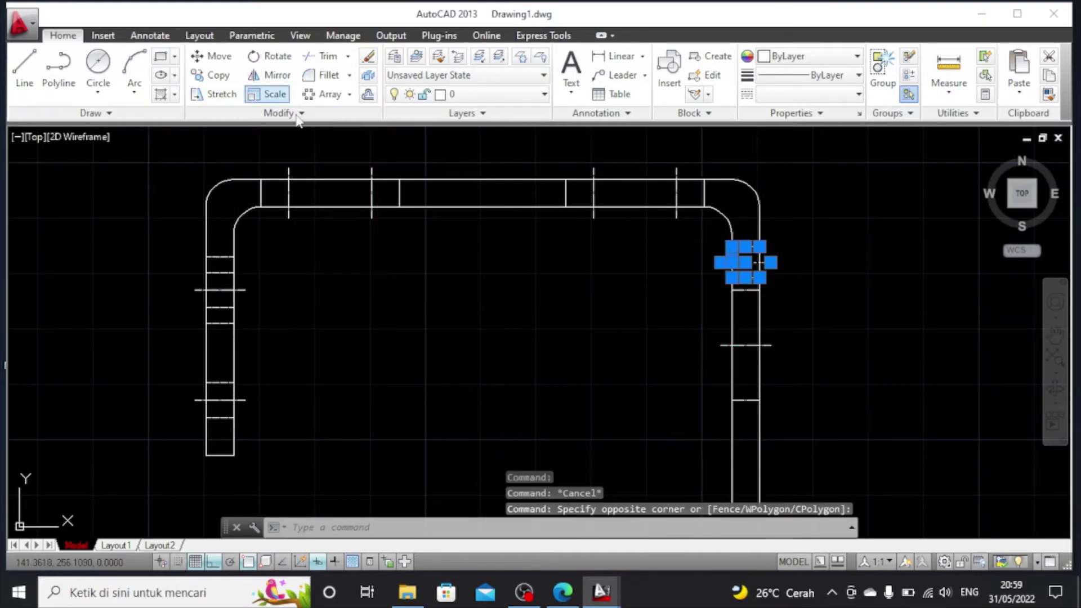
pyautogui.click(275, 75)
pyautogui.click(732, 345)
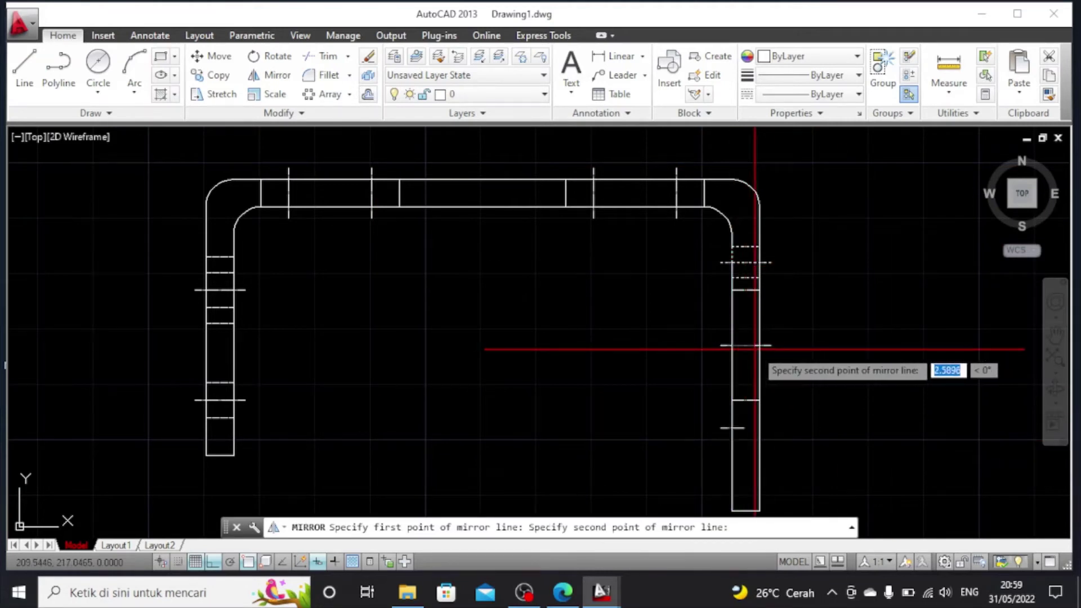
pyautogui.click(760, 346)
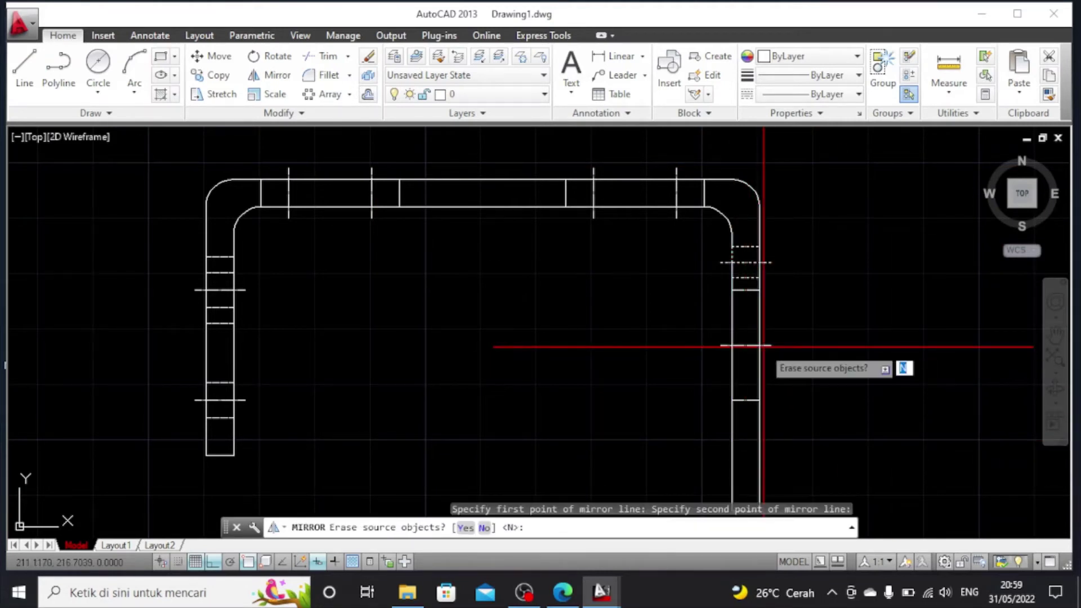
pyautogui.press('Return')
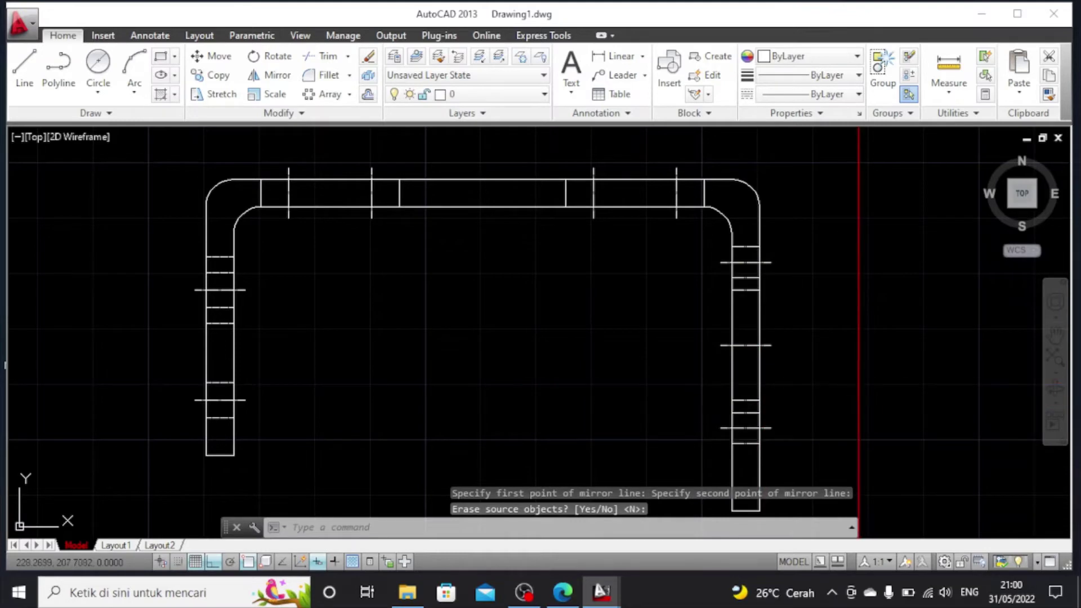
pyautogui.scroll(-2, 858, 397)
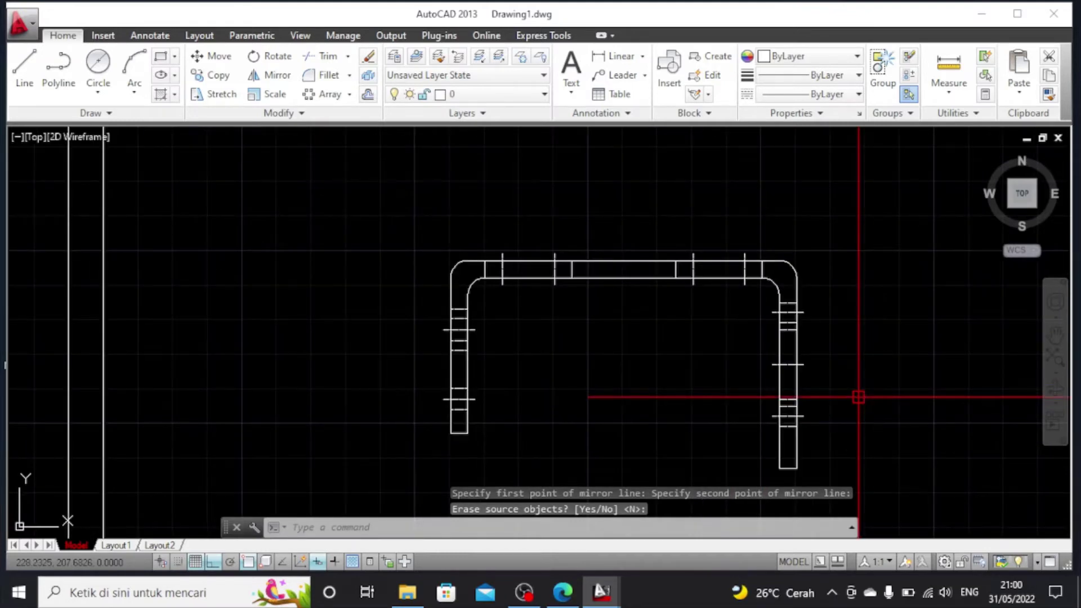
pyautogui.scroll(-3, 858, 397)
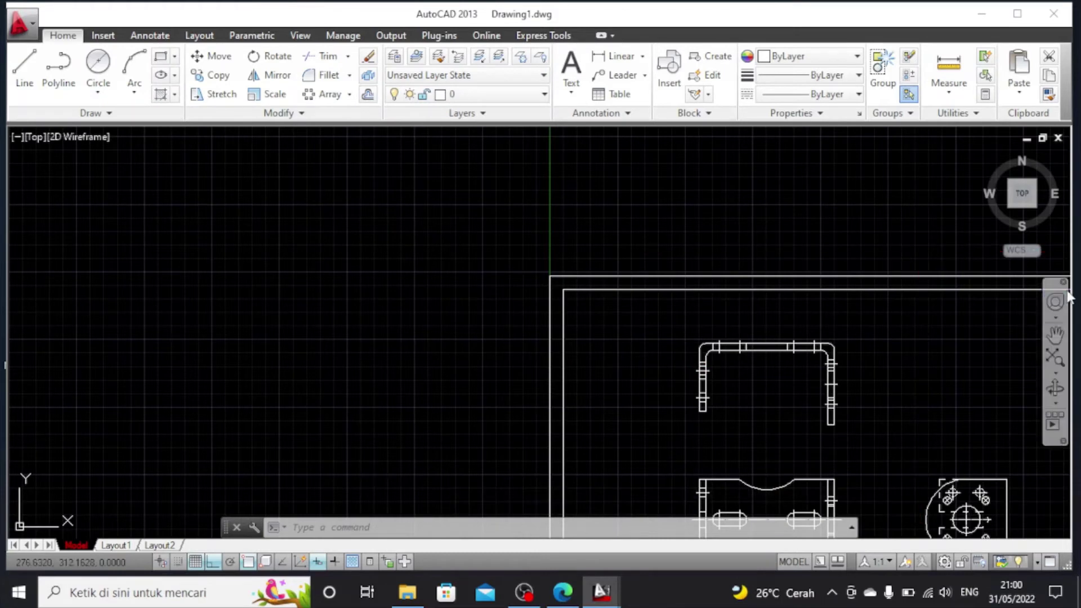
# Pan the sheet up and left, then wheel-zoom to look over the connector views
pyautogui.click(1055, 336)
pyautogui.moveTo(972, 345); pyautogui.dragTo(780, 215)
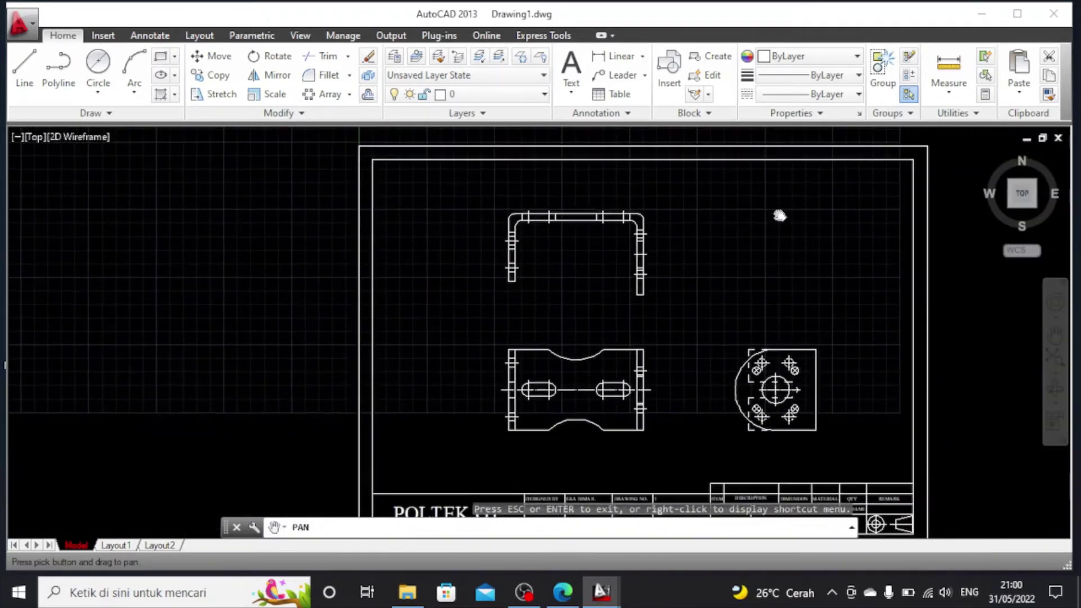
pyautogui.rightClick(759, 233)
pyautogui.click(767, 241)
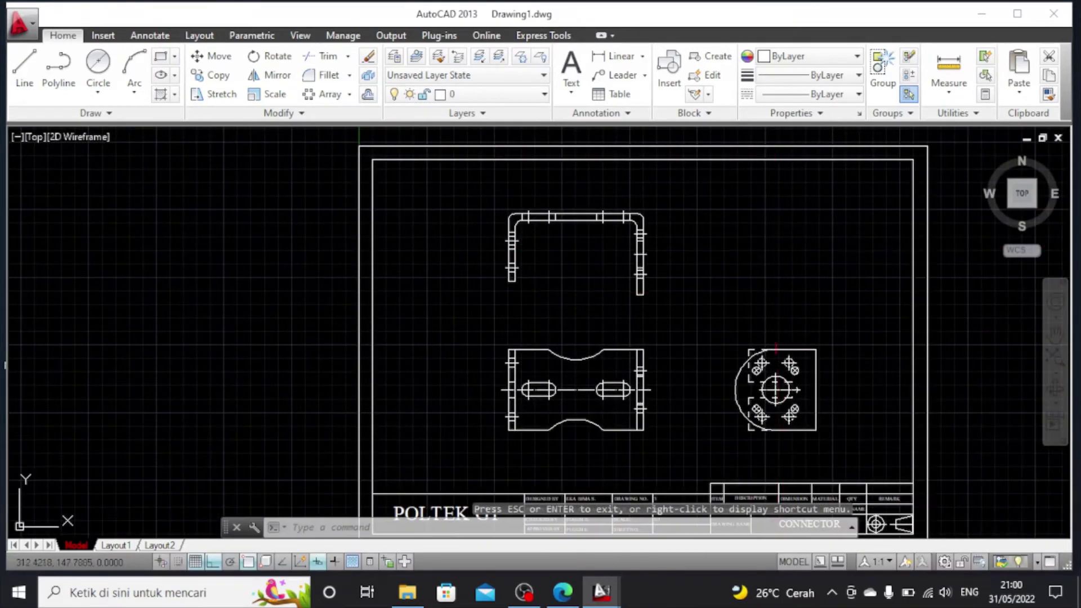
pyautogui.scroll(5, 783, 350)
pyautogui.scroll(-8, 787, 351)
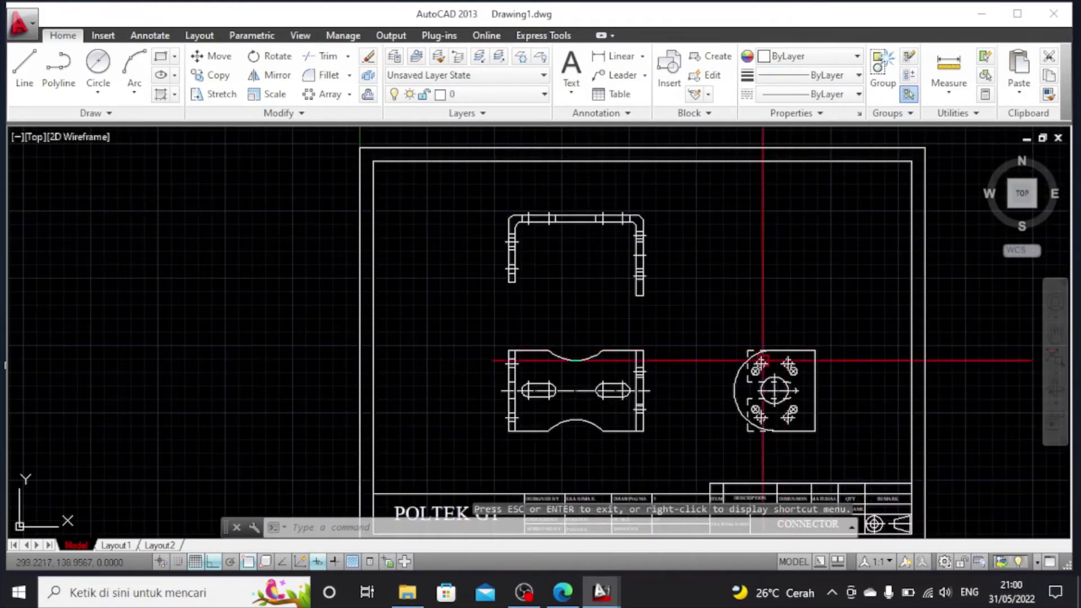
pyautogui.scroll(6, 761, 357)
pyautogui.scroll(-7, 936, 414)
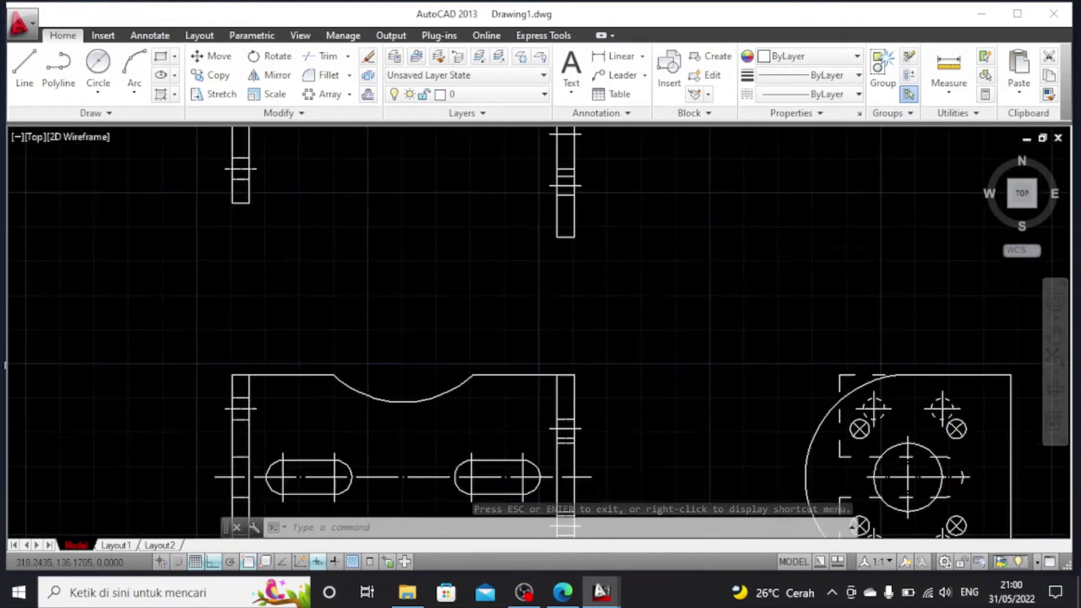
pyautogui.scroll(-2, 738, 413)
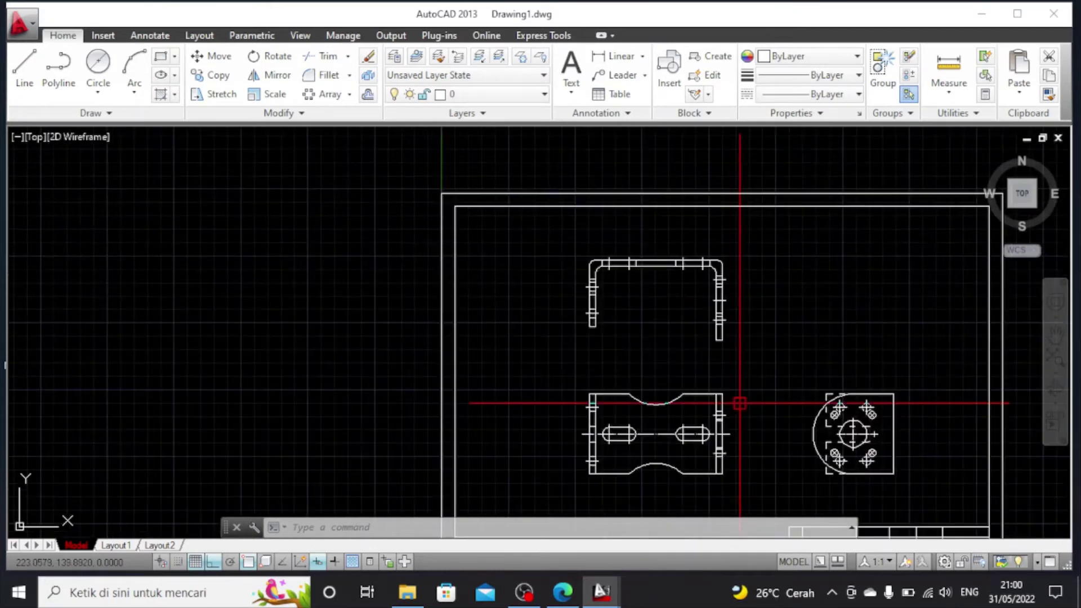
pyautogui.scroll(2, 737, 412)
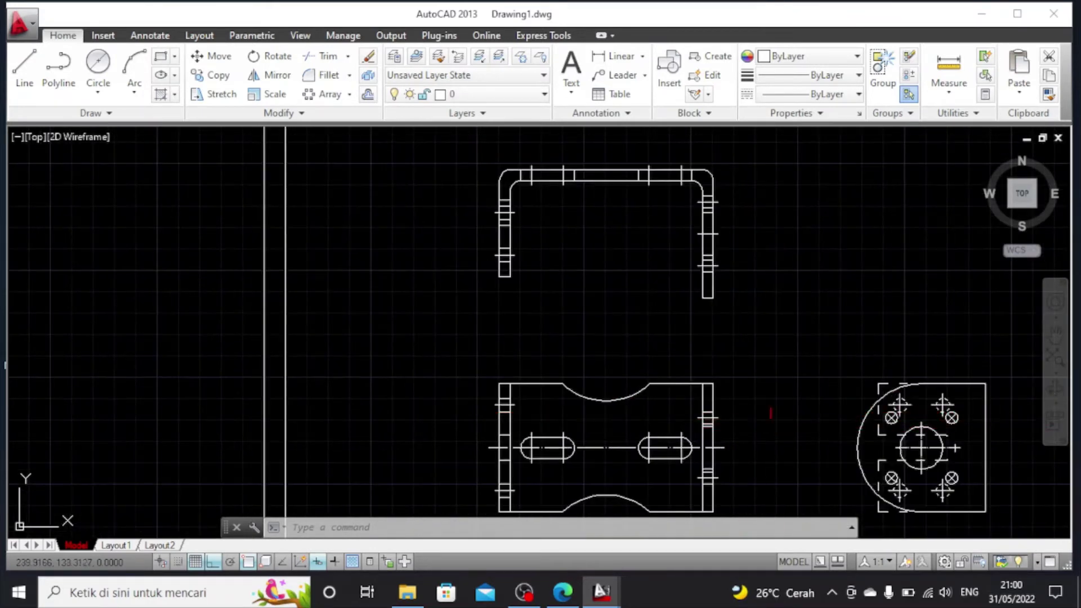
pyautogui.scroll(-2, 788, 371)
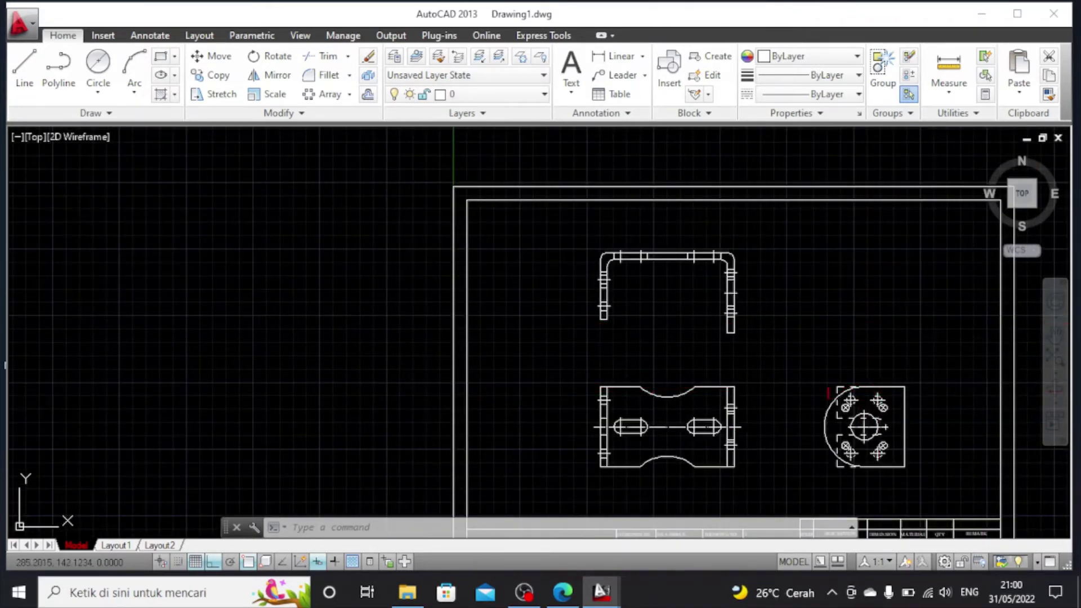
pyautogui.scroll(-2, 835, 394)
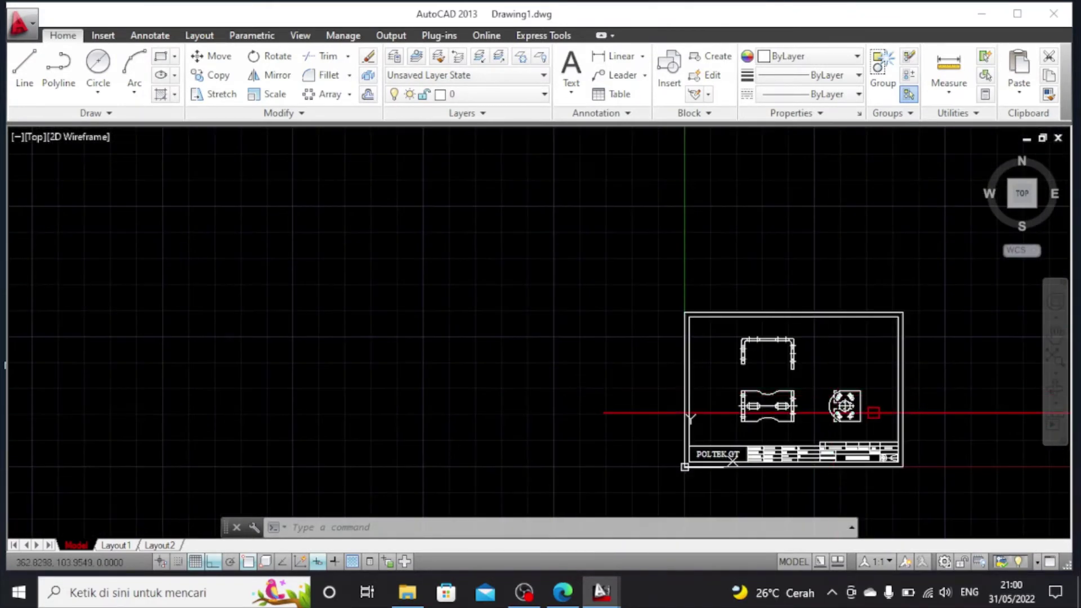
# Zoom Window around the title-blocked sheet, then zoom closer on the front and side views
pyautogui.click(1060, 375)
pyautogui.click(1047, 408)
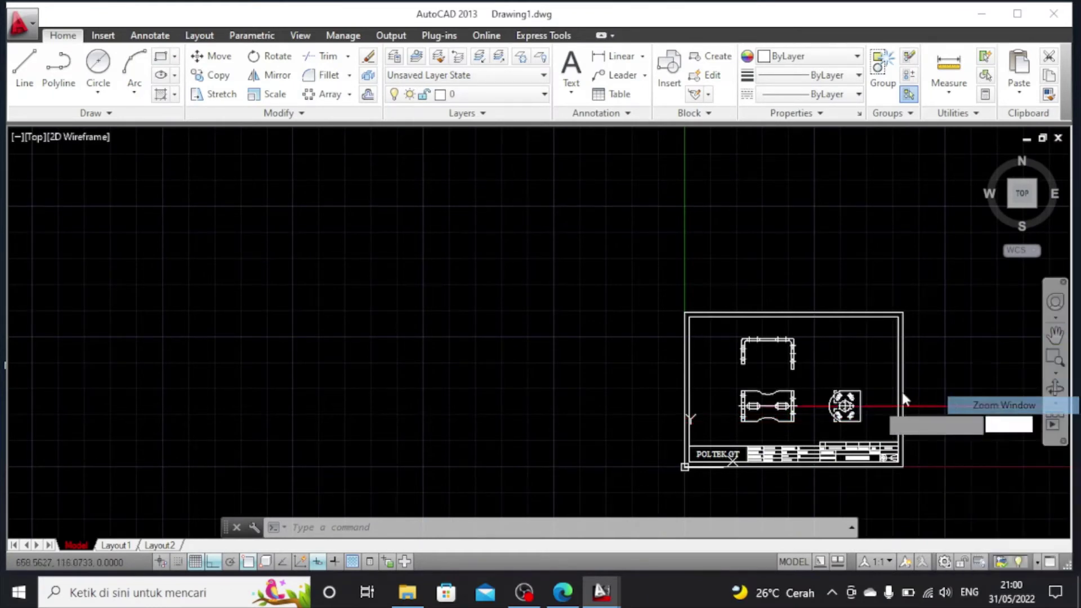
pyautogui.click(661, 299)
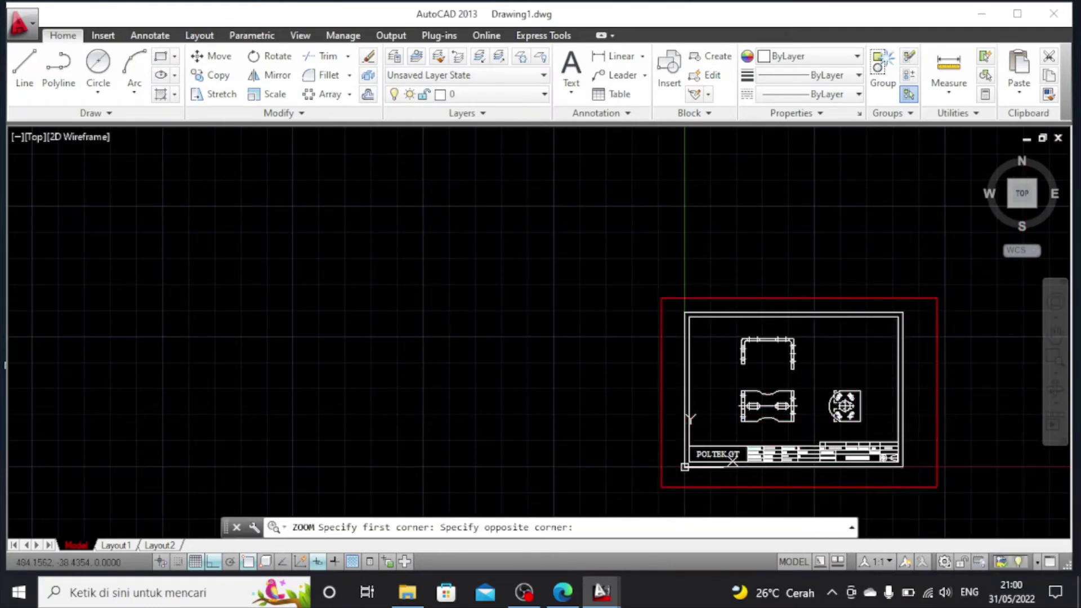
pyautogui.click(935, 483)
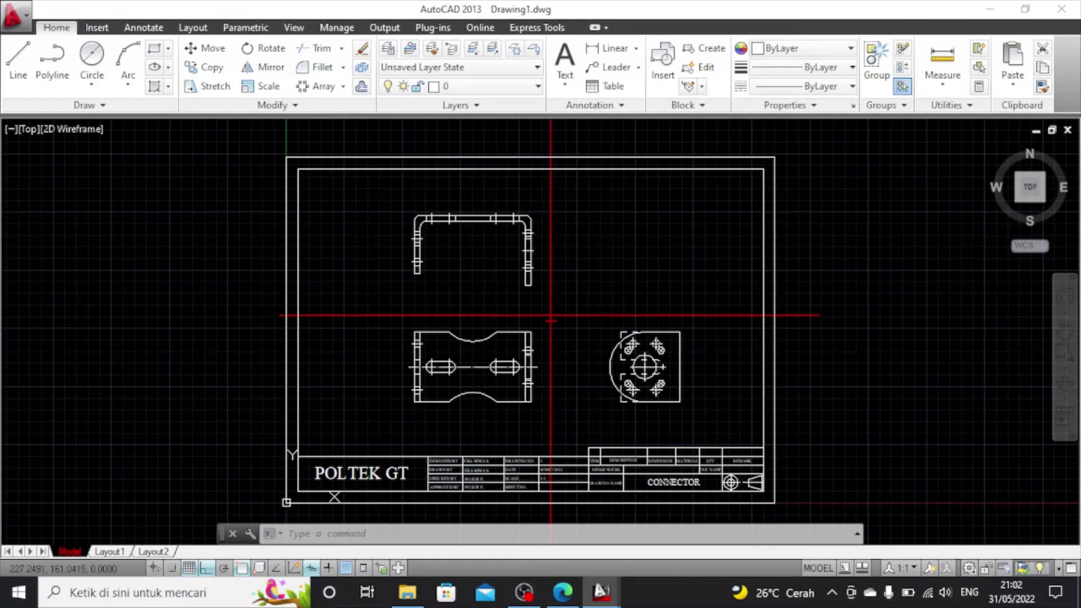
pyautogui.scroll(2, 491, 324)
pyautogui.scroll(2, 519, 467)
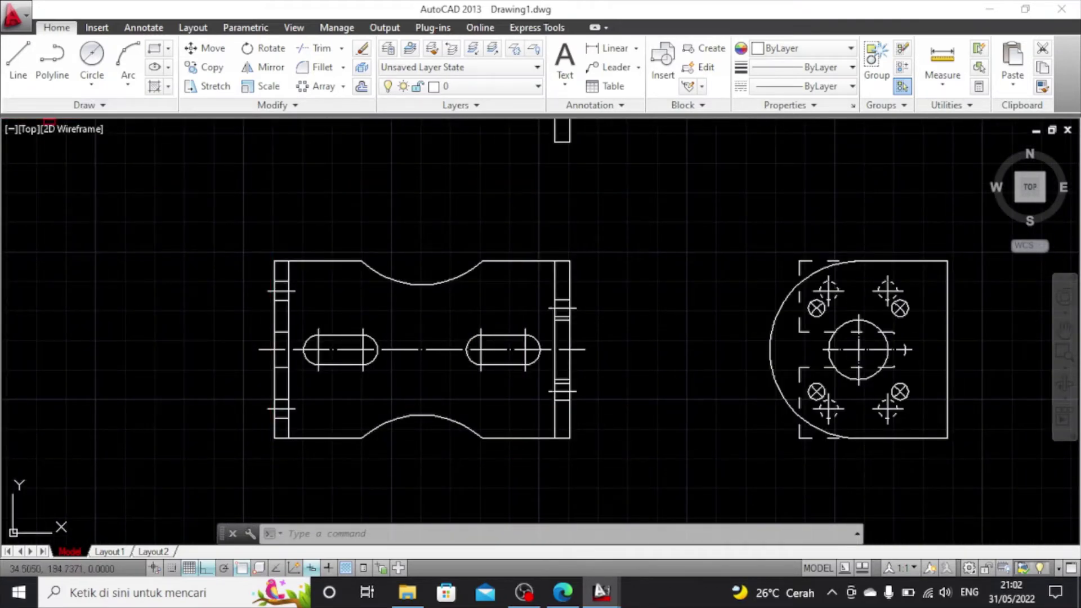
# Dimension the front view's right edge, top-right to bottom-right corner, as a vertical 60 placed to its right
pyautogui.click(141, 28)
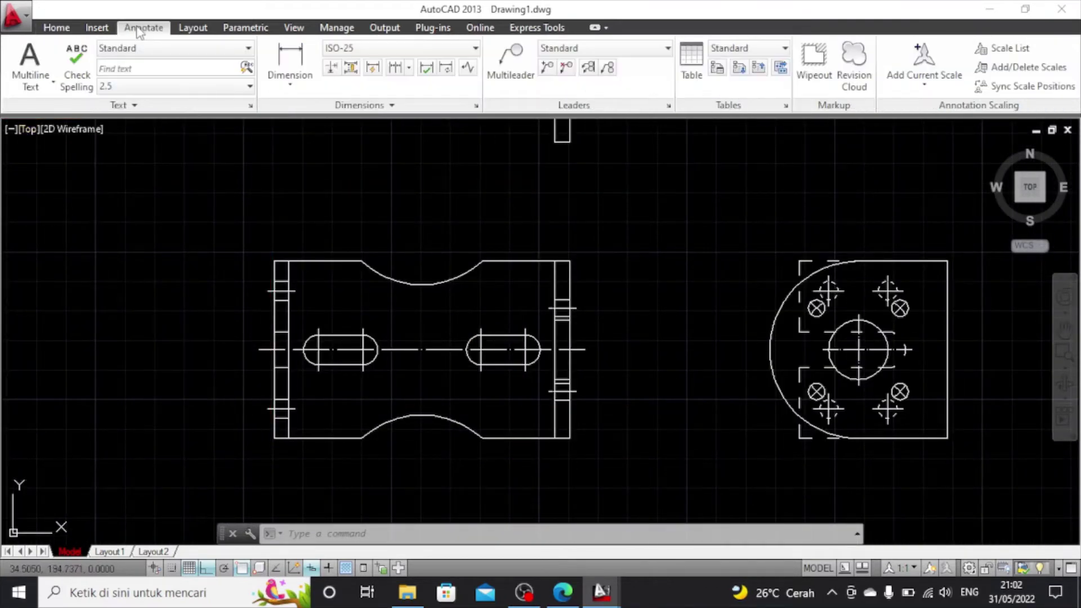
pyautogui.click(290, 61)
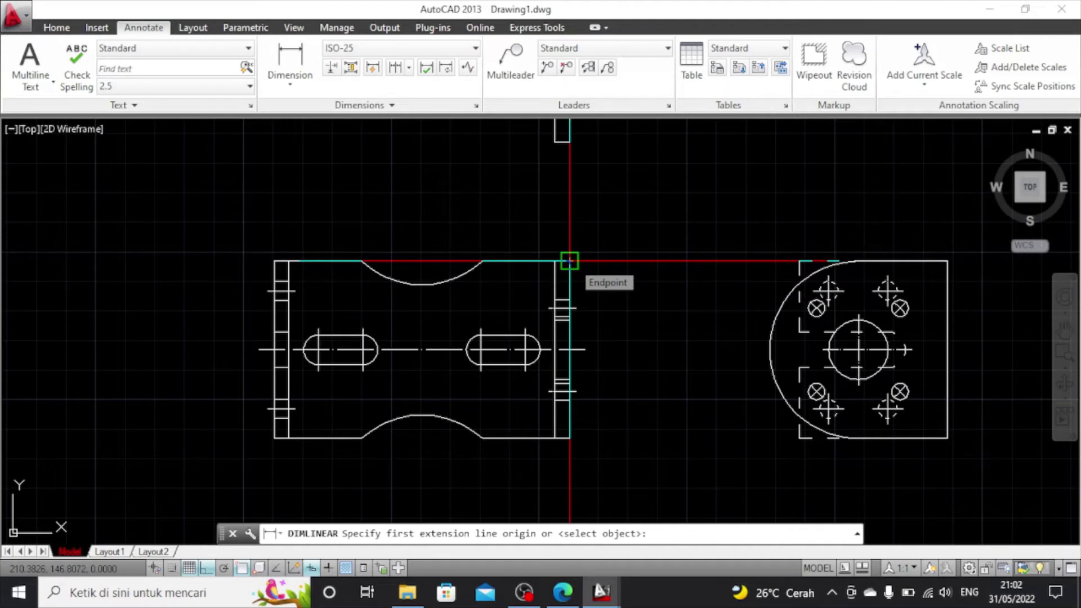
pyautogui.click(570, 261)
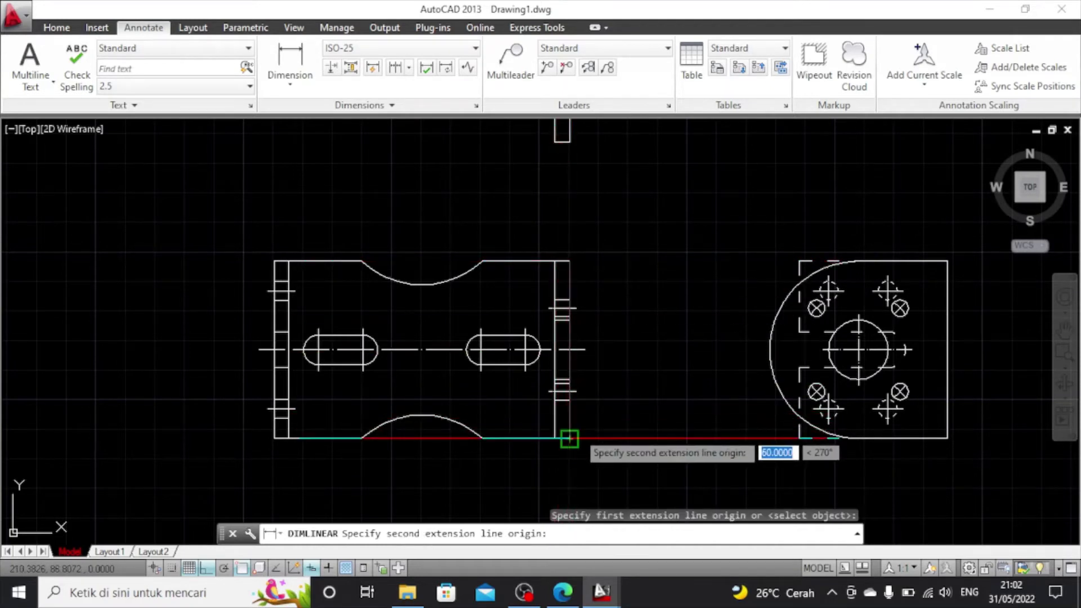
pyautogui.click(569, 438)
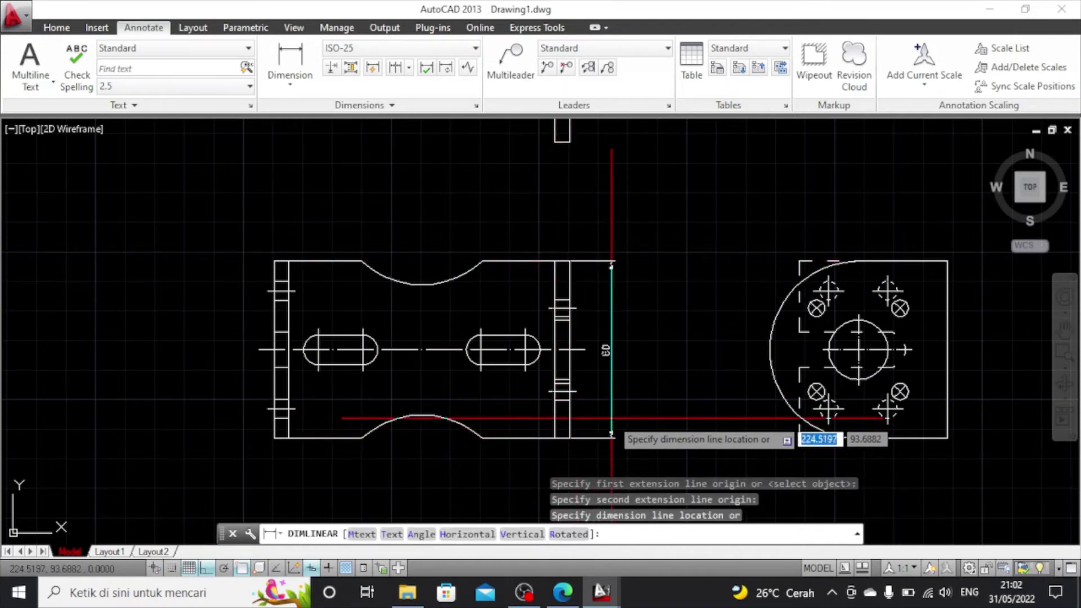
pyautogui.click(611, 418)
pyautogui.scroll(-2, 609, 405)
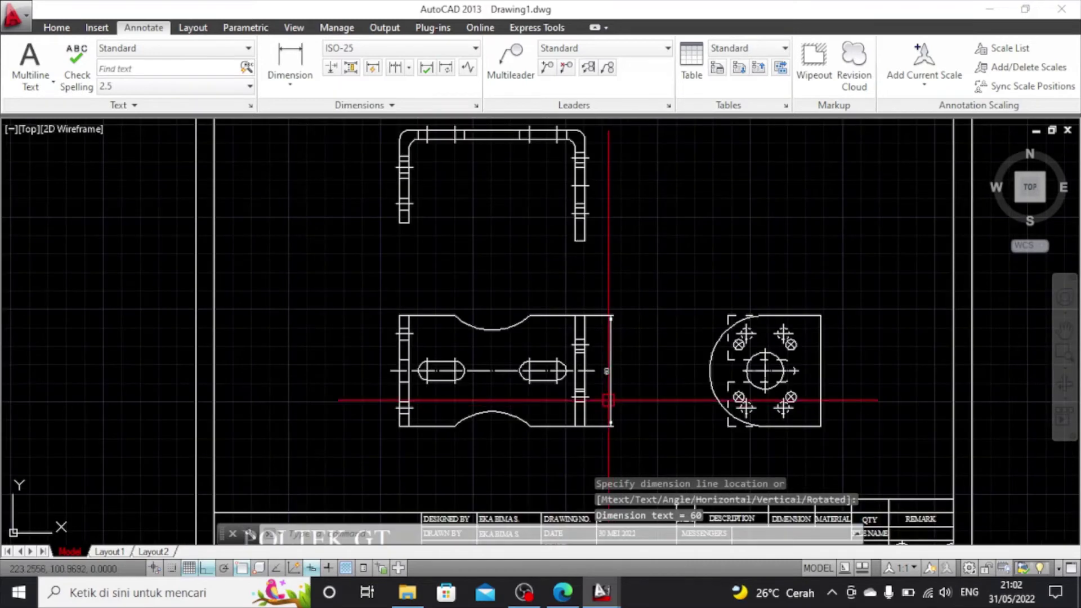
pyautogui.scroll(3, 608, 400)
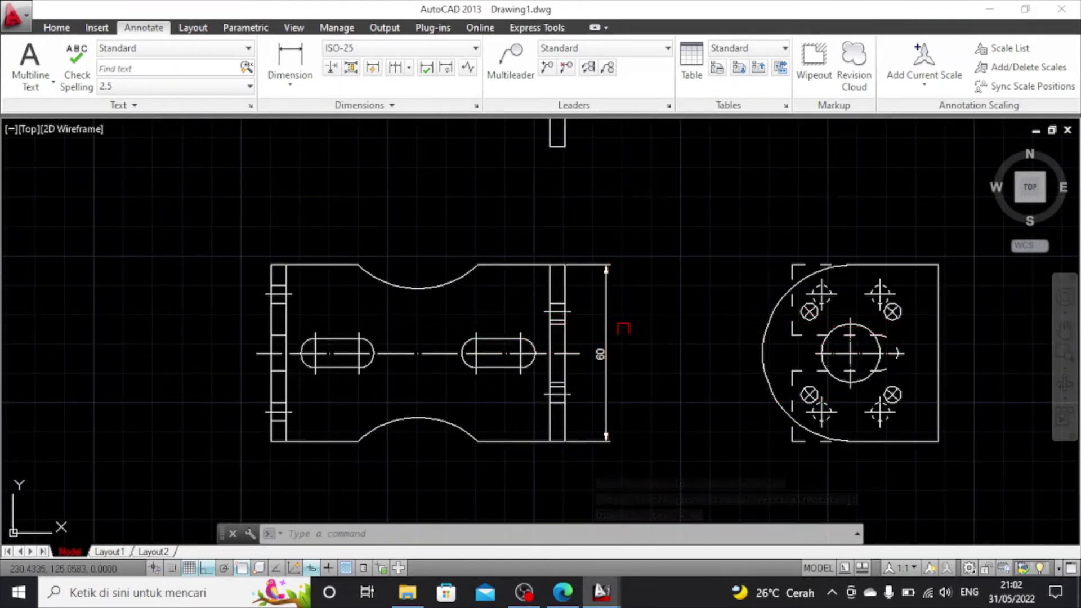
pyautogui.scroll(2, 623, 338)
pyautogui.scroll(-2, 610, 349)
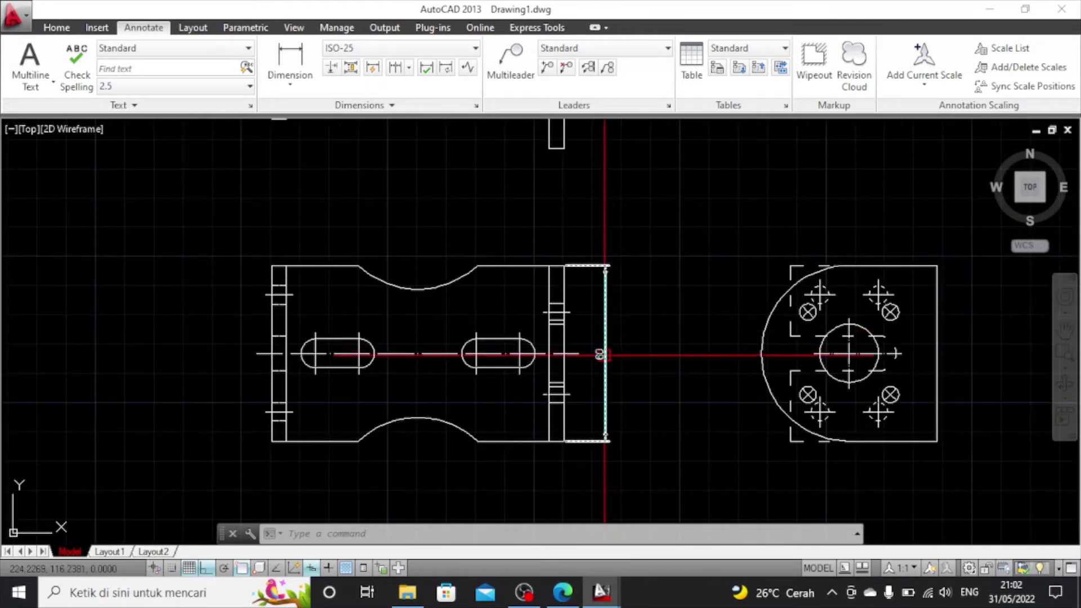
pyautogui.click(601, 354)
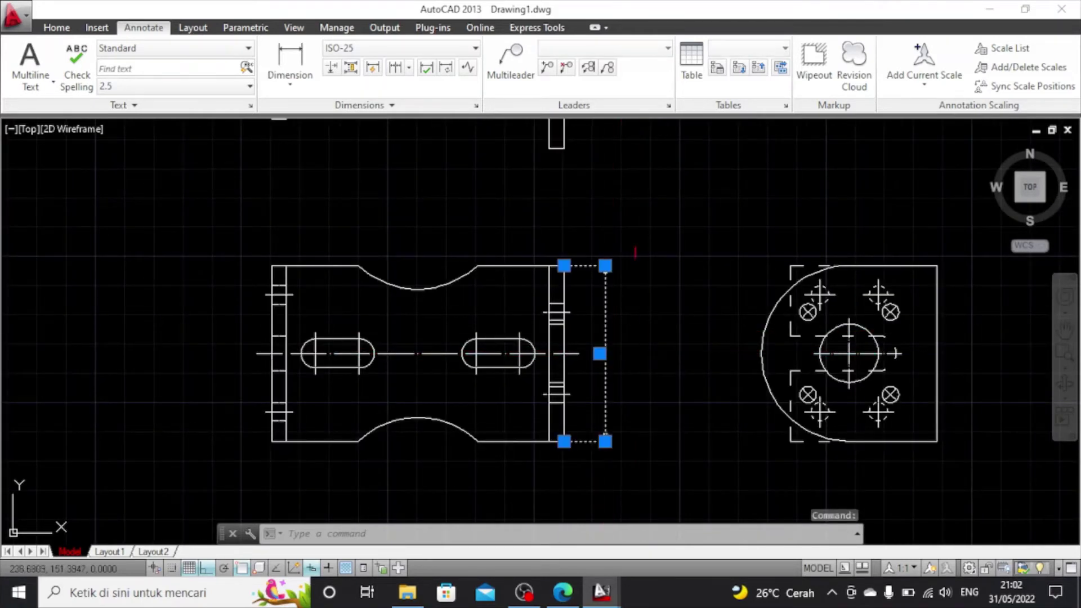
# Start a new dimension style named 'Standard 1' based on Standard
pyautogui.click(476, 106)
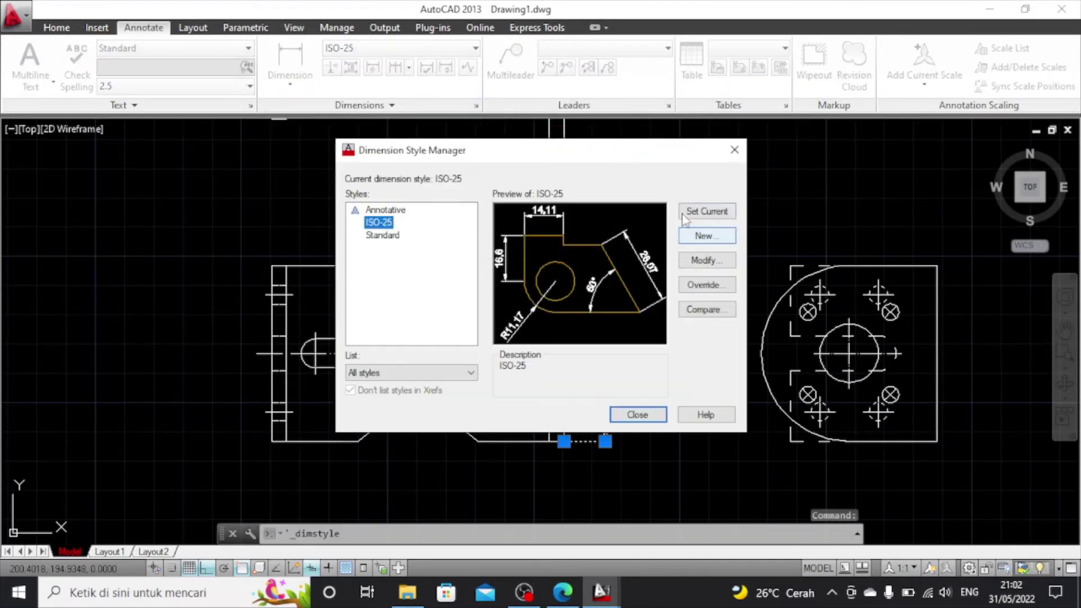
pyautogui.click(391, 236)
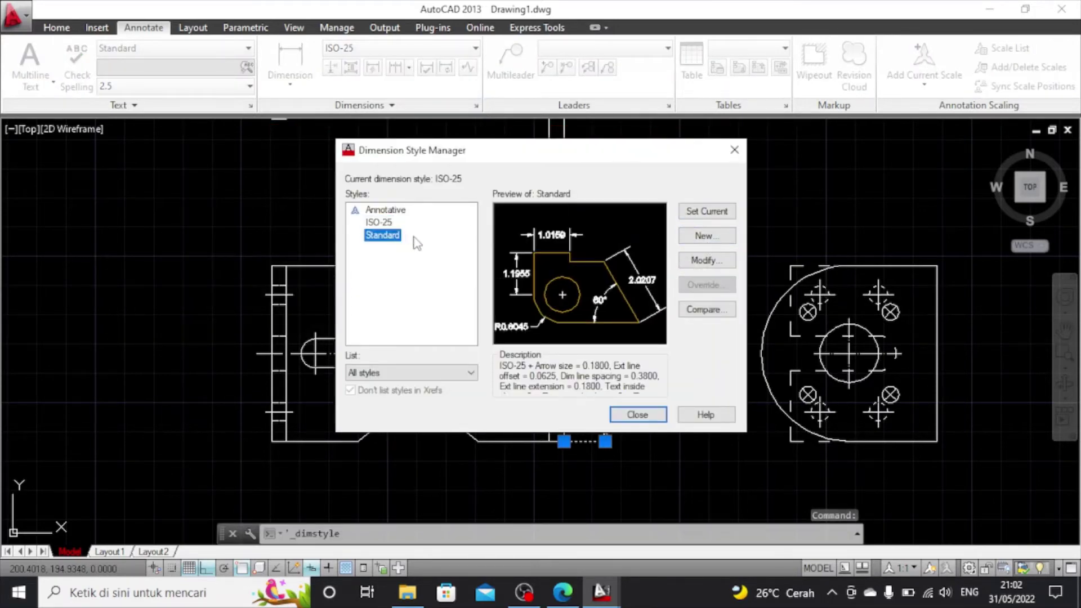
pyautogui.click(707, 235)
pyautogui.click(438, 250)
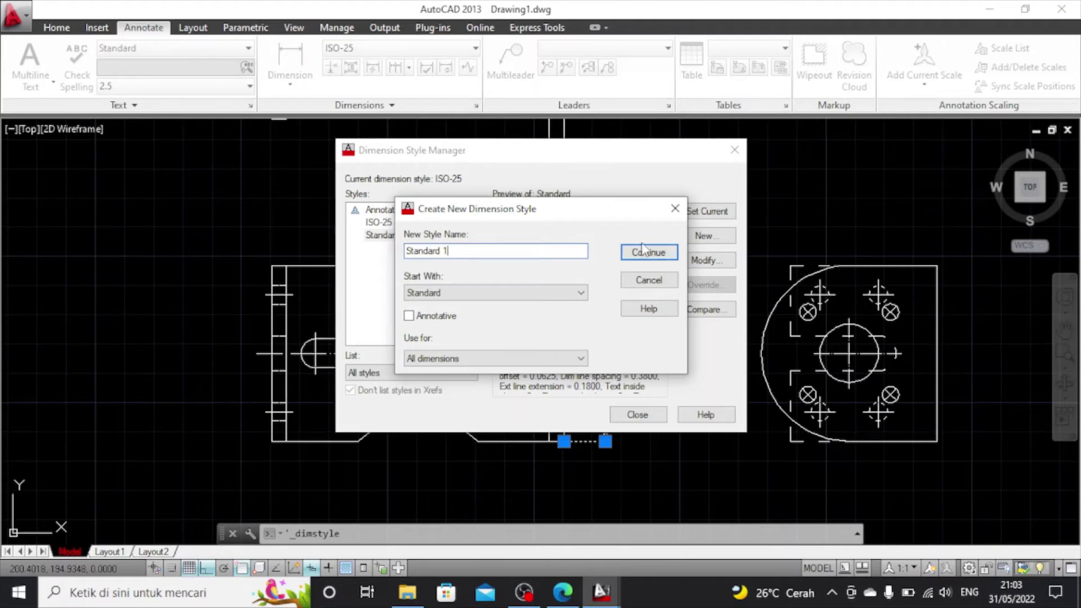
pyautogui.click(645, 256)
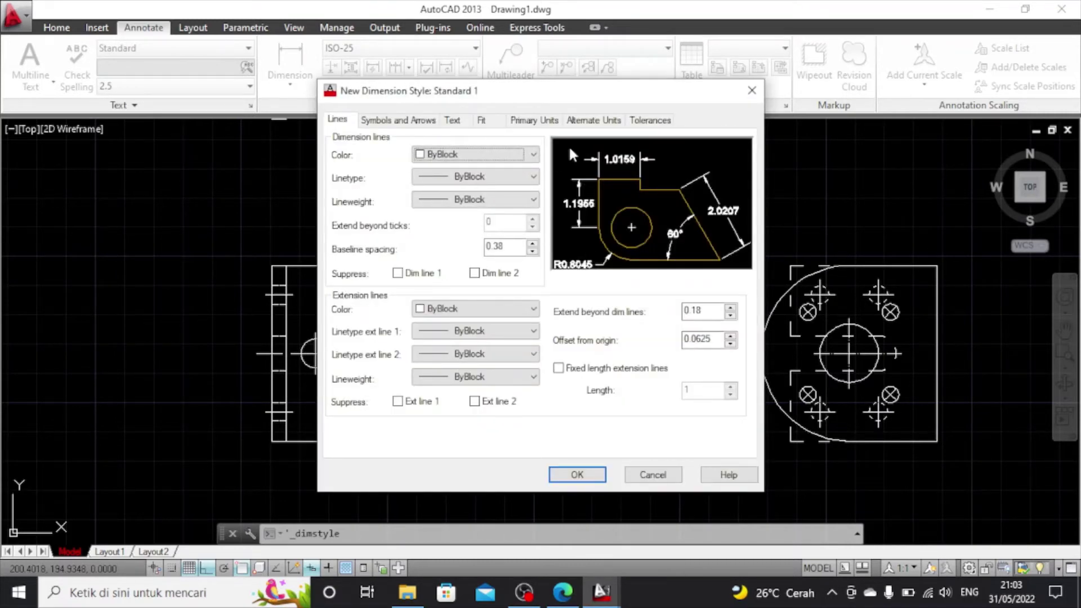
# Set text height 1, vertical placement Above and ISO standard text alignment
pyautogui.click(466, 122)
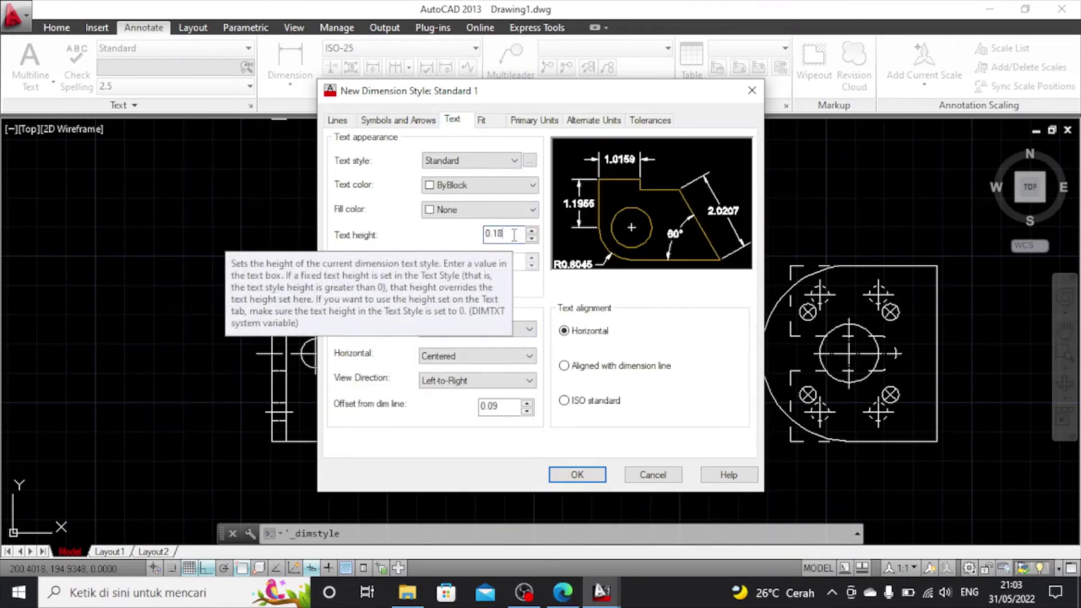
pyautogui.press('BackSpace')
pyautogui.press('BackSpace')
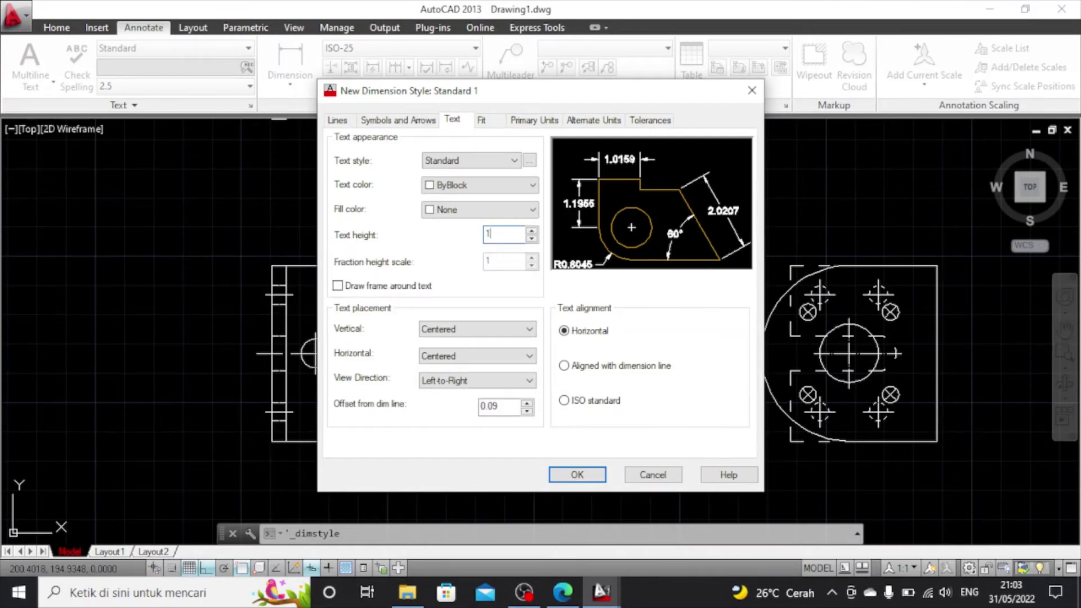
pyautogui.write('1,0')
pyautogui.click(447, 332)
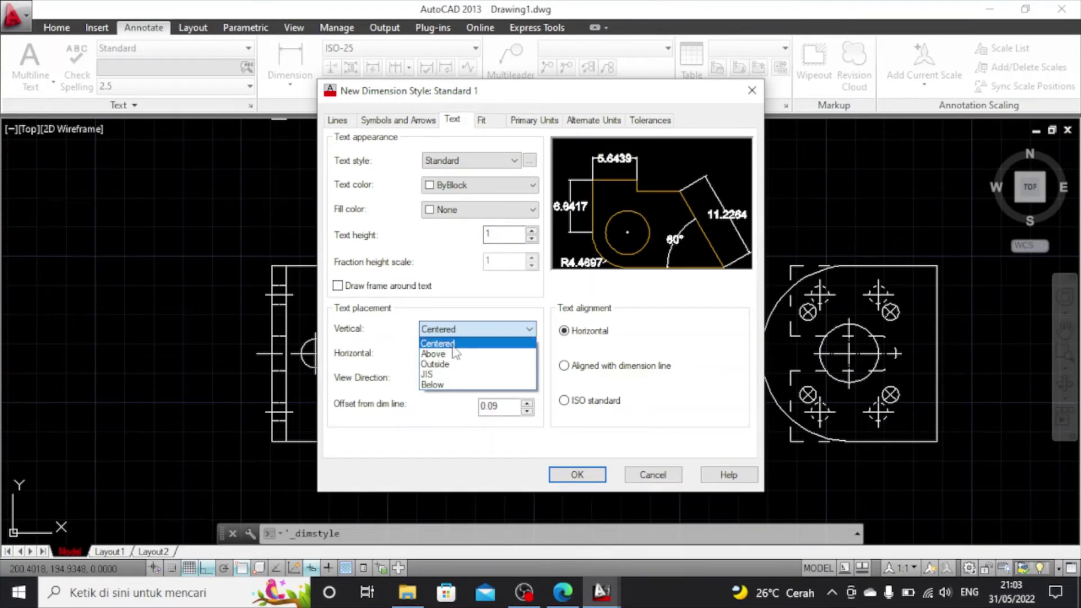
pyautogui.click(456, 354)
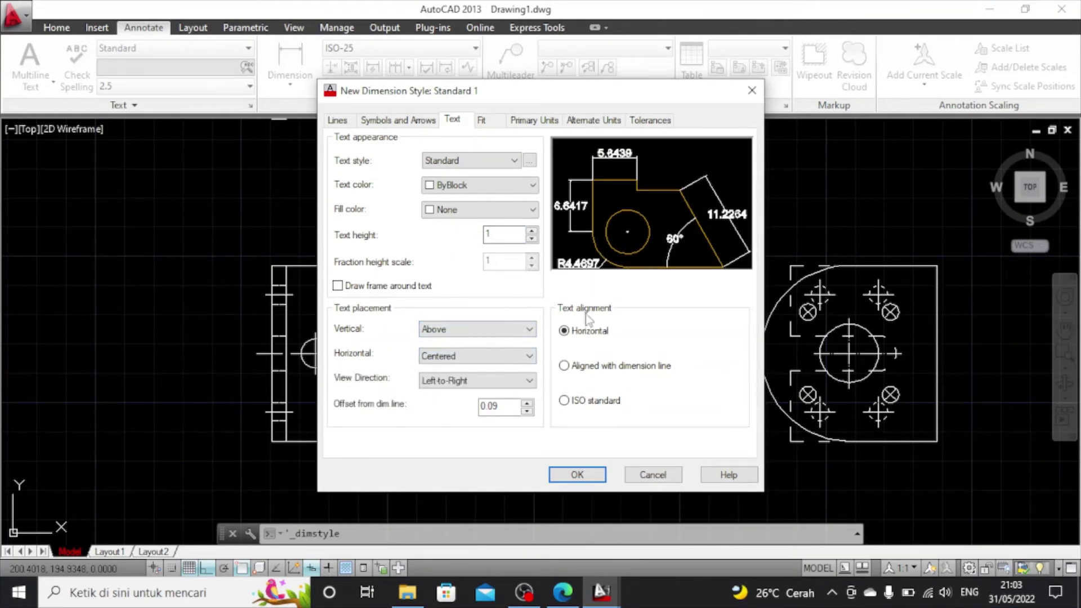
pyautogui.click(565, 400)
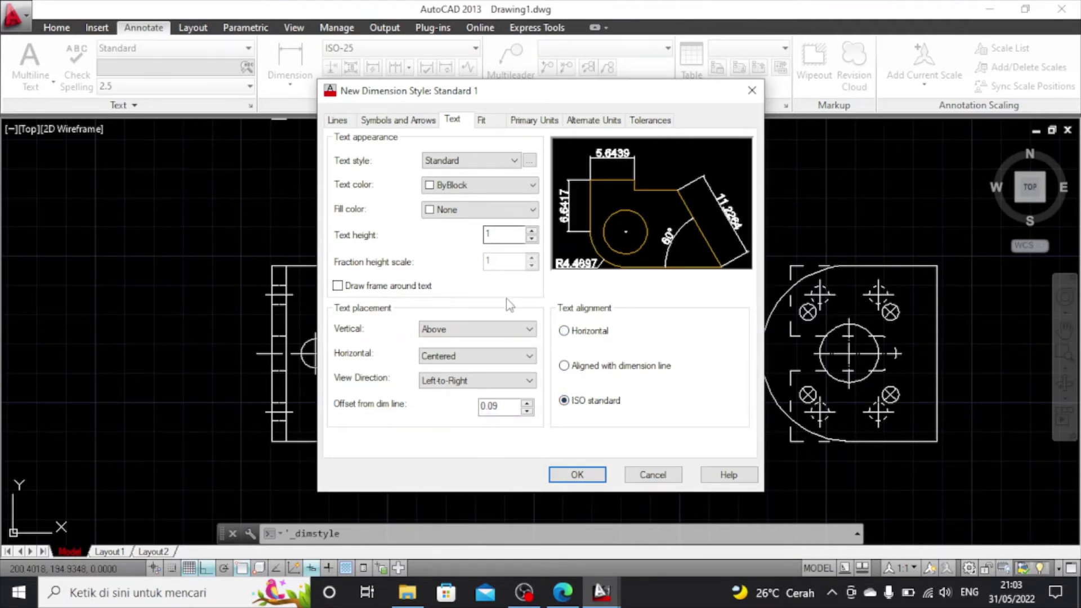
# Set arrow size 1 and centre mark size 0.5
pyautogui.click(420, 121)
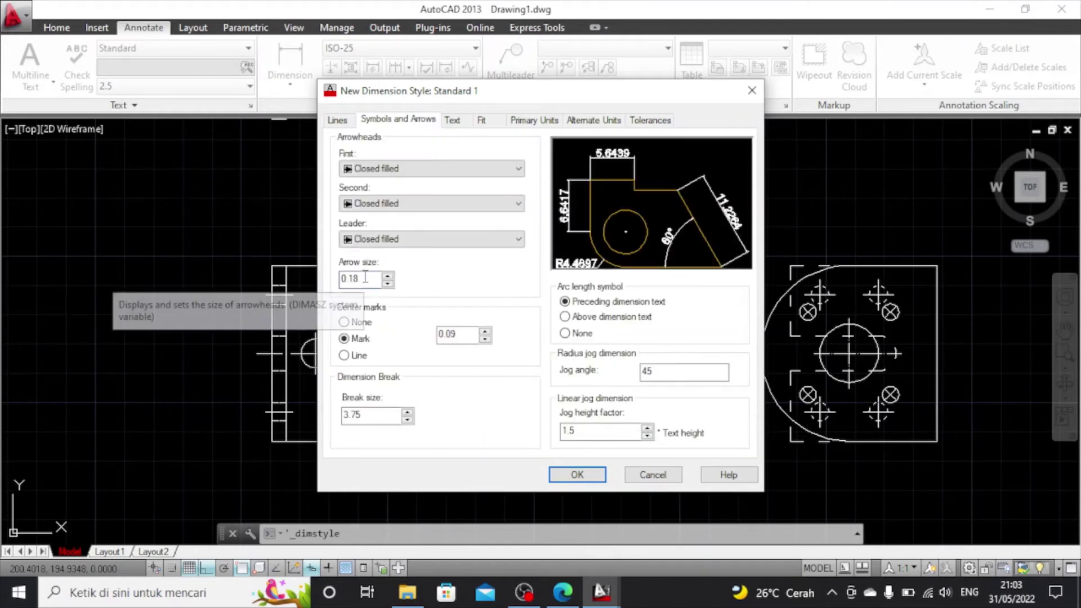
pyautogui.press('BackSpace')
pyautogui.press('BackSpace')
pyautogui.press('BackSpace')
pyautogui.press('BackSpace')
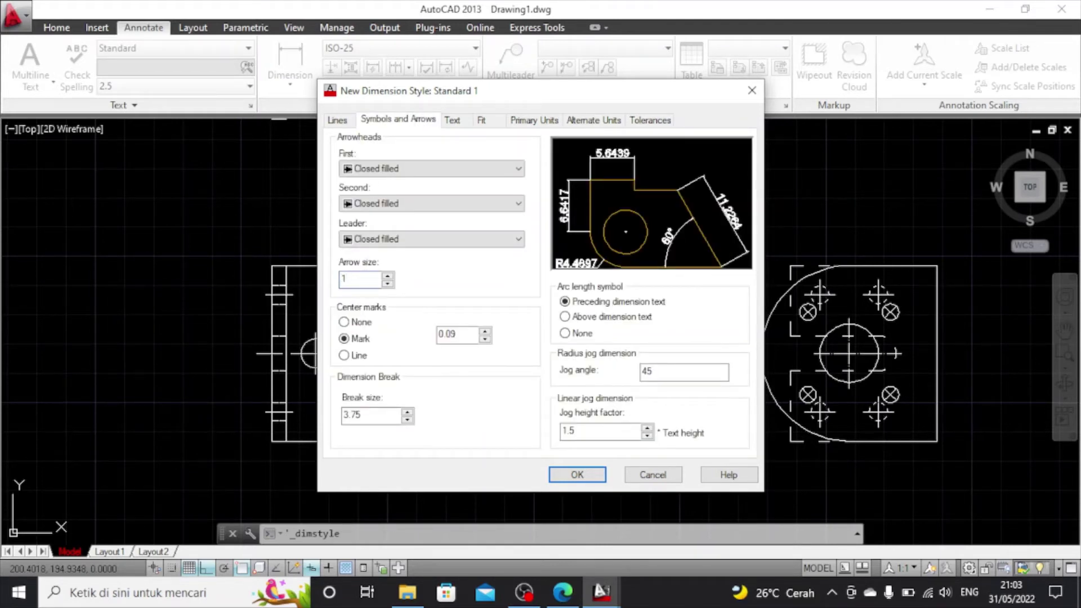
pyautogui.click(469, 334)
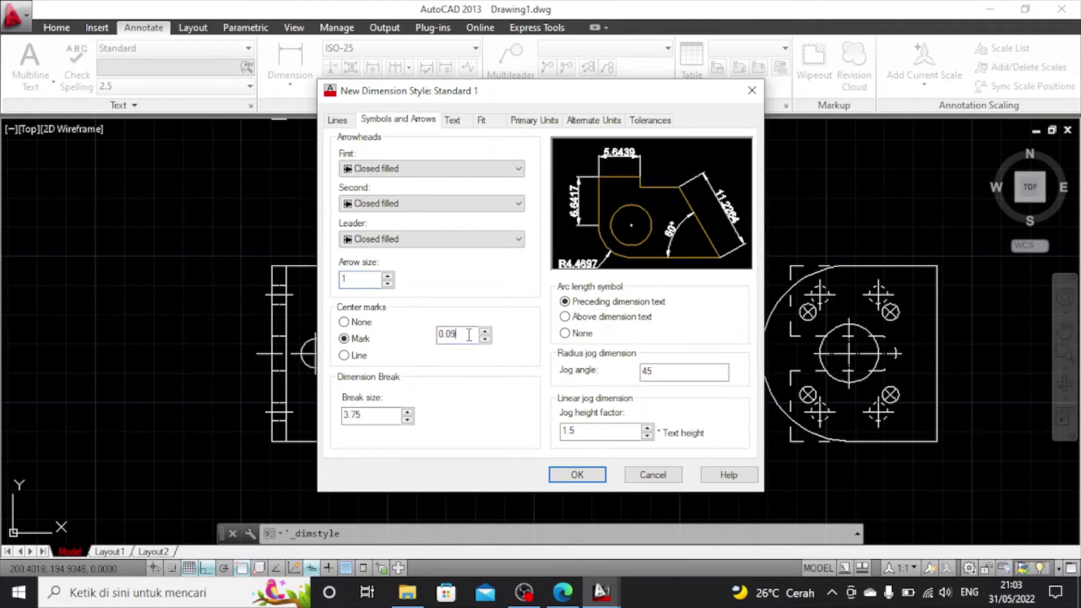
pyautogui.press('BackSpace')
# Edit the extension-line overshoot, set offset from origin to 0.3, and save the style
pyautogui.click(342, 125)
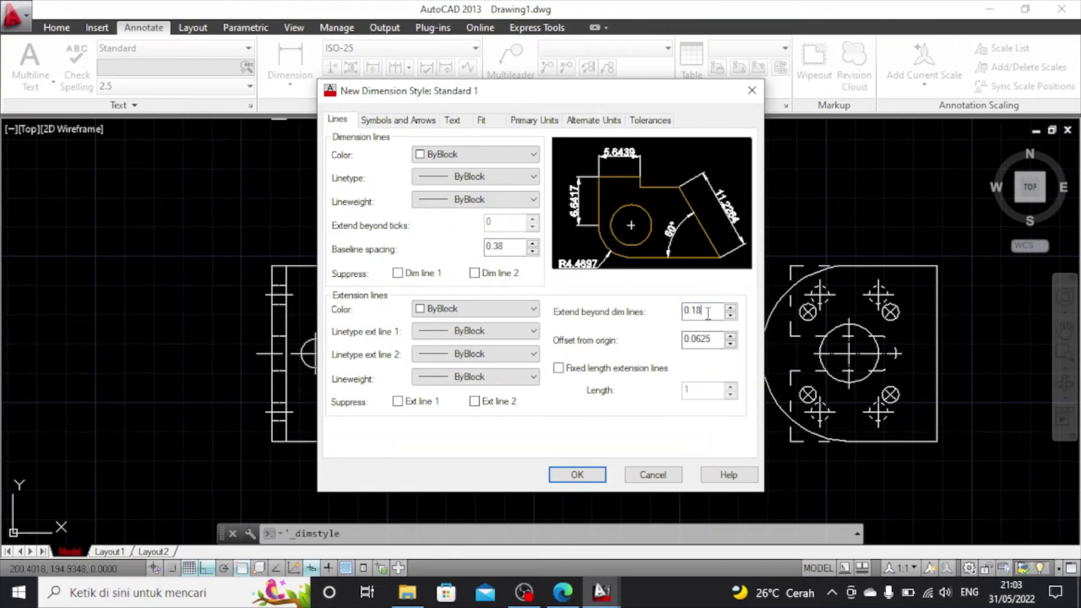
pyautogui.press('BackSpace')
pyautogui.press('BackSpace')
pyautogui.press('BackSpace')
pyautogui.click(716, 341)
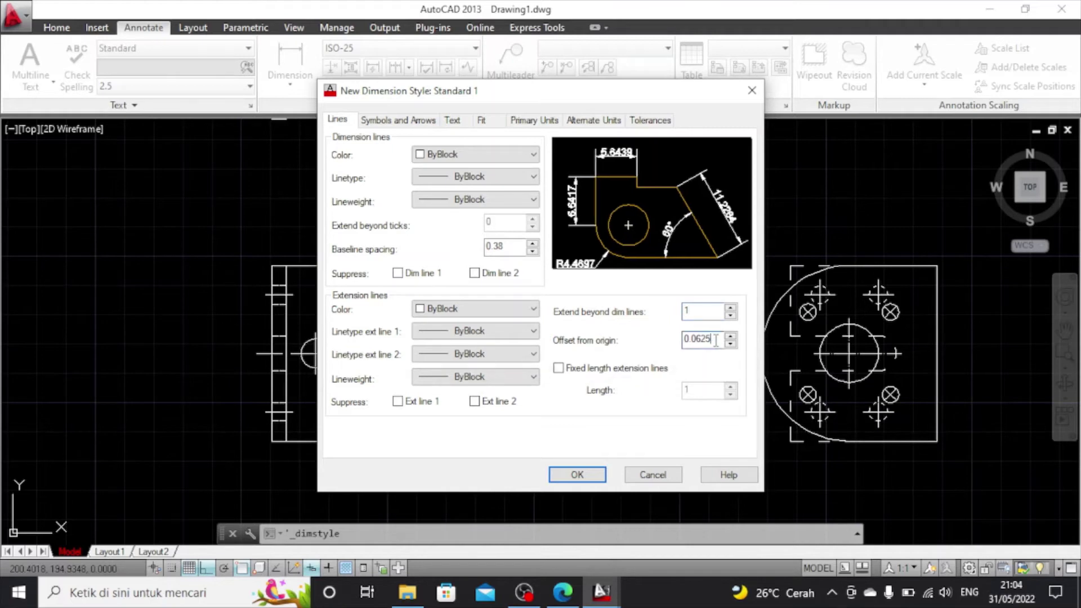
pyautogui.press('BackSpace')
pyautogui.click(691, 314)
pyautogui.click(391, 121)
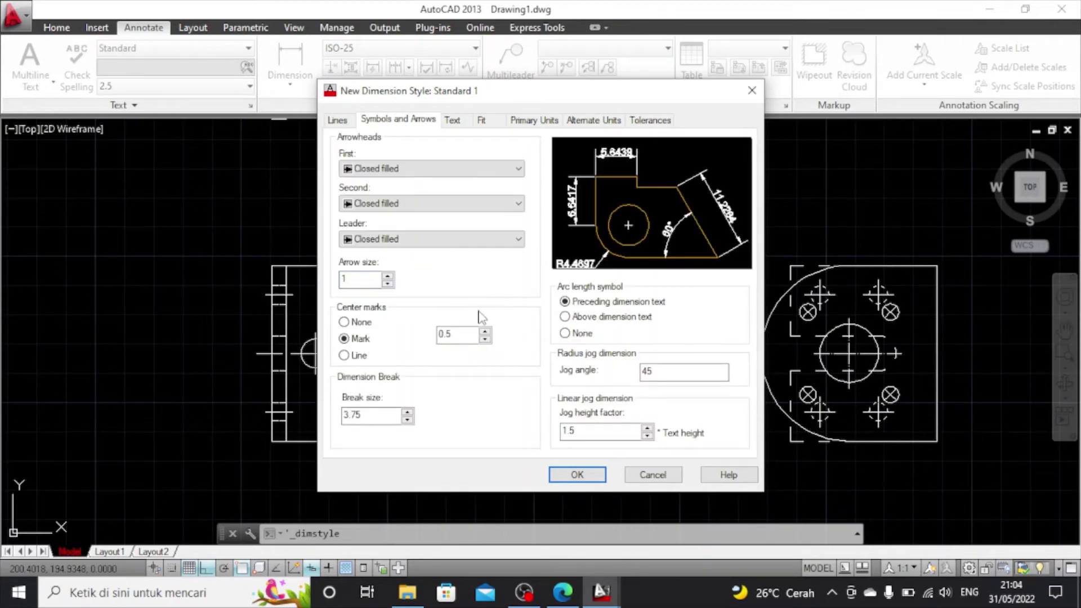
pyautogui.click(577, 473)
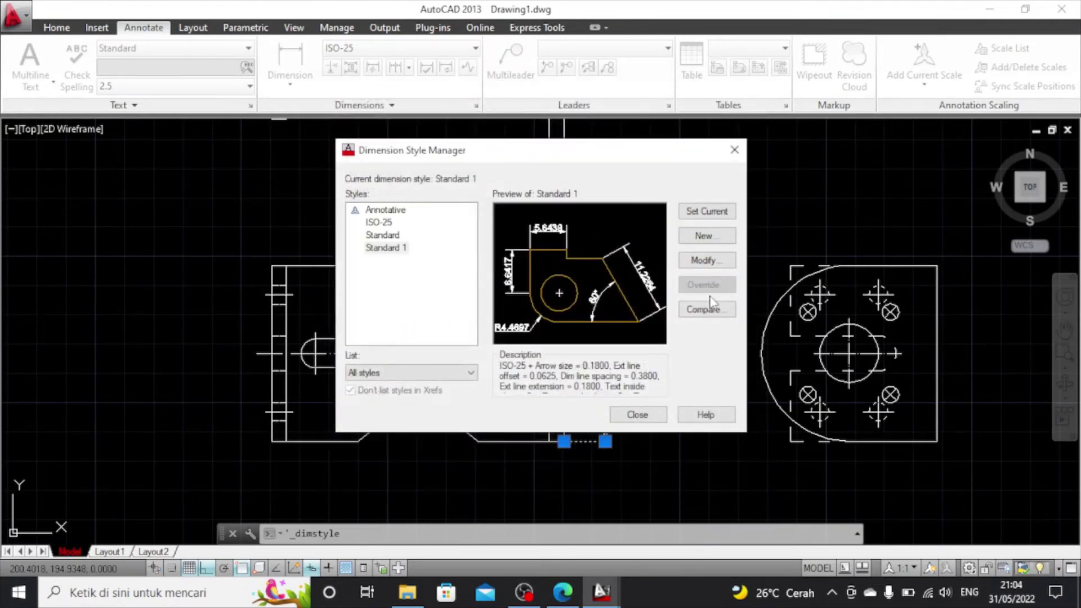
# Erase the old vertical height dimension on the slotted plate view
pyautogui.click(637, 415)
pyautogui.scroll(2, 652, 336)
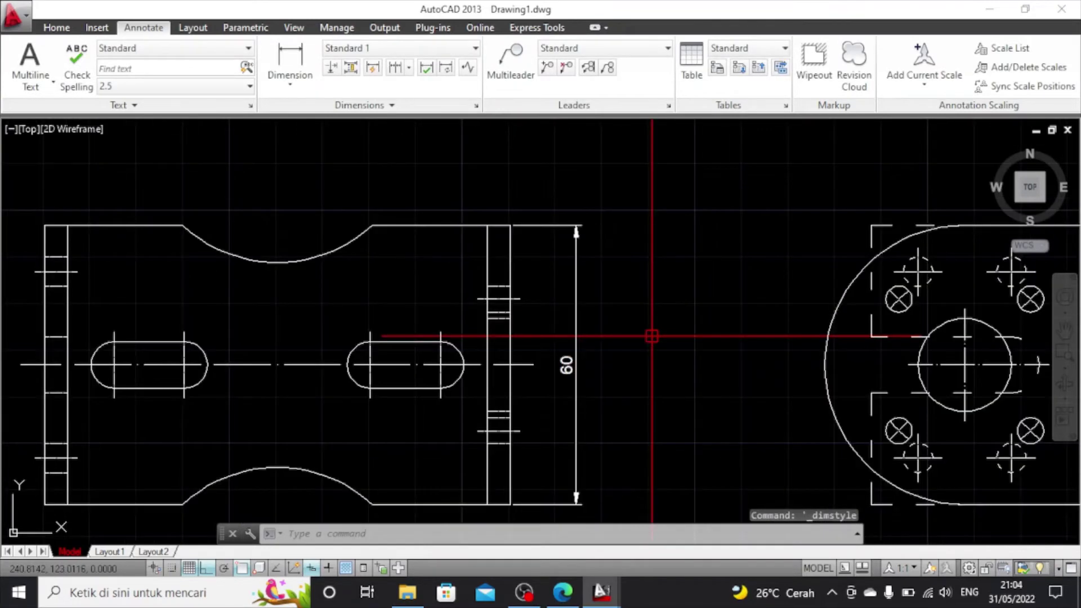
pyautogui.scroll(-8, 652, 336)
pyautogui.scroll(4, 651, 336)
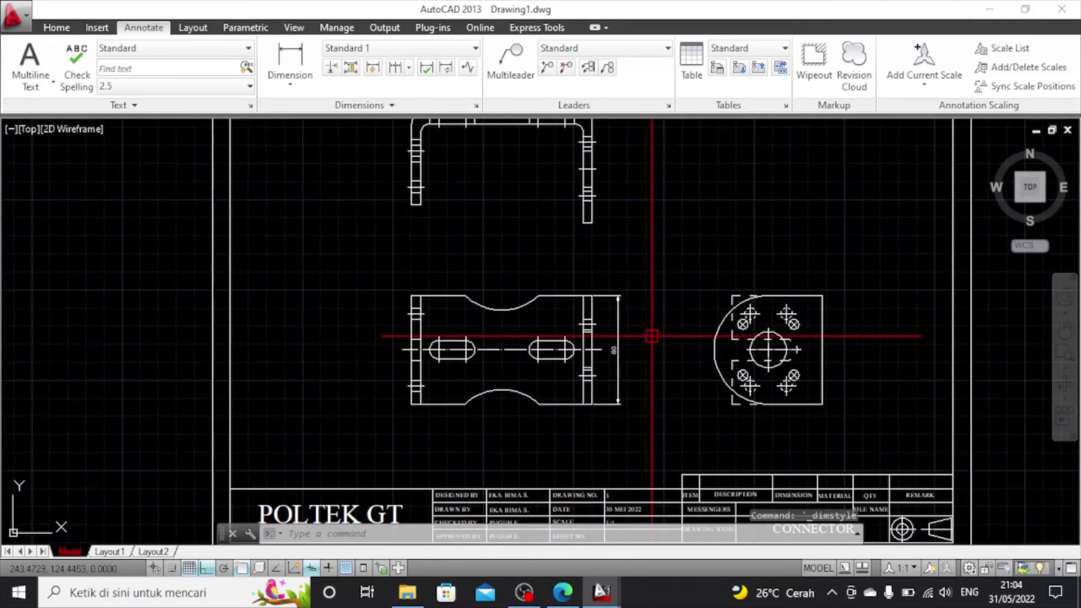
pyautogui.scroll(2, 652, 336)
pyautogui.click(599, 307)
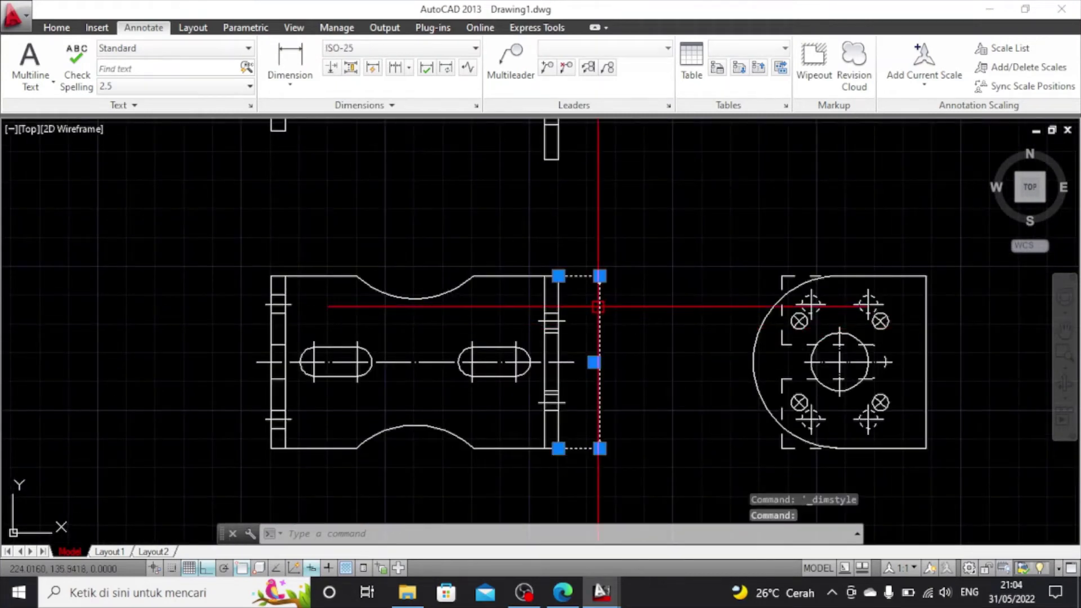
pyautogui.press('Delete')
# Redraw the right-edge height as a 60.0000 linear dimension between the view's right corners
pyautogui.click(290, 59)
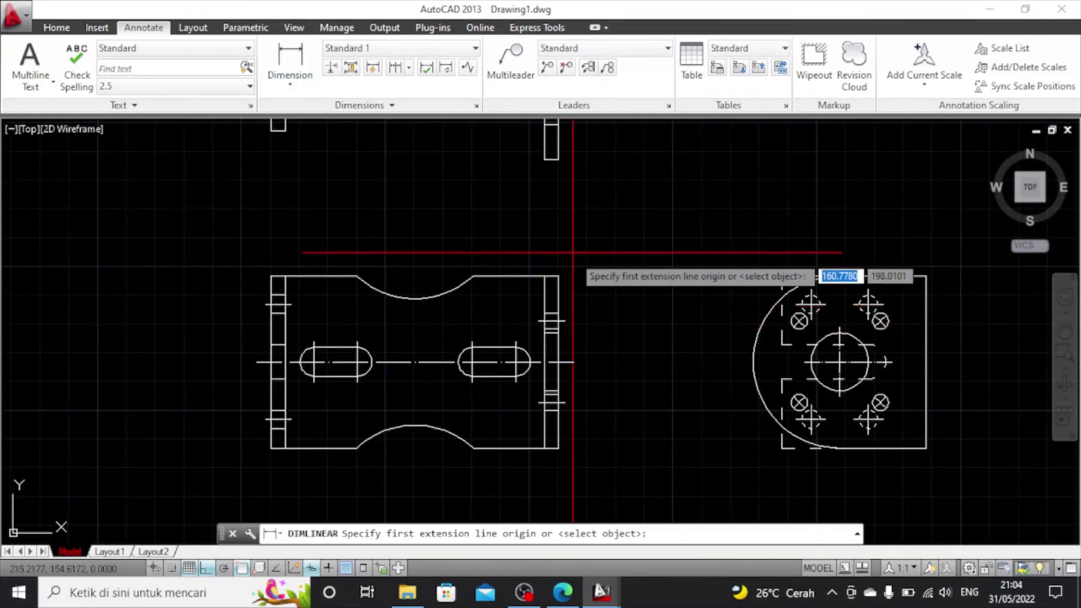
pyautogui.click(558, 276)
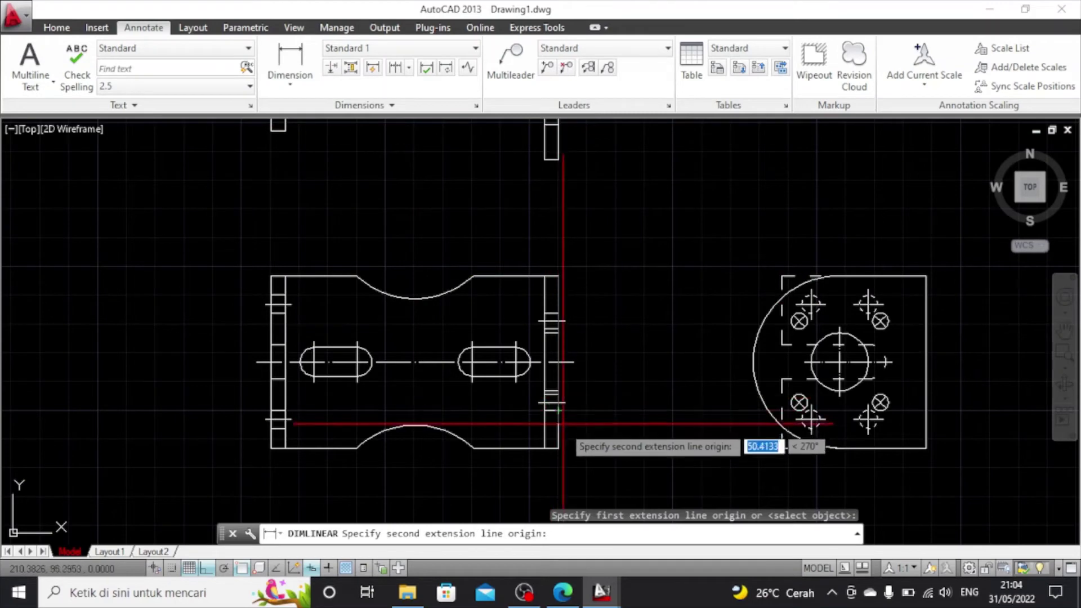
pyautogui.click(559, 447)
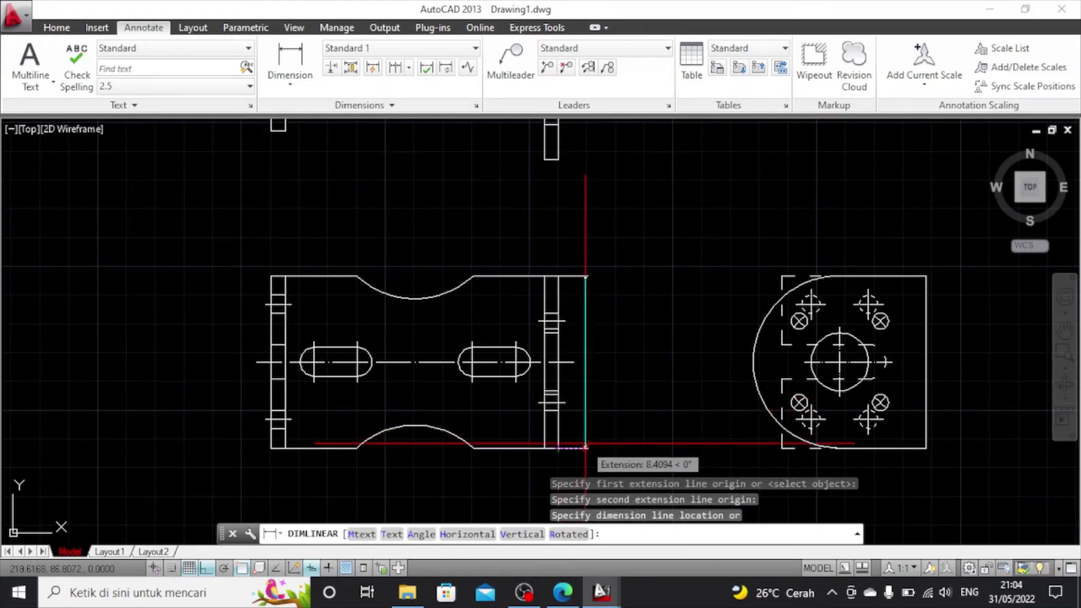
pyautogui.scroll(8, 589, 394)
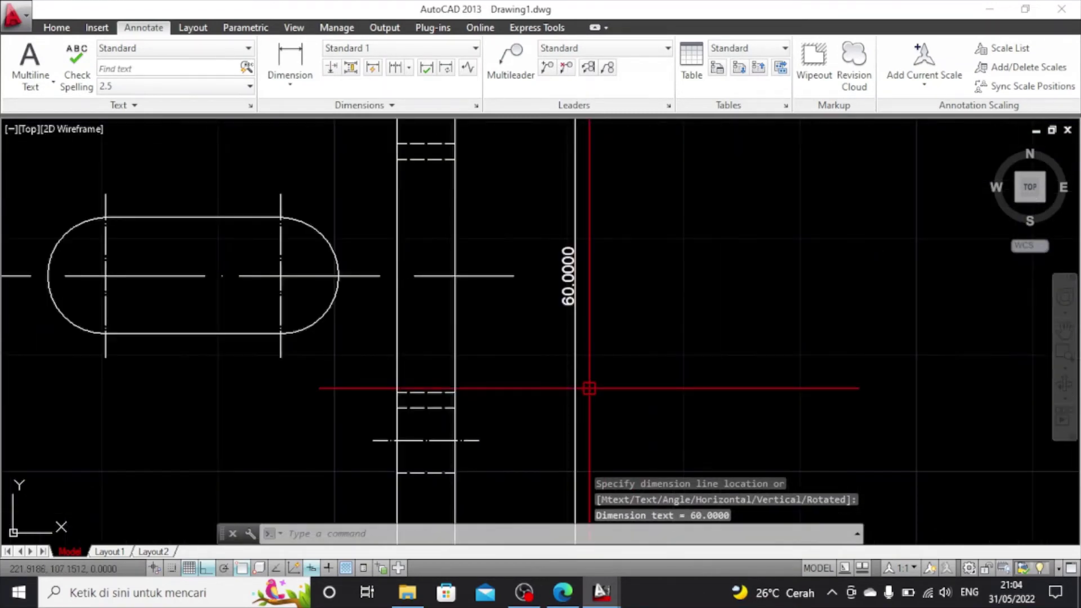
pyautogui.scroll(-5, 589, 389)
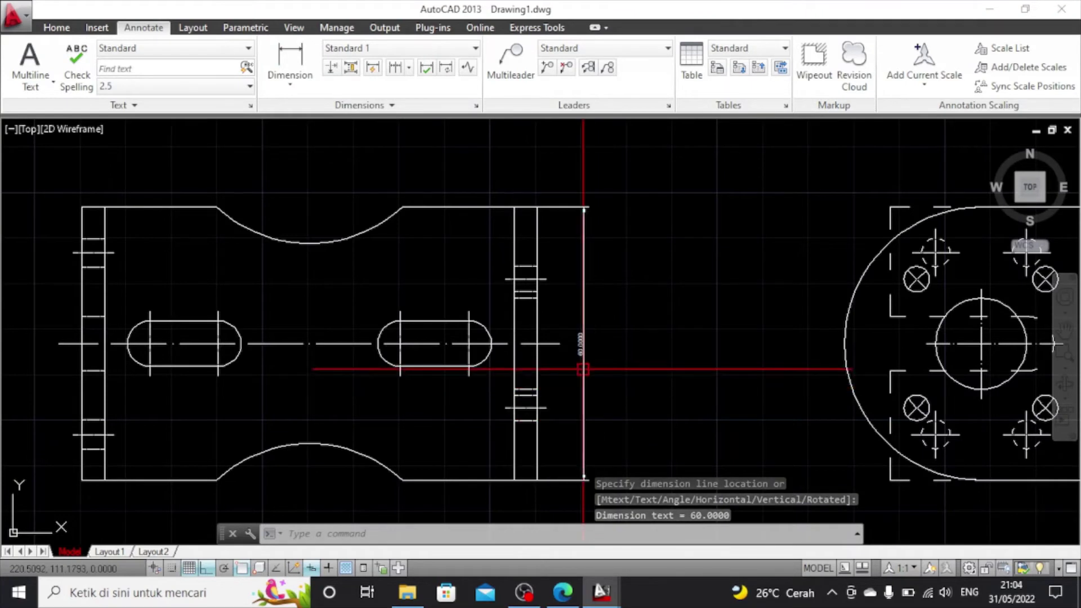
pyautogui.click(584, 362)
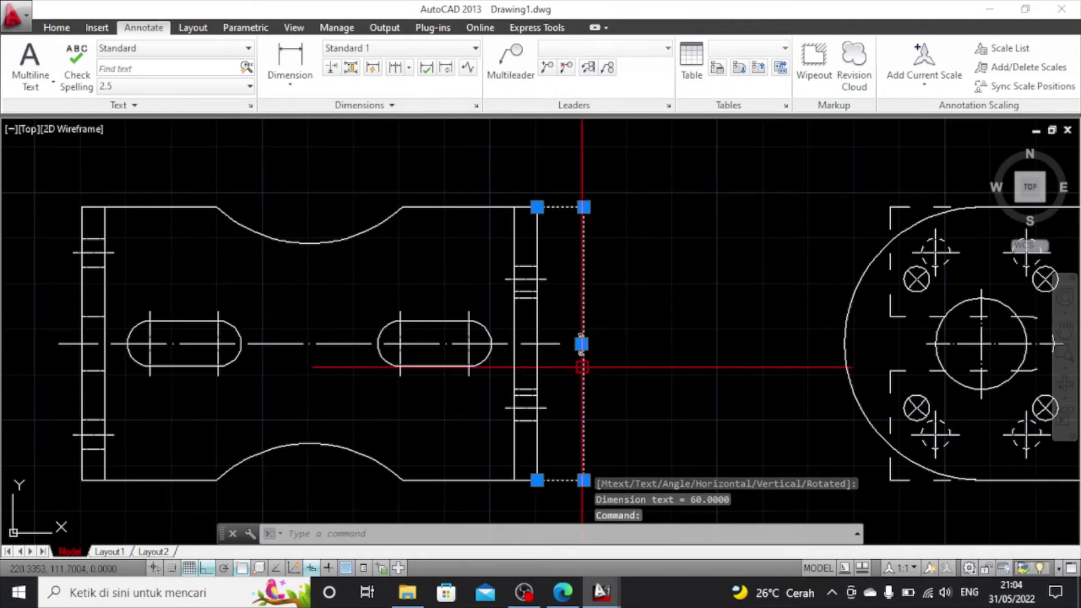
# Modify Standard 1 to use one-decimal (0.0) primary unit precision
pyautogui.click(477, 105)
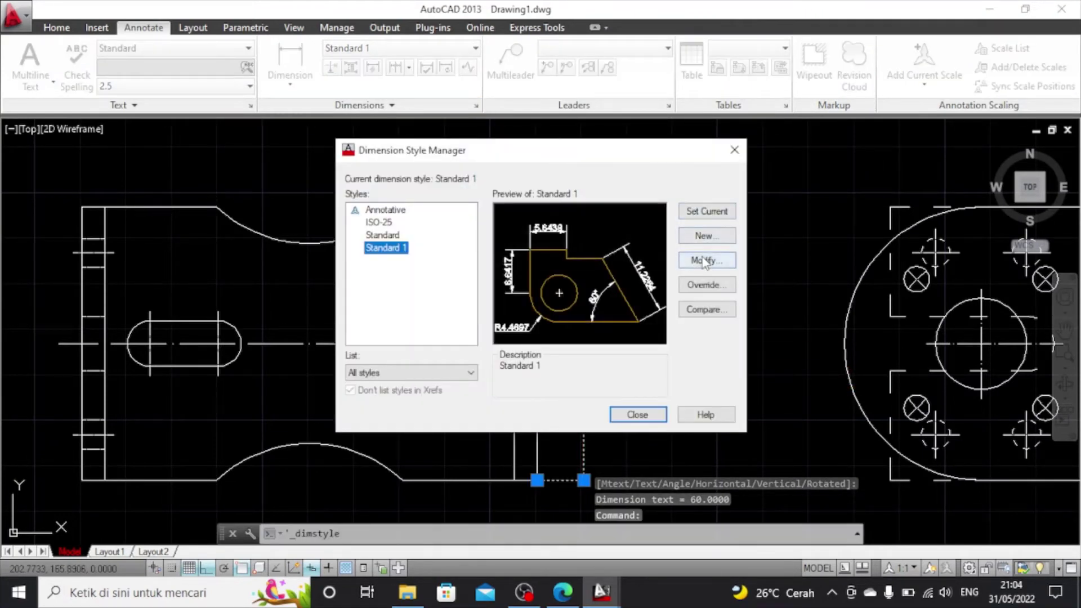
pyautogui.click(705, 261)
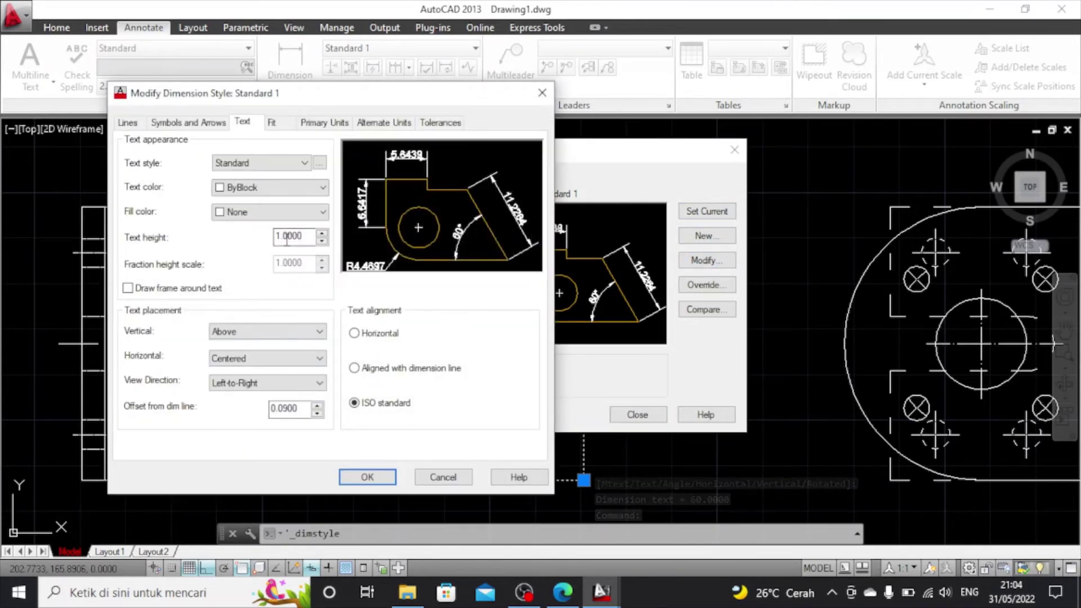
pyautogui.click(307, 235)
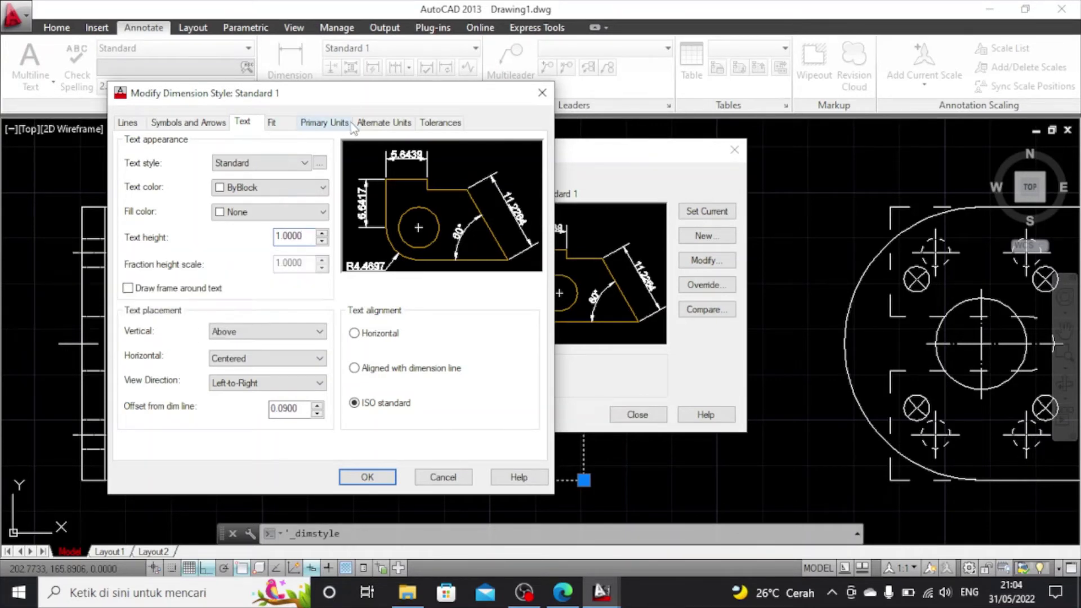
pyautogui.click(326, 126)
pyautogui.click(296, 182)
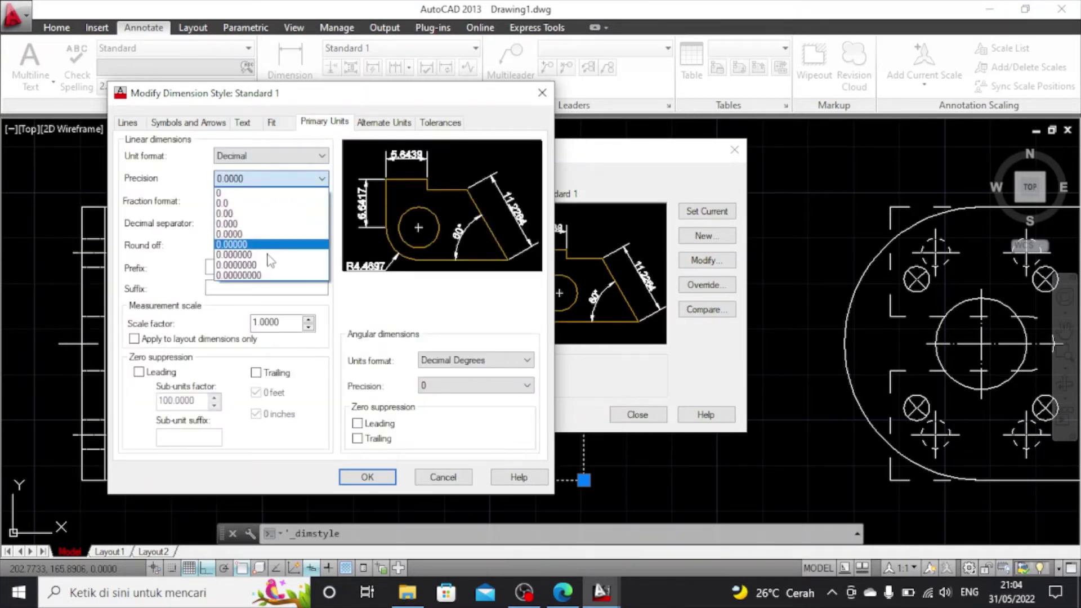
pyautogui.click(264, 203)
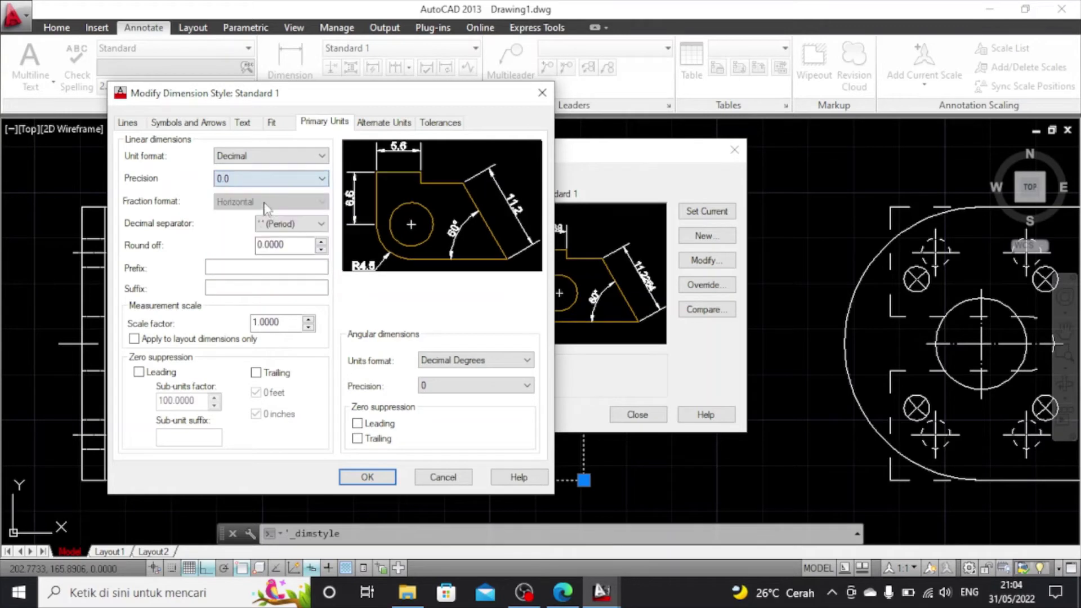
pyautogui.click(246, 122)
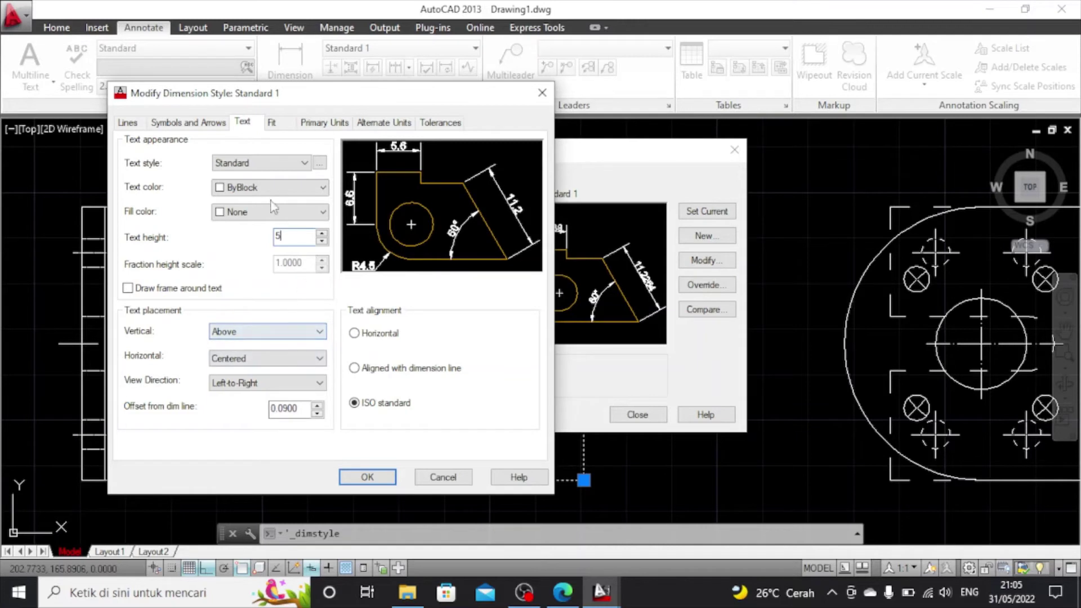
# Set Standard 1's arrow size to 5 and centre mark to 3
pyautogui.click(191, 122)
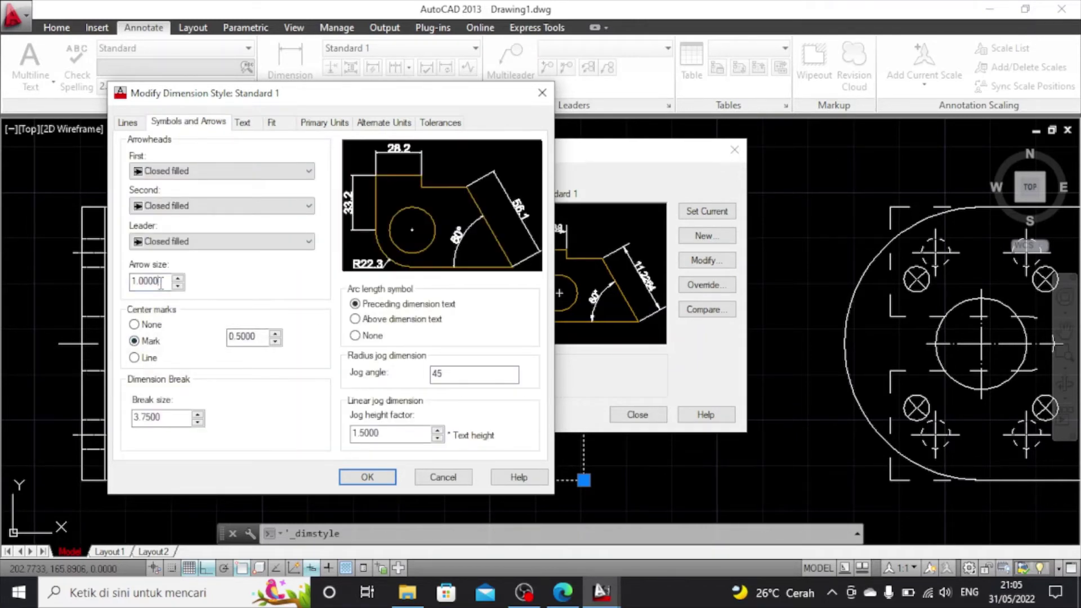
pyautogui.press('BackSpace')
pyautogui.press('BackSpace')
pyautogui.press('BackSpace')
pyautogui.write('5')
pyautogui.click(256, 336)
pyautogui.press('BackSpace')
pyautogui.press('BackSpace')
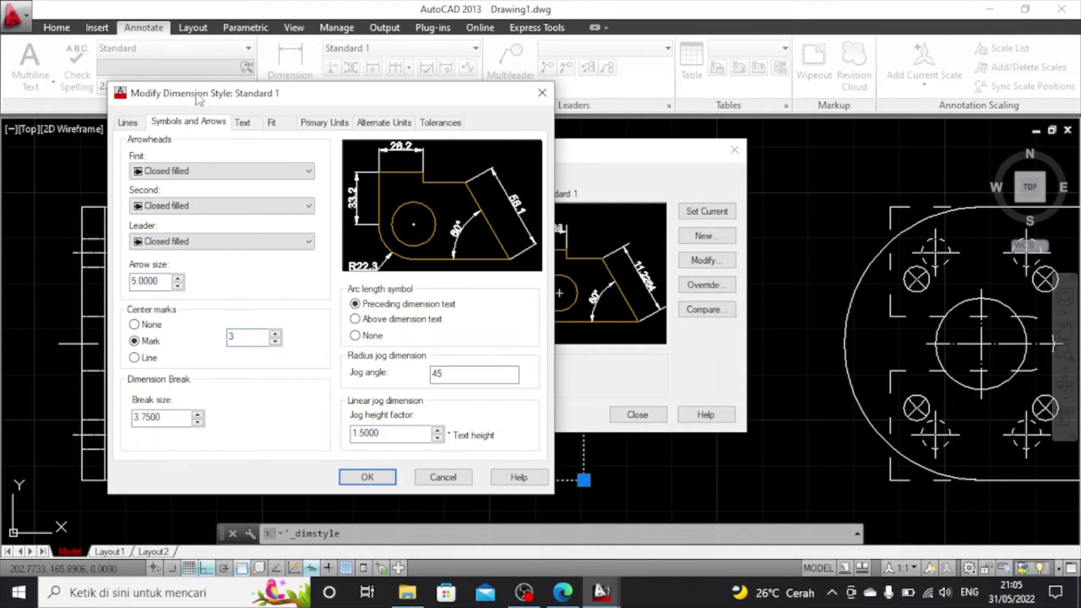
# Set extend beyond dimension lines to 3 and offset from origin to 2, then apply
pyautogui.click(131, 123)
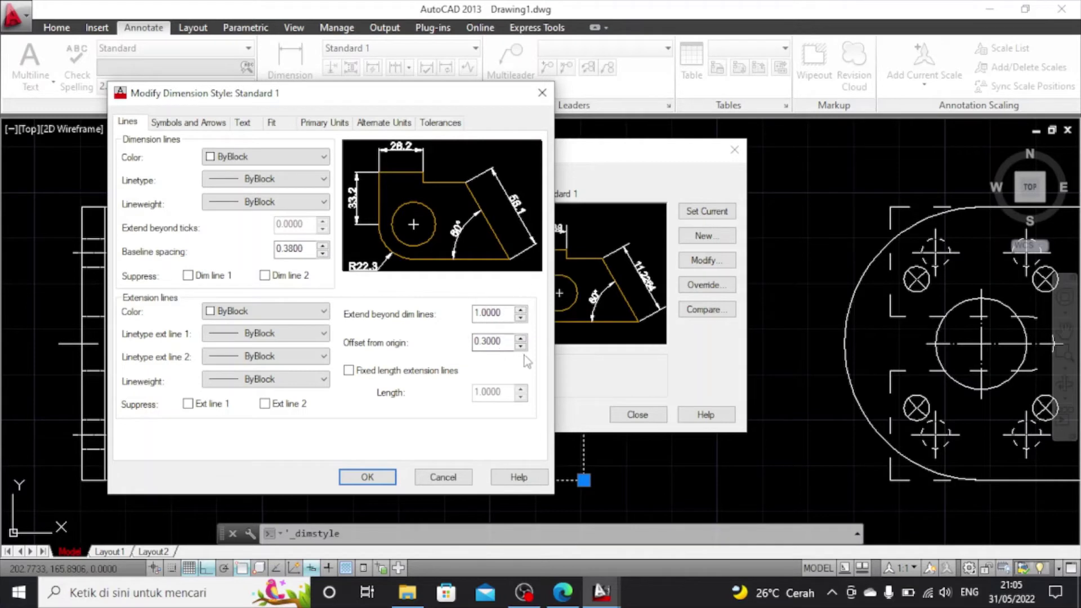
pyautogui.doubleClick(476, 312)
pyautogui.doubleClick(473, 342)
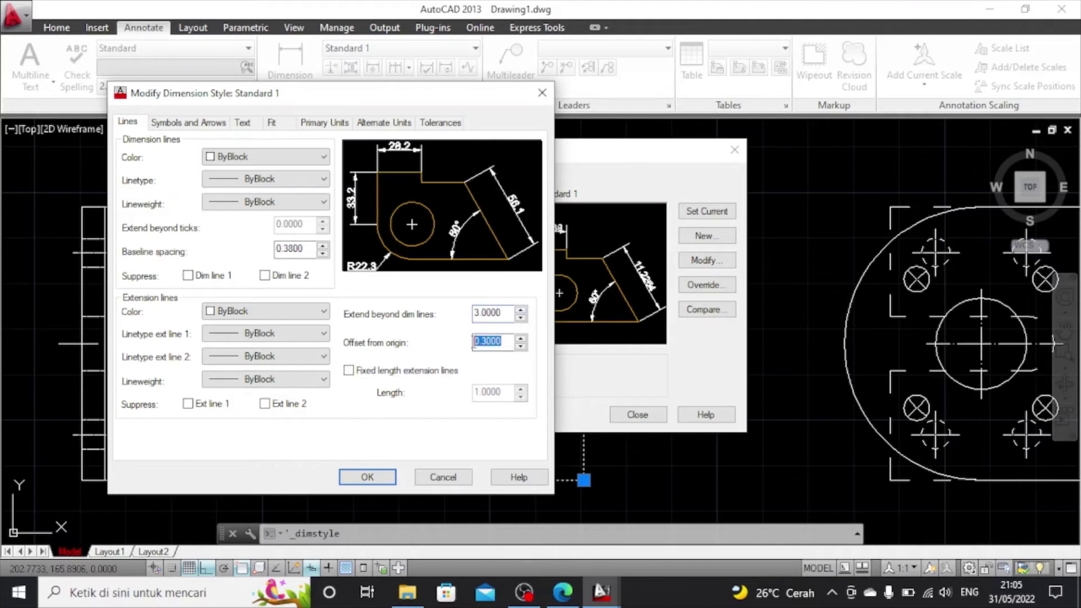
pyautogui.press('BackSpace')
pyautogui.click(374, 479)
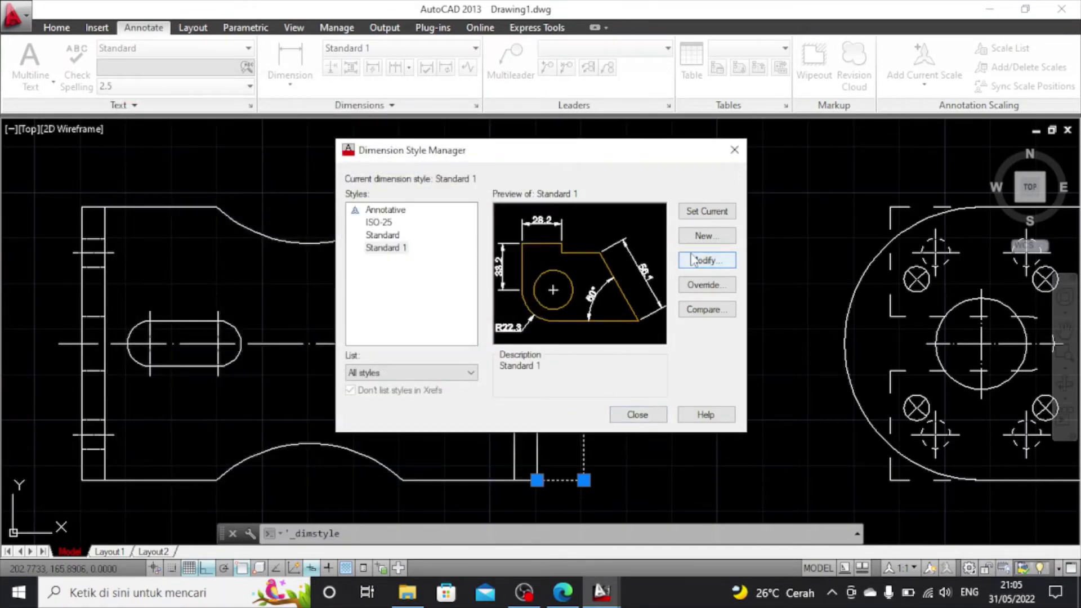
# Make Standard 1 current and inspect the resulting 60.0 dimension in the drawing
pyautogui.click(709, 212)
pyautogui.click(638, 414)
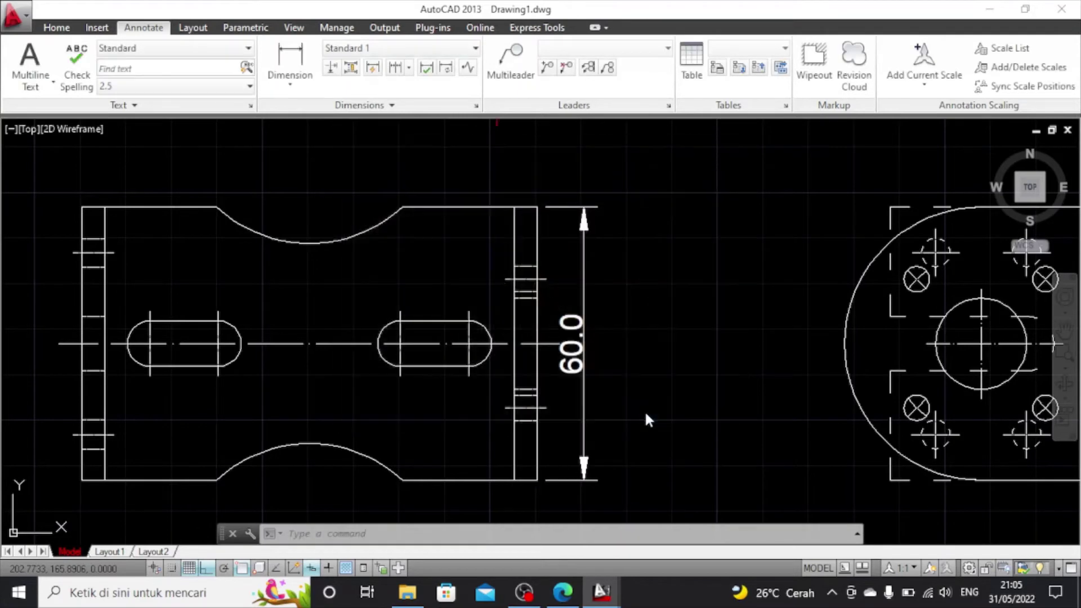
pyautogui.scroll(-2, 629, 369)
pyautogui.scroll(2, 629, 369)
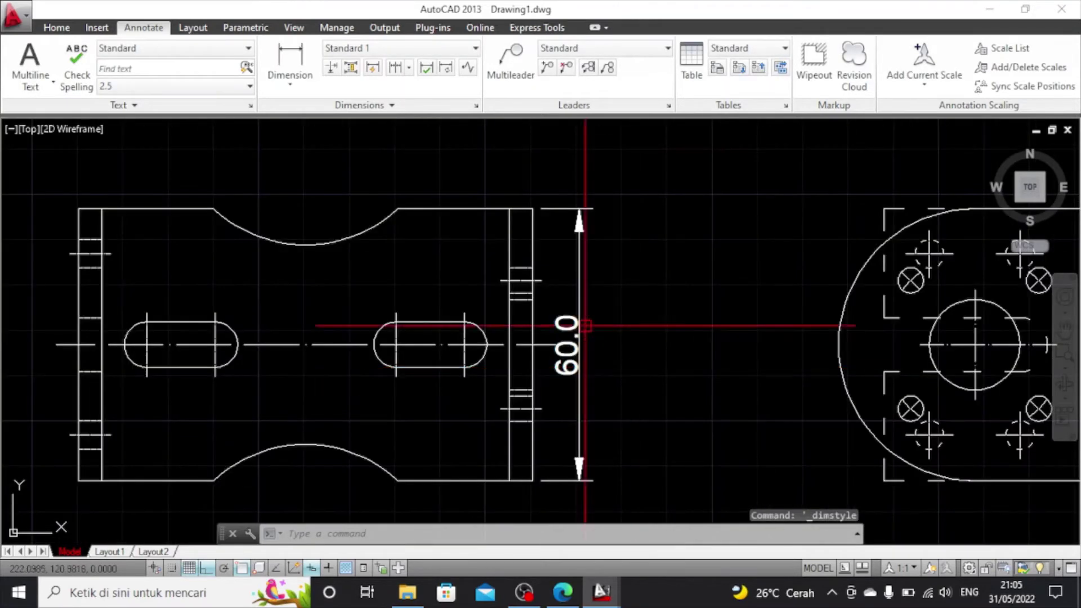
pyautogui.scroll(-2, 604, 329)
pyautogui.scroll(-2, 631, 338)
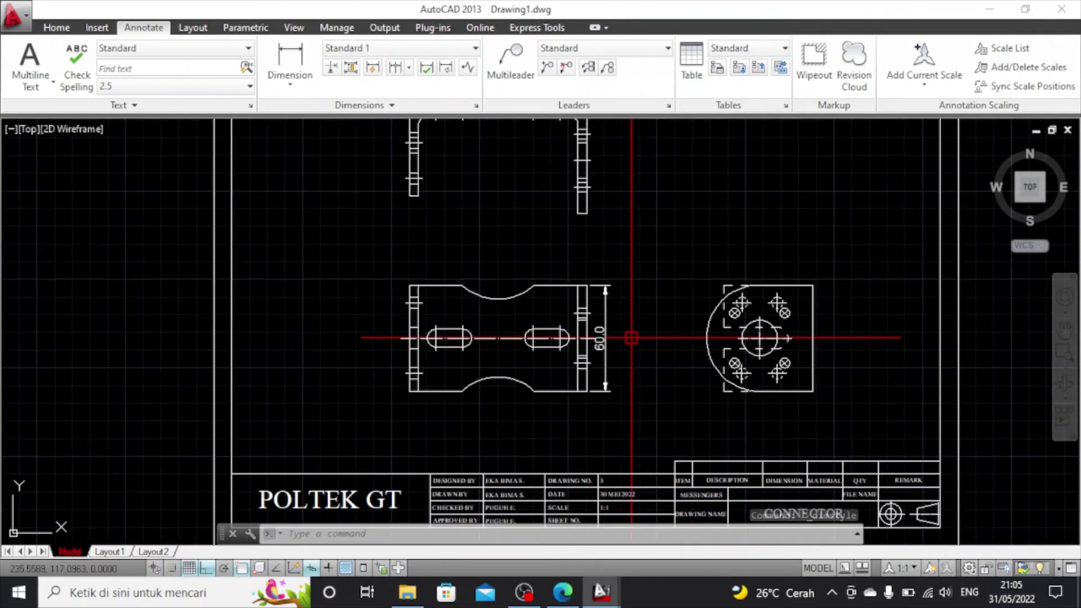
pyautogui.scroll(2, 631, 338)
pyautogui.scroll(2, 631, 337)
pyautogui.scroll(-2, 632, 338)
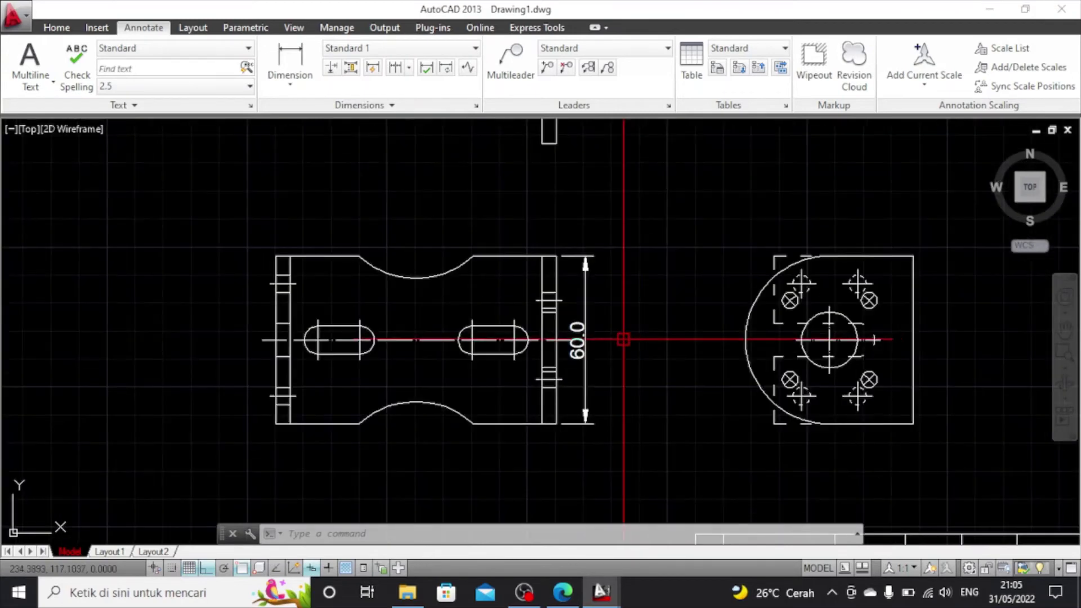
pyautogui.click(577, 339)
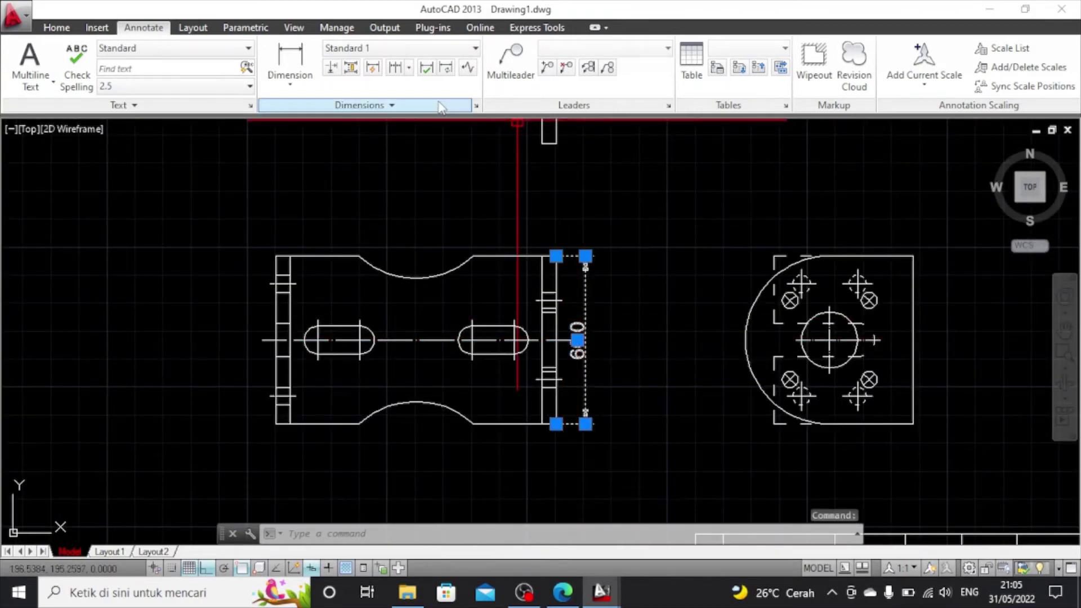
# Change Standard 1's text height to 3
pyautogui.click(476, 105)
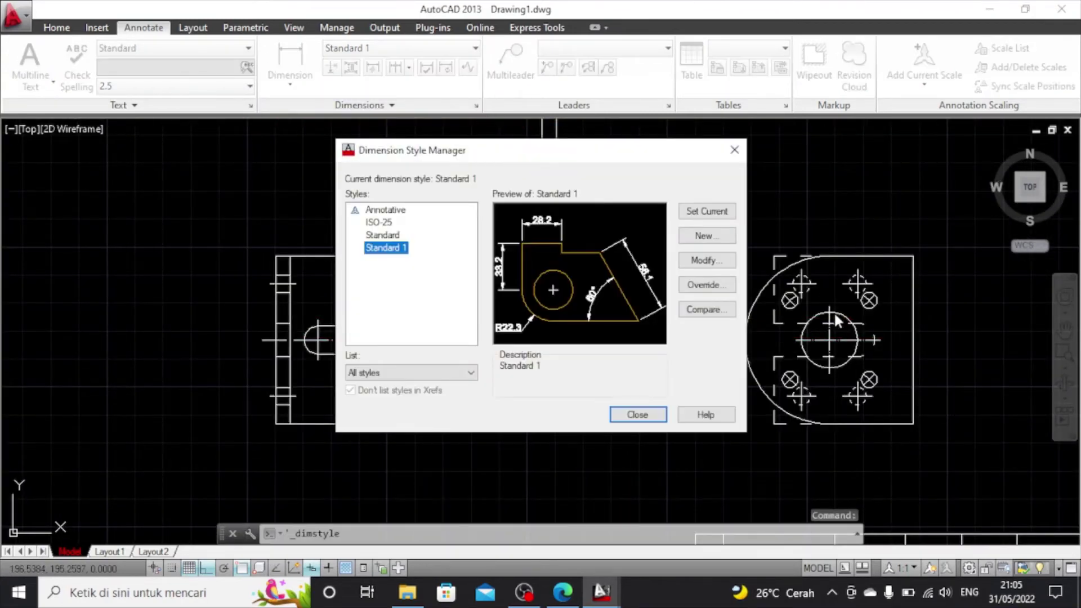
pyautogui.click(705, 261)
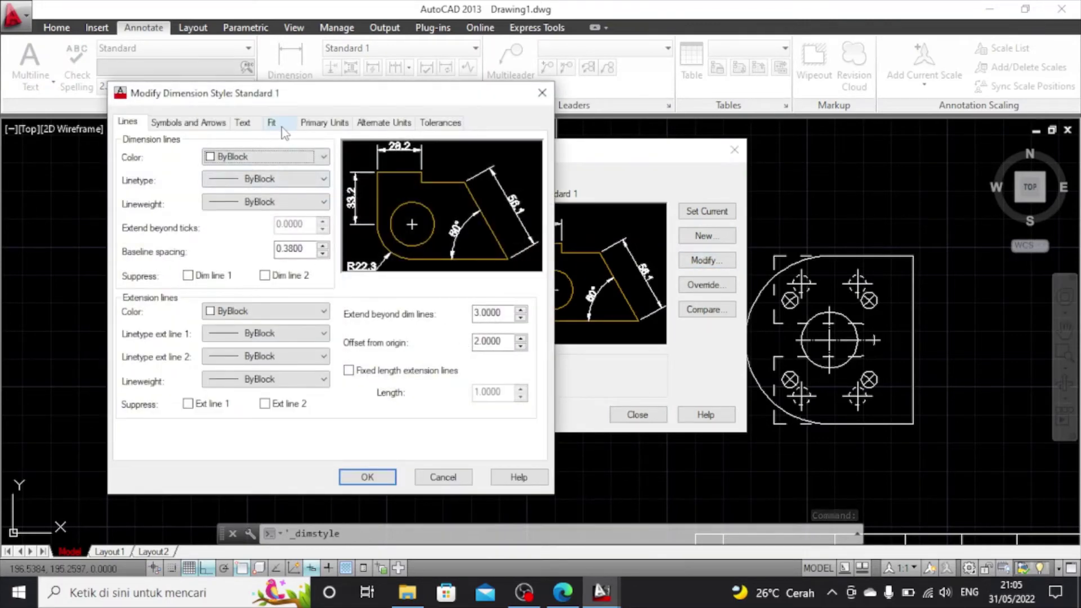
pyautogui.click(248, 125)
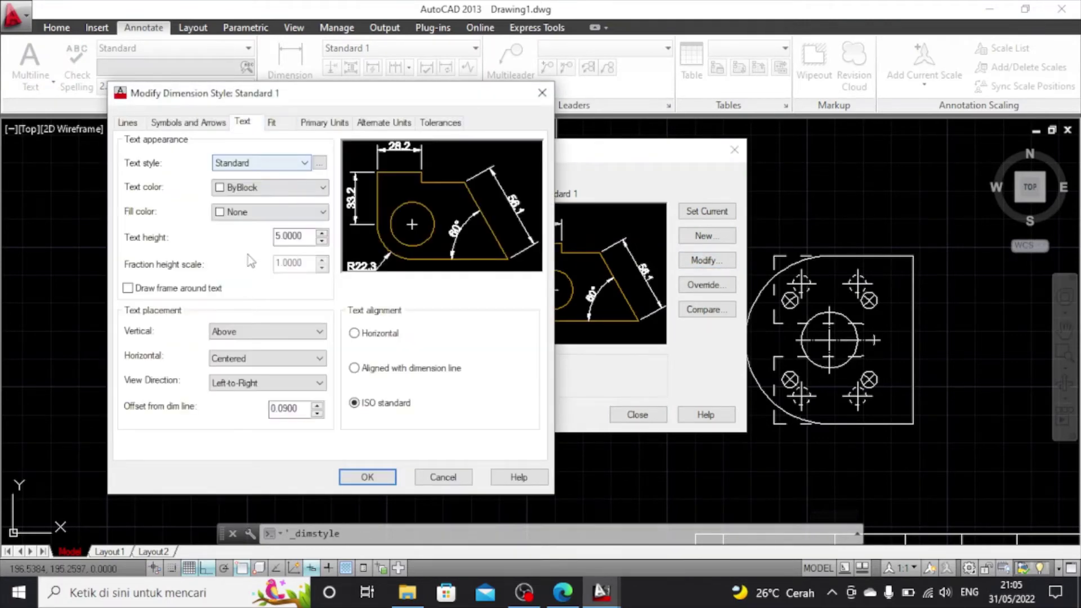
pyautogui.click(283, 236)
pyautogui.press('BackSpace')
pyautogui.press('BackSpace')
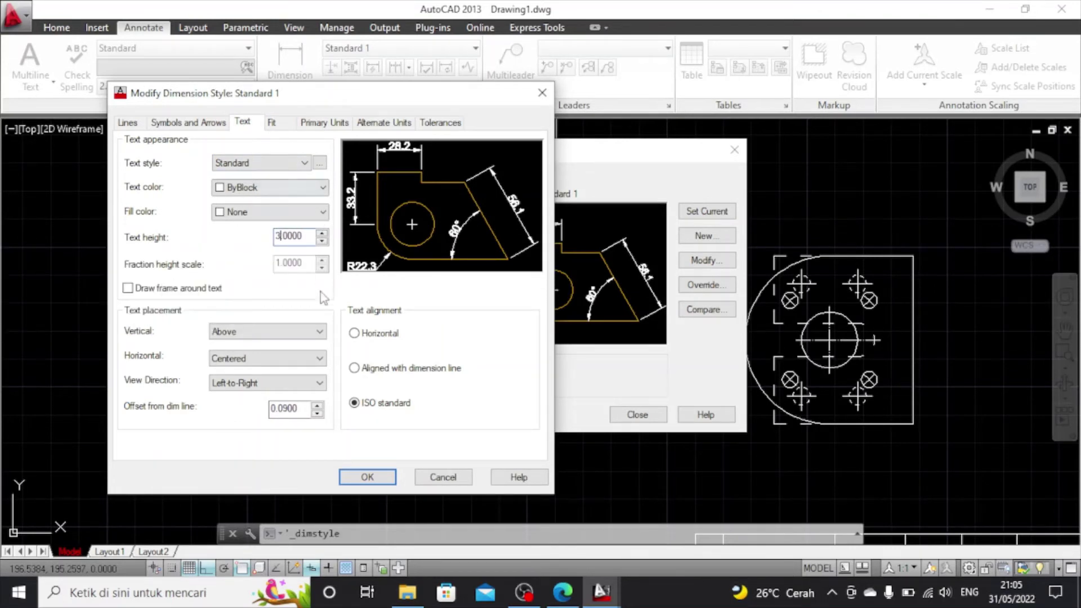
# Set arrow size 3 and centre mark size 1
pyautogui.click(187, 126)
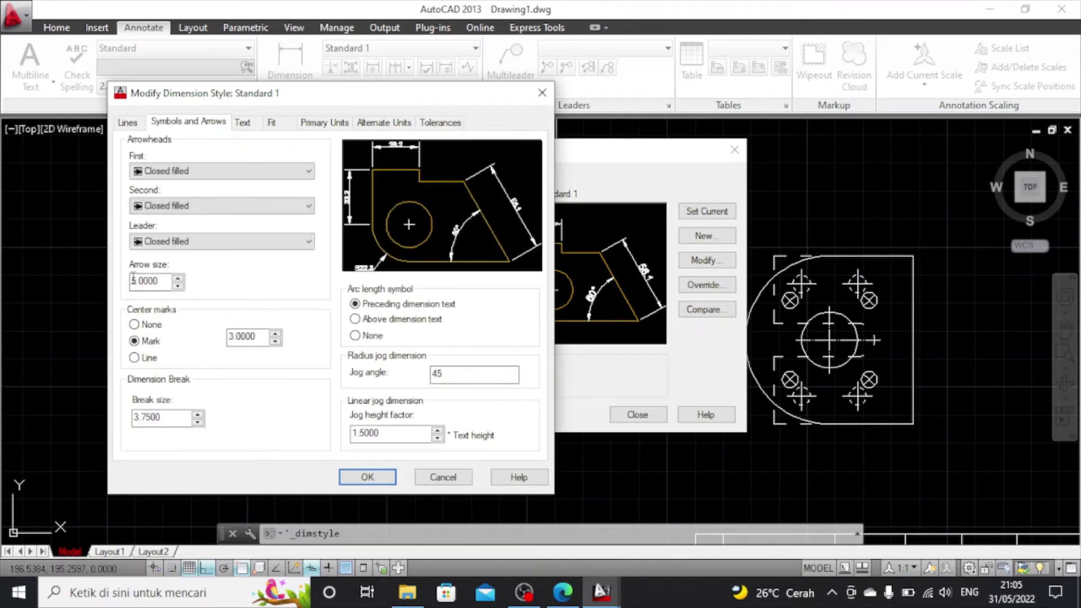
pyautogui.click(134, 281)
pyautogui.write('3.')
pyautogui.click(233, 337)
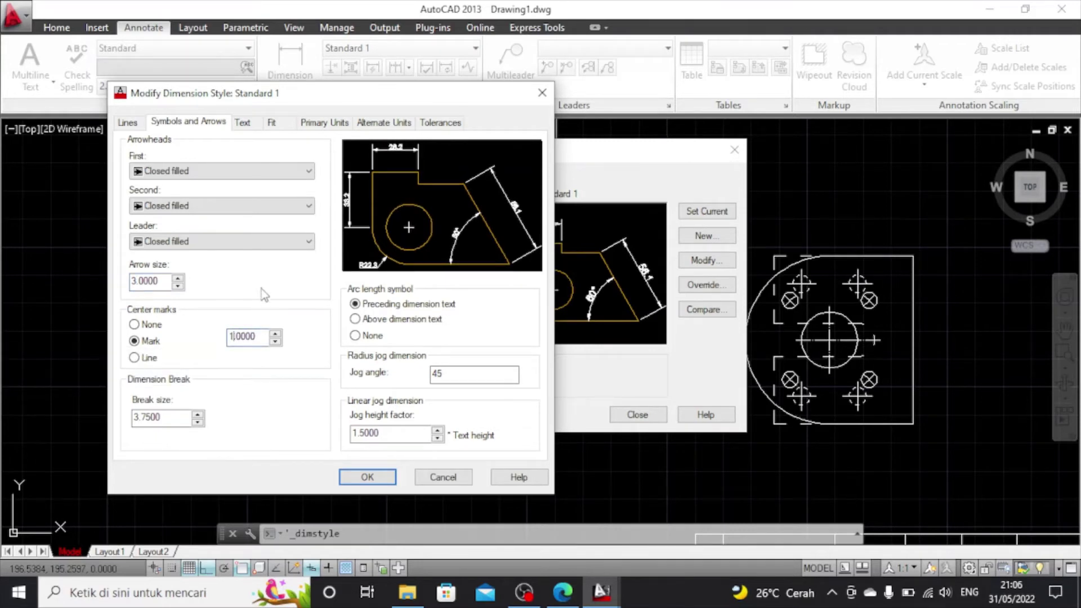
# Keep extension beyond dimension lines at 3 and offset 2, then apply the changes
pyautogui.click(130, 123)
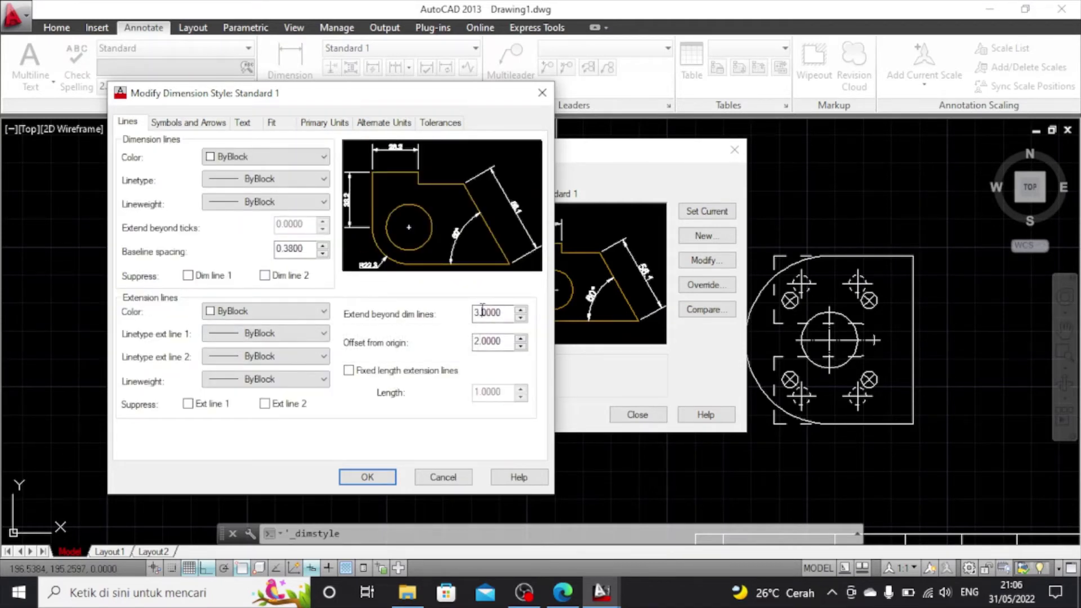
pyautogui.moveTo(483, 312); pyautogui.dragTo(474, 312)
pyautogui.write('1')
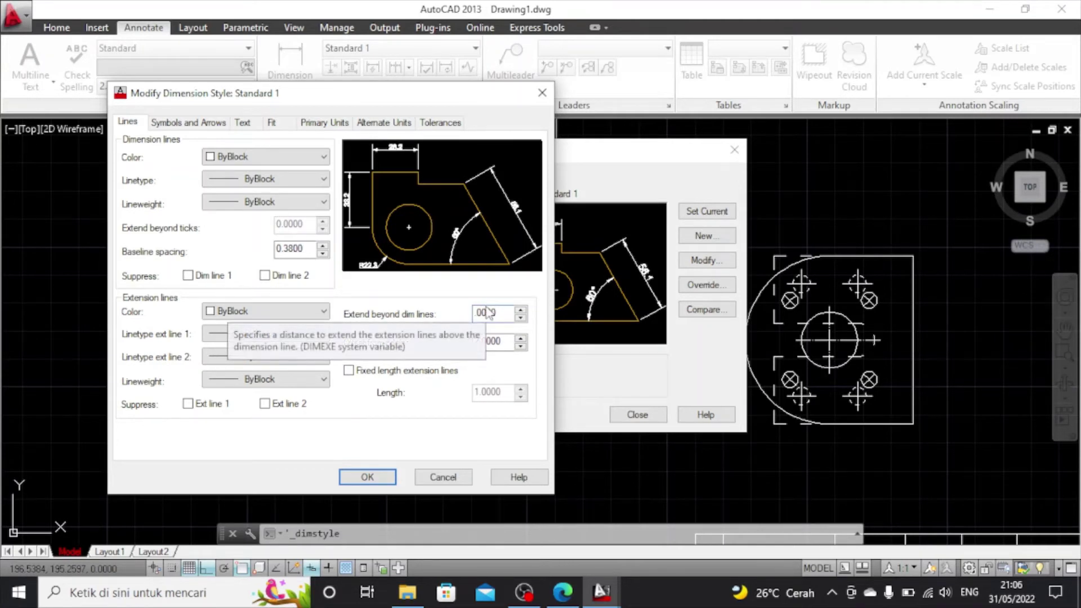
pyautogui.press('BackSpace')
pyautogui.write('3.')
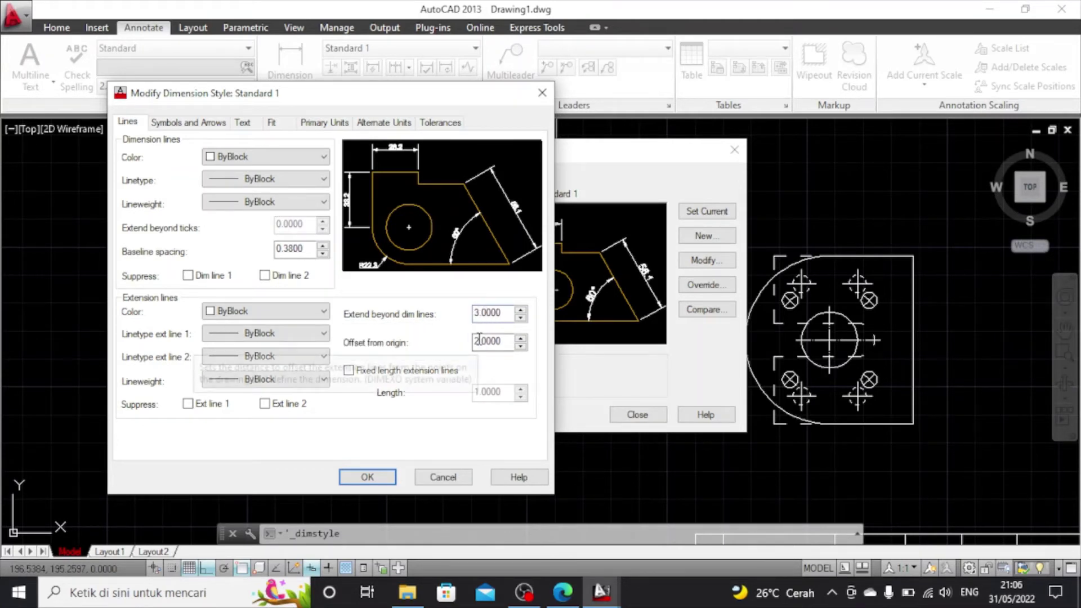
pyautogui.click(490, 340)
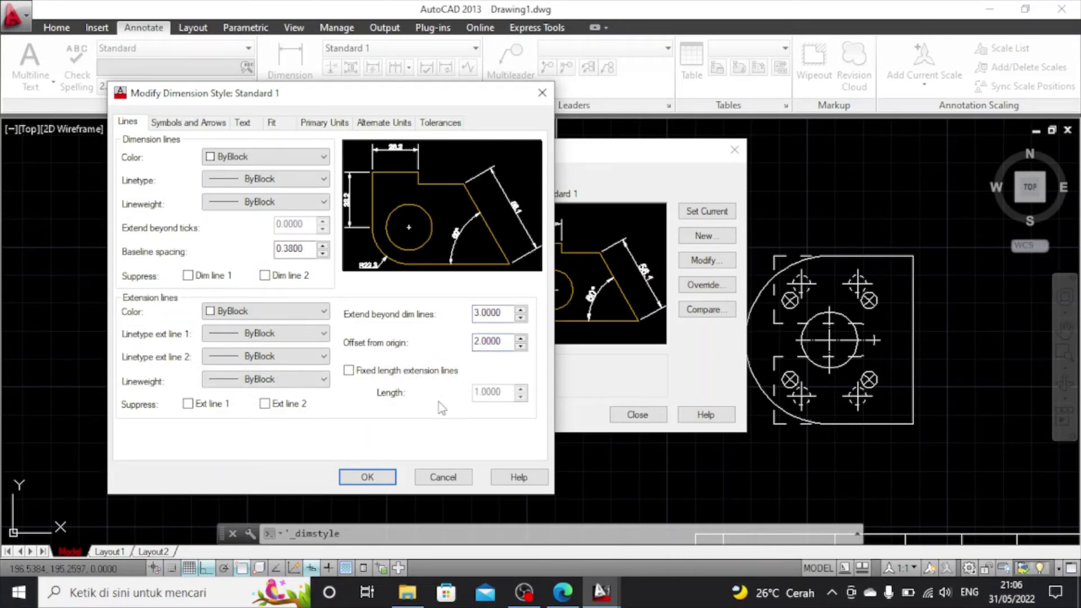
pyautogui.click(382, 477)
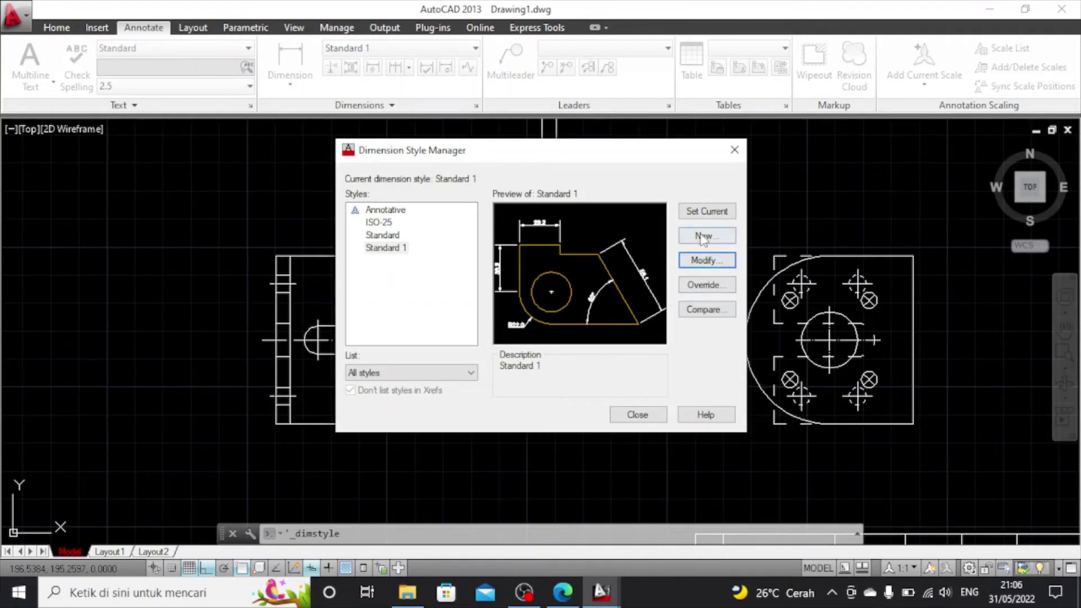
# Add a vertical 8.0 linear dimension on the top notch arc, from its midpoint to its endpoint
pyautogui.click(639, 415)
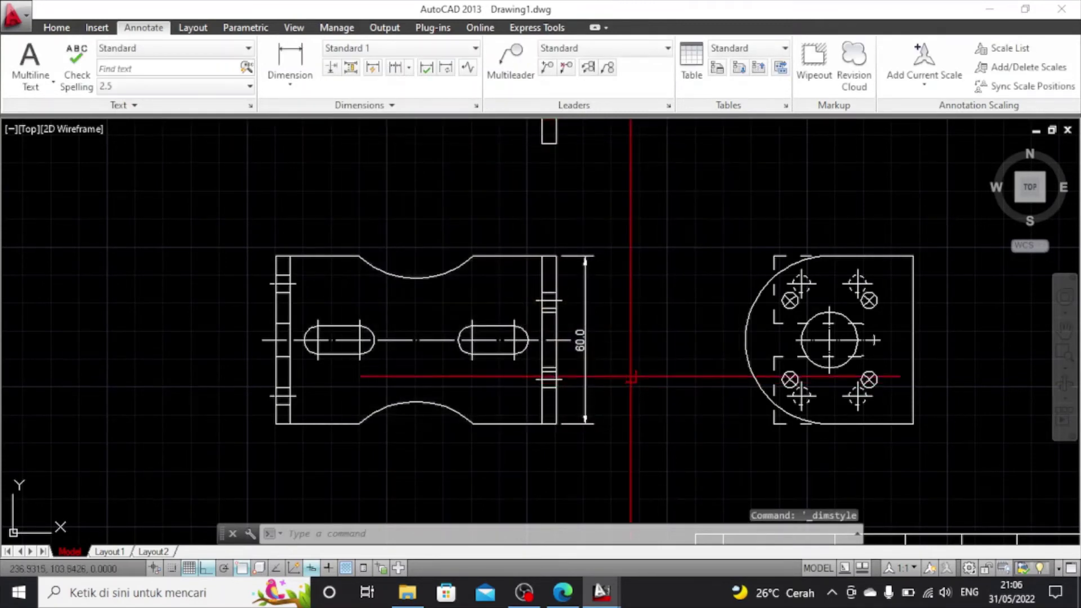
pyautogui.scroll(3, 627, 368)
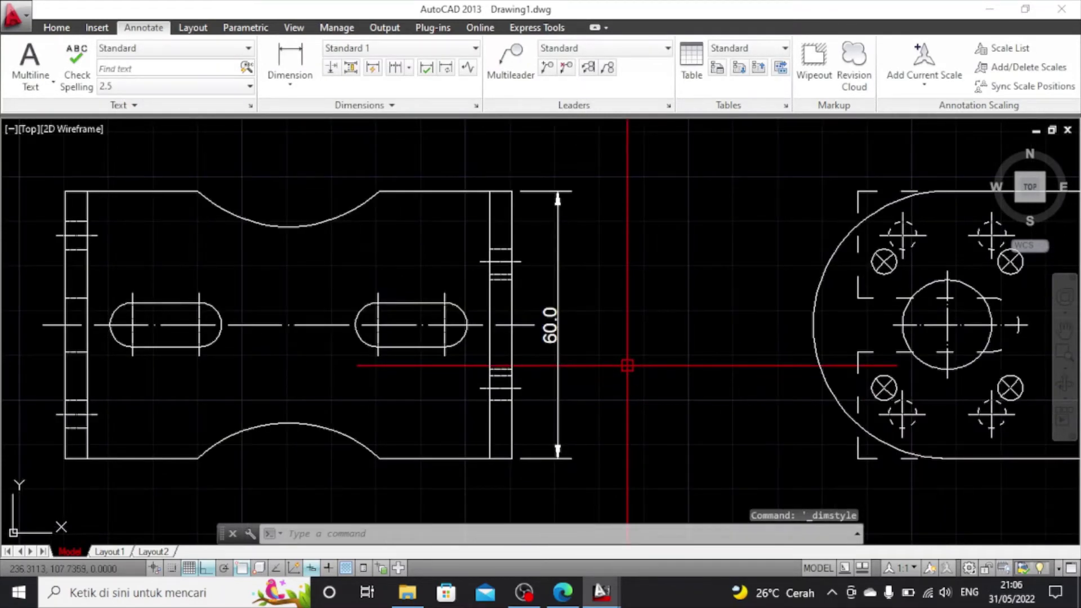
pyautogui.scroll(-2, 628, 365)
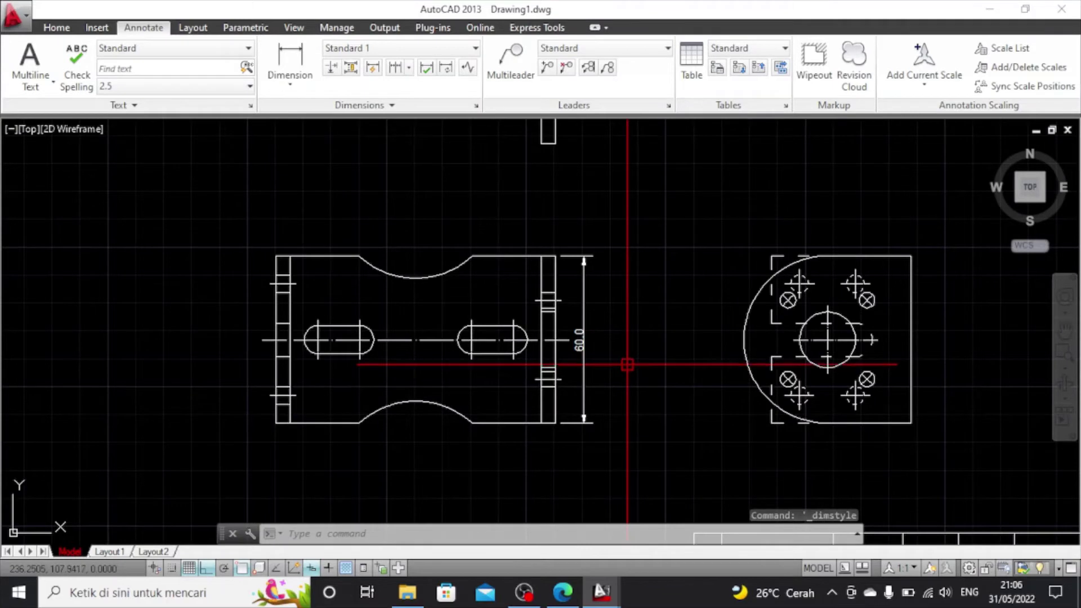
pyautogui.click(290, 59)
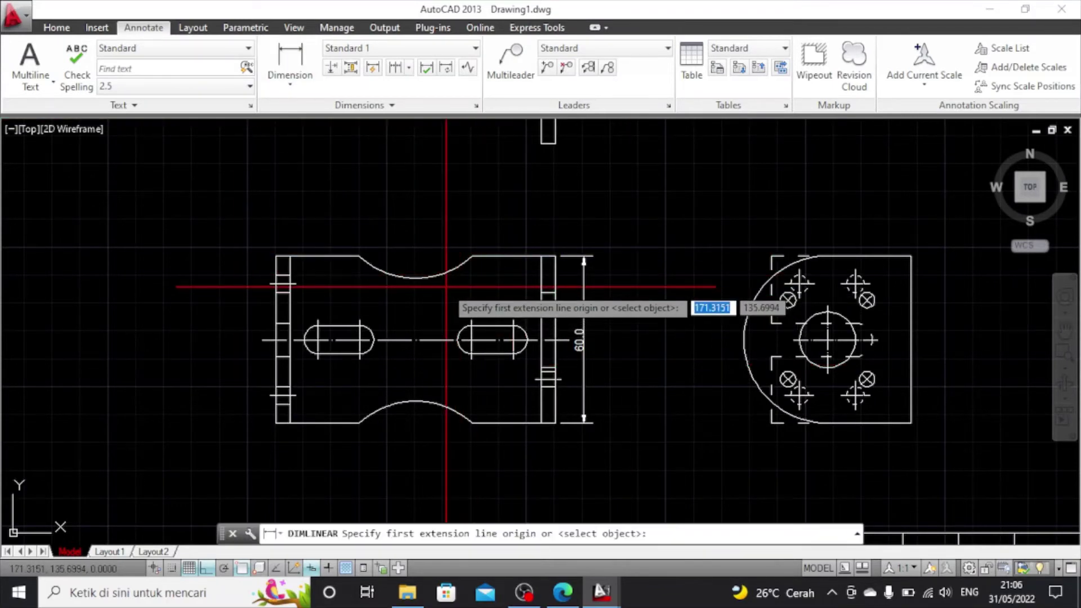
pyautogui.click(415, 278)
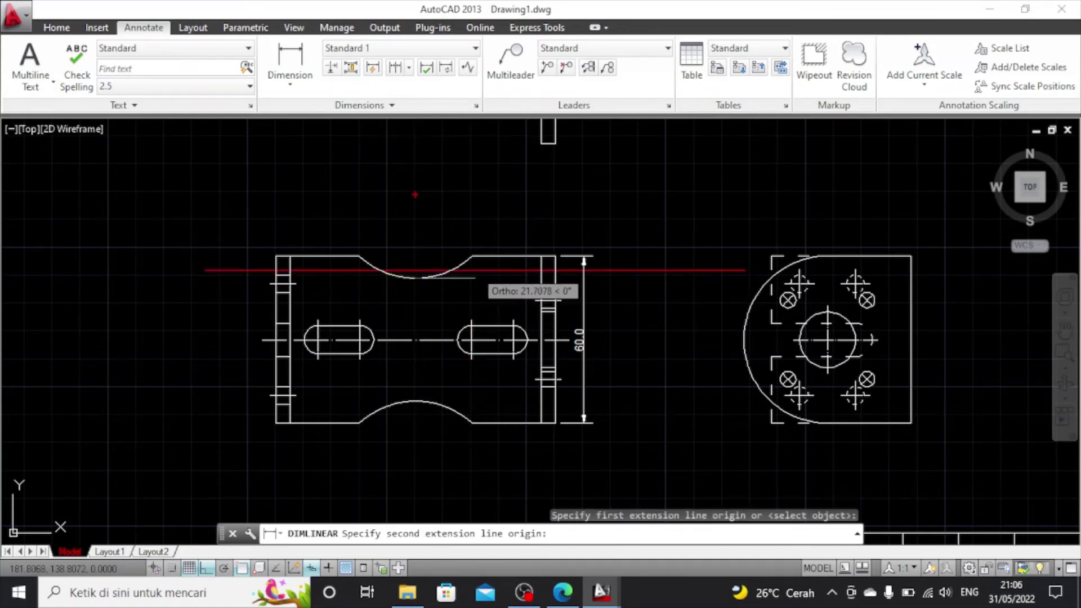
pyautogui.click(472, 256)
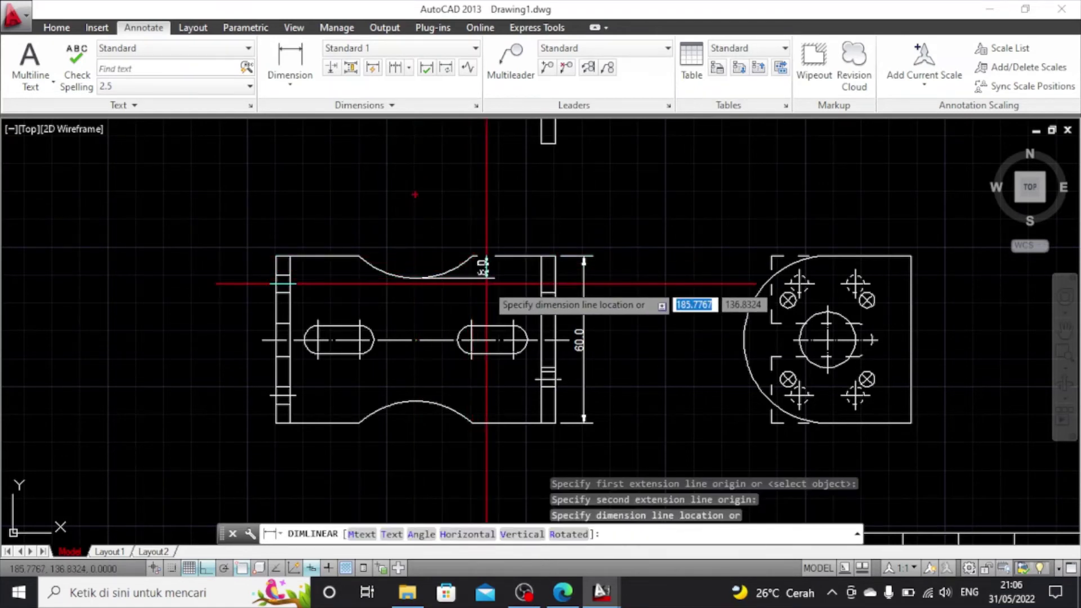
pyautogui.scroll(2, 487, 283)
pyautogui.click(487, 283)
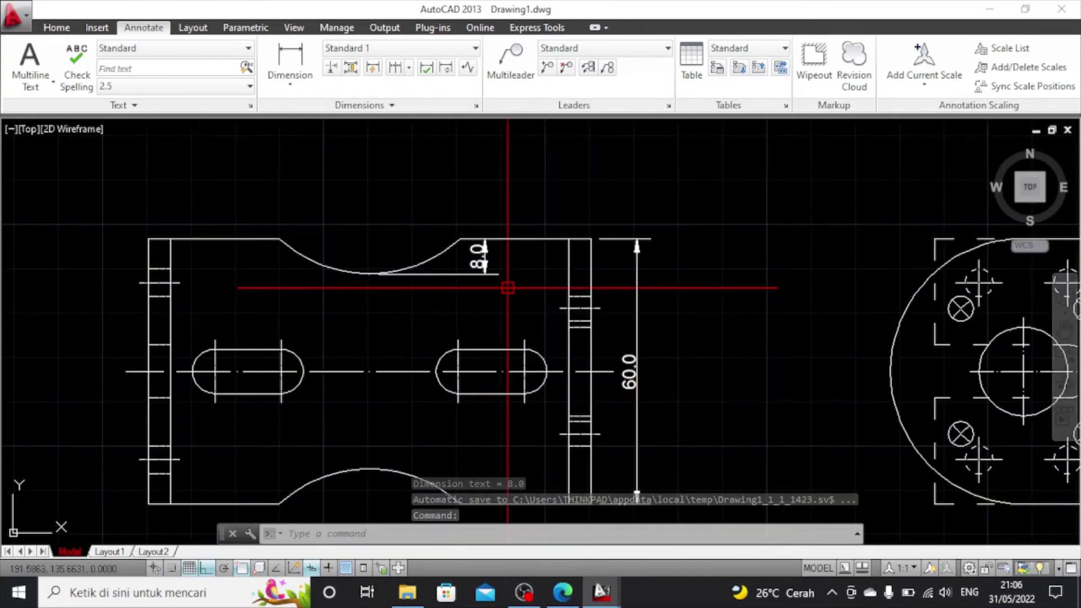
# Dimension the part's bottom edge, left to right corner, as 100.0 placed below
pyautogui.click(290, 62)
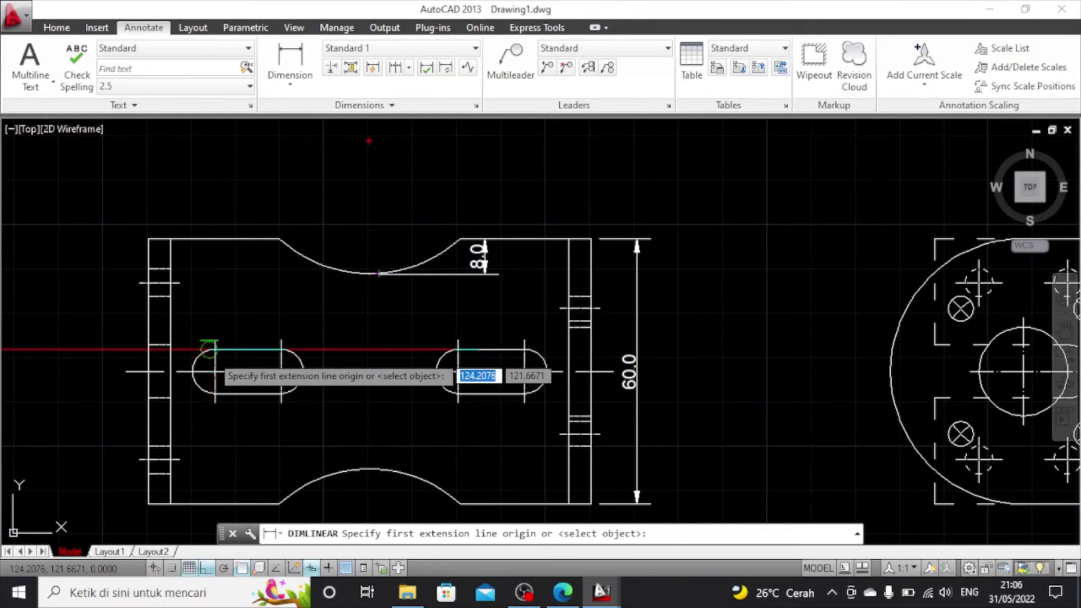
pyautogui.scroll(-2, 214, 349)
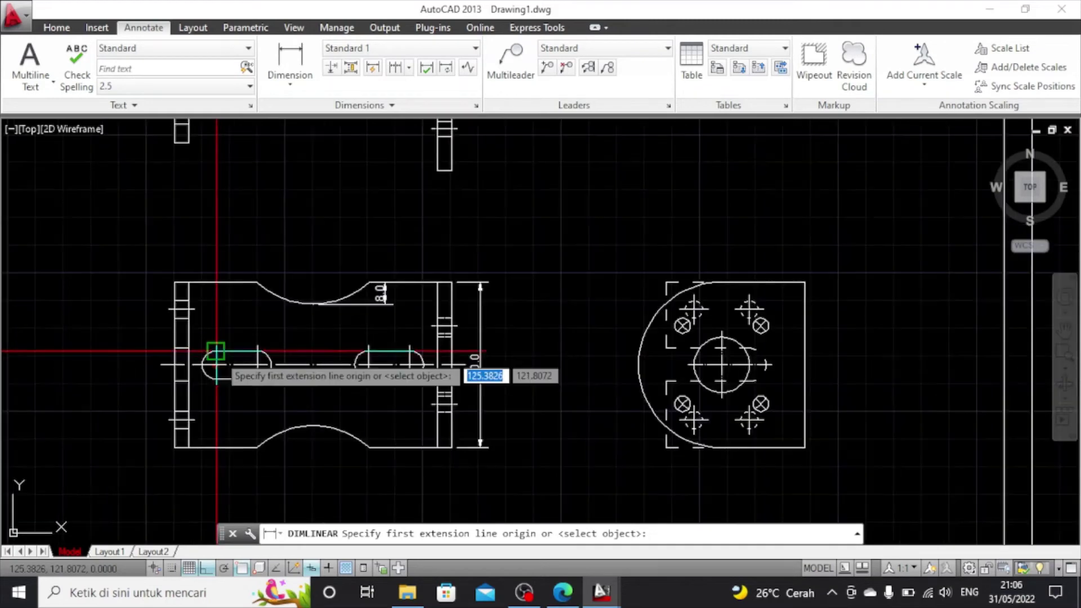
pyautogui.scroll(2, 213, 350)
pyautogui.scroll(-5, 214, 350)
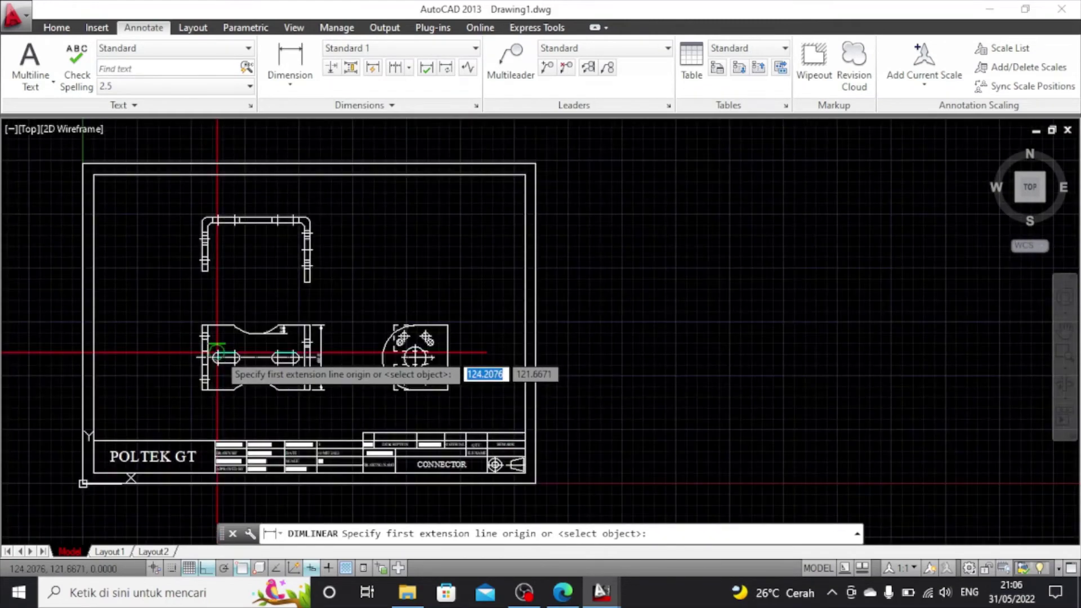
pyautogui.scroll(2, 215, 364)
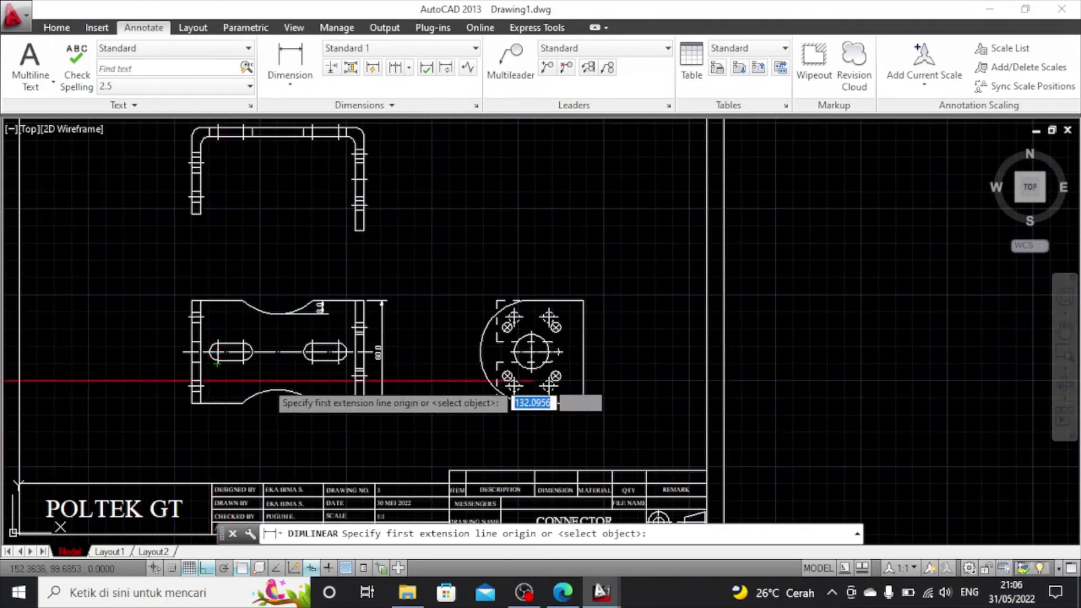
pyautogui.click(191, 403)
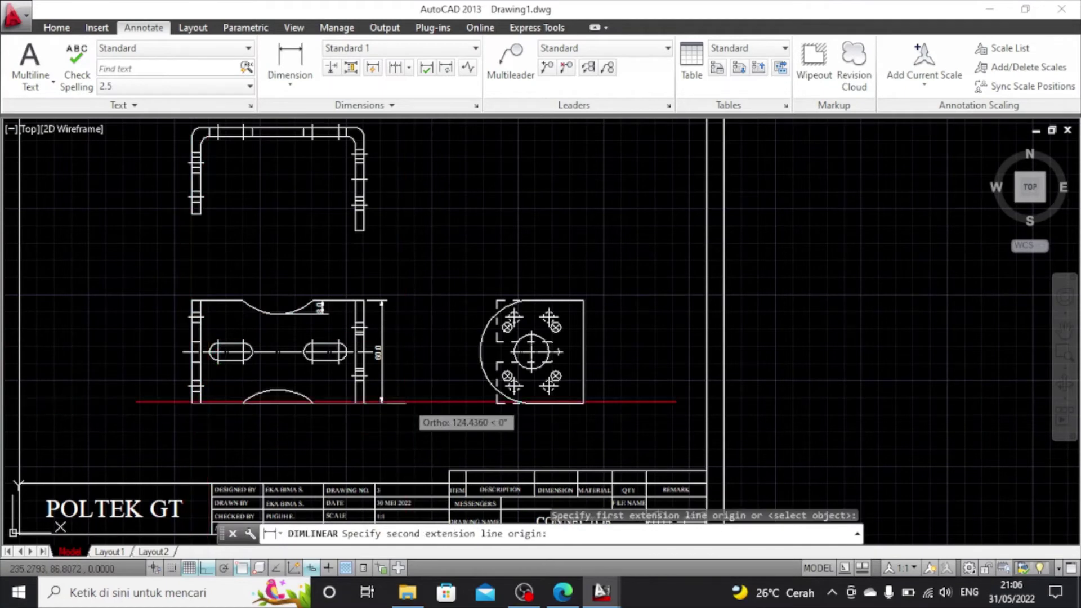
pyautogui.click(361, 403)
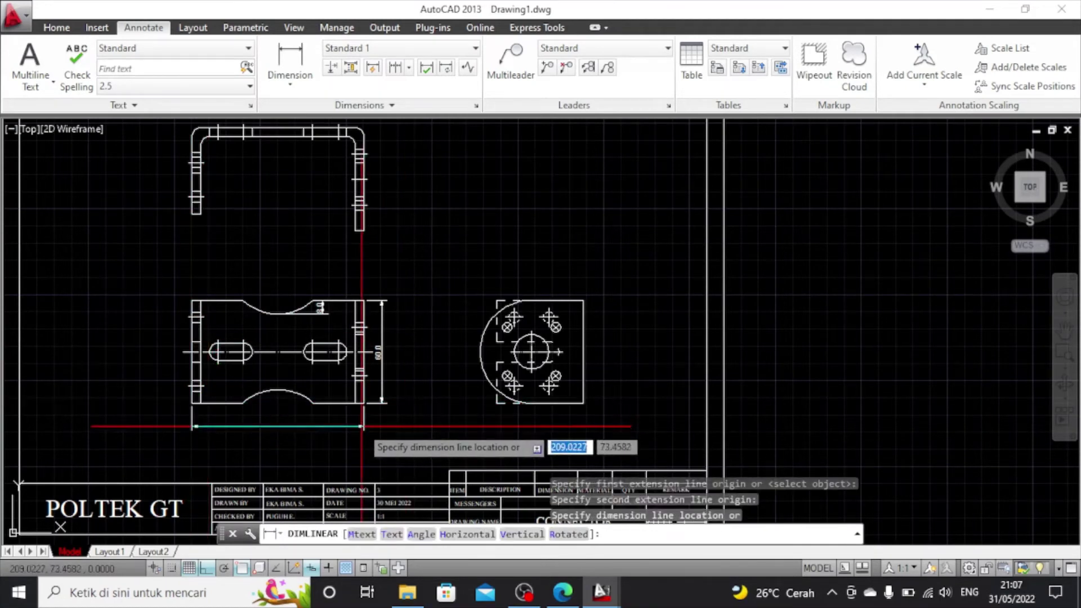
pyautogui.scroll(2, 362, 426)
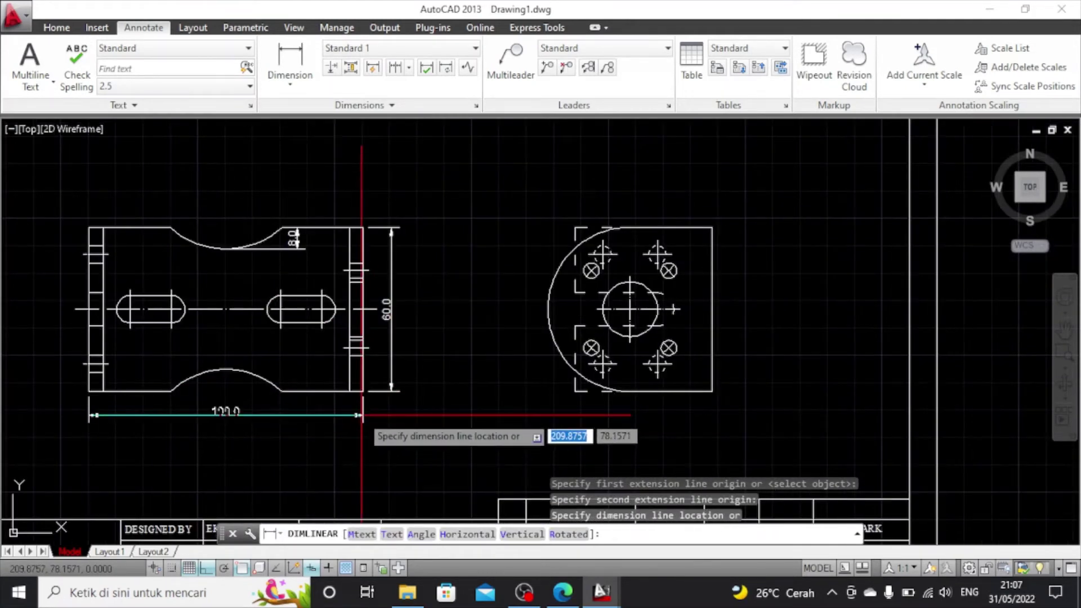
pyautogui.click(361, 415)
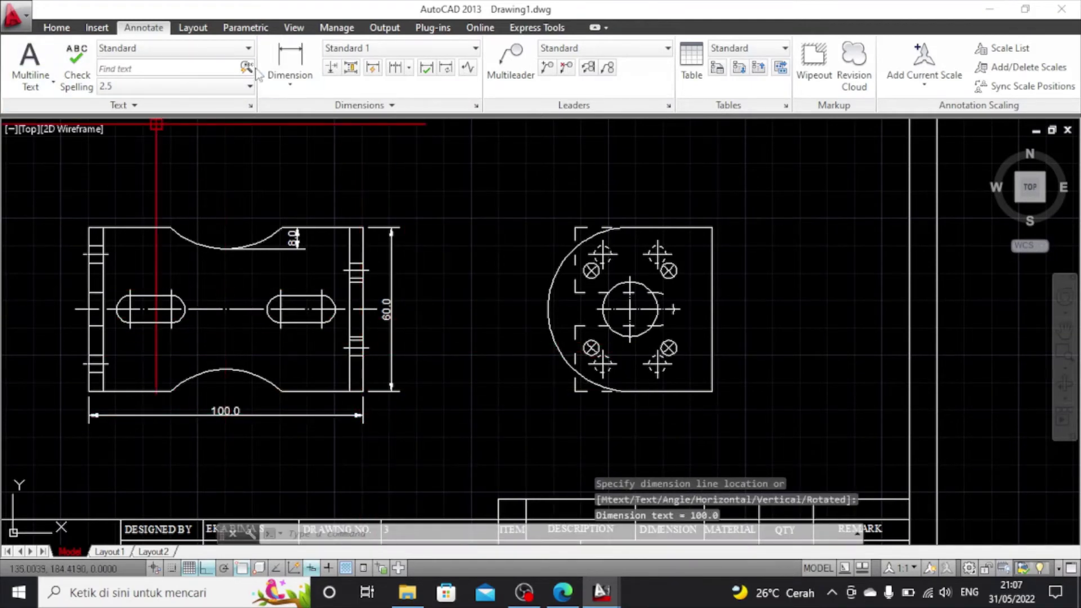
# Add an R30.0 radius dimension to the top curved cutout, placed above the arc
pyautogui.click(289, 89)
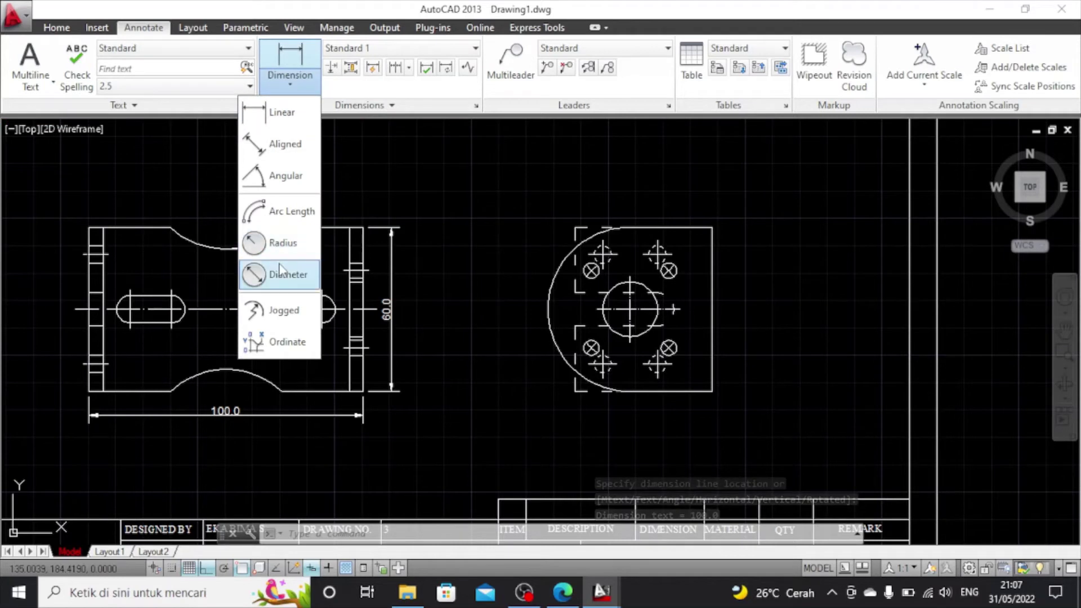
pyautogui.click(276, 244)
pyautogui.click(210, 245)
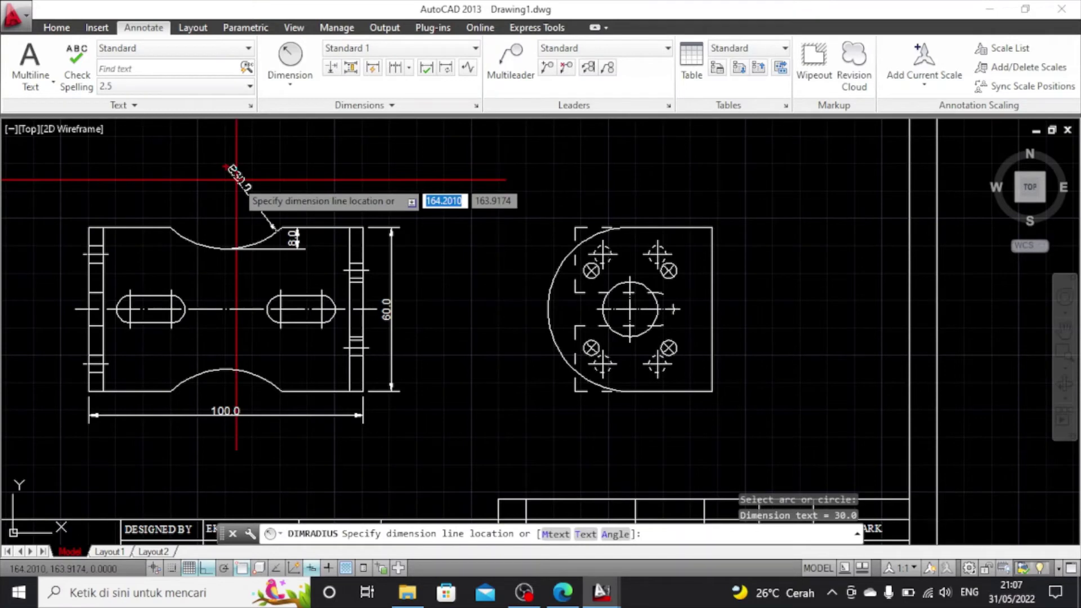
pyautogui.click(236, 181)
pyautogui.scroll(1, 314, 157)
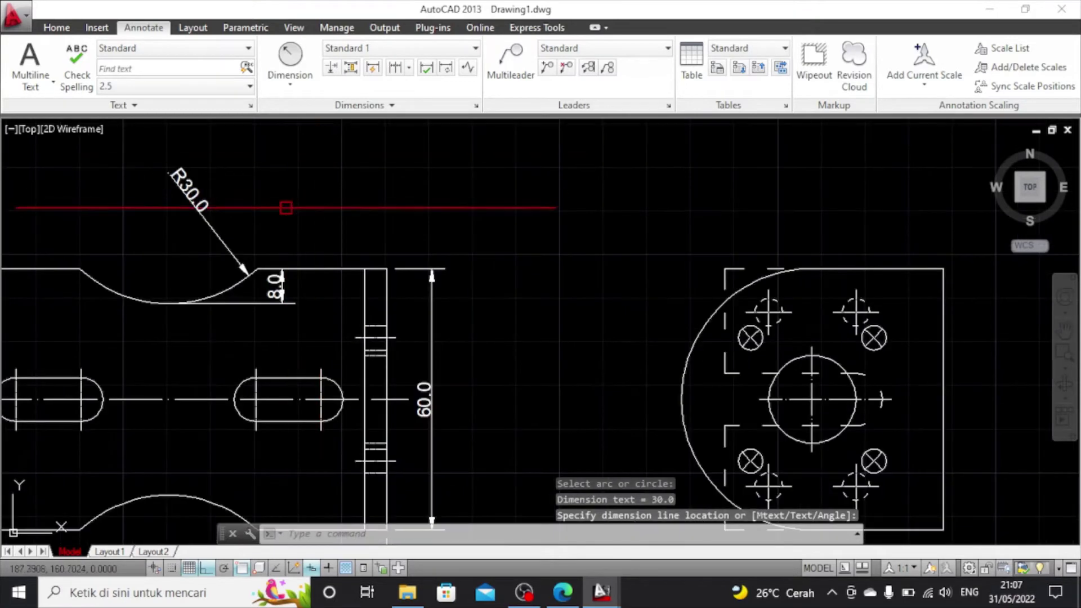
pyautogui.scroll(-2, 285, 208)
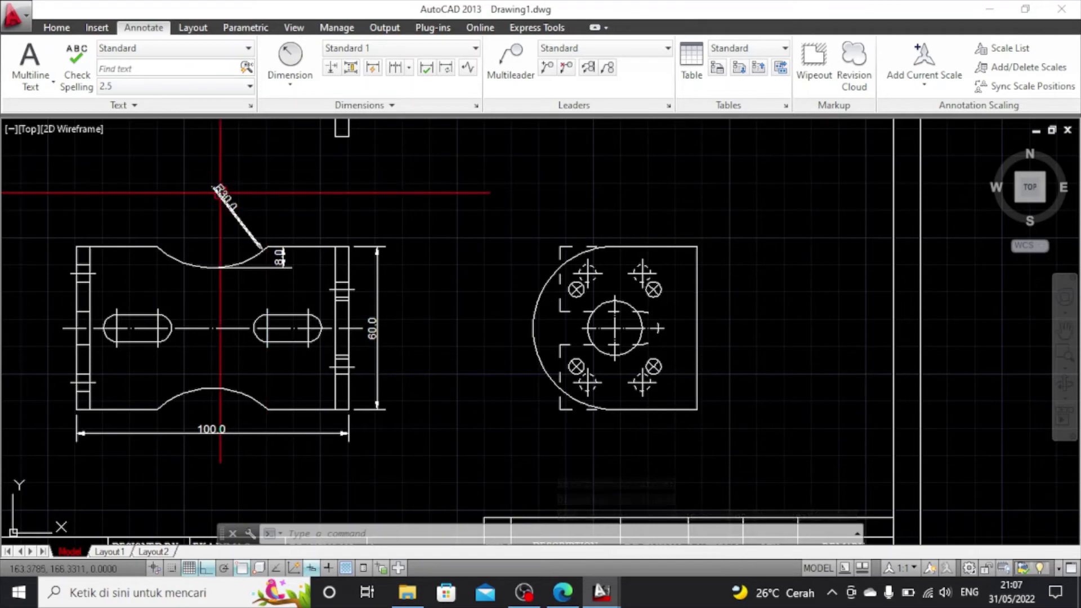
# Add a Ø10.0 diameter dimension to the left slot's rounded end
pyautogui.click(290, 83)
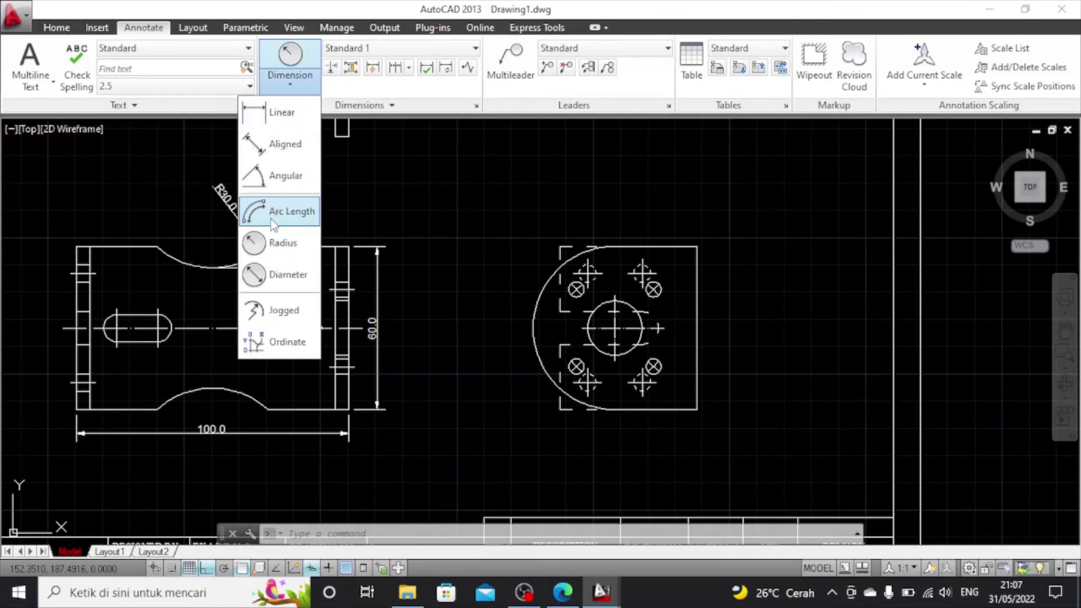
pyautogui.click(277, 274)
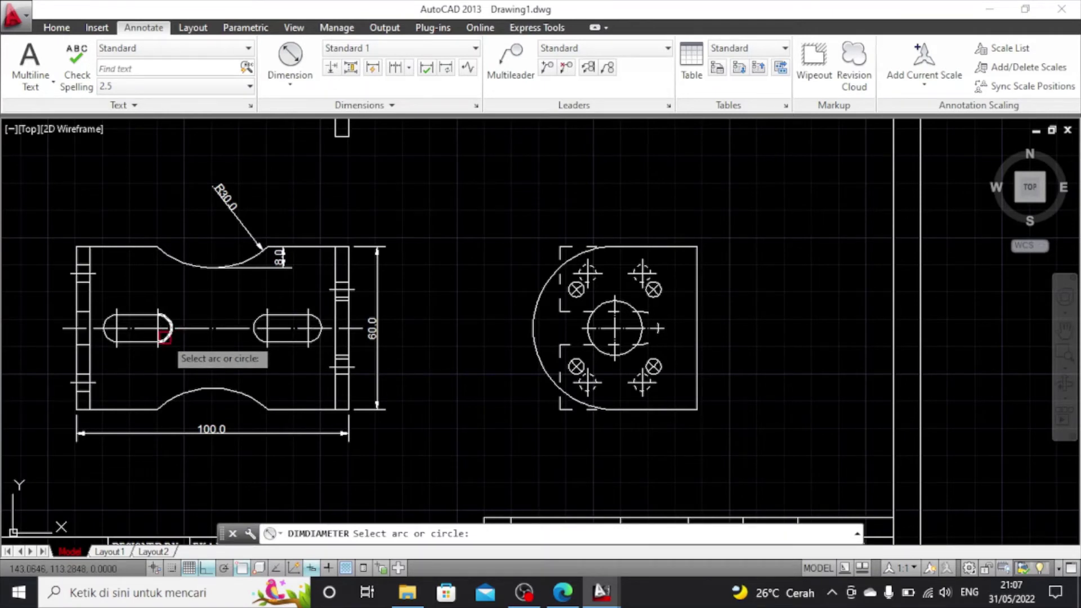
pyautogui.click(110, 314)
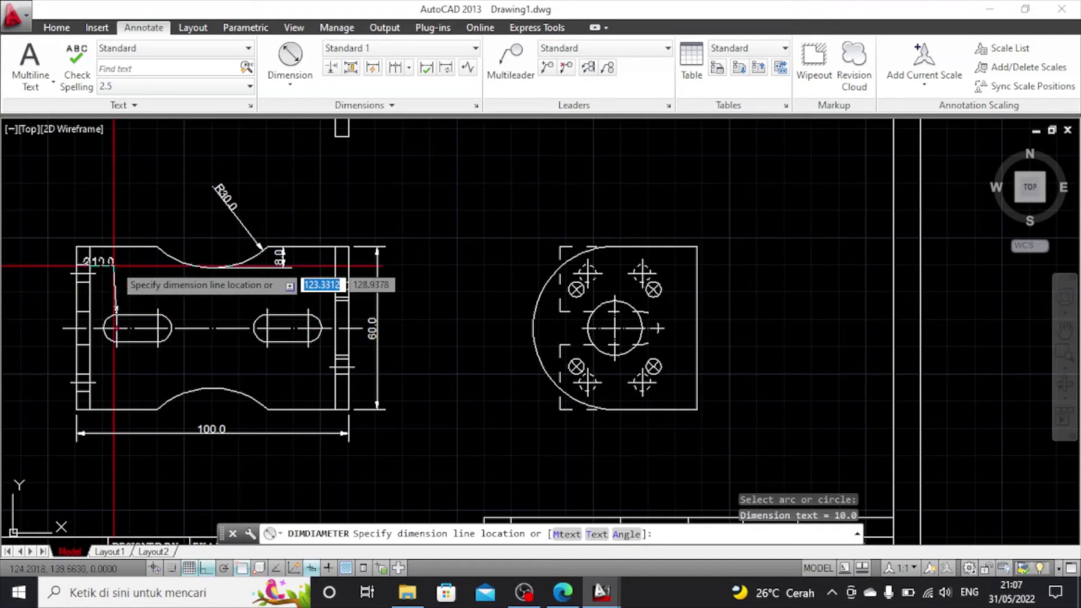
pyautogui.click(104, 194)
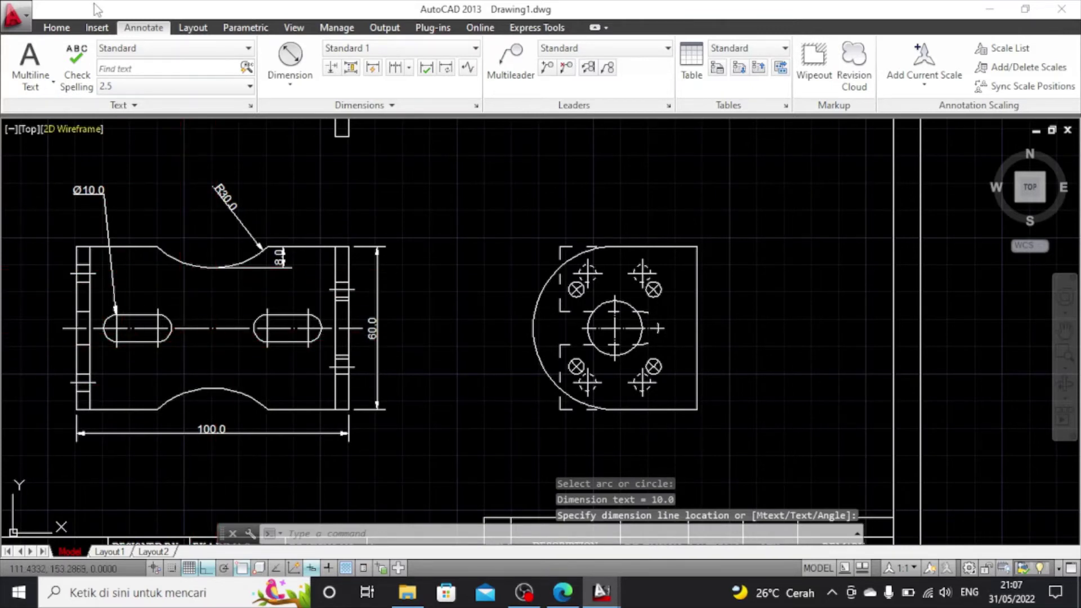
# Place a trial 12.0 slot-width linear dimension on the part's left side
pyautogui.click(292, 83)
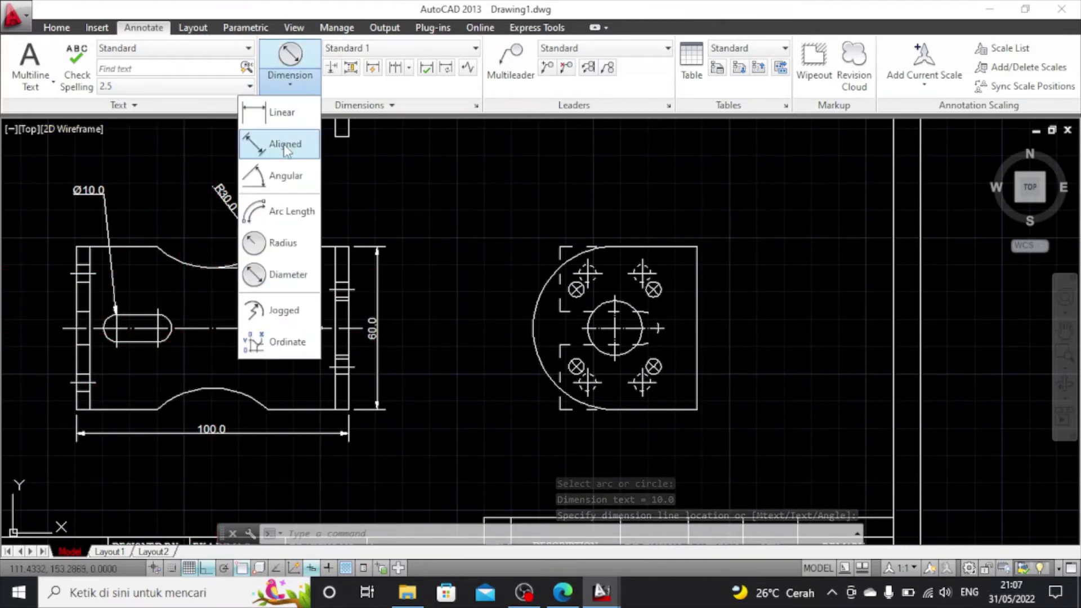
pyautogui.click(283, 118)
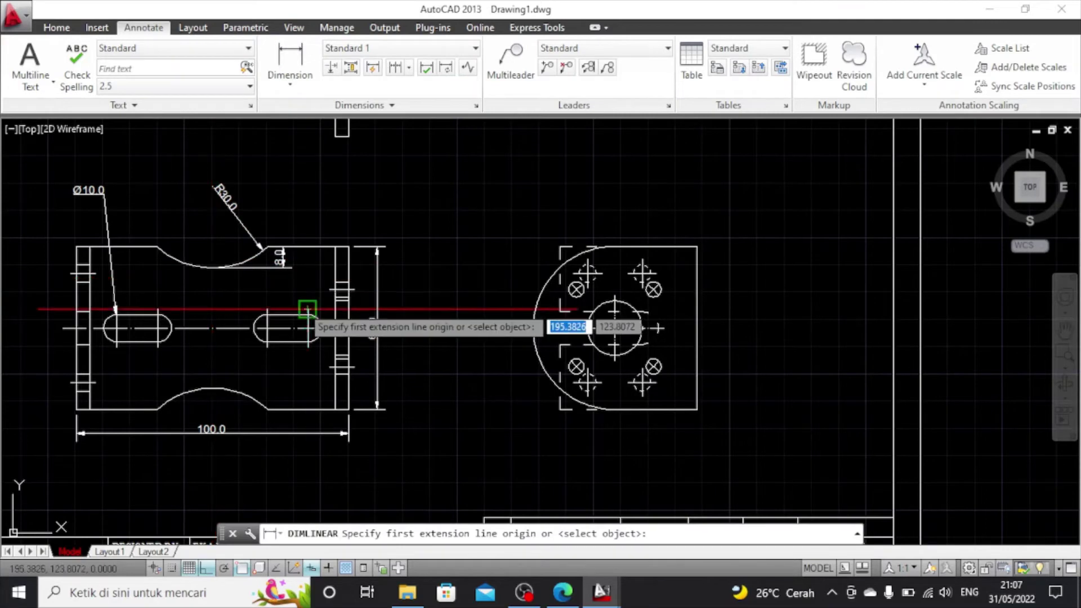
pyautogui.scroll(-2, 322, 214)
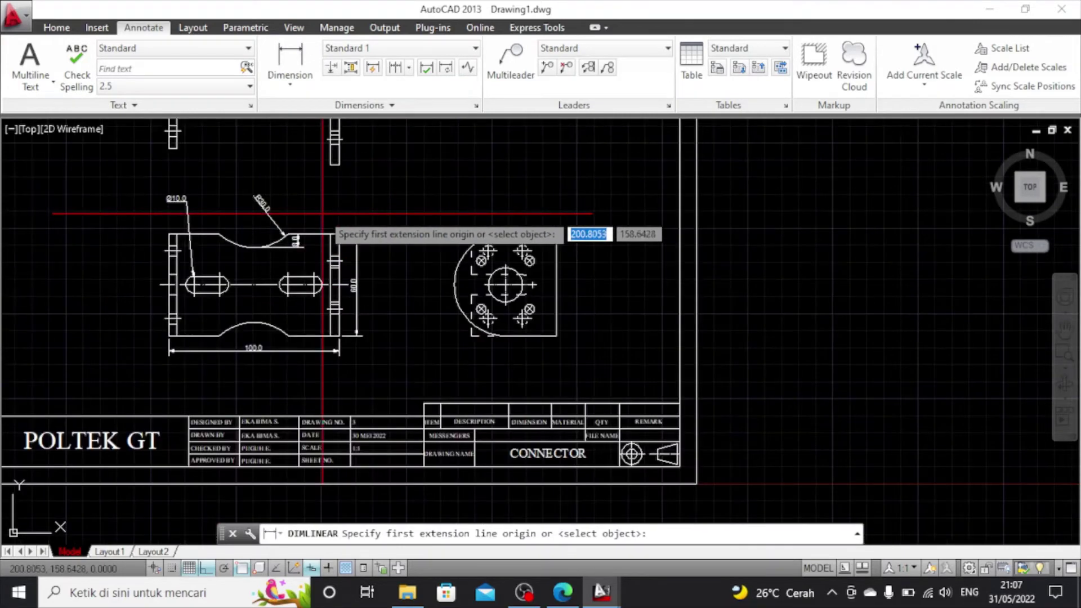
pyautogui.scroll(2, 322, 214)
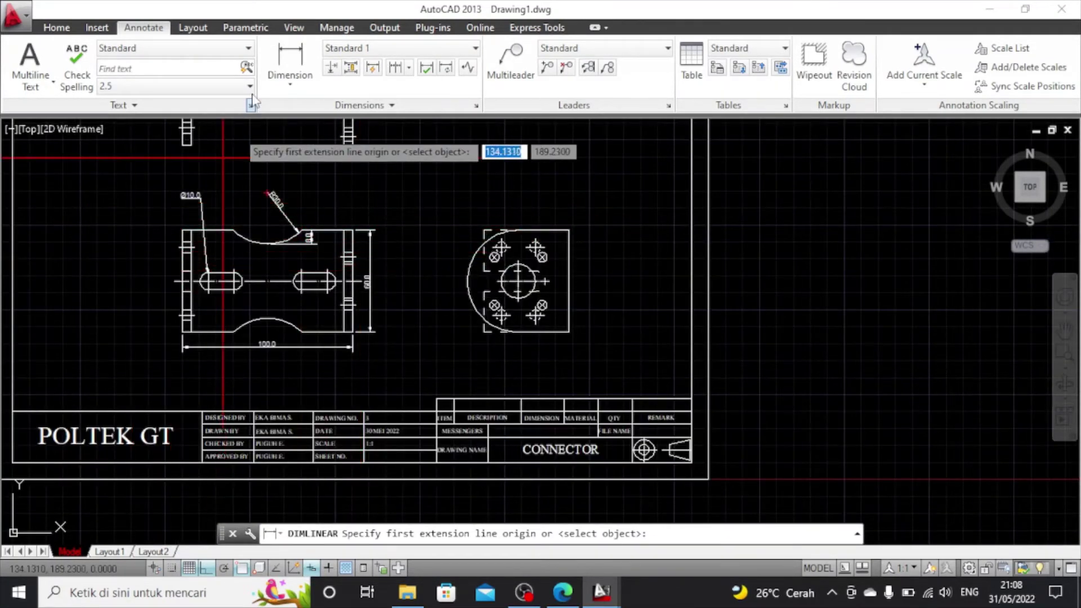
pyautogui.click(290, 61)
pyautogui.scroll(2, 160, 258)
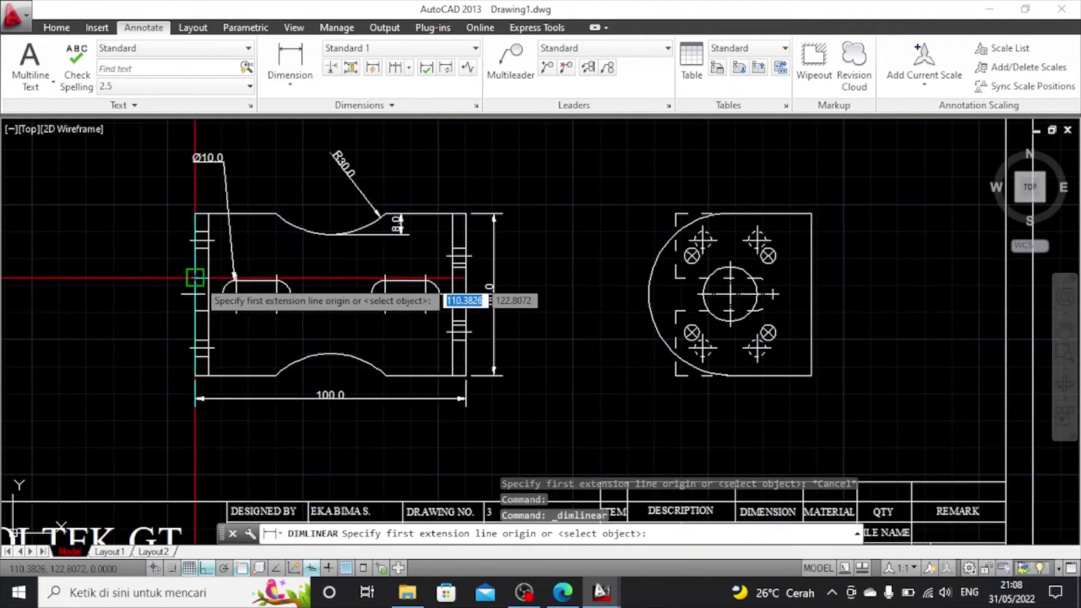
pyautogui.click(195, 277)
pyautogui.click(194, 309)
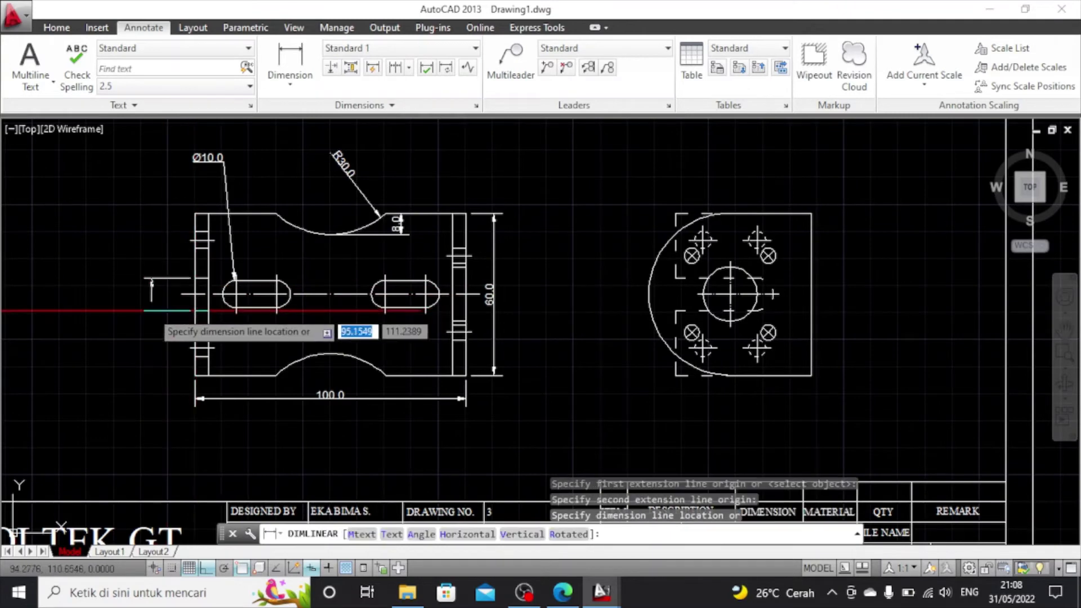
pyautogui.scroll(2, 151, 310)
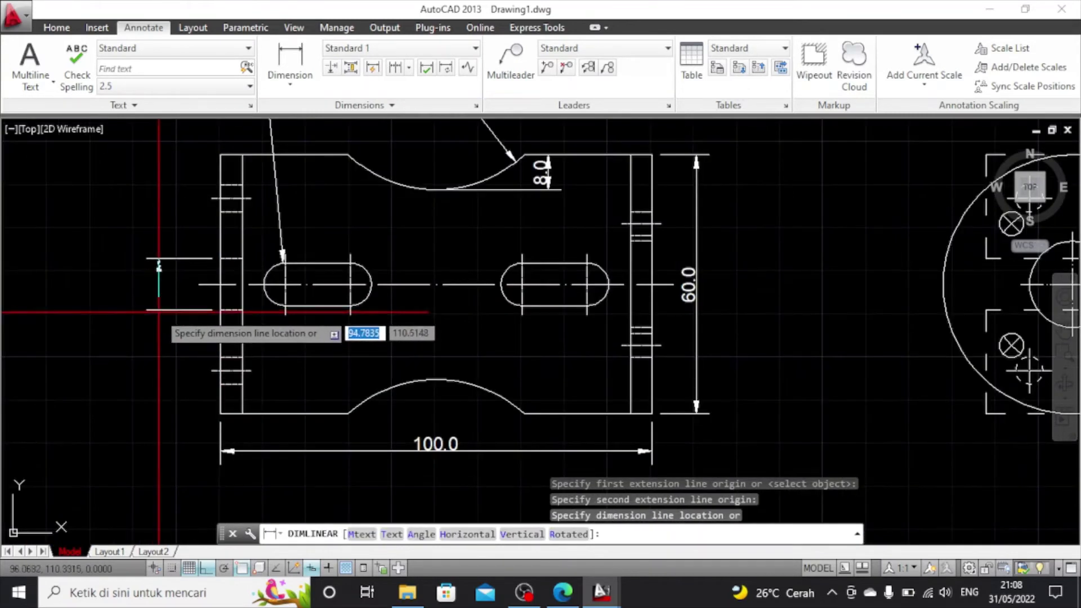
pyautogui.click(166, 311)
pyautogui.scroll(-2, 218, 307)
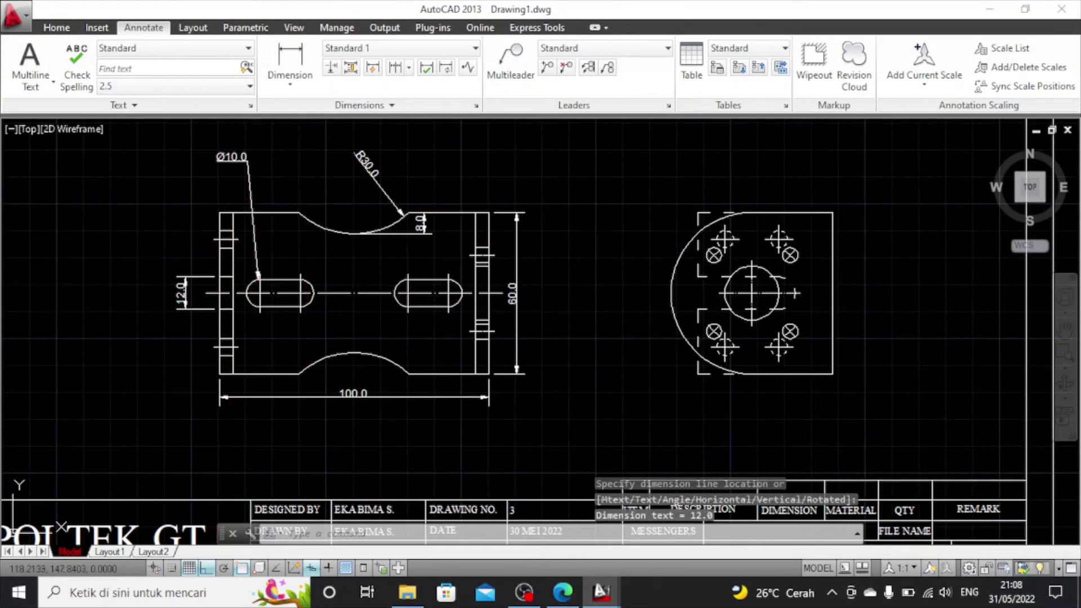
# Try more left-side linear dimensions, cancelling a 25.5 and placing a 26.0
pyautogui.click(290, 56)
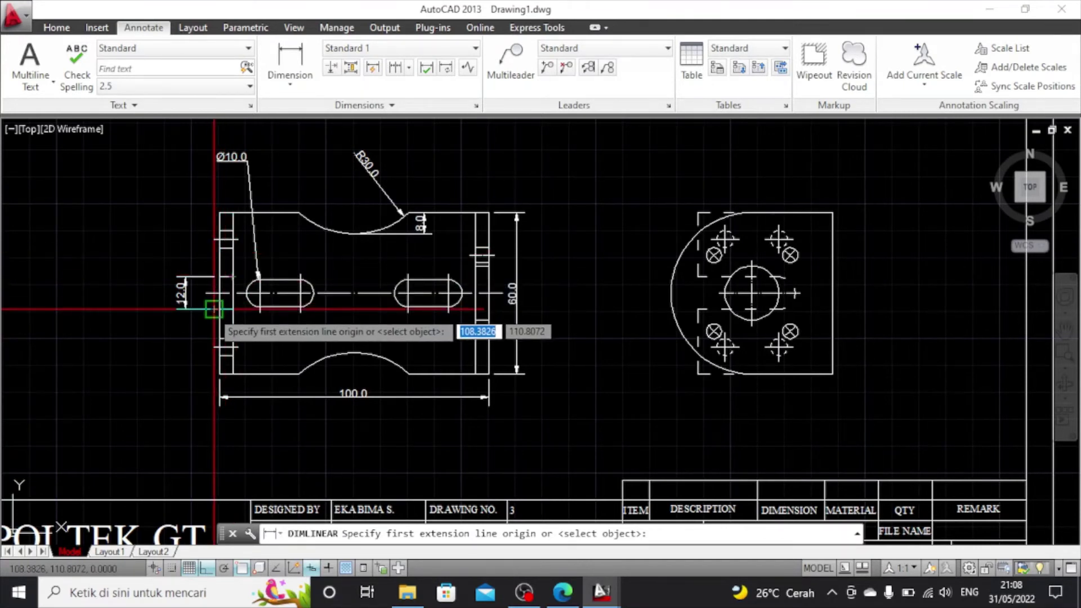
pyautogui.click(184, 307)
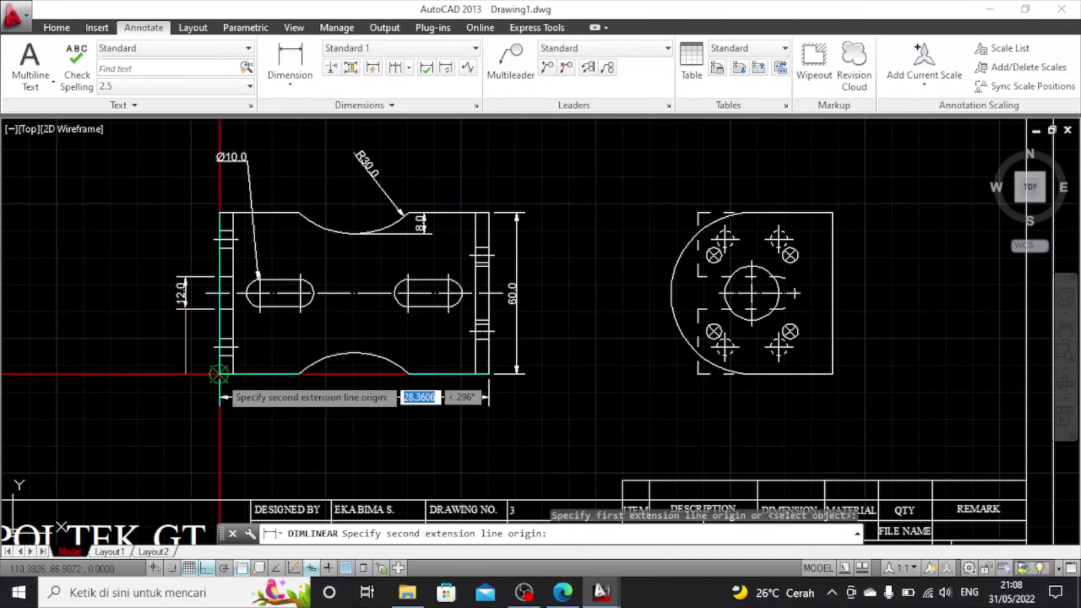
pyautogui.click(181, 372)
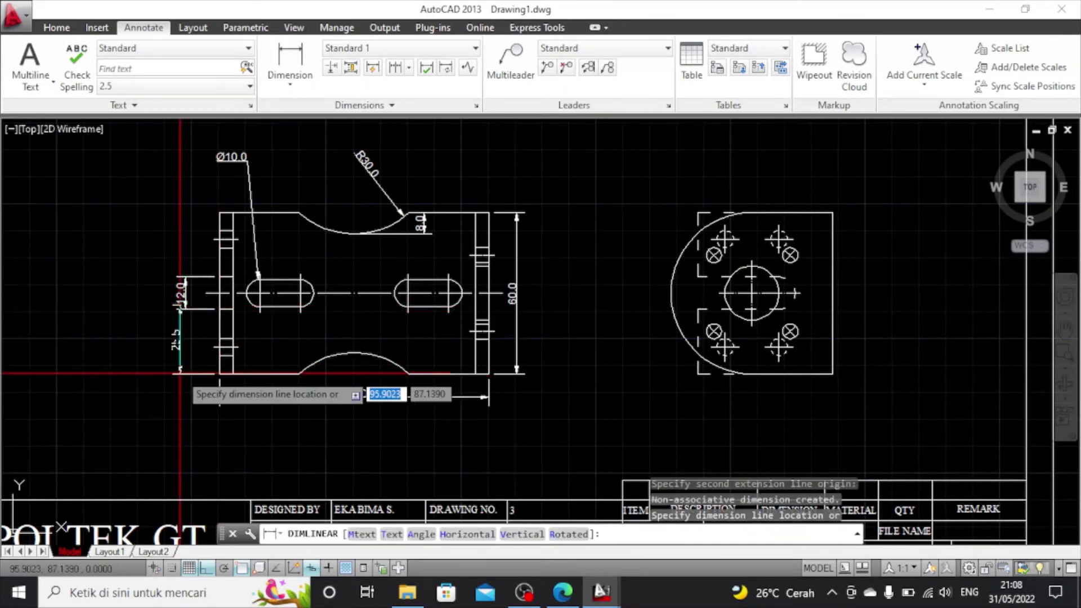
pyautogui.press('Escape')
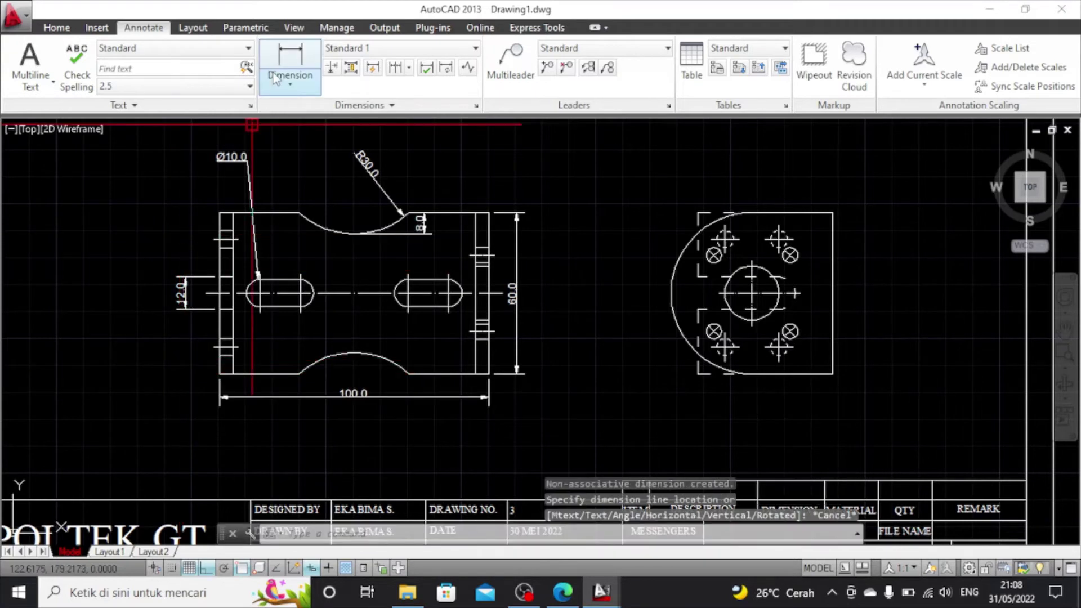
pyautogui.click(290, 65)
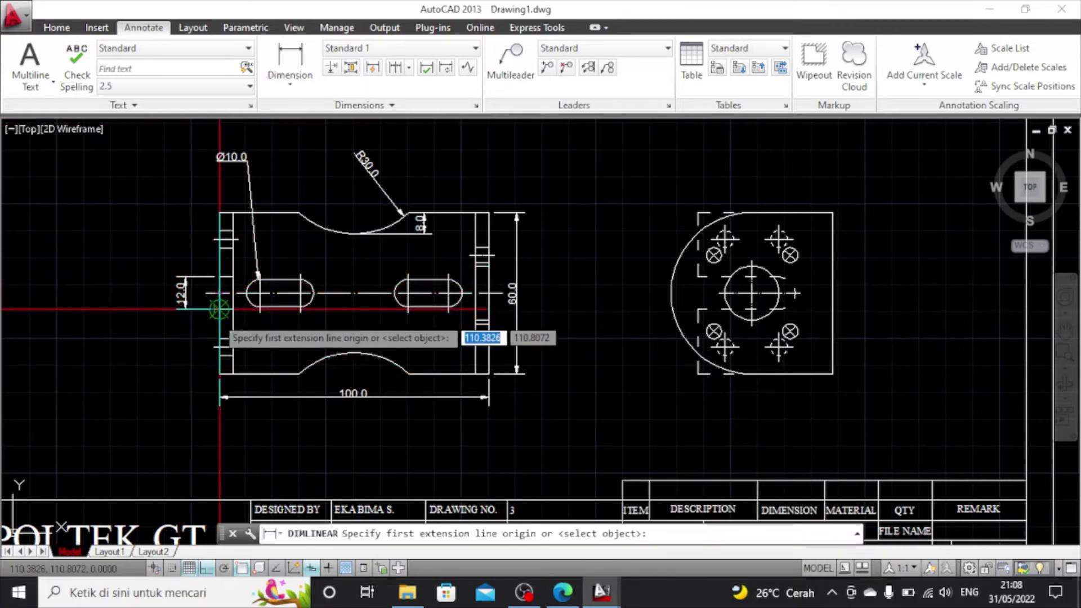
pyautogui.click(218, 346)
pyautogui.click(219, 375)
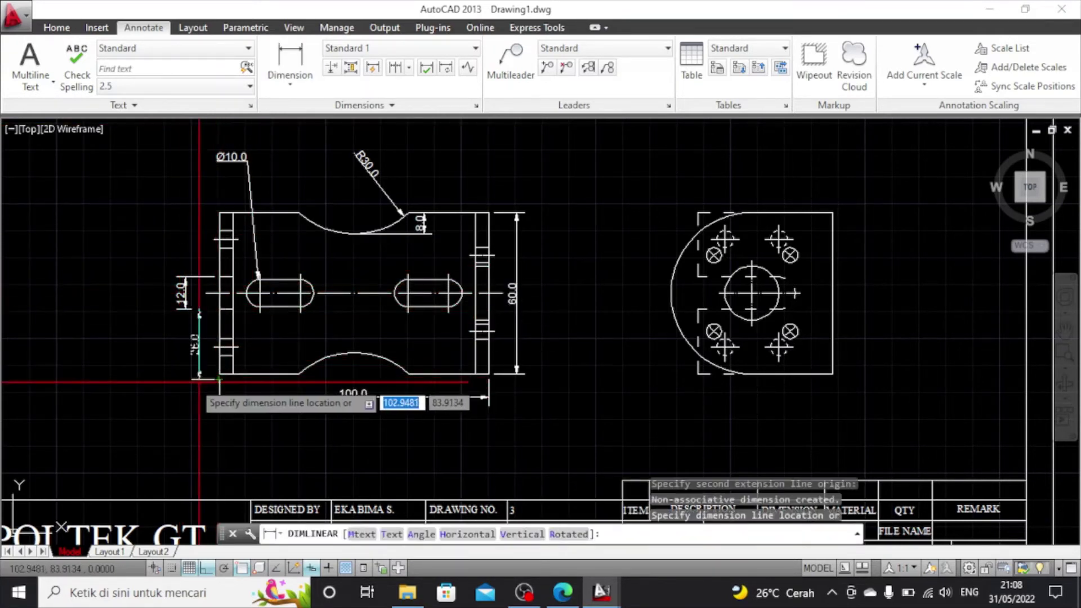
pyautogui.scroll(2, 185, 382)
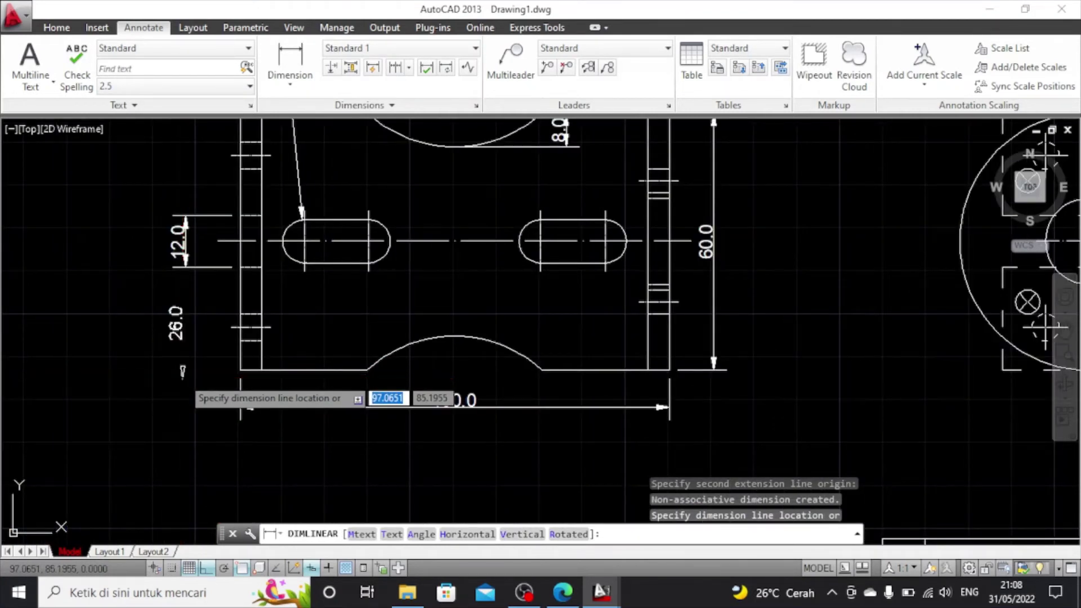
pyautogui.click(183, 378)
# Delete the trial 26.0 and 12.0 dimensions
pyautogui.click(203, 379)
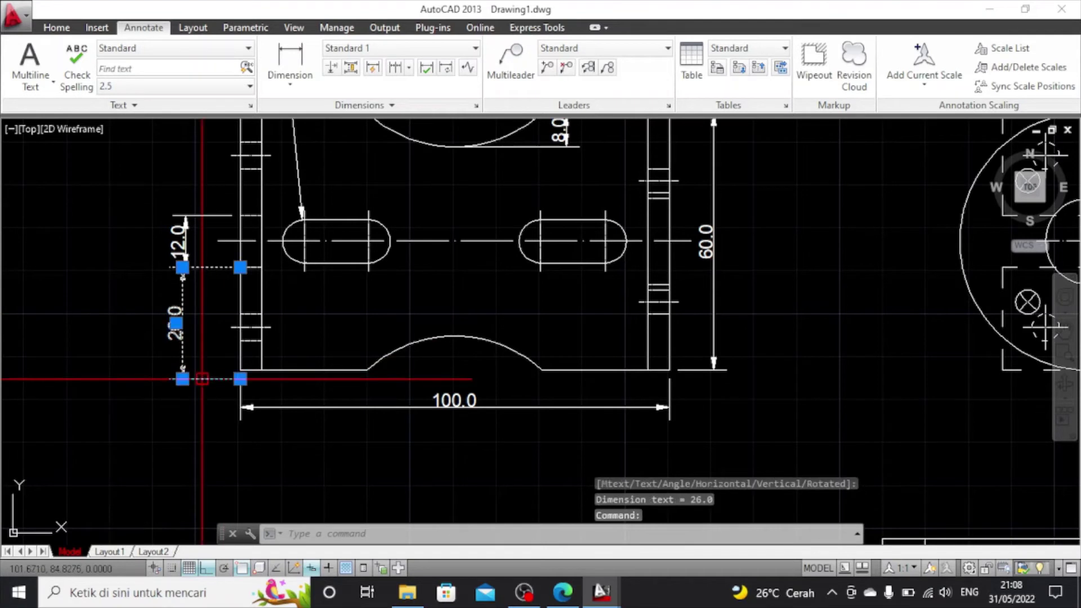
pyautogui.press('Delete')
pyautogui.click(190, 256)
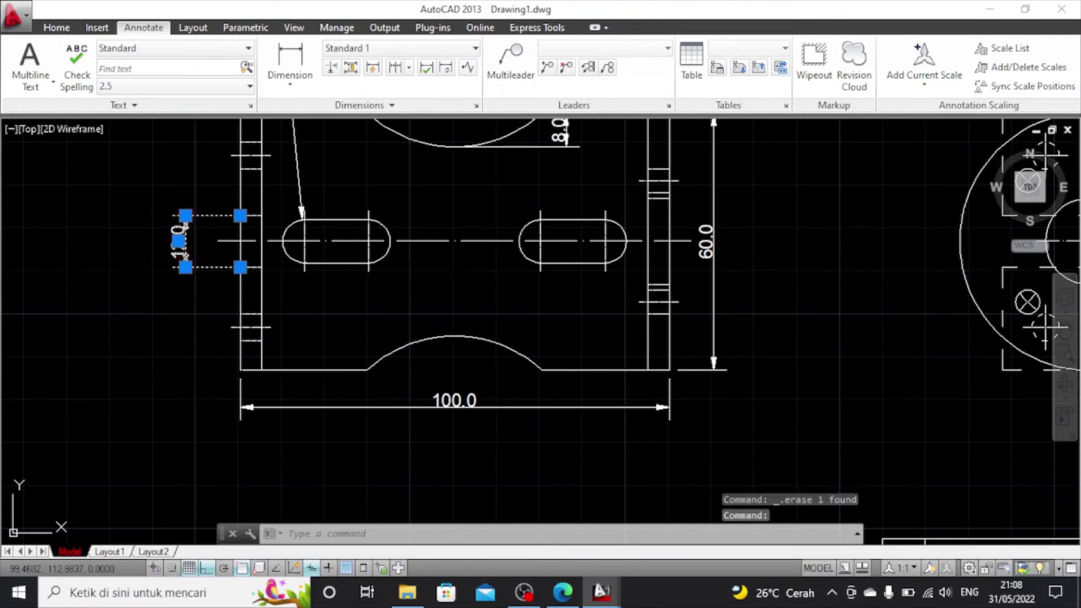
pyautogui.press('Delete')
# Add a vertical 30.0 dimension from the slot centreline to the bottom-left corner
pyautogui.click(302, 60)
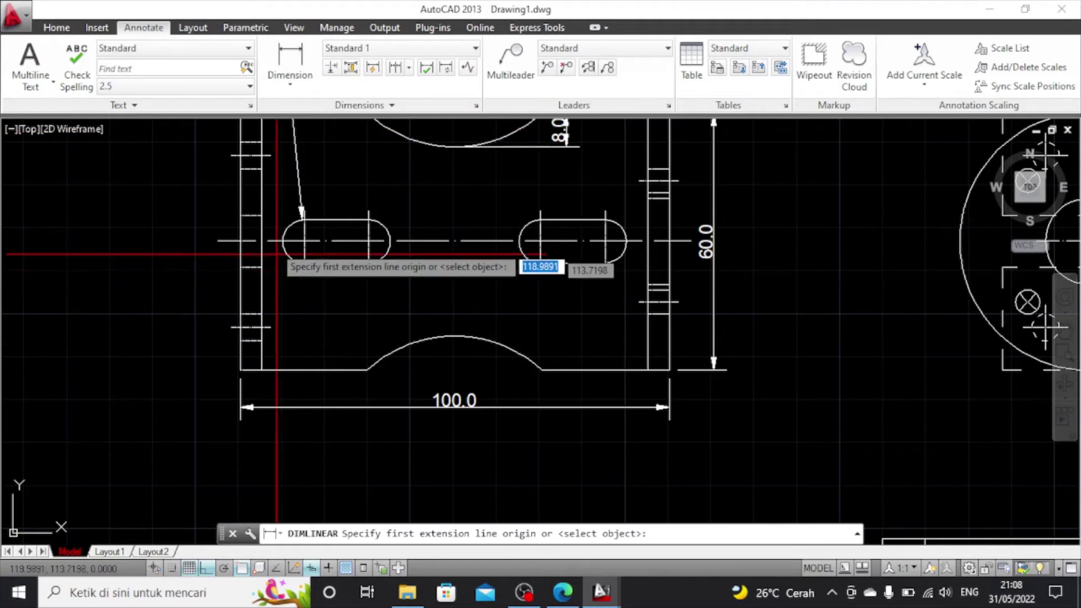
pyautogui.click(239, 241)
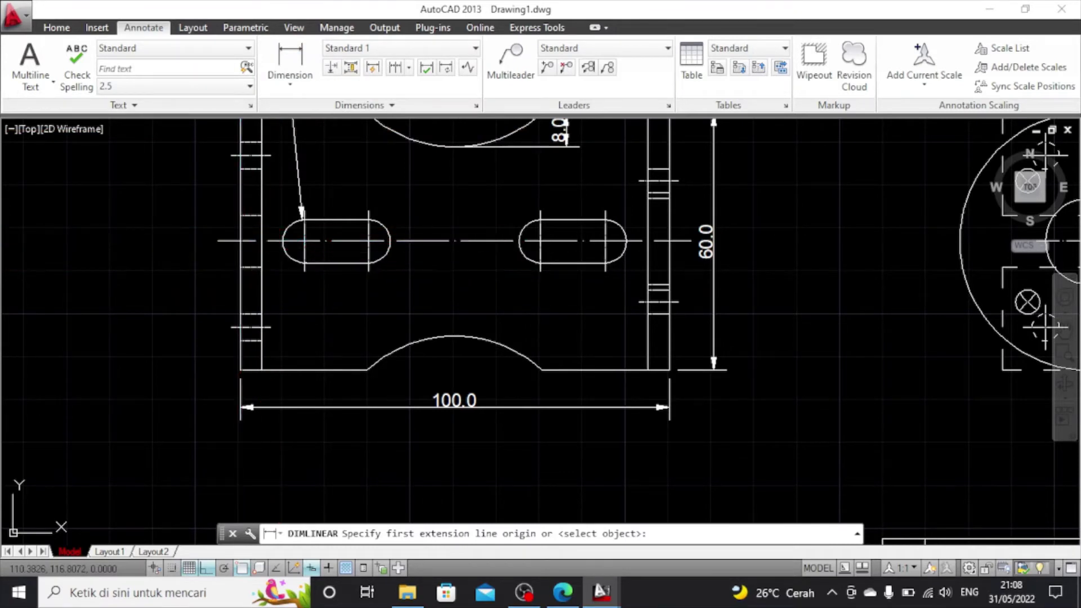
pyautogui.click(240, 370)
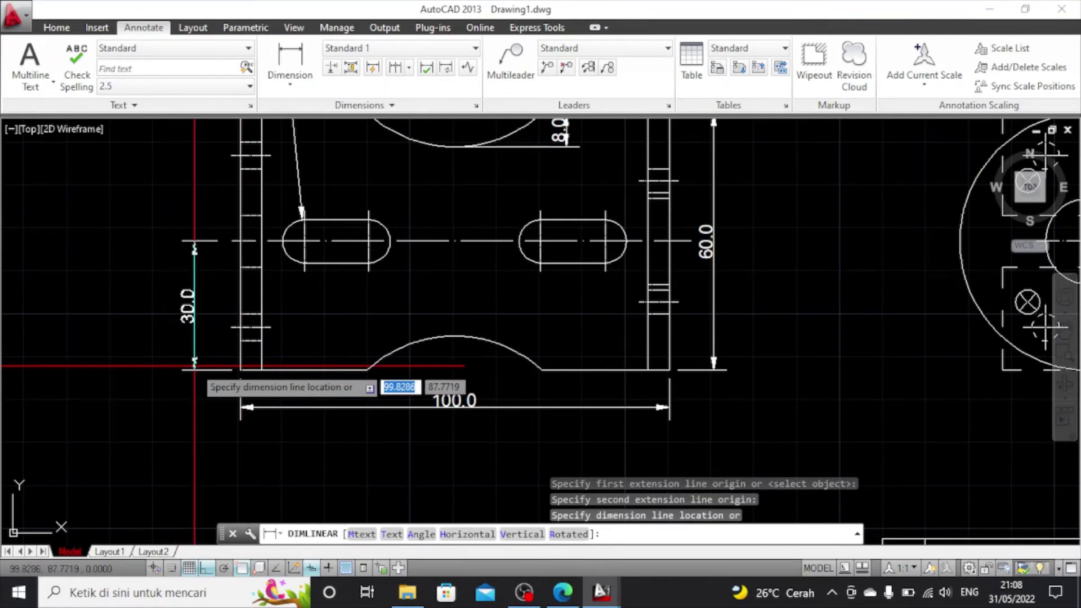
pyautogui.click(194, 366)
pyautogui.scroll(-4, 225, 338)
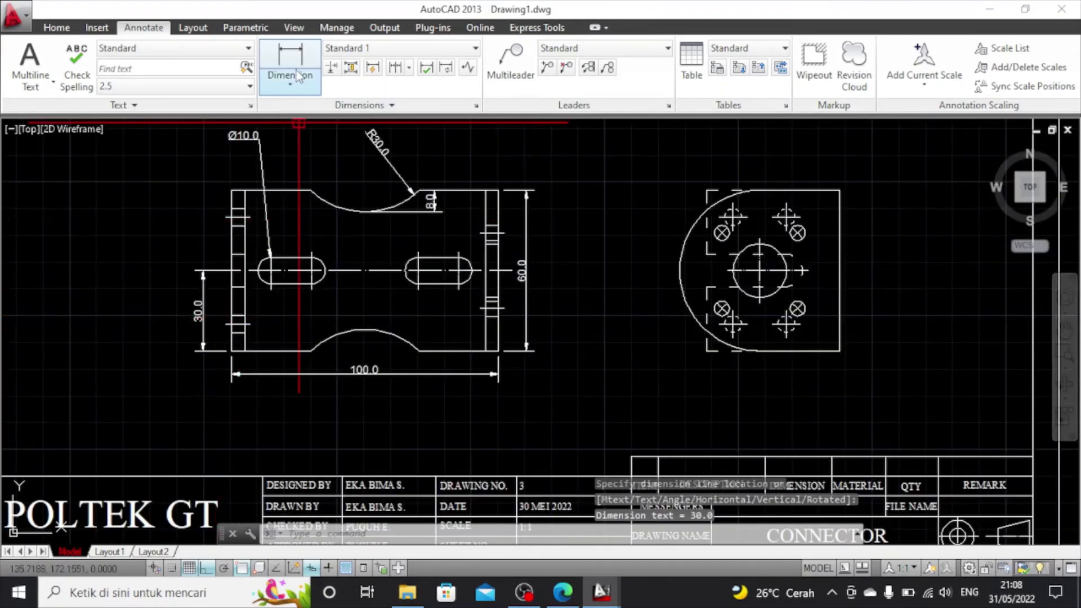
# Add the vertical 20.0 dimension above it, stacked beside the 30.0
pyautogui.click(298, 76)
pyautogui.click(235, 236)
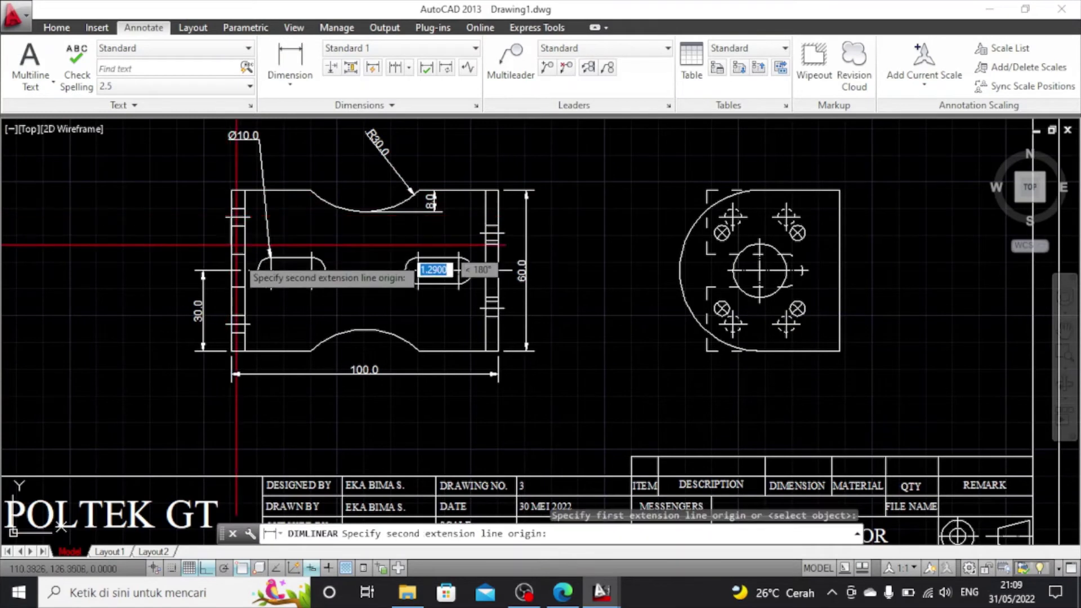
pyautogui.click(230, 269)
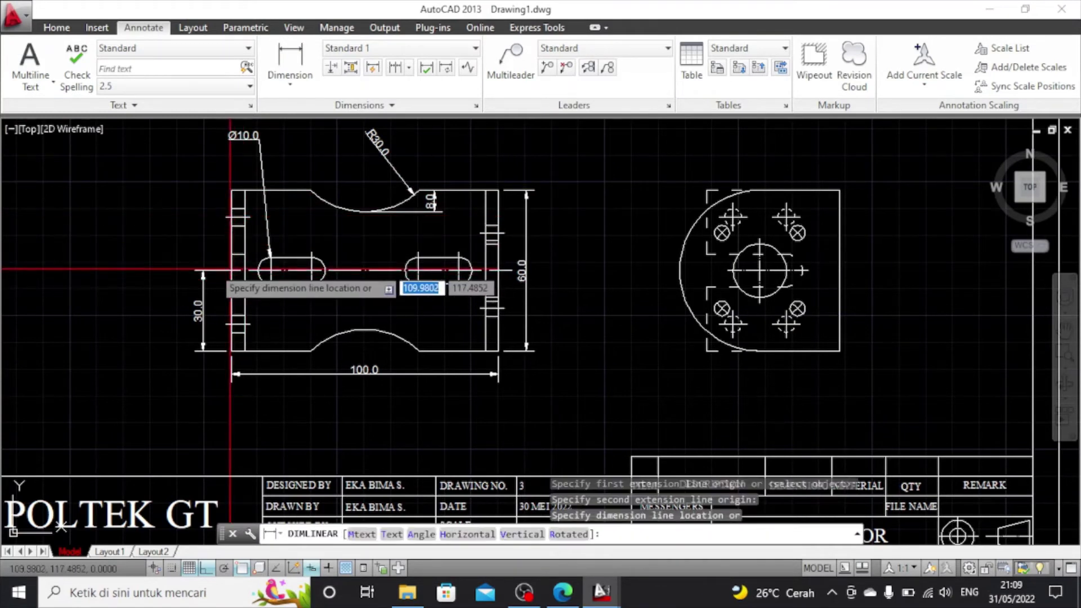
pyautogui.click(200, 267)
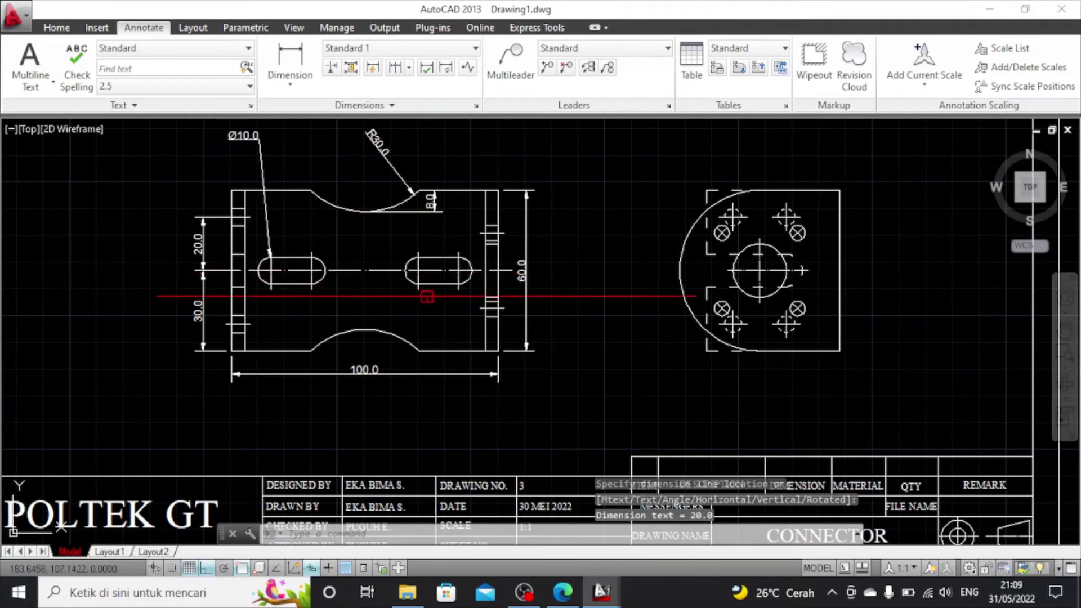
pyautogui.press('Escape')
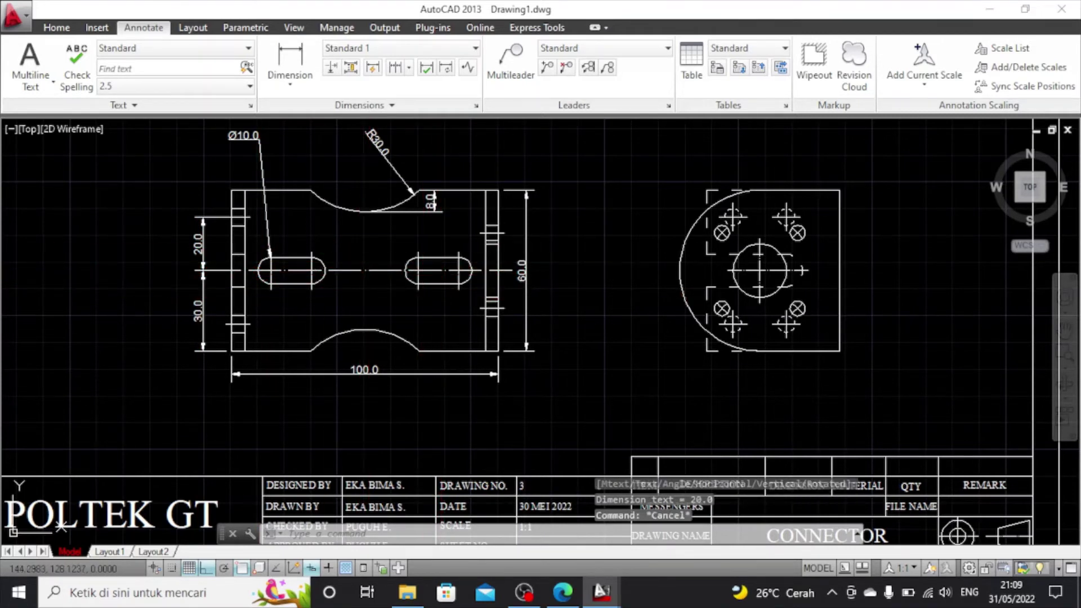
# Move the 100.0 width dimension lower below the part
pyautogui.click(301, 63)
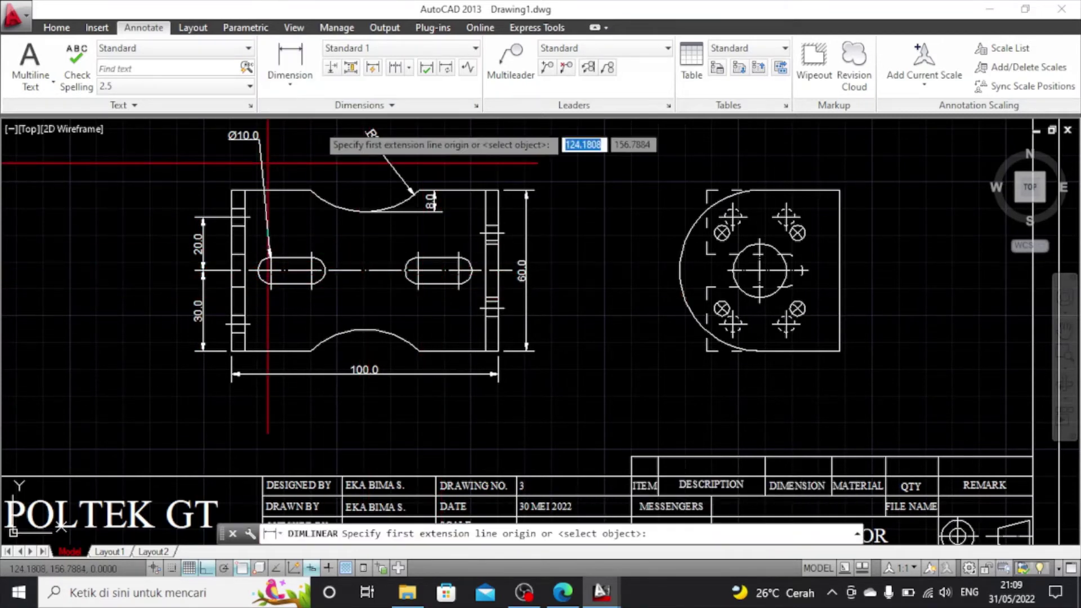
pyautogui.click(365, 212)
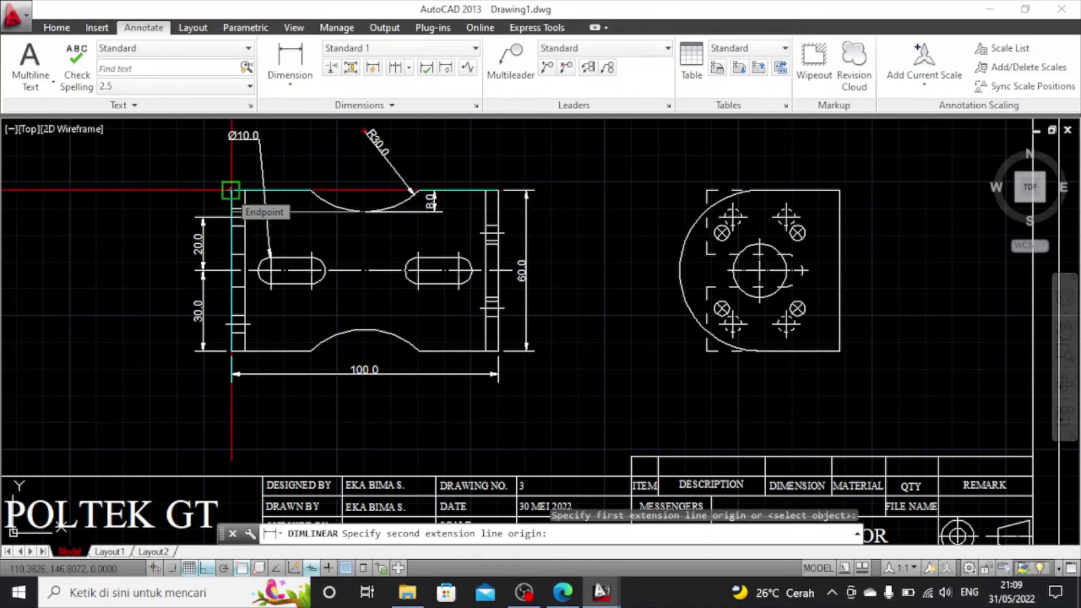
pyautogui.press('Escape')
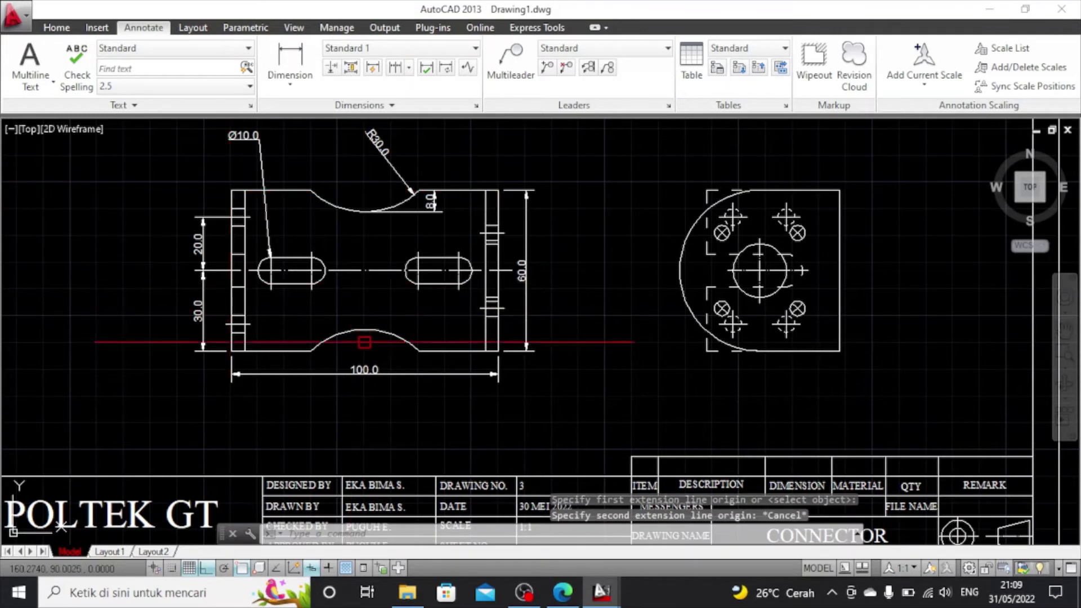
pyautogui.click(337, 371)
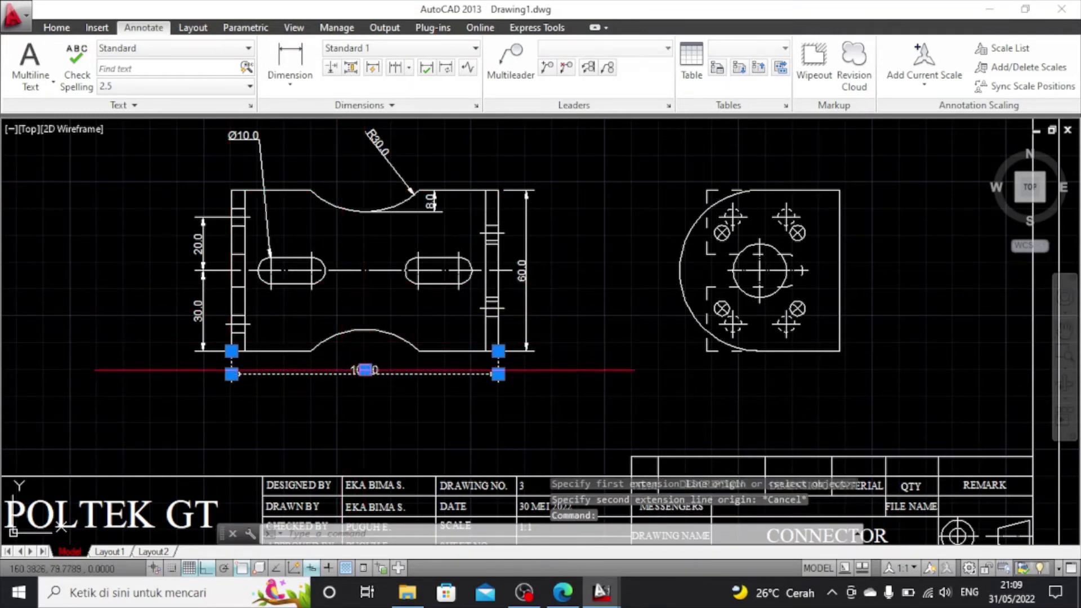
pyautogui.click(365, 370)
pyautogui.click(364, 398)
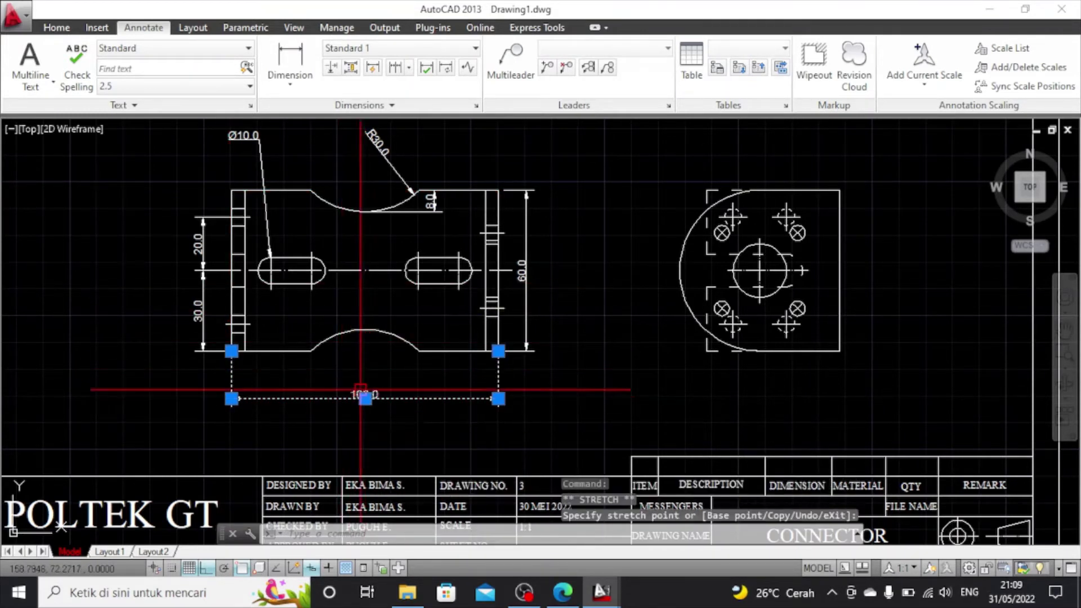
# Add a 50.0 linear dimension from the bottom arc centre to the left edge
pyautogui.click(290, 57)
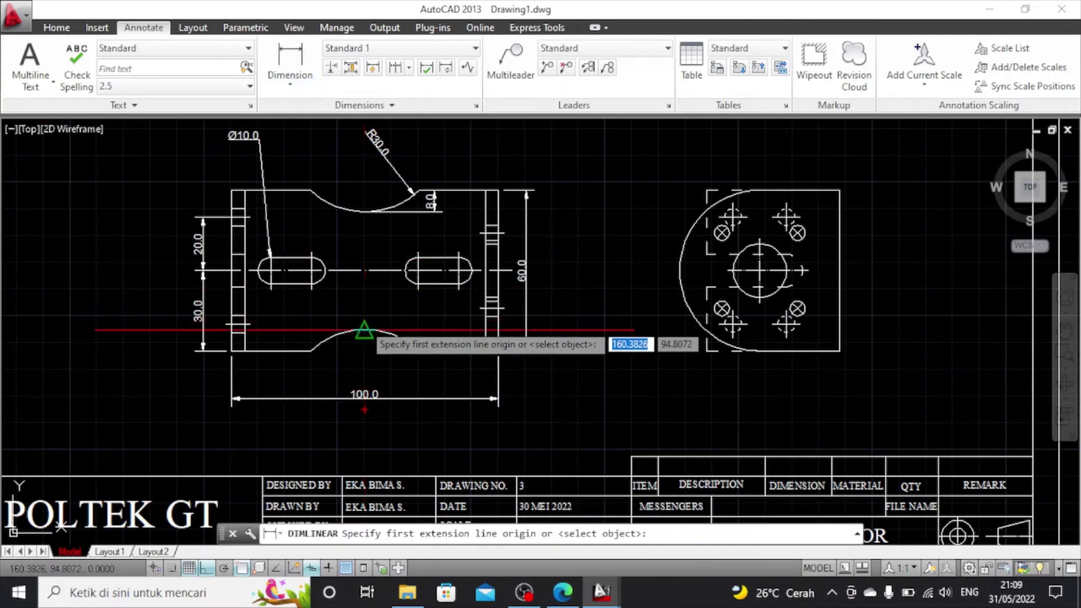
pyautogui.click(365, 329)
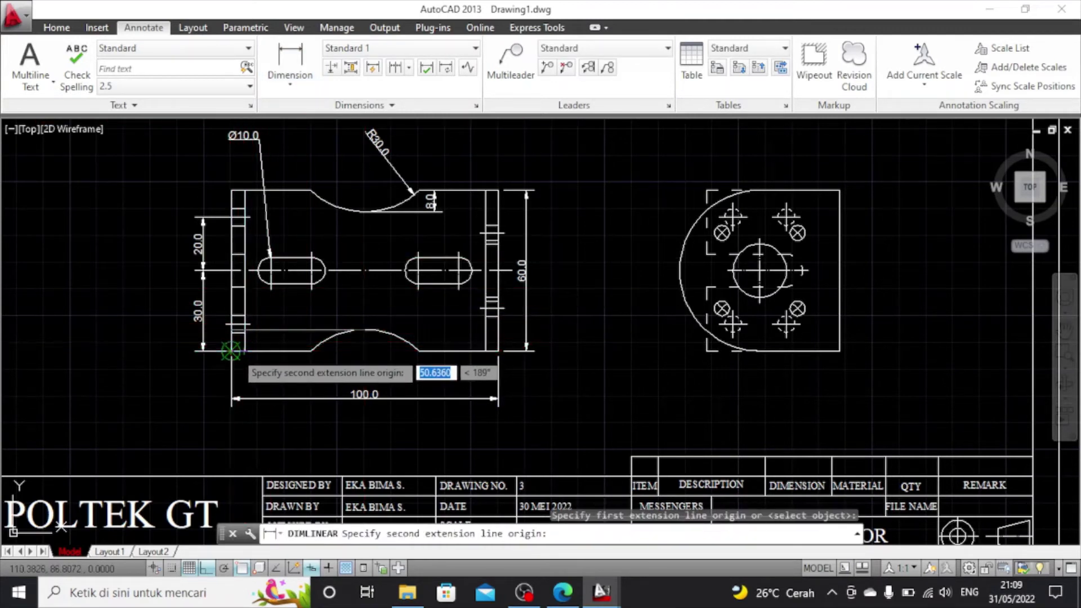
pyautogui.click(232, 351)
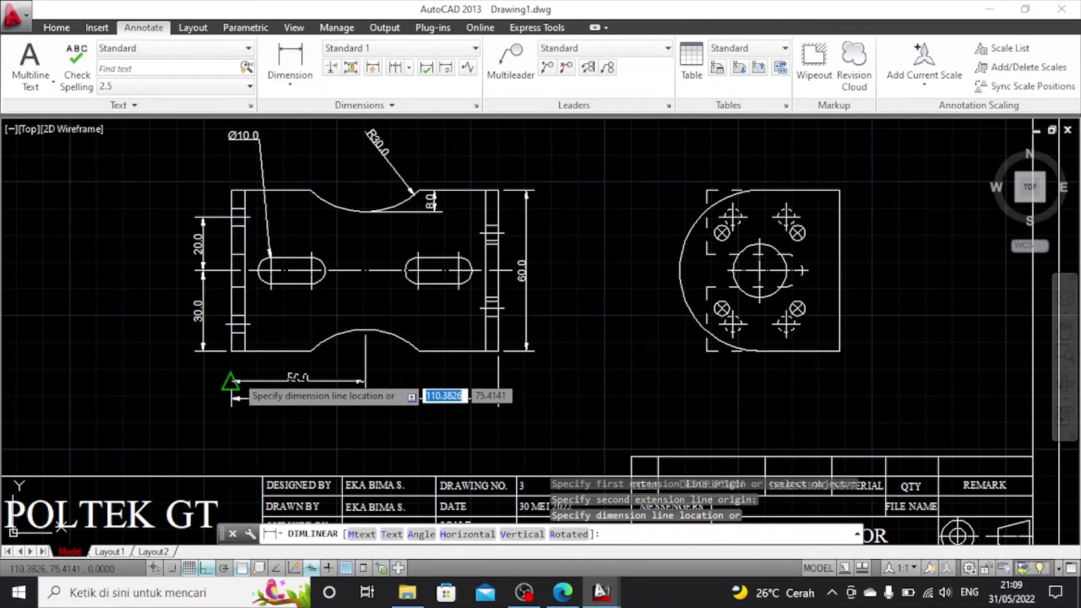
pyautogui.click(237, 376)
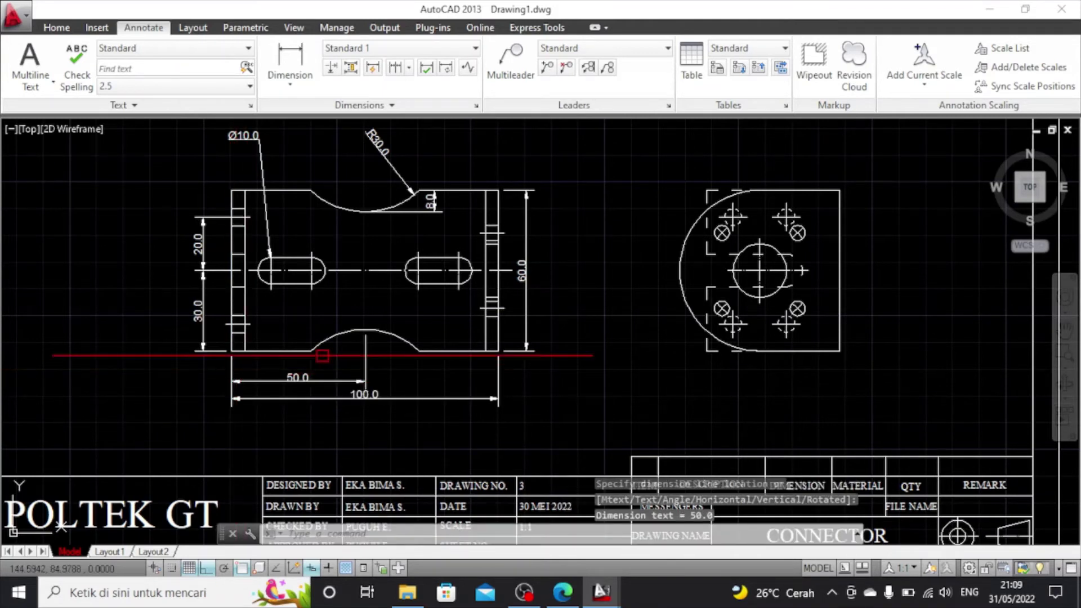
pyautogui.click(296, 379)
pyautogui.click(299, 377)
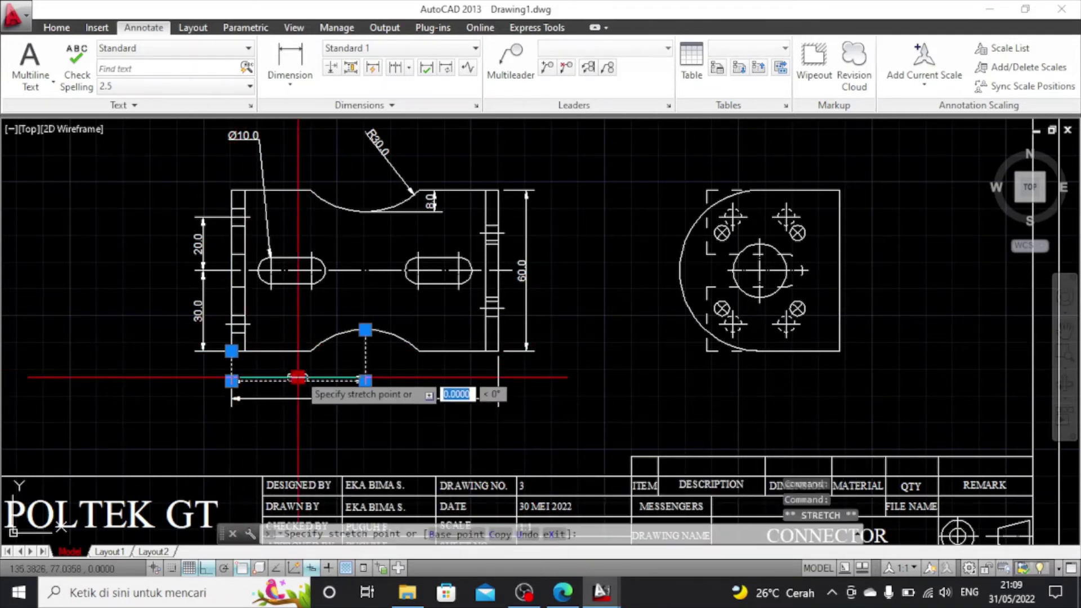
pyautogui.press('Escape')
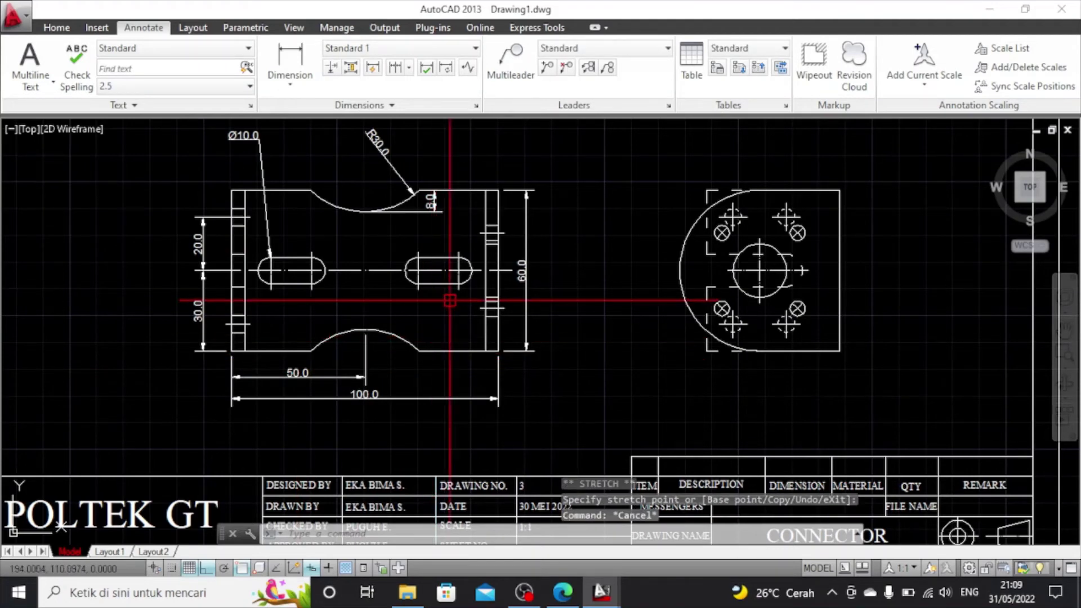
# Shift the Ø10.0 dimension label further to the left
pyautogui.scroll(-2, 511, 273)
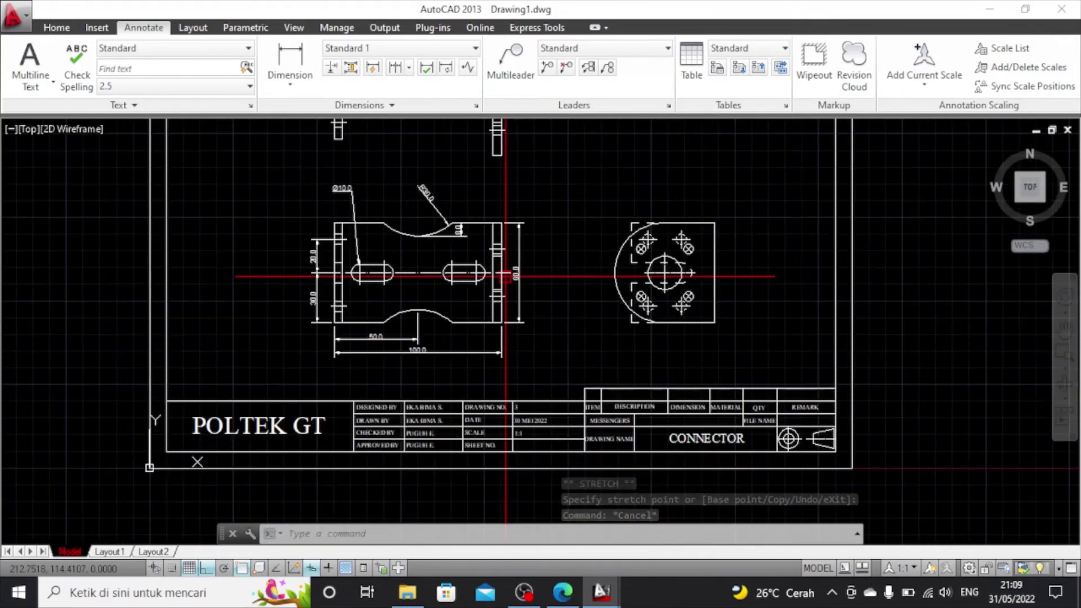
pyautogui.scroll(3, 509, 273)
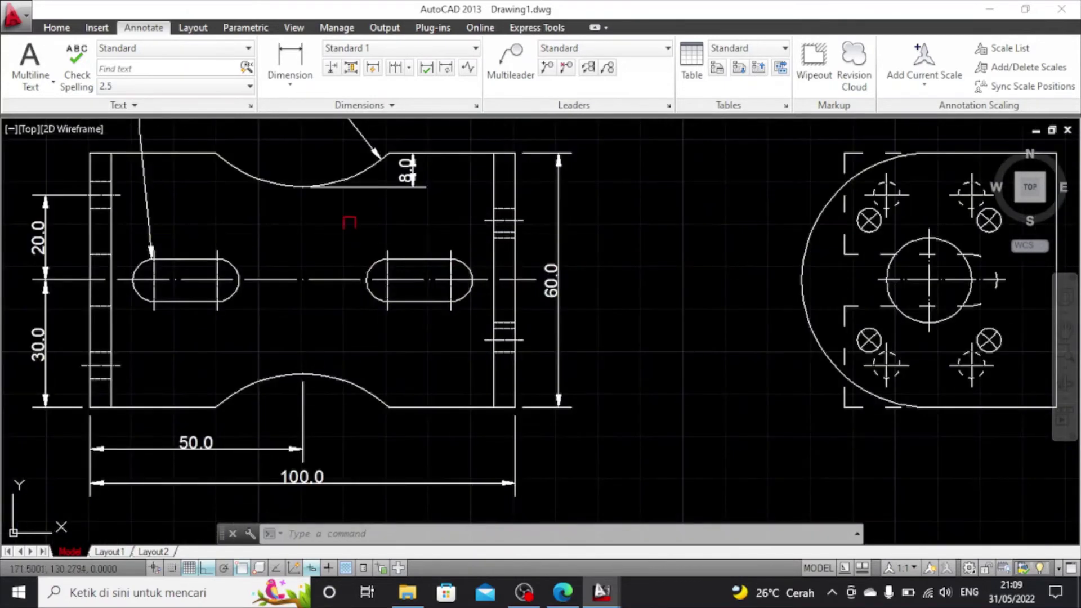
pyautogui.scroll(-3, 350, 222)
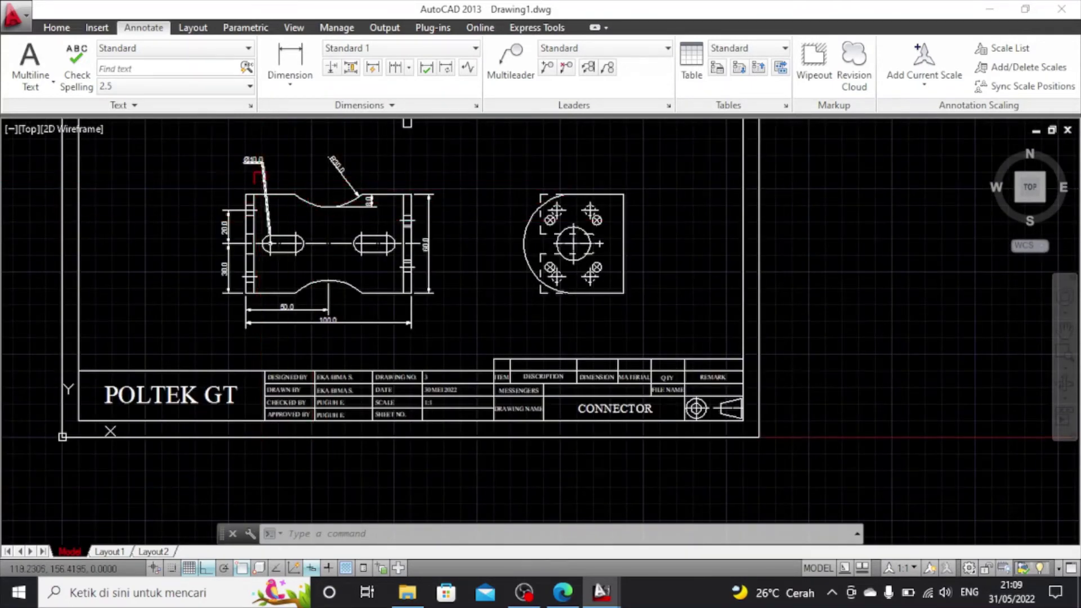
pyautogui.scroll(2, 261, 175)
pyautogui.click(248, 157)
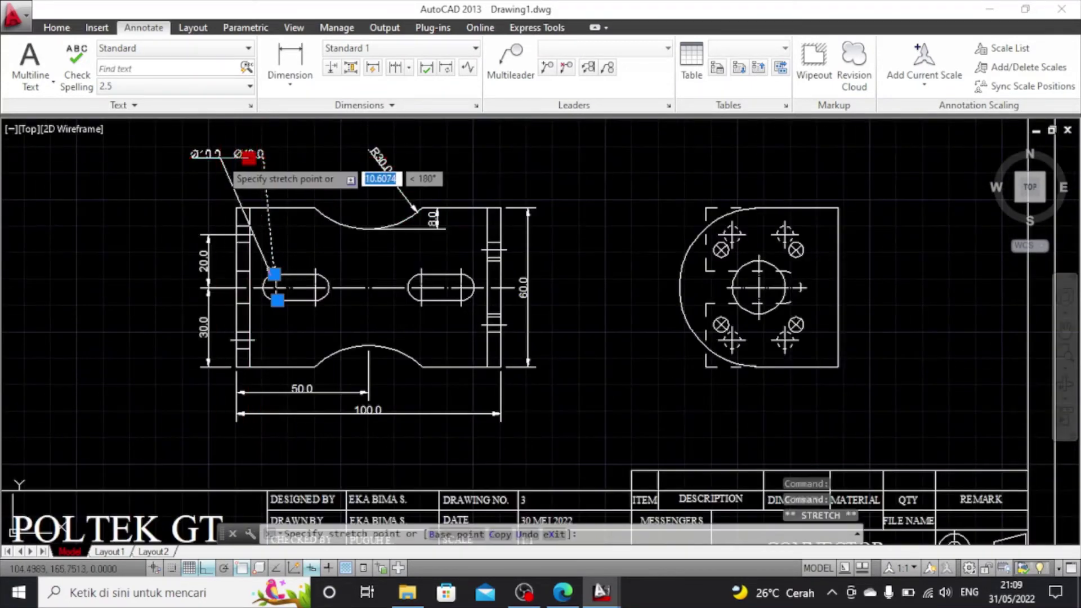
pyautogui.click(220, 157)
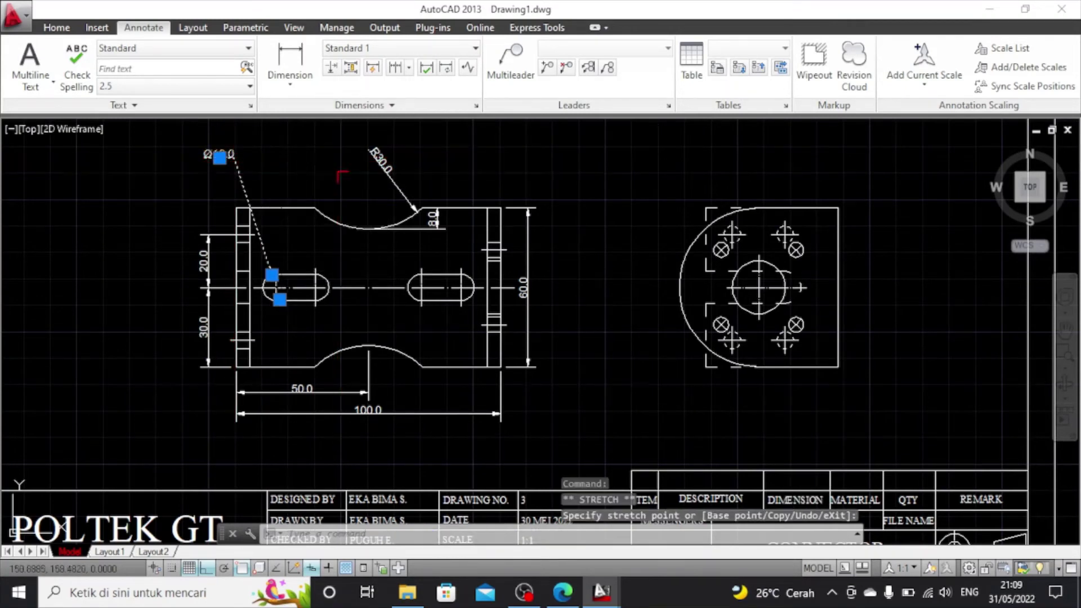
pyautogui.press('Escape')
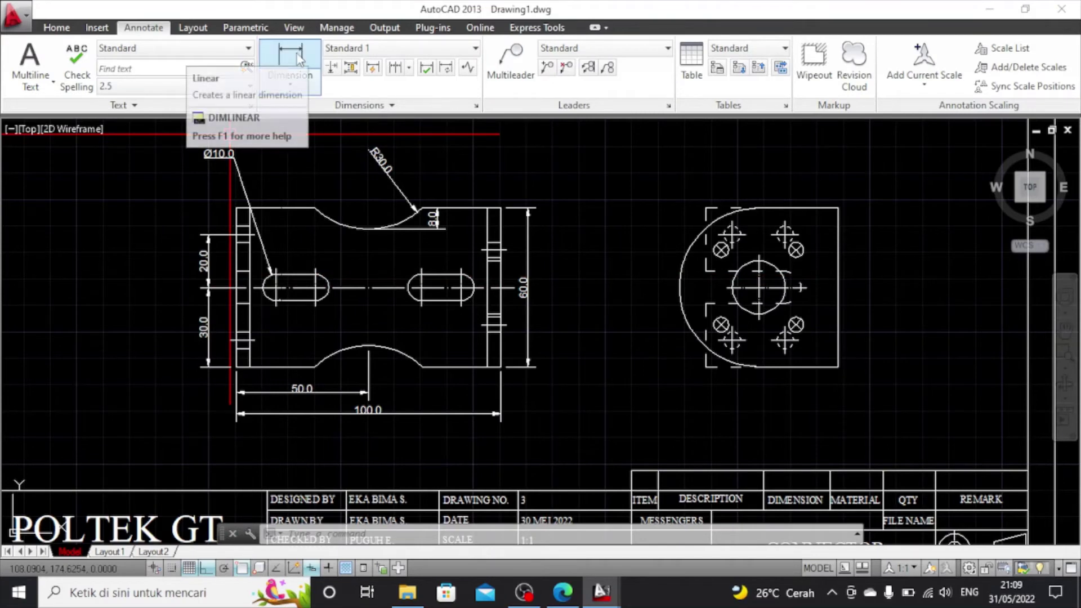
# Dimension 20.0 from the bottom arc centre to the right slot's centre
pyautogui.scroll(-4, 437, 205)
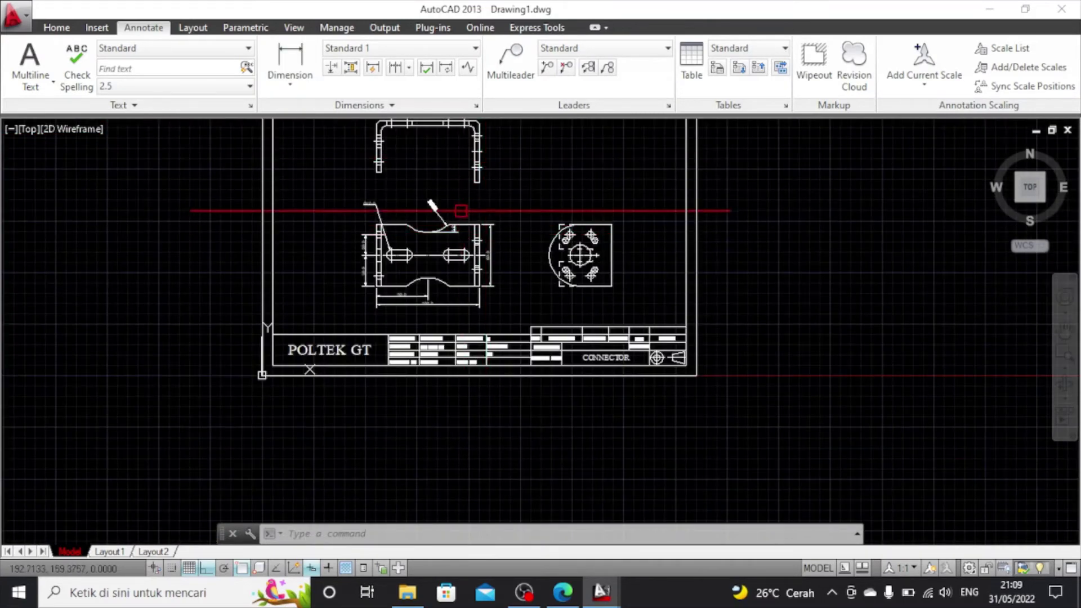
pyautogui.scroll(4, 459, 204)
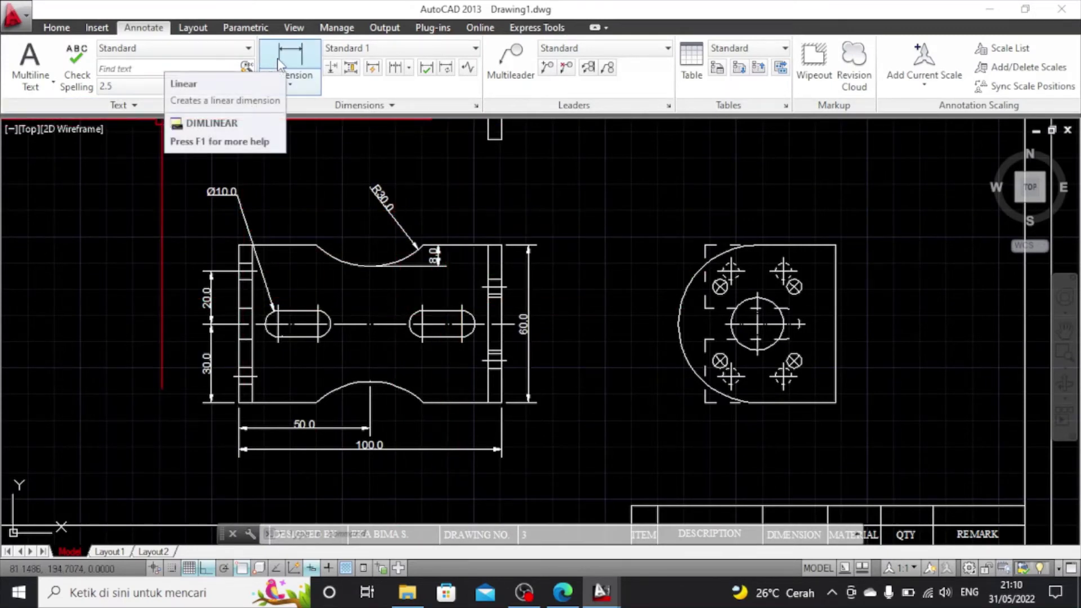
pyautogui.click(280, 63)
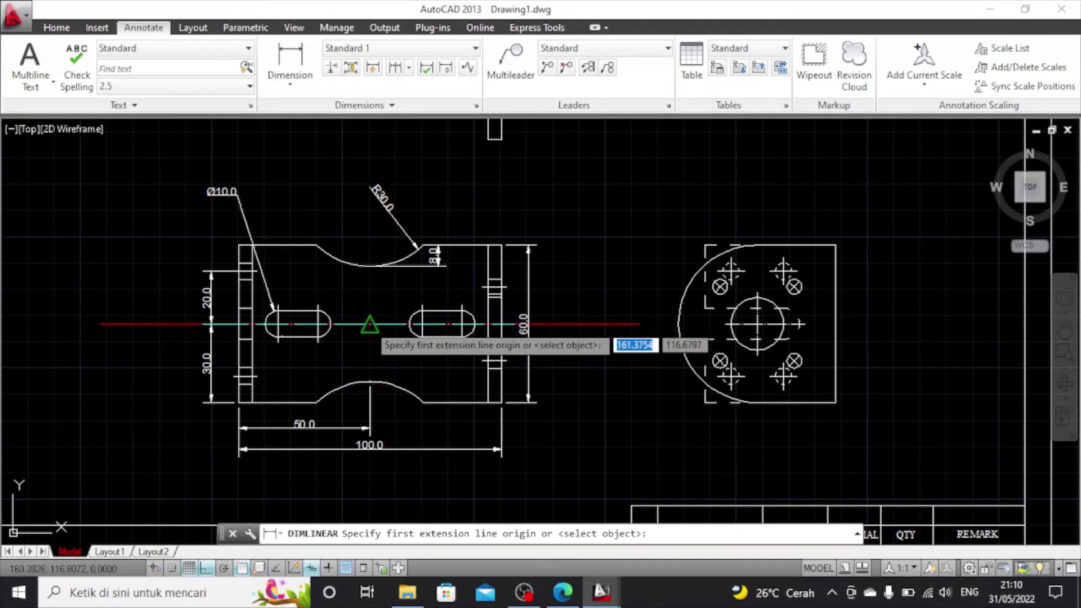
pyautogui.click(370, 322)
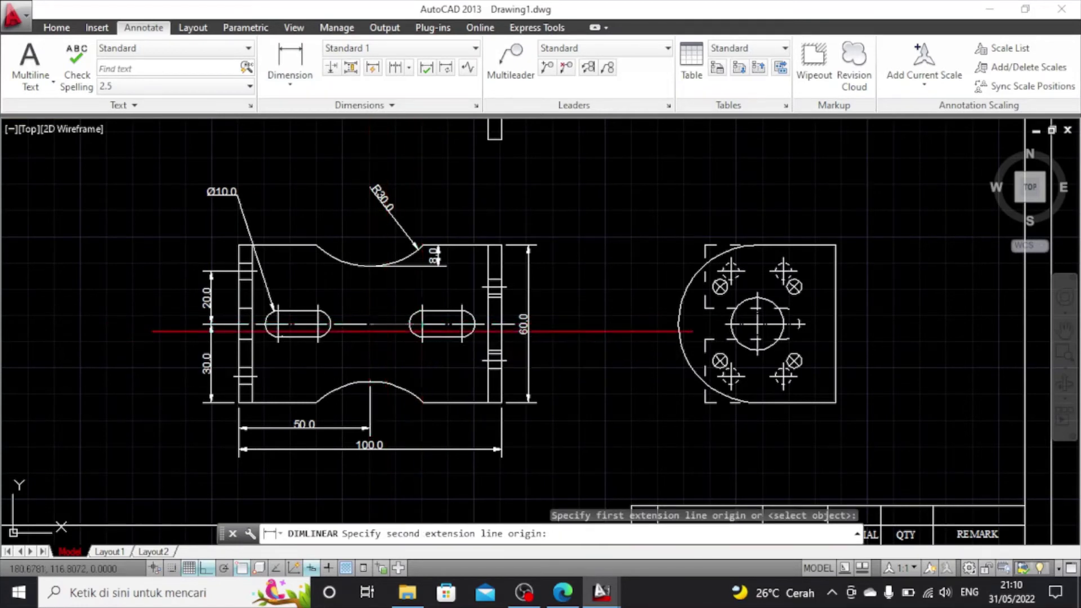
pyautogui.click(422, 324)
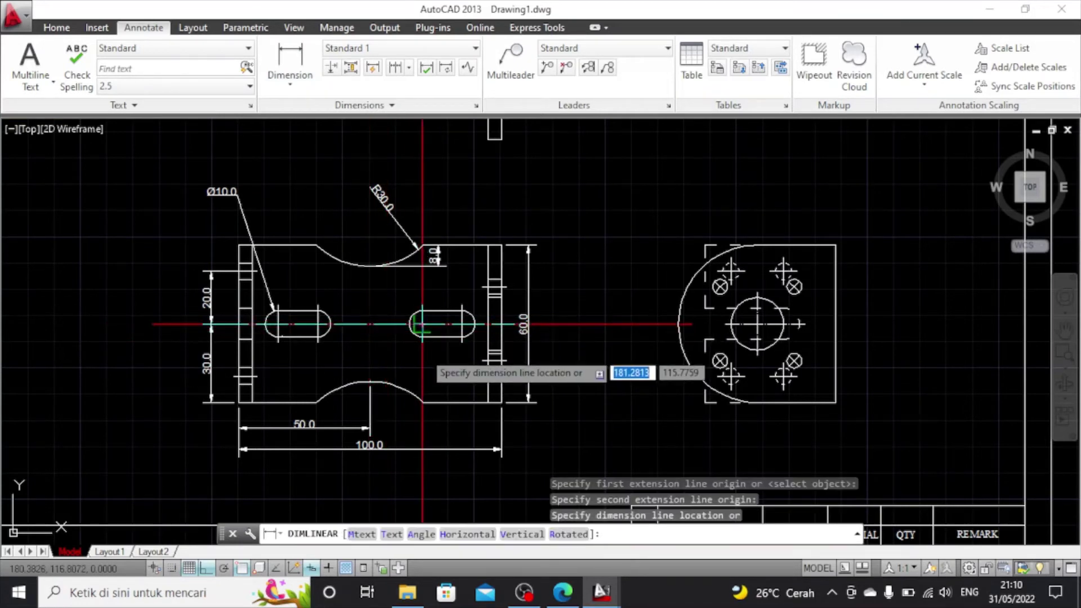
pyautogui.click(422, 426)
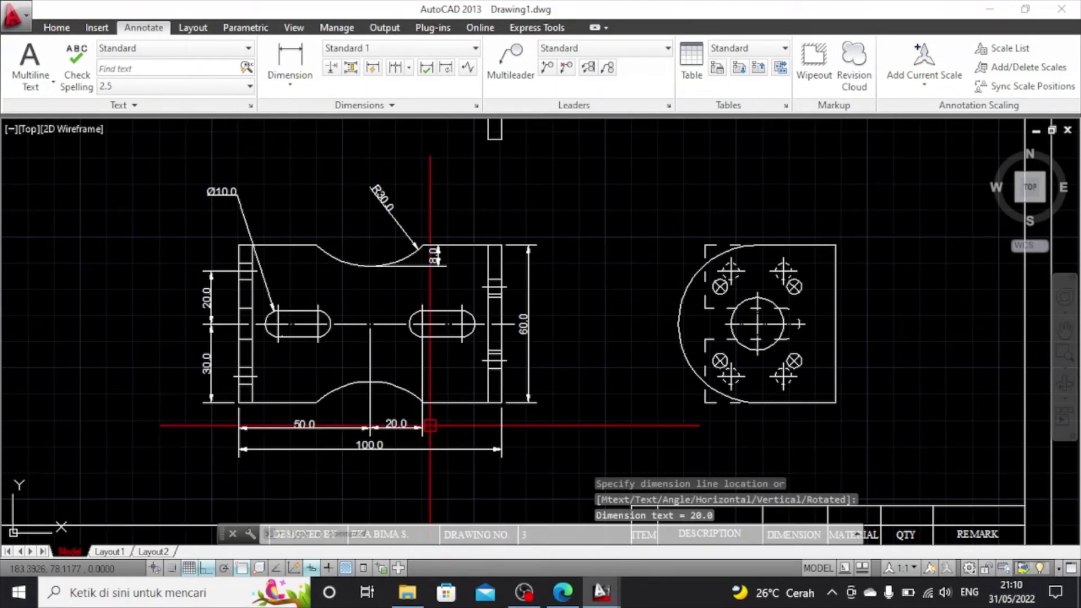
pyautogui.press('Escape')
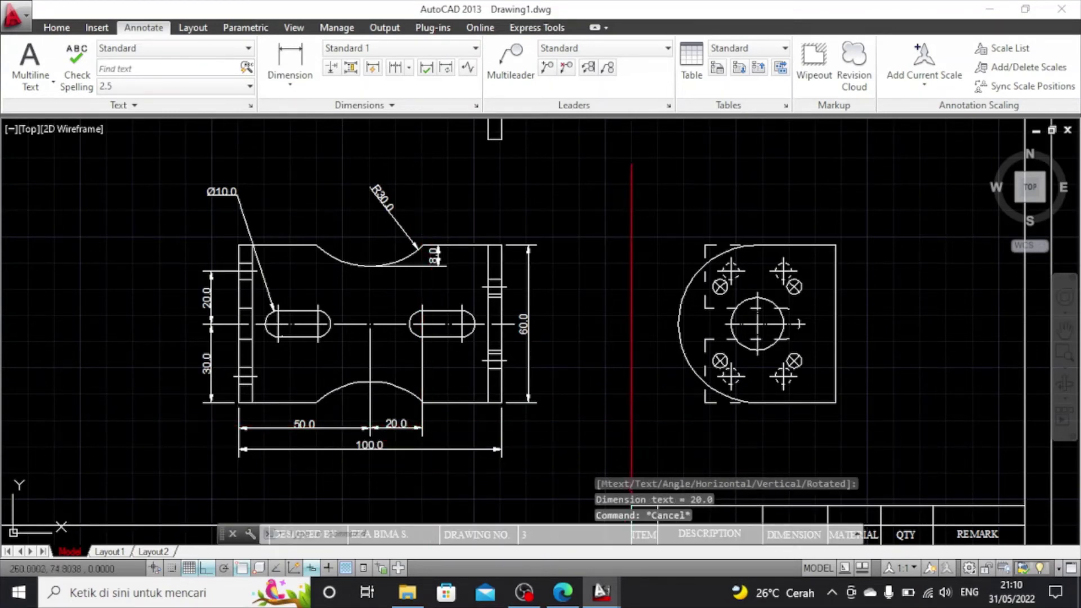
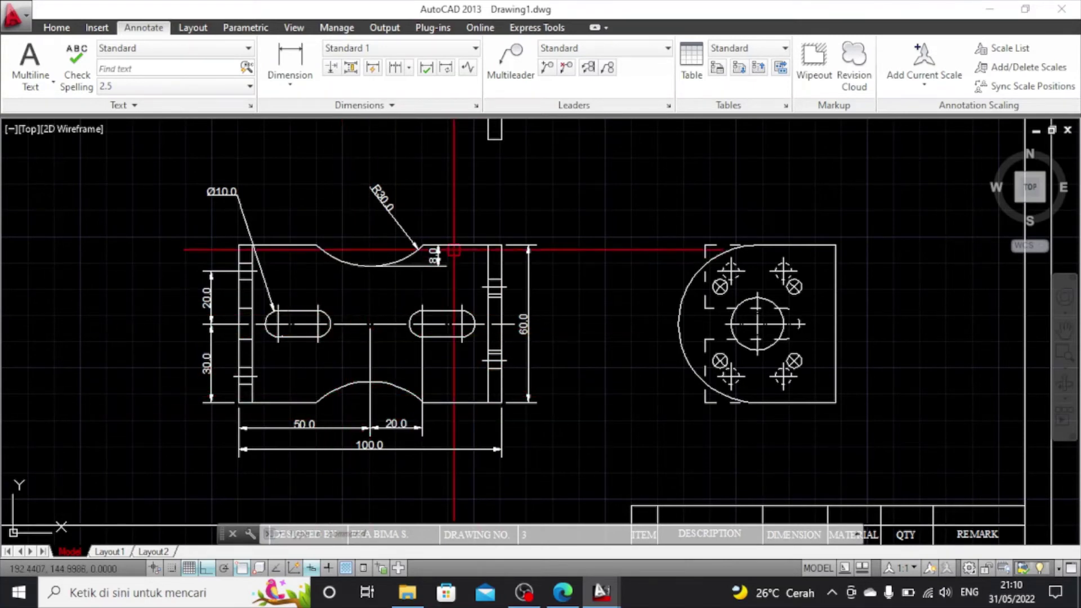
# Dimension the plate's top edge with a 50.0 width dimension above it
pyautogui.click(297, 61)
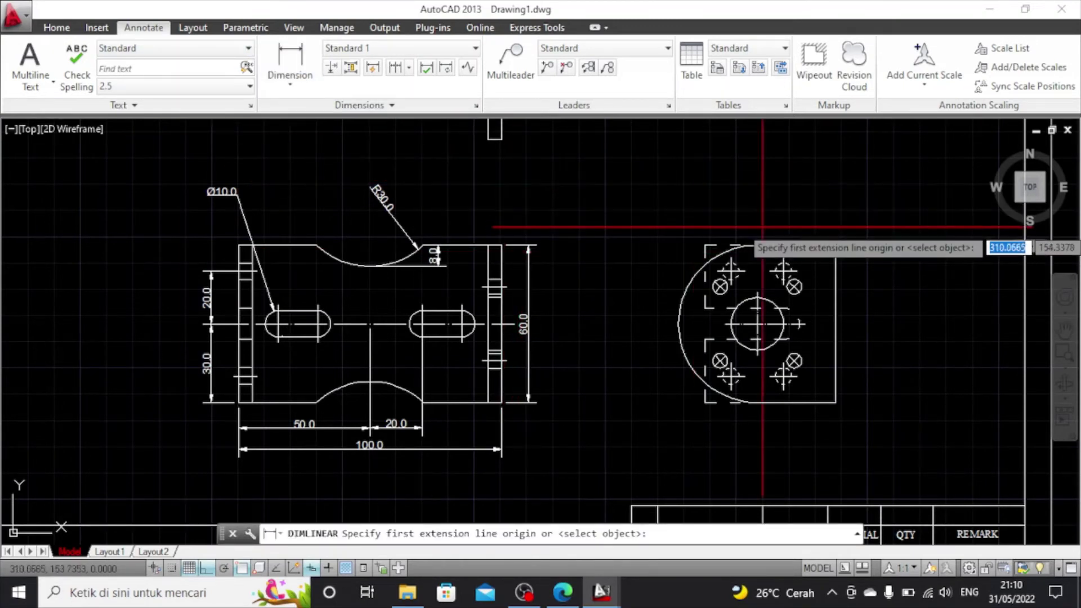
pyautogui.click(836, 245)
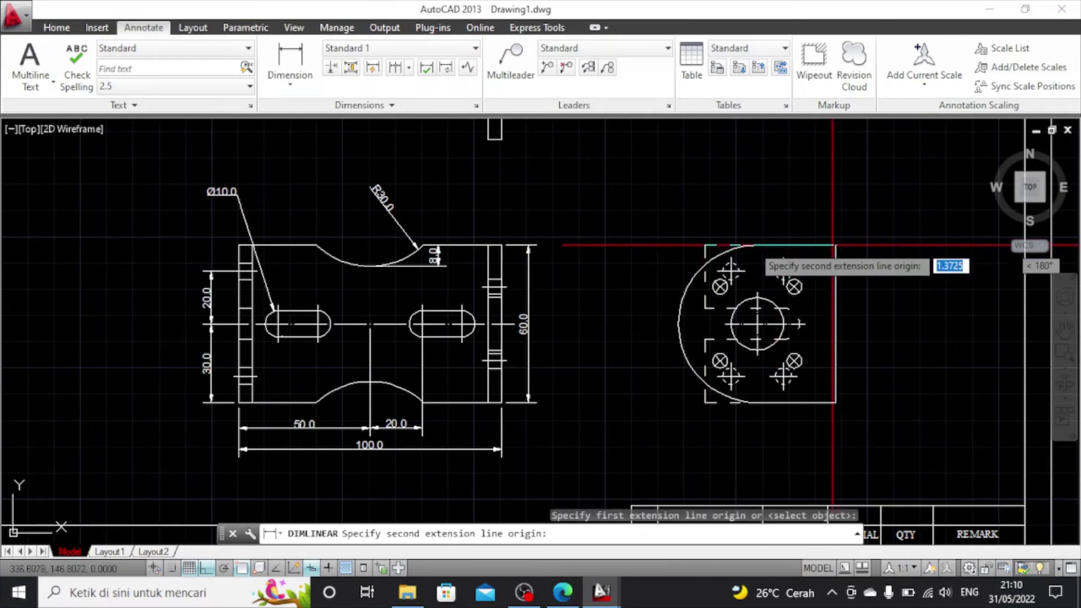
pyautogui.click(704, 245)
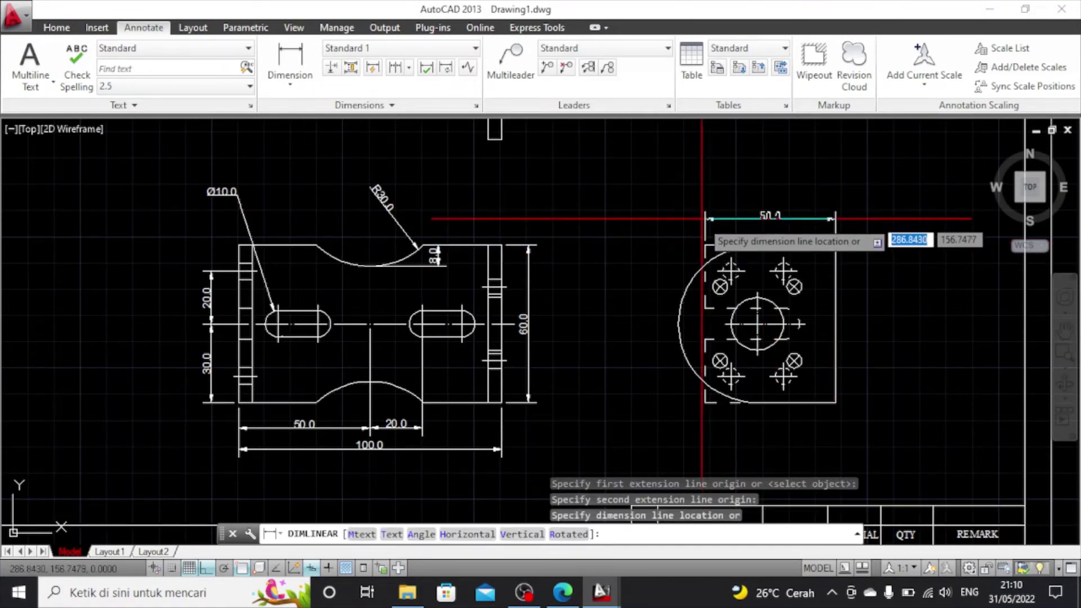
pyautogui.click(709, 220)
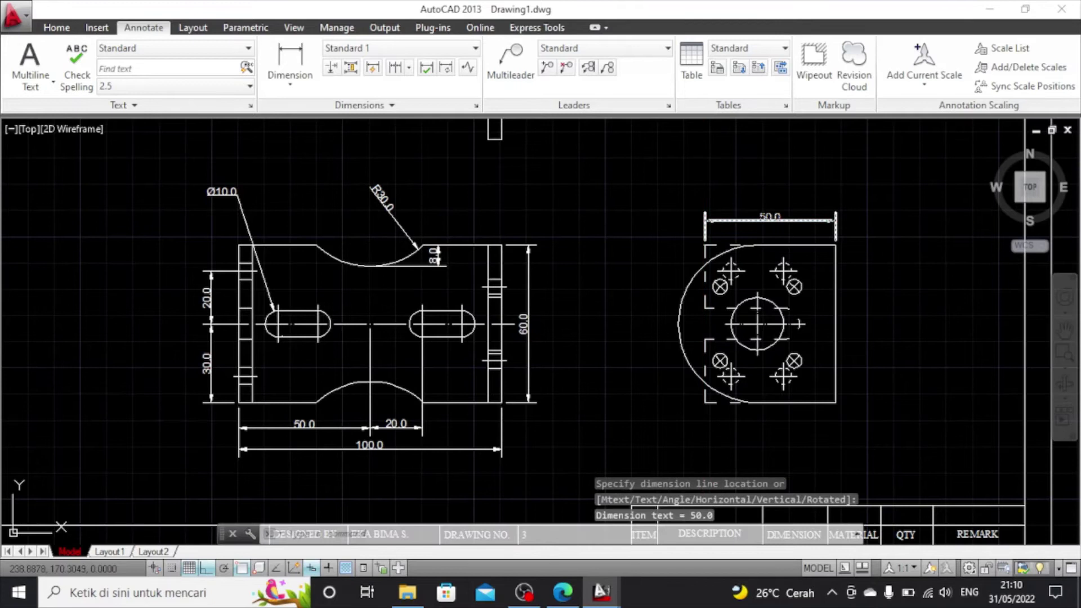
# Add a vertical 30.0 dimension from the top-right corner down to the centreline
pyautogui.click(290, 59)
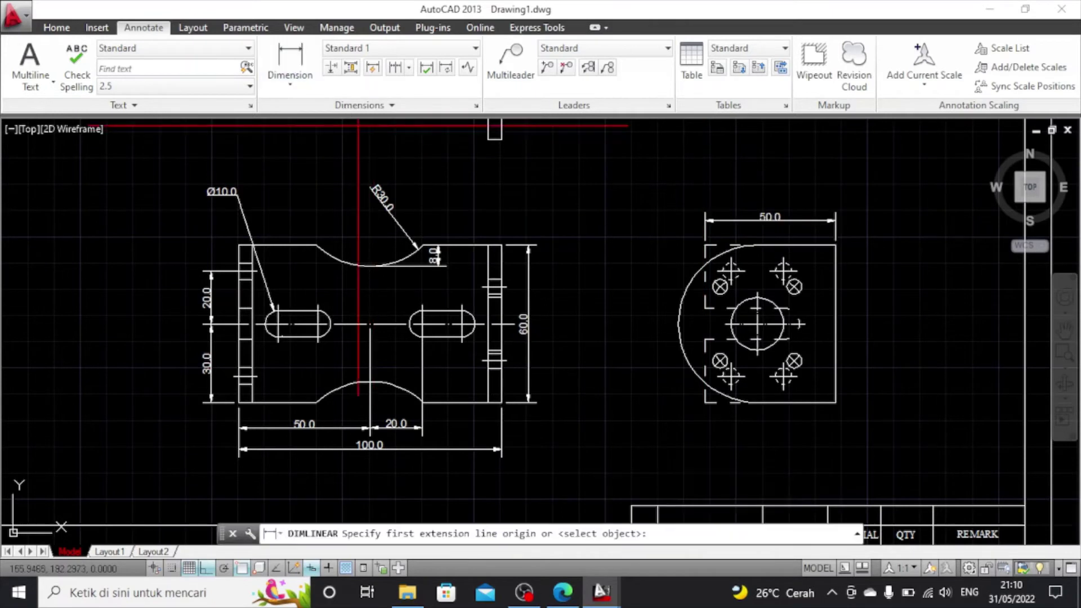
pyautogui.click(836, 245)
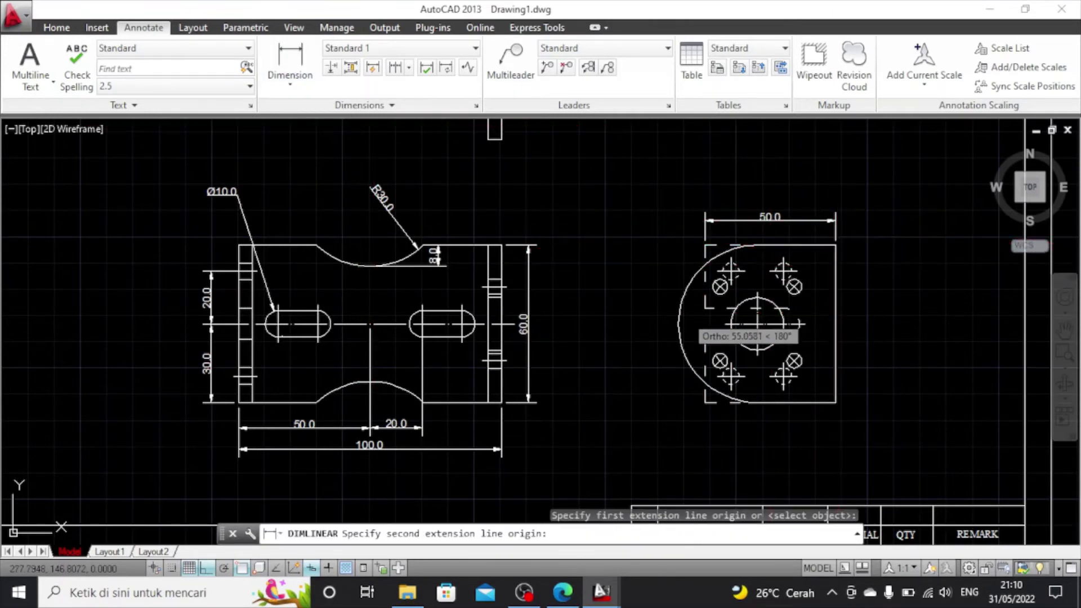
pyautogui.click(678, 324)
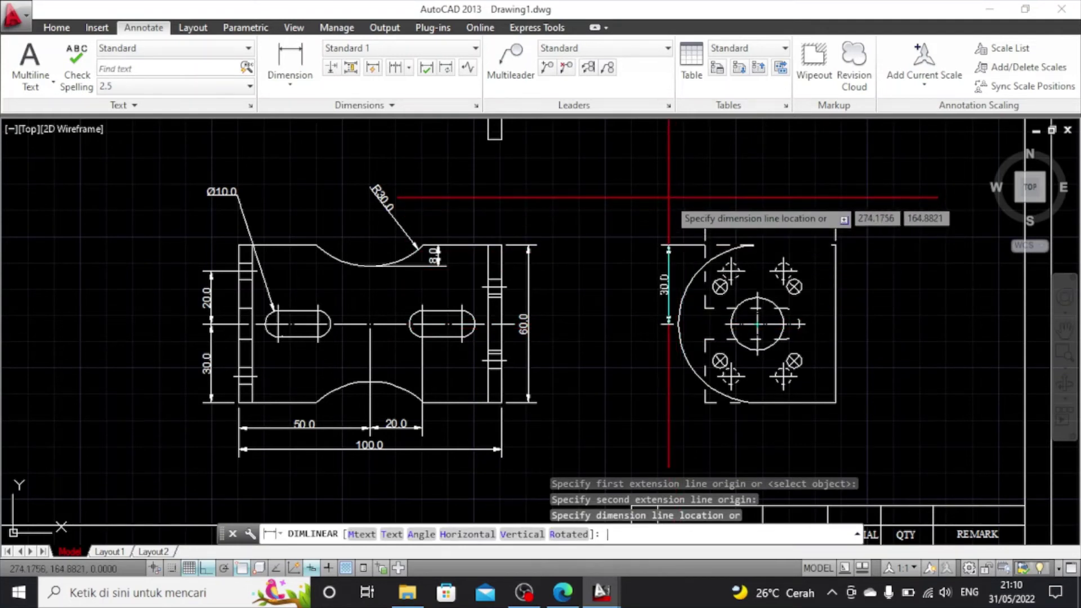
pyautogui.press('Escape')
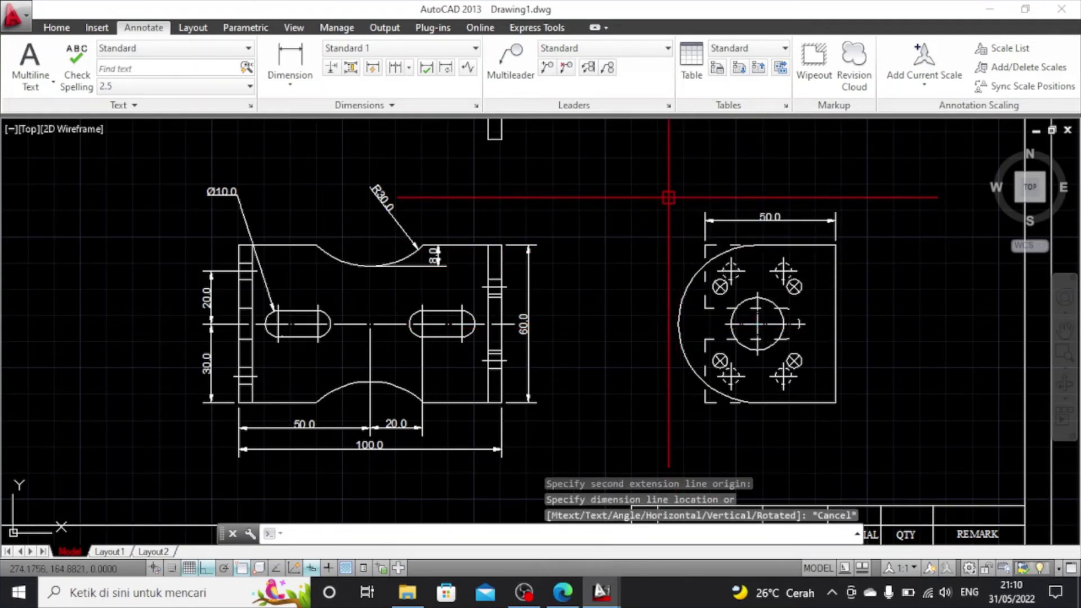
pyautogui.click(286, 61)
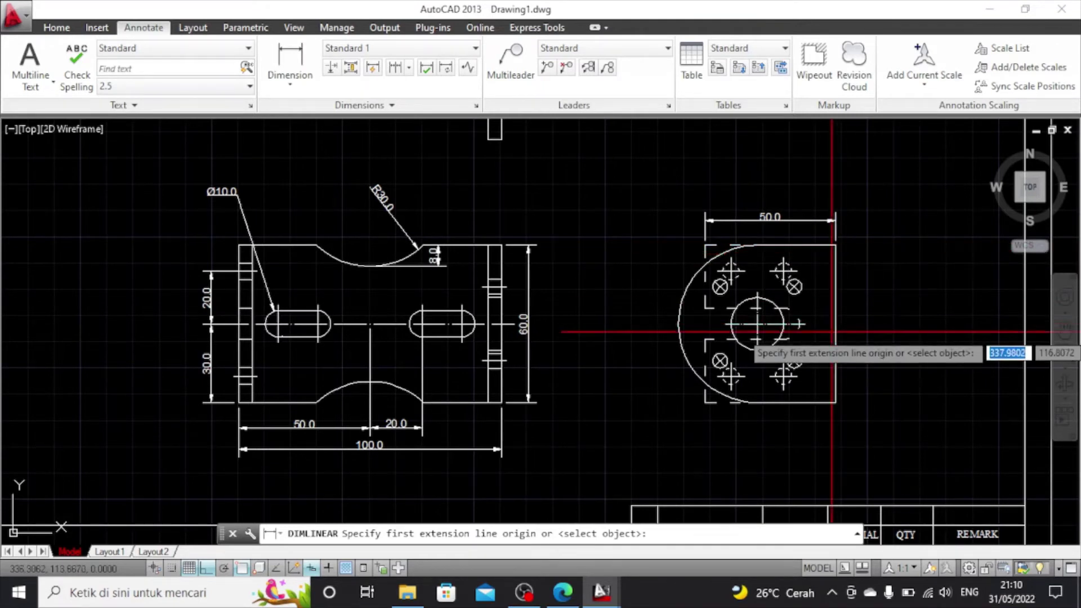
pyautogui.click(837, 245)
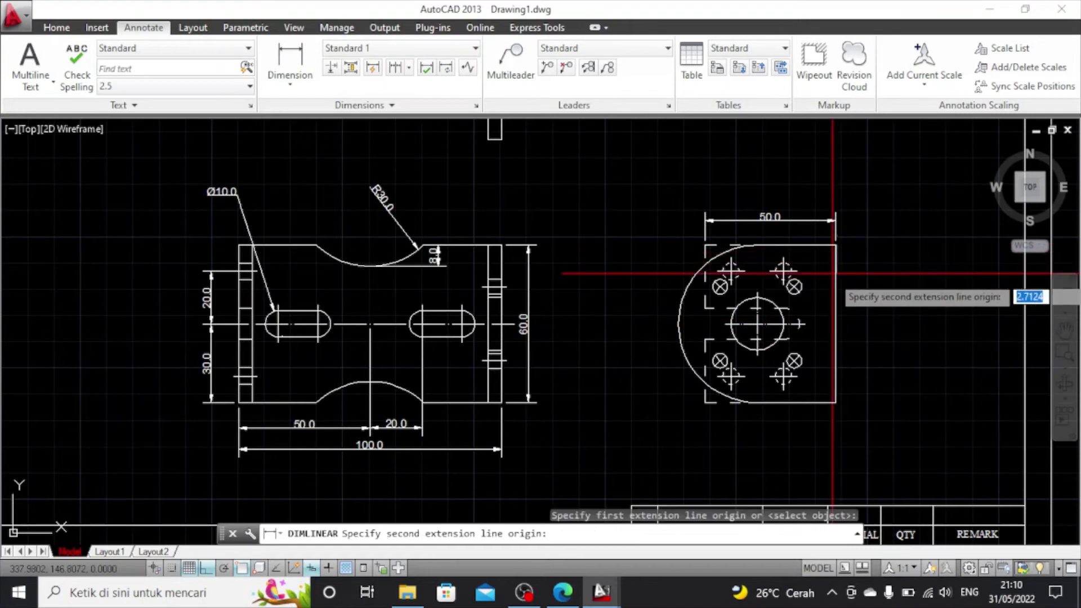
pyautogui.click(836, 324)
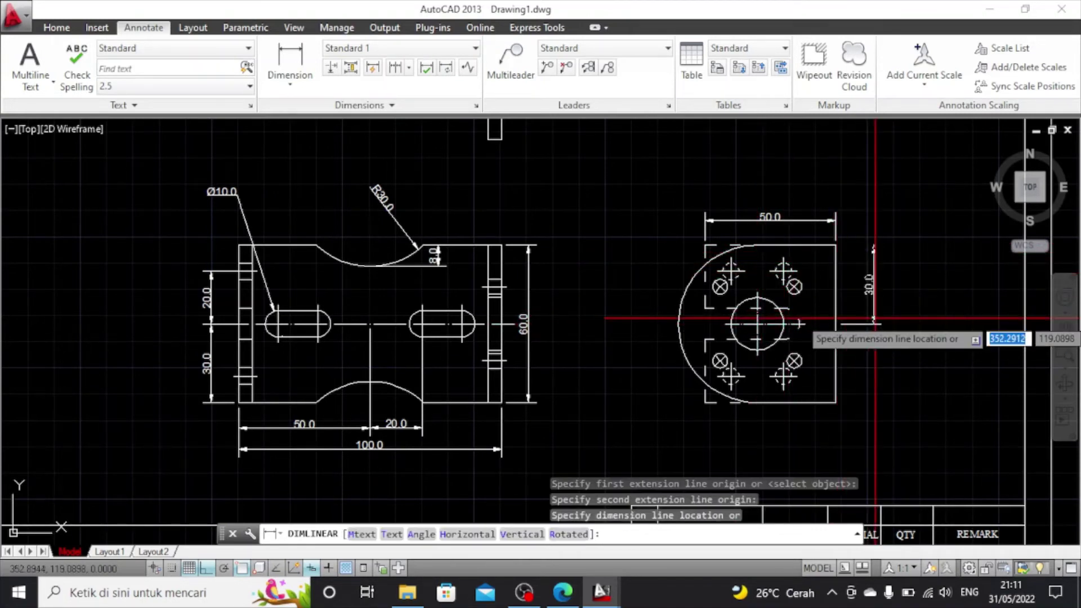
pyautogui.click(860, 318)
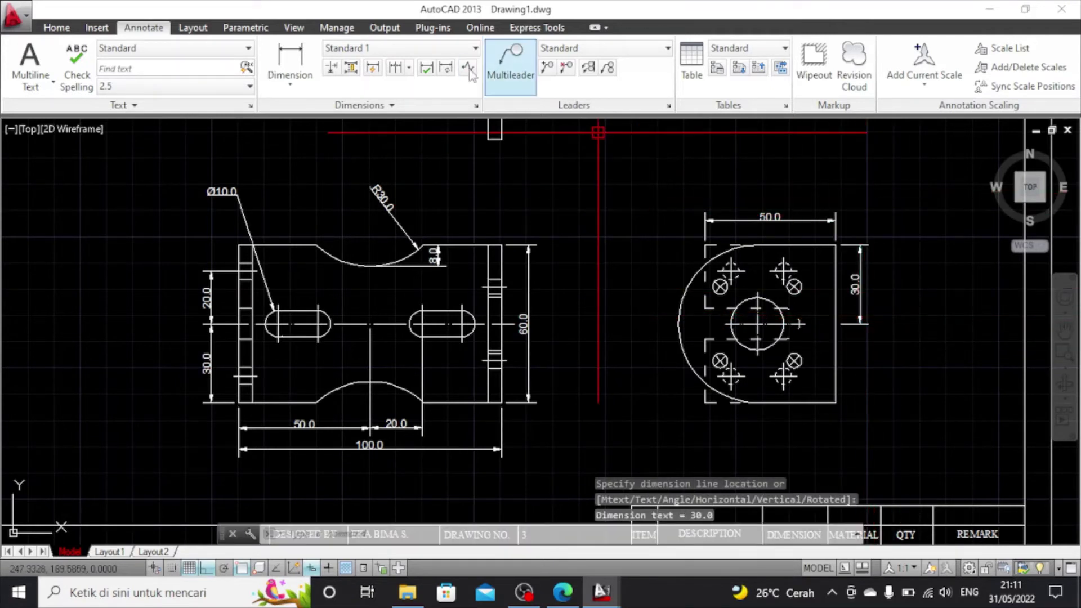
pyautogui.click(290, 59)
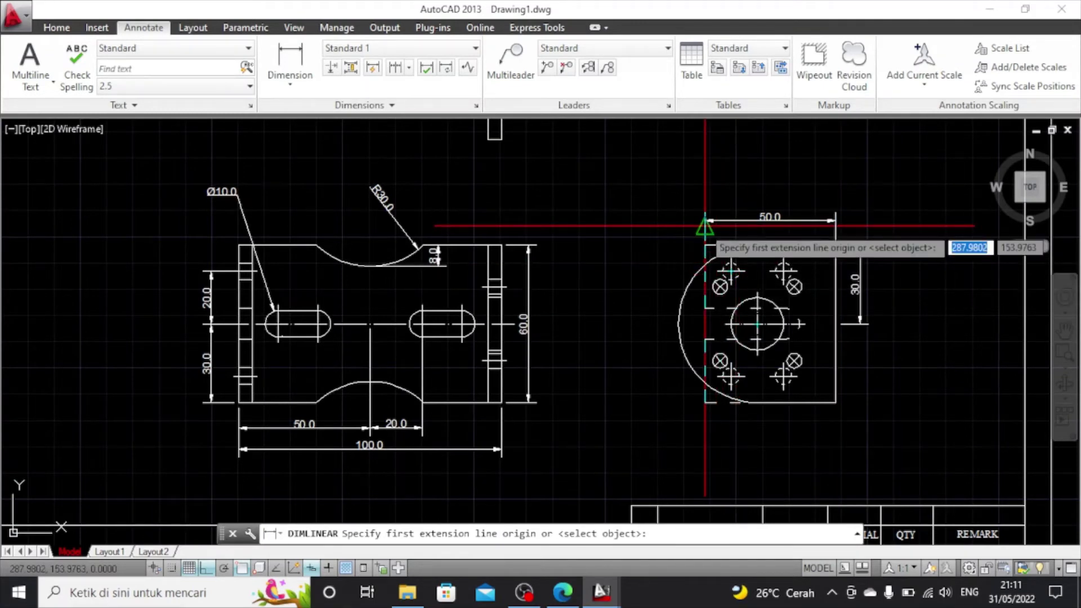
pyautogui.press('Escape')
# Add Ø60.0 to the large arc and Ø5.6 to the small upper-left hole
pyautogui.click(278, 89)
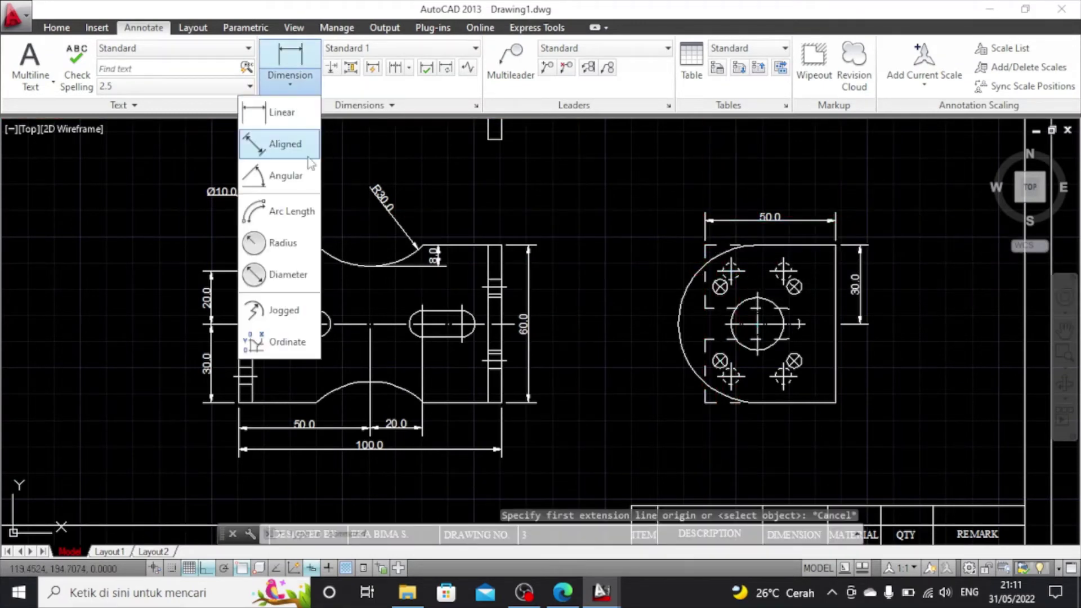
pyautogui.click(278, 273)
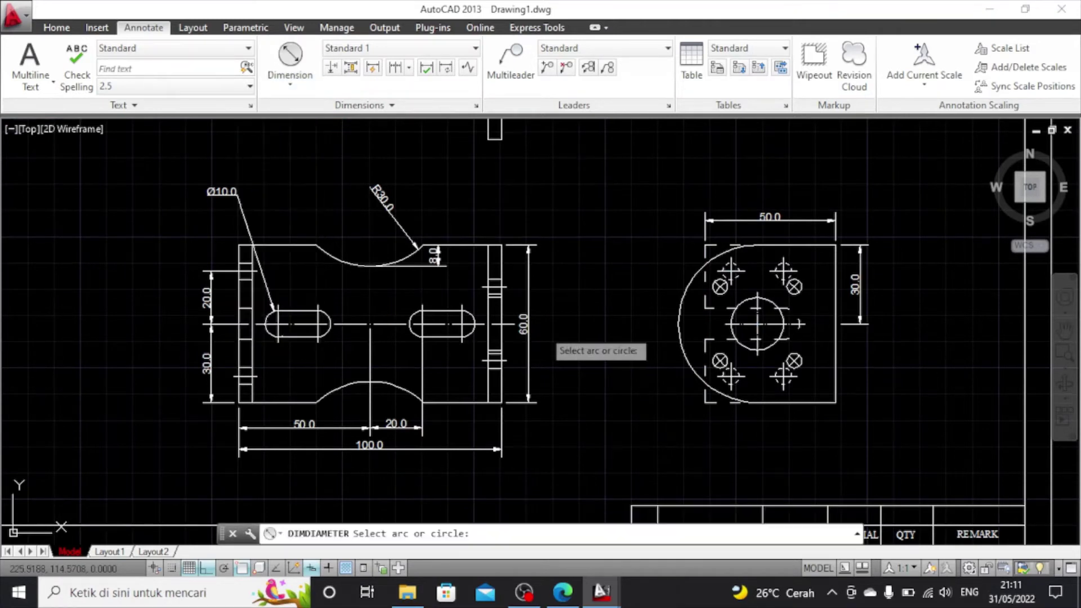
pyautogui.click(680, 304)
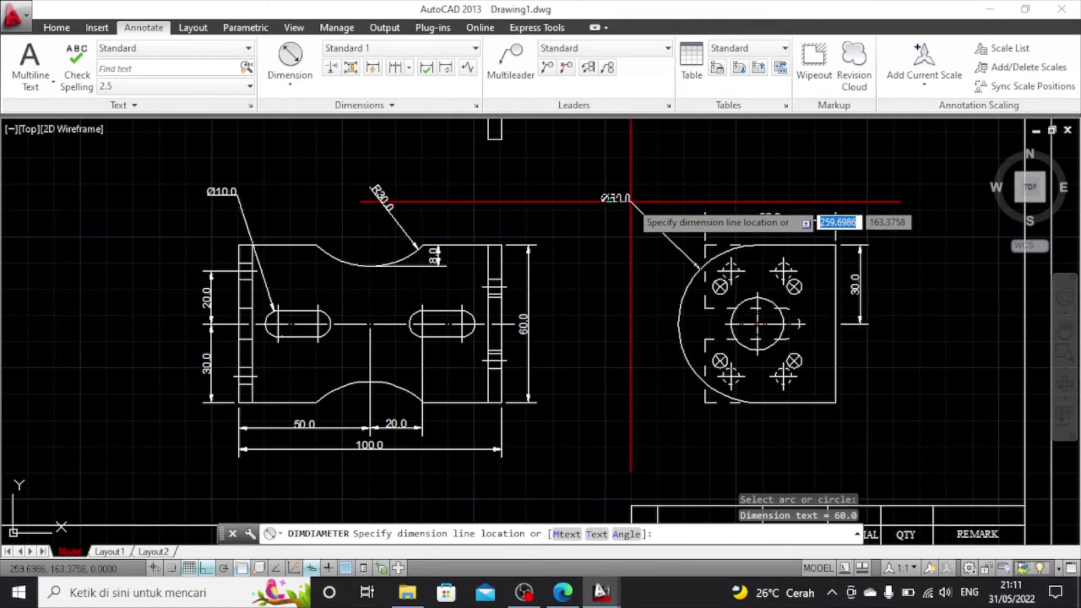
pyautogui.click(631, 201)
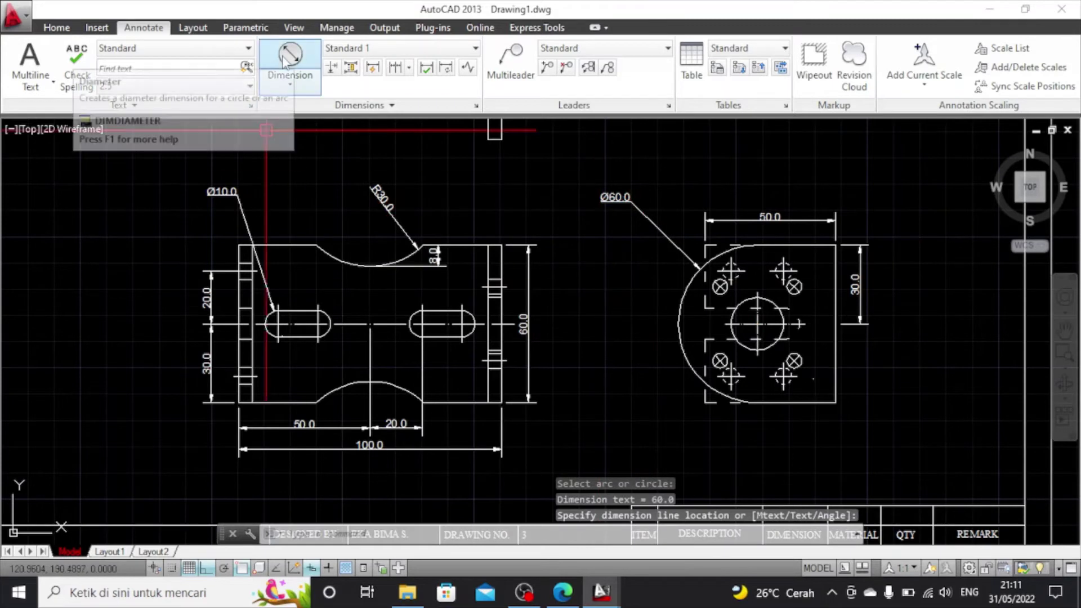
pyautogui.click(290, 72)
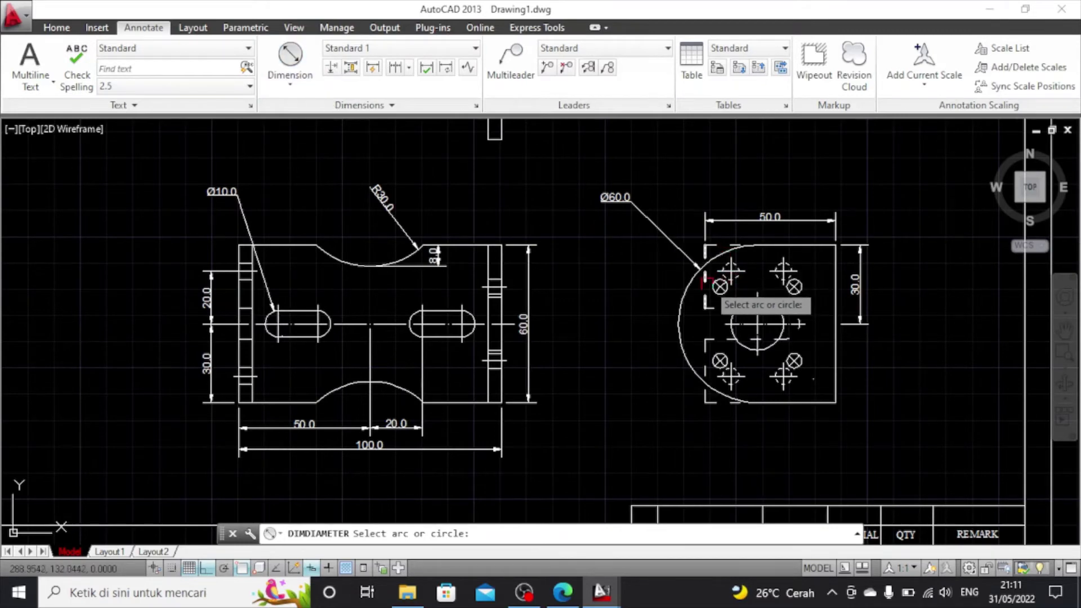
pyautogui.scroll(4, 711, 281)
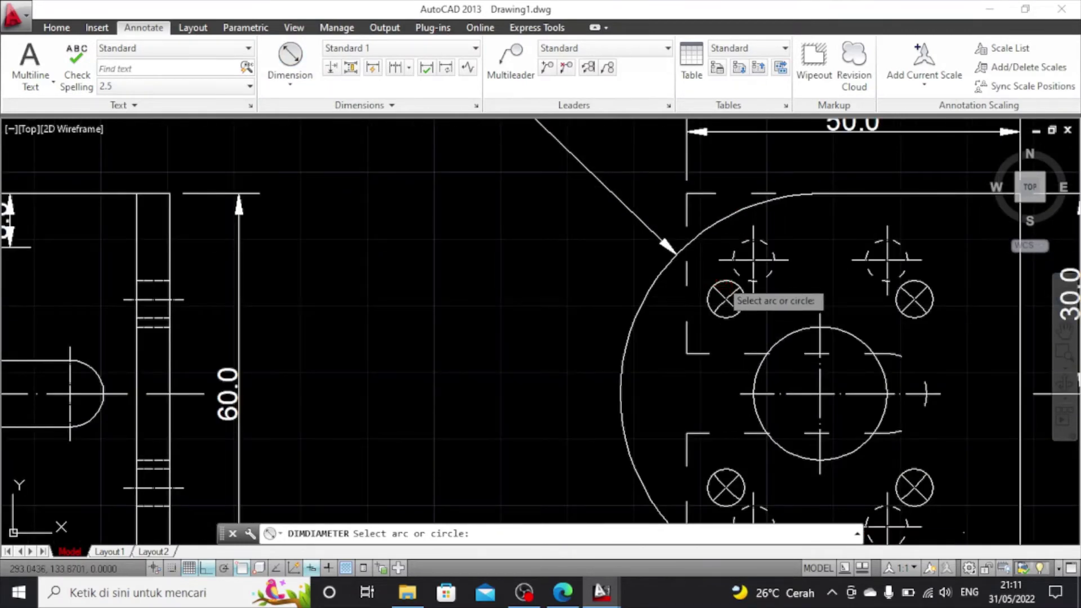
pyautogui.click(725, 299)
pyautogui.scroll(-4, 532, 231)
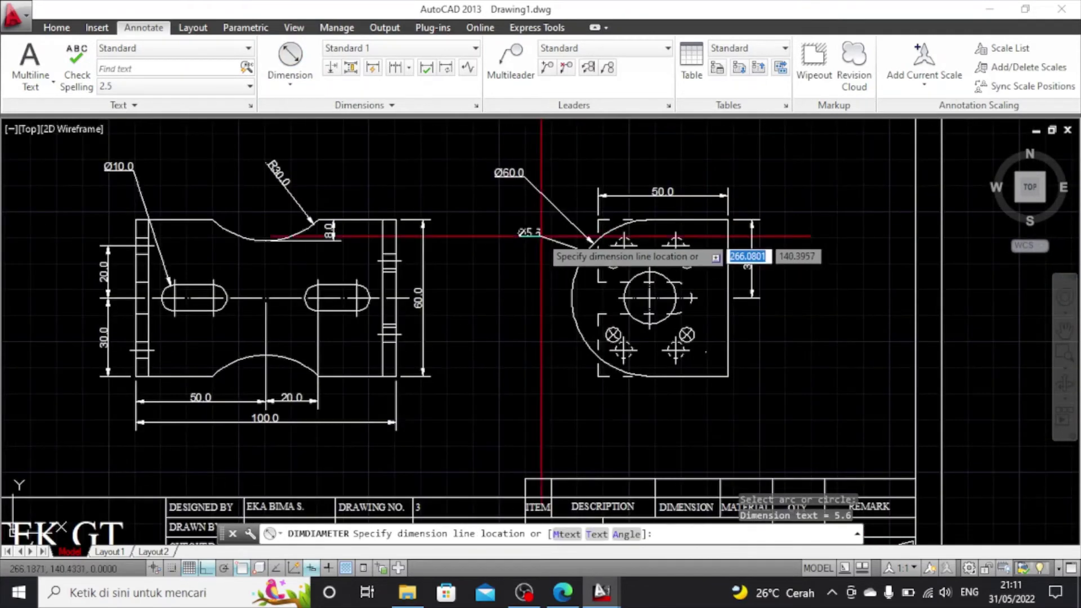
pyautogui.click(515, 212)
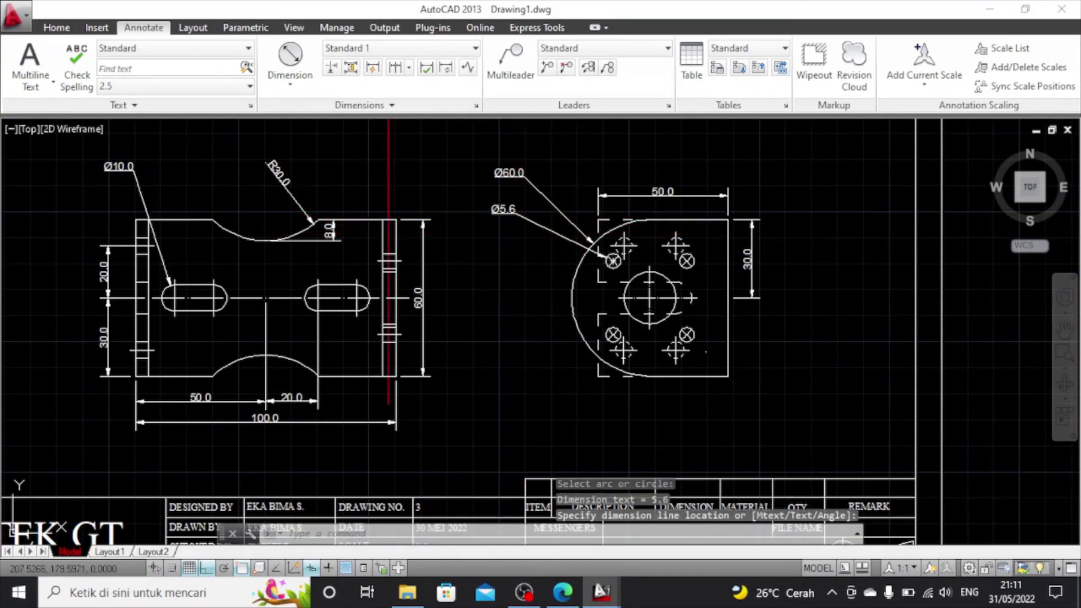
# Add a Ø40.0 diameter dimension to its circle, placed left of the view
pyautogui.click(291, 57)
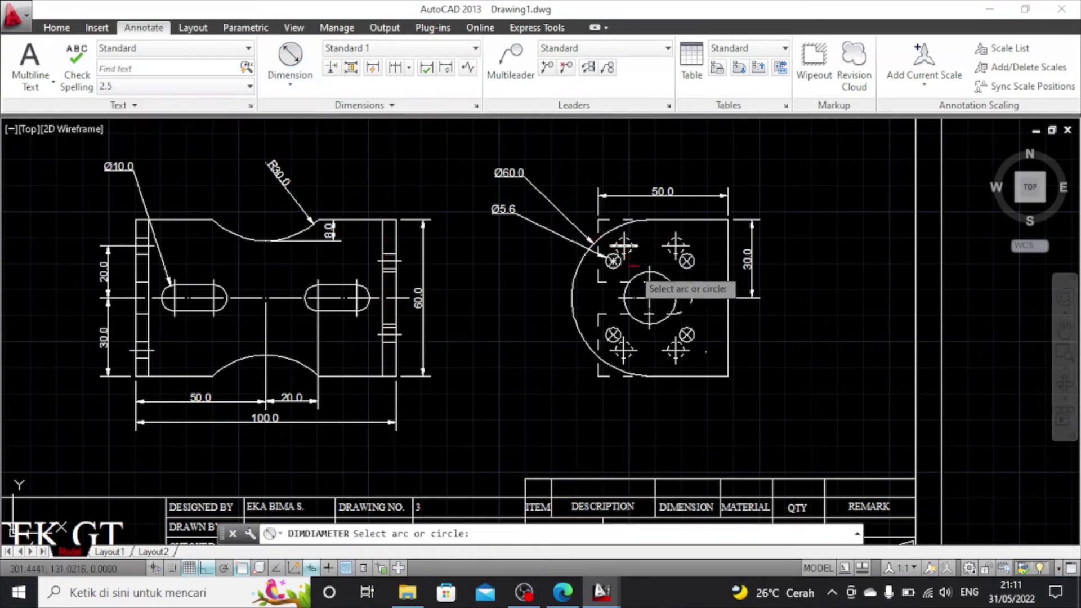
pyautogui.scroll(2, 618, 284)
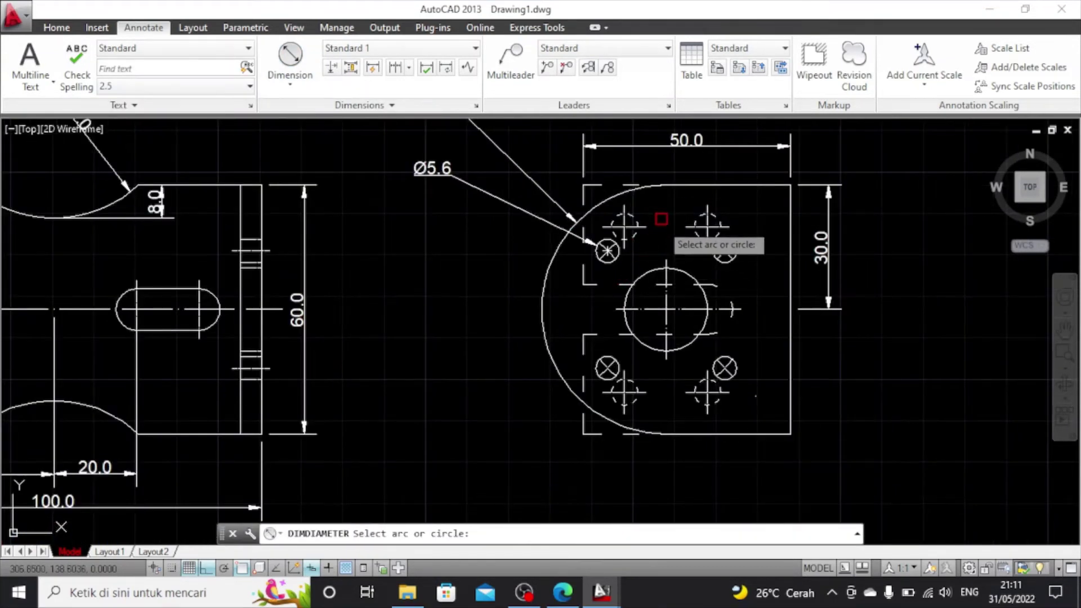
pyautogui.scroll(3, 607, 251)
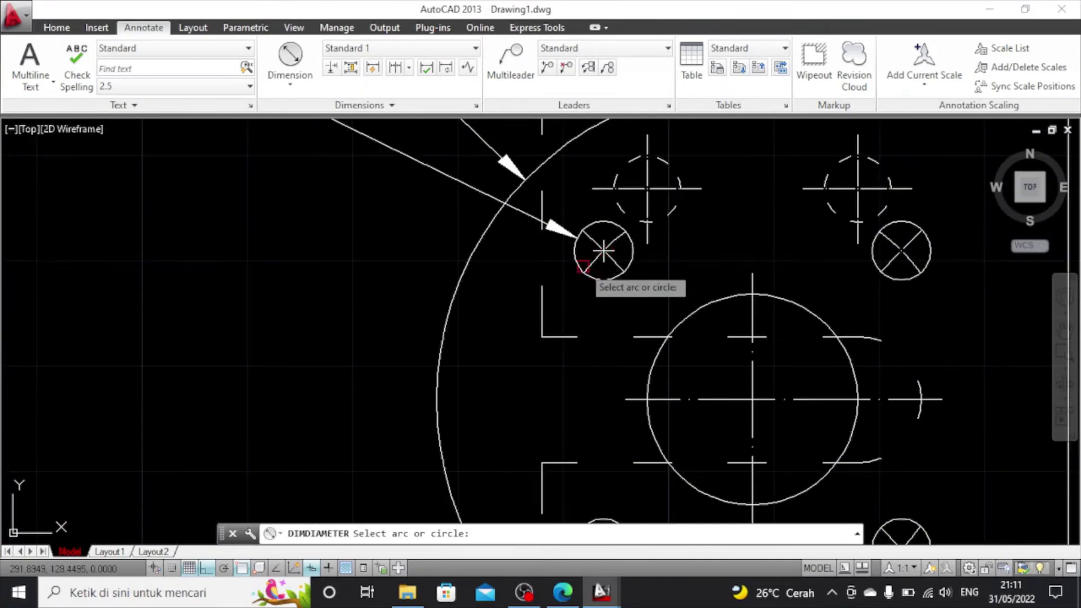
pyautogui.click(590, 267)
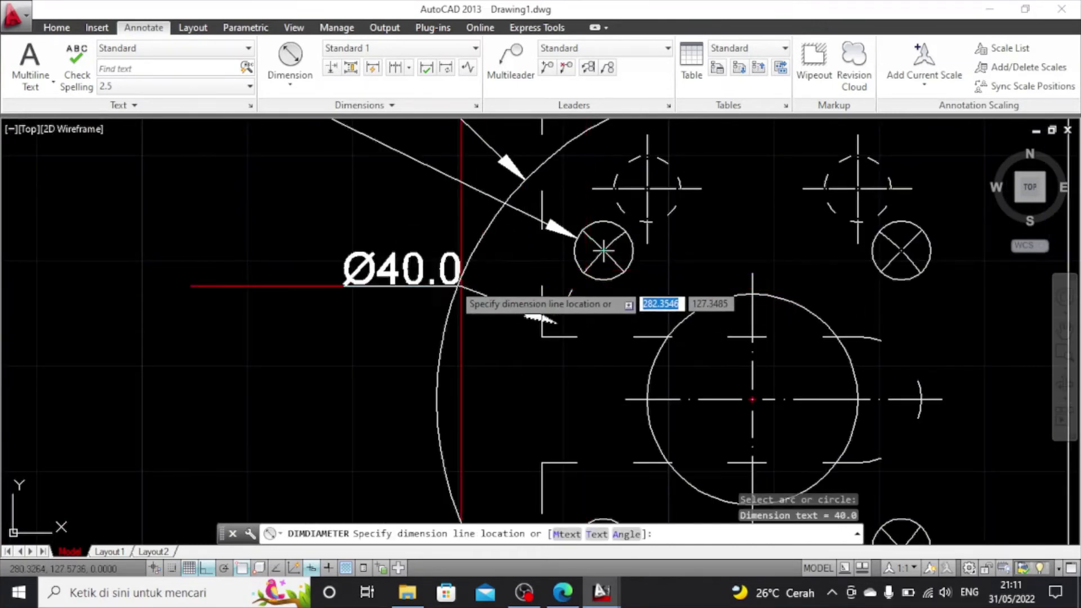
pyautogui.scroll(-2, 604, 250)
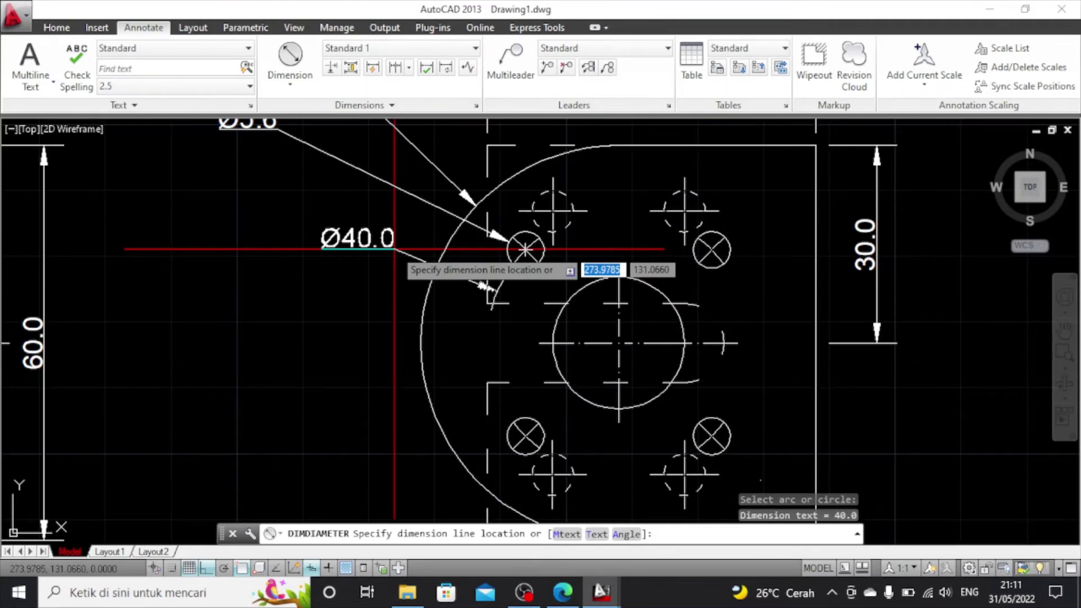
pyautogui.scroll(-3, 288, 200)
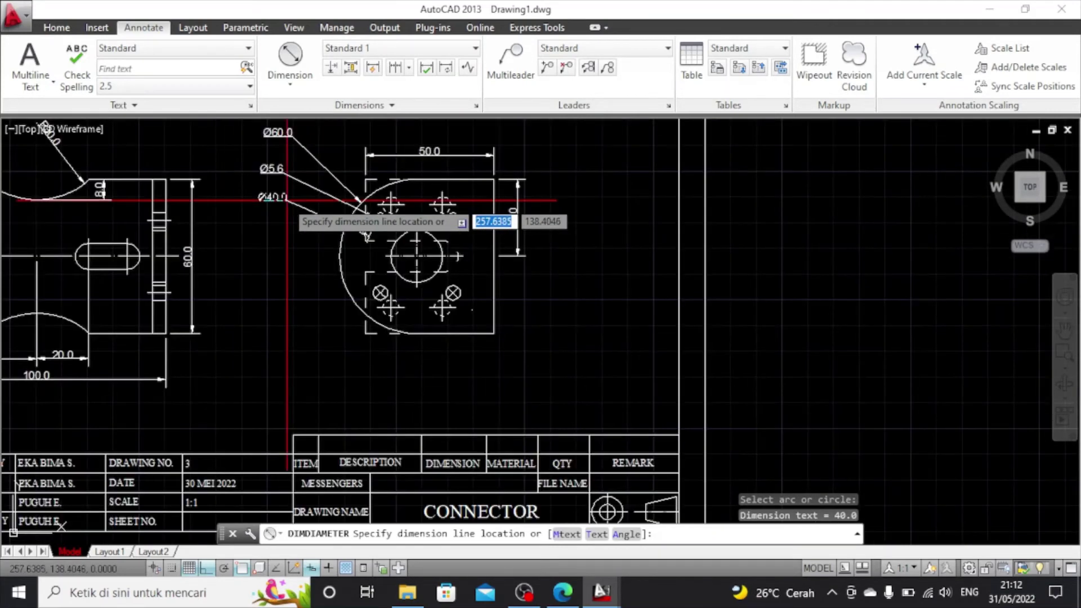
pyautogui.scroll(2, 286, 199)
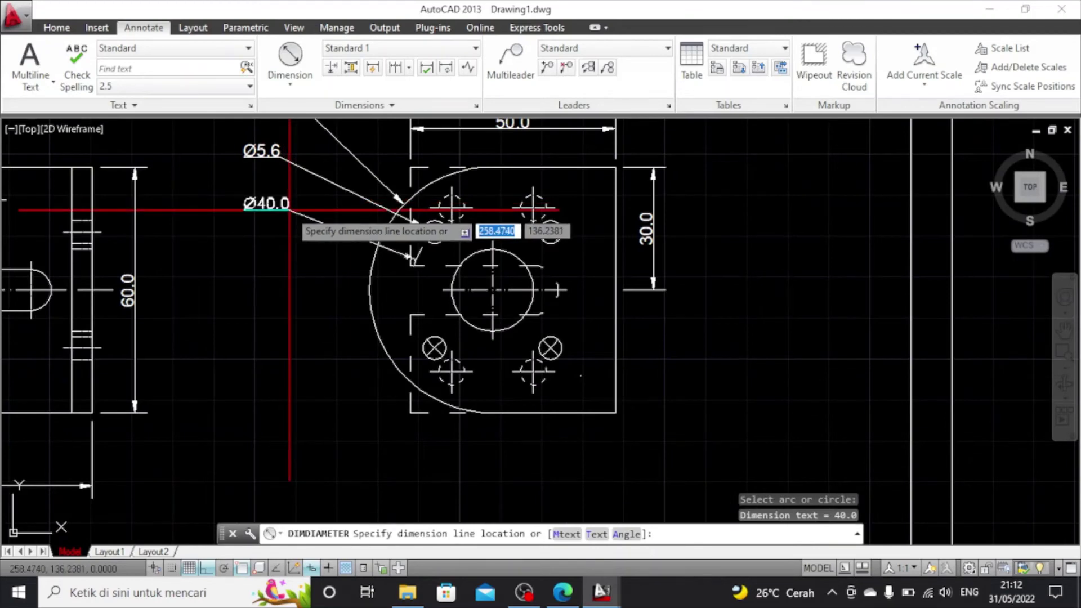
pyautogui.click(289, 209)
pyautogui.scroll(-3, 457, 252)
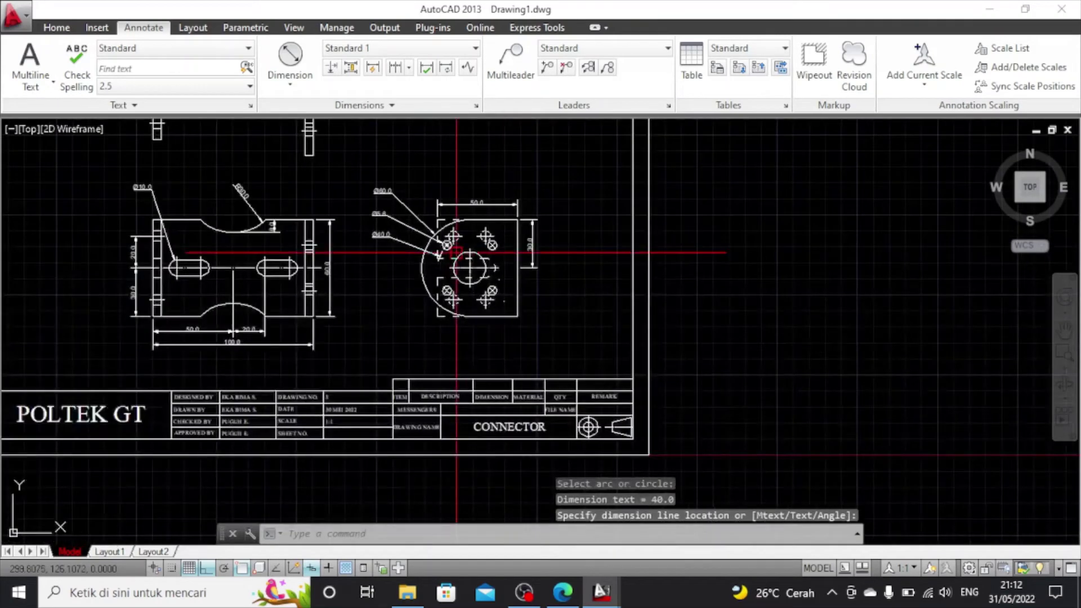
# Dimension the connector's holes with Ø20.0 and Ø6.3, placed below the part
pyautogui.scroll(-1, 450, 250)
pyautogui.scroll(3, 450, 251)
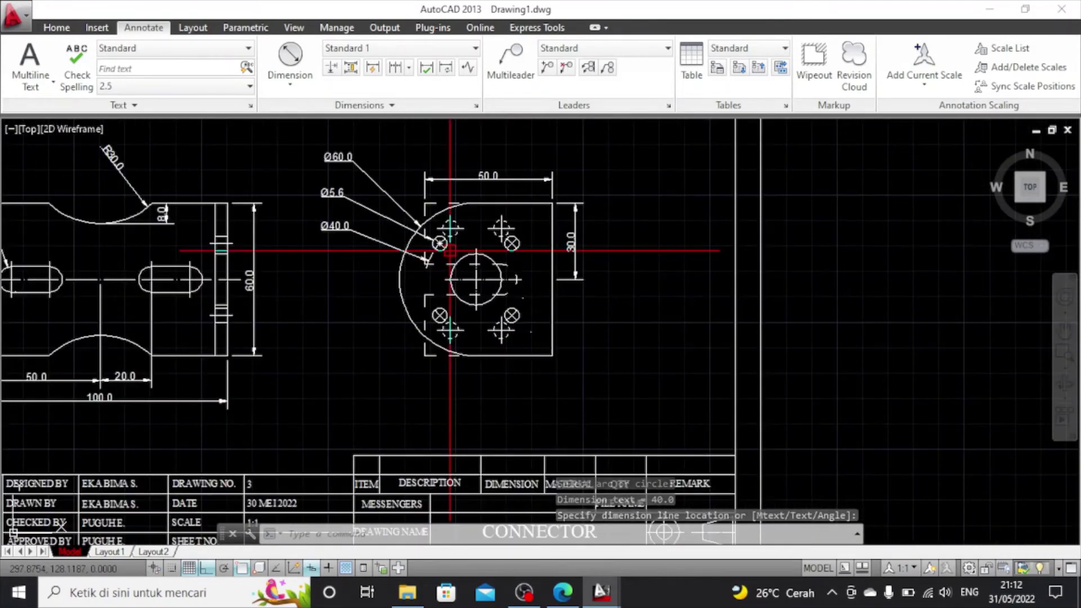
pyautogui.click(280, 65)
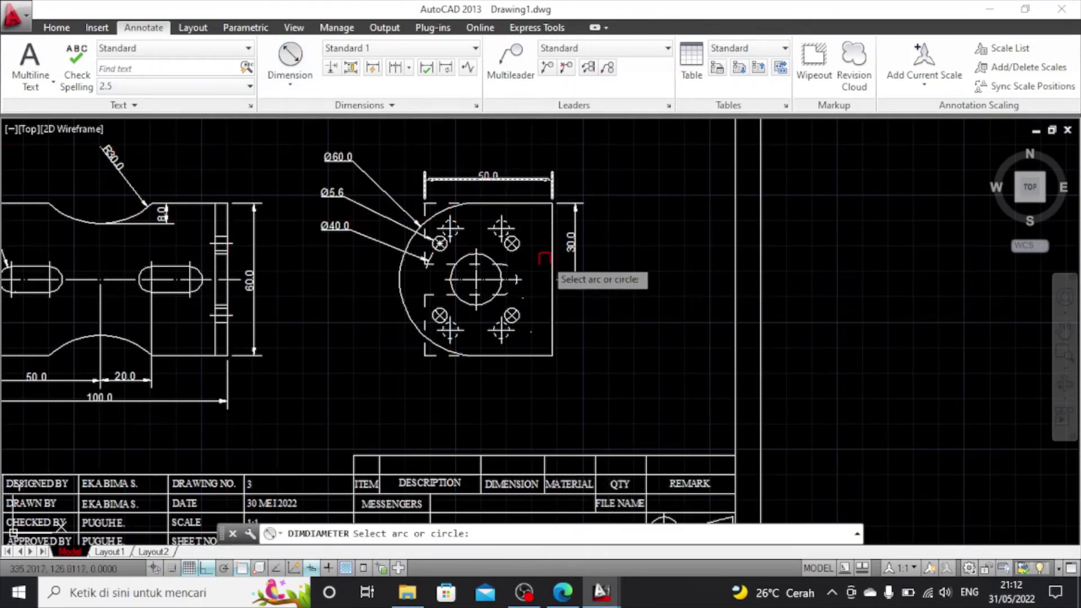
pyautogui.scroll(2, 492, 306)
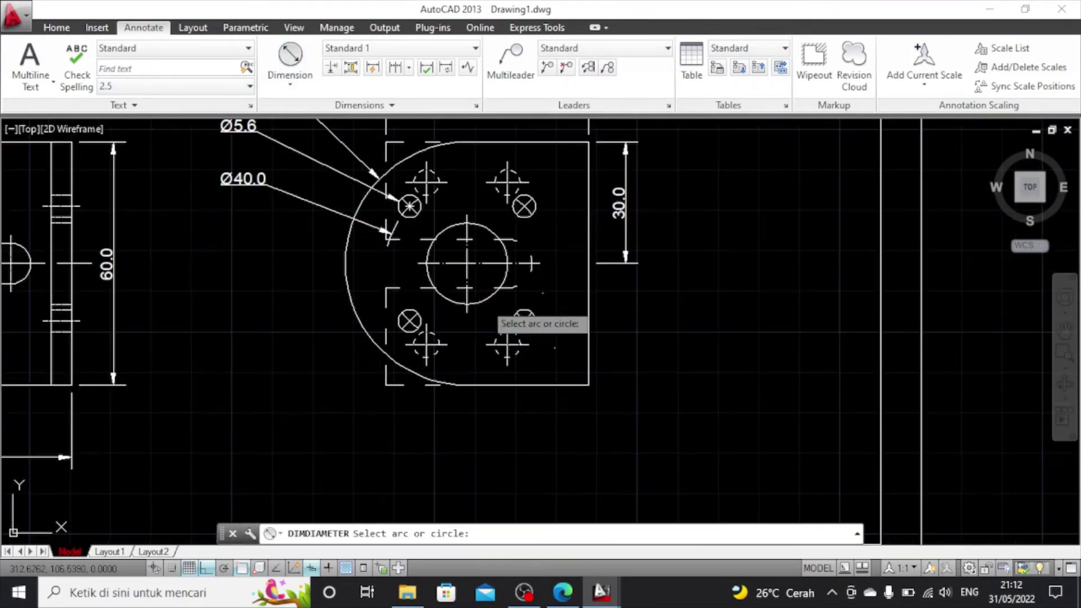
pyautogui.click(448, 296)
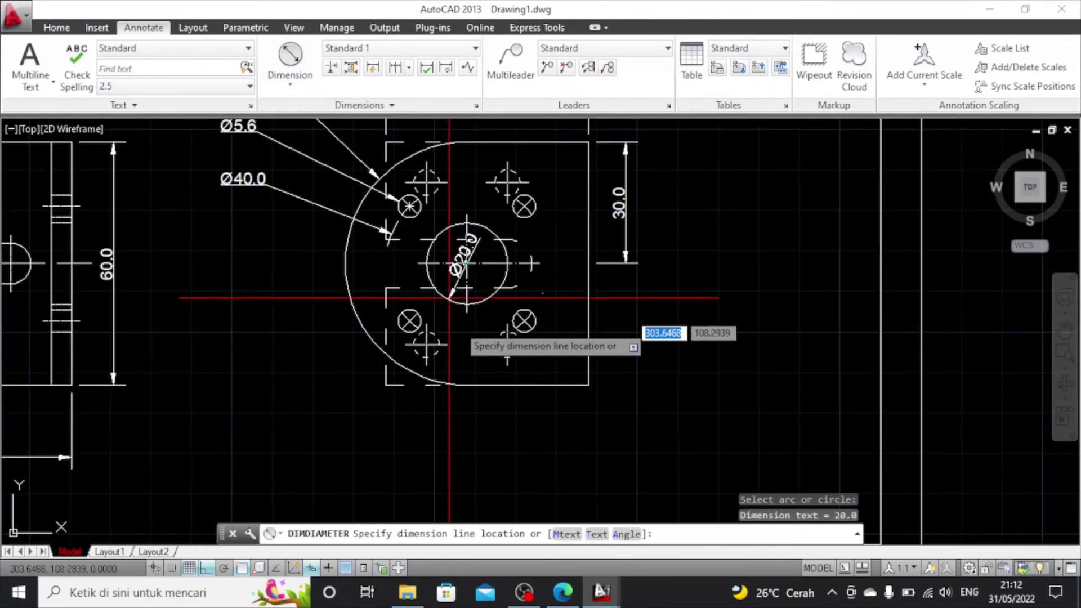
pyautogui.click(357, 411)
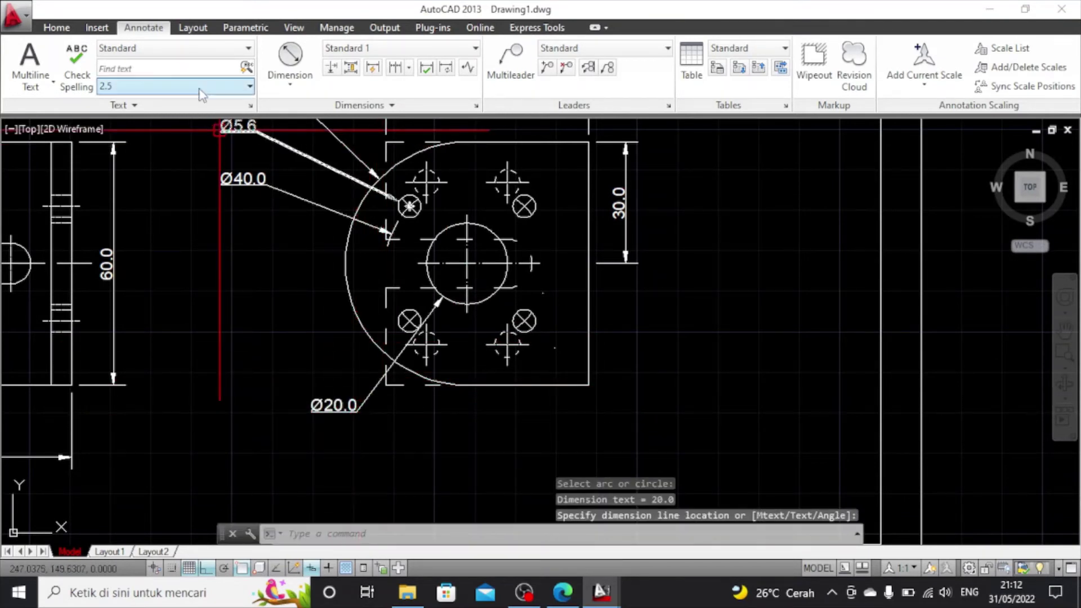
pyautogui.click(308, 77)
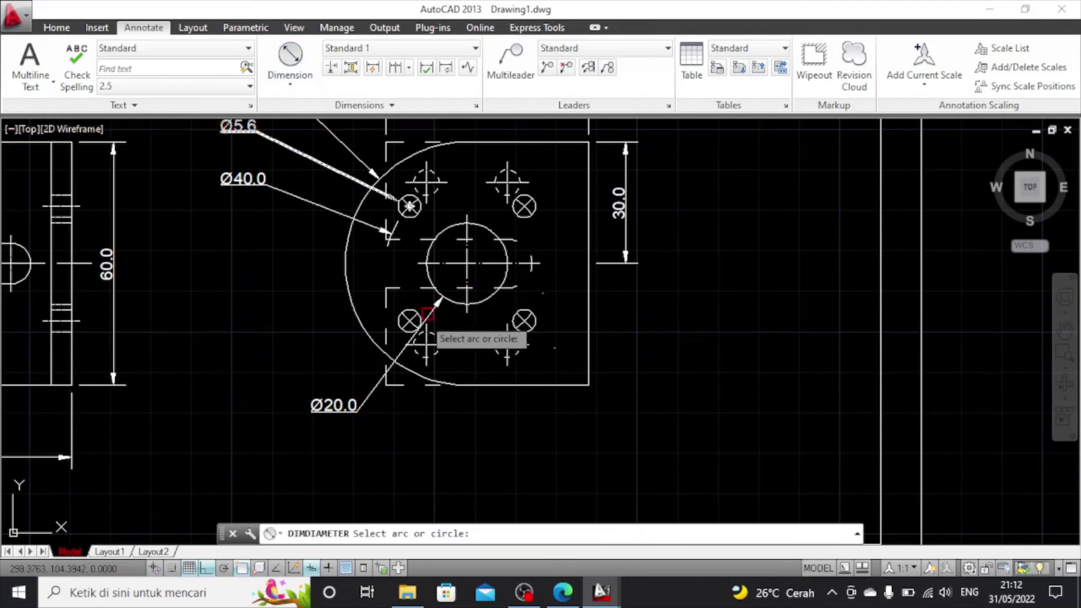
pyautogui.click(496, 355)
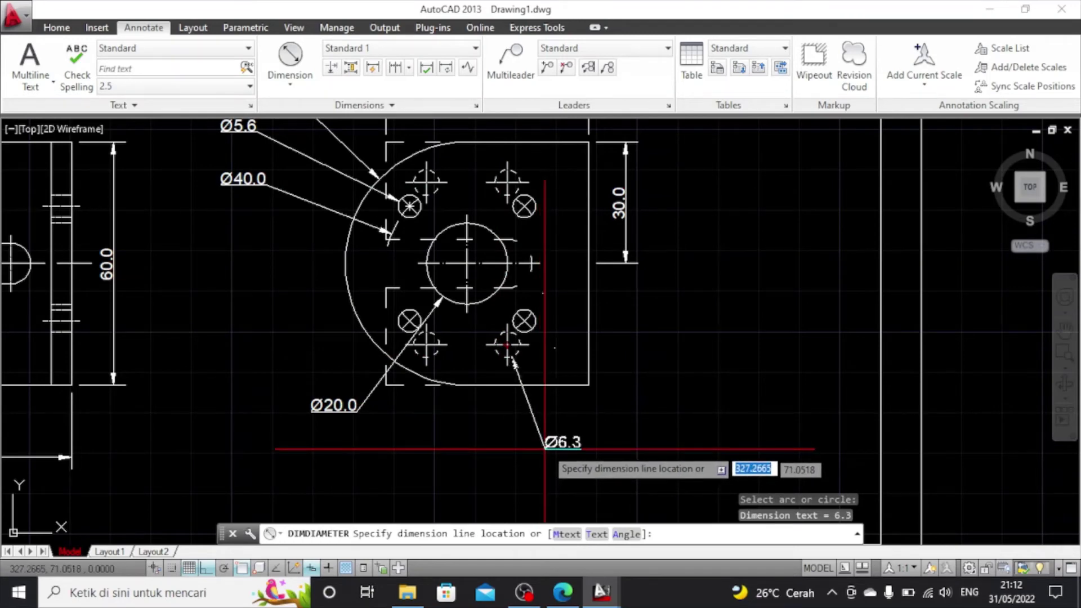
pyautogui.scroll(-4, 667, 409)
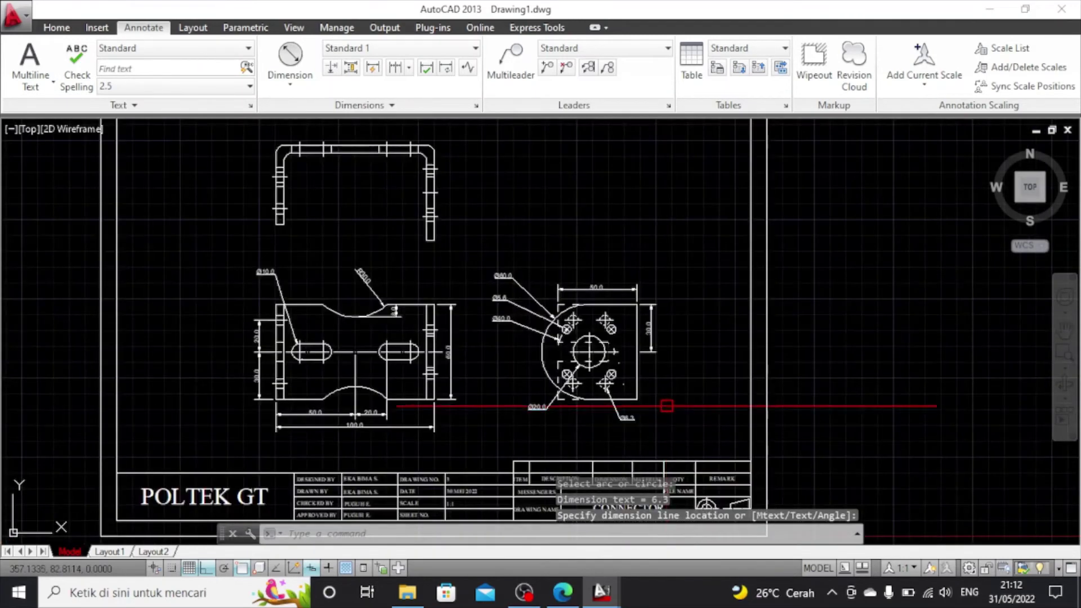
pyautogui.scroll(2, 667, 406)
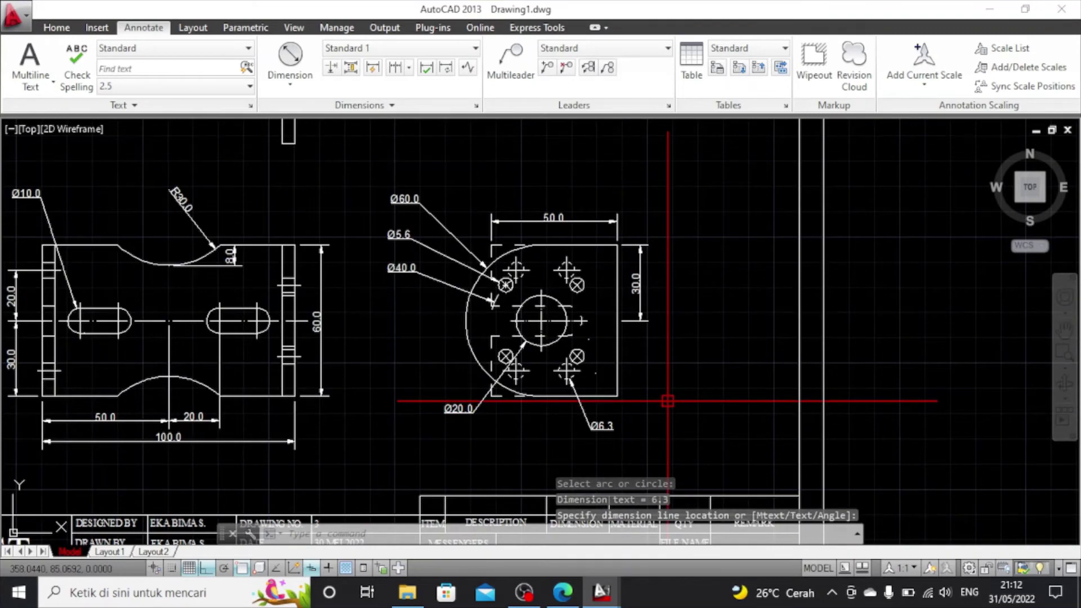
pyautogui.click(667, 401)
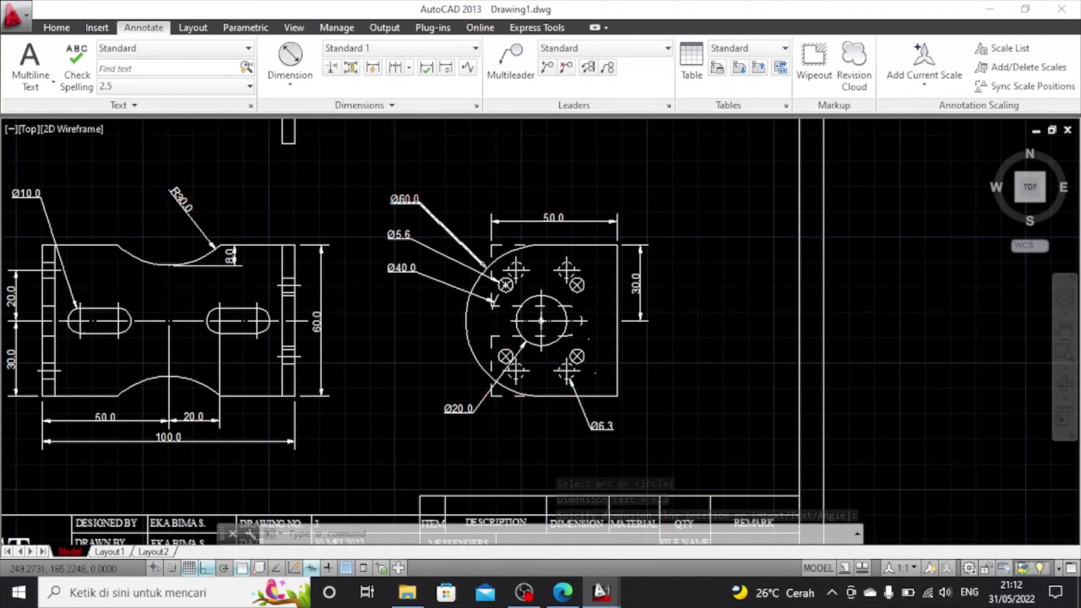
pyautogui.scroll(-2, 393, 199)
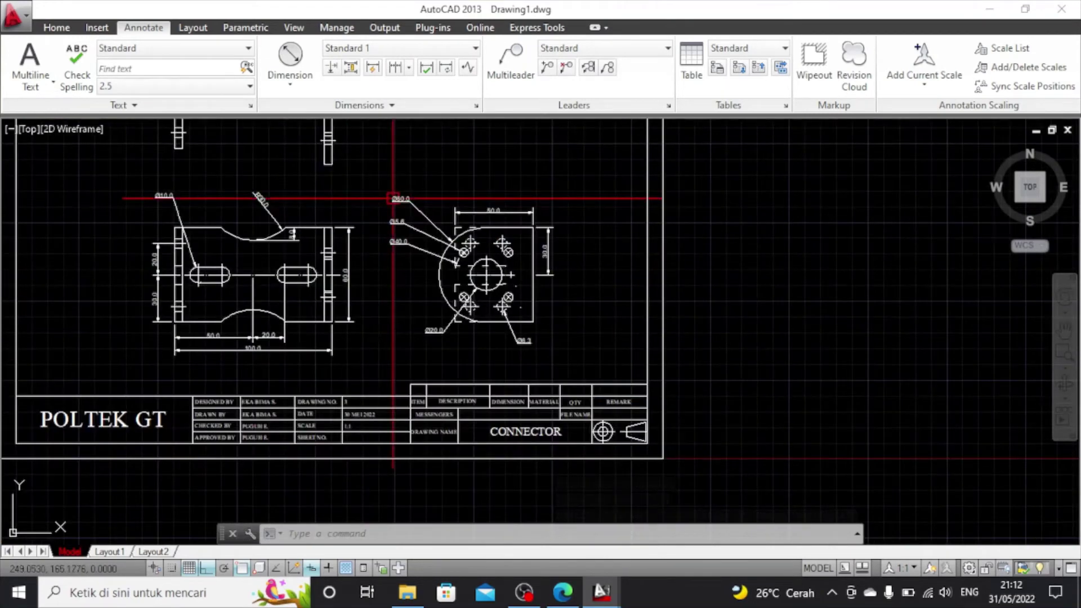
# Add a Ø12.0 diameter dimension, placed to the right of Ø6.3
pyautogui.click(290, 59)
pyautogui.scroll(5, 520, 303)
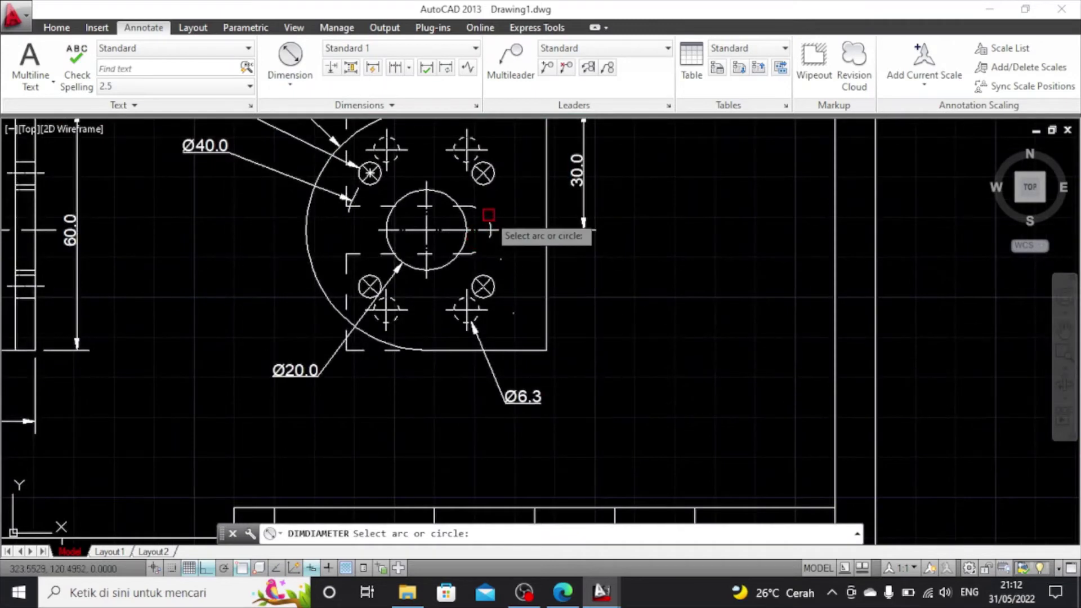
pyautogui.click(491, 237)
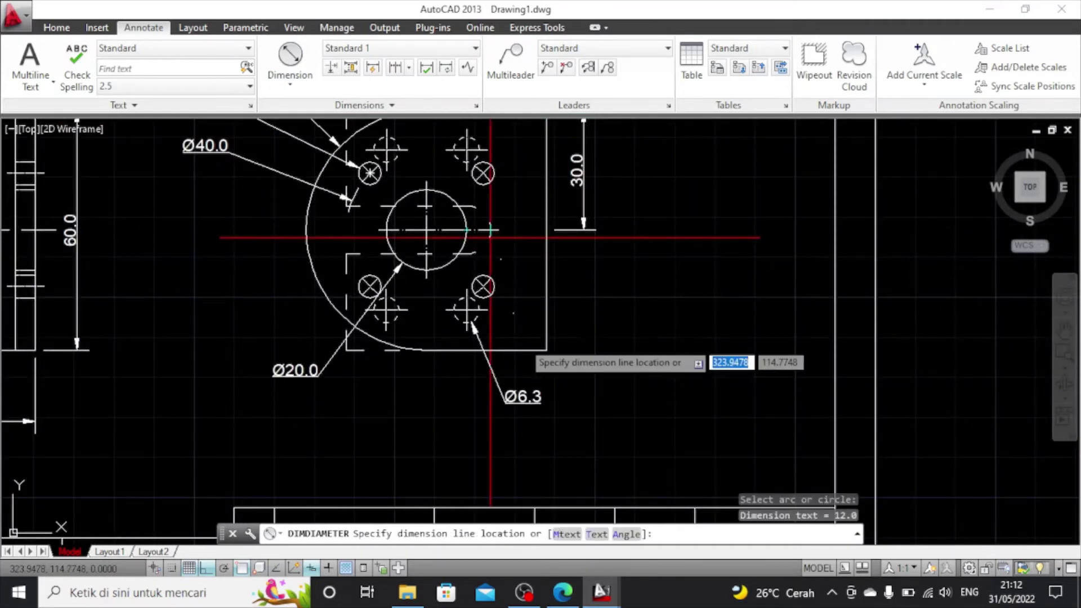
pyautogui.click(596, 369)
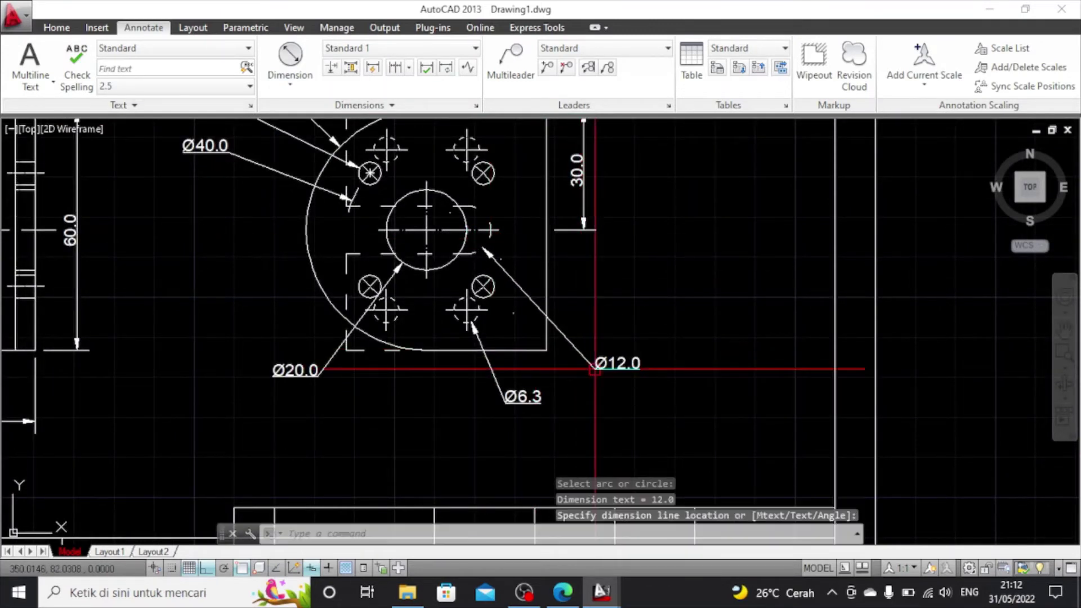
pyautogui.scroll(-4, 648, 306)
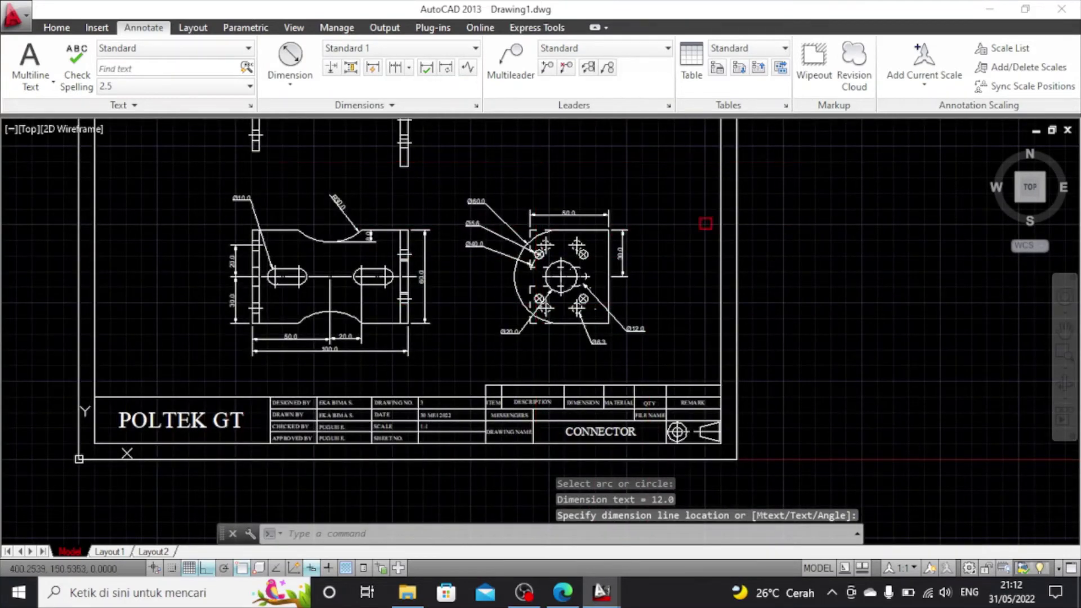
pyautogui.click(1065, 329)
# Pan to the bent bracket and abandon a misplaced first linear dimension attempt
pyautogui.moveTo(640, 188)
pyautogui.mouseDown()
pyautogui.moveTo(768, 385)
pyautogui.moveTo(755, 386)
pyautogui.mouseUp()
pyautogui.rightClick(540, 290)
pyautogui.click(582, 305)
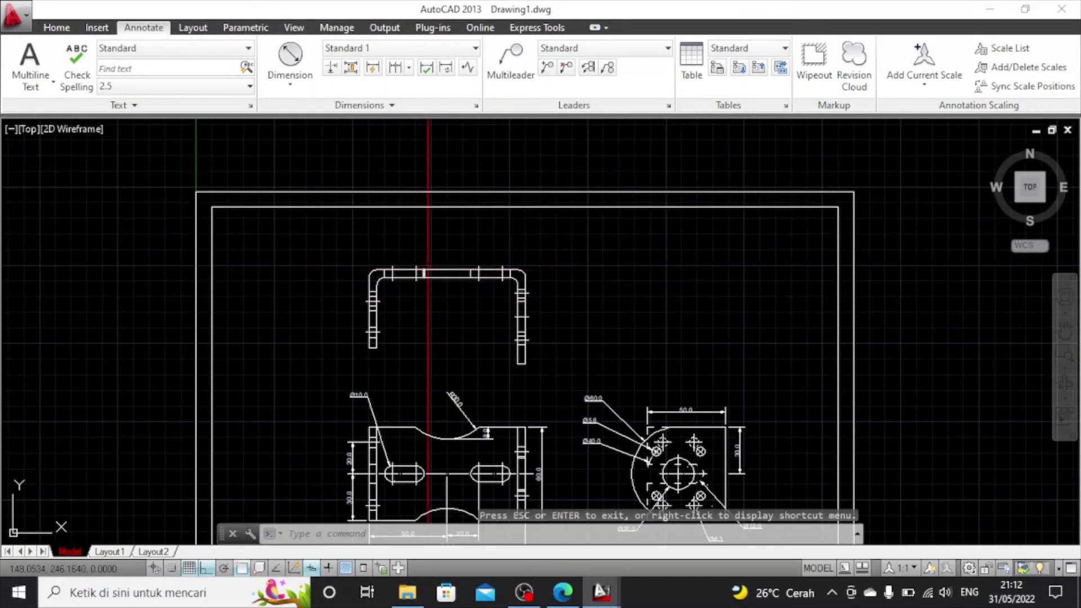
pyautogui.scroll(3, 426, 273)
pyautogui.scroll(-3, 429, 290)
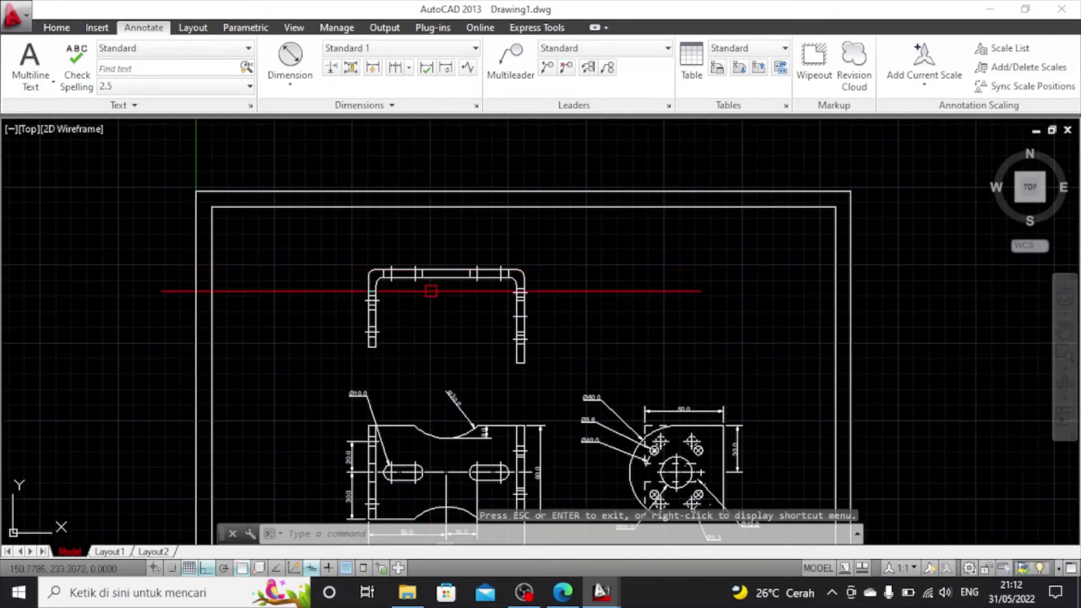
pyautogui.click(288, 85)
pyautogui.click(284, 111)
pyautogui.scroll(2, 387, 272)
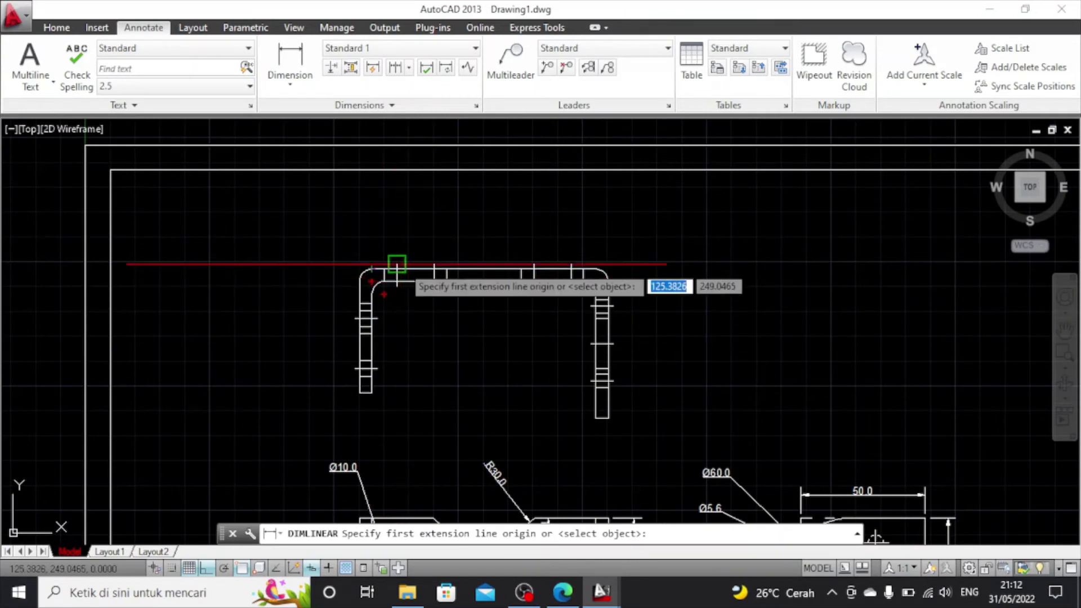
pyautogui.click(411, 269)
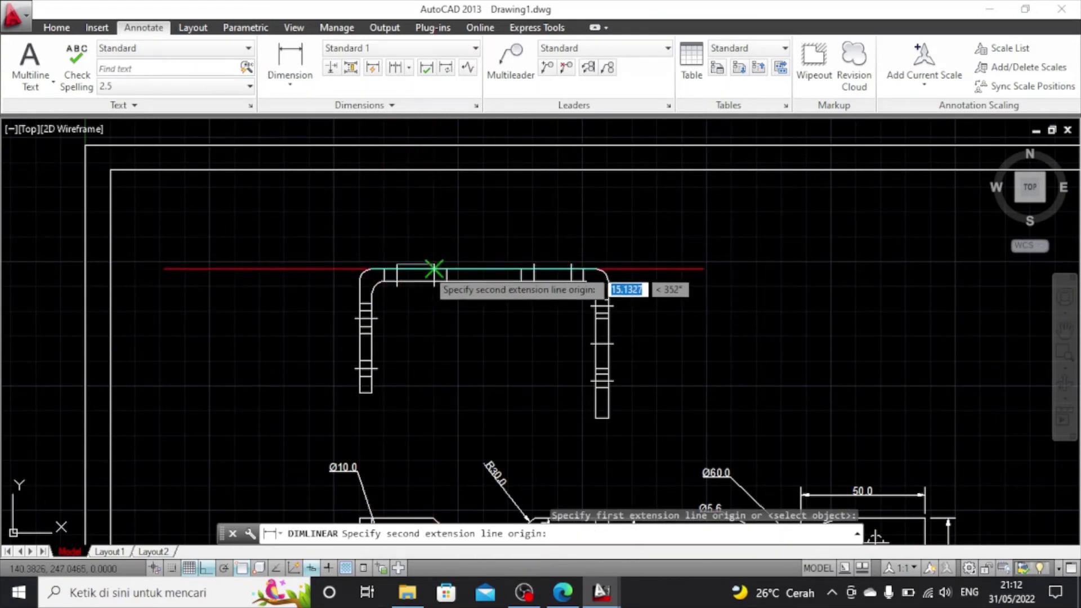
pyautogui.hotkey('ctrl', 'z')
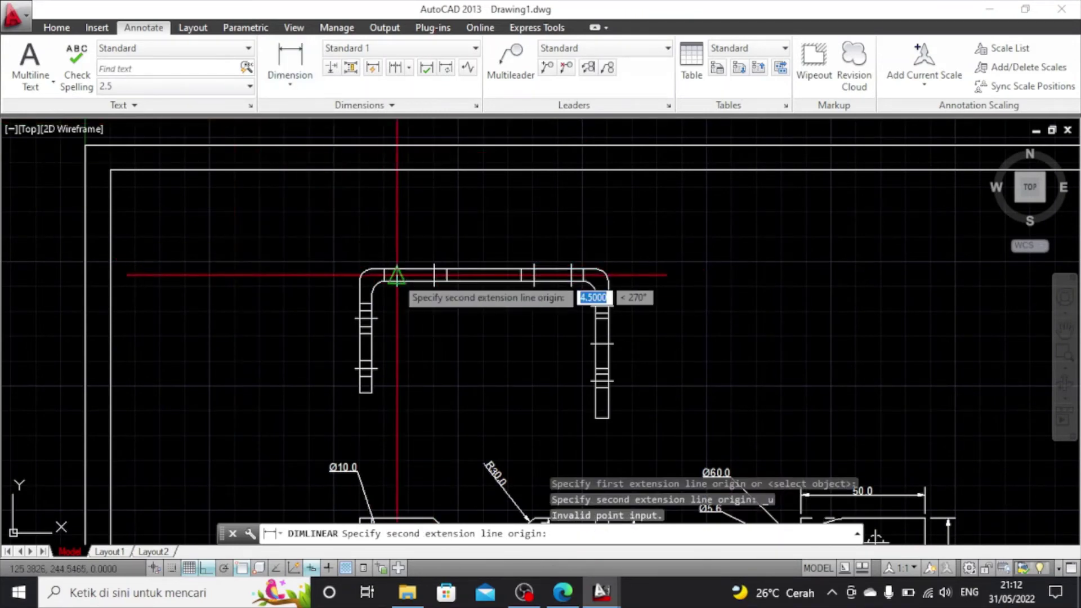
pyautogui.hotkey('ctrl', 'z')
pyautogui.press('Escape')
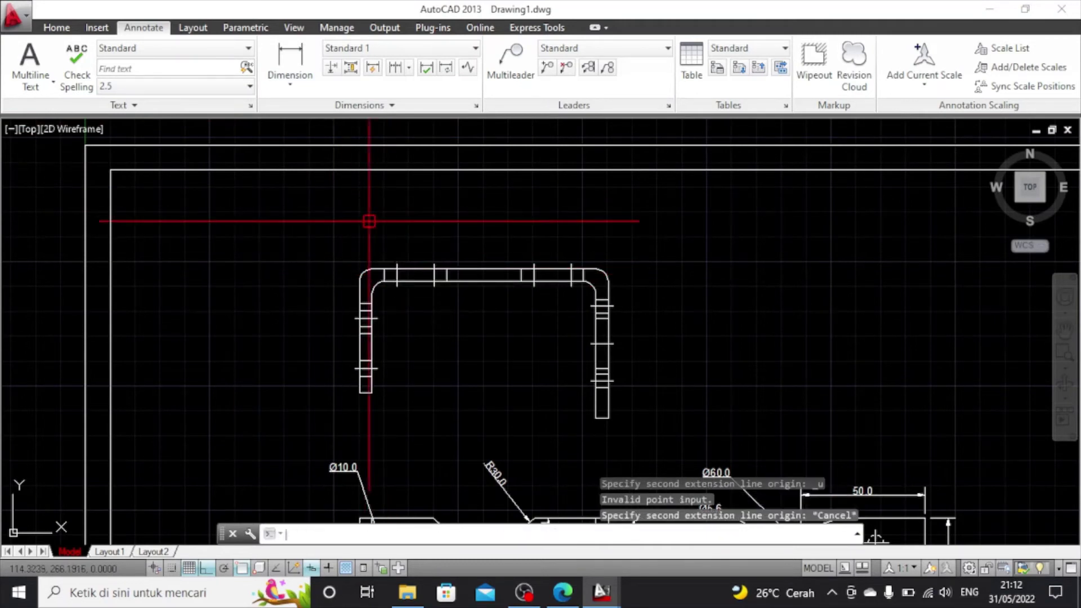
# Place a 15.0 linear dimension above the bracket's top edge
pyautogui.click(288, 73)
pyautogui.scroll(4, 391, 273)
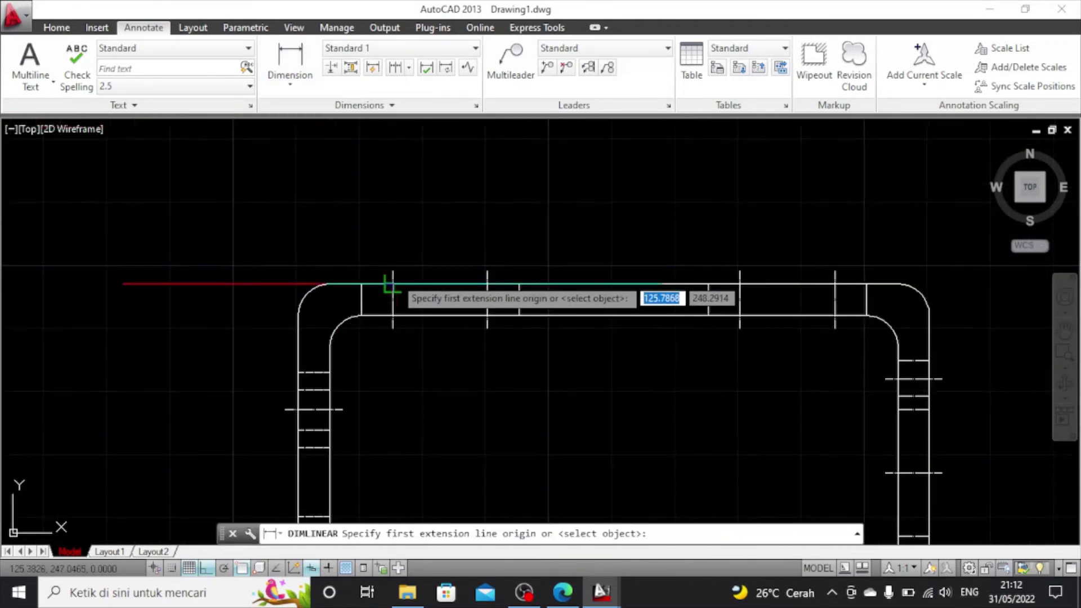
pyautogui.click(392, 283)
pyautogui.click(487, 284)
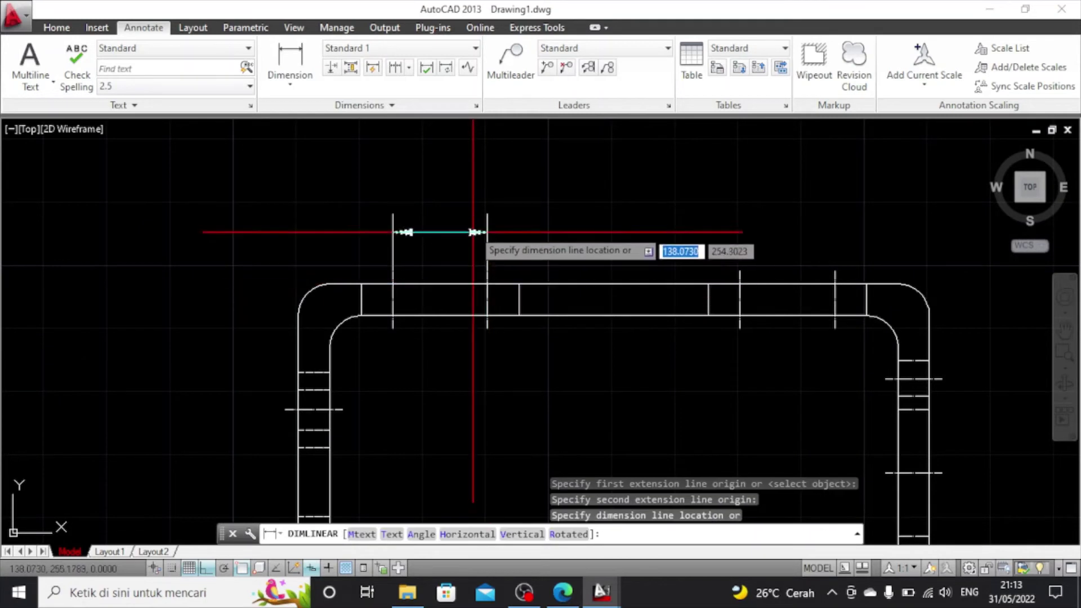
pyautogui.click(471, 244)
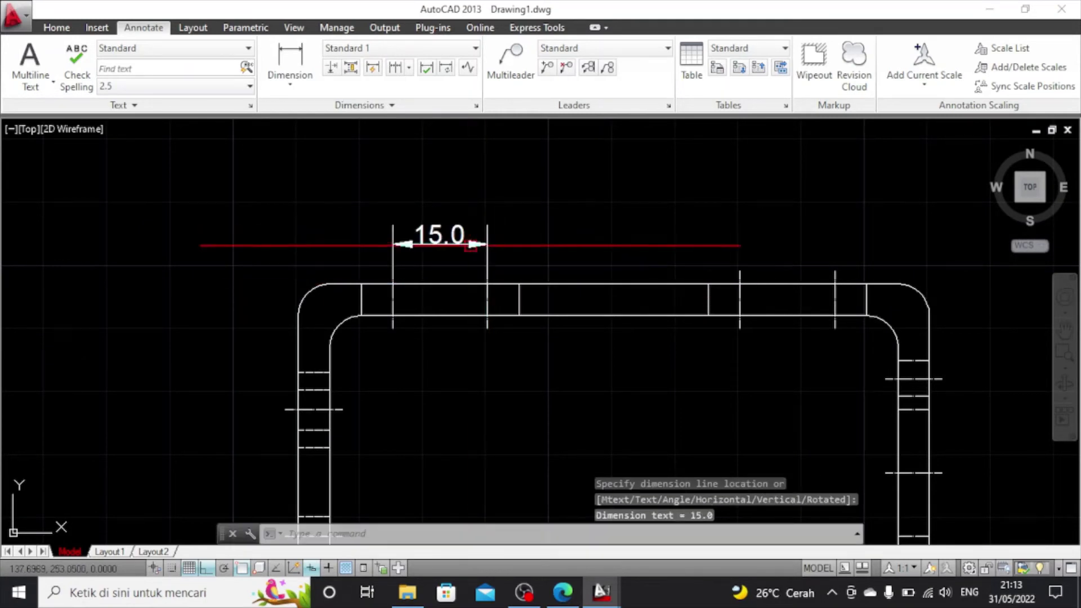
pyautogui.scroll(-4, 450, 259)
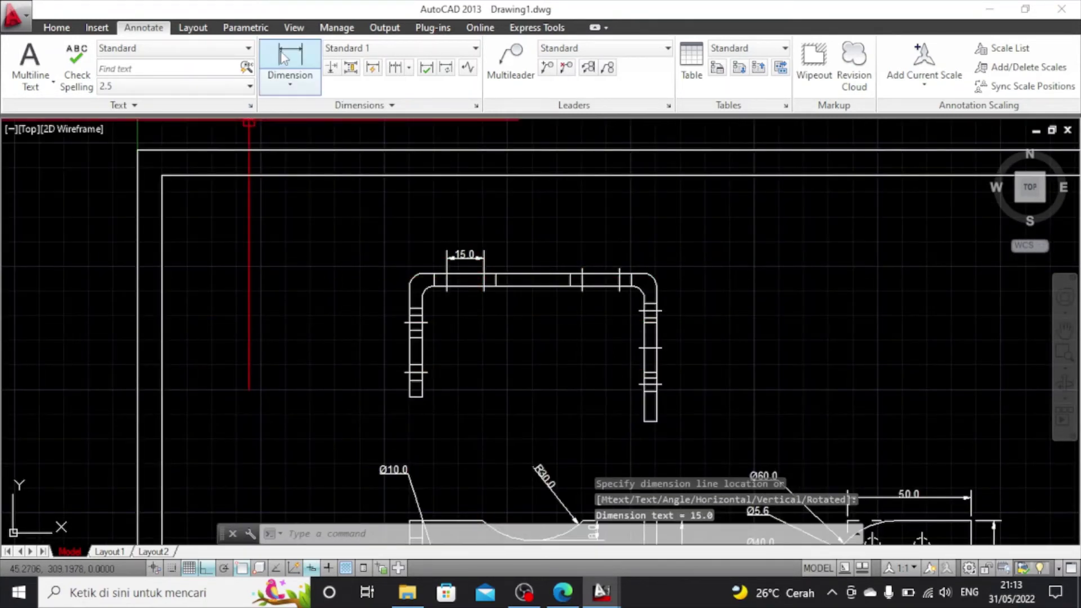
# Add a 5.0 linear dimension next to it along the top edge
pyautogui.click(281, 70)
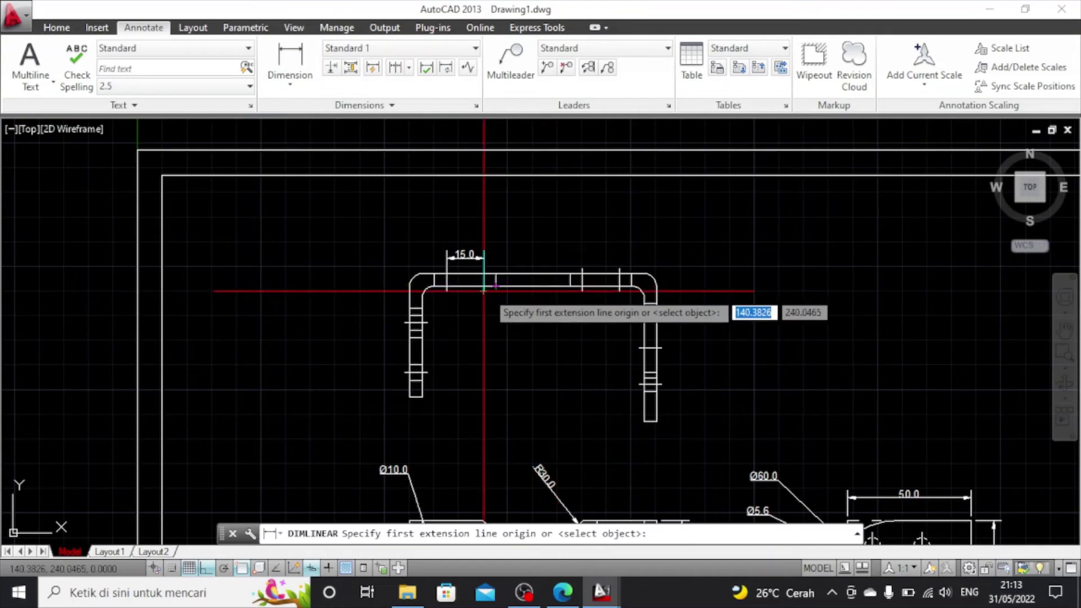
pyautogui.scroll(2, 483, 291)
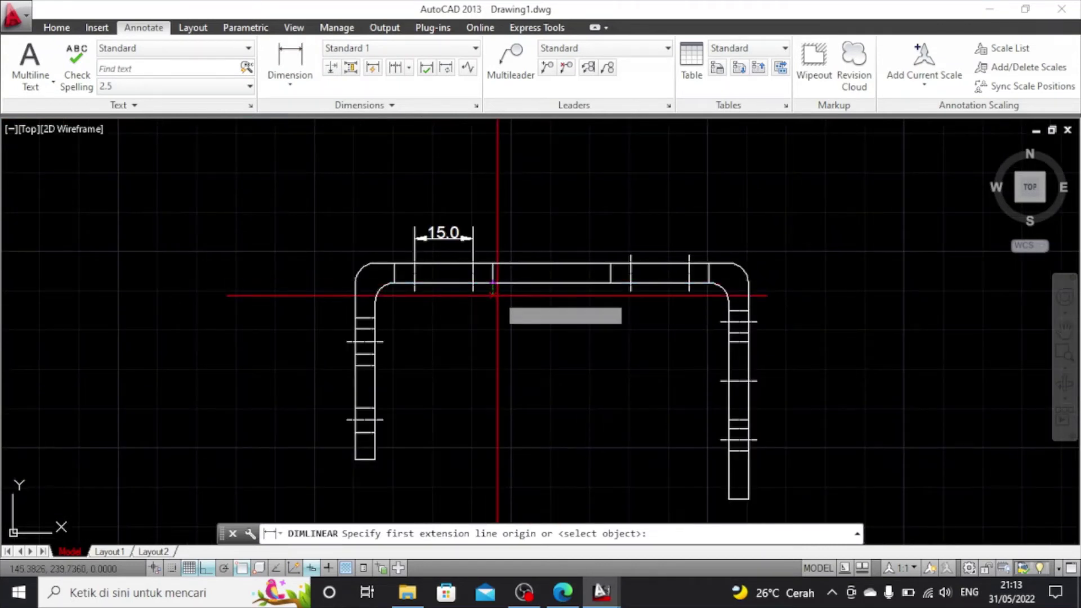
pyautogui.click(491, 263)
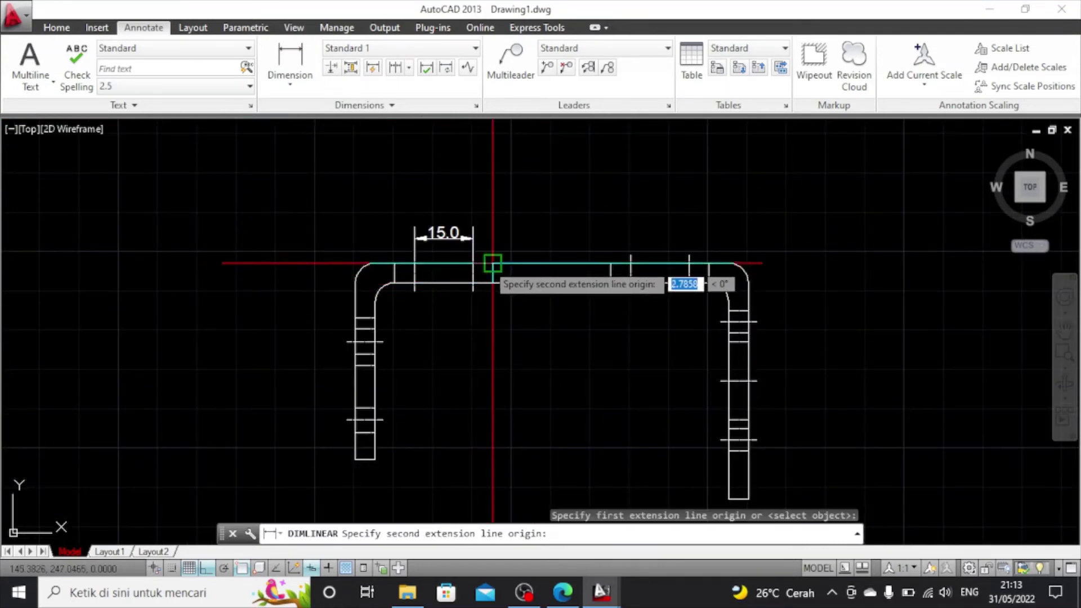
pyautogui.click(487, 263)
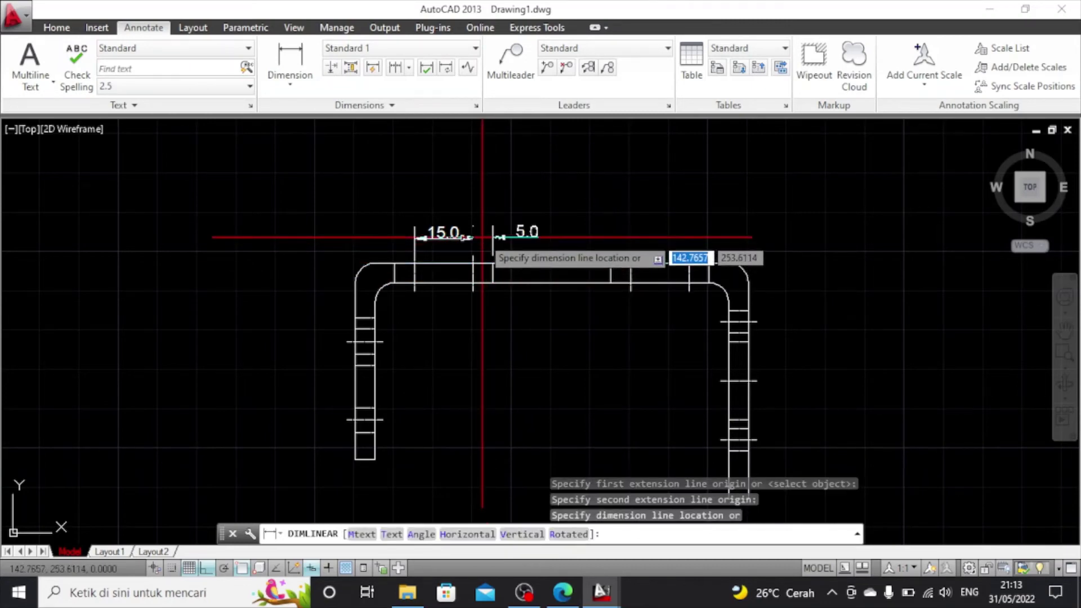
pyautogui.click(482, 238)
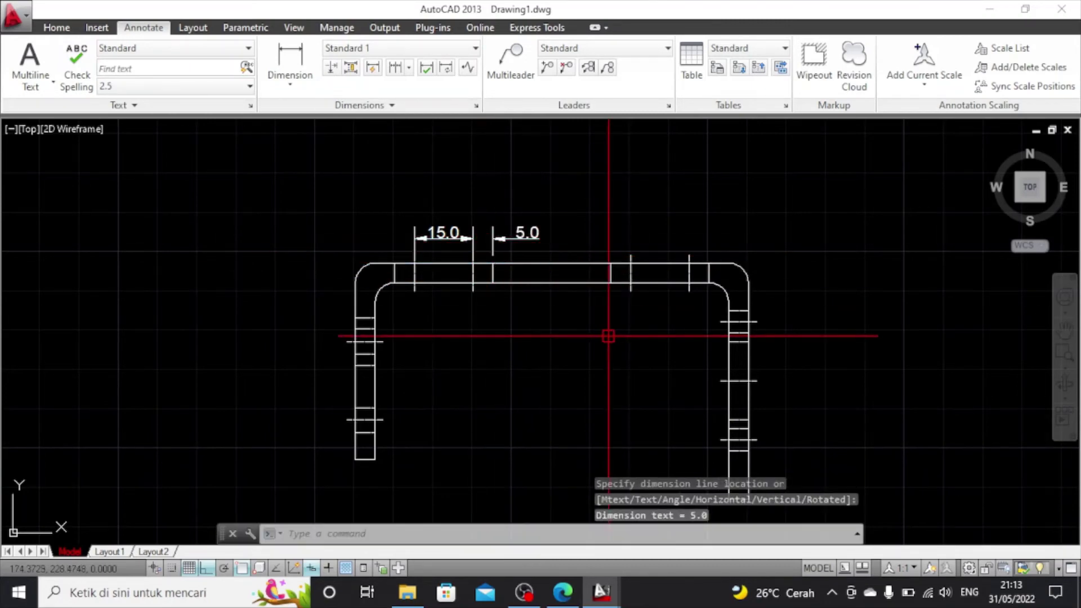
pyautogui.scroll(-4, 608, 336)
pyautogui.scroll(1, 616, 374)
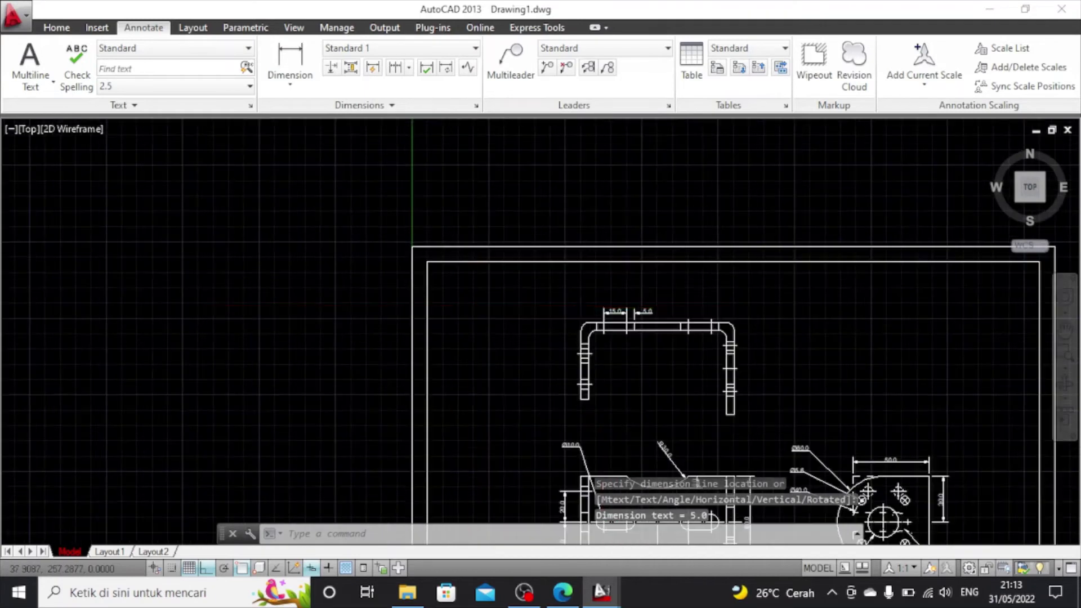
pyautogui.scroll(-4, 676, 403)
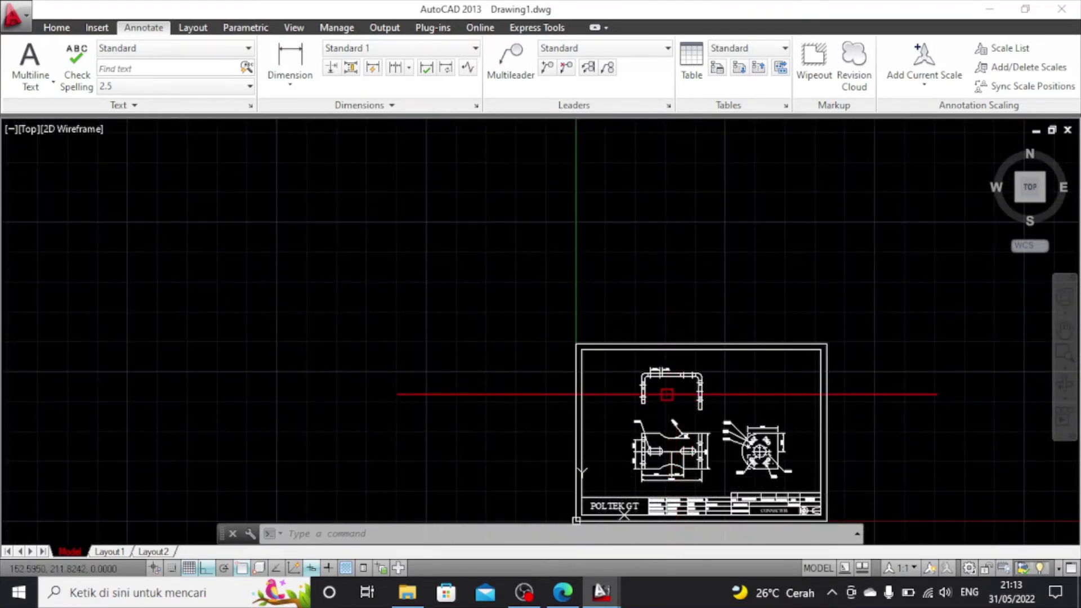
pyautogui.scroll(5, 676, 395)
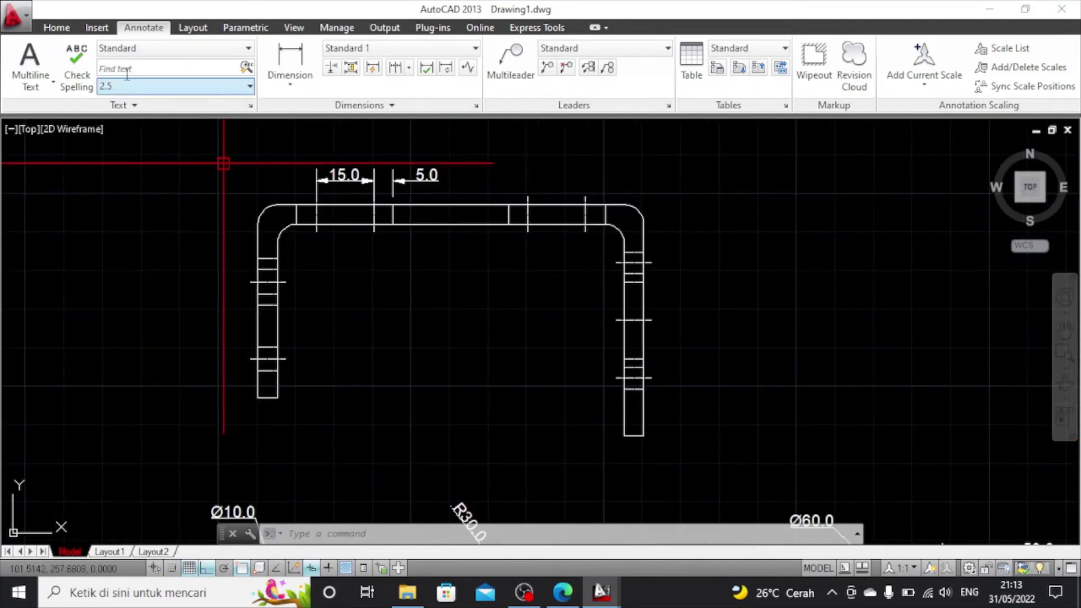
# Dimension the bracket's right leg with a vertical 60.0, placed to its right
pyautogui.click(290, 56)
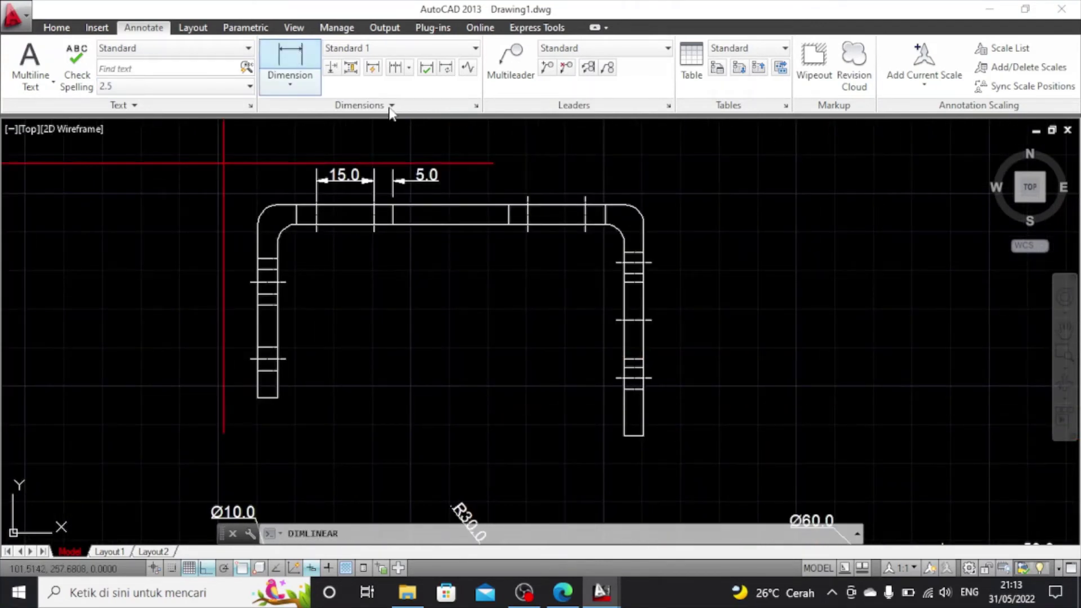
pyautogui.click(624, 205)
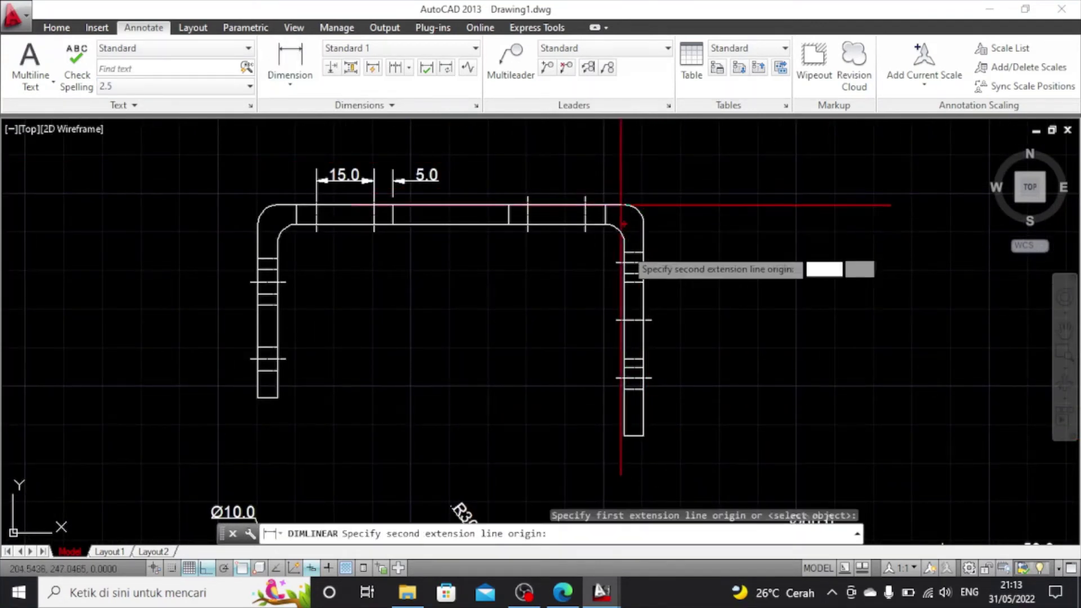
pyautogui.click(643, 437)
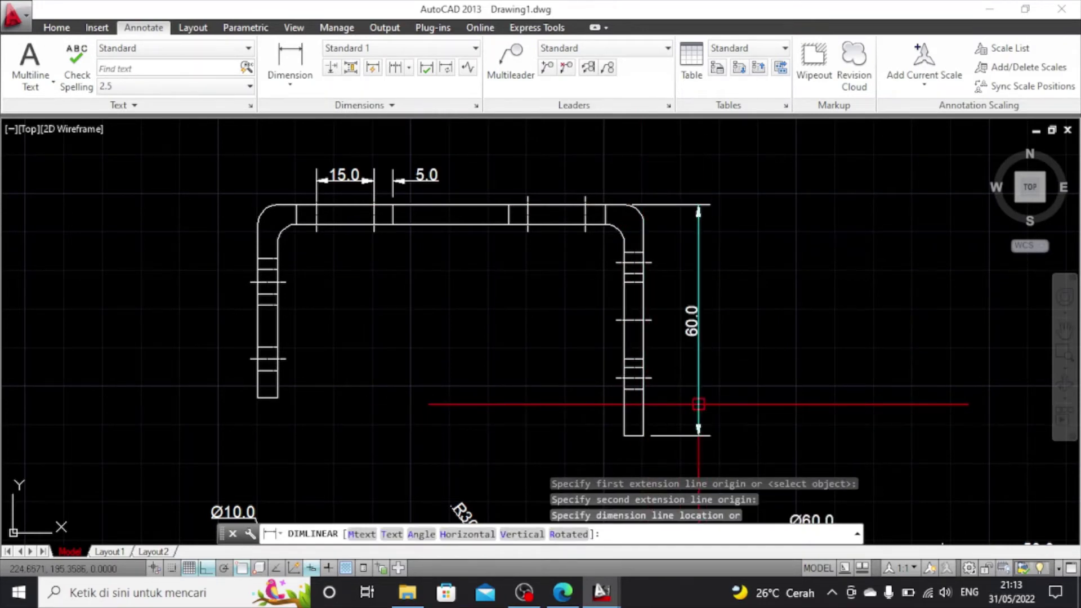
pyautogui.click(698, 405)
# Dimension the left leg with a vertical 50.0, placed to its left
pyautogui.click(282, 46)
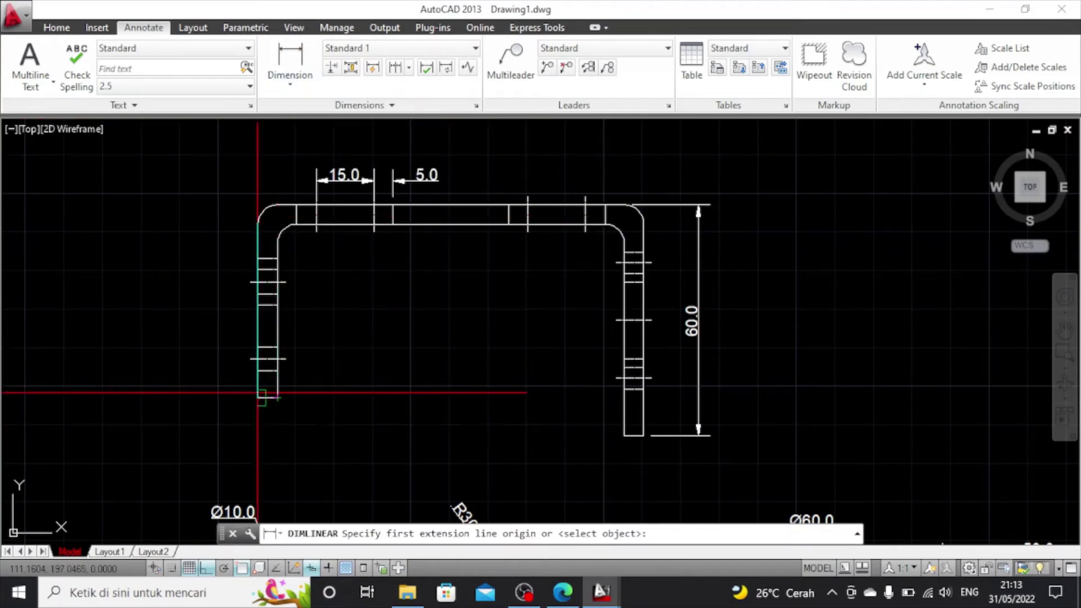
pyautogui.click(277, 398)
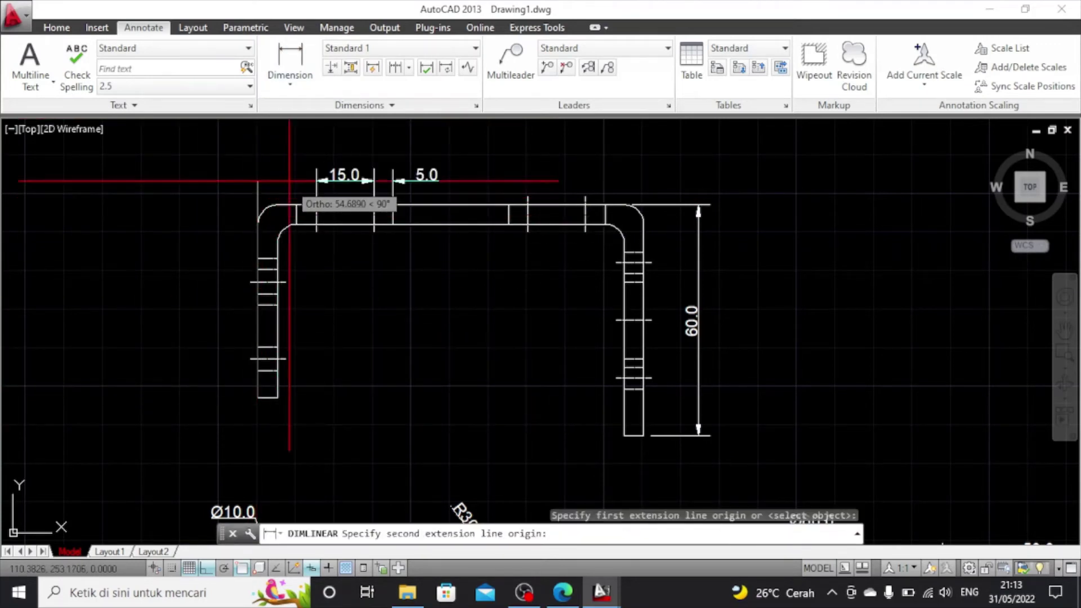
pyautogui.click(267, 205)
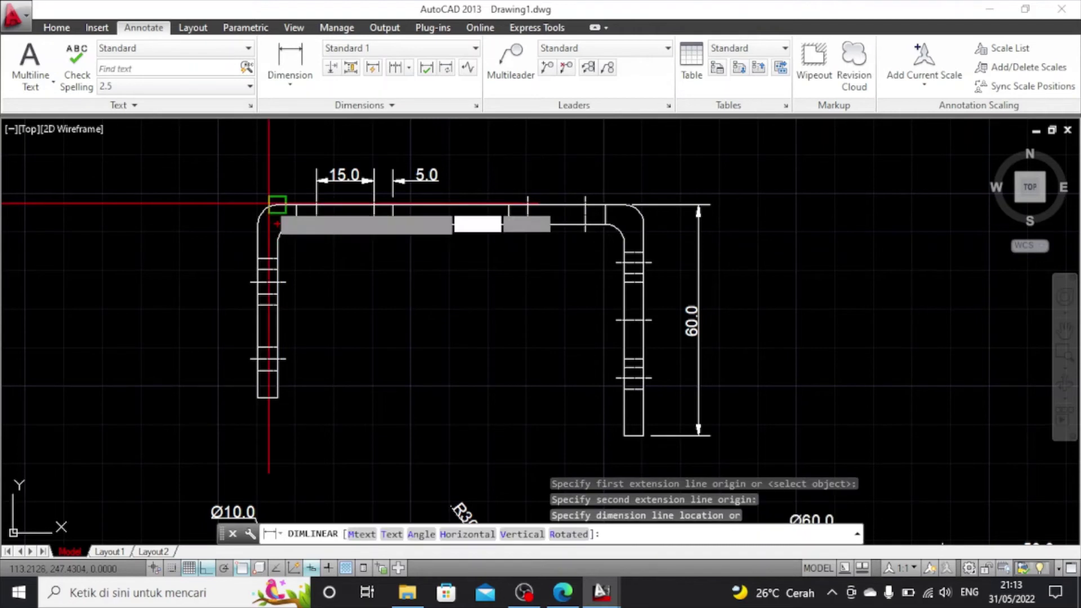
pyautogui.click(200, 222)
pyautogui.scroll(-2, 346, 334)
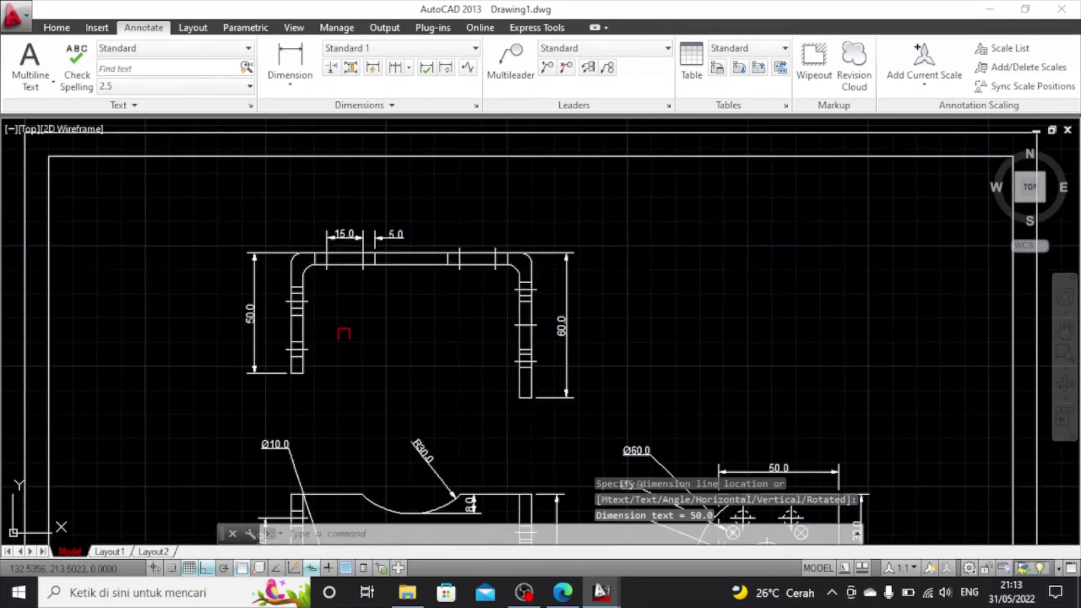
pyautogui.scroll(-2, 347, 382)
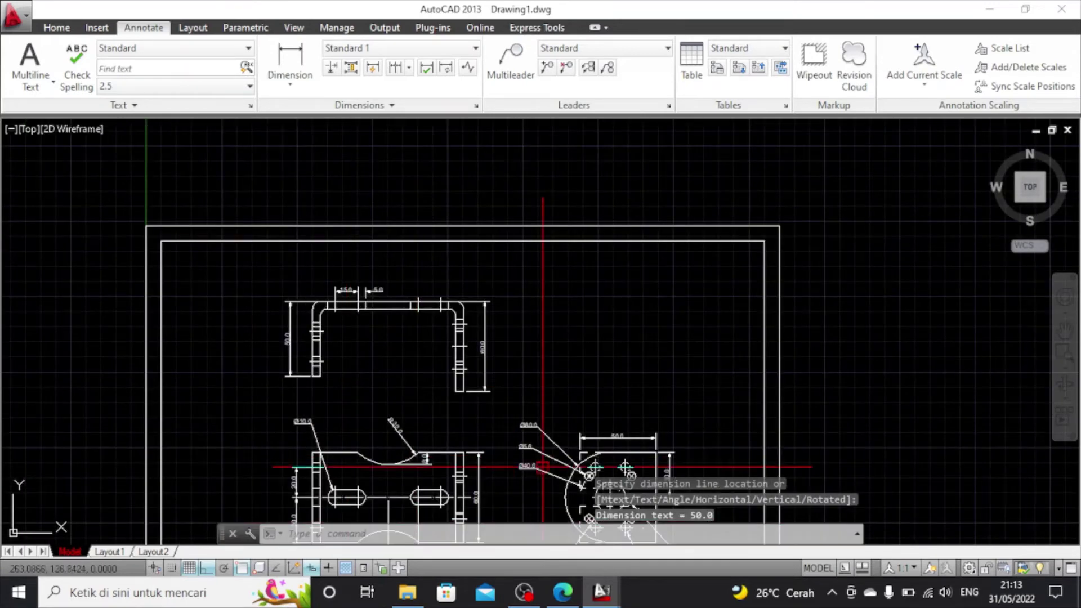
pyautogui.scroll(-2, 542, 436)
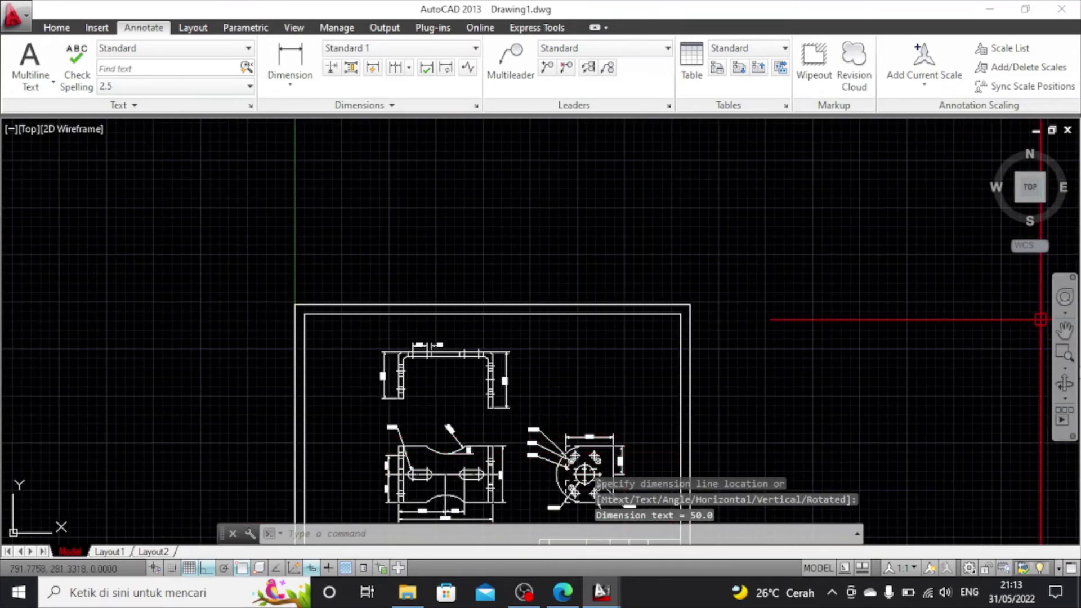
# Pan to the connector view and cancel a first unfinished linear dimension
pyautogui.click(1064, 331)
pyautogui.moveTo(804, 314); pyautogui.dragTo(649, 338)
pyautogui.scroll(6, 640, 338)
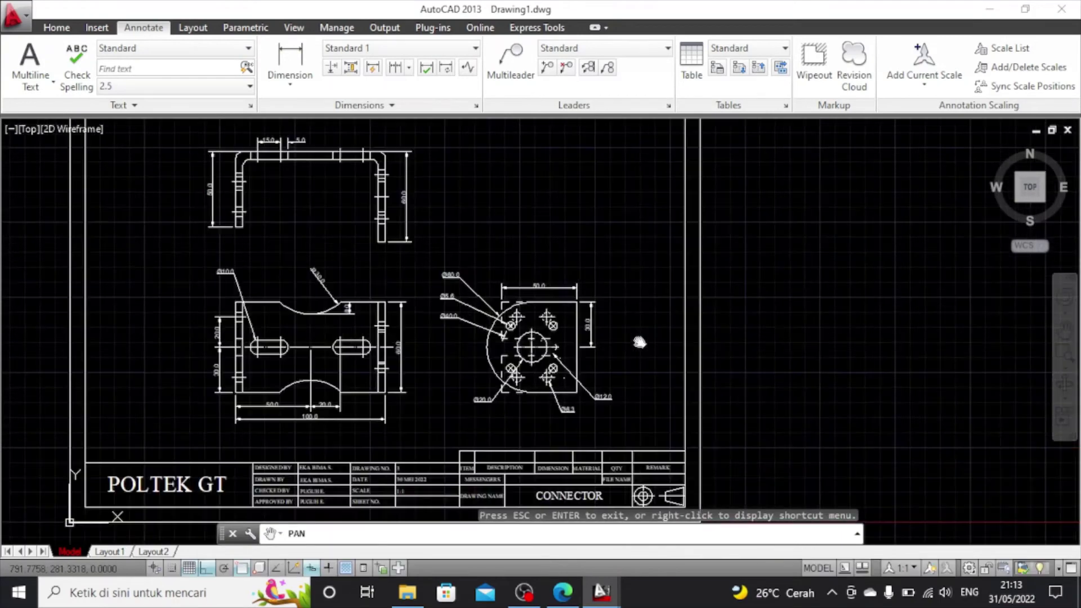
pyautogui.scroll(2, 236, 369)
pyautogui.scroll(-4, 231, 366)
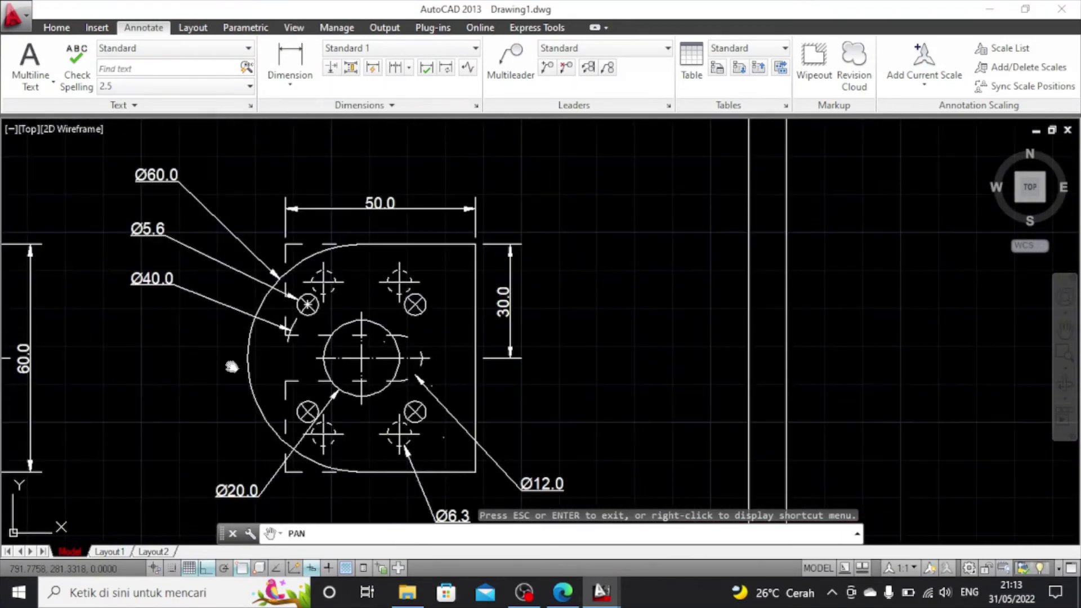
pyautogui.rightClick(490, 298)
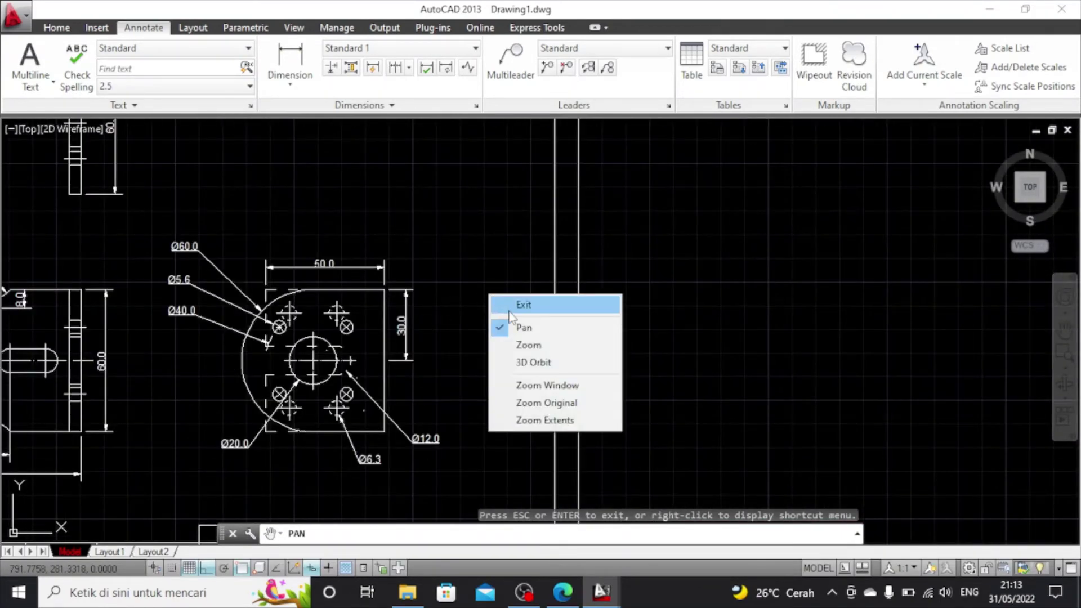
pyautogui.click(509, 309)
pyautogui.scroll(-4, 142, 321)
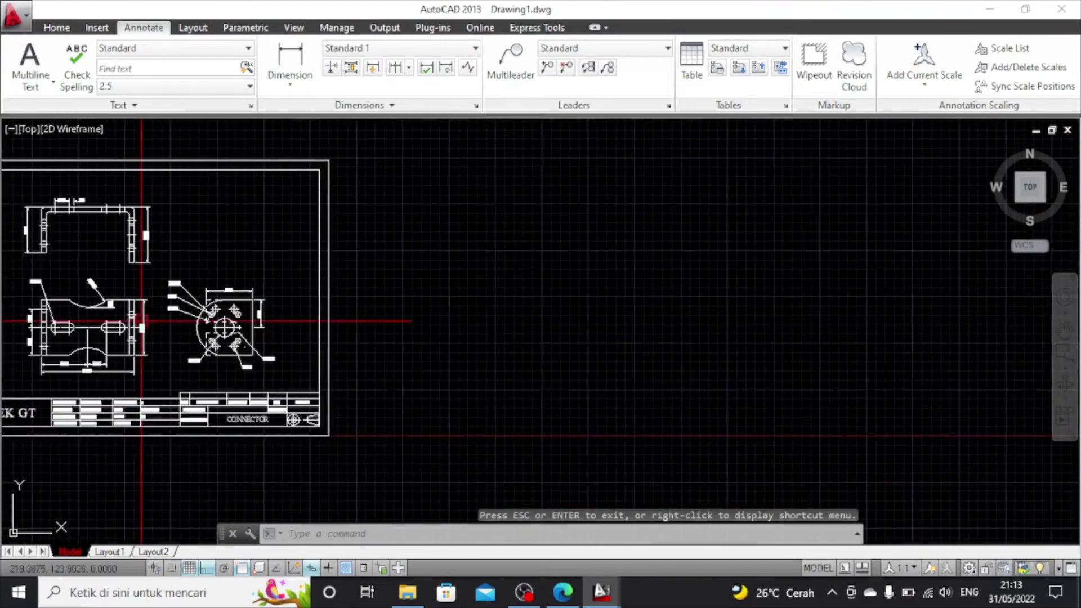
pyautogui.scroll(6, 141, 321)
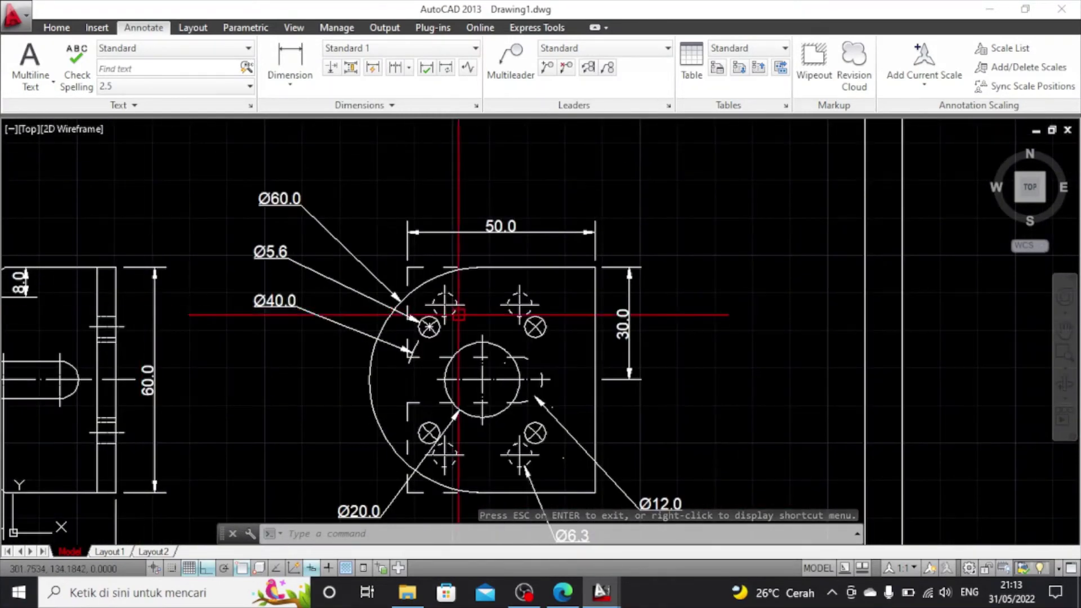
pyautogui.click(290, 62)
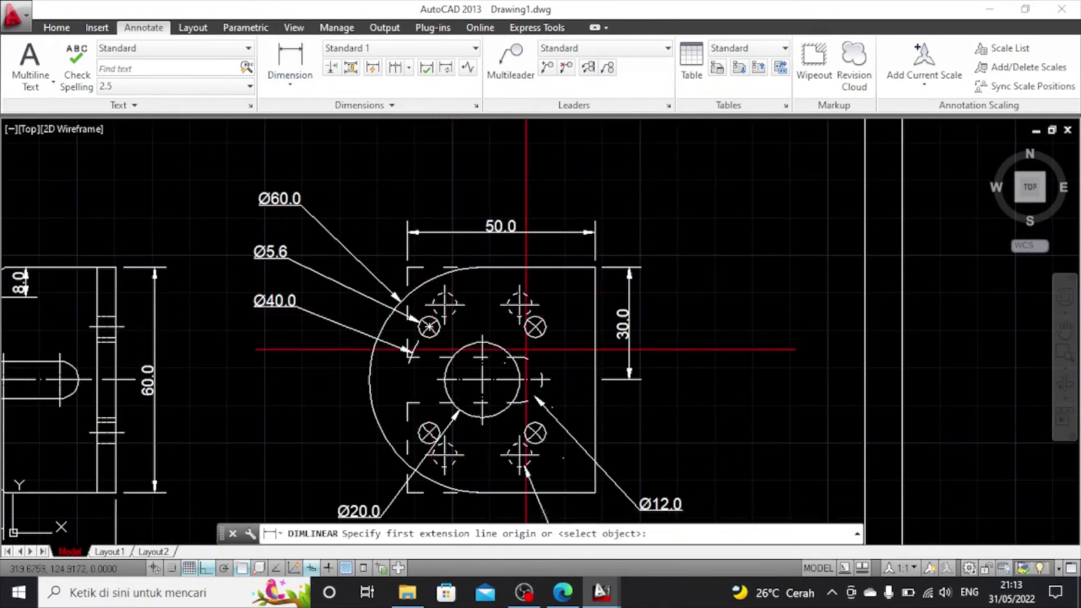
pyautogui.click(407, 404)
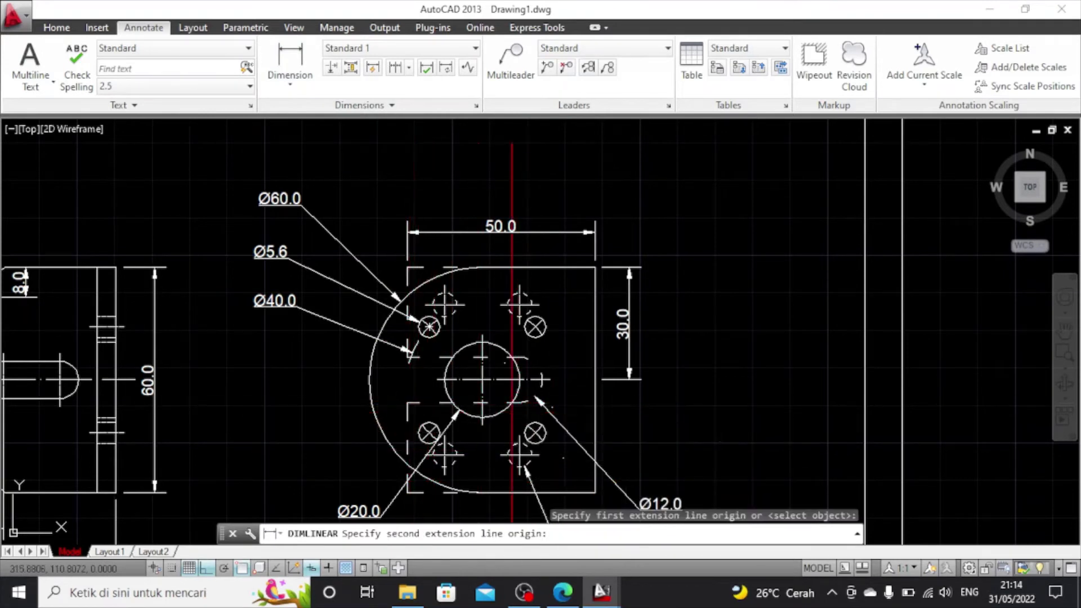
pyautogui.click(530, 407)
pyautogui.scroll(-2, 503, 477)
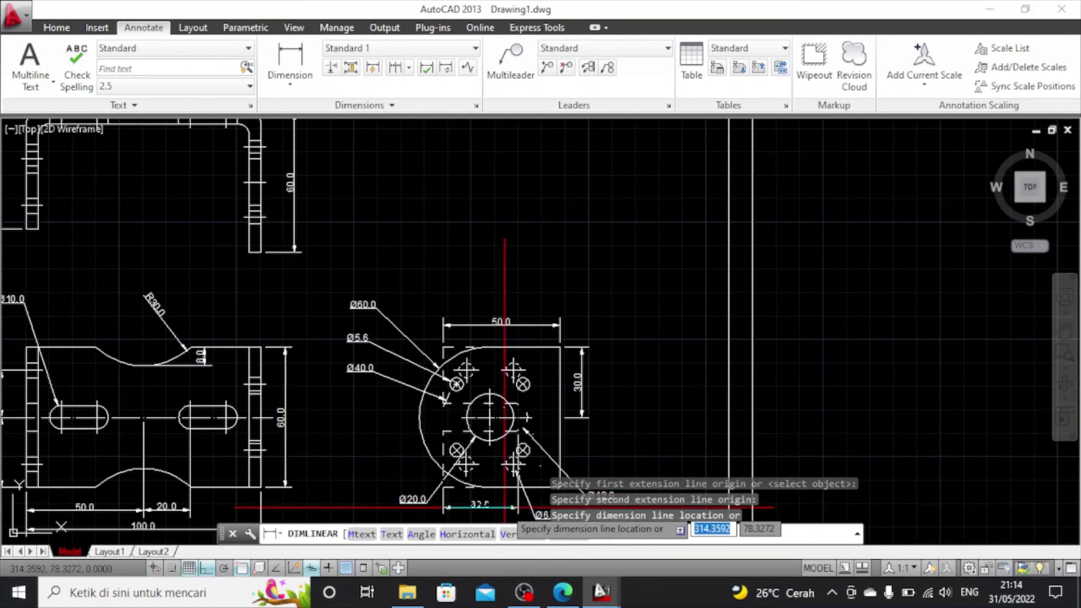
pyautogui.scroll(2, 504, 508)
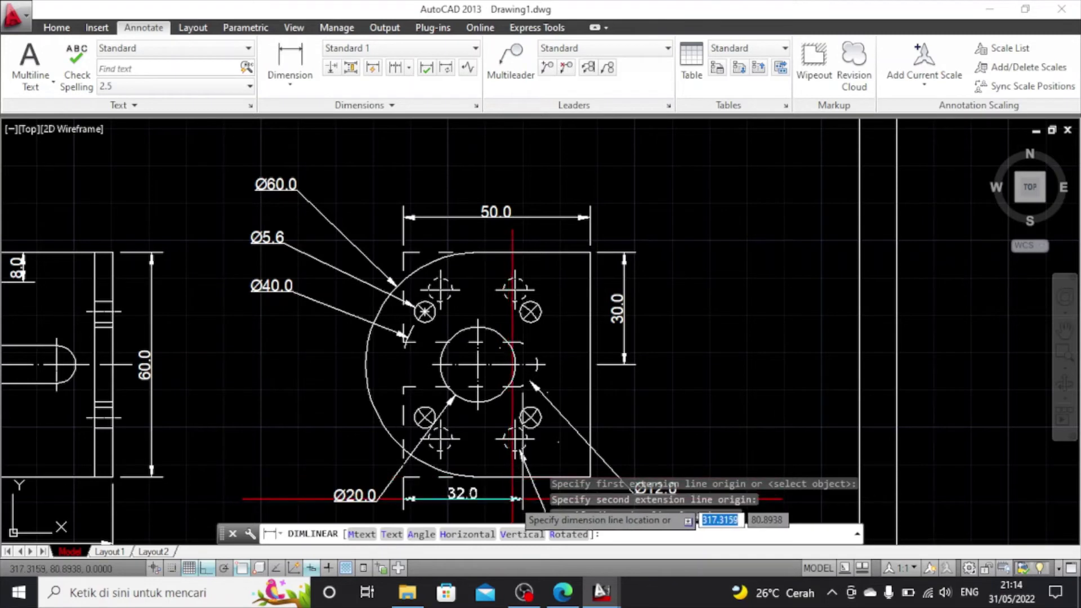
pyautogui.press('Escape')
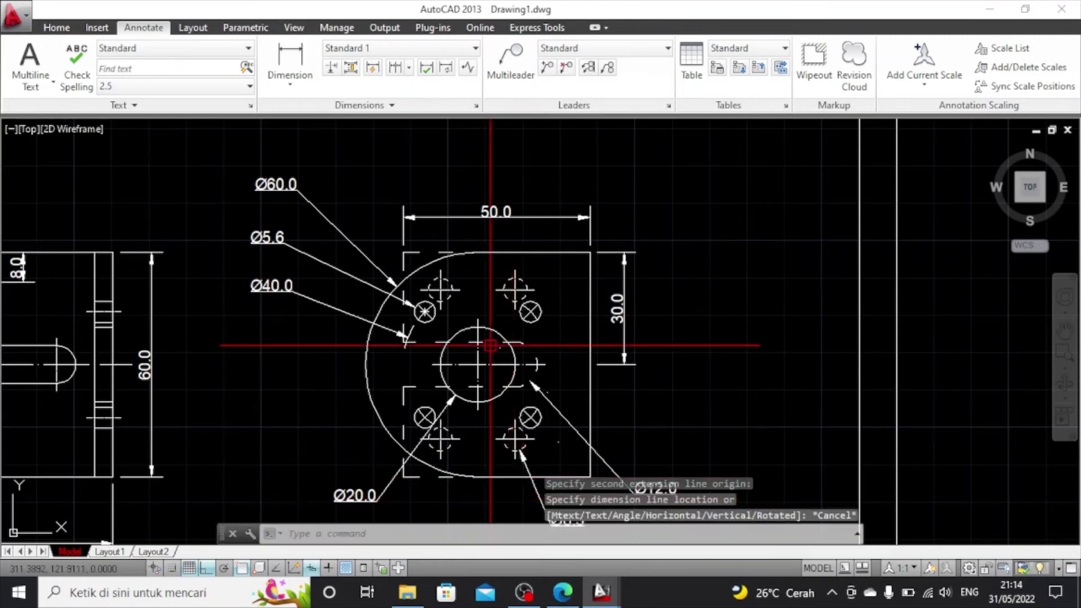
# Add a horizontal 30.0 dimension across the two lower holes, below the connector
pyautogui.click(293, 59)
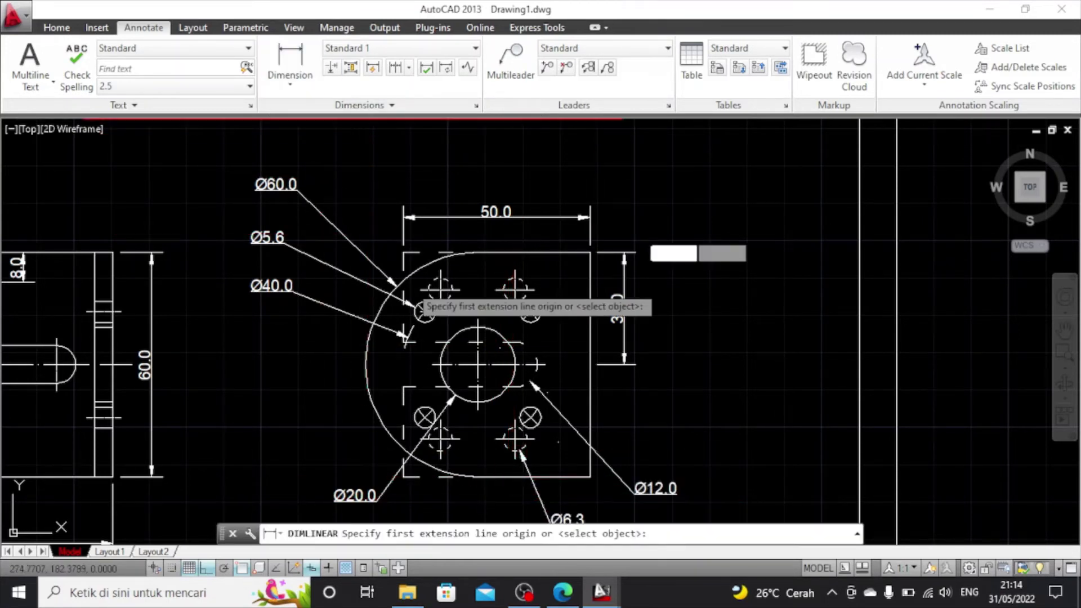
pyautogui.click(403, 387)
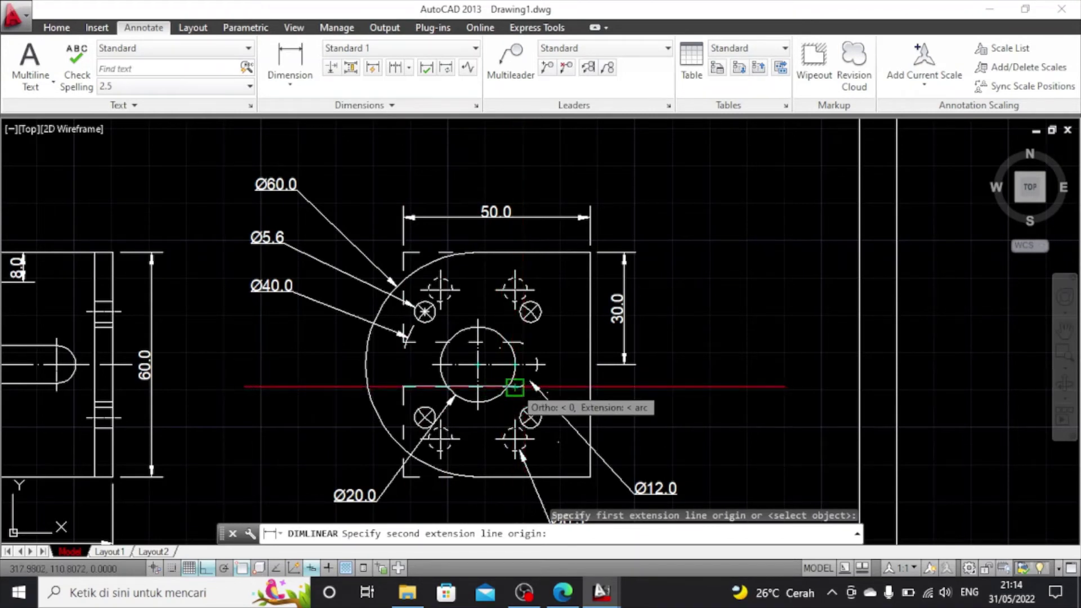
pyautogui.scroll(2, 515, 388)
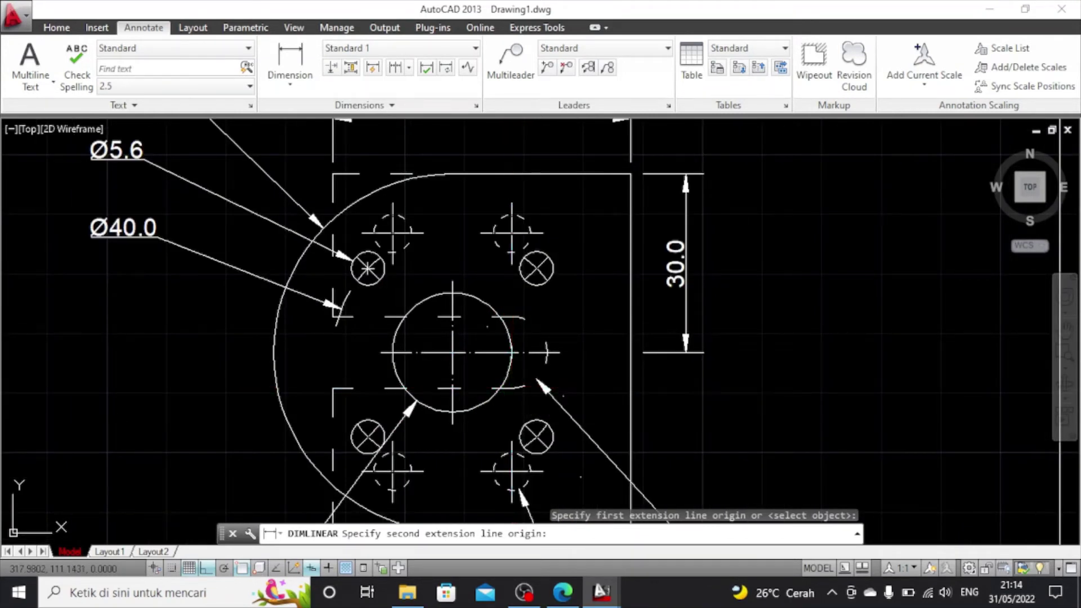
pyautogui.click(512, 387)
pyautogui.scroll(-4, 506, 458)
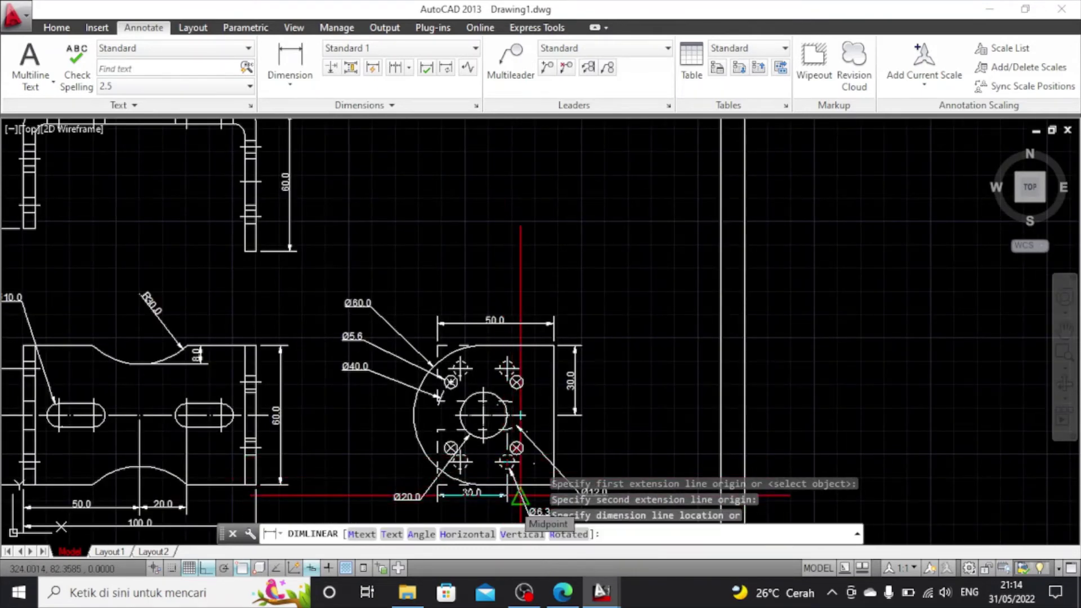
pyautogui.click(512, 504)
pyautogui.scroll(-5, 558, 510)
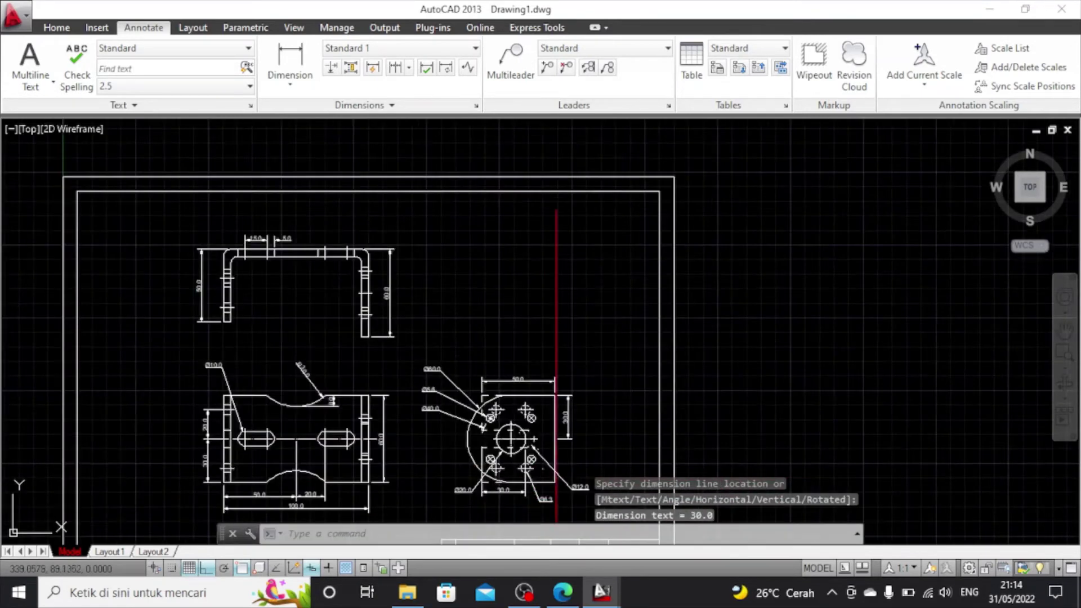
pyautogui.scroll(4, 635, 447)
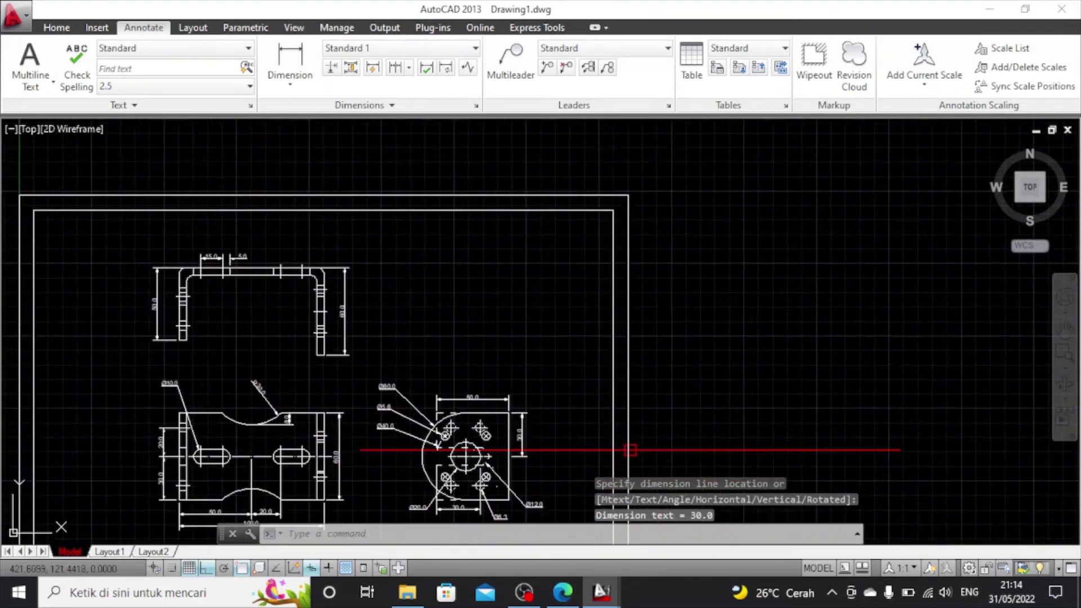
# Pan the view up toward the title block
pyautogui.click(1064, 327)
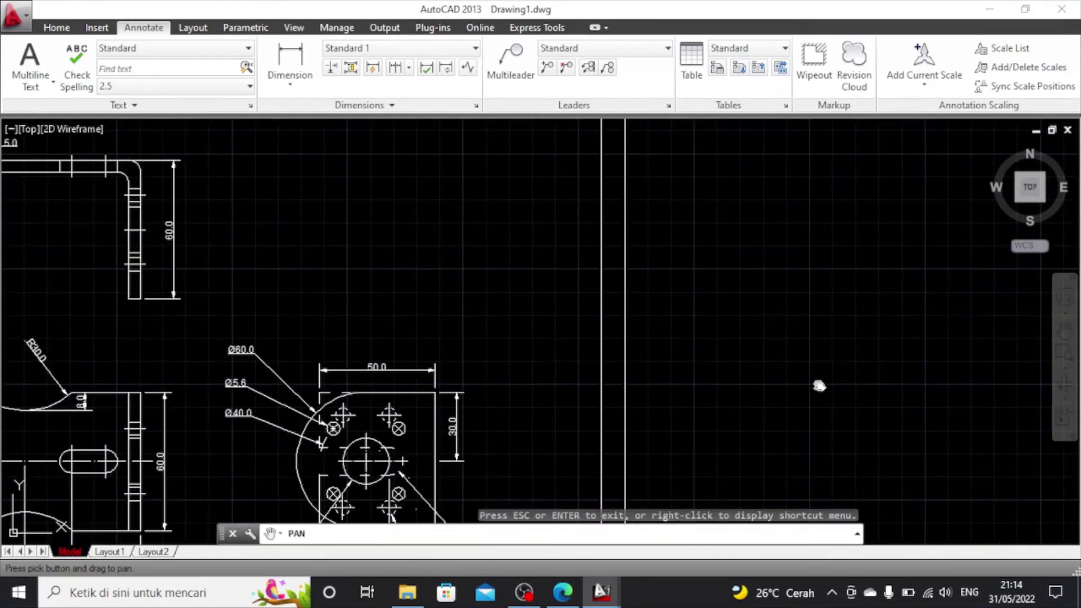
pyautogui.moveTo(818, 381); pyautogui.dragTo(851, 219)
pyautogui.scroll(2, 550, 407)
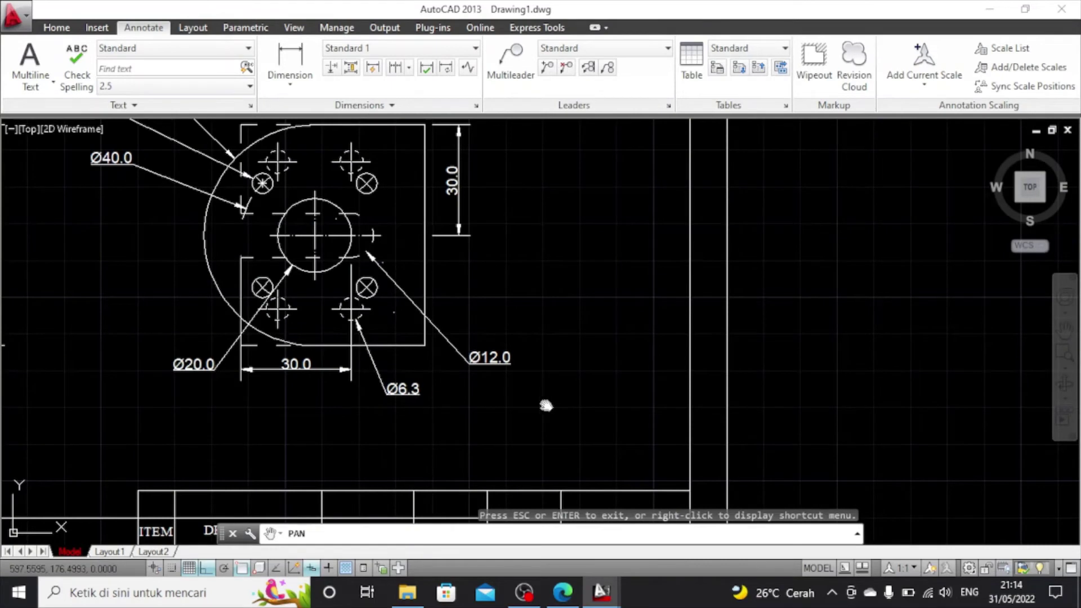
pyautogui.scroll(-2, 547, 405)
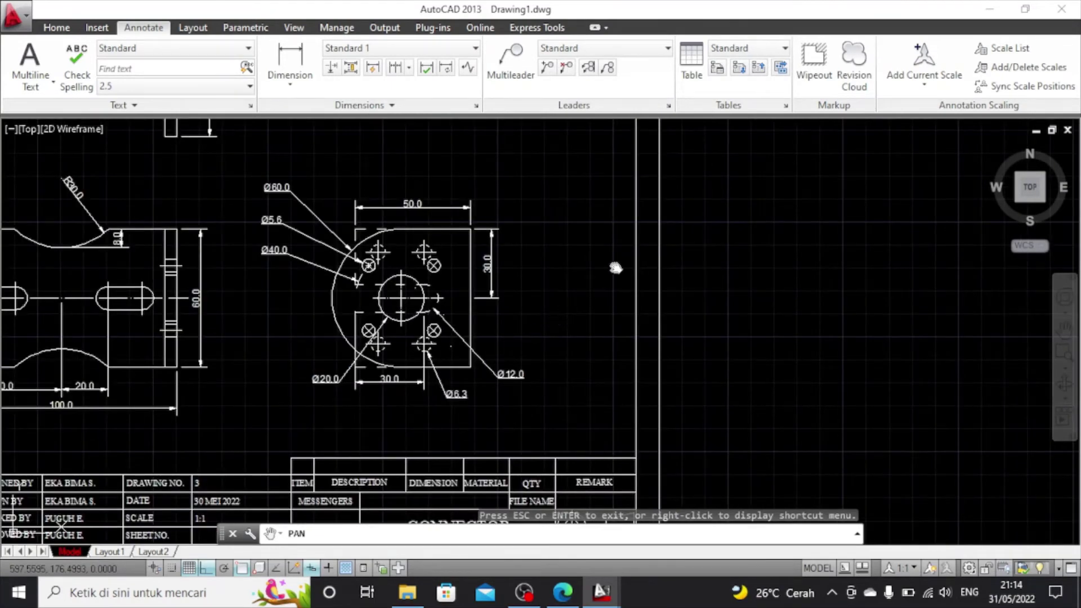
pyautogui.rightClick(586, 318)
pyautogui.click(615, 325)
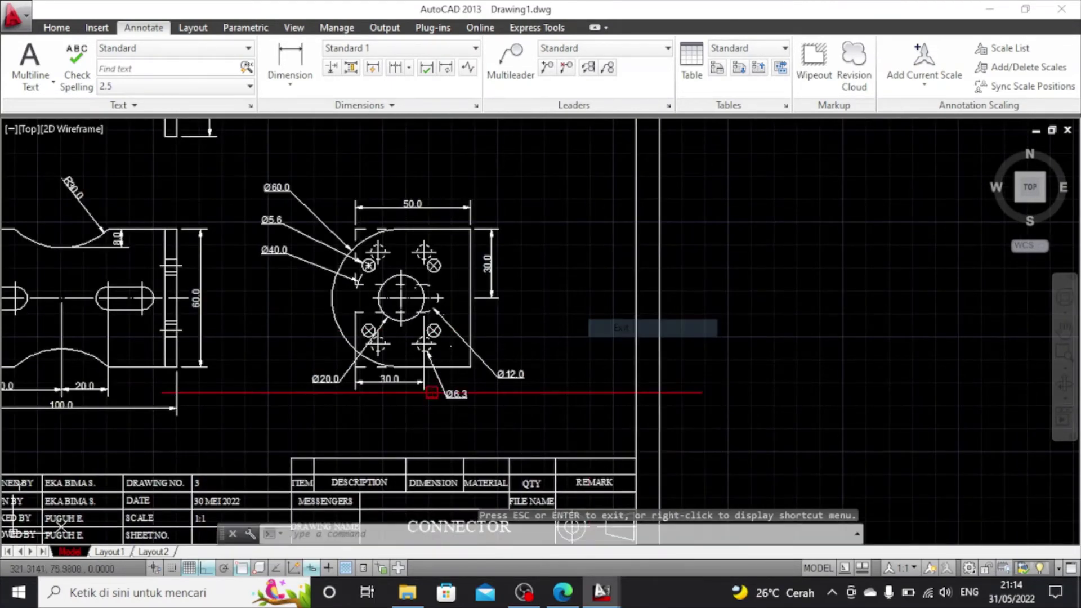
# Try repositioning the 30.0 dimension line by its grip, then cancel the stretch
pyautogui.click(390, 381)
pyautogui.click(390, 379)
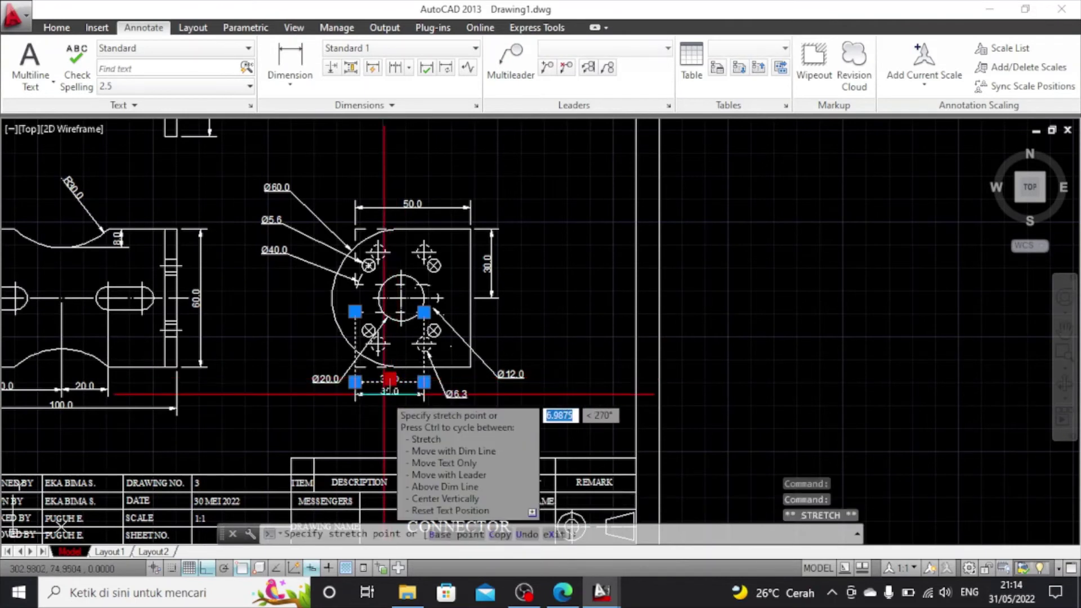
pyautogui.click(380, 409)
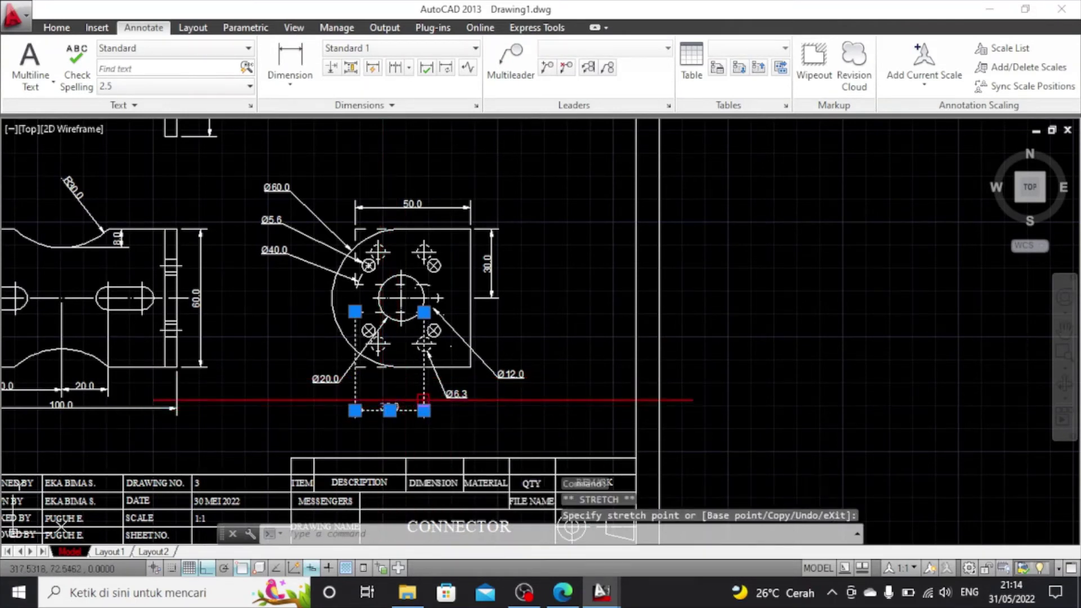
pyautogui.click(389, 410)
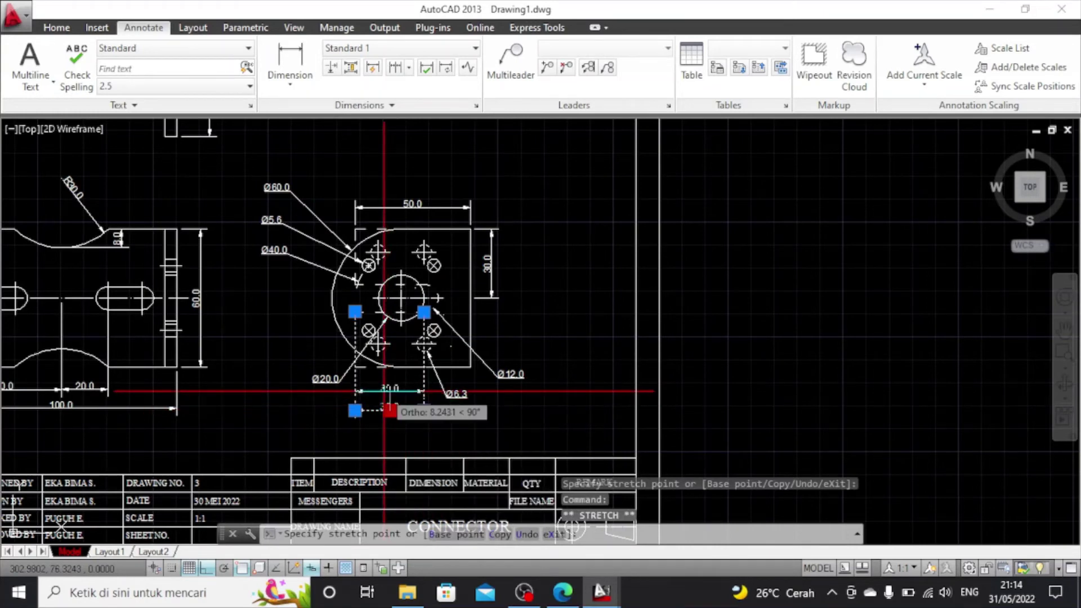
pyautogui.click(384, 390)
pyautogui.scroll(-3, 388, 389)
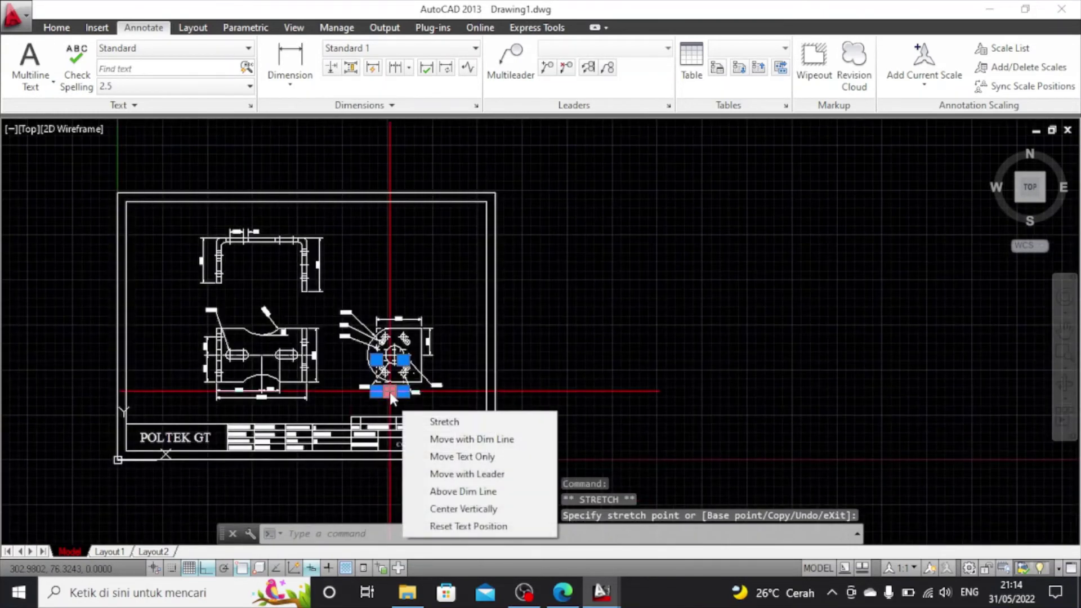
pyautogui.scroll(4, 444, 353)
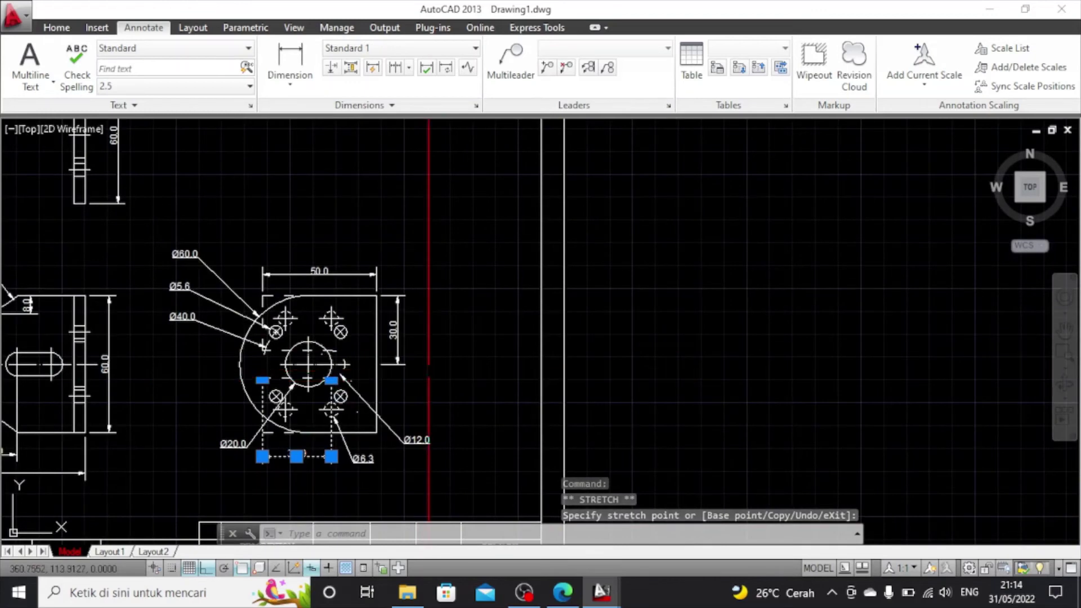
pyautogui.press('Escape')
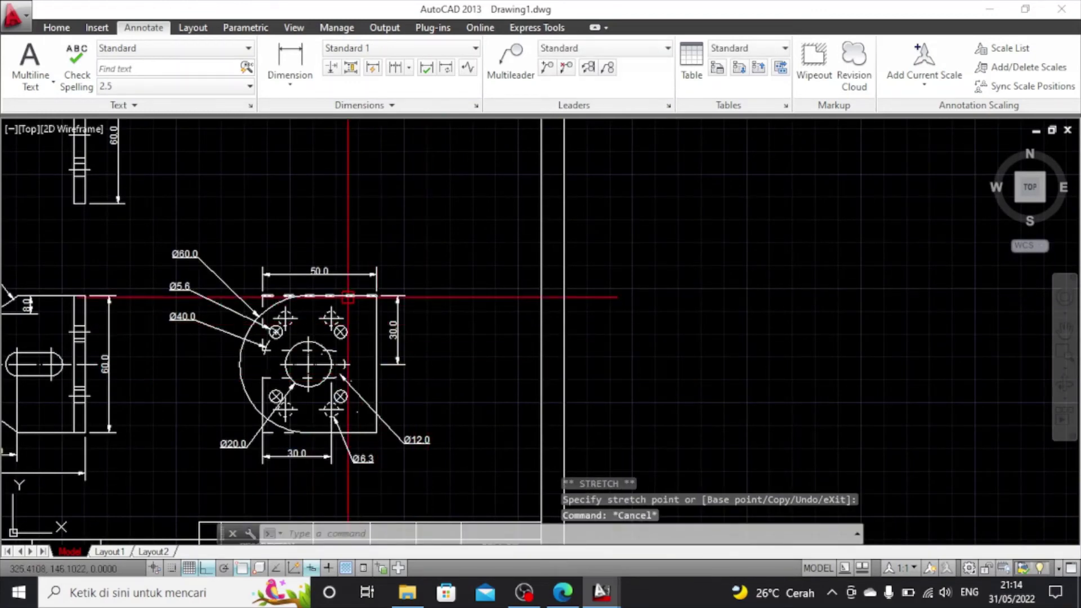
pyautogui.scroll(-6, 230, 225)
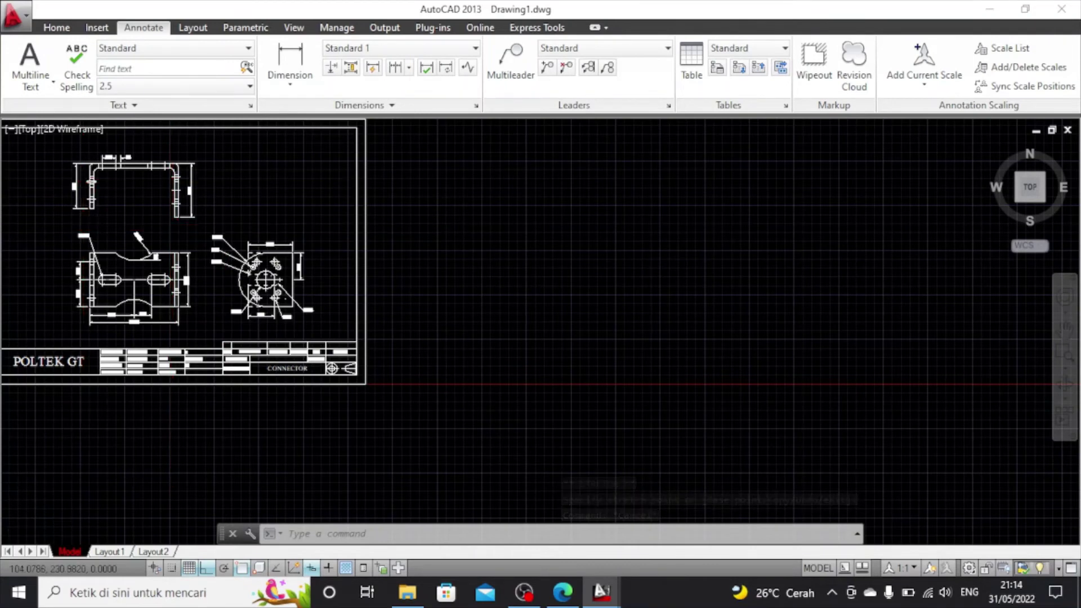
pyautogui.scroll(5, 79, 179)
pyautogui.scroll(-2, 86, 178)
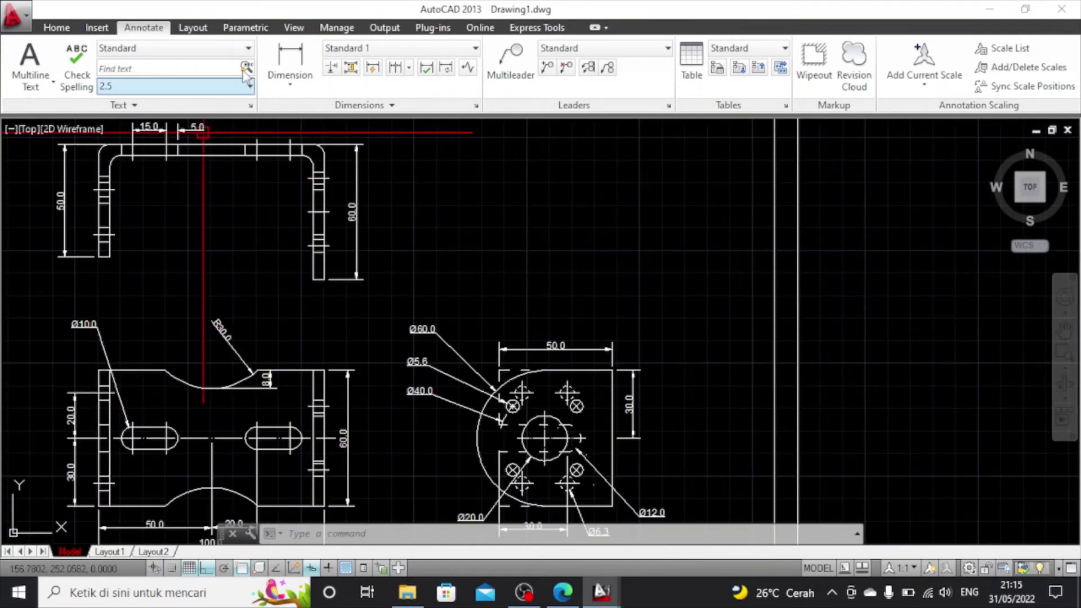
# Add a radius dimension labelled R5.0 to the bracket's top-left inner fillet arc
pyautogui.click(291, 90)
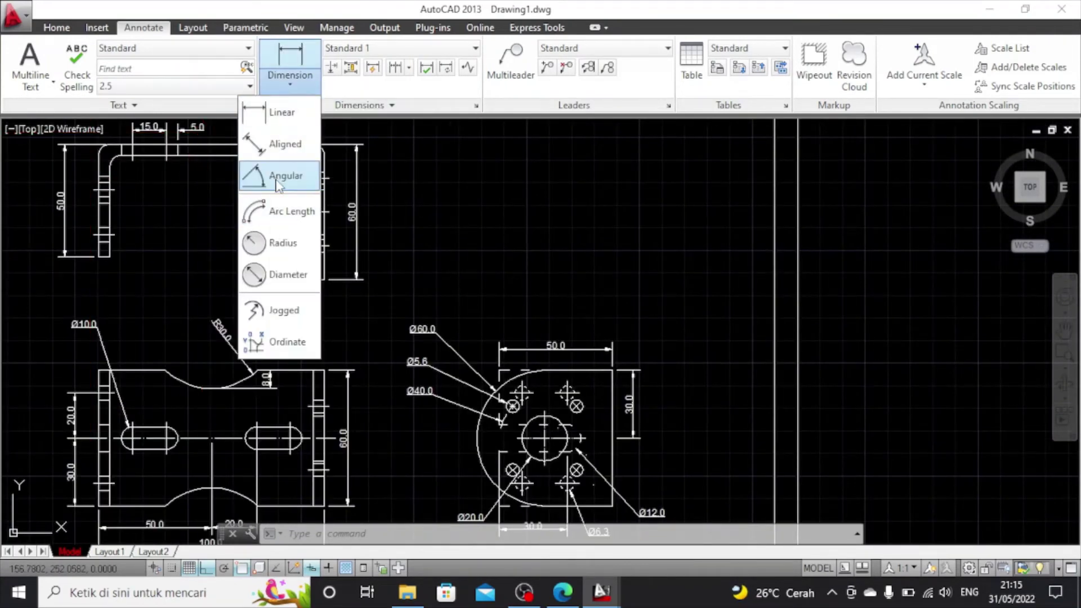
pyautogui.click(282, 243)
pyautogui.scroll(3, 314, 169)
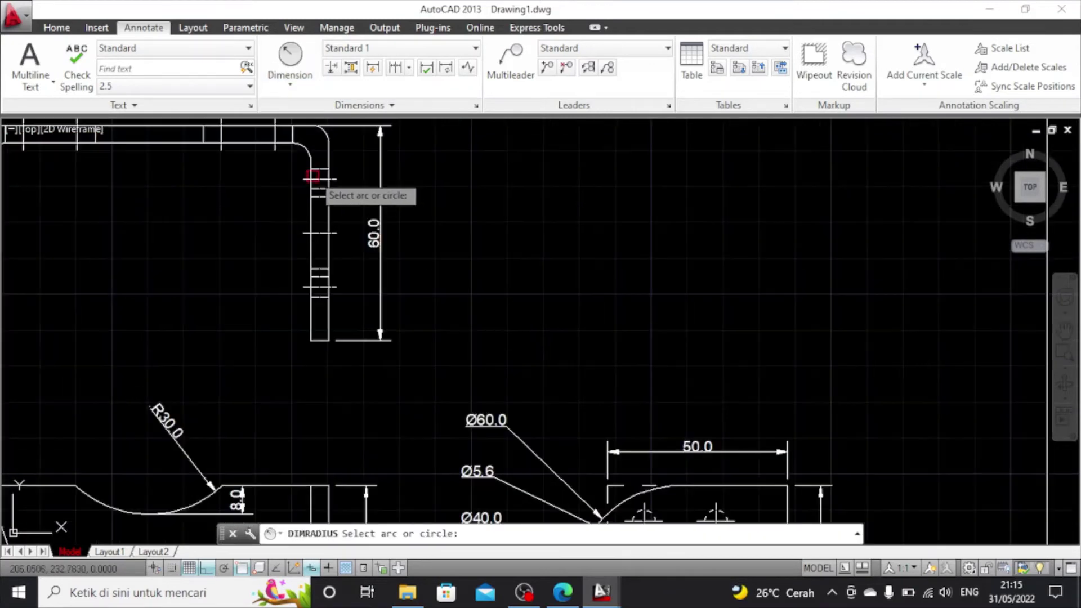
pyautogui.scroll(-3, 317, 163)
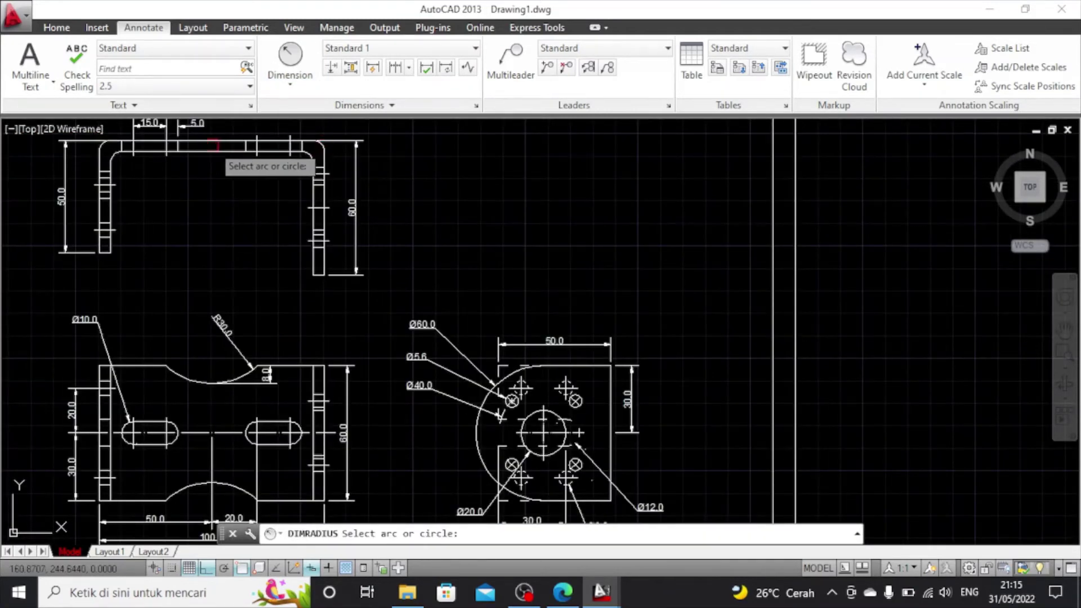
pyautogui.click(117, 158)
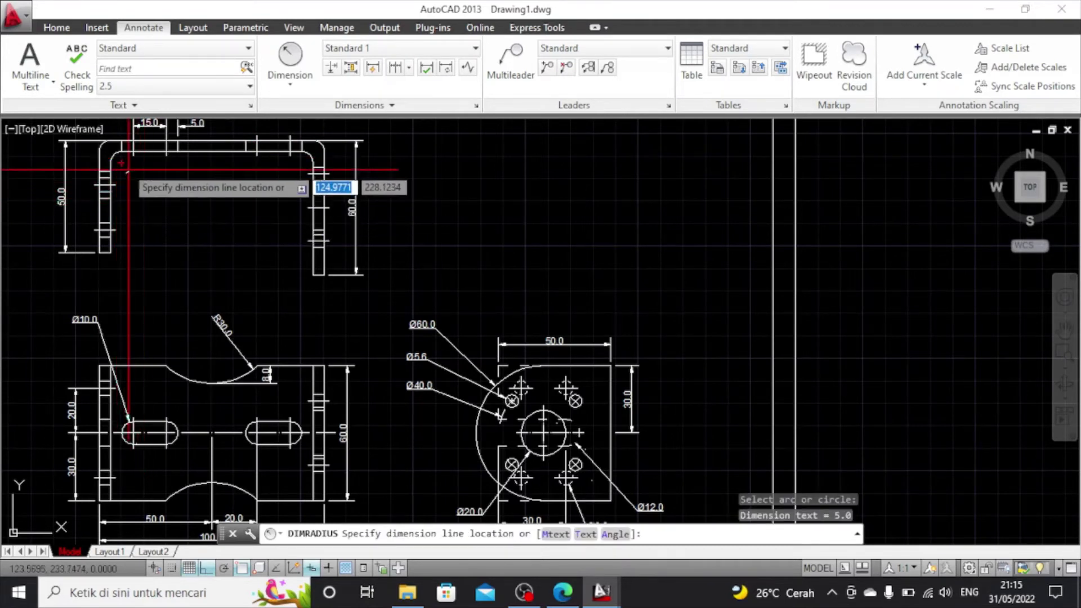
pyautogui.press('Escape')
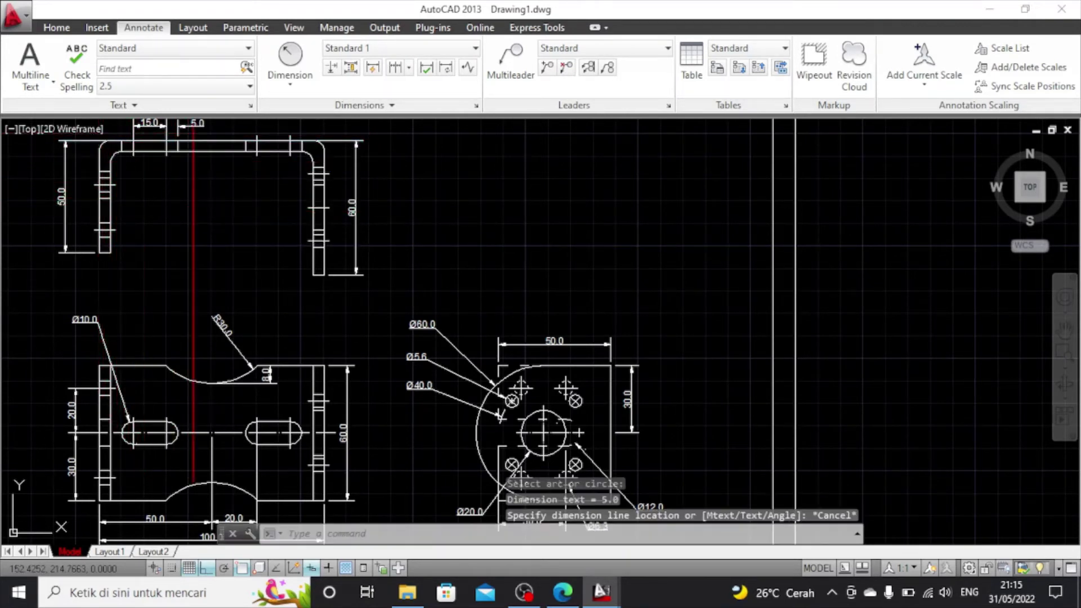
pyautogui.click(290, 57)
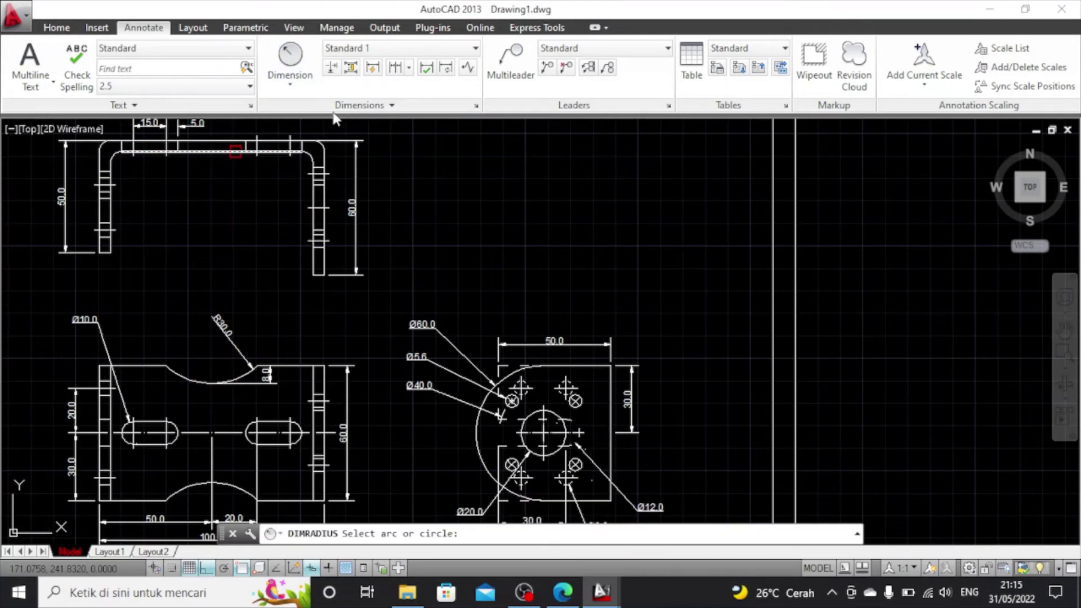
pyautogui.click(111, 157)
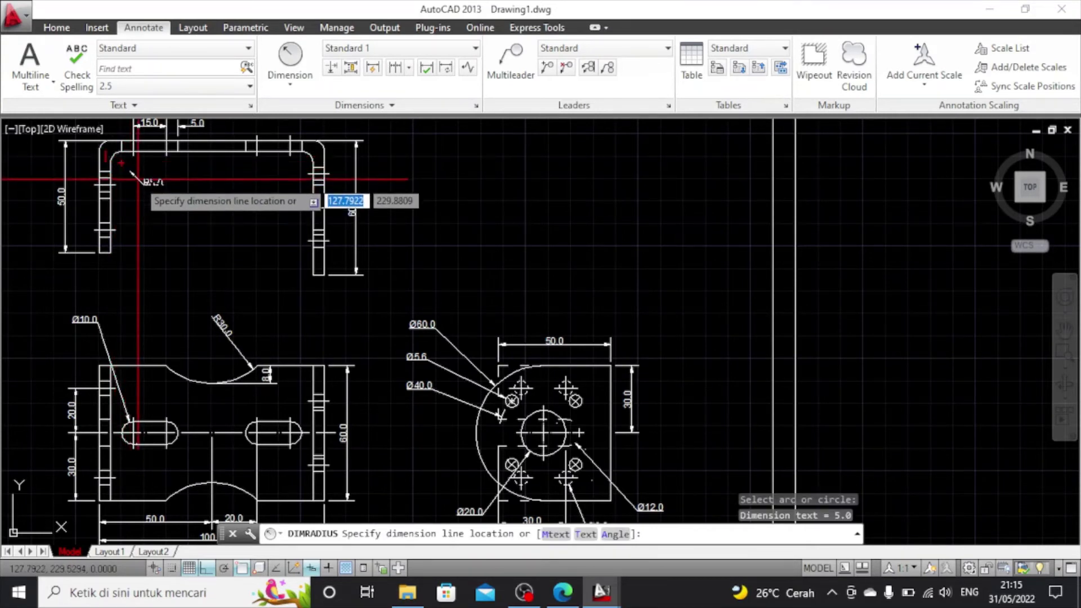
pyautogui.click(141, 183)
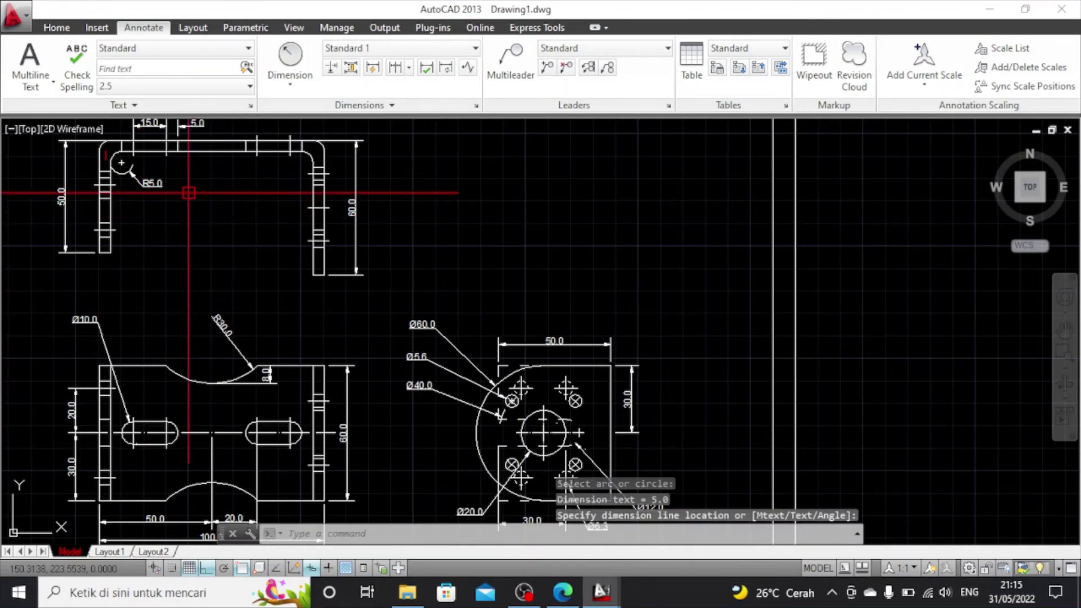
pyautogui.scroll(-3, 189, 192)
pyautogui.scroll(3, 188, 193)
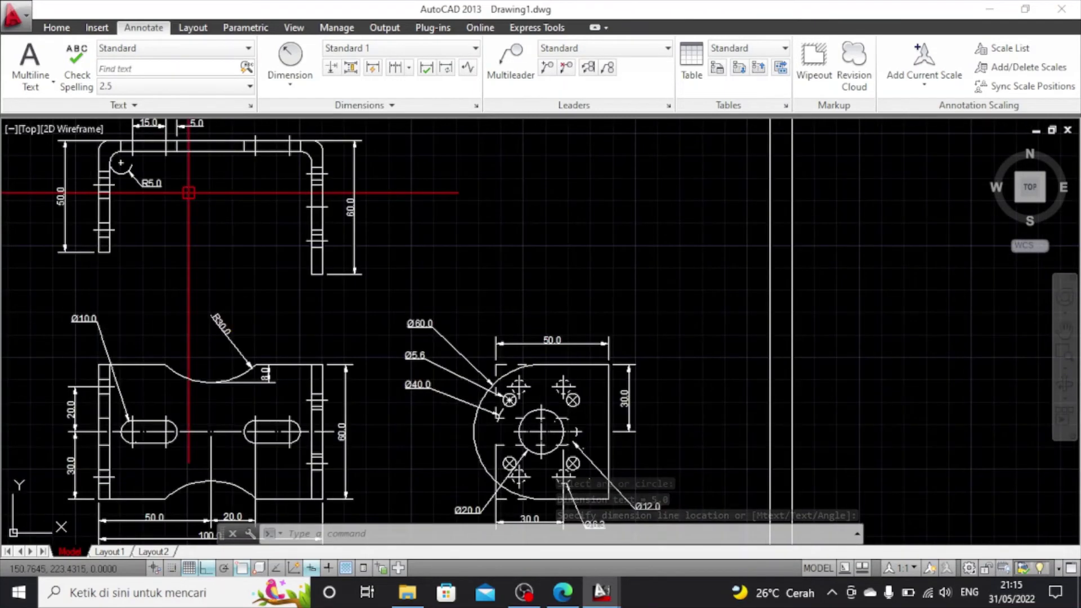
pyautogui.scroll(-2, 189, 193)
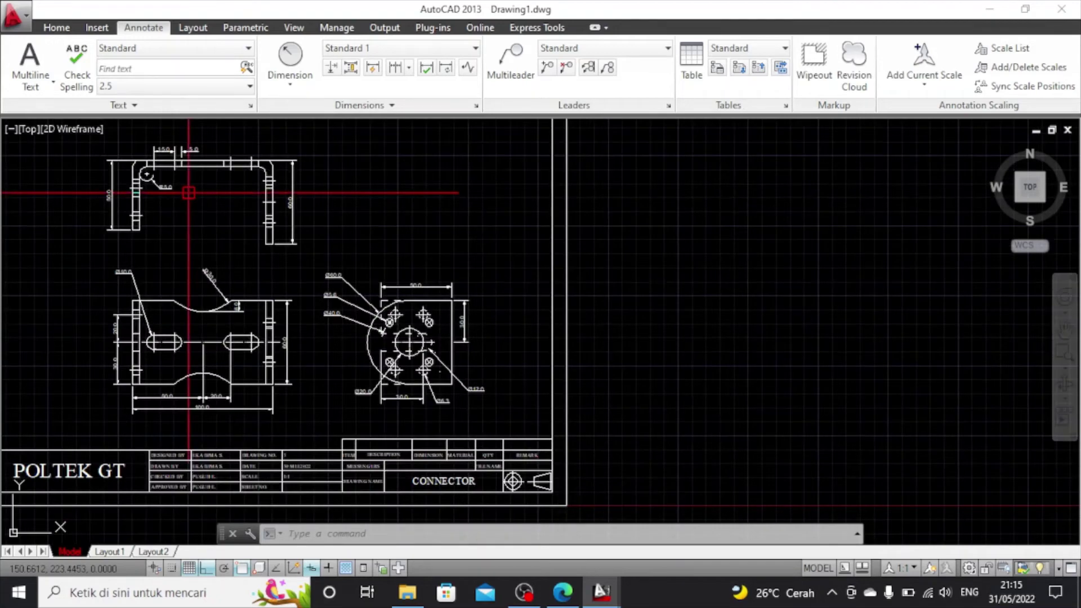
pyautogui.scroll(2, 188, 193)
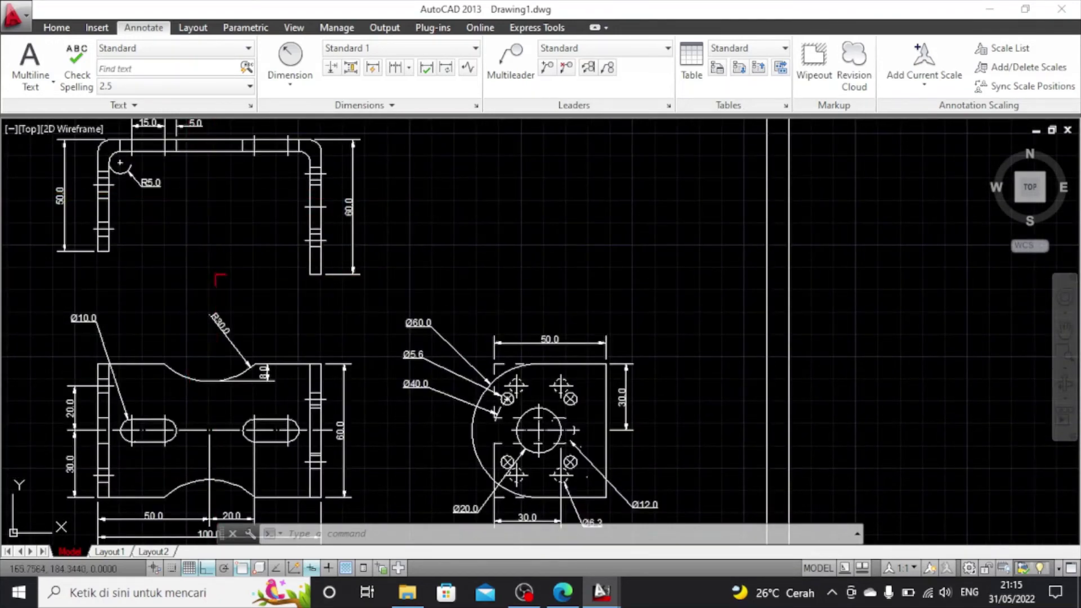
# Place a first vertical linear dimension down to the slot centreline
pyautogui.click(291, 85)
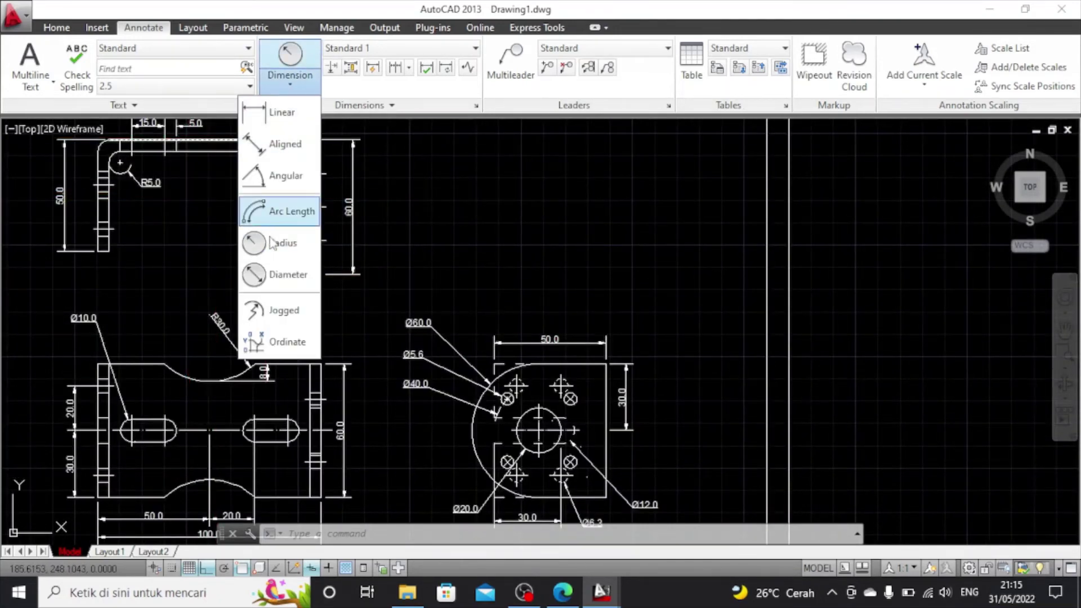
pyautogui.press('Escape')
pyautogui.click(290, 56)
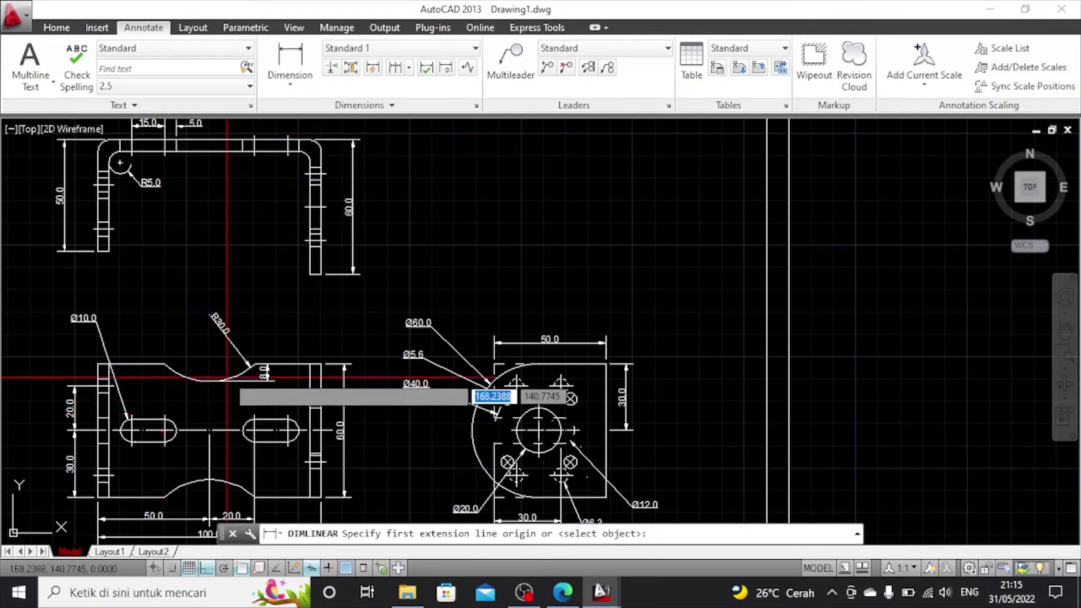
pyautogui.click(205, 384)
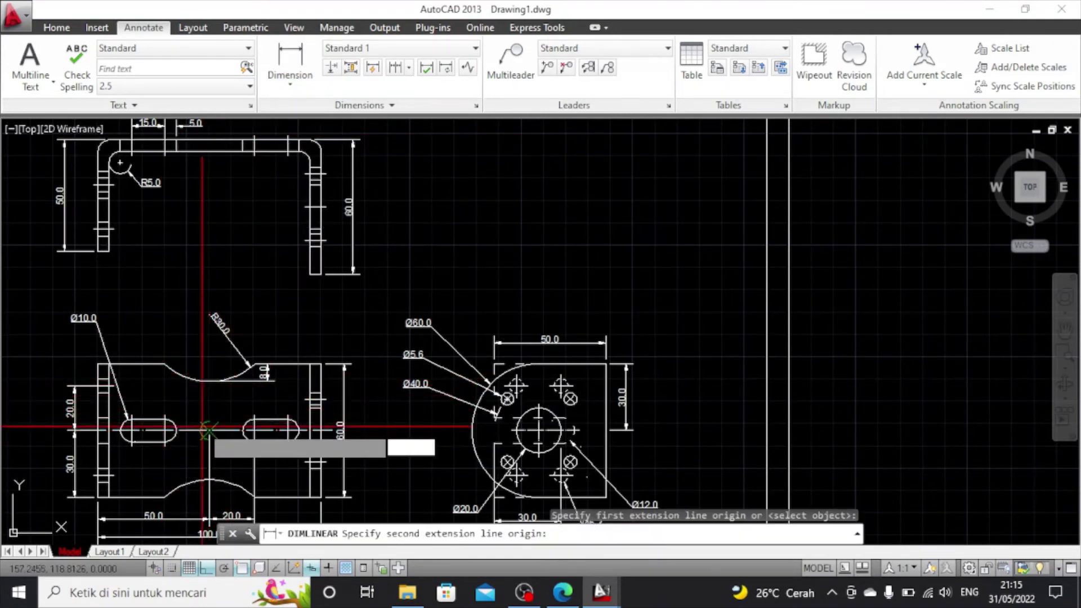
pyautogui.click(192, 419)
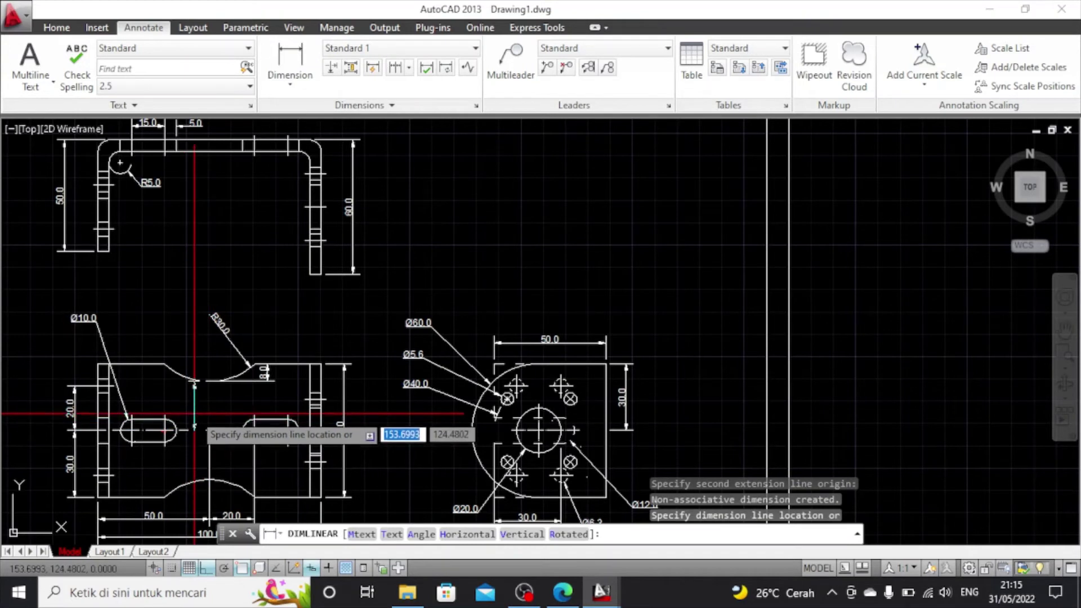
pyautogui.scroll(2, 191, 418)
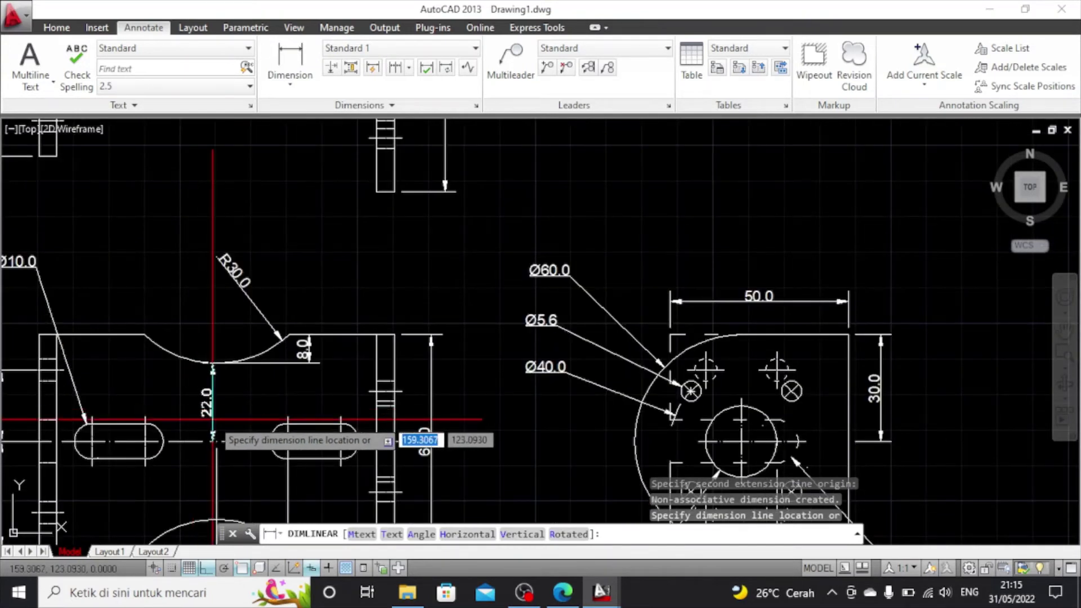
pyautogui.click(212, 419)
# Dimension the top edge to the slot centreline as 30.0 beside the slots
pyautogui.click(290, 59)
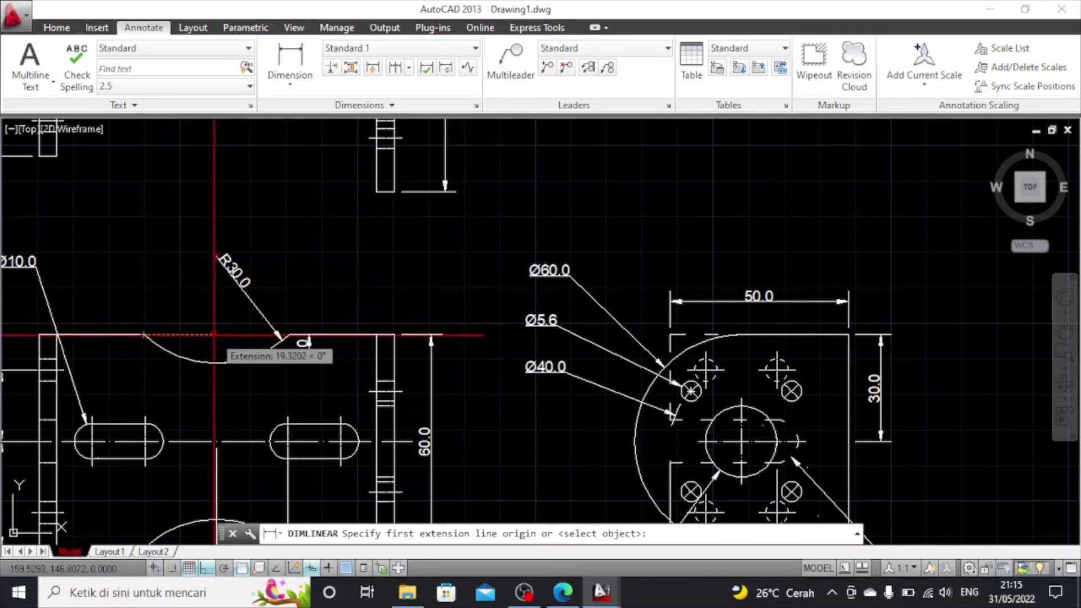
pyautogui.click(202, 335)
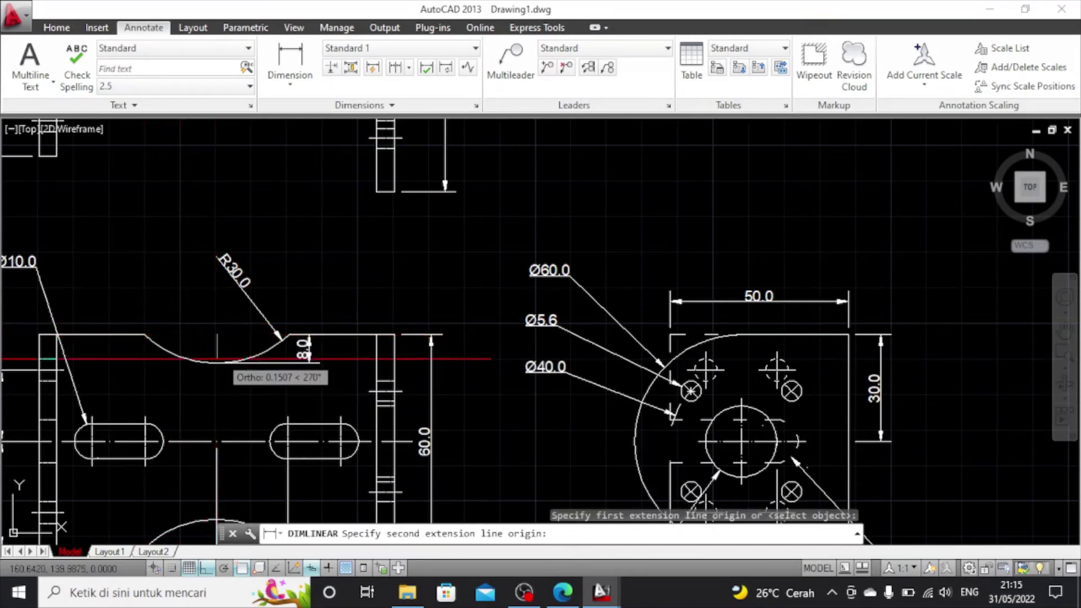
pyautogui.click(201, 435)
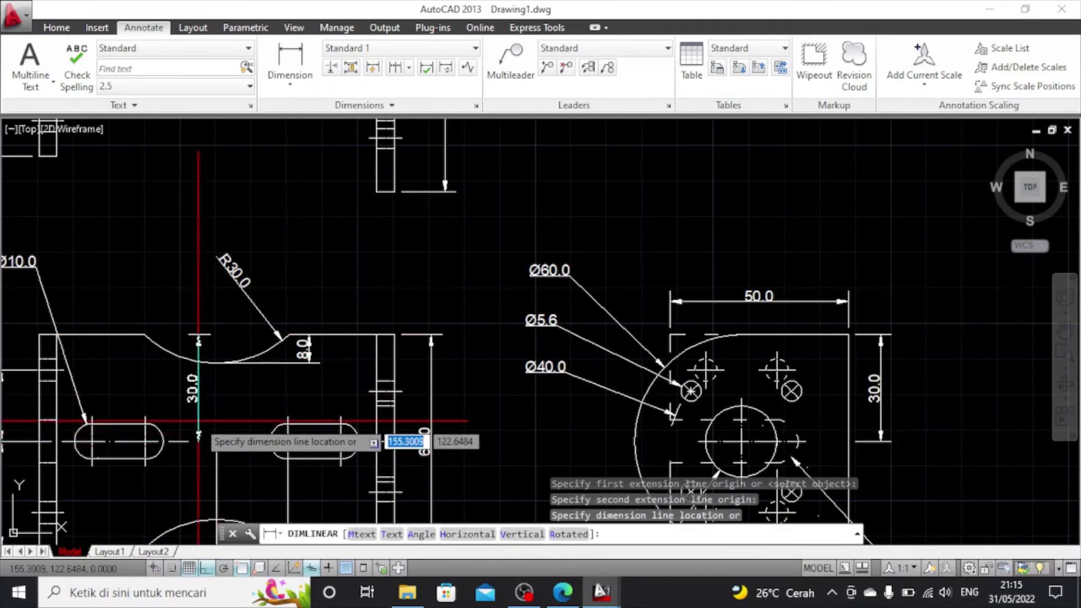
pyautogui.click(198, 420)
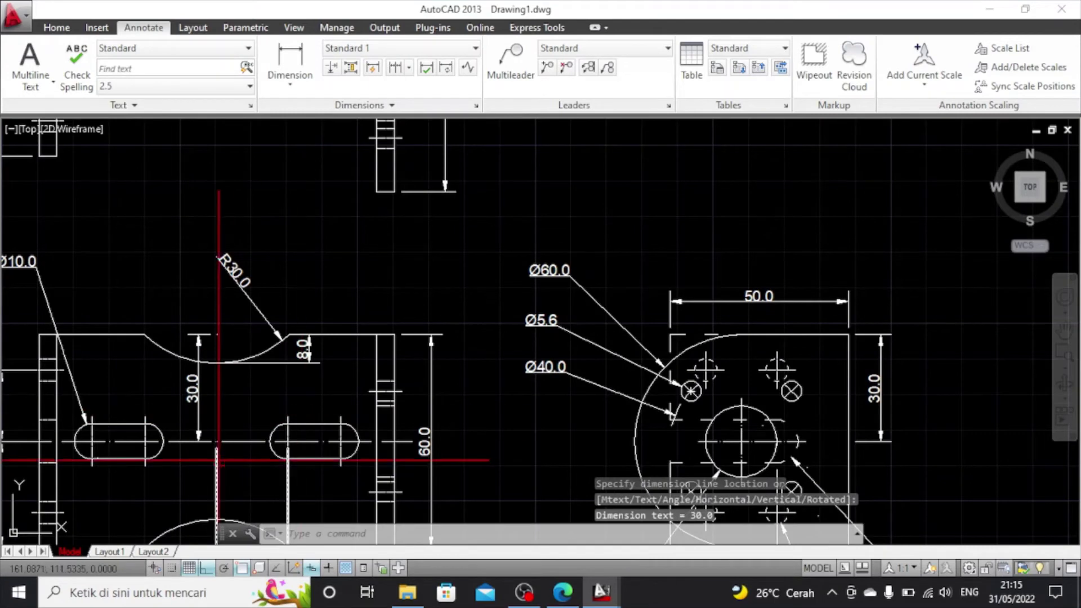
pyautogui.scroll(-2, 245, 398)
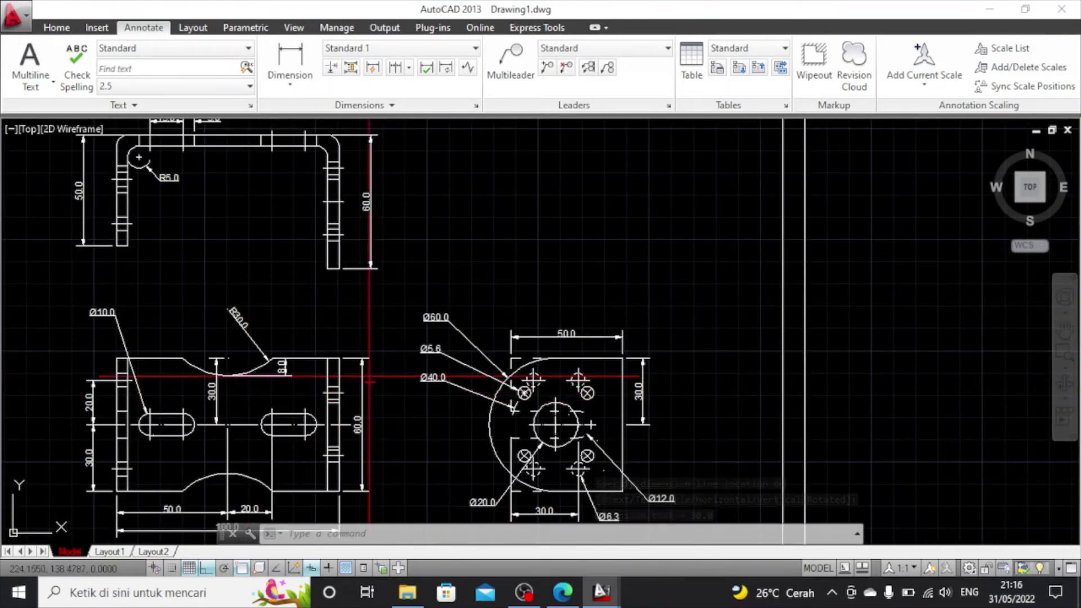
# Window-zoom so the drawing frame fills the view
pyautogui.scroll(-4, 362, 190)
pyautogui.scroll(4, 359, 347)
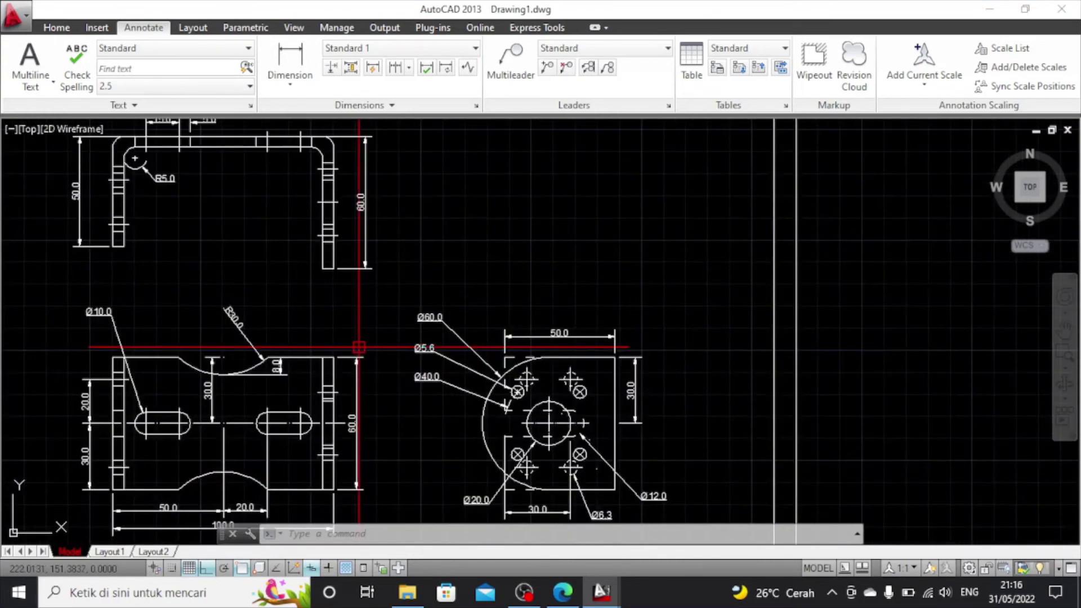
pyautogui.scroll(-3, 359, 347)
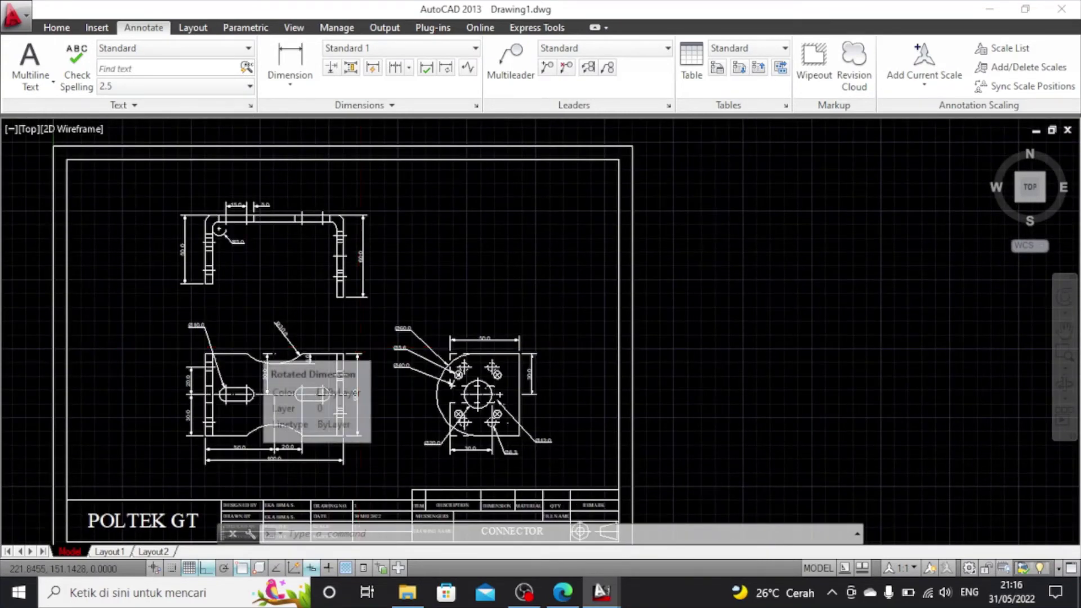
pyautogui.scroll(-2, 264, 369)
pyautogui.scroll(2, 184, 379)
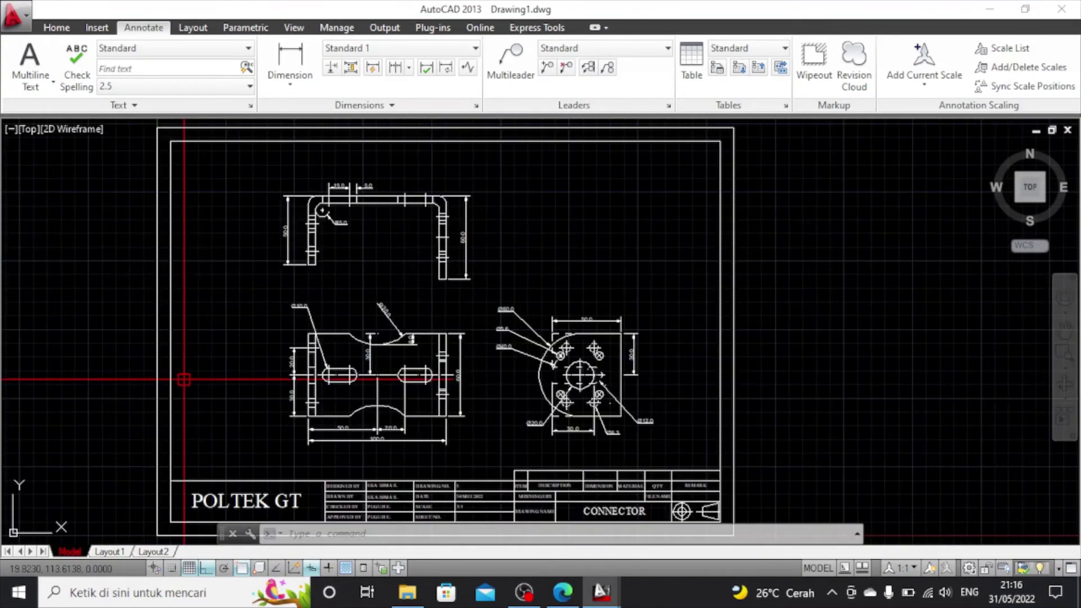
pyautogui.scroll(-2, 184, 379)
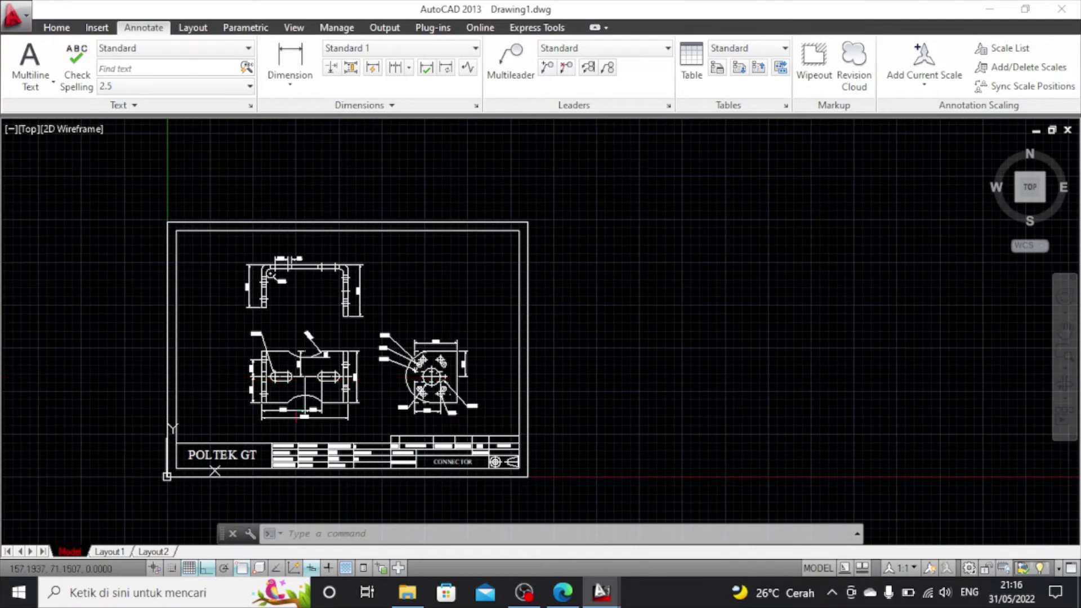
pyautogui.click(1067, 370)
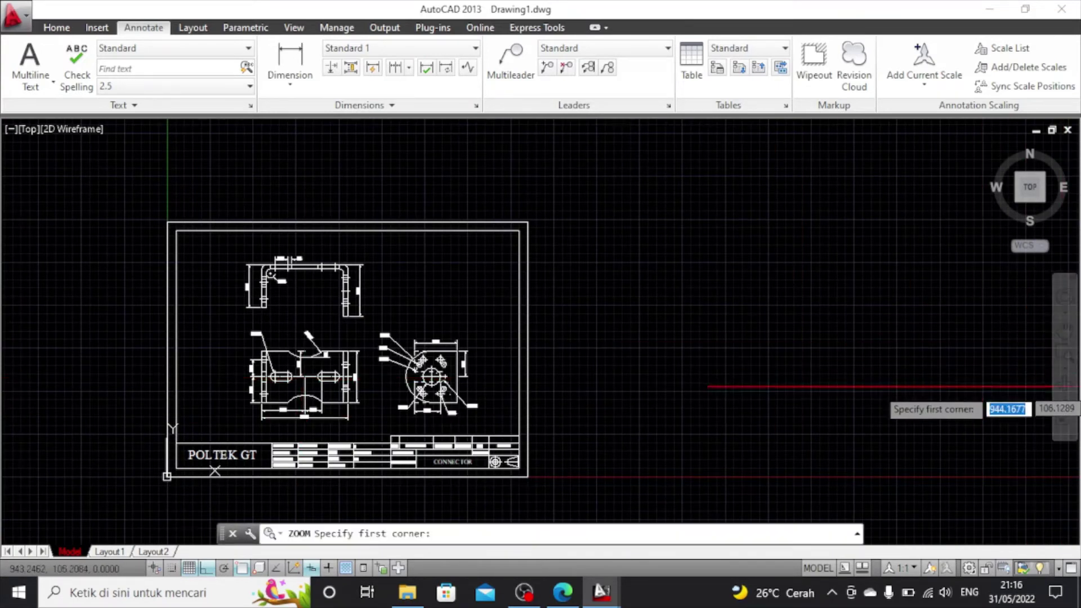
pyautogui.click(1066, 372)
pyautogui.click(1005, 401)
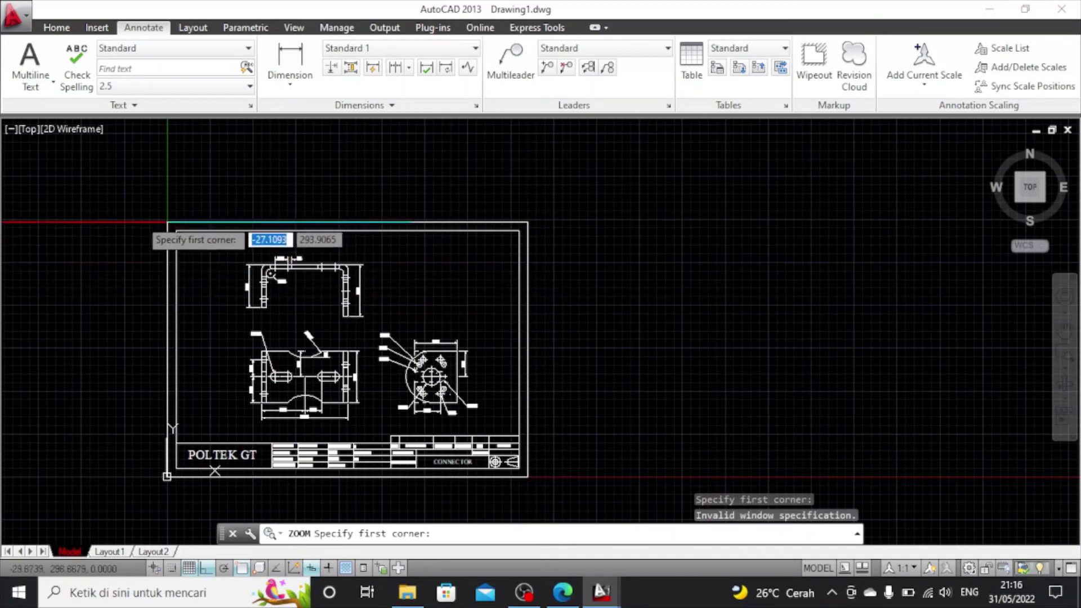
pyautogui.click(138, 210)
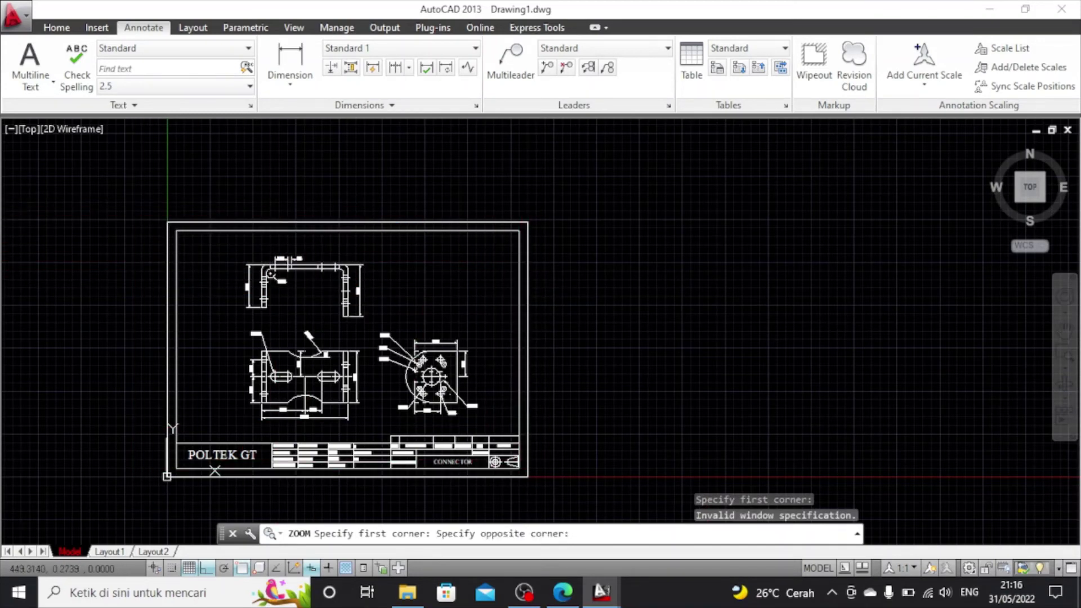
pyautogui.click(568, 493)
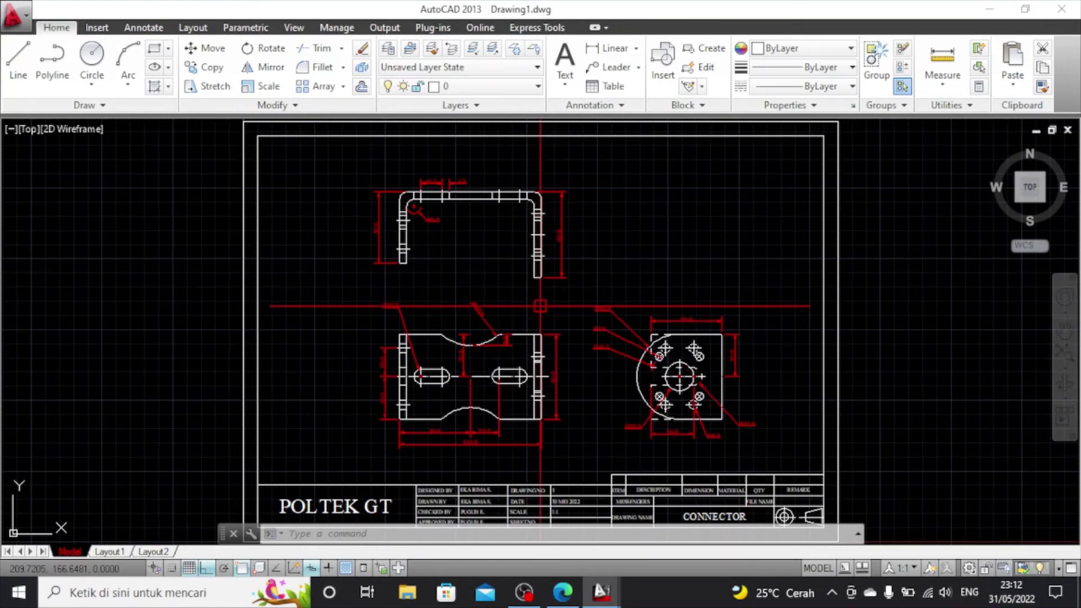
# Check the Cross slide reference figure, then switch to the empty Drawing2 sheet
pyautogui.click(563, 592)
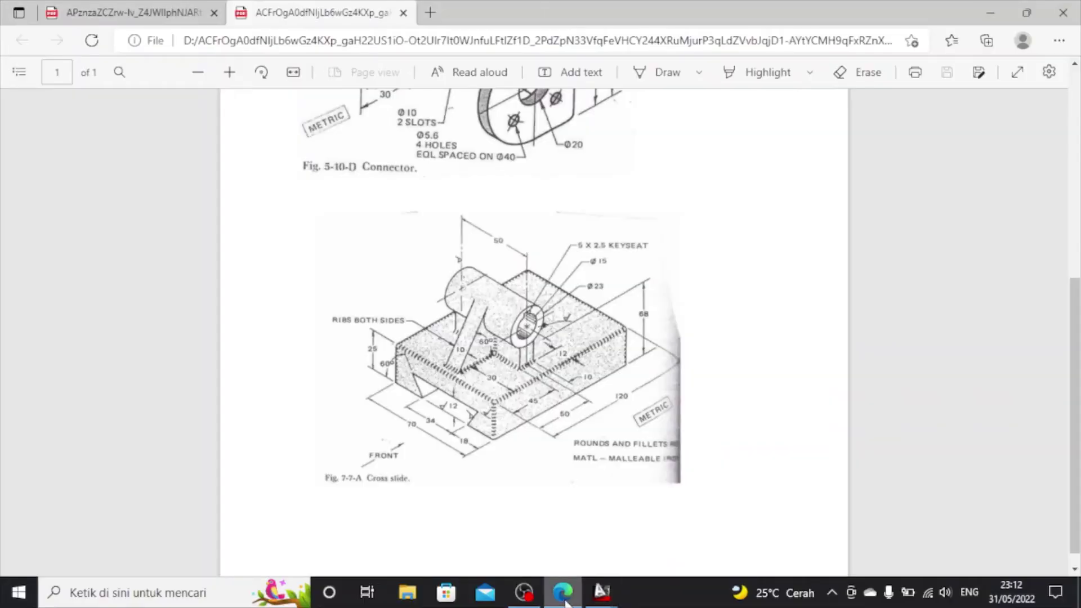
pyautogui.click(601, 592)
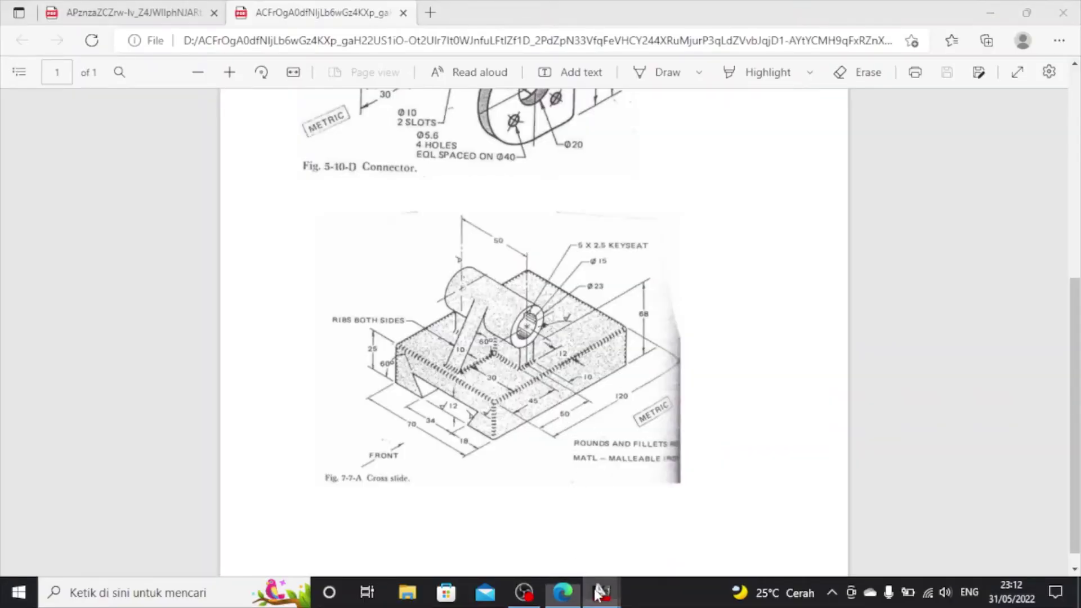
pyautogui.click(631, 523)
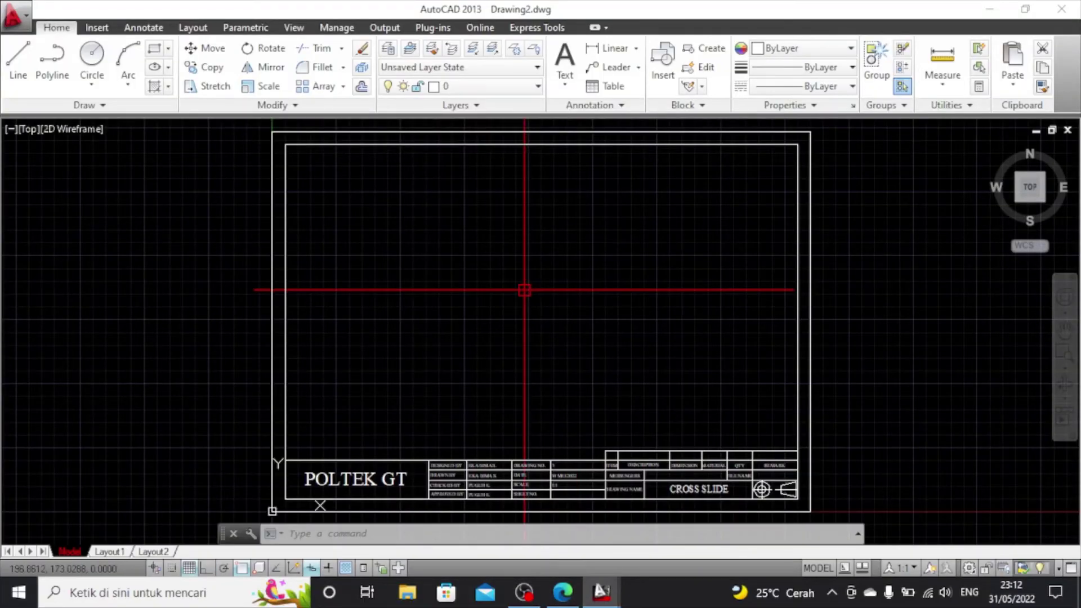
# Draw an Ortho vertical line from the top border's midpoint down to above the title block
pyautogui.click(17, 62)
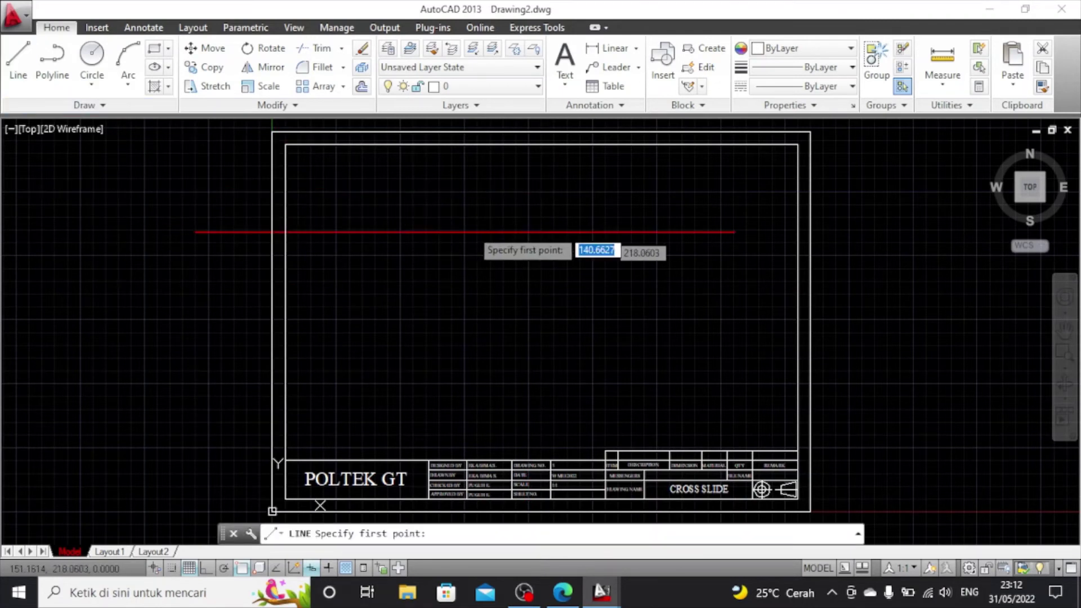
pyautogui.click(541, 144)
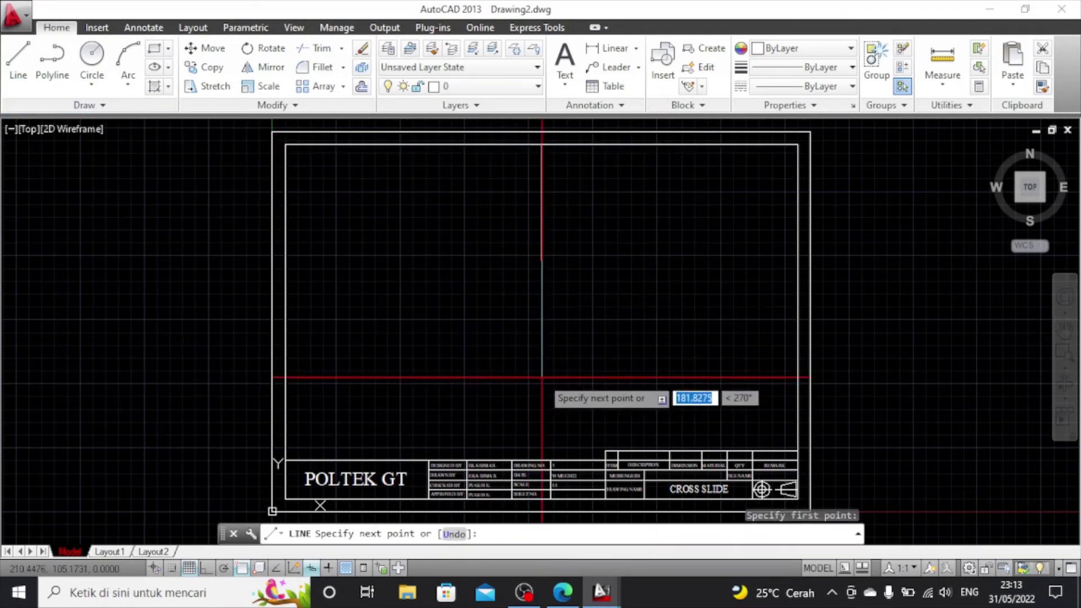
pyautogui.press('F8')
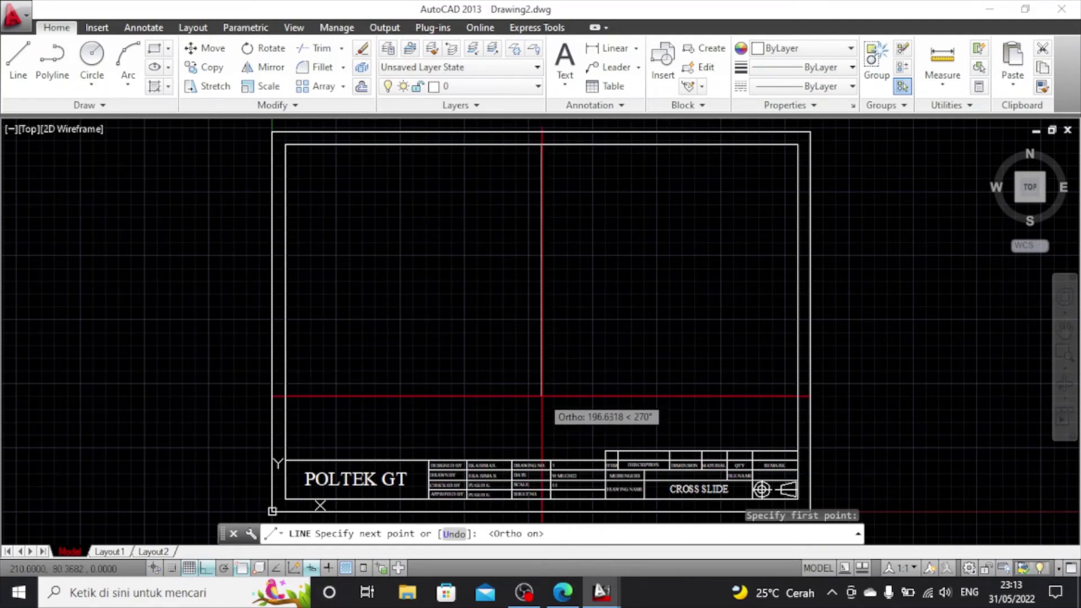
pyautogui.press('F8')
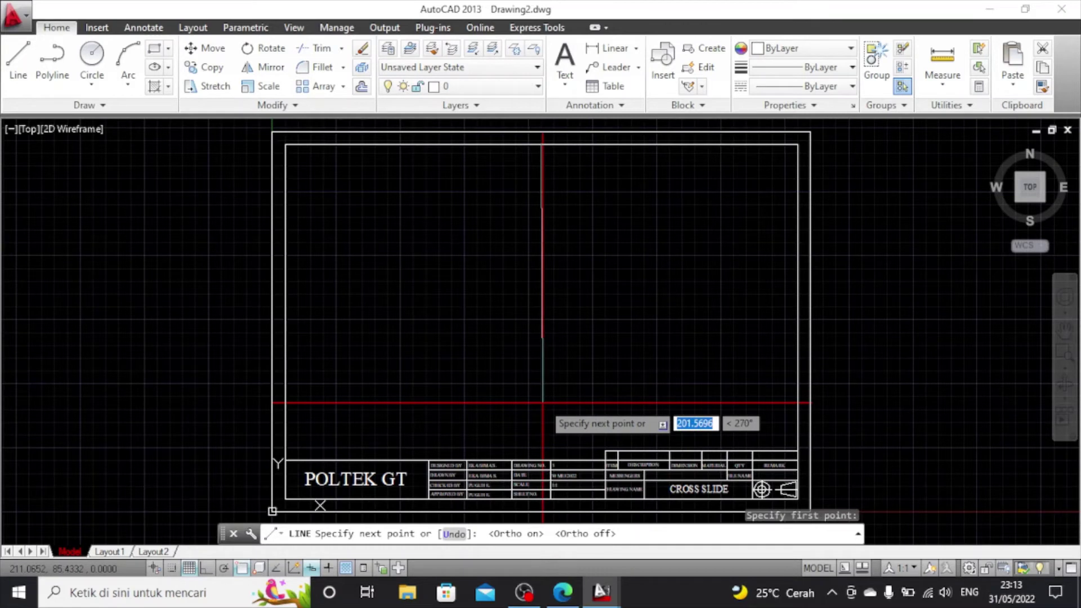
pyautogui.press('F8')
pyautogui.press('F8')
pyautogui.press('F8')
pyautogui.press('F8')
pyautogui.press('F8')
pyautogui.press('F8')
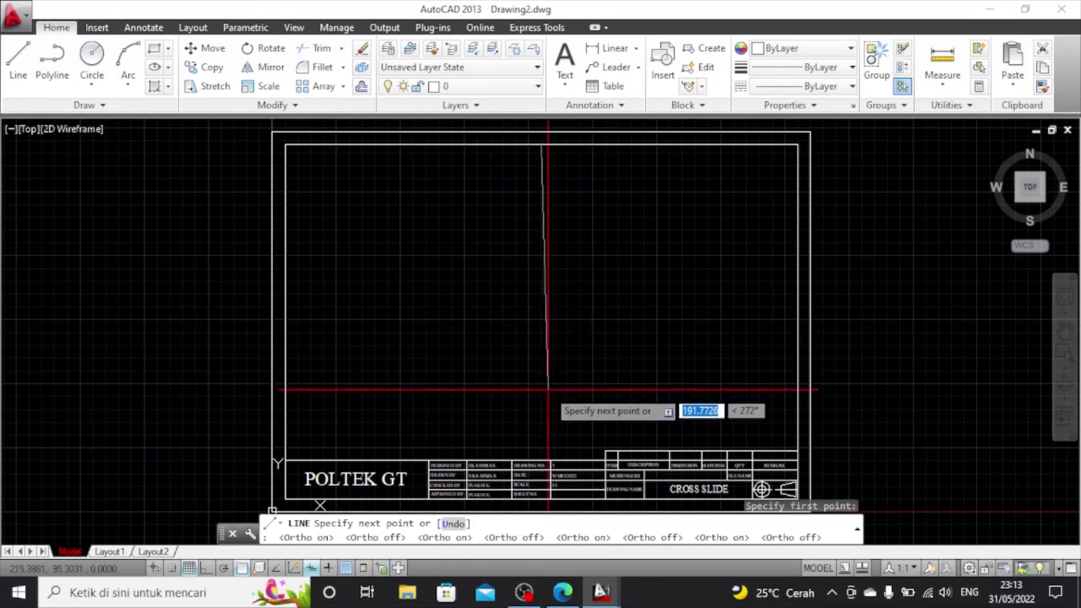
pyautogui.press('F8')
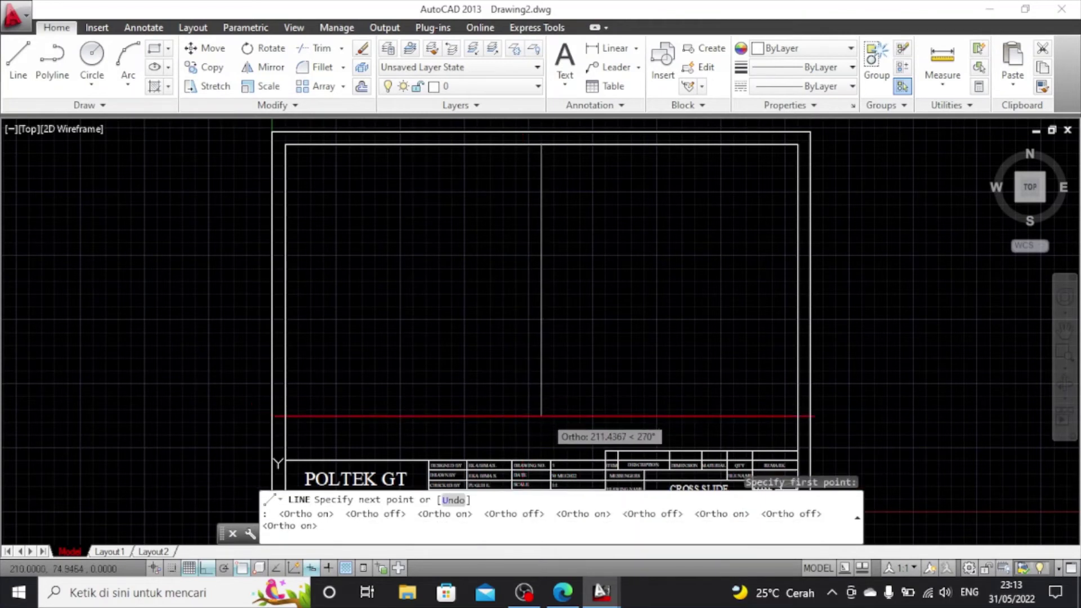
pyautogui.click(541, 432)
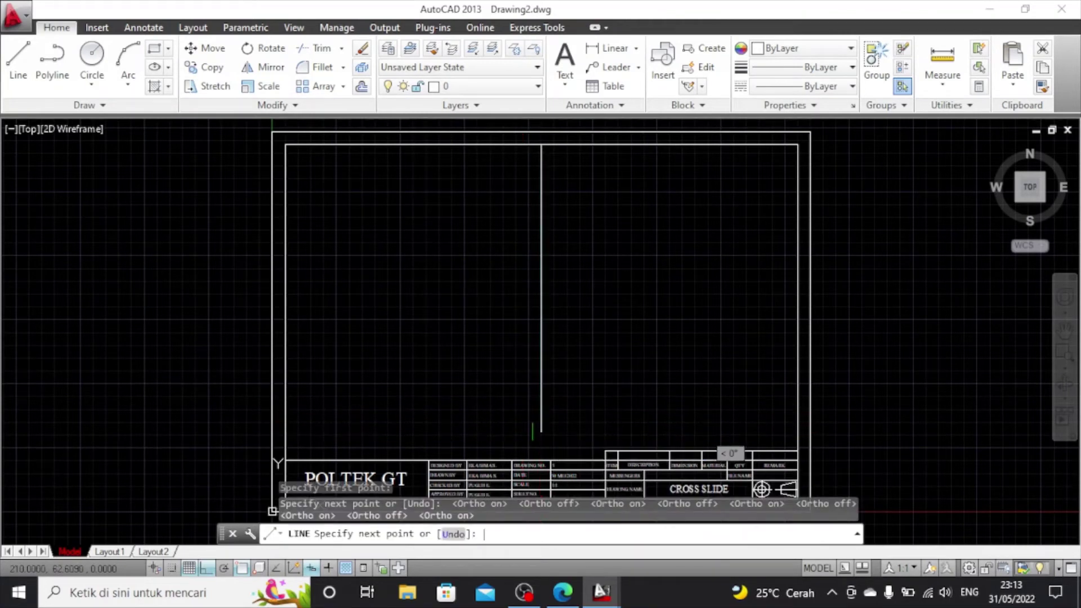
pyautogui.press('Escape')
# Draw a horizontal line from the left border's midpoint to the right border
pyautogui.click(20, 71)
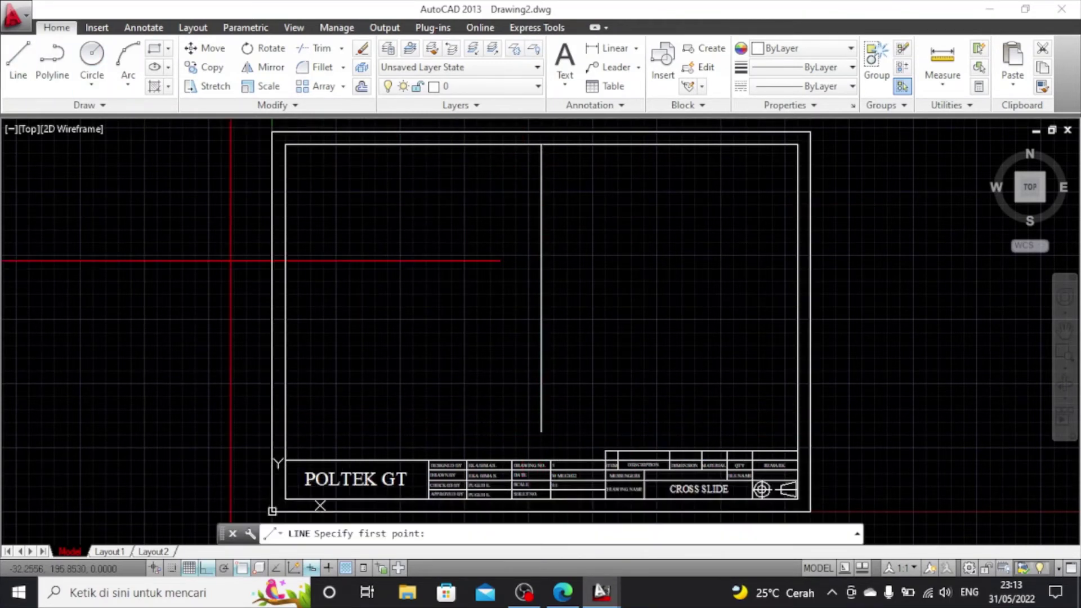
pyautogui.click(285, 322)
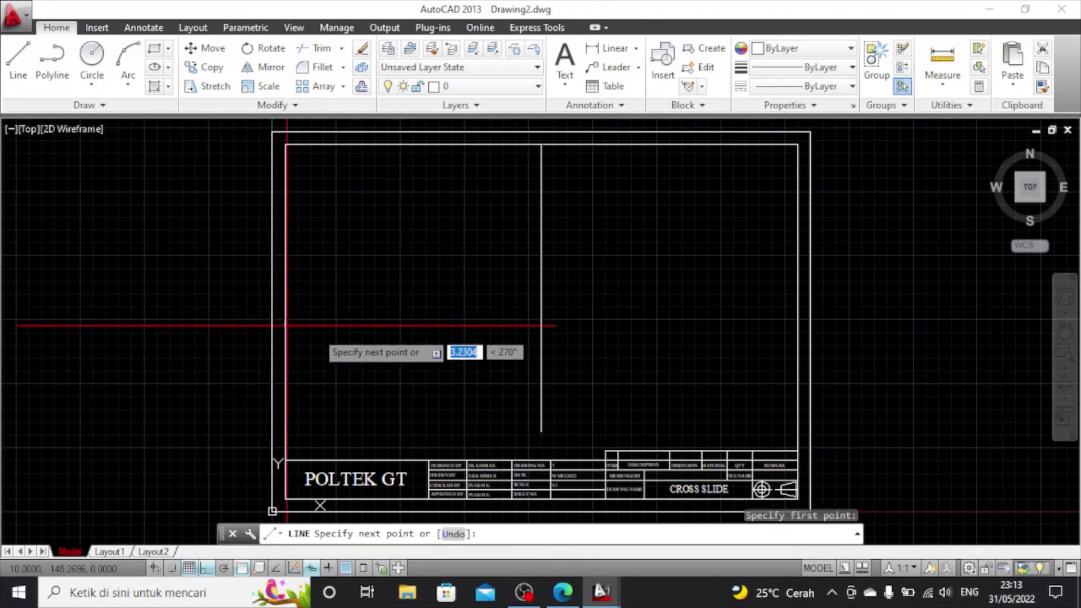
pyautogui.click(798, 322)
pyautogui.press('Escape')
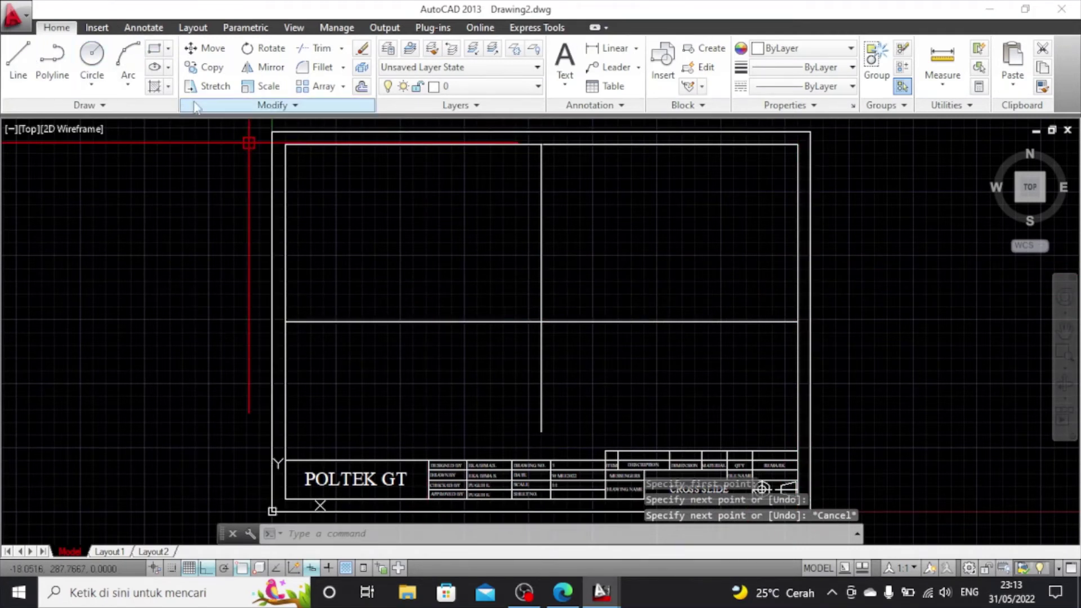
# Draw a 70 × 25 rectangular outline with LINE, then erase its bottom edge
pyautogui.scroll(1, 425, 416)
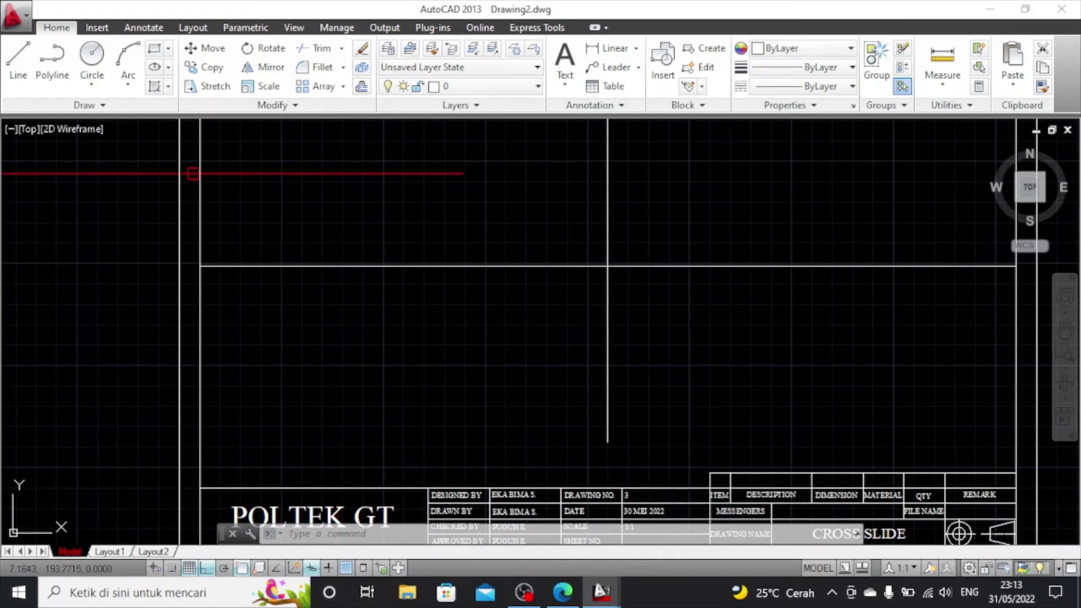
pyautogui.click(21, 53)
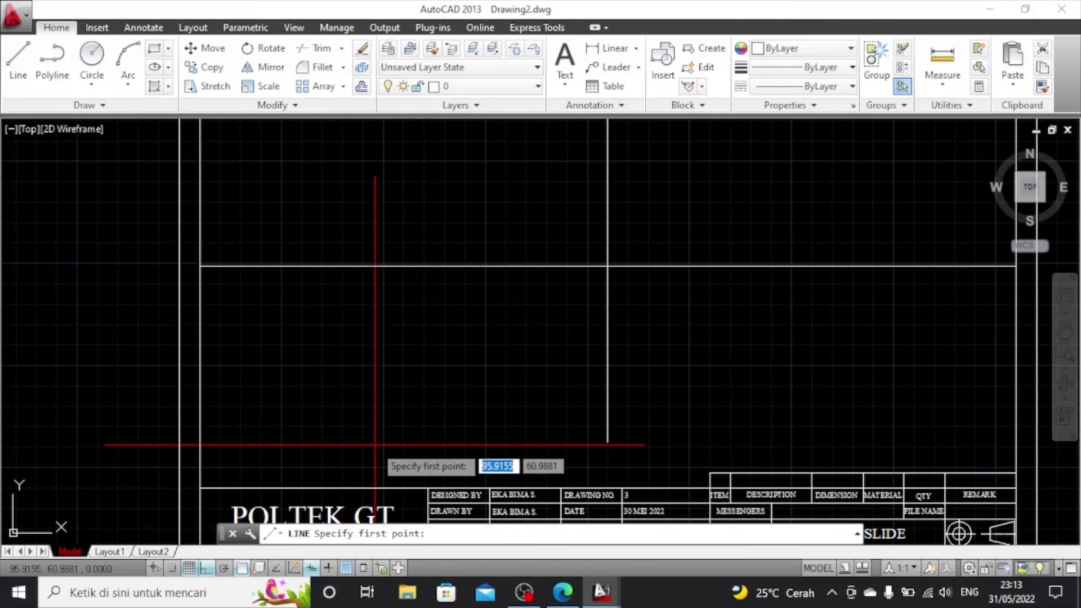
pyautogui.click(296, 444)
pyautogui.write('70')
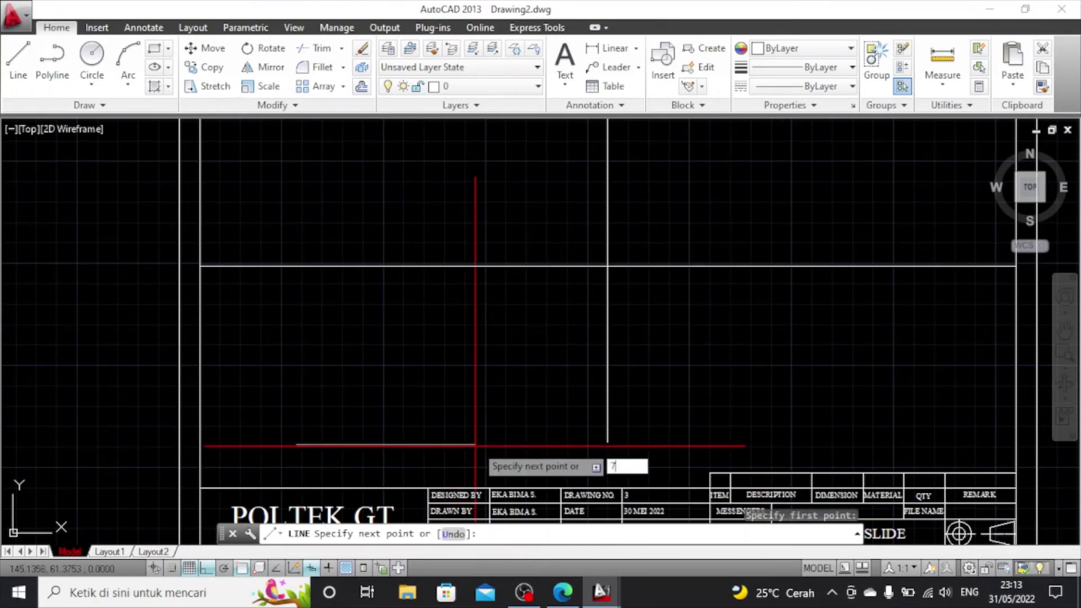
pyautogui.press('Return')
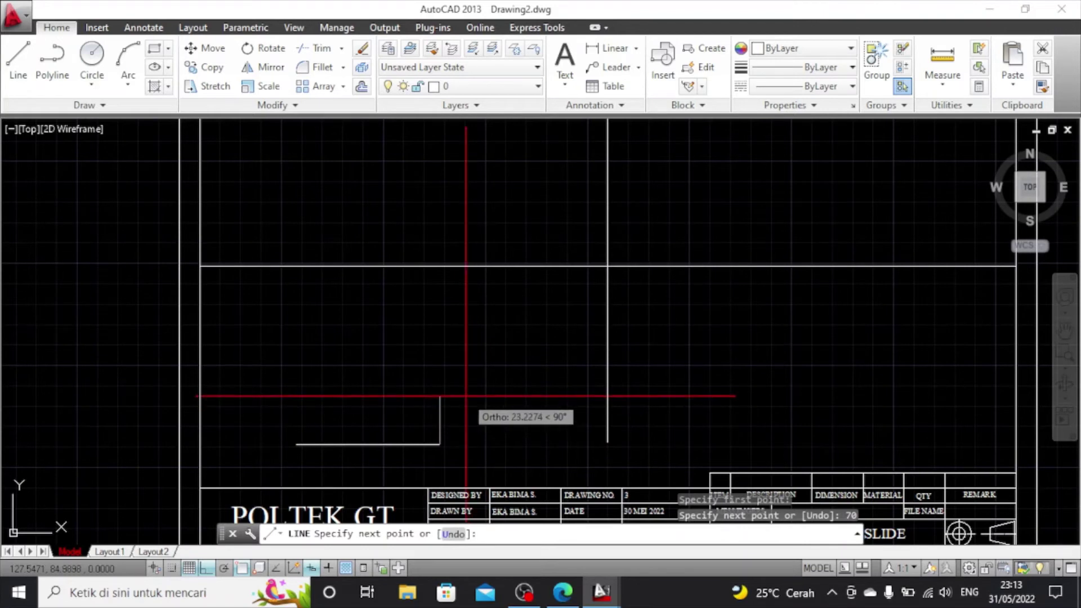
pyautogui.write('25')
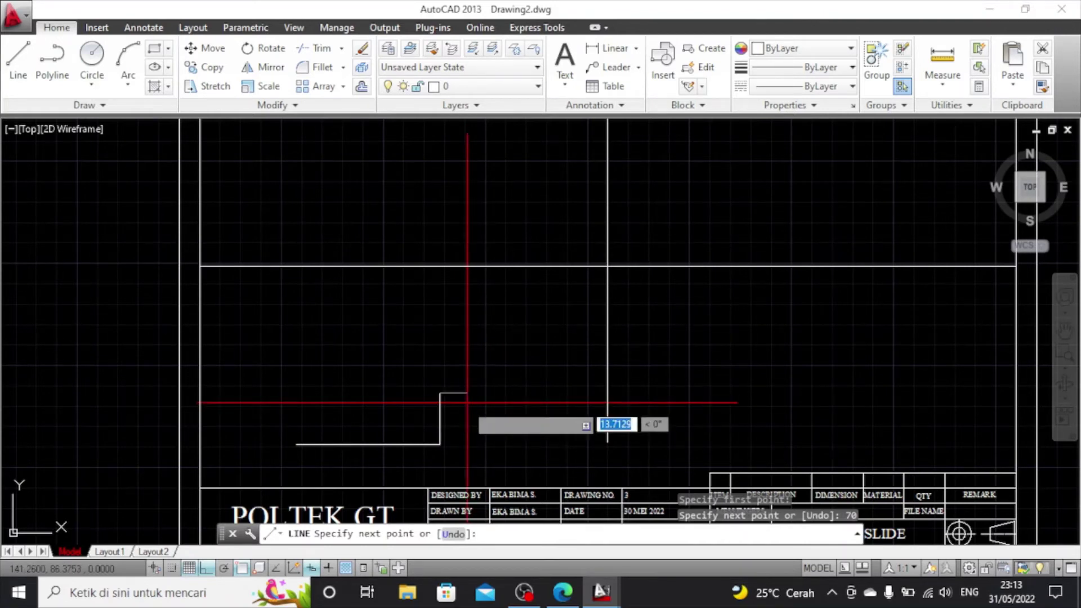
pyautogui.press('Return')
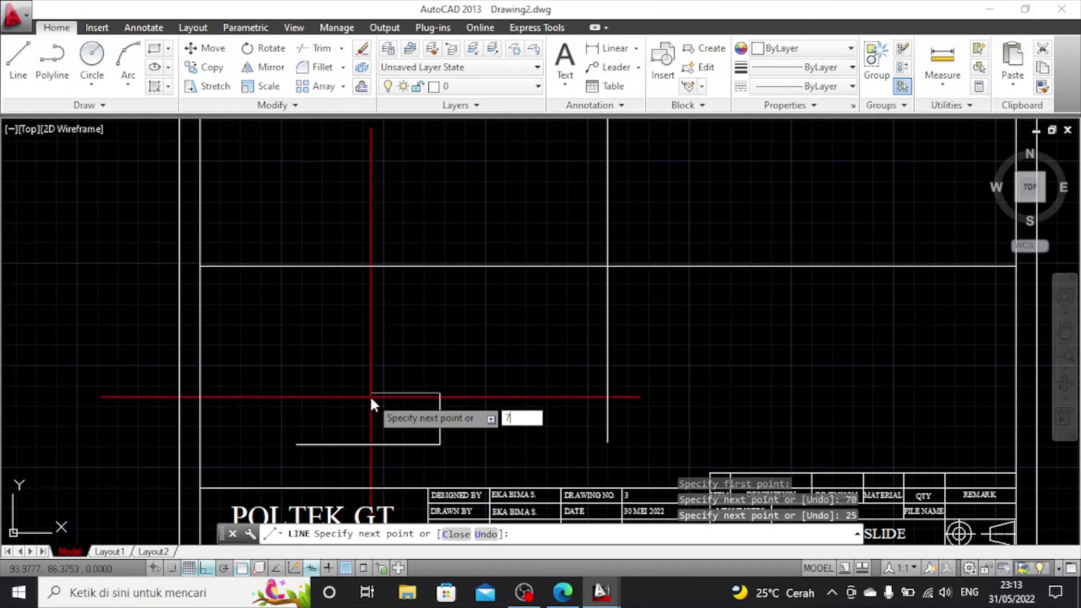
pyautogui.write('70')
pyautogui.press('Return')
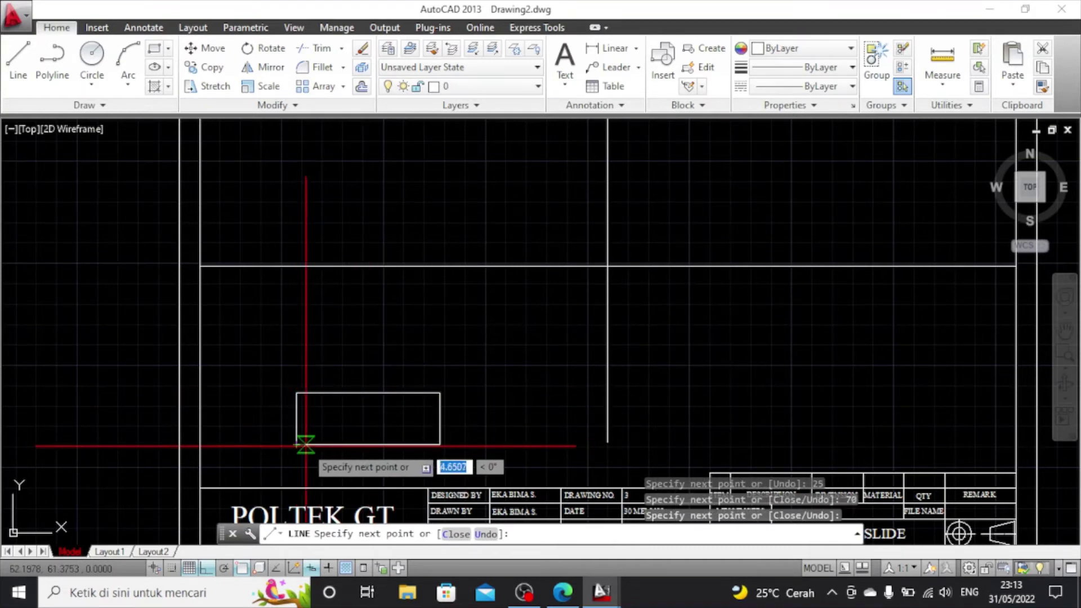
pyautogui.press('Escape')
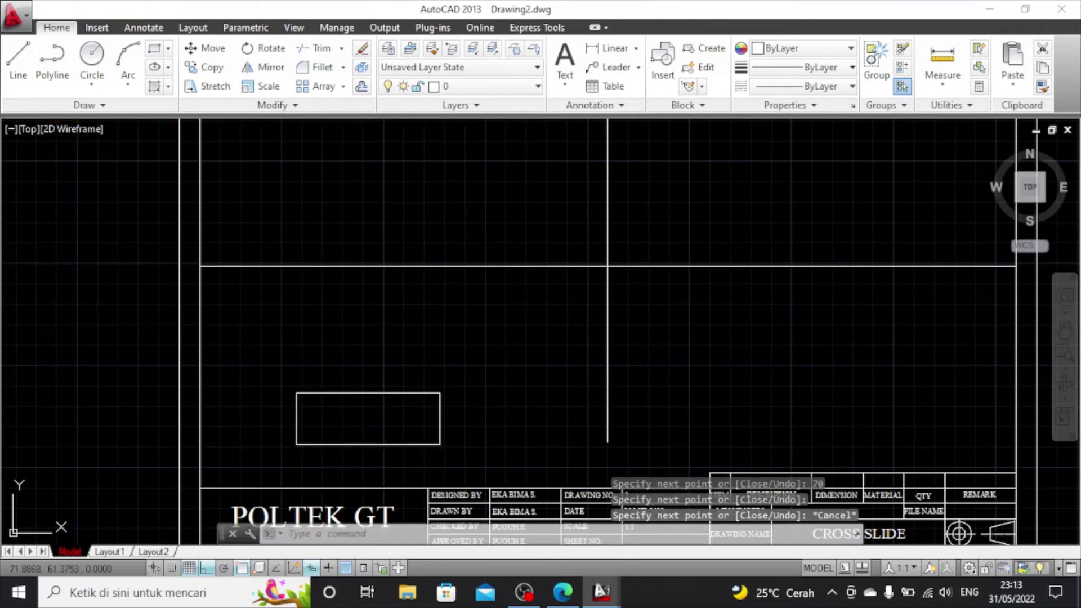
pyautogui.click(326, 445)
pyautogui.press('Delete')
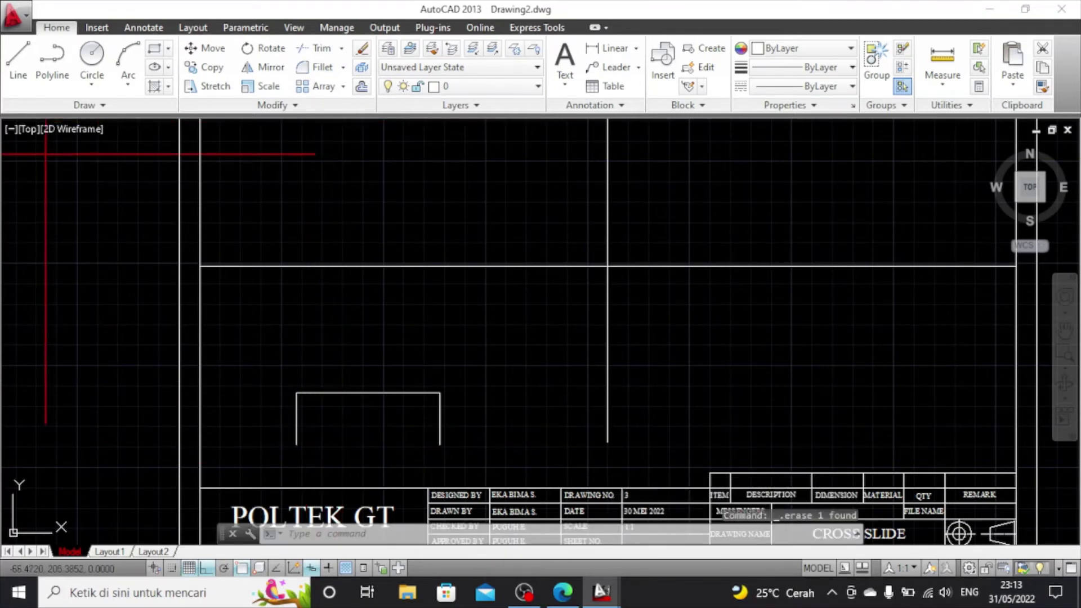
# Draw a line 12 units up from the lower-right corner and across to the left side
pyautogui.click(18, 56)
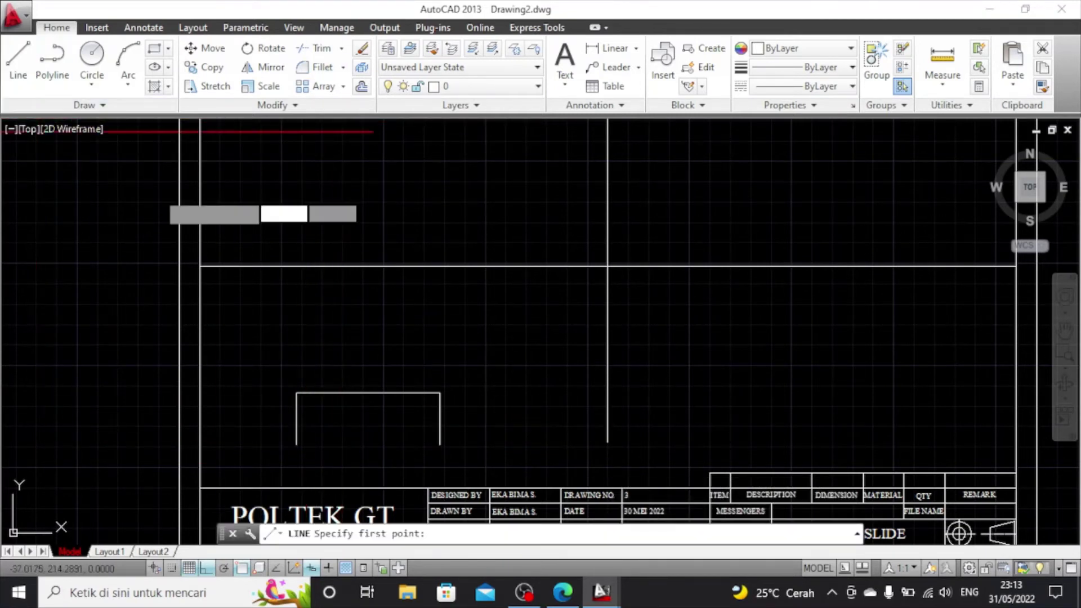
pyautogui.click(440, 444)
pyautogui.write('12')
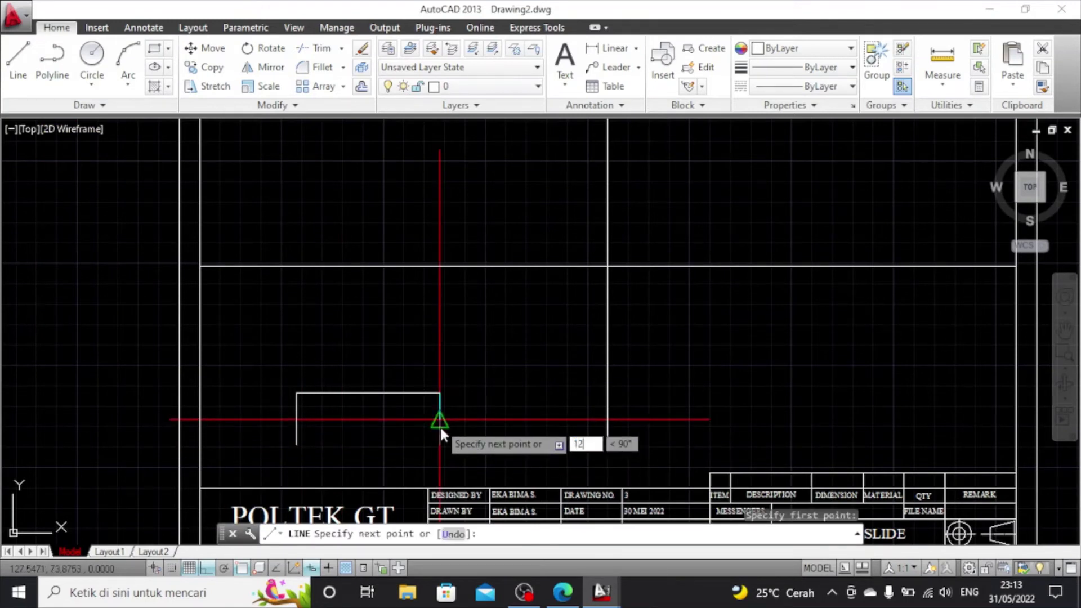
pyautogui.press('Return')
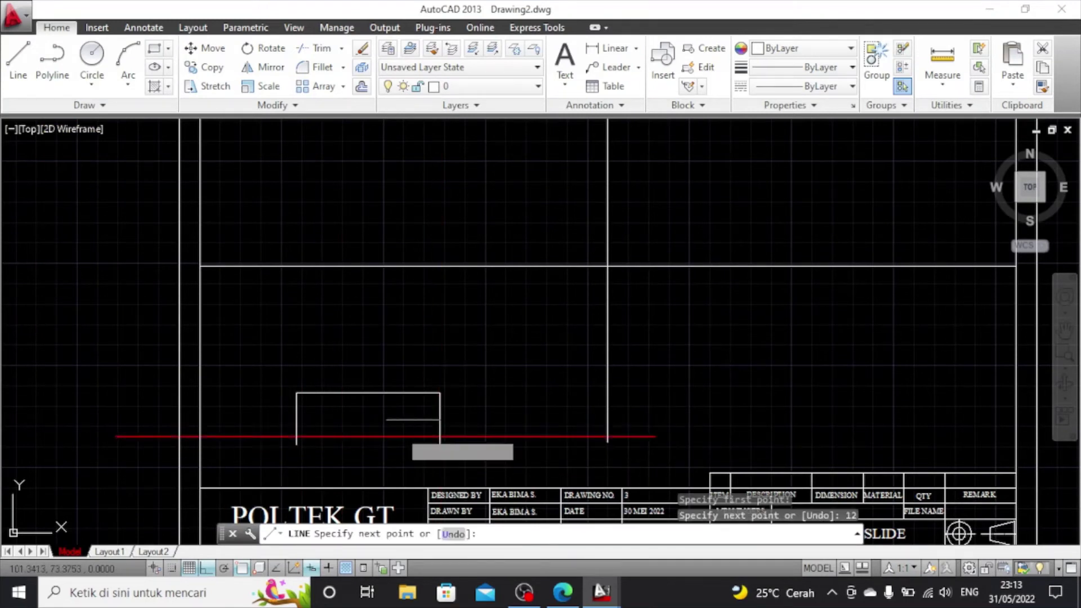
pyautogui.click(297, 419)
pyautogui.press('Escape')
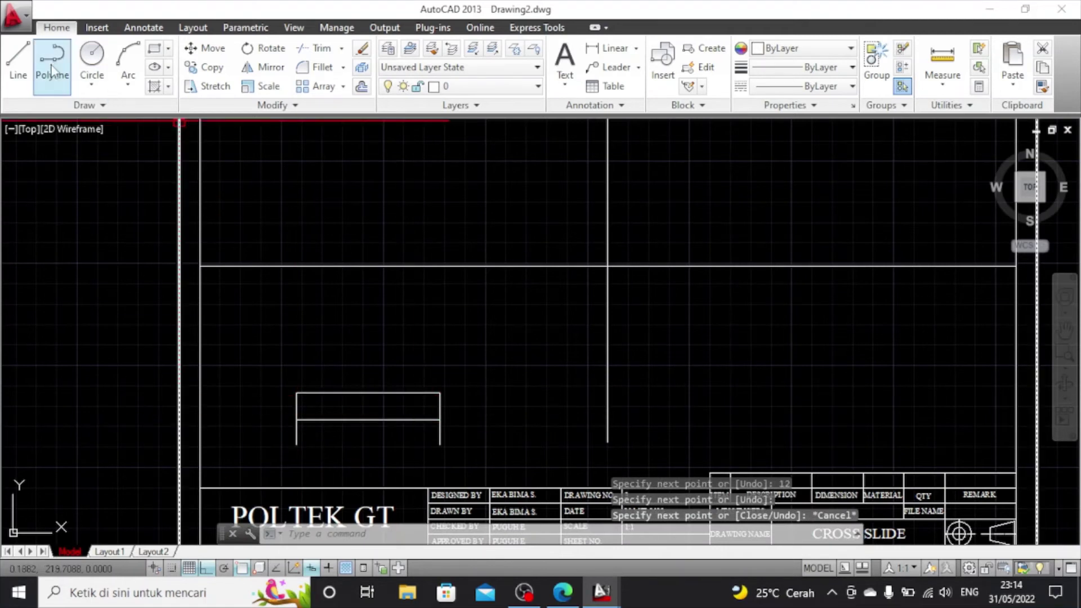
# From the lower-right corner draw 18 units left, then a slanted edge at 60°
pyautogui.click(18, 61)
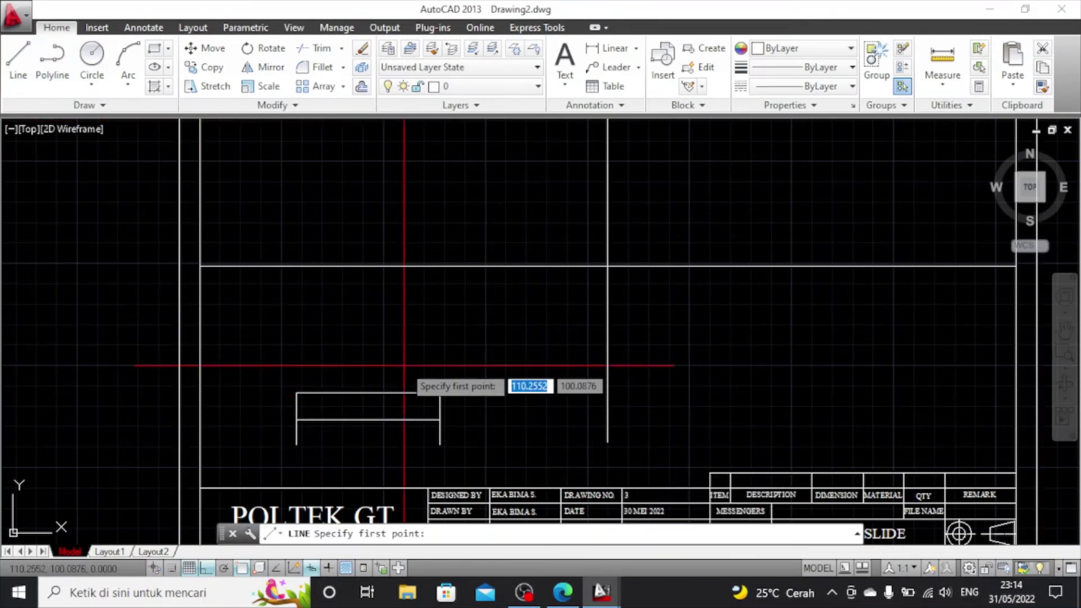
pyautogui.click(439, 445)
pyautogui.write('1')
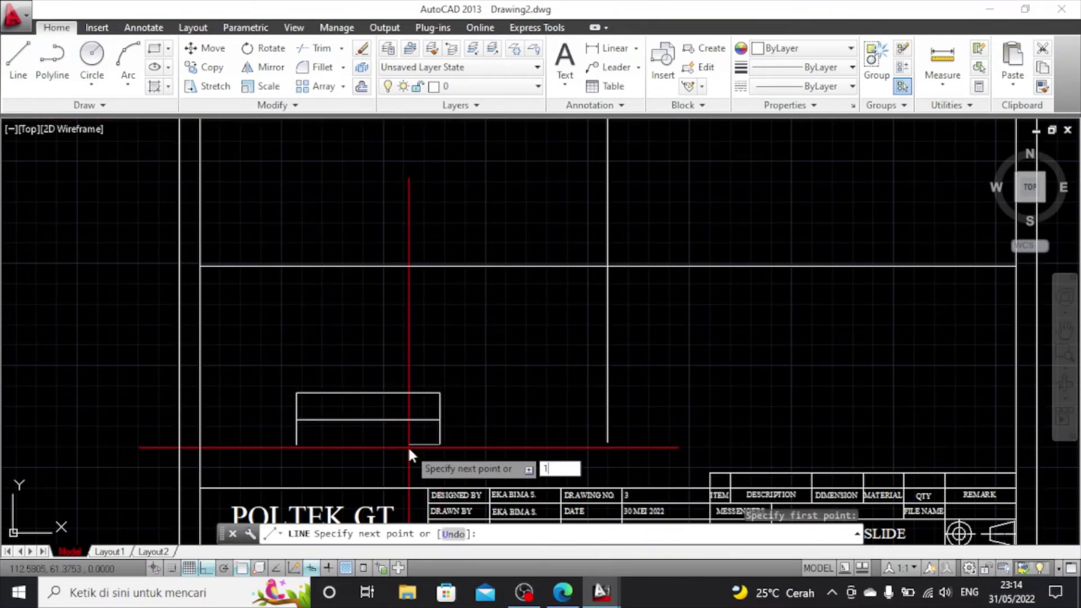
pyautogui.write('8')
pyautogui.press('Return')
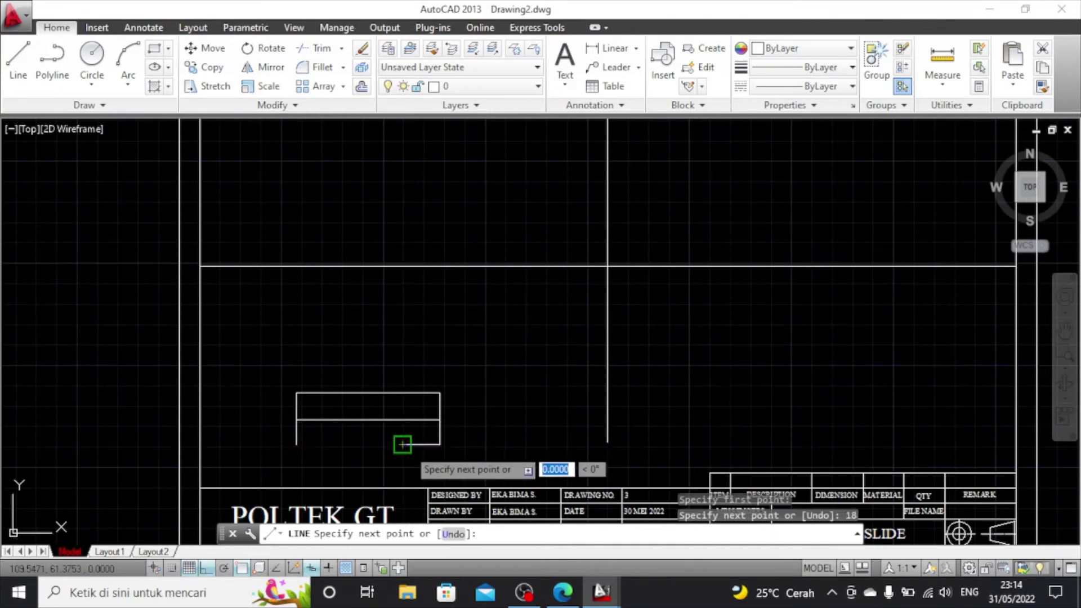
pyautogui.press('F8')
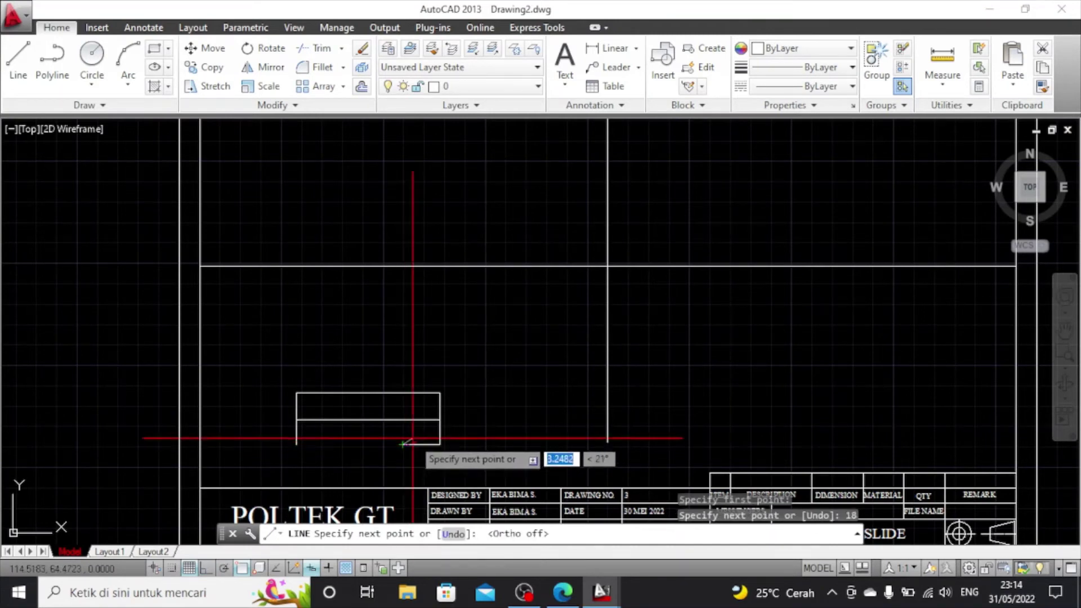
pyautogui.scroll(3, 429, 408)
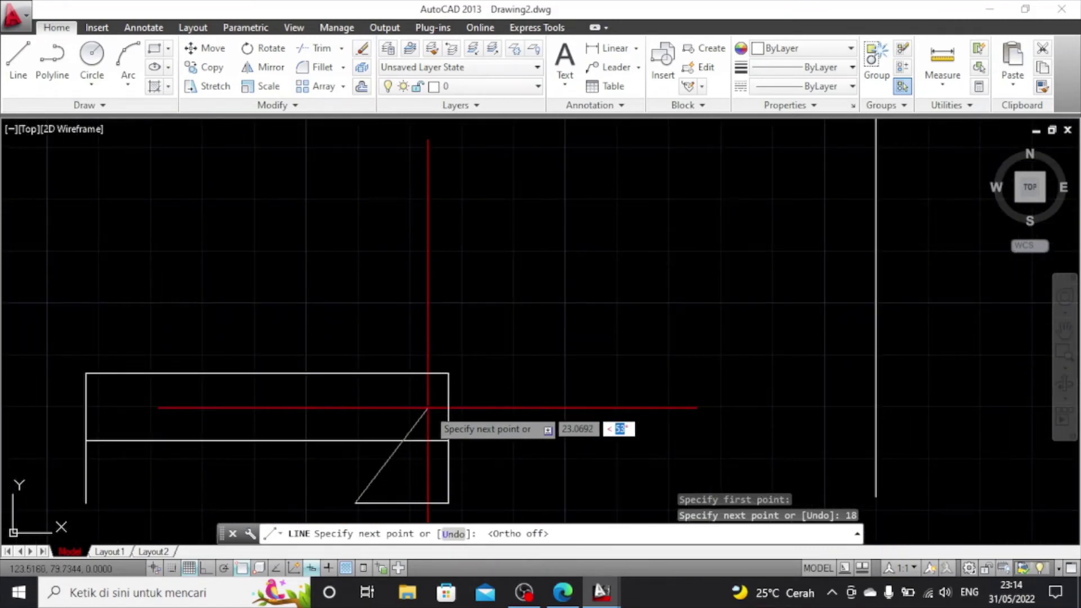
pyautogui.write('60')
pyautogui.click(427, 407)
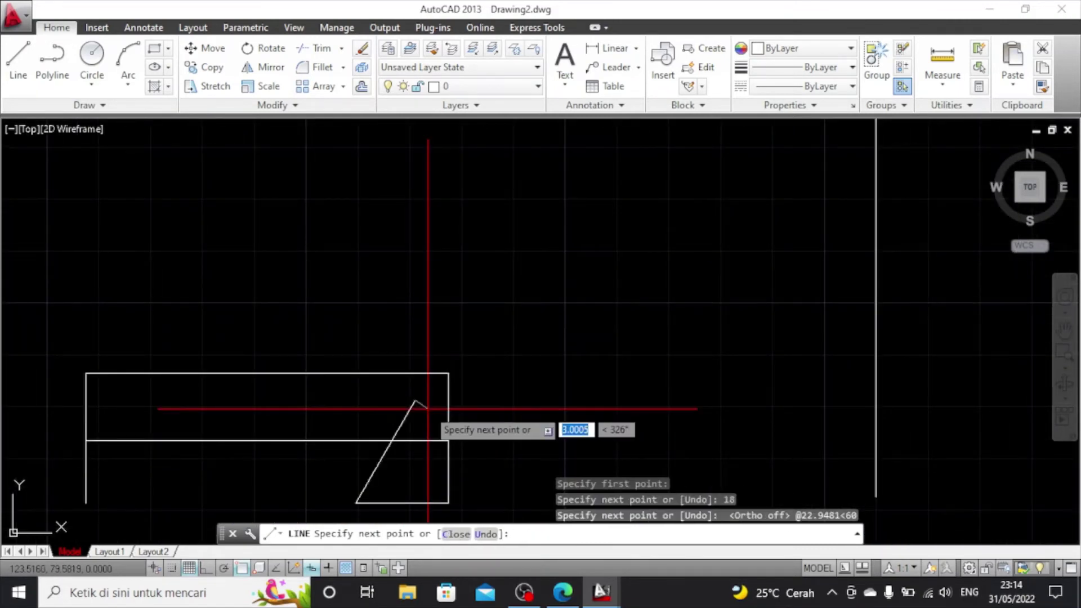
pyautogui.press('Escape')
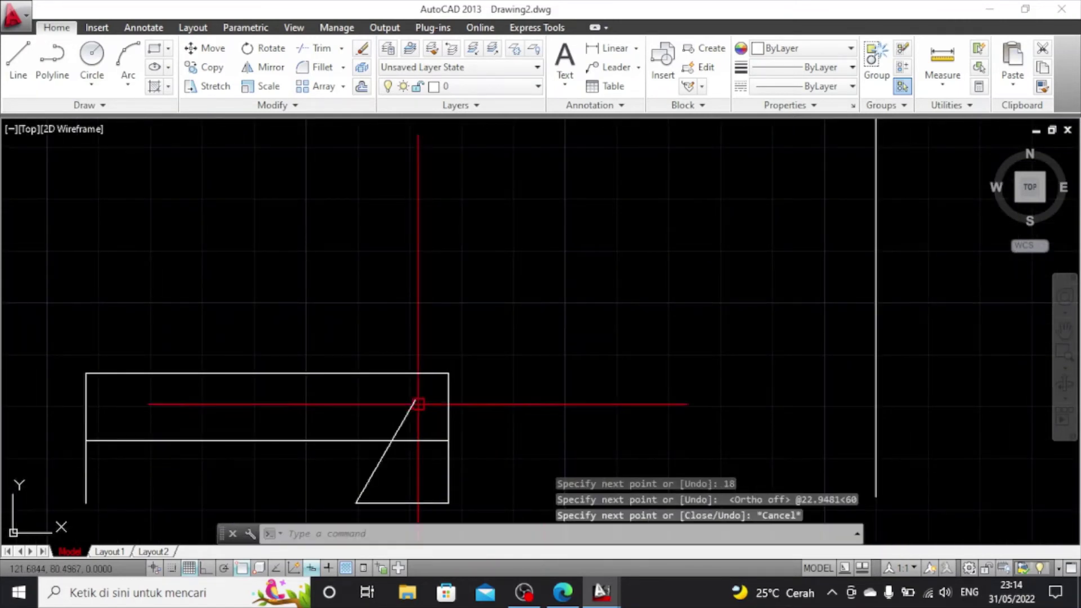
# With Ortho on, draw an 18-unit segment along the bottom edge from the bottom-left corner
pyautogui.click(17, 70)
pyautogui.click(86, 502)
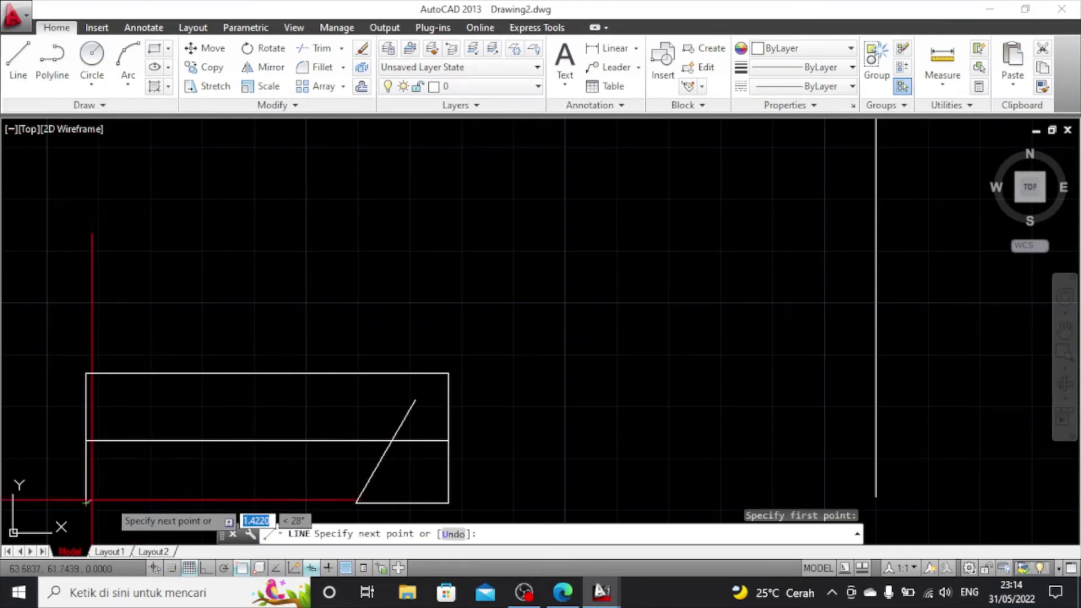
pyautogui.write('18')
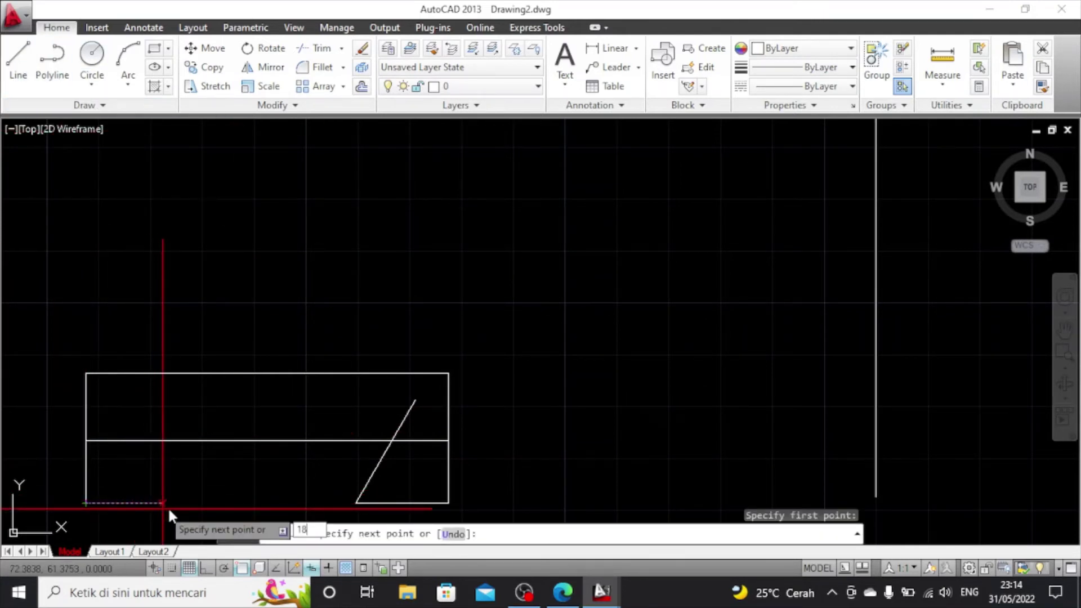
pyautogui.press('Return')
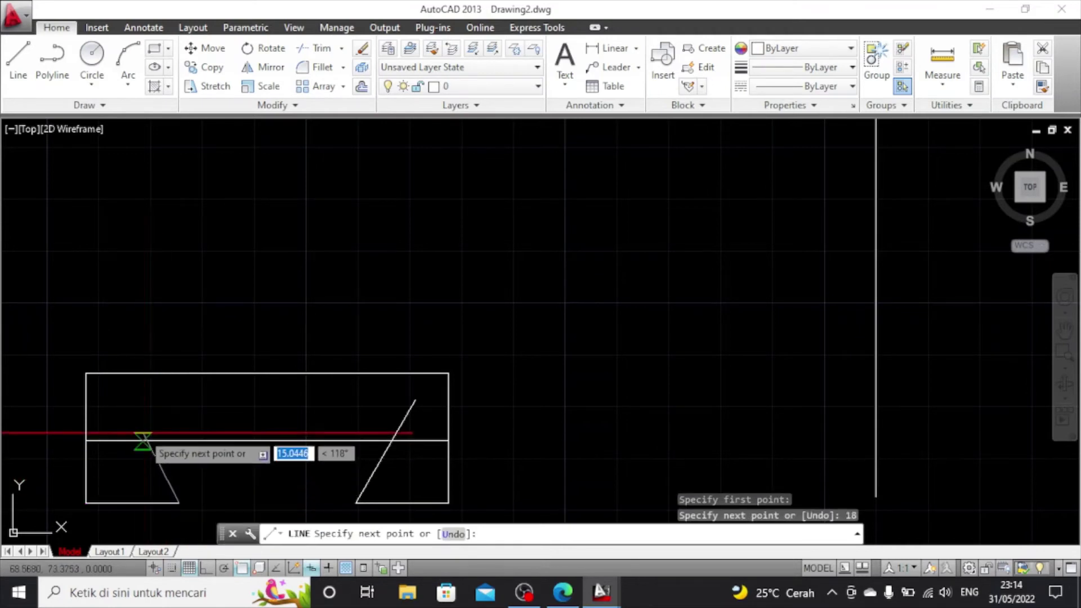
pyautogui.hotkey('ctrl', 'z')
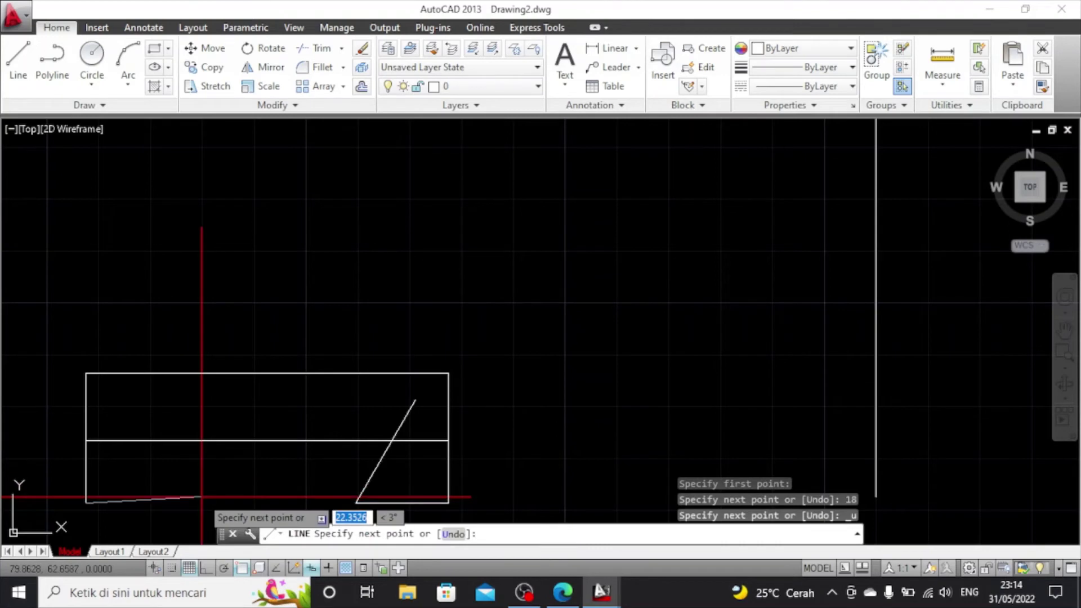
pyautogui.press('F8')
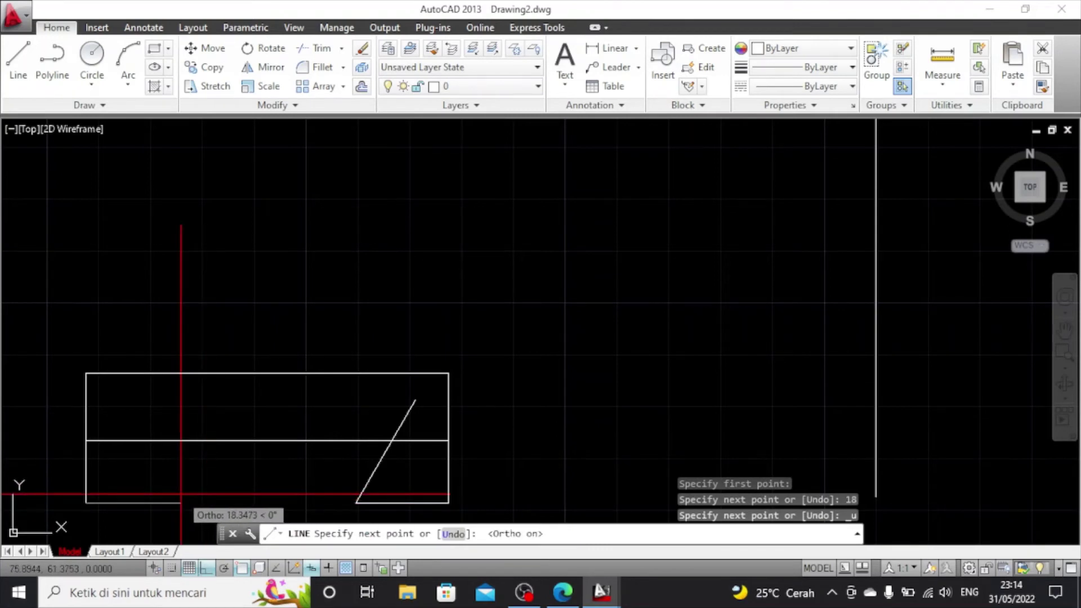
pyautogui.write('18')
pyautogui.press('Return')
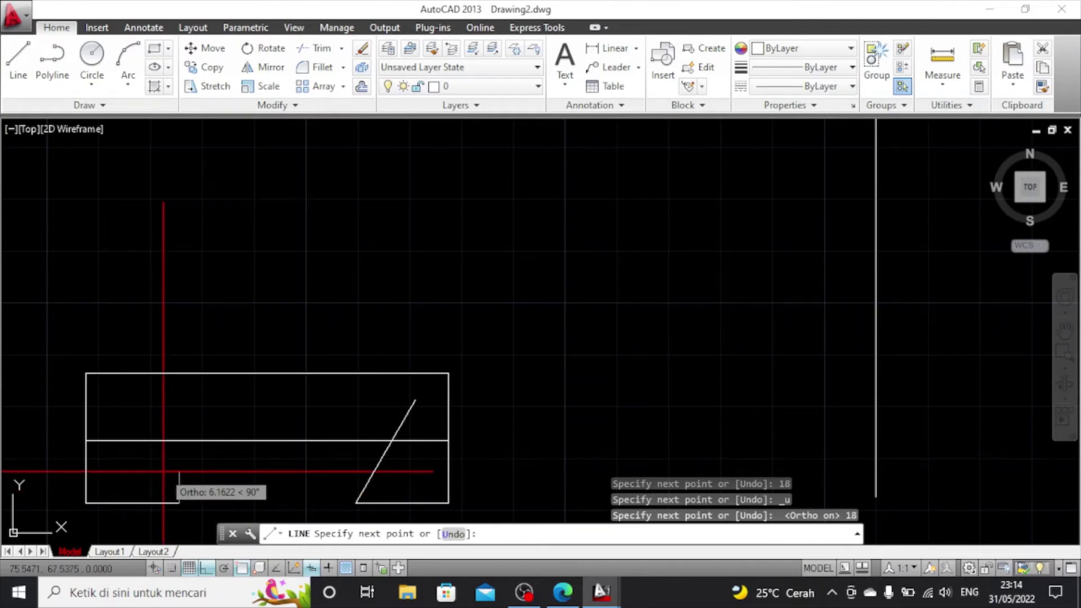
# Try a slanted segment at 150°, then undo it
pyautogui.press('F8')
pyautogui.press('F8')
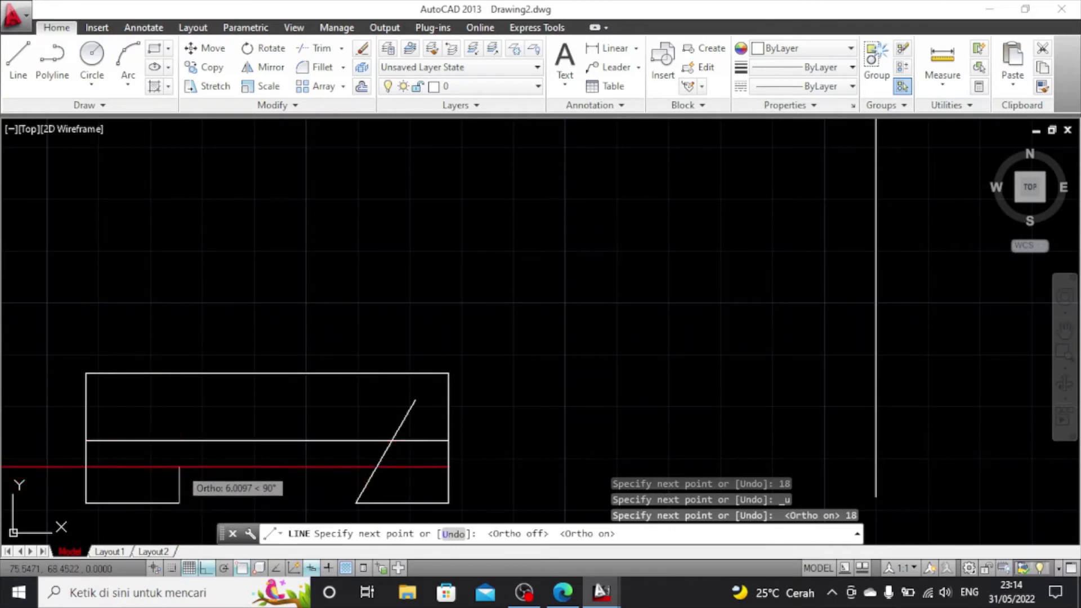
pyautogui.press('F8')
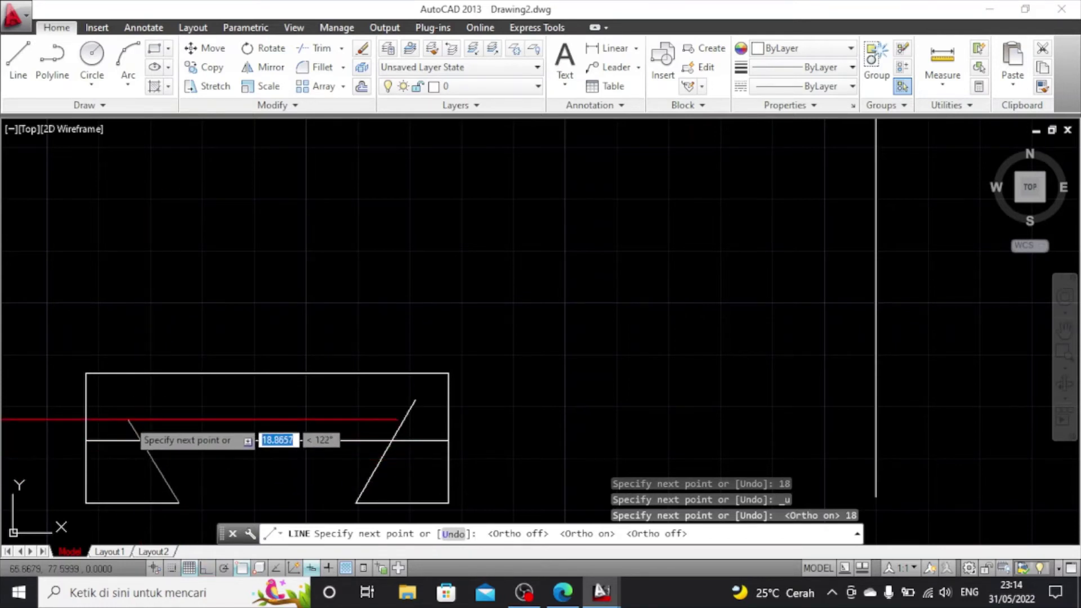
pyautogui.press('Tab')
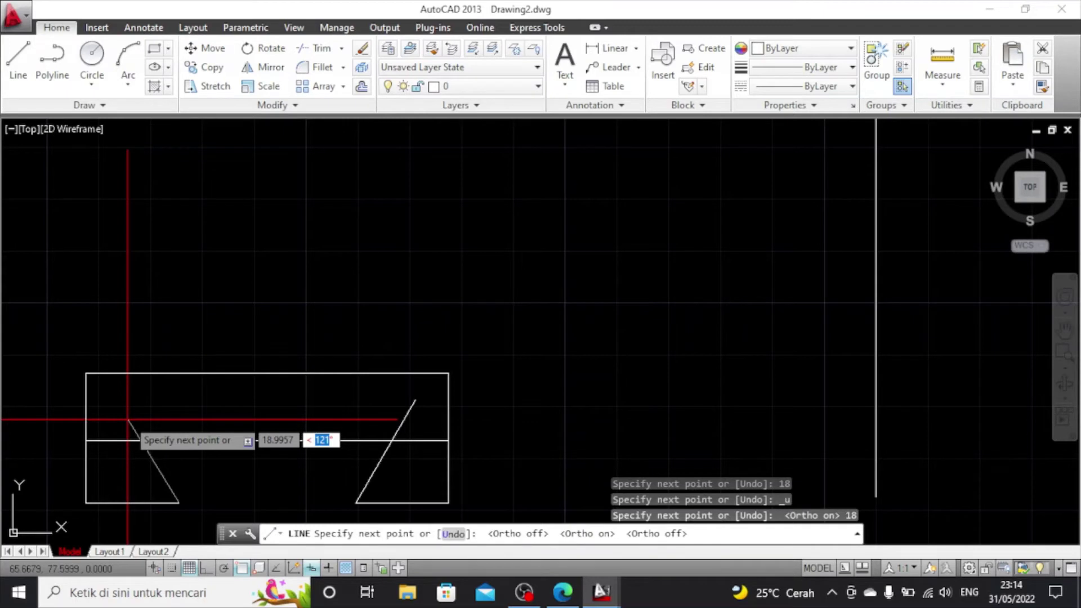
pyautogui.write('150')
pyautogui.press('Return')
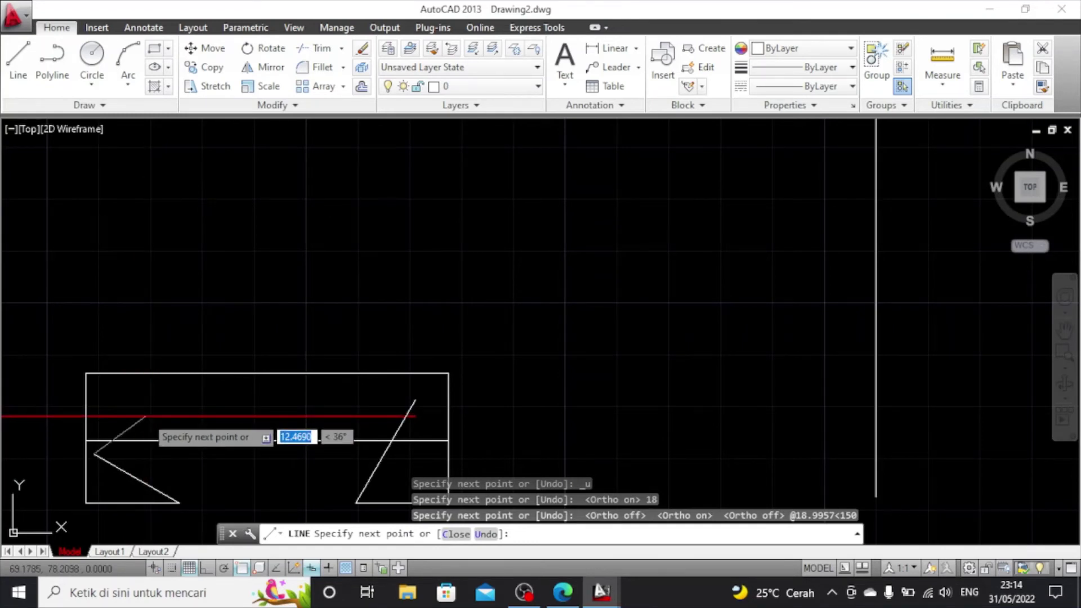
pyautogui.hotkey('ctrl', 'z')
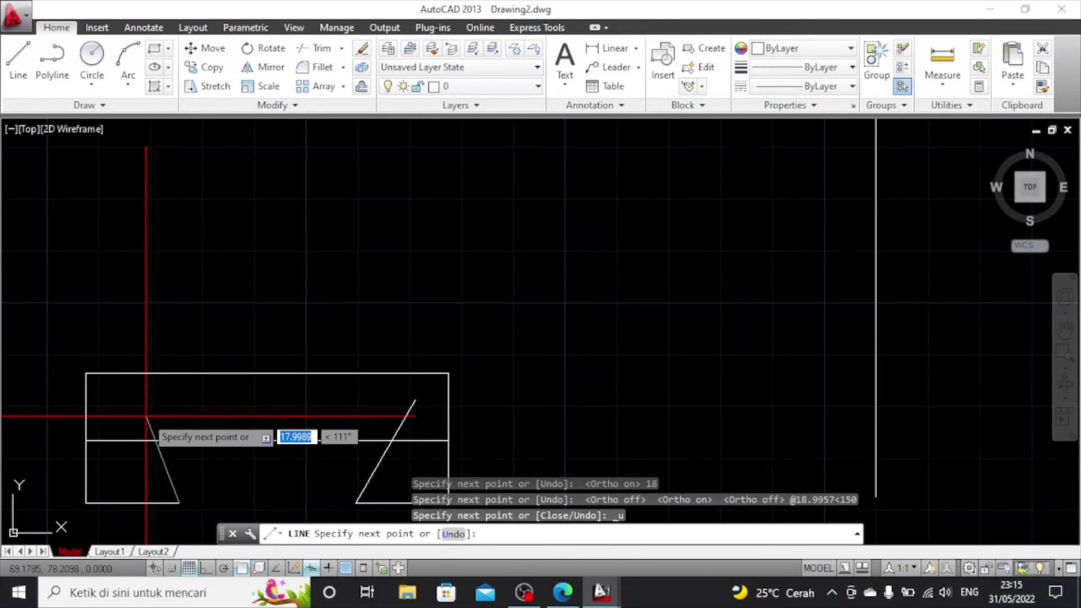
# Draw the left dovetail flank 20 units long at 120°
pyautogui.write('12')
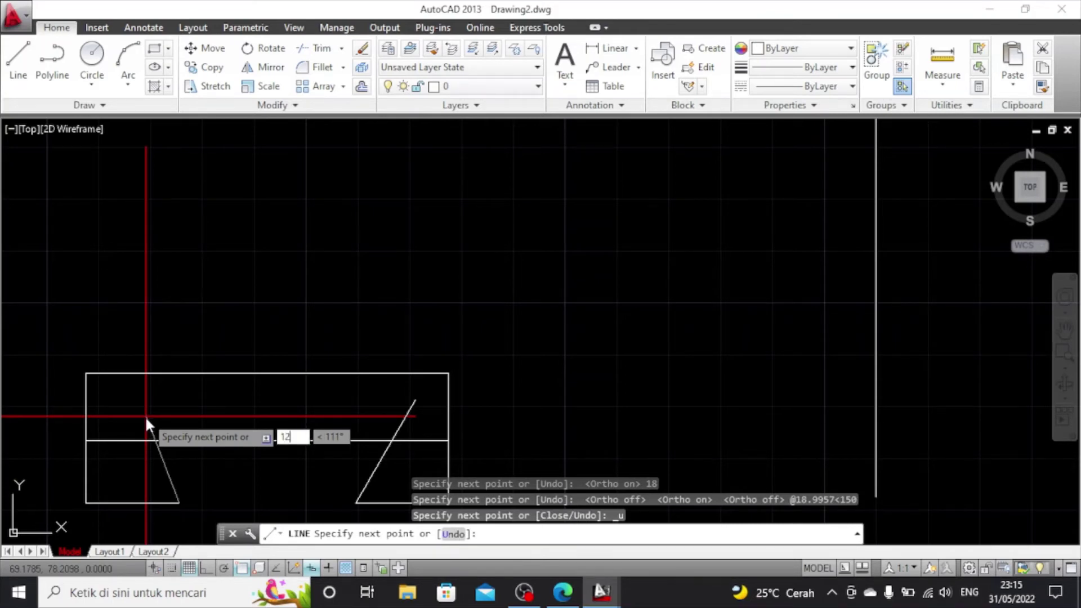
pyautogui.press('Tab')
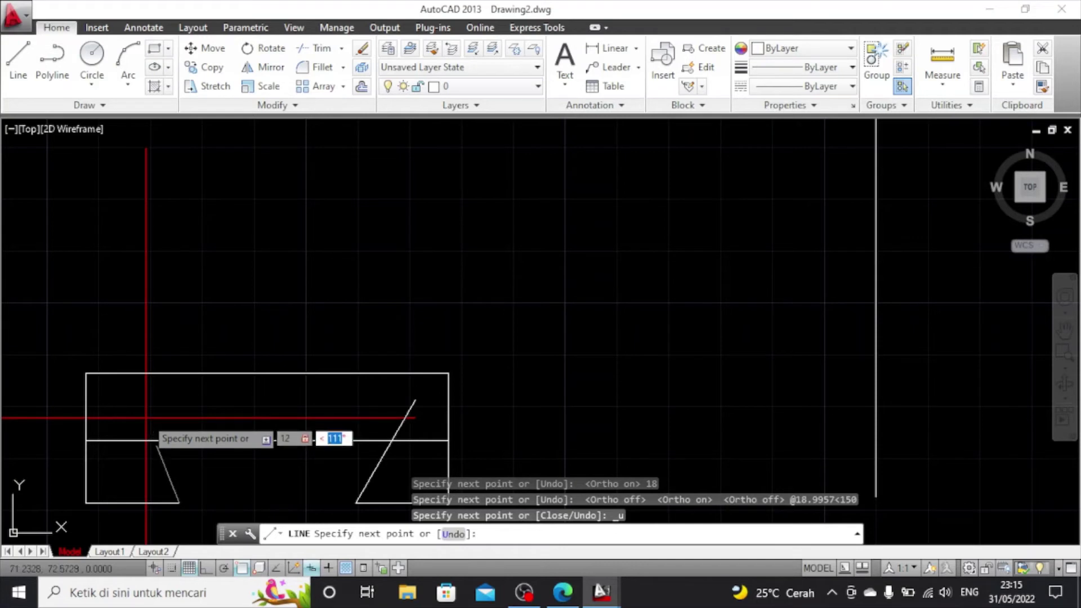
pyautogui.press('Tab')
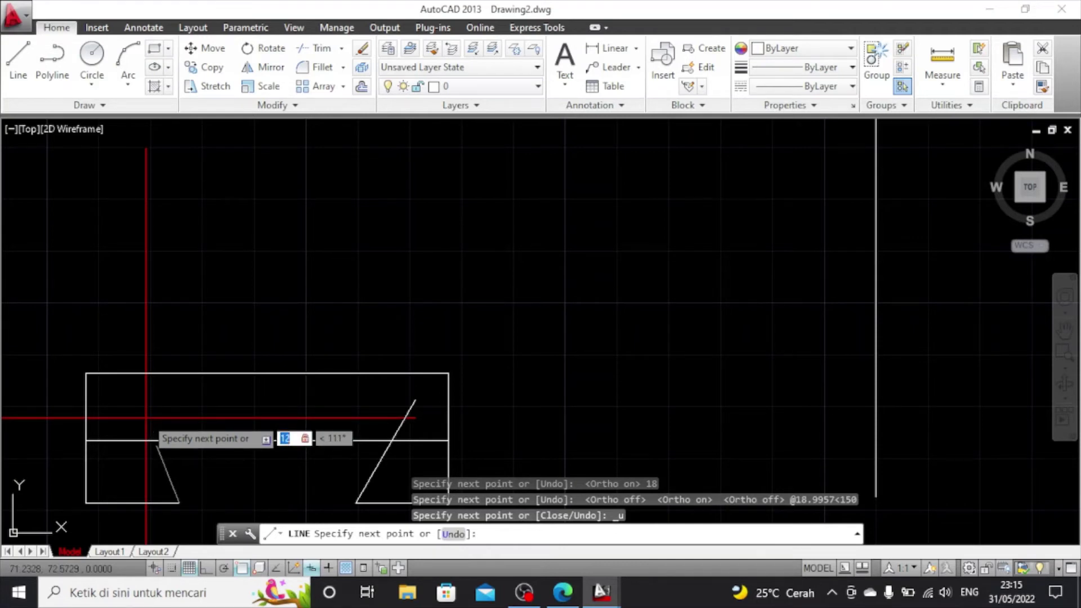
pyautogui.write('3')
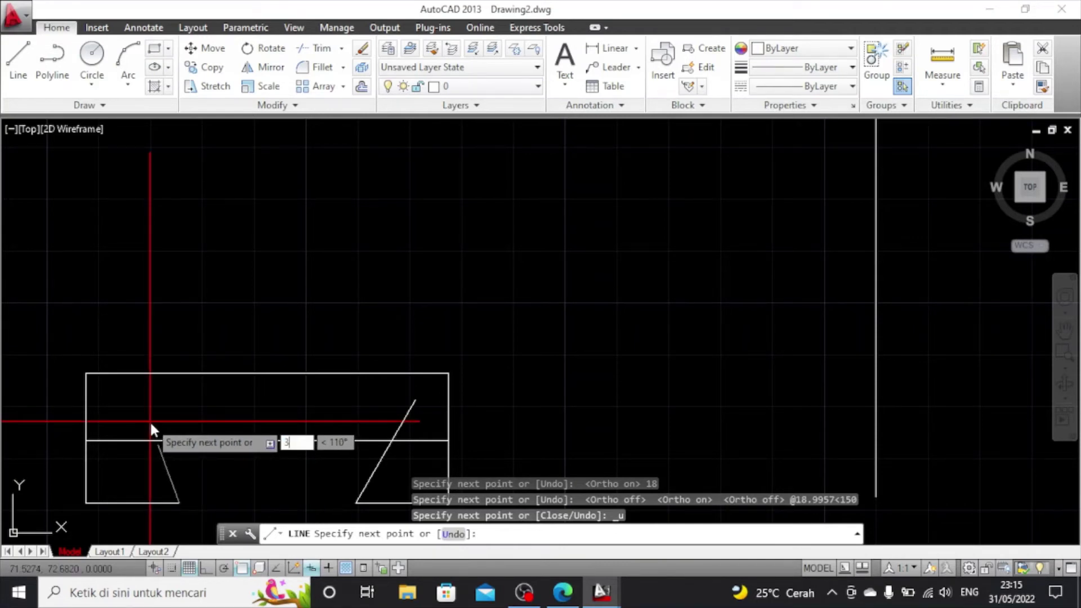
pyautogui.press('BackSpace')
pyautogui.write('20')
pyautogui.press('Tab')
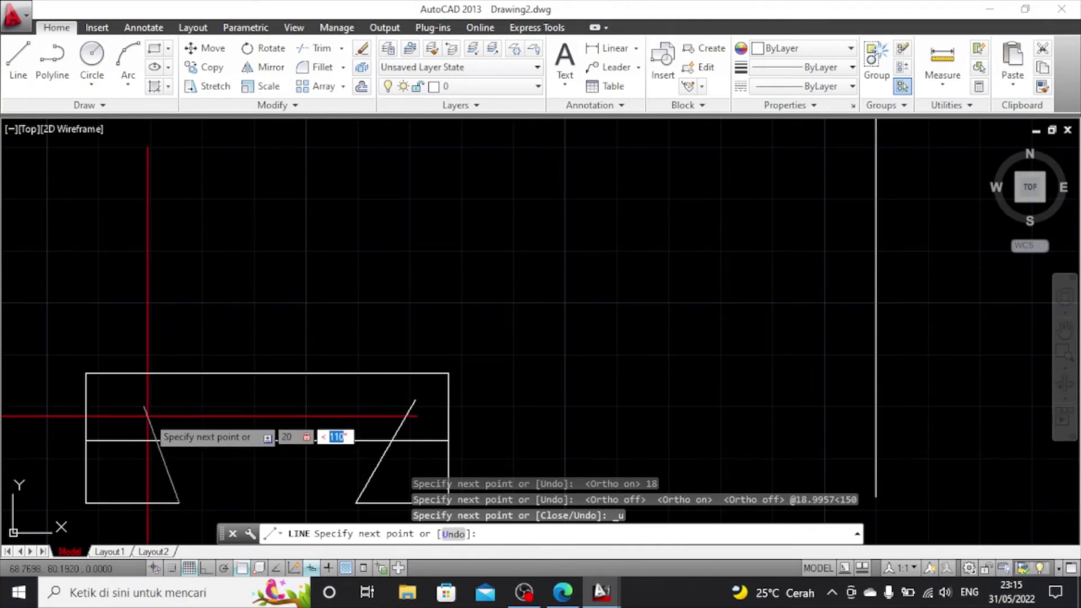
pyautogui.write('120')
pyautogui.press('Return')
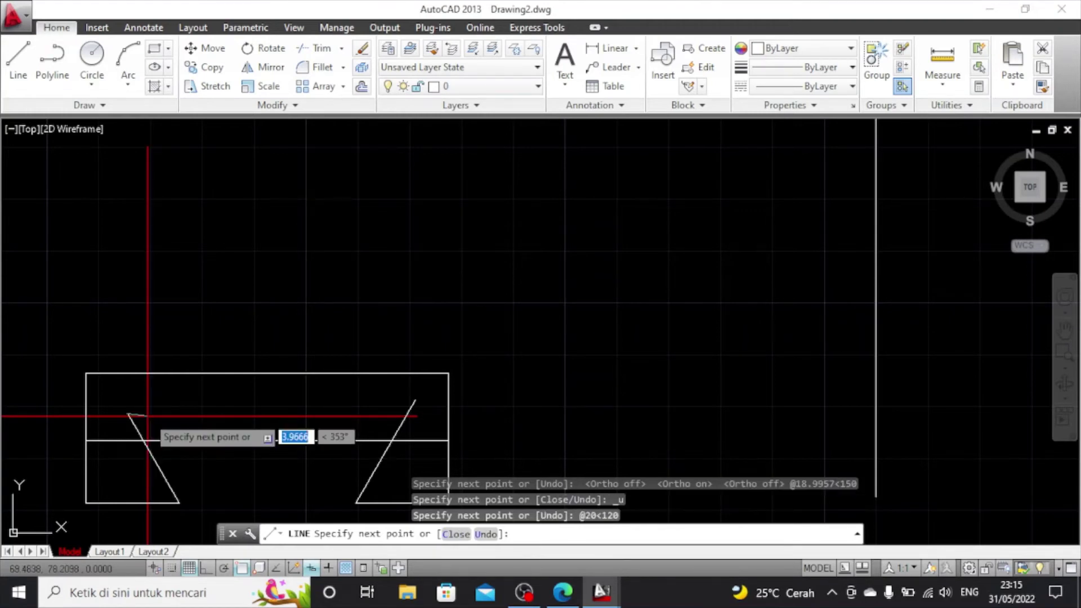
pyautogui.press('Escape')
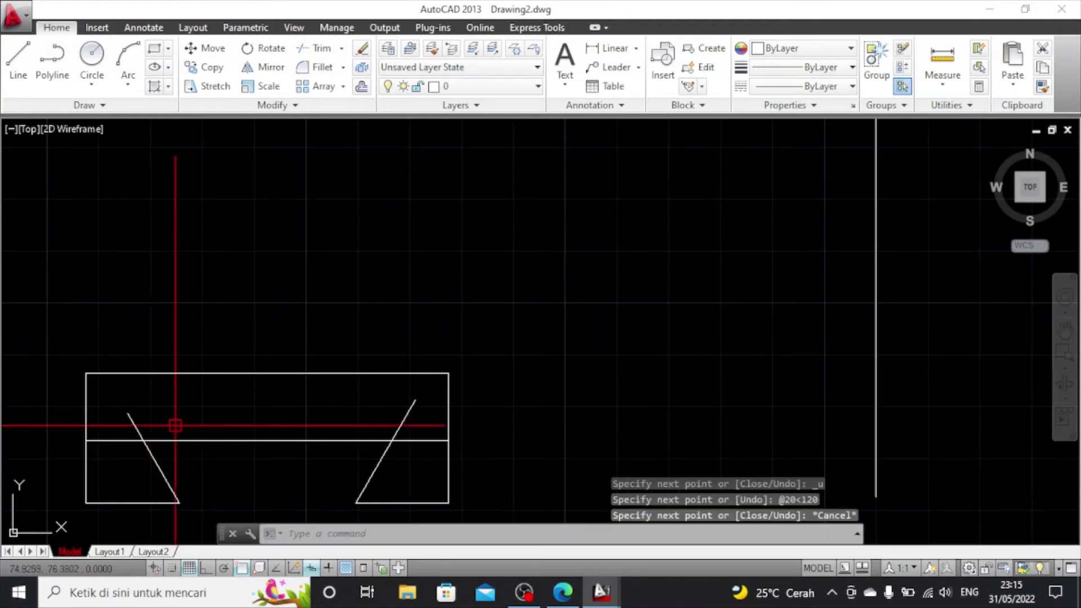
pyautogui.click(326, 50)
# Trim the horizontal line on both sides and the left flank overhang to leave the dovetail slot
pyautogui.click(398, 423)
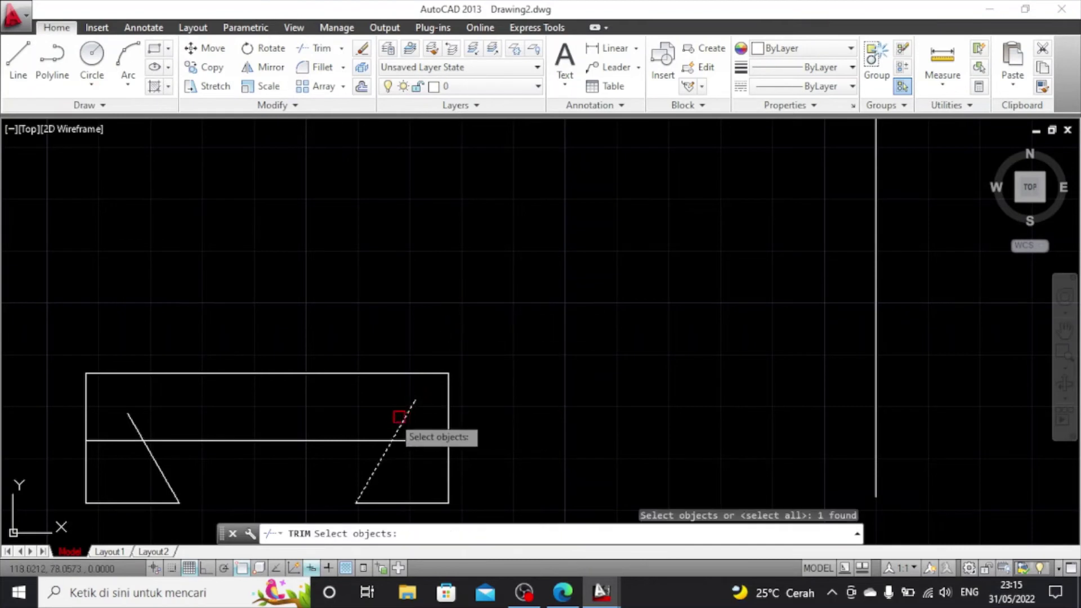
pyautogui.press('Escape')
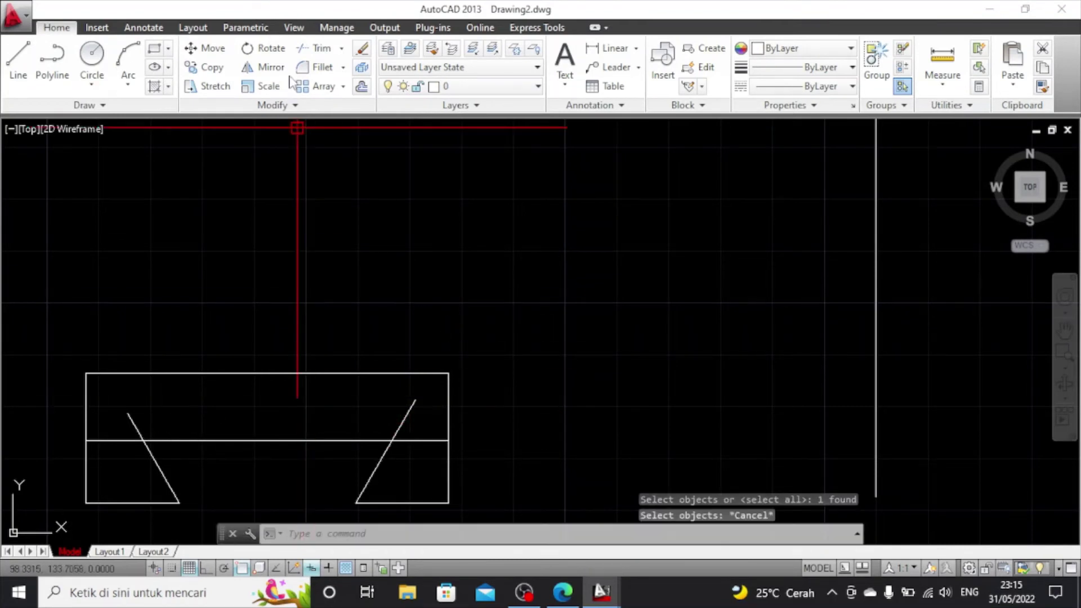
pyautogui.click(309, 47)
pyautogui.press('Return')
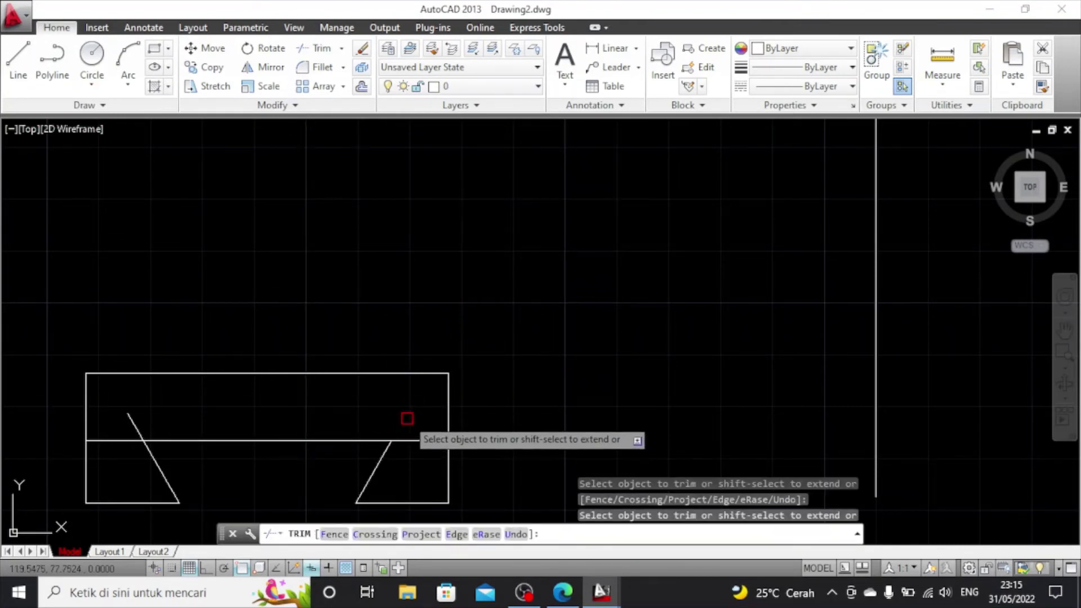
pyautogui.click(409, 440)
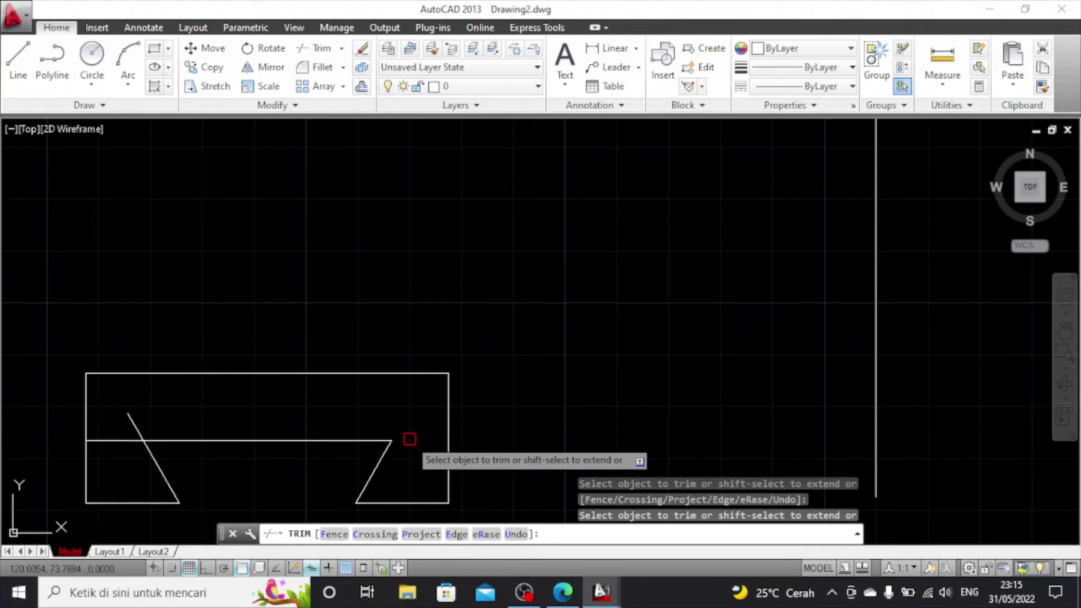
pyautogui.click(135, 425)
pyautogui.click(133, 442)
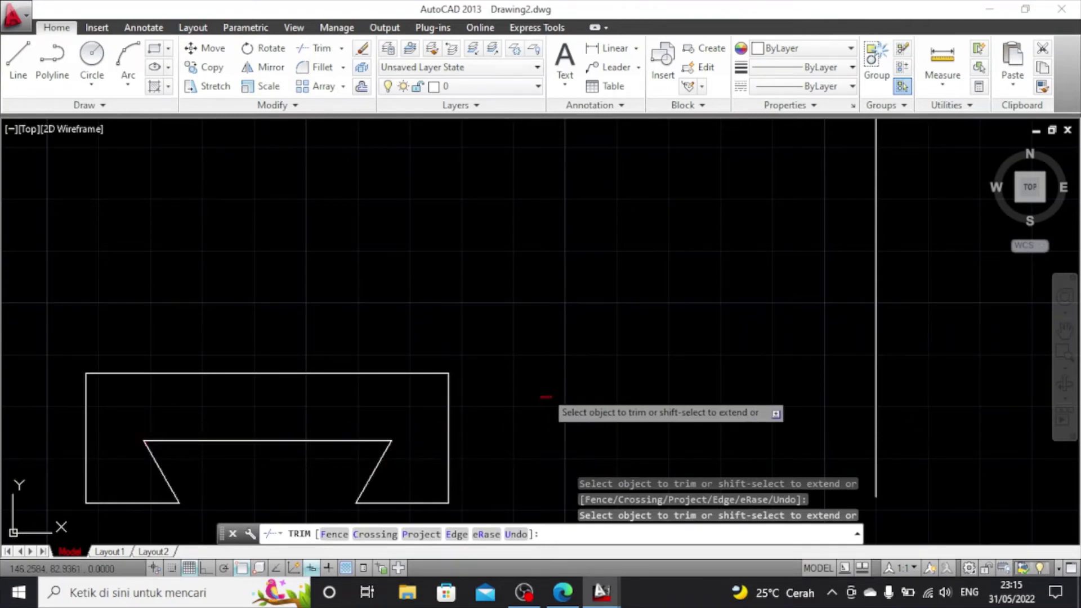
pyautogui.scroll(-2, 545, 397)
pyautogui.press('Escape')
pyautogui.scroll(2, 344, 413)
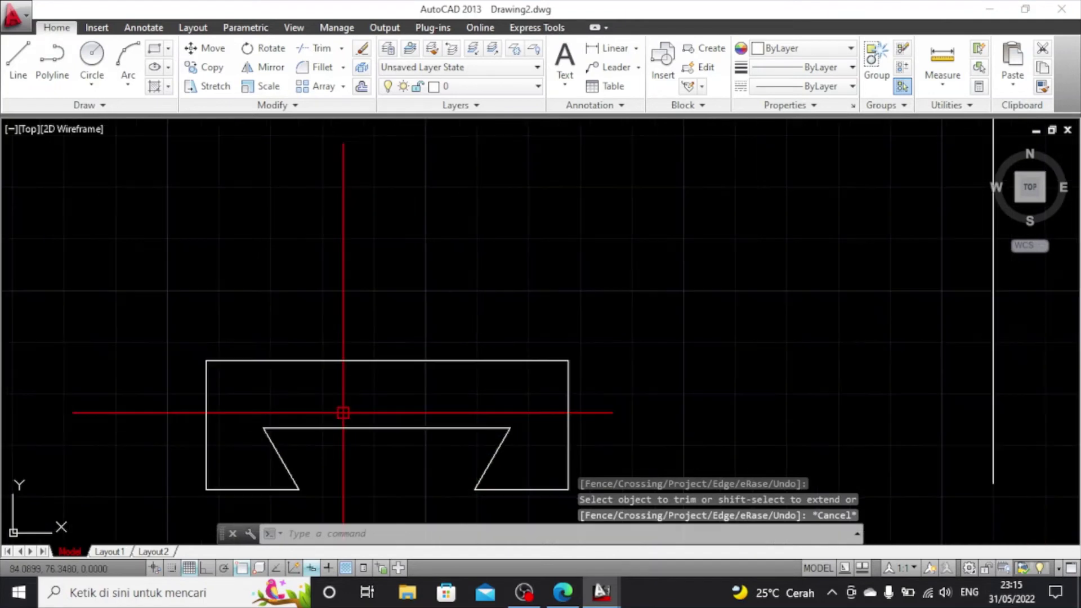
# With Ortho on, draw a 43-unit vertical line up from the outline's top-edge midpoint
pyautogui.click(18, 62)
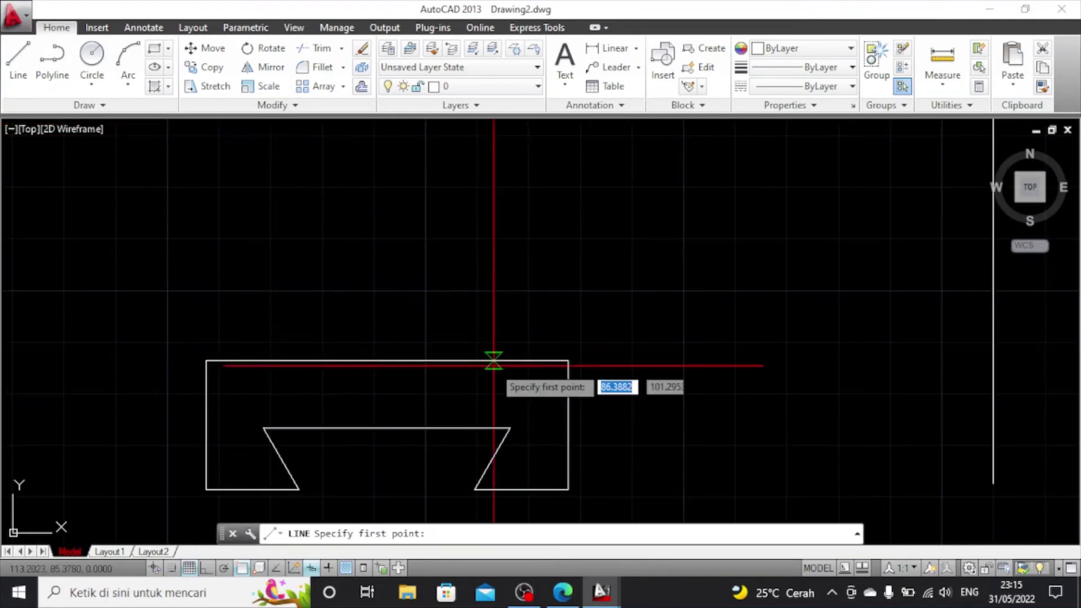
pyautogui.click(386, 361)
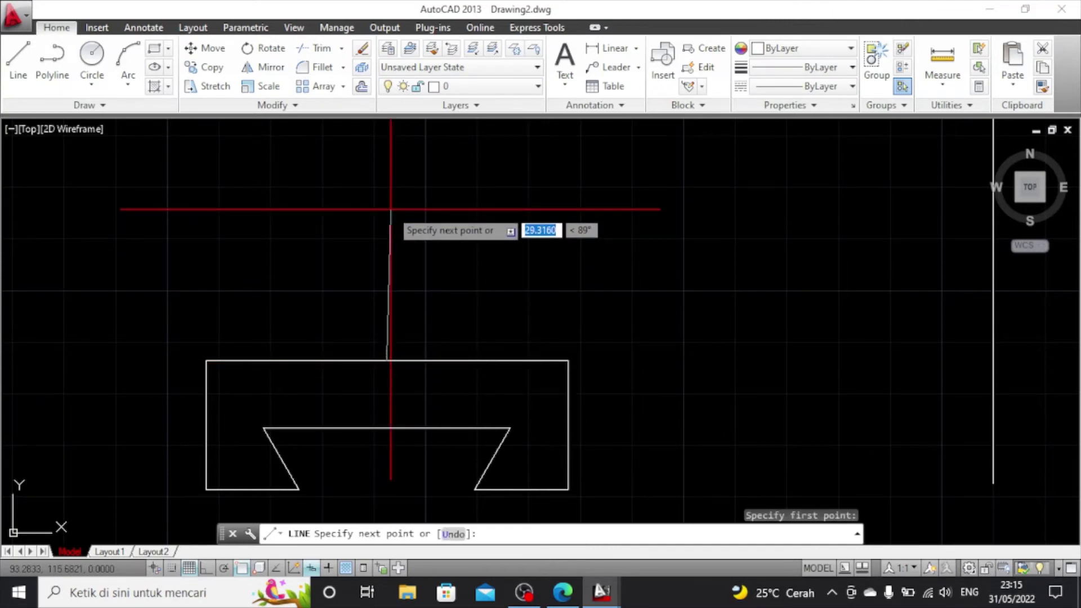
pyautogui.write('43')
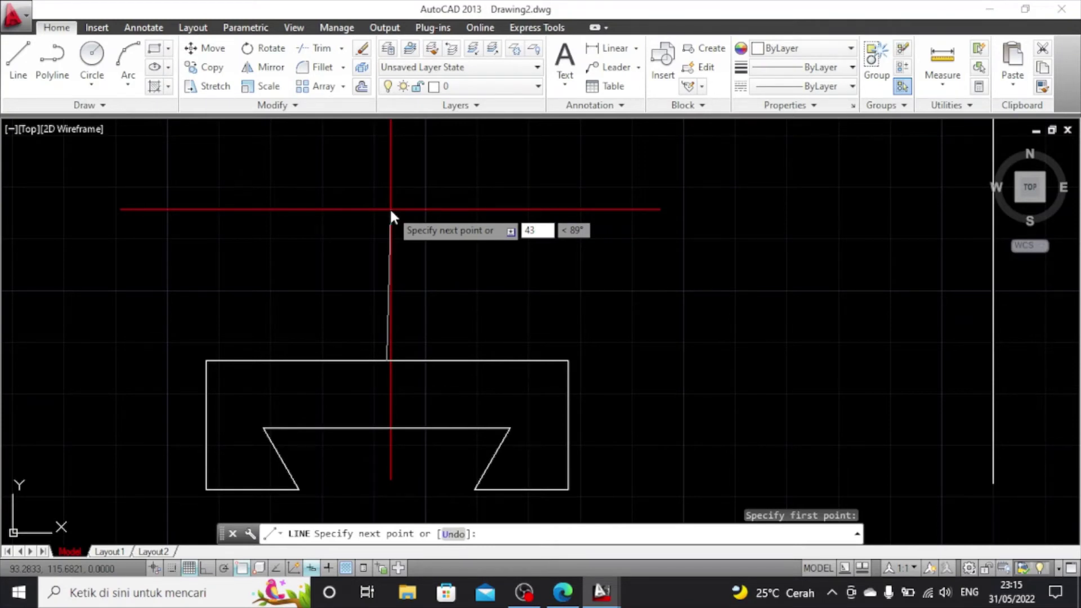
pyautogui.press('Return')
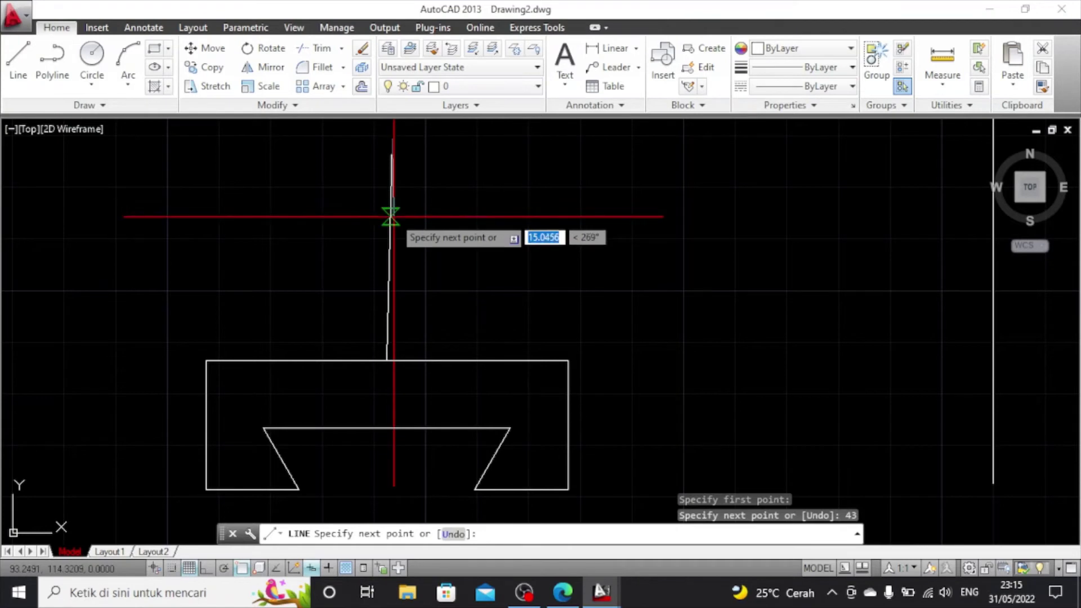
pyautogui.hotkey('ctrl', 'z')
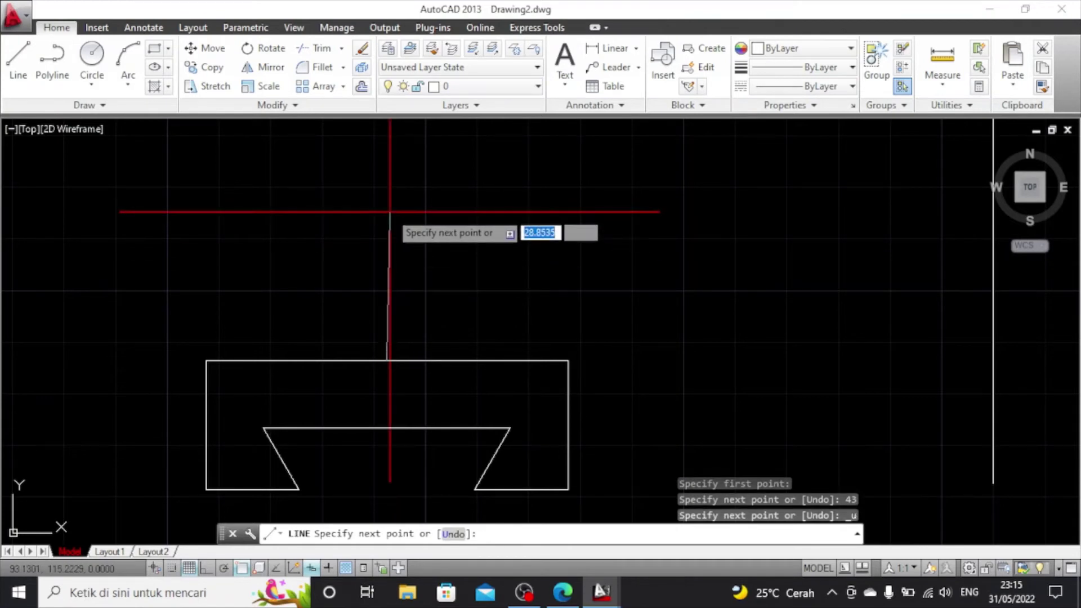
pyautogui.press('F8')
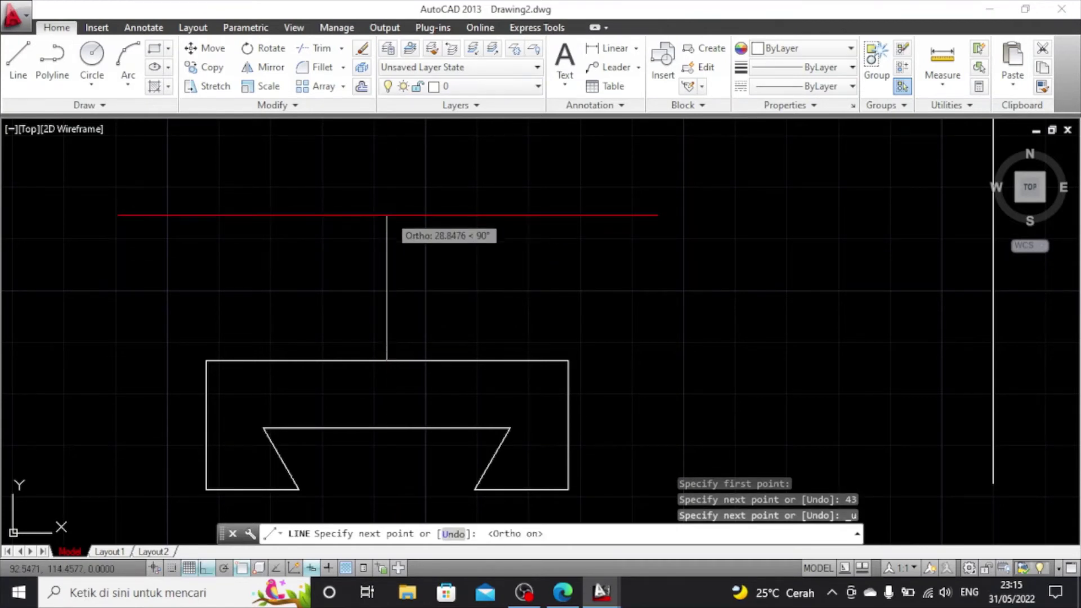
pyautogui.write('4')
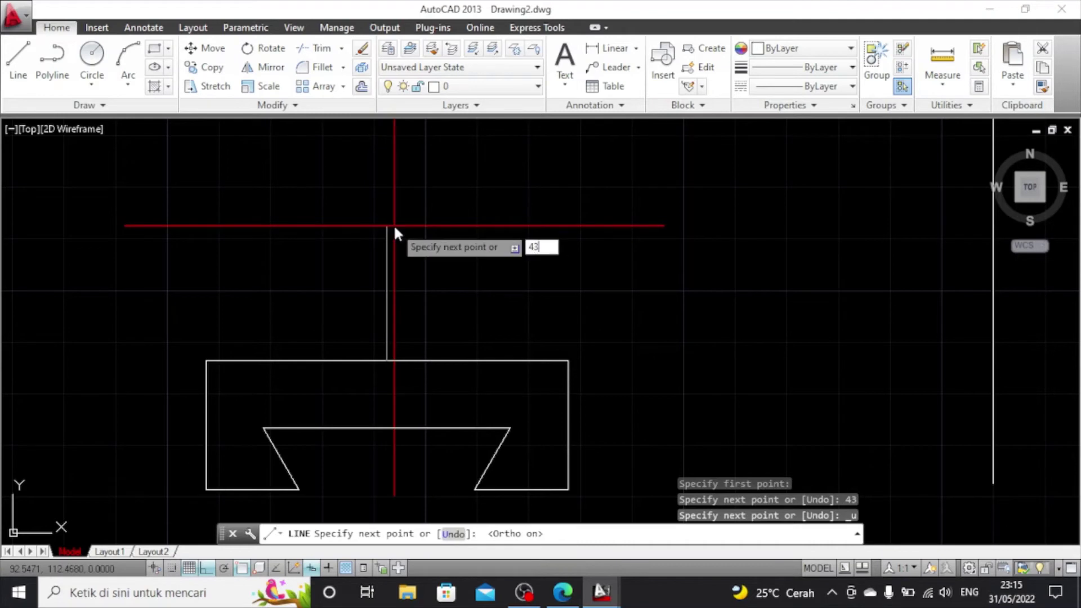
pyautogui.write('3')
pyautogui.press('Return')
pyautogui.press('Escape')
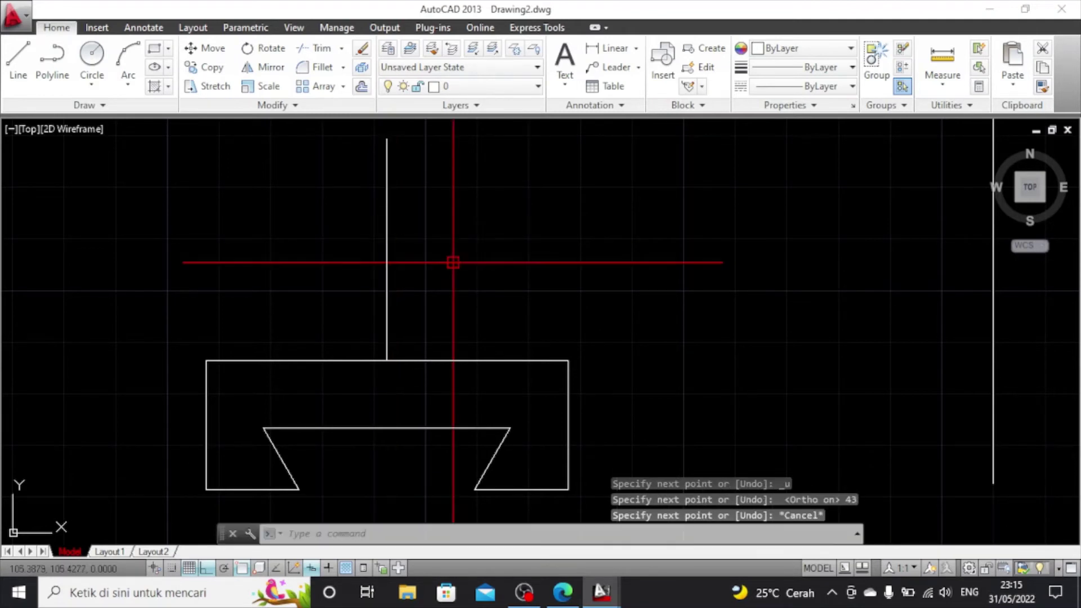
pyautogui.scroll(-2, 454, 261)
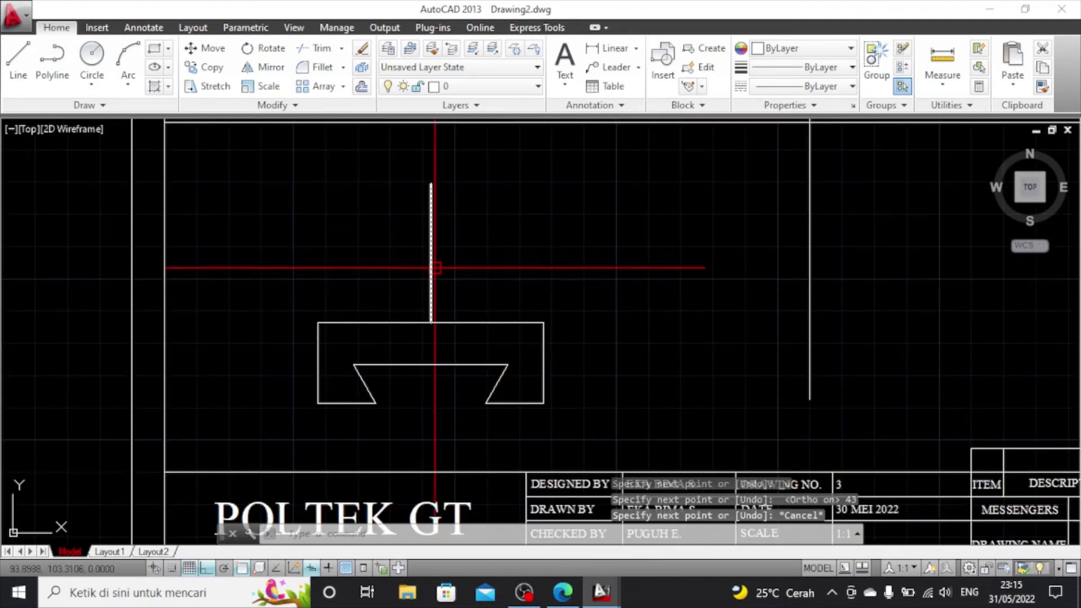
pyautogui.scroll(4, 435, 268)
pyautogui.scroll(-2, 421, 269)
# Offset the central vertical line by 5 units to its left and right
pyautogui.click(419, 269)
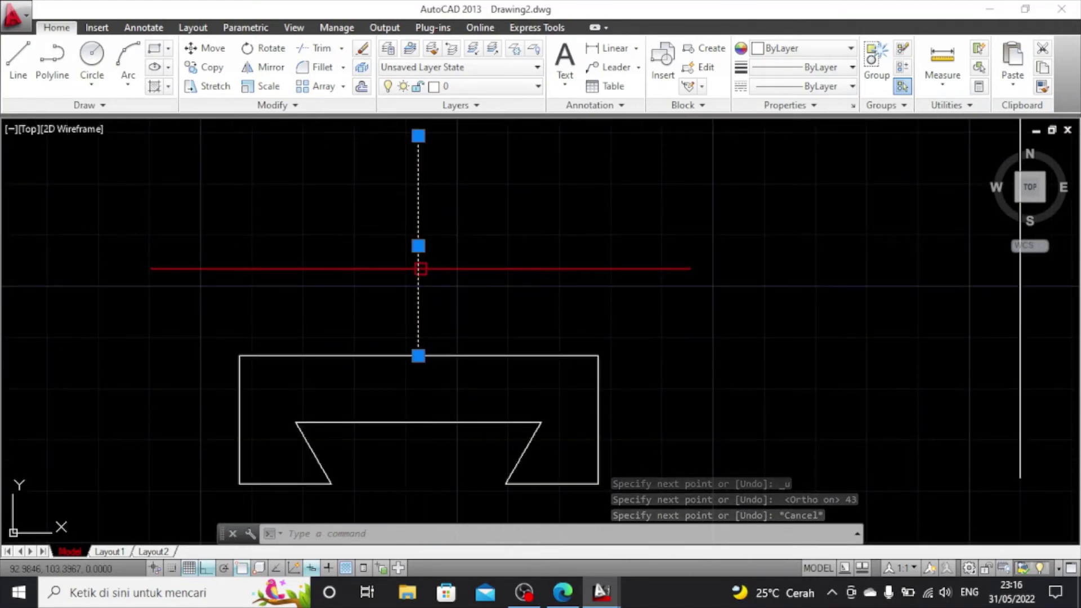
pyautogui.click(363, 89)
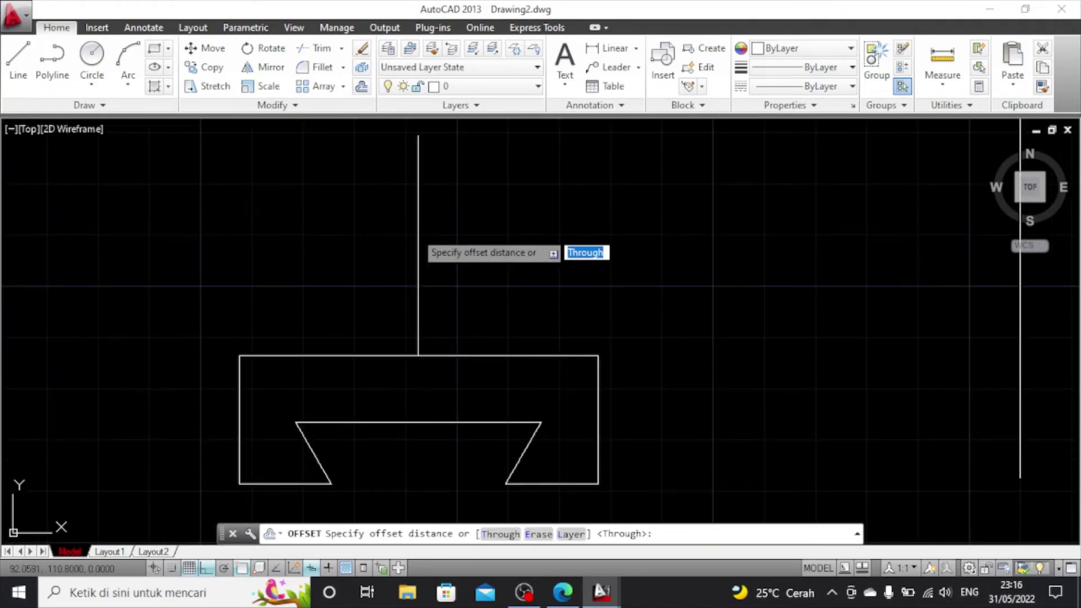
pyautogui.click(418, 245)
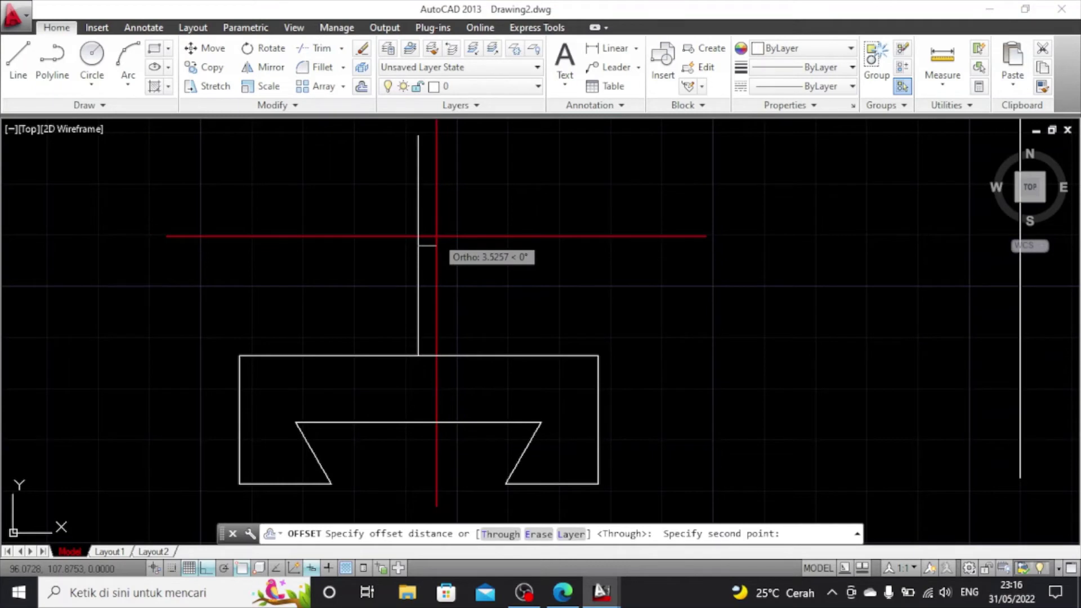
pyautogui.write('5')
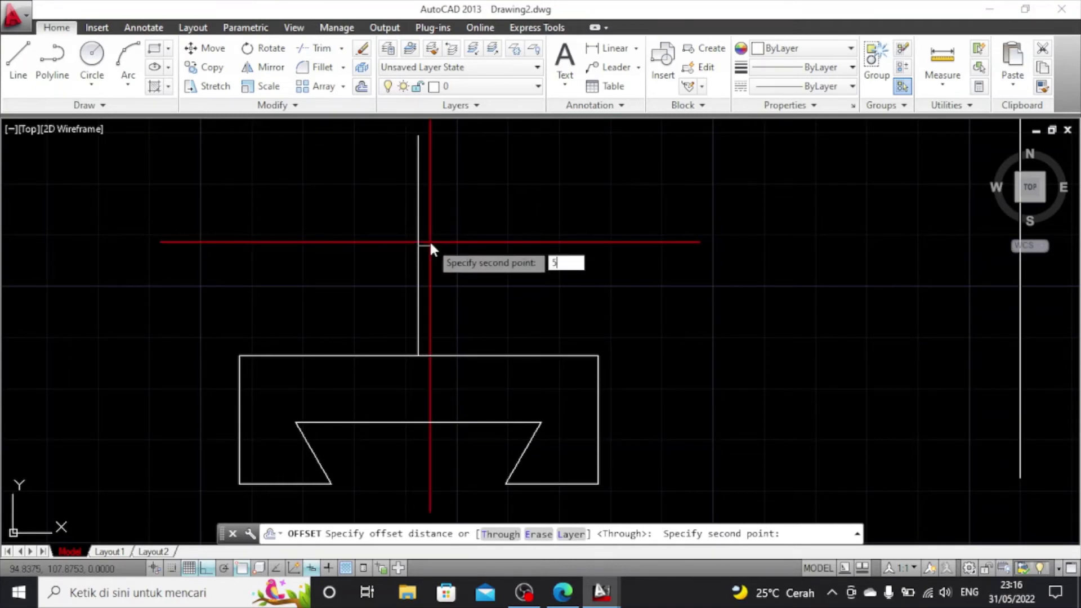
pyautogui.press('Return')
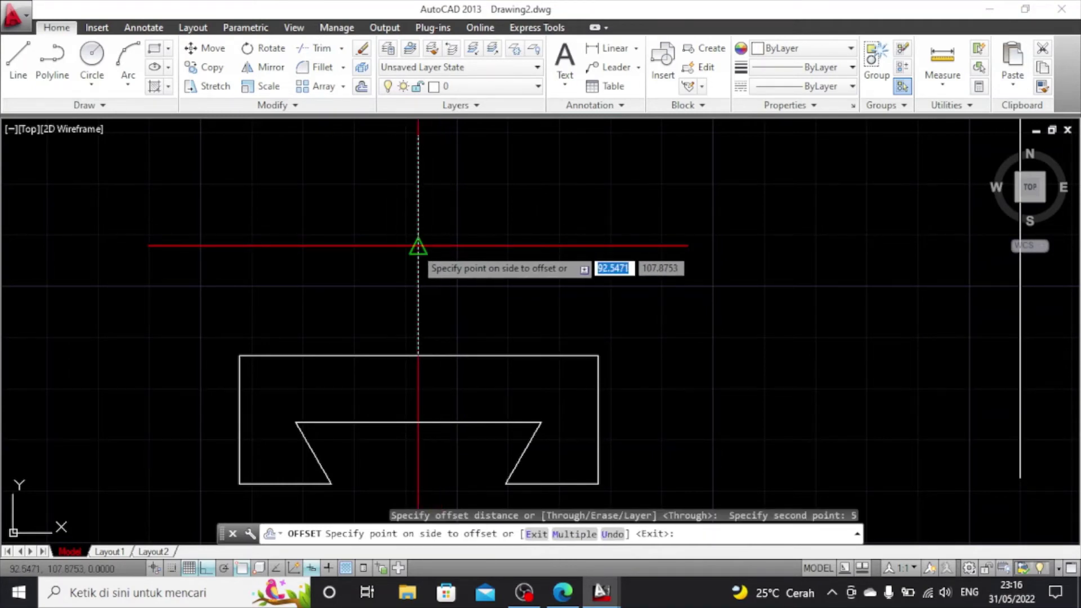
pyautogui.click(415, 246)
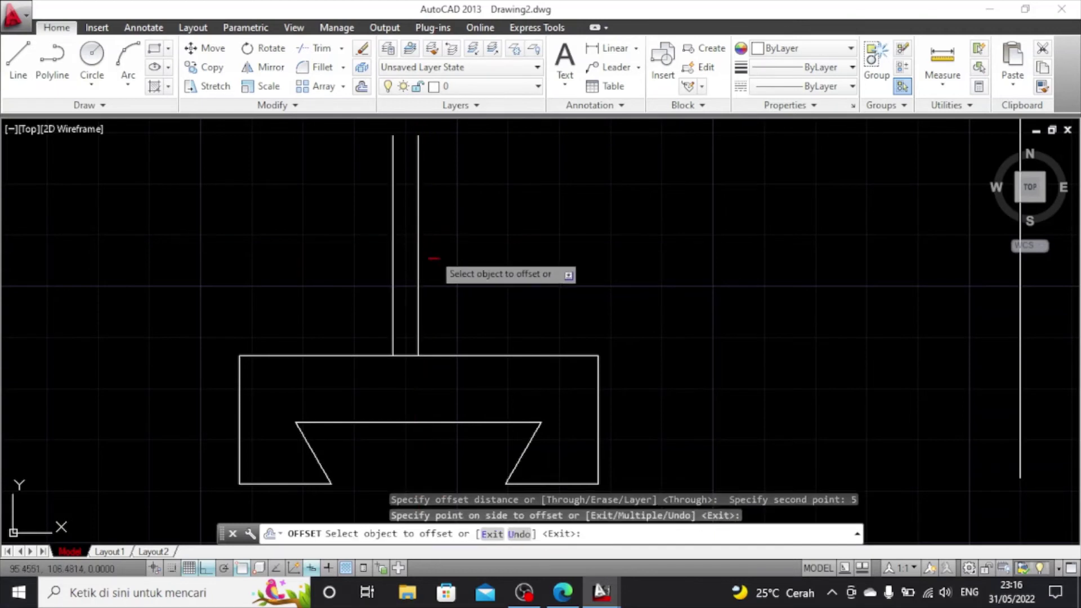
pyautogui.click(419, 251)
pyautogui.click(428, 251)
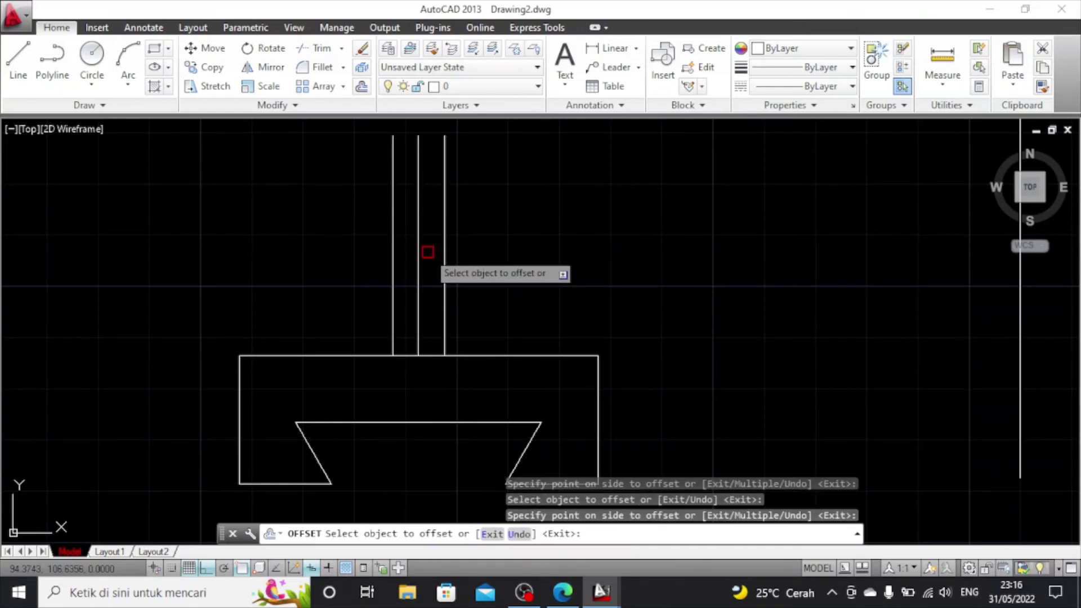
pyautogui.press('Escape')
pyautogui.scroll(2, 453, 269)
pyautogui.scroll(-2, 453, 269)
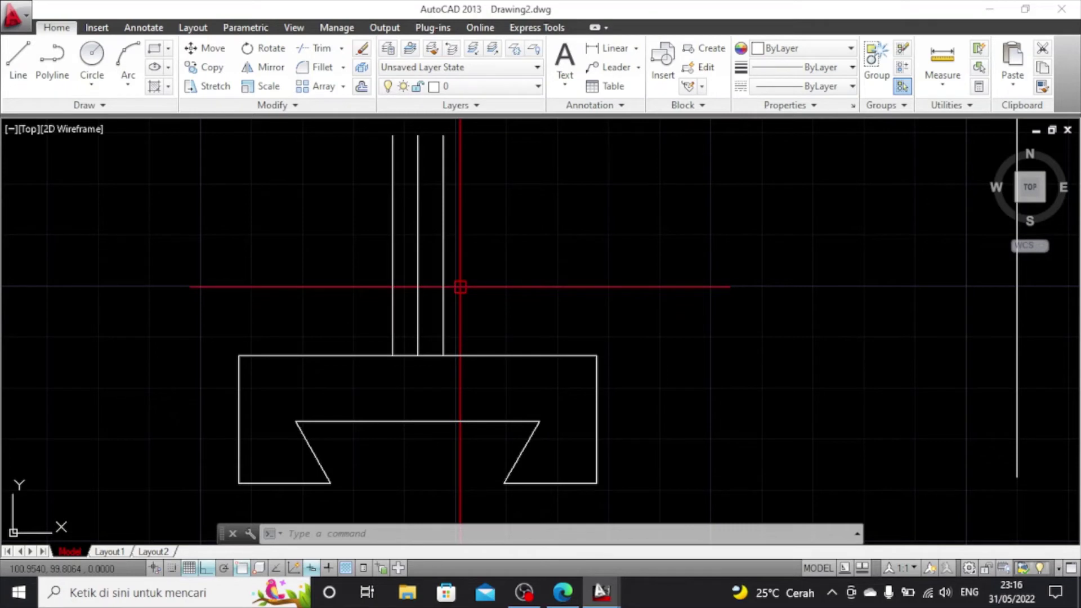
# Draw the right block from the top-right corner: 12-unit leg, 31.5 up, then across to the right offset line
pyautogui.click(18, 57)
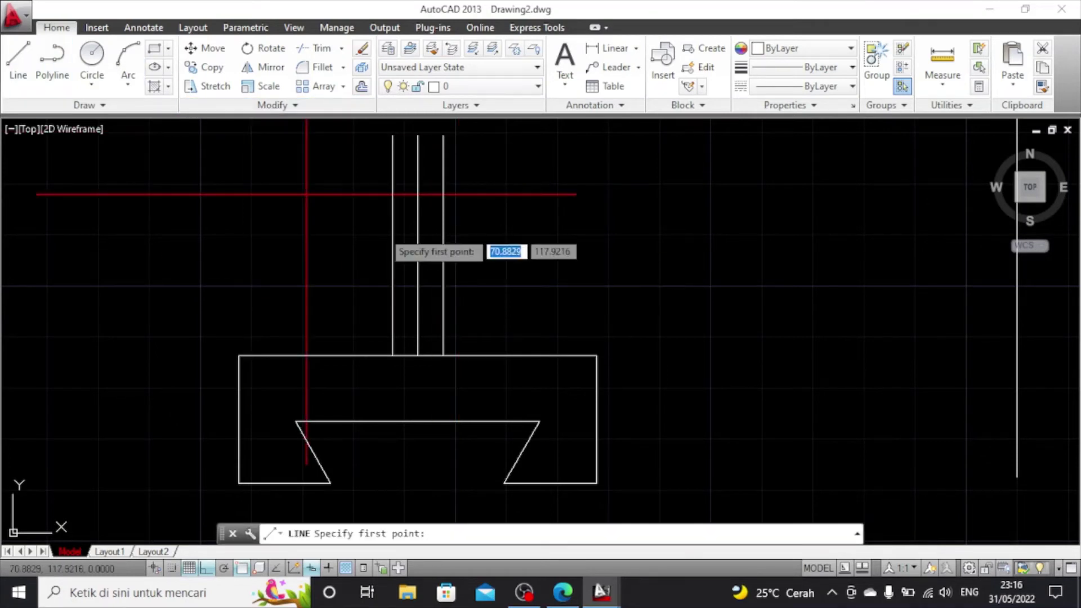
pyautogui.click(597, 356)
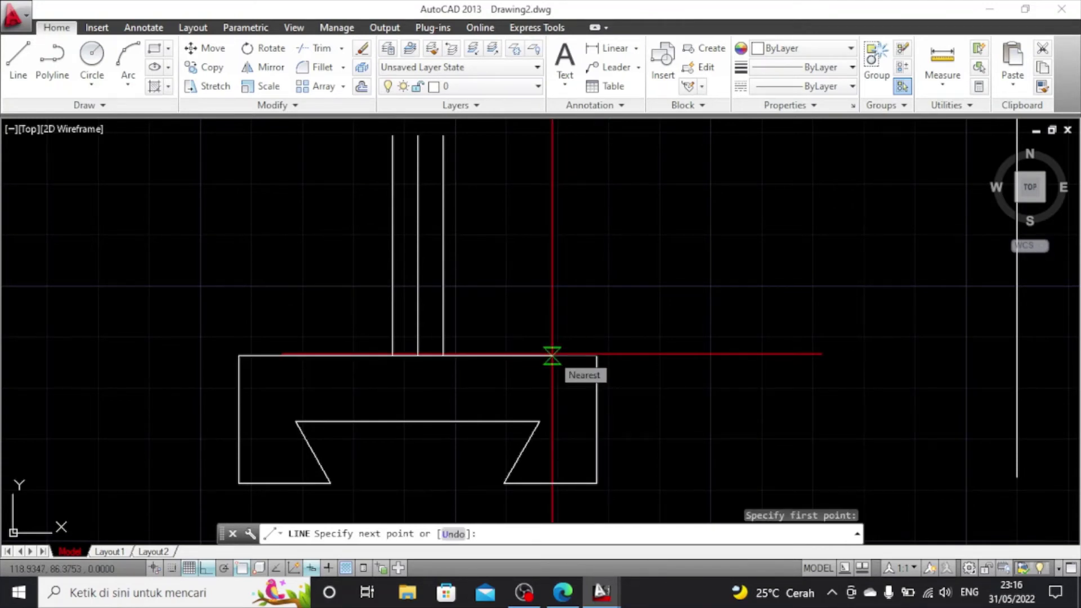
pyautogui.write('12')
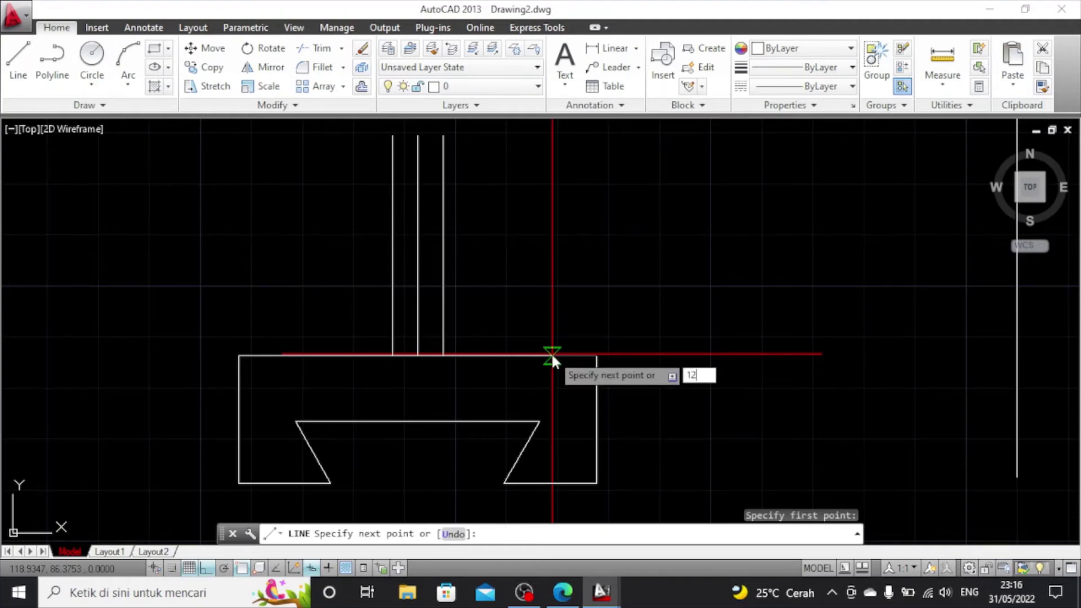
pyautogui.press('Return')
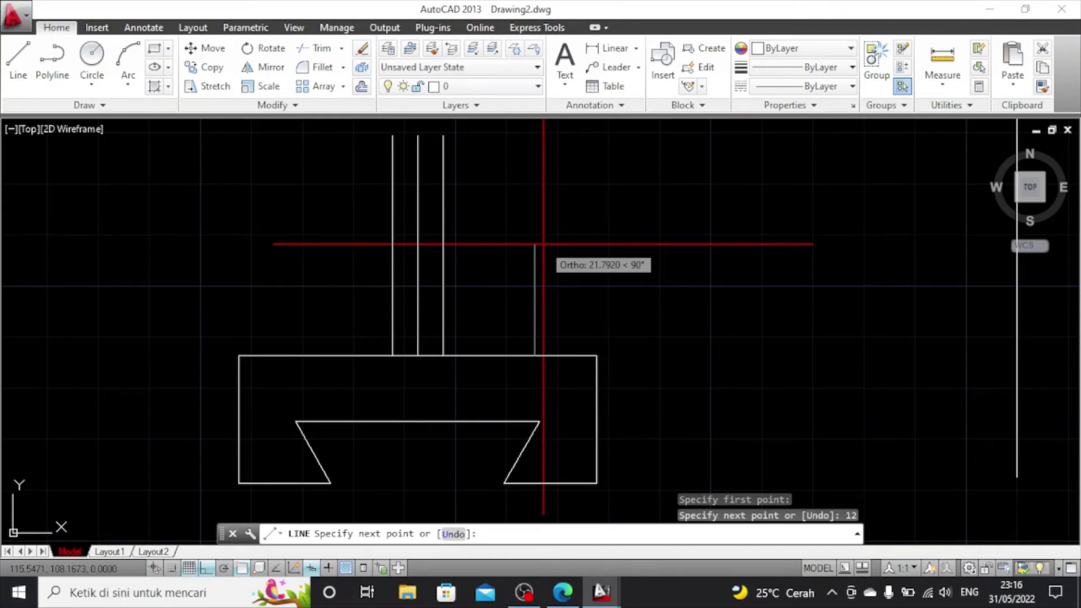
pyautogui.write('3')
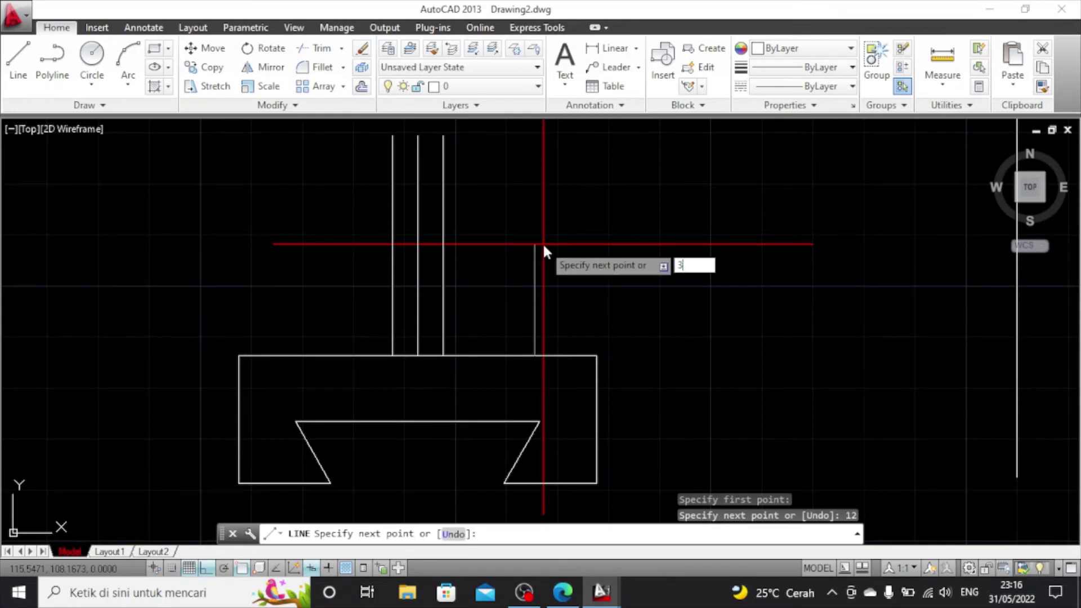
pyautogui.write('1.5')
pyautogui.press('Return')
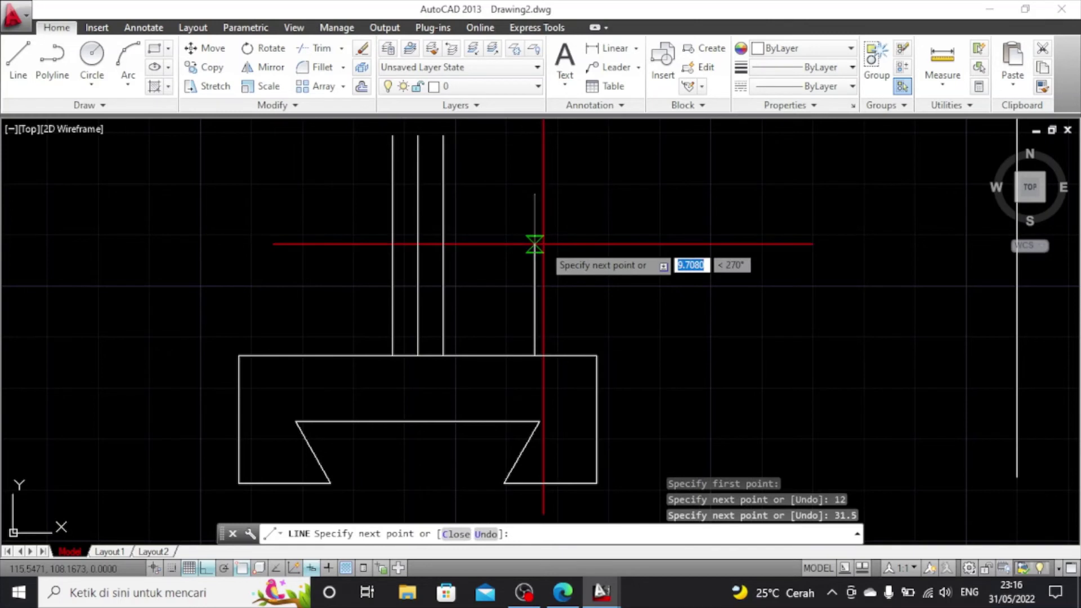
pyautogui.click(443, 195)
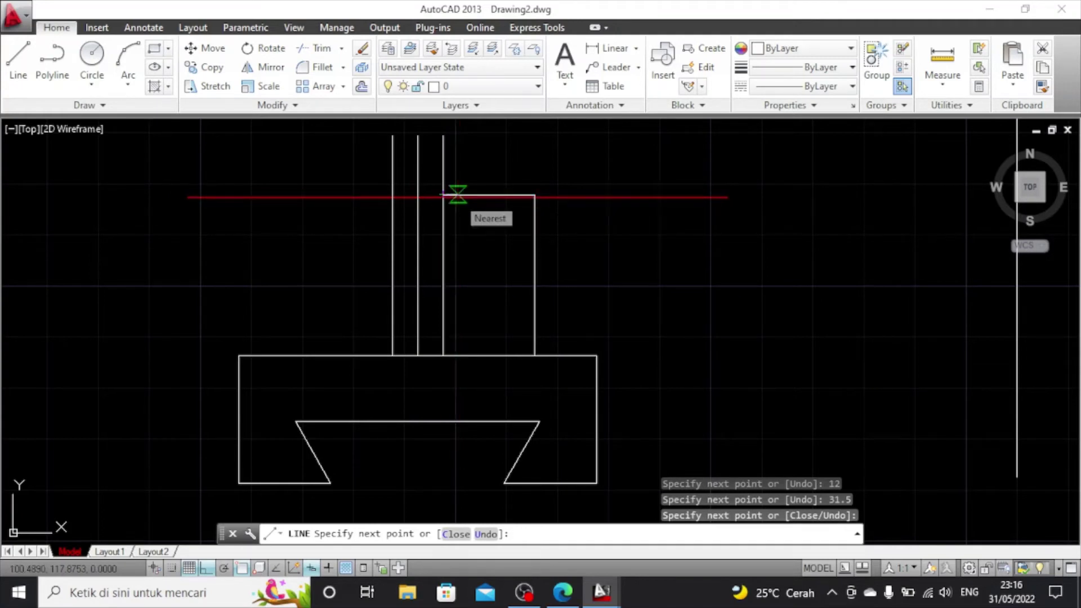
pyautogui.press('Escape')
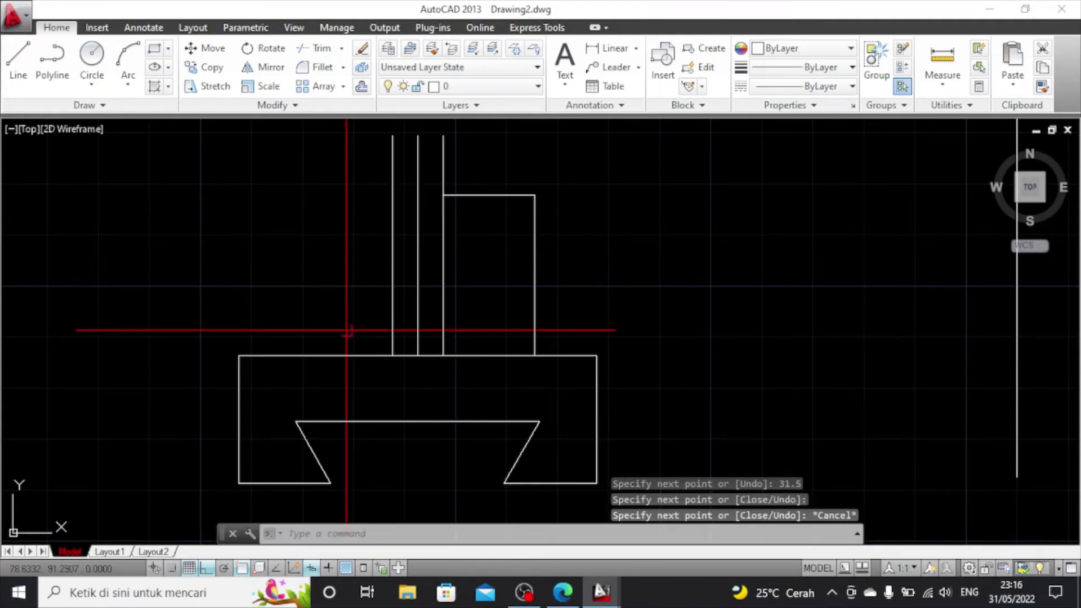
pyautogui.click(18, 62)
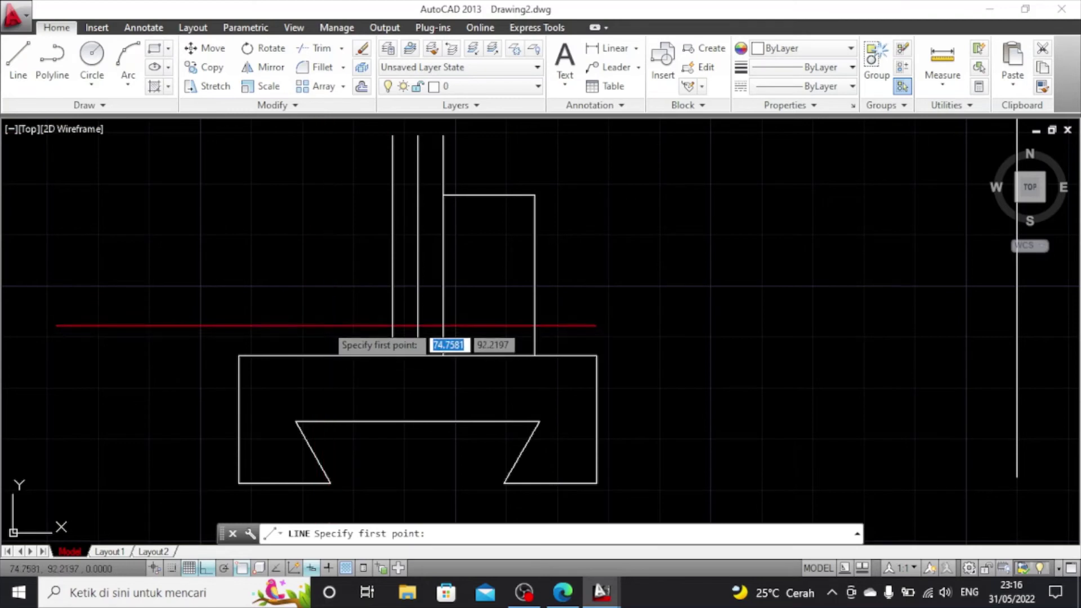
# Draw the left block from the top-left corner: 12-unit leg, then a 31.5-unit upright, undoing a mistaken 31,5 entry
pyautogui.click(239, 355)
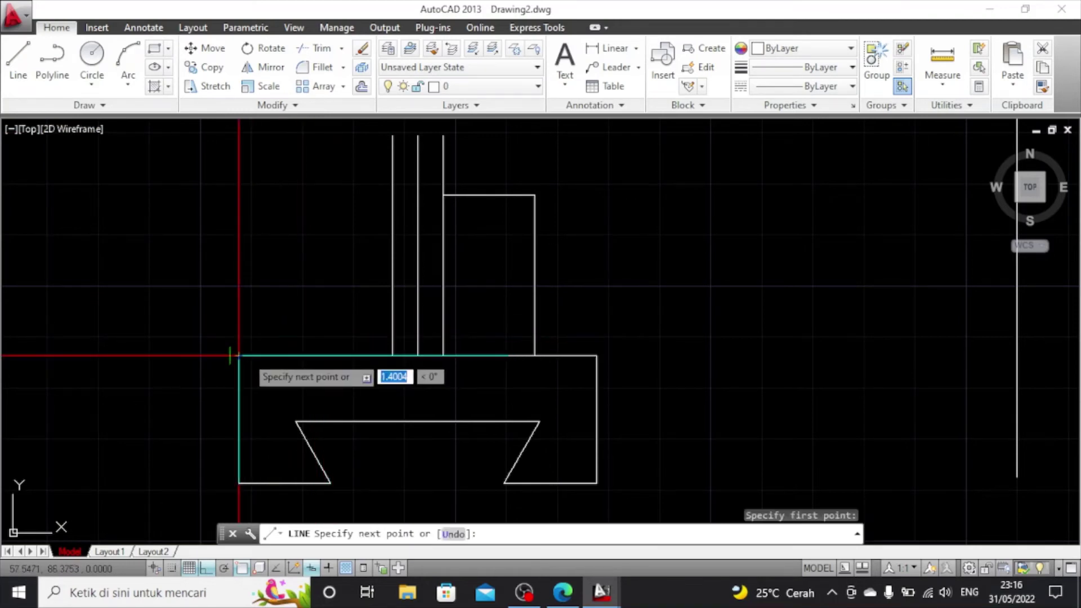
pyautogui.write('12')
pyautogui.press('Return')
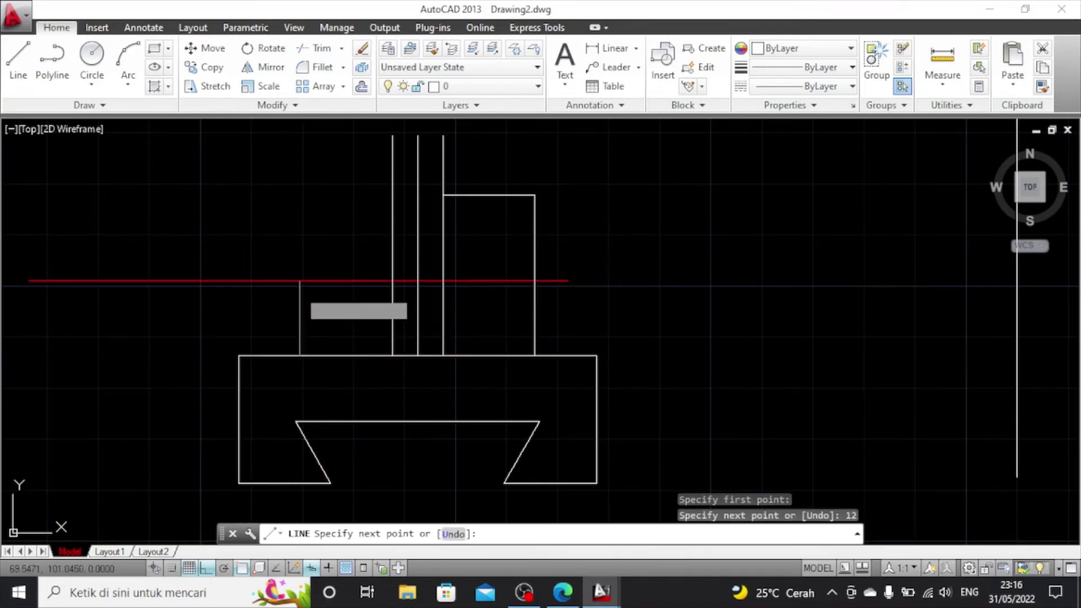
pyautogui.write('31')
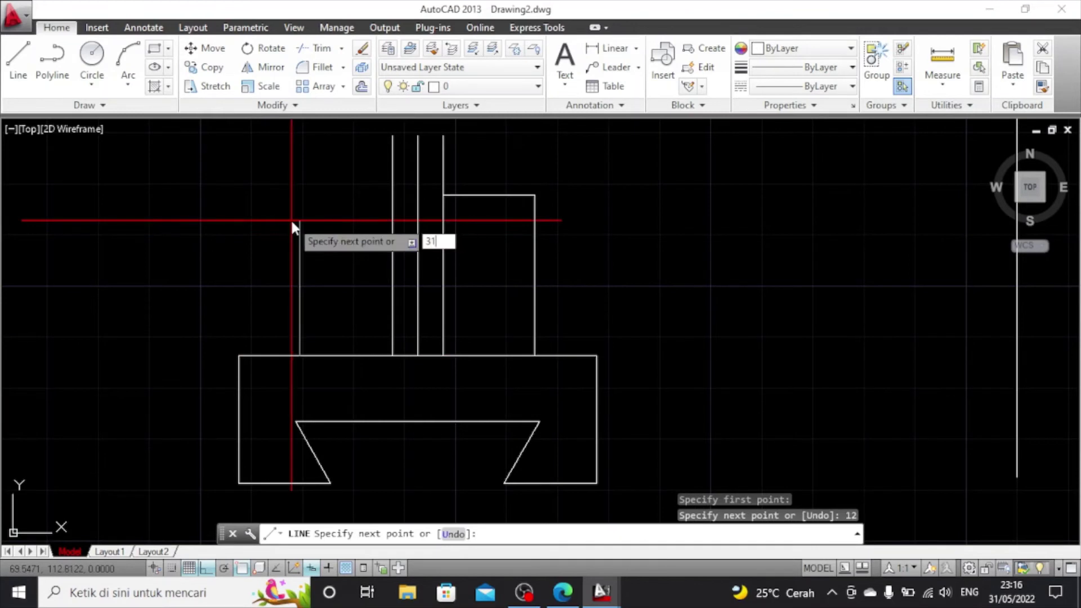
pyautogui.press('Tab')
pyautogui.write('5')
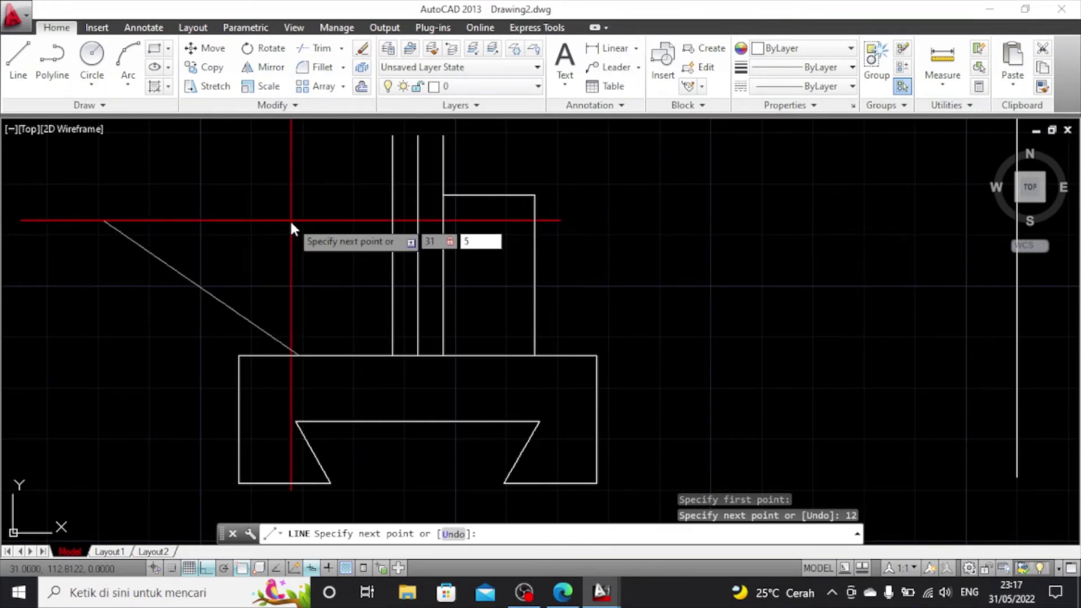
pyautogui.press('Return')
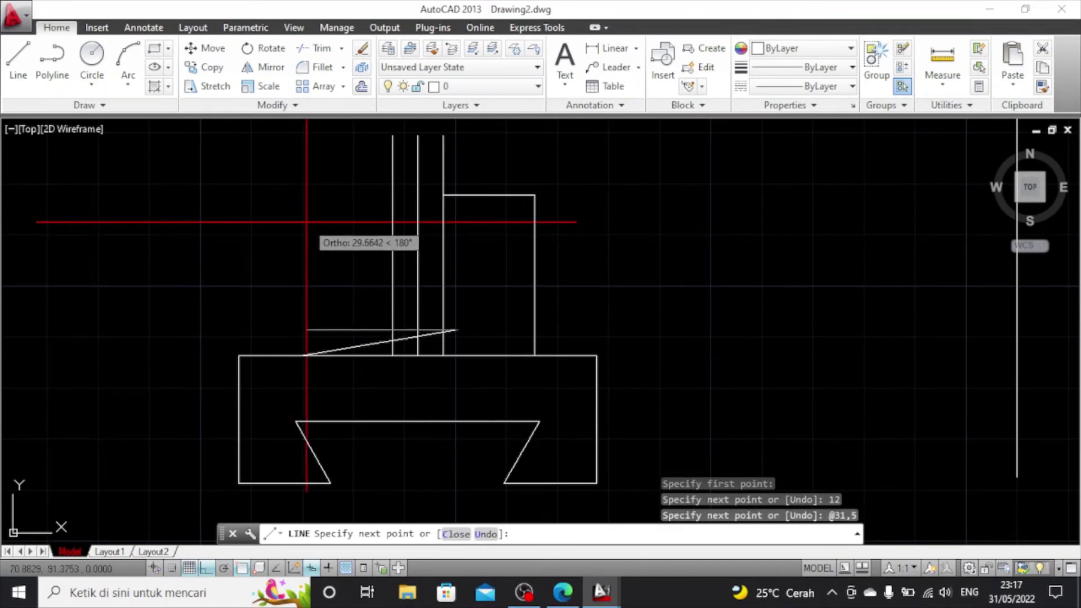
pyautogui.hotkey('ctrl', 'z')
pyautogui.write('3')
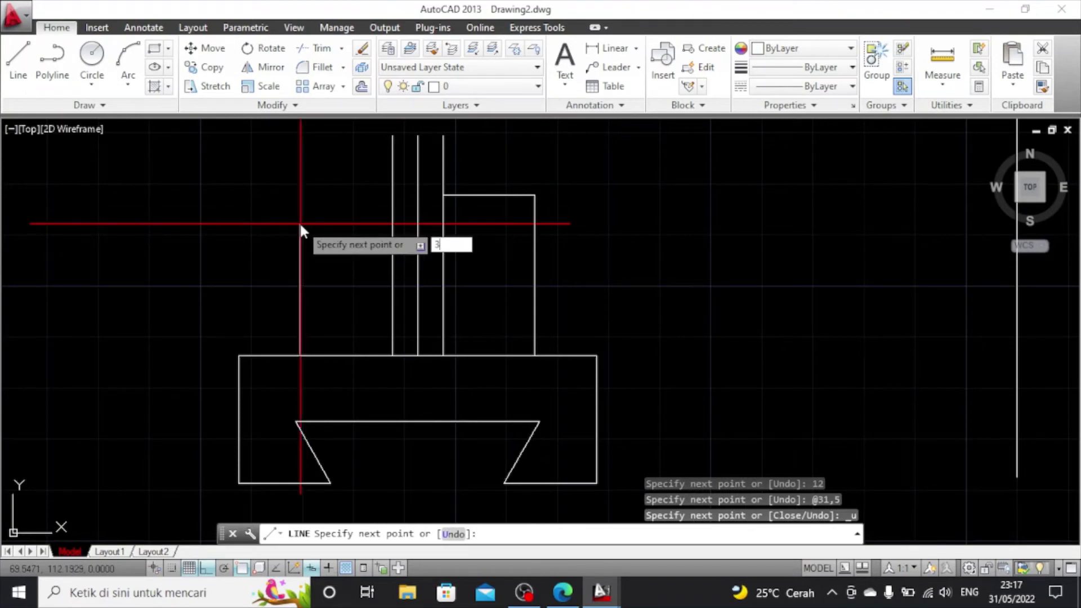
pyautogui.write('1.5')
pyautogui.press('Return')
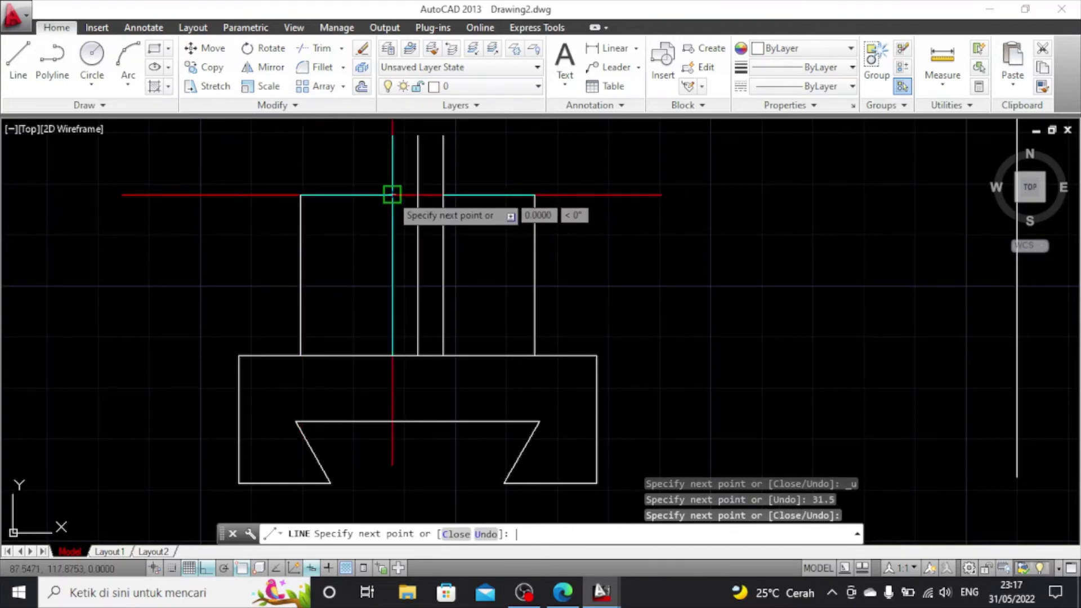
pyautogui.press('Escape')
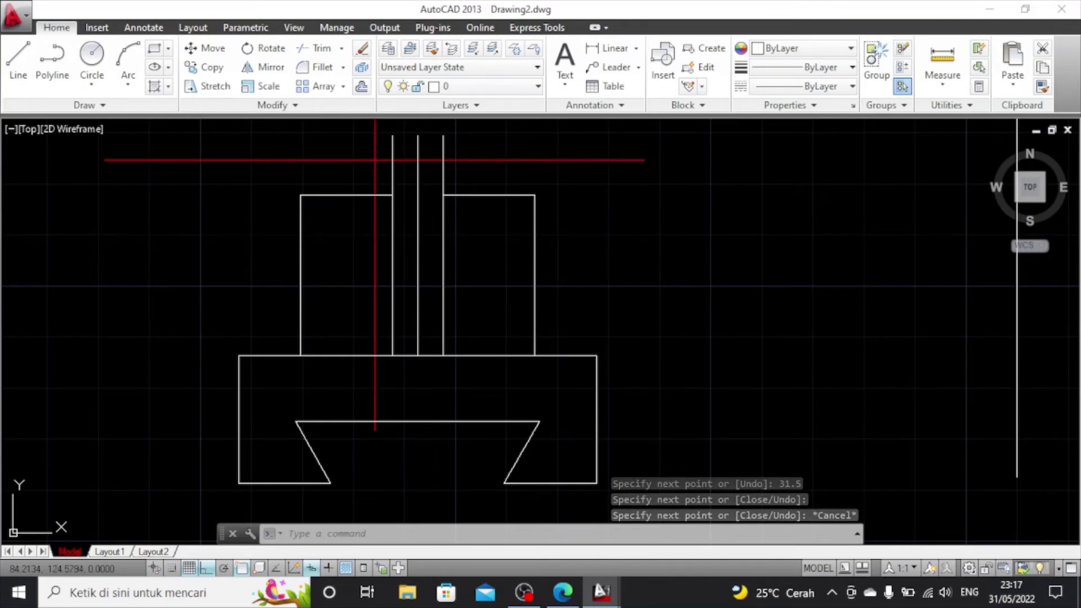
pyautogui.click(18, 67)
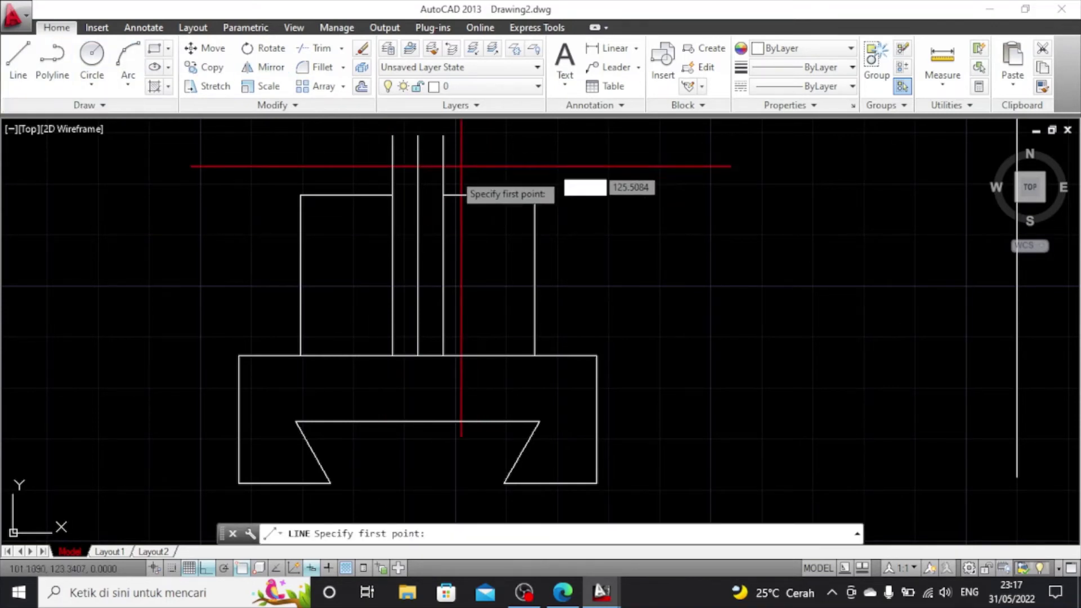
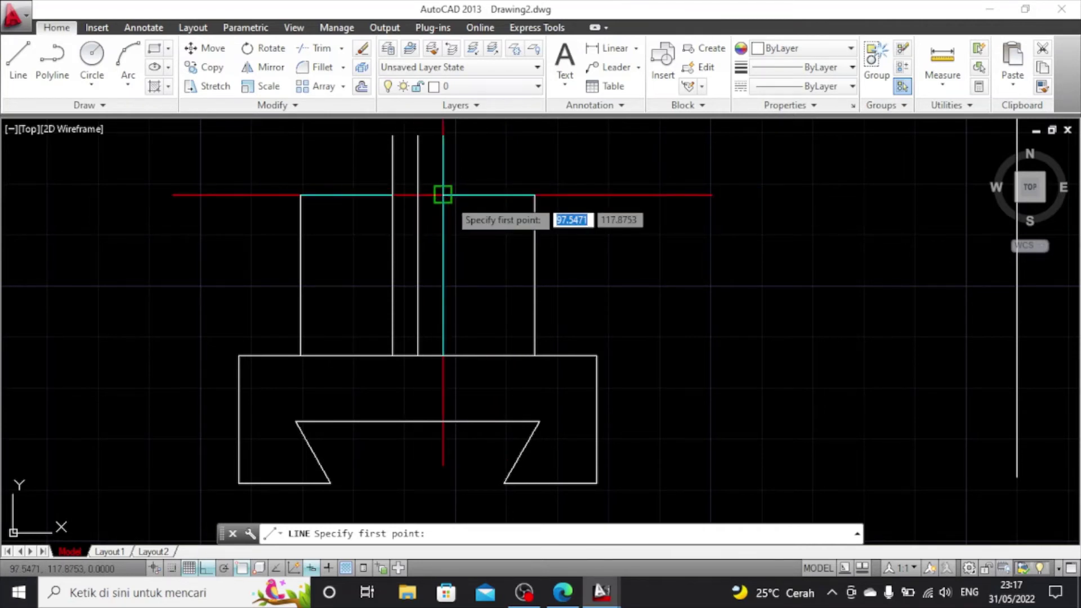
# Outline the 50 × 23 block on the column top: 25 right, 23 up, 50 left, 23 down
pyautogui.click(392, 195)
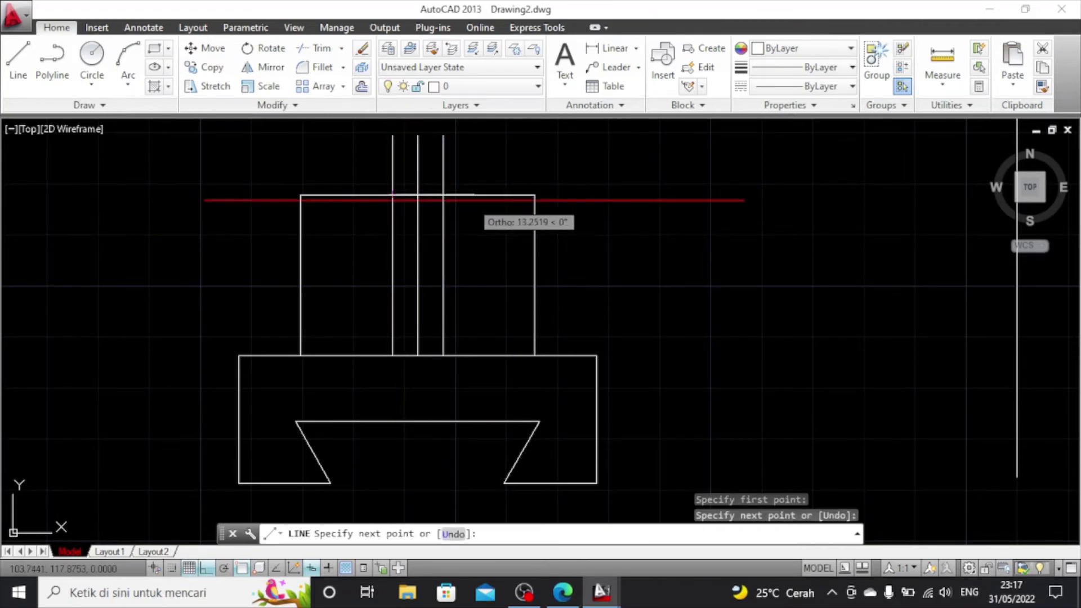
pyautogui.click(417, 195)
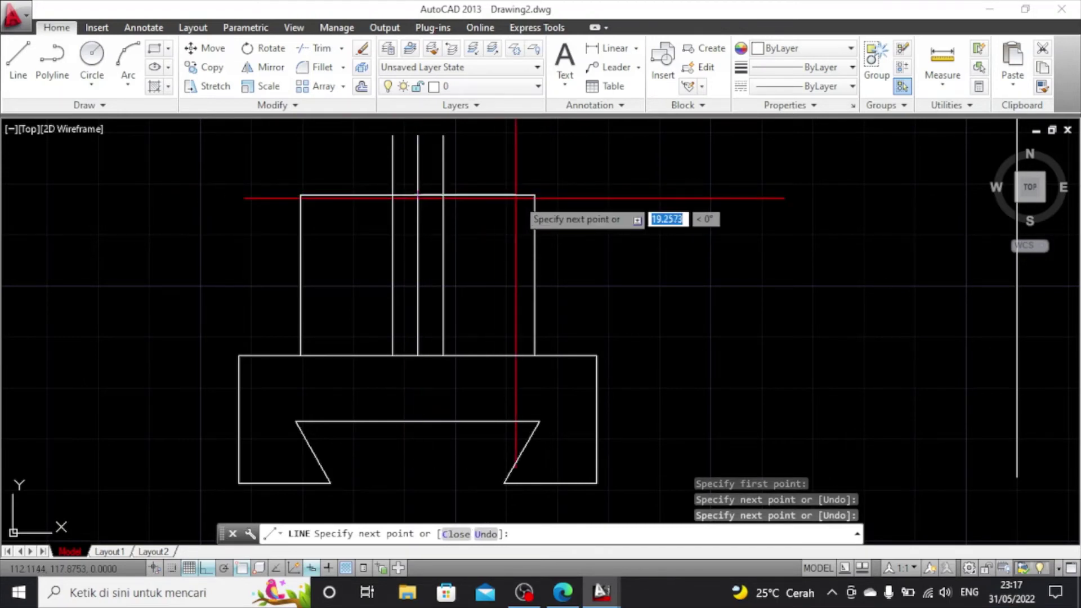
pyautogui.write('25')
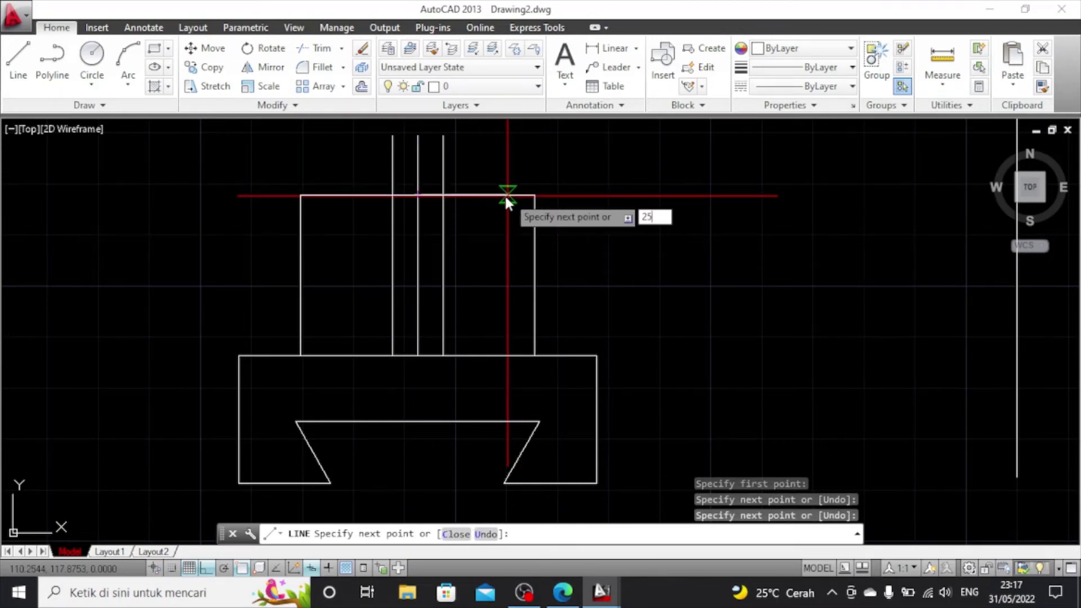
pyautogui.press('Return')
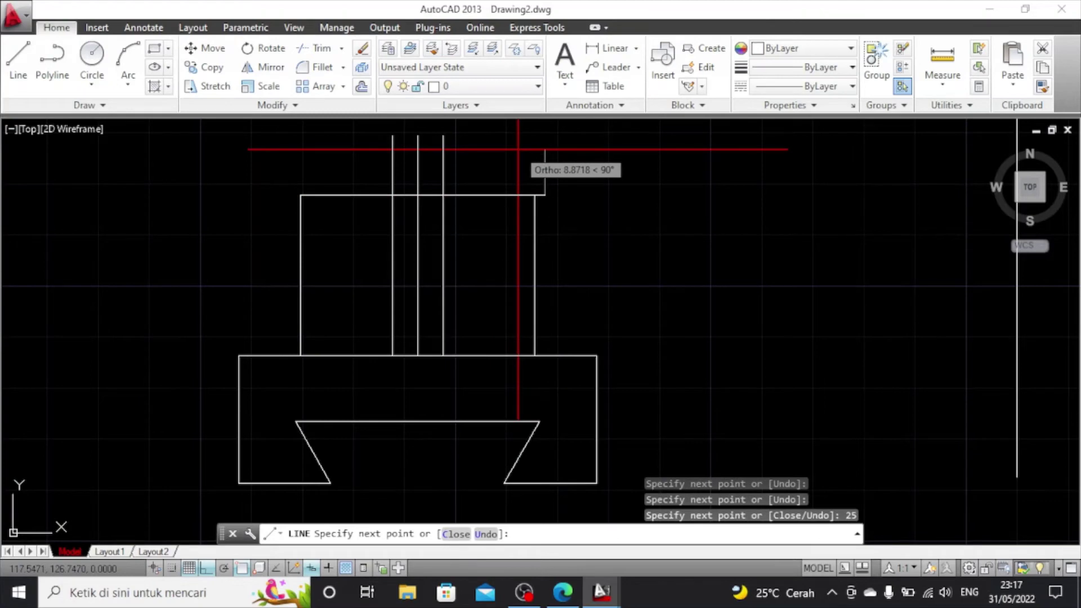
pyautogui.write('23')
pyautogui.press('Return')
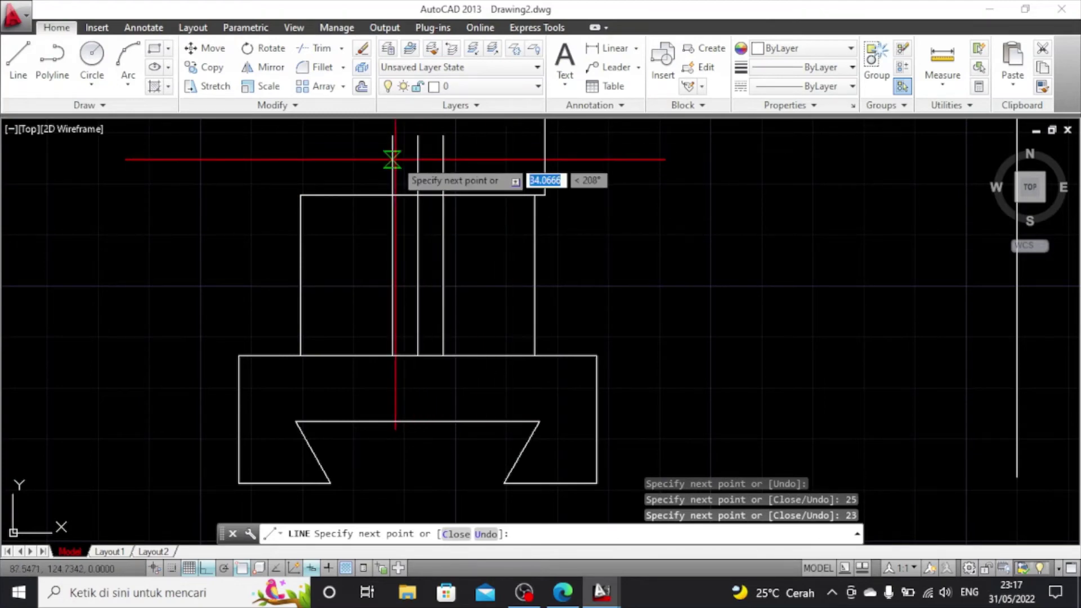
pyautogui.scroll(-4, 413, 148)
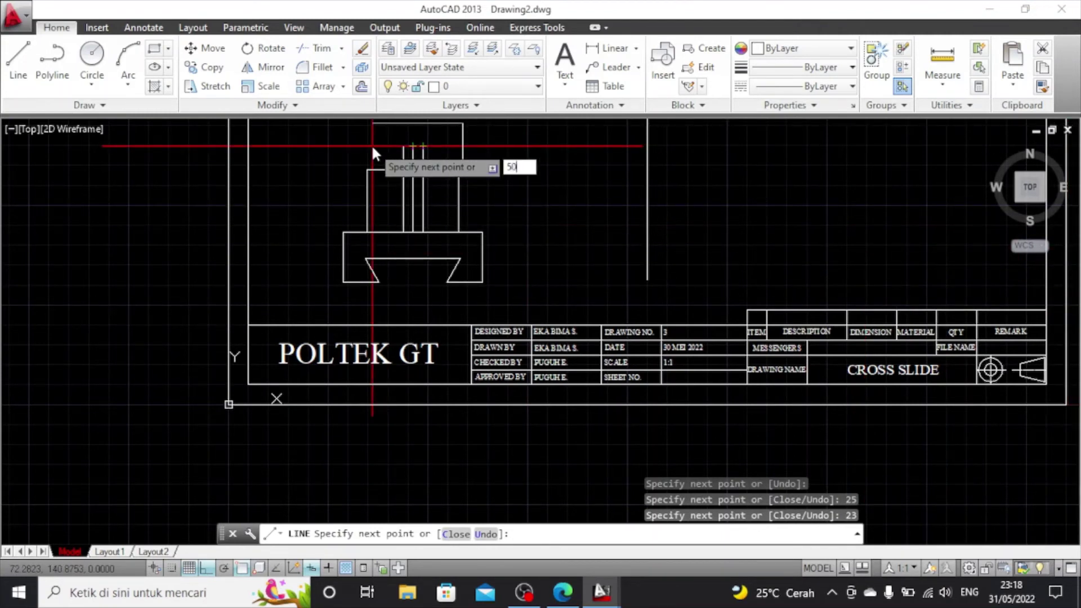
pyautogui.press('Return')
pyautogui.scroll(2, 374, 159)
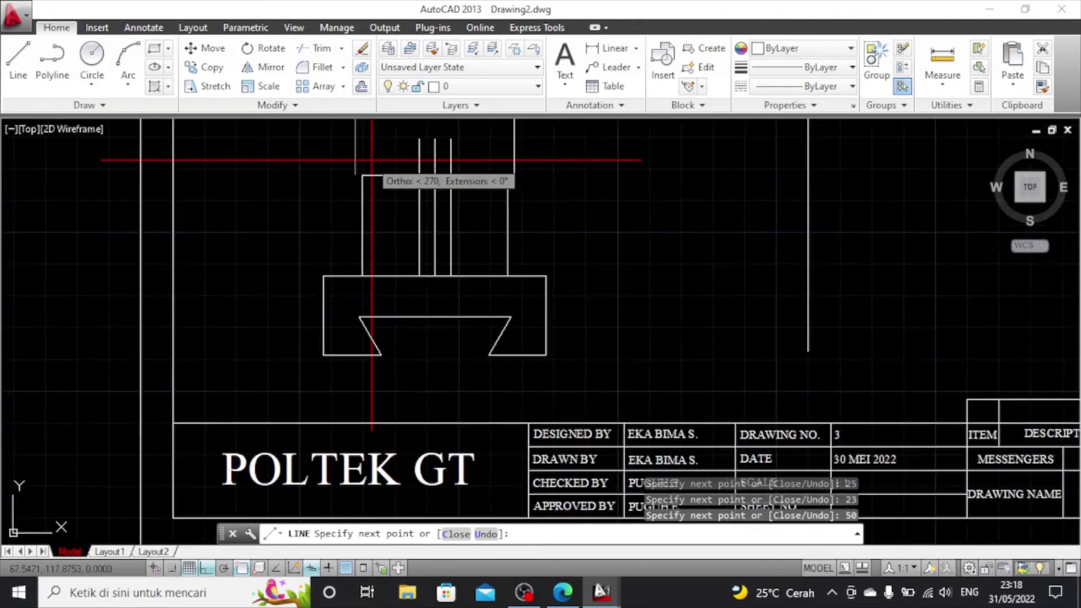
pyautogui.scroll(2, 372, 160)
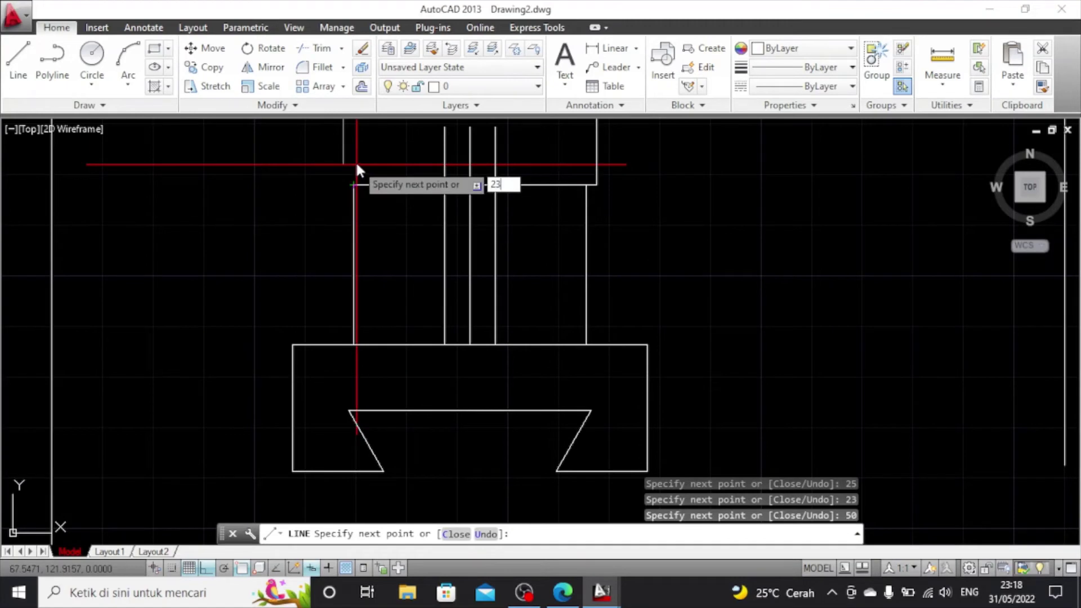
pyautogui.write('23')
pyautogui.press('Return')
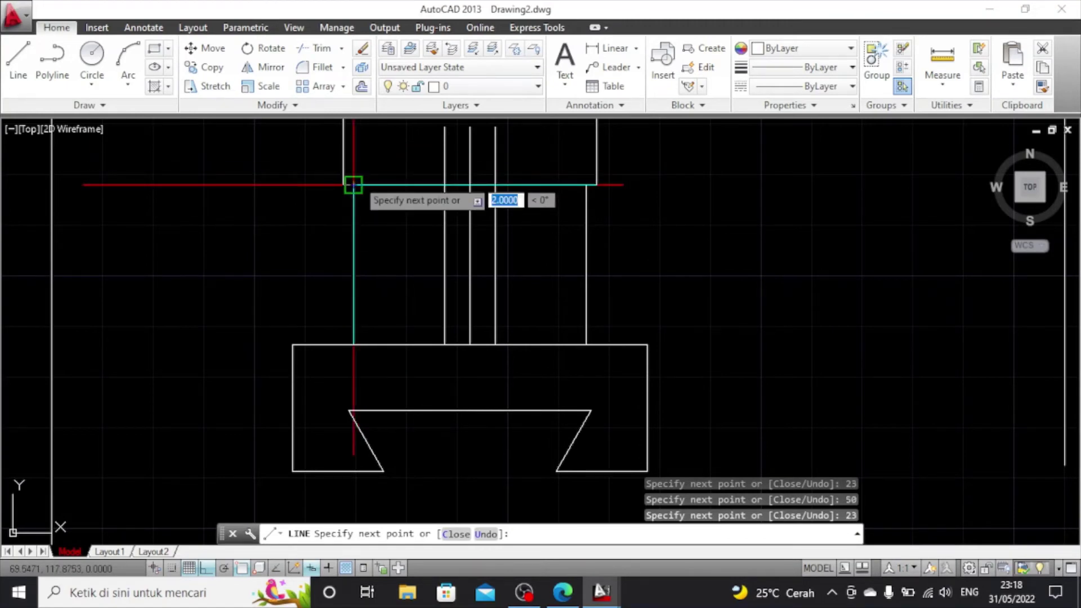
pyautogui.press('Escape')
pyautogui.scroll(-5, 419, 179)
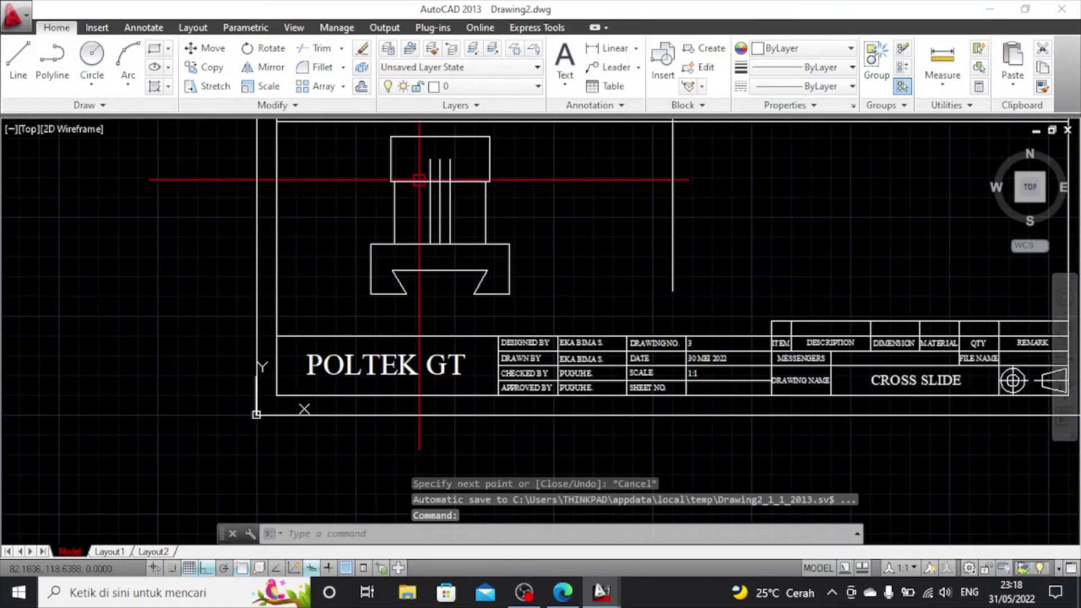
pyautogui.scroll(2, 419, 180)
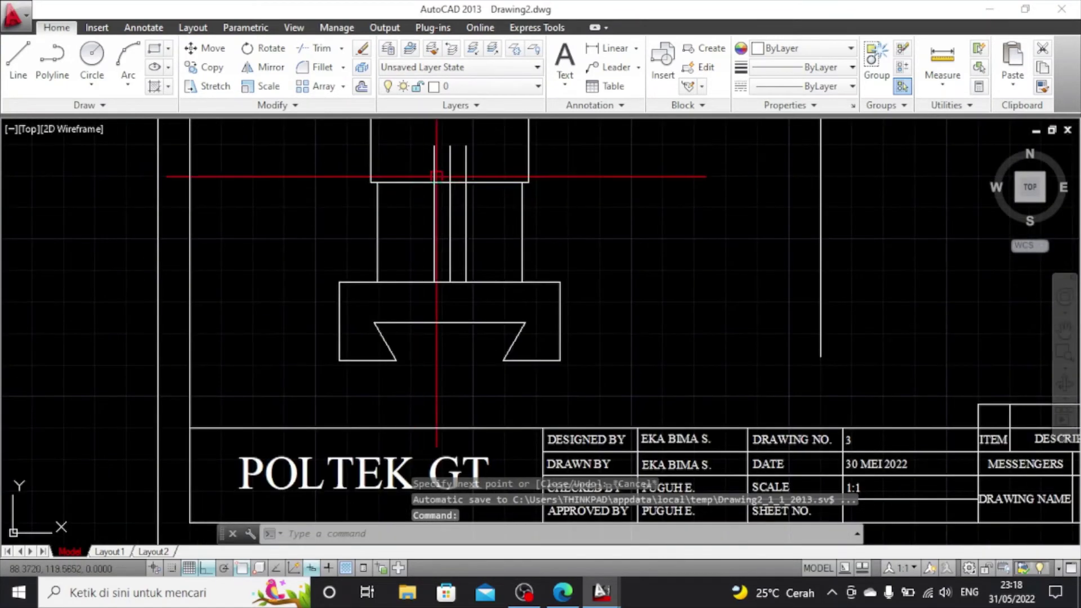
# Trim the block's bottom edge and middle line between the slot's inner lines
pyautogui.click(1064, 331)
pyautogui.moveTo(707, 226); pyautogui.dragTo(736, 355)
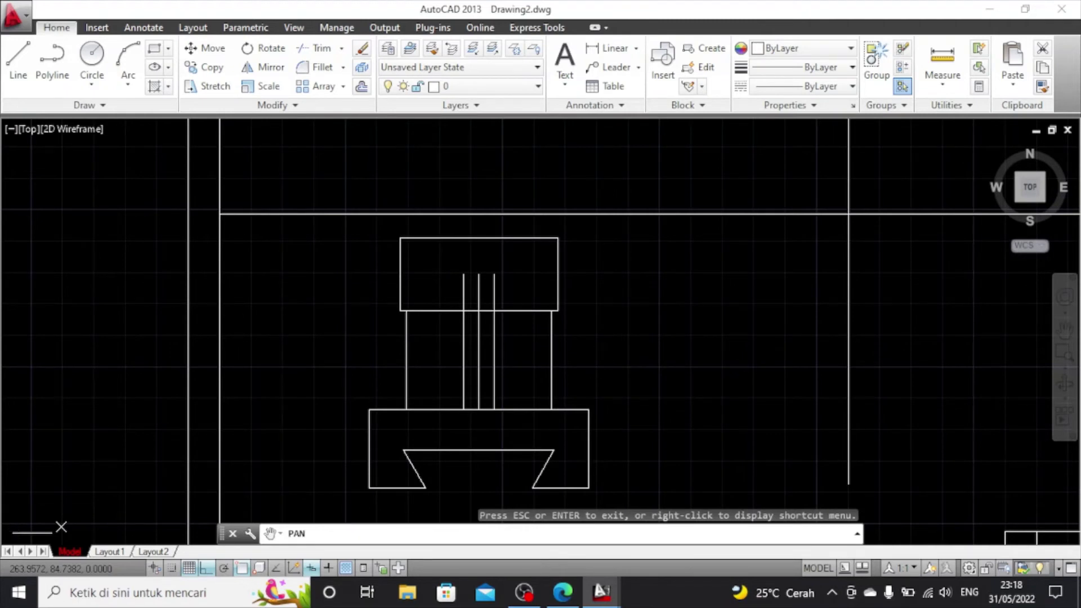
pyautogui.press('Escape')
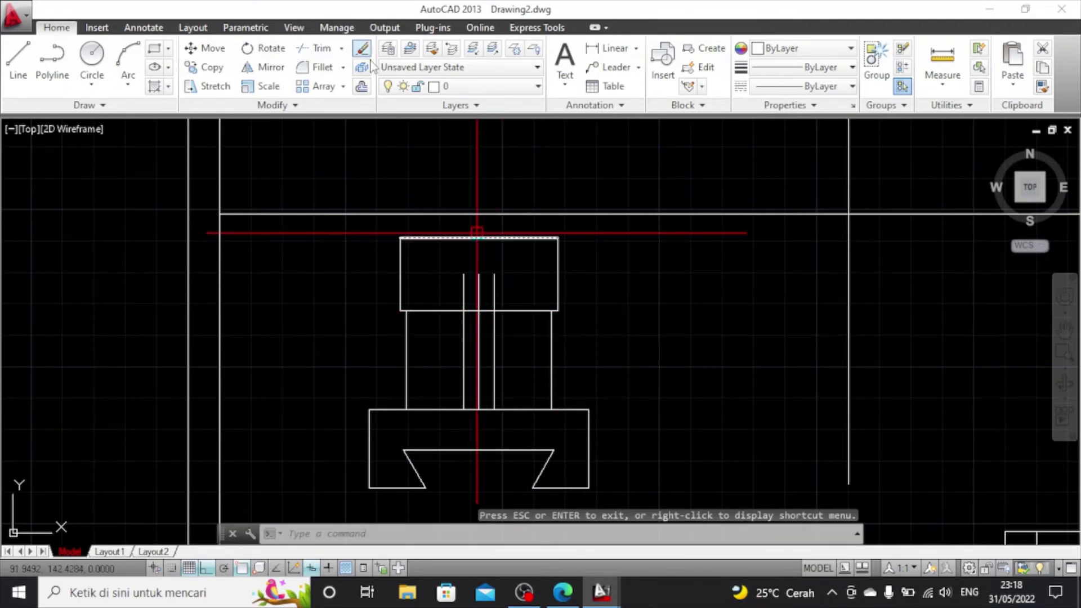
pyautogui.scroll(2, 503, 308)
pyautogui.click(482, 311)
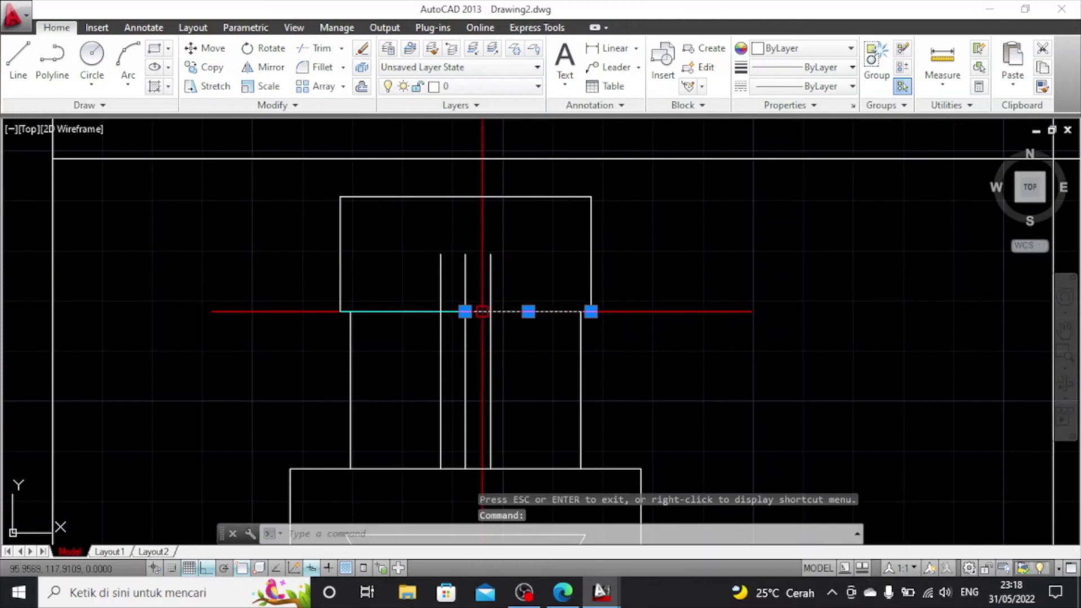
pyautogui.press('Escape')
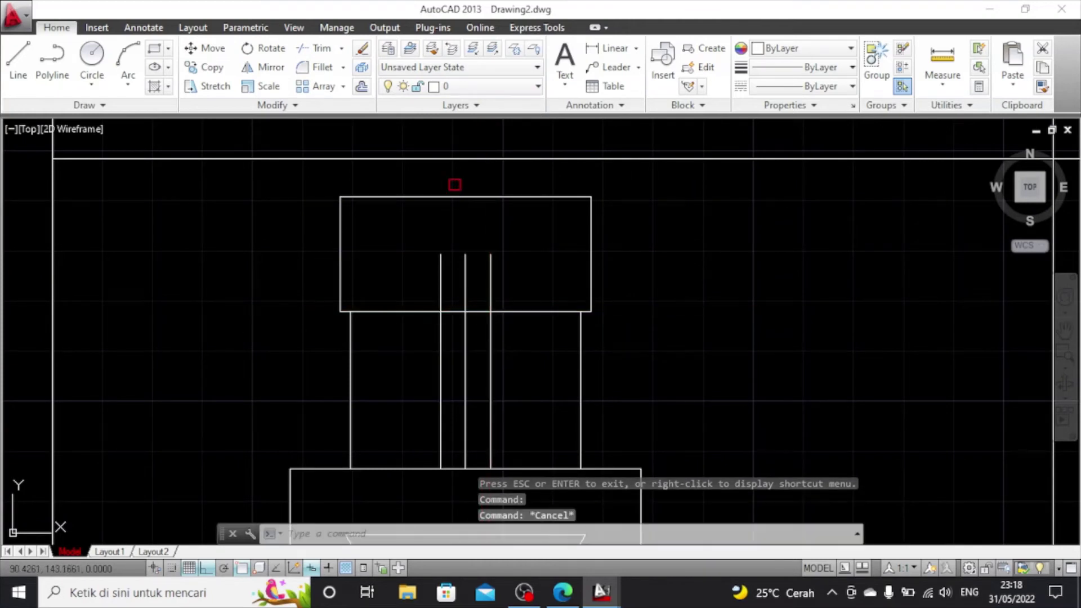
pyautogui.click(332, 50)
pyautogui.press('Return')
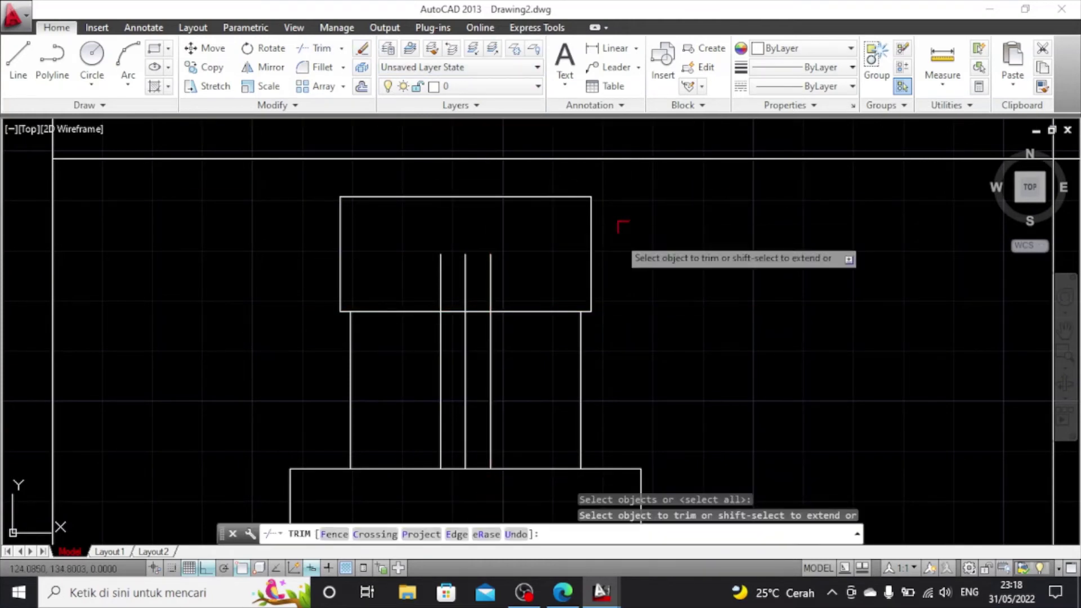
pyautogui.click(476, 311)
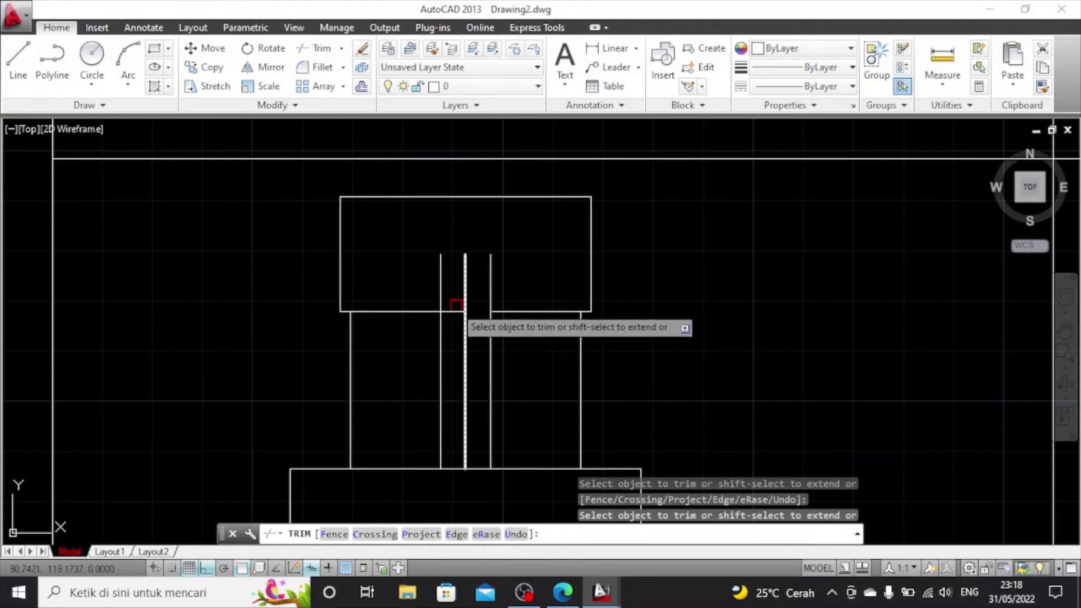
pyautogui.click(462, 288)
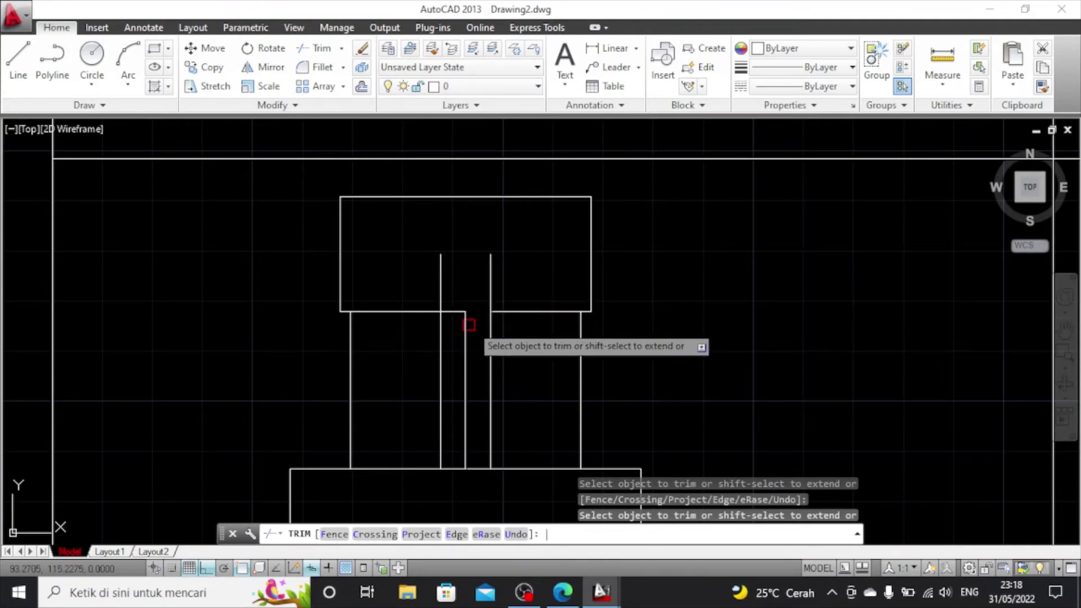
pyautogui.press('Escape')
# Erase the leftover short line pieces across the central slot
pyautogui.click(464, 310)
pyautogui.click(465, 332)
pyautogui.press('Delete')
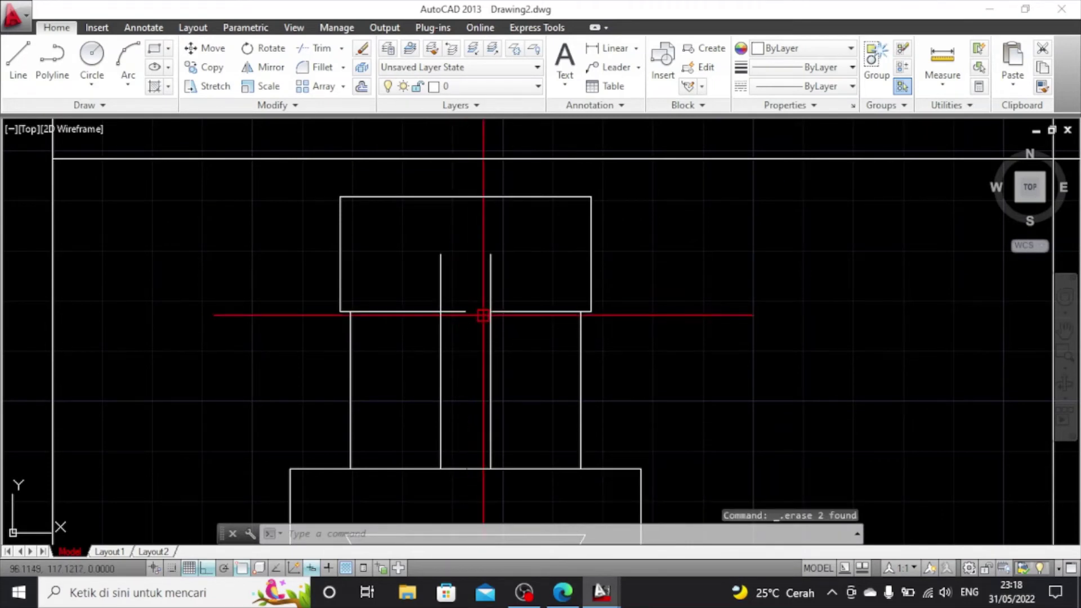
pyautogui.click(478, 311)
pyautogui.moveTo(465, 312)
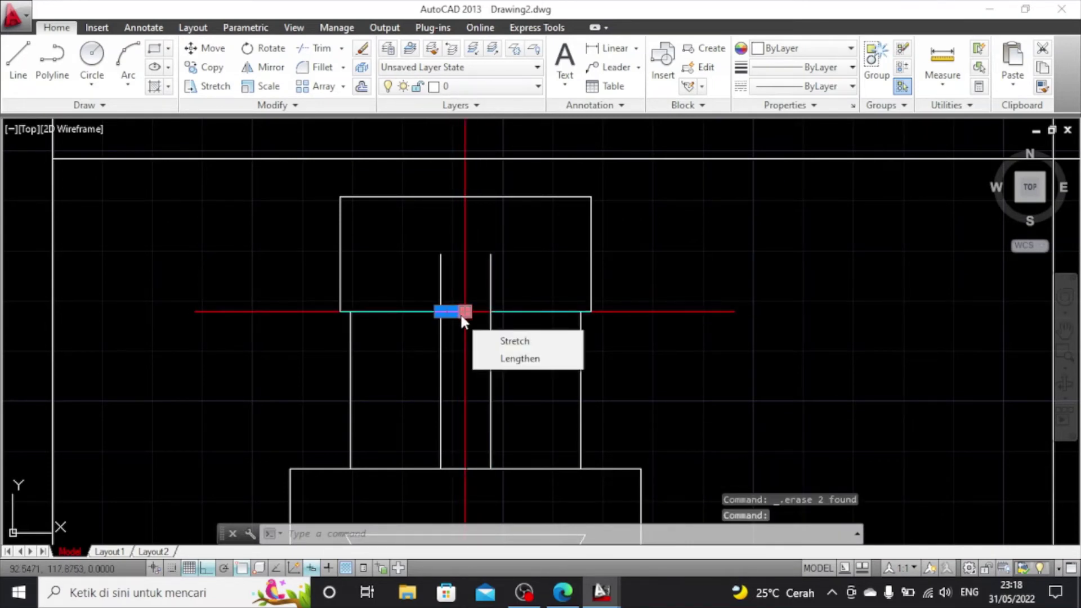
pyautogui.click(360, 50)
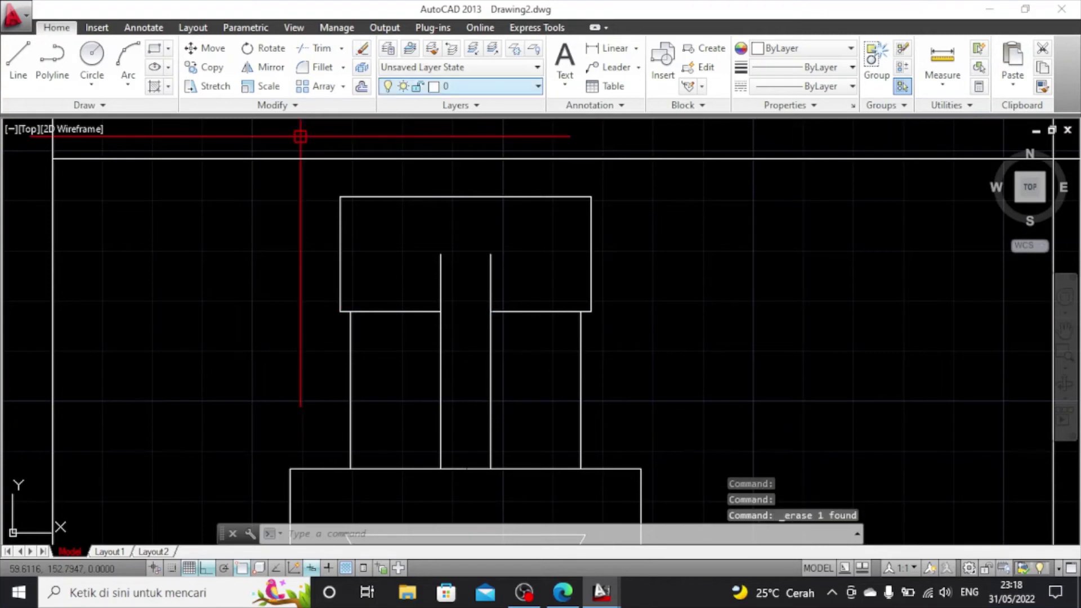
pyautogui.scroll(-2, 575, 294)
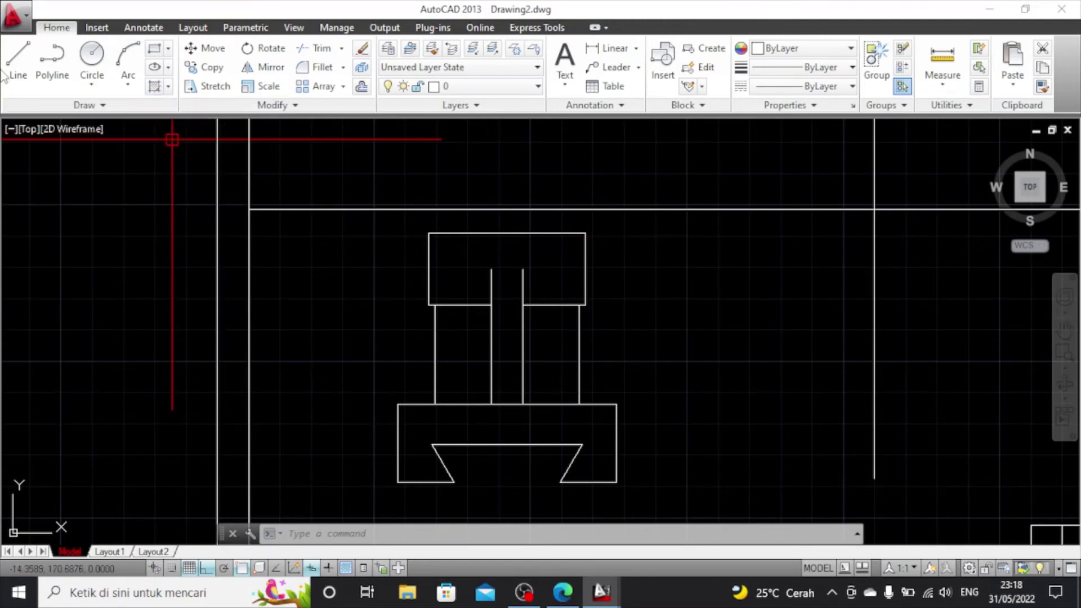
# Draw a horizontal line across the top block from its right edge to its left edge
pyautogui.click(17, 62)
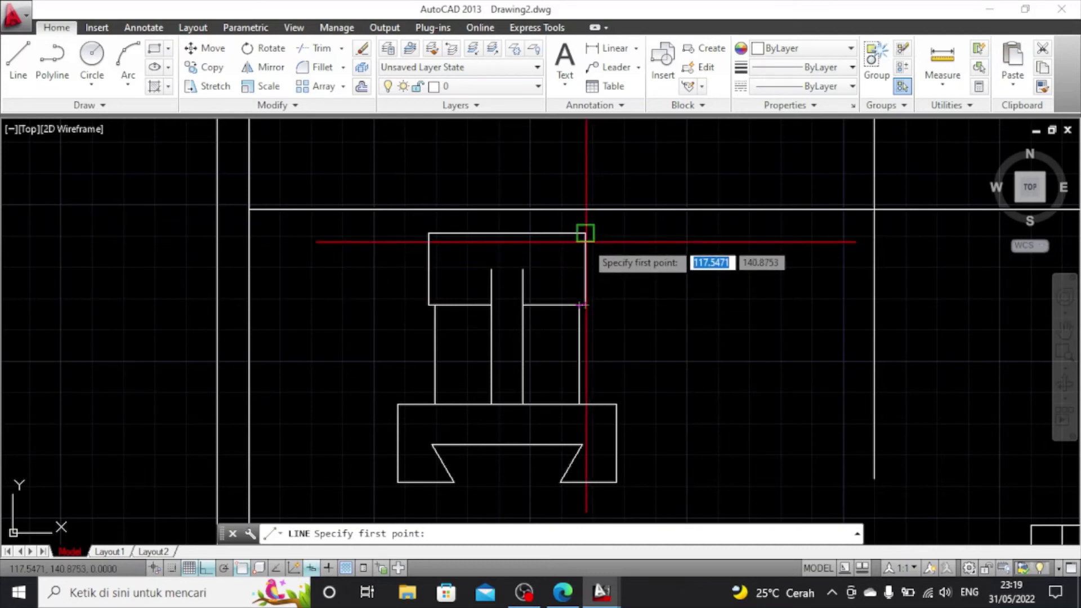
pyautogui.click(585, 270)
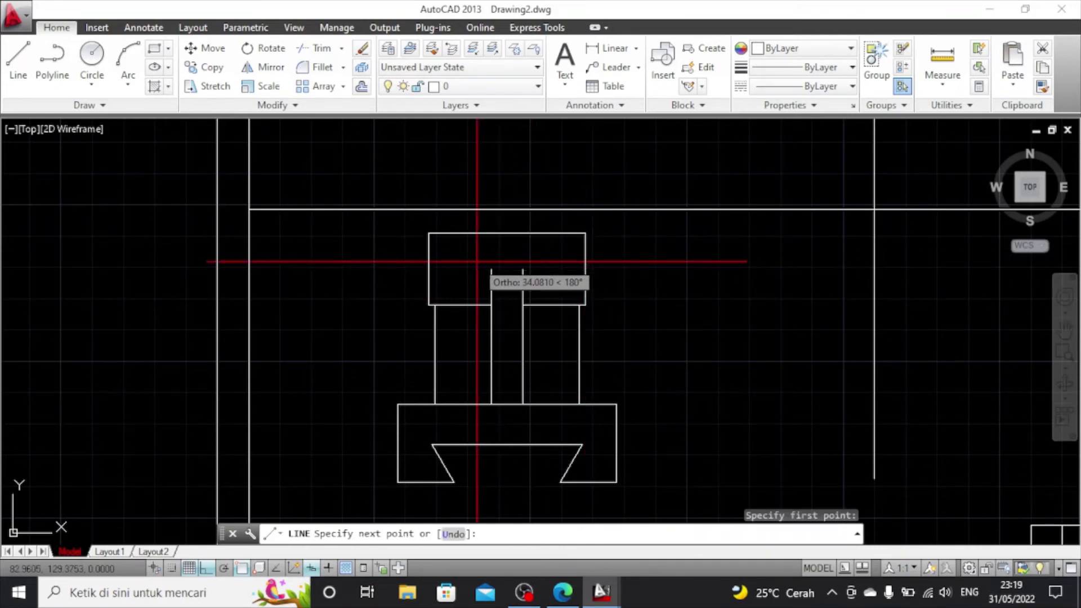
pyautogui.click(426, 266)
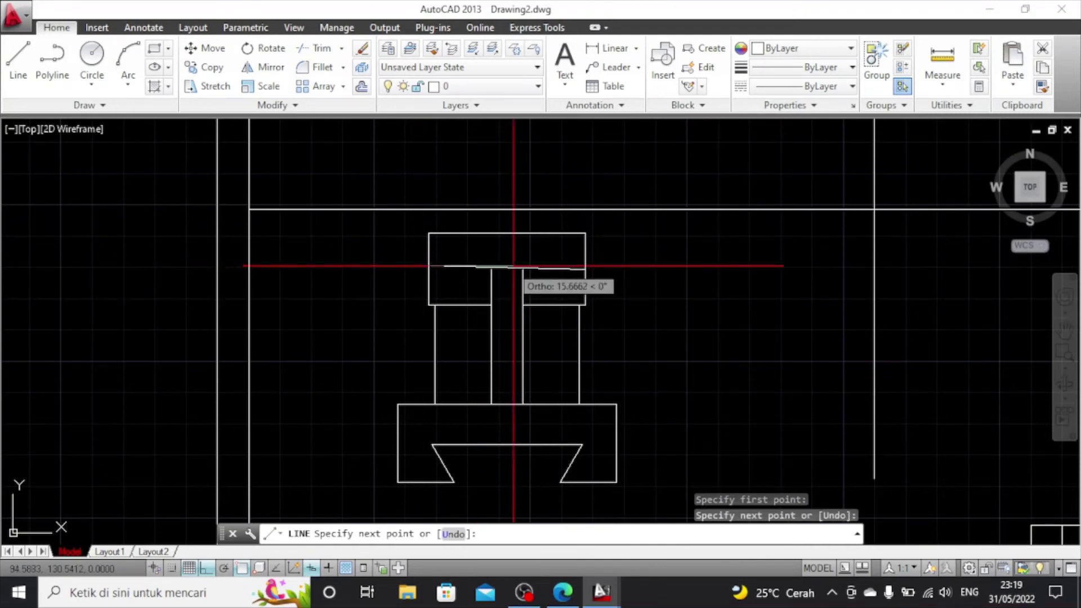
pyautogui.click(453, 534)
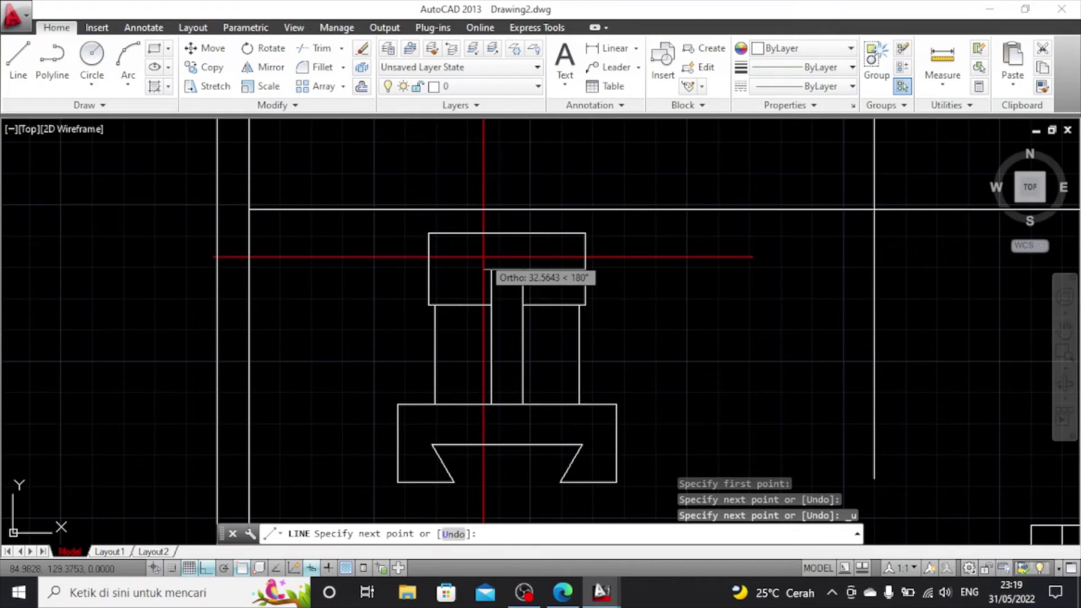
pyautogui.press('F8')
pyautogui.press('F8')
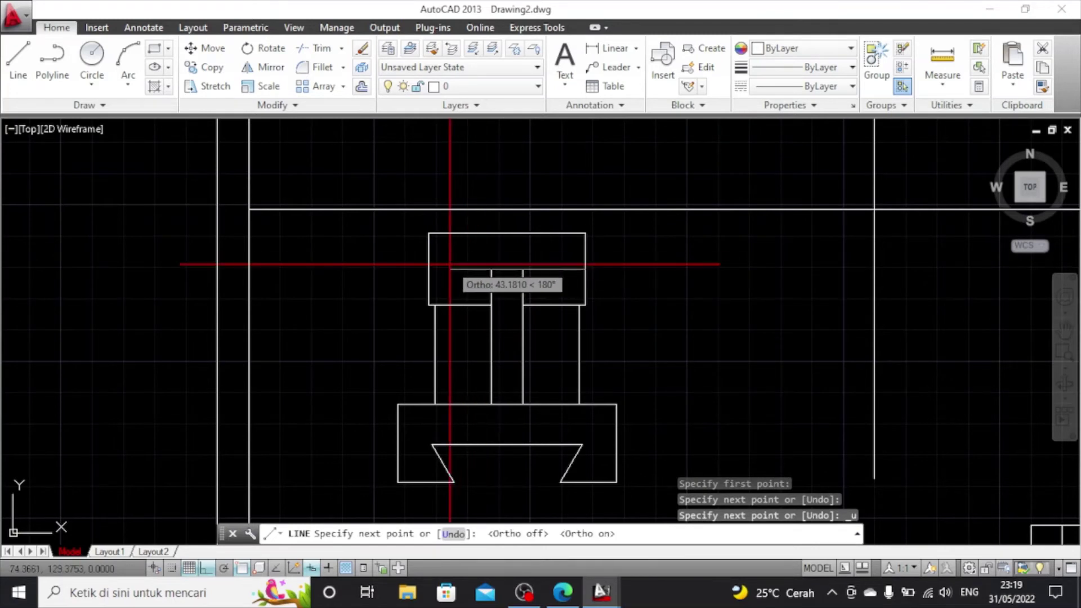
pyautogui.click(428, 269)
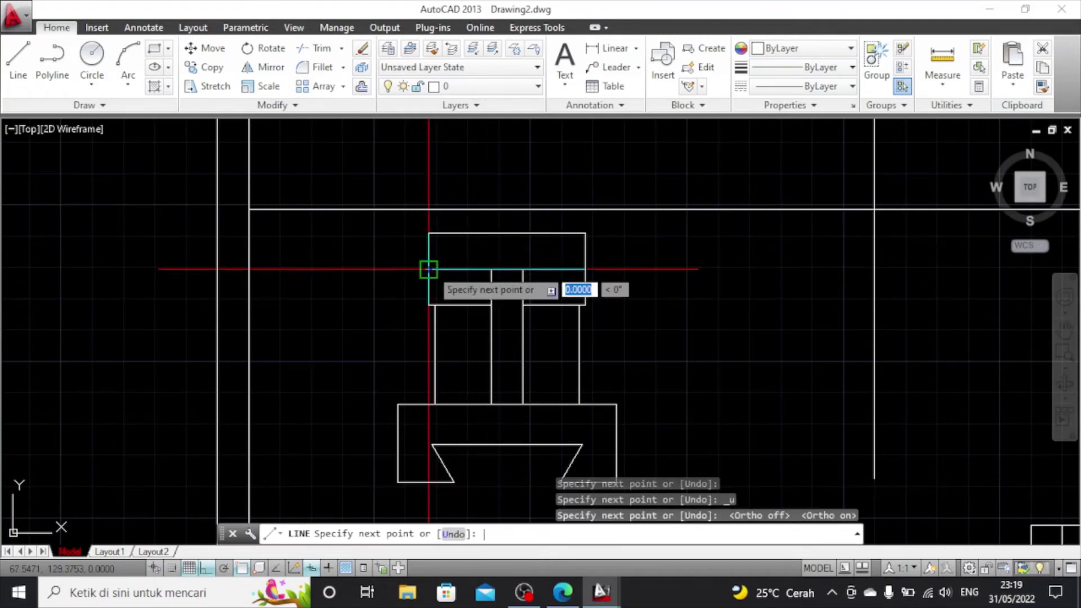
pyautogui.press('Escape')
# Stretch both ends of the line 2 units past the block's sides
pyautogui.click(580, 269)
pyautogui.click(586, 269)
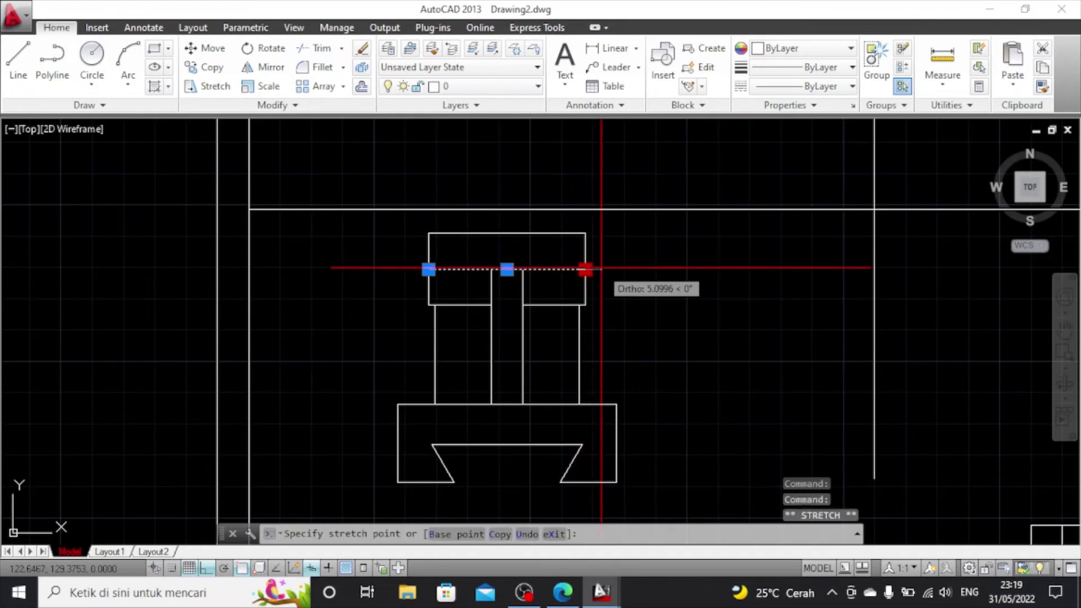
pyautogui.write('2')
pyautogui.press('Return')
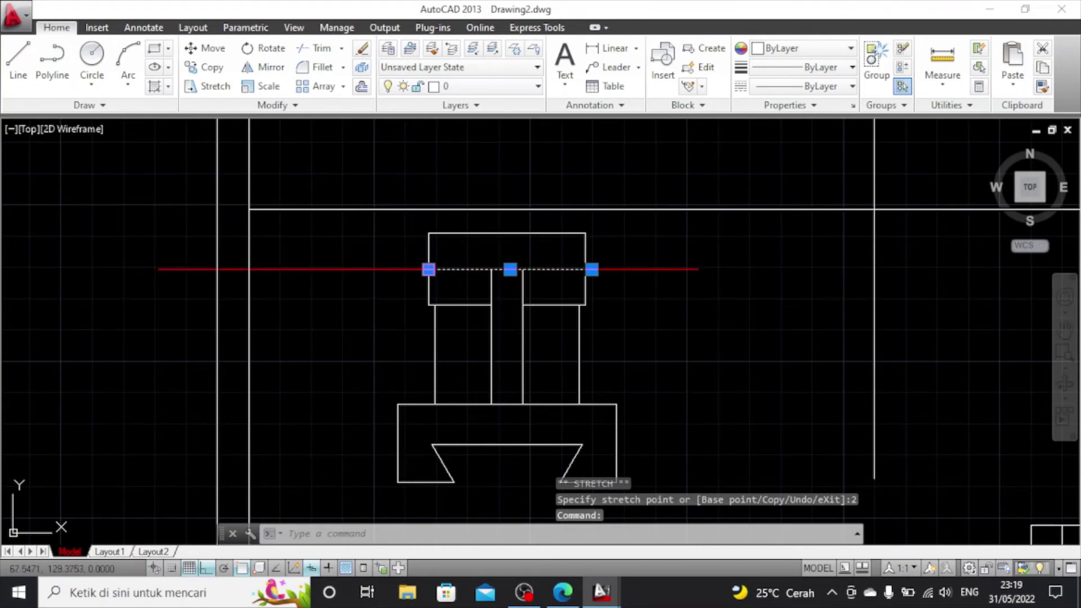
pyautogui.click(417, 271)
pyautogui.write('2')
pyautogui.press('Return')
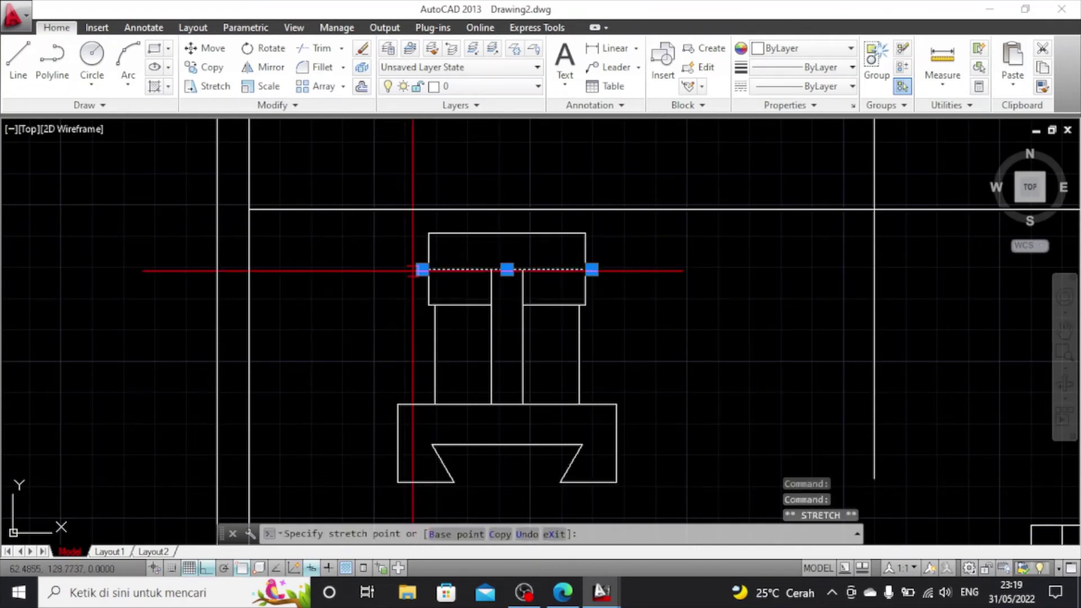
pyautogui.press('Escape')
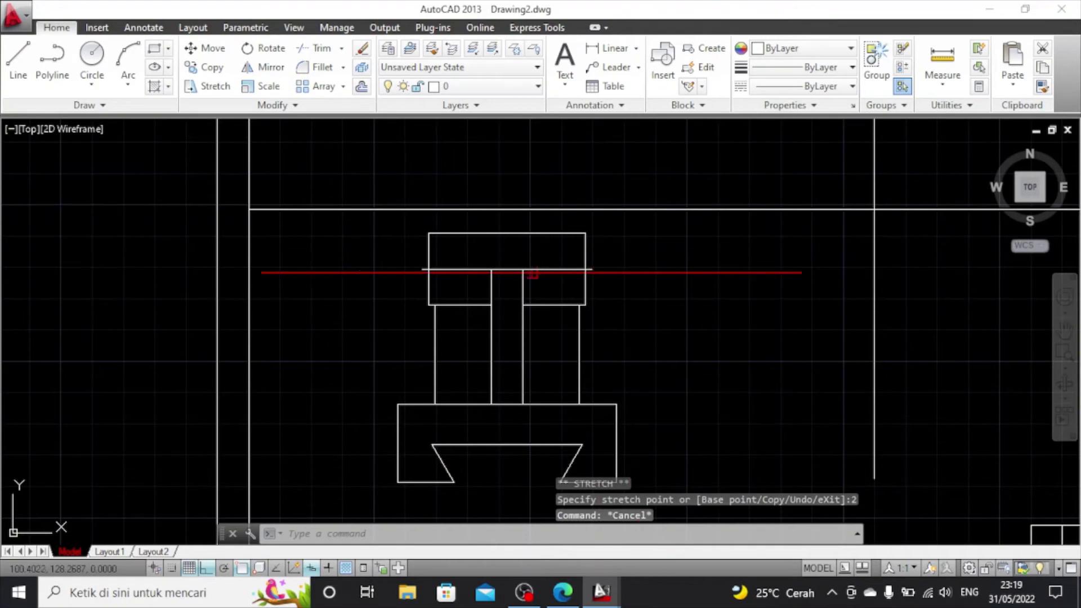
pyautogui.scroll(2, 520, 259)
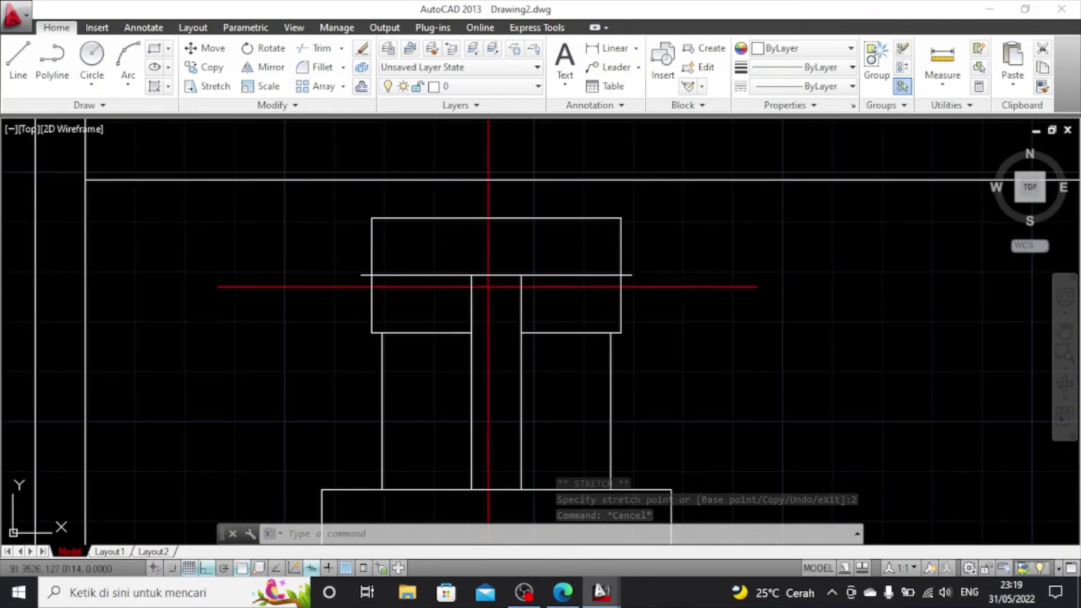
# Load the ACAD_ISO04W100 linetype through the Linetype Manager
pyautogui.click(493, 275)
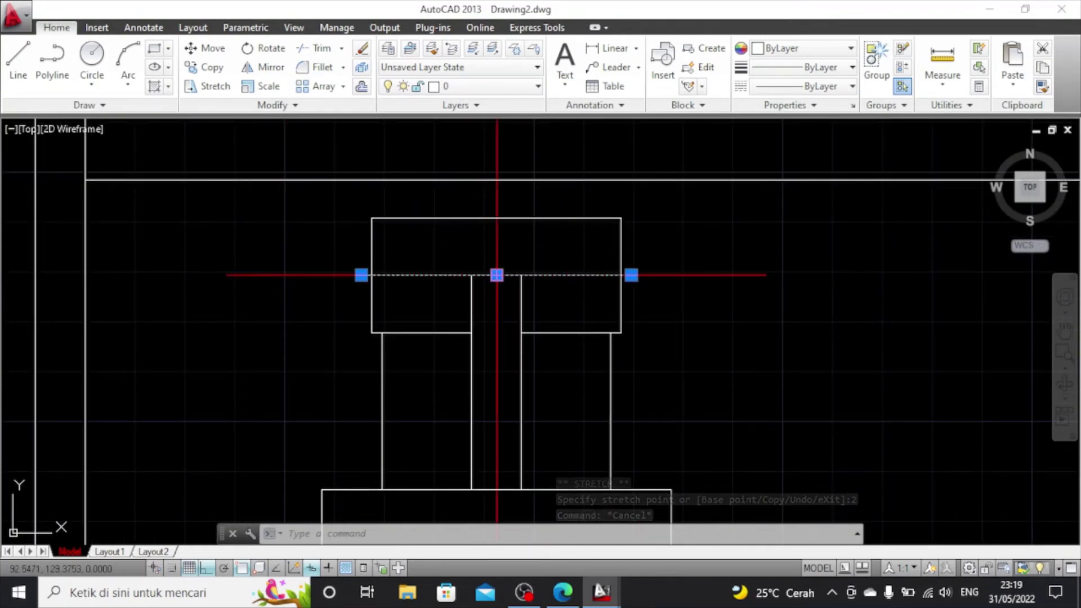
pyautogui.click(852, 86)
pyautogui.click(788, 185)
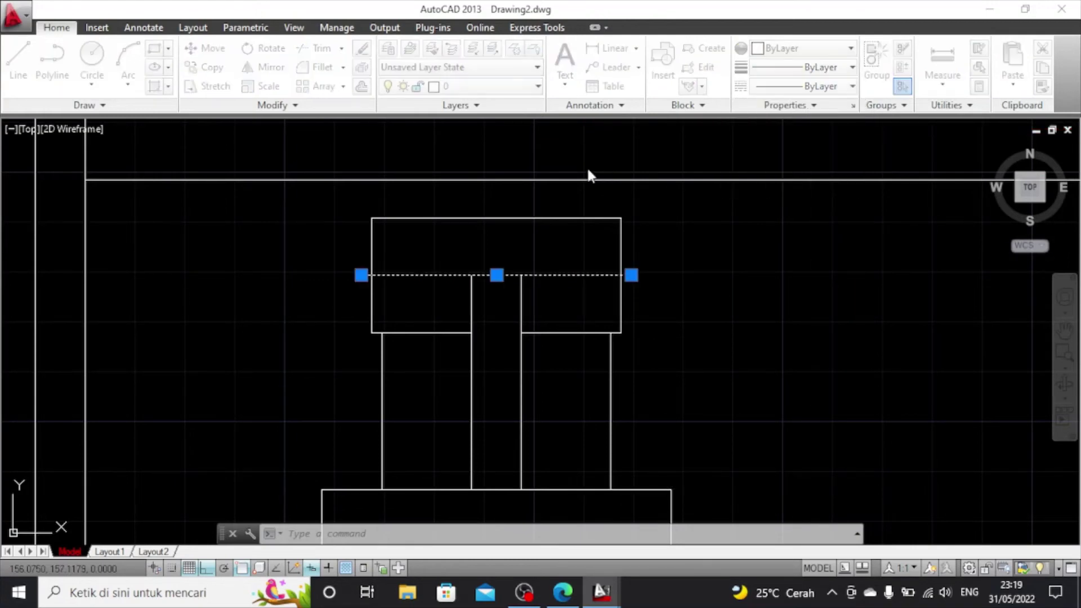
pyautogui.click(483, 79)
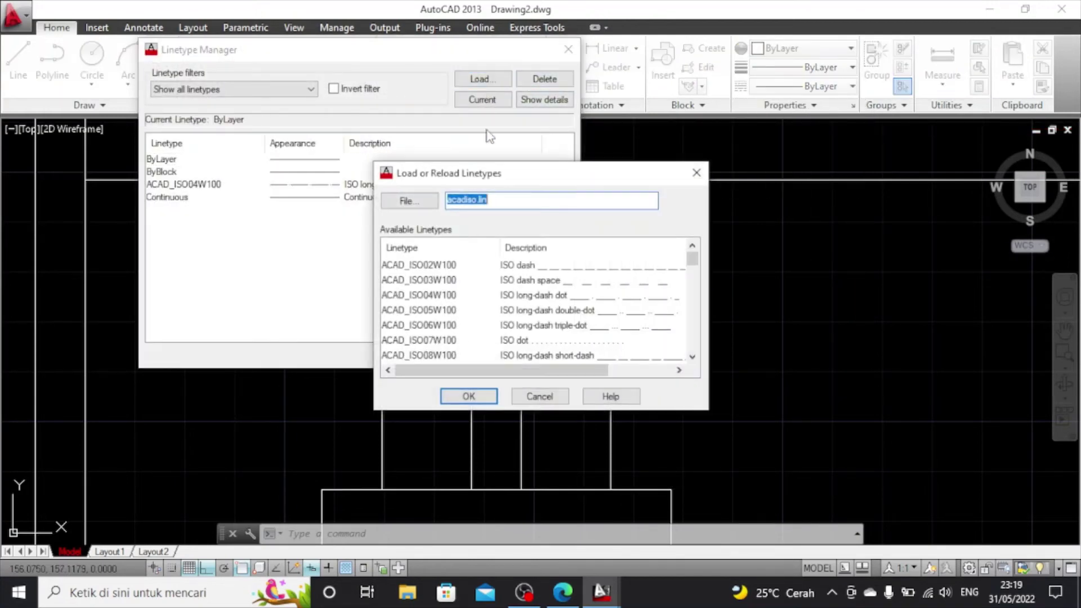
pyautogui.click(471, 397)
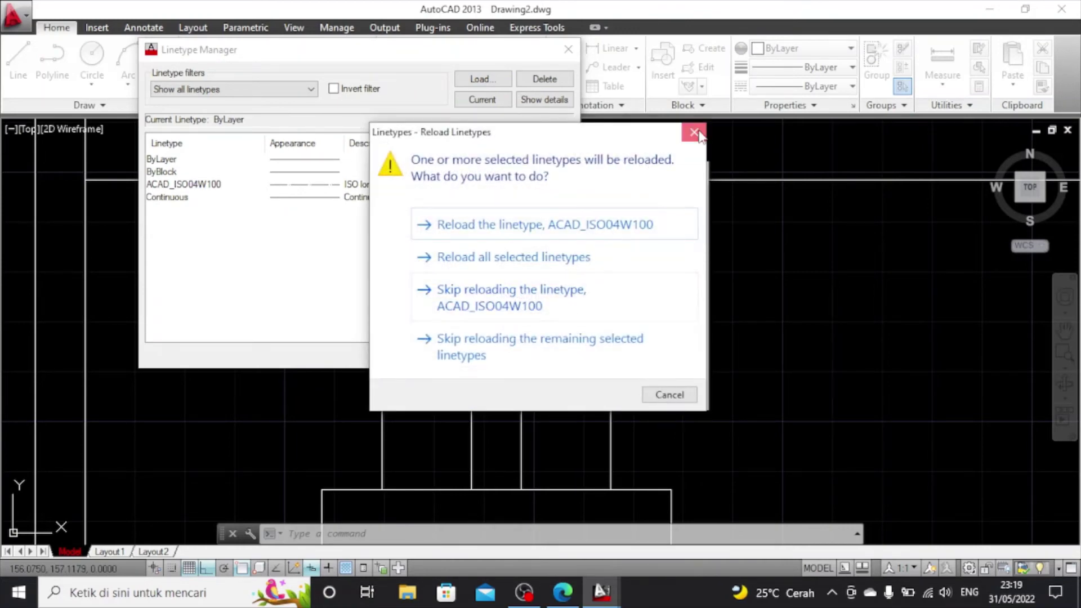
pyautogui.click(696, 134)
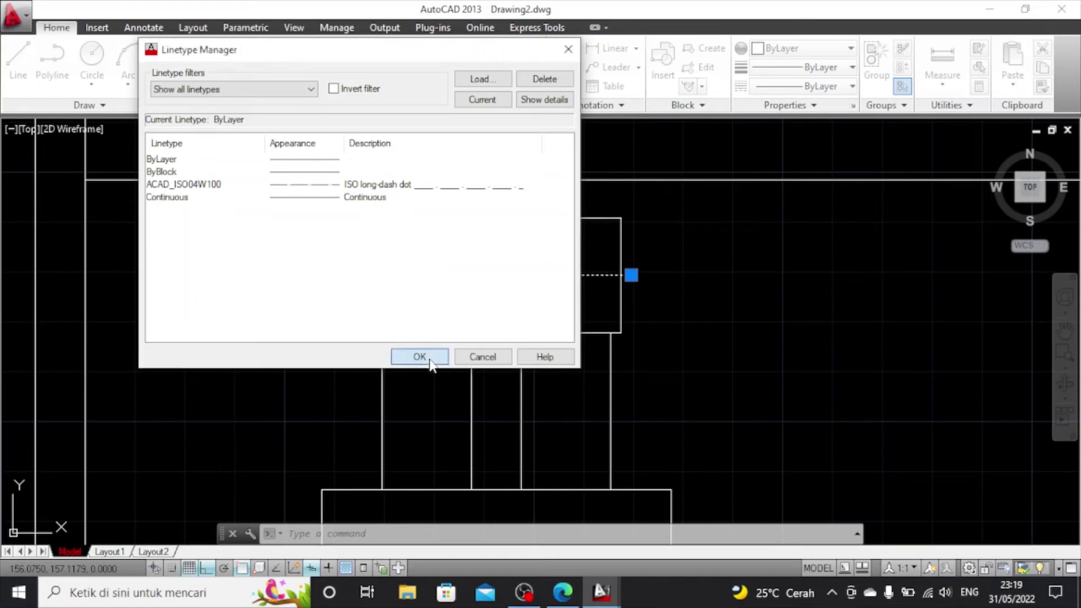
pyautogui.click(420, 357)
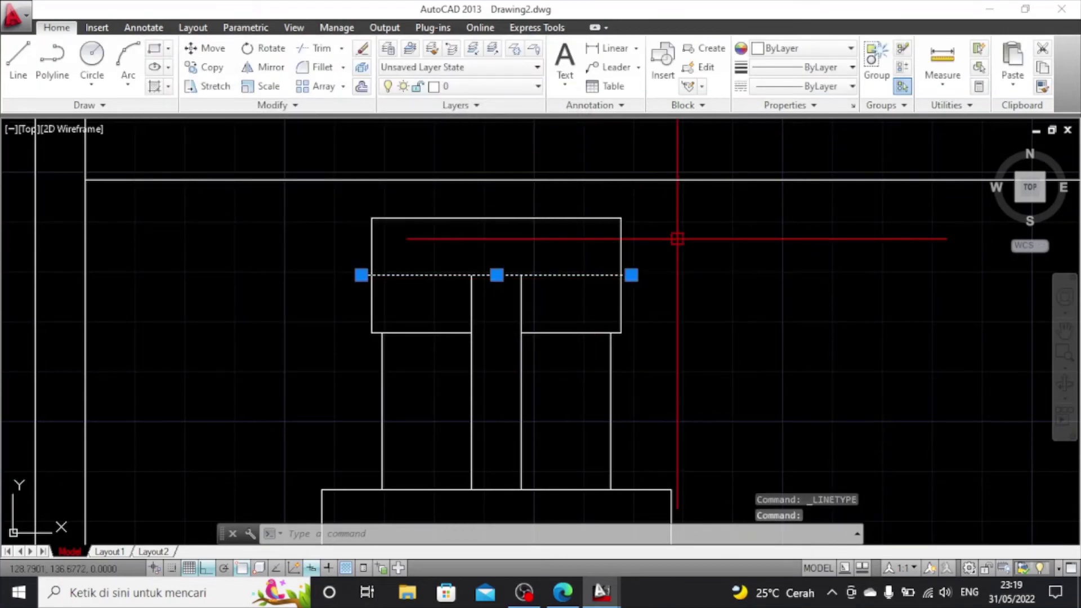
# Apply ACAD_ISO04W100 to the horizontal line with linetype scale 0.3
pyautogui.click(822, 86)
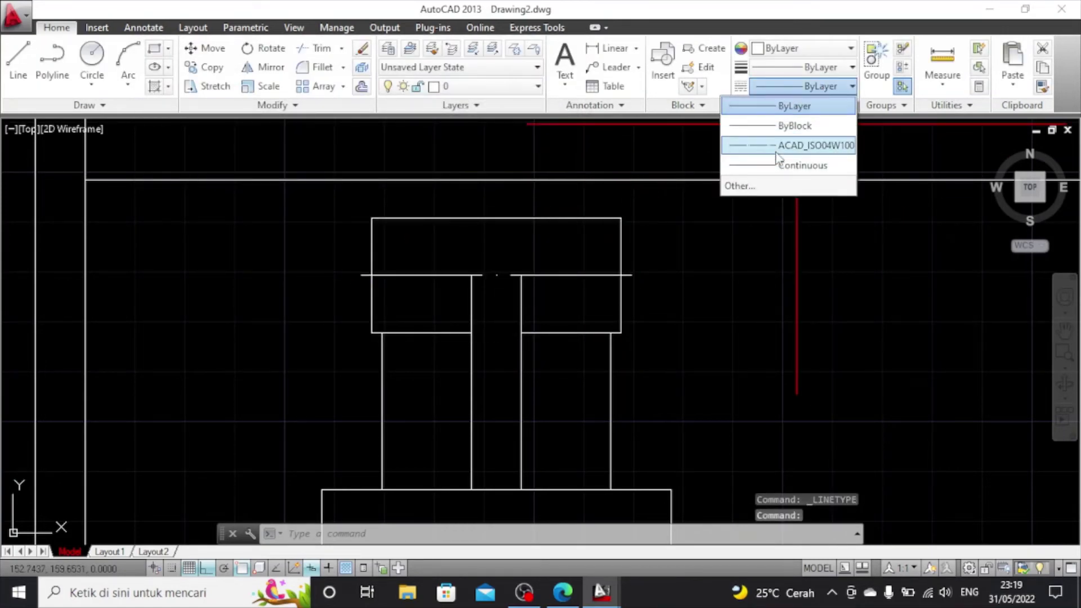
pyautogui.click(778, 148)
pyautogui.click(853, 105)
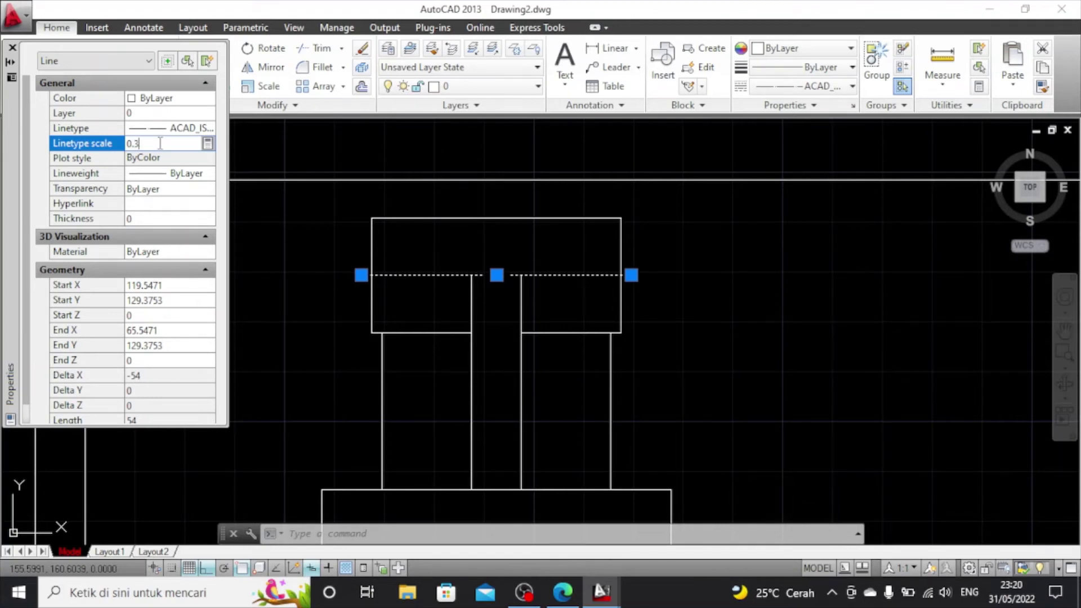
pyautogui.press('Return')
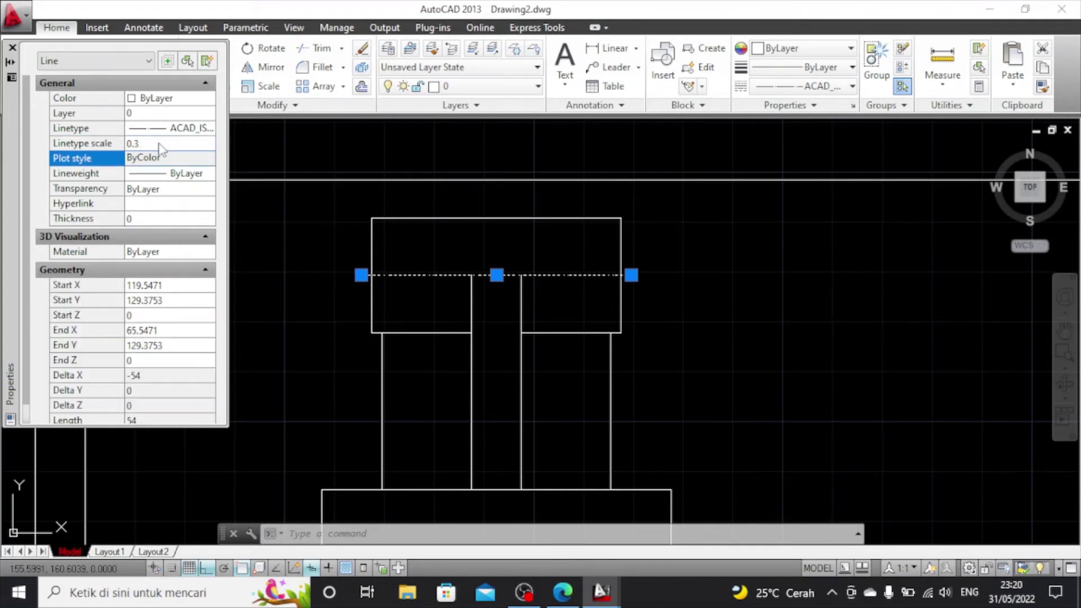
pyautogui.click(12, 48)
pyautogui.press('Escape')
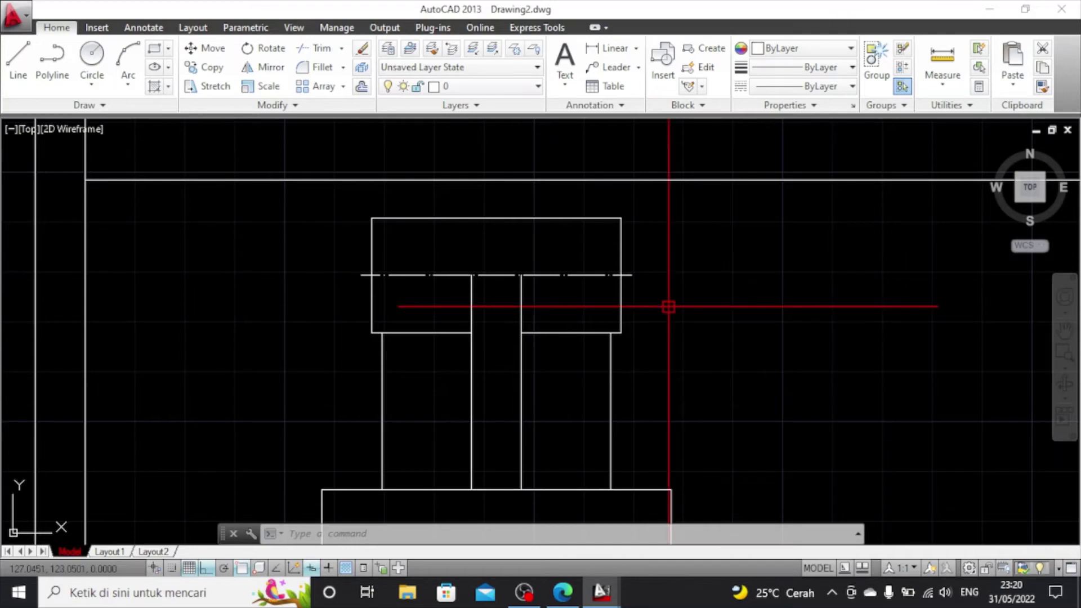
# Draw a line 7.5 up from the centreline's right end, then horizontally across the block
pyautogui.click(18, 59)
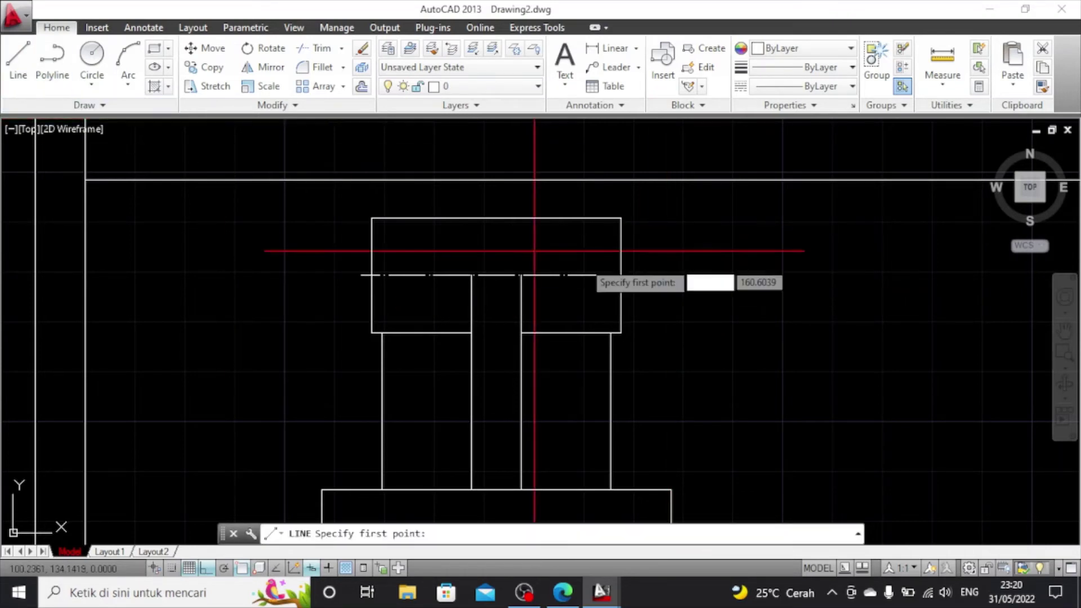
pyautogui.click(631, 276)
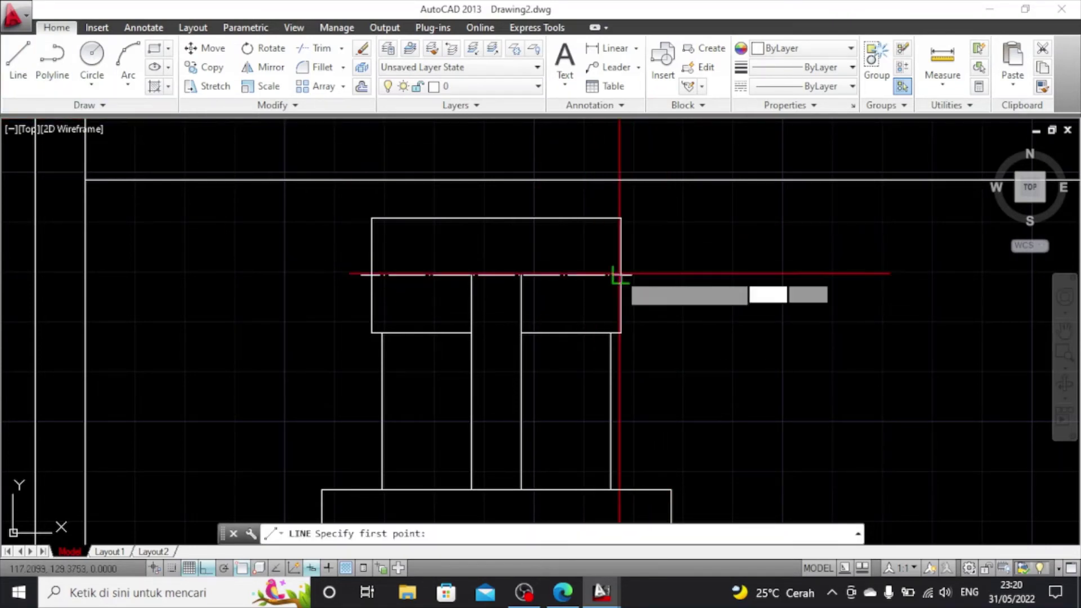
pyautogui.write('7')
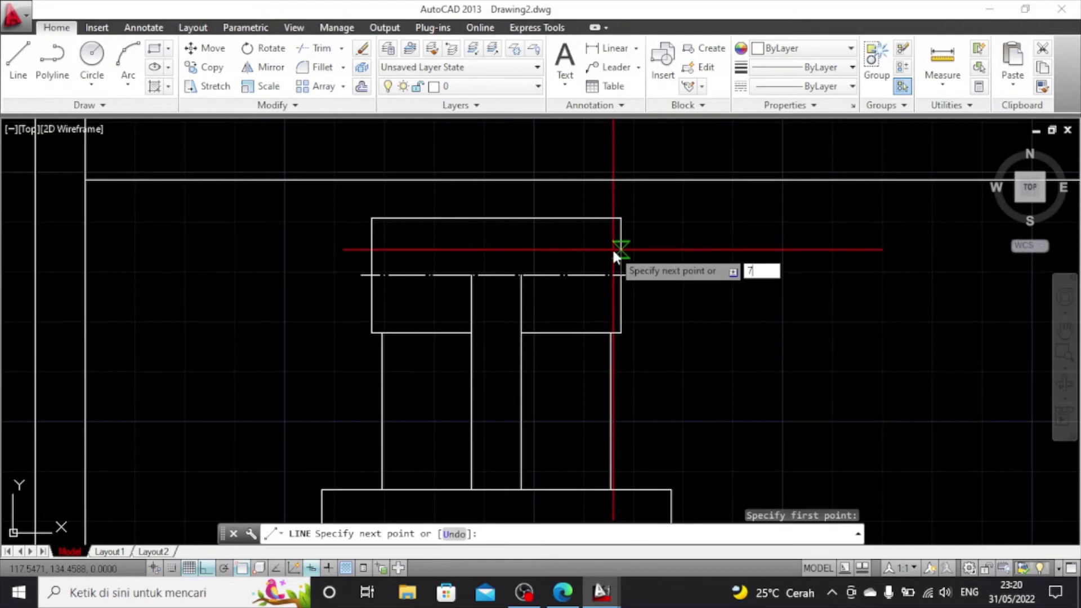
pyautogui.write('.5')
pyautogui.press('Return')
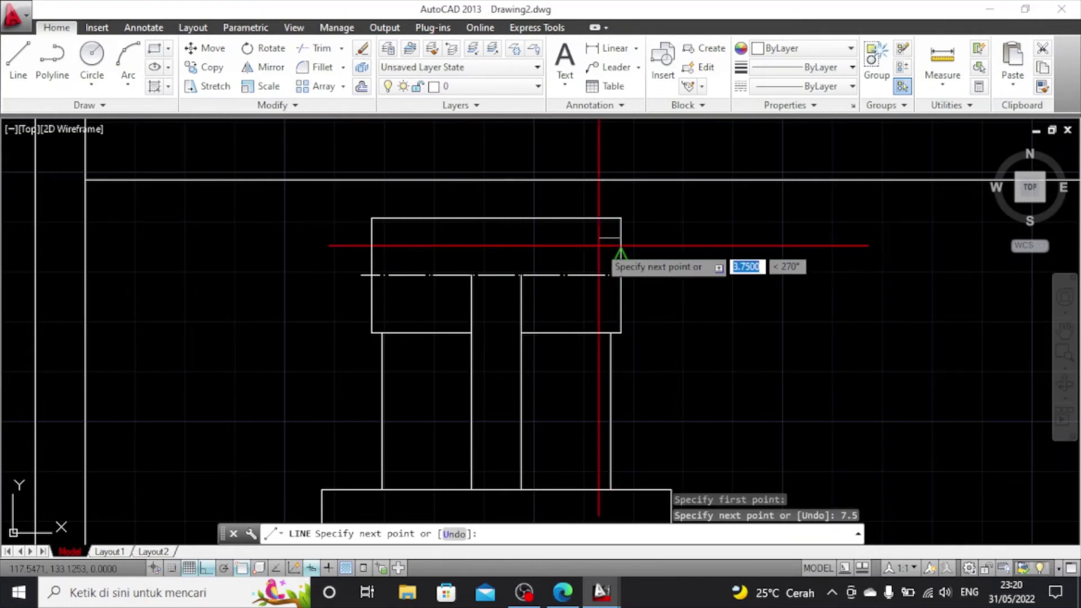
pyautogui.click(372, 239)
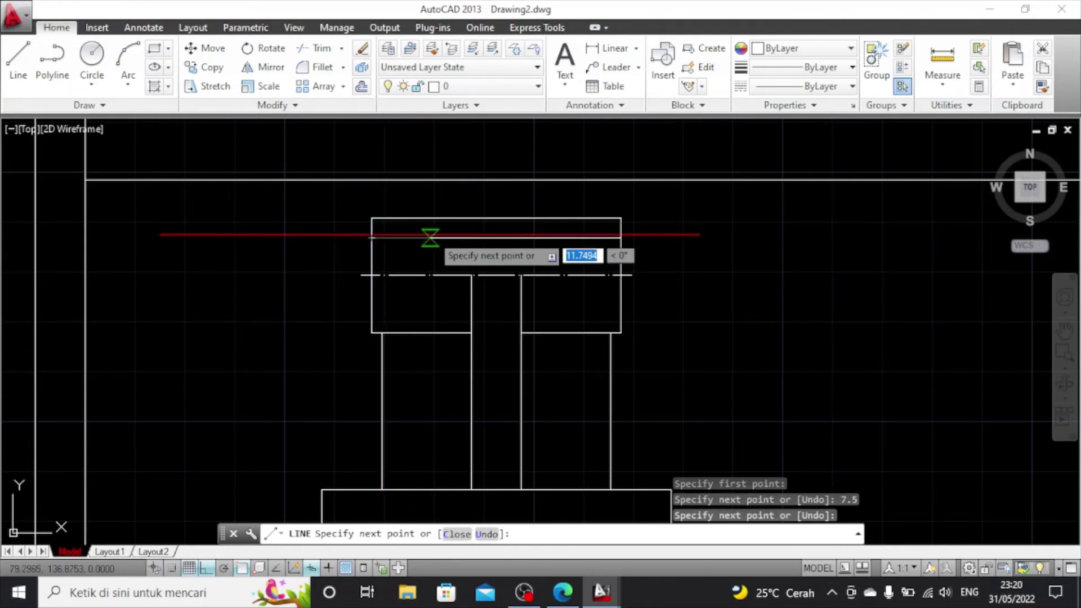
# Offset a copy of the new horizontal line 15 units below it
pyautogui.press('Escape')
pyautogui.click(434, 237)
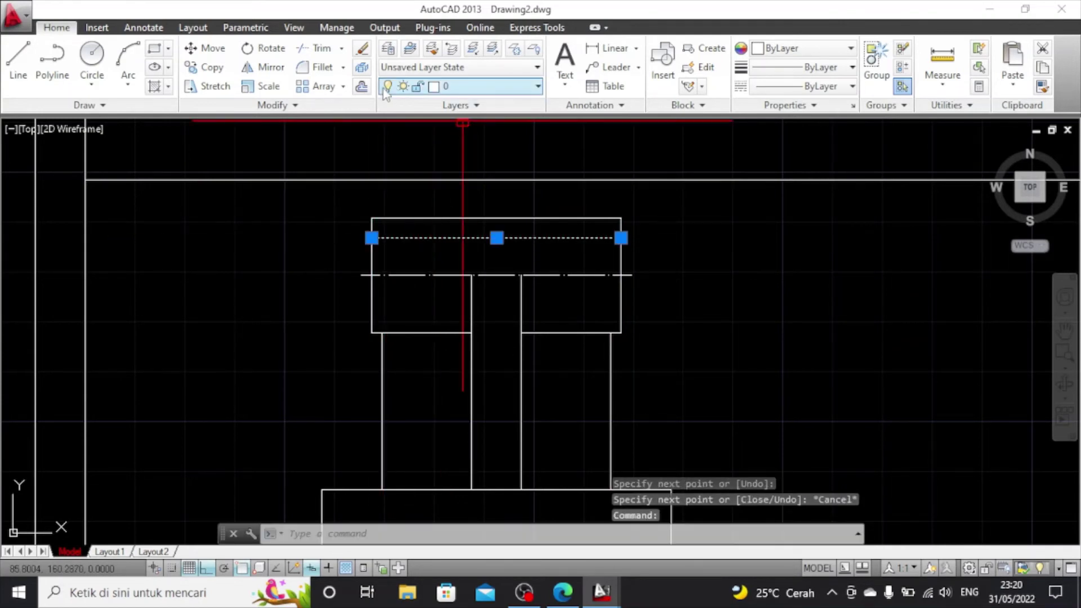
pyautogui.click(363, 90)
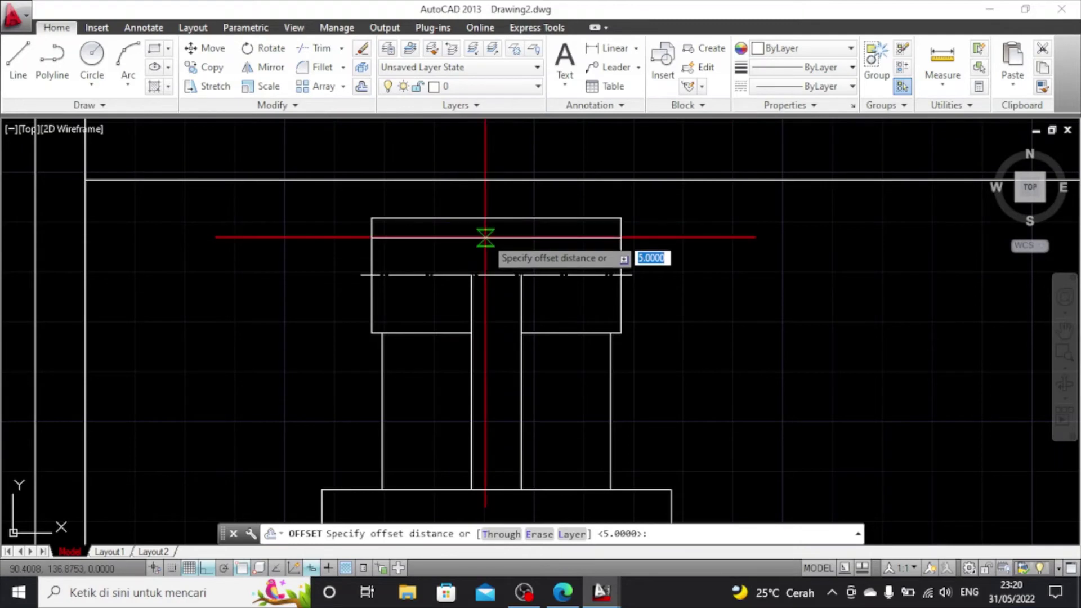
pyautogui.click(486, 239)
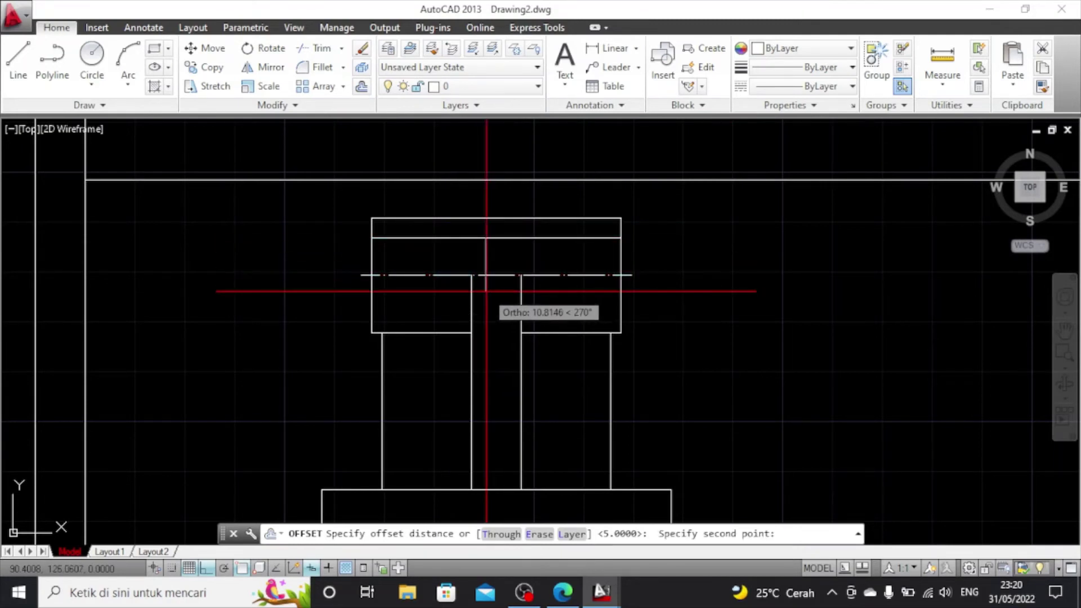
pyautogui.write('15')
pyautogui.press('Return')
pyautogui.click(485, 238)
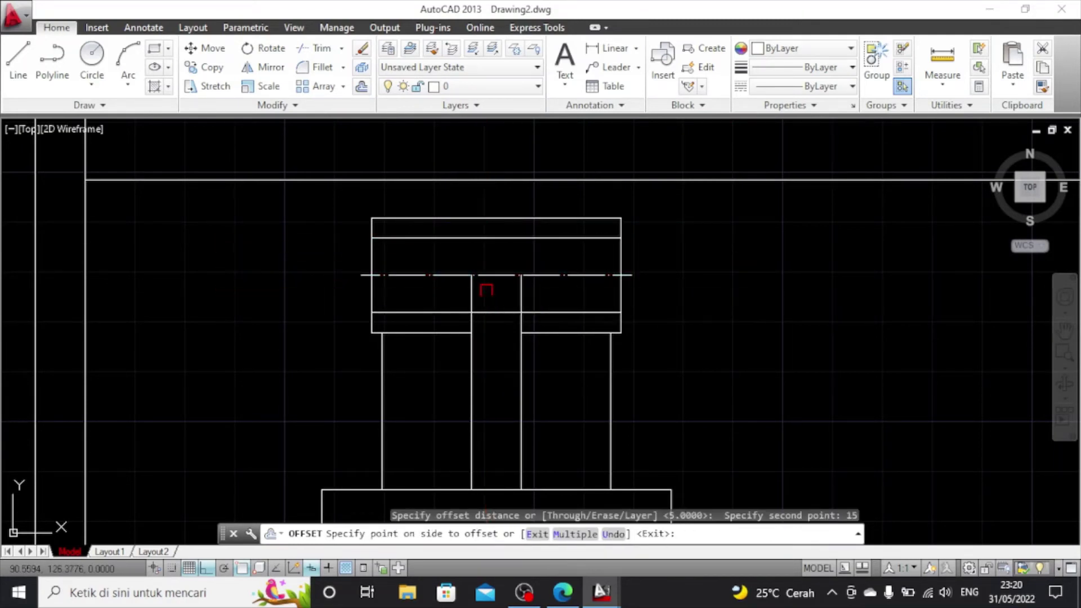
pyautogui.click(513, 297)
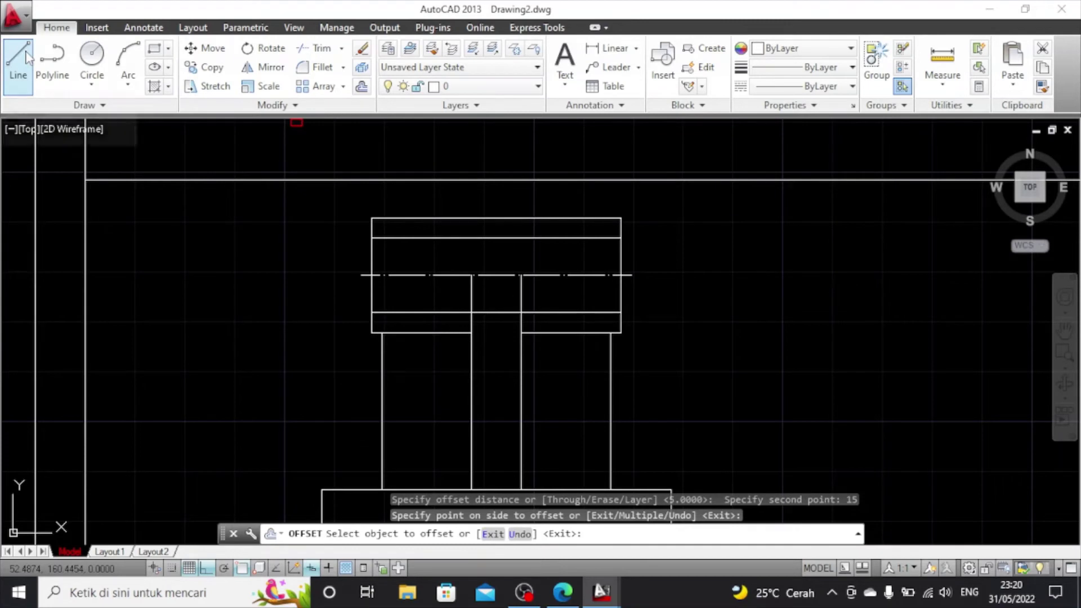
pyautogui.click(453, 237)
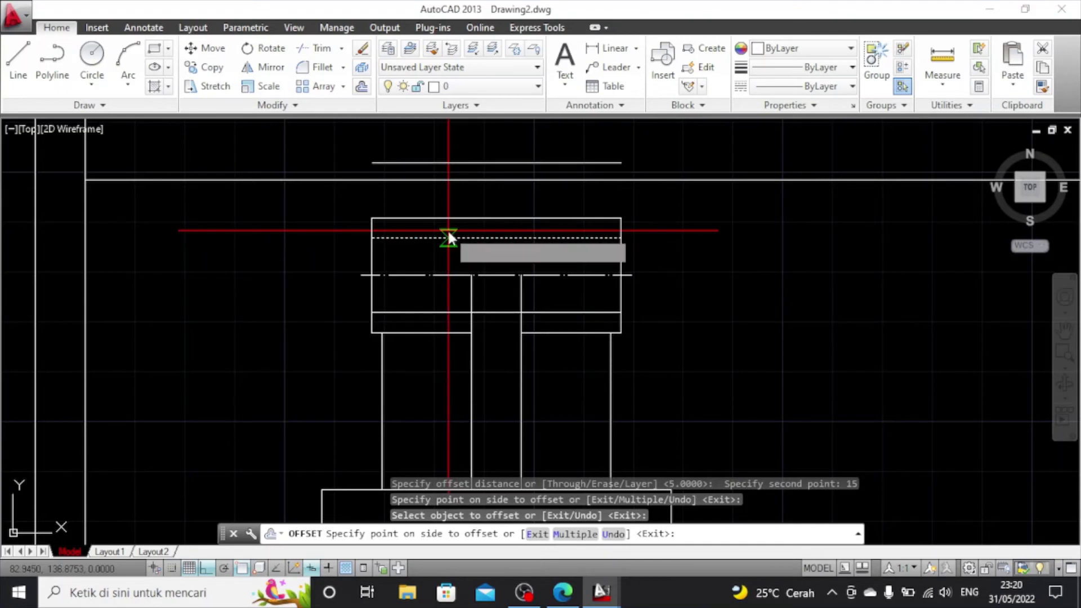
pyautogui.write('2')
pyautogui.press('Tab')
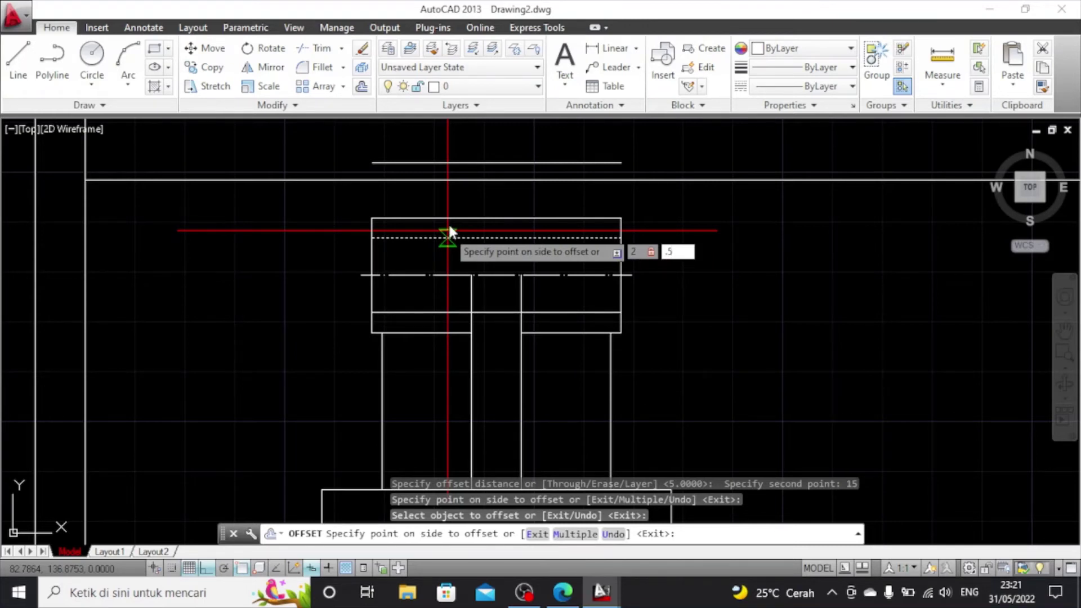
pyautogui.press('Escape')
# Offset the top block's upper line 2.5 units downward
pyautogui.click(454, 238)
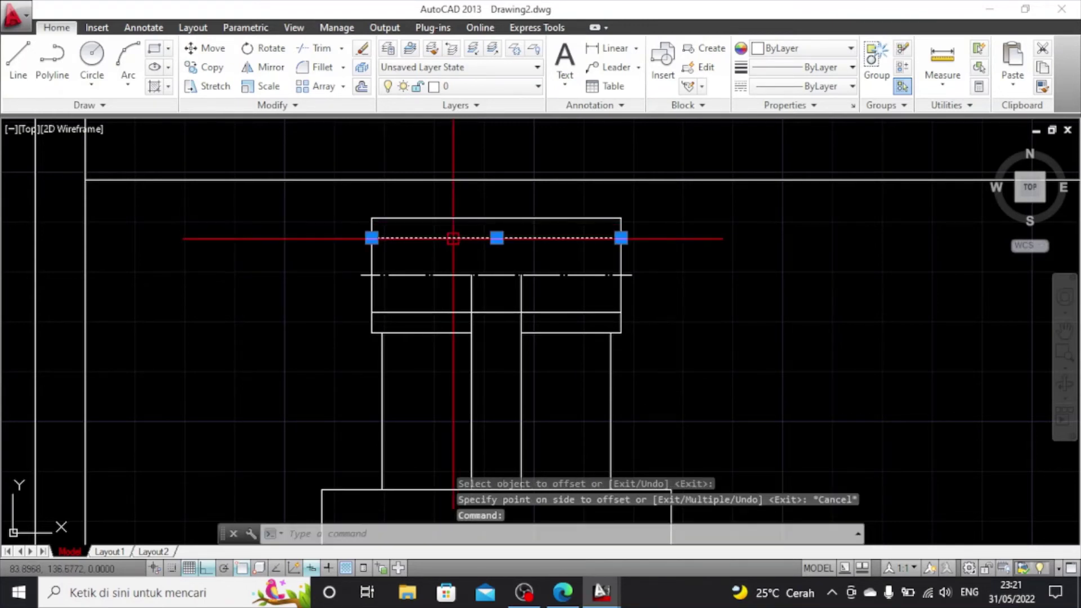
pyautogui.click(361, 86)
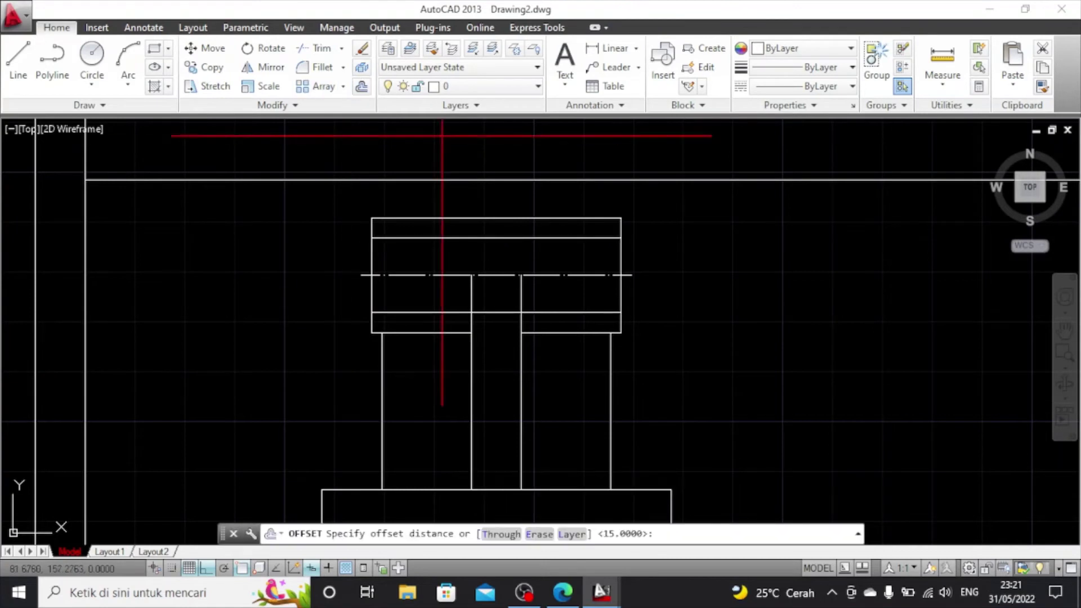
pyautogui.click(509, 237)
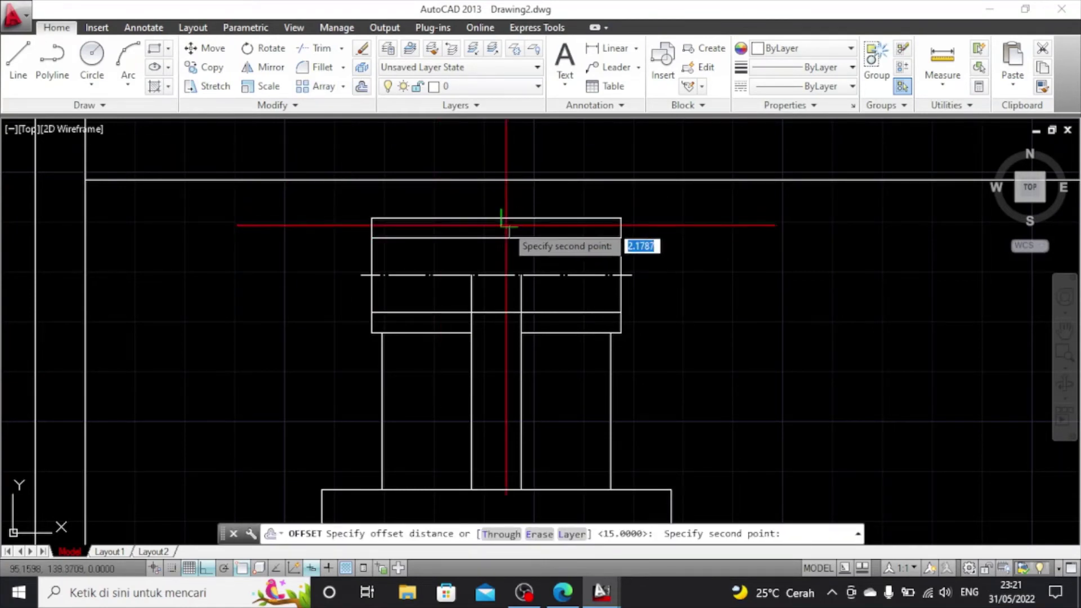
pyautogui.write('2.5')
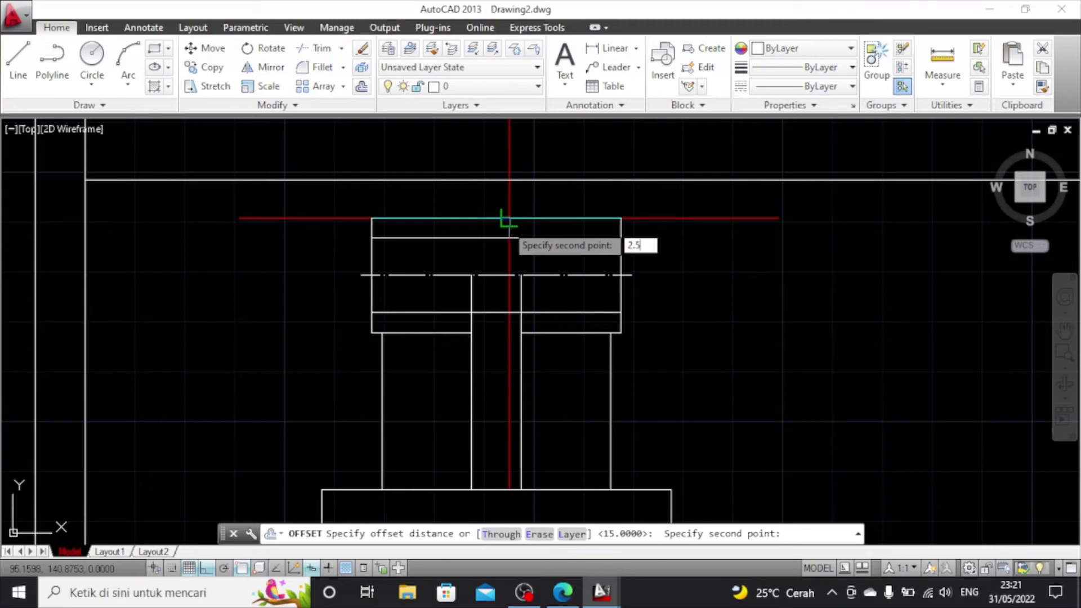
pyautogui.press('Return')
pyautogui.click(505, 226)
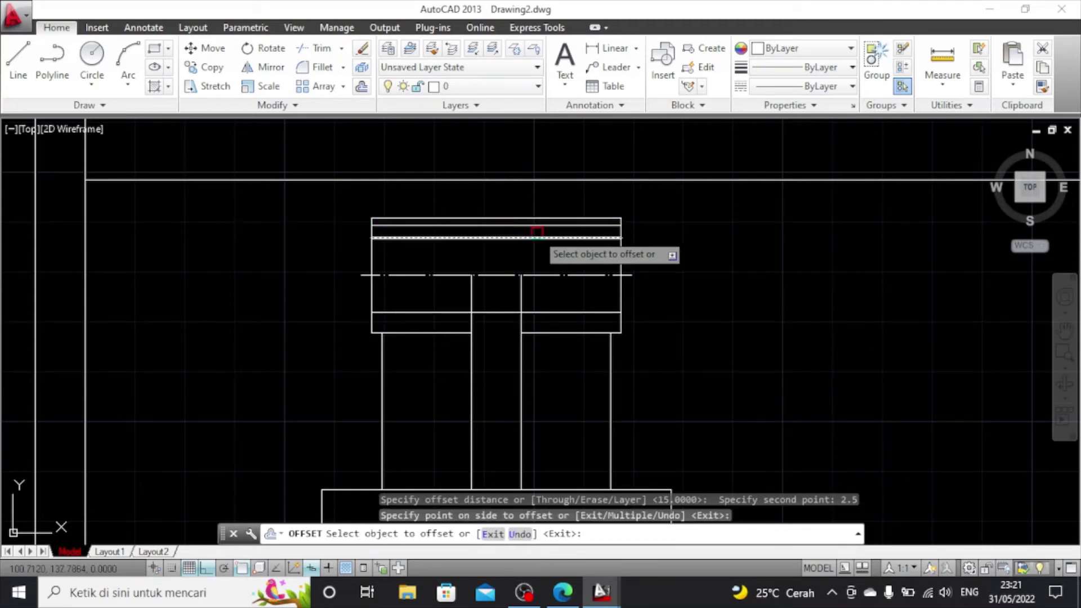
pyautogui.scroll(2, 538, 231)
pyautogui.click(538, 218)
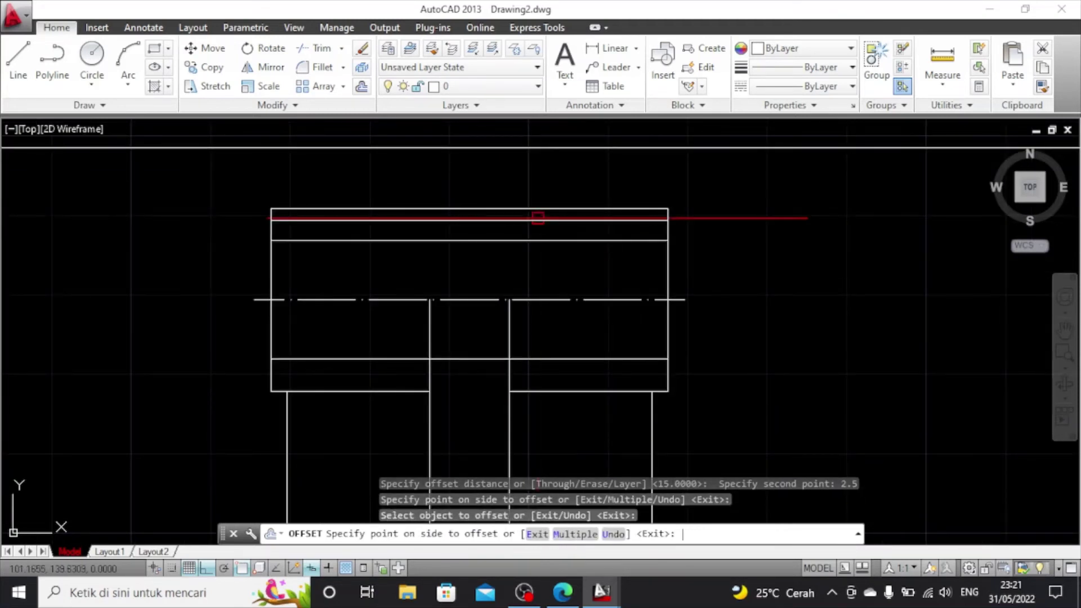
pyautogui.press('Escape')
# Select the three inner horizontal lines of the top block
pyautogui.click(538, 220)
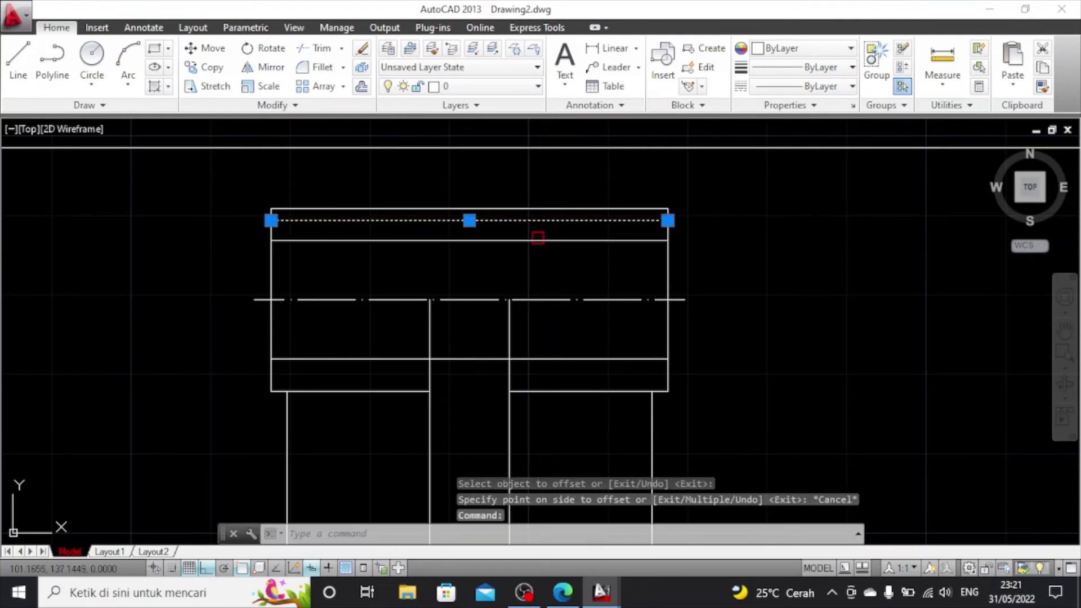
pyautogui.click(538, 240)
pyautogui.click(563, 358)
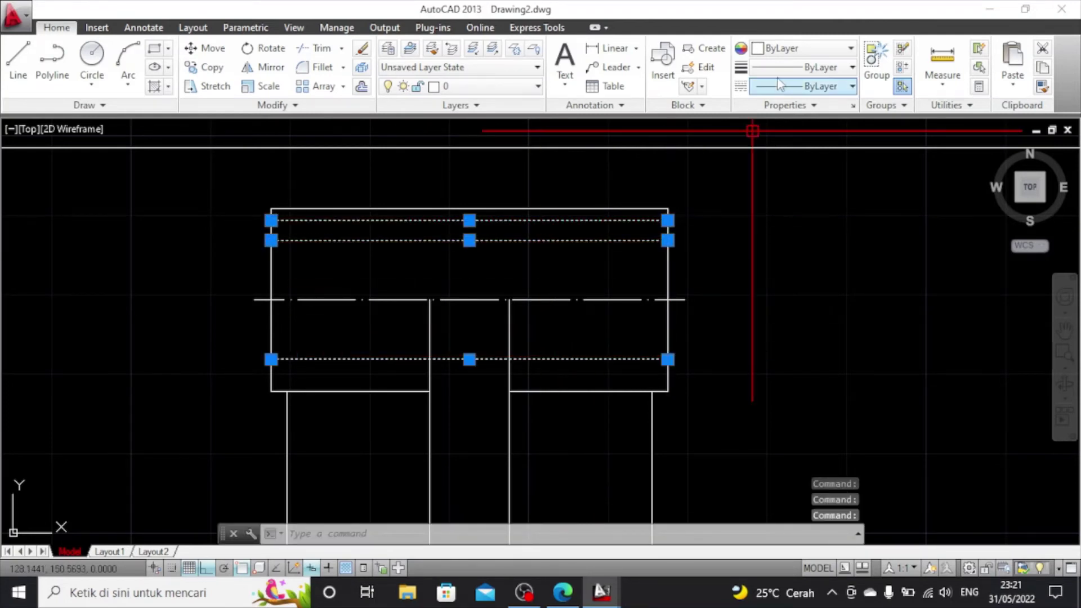
# Load the ACAD_ISO03W100 dashed linetype from the library
pyautogui.click(823, 85)
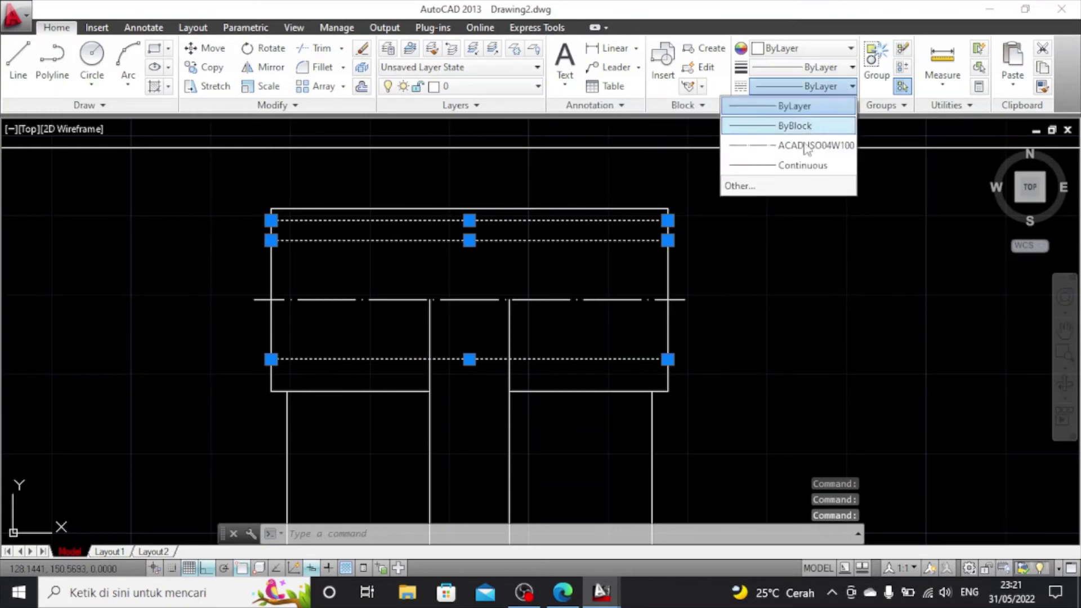
pyautogui.click(797, 185)
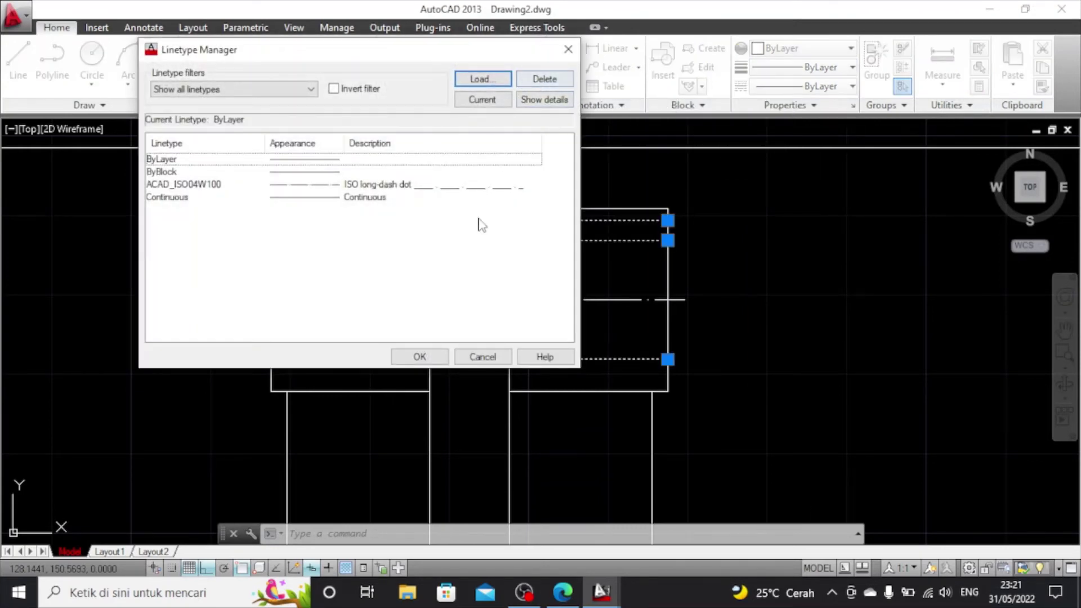
pyautogui.click(495, 82)
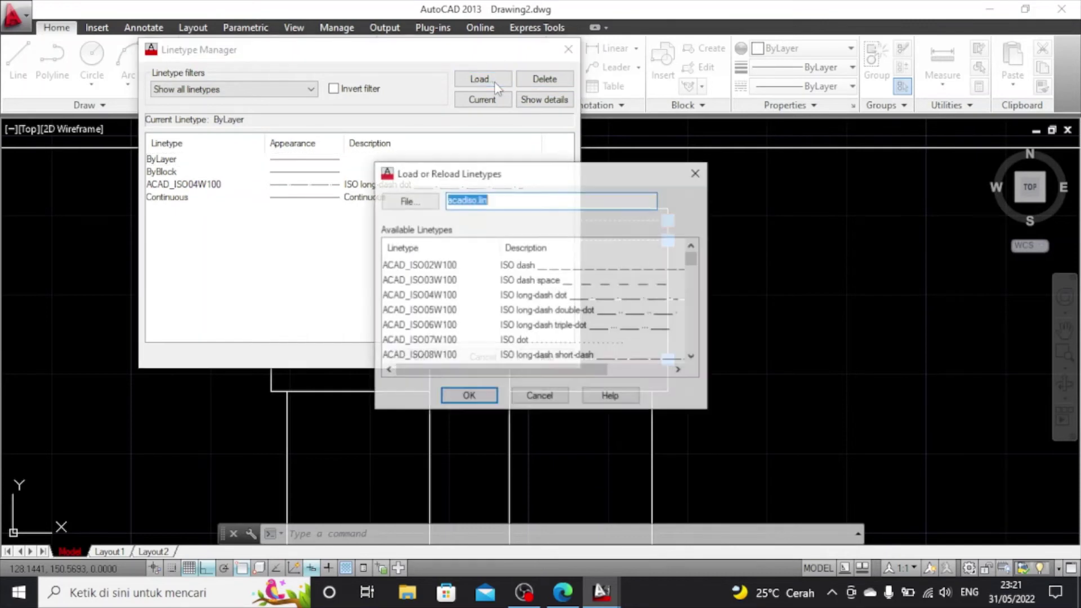
pyautogui.click(651, 284)
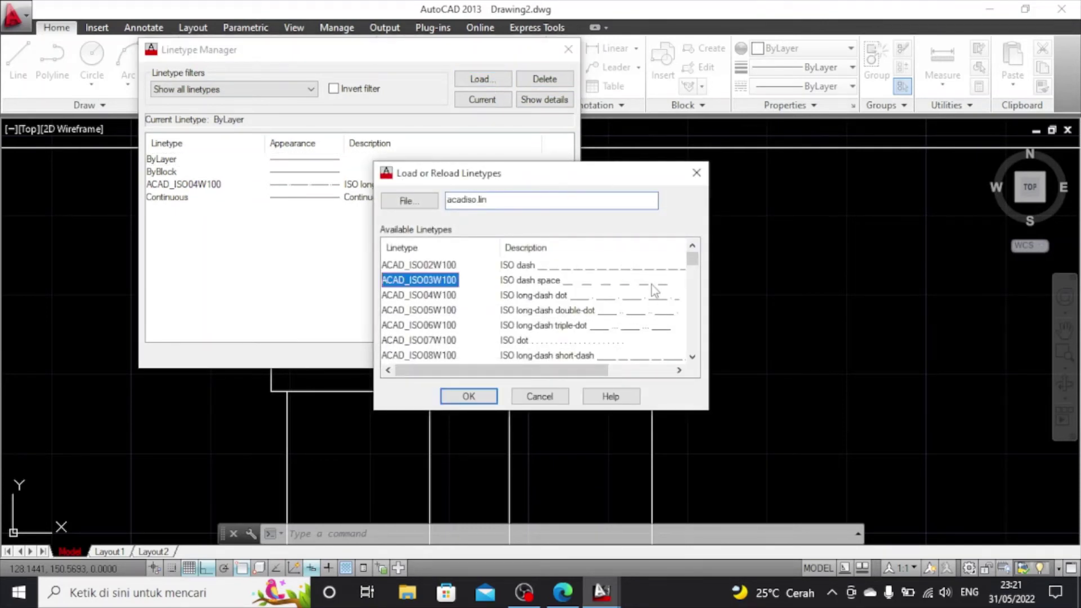
pyautogui.click(455, 398)
pyautogui.click(421, 361)
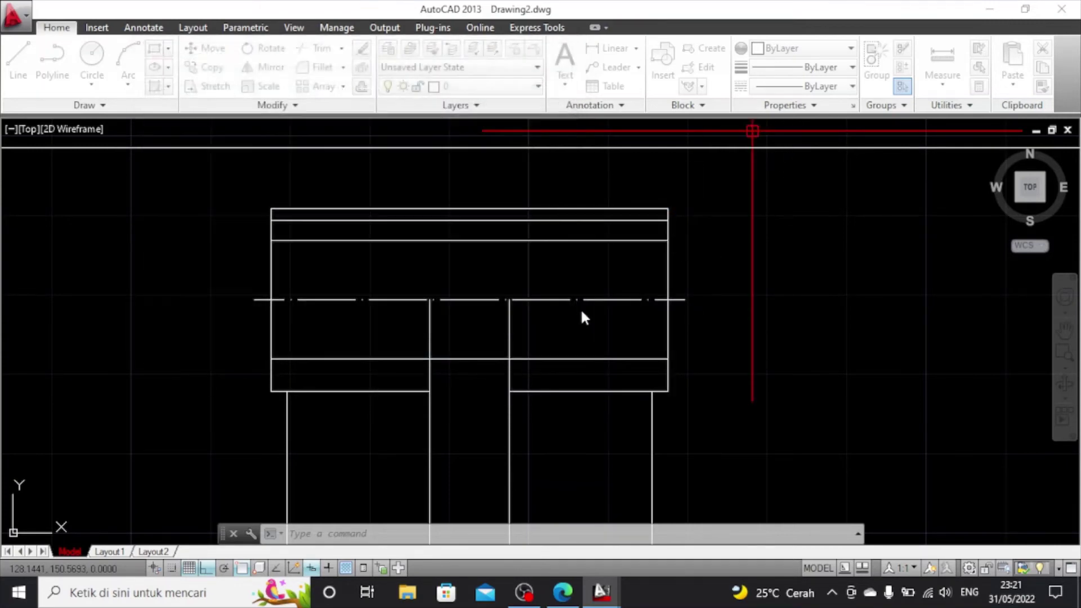
# Apply ACAD_ISO03W100 to the top block's three inner horizontal lines
pyautogui.click(800, 85)
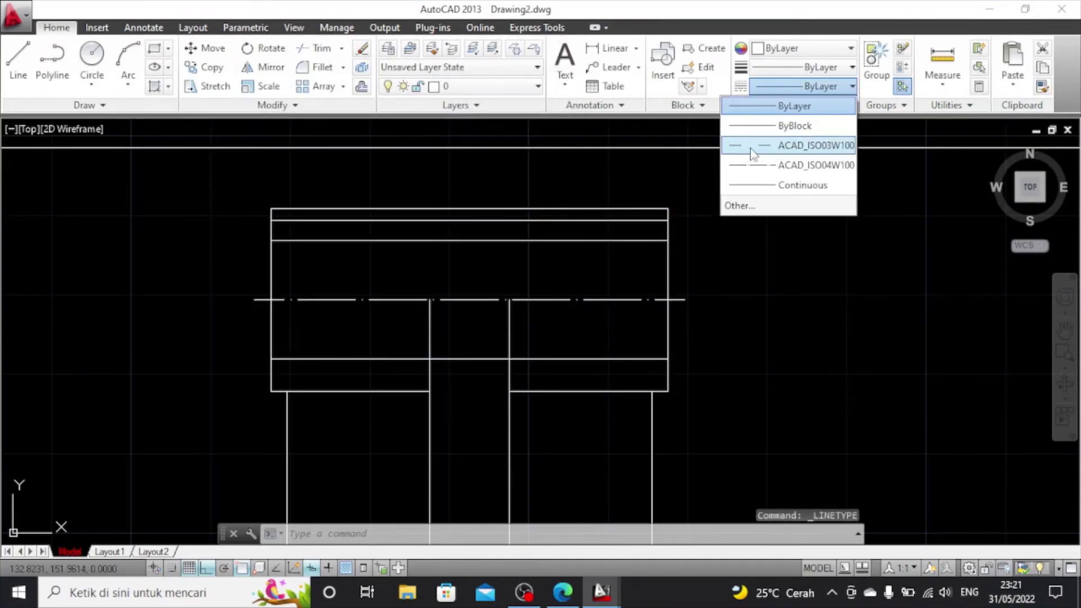
pyautogui.click(748, 145)
pyautogui.click(554, 243)
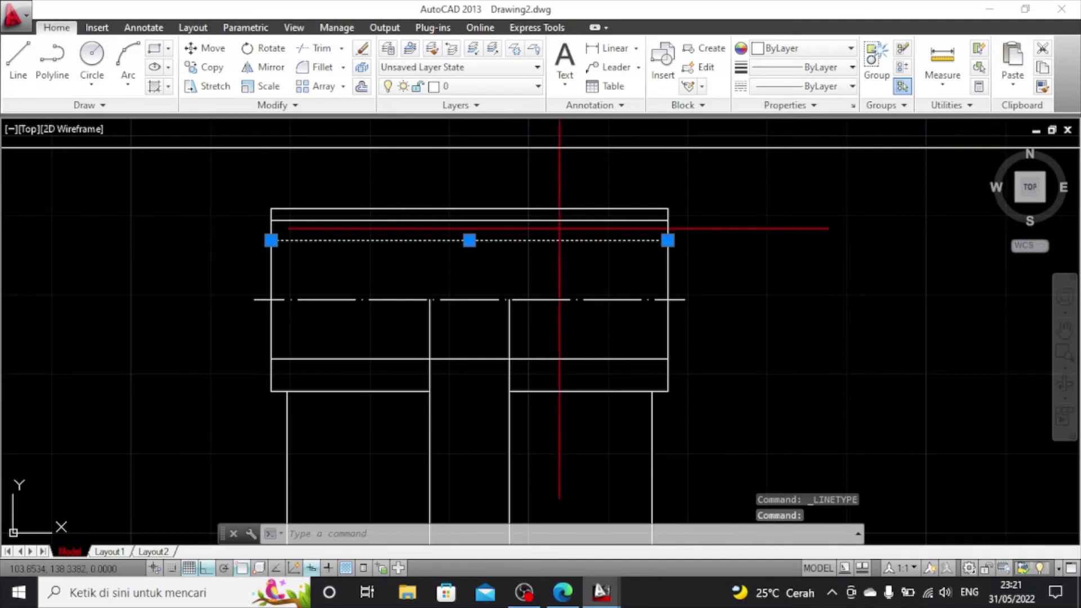
pyautogui.click(559, 221)
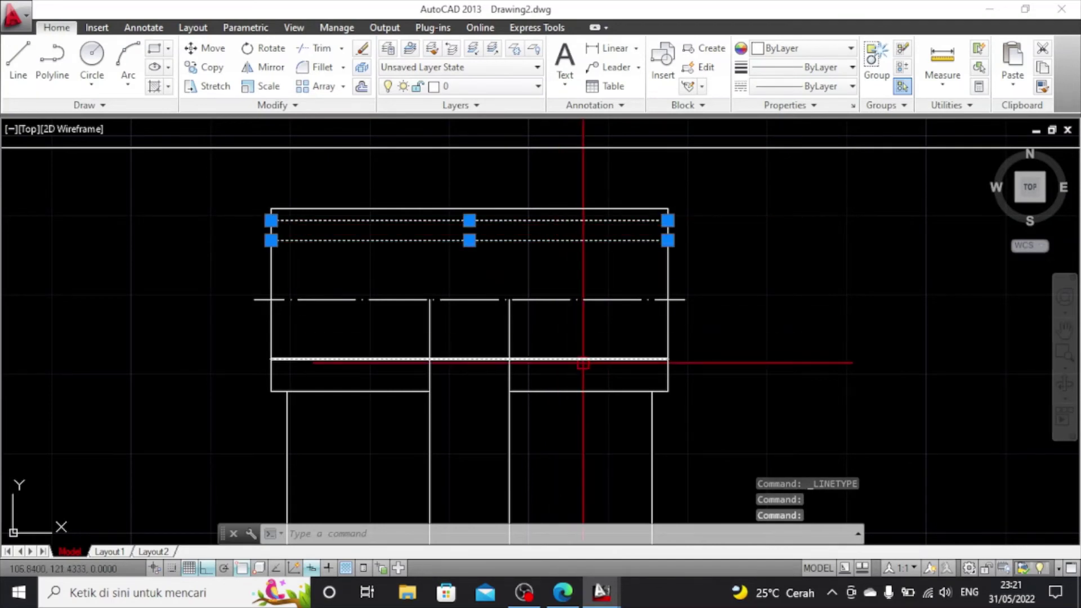
pyautogui.click(581, 359)
pyautogui.click(855, 86)
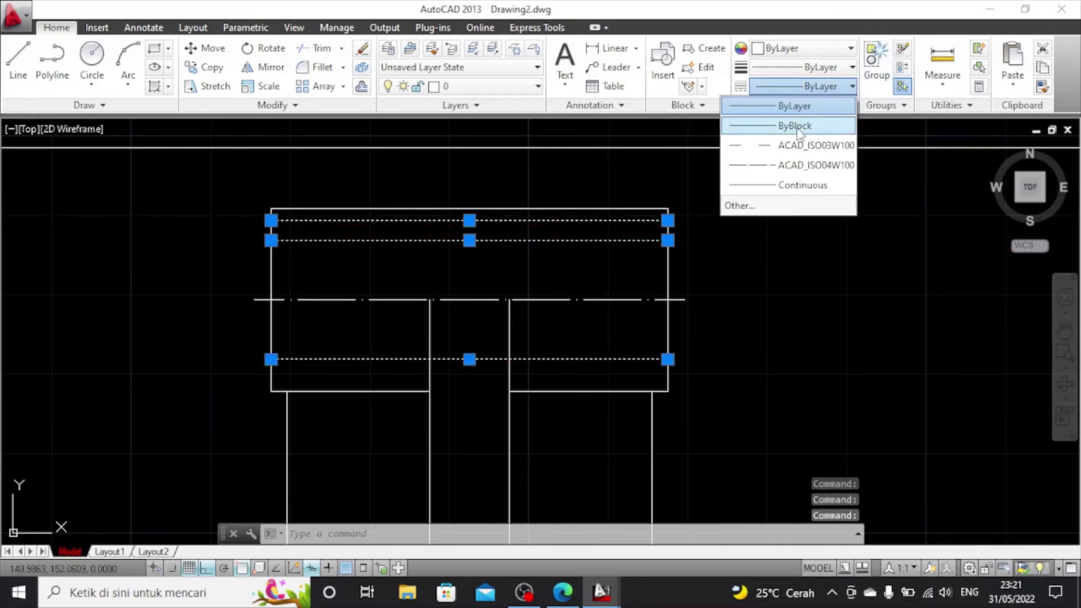
pyautogui.click(796, 144)
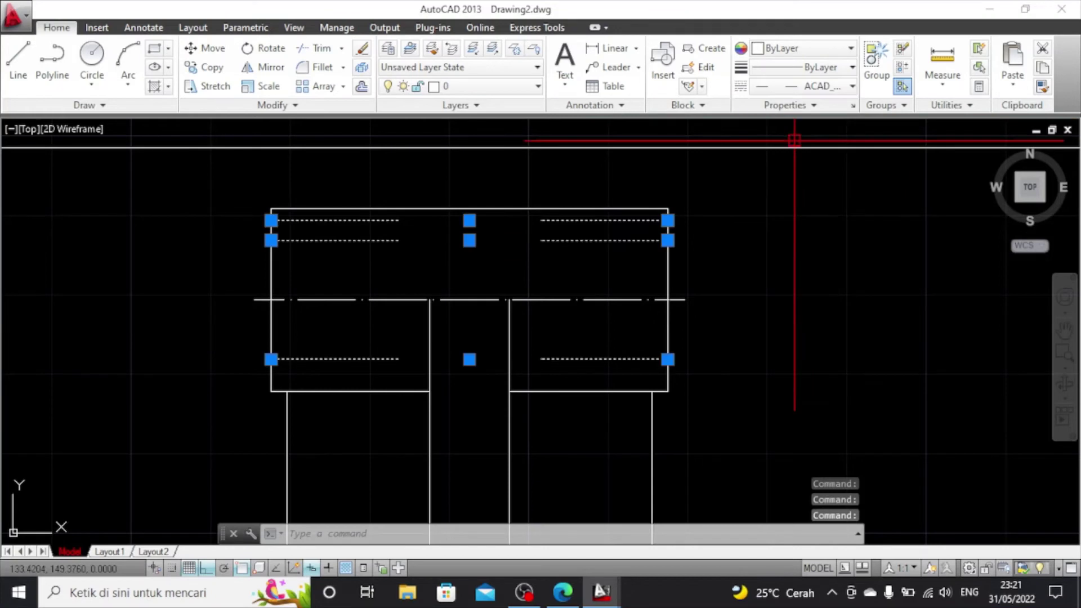
# Set the dashed lines' linetype scale to 0.3
pyautogui.click(852, 107)
pyautogui.click(159, 133)
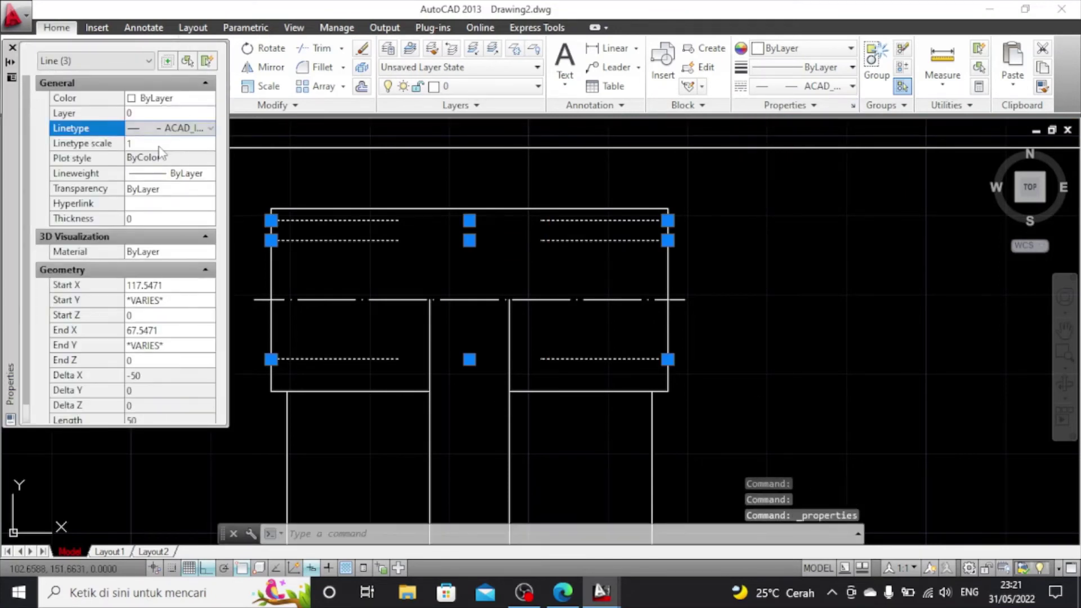
pyautogui.click(160, 145)
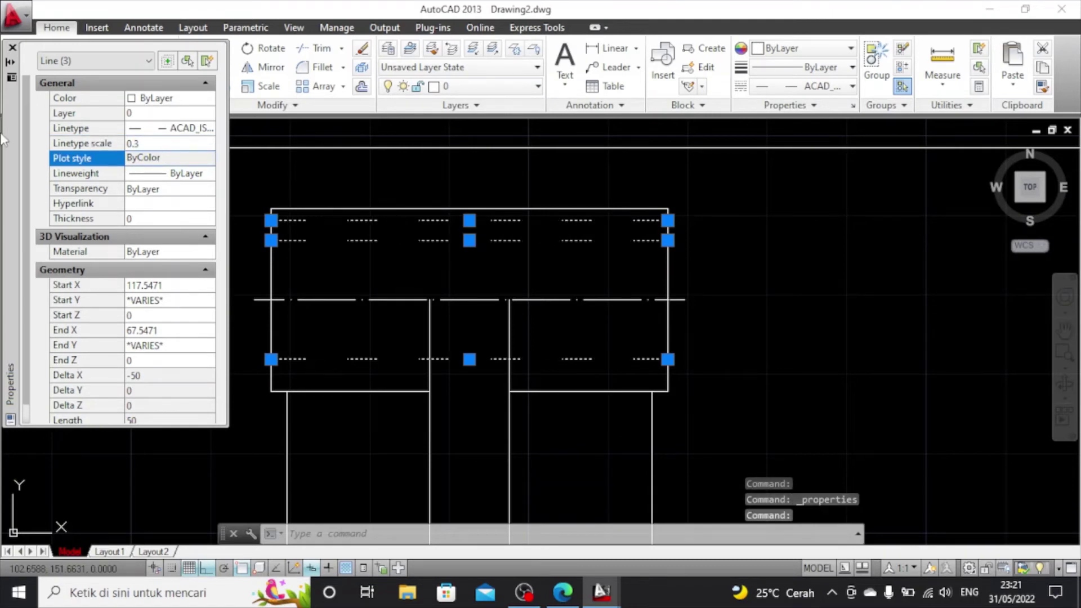
pyautogui.click(12, 47)
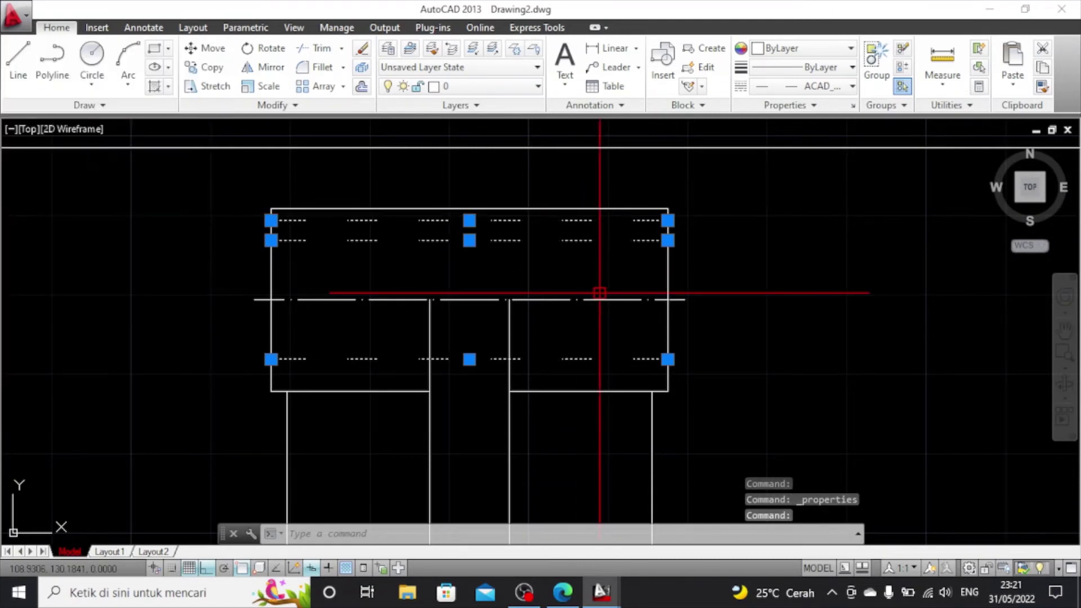
pyautogui.press('Escape')
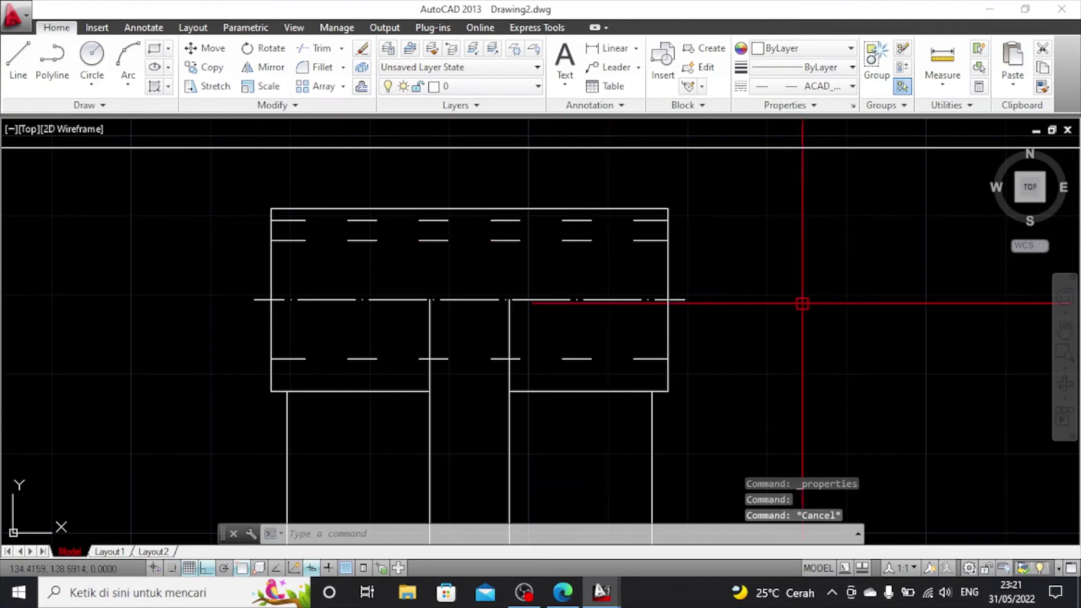
pyautogui.scroll(-2, 801, 299)
# Zoom out and pan until the front view and POLTEK GT title block both show
pyautogui.scroll(2, 803, 294)
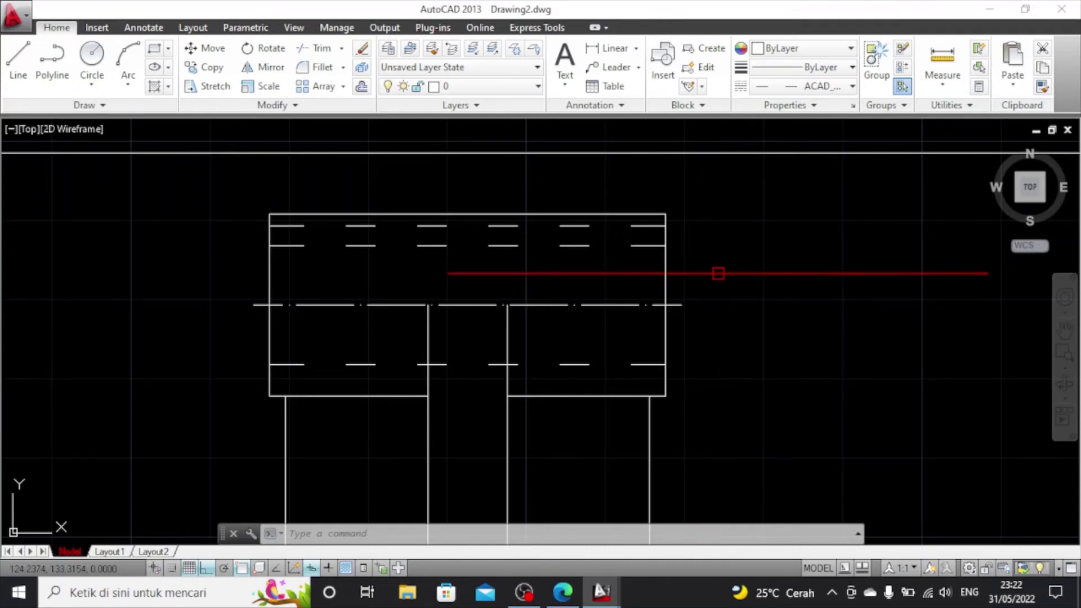
pyautogui.scroll(-2, 718, 273)
pyautogui.scroll(-1, 751, 309)
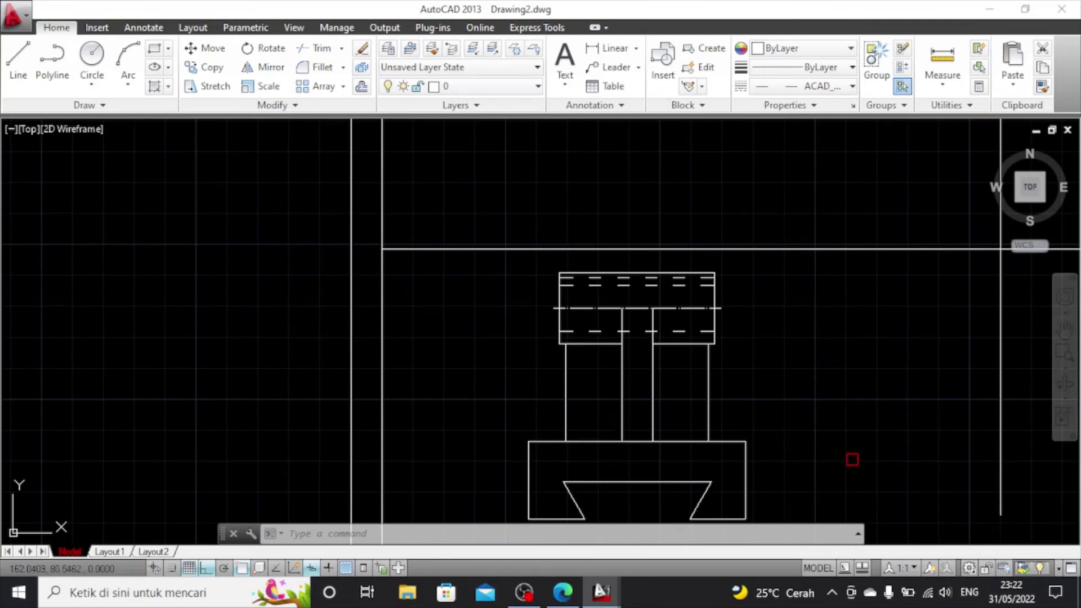
pyautogui.scroll(-2, 869, 470)
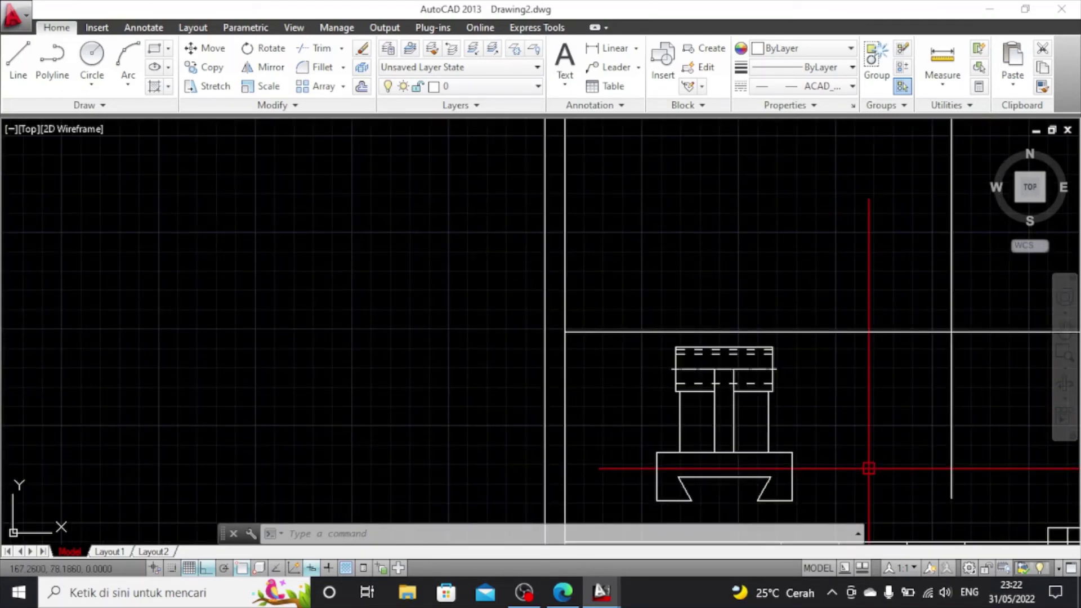
pyautogui.scroll(-1, 869, 469)
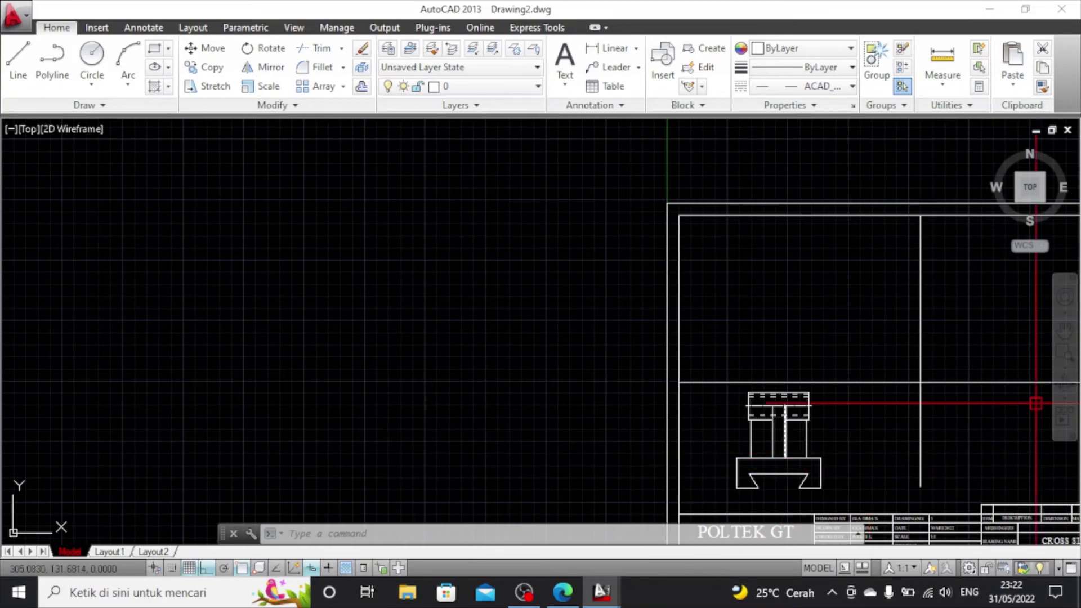
pyautogui.click(1065, 331)
pyautogui.moveTo(1004, 444); pyautogui.dragTo(625, 372)
pyautogui.scroll(5, 627, 373)
pyautogui.scroll(-4, 626, 373)
pyautogui.scroll(2, 628, 372)
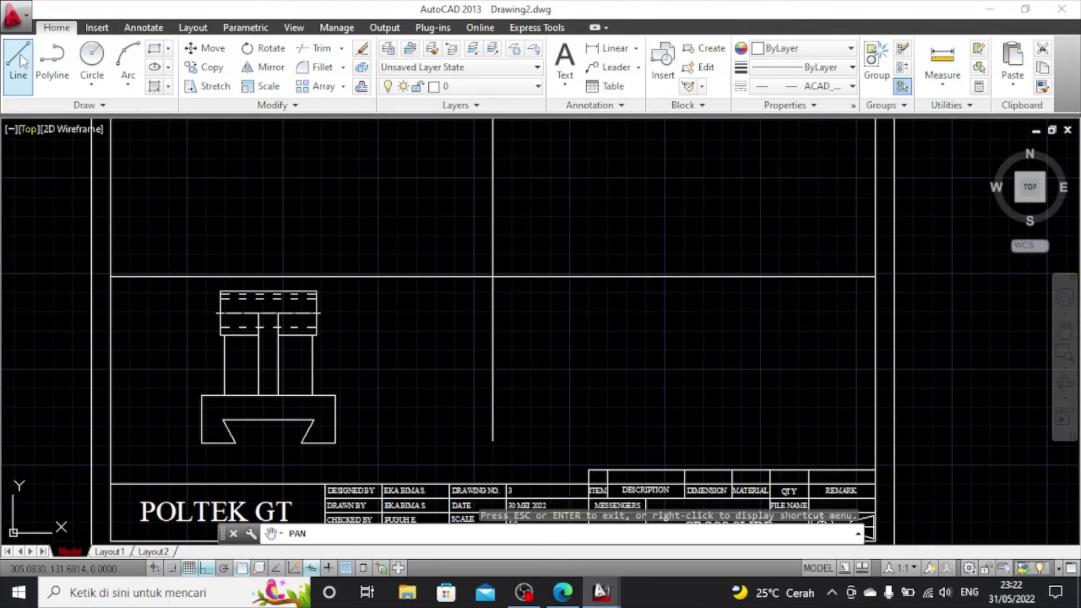
# Draw a solid ByLayer line running right from the base's bottom corner
pyautogui.click(19, 62)
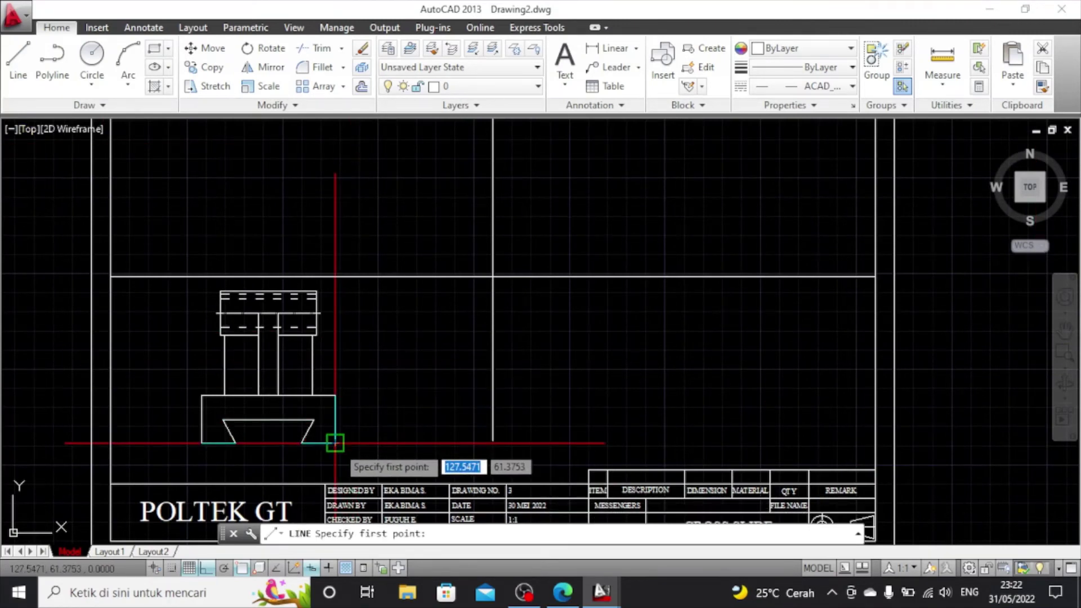
pyautogui.click(786, 443)
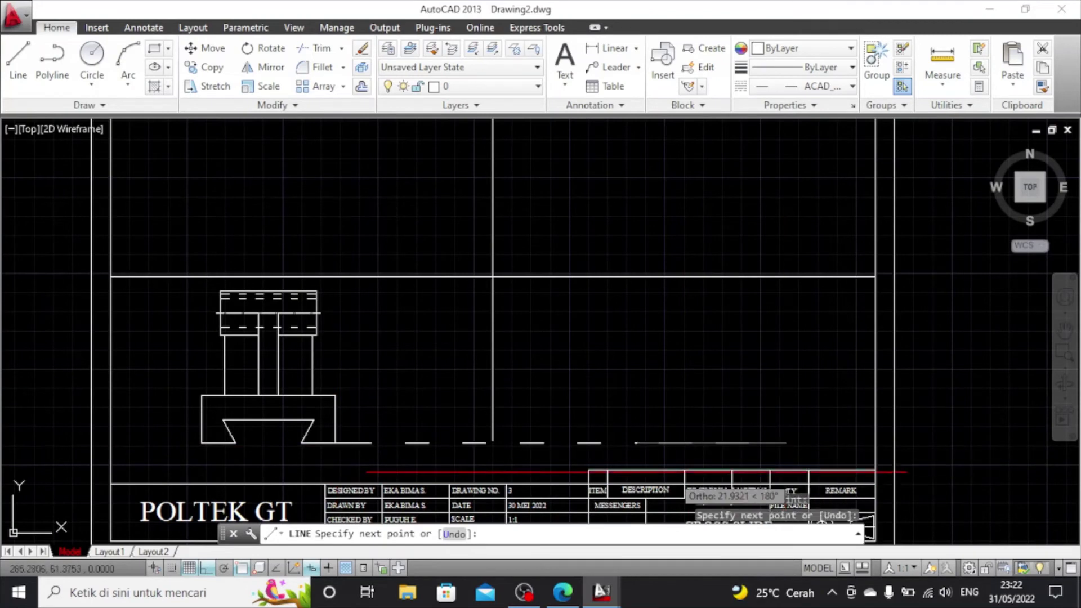
pyautogui.click(634, 472)
pyautogui.press('Escape')
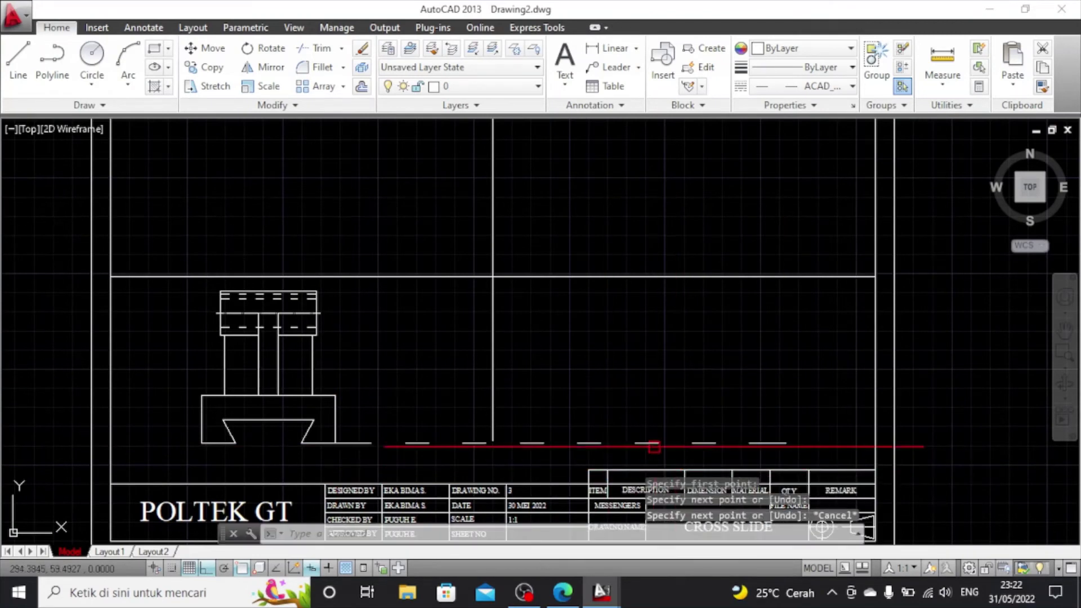
pyautogui.click(654, 444)
pyautogui.click(811, 86)
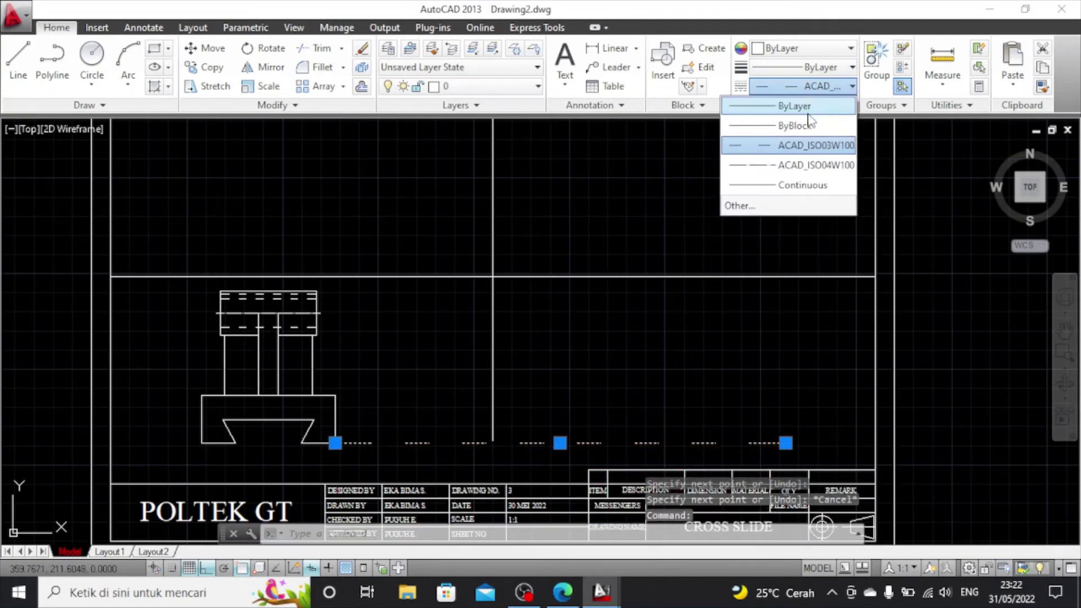
pyautogui.click(800, 106)
# Delete the vertical line in the middle of the sheet
pyautogui.click(492, 349)
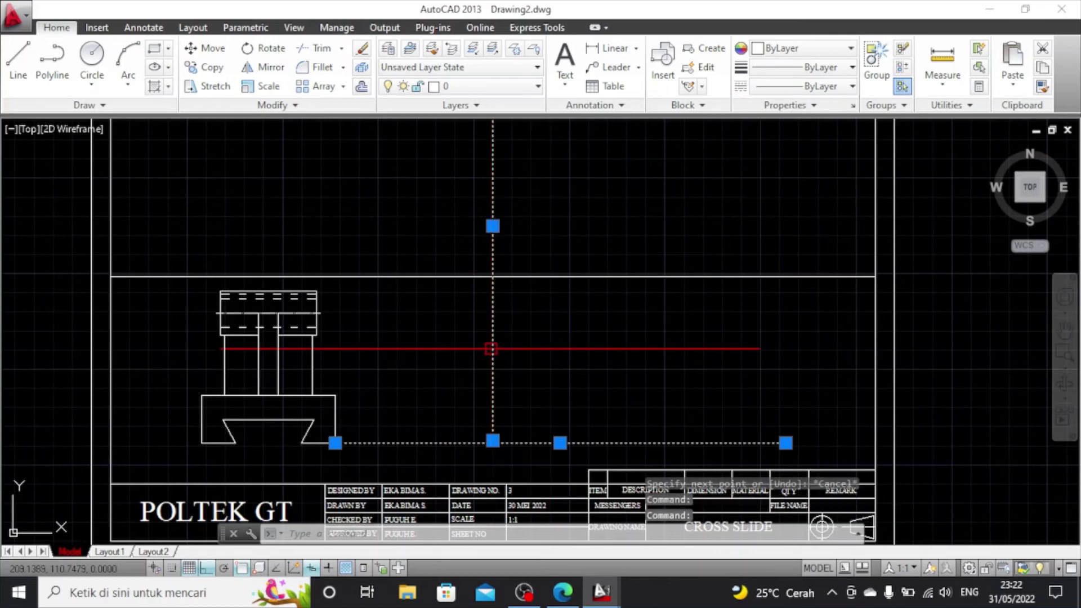
pyautogui.press('Escape')
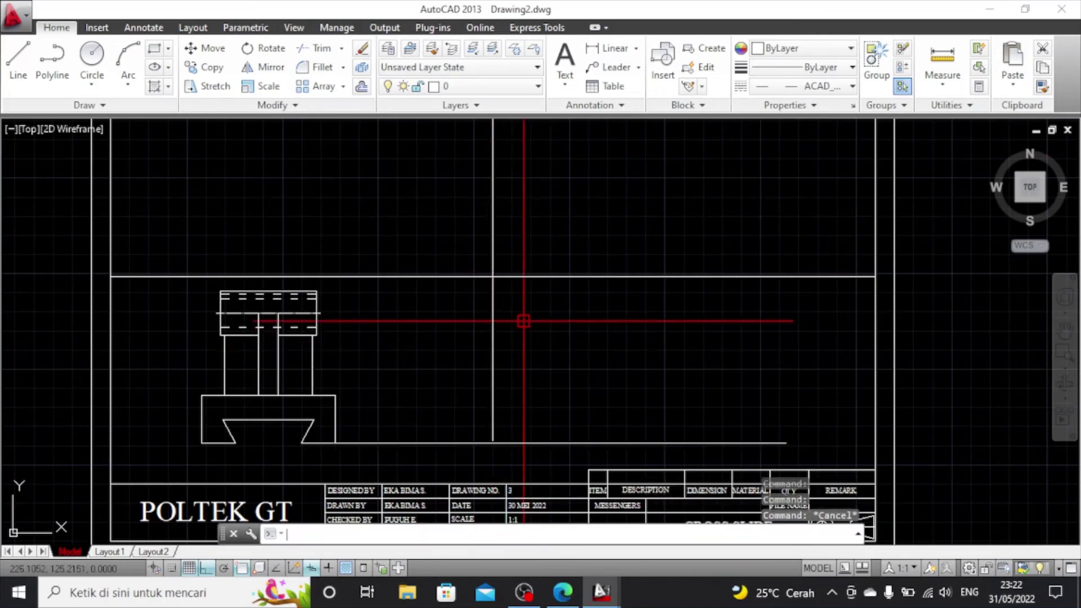
pyautogui.click(491, 331)
pyautogui.press('Delete')
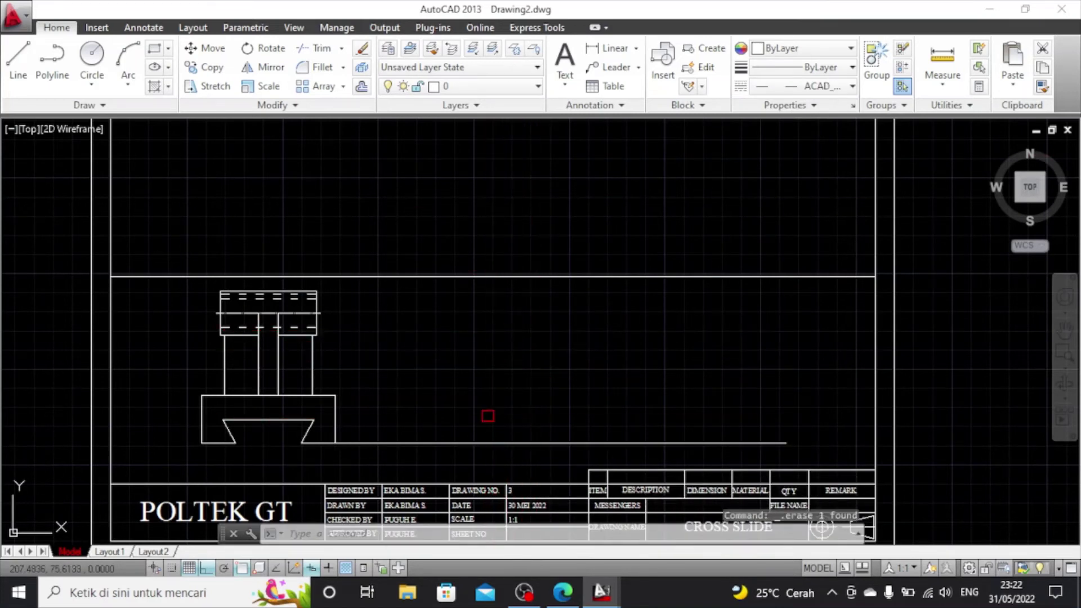
pyautogui.click(16, 62)
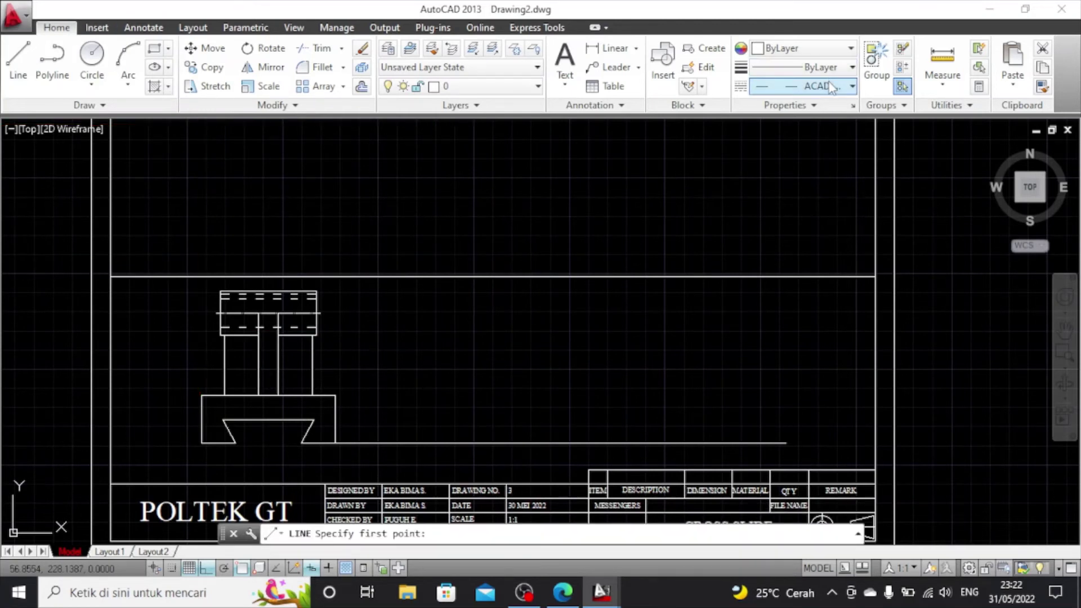
# Set linetype to ByLayer and draw the 25-high, 120-long side-view outline from the bottom line
pyautogui.click(828, 82)
pyautogui.click(808, 112)
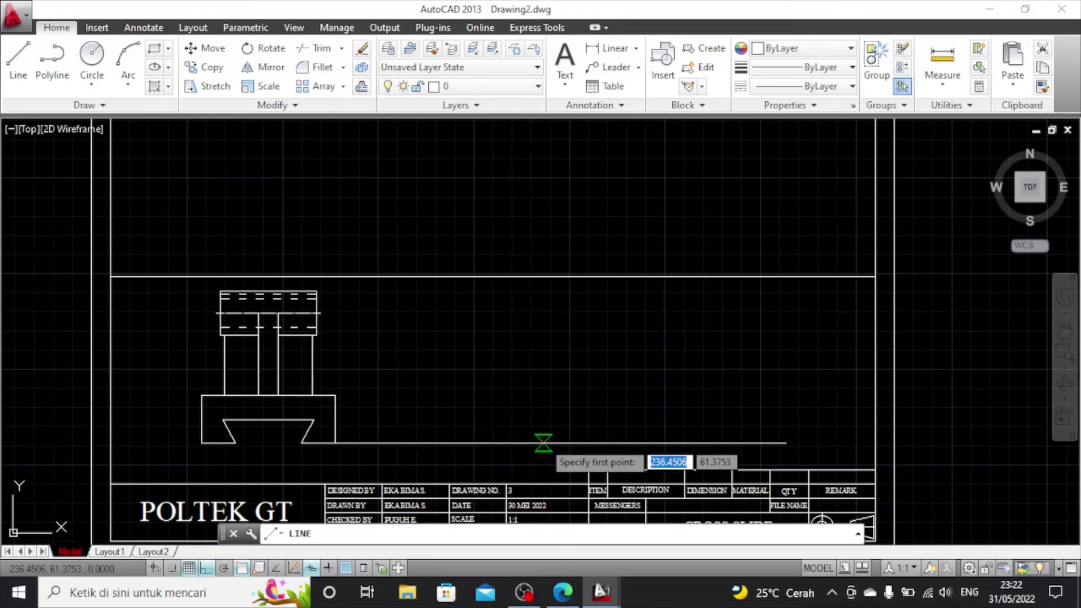
pyautogui.click(544, 443)
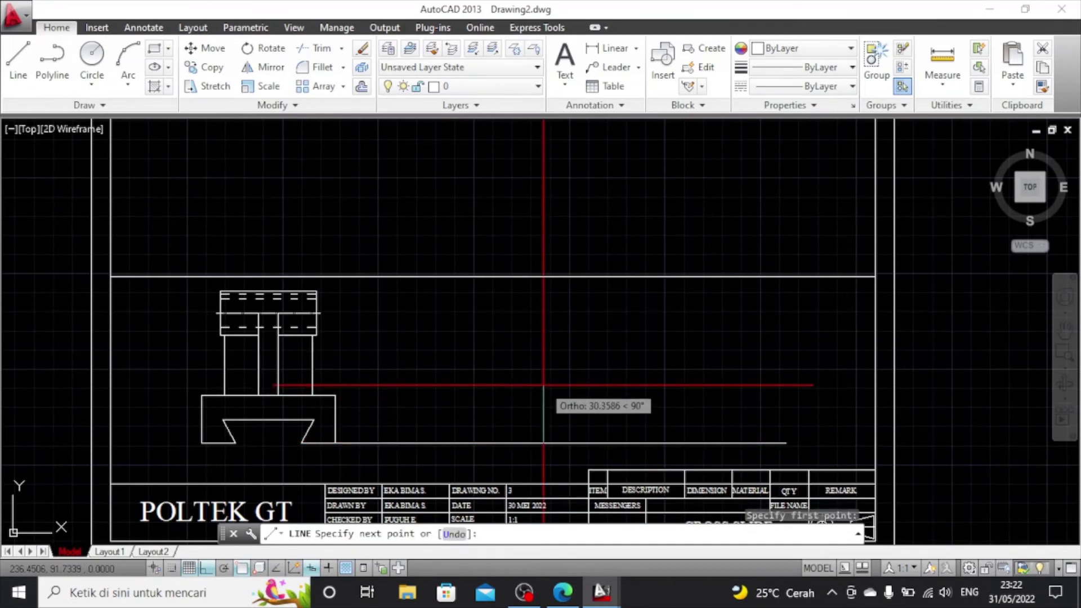
pyautogui.write('25')
pyautogui.press('Return')
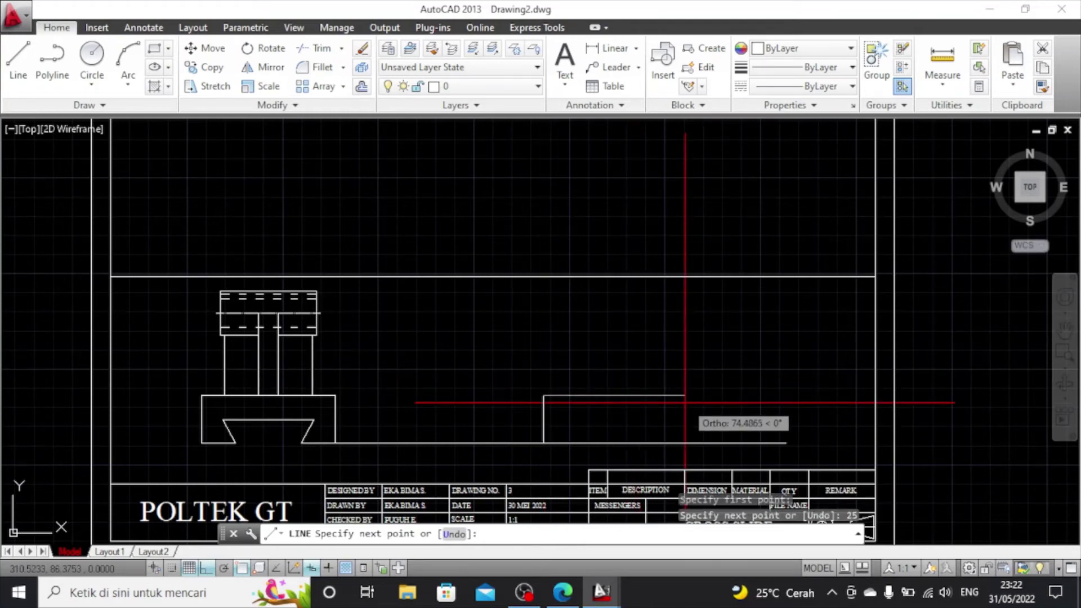
pyautogui.write('120')
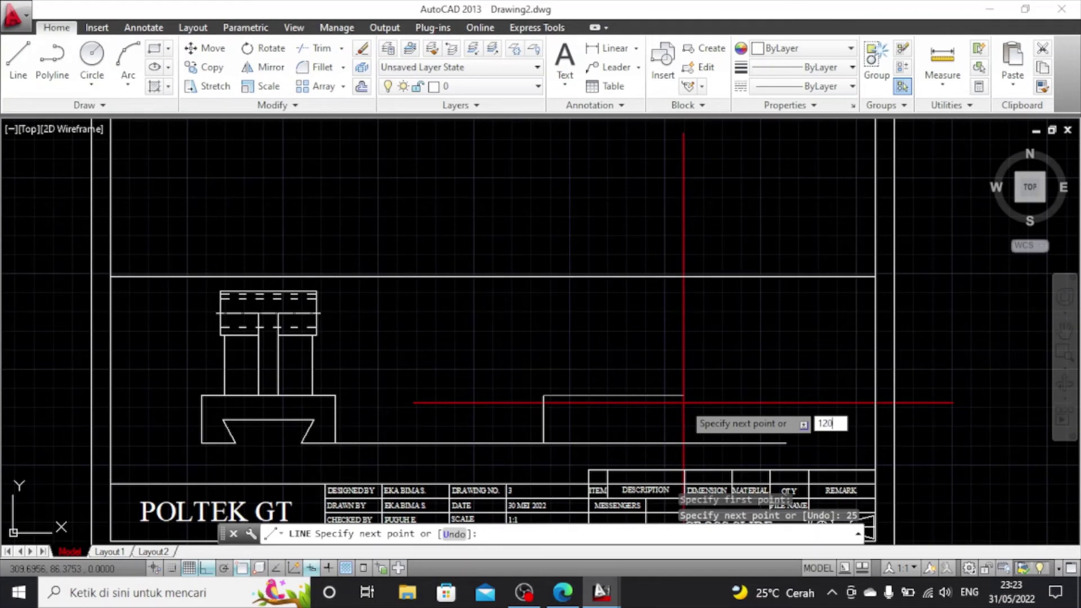
pyautogui.press('Return')
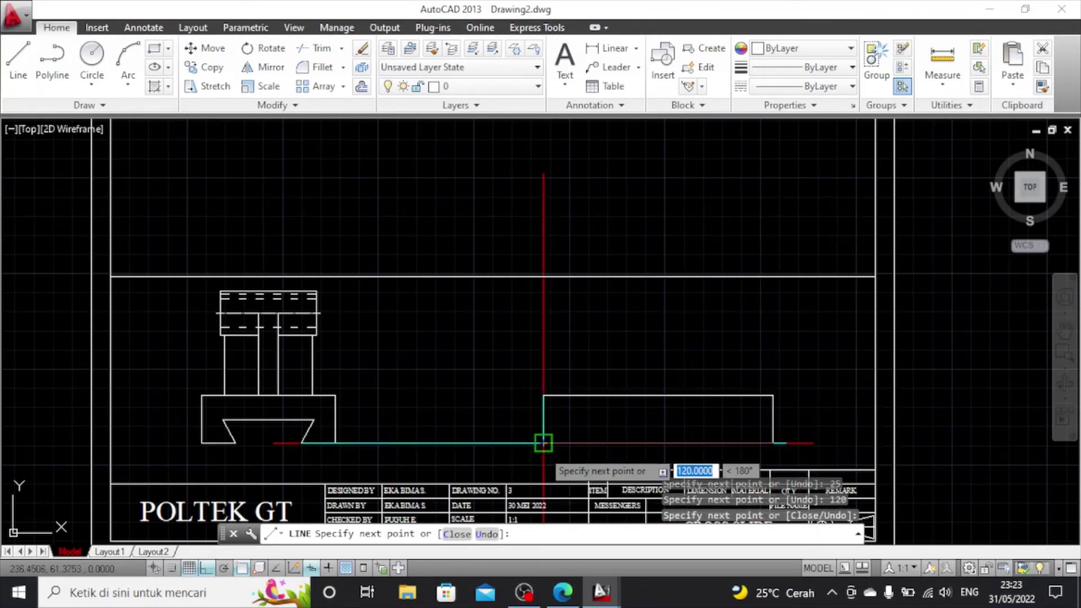
pyautogui.press('Escape')
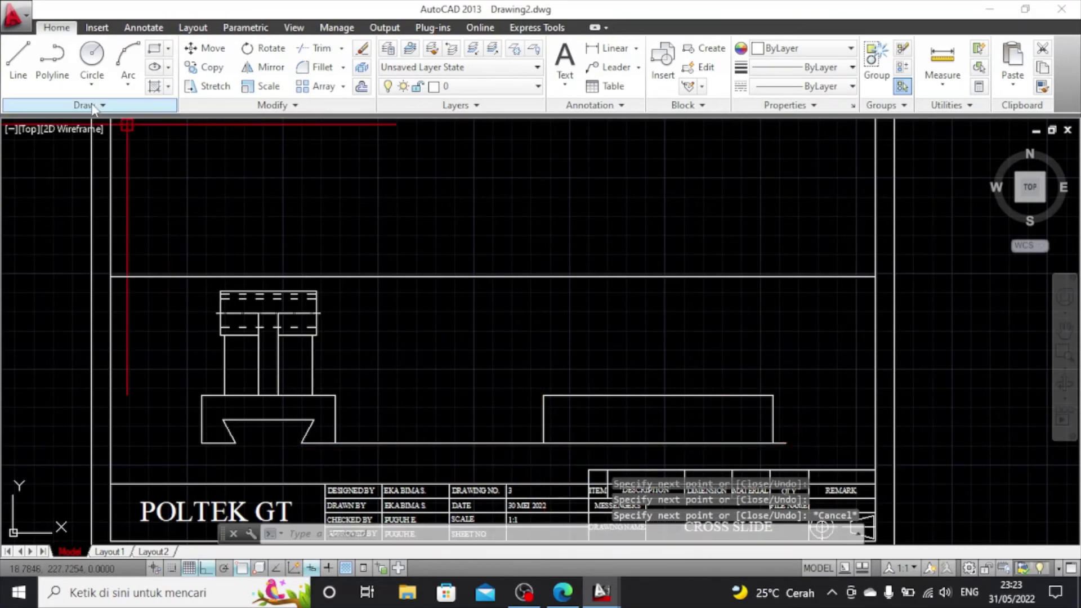
# Erase the long bottom baseline under the new outline
pyautogui.click(461, 442)
pyautogui.press('Delete')
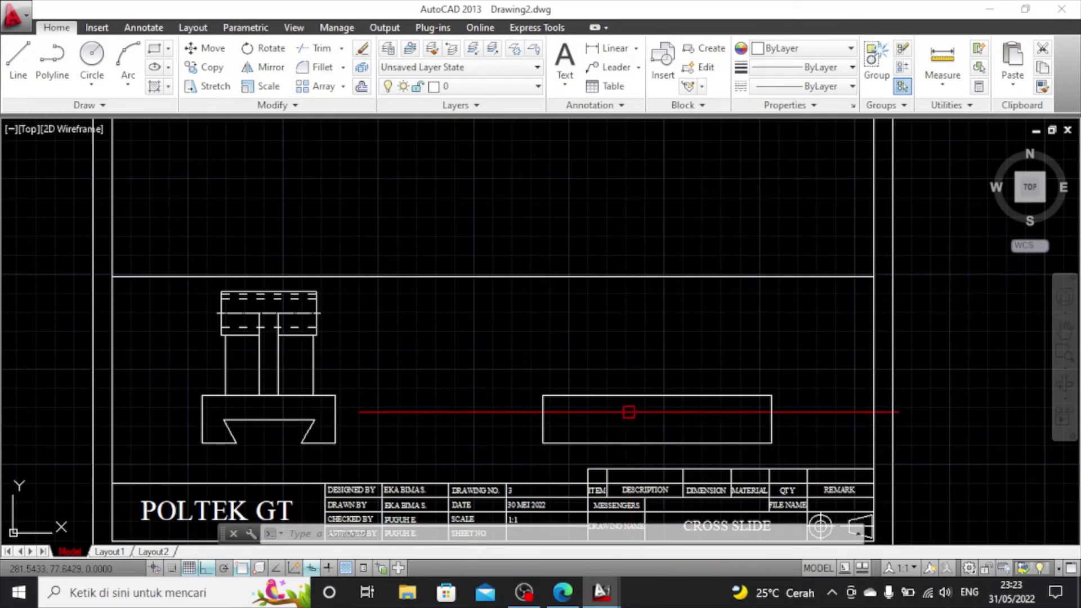
pyautogui.click(18, 60)
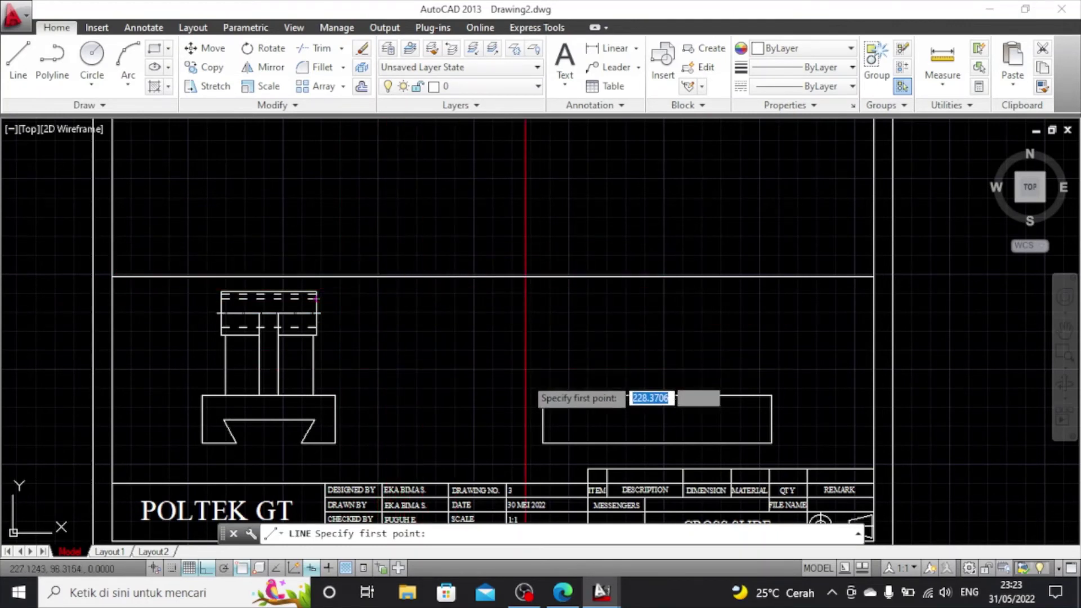
# From the rectangle's top-left corner, draw 50 along the top, then a 31.5 vertical line upward
pyautogui.click(543, 396)
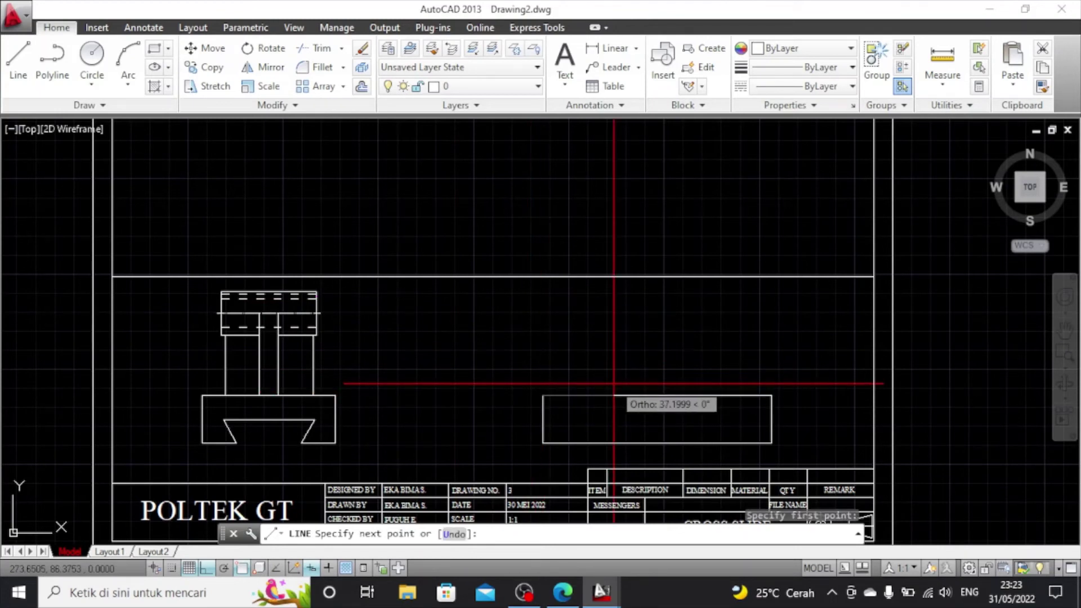
pyautogui.write('50')
pyautogui.press('Return')
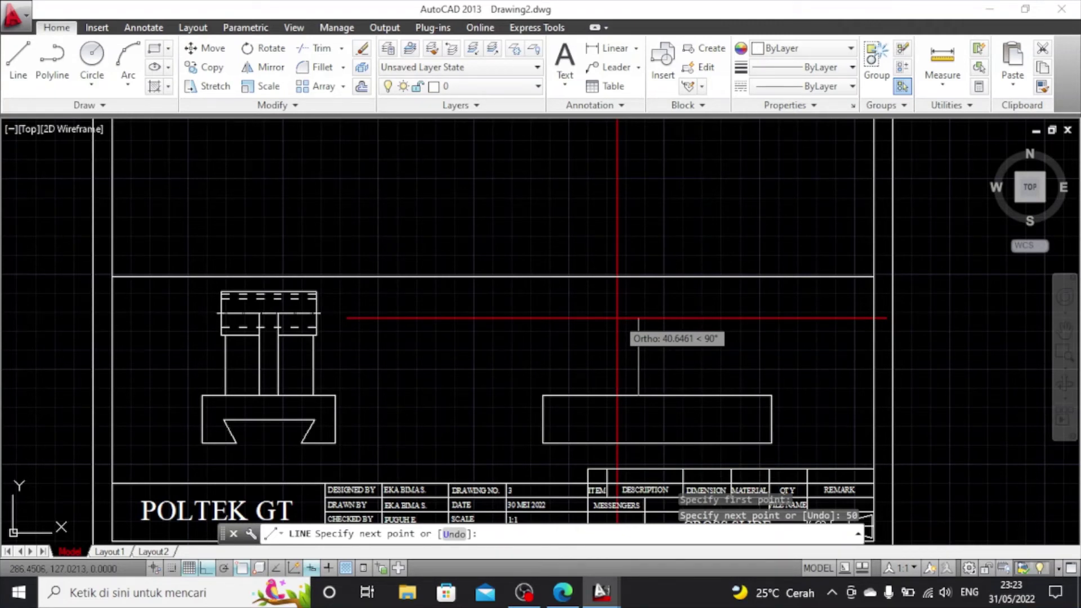
pyautogui.write('3')
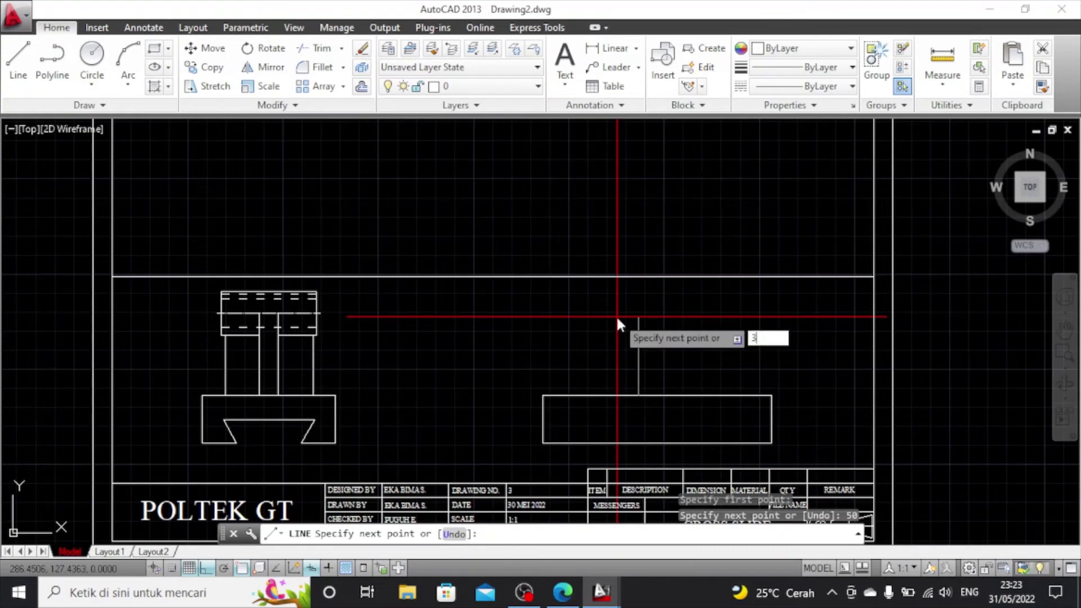
pyautogui.write('1.5')
pyautogui.press('Return')
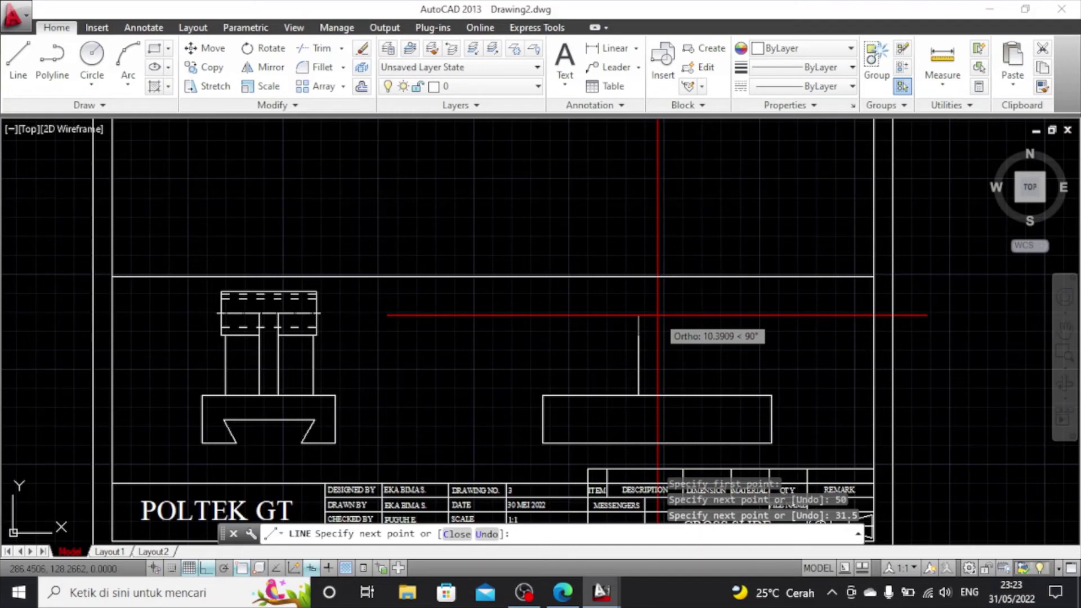
pyautogui.press('Escape')
pyautogui.scroll(2, 650, 336)
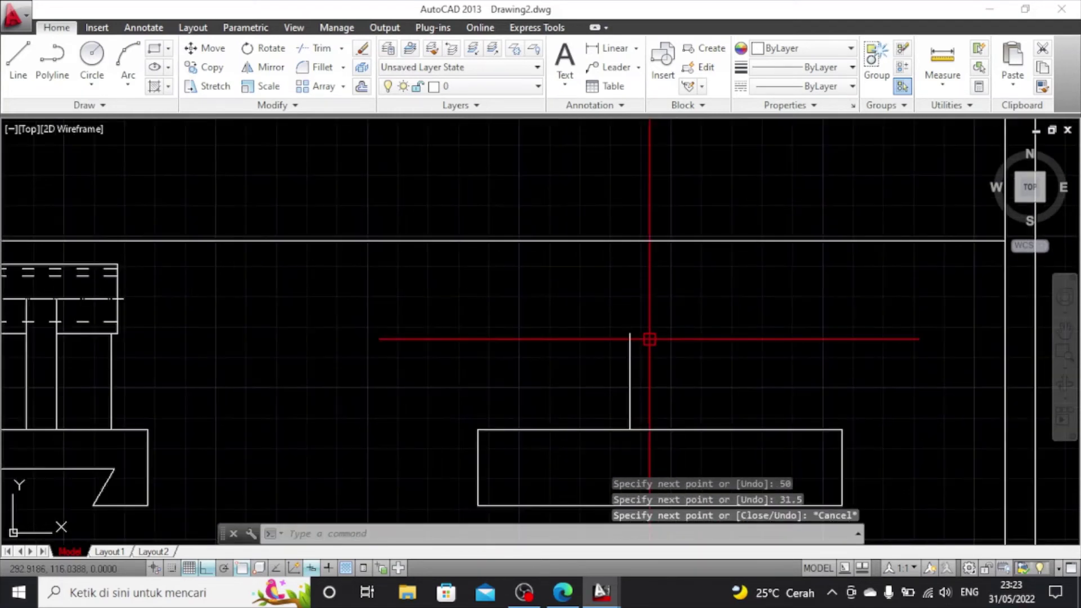
pyautogui.click(631, 374)
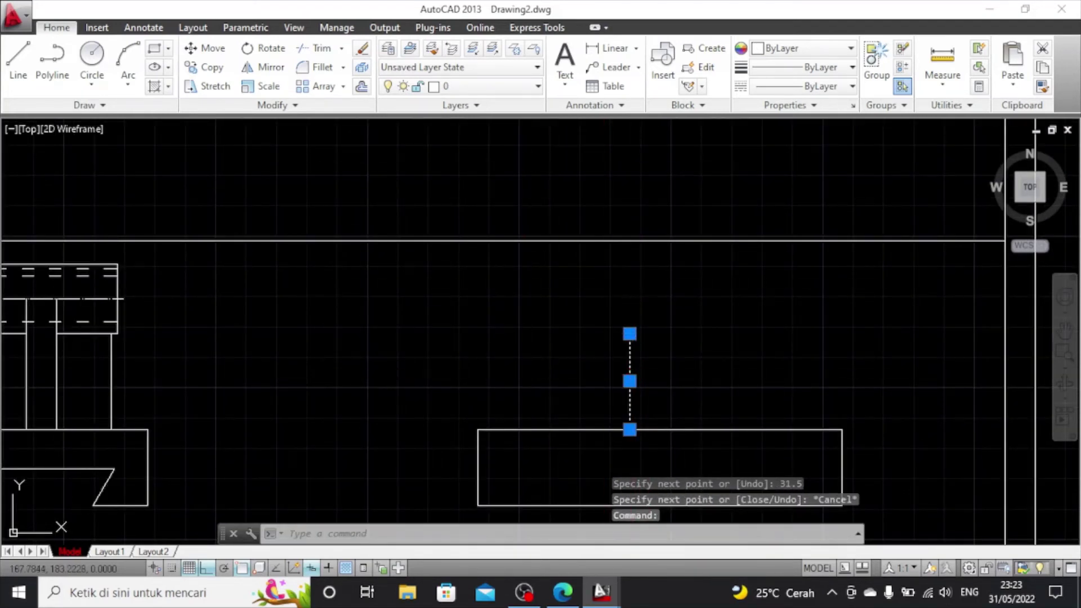
# Try a 5-unit offset, cancel it, and reselect the vertical line
pyautogui.click(362, 86)
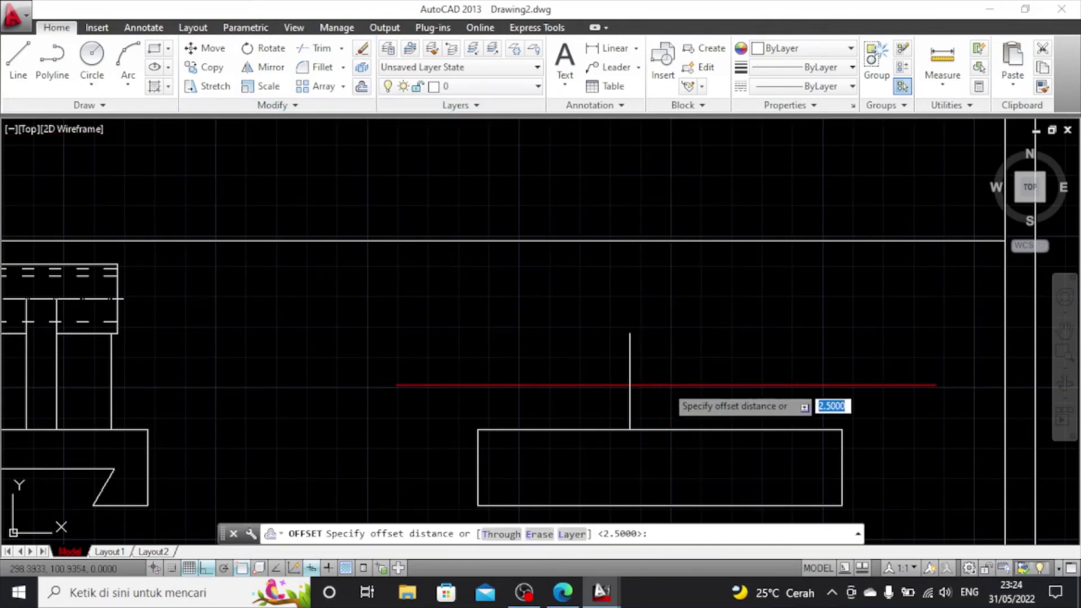
pyautogui.click(630, 381)
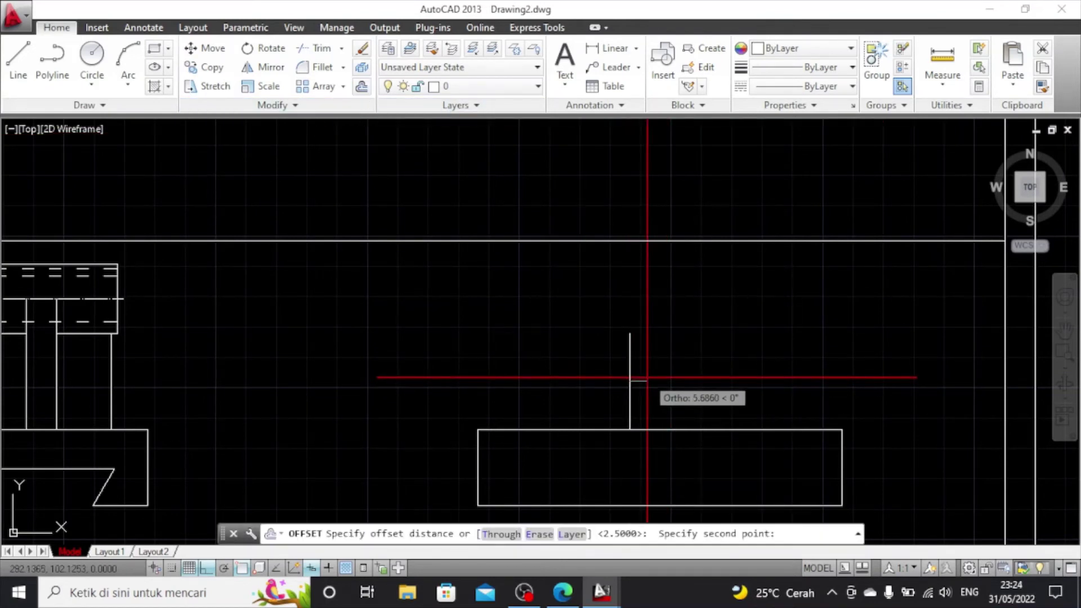
pyautogui.write('5')
pyautogui.press('Return')
pyautogui.press('Escape')
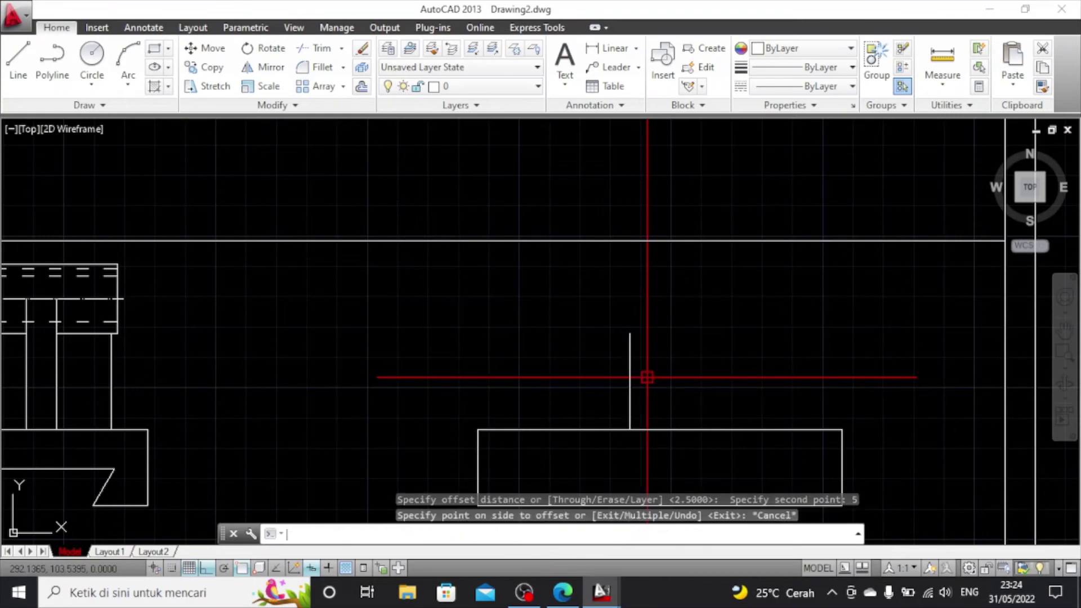
pyautogui.click(629, 385)
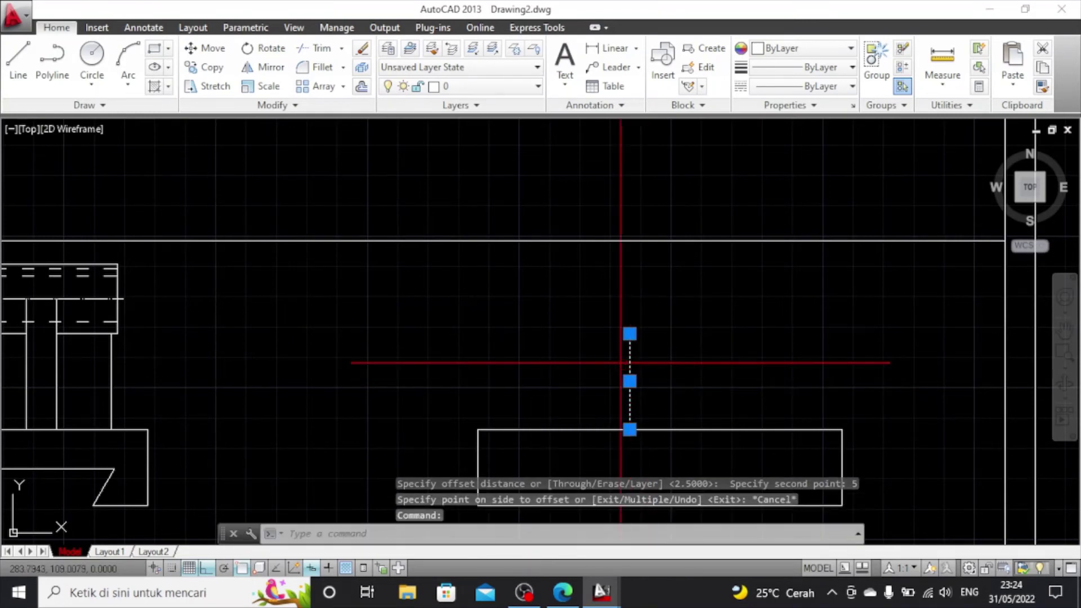
pyautogui.press('Escape')
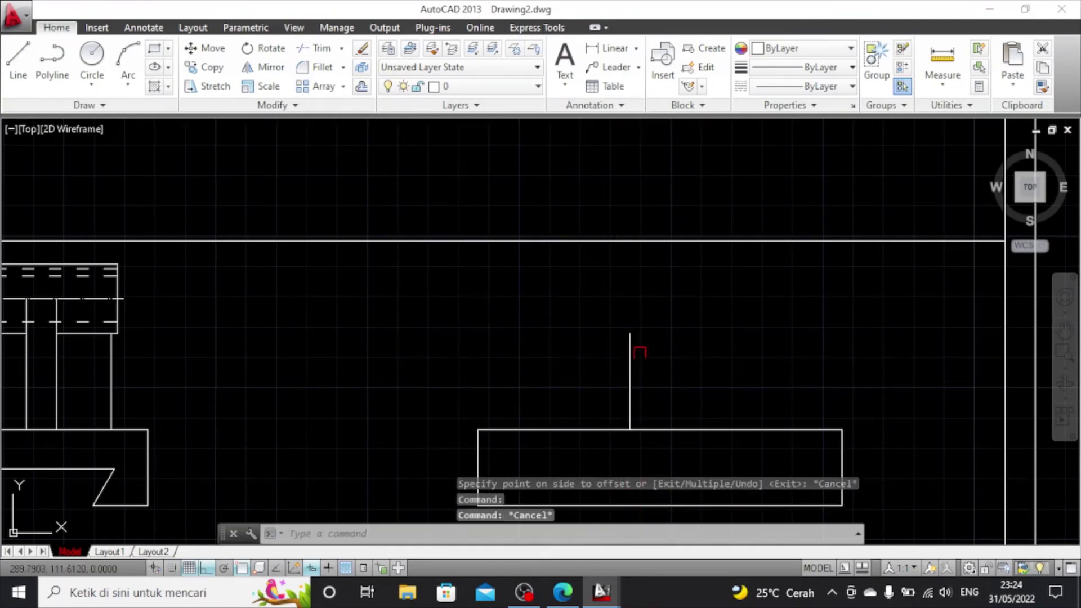
pyautogui.click(630, 363)
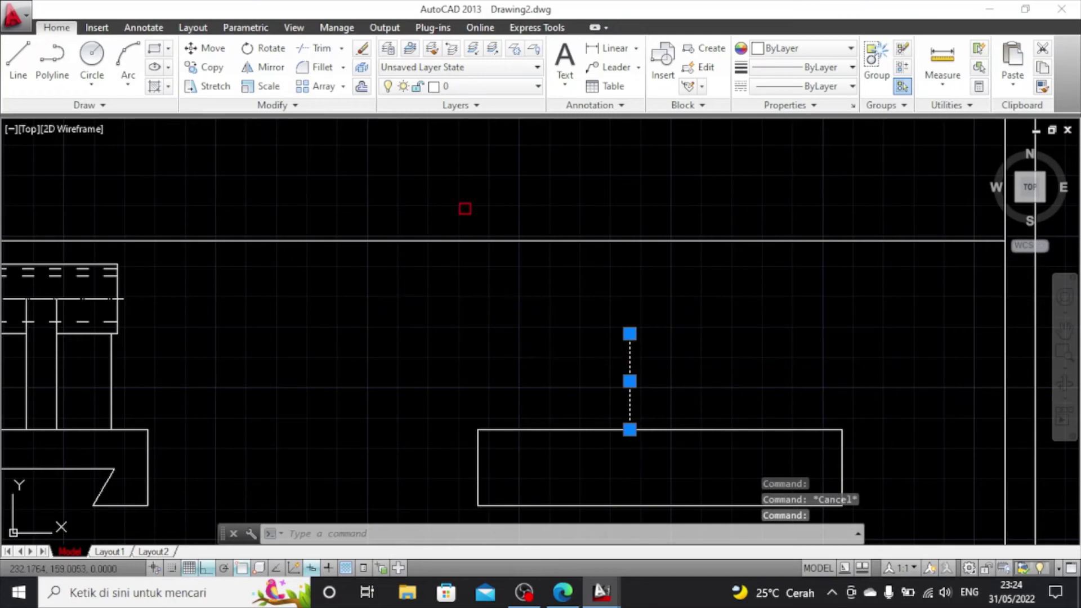
# Offset the vertical line 5 units to both its right and left sides
pyautogui.click(361, 87)
pyautogui.click(629, 382)
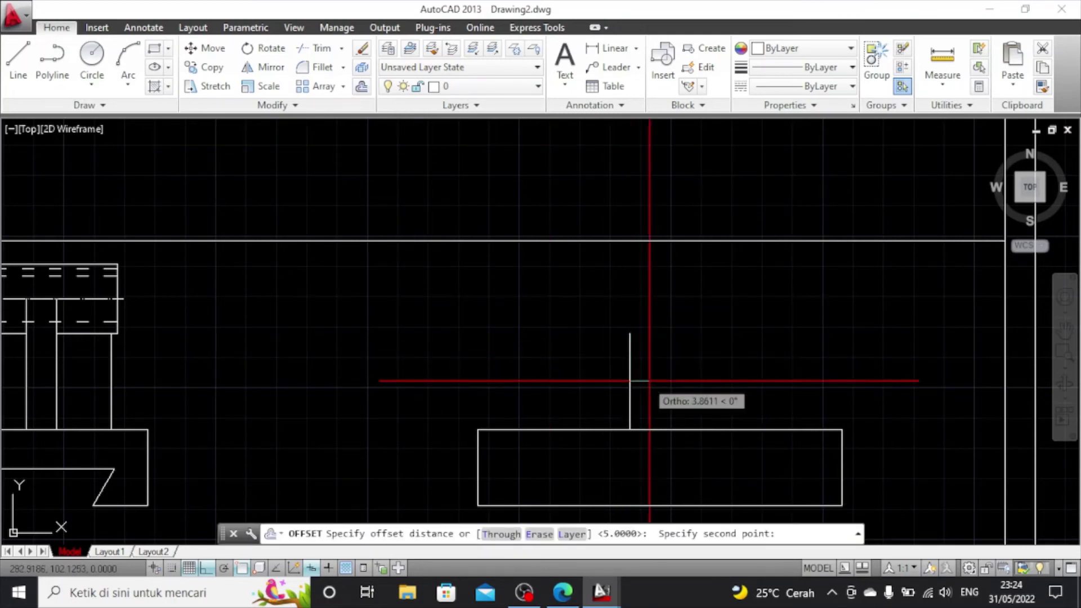
pyautogui.write('5')
pyautogui.press('Return')
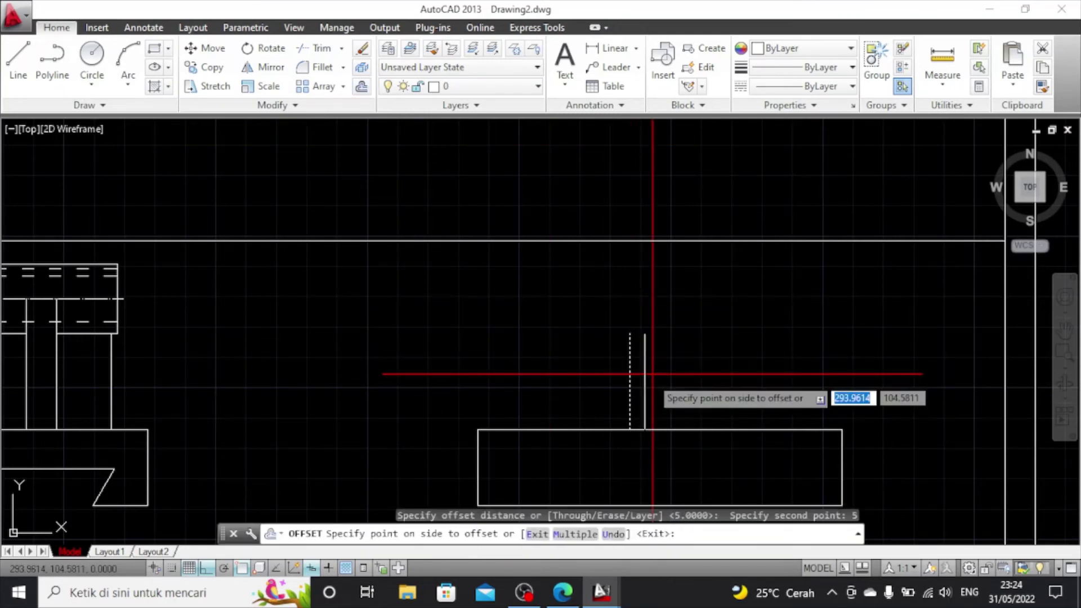
pyautogui.click(653, 373)
pyautogui.click(630, 378)
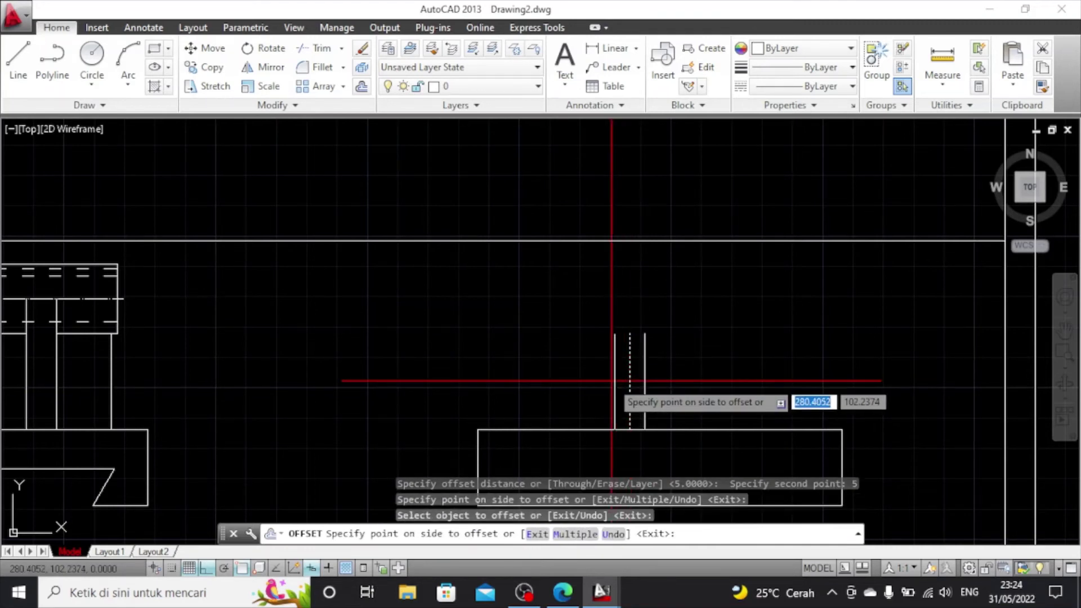
pyautogui.click(612, 382)
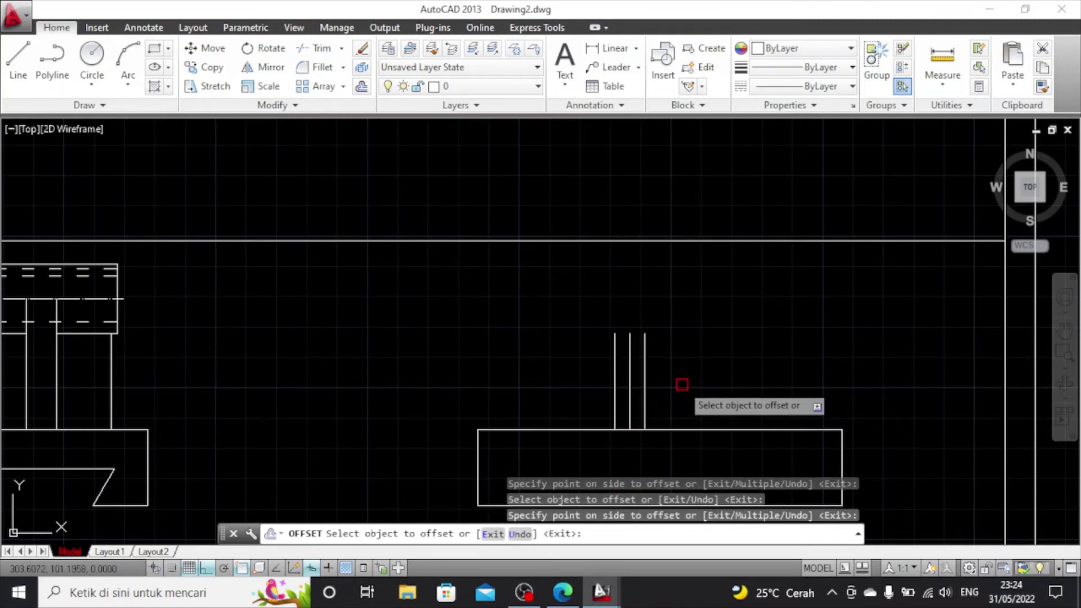
pyautogui.press('Escape')
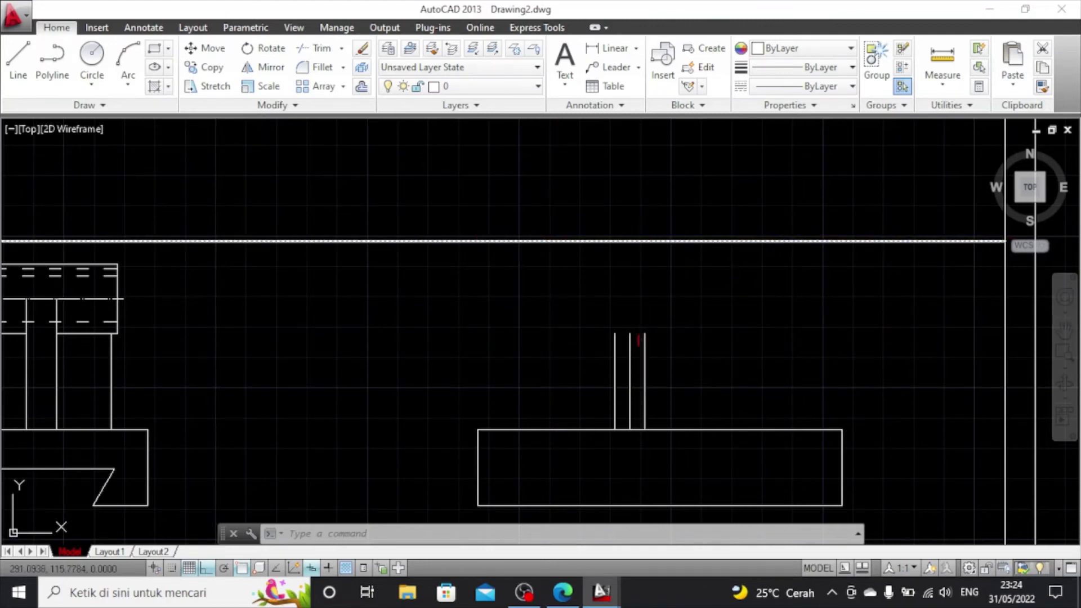
# Erase the original centre line and abandon a first line attempt on the top edge
pyautogui.press('Delete')
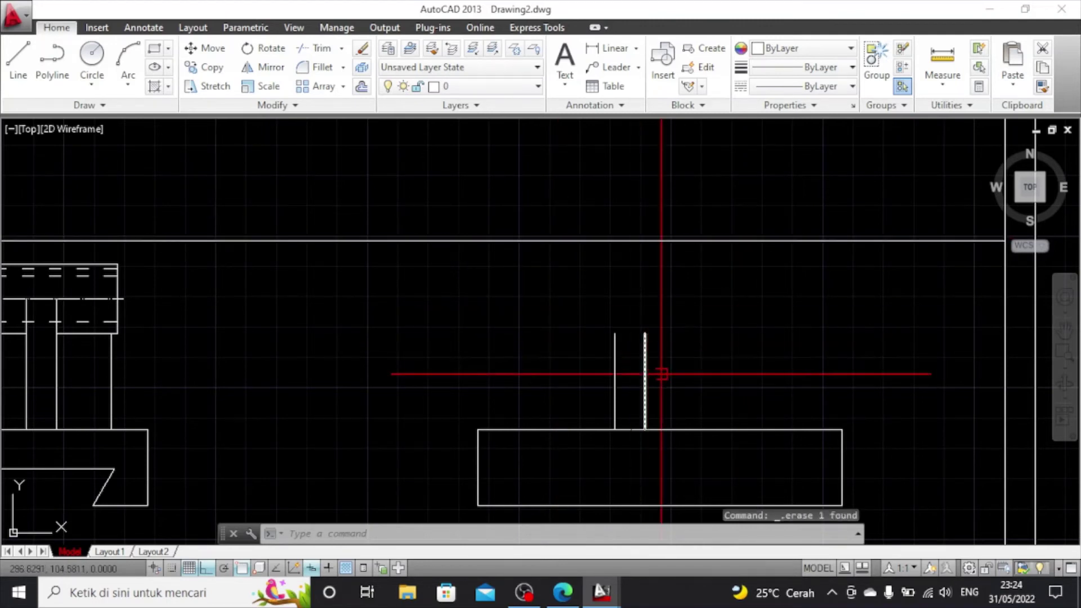
pyautogui.click(16, 67)
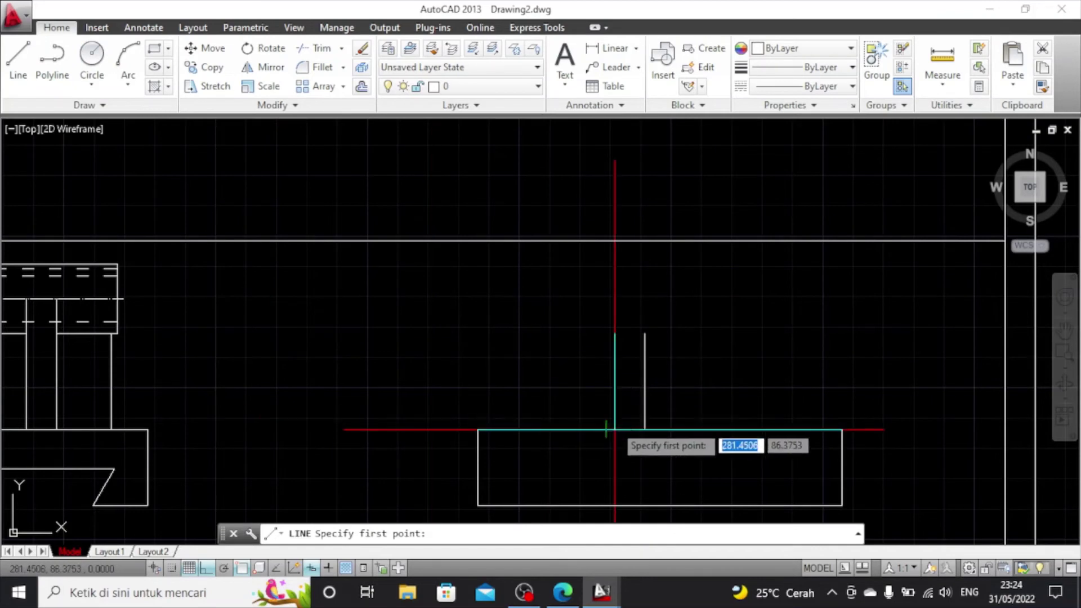
pyautogui.scroll(4, 629, 429)
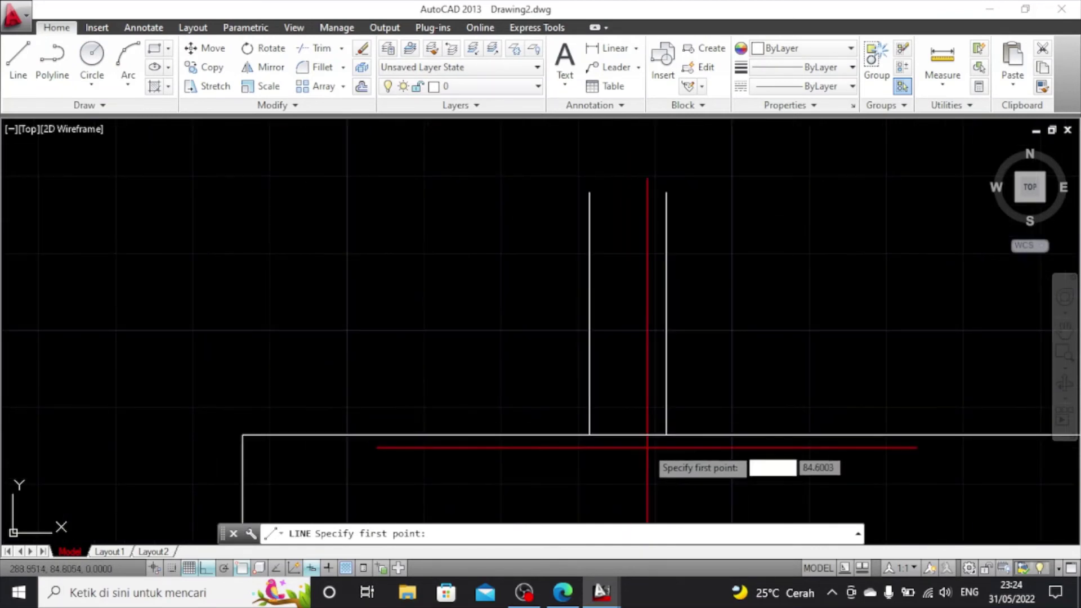
pyautogui.click(628, 435)
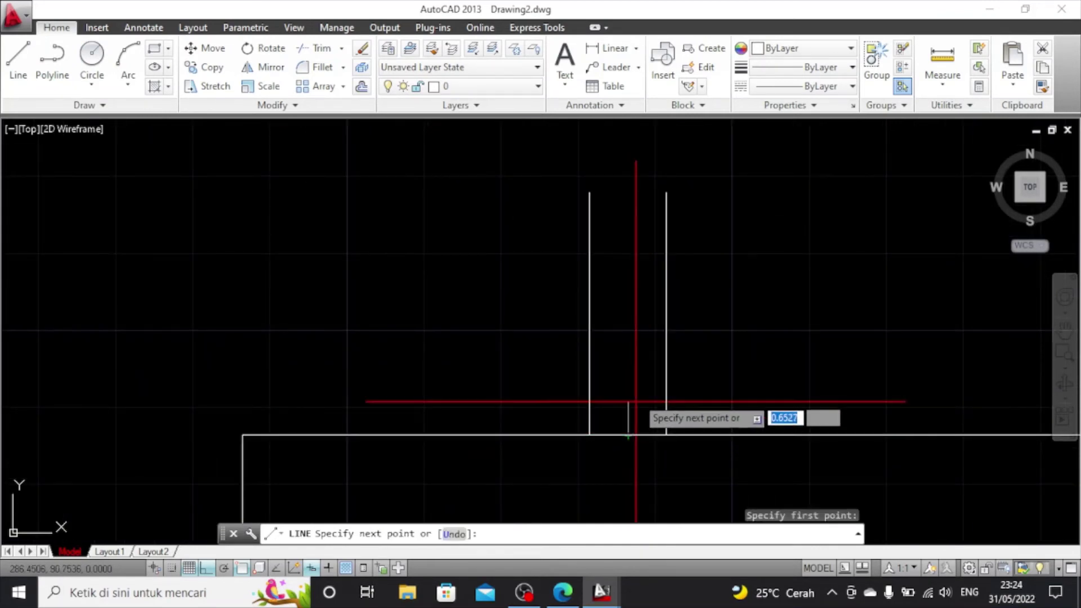
pyautogui.press('Escape')
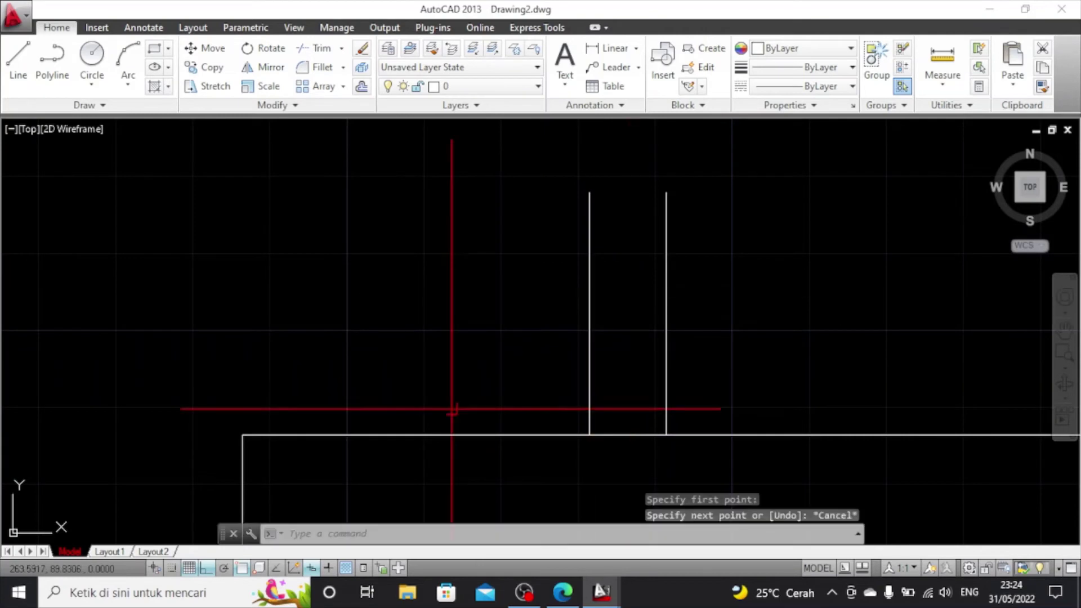
pyautogui.click(296, 435)
pyautogui.press('Escape')
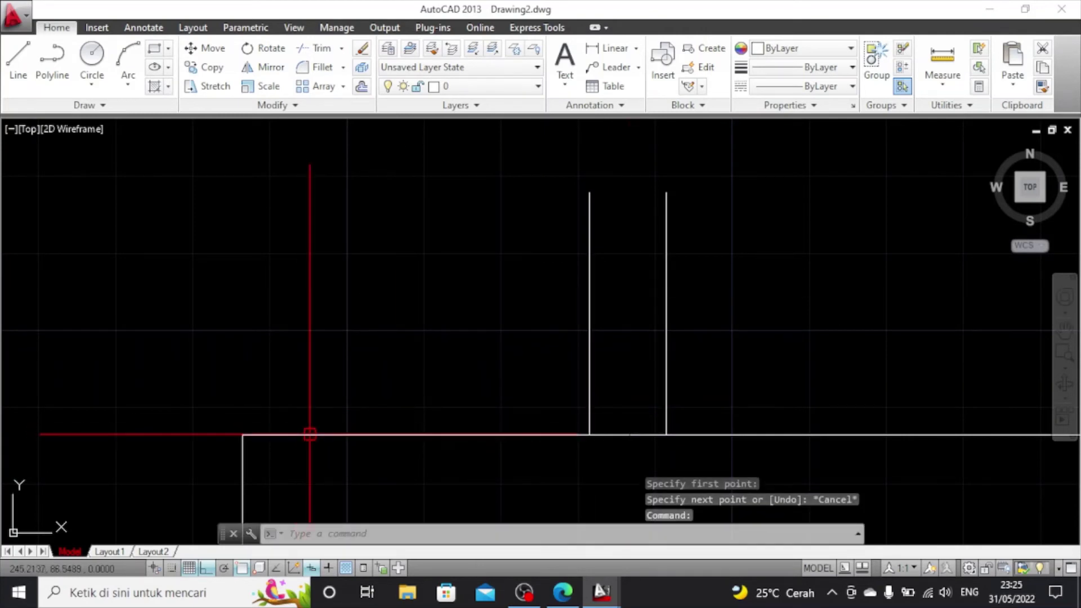
# Draw the centre line: 50 along the rectangle's top edge, then 43 upward
pyautogui.click(18, 56)
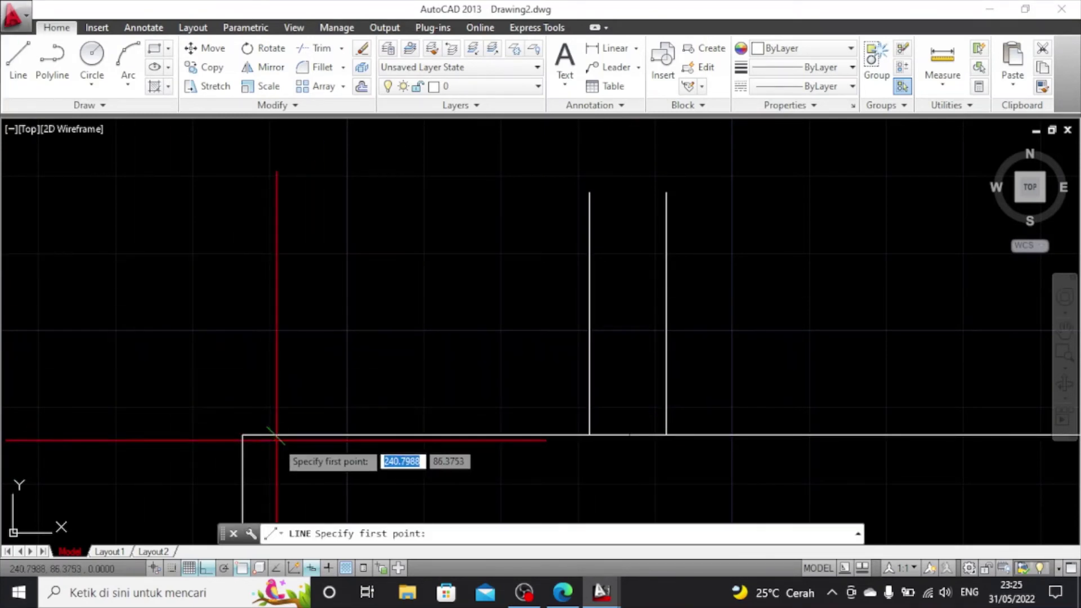
pyautogui.click(242, 435)
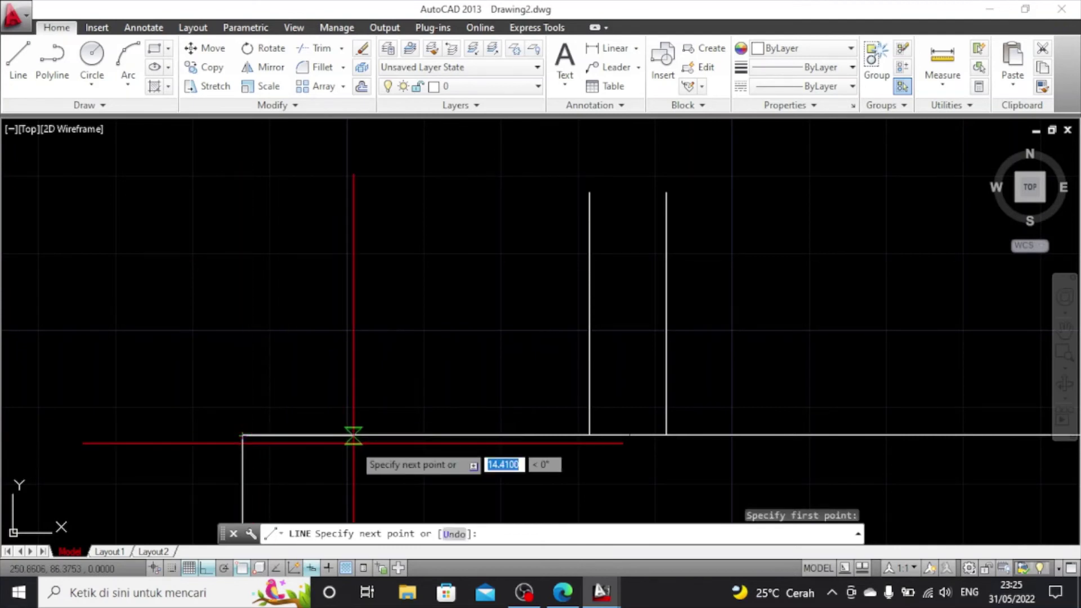
pyautogui.write('3')
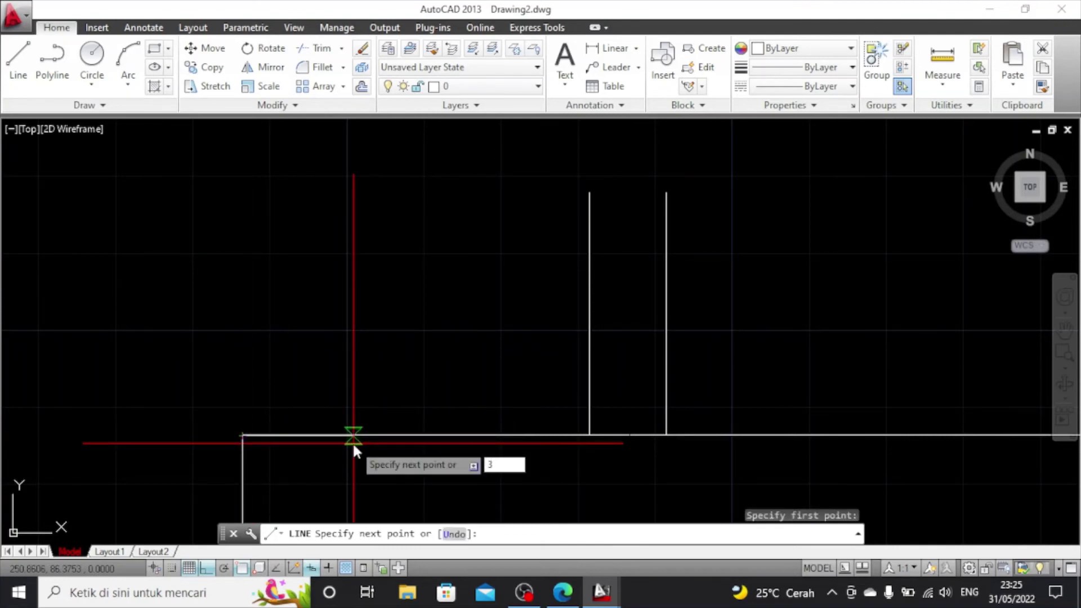
pyautogui.press('BackSpace')
pyautogui.write('50')
pyautogui.press('Return')
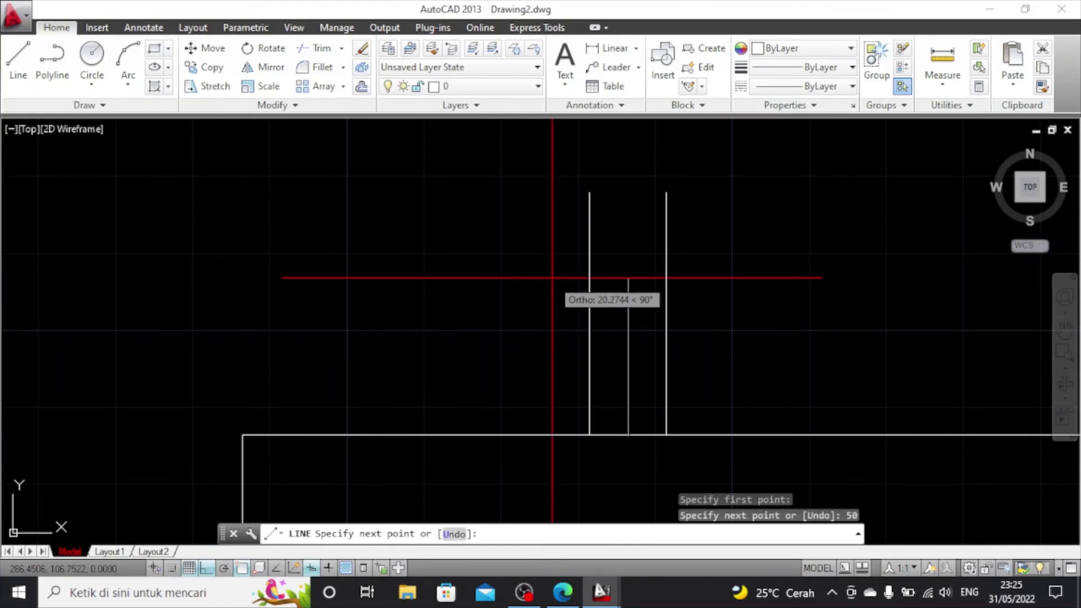
pyautogui.write('43')
pyautogui.press('Return')
pyautogui.scroll(-4, 562, 219)
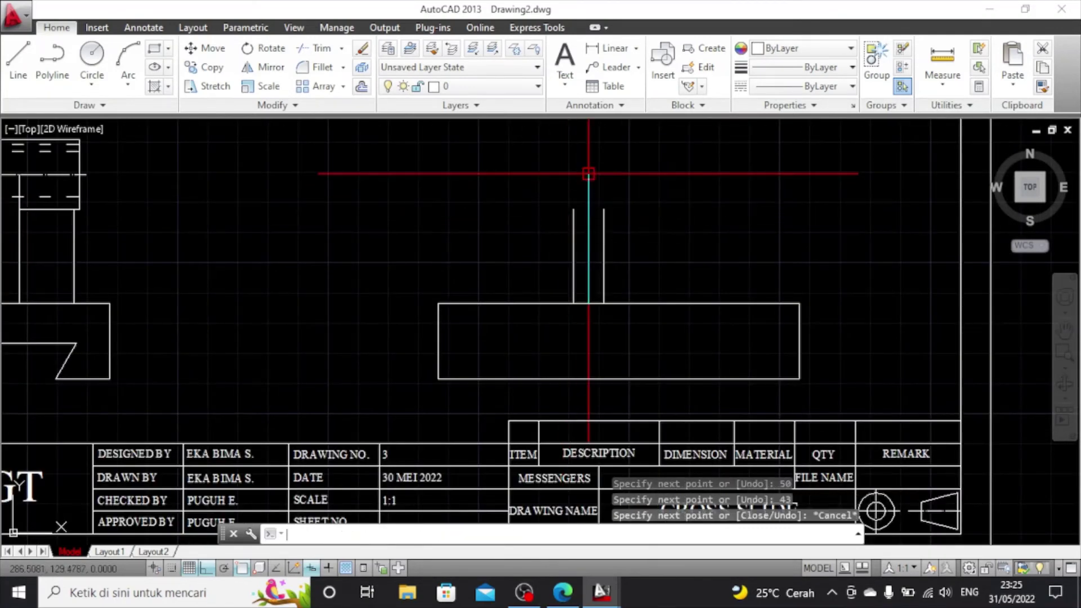
pyautogui.press('Escape')
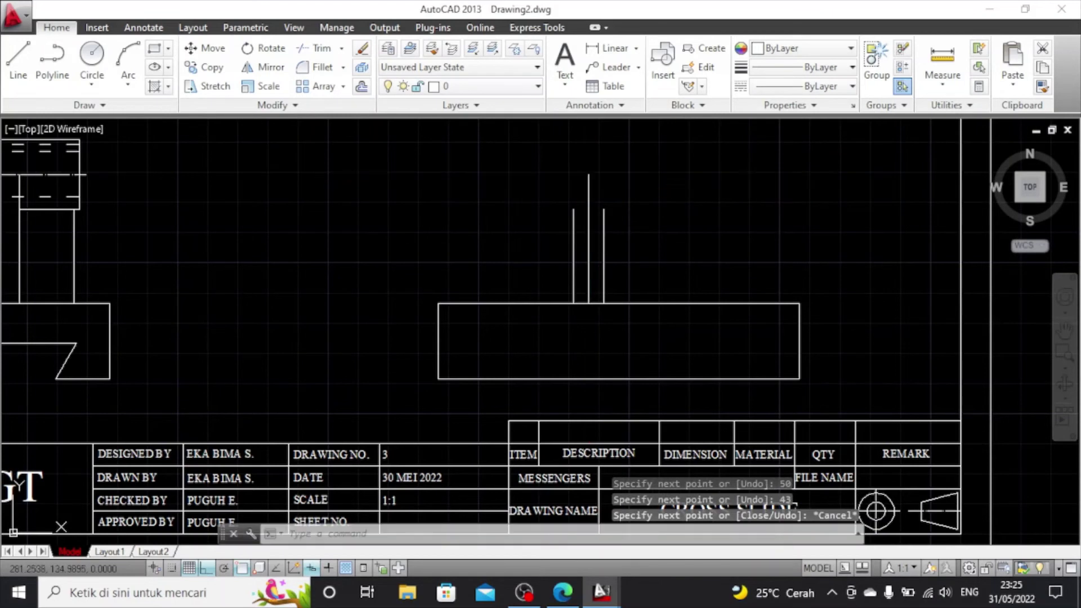
# Draw a 23-diameter circle centred at the centre line's top endpoint
pyautogui.click(92, 82)
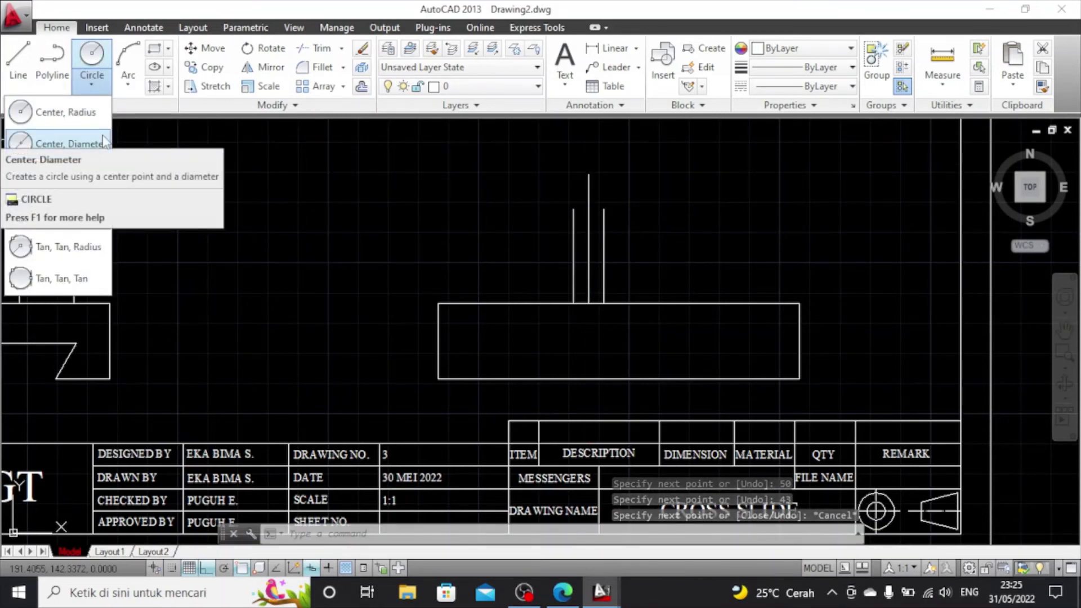
pyautogui.click(104, 142)
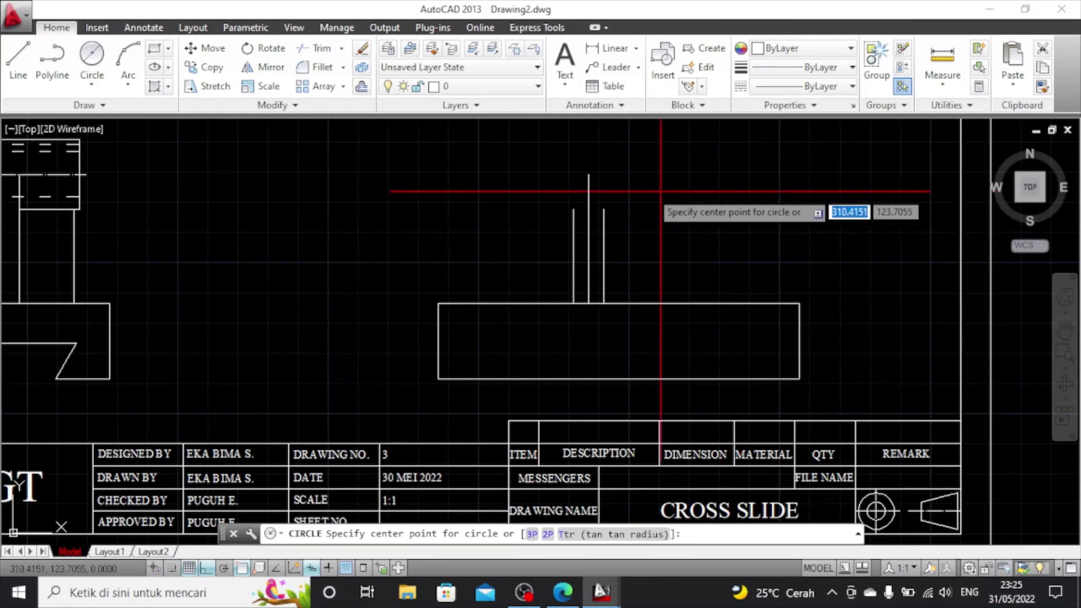
pyautogui.scroll(2, 588, 174)
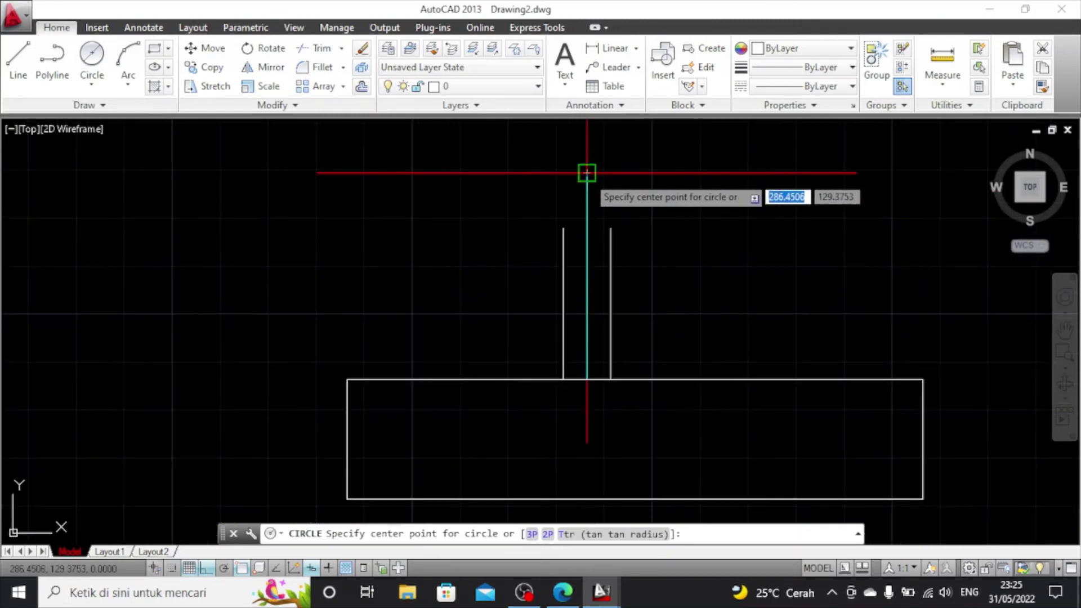
pyautogui.click(587, 173)
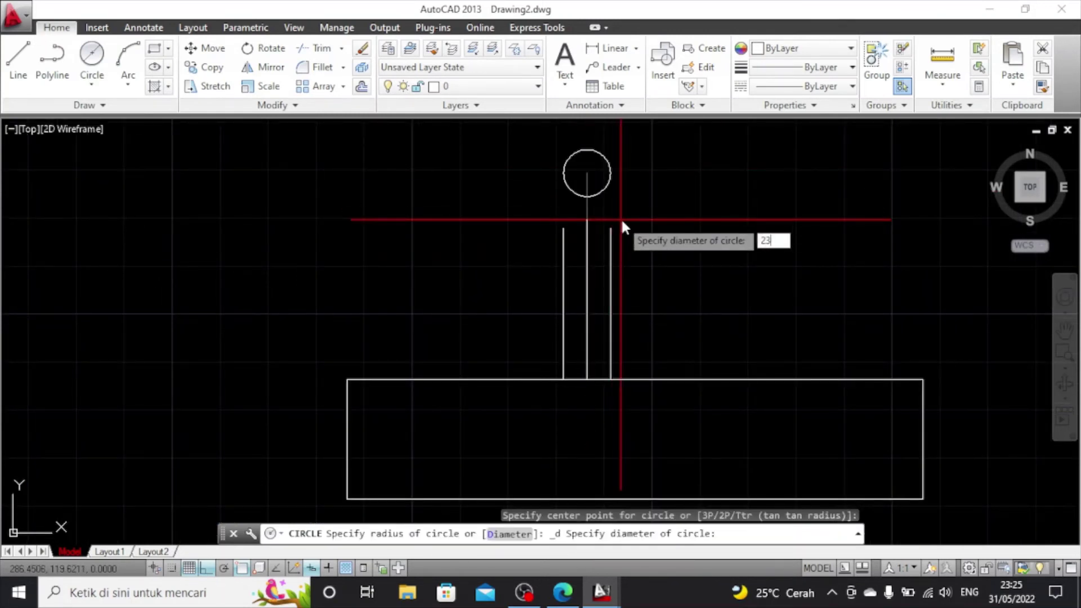
pyautogui.write('23')
pyautogui.press('Return')
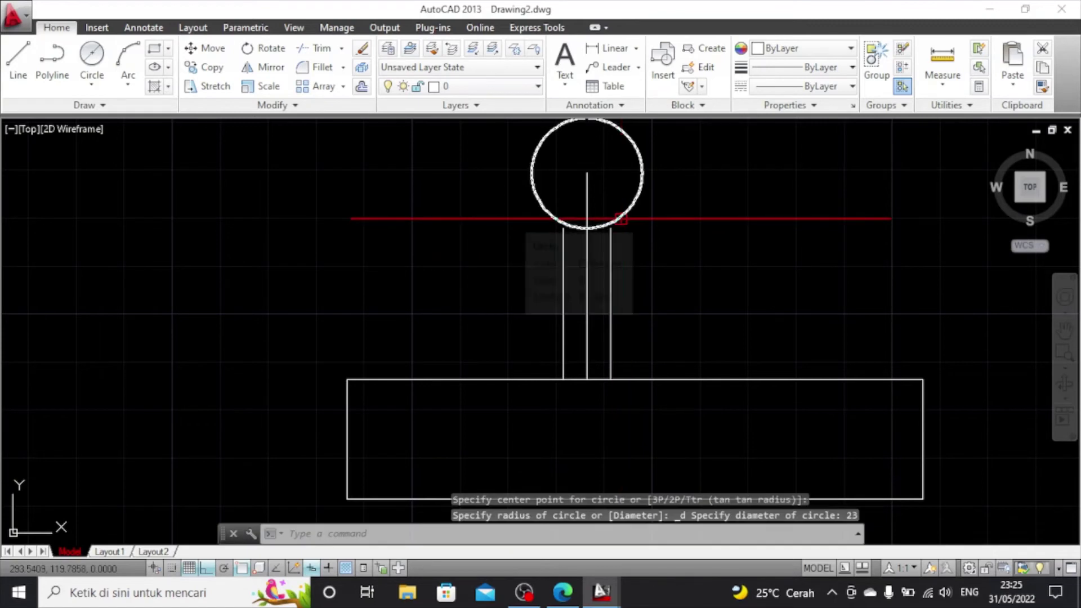
pyautogui.press('Escape')
# Stretch the right and left upright lines up to the circle
pyautogui.click(611, 274)
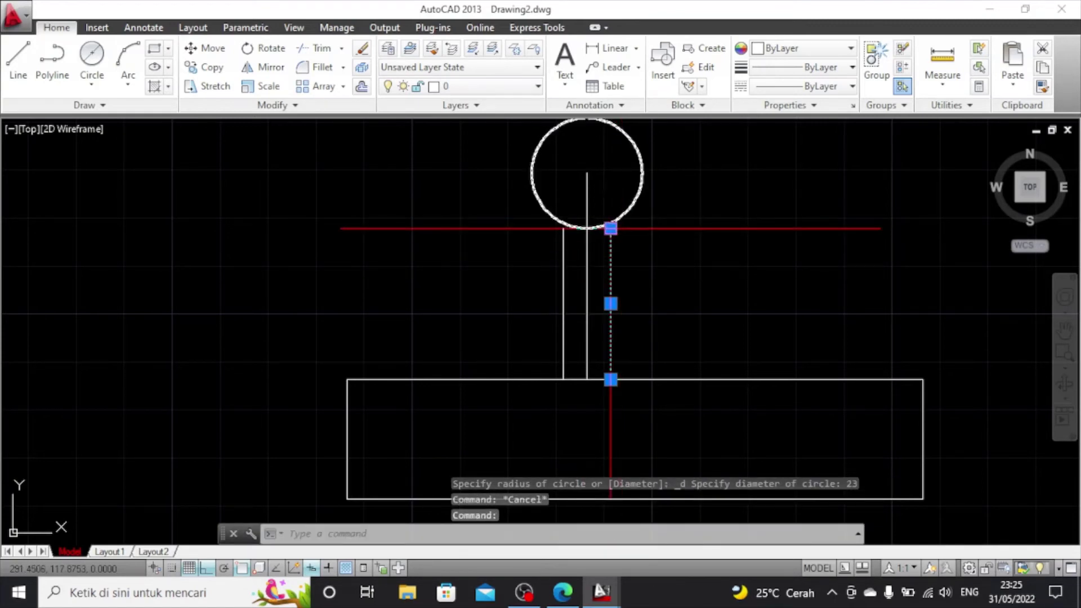
pyautogui.click(611, 229)
pyautogui.click(610, 199)
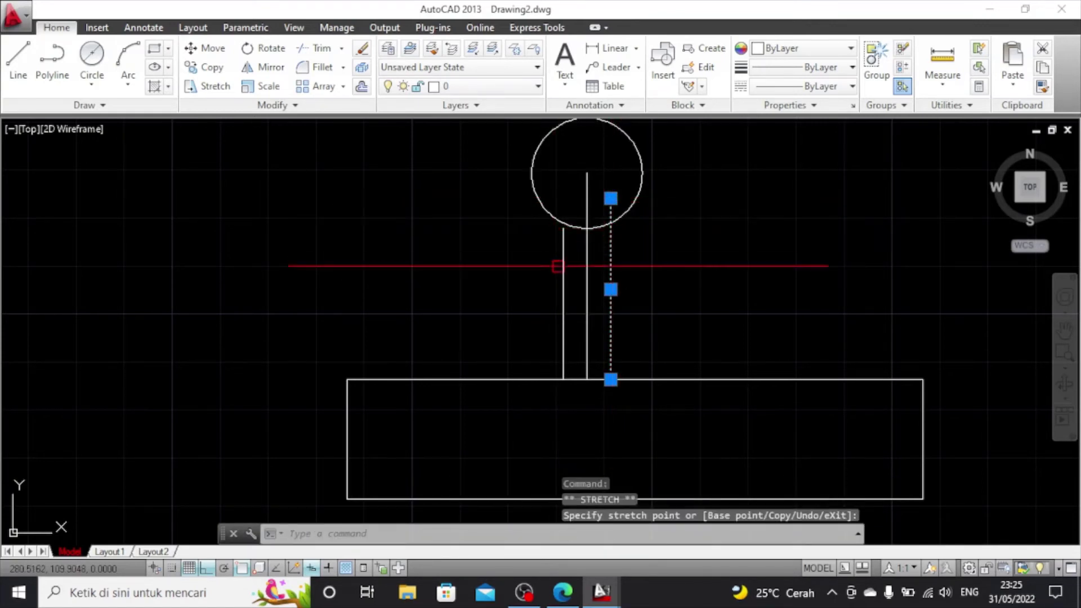
pyautogui.click(568, 264)
pyautogui.click(563, 228)
pyautogui.click(564, 200)
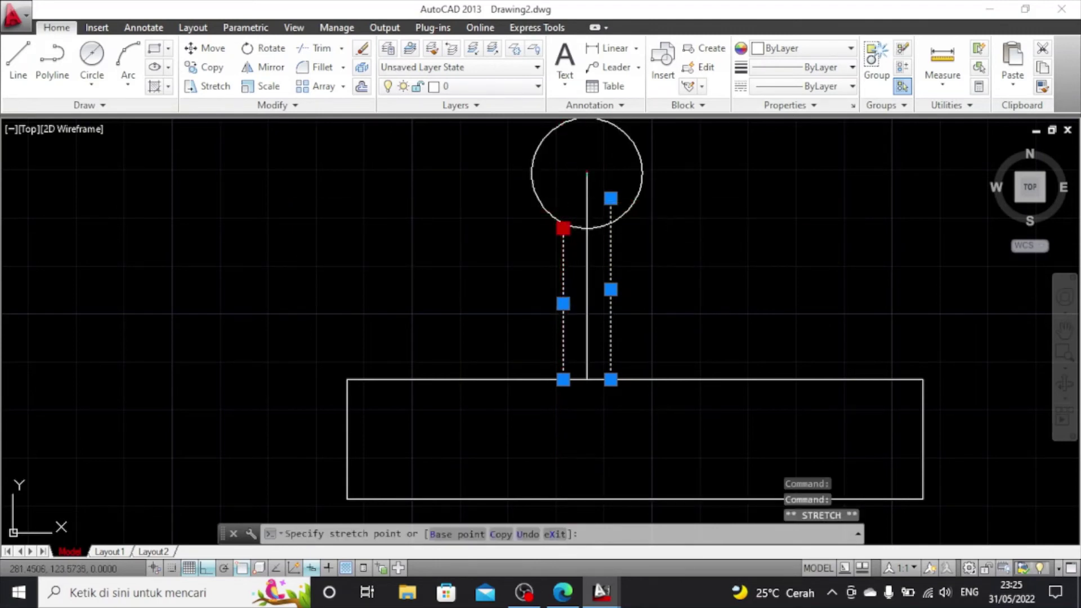
pyautogui.press('Escape')
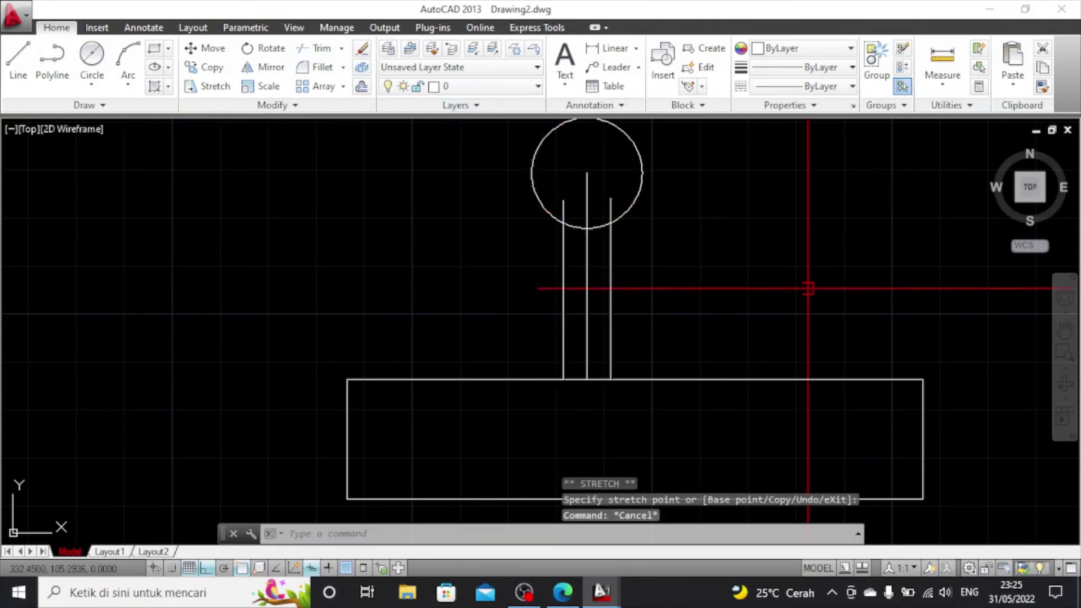
# Start TRIM with all objects as cutting edges
pyautogui.rightClick(753, 243)
pyautogui.press('Escape')
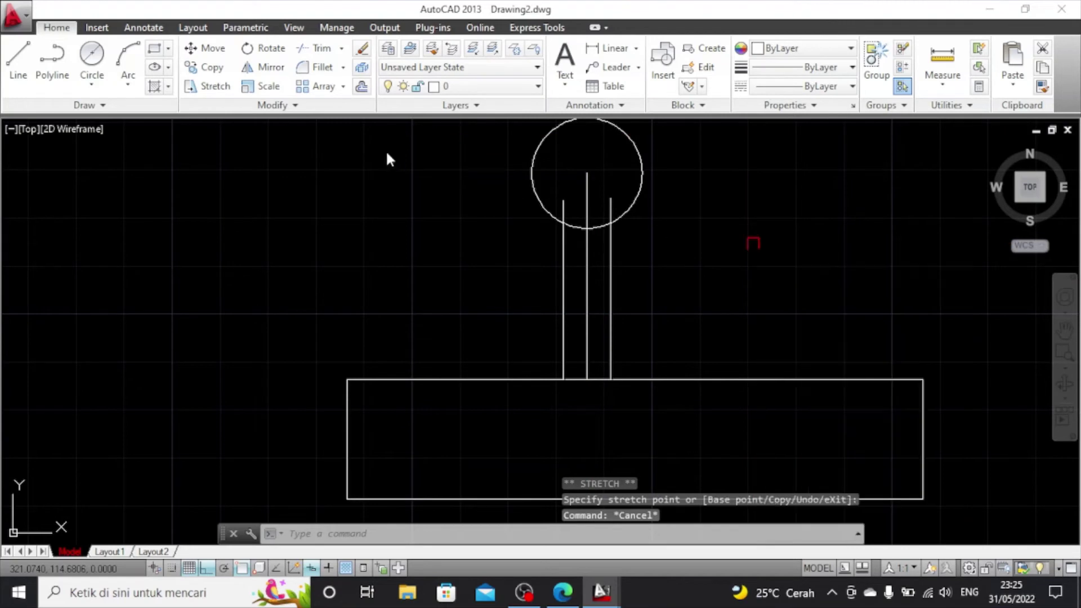
pyautogui.click(319, 47)
pyautogui.press('Return')
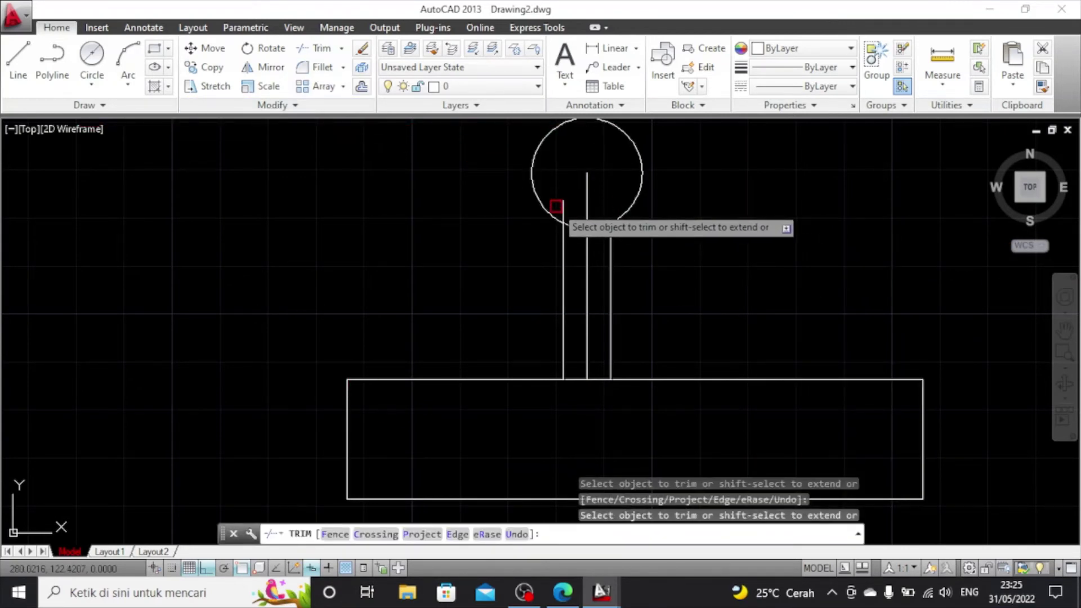
# Trim the left and centre line portions lying inside the circle
pyautogui.click(564, 208)
pyautogui.click(585, 190)
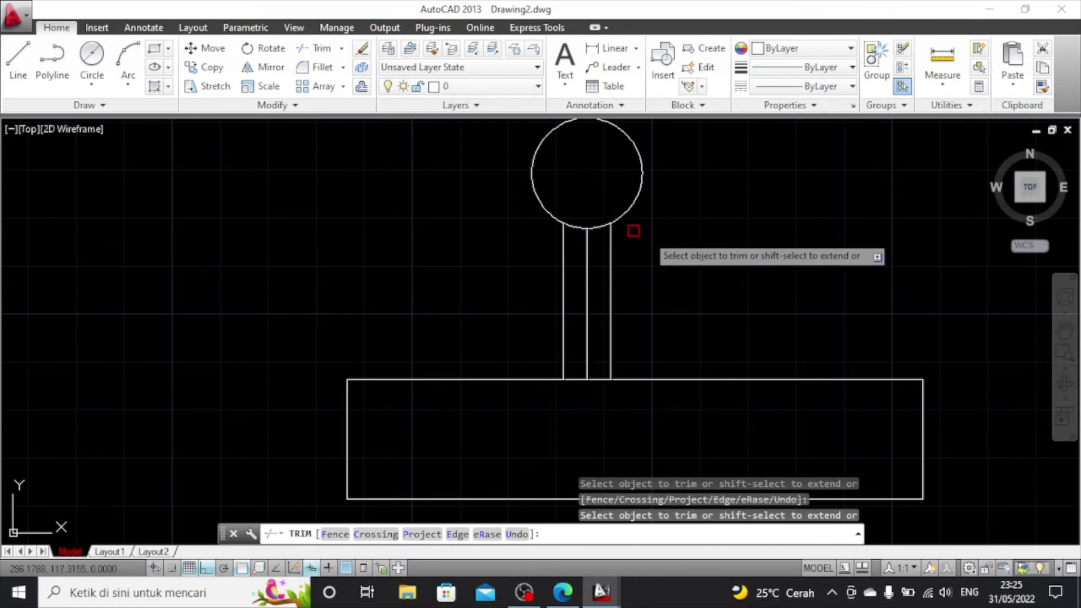
pyautogui.scroll(-2, 675, 215)
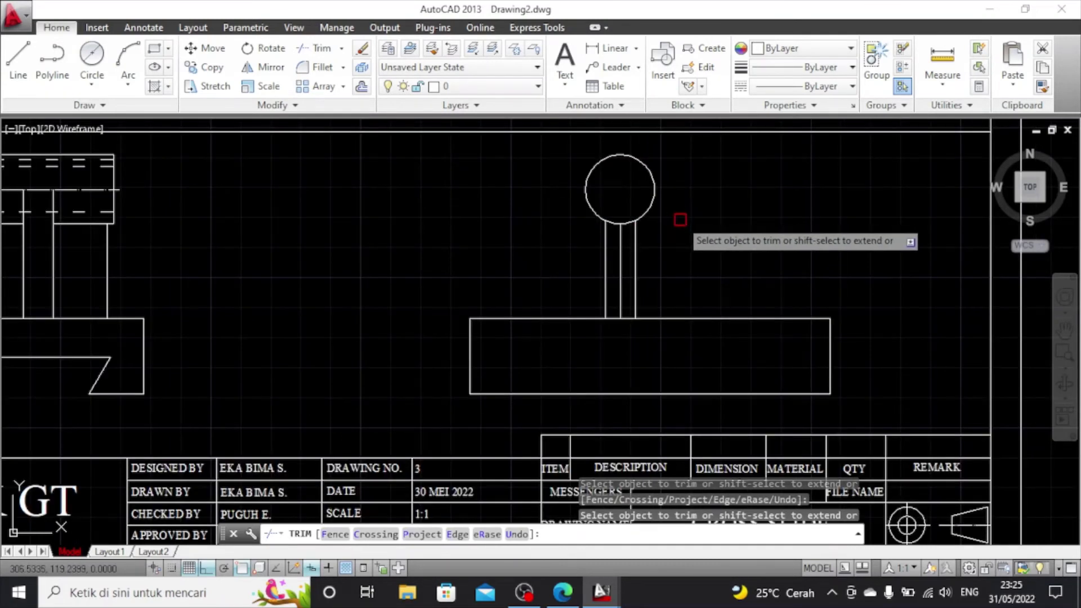
pyautogui.press('Escape')
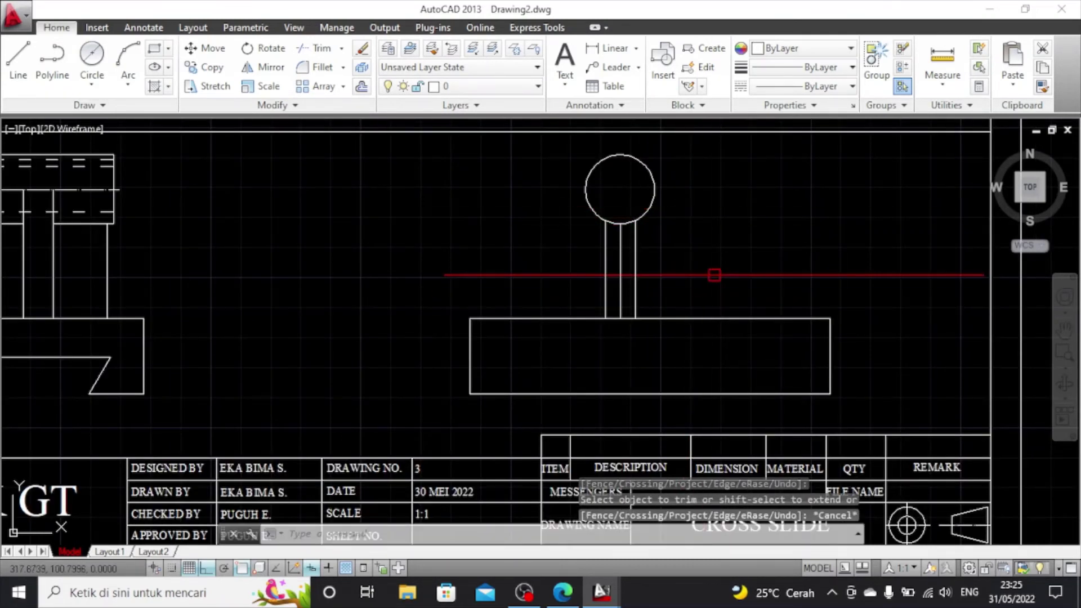
# Pan the view downward to re-centre the side view
pyautogui.click(1064, 331)
pyautogui.moveTo(714, 258); pyautogui.dragTo(725, 314)
pyautogui.rightClick(724, 314)
pyautogui.click(758, 317)
pyautogui.scroll(2, 630, 272)
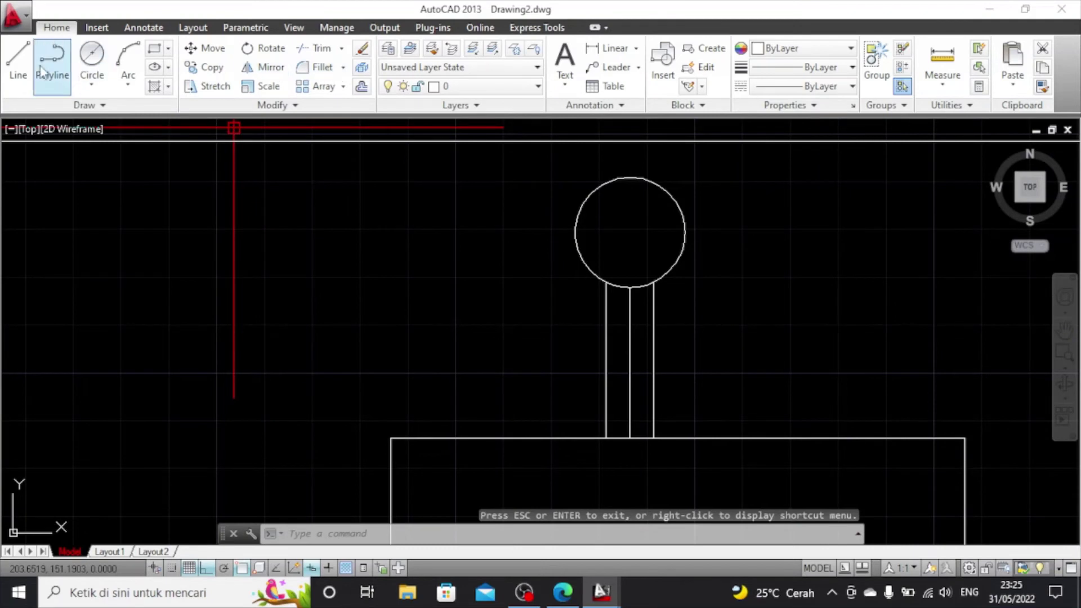
pyautogui.click(92, 56)
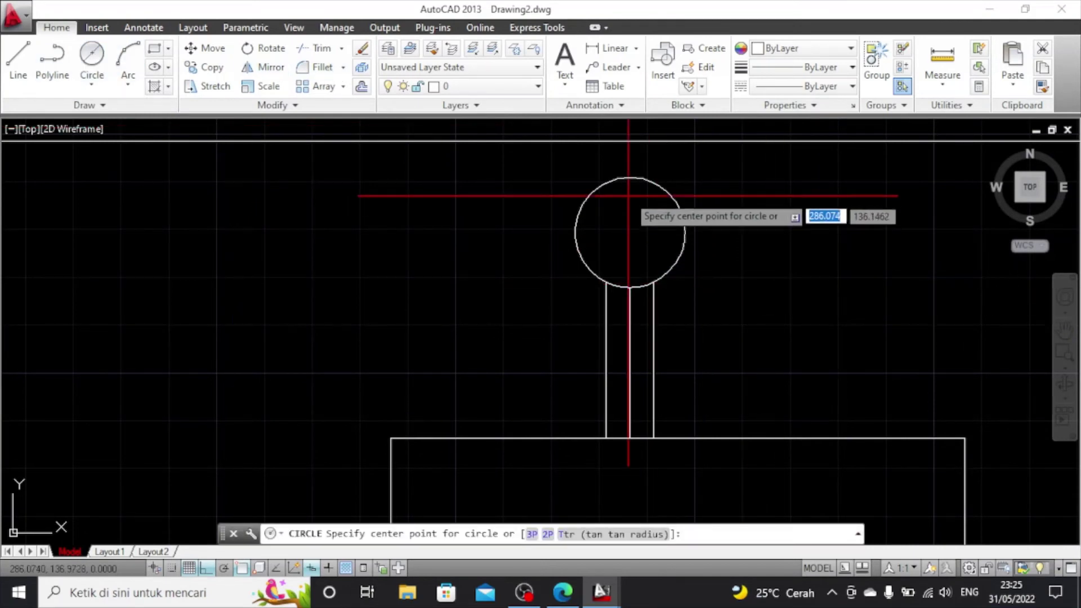
# Draw a 15-diameter circle concentric with the existing circle
pyautogui.click(630, 232)
pyautogui.write('d')
pyautogui.press('Return')
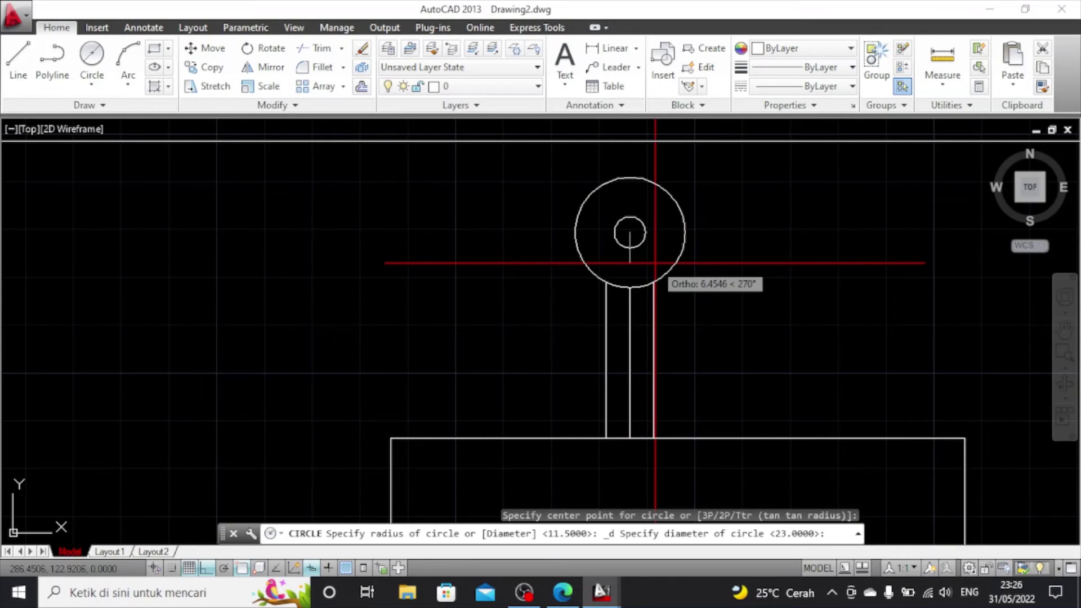
pyautogui.write('1')
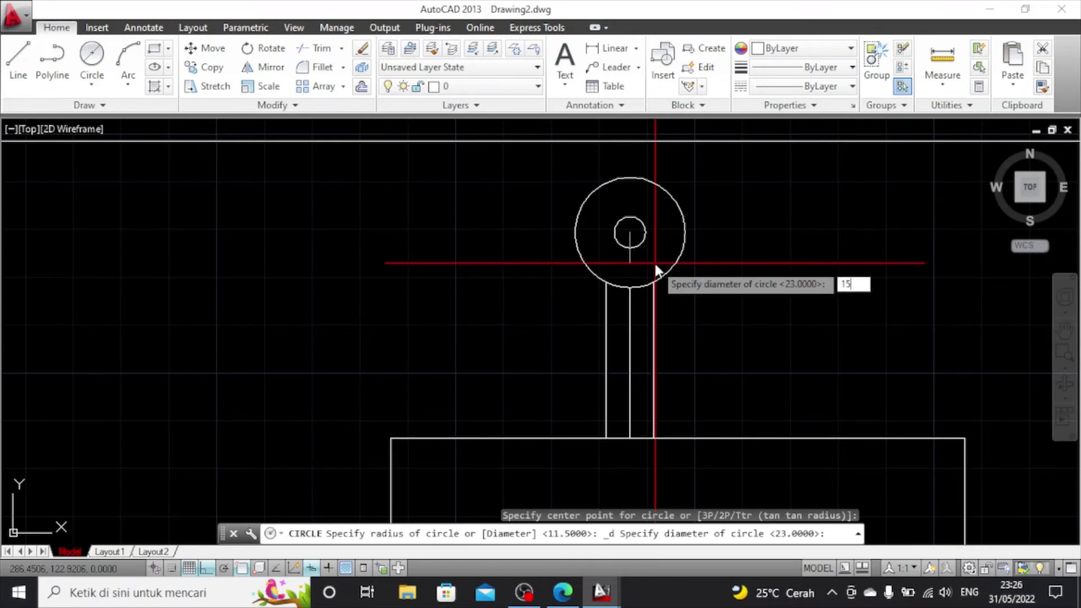
pyautogui.write('5')
pyautogui.press('Return')
pyautogui.press('Escape')
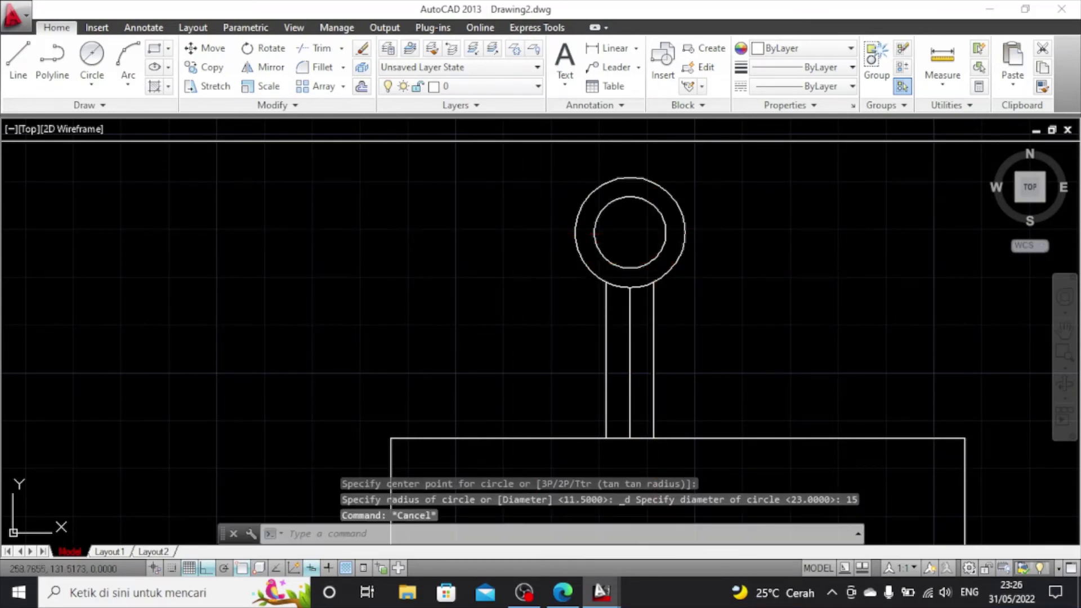
# Draw the keyway slot outline from the inner circle's top with 2.5, 2.5 and 5 segments
pyautogui.click(18, 59)
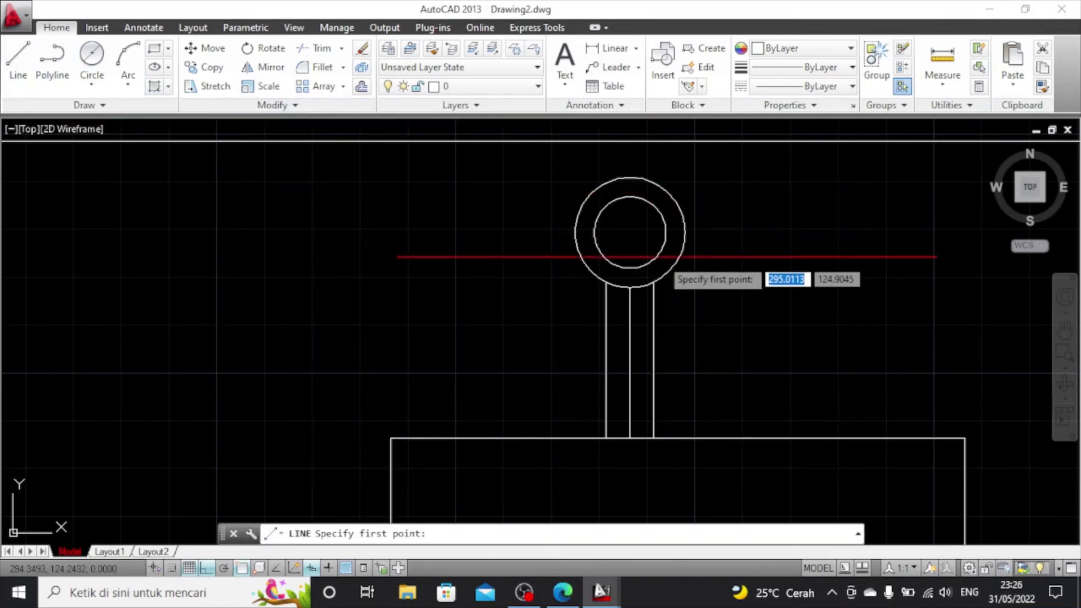
pyautogui.scroll(3, 631, 235)
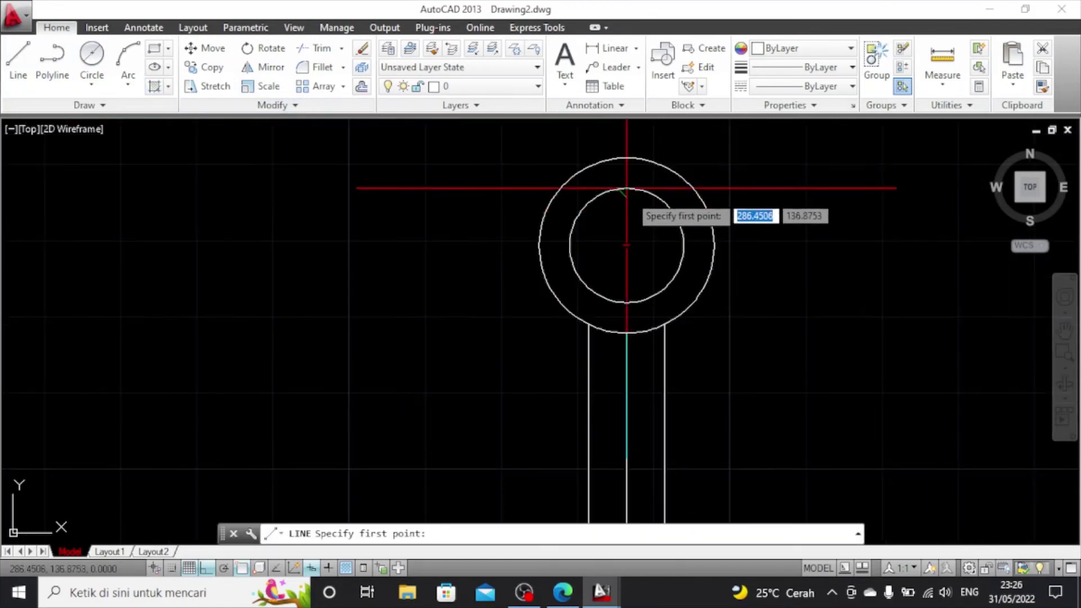
pyautogui.click(626, 189)
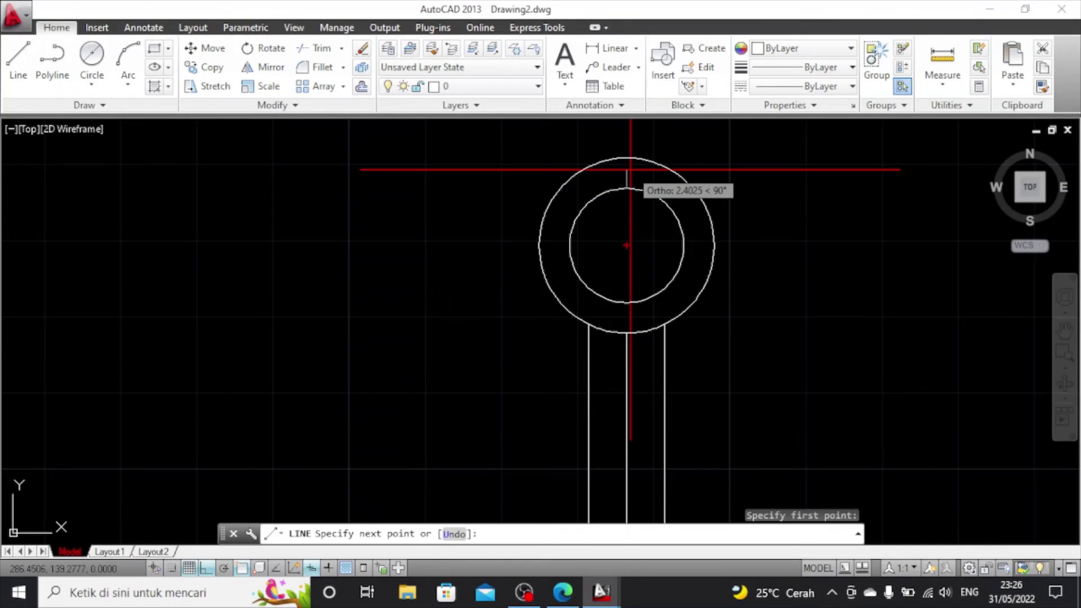
pyautogui.write('2.5')
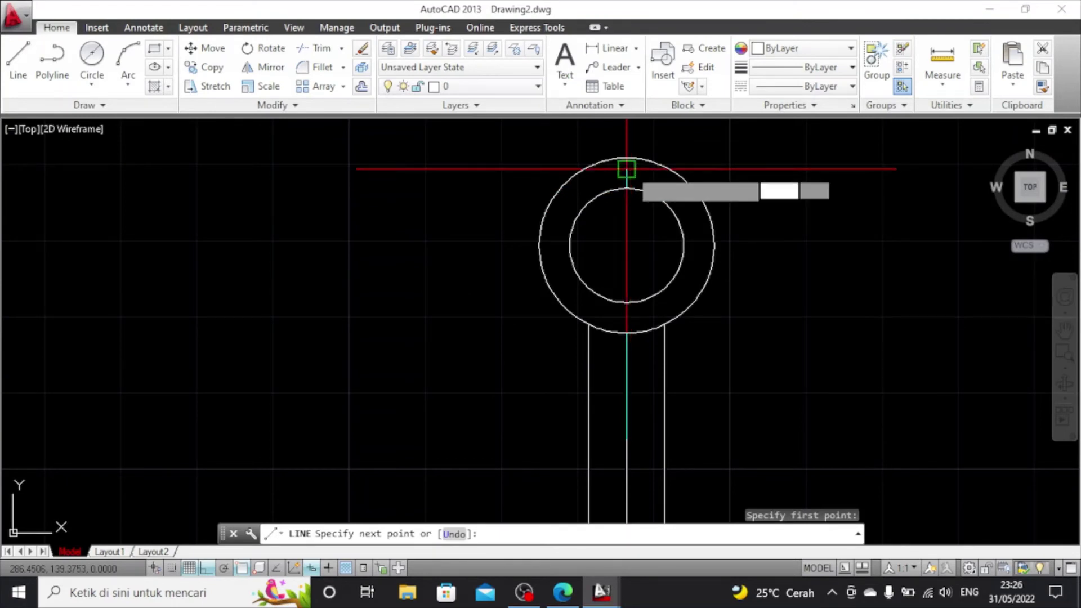
pyautogui.press('Return')
pyautogui.write('2.5')
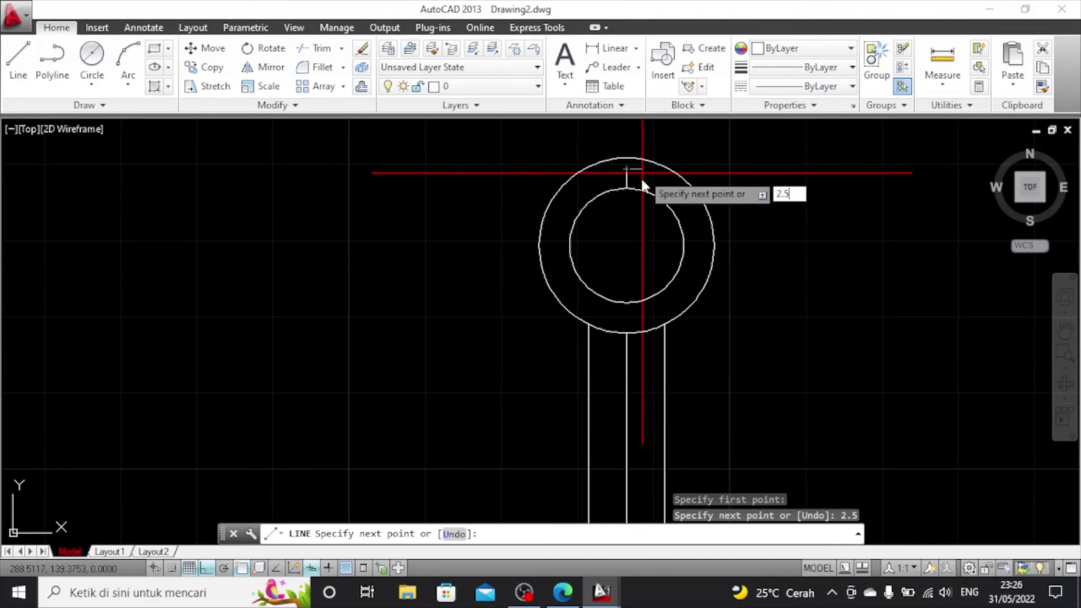
pyautogui.press('Return')
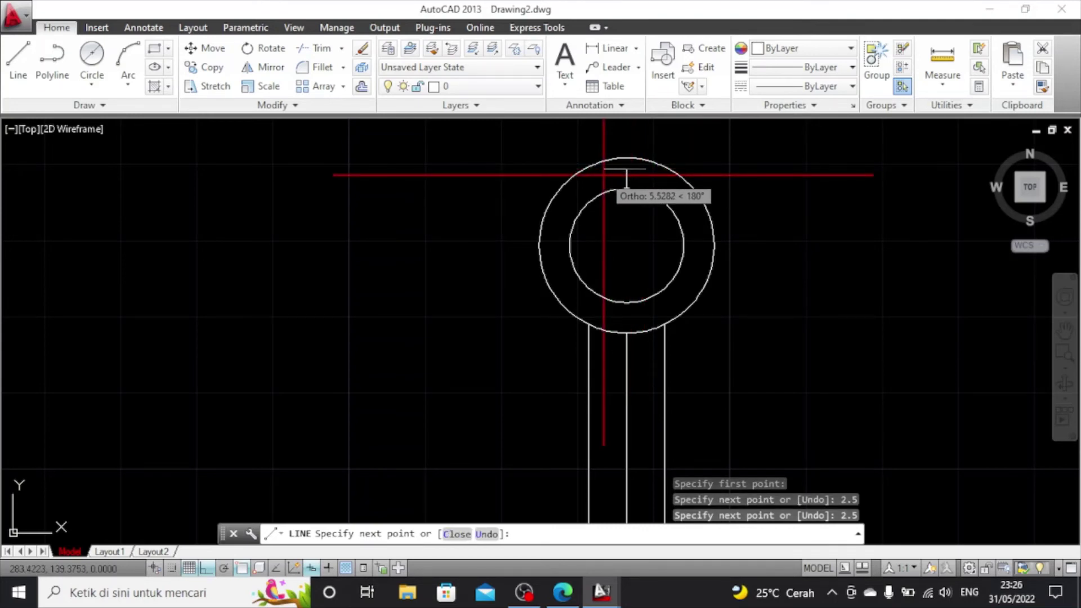
pyautogui.write('5')
pyautogui.press('Return')
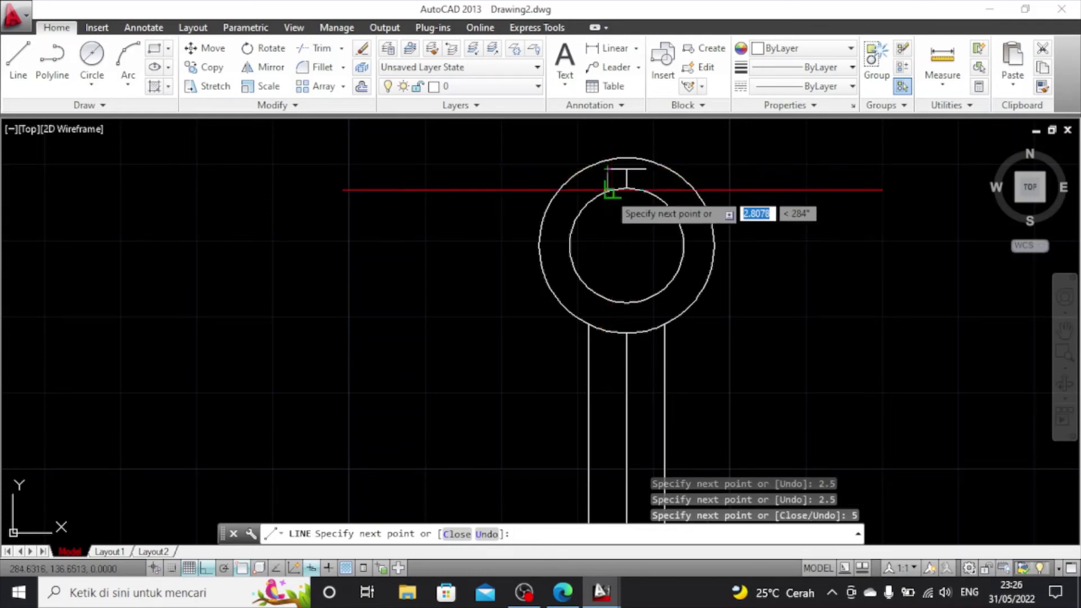
pyautogui.scroll(4, 613, 190)
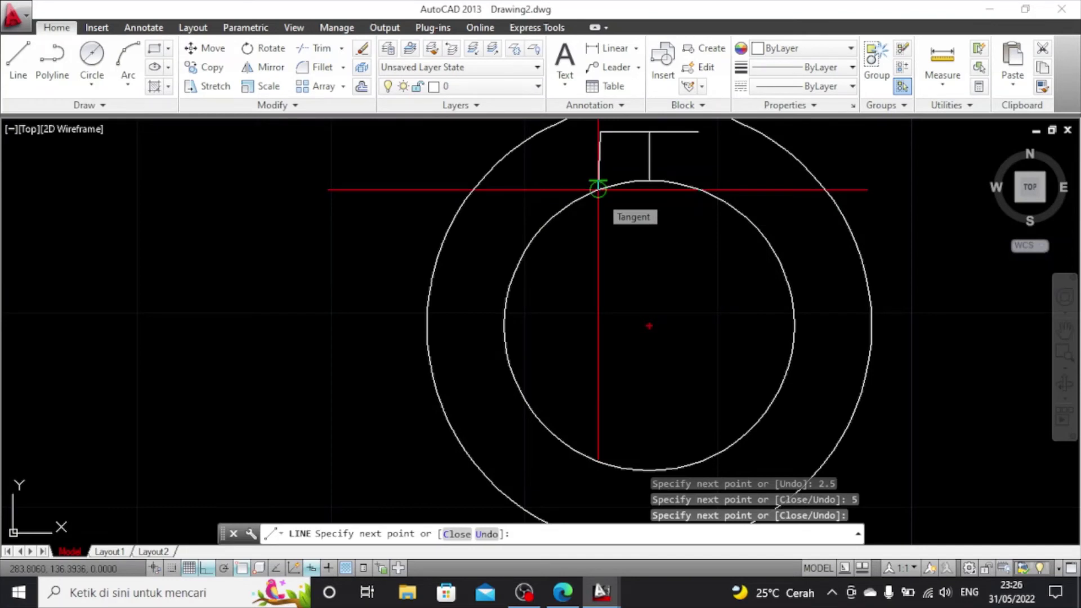
pyautogui.hotkey('ctrl', 'z')
pyautogui.scroll(2, 598, 190)
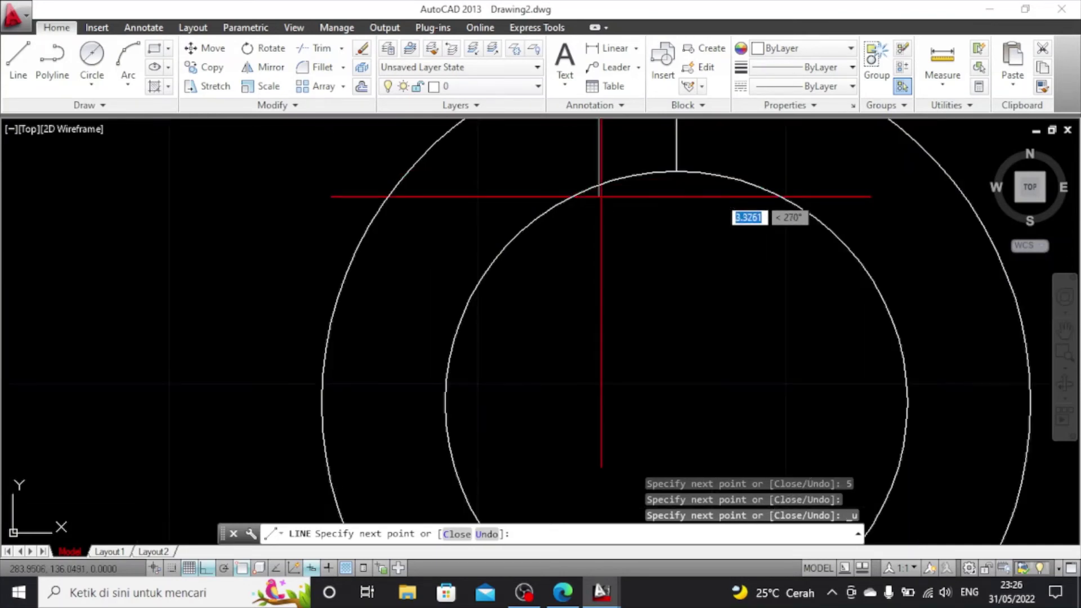
pyautogui.click(598, 213)
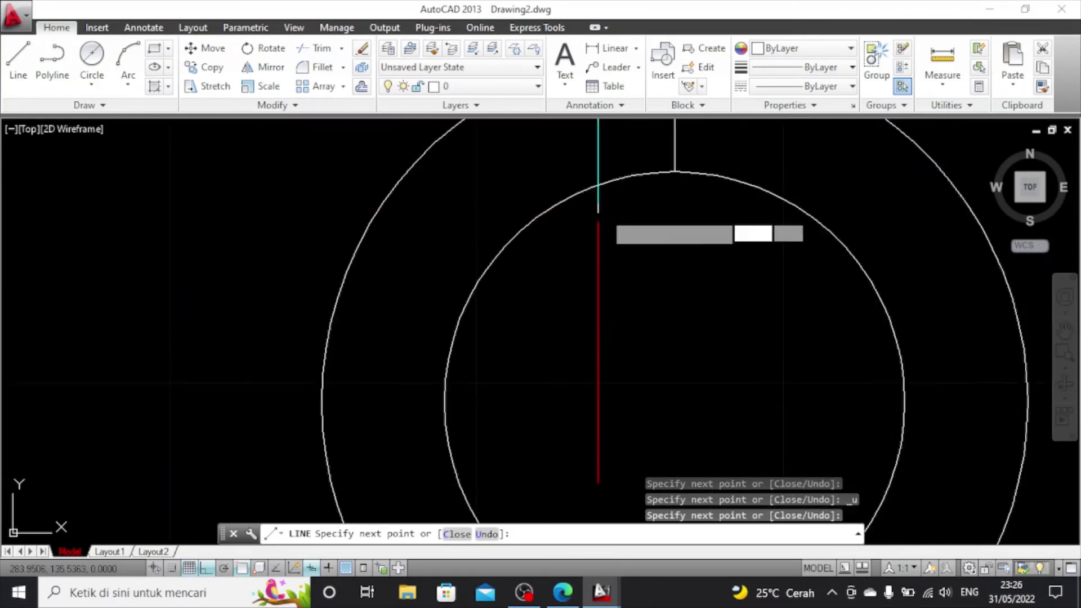
pyautogui.scroll(-2, 599, 212)
pyautogui.press('Escape')
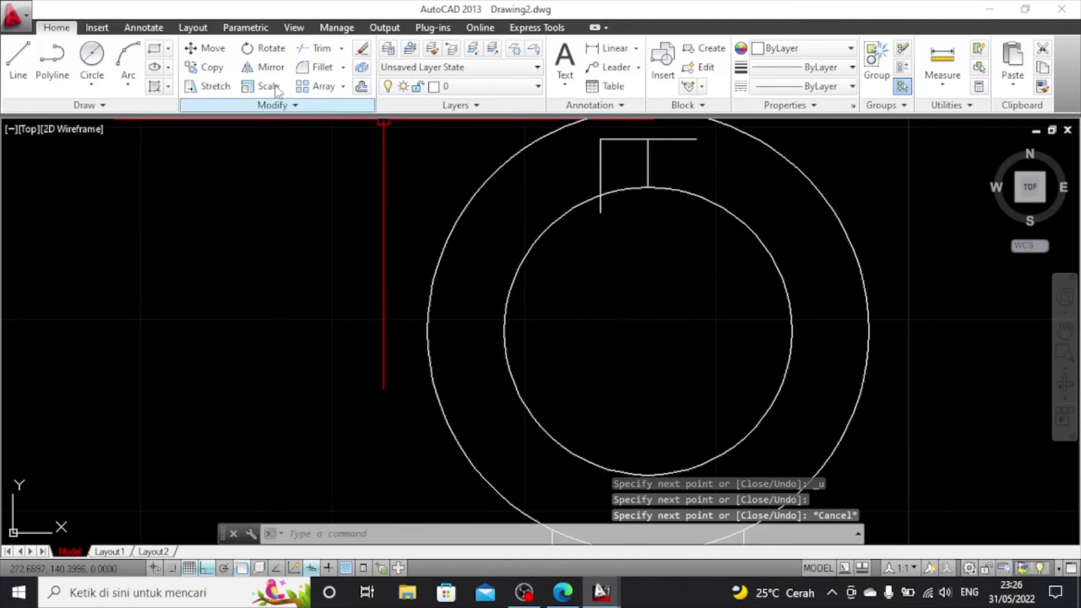
# Add the slot's right side from its top corner down to the inner circle
pyautogui.click(18, 59)
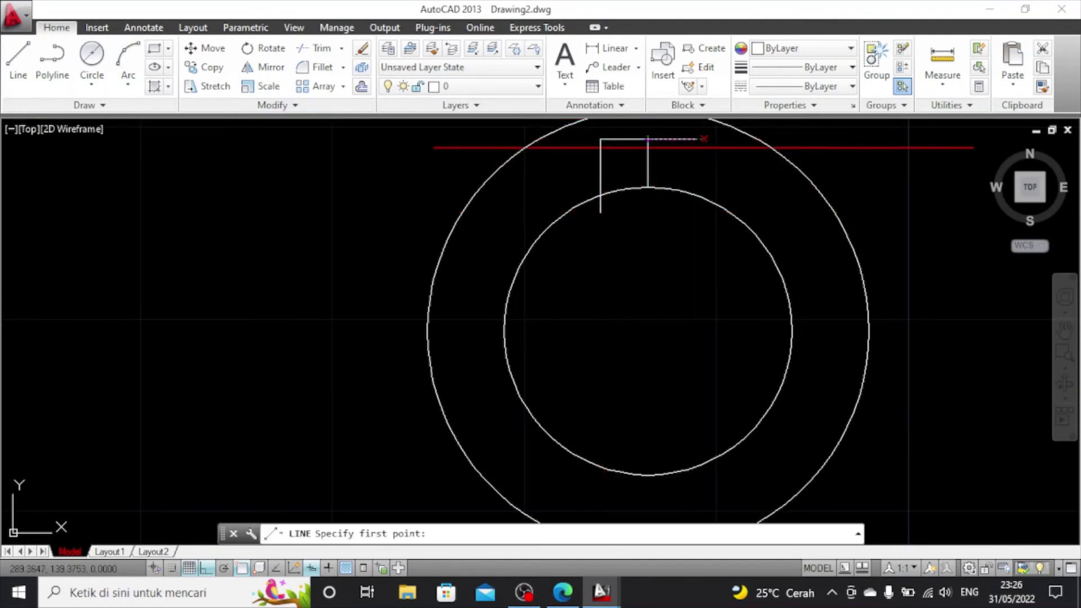
pyautogui.click(696, 138)
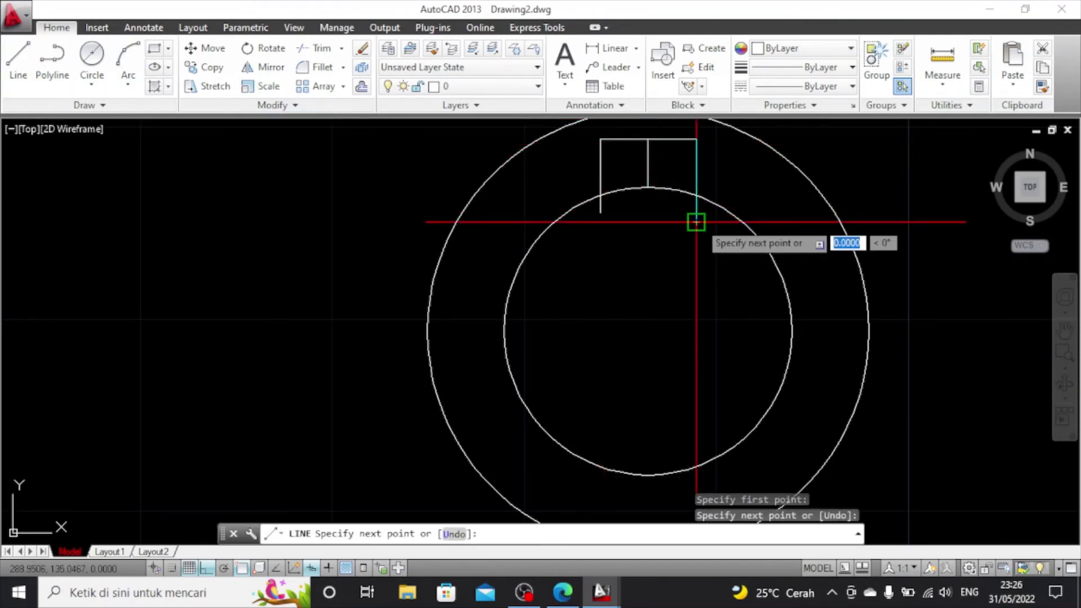
pyautogui.click(696, 222)
pyautogui.press('Escape')
# Trim the inner-circle arc inside the slot and delete the leftover middle line
pyautogui.click(317, 48)
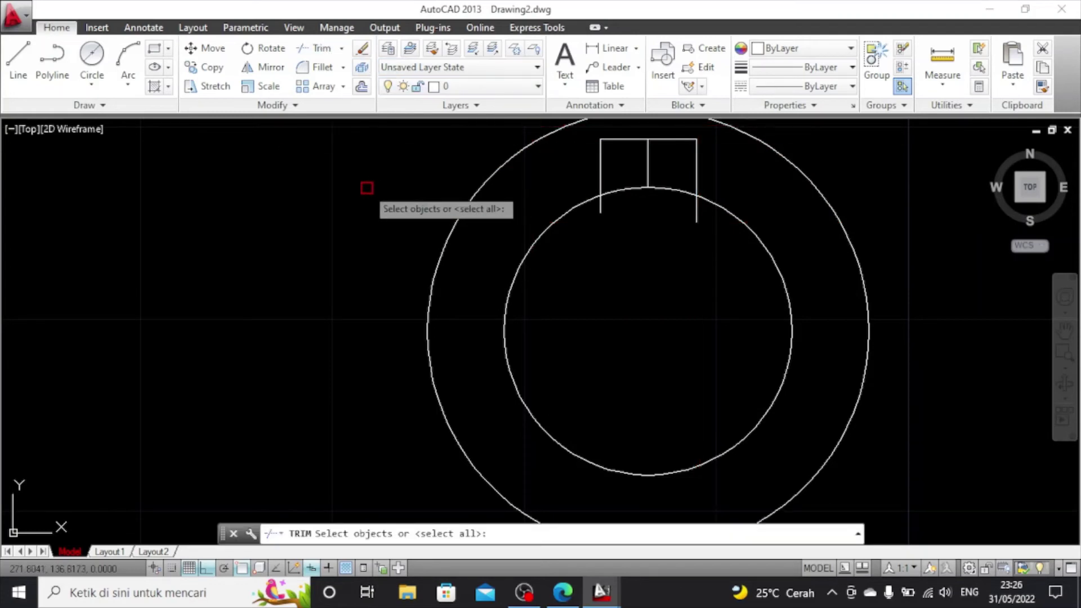
pyautogui.press('Return')
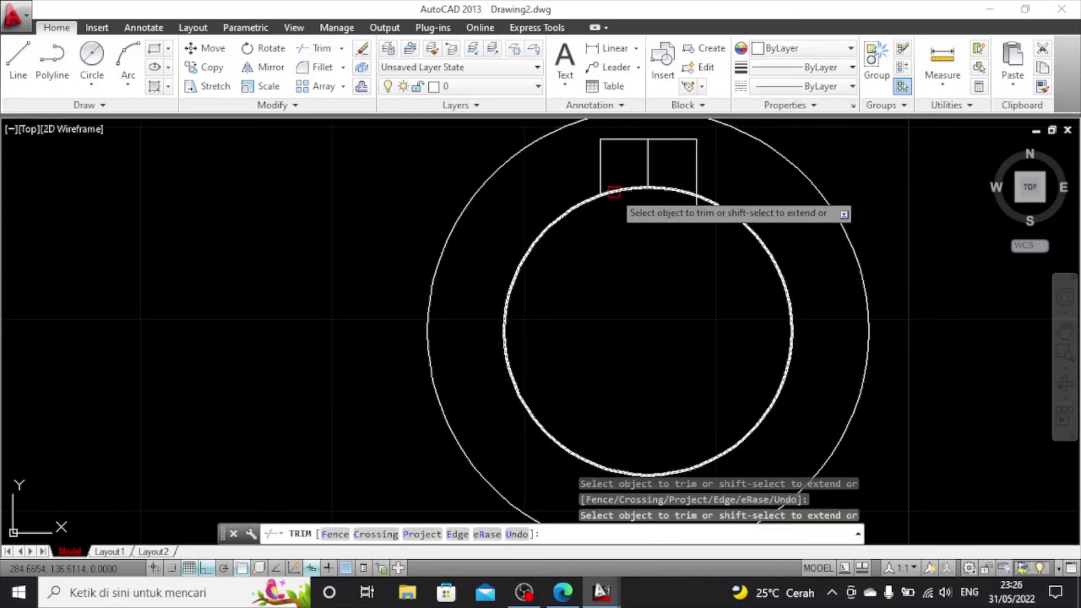
pyautogui.click(614, 192)
pyautogui.click(696, 207)
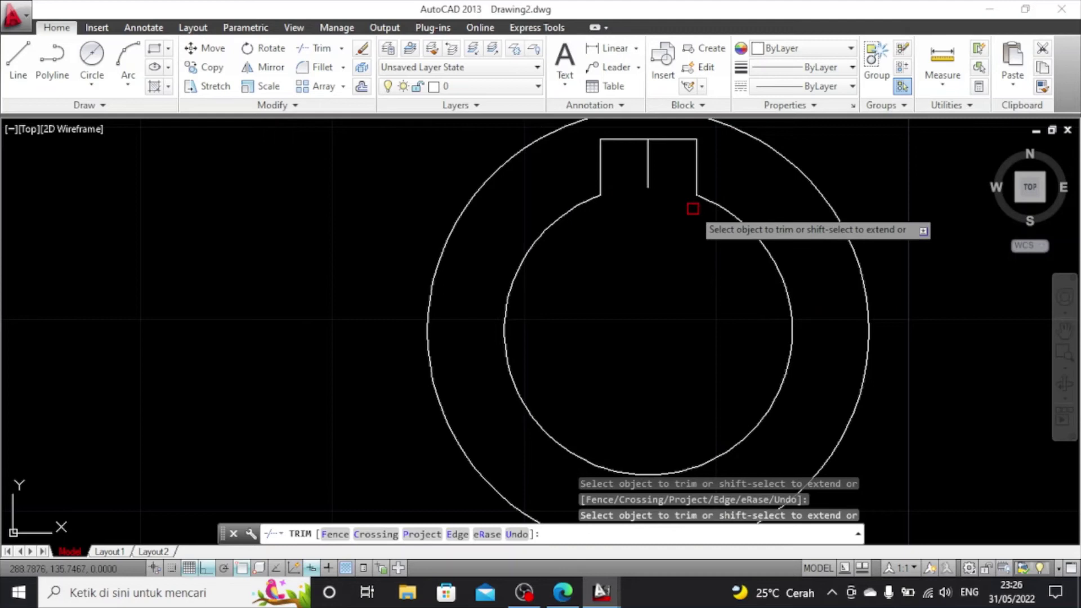
pyautogui.press('Escape')
pyautogui.click(648, 176)
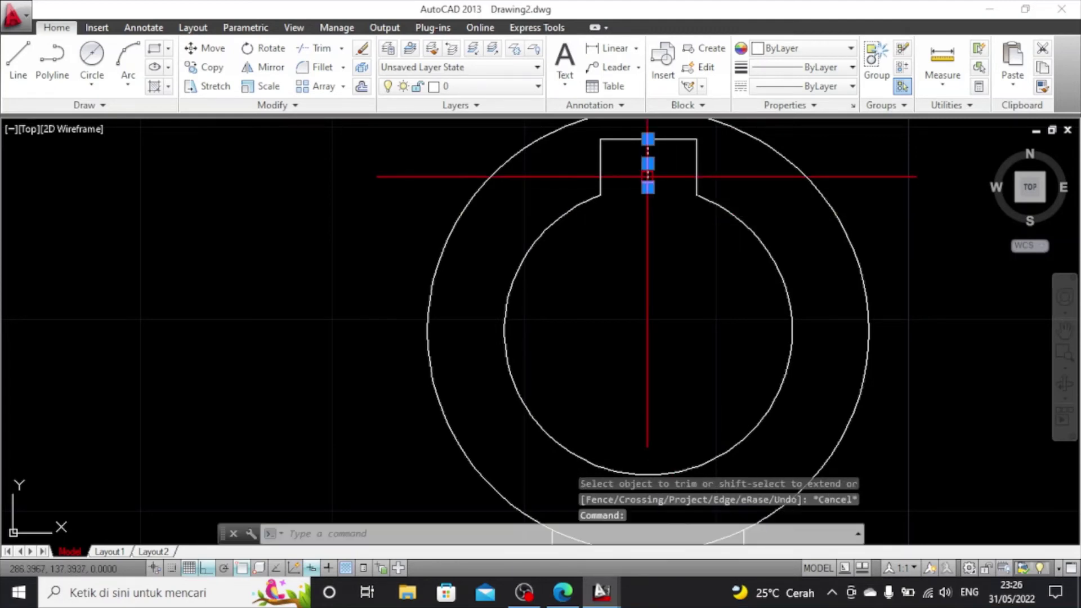
pyautogui.press('Delete')
pyautogui.scroll(-4, 660, 221)
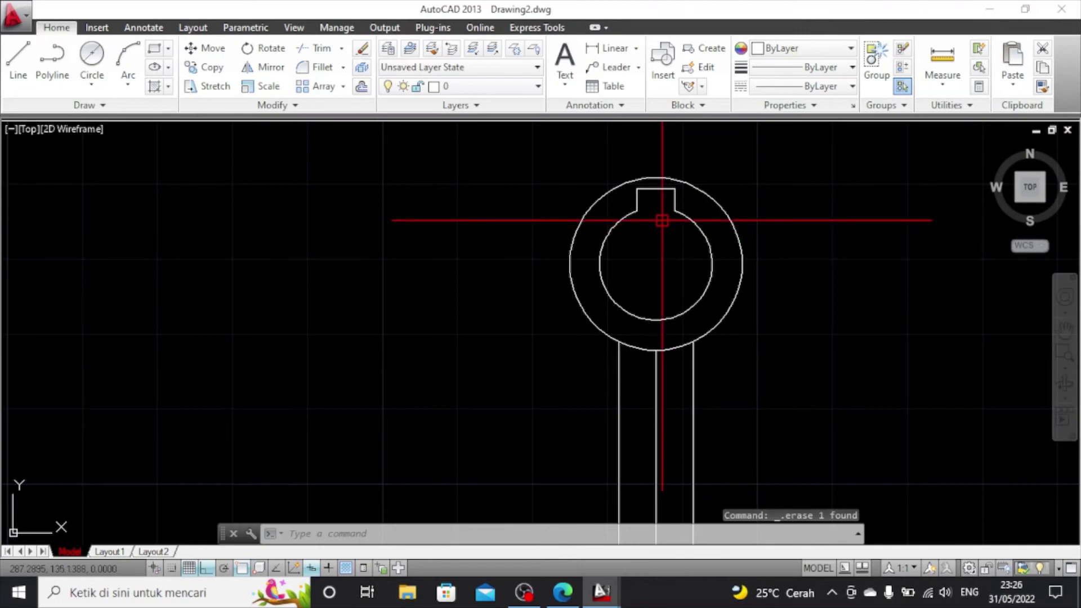
pyautogui.scroll(-6, 662, 220)
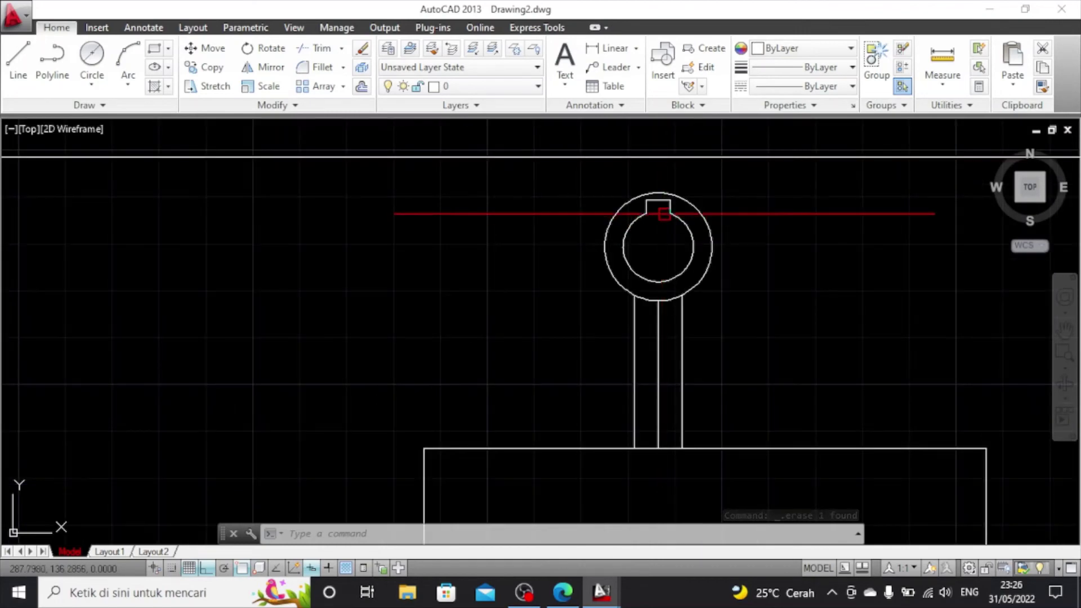
# Delete the long horizontal line across the top of the side view
pyautogui.scroll(2, 668, 218)
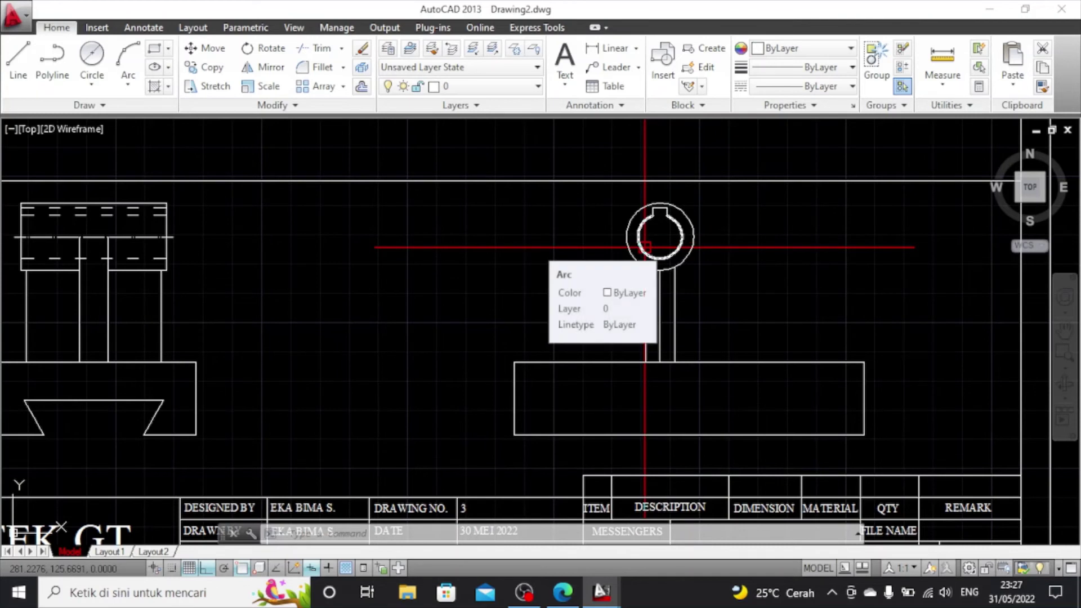
pyautogui.click(18, 56)
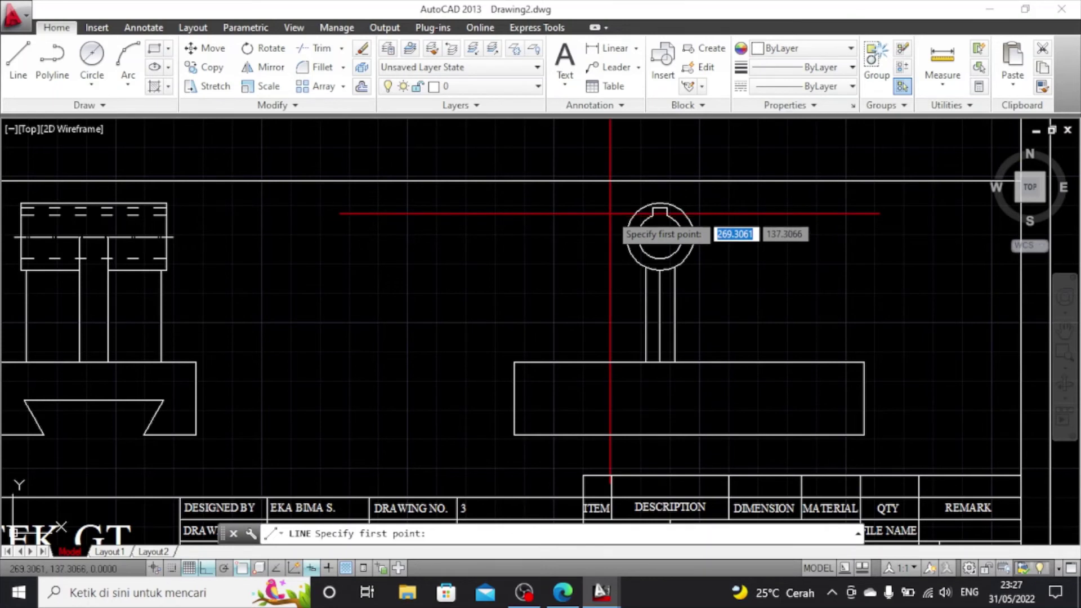
pyautogui.press('Escape')
pyautogui.click(621, 180)
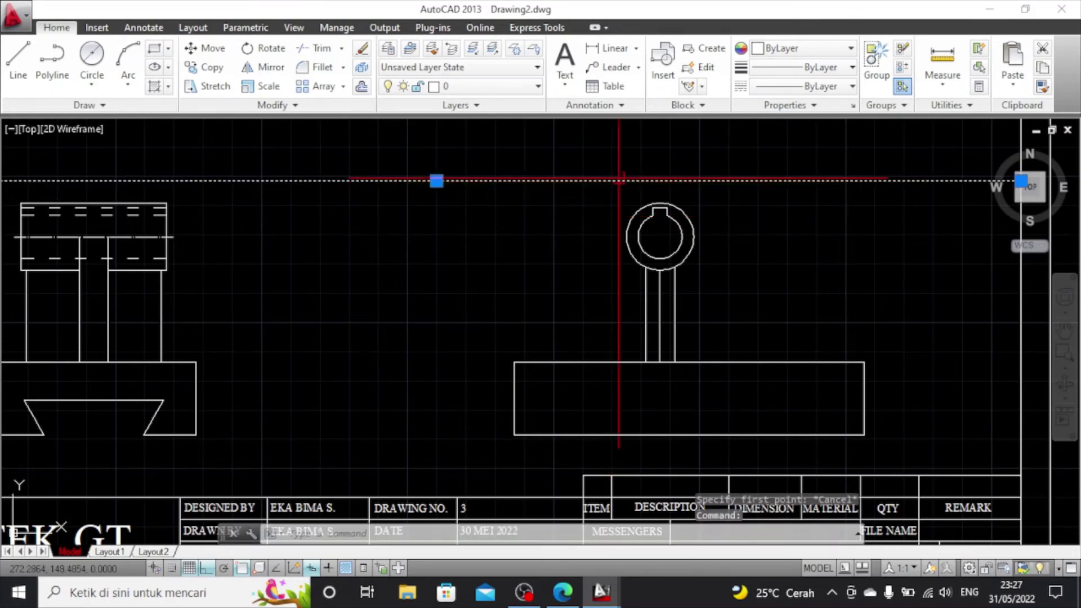
pyautogui.press('Delete')
# With Ortho off, draw a 104.7199-long line at 240° from above the circle
pyautogui.click(18, 59)
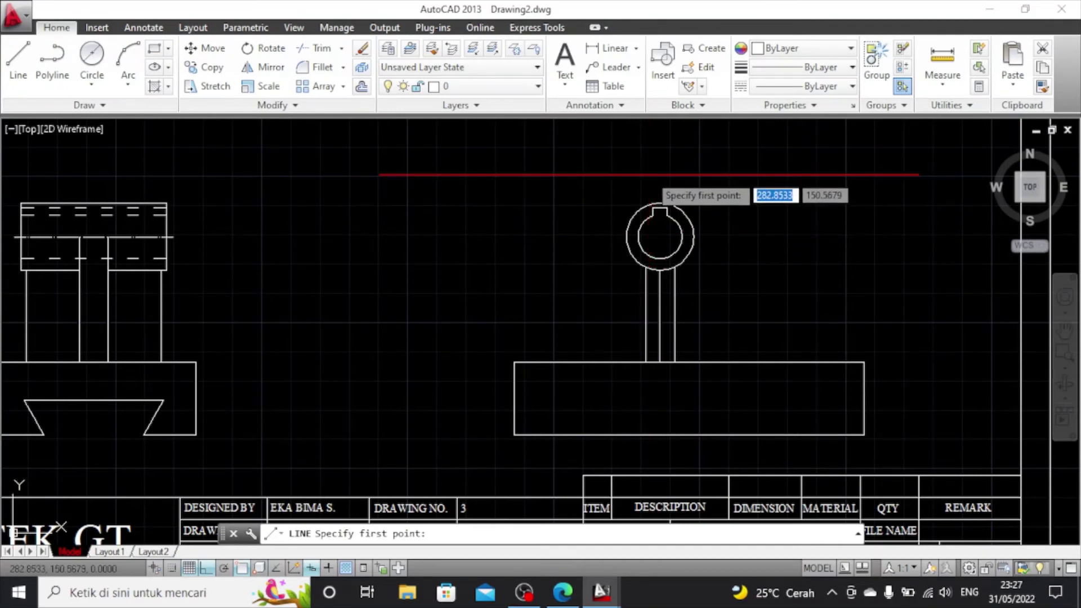
pyautogui.click(649, 168)
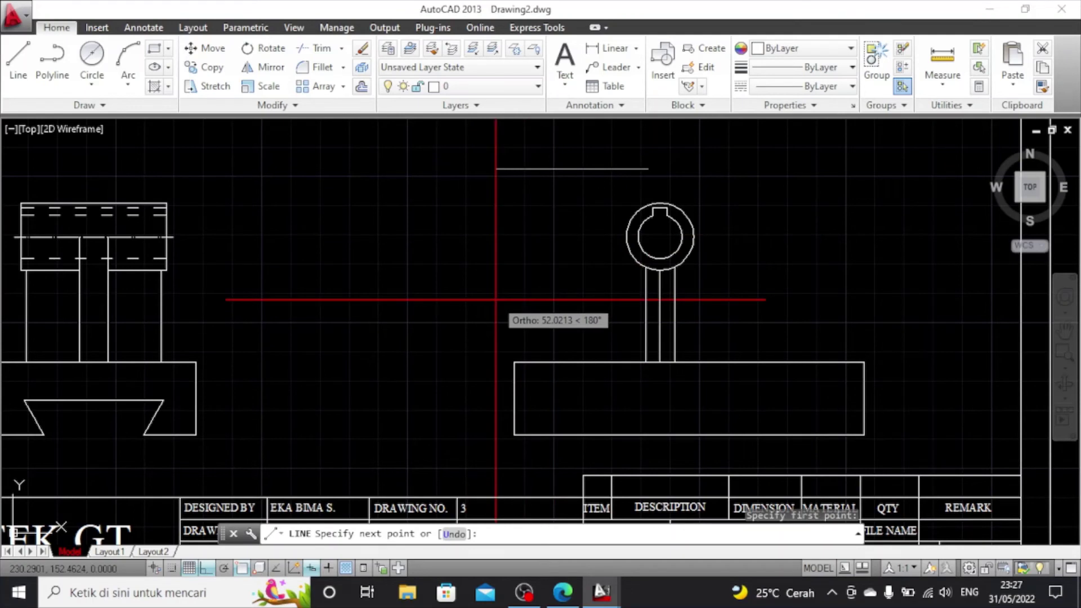
pyautogui.press('F8')
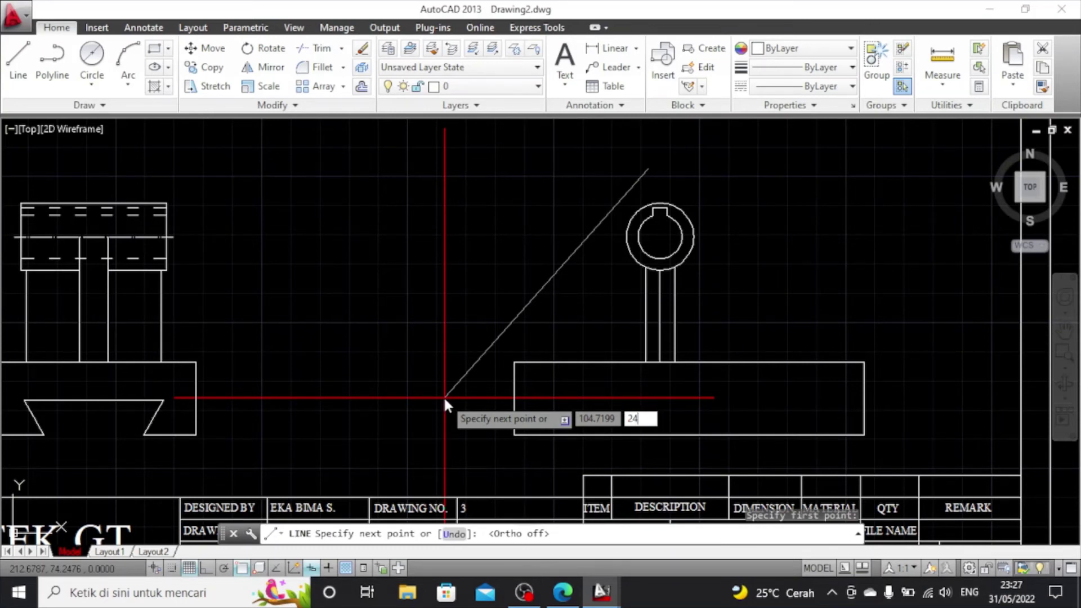
pyautogui.press('Return')
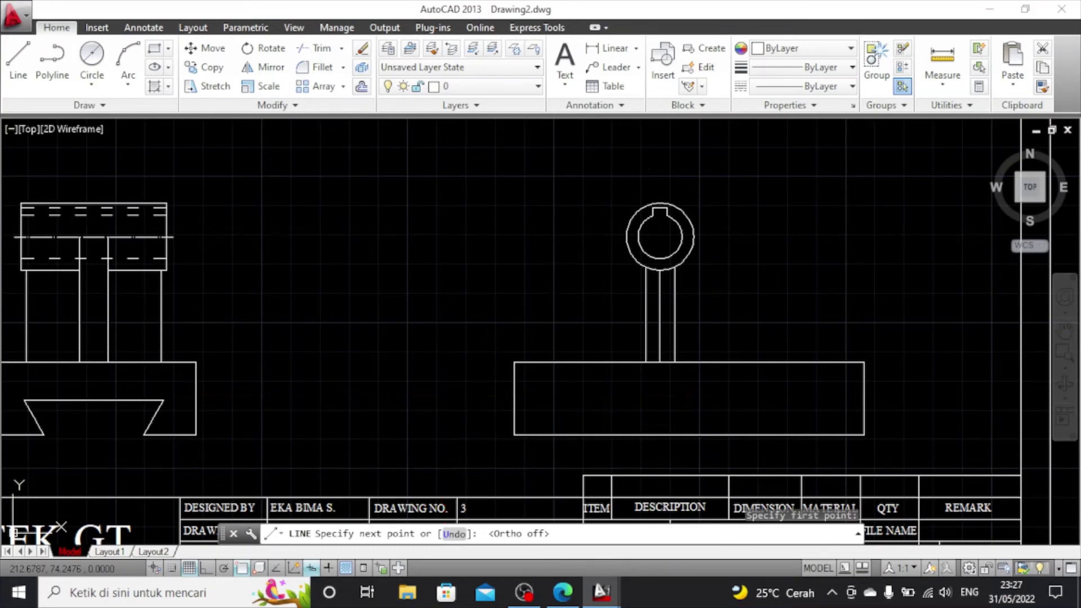
pyautogui.press('Escape')
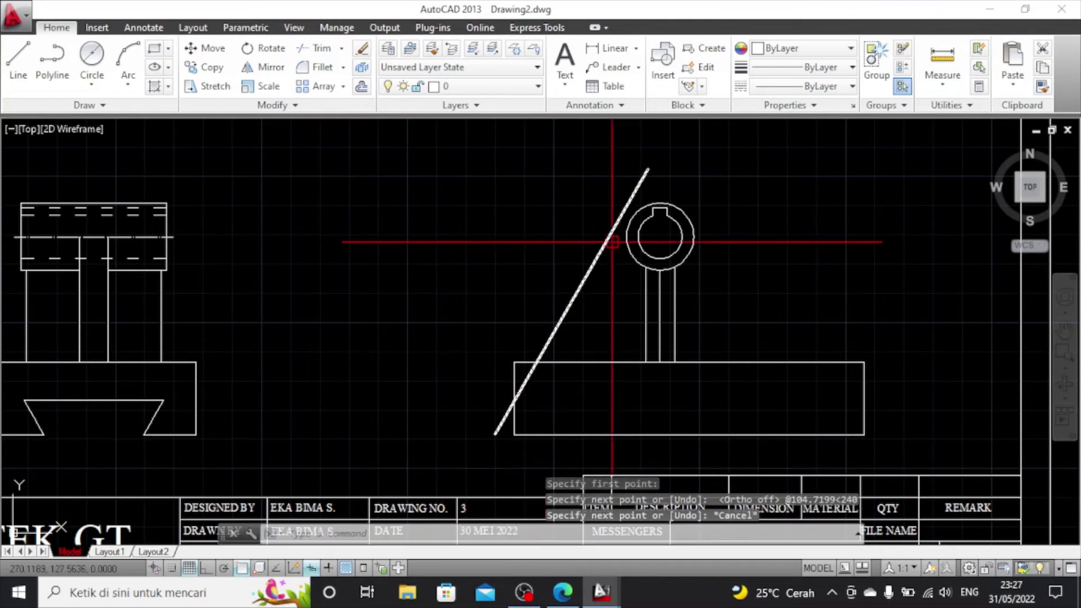
# Attempt a tangent constraint between the diagonal and the outer circle, then cancel it
pyautogui.click(246, 28)
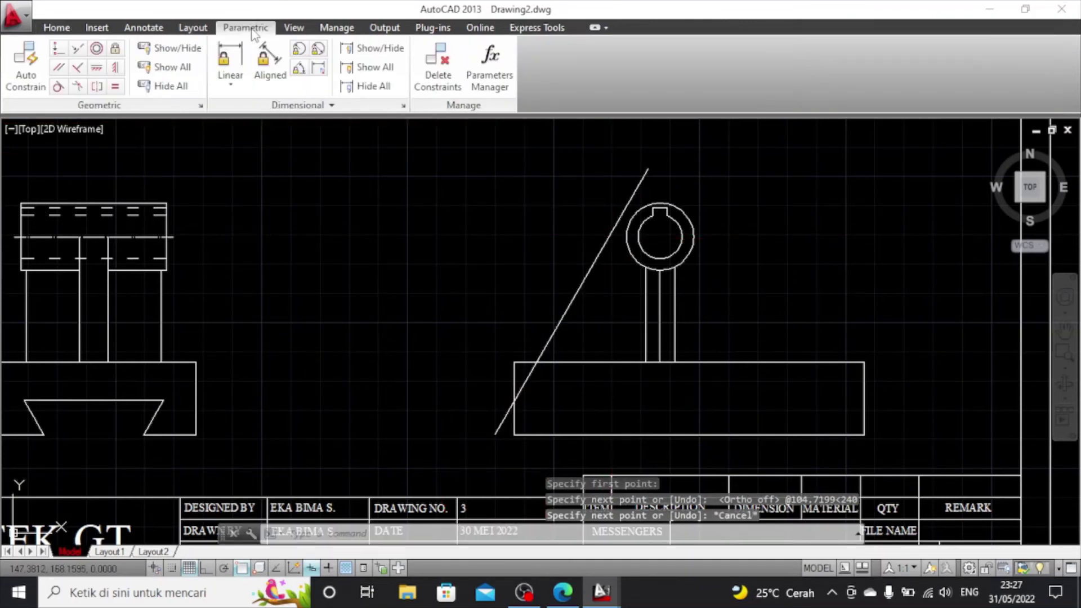
pyautogui.click(59, 87)
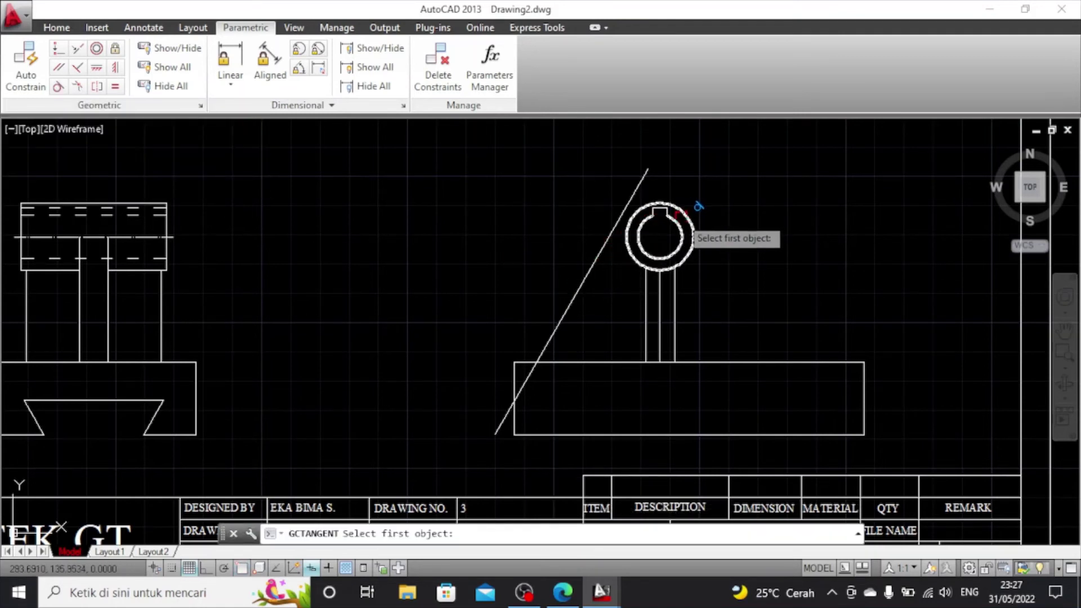
pyautogui.click(692, 218)
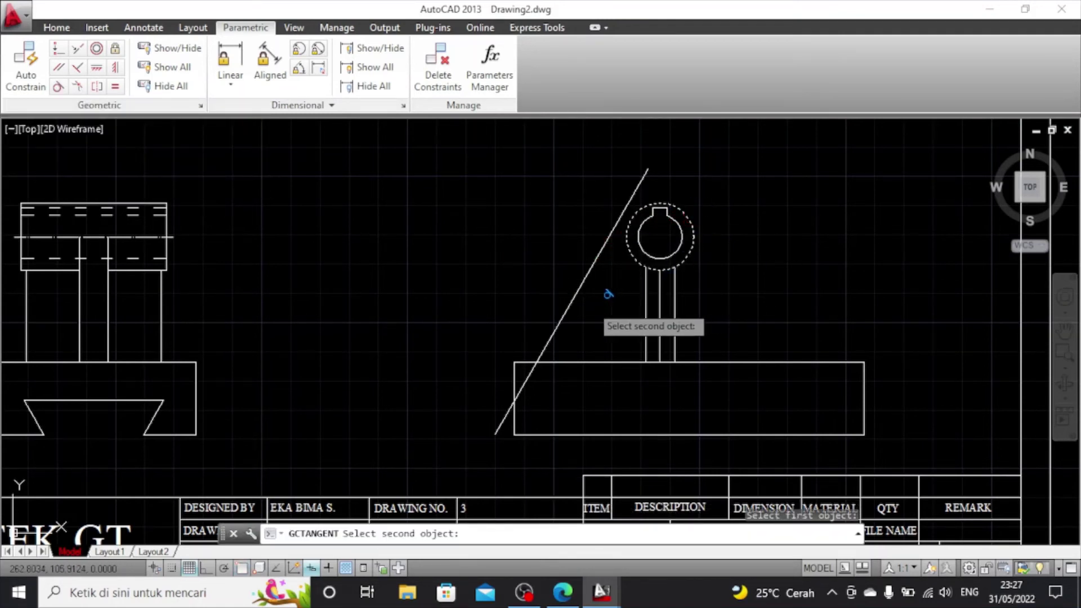
pyautogui.press('Escape')
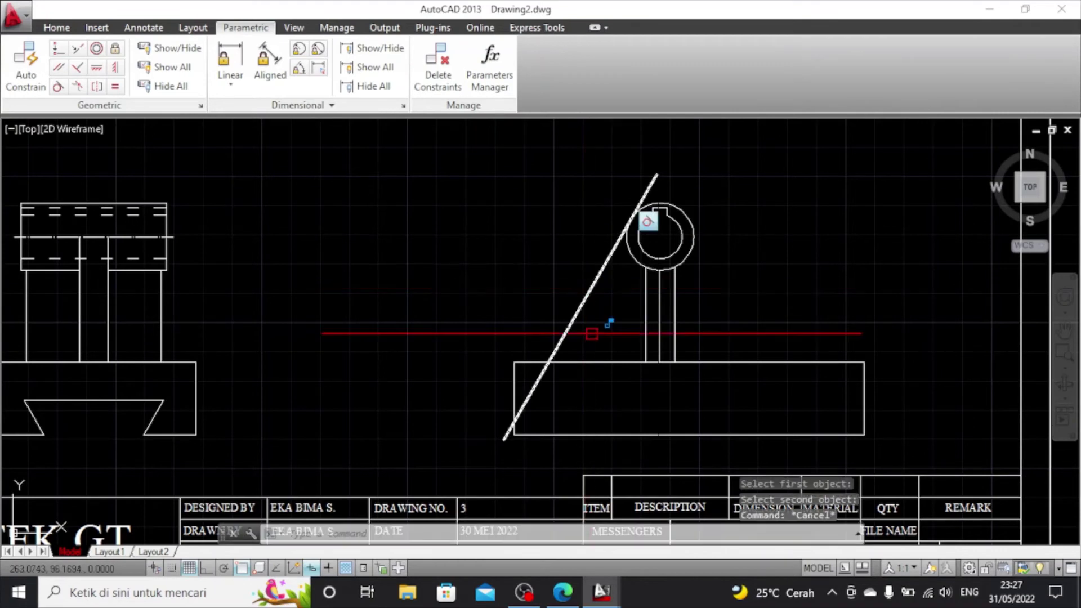
pyautogui.click(56, 28)
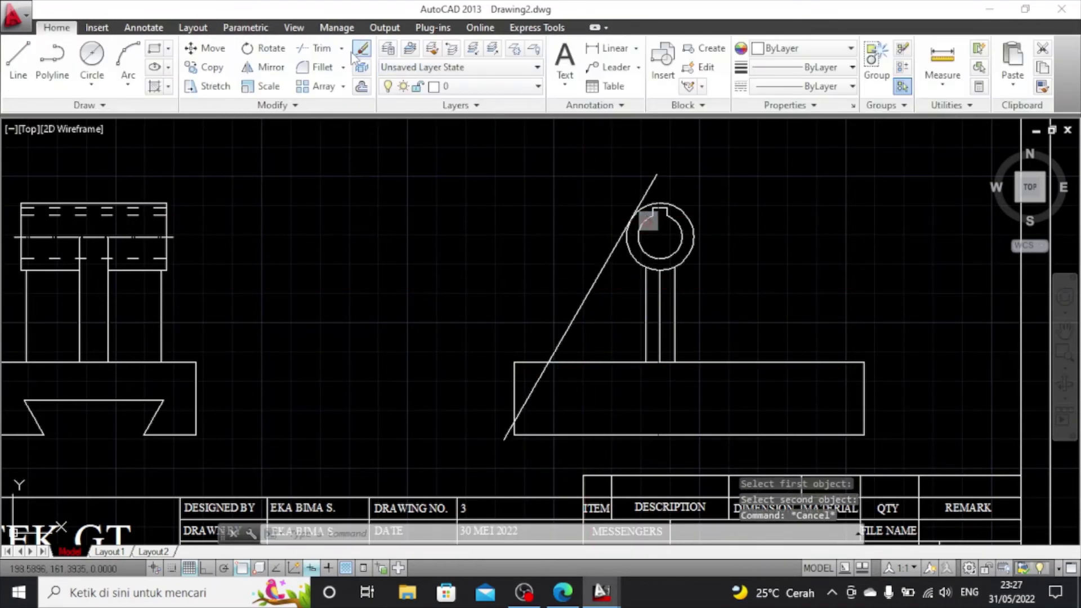
# Trim the diagonal inside the base and above the circle, then delete the stub below
pyautogui.click(318, 49)
pyautogui.press('Return')
pyautogui.click(529, 388)
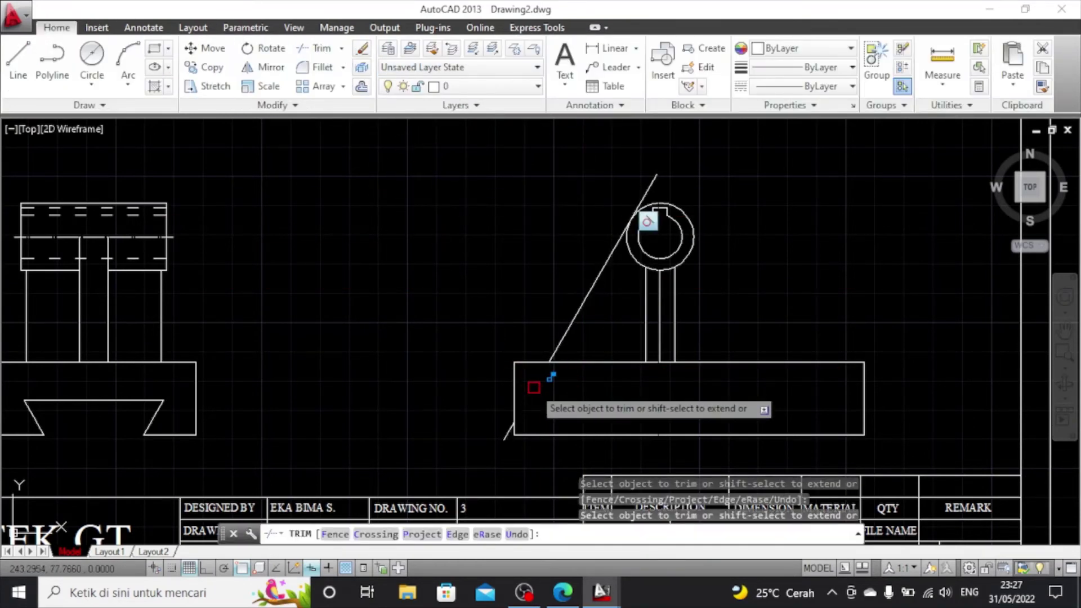
pyautogui.click(507, 434)
pyautogui.scroll(2, 507, 394)
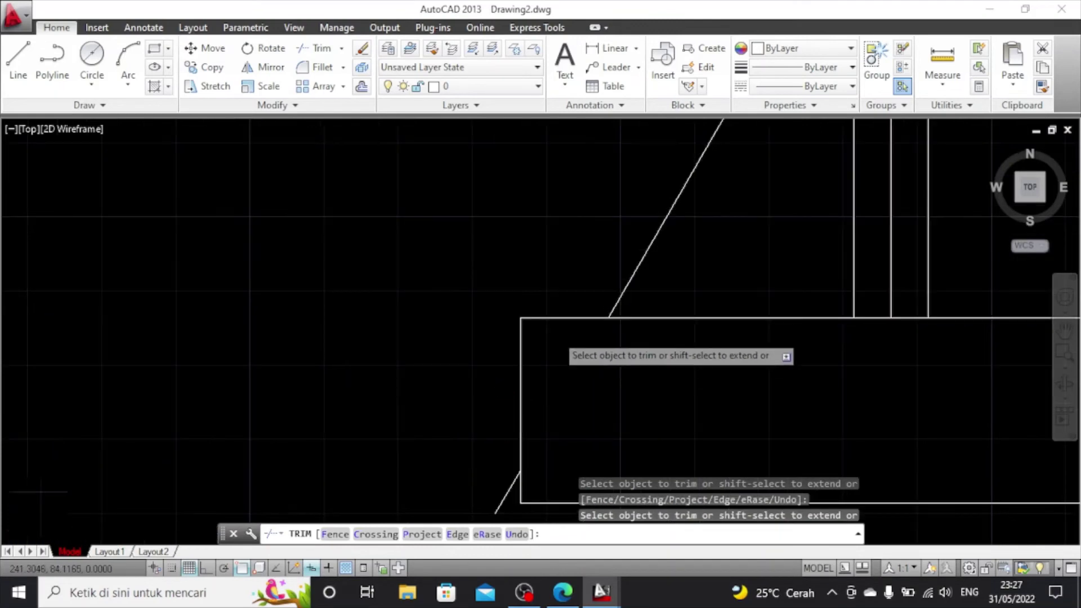
pyautogui.scroll(-2, 560, 332)
pyautogui.click(680, 149)
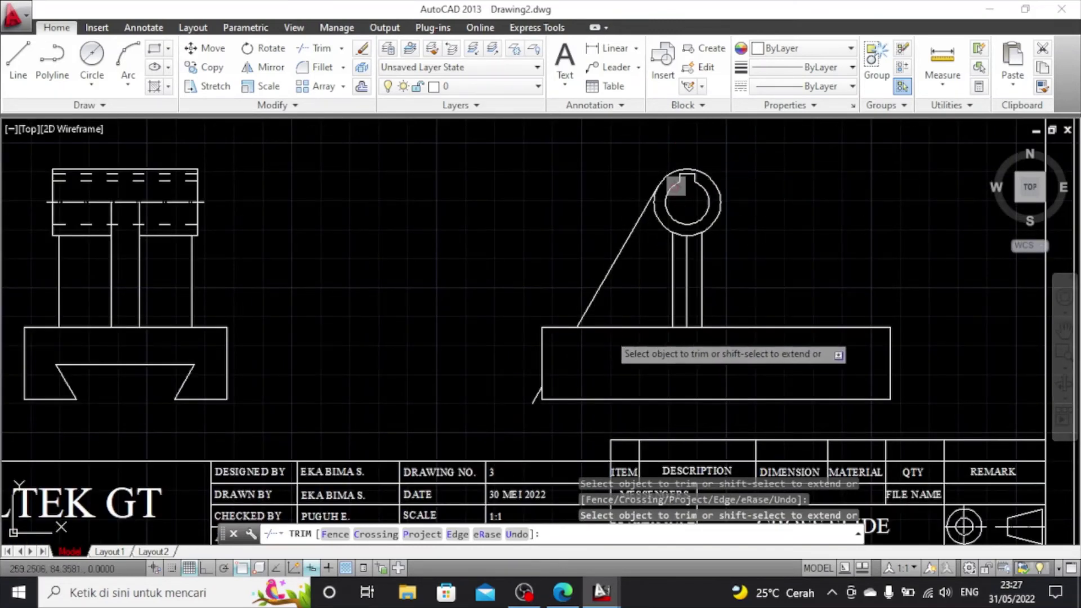
pyautogui.press('Escape')
pyautogui.click(536, 395)
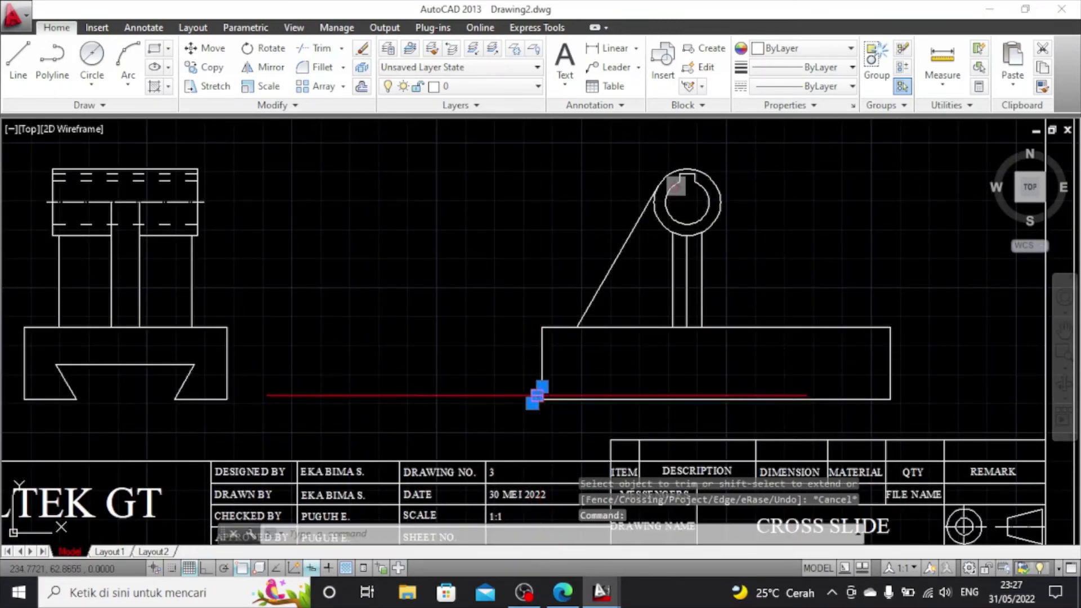
pyautogui.press('Delete')
pyautogui.scroll(2, 658, 261)
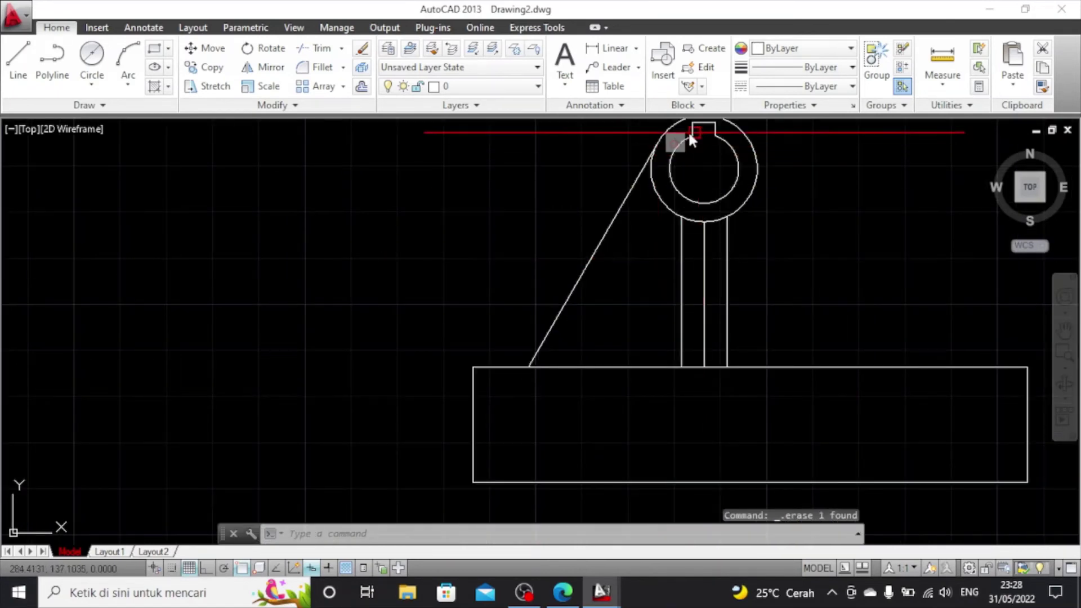
# Re-frame the views and start a line at the front view dovetail slot's top-right corner
pyautogui.scroll(-4, 700, 157)
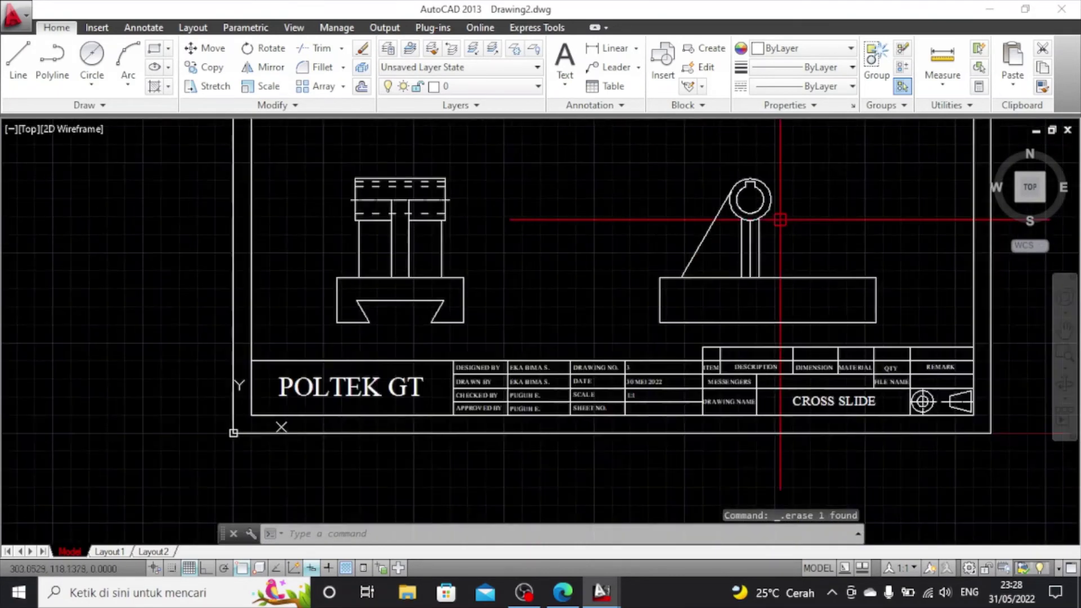
pyautogui.scroll(4, 780, 223)
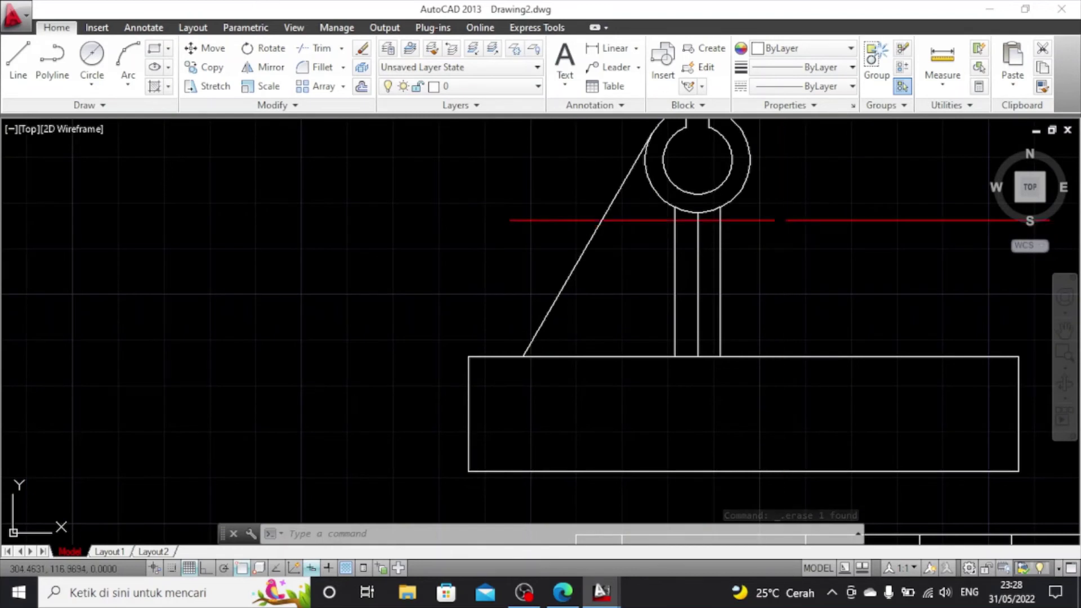
pyautogui.click(1065, 331)
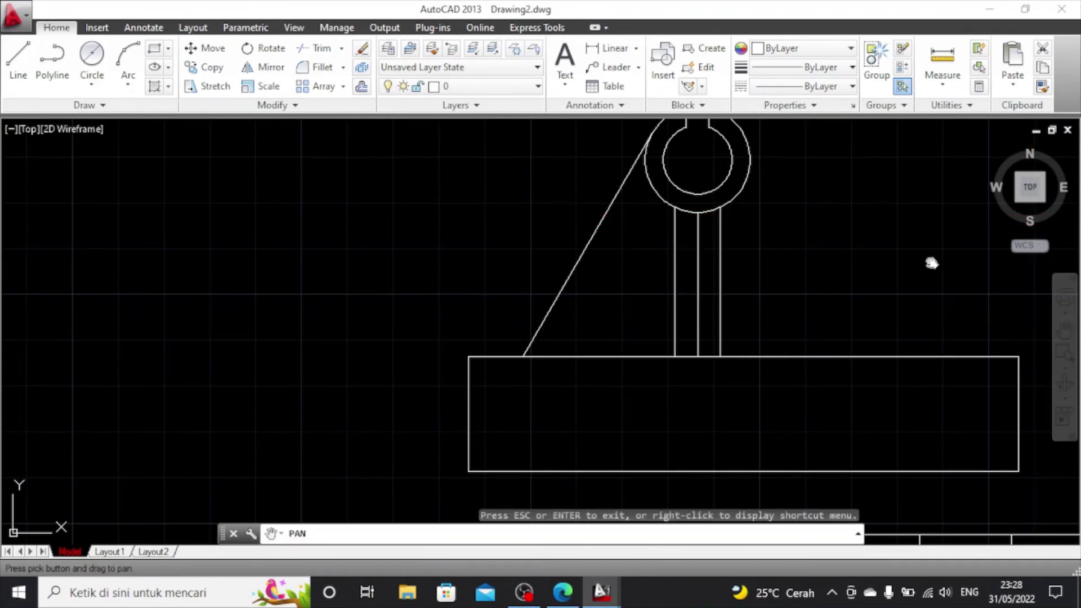
pyautogui.moveTo(777, 227); pyautogui.dragTo(776, 315)
pyautogui.scroll(2, 776, 316)
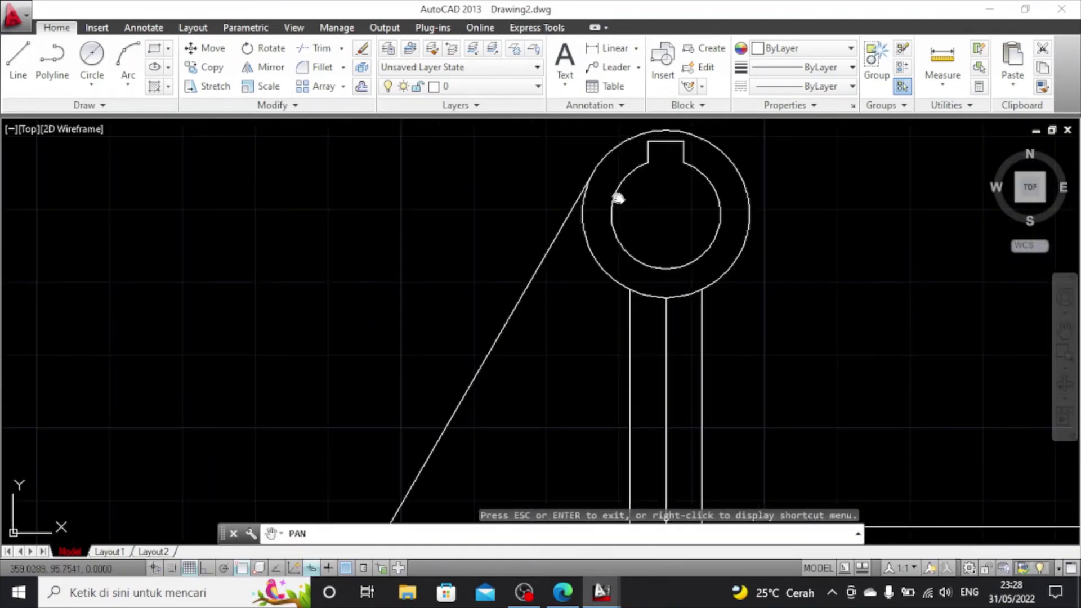
pyautogui.rightClick(823, 270)
pyautogui.click(853, 280)
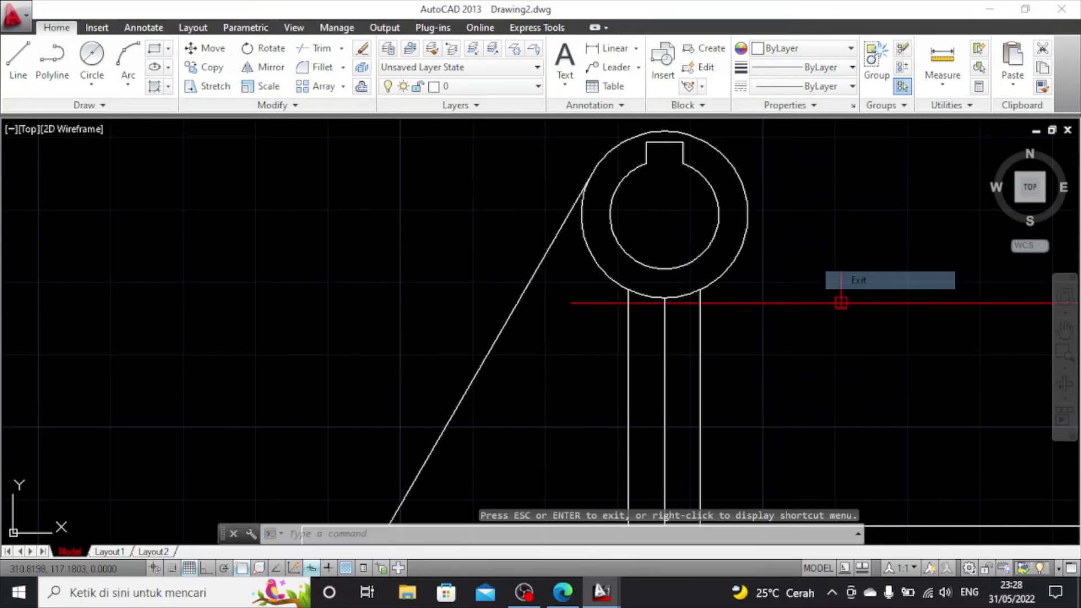
pyautogui.scroll(-5, 840, 303)
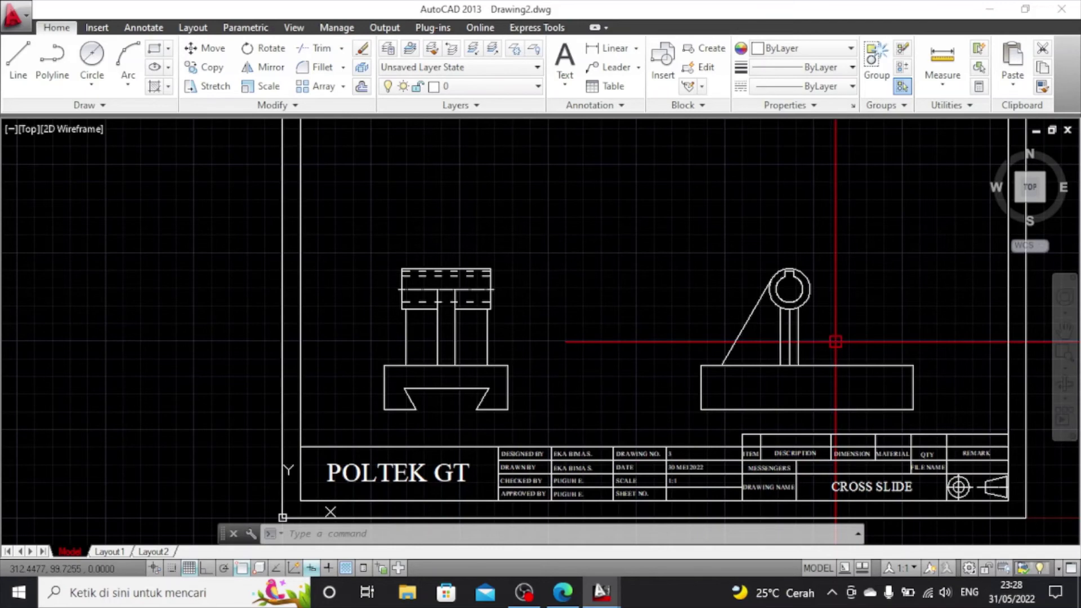
pyautogui.scroll(2, 783, 370)
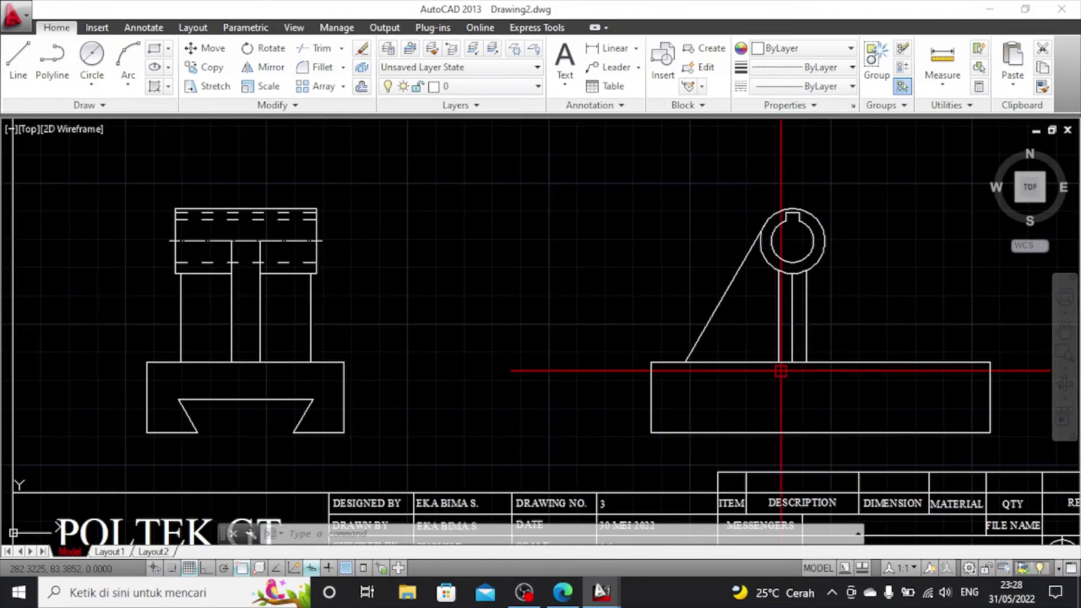
pyautogui.click(7, 66)
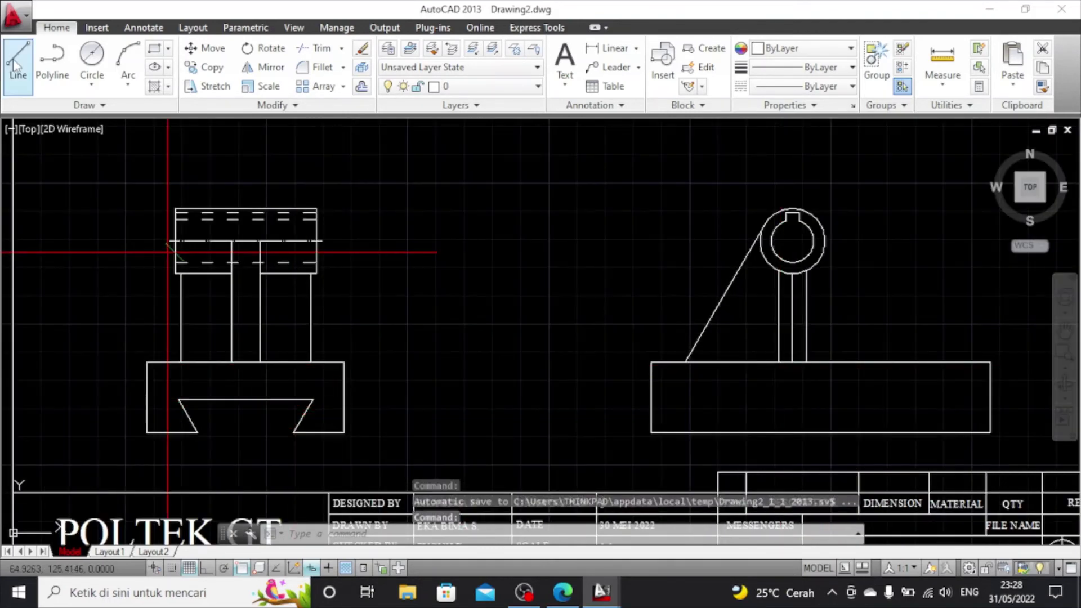
pyautogui.click(313, 399)
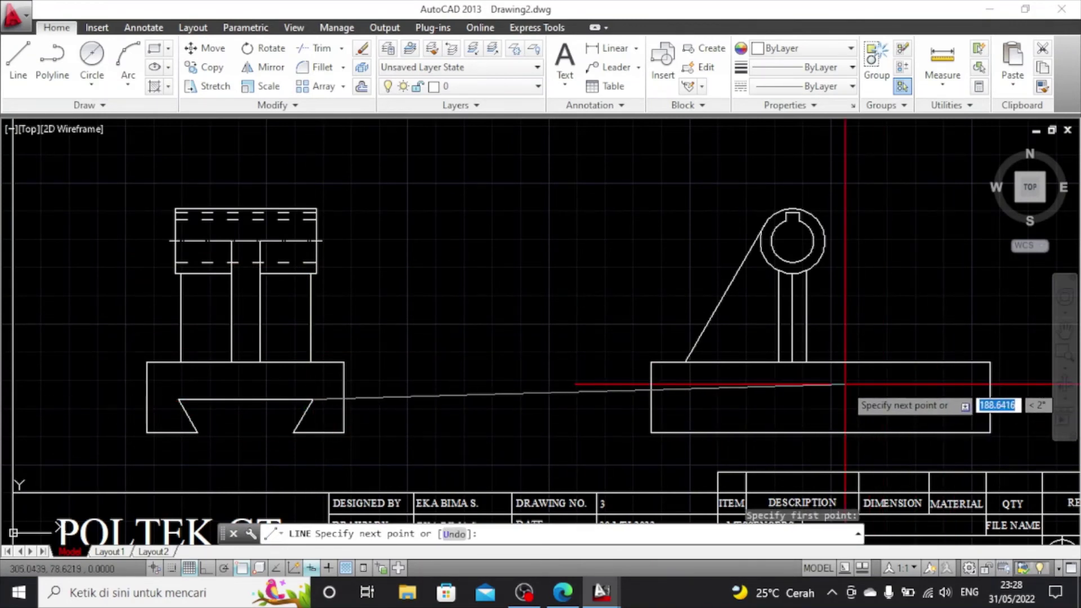
# Extend the line horizontally to the side view base's right edge, trimming the gap and erasing the front-view leftover
pyautogui.press('F8')
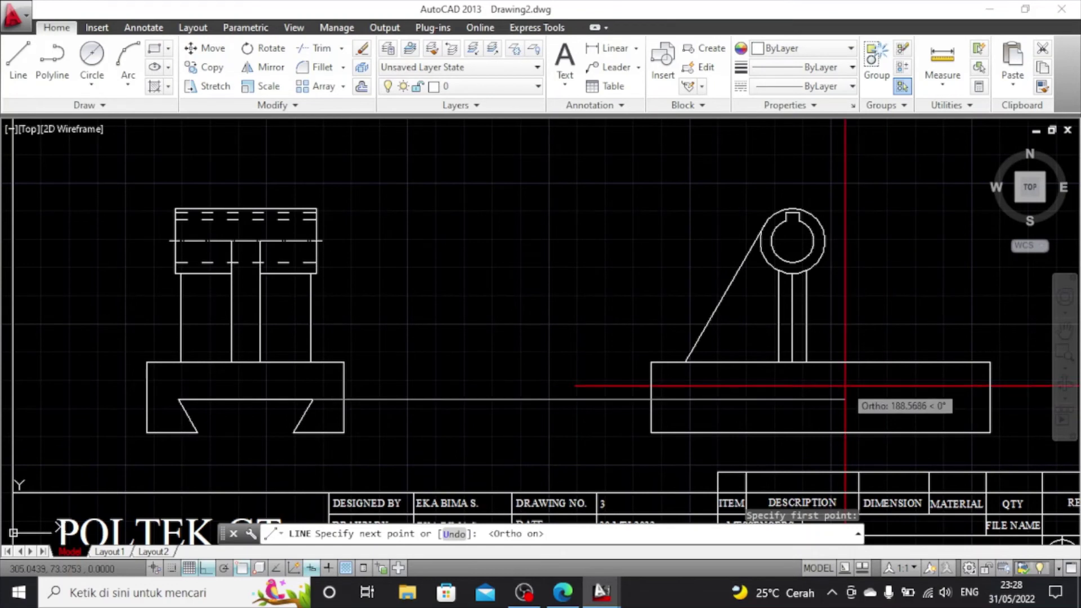
pyautogui.click(990, 400)
pyautogui.press('Escape')
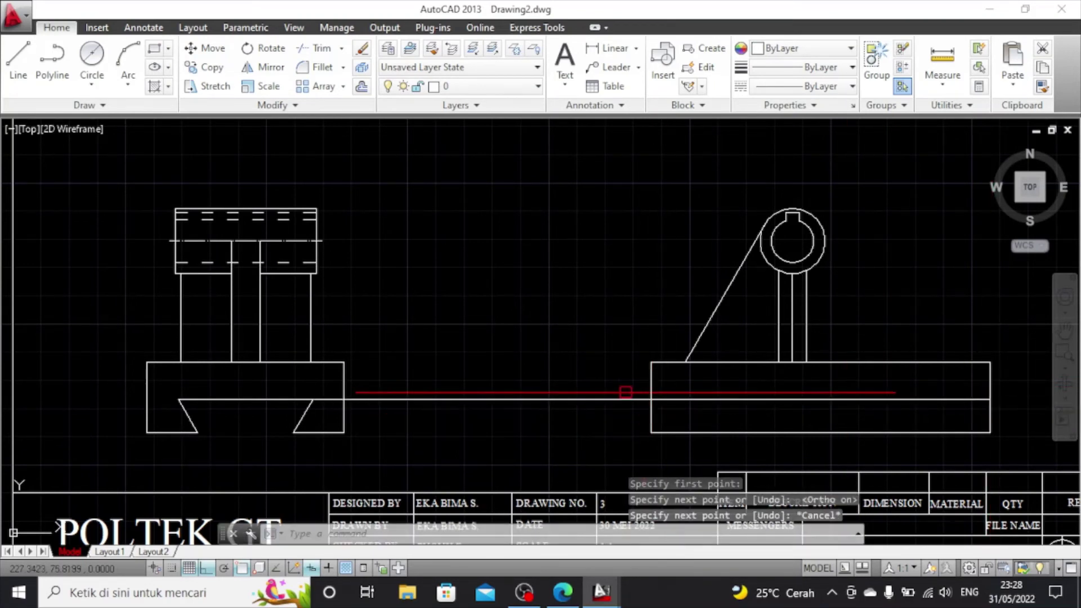
pyautogui.click(322, 49)
pyautogui.press('Return')
pyautogui.click(474, 399)
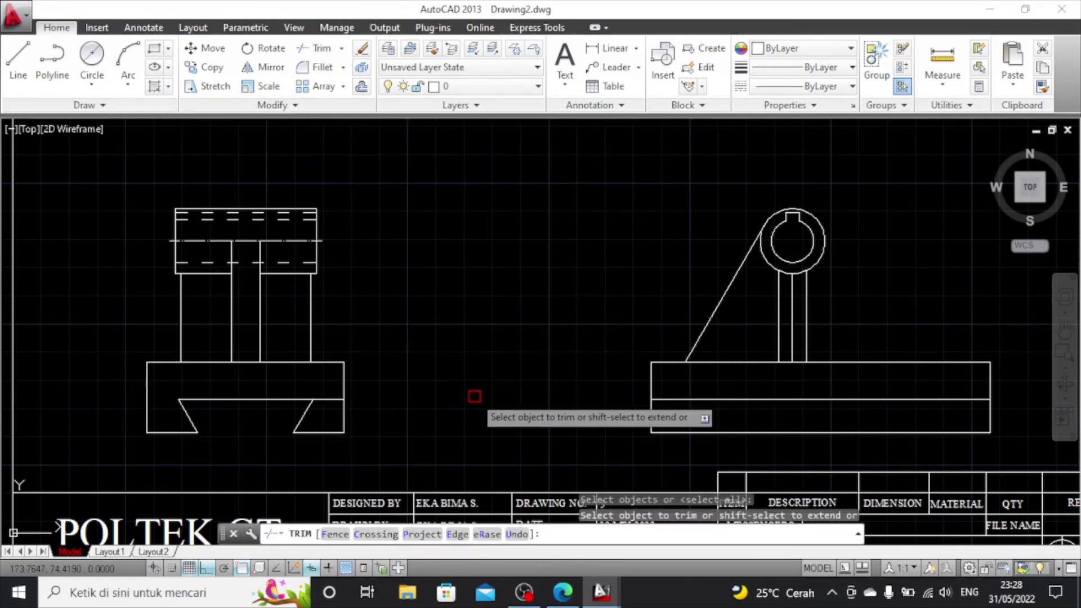
pyautogui.press('Escape')
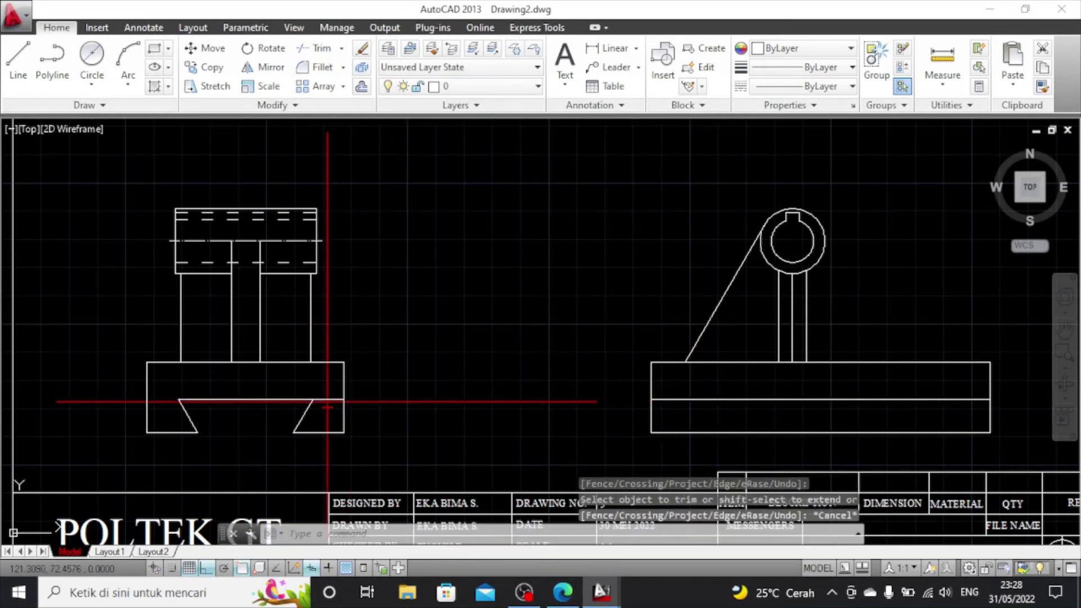
pyautogui.click(328, 400)
pyautogui.press('Delete')
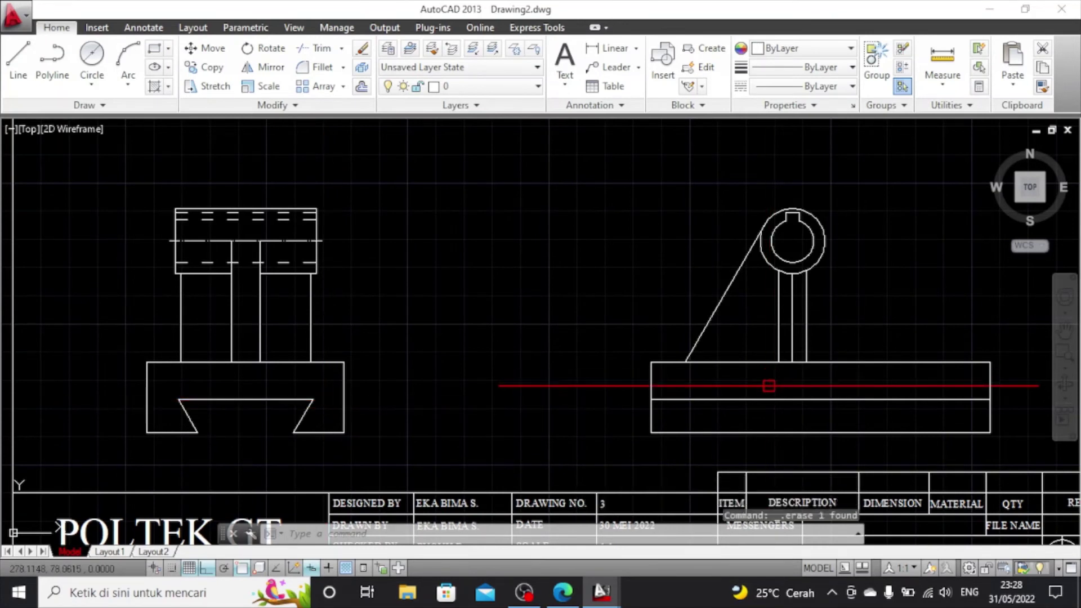
# Give the side-view base line linetype ACAD_ISO03W100 and a linetype scale of 0.3
pyautogui.click(765, 399)
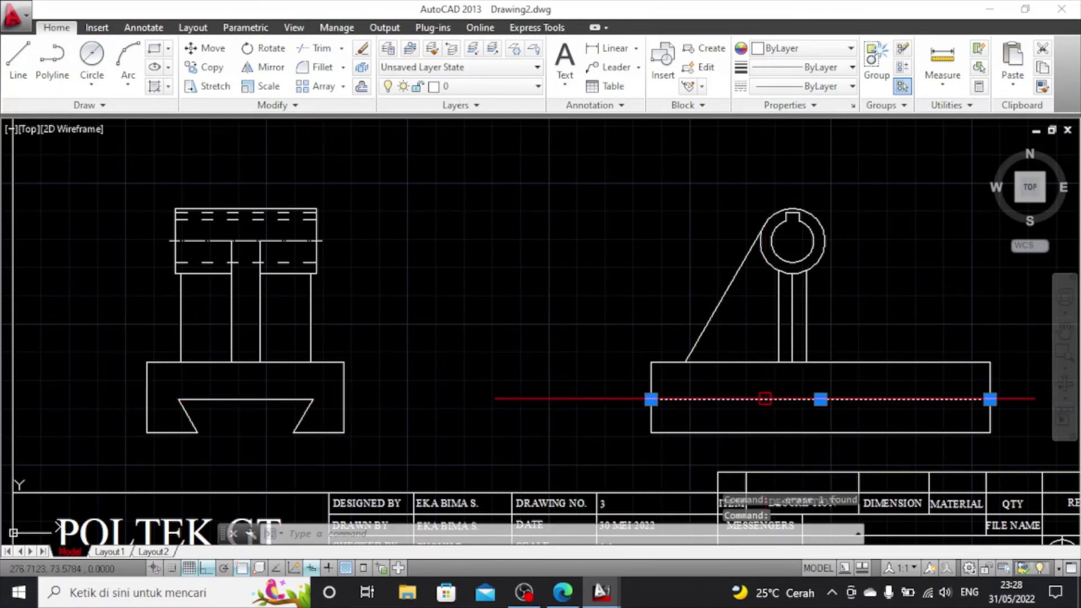
pyautogui.click(850, 87)
pyautogui.click(810, 145)
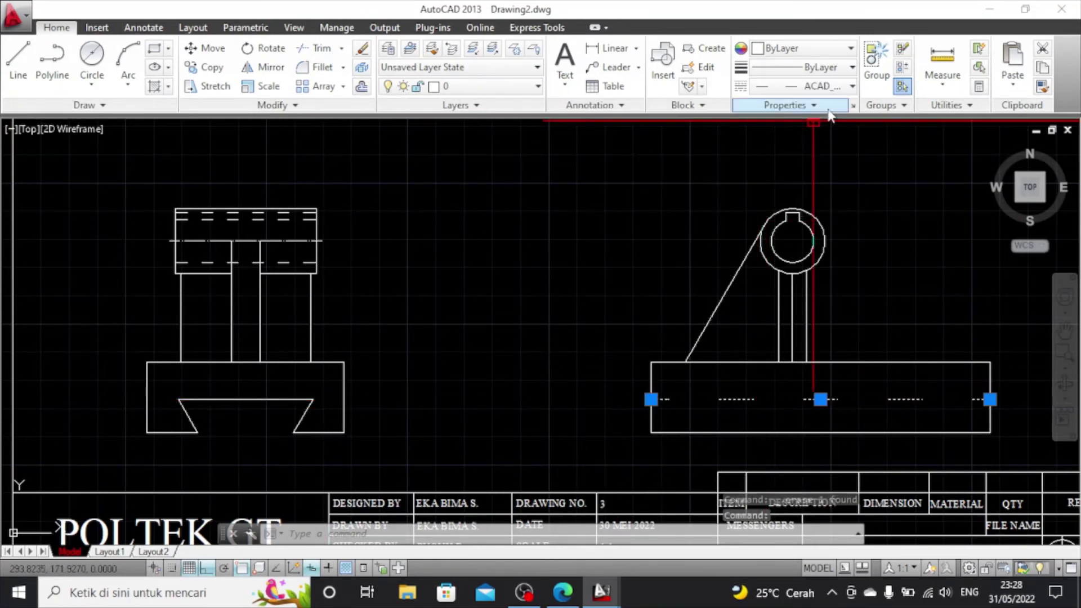
pyautogui.click(853, 106)
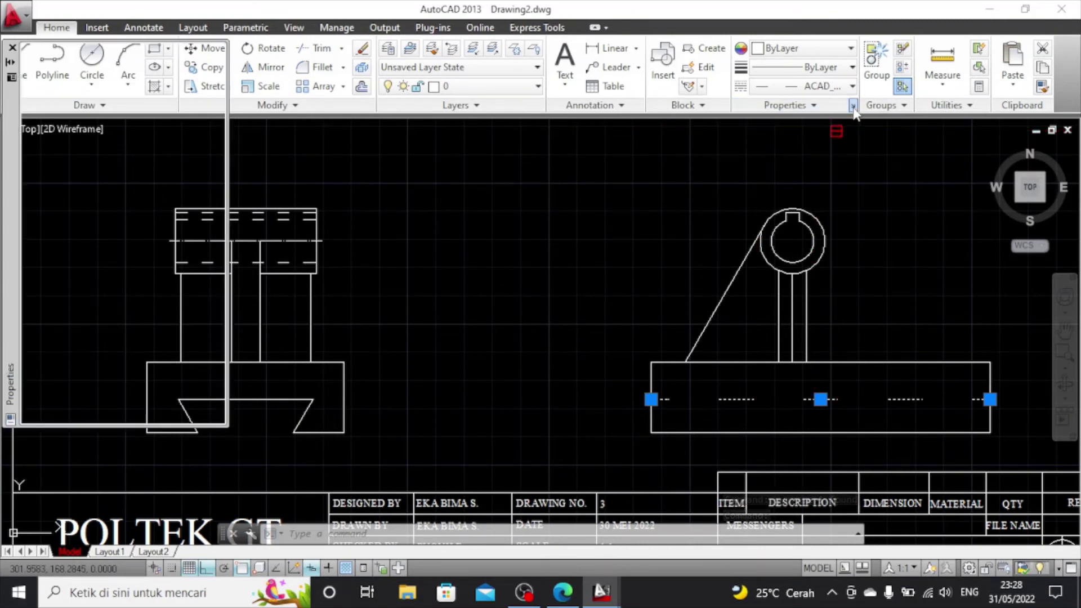
pyautogui.click(164, 144)
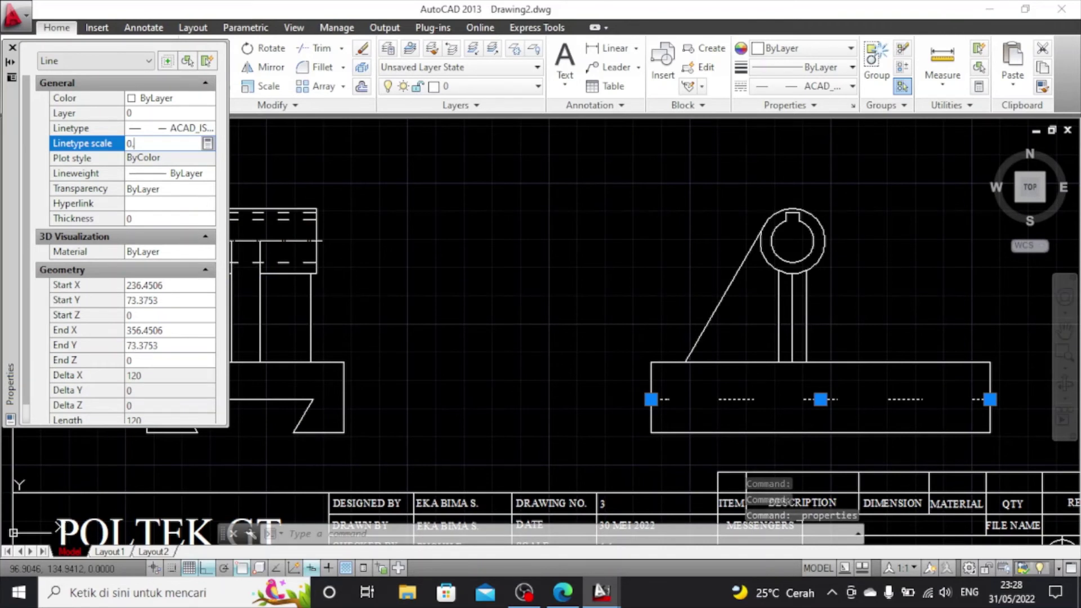
pyautogui.press('Return')
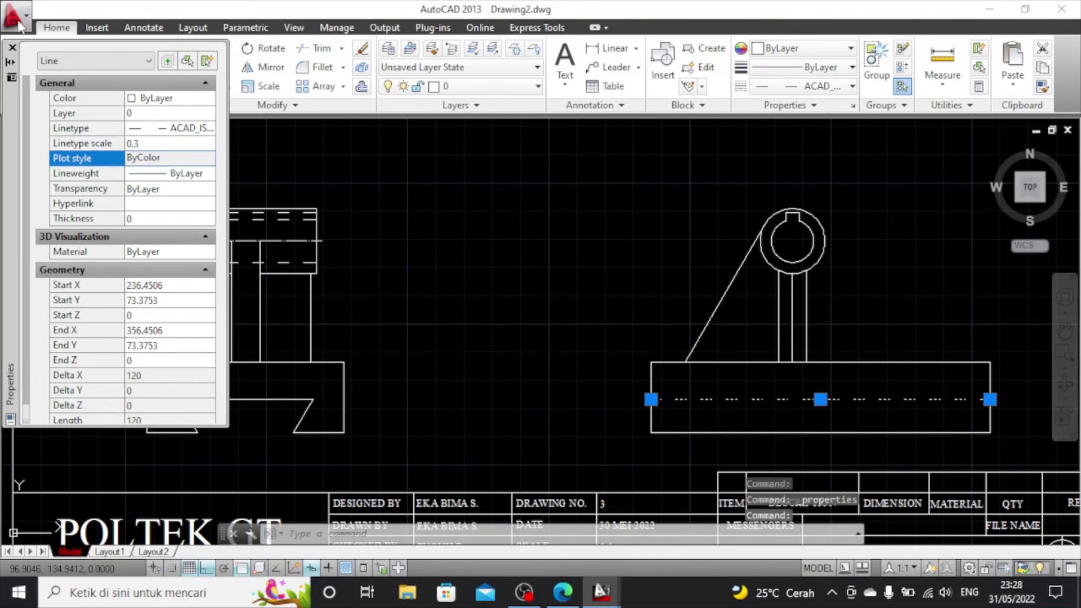
pyautogui.click(12, 47)
pyautogui.press('Escape')
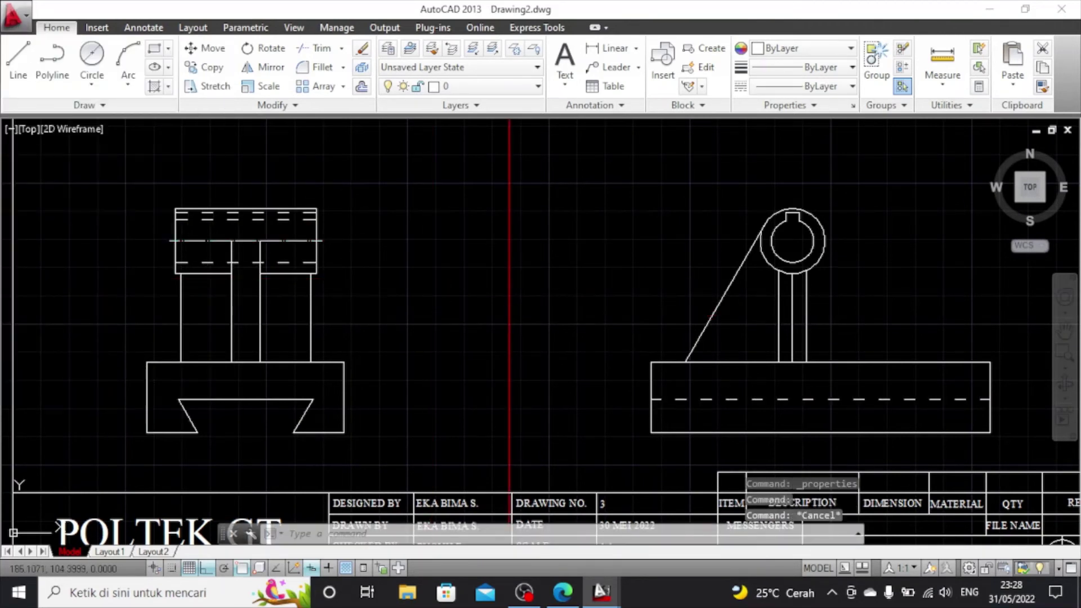
# Draw a vertical guide line upward from the front view base's top-left corner
pyautogui.scroll(-2, 514, 325)
pyautogui.scroll(2, 518, 328)
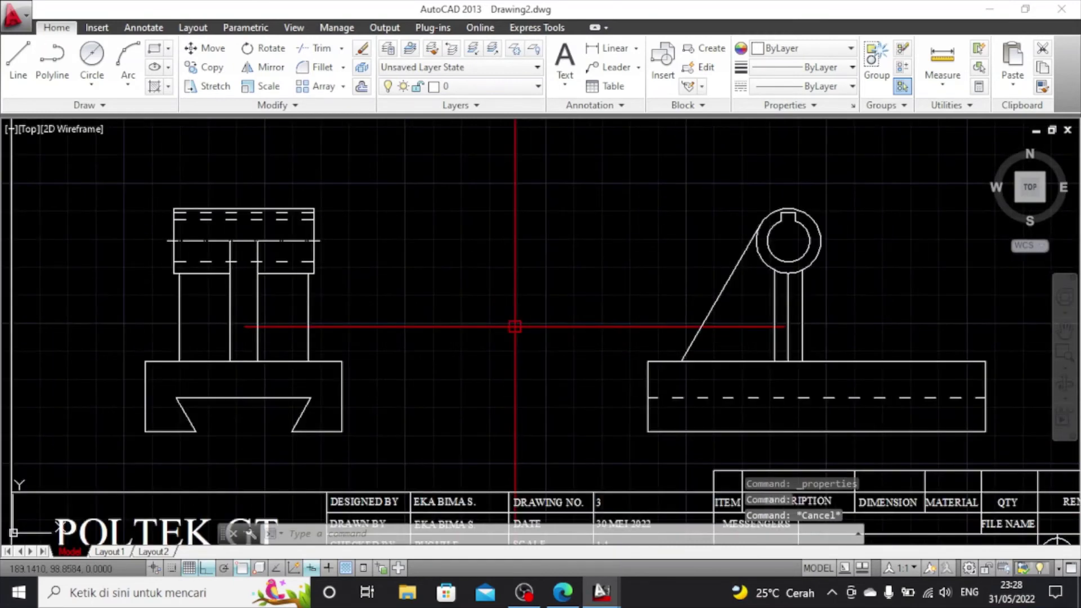
pyautogui.scroll(-3, 551, 289)
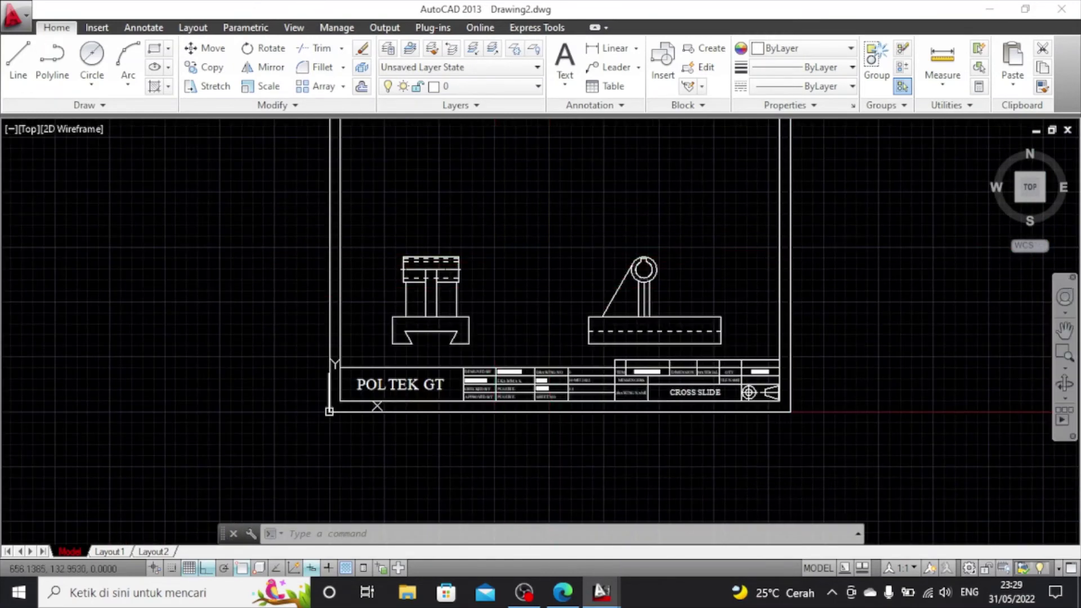
pyautogui.click(1065, 332)
pyautogui.moveTo(574, 184); pyautogui.dragTo(594, 285)
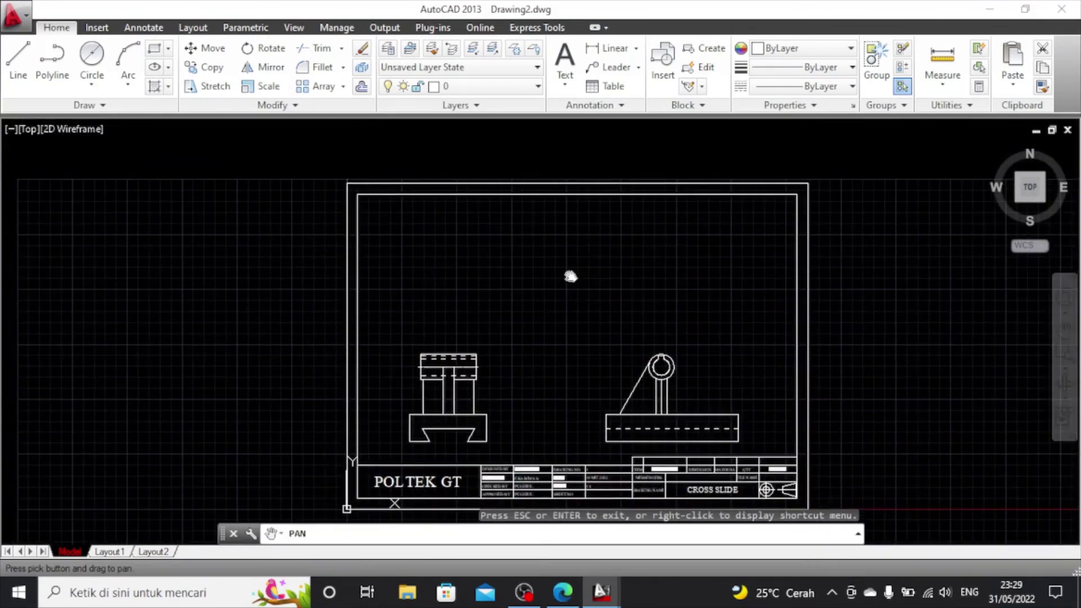
pyautogui.press('Escape')
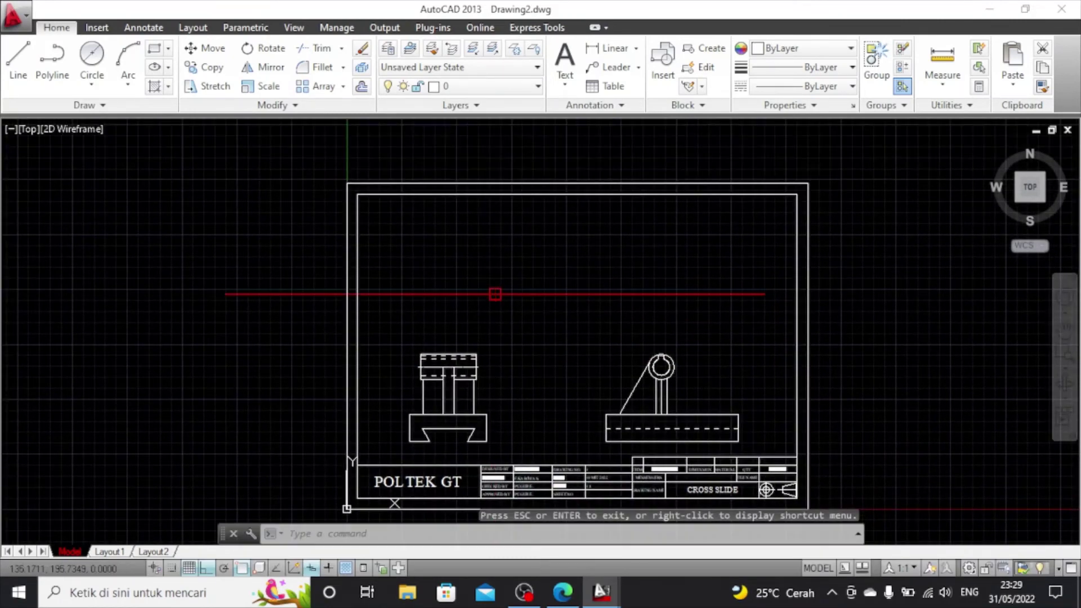
pyautogui.scroll(2, 415, 322)
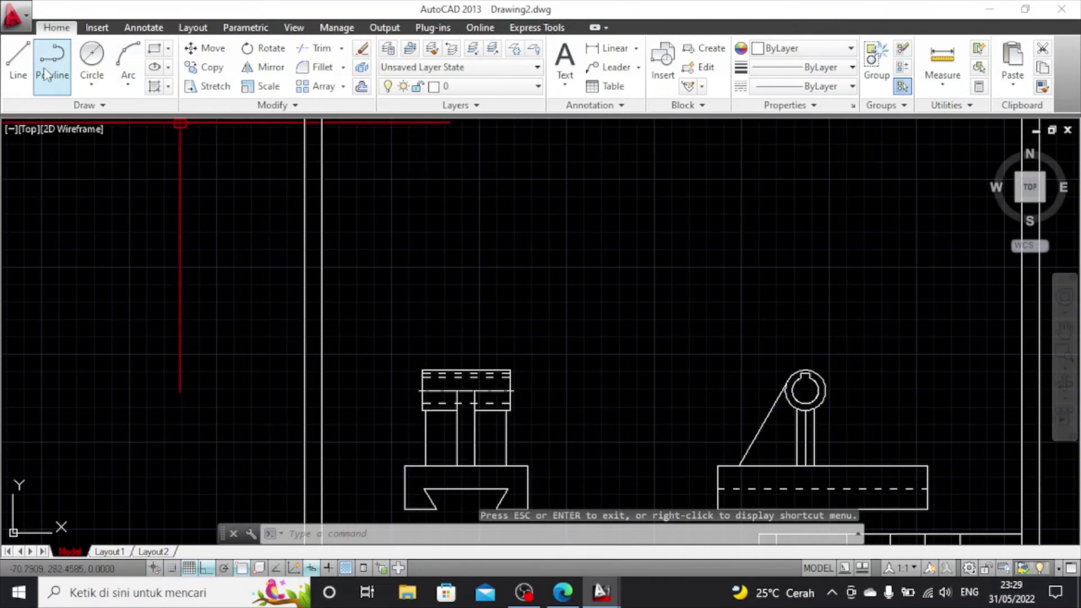
pyautogui.click(18, 59)
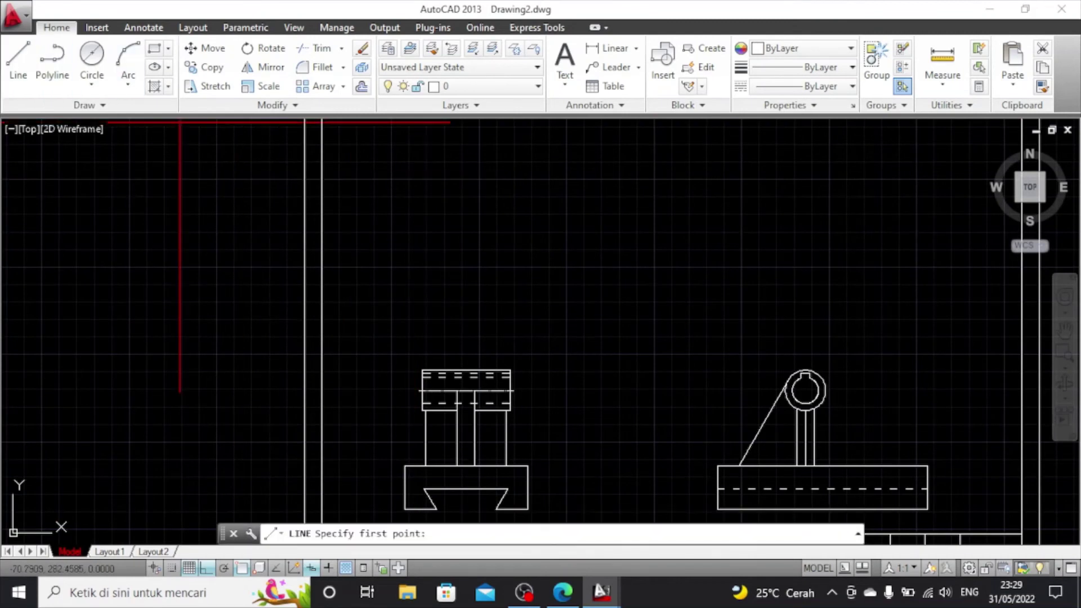
pyautogui.click(404, 466)
pyautogui.click(404, 169)
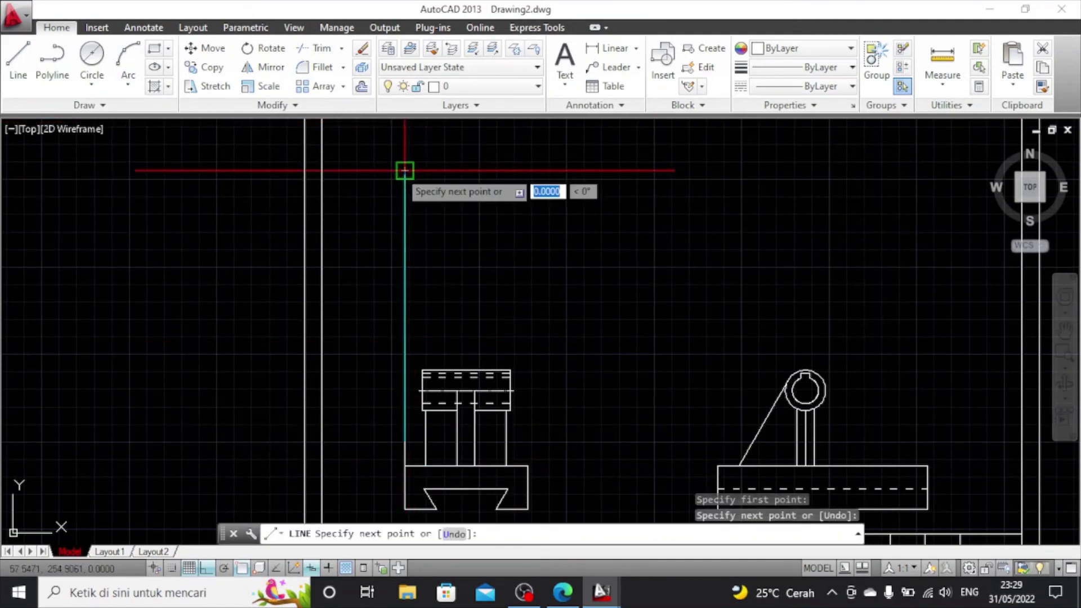
pyautogui.press('Escape')
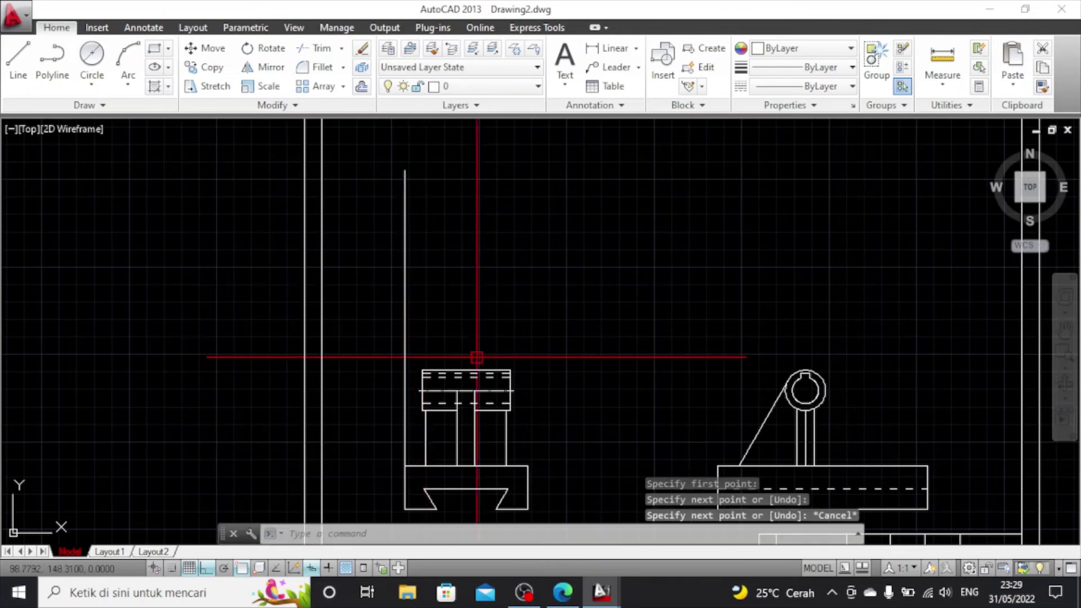
# Draw a 70 by 120 rectangle on the guide line above the front view, then delete the guide line
pyautogui.click(18, 61)
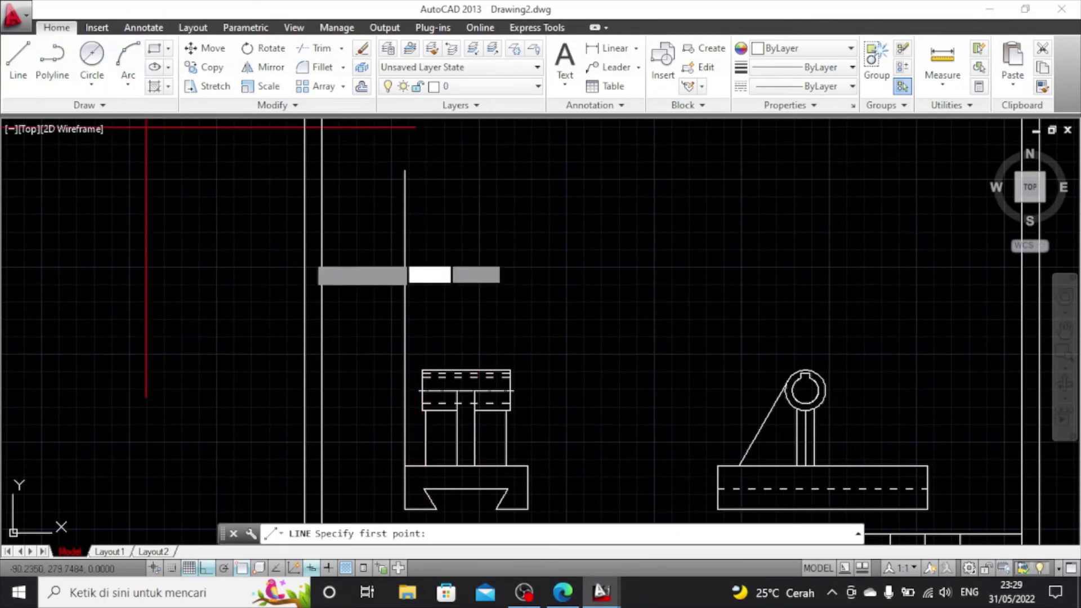
pyautogui.click(404, 329)
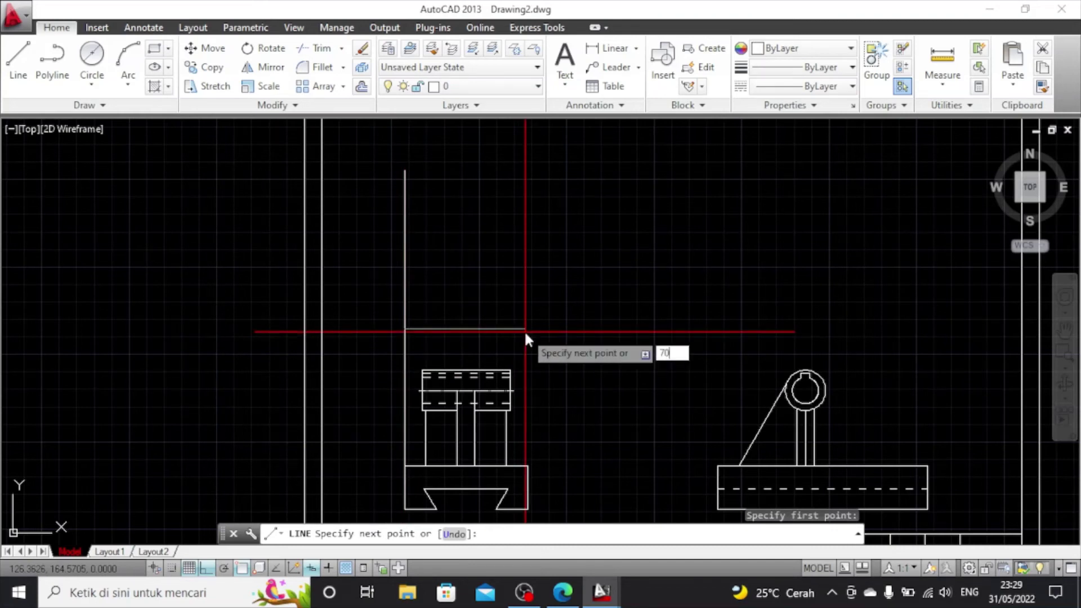
pyautogui.press('Return')
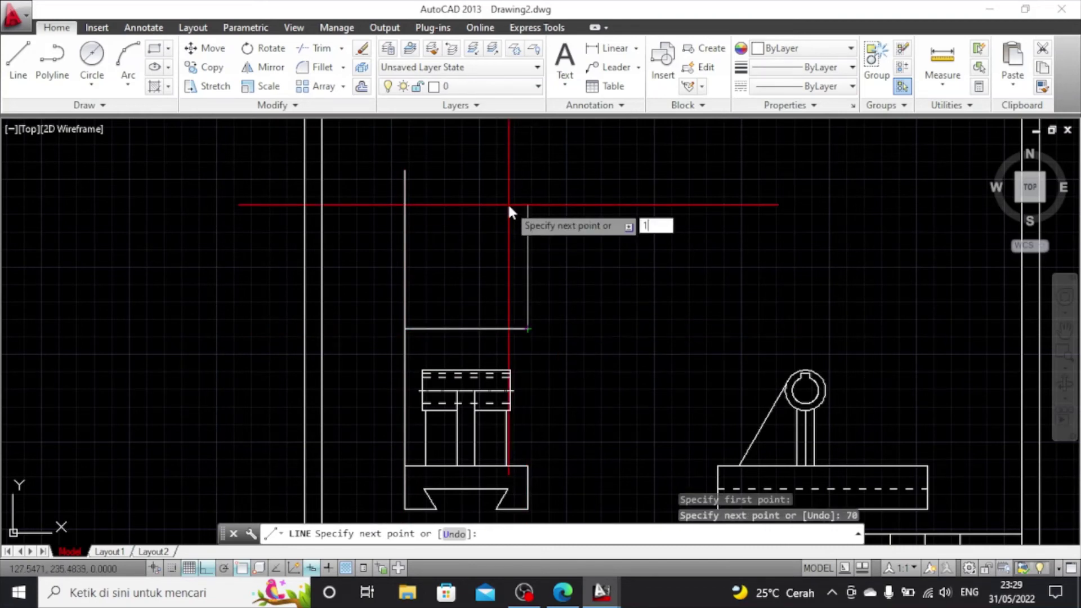
pyautogui.write('120')
pyautogui.press('Return')
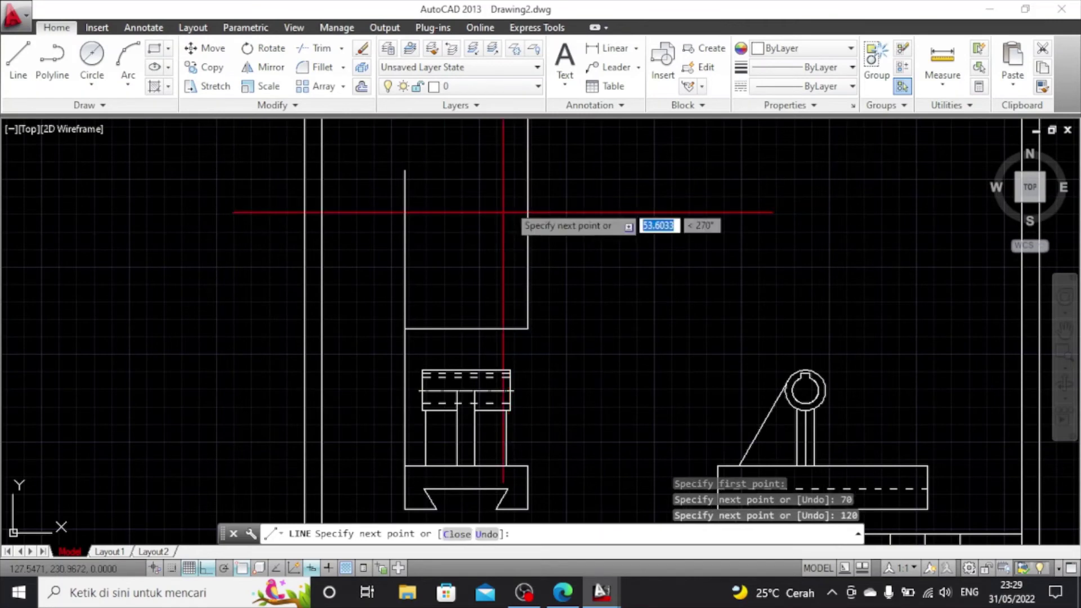
pyautogui.scroll(-5, 488, 186)
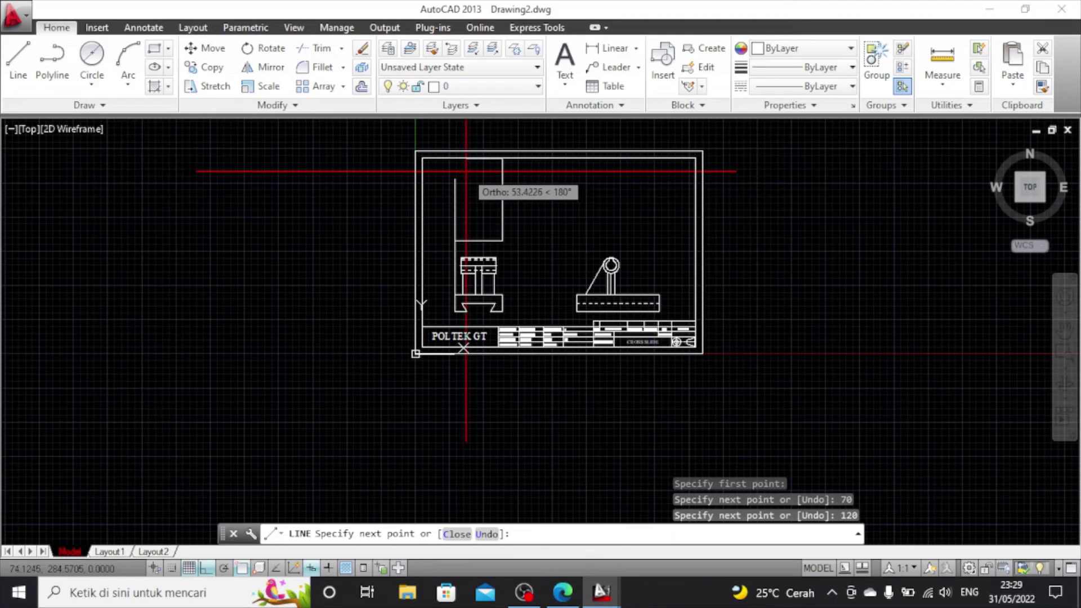
pyautogui.write('70')
pyautogui.press('Return')
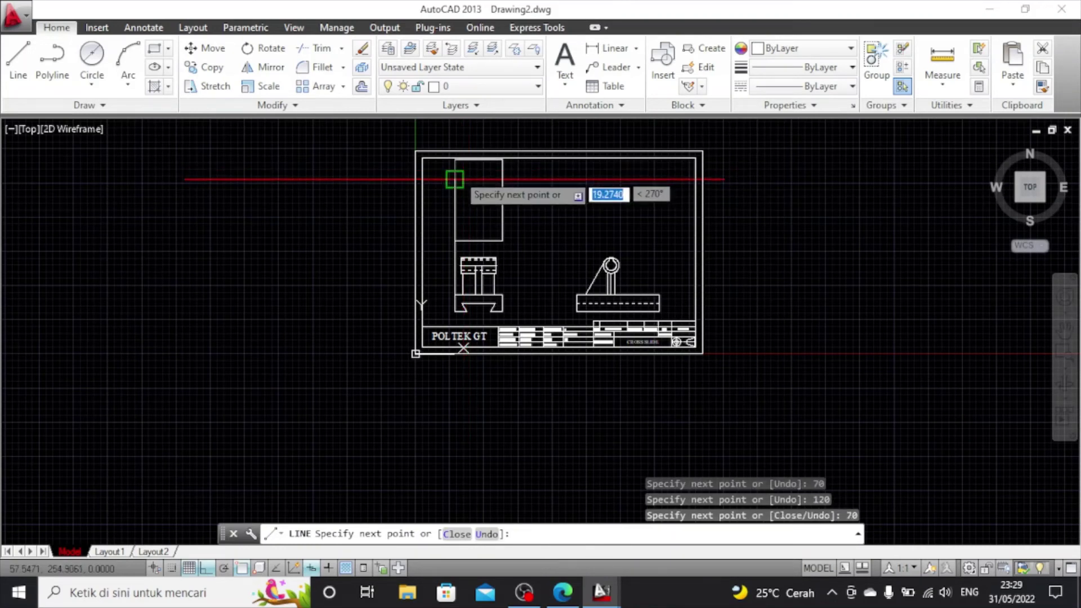
pyautogui.write('120')
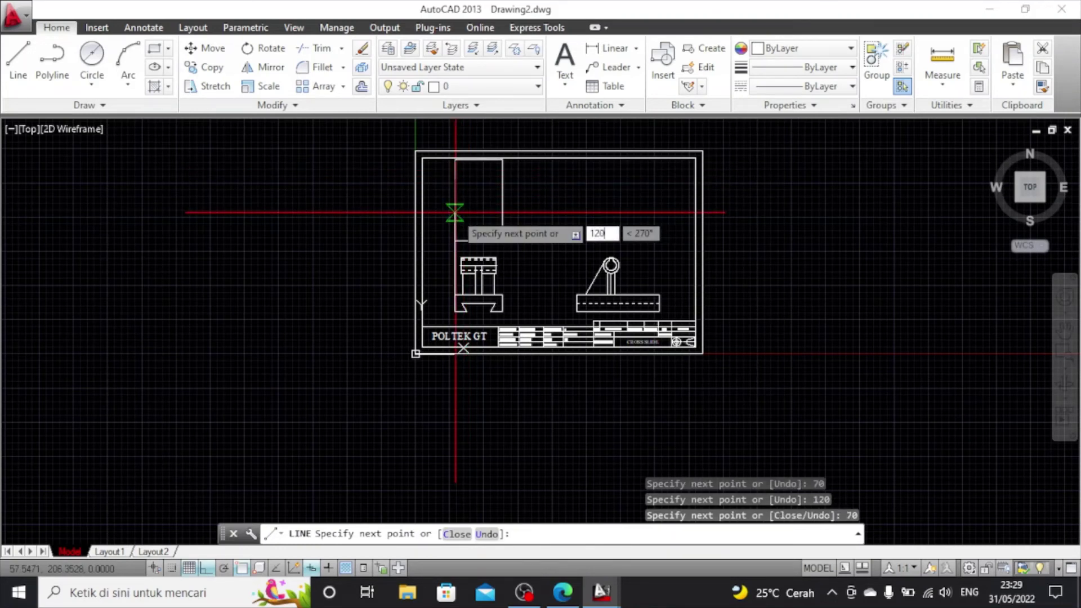
pyautogui.press('Return')
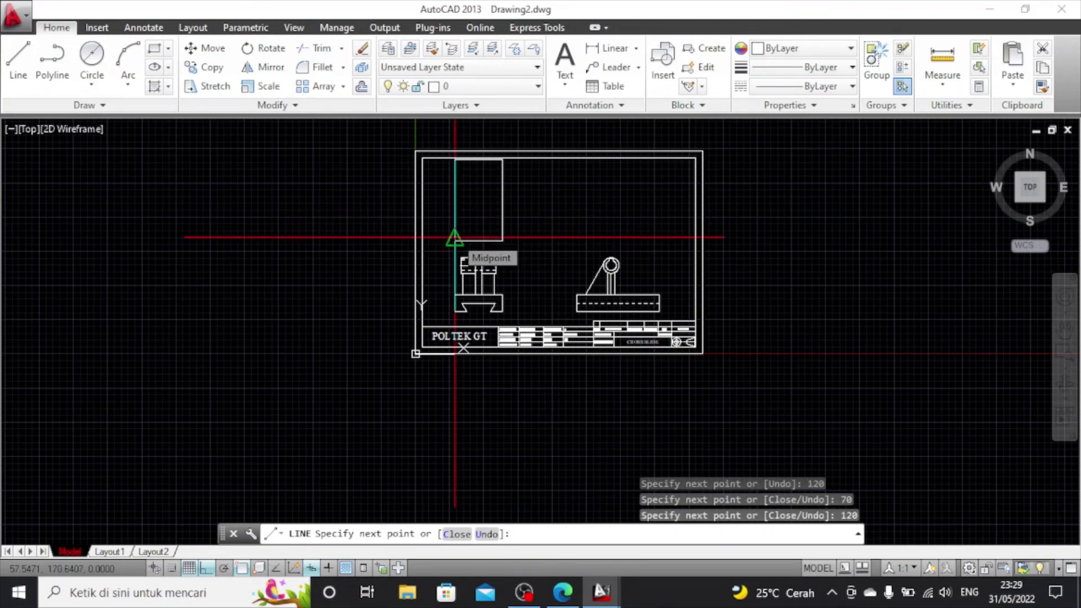
pyautogui.press('Escape')
pyautogui.click(454, 255)
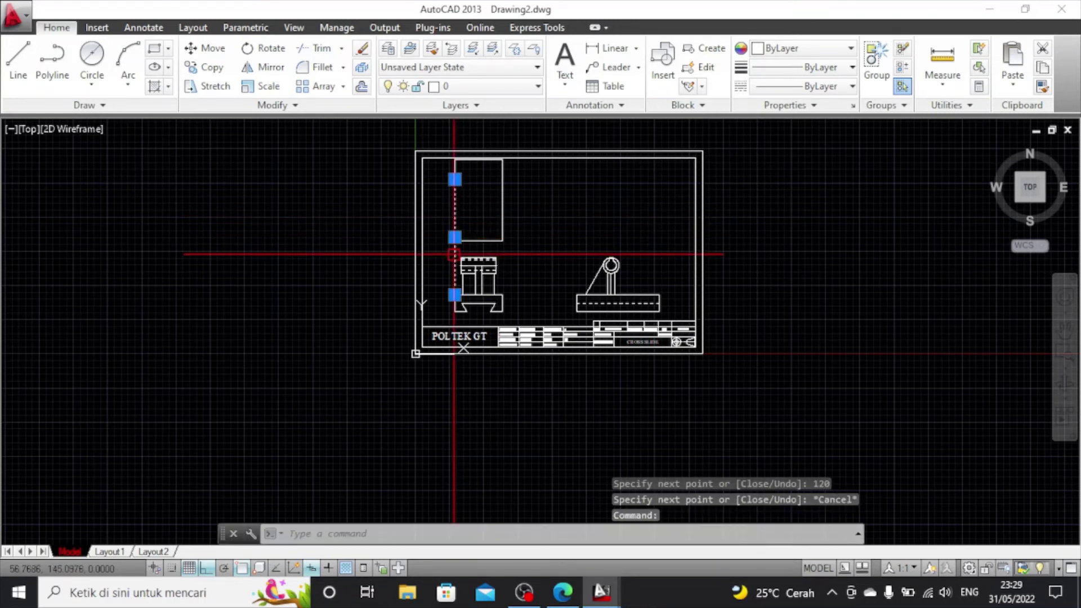
pyautogui.press('Delete')
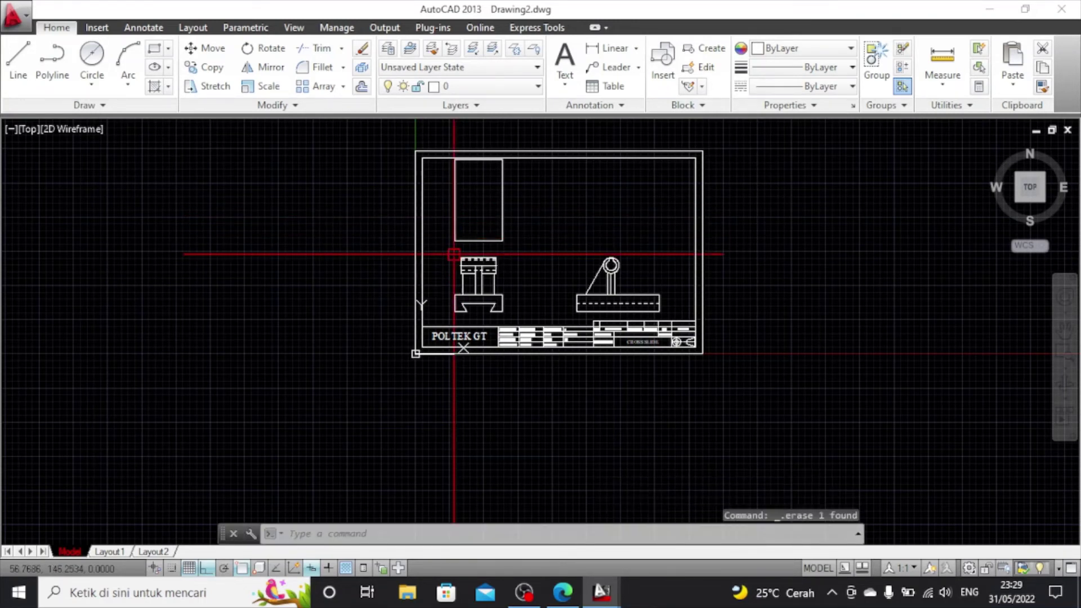
pyautogui.click(1066, 332)
pyautogui.scroll(4, 511, 222)
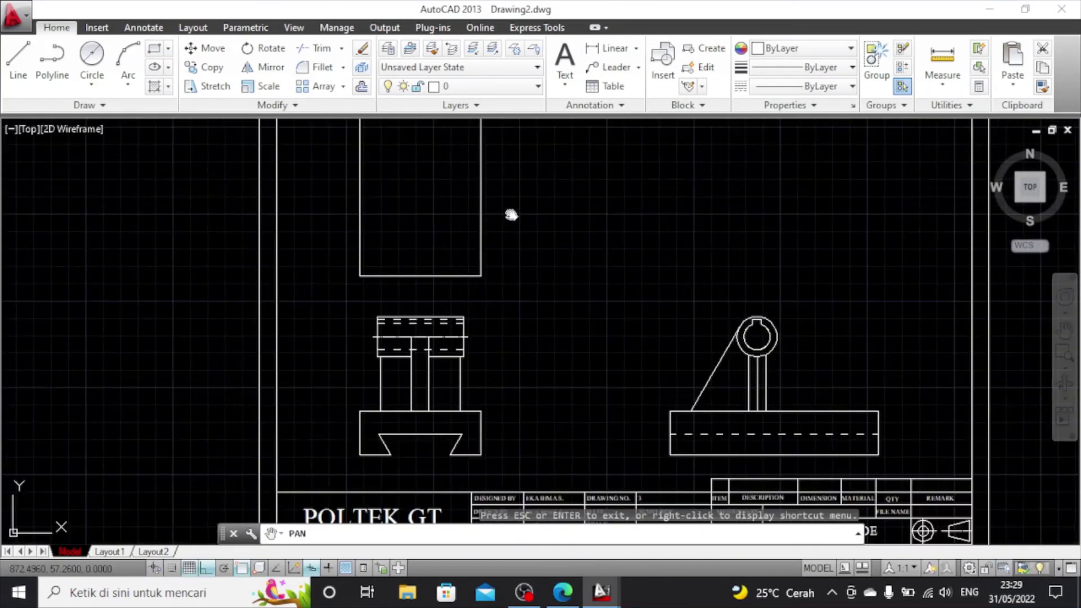
pyautogui.moveTo(515, 231); pyautogui.dragTo(515, 289)
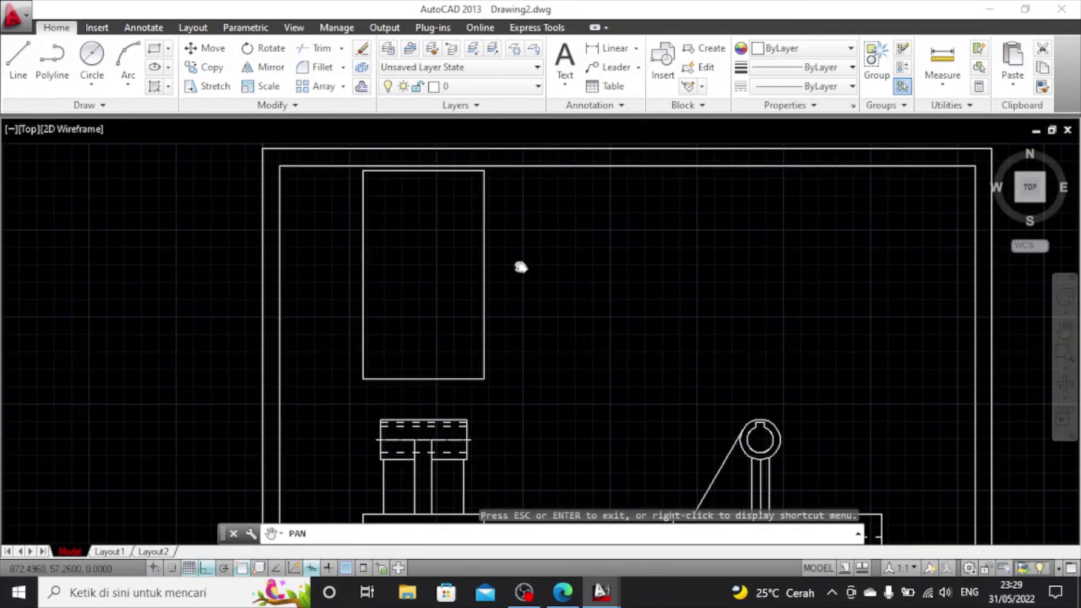
pyautogui.scroll(-2, 517, 263)
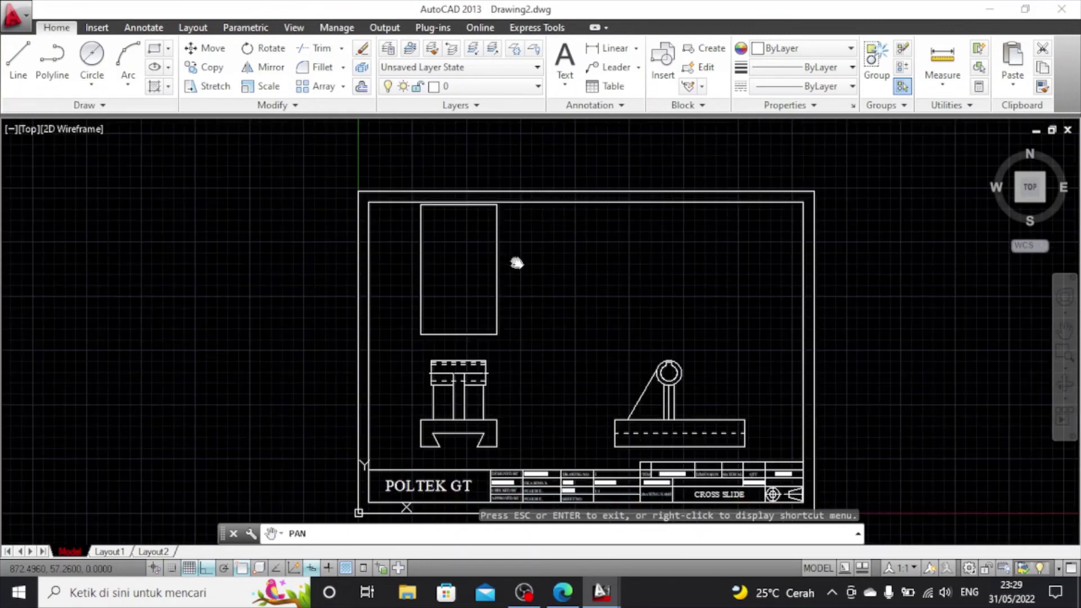
pyautogui.rightClick(542, 302)
pyautogui.click(572, 314)
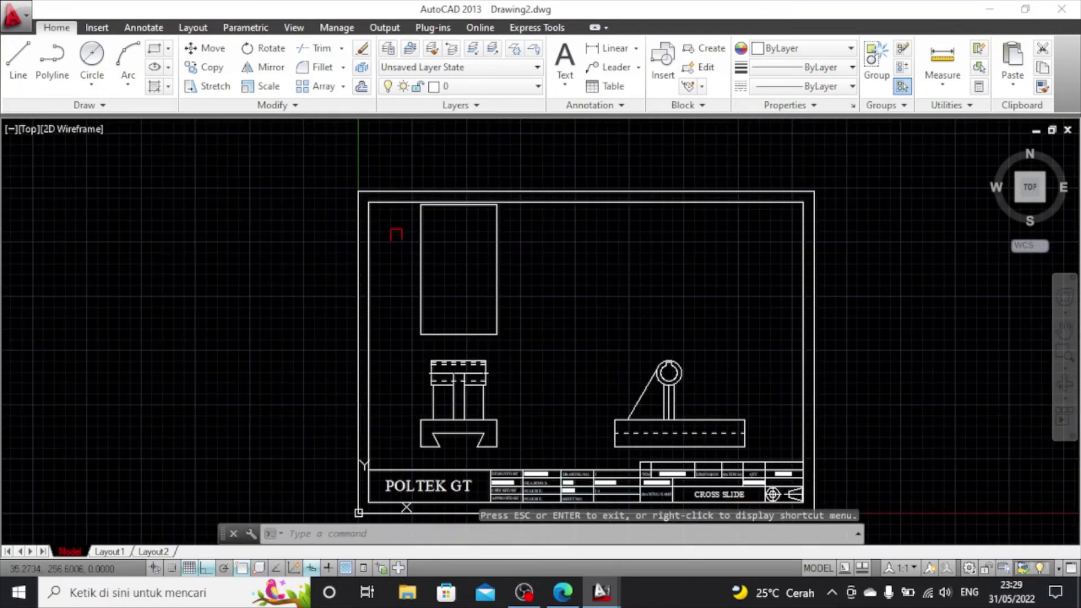
pyautogui.click(384, 172)
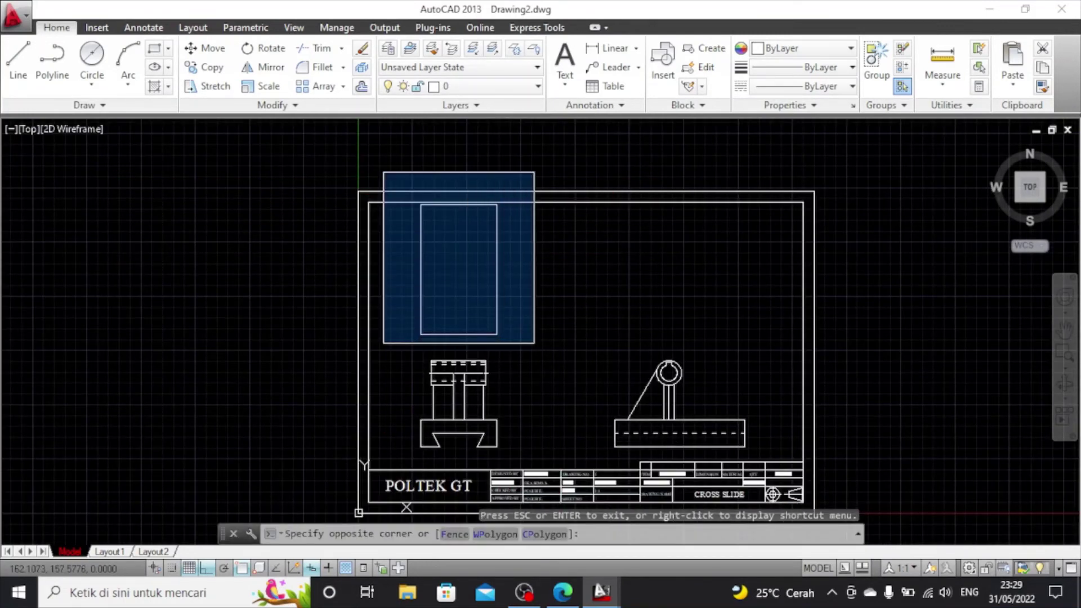
pyautogui.click(533, 342)
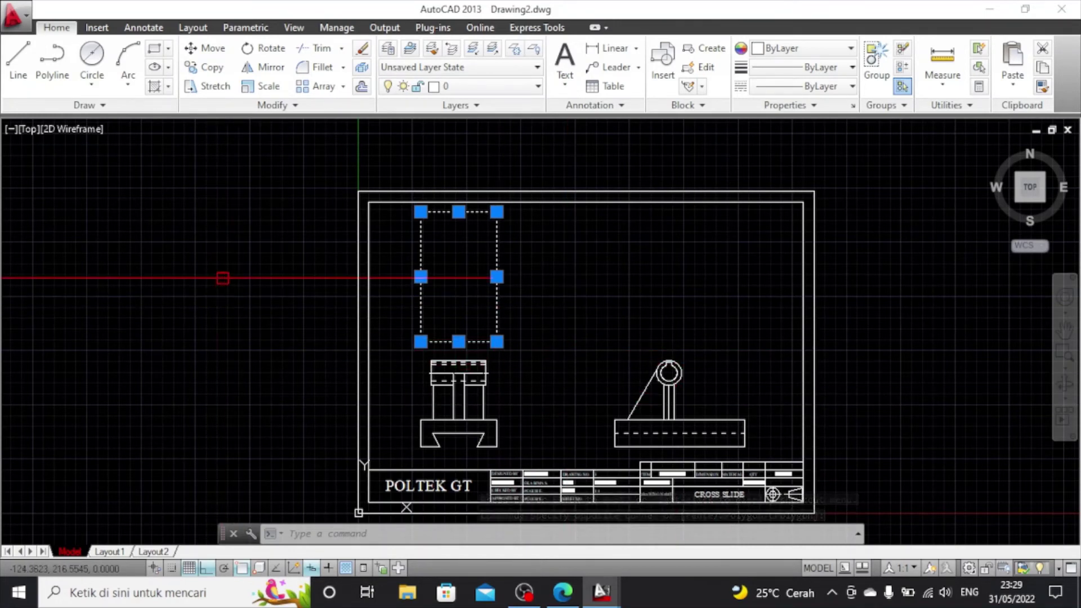
pyautogui.press('Escape')
pyautogui.scroll(2, 529, 246)
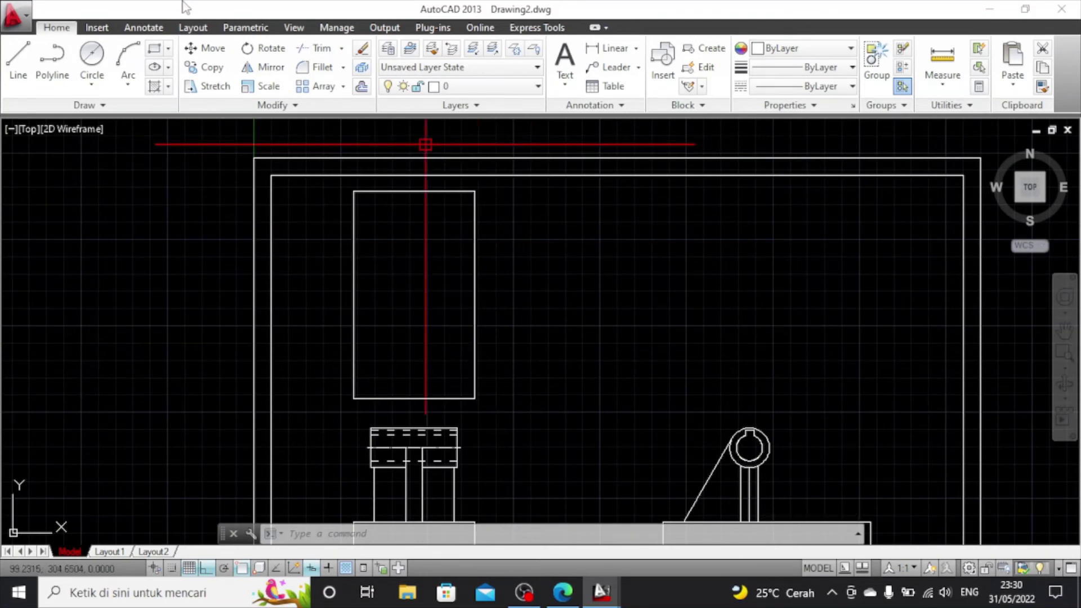
# Draw a line 50 up the rectangle's right edge and across to its left edge, then erase the crossing segment
pyautogui.click(18, 57)
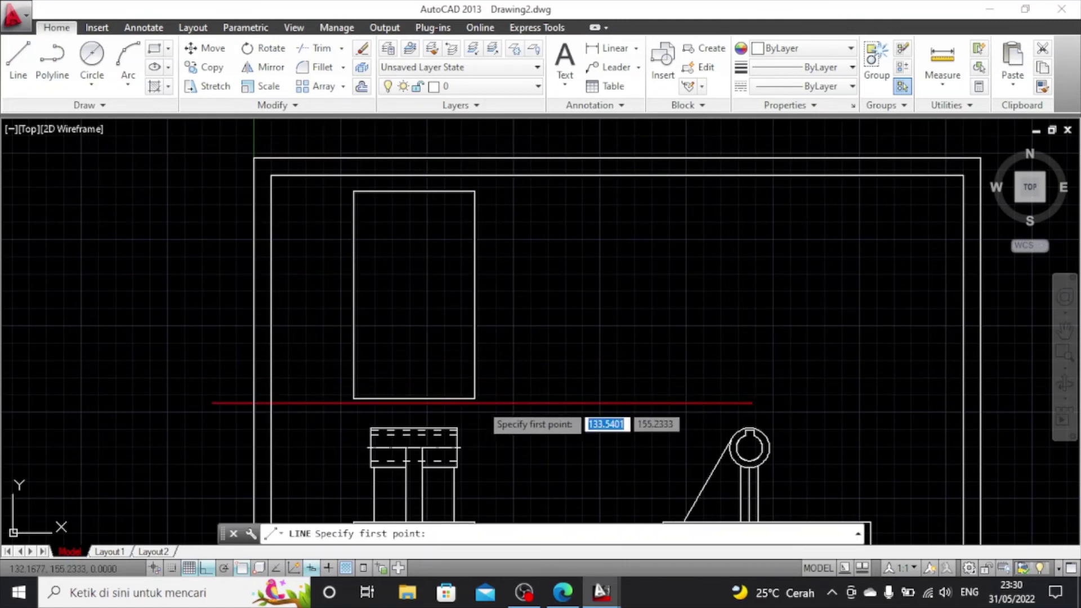
pyautogui.click(475, 399)
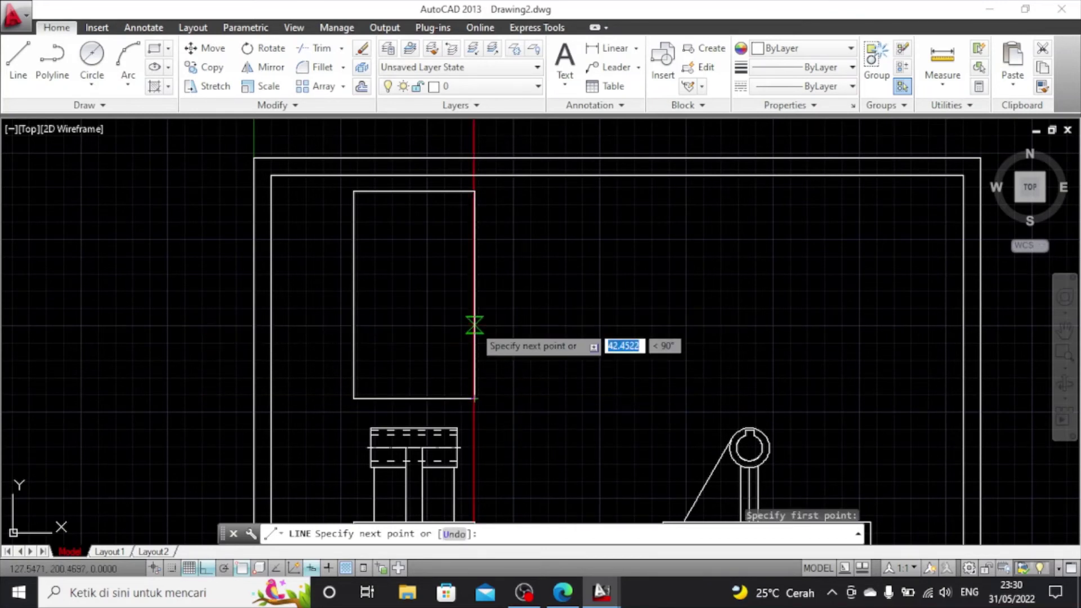
pyautogui.write('50')
pyautogui.press('Return')
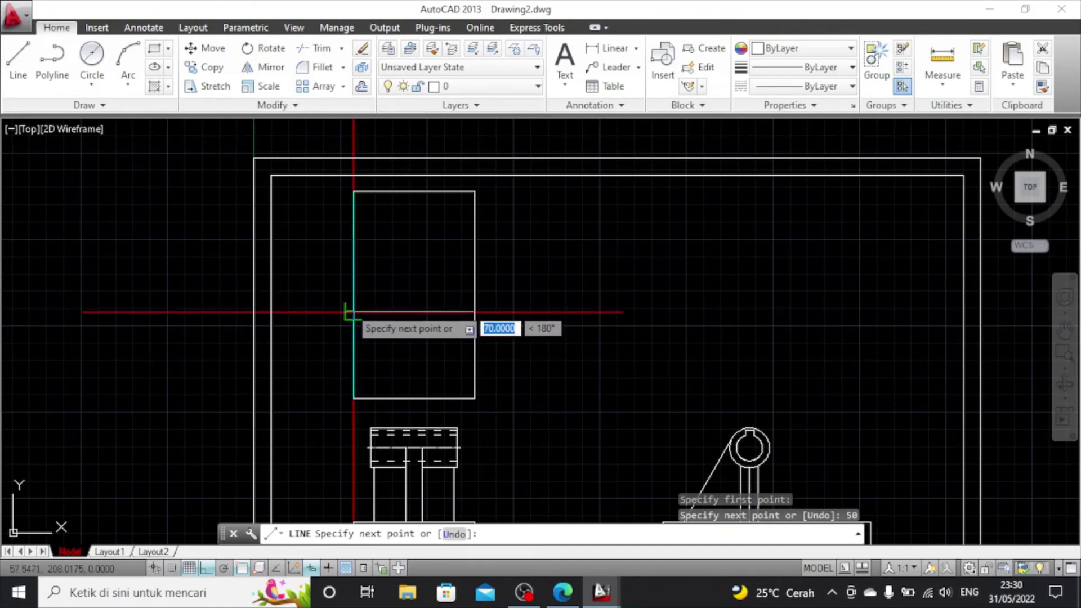
pyautogui.click(353, 312)
pyautogui.press('Escape')
pyautogui.scroll(2, 489, 315)
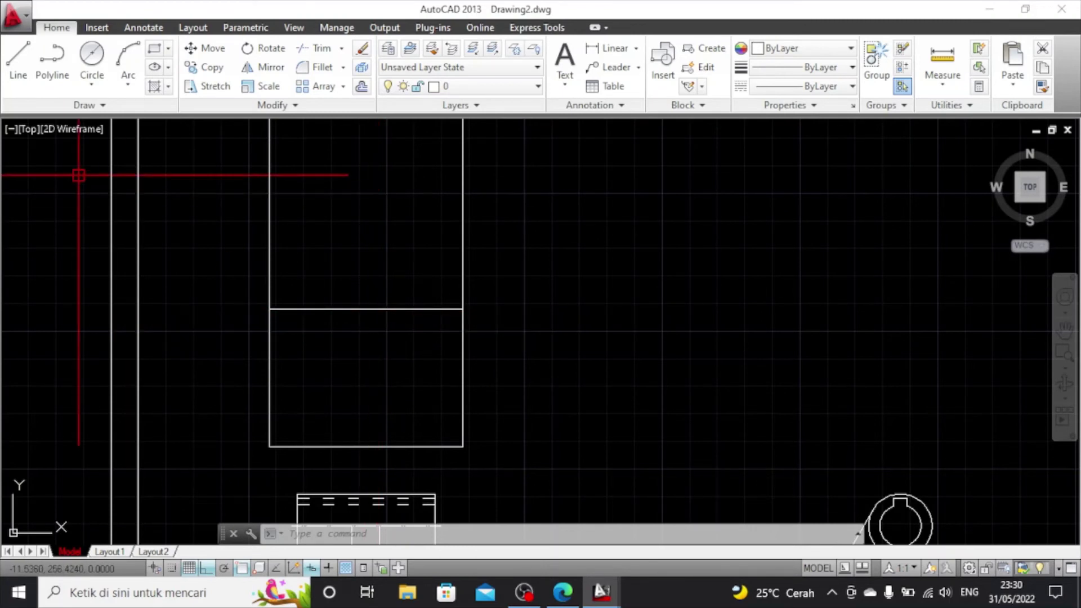
pyautogui.click(365, 309)
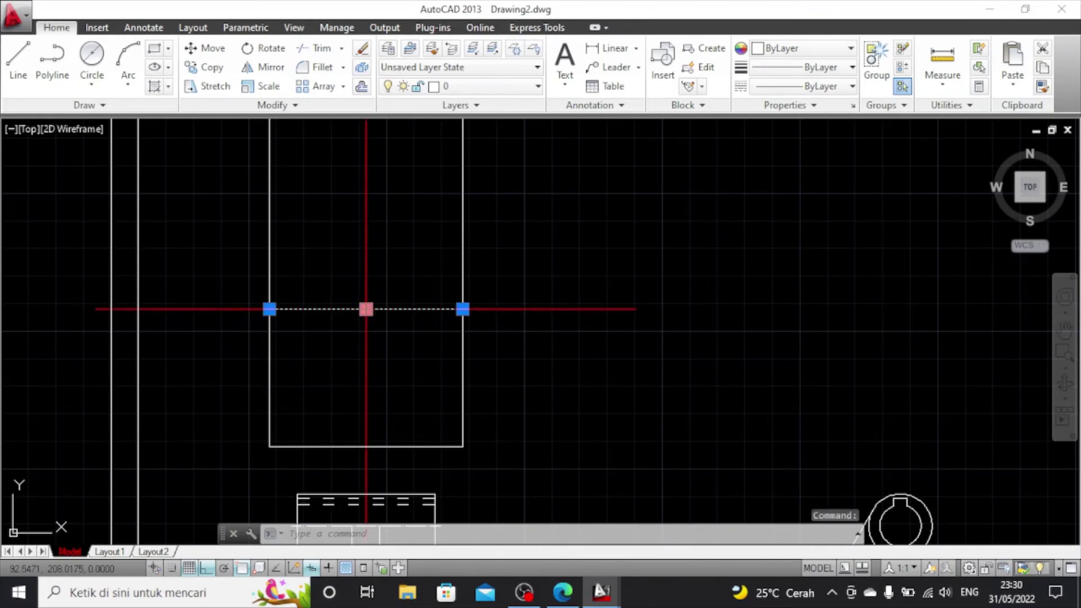
pyautogui.press('Delete')
# Start a new line at the rectangle's bottom-right corner
pyautogui.click(18, 56)
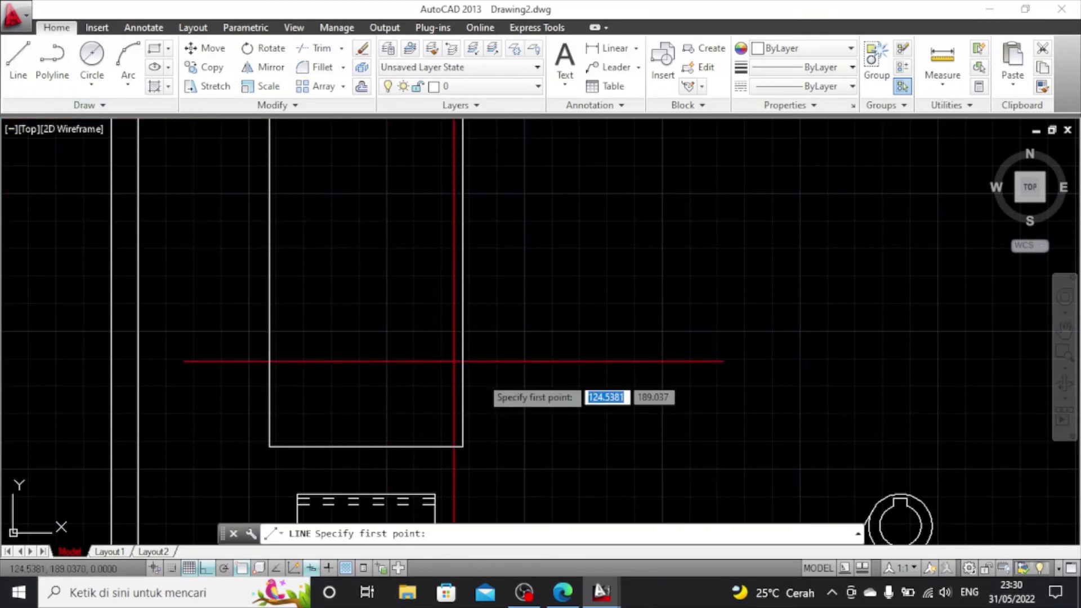
pyautogui.click(462, 447)
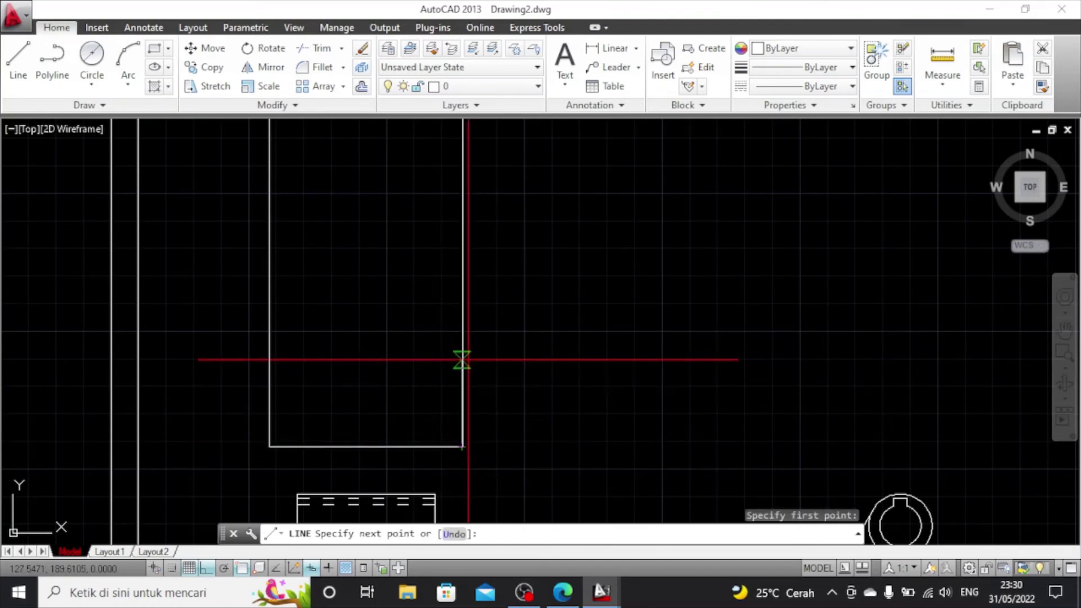
pyautogui.press('BackSpace')
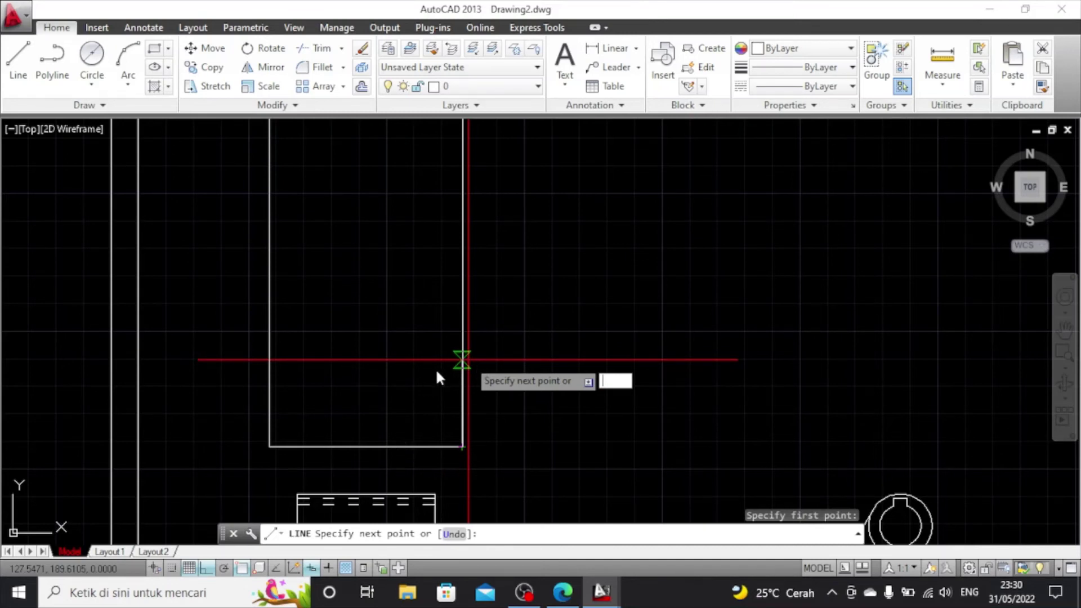
# Draw a horizontal line 50 units up from the lower-right corner across to the rectangle's left edge
pyautogui.press('Escape')
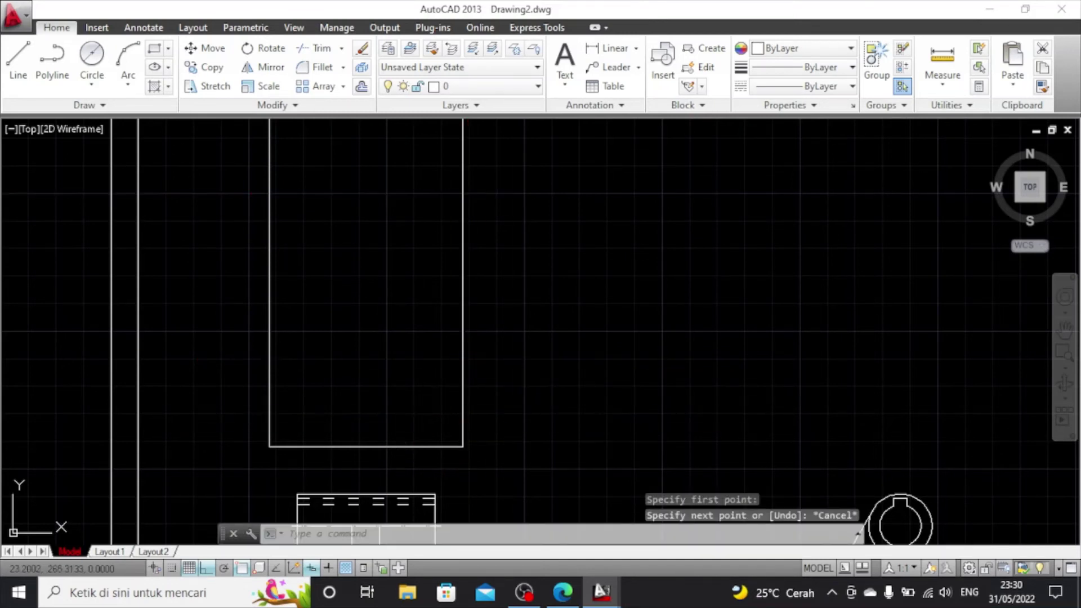
pyautogui.click(23, 72)
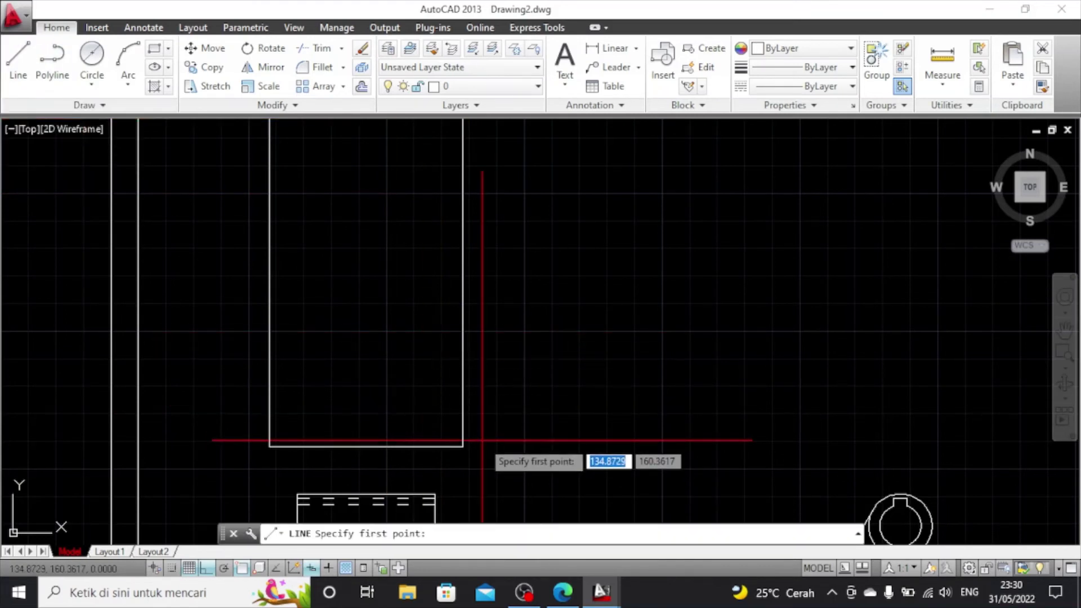
pyautogui.click(462, 446)
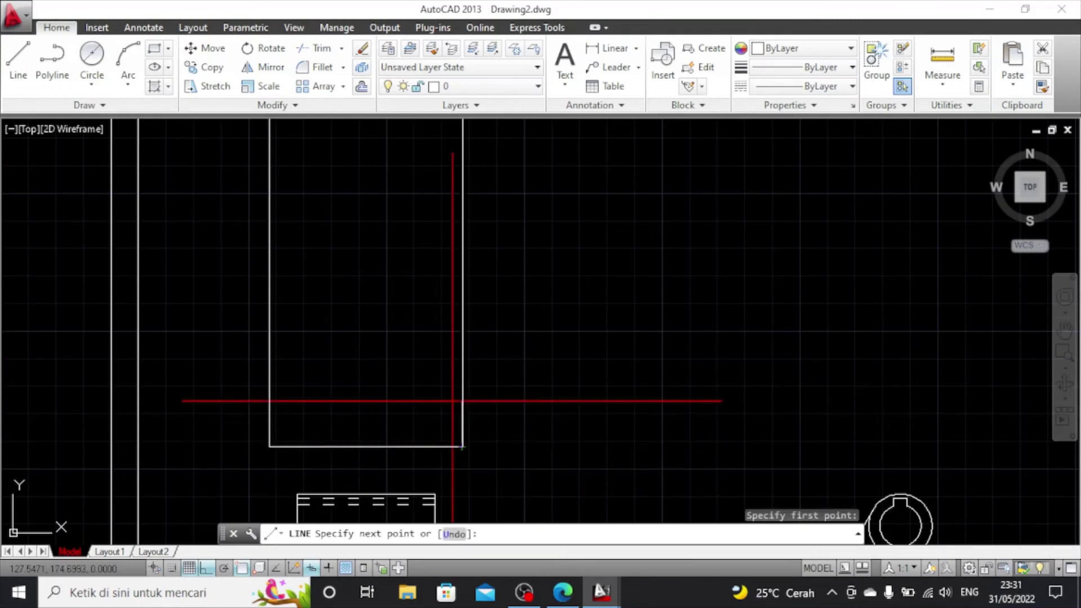
pyautogui.write('50')
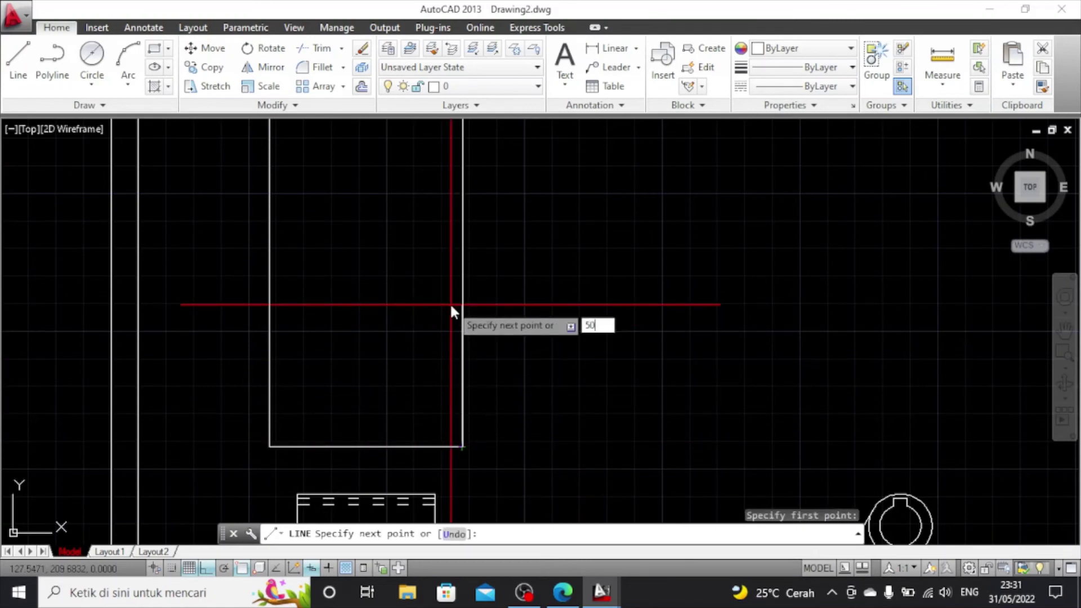
pyautogui.press('Return')
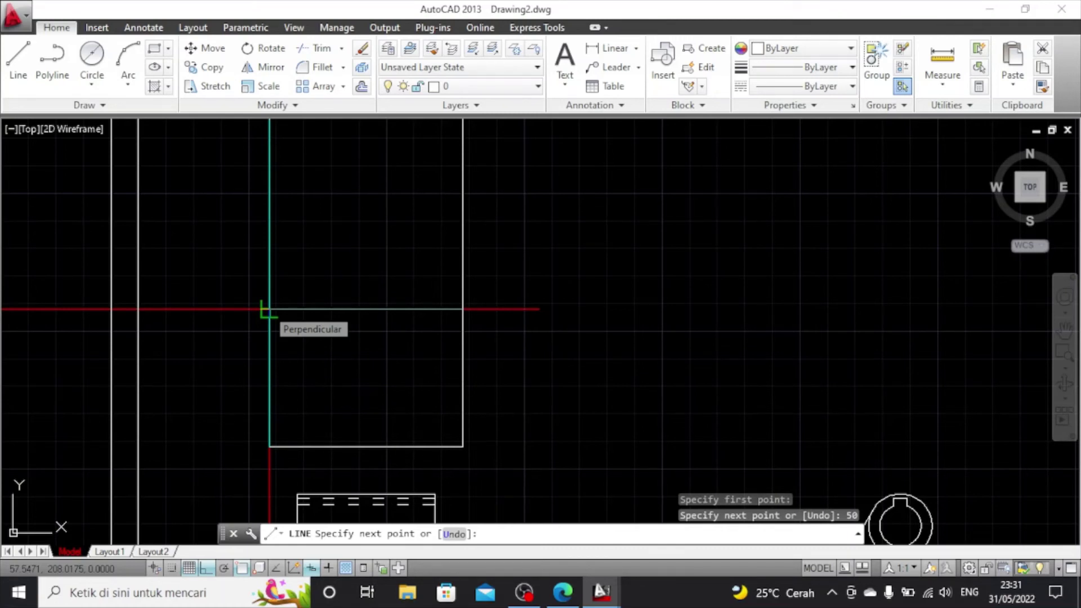
pyautogui.click(268, 309)
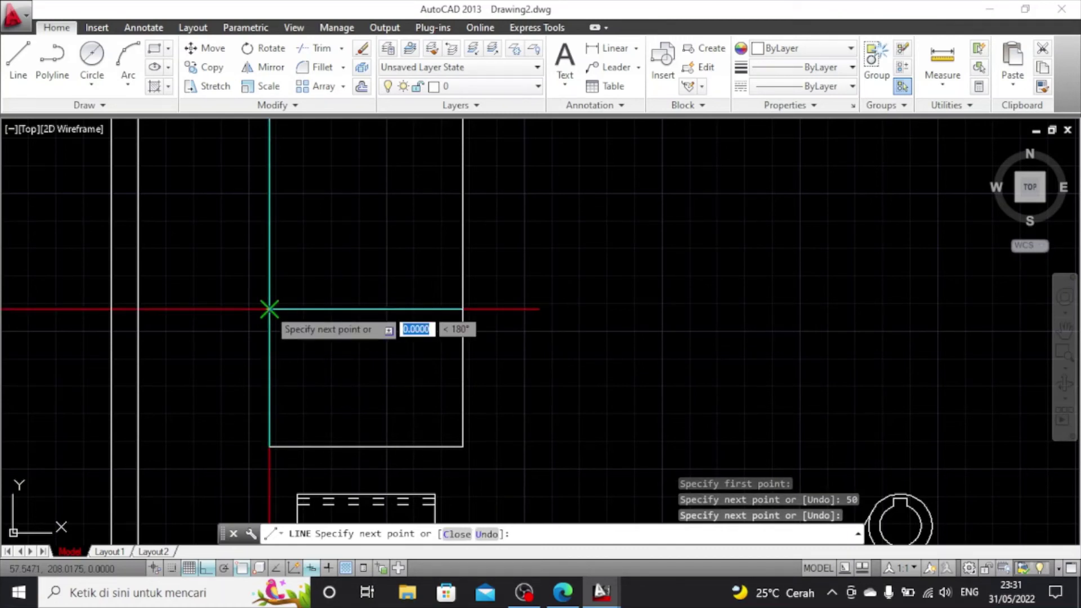
pyautogui.press('Escape')
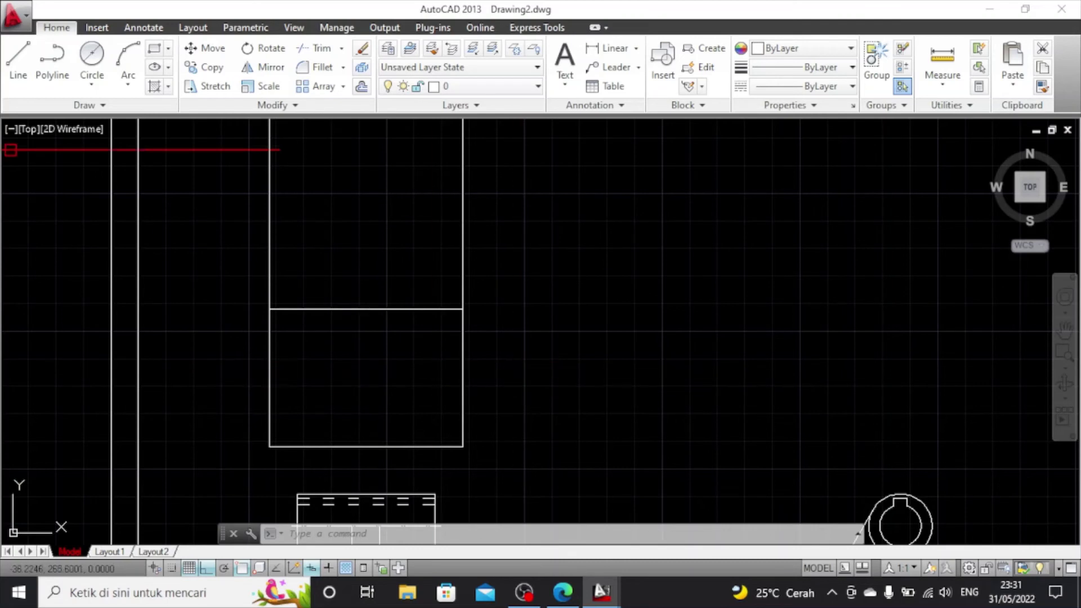
# Draw vertical lines up from the dashed part's right and left corners into the rectangle
pyautogui.click(10, 82)
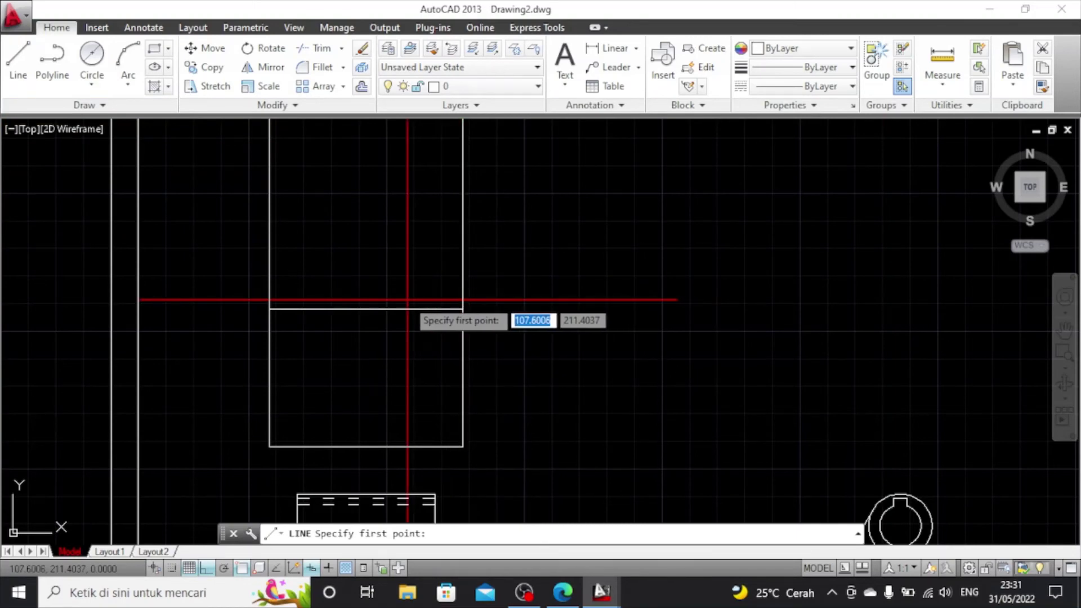
pyautogui.scroll(-2, 507, 428)
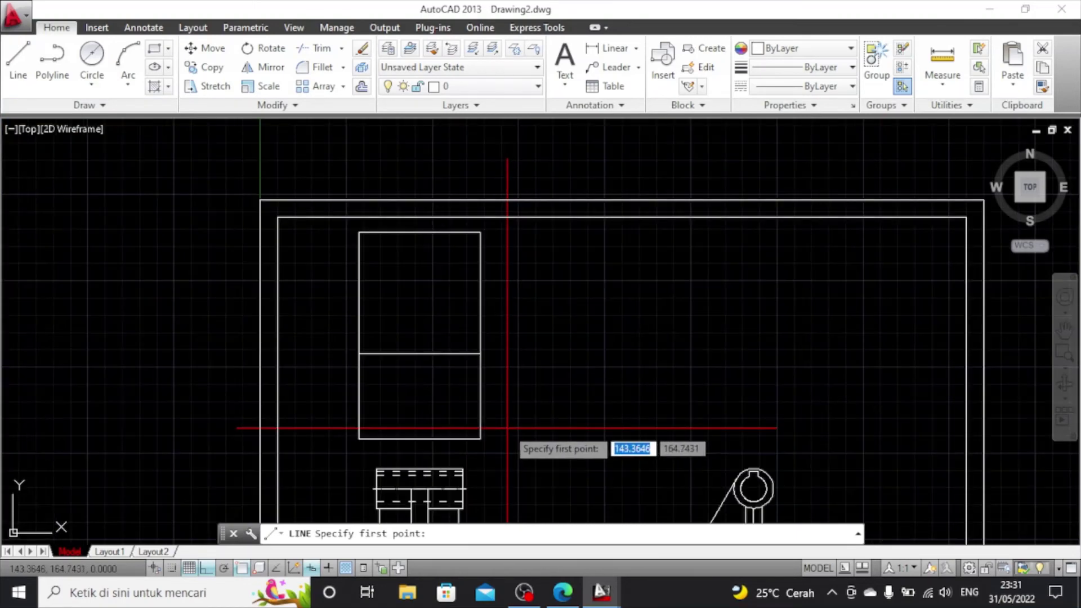
pyautogui.scroll(-2, 491, 451)
pyautogui.scroll(2, 492, 447)
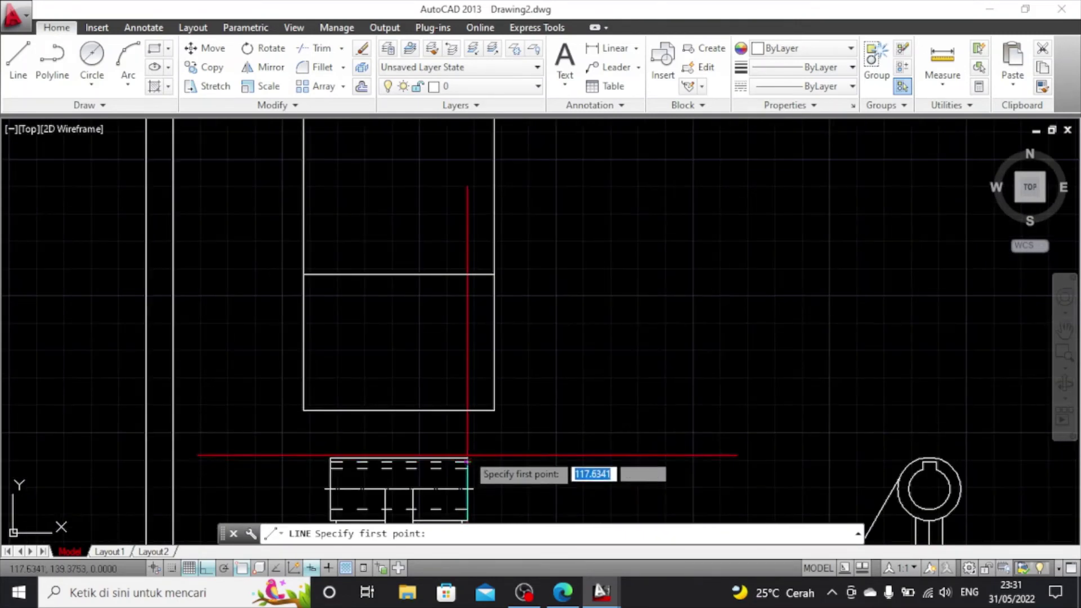
pyautogui.click(469, 462)
pyautogui.scroll(2, 467, 459)
pyautogui.click(467, 274)
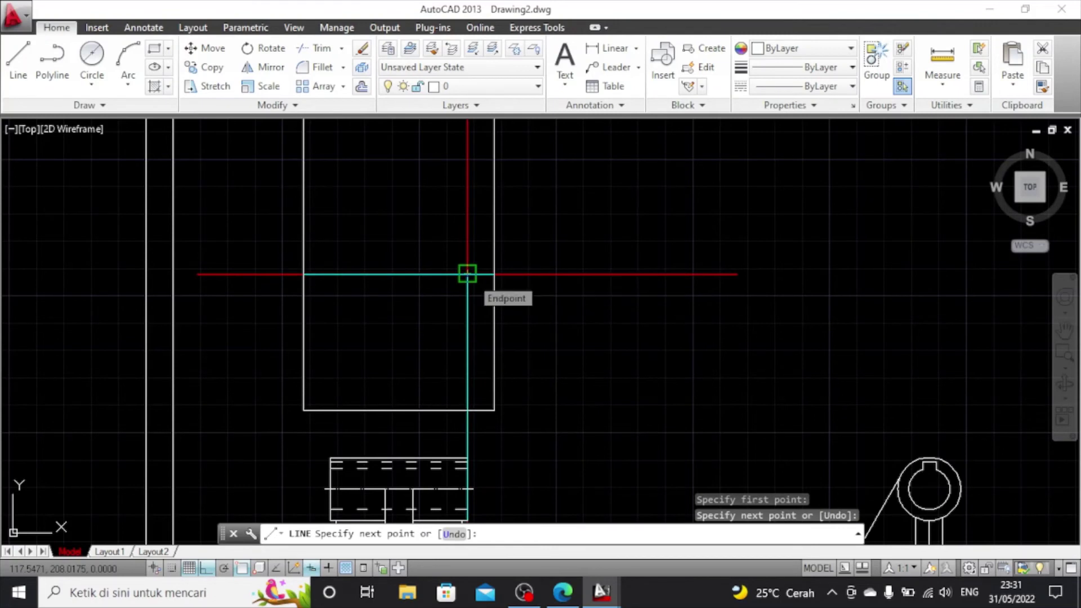
pyautogui.press('Escape')
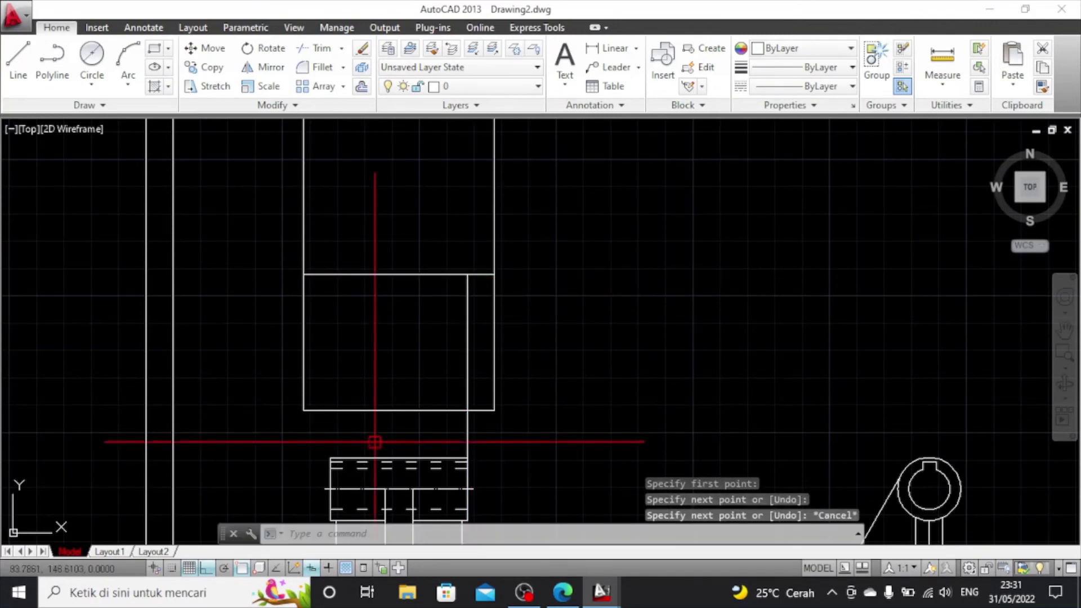
pyautogui.click(14, 66)
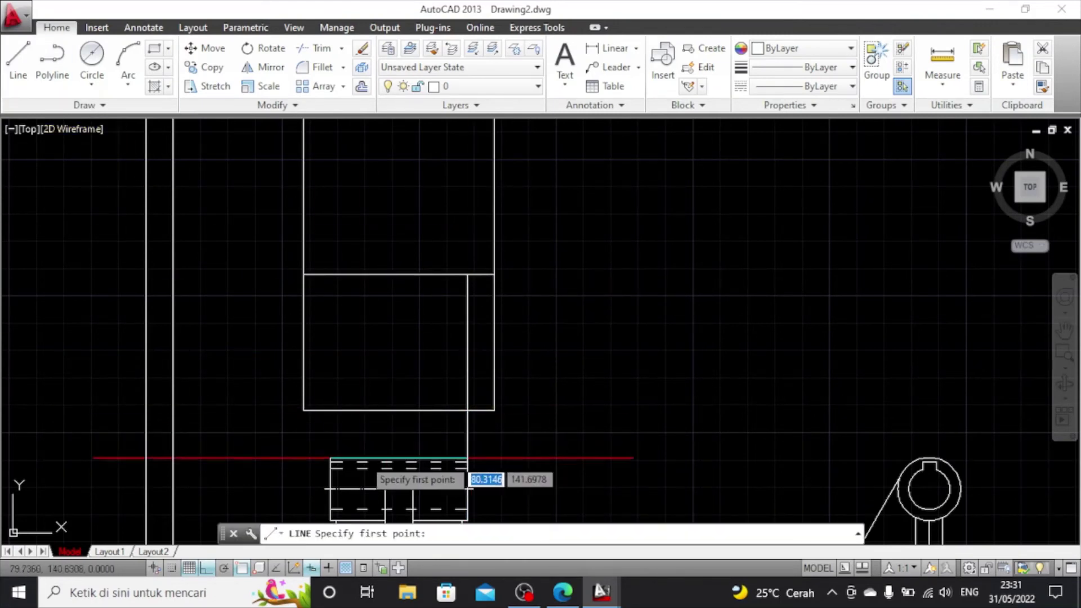
pyautogui.click(331, 459)
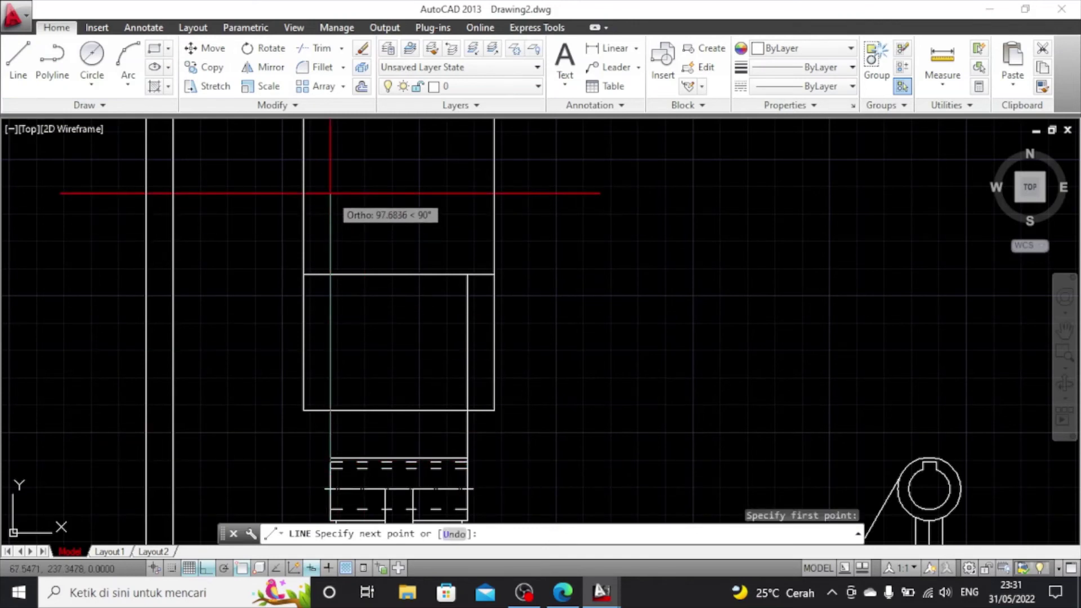
pyautogui.click(330, 193)
pyautogui.press('Escape')
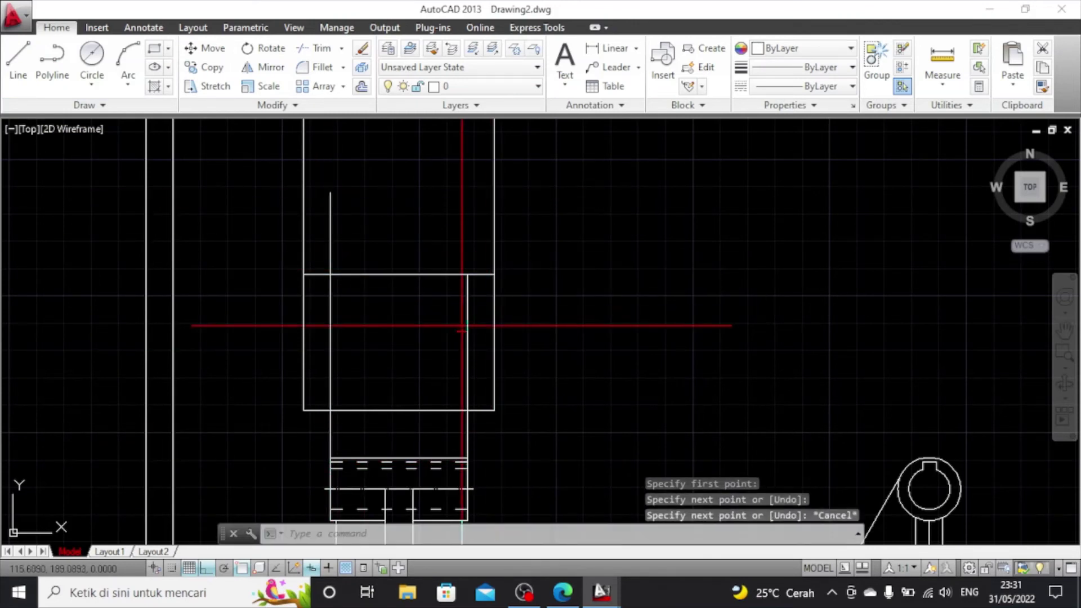
# Stretch the right vertical line's top end up to the left line's height
pyautogui.click(468, 323)
pyautogui.click(466, 275)
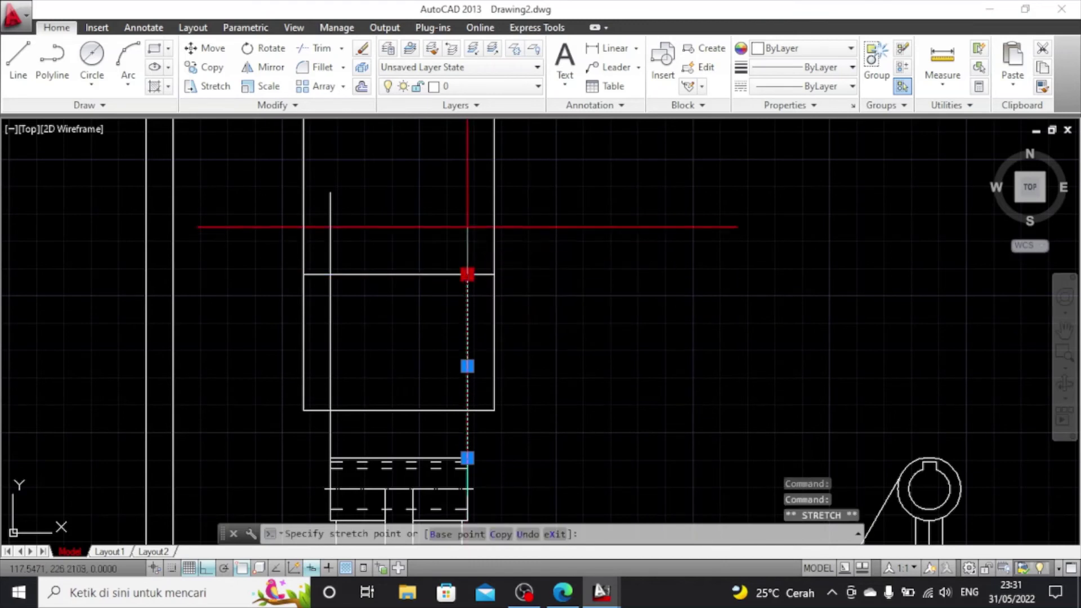
pyautogui.click(466, 194)
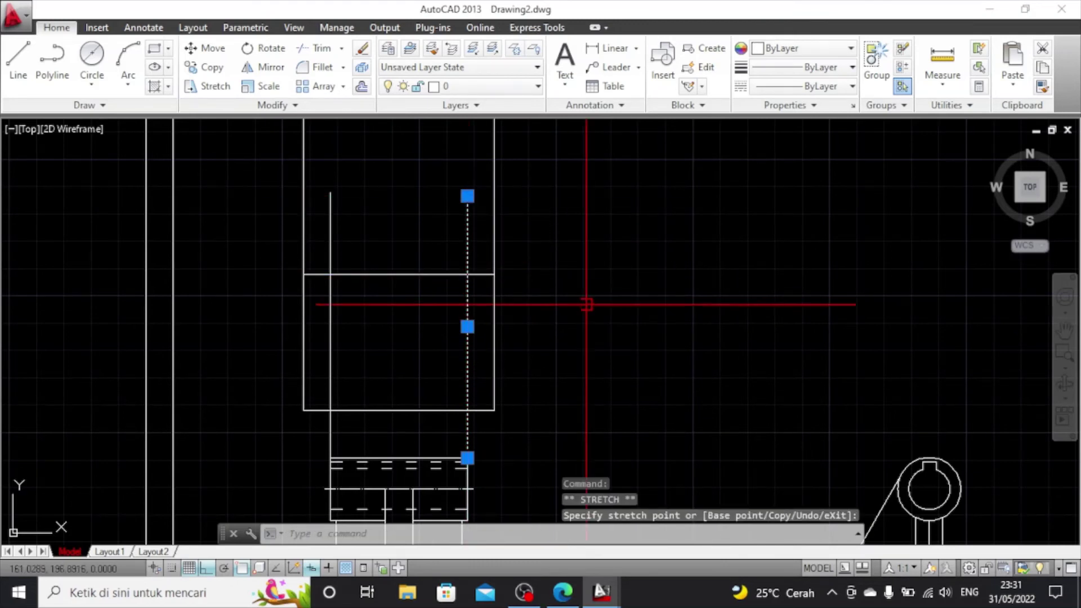
pyautogui.press('Escape')
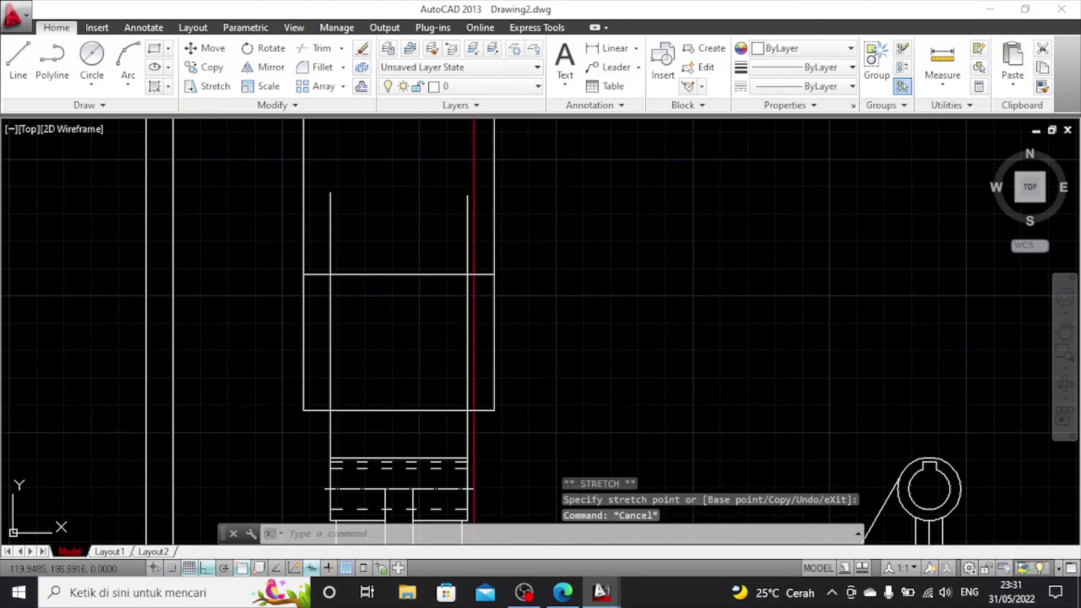
pyautogui.write('l')
pyautogui.press('Return')
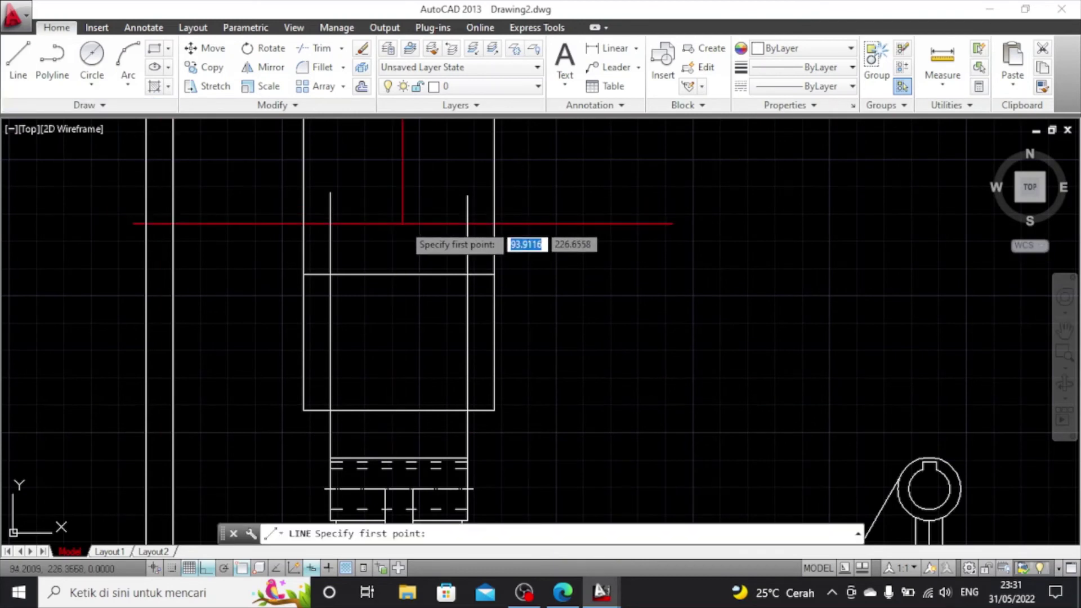
# Start the box outline from the right vertical line with 25 and 50-unit segments, then undo two segments
pyautogui.click(468, 274)
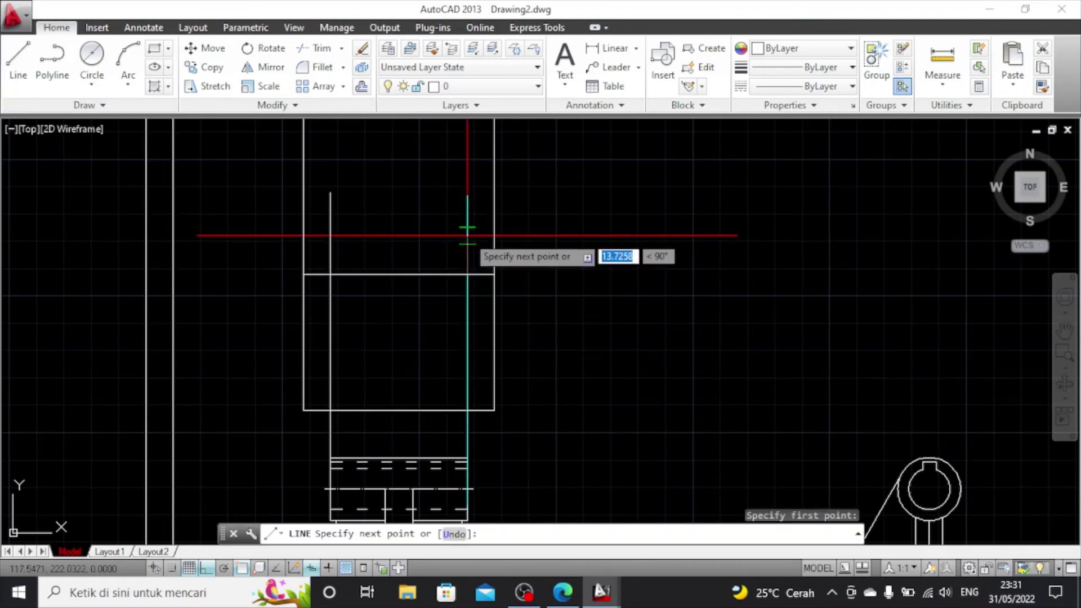
pyautogui.write('25')
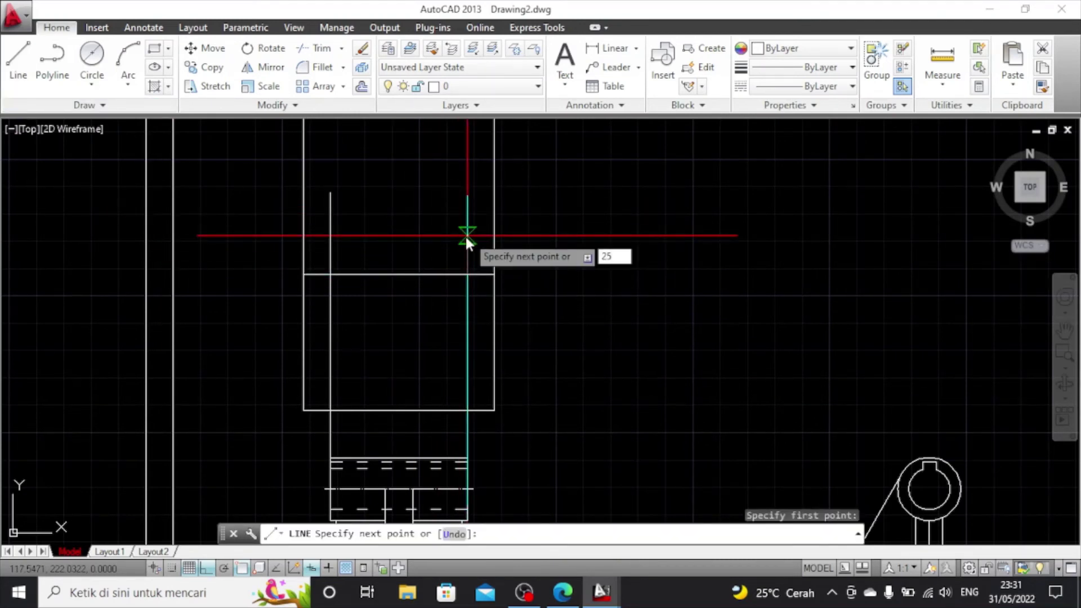
pyautogui.press('Return')
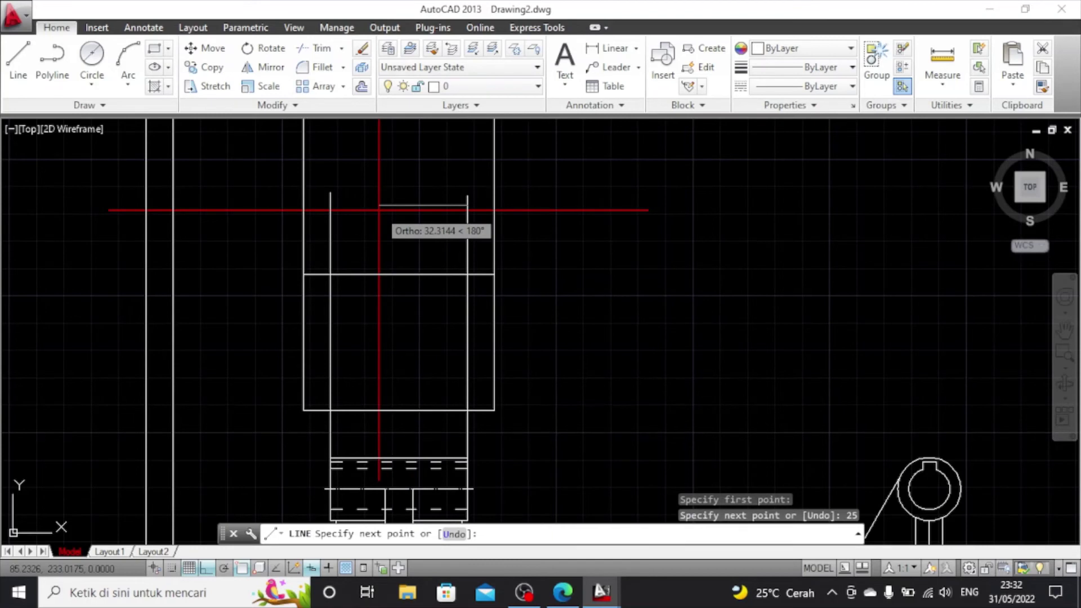
pyautogui.write('0')
pyautogui.press('Return')
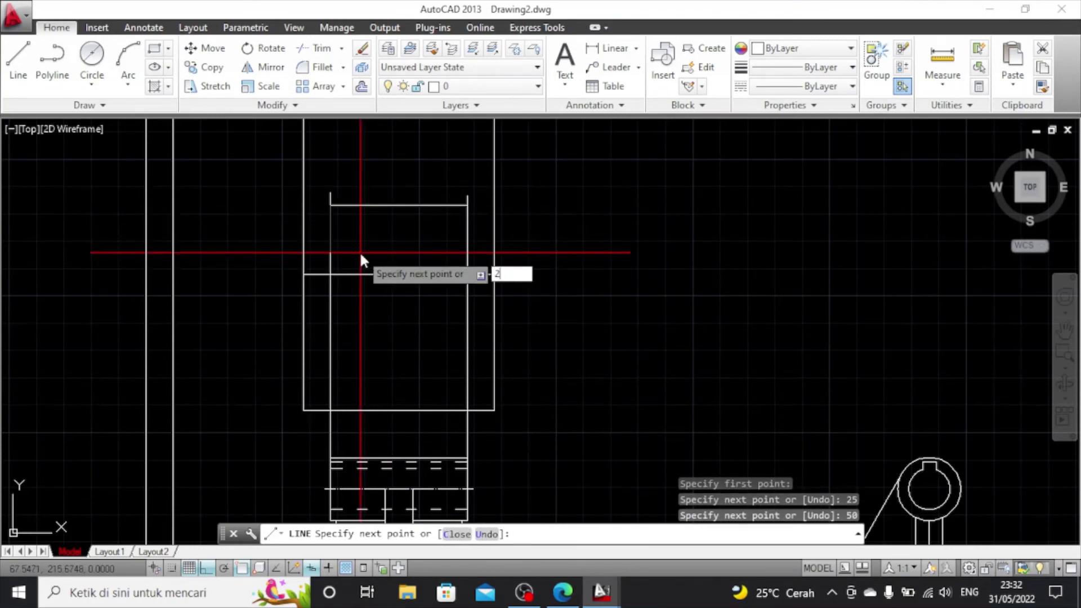
pyautogui.write('25')
pyautogui.press('BackSpace')
pyautogui.press('BackSpace')
pyautogui.write('50')
pyautogui.press('Return')
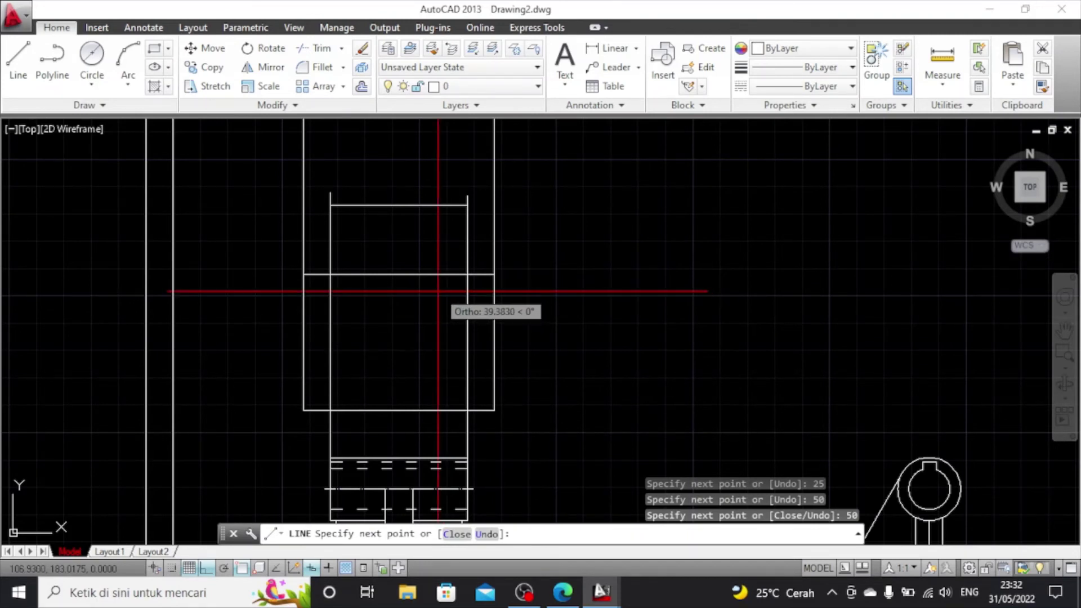
pyautogui.hotkey('ctrl', 'z')
pyautogui.hotkey('ctrl', 'z')
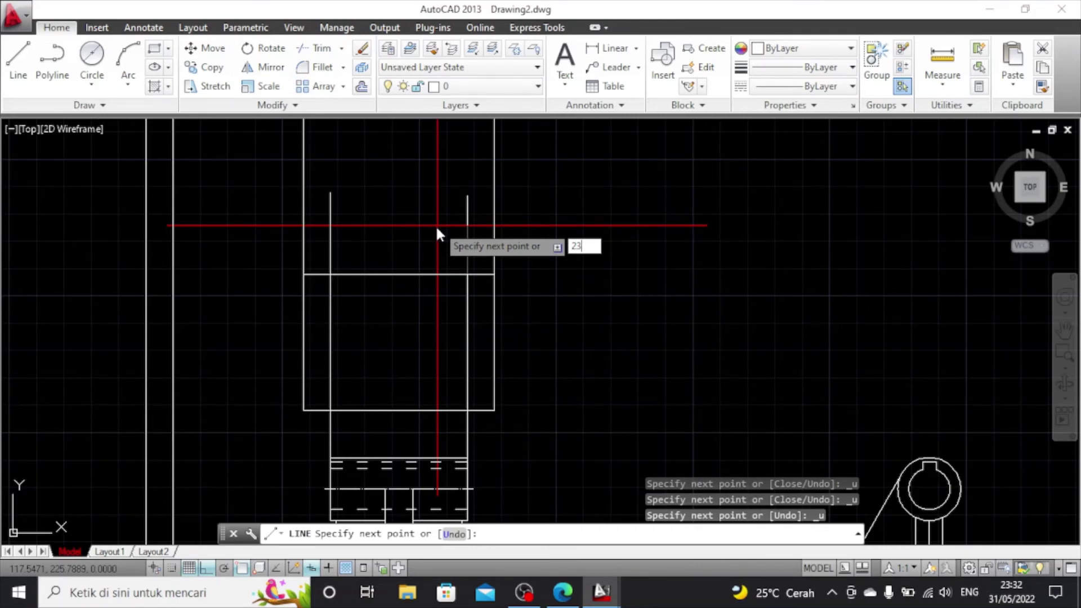
# Redraw the remaining segments (11.5, 50, 23, 50) to complete the 50 by 23 box
pyautogui.press('BackSpace')
pyautogui.press('BackSpace')
pyautogui.write('11')
pyautogui.press('Return')
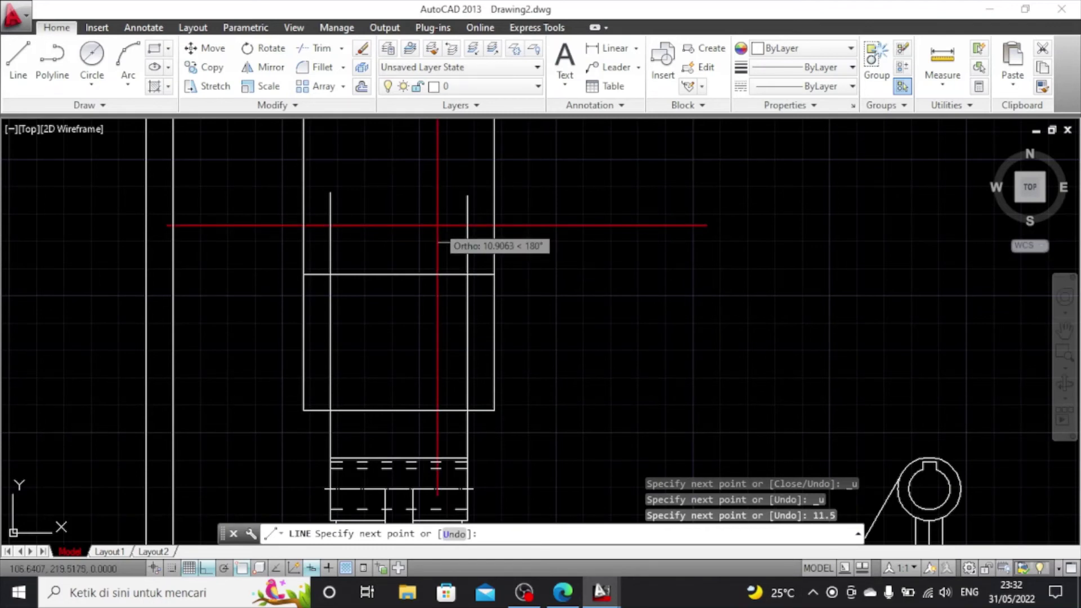
pyautogui.write('50')
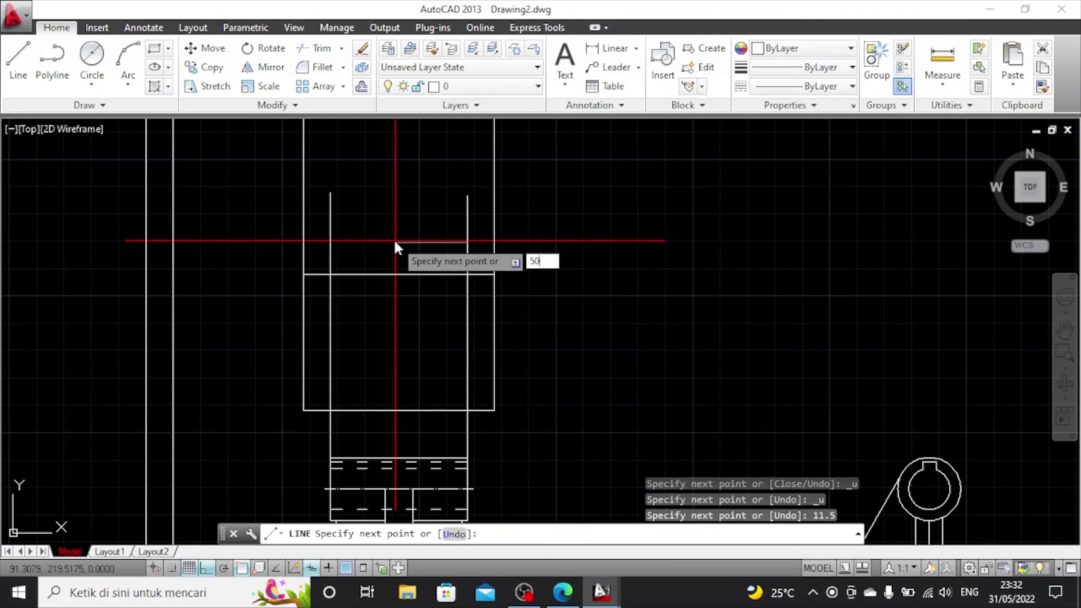
pyautogui.press('Return')
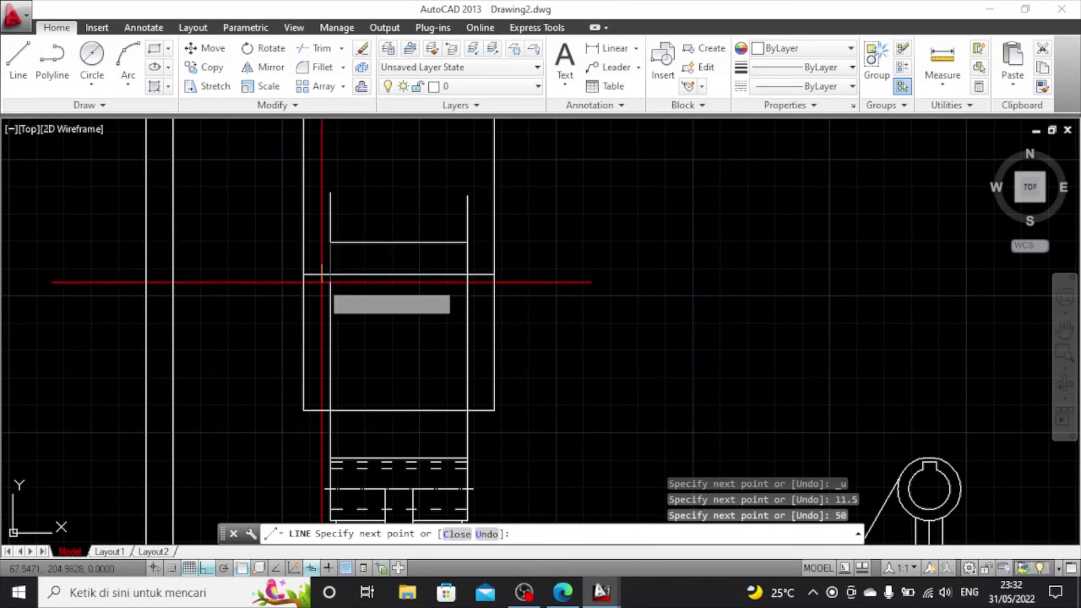
pyautogui.press('Return')
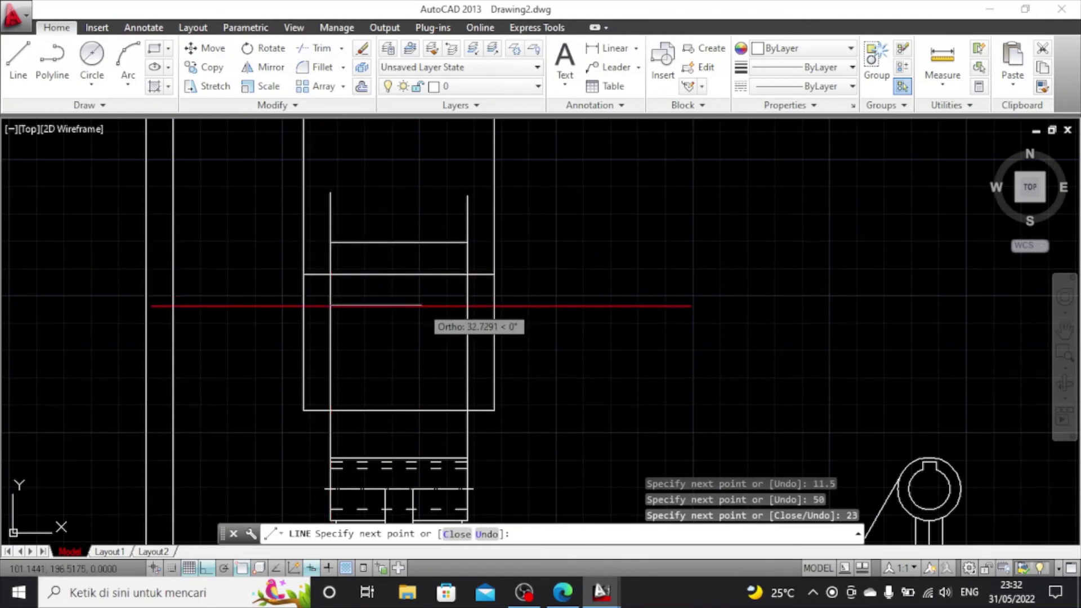
pyautogui.write('50')
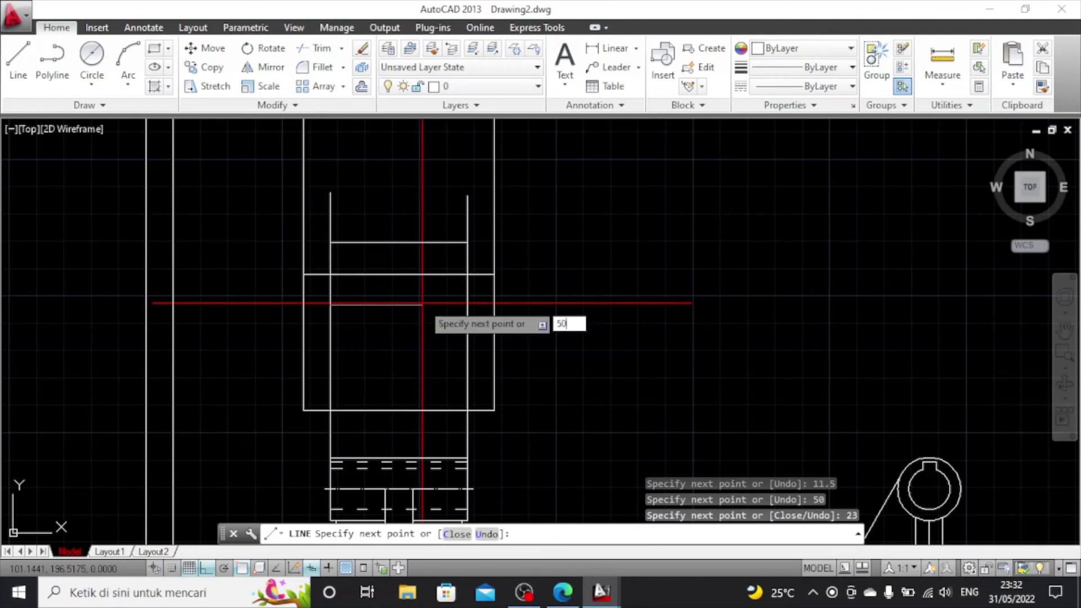
pyautogui.press('Return')
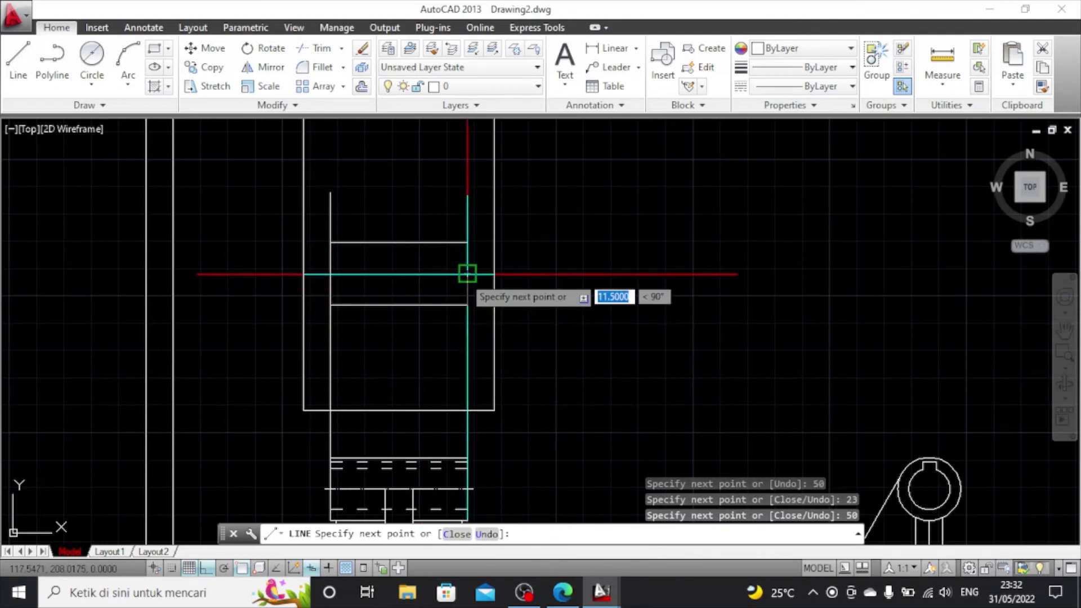
pyautogui.press('Escape')
pyautogui.scroll(2, 472, 266)
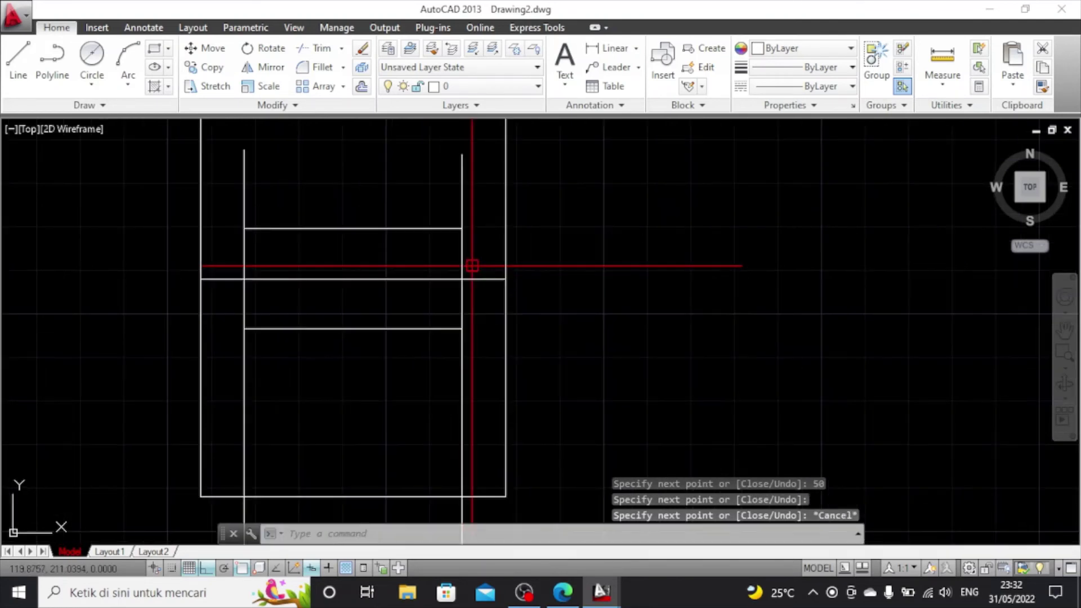
# Delete the stray vertical line and the stray horizontal line from the view
pyautogui.click(465, 203)
pyautogui.press('Delete')
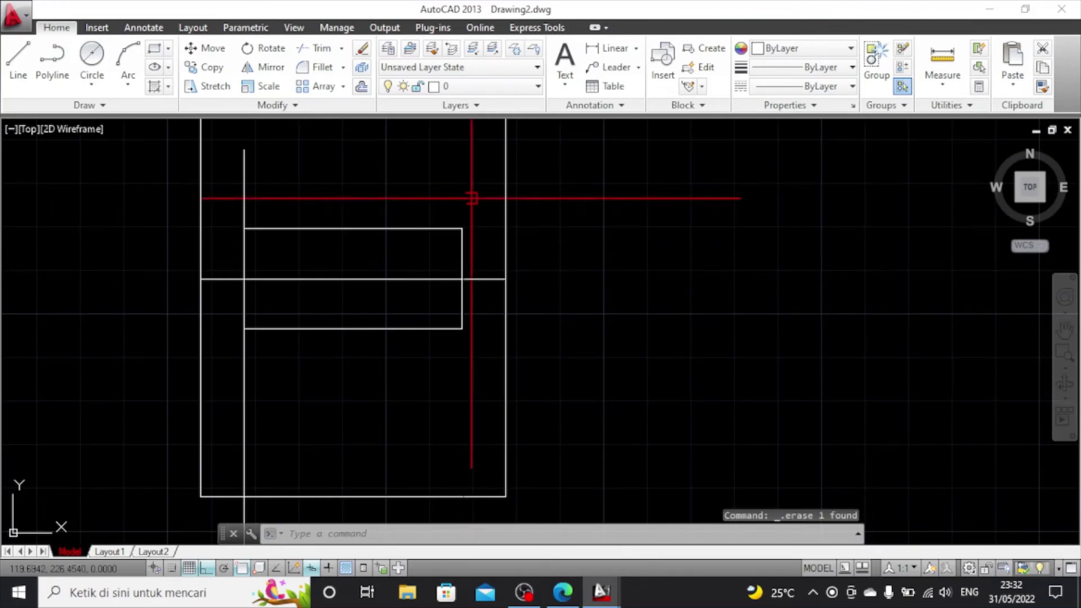
pyautogui.scroll(-6, 254, 406)
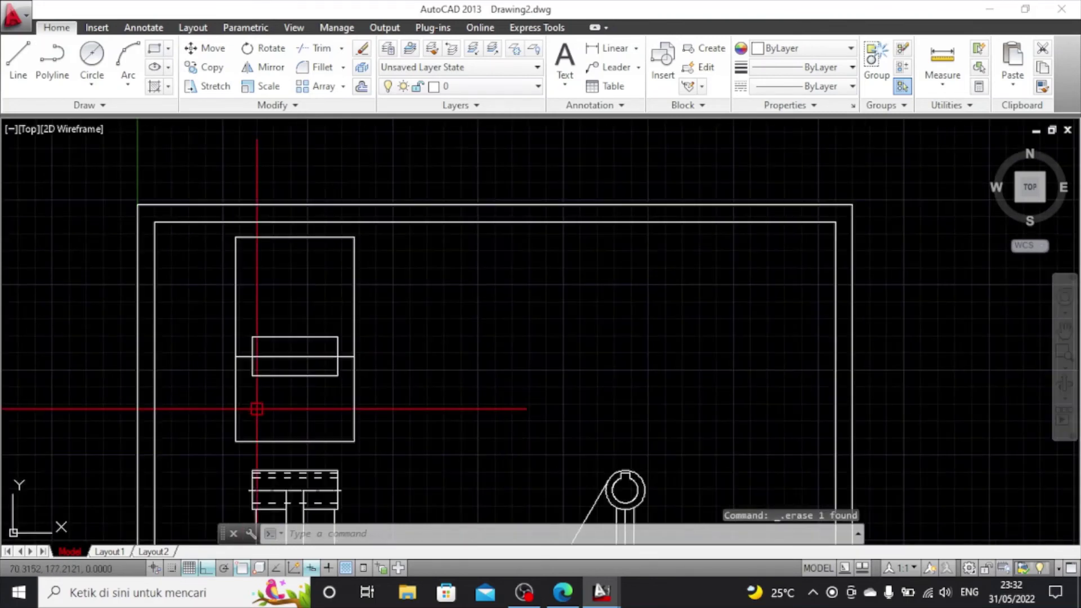
pyautogui.scroll(4, 281, 403)
pyautogui.click(385, 341)
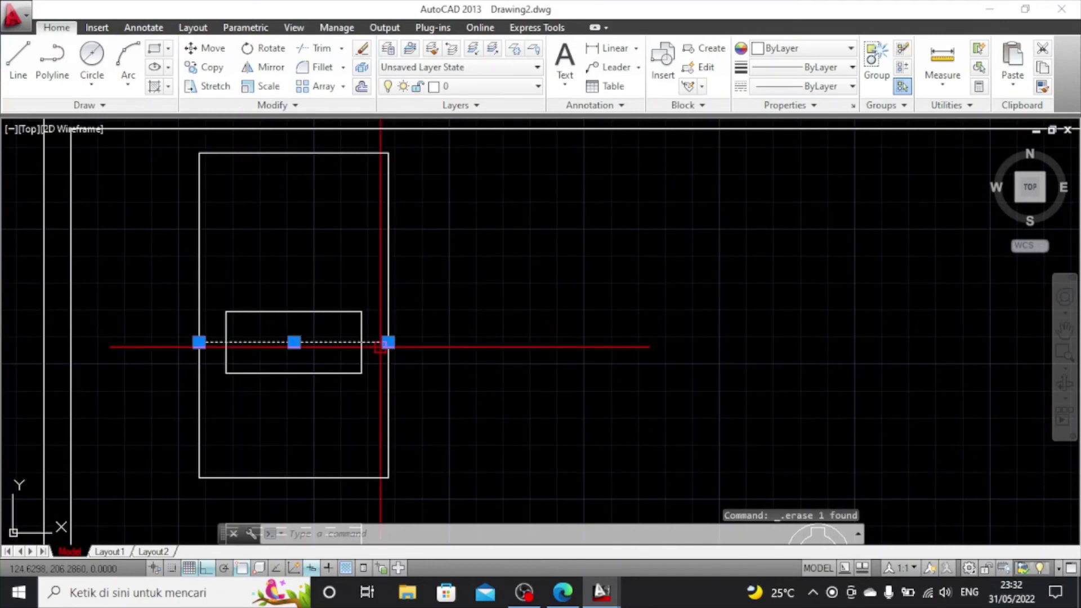
pyautogui.press('Delete')
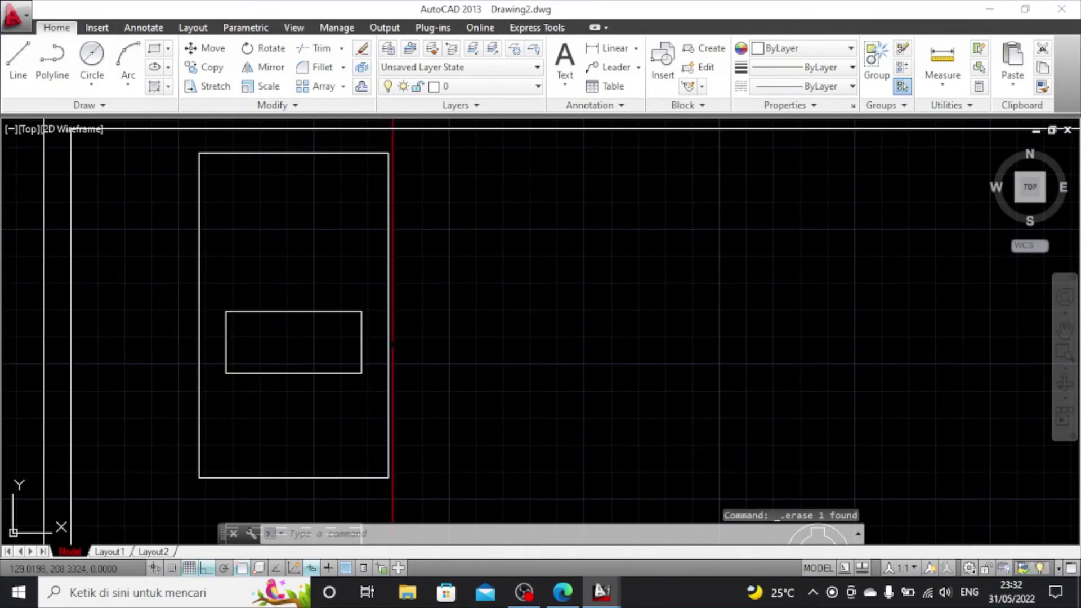
pyautogui.scroll(-3, 398, 362)
pyautogui.scroll(1, 400, 363)
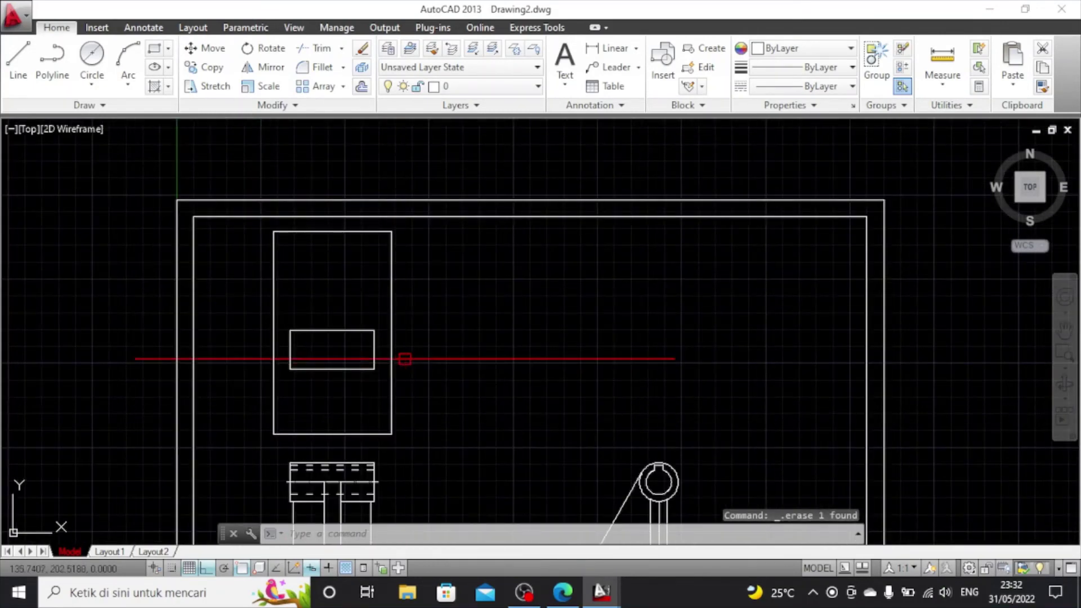
pyautogui.scroll(2, 366, 391)
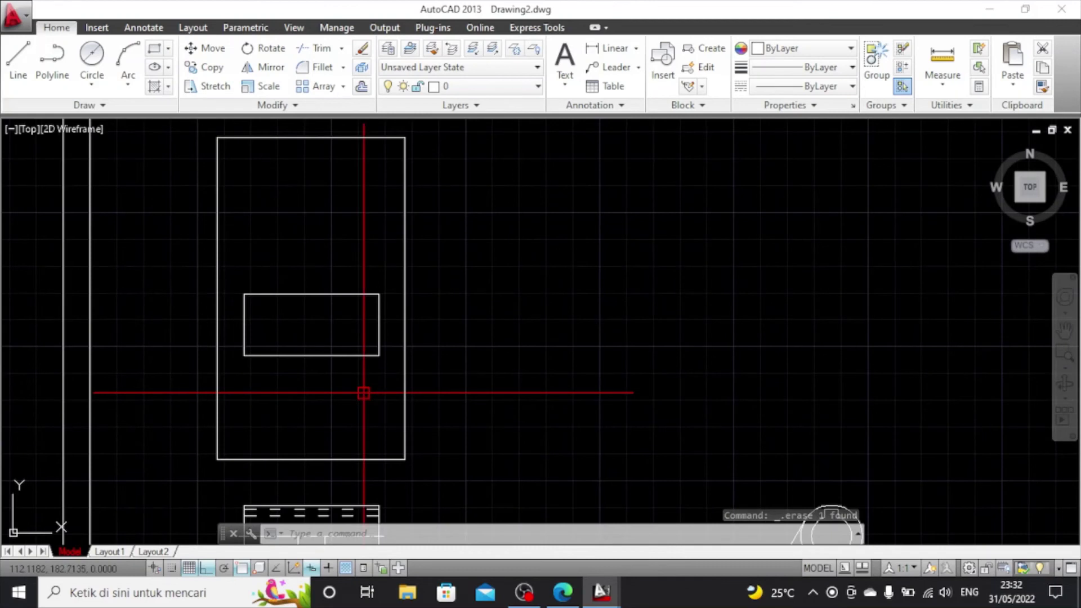
# Draw a vertical line from the small rectangle's bottom midpoint to the outer rectangle's bottom edge
pyautogui.click(29, 54)
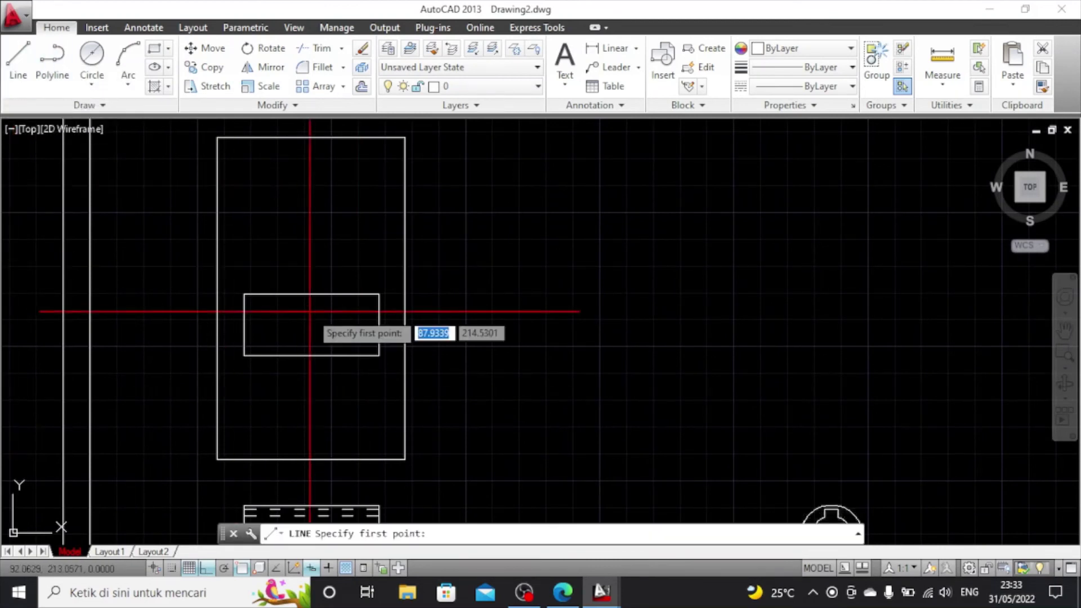
pyautogui.click(311, 356)
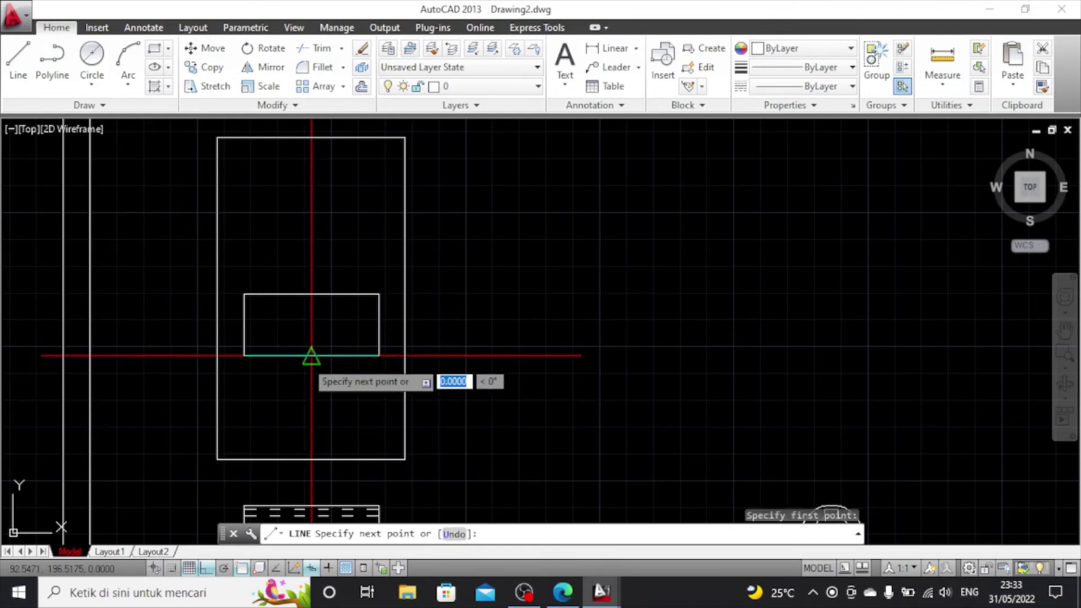
pyautogui.click(311, 459)
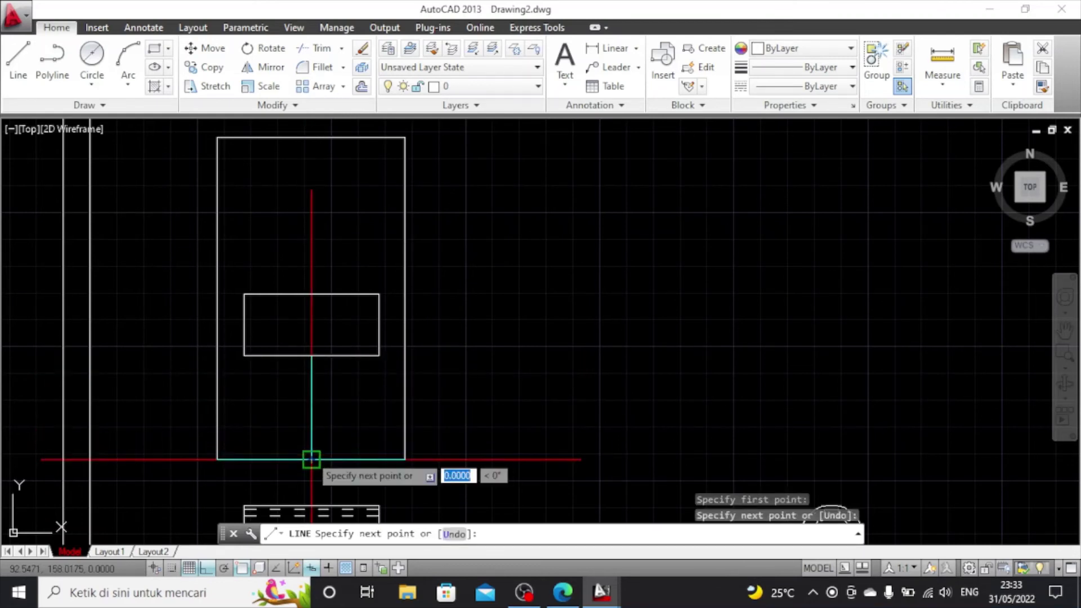
pyautogui.press('Return')
pyautogui.click(18, 59)
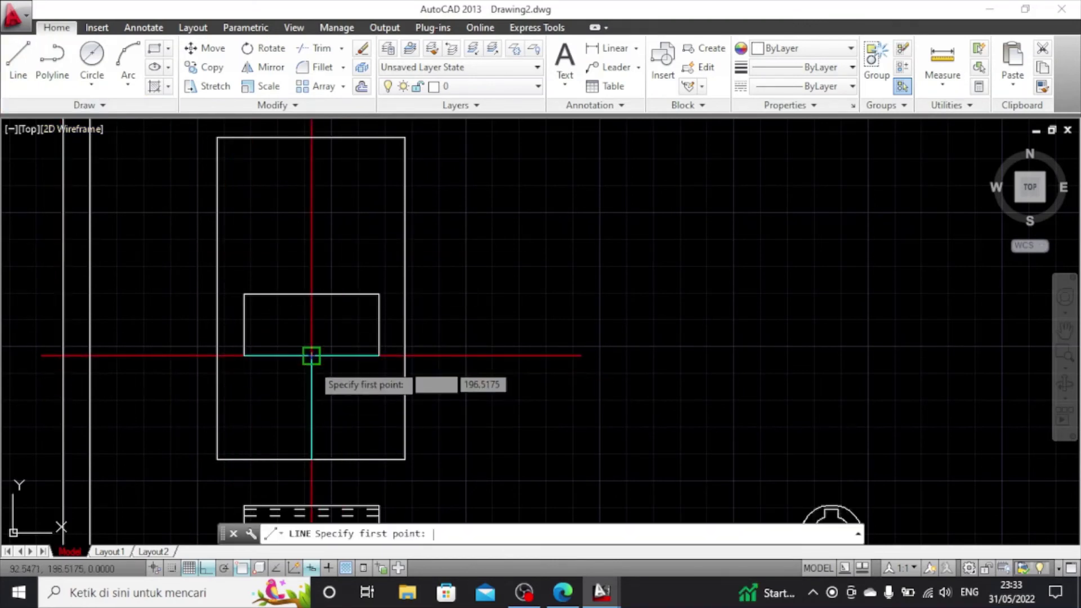
pyautogui.press('Escape')
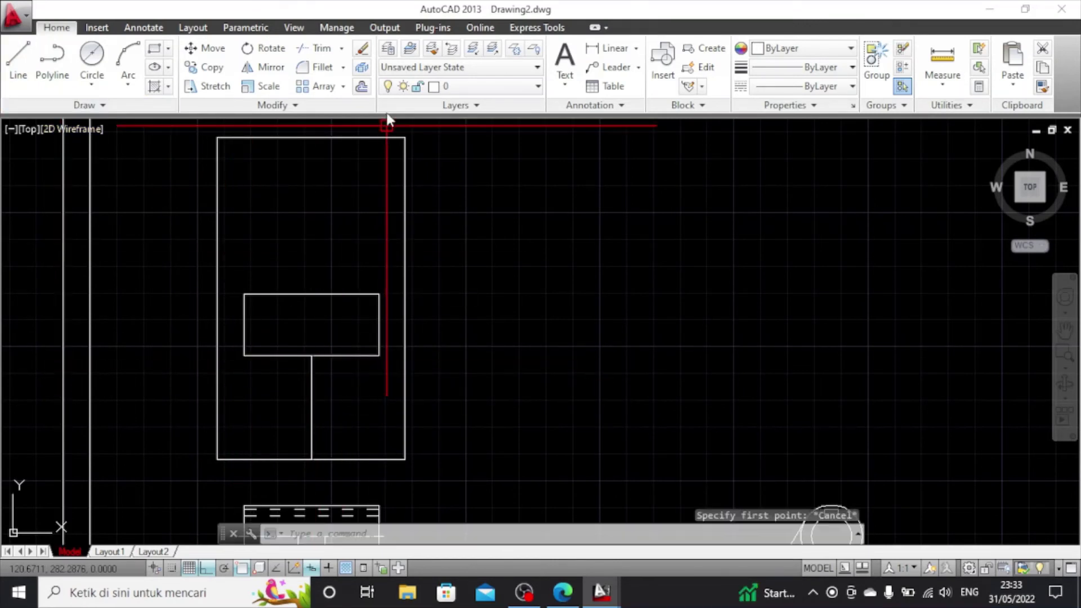
pyautogui.click(312, 413)
pyautogui.click(361, 86)
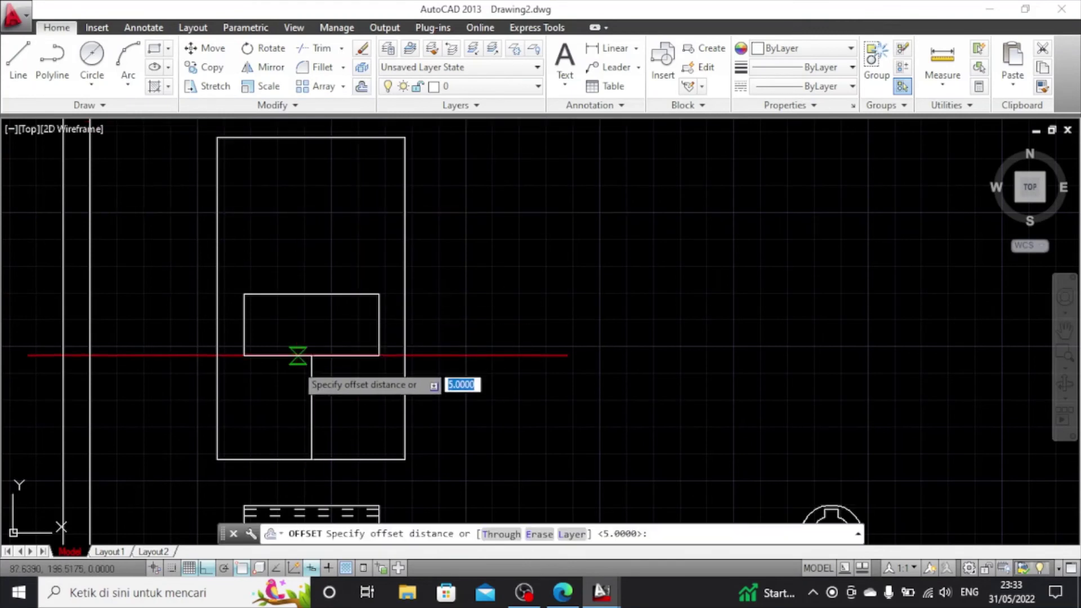
# Offset the vertical line 5 units to the right and 5 units to the left
pyautogui.click(311, 398)
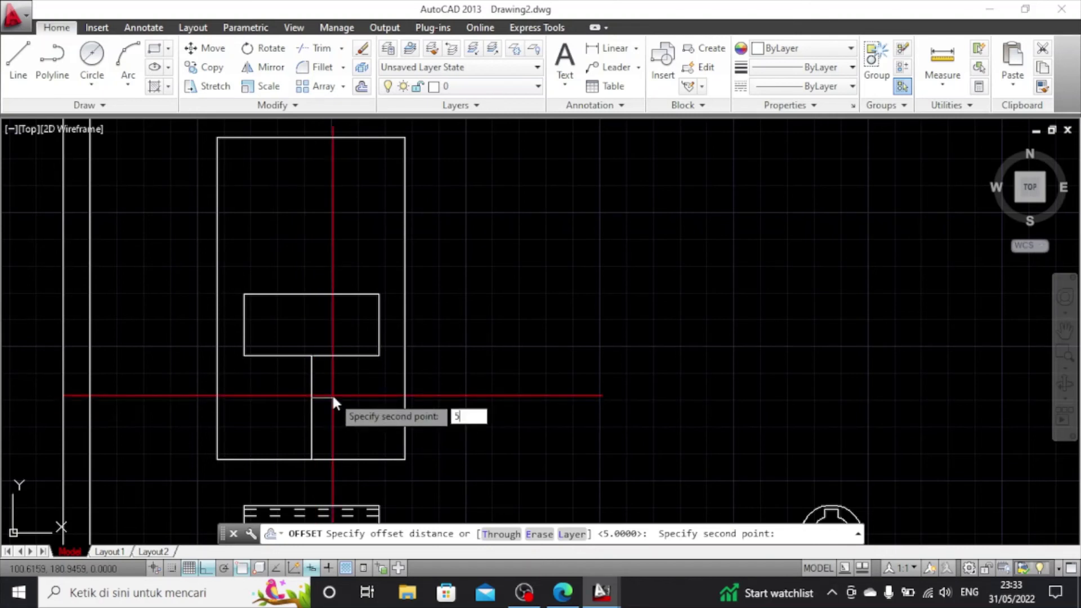
pyautogui.click(332, 393)
pyautogui.click(311, 396)
pyautogui.click(328, 398)
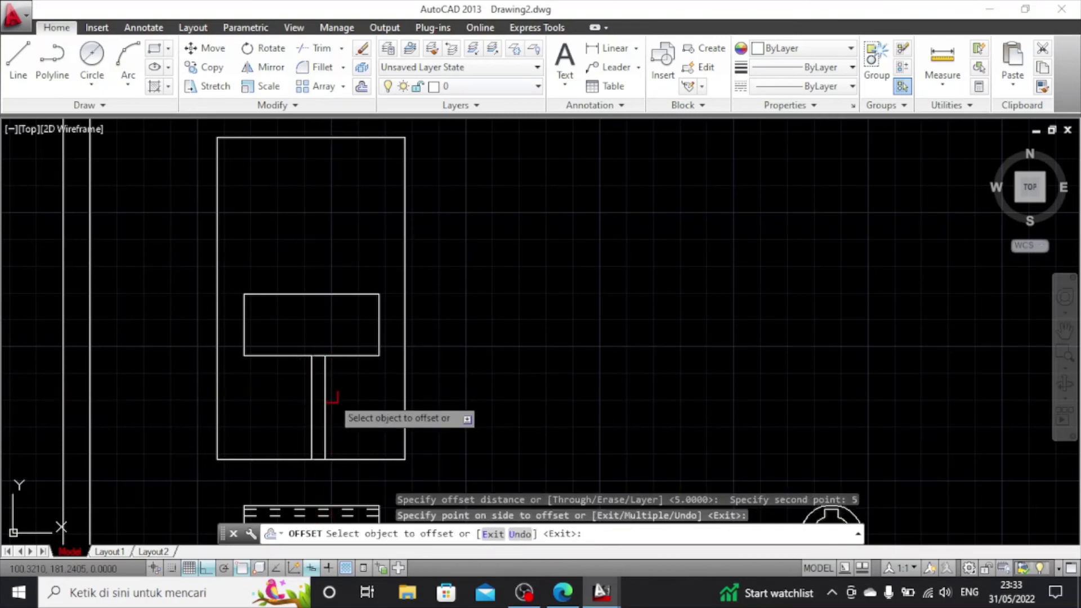
pyautogui.click(311, 405)
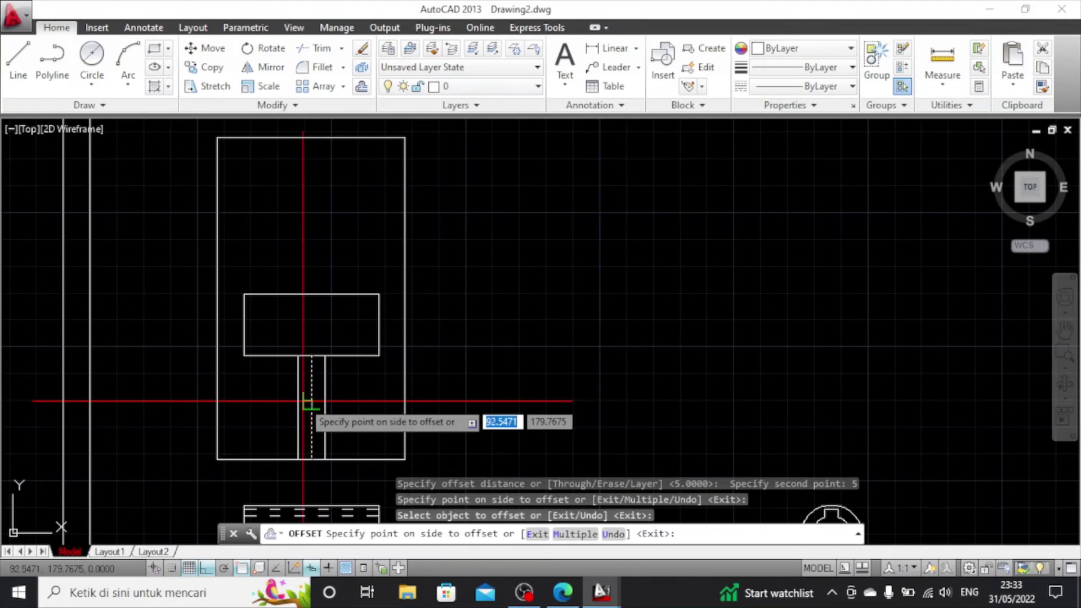
pyautogui.click(314, 403)
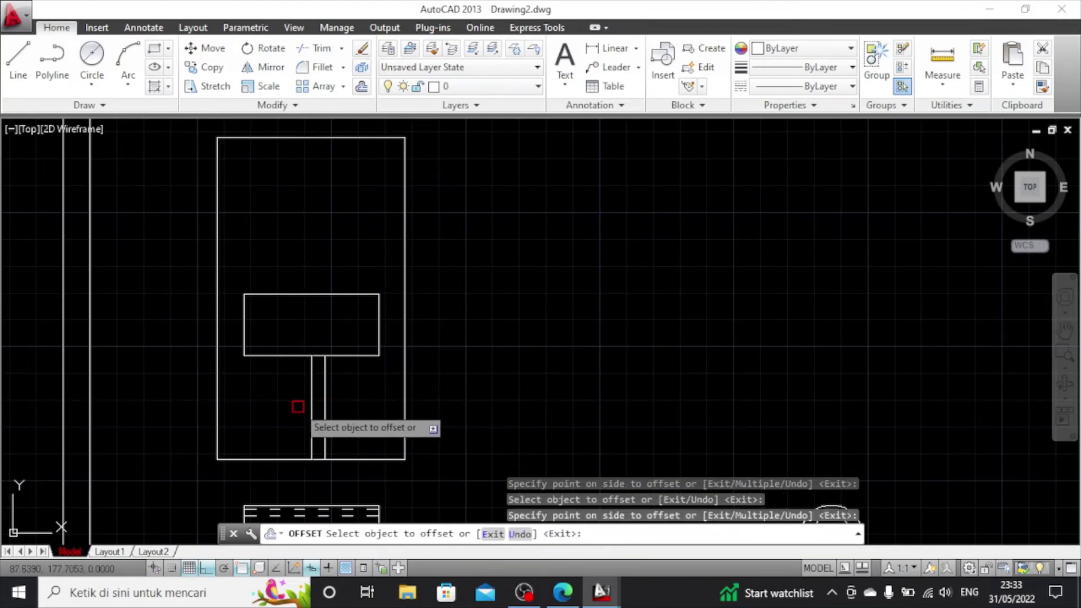
pyautogui.click(308, 406)
pyautogui.click(296, 404)
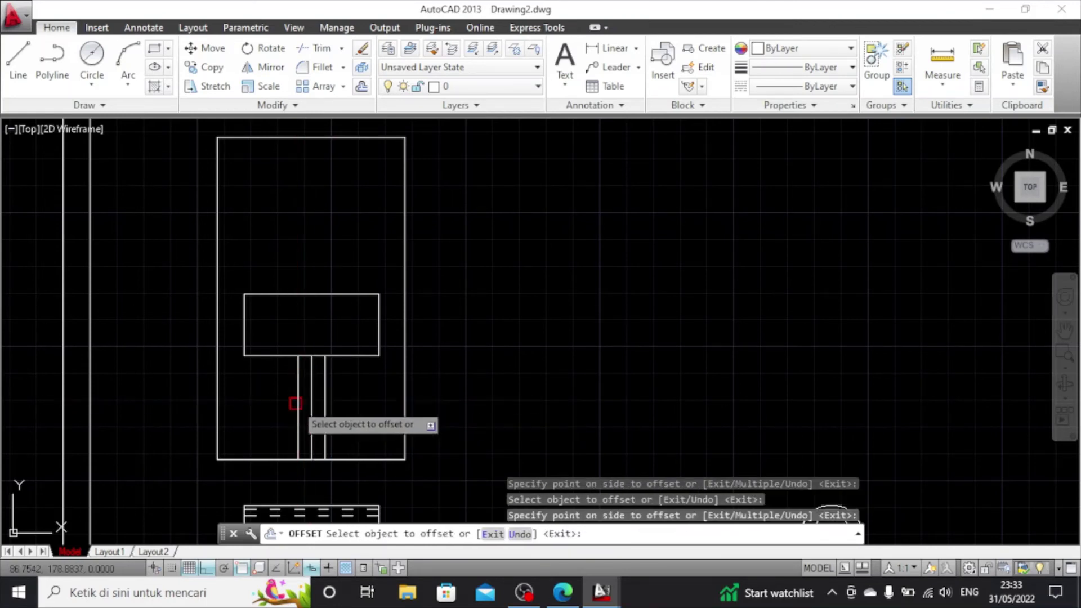
pyautogui.scroll(2, 364, 415)
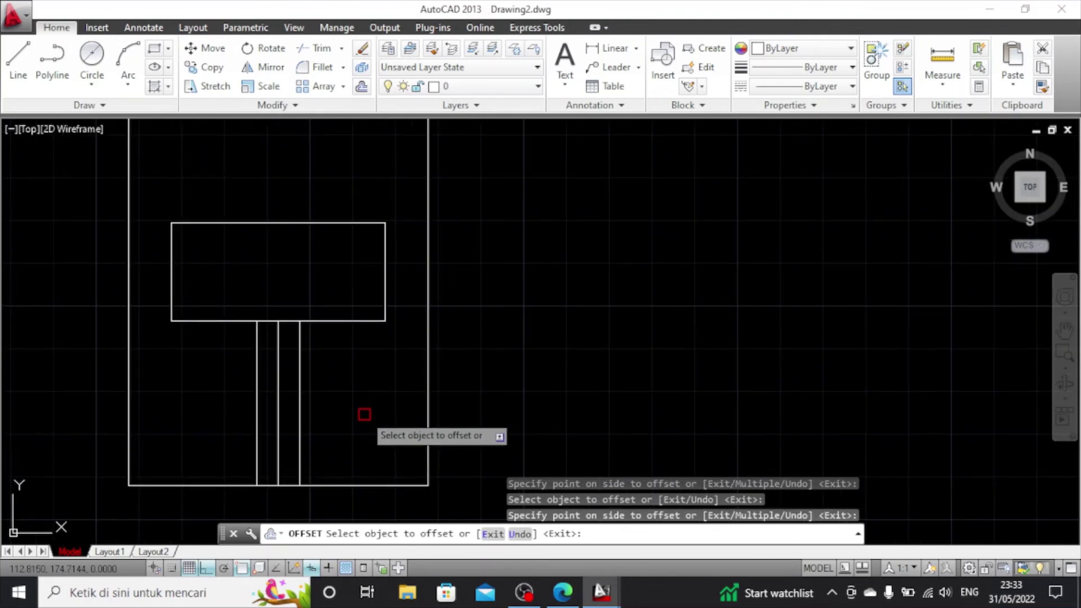
pyautogui.press('Escape')
pyautogui.scroll(-2, 355, 404)
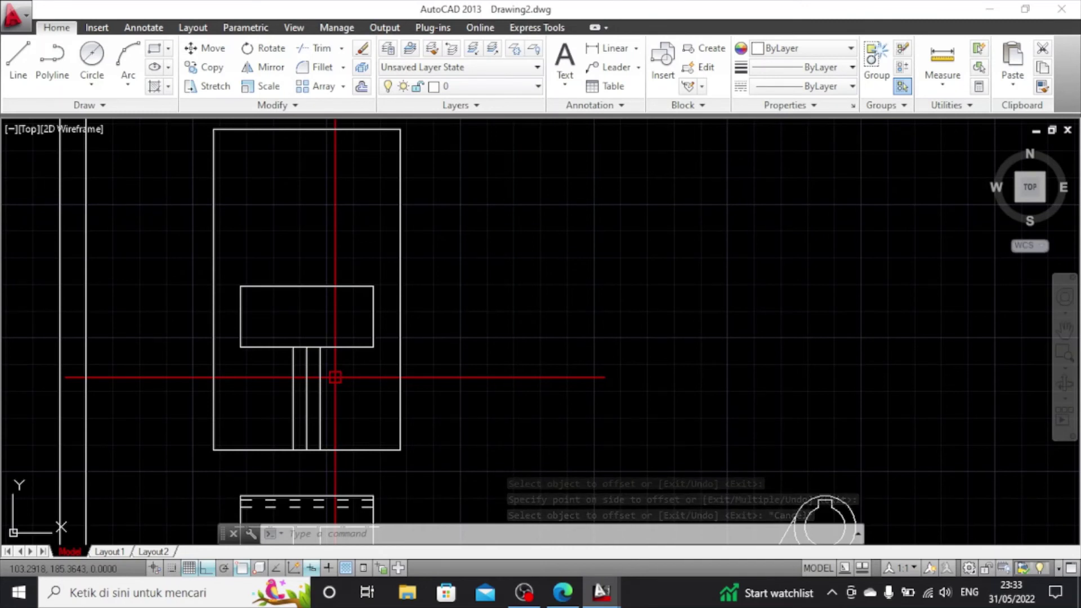
pyautogui.scroll(2, 335, 378)
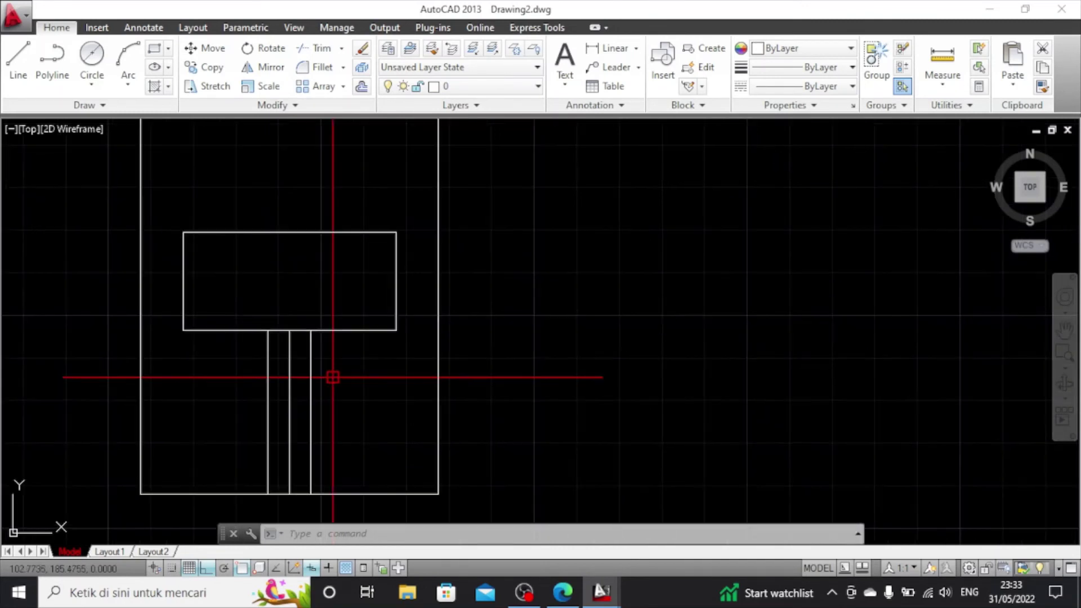
pyautogui.scroll(2, 328, 367)
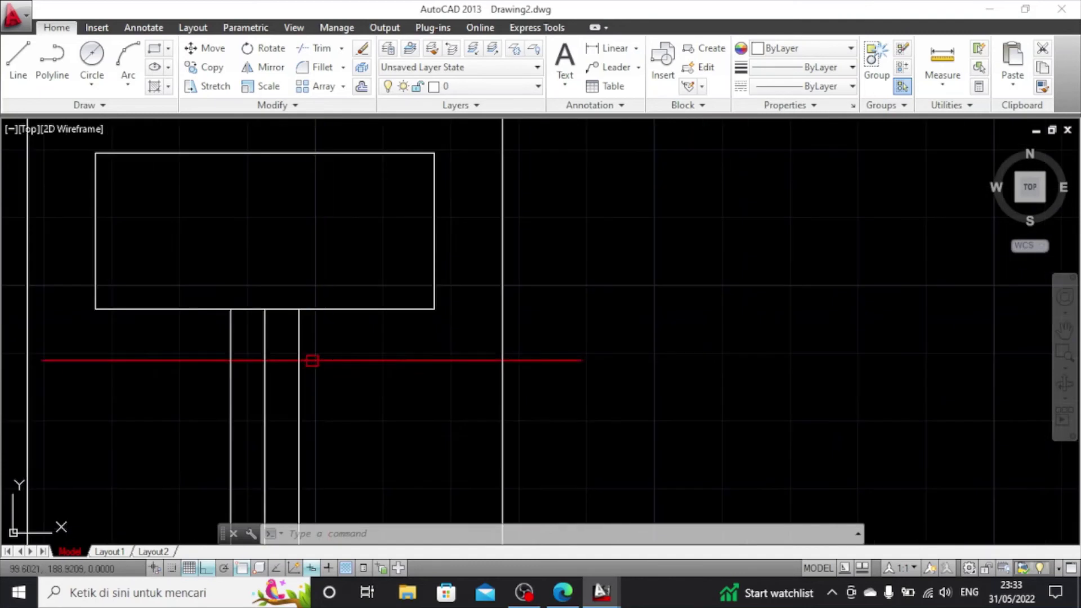
# Trim away the box's bottom edge between the stem lines and select the stem's middle line
pyautogui.click(318, 47)
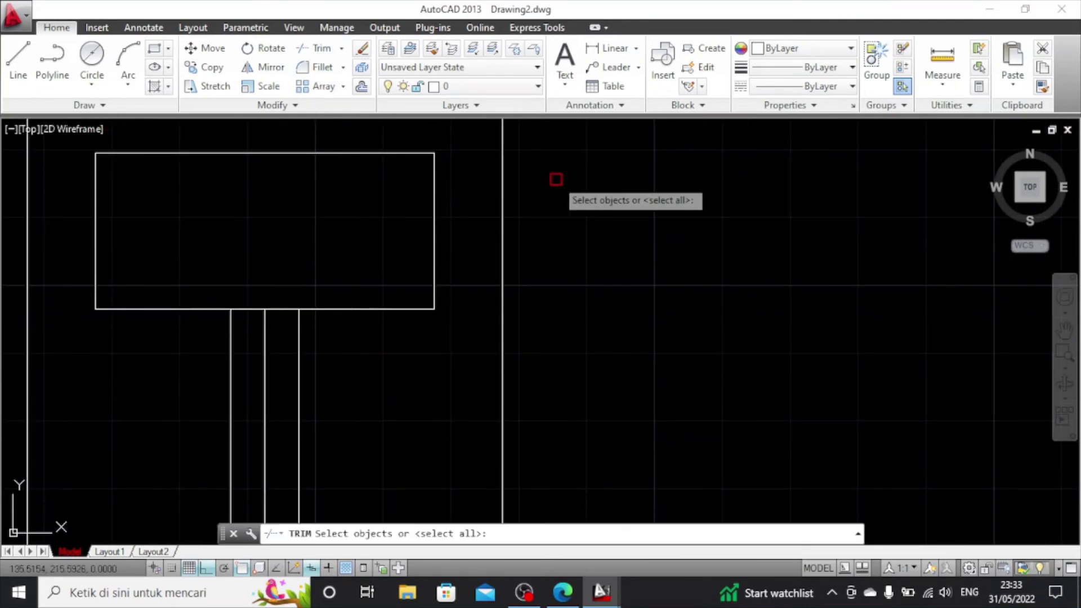
pyautogui.press('Return')
pyautogui.click(282, 309)
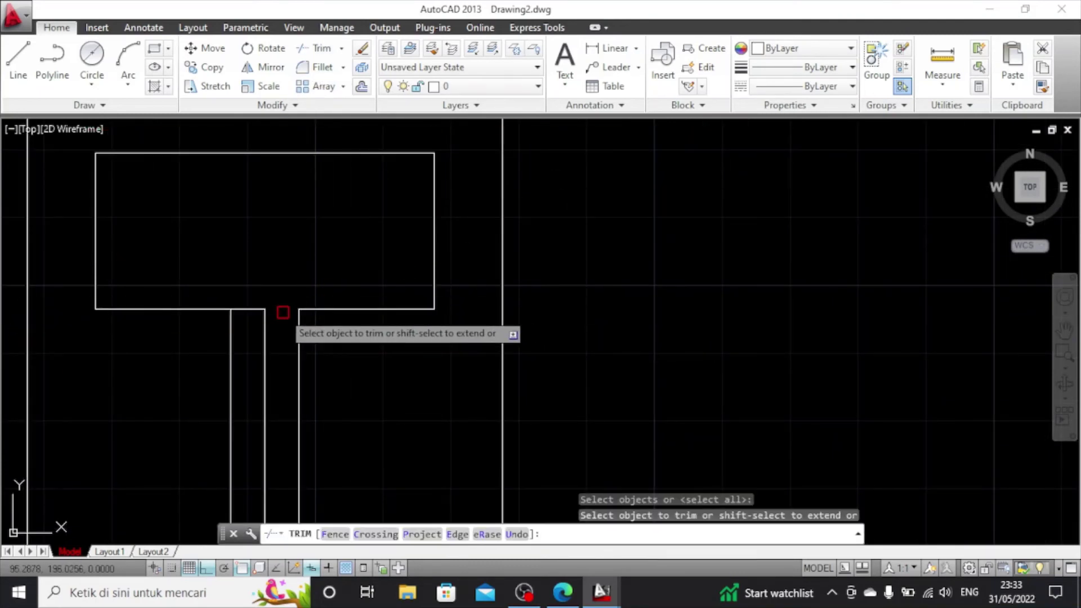
pyautogui.click(241, 309)
pyautogui.scroll(-4, 447, 345)
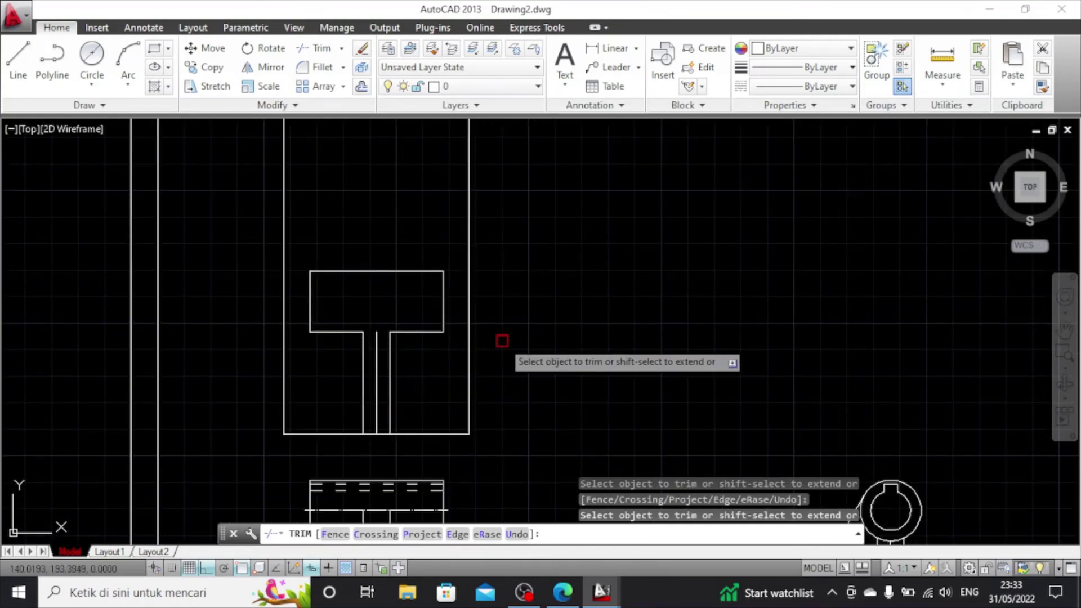
pyautogui.press('Escape')
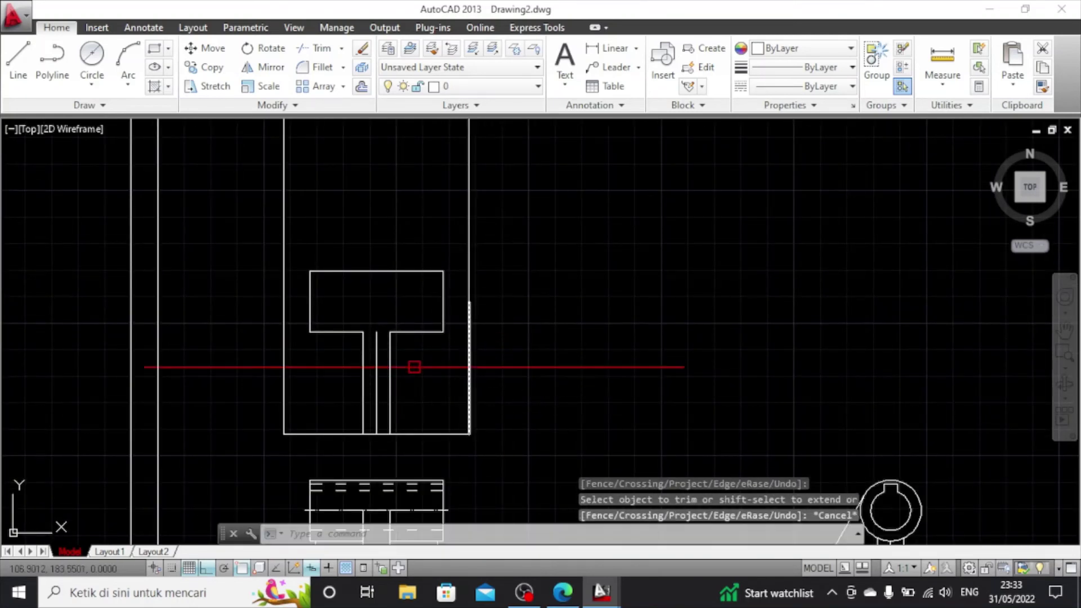
pyautogui.click(378, 370)
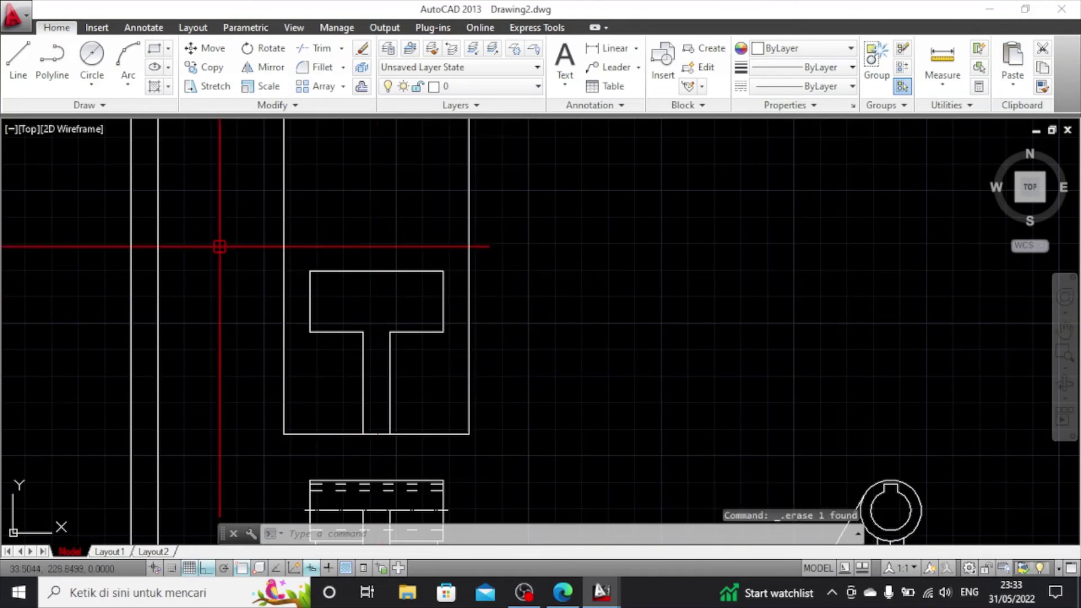
pyautogui.click(18, 62)
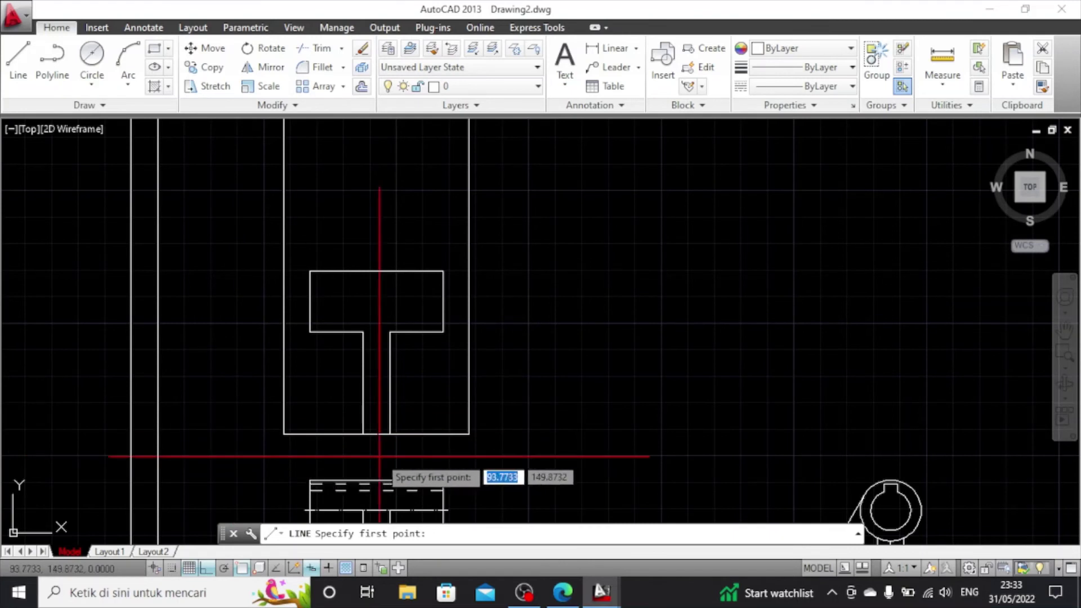
# Draw the slot's closing line 2 units above the outline's bottom, across to the slot's left edge
pyautogui.scroll(5, 418, 467)
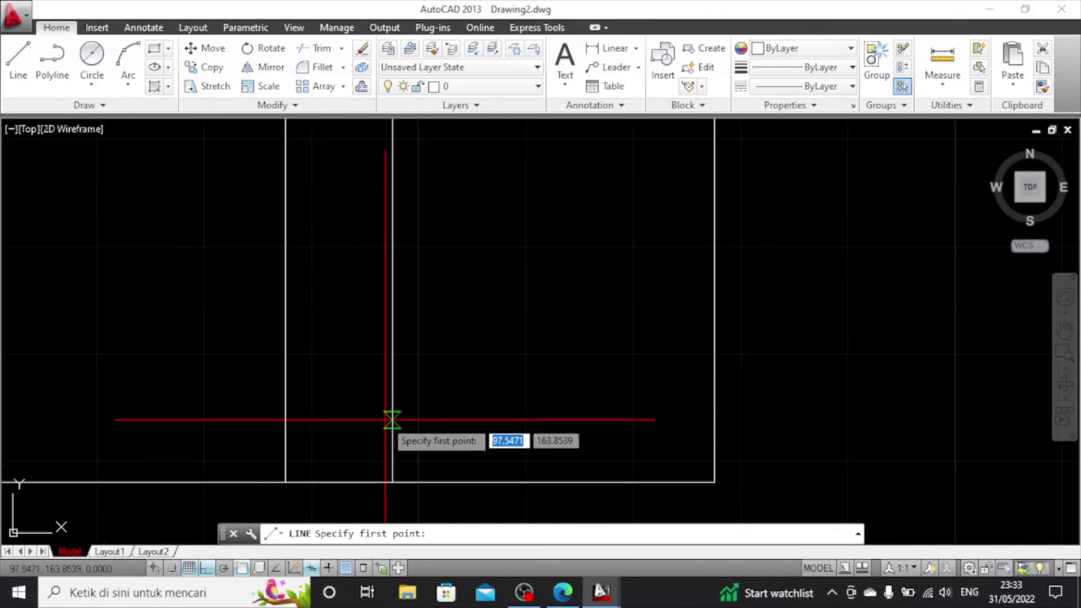
pyautogui.click(392, 482)
pyautogui.write('2')
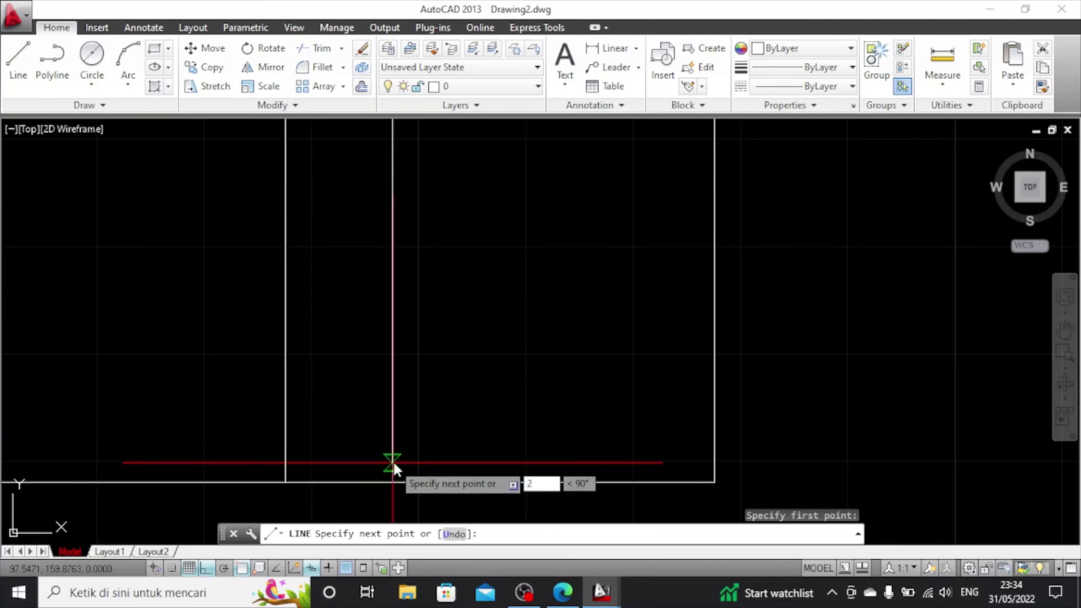
pyautogui.press('Return')
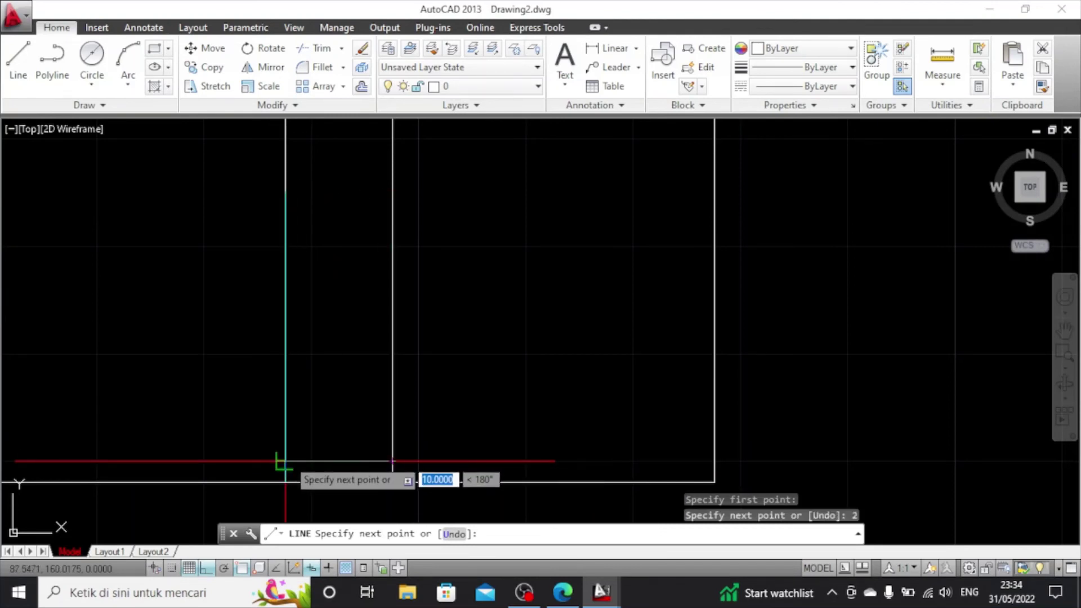
pyautogui.click(285, 462)
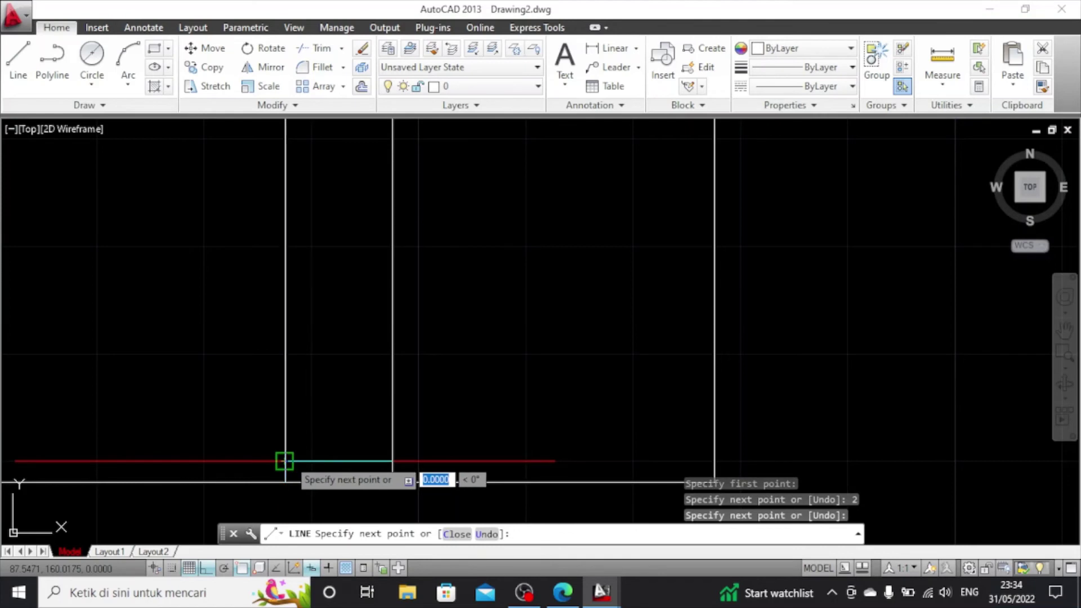
pyautogui.press('Escape')
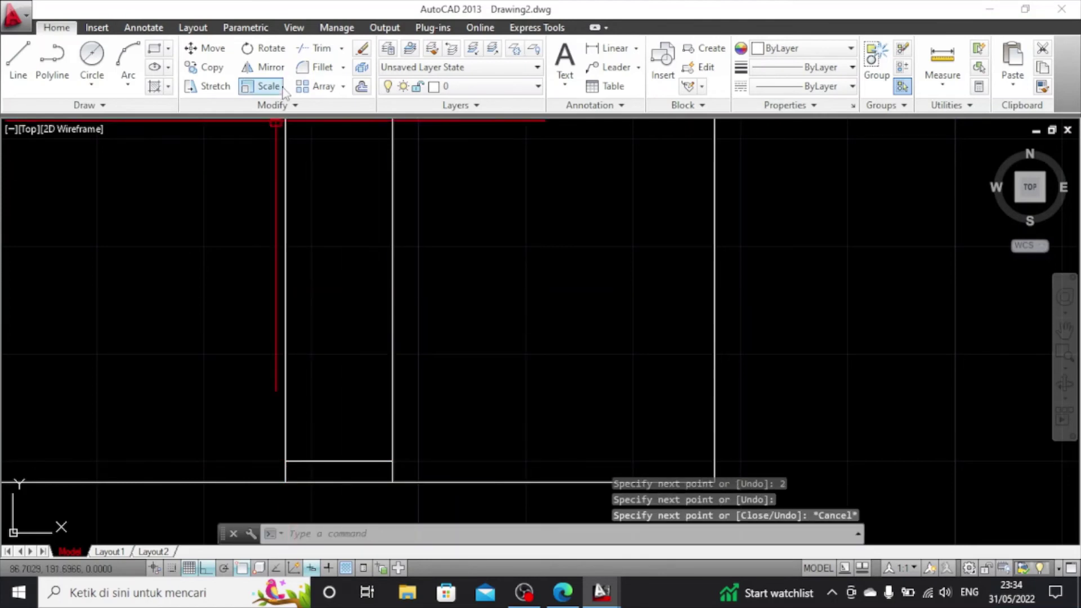
# Trim the slot's left edge below the new line and delete the leftover segment
pyautogui.click(318, 48)
pyautogui.press('Return')
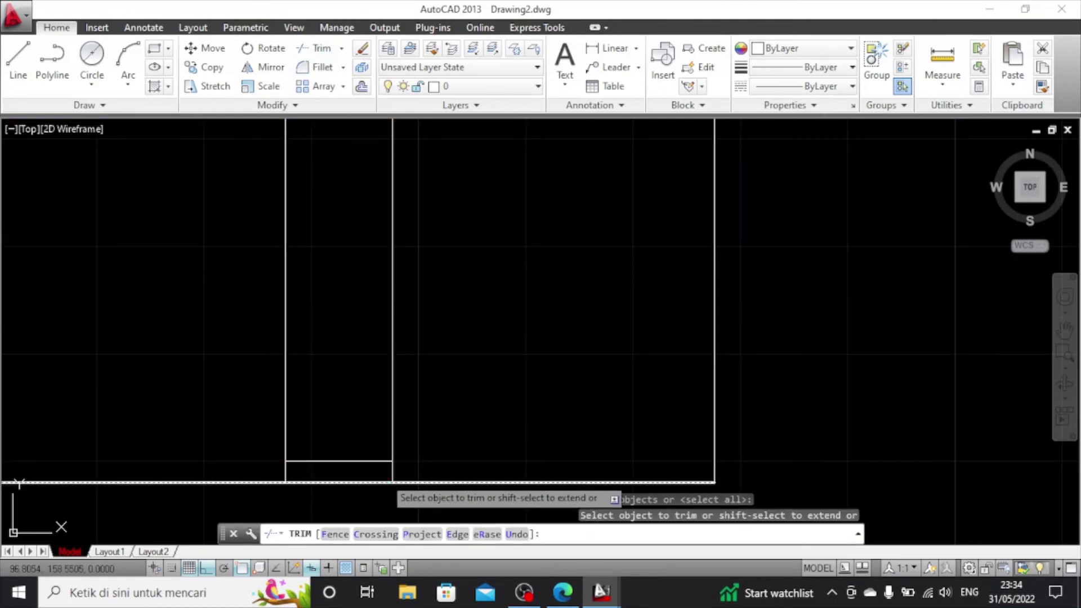
pyautogui.click(393, 473)
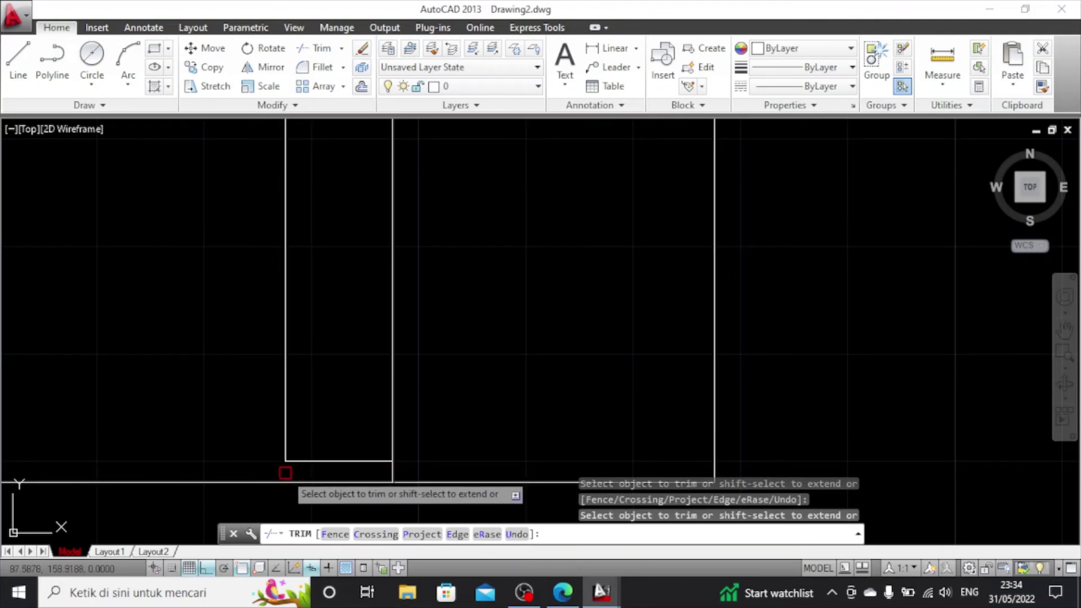
pyautogui.press('Escape')
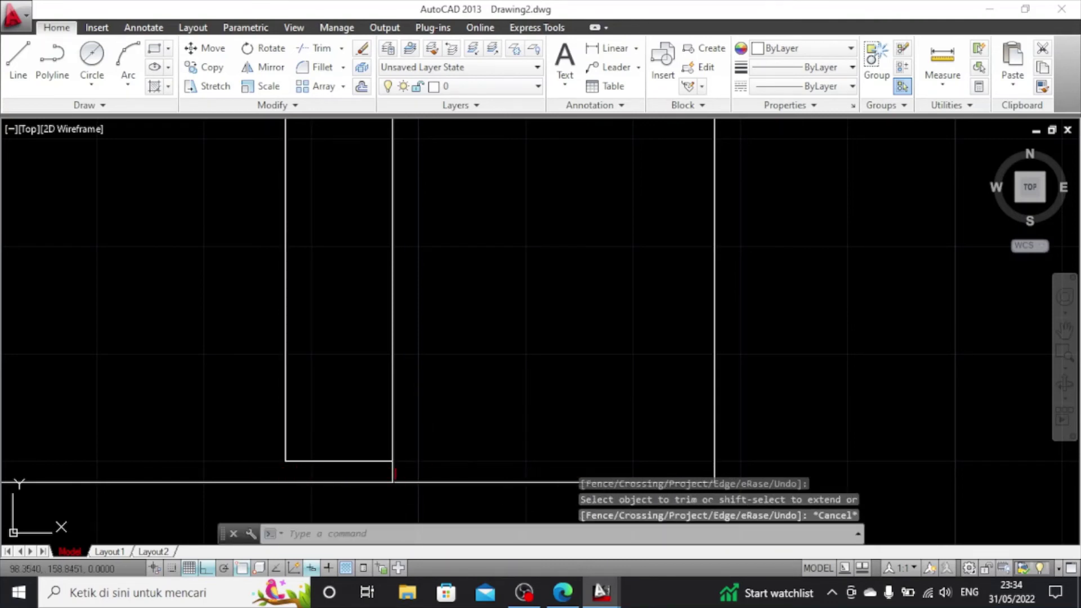
pyautogui.click(397, 472)
pyautogui.press('Delete')
pyautogui.scroll(1, 401, 472)
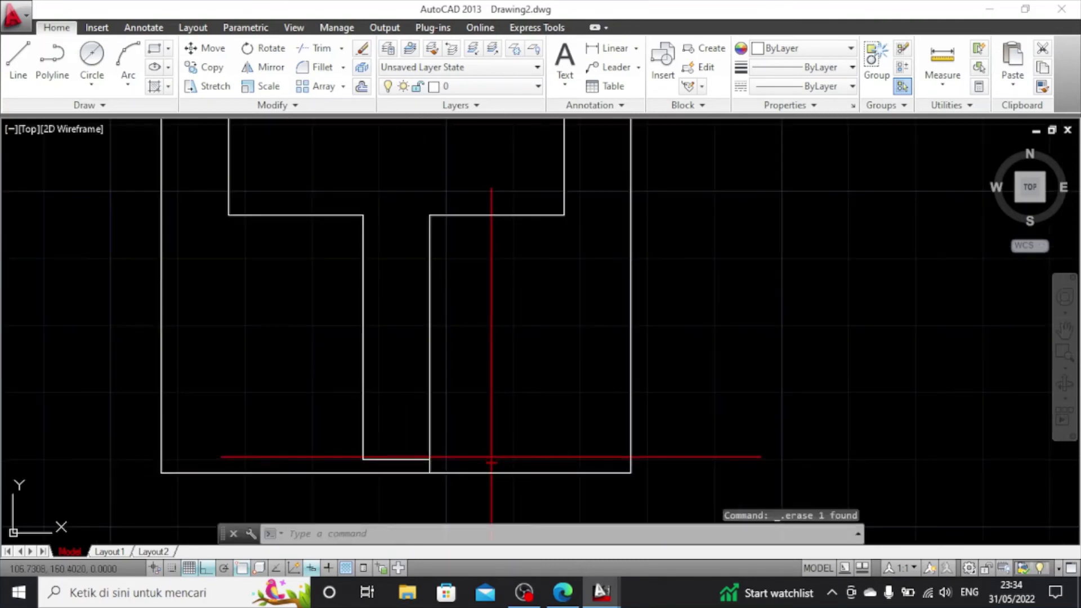
pyautogui.scroll(-1, 471, 454)
# Trim the remaining stray line pieces below the slot's right corner
pyautogui.click(403, 472)
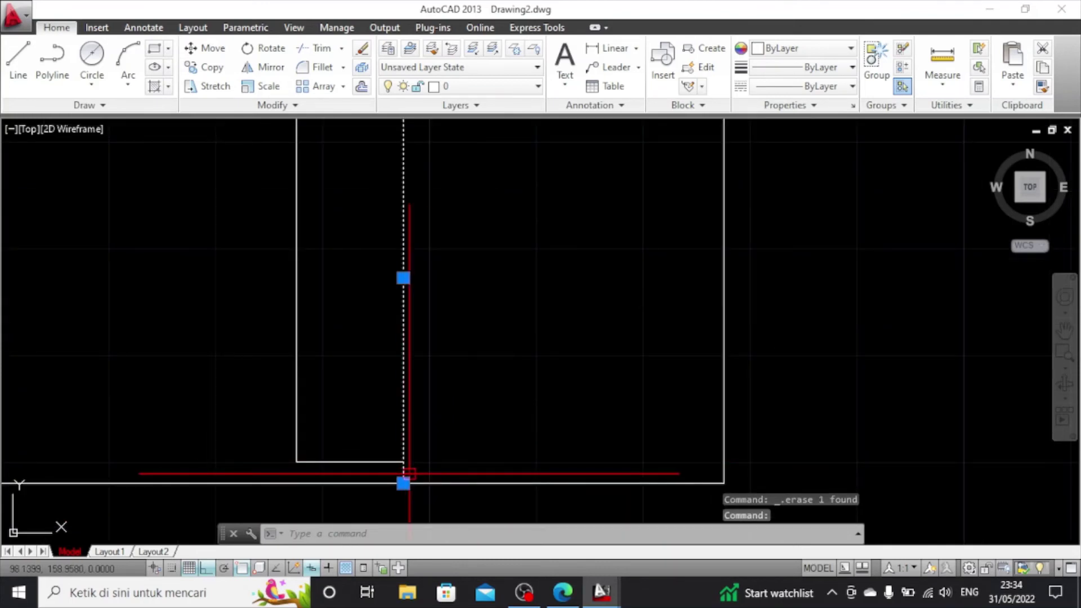
pyautogui.press('Escape')
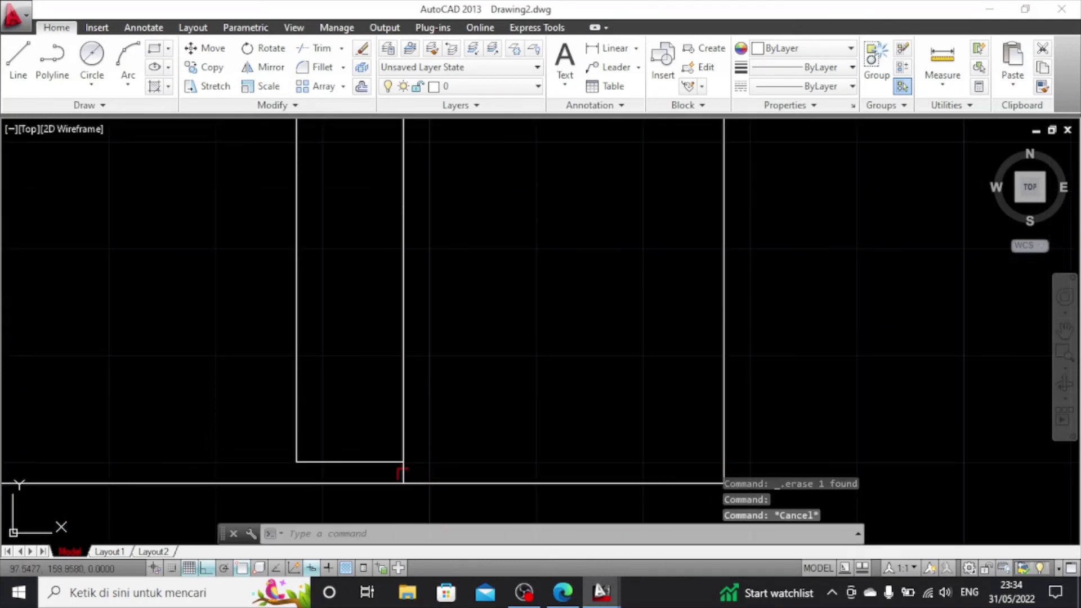
pyautogui.click(402, 473)
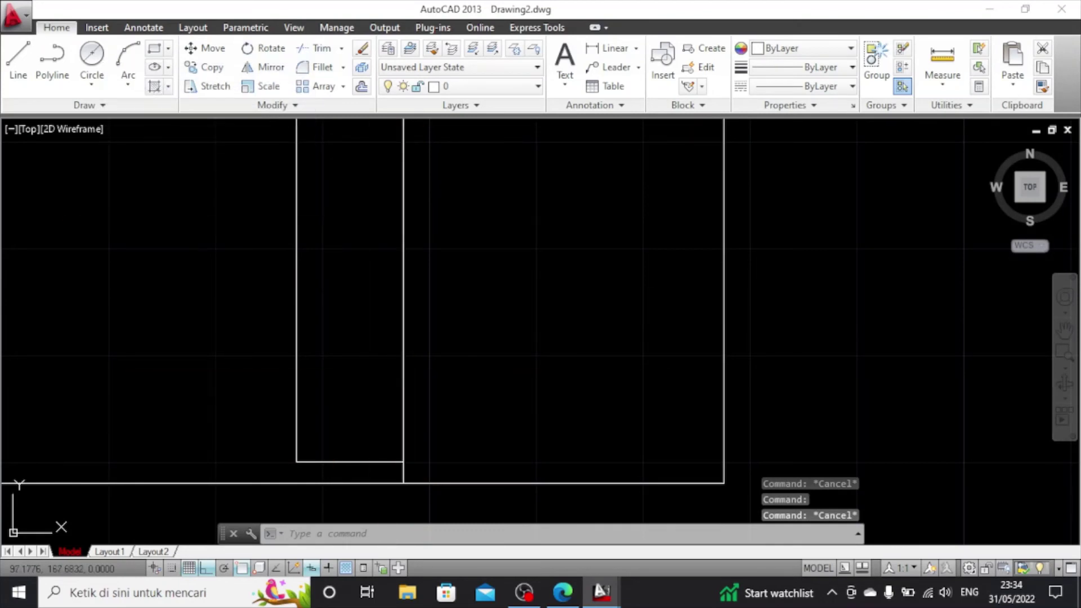
pyautogui.click(380, 462)
pyautogui.click(403, 462)
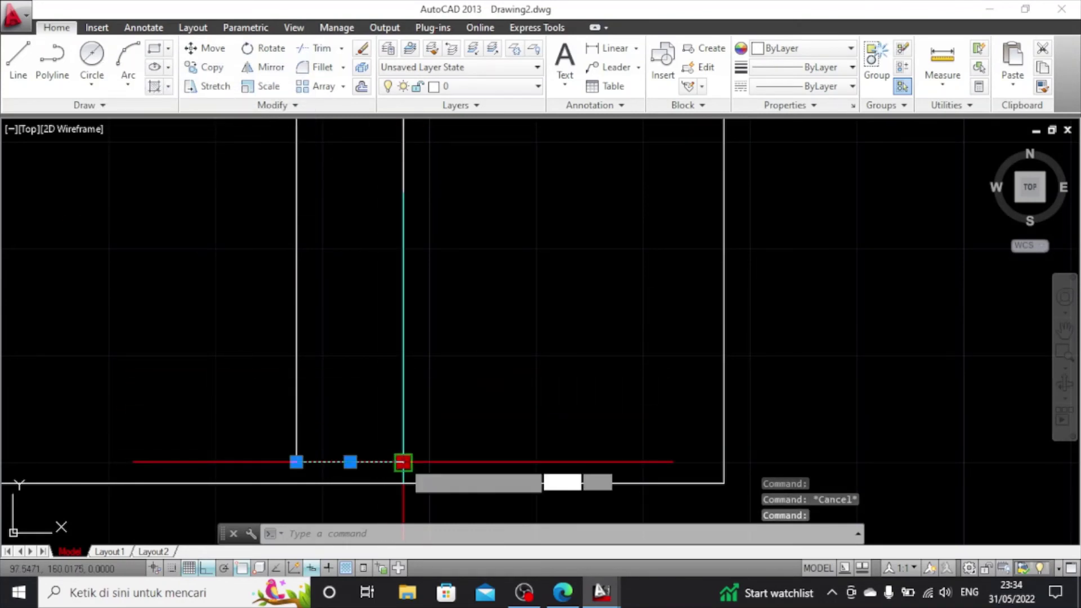
pyautogui.press('Escape')
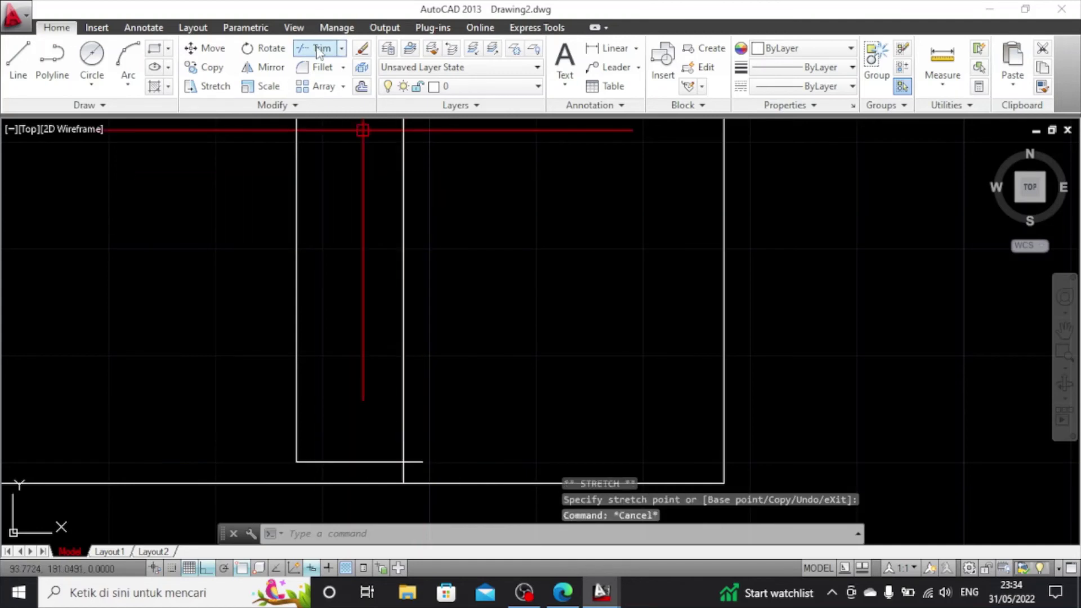
pyautogui.click(325, 49)
pyautogui.press('Return')
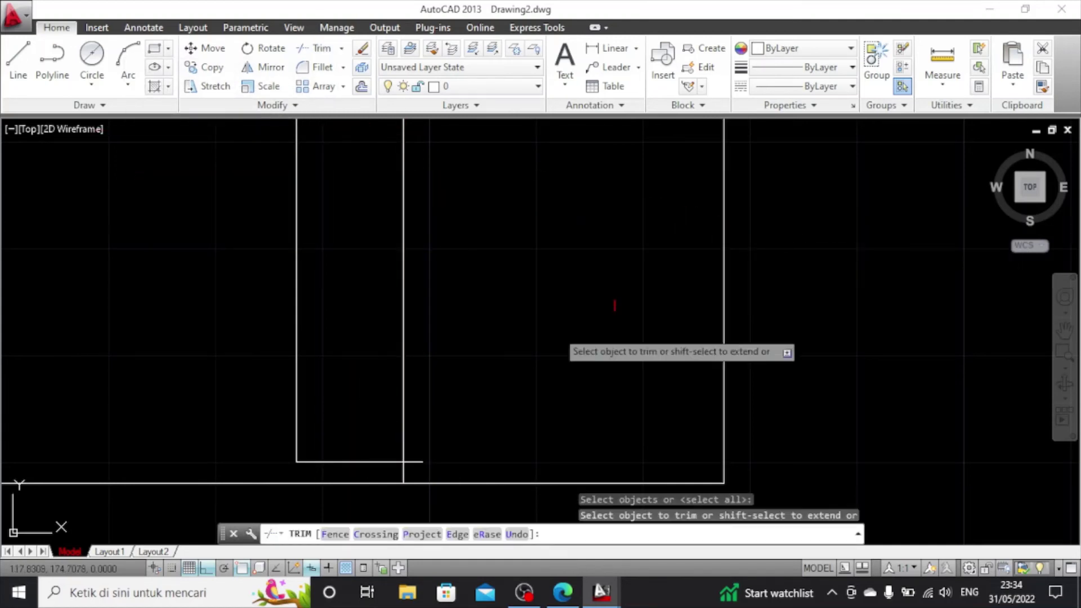
pyautogui.click(419, 460)
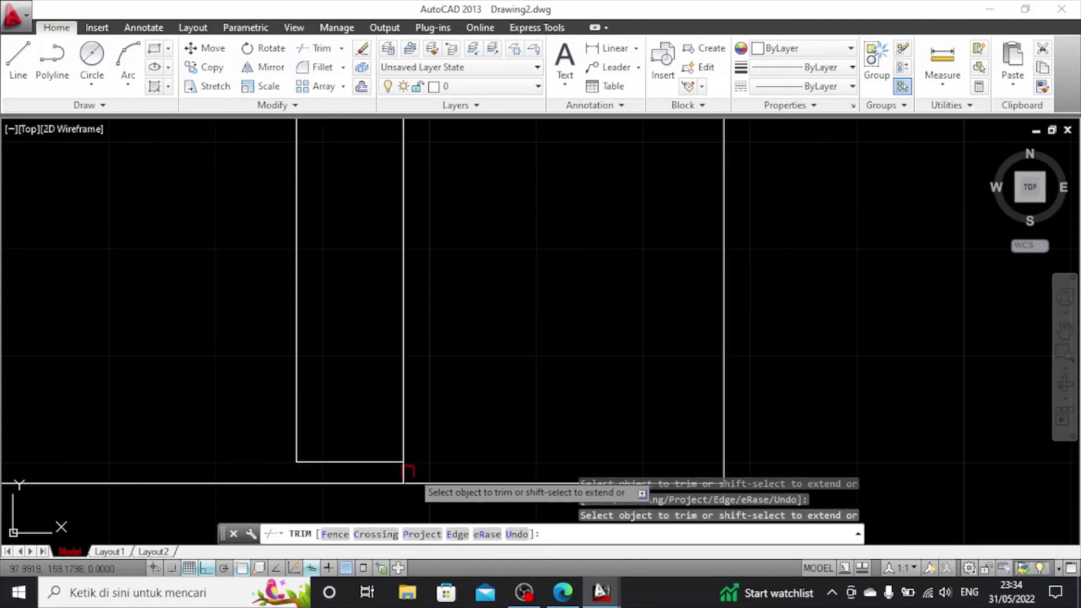
pyautogui.click(400, 475)
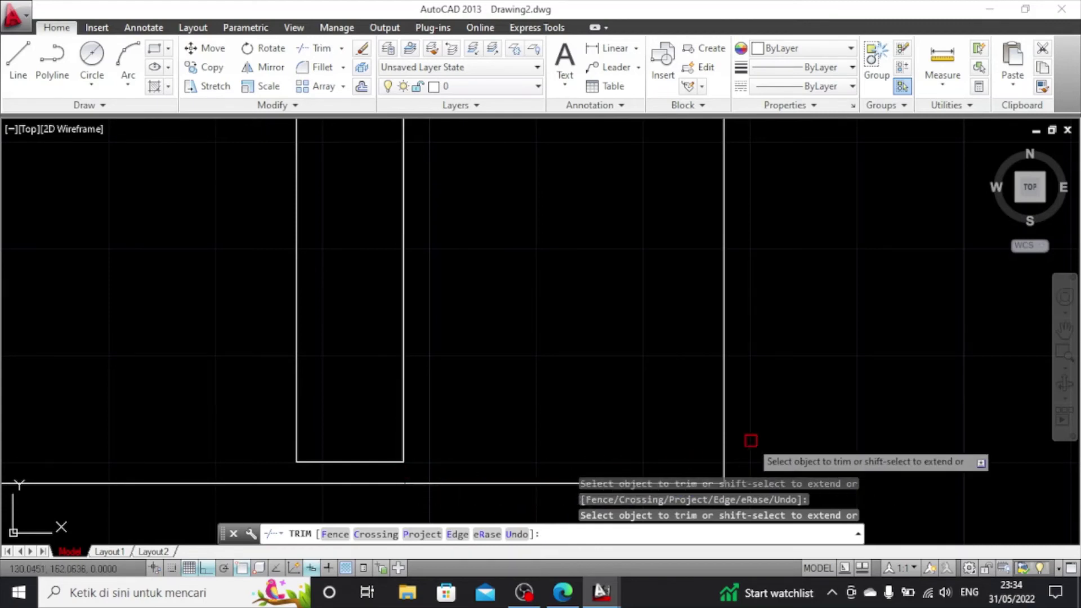
pyautogui.press('Escape')
pyautogui.scroll(-3, 750, 428)
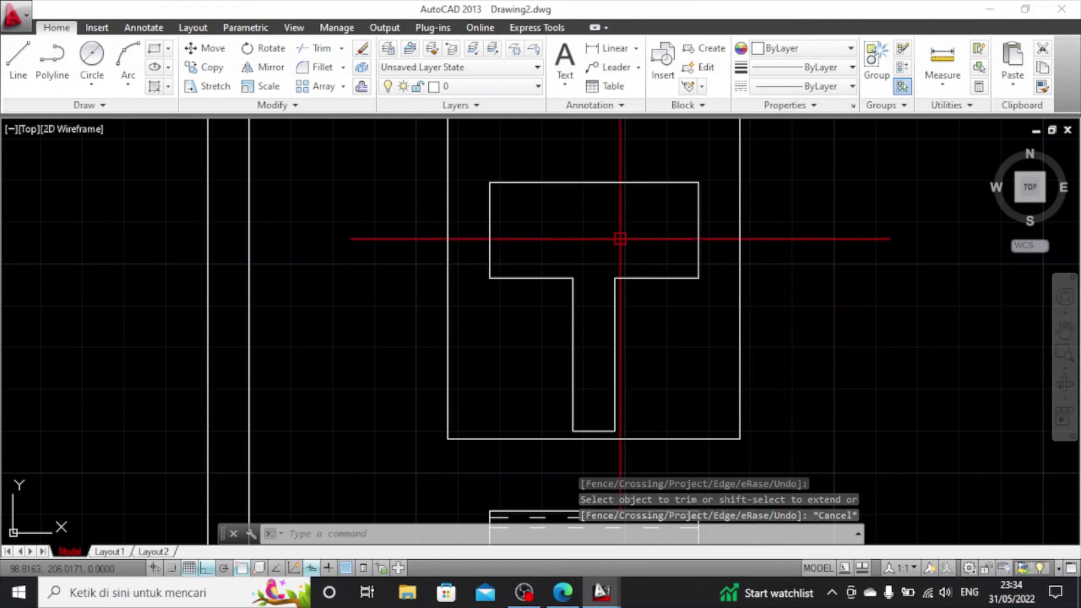
# Stretch the left and right stem edges up into the crossbar to the same height
pyautogui.click(574, 307)
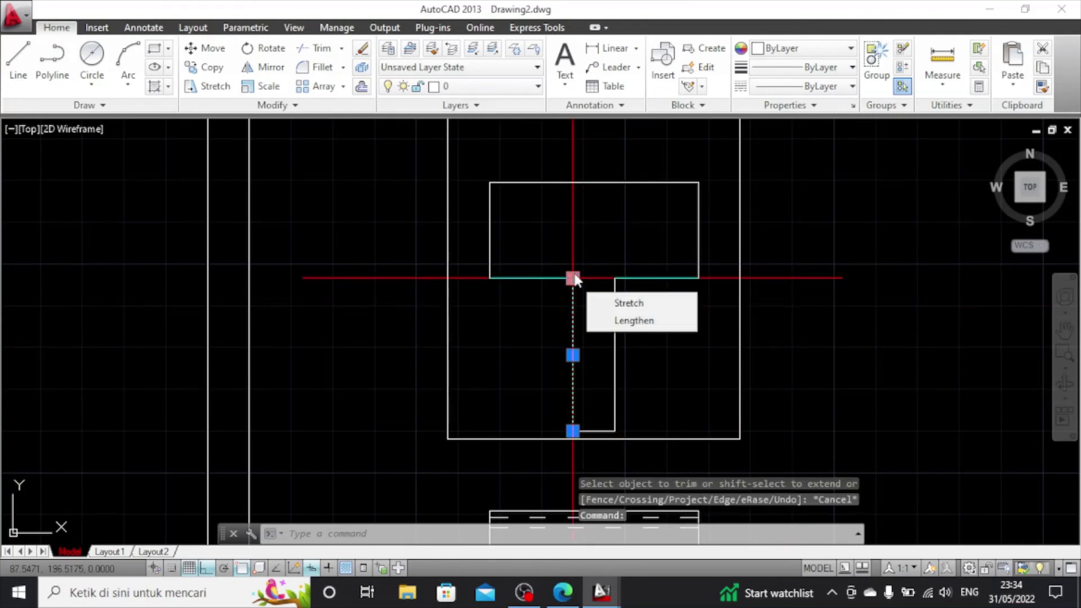
pyautogui.click(574, 278)
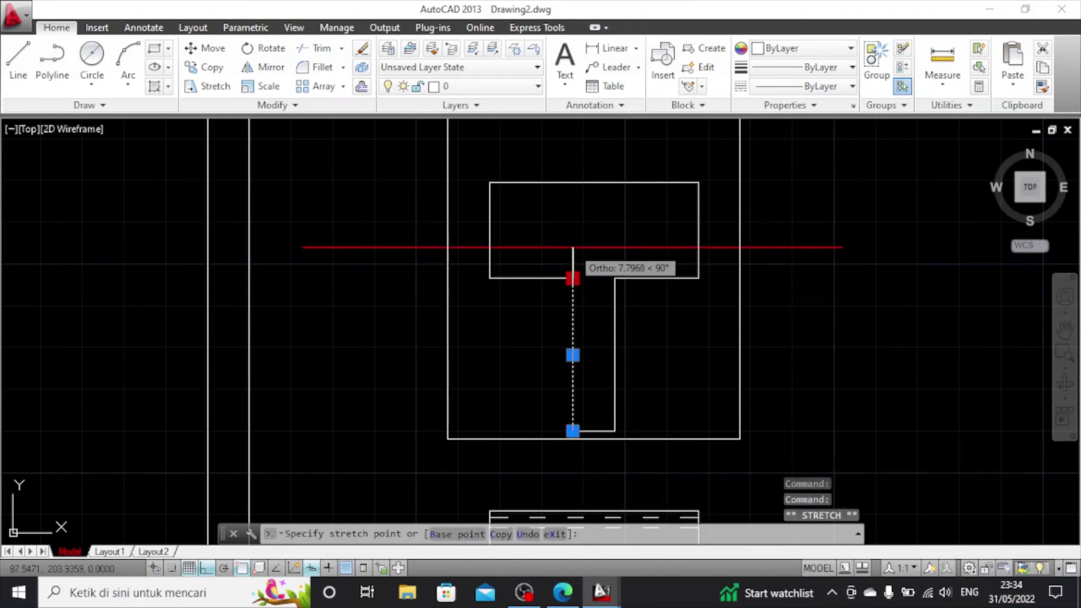
pyautogui.click(573, 248)
pyautogui.click(615, 304)
pyautogui.click(615, 278)
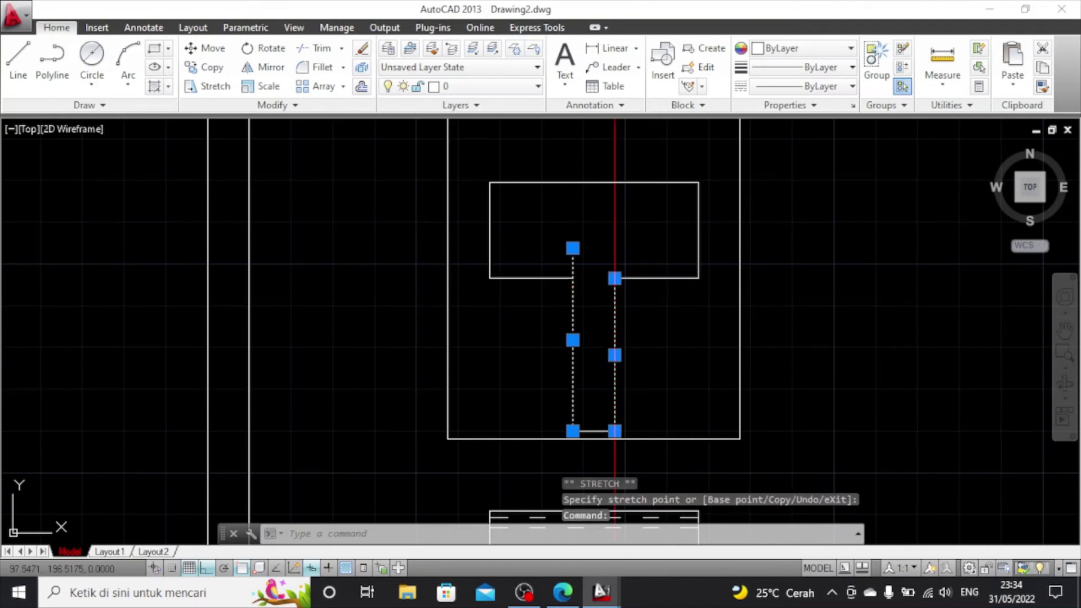
pyautogui.click(615, 248)
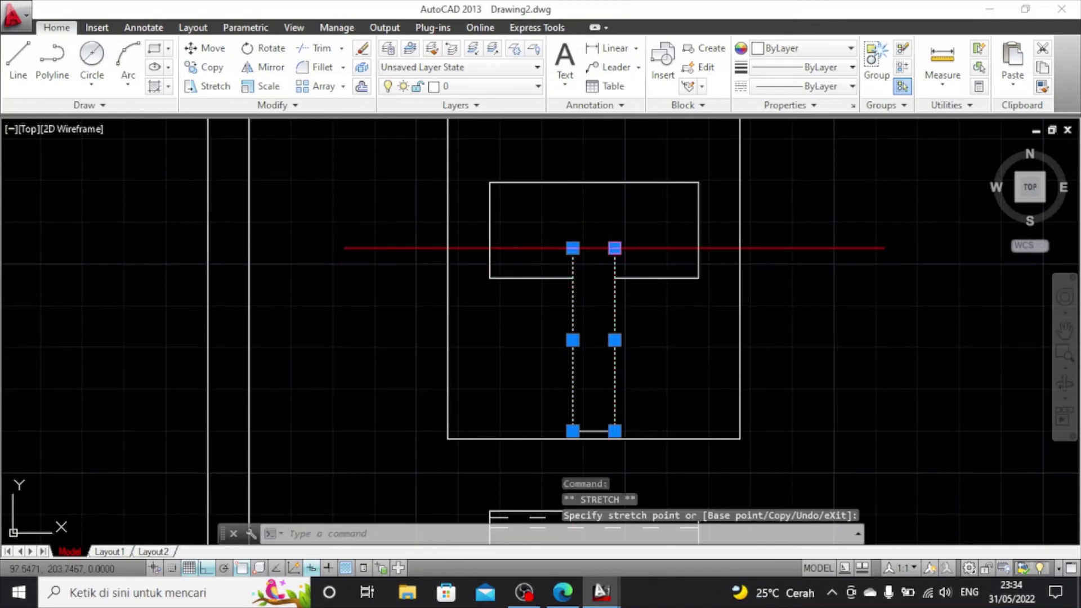
pyautogui.press('Escape')
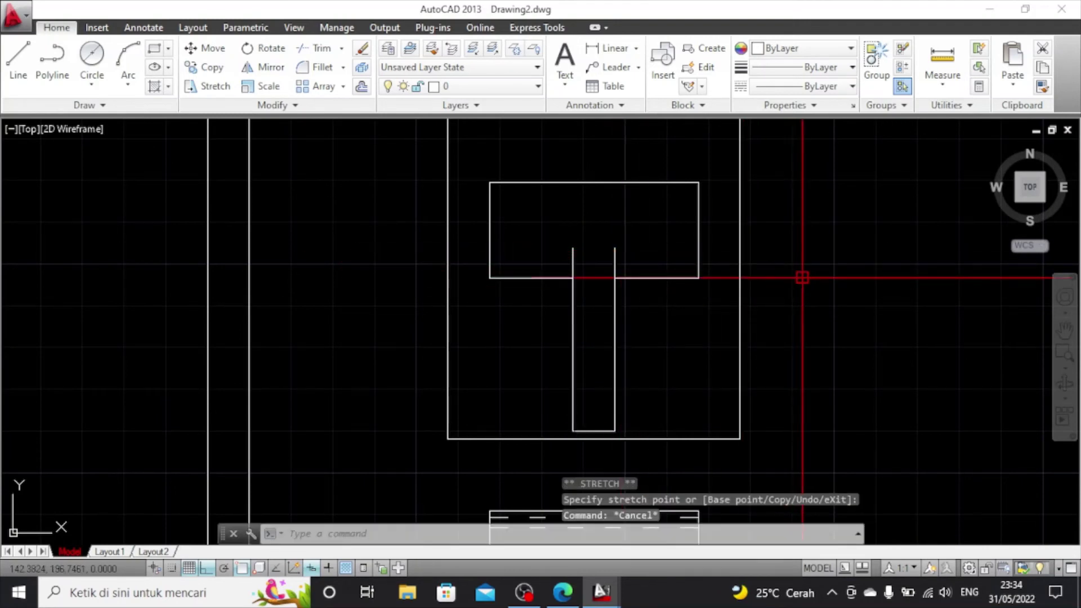
pyautogui.scroll(-1, 803, 206)
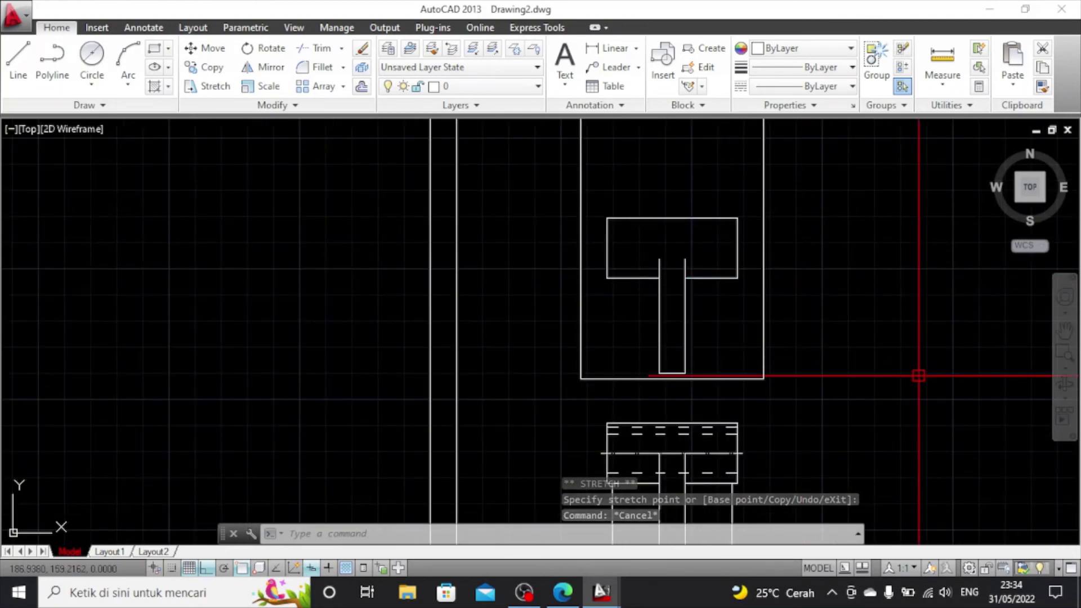
pyautogui.scroll(-2, 898, 362)
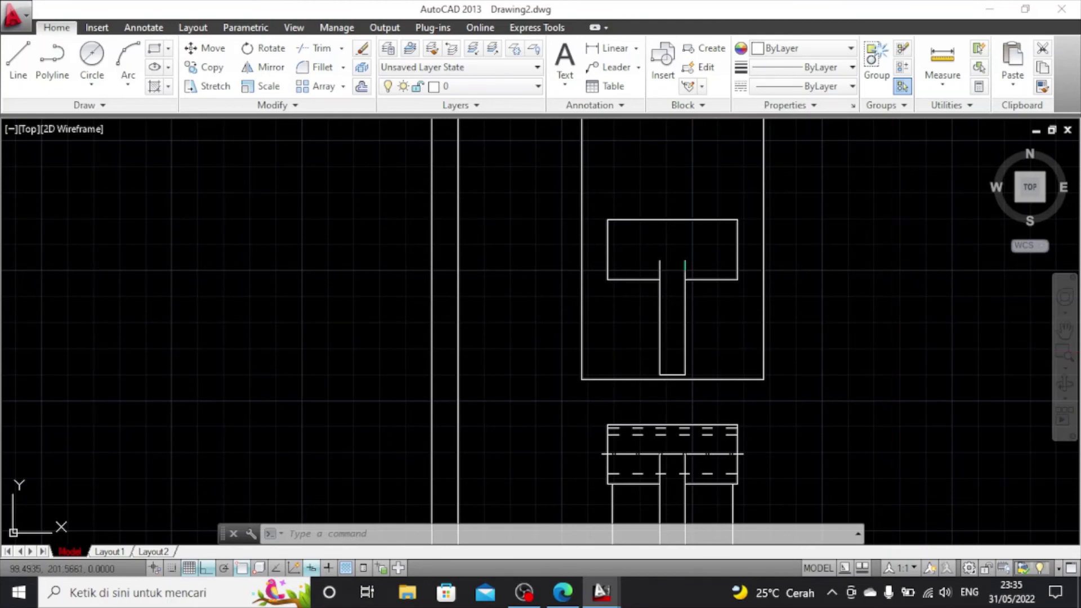
pyautogui.click(18, 59)
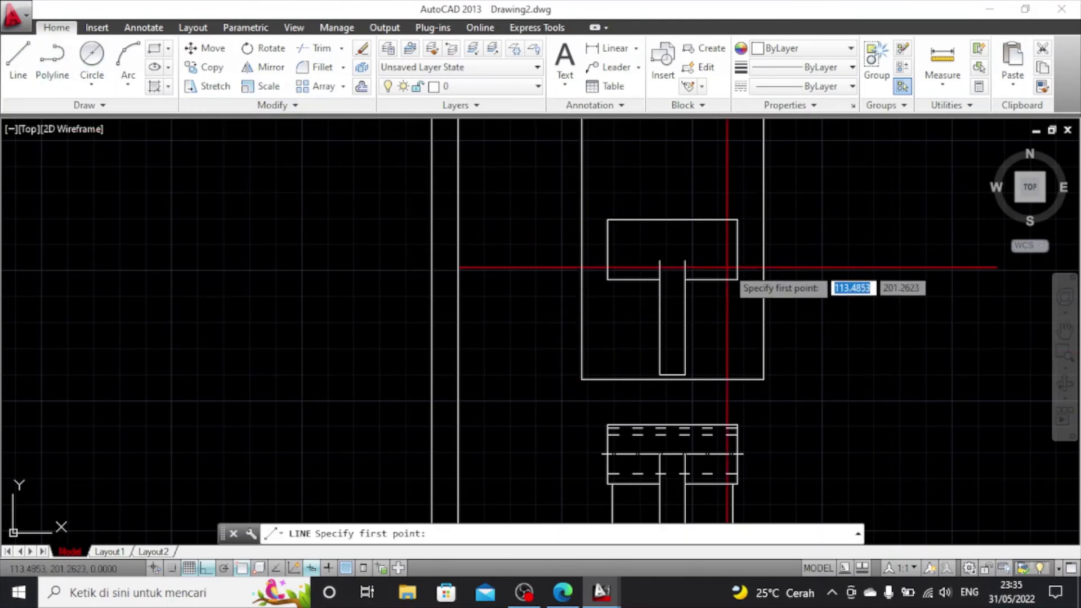
# Draw a horizontal line across the crossbar from its left edge midpoint to its right edge
pyautogui.scroll(2, 737, 280)
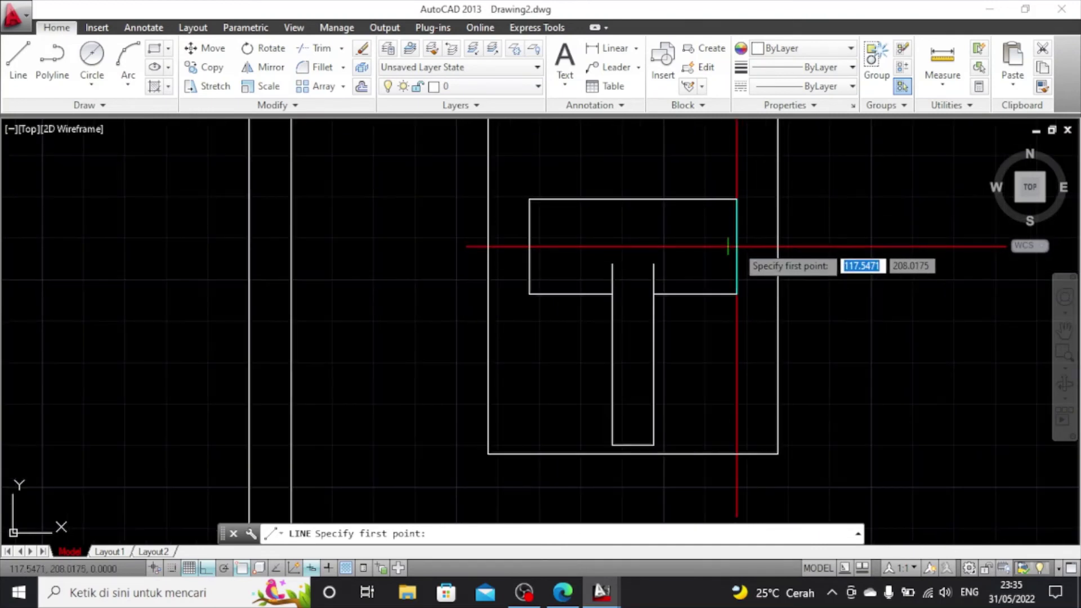
pyautogui.click(530, 246)
pyautogui.click(736, 246)
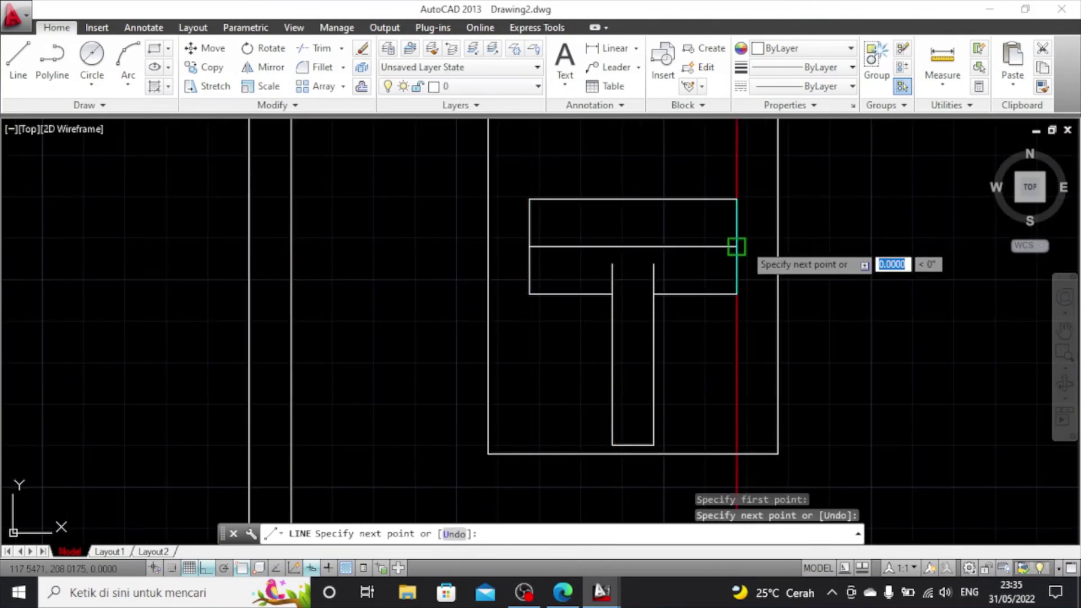
pyautogui.press('Escape')
# Lengthen the centre line by 2 units at both the right and left ends
pyautogui.click(736, 246)
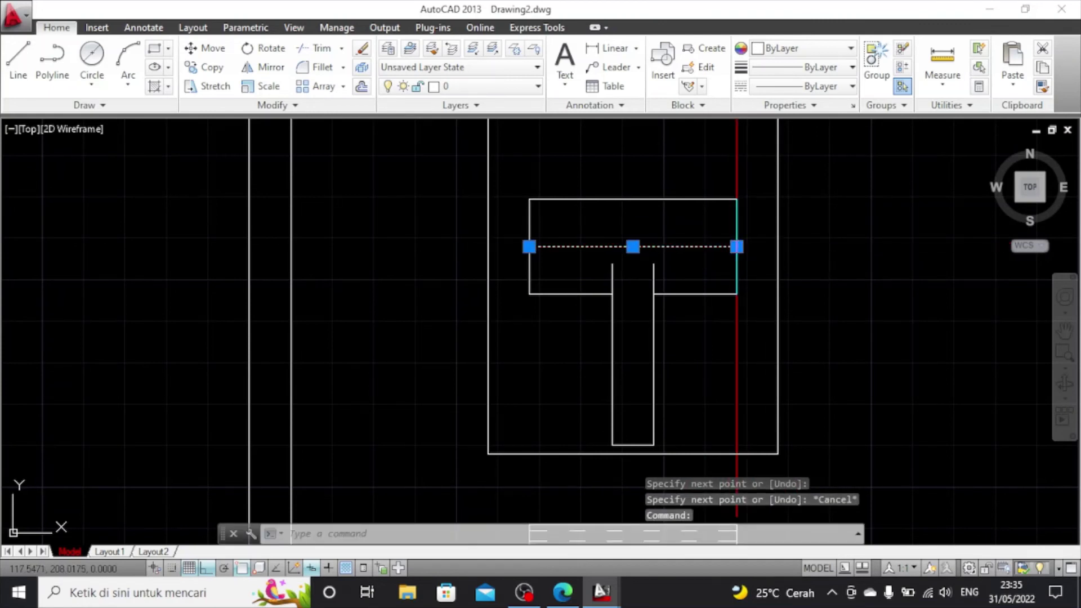
pyautogui.click(737, 246)
pyautogui.write('2')
pyautogui.press('Return')
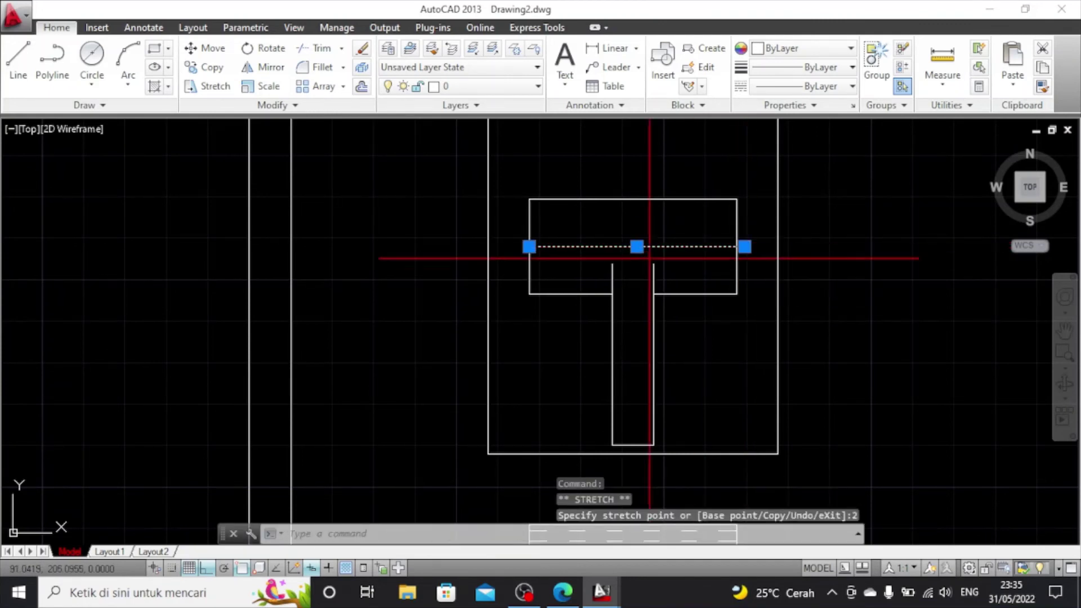
pyautogui.click(530, 246)
pyautogui.write('2')
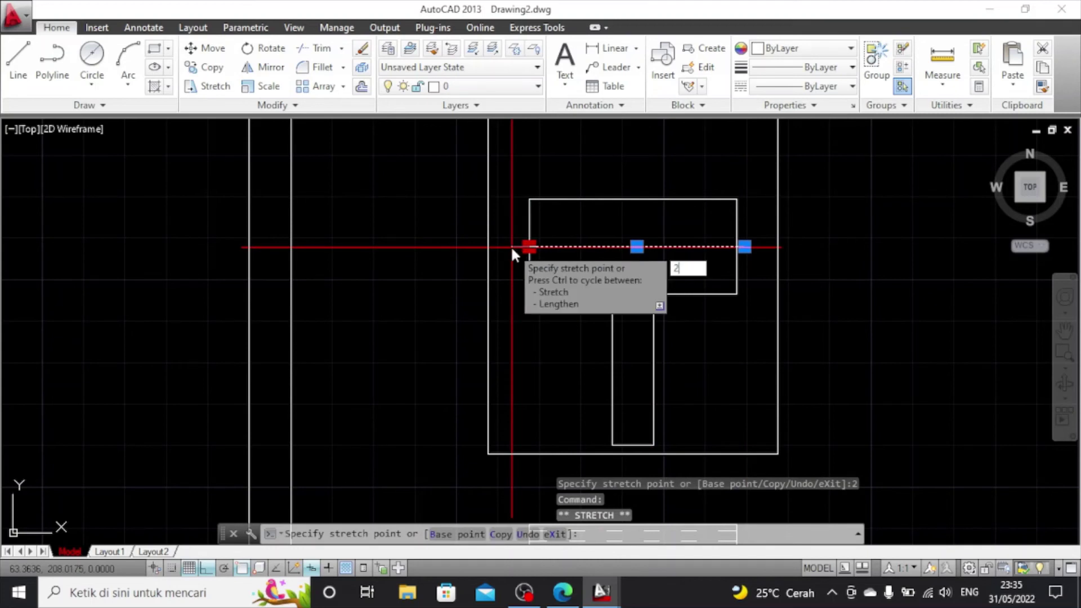
pyautogui.press('Return')
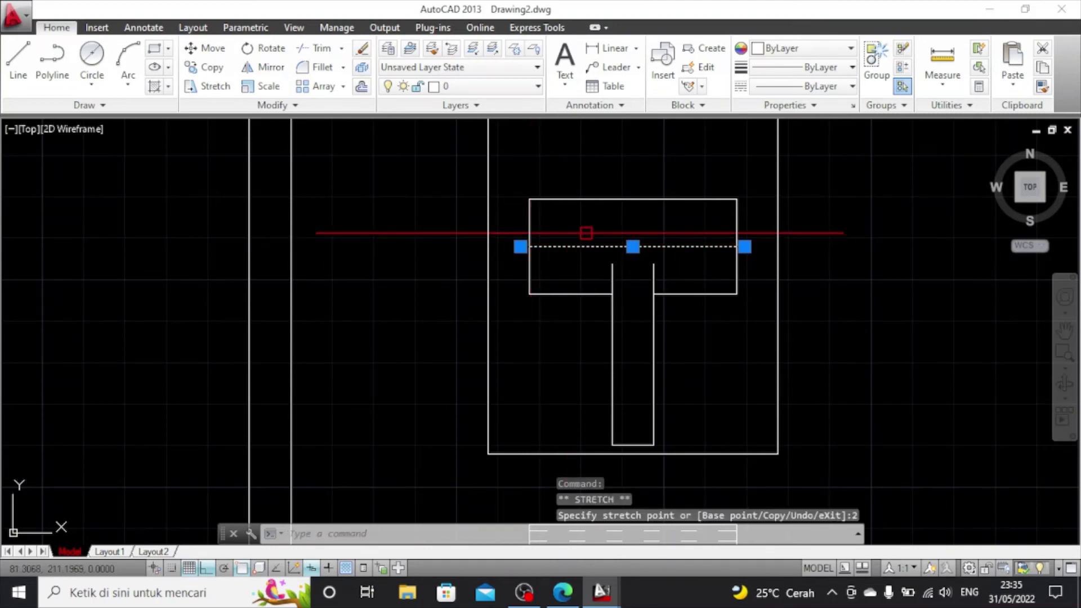
pyautogui.press('Escape')
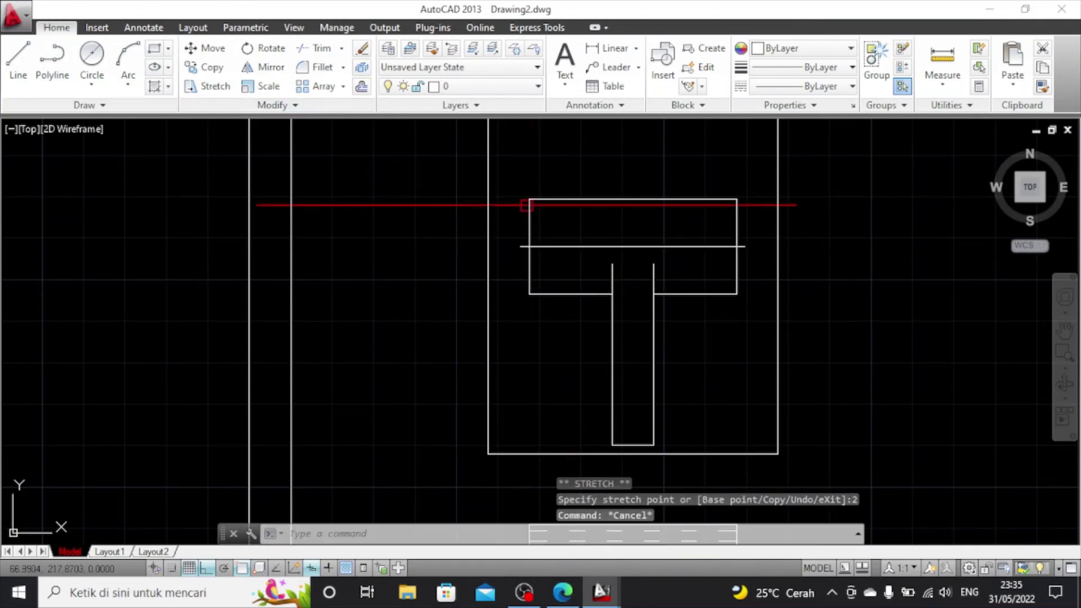
pyautogui.click(653, 245)
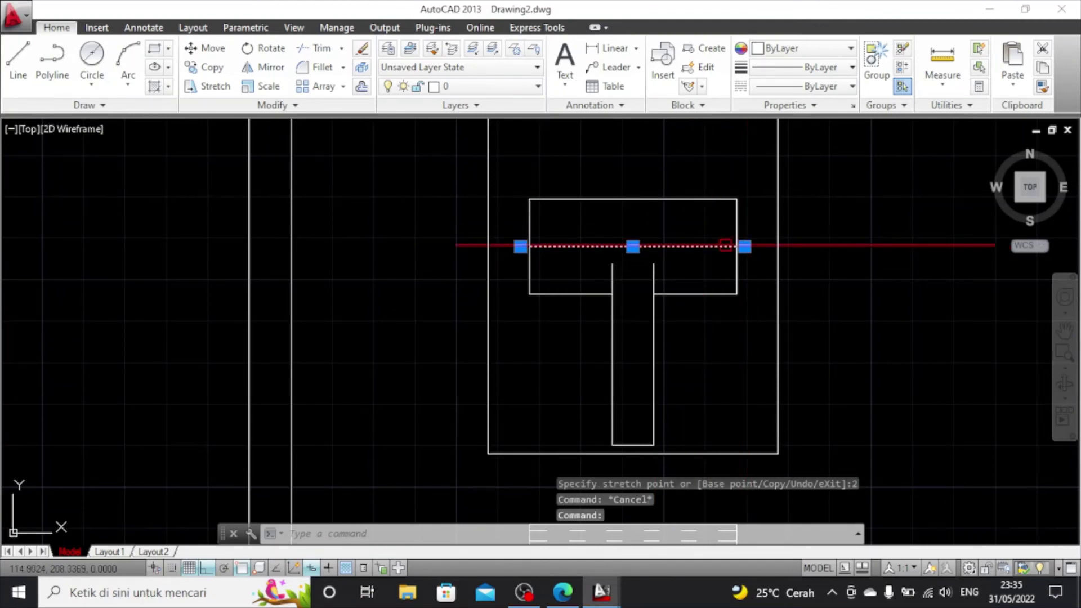
pyautogui.press('Escape')
# Draw a horizontal line 7.5 above the centre line across to the rectangle's left side
pyautogui.click(18, 59)
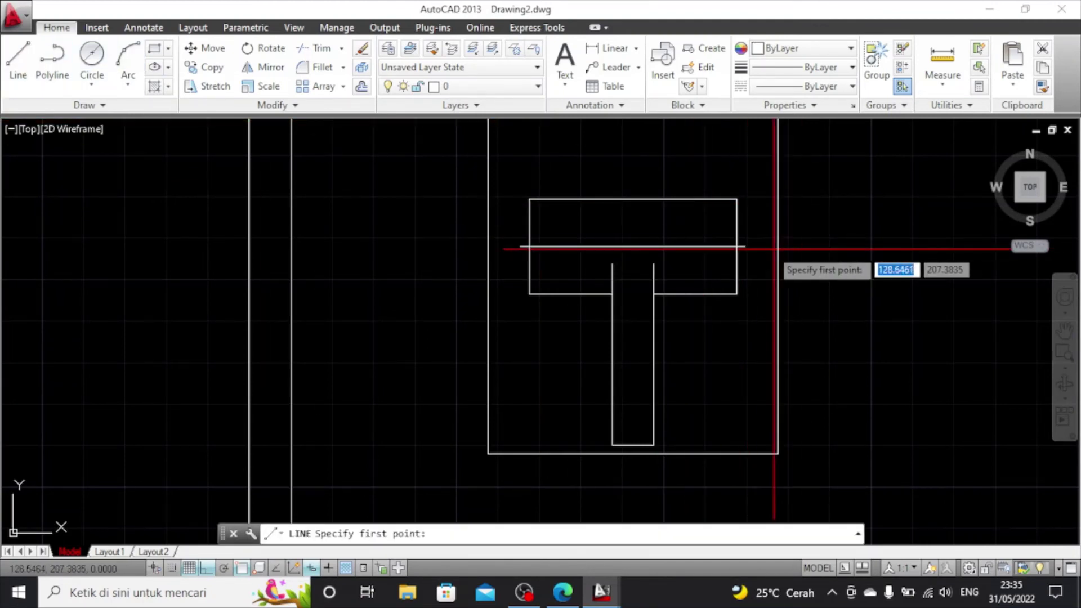
pyautogui.click(737, 246)
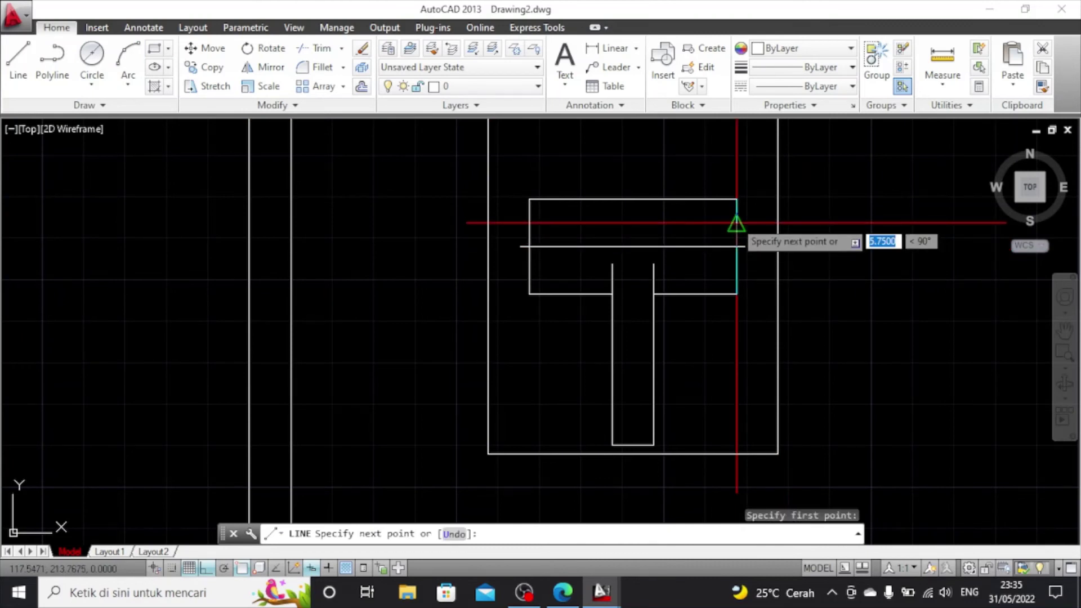
pyautogui.write('7.5')
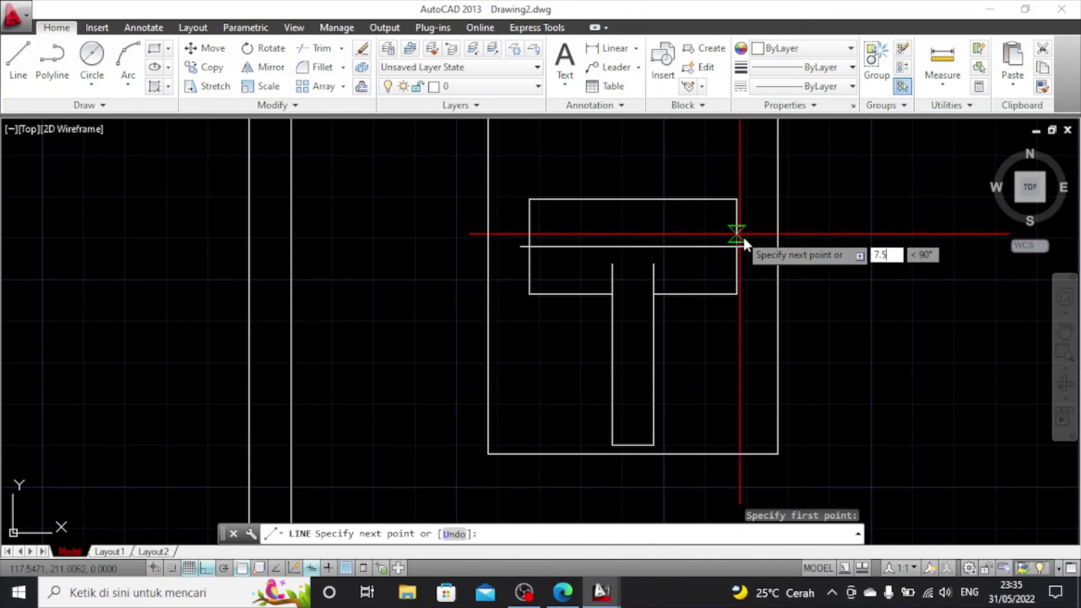
pyautogui.press('Return')
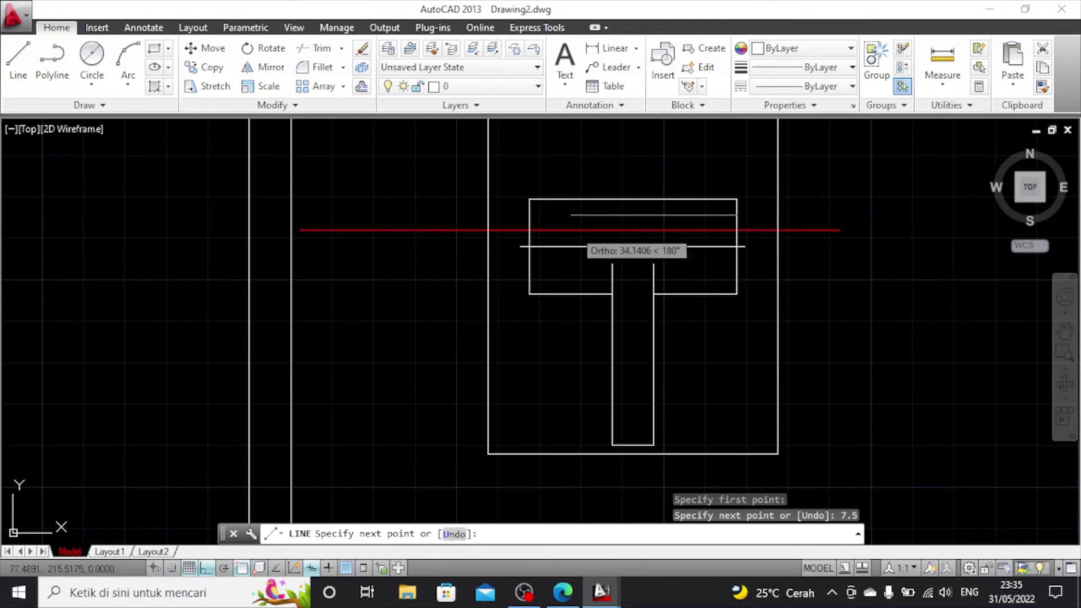
pyautogui.click(528, 214)
pyautogui.press('Escape')
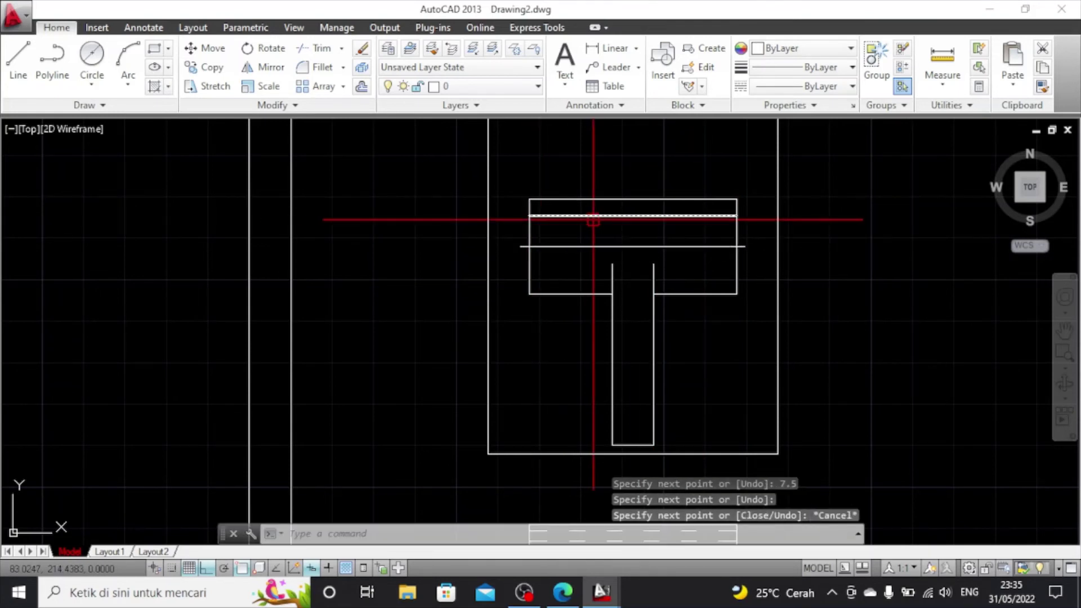
# Offset that line 15 downward to make the lower line below the centre line
pyautogui.click(593, 220)
pyautogui.click(361, 87)
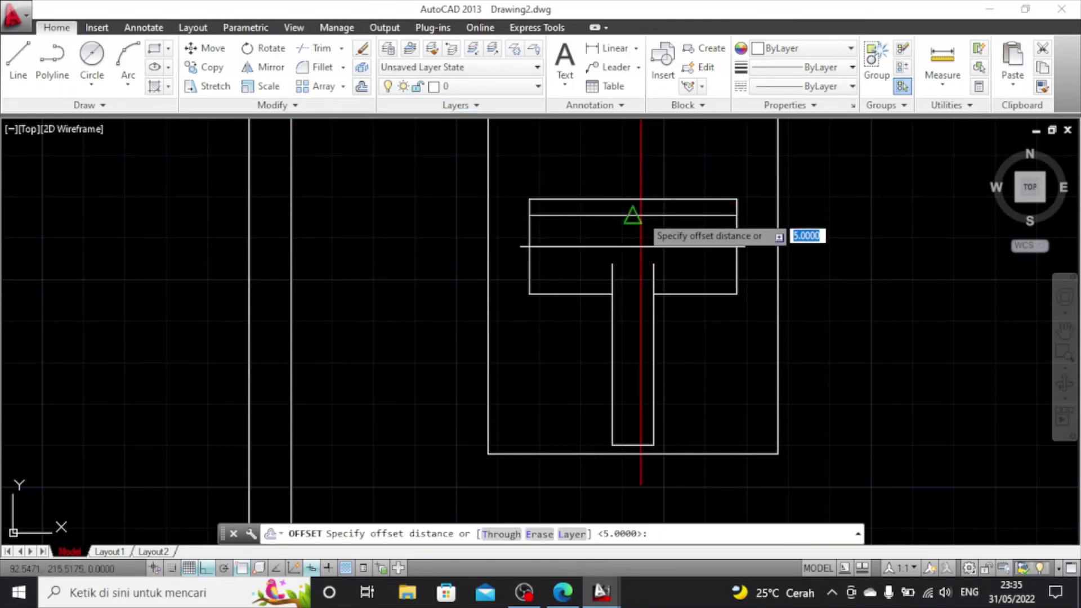
pyautogui.click(634, 216)
pyautogui.write('1')
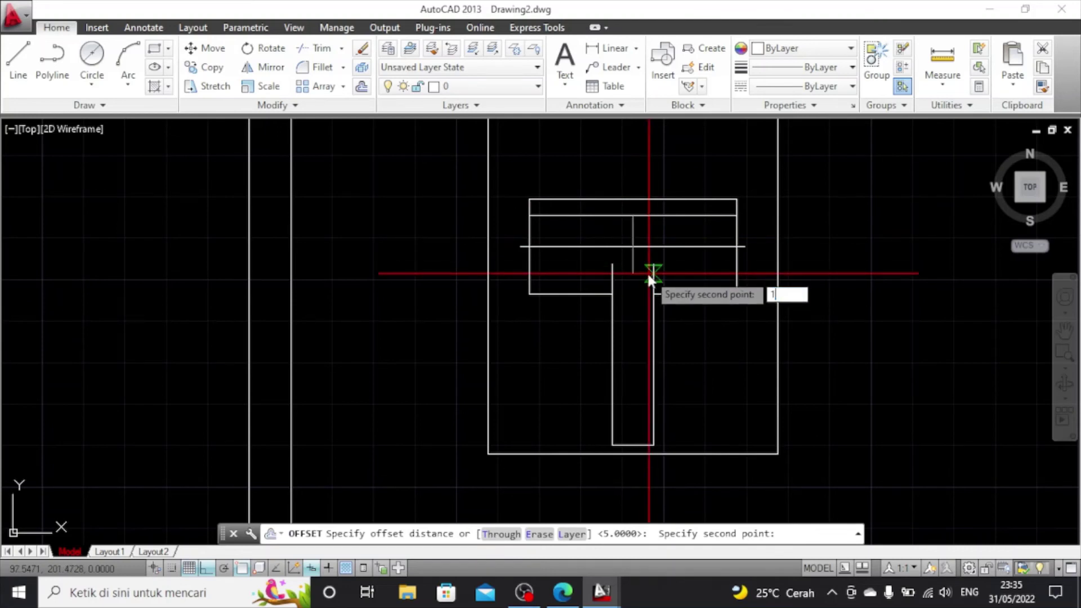
pyautogui.write('5')
pyautogui.press('Return')
pyautogui.click(654, 274)
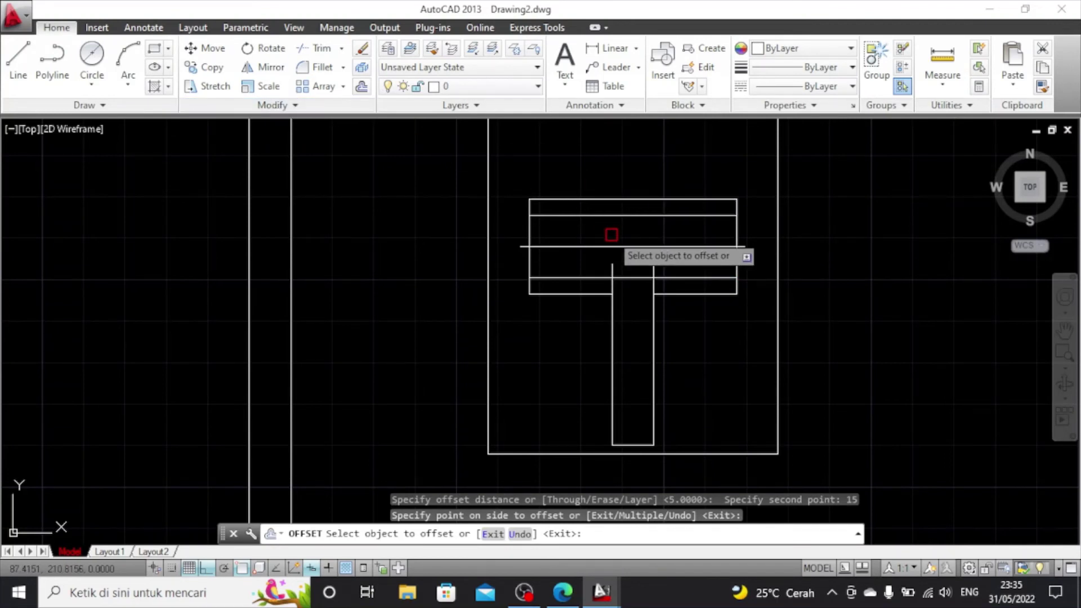
pyautogui.press('Escape')
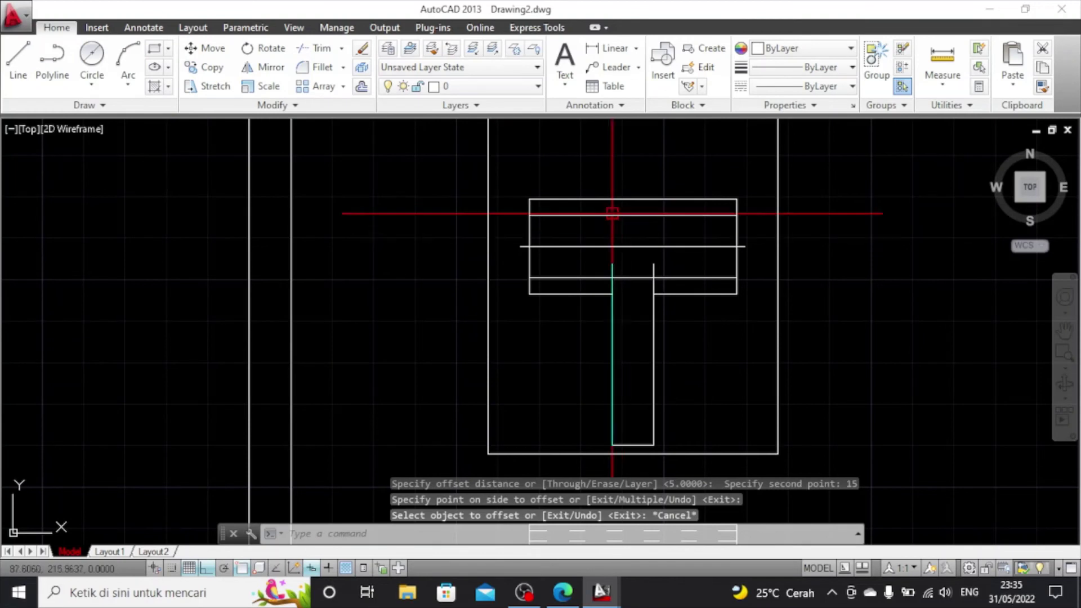
# Offset the upper line 2.5 upward to add a third parallel line
pyautogui.click(362, 88)
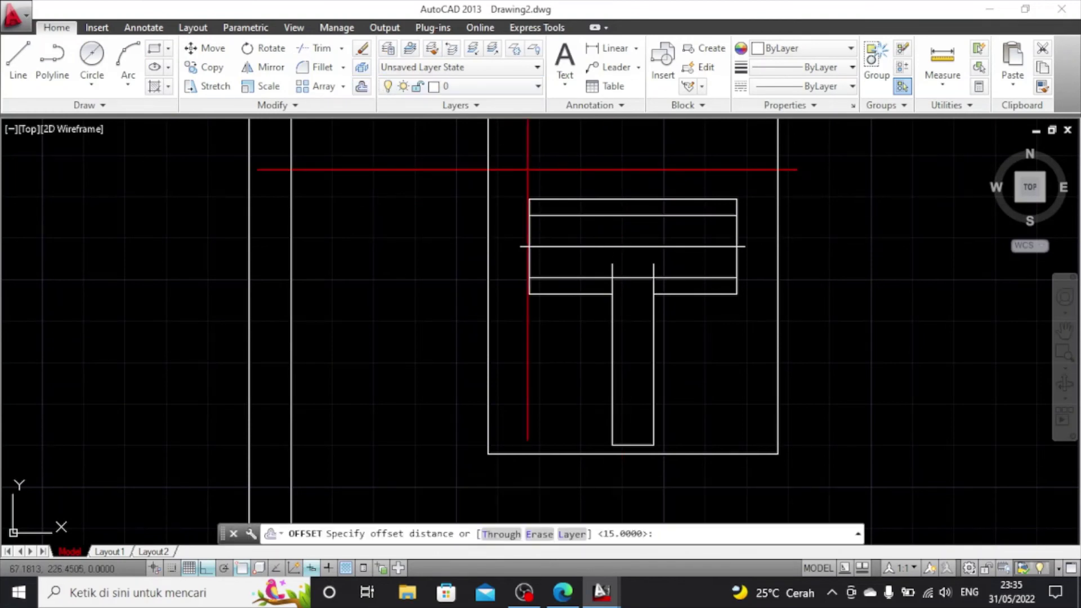
pyautogui.click(620, 215)
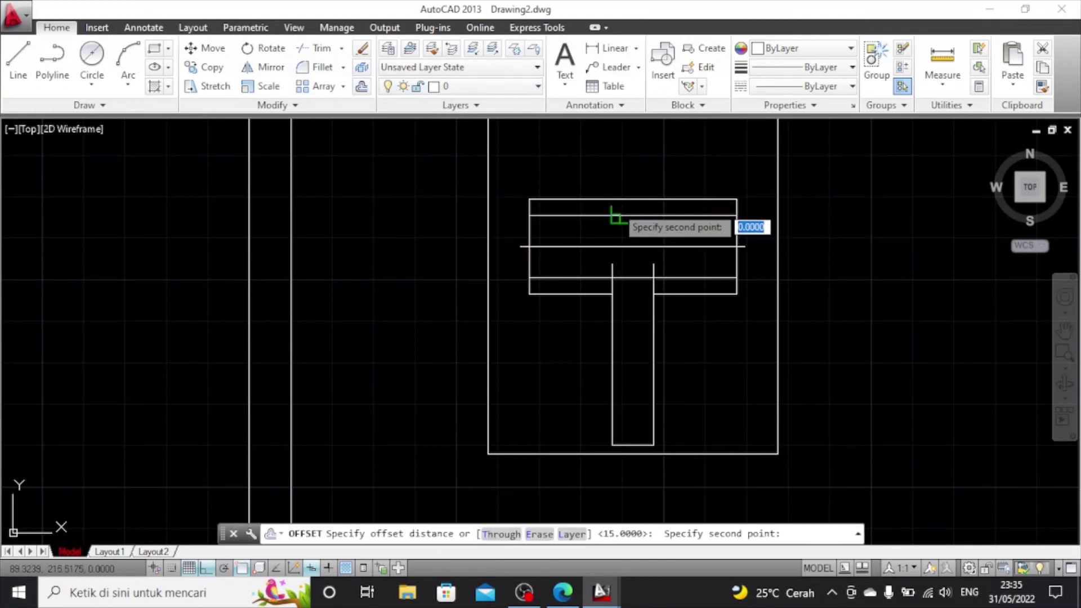
pyautogui.press('Escape')
pyautogui.click(599, 215)
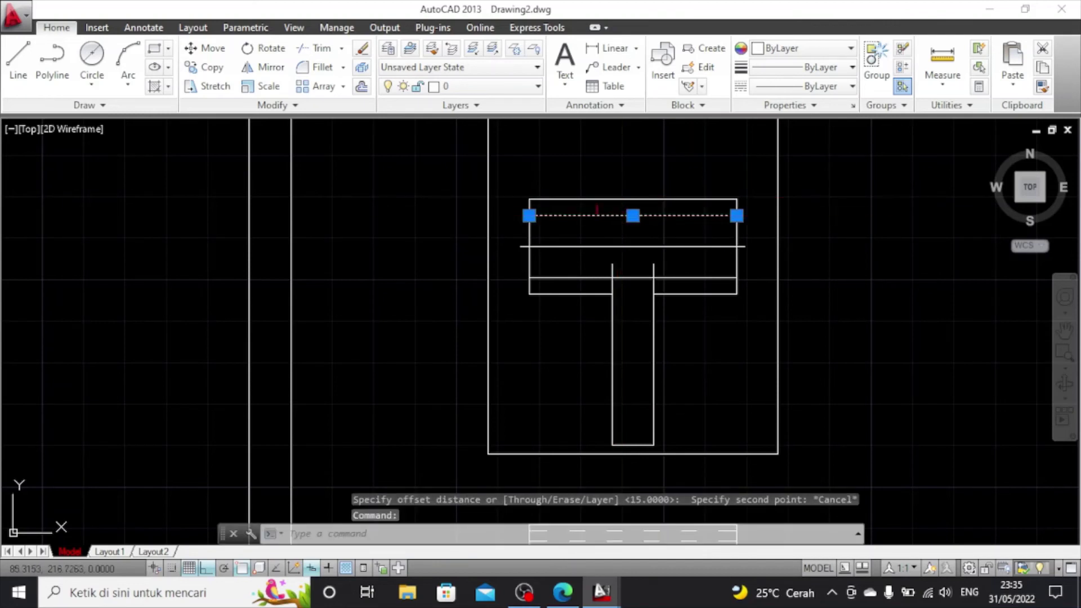
pyautogui.click(361, 87)
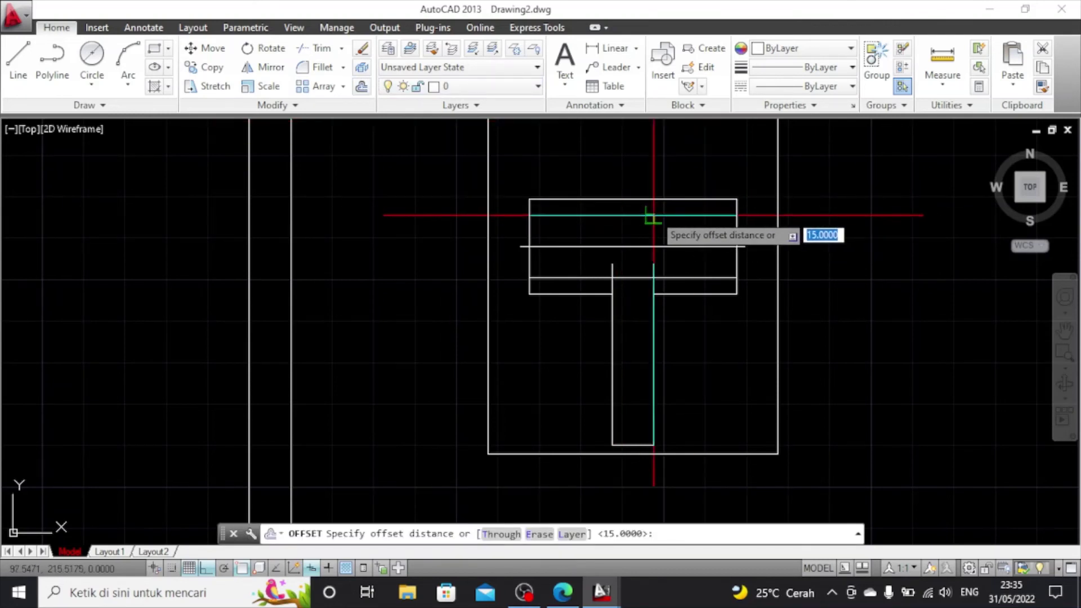
pyautogui.click(633, 214)
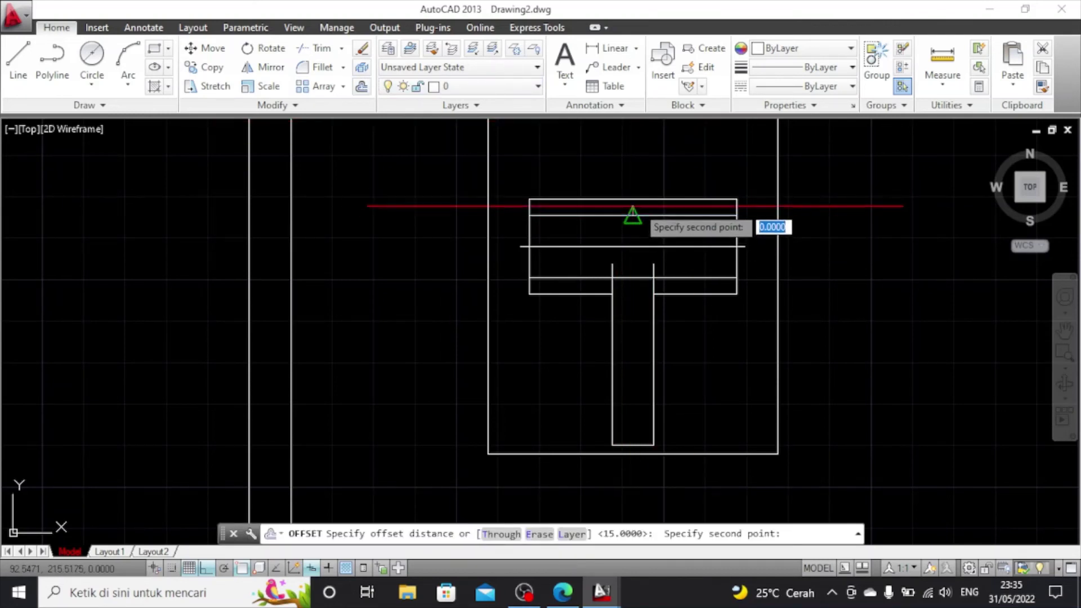
pyautogui.write('2.')
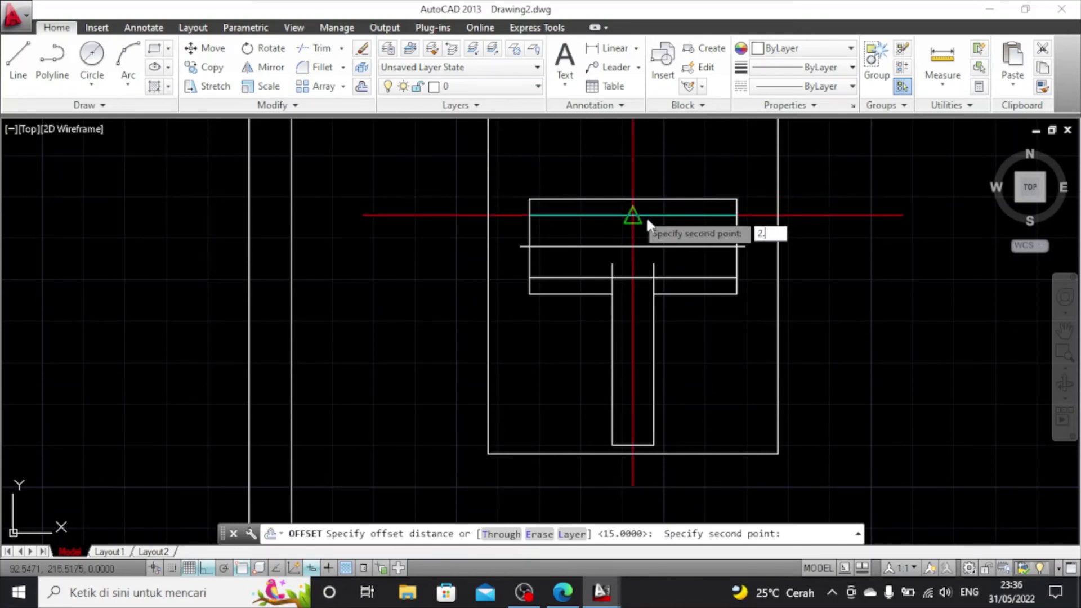
pyautogui.write('5')
pyautogui.press('Return')
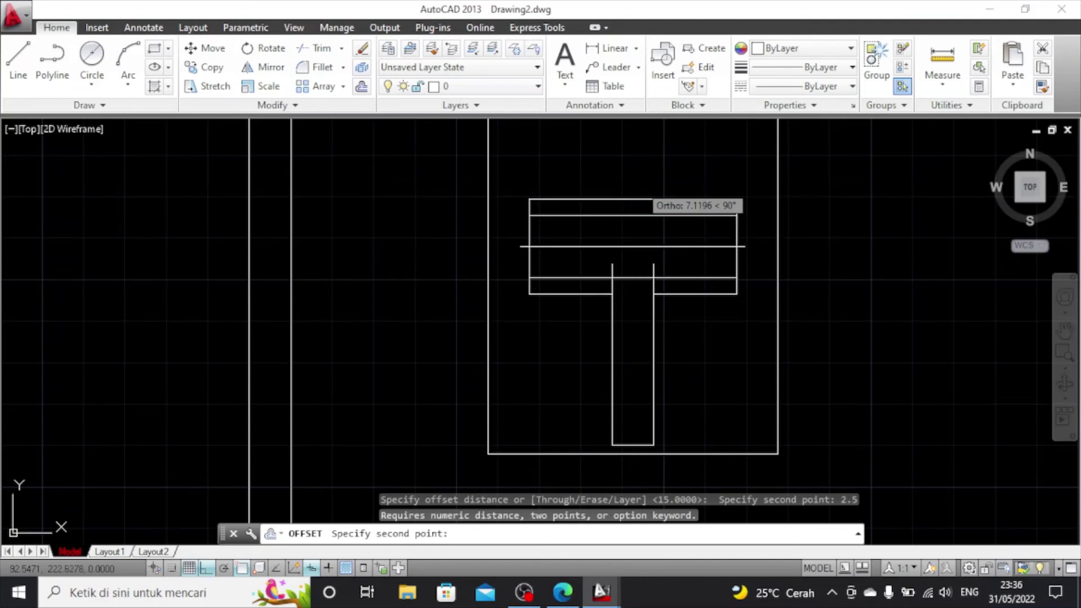
pyautogui.write('2')
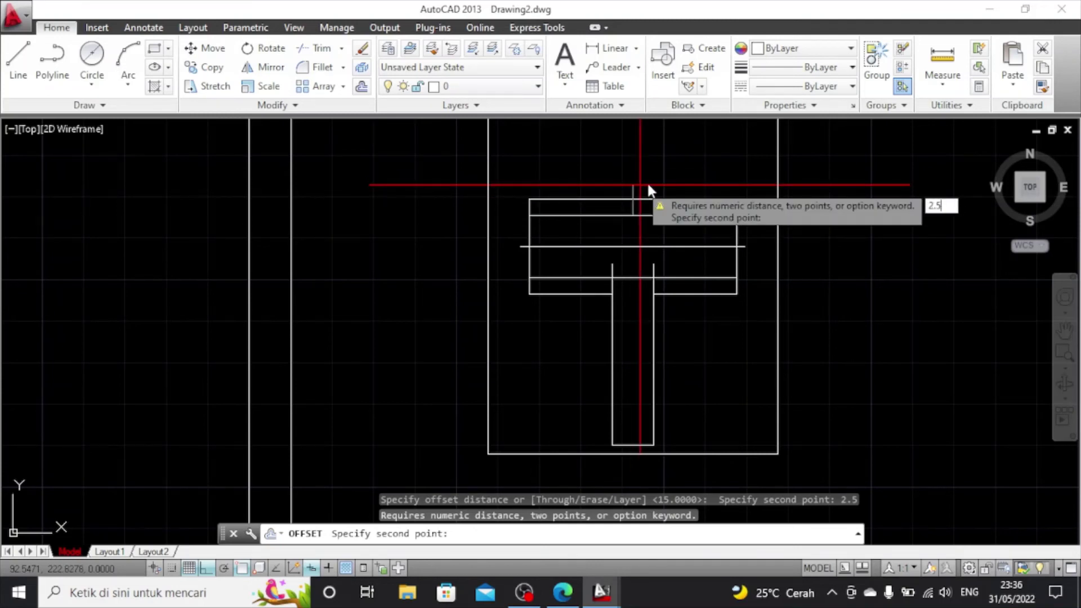
pyautogui.write('.5')
pyautogui.press('Return')
pyautogui.click(648, 191)
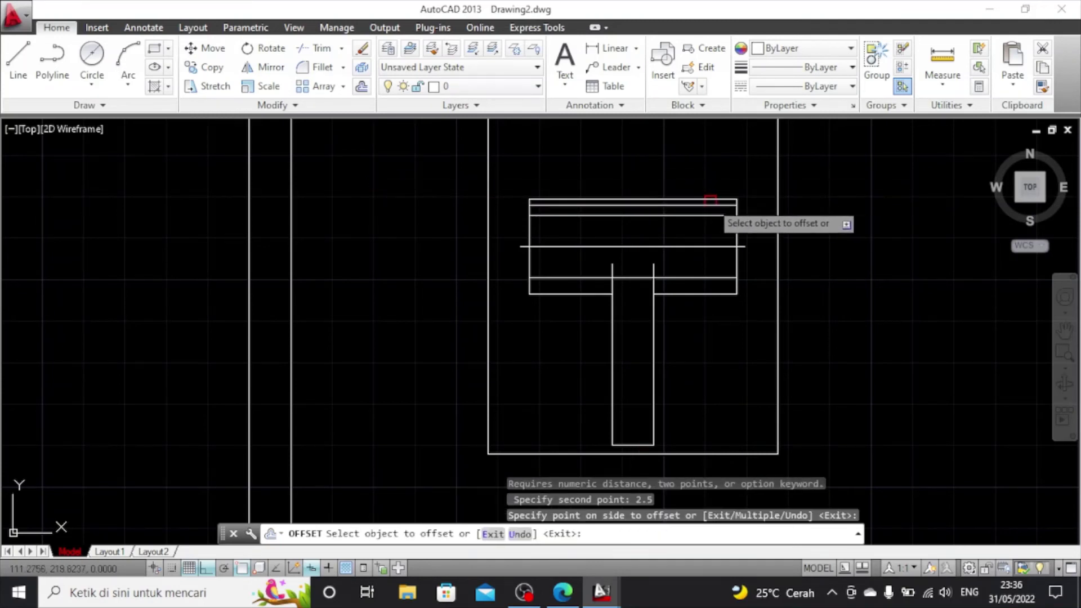
pyautogui.press('Escape')
# Give the three inner horizontal lines a long-dash hidden linetype with linetype scale 0.3
pyautogui.scroll(2, 754, 169)
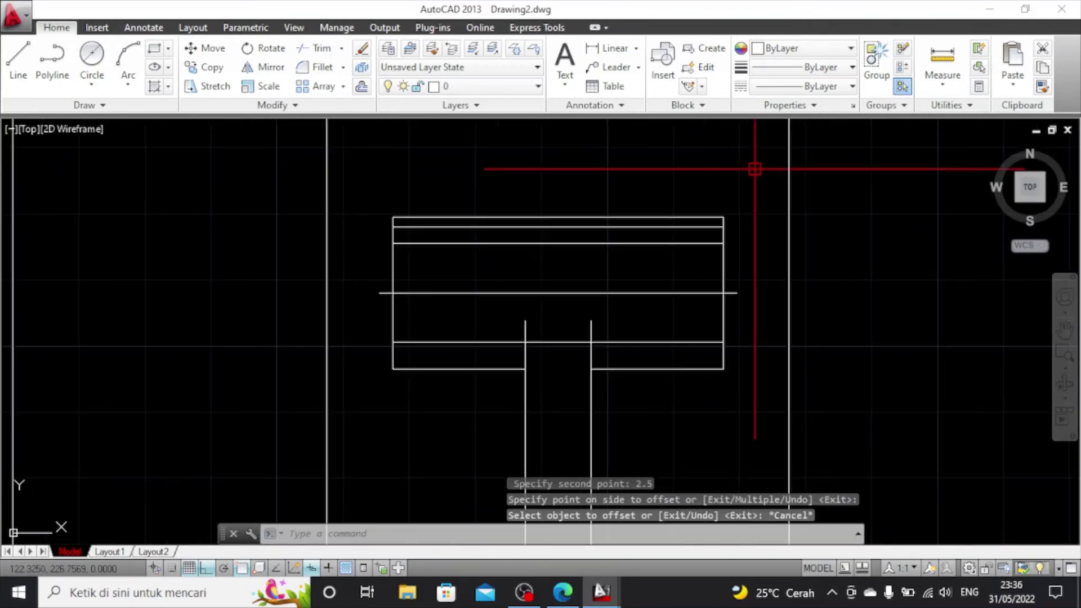
pyautogui.click(592, 226)
pyautogui.click(600, 243)
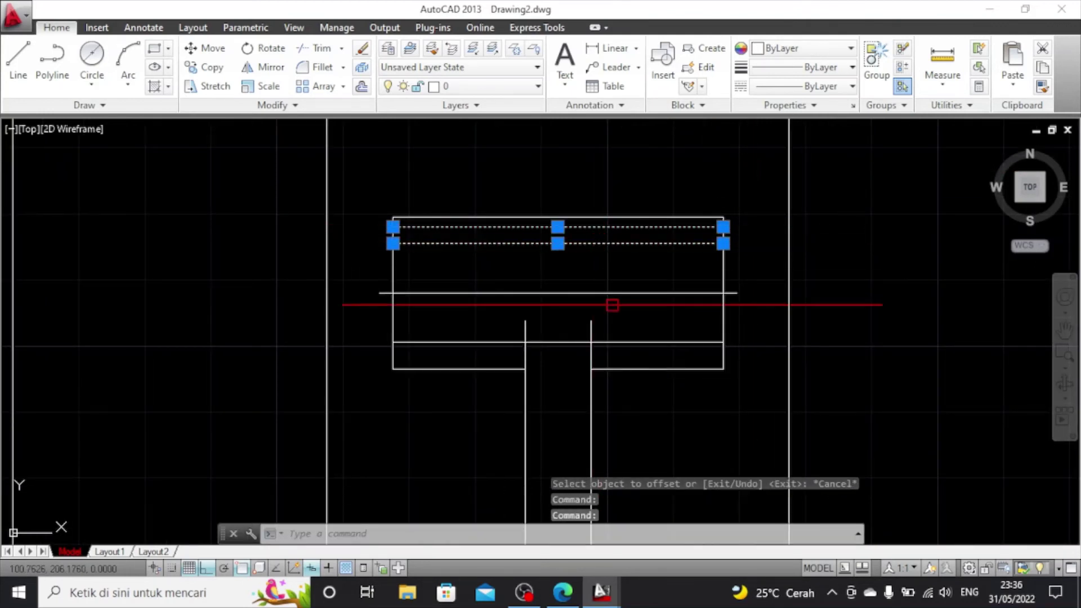
pyautogui.click(648, 341)
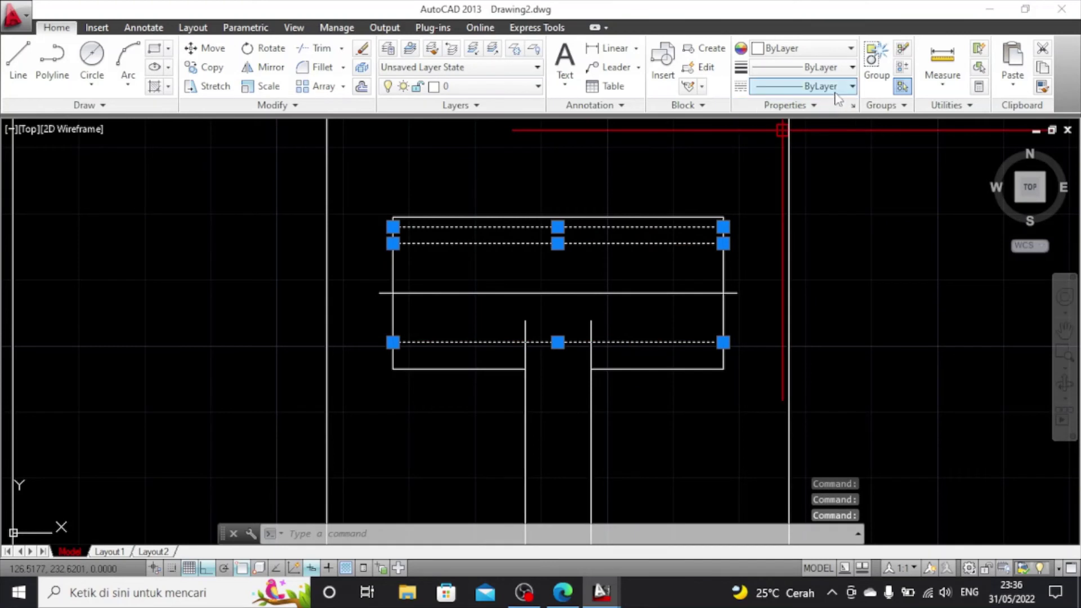
pyautogui.click(852, 86)
pyautogui.click(796, 164)
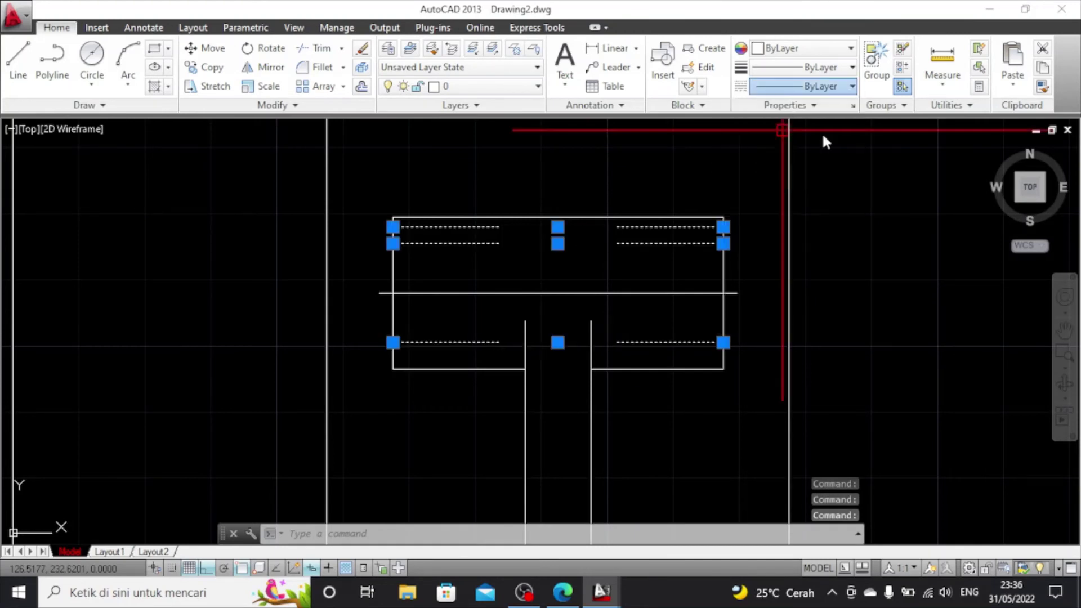
pyautogui.click(853, 107)
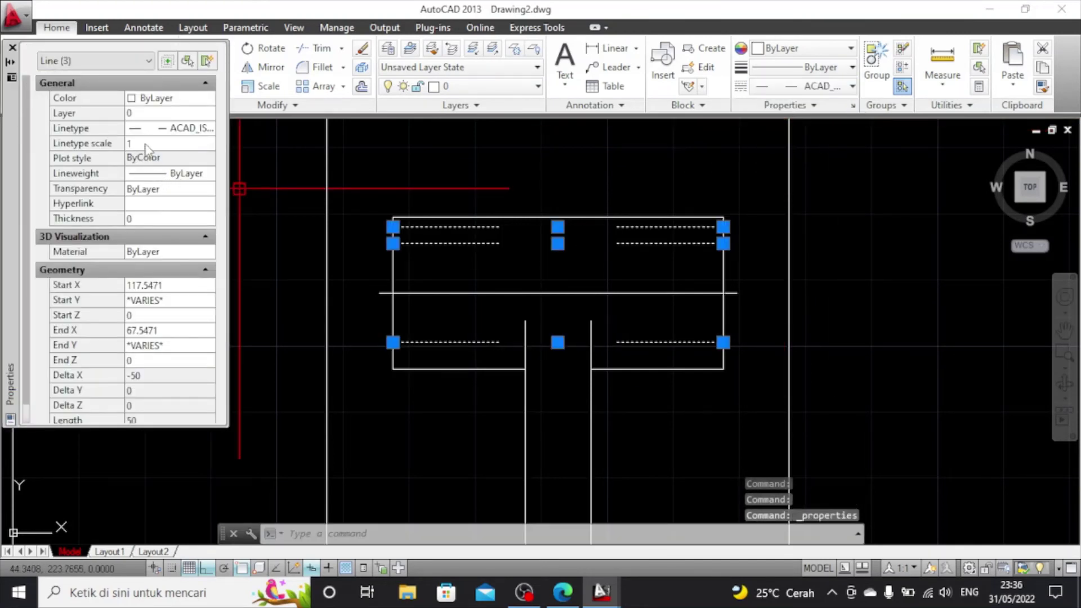
pyautogui.click(148, 143)
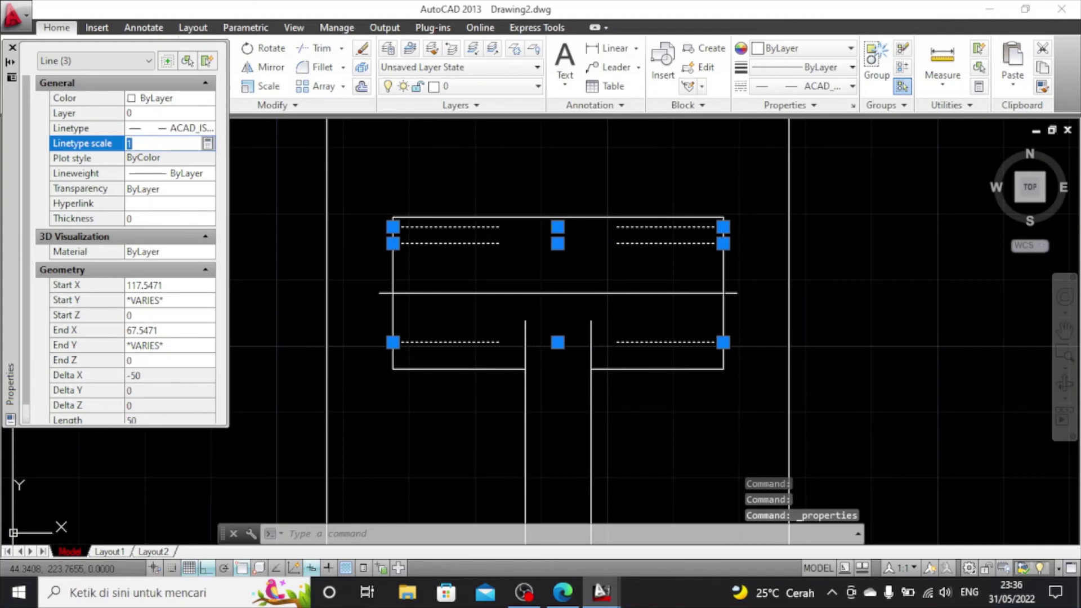
pyautogui.press('Return')
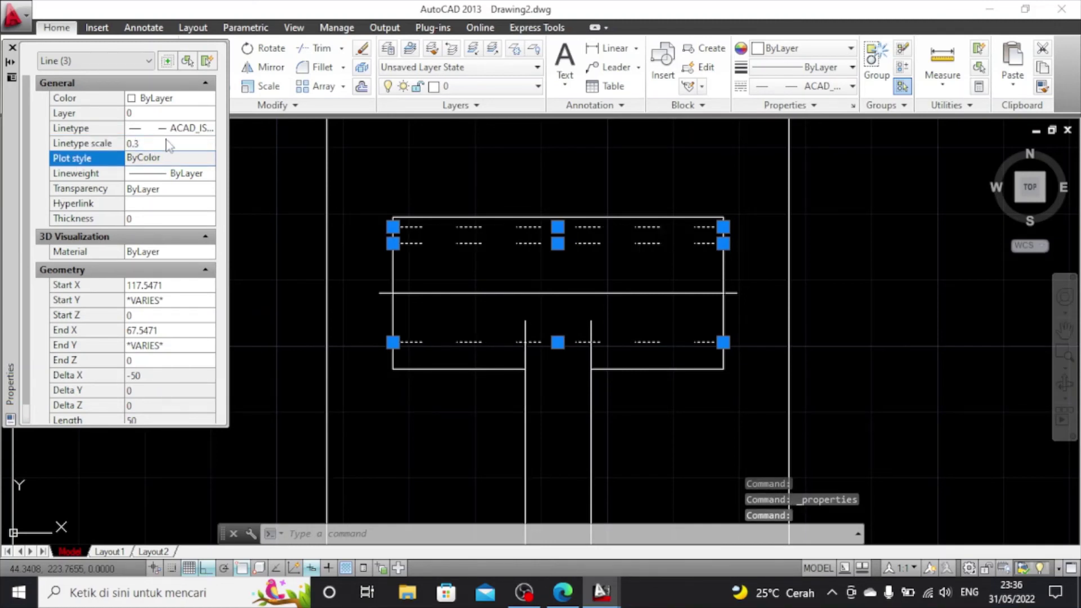
pyautogui.click(14, 48)
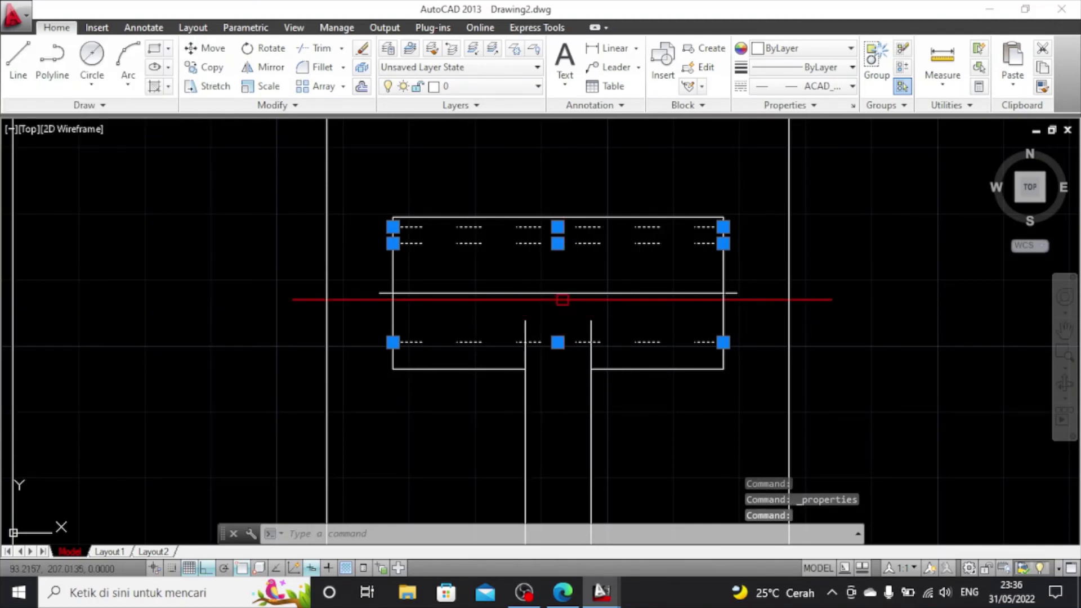
pyautogui.click(558, 293)
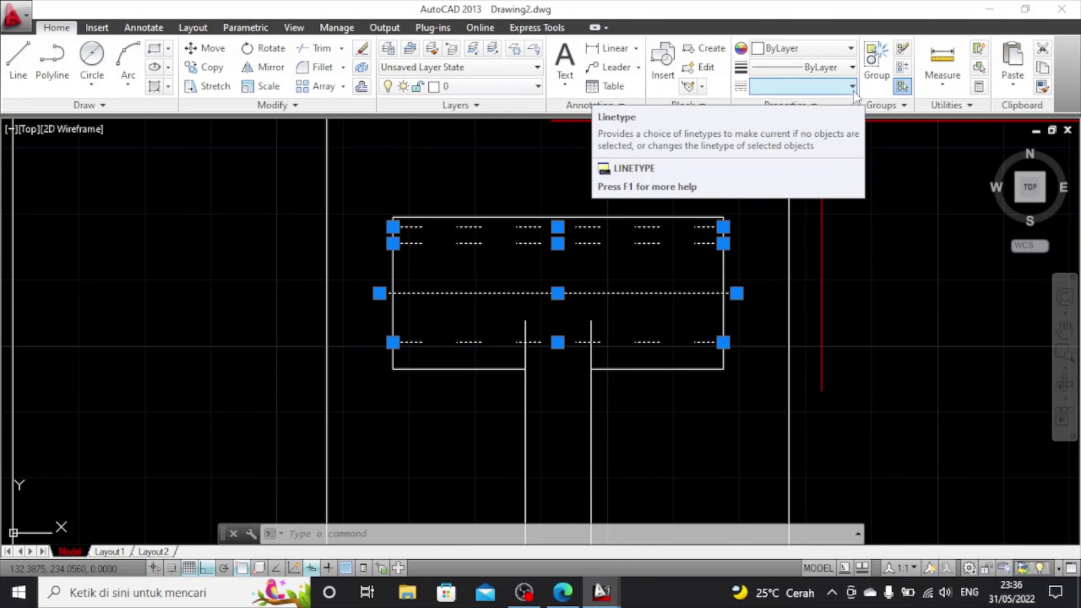
# Look up the ACAD_ISO04W100 long-dash-dot linetype in the linetype manager for the middle line
pyautogui.click(852, 89)
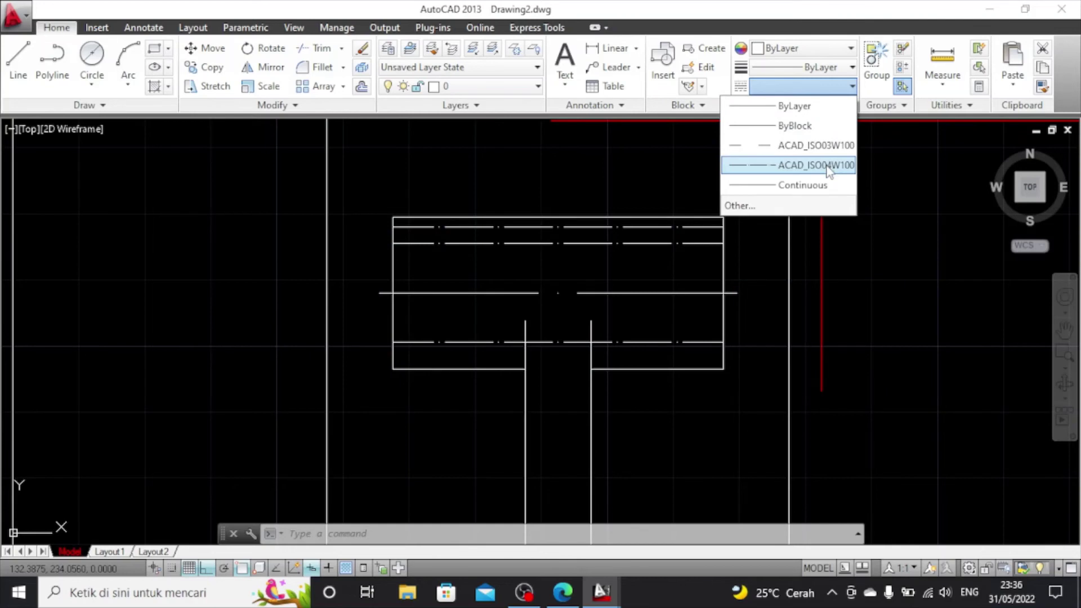
pyautogui.press('Escape')
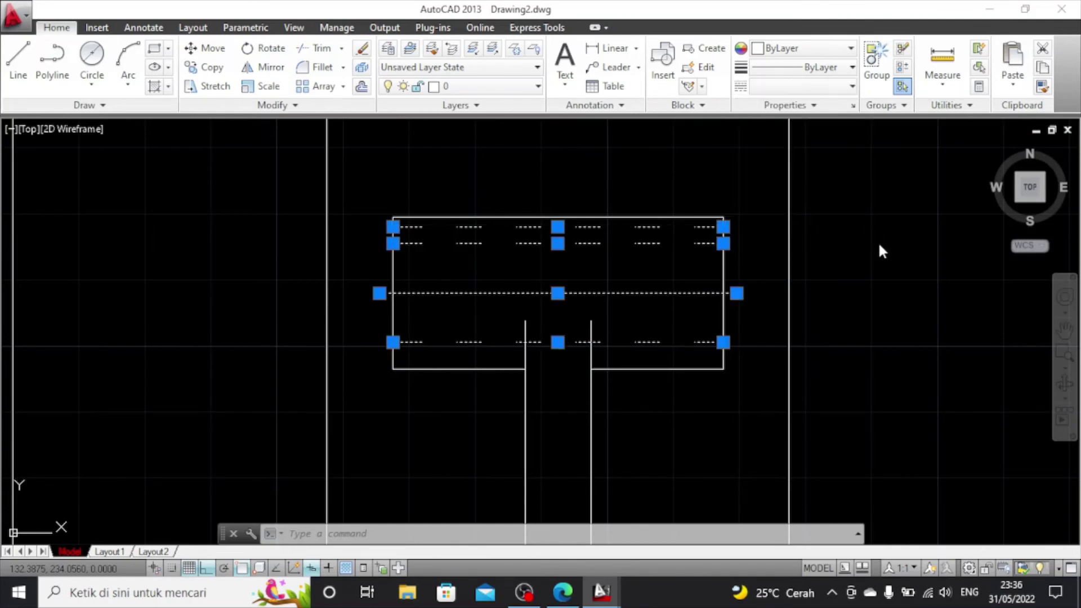
pyautogui.press('Escape')
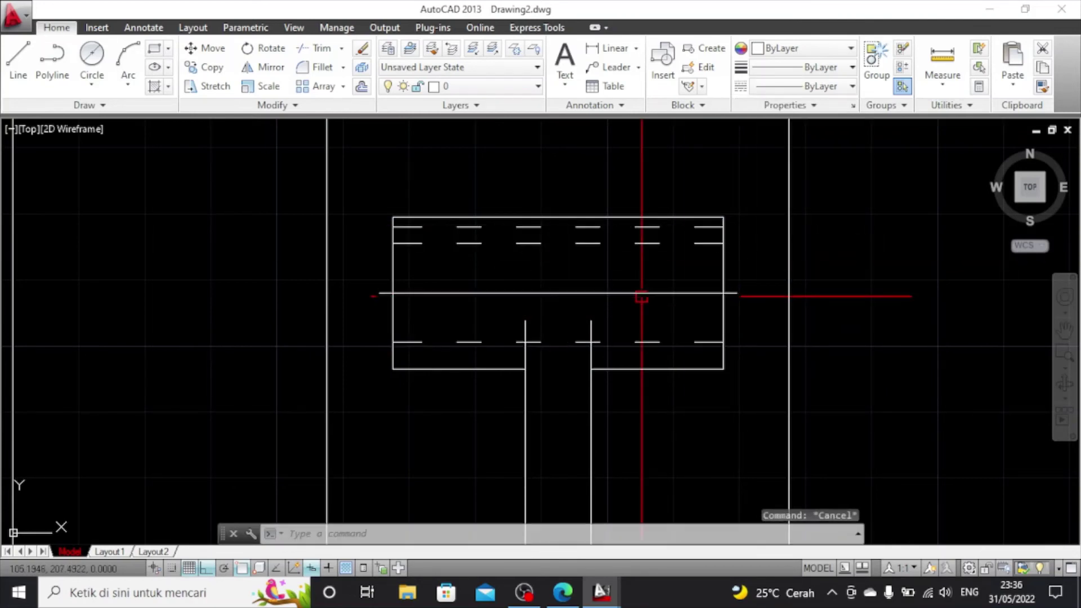
pyautogui.click(643, 293)
pyautogui.click(853, 86)
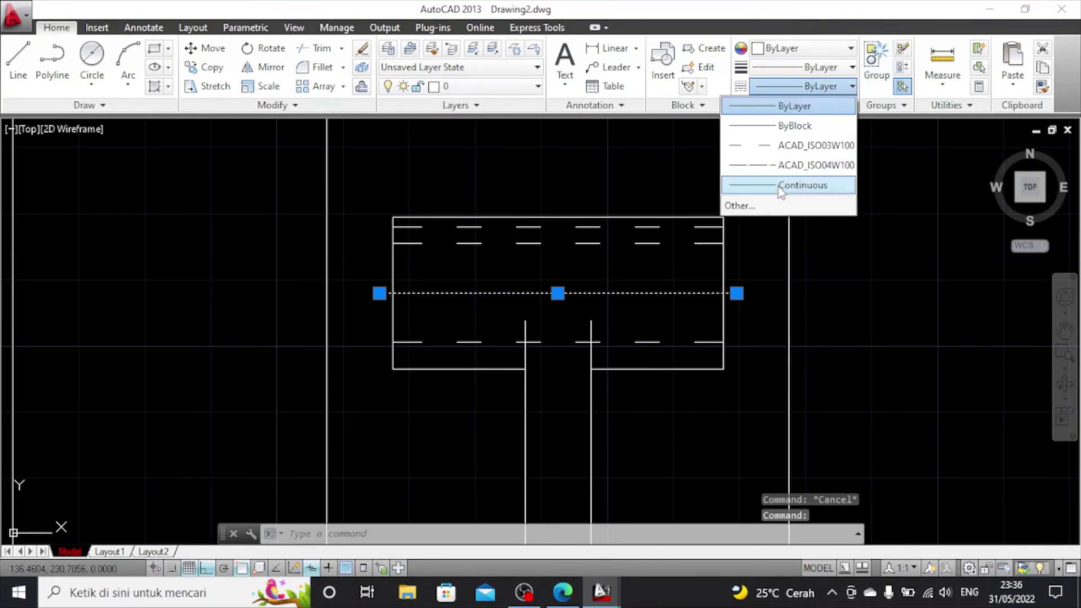
pyautogui.click(789, 204)
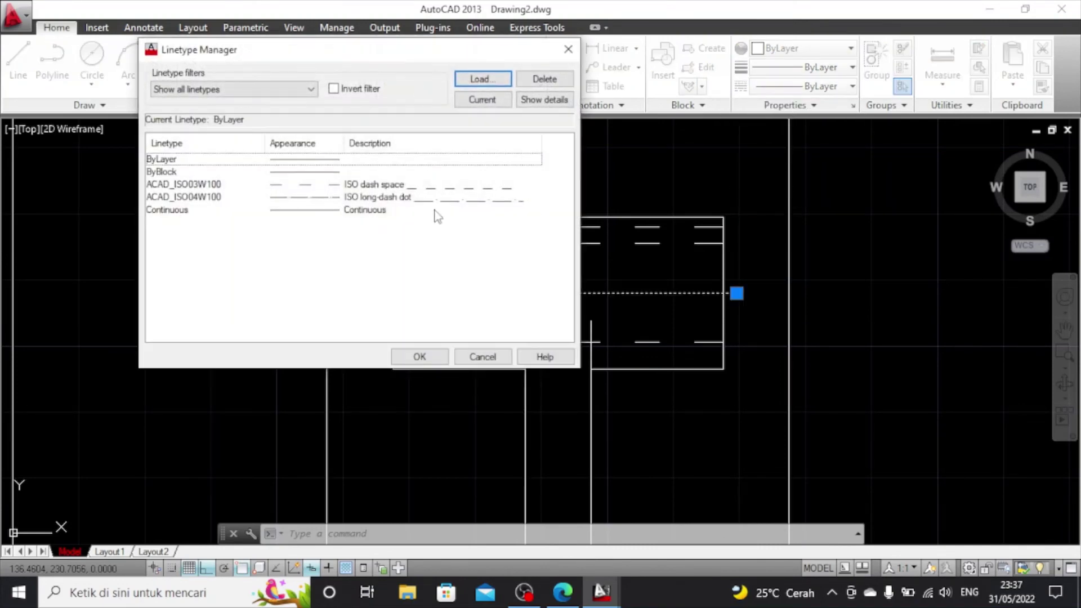
pyautogui.click(444, 198)
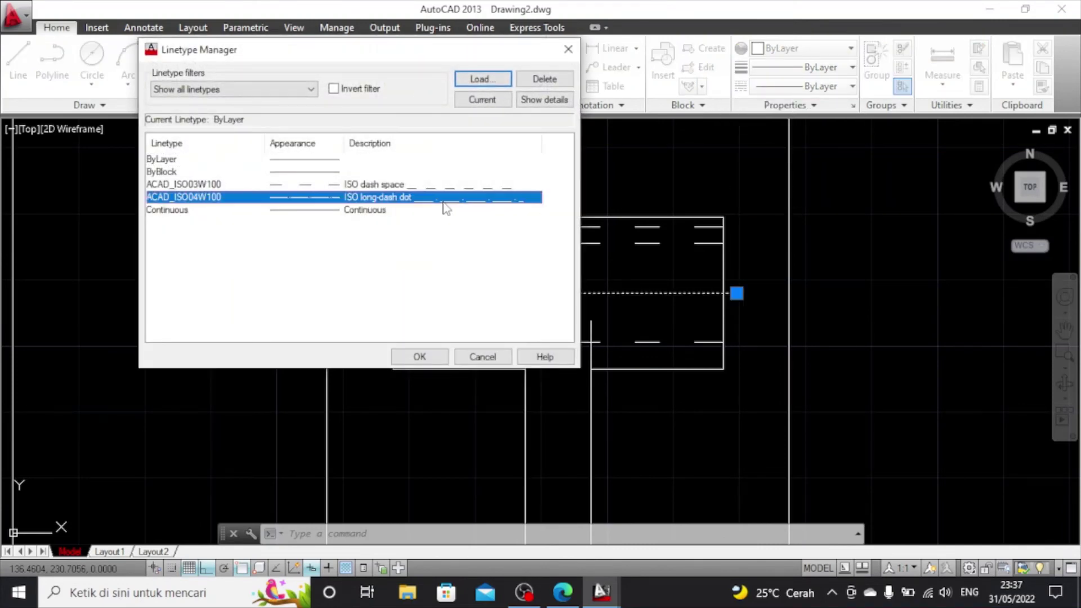
pyautogui.click(568, 50)
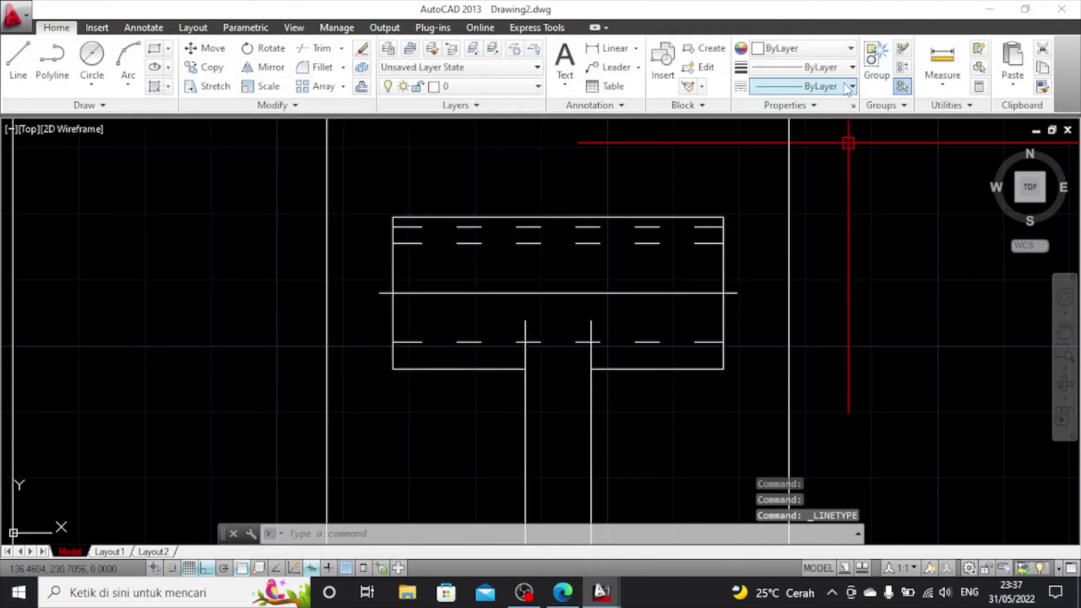
pyautogui.click(822, 86)
pyautogui.click(792, 164)
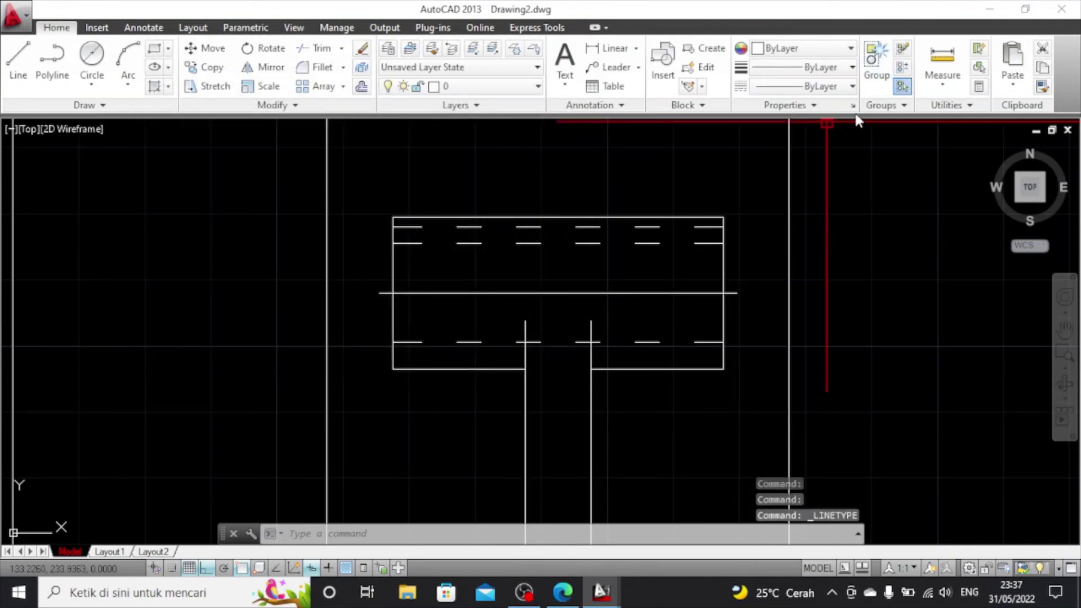
# Apply the ISO long-dash-dot linetype to the middle line with linetype scale 0.3
pyautogui.click(646, 303)
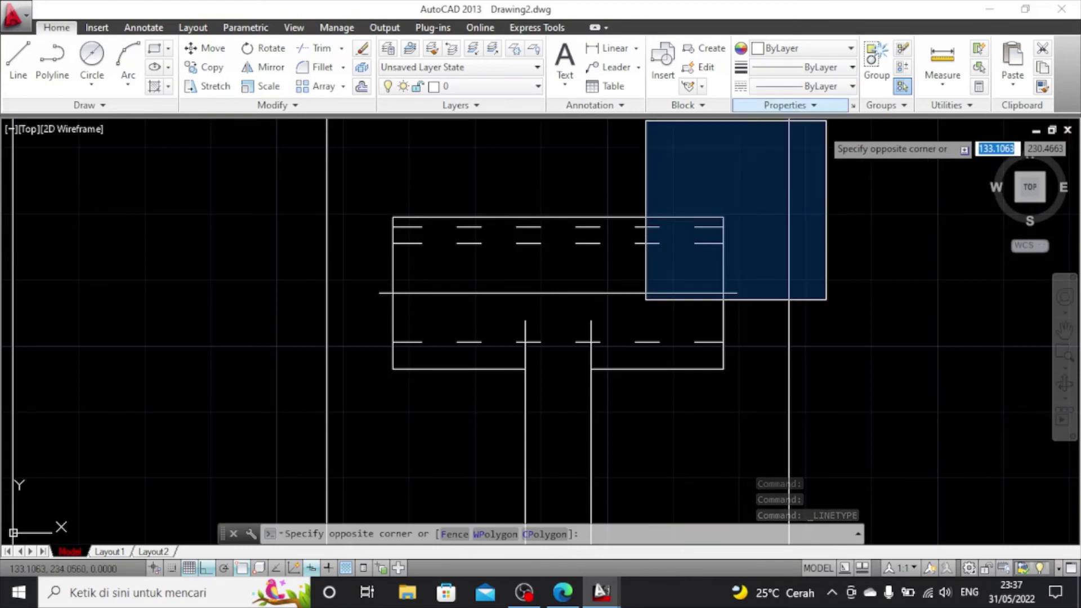
pyautogui.click(796, 283)
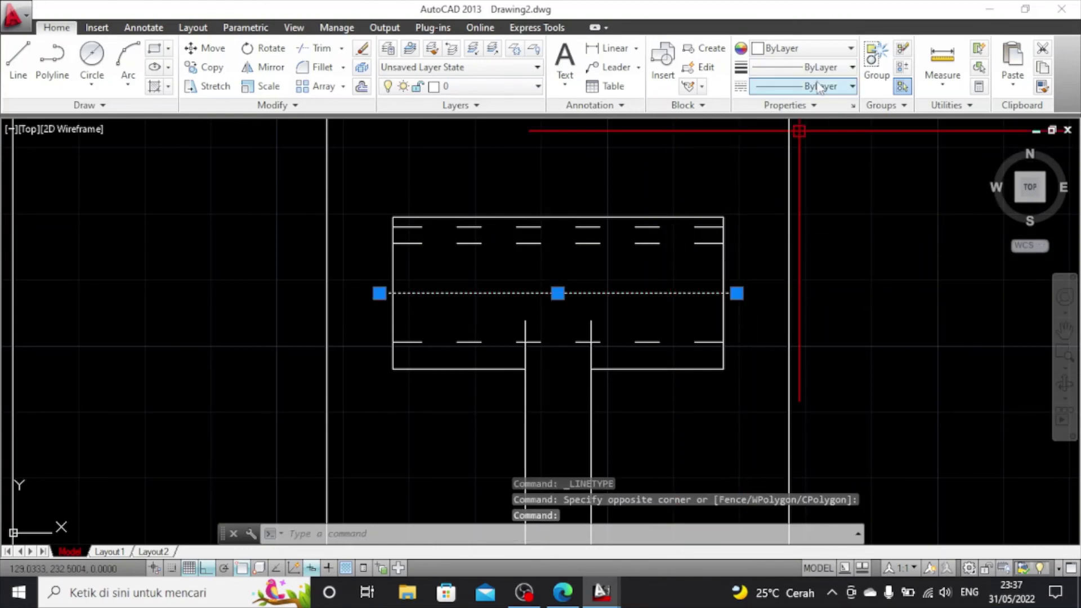
pyautogui.click(822, 87)
pyautogui.click(795, 164)
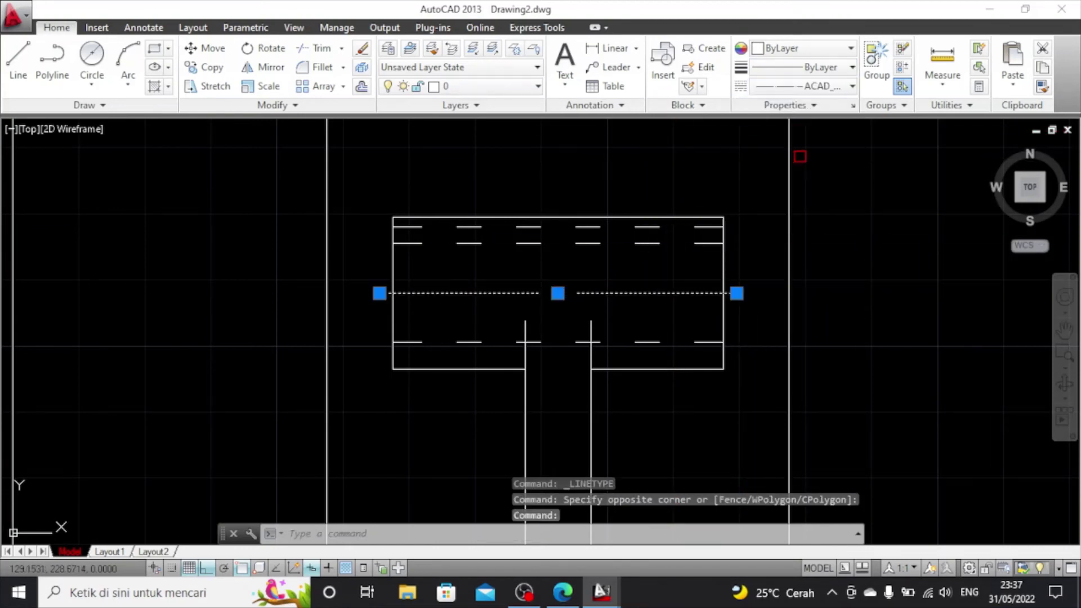
pyautogui.click(853, 106)
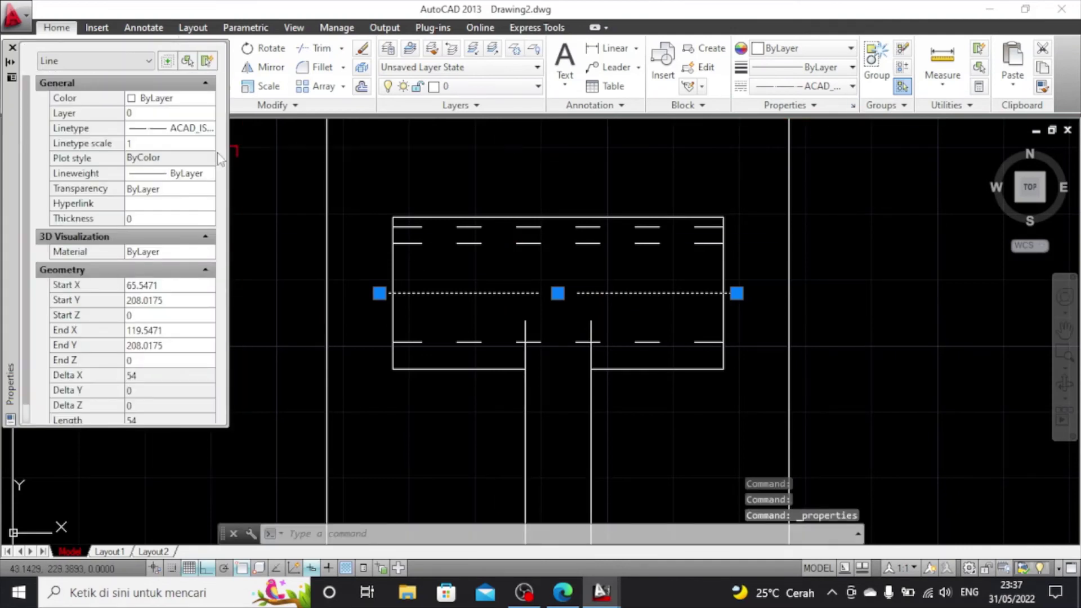
pyautogui.click(180, 148)
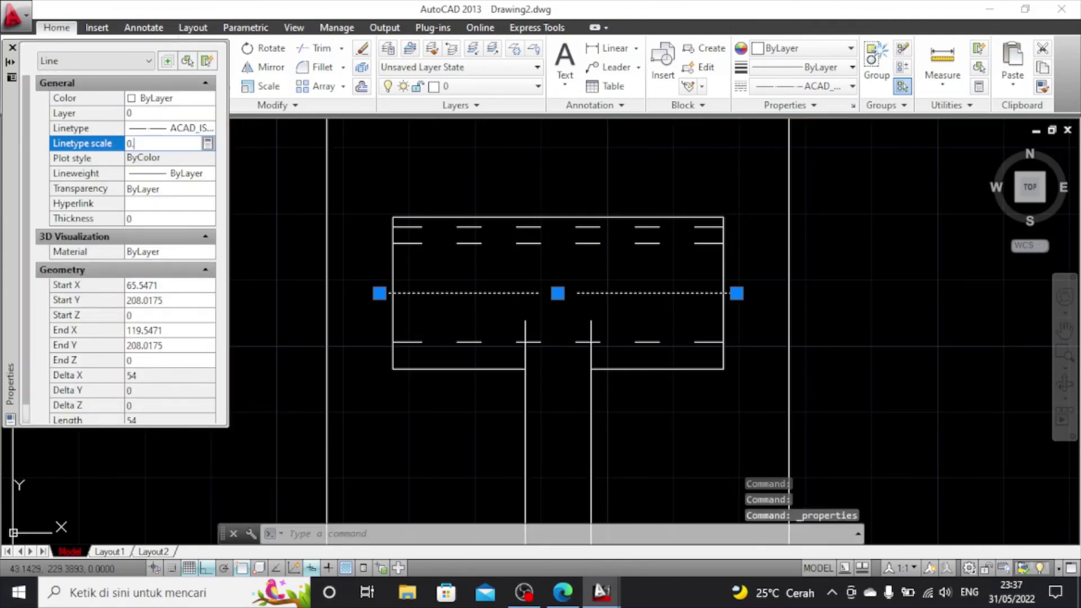
pyautogui.click(180, 157)
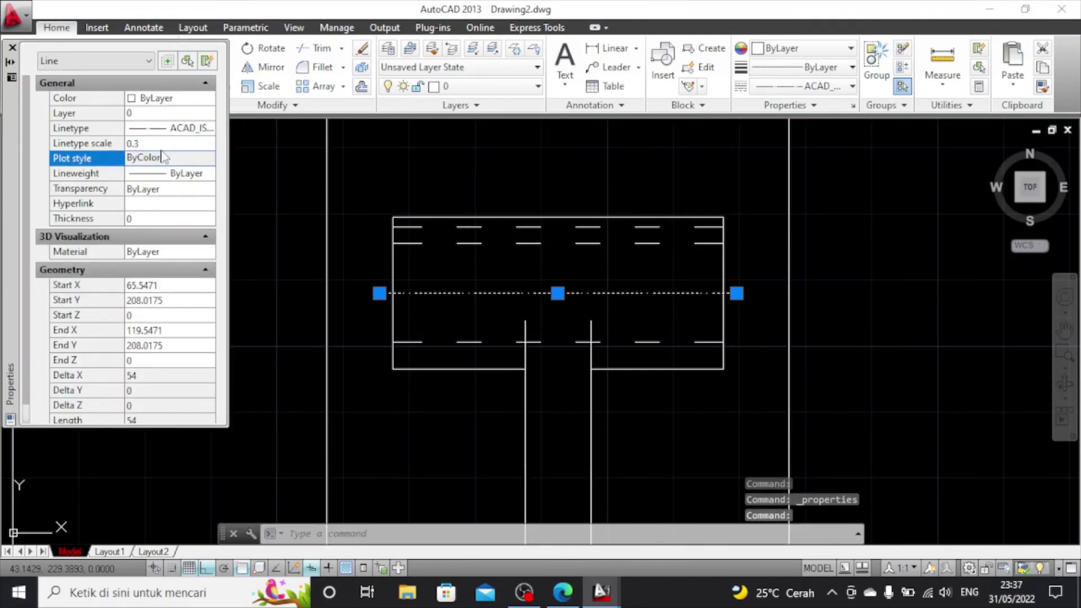
pyautogui.click(10, 49)
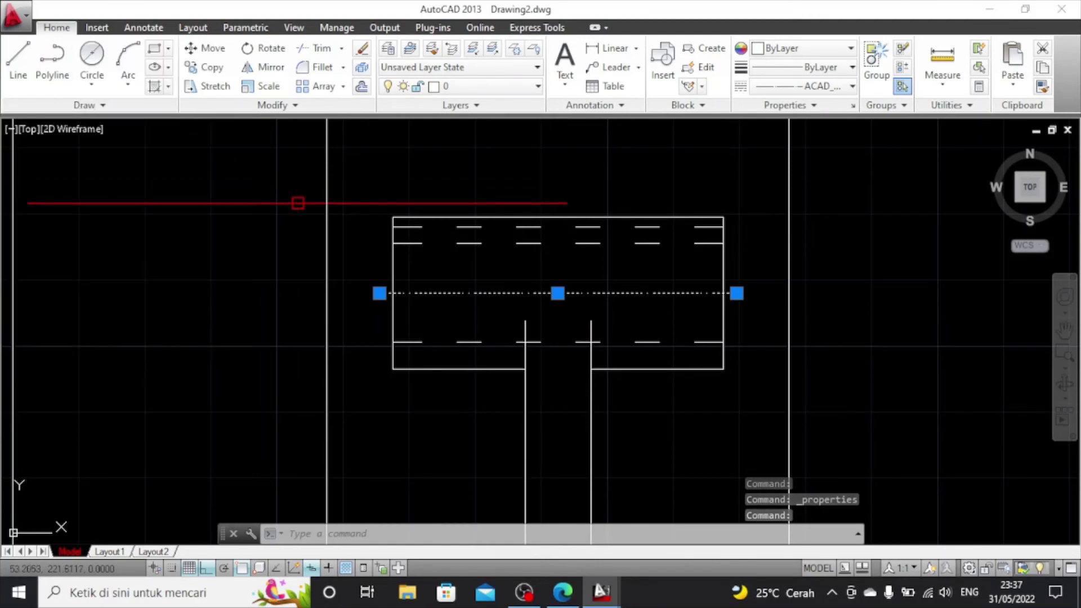
pyautogui.press('Escape')
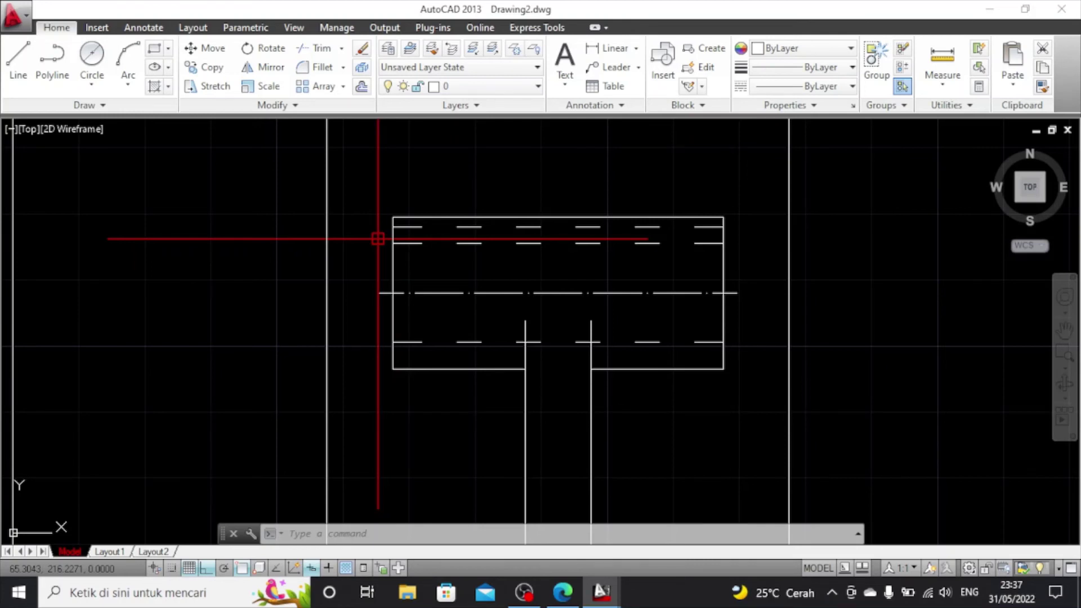
pyautogui.scroll(-5, 617, 318)
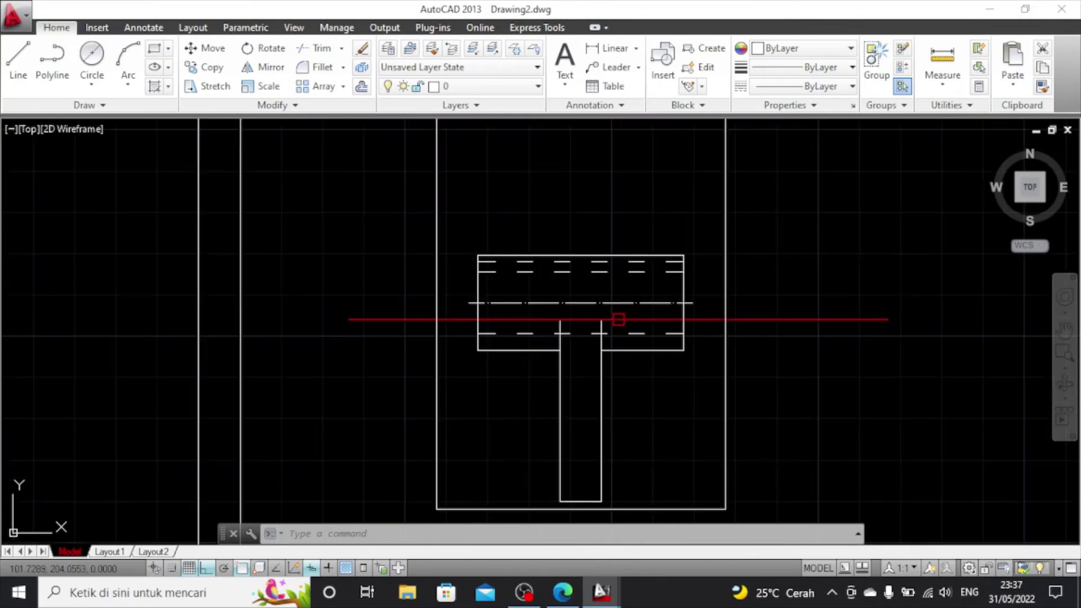
pyautogui.scroll(2, 755, 426)
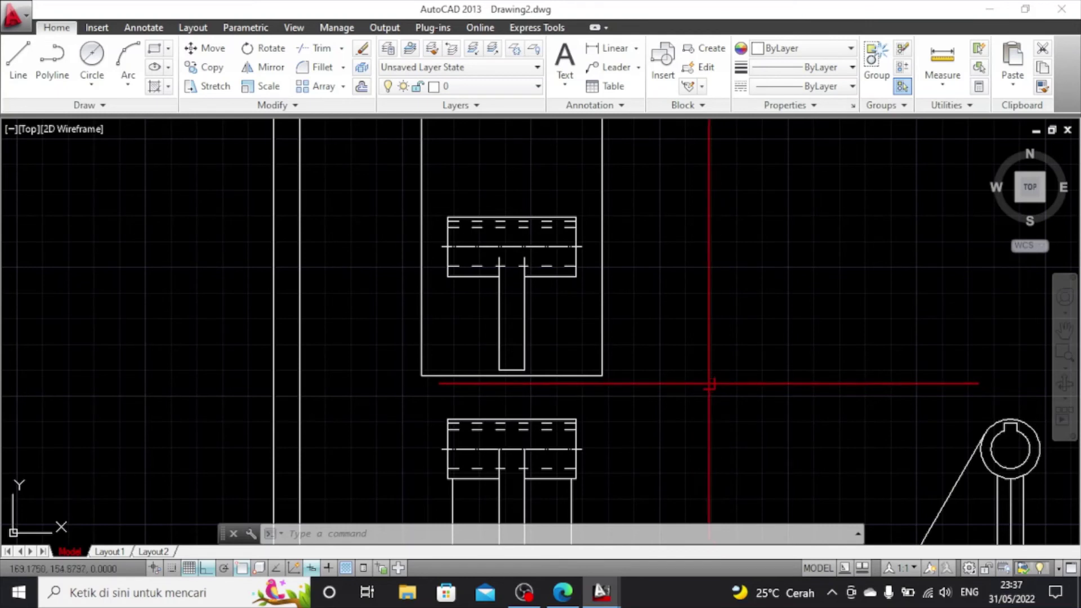
pyautogui.scroll(-2, 561, 308)
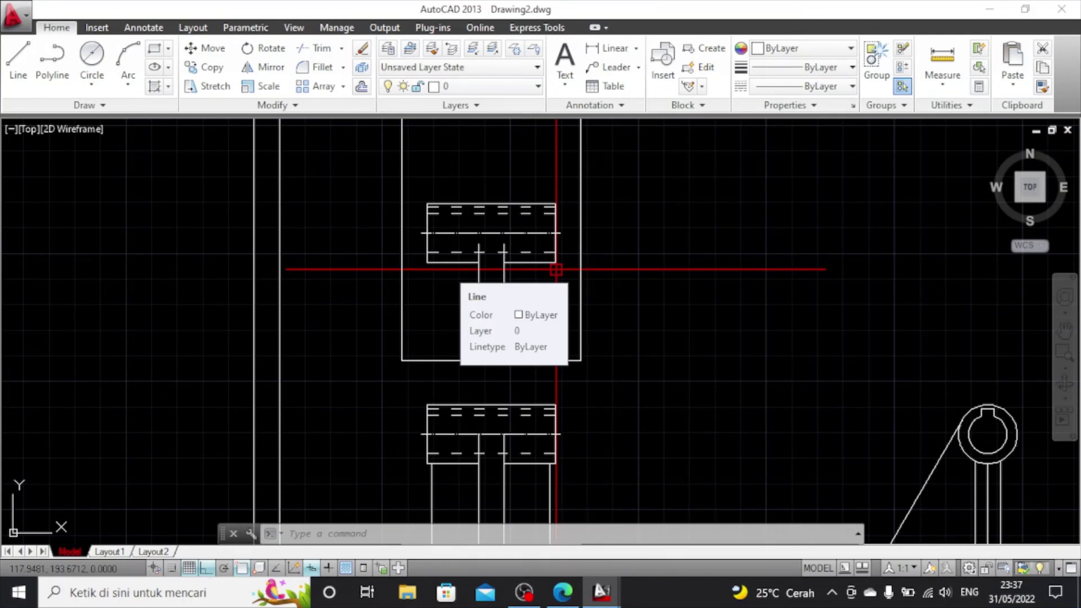
pyautogui.scroll(2, 556, 269)
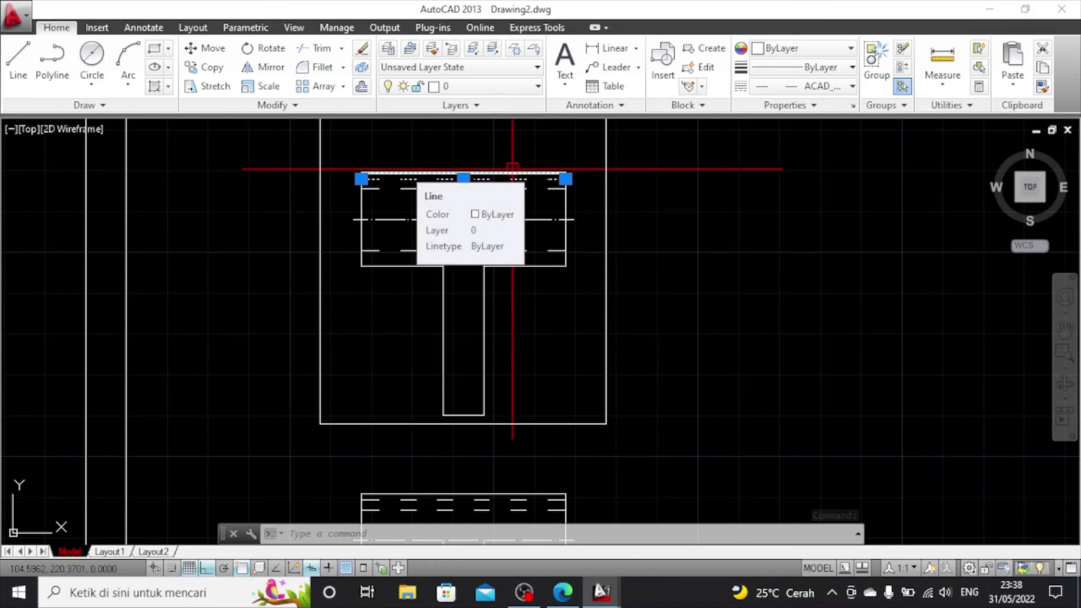
pyautogui.press('Delete')
pyautogui.scroll(-1, 638, 267)
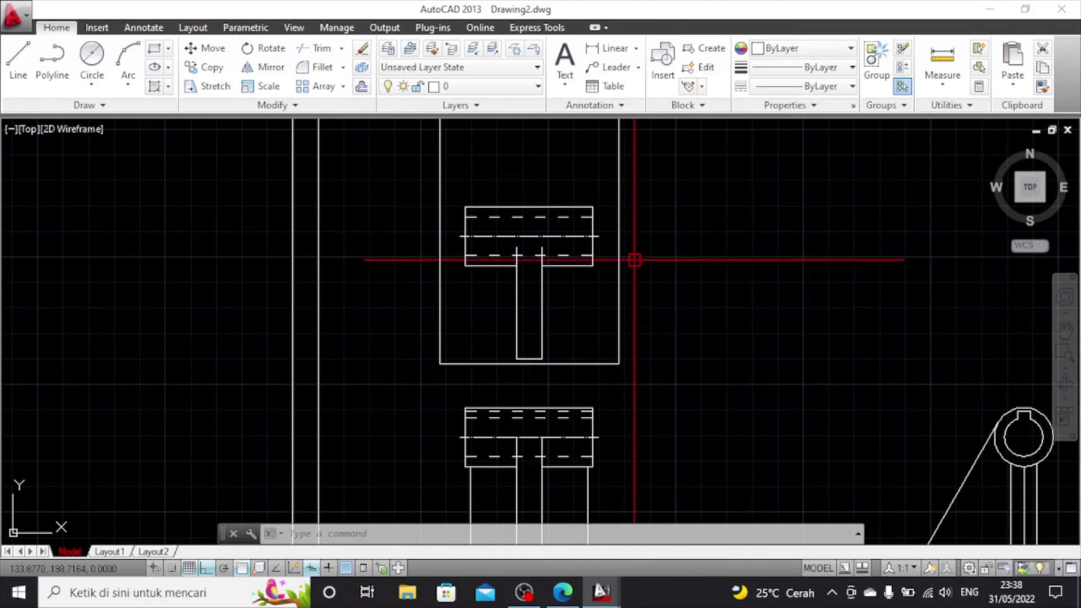
pyautogui.hotkey('ctrl', 'z')
pyautogui.hotkey('ctrl', 'z')
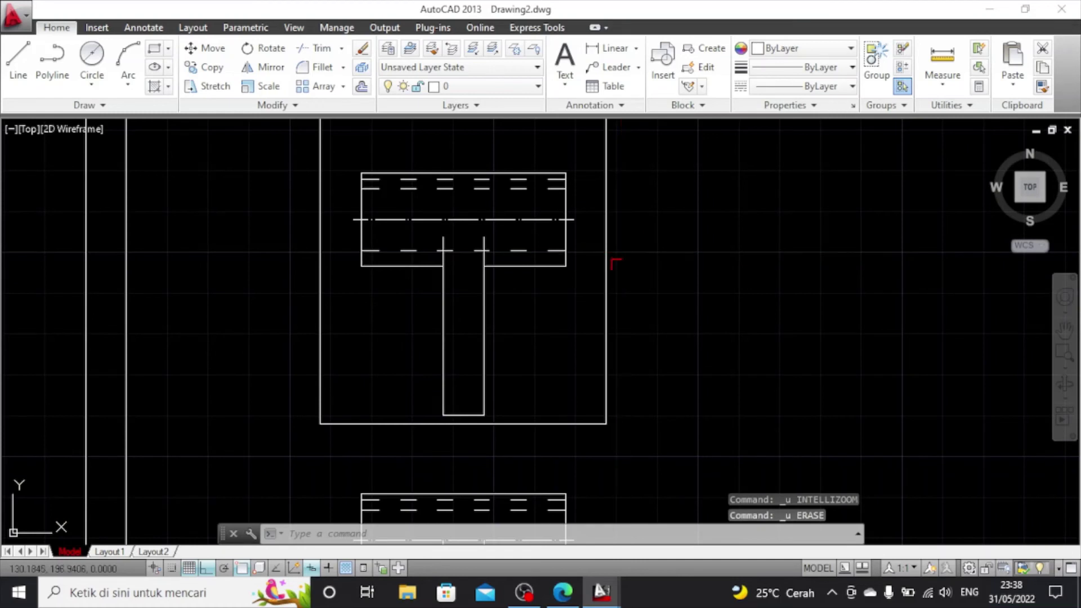
pyautogui.scroll(-2, 621, 262)
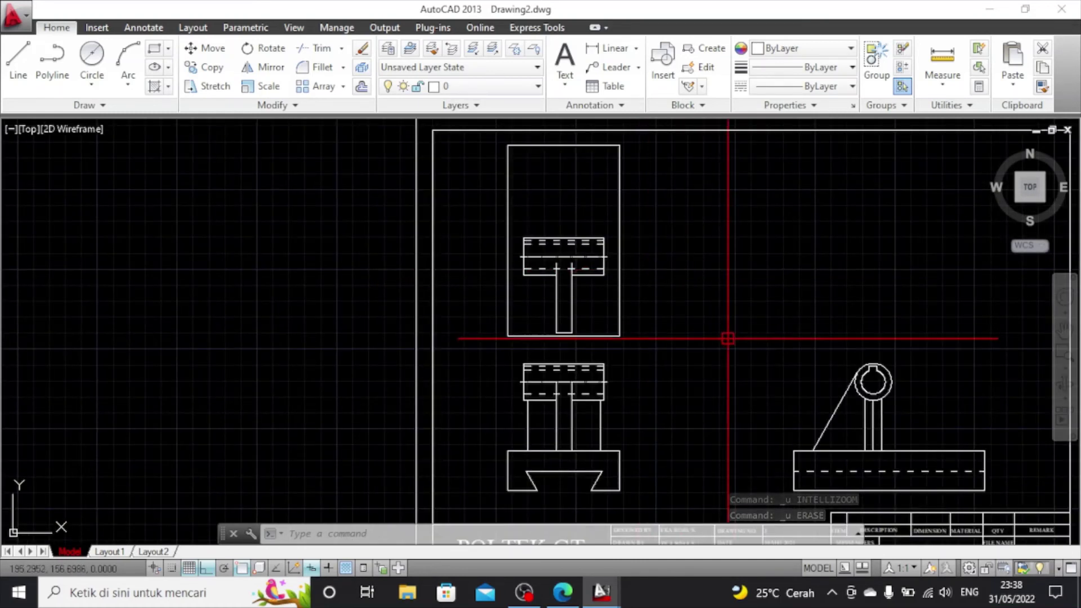
pyautogui.scroll(2, 876, 378)
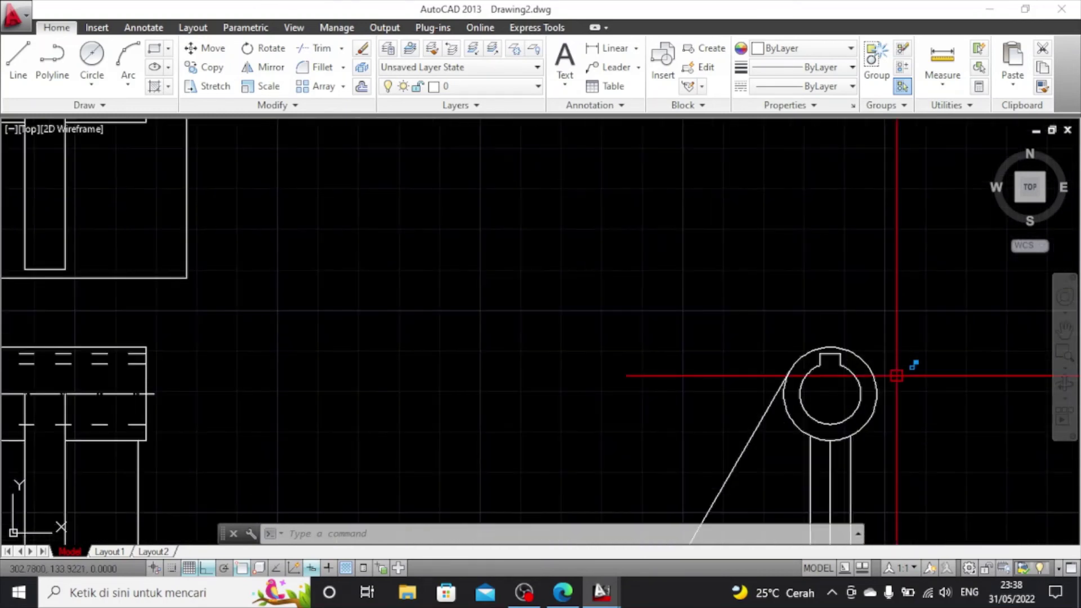
pyautogui.scroll(-2, 897, 376)
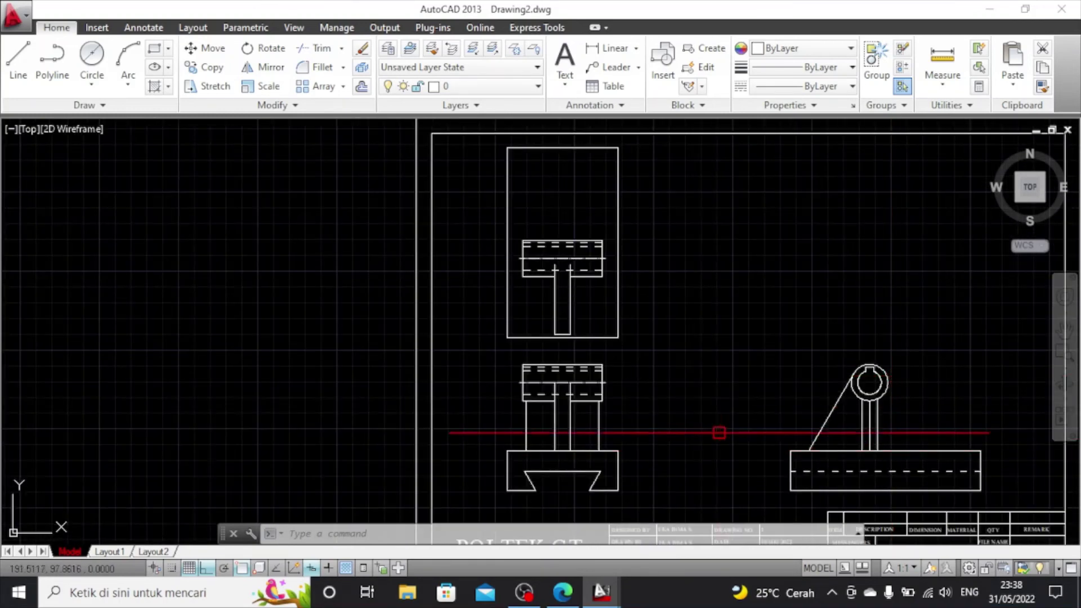
pyautogui.scroll(2, 719, 432)
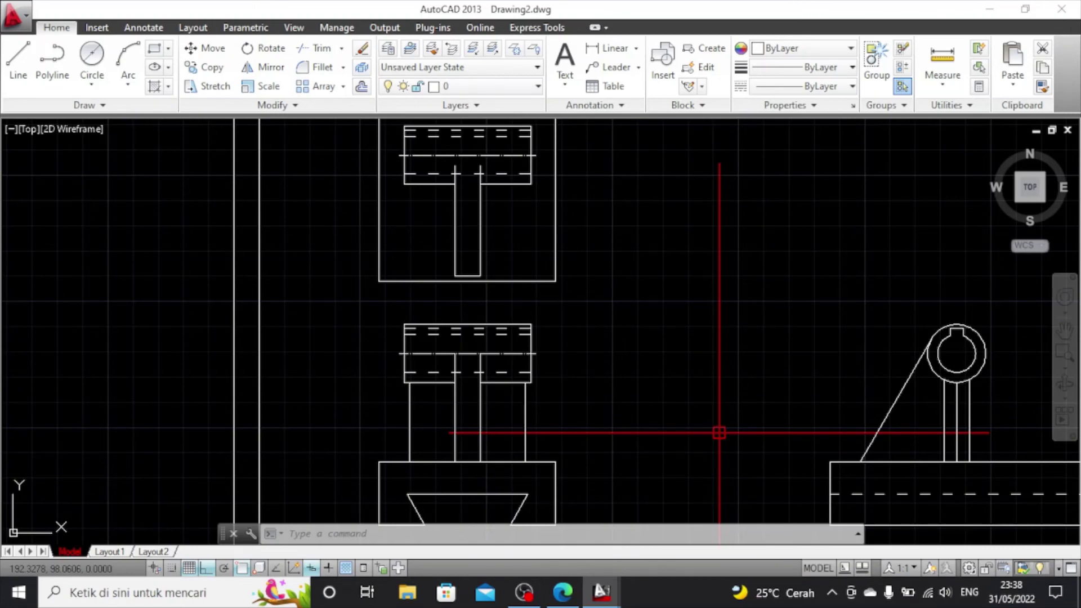
pyautogui.scroll(-2, 682, 330)
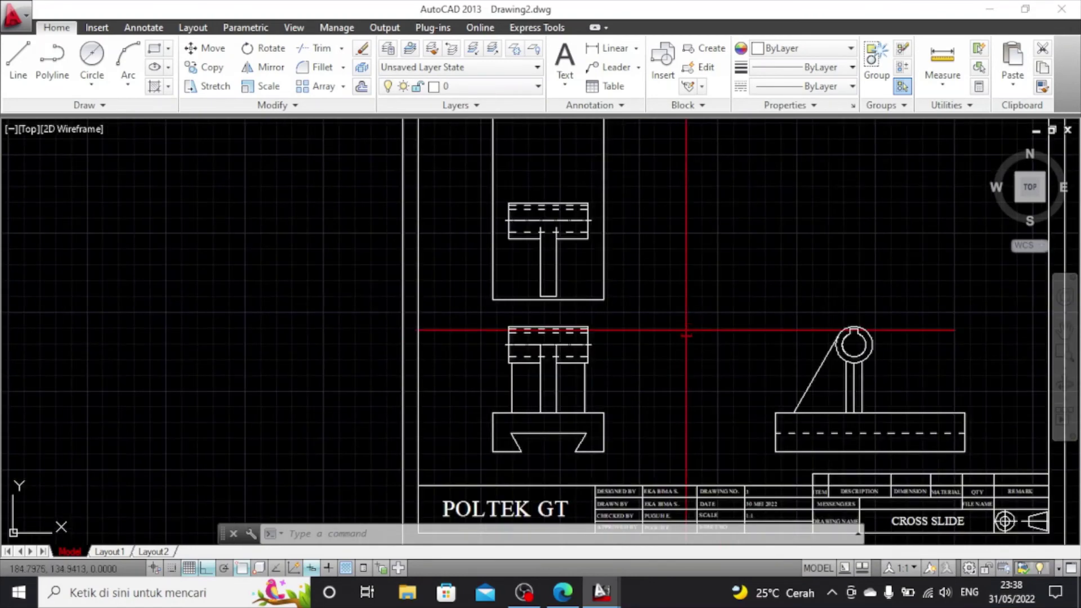
pyautogui.scroll(-4, 779, 379)
pyautogui.scroll(4, 782, 372)
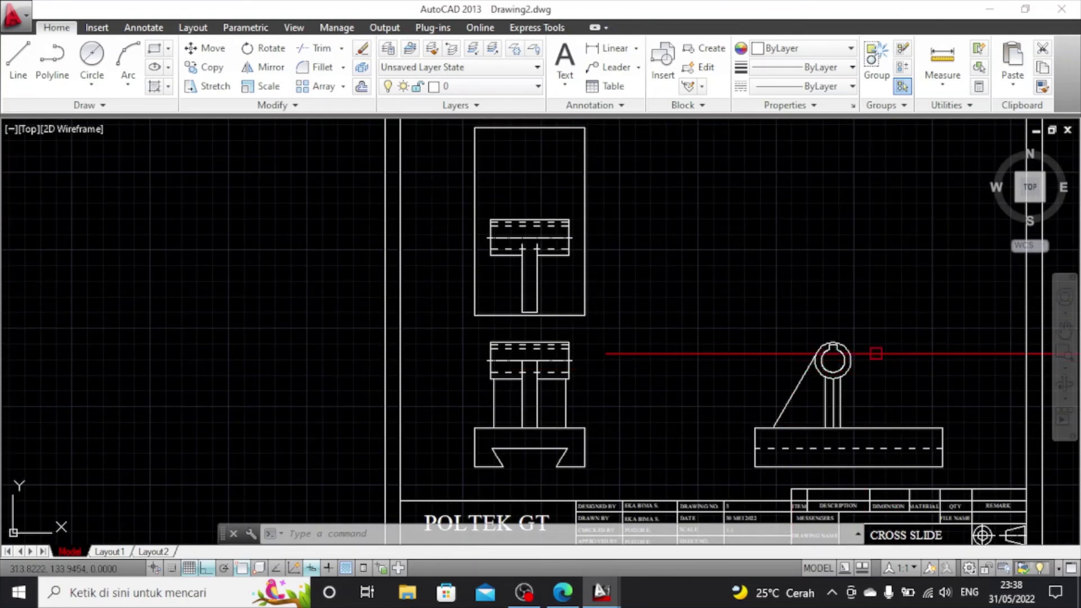
# Erase the stray line below the keyed circle
pyautogui.click(18, 62)
pyautogui.scroll(4, 832, 374)
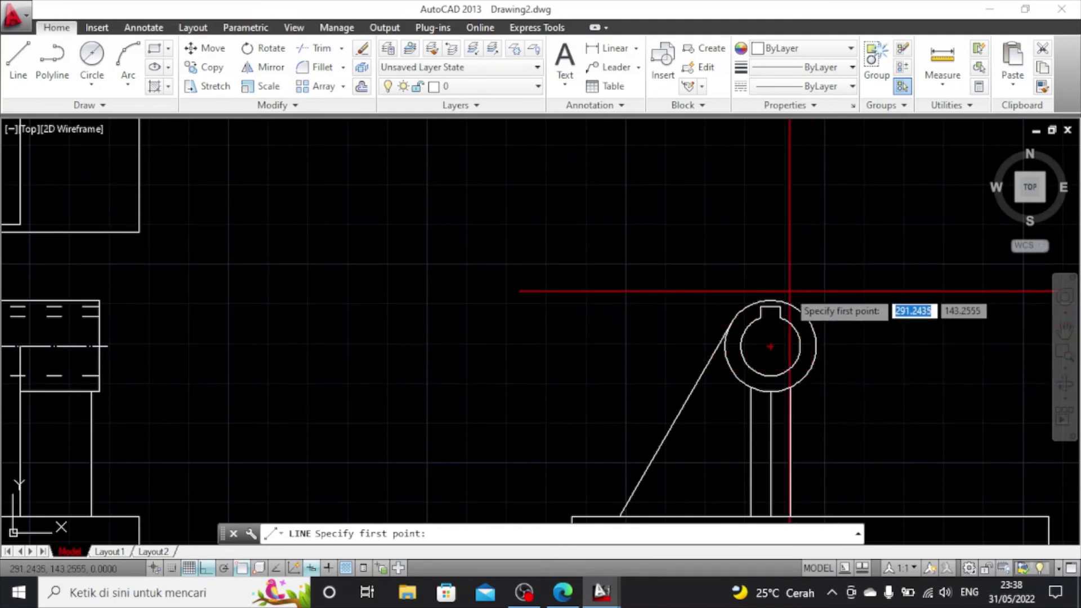
pyautogui.click(769, 305)
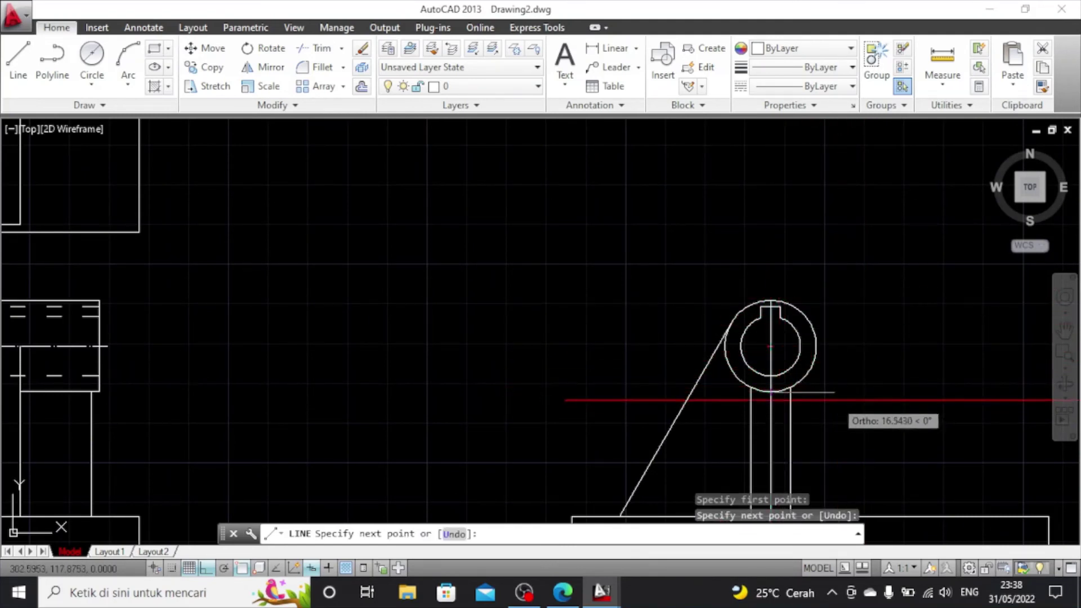
pyautogui.press('Escape')
pyautogui.click(769, 437)
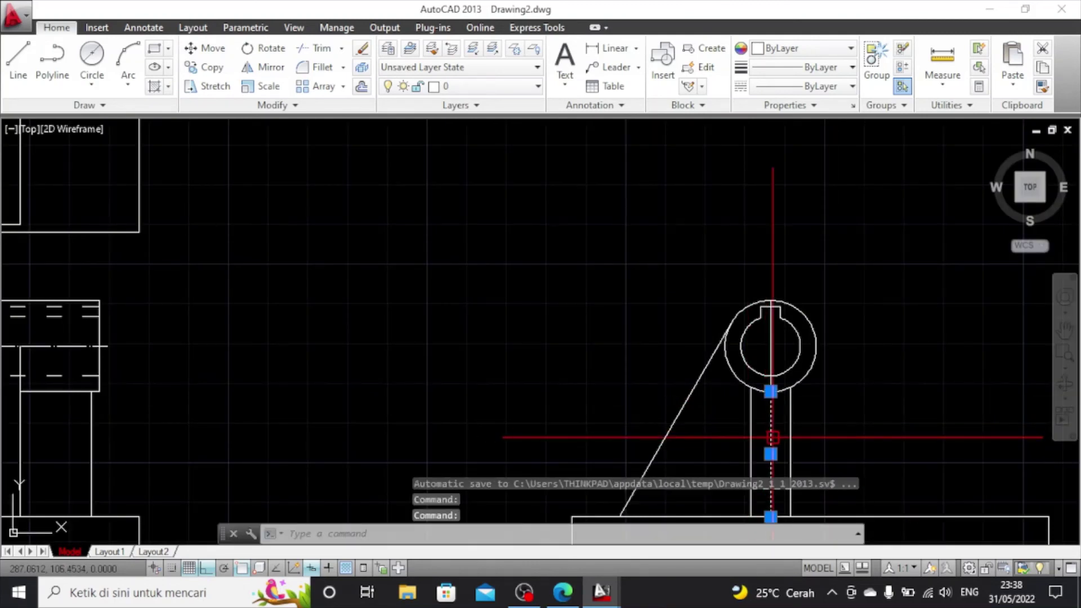
pyautogui.press('Delete')
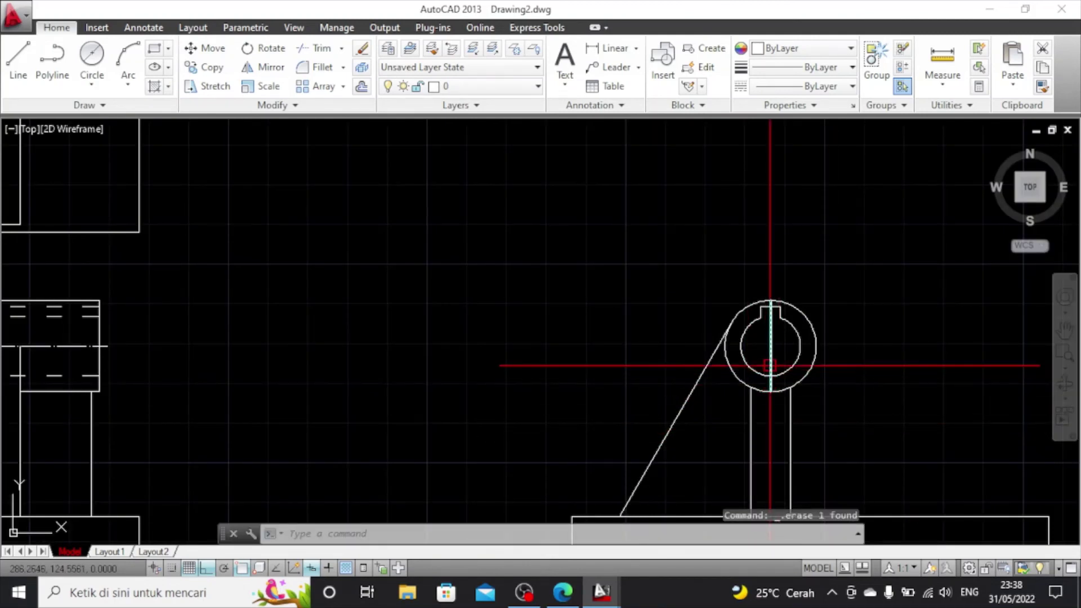
# Stretch the circle's vertical centre line 5 units past each end
pyautogui.click(770, 365)
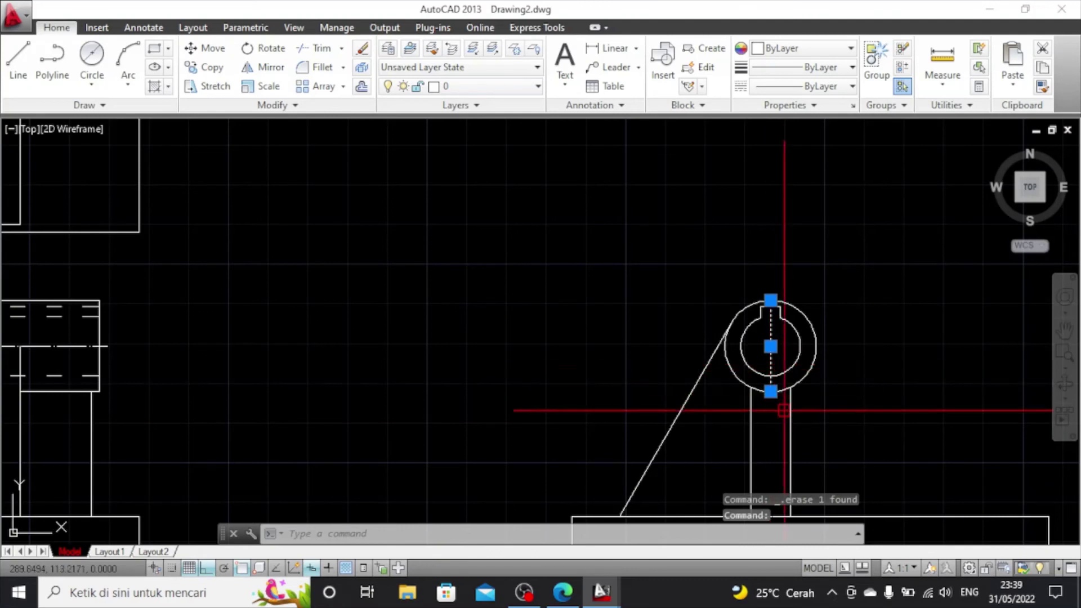
pyautogui.click(770, 390)
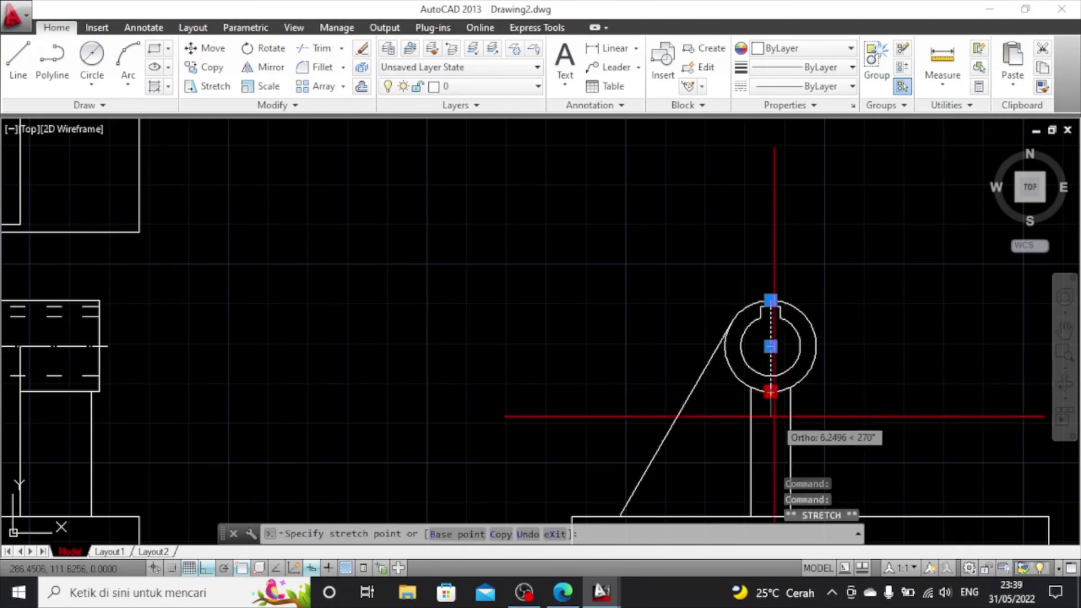
pyautogui.write('5')
pyautogui.press('Return')
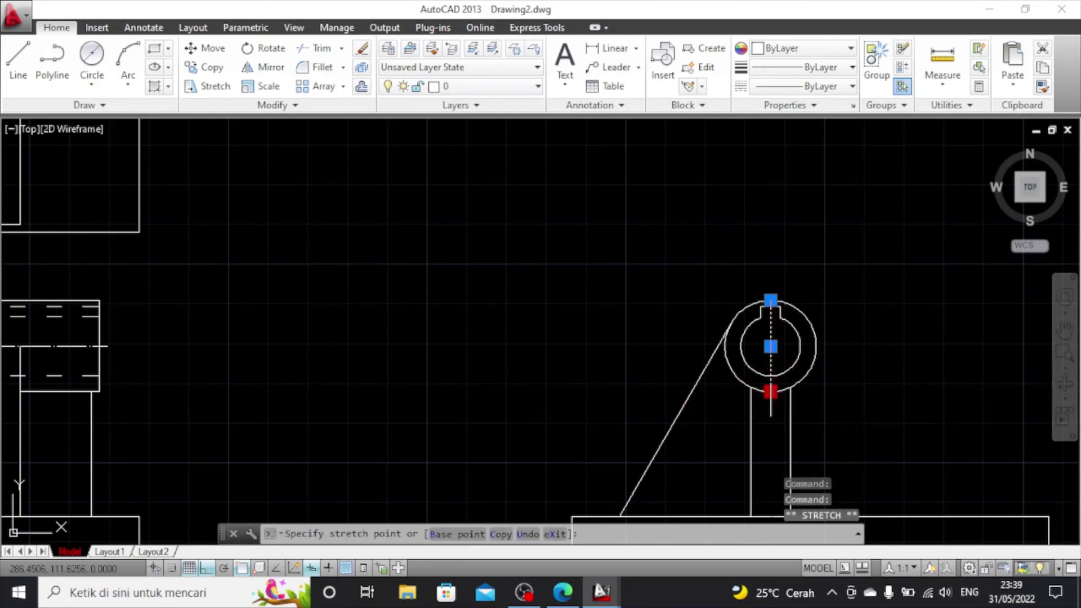
pyautogui.click(771, 299)
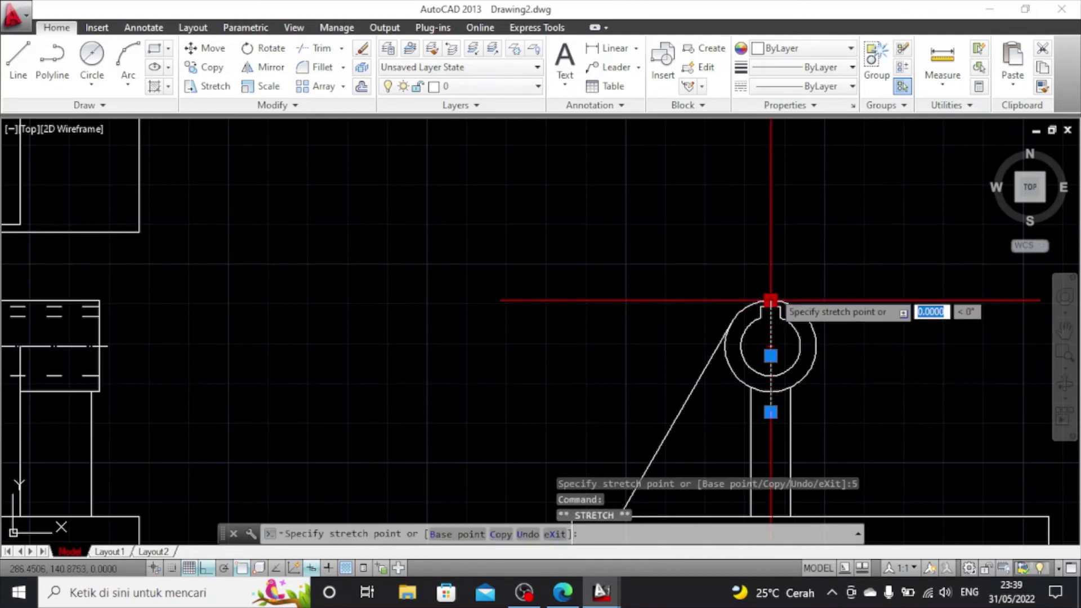
pyautogui.write('5')
pyautogui.press('Return')
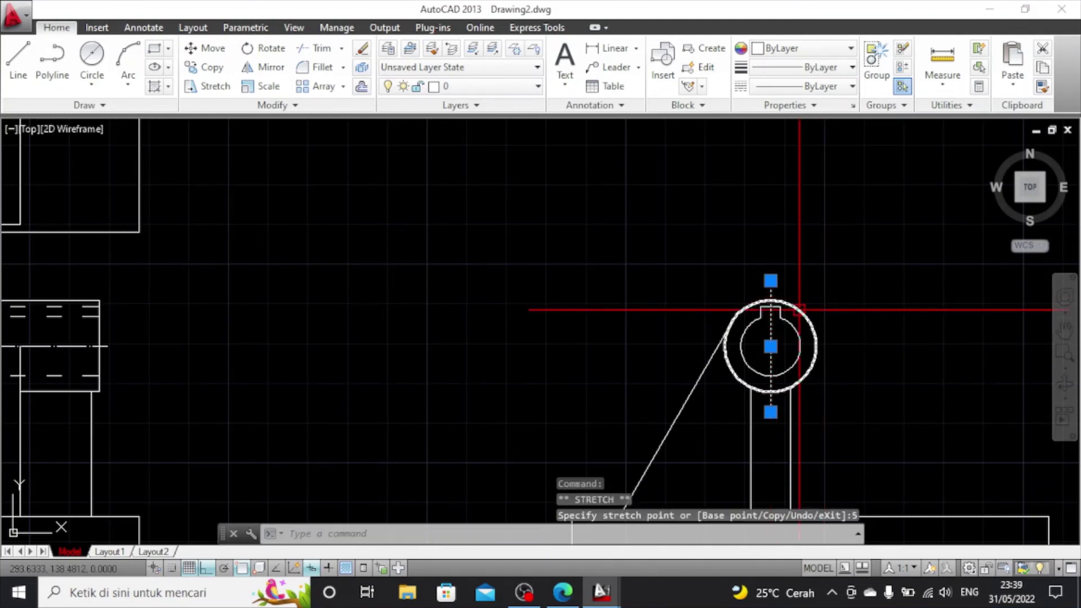
# Draw a horizontal line from the circle centre to its right edge
pyautogui.click(18, 62)
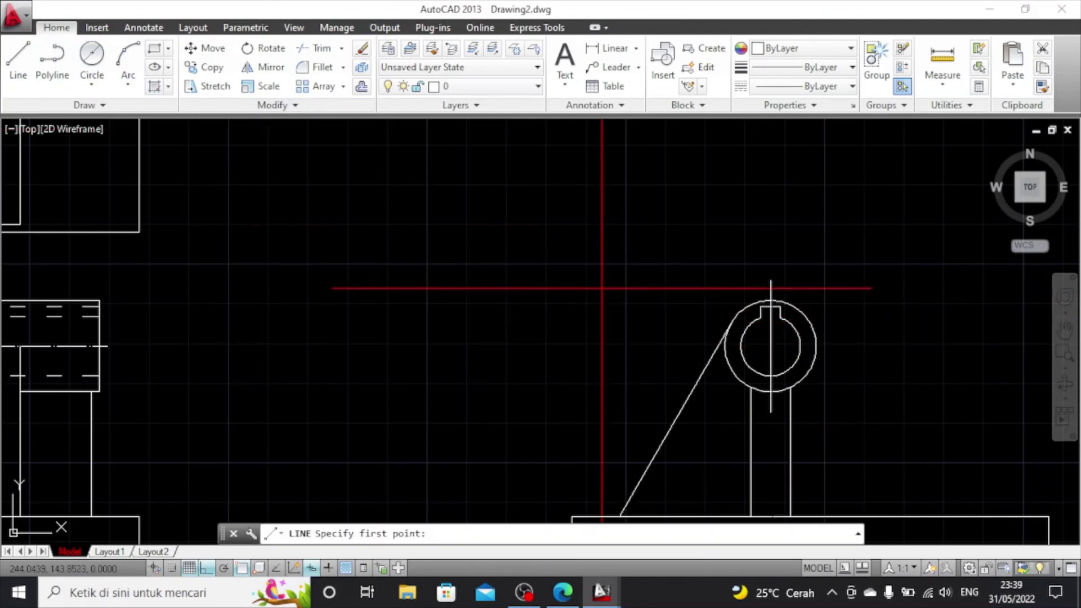
pyautogui.click(771, 346)
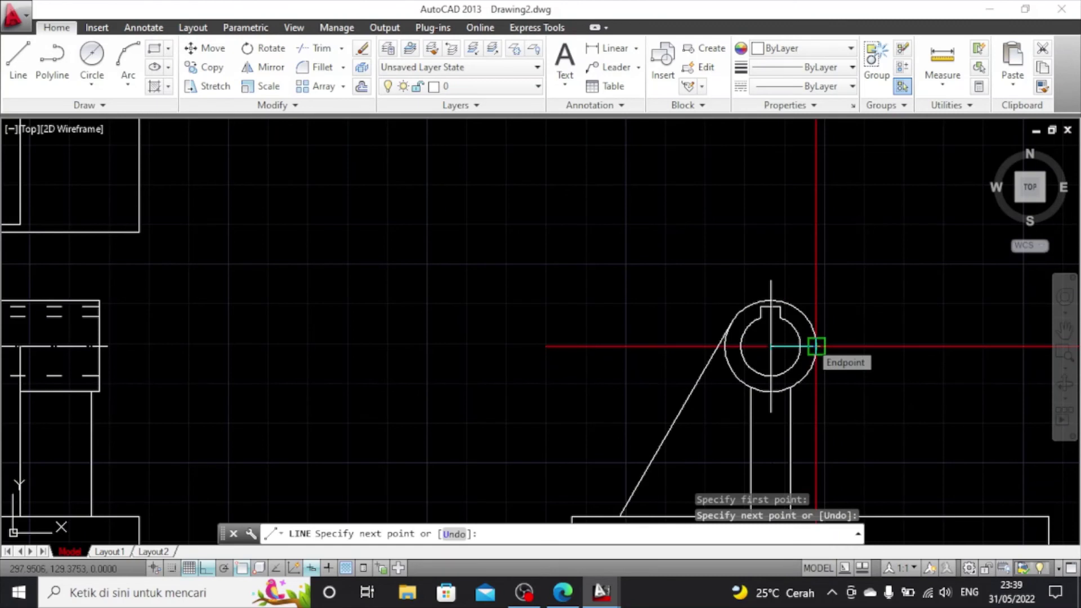
pyautogui.click(816, 345)
pyautogui.press('Escape')
# Extend the horizontal centre line 5 units at each end, then select both centre lines
pyautogui.click(771, 346)
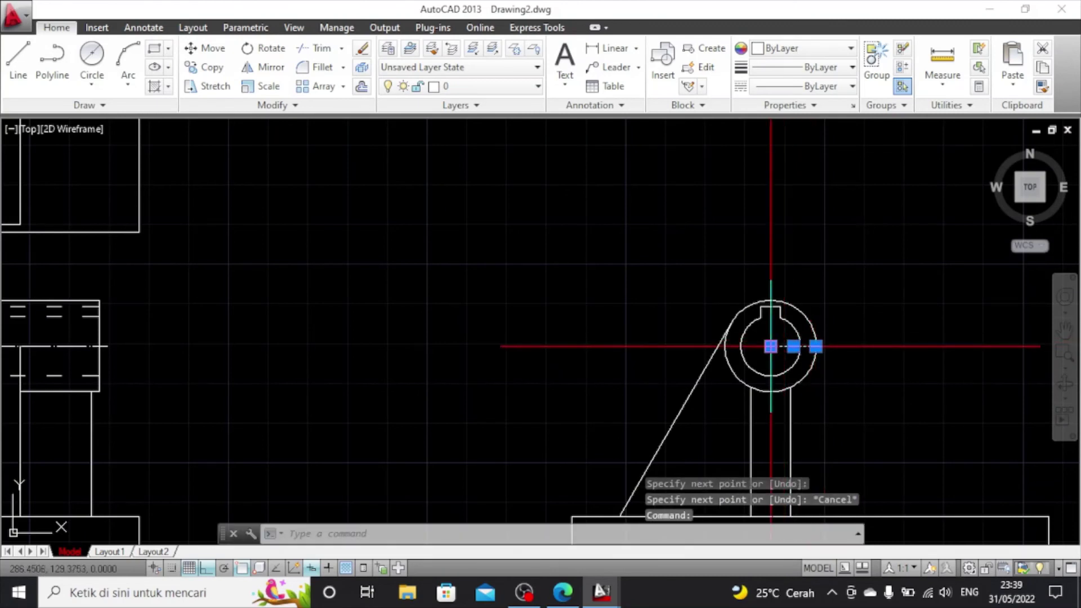
pyautogui.click(771, 346)
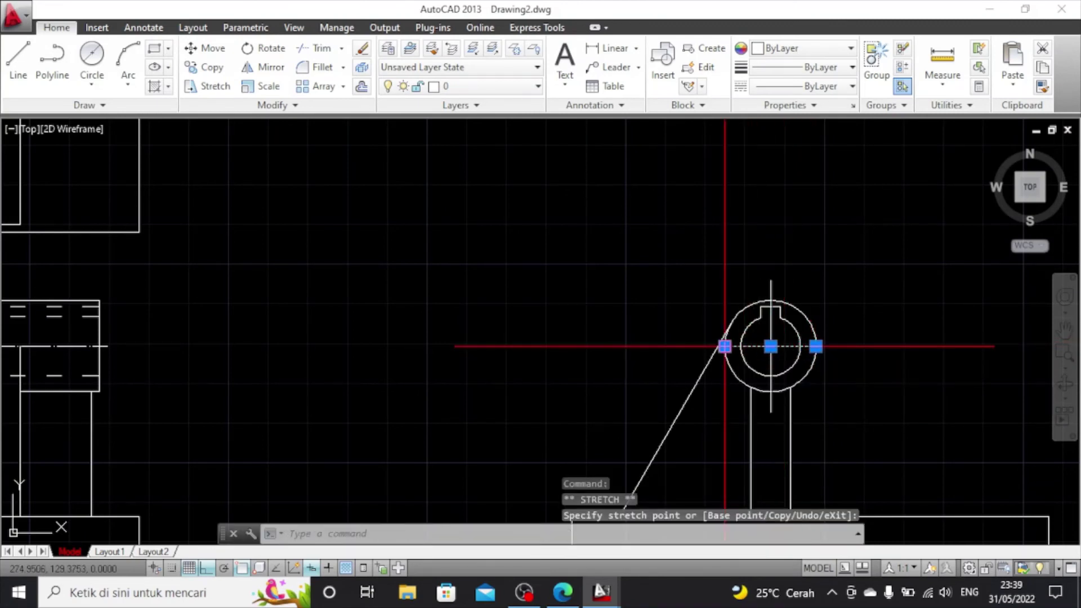
pyautogui.write('2')
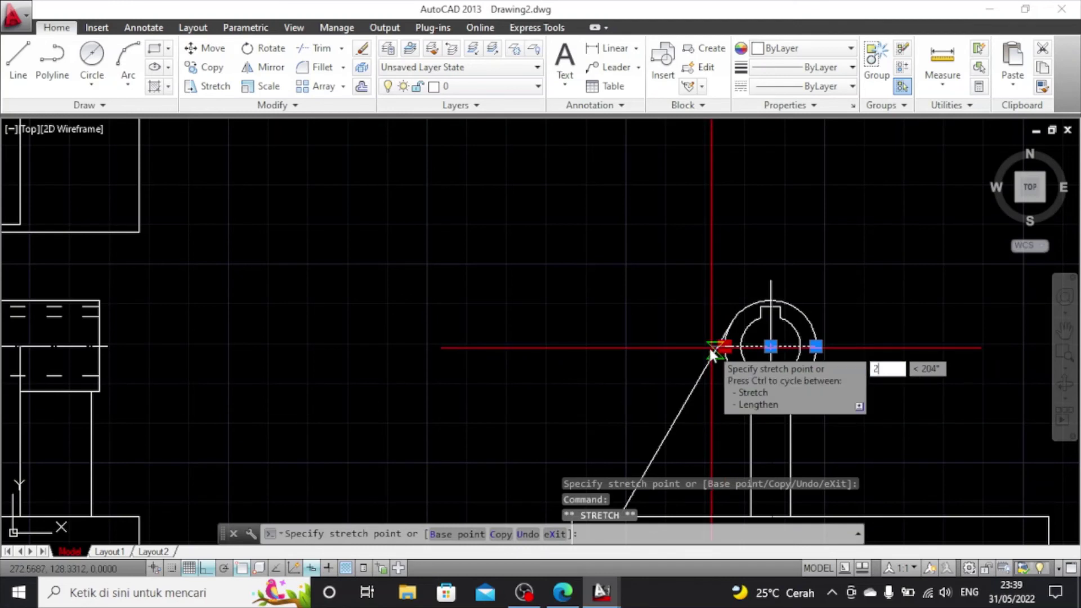
pyautogui.press('Return')
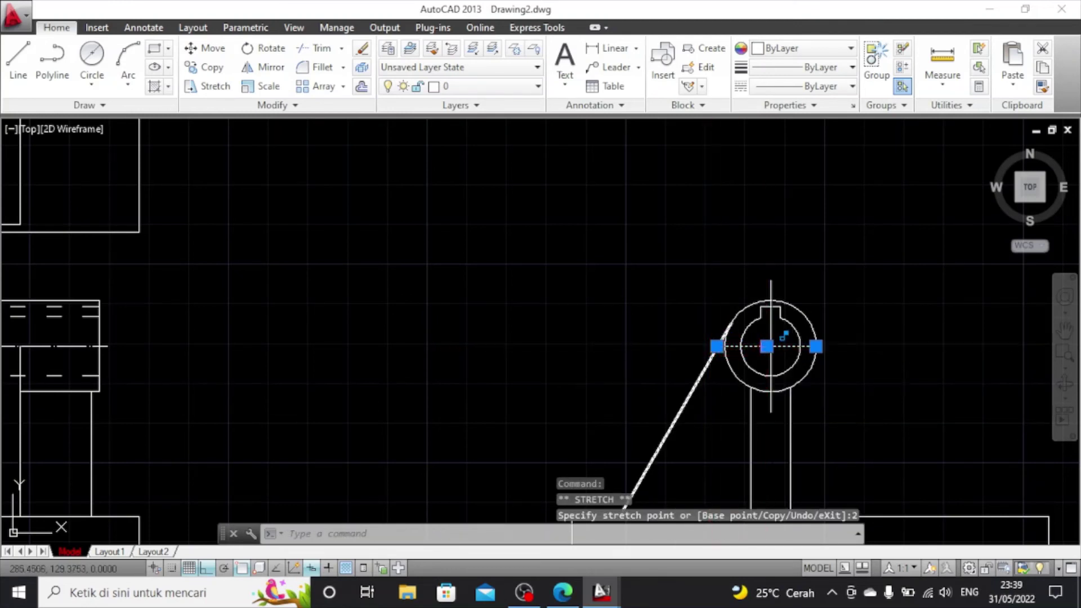
pyautogui.click(717, 346)
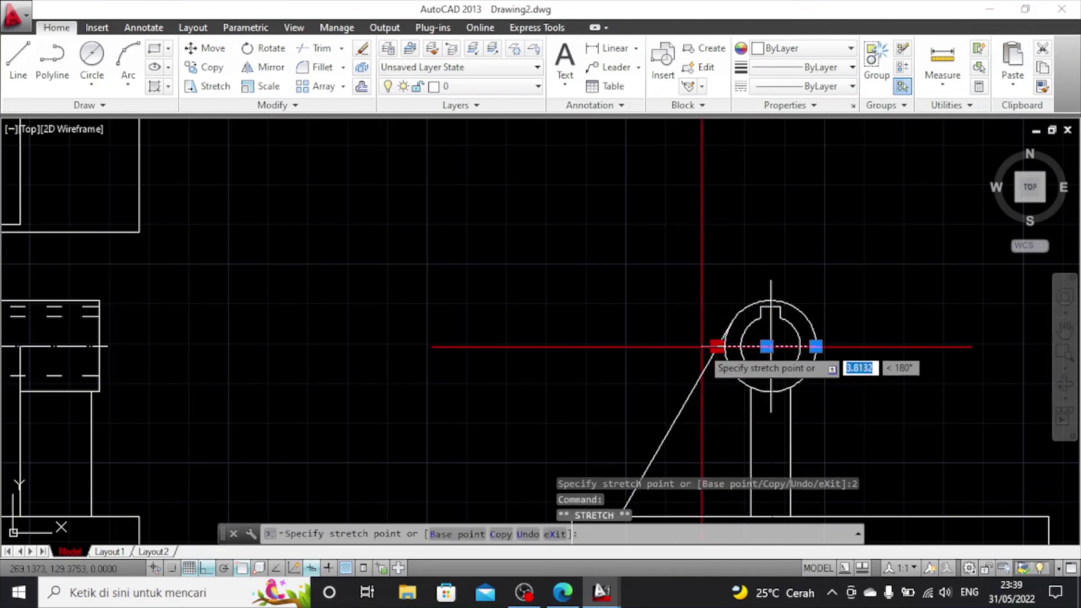
pyautogui.write('3')
pyautogui.press('Return')
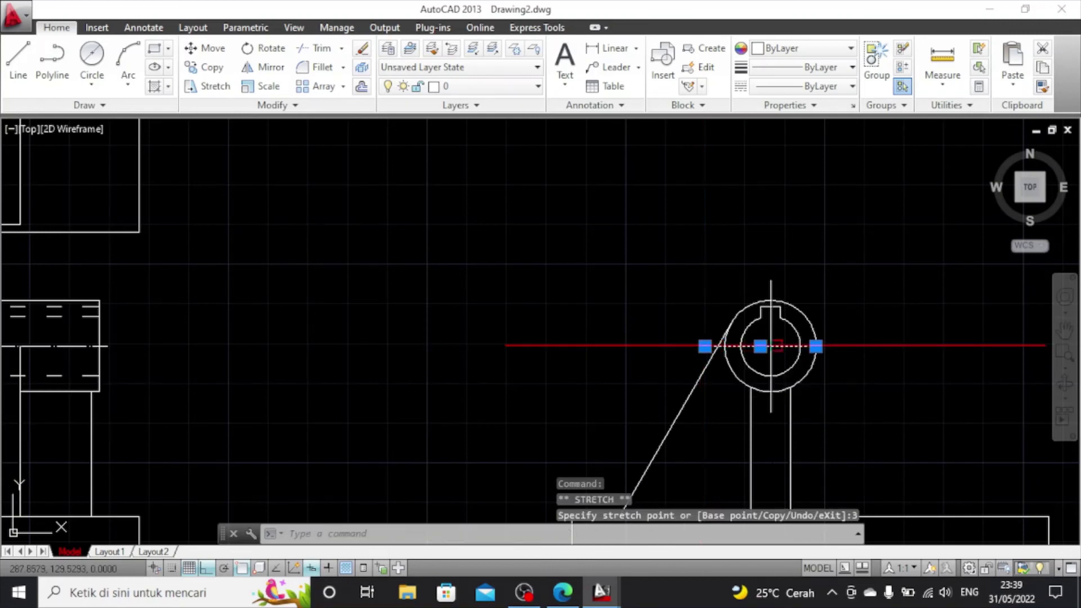
pyautogui.click(816, 346)
pyautogui.write('5')
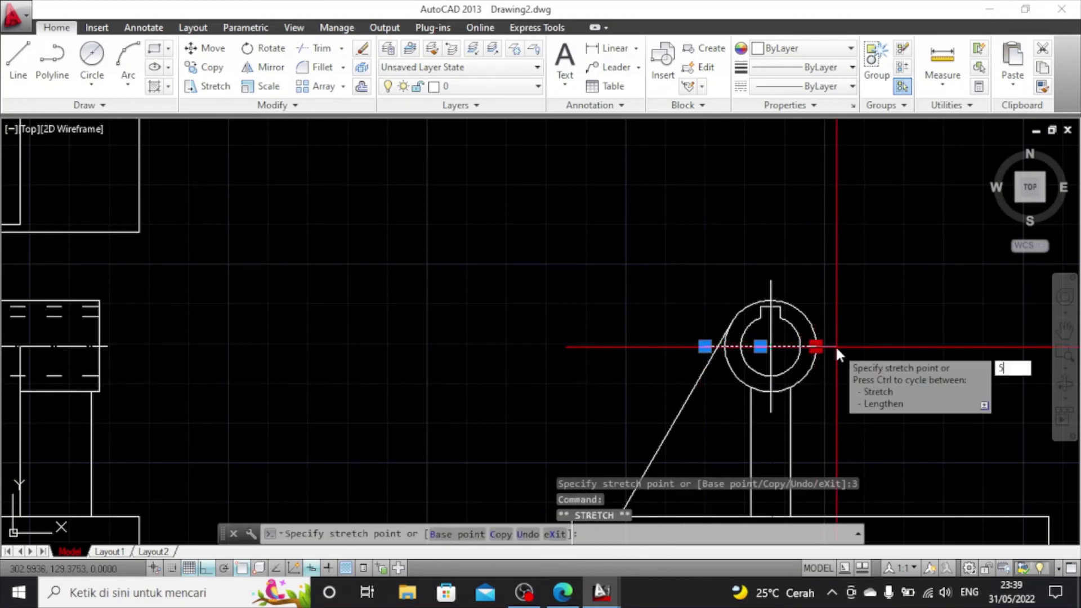
pyautogui.press('Return')
pyautogui.press('Escape')
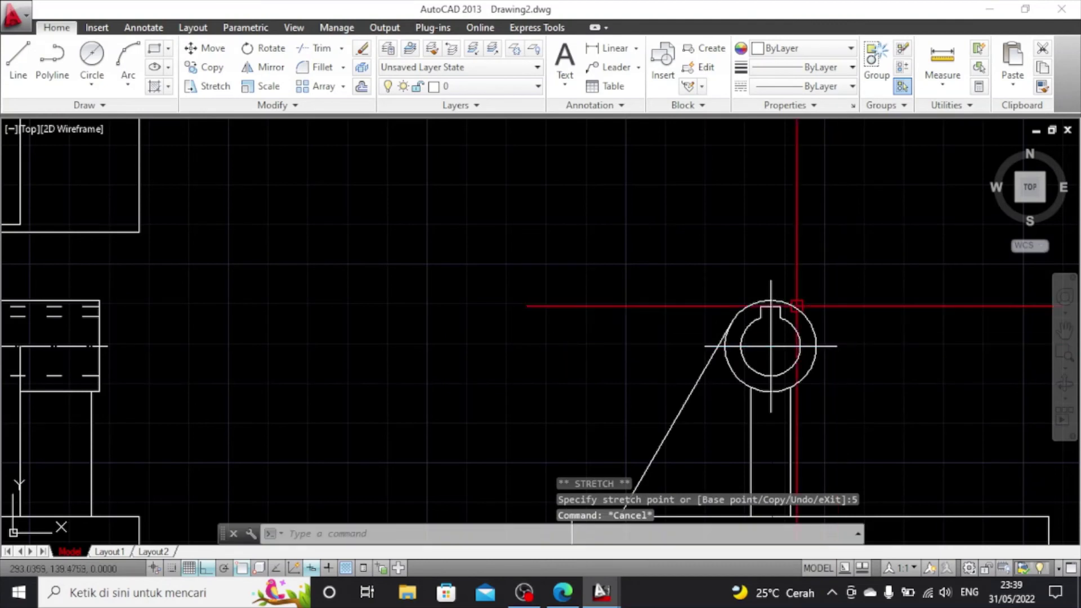
pyautogui.click(771, 285)
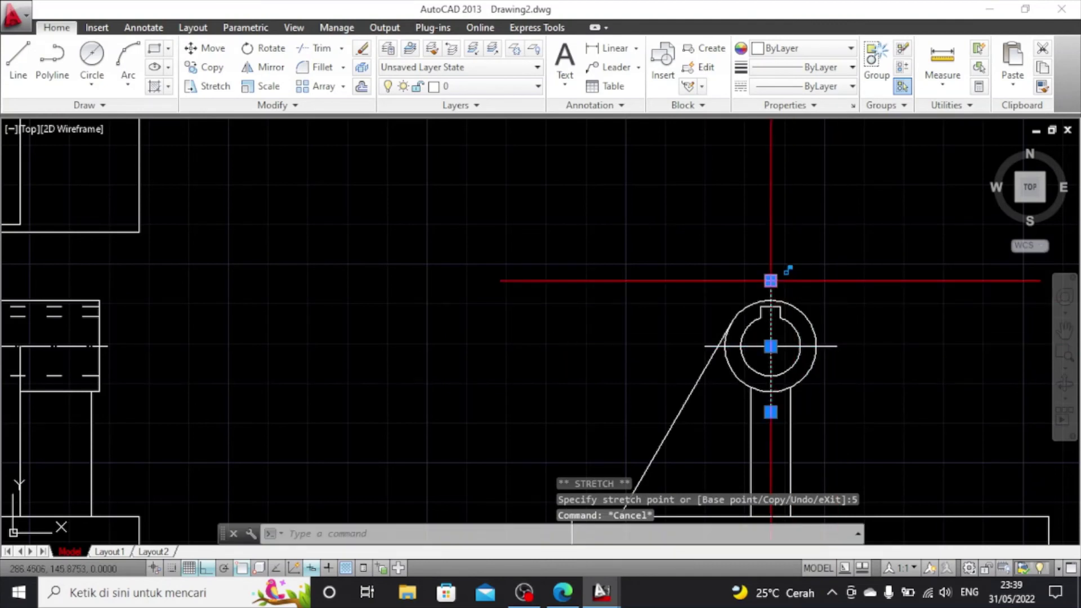
pyautogui.click(831, 346)
# Set both circle centre lines to the ISO dash-dot linetype at linetype scale 0.3
pyautogui.click(823, 90)
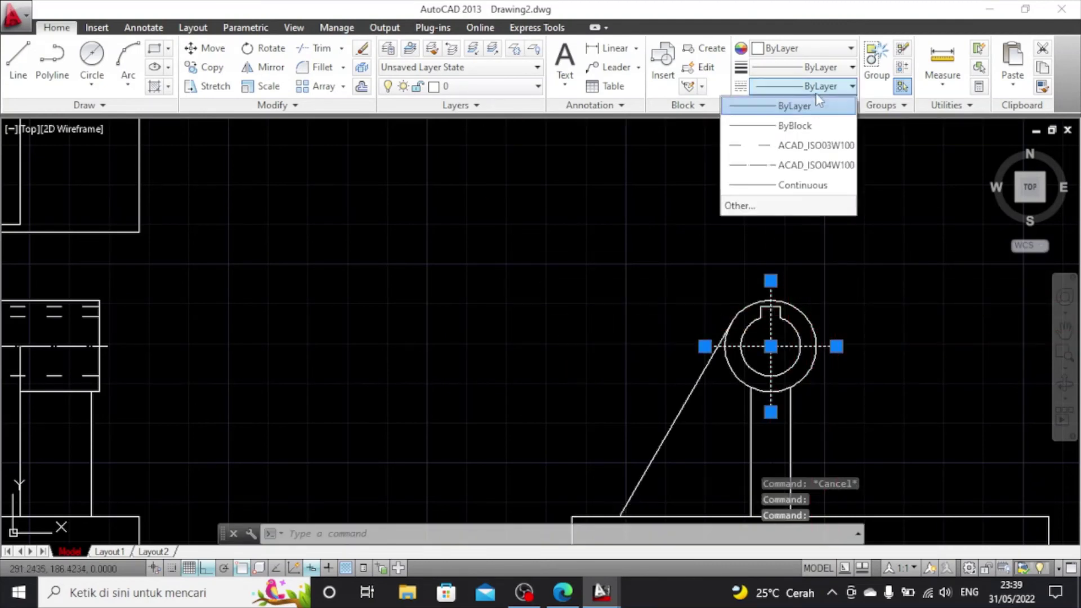
pyautogui.click(802, 164)
pyautogui.click(854, 105)
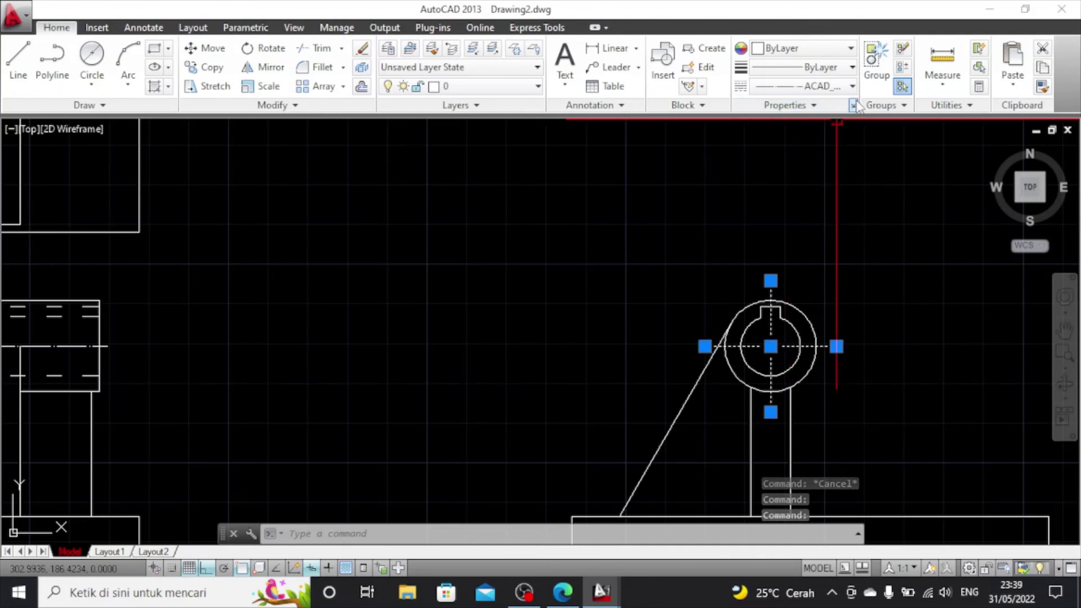
pyautogui.click(162, 143)
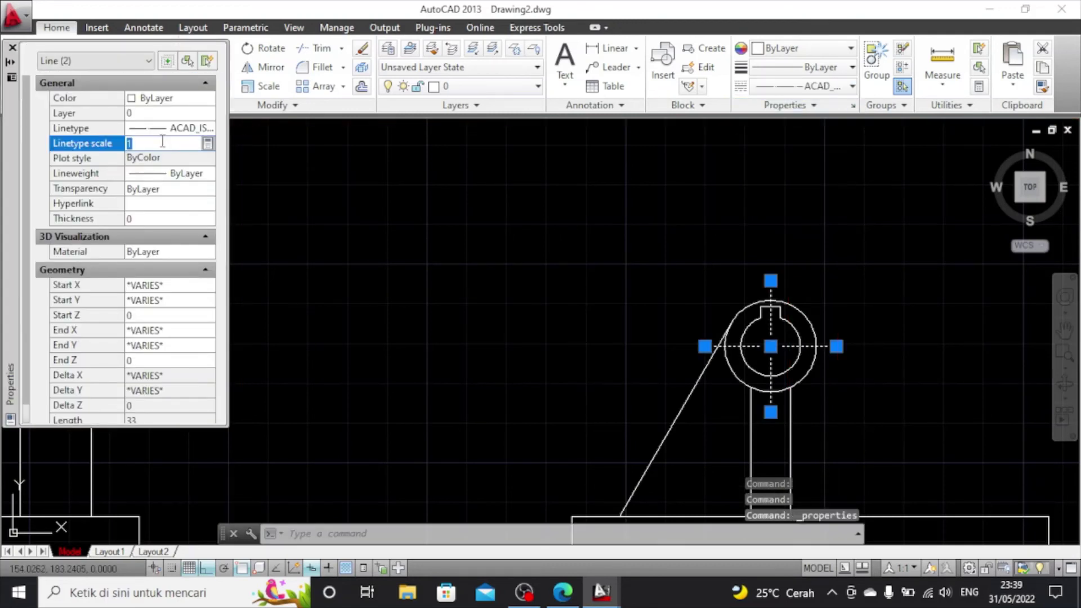
pyautogui.press('Return')
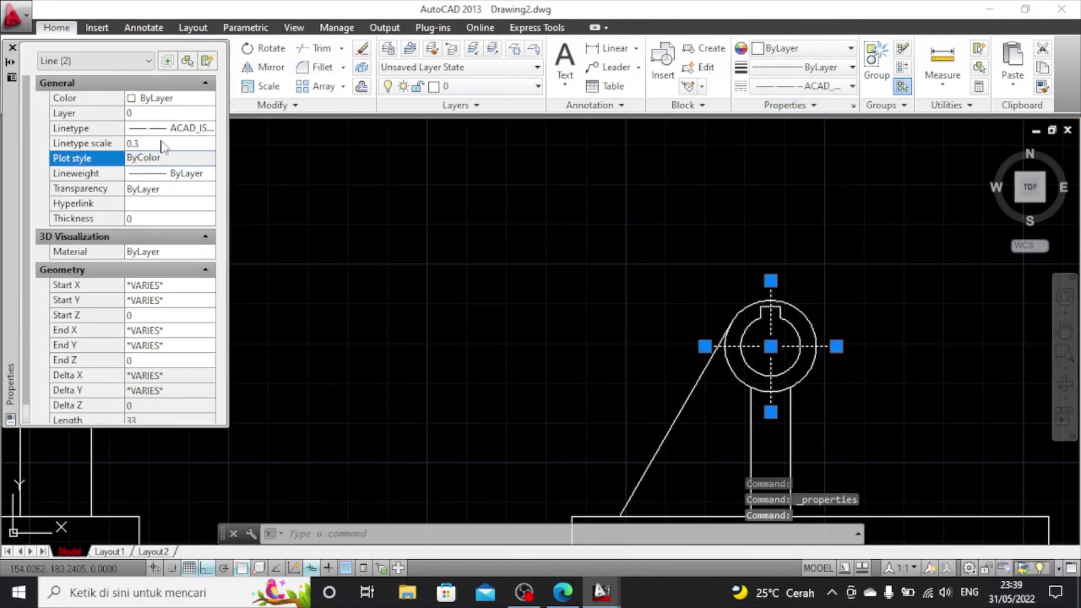
pyautogui.click(12, 47)
pyautogui.press('Escape')
pyautogui.scroll(-2, 649, 309)
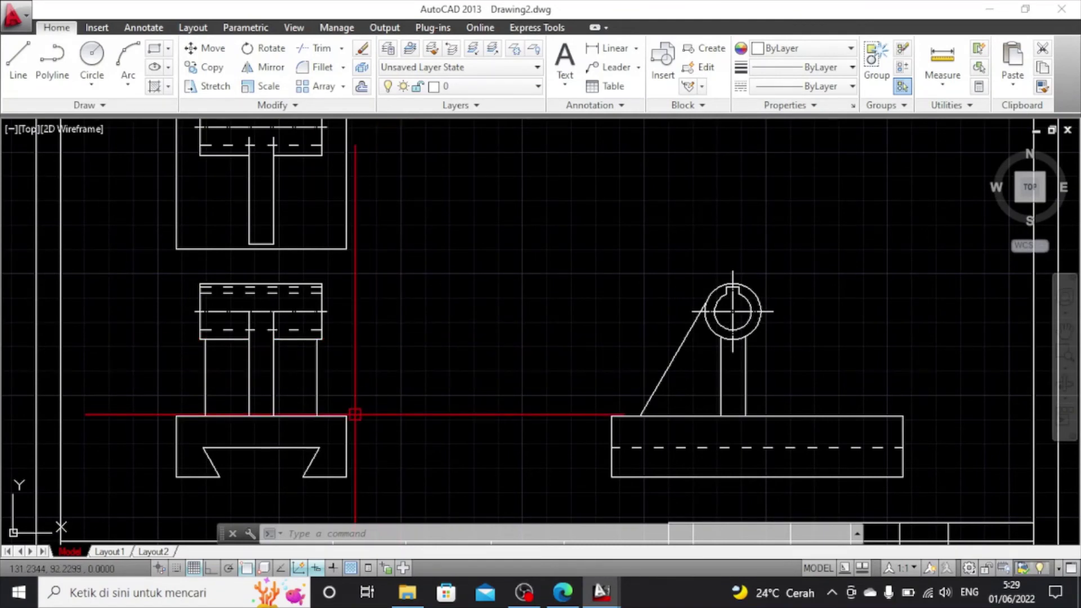
# Fillet the base's top-left corner with a 2.5 radius
pyautogui.scroll(2, 276, 415)
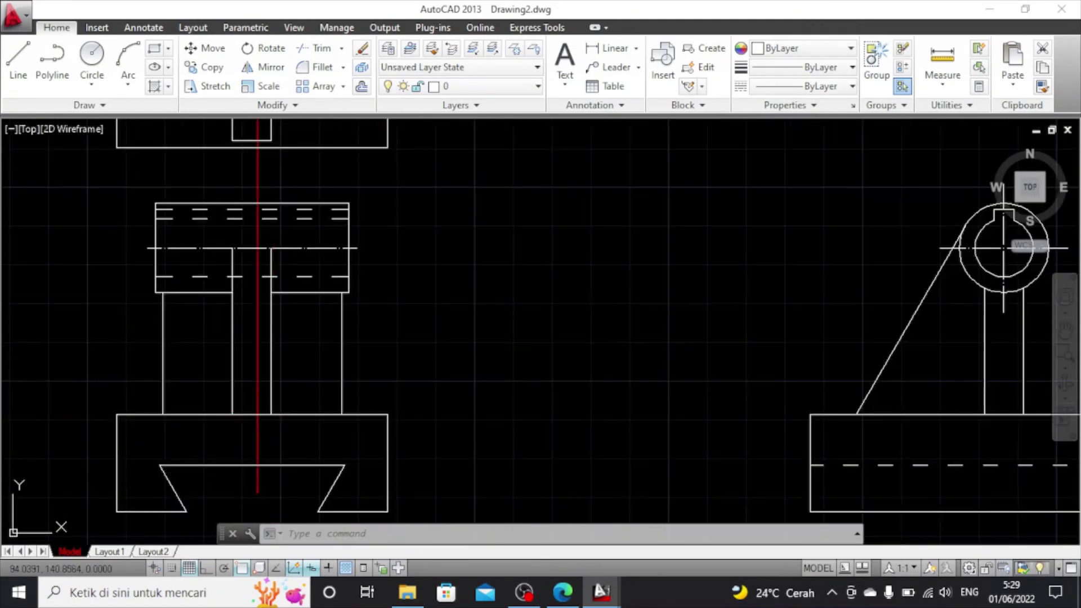
pyautogui.click(319, 67)
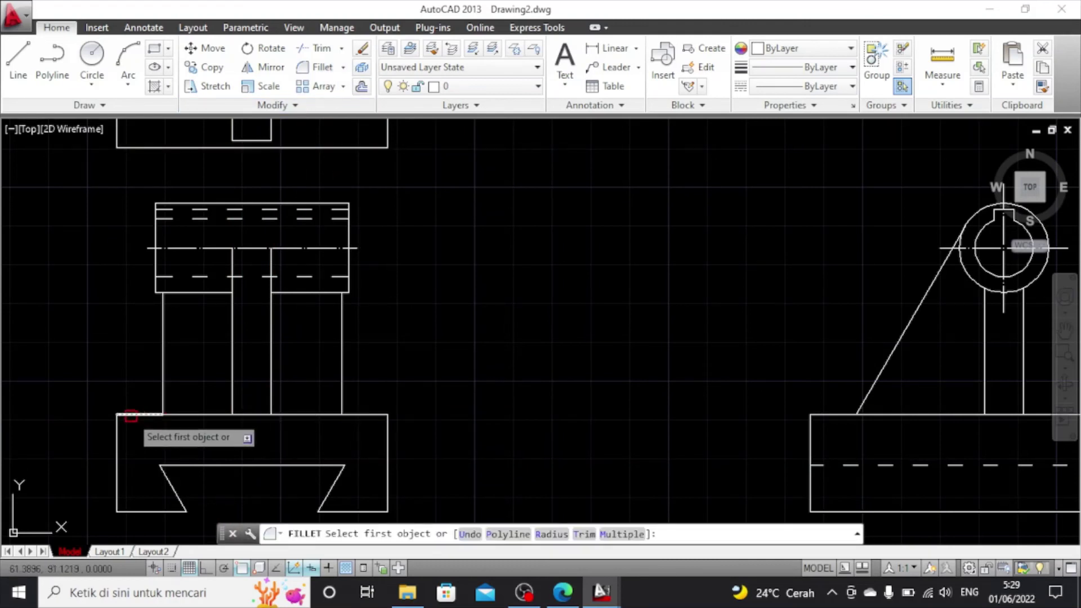
pyautogui.click(131, 415)
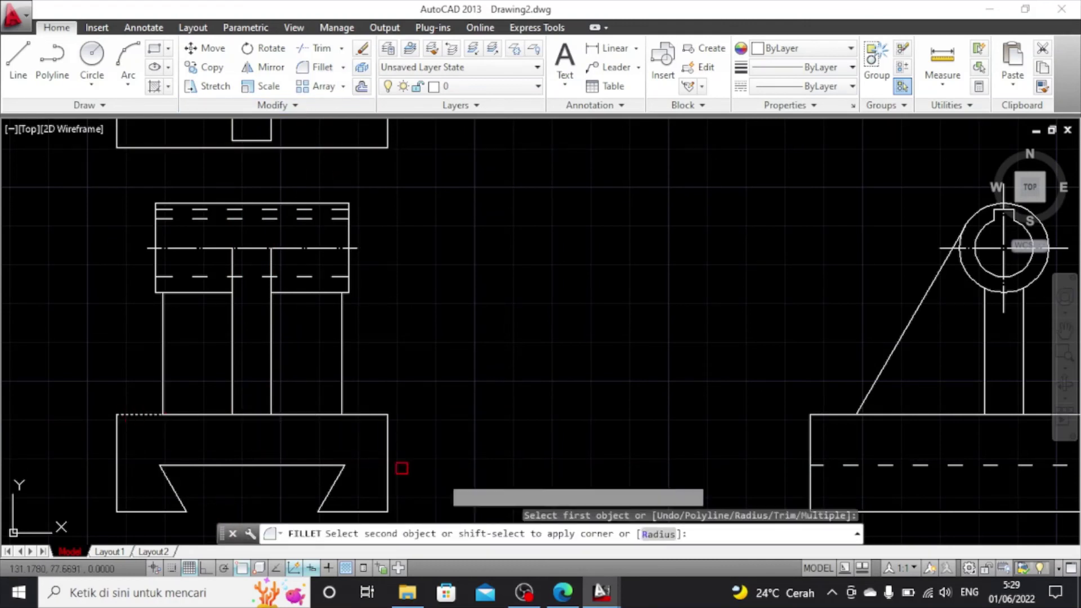
pyautogui.click(660, 535)
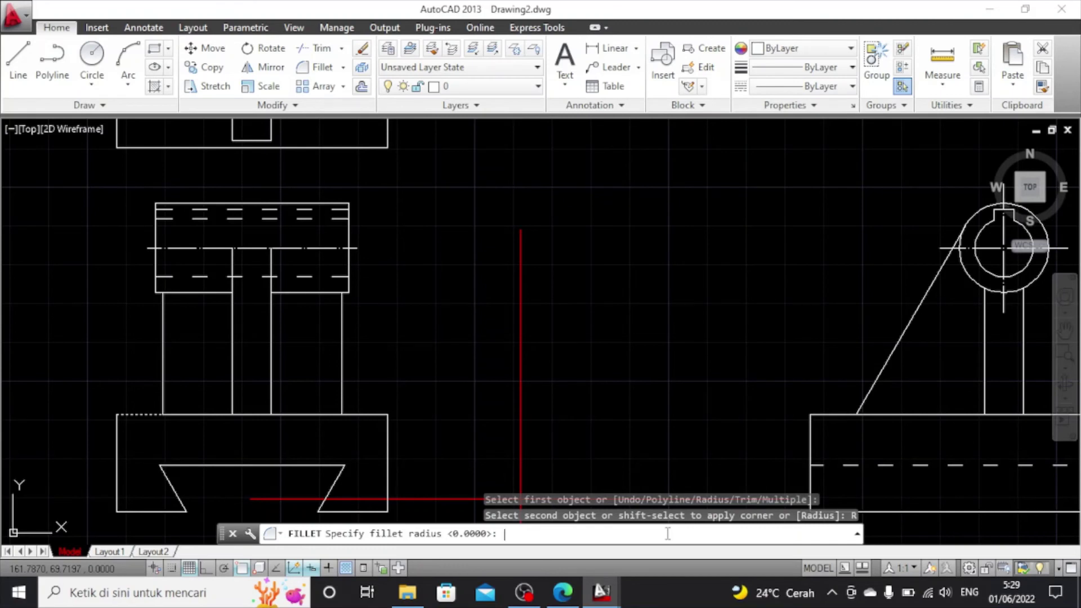
pyautogui.press('Return')
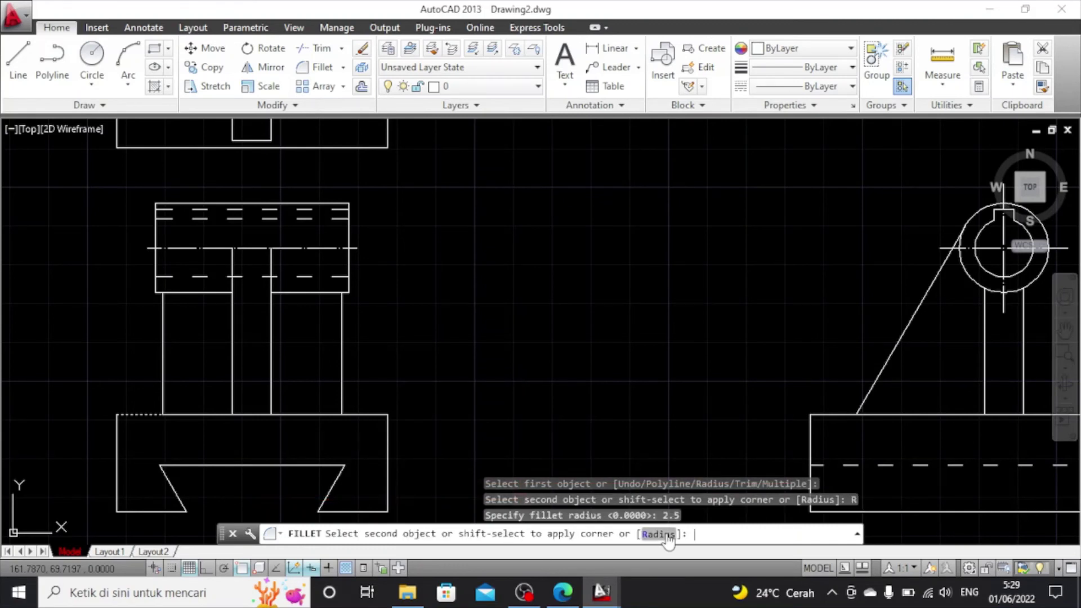
pyautogui.click(115, 440)
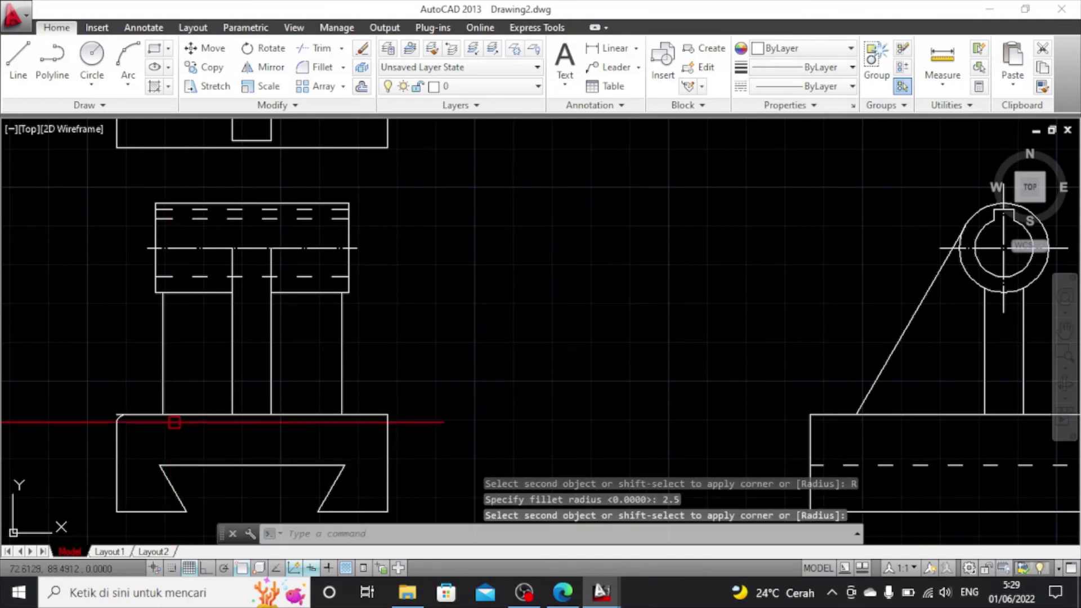
pyautogui.press('Escape')
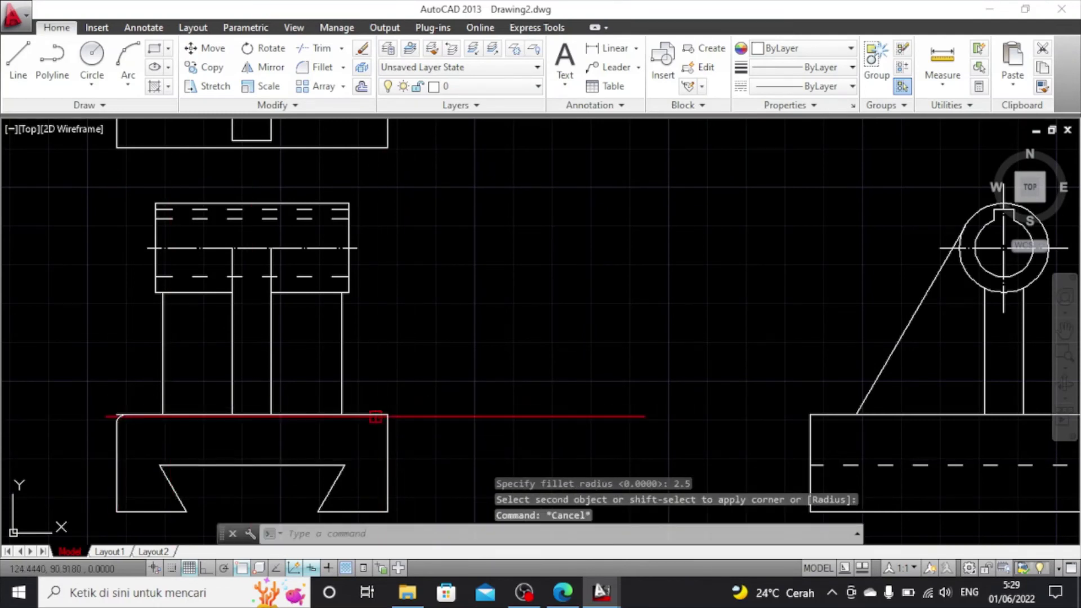
# Fillet the base's top-right corner with a 2.5 radius
pyautogui.click(317, 67)
pyautogui.click(374, 415)
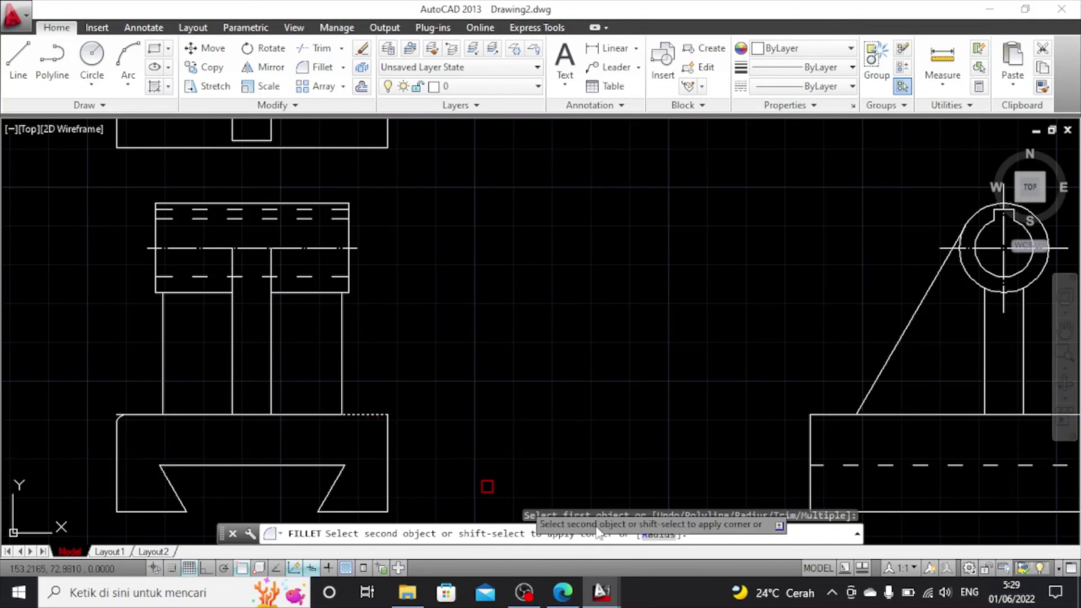
pyautogui.click(656, 536)
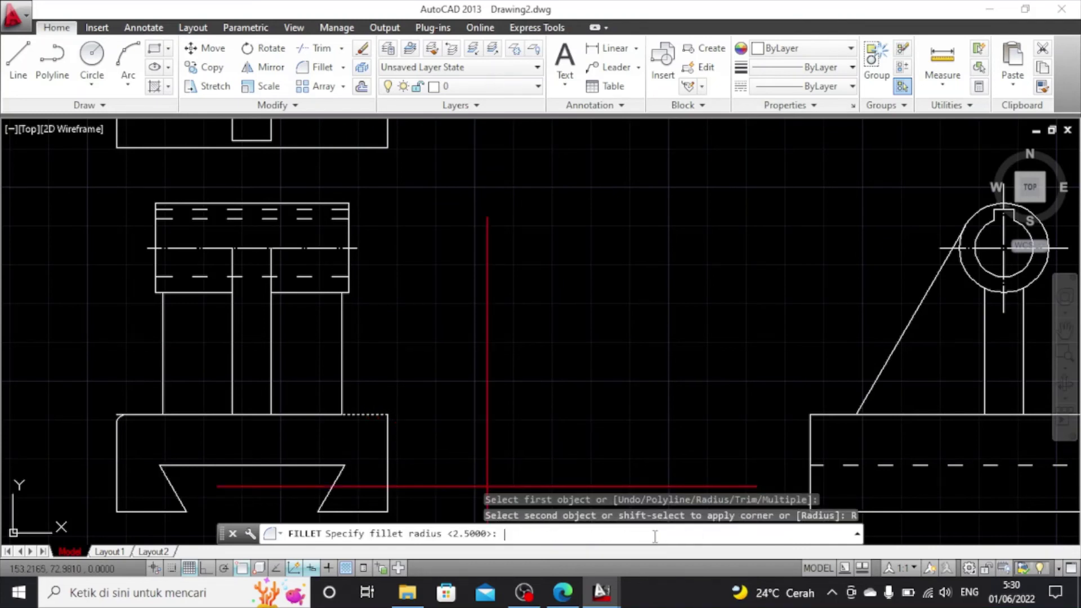
pyautogui.write('2.5')
pyautogui.press('Return')
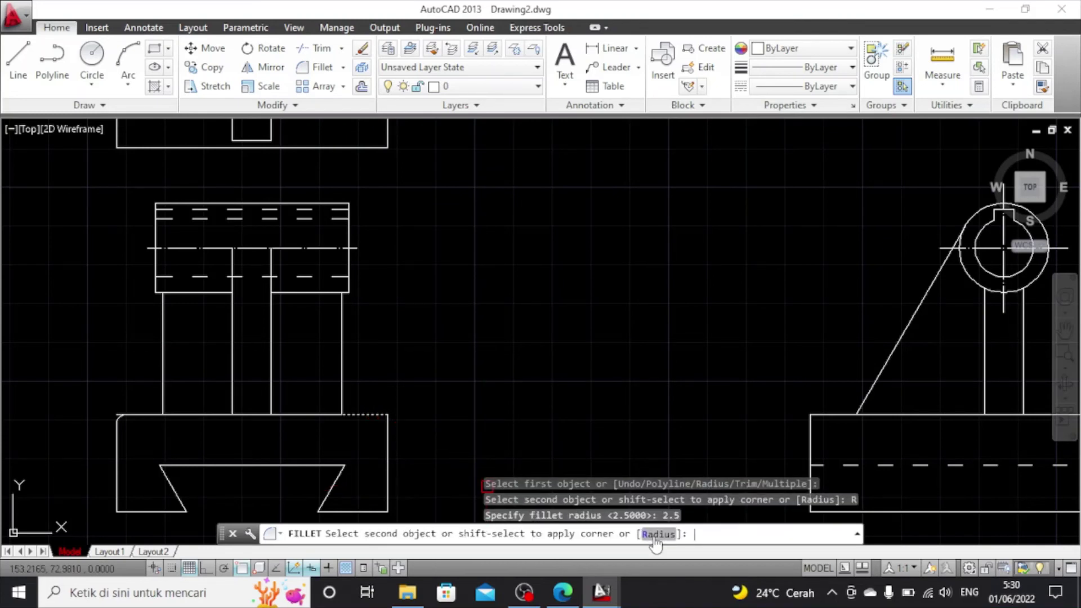
pyautogui.click(388, 447)
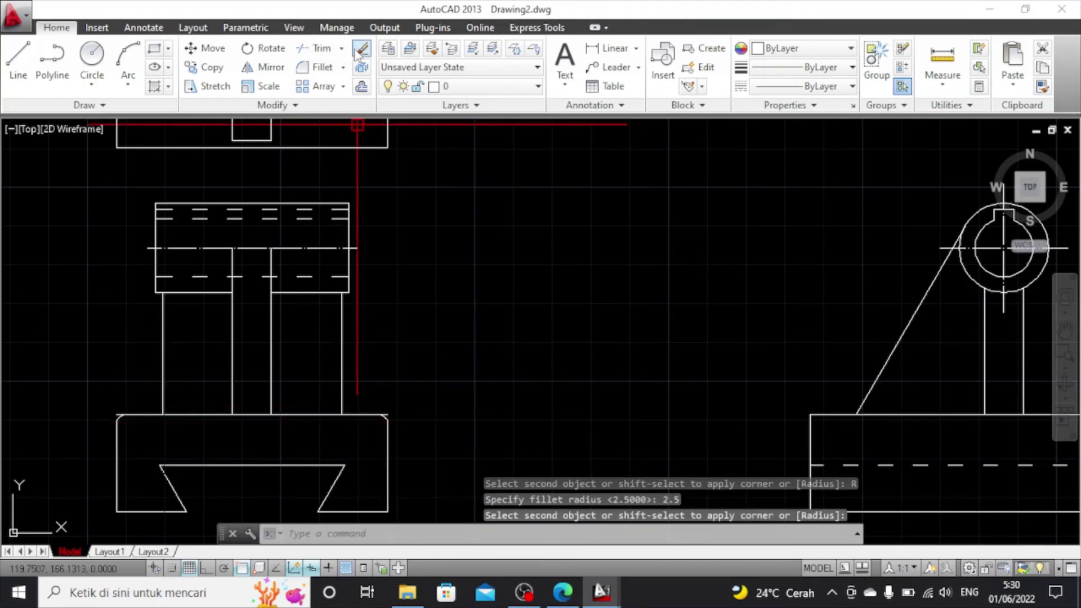
# Trim the overshooting line ends at both filleted top corners of the base
pyautogui.click(315, 49)
pyautogui.press('Return')
pyautogui.scroll(2, 123, 384)
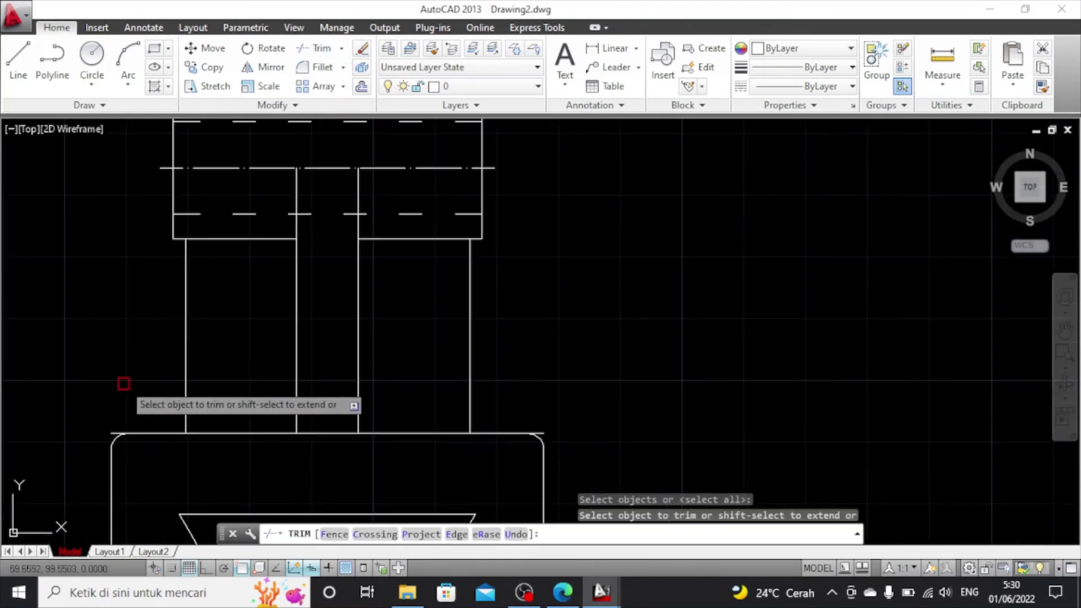
pyautogui.scroll(3, 87, 452)
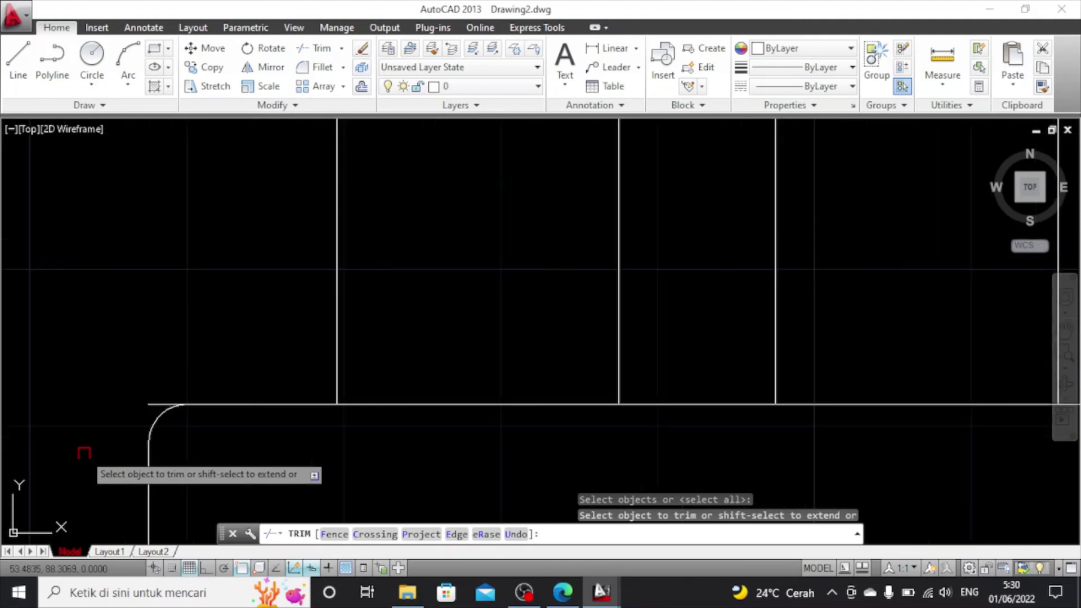
pyautogui.click(162, 404)
pyautogui.scroll(-4, 277, 405)
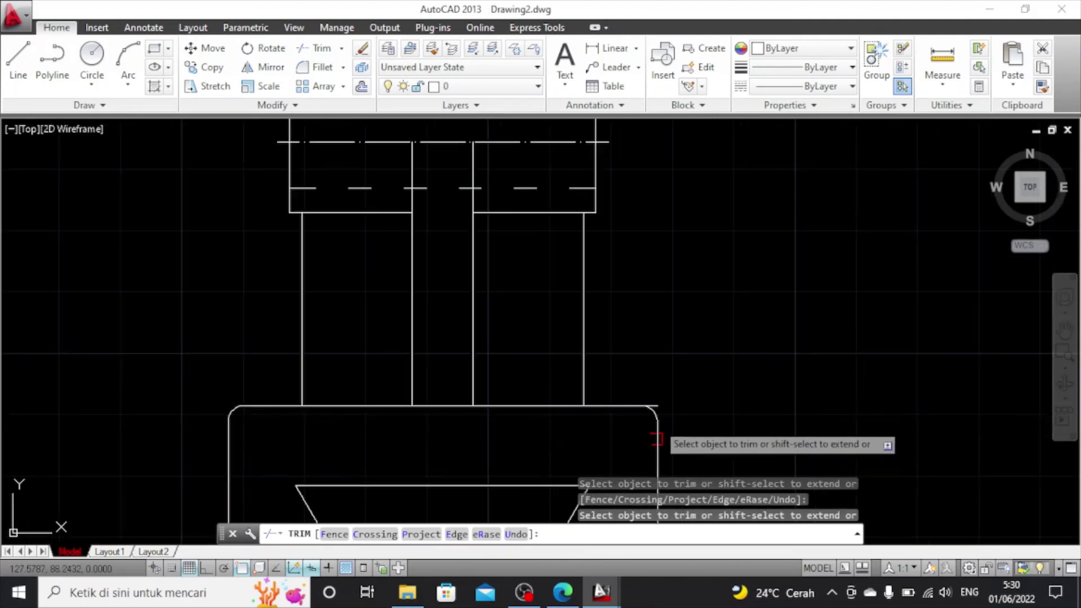
pyautogui.scroll(3, 656, 439)
pyautogui.click(639, 394)
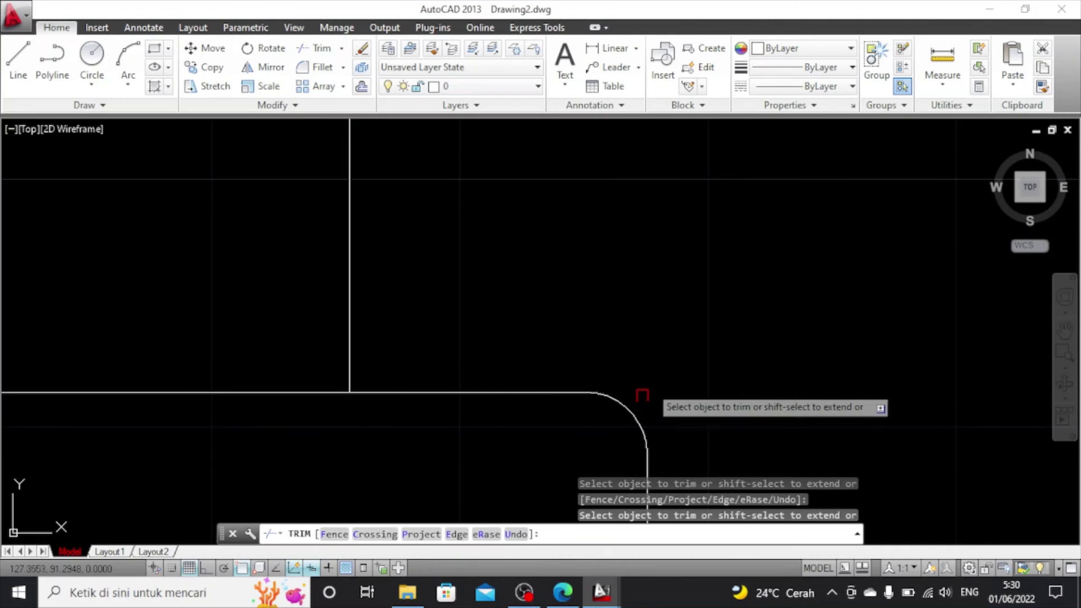
pyautogui.scroll(-4, 642, 395)
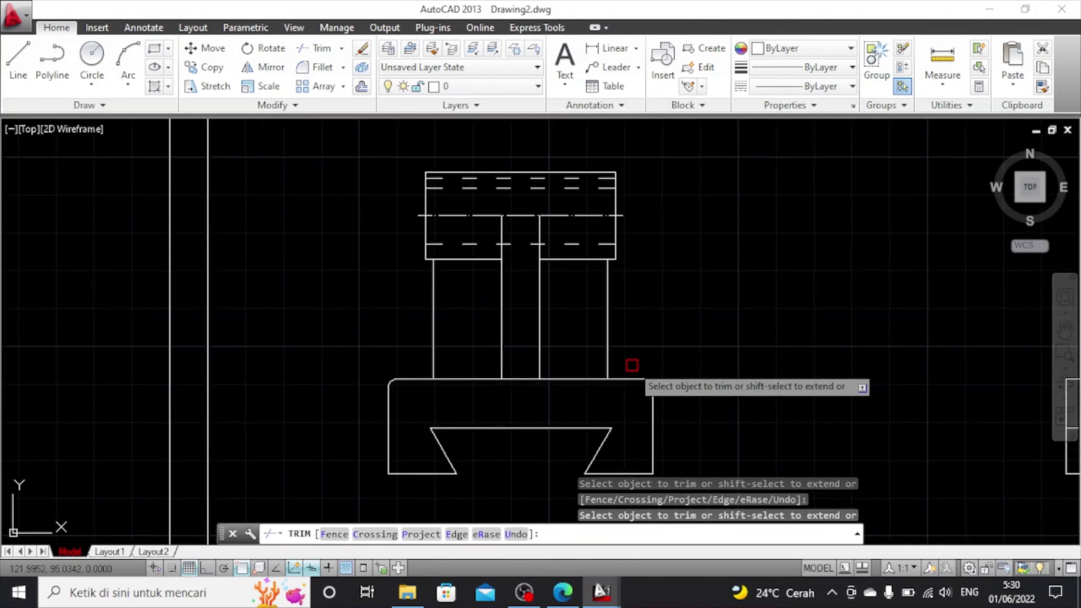
pyautogui.scroll(-2, 665, 383)
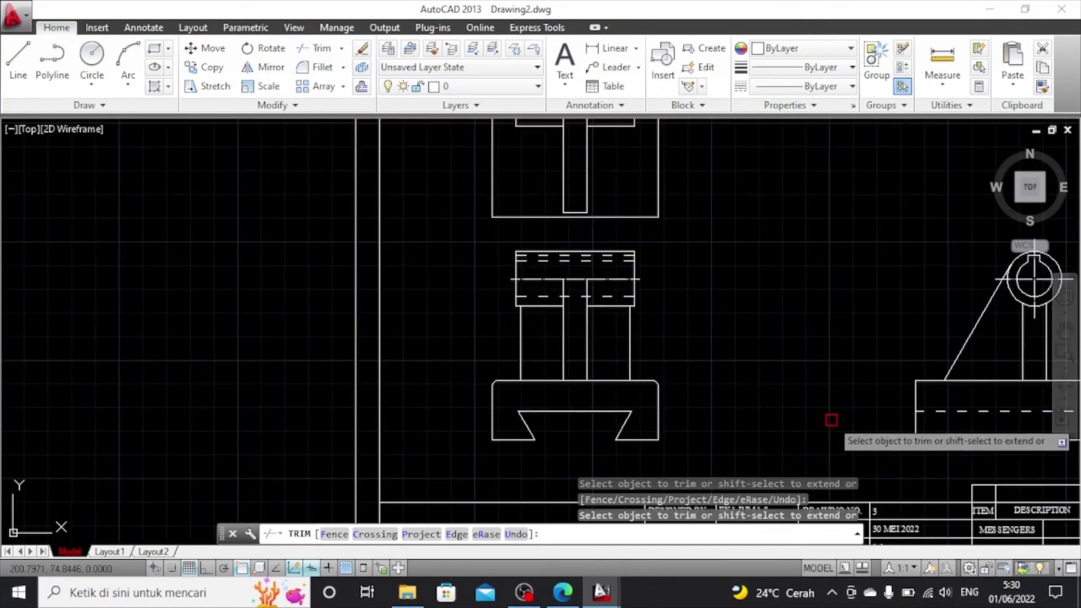
pyautogui.scroll(1, 839, 419)
pyautogui.scroll(-1, 1047, 332)
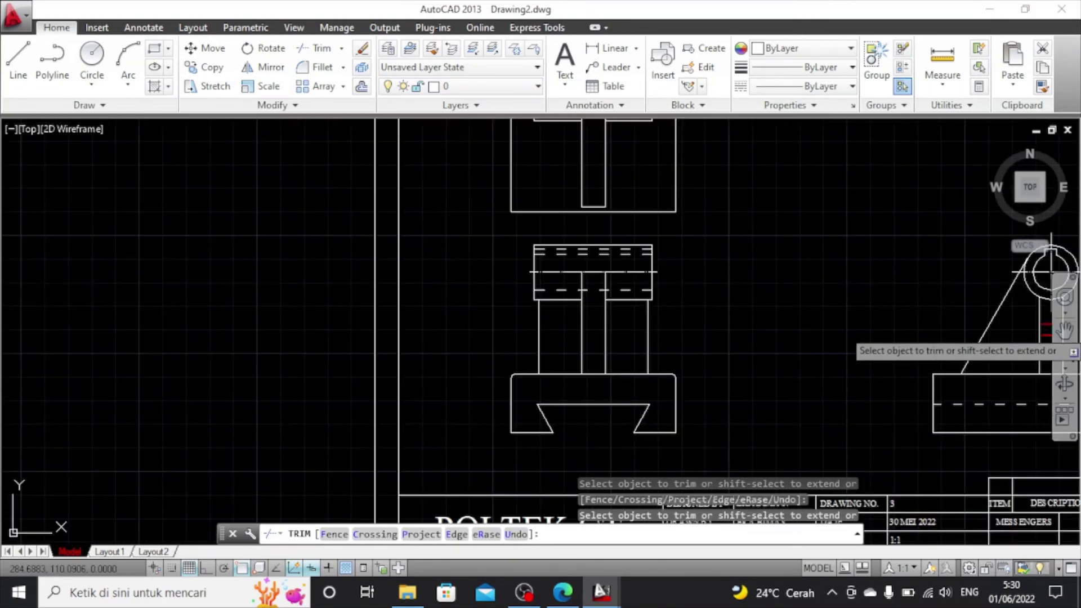
# Pan the view to bring the side view and title block into sight
pyautogui.click(1065, 332)
pyautogui.rightClick(830, 377)
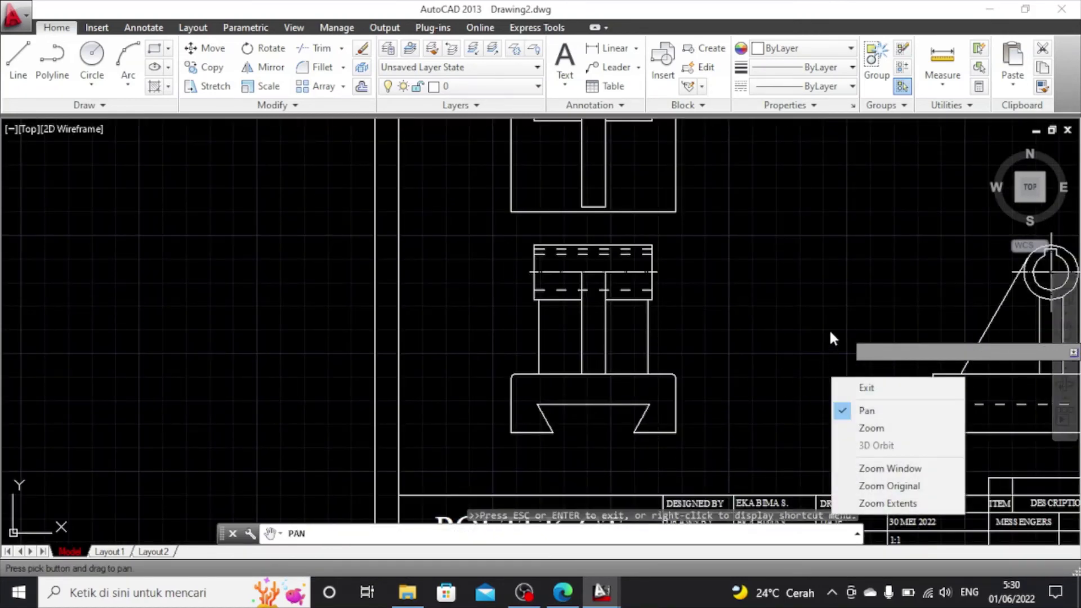
pyautogui.click(864, 302)
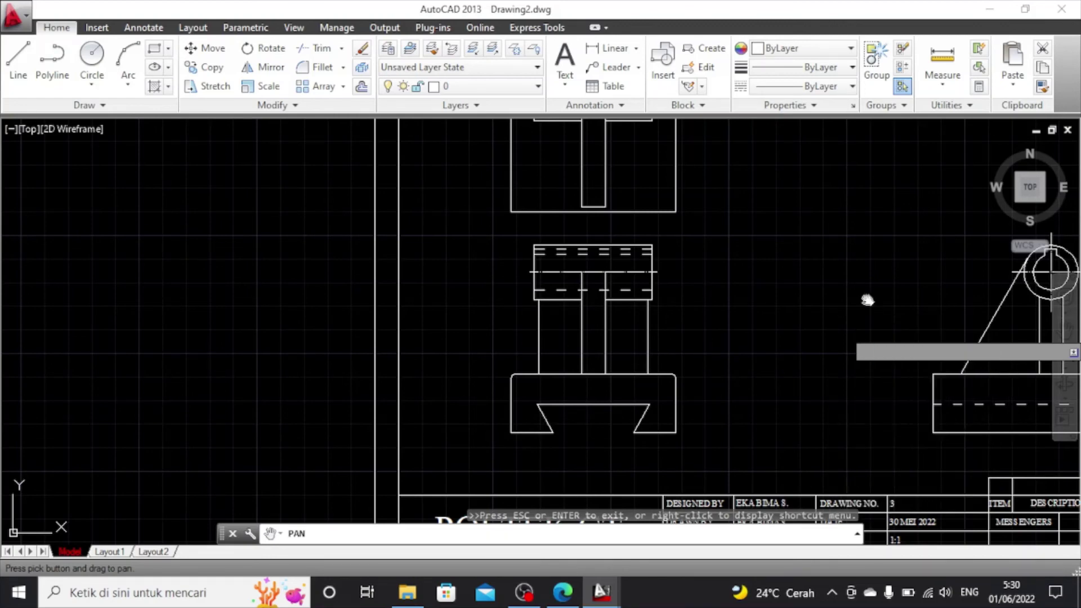
pyautogui.moveTo(864, 301); pyautogui.dragTo(400, 251)
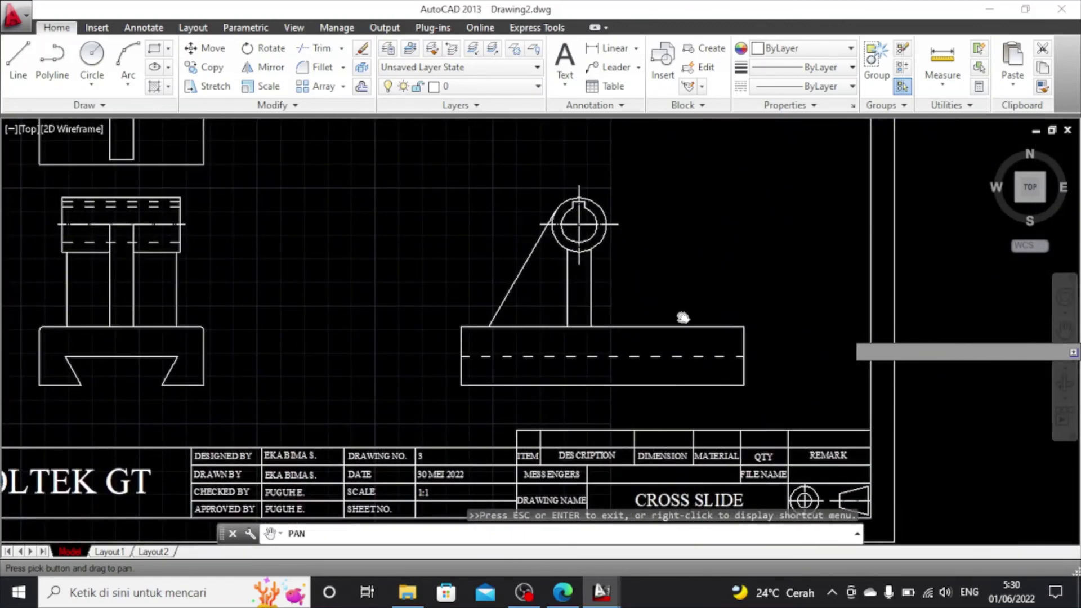
pyautogui.press('Escape')
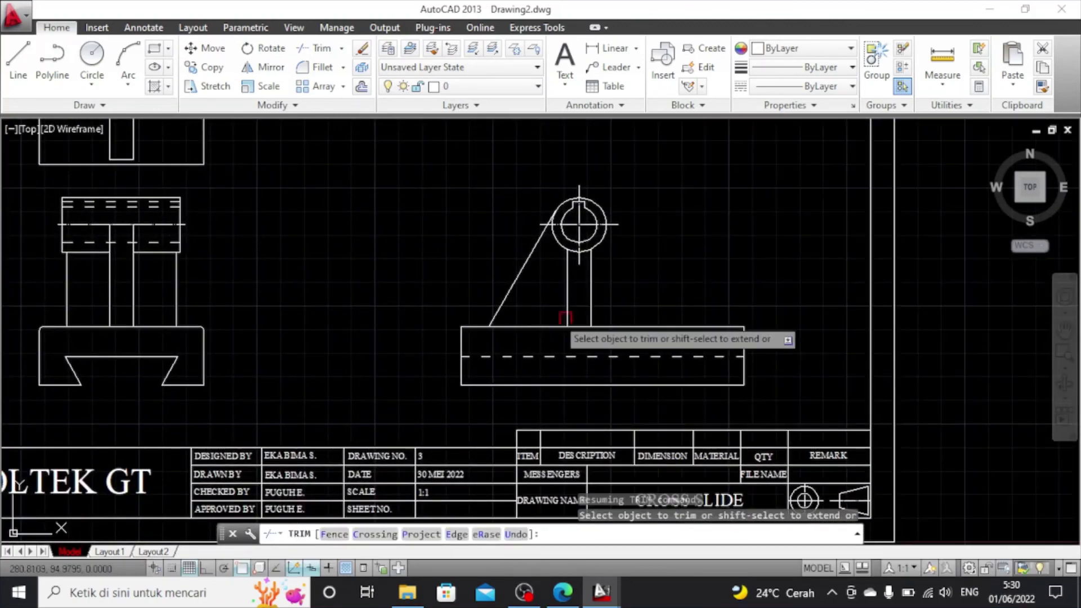
# Fillet the side view base's top-left corner with a 2.5 radius
pyautogui.click(319, 67)
pyautogui.click(467, 327)
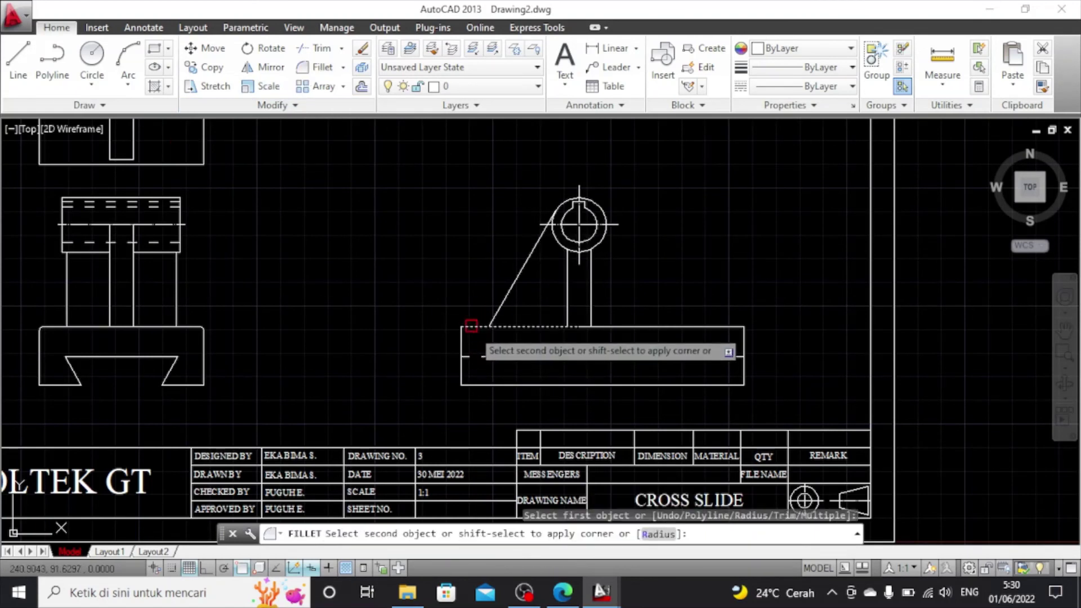
pyautogui.click(656, 534)
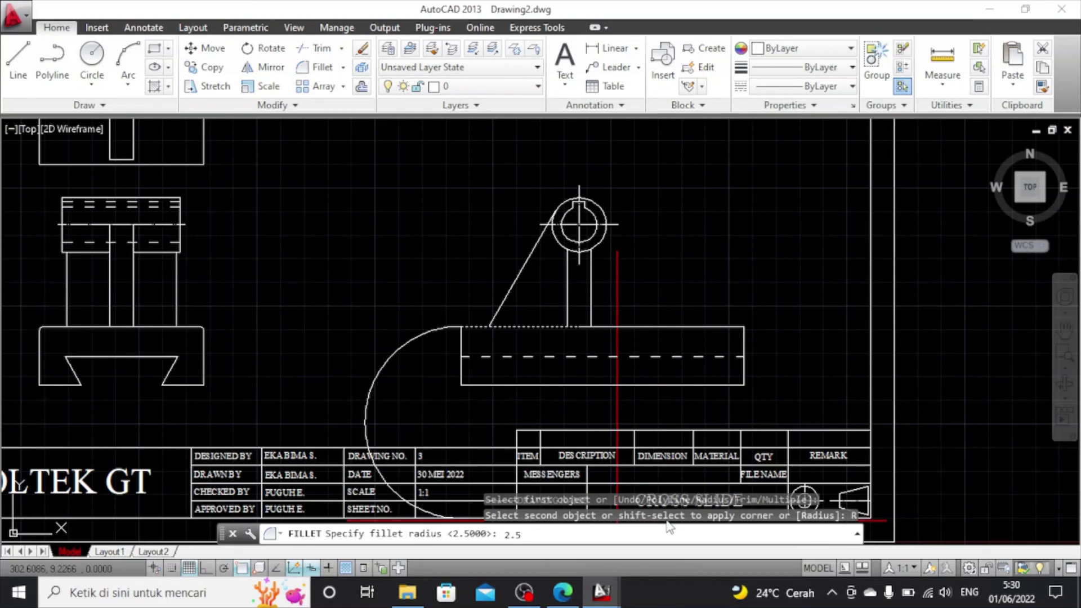
pyautogui.write('2.5')
pyautogui.press('Return')
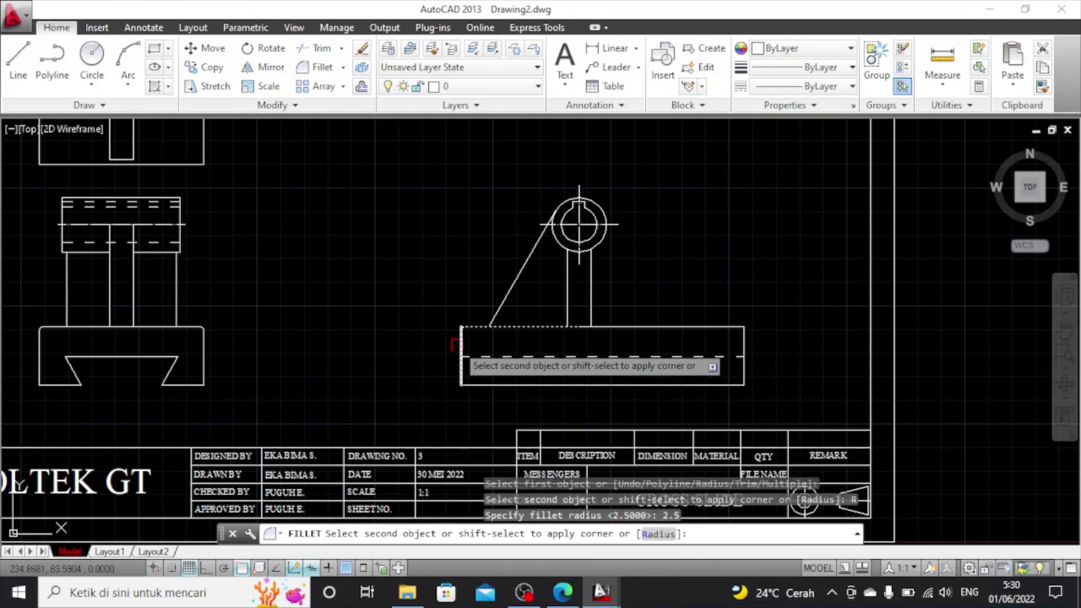
pyautogui.click(664, 534)
pyautogui.write('2.5')
pyautogui.press('Return')
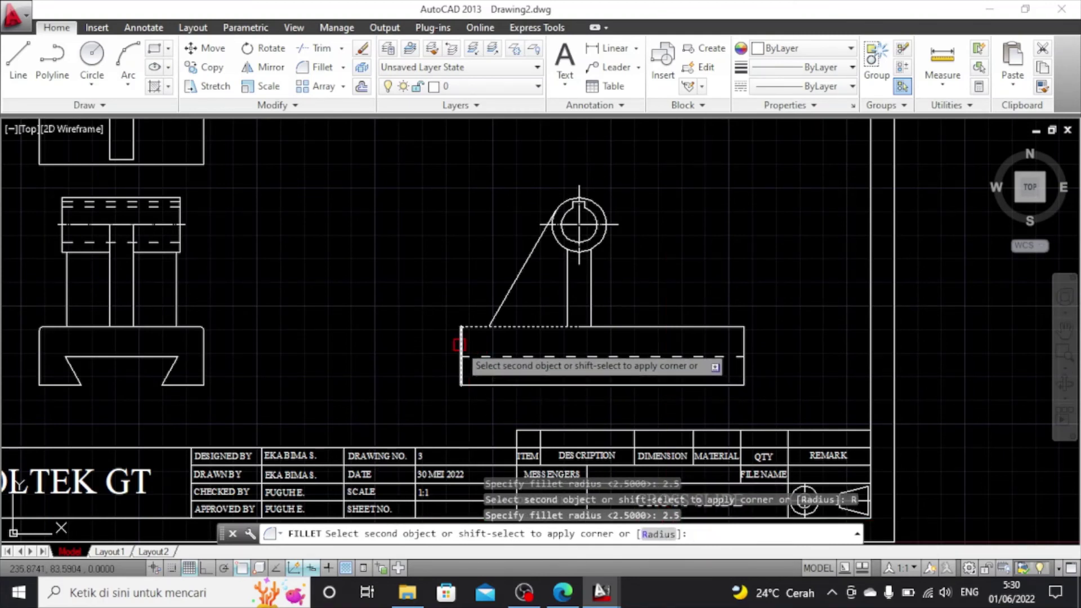
pyautogui.click(459, 345)
pyautogui.scroll(2, 474, 346)
pyautogui.scroll(-2, 580, 330)
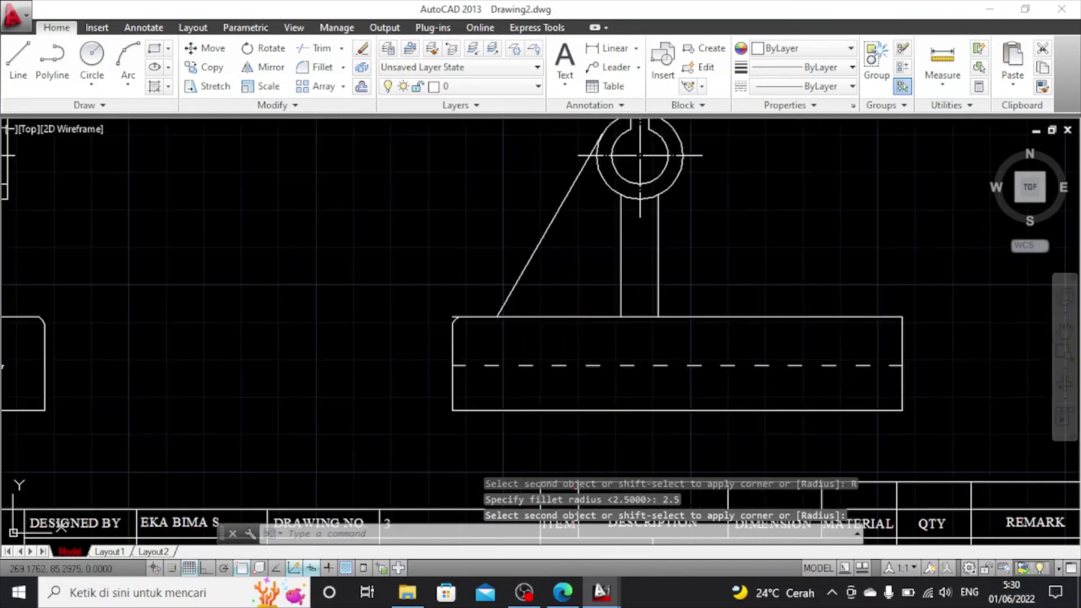
pyautogui.scroll(2, 943, 369)
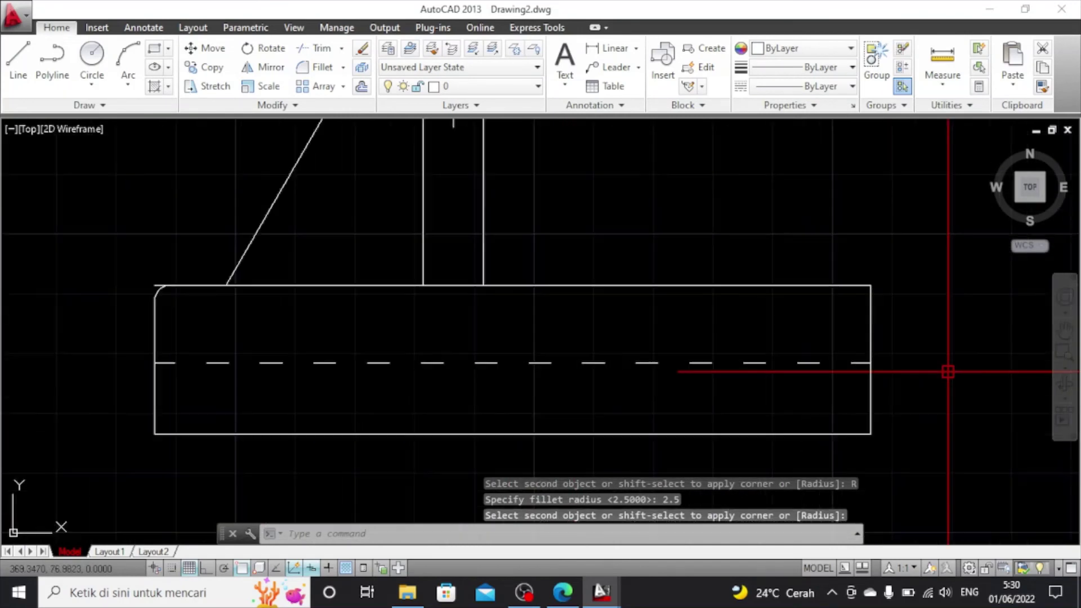
# Round the base's top-right corner with the same 2.5 radius
pyautogui.click(322, 66)
pyautogui.click(846, 287)
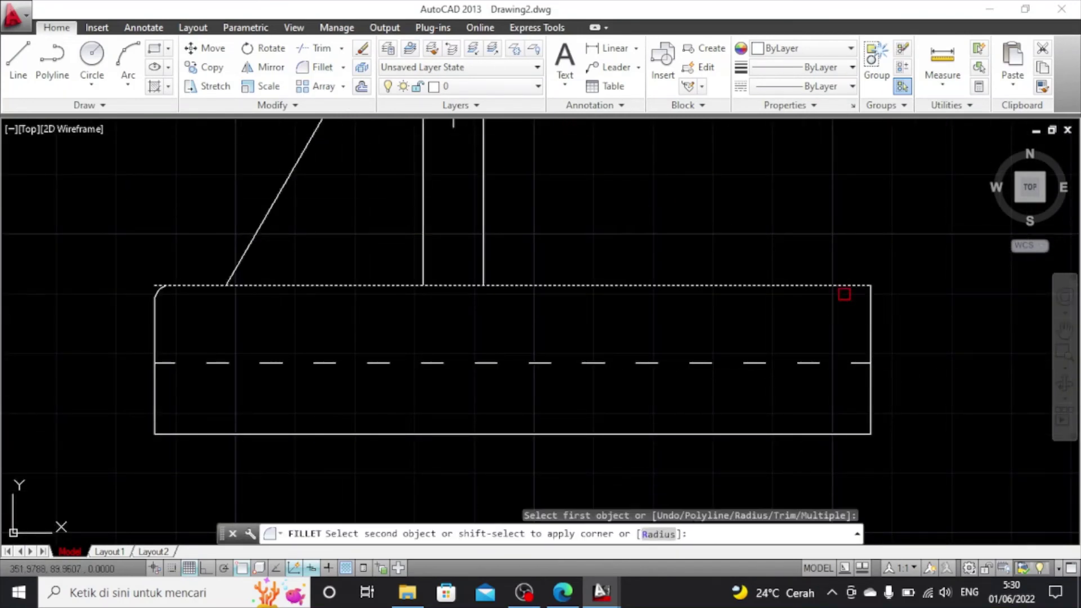
pyautogui.click(653, 534)
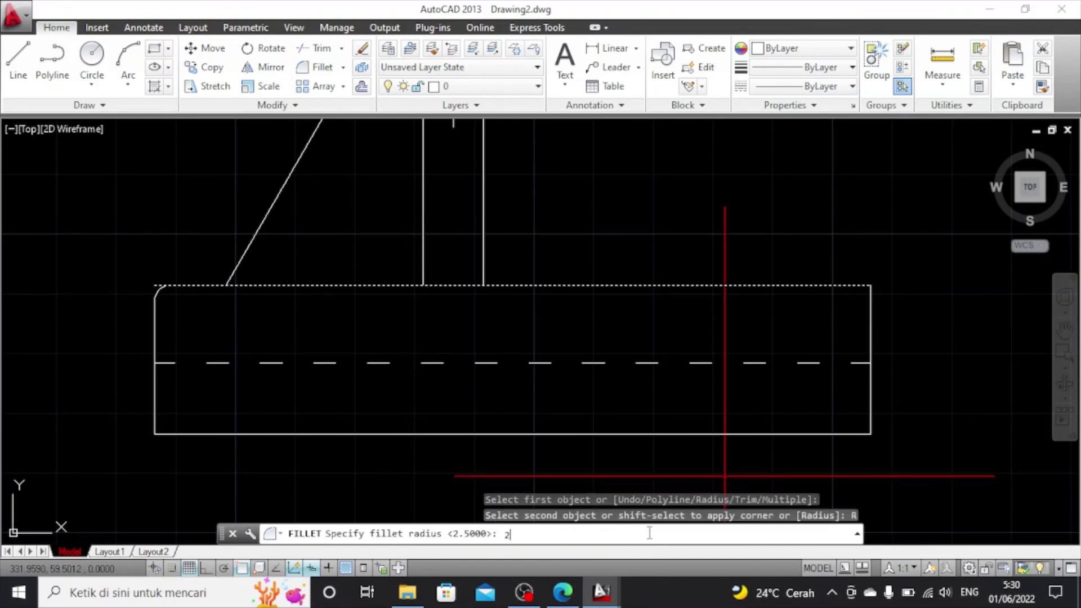
pyautogui.press('Return')
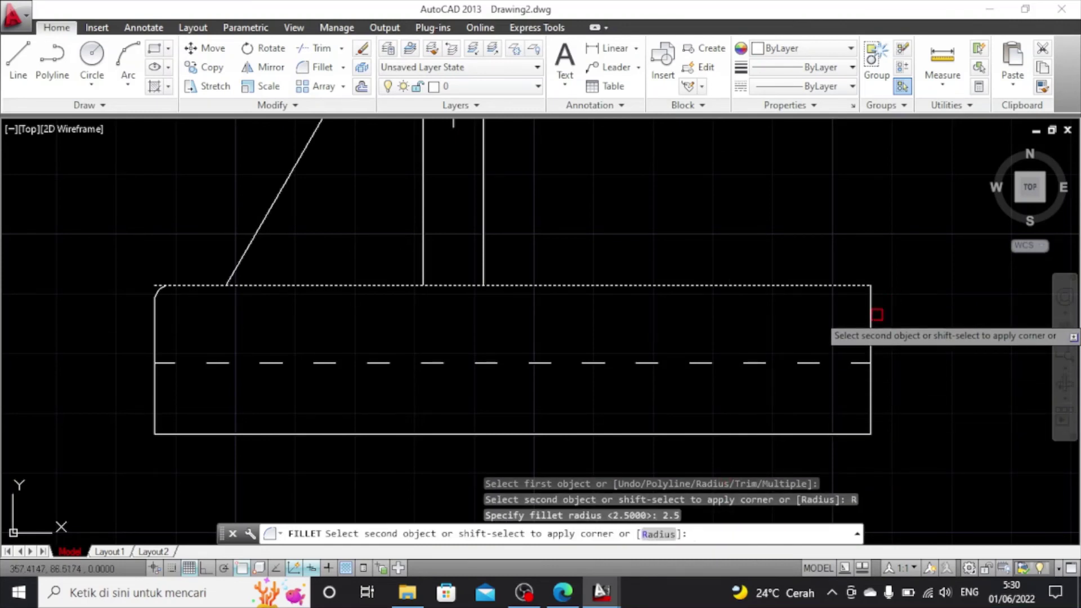
pyautogui.press('Escape')
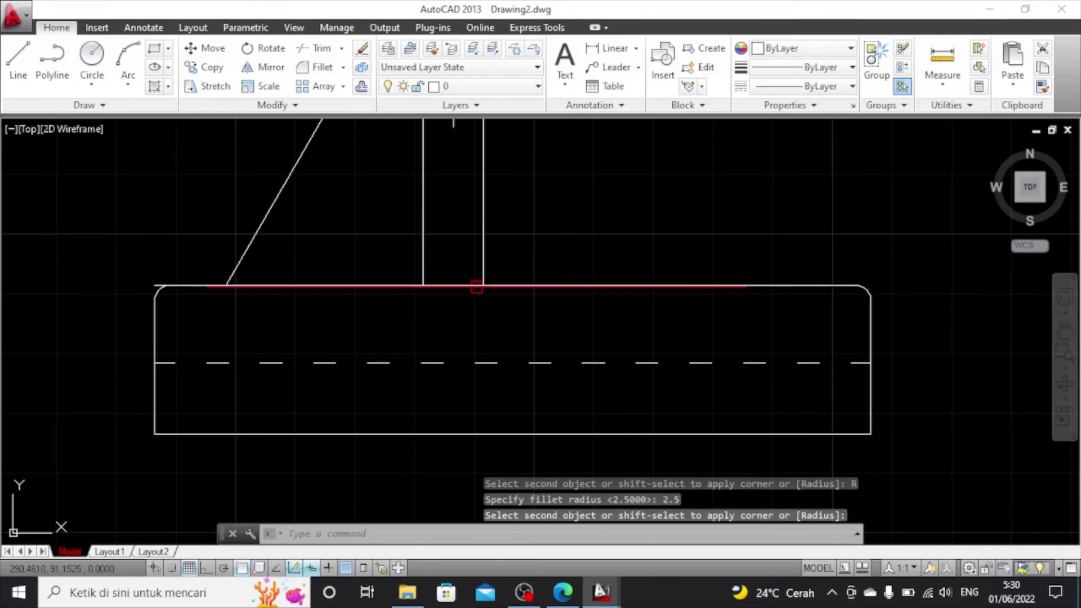
pyautogui.click(320, 48)
# Run Trim with every object as a cutting edge, then end it
pyautogui.press('Return')
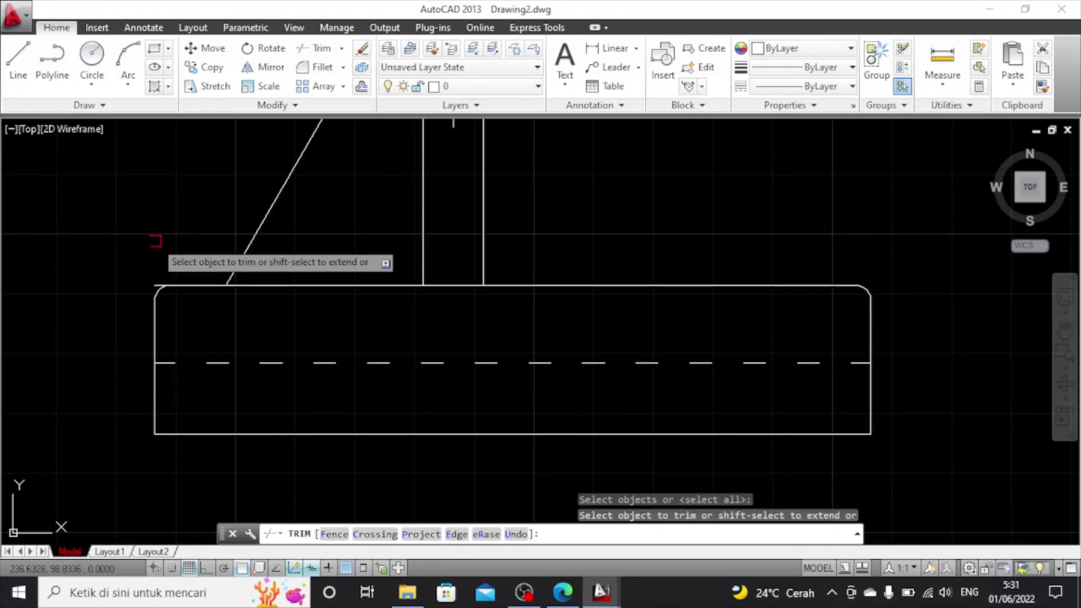
pyautogui.scroll(2, 154, 239)
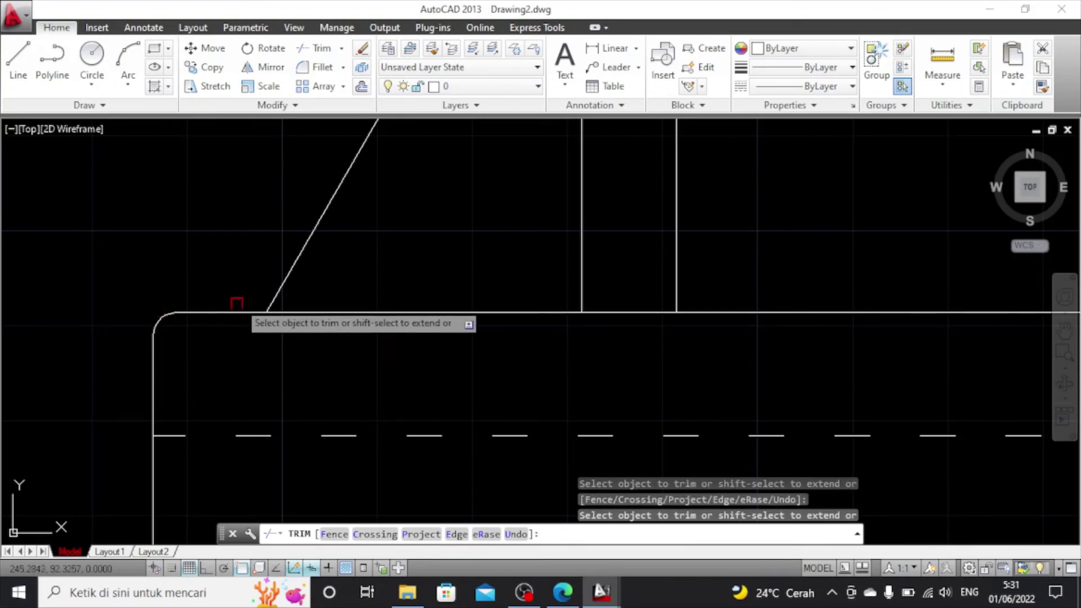
pyautogui.scroll(-5, 242, 296)
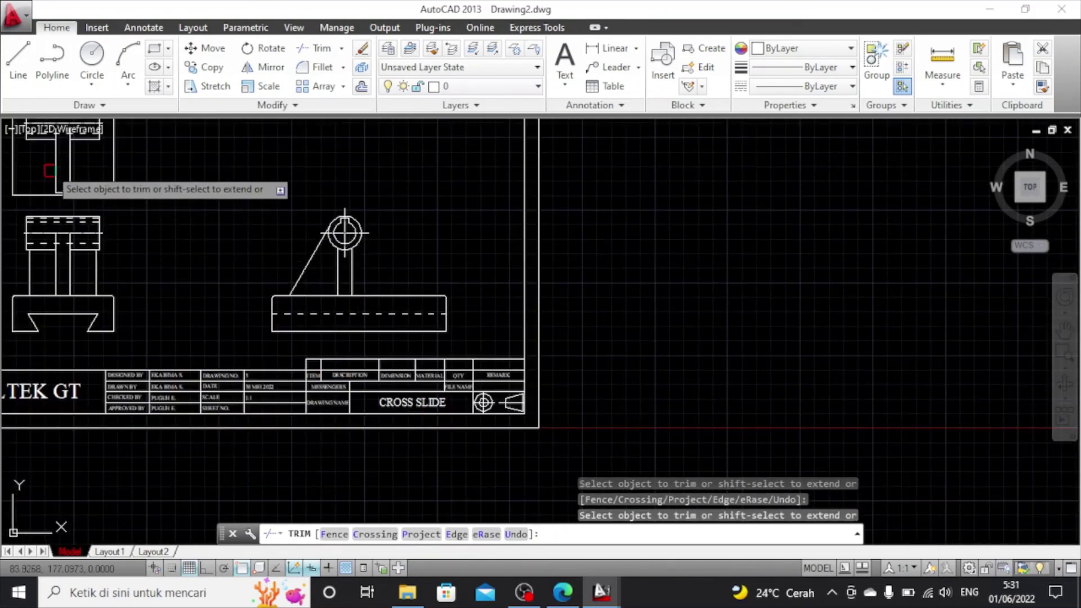
pyautogui.scroll(1, 84, 152)
pyautogui.scroll(-1, 203, 174)
pyautogui.scroll(-1, 283, 167)
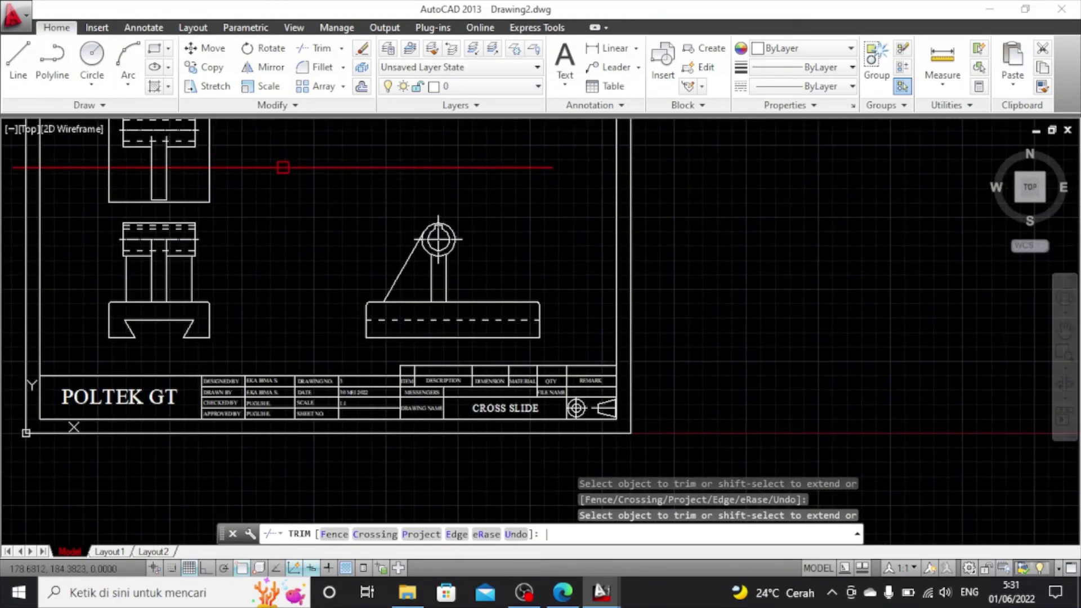
pyautogui.press('Escape')
# Pan the top, front and side views to the screen centre and exit pan mode
pyautogui.click(1068, 341)
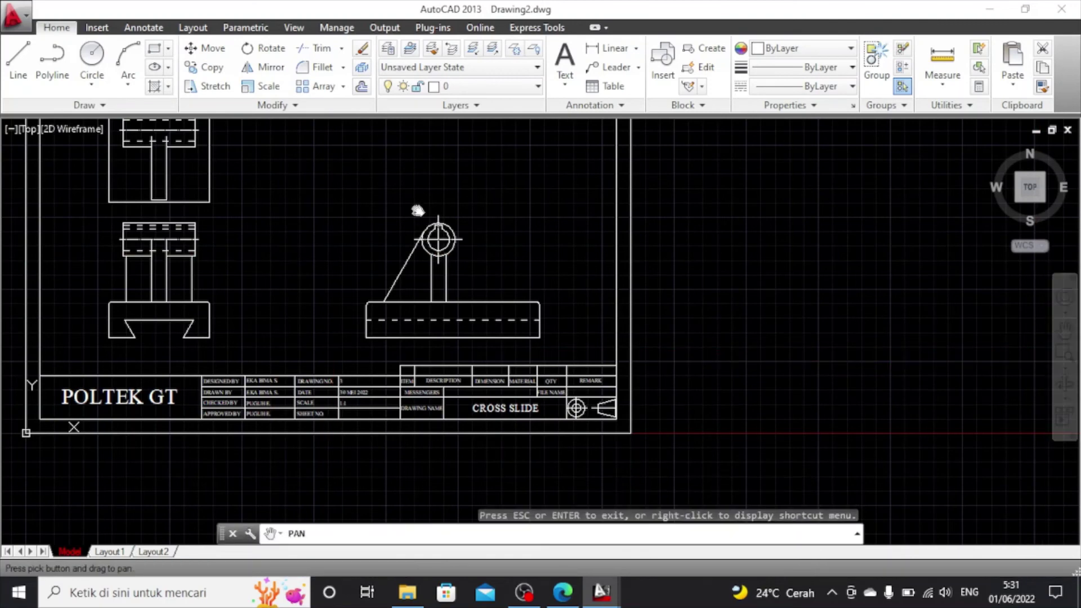
pyautogui.moveTo(363, 197); pyautogui.dragTo(666, 363)
pyautogui.rightClick(587, 291)
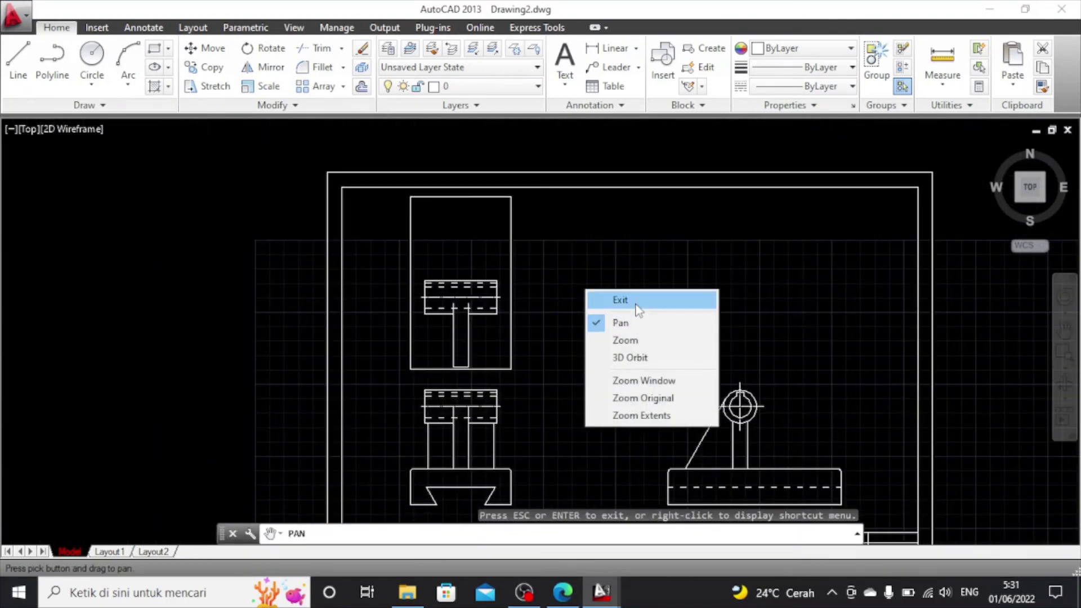
pyautogui.click(620, 300)
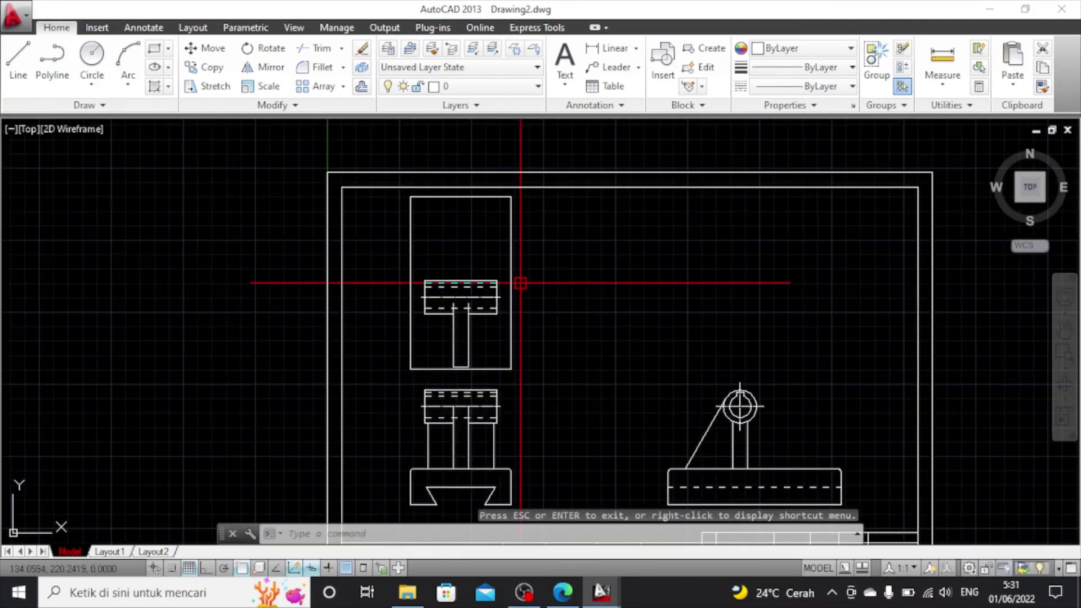
# Fillet the top view's lower-right corner with a 2.5 radius
pyautogui.click(320, 67)
pyautogui.click(509, 342)
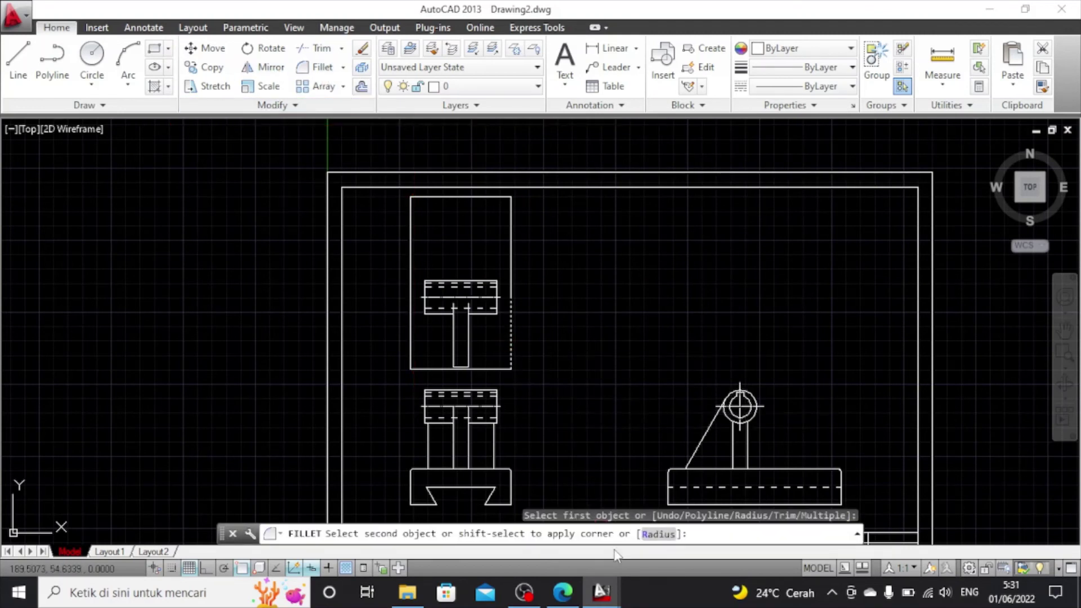
pyautogui.write('R')
pyautogui.press('Return')
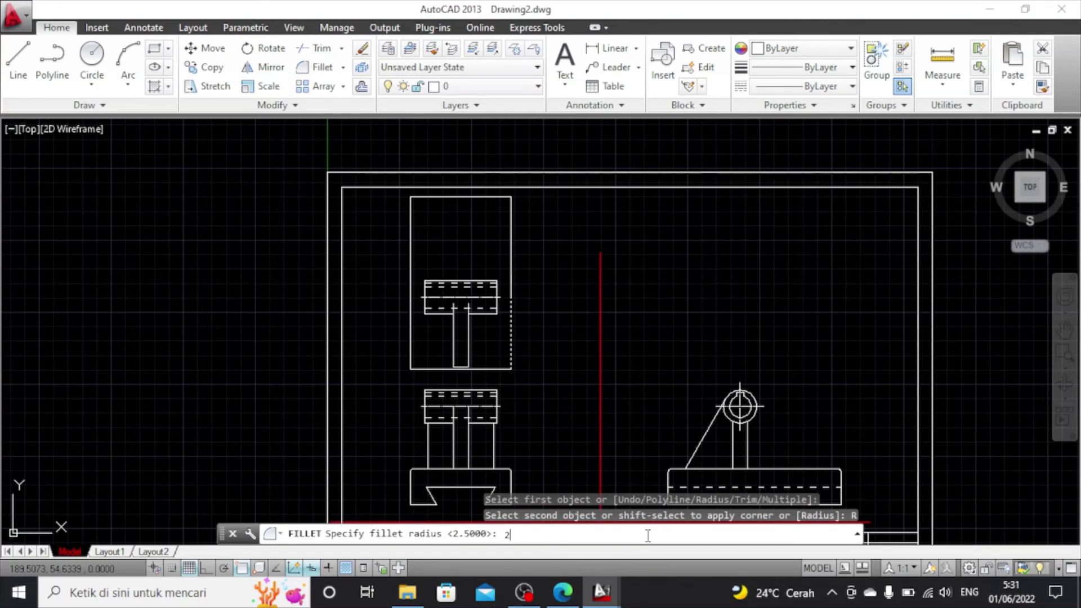
pyautogui.press('Return')
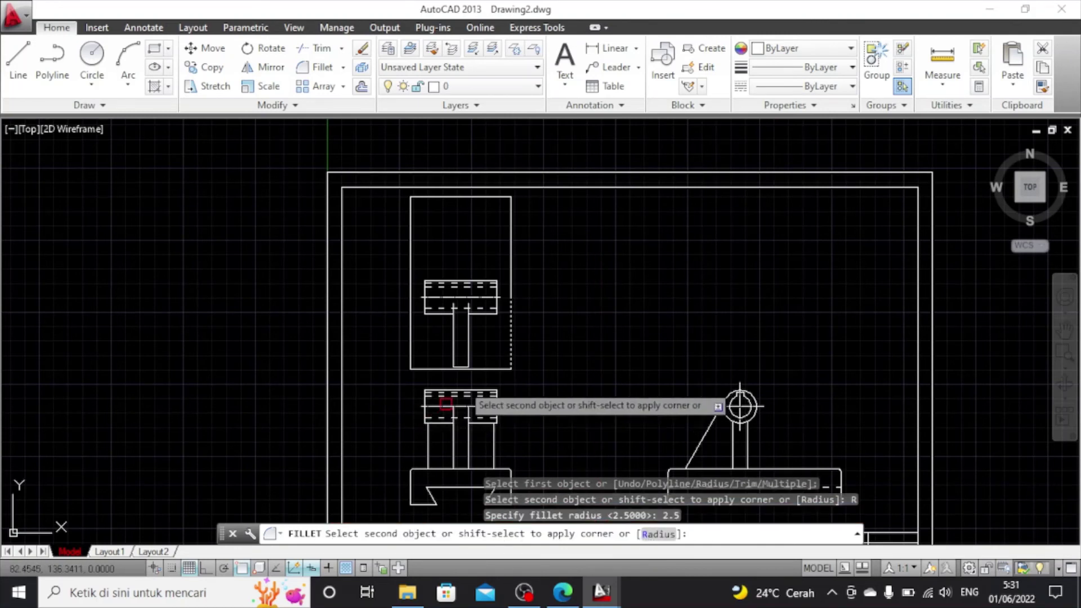
pyautogui.click(491, 370)
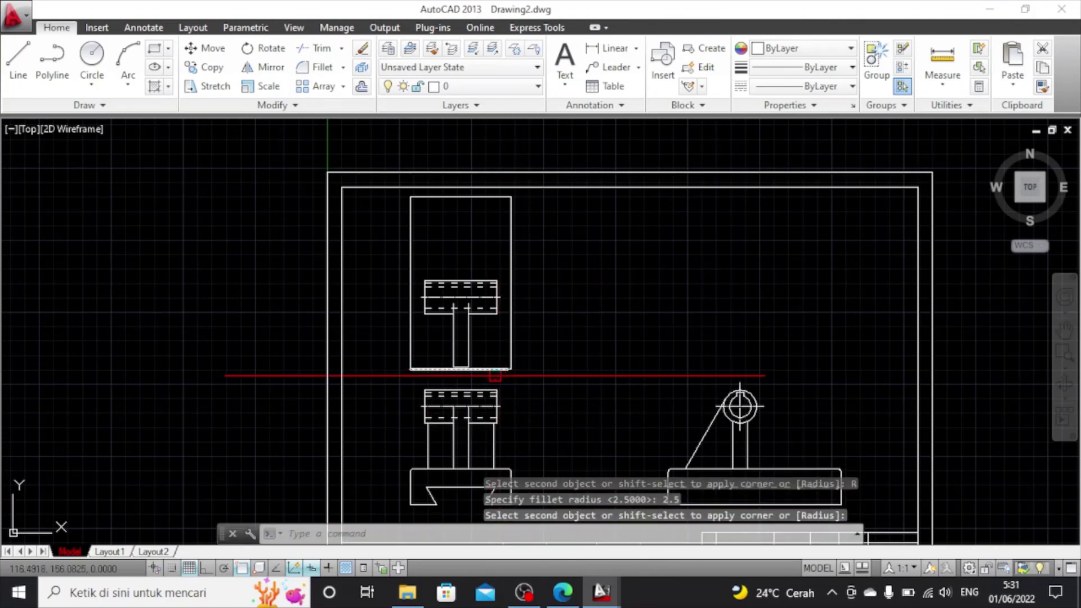
pyautogui.click(495, 375)
pyautogui.scroll(2, 507, 366)
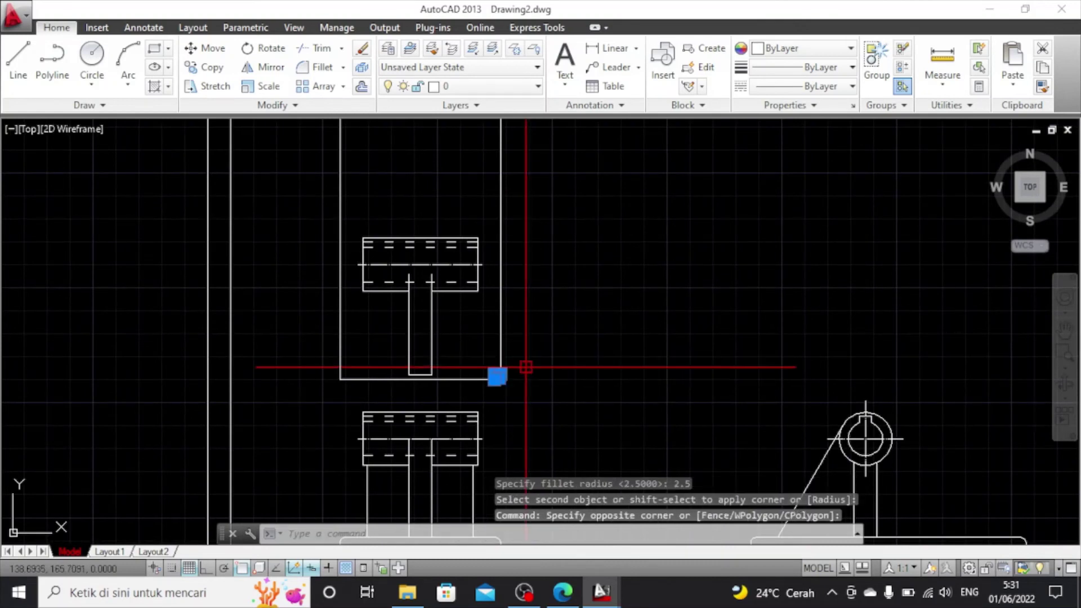
# Delete the stray dashed line along the top view's right edge
pyautogui.press('Escape')
pyautogui.scroll(4, 490, 358)
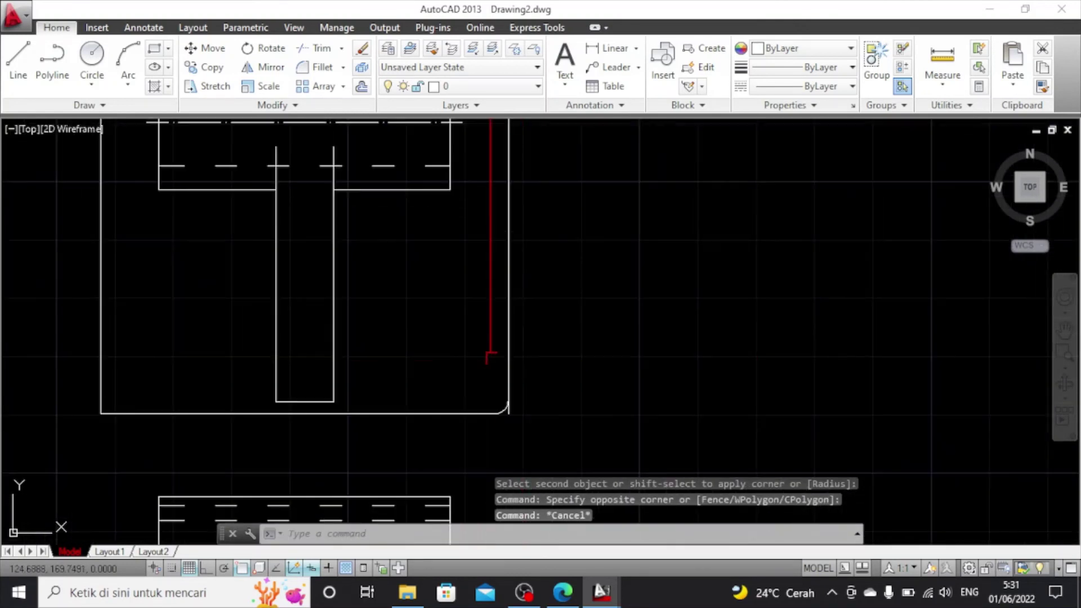
pyautogui.click(500, 349)
pyautogui.scroll(-2, 525, 349)
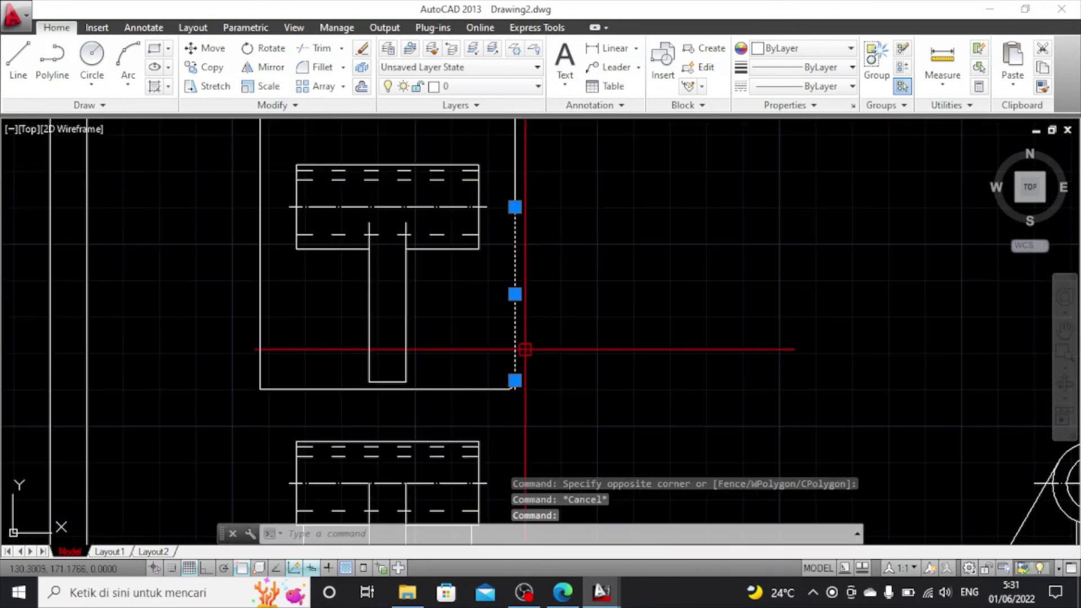
pyautogui.press('Delete')
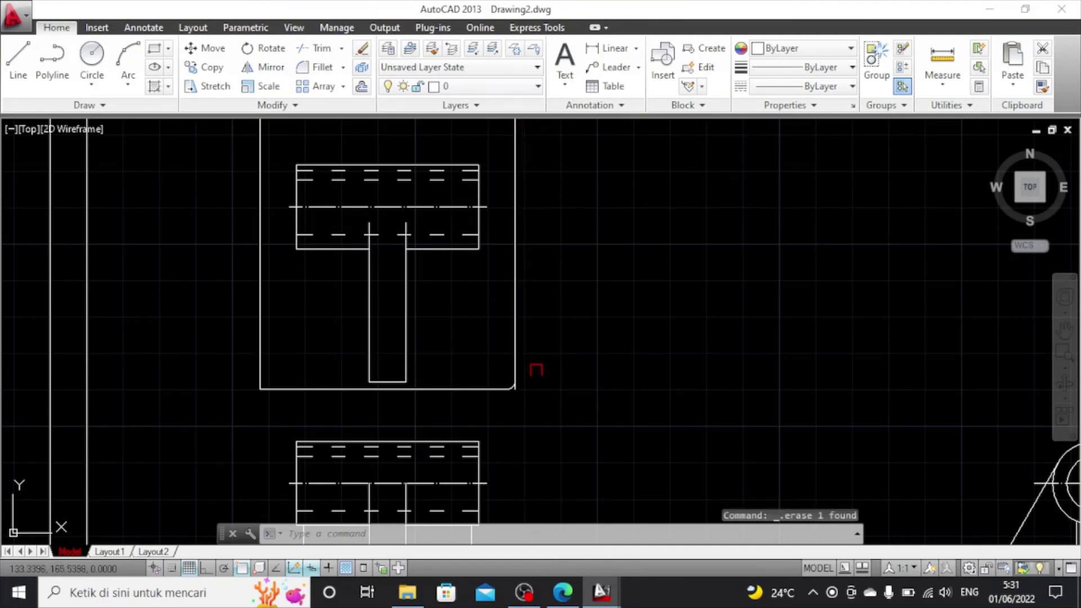
# Erase the right-edge lines, then undo to restore the solid right edge
pyautogui.click(516, 340)
pyautogui.press('Delete')
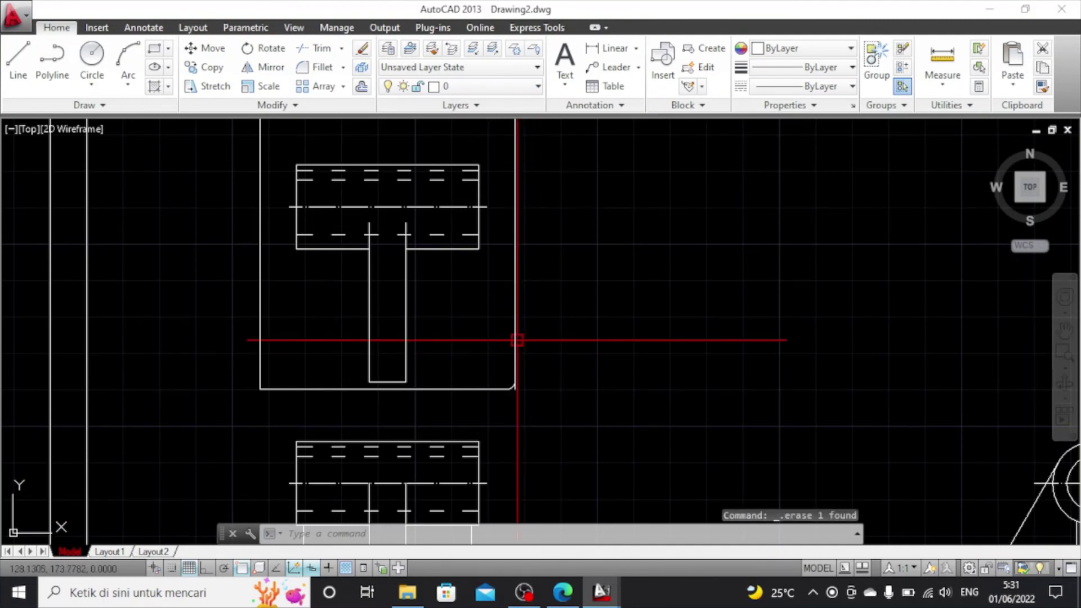
pyautogui.click(516, 341)
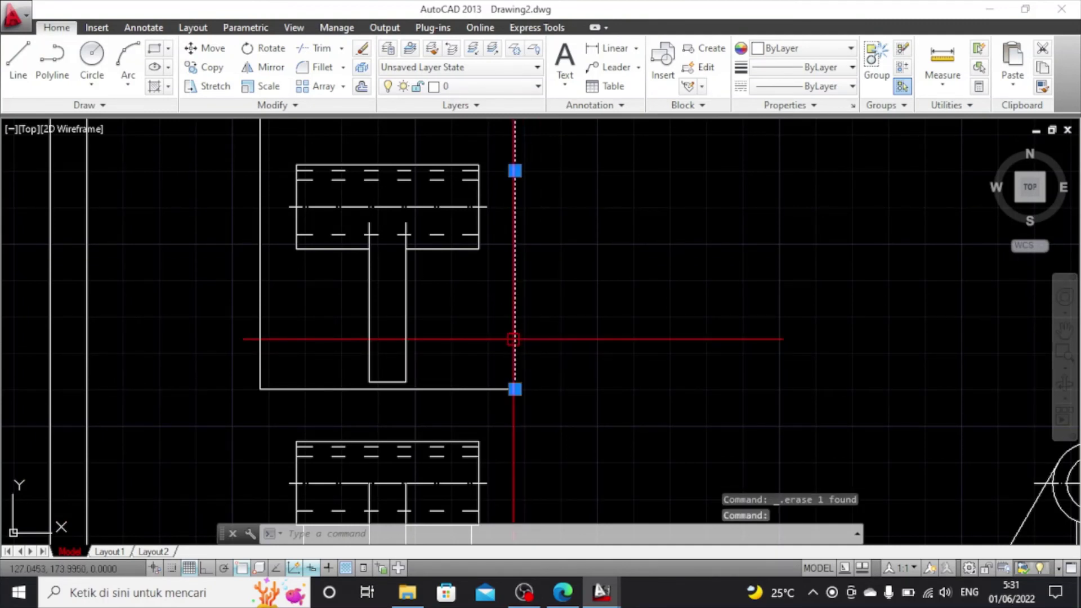
pyautogui.click(362, 49)
pyautogui.scroll(-6, 603, 343)
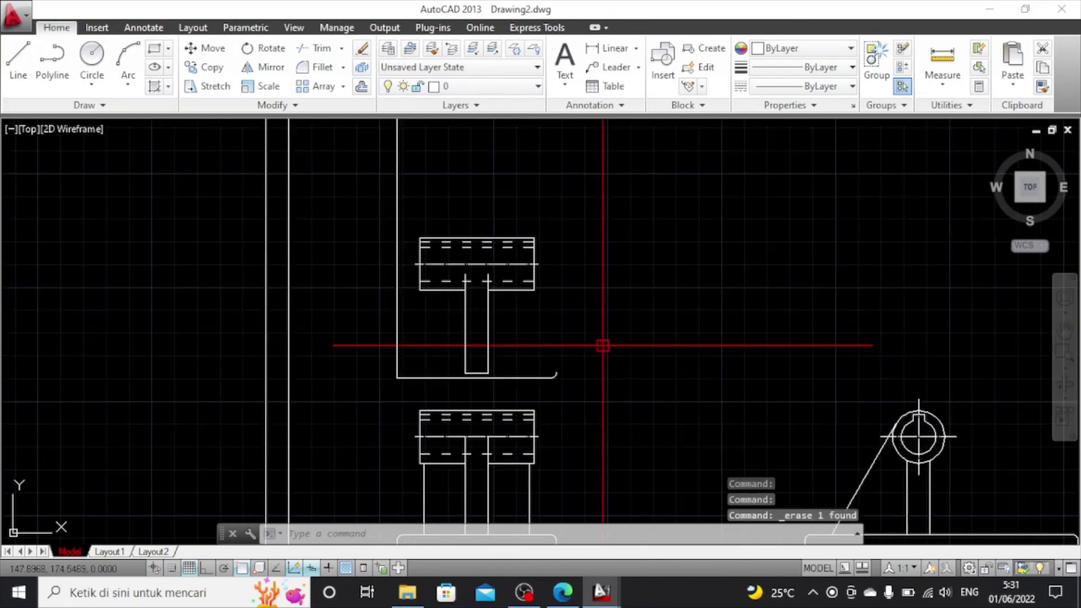
pyautogui.scroll(2, 602, 341)
pyautogui.scroll(4, 598, 342)
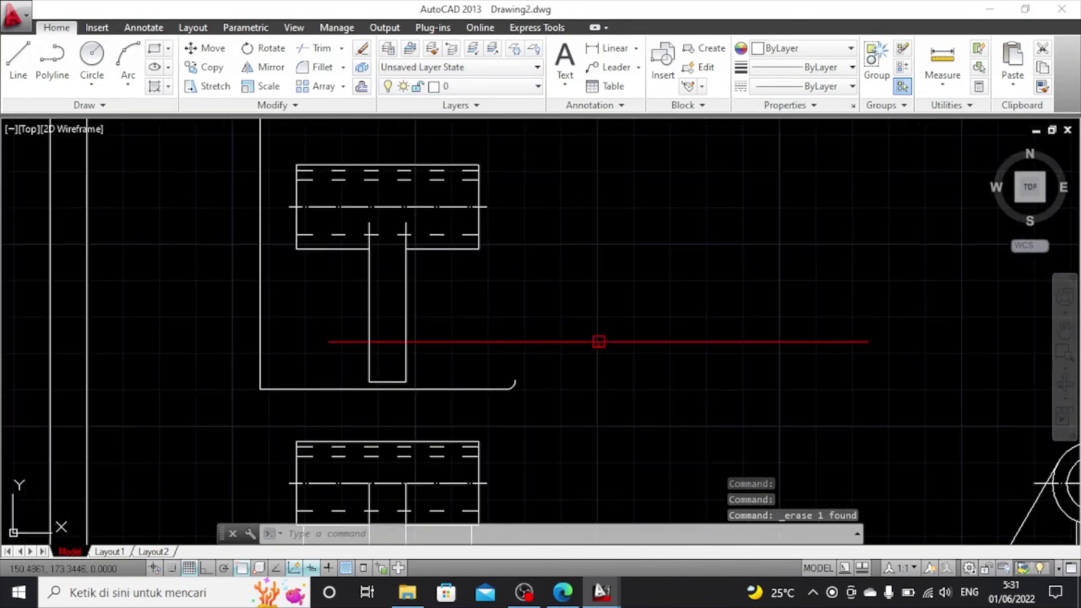
pyautogui.hotkey('ctrl', 'z')
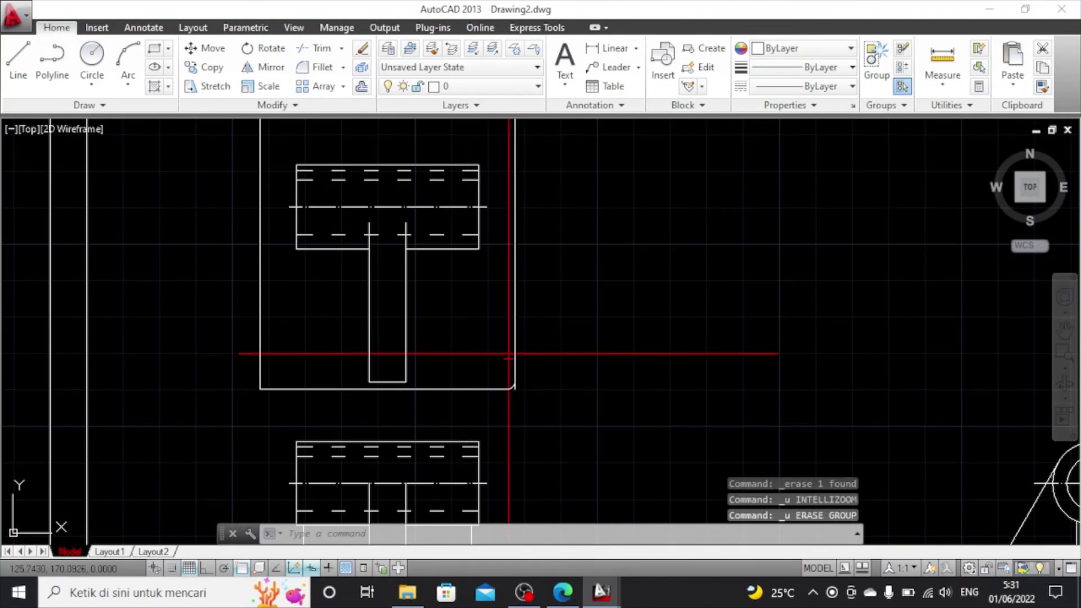
# Trim the line tail below the rounded lower-right corner using all geometry as edges
pyautogui.click(318, 48)
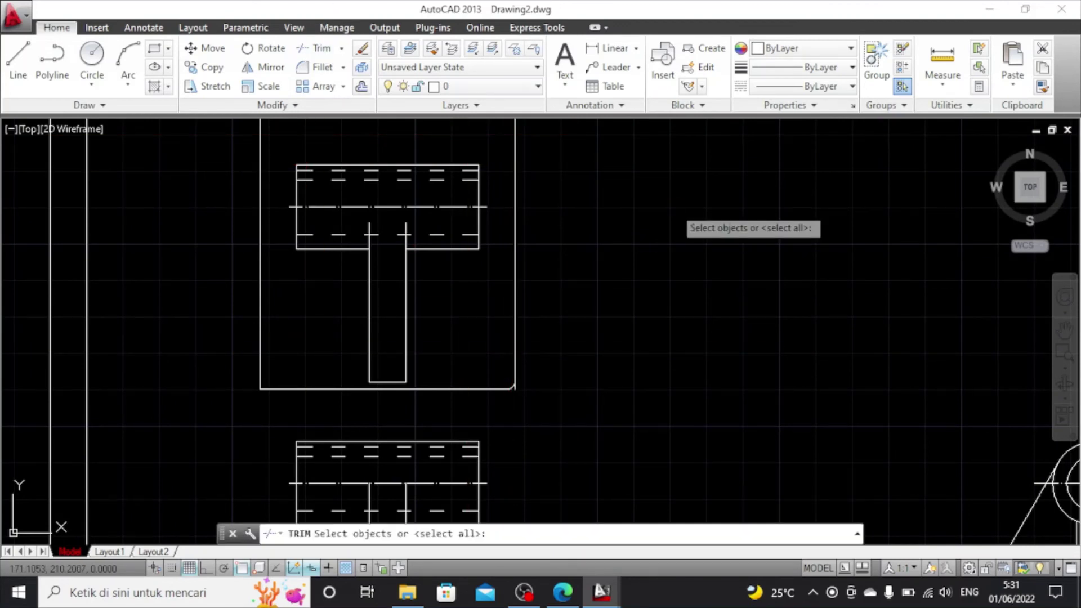
pyautogui.press('Return')
pyautogui.scroll(4, 499, 478)
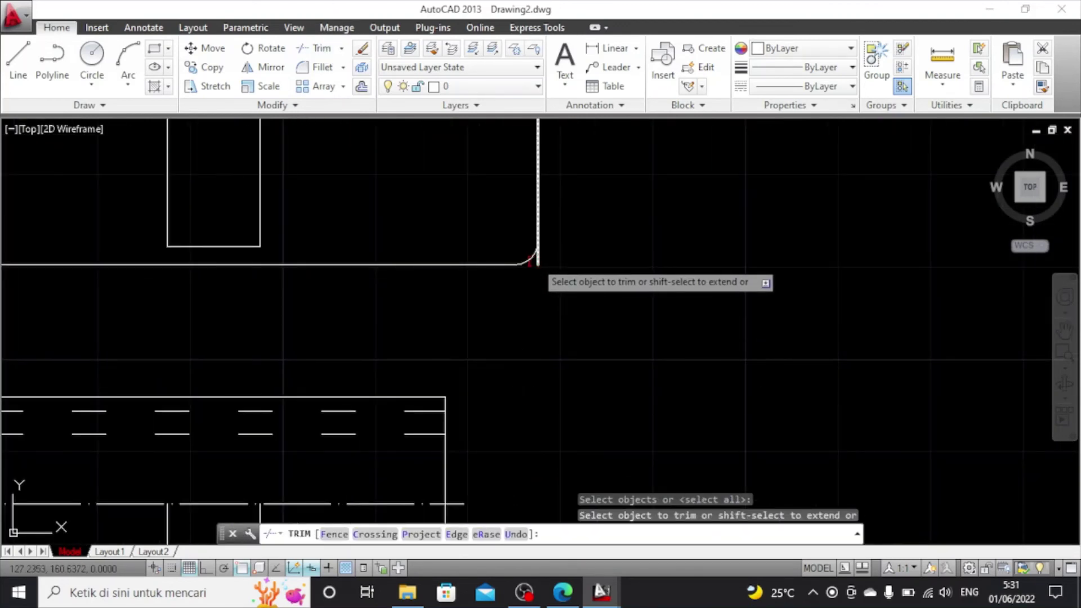
pyautogui.click(536, 258)
pyautogui.scroll(-3, 548, 277)
pyautogui.scroll(-3, 548, 277)
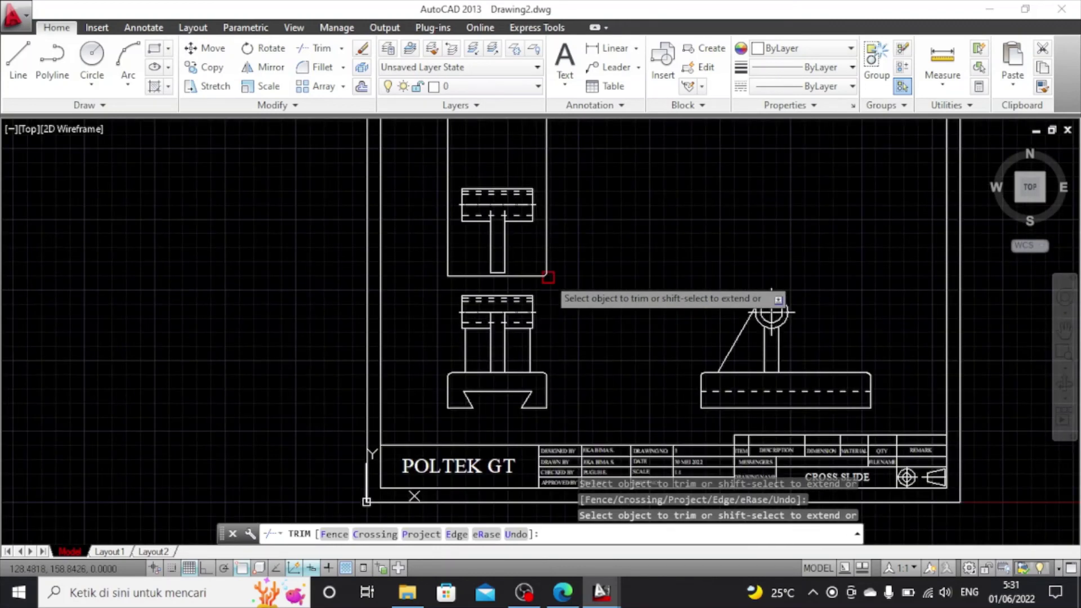
pyautogui.press('Escape')
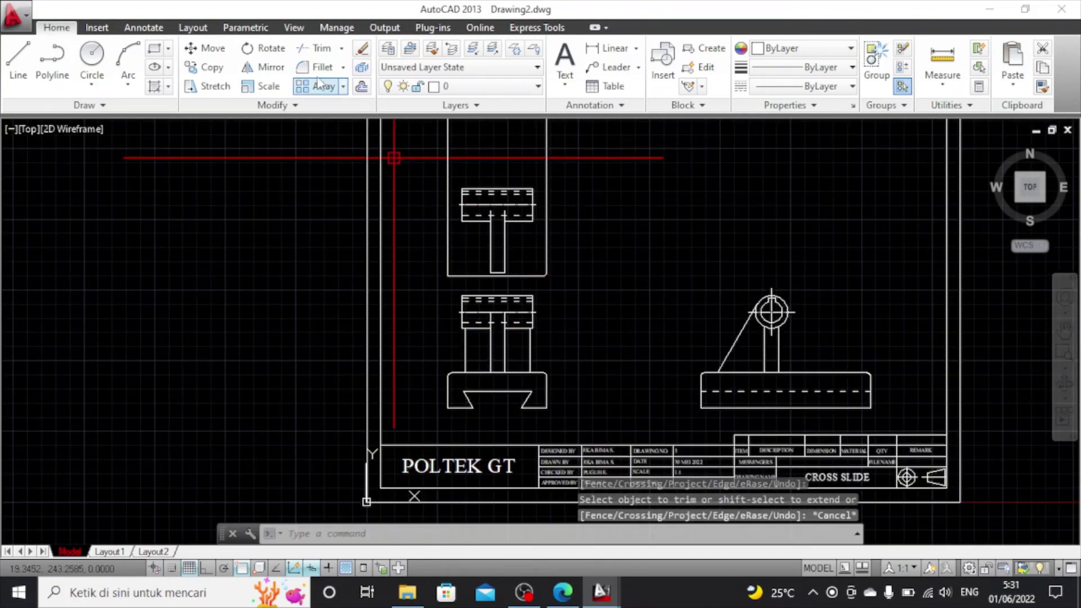
# Fillet the top view's lower-left corner with a 2.5 radius
pyautogui.click(448, 231)
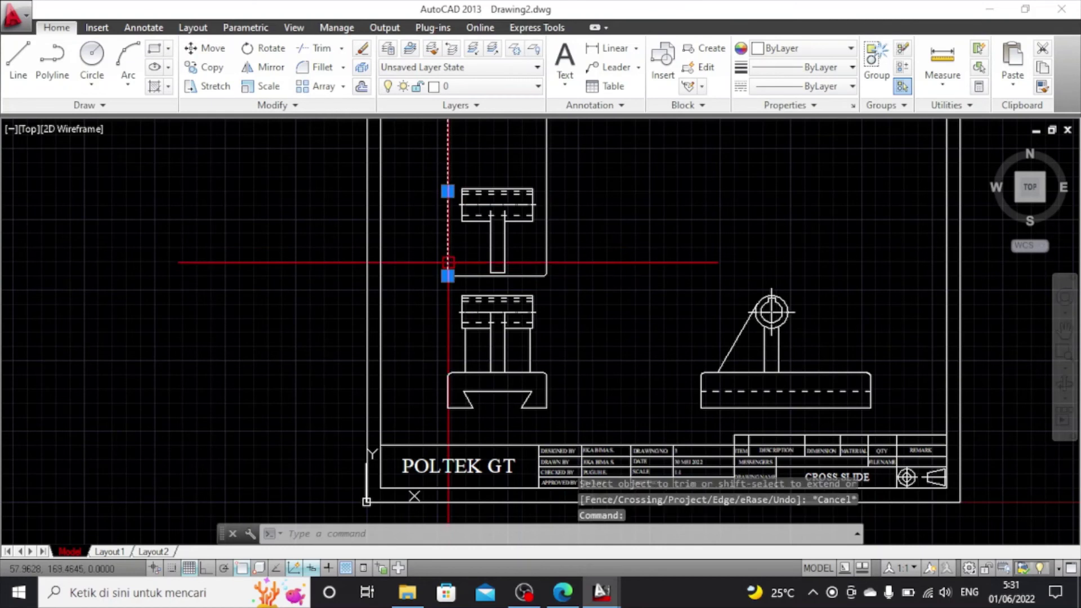
pyautogui.click(319, 67)
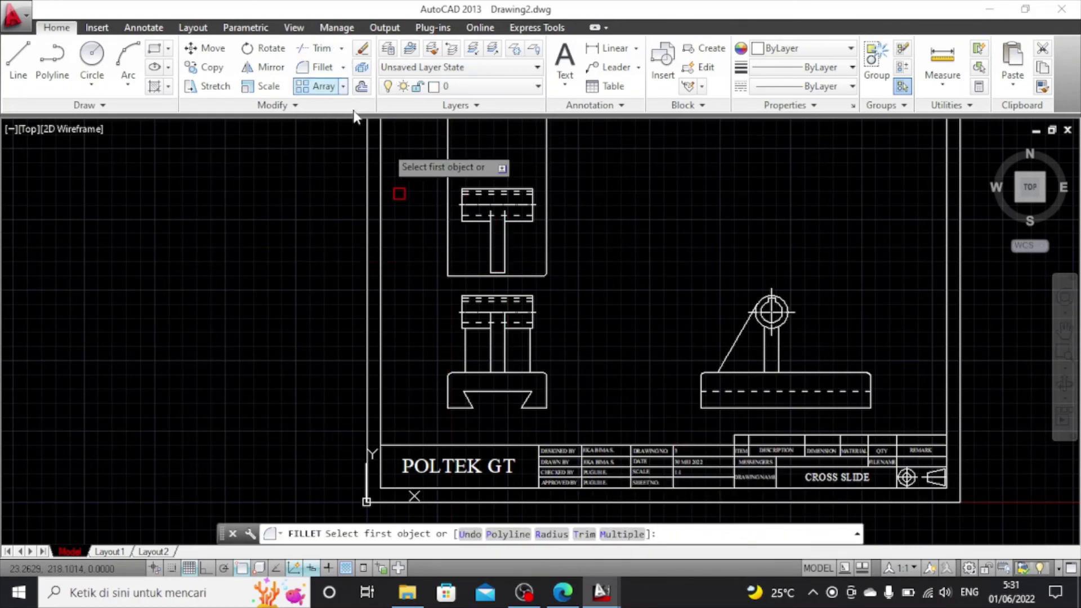
pyautogui.click(447, 223)
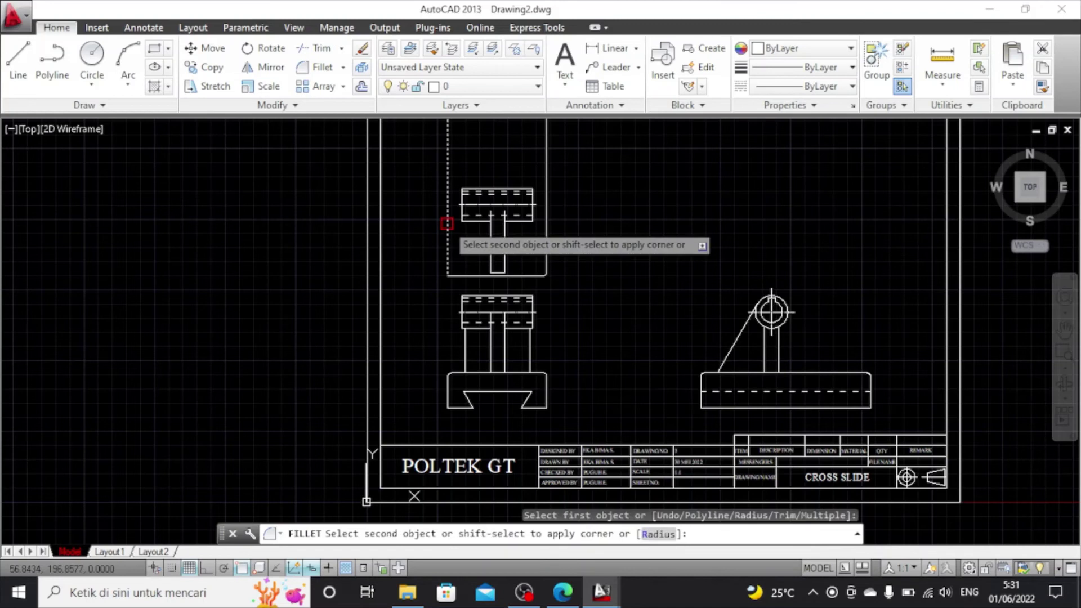
pyautogui.click(658, 534)
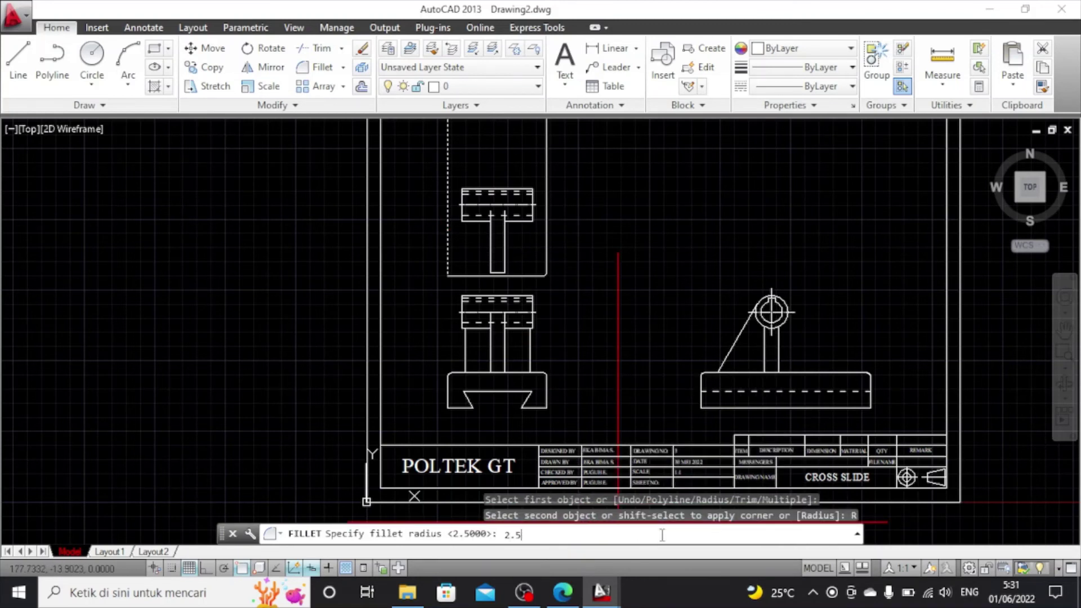
pyautogui.press('Return')
pyautogui.scroll(2, 389, 288)
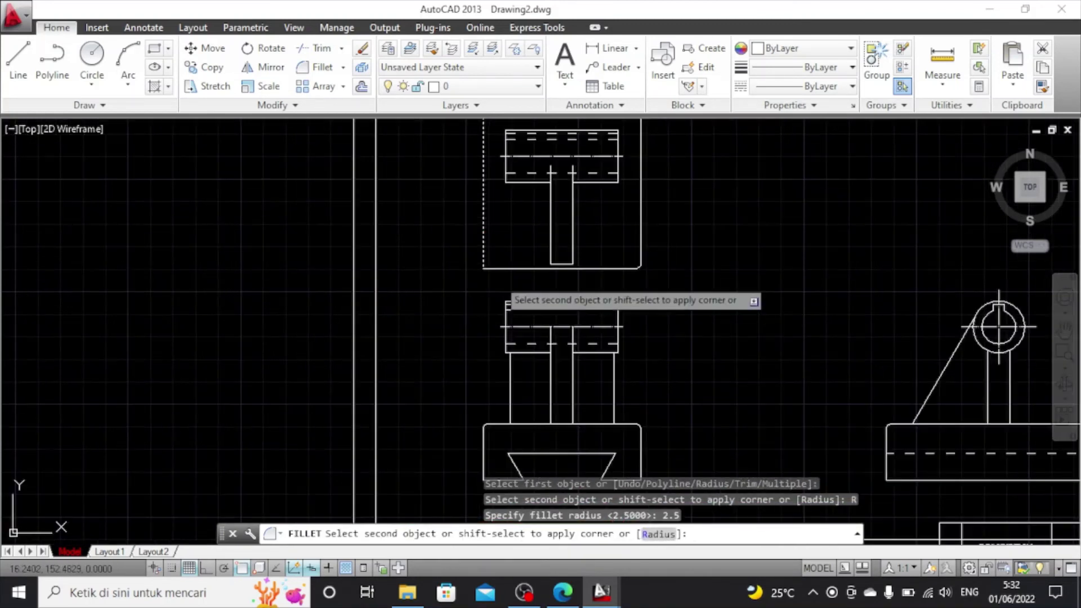
pyautogui.click(510, 267)
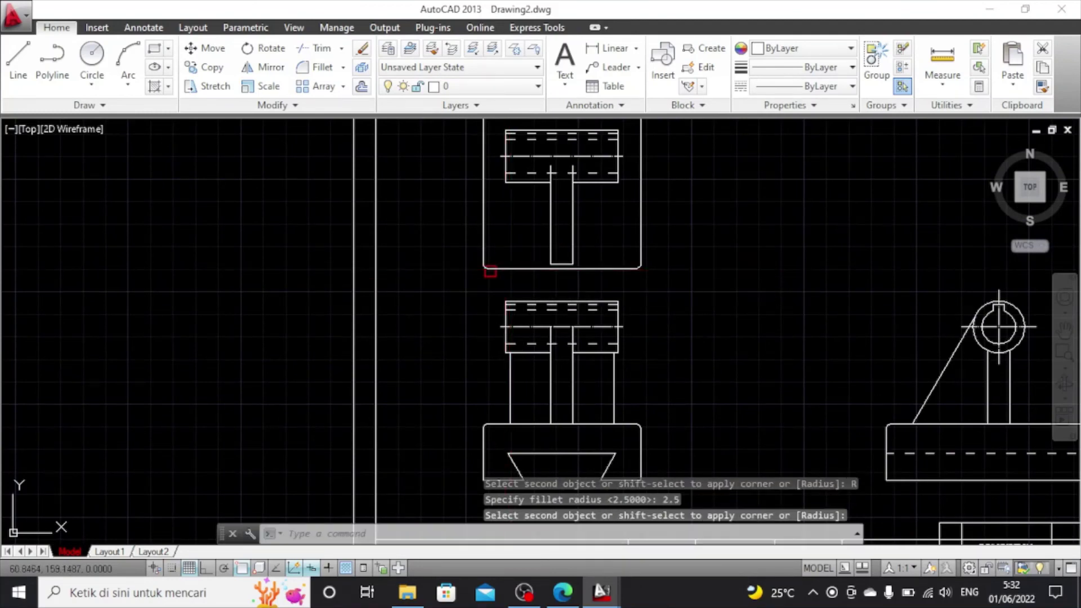
pyautogui.scroll(3, 482, 265)
pyautogui.scroll(-3, 483, 265)
pyautogui.scroll(-4, 494, 236)
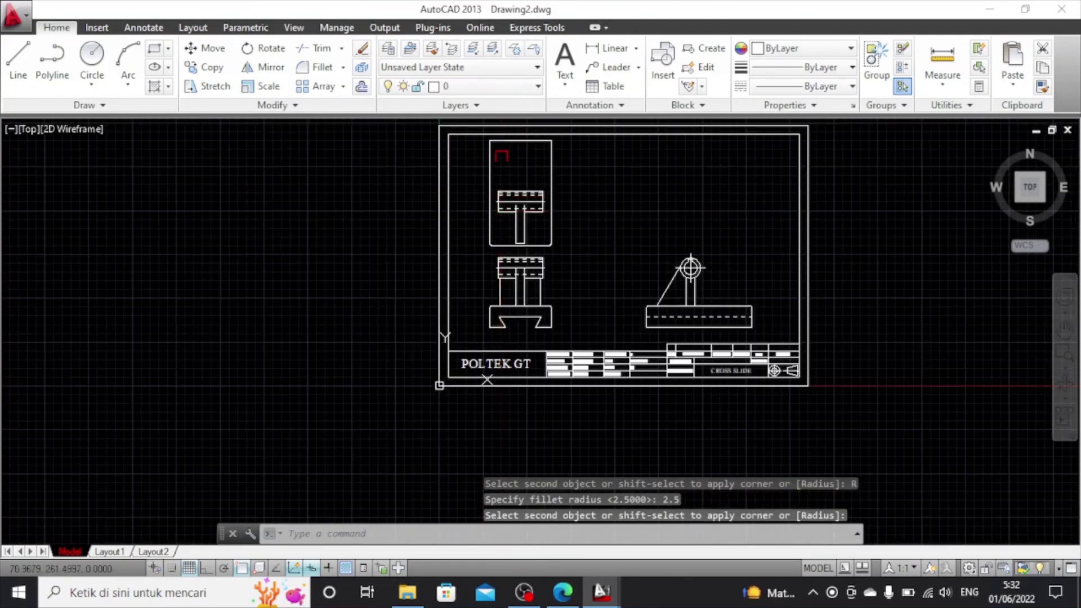
pyautogui.scroll(5, 492, 139)
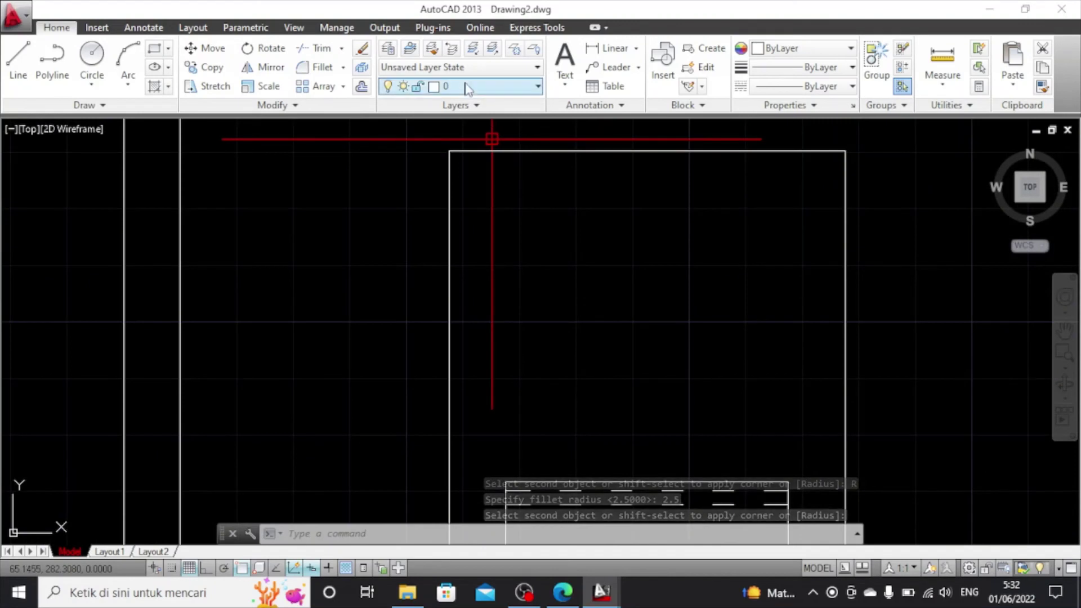
# Round the outline's top-left corner with a 2.5 radius fillet
pyautogui.click(313, 69)
pyautogui.click(510, 151)
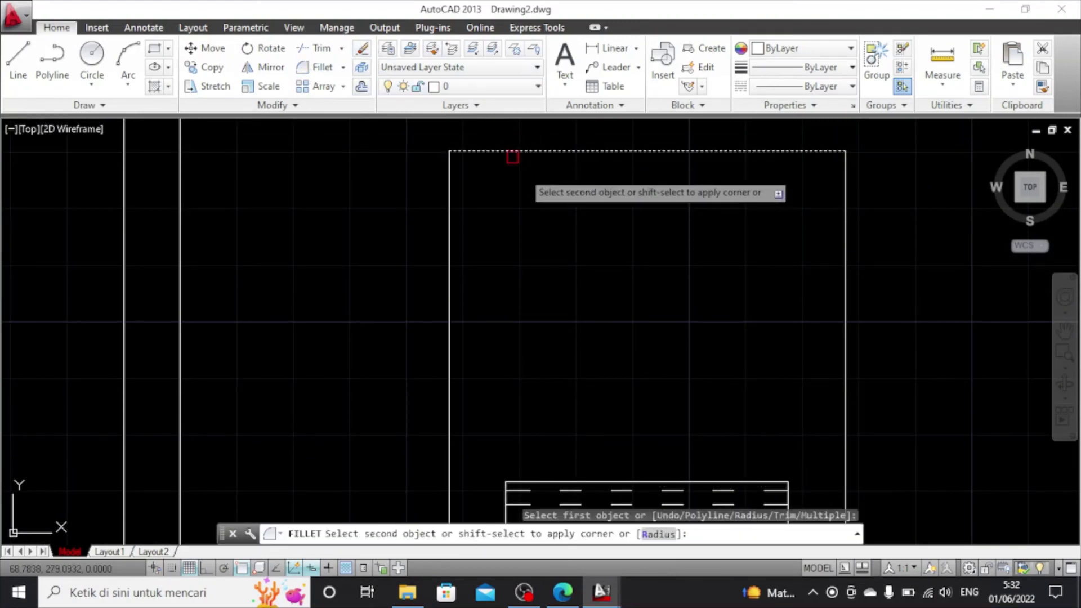
pyautogui.press('Return')
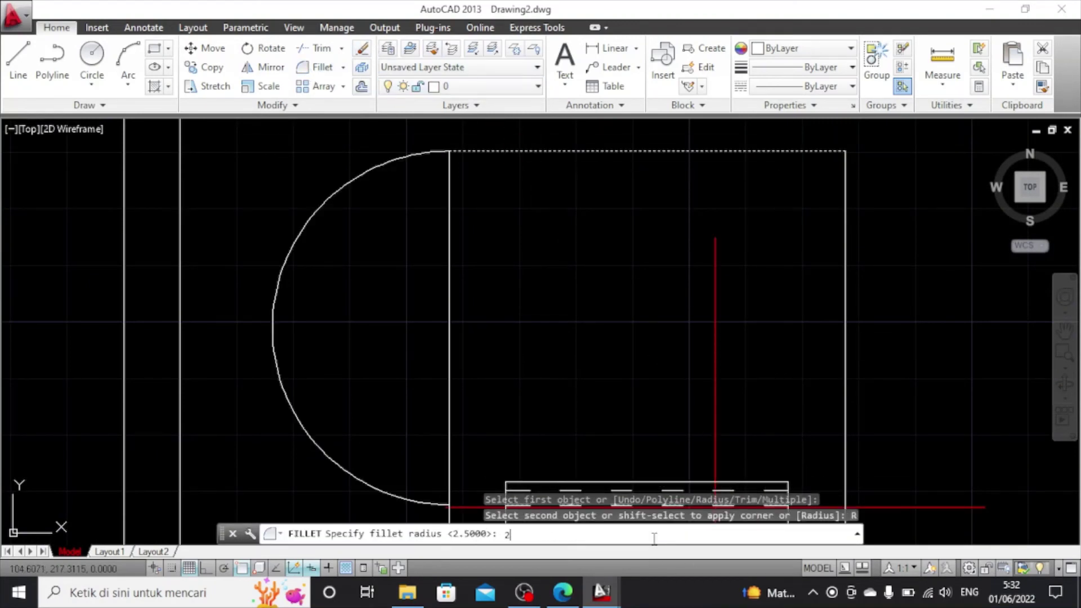
pyautogui.write('2.5')
pyautogui.press('Return')
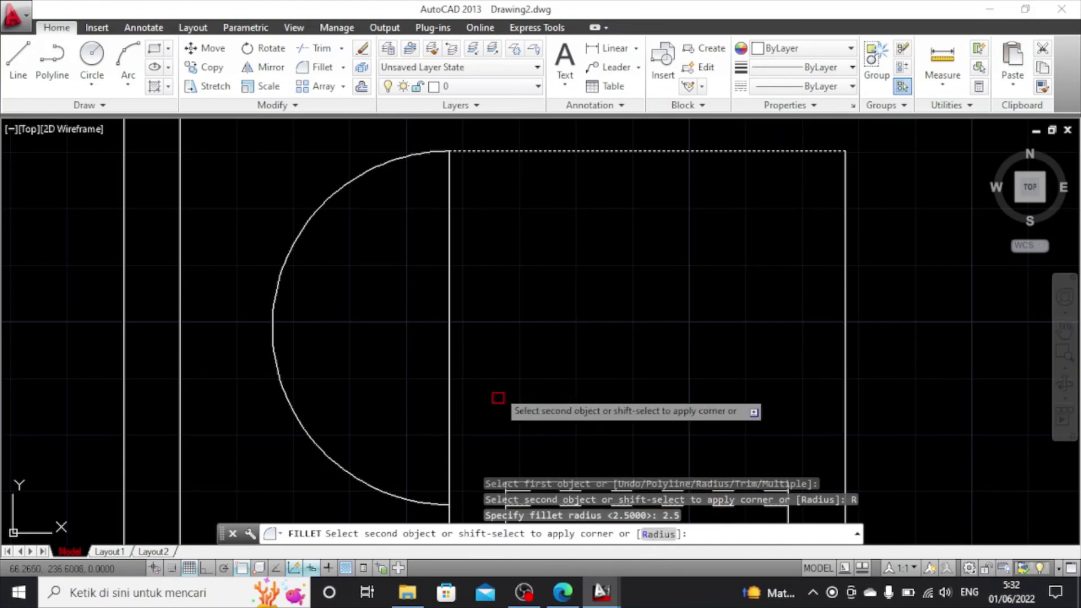
pyautogui.click(446, 261)
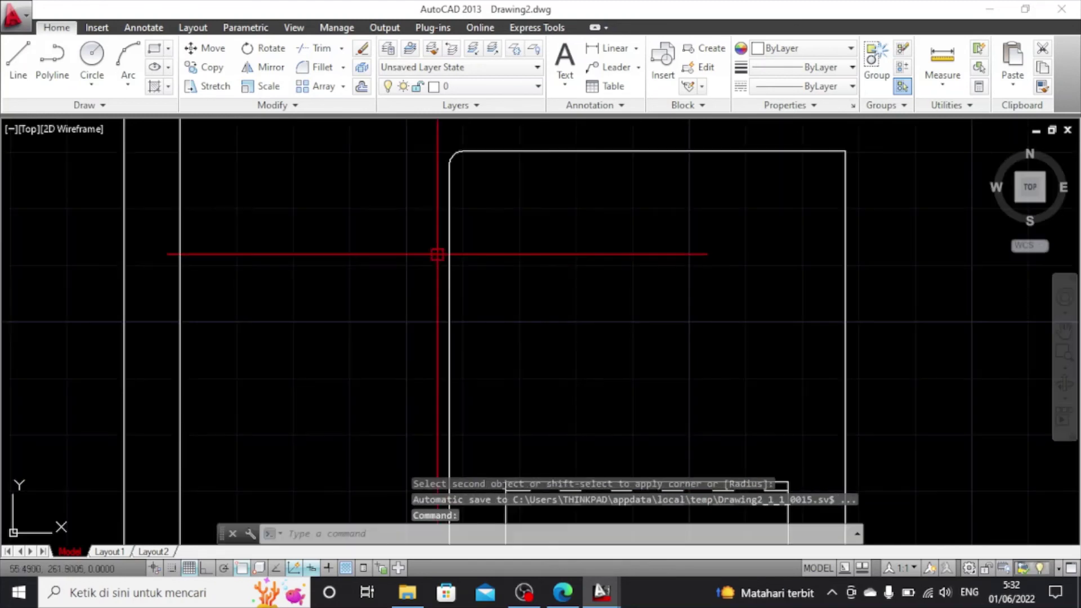
# Round the outline's top-right corner at 2.5 and select the stray dashed line
pyautogui.click(322, 68)
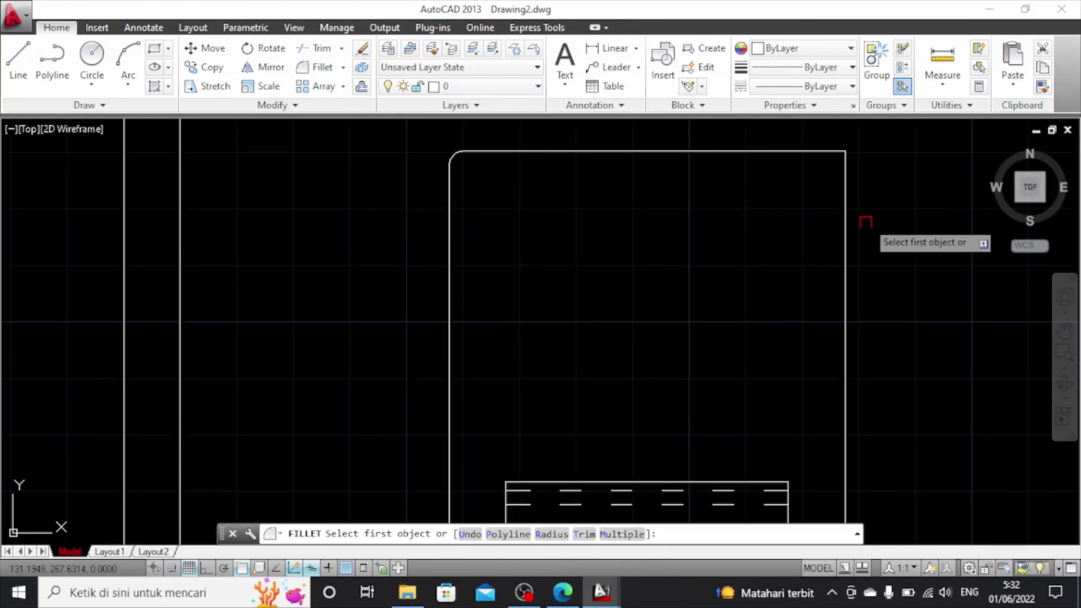
pyautogui.click(817, 157)
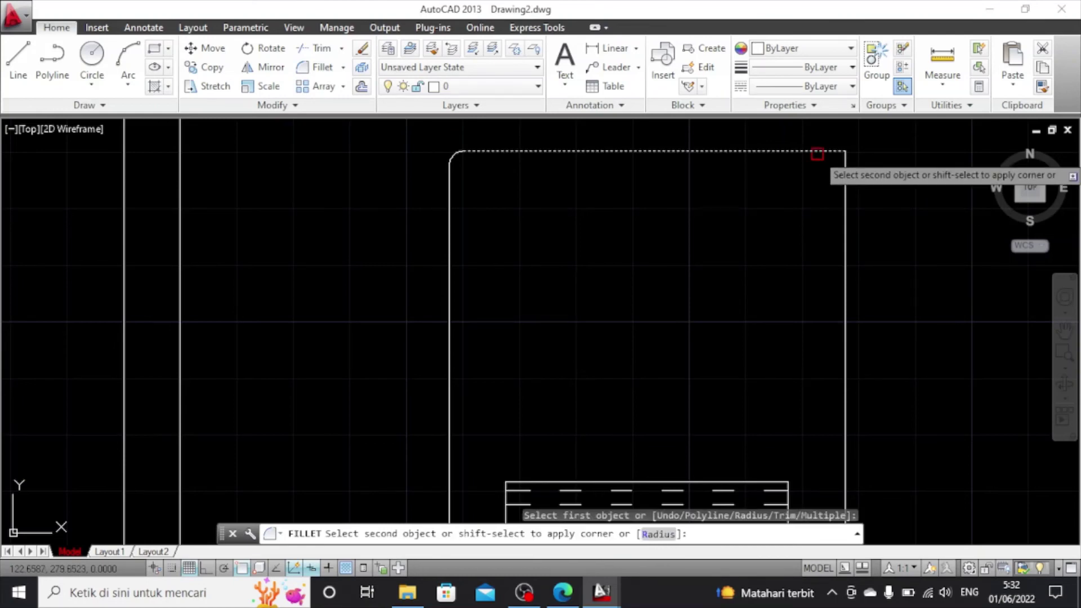
pyautogui.click(845, 182)
pyautogui.scroll(-4, 644, 201)
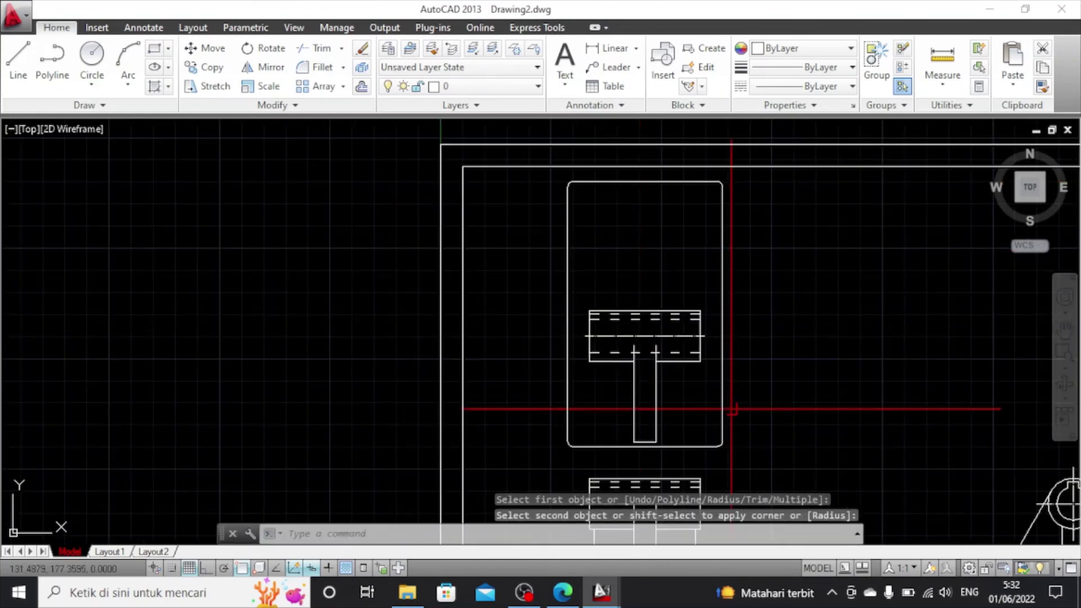
pyautogui.scroll(2, 725, 450)
pyautogui.scroll(-3, 725, 450)
pyautogui.scroll(3, 724, 445)
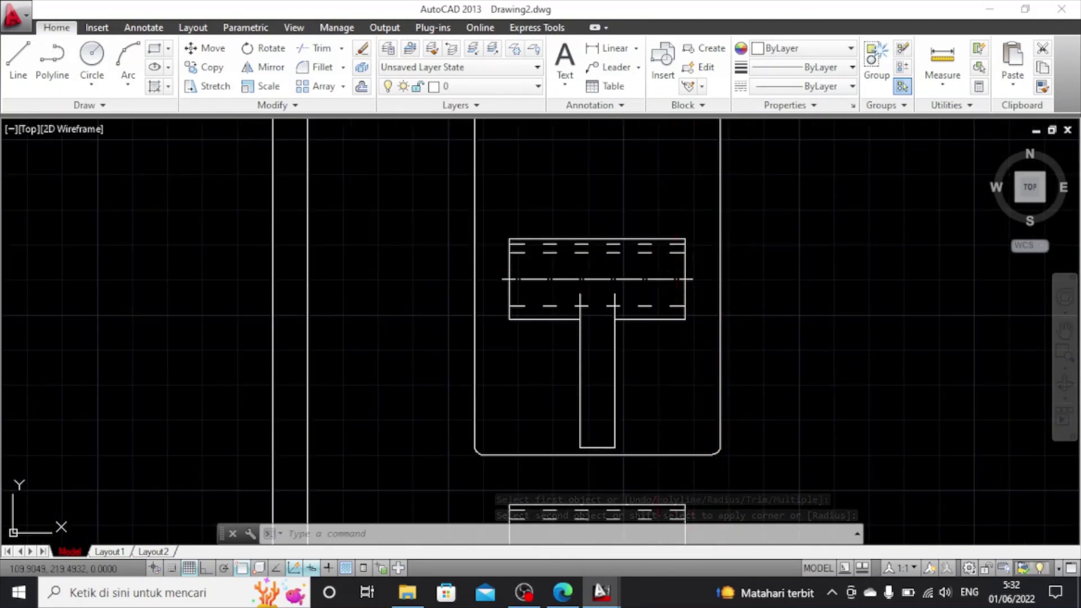
pyautogui.scroll(-2, 658, 246)
pyautogui.scroll(2, 658, 247)
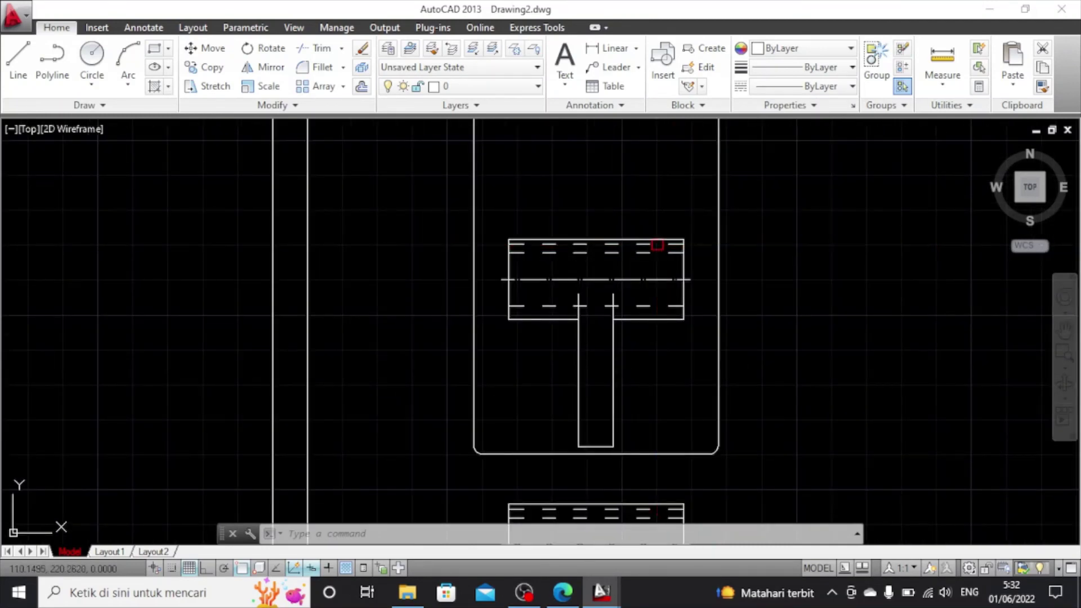
pyautogui.scroll(2, 657, 246)
pyautogui.click(644, 245)
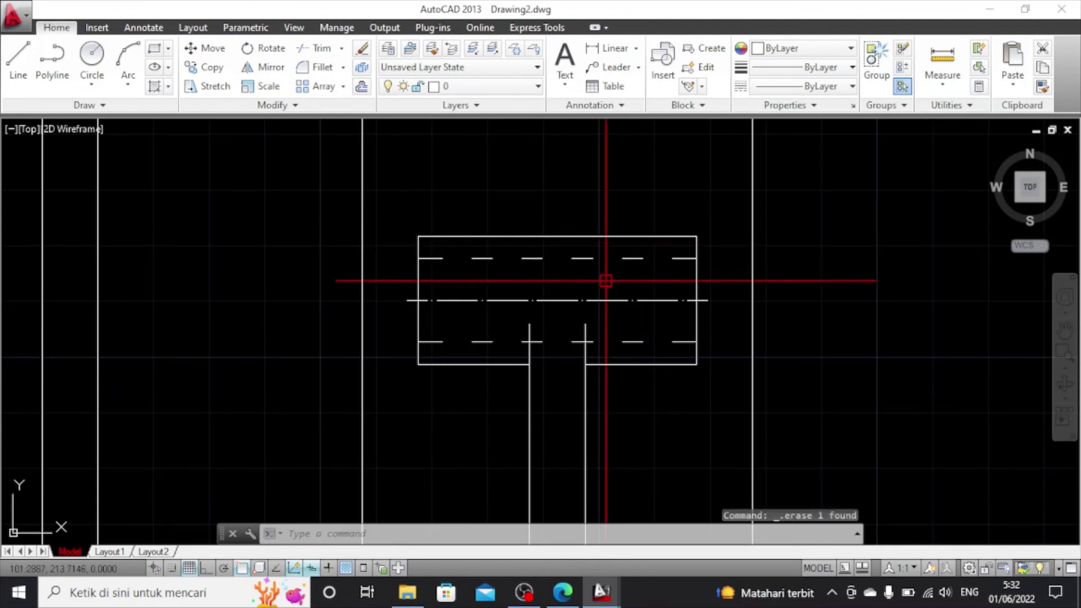
pyautogui.scroll(-3, 604, 280)
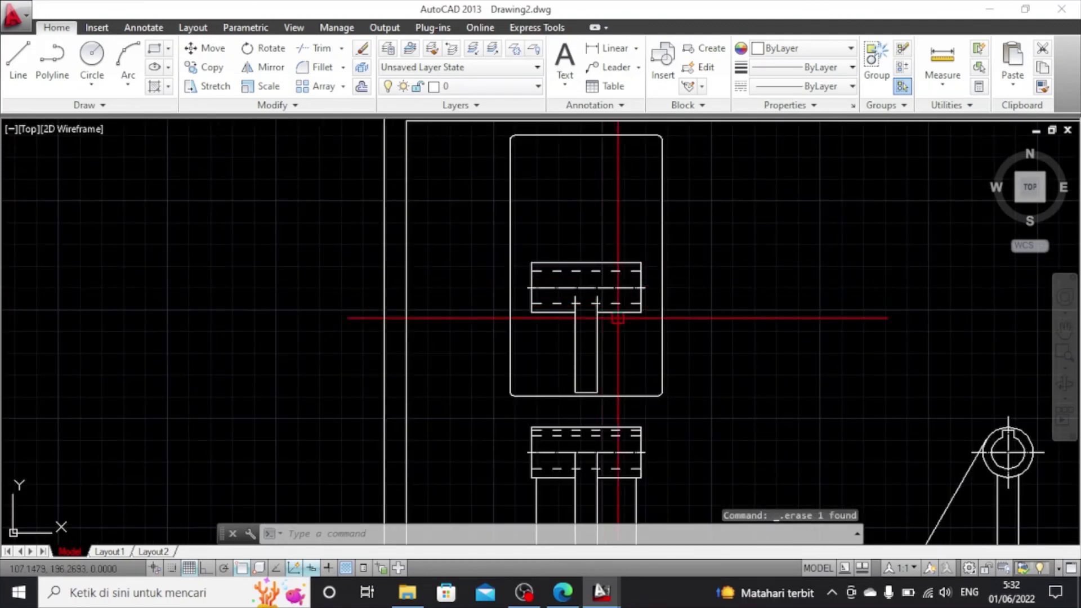
# With Ortho on, draw a line from the centre line's end: up 1.25, left to the edge, down 2.5
pyautogui.click(20, 57)
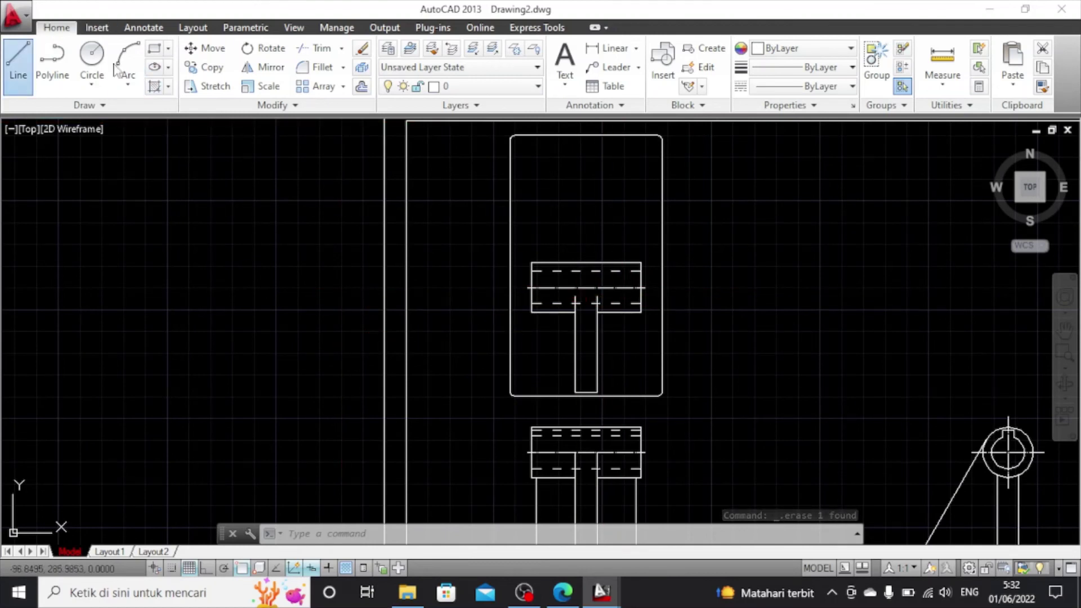
pyautogui.scroll(2, 586, 254)
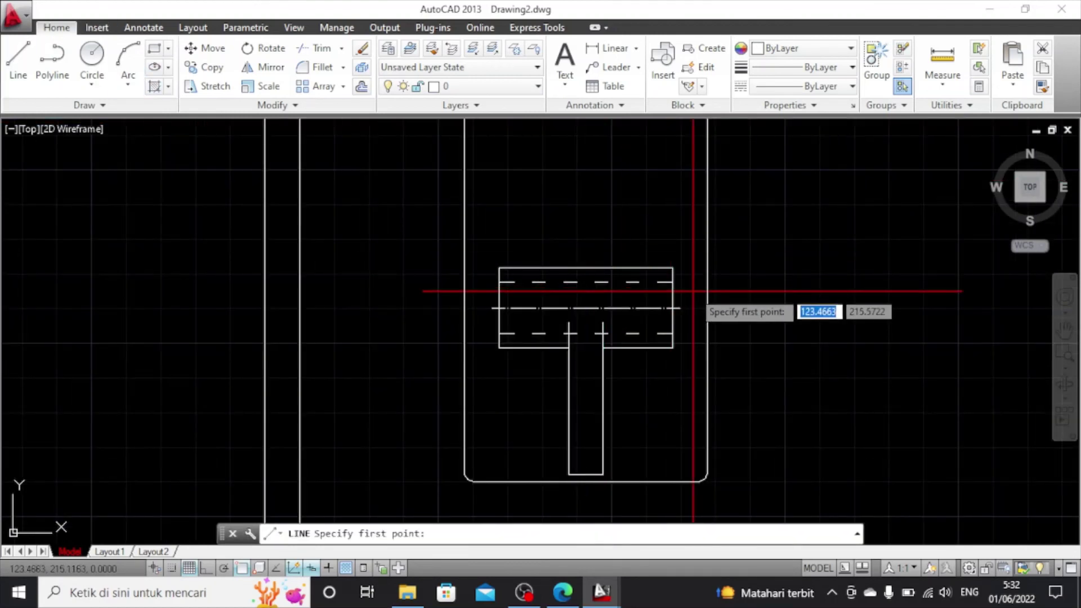
pyautogui.scroll(2, 693, 293)
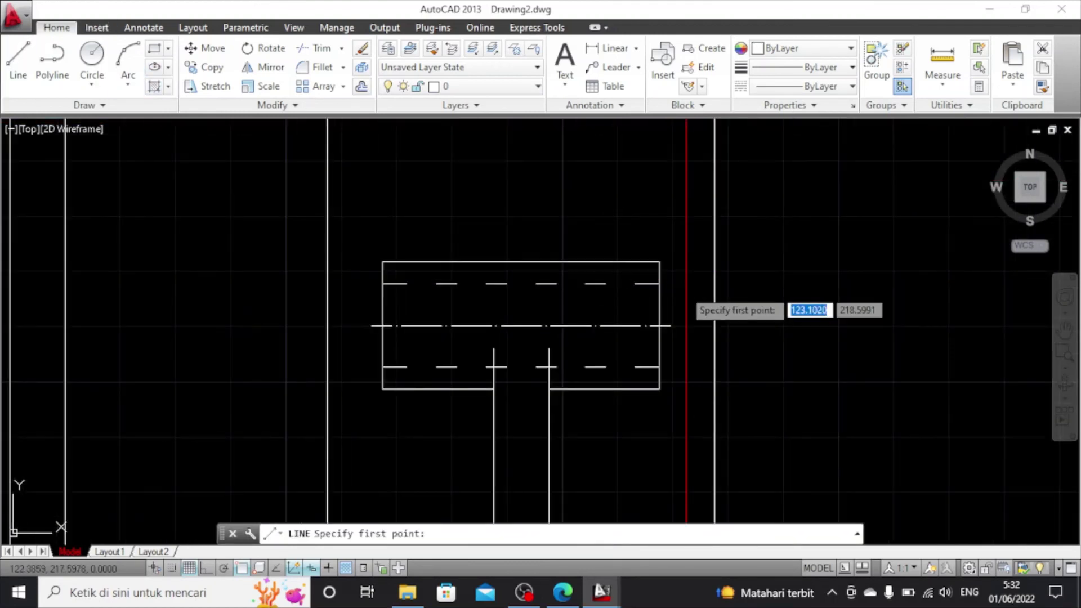
pyautogui.click(659, 325)
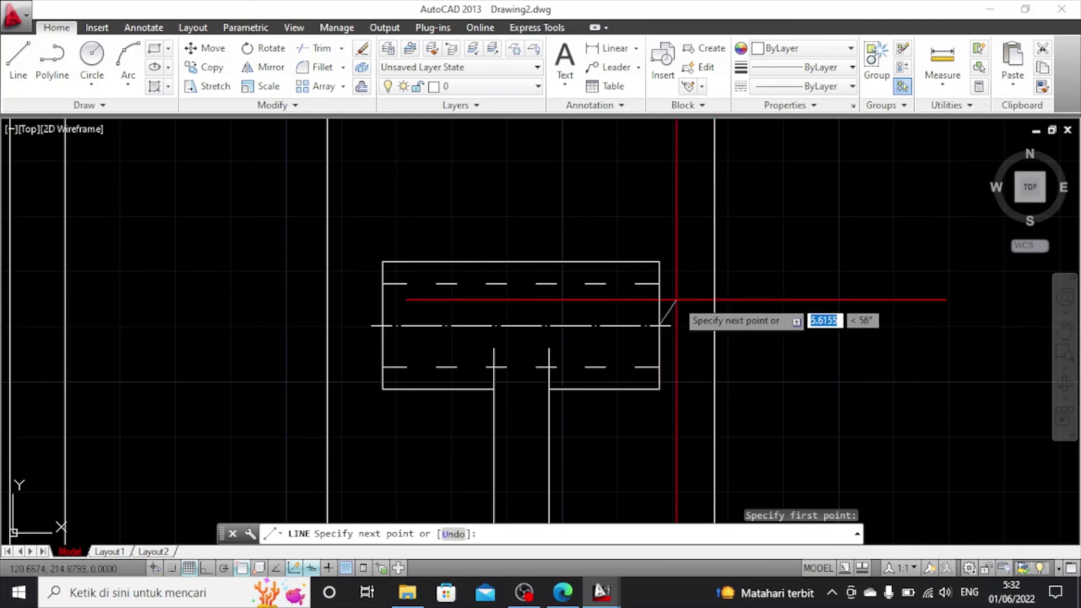
pyautogui.press('F8')
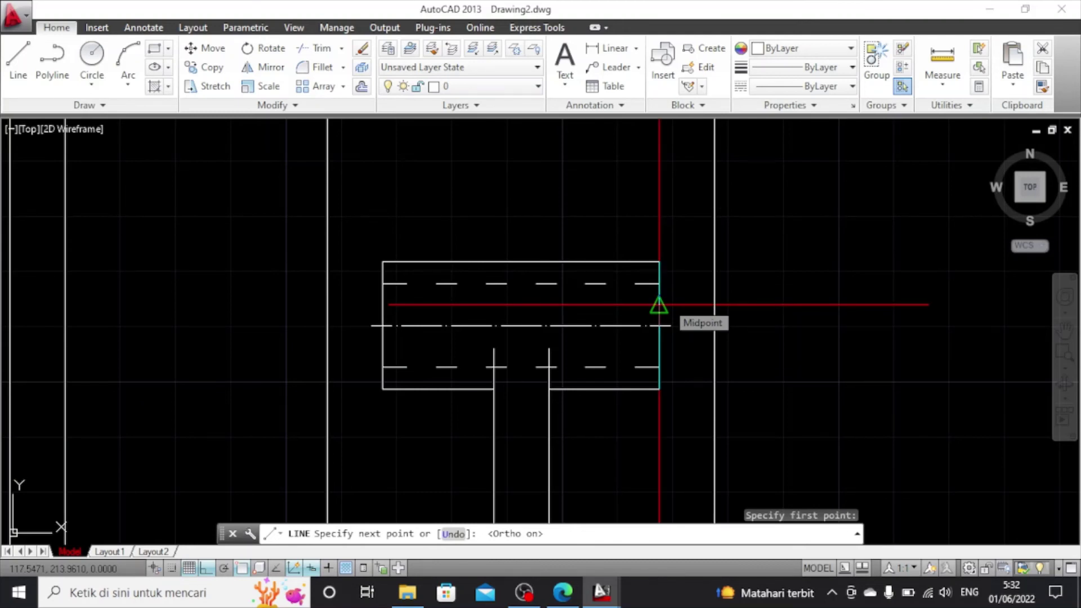
pyautogui.write('1.25')
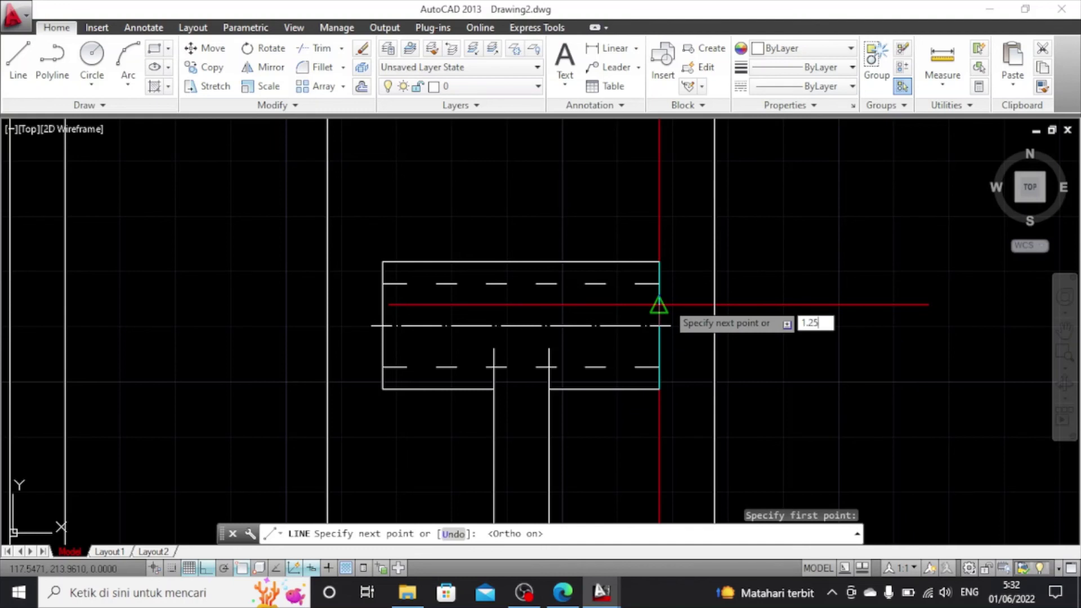
pyautogui.press('Return')
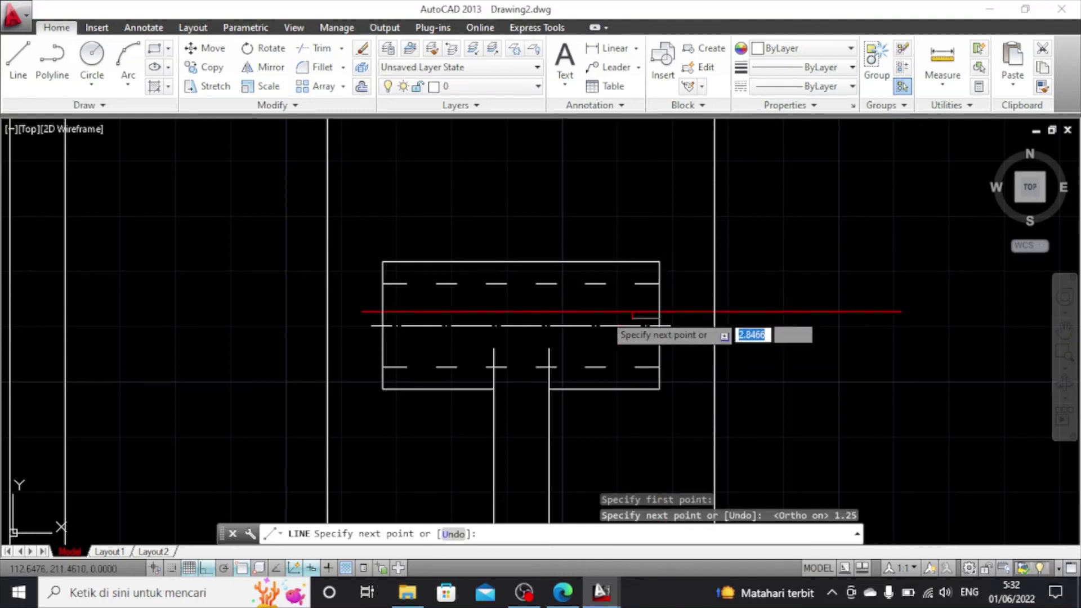
pyautogui.click(382, 318)
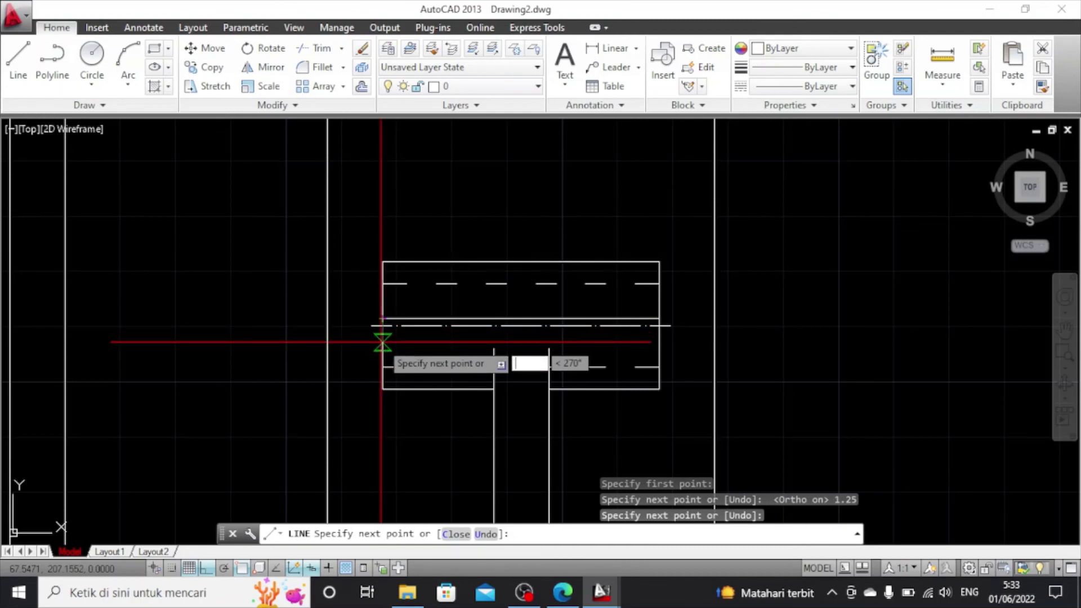
pyautogui.write('2.5')
pyautogui.press('Return')
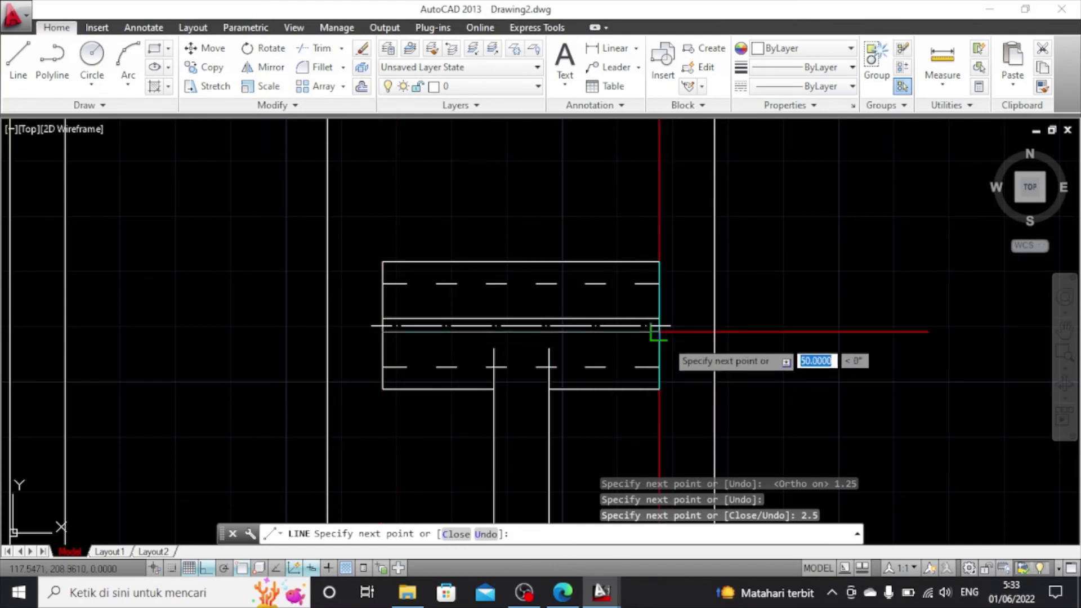
pyautogui.press('Escape')
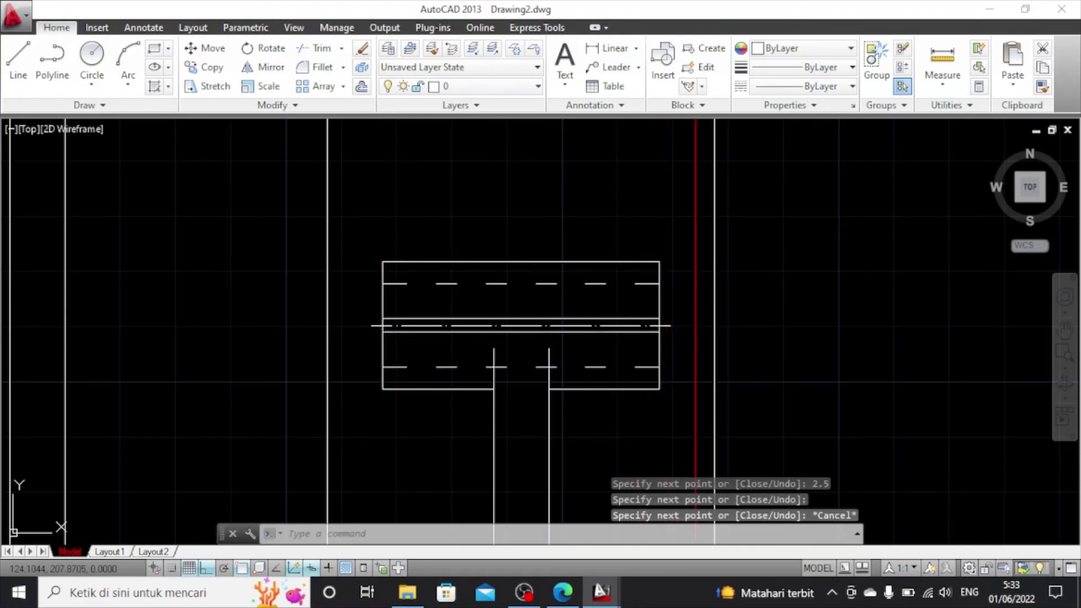
pyautogui.scroll(2, 698, 338)
pyautogui.scroll(-2, 696, 339)
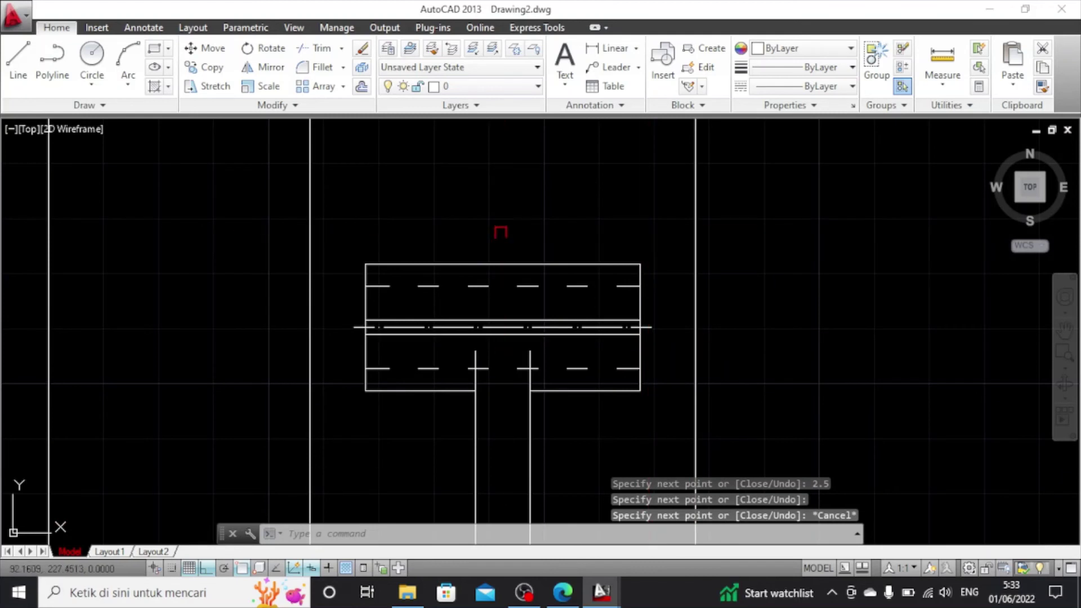
# Select the upper and lower dashed lines, the new line and the centre line
pyautogui.click(582, 289)
pyautogui.click(580, 320)
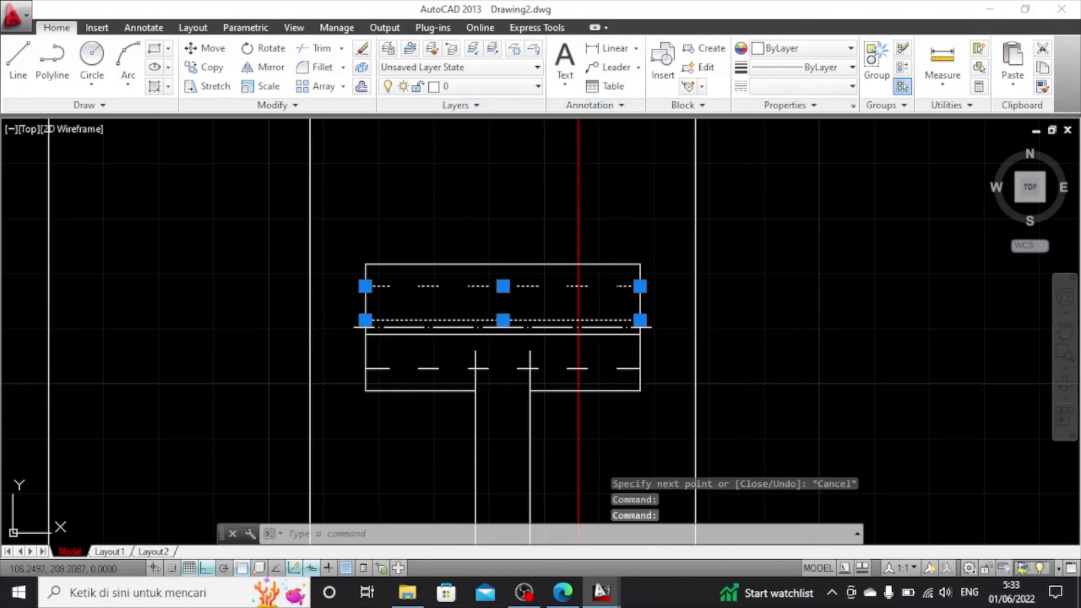
pyautogui.click(578, 335)
pyautogui.click(579, 368)
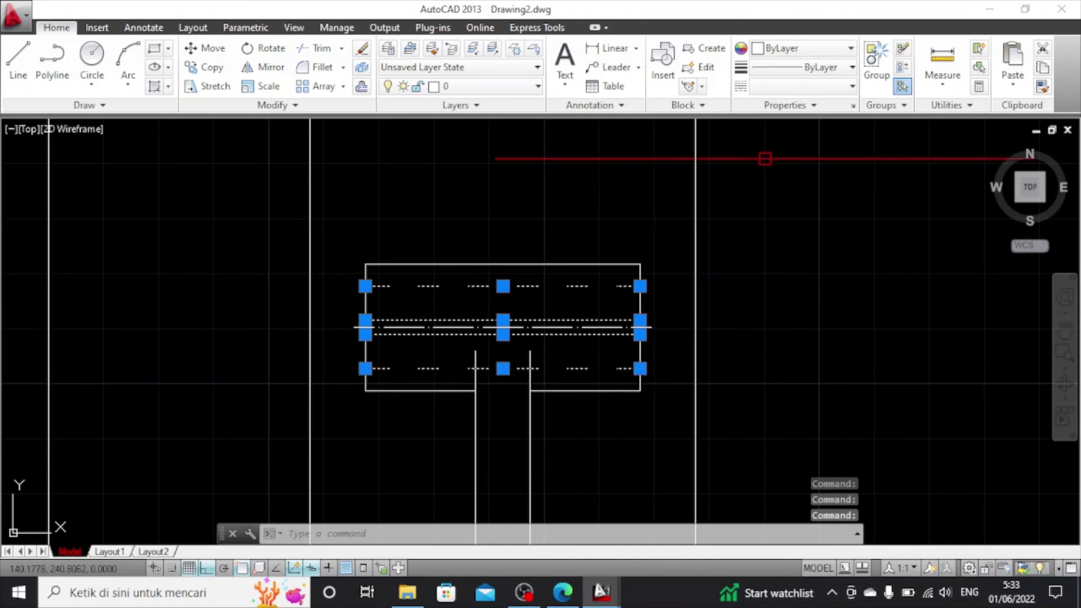
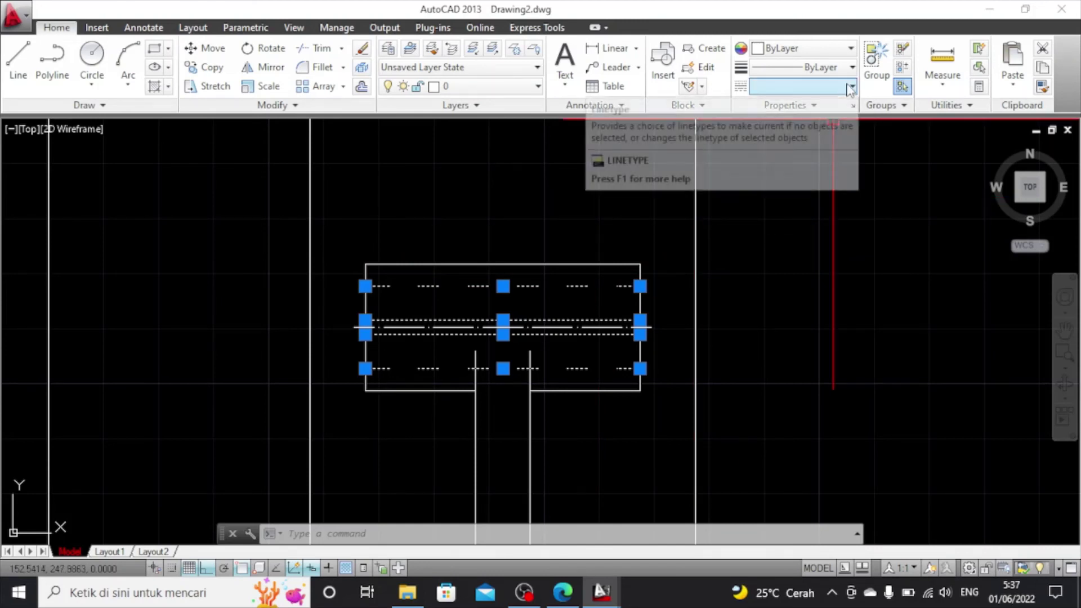
# Load the ACAD_ISO02W100 linetype into the drawing
pyautogui.click(803, 87)
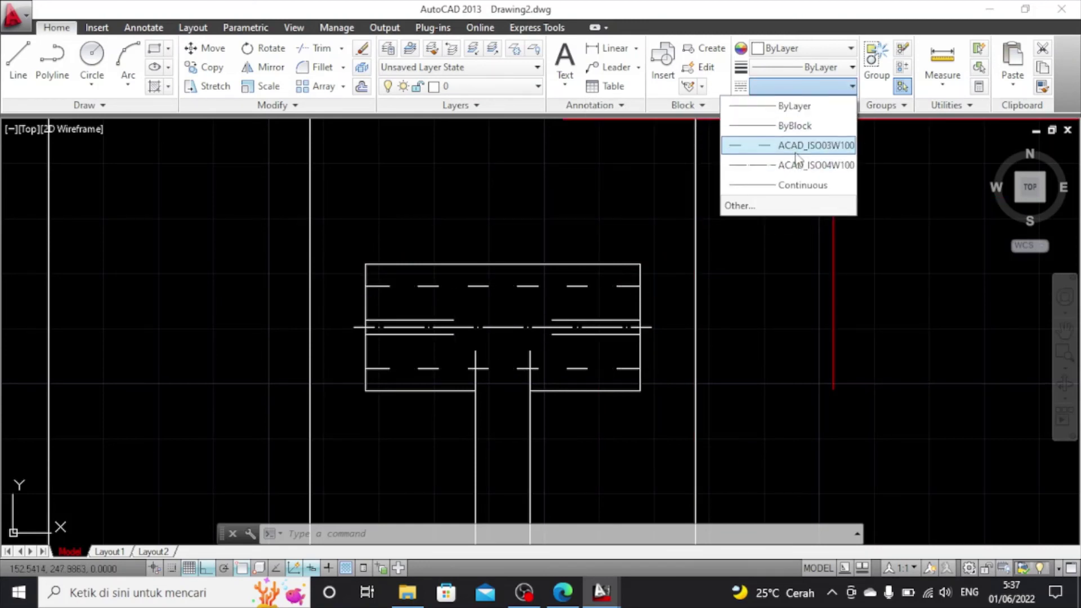
pyautogui.click(802, 206)
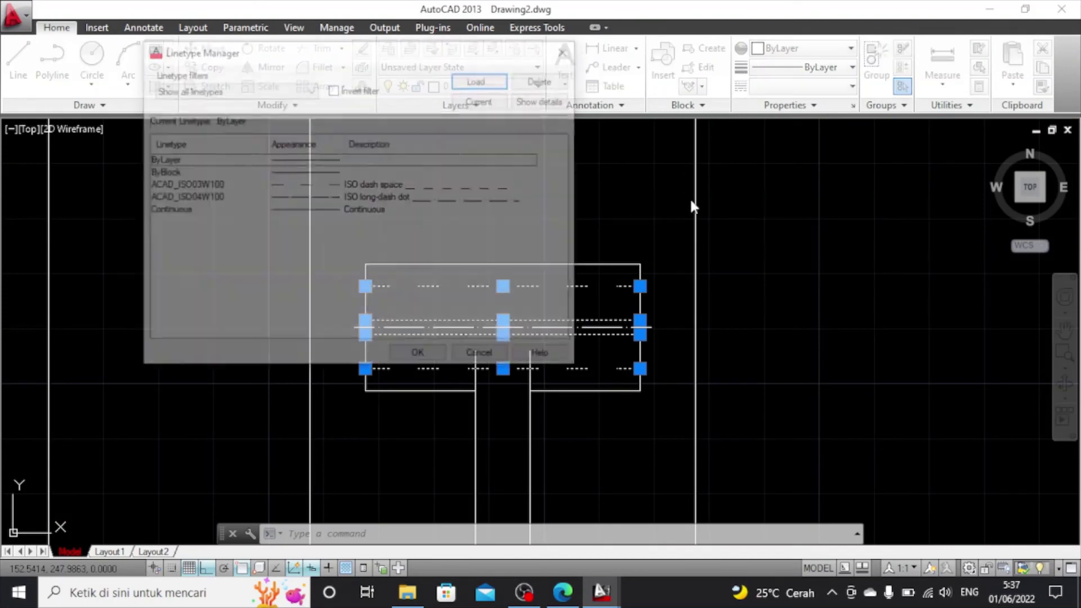
pyautogui.click(479, 80)
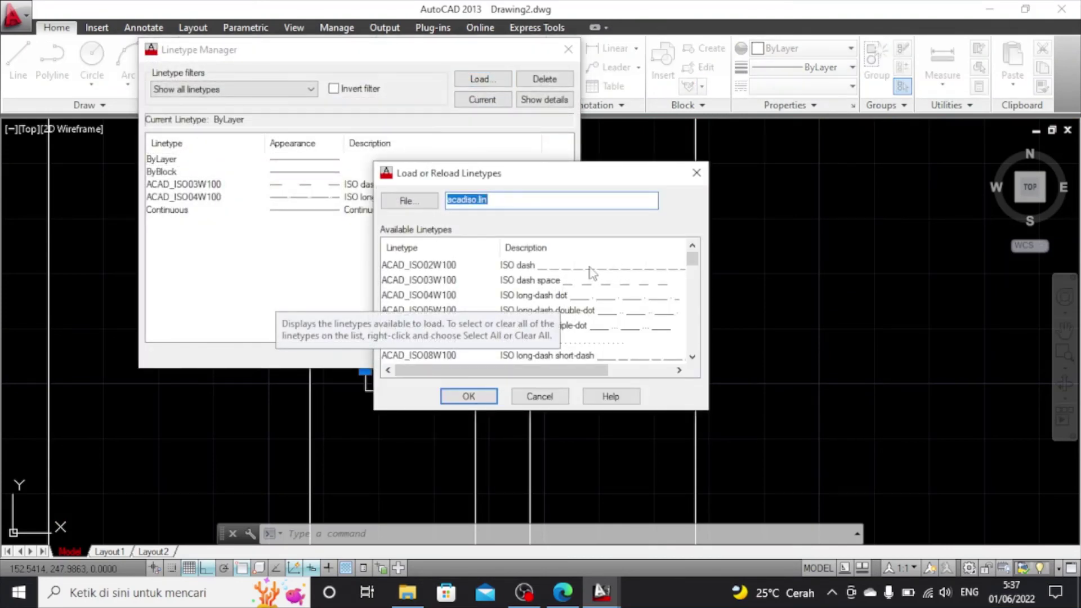
pyautogui.click(587, 266)
pyautogui.click(469, 394)
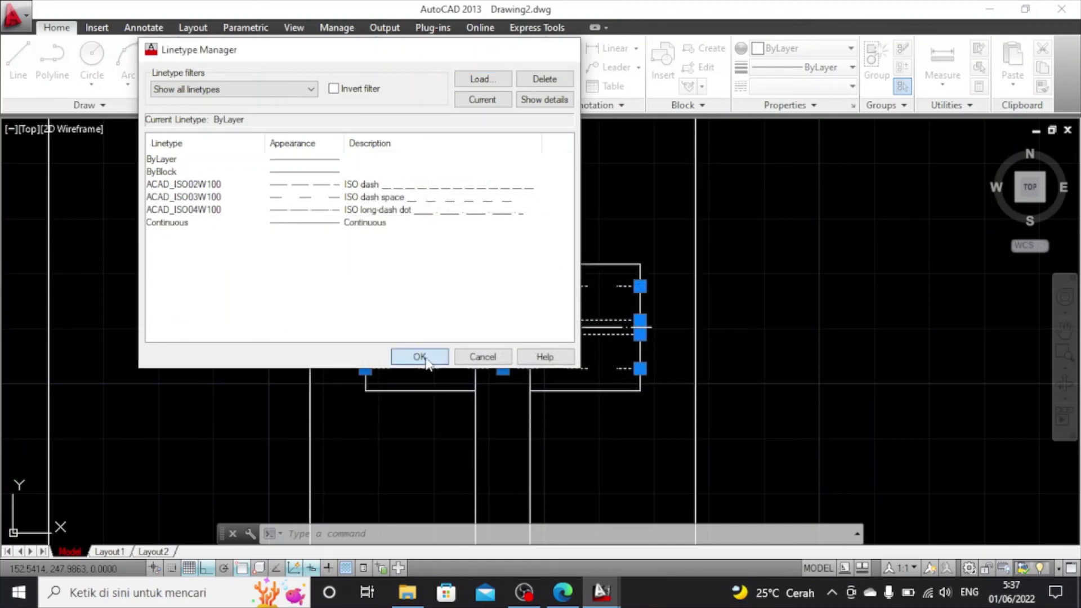
pyautogui.click(419, 357)
# Apply ACAD_ISO02W100 to the four dashed hidden lines and show their properties
pyautogui.click(546, 291)
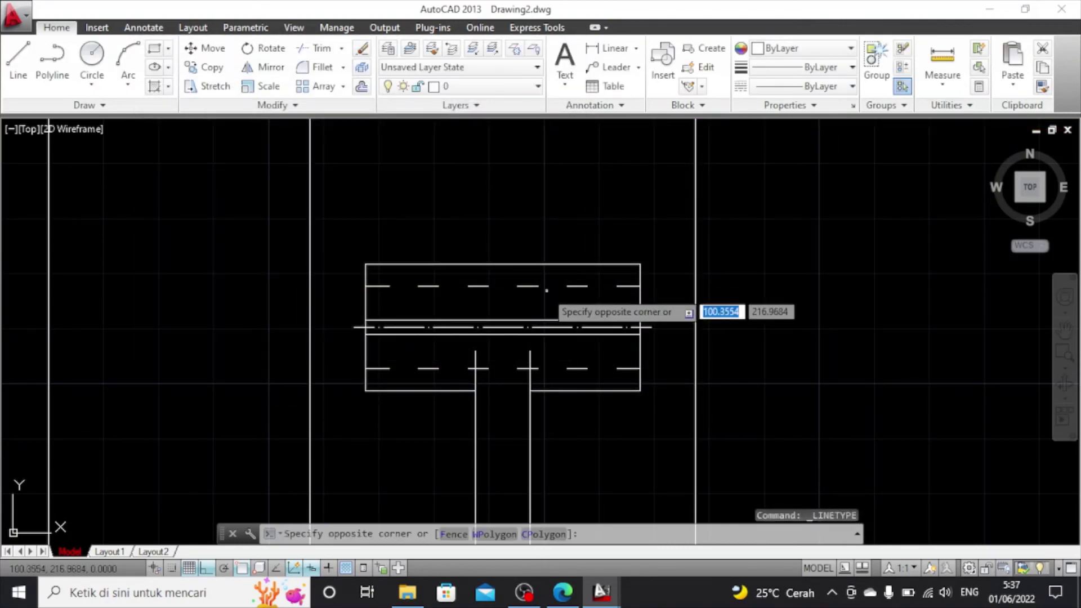
pyautogui.click(533, 282)
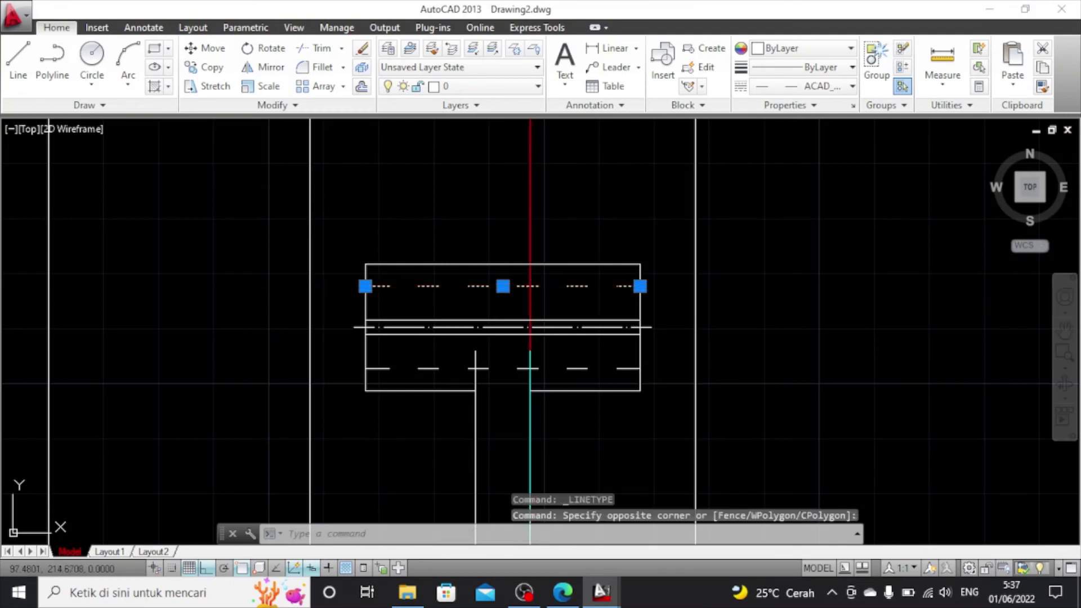
pyautogui.click(537, 325)
pyautogui.click(502, 329)
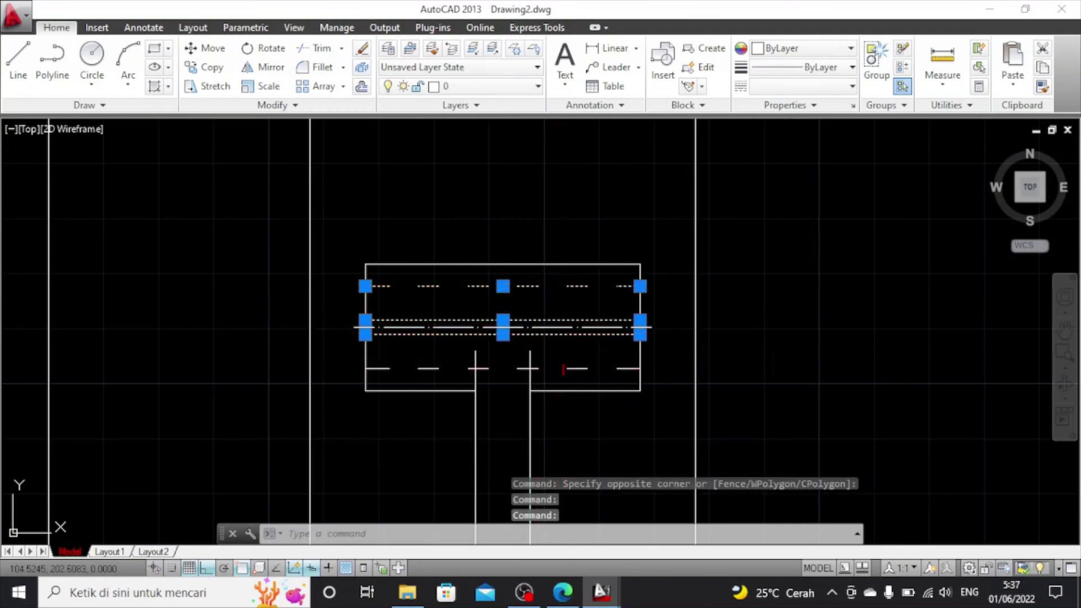
pyautogui.click(563, 368)
pyautogui.click(800, 86)
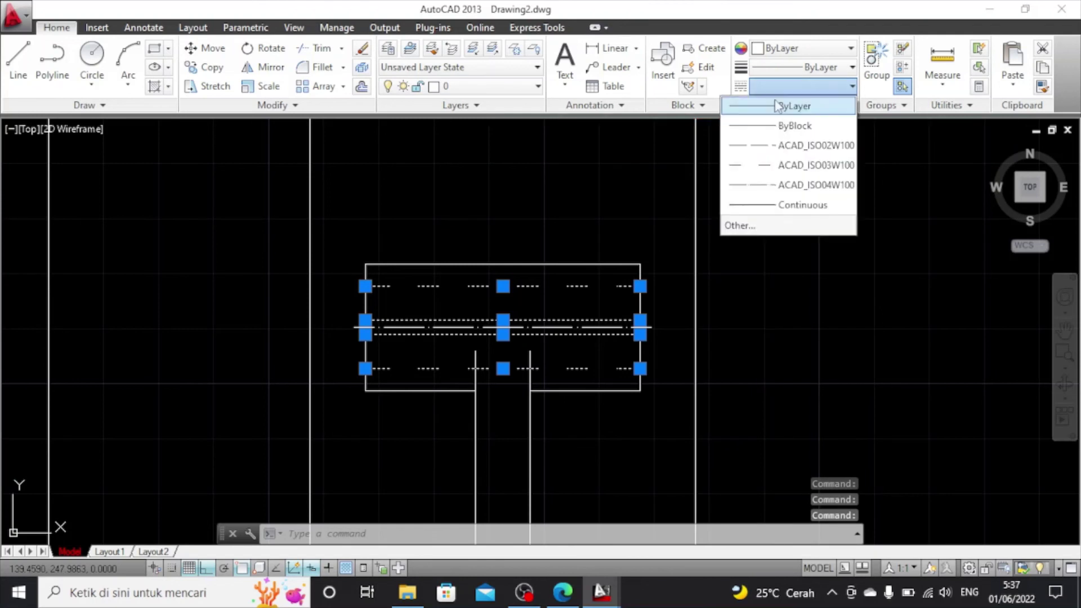
pyautogui.click(762, 145)
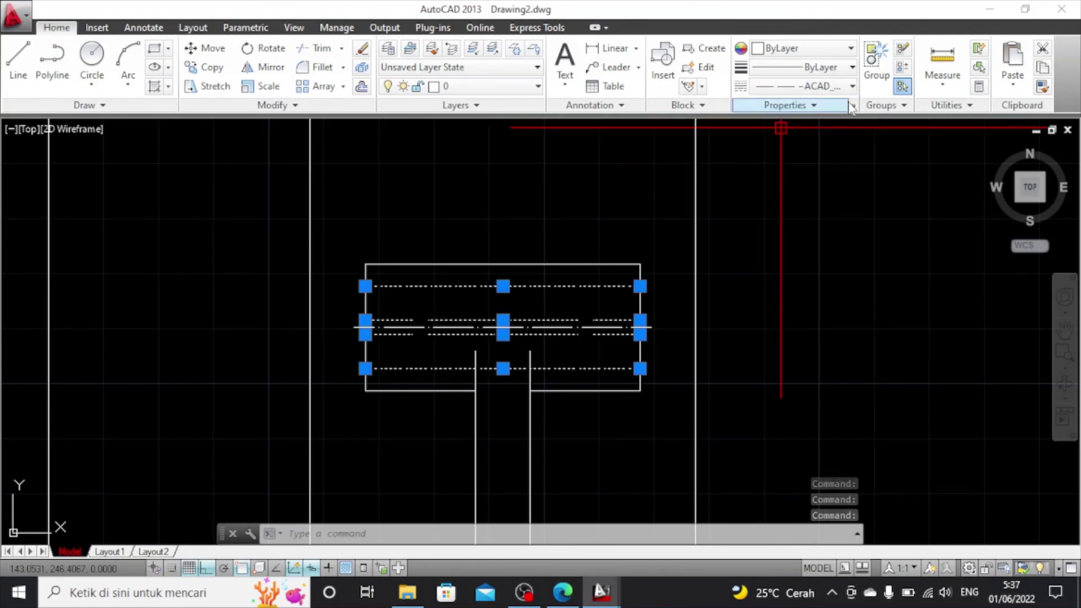
pyautogui.hotkey('ctrl', '1')
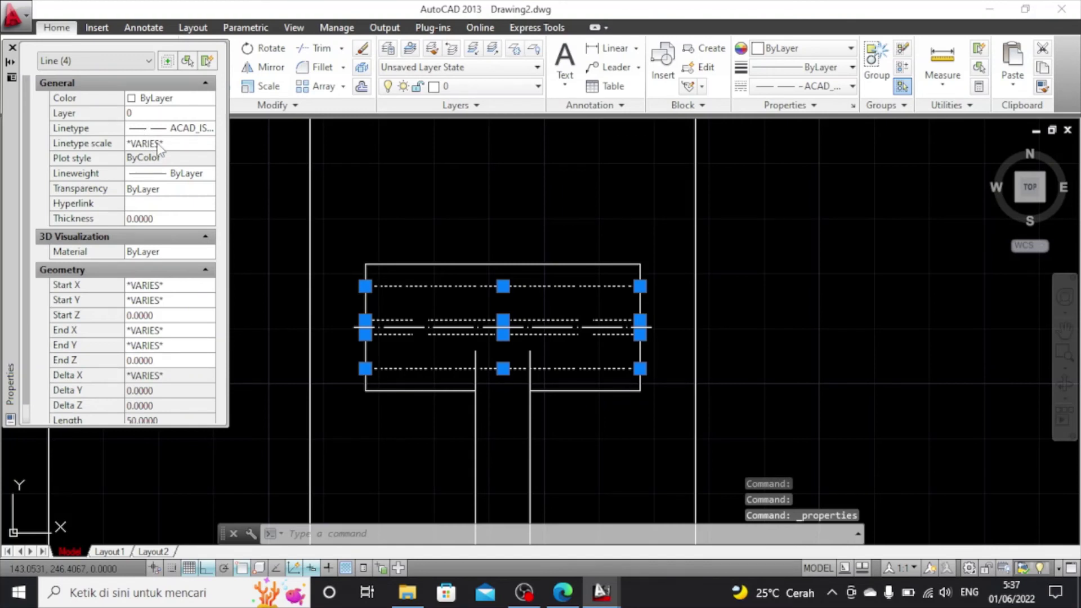
# Set the four hidden lines' linetype scale to 0.3 and close the Properties palette
pyautogui.click(159, 145)
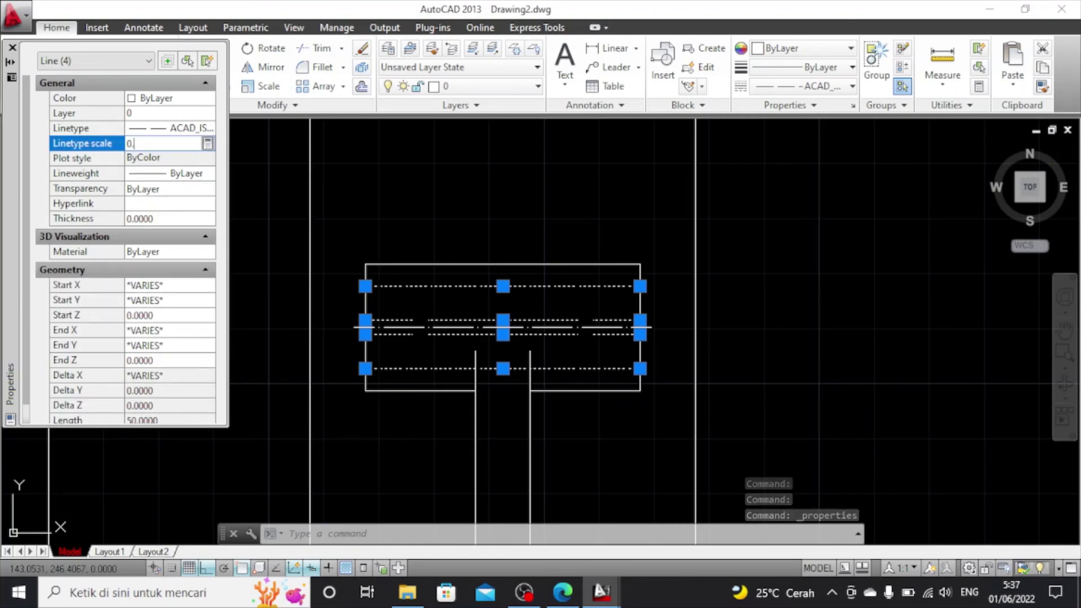
pyautogui.write('0.3')
pyautogui.press('Return')
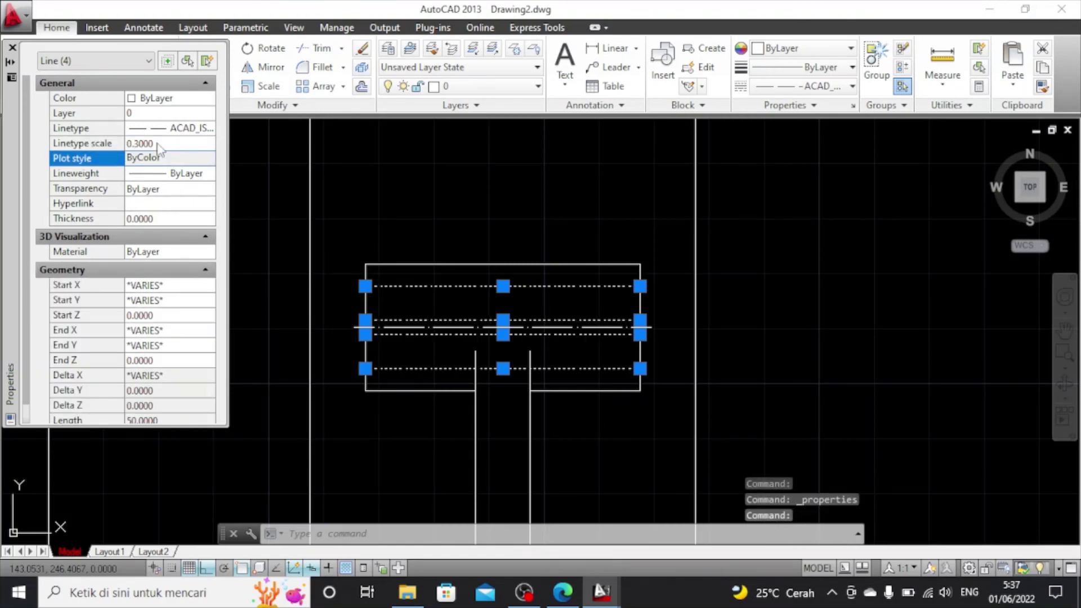
pyautogui.click(10, 49)
pyautogui.press('Escape')
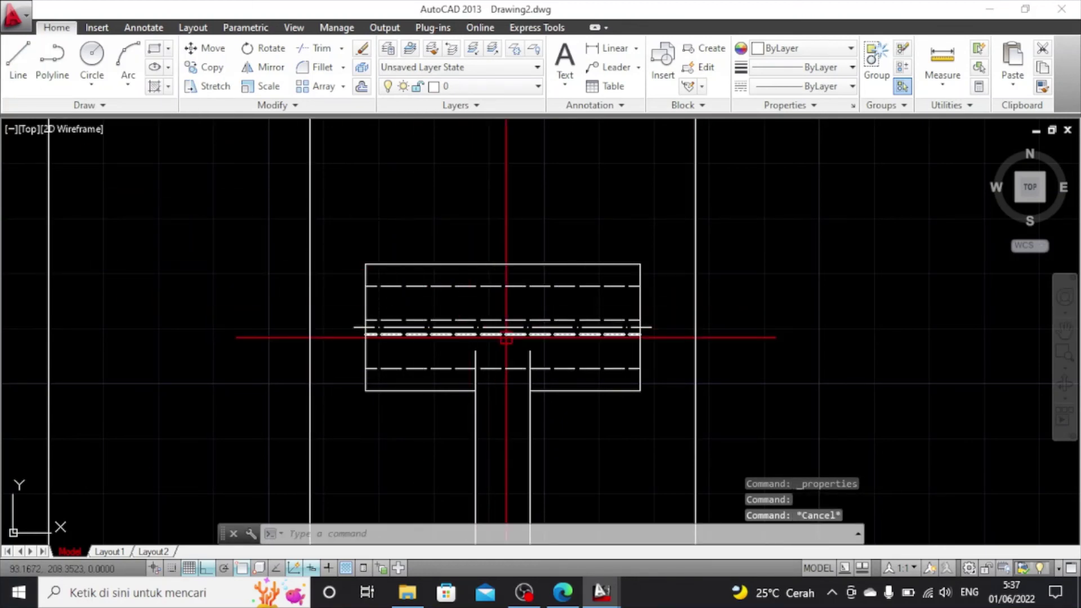
# Pan the sheet and start a vertical projection line from the trapezoid's top-left corner
pyautogui.scroll(-3, 506, 337)
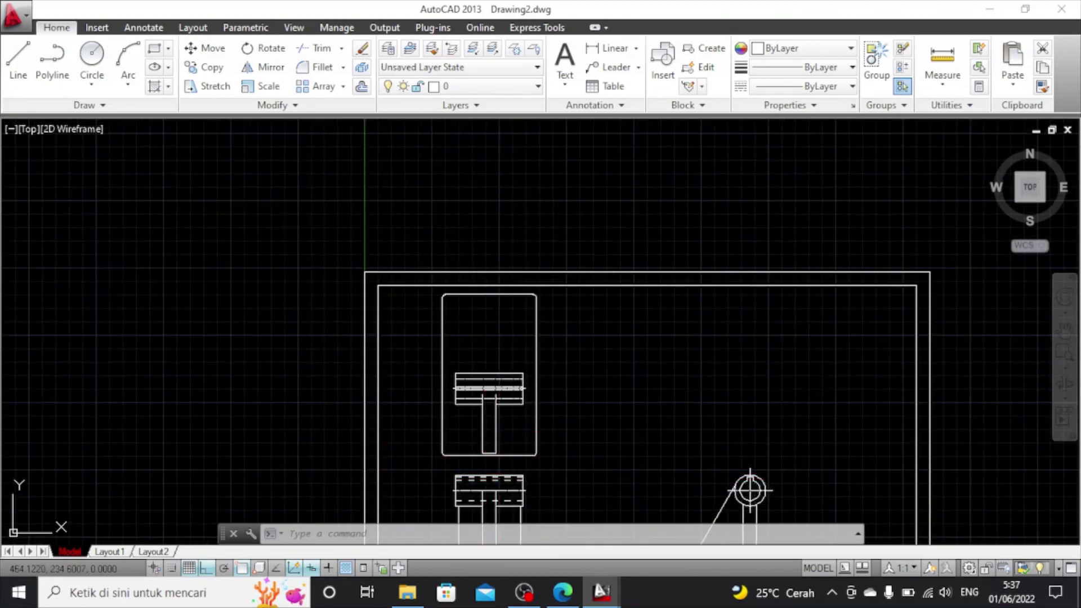
pyautogui.click(1065, 330)
pyautogui.moveTo(758, 361); pyautogui.dragTo(753, 239)
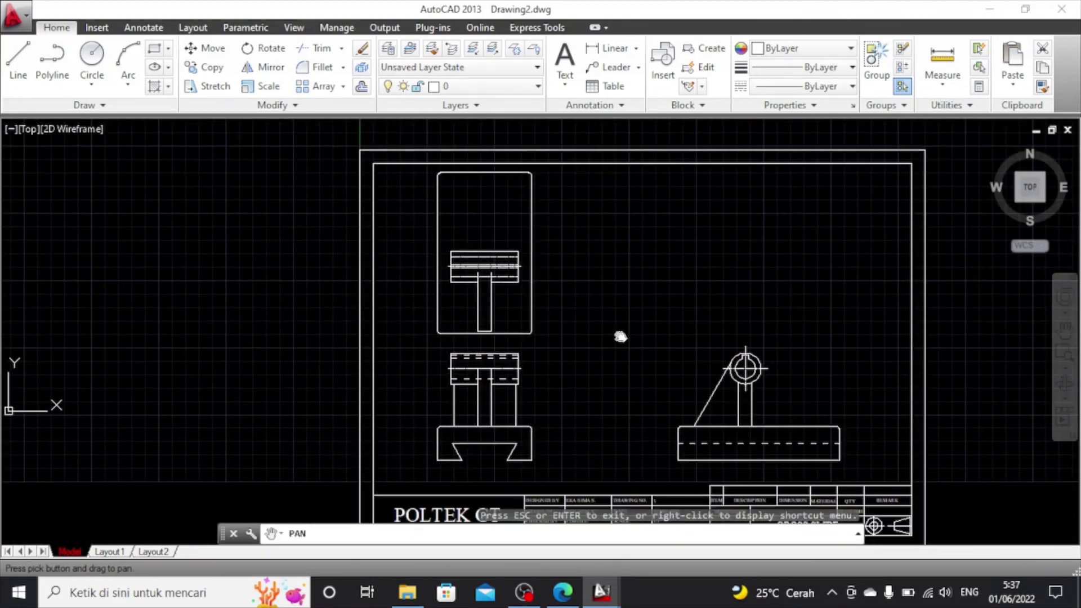
pyautogui.scroll(2, 533, 381)
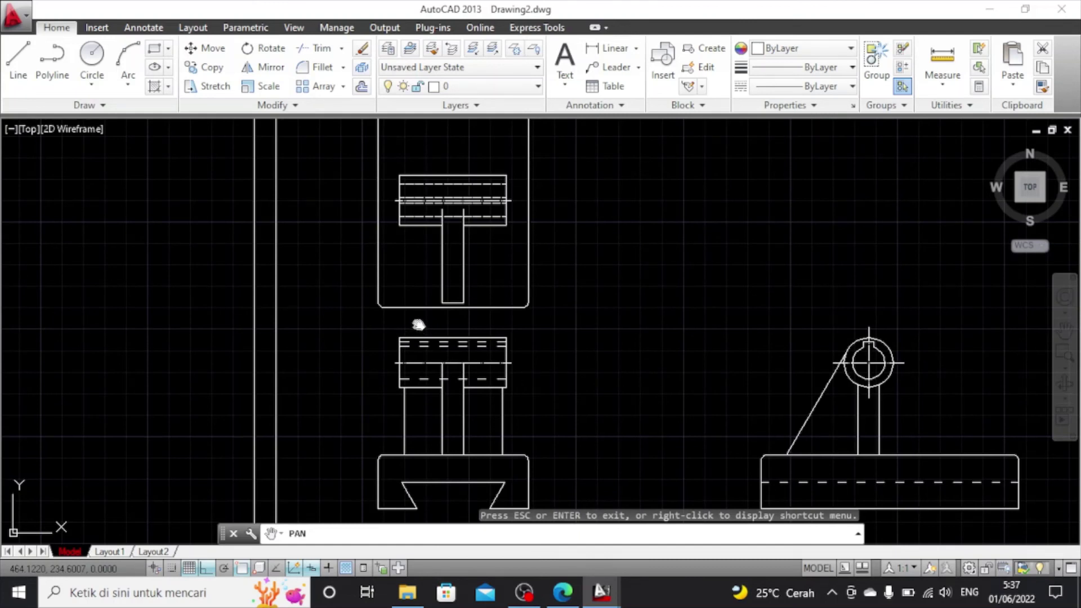
pyautogui.scroll(-2, 419, 325)
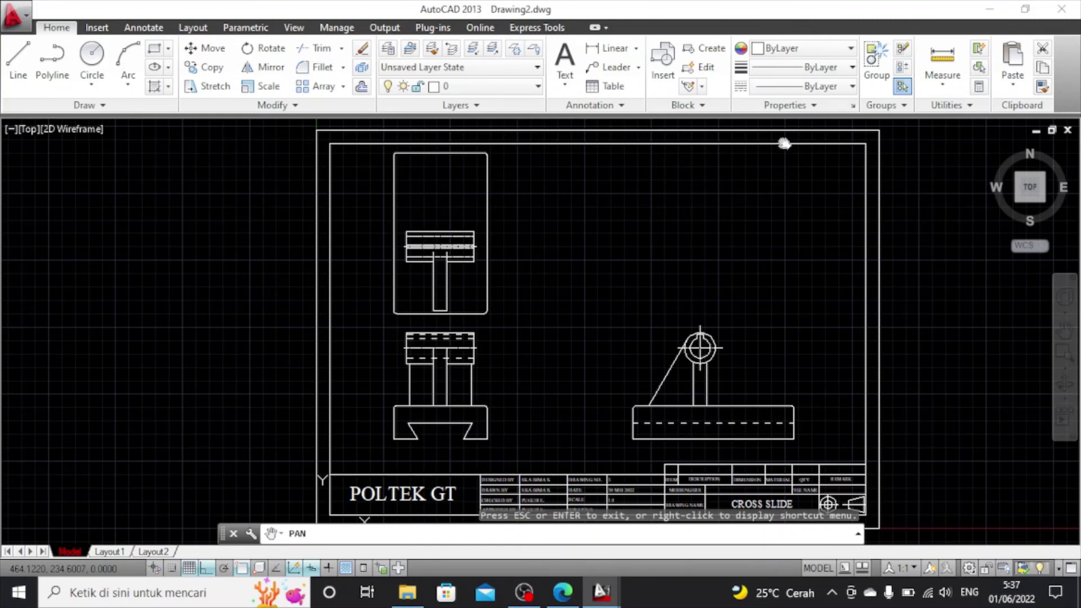
pyautogui.click(21, 56)
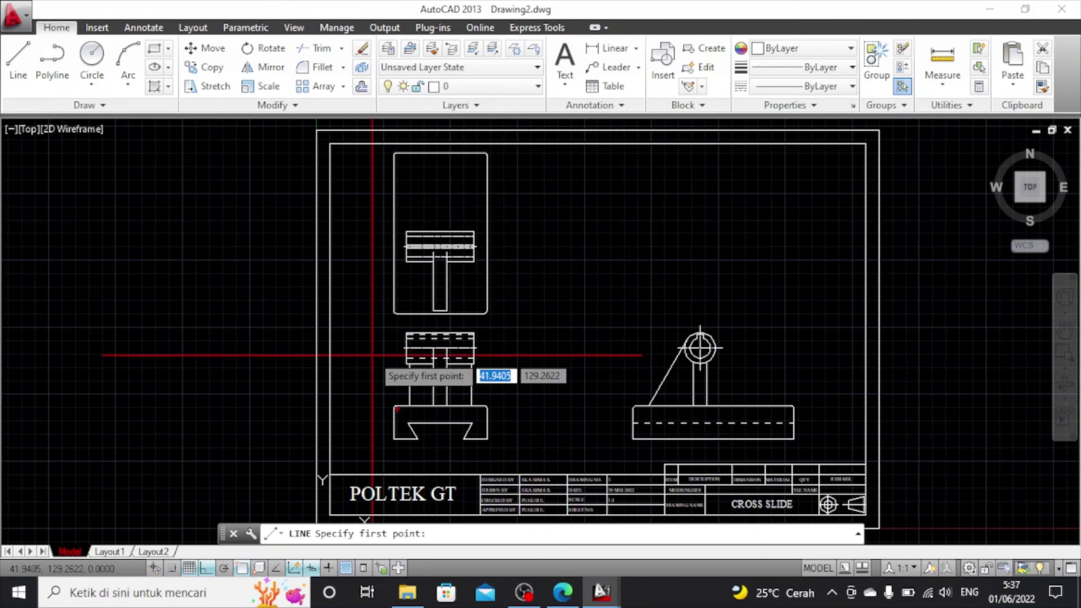
pyautogui.scroll(2, 412, 364)
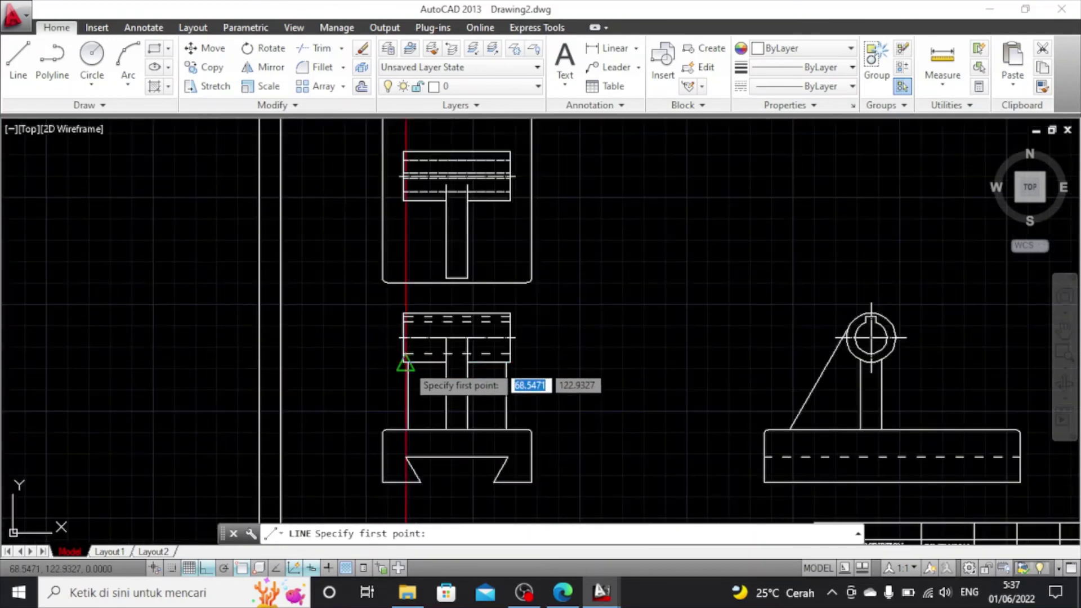
pyautogui.click(405, 456)
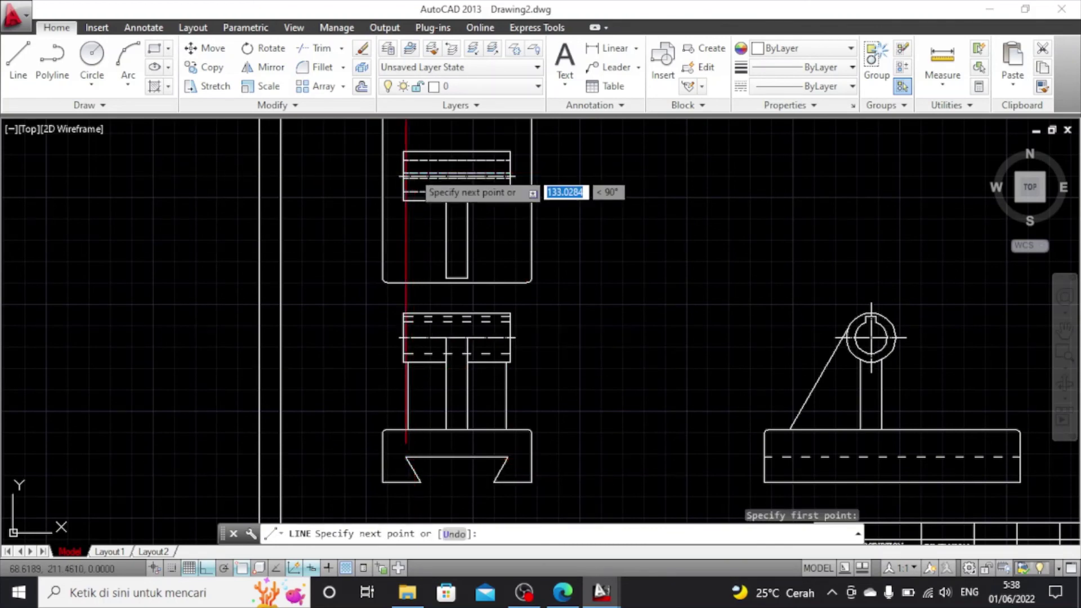
pyautogui.scroll(-4, 412, 172)
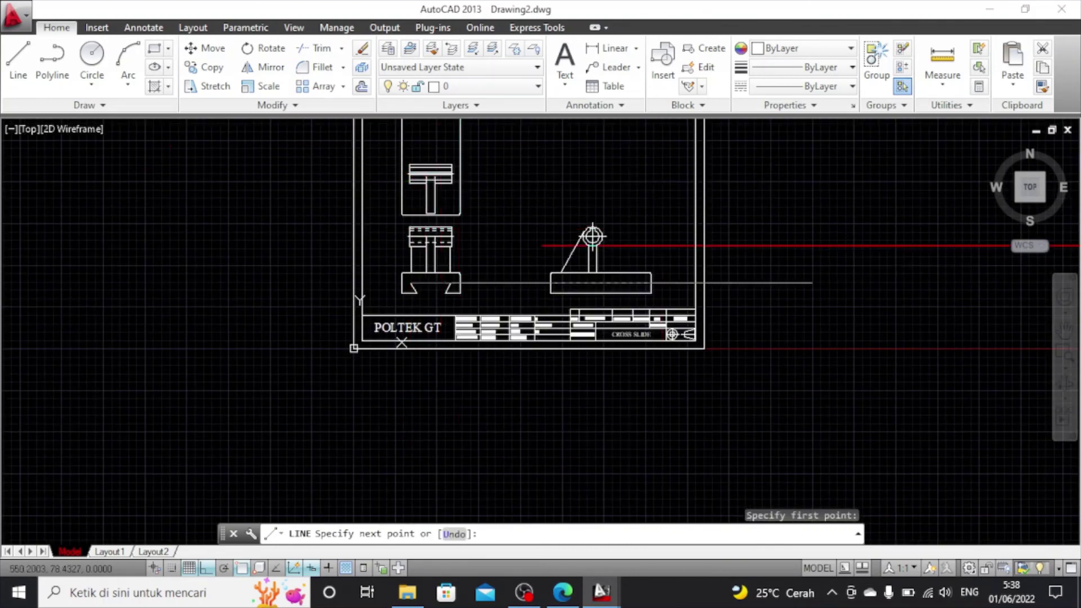
pyautogui.click(1066, 331)
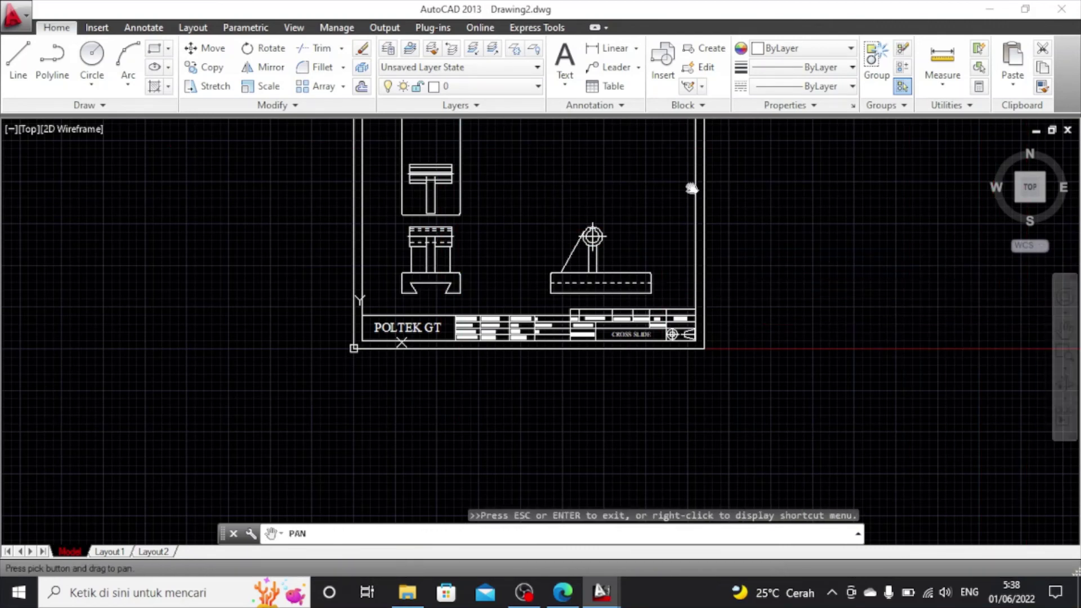
pyautogui.moveTo(692, 186); pyautogui.dragTo(653, 284)
pyautogui.rightClick(529, 269)
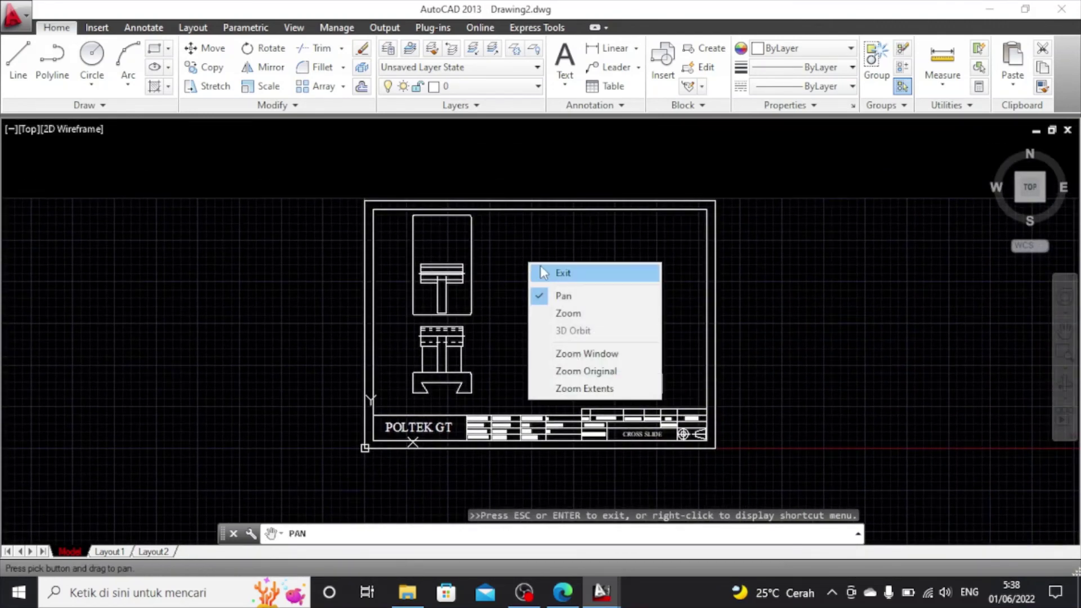
pyautogui.click(557, 273)
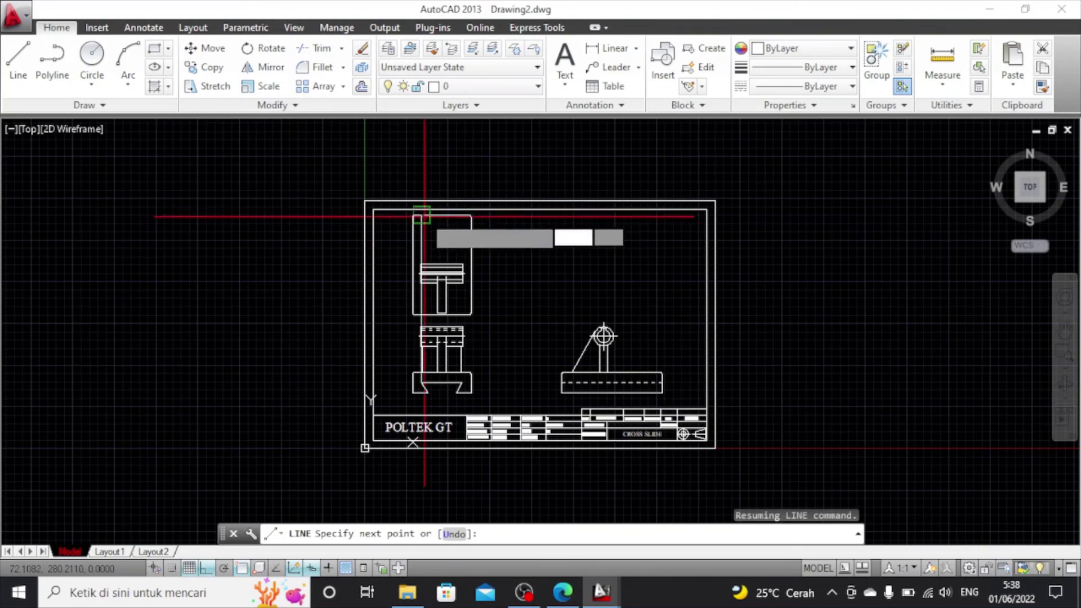
pyautogui.press('Escape')
# Draw vertical projection lines from the lower view's corners up into the view above
pyautogui.press('space')
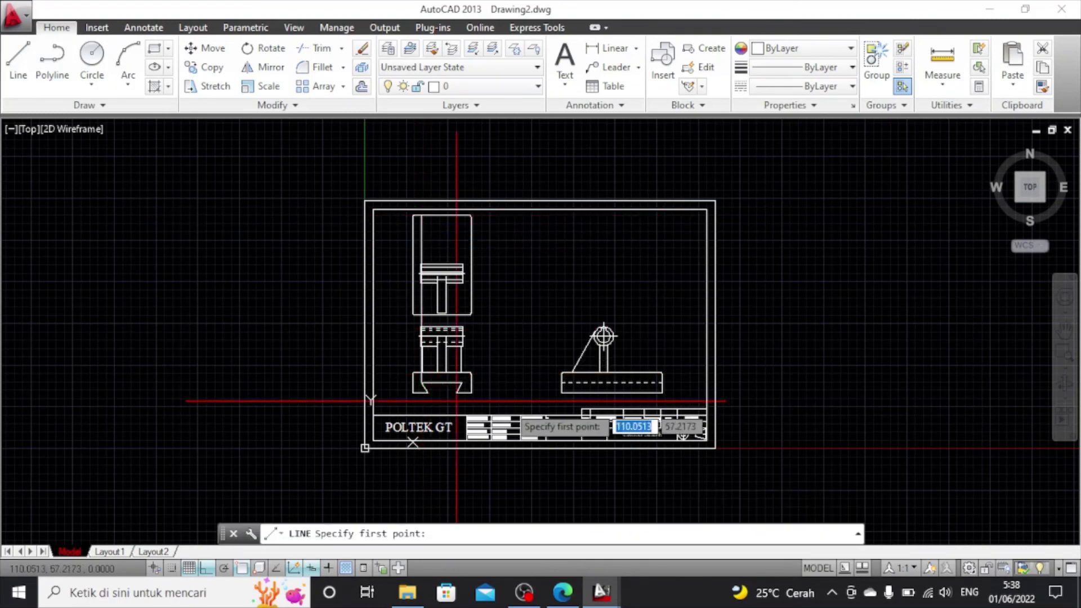
pyautogui.scroll(3, 422, 375)
pyautogui.click(421, 375)
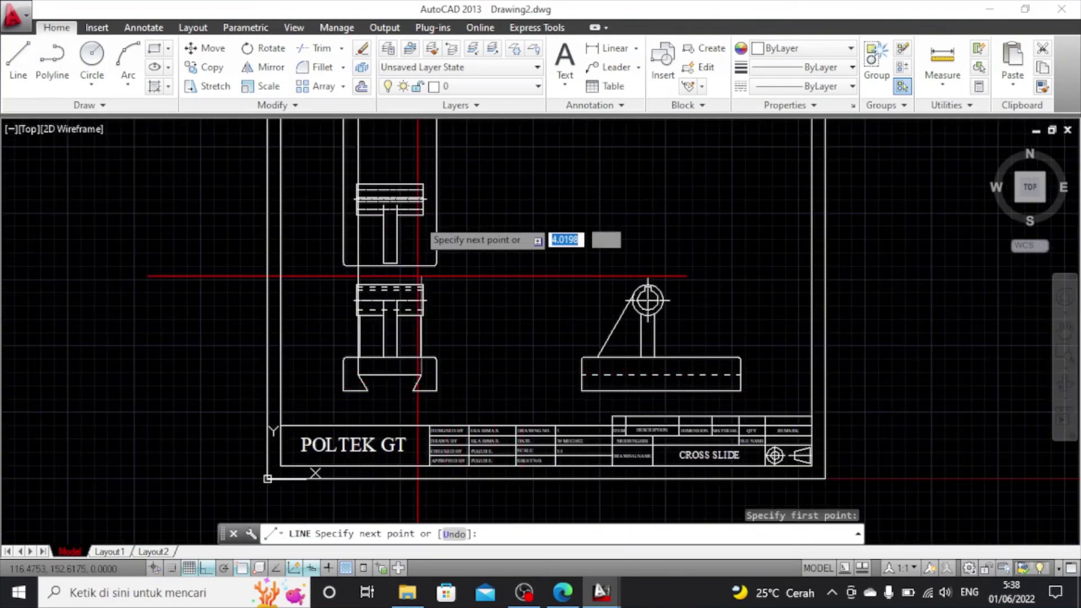
pyautogui.scroll(-2, 420, 222)
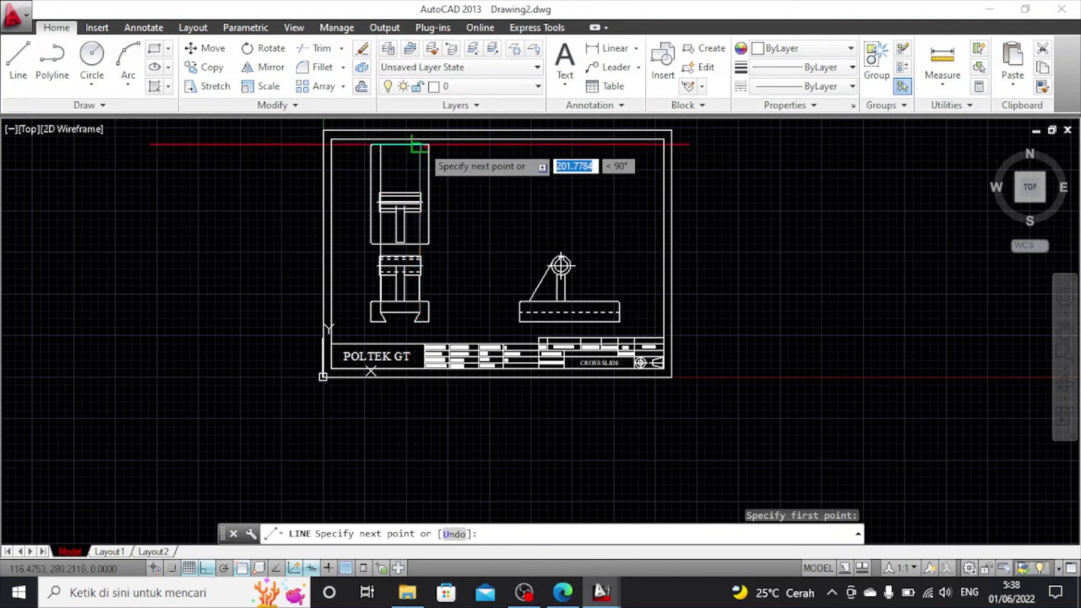
pyautogui.press('Escape')
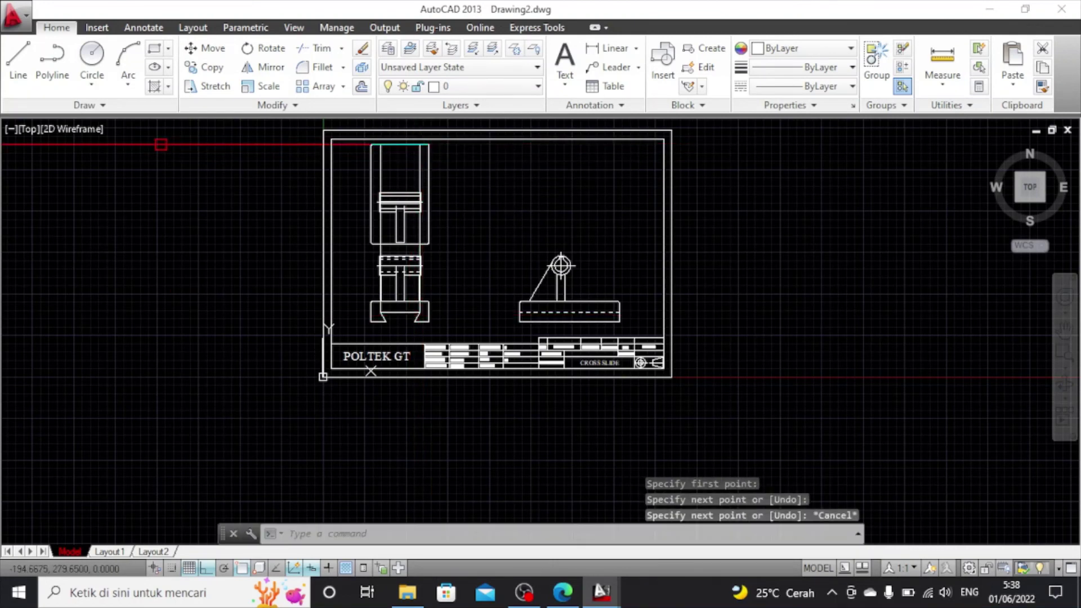
pyautogui.click(18, 59)
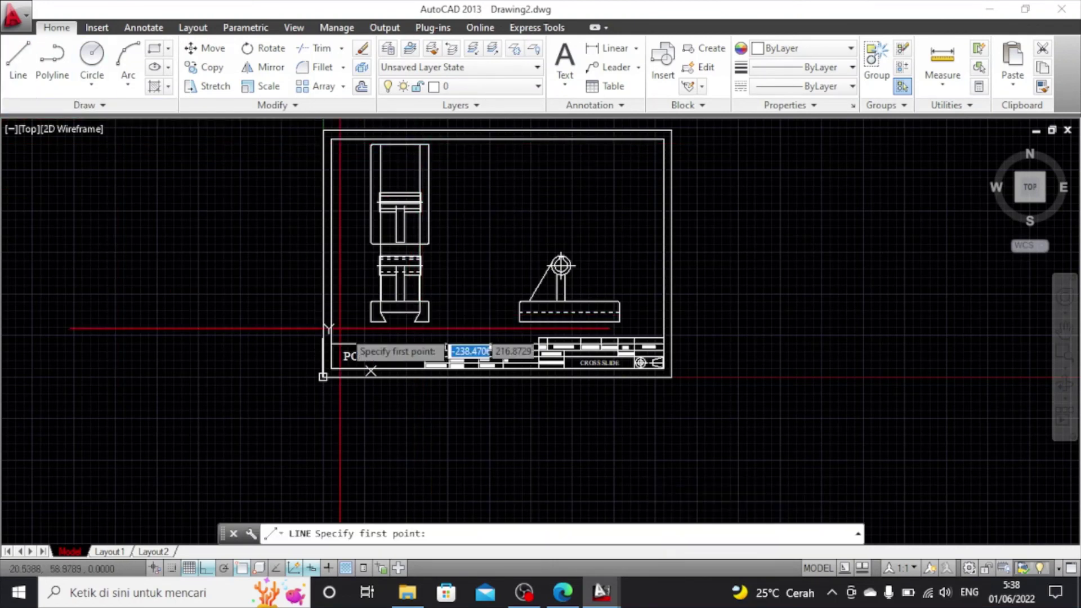
pyautogui.click(385, 322)
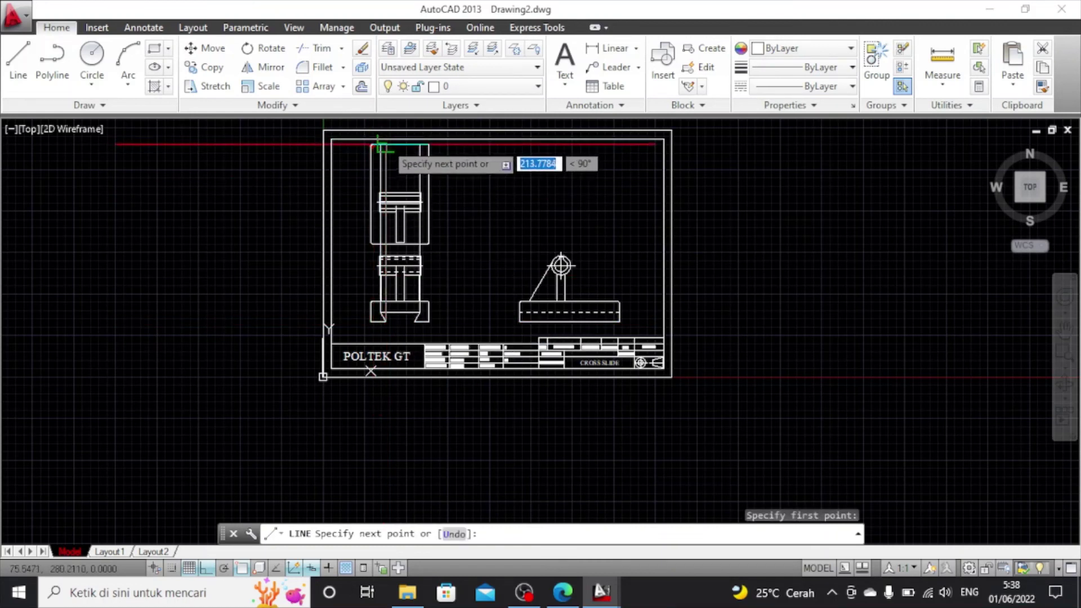
pyautogui.press('Escape')
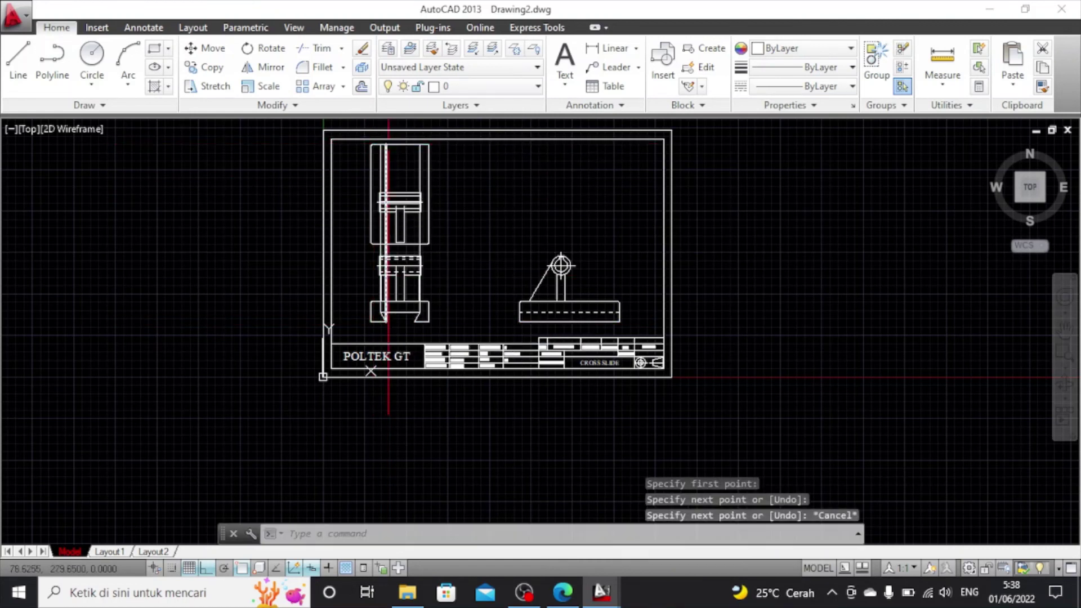
pyautogui.click(13, 64)
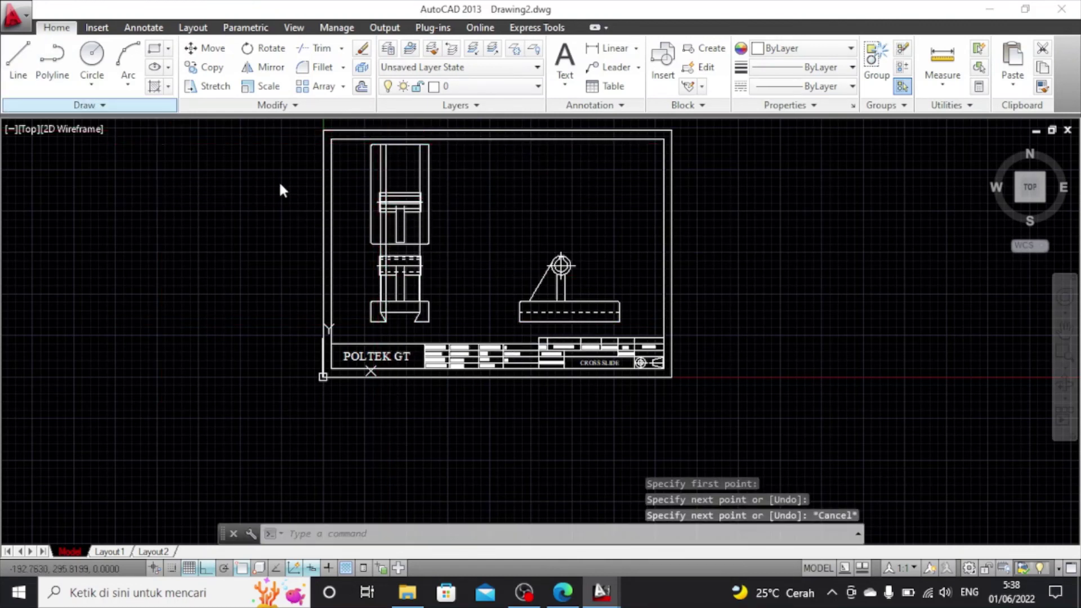
pyautogui.click(413, 321)
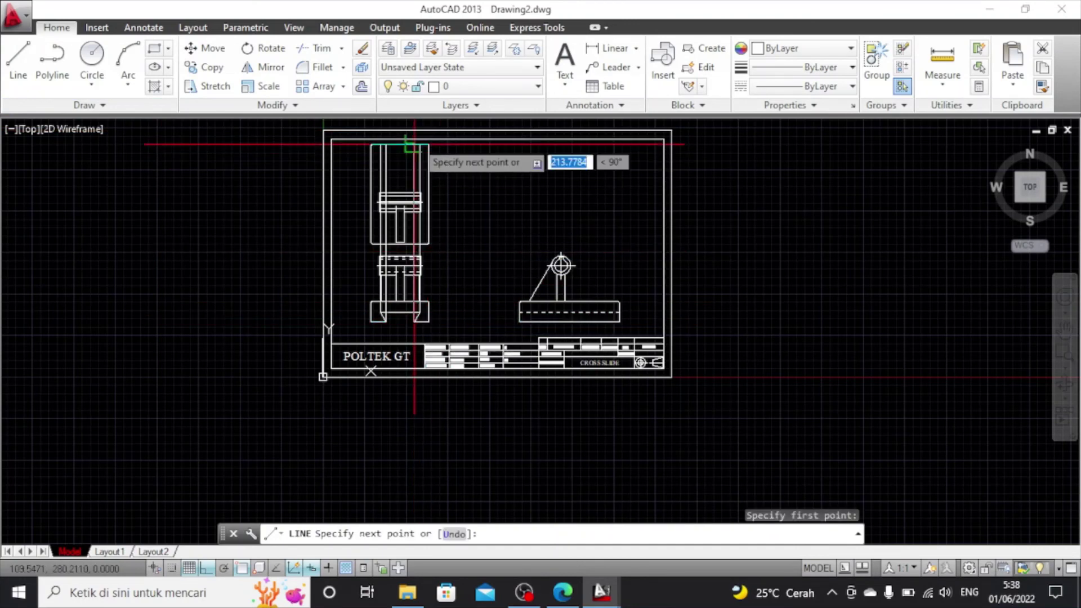
pyautogui.press('Escape')
pyautogui.scroll(2, 427, 313)
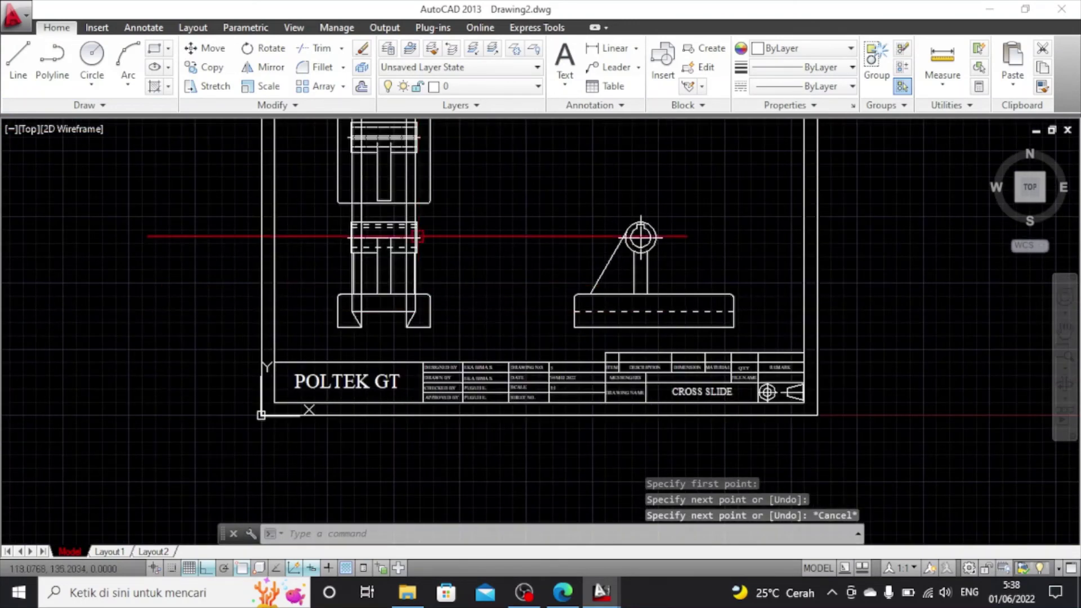
# Trim the vertical projection lines between the upper part and the box
pyautogui.click(362, 48)
pyautogui.scroll(4, 407, 241)
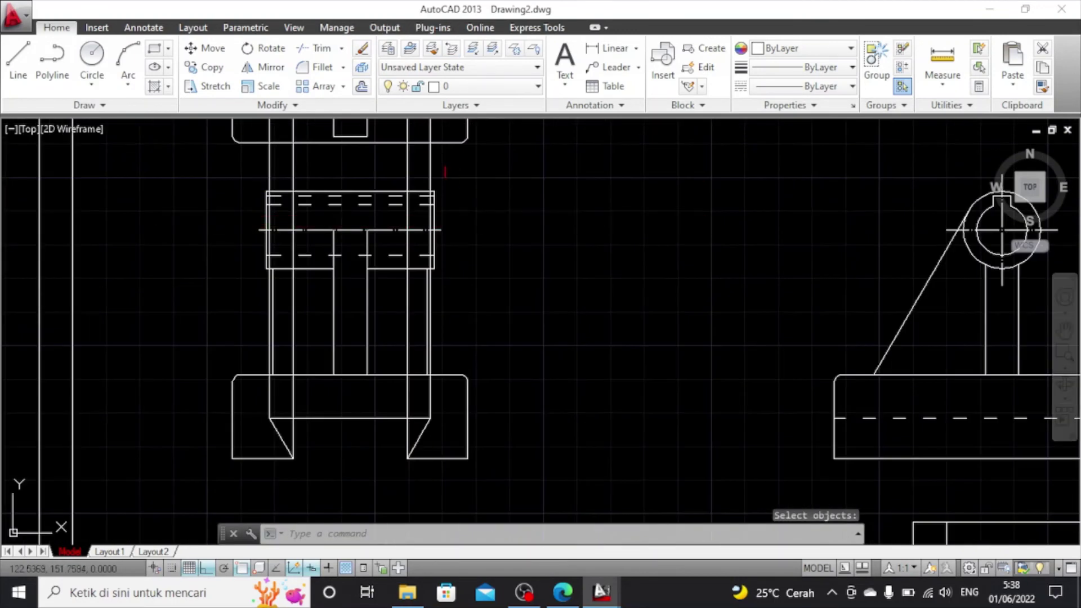
pyautogui.press('Return')
pyautogui.press('Escape')
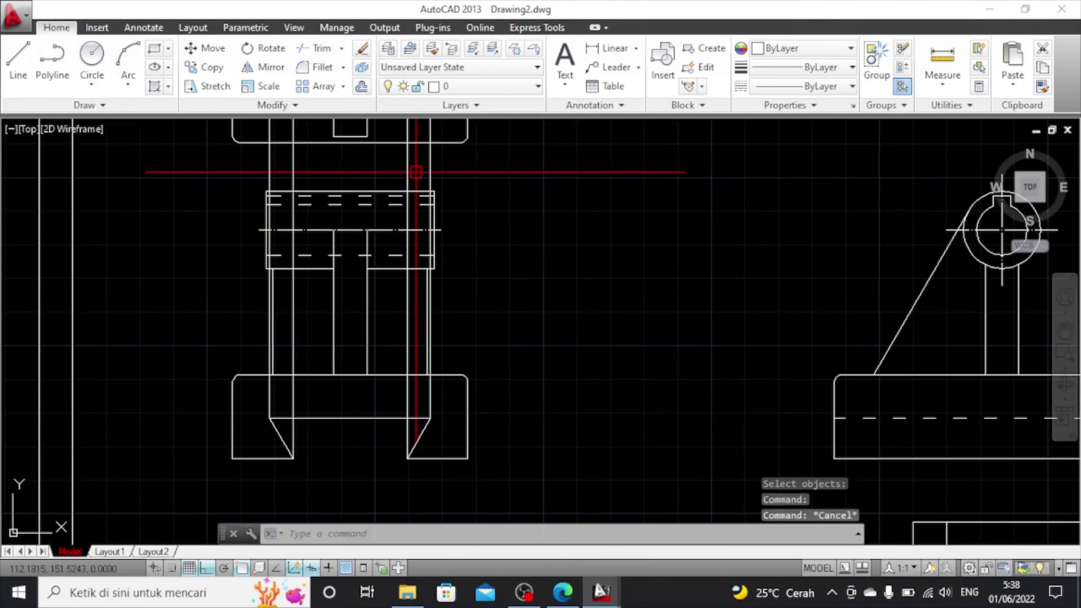
pyautogui.click(315, 48)
pyautogui.press('Return')
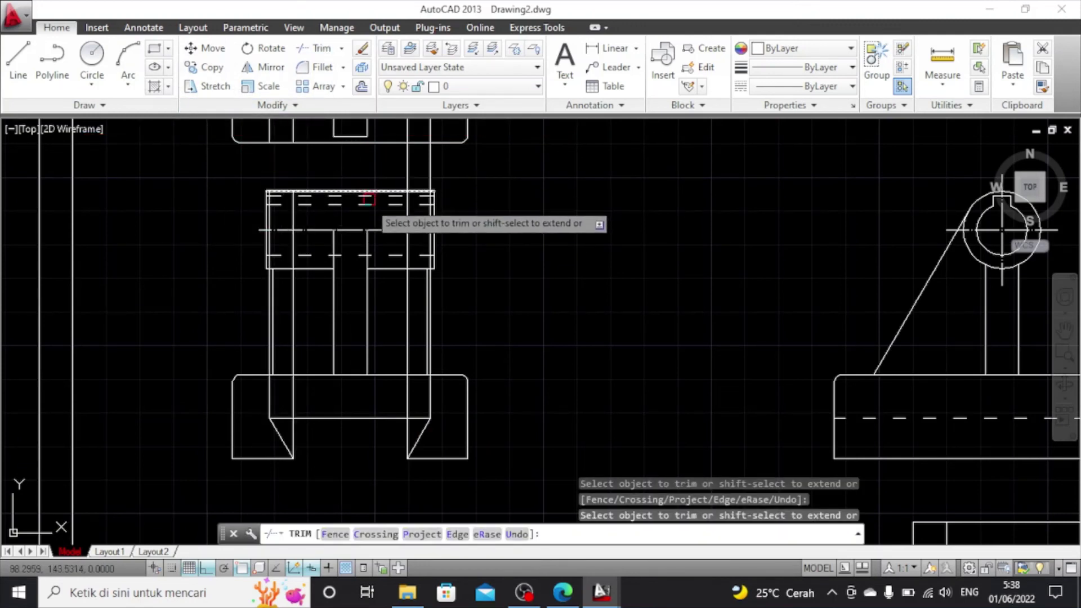
pyautogui.click(403, 167)
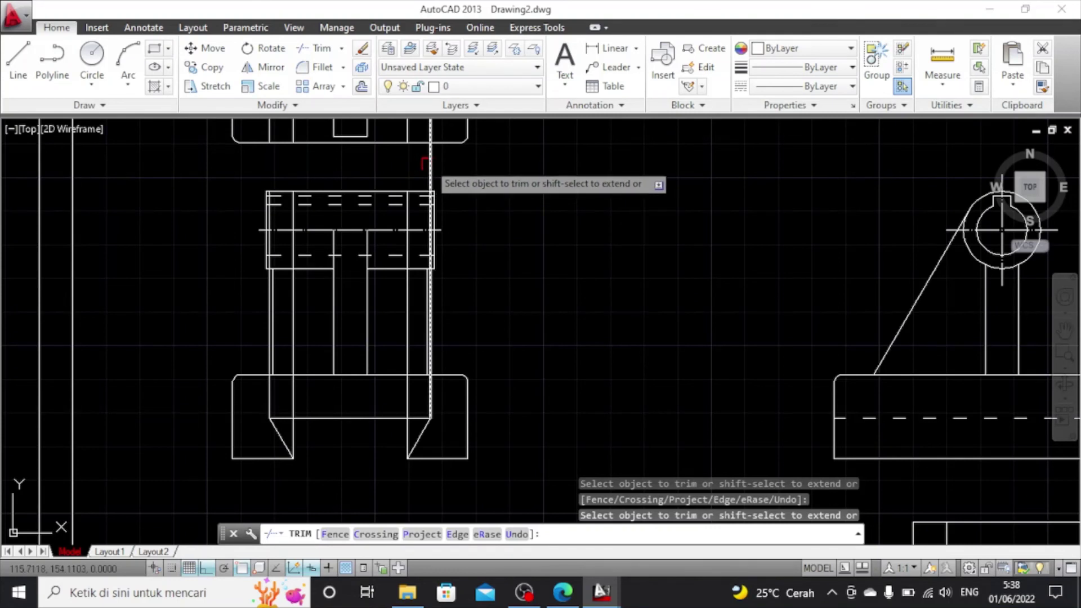
pyautogui.click(430, 164)
pyautogui.press('Escape')
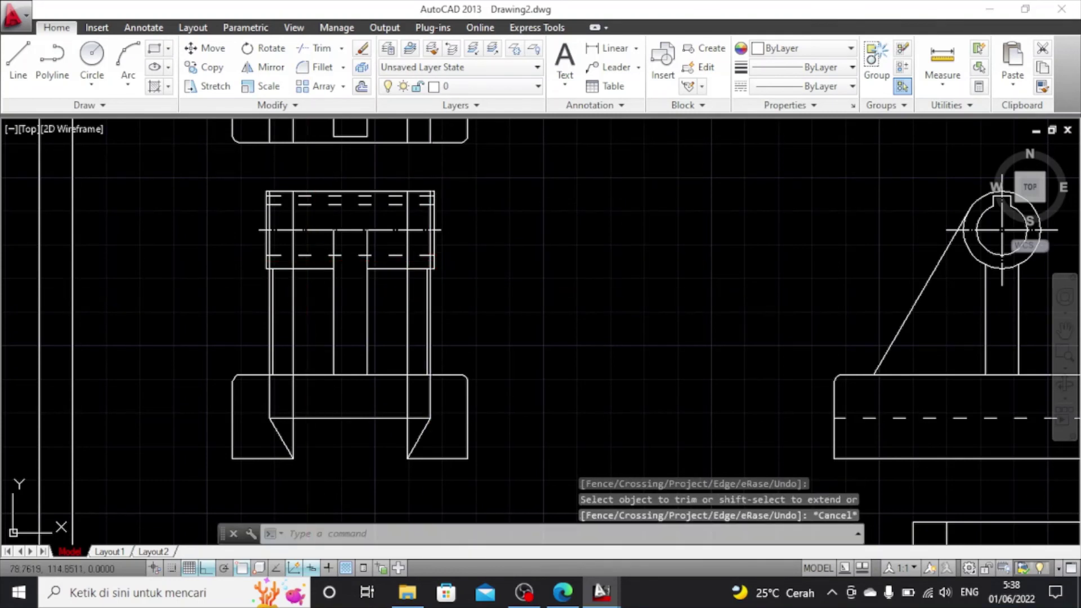
# Delete the stray vertical lines through the lower view and select the upper view's right lines
pyautogui.click(295, 298)
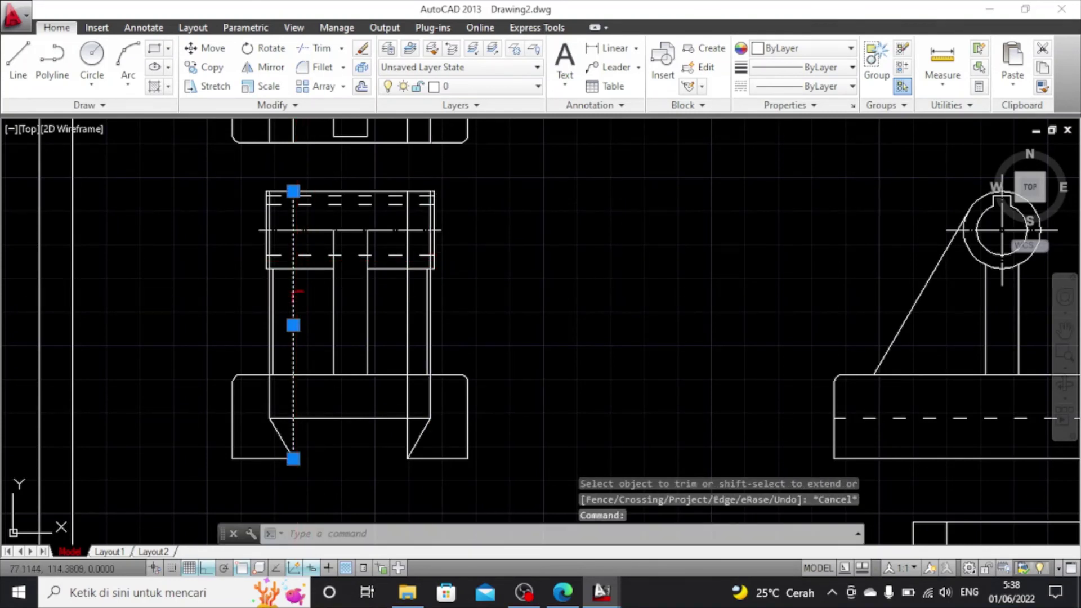
pyautogui.press('Delete')
pyautogui.scroll(4, 266, 301)
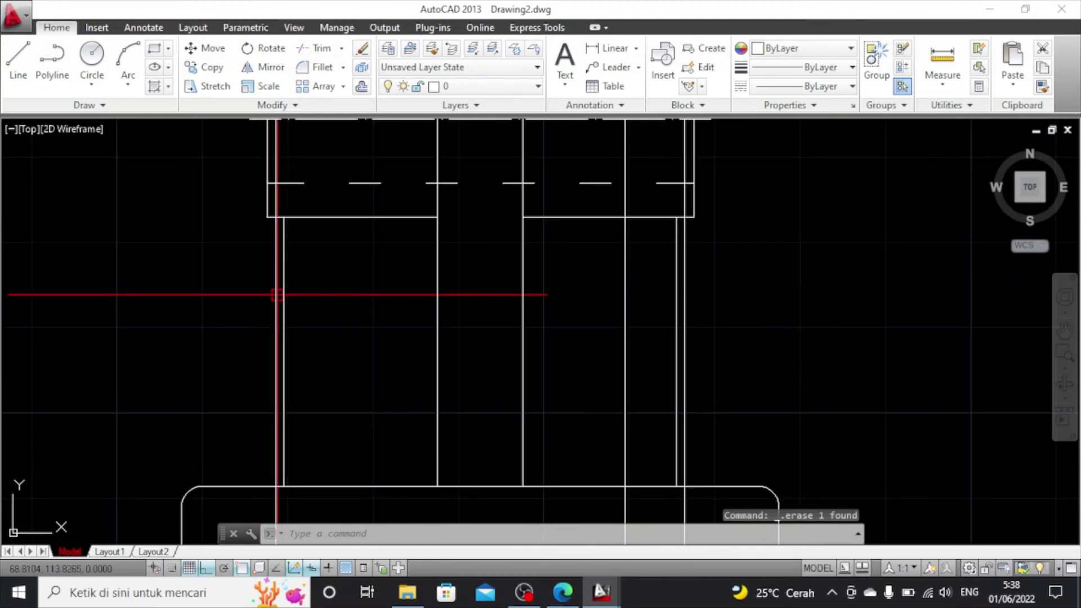
pyautogui.click(276, 294)
pyautogui.press('Delete')
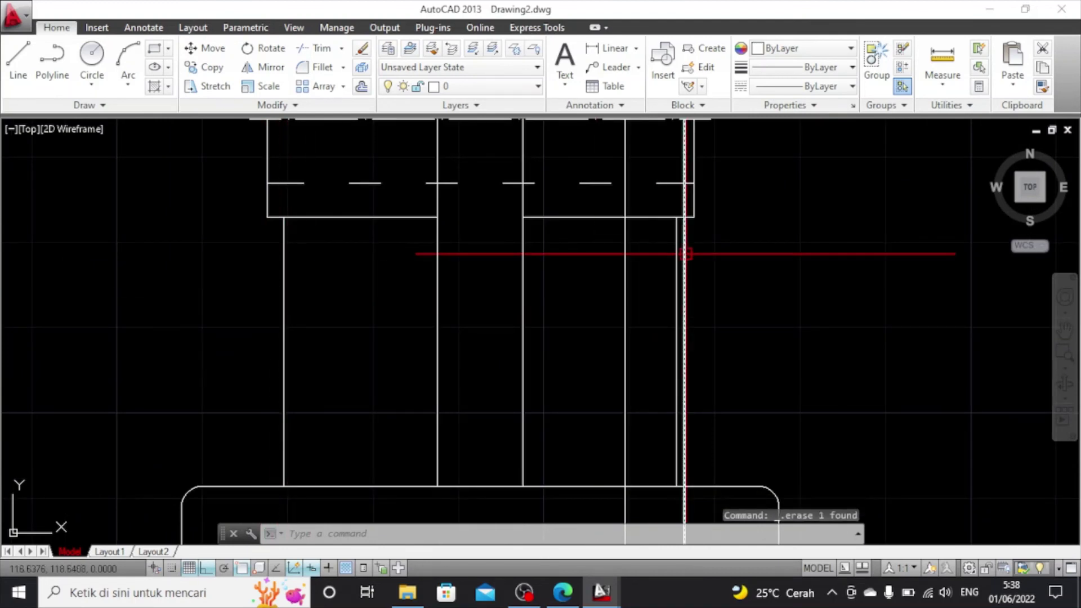
pyautogui.scroll(-2, 617, 280)
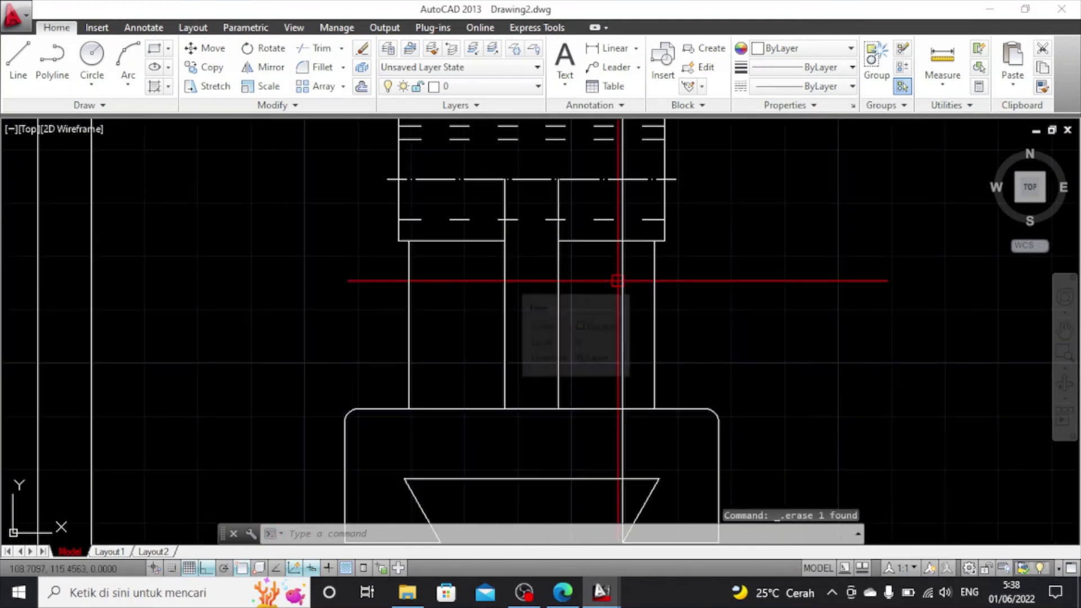
pyautogui.scroll(-4, 623, 272)
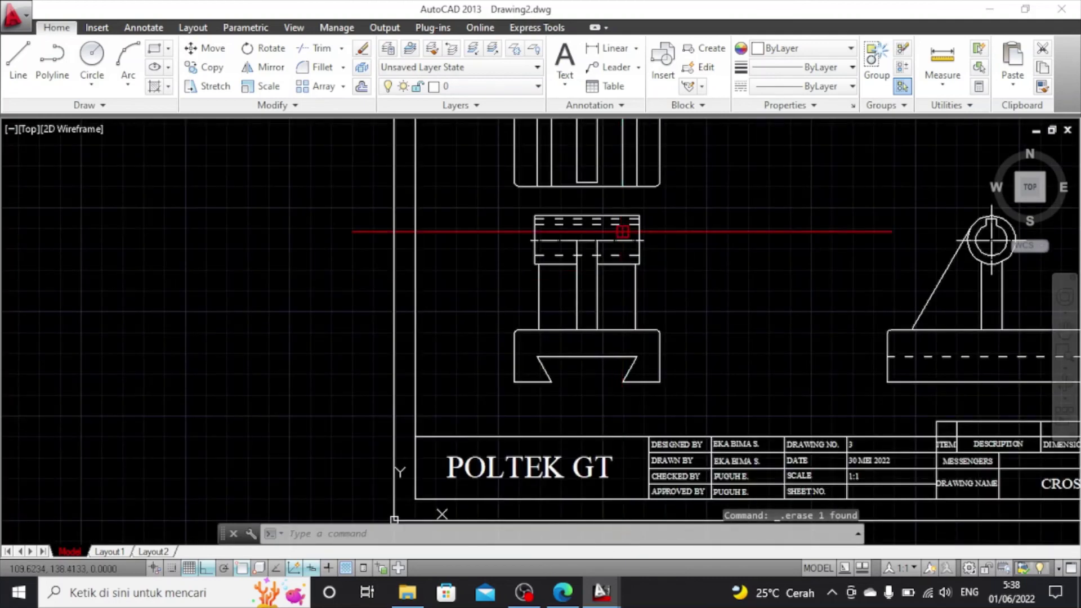
pyautogui.scroll(1, 623, 231)
pyautogui.scroll(-4, 632, 193)
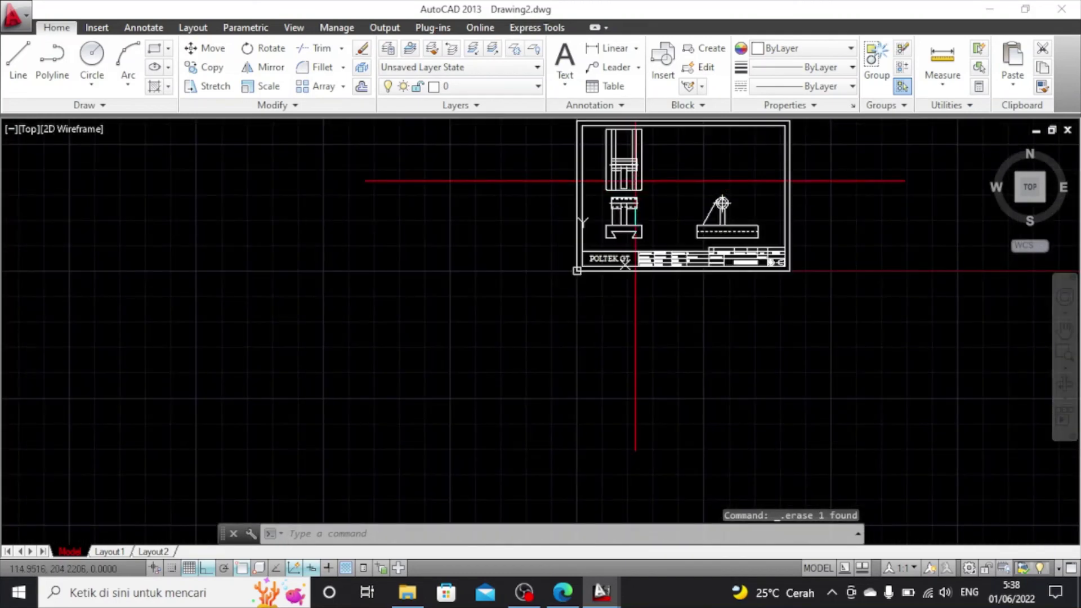
pyautogui.scroll(6, 633, 188)
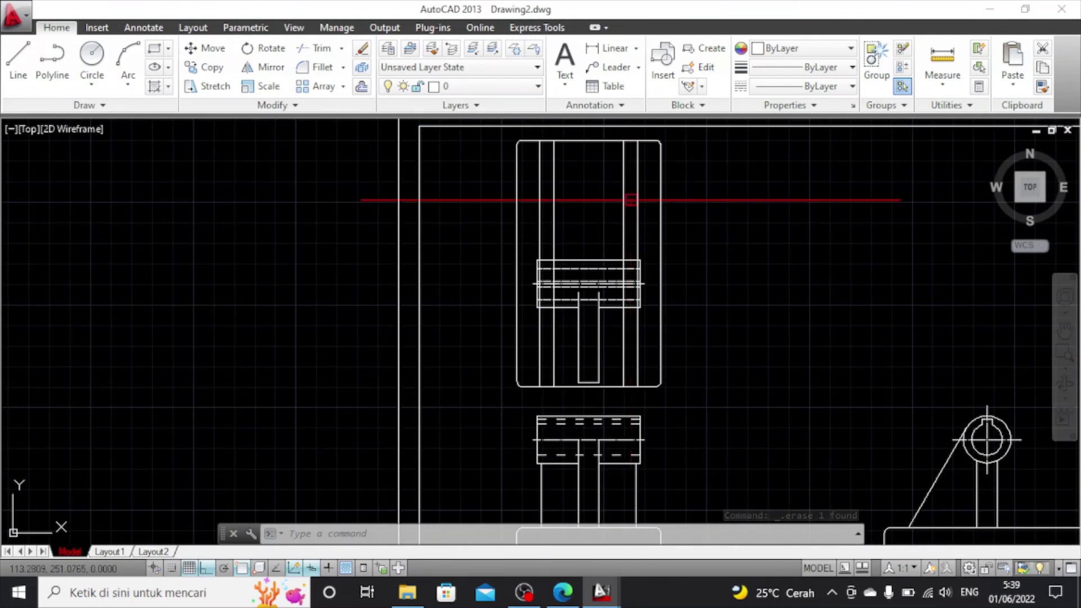
pyautogui.click(638, 200)
pyautogui.click(623, 201)
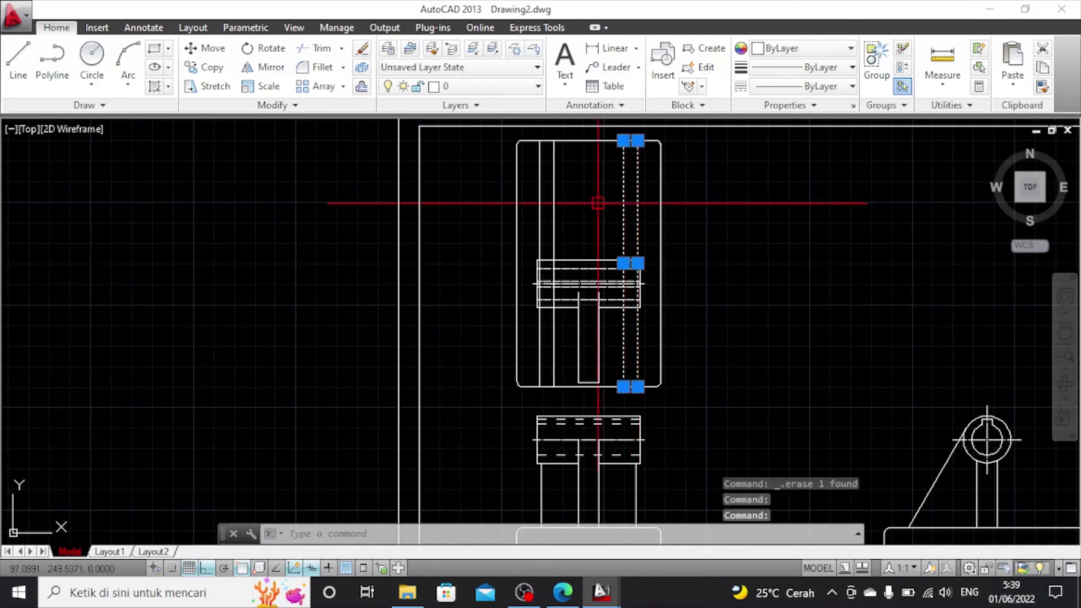
# Set the four upper-view vertical lines to ACAD_ISO03W100 with linetype scale 0.5
pyautogui.click(554, 205)
pyautogui.click(540, 205)
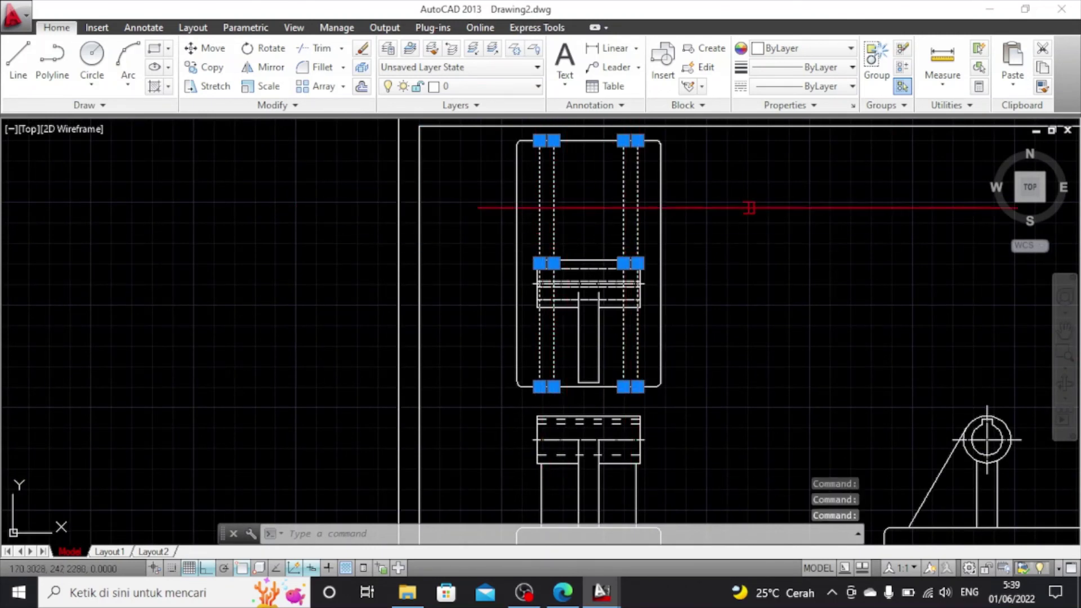
pyautogui.click(816, 87)
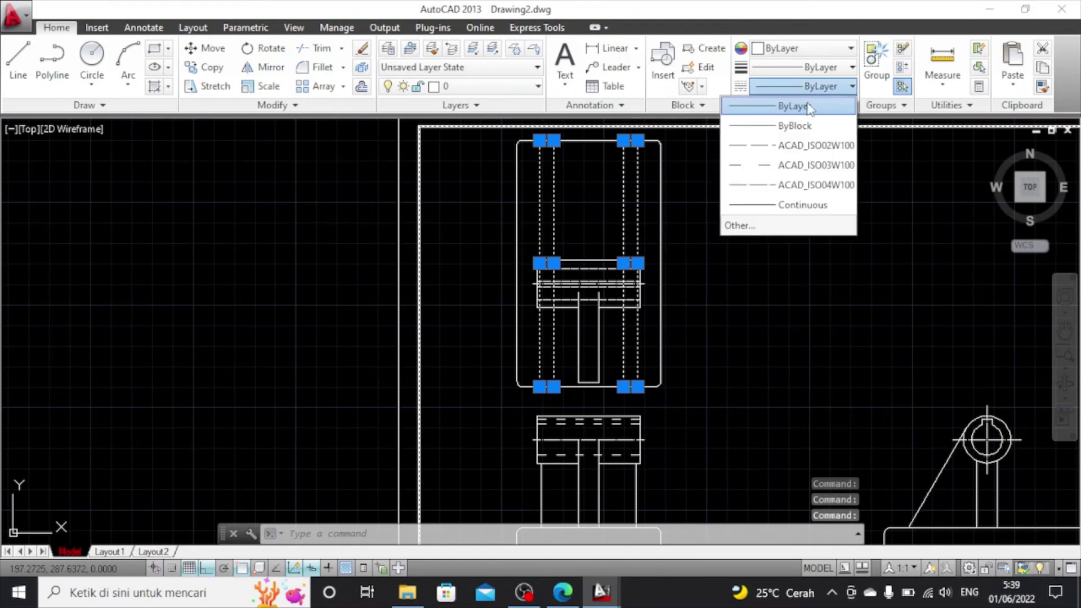
pyautogui.click(811, 165)
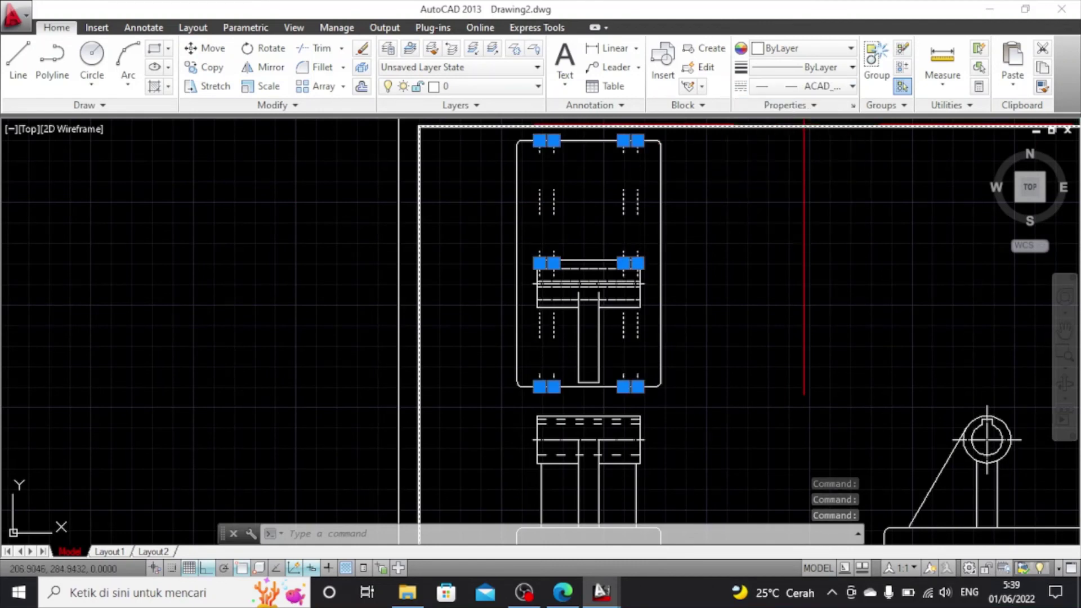
pyautogui.click(853, 107)
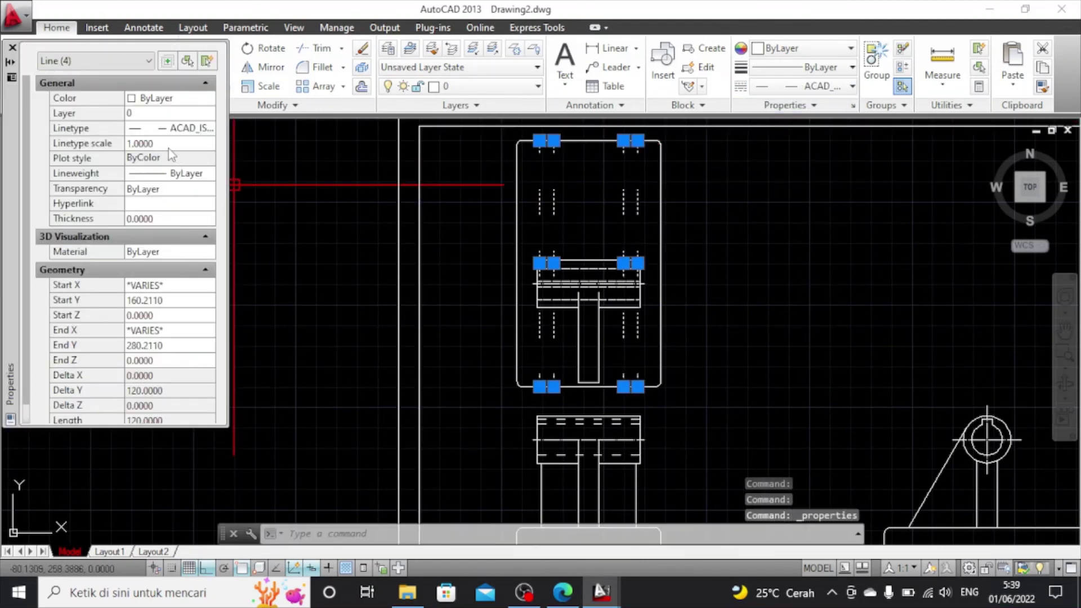
pyautogui.click(169, 145)
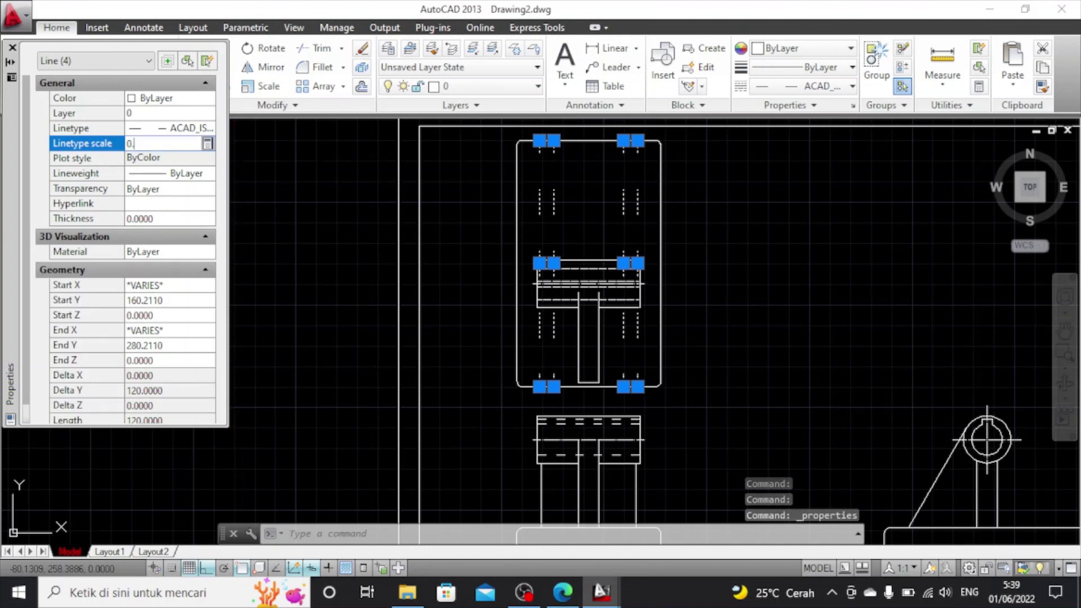
pyautogui.click(170, 157)
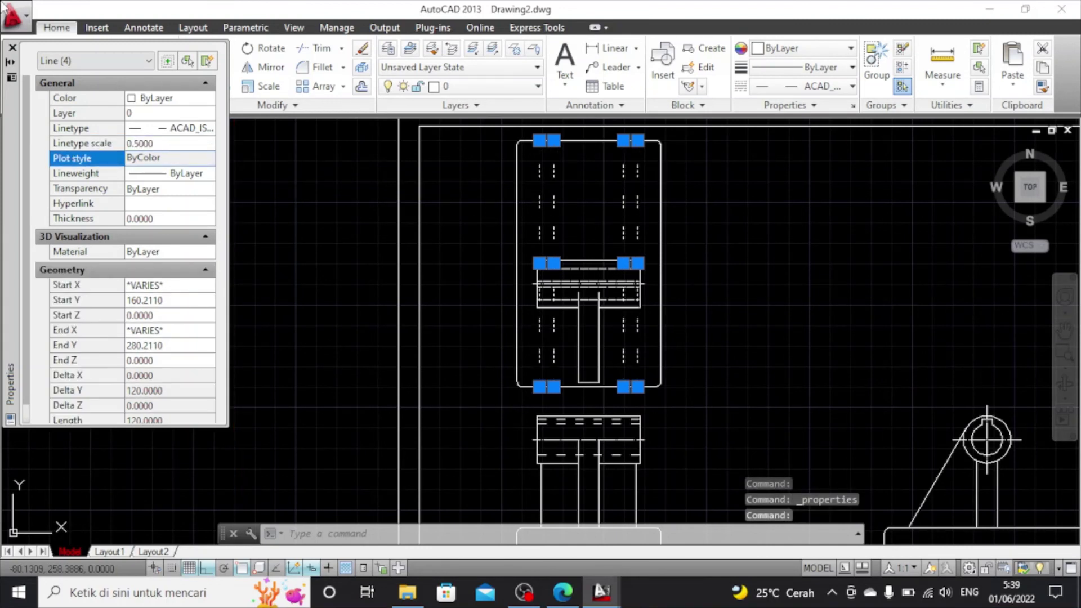
pyautogui.click(12, 48)
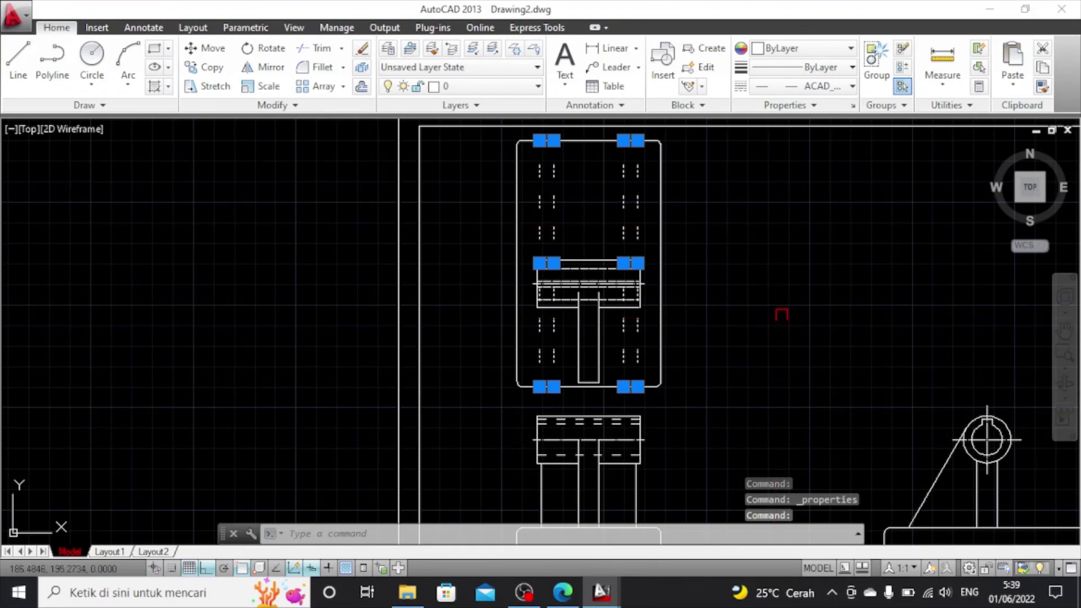
pyautogui.press('Escape')
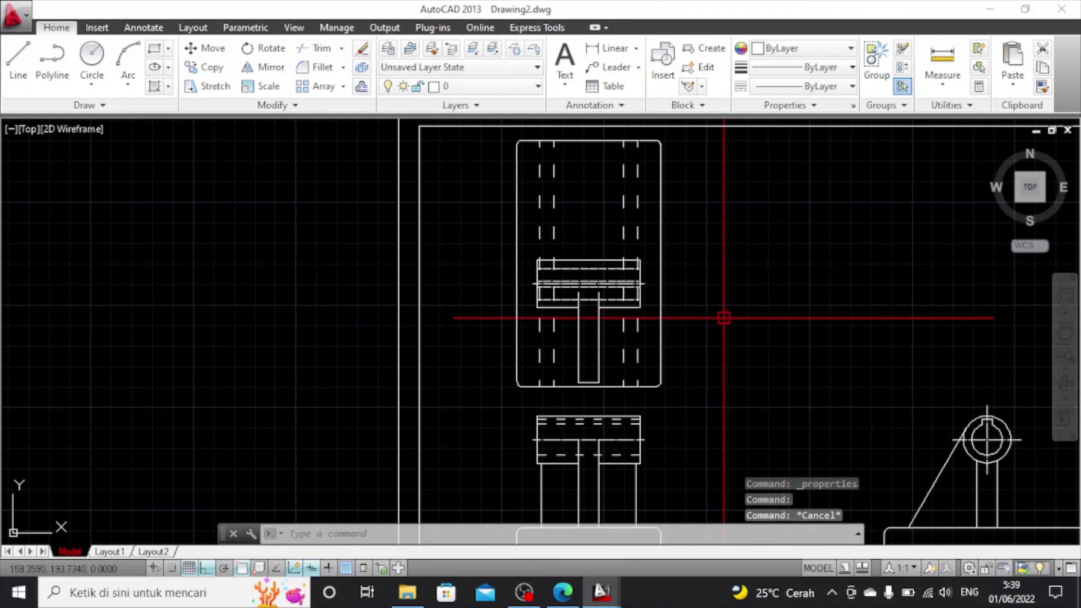
# Pan the sheet up and left to bring the drawing frame into view
pyautogui.scroll(1, 679, 294)
pyautogui.scroll(-4, 679, 294)
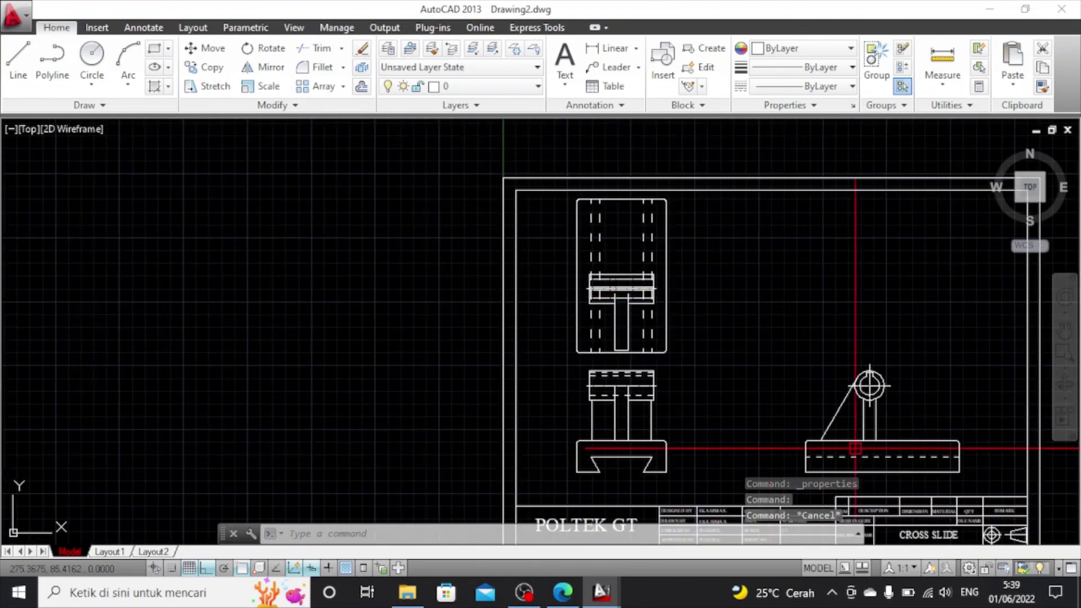
pyautogui.scroll(2, 820, 434)
pyautogui.scroll(-2, 820, 430)
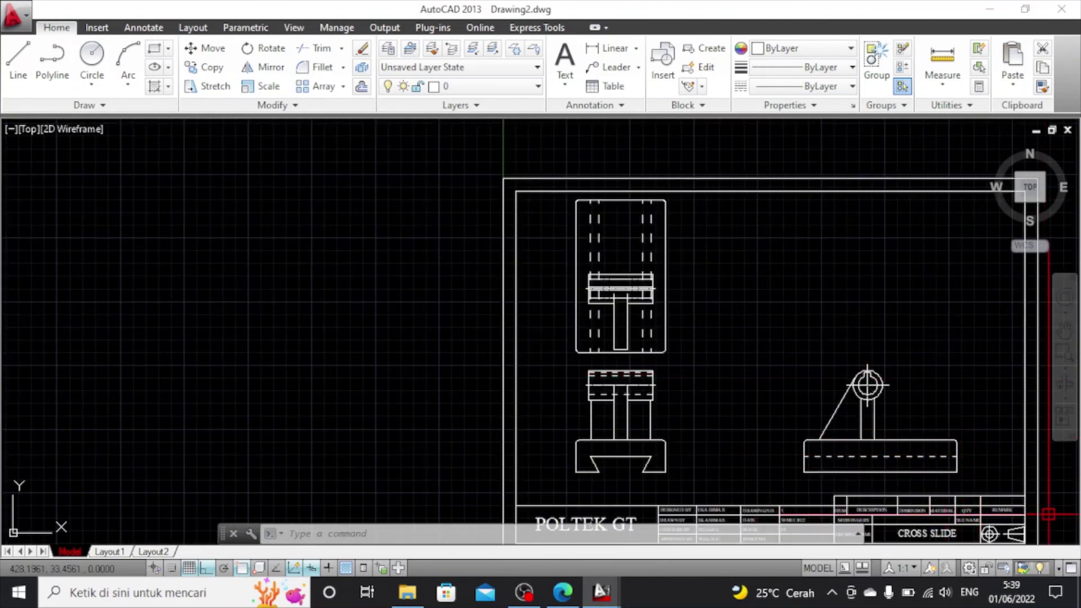
pyautogui.scroll(1, 1048, 513)
pyautogui.scroll(-2, 995, 484)
pyautogui.scroll(1, 961, 459)
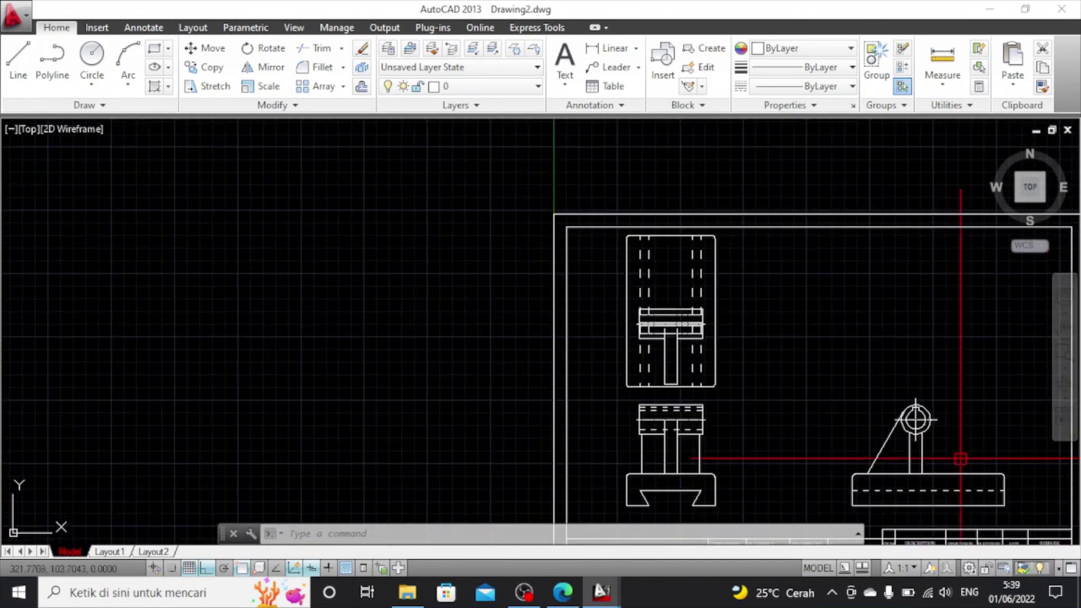
pyautogui.click(1065, 331)
pyautogui.moveTo(881, 309); pyautogui.dragTo(759, 217)
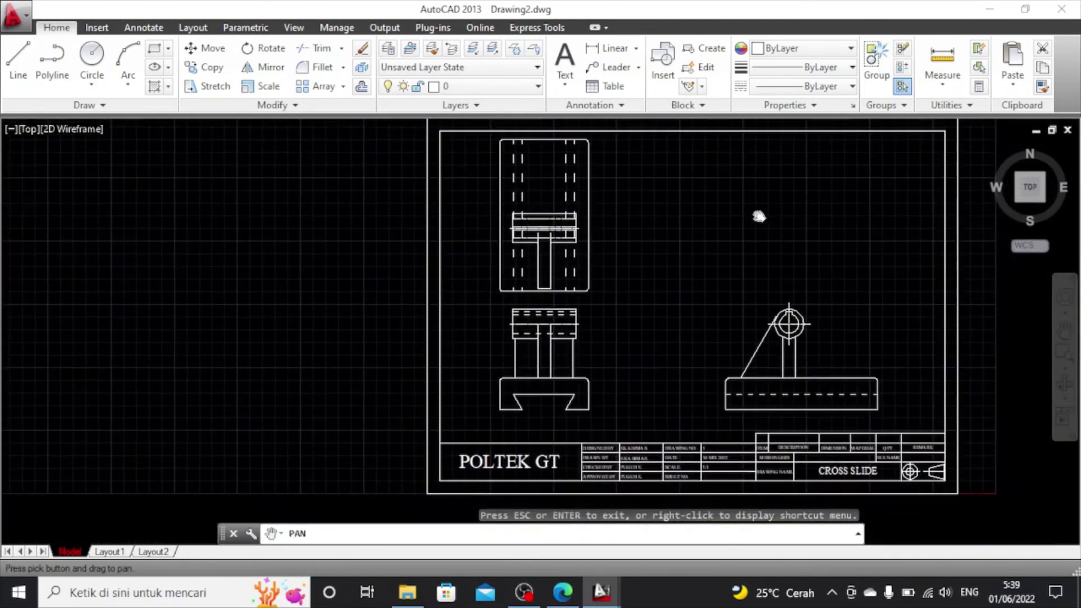
pyautogui.scroll(-1, 761, 241)
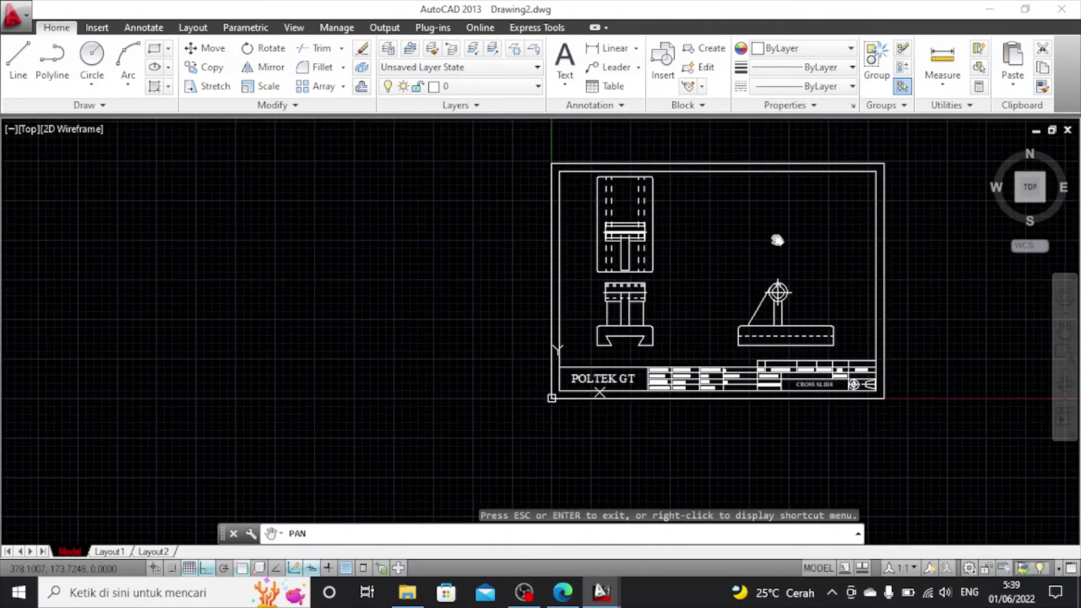
# Zoom window in on the title-block frame and clear the selection
pyautogui.click(1065, 355)
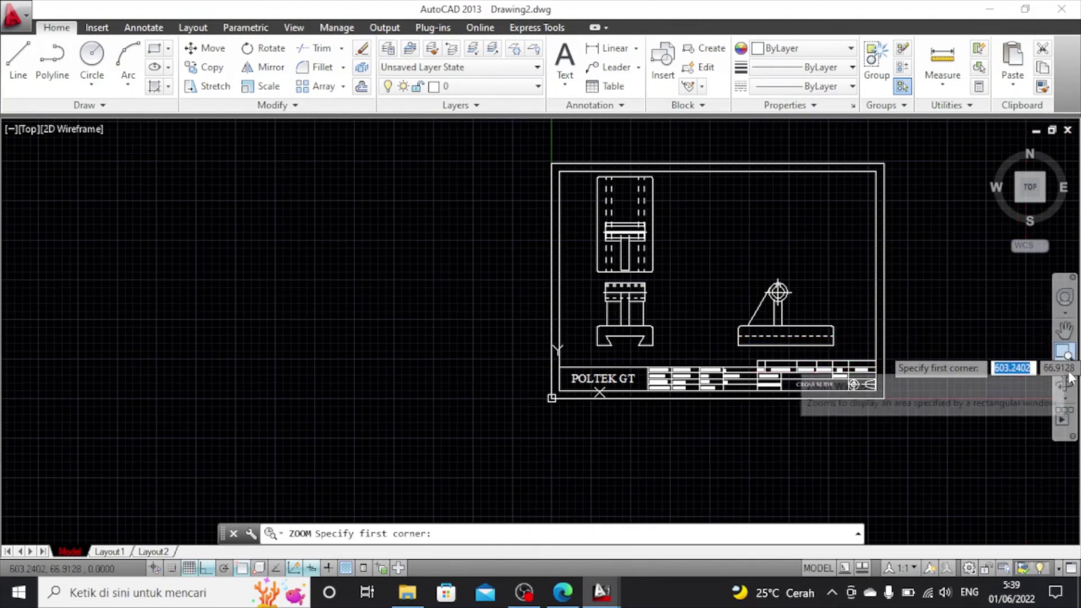
pyautogui.click(1075, 338)
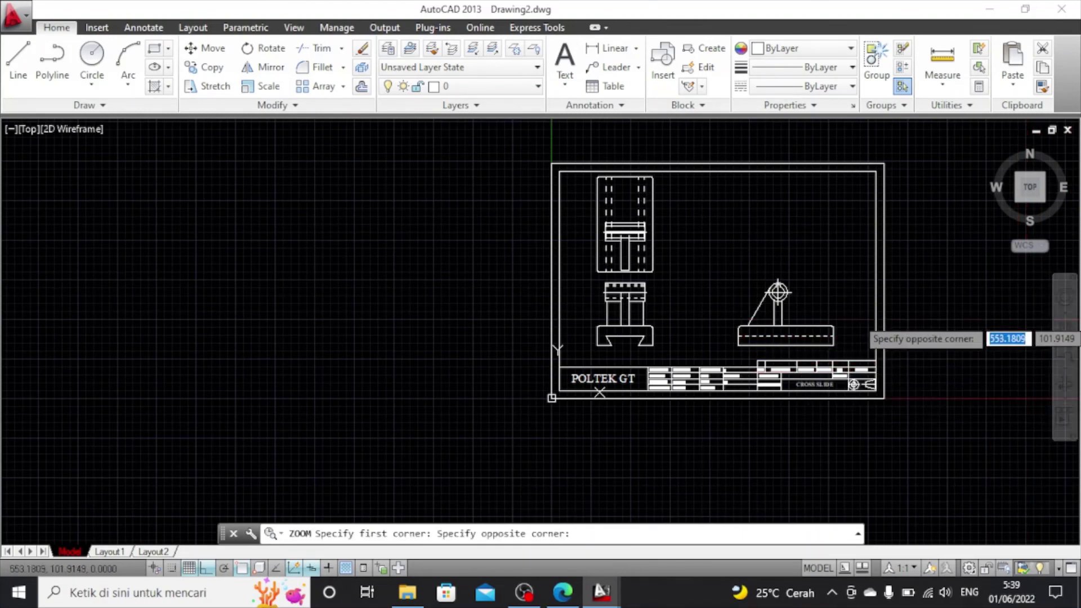
pyautogui.click(1073, 368)
pyautogui.click(1073, 369)
pyautogui.click(1004, 399)
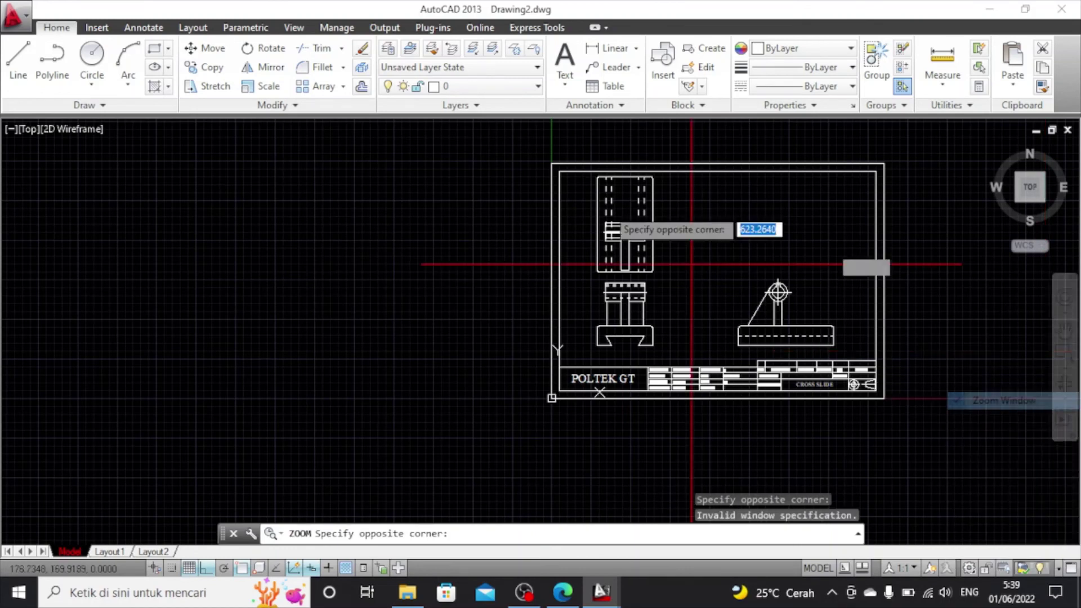
pyautogui.click(526, 155)
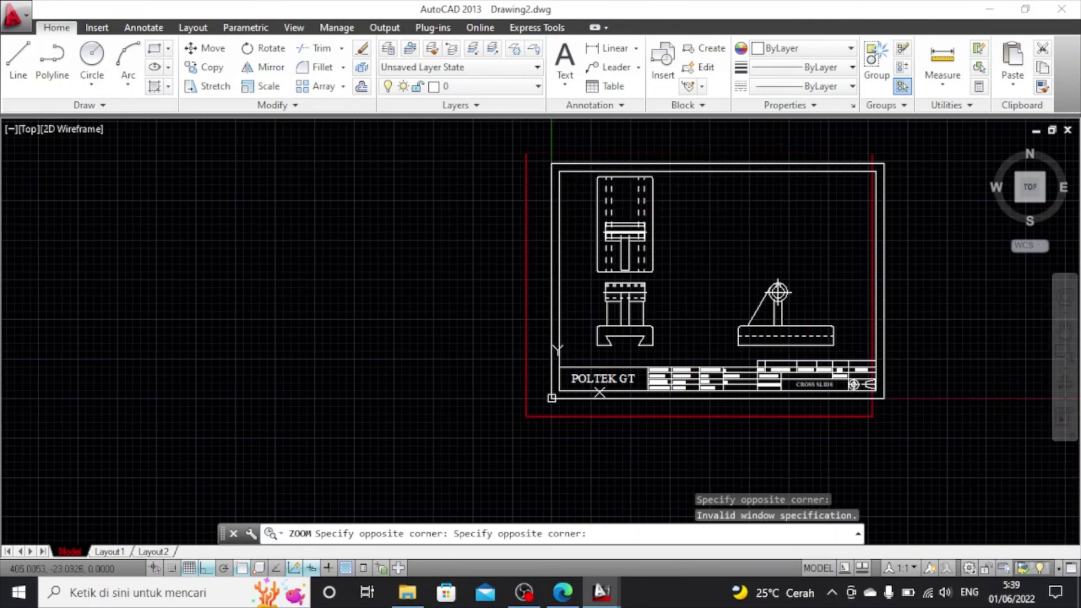
pyautogui.click(915, 417)
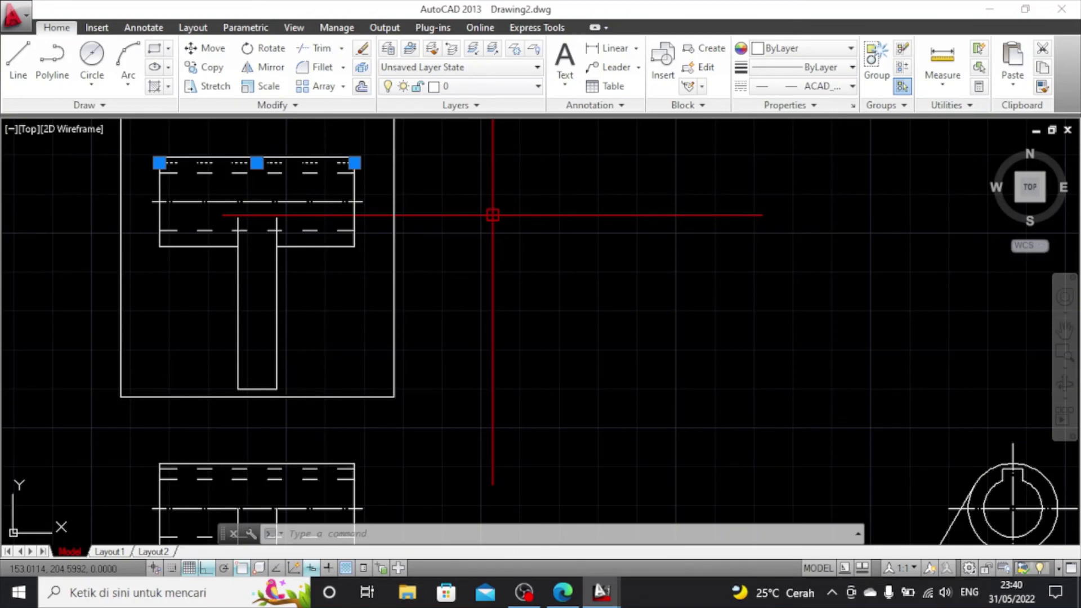
pyautogui.scroll(-4, 557, 274)
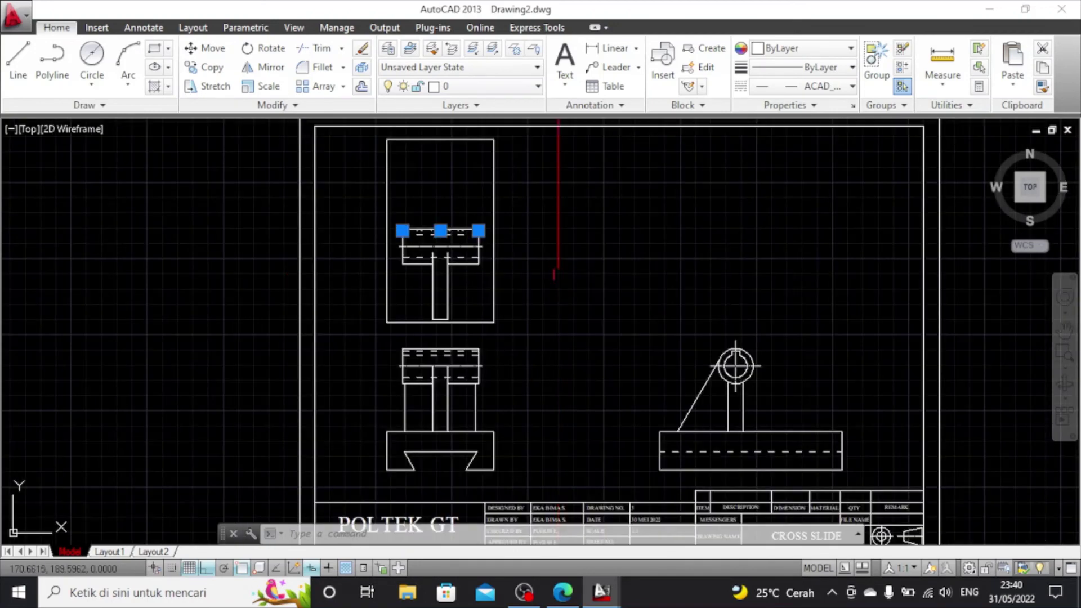
pyautogui.scroll(-2, 558, 274)
pyautogui.scroll(2, 600, 375)
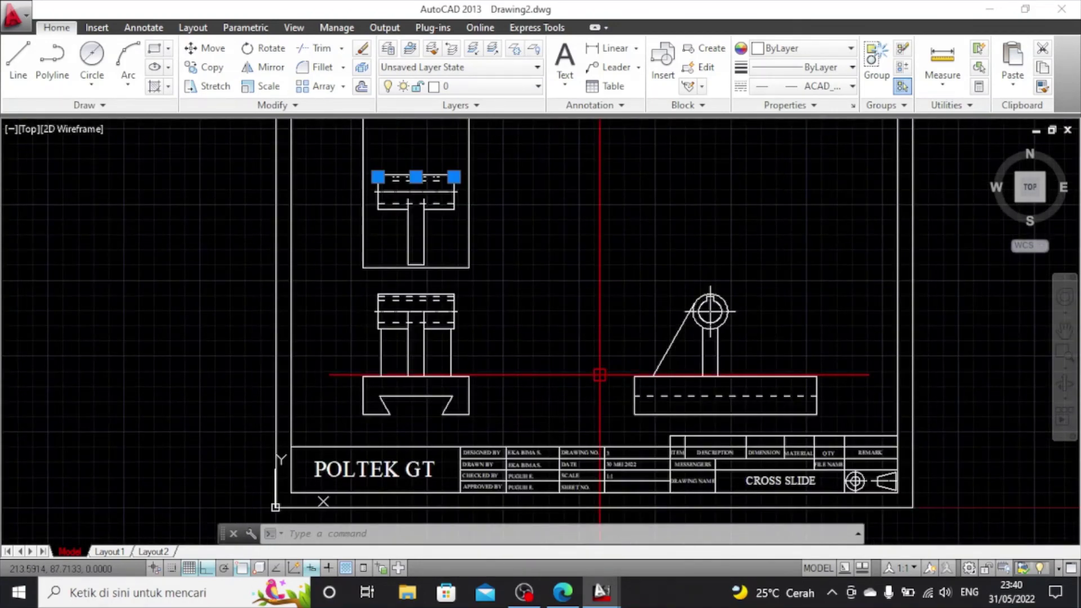
pyautogui.press('Escape')
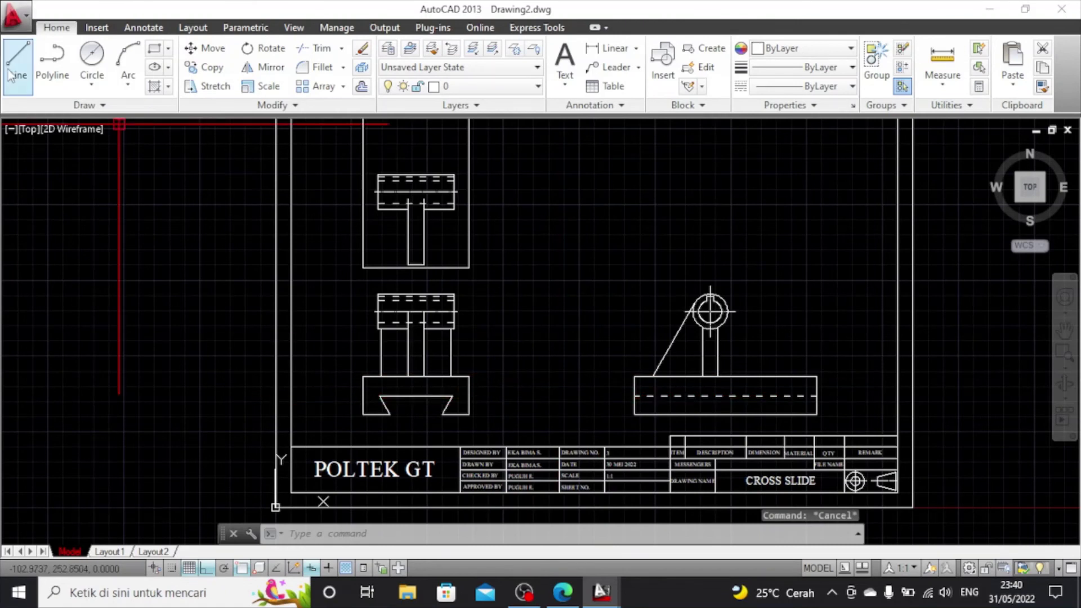
# Add a vertical 25 linear dimension beside the base block's right edge
pyautogui.click(153, 28)
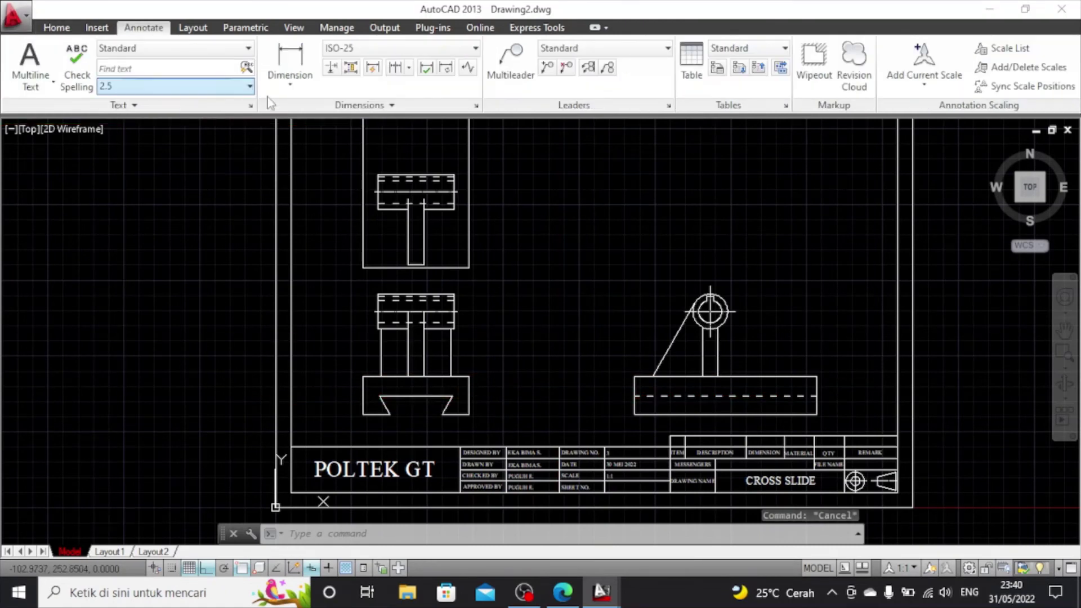
pyautogui.click(290, 62)
pyautogui.scroll(2, 449, 448)
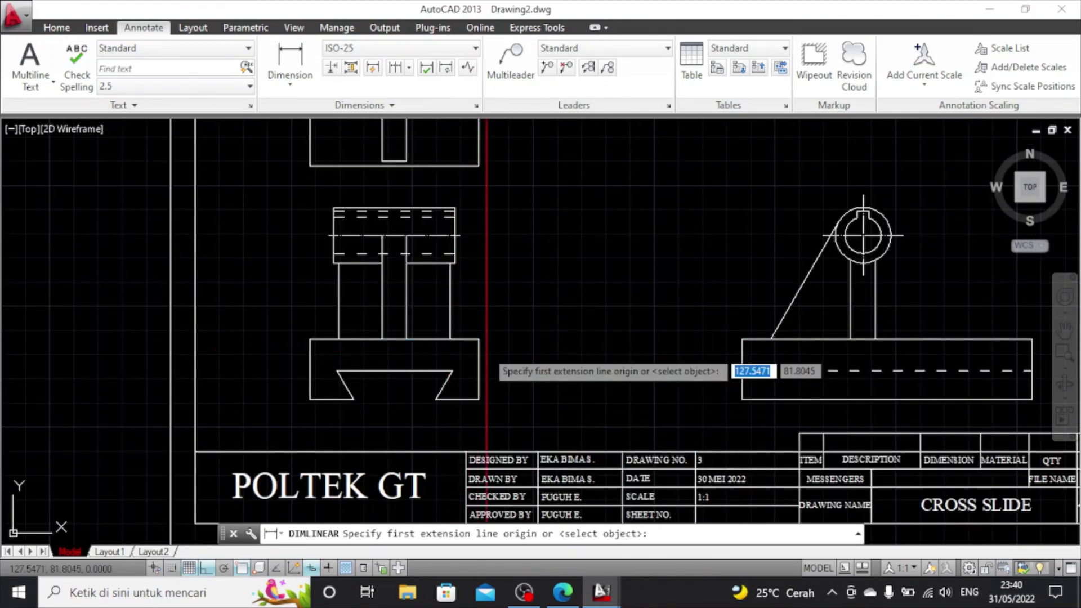
pyautogui.scroll(-1, 478, 340)
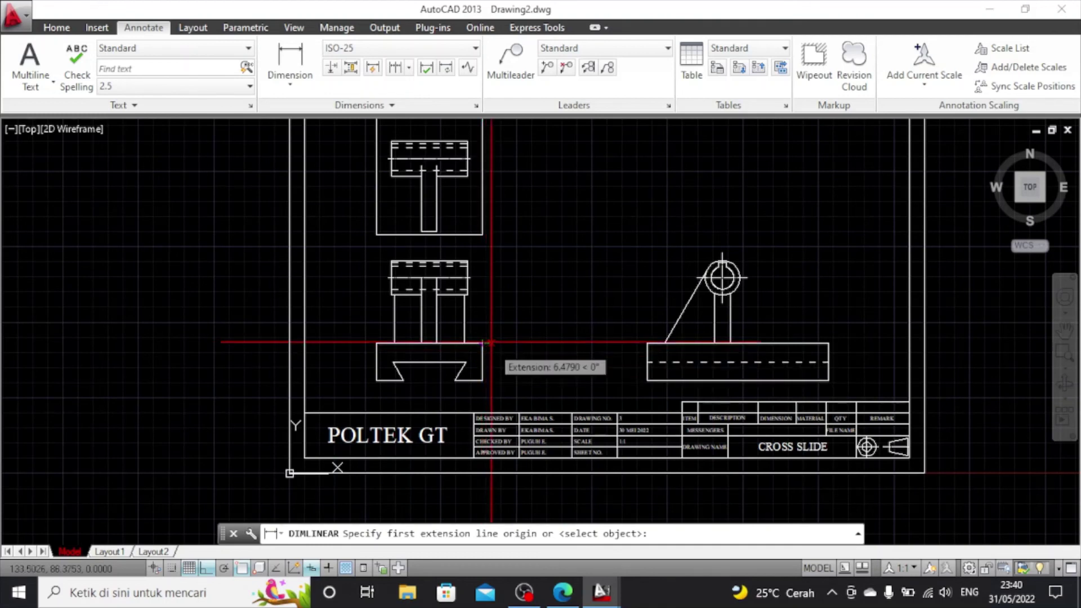
pyautogui.scroll(-2, 482, 343)
pyautogui.scroll(2, 482, 341)
pyautogui.scroll(2, 481, 345)
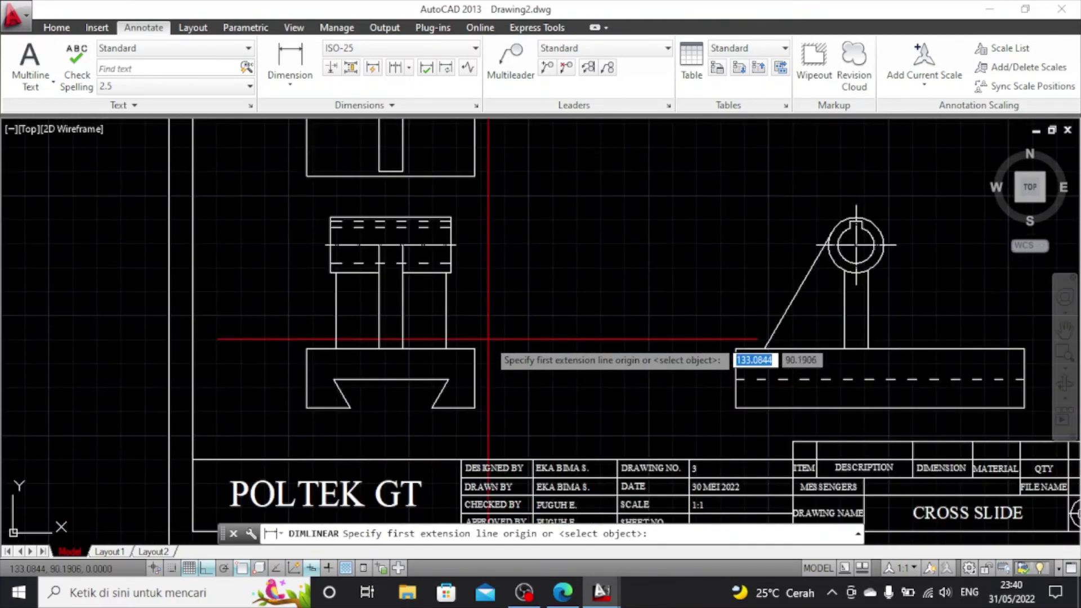
pyautogui.click(474, 348)
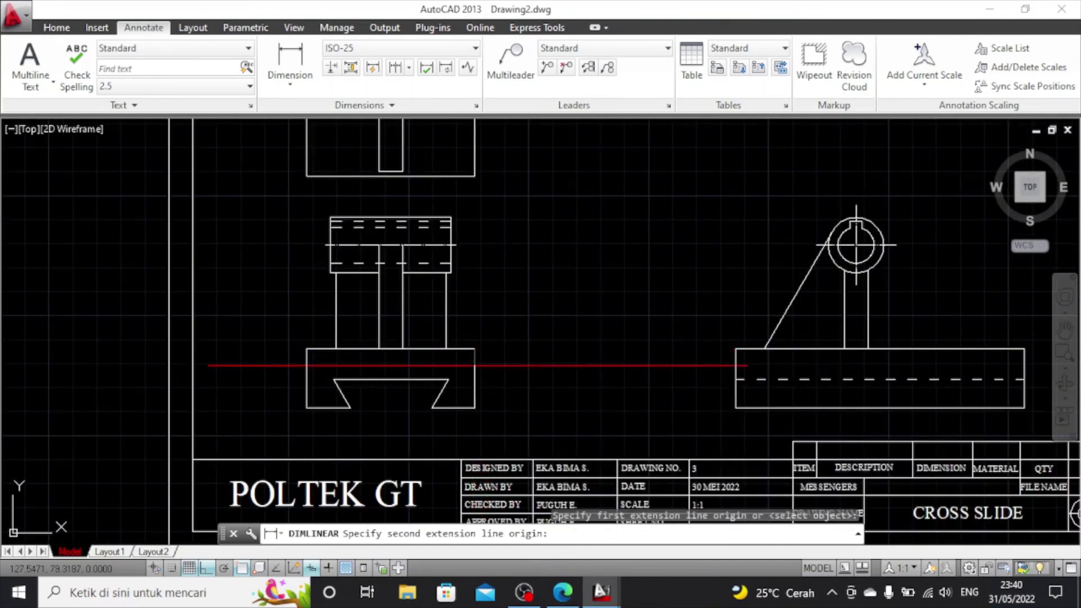
pyautogui.click(475, 406)
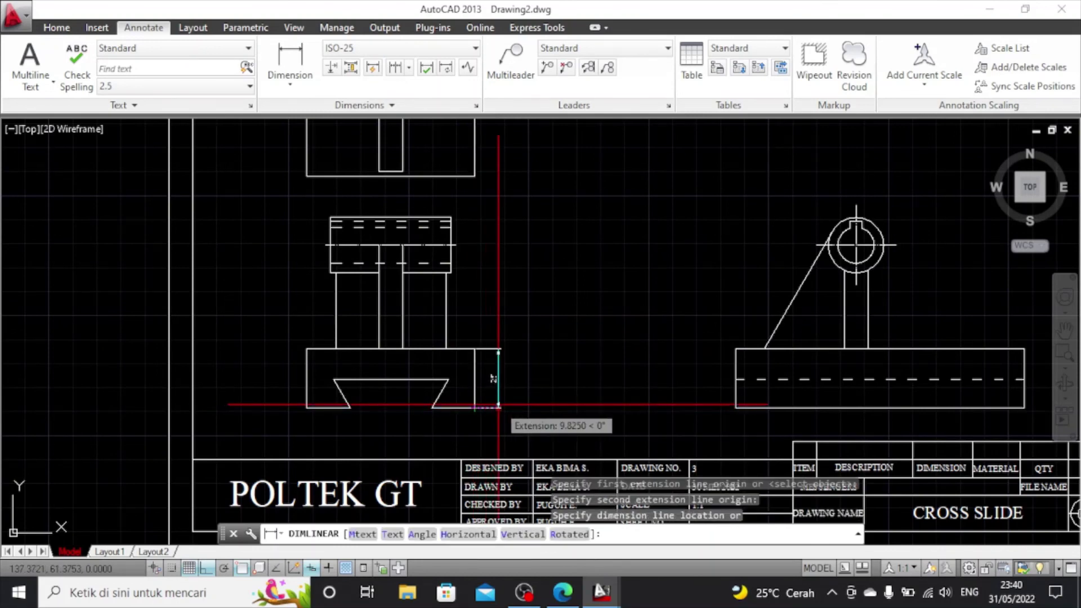
pyautogui.click(496, 374)
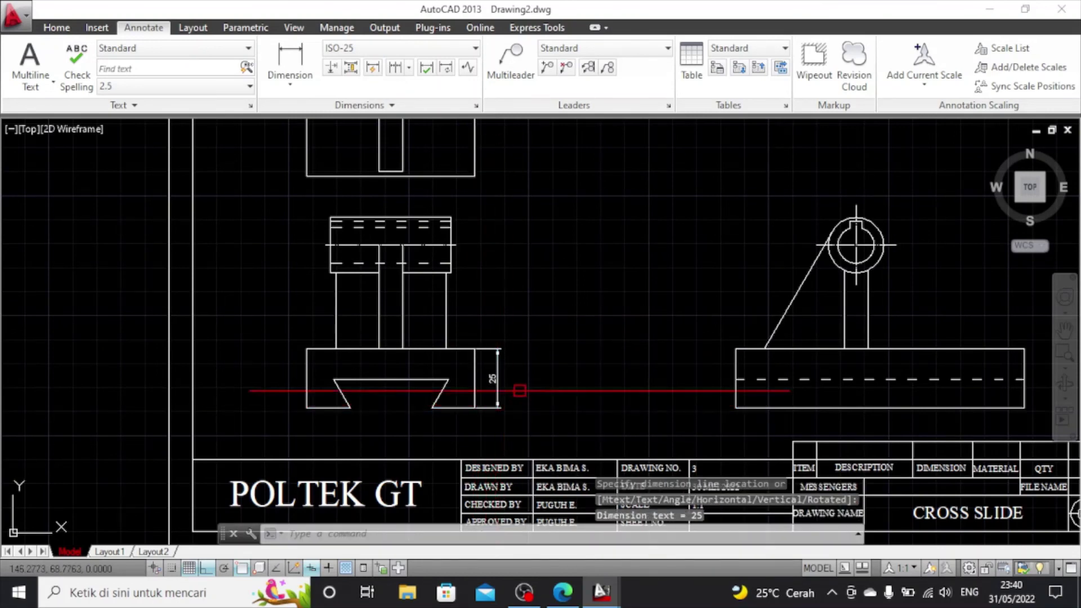
# Select the new 25 dimension and open the dimension style settings
pyautogui.scroll(-2, 535, 371)
pyautogui.scroll(2, 541, 363)
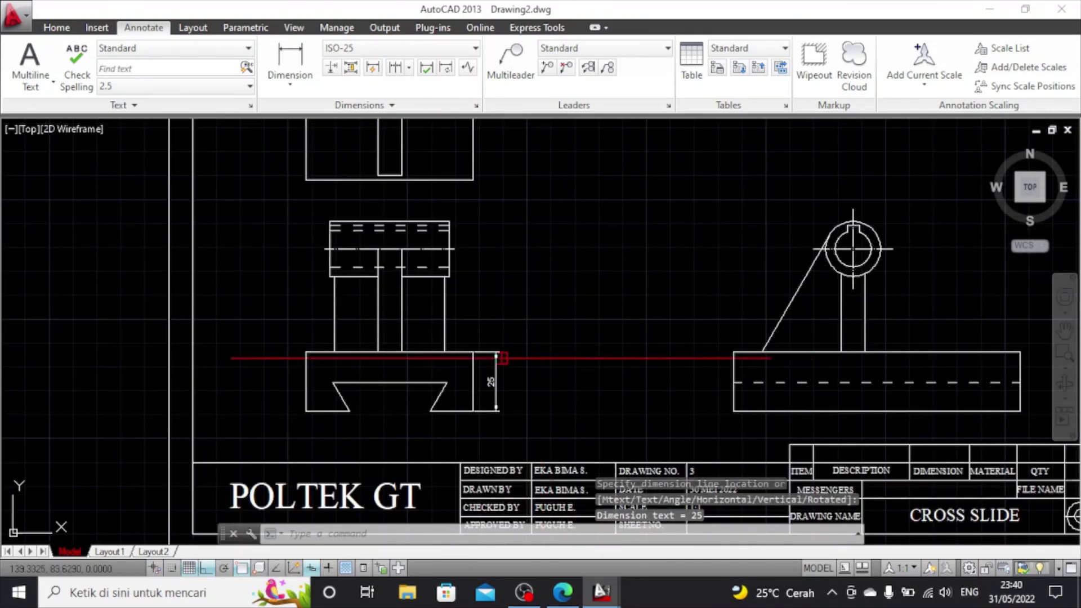
pyautogui.click(495, 388)
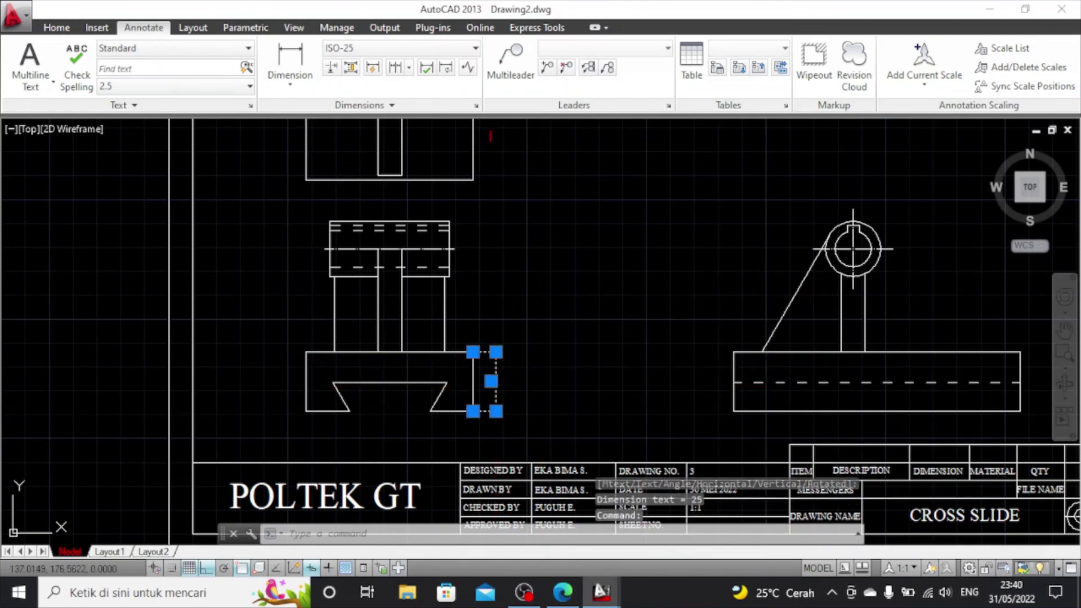
pyautogui.click(477, 106)
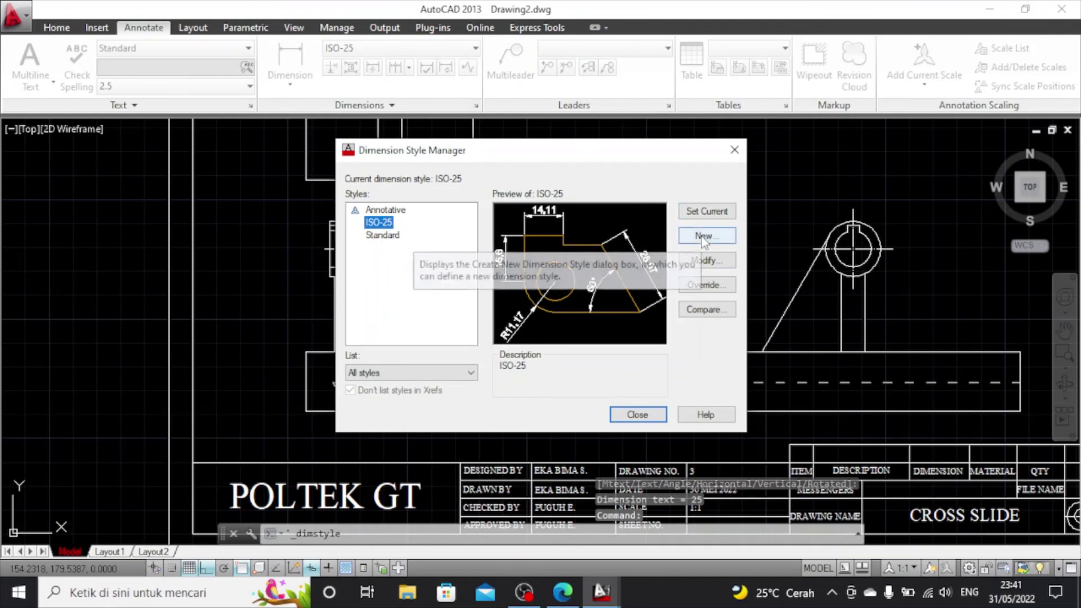
# Create the Standard 1 style from Standard with 0.0 linear precision
pyautogui.click(390, 237)
pyautogui.click(682, 240)
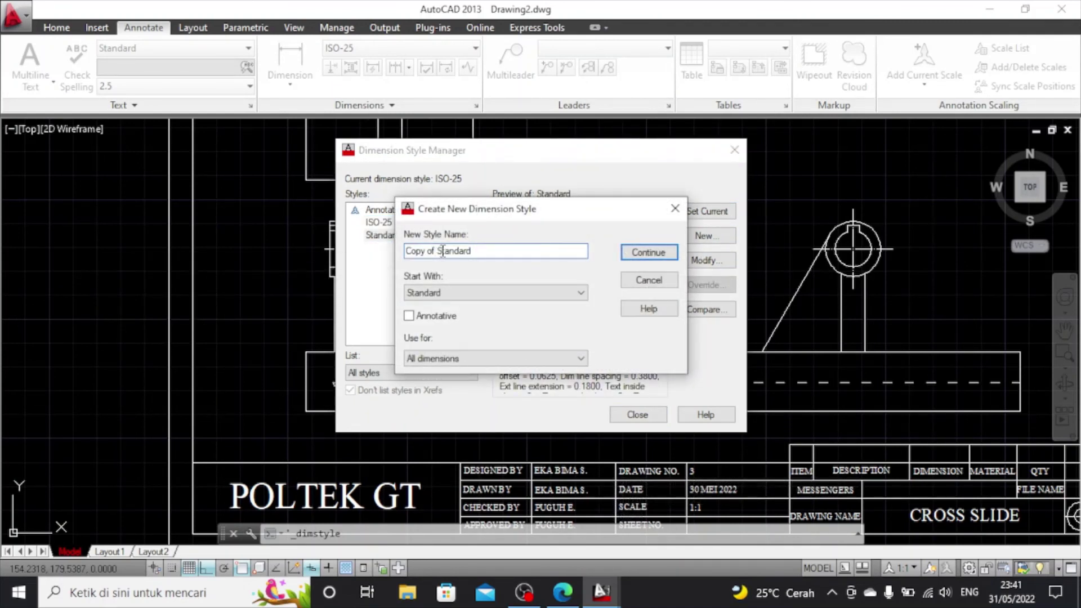
pyautogui.press('BackSpace')
pyautogui.write('1')
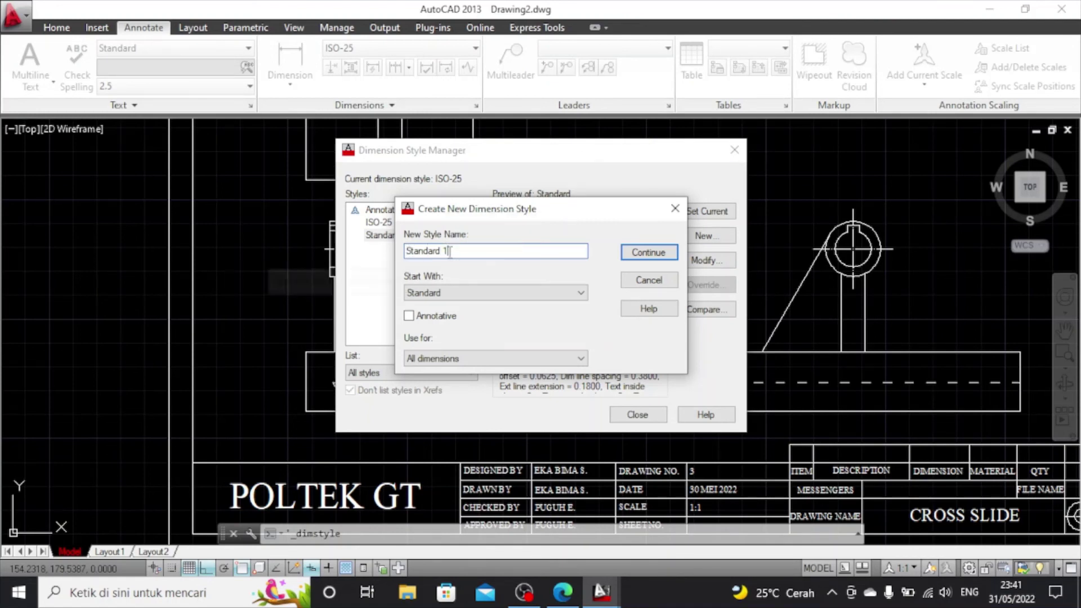
pyautogui.click(647, 252)
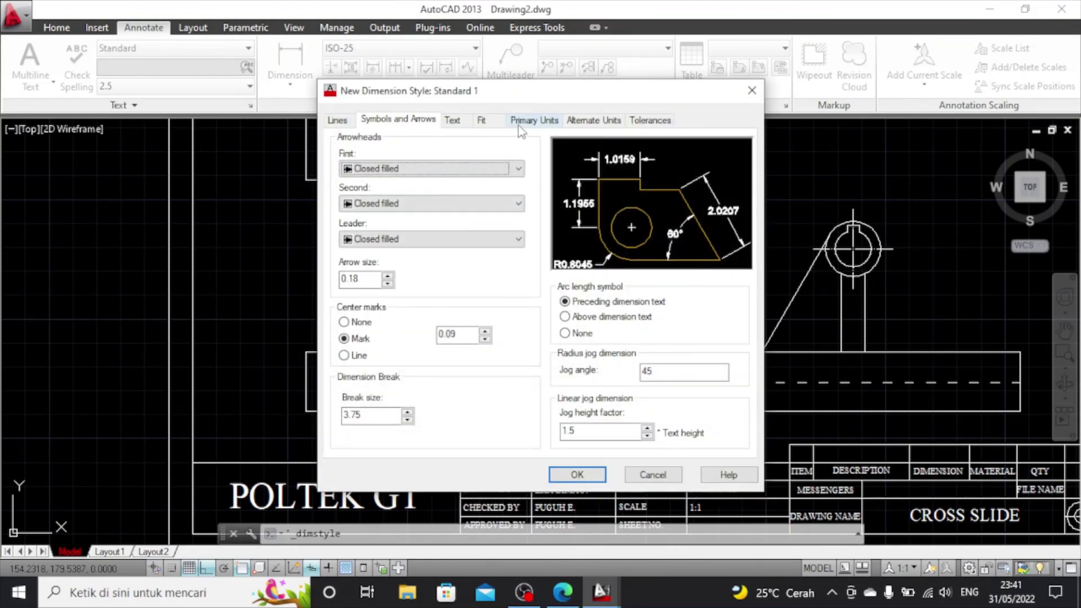
pyautogui.click(523, 121)
pyautogui.click(495, 178)
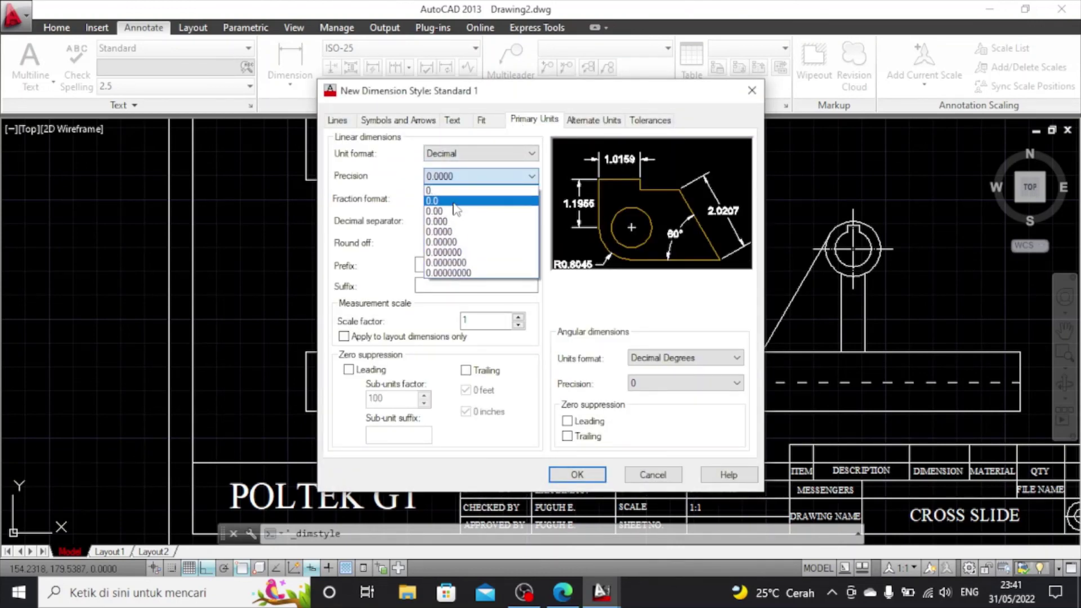
pyautogui.click(457, 201)
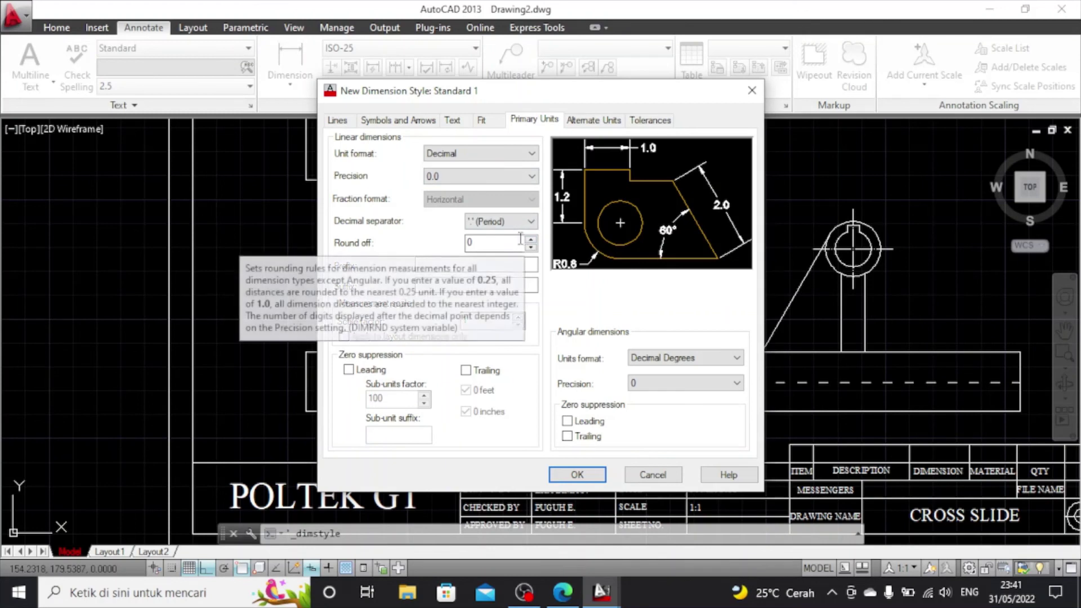
# Give Standard 1 text height 3, ISO-aligned text placed above the dimension line
pyautogui.click(483, 121)
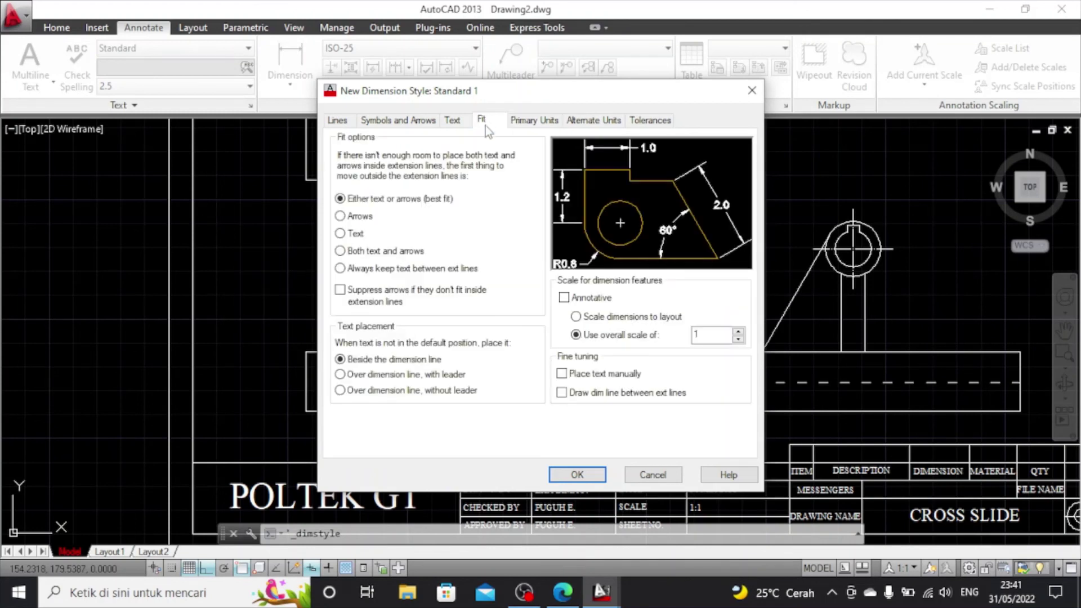
pyautogui.click(446, 125)
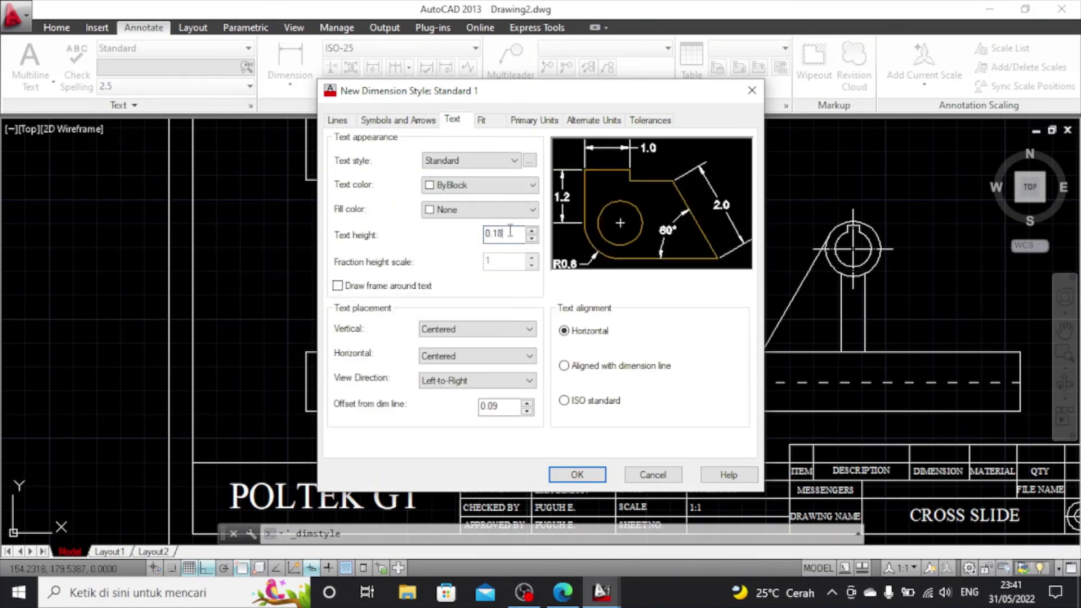
pyautogui.doubleClick(510, 232)
pyautogui.click(578, 402)
pyautogui.click(491, 331)
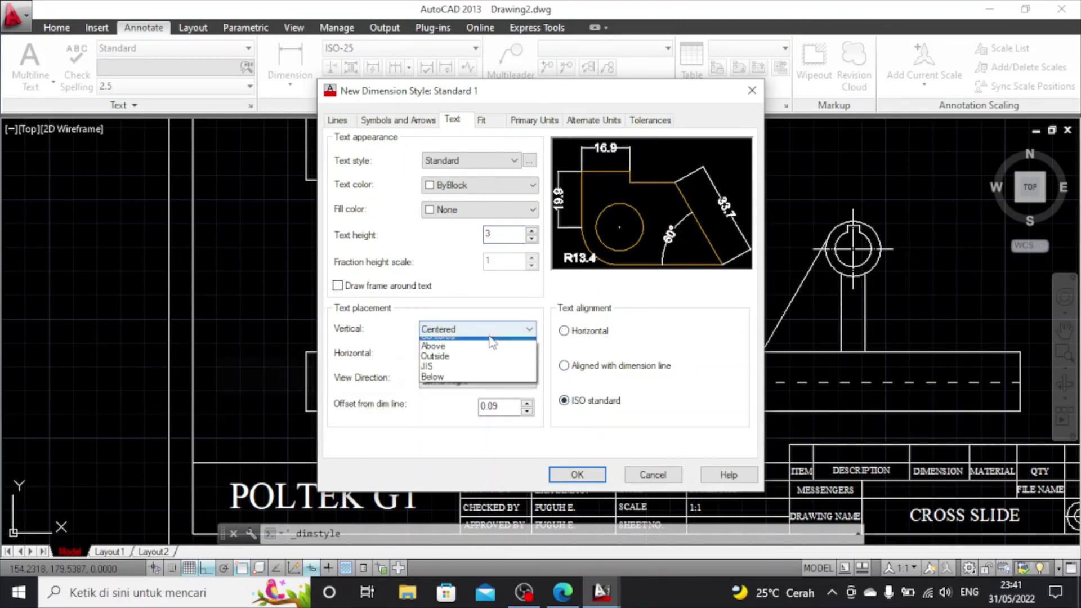
pyautogui.click(454, 355)
# Set arrow size 3, extension 3 and offset 2, then save Standard 1 as current
pyautogui.click(415, 120)
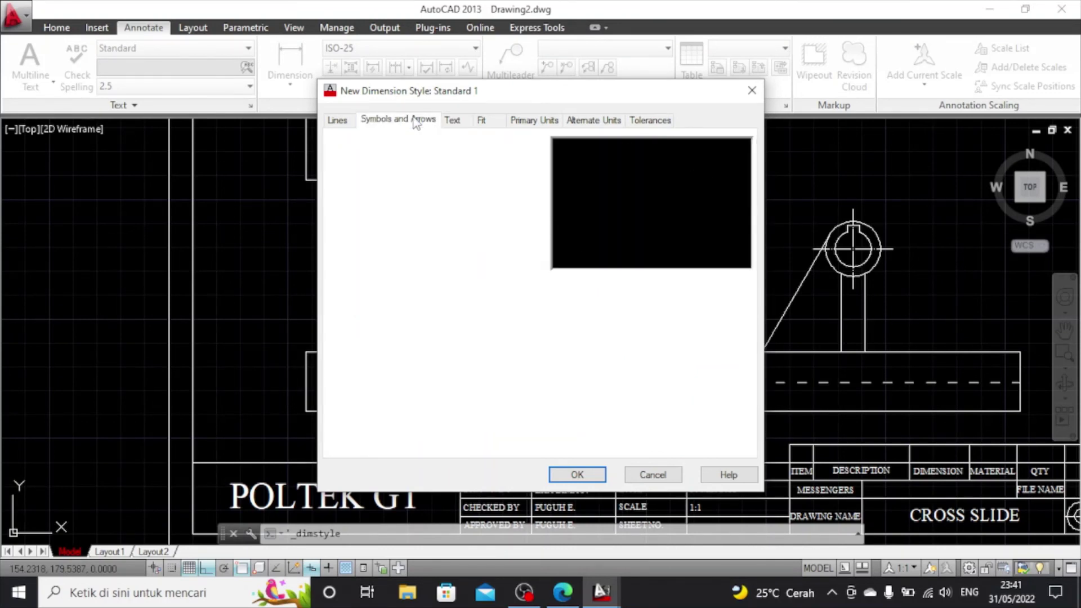
pyautogui.click(369, 282)
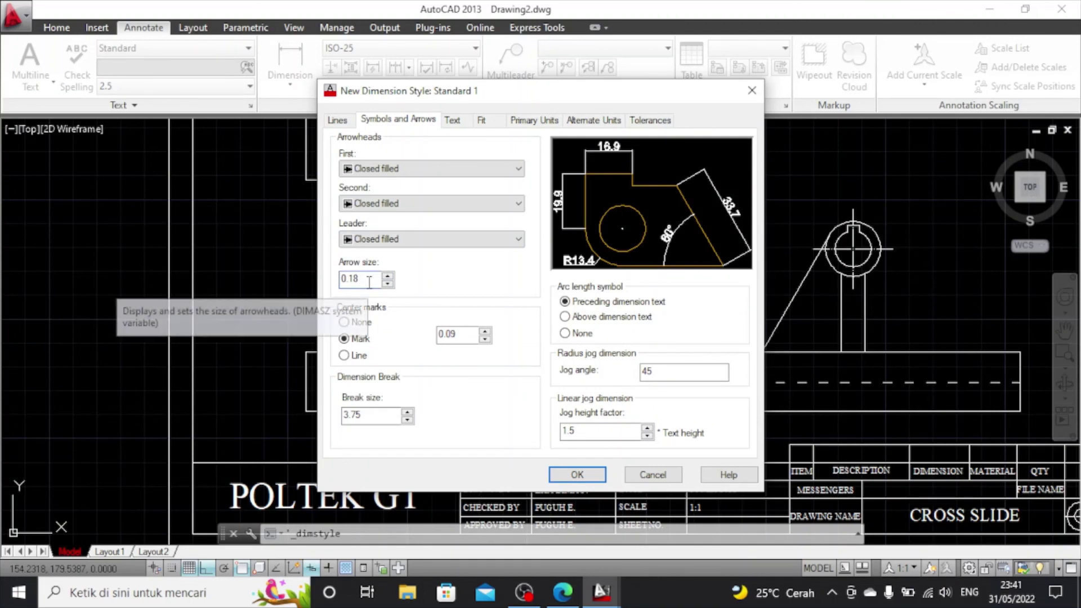
pyautogui.press('BackSpace')
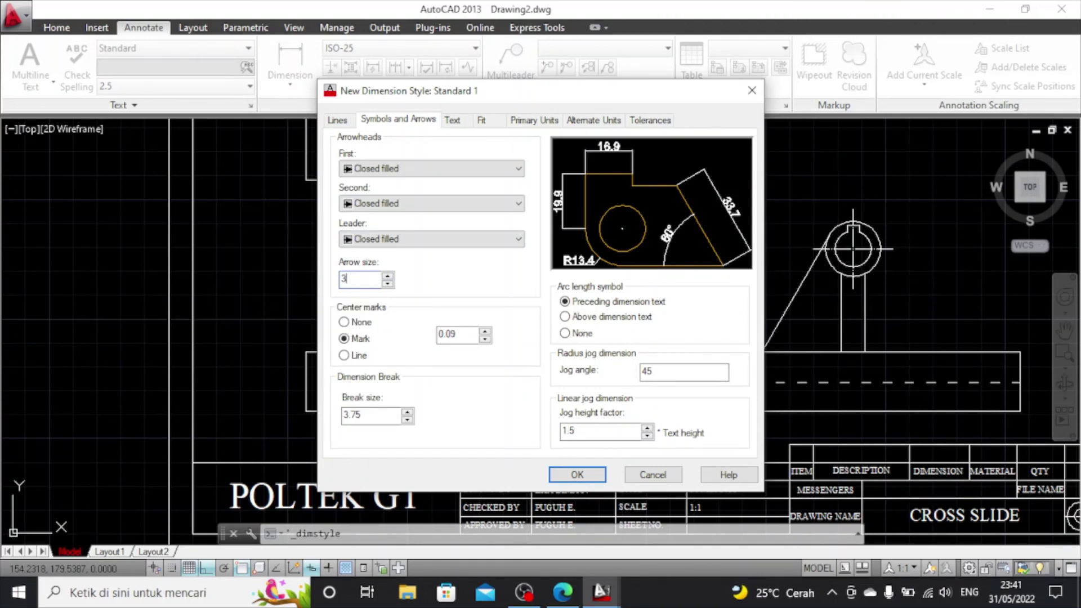
pyautogui.doubleClick(453, 334)
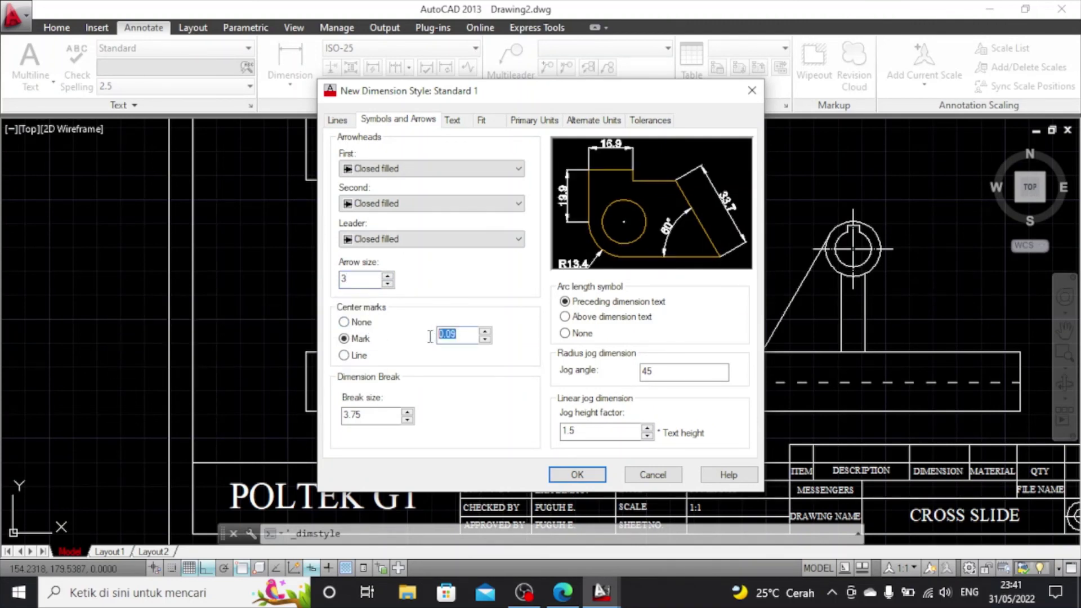
pyautogui.press('BackSpace')
pyautogui.click(344, 121)
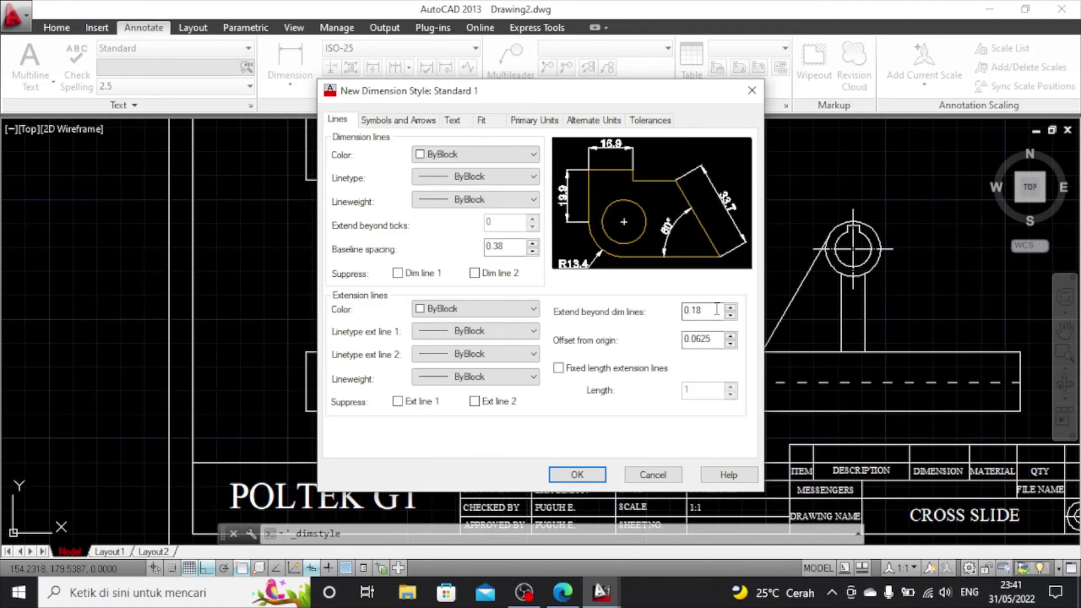
pyautogui.press('BackSpace')
pyautogui.write('3')
pyautogui.moveTo(711, 338); pyautogui.dragTo(677, 338)
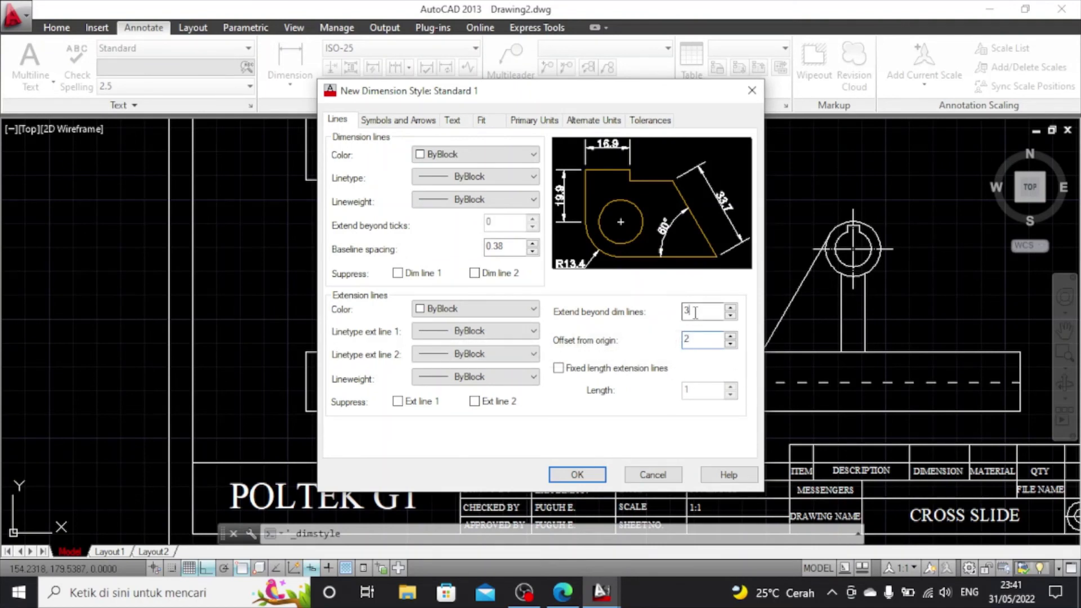
pyautogui.click(591, 479)
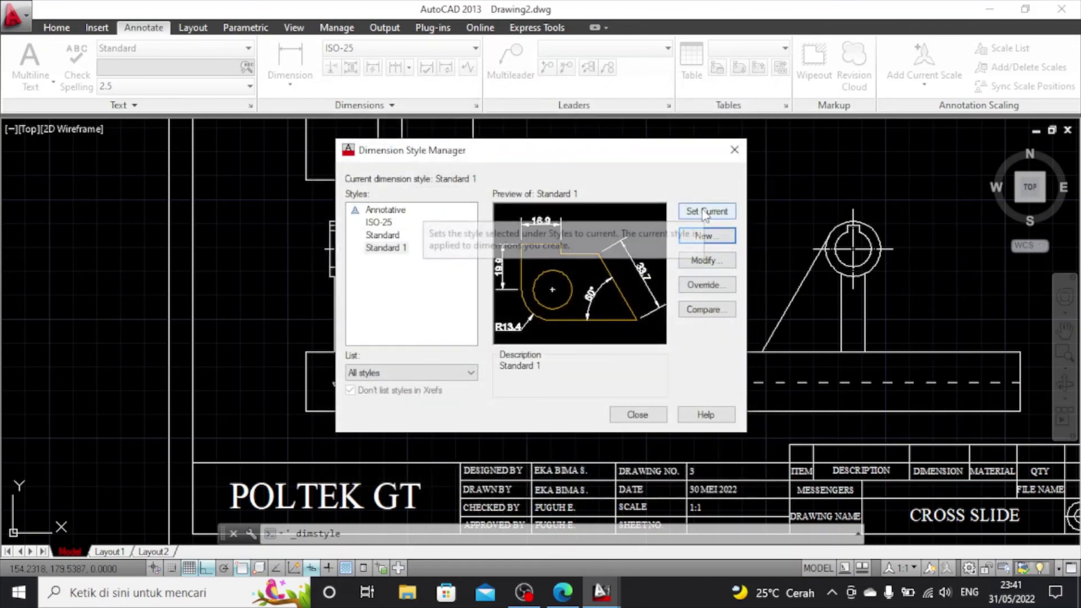
pyautogui.click(734, 149)
# Erase the old 25 height dimension from the front view's base
pyautogui.scroll(5, 557, 364)
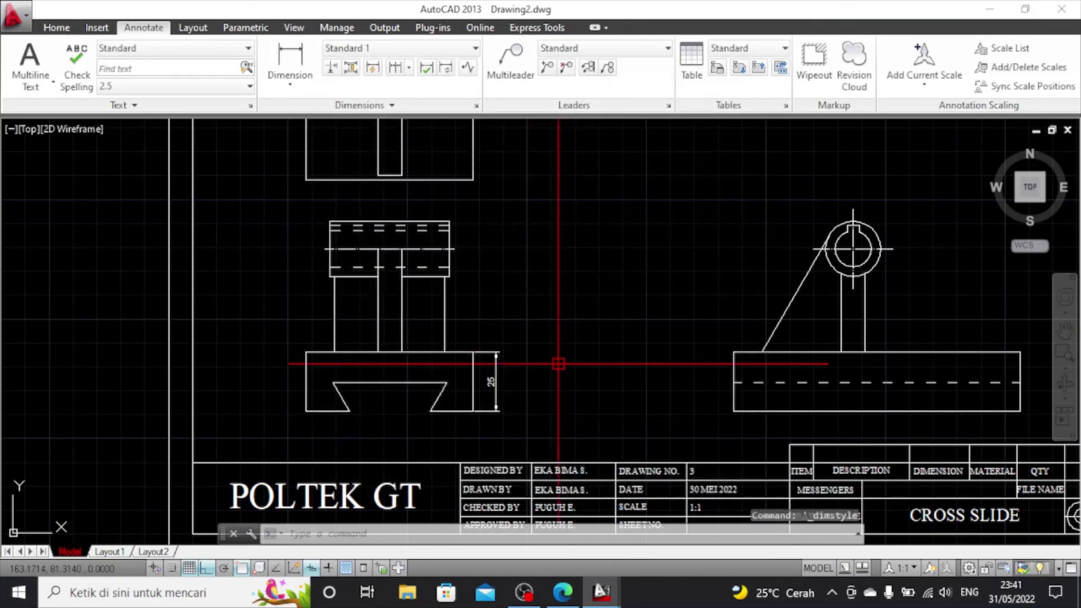
pyautogui.click(485, 378)
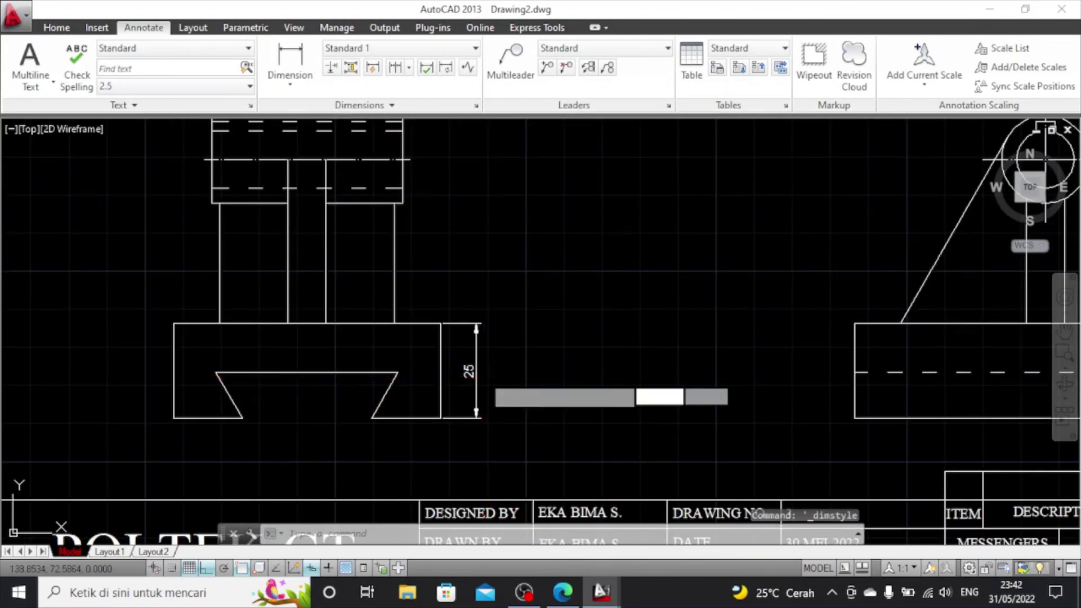
pyautogui.scroll(-2, 487, 377)
pyautogui.click(473, 373)
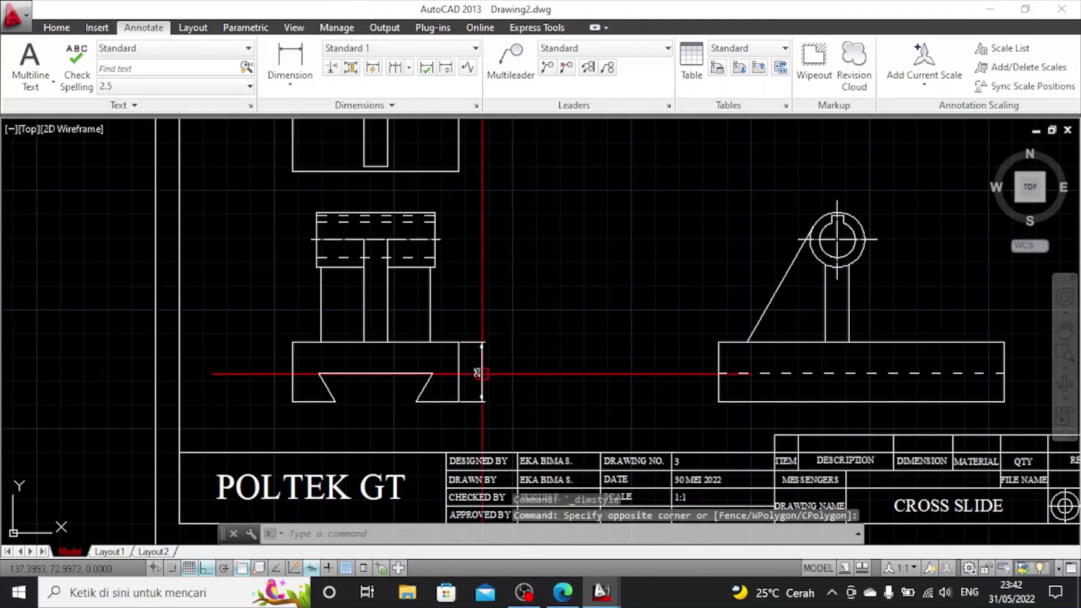
pyautogui.moveTo(478, 373)
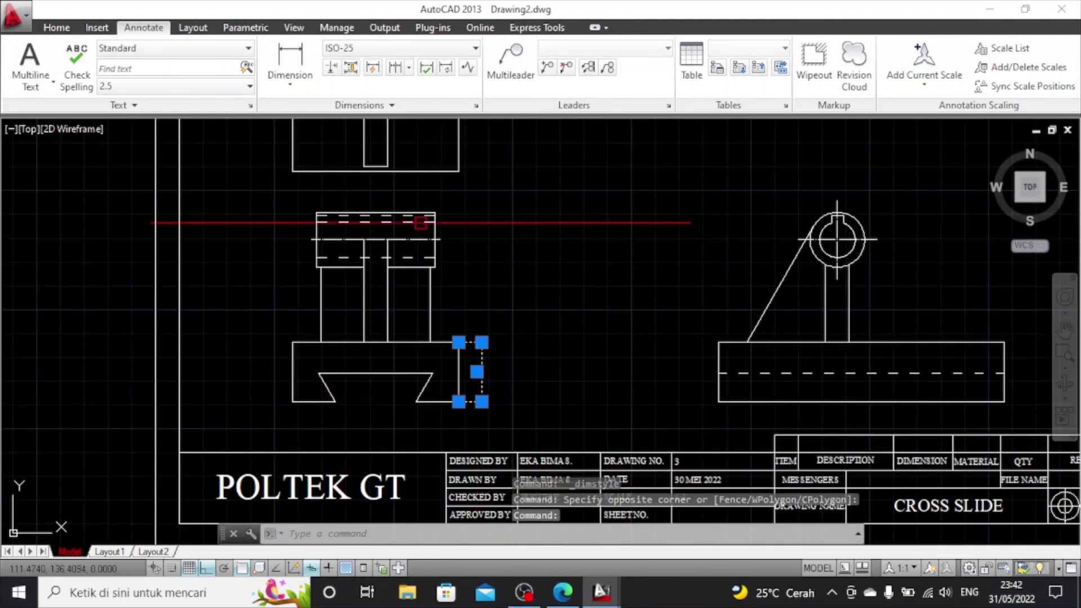
pyautogui.press('Delete')
# Add a vertical 25.0 linear dimension on the base's right side
pyautogui.click(289, 76)
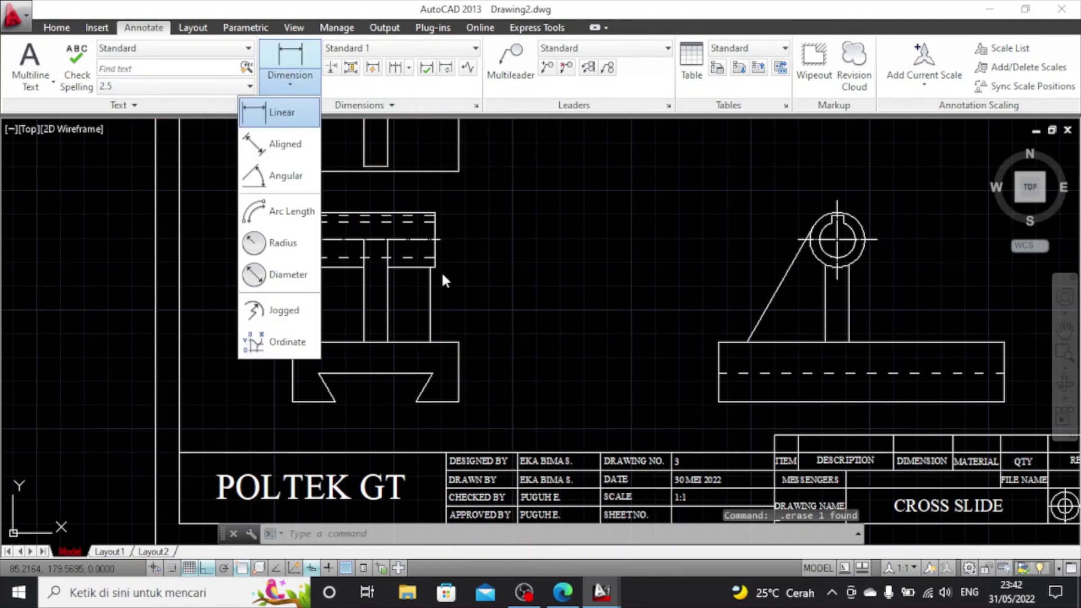
pyautogui.click(281, 113)
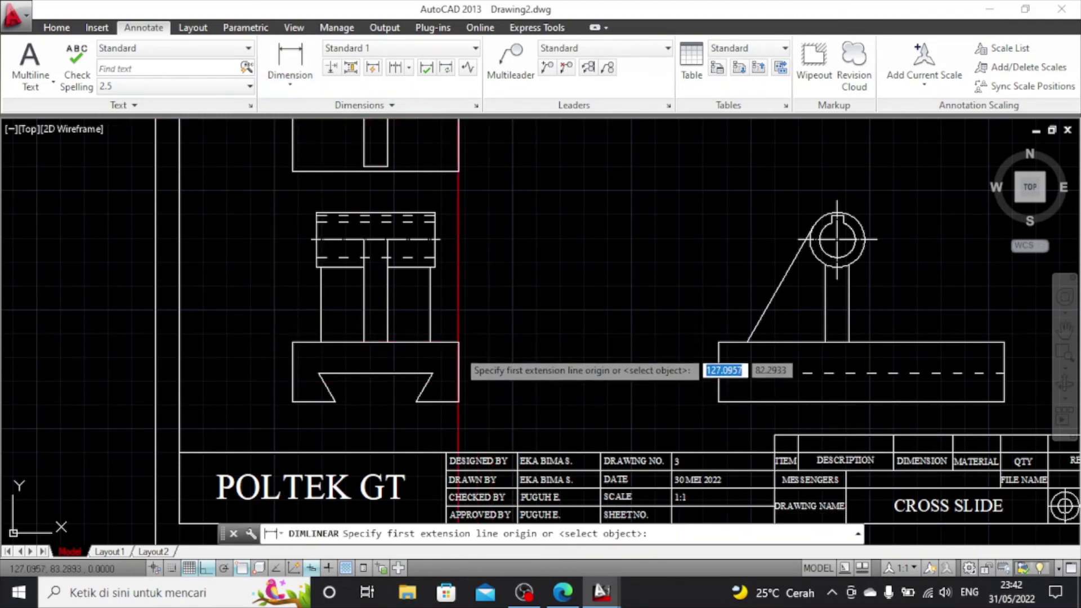
pyautogui.click(458, 343)
pyautogui.click(458, 402)
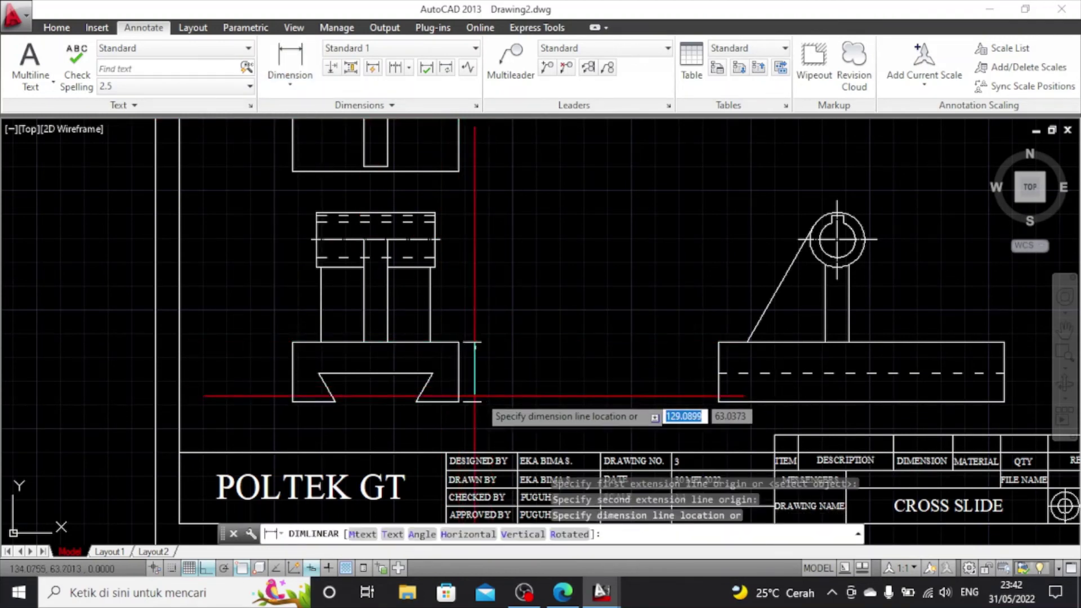
pyautogui.click(481, 393)
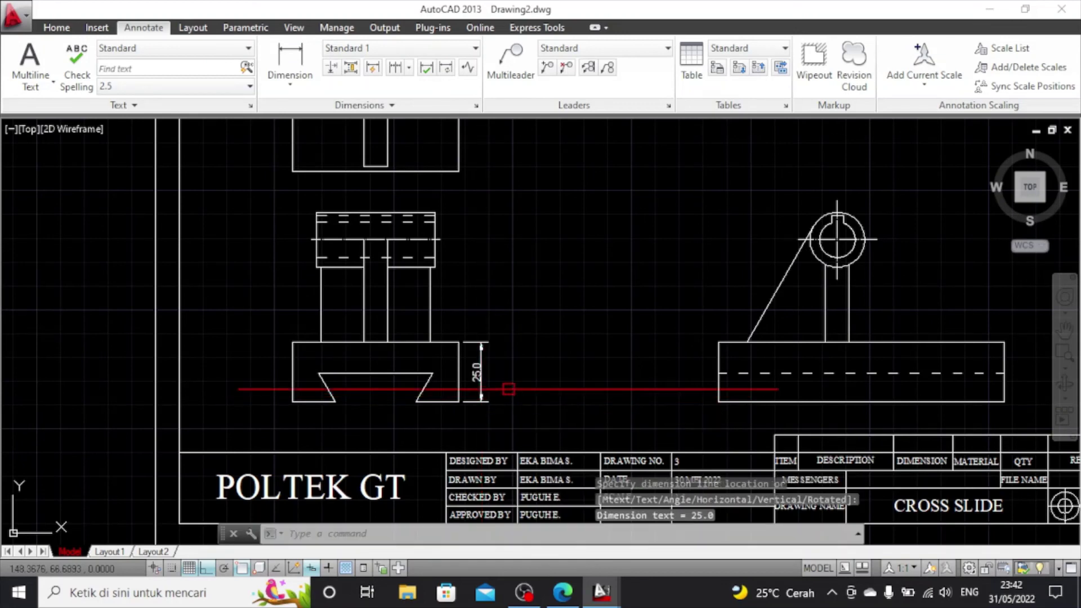
pyautogui.scroll(2, 529, 382)
pyautogui.scroll(-2, 529, 381)
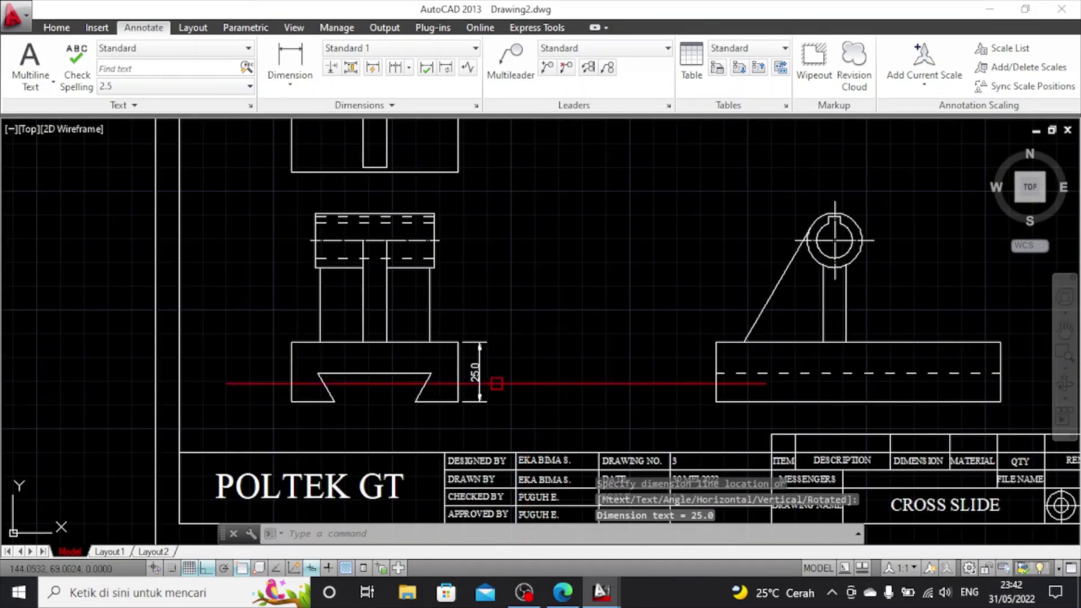
pyautogui.scroll(2, 491, 377)
pyautogui.scroll(-2, 490, 371)
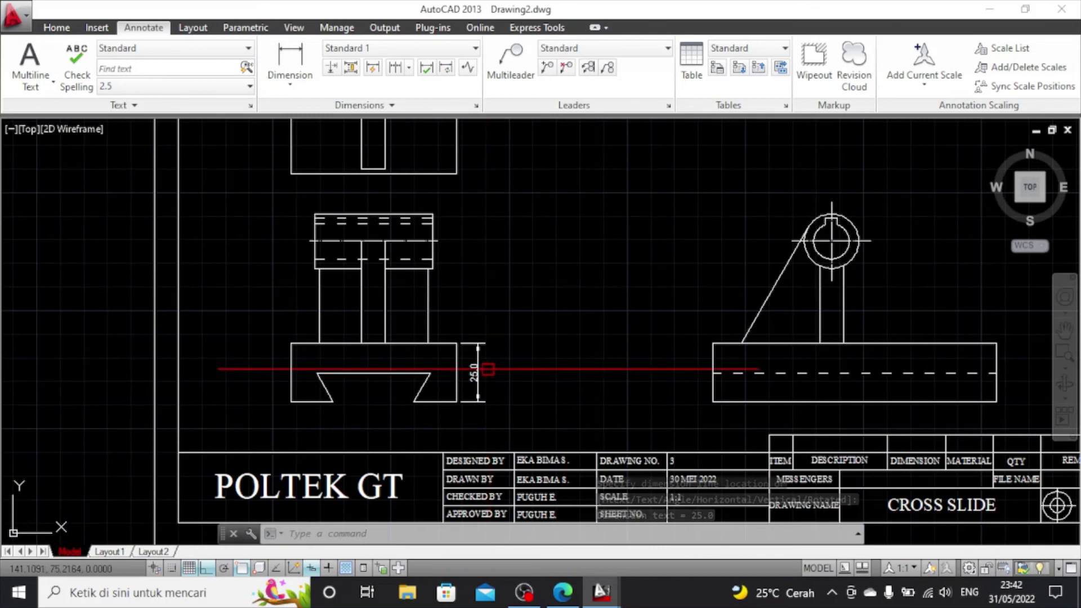
# Start another linear dimension, then cancel it unfinished
pyautogui.click(283, 56)
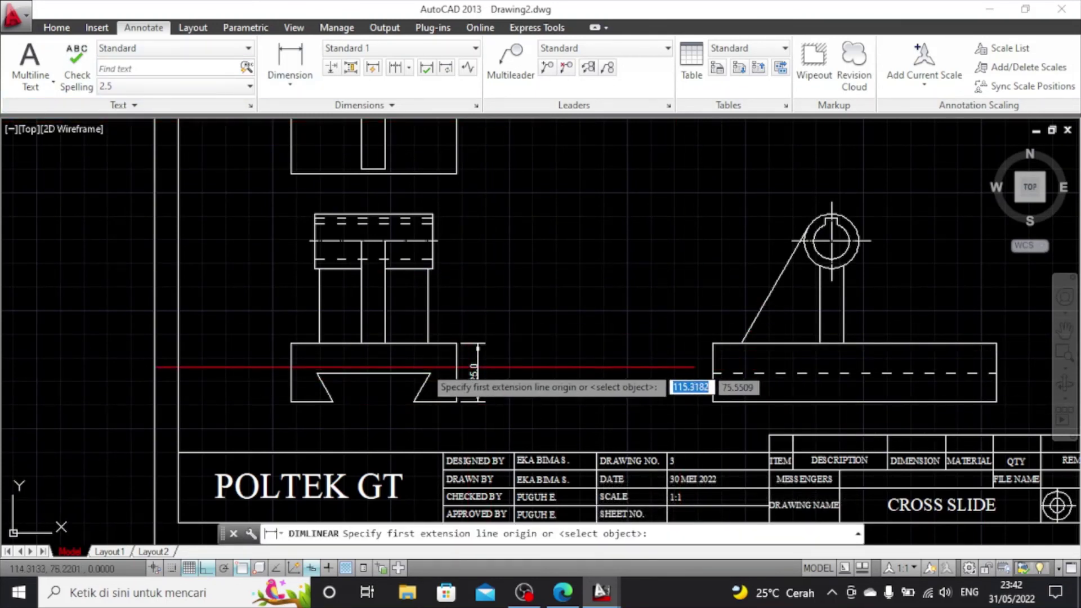
pyautogui.scroll(-1, 429, 366)
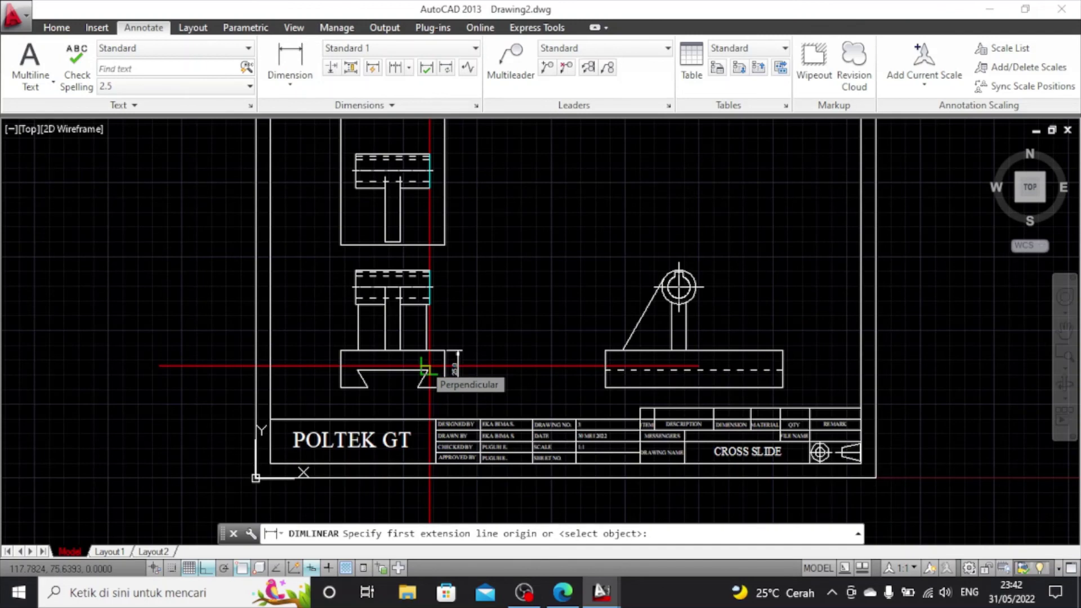
pyautogui.scroll(-2, 429, 366)
pyautogui.scroll(4, 428, 366)
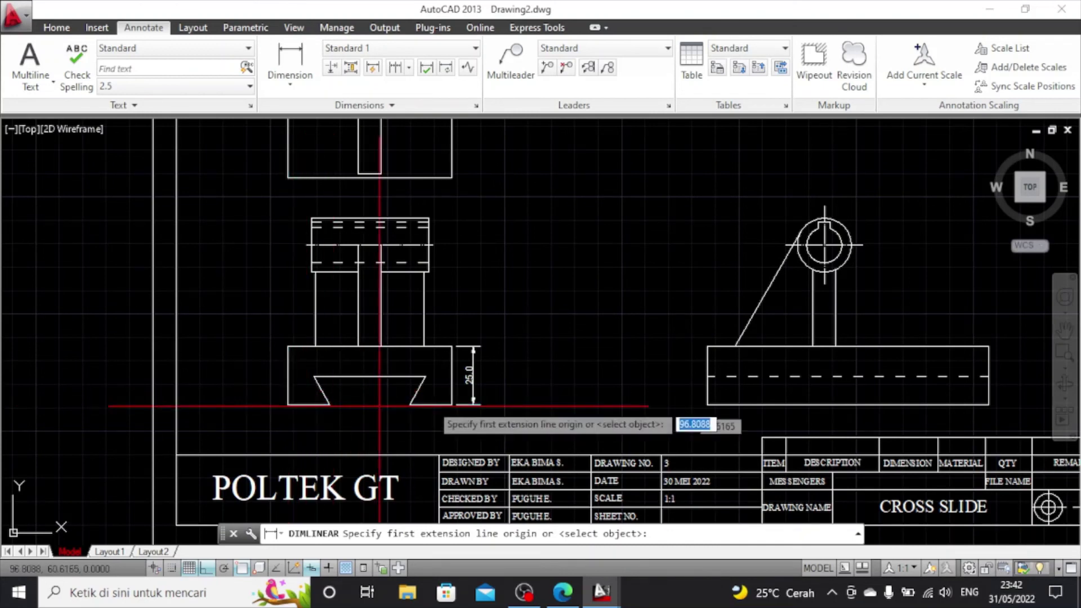
pyautogui.press('Escape')
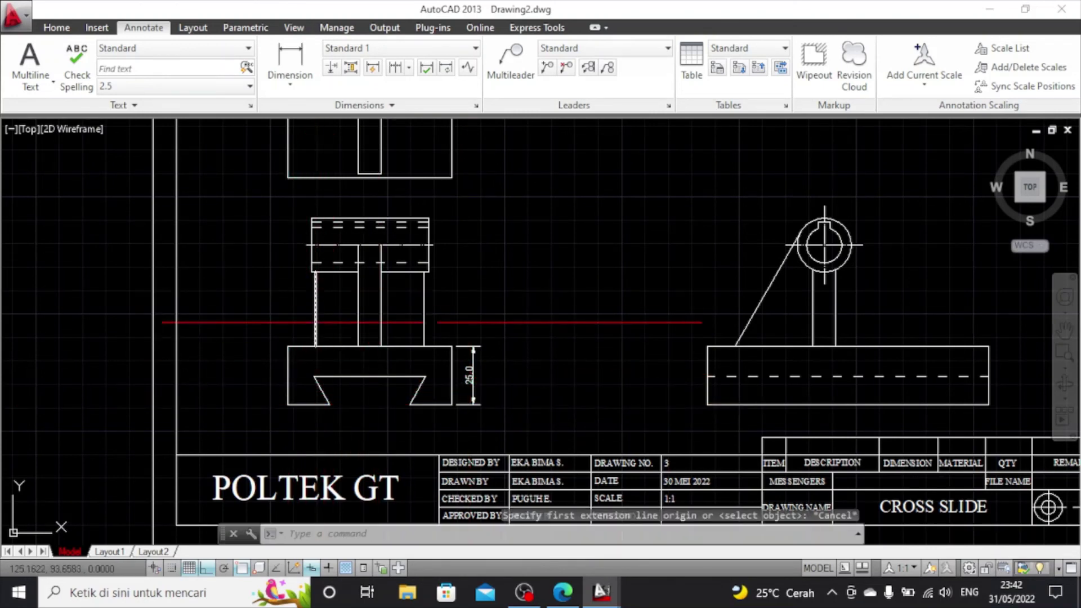
# Window-select both views and move them up slightly
pyautogui.click(216, 187)
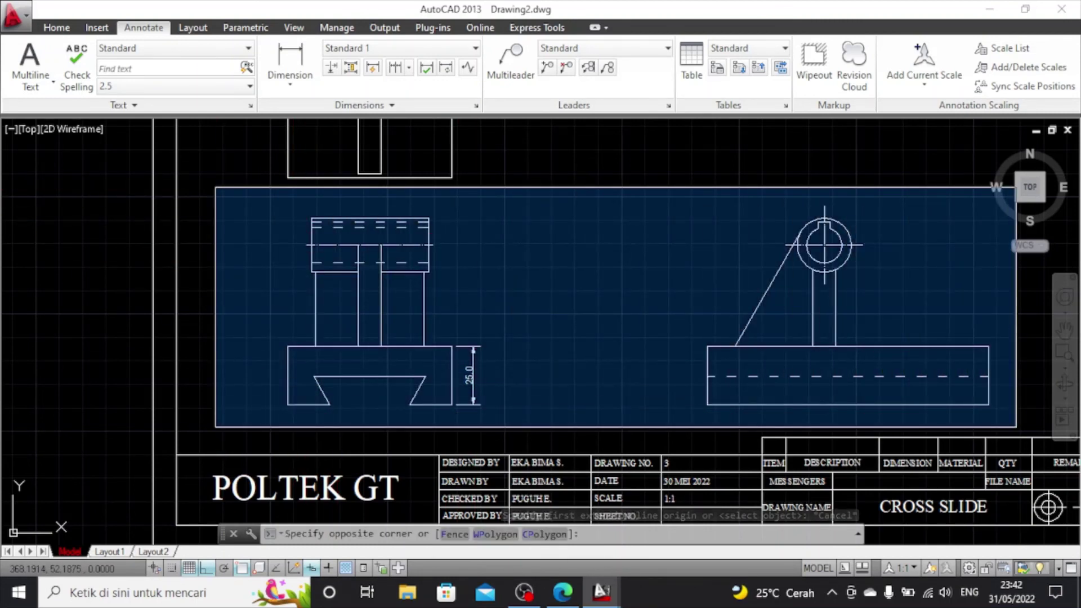
pyautogui.click(1016, 429)
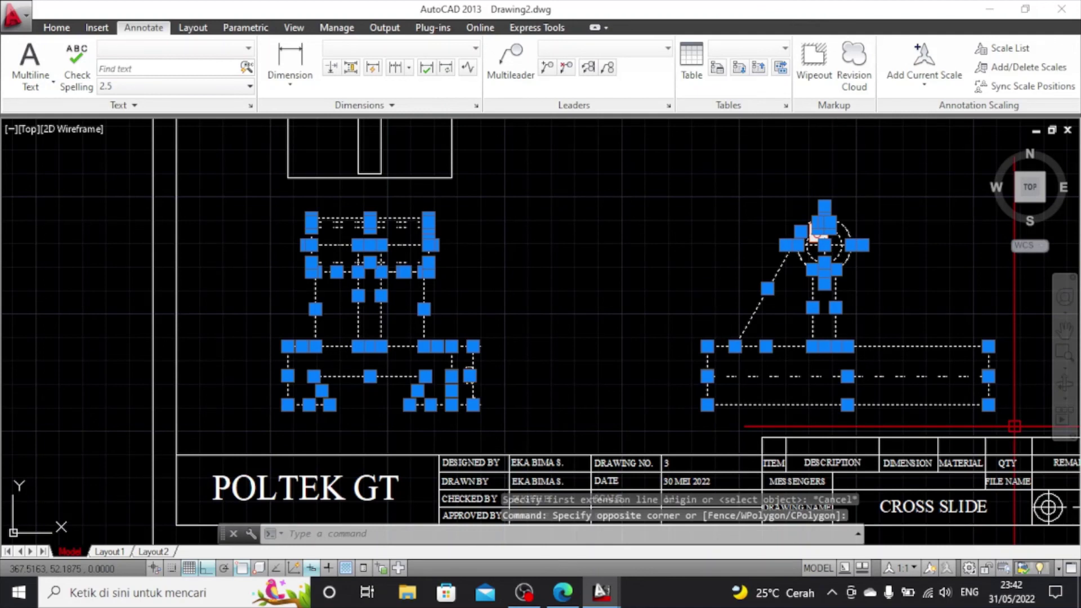
pyautogui.moveTo(817, 235); pyautogui.dragTo(816, 223)
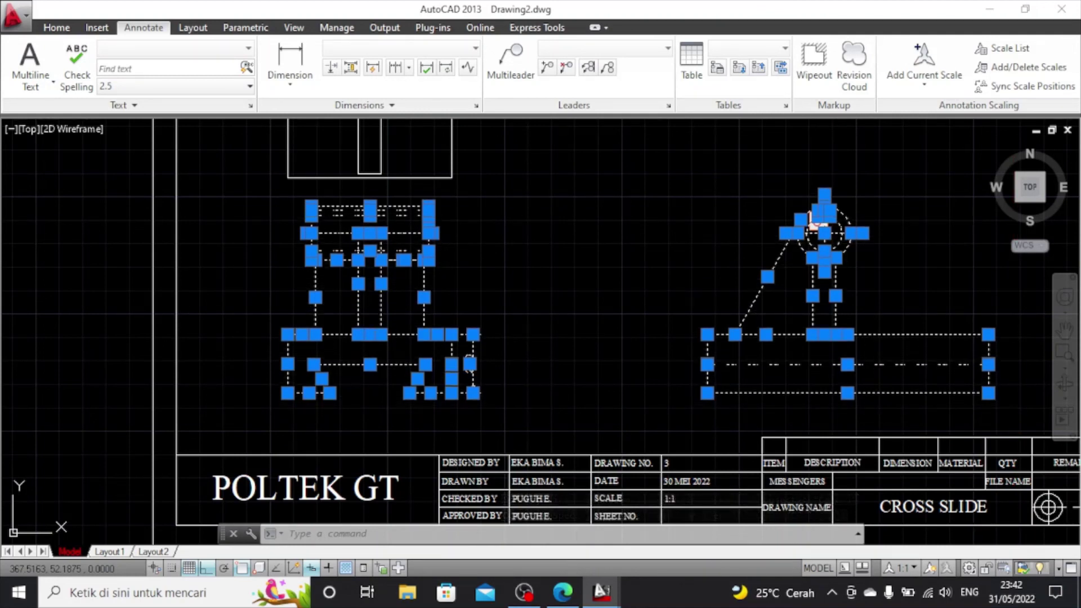
pyautogui.press('Escape')
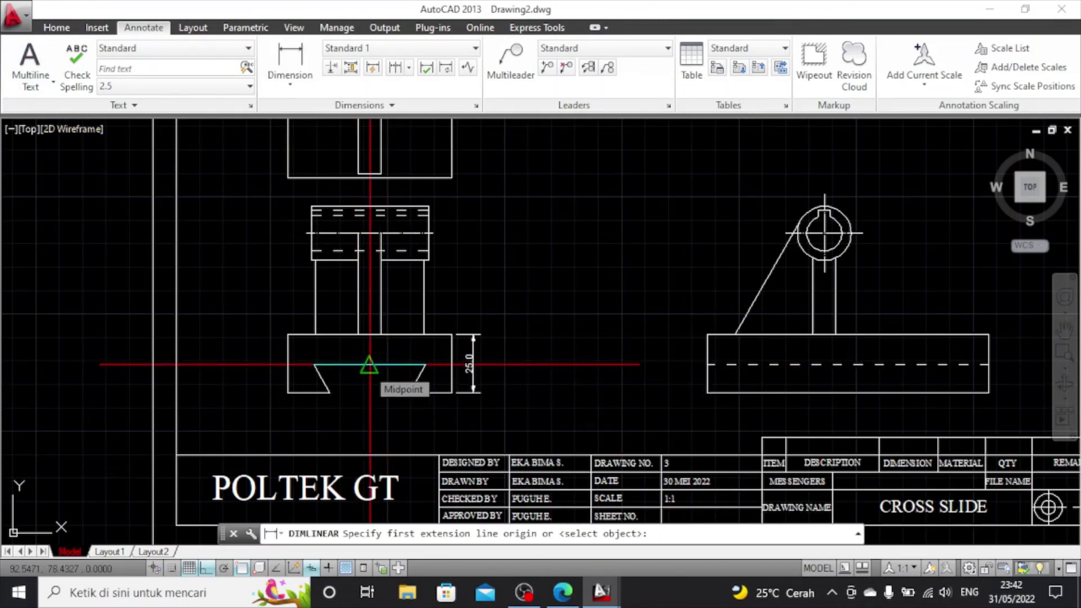
# Dimension the dovetail slot depth as 12.0, from the slot's top midpoint to its bottom line
pyautogui.click(369, 365)
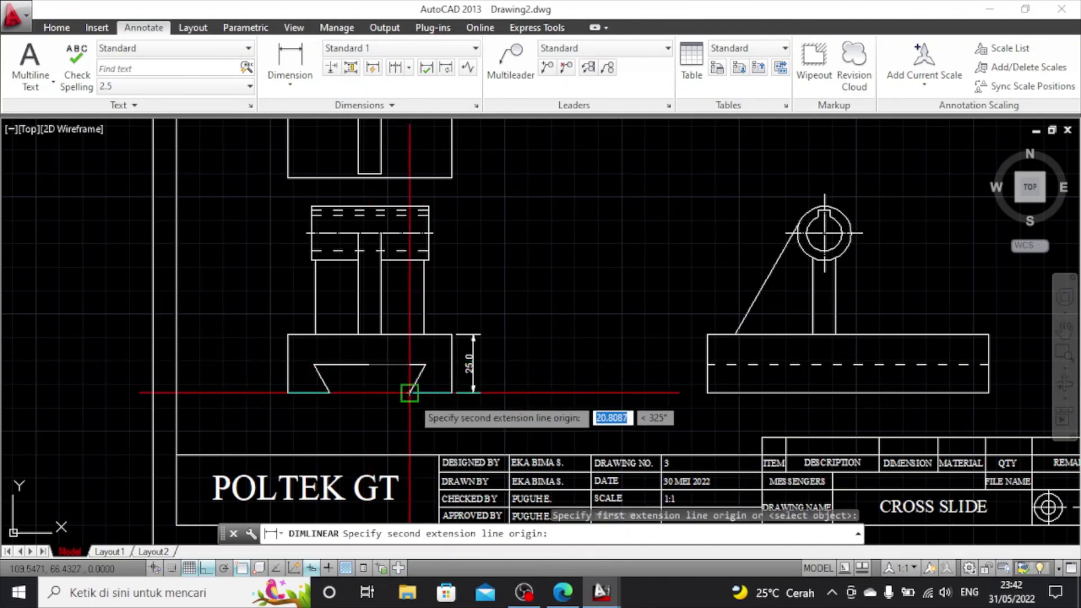
pyautogui.click(410, 392)
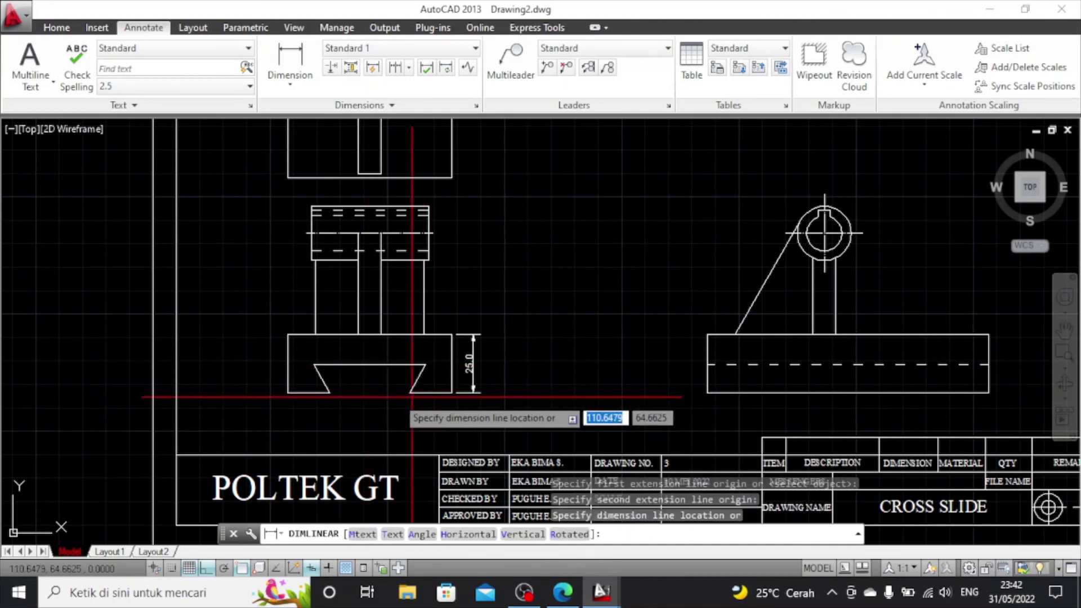
pyautogui.click(367, 387)
pyautogui.press('Escape')
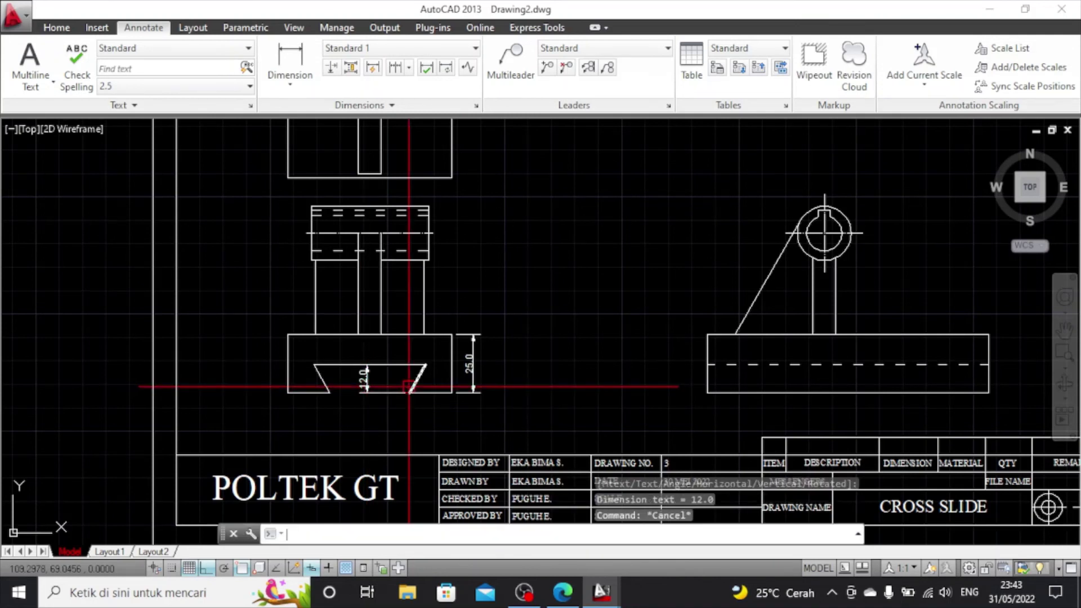
pyautogui.scroll(3, 355, 386)
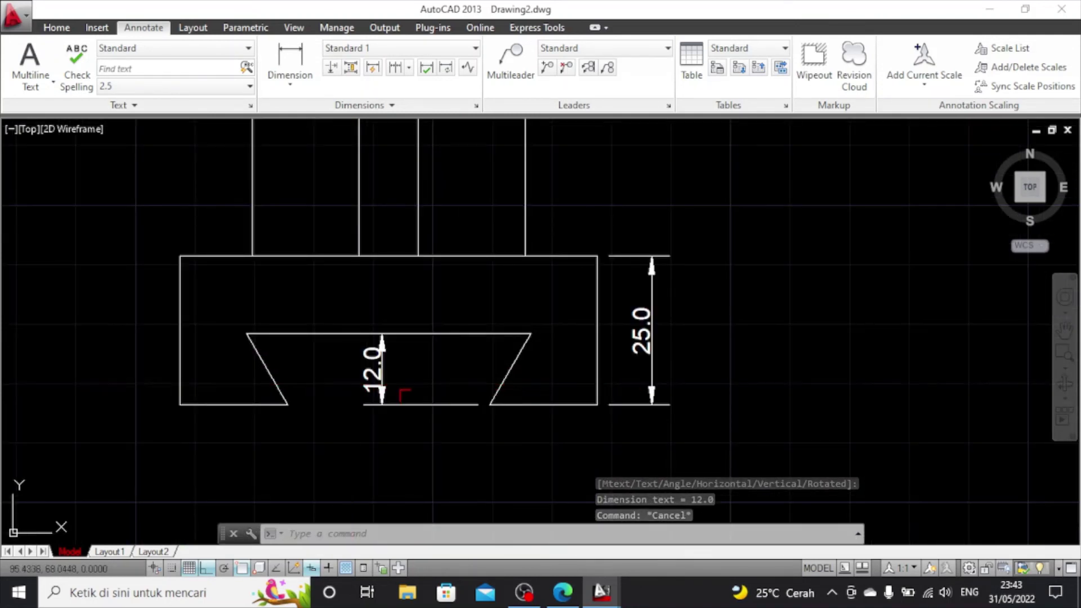
# Add in-line 18.0 and 34.4 horizontal dimensions beneath the base
pyautogui.scroll(-2, 350, 358)
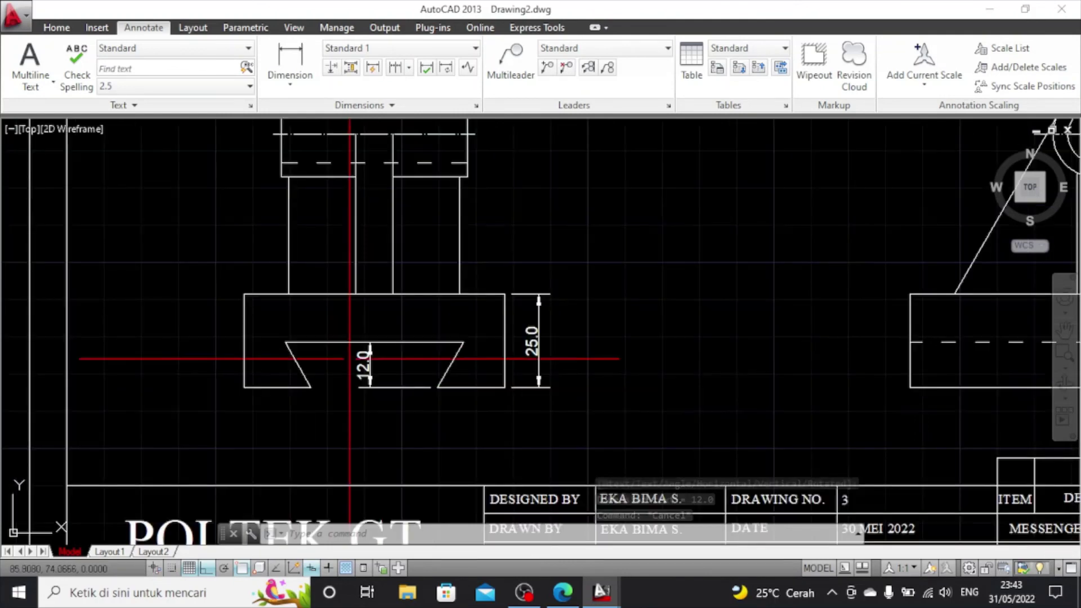
pyautogui.click(290, 59)
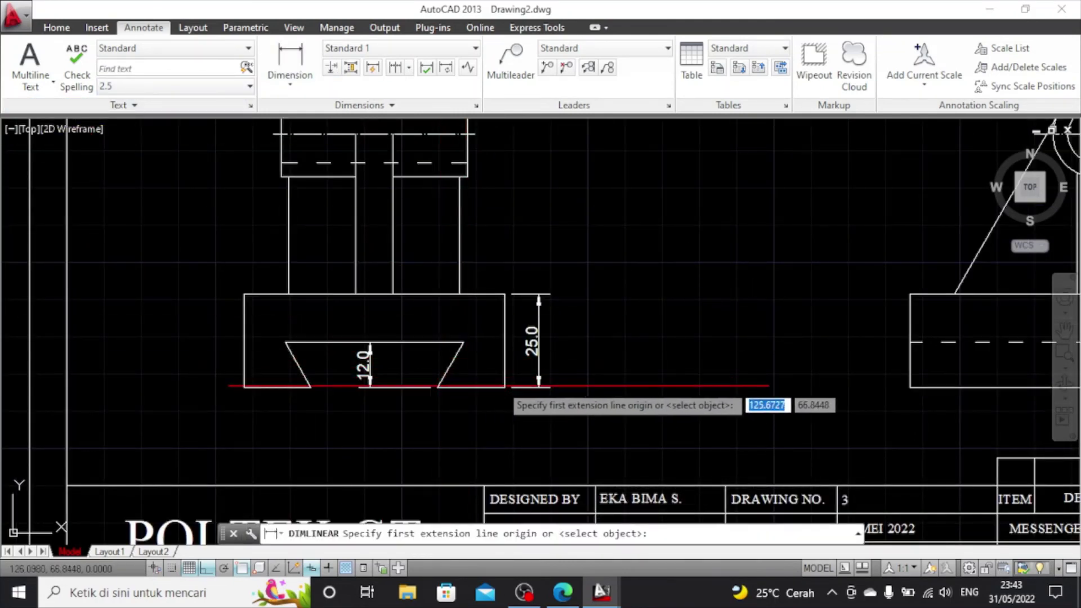
pyautogui.click(500, 387)
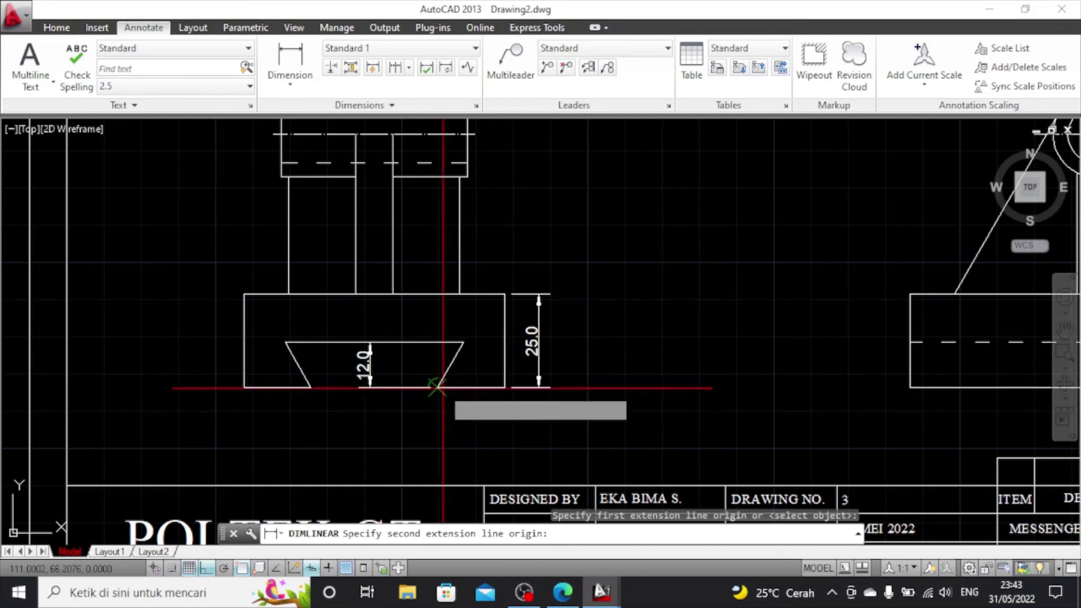
pyautogui.click(437, 387)
pyautogui.click(439, 410)
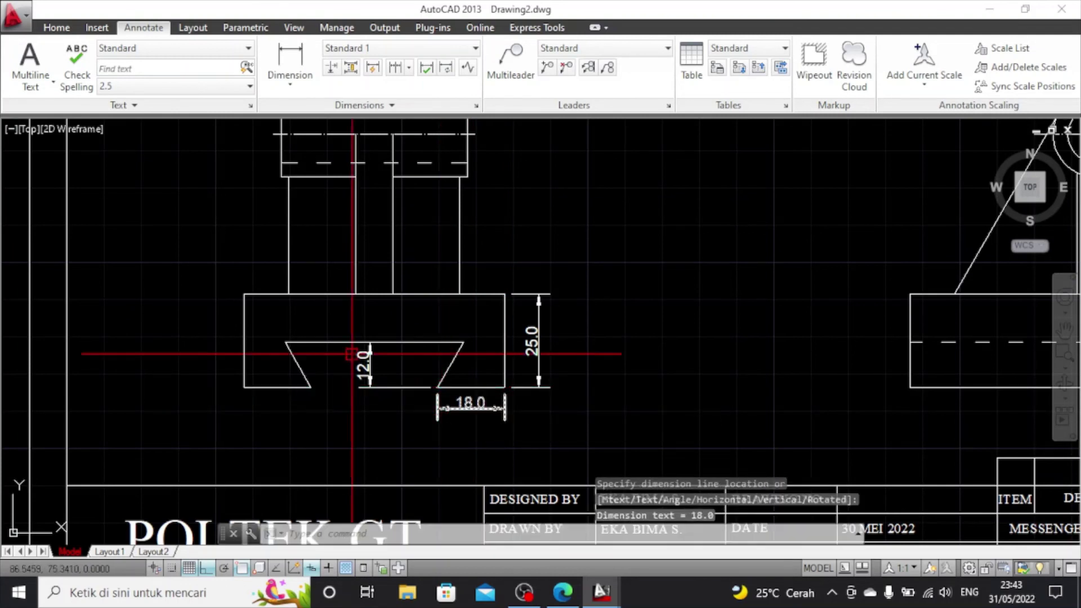
pyautogui.press('Escape')
pyautogui.click(285, 56)
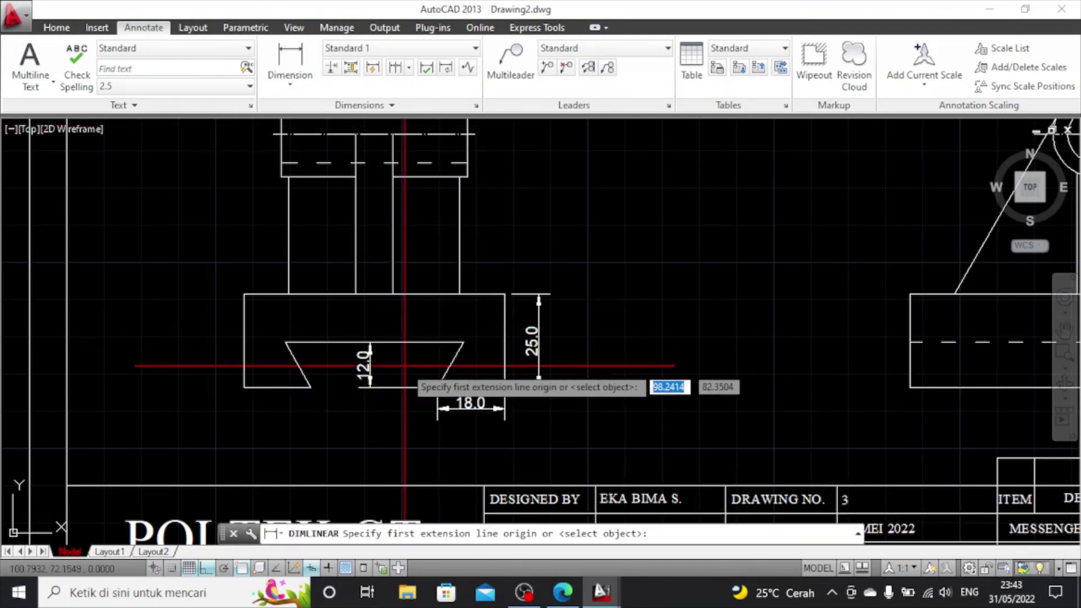
pyautogui.click(439, 387)
pyautogui.click(310, 387)
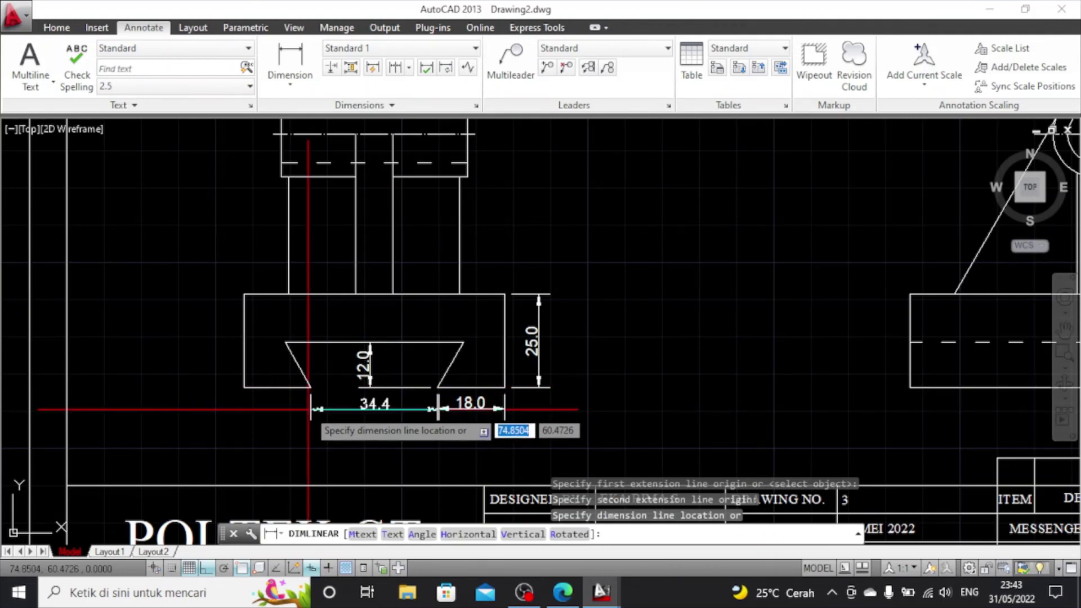
pyautogui.click(308, 410)
pyautogui.press('Escape')
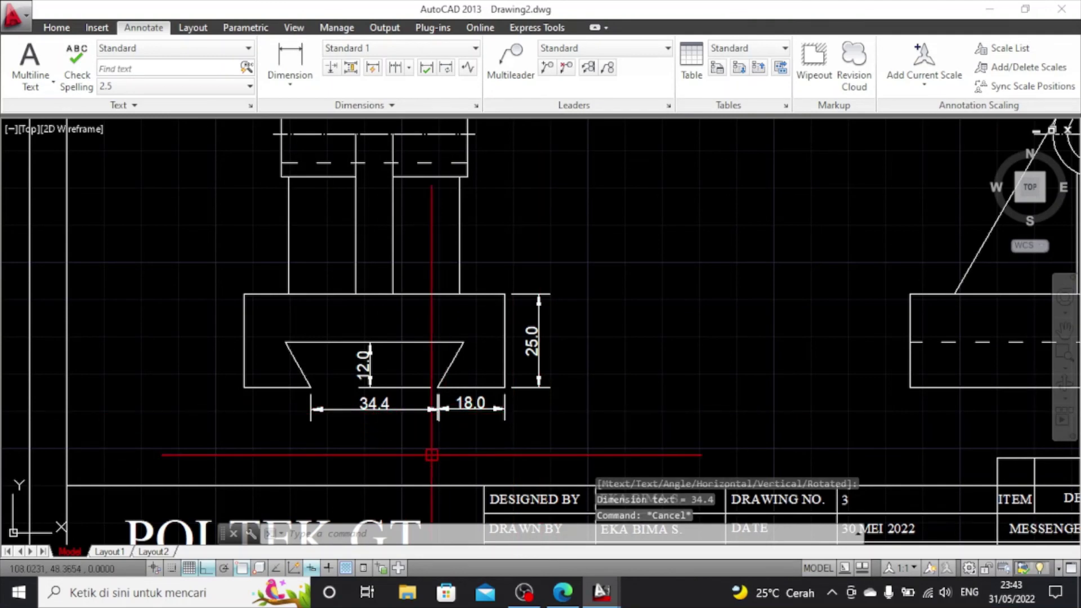
# Add the overall 70.0 width dimension below the other two
pyautogui.click(273, 61)
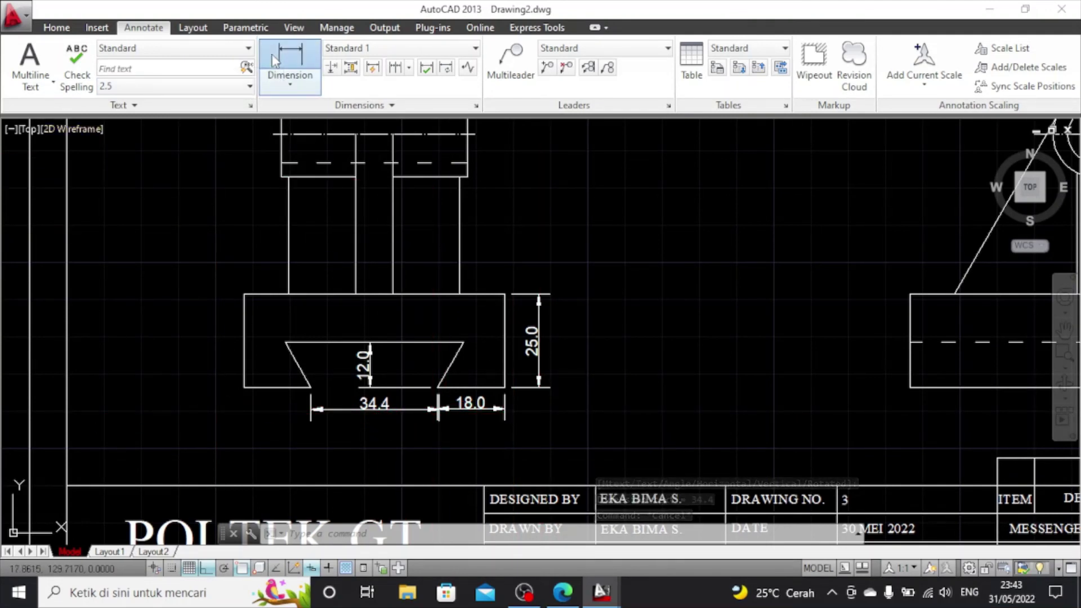
pyautogui.click(504, 387)
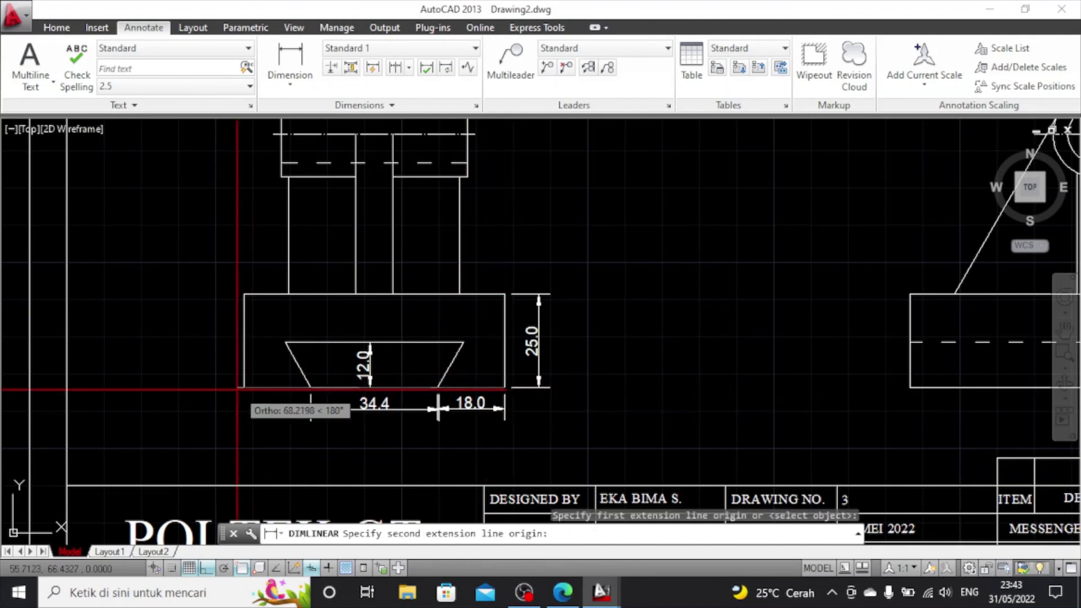
pyautogui.click(244, 388)
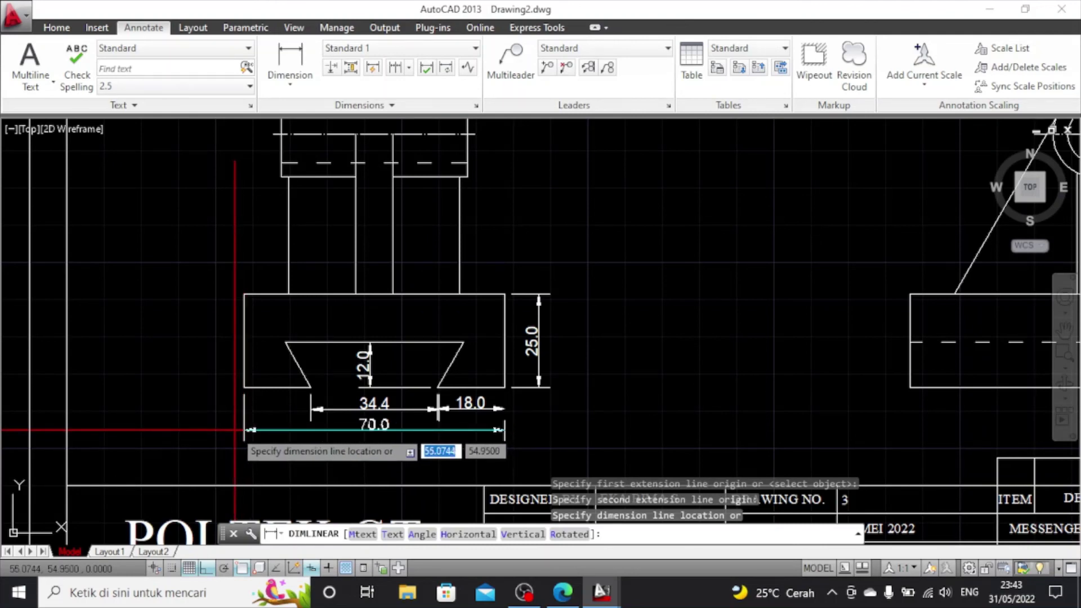
pyautogui.click(235, 433)
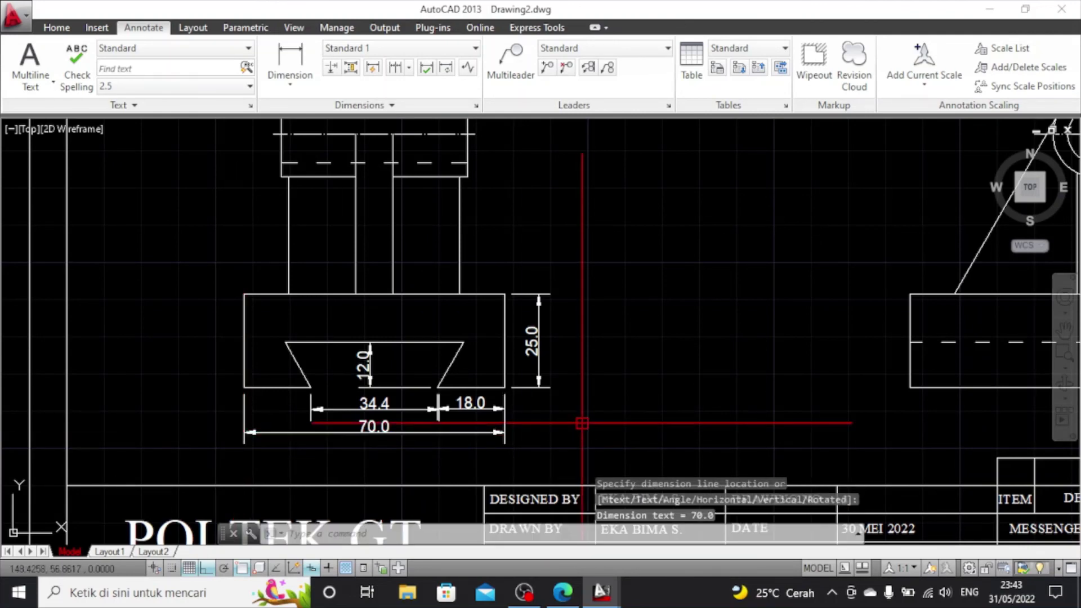
pyautogui.scroll(-3, 580, 422)
pyautogui.scroll(2, 582, 423)
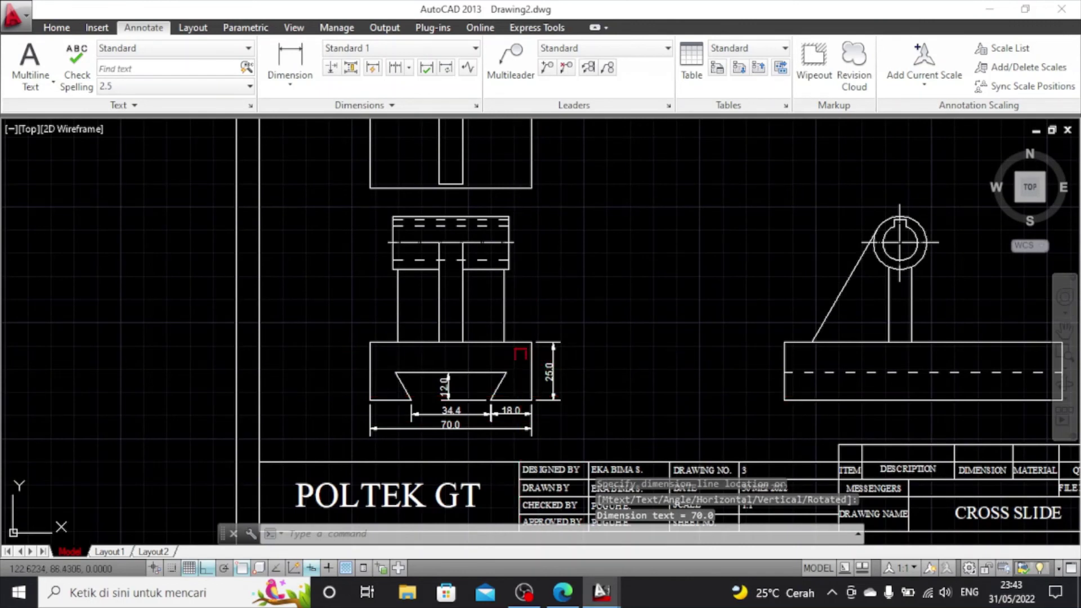
pyautogui.scroll(2, 520, 354)
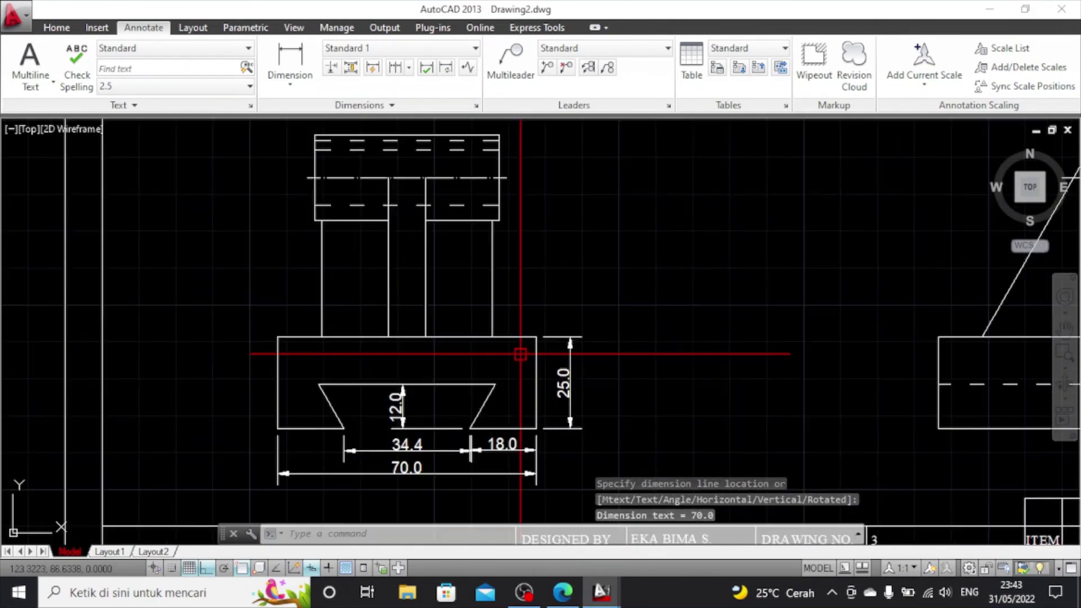
# Add a 60° angular dimension between the slot's left slanted edge and bottom line
pyautogui.click(283, 92)
pyautogui.click(283, 175)
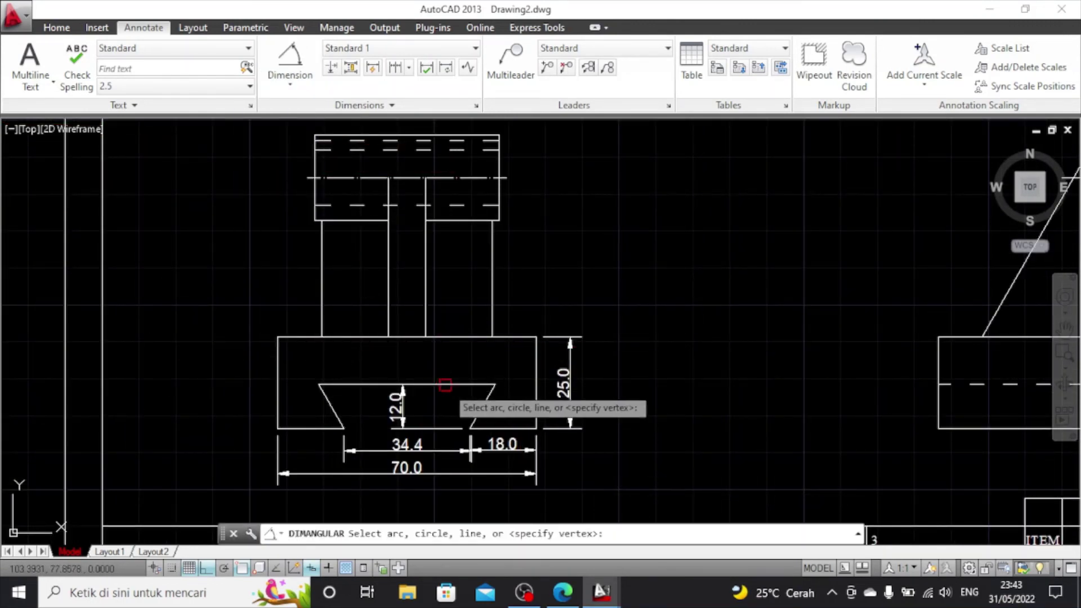
pyautogui.click(324, 399)
pyautogui.click(313, 419)
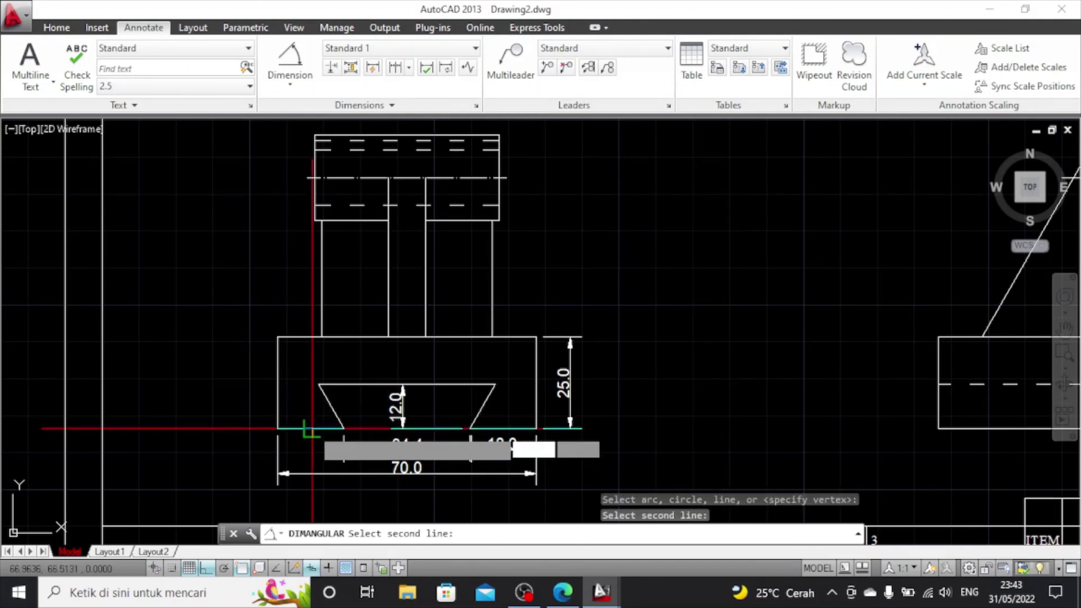
pyautogui.click(313, 428)
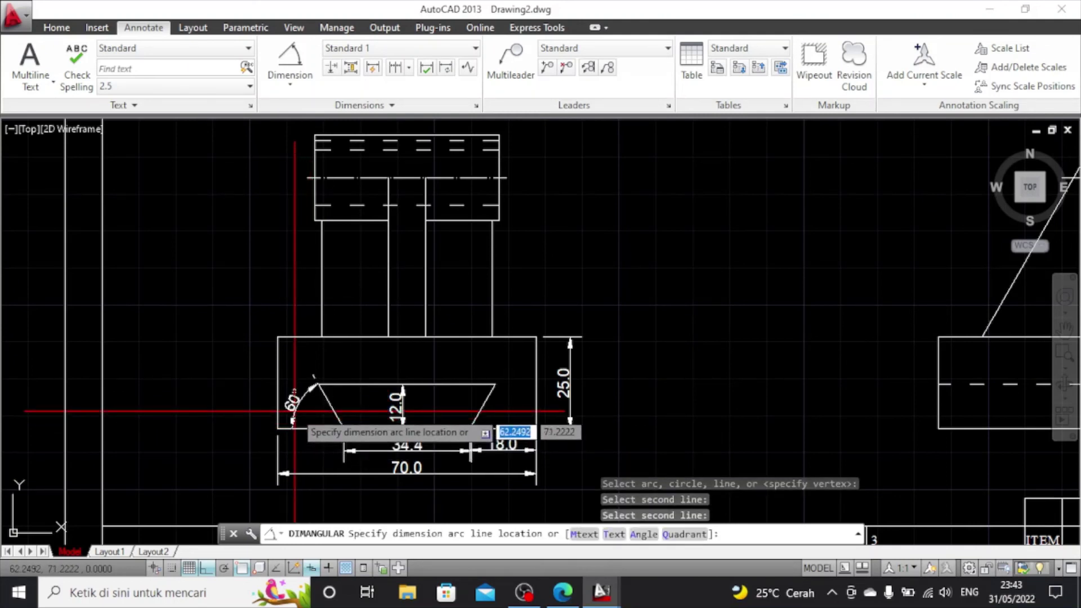
pyautogui.click(294, 411)
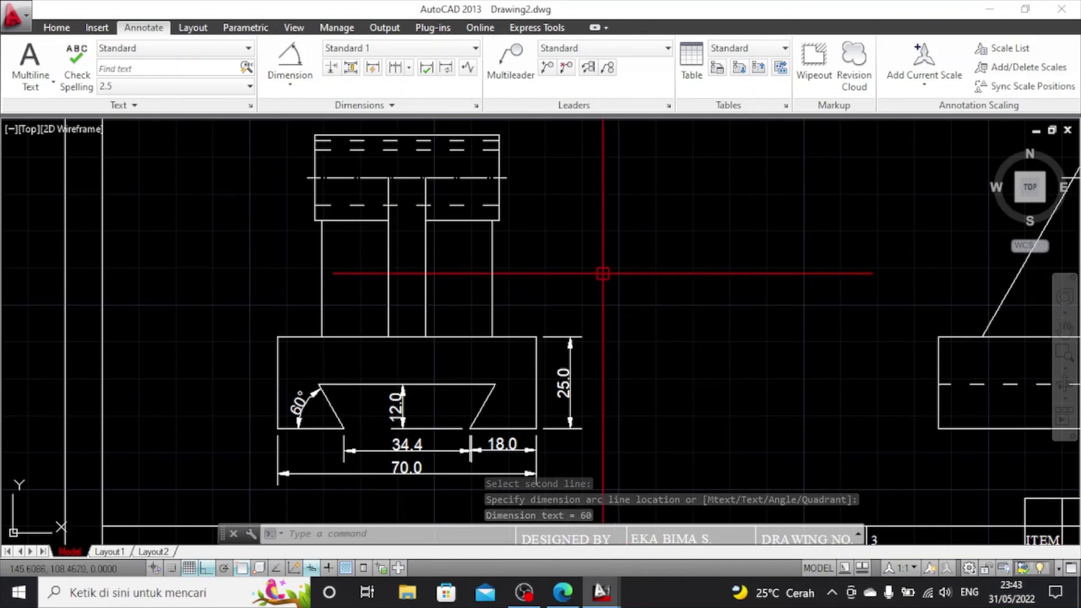
pyautogui.scroll(-2, 602, 274)
pyautogui.scroll(2, 602, 274)
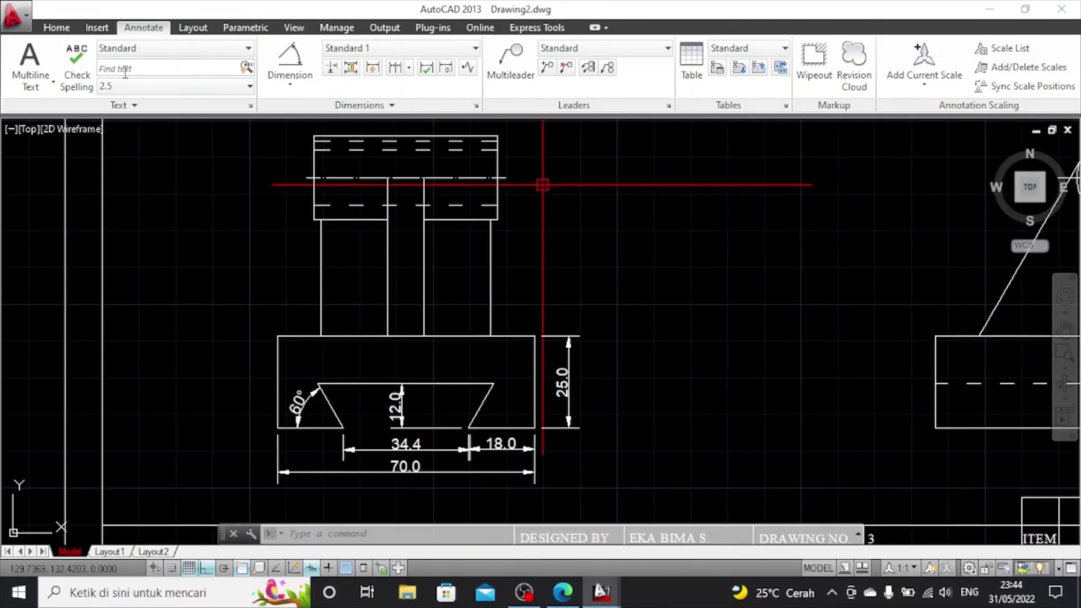
# Dimension the gap between the two uprights as 10.0
pyautogui.click(295, 87)
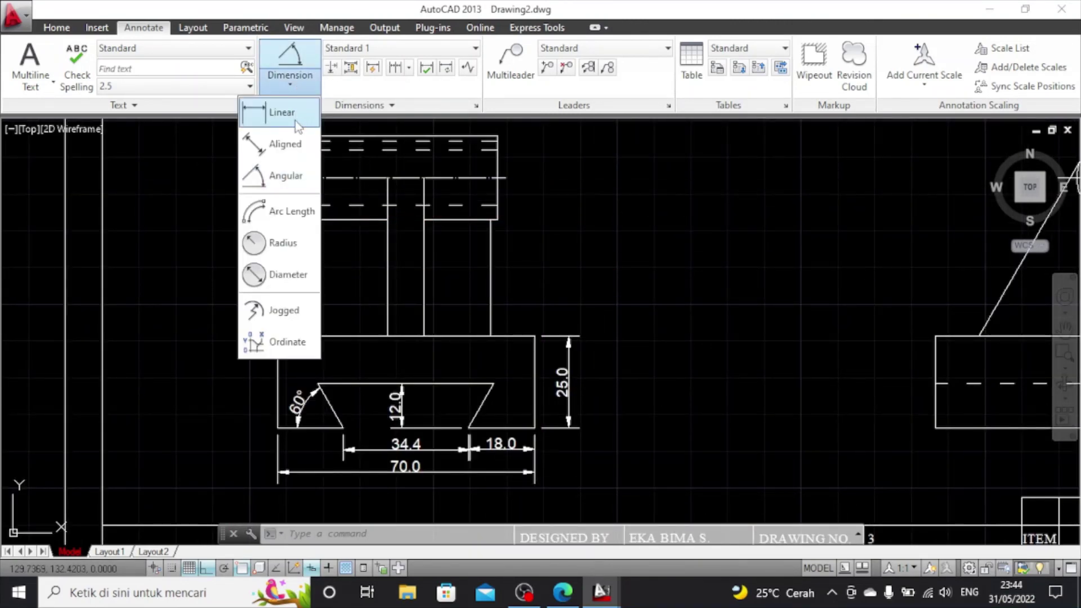
pyautogui.click(292, 113)
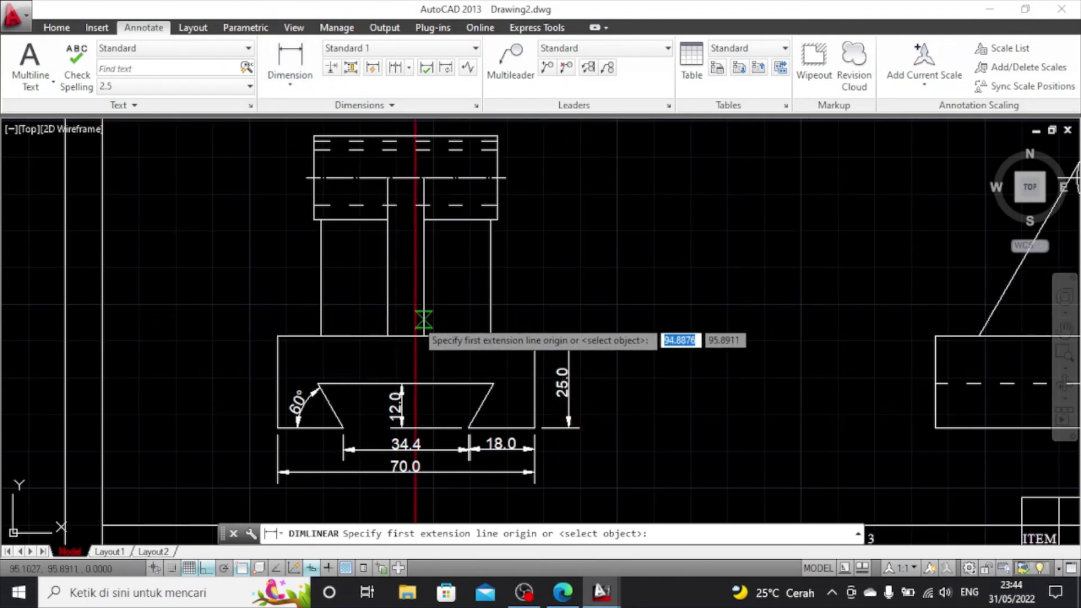
pyautogui.click(423, 318)
pyautogui.click(387, 319)
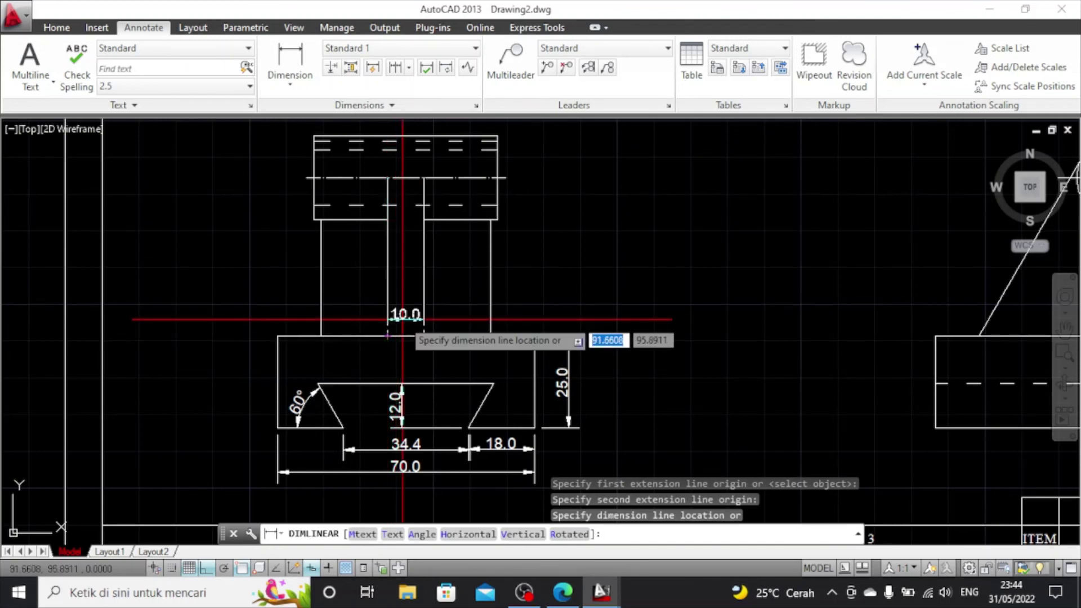
pyautogui.click(405, 318)
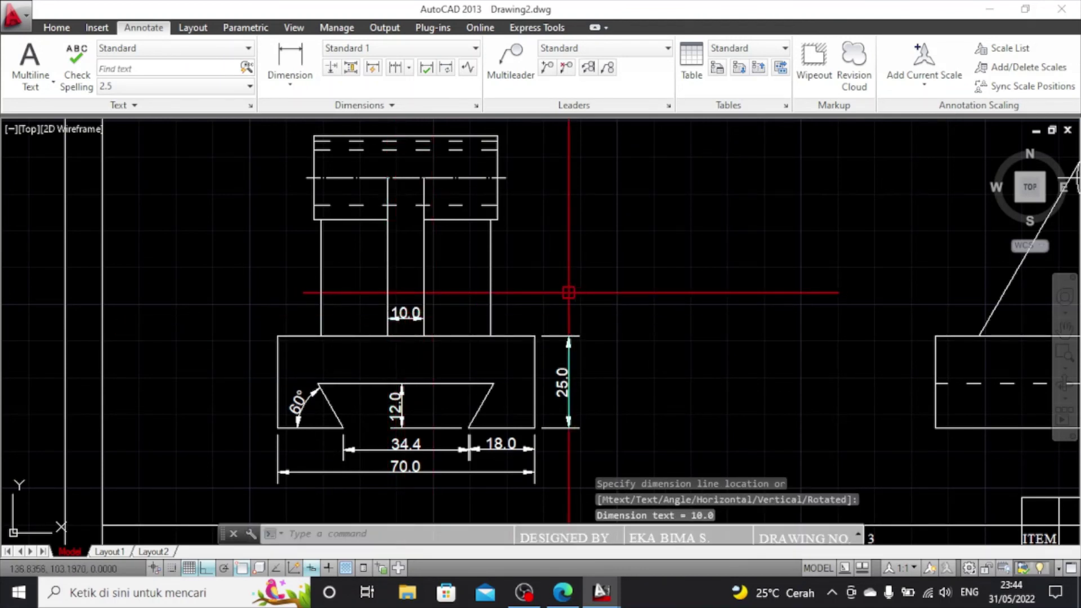
# Start a linear dimension on the upper block's right side, then cancel it
pyautogui.click(290, 57)
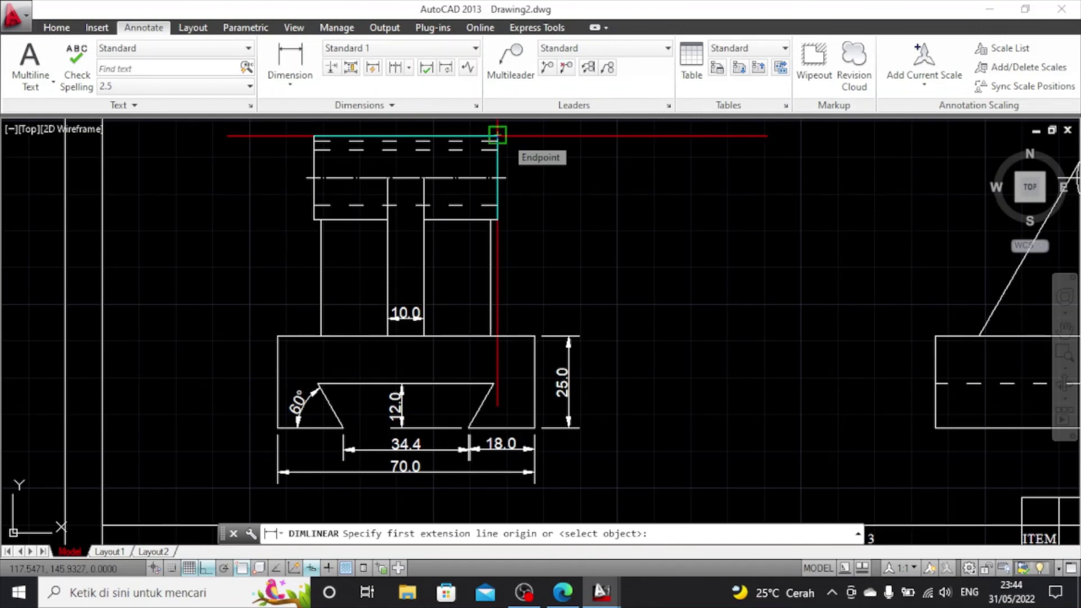
pyautogui.click(497, 135)
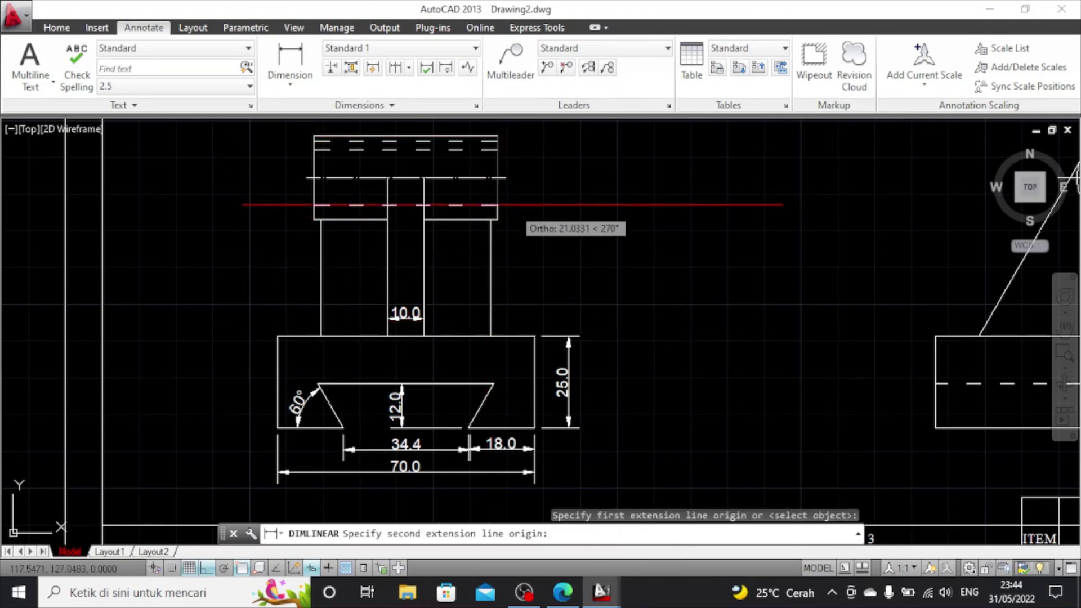
pyautogui.click(497, 219)
pyautogui.press('Escape')
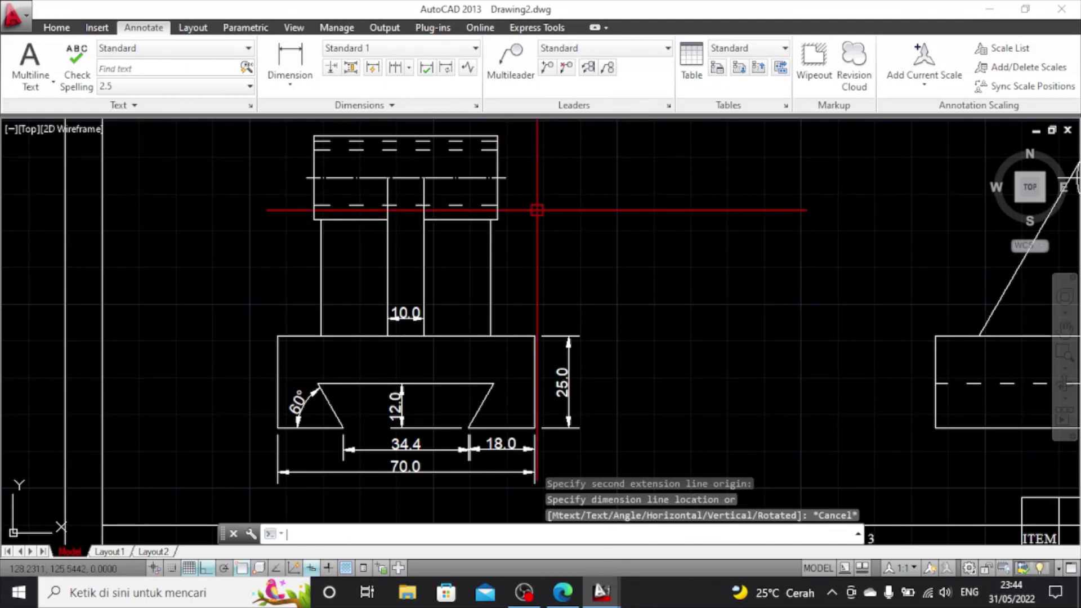
pyautogui.scroll(-4, 537, 210)
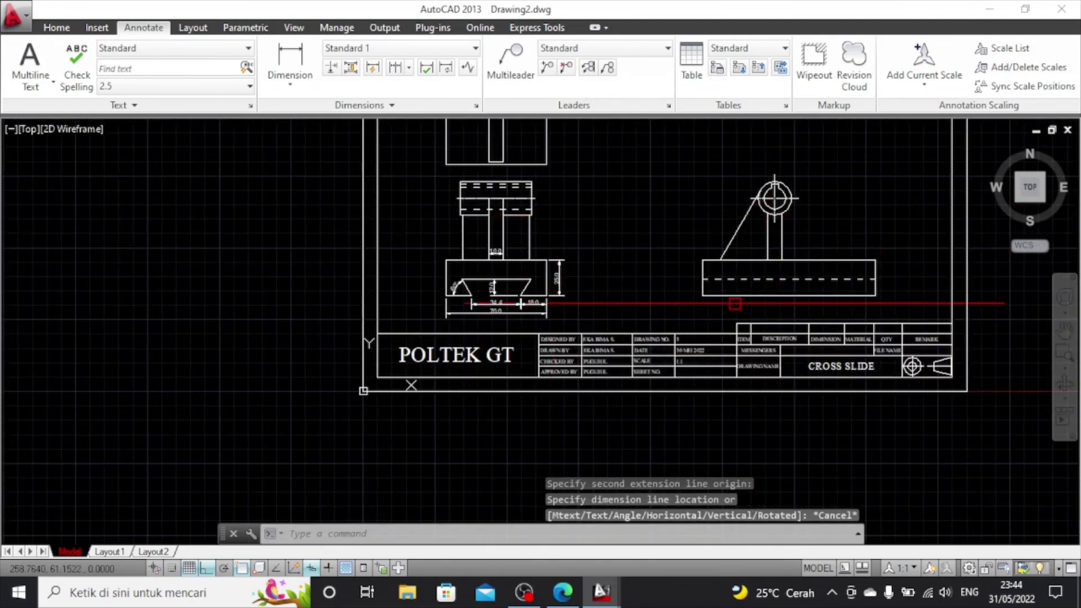
# Choose the Diameter dimension type, switching from Radius
pyautogui.scroll(2, 732, 303)
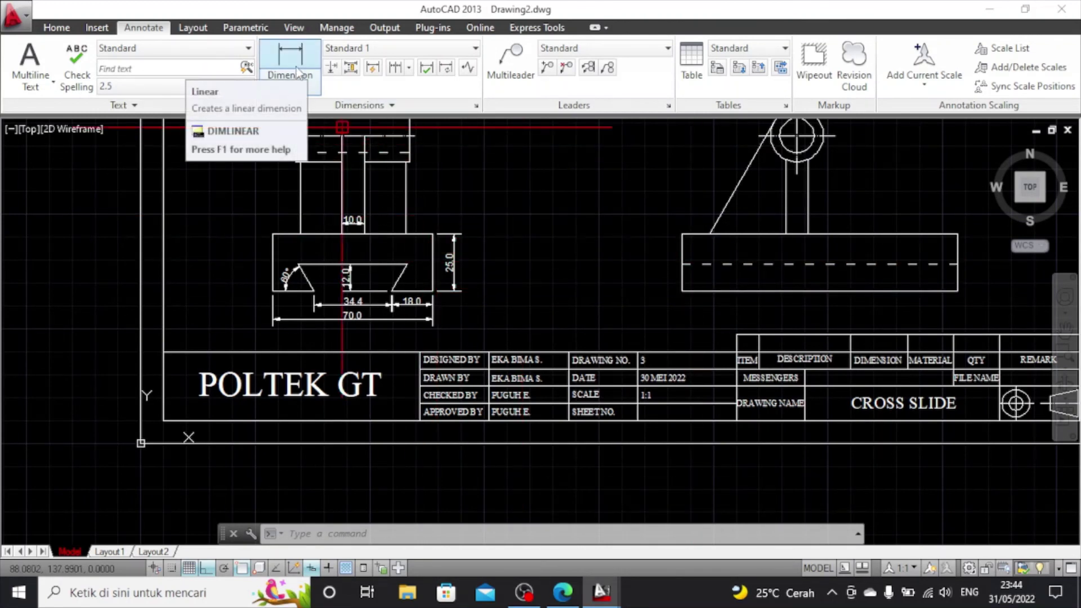
pyautogui.scroll(-2, 584, 269)
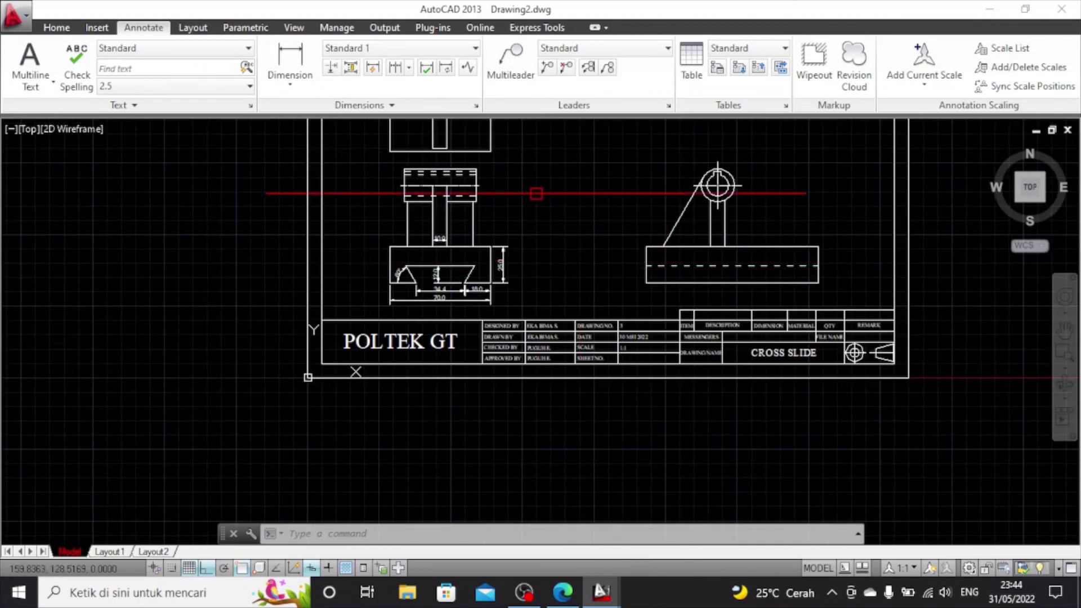
pyautogui.click(290, 84)
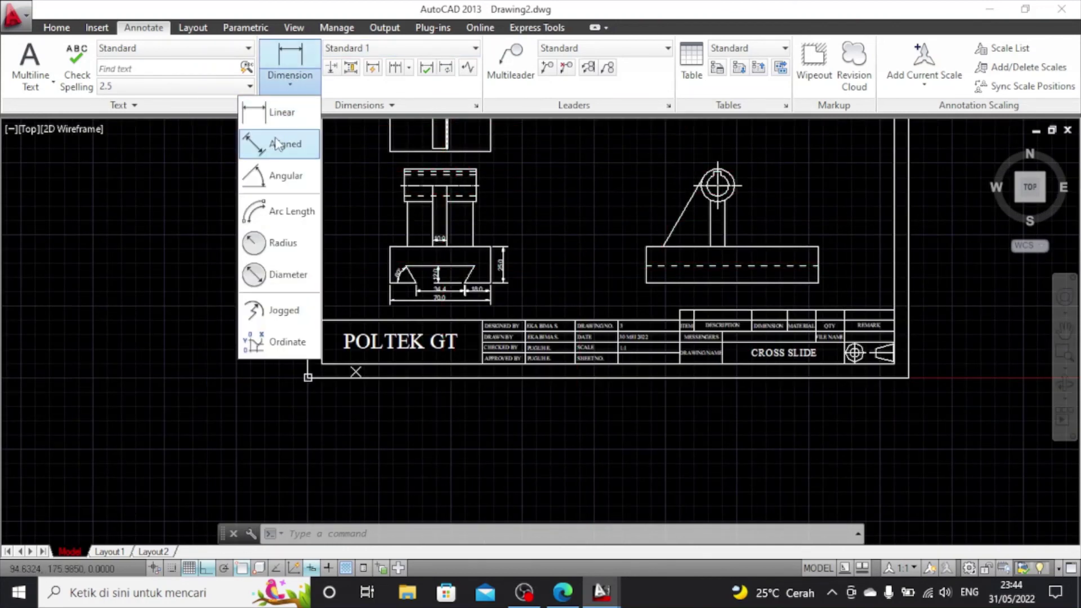
pyautogui.click(284, 246)
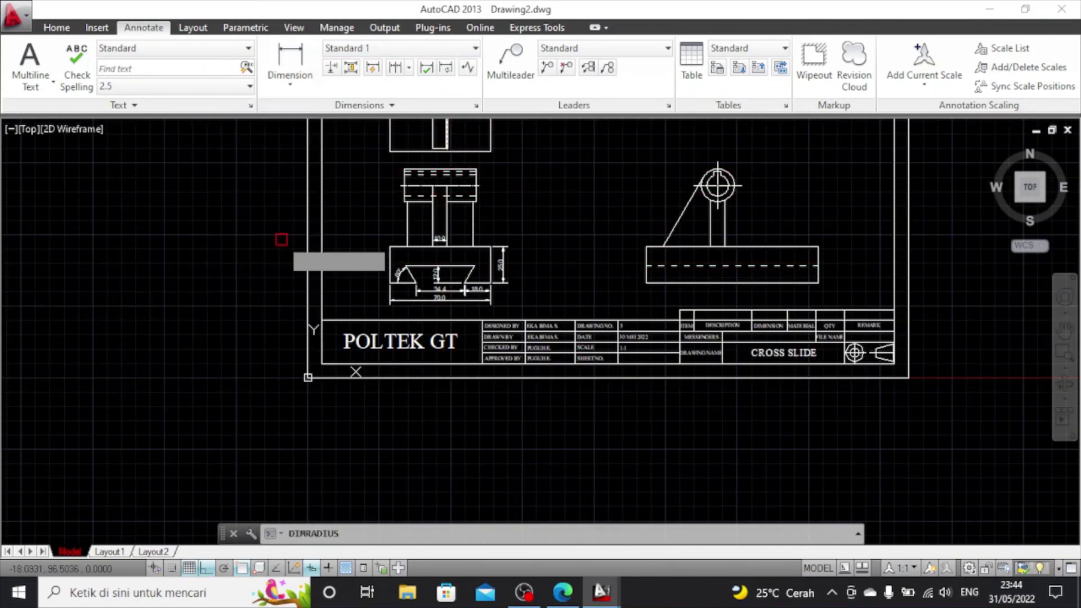
pyautogui.click(291, 84)
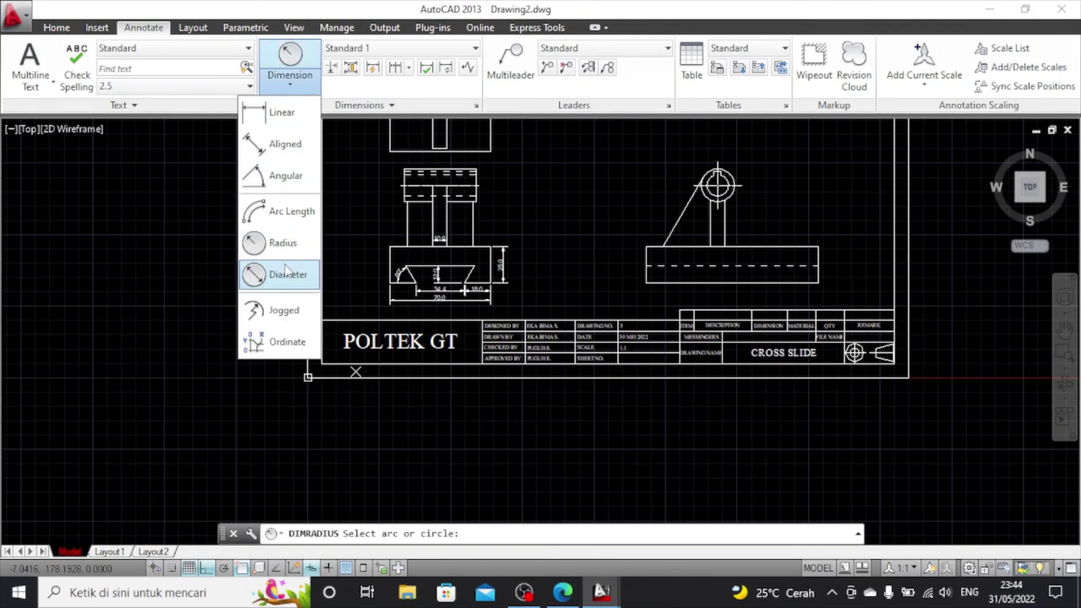
pyautogui.click(286, 273)
pyautogui.scroll(4, 769, 187)
pyautogui.scroll(2, 749, 159)
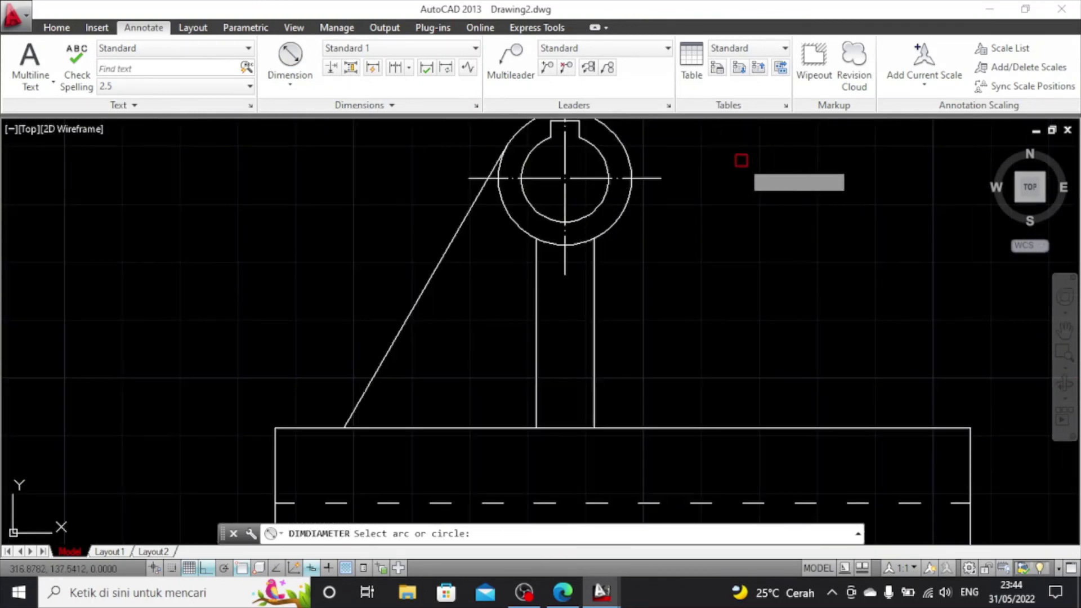
# Pan to the side view's boss and dimension its outer circle as Ø23.0, label up-right
pyautogui.click(1065, 329)
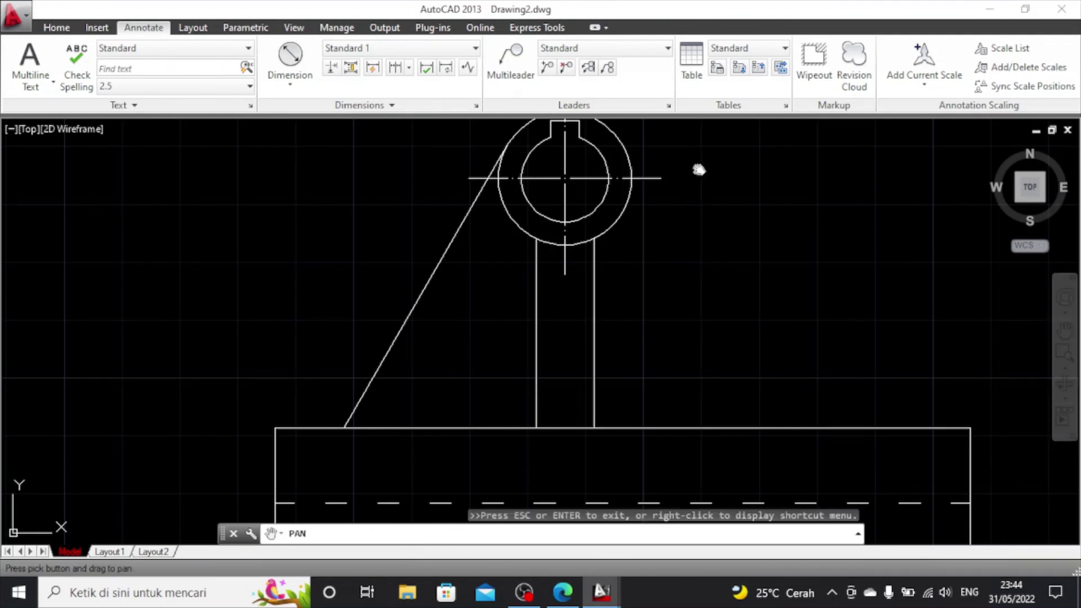
pyautogui.moveTo(698, 169); pyautogui.dragTo(711, 284)
pyautogui.rightClick(659, 231)
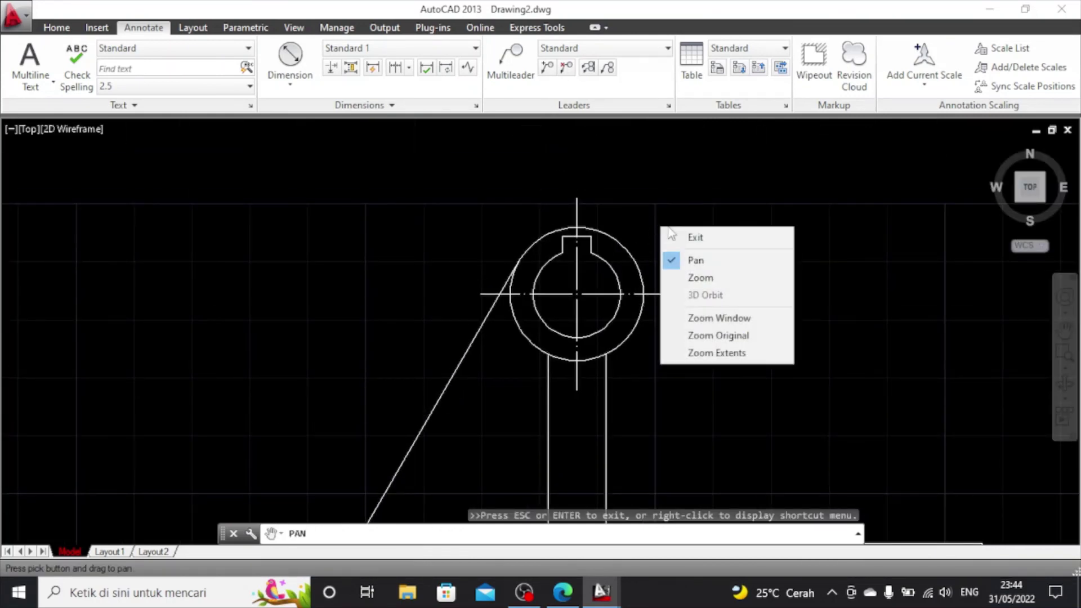
pyautogui.click(670, 236)
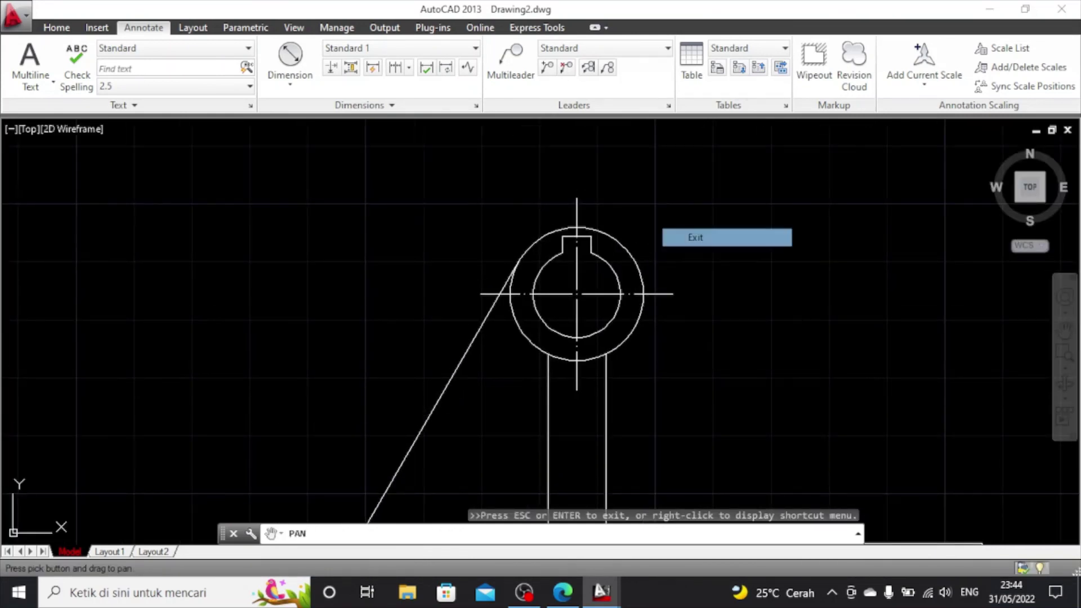
pyautogui.click(620, 240)
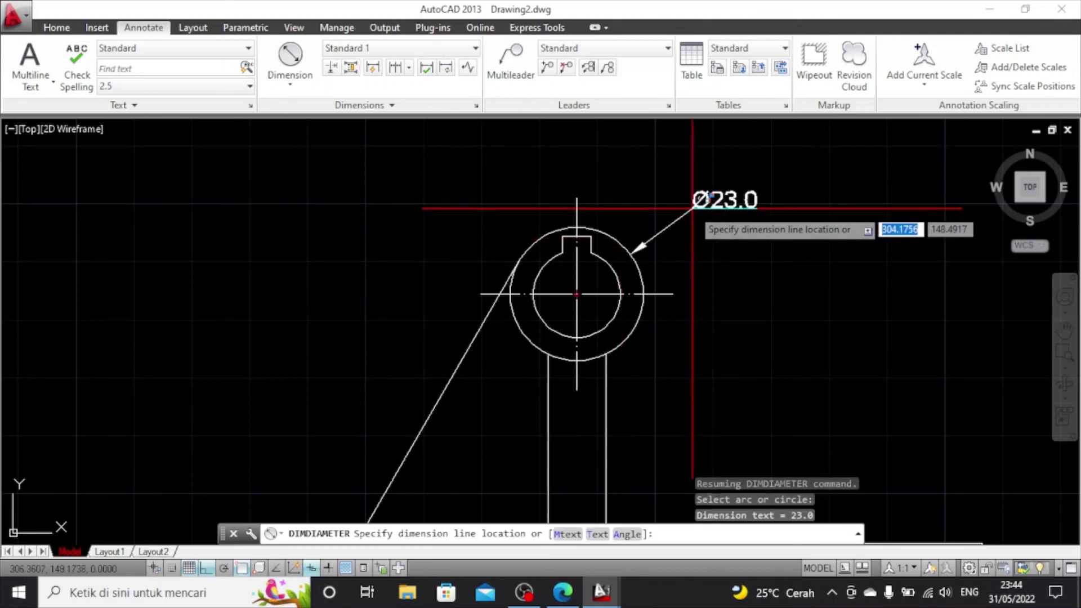
pyautogui.click(734, 211)
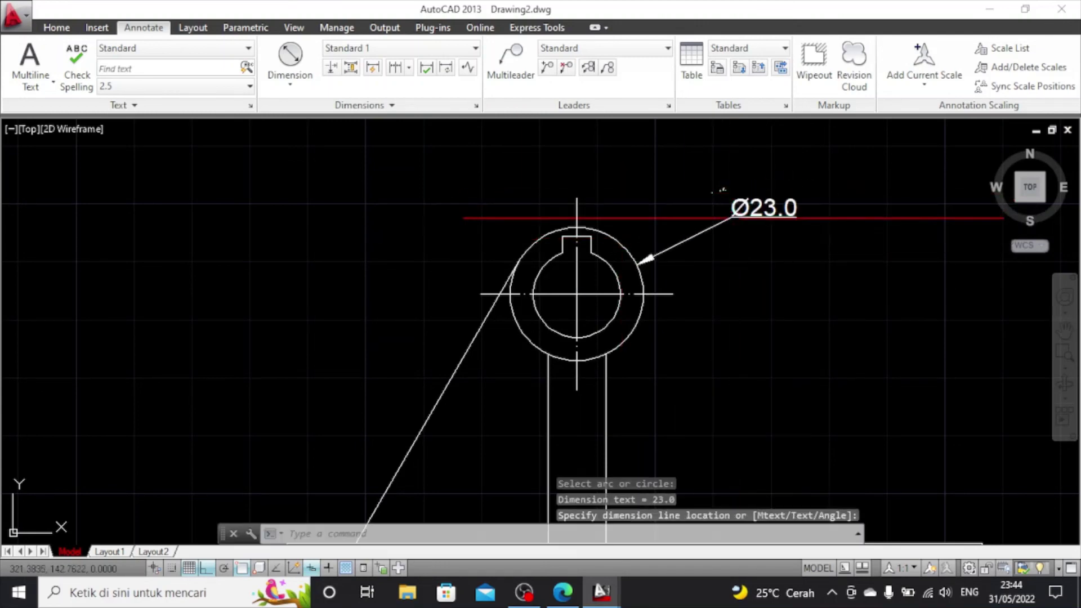
pyautogui.scroll(-2, 700, 293)
pyautogui.scroll(-3, 700, 290)
pyautogui.scroll(3, 700, 290)
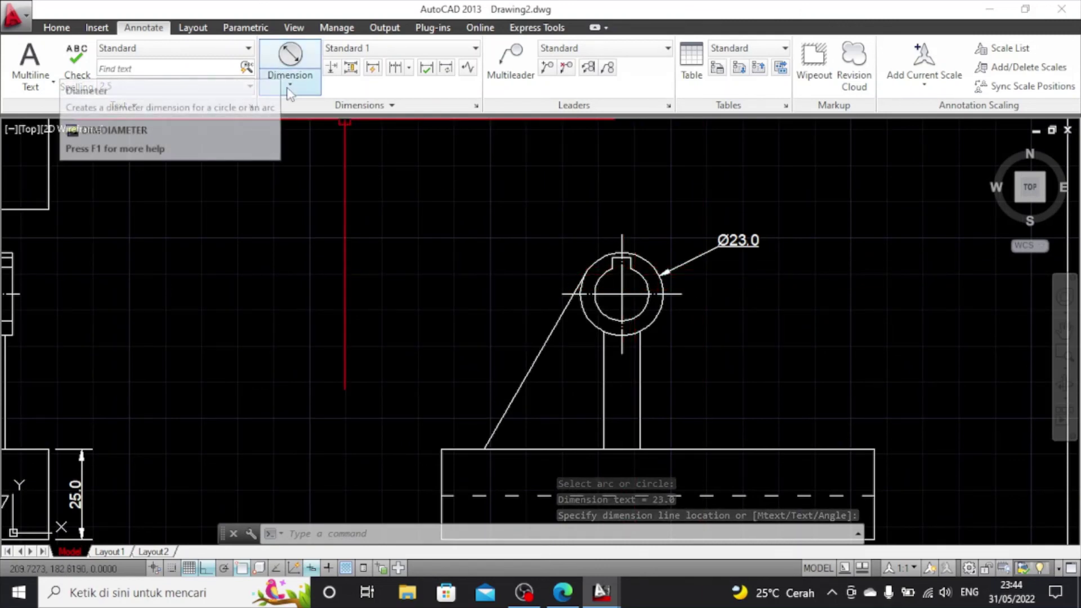
# Dimension the inner bore as Ø15.0, placing the label above Ø23.0
pyautogui.click(289, 63)
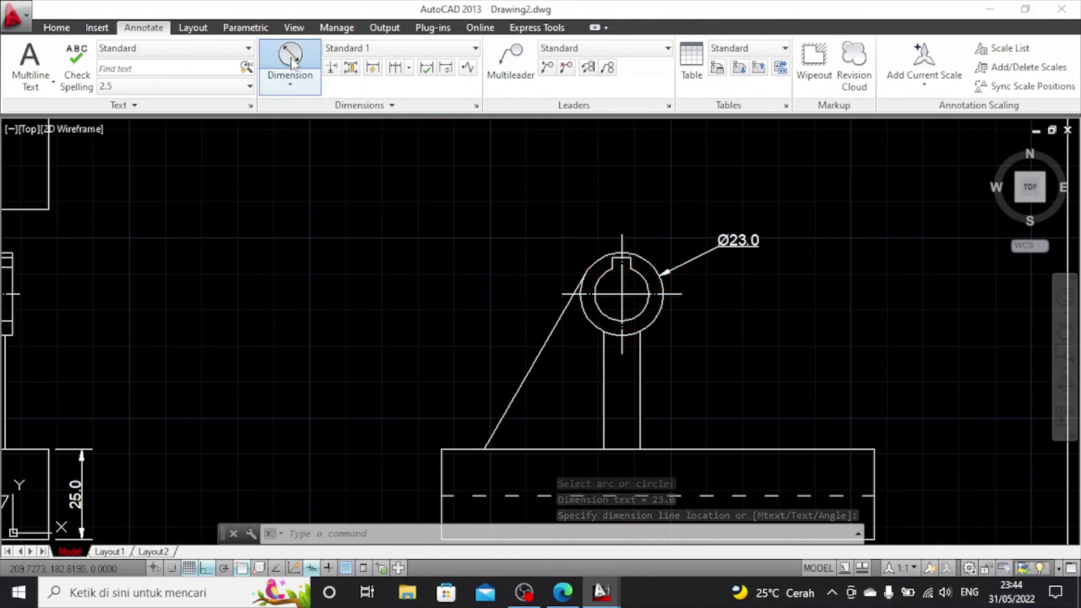
pyautogui.click(642, 306)
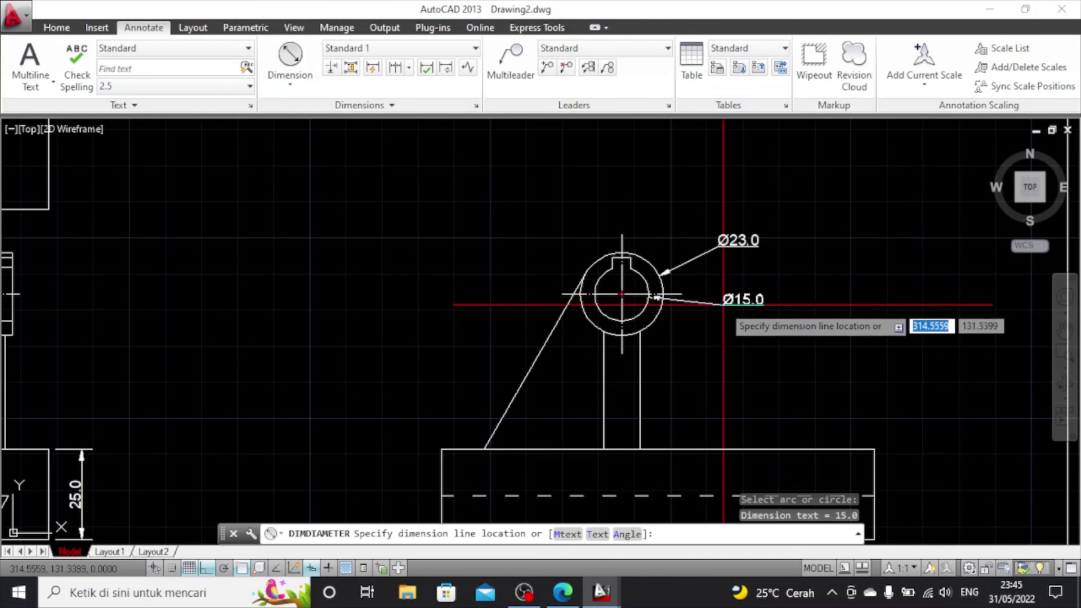
pyautogui.press('Escape')
pyautogui.click(289, 63)
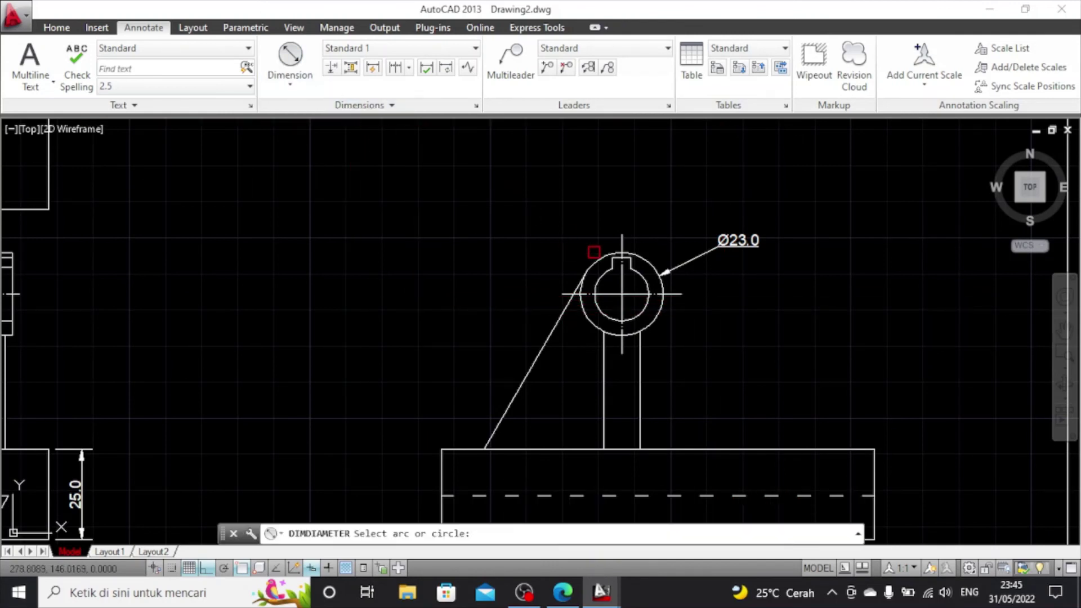
pyautogui.click(637, 319)
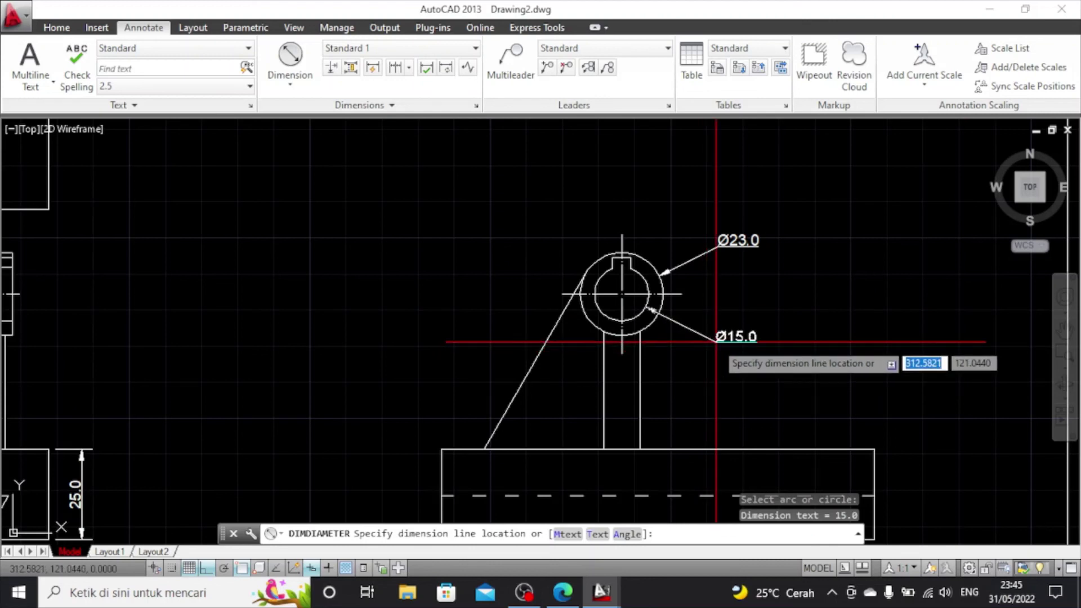
pyautogui.click(705, 214)
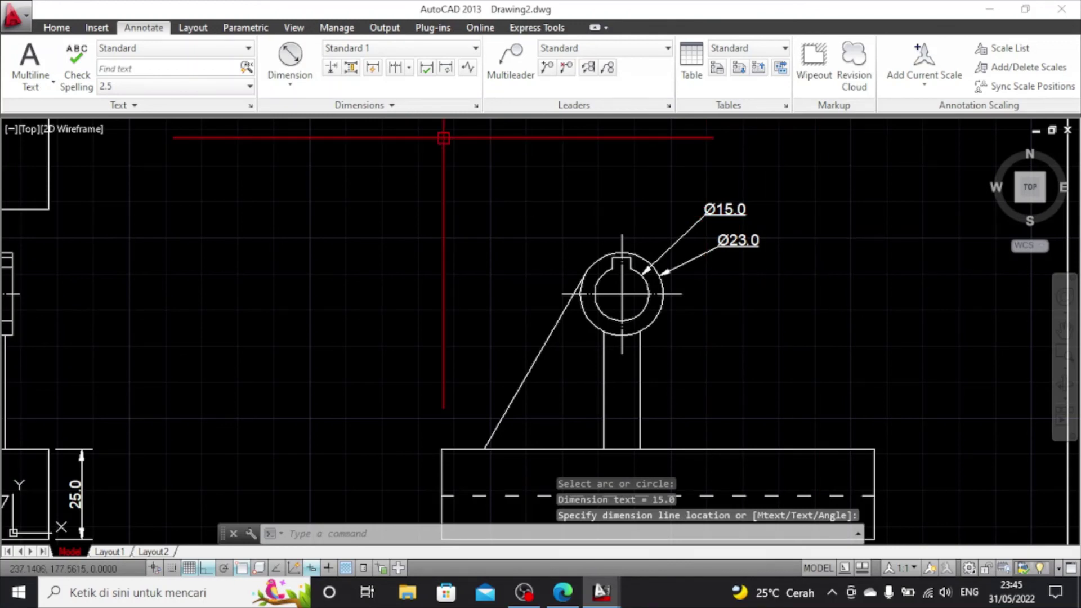
# Start another diameter dimension, then return to the dimension type list
pyautogui.click(290, 60)
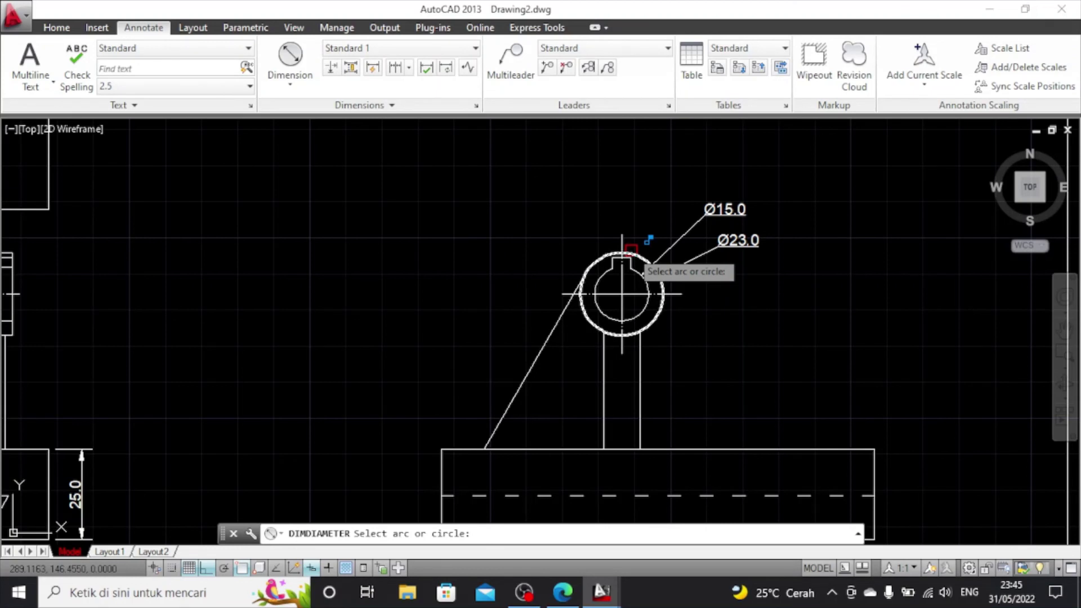
pyautogui.scroll(2, 631, 249)
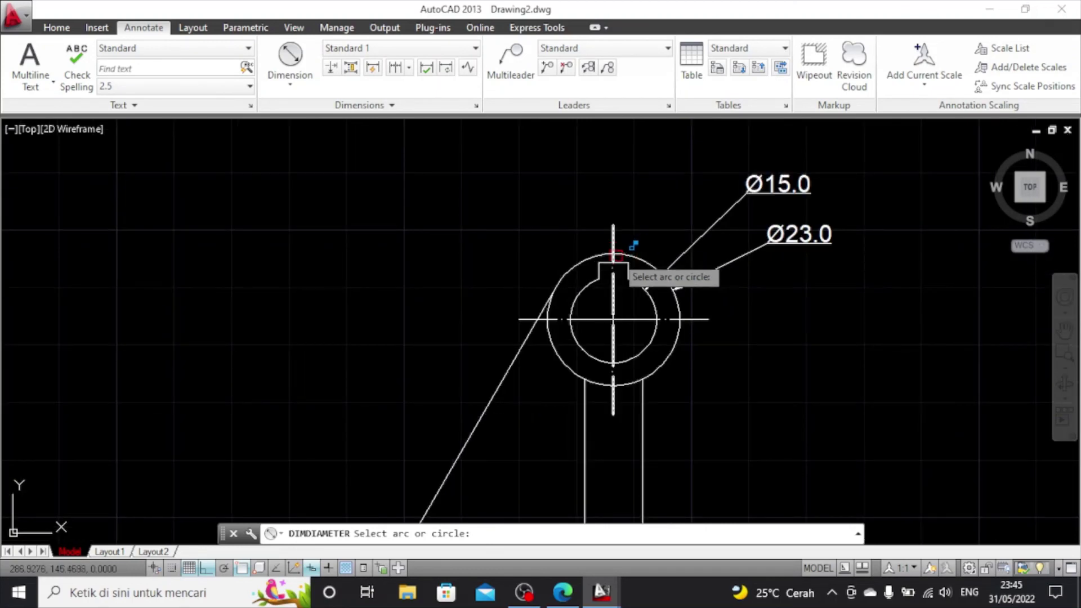
pyautogui.click(291, 83)
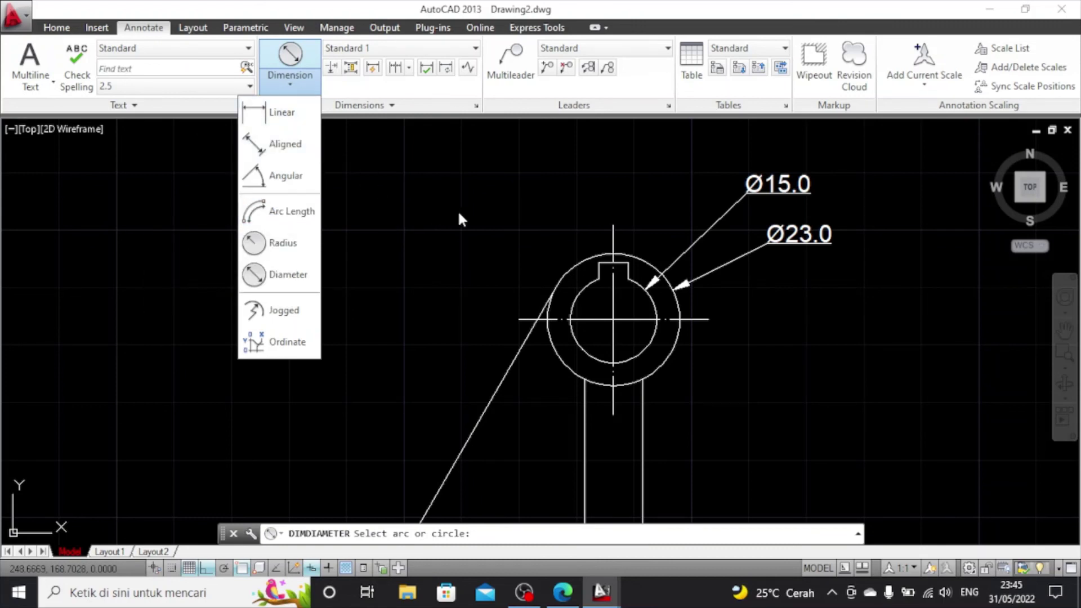
# Place a multileader from the keyseat top to a landing above-right of the circle, with Ortho off
pyautogui.click(519, 62)
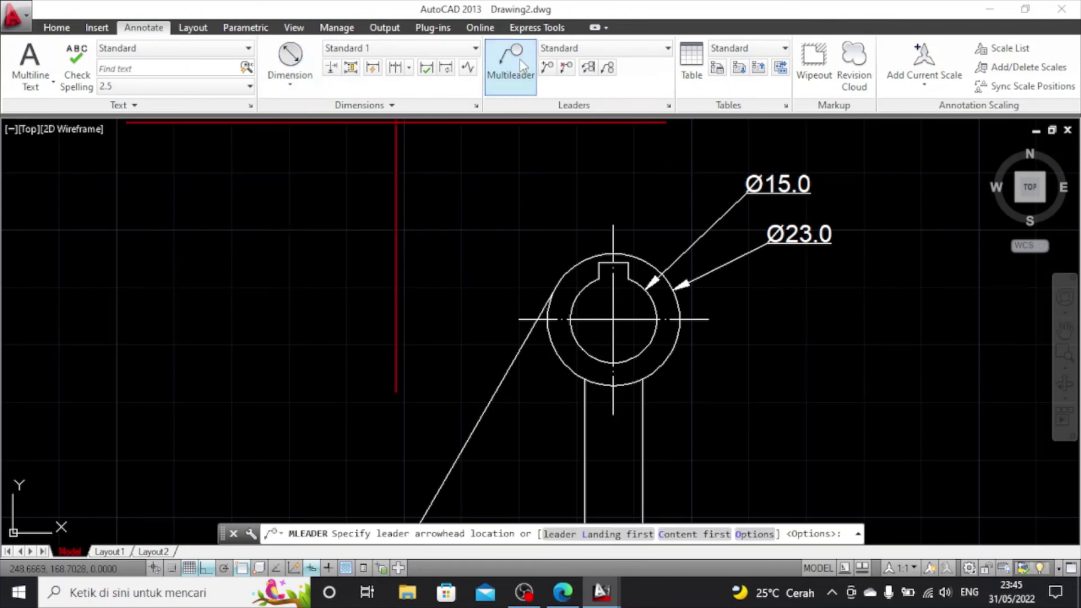
pyautogui.click(519, 59)
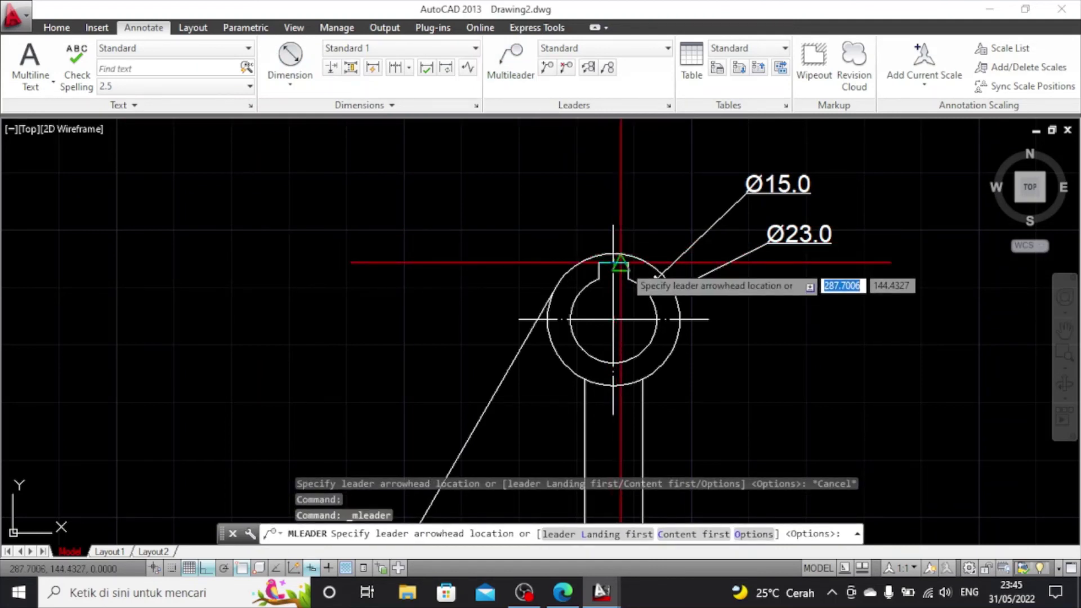
pyautogui.press('F6')
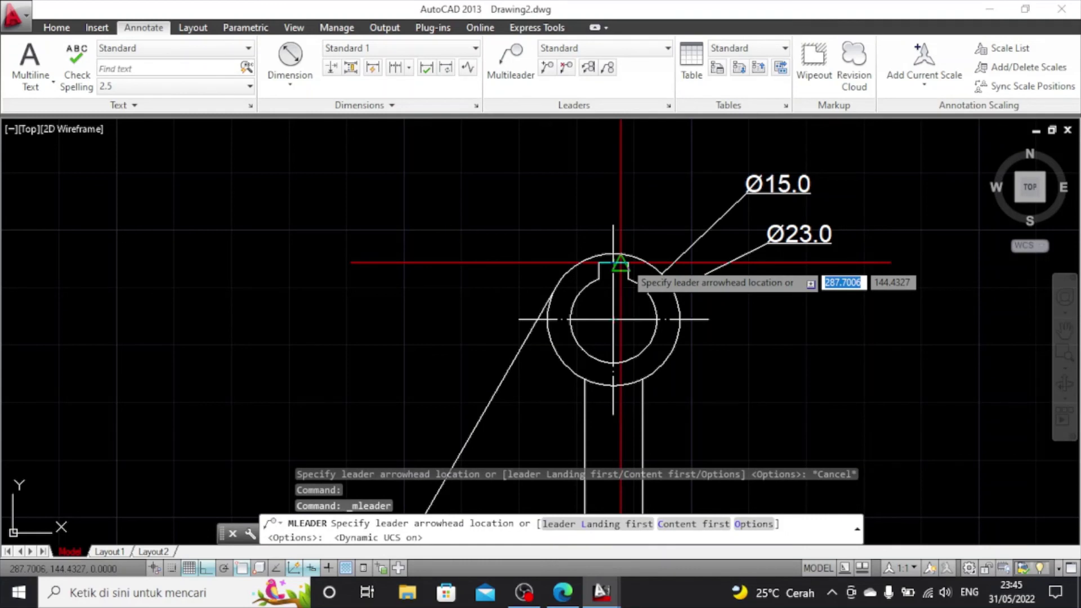
pyautogui.click(620, 262)
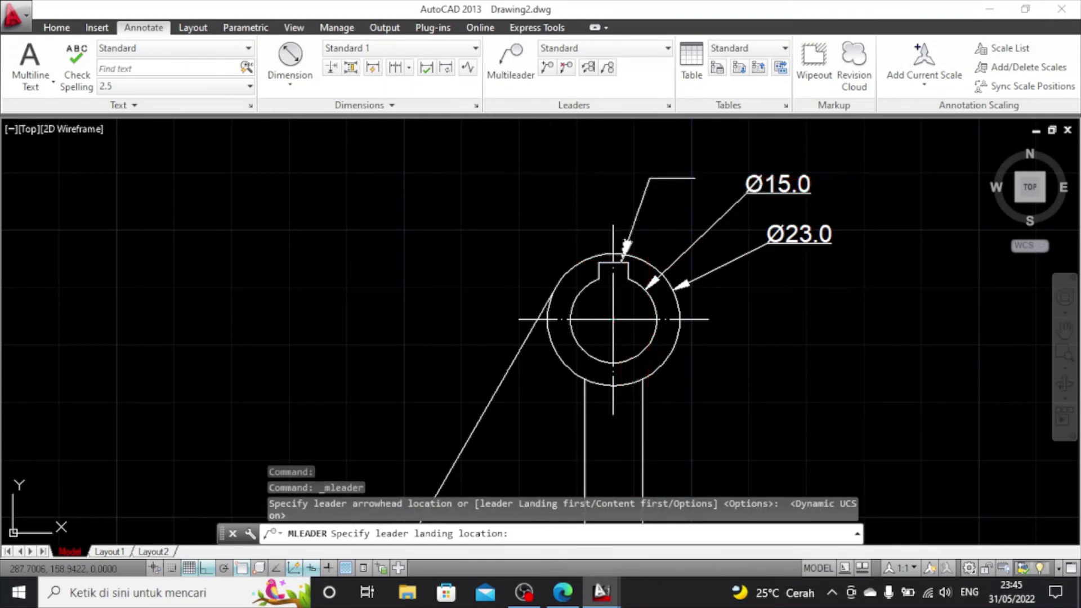
pyautogui.press('F8')
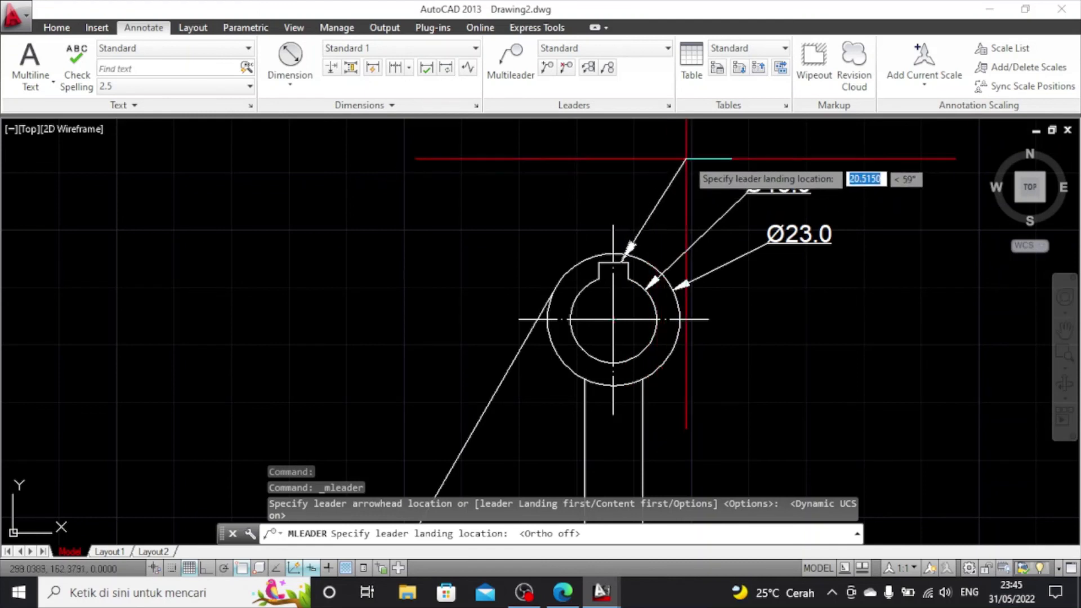
pyautogui.click(723, 140)
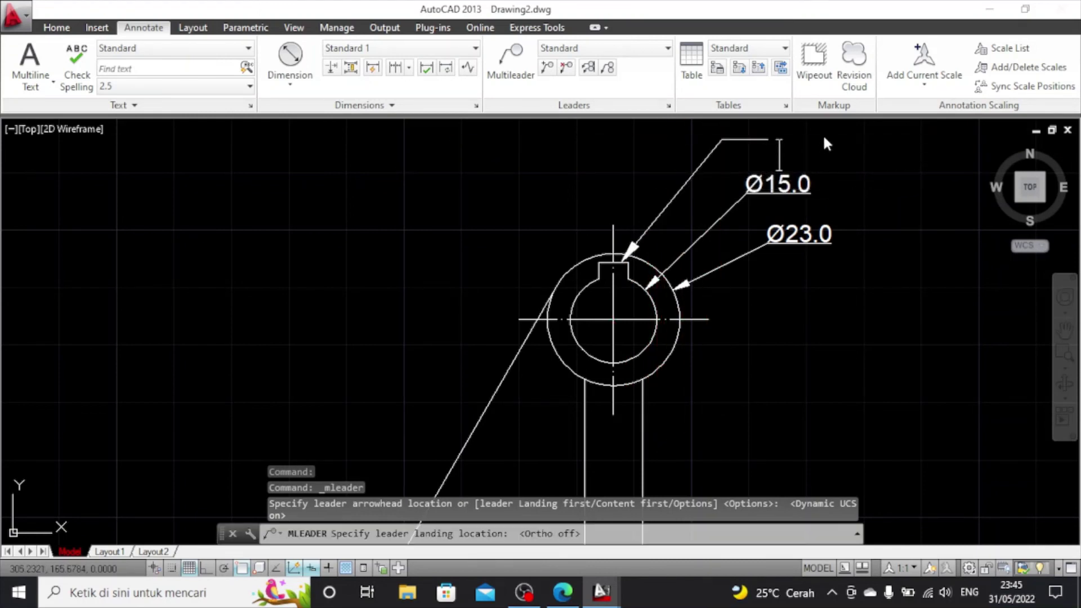
# Enter the leader note '5 x 2.5 KEYSEAT' and close the text editor
pyautogui.write('2.')
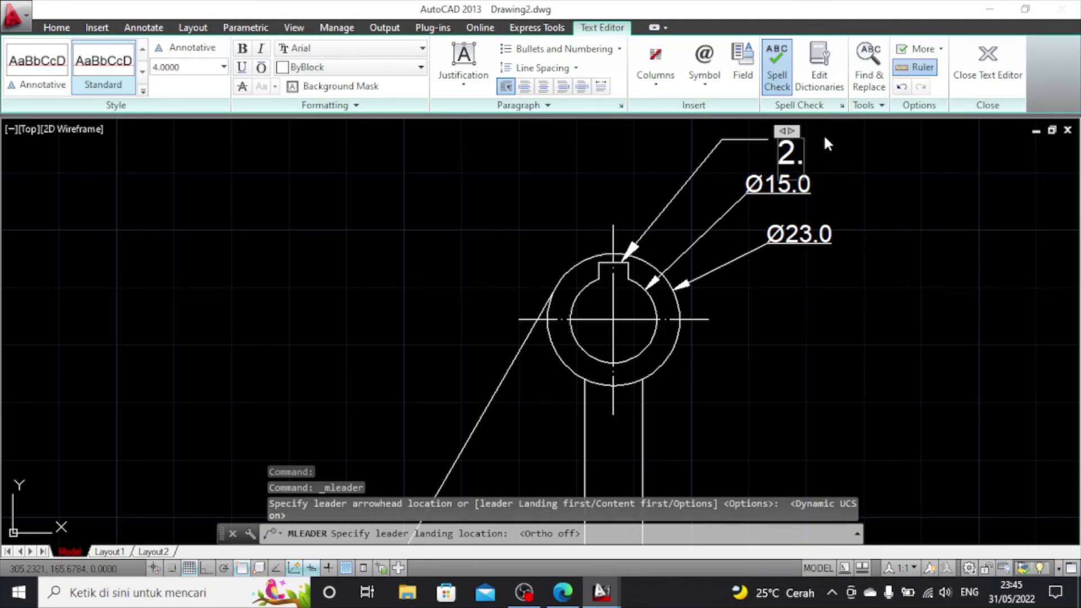
pyautogui.write('5')
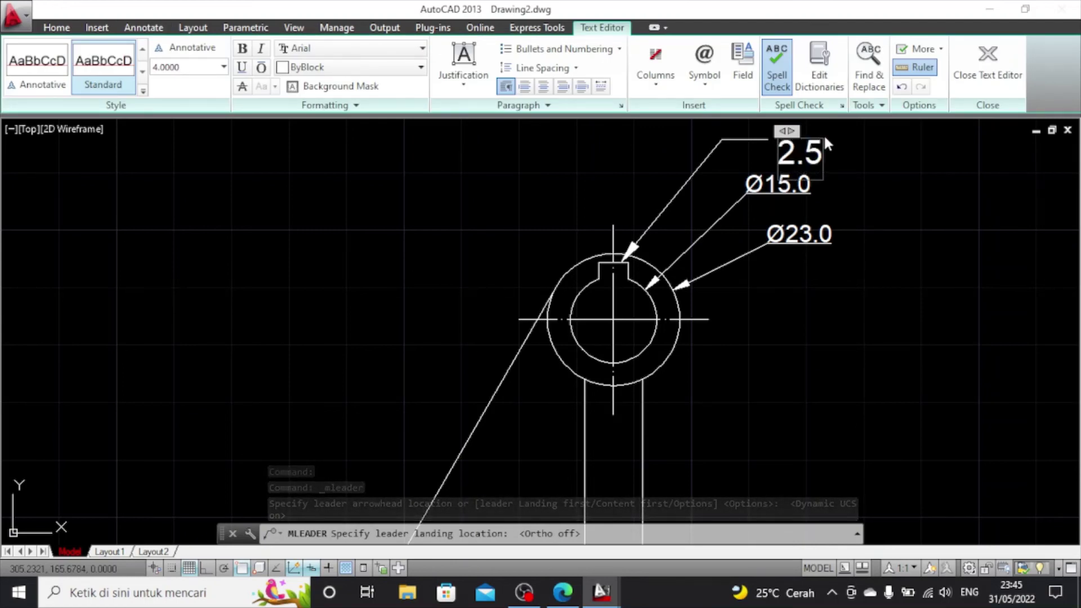
pyautogui.press('BackSpace')
pyautogui.press('BackSpace')
pyautogui.press('BackSpace')
pyautogui.write('5')
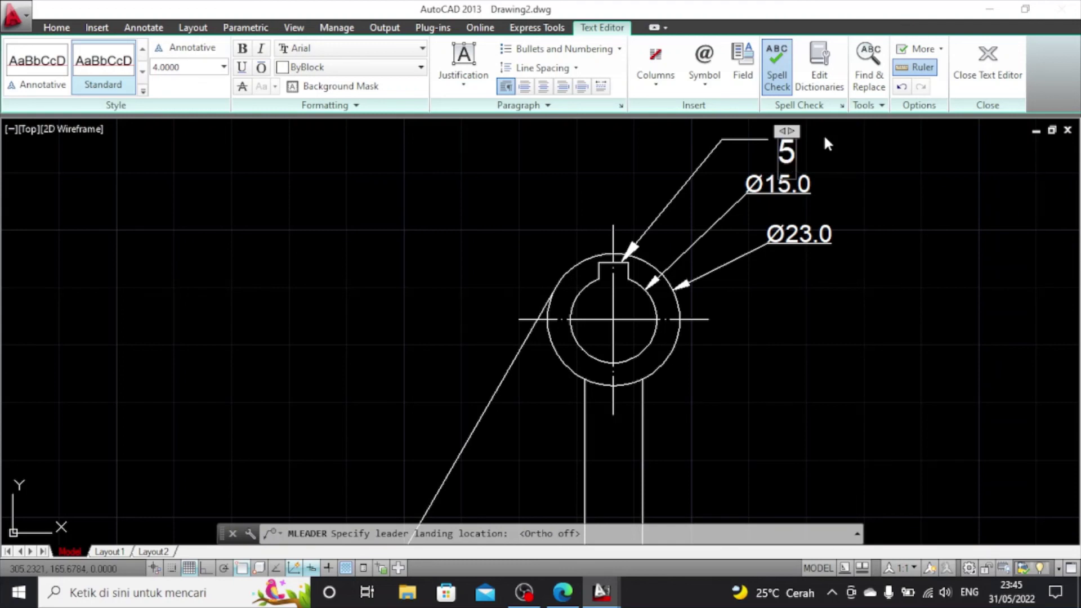
pyautogui.write(' x 2')
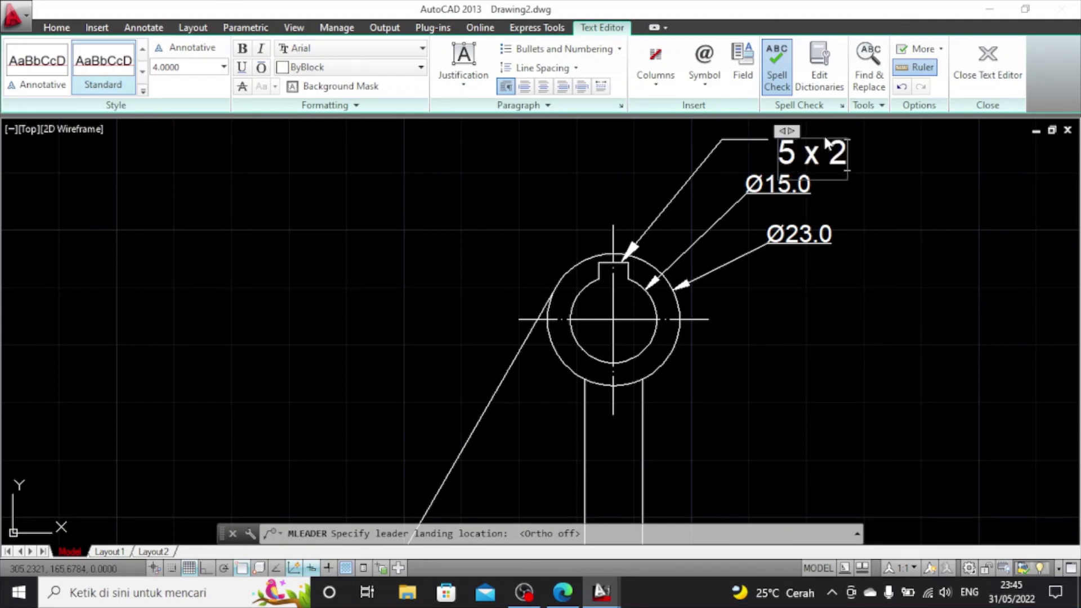
pyautogui.write('.')
pyautogui.press('BackSpace')
pyautogui.write(',5')
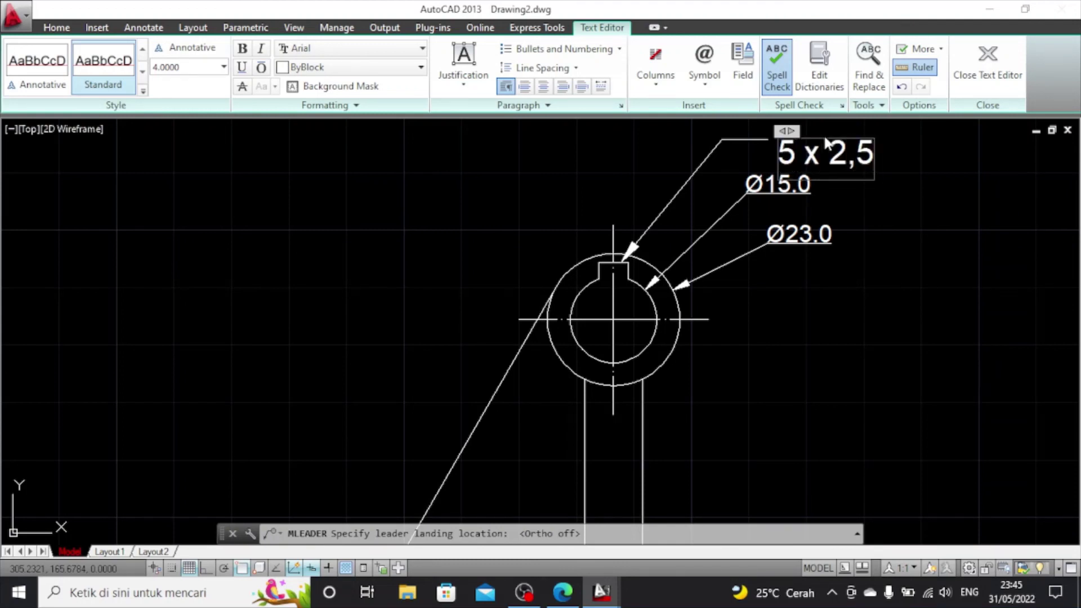
pyautogui.press('BackSpace')
pyautogui.press('BackSpace')
pyautogui.write('.5 k')
pyautogui.press('BackSpace')
pyautogui.press('BackSpace')
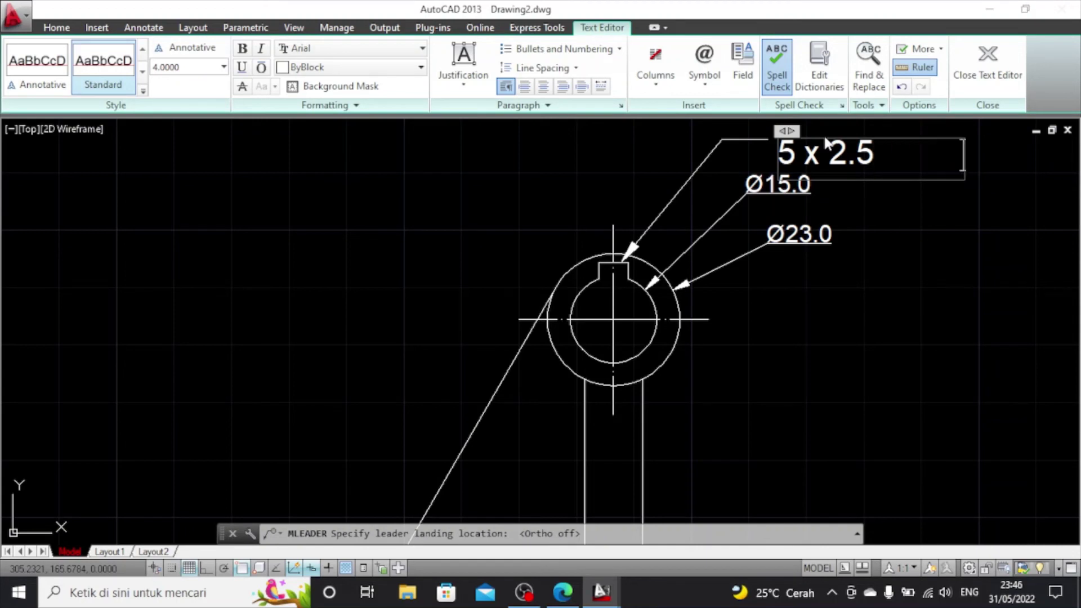
pyautogui.write('k')
pyautogui.press('BackSpace')
pyautogui.press('BackSpace')
pyautogui.press('BackSpace')
pyautogui.press('BackSpace')
pyautogui.press('BackSpace')
pyautogui.press('BackSpace')
pyautogui.press('BackSpace')
pyautogui.press('BackSpace')
pyautogui.press('BackSpace')
pyautogui.press('BackSpace')
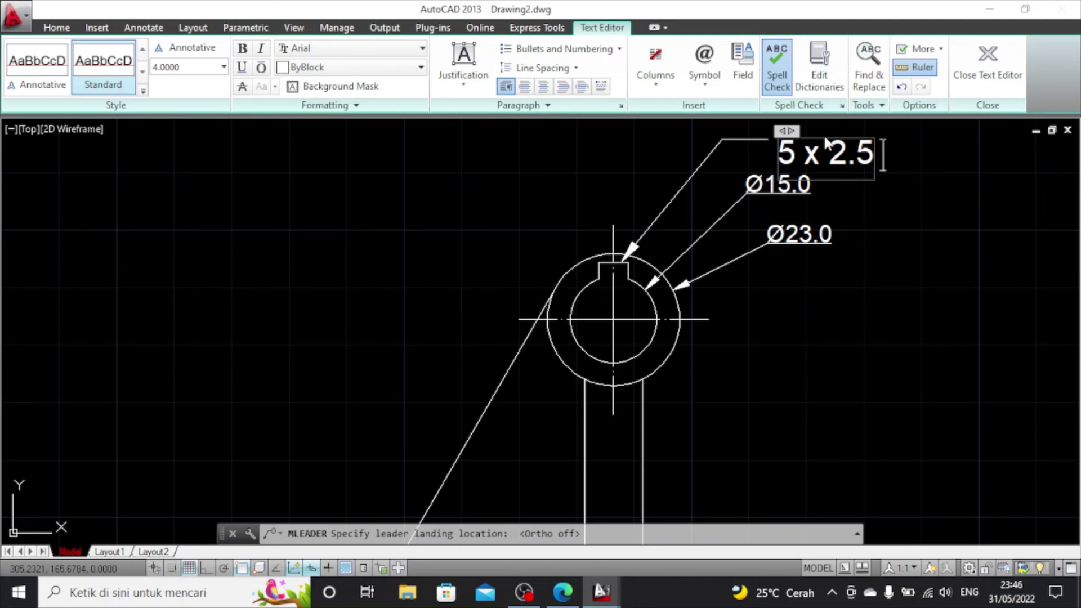
pyautogui.write('KEYSE')
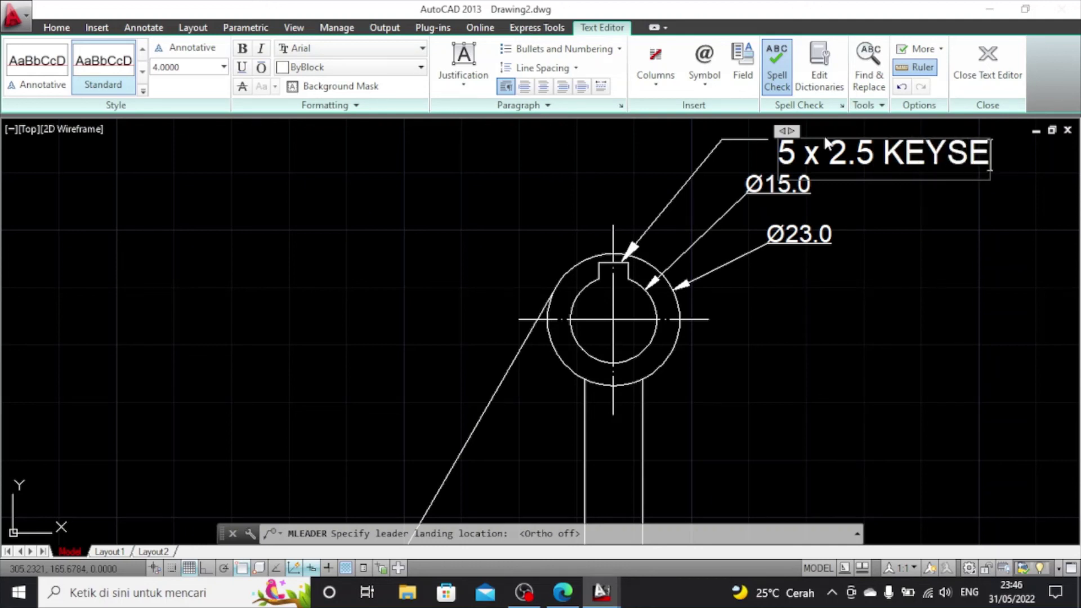
pyautogui.write('AT')
pyautogui.click(893, 220)
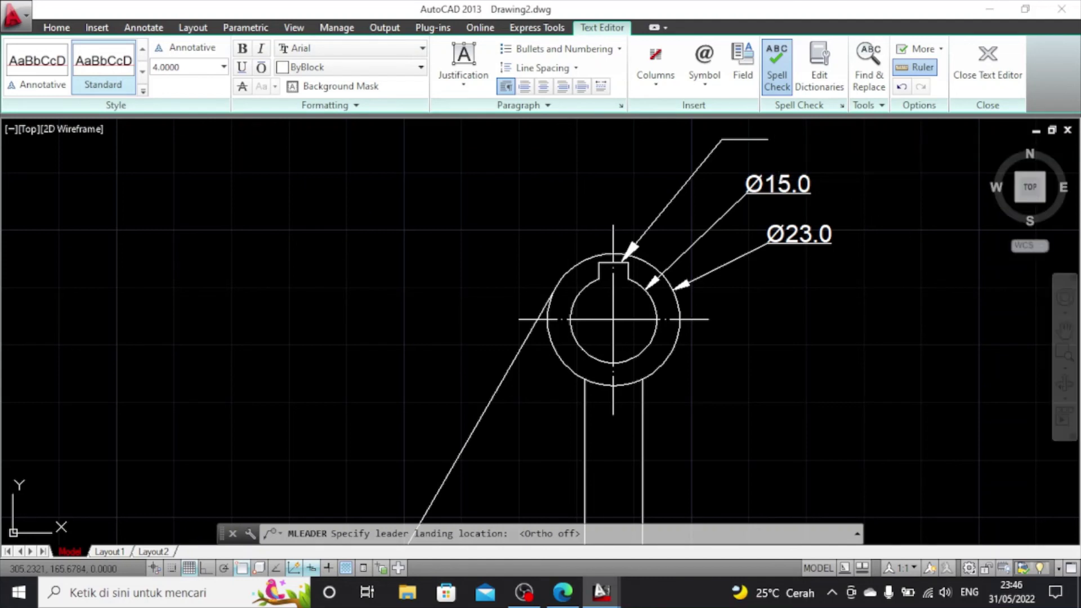
# Zoom out to review the whole POLTEK GT sheet, then return to the dimension type list
pyautogui.scroll(-2, 883, 220)
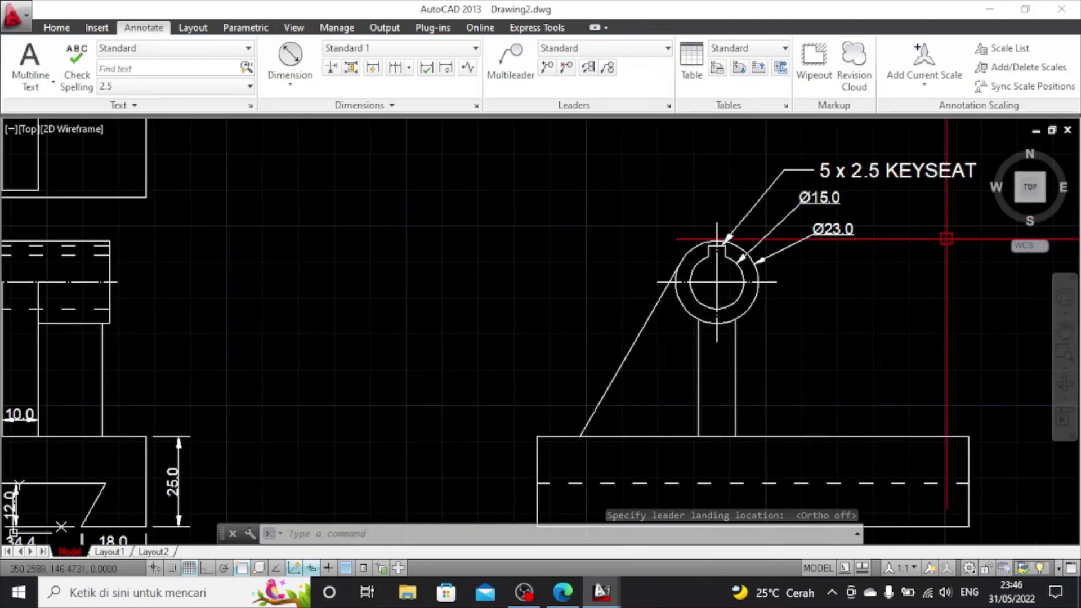
pyautogui.scroll(-3, 946, 239)
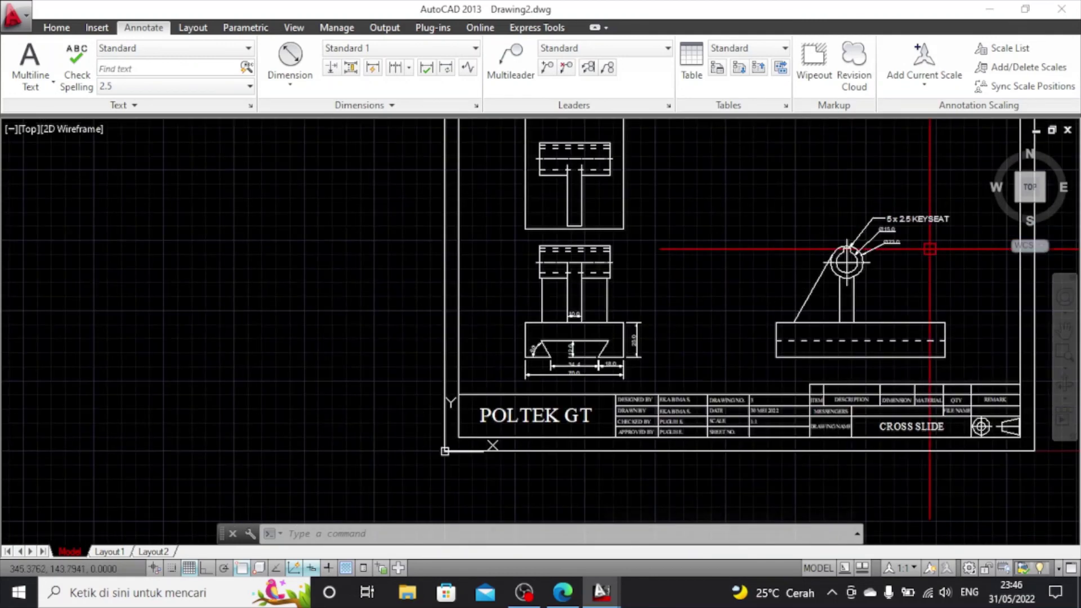
pyautogui.scroll(1, 930, 249)
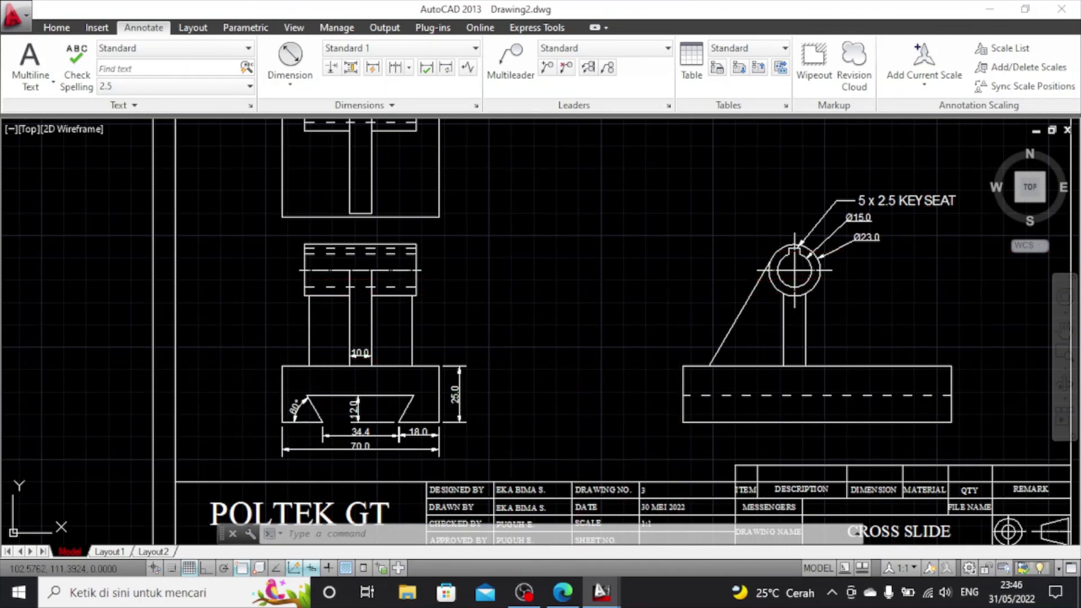
pyautogui.scroll(-4, 519, 264)
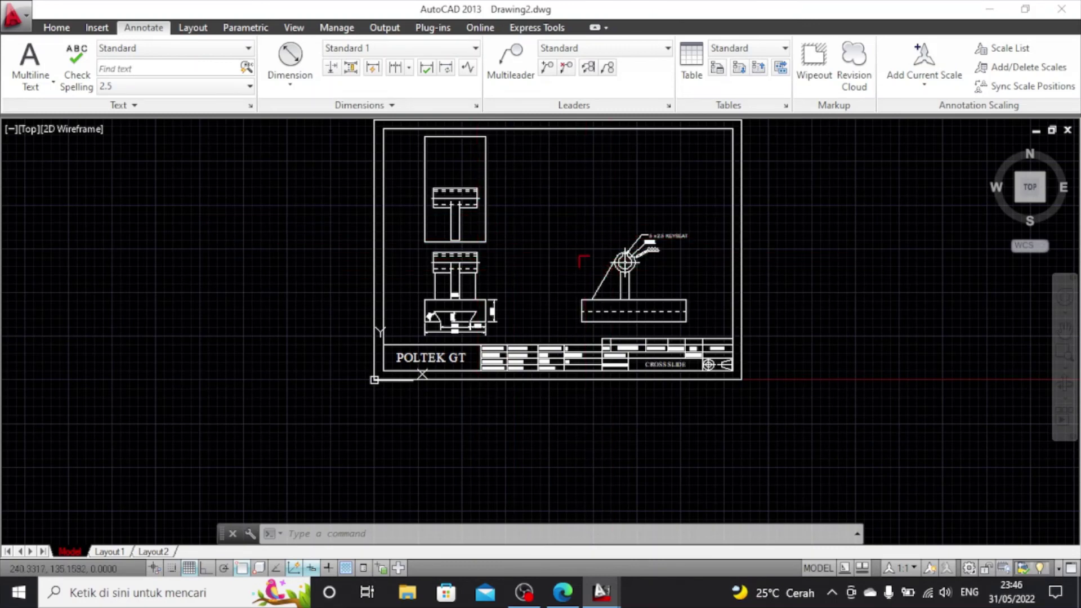
pyautogui.scroll(2, 566, 243)
pyautogui.scroll(2, 565, 243)
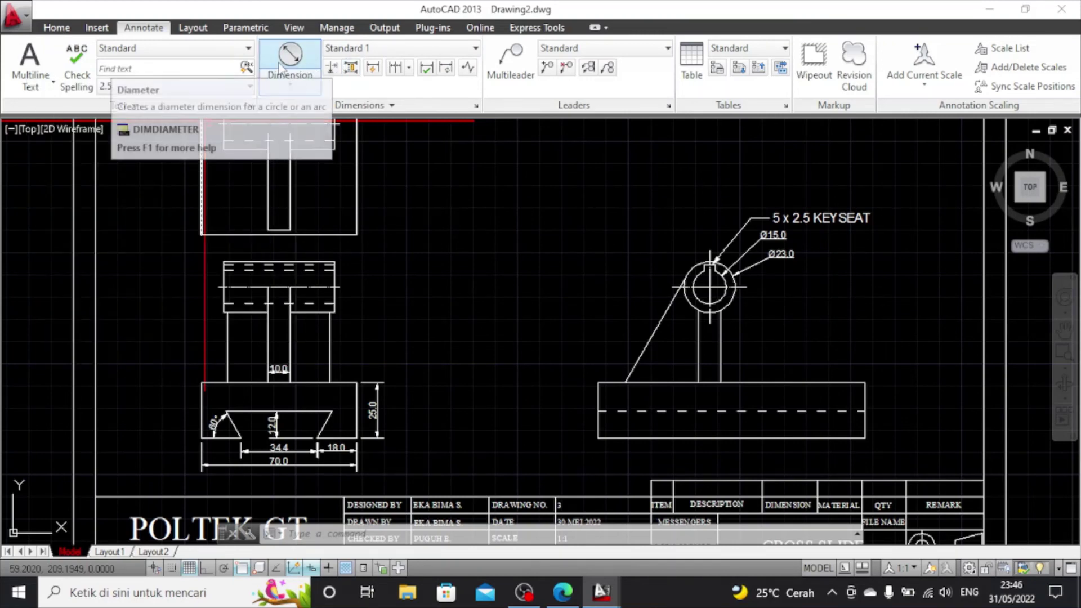
pyautogui.scroll(-4, 407, 171)
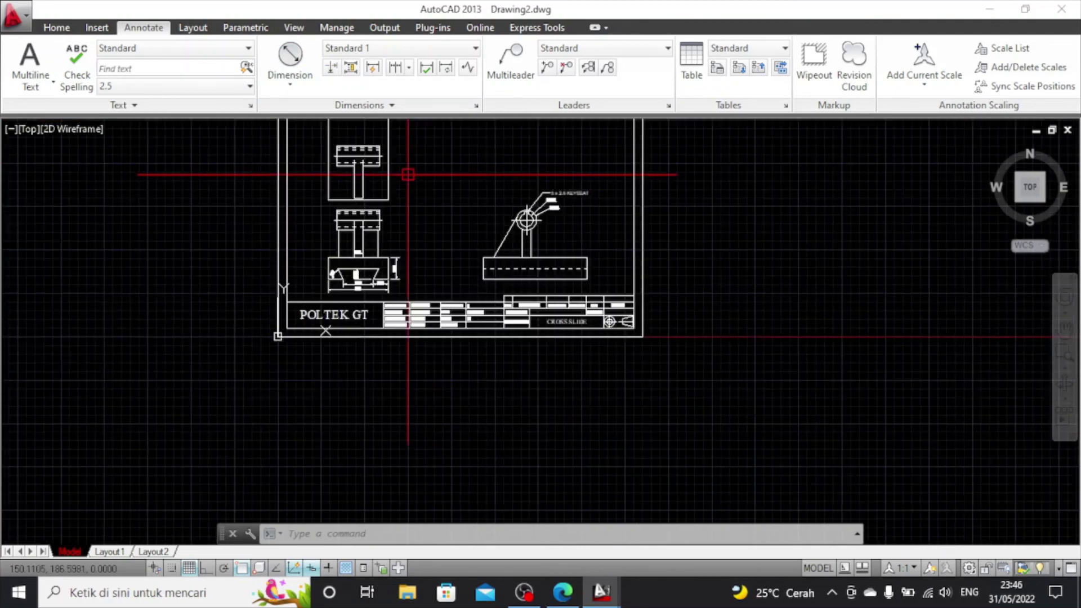
pyautogui.scroll(-2, 407, 171)
pyautogui.scroll(6, 407, 172)
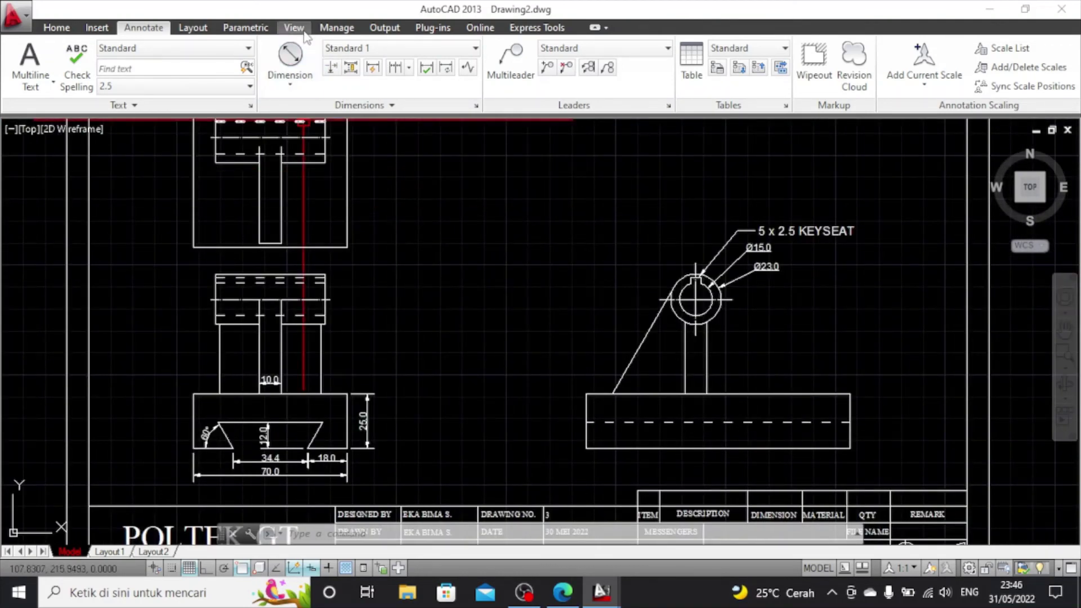
pyautogui.click(302, 56)
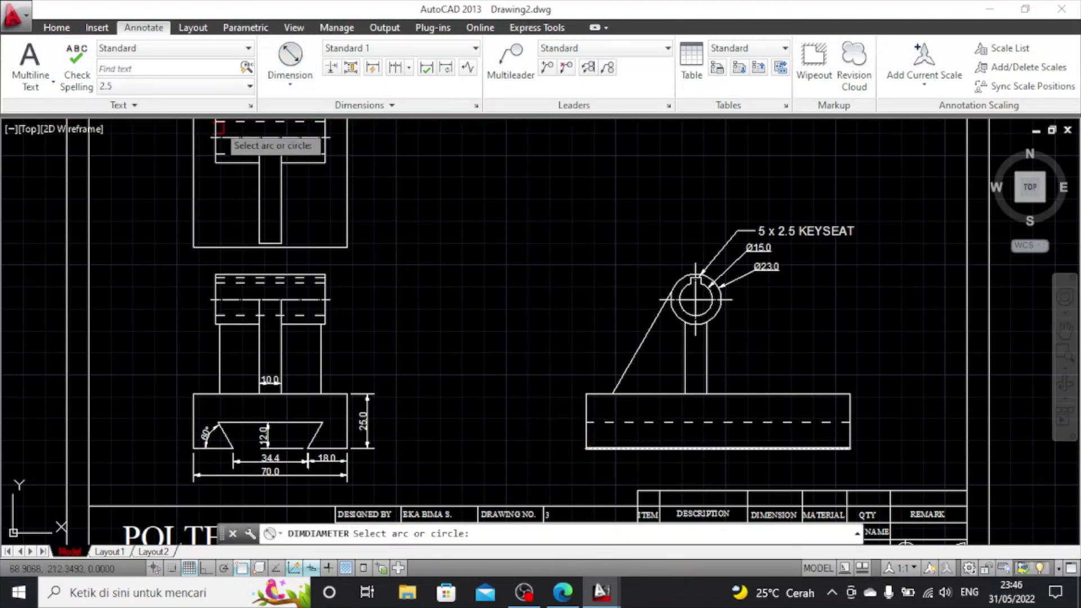
pyautogui.click(298, 62)
# Dimension the right view's base with an overall 120.0 linear dimension below it
pyautogui.click(292, 86)
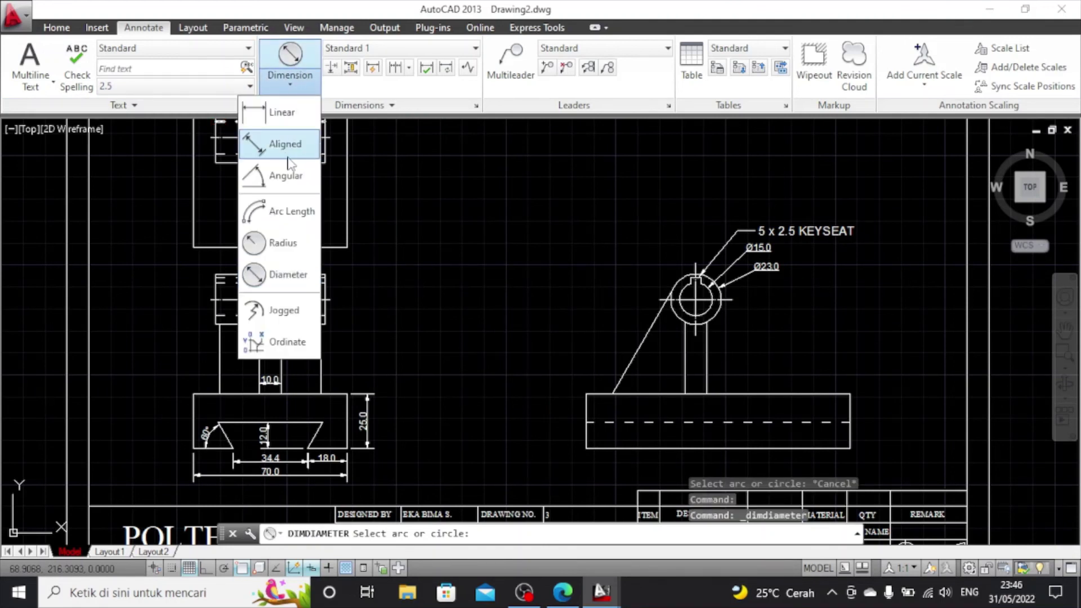
pyautogui.click(281, 112)
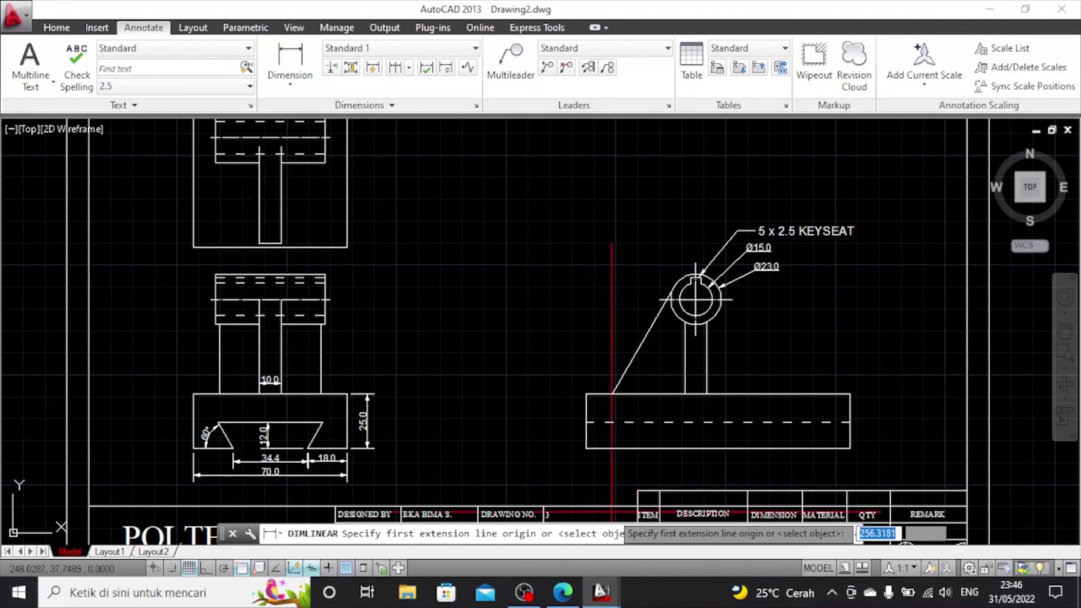
pyautogui.click(586, 449)
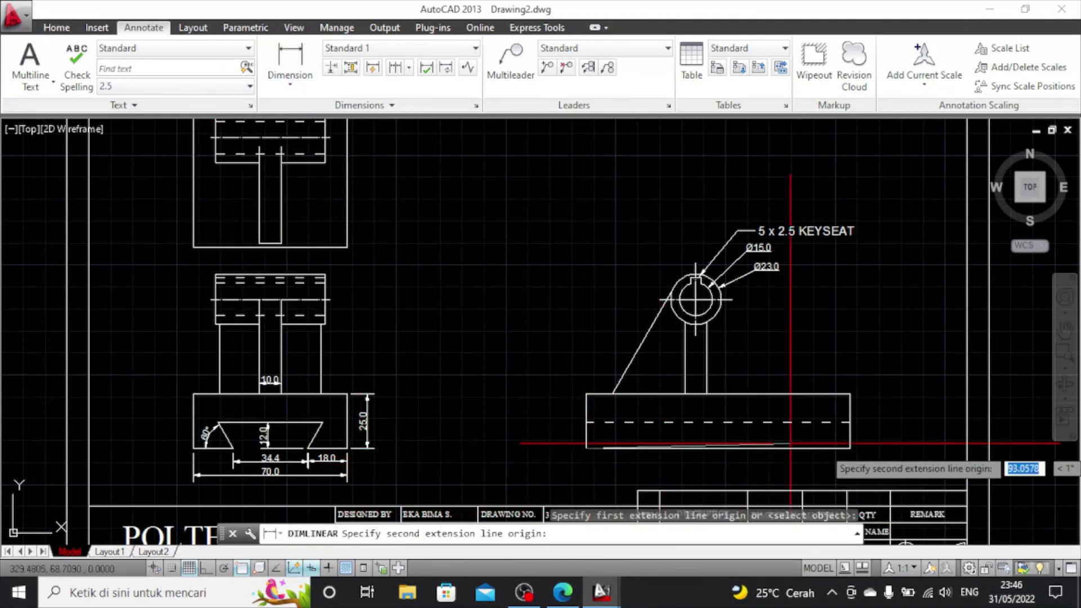
pyautogui.click(849, 449)
pyautogui.click(847, 470)
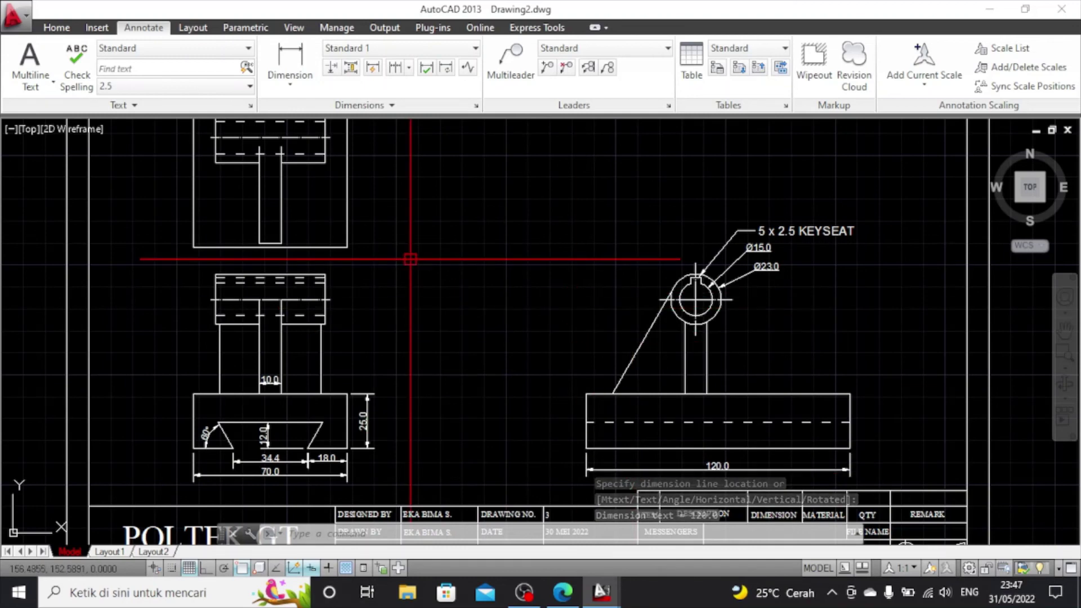
pyautogui.scroll(-4, 410, 256)
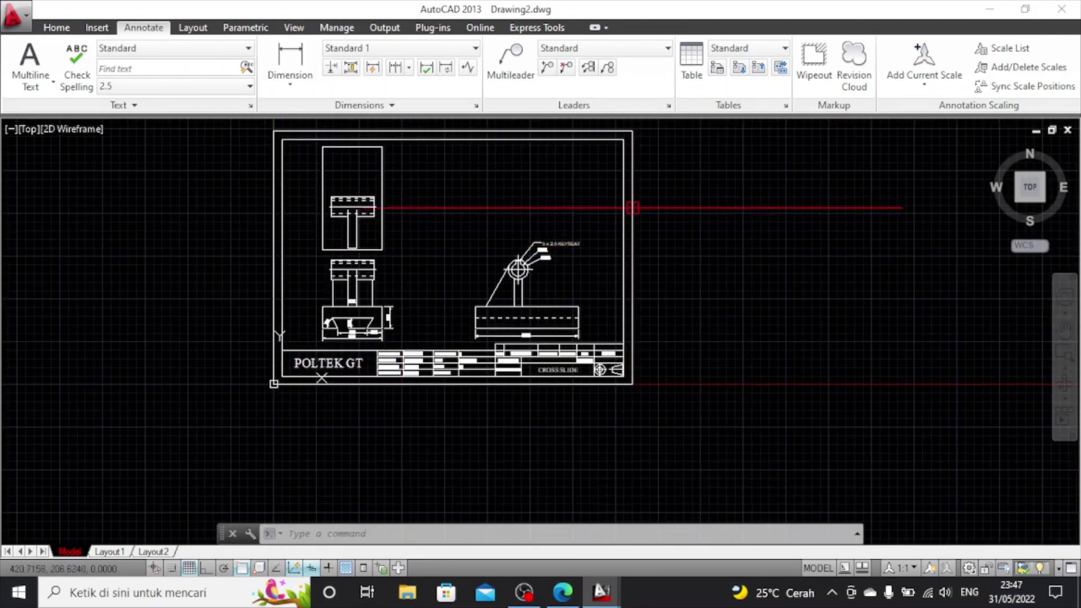
pyautogui.click(1065, 331)
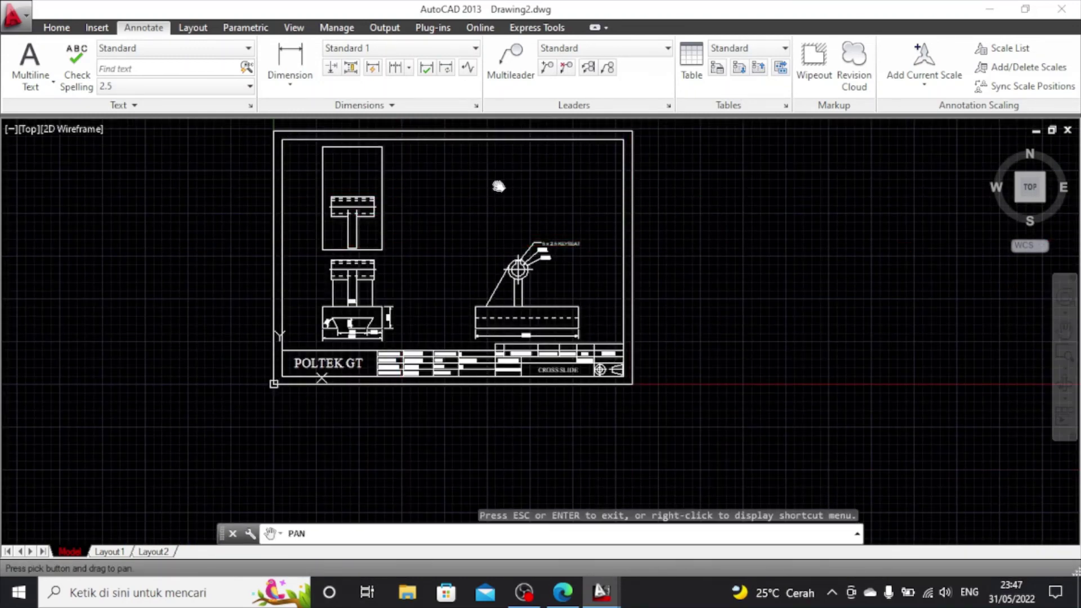
pyautogui.moveTo(465, 186); pyautogui.dragTo(469, 267)
pyautogui.scroll(5, 380, 286)
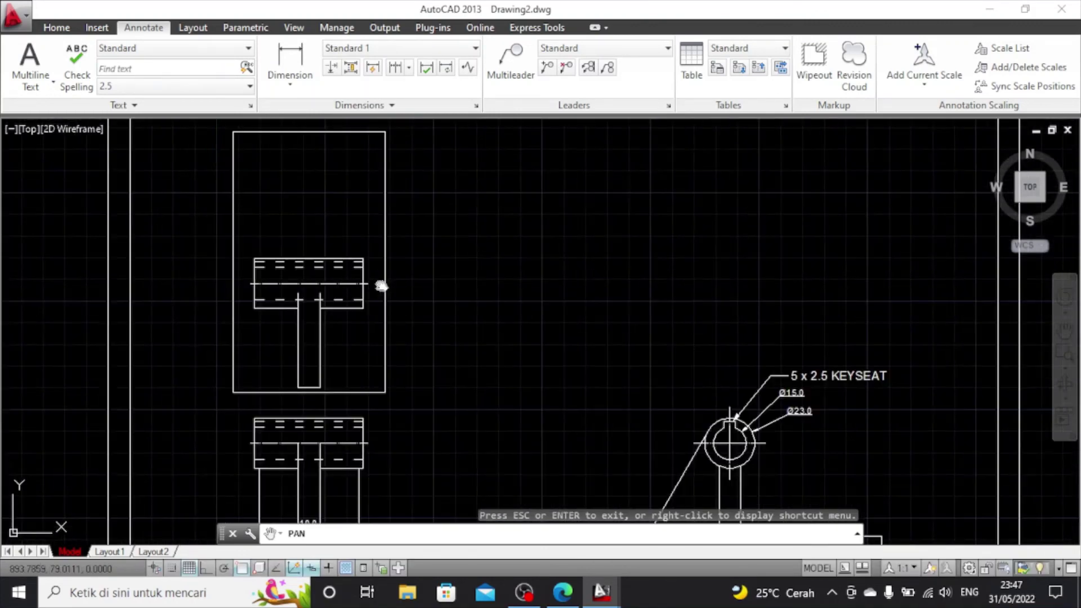
pyautogui.scroll(-5, 380, 285)
# Add a vertical 120.0 dimension along the top view's right side
pyautogui.click(290, 61)
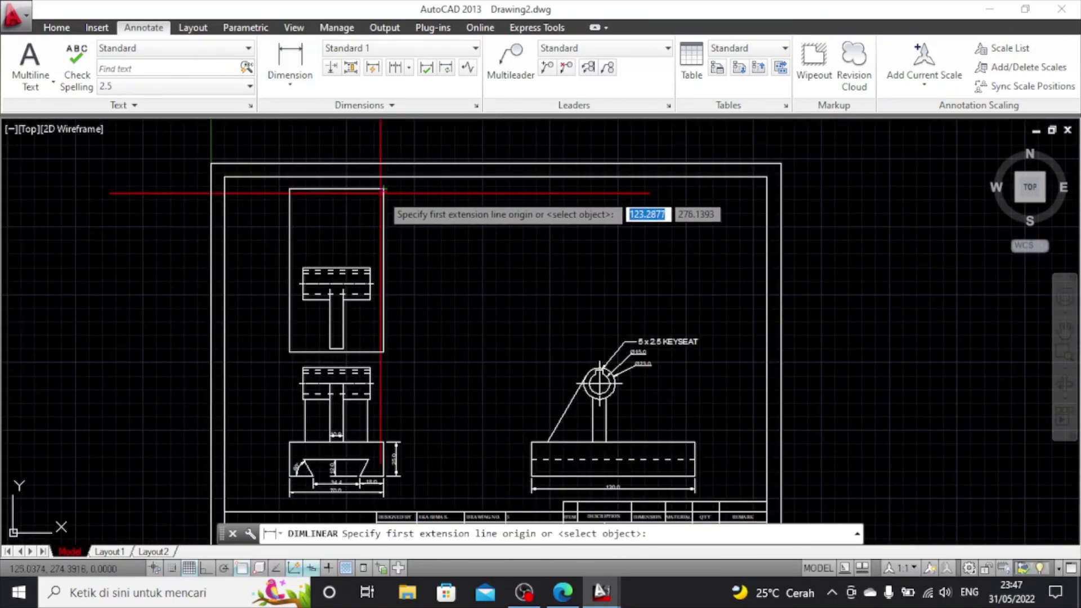
pyautogui.click(383, 190)
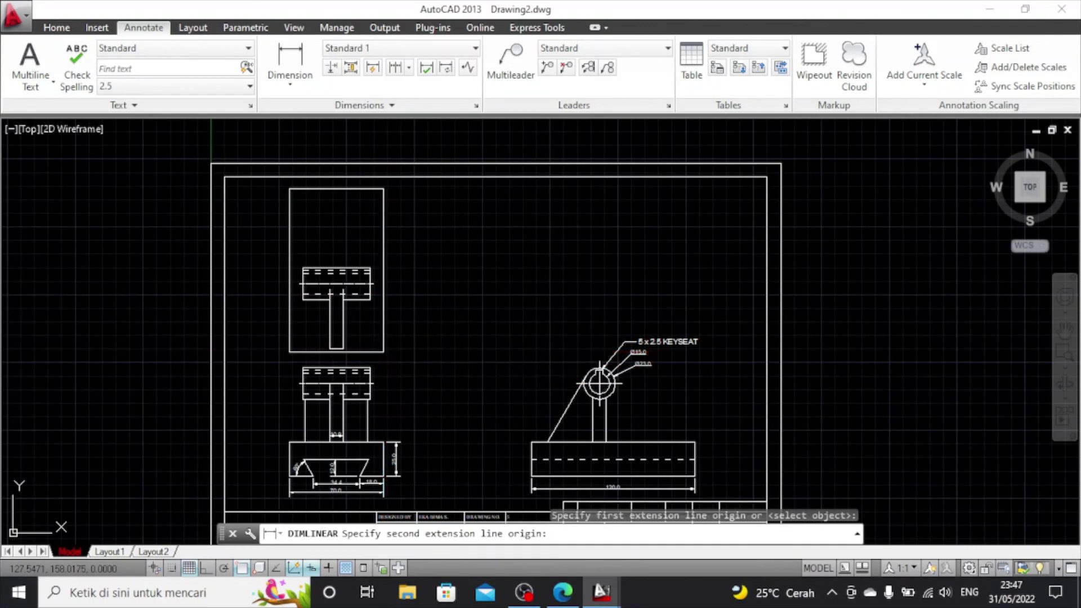
pyautogui.click(383, 352)
pyautogui.click(420, 339)
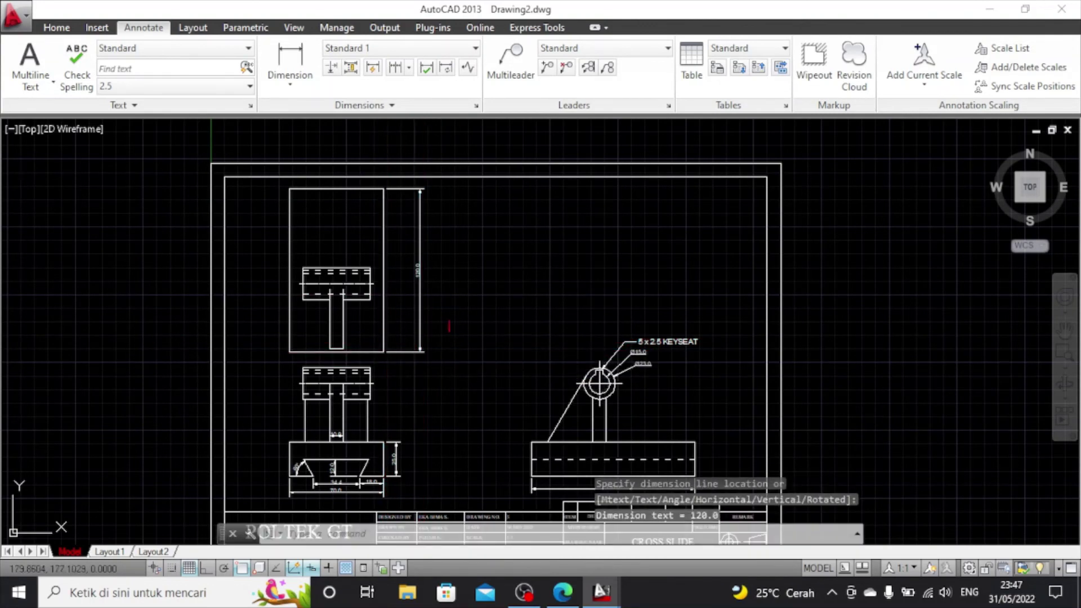
pyautogui.click(419, 296)
pyautogui.click(417, 271)
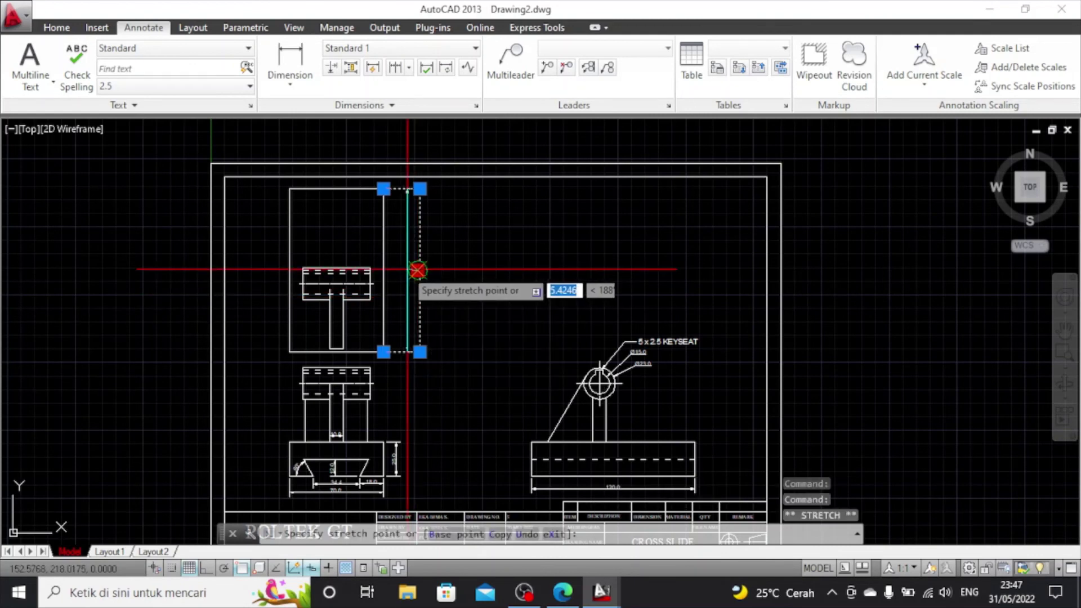
pyautogui.scroll(2, 404, 270)
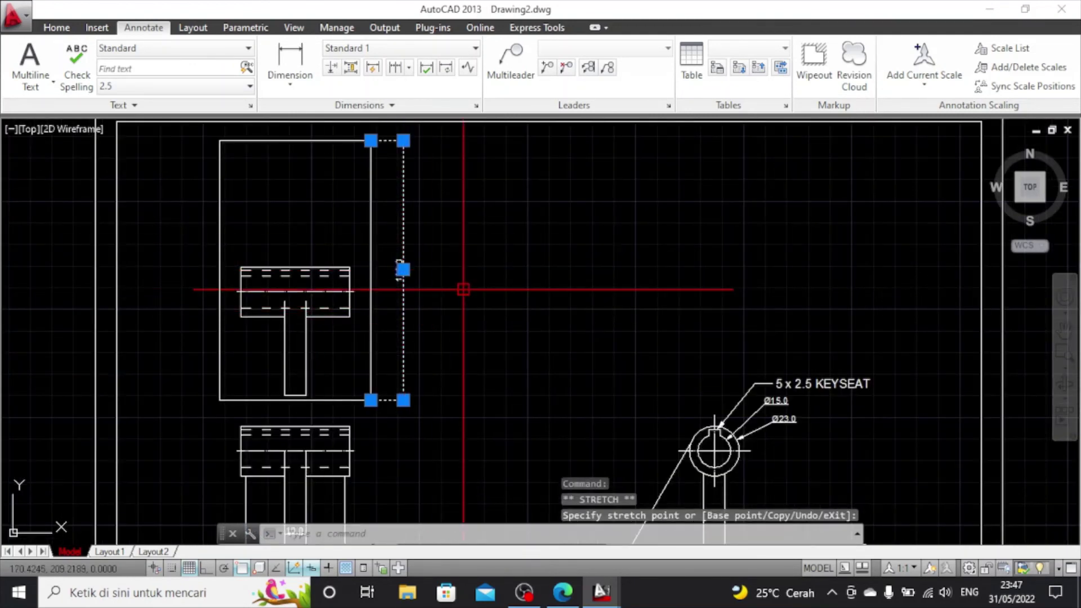
pyautogui.press('Escape')
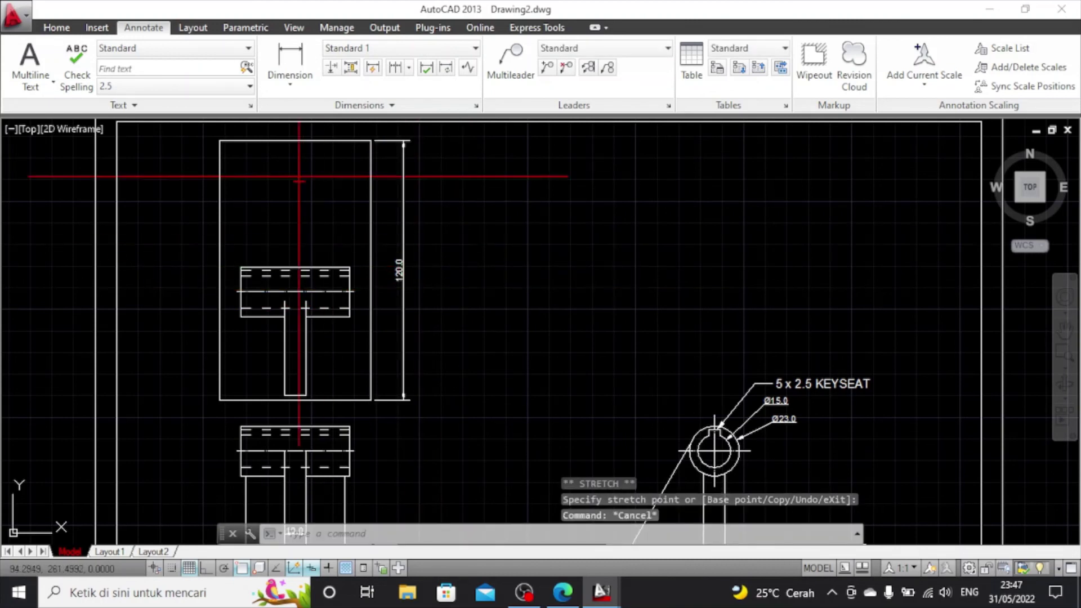
# Add a 50.0 width dimension above the middle view after discarding a mis-picked attempt, then select the top view
pyautogui.click(290, 57)
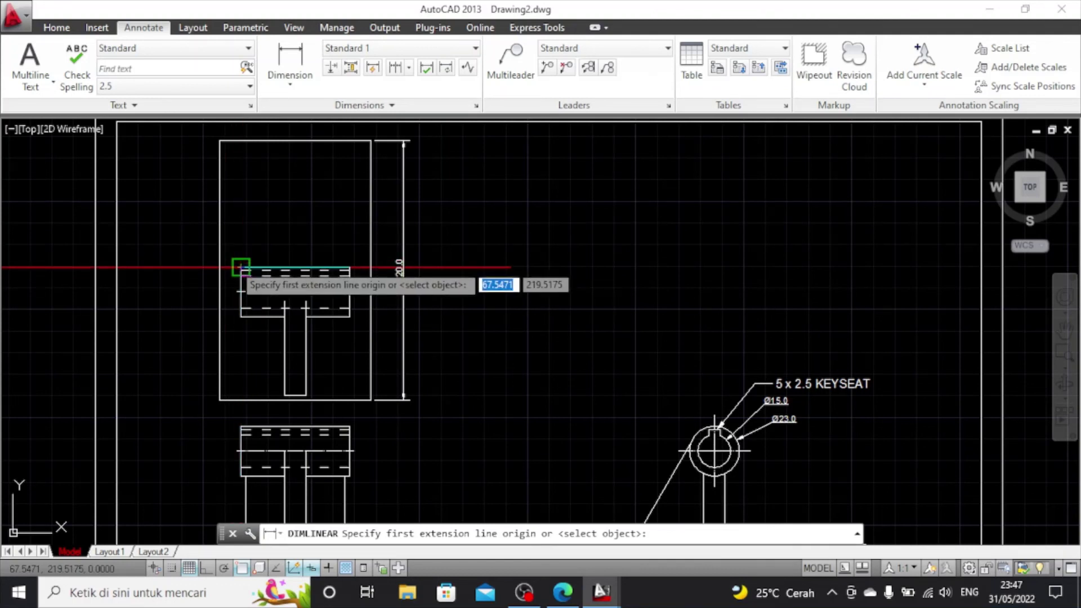
pyautogui.click(233, 266)
pyautogui.click(350, 270)
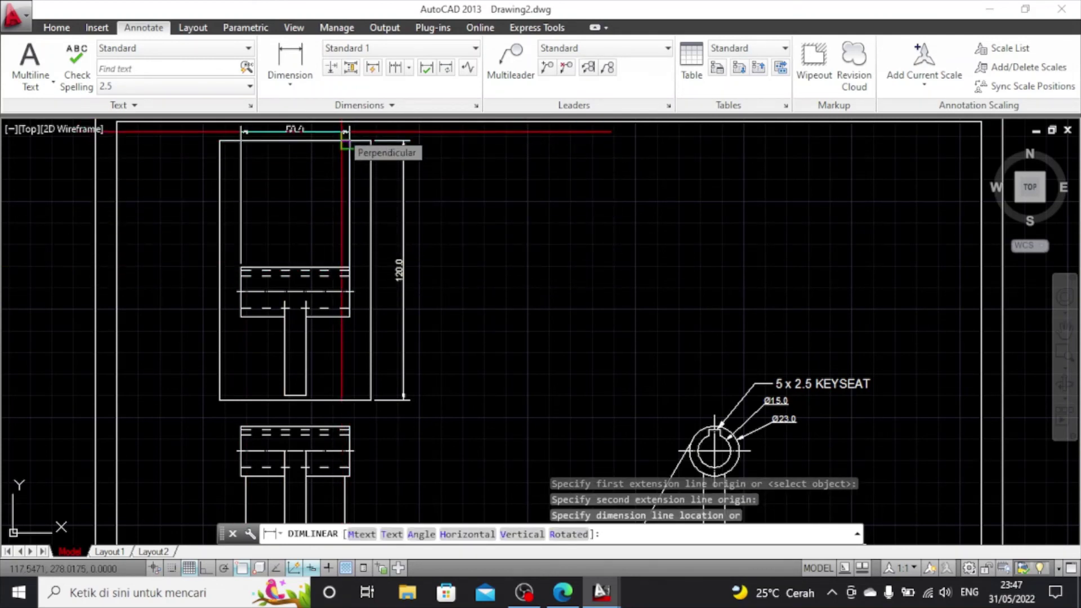
pyautogui.press('Escape')
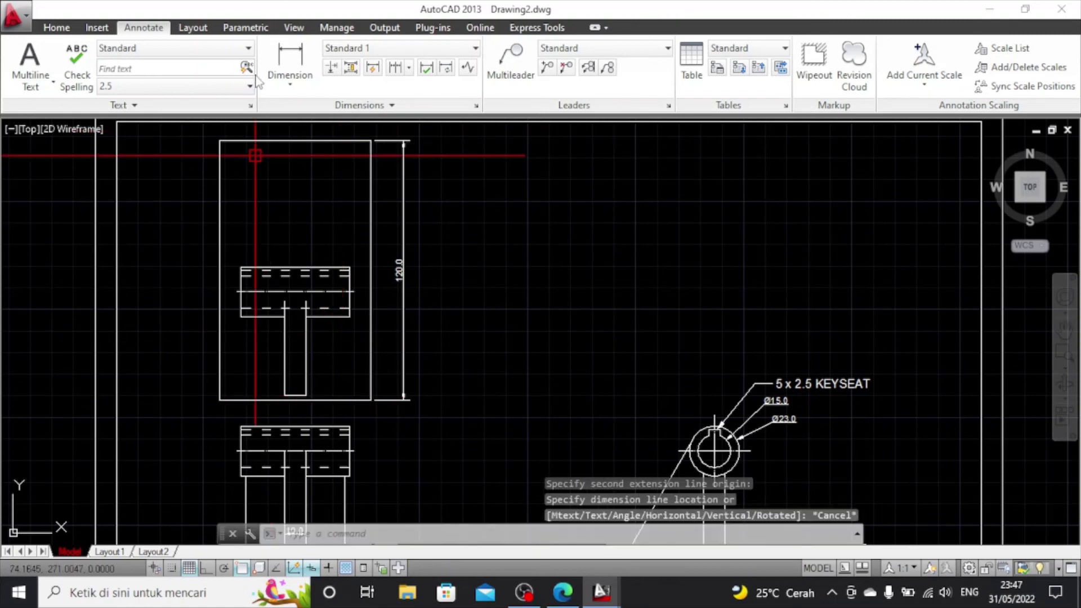
pyautogui.click(290, 63)
pyautogui.click(241, 430)
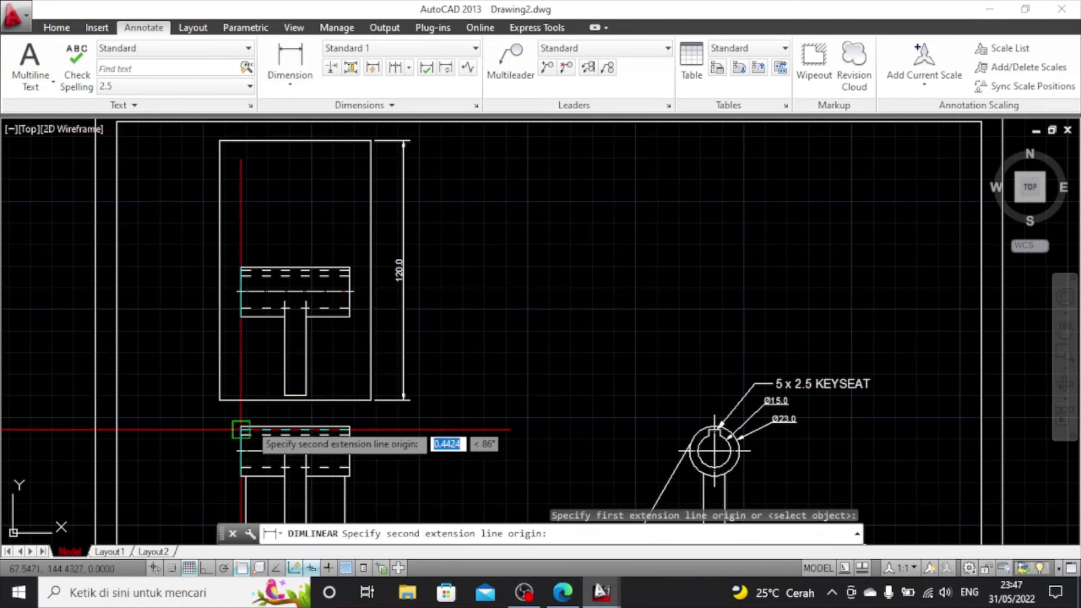
pyautogui.click(349, 426)
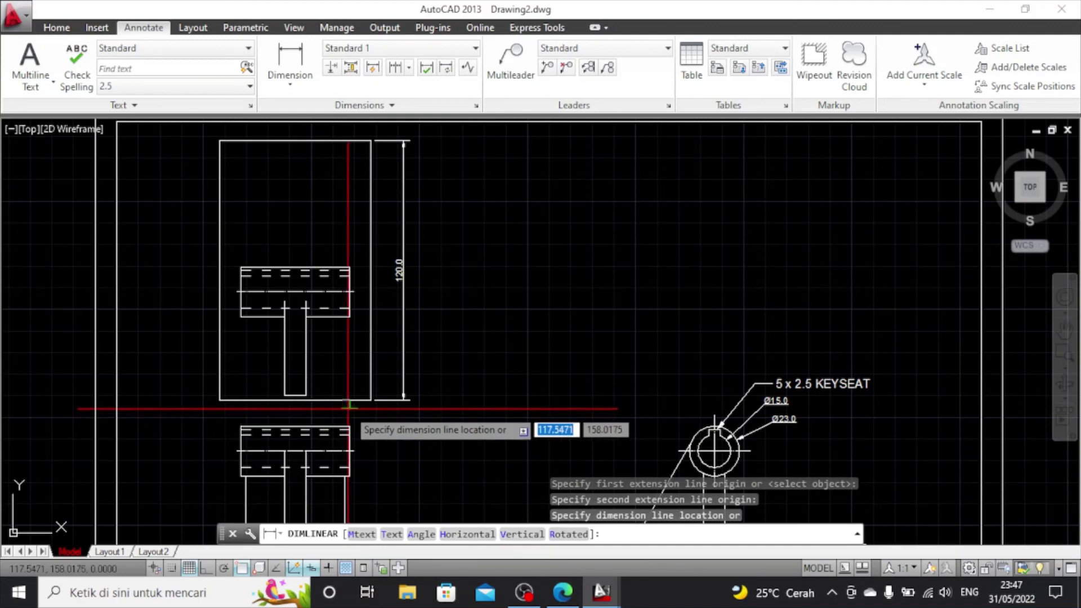
pyautogui.click(347, 412)
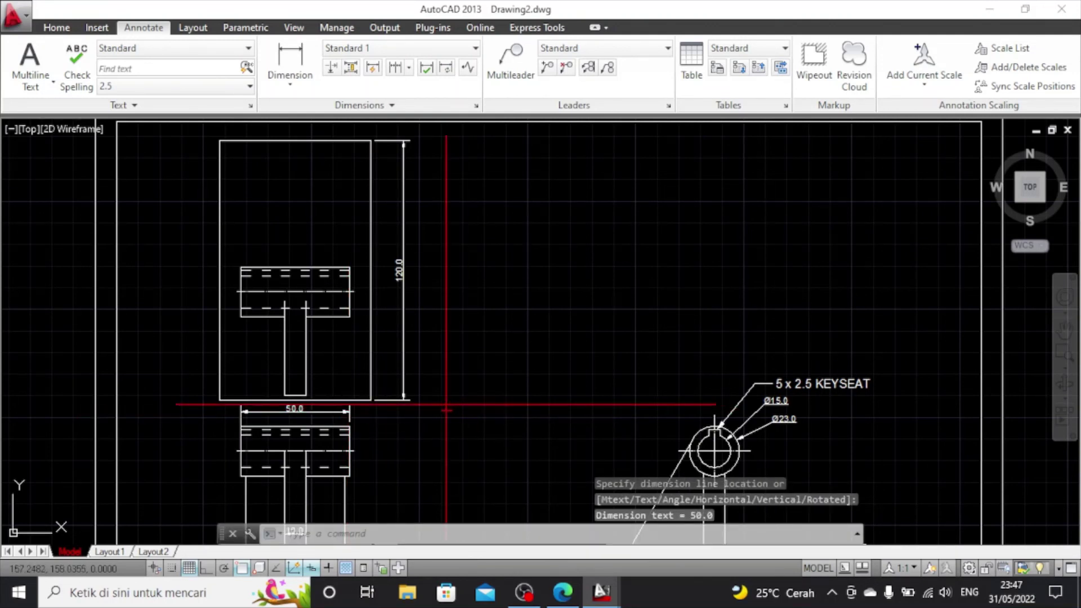
pyautogui.press('Escape')
pyautogui.click(197, 130)
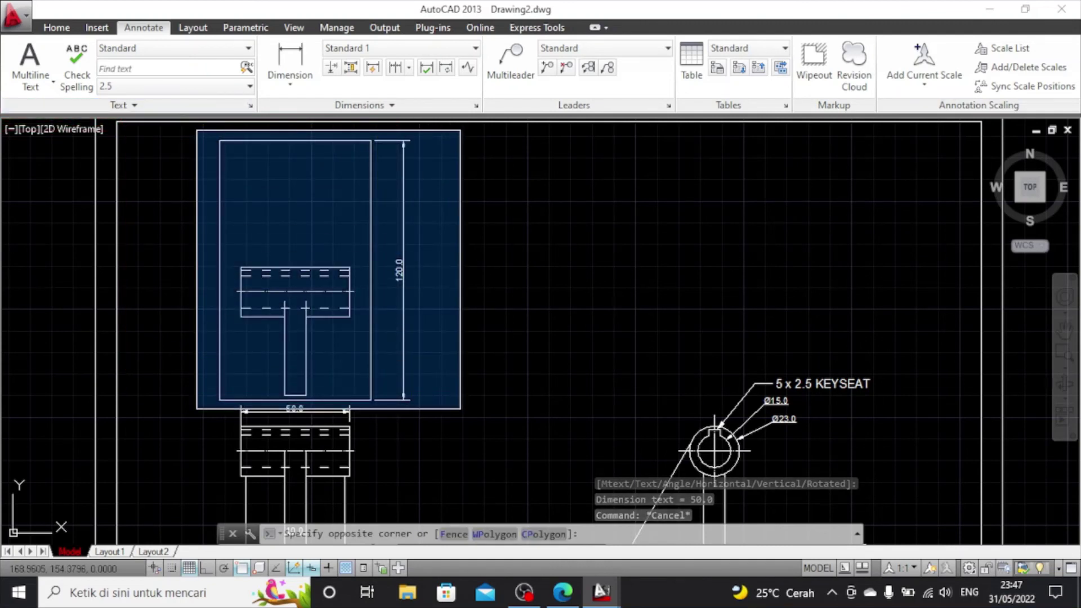
pyautogui.click(461, 408)
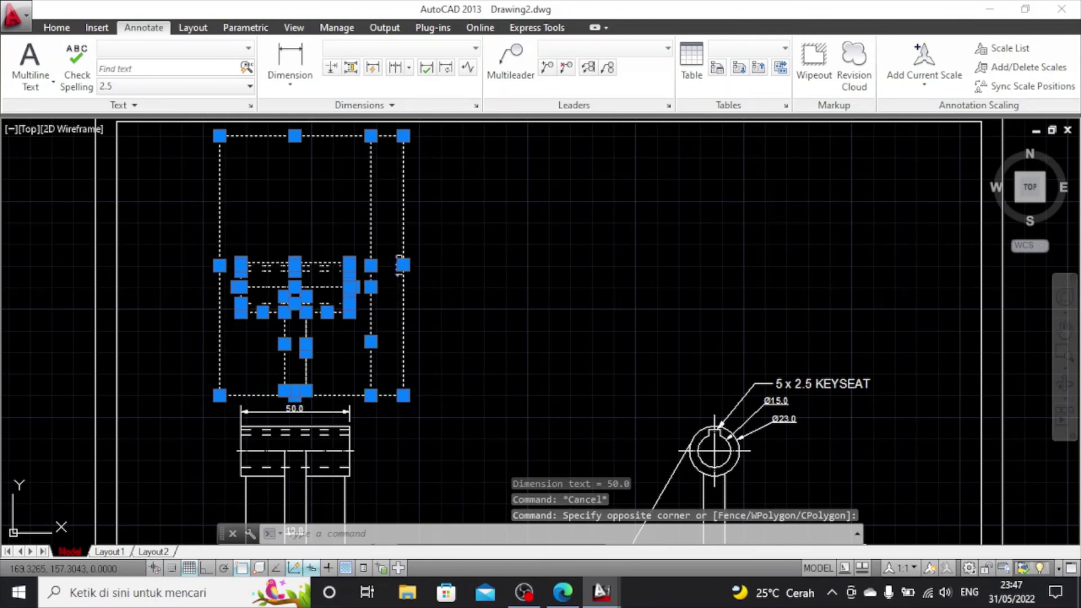
# Add a 10.0 linear dimension across the right view's upright stem
pyautogui.press('Escape')
pyautogui.scroll(-2, 459, 399)
pyautogui.scroll(-4, 458, 399)
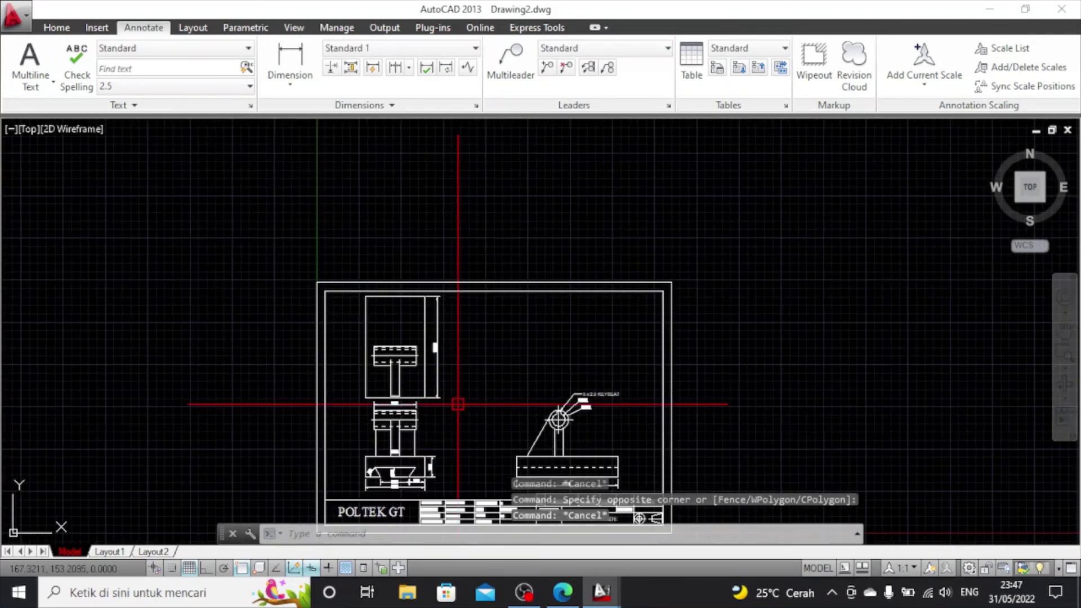
pyautogui.scroll(4, 461, 421)
pyautogui.scroll(-2, 460, 421)
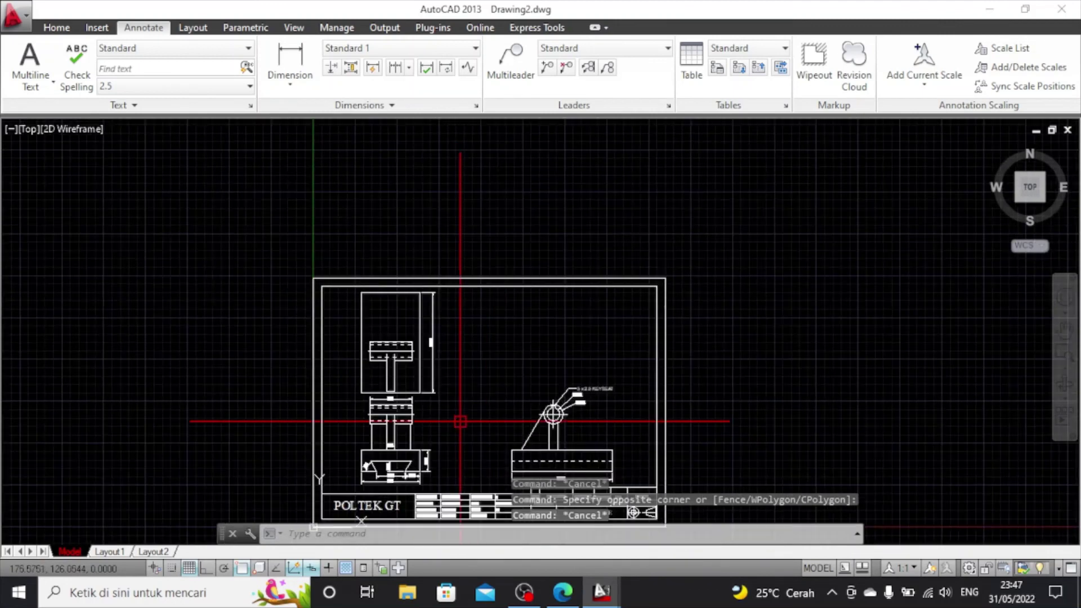
pyautogui.scroll(4, 461, 421)
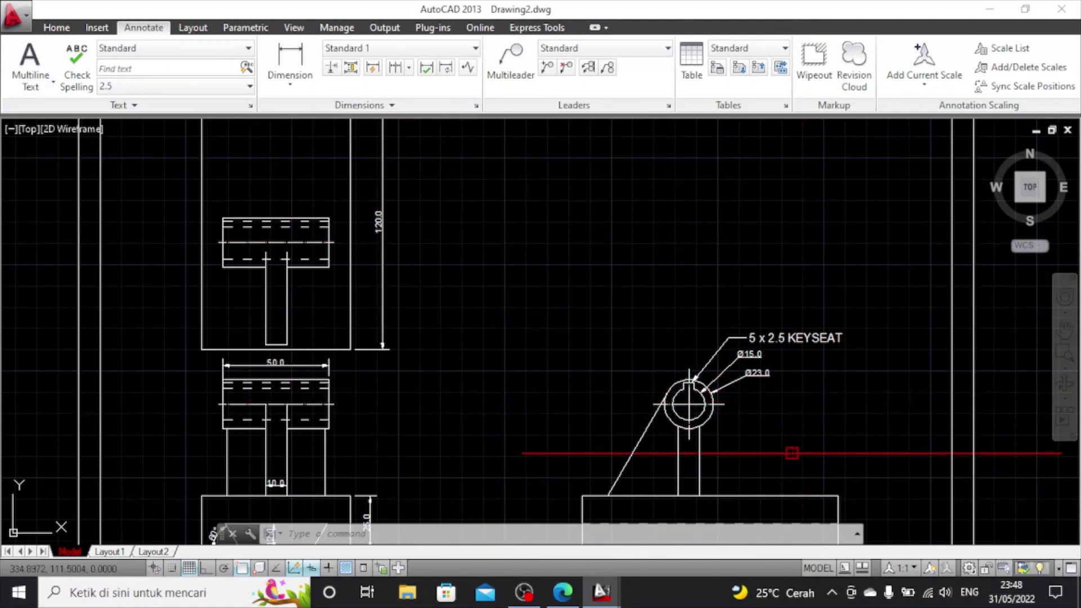
pyautogui.scroll(-2, 789, 463)
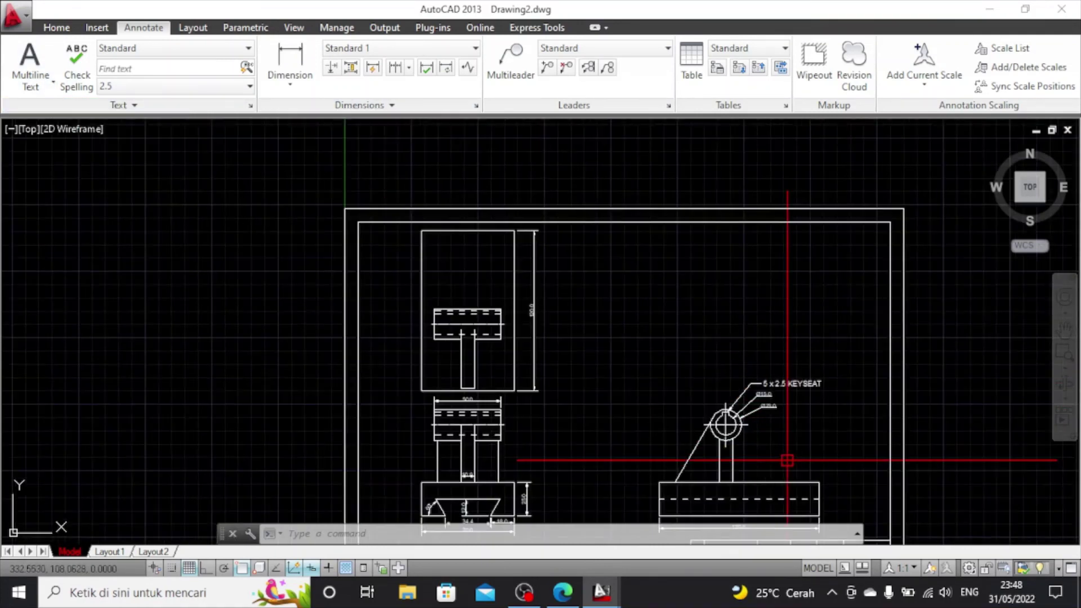
pyautogui.click(283, 58)
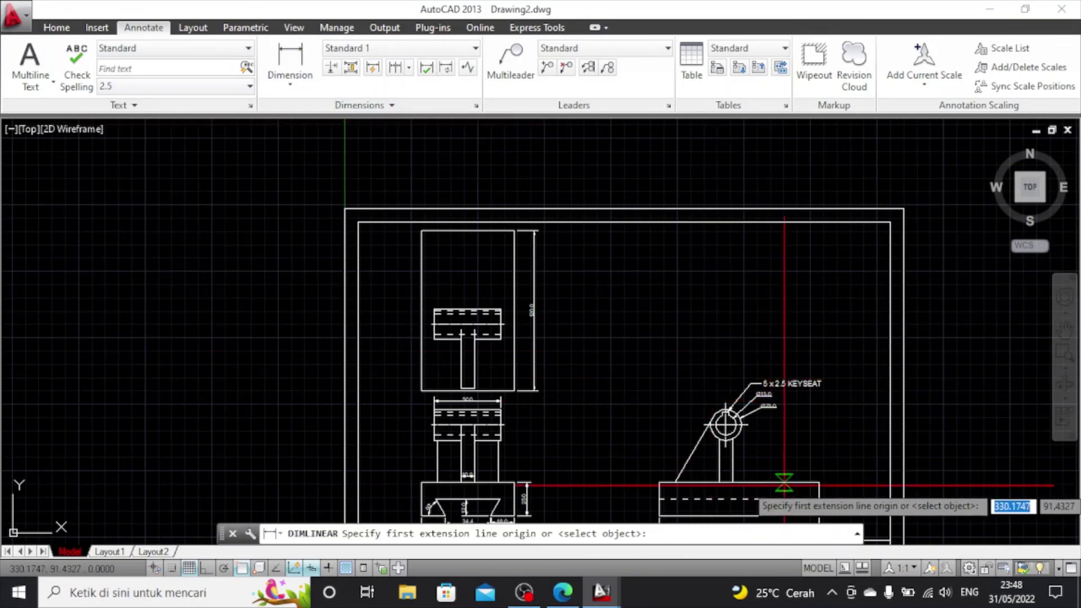
pyautogui.scroll(4, 749, 485)
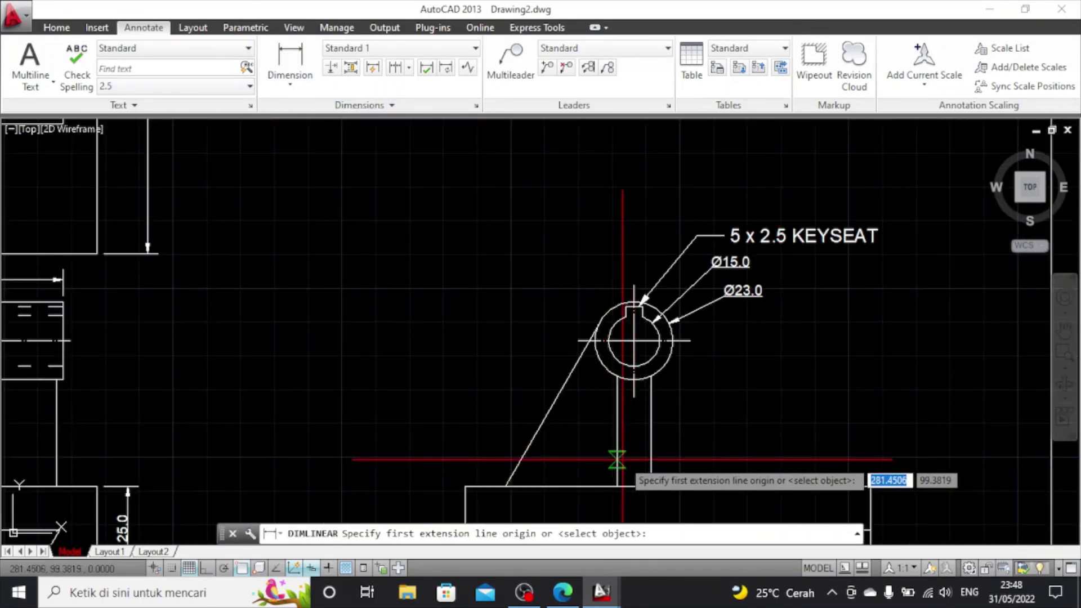
pyautogui.click(618, 458)
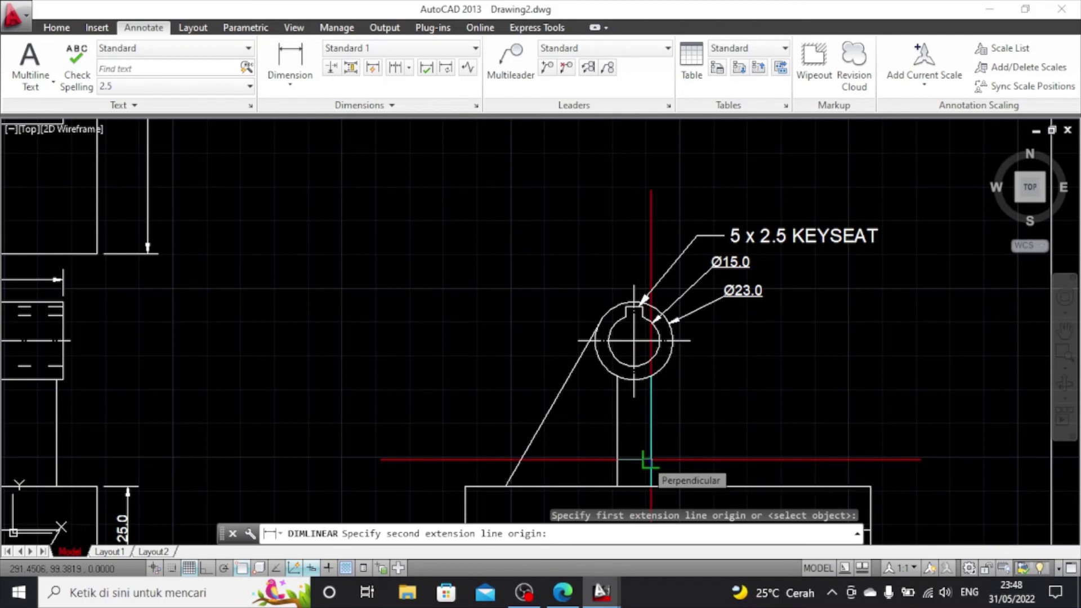
pyautogui.click(650, 459)
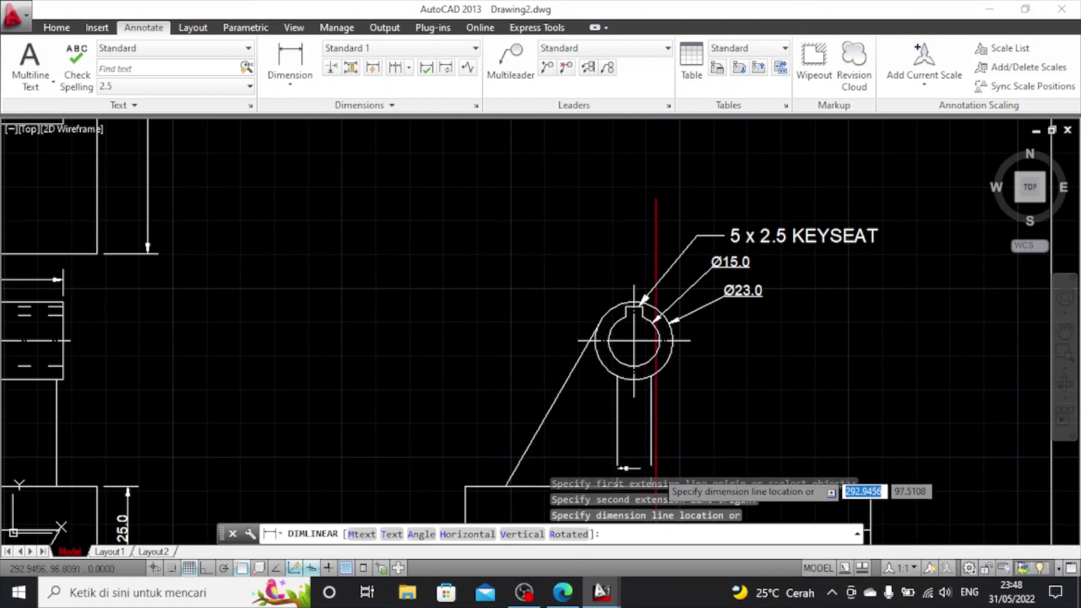
pyautogui.scroll(-2, 652, 471)
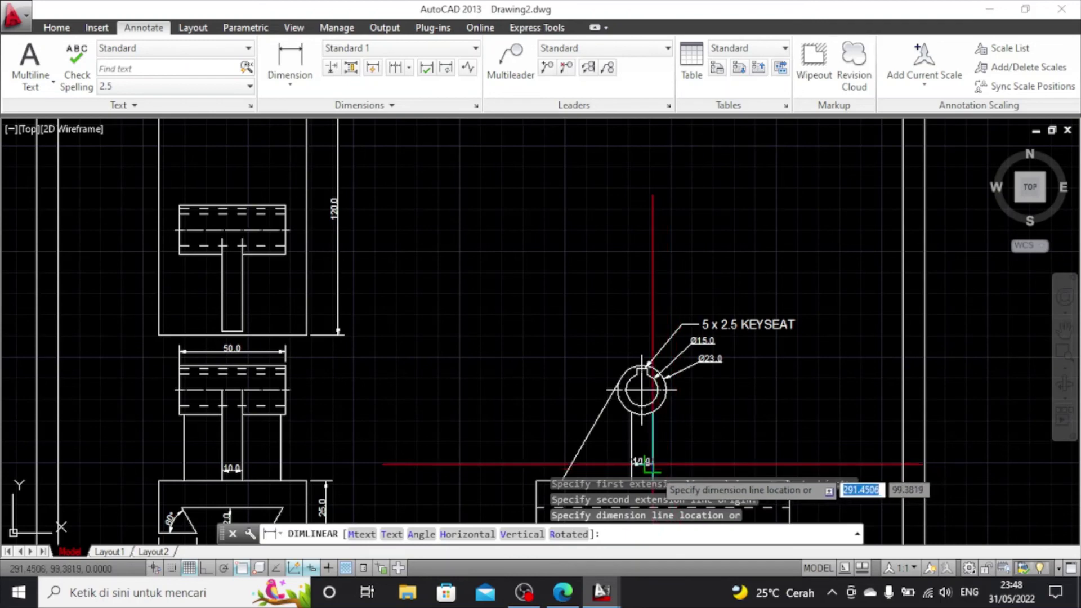
pyautogui.click(653, 464)
# Move the 10.0 dimension text to the right of the stem
pyautogui.scroll(4, 654, 468)
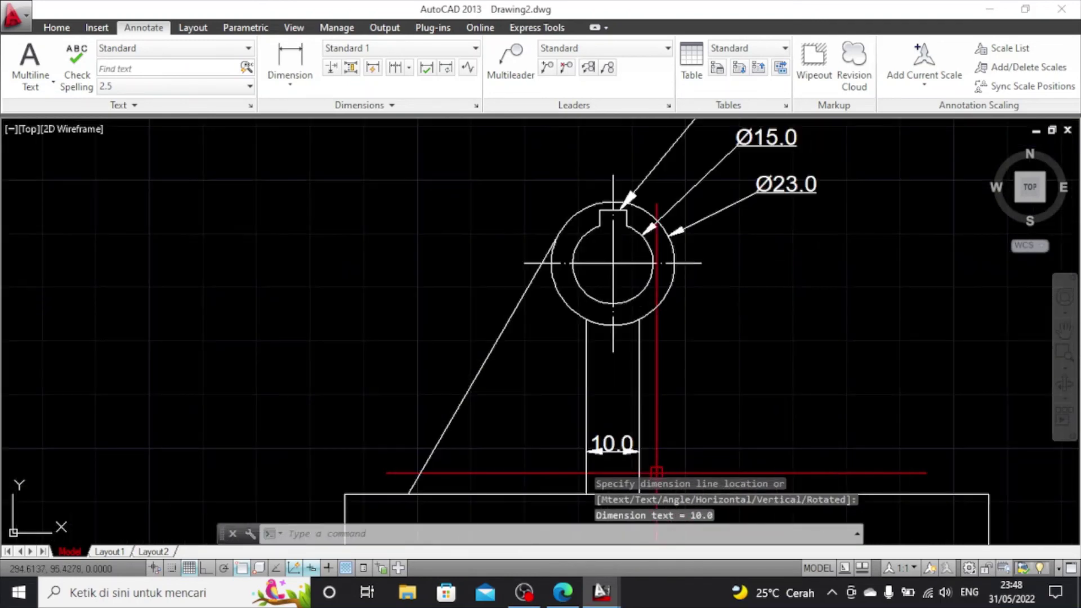
pyautogui.scroll(2, 845, 363)
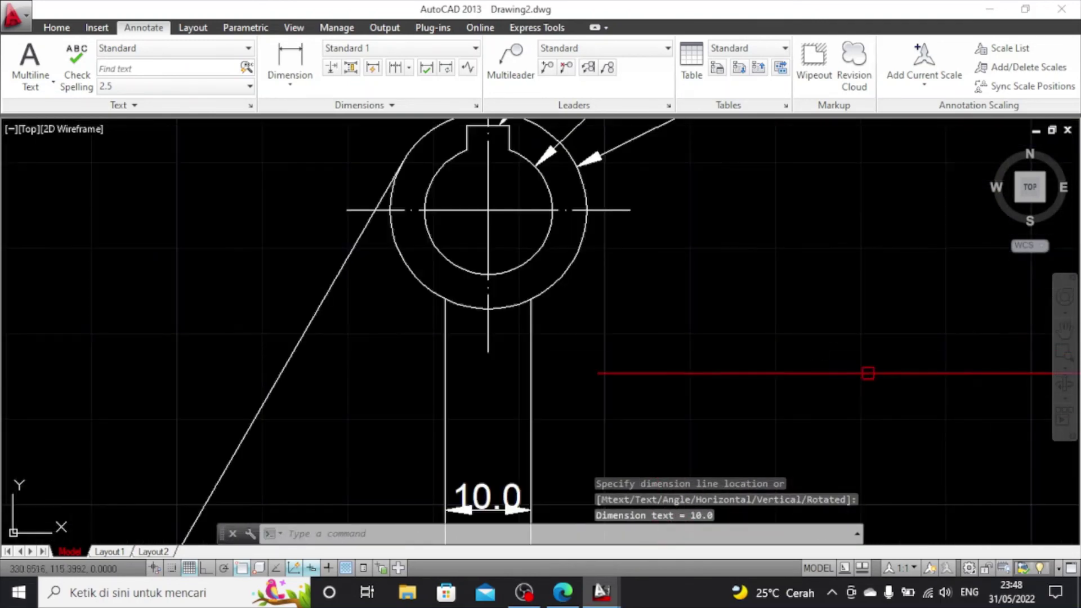
pyautogui.click(1065, 331)
pyautogui.moveTo(810, 407); pyautogui.dragTo(815, 277)
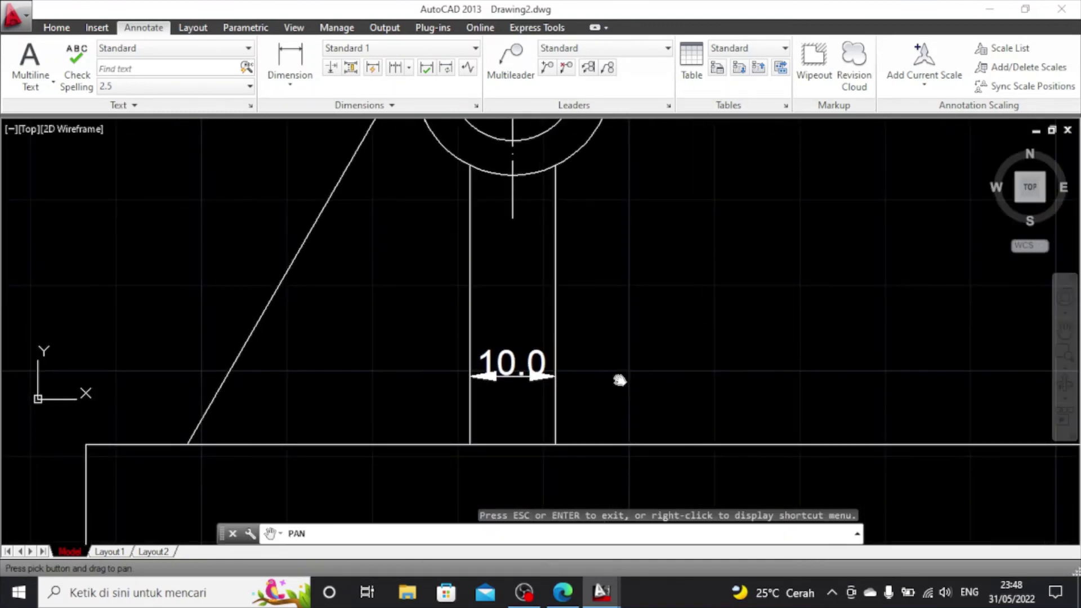
pyautogui.rightClick(624, 382)
pyautogui.click(631, 394)
pyautogui.click(512, 364)
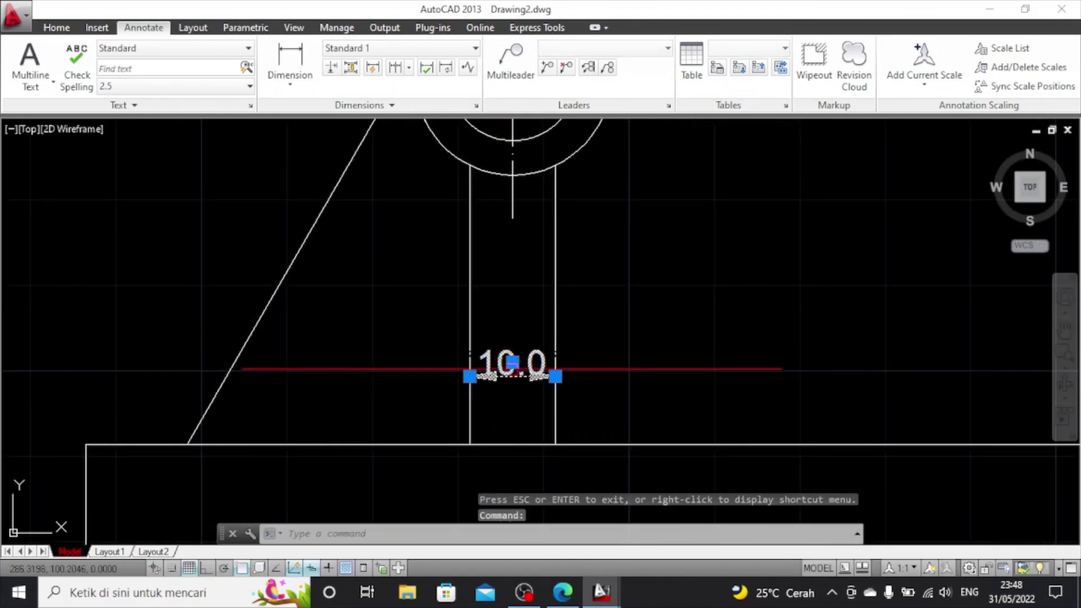
pyautogui.click(512, 364)
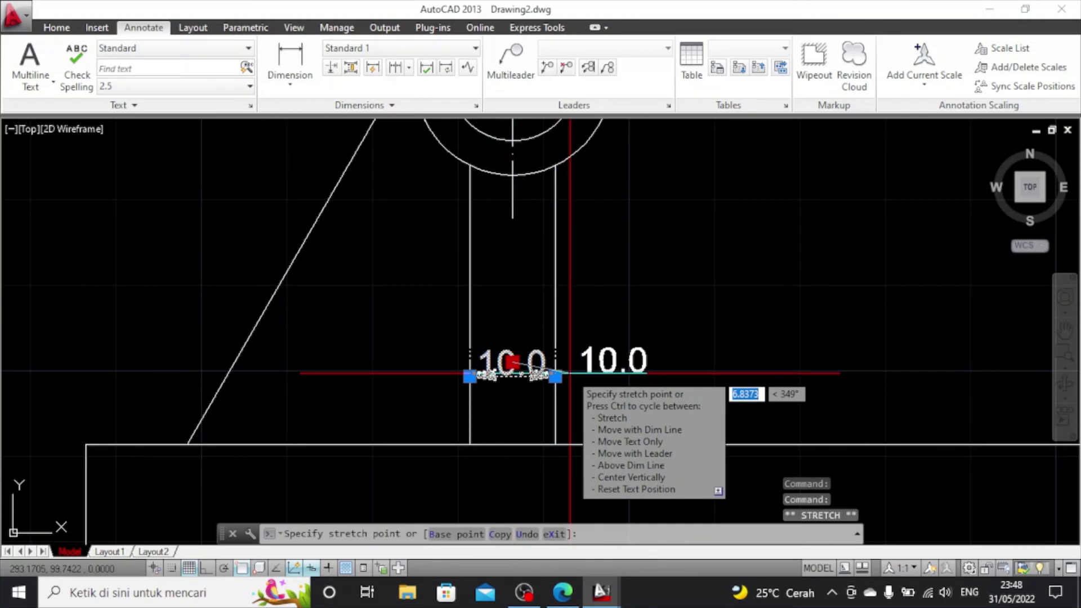
pyautogui.click(570, 373)
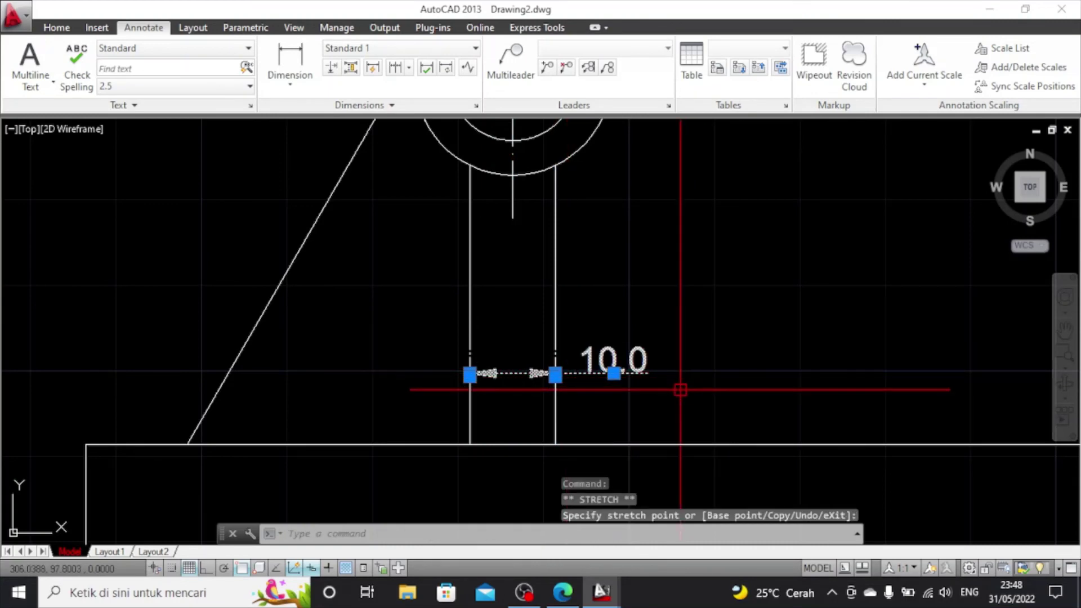
pyautogui.press('Escape')
pyautogui.scroll(-6, 673, 393)
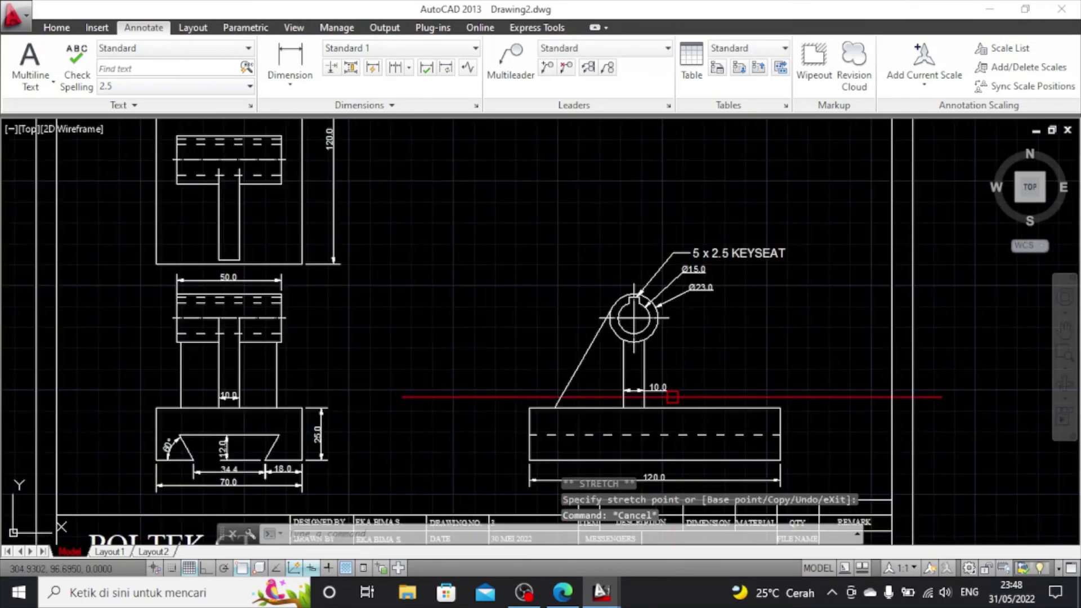
pyautogui.scroll(2, 215, 397)
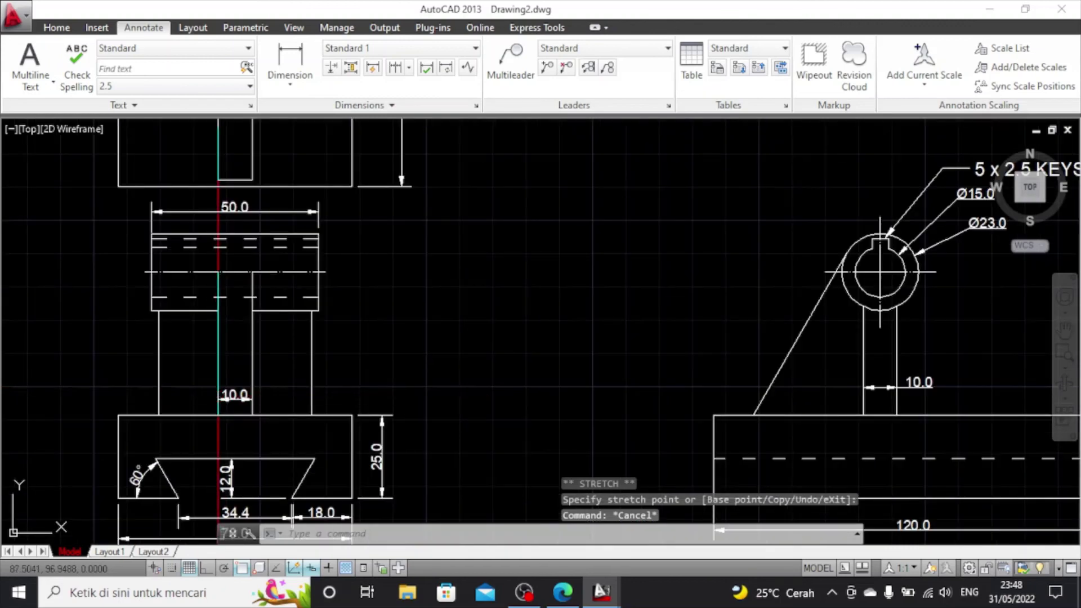
pyautogui.scroll(2, 218, 397)
# Add a 60° angular dimension between the slanted support line and the base's top edge
pyautogui.scroll(-2, 218, 397)
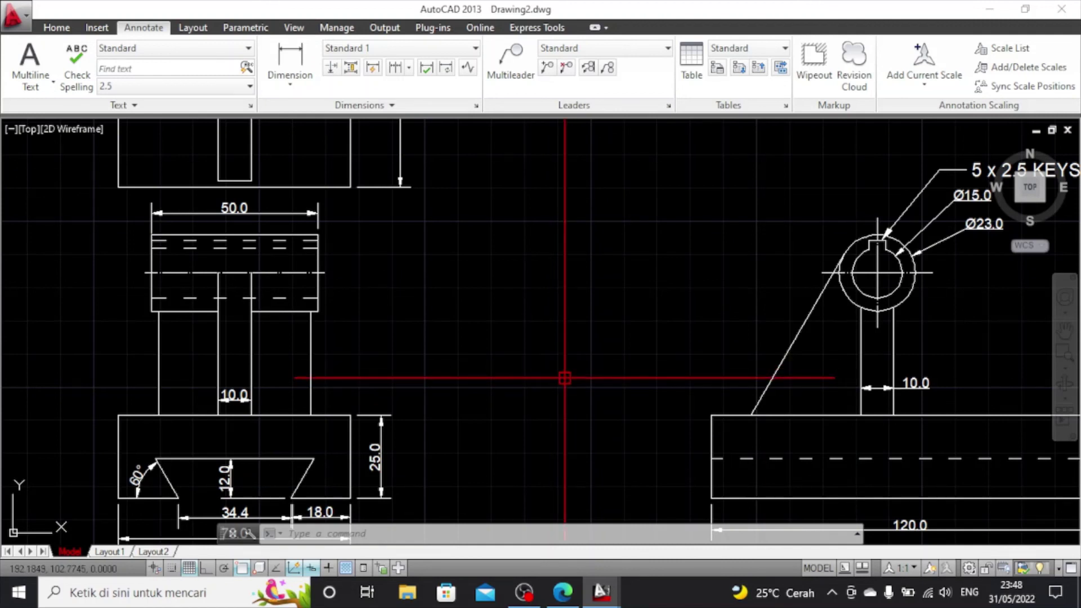
pyautogui.click(290, 82)
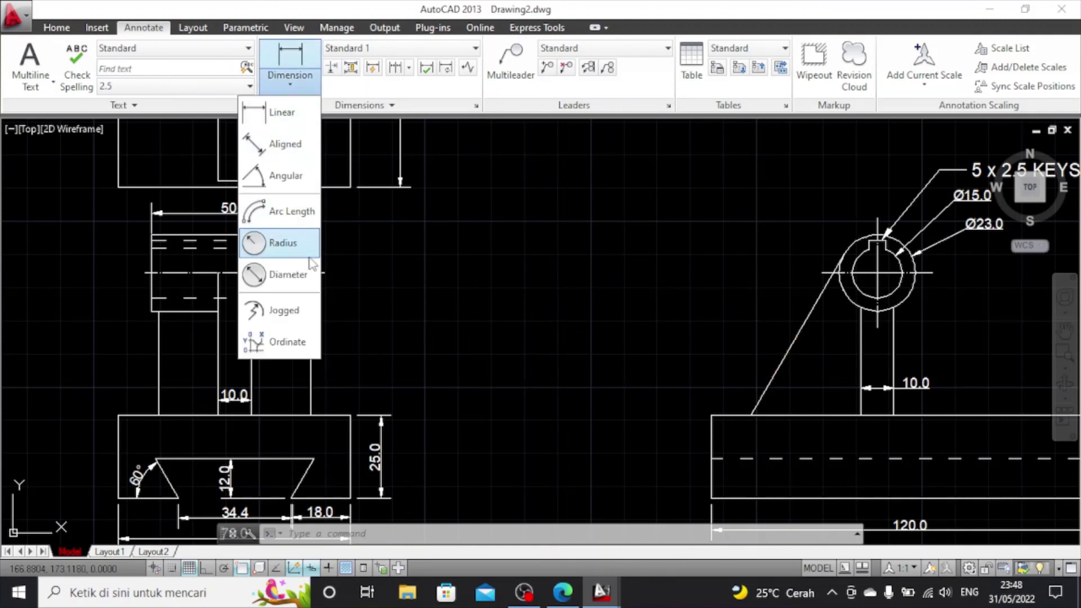
pyautogui.click(287, 174)
pyautogui.click(794, 342)
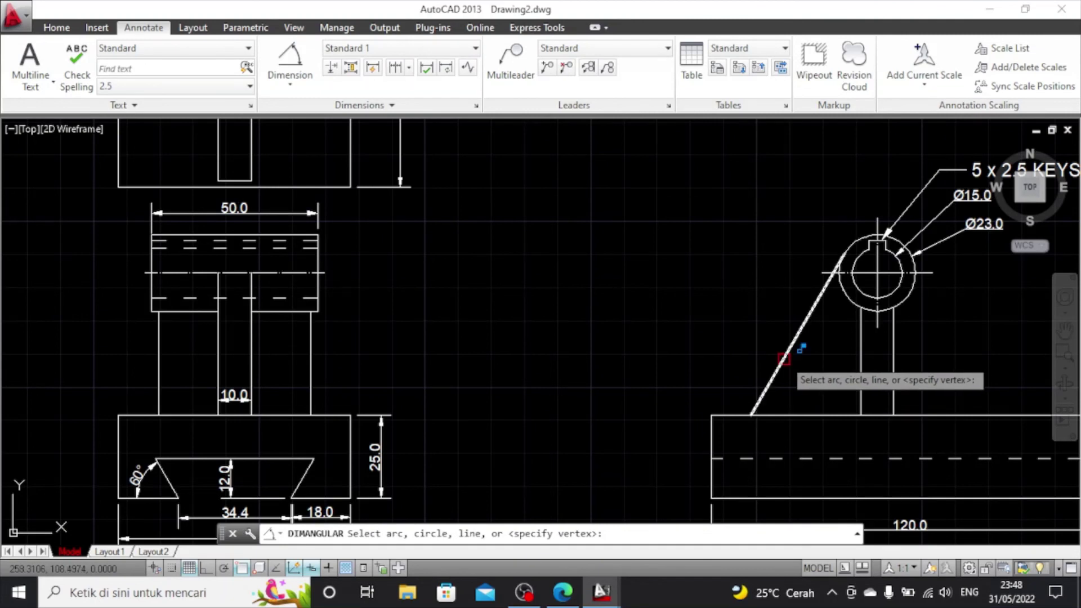
pyautogui.click(791, 416)
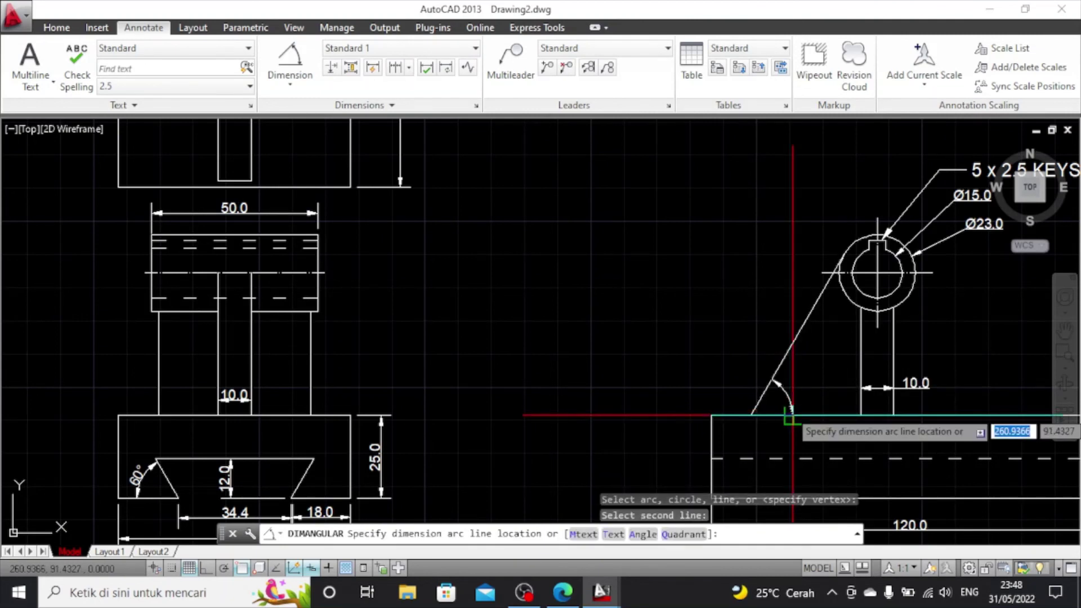
pyautogui.click(816, 377)
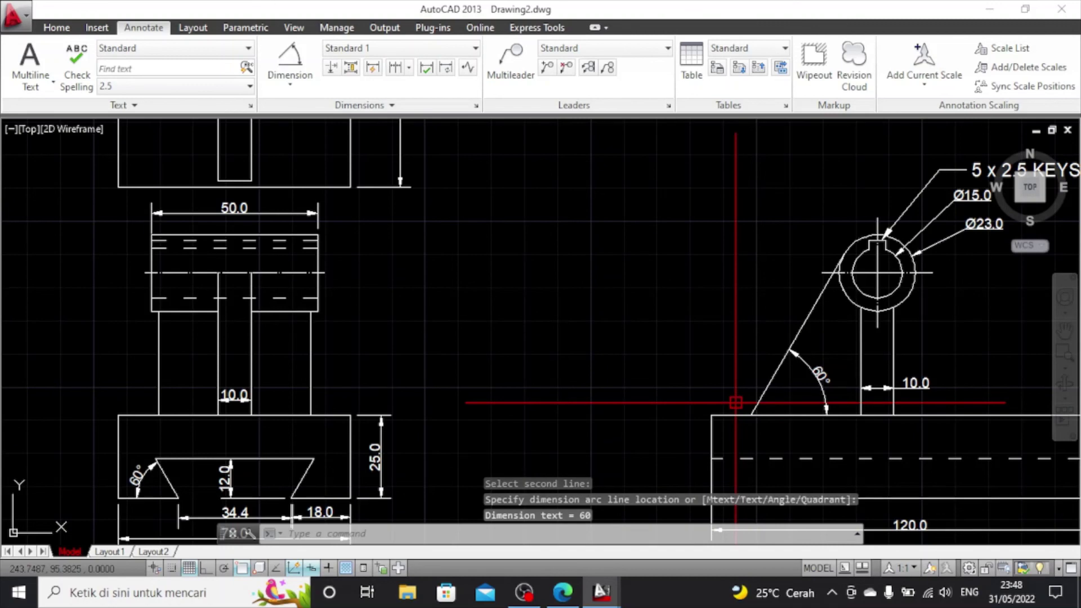
pyautogui.scroll(-2, 792, 464)
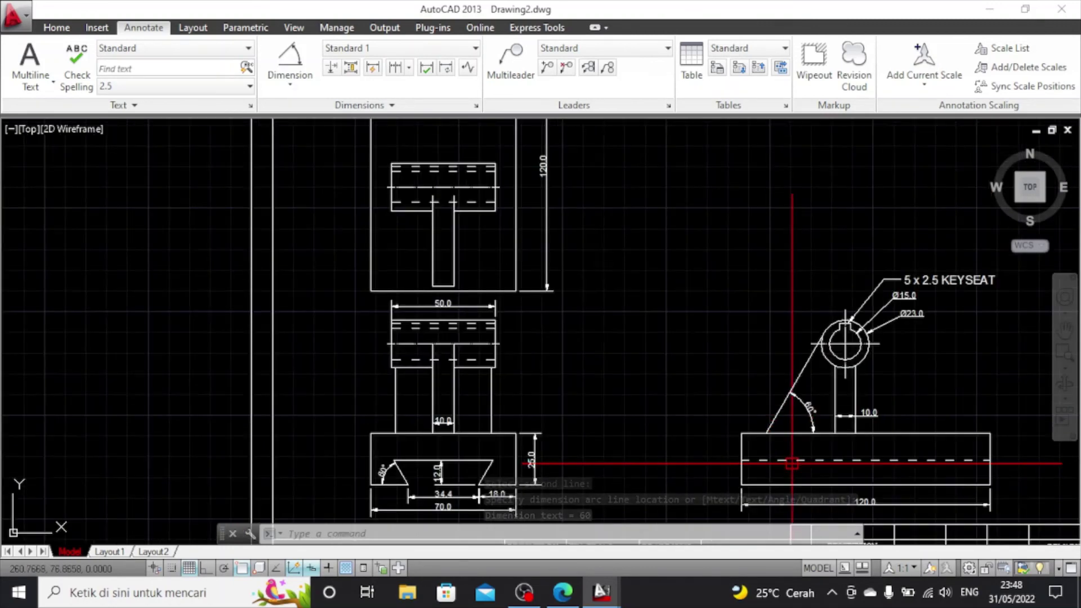
pyautogui.scroll(2, 519, 381)
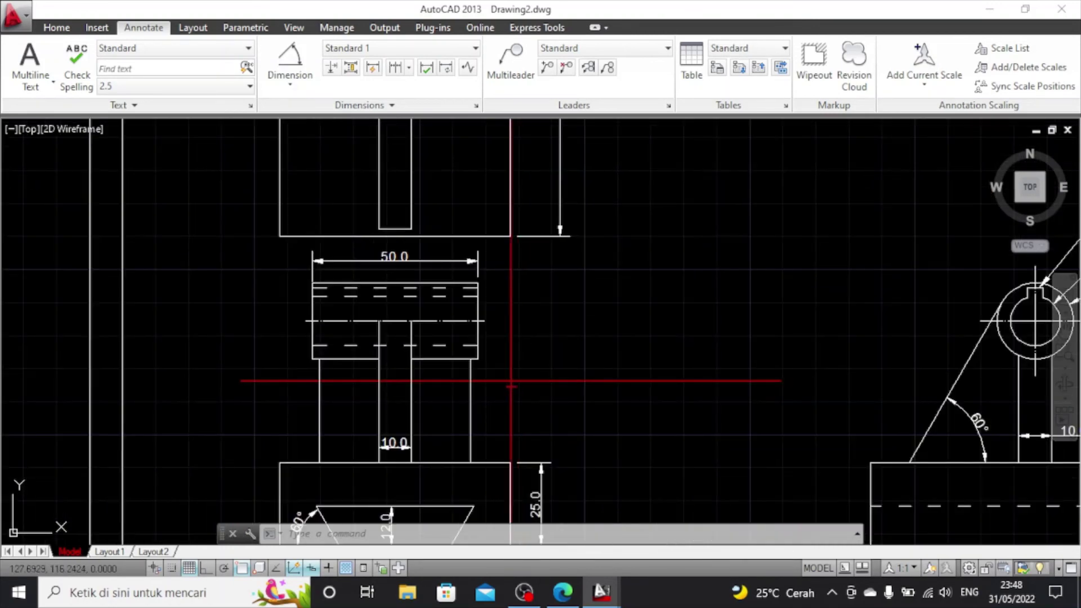
# Add a 12.0 width dimension under the upper block of the middle view
pyautogui.click(290, 78)
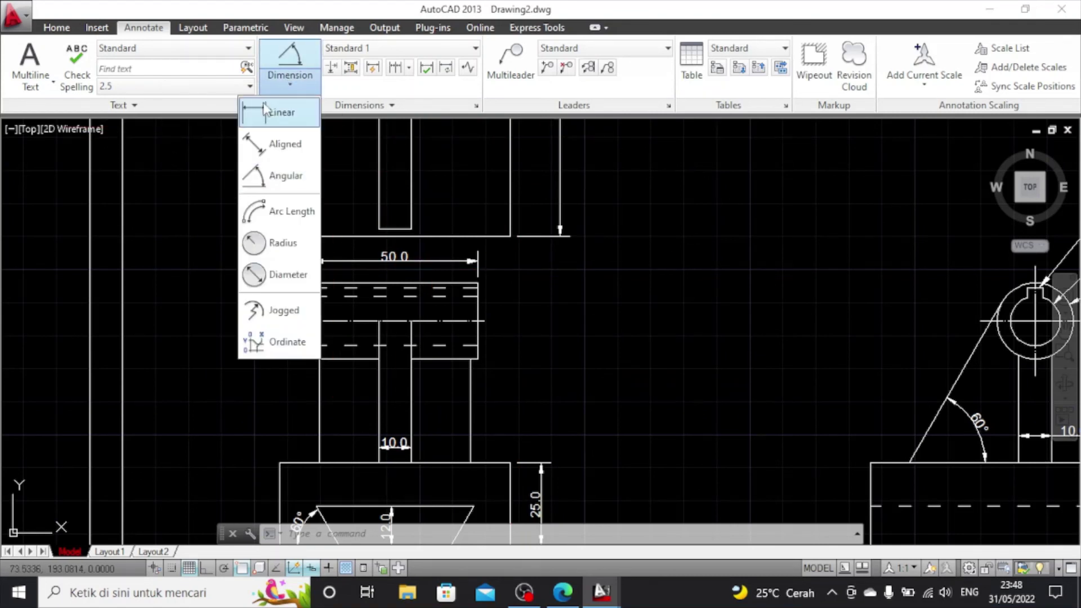
pyautogui.click(265, 110)
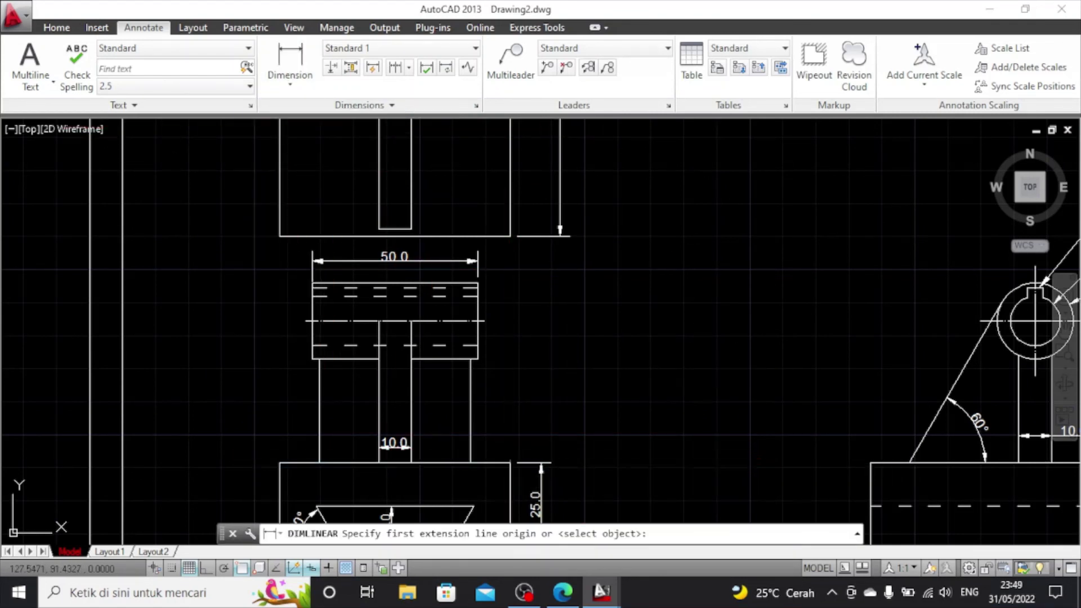
pyautogui.click(471, 462)
pyautogui.click(510, 463)
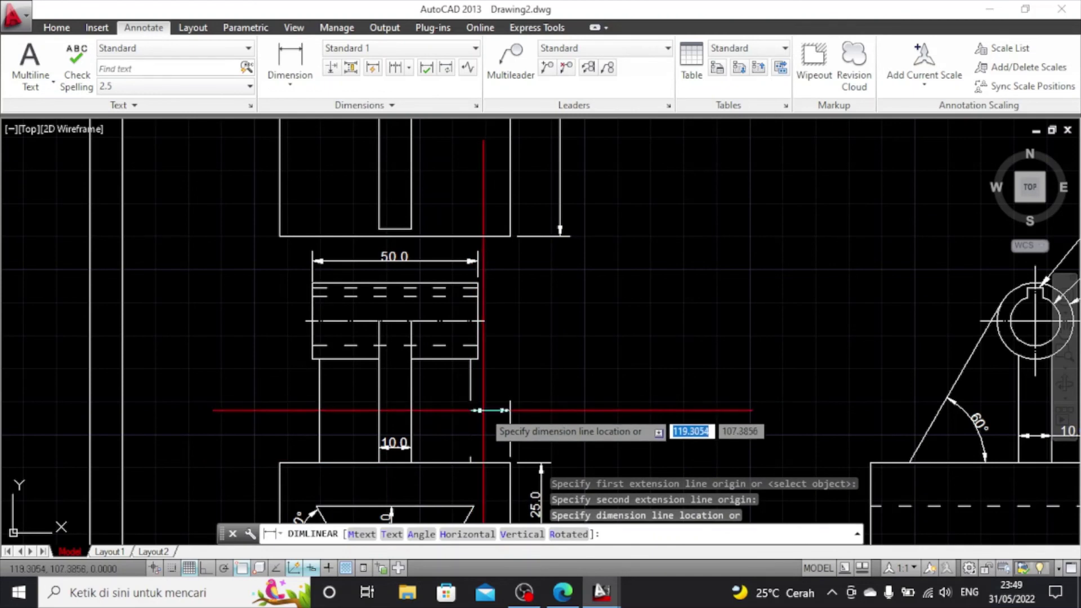
pyautogui.click(483, 415)
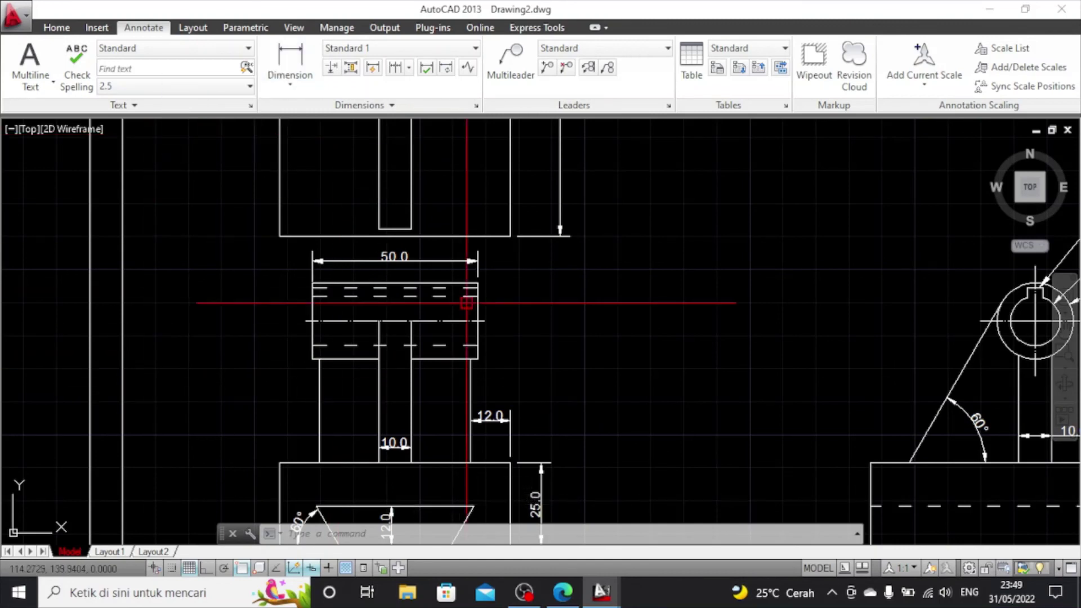
pyautogui.scroll(-2, 468, 306)
pyautogui.scroll(2, 476, 366)
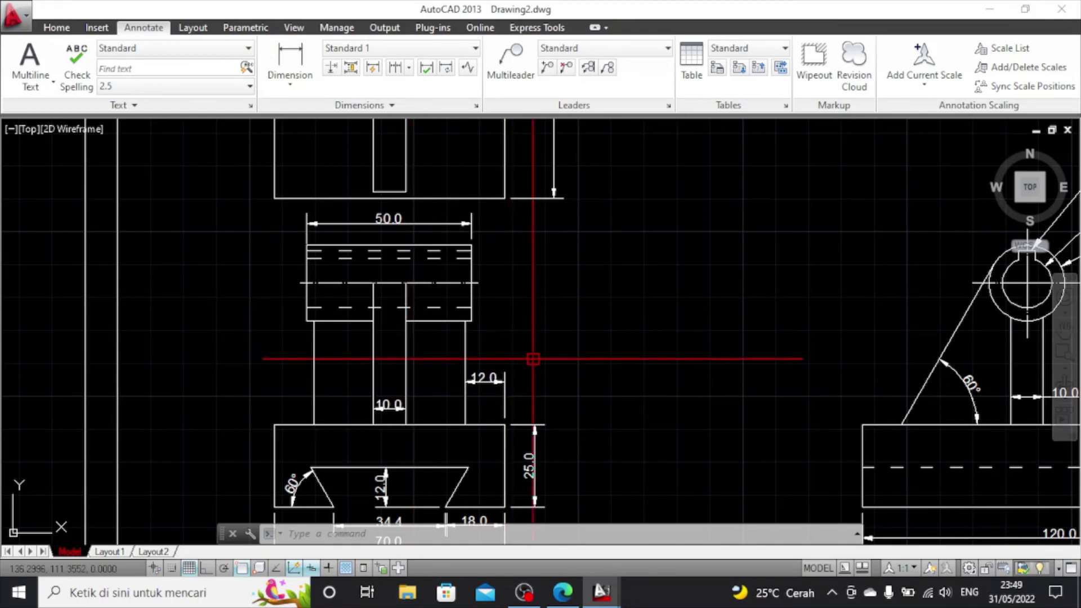
pyautogui.scroll(-2, 534, 359)
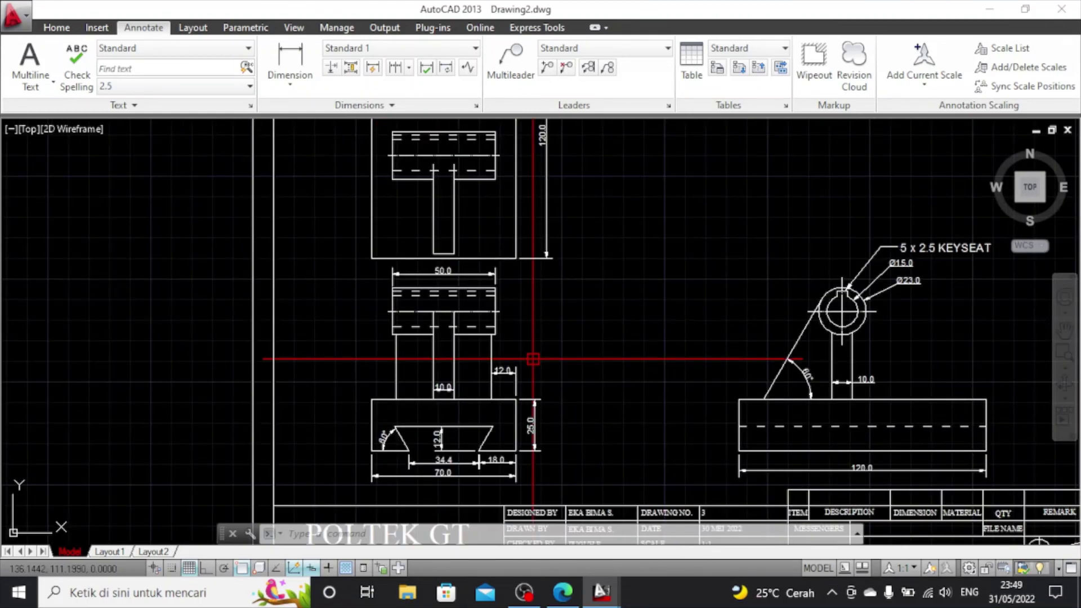
pyautogui.scroll(2, 533, 359)
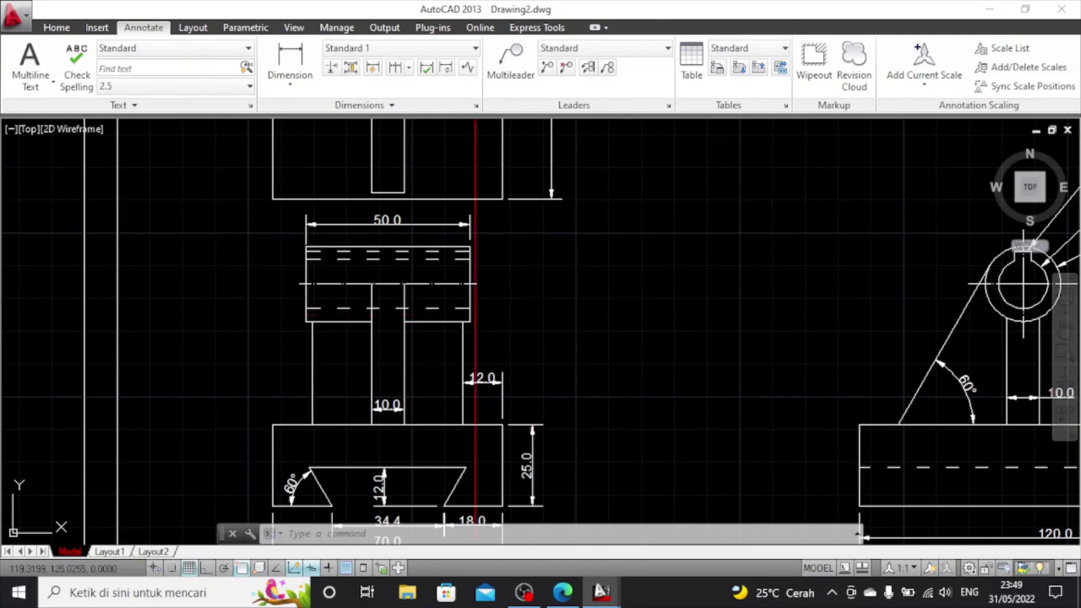
pyautogui.scroll(-2, 479, 318)
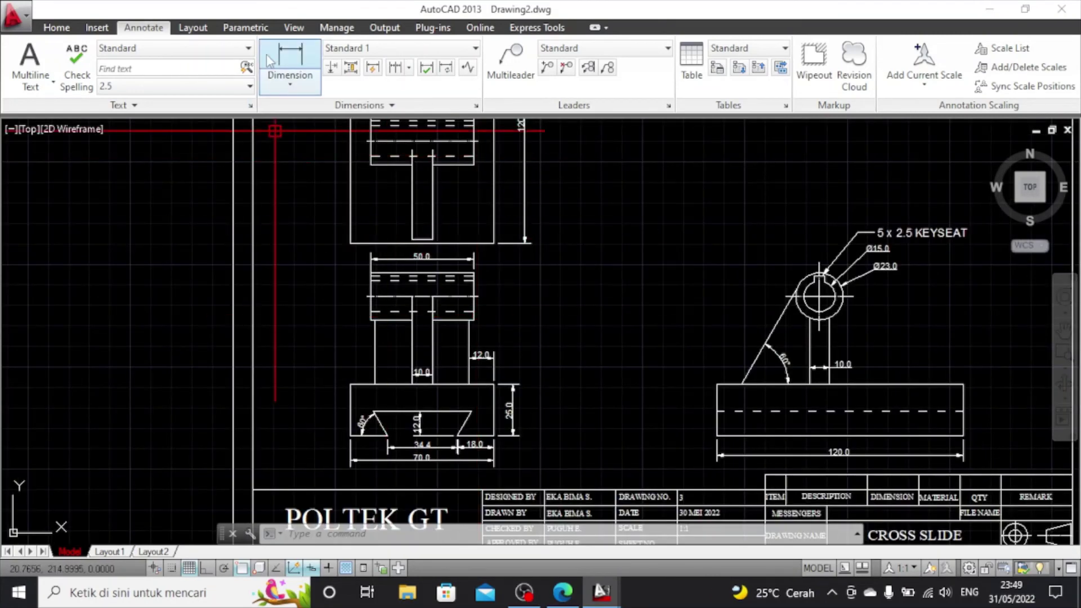
# Try linear dimensions for the column height, cancelling the unwanted 56.5 and 29.5 results
pyautogui.click(290, 59)
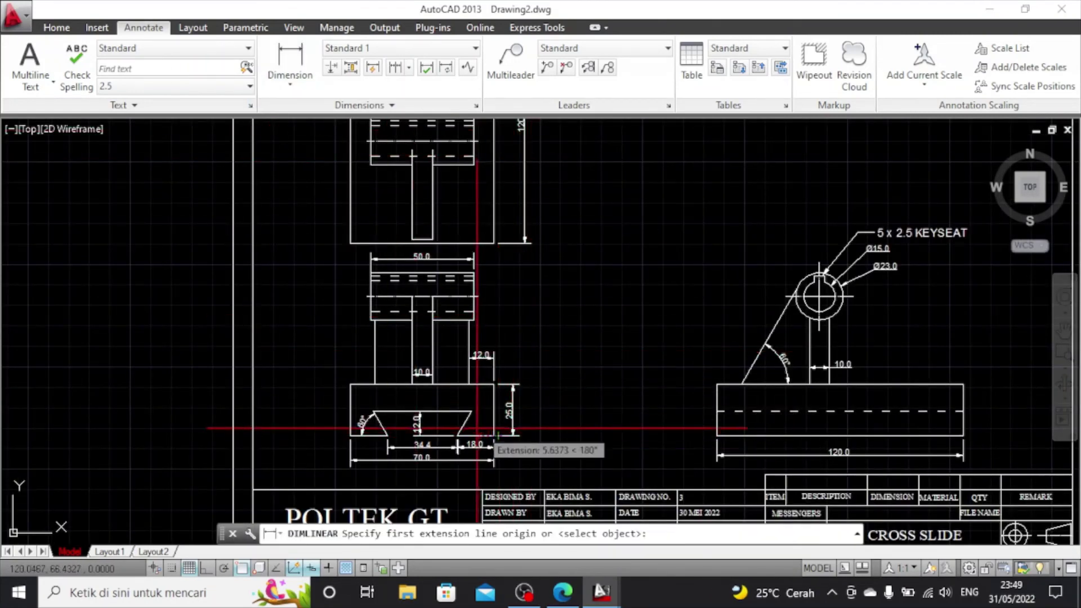
pyautogui.scroll(2, 499, 436)
pyautogui.click(500, 440)
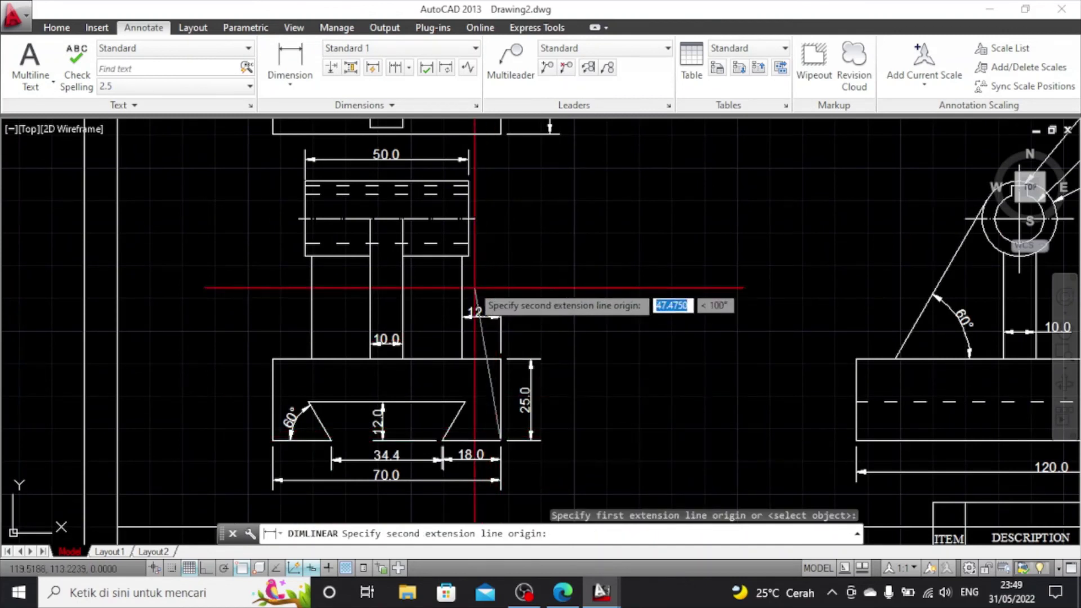
pyautogui.click(462, 255)
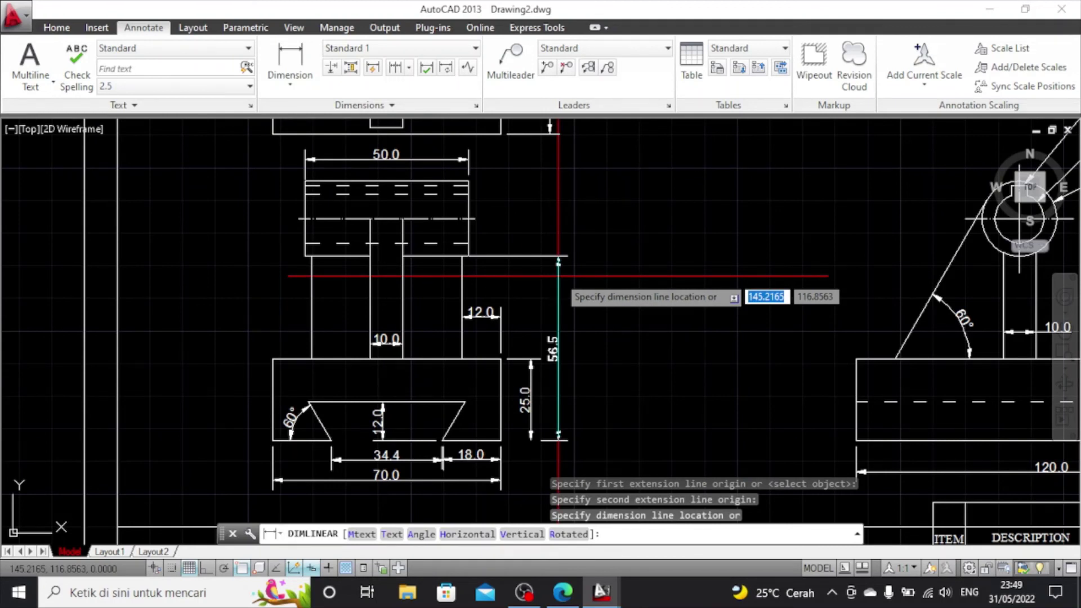
pyautogui.write('_d')
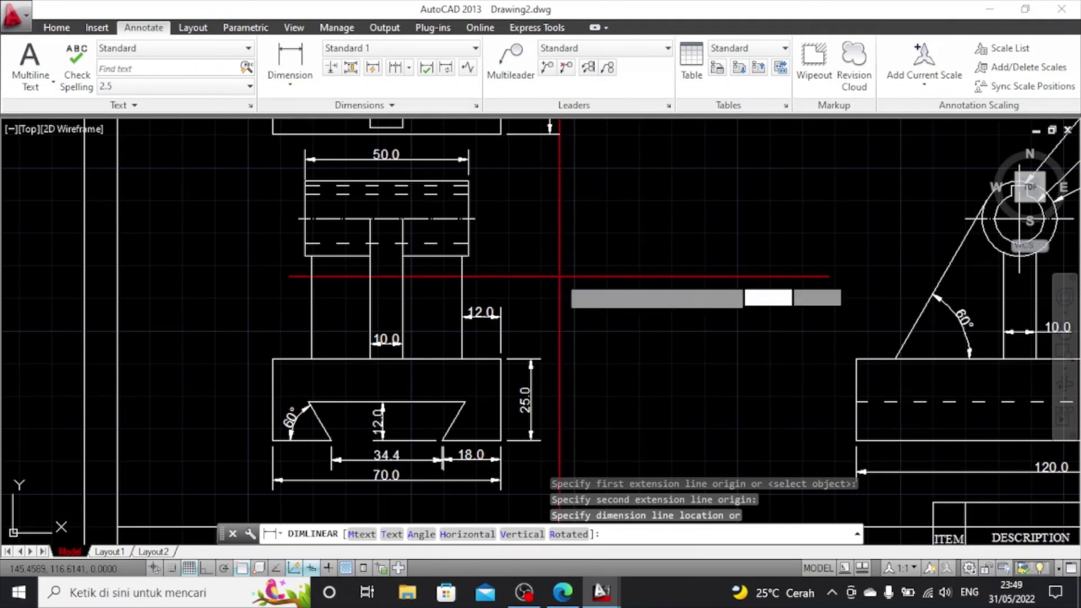
pyautogui.press('Return')
pyautogui.press('Escape')
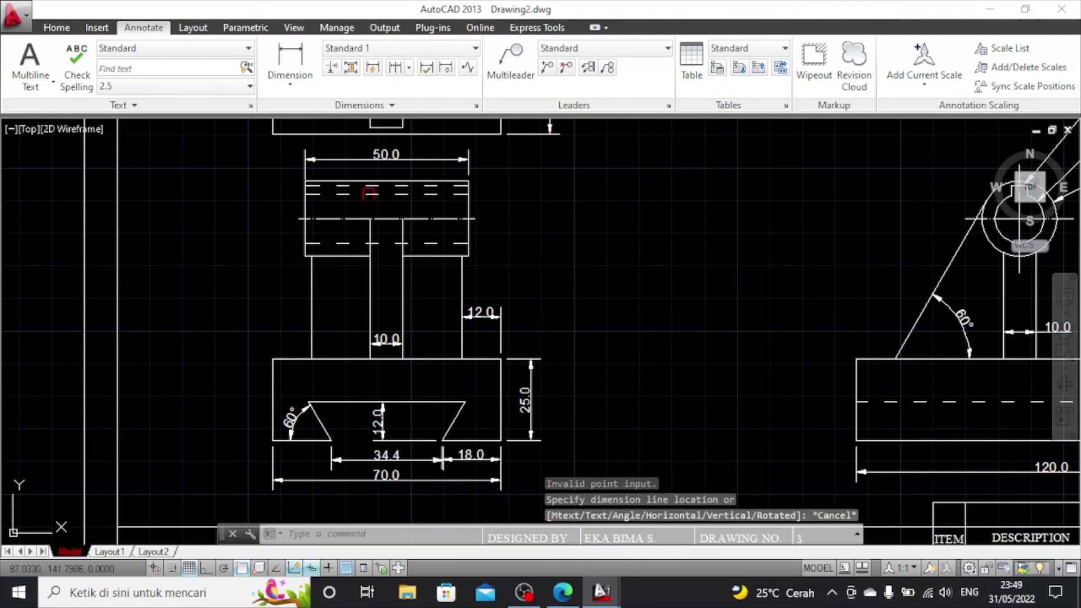
pyautogui.click(290, 61)
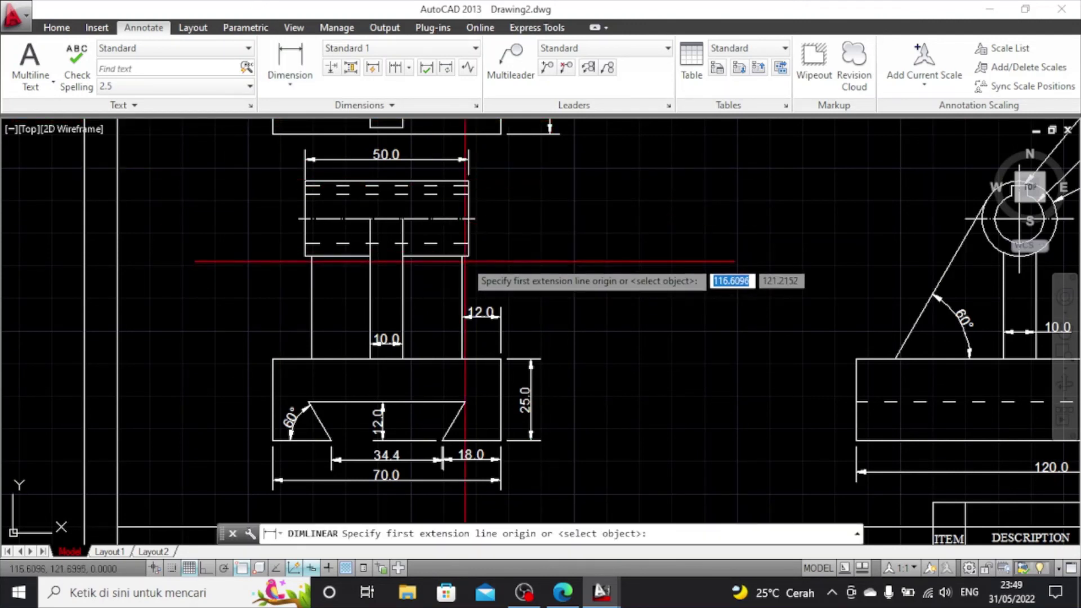
pyautogui.click(462, 256)
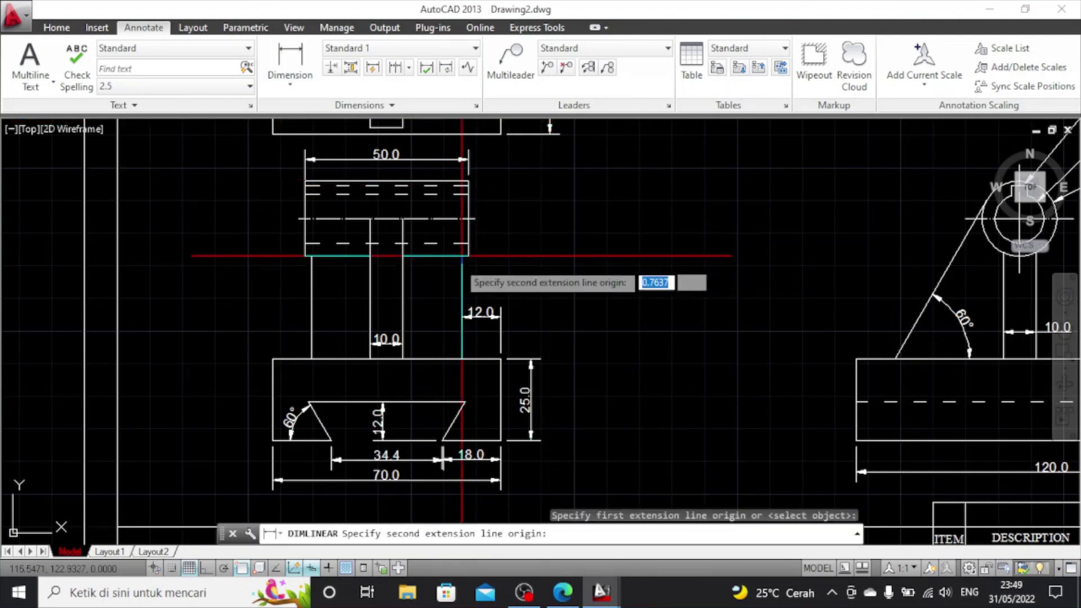
pyautogui.click(462, 351)
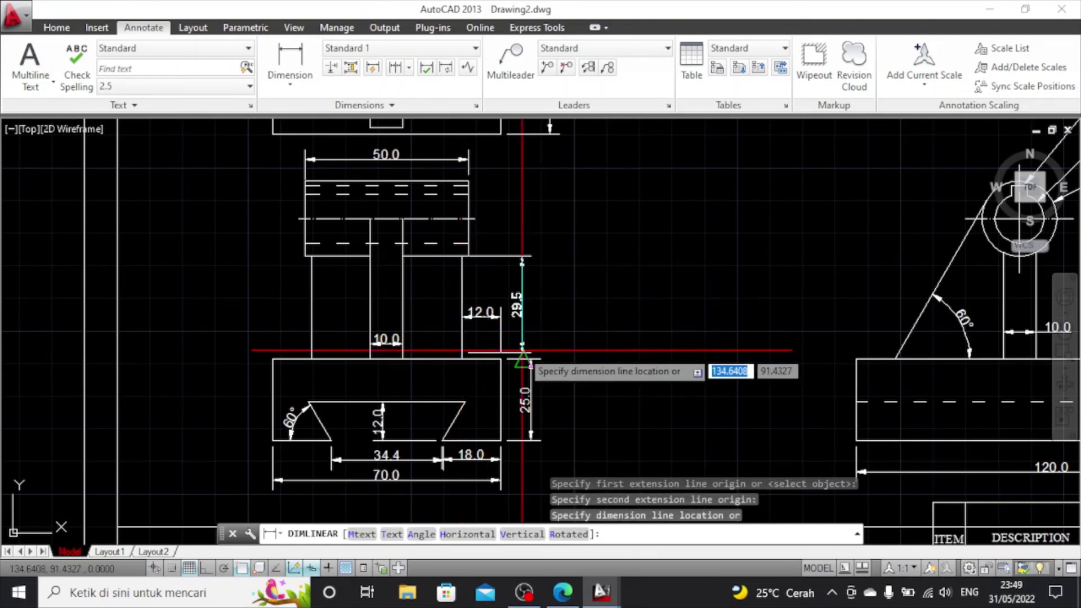
pyautogui.press('Escape')
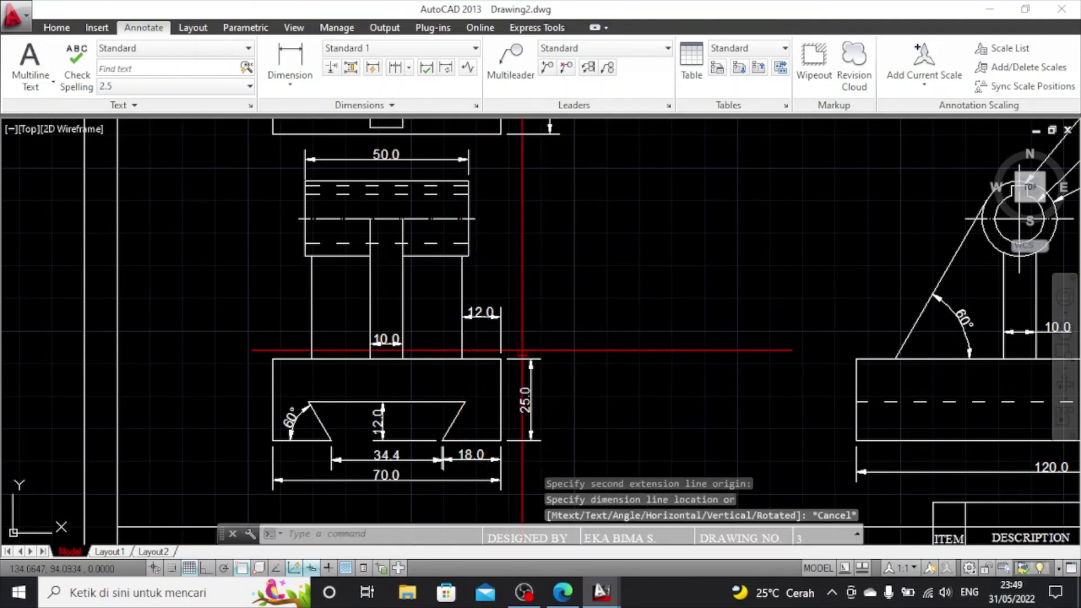
# Add the 31.5 height dimension beside the column
pyautogui.click(290, 59)
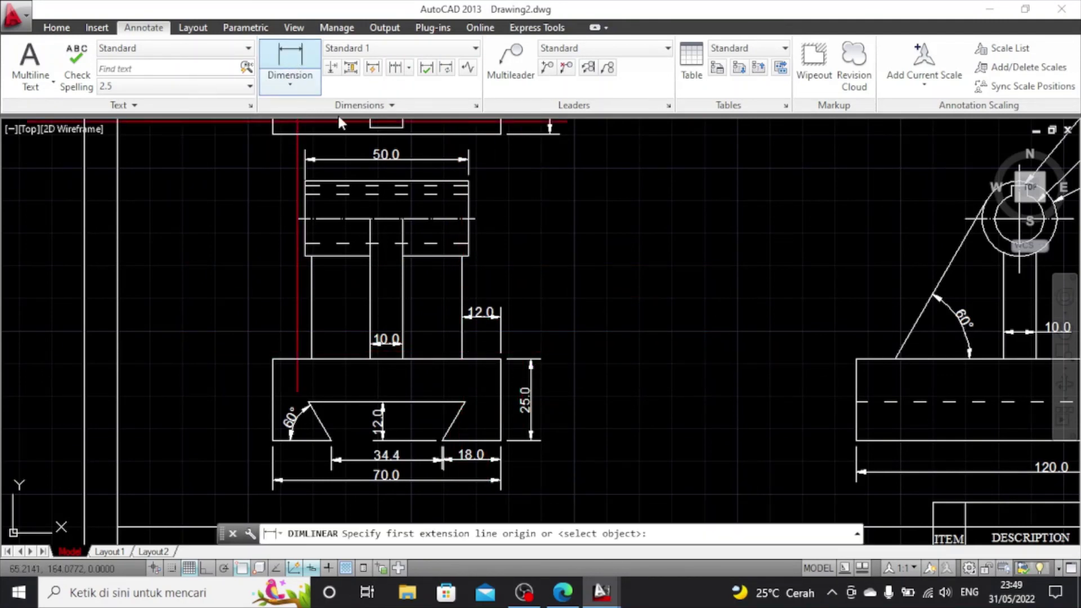
pyautogui.click(462, 257)
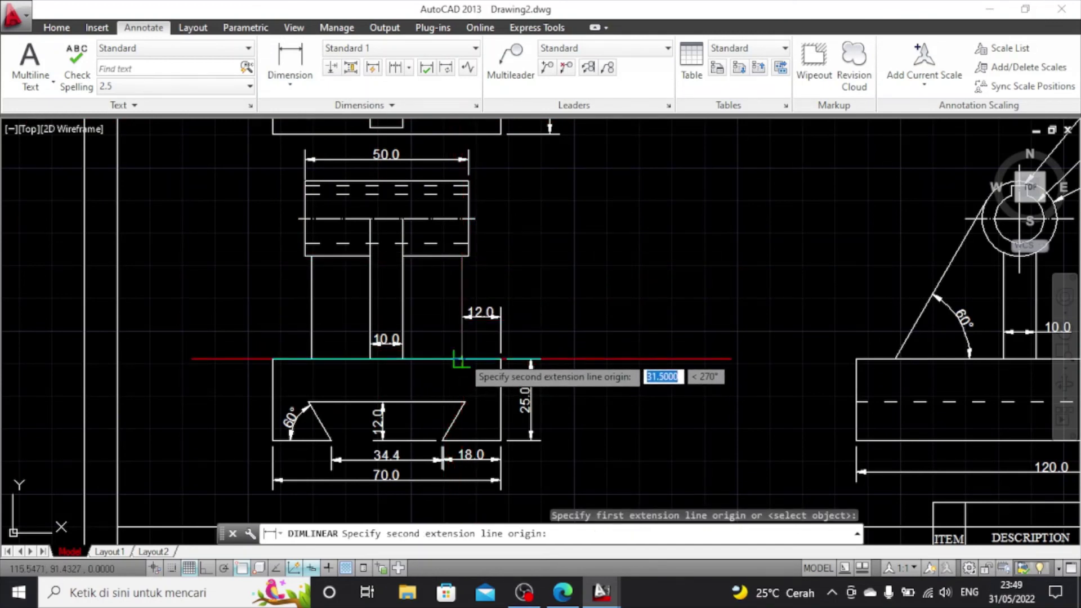
pyautogui.click(462, 359)
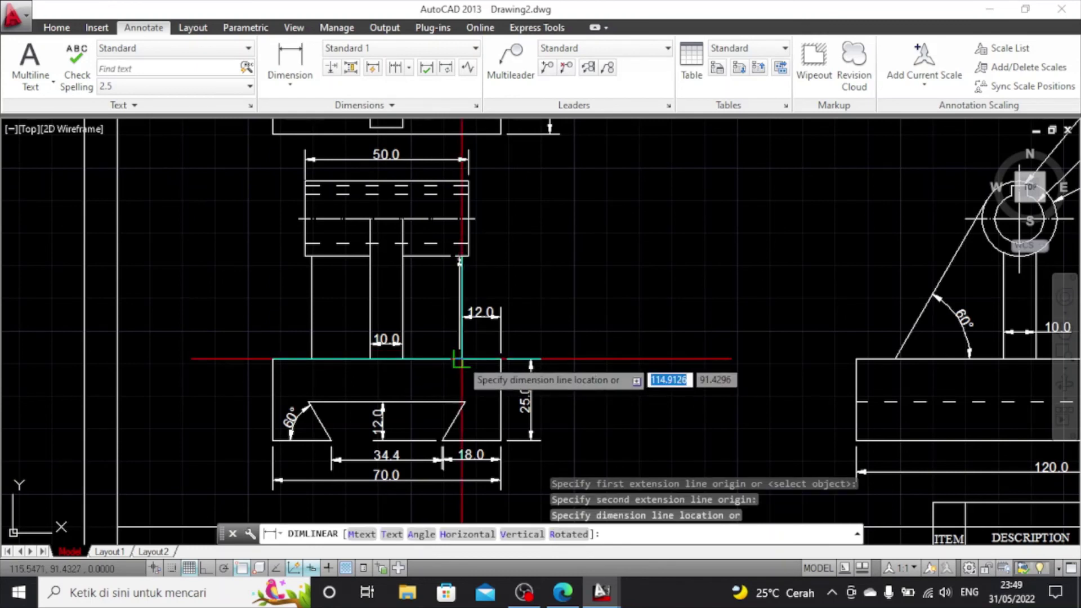
pyautogui.click(530, 359)
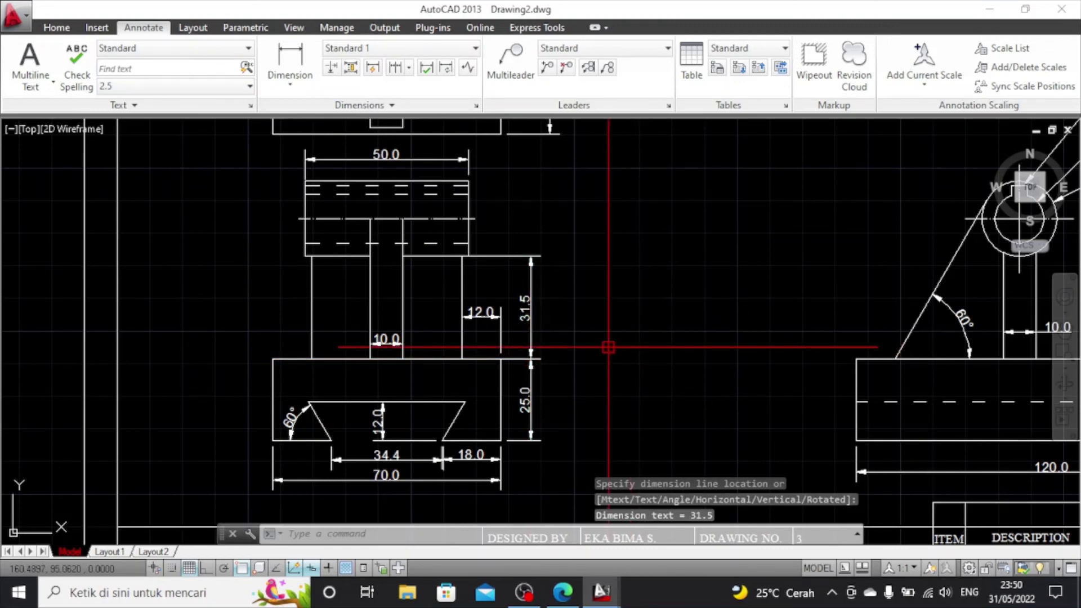
# Zoom Window around the POLTEK GT title-block frame so the whole sheet fills the screen
pyautogui.scroll(-2, 608, 346)
pyautogui.scroll(-1, 607, 347)
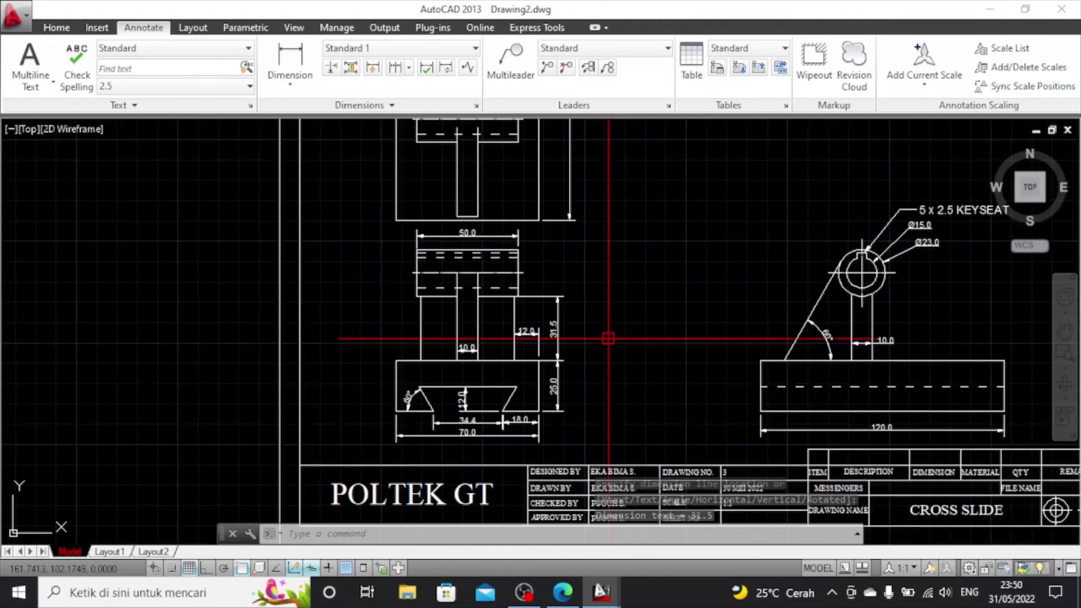
pyautogui.scroll(-3, 608, 338)
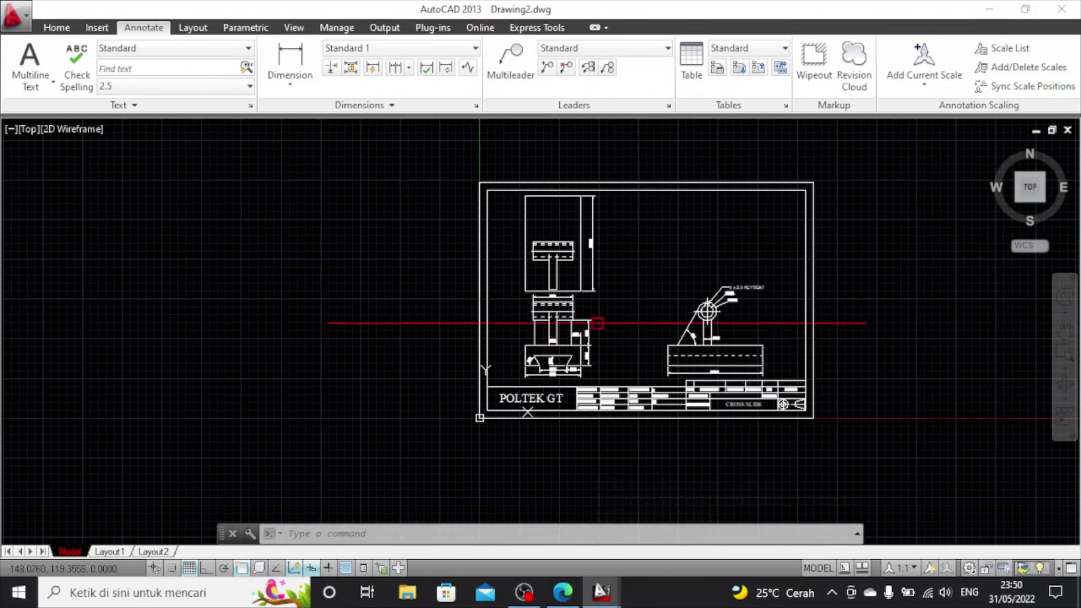
pyautogui.scroll(1, 478, 229)
pyautogui.scroll(2, 672, 314)
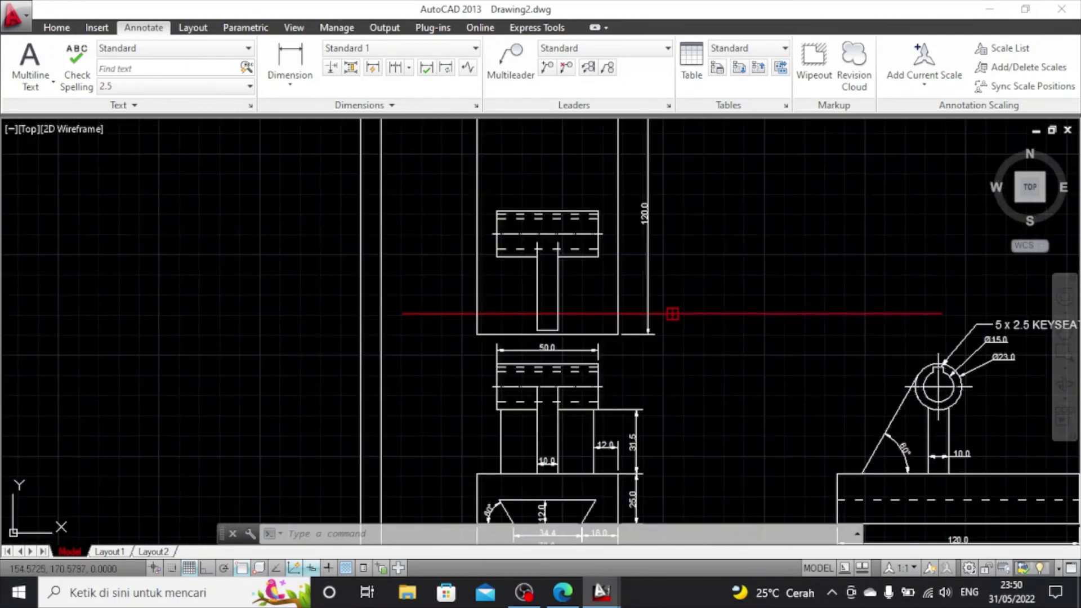
pyautogui.scroll(-2, 673, 313)
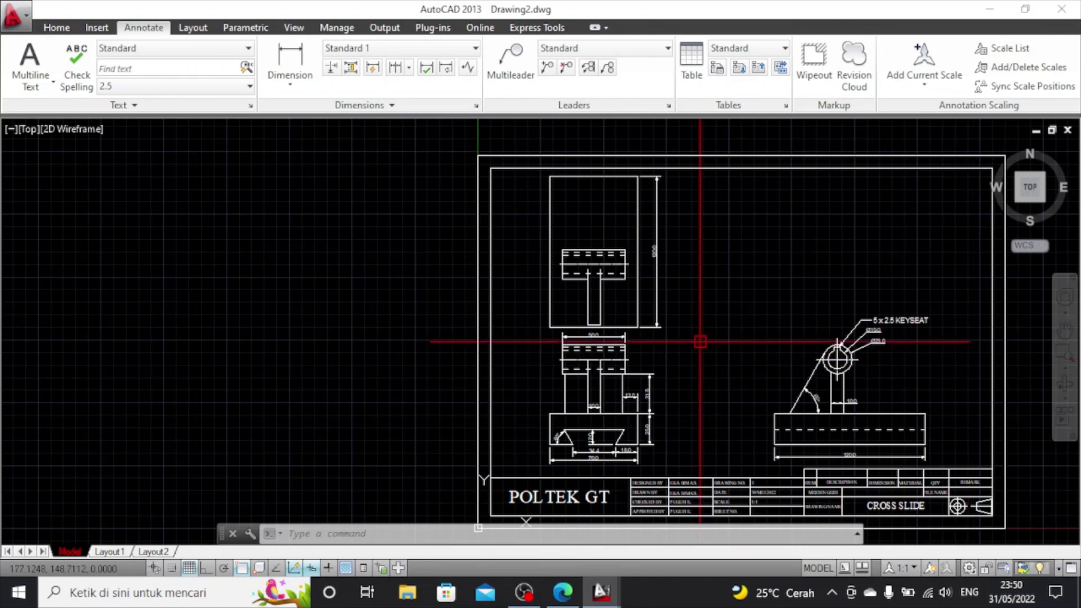
pyautogui.scroll(2, 699, 341)
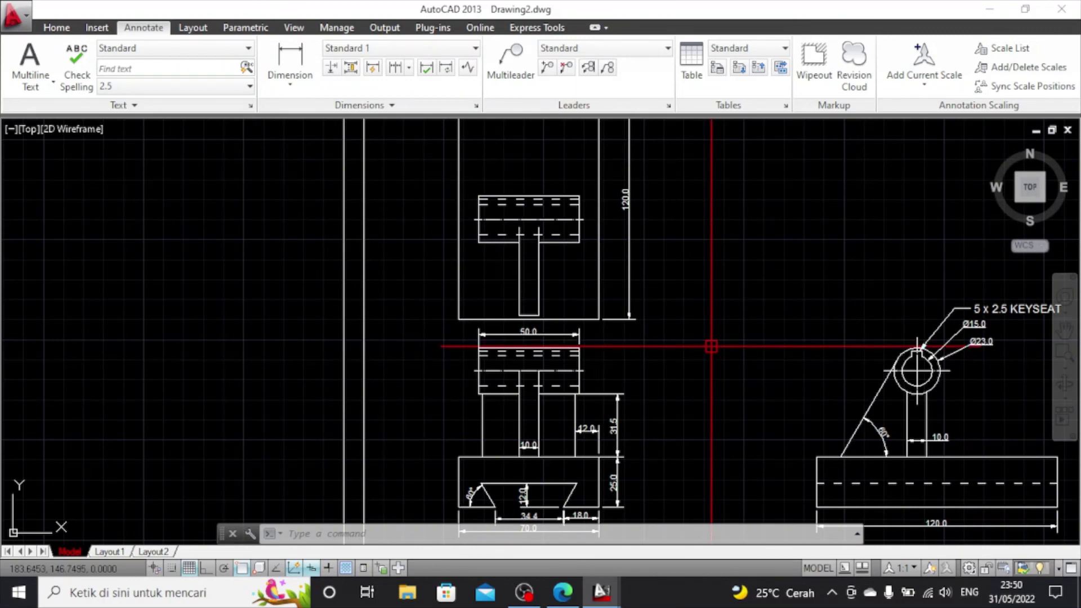
pyautogui.click(1069, 357)
pyautogui.scroll(-3, 791, 358)
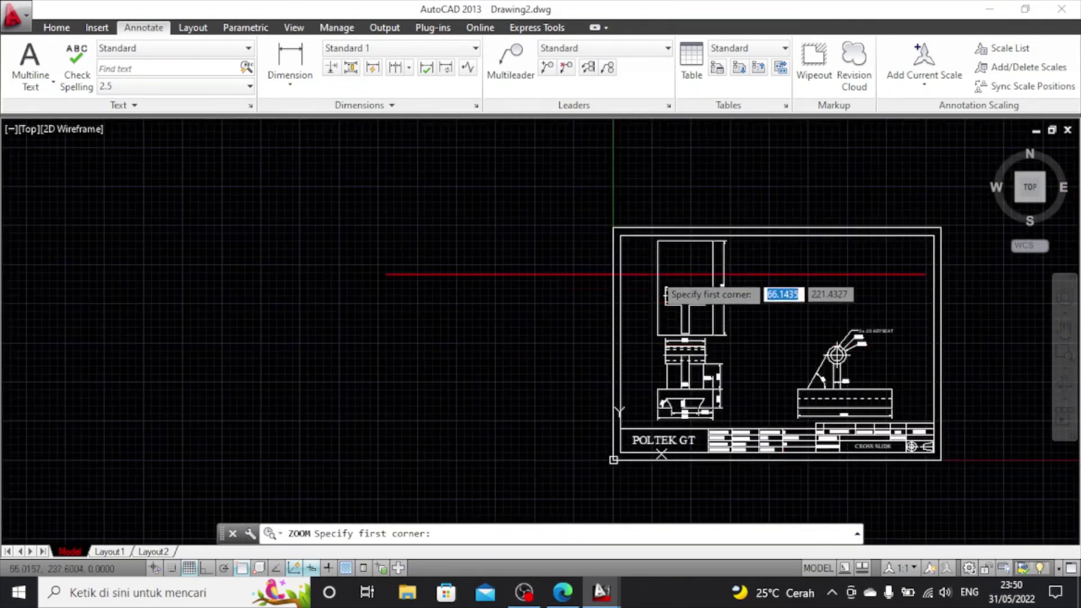
pyautogui.click(622, 219)
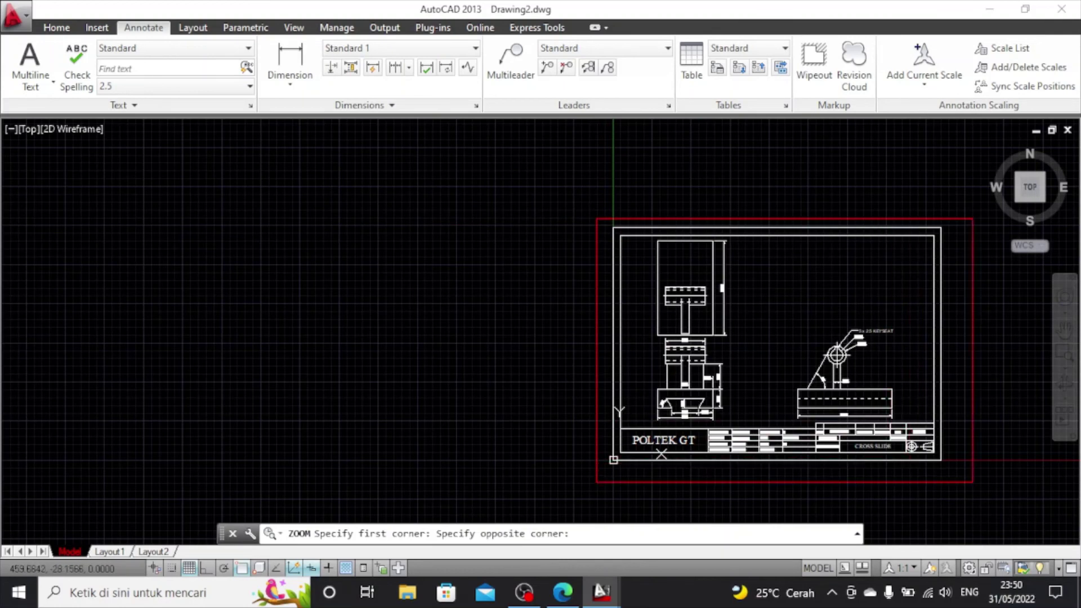
pyautogui.click(937, 497)
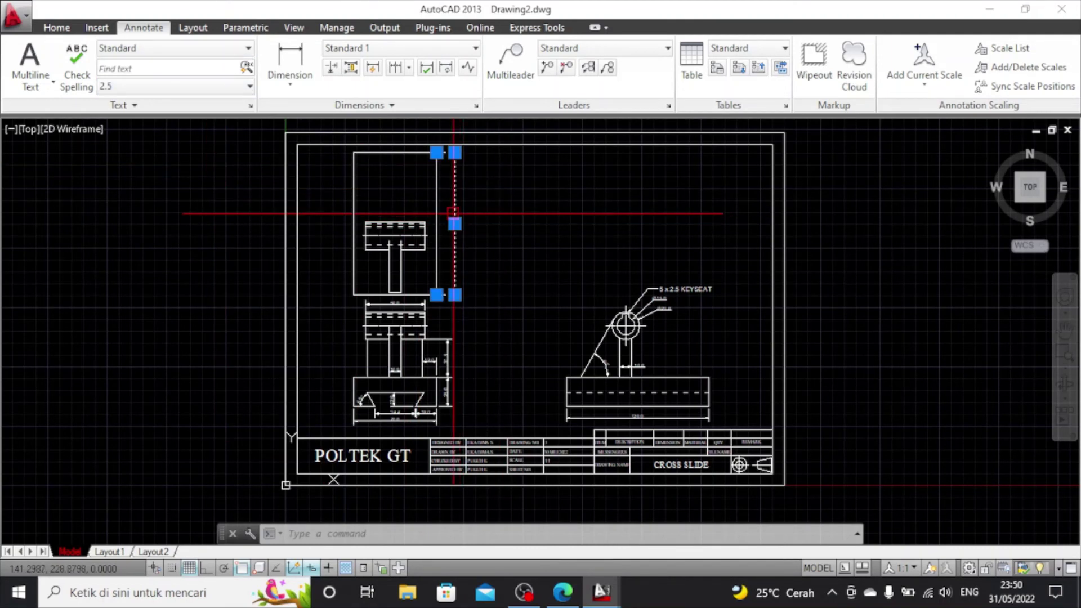
# Move the 120.0 dimension line further right of the top view
pyautogui.click(455, 224)
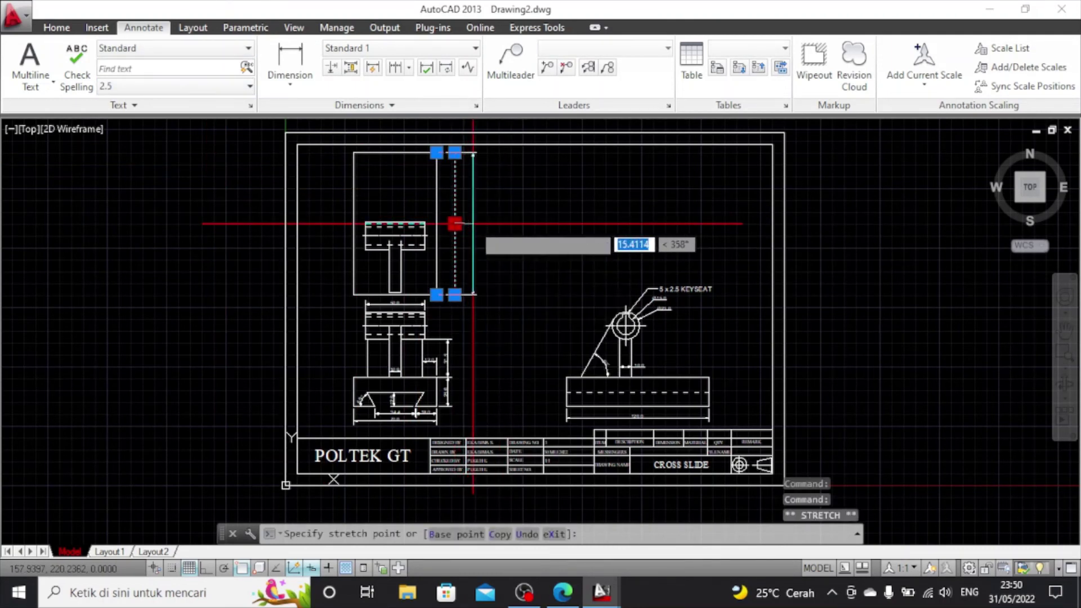
pyautogui.click(473, 224)
pyautogui.scroll(6, 429, 246)
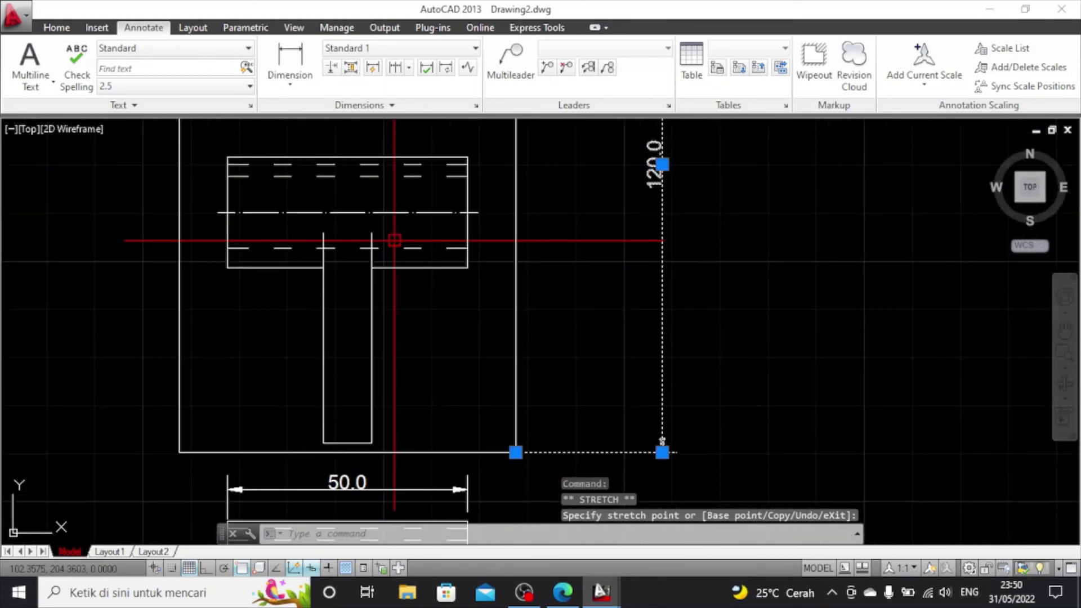
# Add a trial 10.0 linear dimension across the stem, then delete it
pyautogui.click(309, 69)
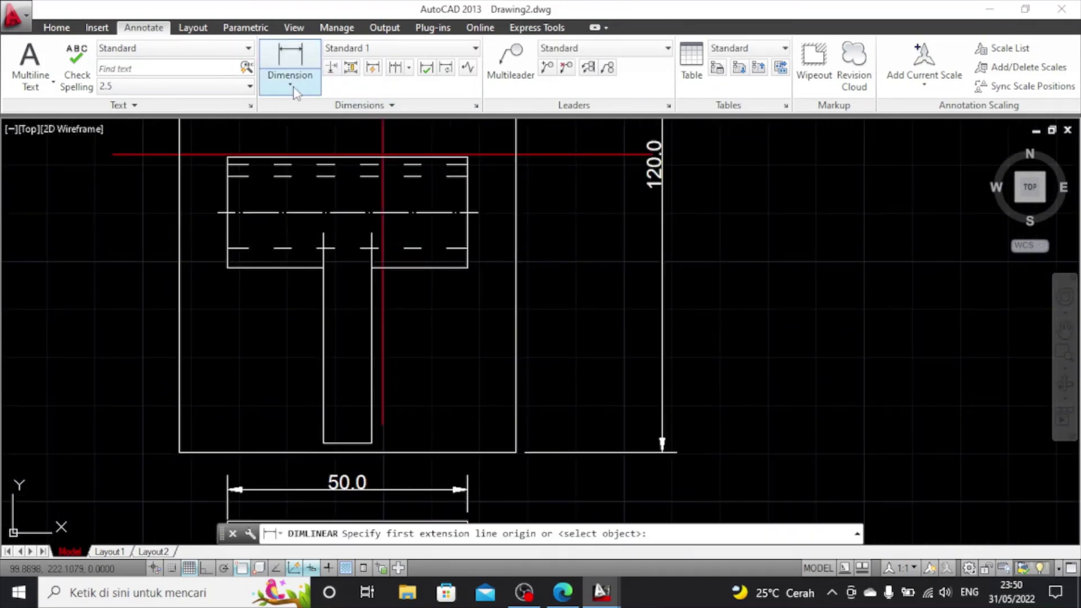
pyautogui.click(294, 88)
pyautogui.click(285, 111)
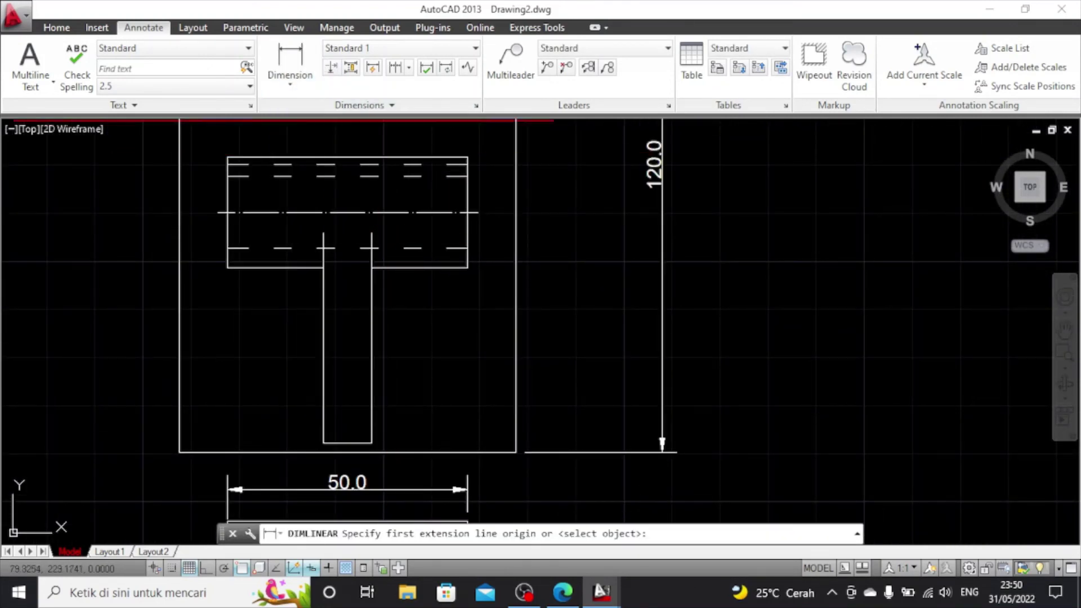
pyautogui.click(370, 425)
pyautogui.click(324, 425)
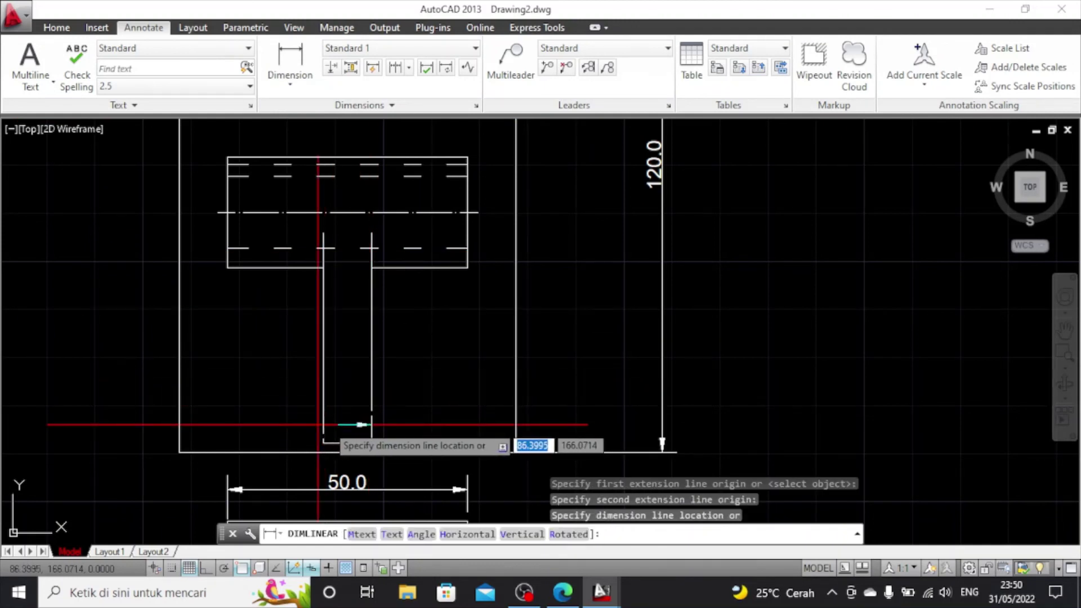
pyautogui.click(336, 425)
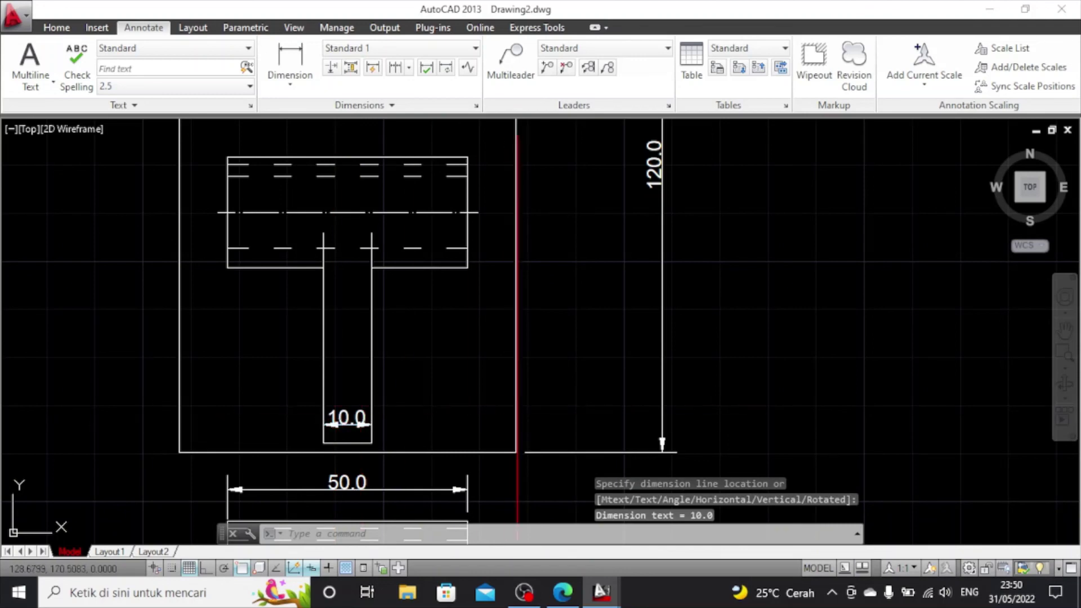
pyautogui.scroll(-4, 526, 393)
pyautogui.scroll(-2, 525, 387)
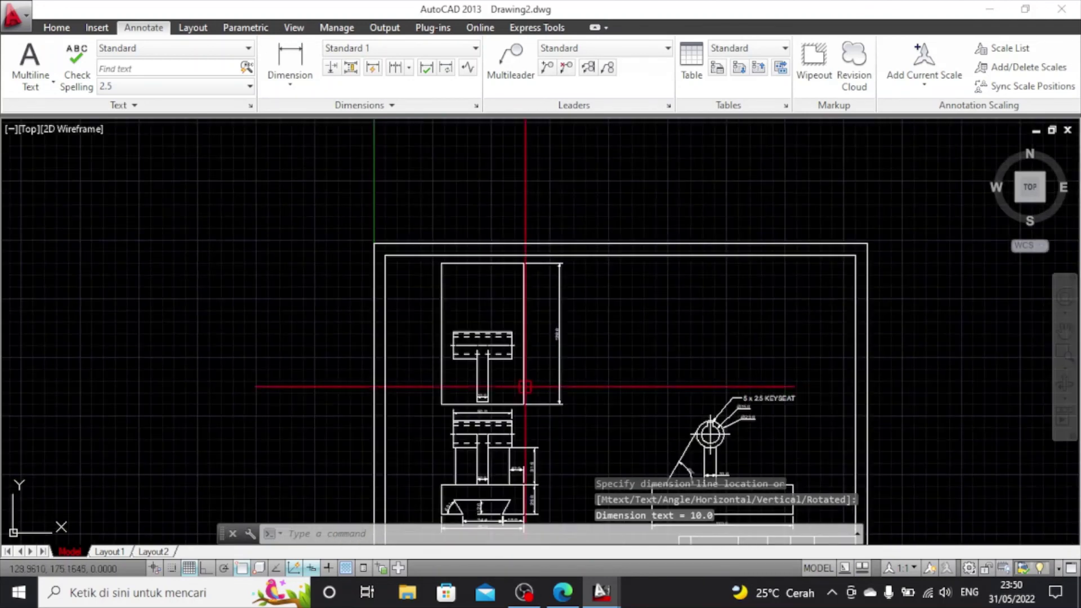
pyautogui.scroll(6, 525, 389)
pyautogui.click(346, 443)
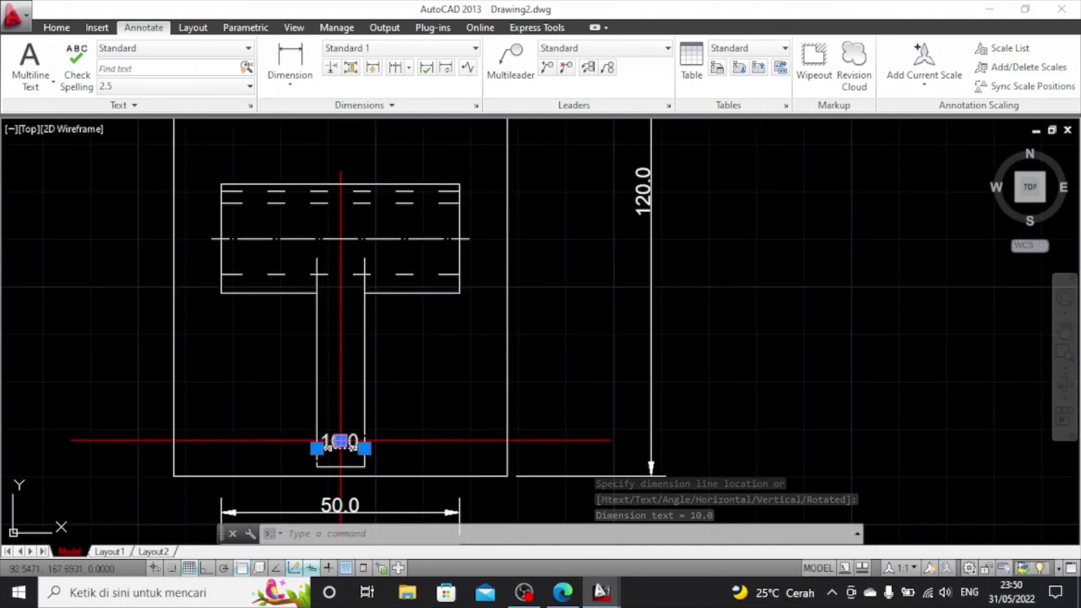
pyautogui.press('Delete')
pyautogui.scroll(-2, 388, 418)
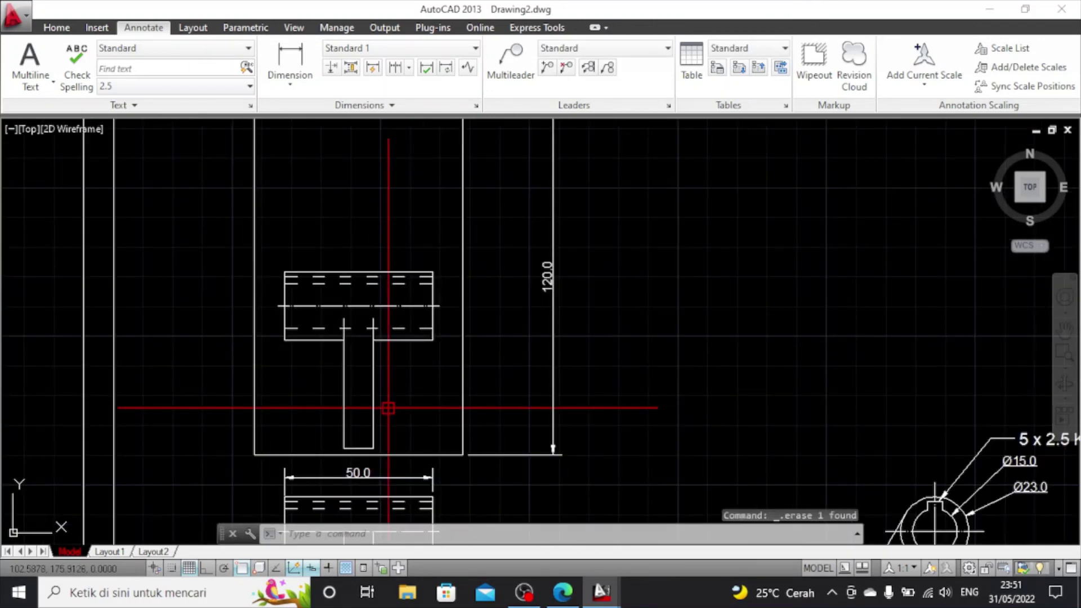
# Add a trial 36.5 vertical dimension on the top view's T-profile, then undo it
pyautogui.scroll(-3, 402, 395)
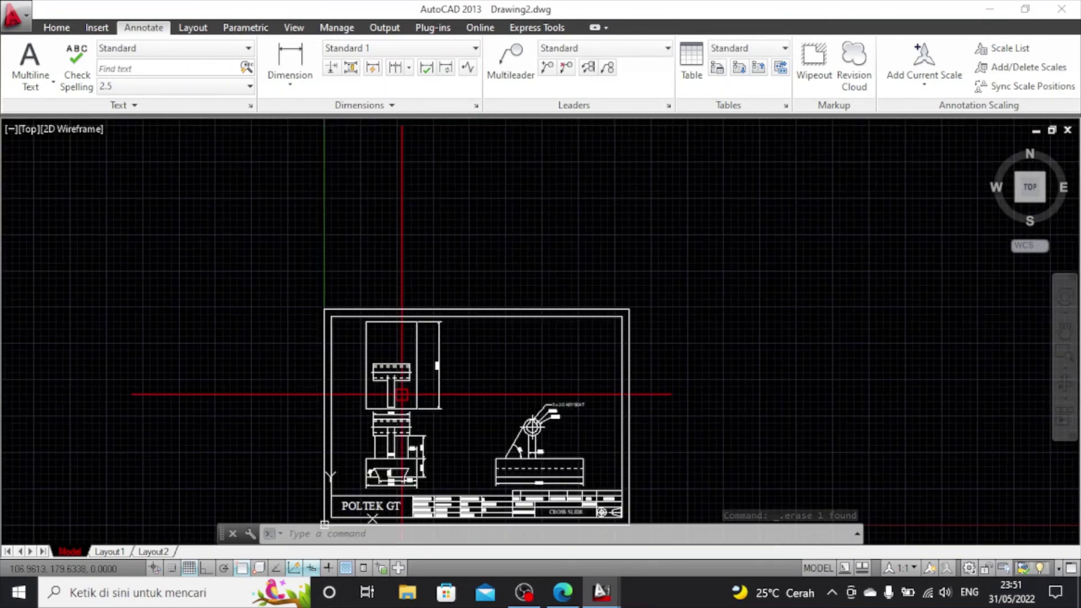
pyautogui.scroll(2, 401, 394)
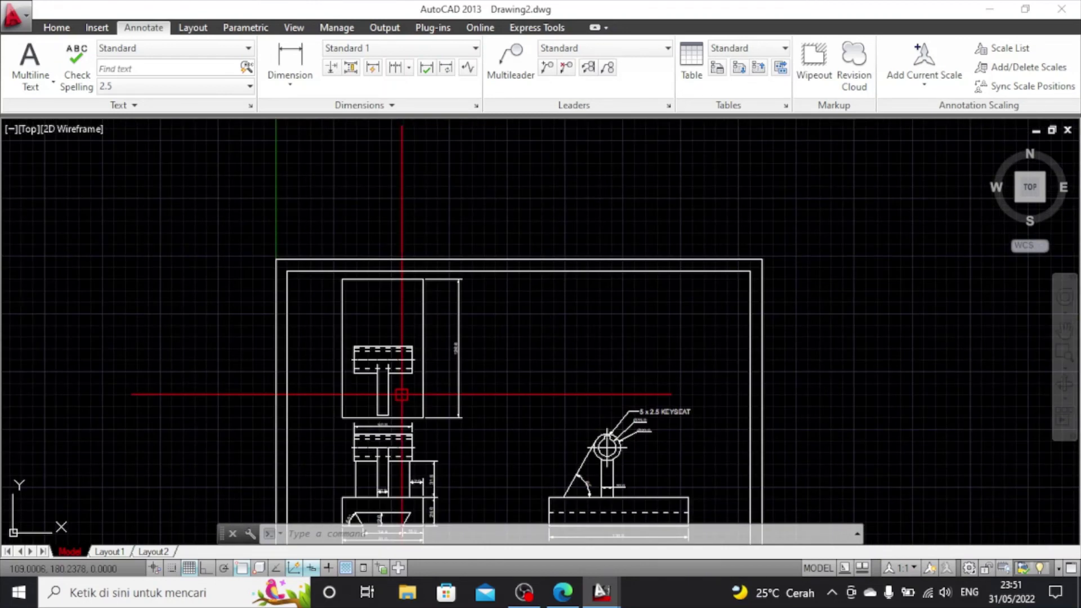
pyautogui.scroll(2, 402, 395)
pyautogui.click(290, 65)
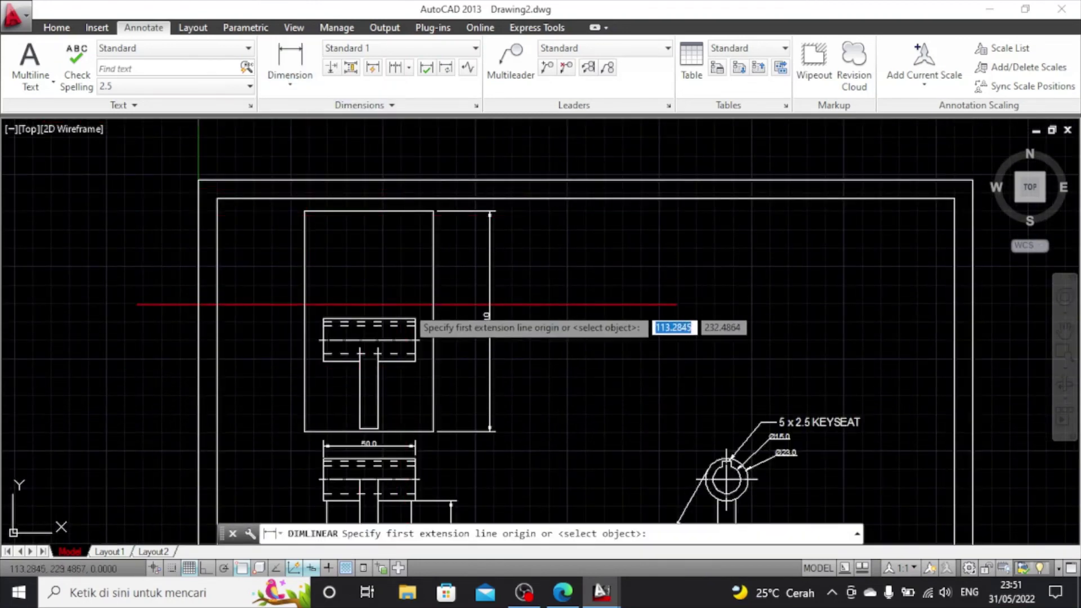
pyautogui.click(377, 354)
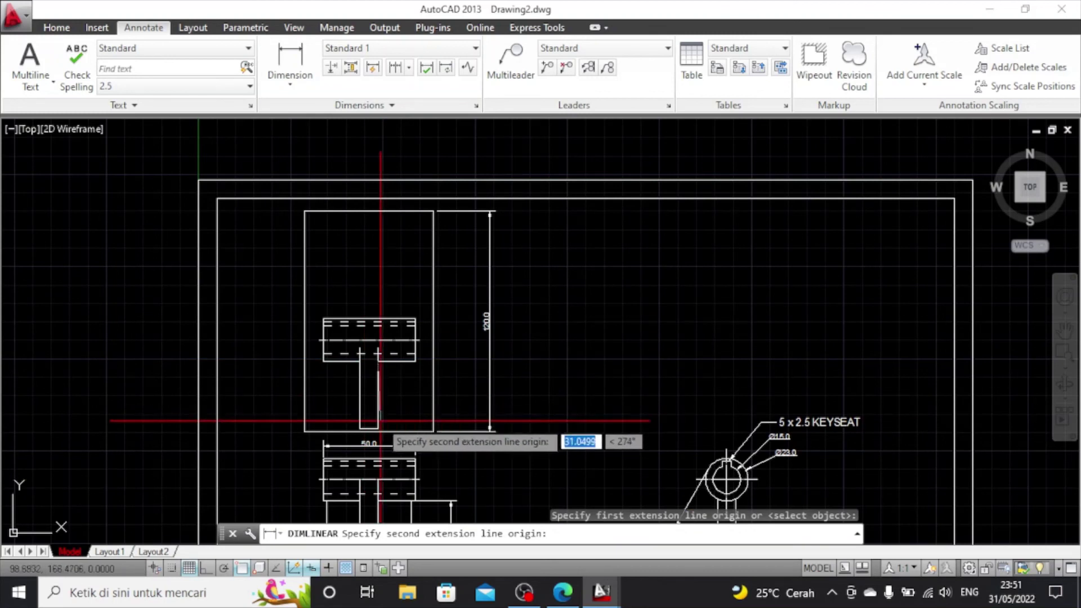
pyautogui.click(362, 429)
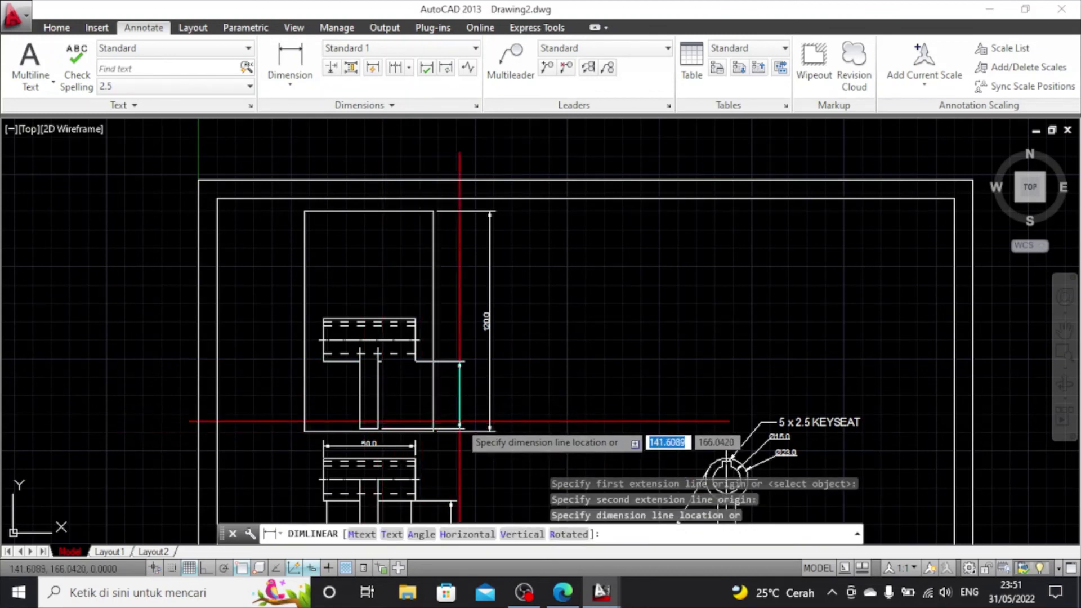
pyautogui.click(459, 420)
pyautogui.scroll(2, 459, 417)
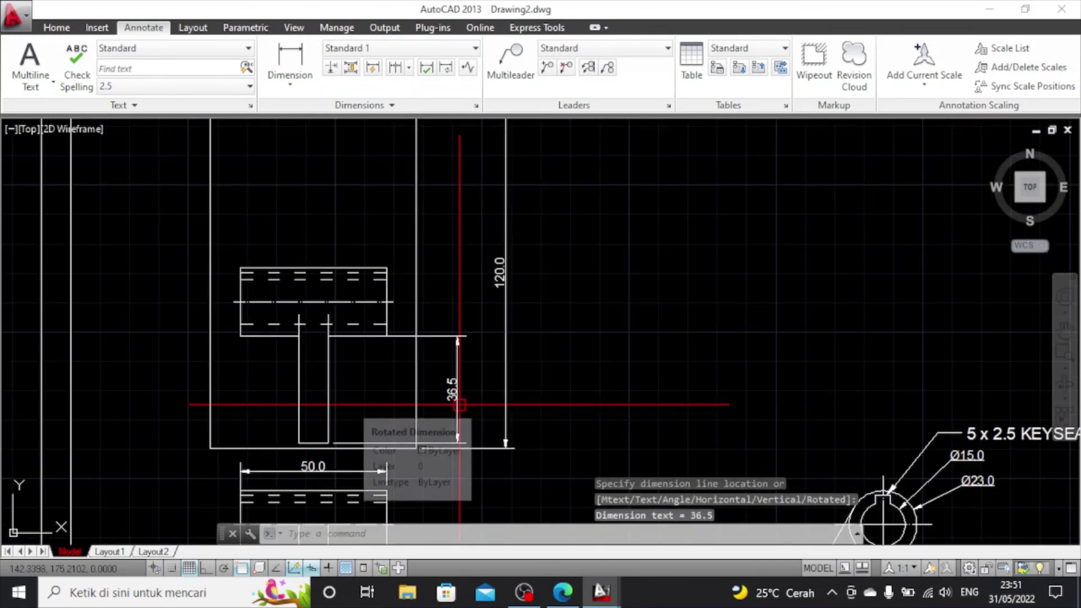
pyautogui.scroll(2, 459, 404)
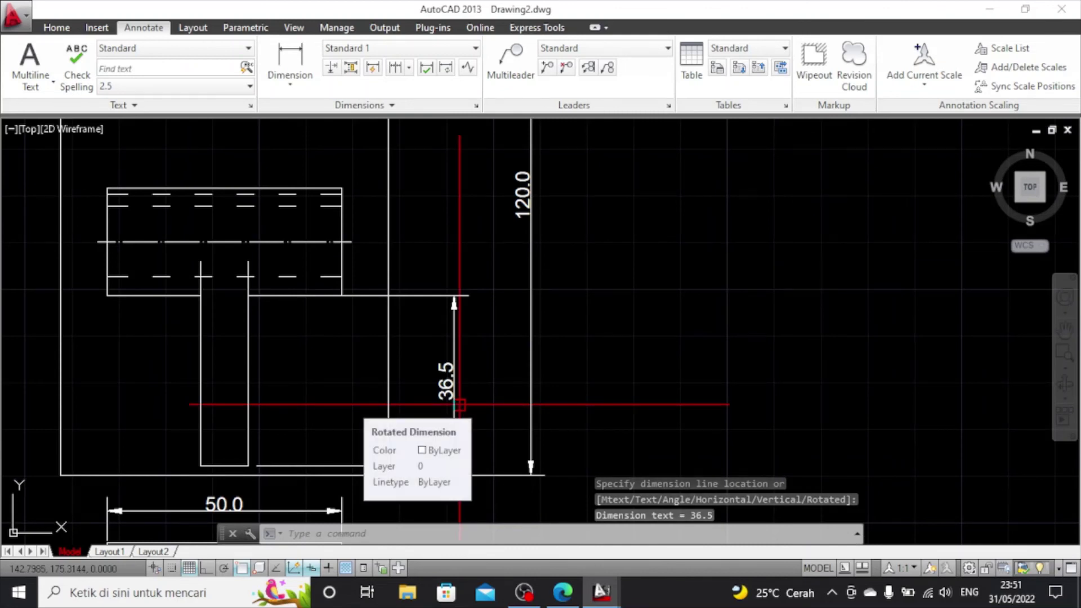
pyautogui.press('Escape')
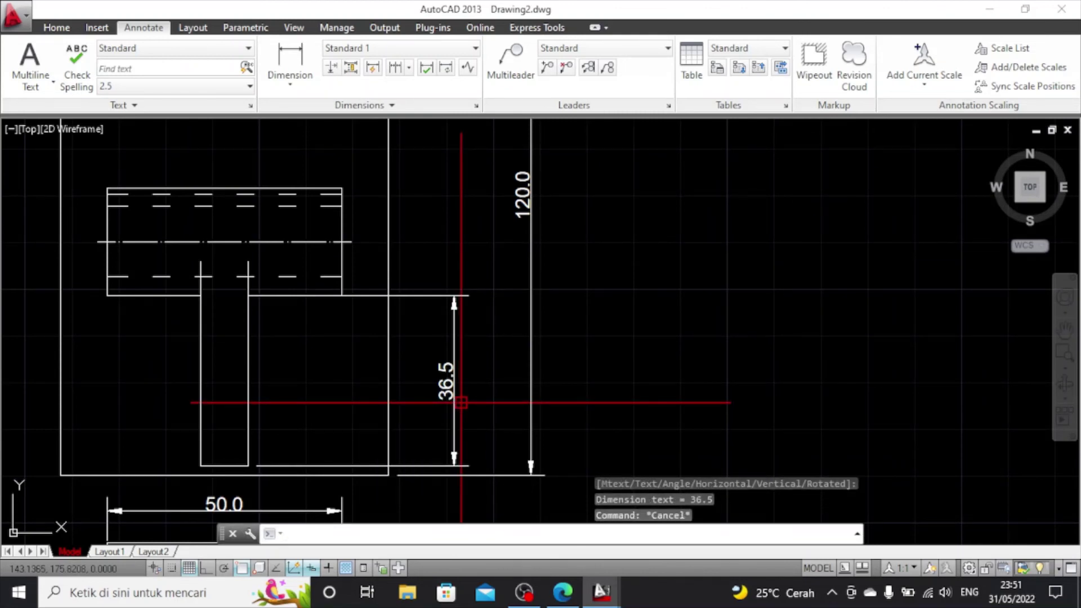
pyautogui.hotkey('ctrl', 'z')
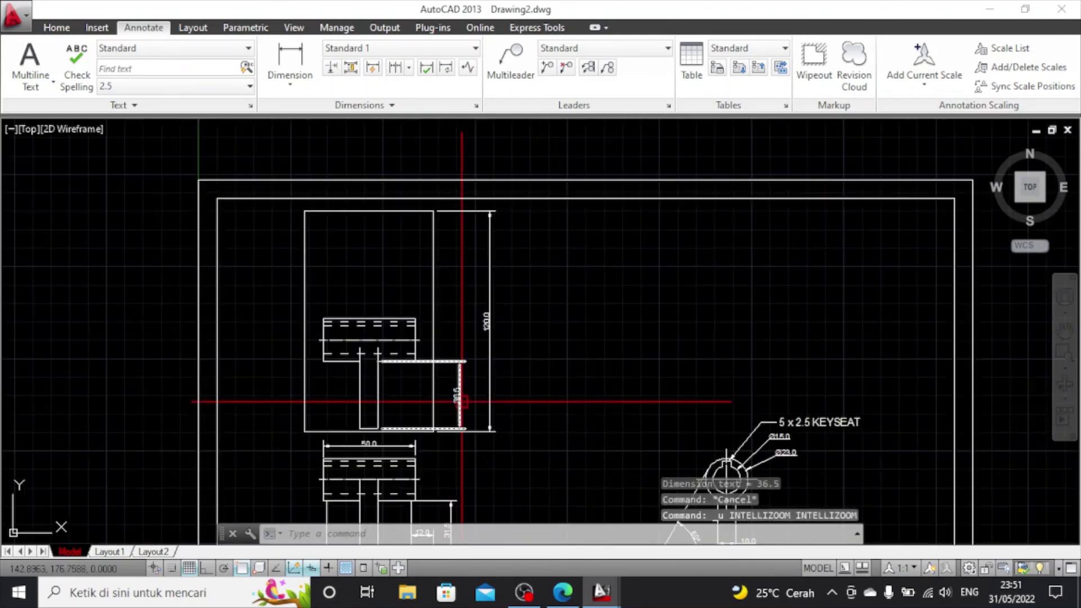
pyautogui.hotkey('ctrl', 'z')
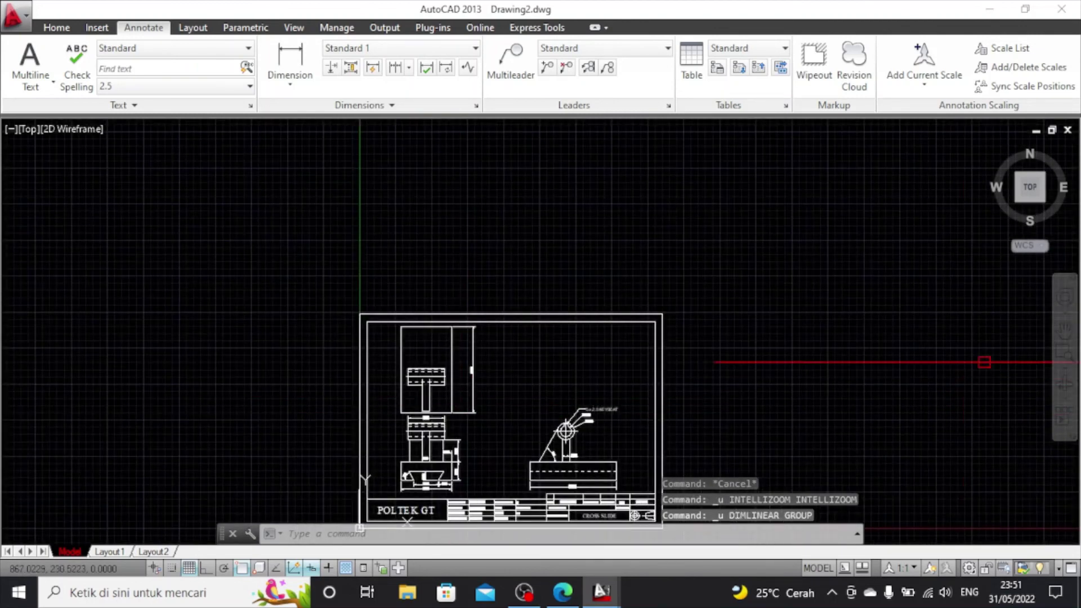
# Zoom Window around the title-block sheet to bring it back into view
pyautogui.click(1066, 369)
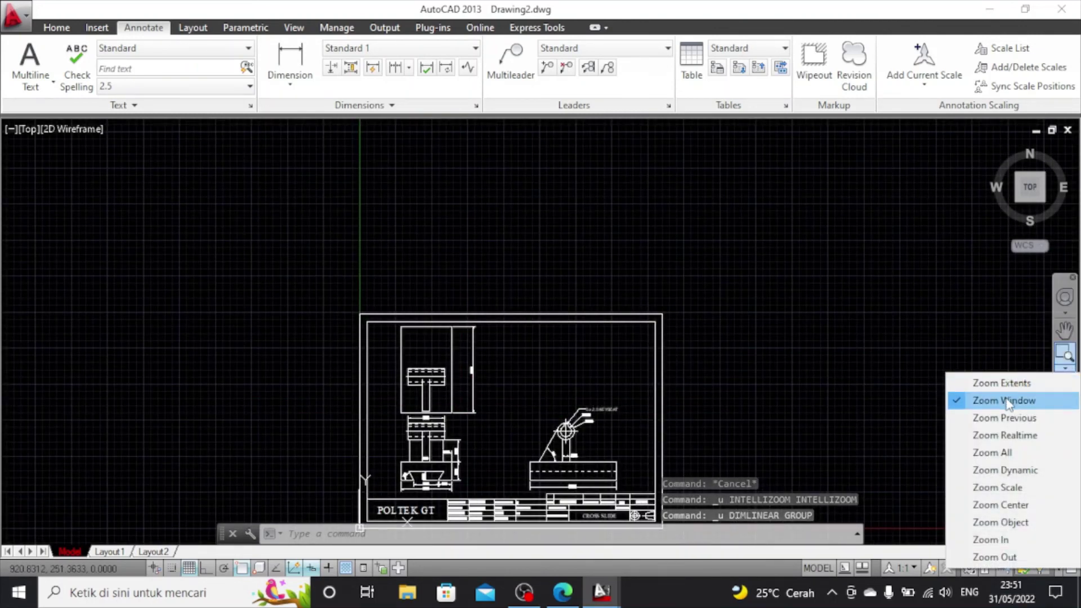
pyautogui.click(989, 401)
pyautogui.scroll(-1, 662, 378)
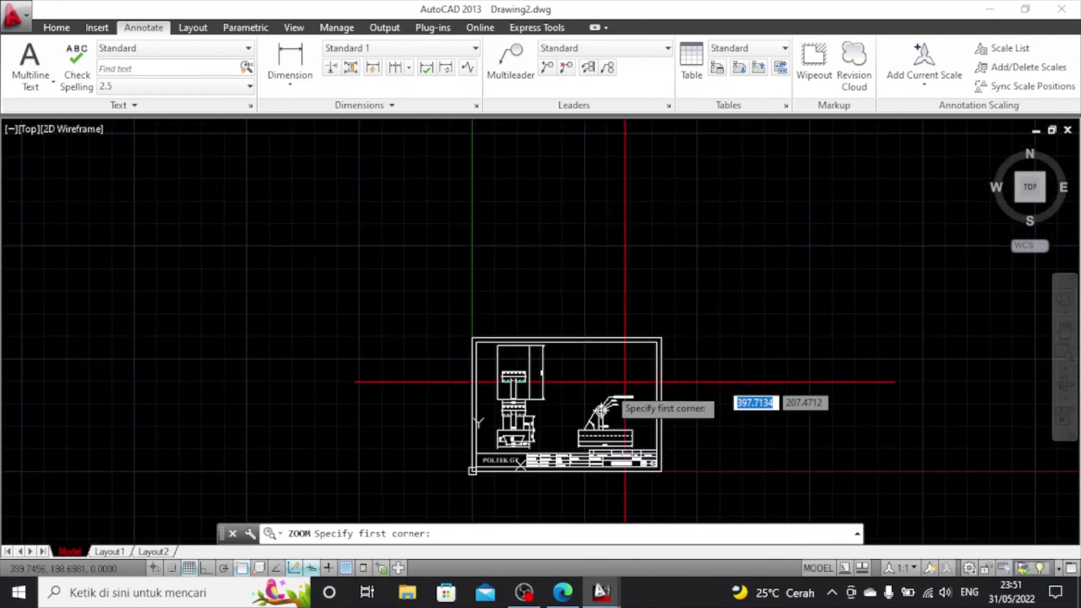
pyautogui.click(454, 324)
pyautogui.click(697, 491)
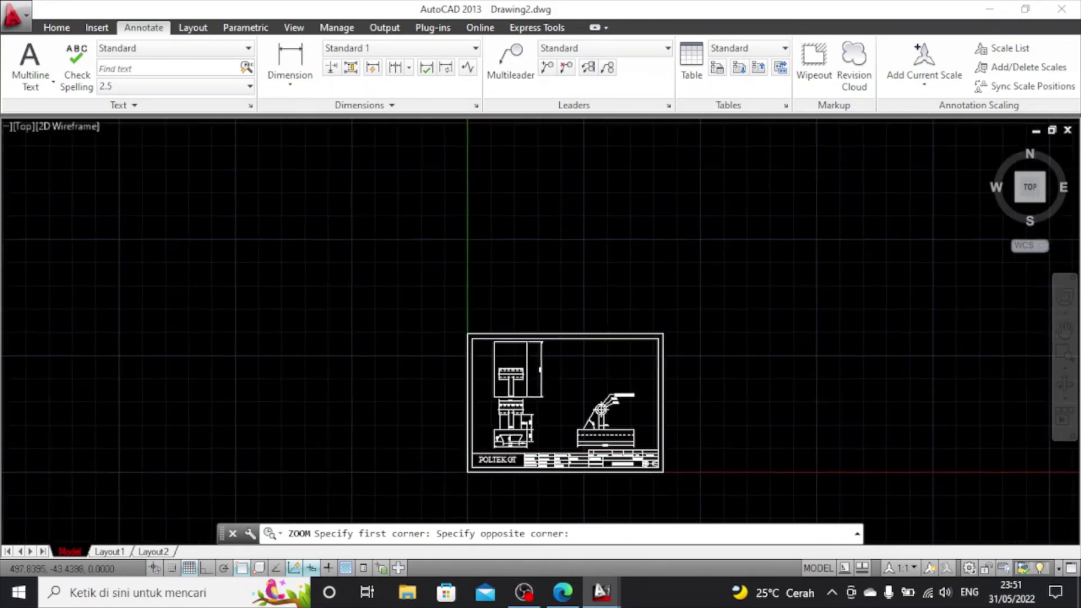